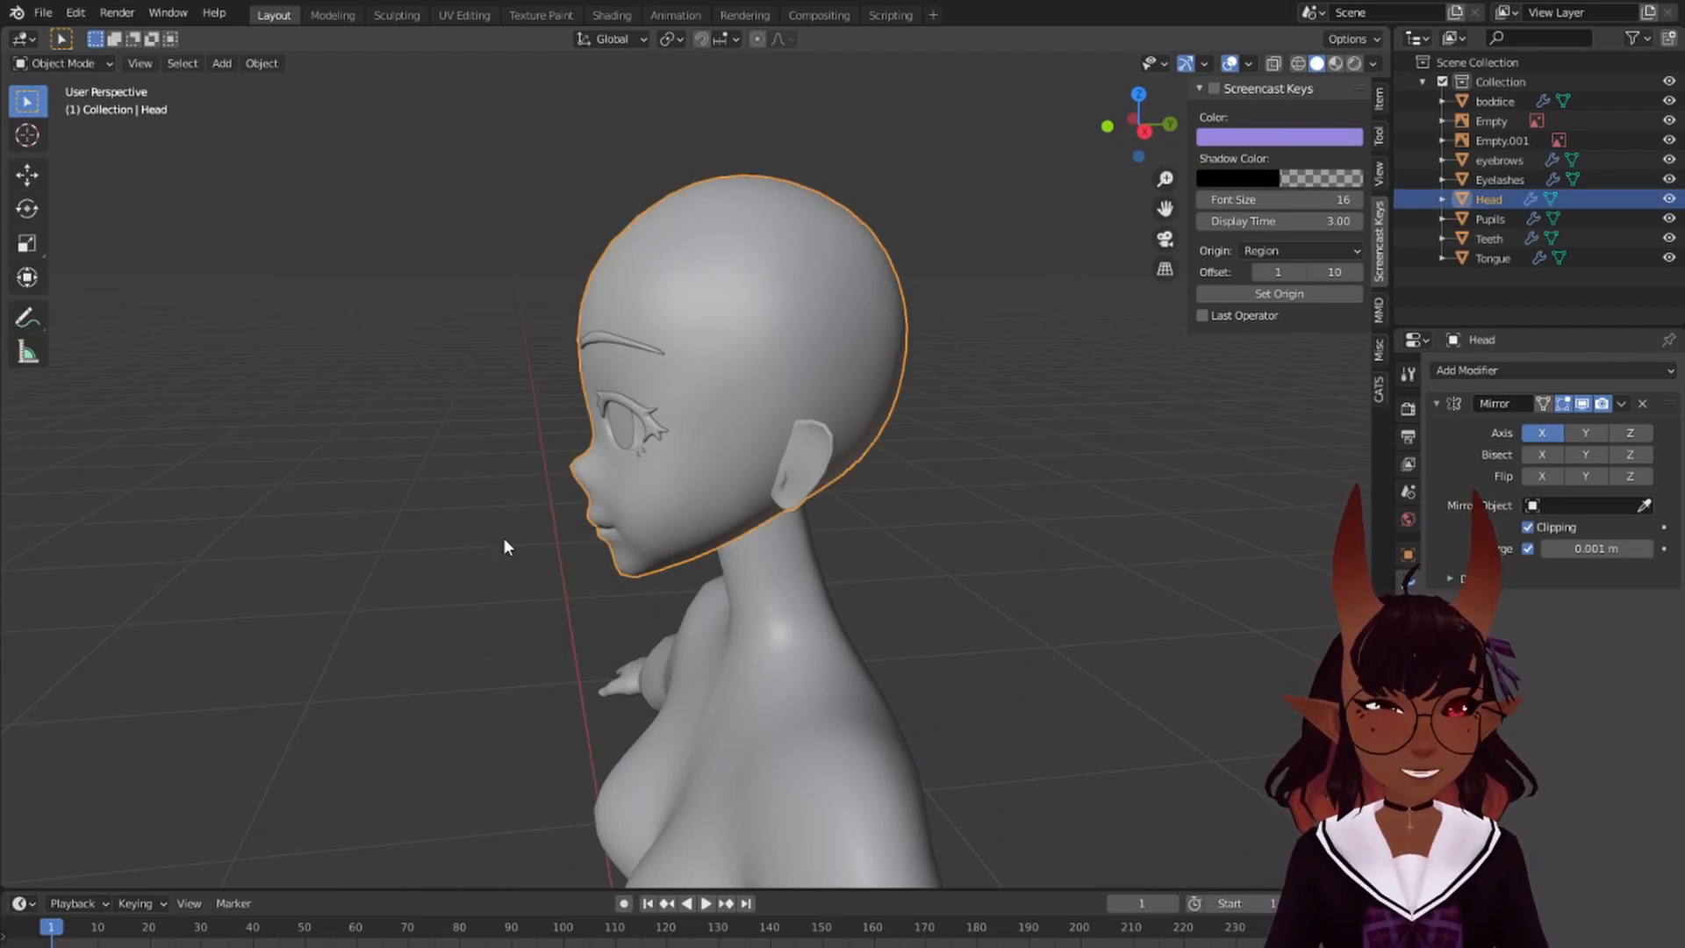
- Examine the full character model from the front, side and back
middle_drag(503, 539, 637, 542)
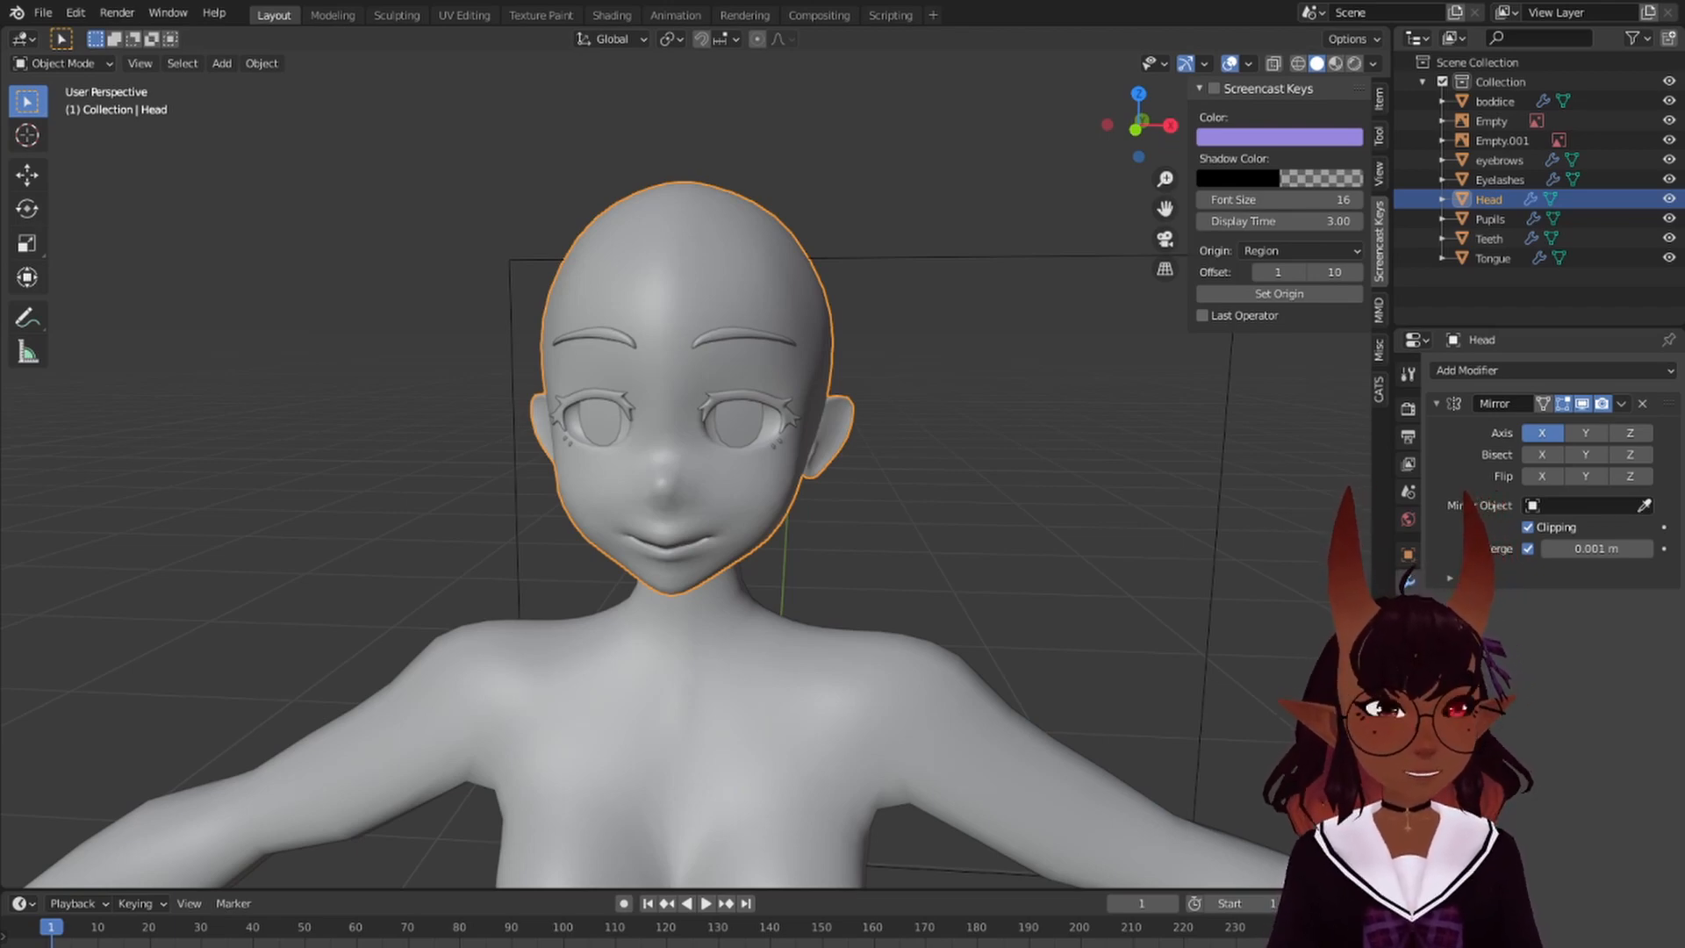
scroll(614, 474, down, 3)
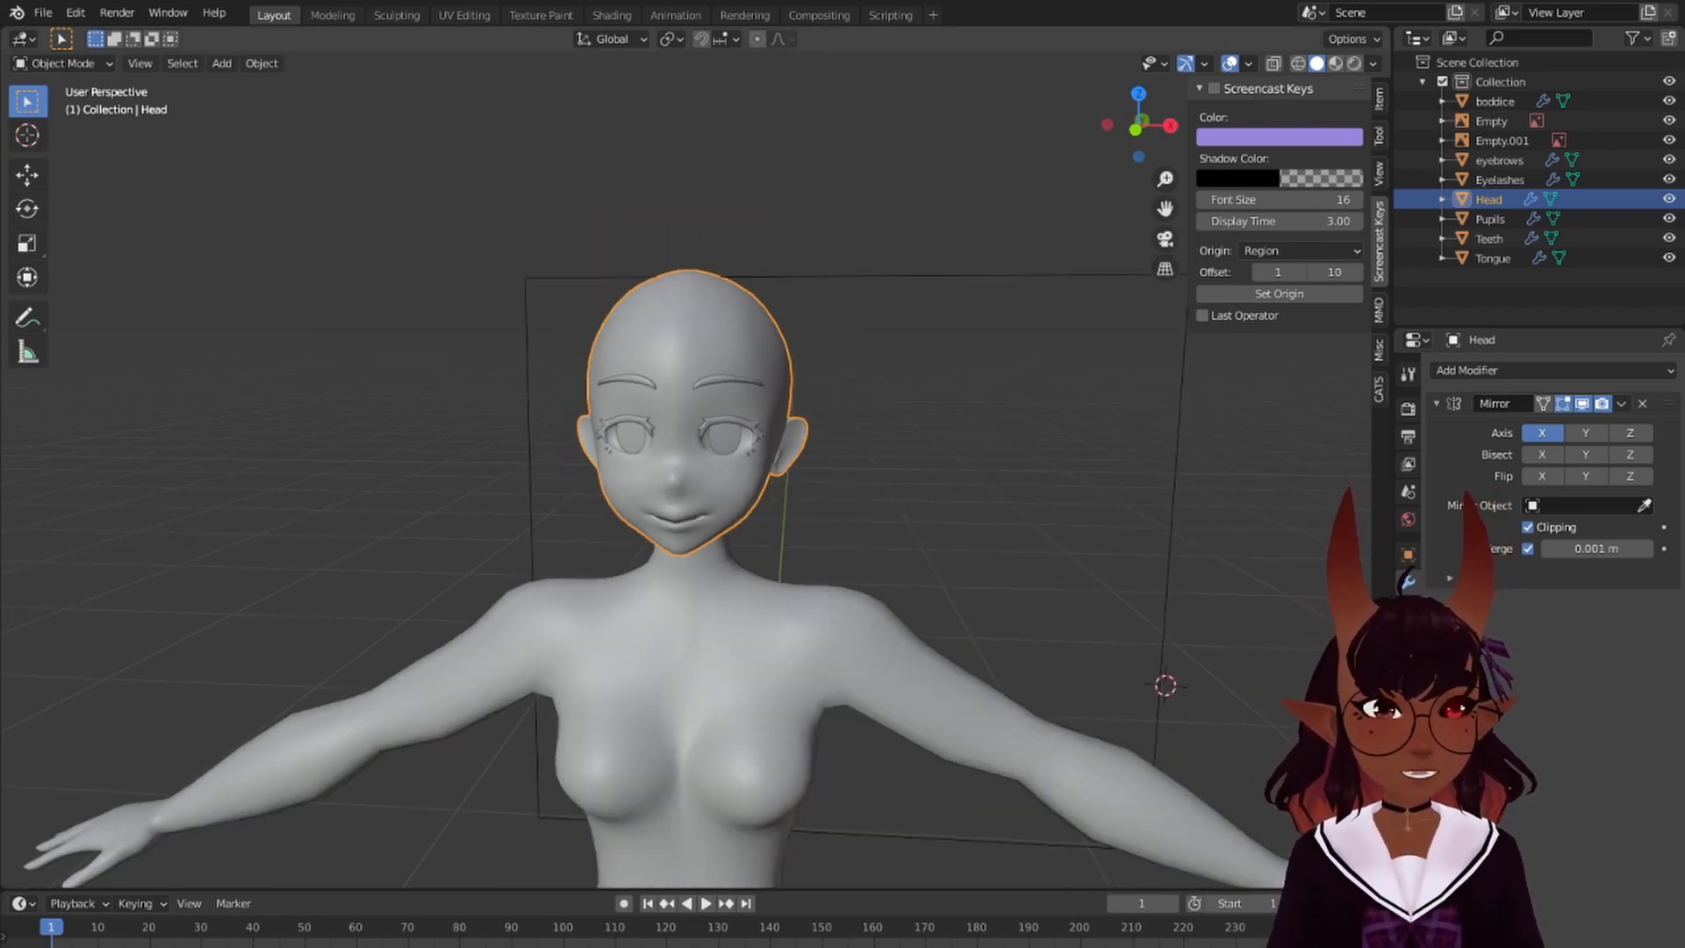
scroll(614, 474, down, 3)
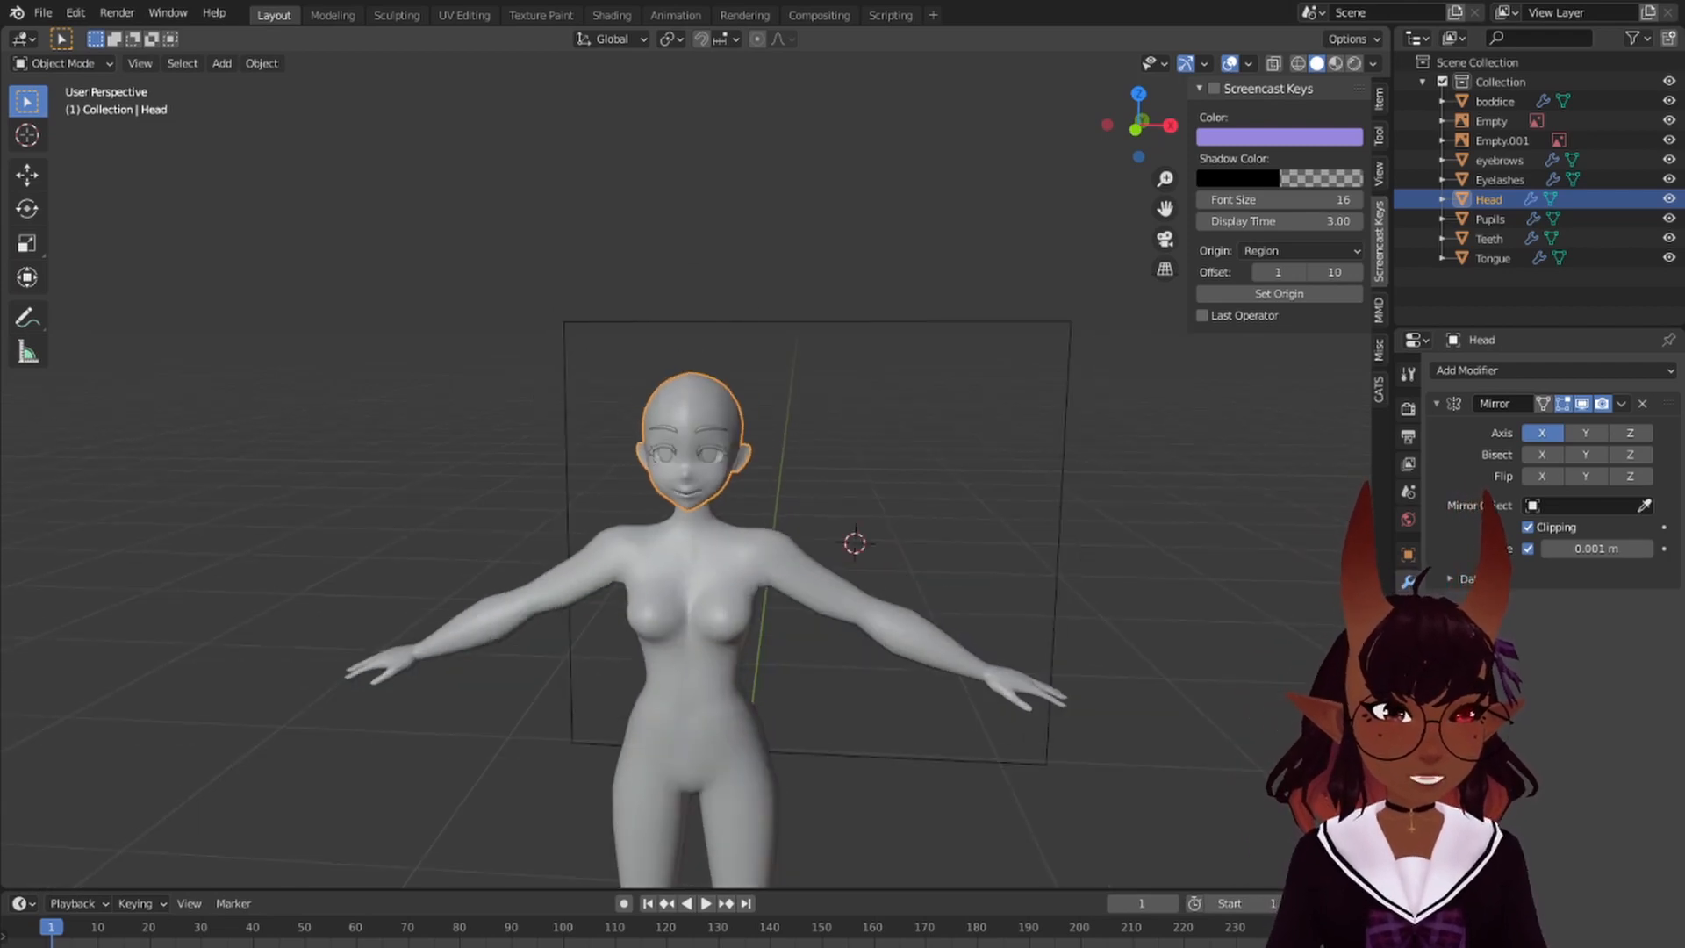
middle_drag(922, 544, 957, 581)
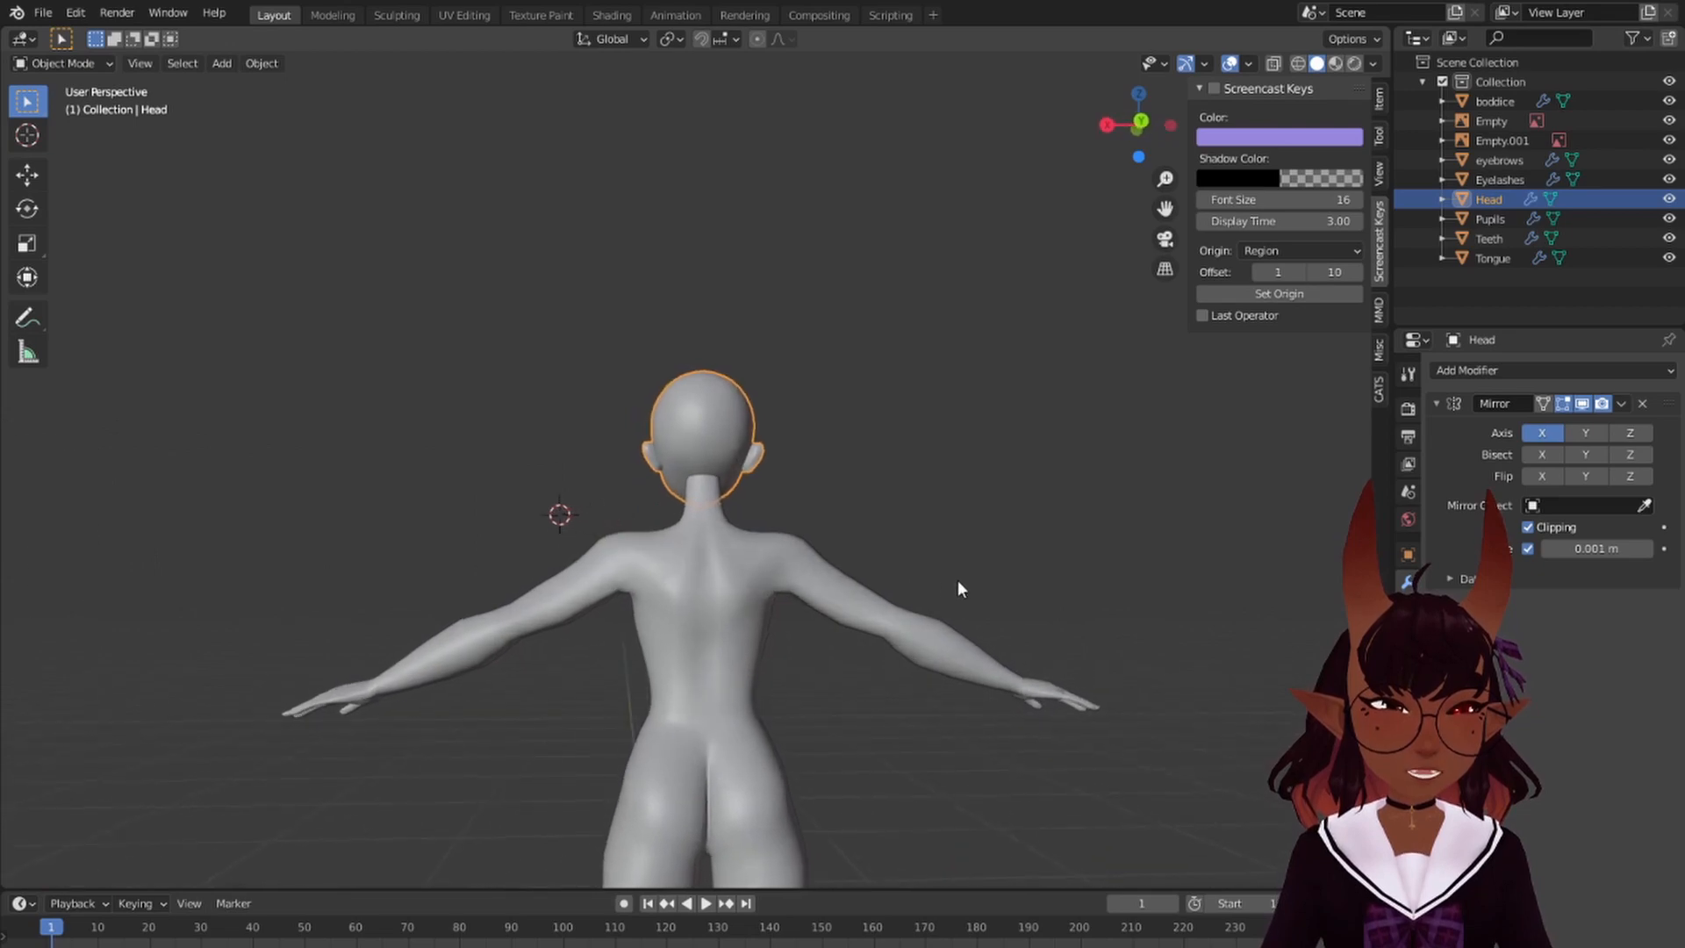
scroll(793, 571, down, 4)
middle_drag(713, 577, 681, 553)
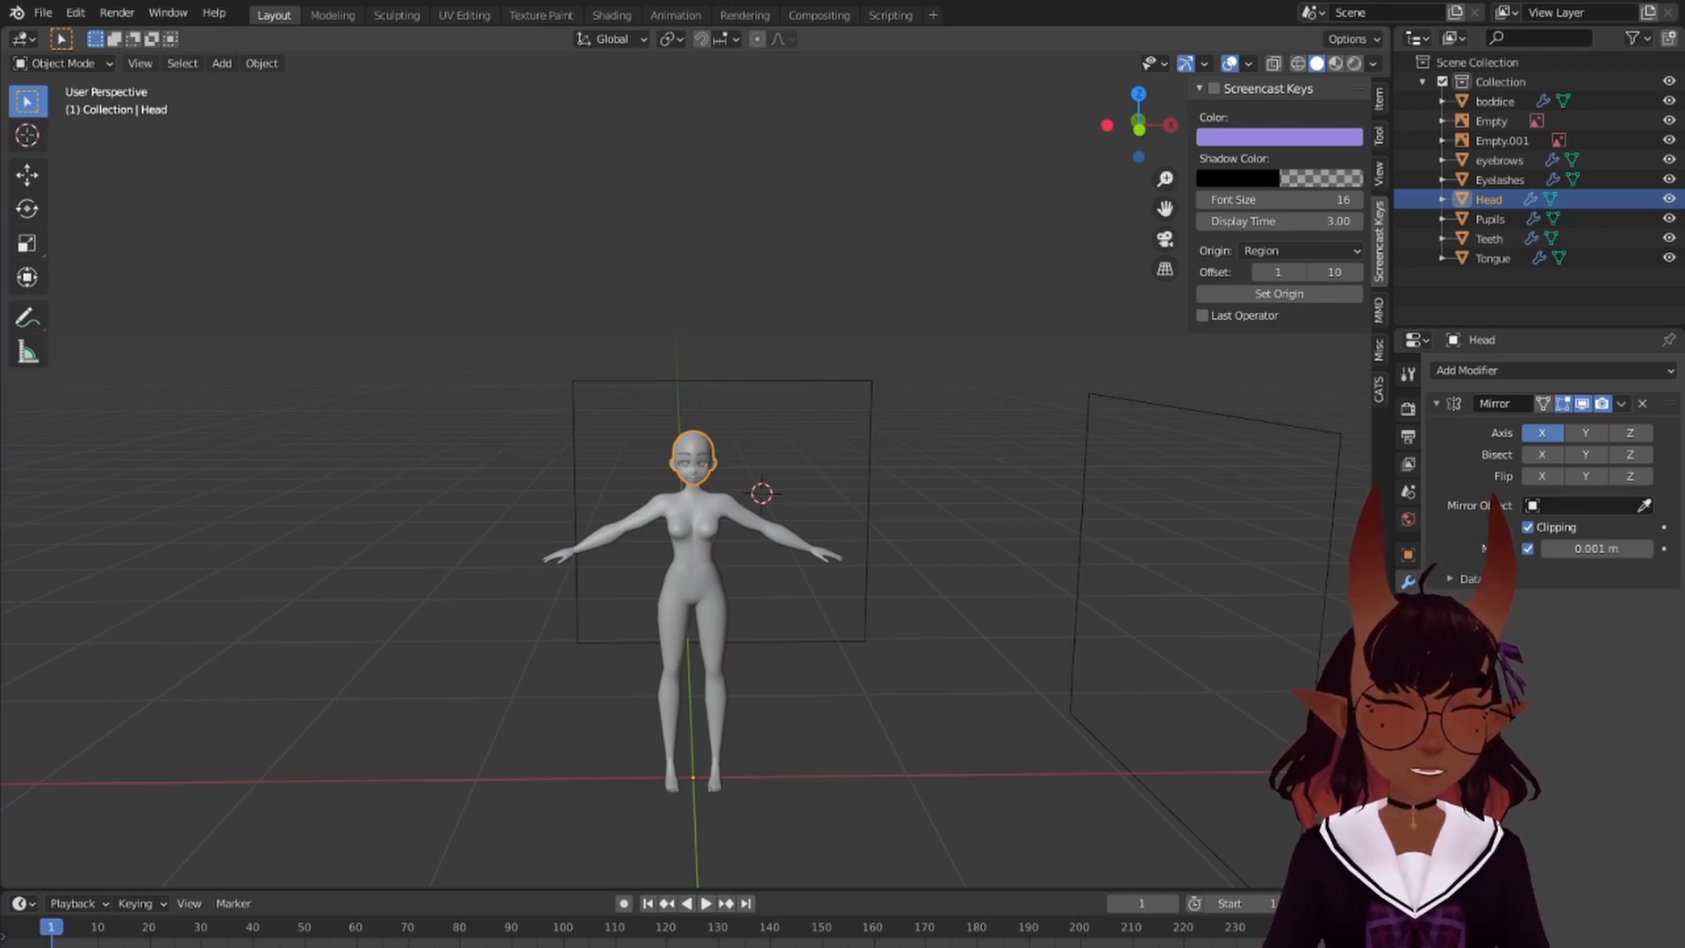
middle_drag(788, 442, 745, 450)
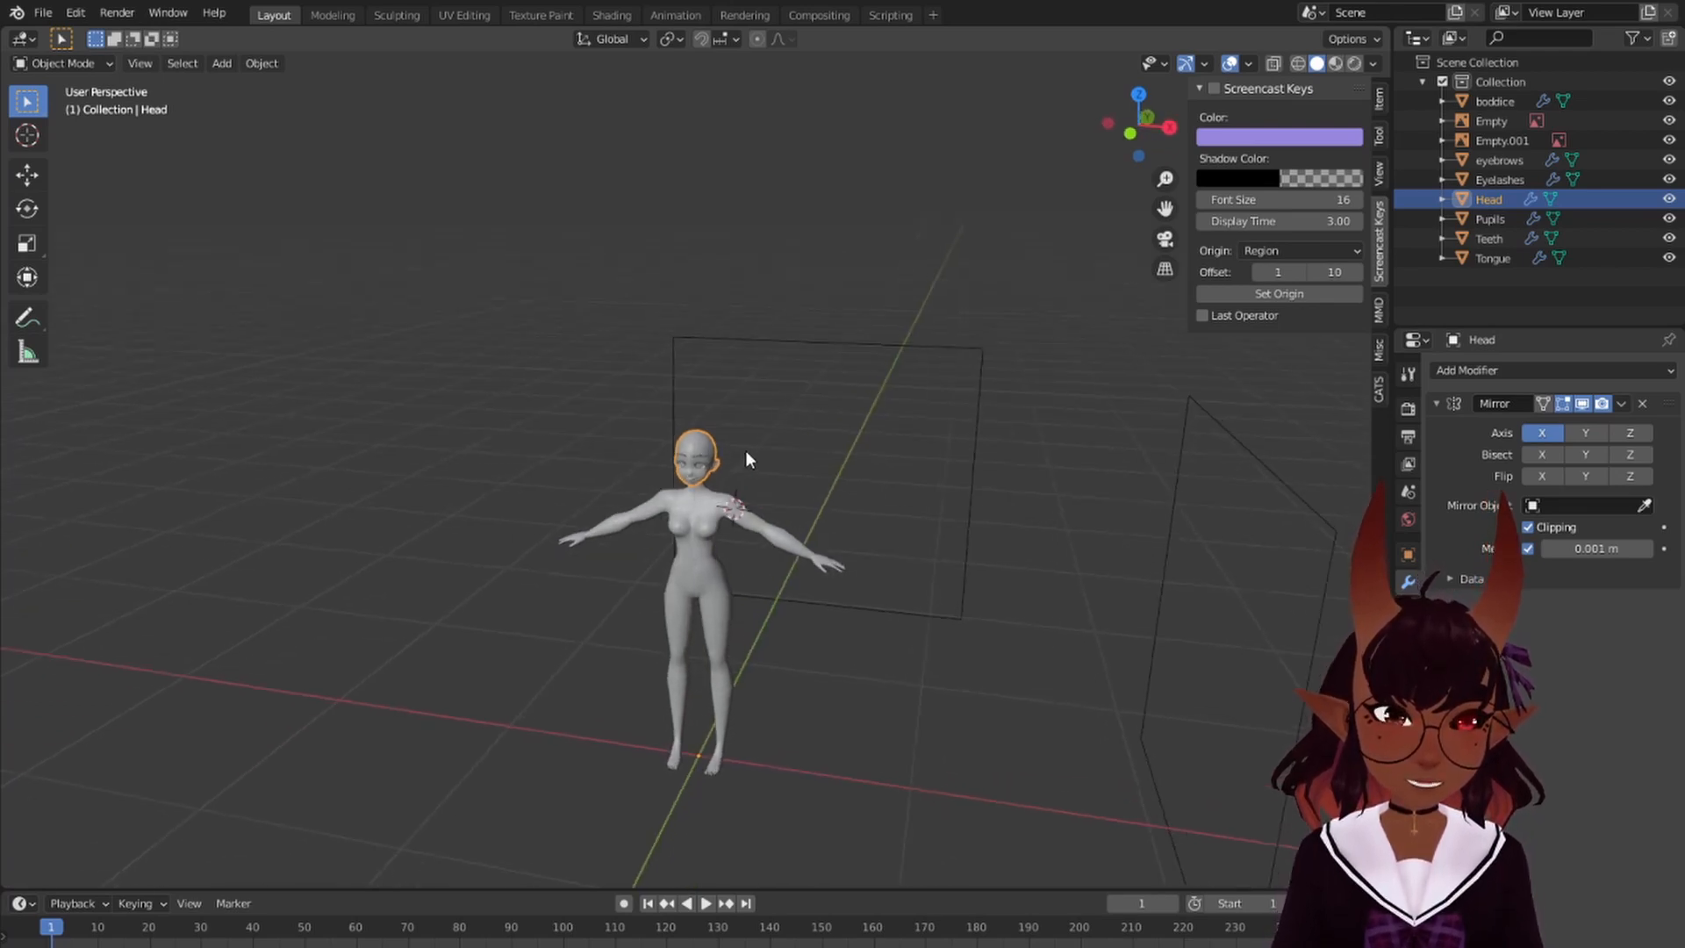
scroll(692, 509, up, 3)
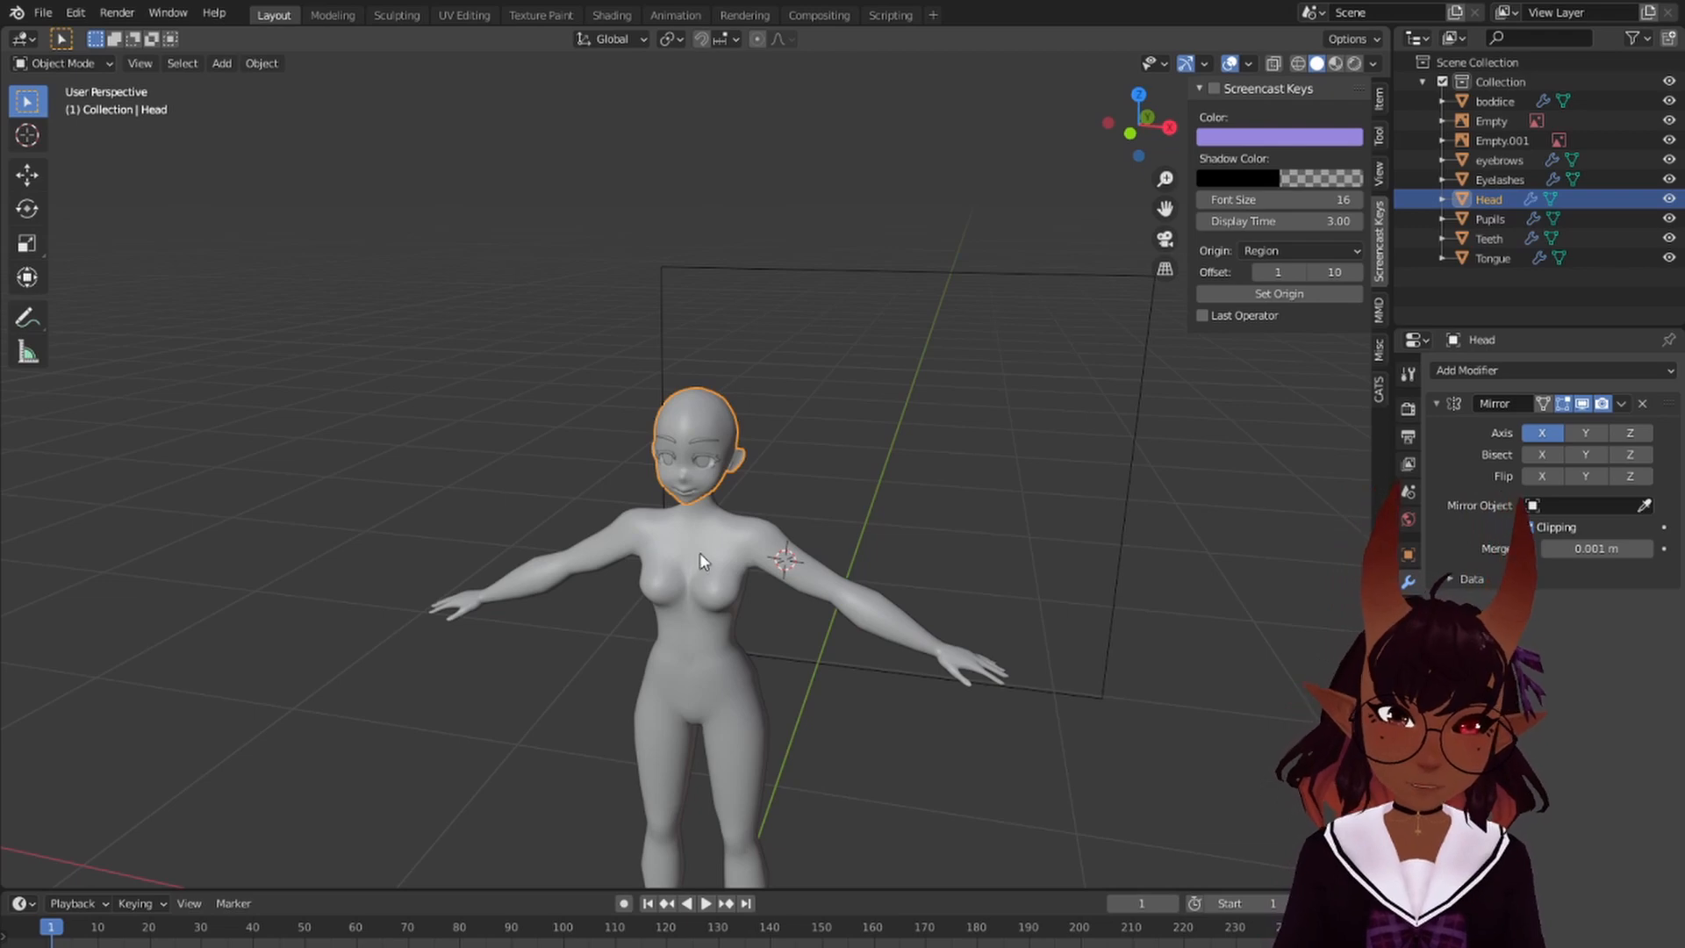
scroll(395, 496, down, 4)
scroll(641, 580, up, 3)
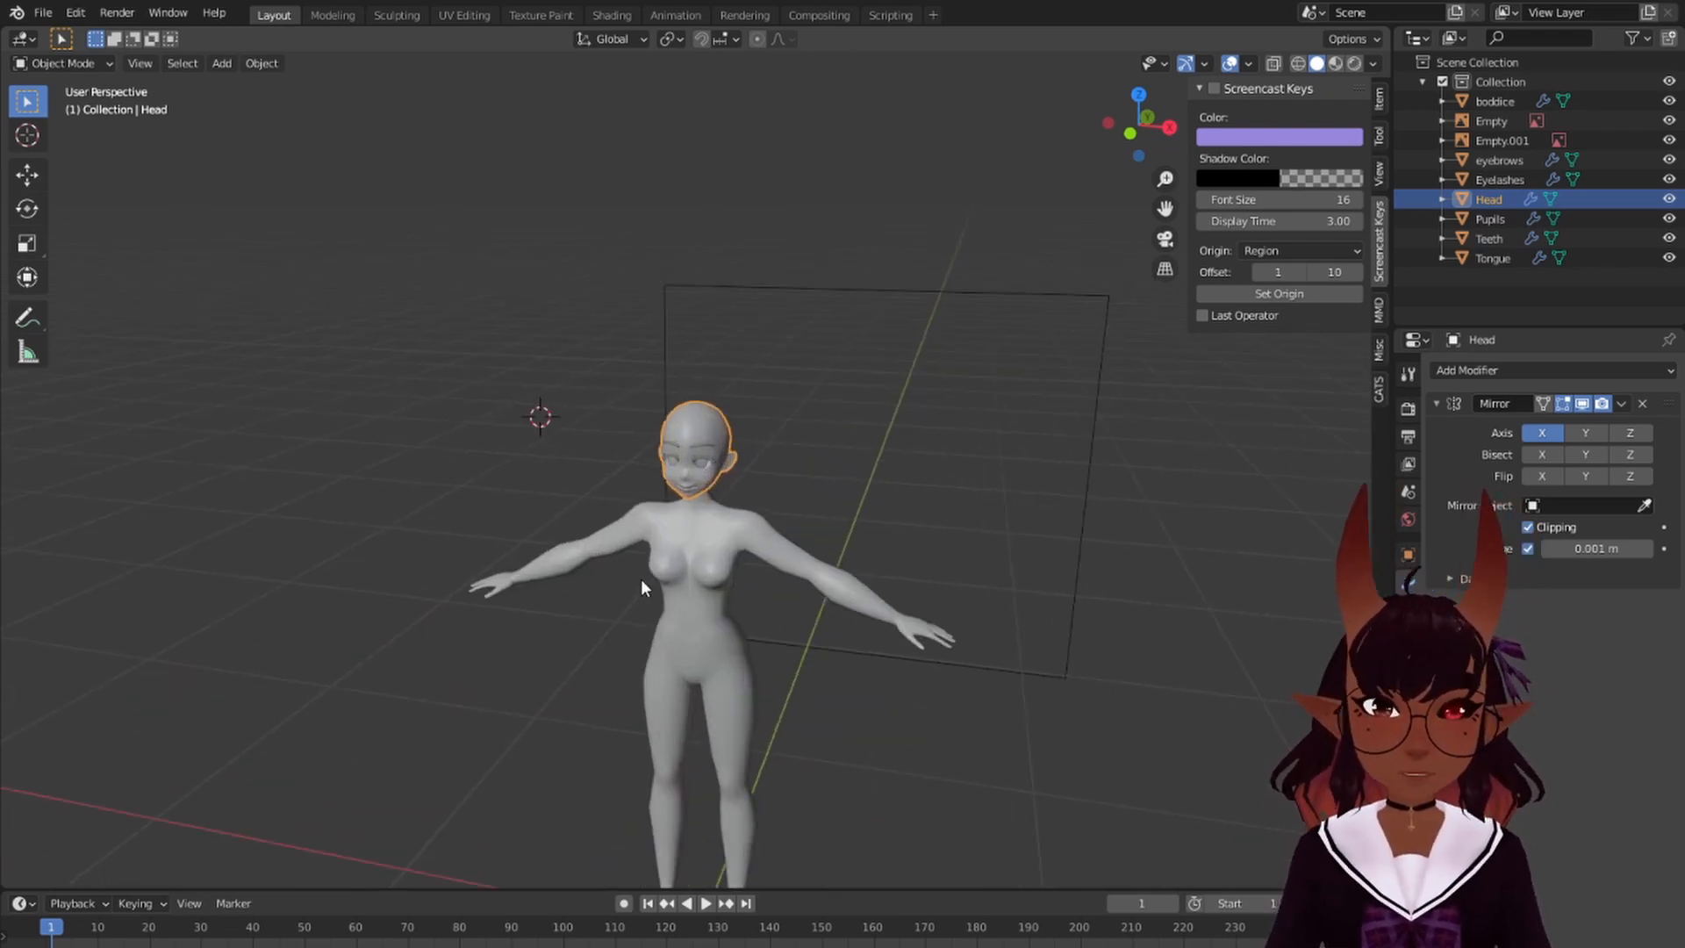
middle_drag(751, 655, 953, 555)
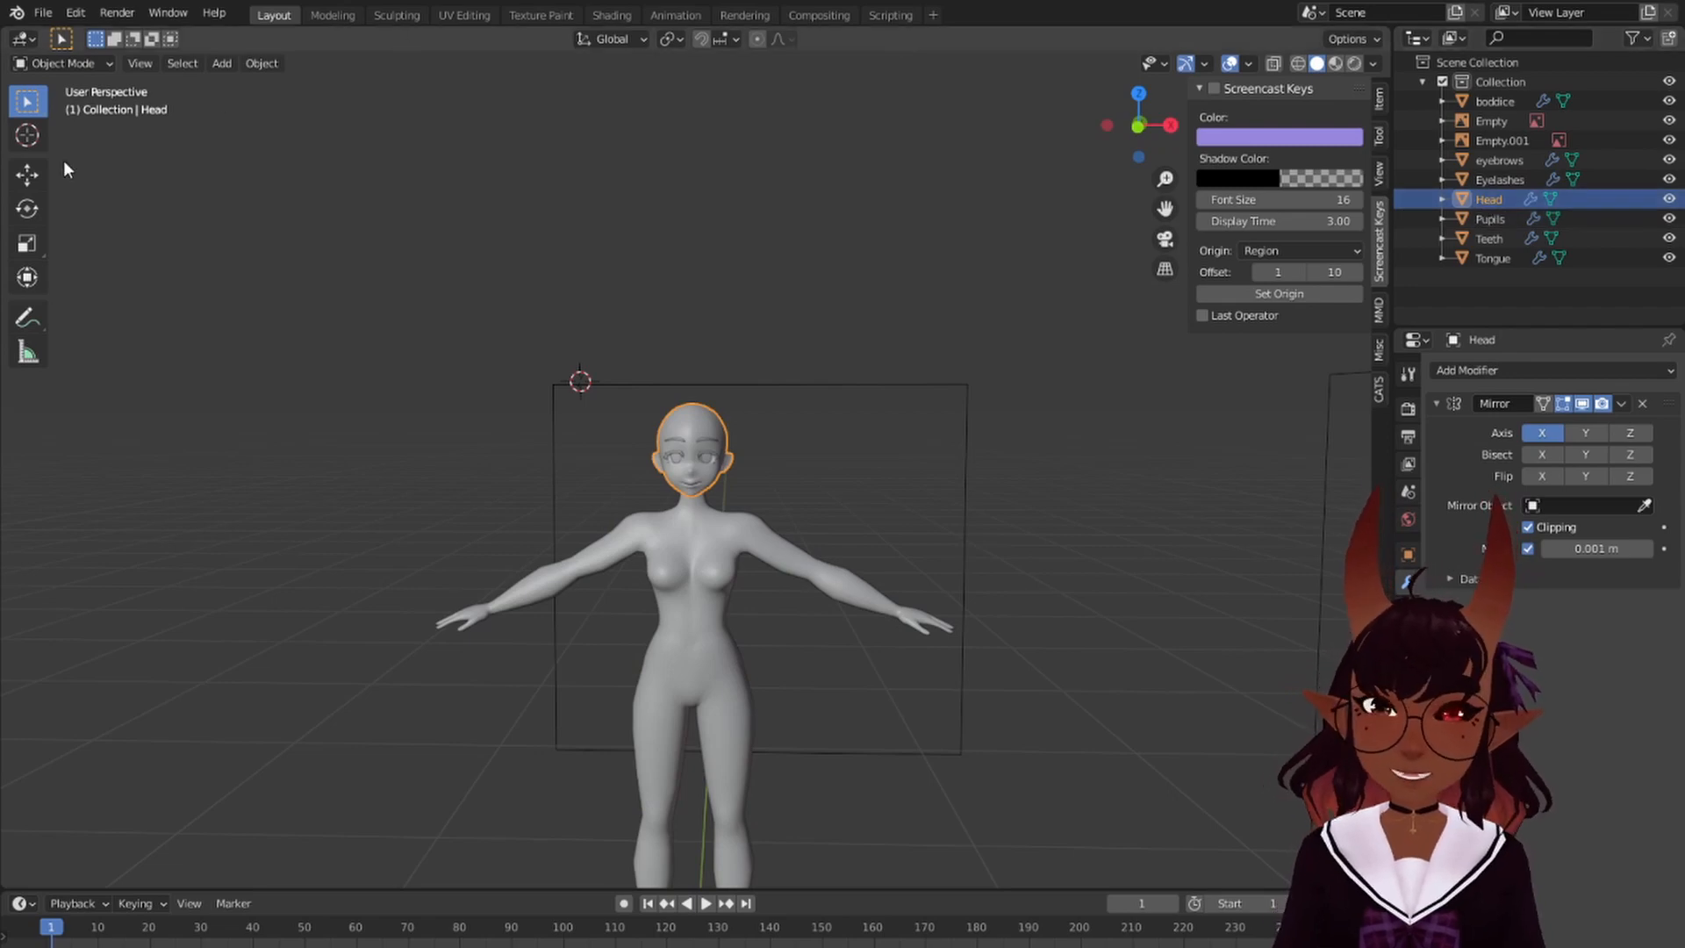
- Enable Screencast Keys and put the Head object into Edit Mode in the Layout workspace
shift+right_click(888, 208)
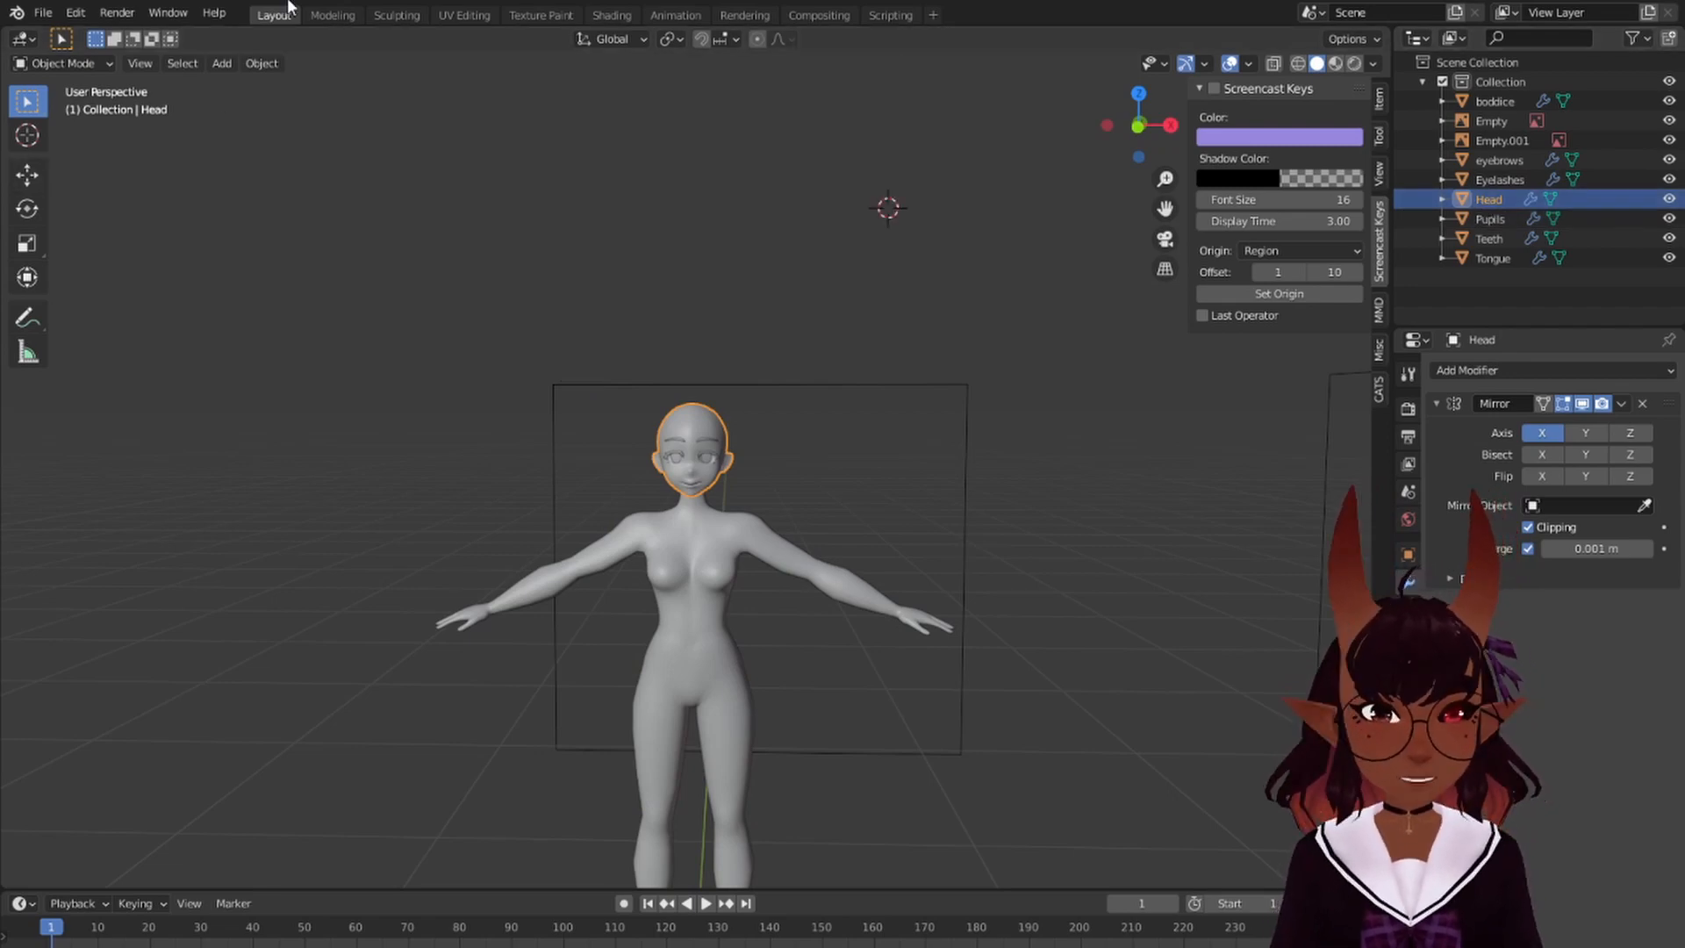
click(1213, 87)
right_click(635, 178)
click(320, 13)
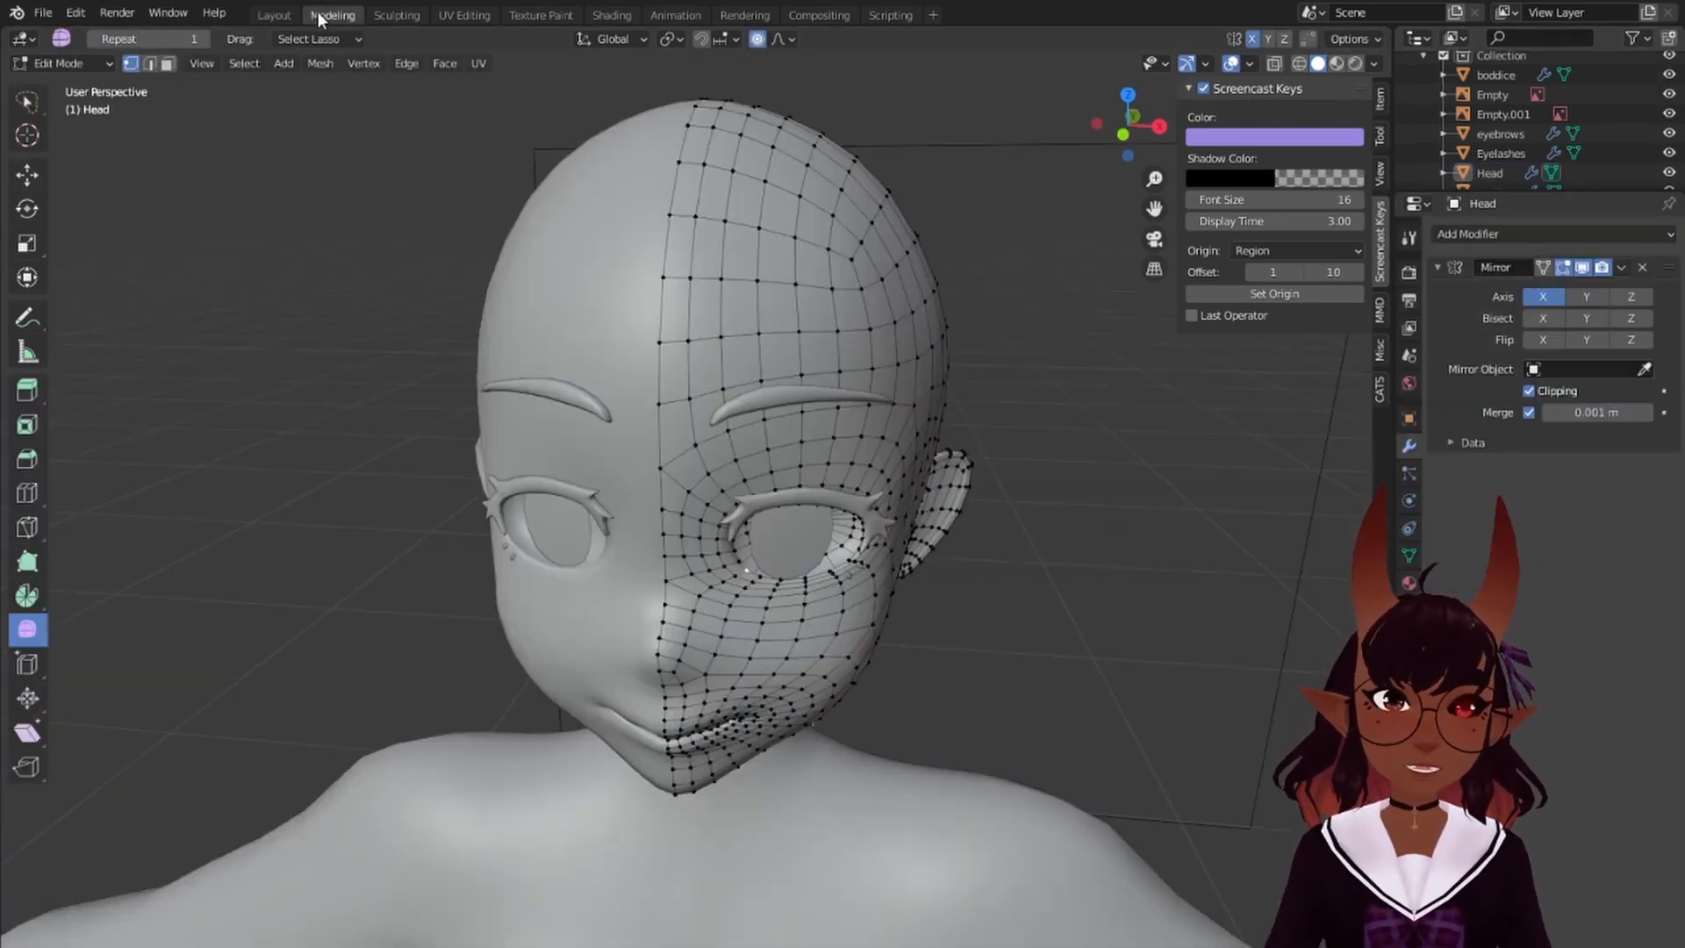
click(274, 14)
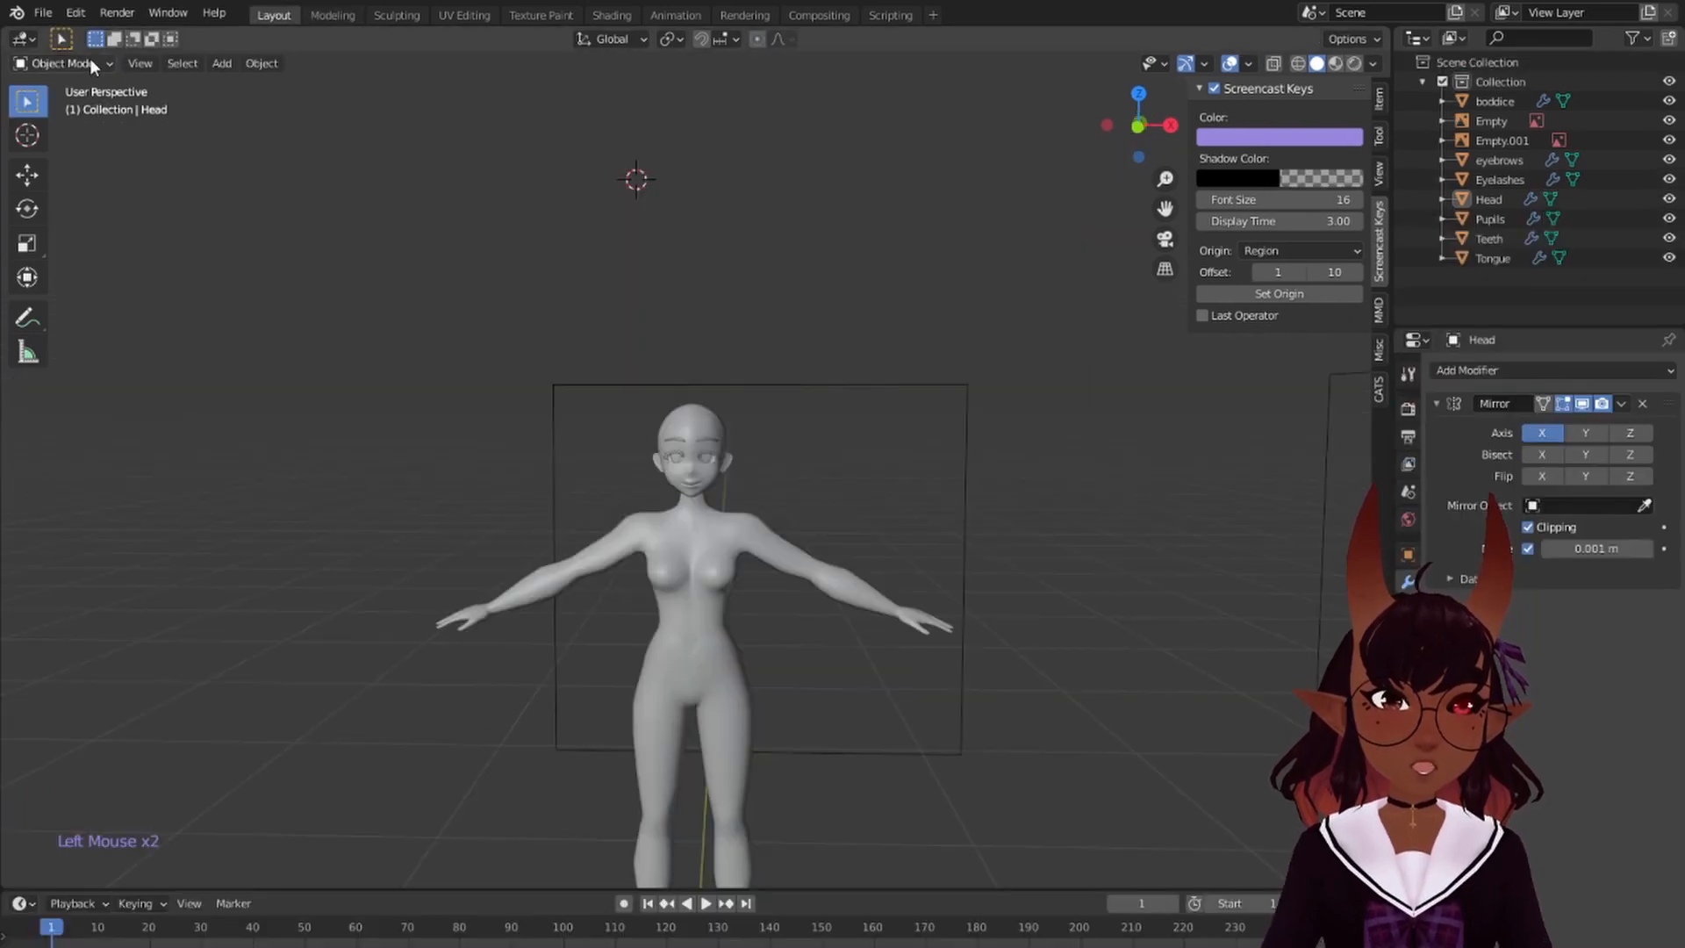
click(88, 61)
click(72, 107)
- Select the vertical edge loop along the back of the ear and mark it as a seam
right_click(843, 281)
scroll(878, 307, up, 9)
middle_drag(887, 311, 161, 234)
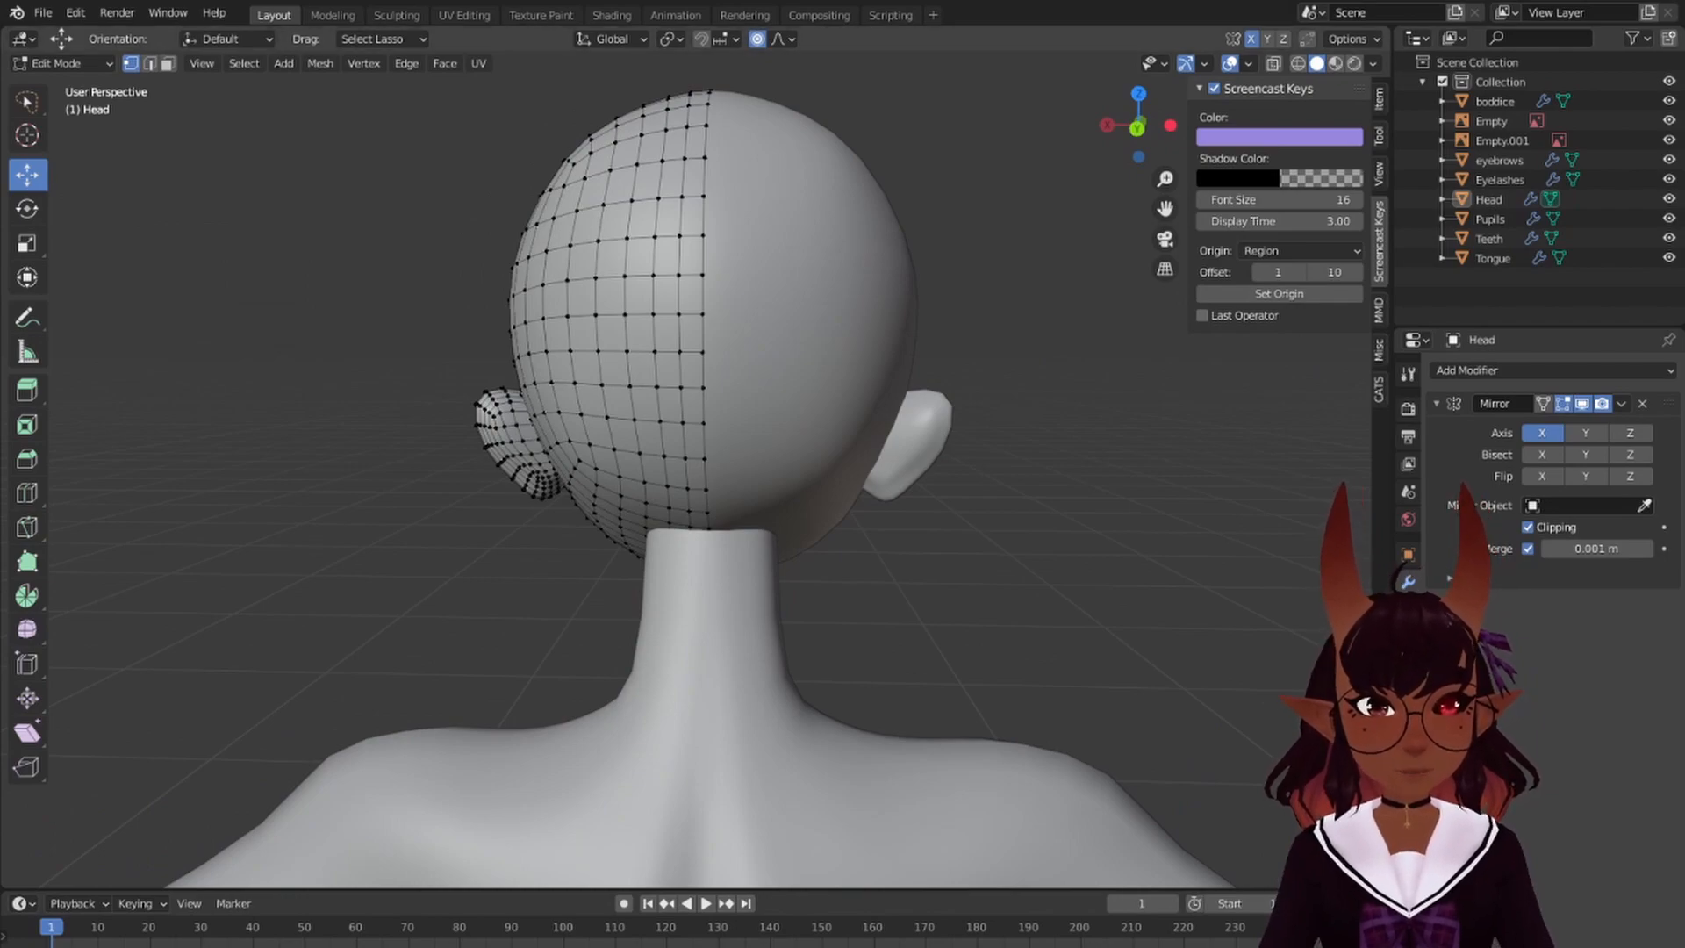
middle_drag(702, 395, 684, 296)
scroll(1104, 470, up, 6)
alt+right_click(673, 315)
scroll(673, 315, down, 4)
scroll(681, 299, up, 2)
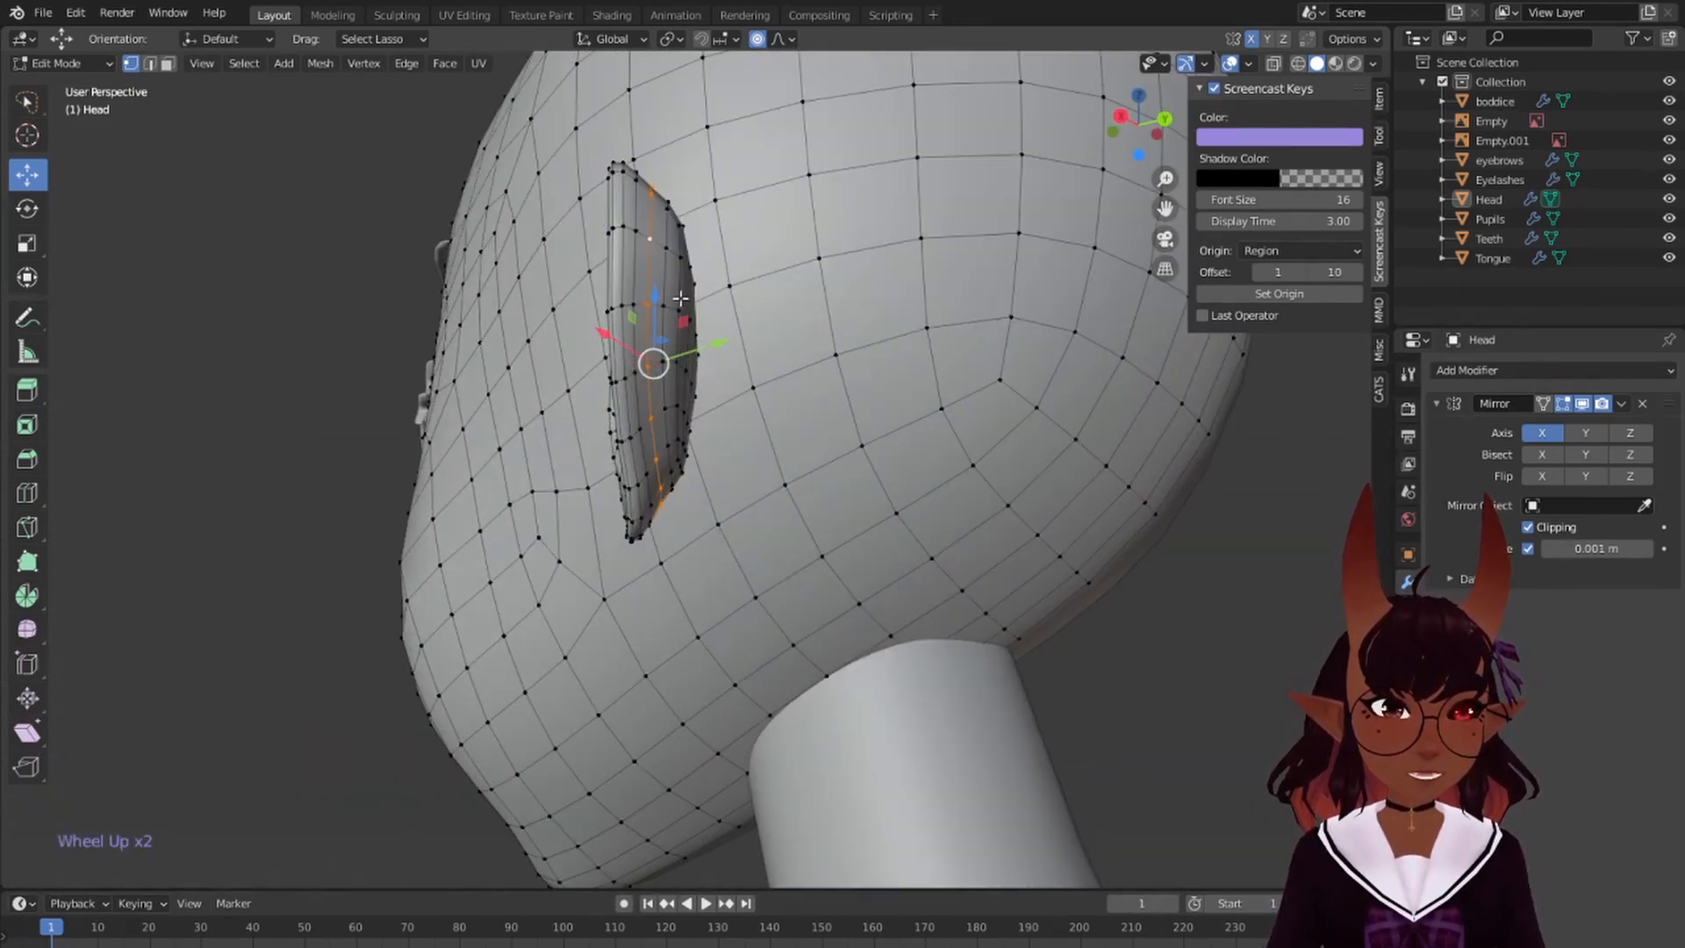
scroll(684, 297, up, 1)
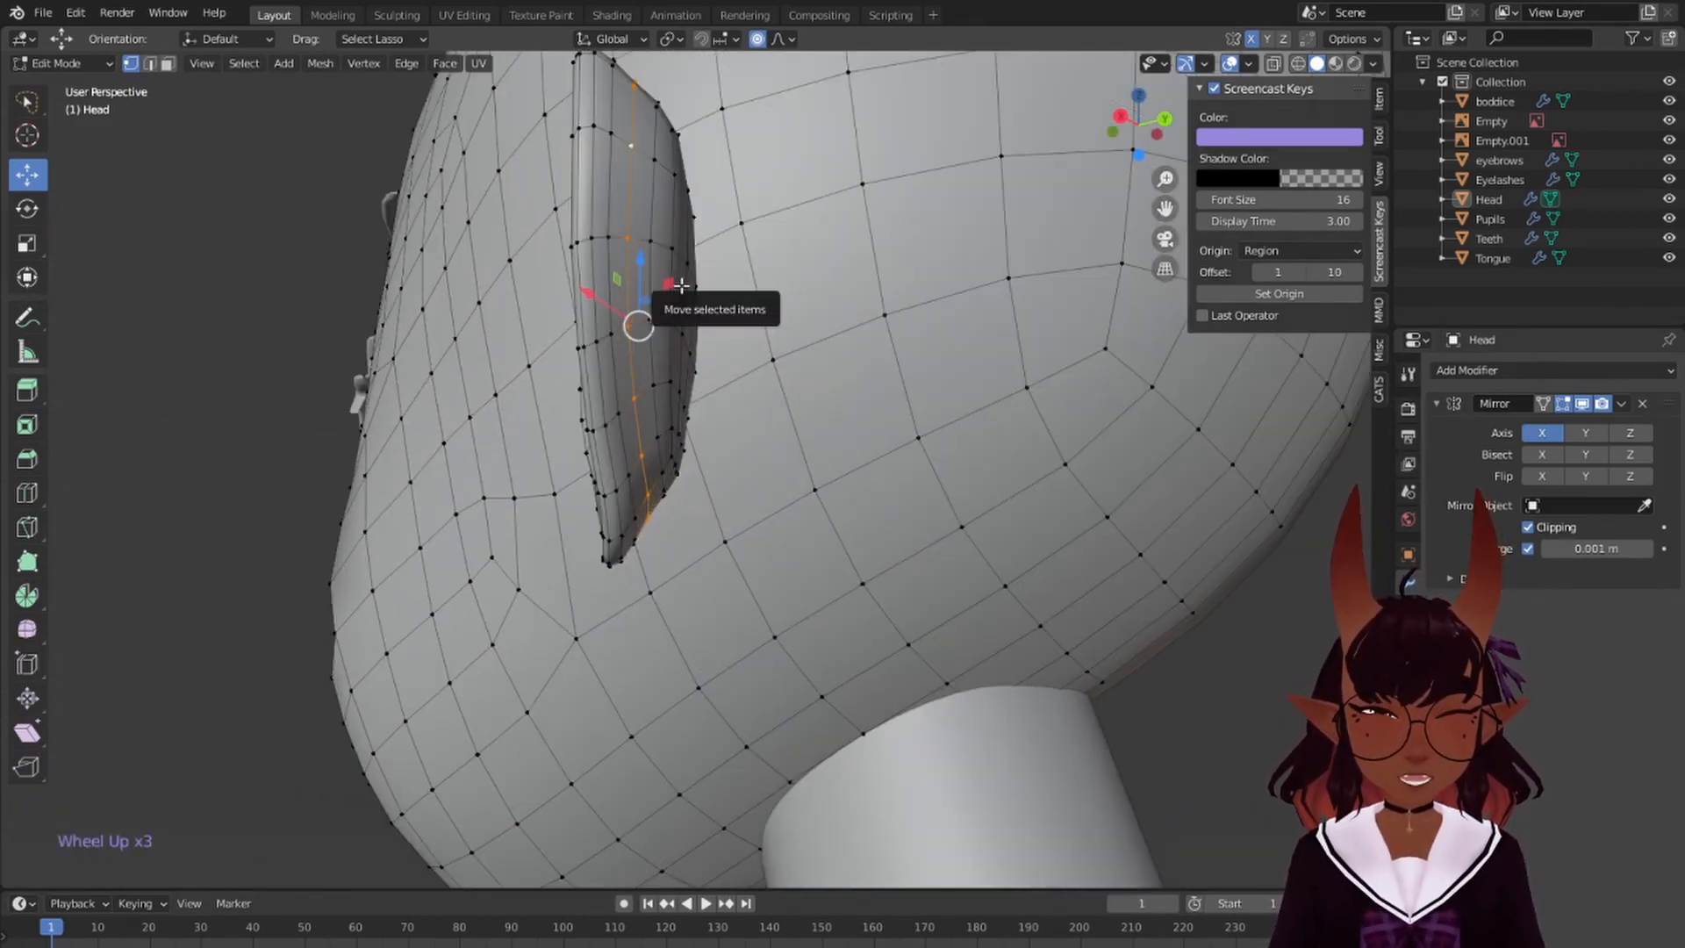
alt+right_click(628, 190)
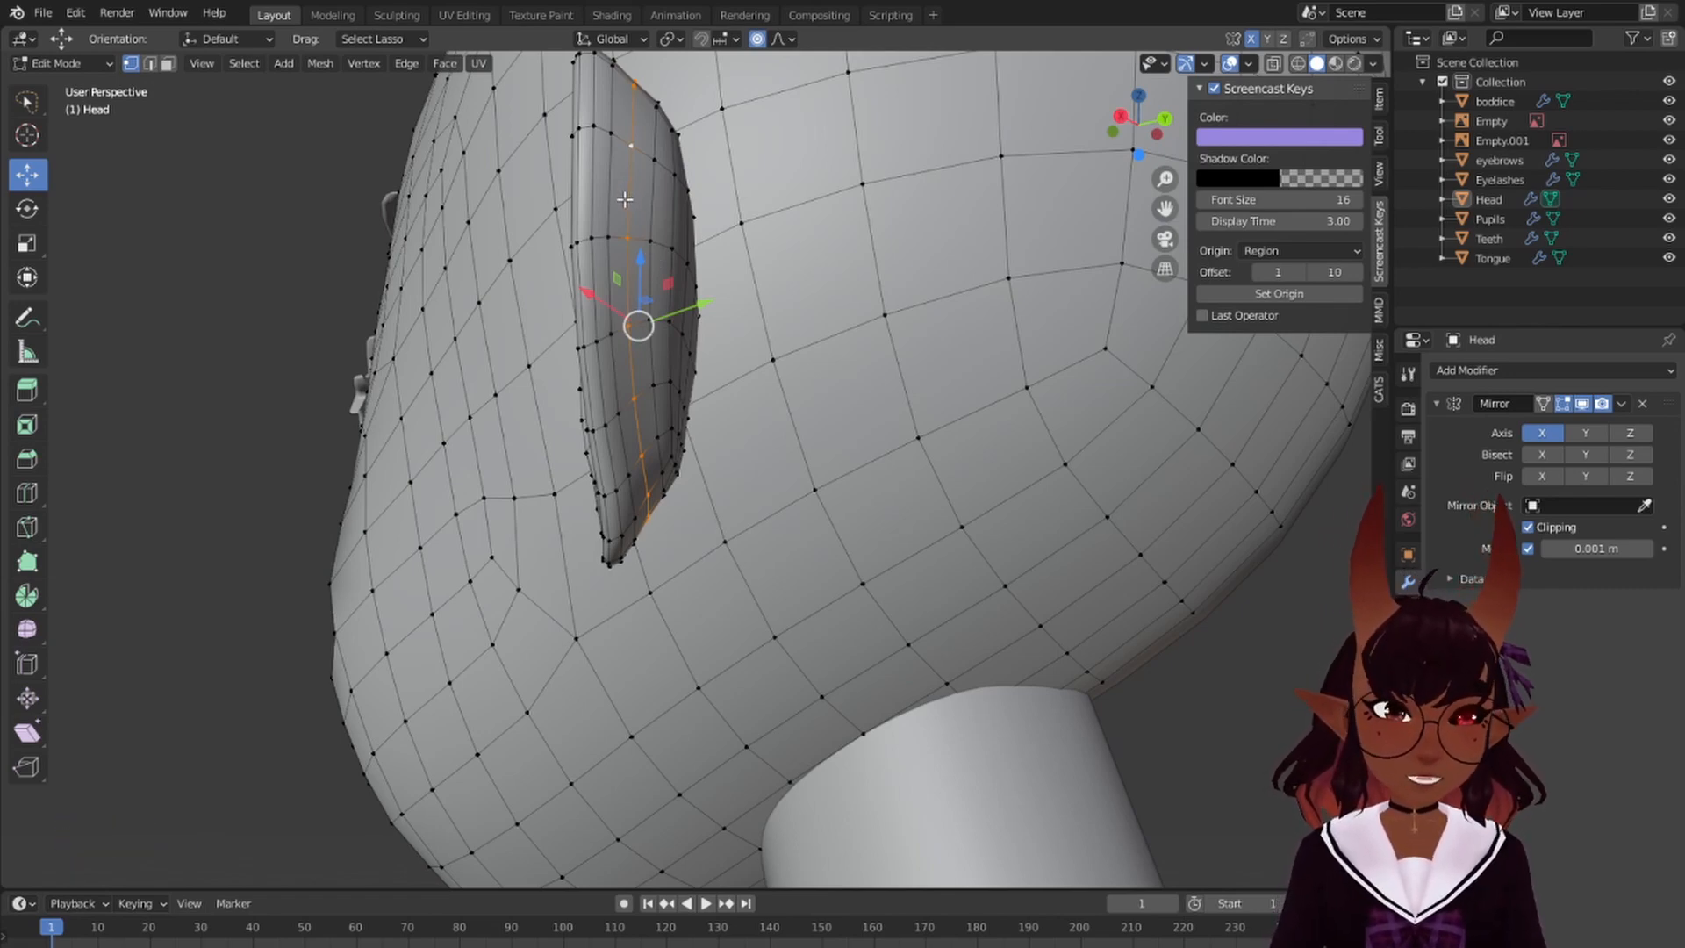
key(alt)
alt+right_click(624, 200)
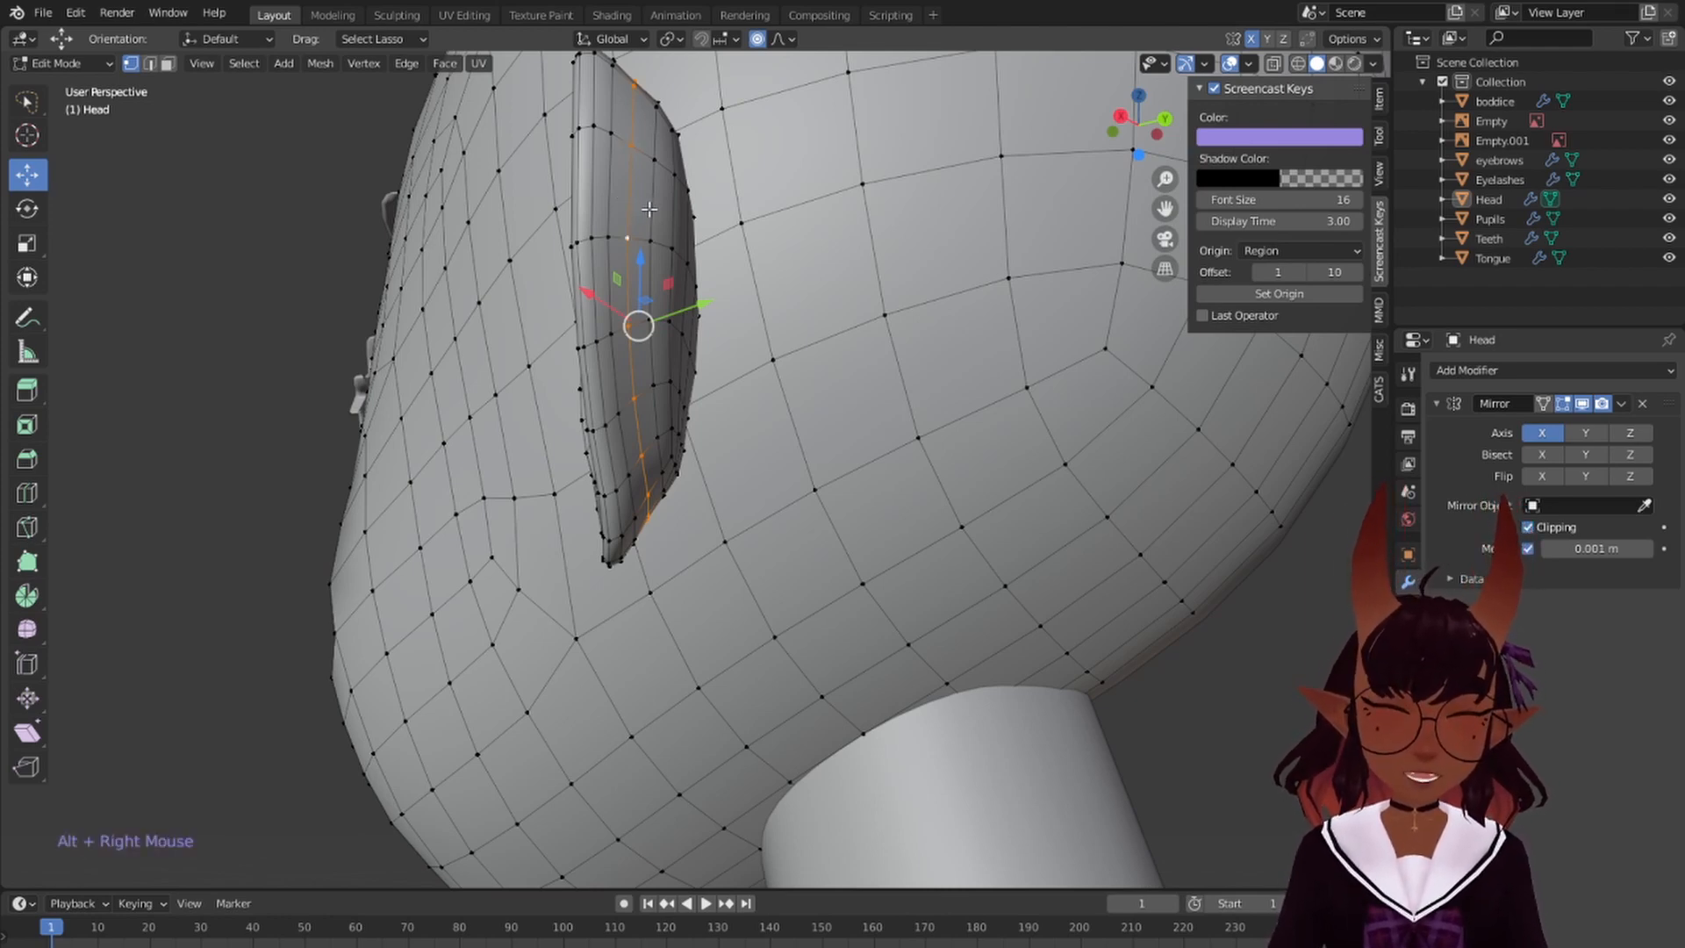
key(ctrl+e)
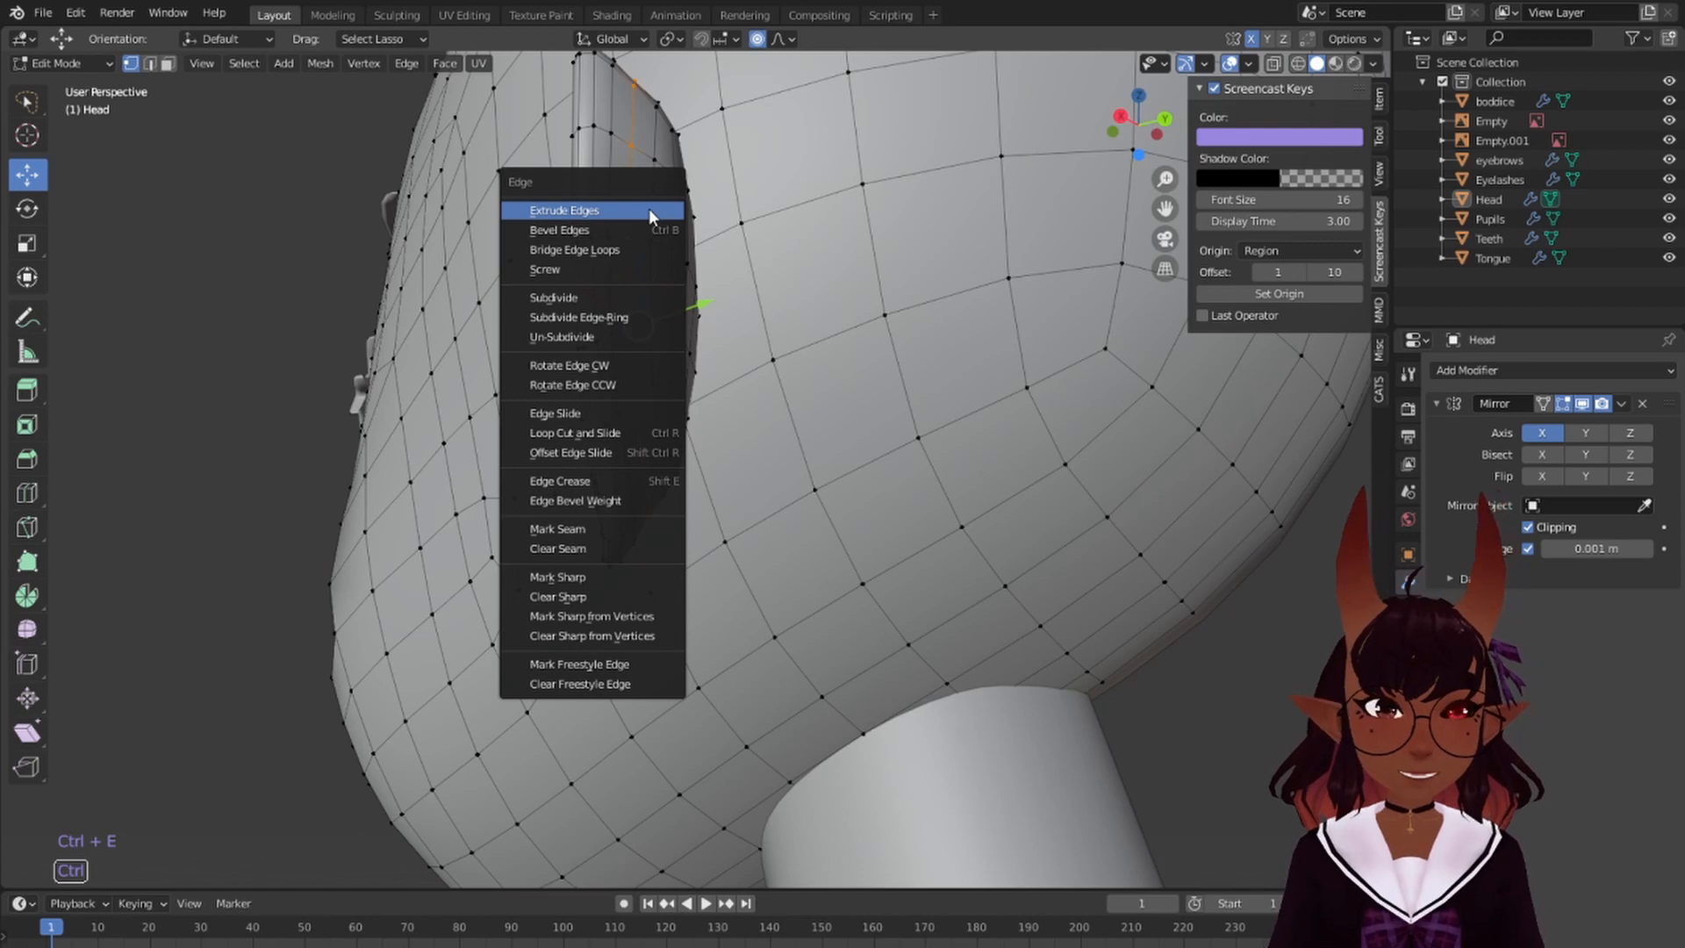
click(596, 533)
- Select the edge loop around the rim of the eye opening and mark it as a seam
scroll(651, 430, down, 1)
middle_drag(650, 413, 812, 387)
middle_drag(724, 363, 798, 409)
scroll(797, 409, up, 4)
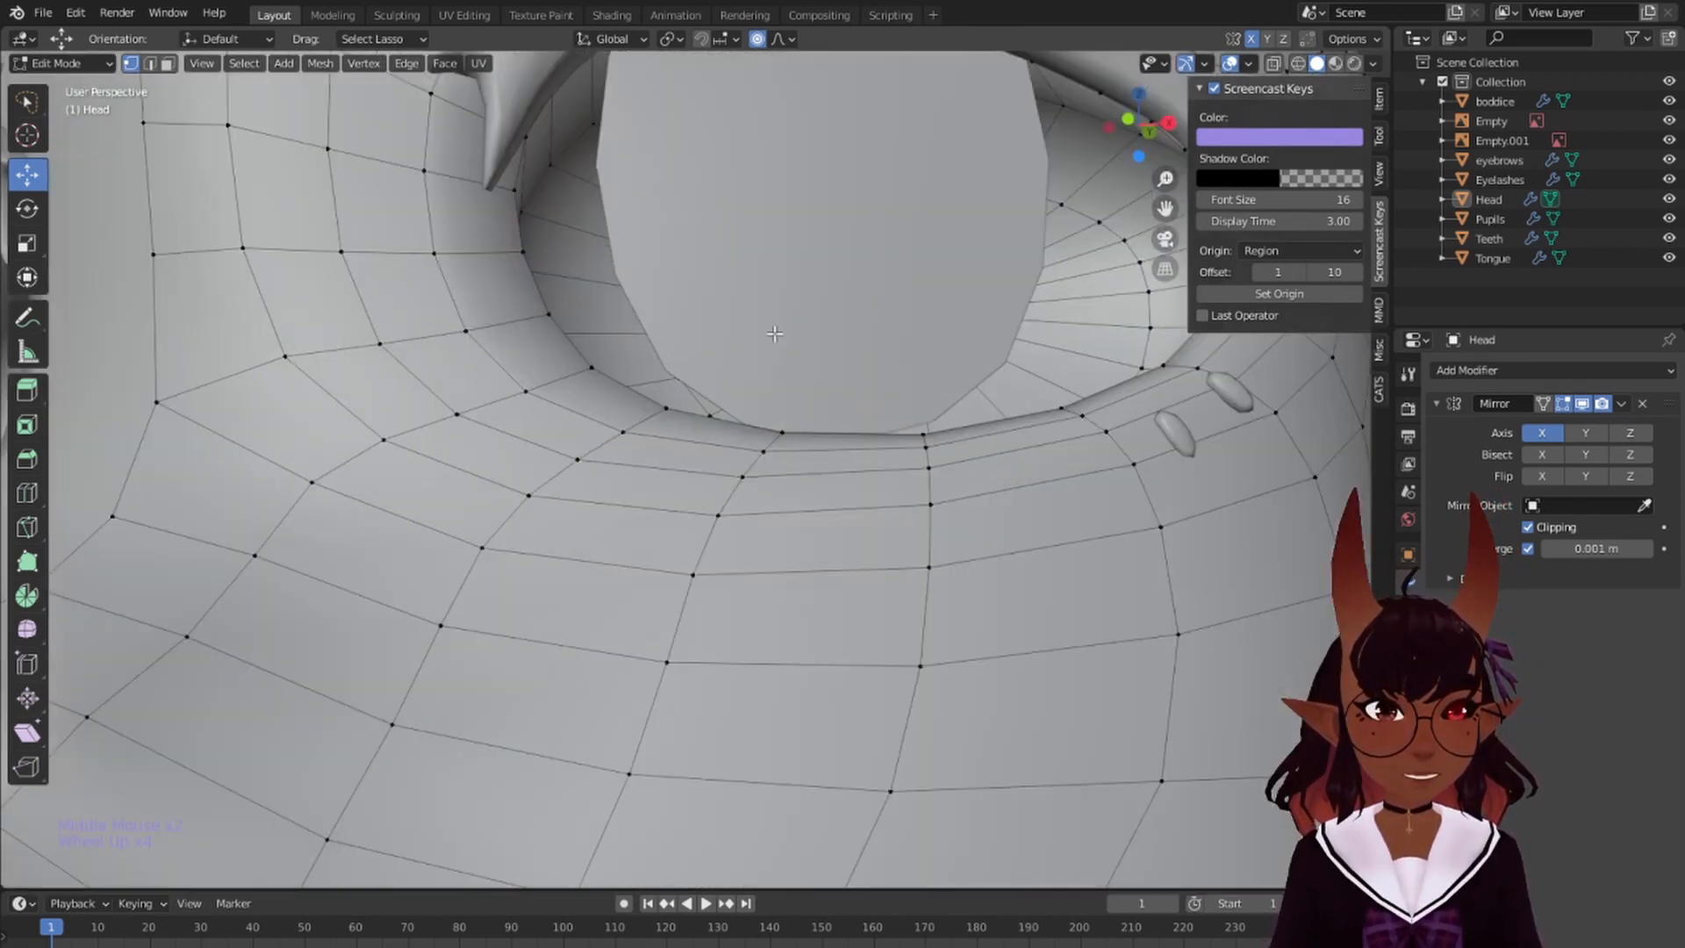
middle_drag(775, 334, 709, 343)
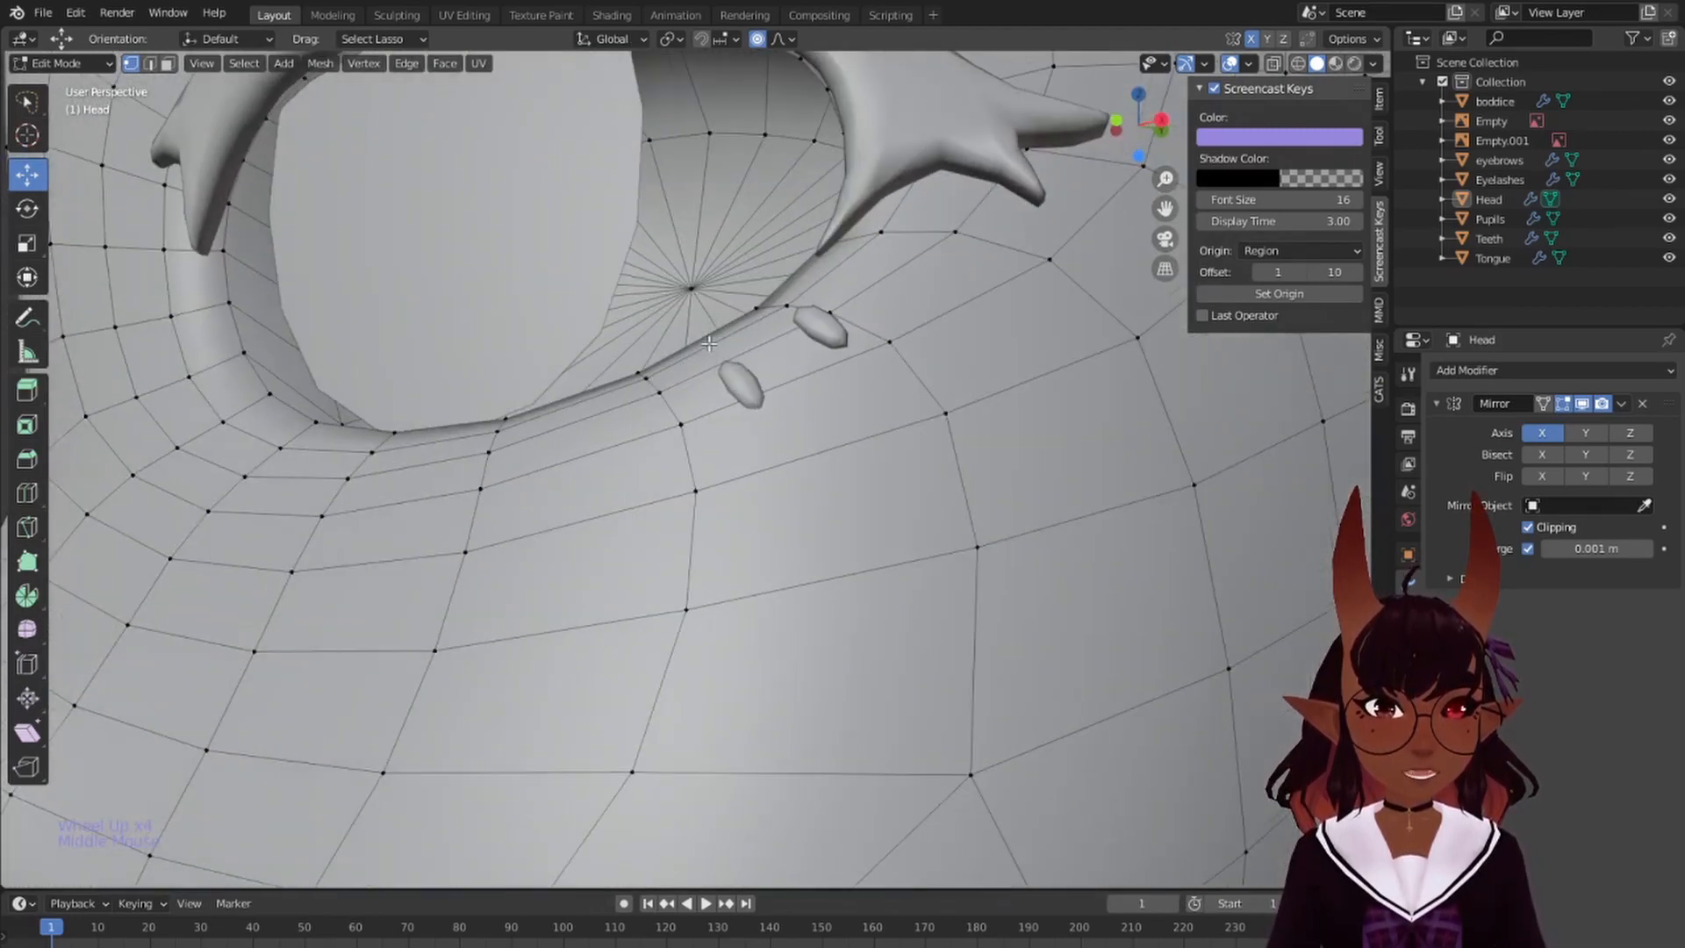
alt+right_click(228, 226)
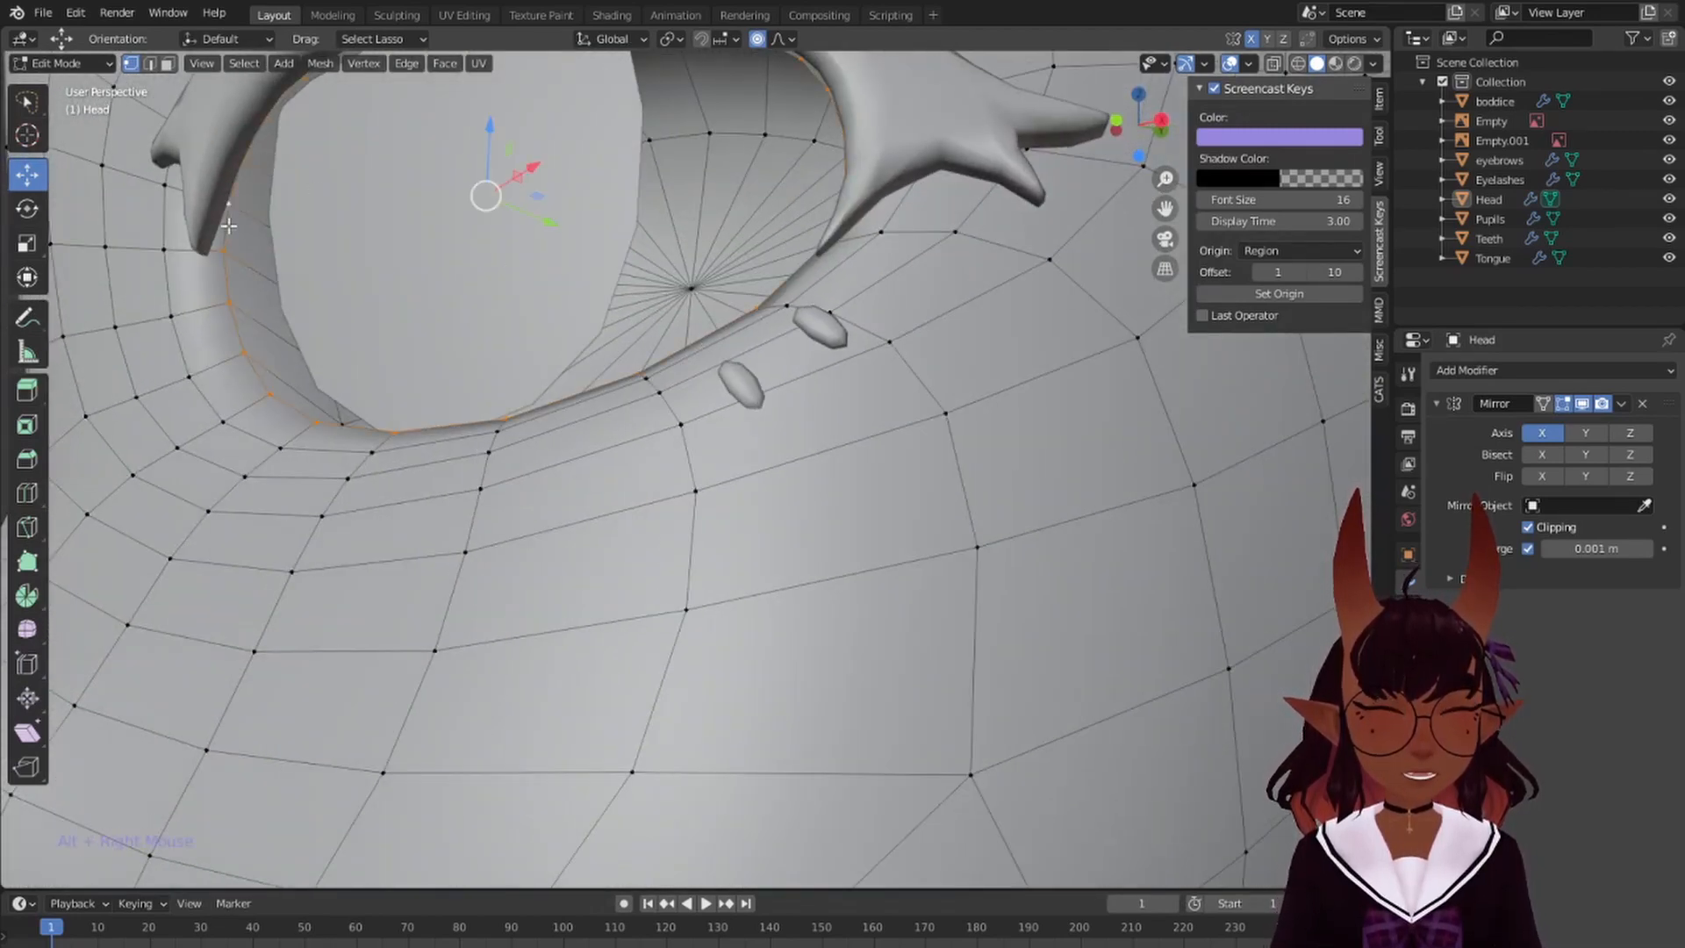
alt+right_click(228, 225)
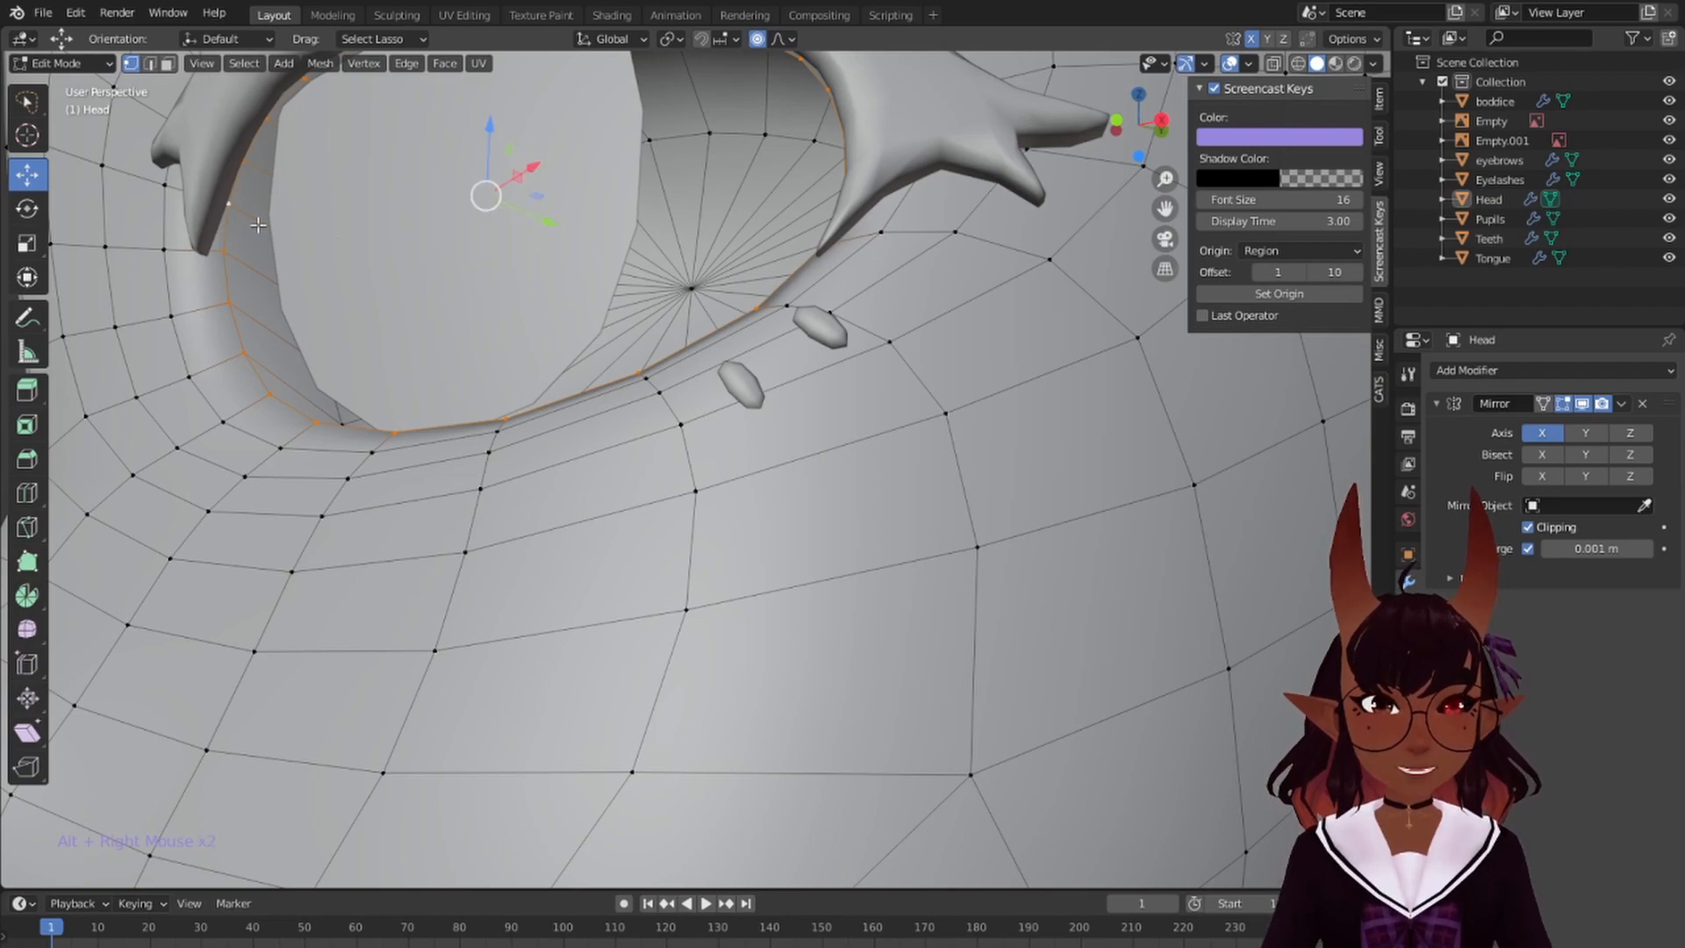
scroll(257, 226, down, 4)
middle_drag(258, 226, 396, 420)
scroll(507, 354, up, 3)
scroll(494, 369, down, 5)
key(ctrl+e)
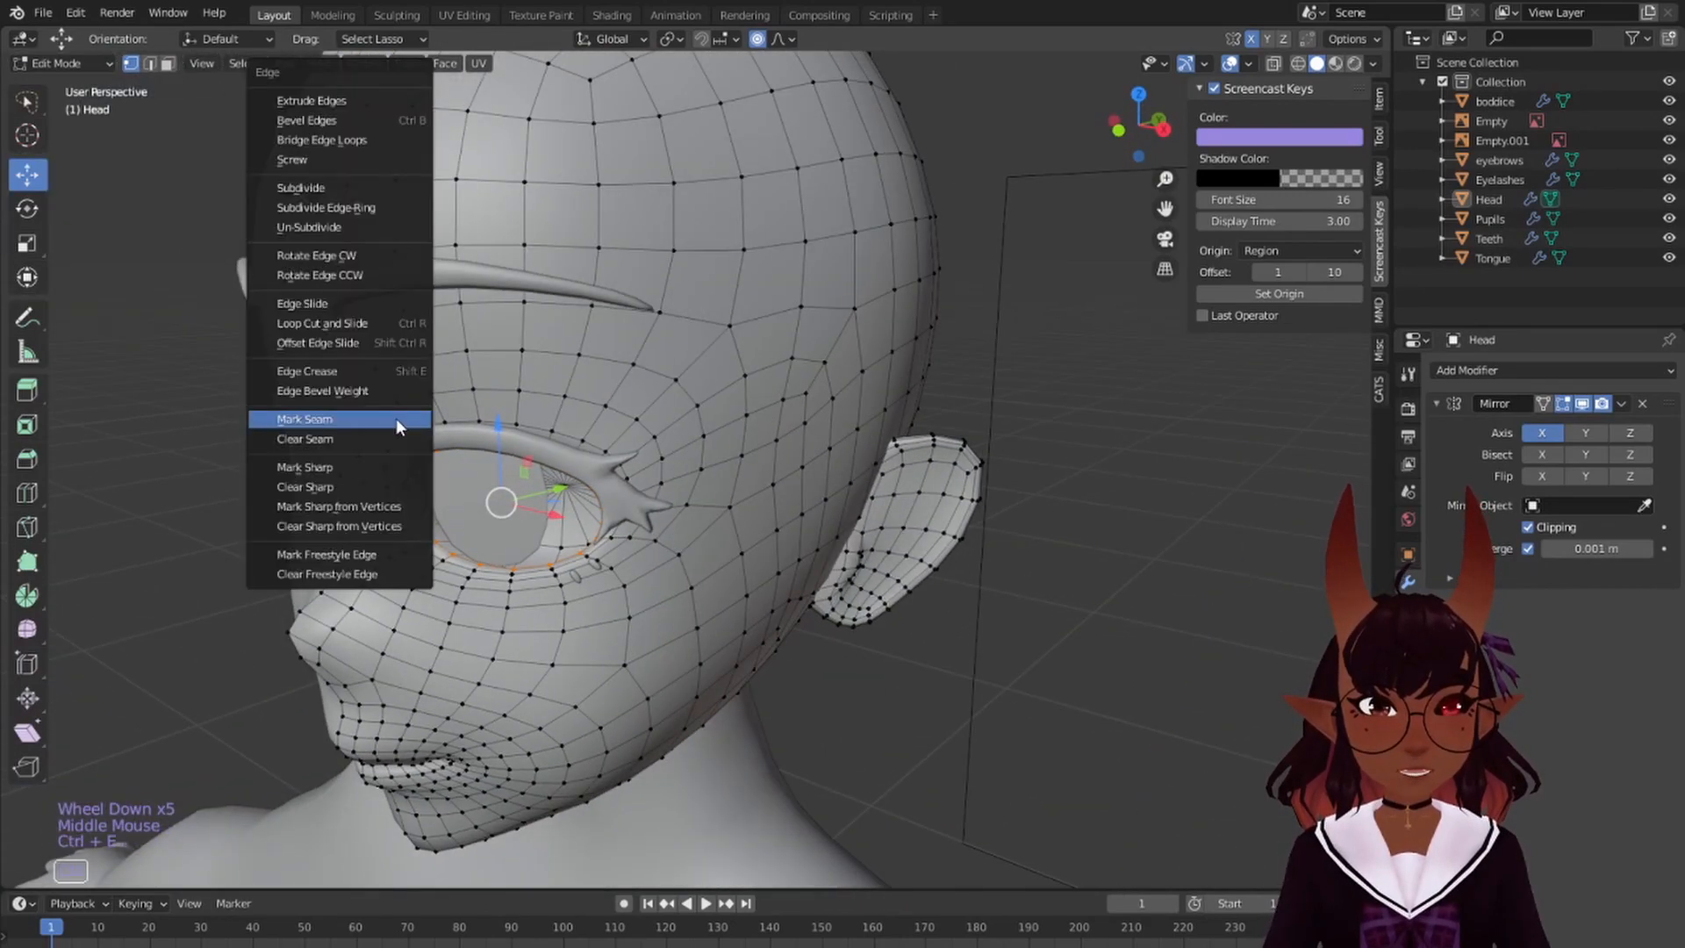
click(397, 418)
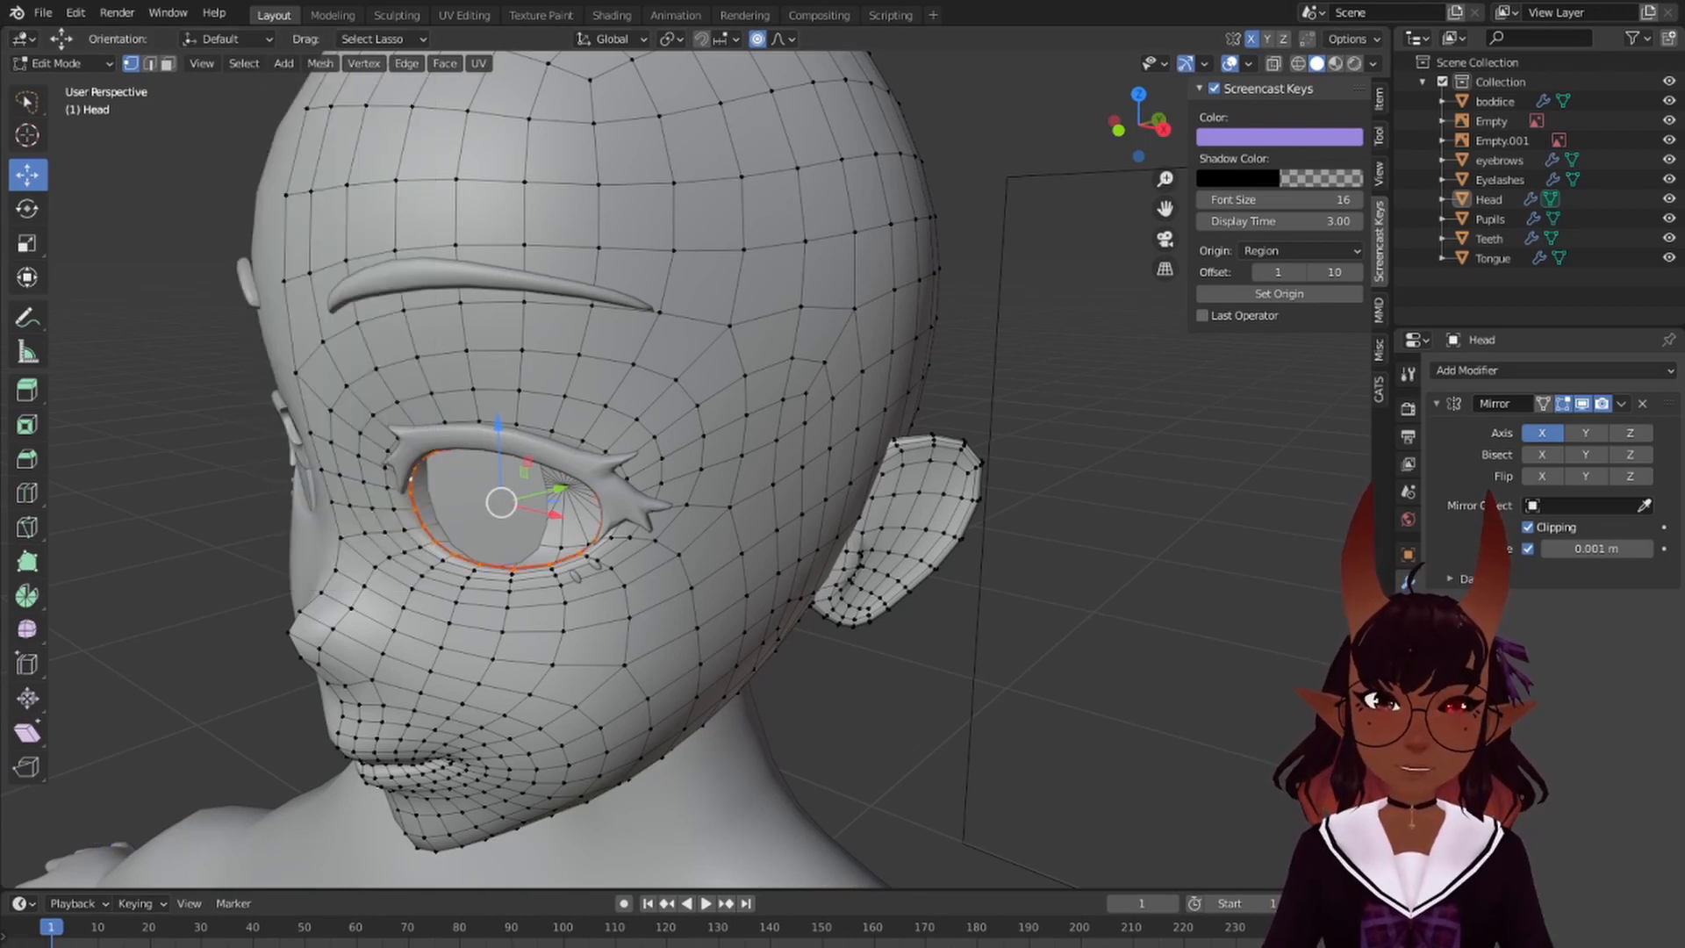
- Select the edge loop along the inner edge of the lips and mark it as a seam
scroll(888, 328, down, 3)
shift+middle_drag(888, 328, 1076, 120)
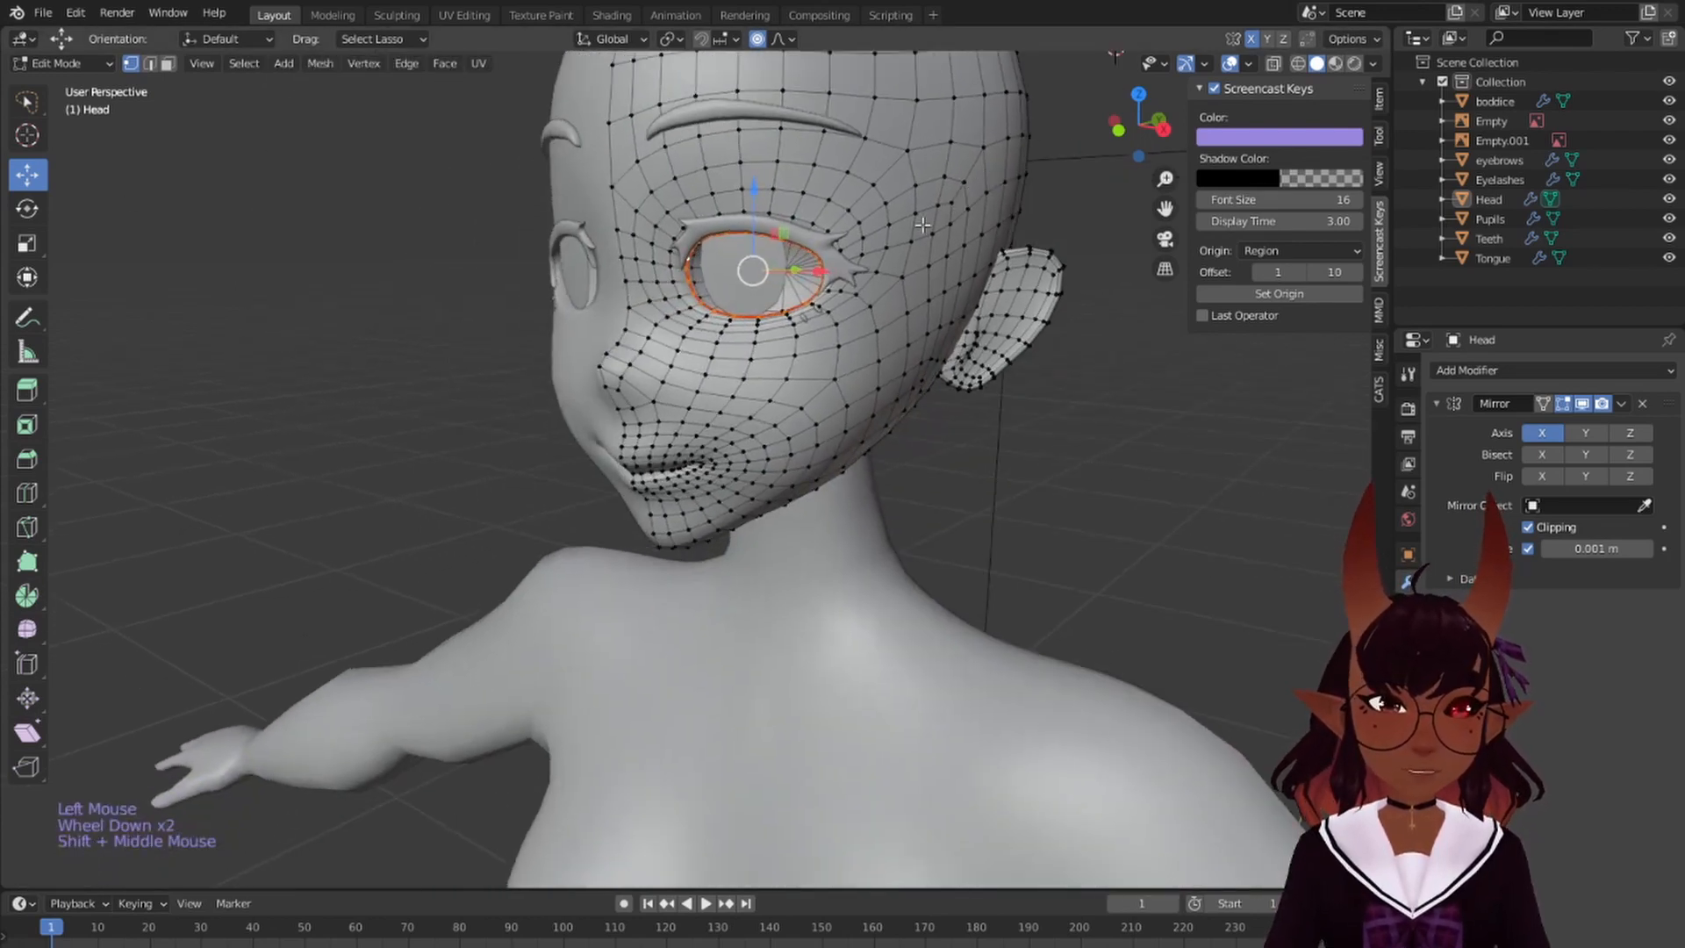
scroll(825, 304, up, 8)
scroll(742, 354, down, 1)
middle_drag(742, 354, 475, 338)
scroll(614, 360, up, 3)
scroll(474, 339, up, 3)
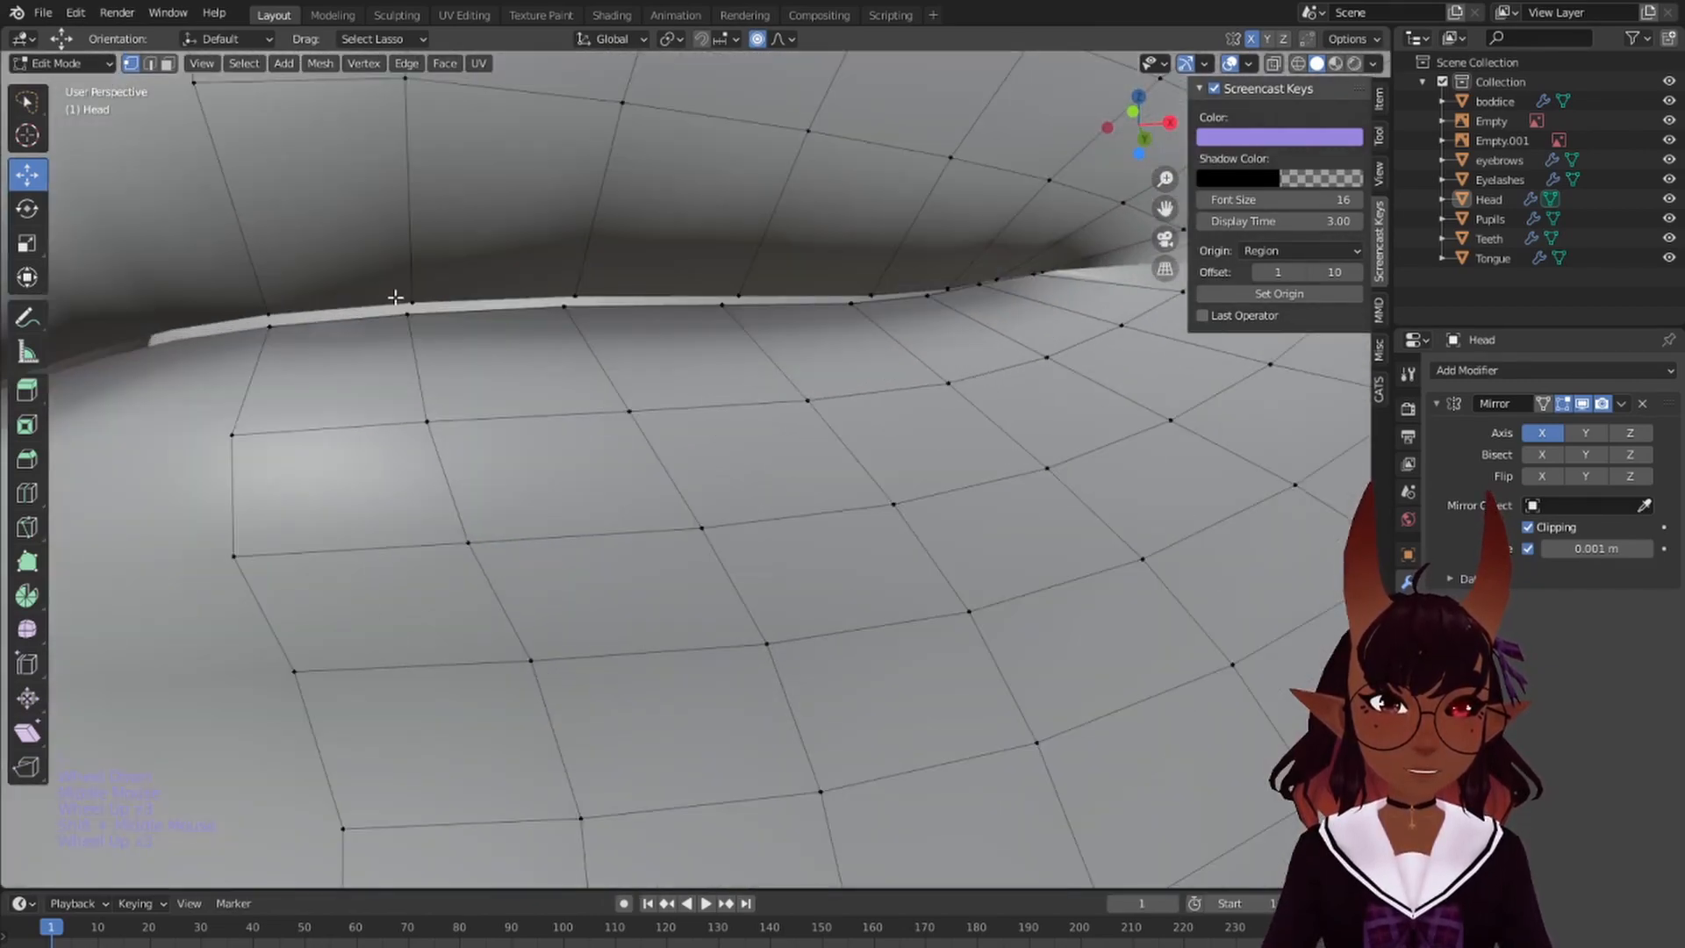
alt+right_click(383, 308)
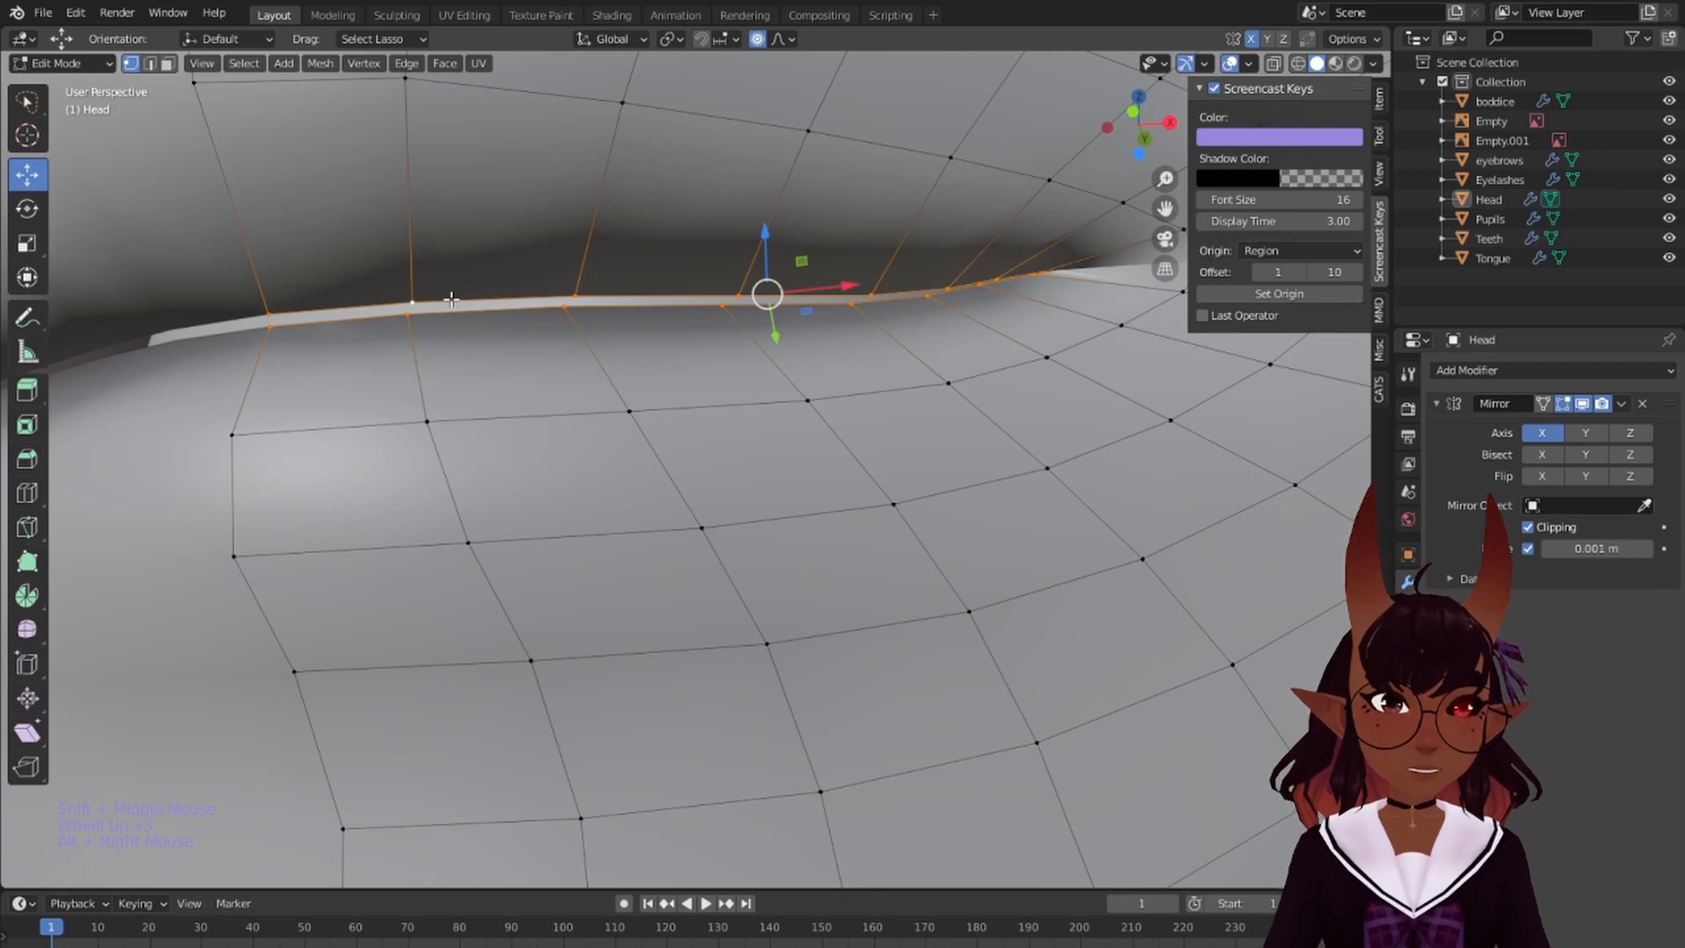
key(ctrl+e)
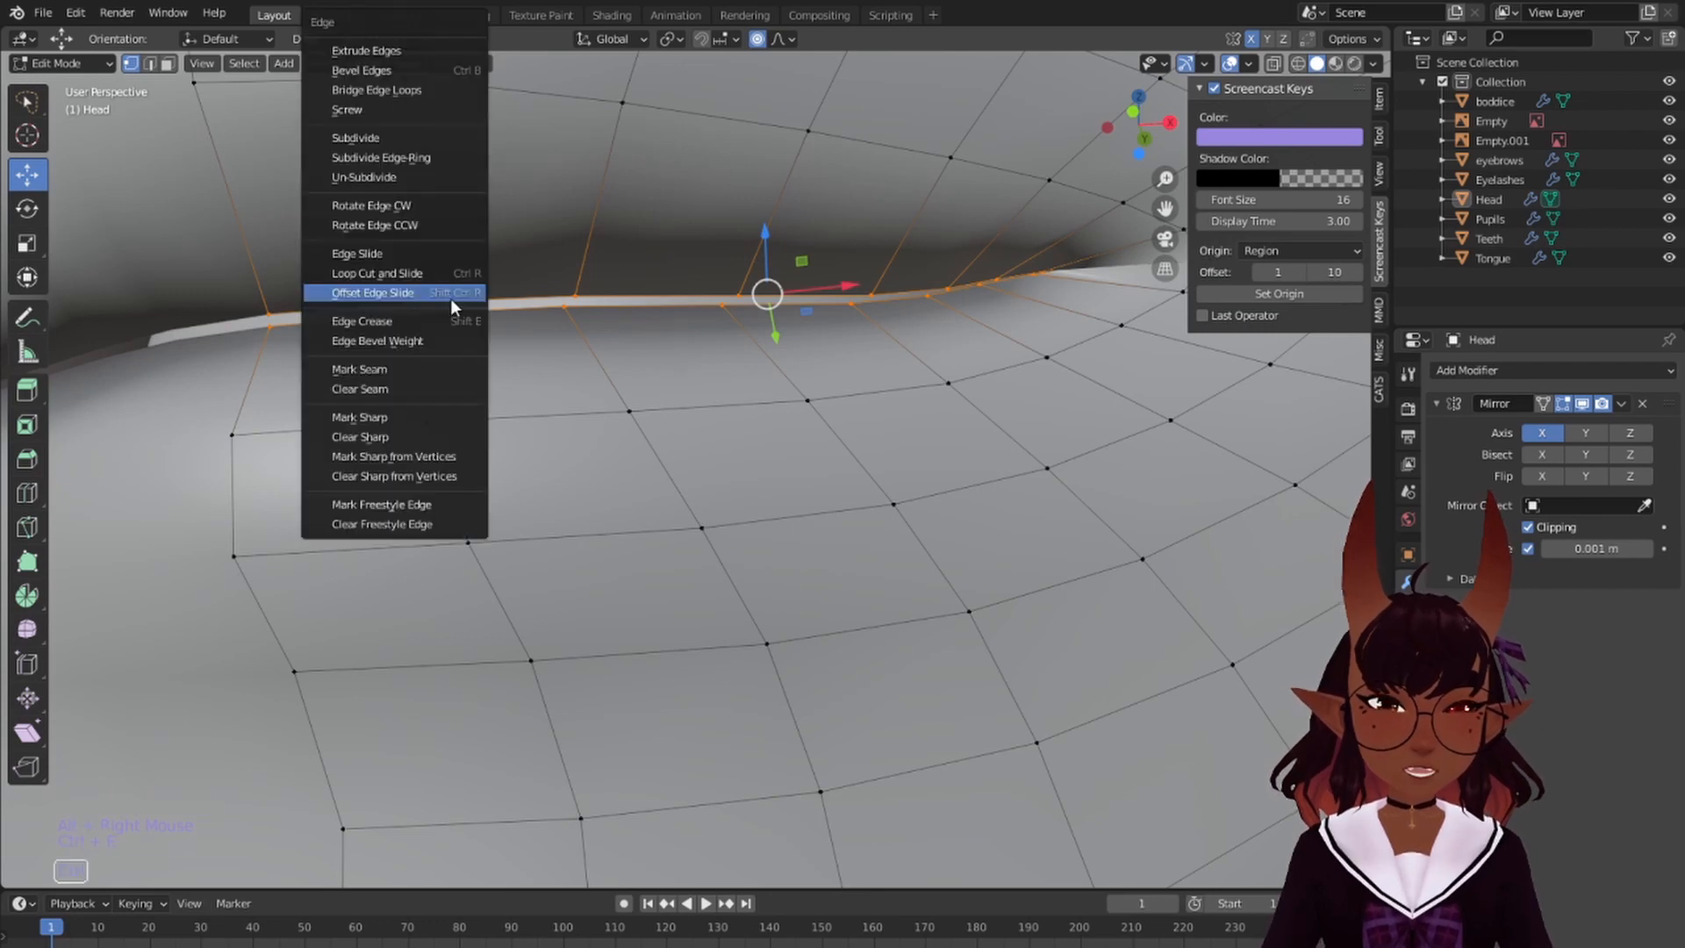
click(392, 366)
scroll(392, 366, down, 6)
middle_drag(392, 365, 556, 475)
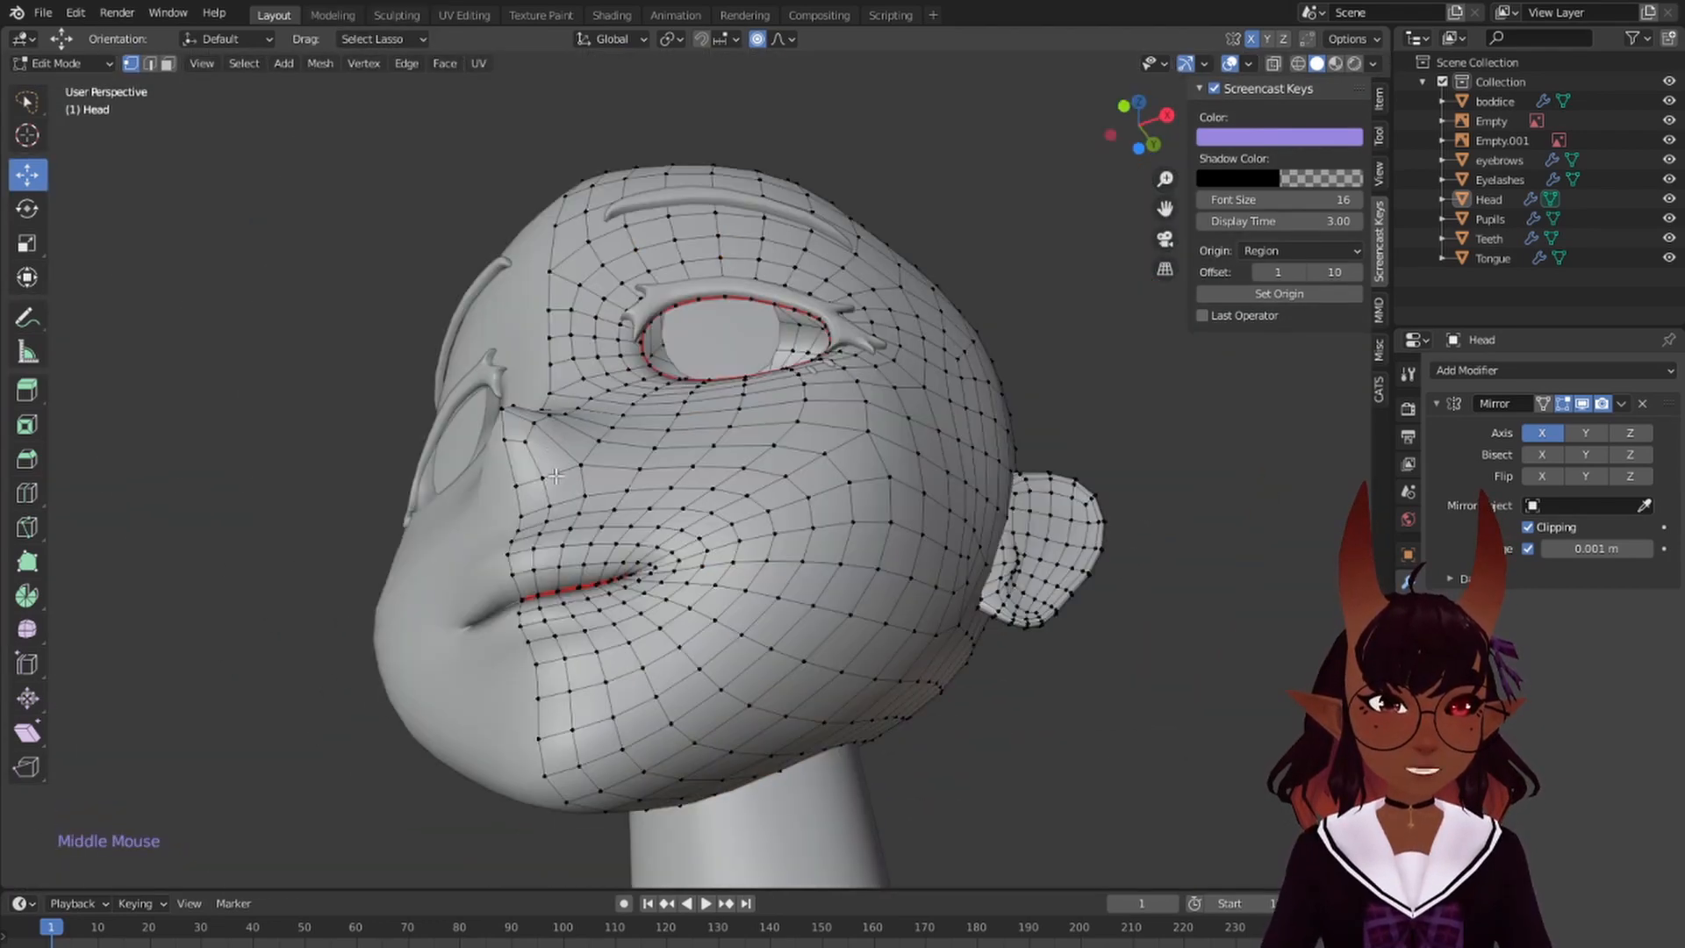
- Select the vertical edge loop running from the crown down the side of the head in front of the ear
middle_drag(1030, 331, 921, 461)
scroll(1010, 334, down, 3)
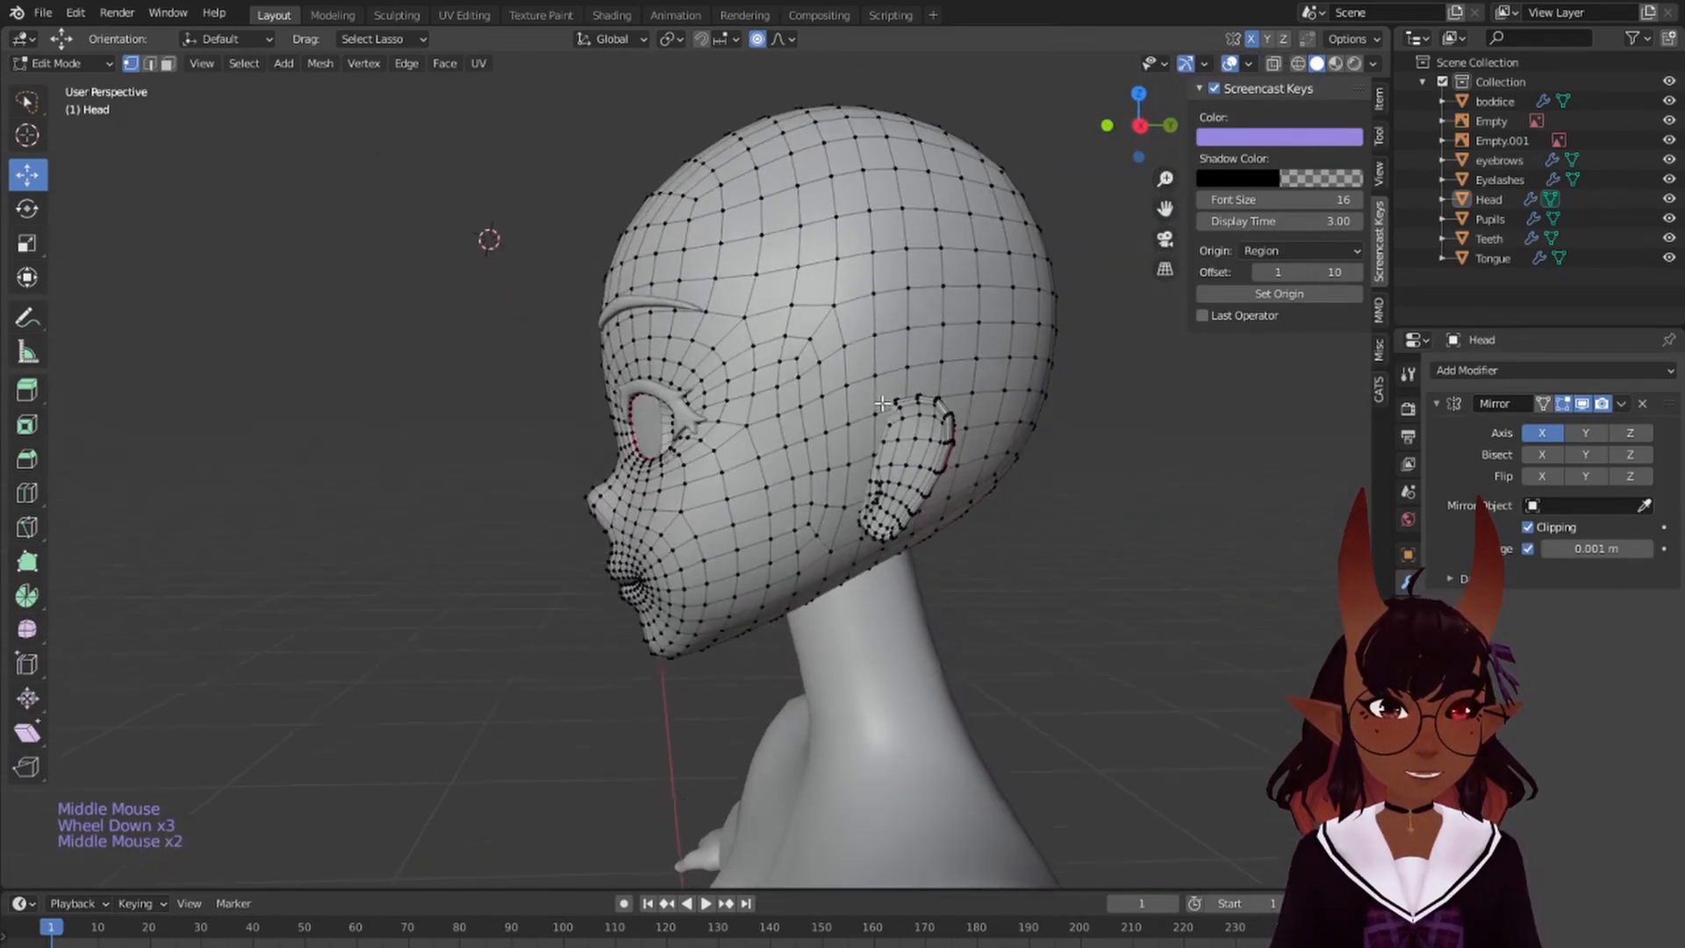
middle_drag(746, 329, 781, 323)
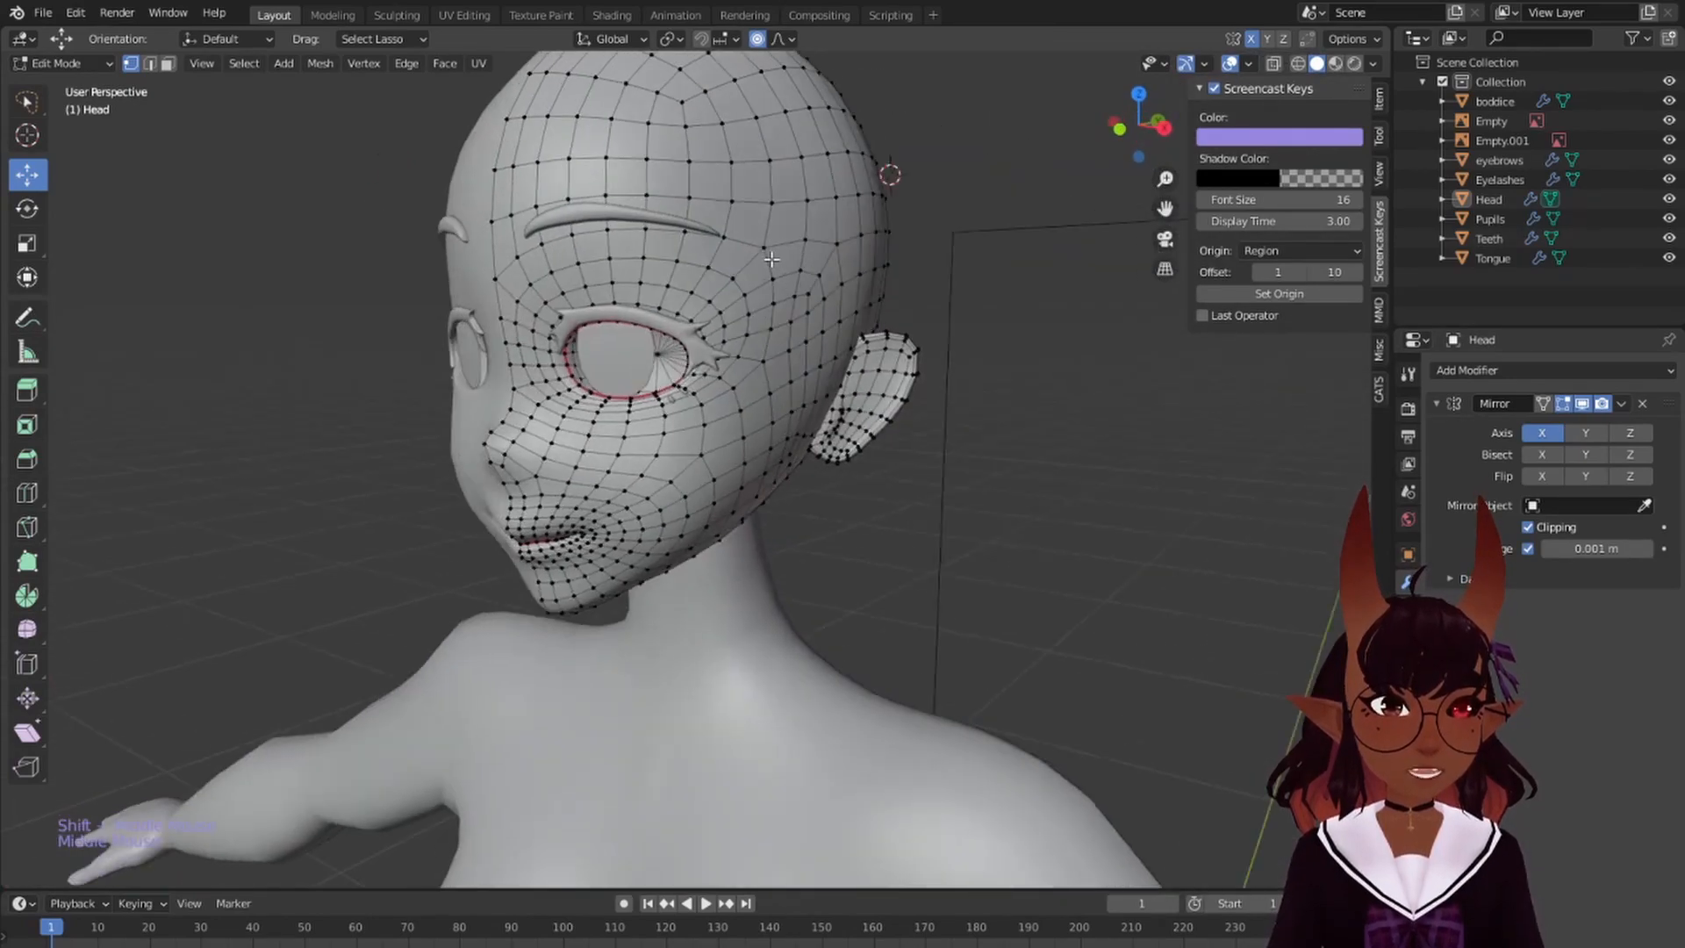
middle_drag(771, 259, 633, 158)
alt+right_click(540, 366)
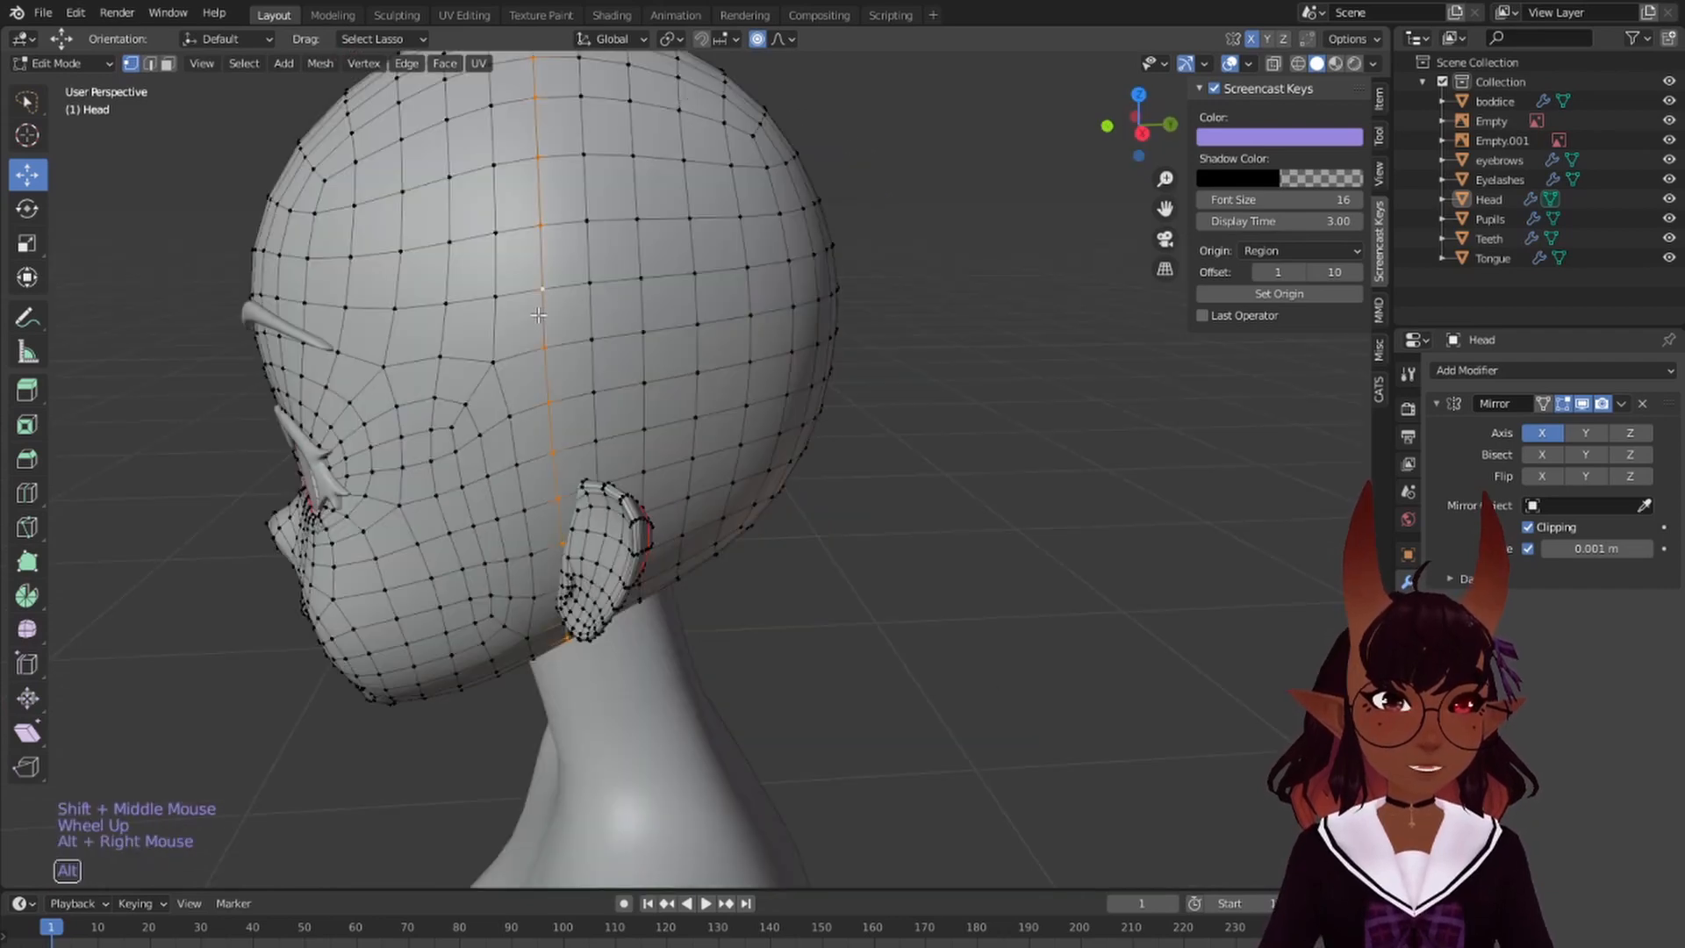
scroll(549, 290, down, 3)
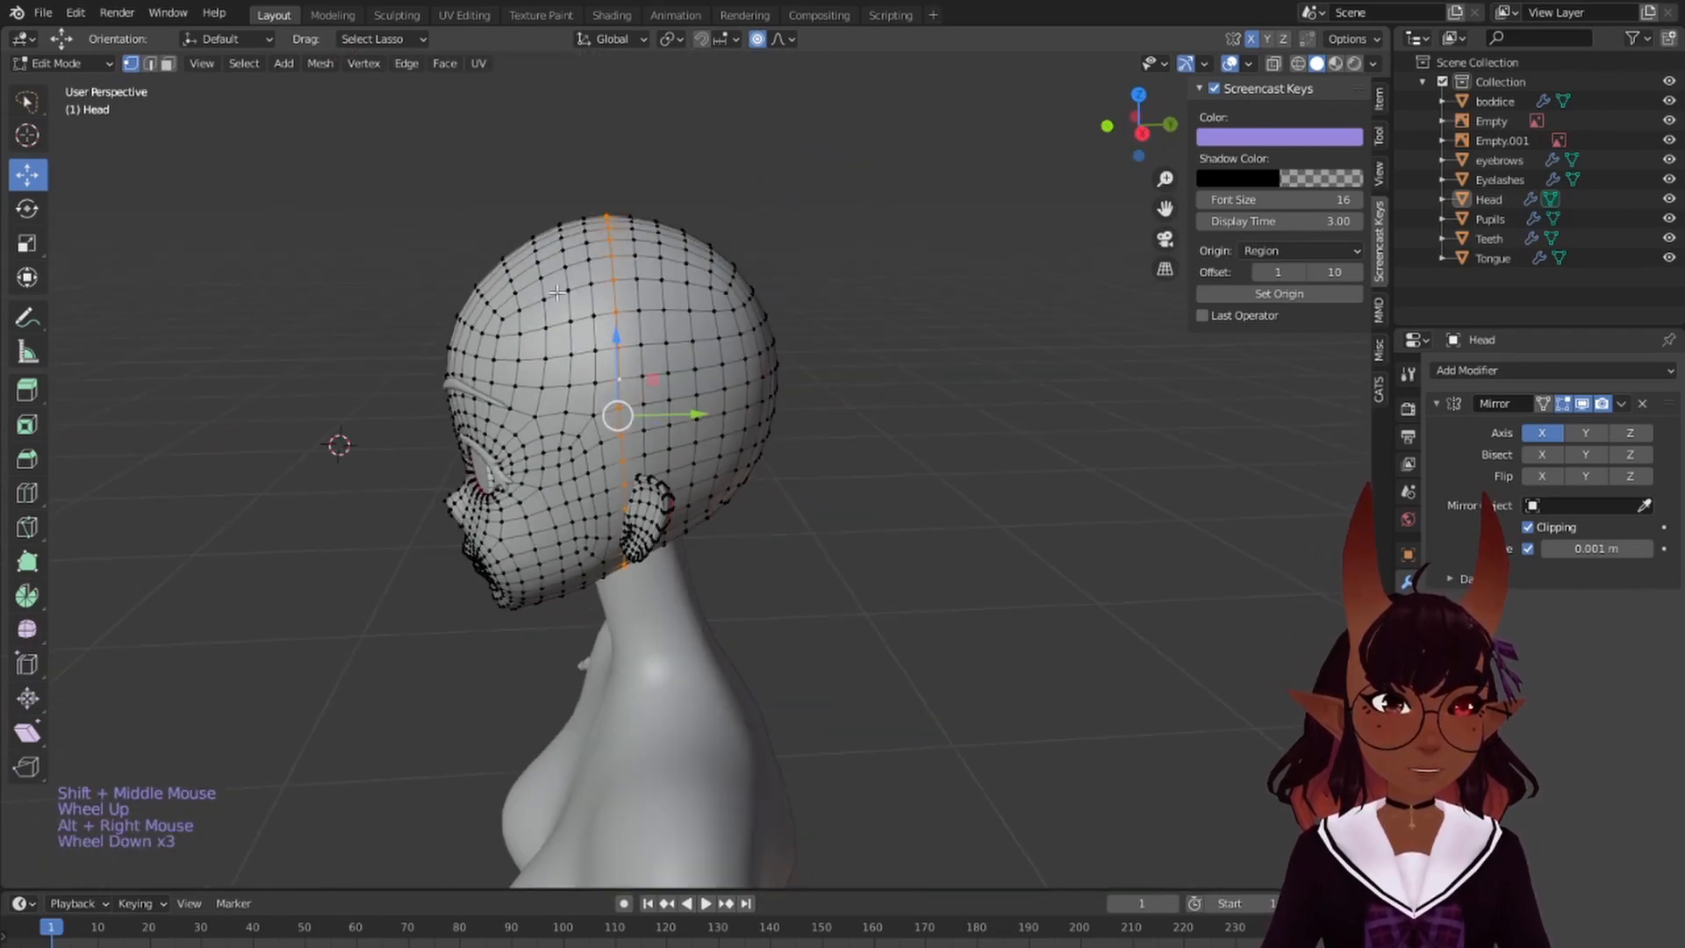
middle_drag(558, 293, 620, 263)
scroll(567, 405, up, 2)
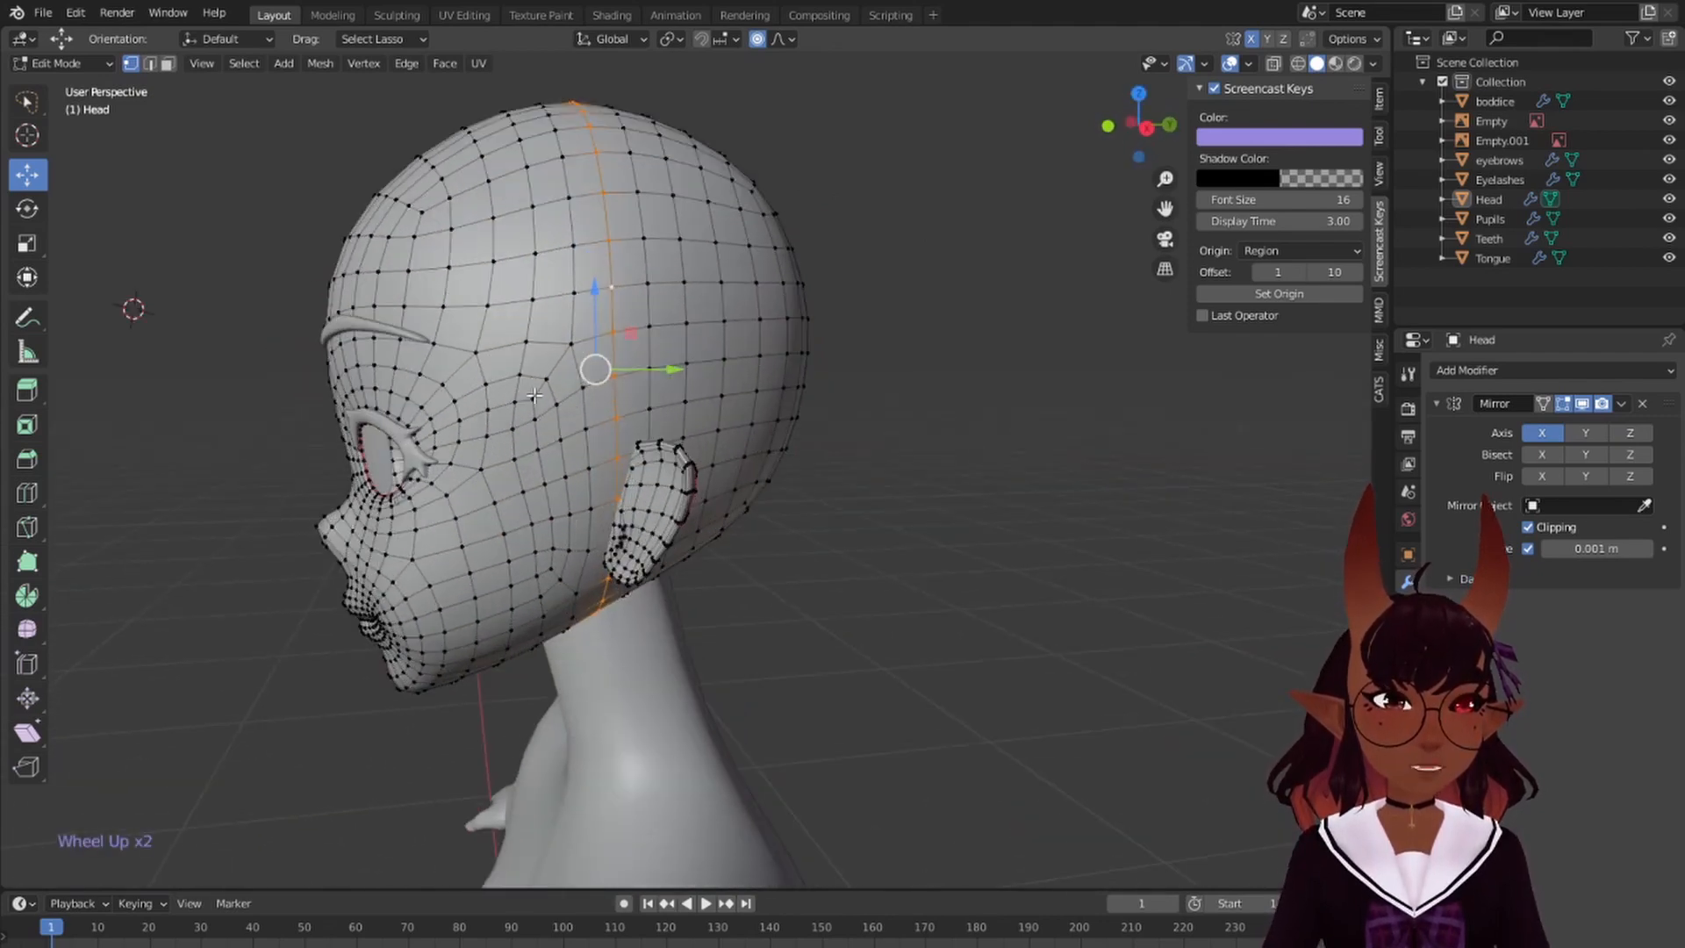
- Try selecting the edge loop that runs from beside the eye down the cheek and under the jaw
shift+middle_drag(568, 405, 759, 407)
alt+right_click(621, 367)
scroll(571, 288, up, 2)
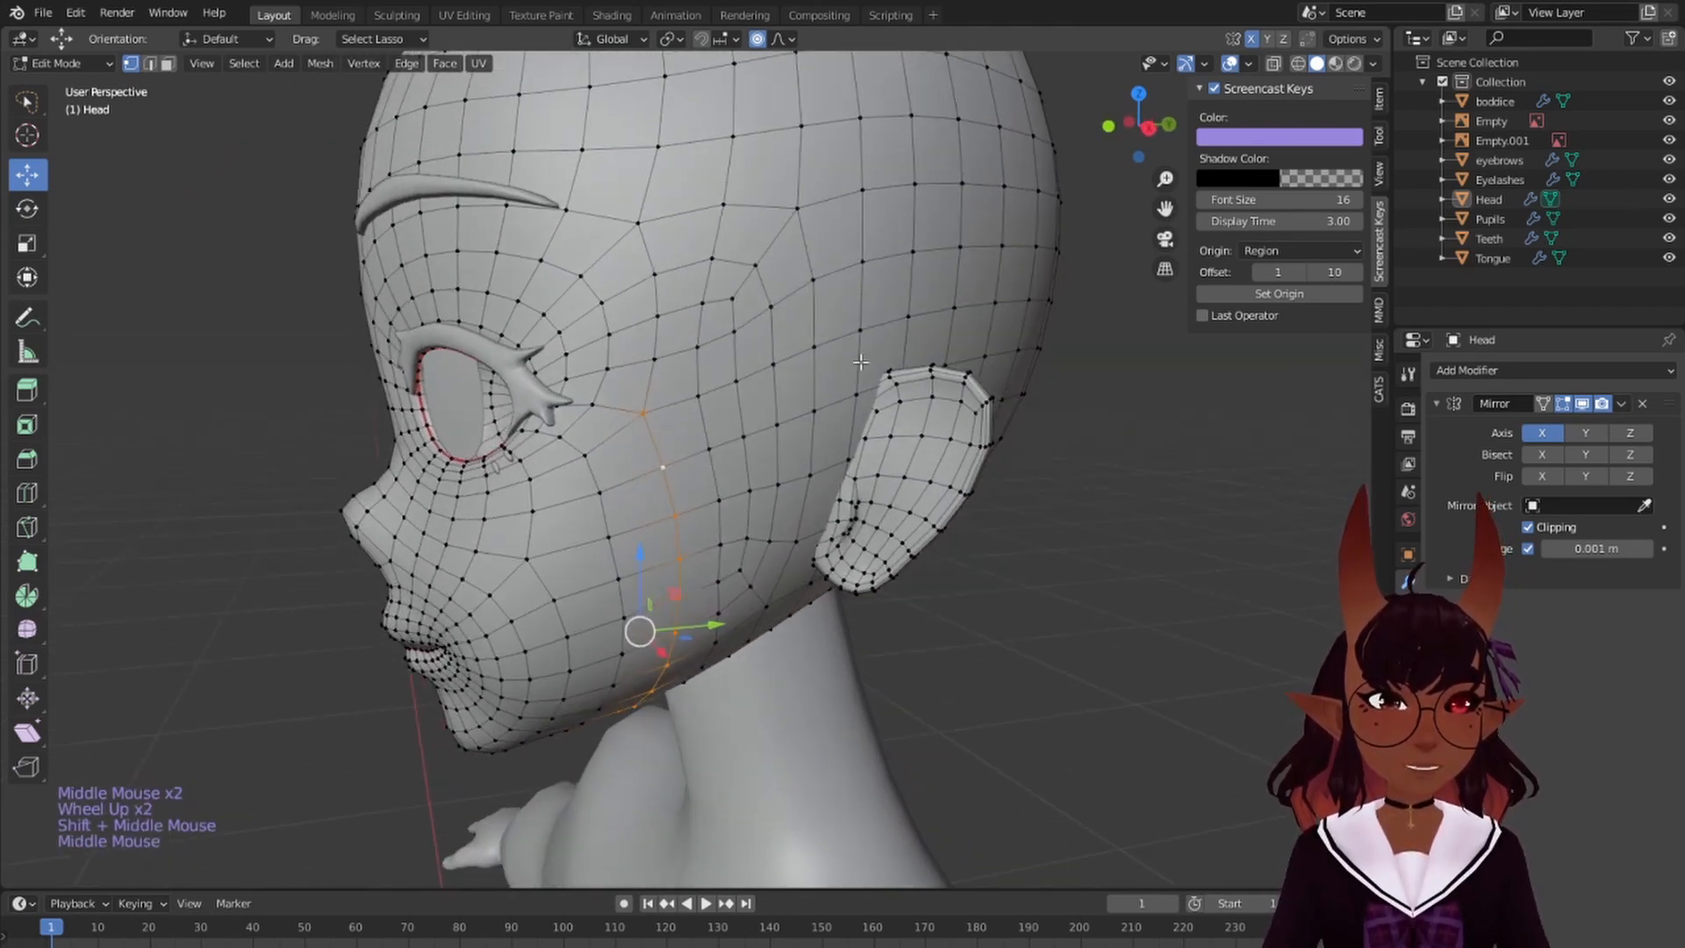
middle_drag(860, 361, 771, 352)
scroll(738, 351, down, 1)
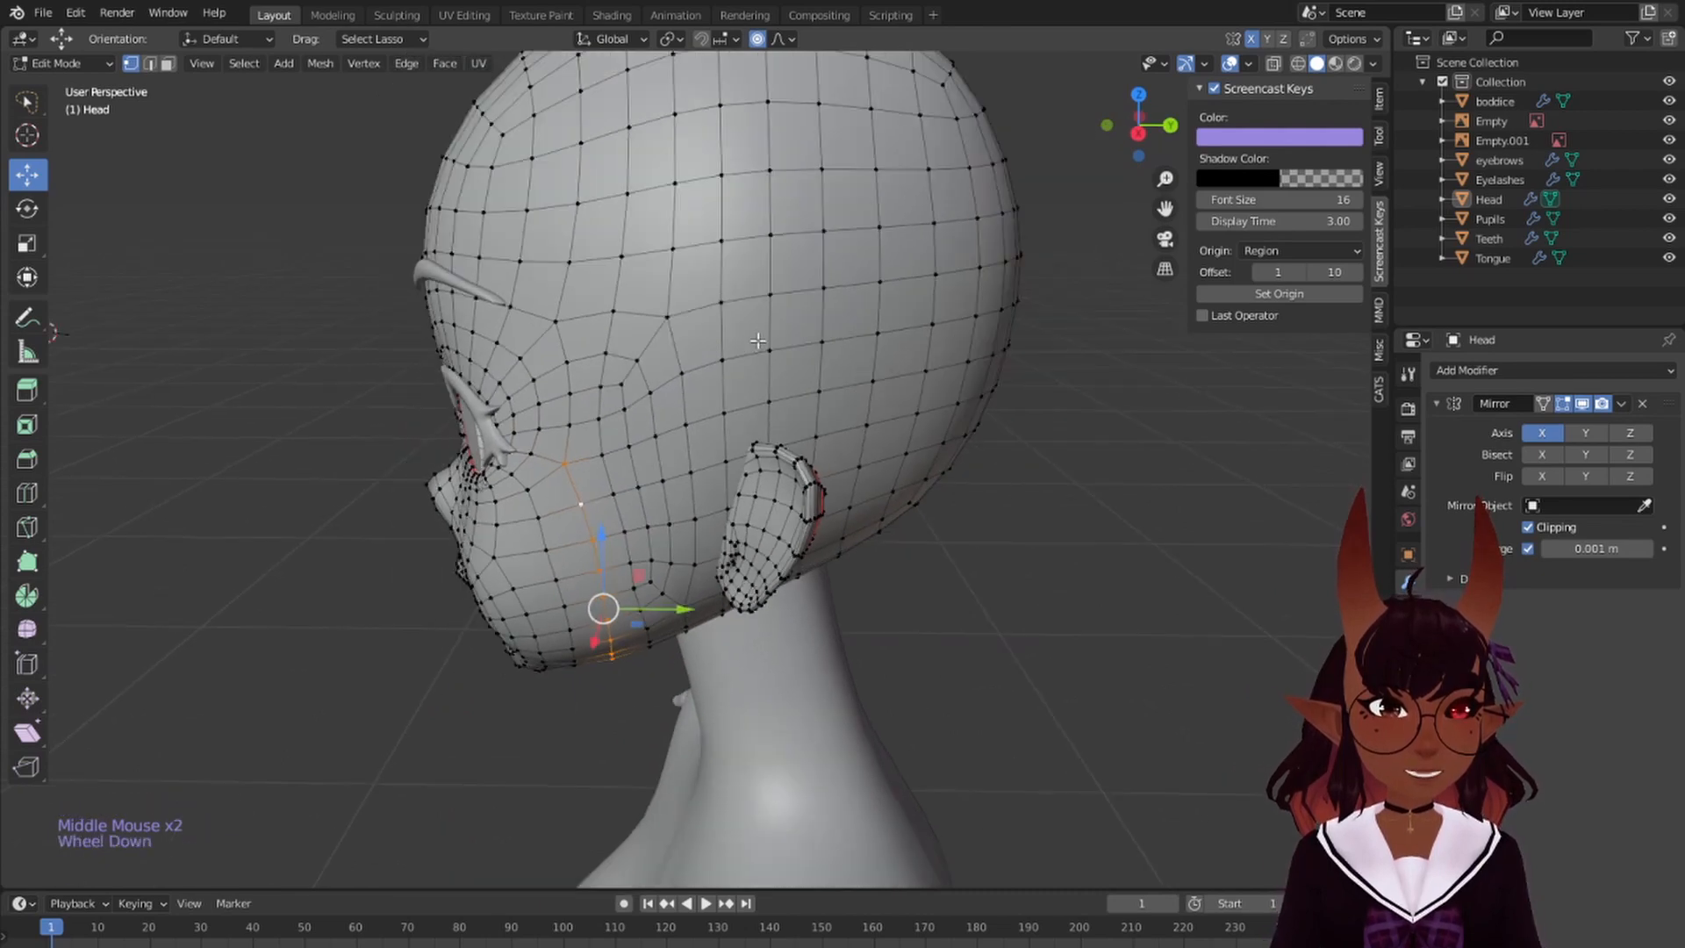
- Select the vertical edge loop running from the crown past the ear down to the neck opening
alt+right_click(759, 341)
scroll(758, 342, down, 2)
middle_drag(760, 351, 615, 390)
scroll(597, 392, up, 3)
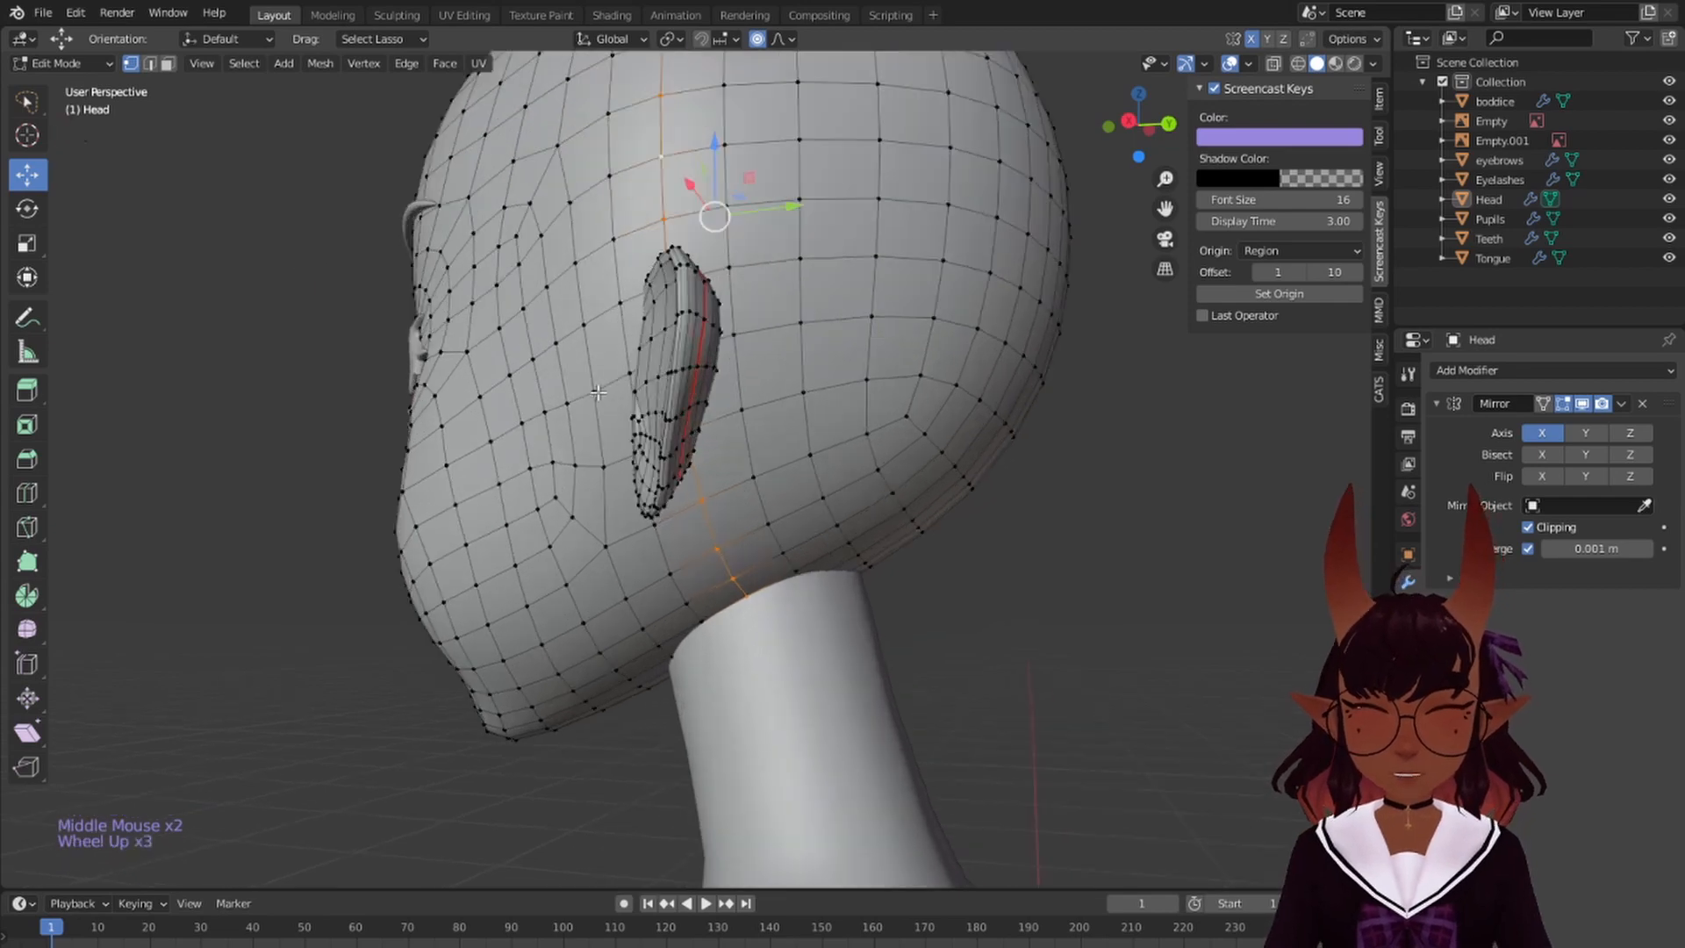
scroll(598, 392, up, 1)
middle_drag(612, 325, 708, 369)
scroll(659, 372, down, 1)
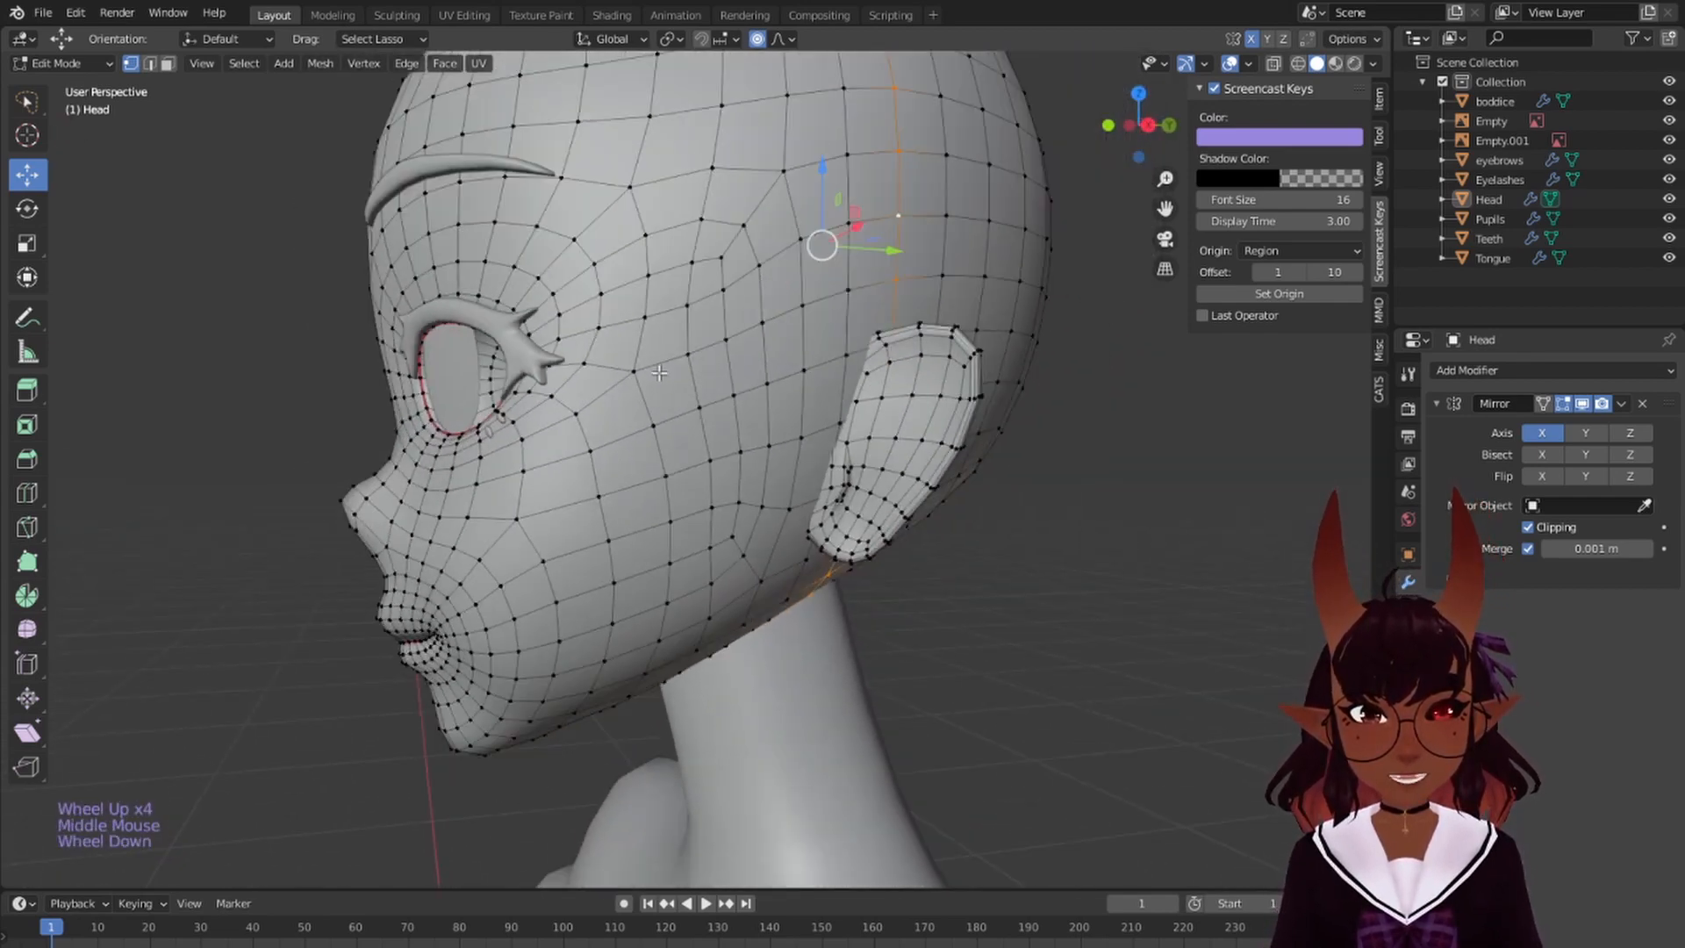
- Examine the face topology, the eye and mouth seams, and the seam along the back of the ear
middle_drag(558, 478, 307, 318)
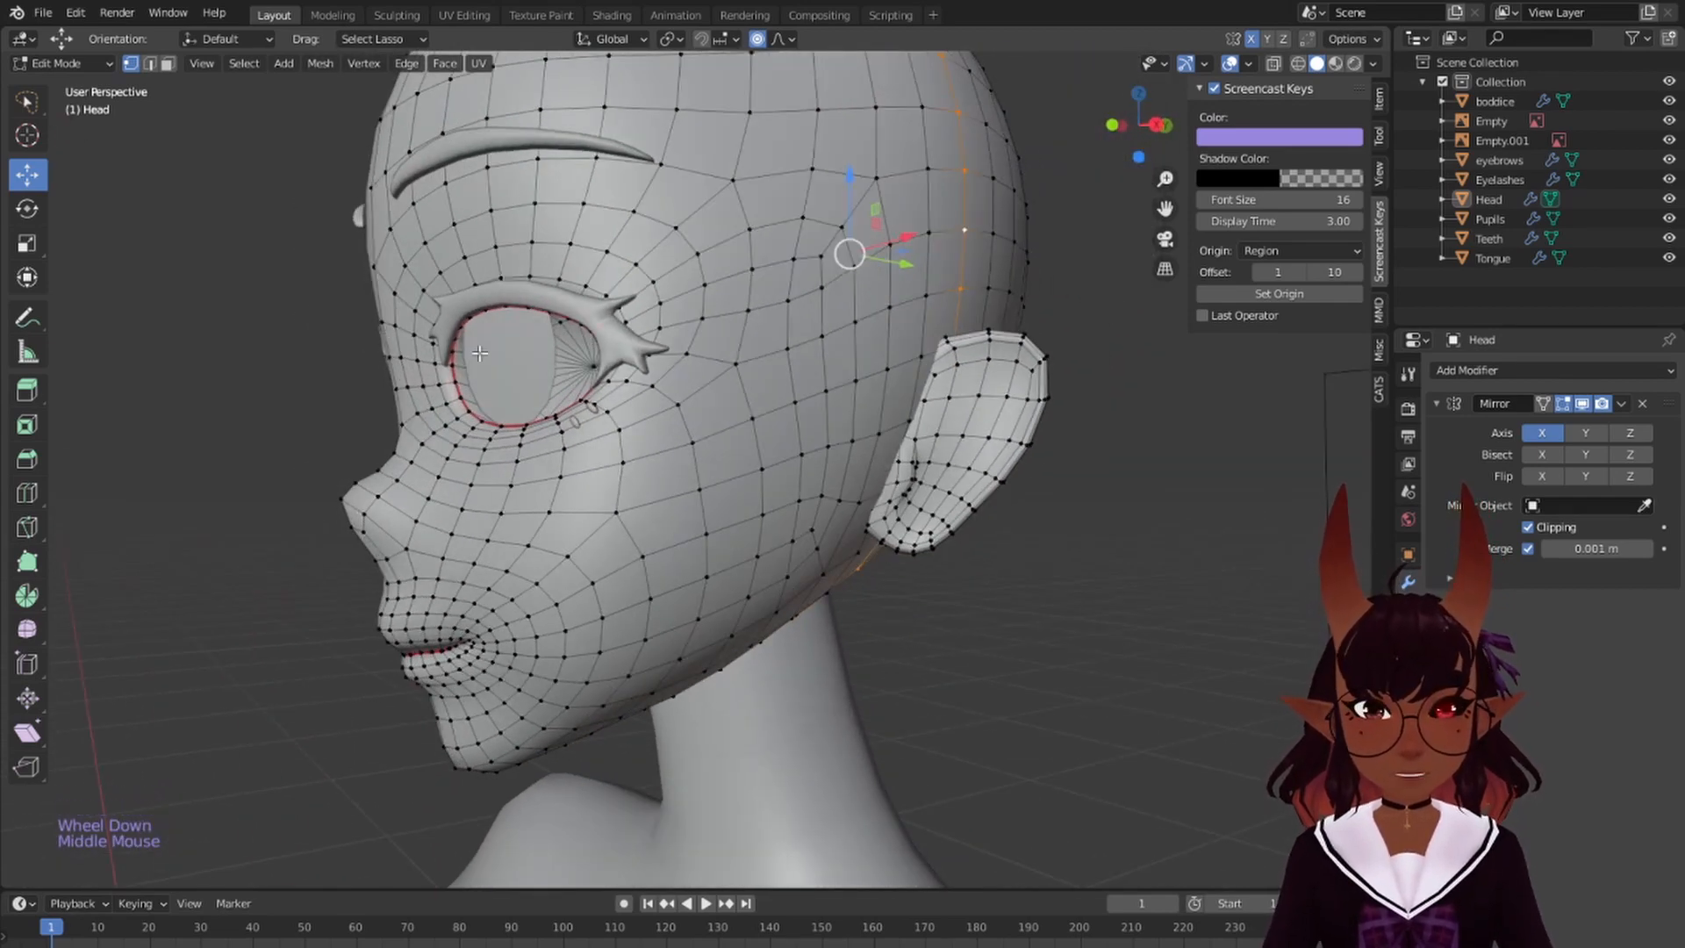
scroll(457, 387, up, 4)
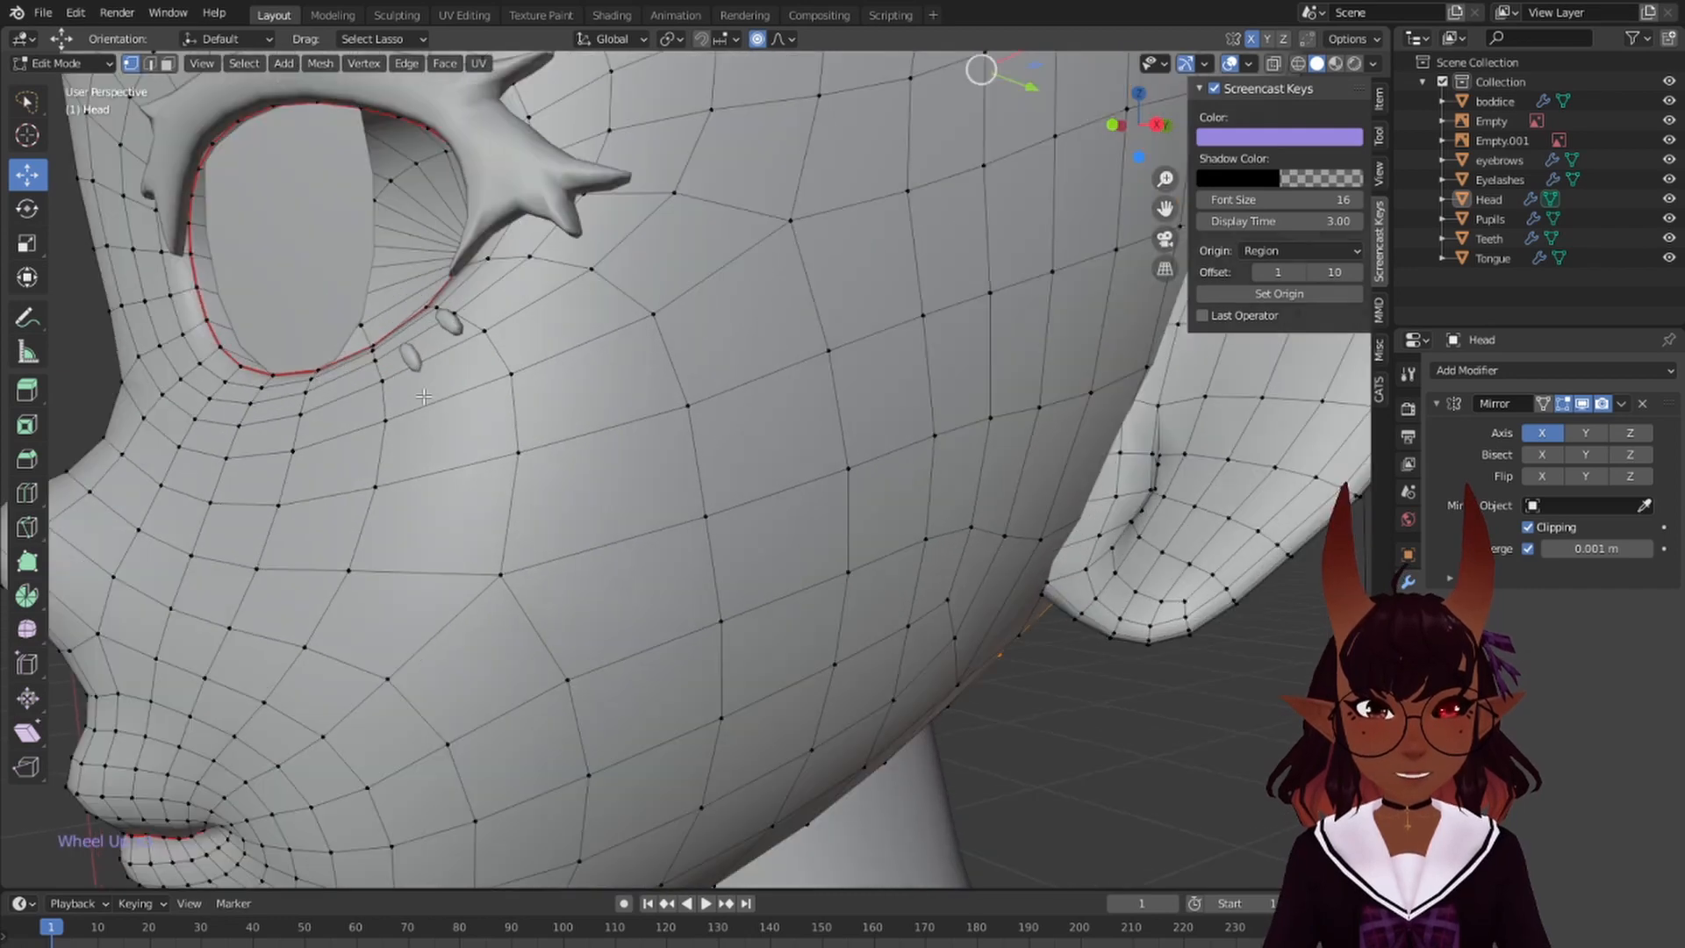
scroll(232, 667, down, 2)
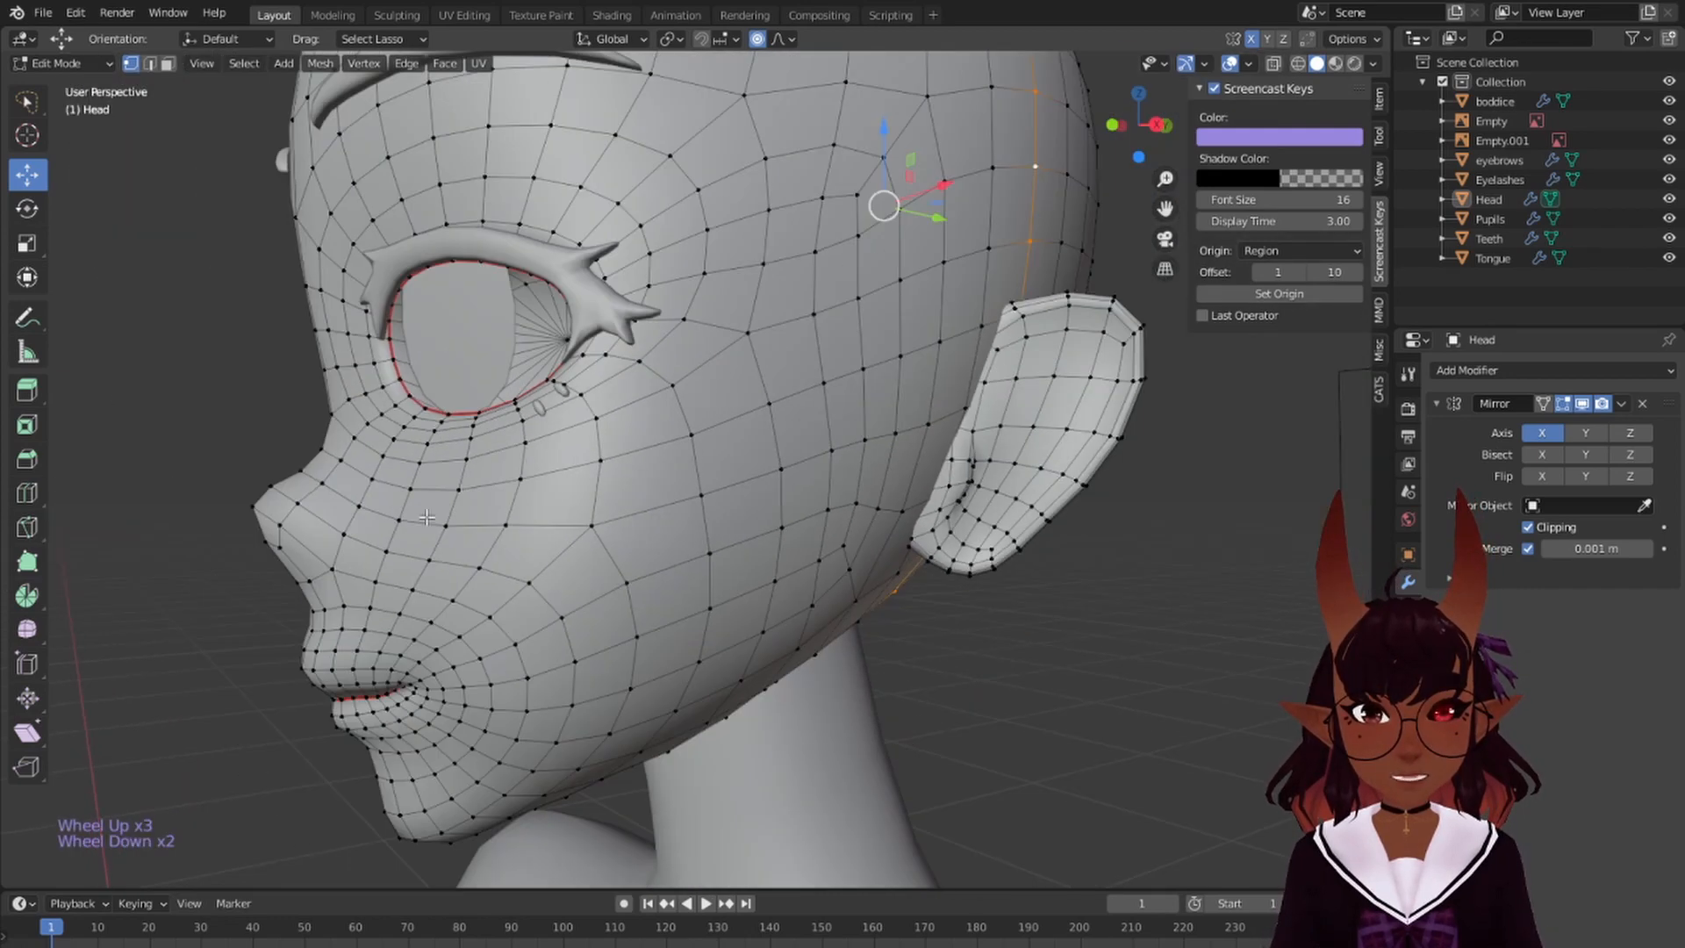
middle_drag(427, 519, 526, 445)
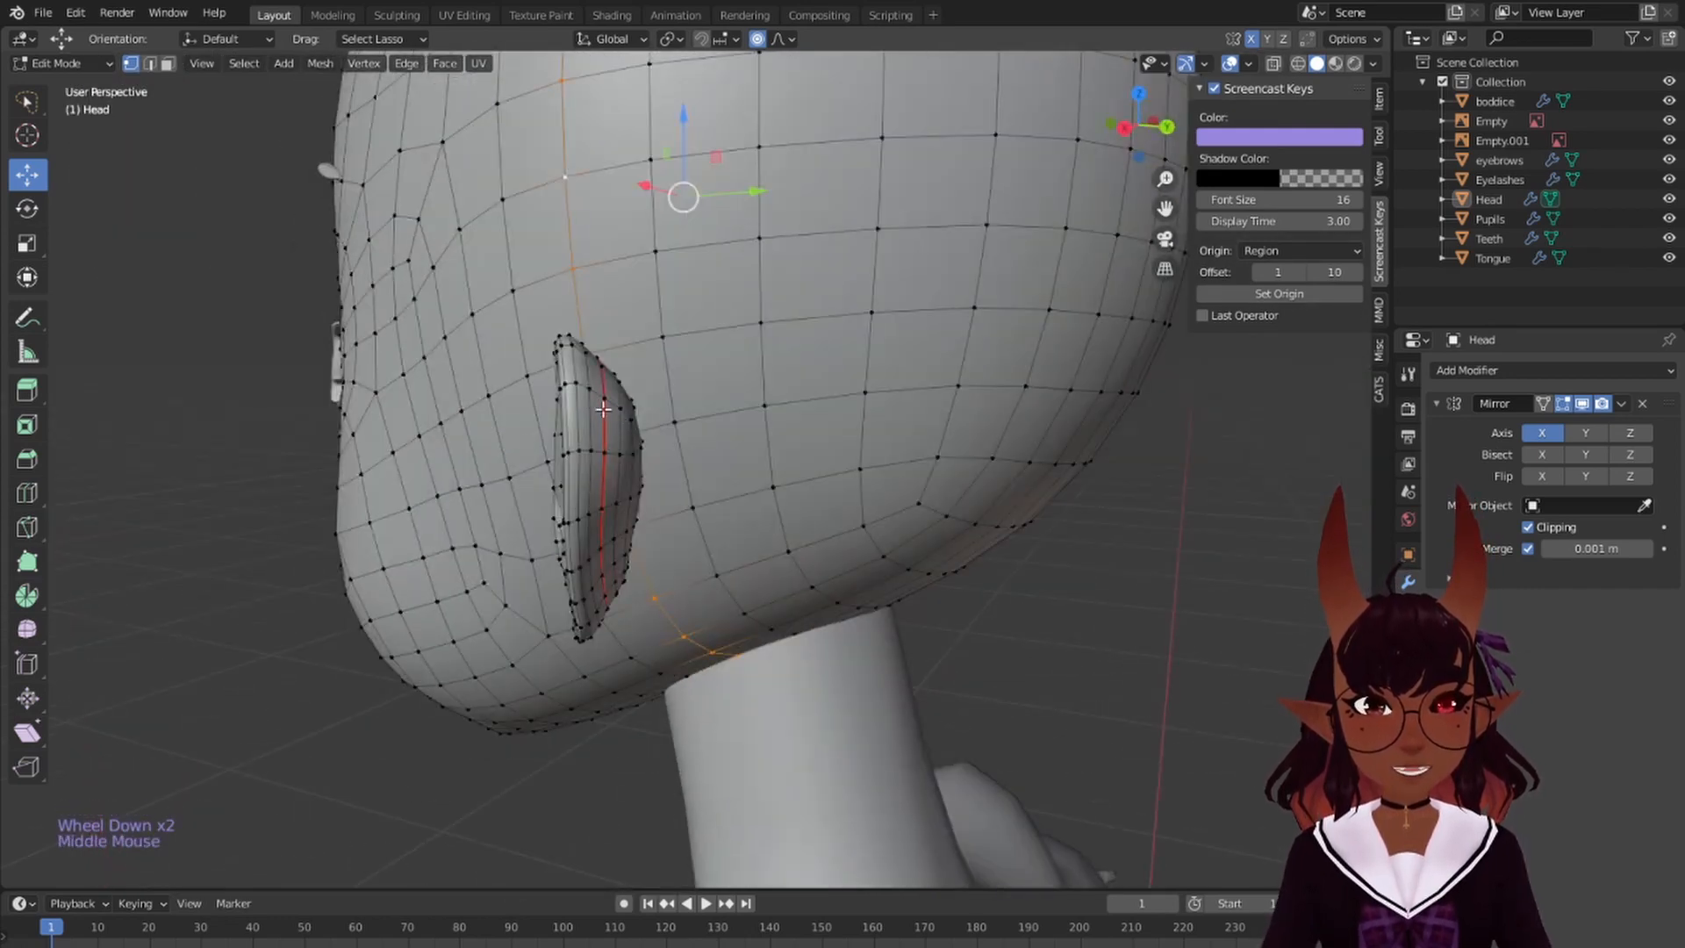
scroll(606, 446, up, 2)
shift+middle_drag(606, 445, 673, 376)
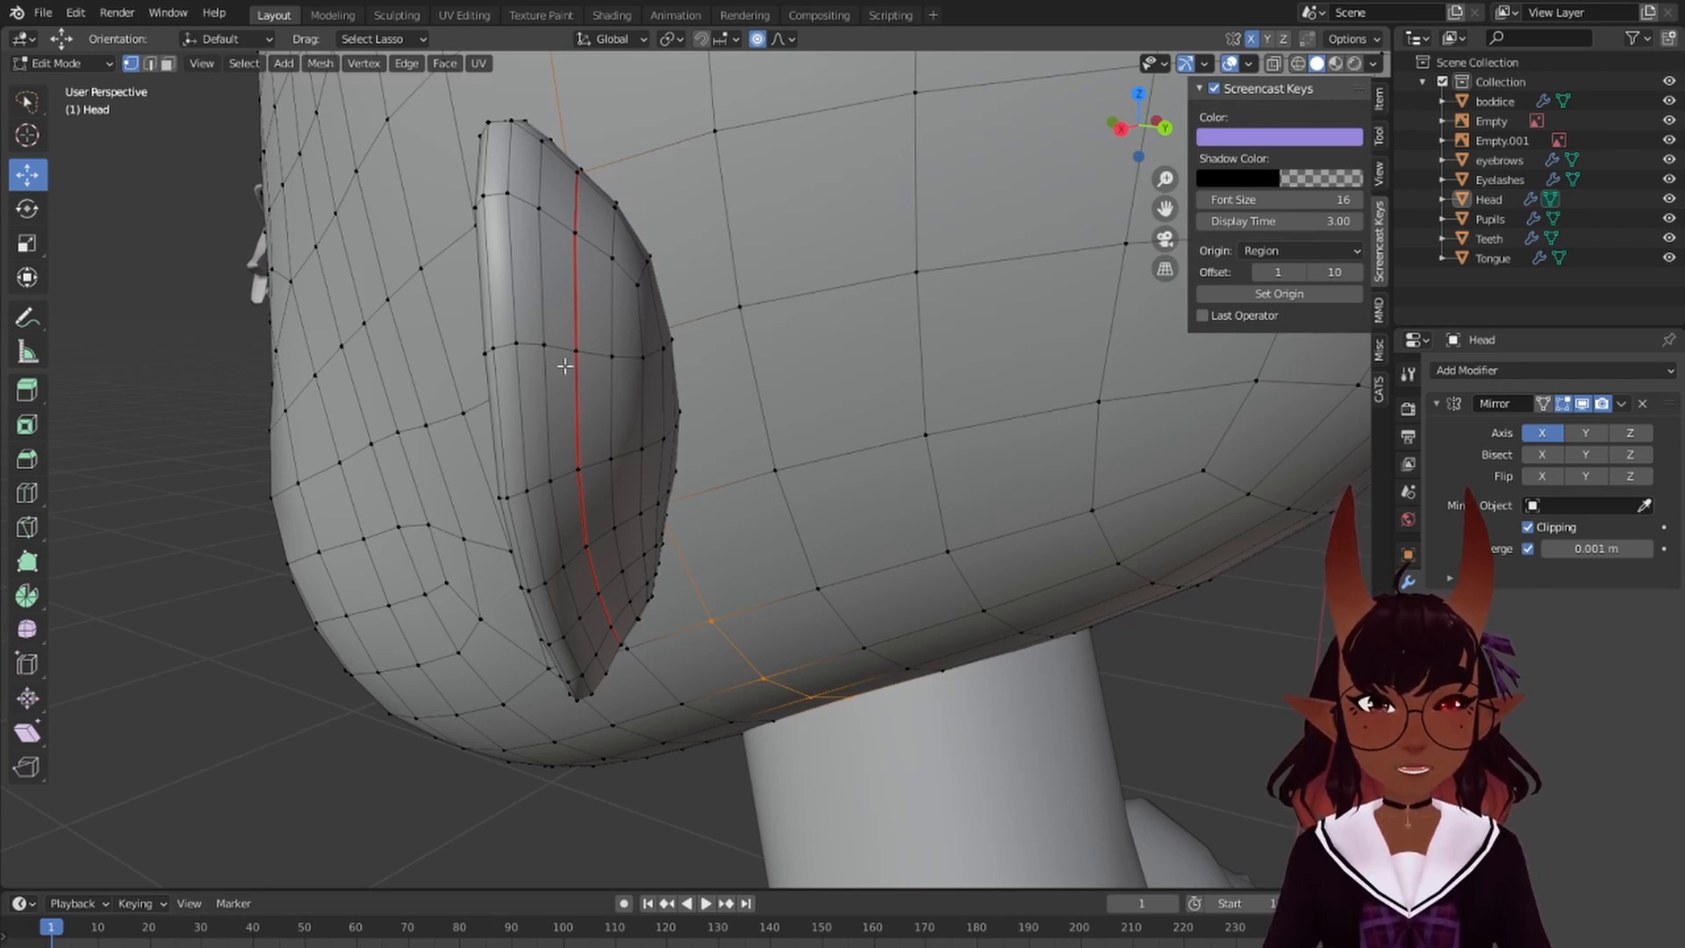
scroll(564, 366, down, 3)
middle_drag(719, 228, 772, 338)
scroll(722, 294, down, 2)
- Mark the selected crown-to-neck edge loop as a seam and clear the selection on the head mesh
key(ctrl+e)
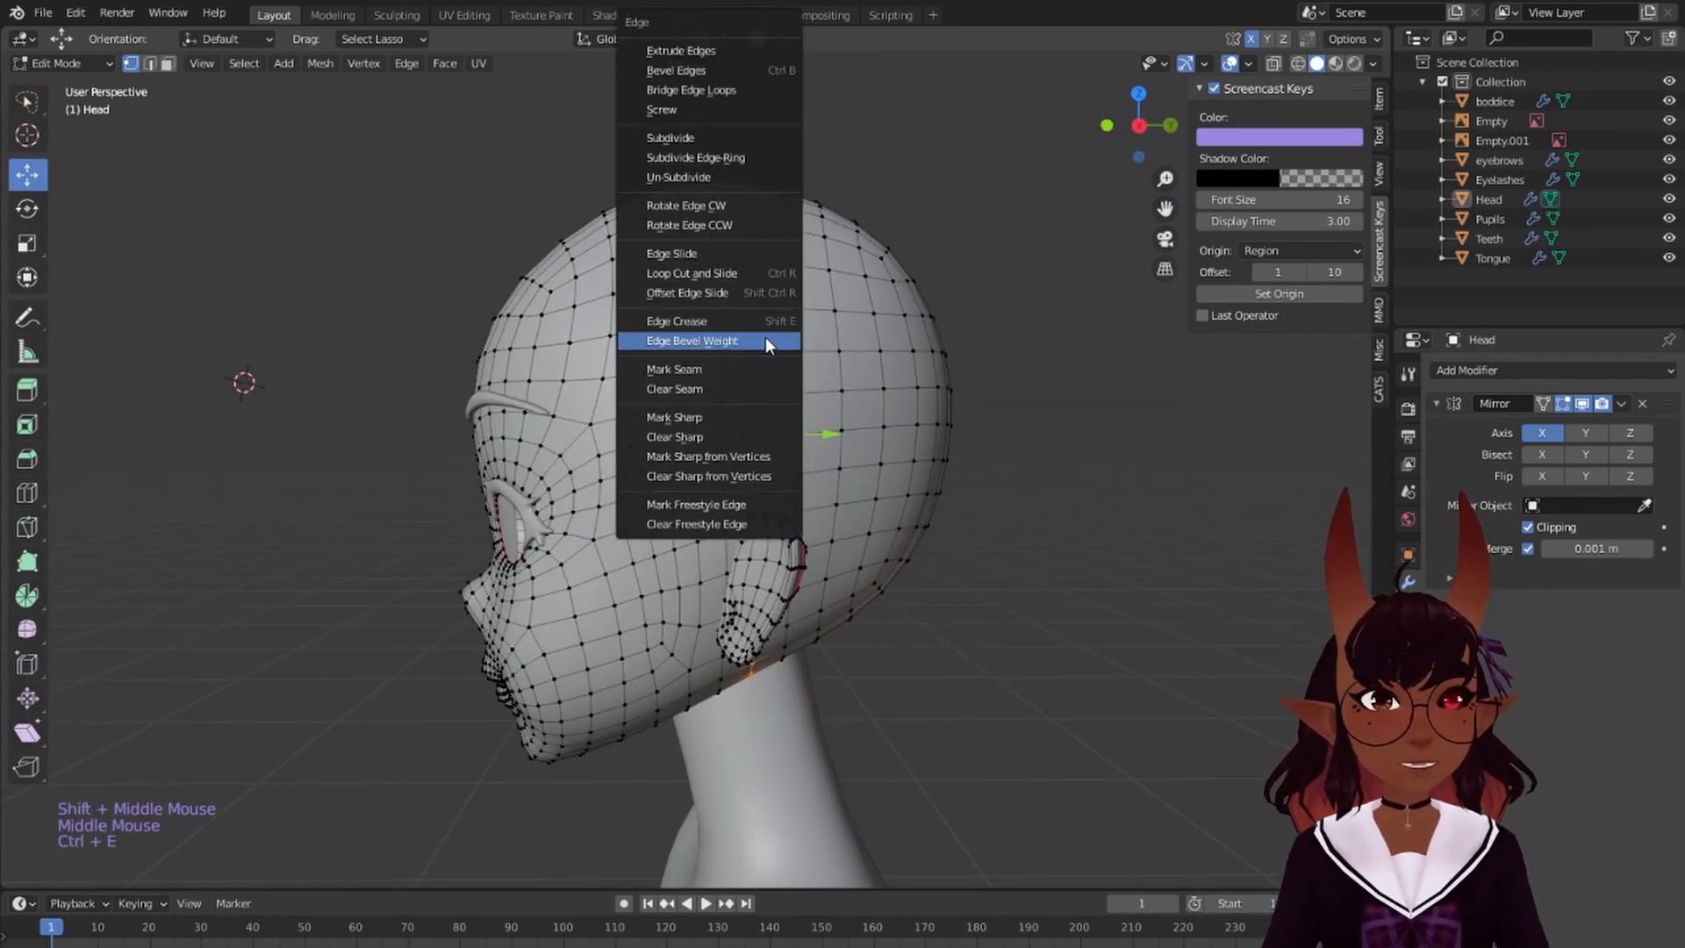
click(732, 363)
scroll(723, 367, down, 3)
key(a)
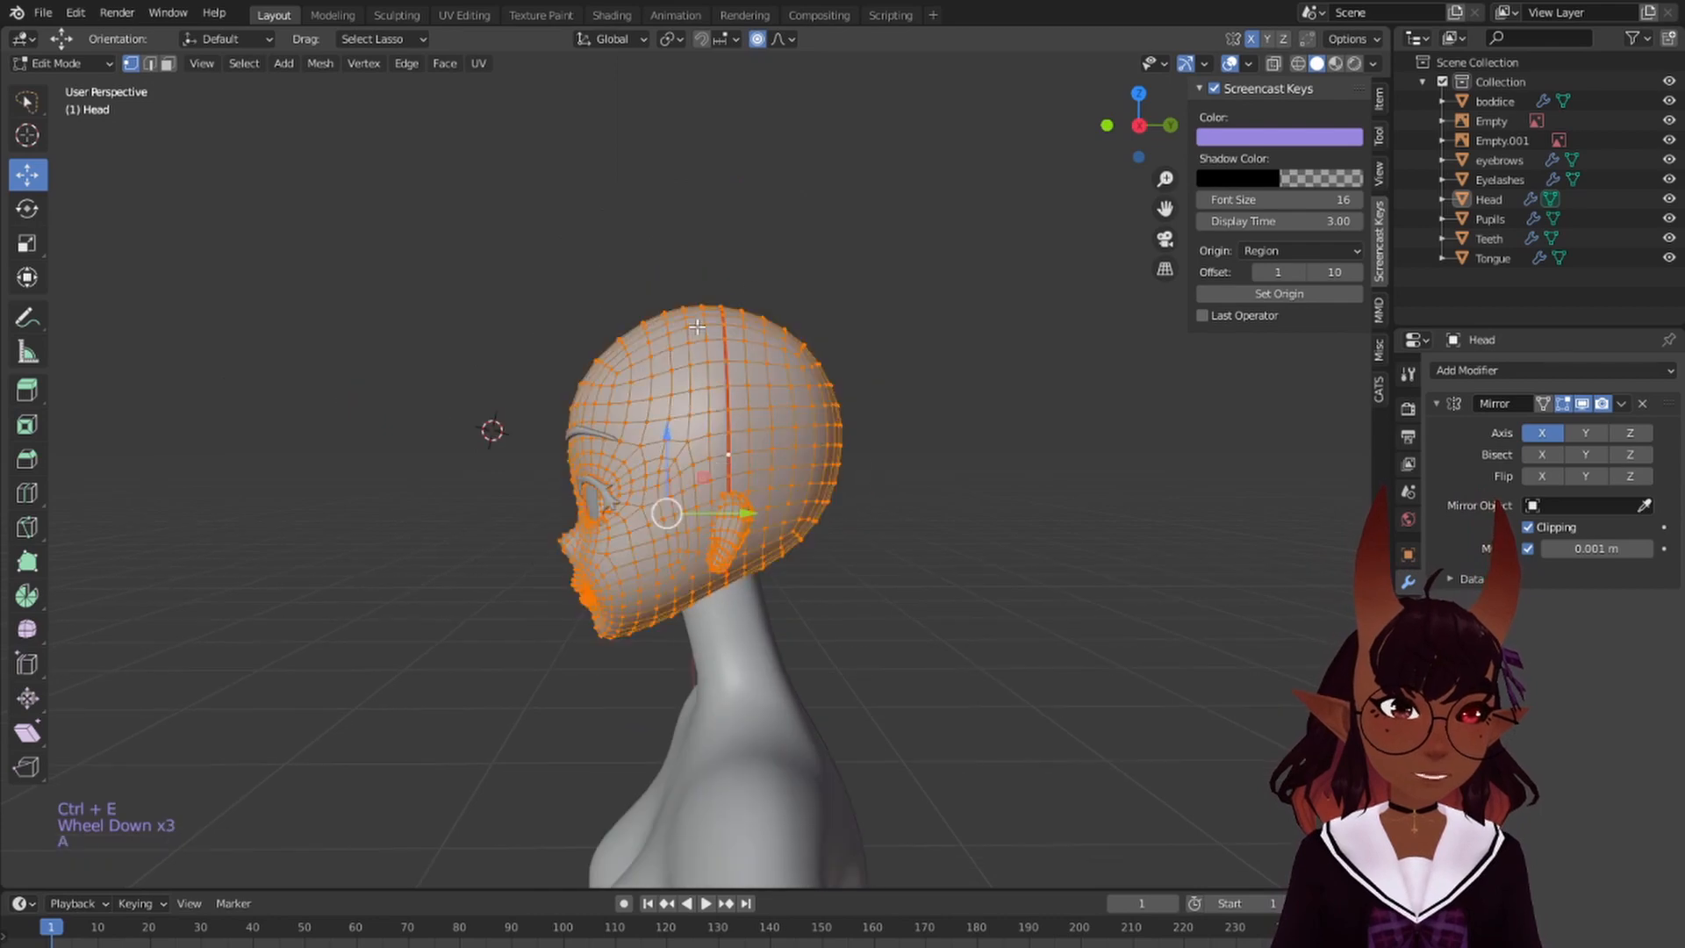
key(a)
key(a)
middle_drag(723, 367, 692, 241)
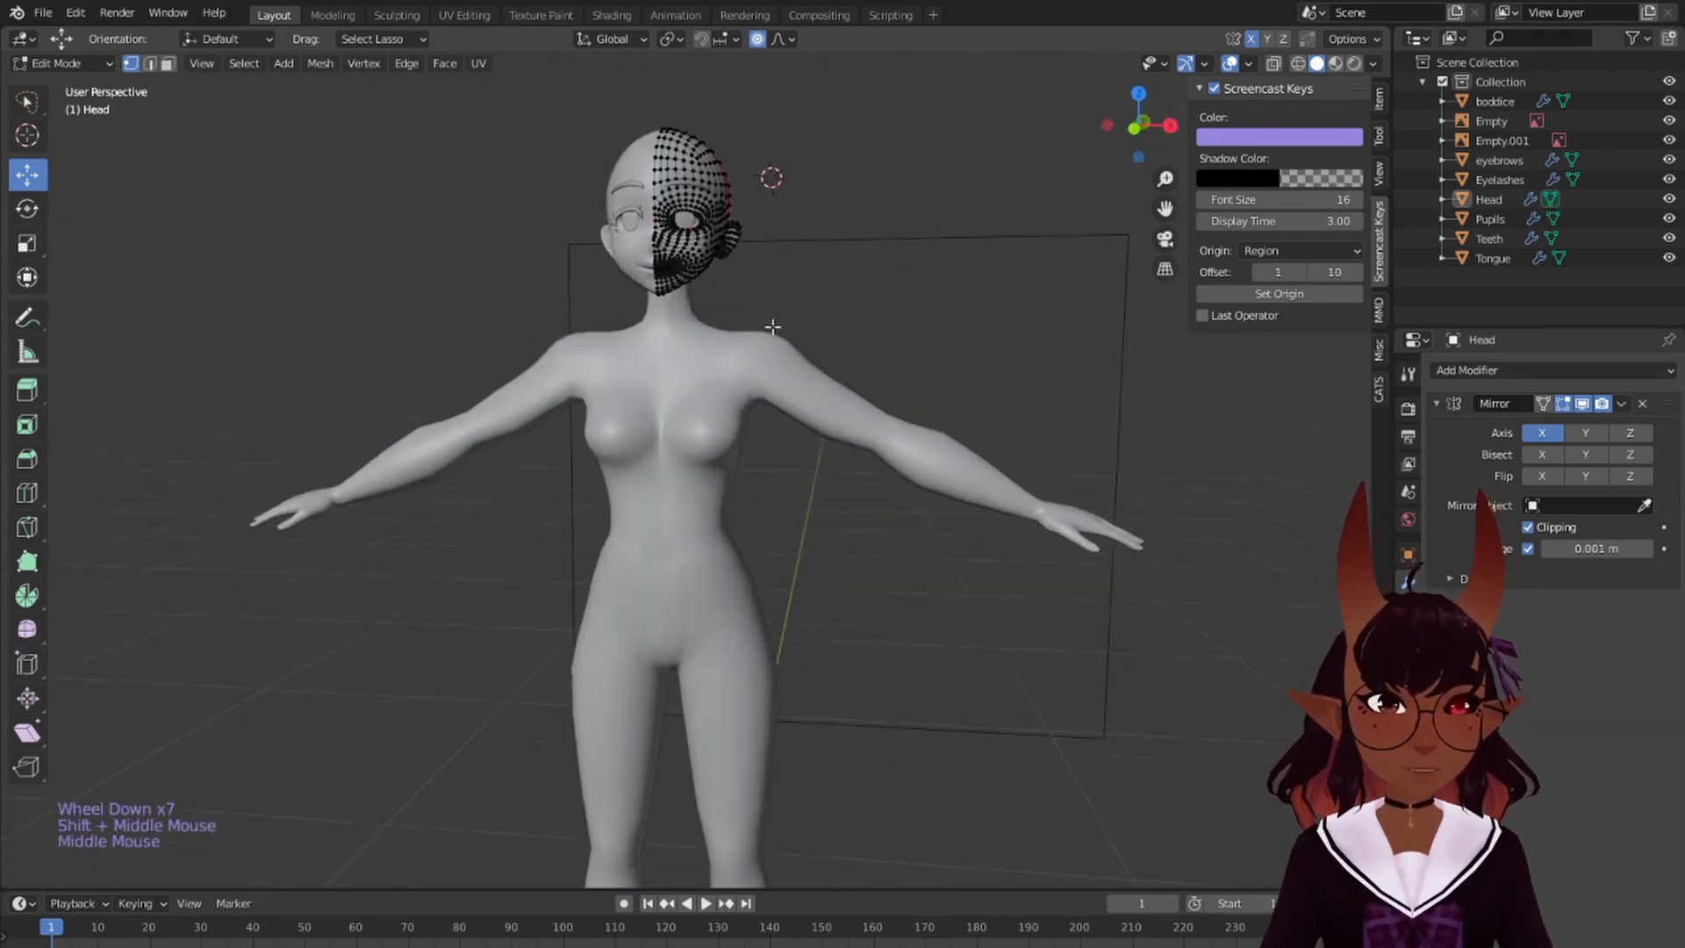
mouse_move(773, 326)
middle_down()
mouse_move(591, 342)
mouse_move(794, 329)
middle_up()
- Switch from editing the head to editing the eyebrows object in Edit Mode
click(268, 17)
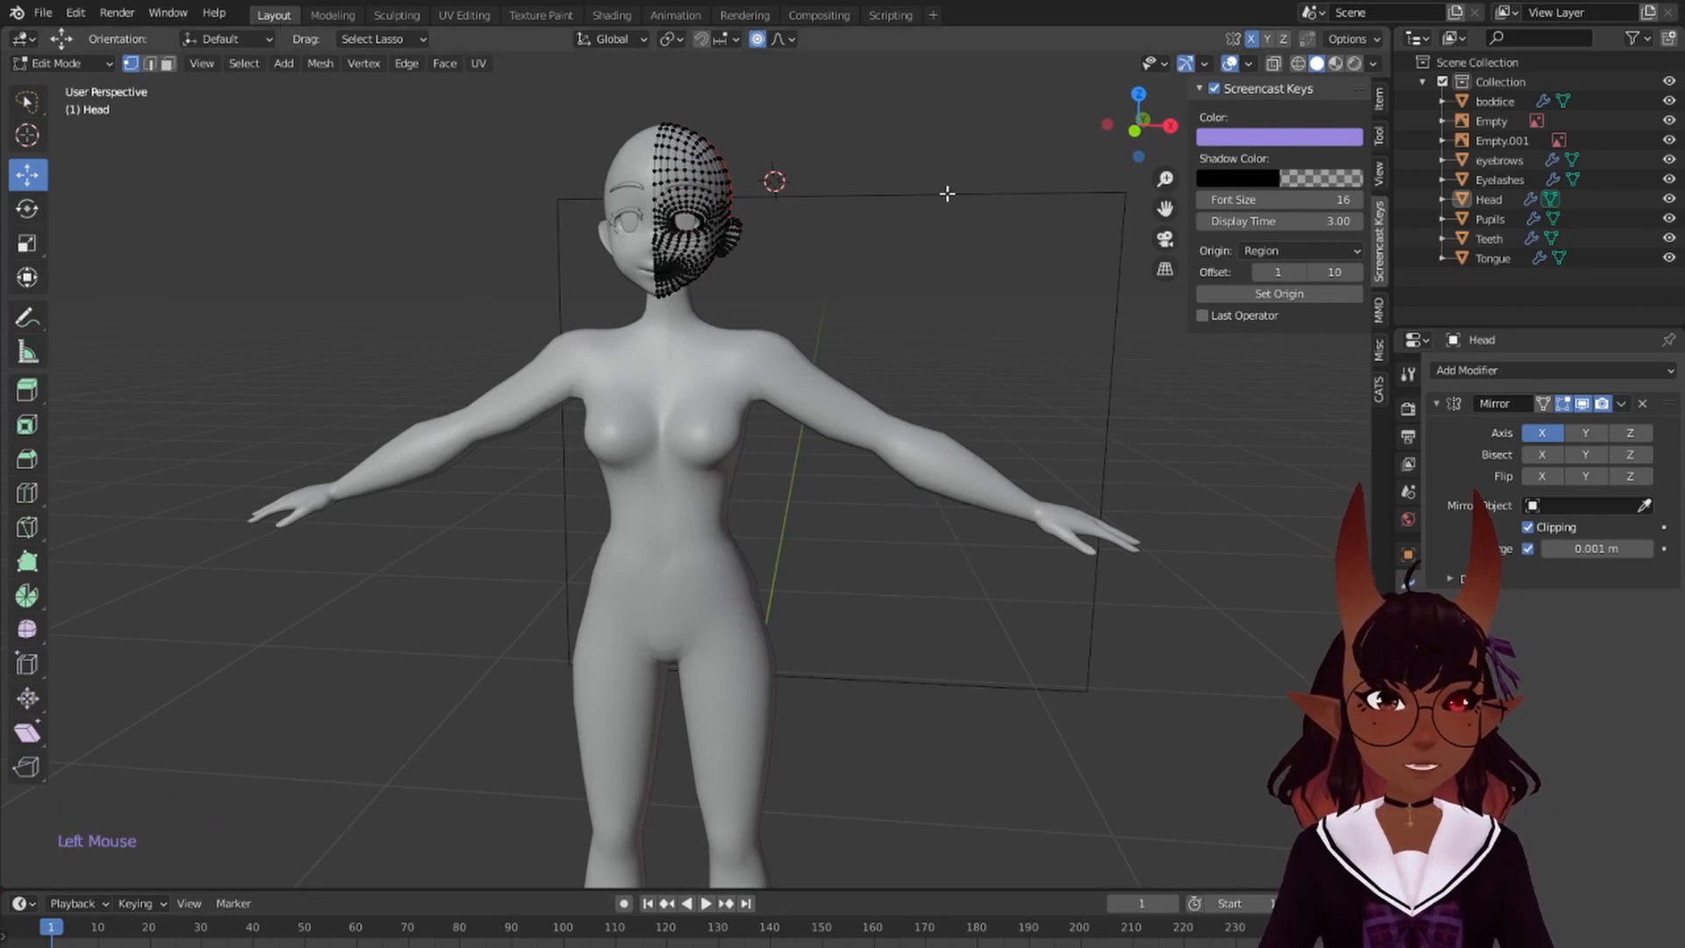
click(71, 61)
click(71, 88)
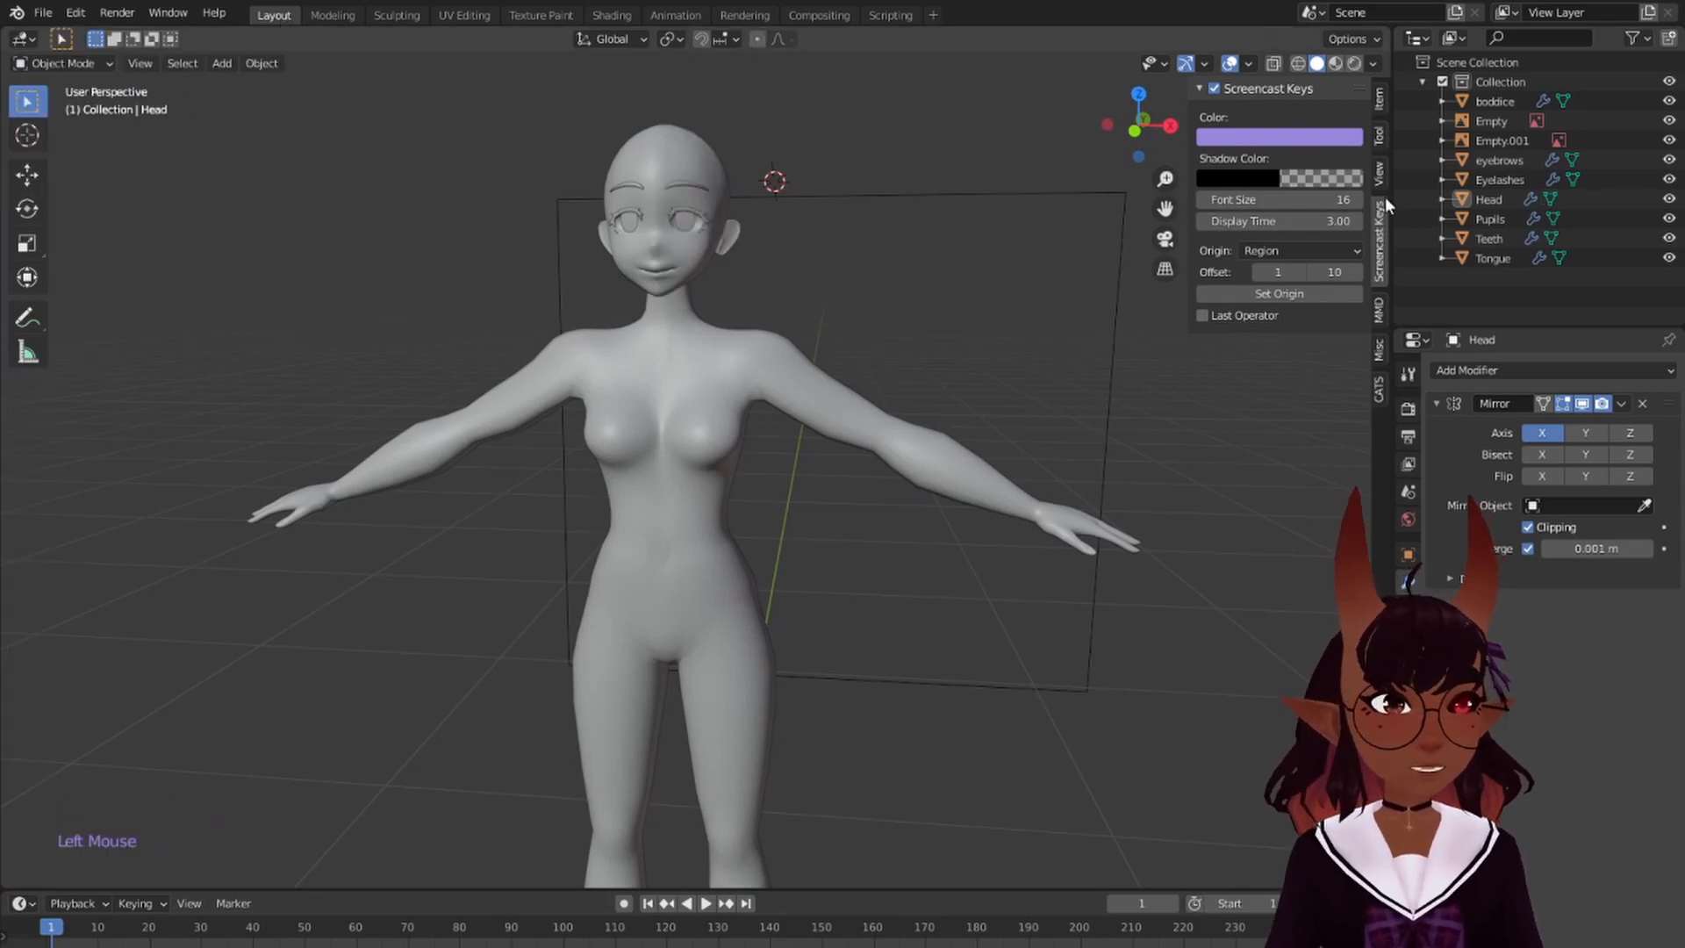
right_click(746, 337)
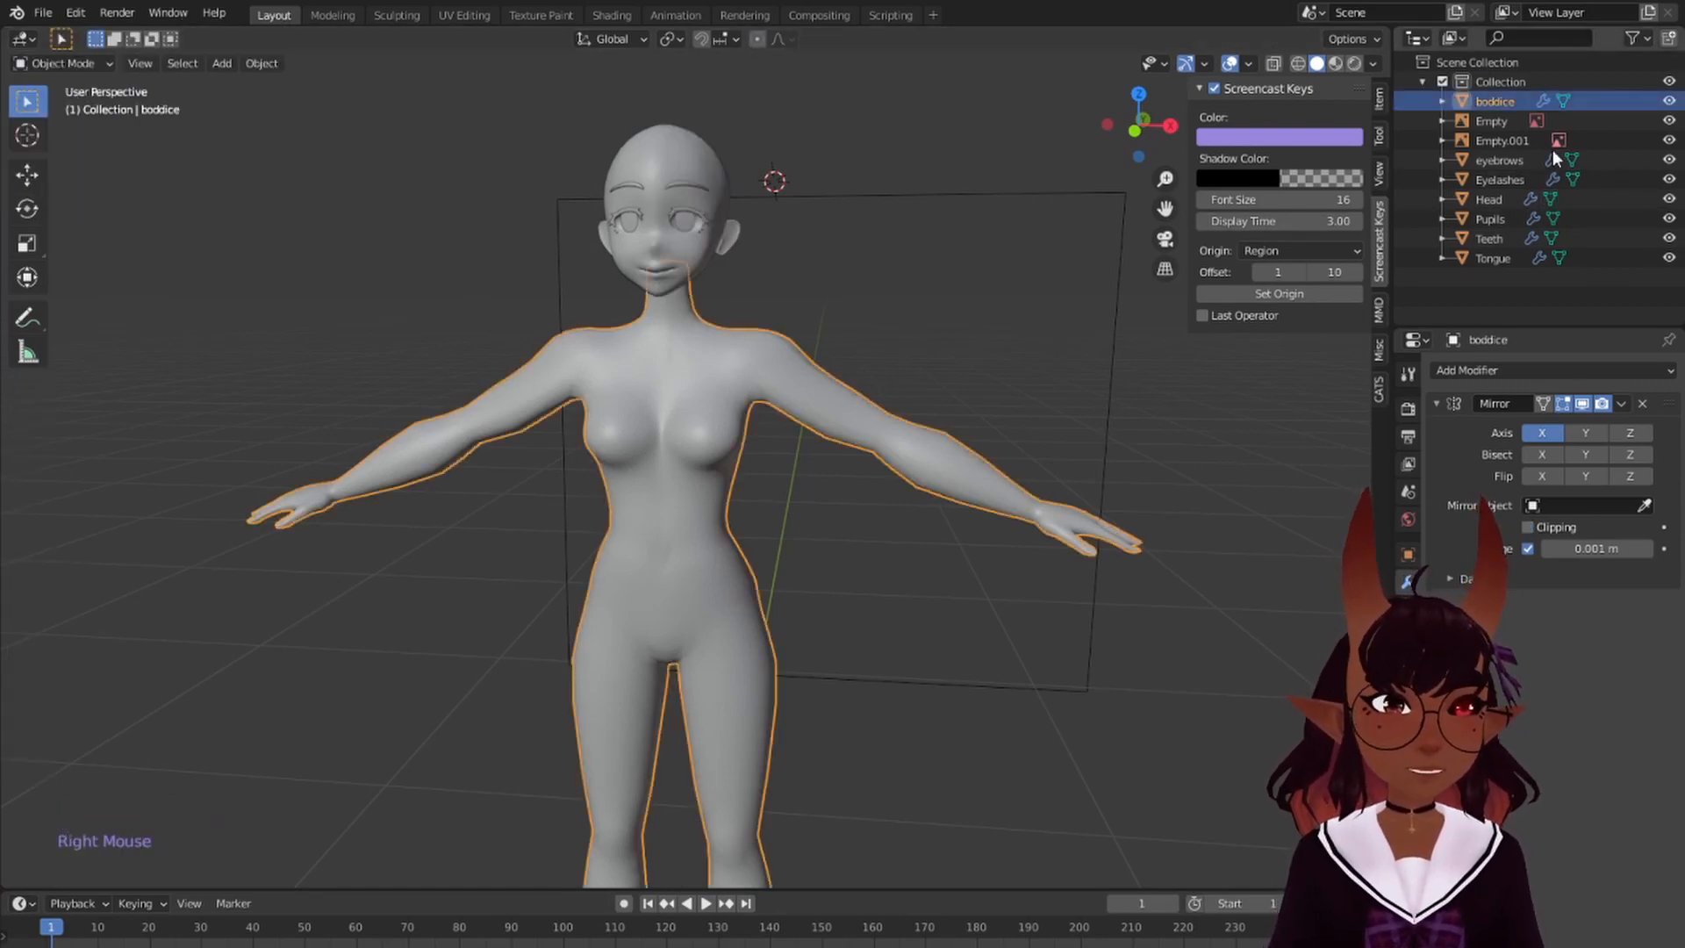
click(1489, 162)
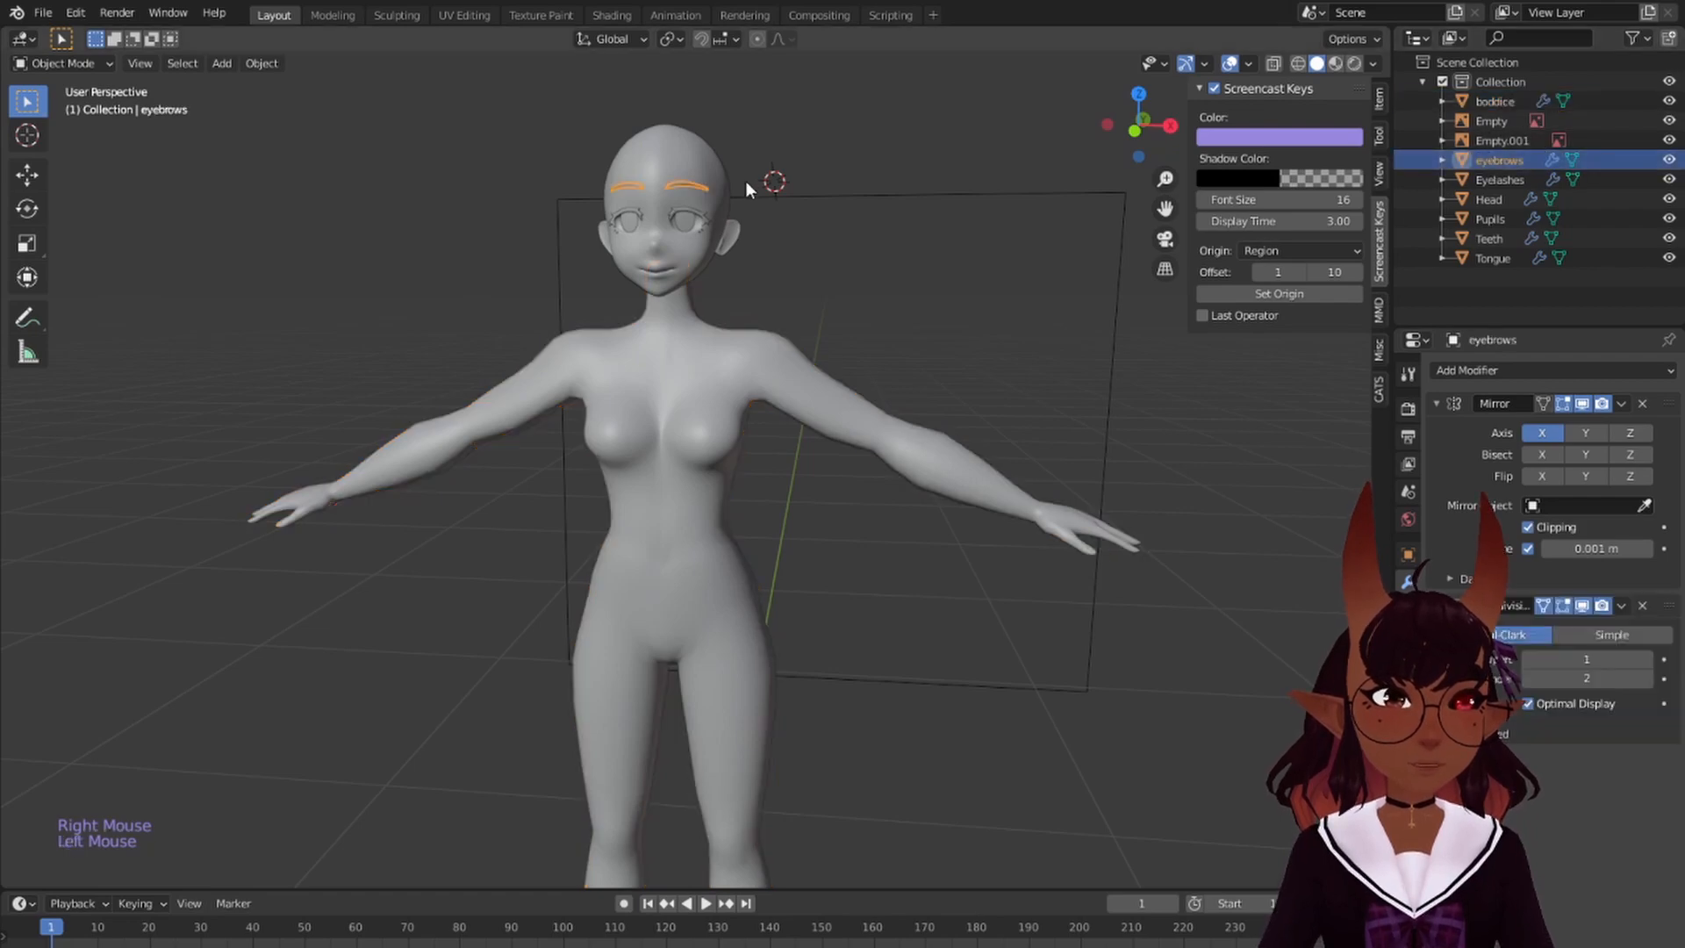
scroll(745, 181, up, 4)
shift+middle_drag(750, 184, 781, 502)
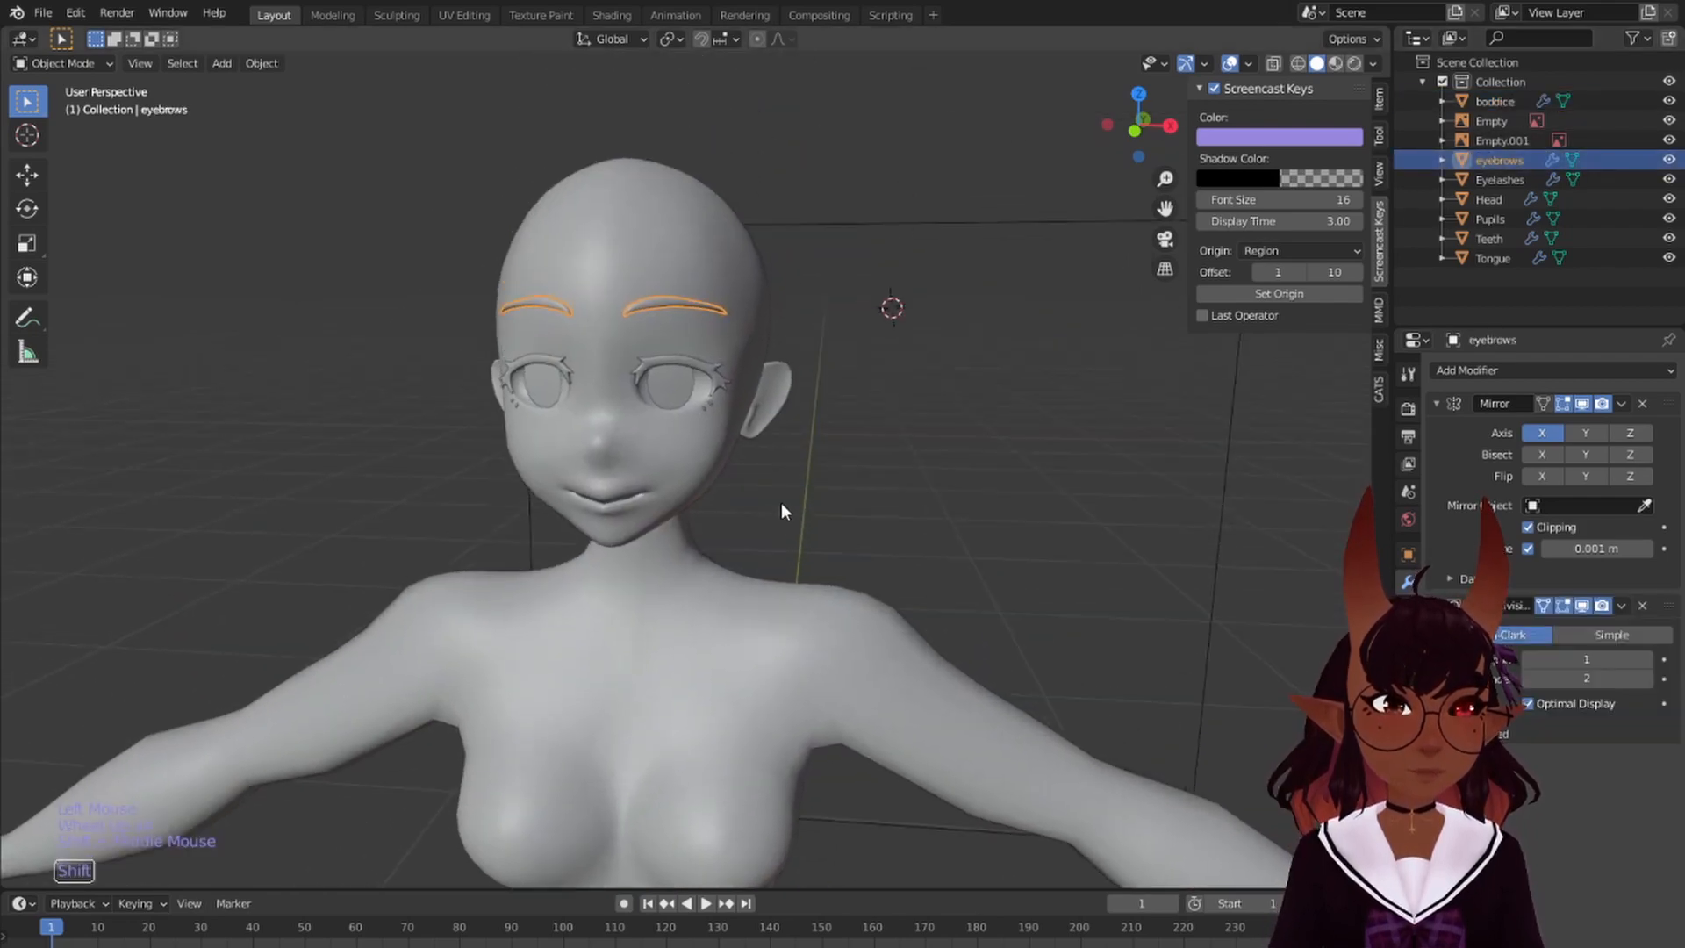
click(45, 65)
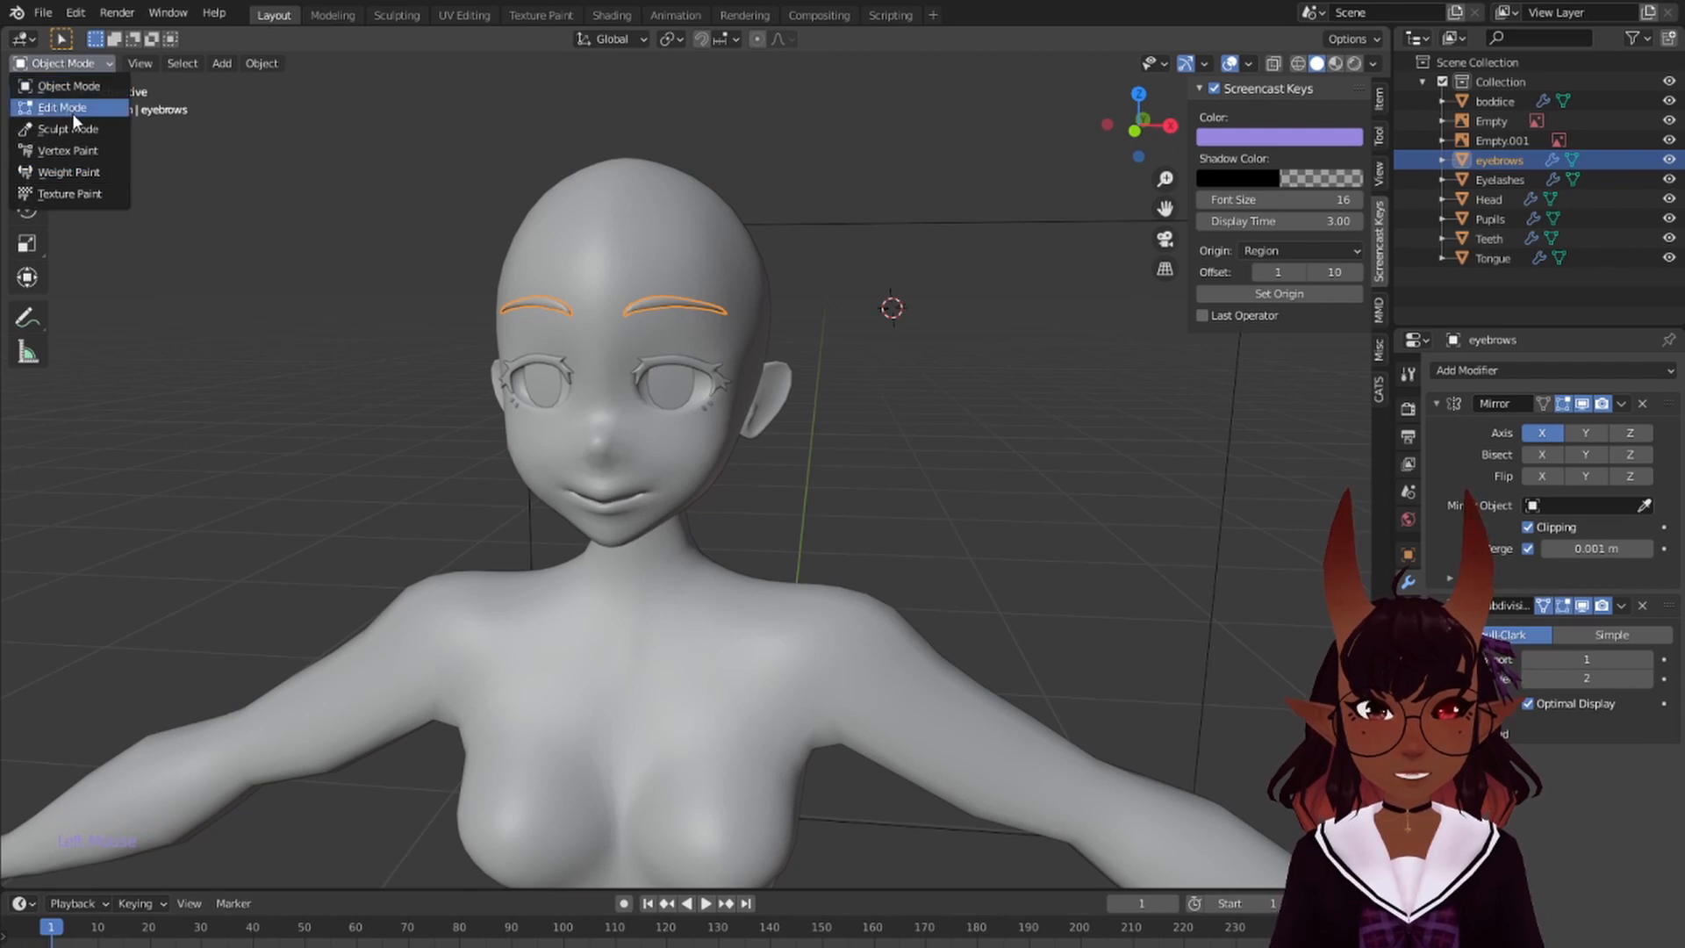
click(72, 114)
- Examine the eyebrow mesh from the front, above and below, including how it sits against the forehead
scroll(562, 351, up, 3)
middle_drag(561, 351, 563, 355)
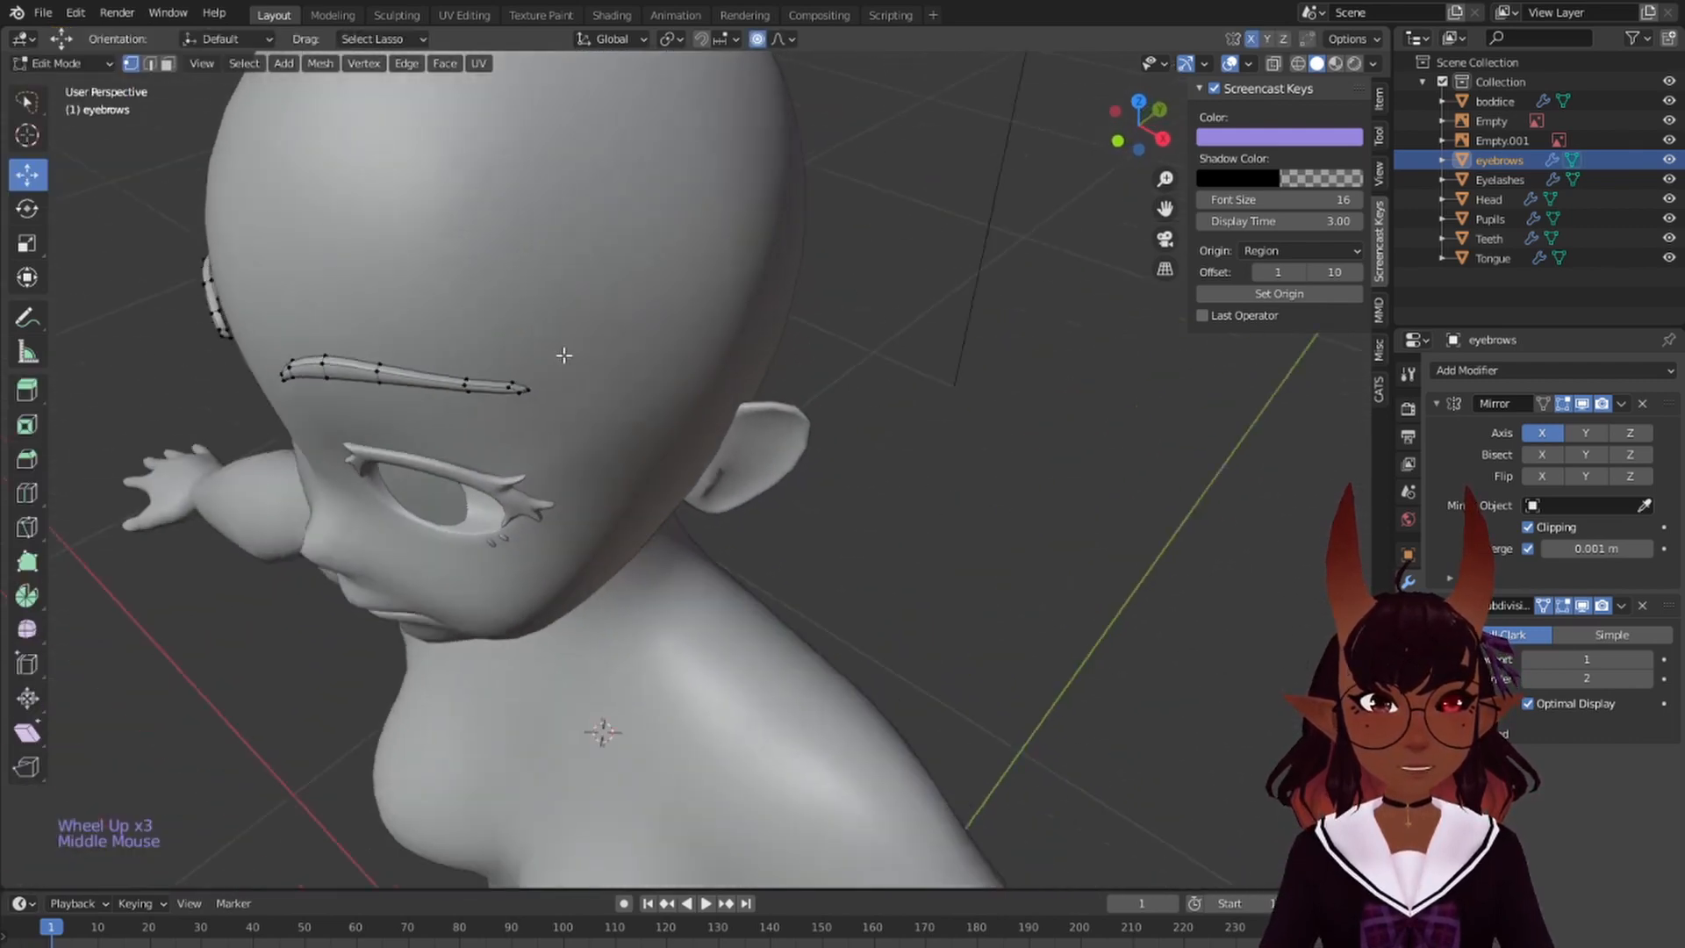
shift+middle_drag(437, 322, 719, 316)
scroll(752, 207, up, 1)
shift+middle_drag(752, 207, 806, 412)
scroll(588, 336, up, 1)
middle_drag(509, 273, 602, 515)
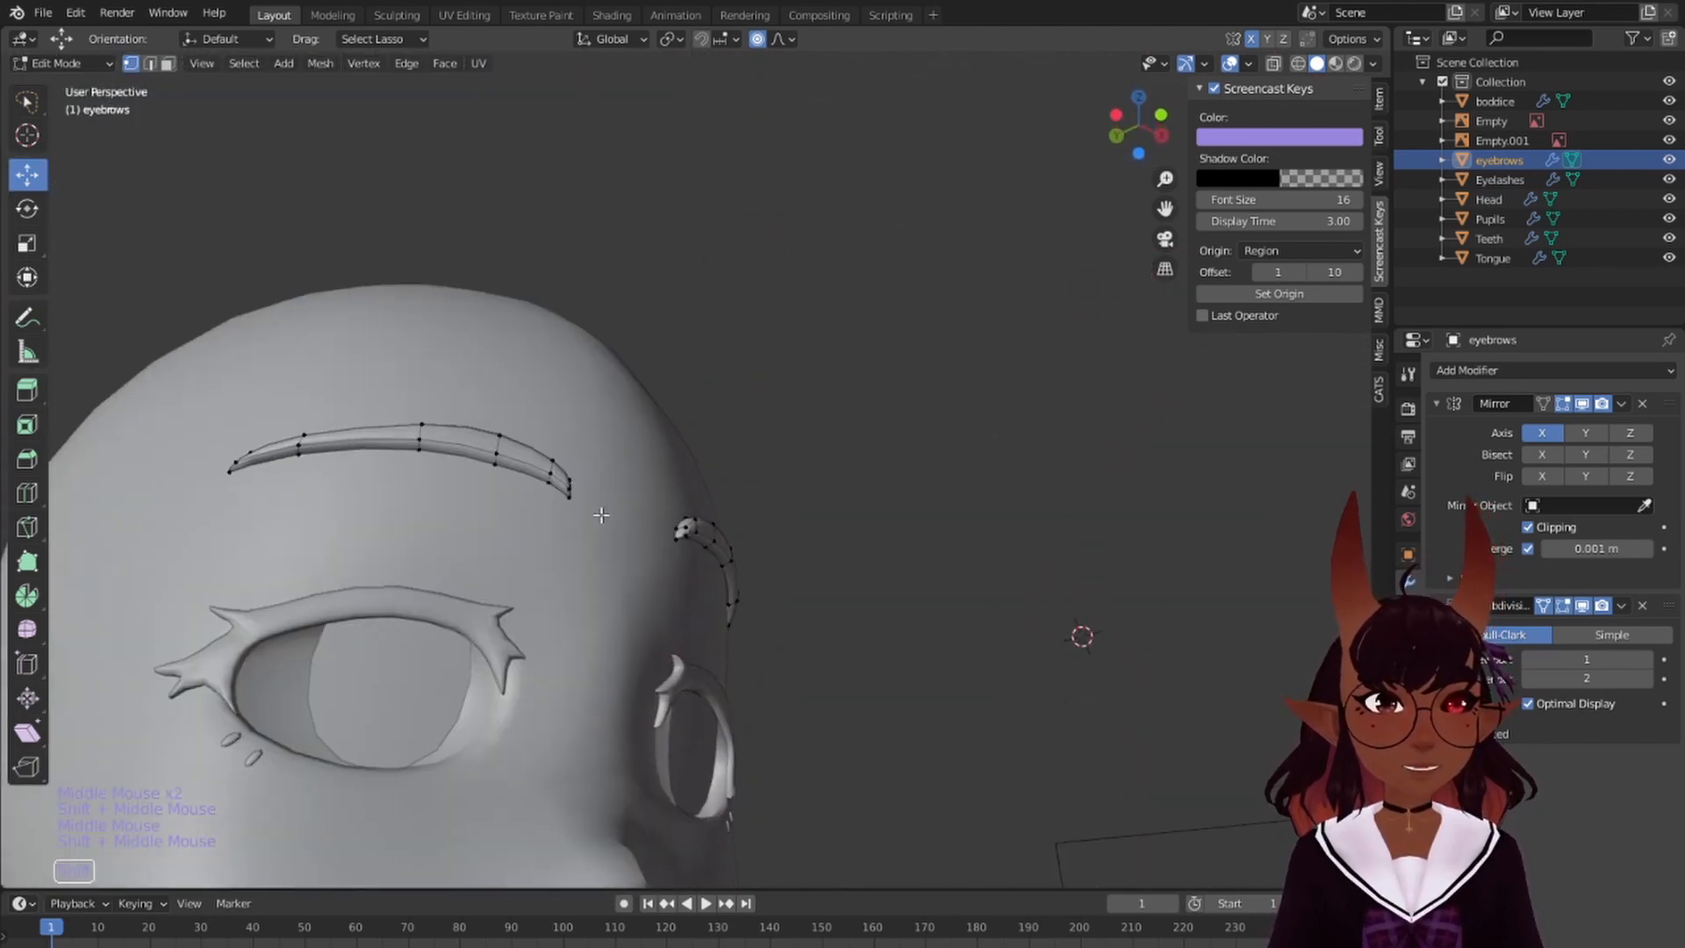
scroll(621, 447, up, 3)
middle_drag(621, 448, 160, 186)
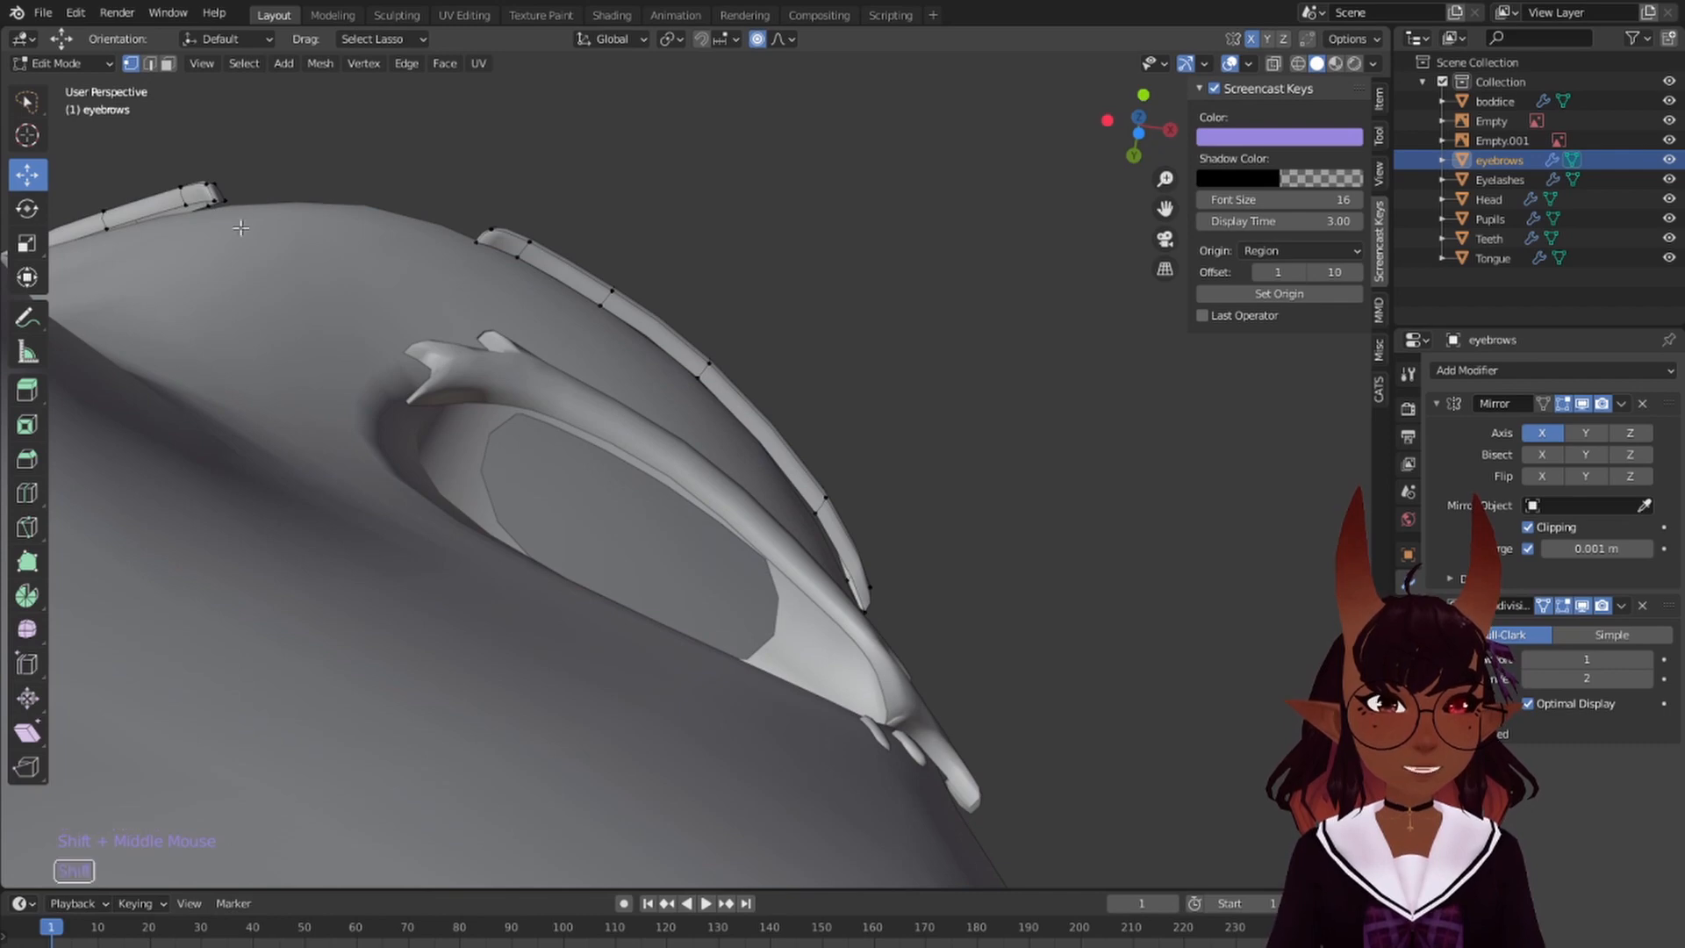
shift+middle_drag(241, 229, 409, 267)
shift+middle_drag(551, 242, 457, 283)
shift+middle_drag(660, 288, 642, 240)
scroll(641, 240, up, 1)
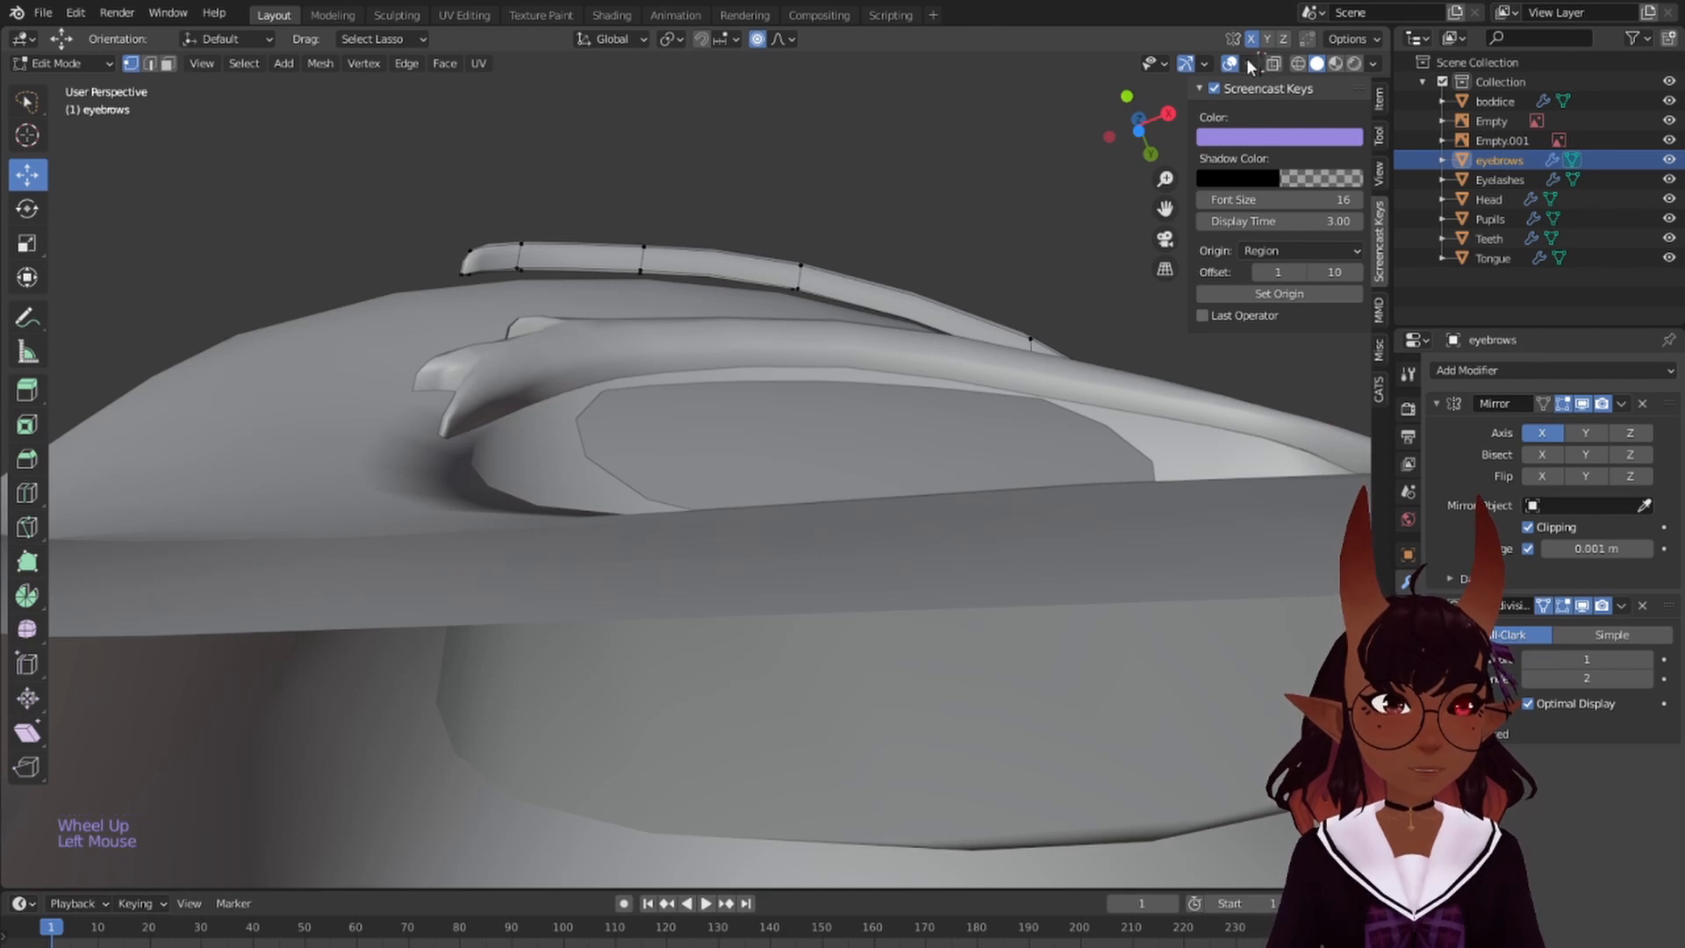
- With X-ray on, lasso-select the inner part of the eyebrow and move it slightly along Y toward the forehead
click(1271, 62)
right_click(777, 250)
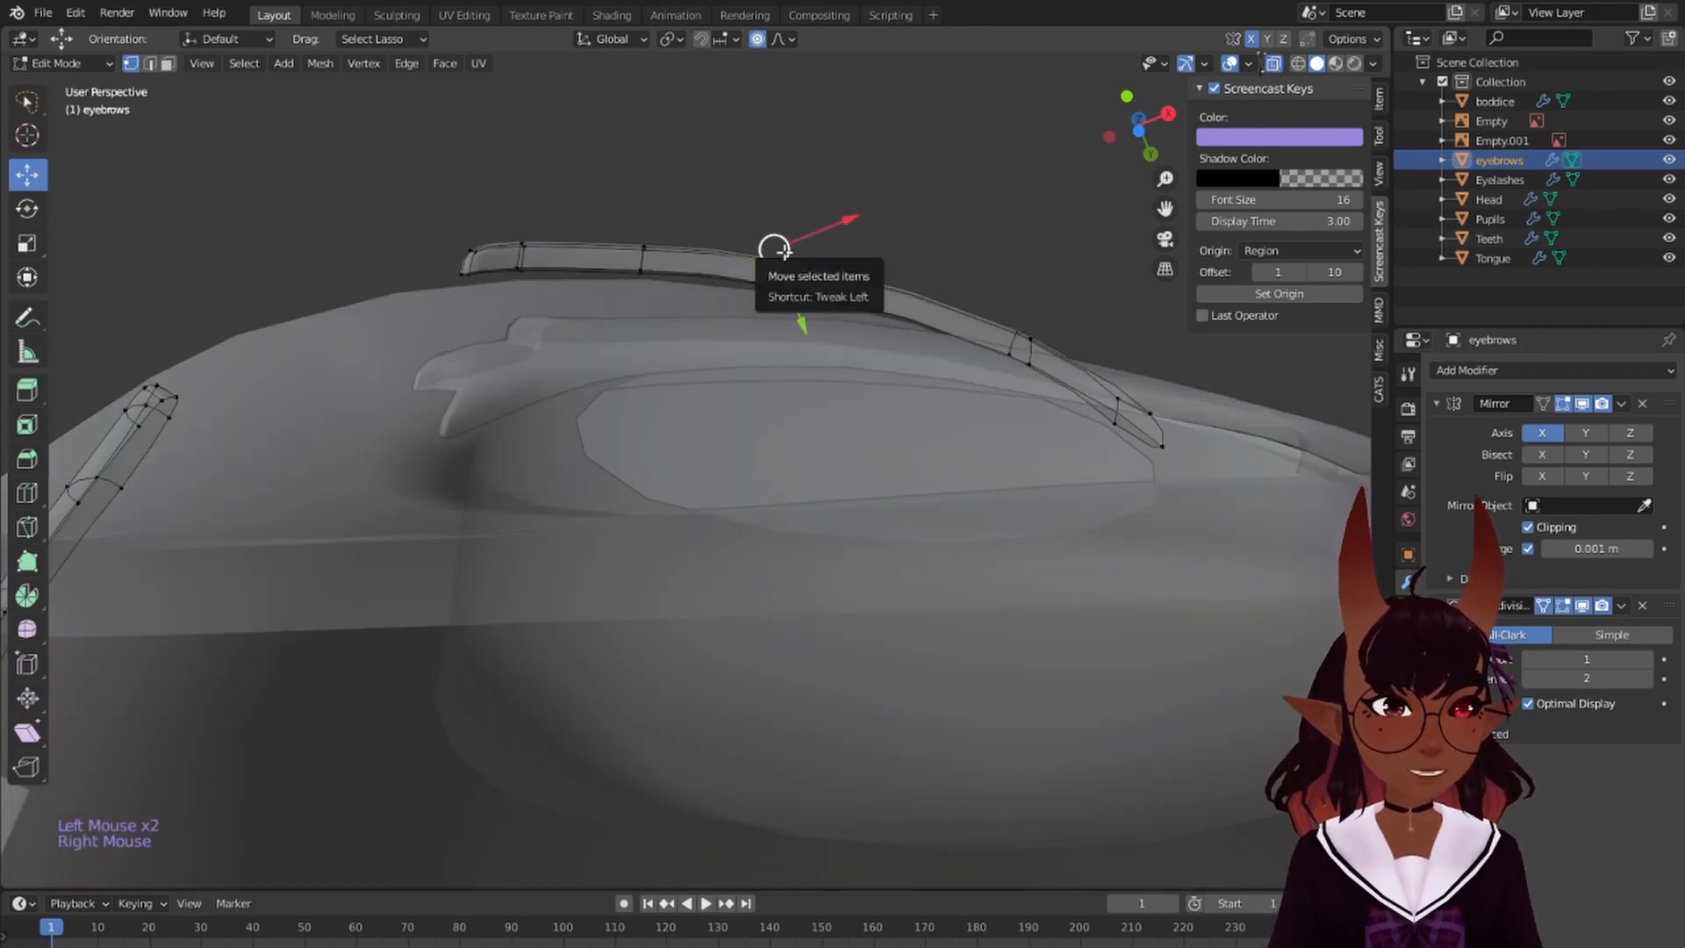
mouse_move(1020, 158)
mouse_down()
mouse_move(347, 329)
mouse_move(763, 406)
mouse_up()
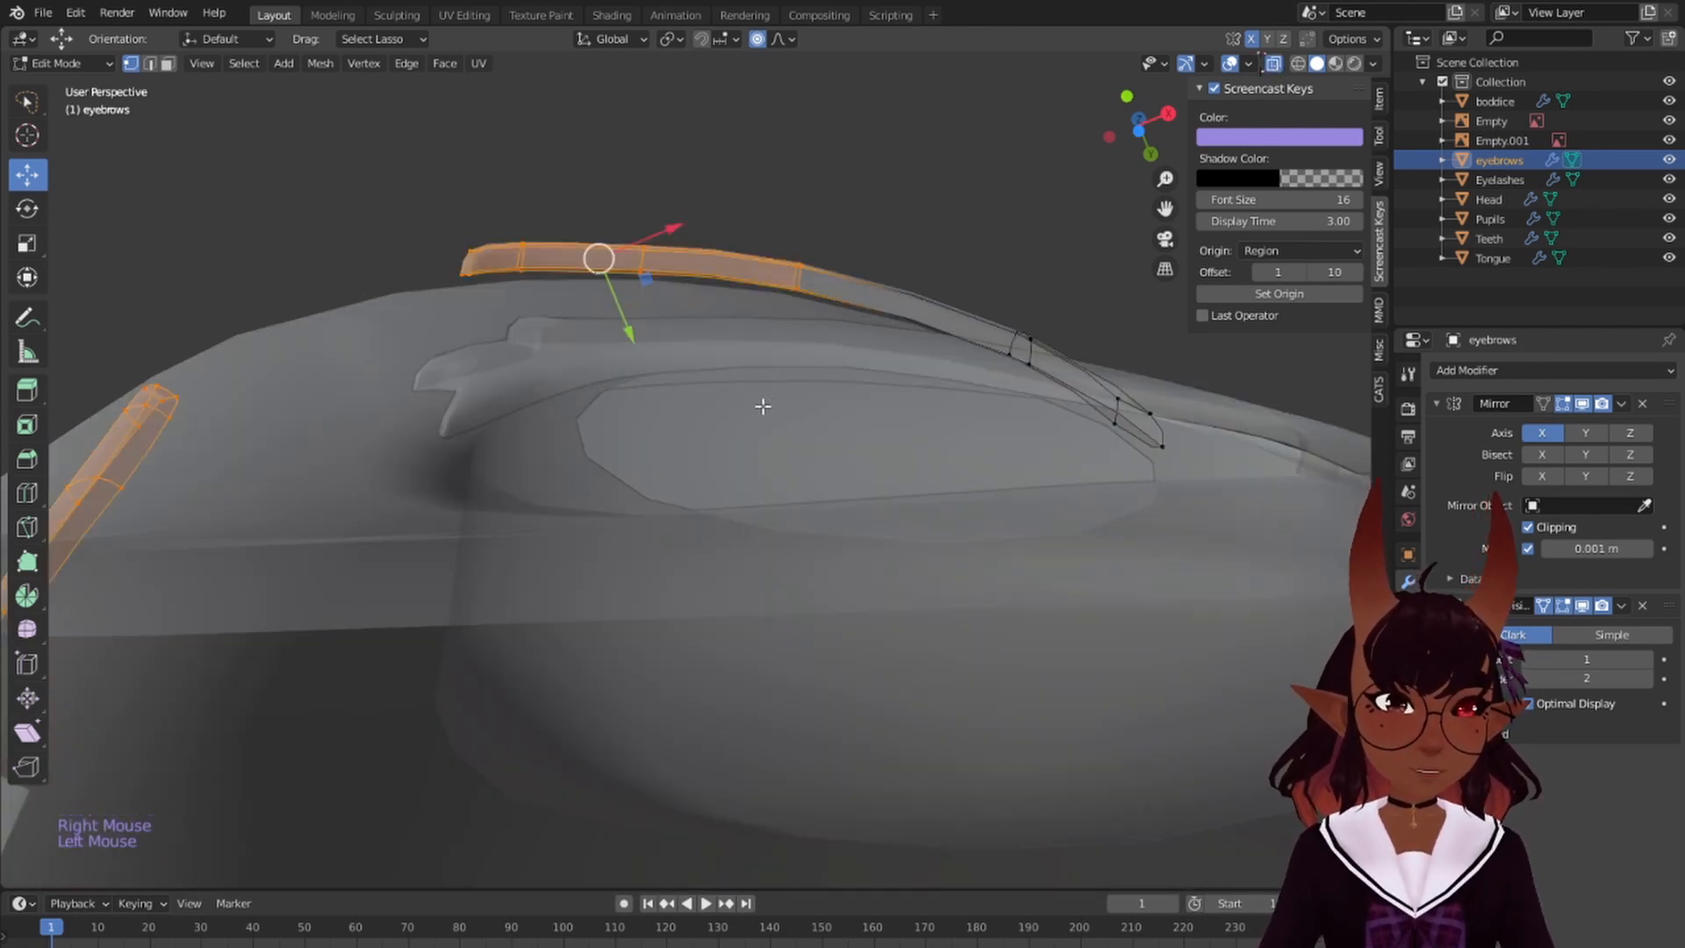
drag(625, 342, 629, 354)
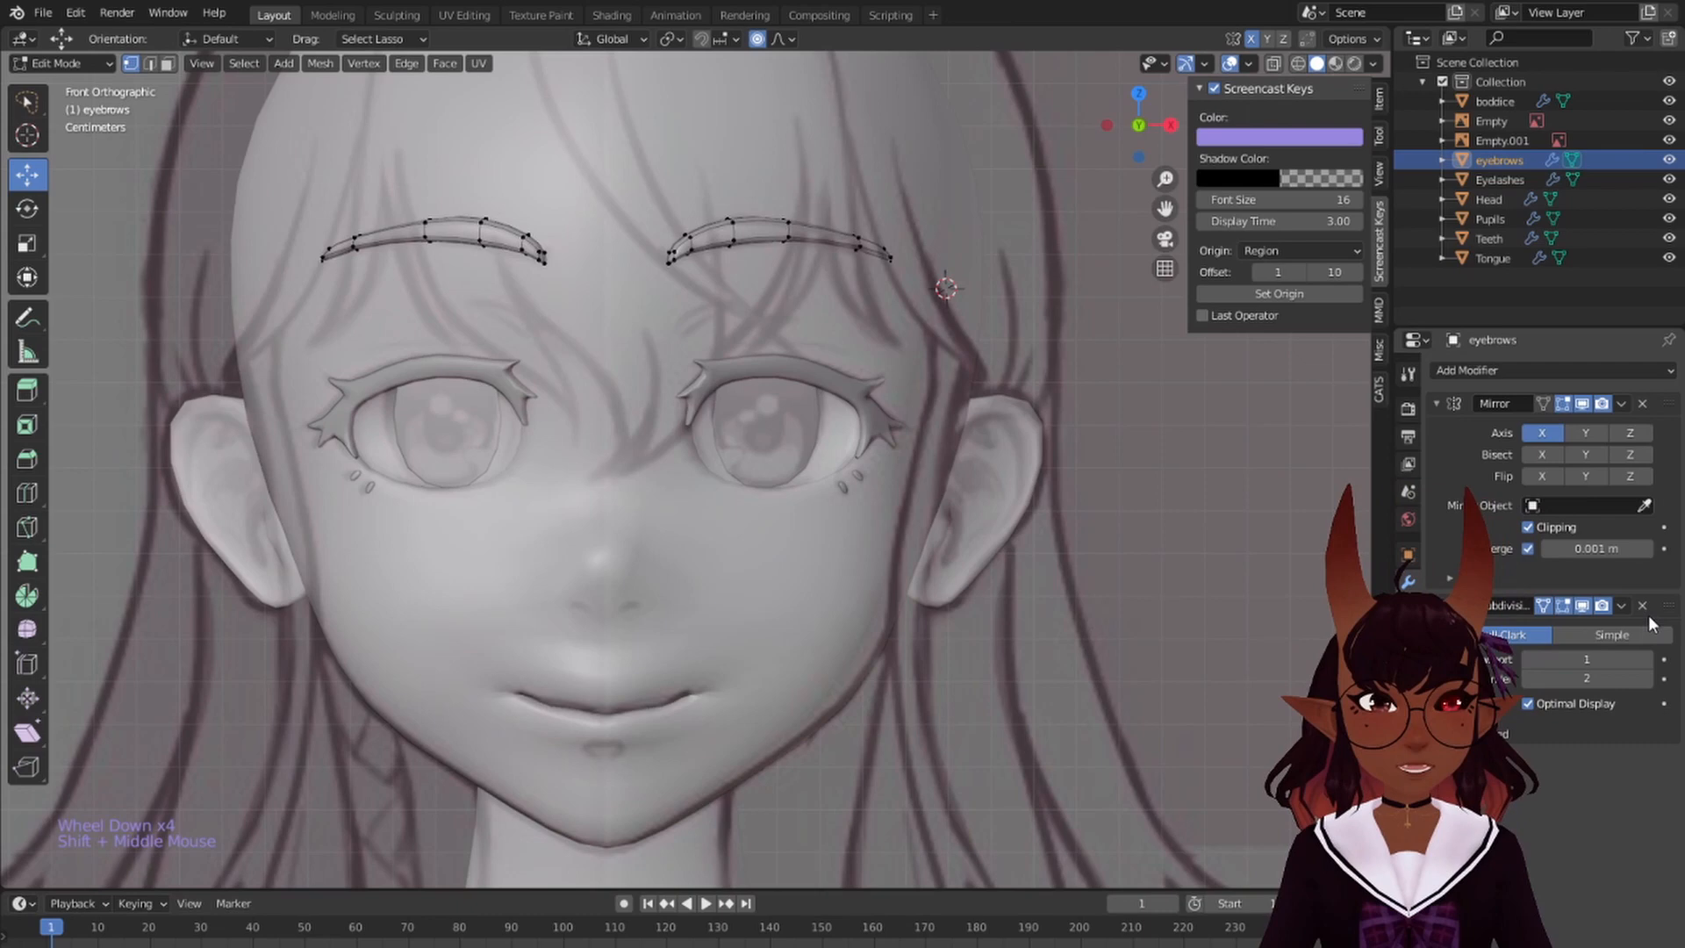
- Return the eyebrows to Object Mode and apply their Subdivision modifier
click(1622, 605)
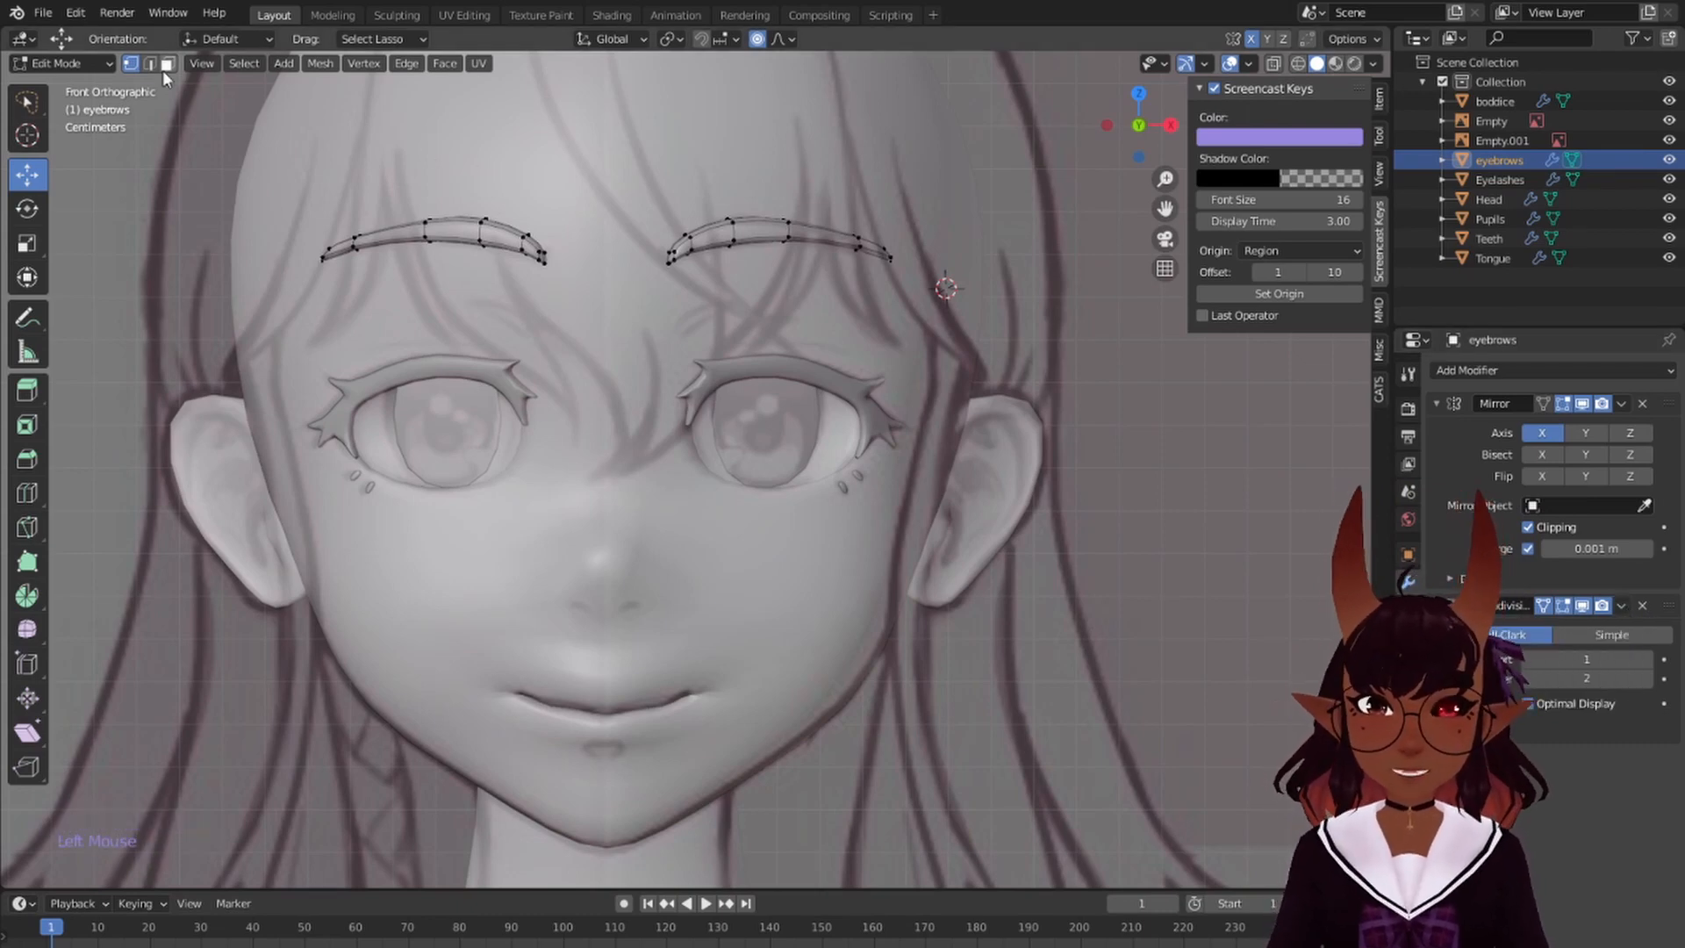
click(90, 64)
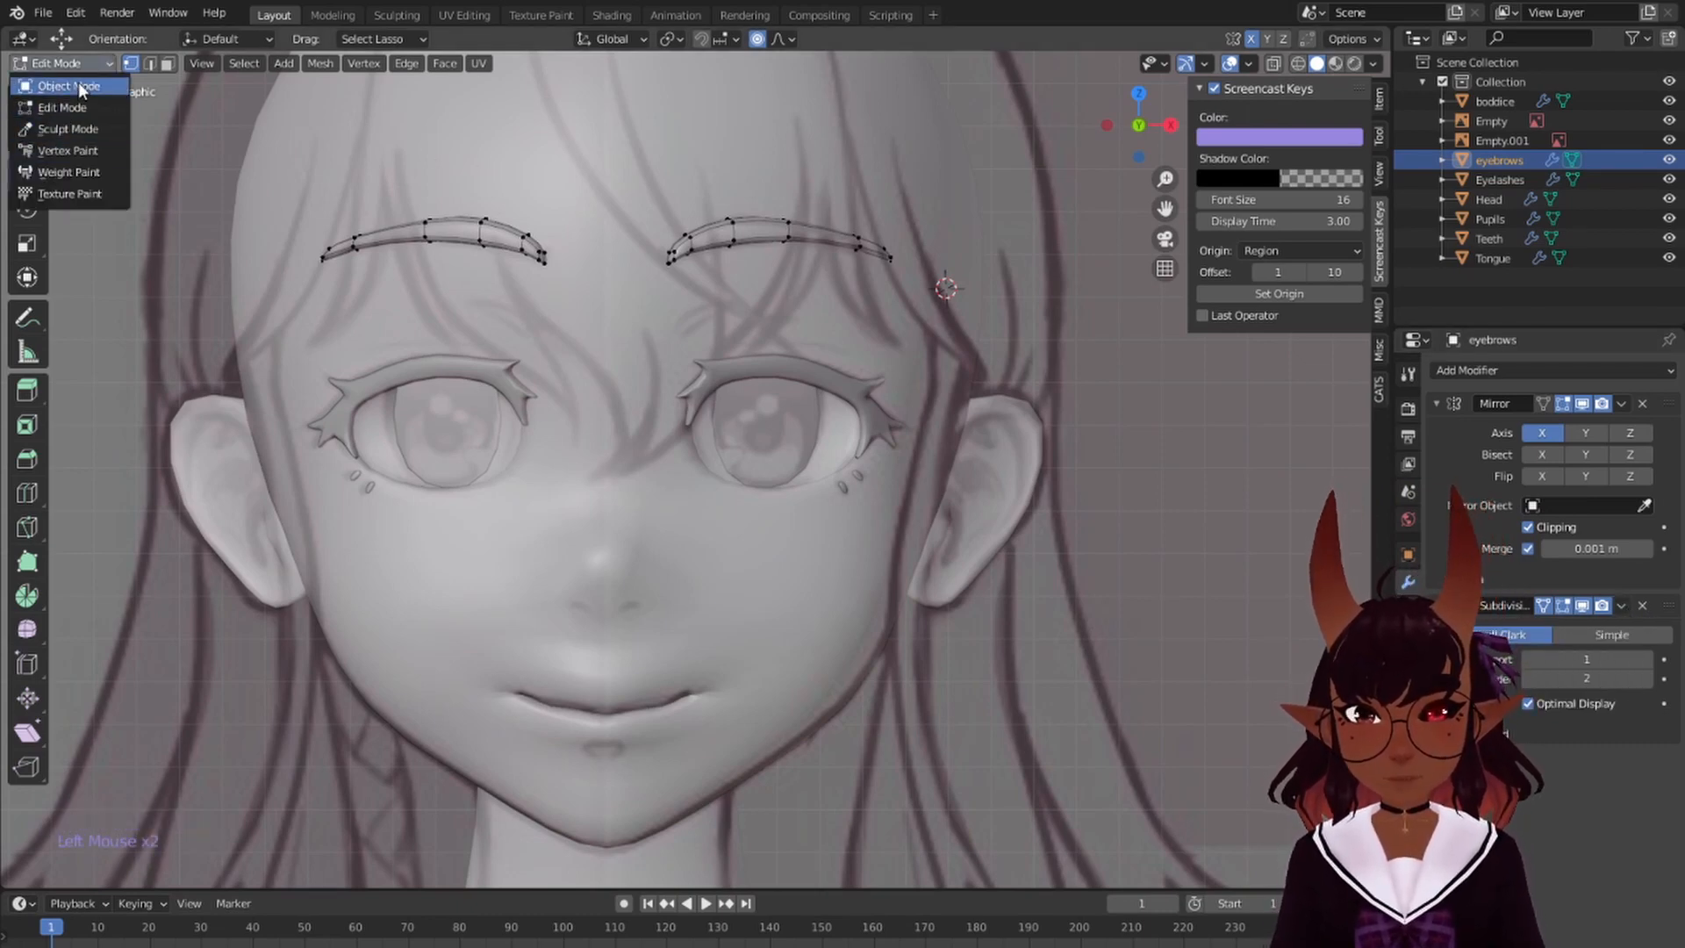
click(77, 85)
click(1621, 605)
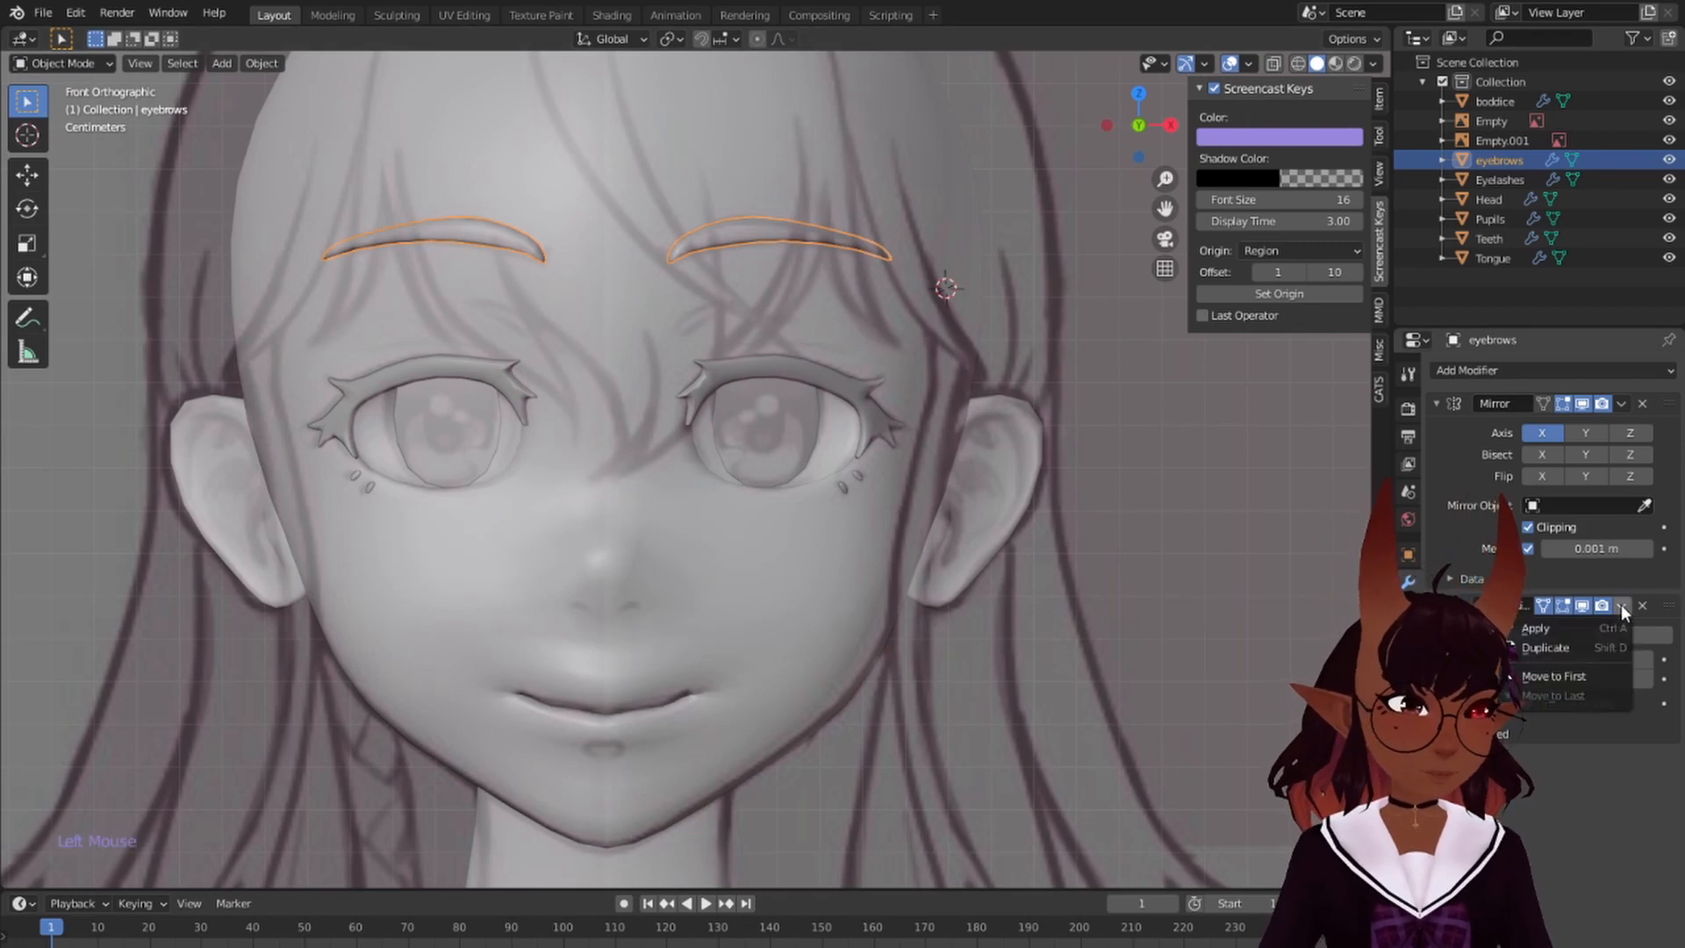
click(1550, 628)
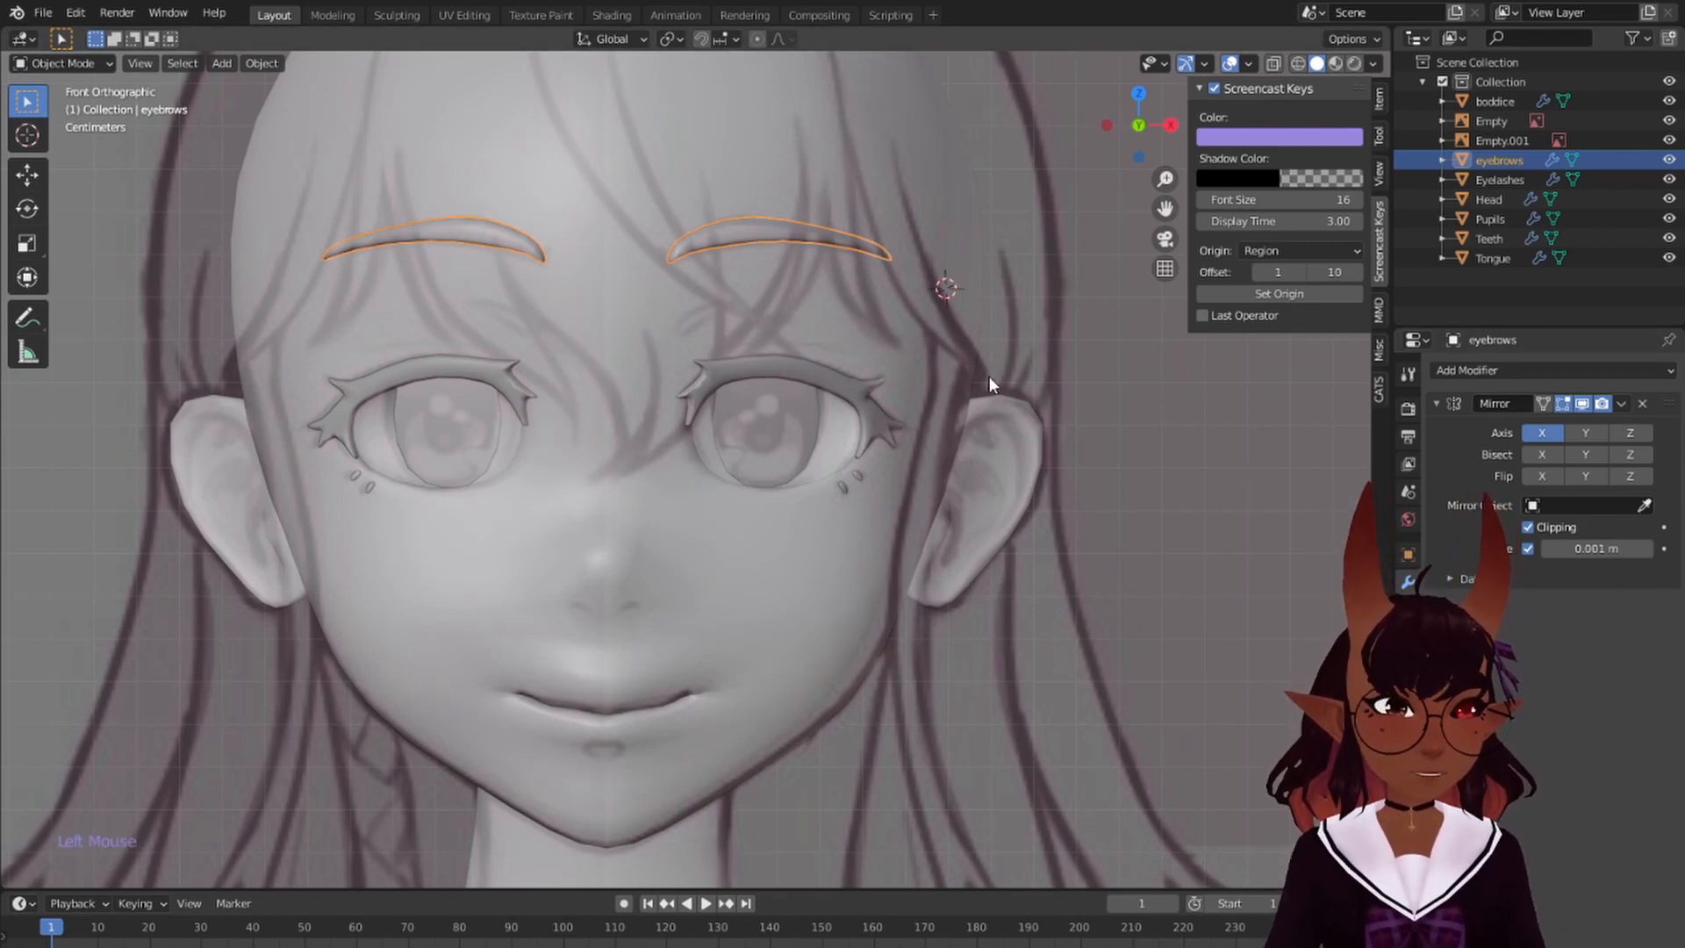
- Reopen the eyebrows in Edit Mode and examine the subdivided mesh from inside the head, the side and the front
click(83, 63)
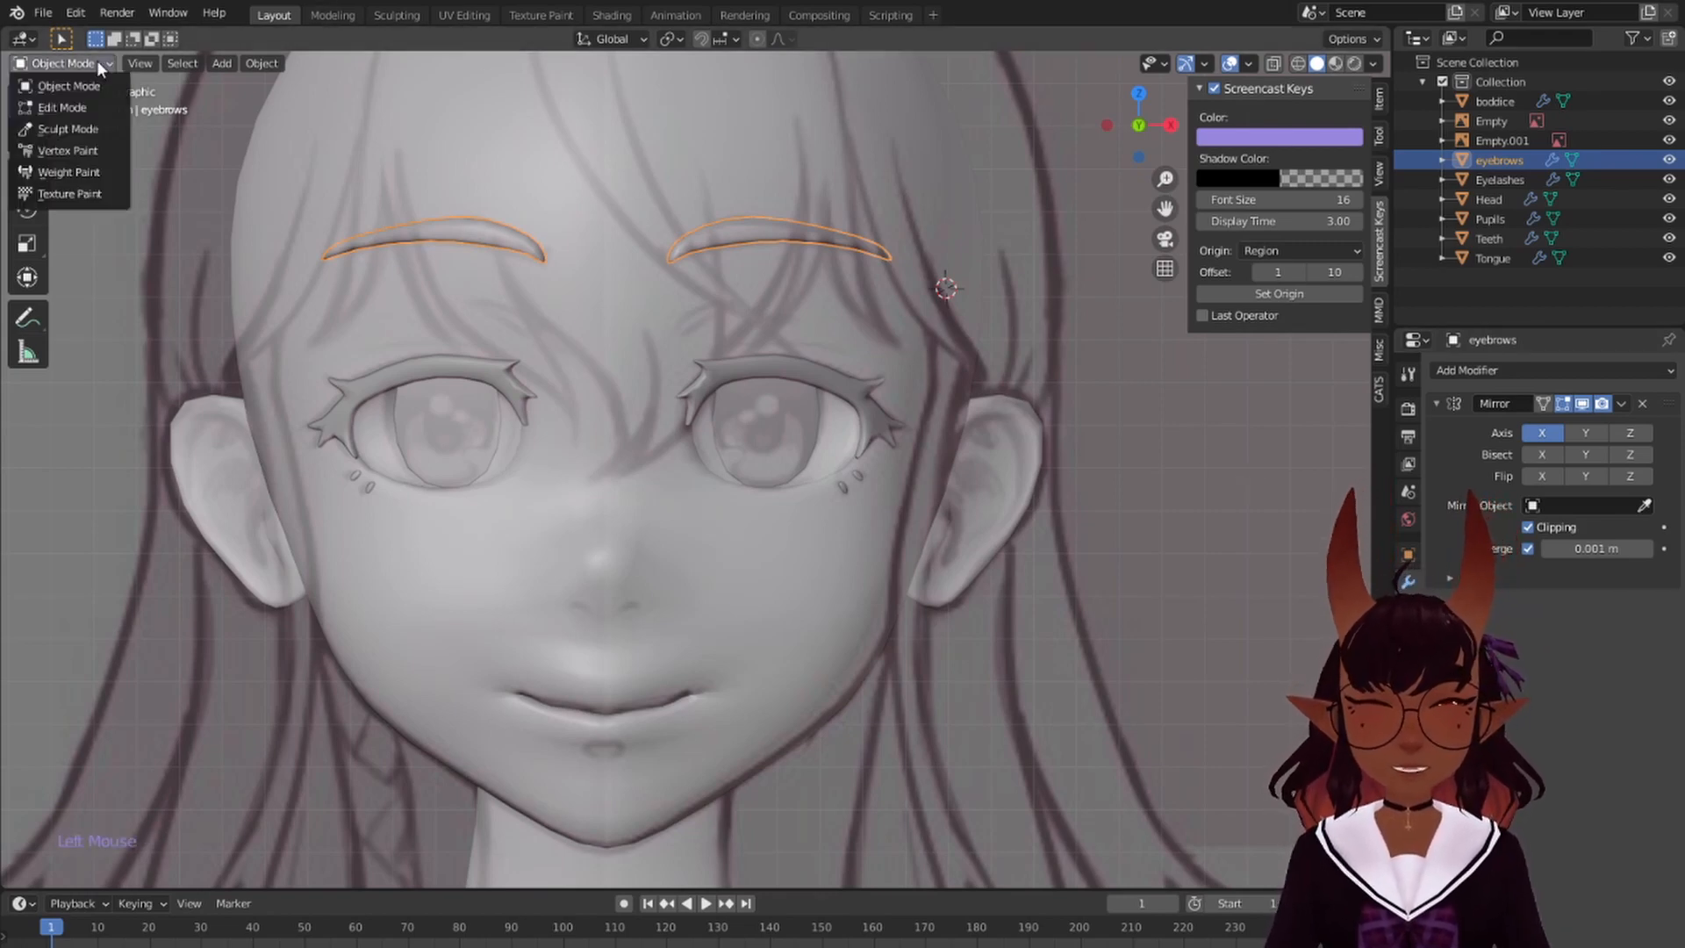
click(51, 109)
scroll(745, 312, up, 2)
middle_drag(745, 313, 357, 350)
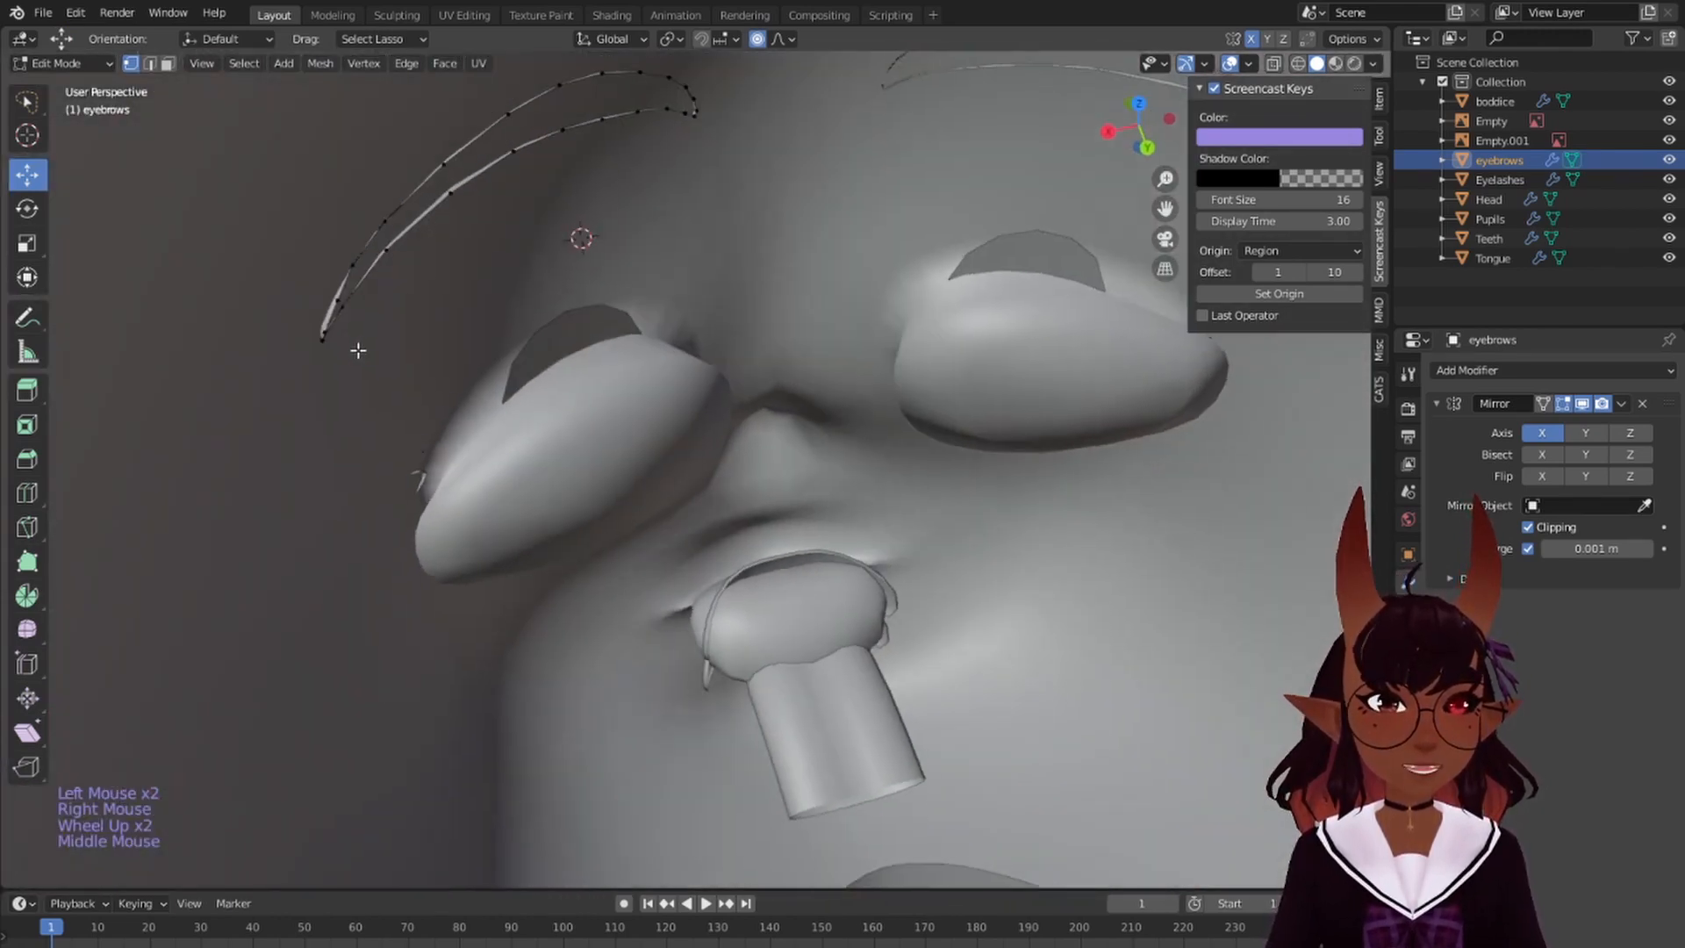
shift+middle_drag(548, 184, 465, 306)
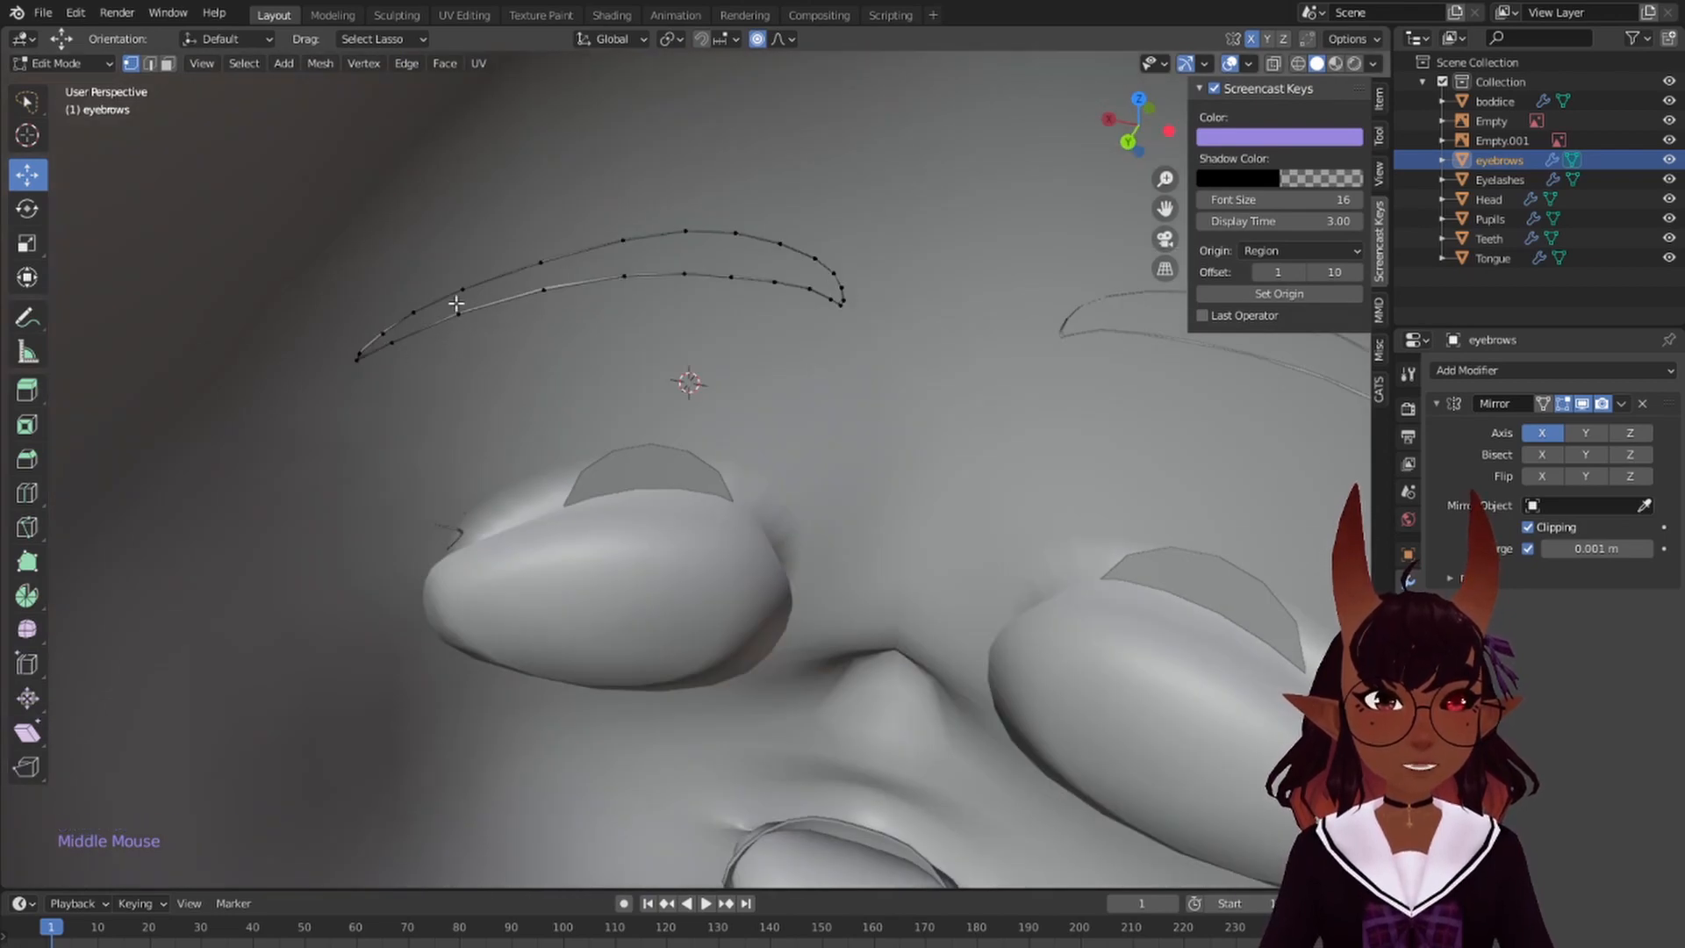
middle_drag(472, 225, 926, 277)
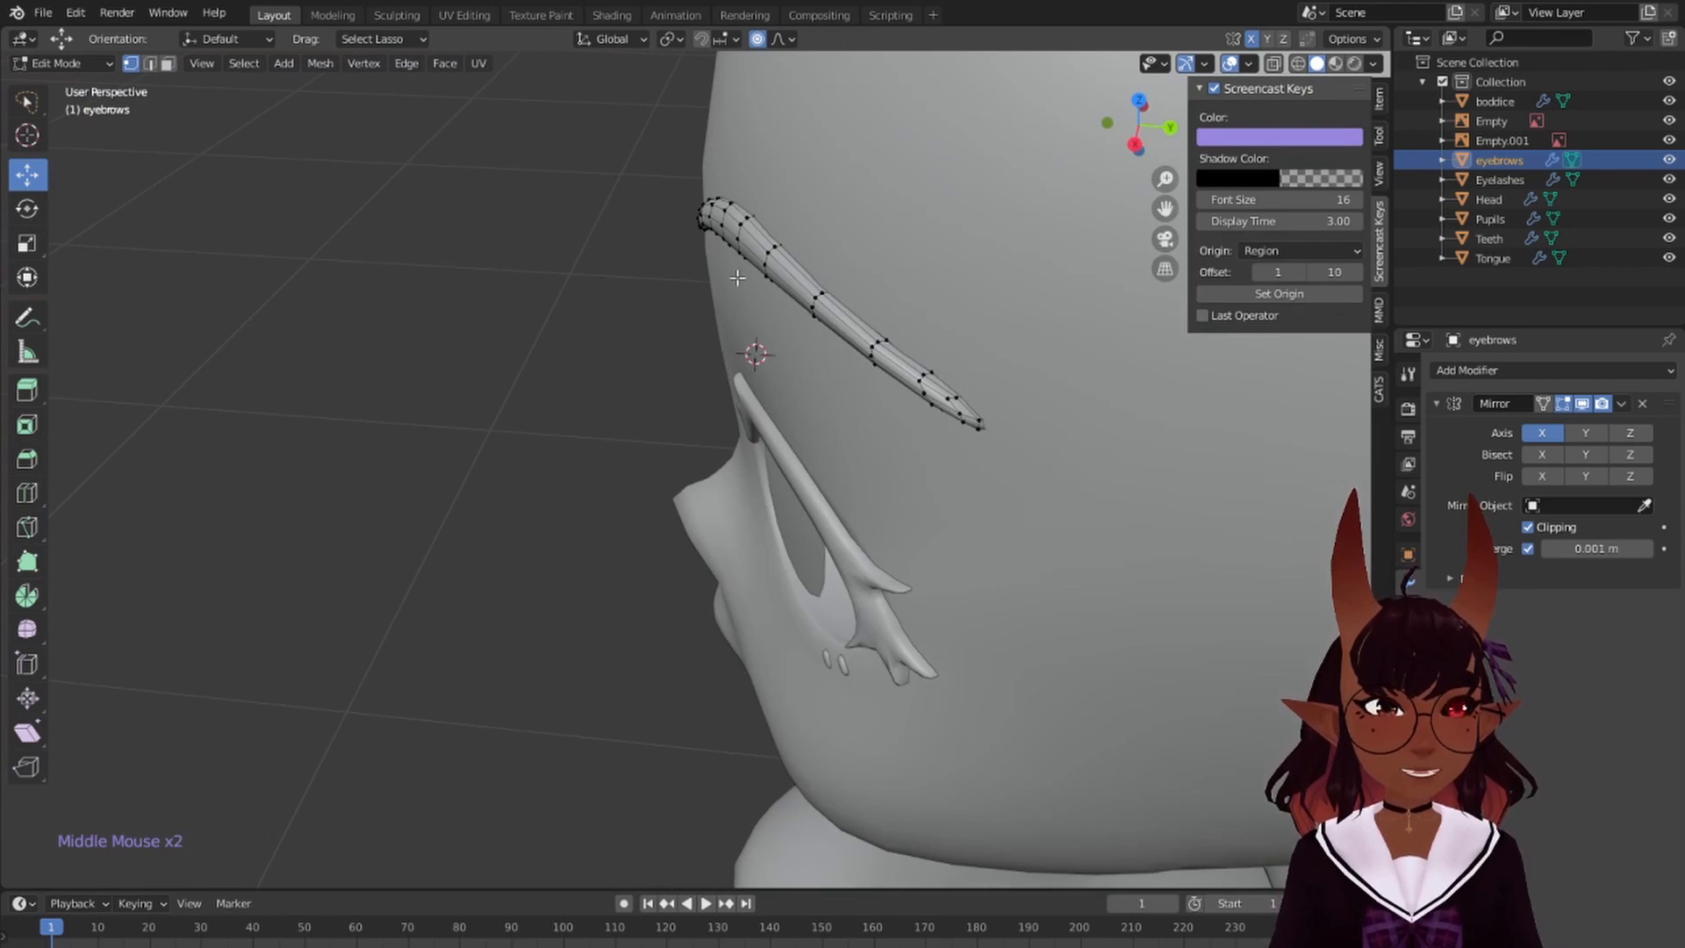
scroll(621, 303, down, 4)
middle_drag(650, 327, 831, 282)
shift+middle_drag(674, 398, 709, 224)
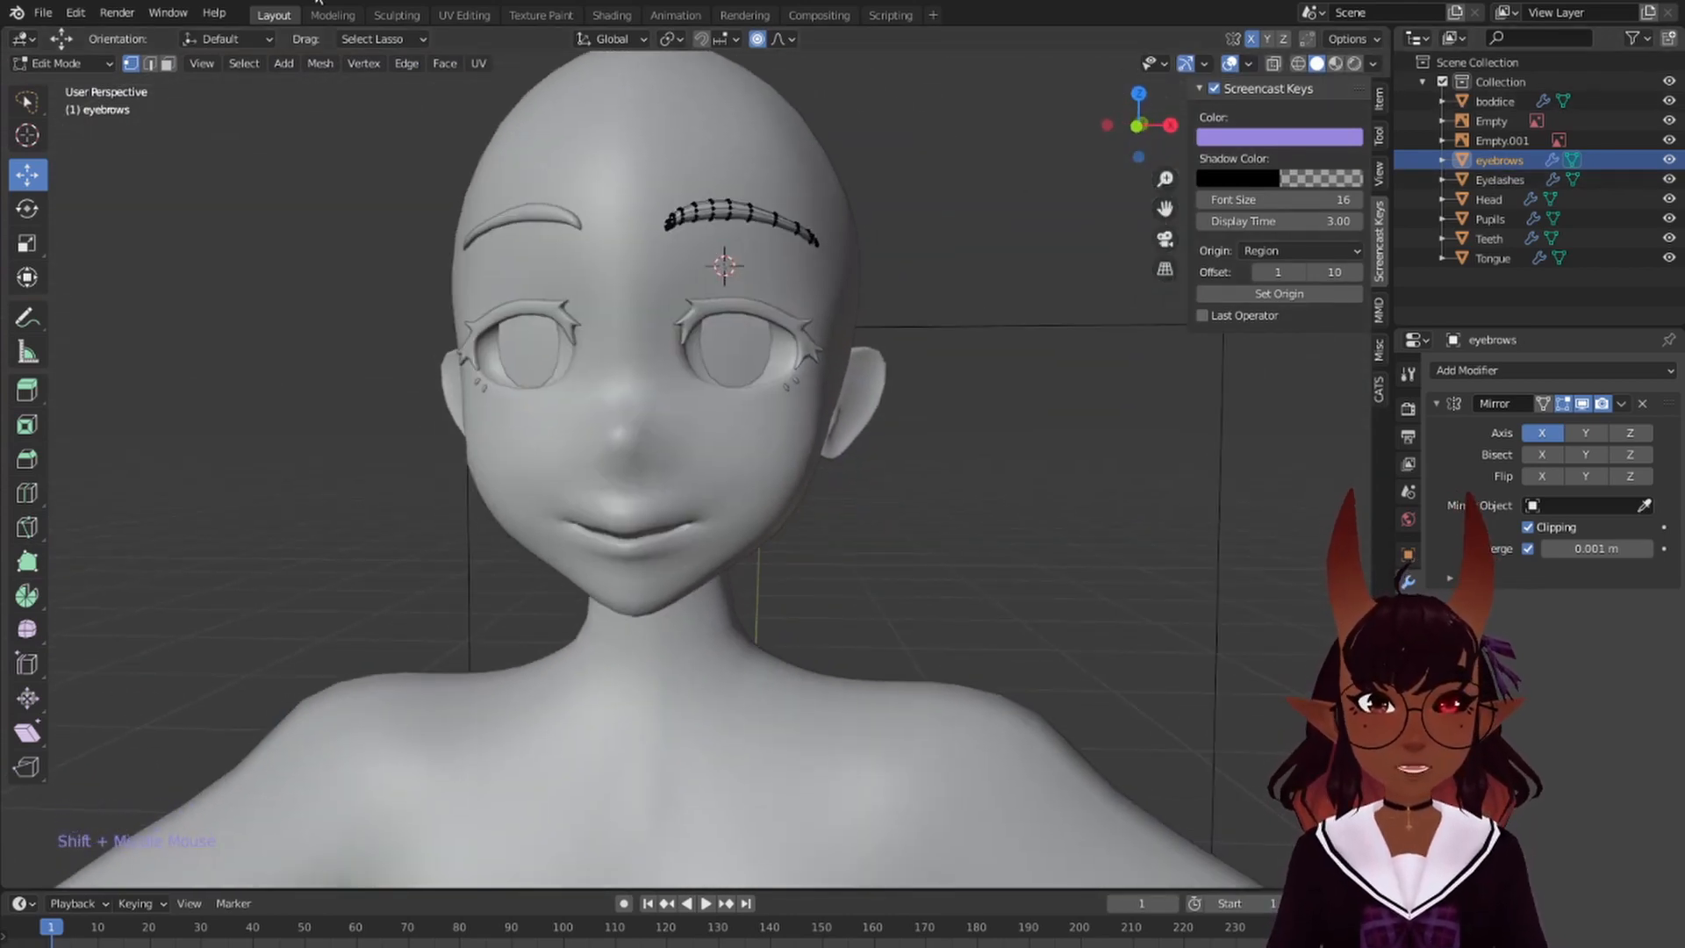
click(41, 11)
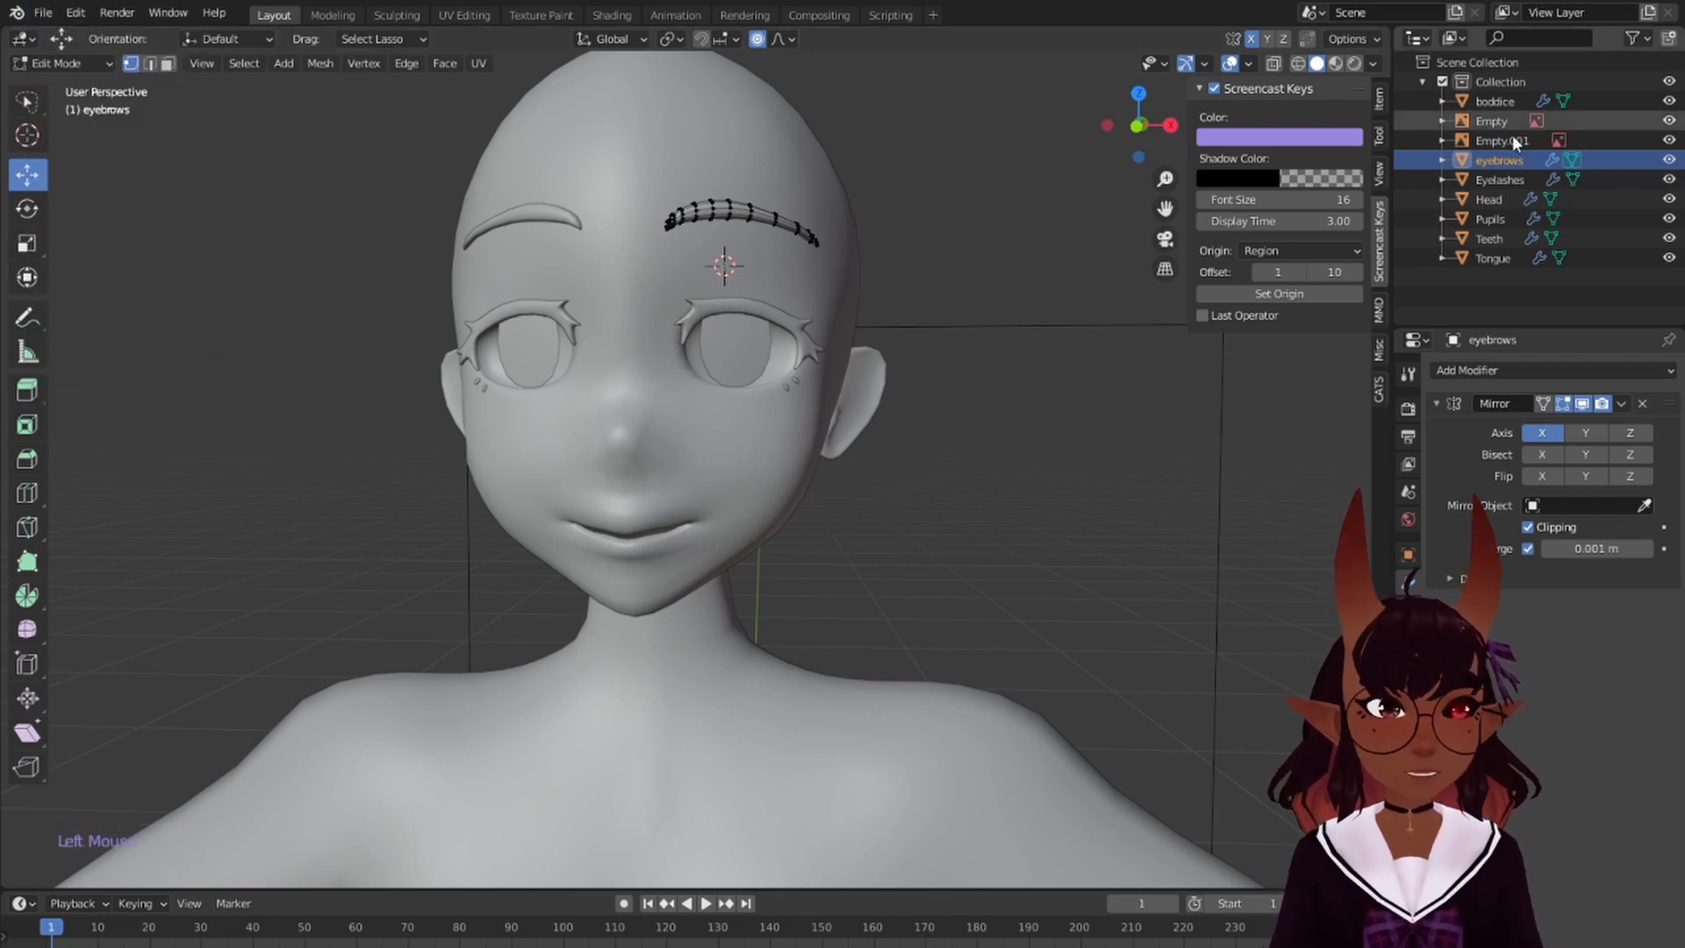
- Leave Edit Mode on the eyebrows and open the Eyelashes object in Edit Mode
click(1485, 179)
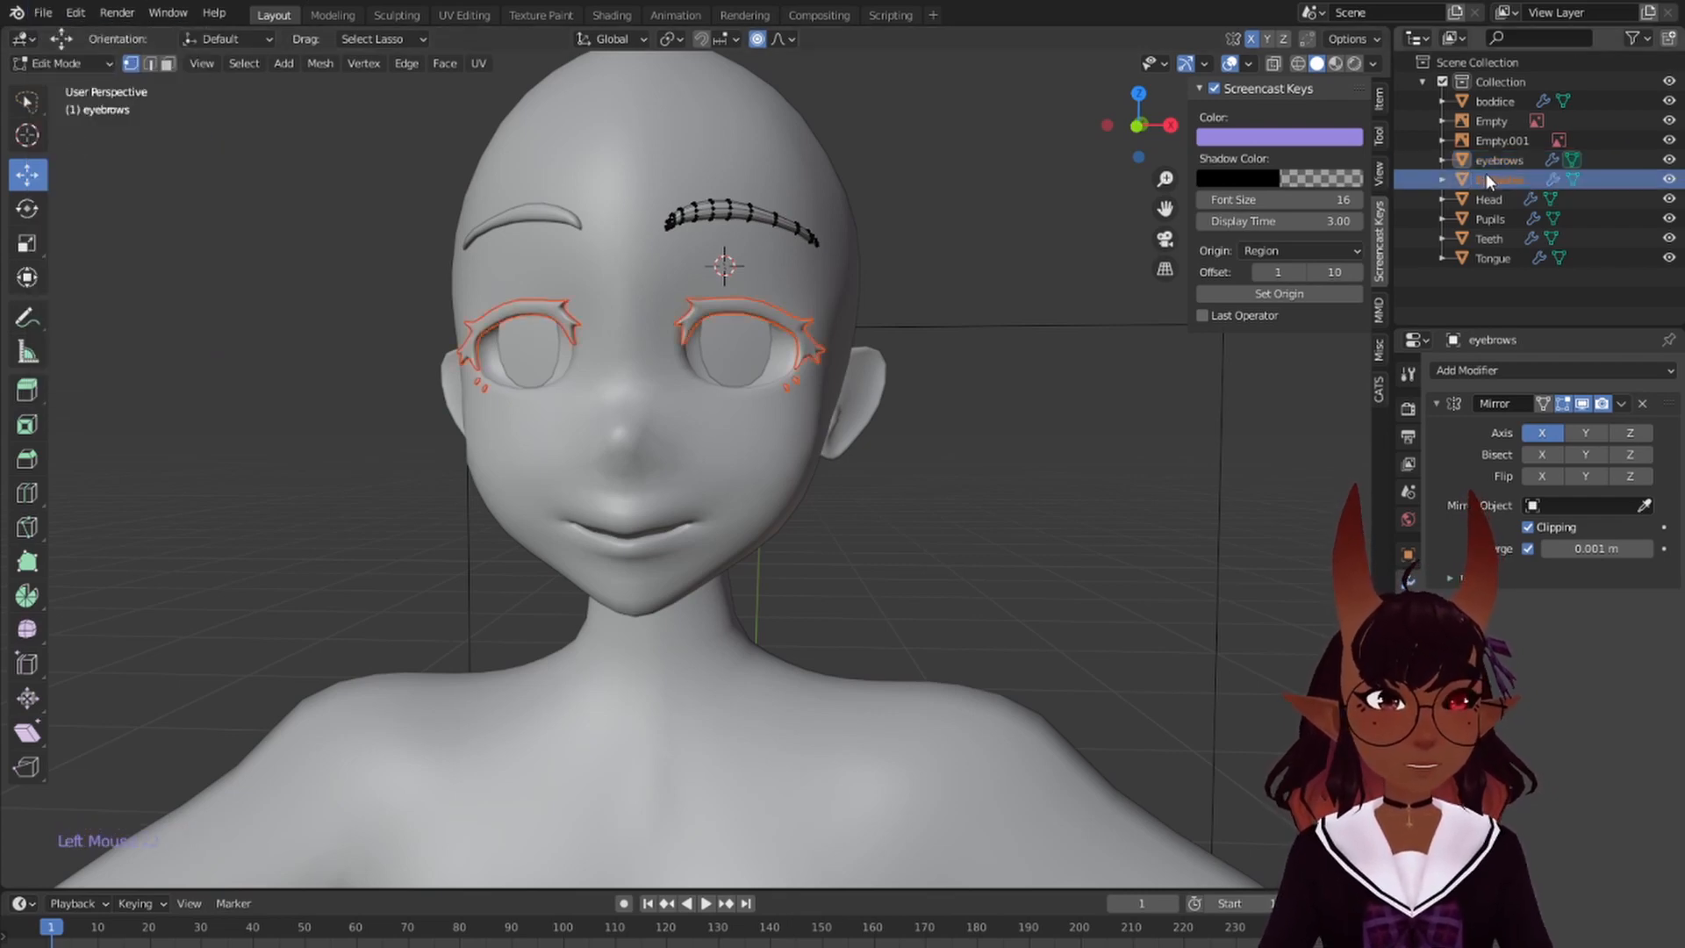
click(62, 63)
click(57, 84)
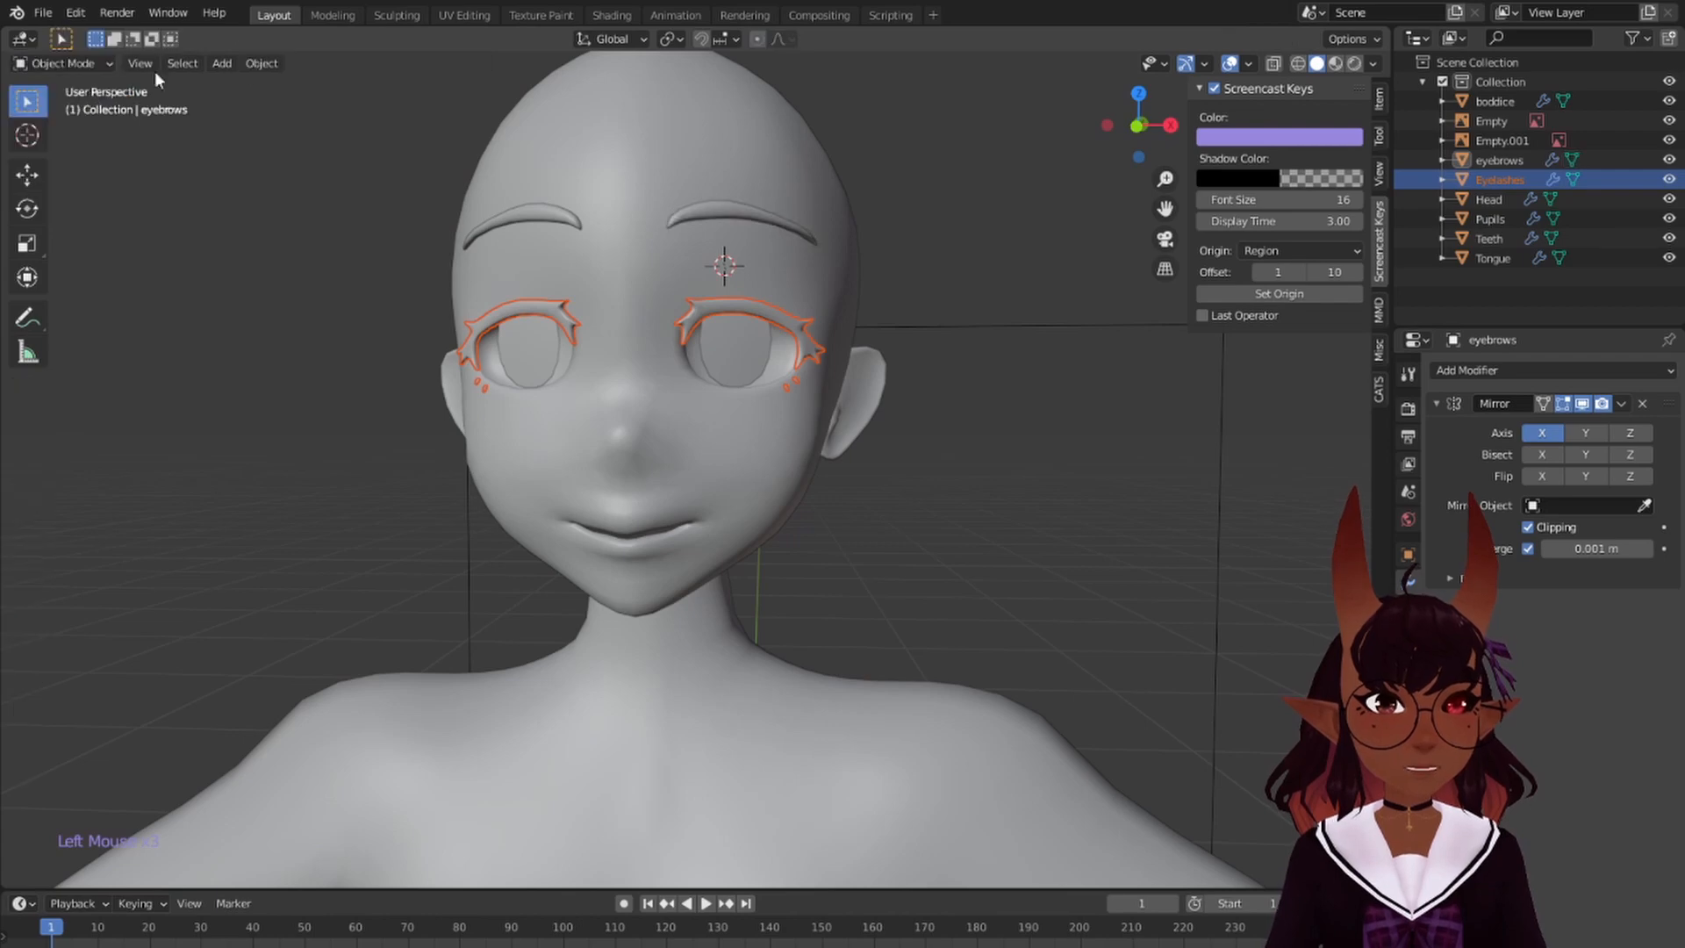
click(1490, 165)
click(1491, 175)
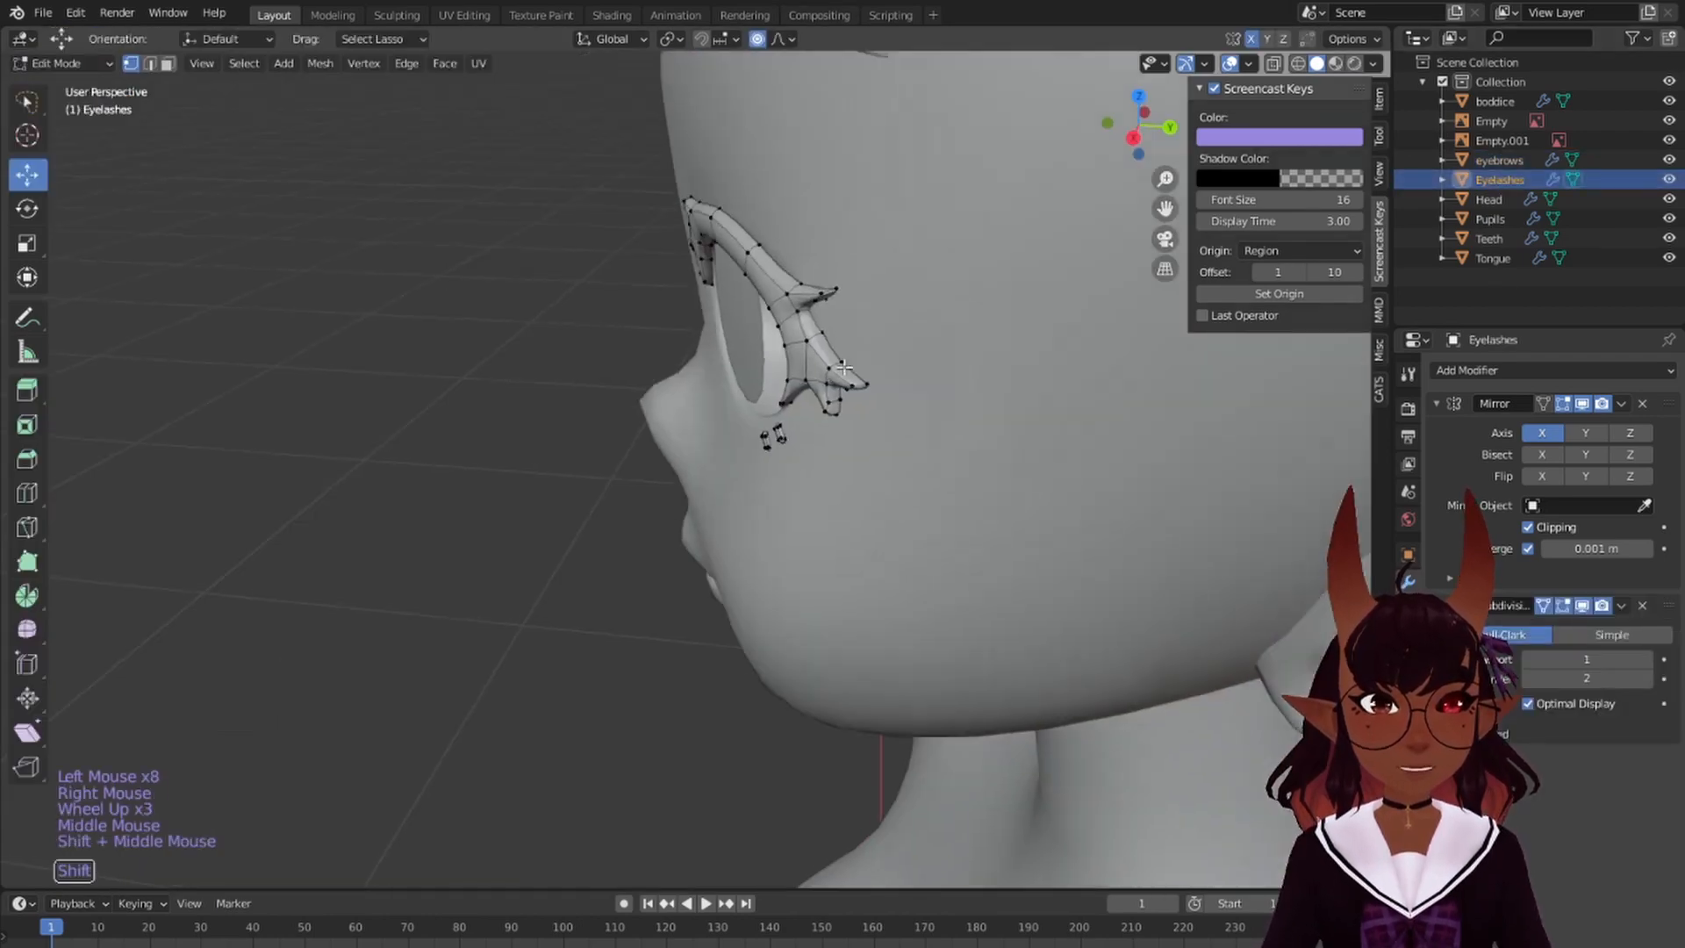
- Select the edge loop along the back of the eyelashes and move it slightly along Y into the head
scroll(769, 382, up, 2)
middle_drag(769, 381, 752, 350)
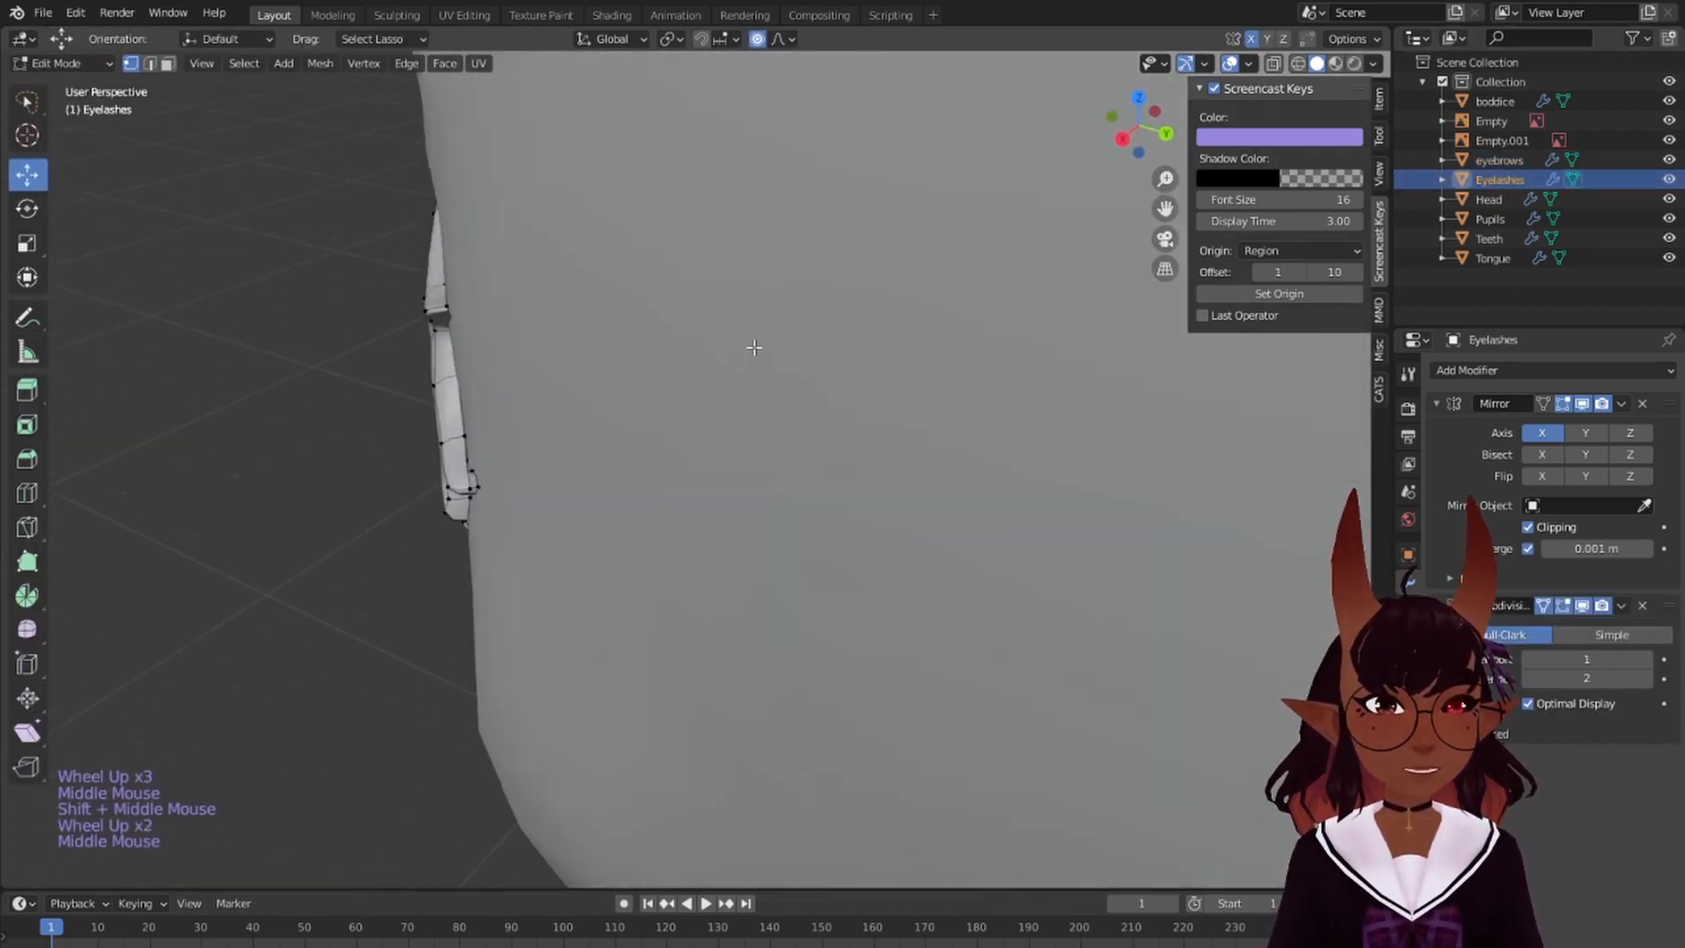
scroll(591, 365, up, 1)
mouse_move(591, 365)
middle_down()
mouse_move(593, 349)
mouse_move(565, 346)
middle_up()
scroll(715, 368, up, 2)
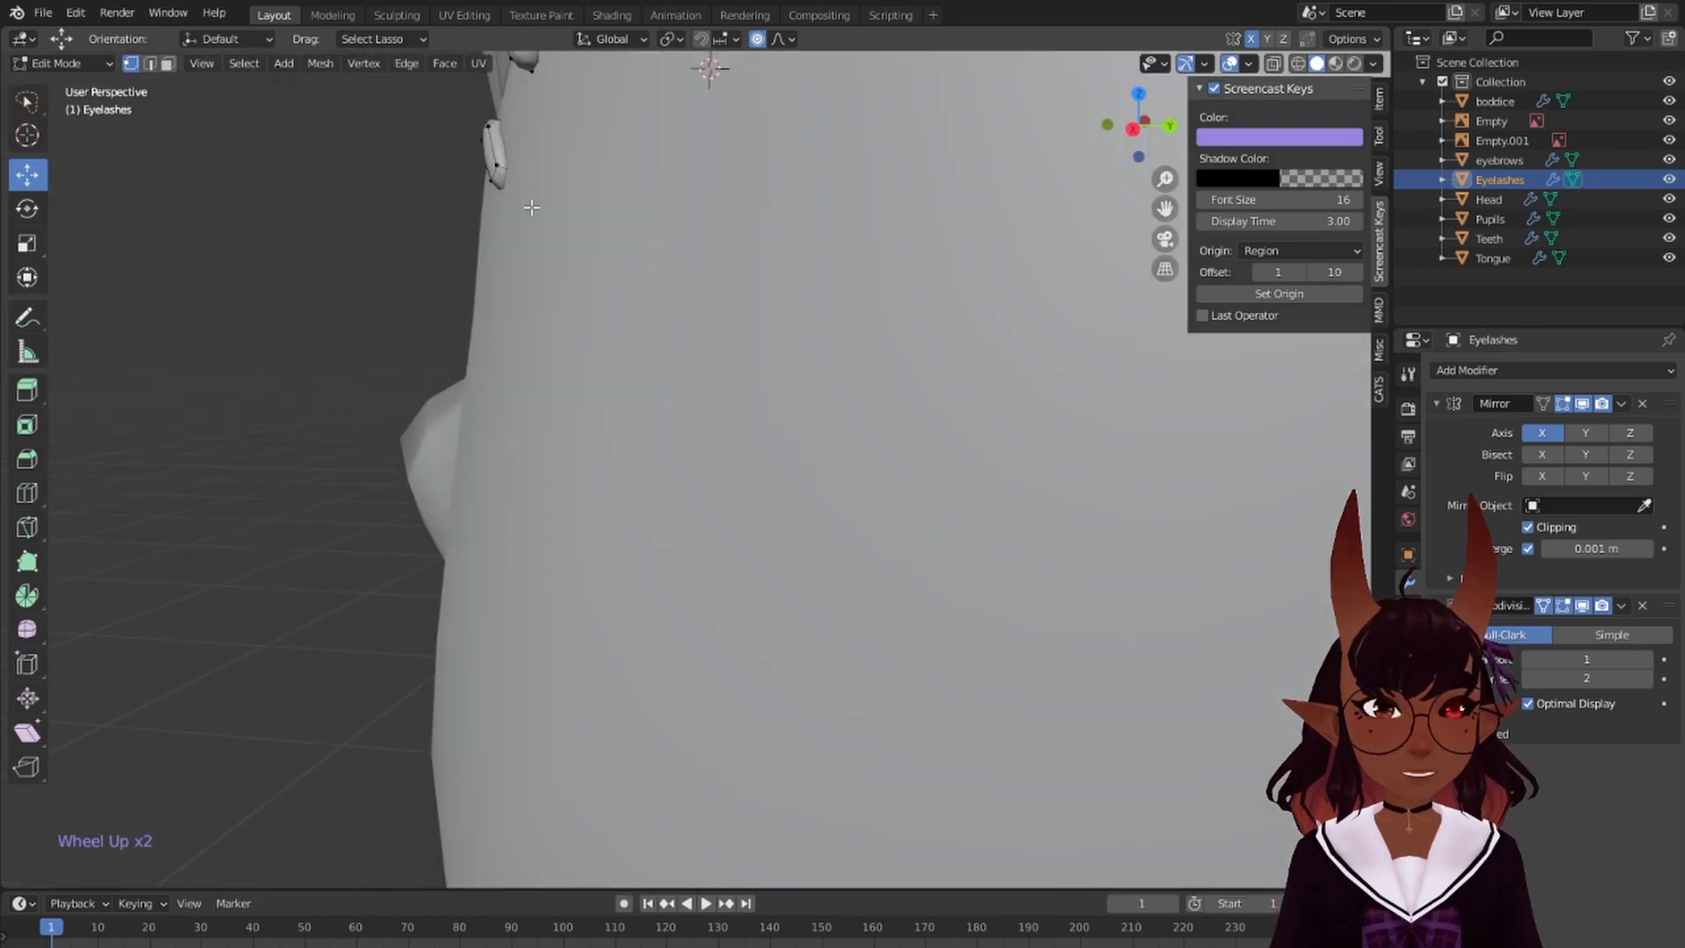
scroll(737, 395, up, 1)
mouse_move(715, 368)
shift+middle_down()
mouse_move(744, 399)
mouse_move(703, 387)
shift+middle_up()
scroll(744, 400, up, 1)
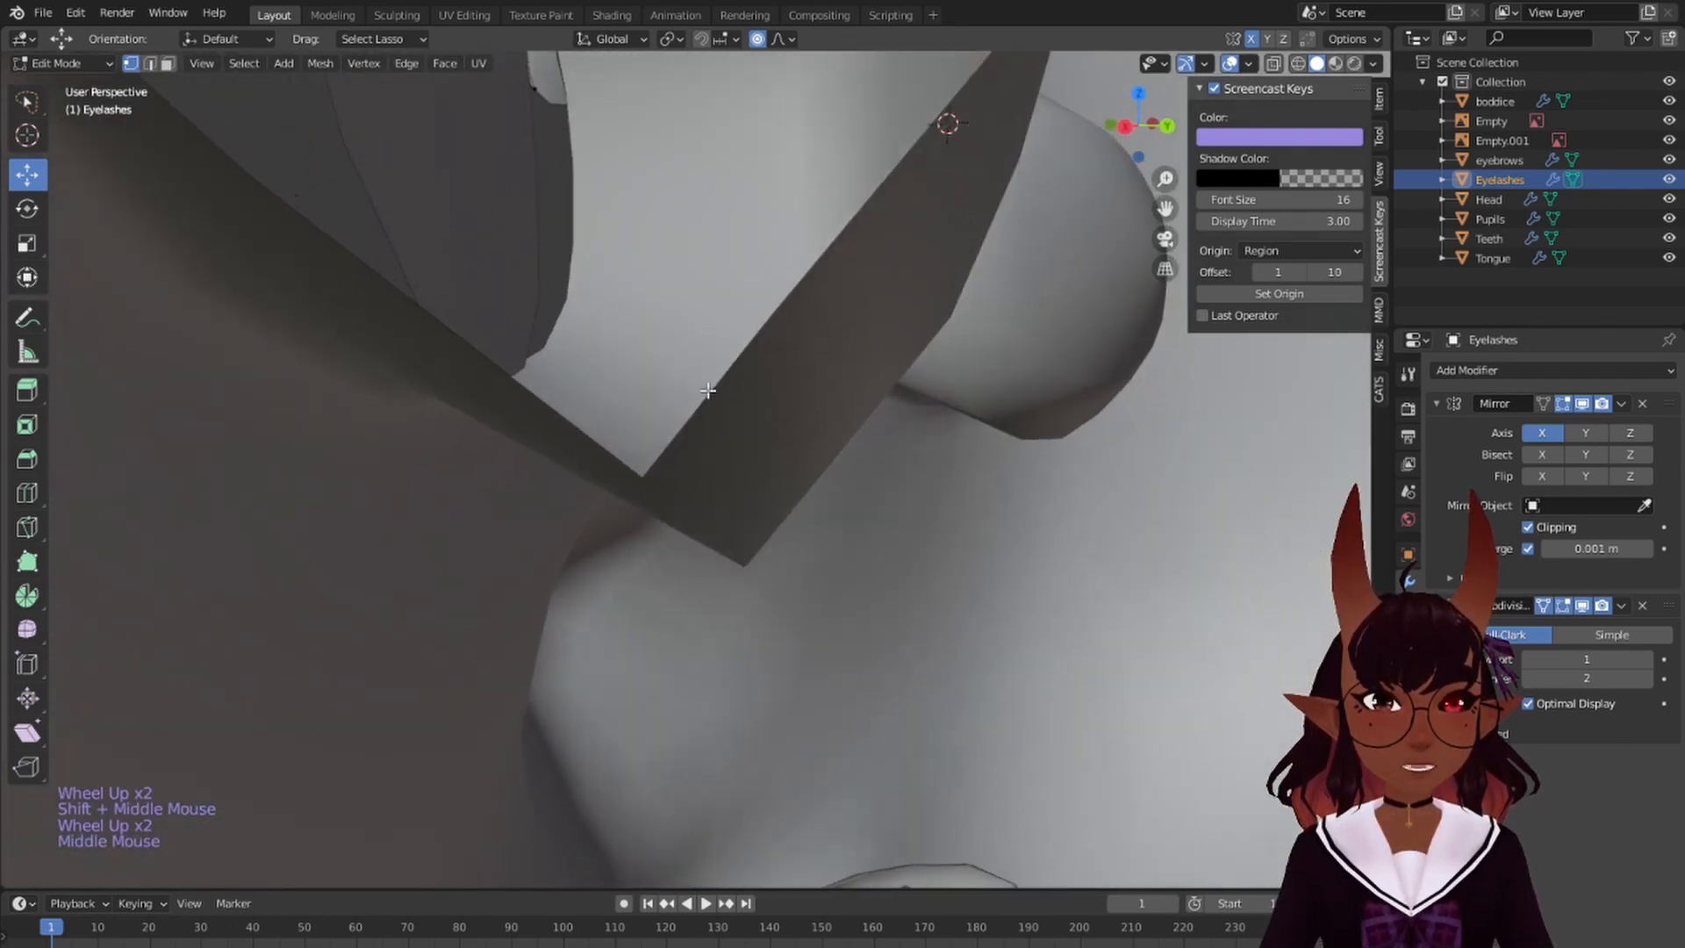
alt+right_click(466, 342)
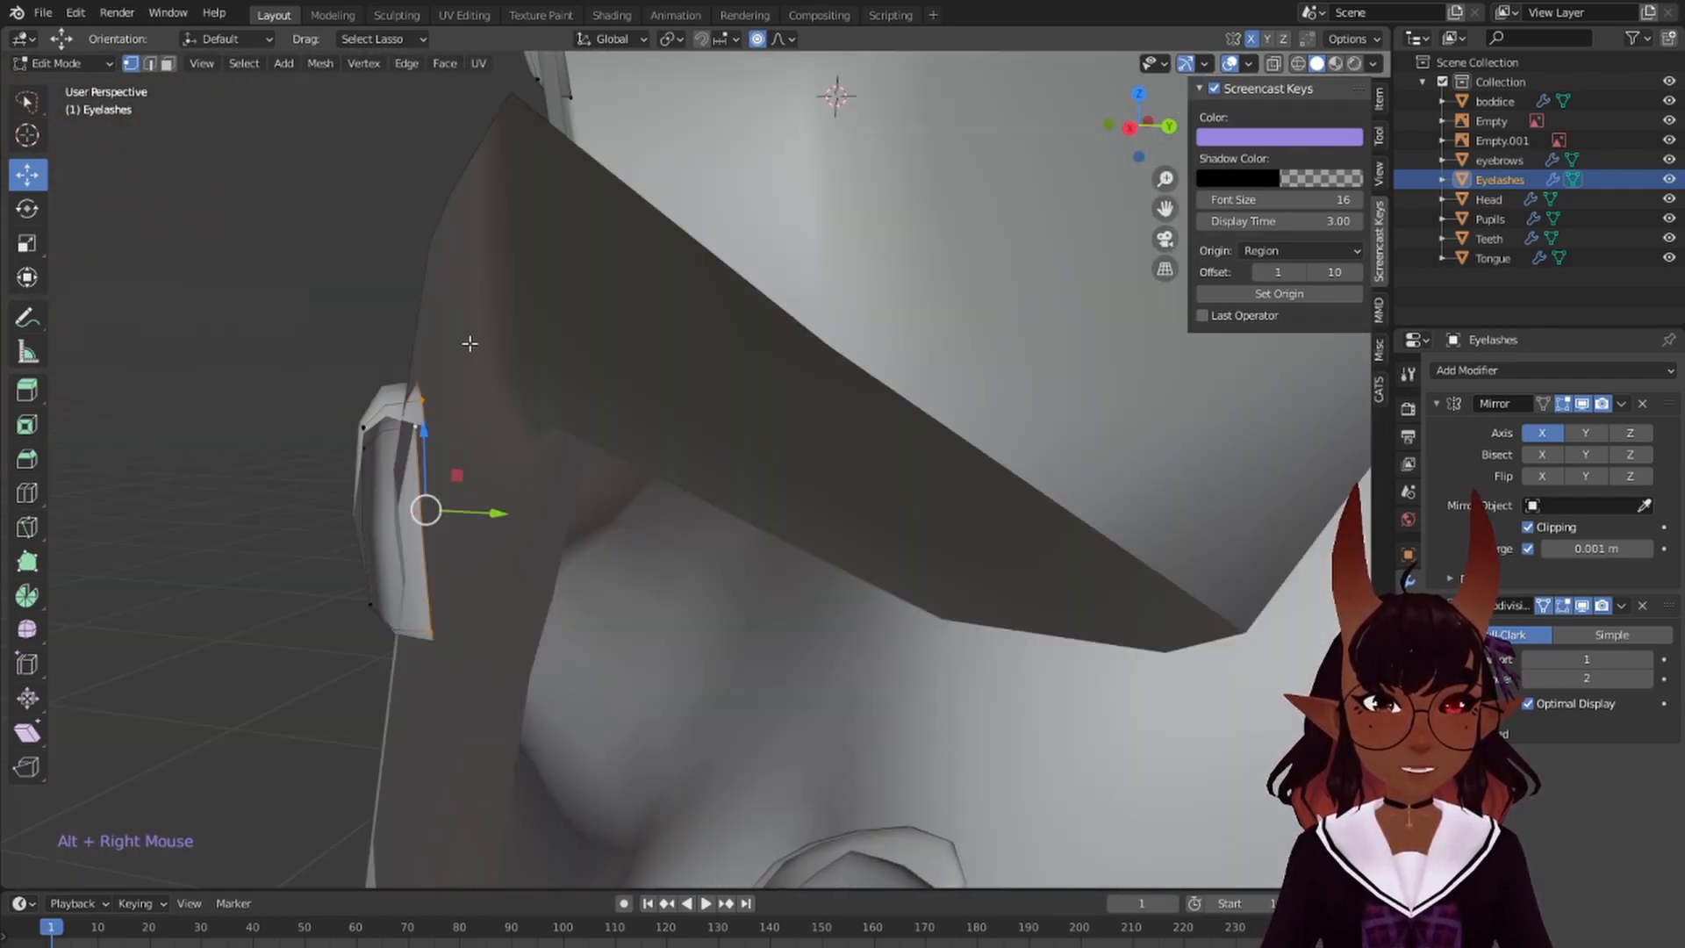
middle_drag(466, 342, 855, 399)
scroll(273, 332, down, 3)
scroll(439, 351, up, 4)
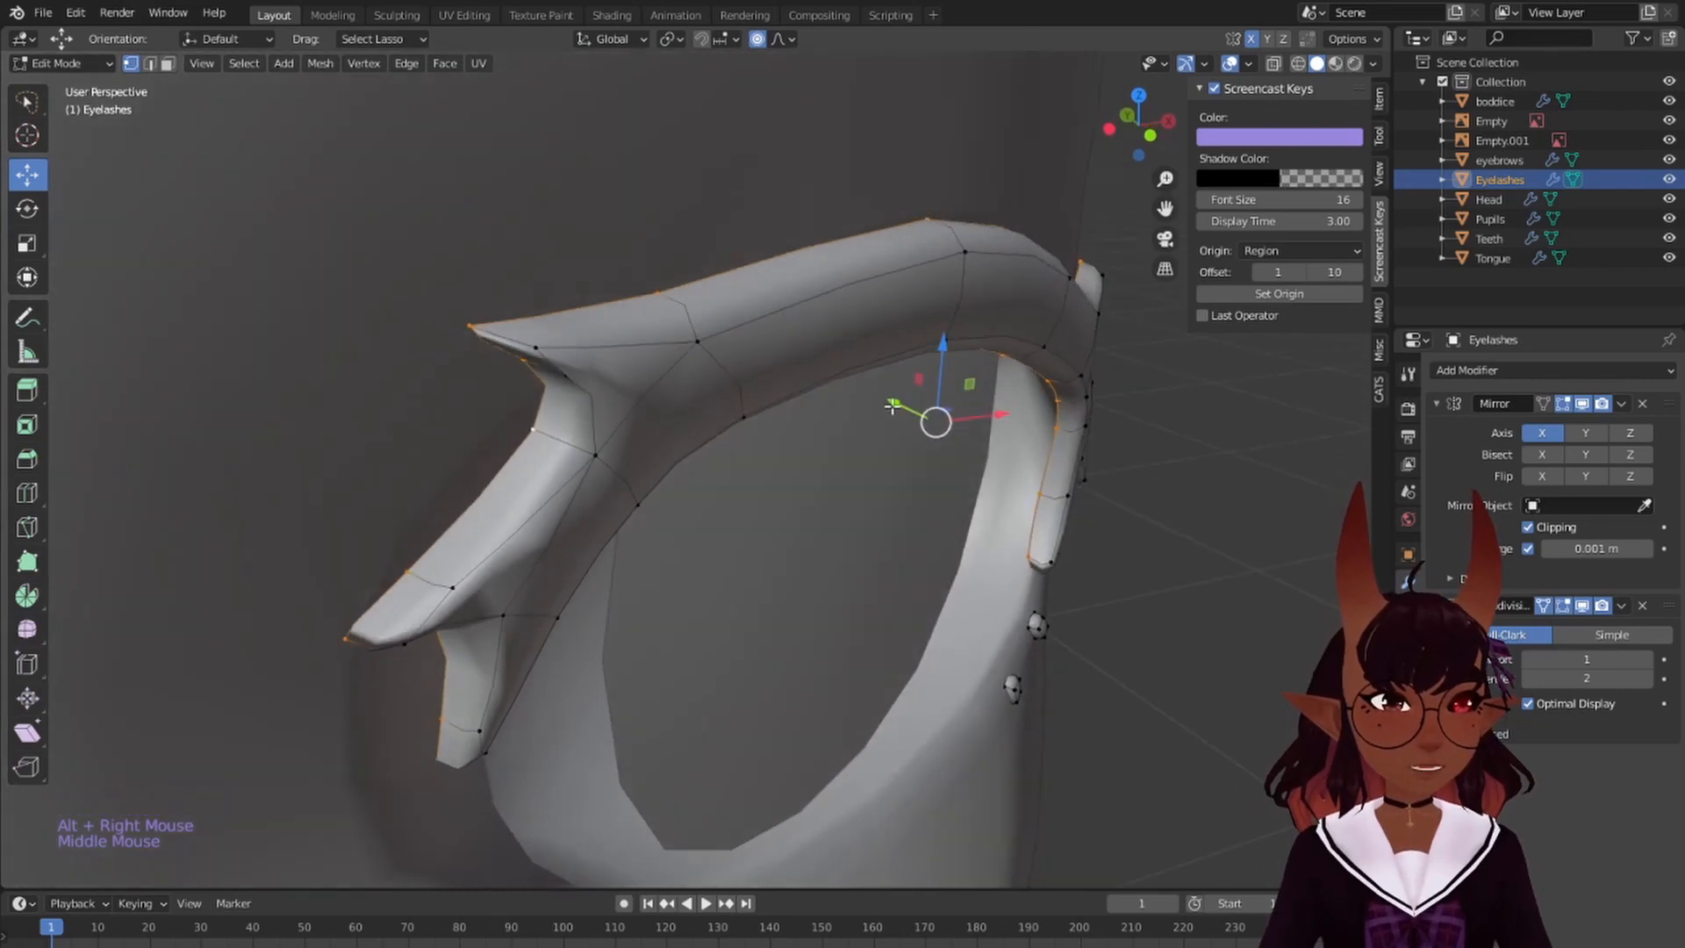
drag(892, 406, 885, 399)
- Examine how the eyelashes sit against the face from the side and from the front
scroll(893, 405, up, 7)
scroll(891, 401, up, 4)
middle_drag(562, 401, 537, 401)
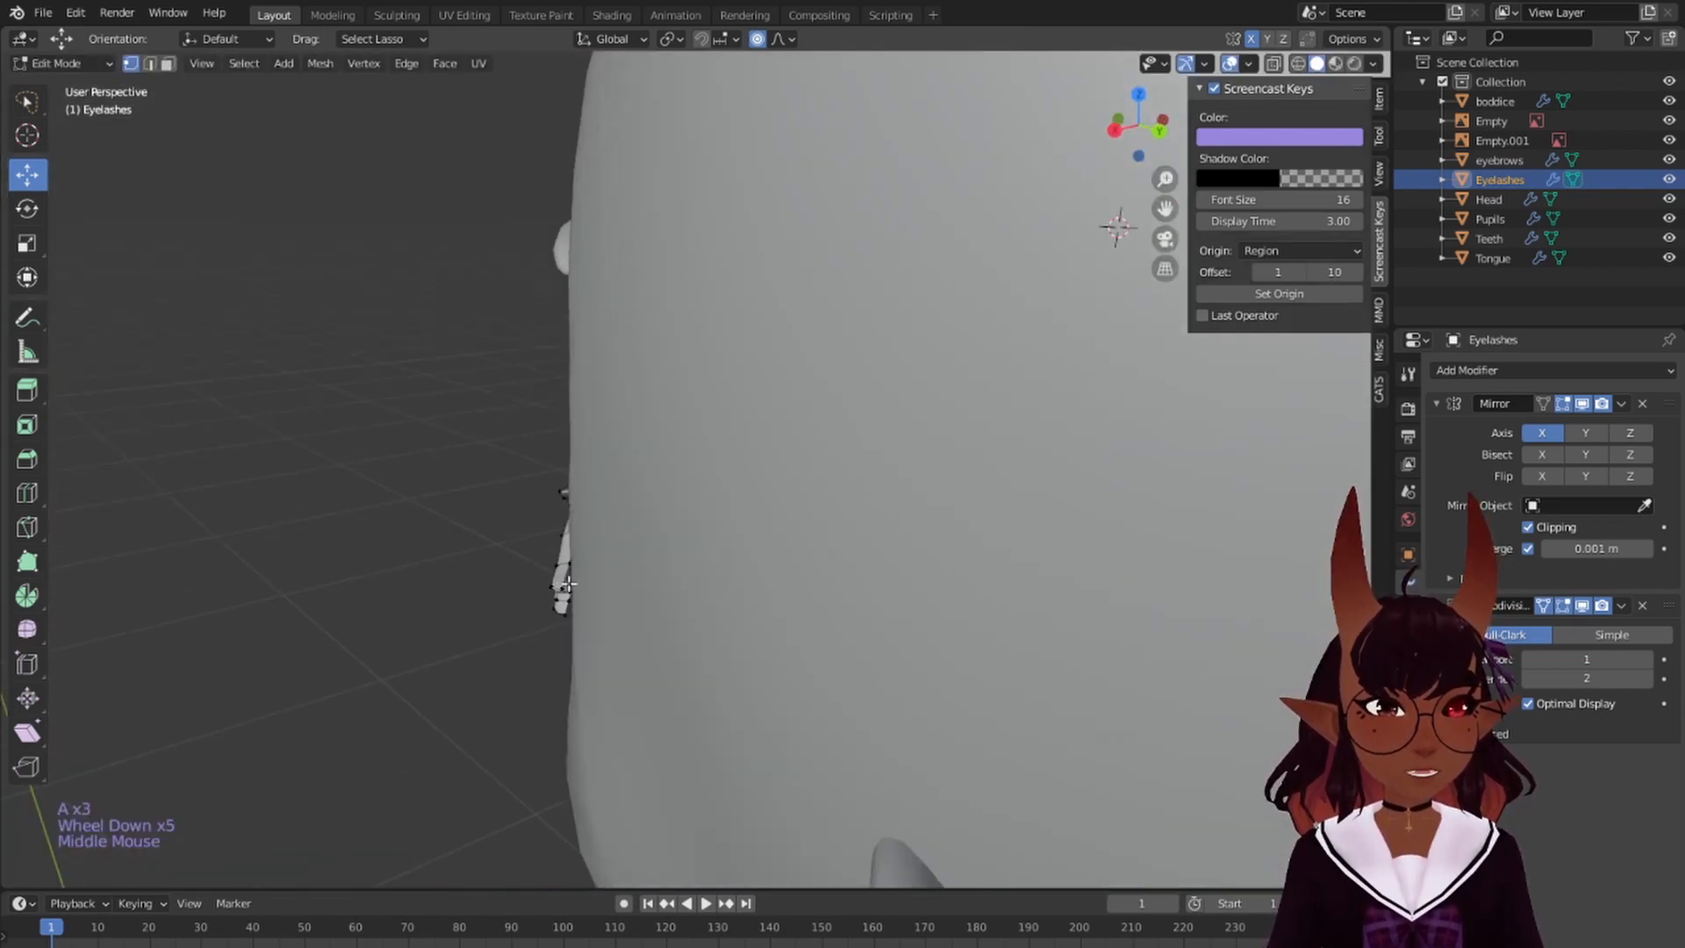
middle_drag(569, 583, 496, 465)
scroll(617, 609, up, 5)
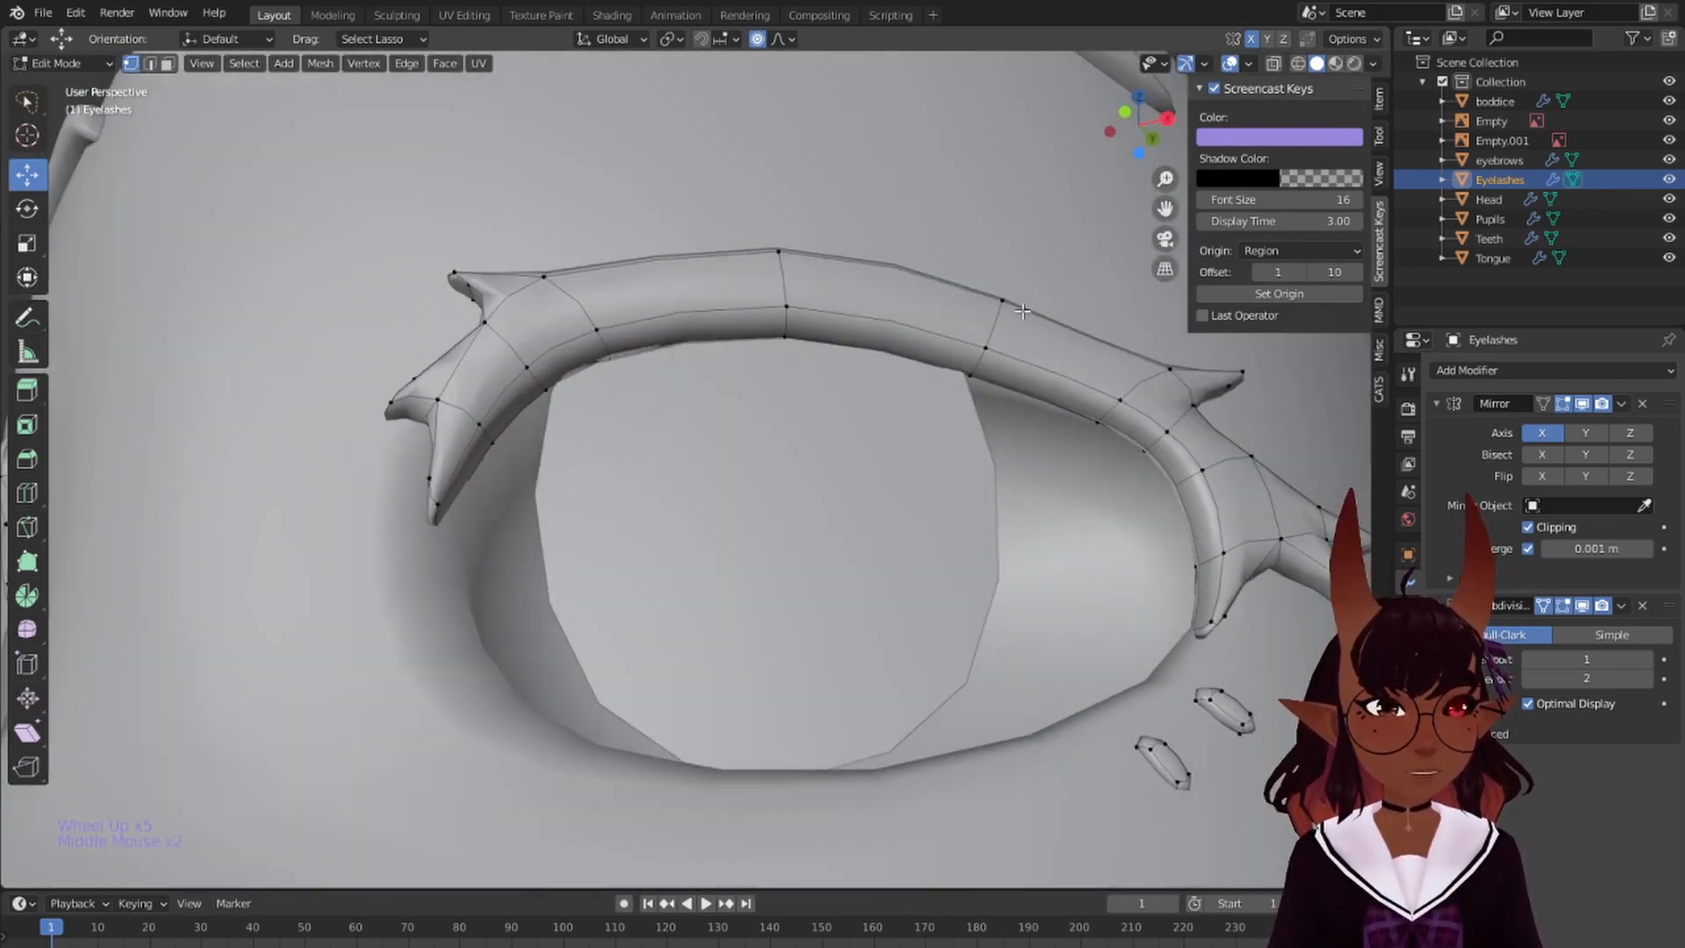
middle_drag(1026, 327, 683, 369)
scroll(683, 368, up, 1)
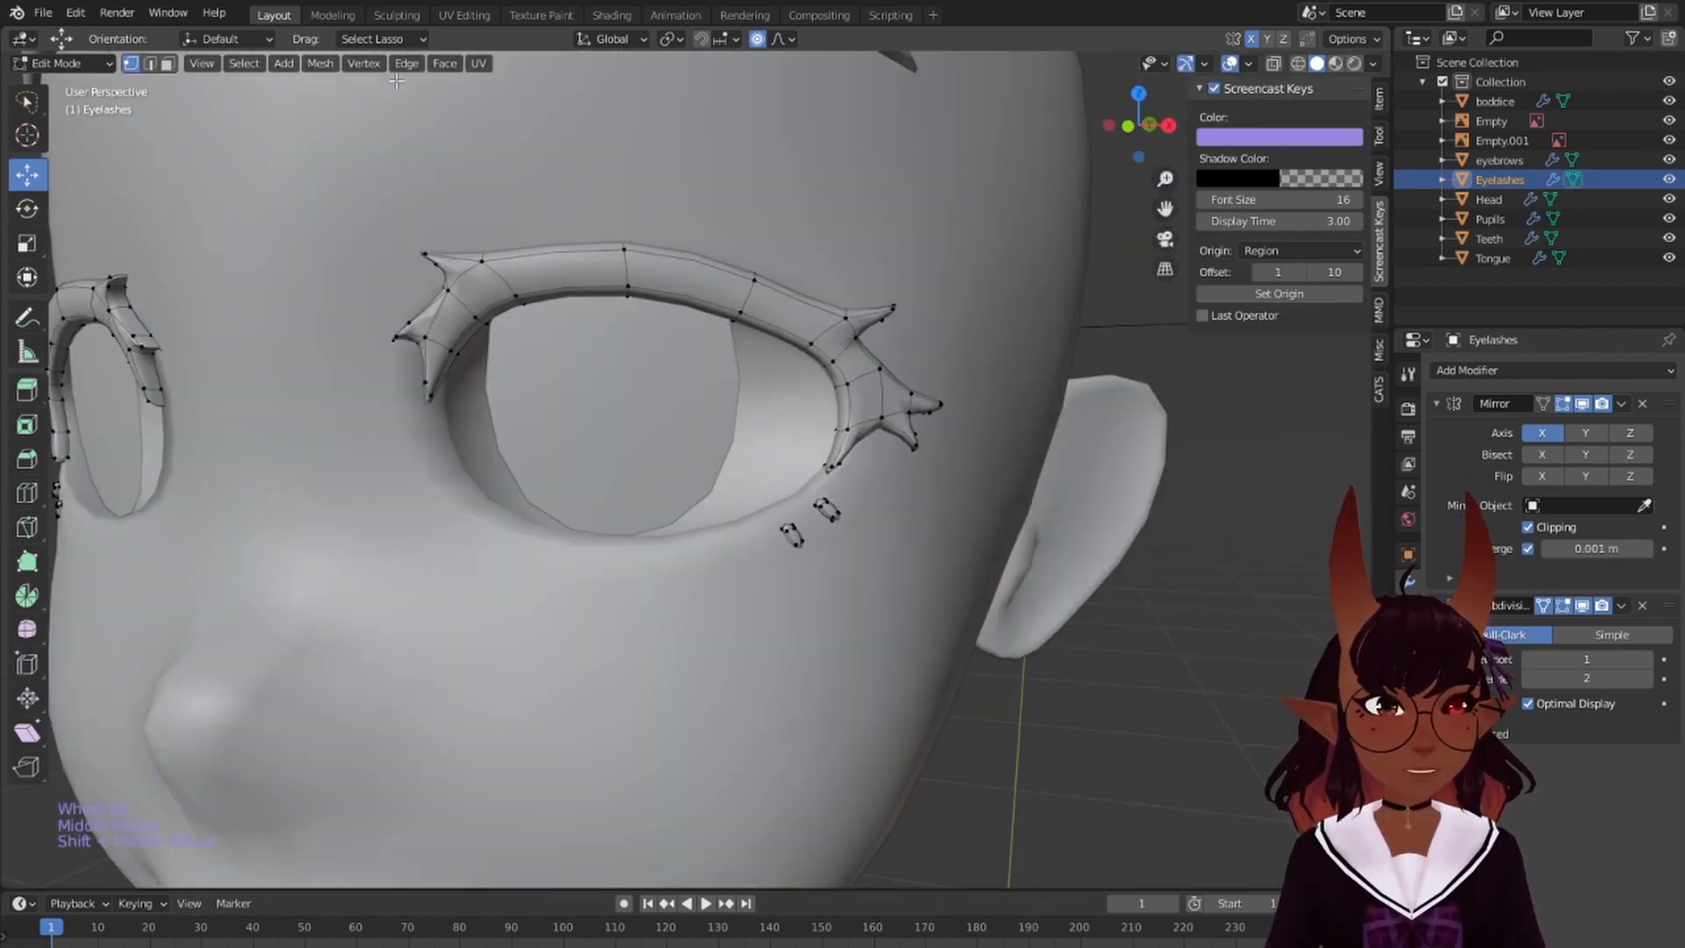
- Return the eyelashes to Object Mode and apply their Subdivision modifier
click(92, 62)
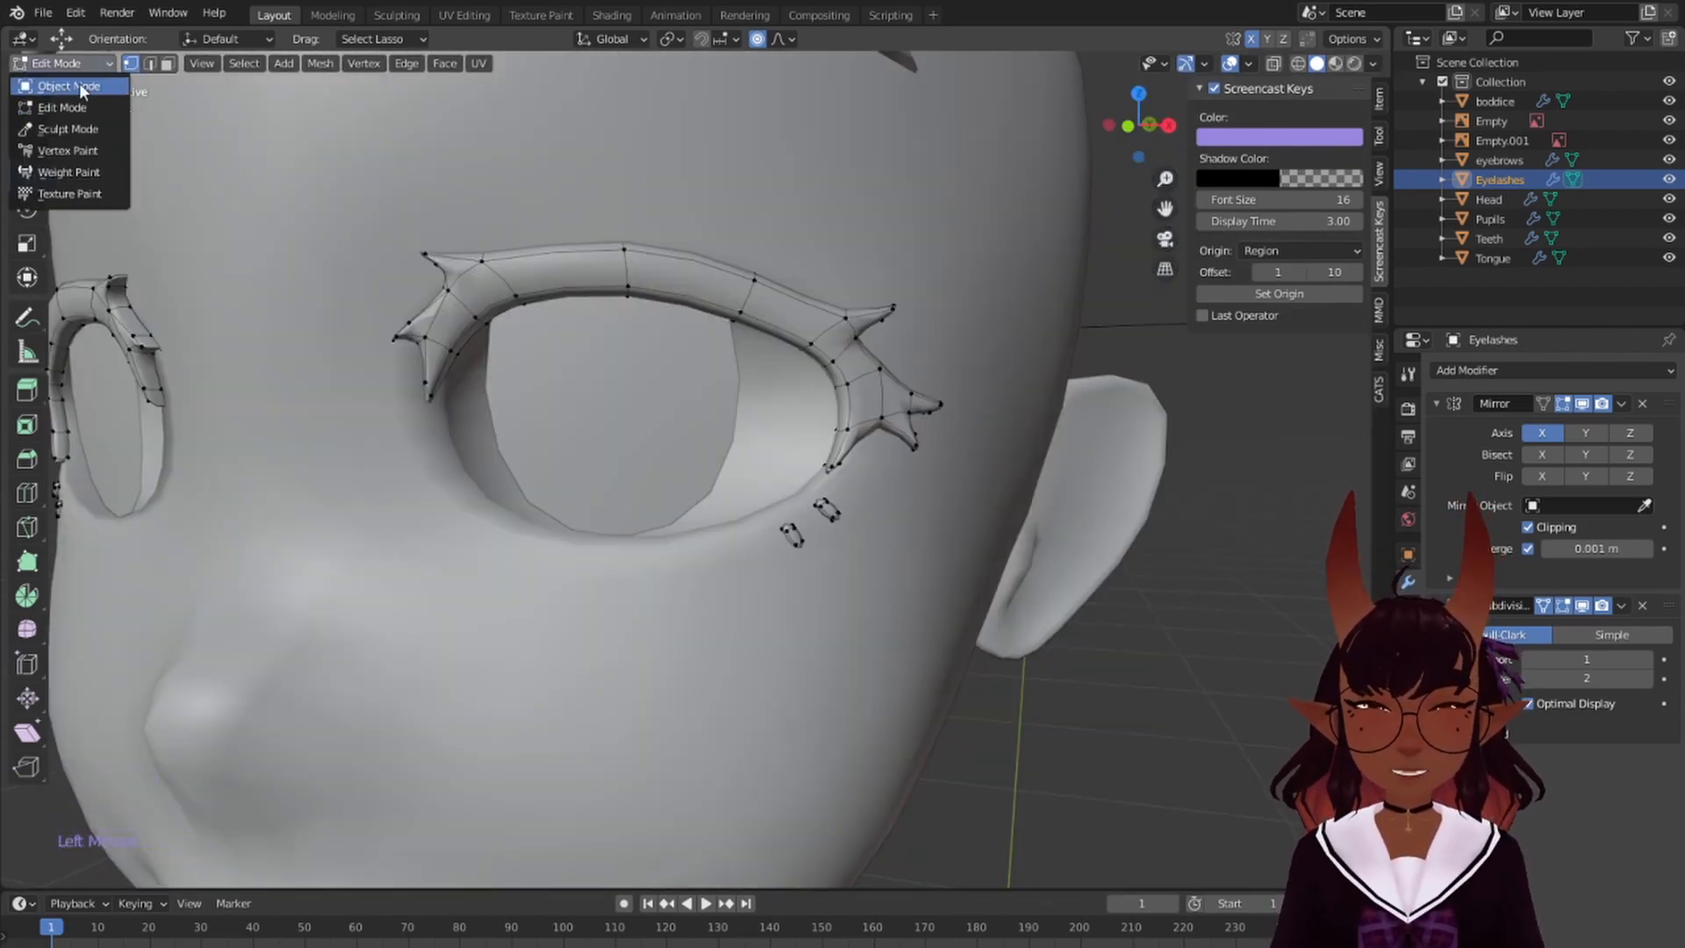
click(79, 86)
click(1621, 605)
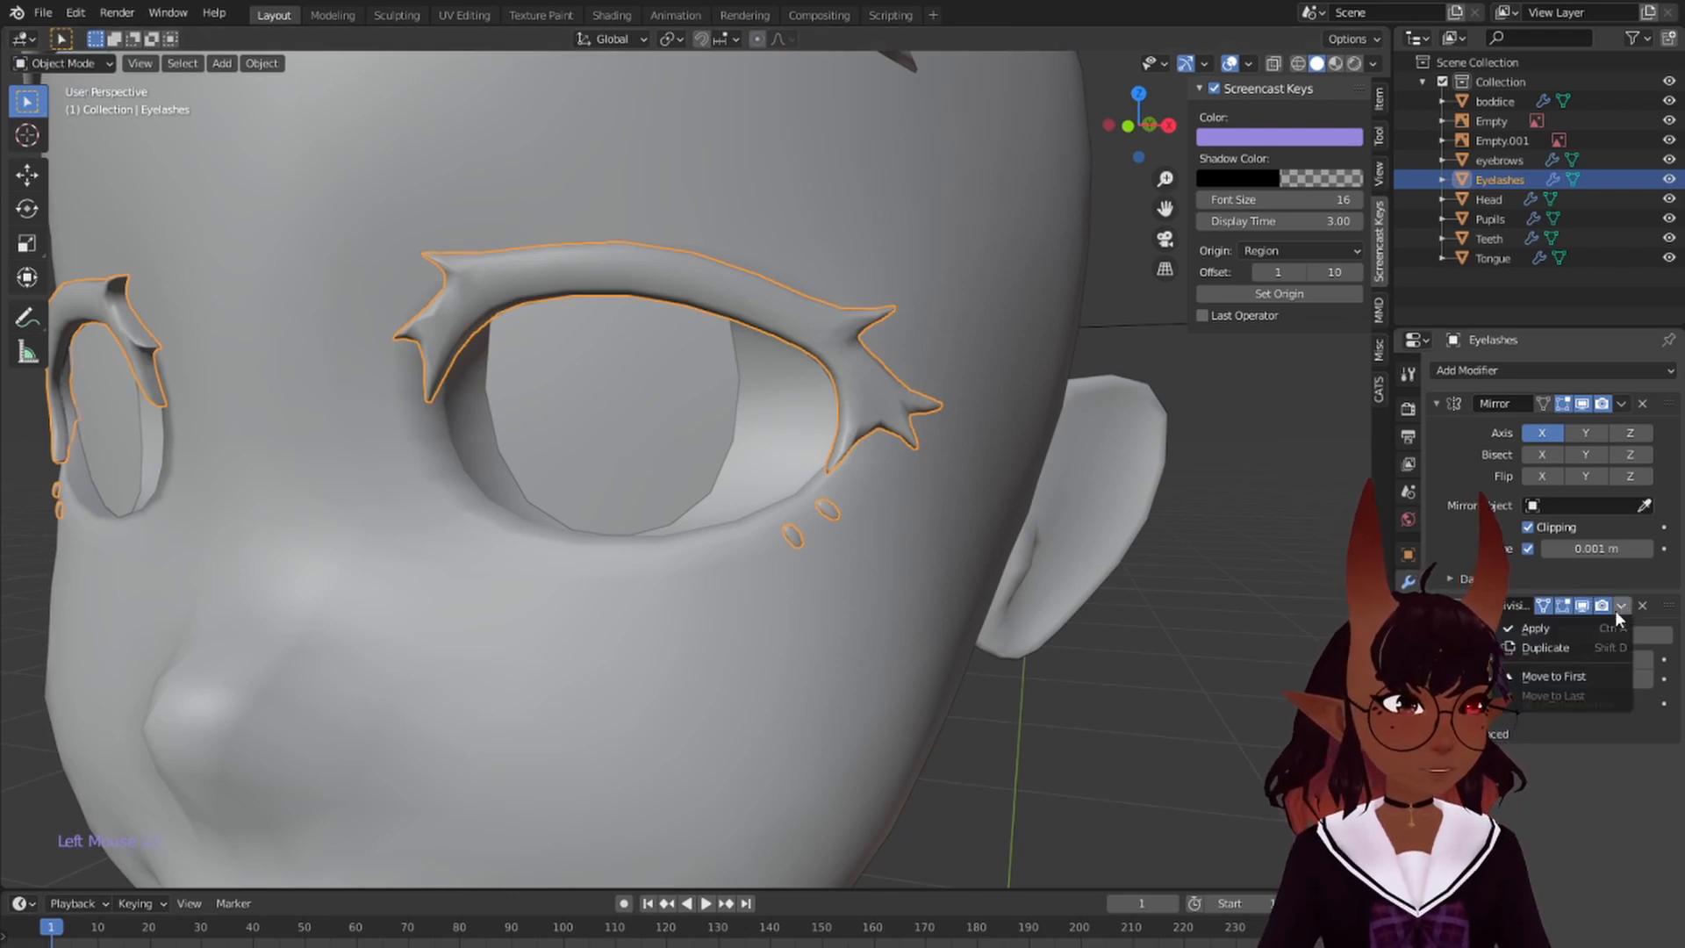
click(1550, 627)
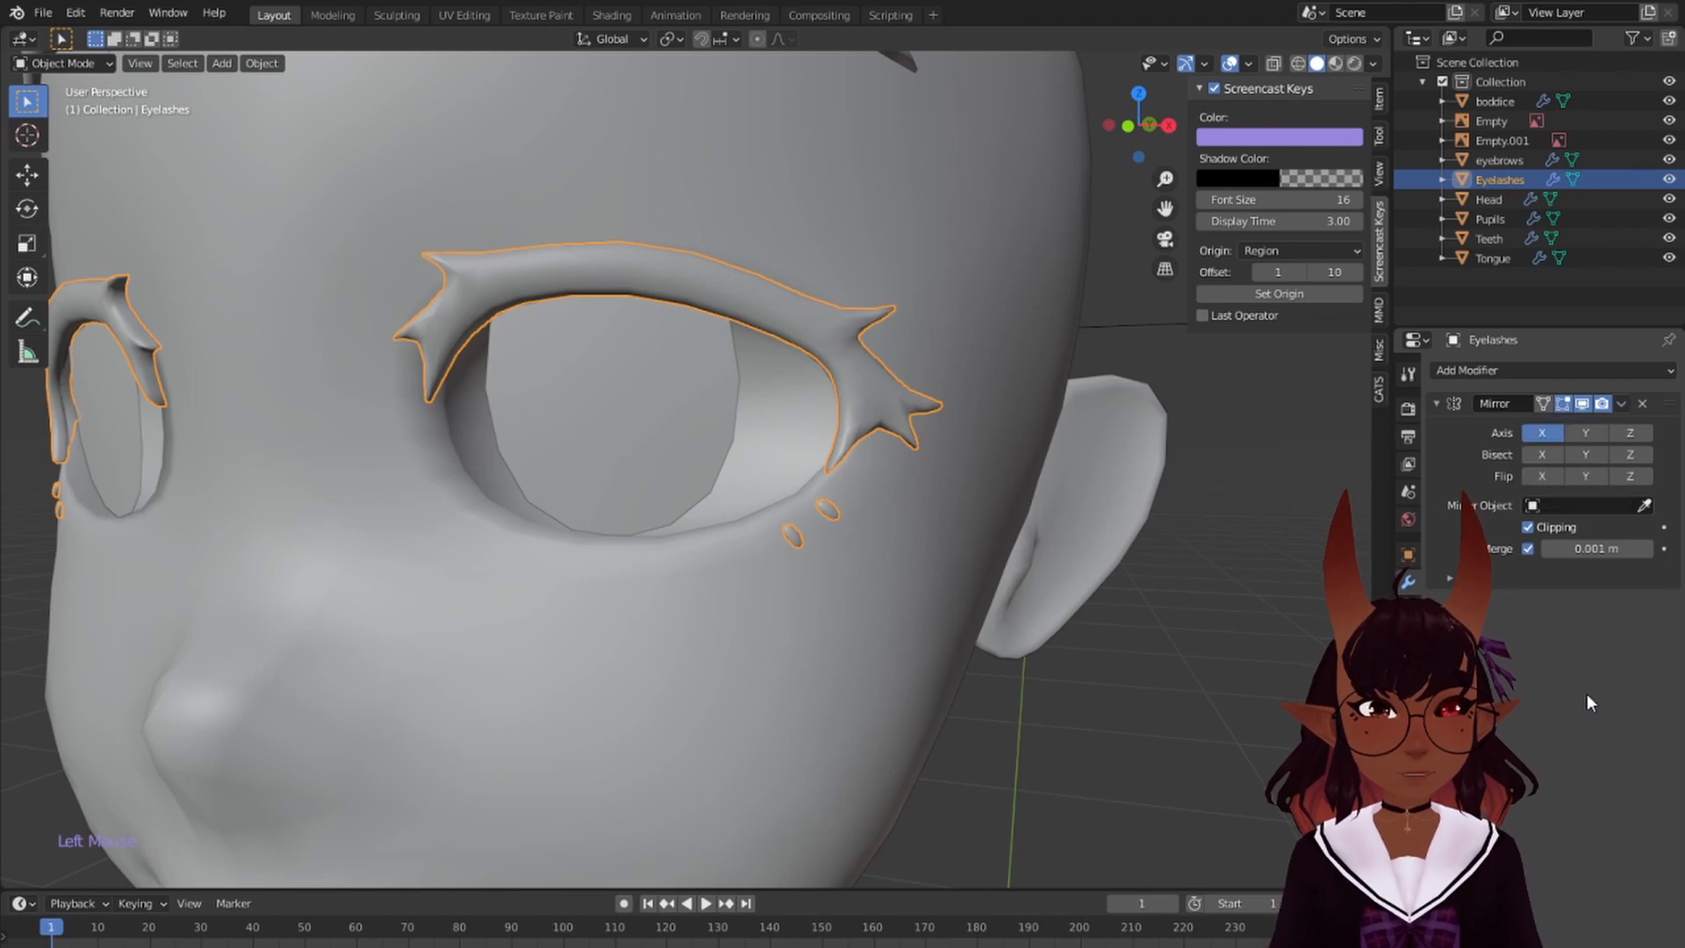
click(681, 258)
scroll(681, 258, down, 5)
middle_drag(650, 293, 732, 334)
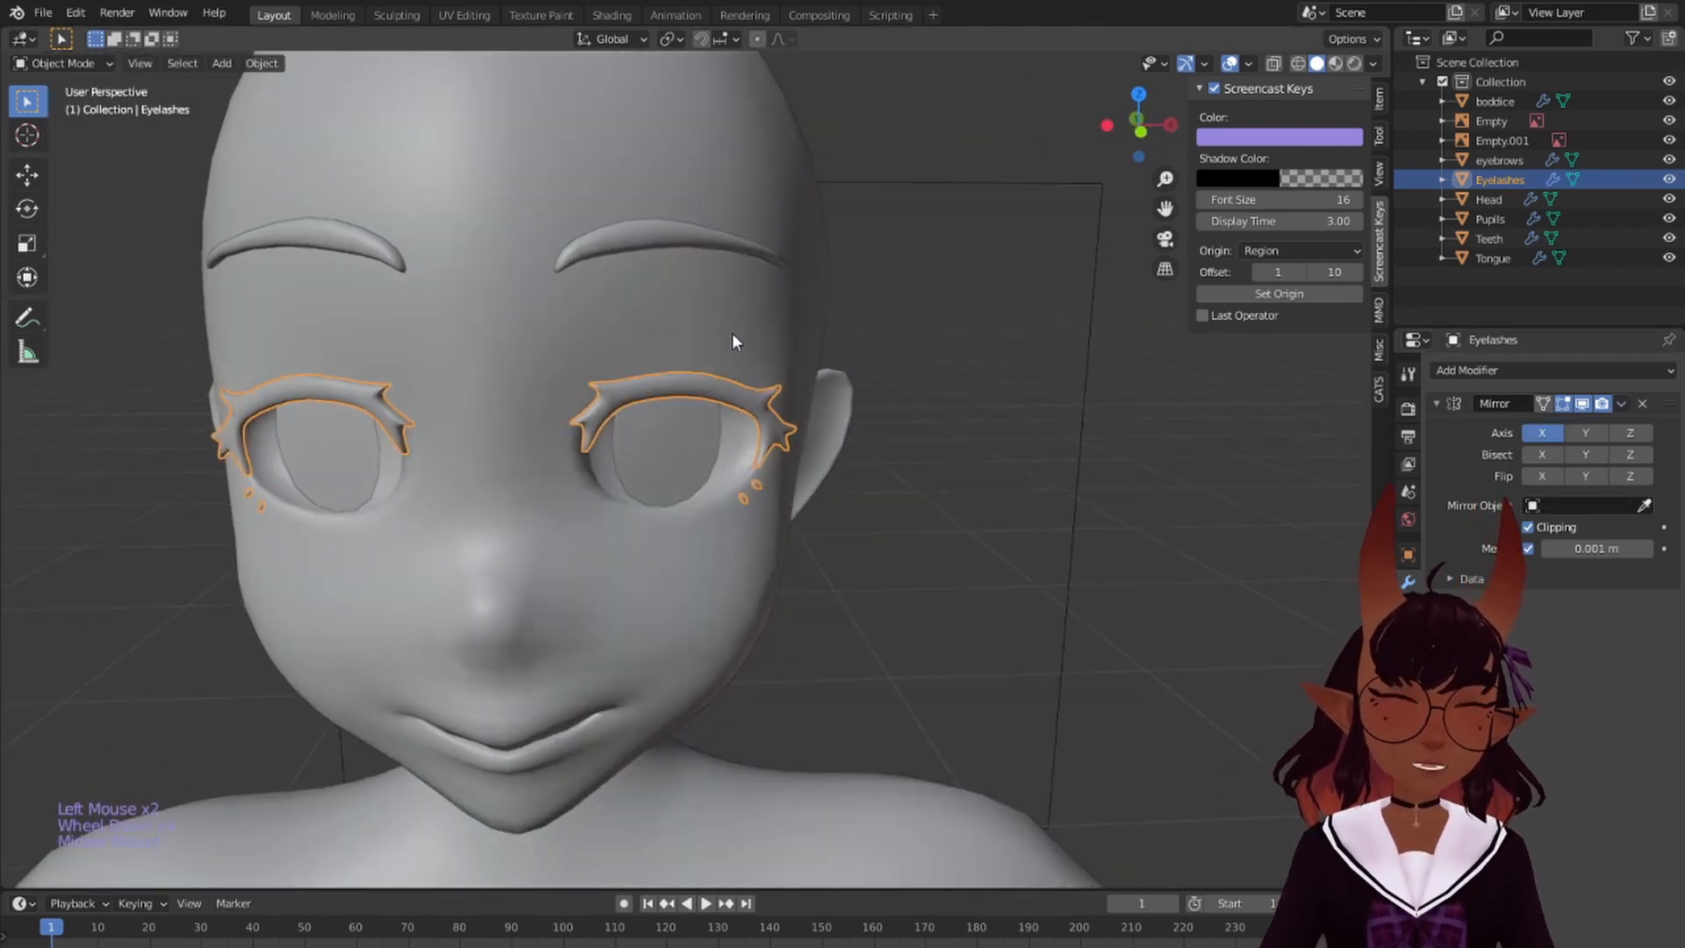
scroll(755, 332, down, 1)
- Examine the mesh of the Pupils object in Edit Mode, and look over the Teeth mesh with X-ray on
click(1488, 198)
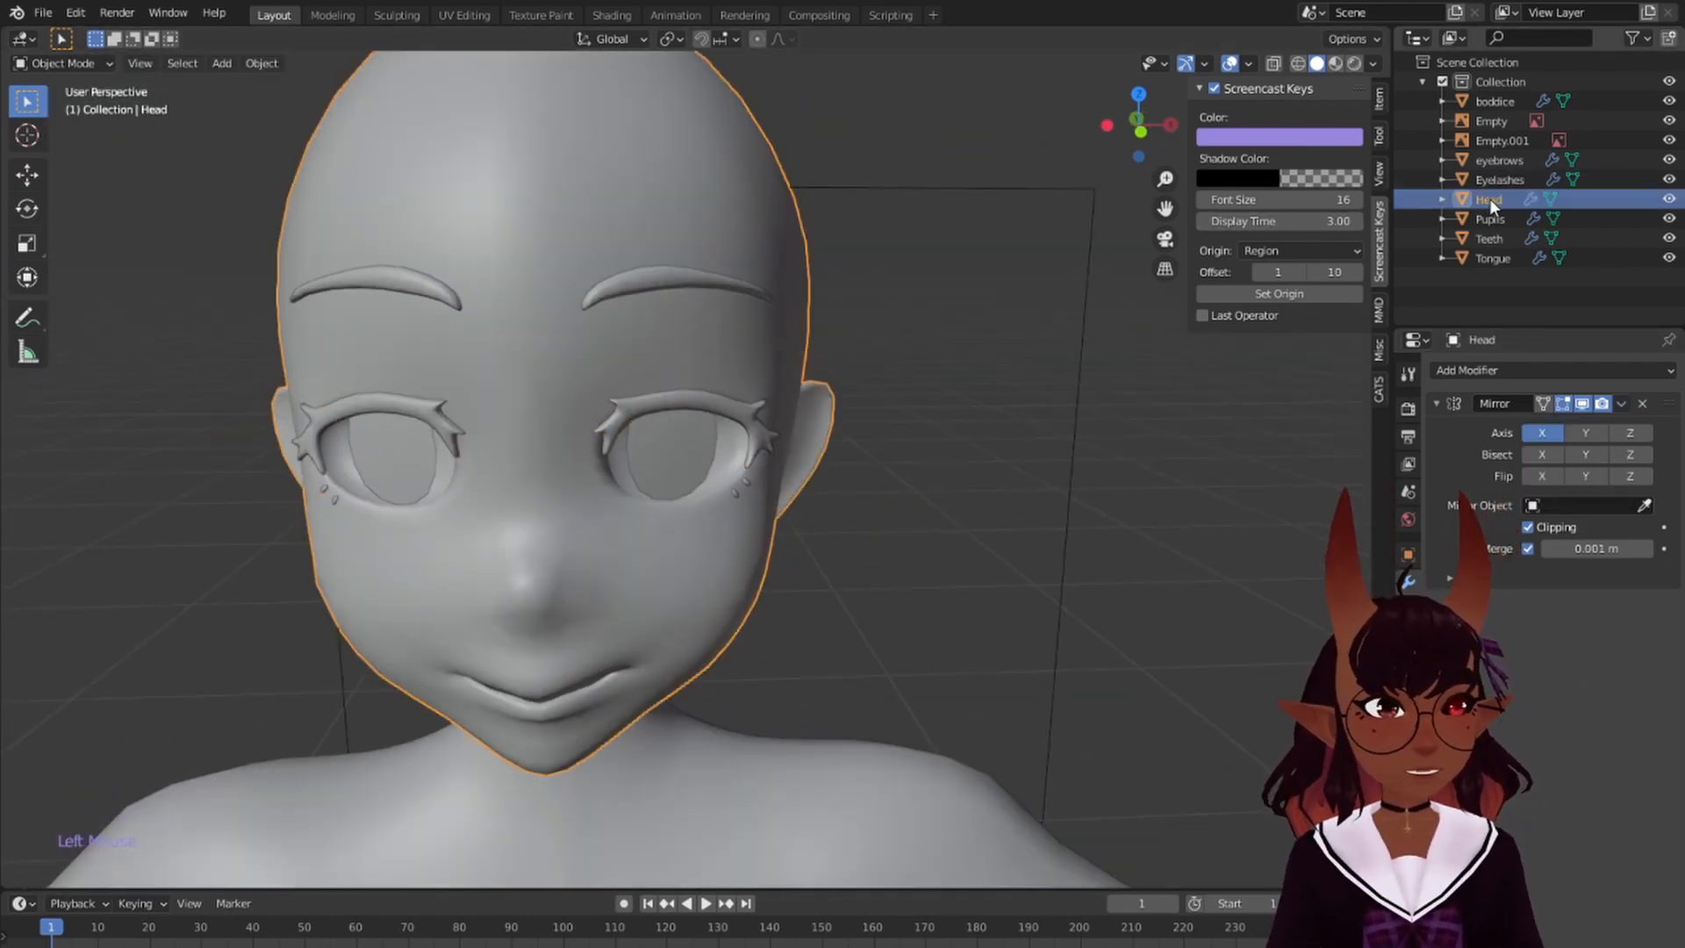
click(1490, 219)
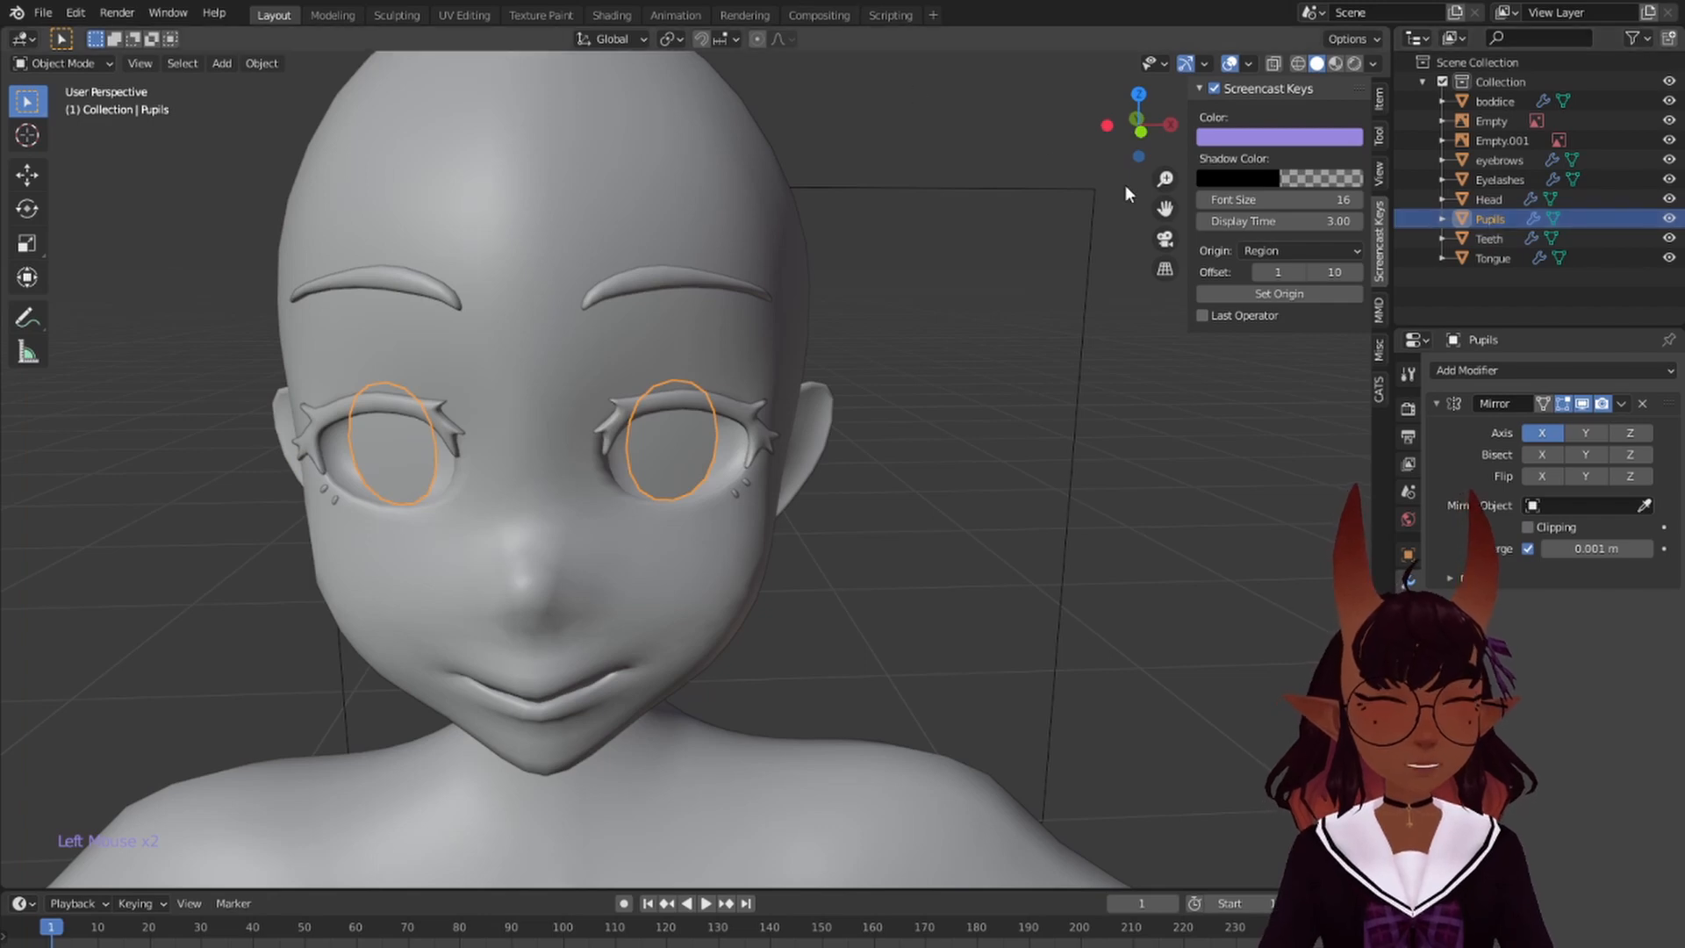
click(62, 63)
click(72, 112)
scroll(675, 439, up, 3)
middle_drag(676, 439, 655, 611)
scroll(542, 302, up, 3)
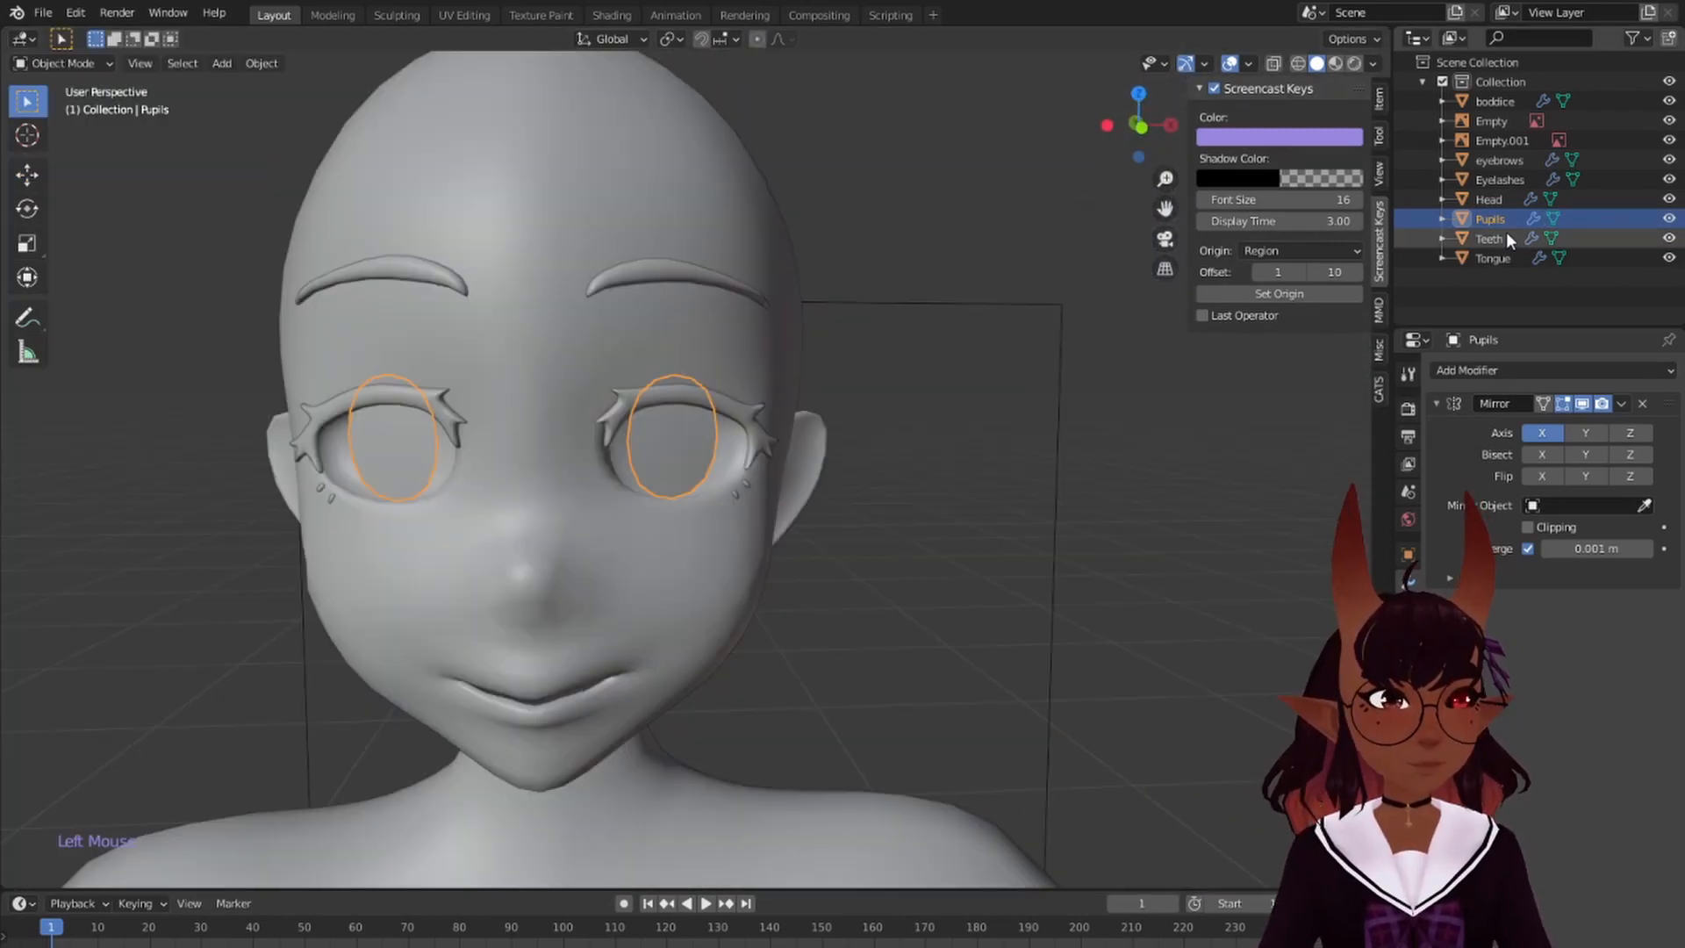
click(1506, 234)
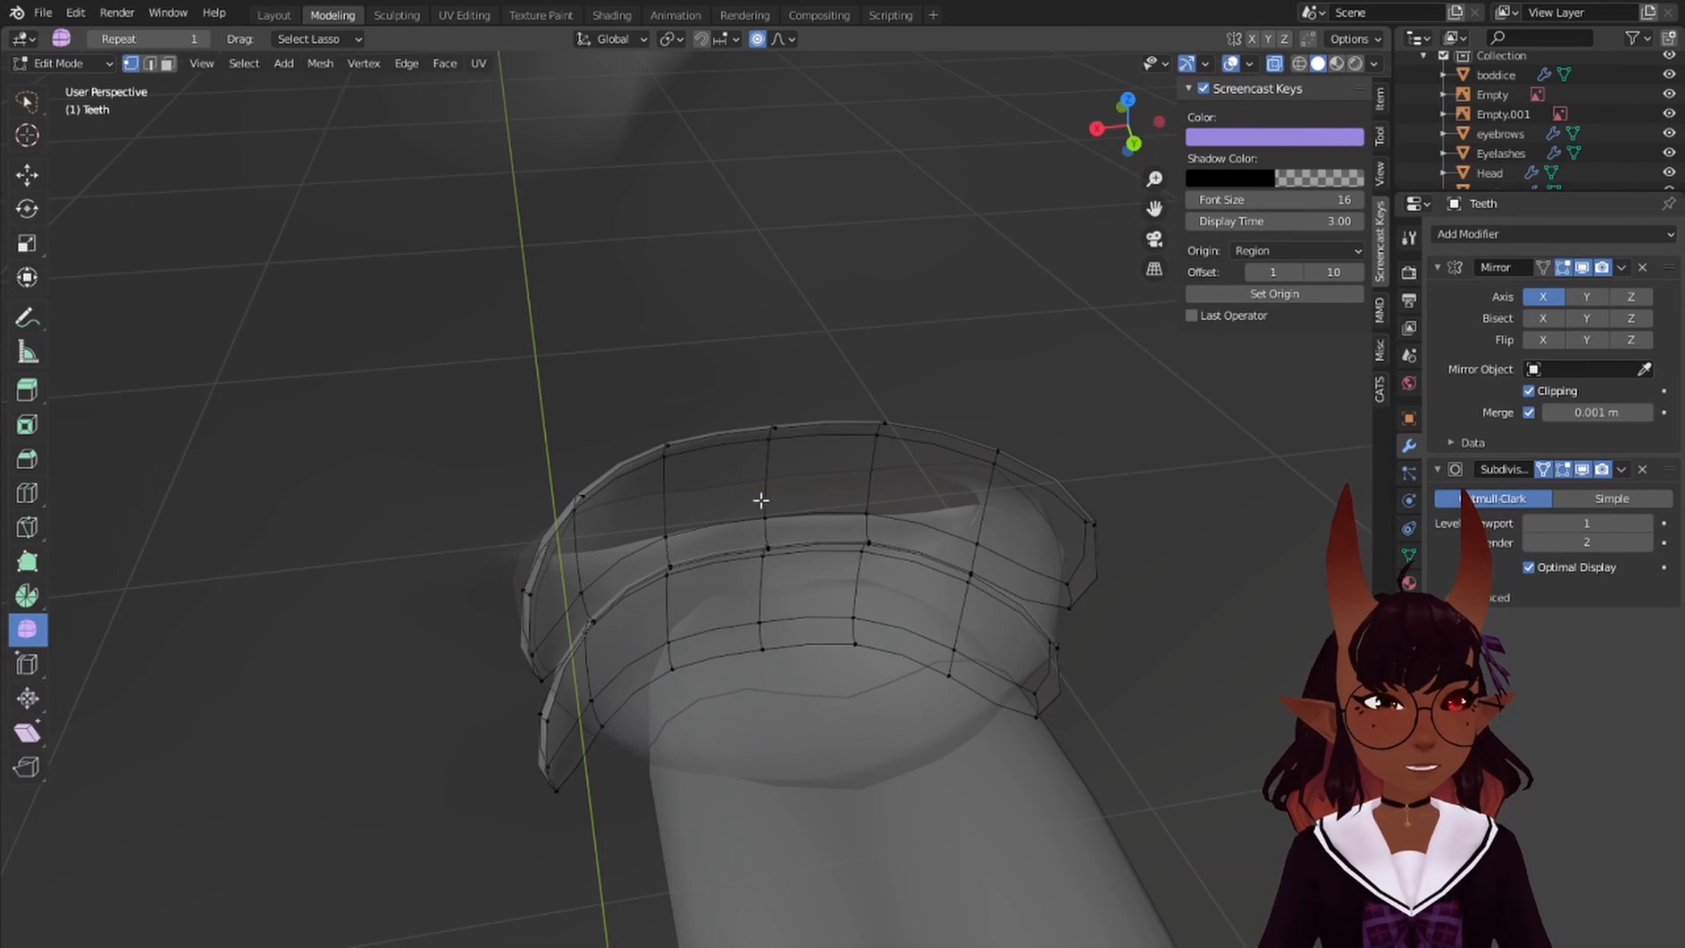
middle_drag(761, 500, 442, 545)
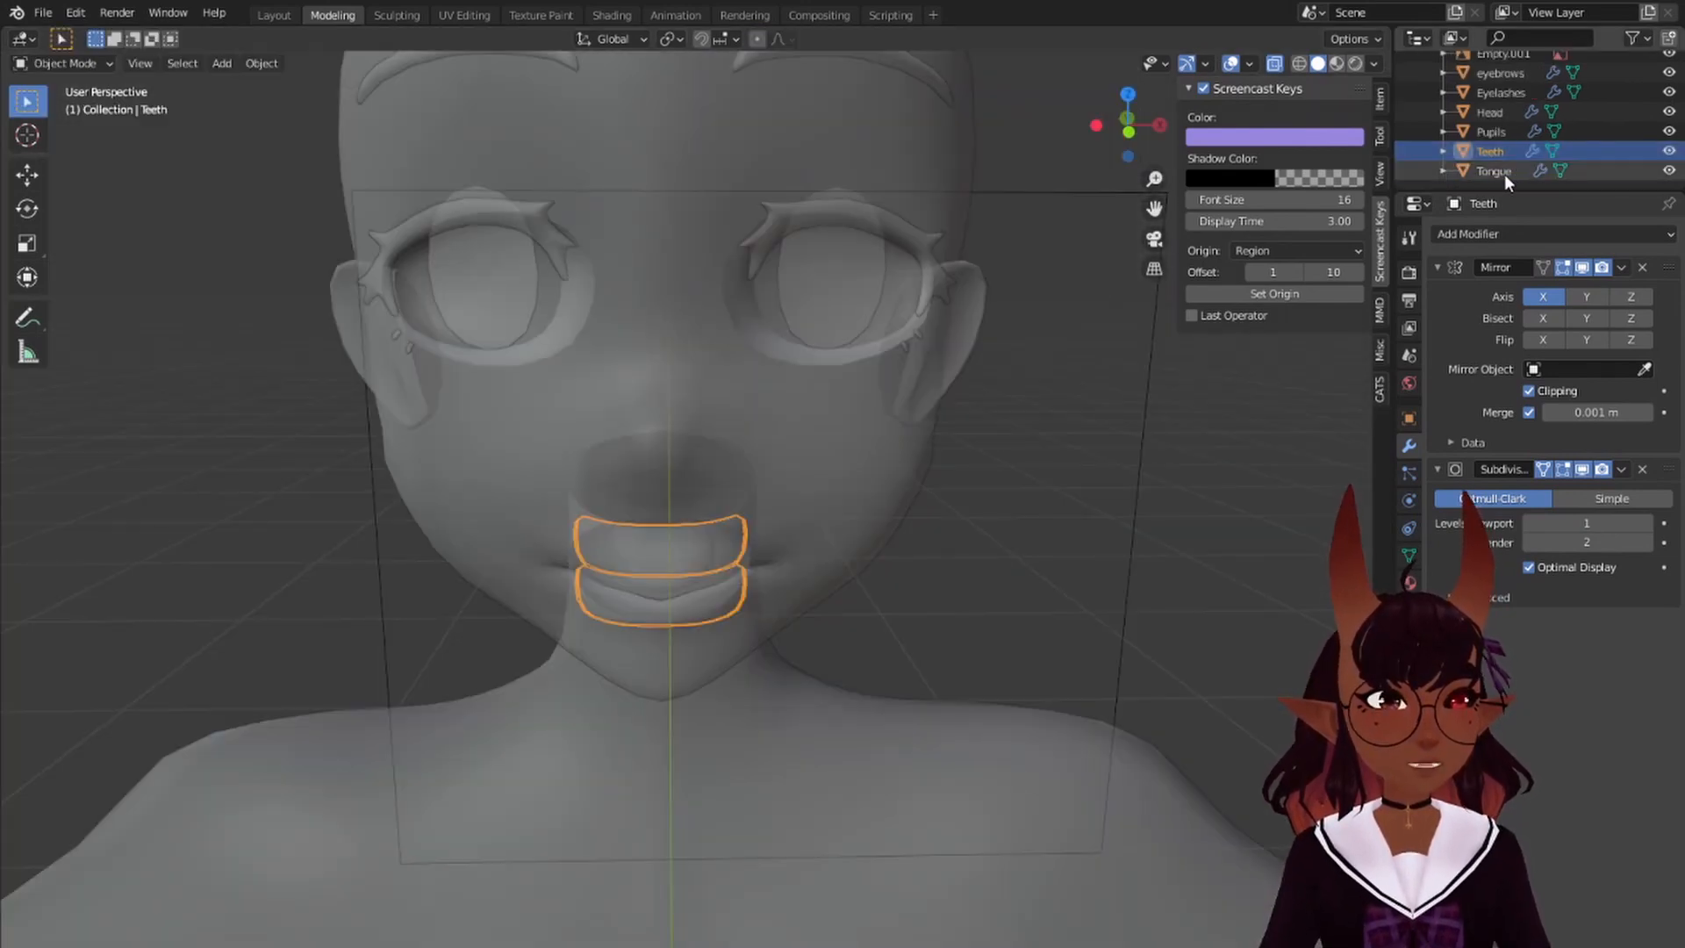
- Select the Tongue object and apply its Mirror and Subdivision modifiers
click(1504, 174)
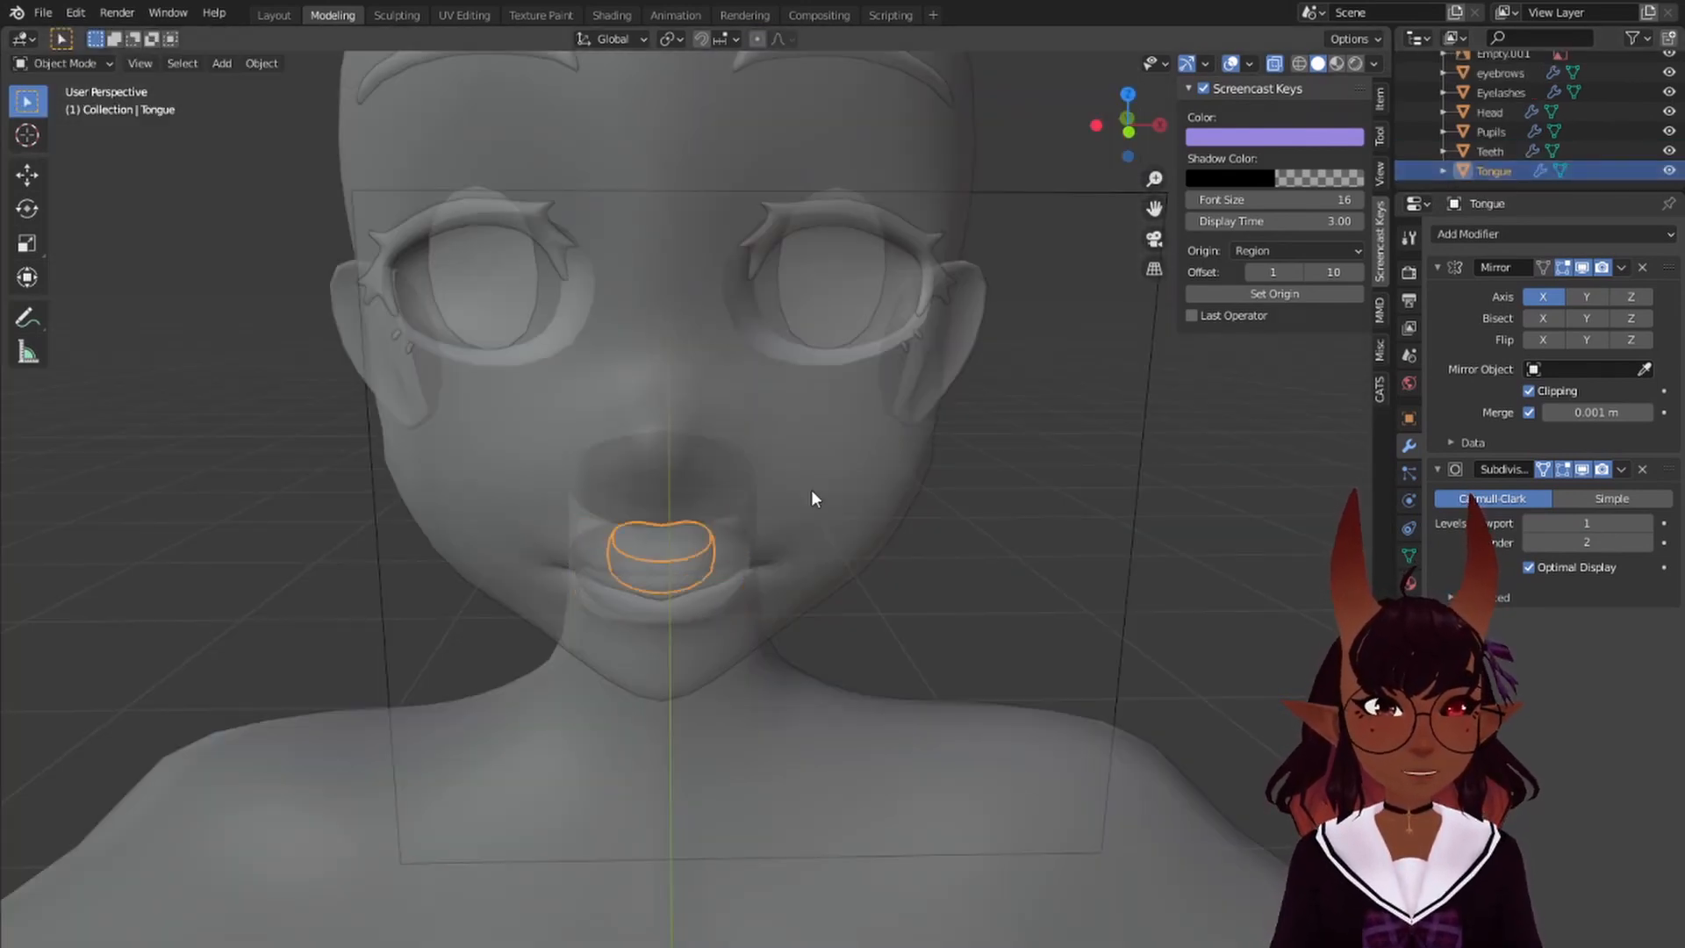
scroll(810, 498, up, 4)
middle_drag(811, 498, 704, 489)
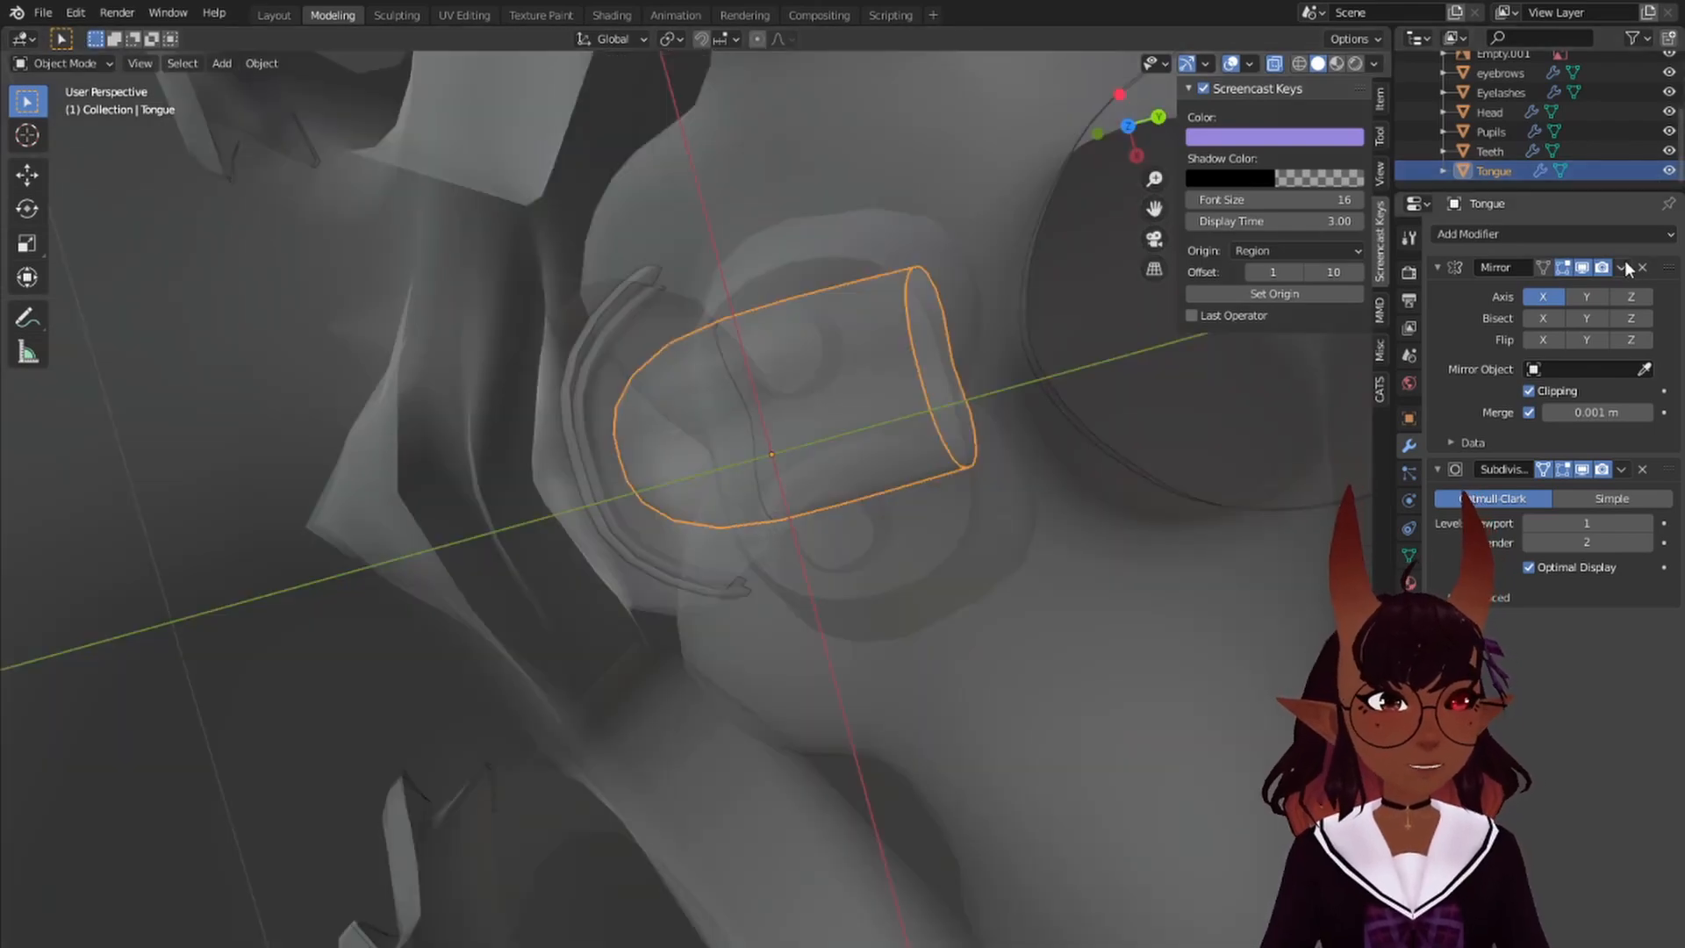
click(1621, 267)
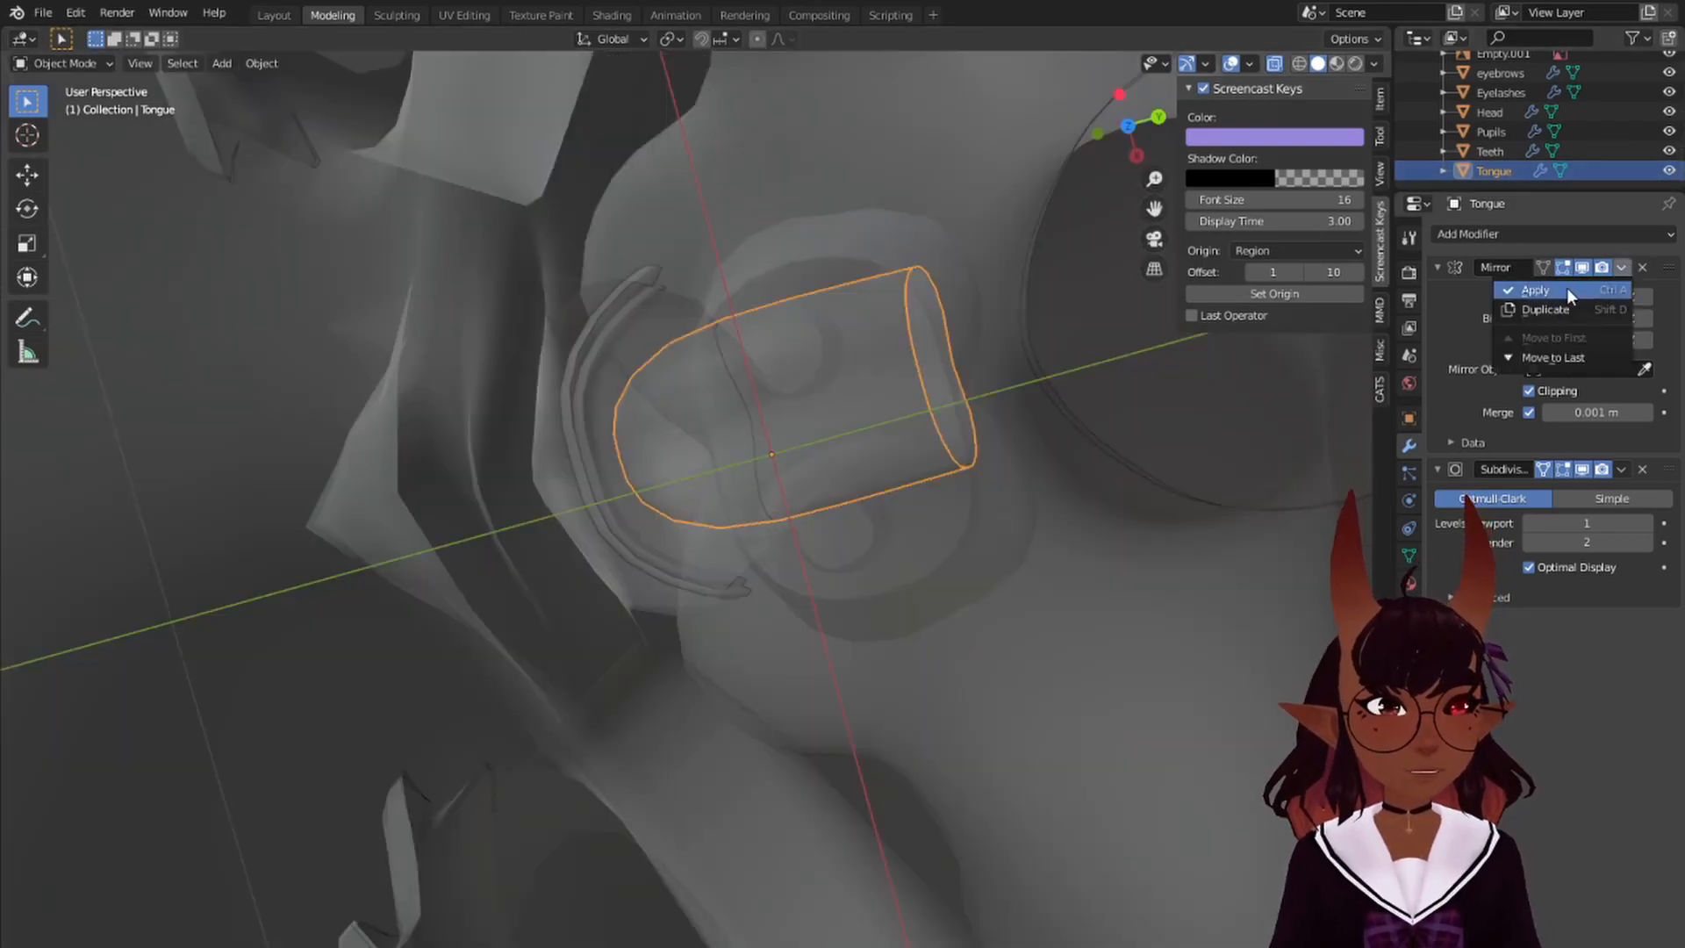
click(1535, 289)
click(1621, 267)
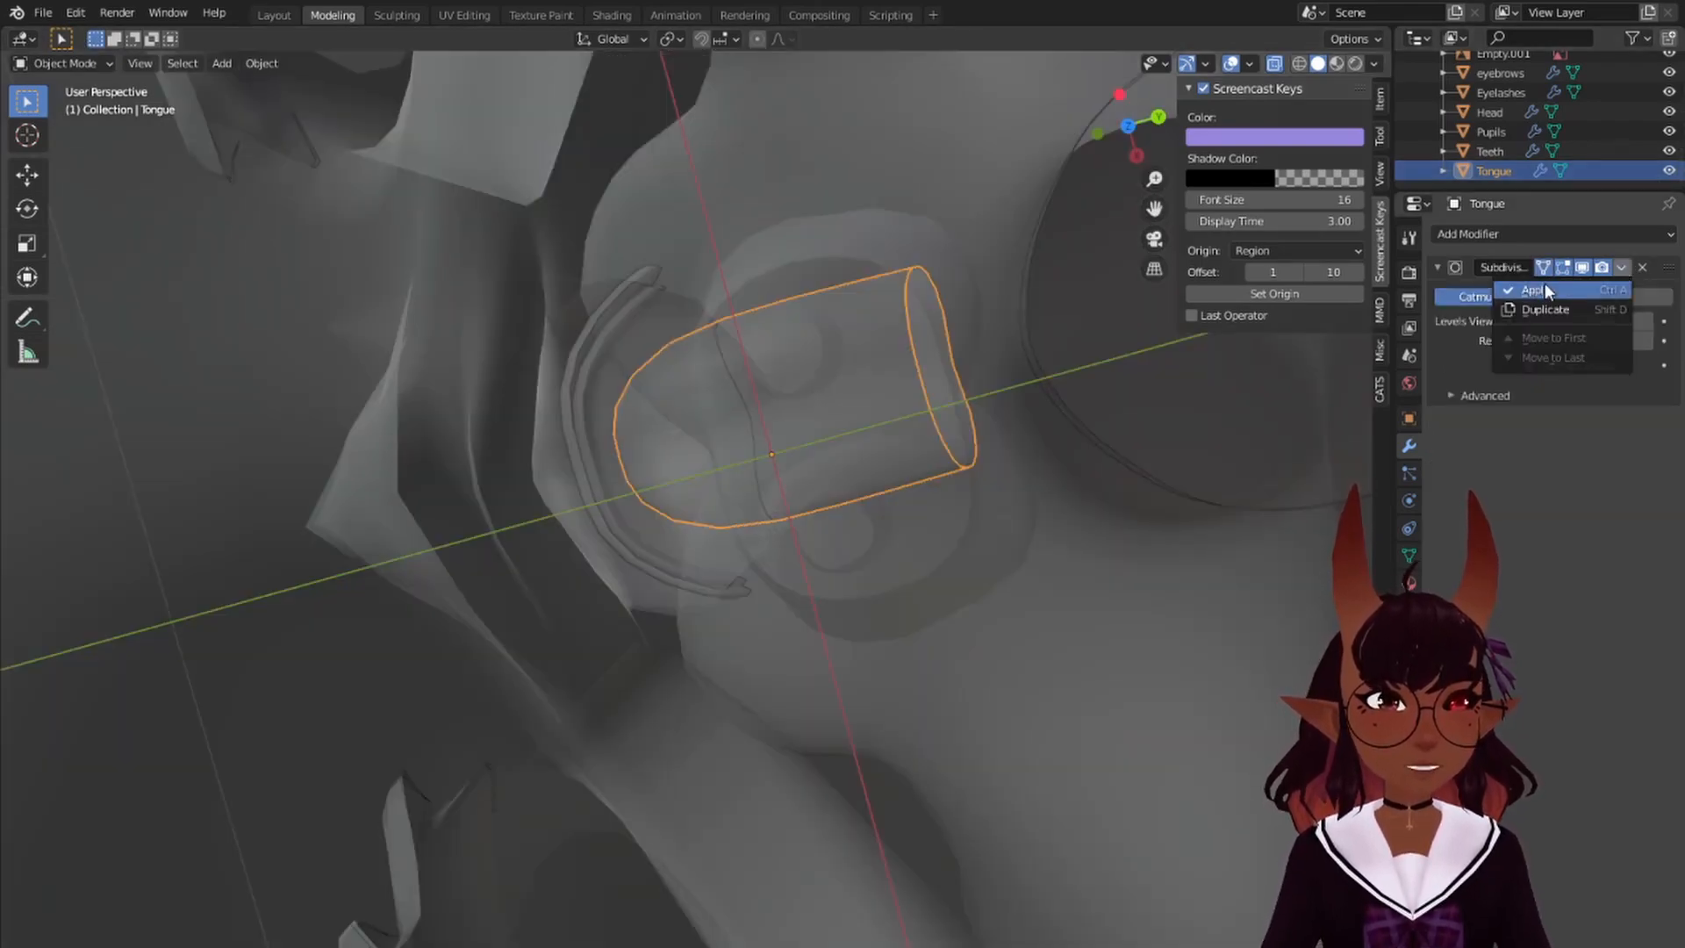
click(1541, 286)
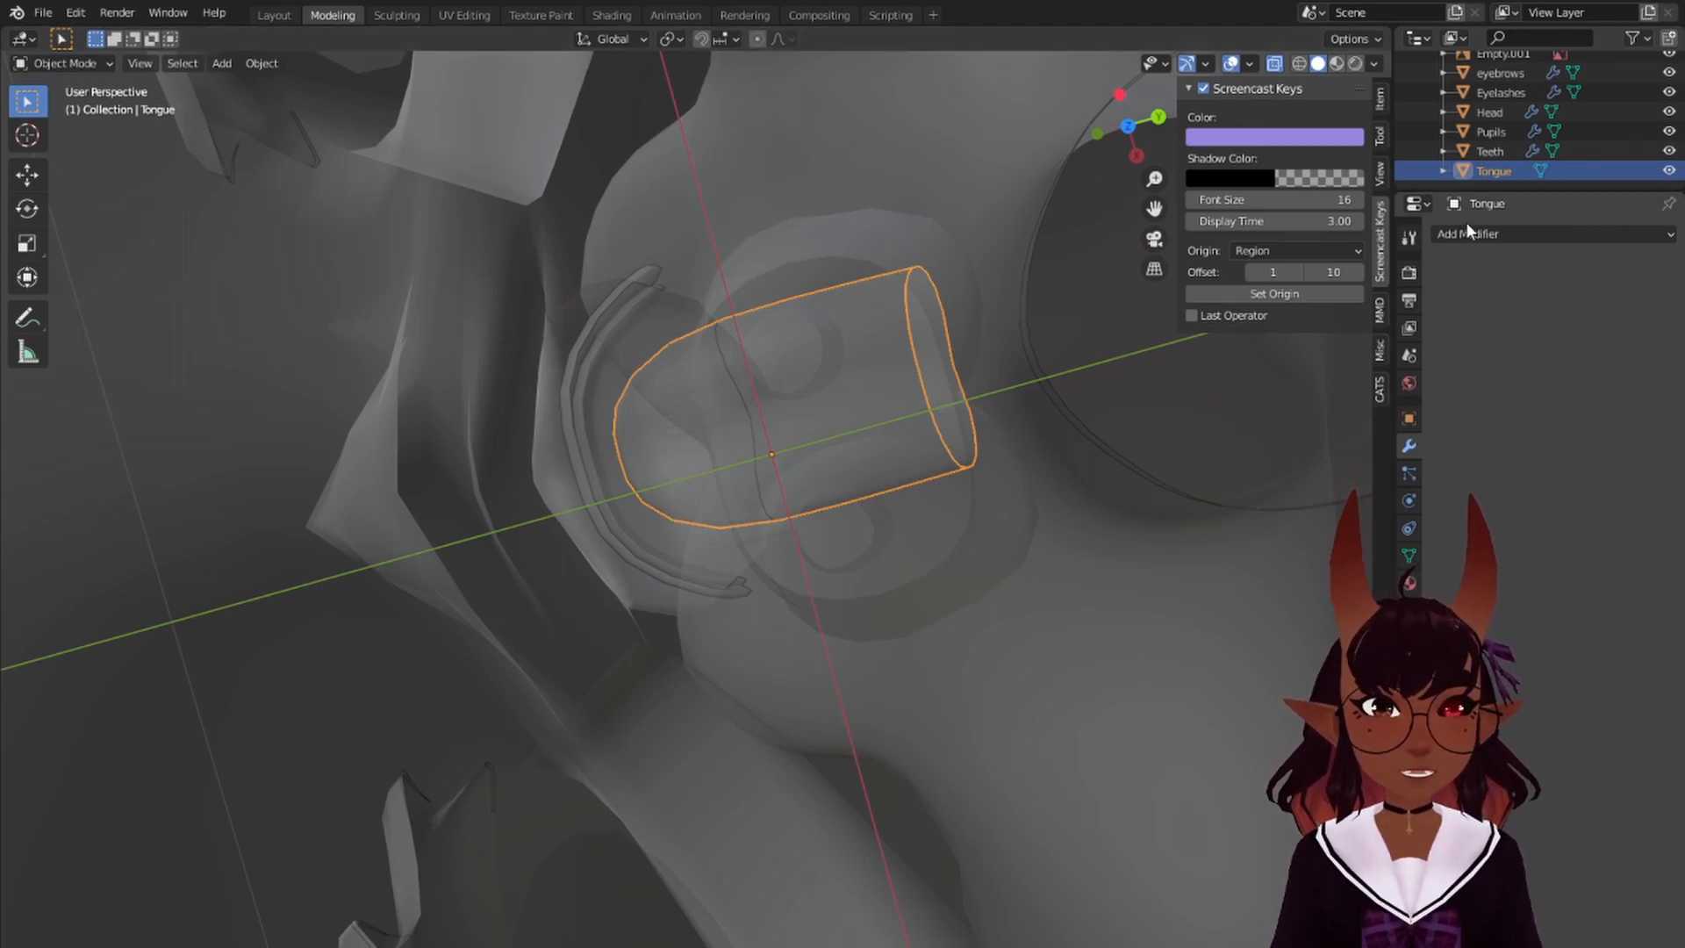
- Open the tongue in Edit Mode and, from the front view, delete the vertices of its half on the negative X side
click(70, 65)
click(63, 108)
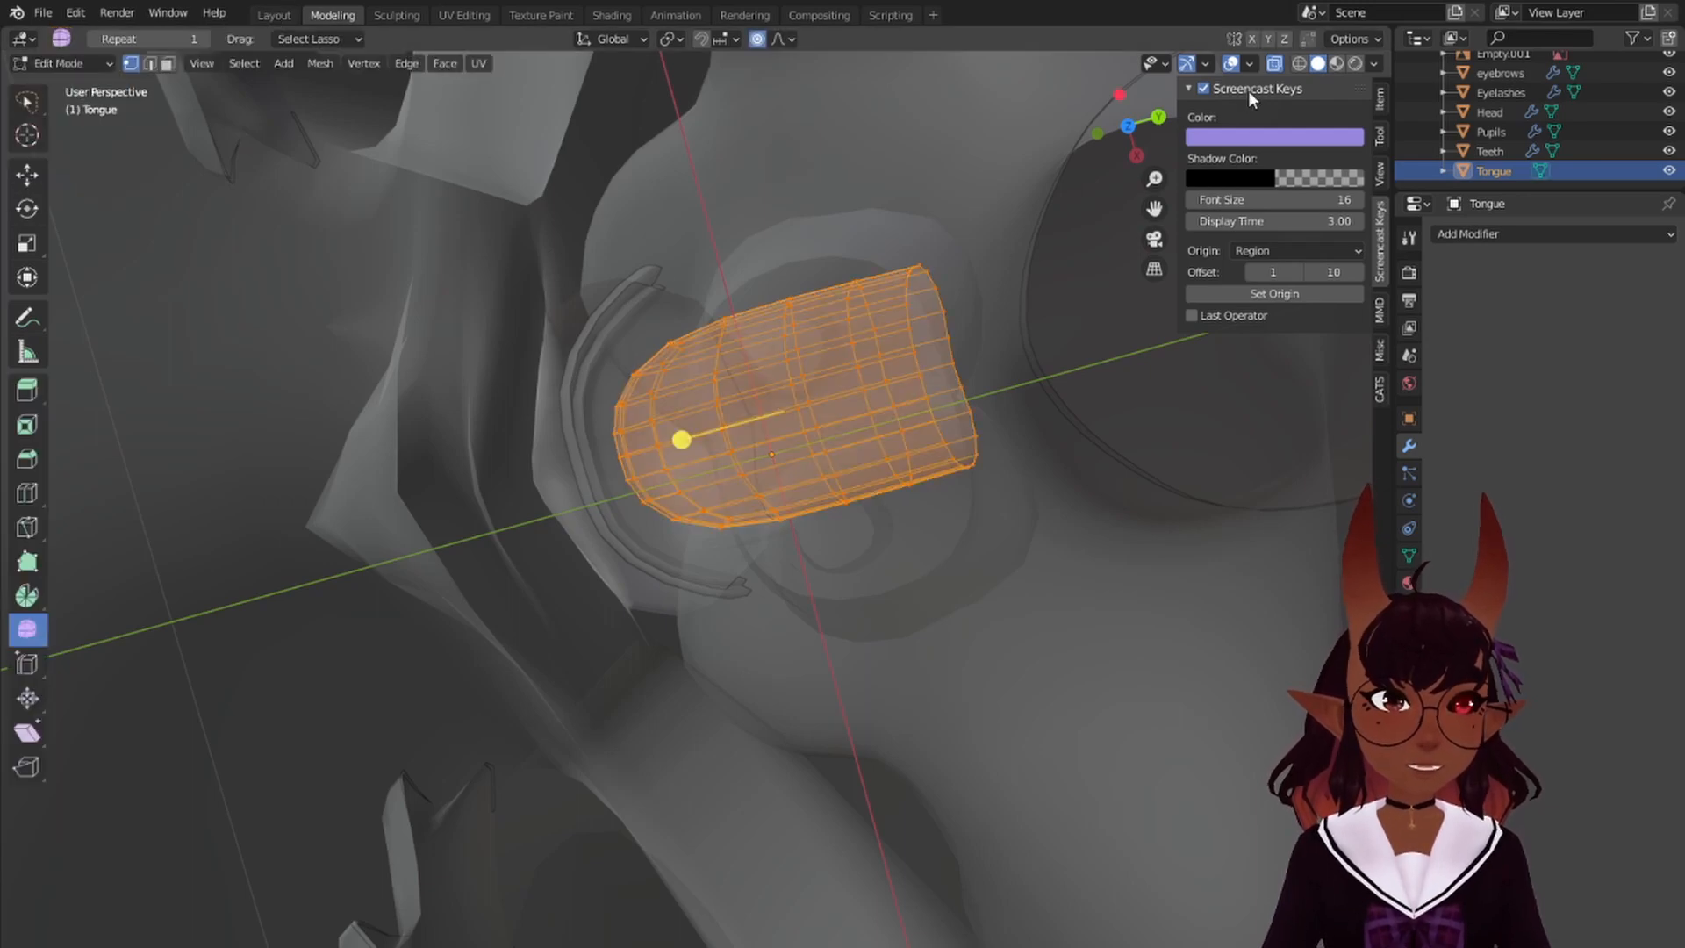
scroll(986, 338, up, 2)
shift+middle_drag(986, 339, 813, 301)
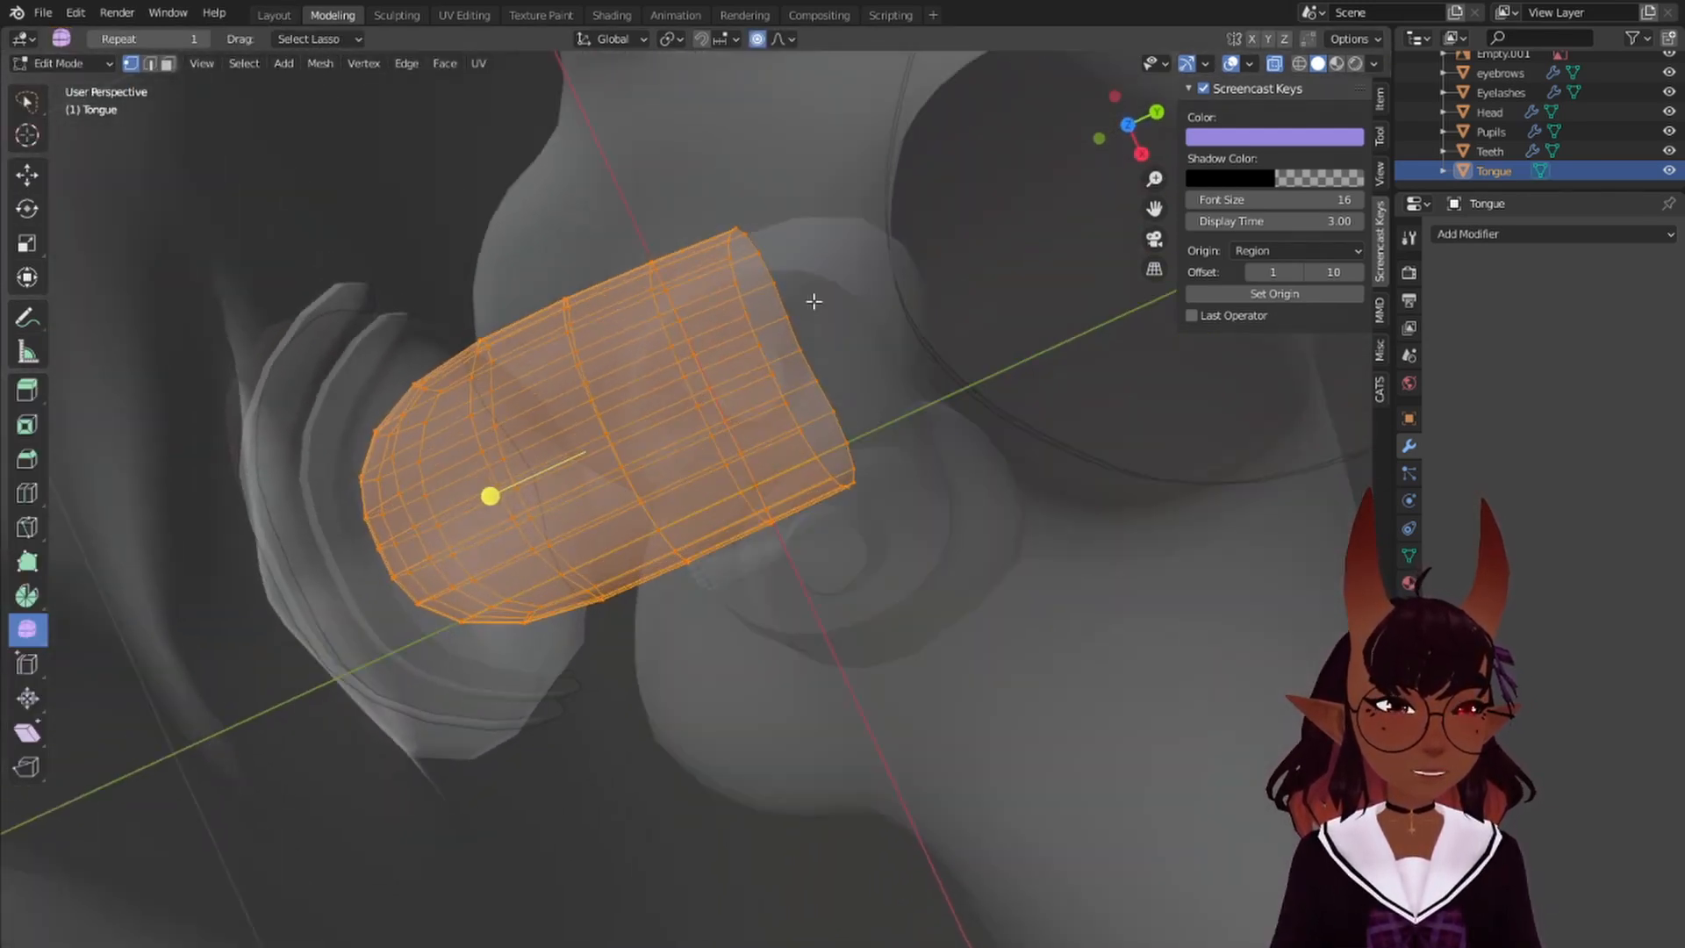
key(KP_1)
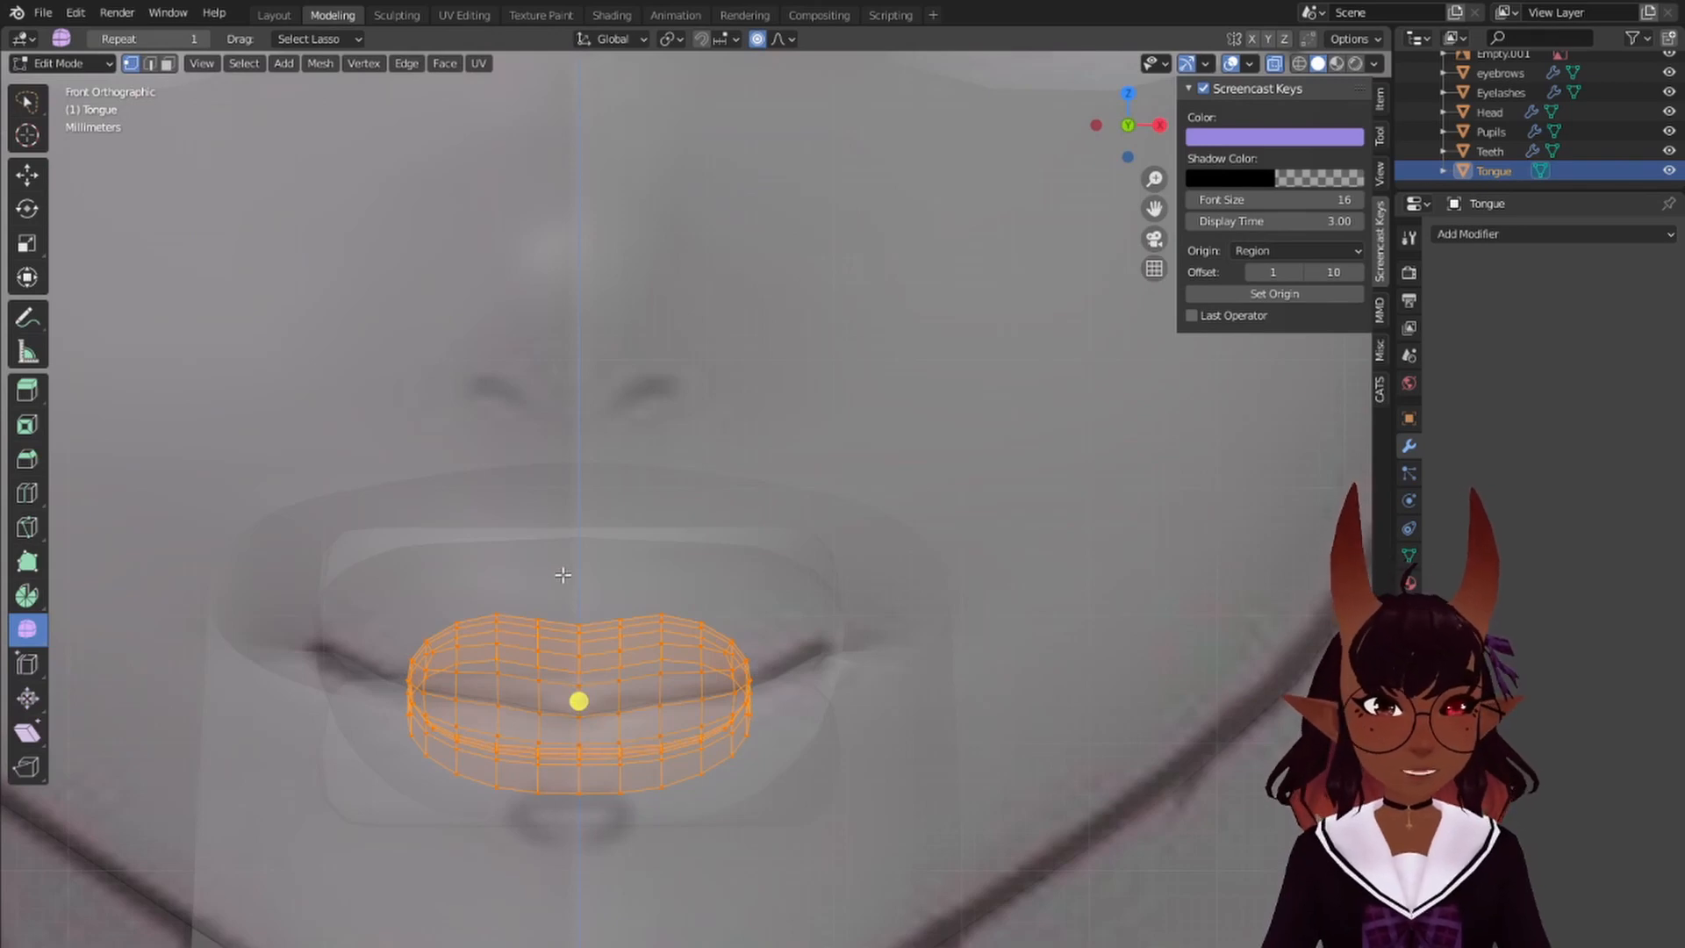
drag(414, 543, 561, 832)
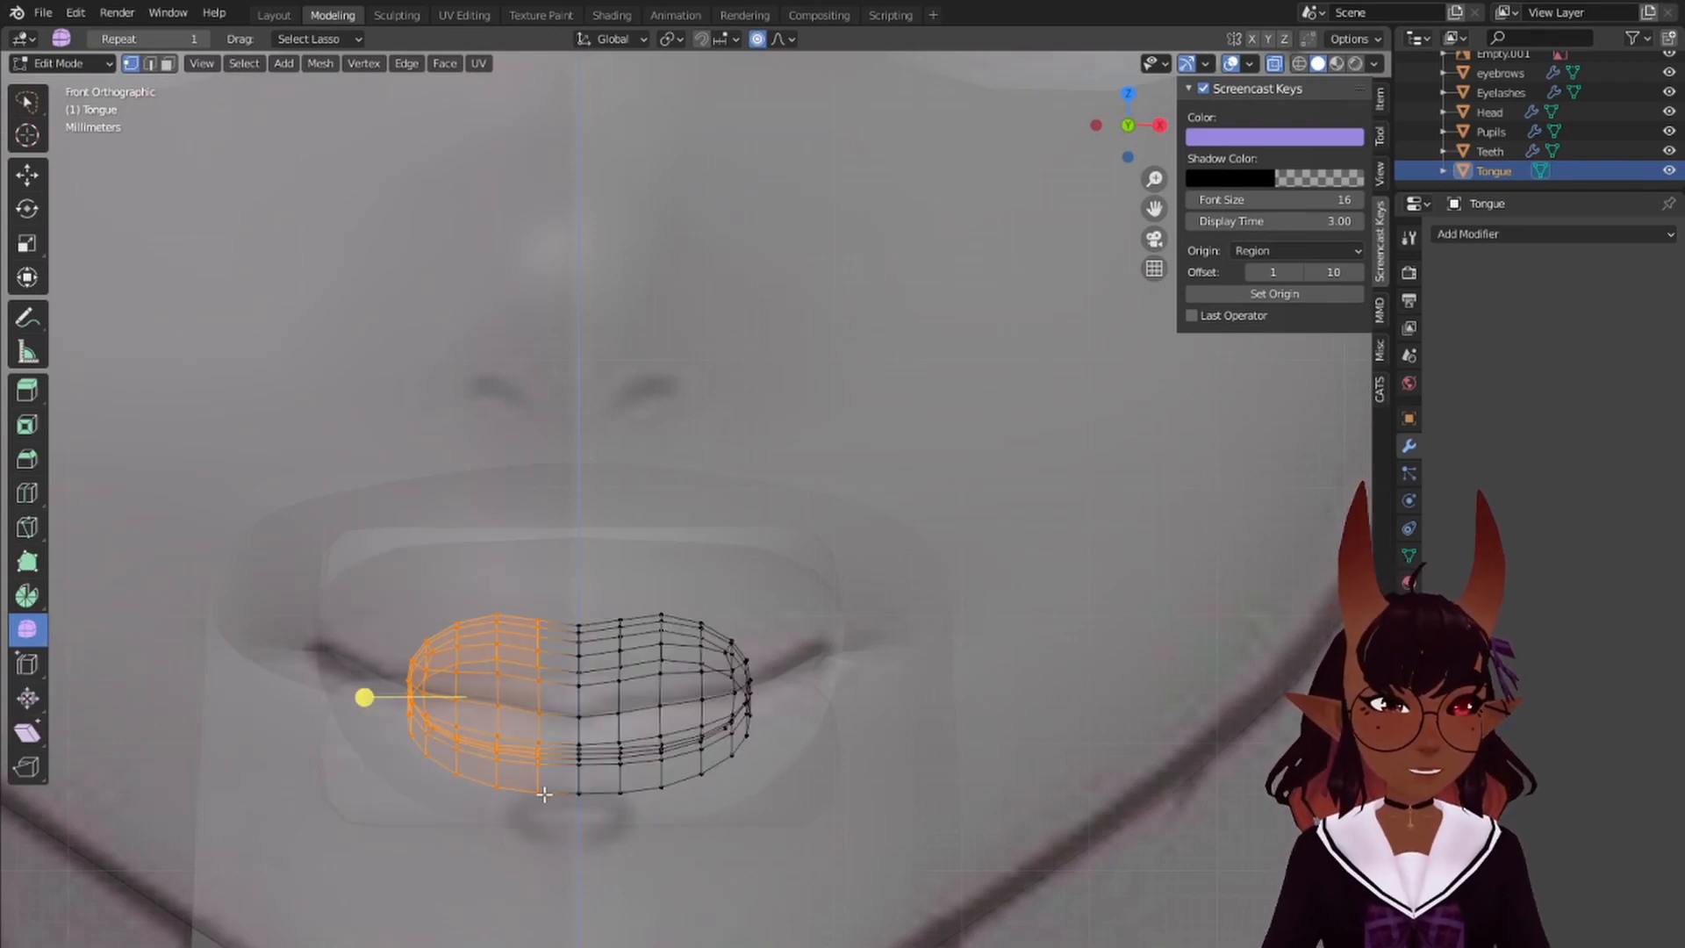
key(x)
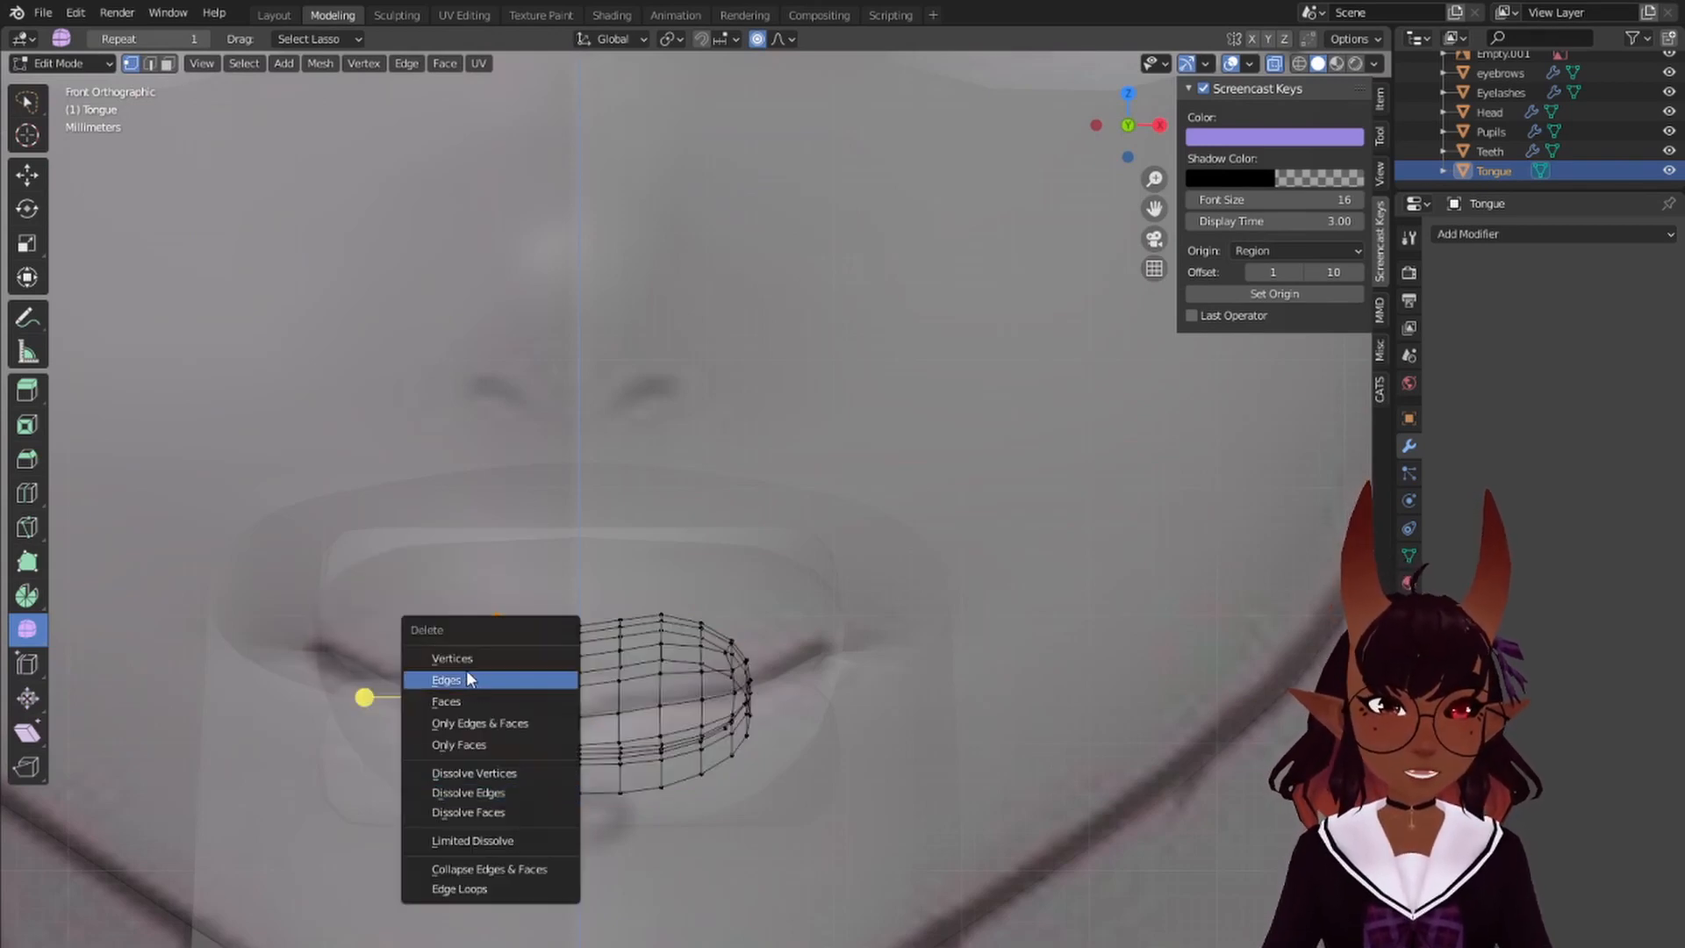
click(465, 658)
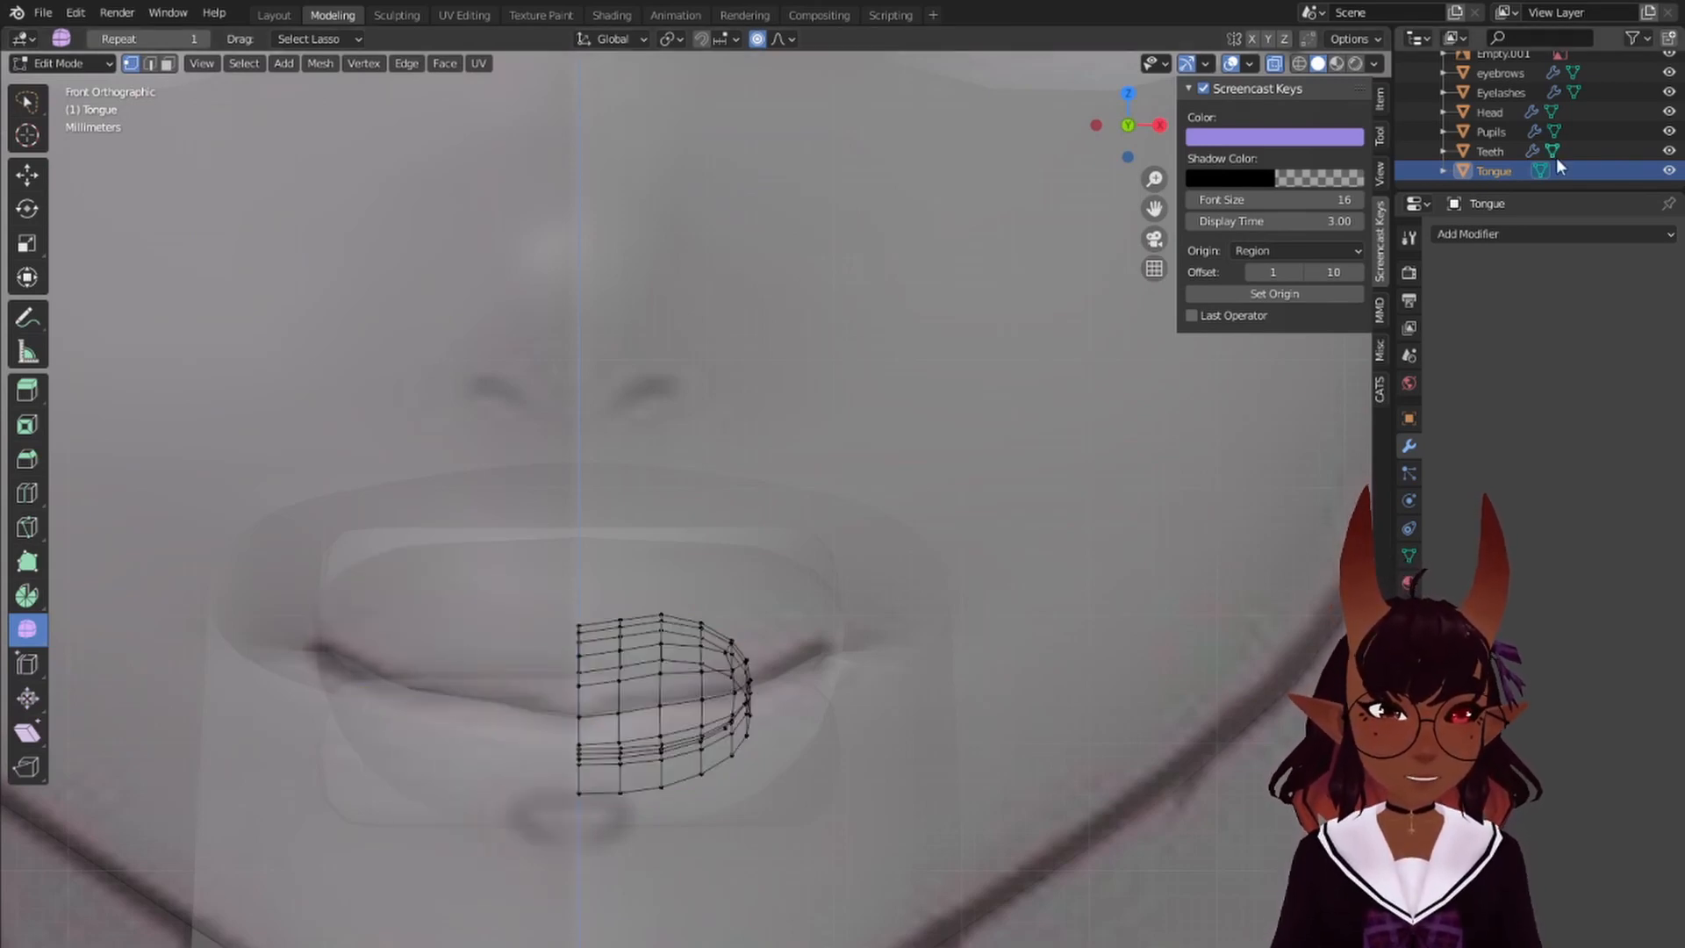
- Add a Mirror modifier on the X axis to the halved tongue and turn on Clipping
click(1483, 234)
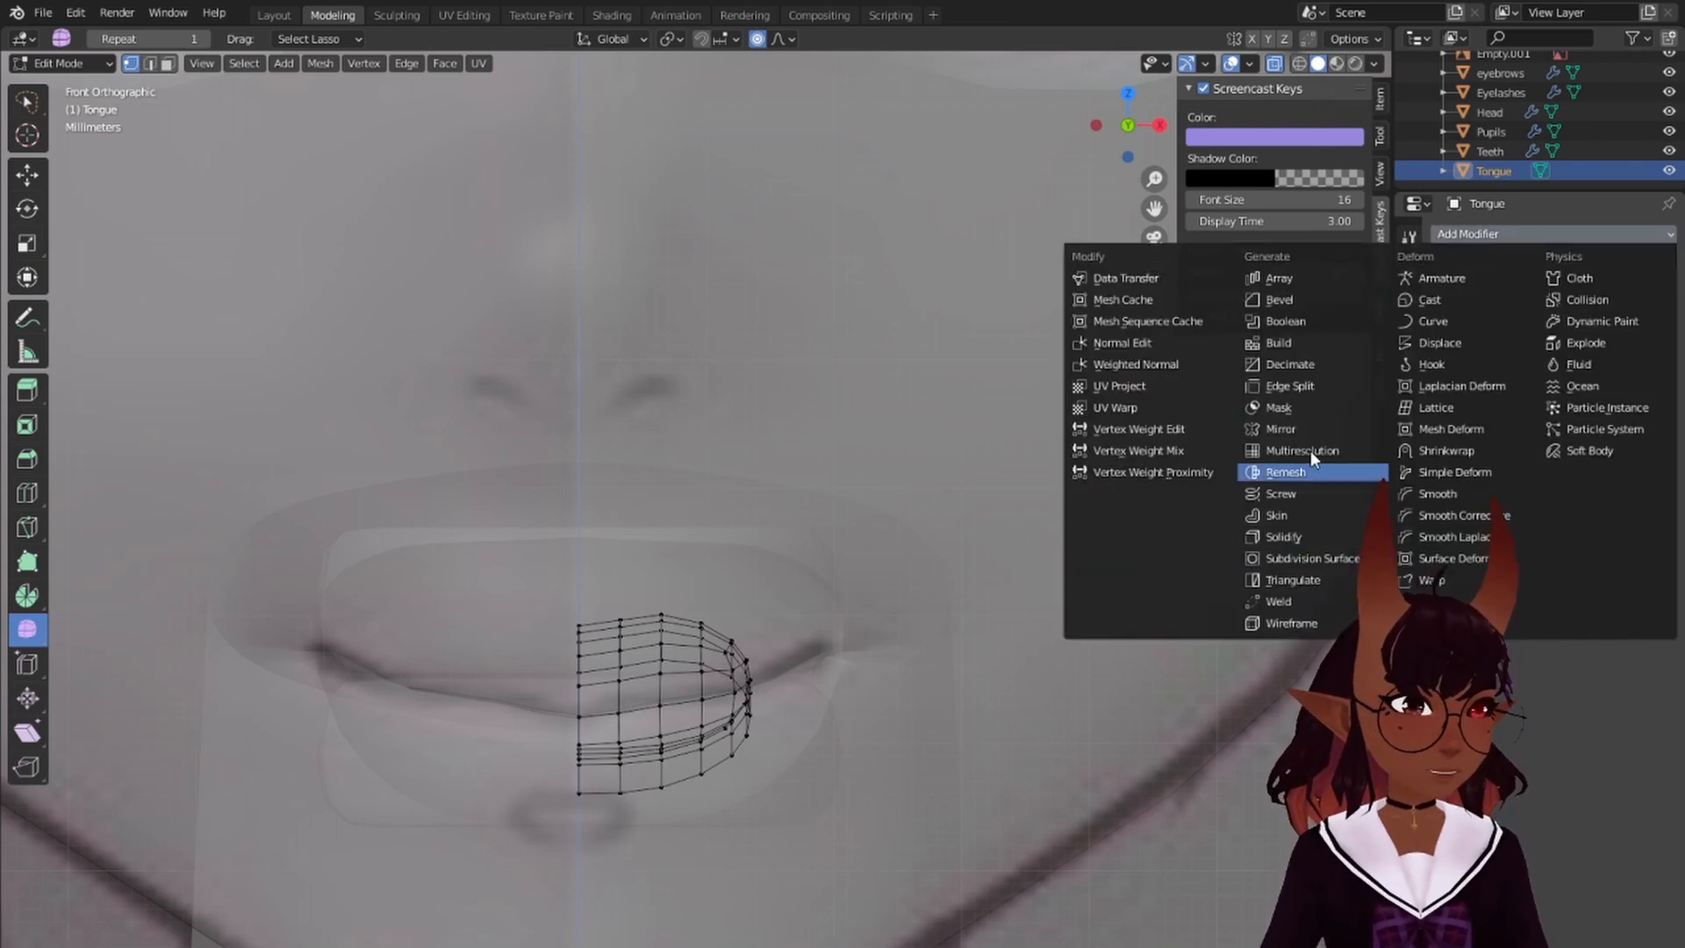
click(1304, 423)
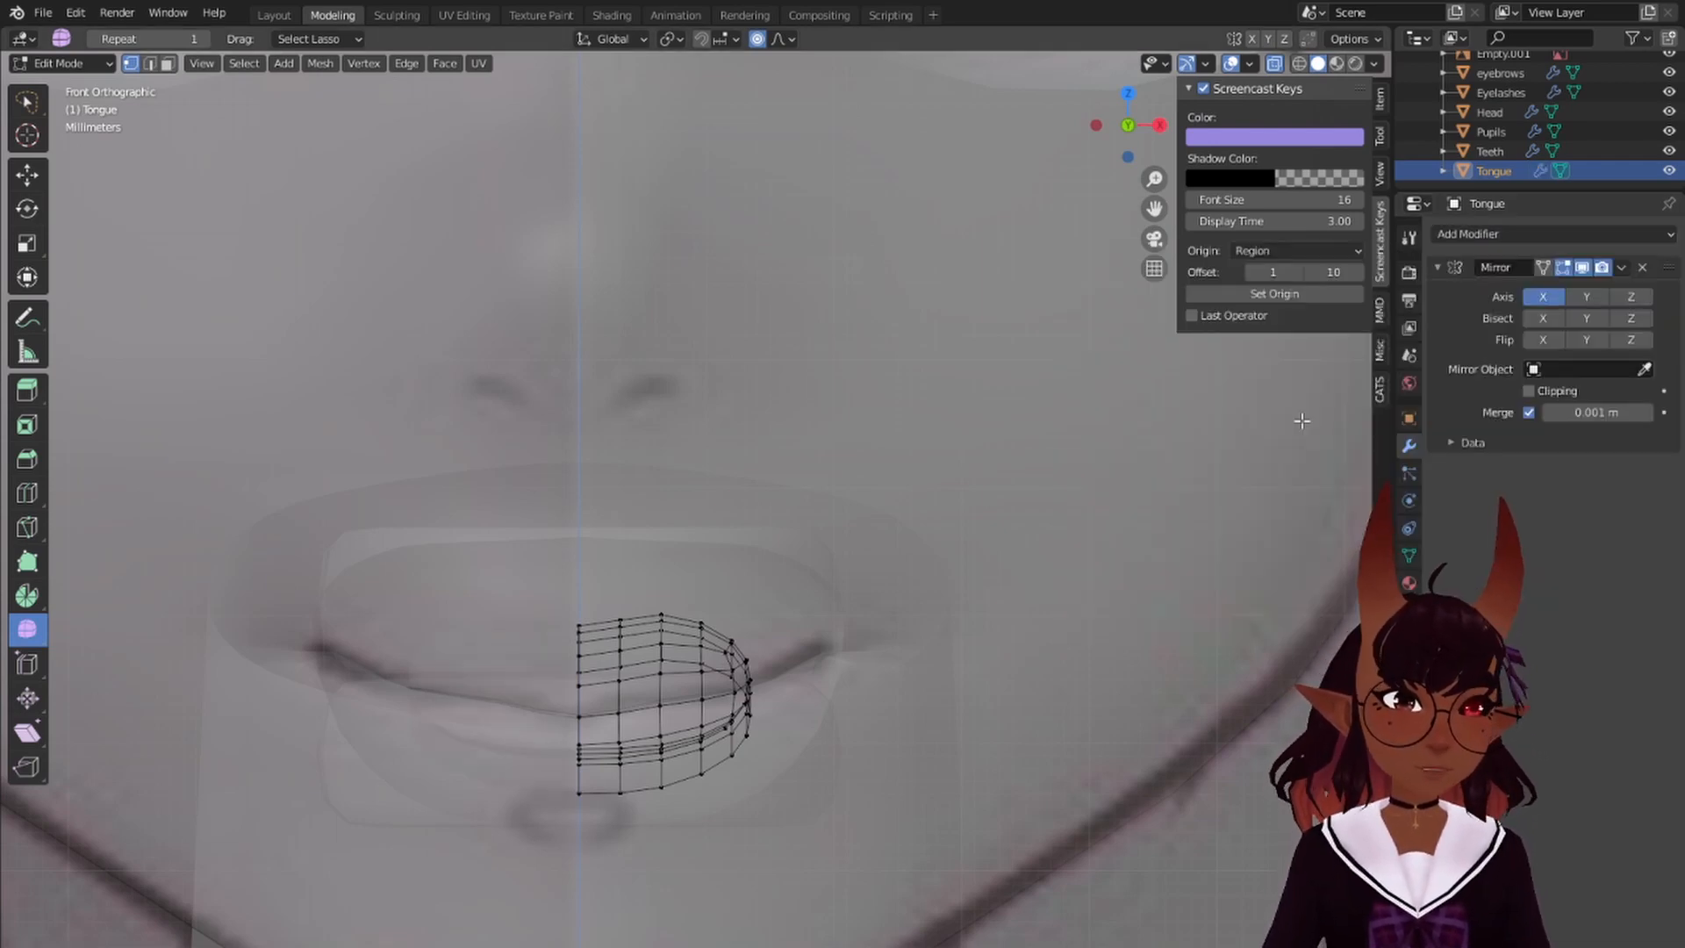
click(1529, 391)
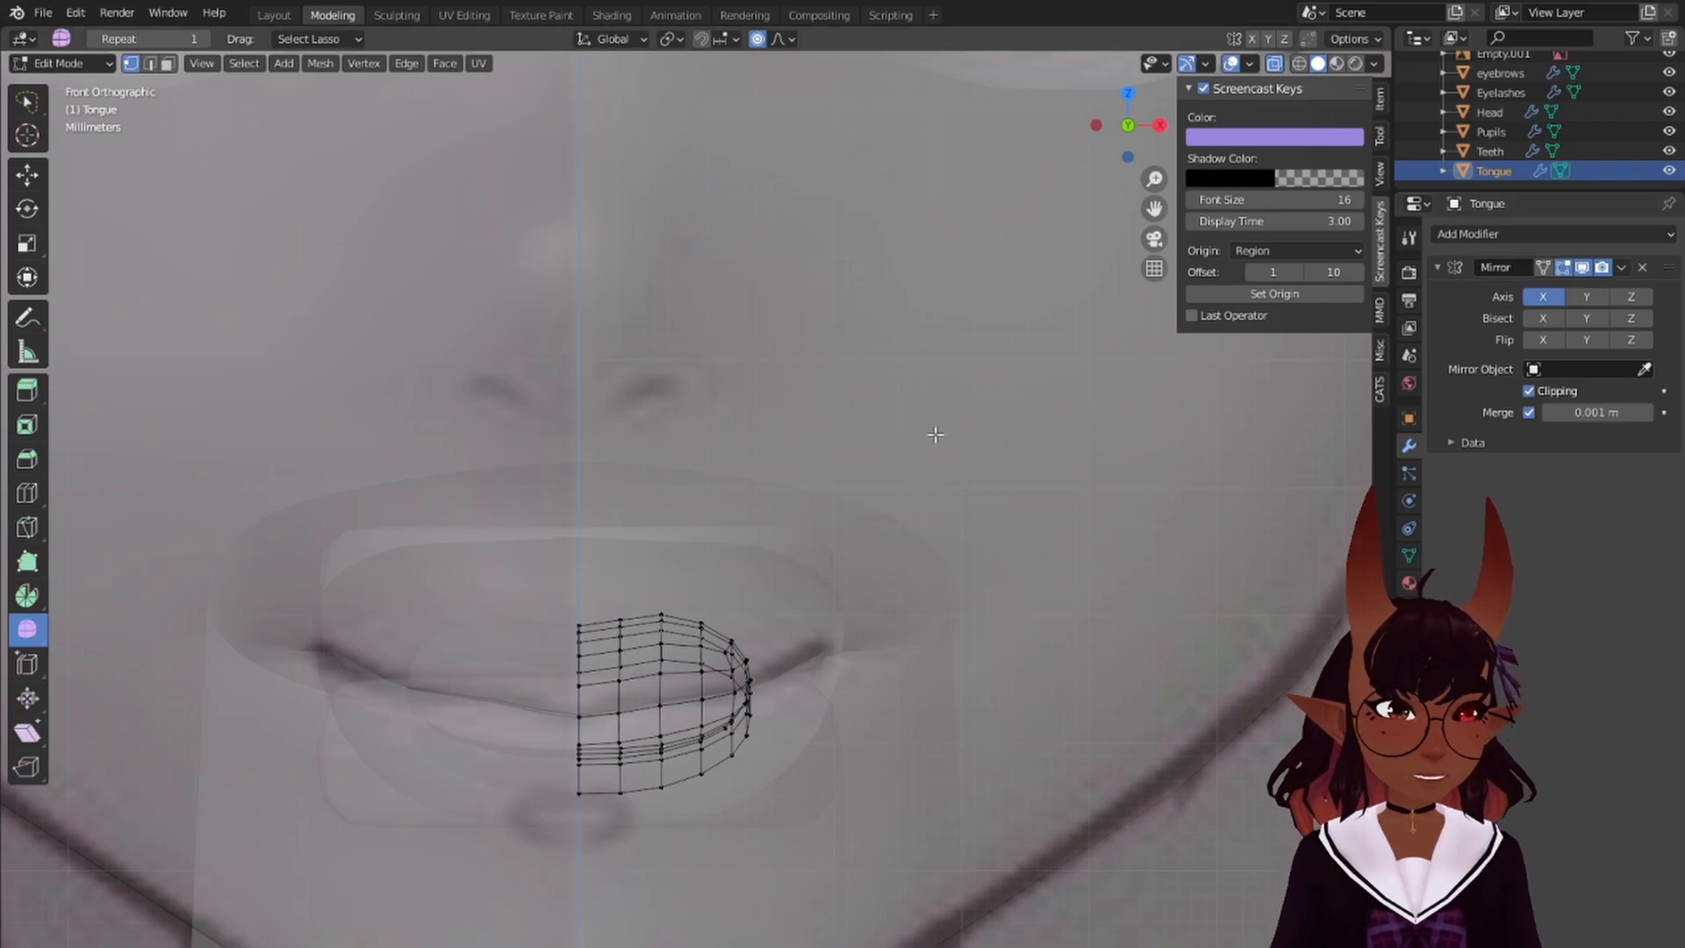
middle_drag(933, 432, 608, 516)
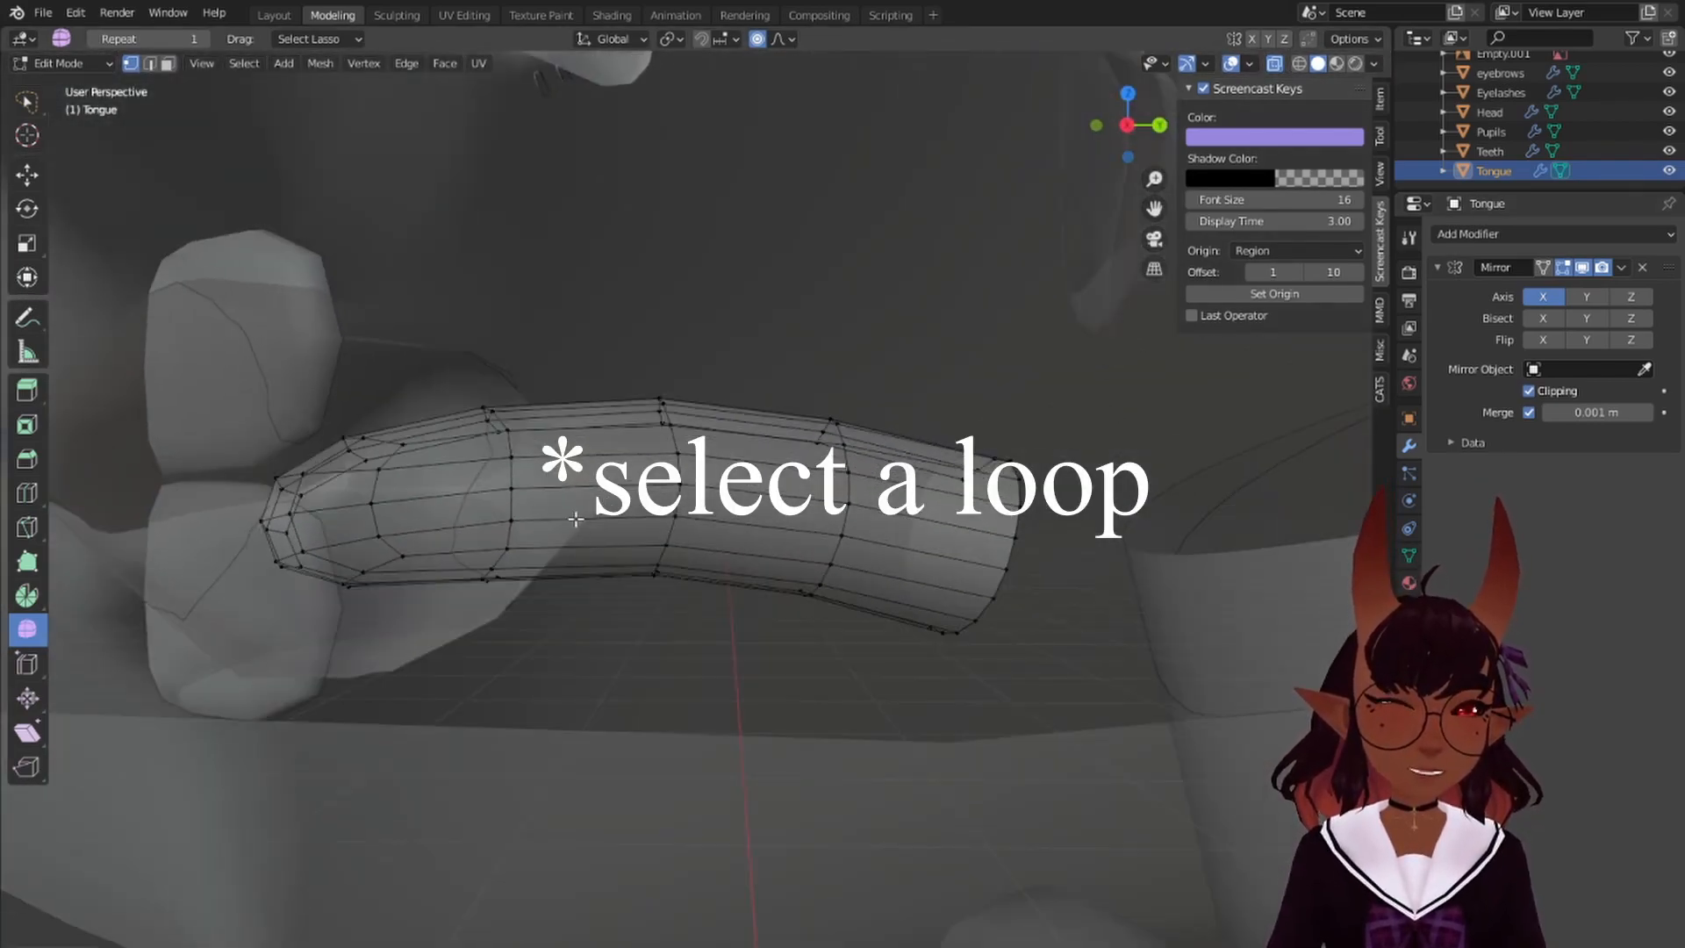
- Mark the lengthwise edge loop along the side of the tongue mesh as a seam
alt+click(575, 519)
mouse_move(676, 445)
middle_down()
mouse_move(587, 534)
mouse_move(515, 504)
mouse_move(646, 445)
middle_up()
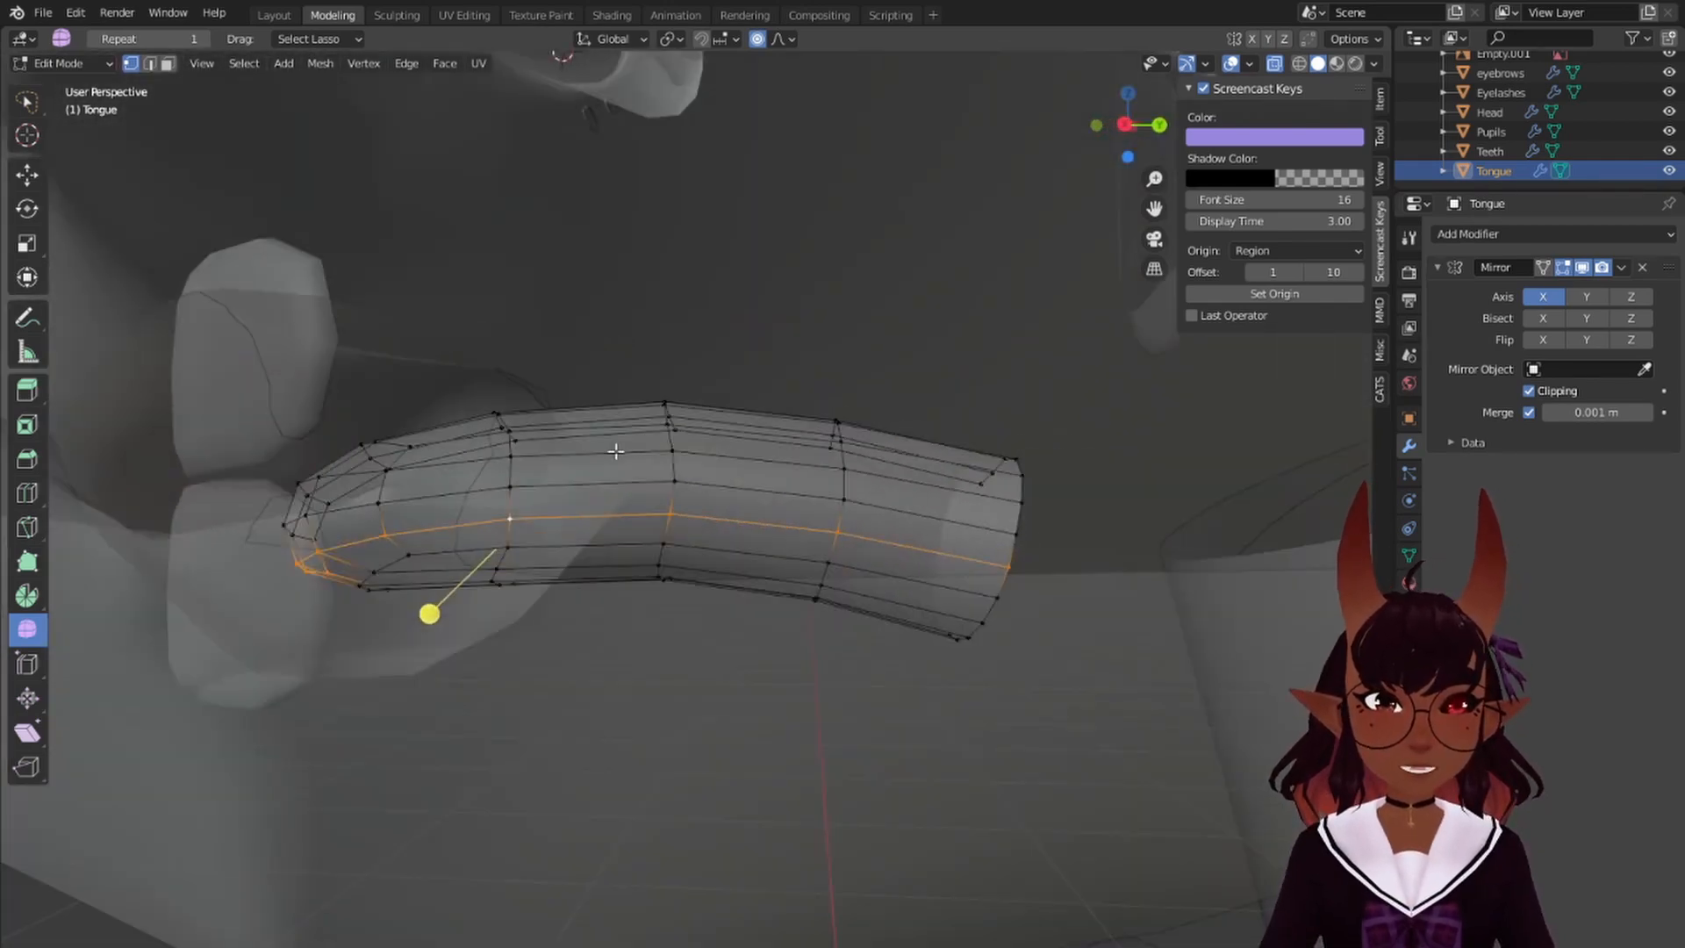
right_click(616, 451)
click(615, 450)
middle_drag(966, 390, 862, 397)
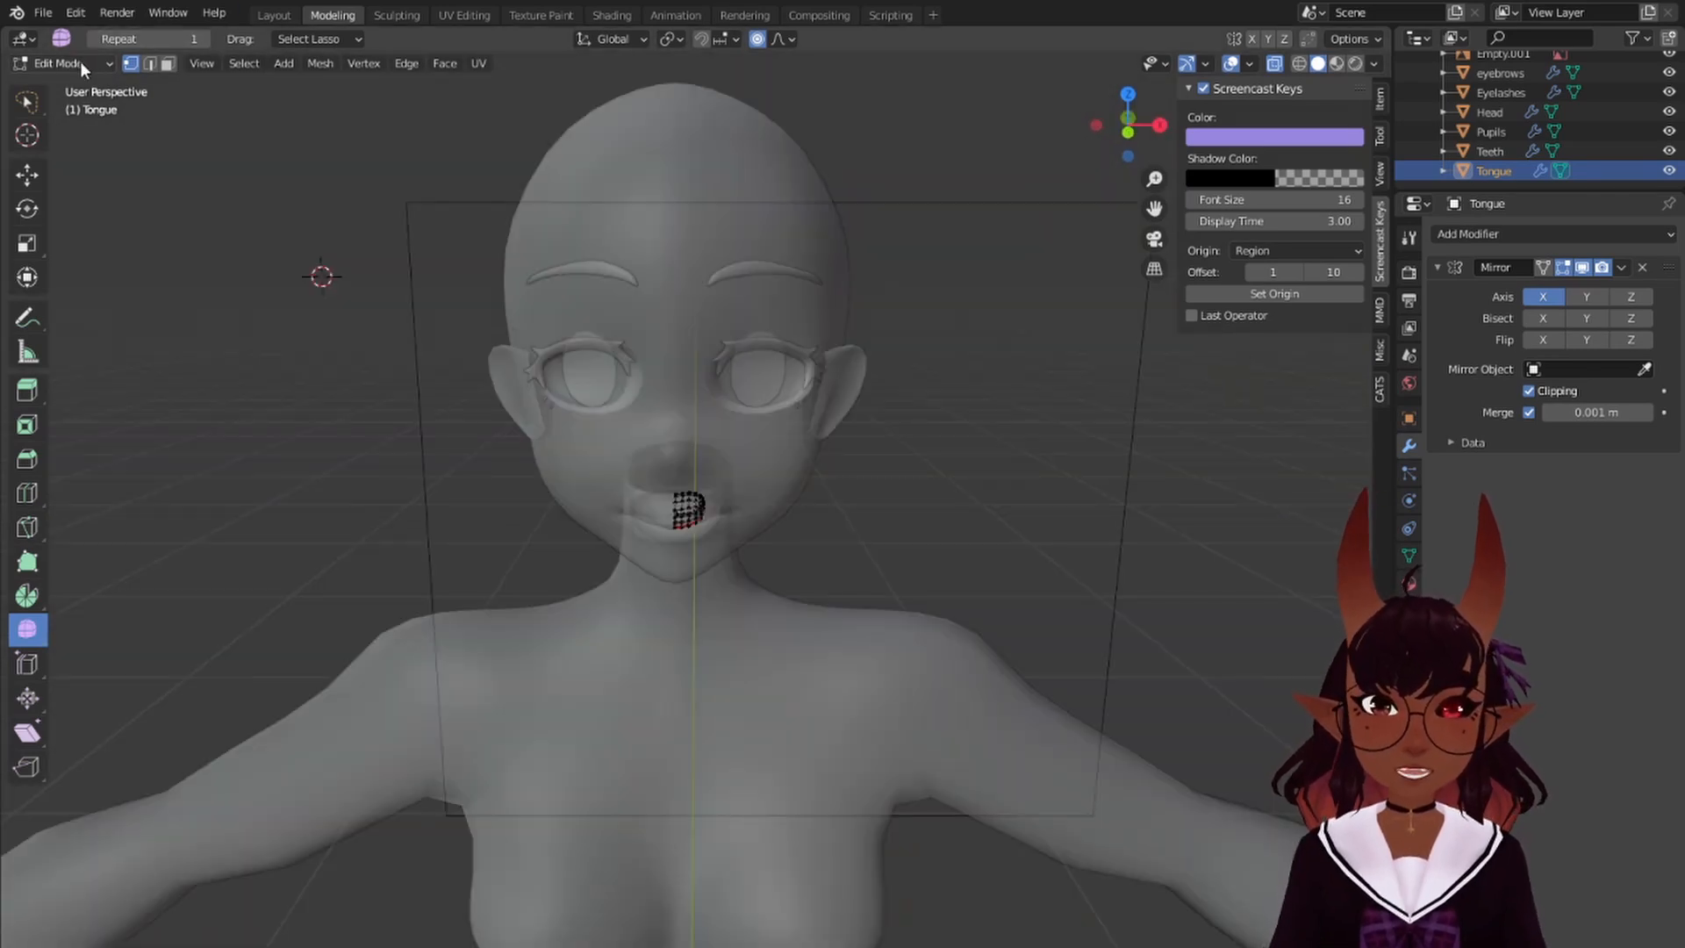
- Return the tongue to Object Mode, deselect everything and turn off X-ray
click(80, 61)
click(70, 86)
shift+right_click(246, 227)
click(367, 215)
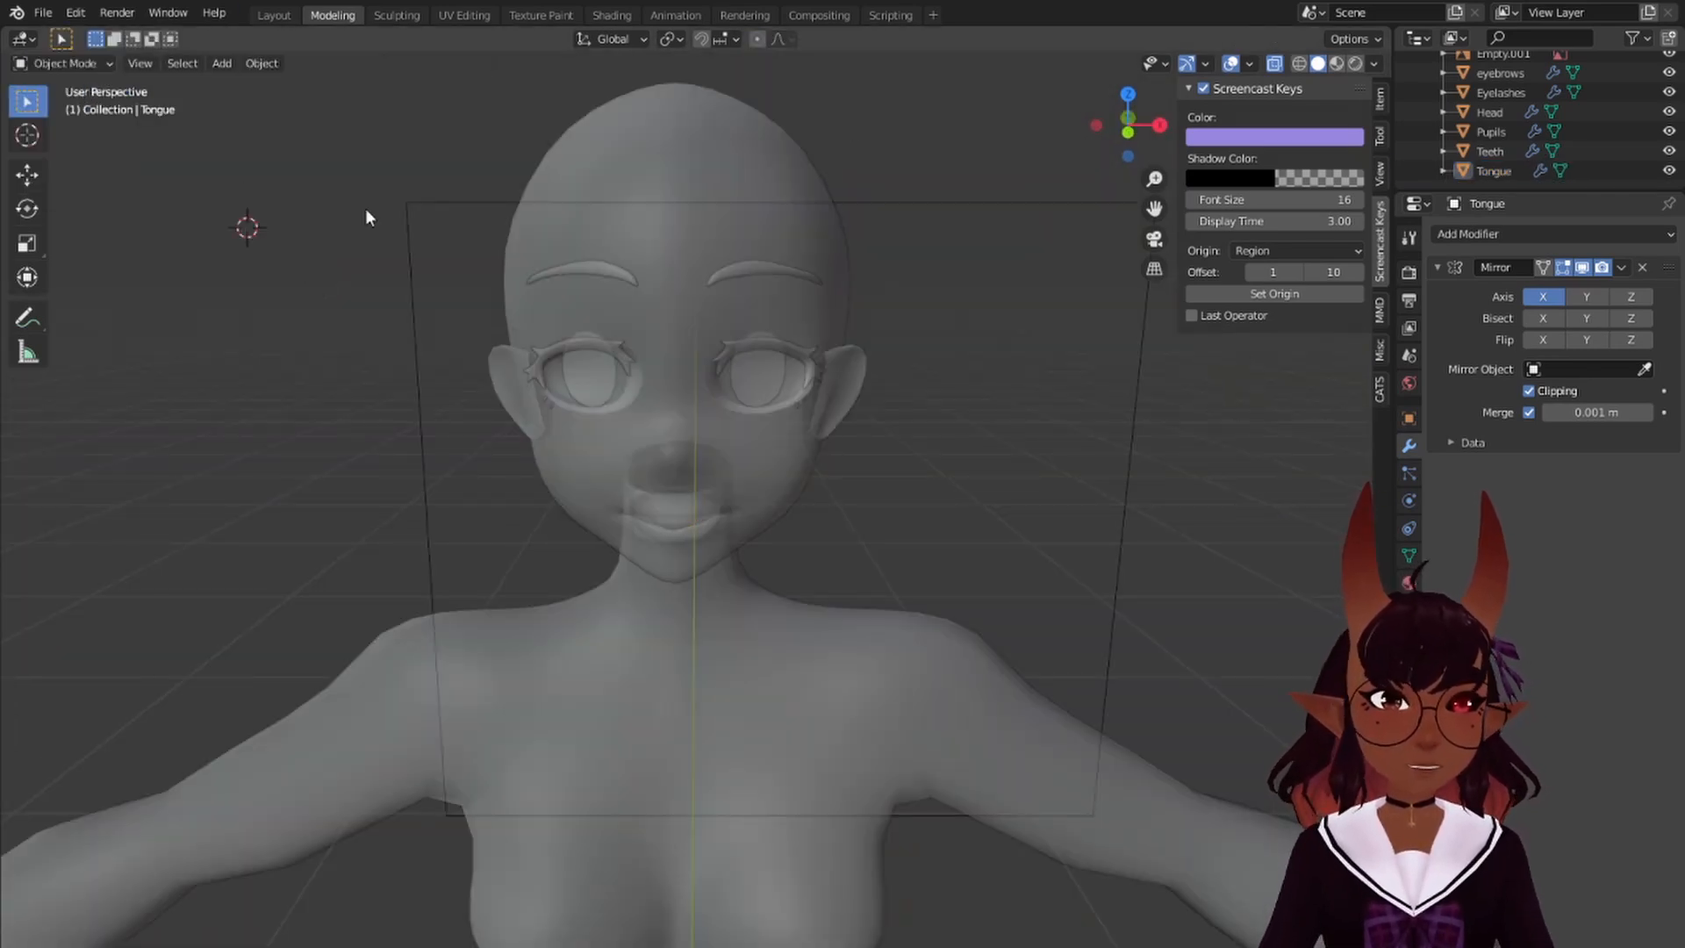
click(1274, 63)
- Select the boddice object and open its mesh in Edit Mode
scroll(1585, 114, up, 3)
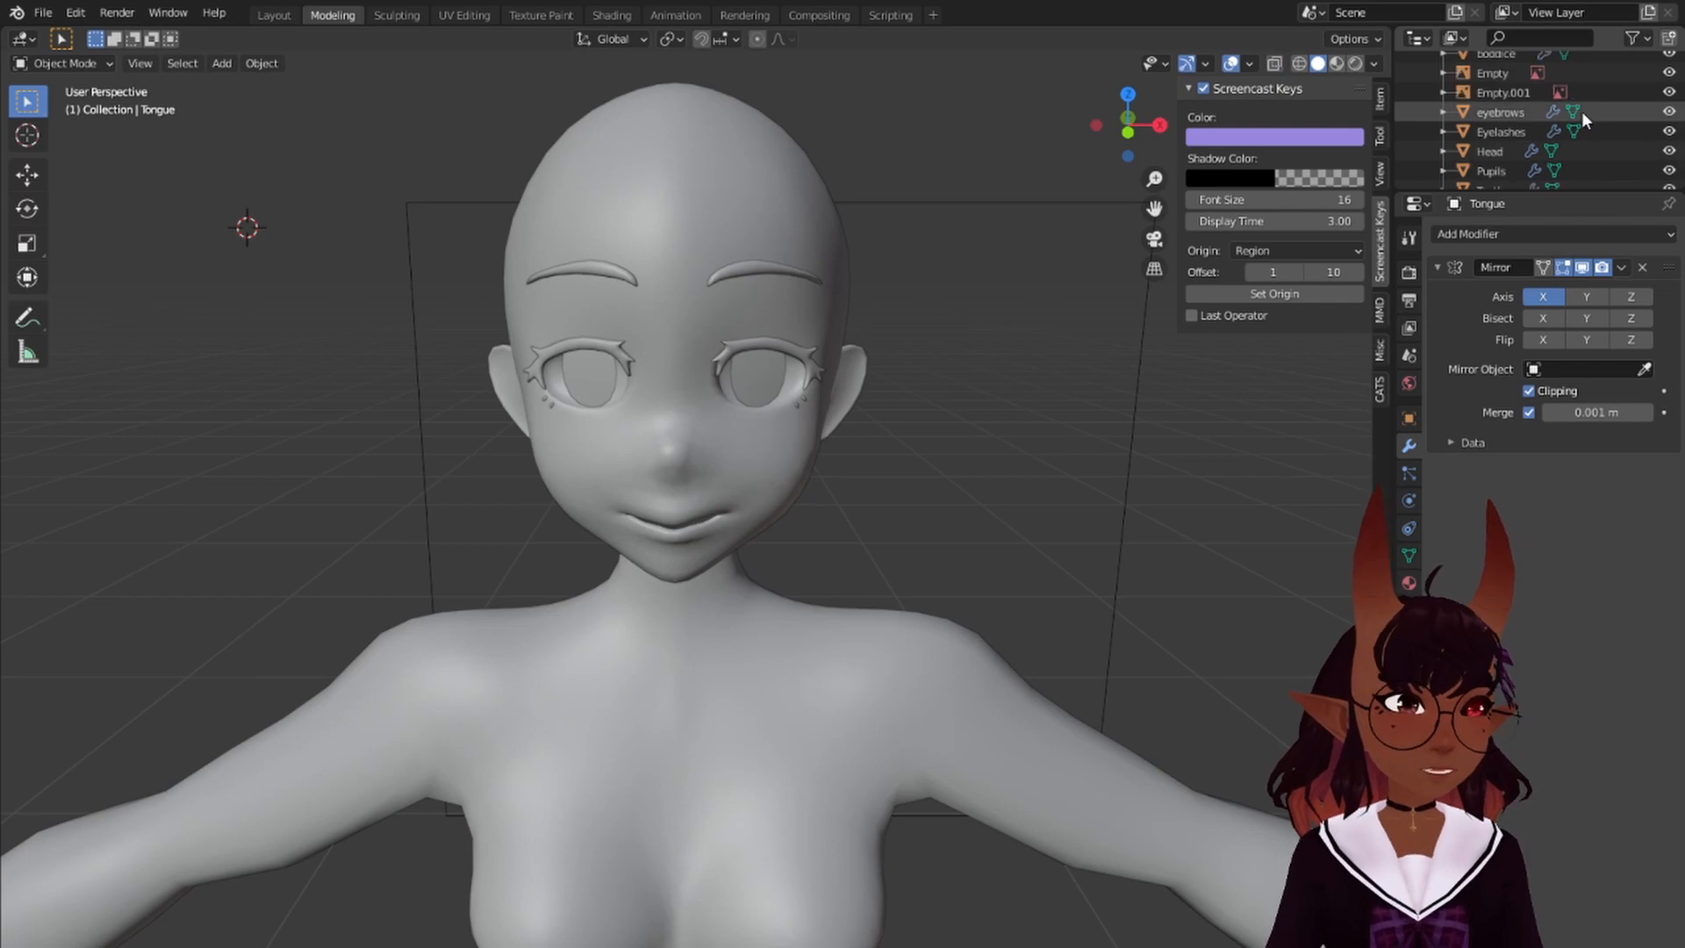
click(1497, 102)
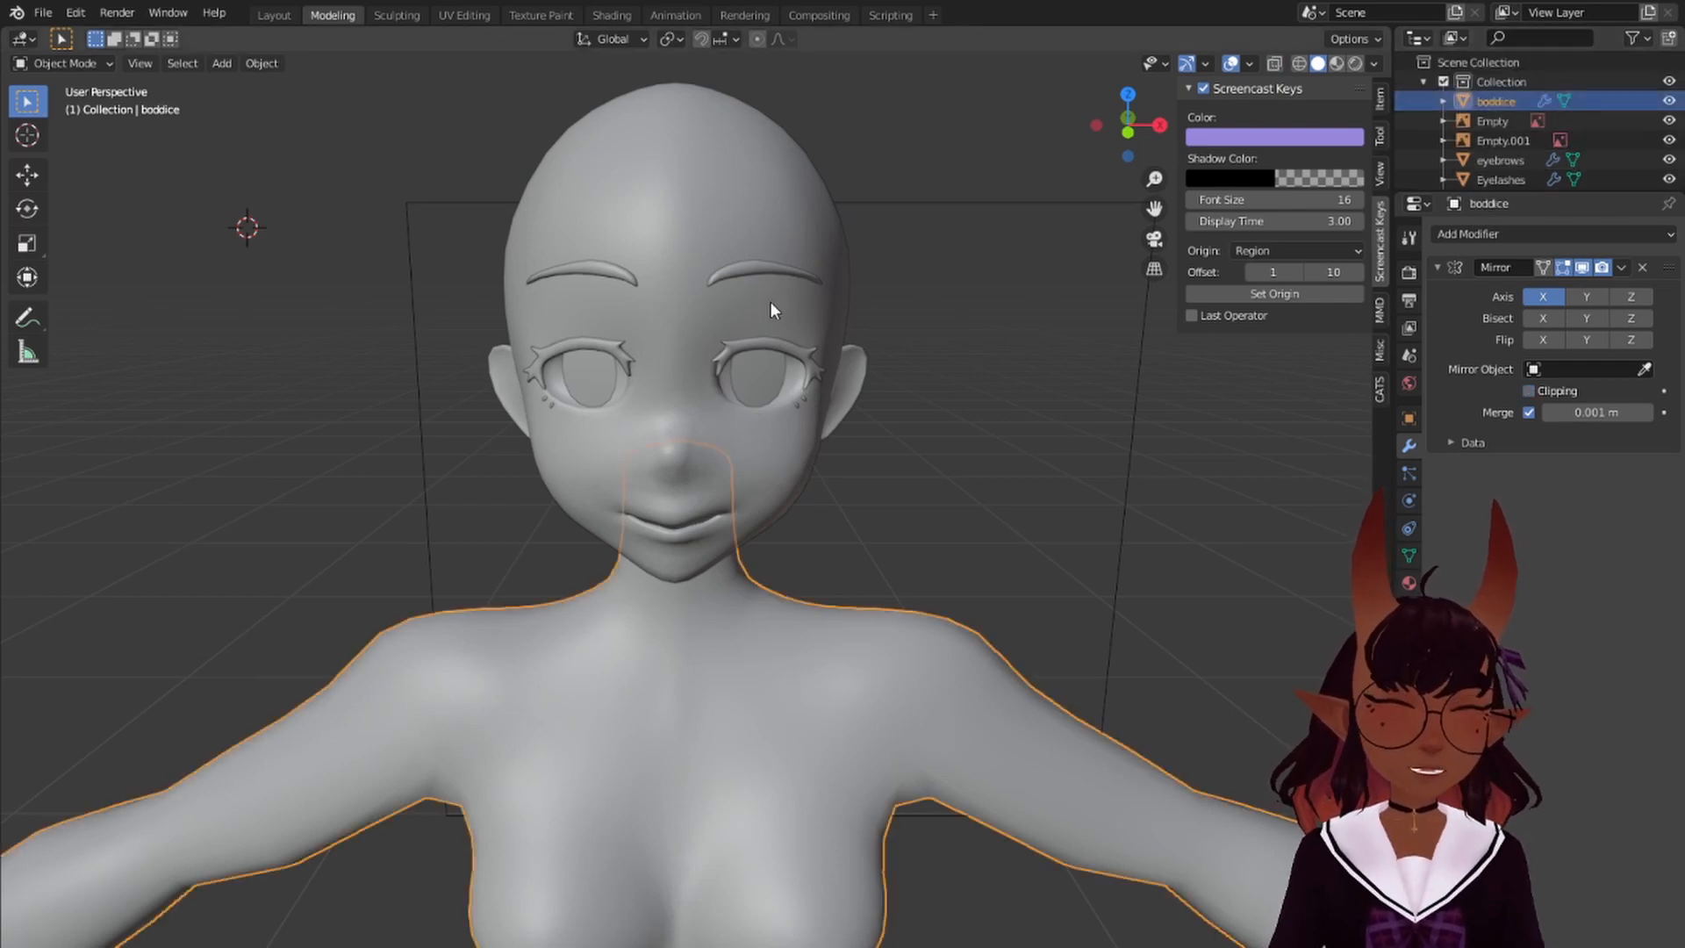
scroll(683, 282, down, 5)
scroll(701, 303, down, 2)
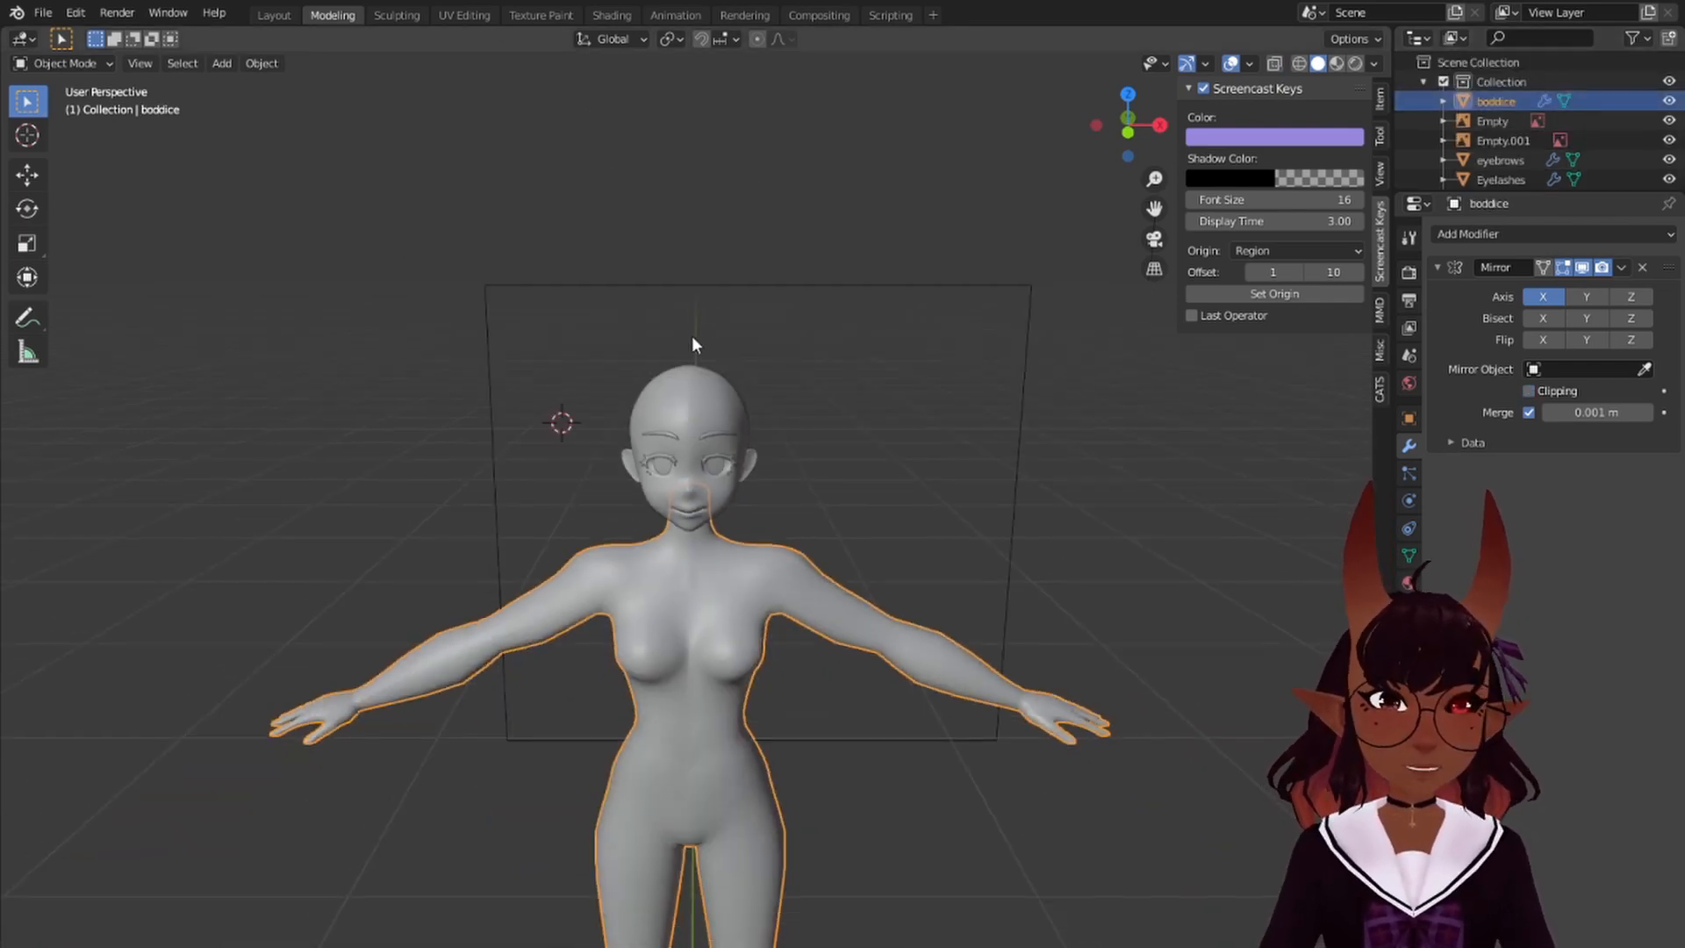
shift+middle_drag(634, 599, 584, 283)
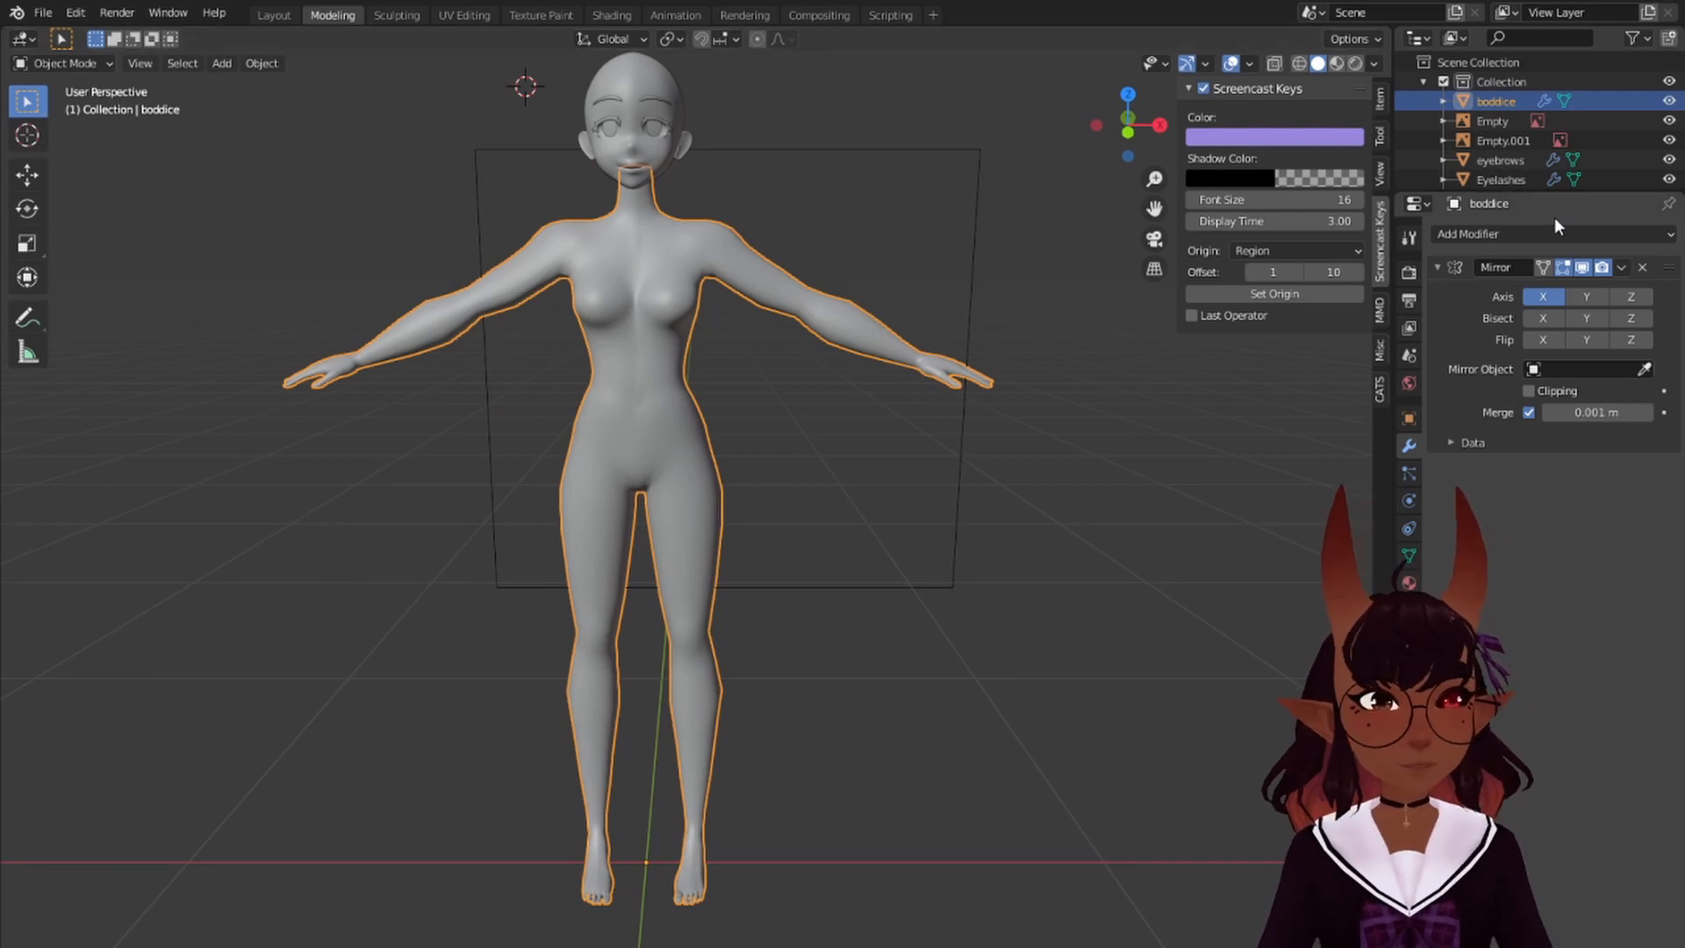
click(62, 63)
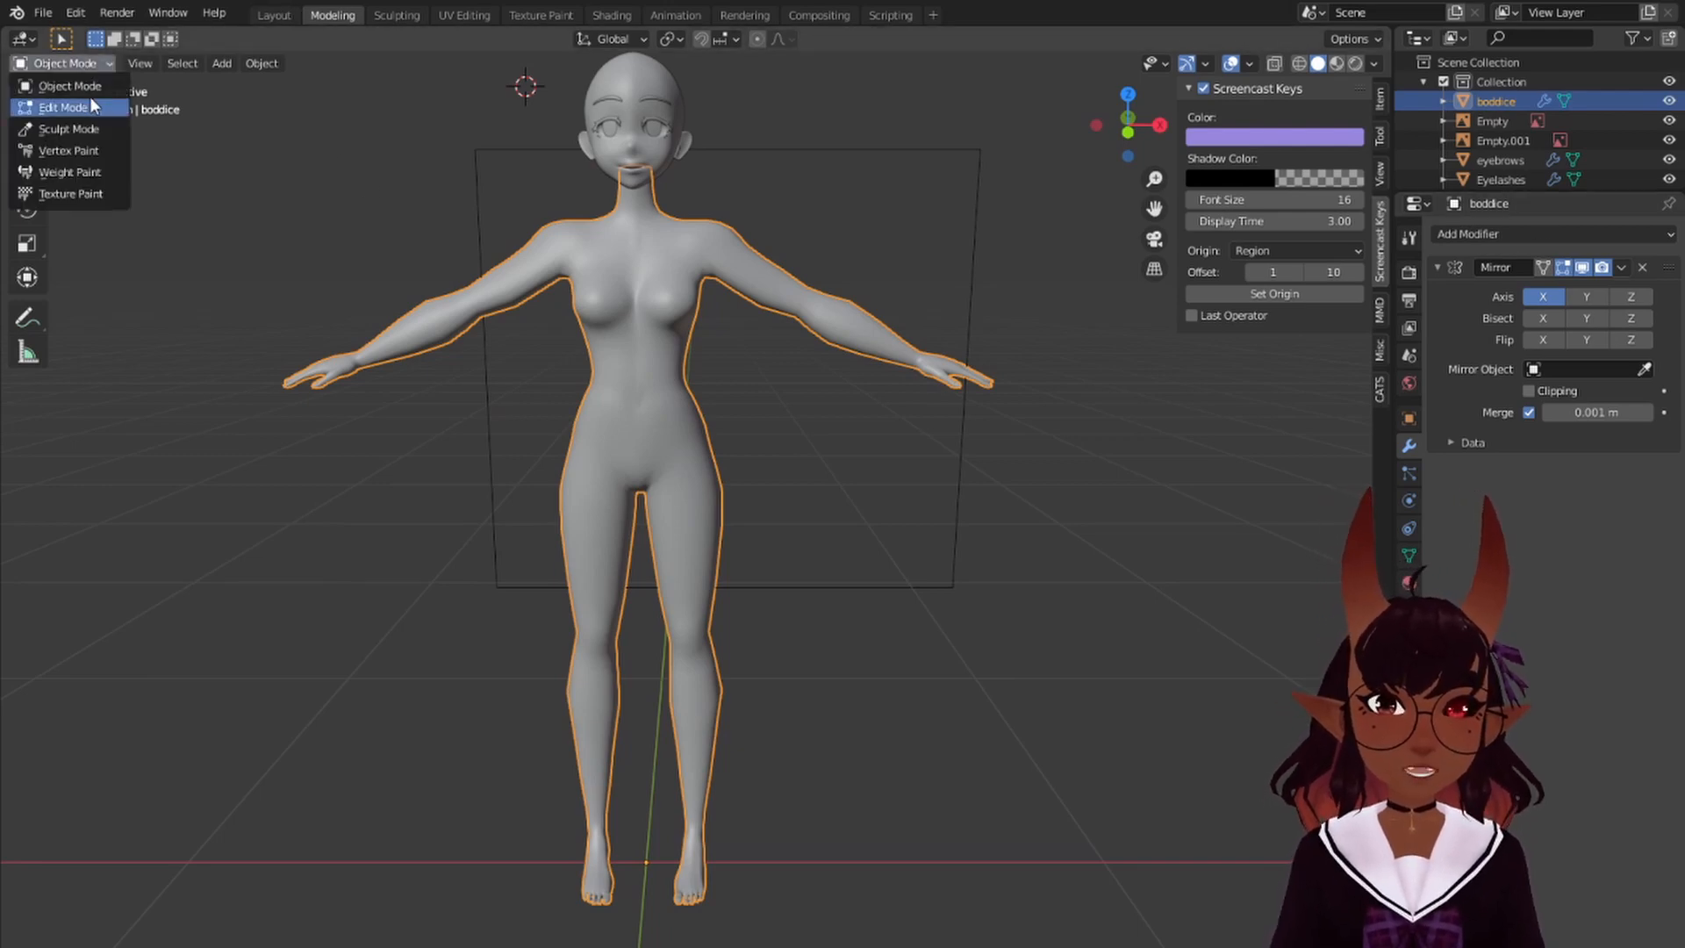
click(89, 97)
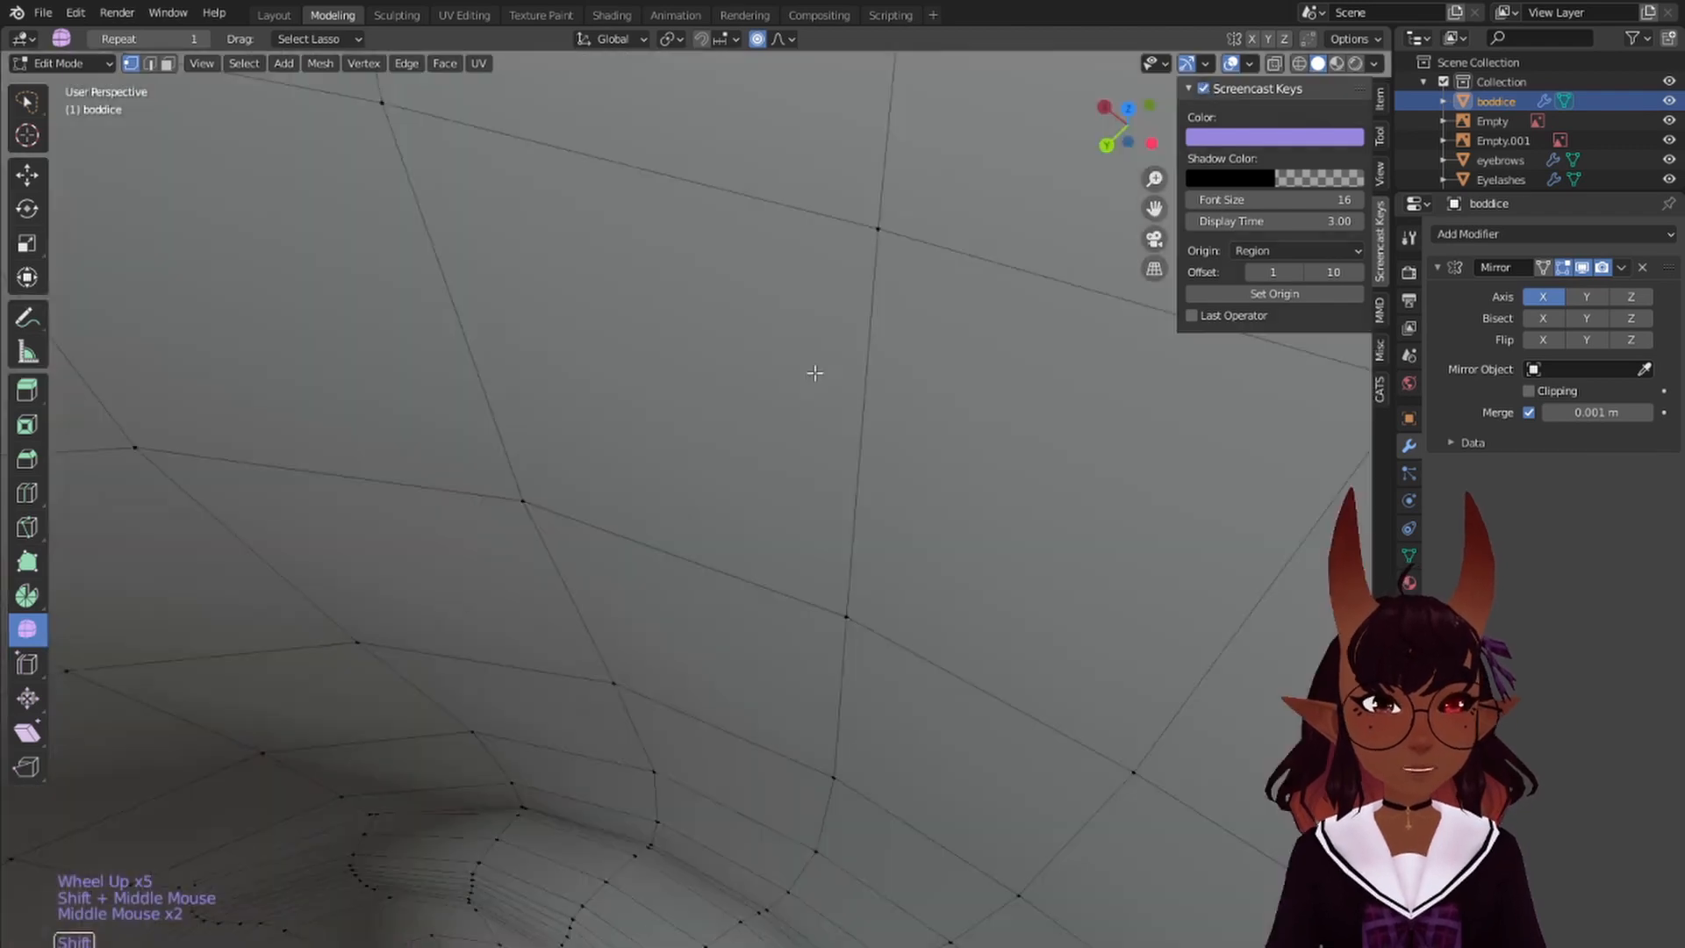
middle_drag(812, 374, 887, 386)
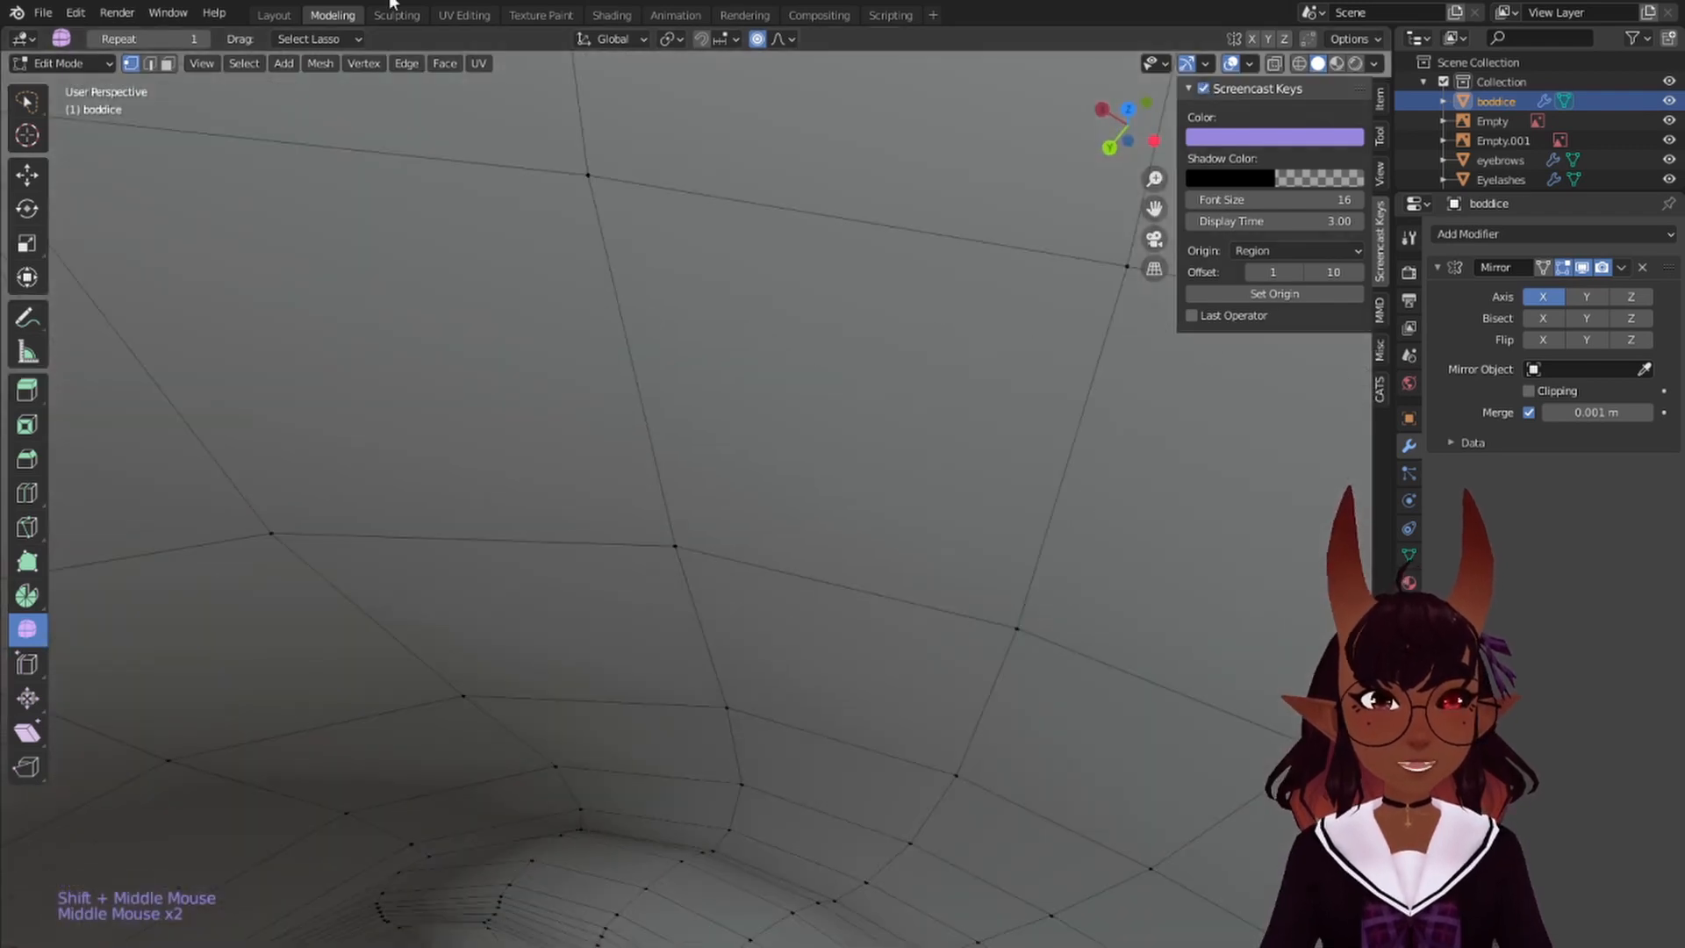
- Switch to the Layout workspace to continue editing the boddice mesh
click(397, 15)
scroll(597, 298, down, 3)
scroll(643, 387, up, 6)
middle_drag(644, 387, 817, 373)
scroll(495, 360, up, 3)
scroll(495, 360, up, 1)
shift+middle_drag(511, 342, 516, 392)
scroll(517, 390, up, 1)
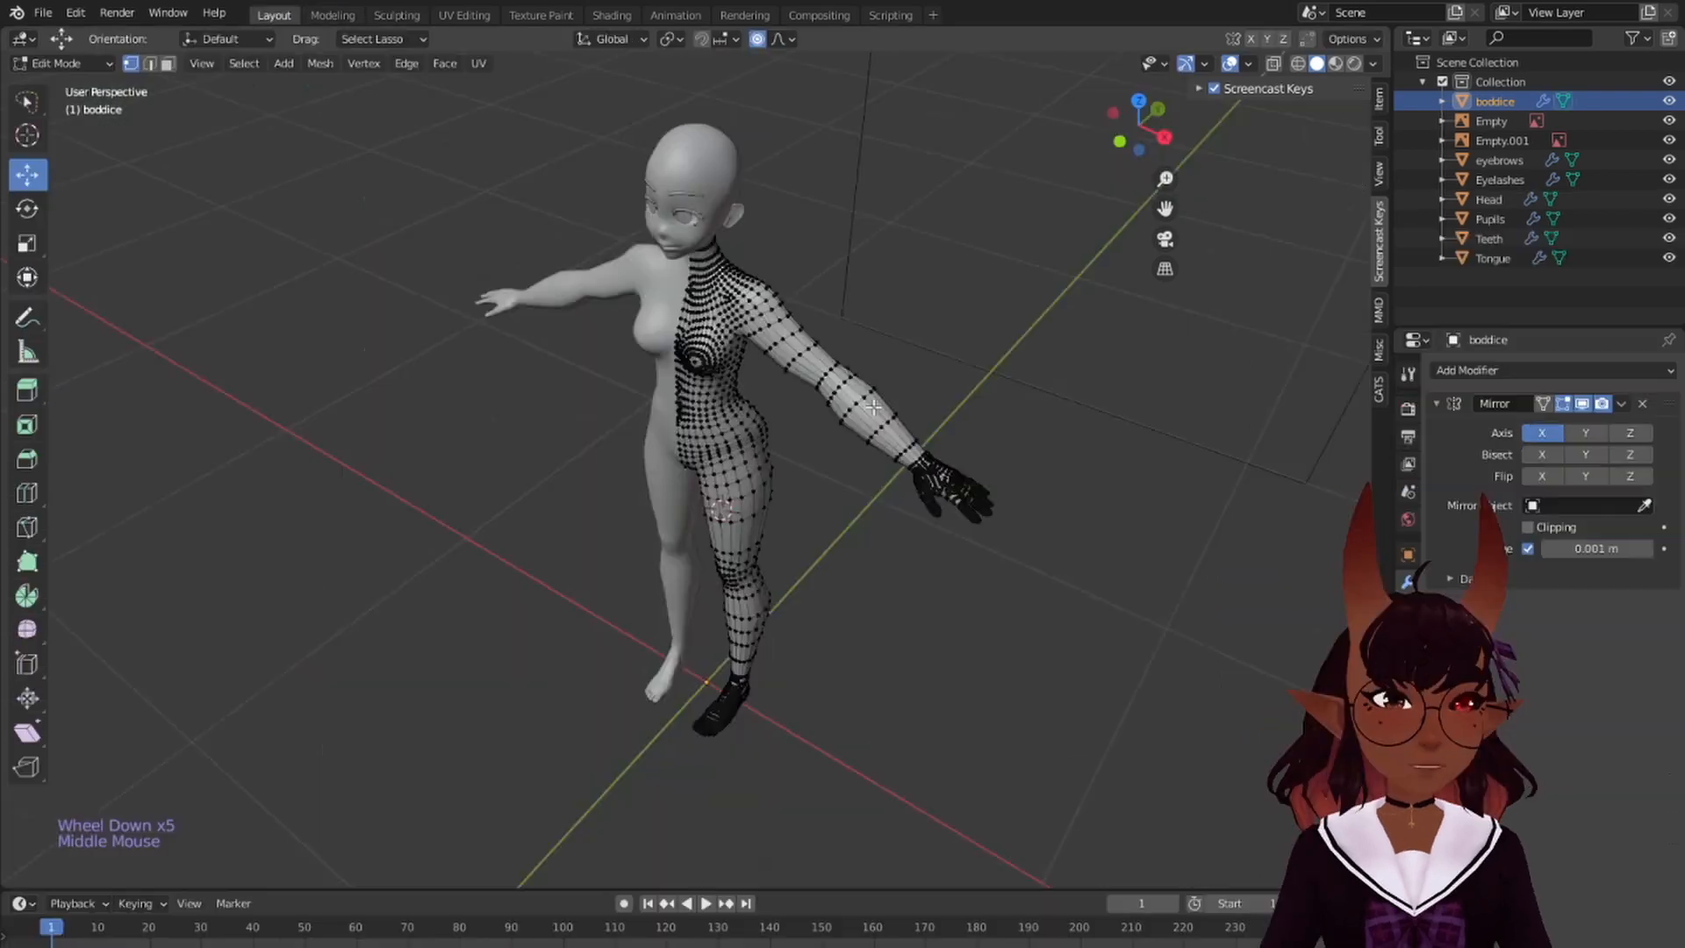
- Mark the diagonal edge loop around the top of the thigh, from crotch to hip, as a seam and deselect it
middle_drag(847, 364, 908, 350)
key(KP_1)
scroll(822, 459, up, 8)
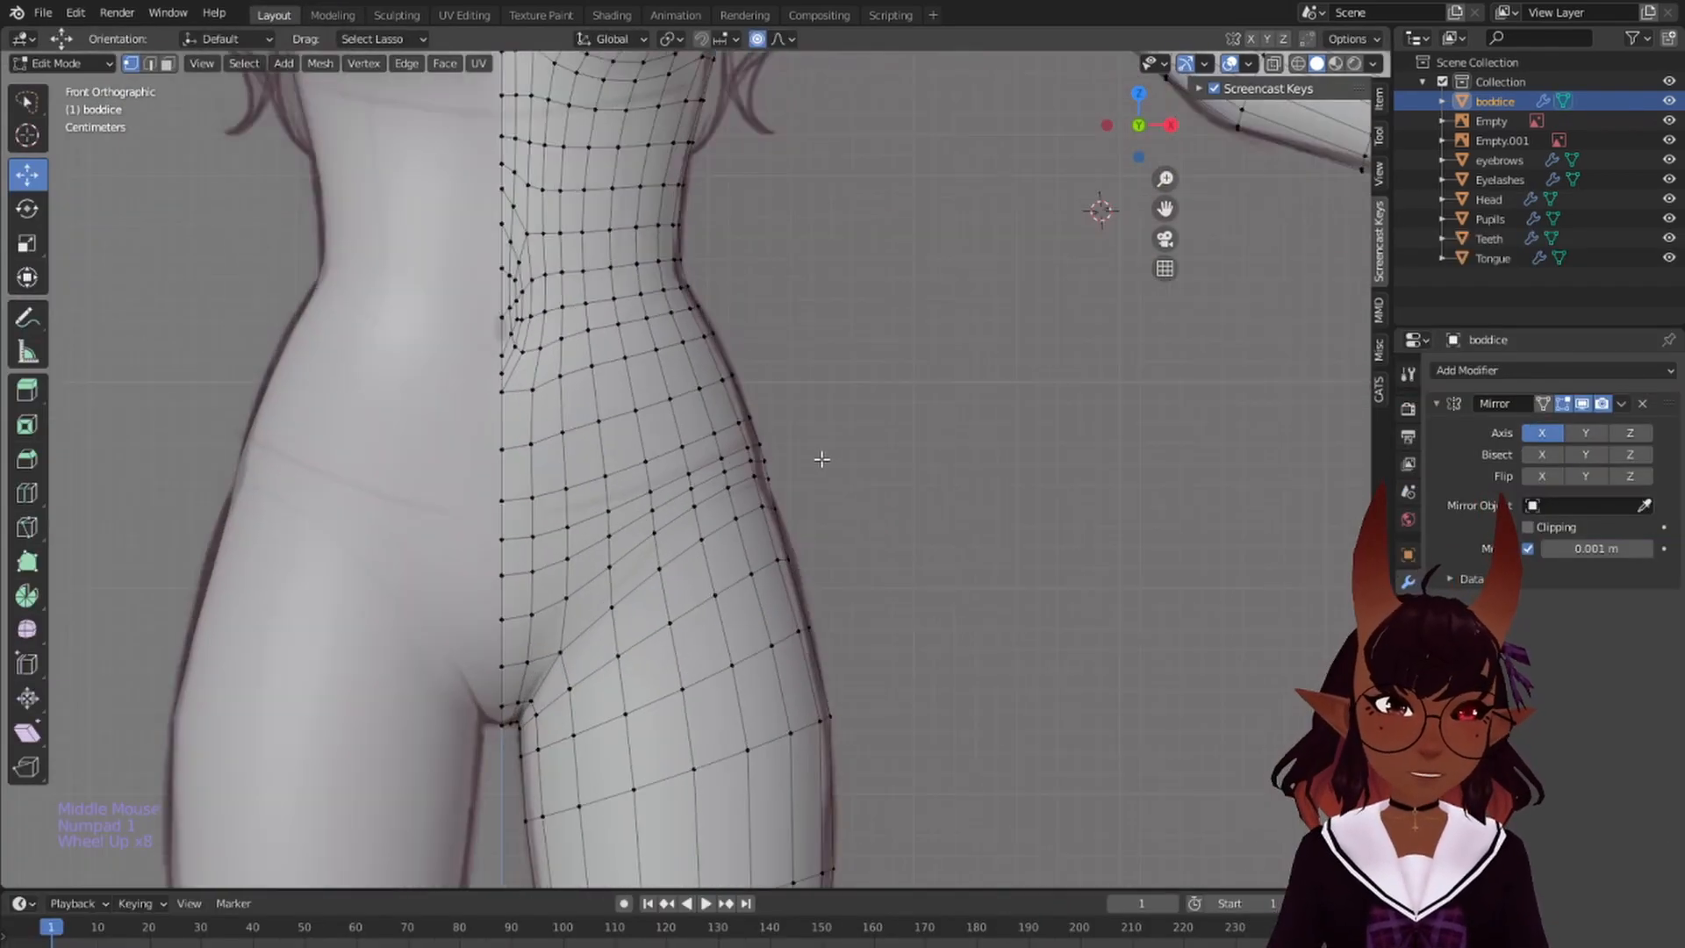
shift+middle_drag(780, 484, 738, 368)
scroll(660, 288, up, 3)
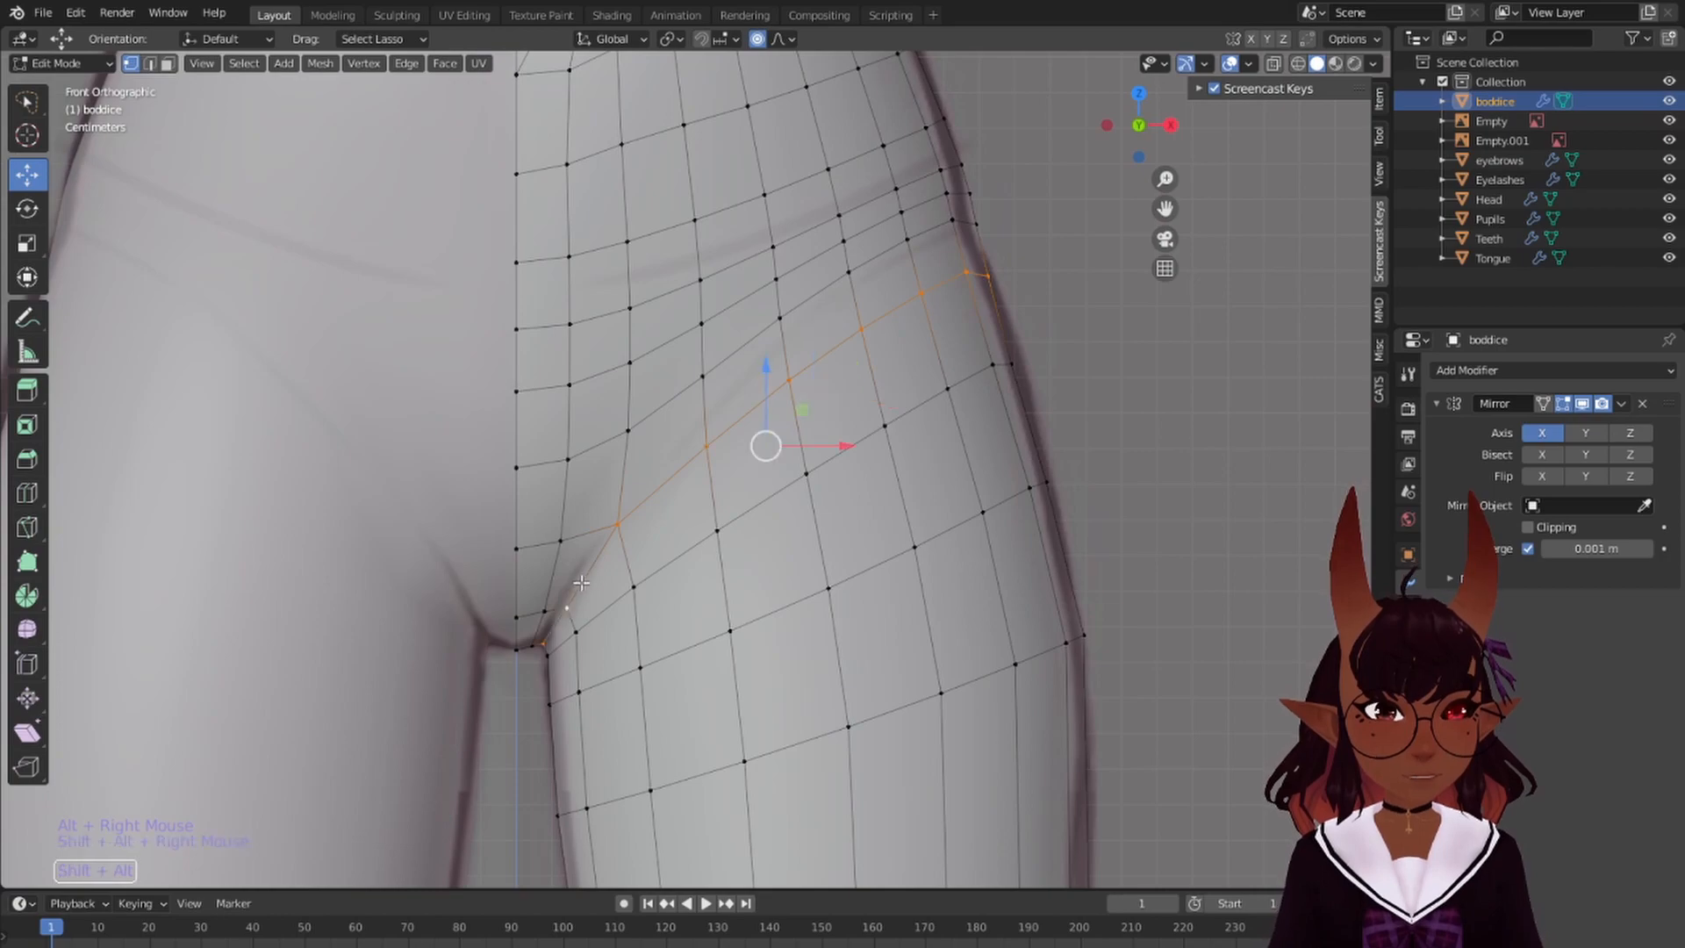
scroll(581, 583, down, 5)
middle_drag(1038, 181, 753, 375)
key(ctrl+e)
click(757, 374)
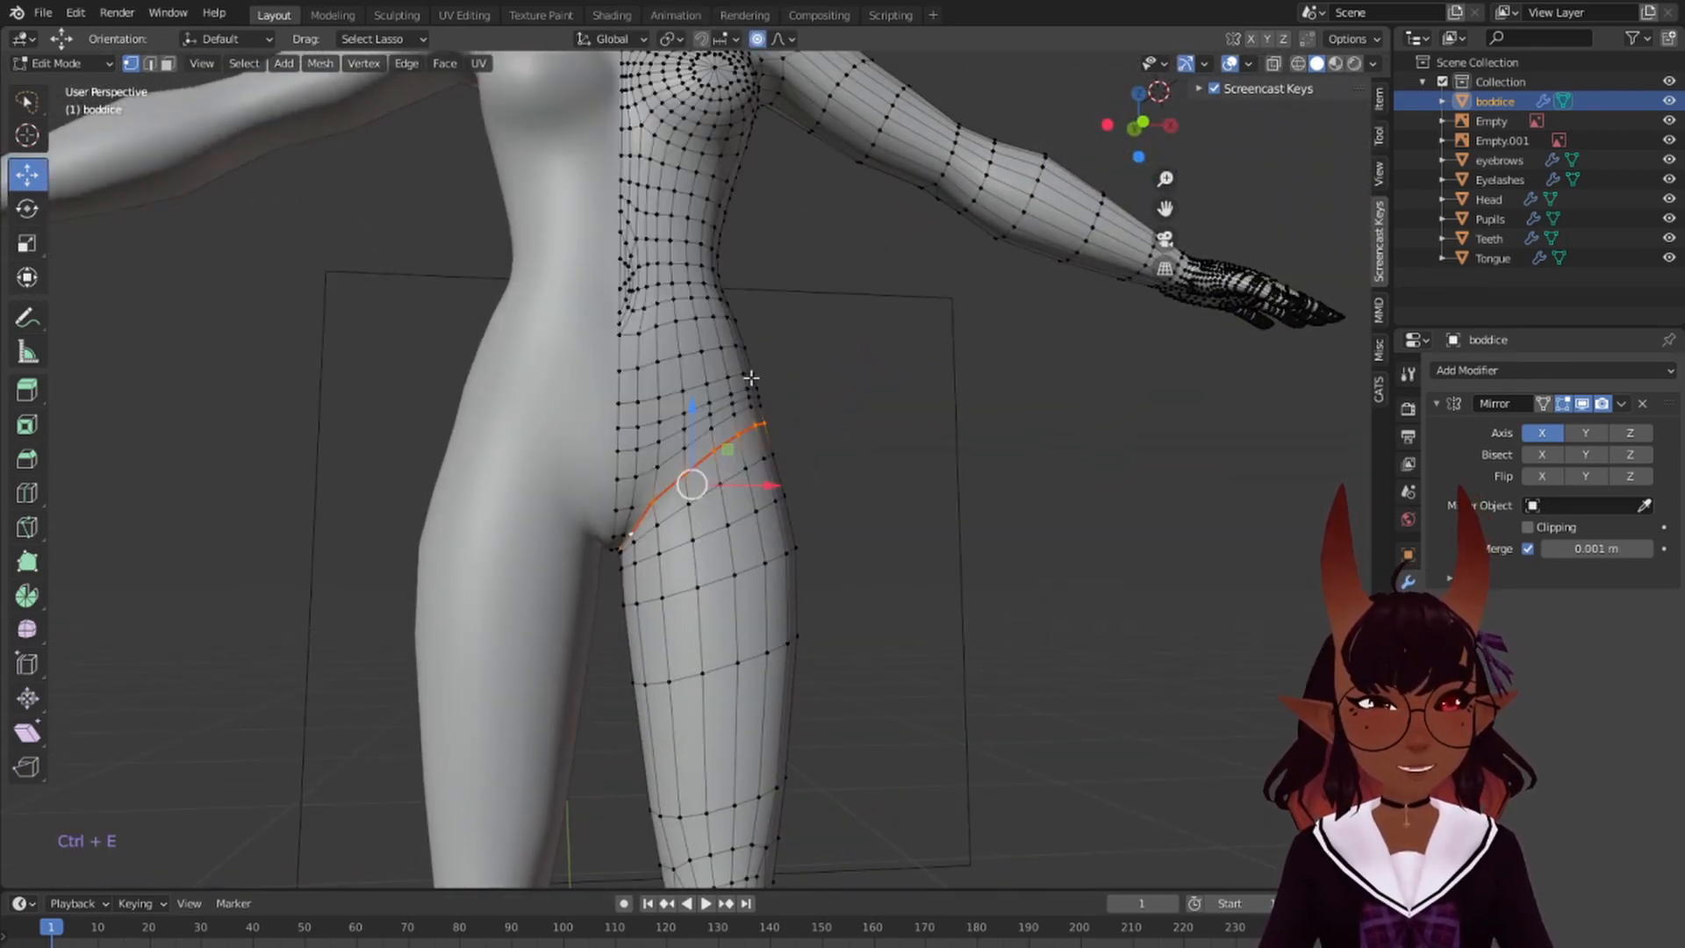
scroll(694, 483, up, 4)
key(a)
key(a)
key(a)
middle_drag(667, 395, 652, 383)
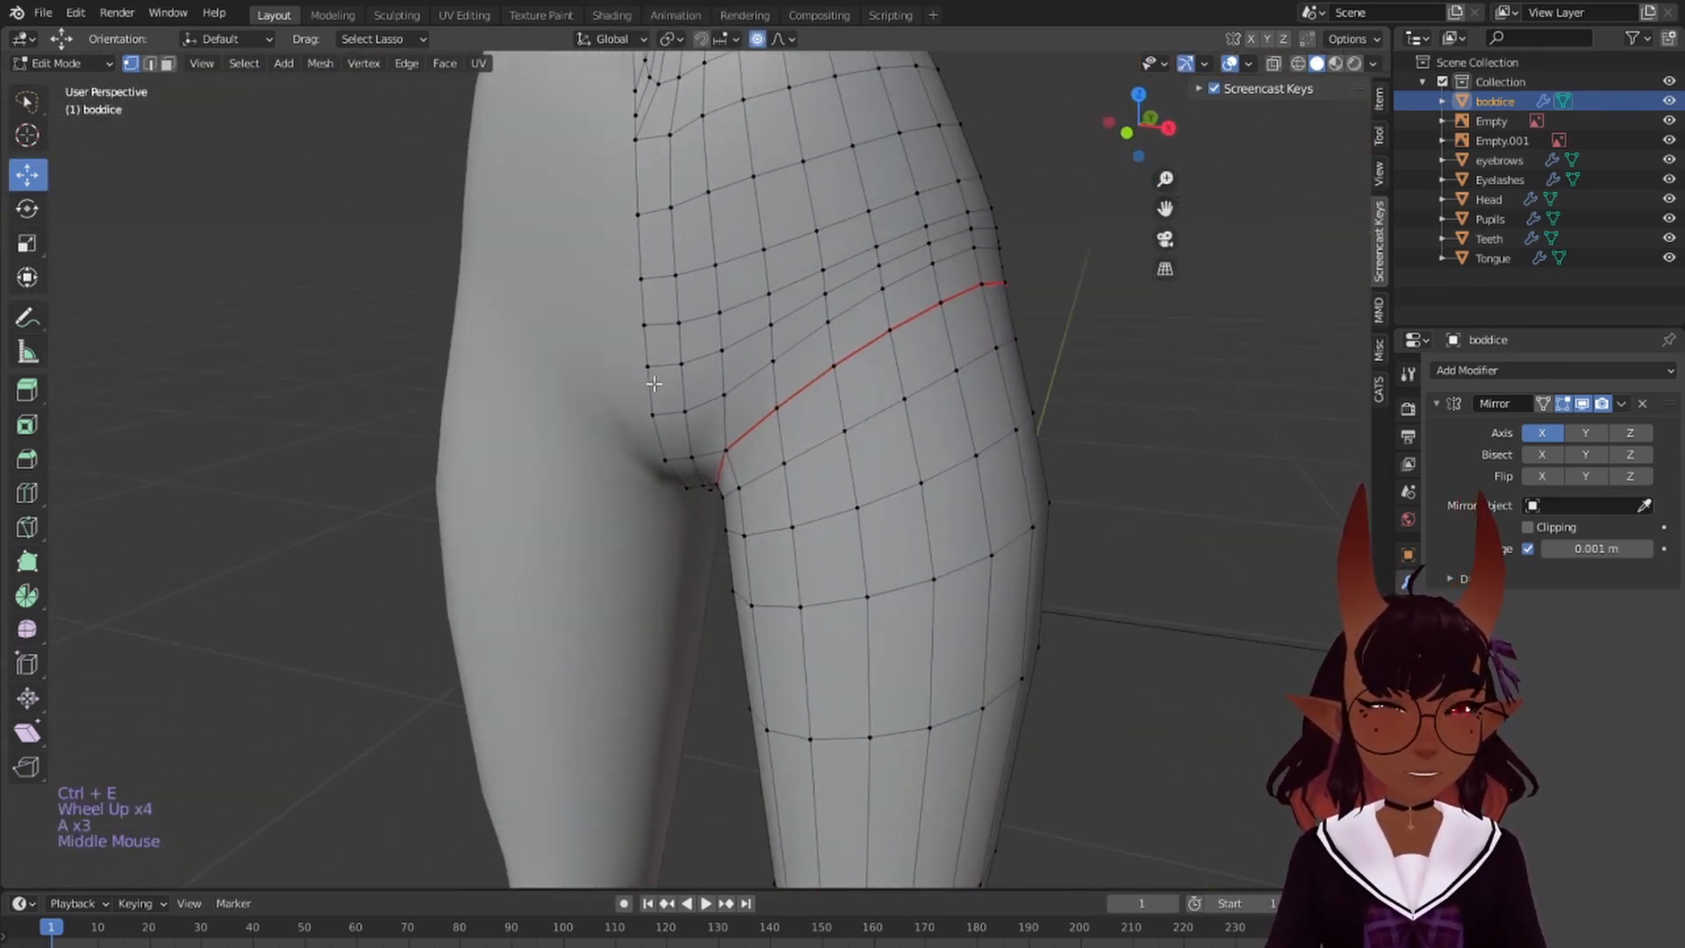
- Mark the edge loop around the hips just above the thigh seam as a seam and clear the selection
key(KP_1)
shift+middle_drag(674, 234, 737, 400)
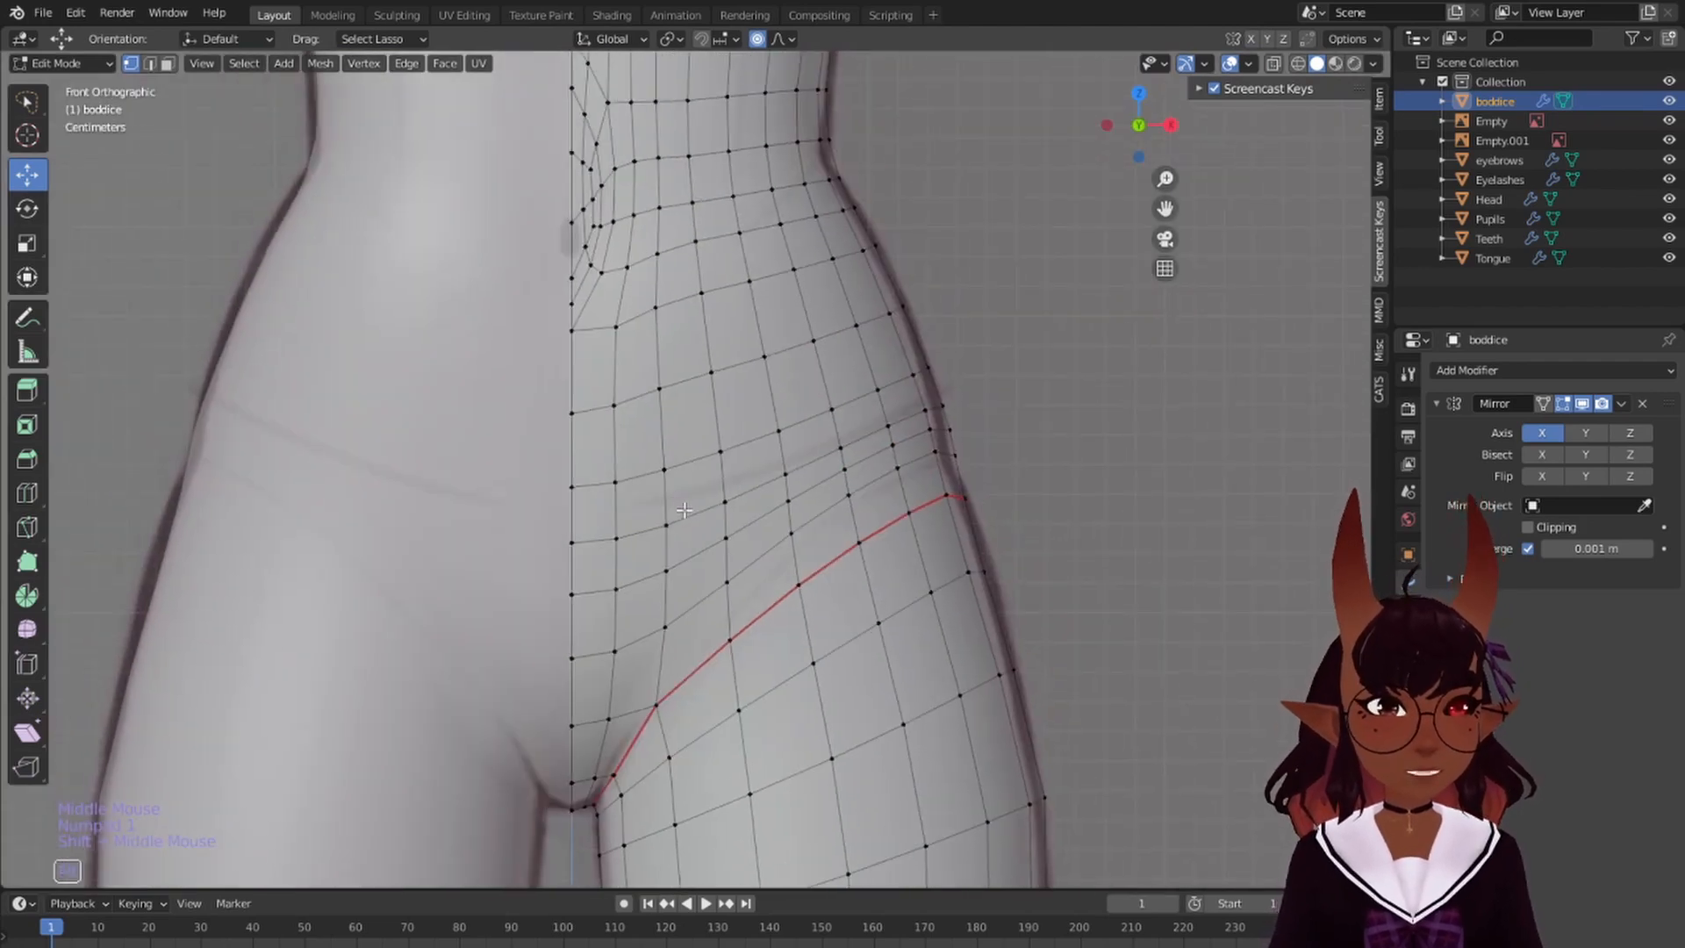
scroll(688, 514, down, 7)
middle_drag(861, 379, 436, 392)
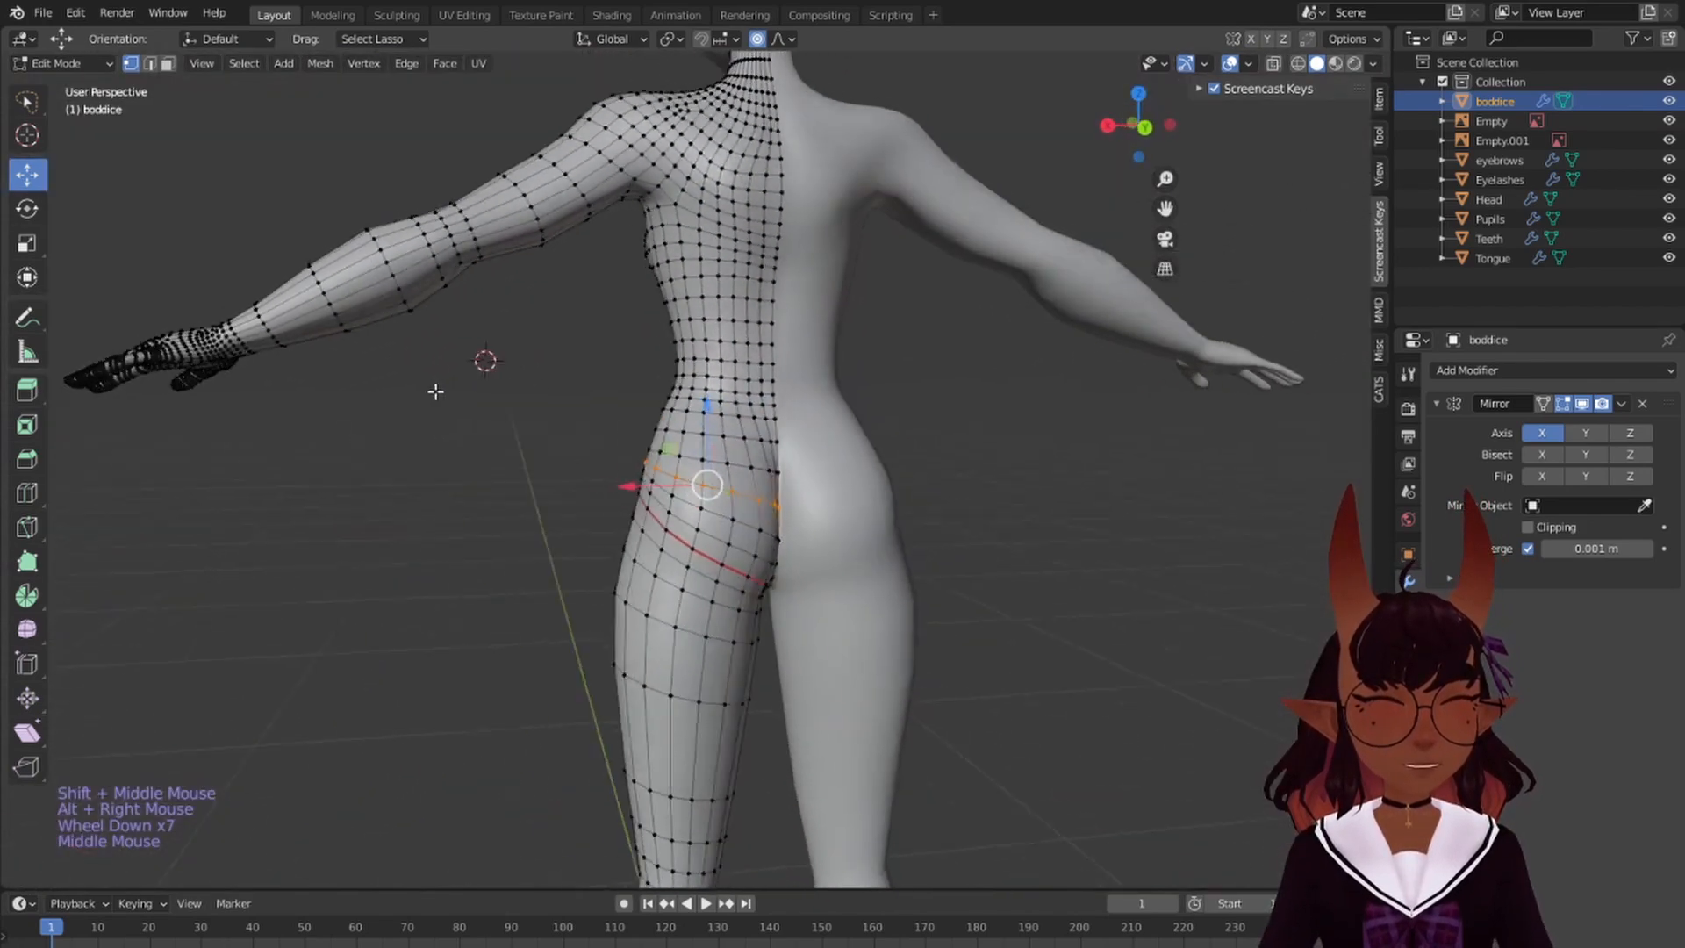
key(KP_1)
scroll(675, 417, up, 6)
scroll(674, 418, up, 3)
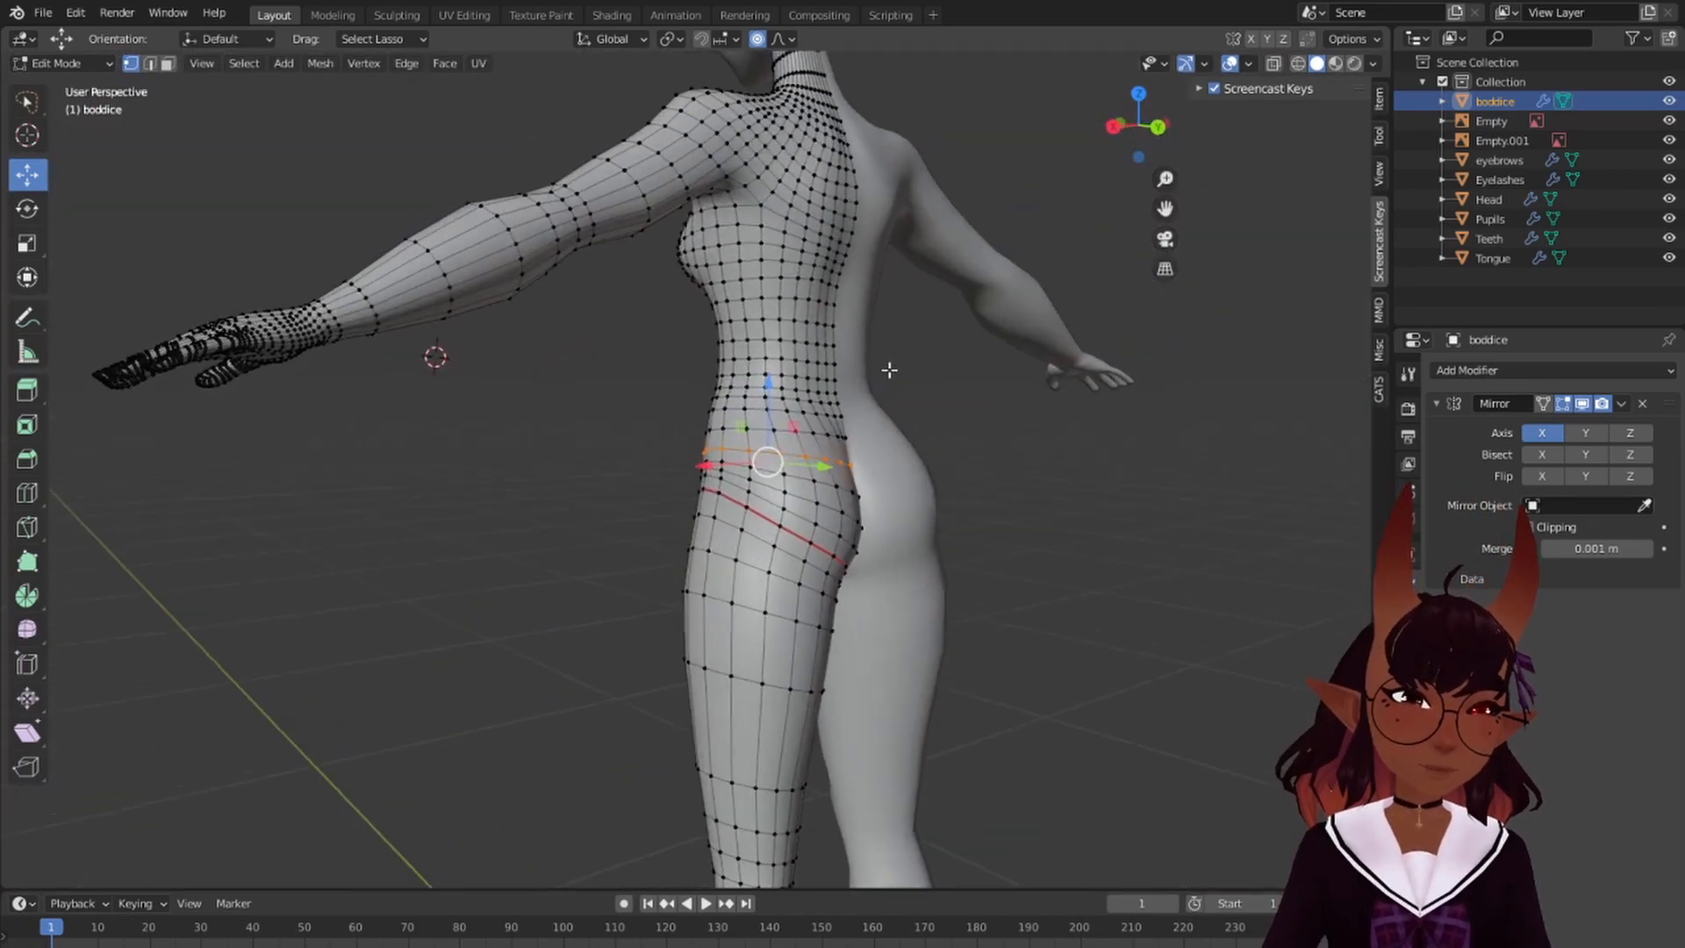
middle_drag(887, 369, 1036, 370)
key(ctrl+e)
click(851, 407)
key(a)
key(a)
key(a)
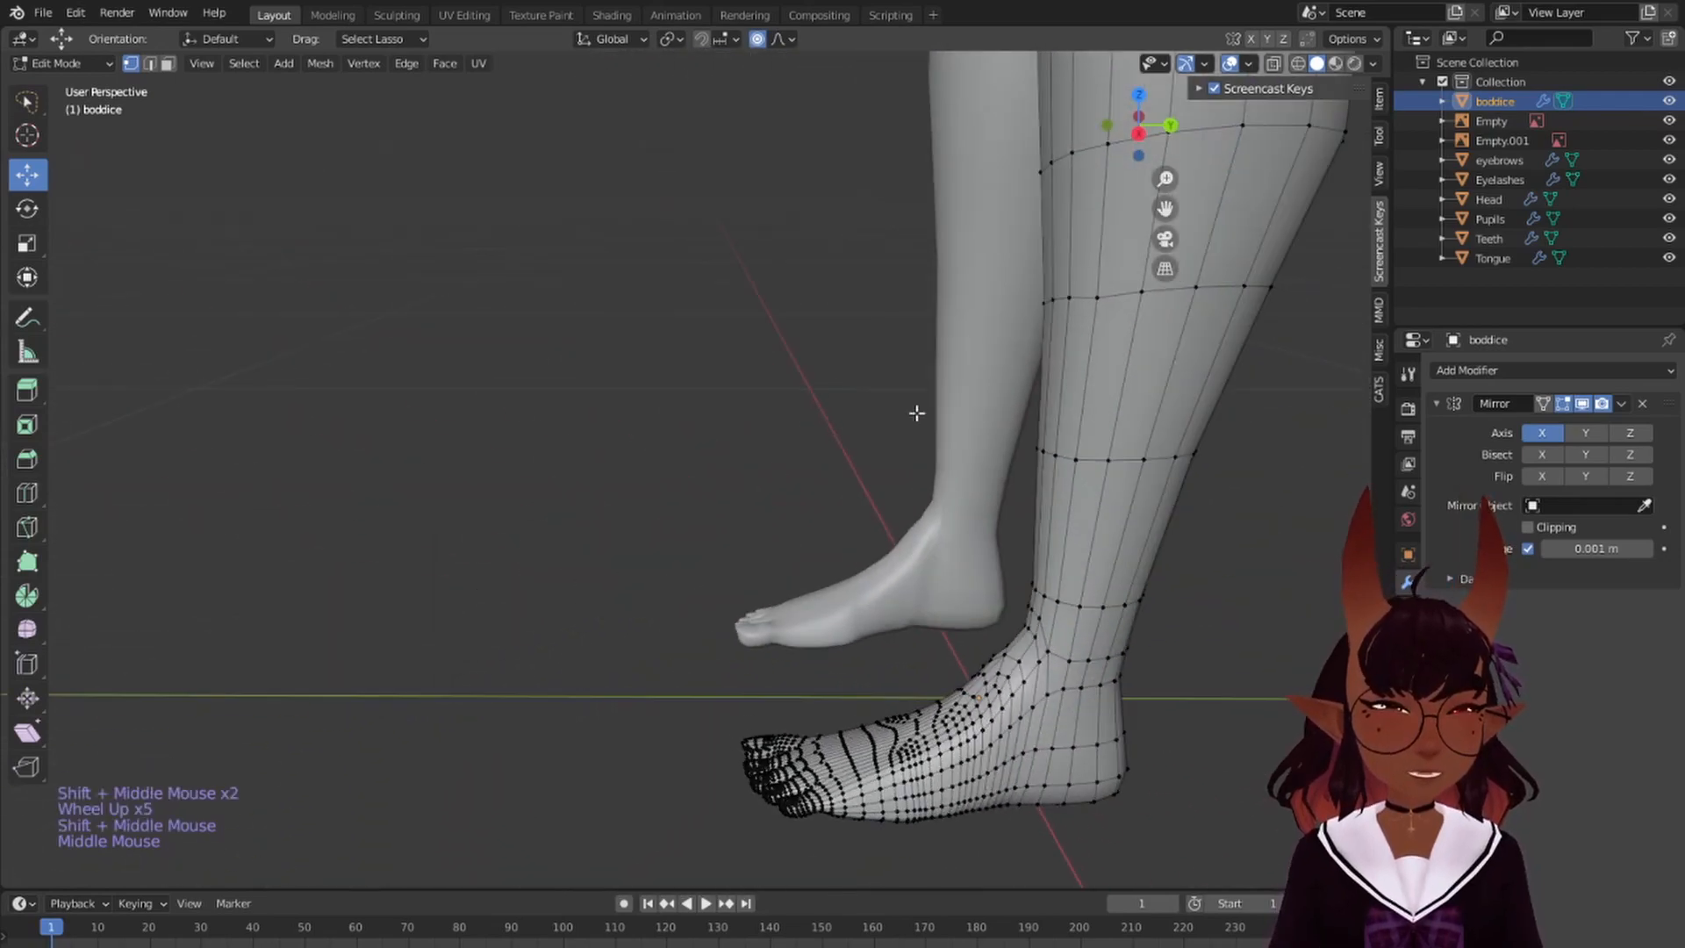
- Examine the ankle and foot mesh of the boddice from the front, outer side and inner side
middle_drag(918, 407, 909, 417)
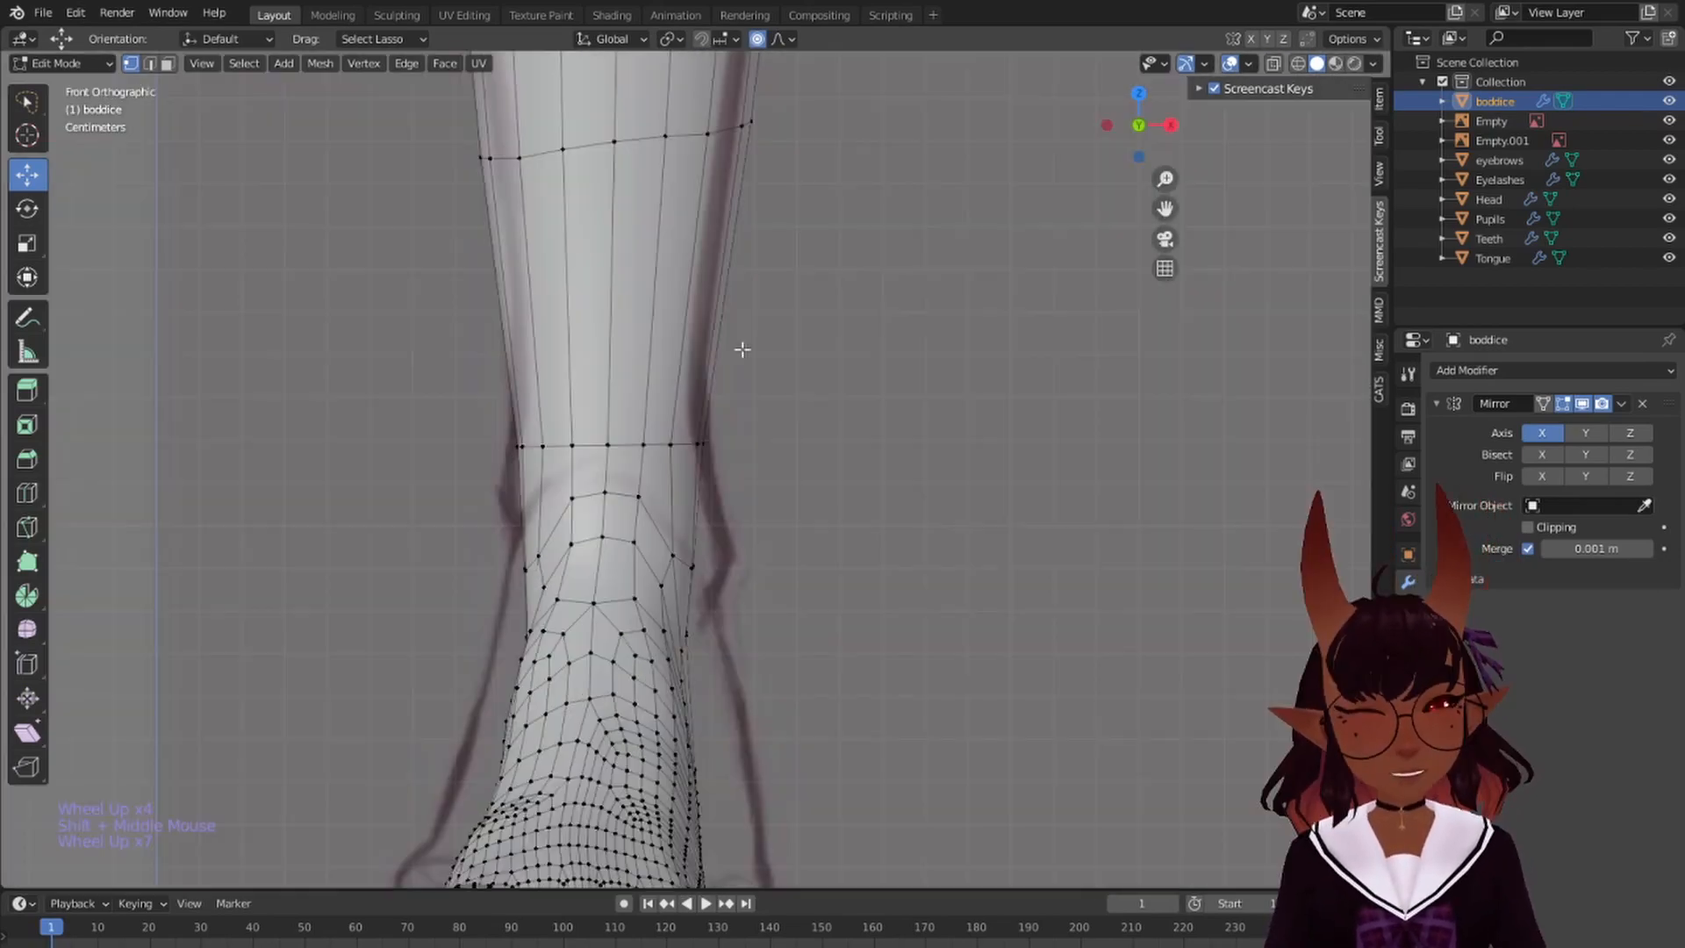
scroll(755, 356, down, 6)
middle_drag(887, 365, 700, 490)
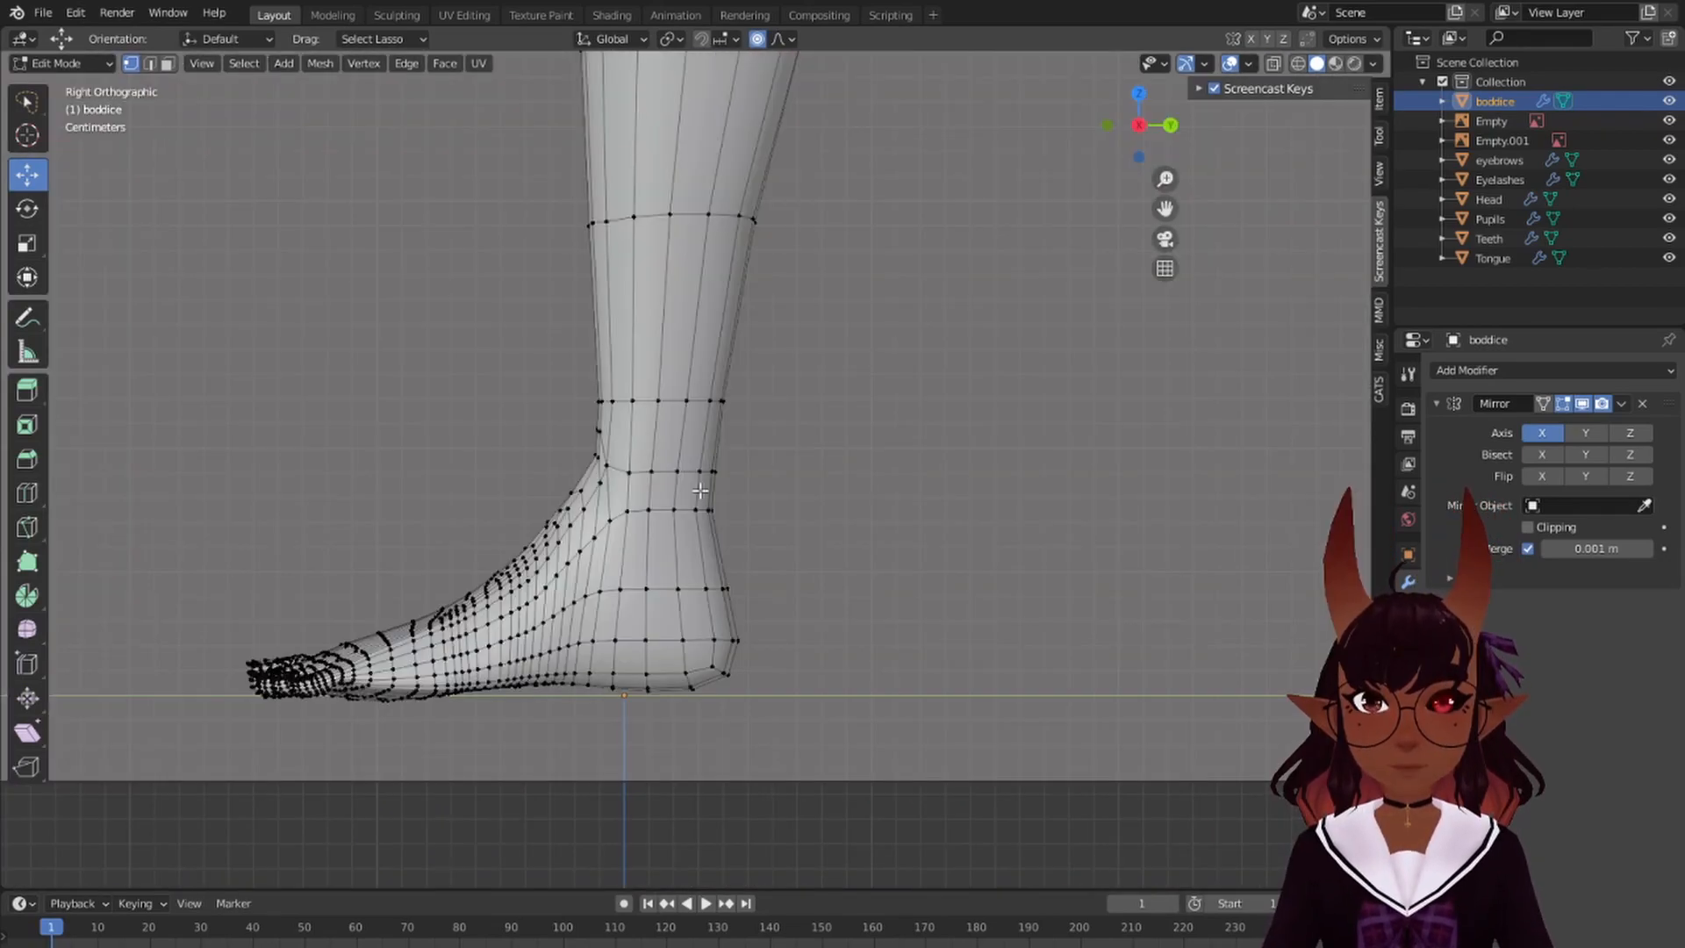
middle_drag(536, 358, 765, 352)
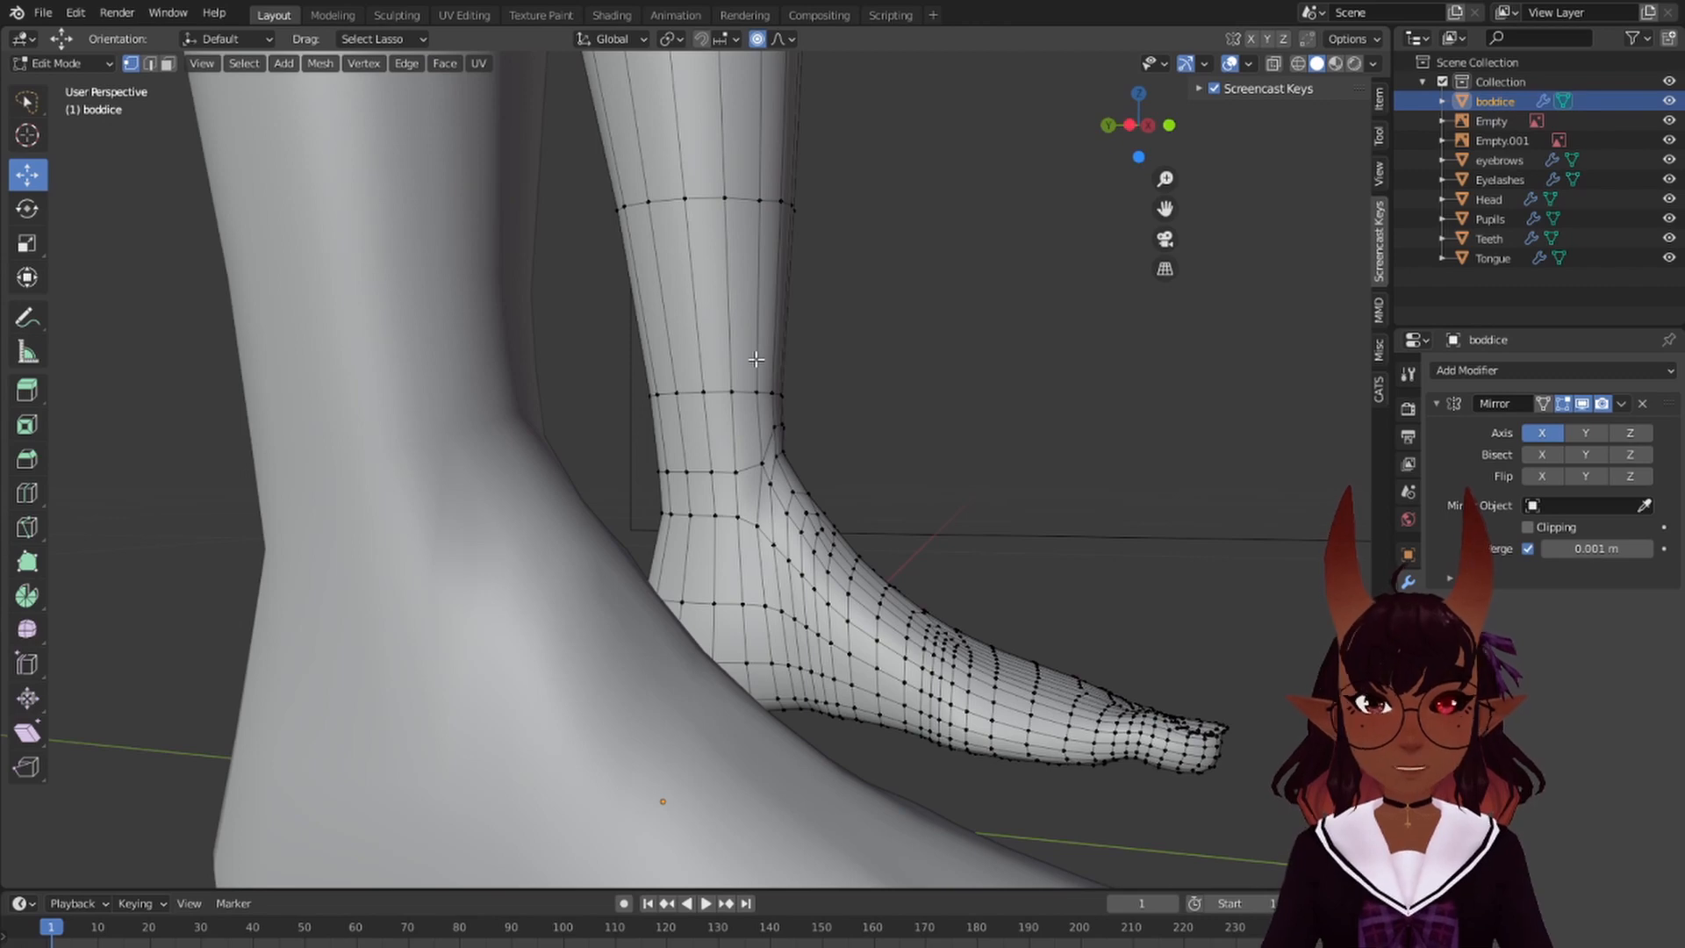
middle_drag(757, 390, 740, 543)
scroll(740, 579, up, 3)
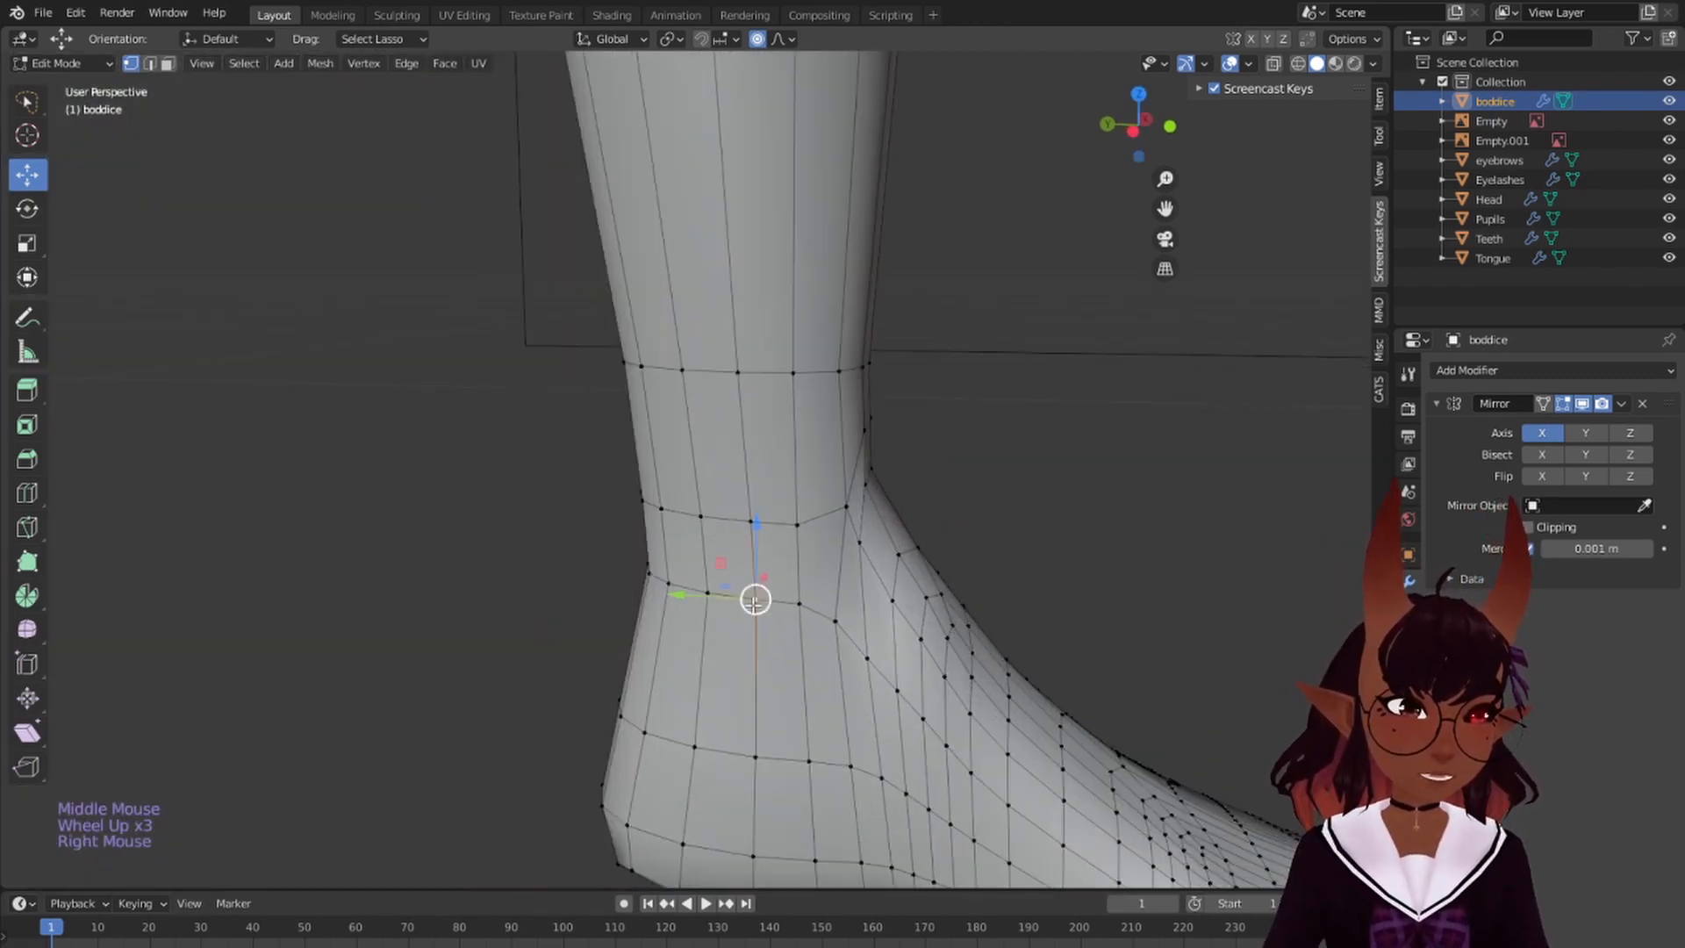
scroll(755, 600, down, 5)
scroll(728, 586, up, 5)
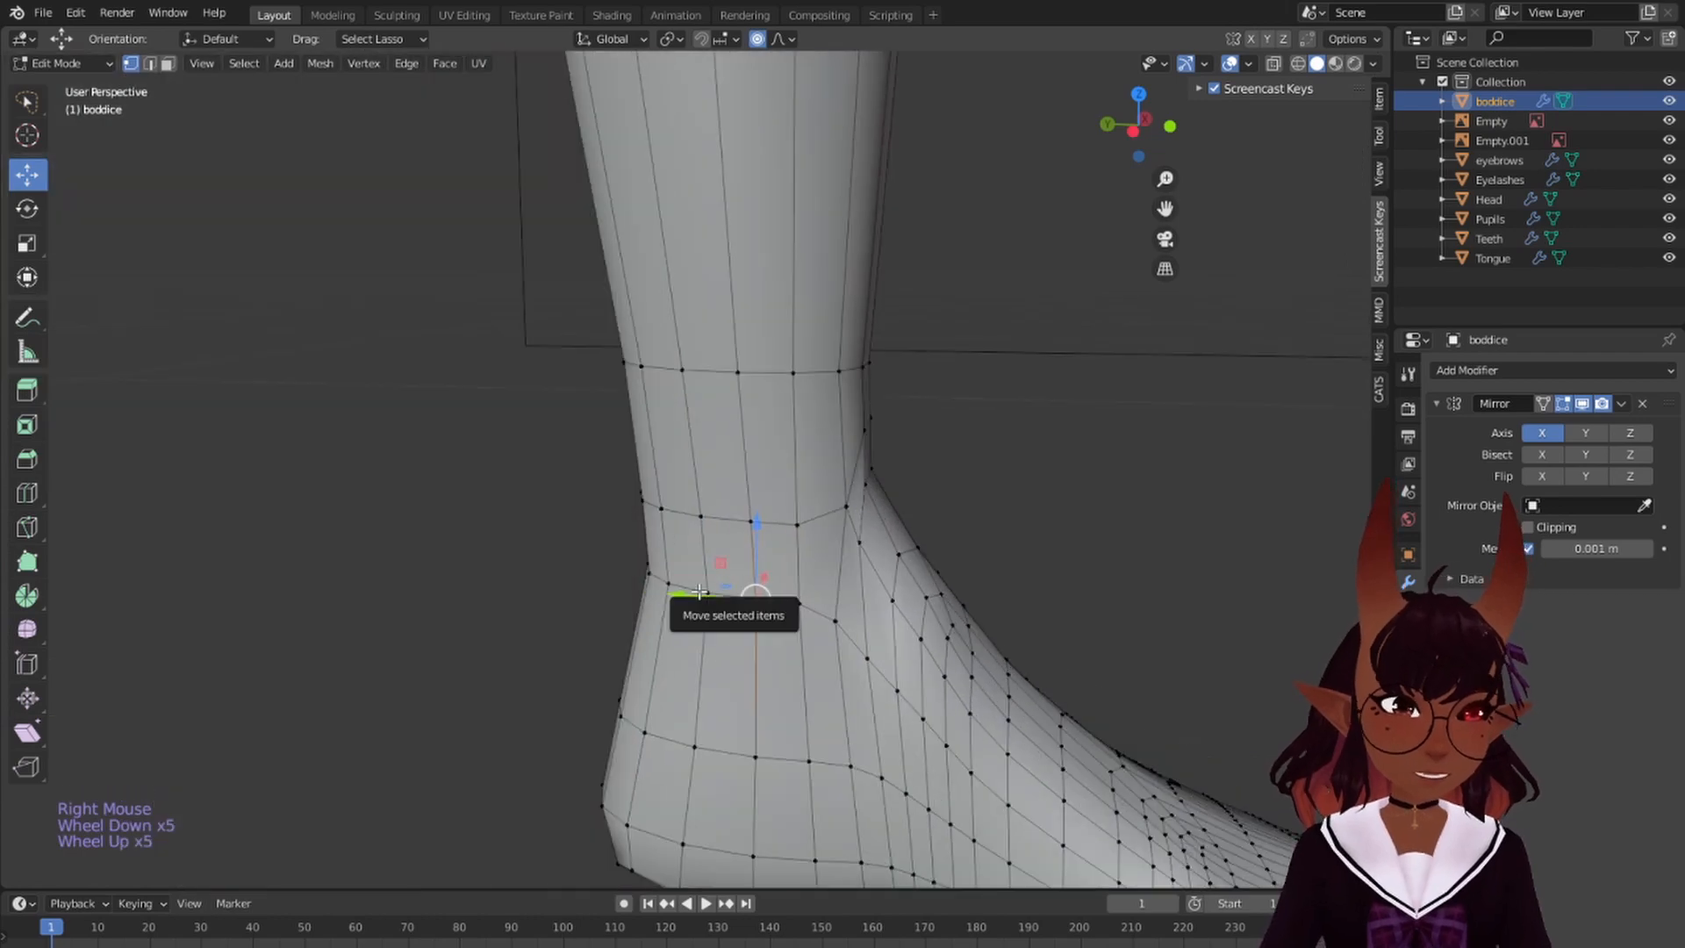
right_click(707, 591)
key(alt+v)
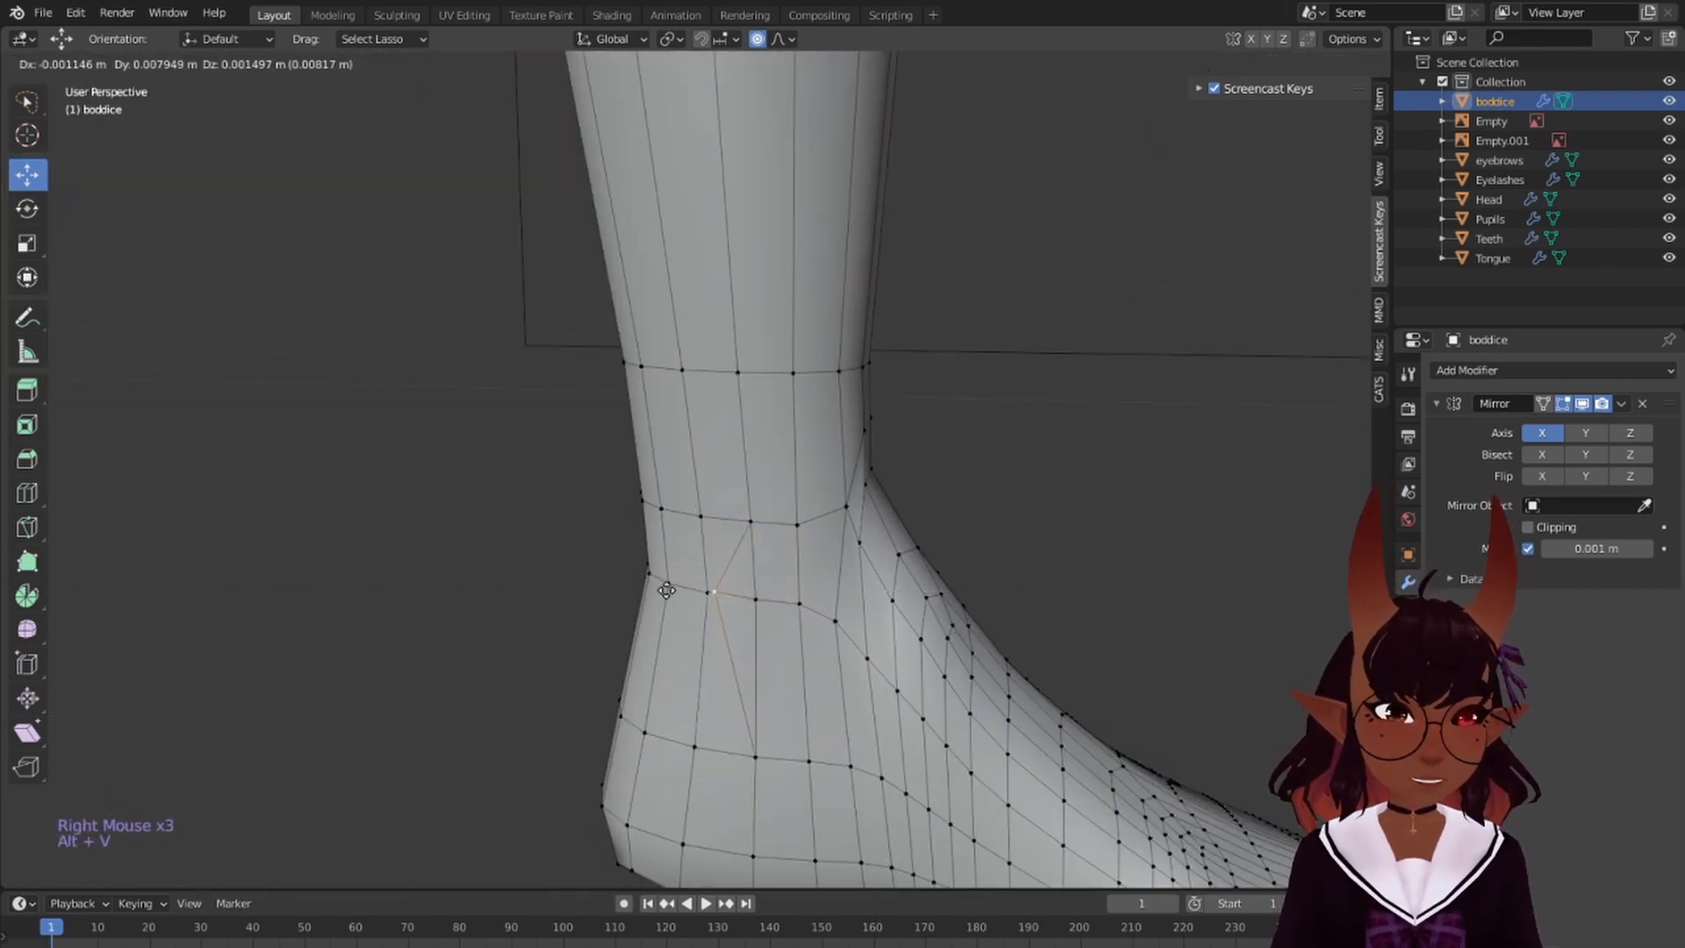
right_click(690, 590)
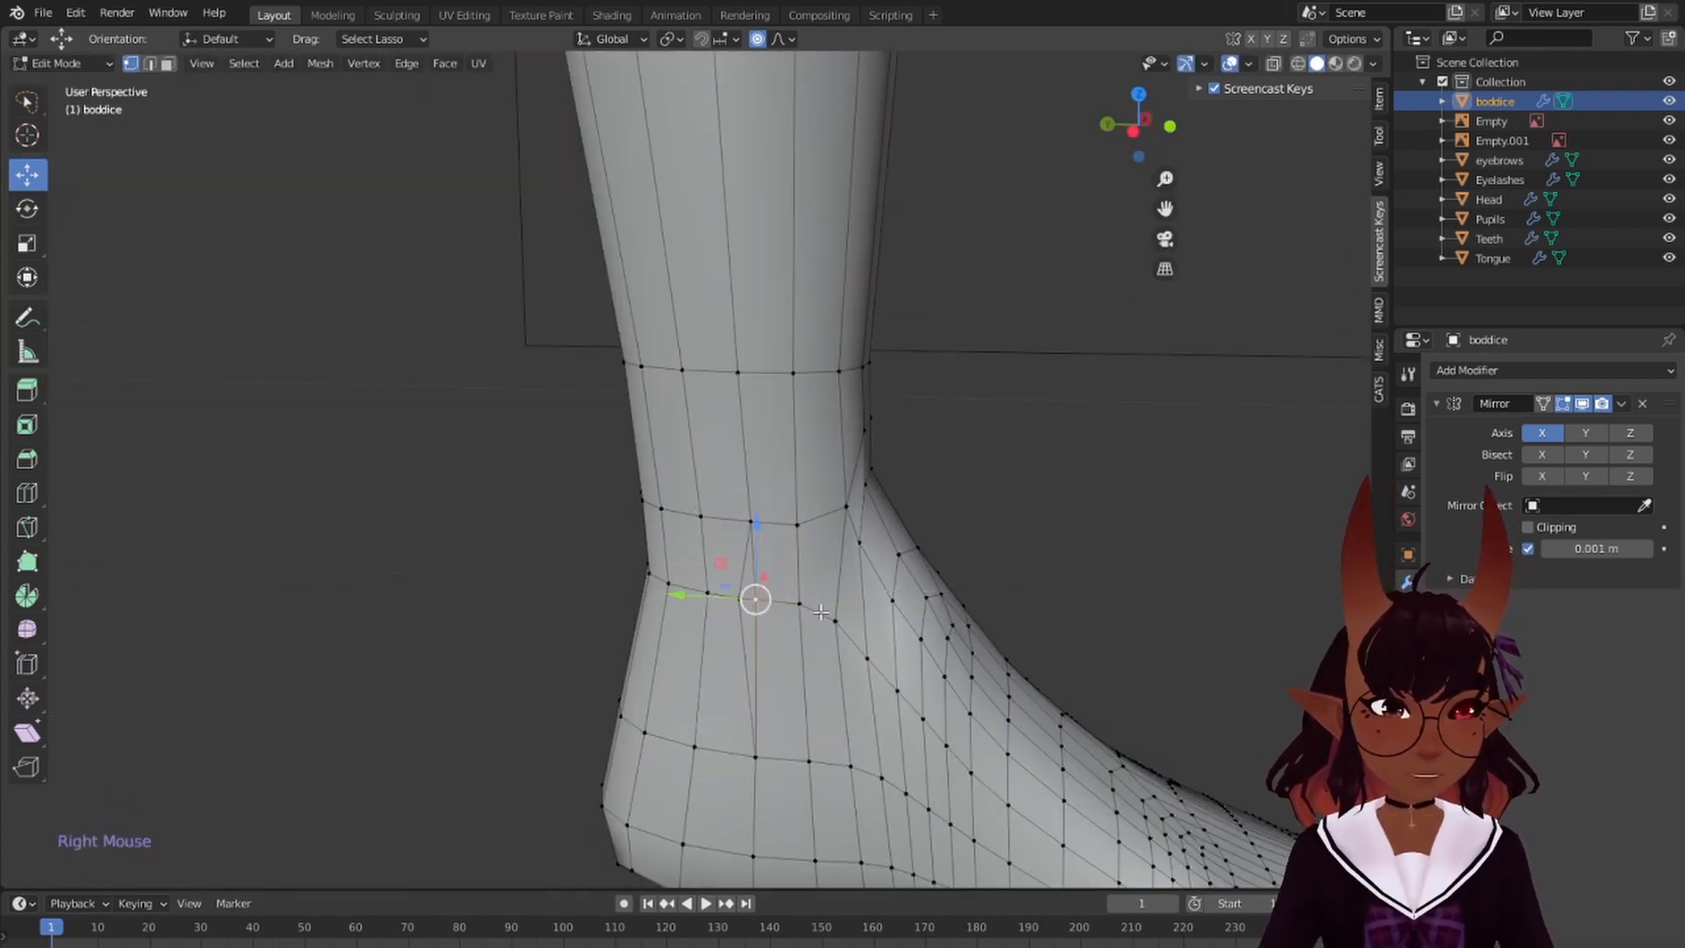
- Rip and fill the vertex at the middle of the inner ankle, offsetting the copy by -0.003482 m along Y
key(alt+v)
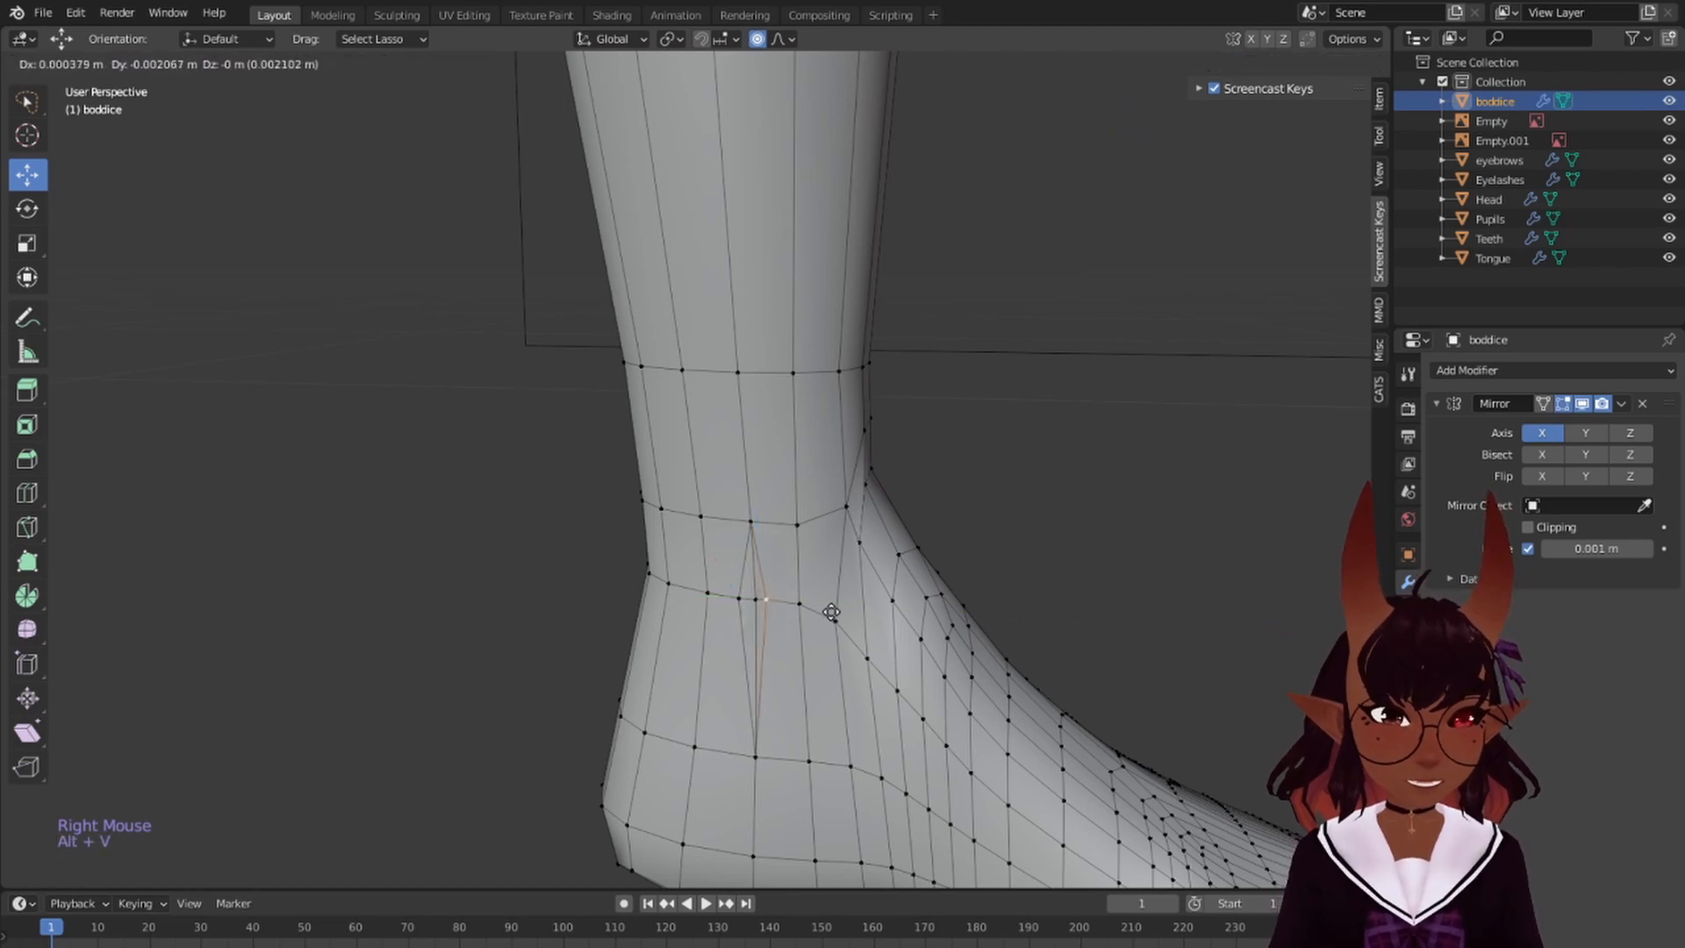
click(837, 612)
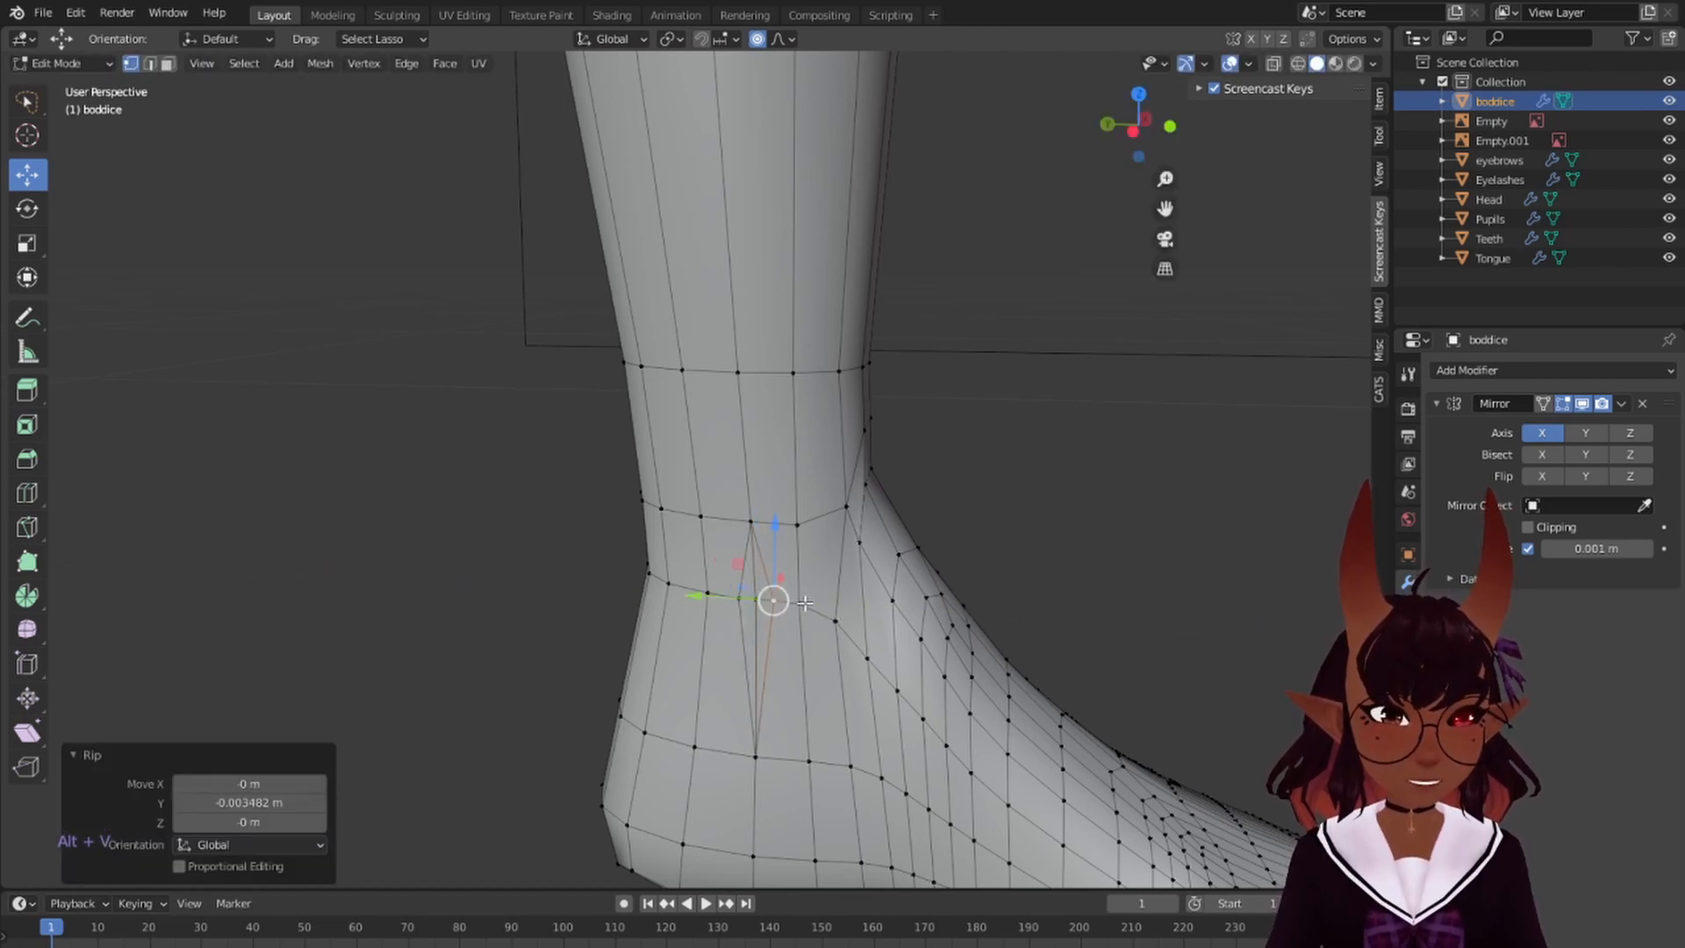
right_click(752, 603)
- Move the split inner ankle vertices along X to shape the ankle bone, shifting the first one by -0.002865 m
middle_drag(927, 523, 825, 586)
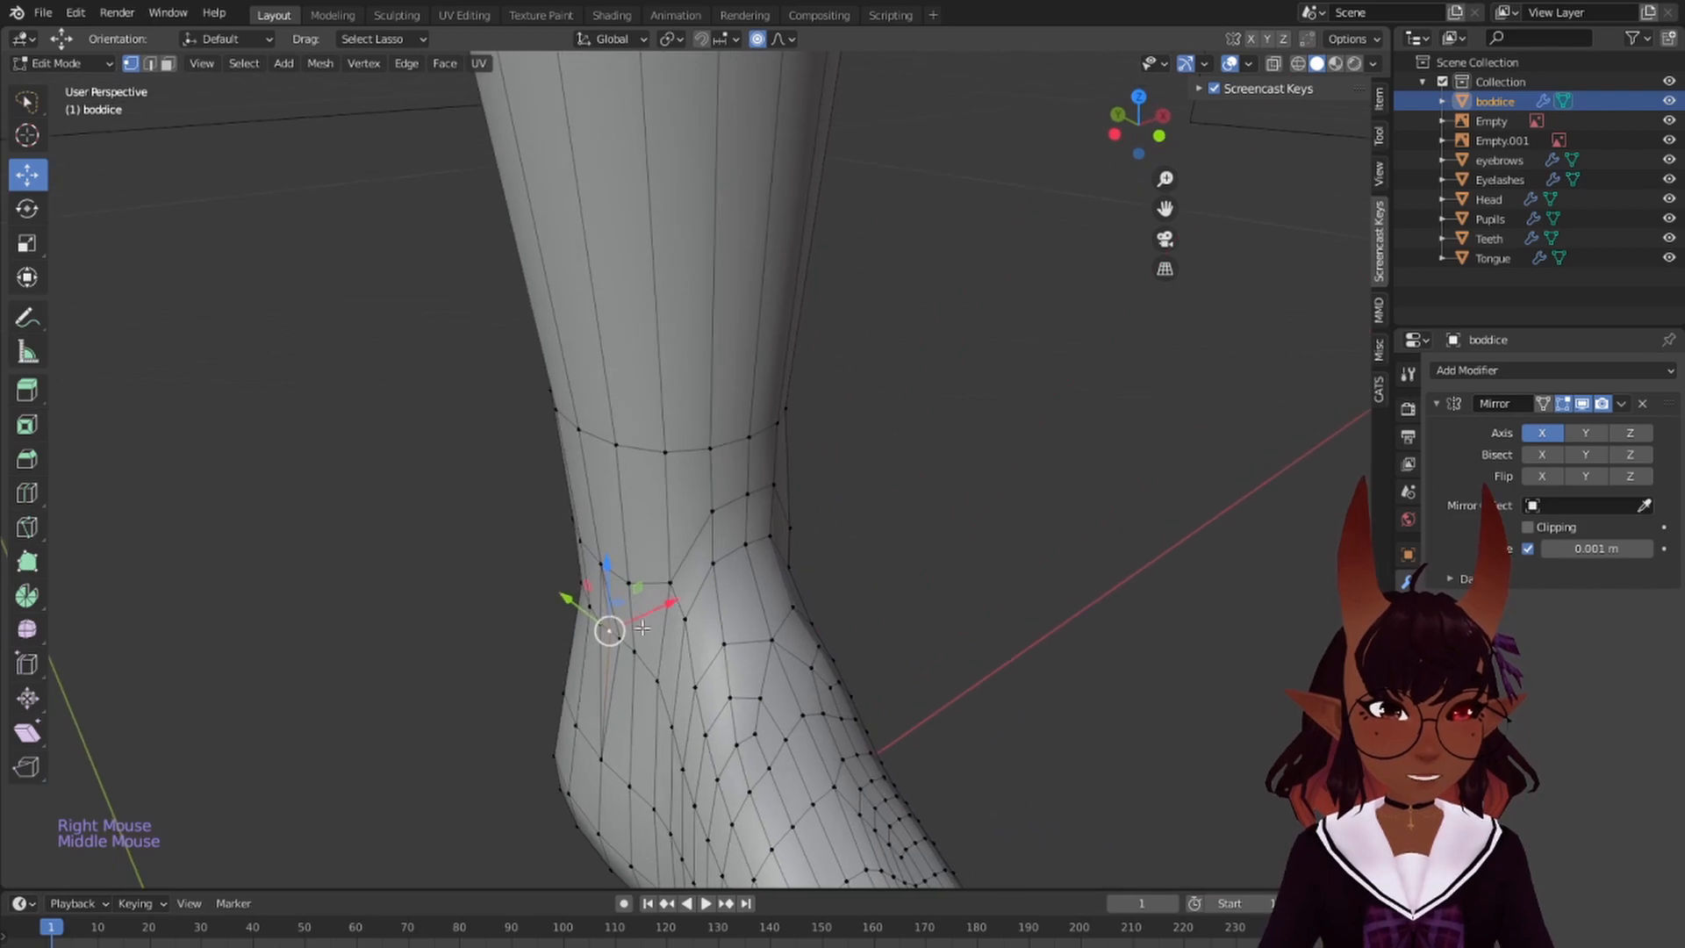
drag(673, 605, 664, 611)
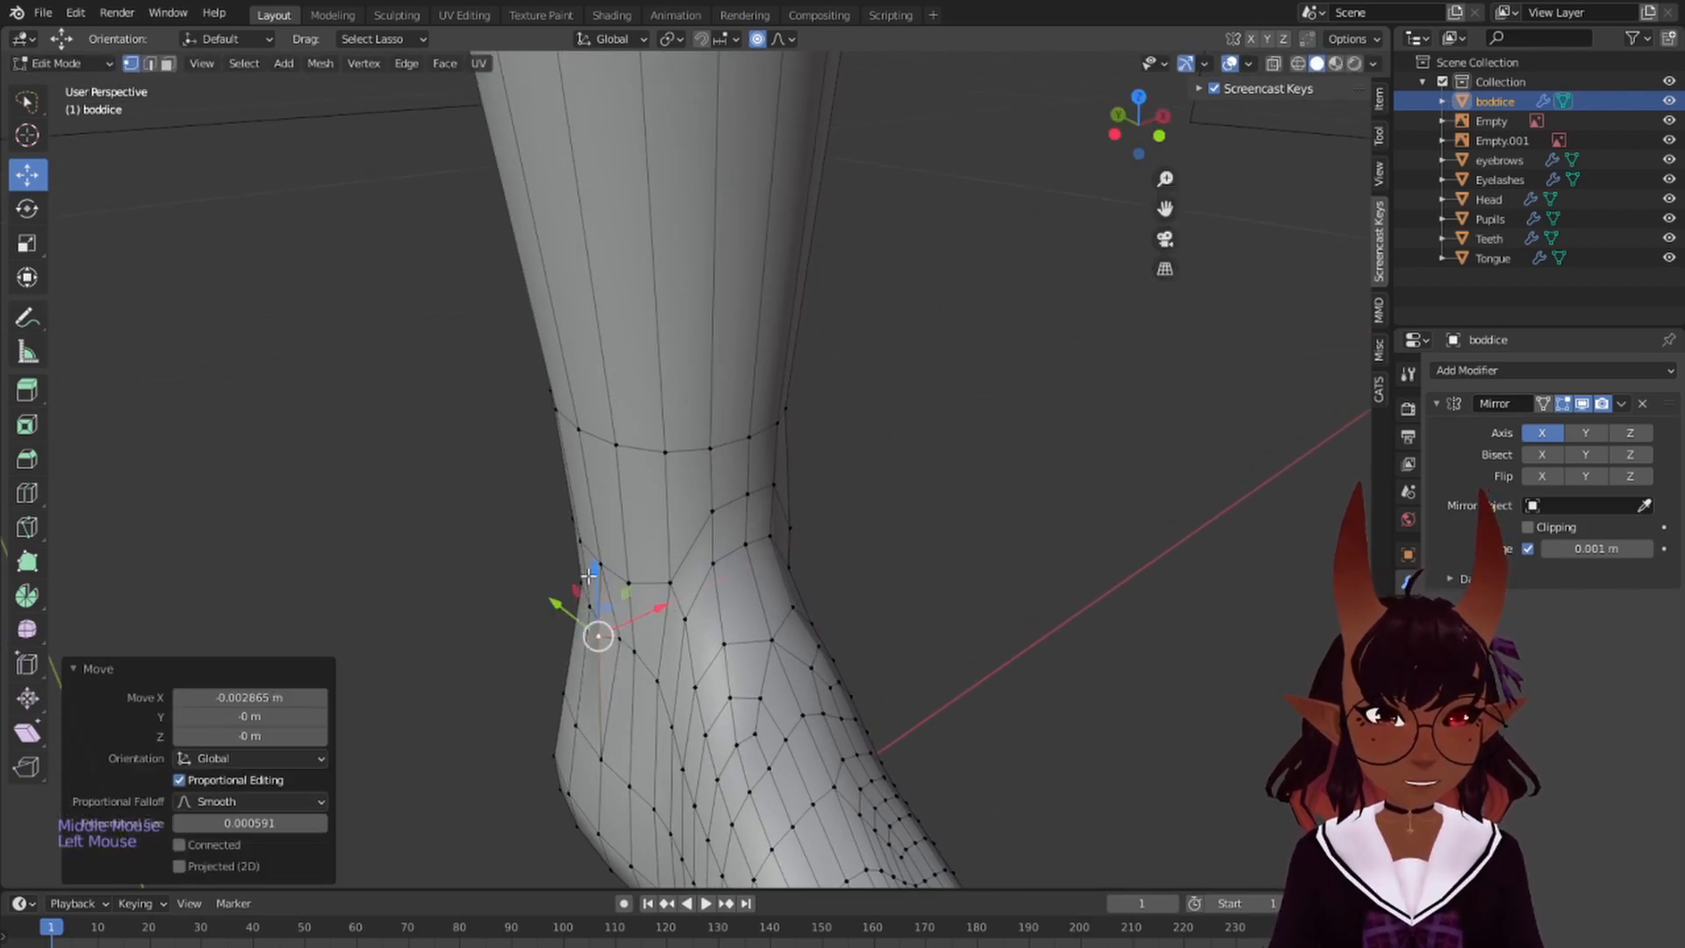
middle_drag(664, 612, 737, 667)
scroll(737, 667, up, 2)
shift+middle_drag(872, 724, 685, 566)
scroll(755, 498, up, 1)
shift+right_click(651, 532)
shift+right_click(715, 532)
scroll(801, 500, up, 1)
drag(570, 531, 560, 535)
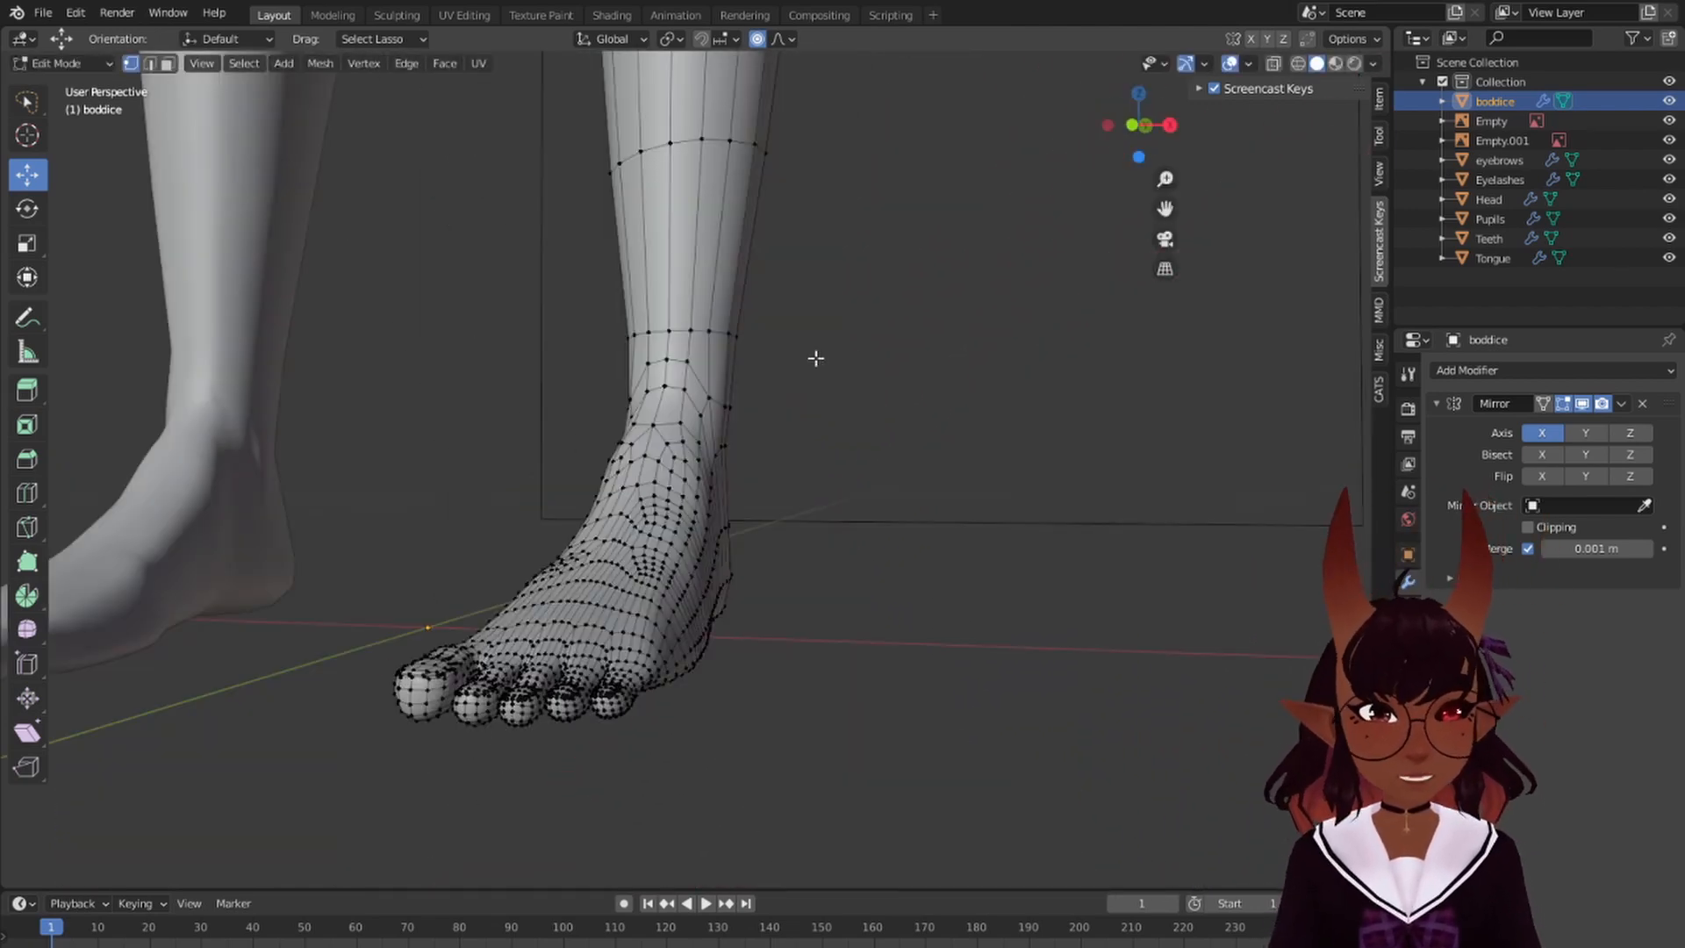
- Rip and fill the vertex at the middle of the outer ankle, offsetting the copy by about 0.00413 m along Y
middle_drag(816, 358, 698, 430)
scroll(738, 413, up, 1)
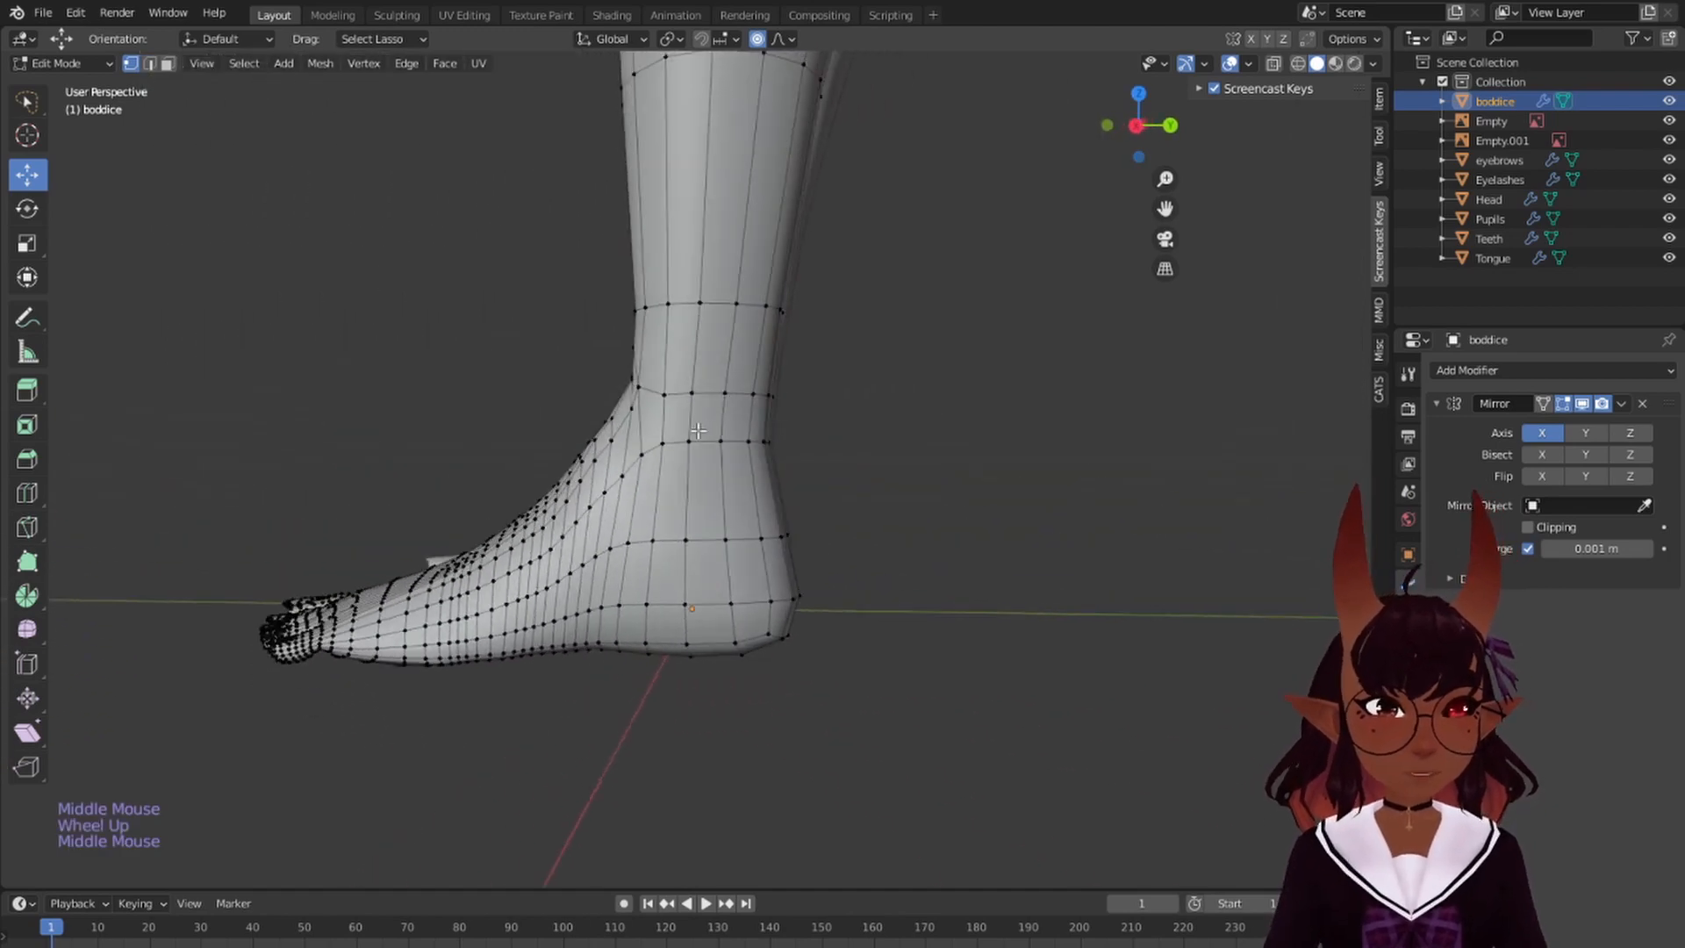
right_drag(697, 430, 694, 438)
key(ctrl+z)
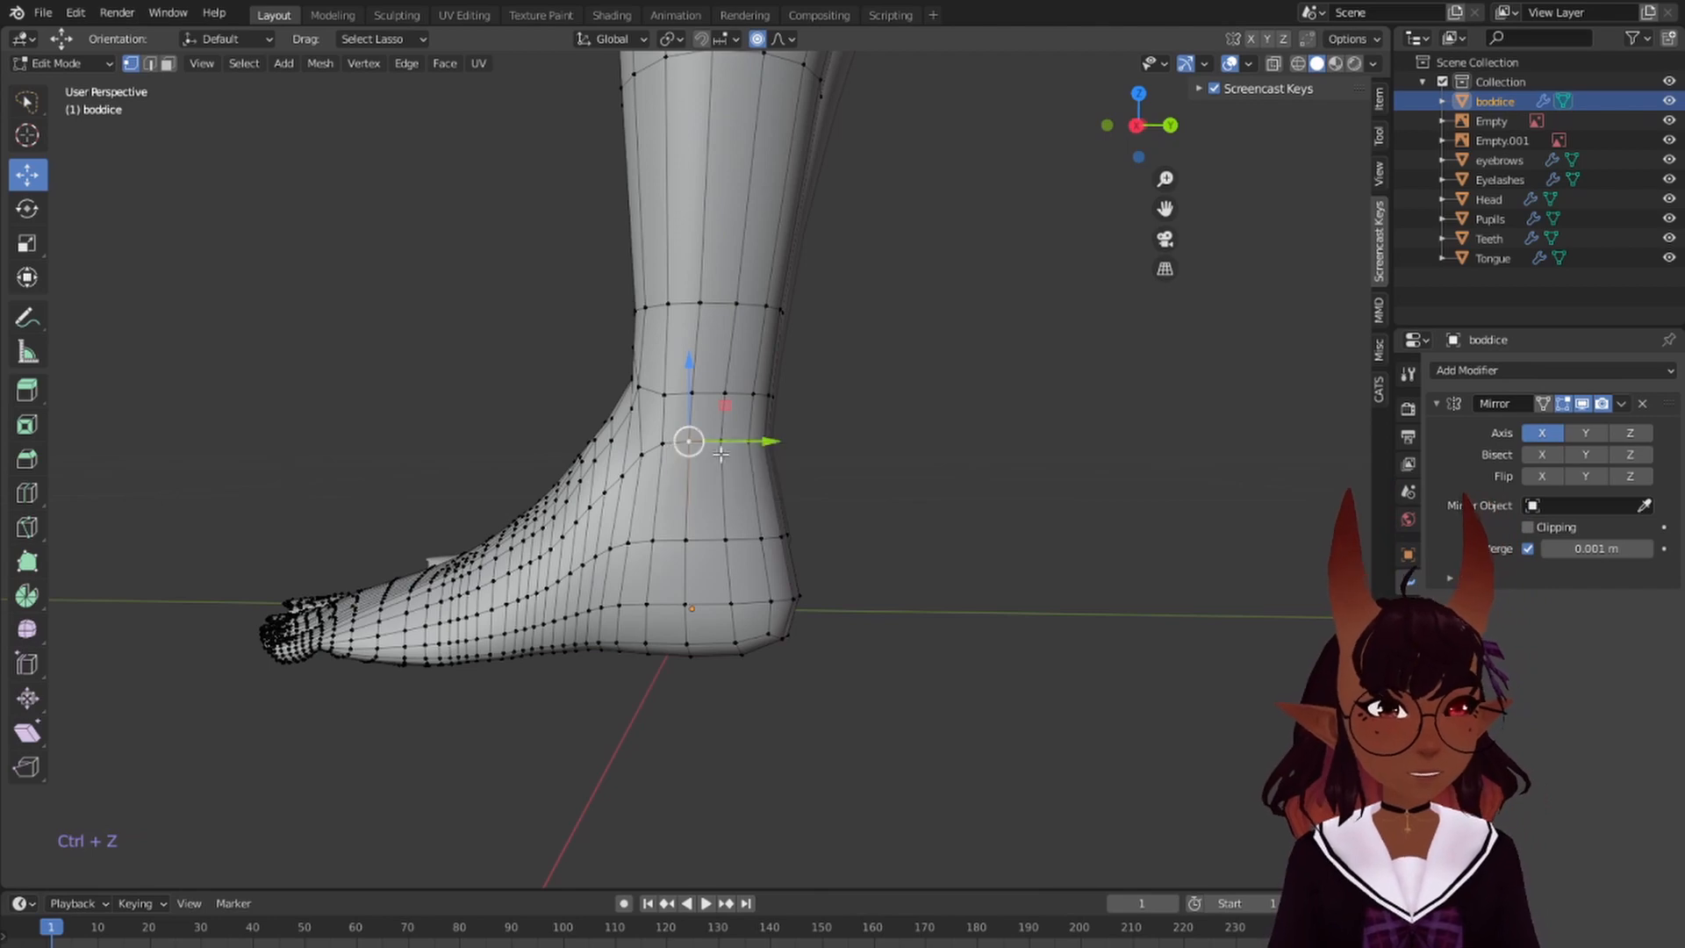
scroll(744, 410, up, 4)
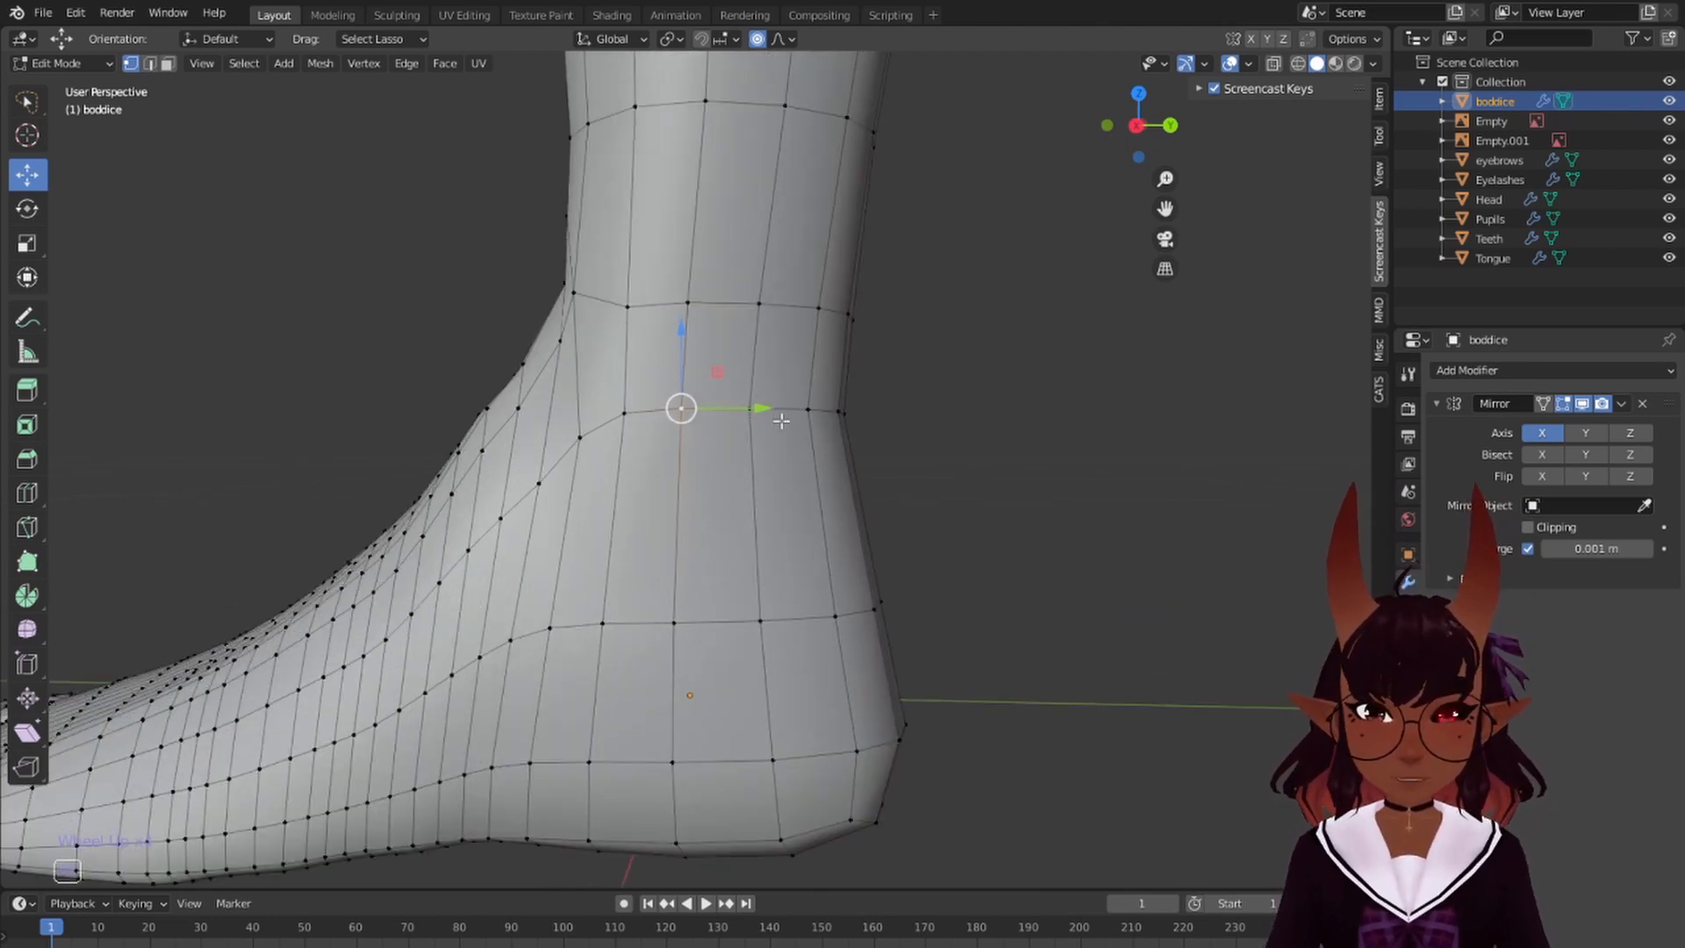
key(alt+v)
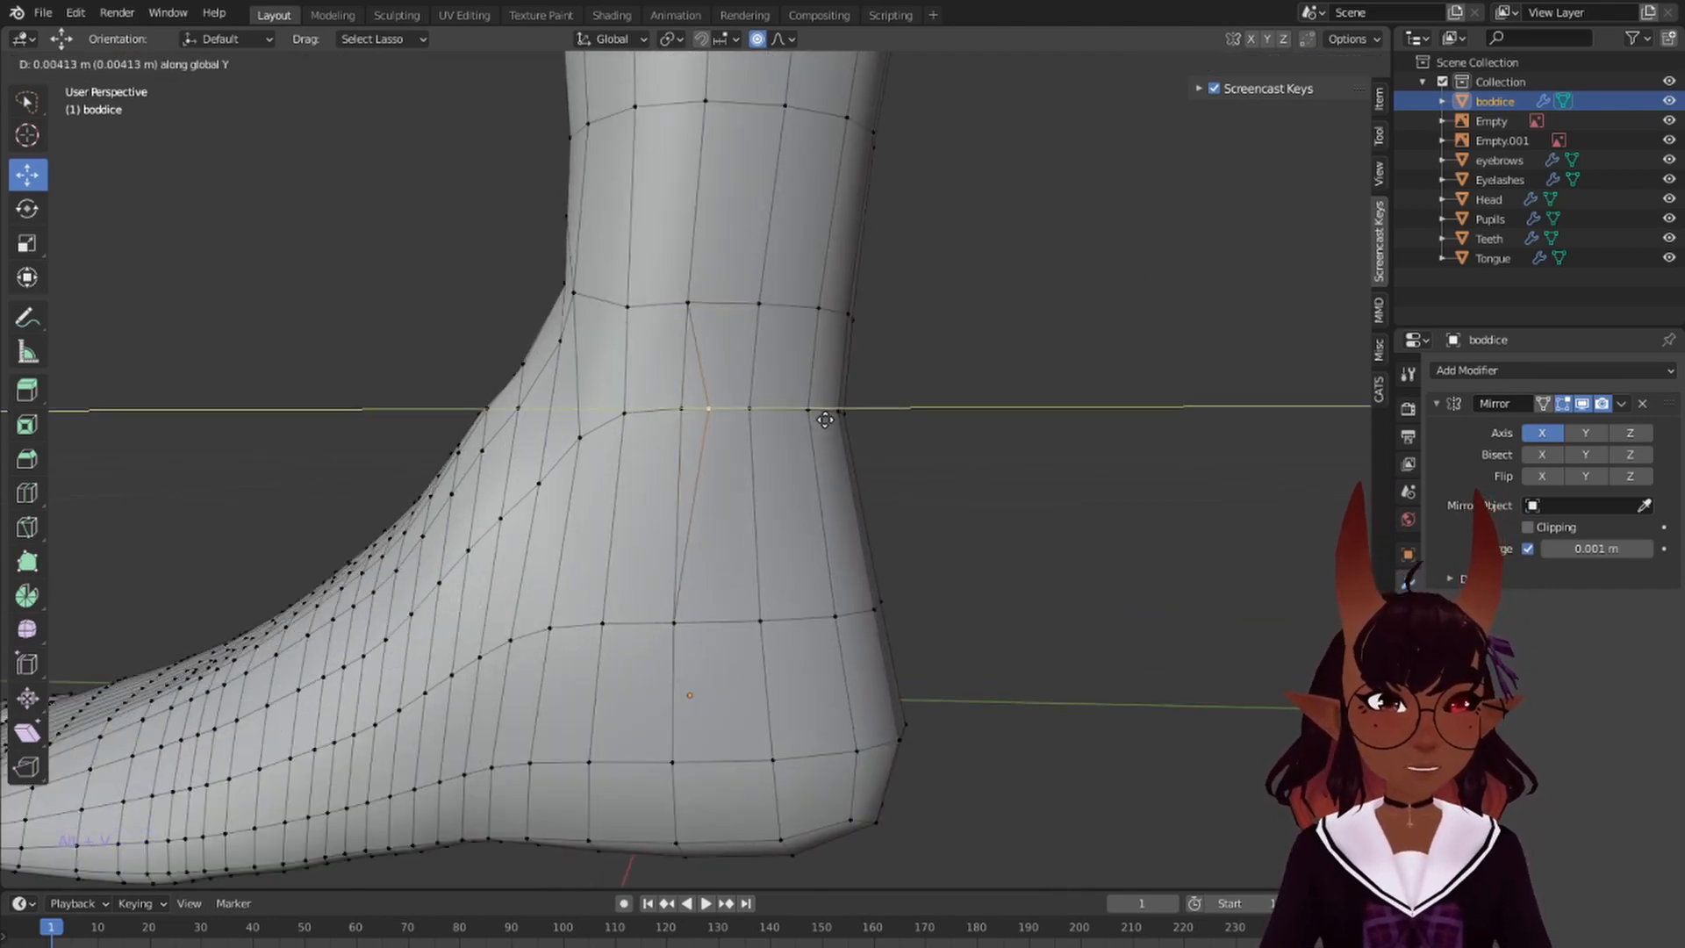
right_click(825, 420)
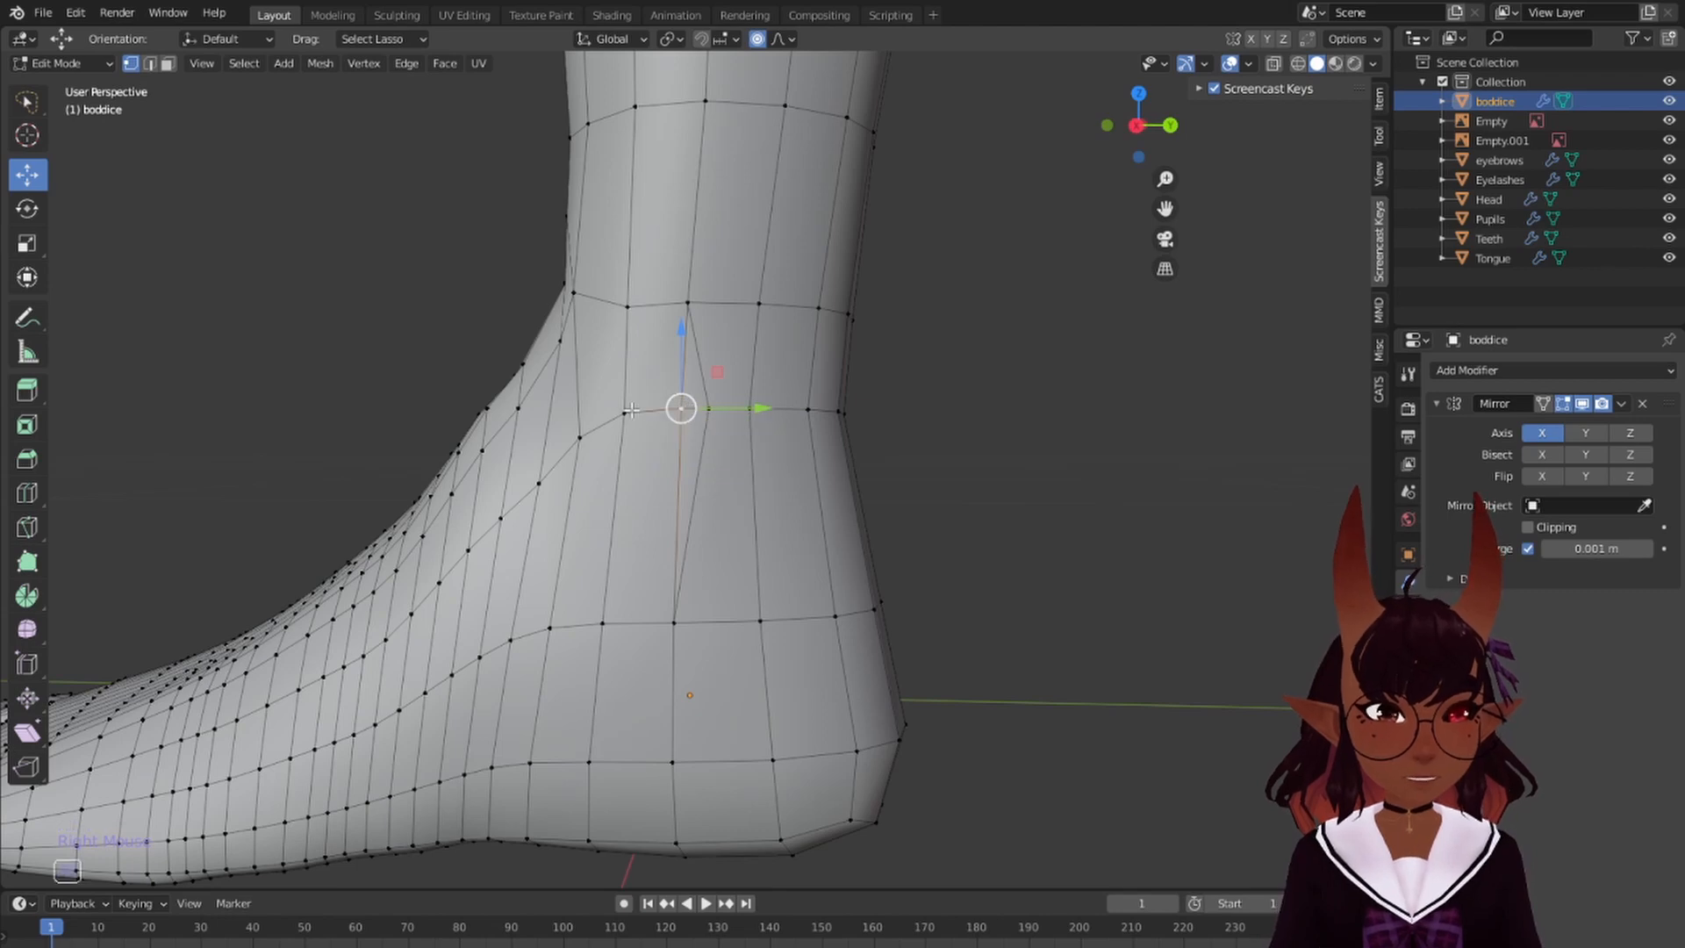
- Rip and fill the original outer ankle vertex again and pull the split vertices outward along X to shape the bone
key(alt+v)
shift+right_click(835, 453)
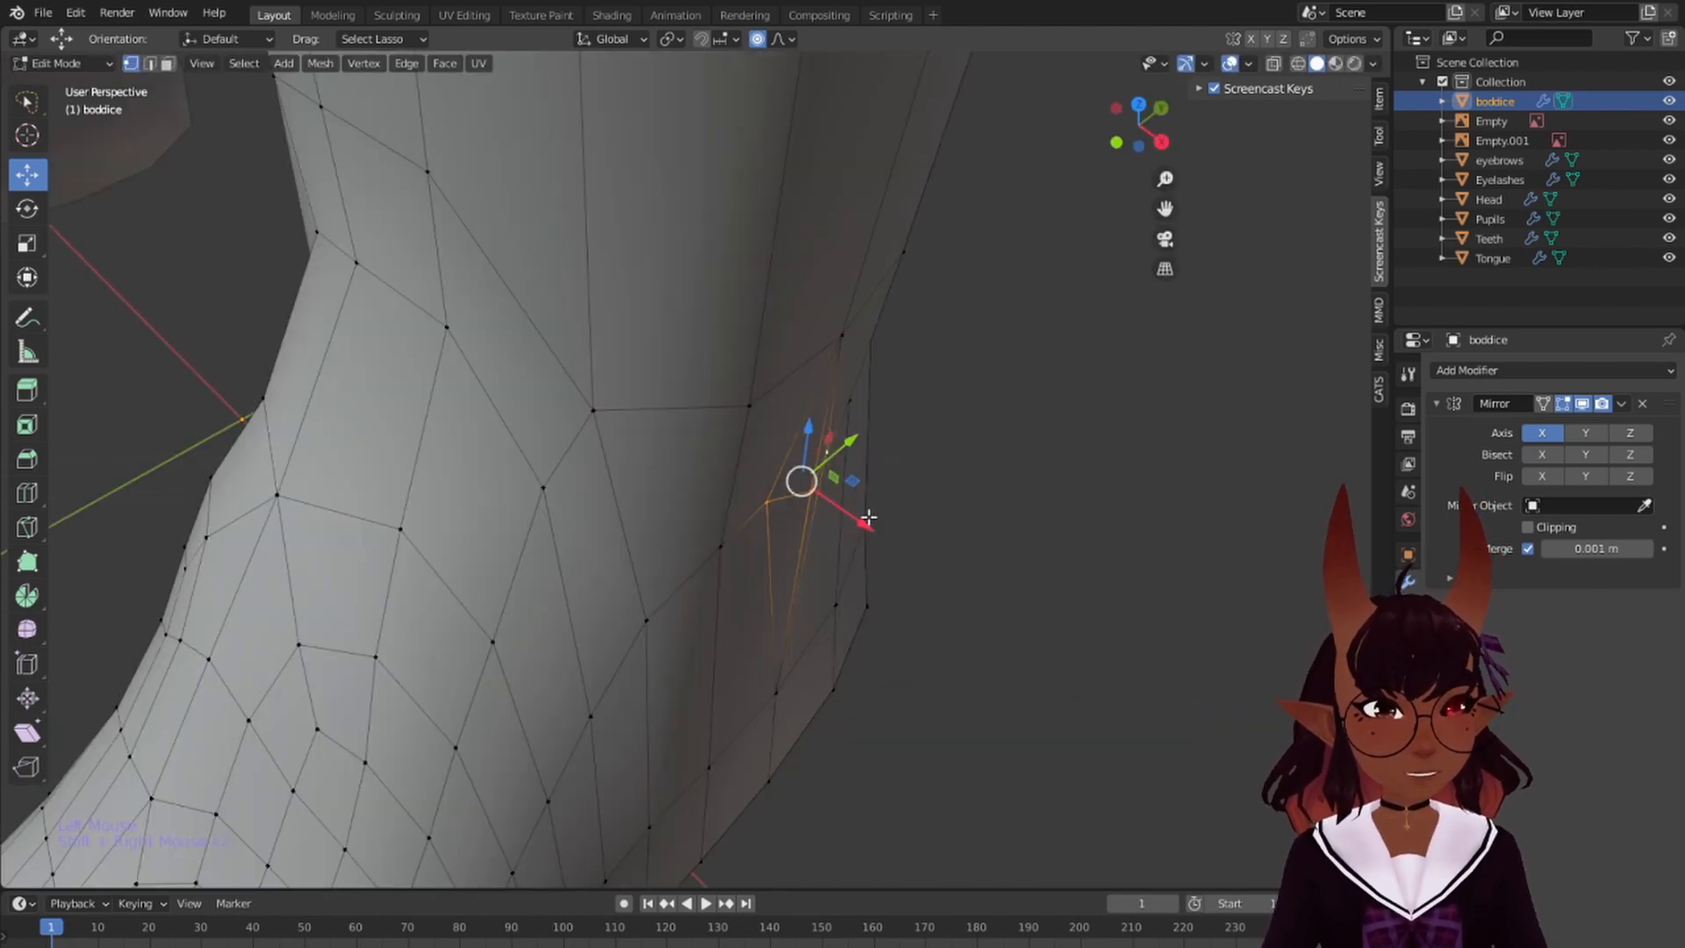
drag(868, 518, 880, 525)
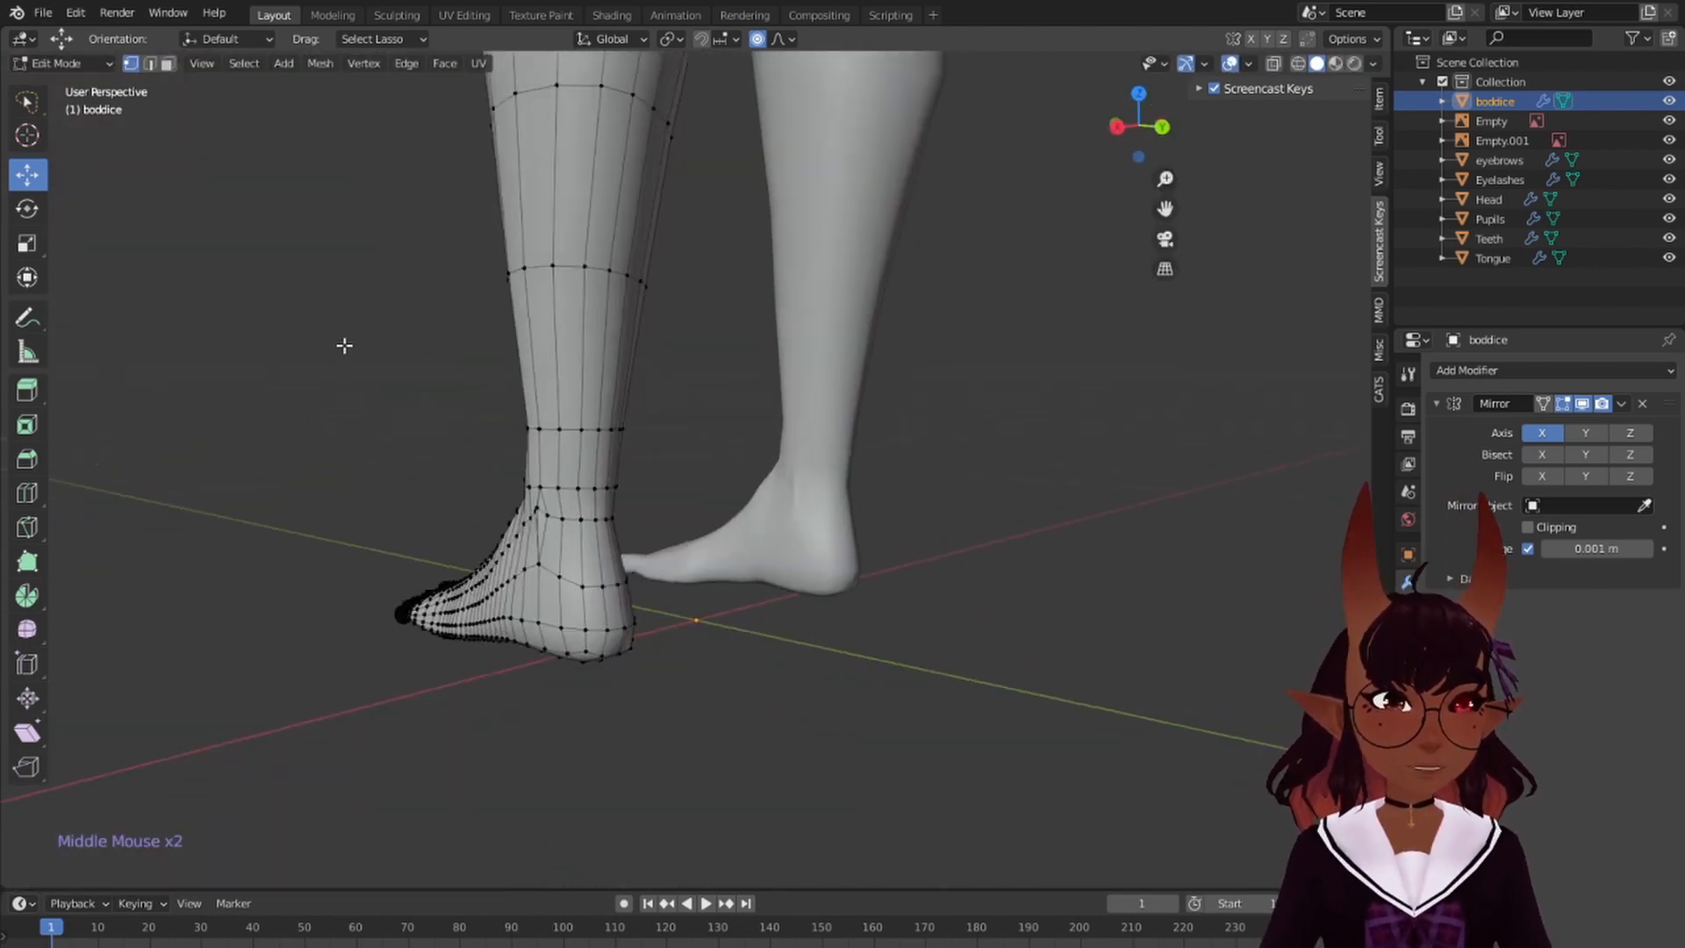
- Mark the edge loop running over the front of the ankle and under the foot as a seam and clear the selection
middle_drag(343, 345, 1008, 365)
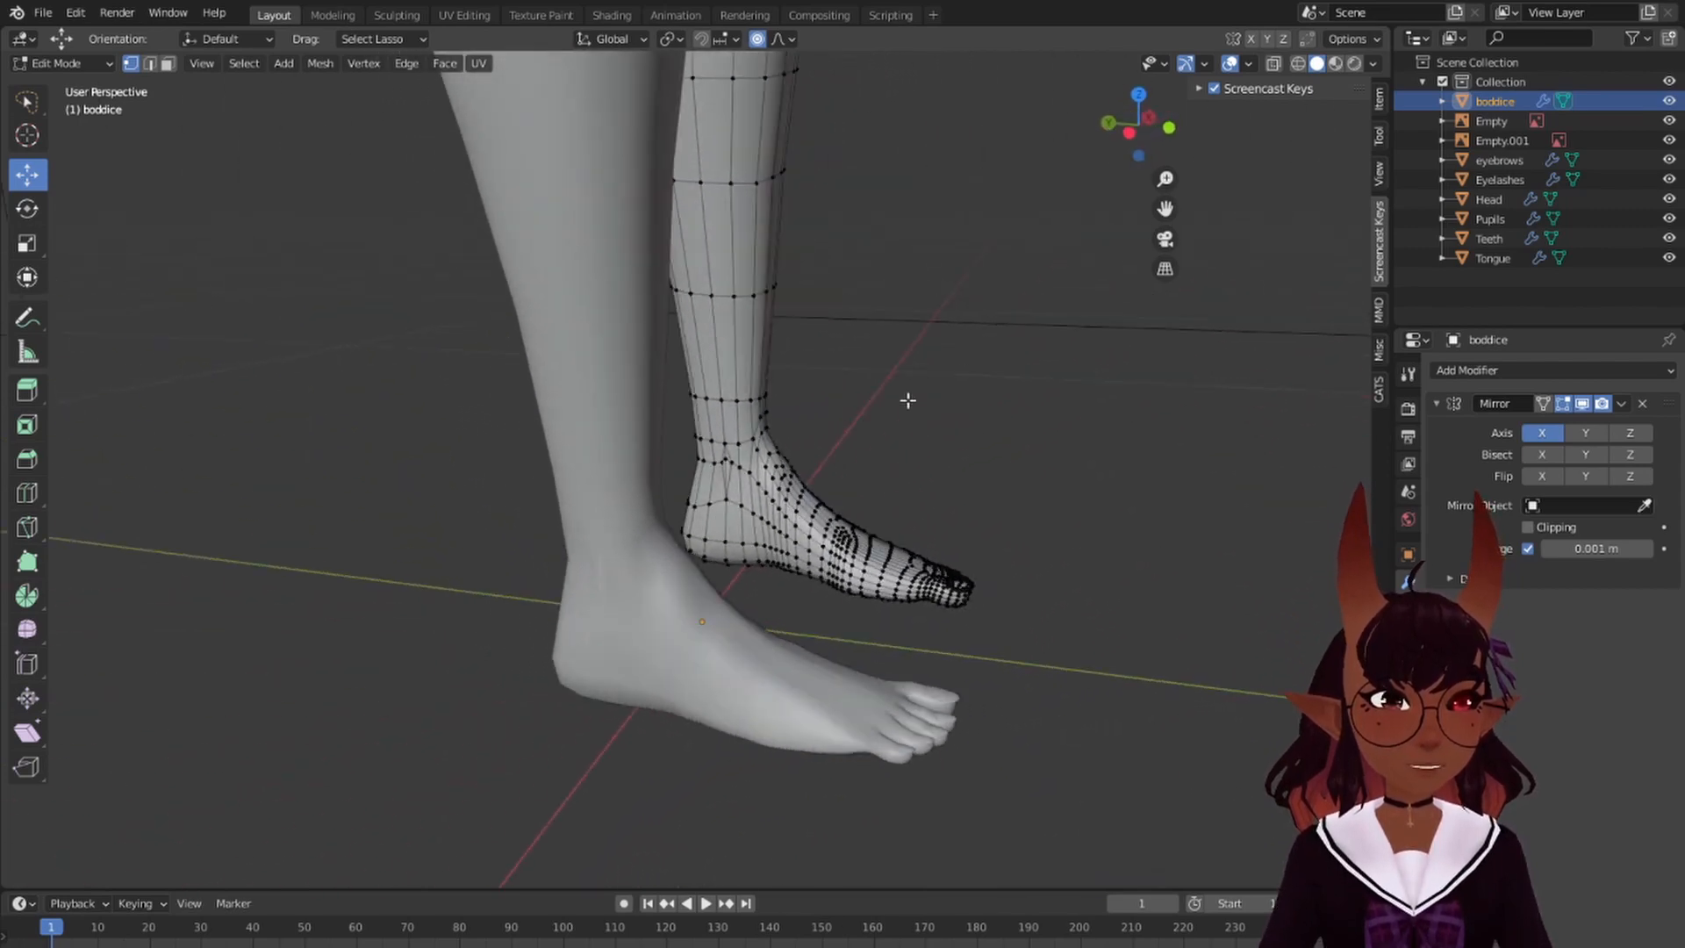
scroll(908, 400, up, 1)
alt+right_click(769, 430)
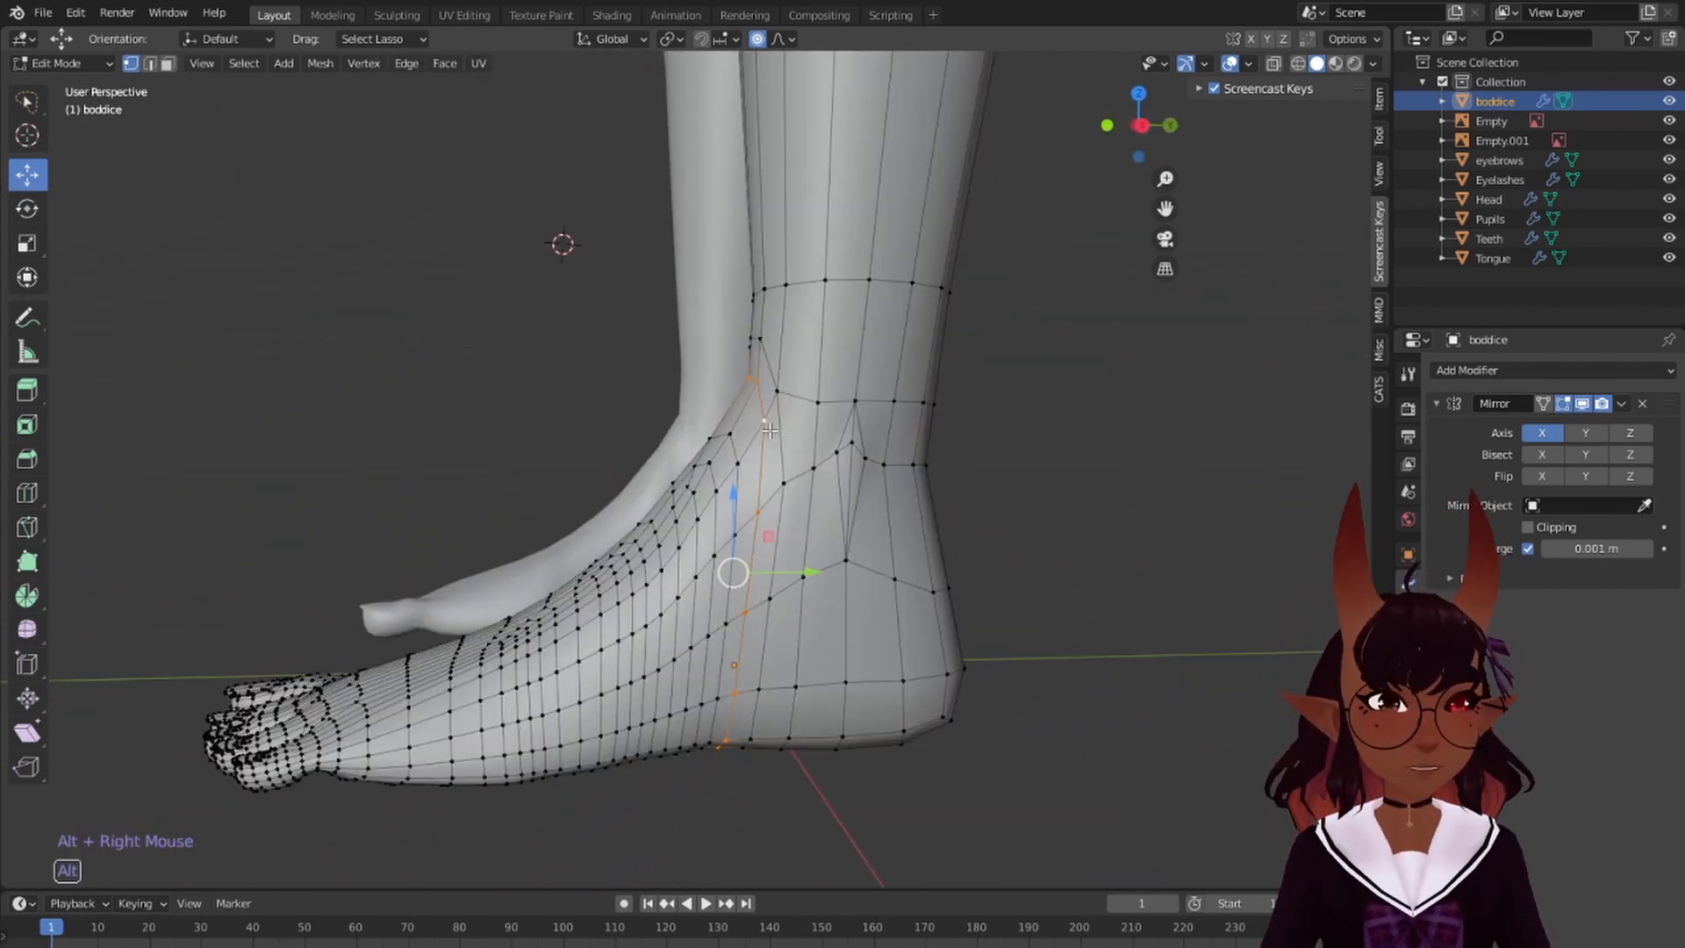
middle_drag(701, 431, 791, 359)
alt+shift+right_click(751, 370)
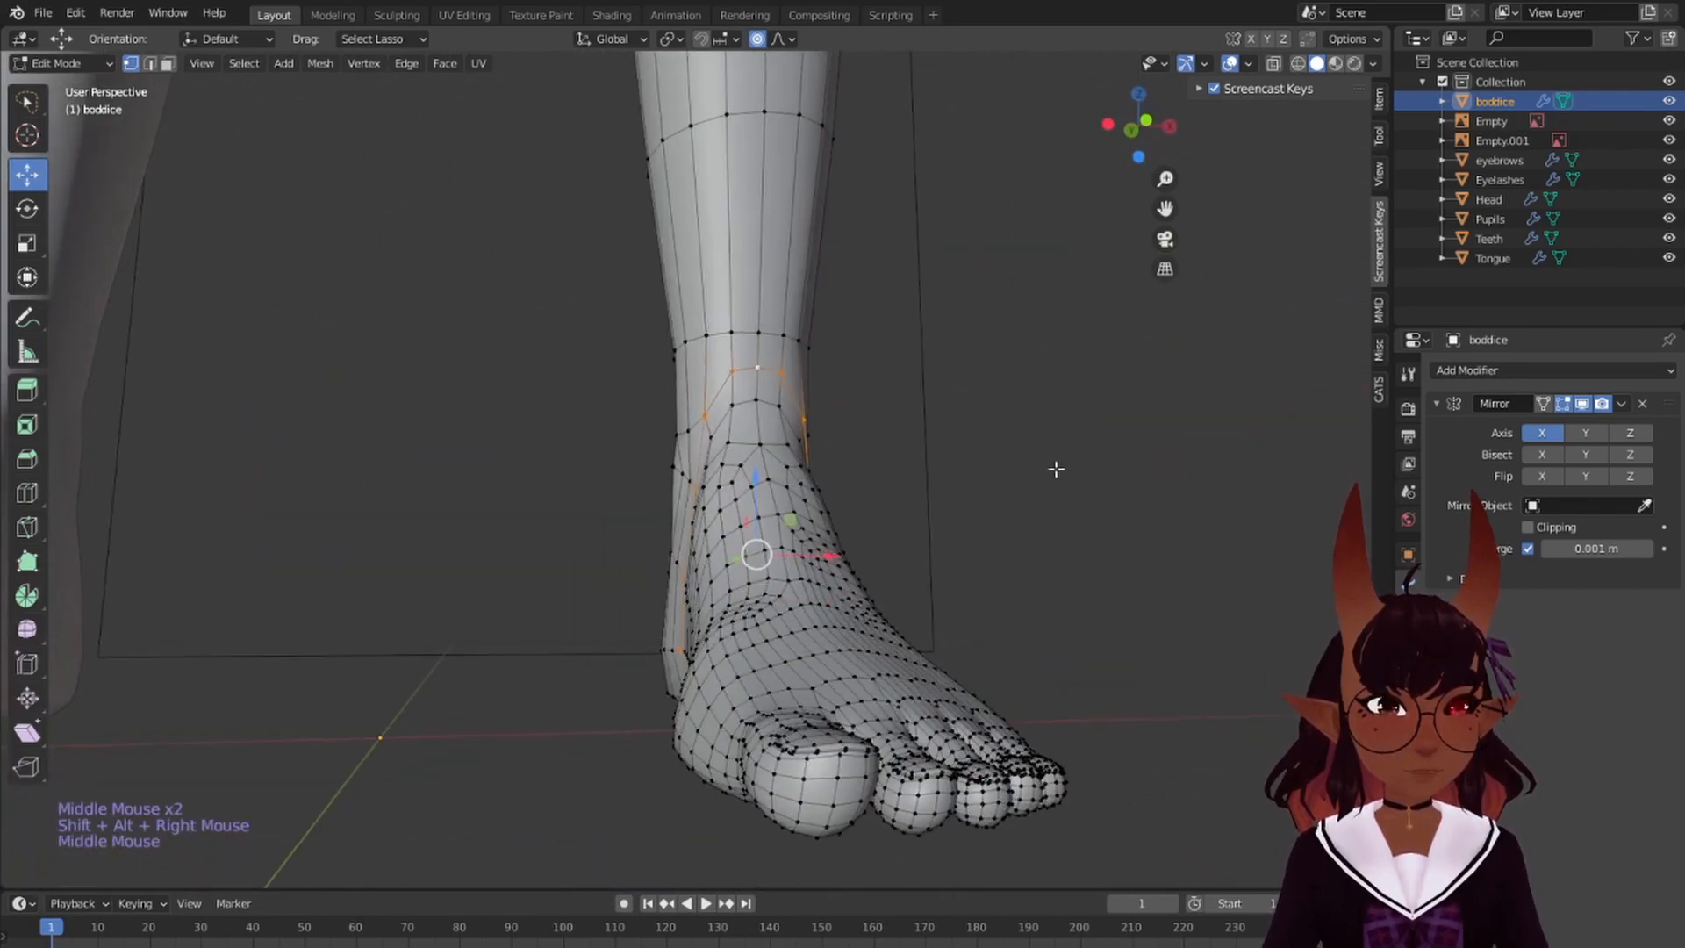
middle_drag(1057, 471, 843, 504)
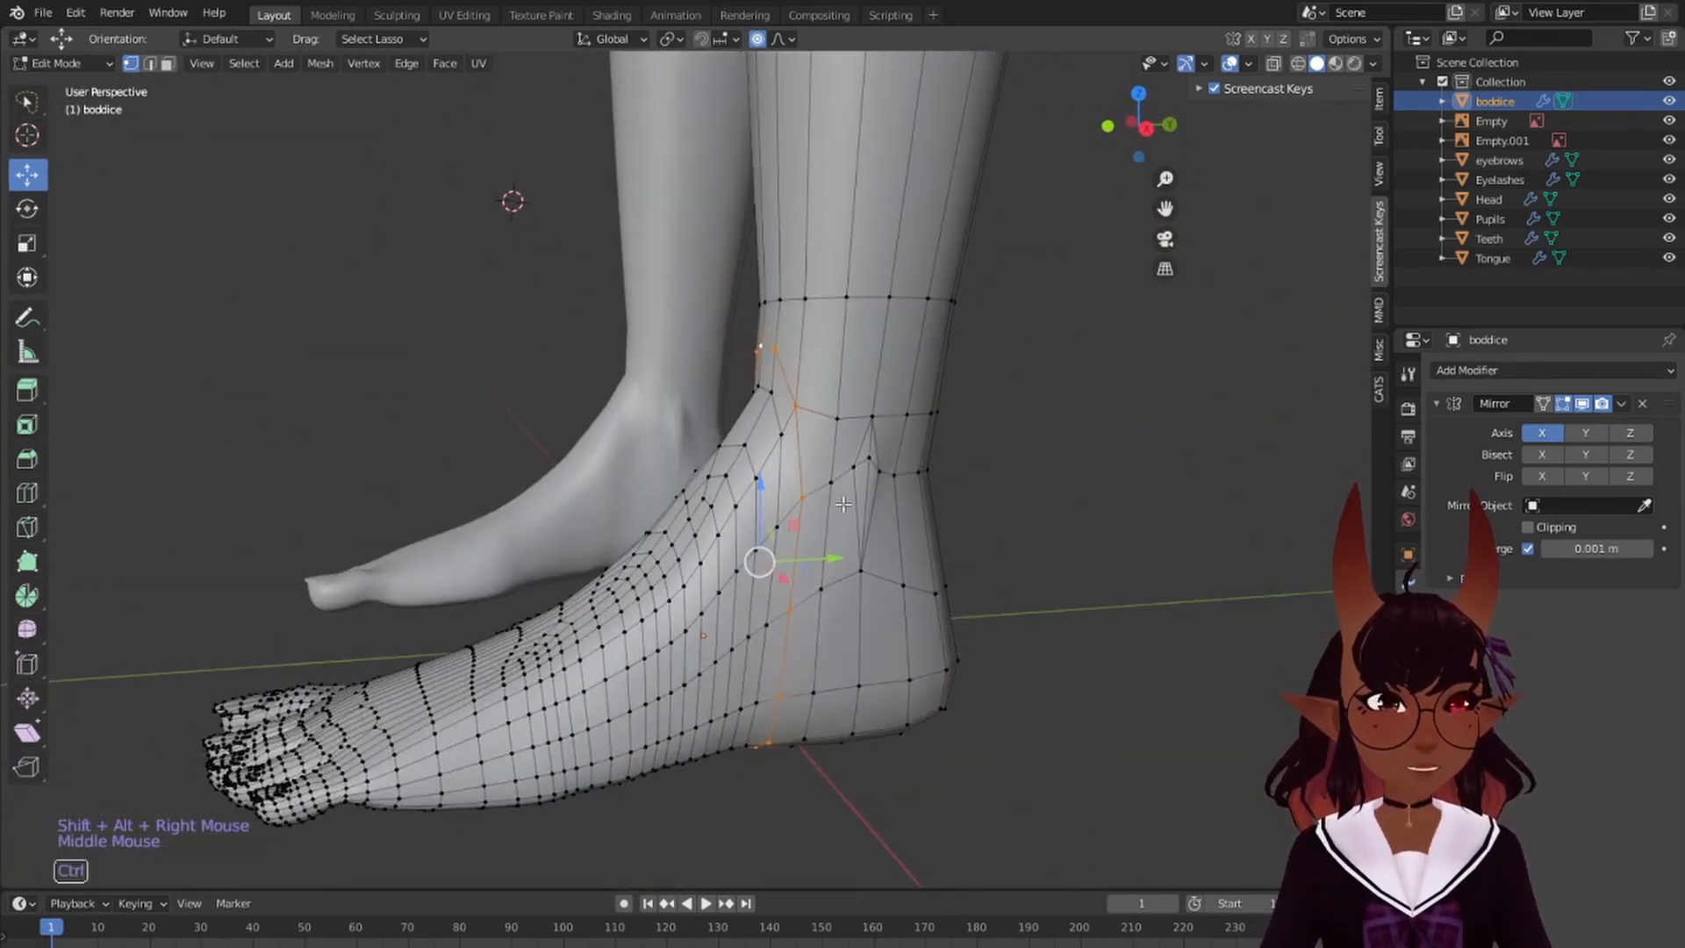
key(ctrl+e)
click(843, 502)
key(a)
- Select the lengthwise edge loops running down the outer and inner sides of the leg
shift+middle_drag(794, 447, 877, 369)
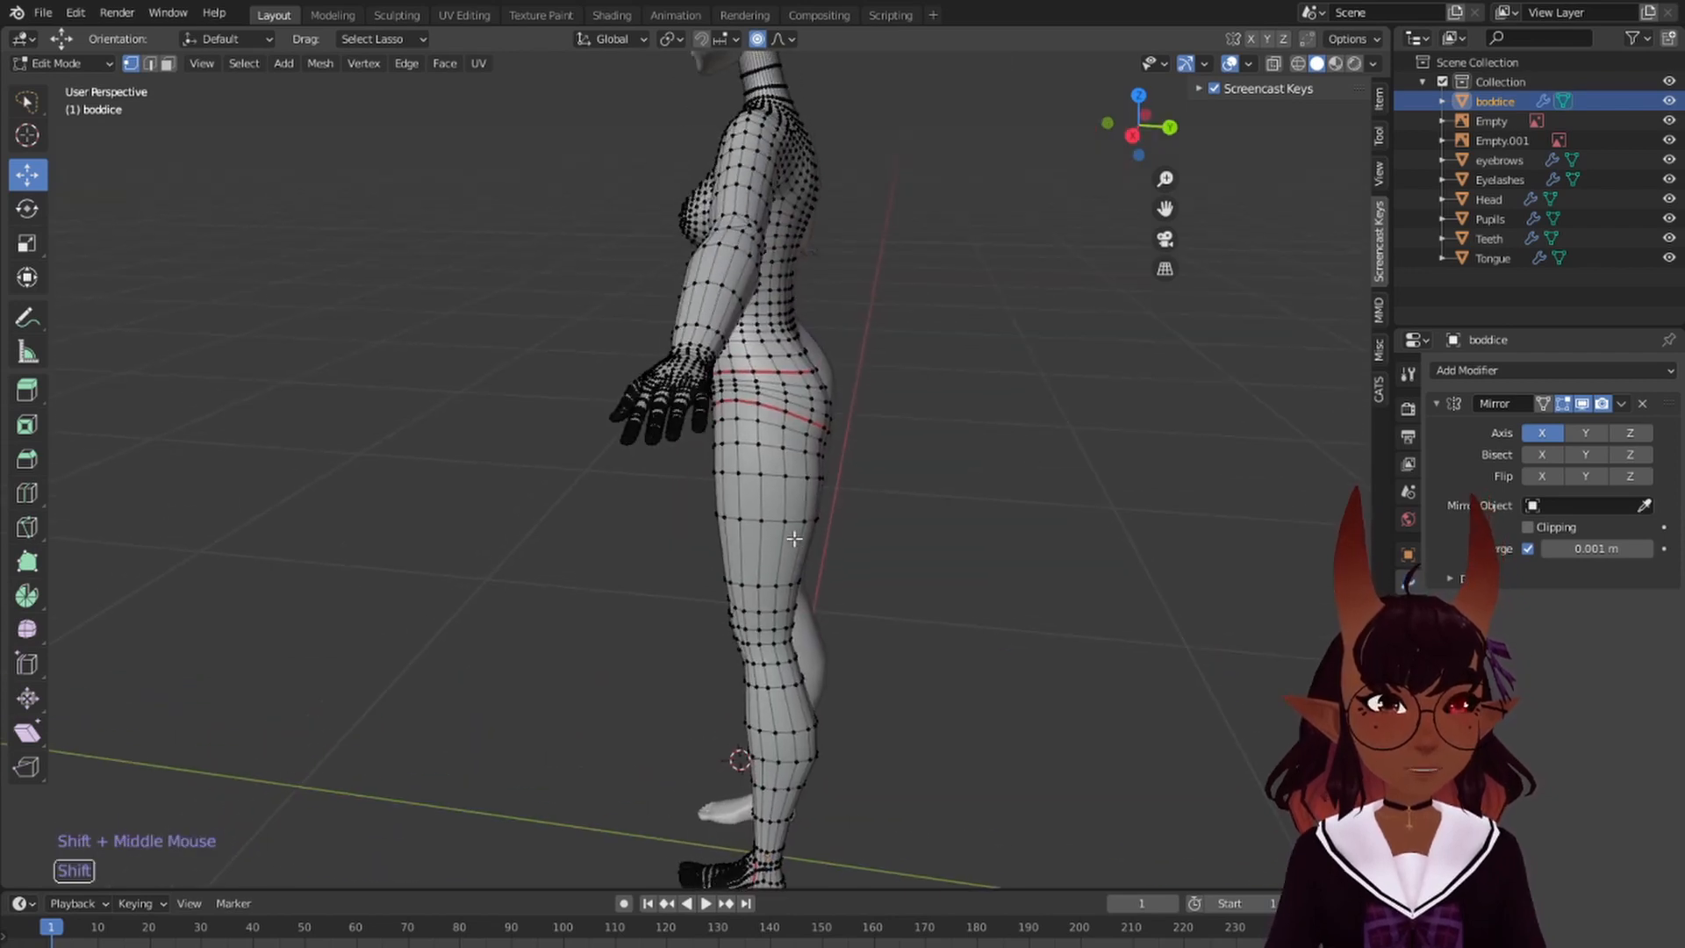
middle_drag(878, 368, 701, 333)
scroll(790, 430, up, 4)
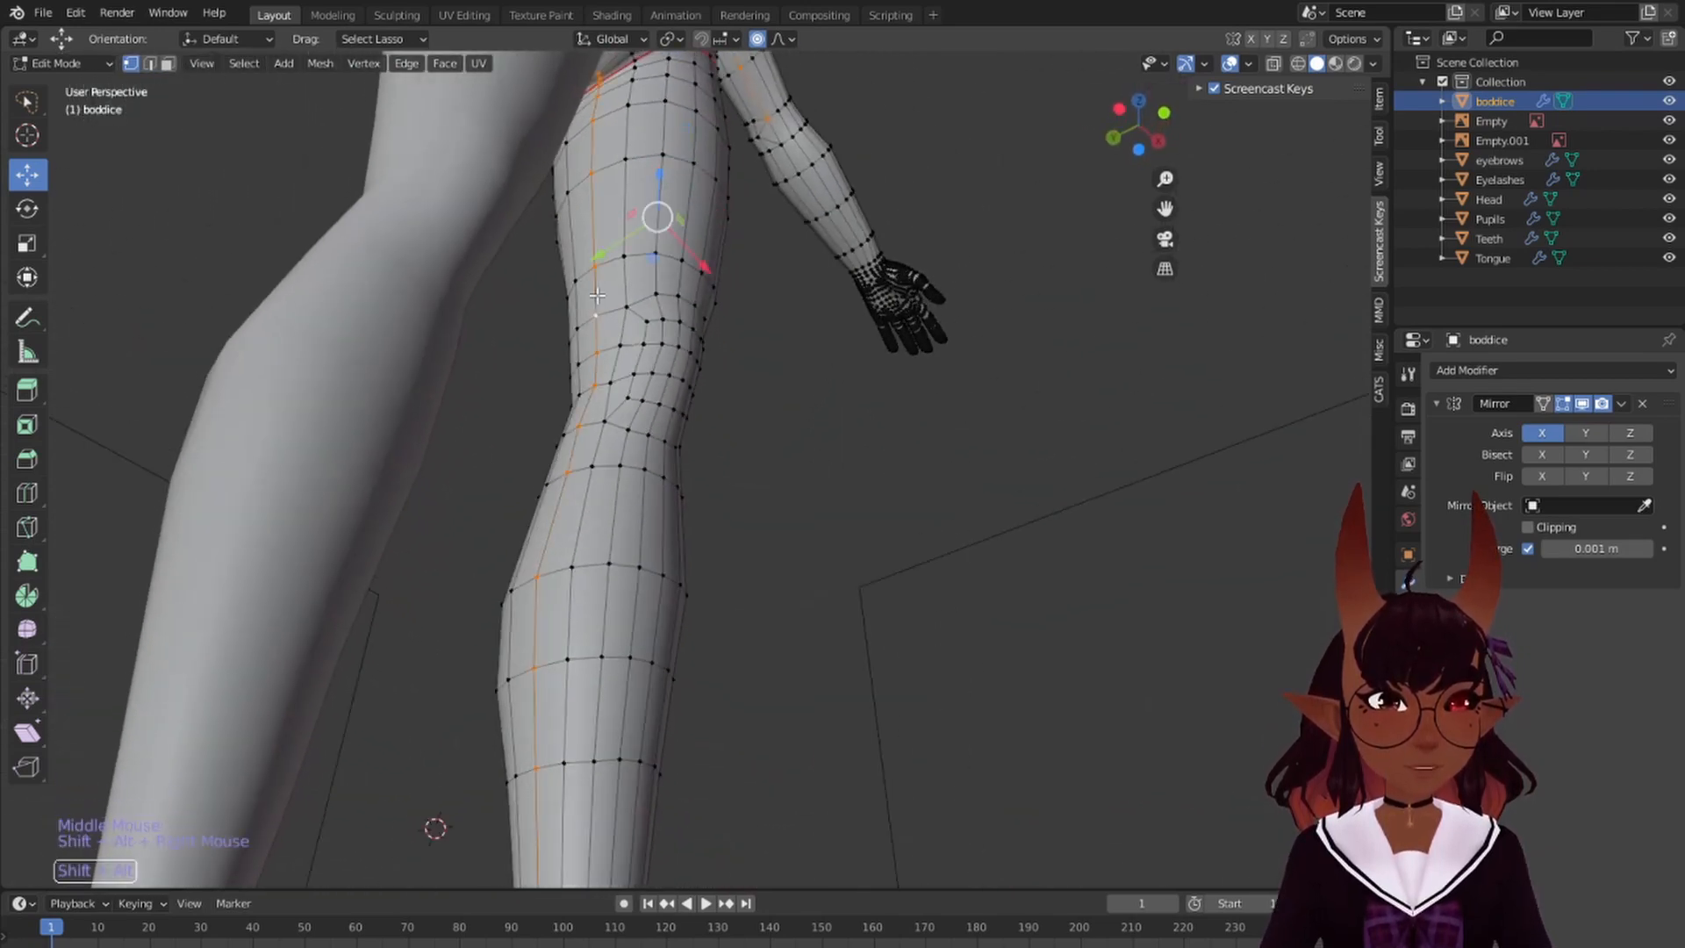
- Add the horizontal edges around the back and sides of the ankle to the selection, joining them to the foot seam
scroll(596, 296, down, 4)
middle_drag(597, 296, 914, 530)
scroll(913, 530, up, 5)
shift+right_click(661, 496)
shift+right_click(661, 497)
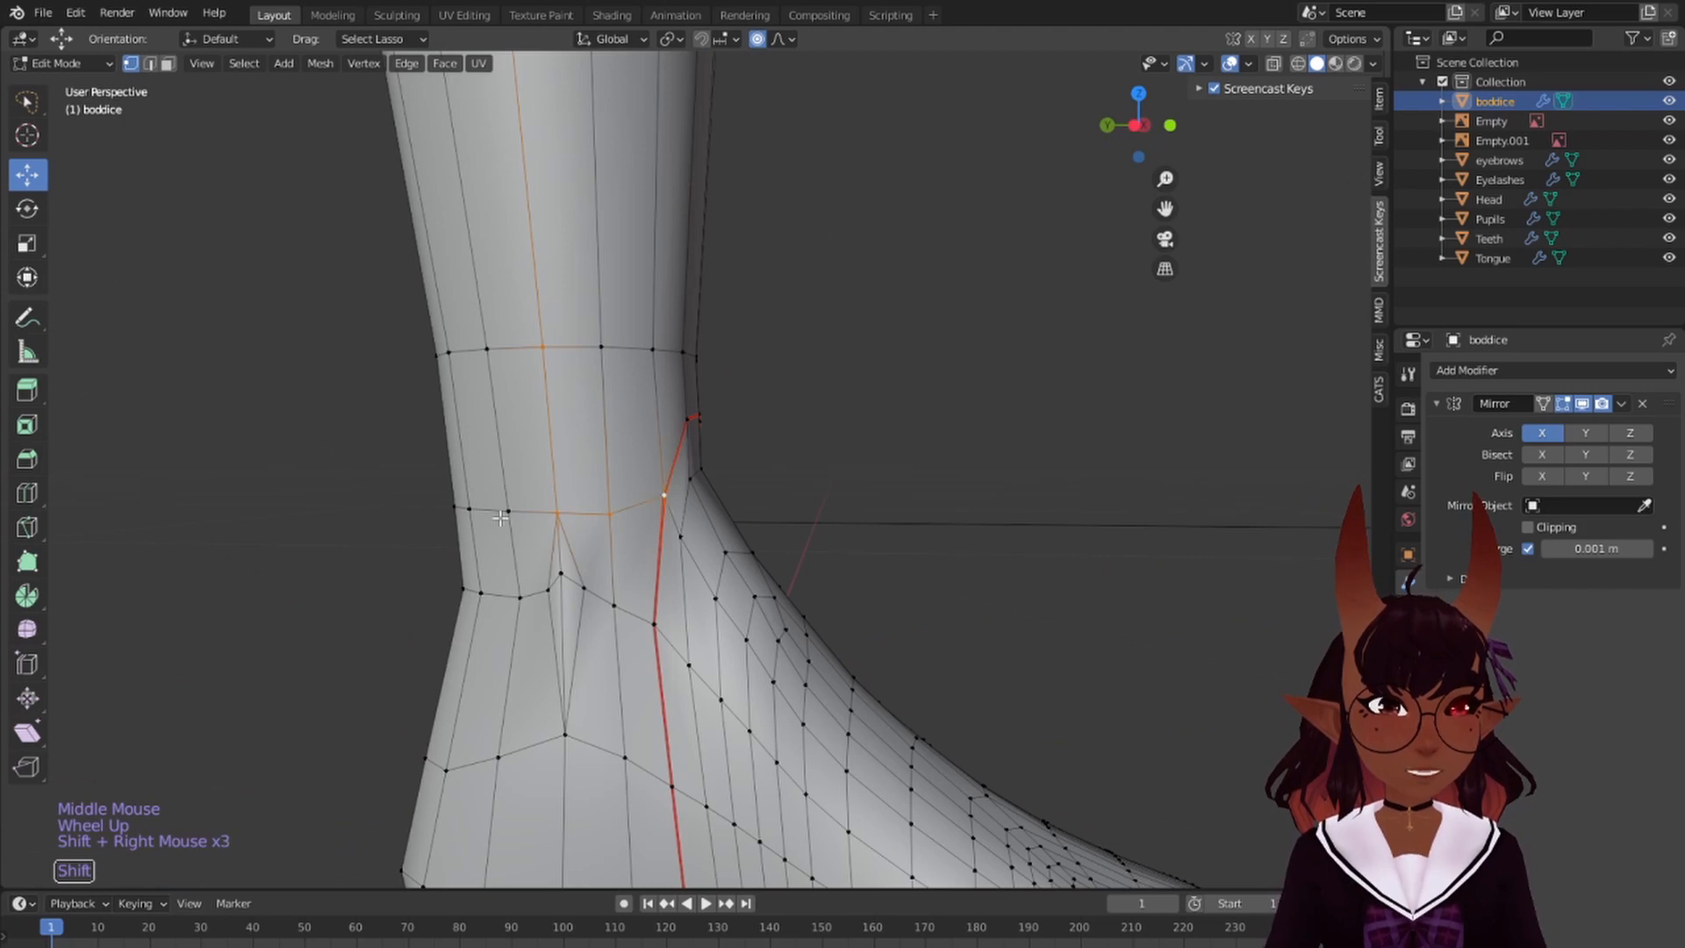
middle_drag(349, 460, 825, 471)
scroll(807, 499, up, 1)
scroll(666, 462, up, 3)
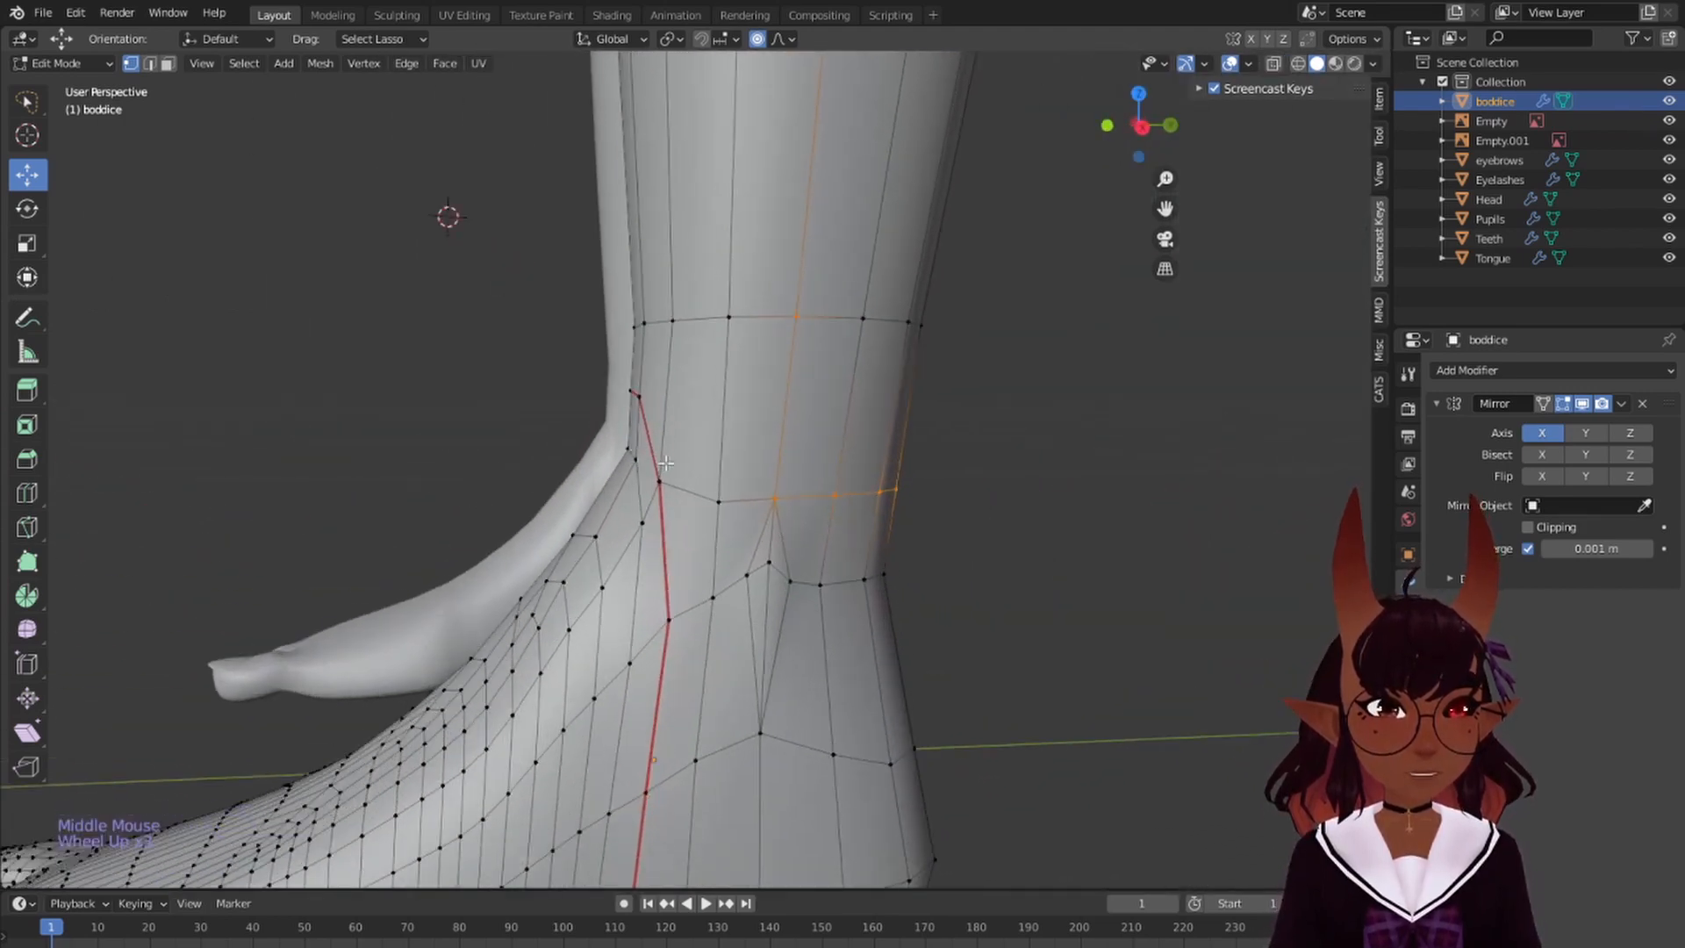
shift+right_click(665, 478)
scroll(694, 460, down, 7)
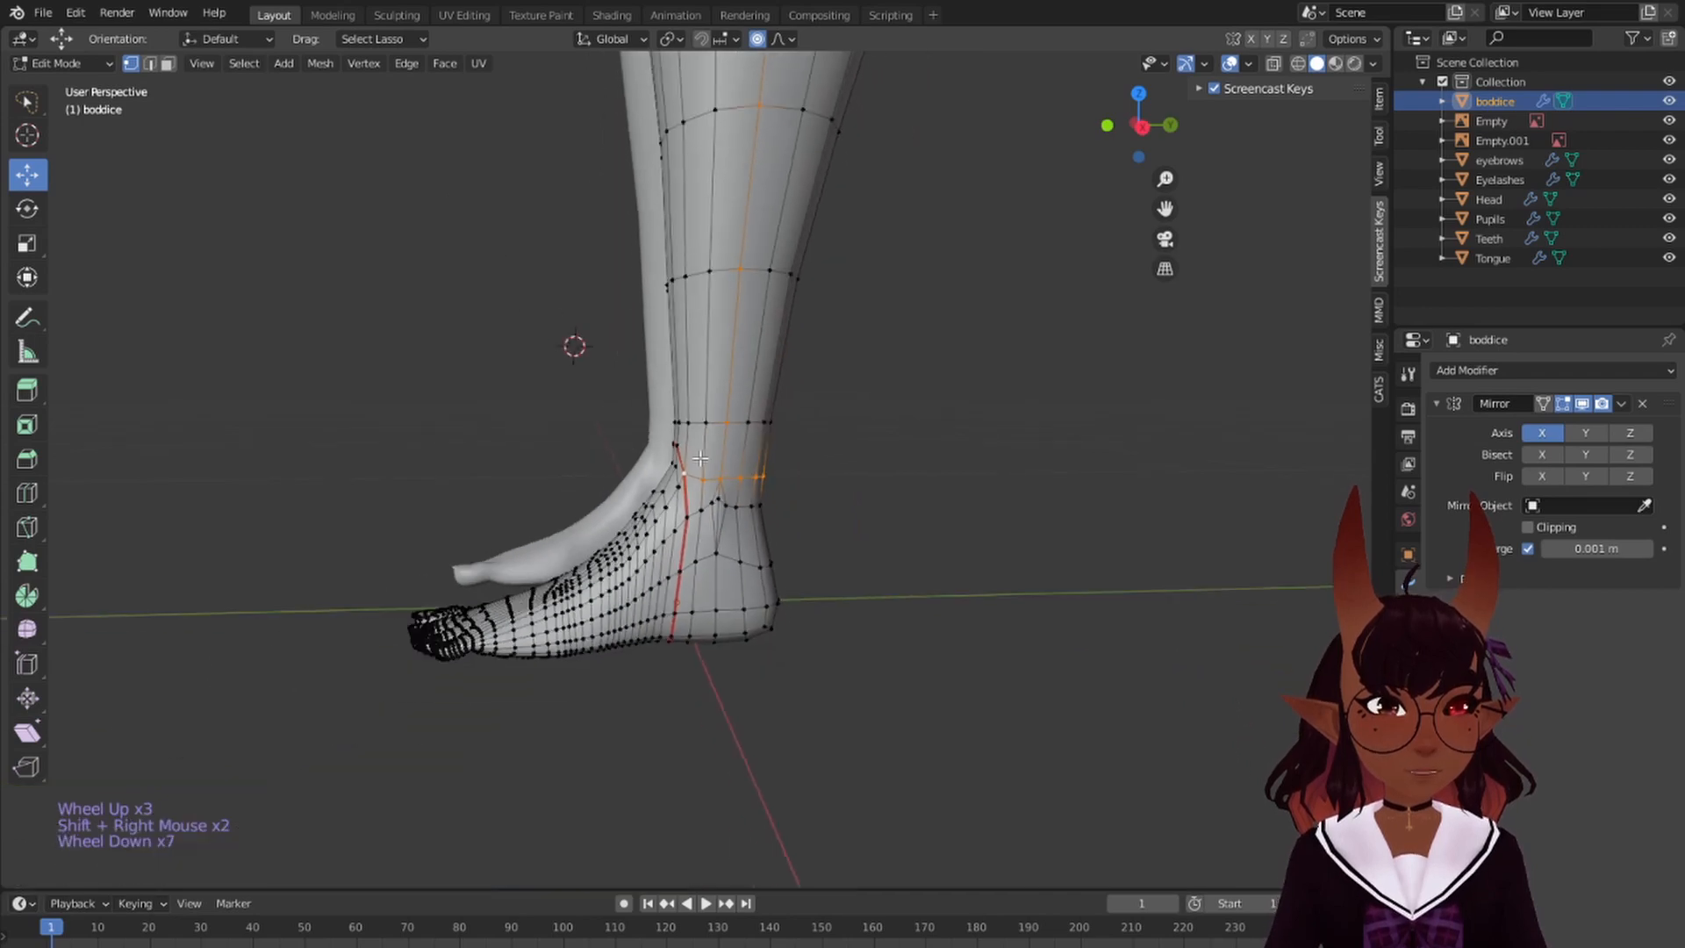
- Extend the selection from the side of the torso through the armpit and along the underside of the arm
shift+middle_drag(710, 281, 717, 694)
scroll(702, 404, down, 6)
shift+middle_drag(694, 417, 735, 685)
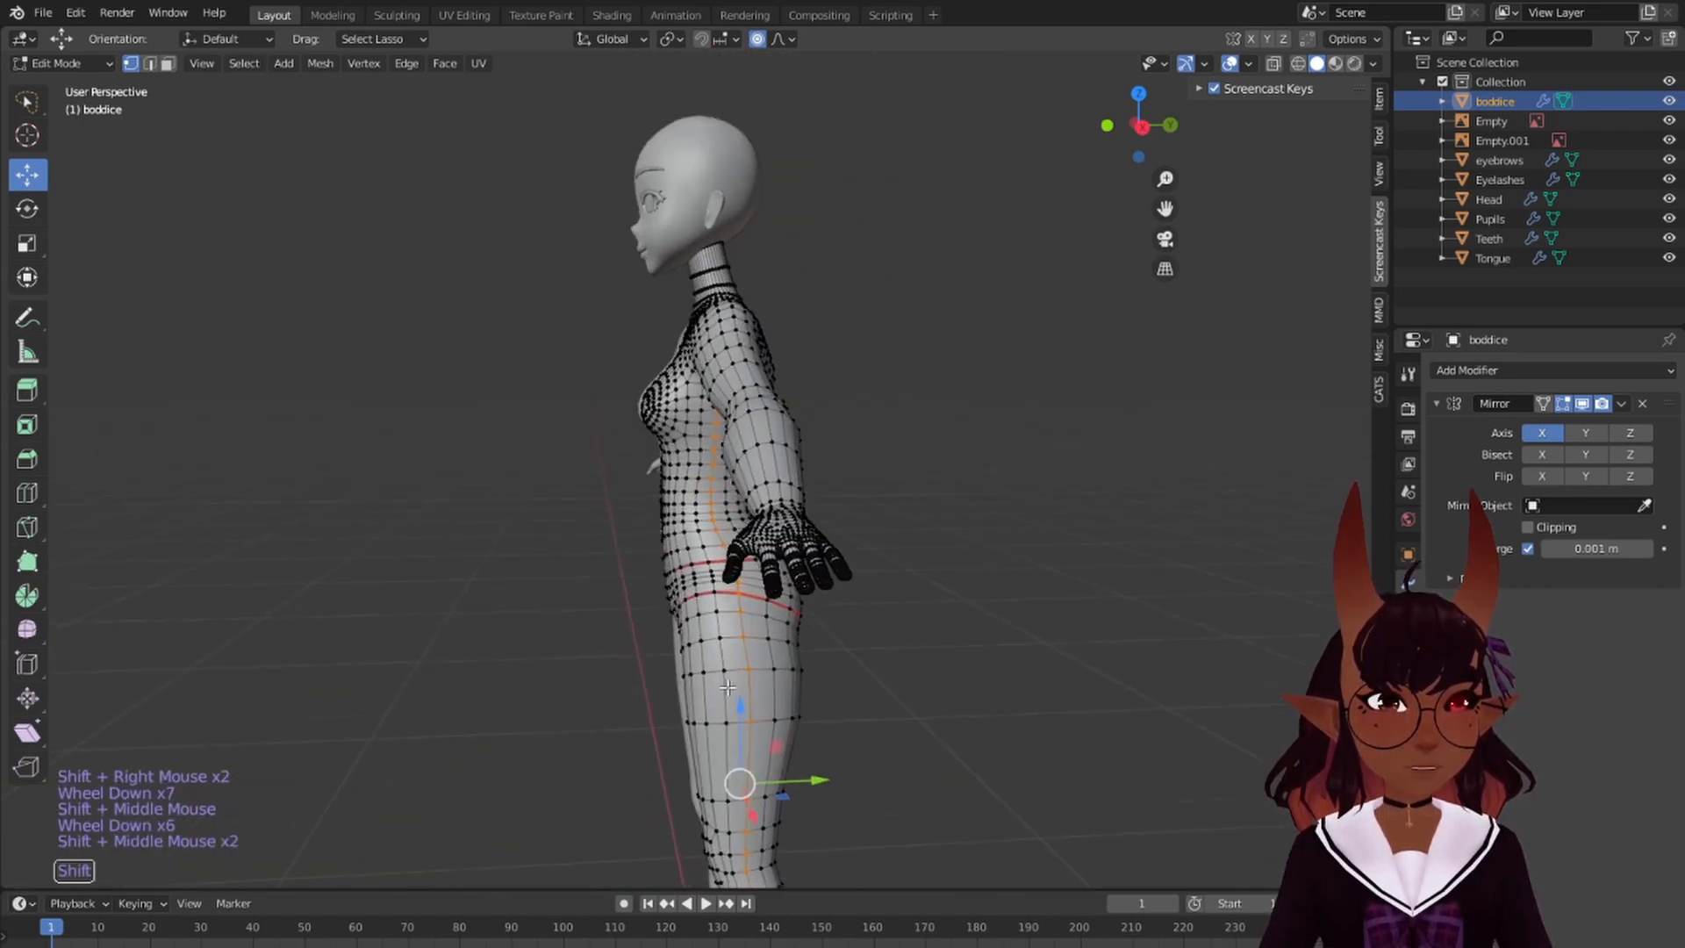
scroll(667, 527, up, 3)
shift+middle_drag(630, 469, 680, 645)
shift+scroll(680, 645, down, 1)
middle_drag(680, 645, 794, 478)
shift+middle_drag(948, 377, 877, 445)
scroll(885, 528, up, 1)
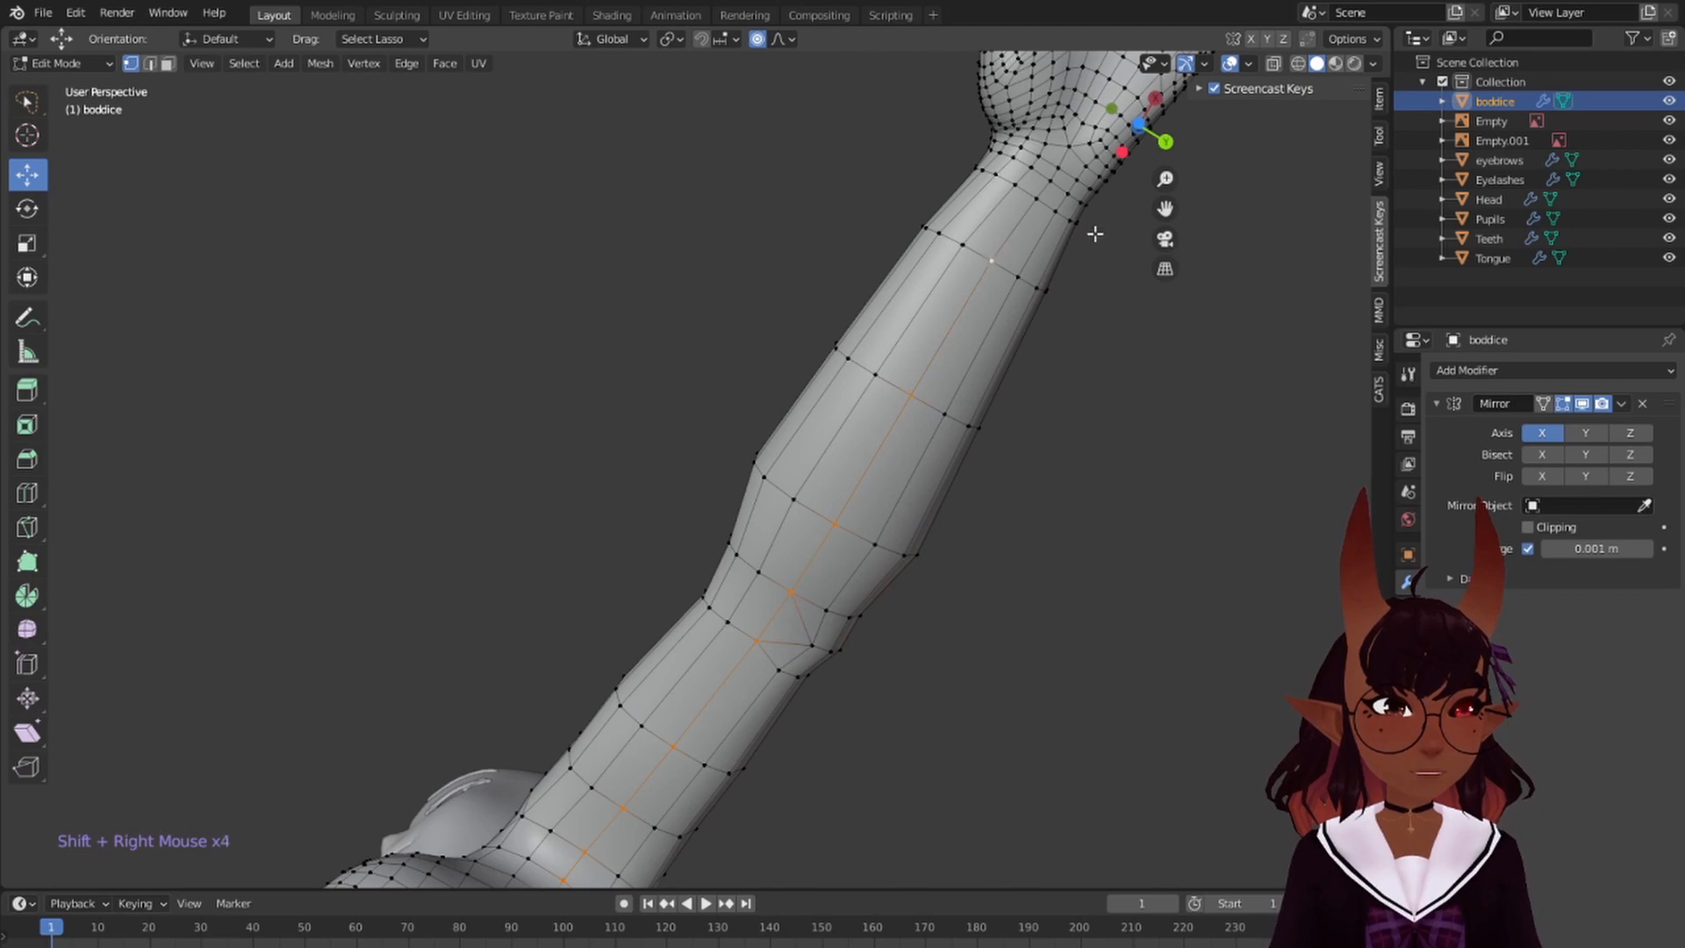
- Continue the underarm selection to the hand and add the edge loop around the wrist
shift+middle_drag(1095, 234, 633, 618)
scroll(932, 539, up, 3)
scroll(932, 539, down, 1)
scroll(937, 316, down, 5)
scroll(670, 703, up, 5)
scroll(502, 682, down, 7)
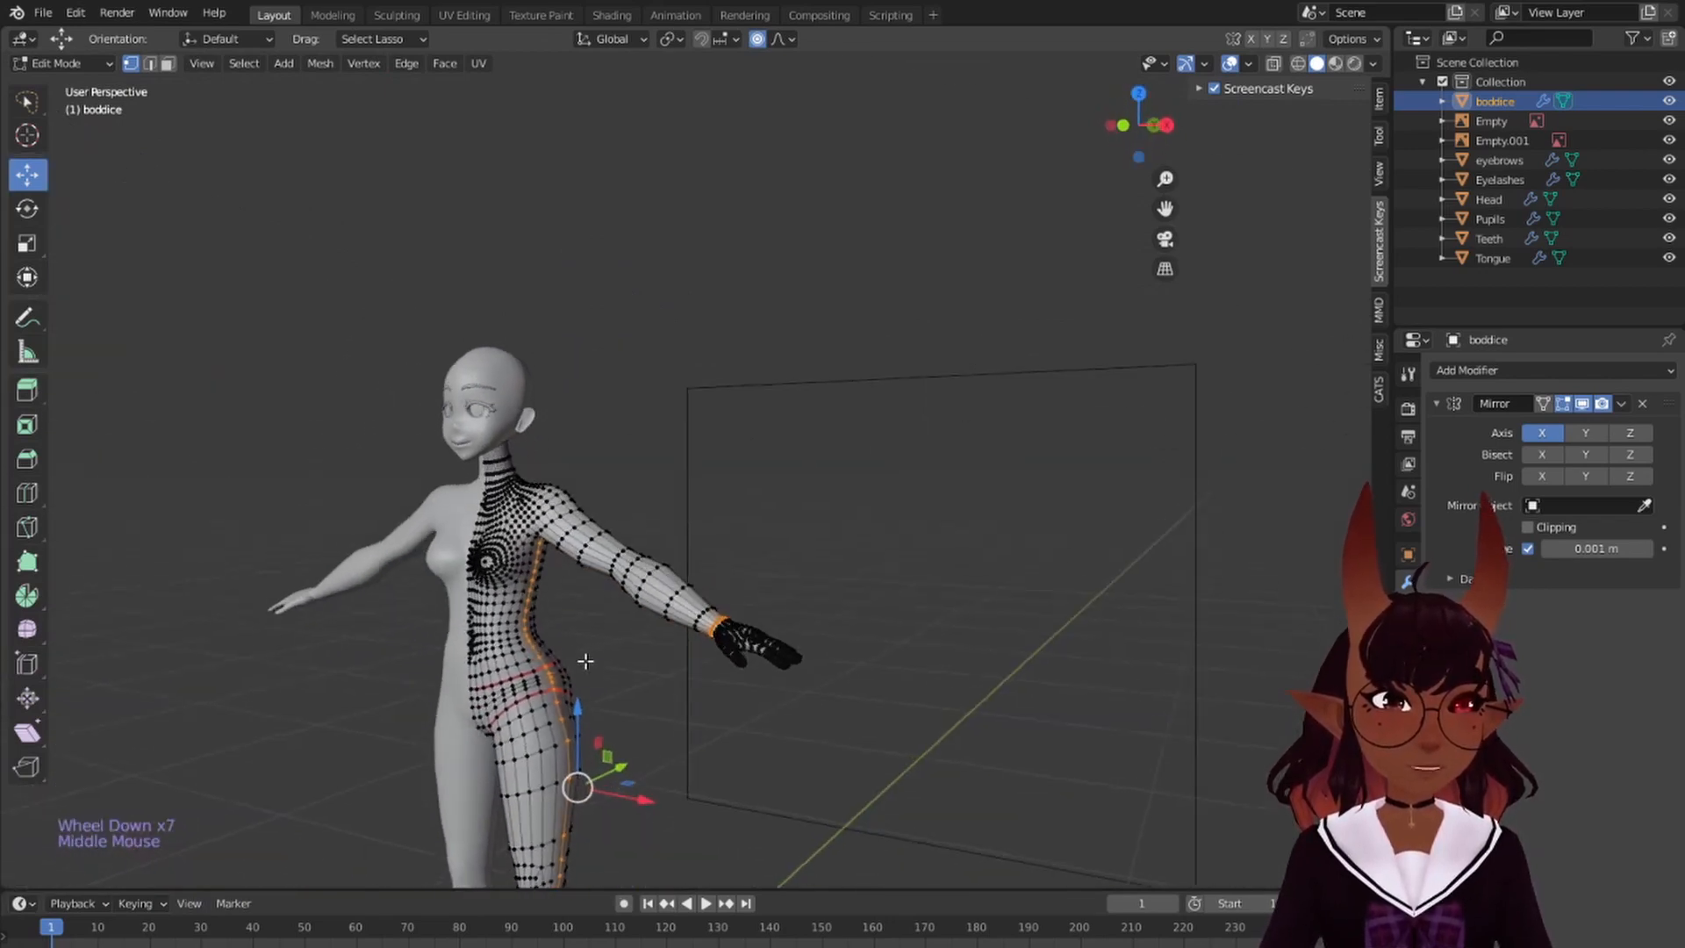
- Mark the selected leg, ankle, torso, arm and wrist edges as seams and clear the selection
key(ctrl+e)
click(634, 618)
key(a)
key(a)
key(a)
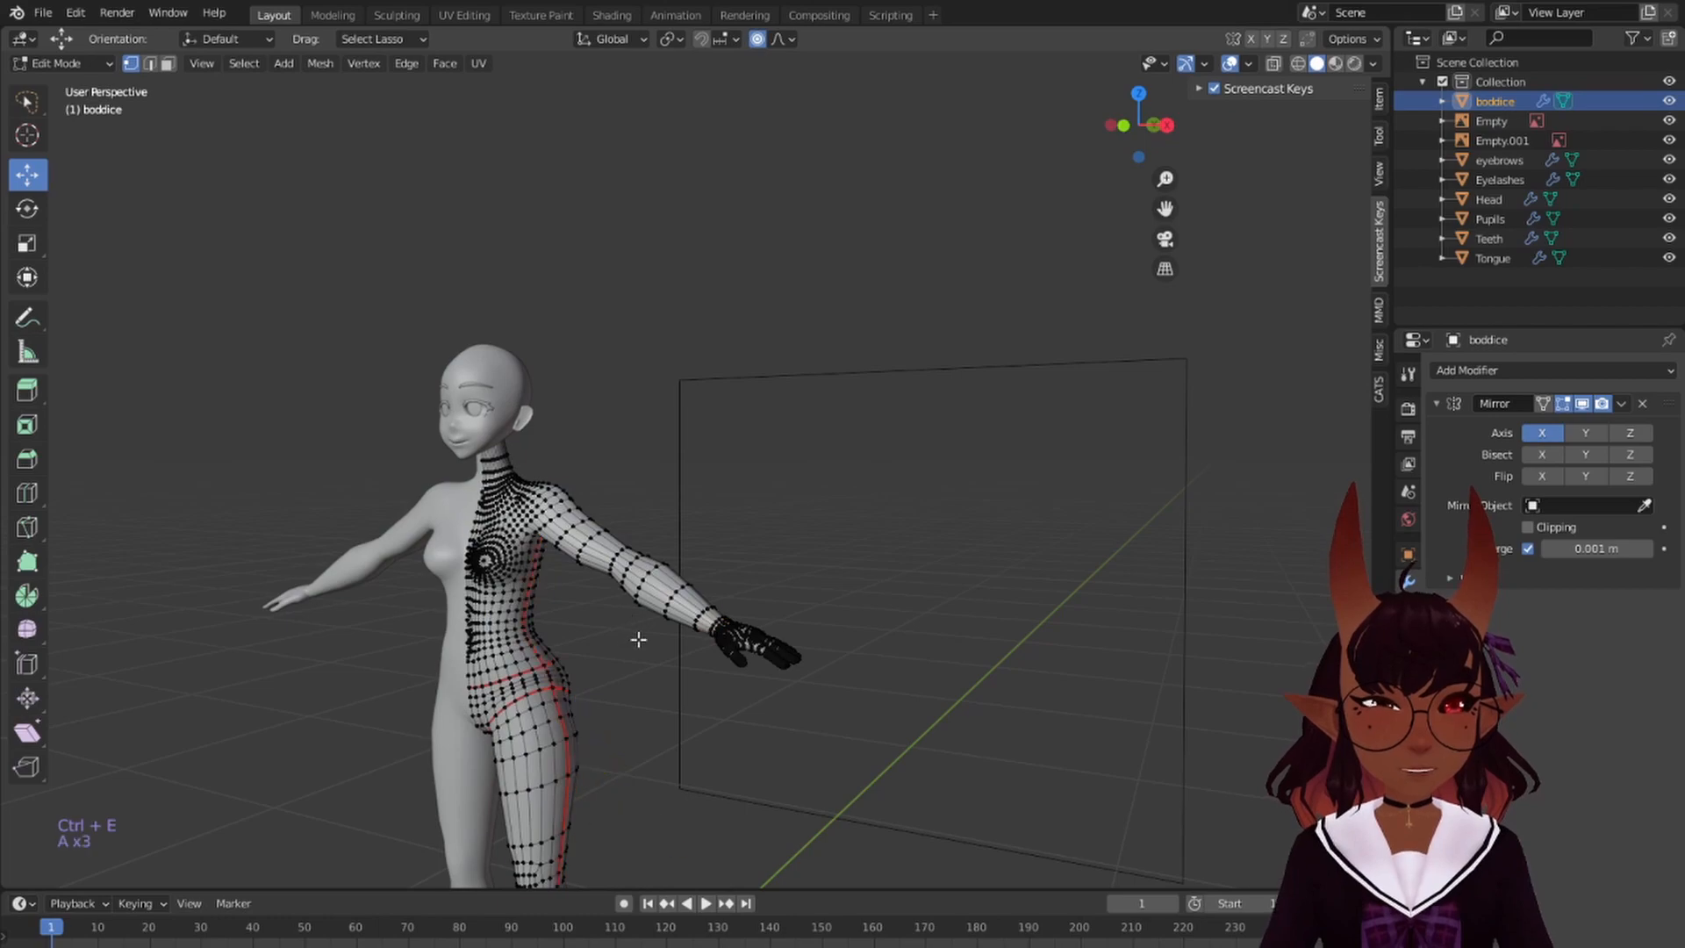
- Examine the new seams along the underarm, wrist, leg and ankle
scroll(640, 632, up, 4)
shift+middle_drag(640, 631, 348, 397)
scroll(787, 474, up, 3)
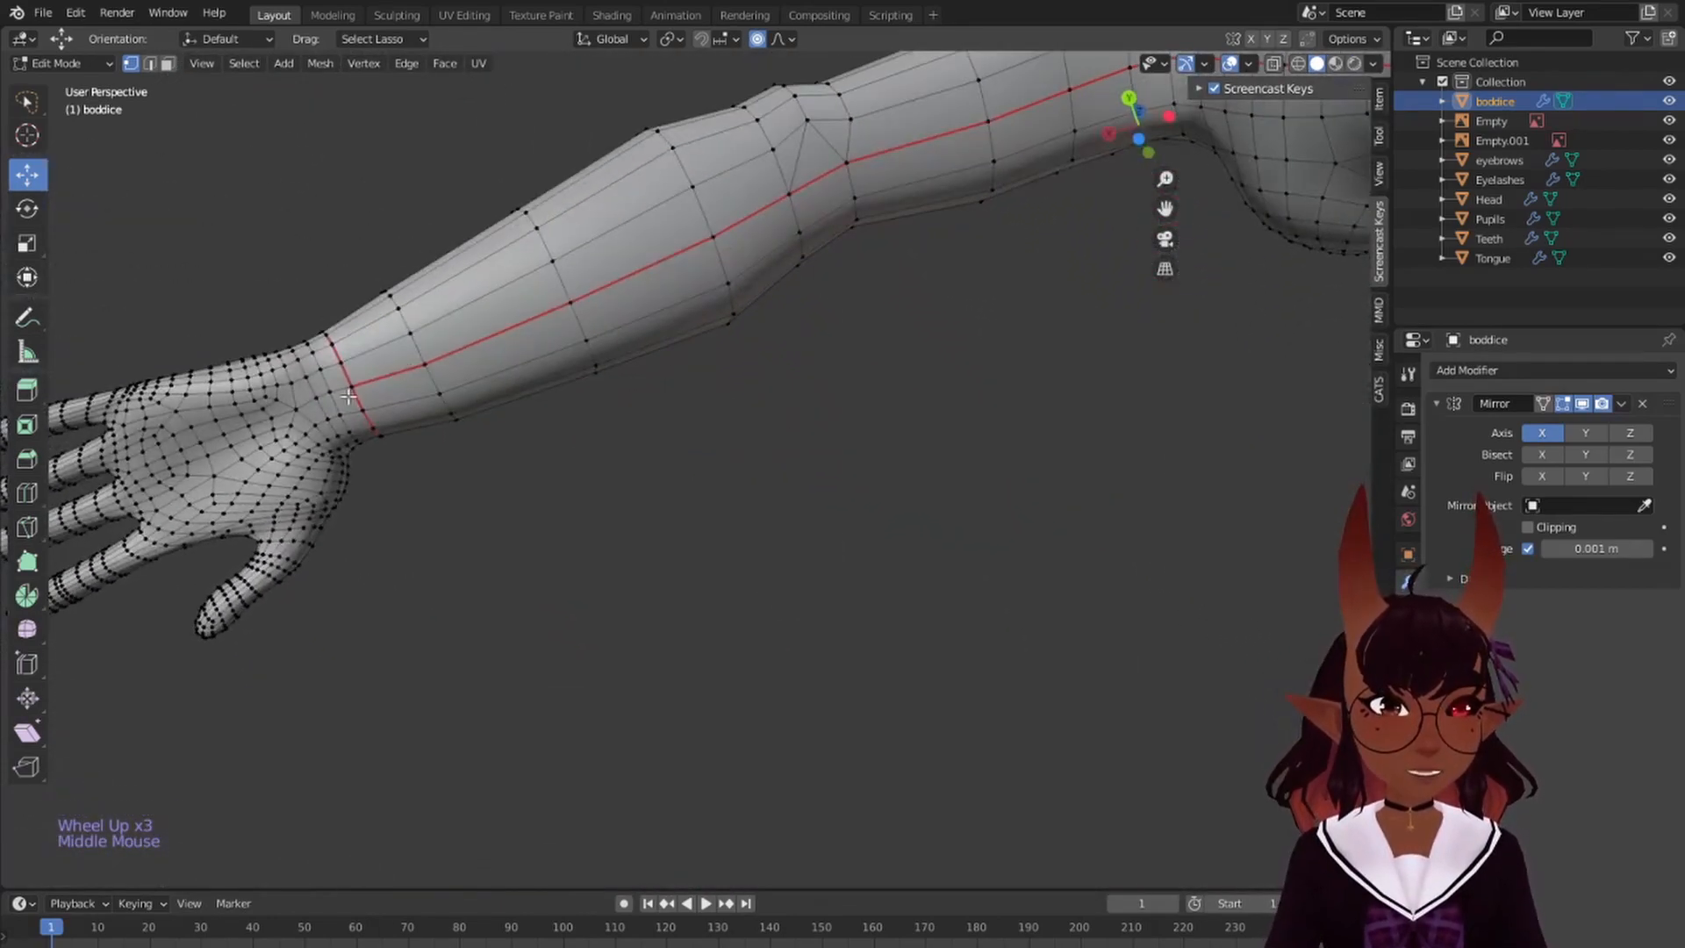
shift+middle_drag(909, 204, 865, 387)
shift+middle_drag(895, 719, 913, 251)
scroll(904, 527, down, 5)
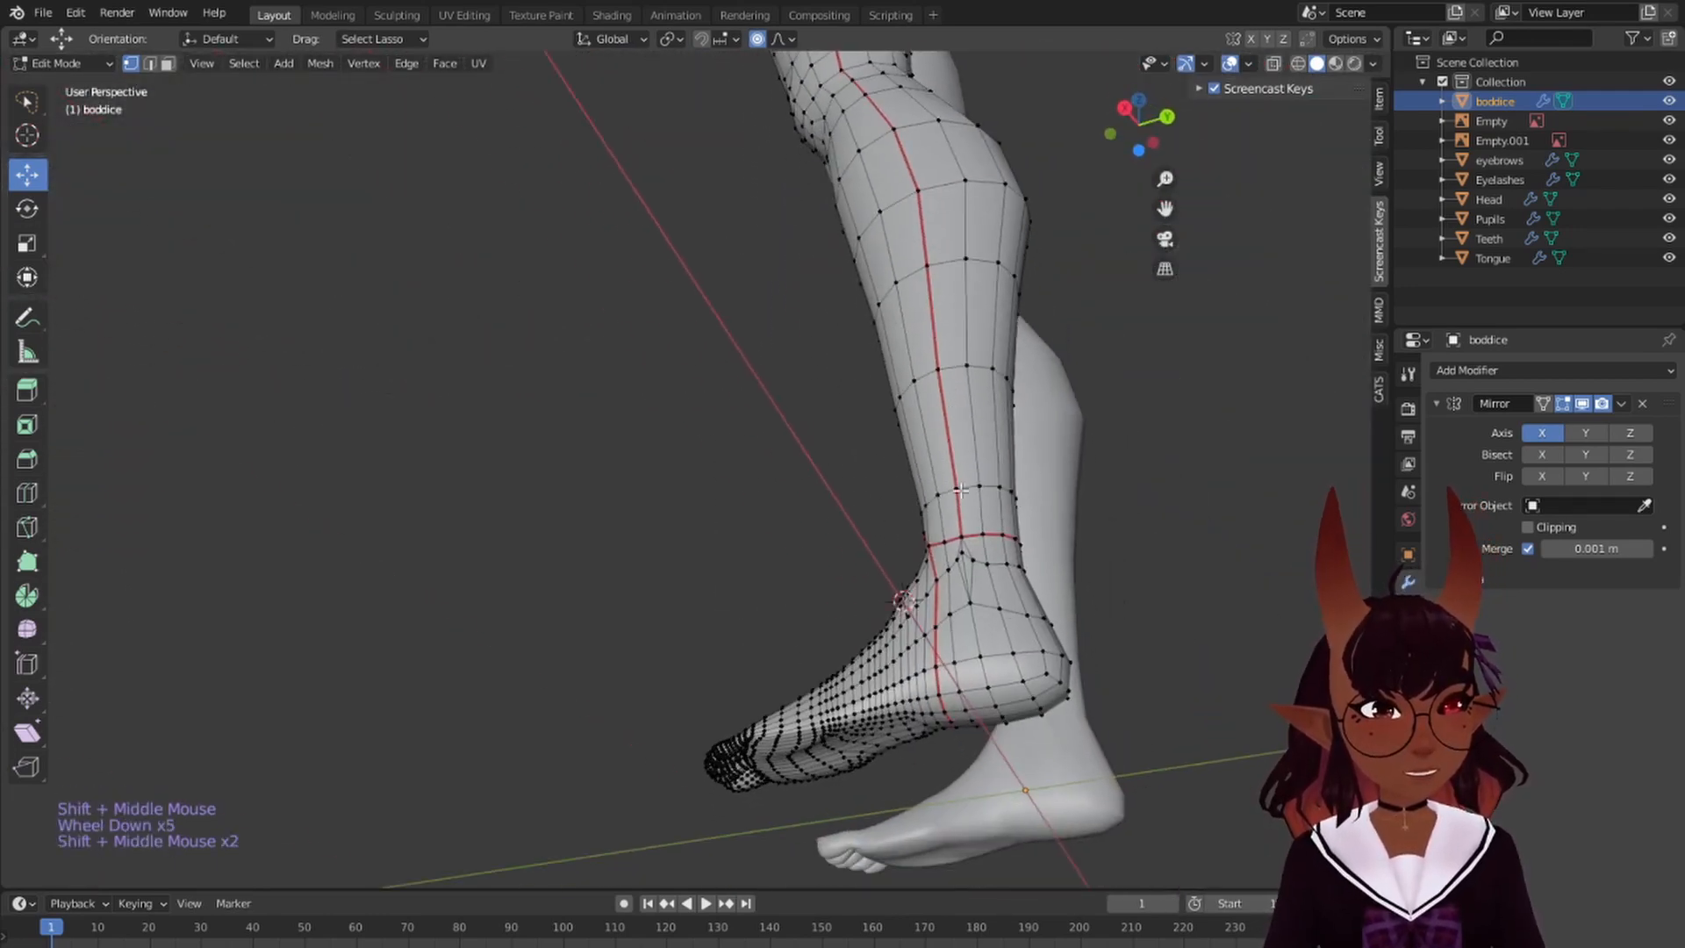
- Select the edge loops along the rim of the sole, from around the heel to the big and little toes
middle_drag(913, 526, 851, 438)
scroll(904, 407, up, 1)
scroll(851, 438, up, 1)
middle_drag(852, 439, 654, 432)
alt+shift+right_click(609, 476)
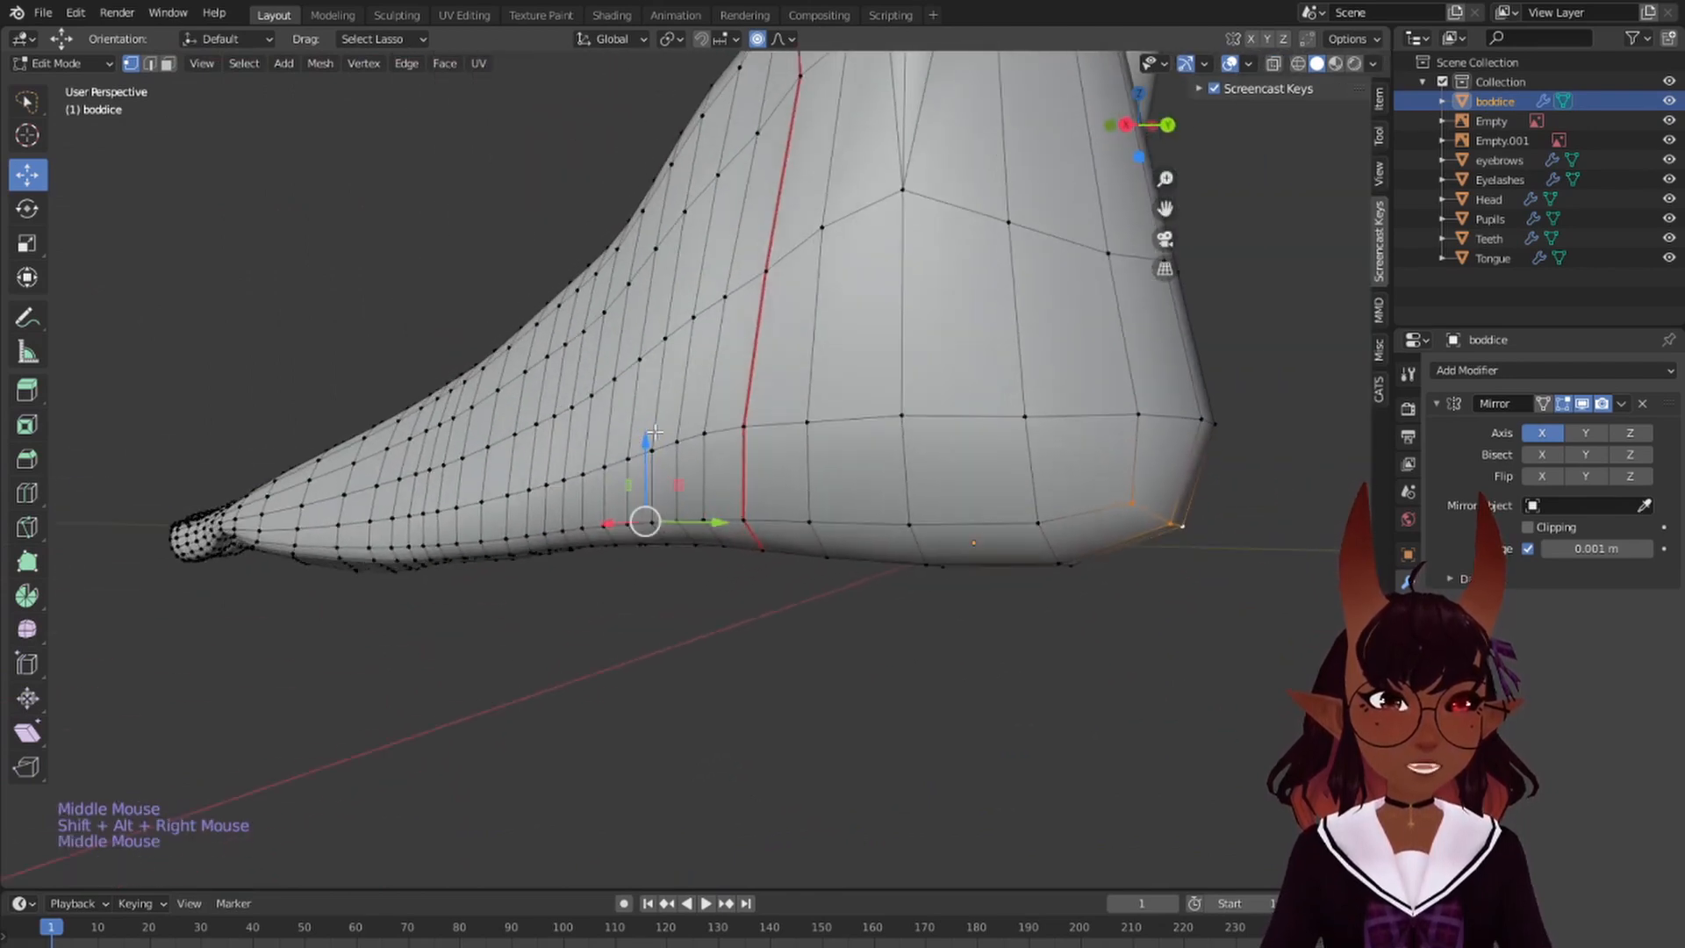
alt+shift+right_click(829, 523)
scroll(828, 523, down, 2)
middle_drag(829, 523, 689, 561)
scroll(707, 372, up, 5)
scroll(684, 456, up, 3)
shift+scroll(684, 456, up, 1)
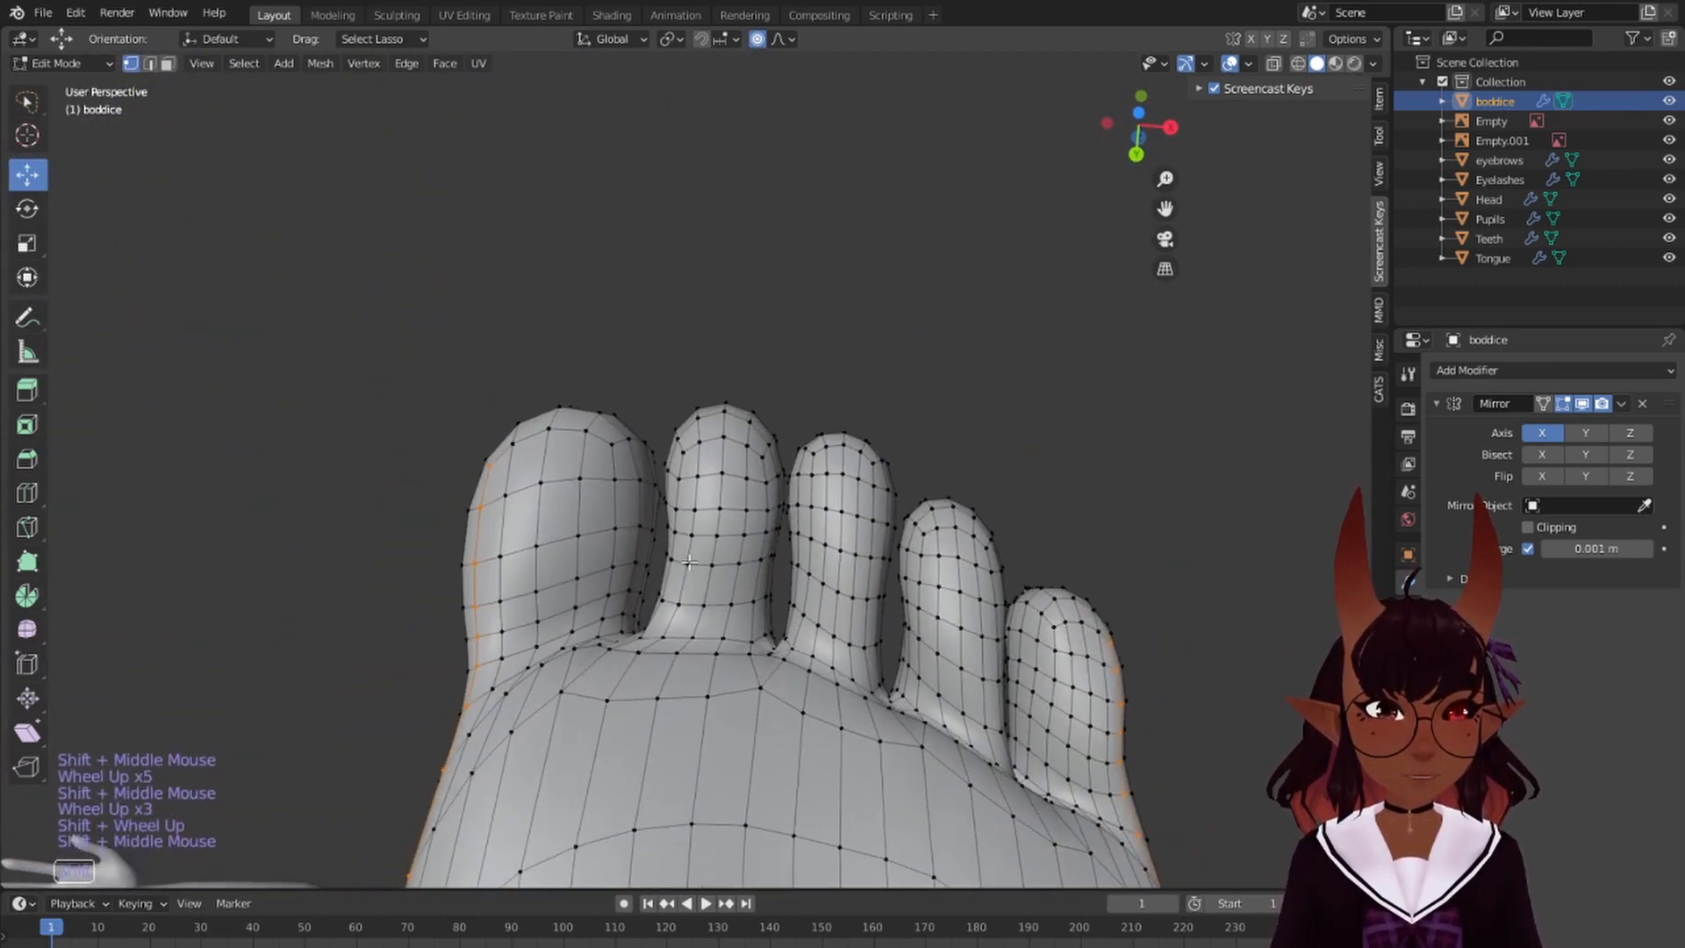
- Add the edge loops outlining the undersides of all five toes to the sole selection
alt+shift+right_click(527, 439)
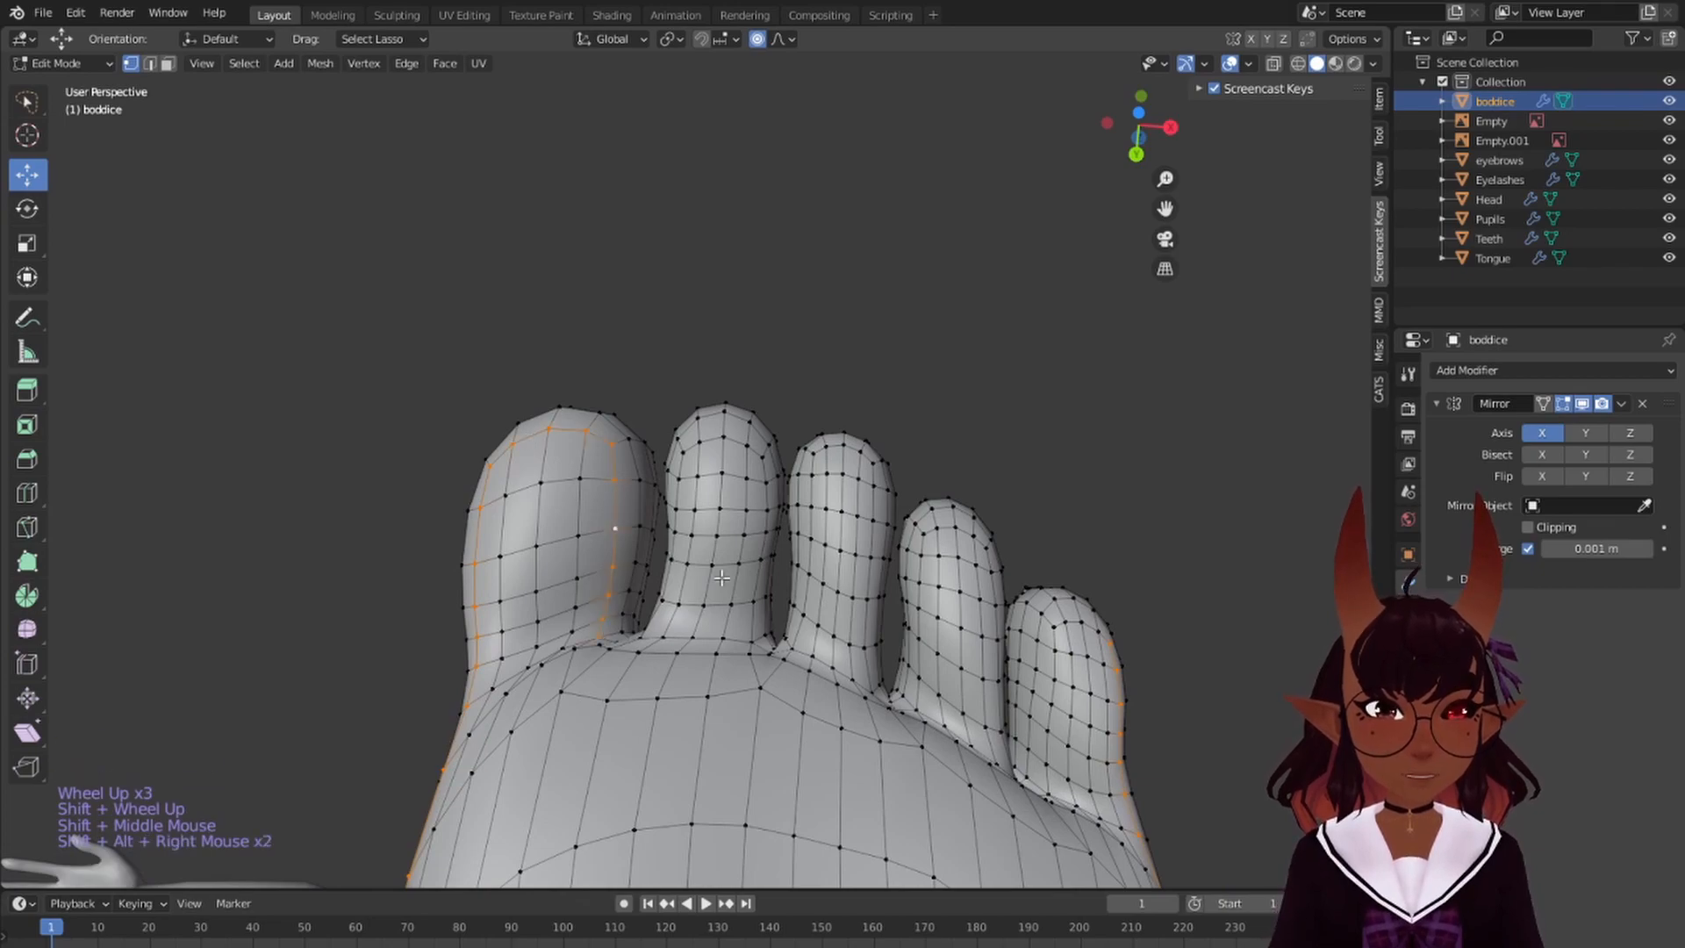
middle_drag(722, 577, 763, 301)
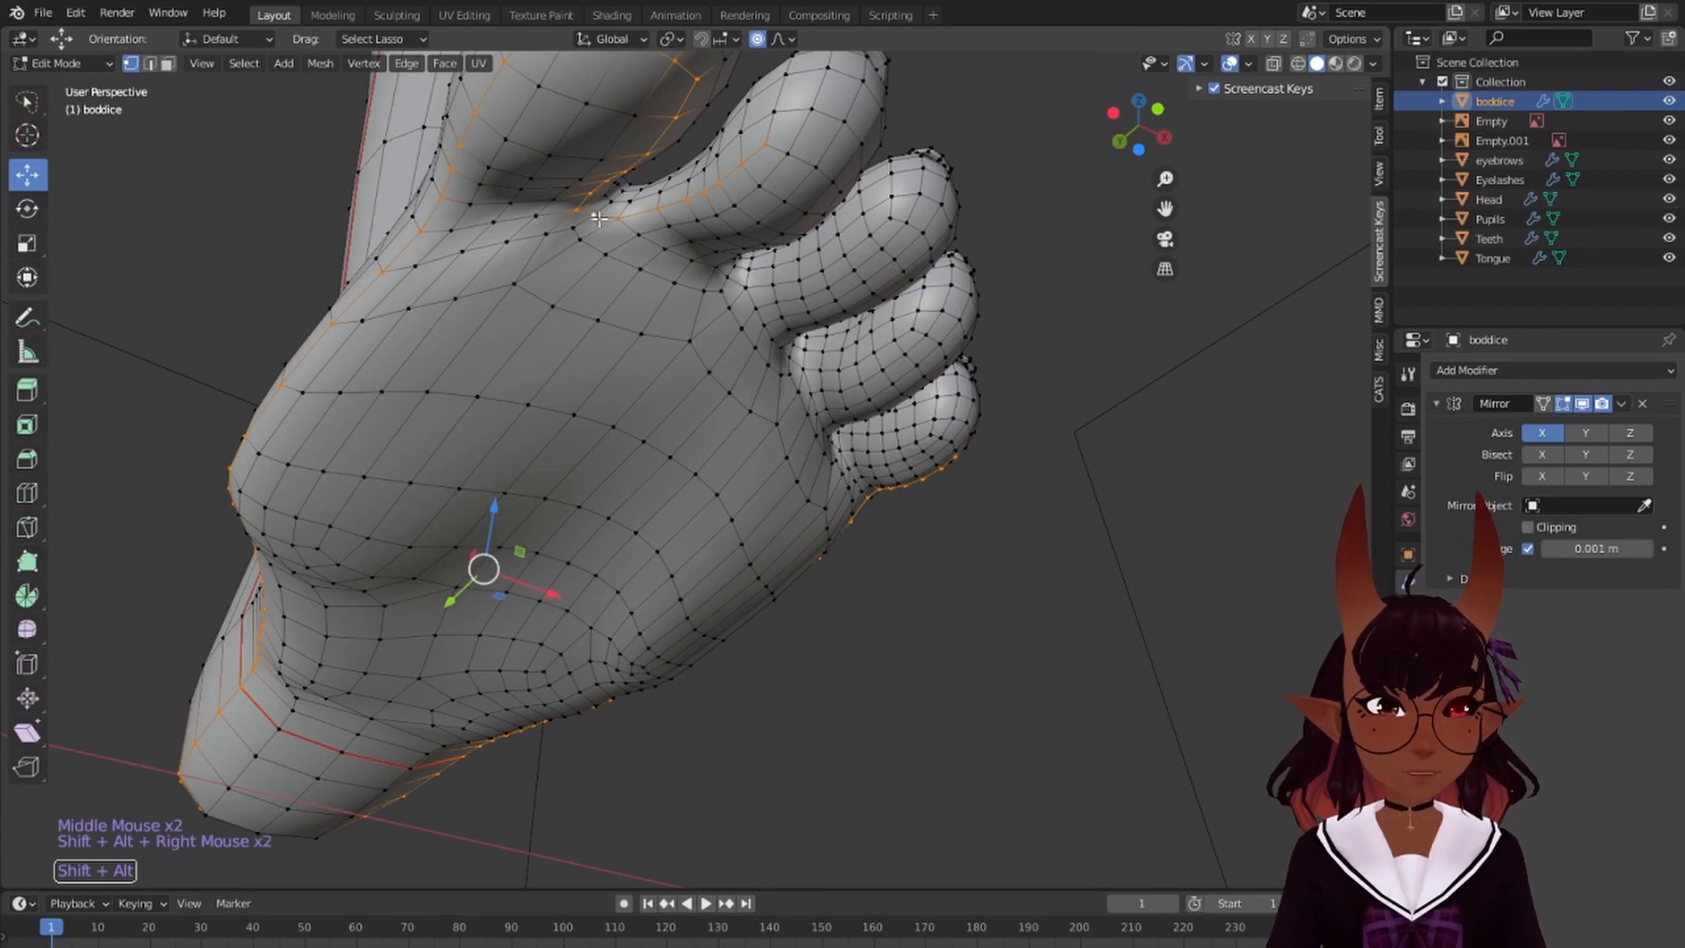
middle_drag(890, 265, 673, 197)
alt+shift+right_click(674, 197)
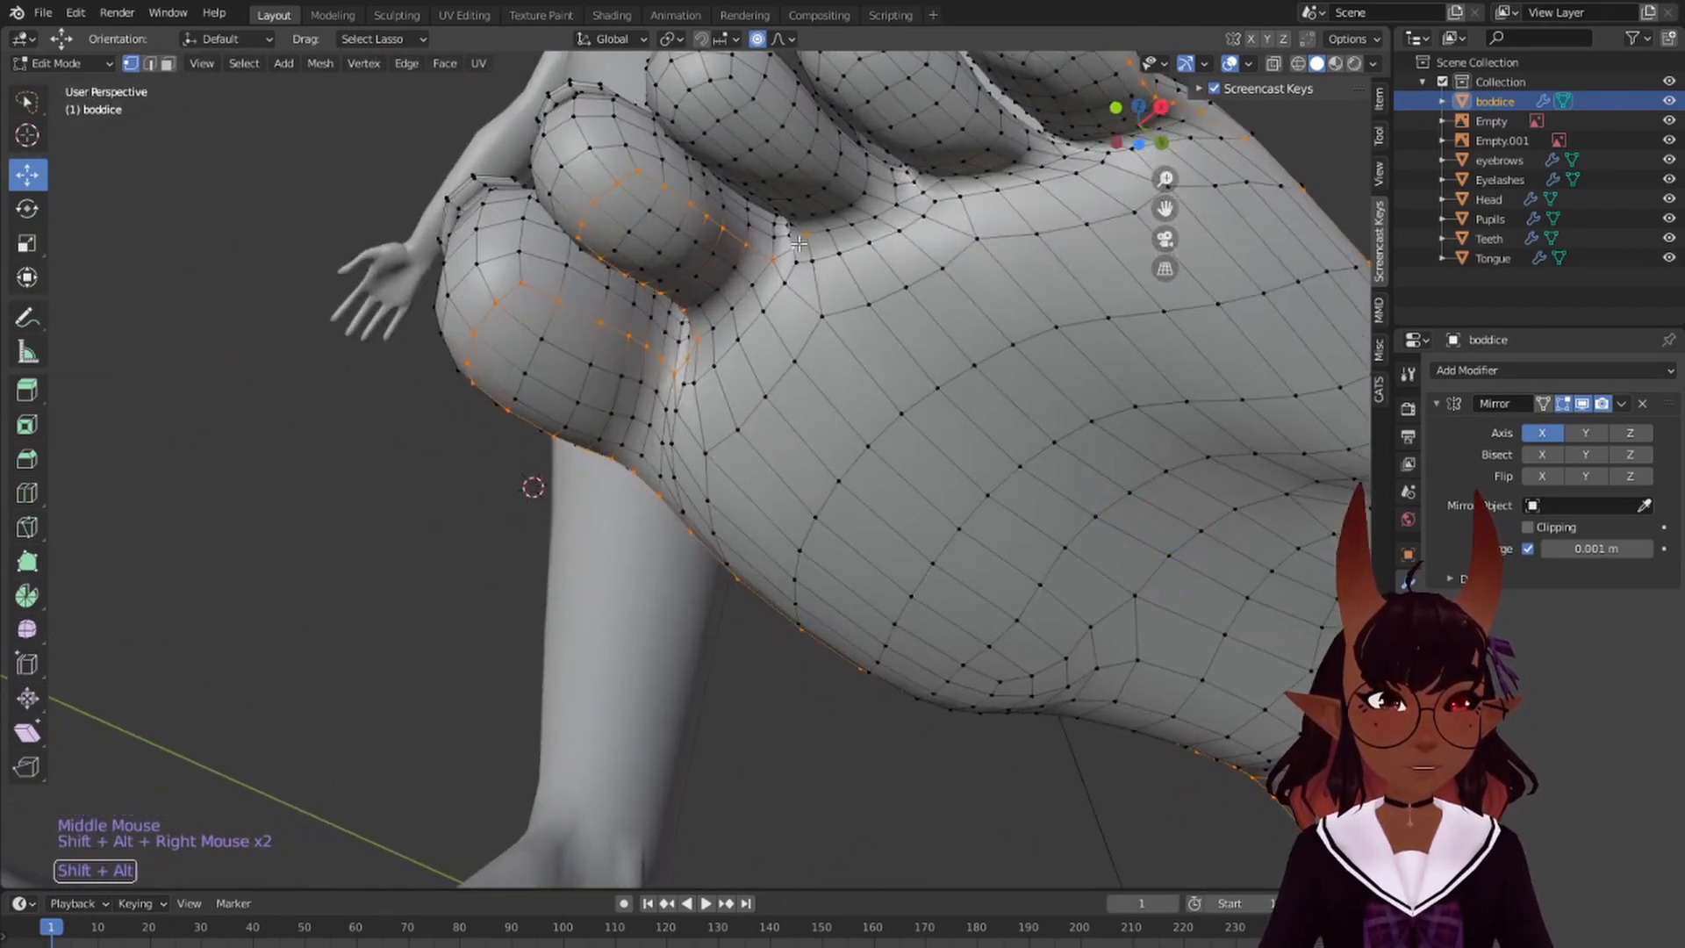
middle_drag(798, 243, 971, 173)
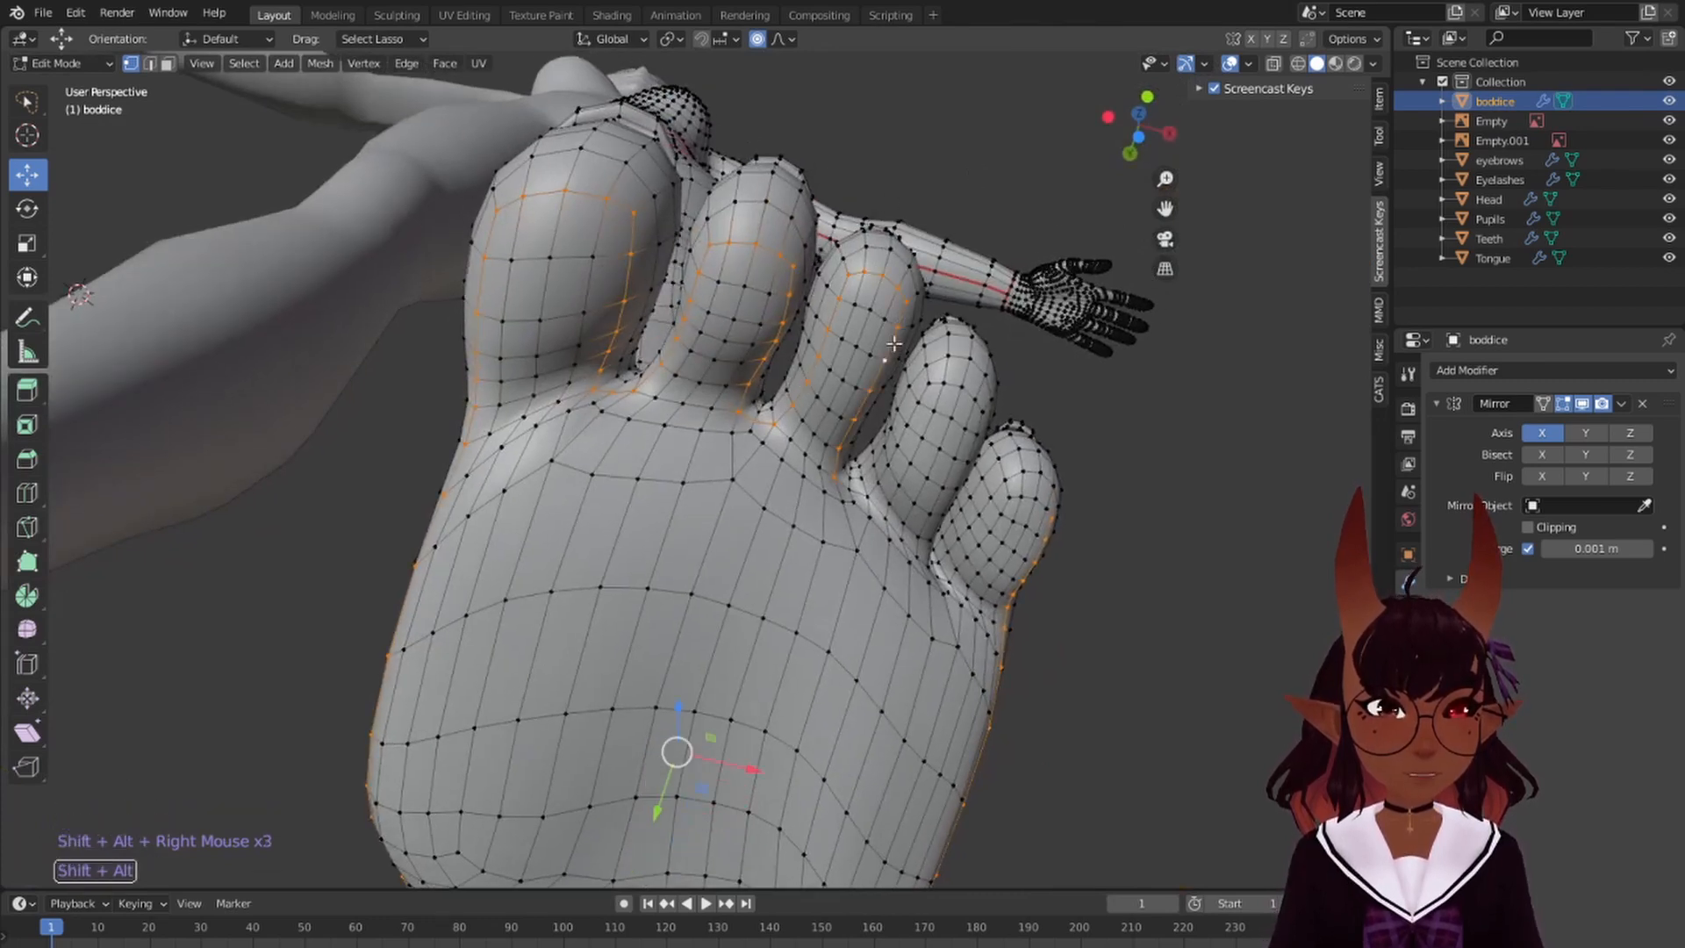
middle_drag(894, 344, 950, 307)
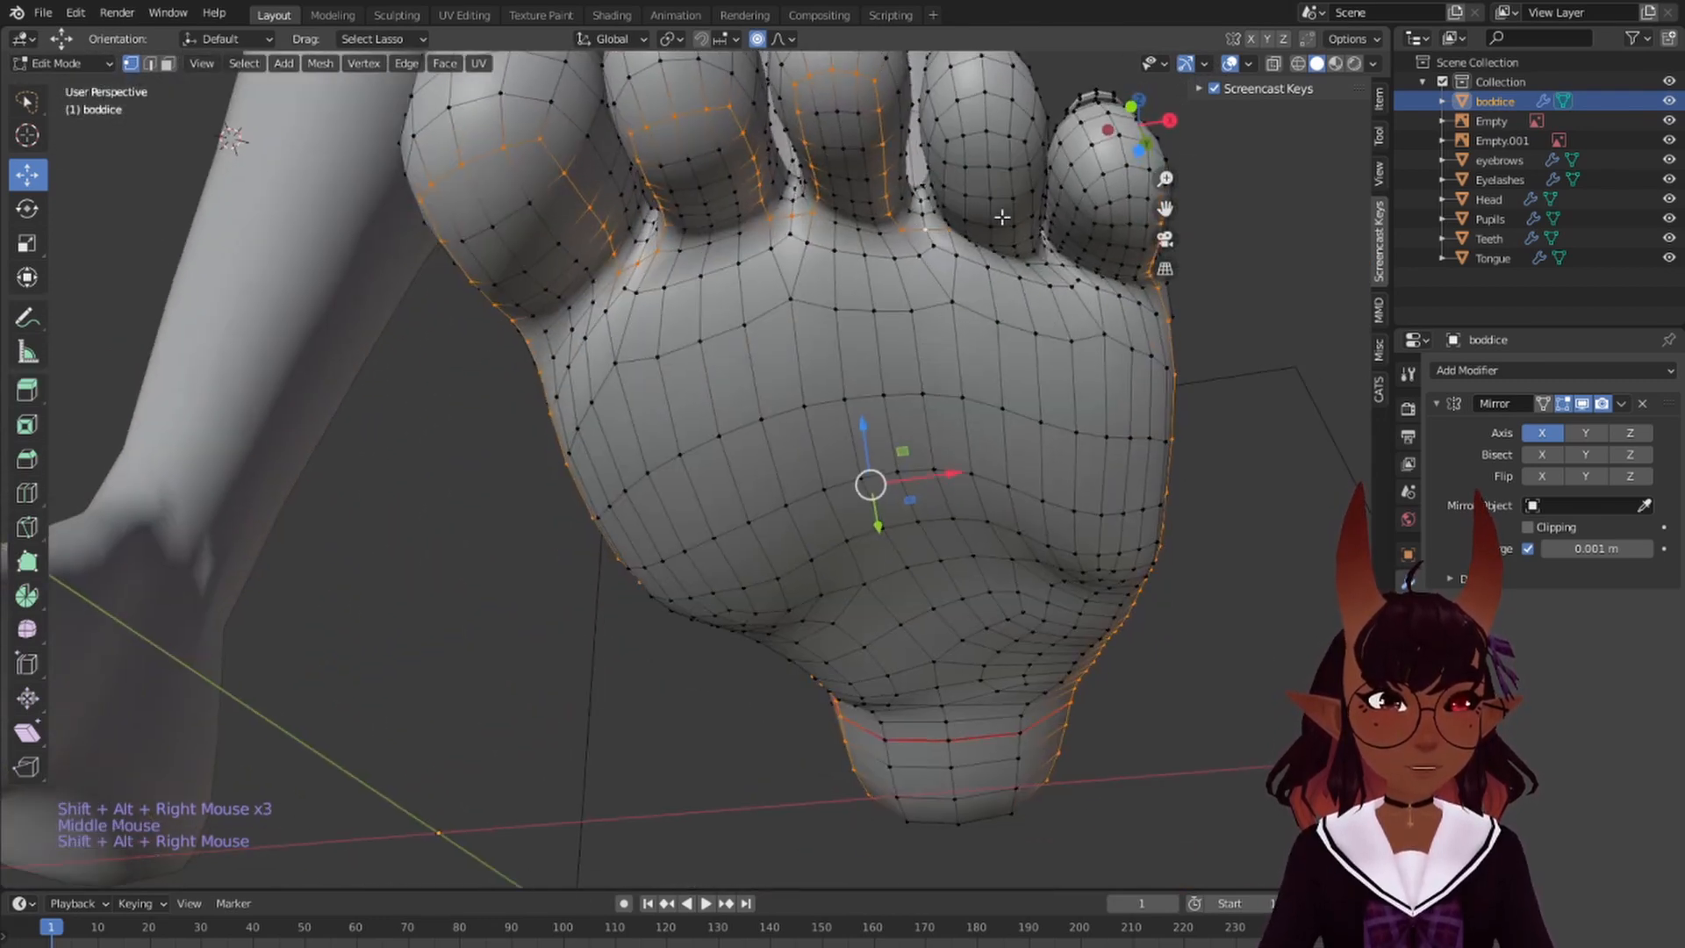
middle_drag(1003, 218, 796, 386)
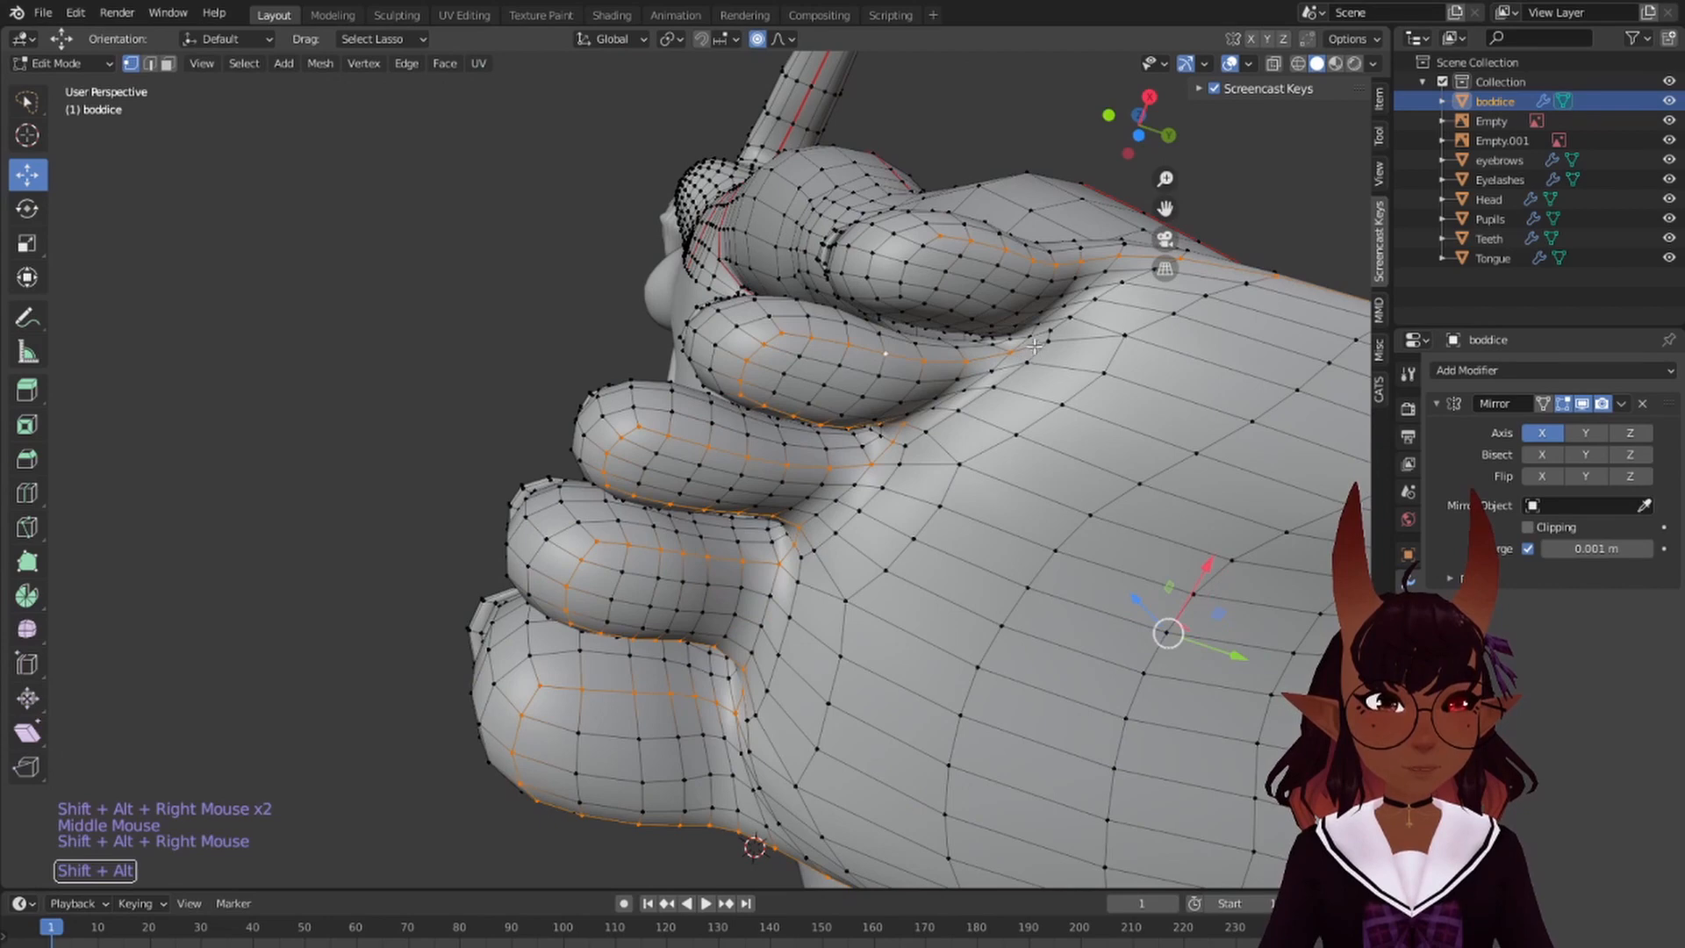
middle_drag(1023, 287, 1082, 220)
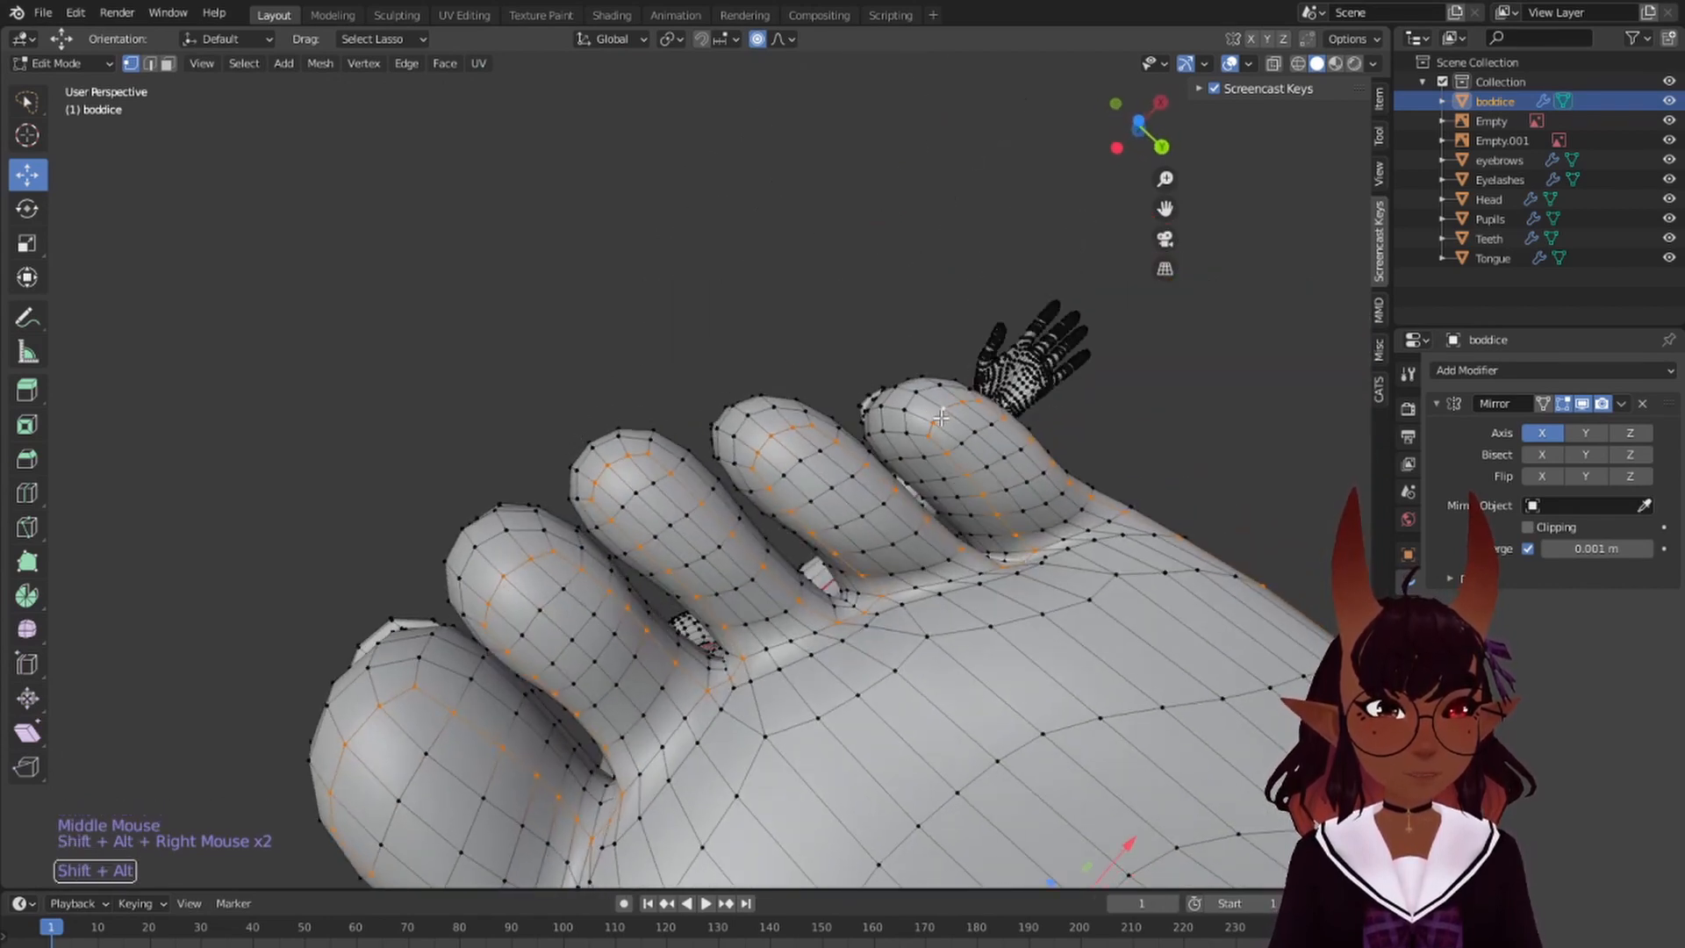
- Mark the selected outline of the sole and toes as a seam and clear the selection
scroll(995, 407, down, 1)
key(ctrl+e)
click(995, 408)
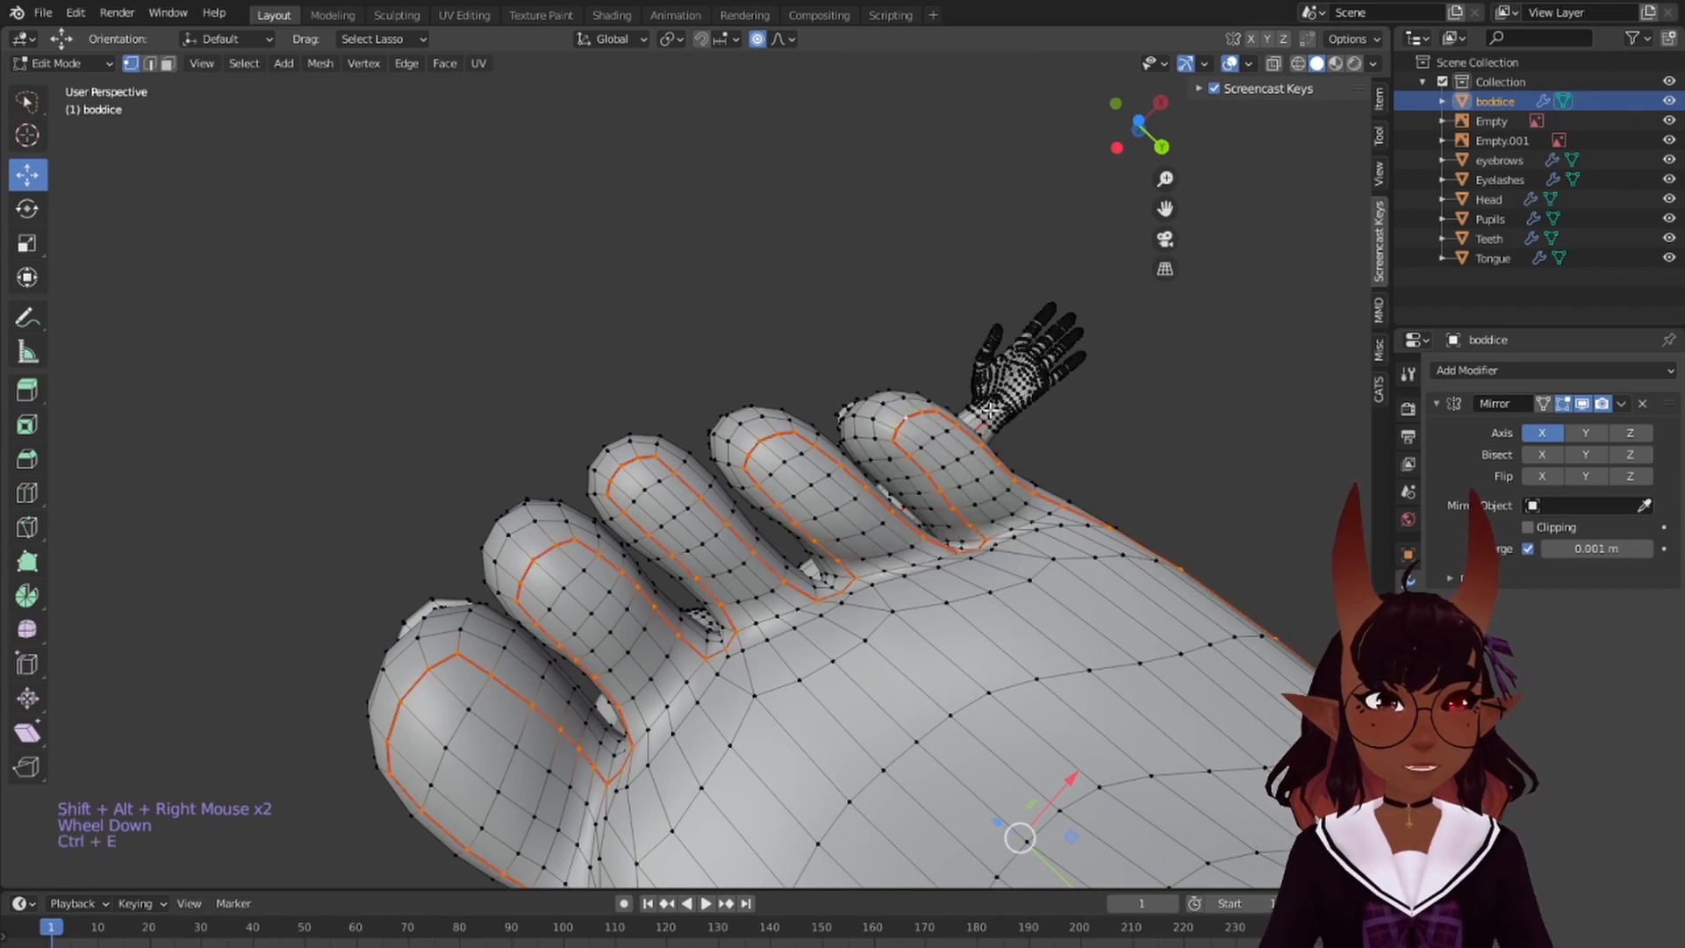
scroll(977, 432, down, 7)
key(a)
key(a)
key(a)
- Select the edges of the seam crossing the underside of the heel, clear that seam and deselect everything
middle_drag(1050, 474, 723, 634)
shift+scroll(656, 365, up, 1)
scroll(822, 320, up, 5)
scroll(723, 634, up, 2)
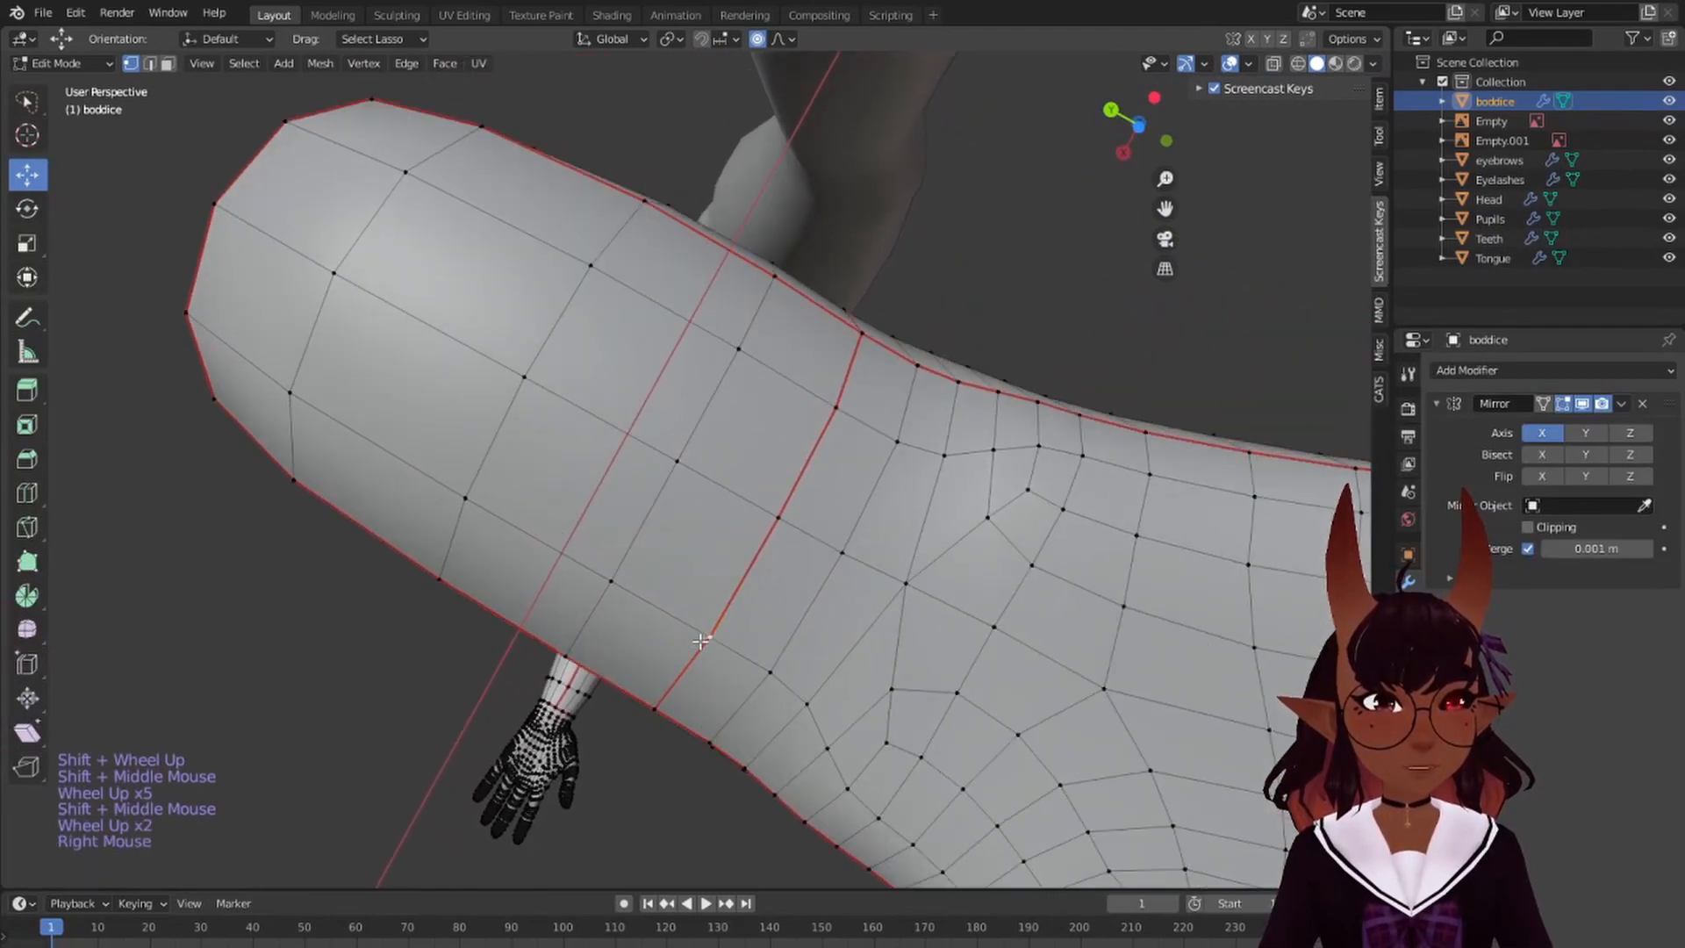
shift+right_click(667, 702)
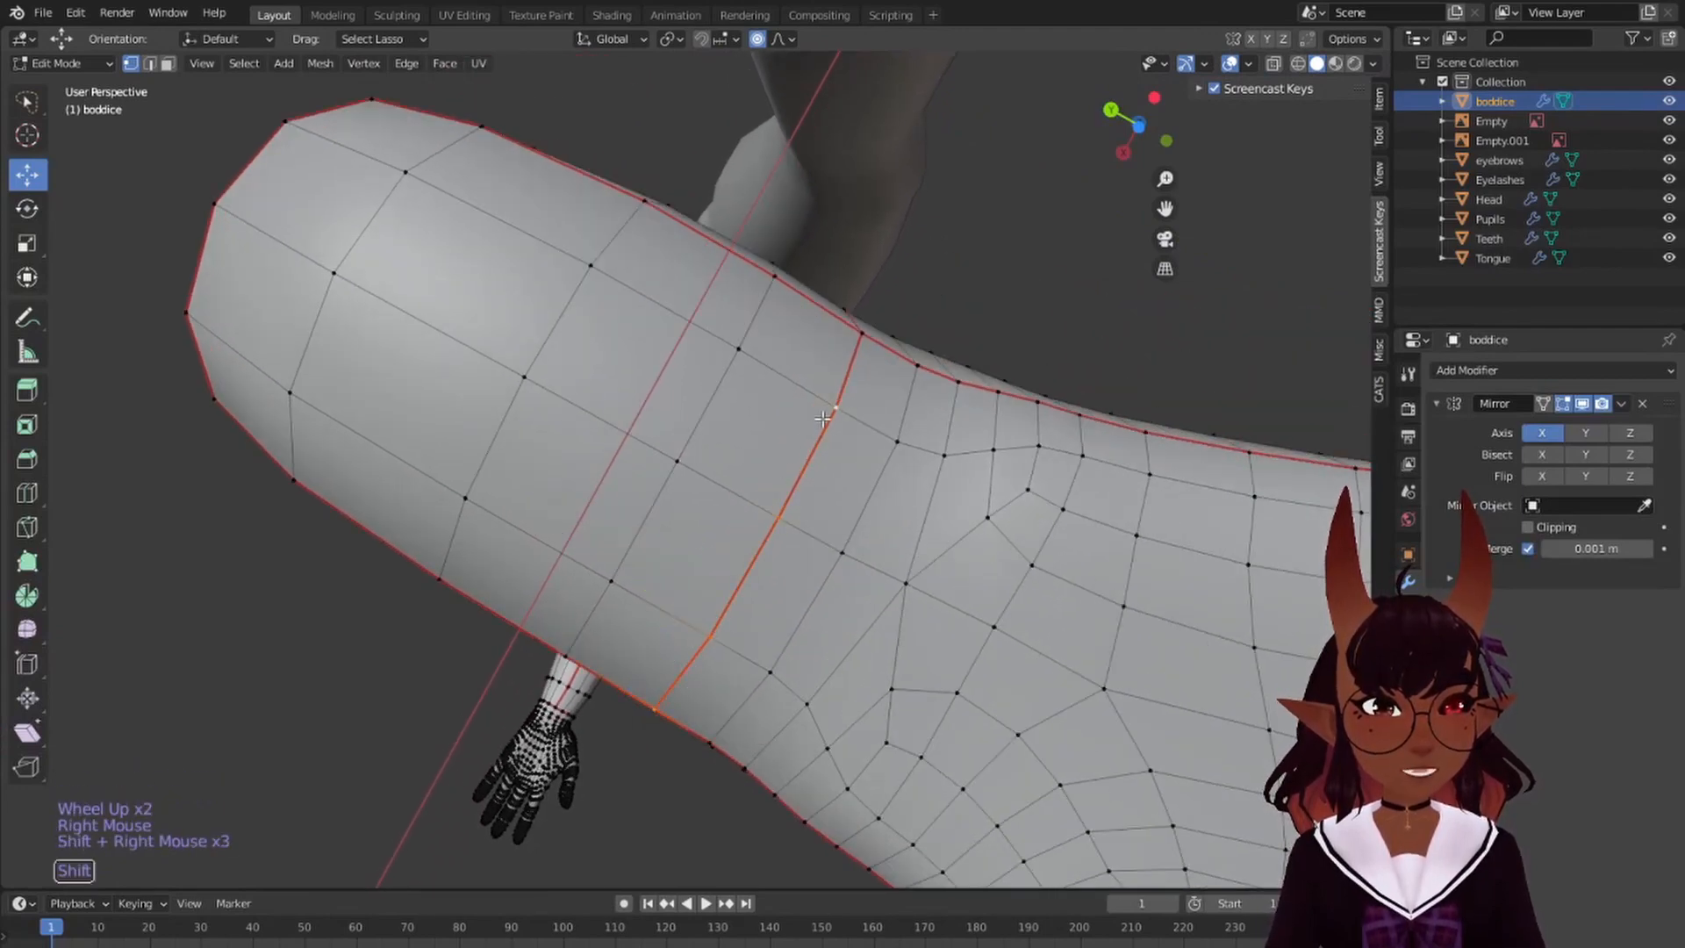
shift+right_click(712, 557)
shift+right_click(752, 518)
key(ctrl+e)
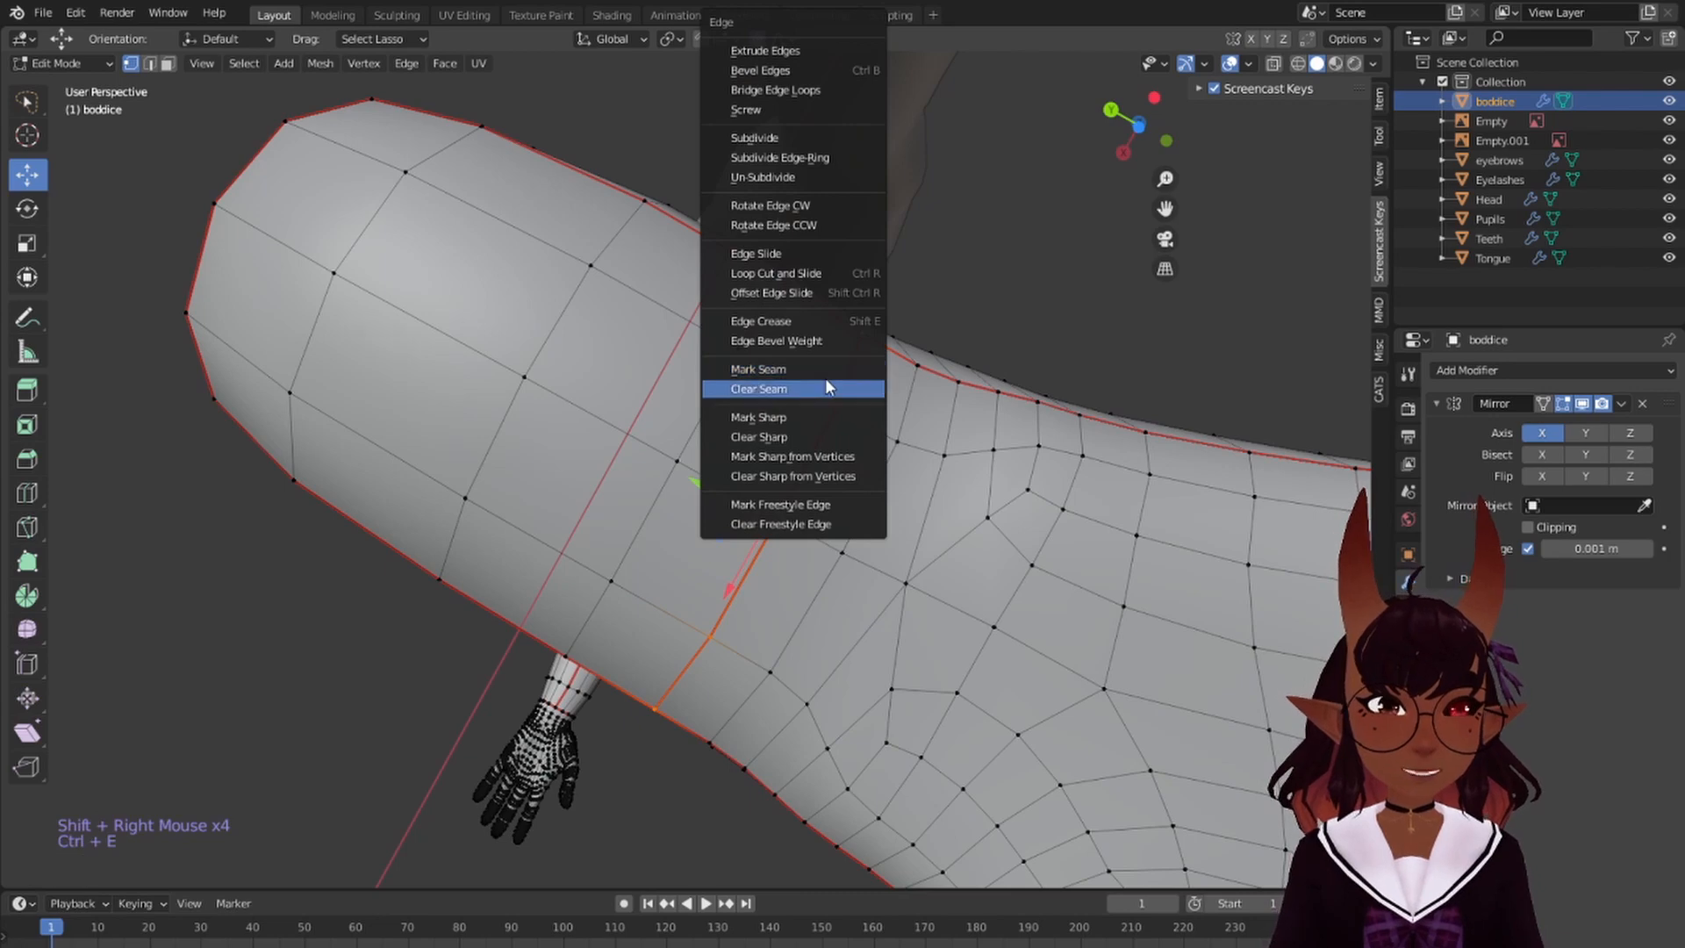
click(825, 388)
scroll(825, 388, down, 5)
key(a)
key(a)
key(a)
- Select the edge loop on the skin side of the groove around the big toe's nail
middle_drag(843, 386, 919, 400)
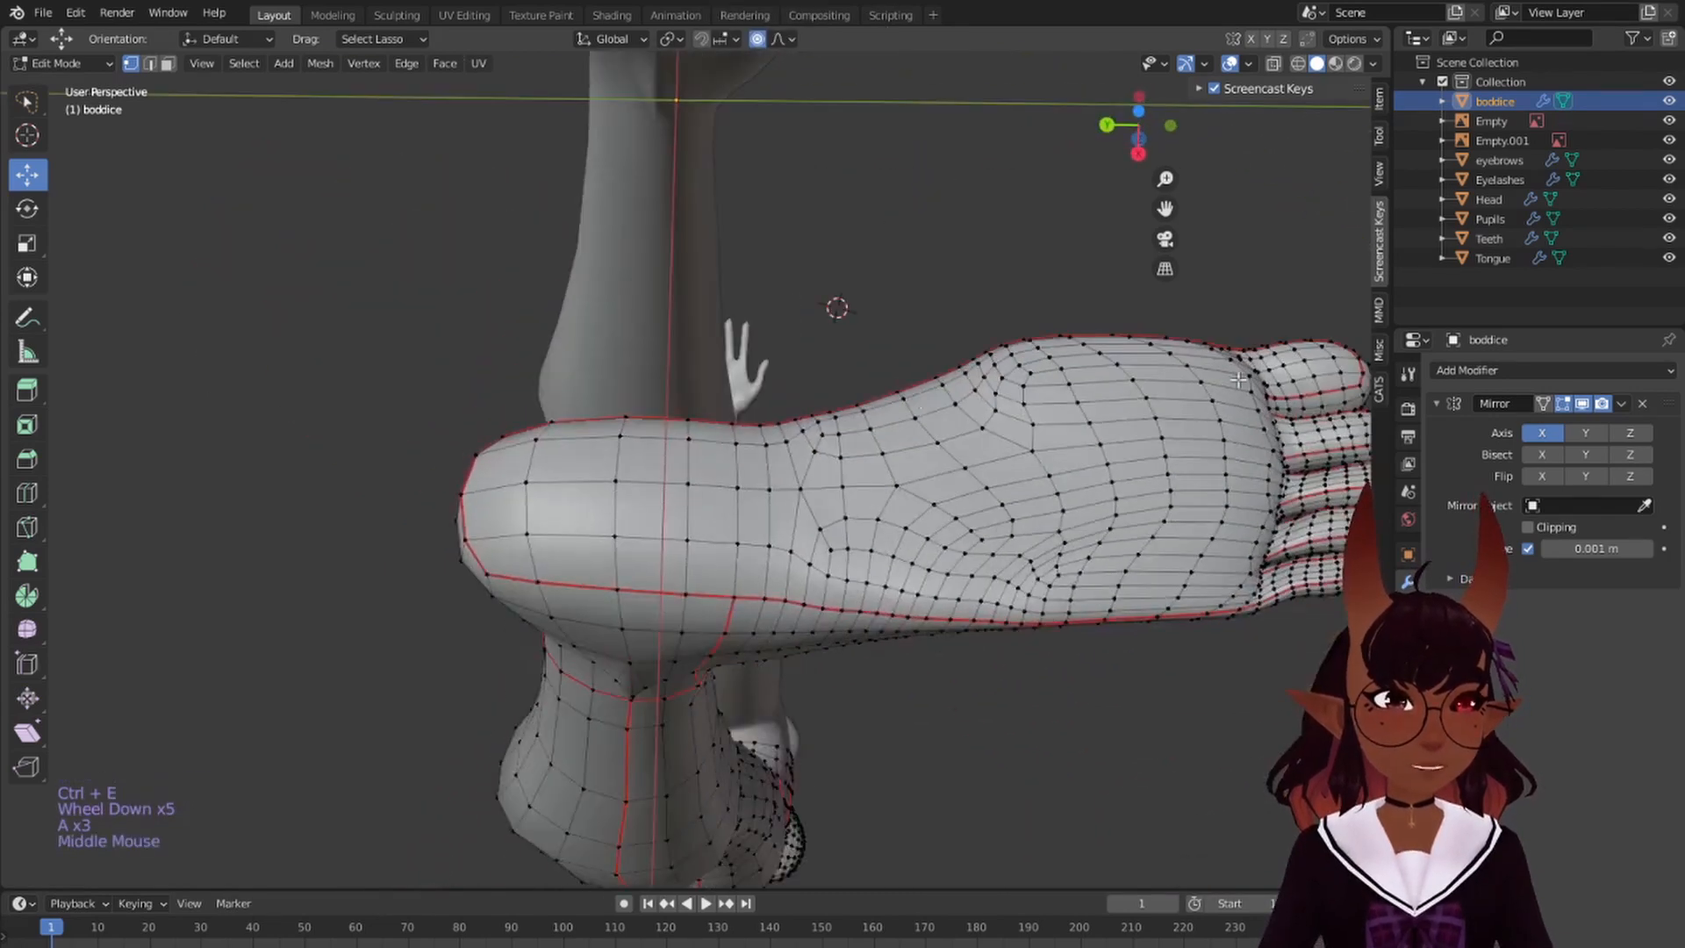
scroll(636, 494, down, 3)
middle_drag(637, 494, 662, 437)
shift+middle_drag(662, 436, 509, 448)
middle_drag(712, 554, 797, 459)
middle_drag(602, 551, 874, 251)
scroll(620, 583, up, 3)
scroll(650, 400, up, 6)
scroll(874, 252, up, 7)
middle_drag(921, 439, 824, 361)
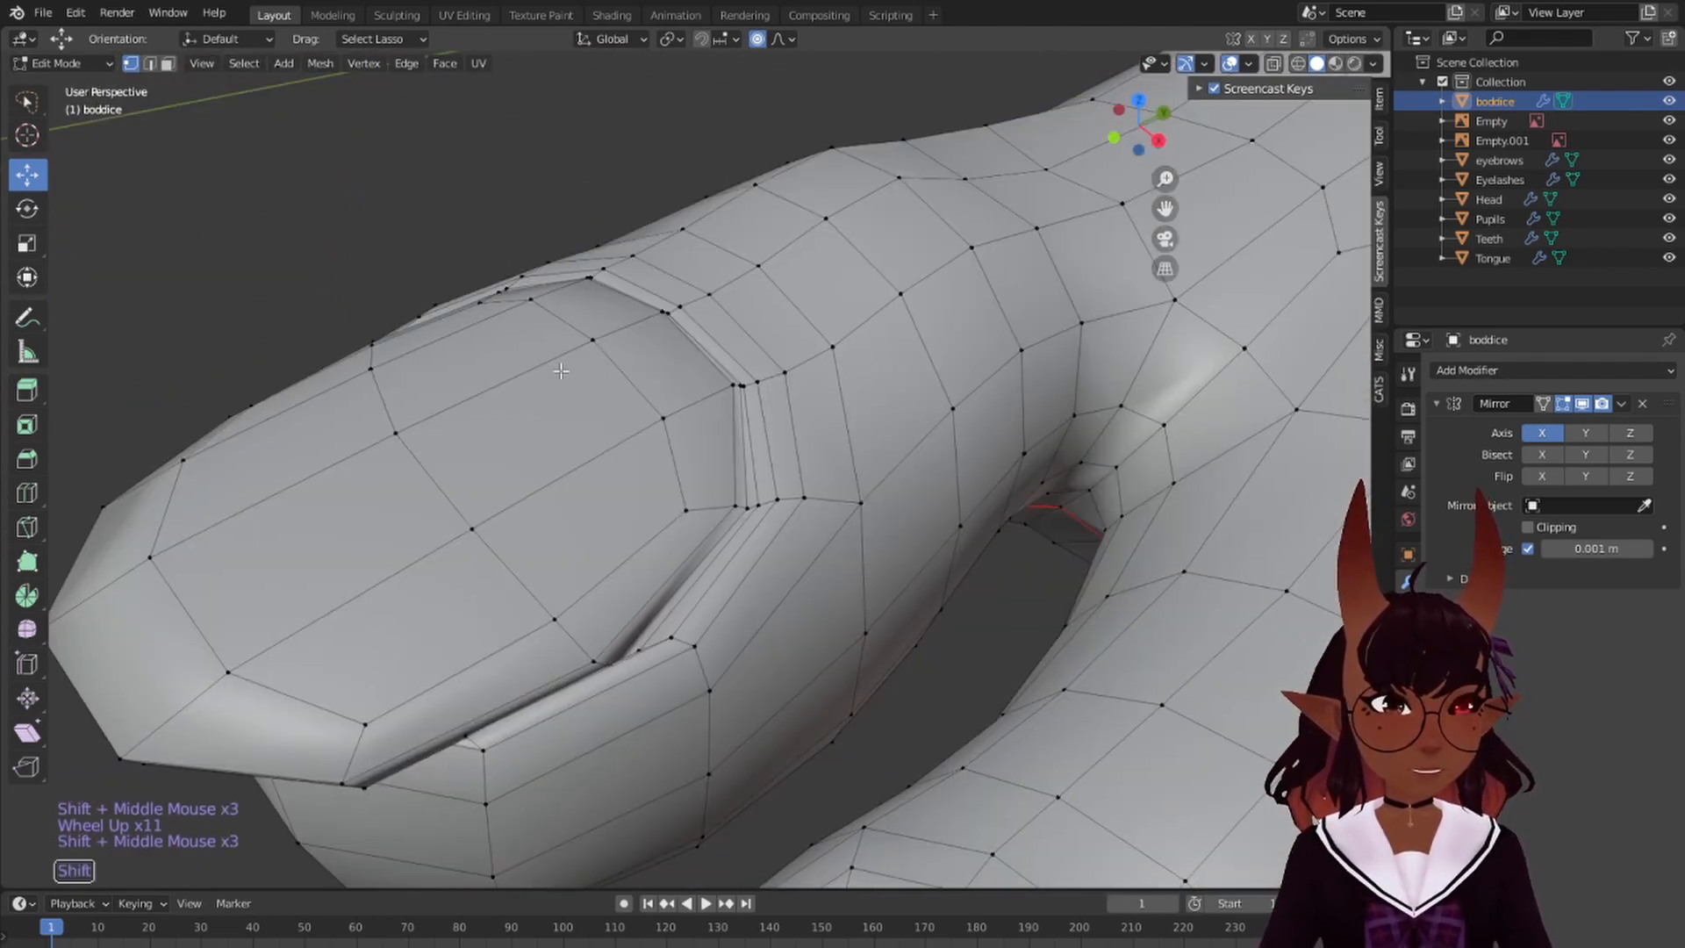
shift+middle_drag(562, 371, 544, 353)
shift+middle_drag(536, 421, 506, 395)
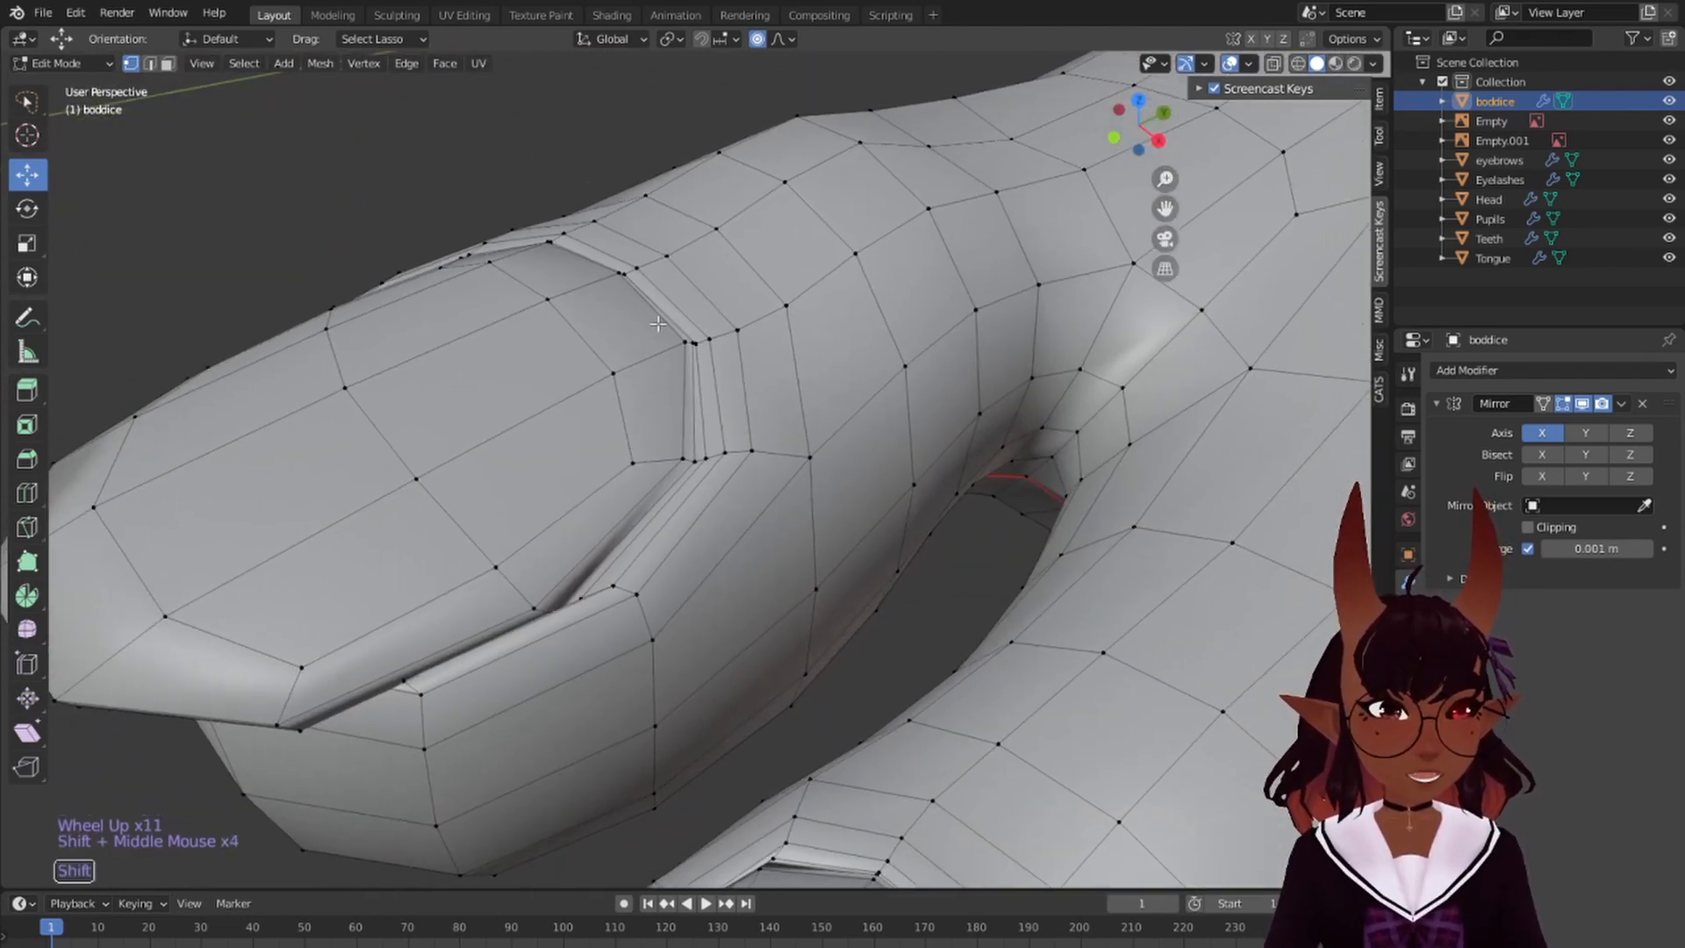
shift+middle_drag(503, 513, 456, 470)
scroll(568, 497, up, 5)
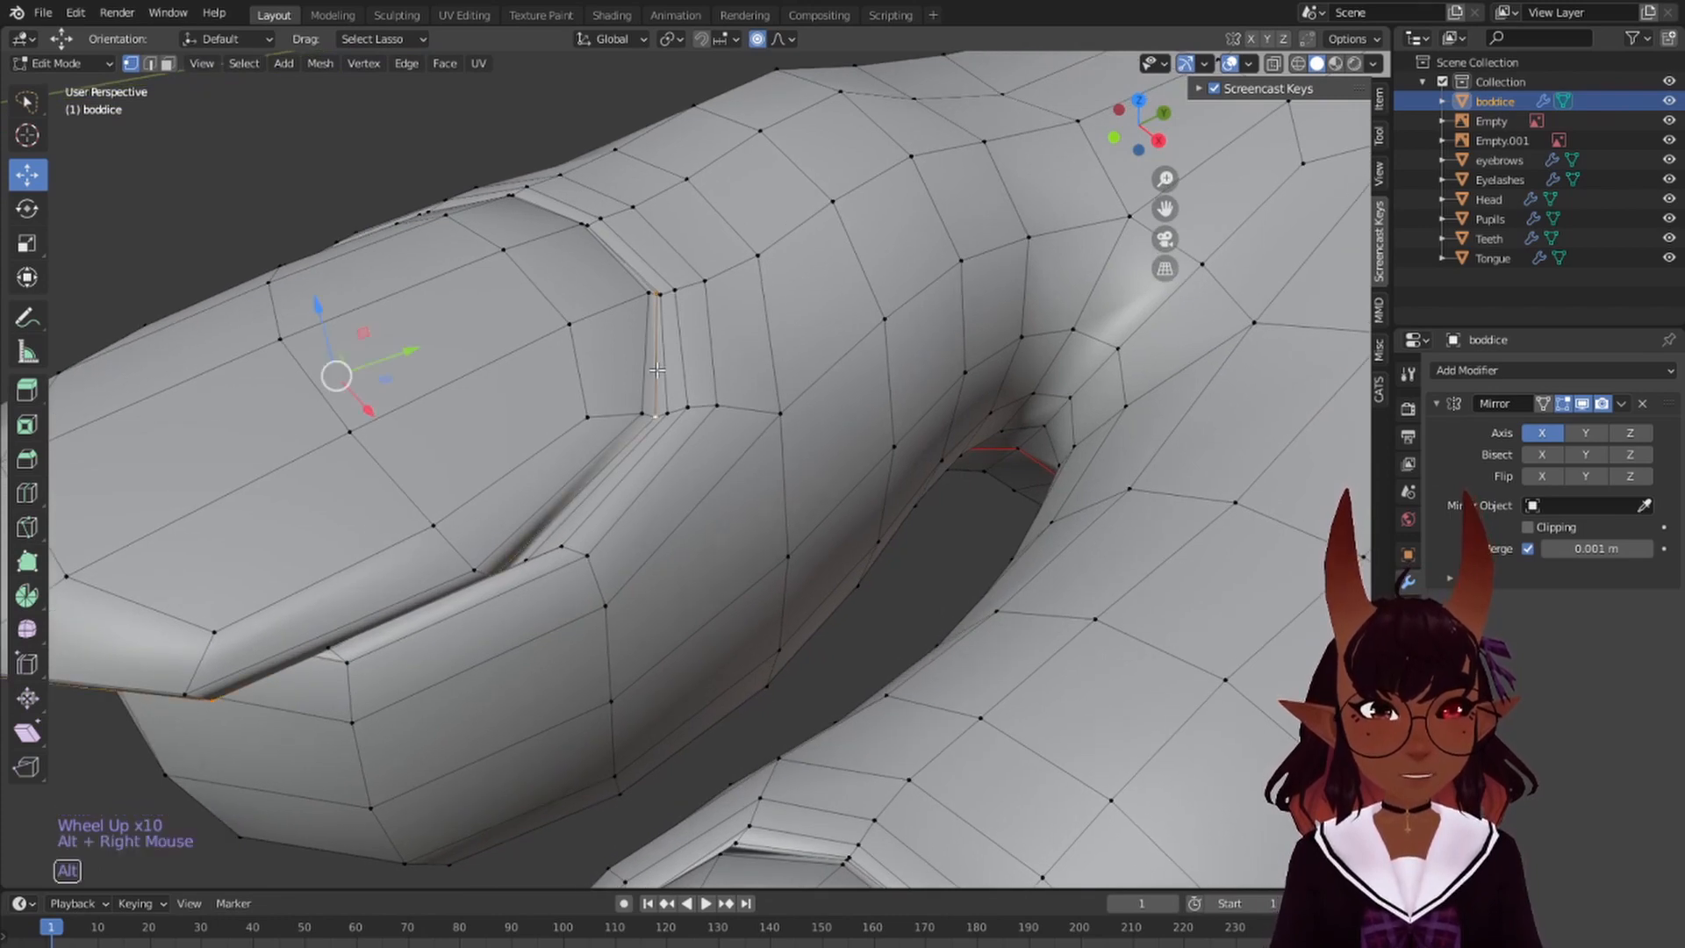
scroll(656, 369, down, 4)
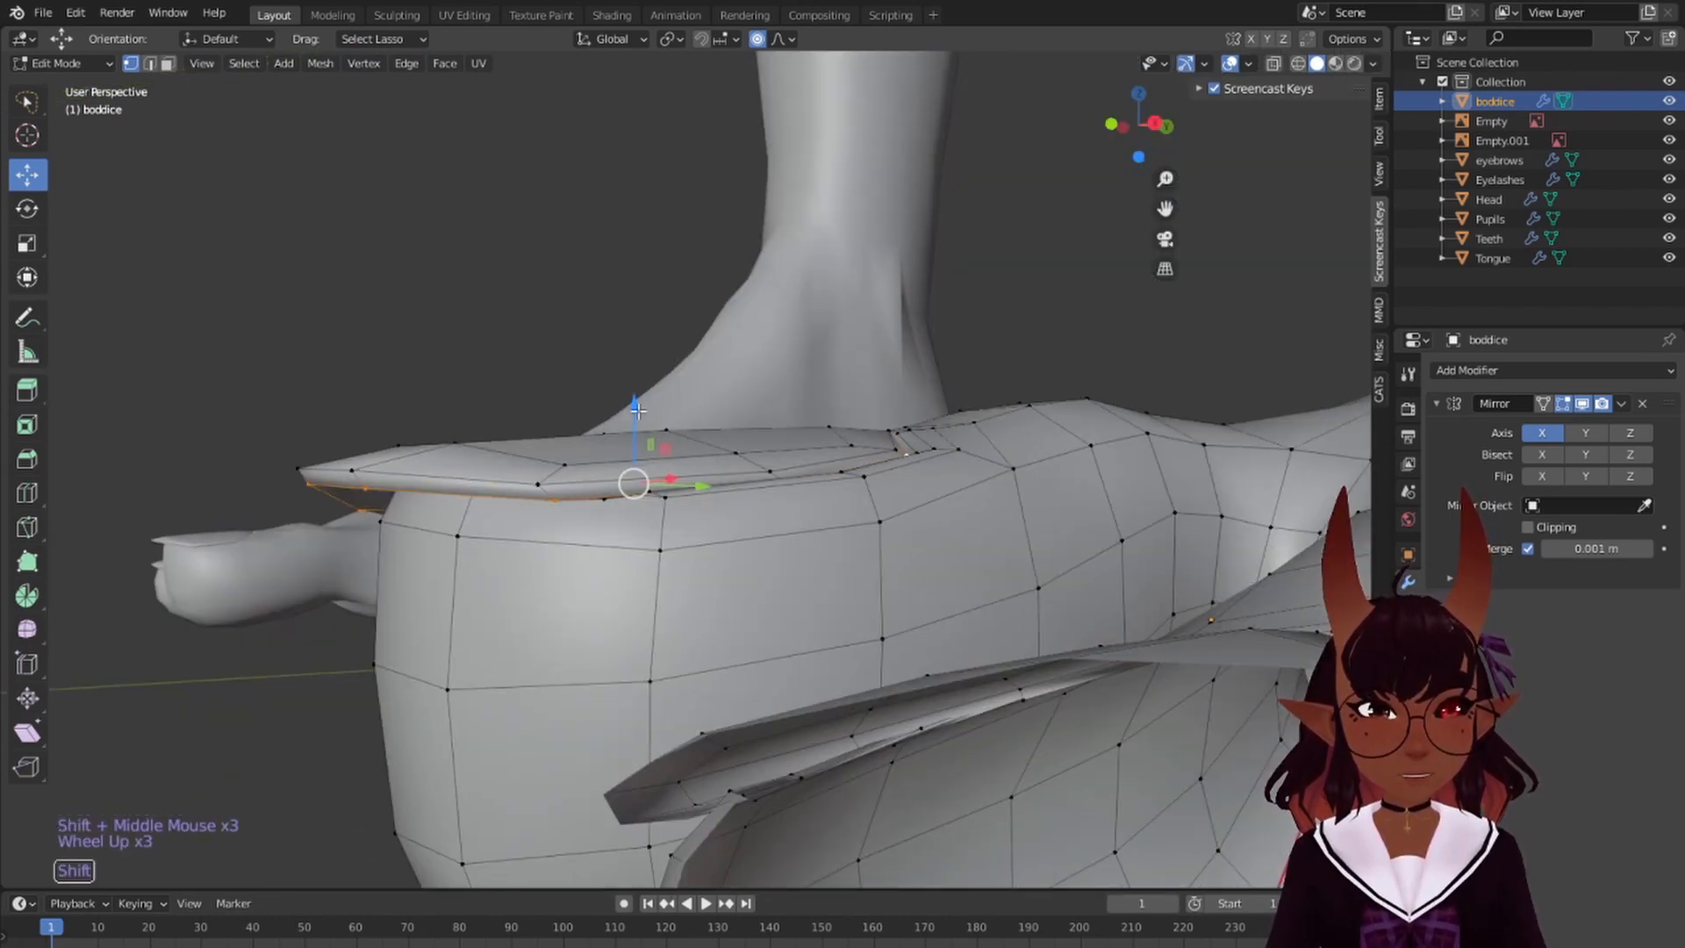
shift+middle_drag(578, 460, 724, 200)
shift+middle_drag(727, 377, 748, 502)
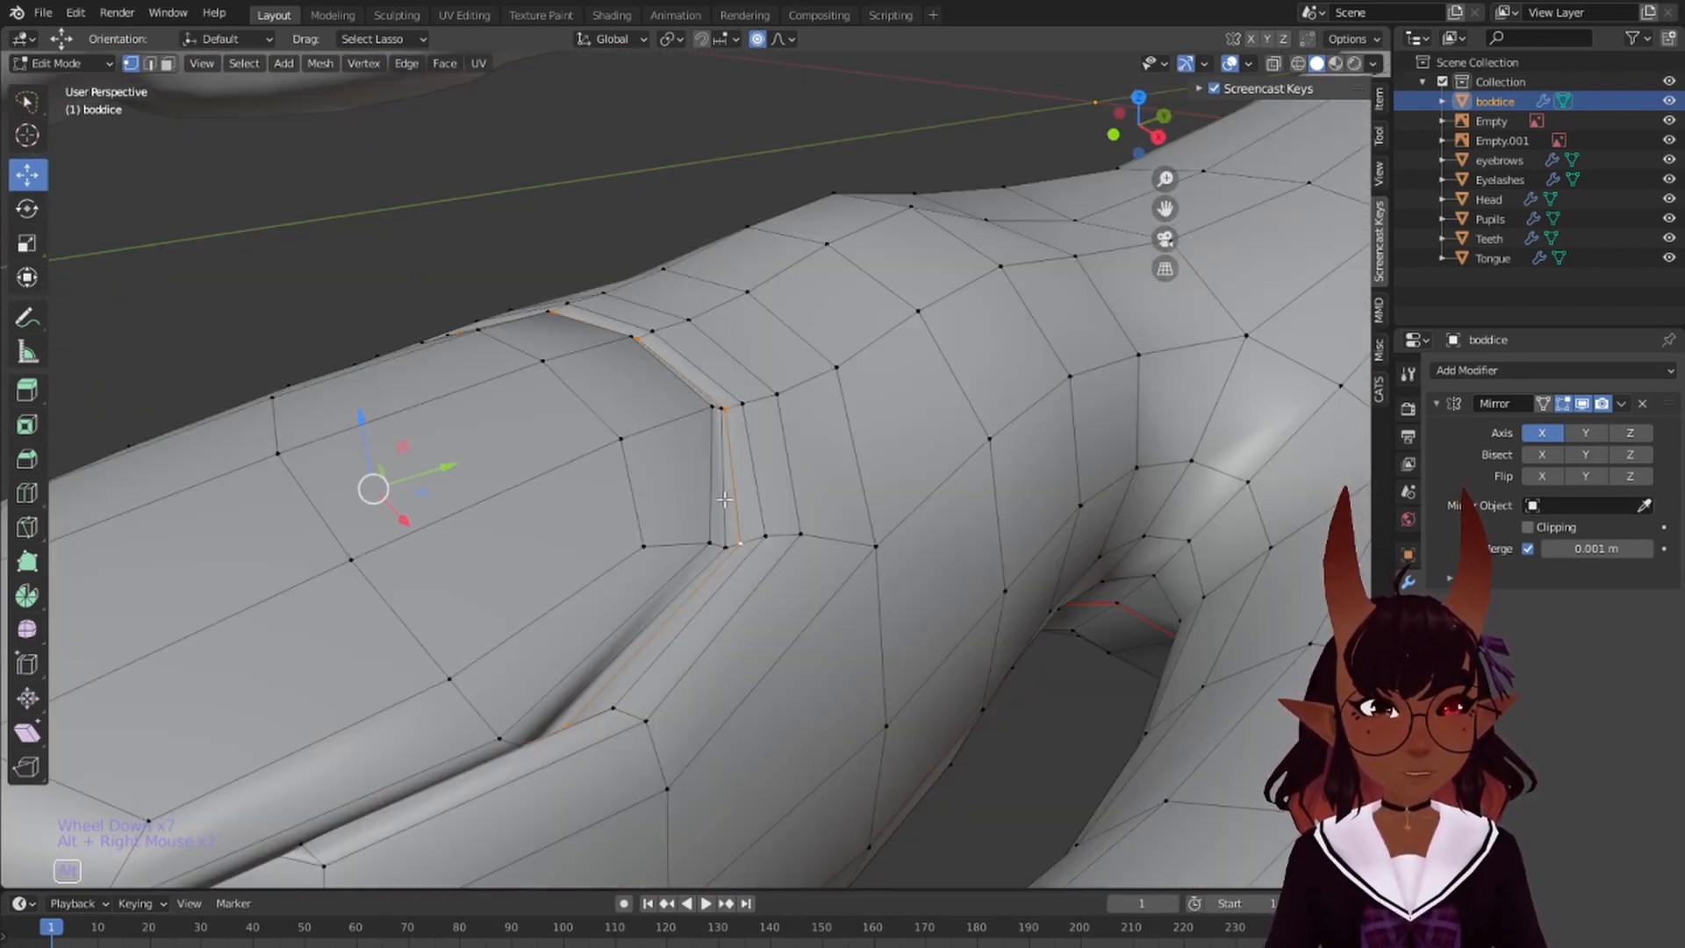
- Mark the selected edge loop around the big toe's nail as a seam
scroll(699, 502, down, 8)
scroll(698, 501, down, 5)
middle_drag(699, 501, 589, 314)
scroll(589, 314, down, 2)
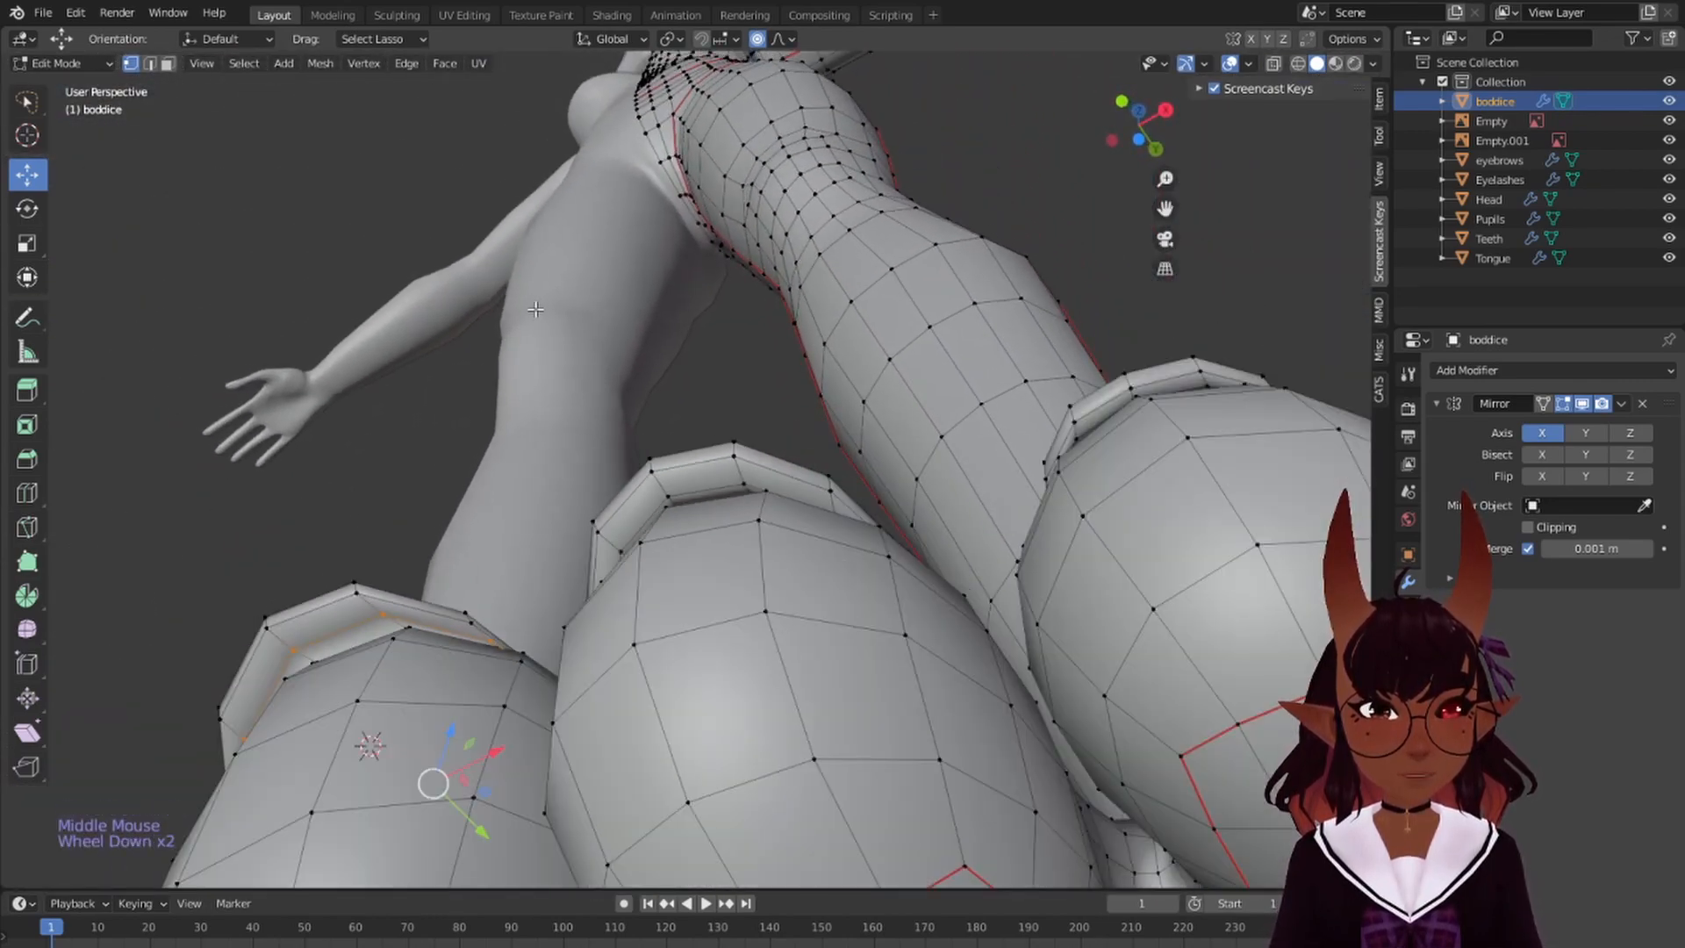
middle_drag(696, 276, 722, 609)
scroll(722, 609, up, 3)
key(ctrl+e)
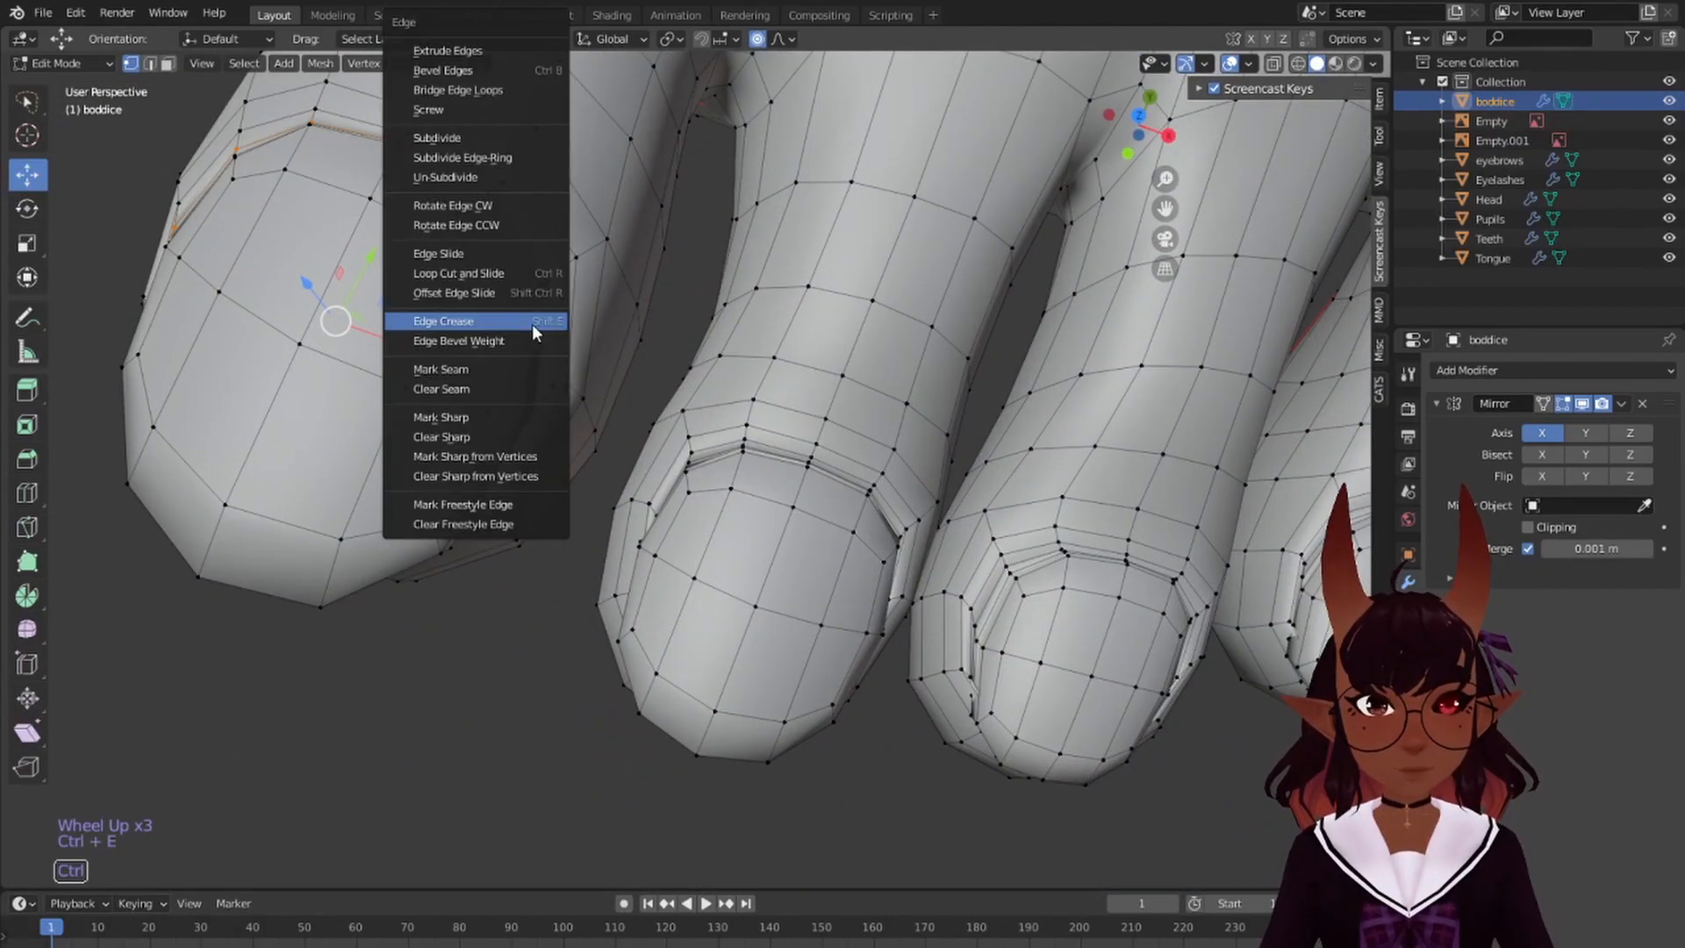
click(482, 369)
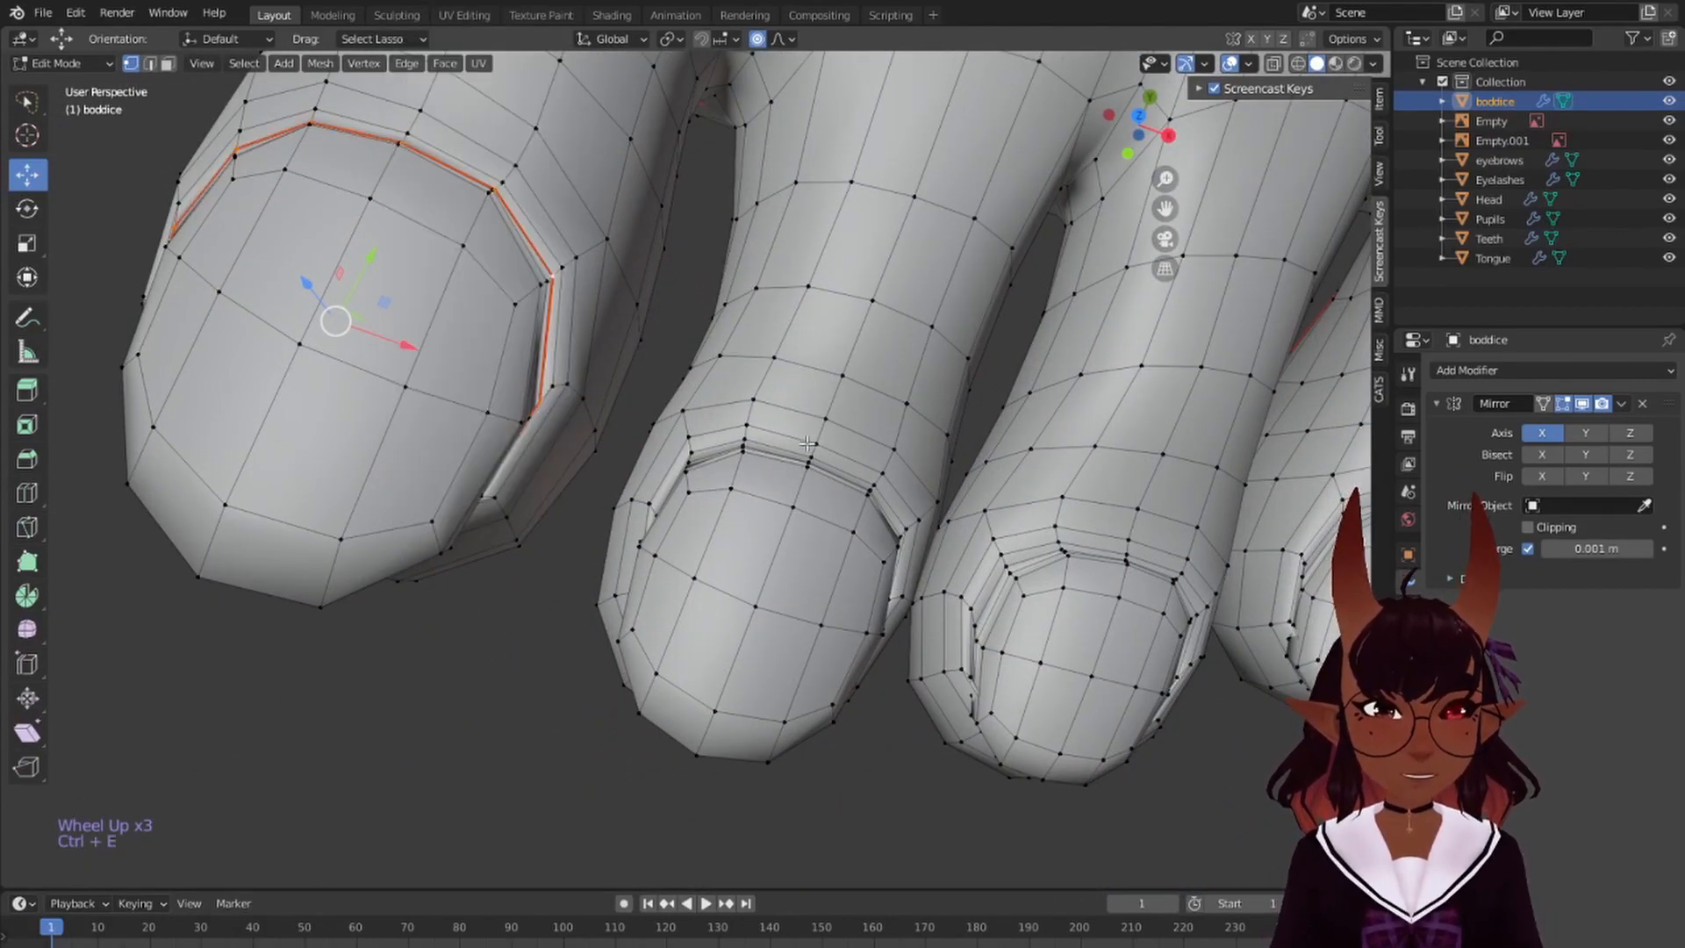
- Select the matching groove edge loops around the nails of the other four toes and mark them as seams
scroll(482, 369, up, 5)
middle_drag(481, 369, 611, 364)
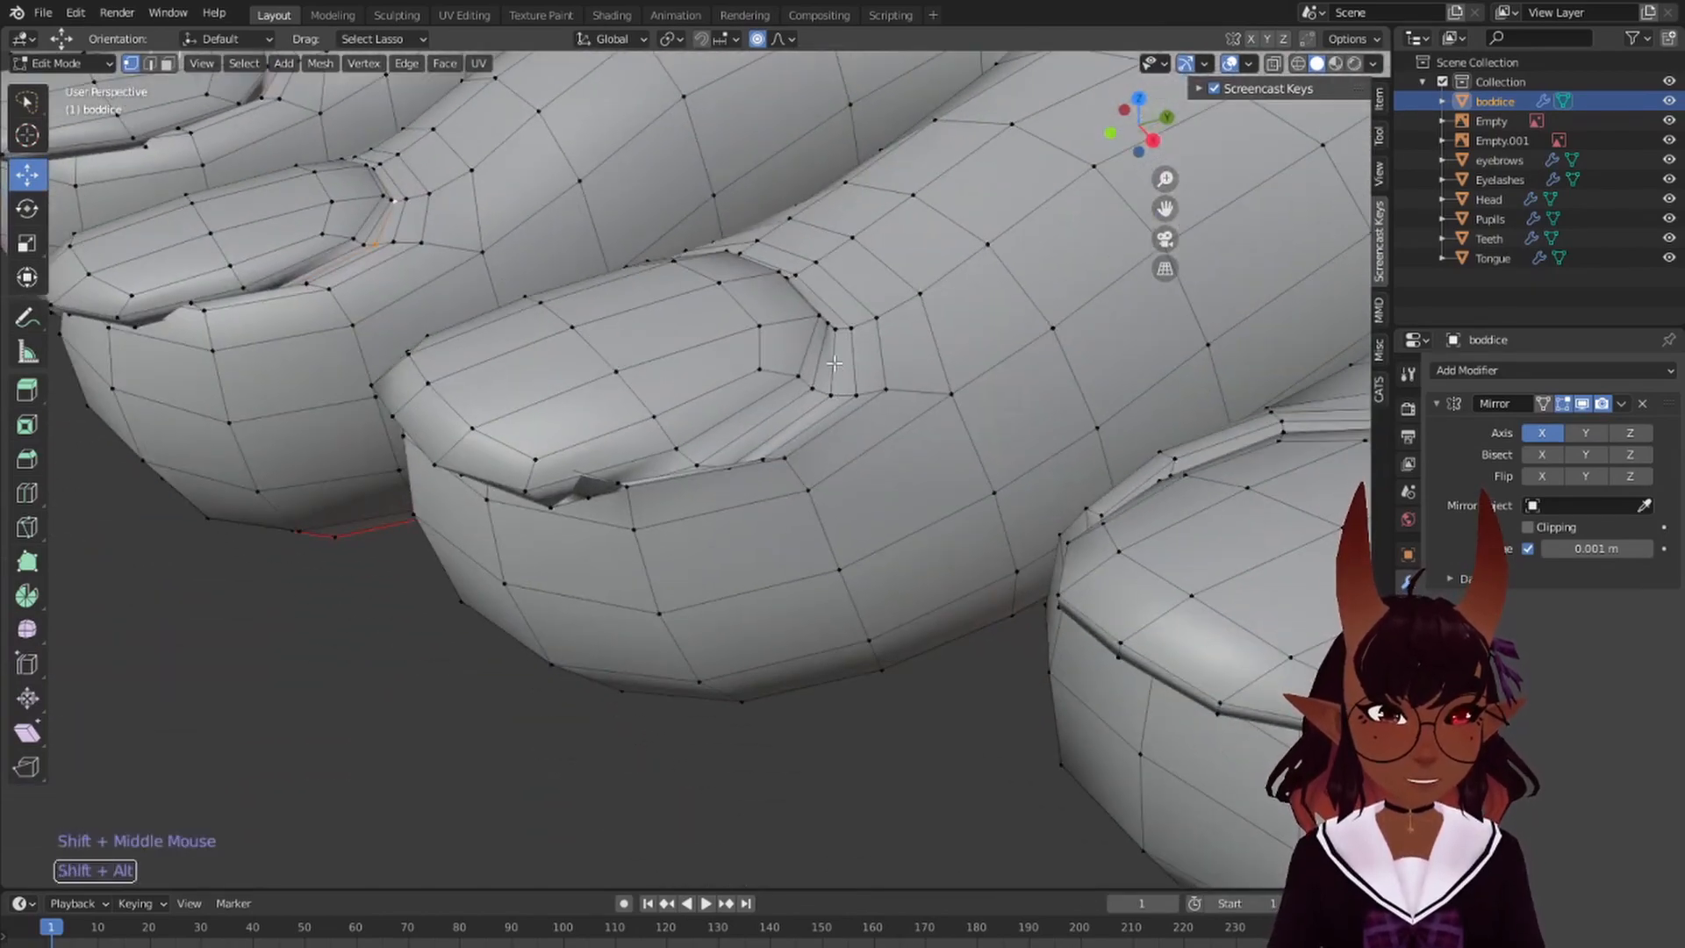
shift+middle_drag(844, 384, 583, 353)
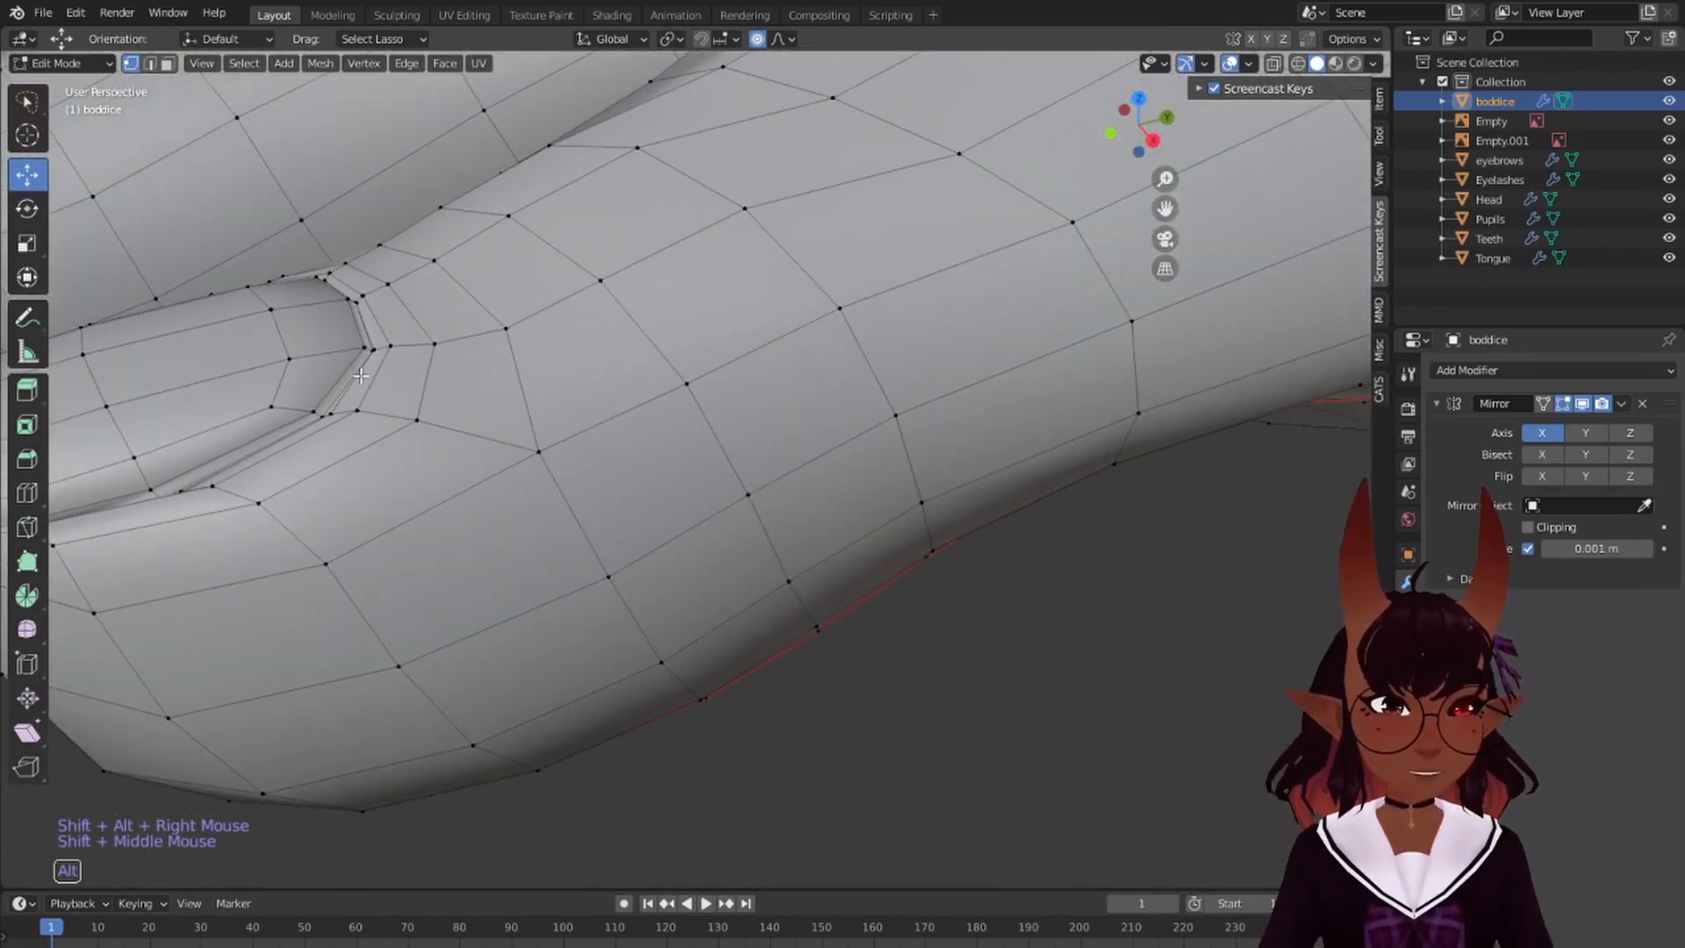
scroll(360, 375, down, 6)
shift+middle_drag(361, 376, 492, 386)
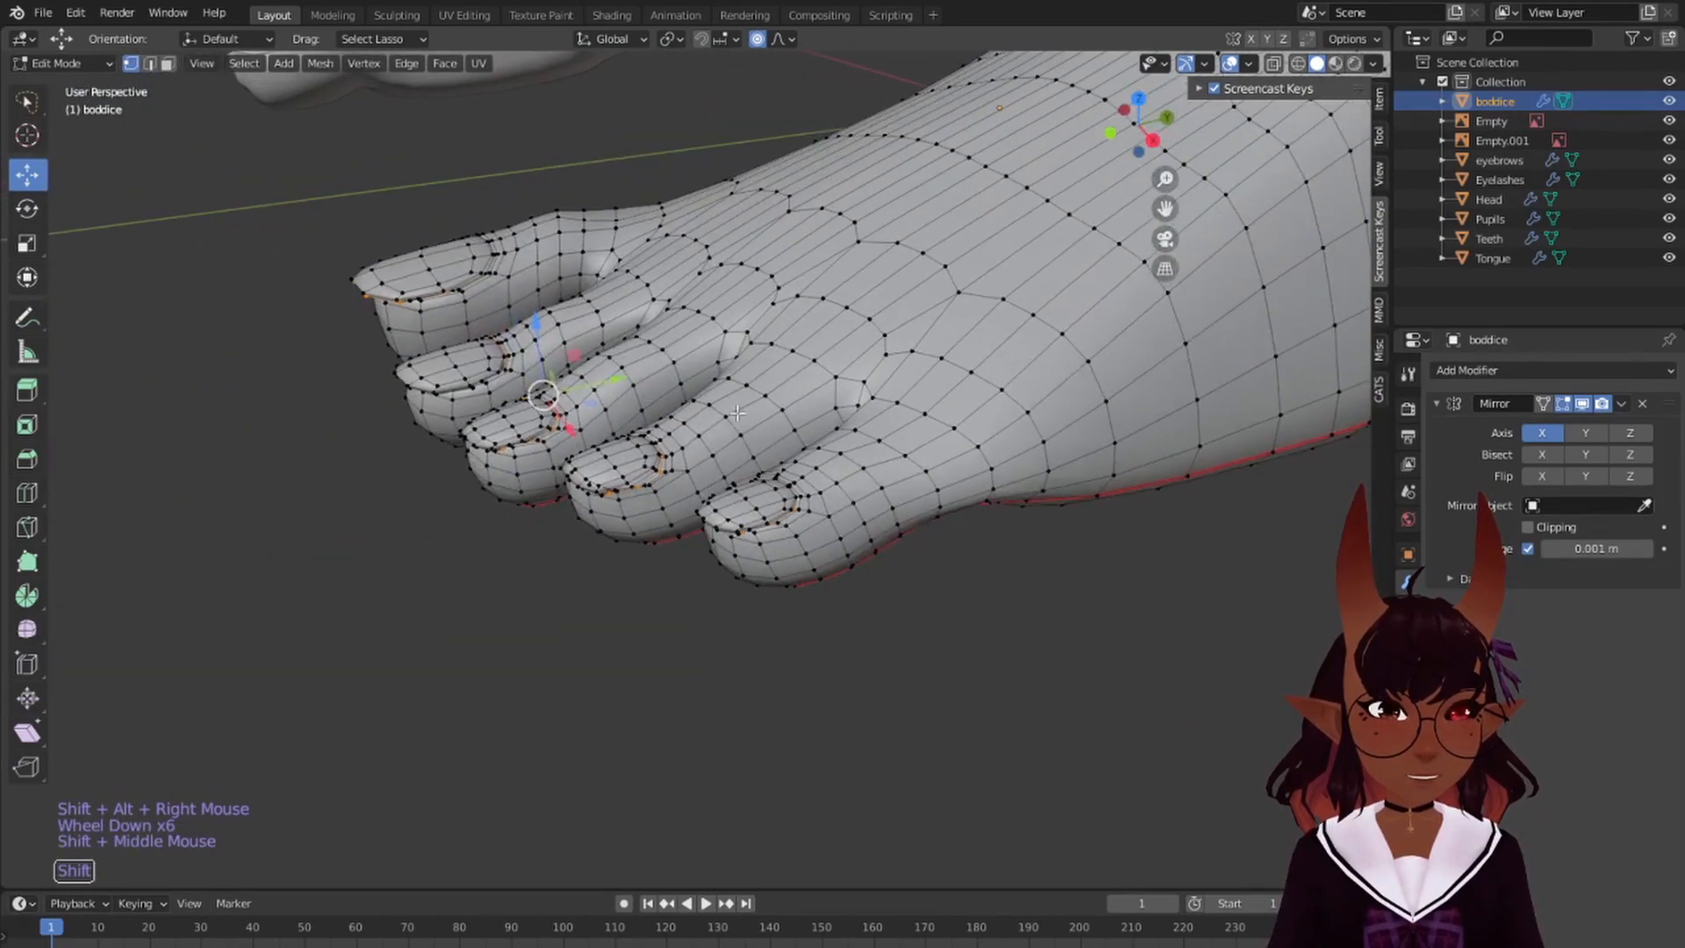
scroll(576, 401, up, 4)
key(ctrl+e)
click(555, 399)
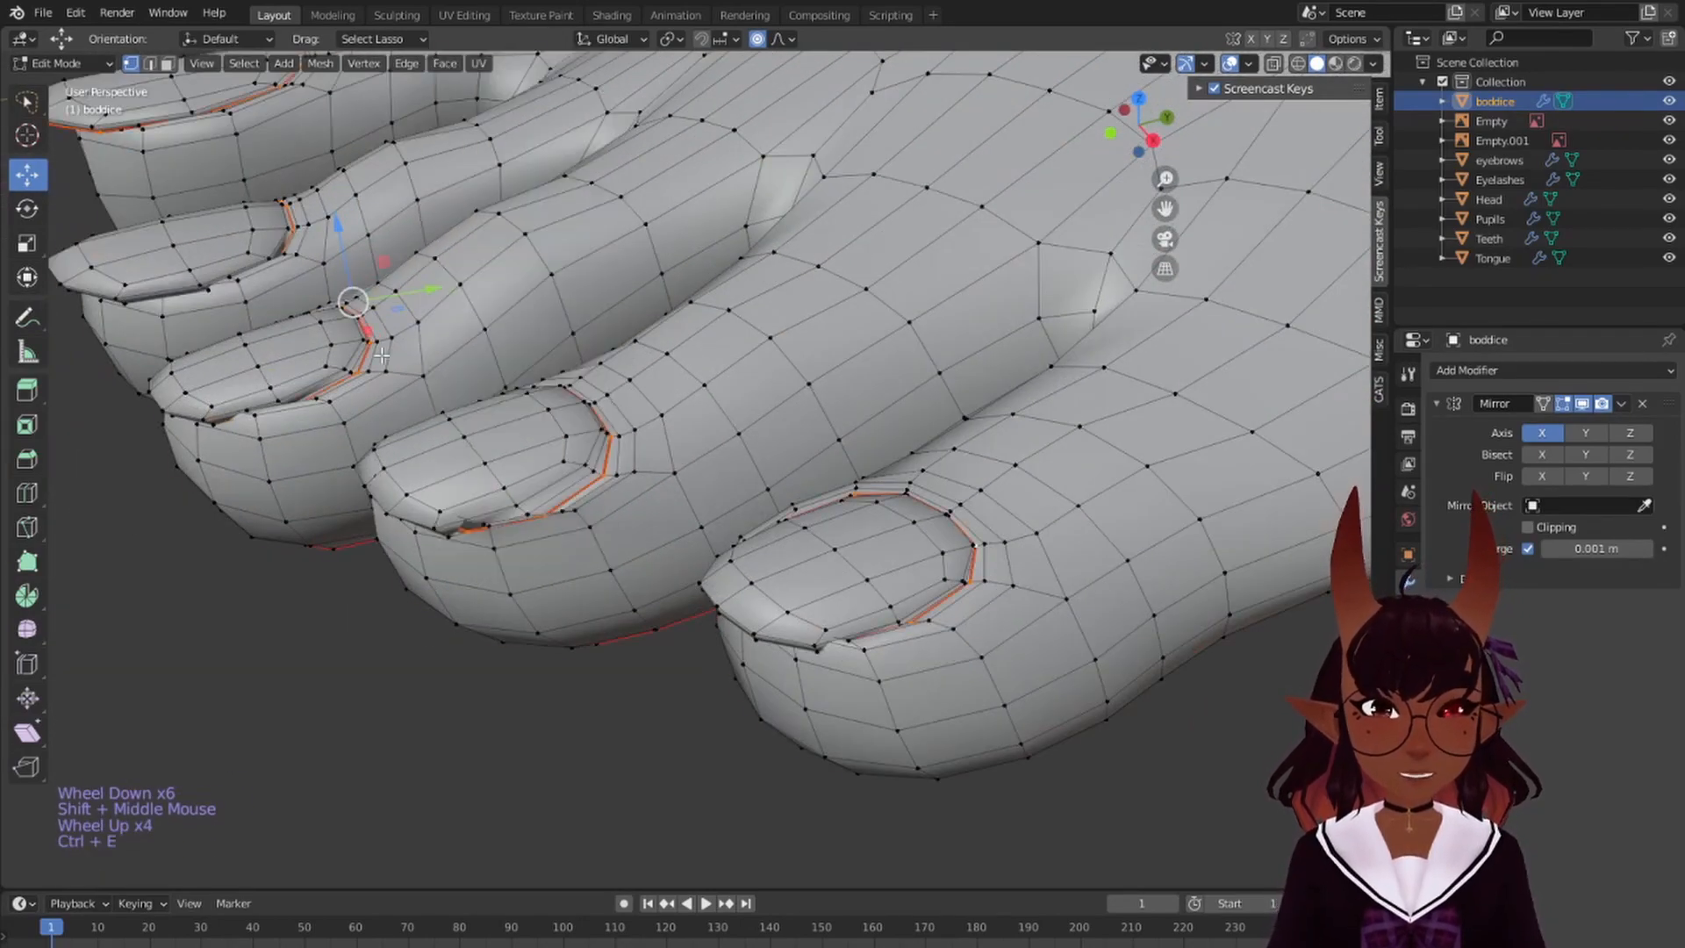
- Select the whole nail of the second toe and raise it about 0.000174 m along Z
middle_drag(335, 326, 518, 285)
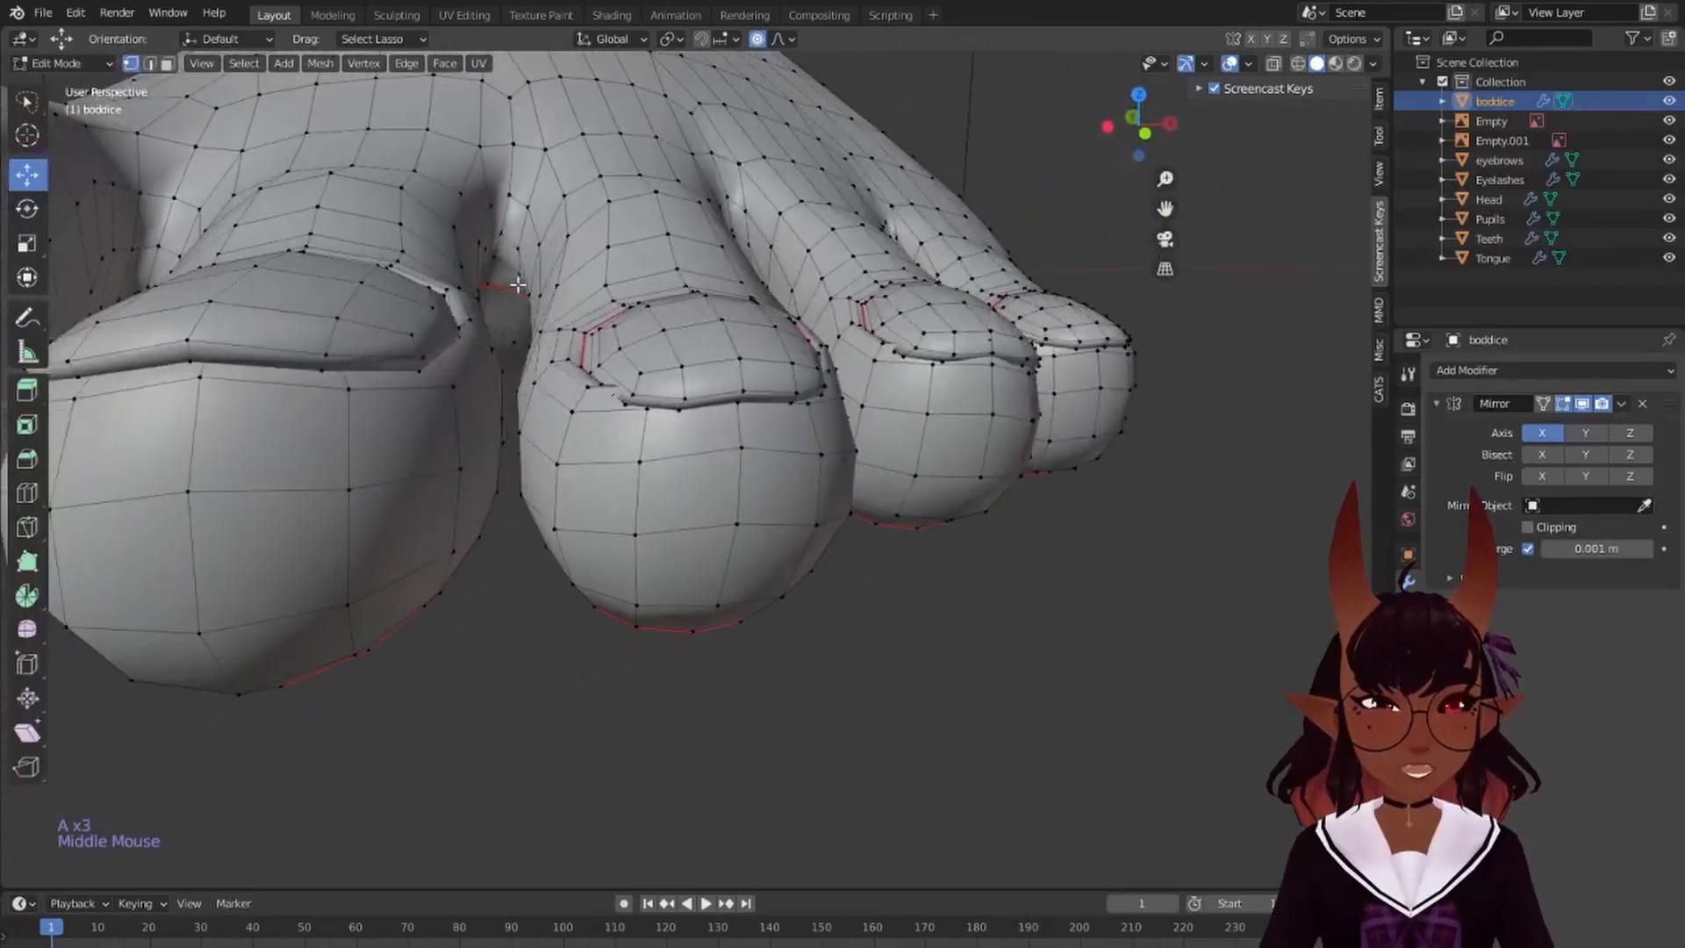
shift+middle_drag(369, 285, 723, 325)
shift+middle_drag(983, 328, 527, 386)
scroll(526, 386, up, 1)
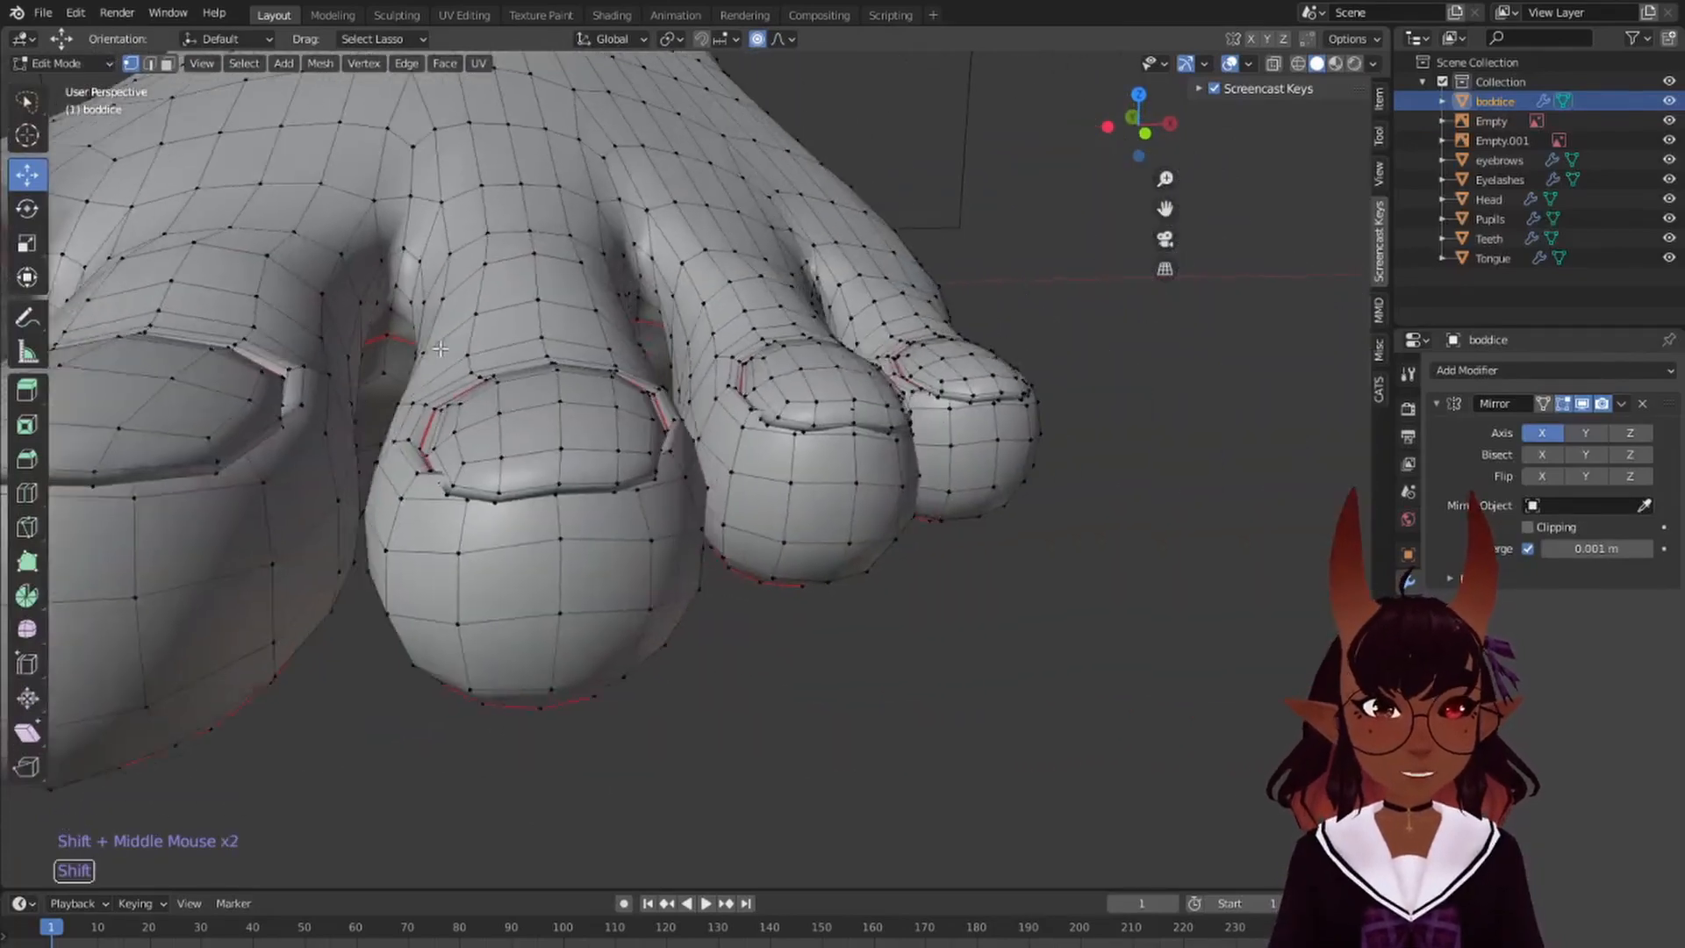
shift+middle_drag(393, 395, 632, 428)
scroll(632, 428, up, 2)
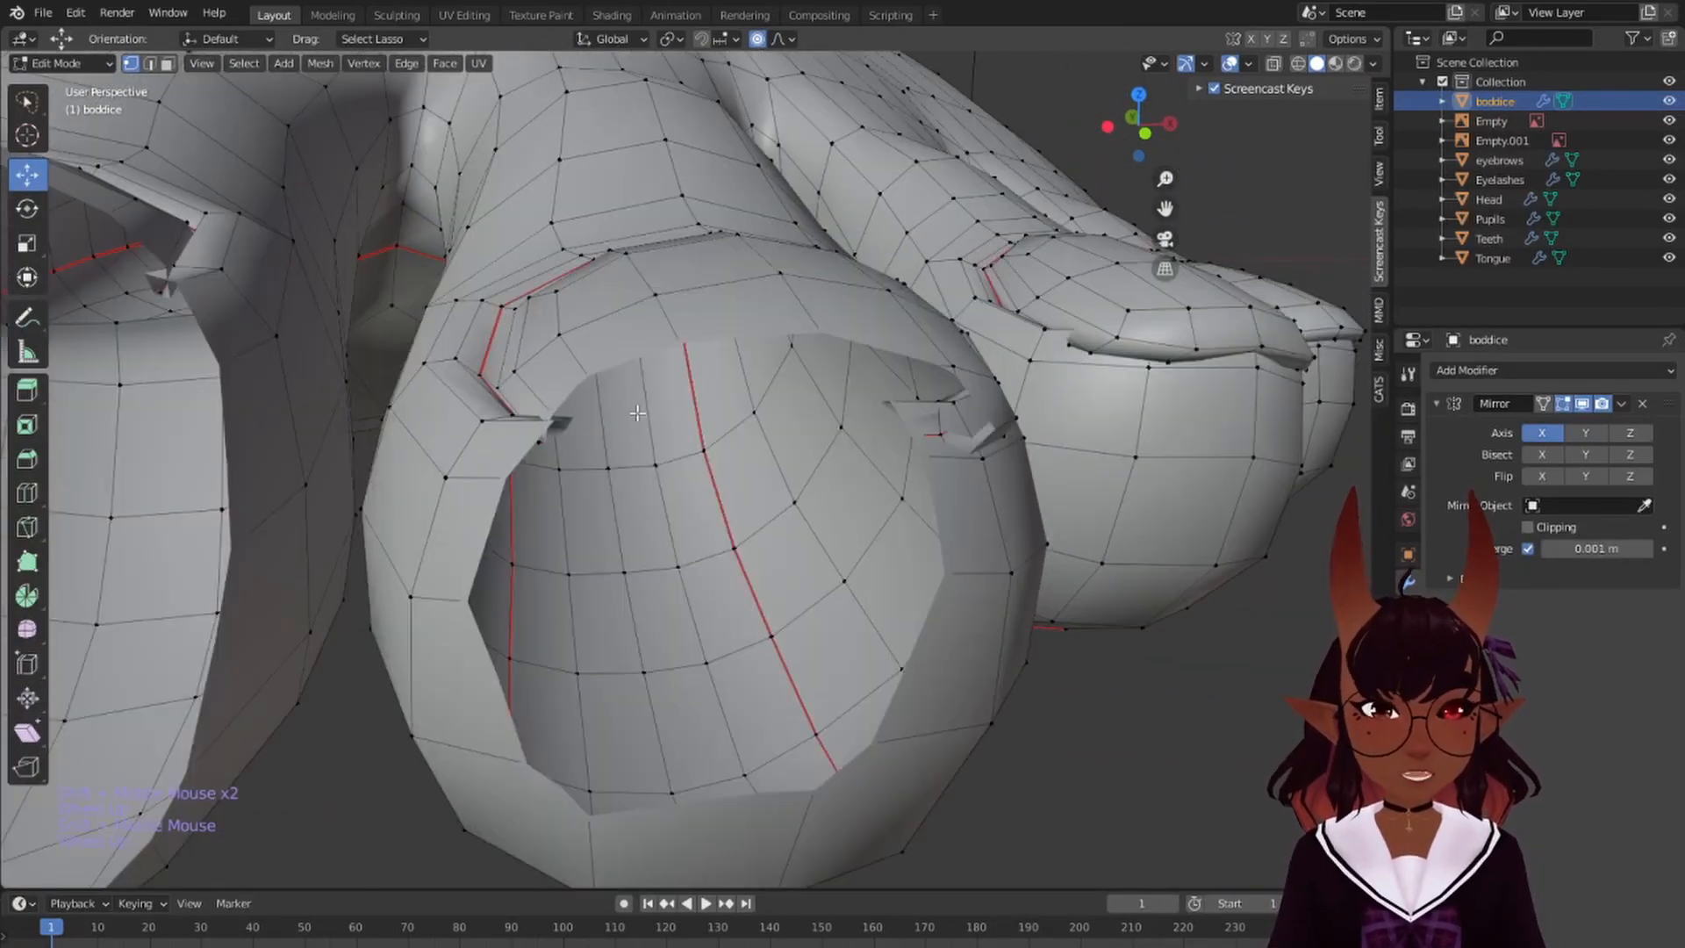
scroll(632, 428, down, 2)
alt+shift+right_click(637, 454)
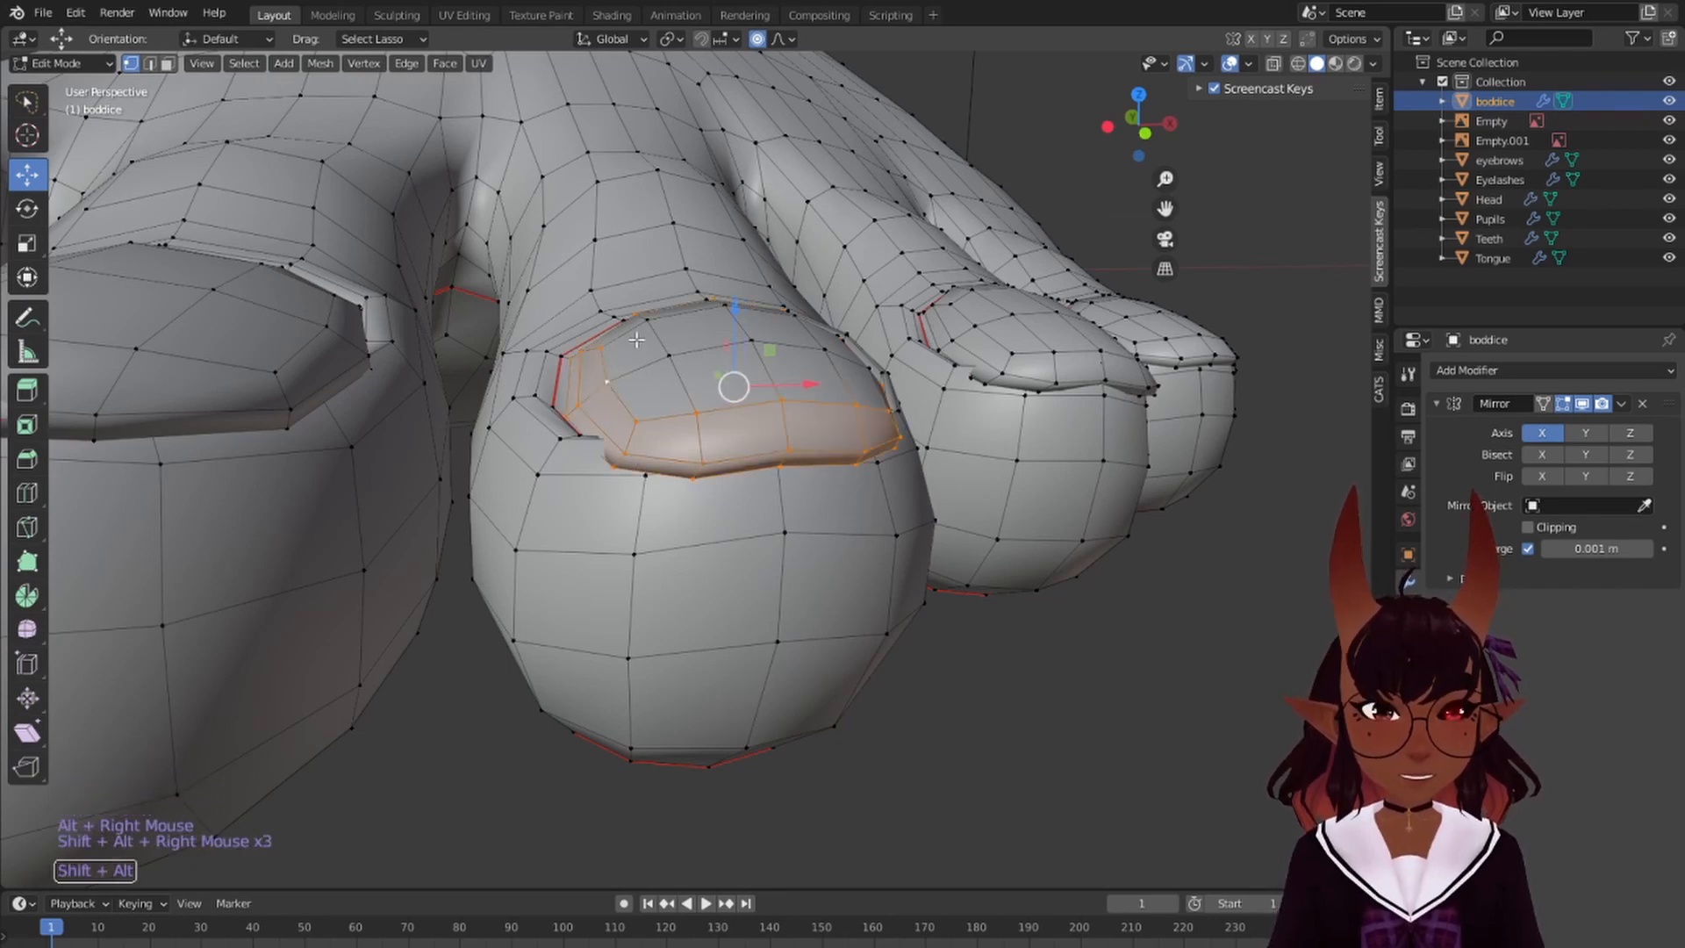
middle_drag(791, 337, 637, 446)
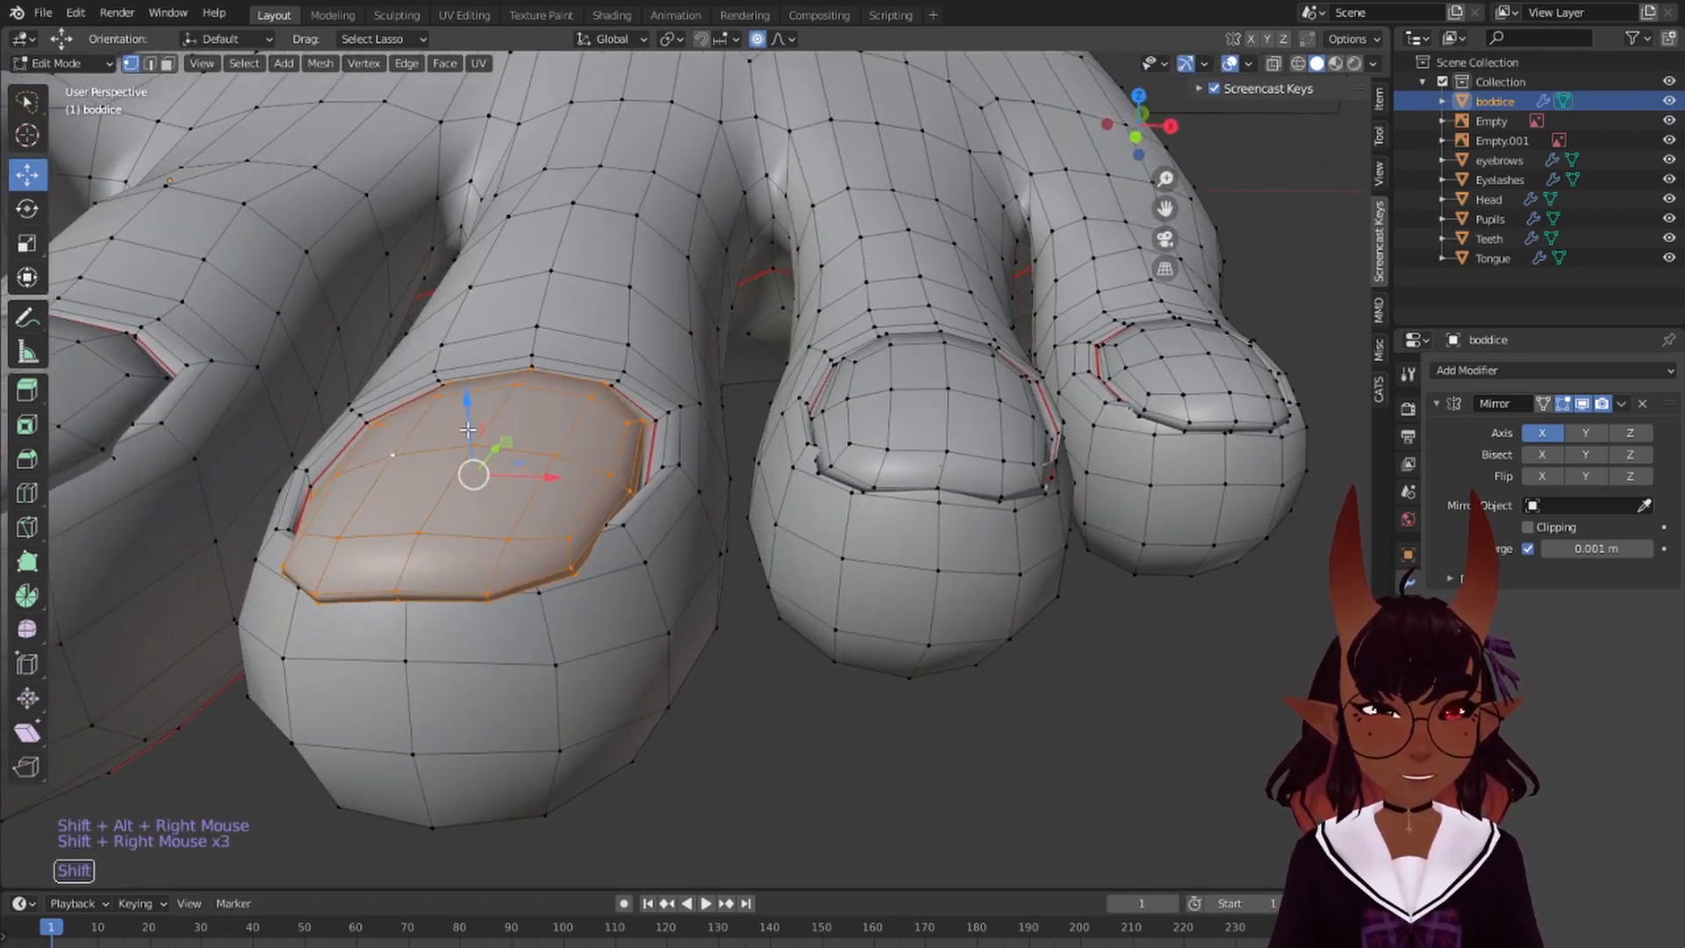
middle_drag(468, 430, 654, 368)
mouse_move(704, 352)
mouse_down()
mouse_move(708, 308)
mouse_move(702, 344)
mouse_up()
- Select the whole nail of the third toe and raise it slightly out of the skin
scroll(705, 344, up, 5)
scroll(705, 341, up, 3)
middle_drag(702, 344, 802, 368)
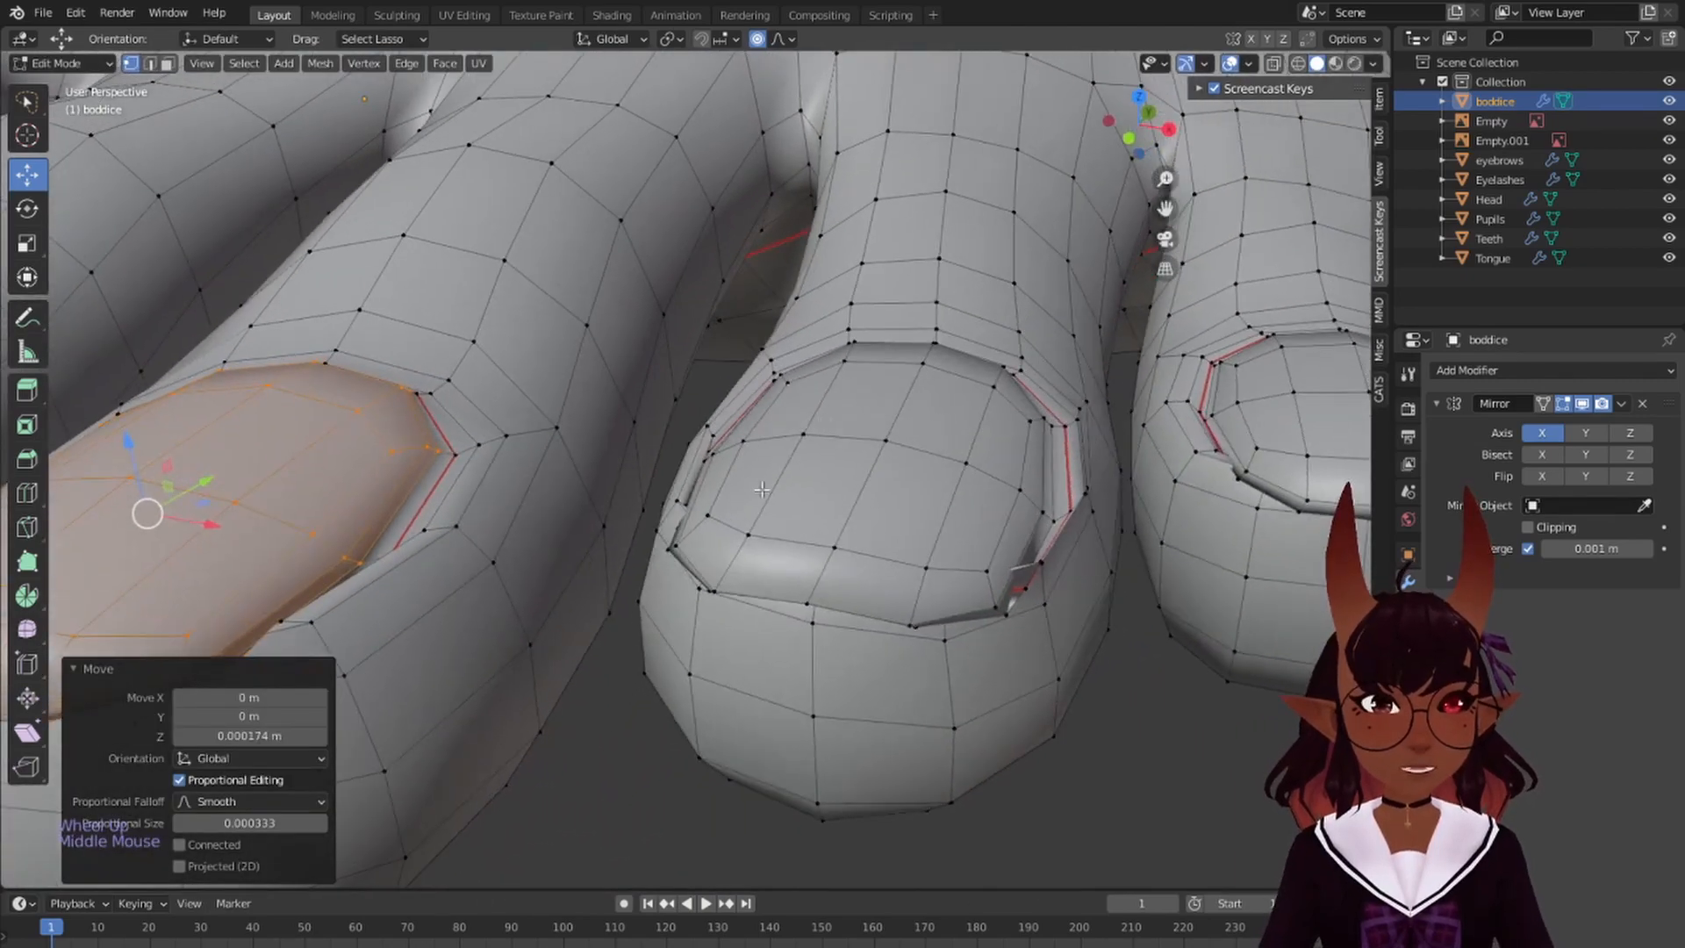
alt+right_click(674, 551)
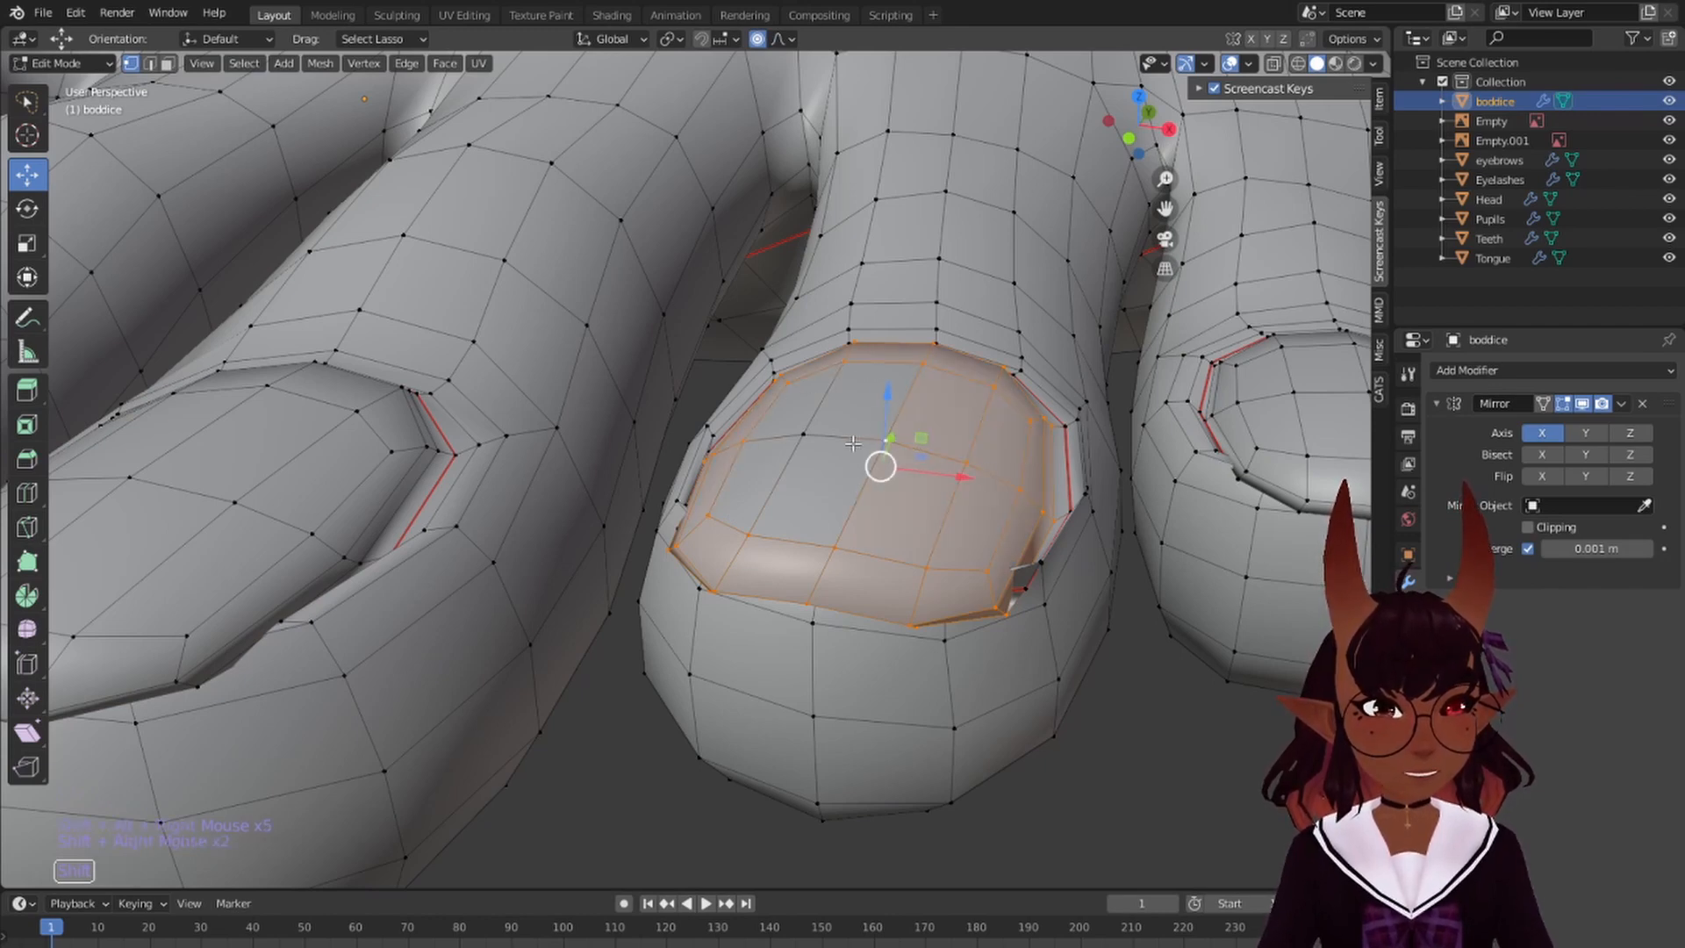
shift+right_click(811, 436)
middle_drag(811, 436, 866, 422)
drag(814, 287, 801, 282)
middle_drag(803, 285, 872, 461)
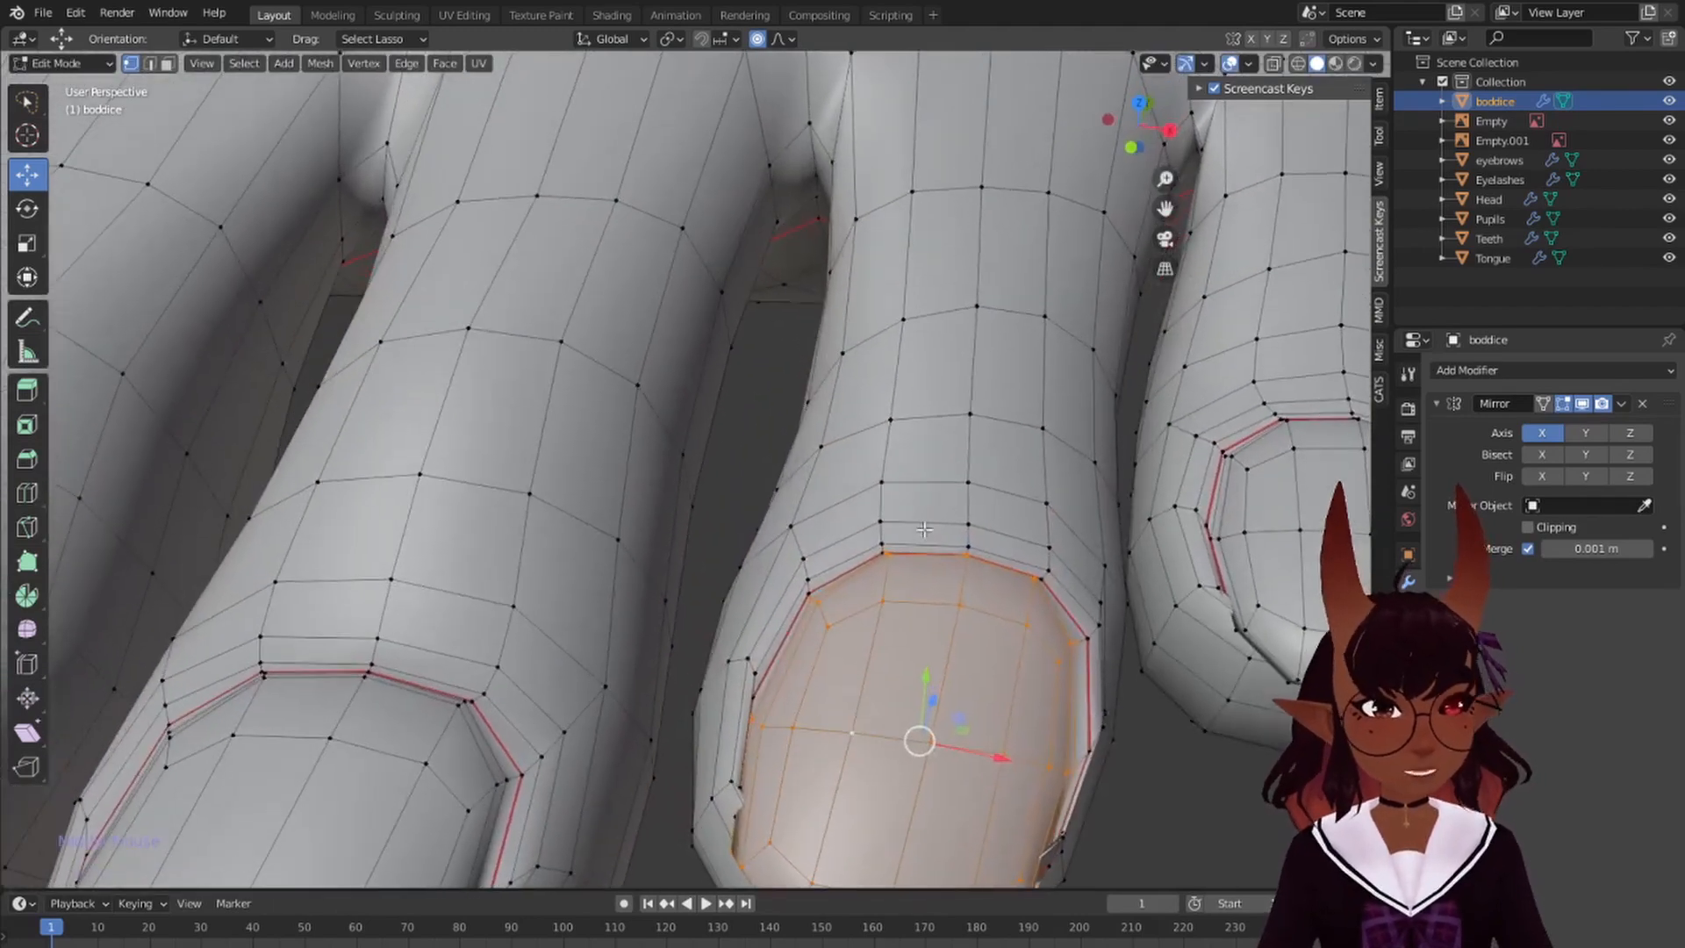
- Move the third toe's nail about 0.000034 m along X and rotate it about -1.89° around the global X axis
shift+middle_drag(956, 587, 882, 448)
drag(868, 514, 868, 523)
key(r)
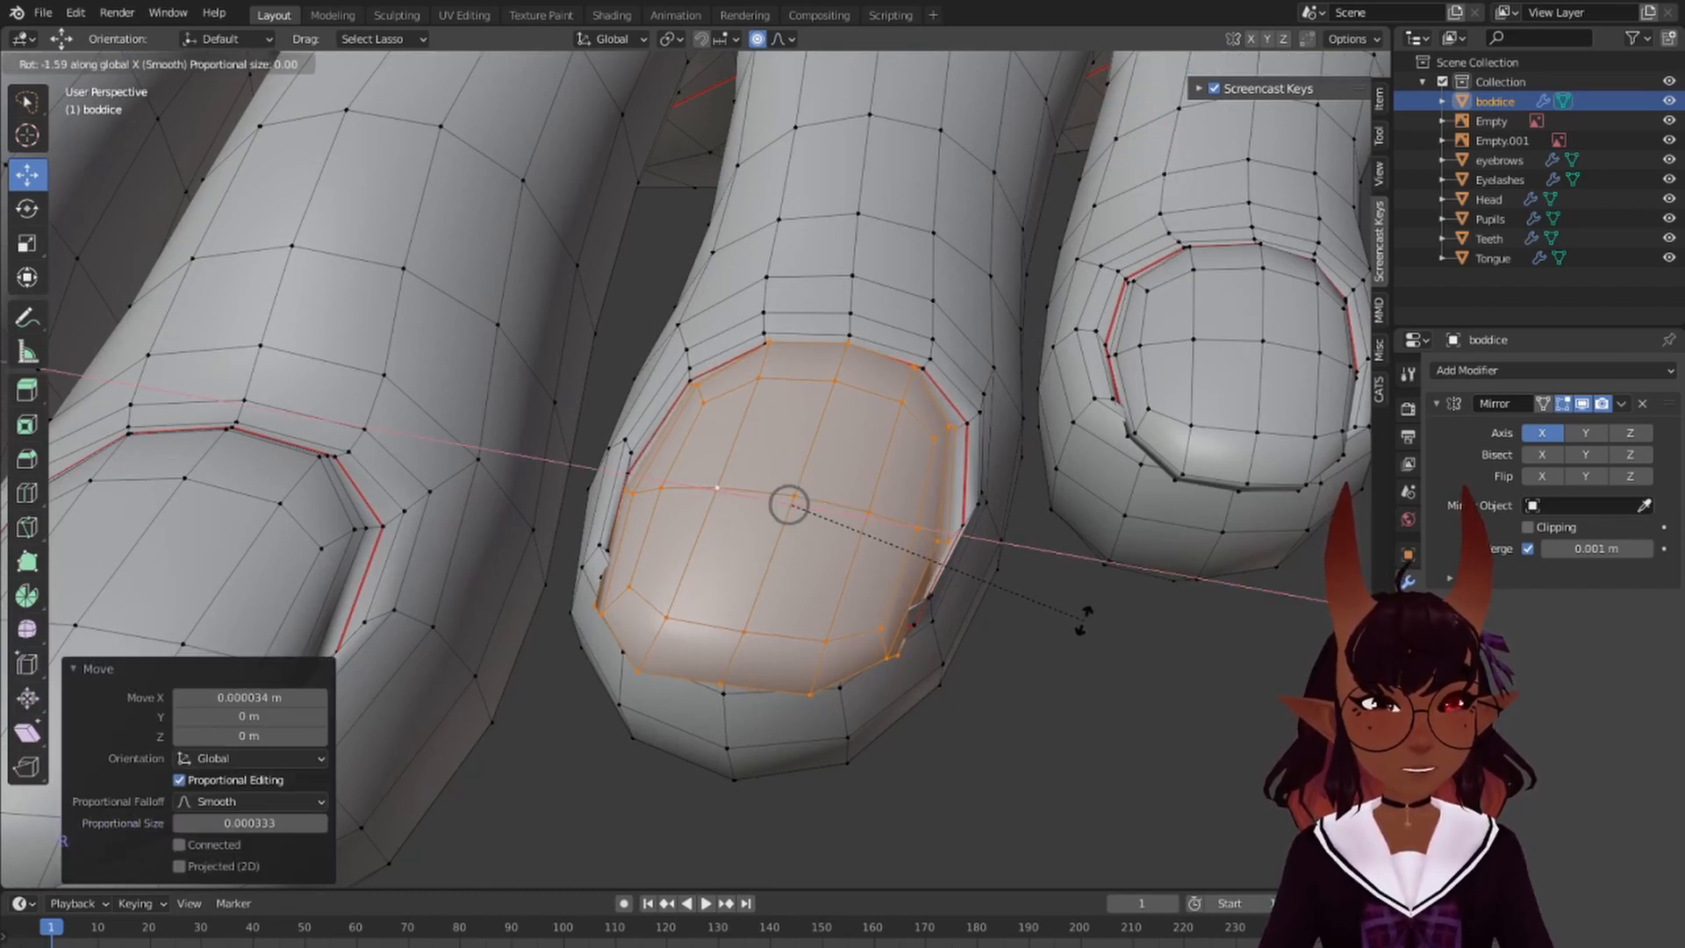
click(1083, 619)
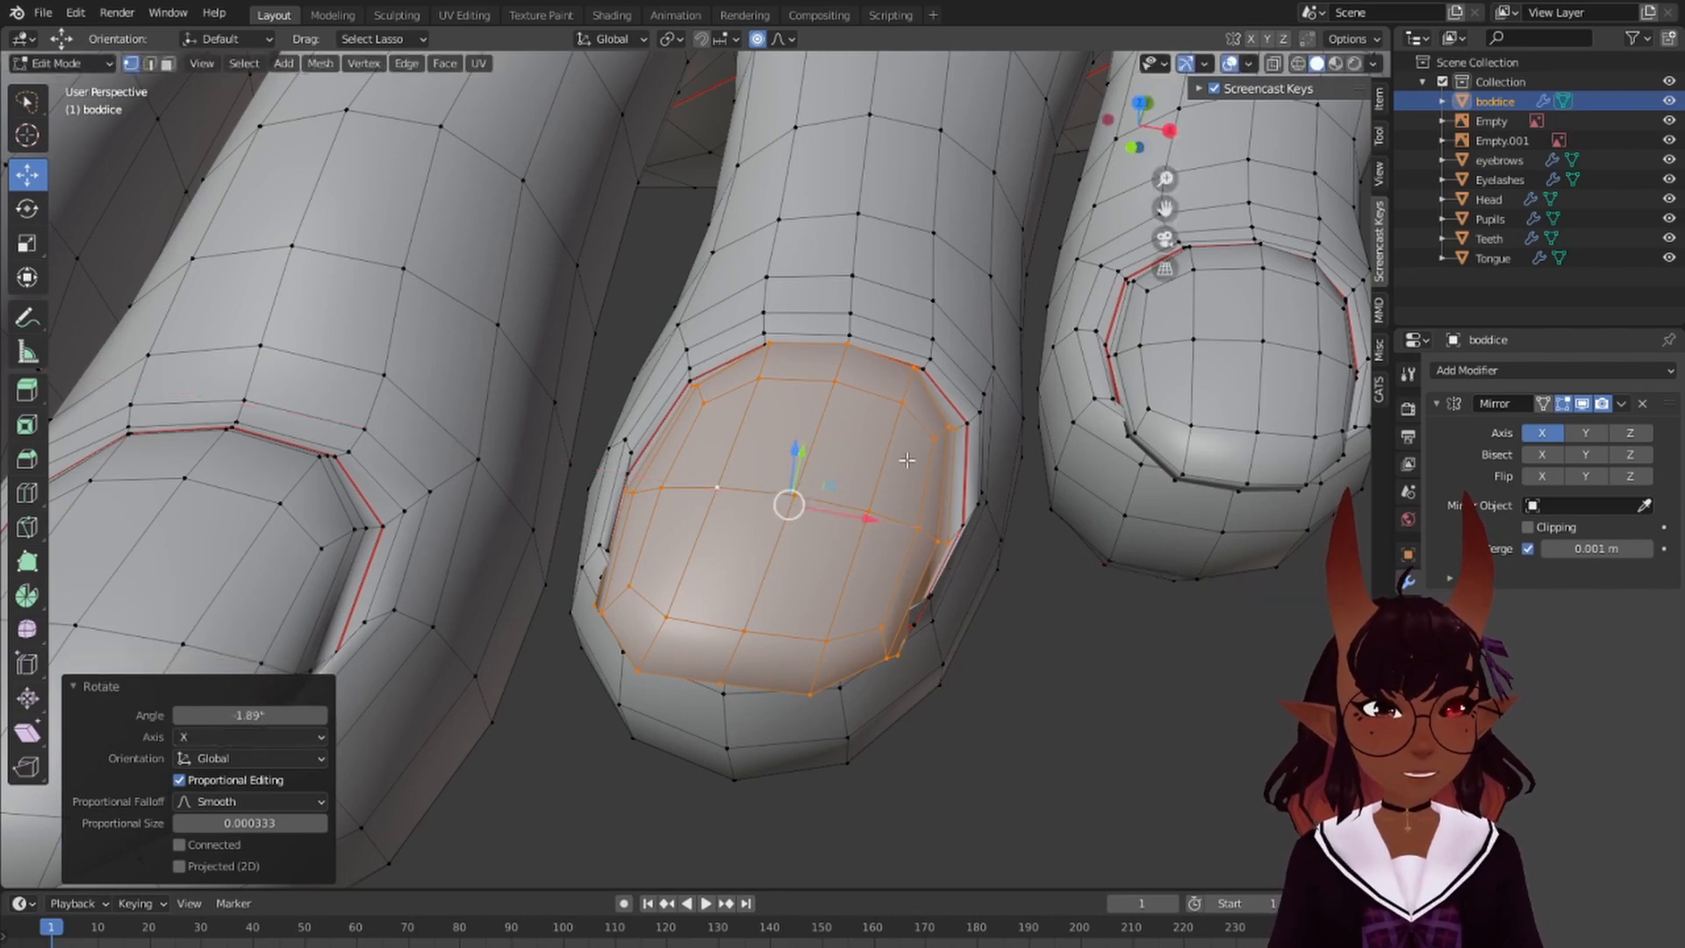
- Raise the third toe's nail about 0.000045 m along Z
middle_drag(907, 460, 841, 463)
drag(489, 336, 491, 334)
middle_drag(492, 334, 594, 384)
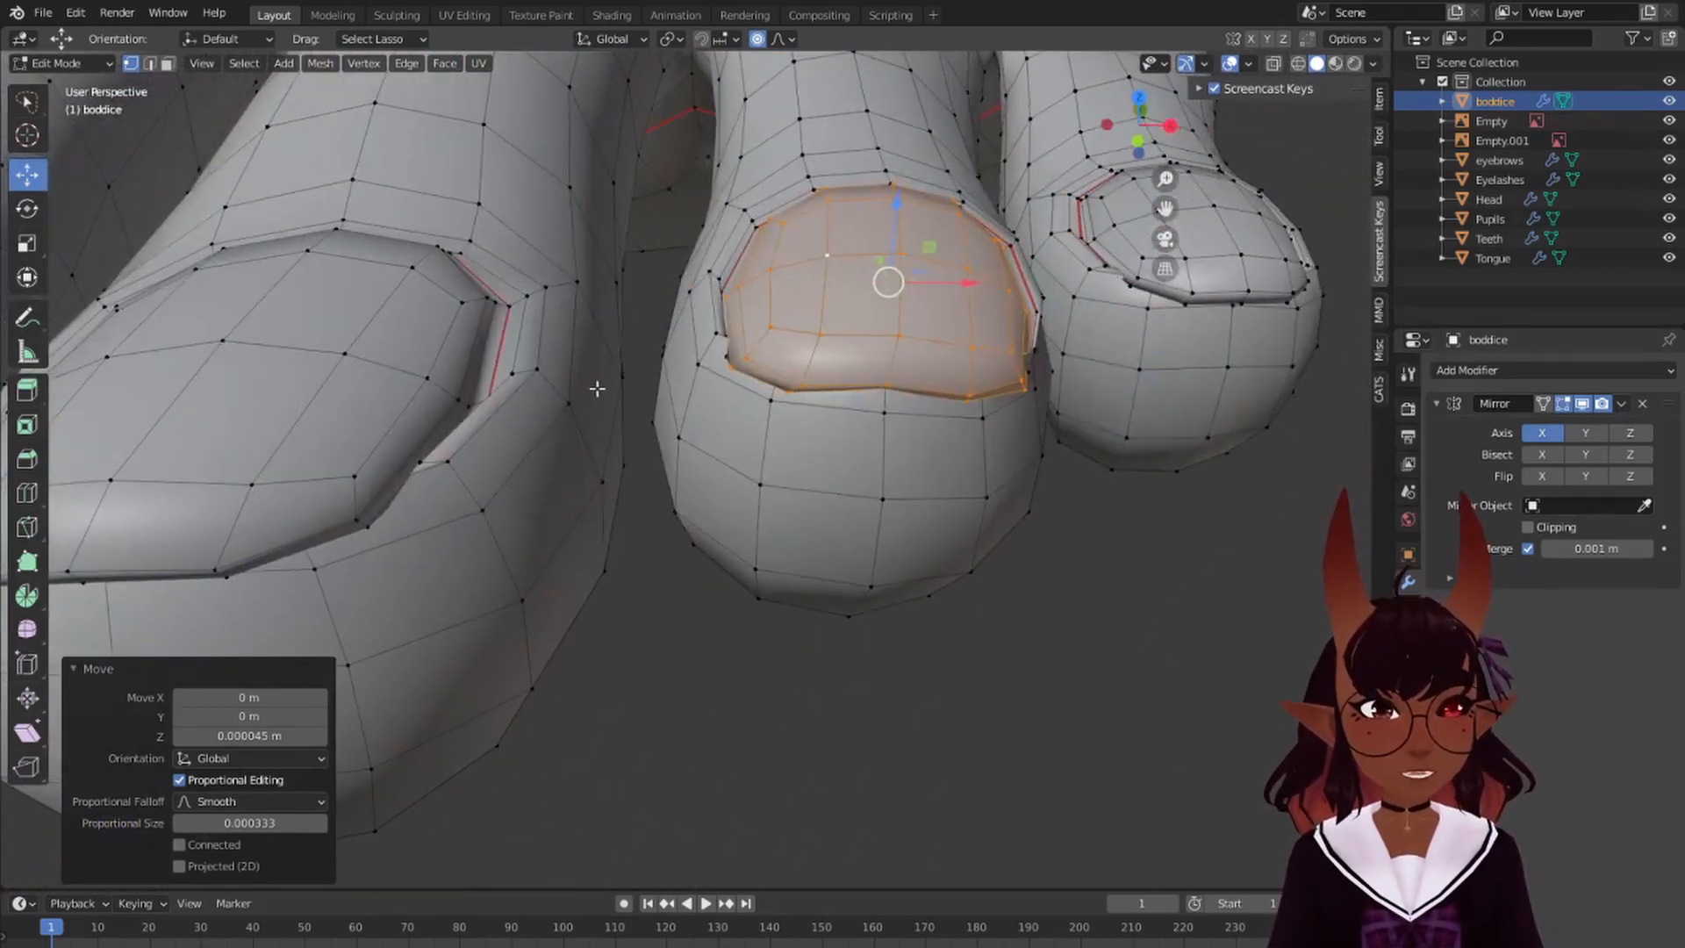
- Select the skin edge beneath the front of the second toe's nail and lower it about 0.0004 m along Z
scroll(730, 304, up, 2)
alt+right_click(737, 282)
shift+middle_drag(845, 289, 663, 527)
mouse_move(707, 282)
ctrl+mouse_down()
mouse_move(460, 502)
mouse_move(816, 638)
mouse_move(985, 584)
ctrl+mouse_up()
mouse_move(795, 583)
middle_down()
mouse_move(770, 596)
mouse_move(733, 534)
middle_up()
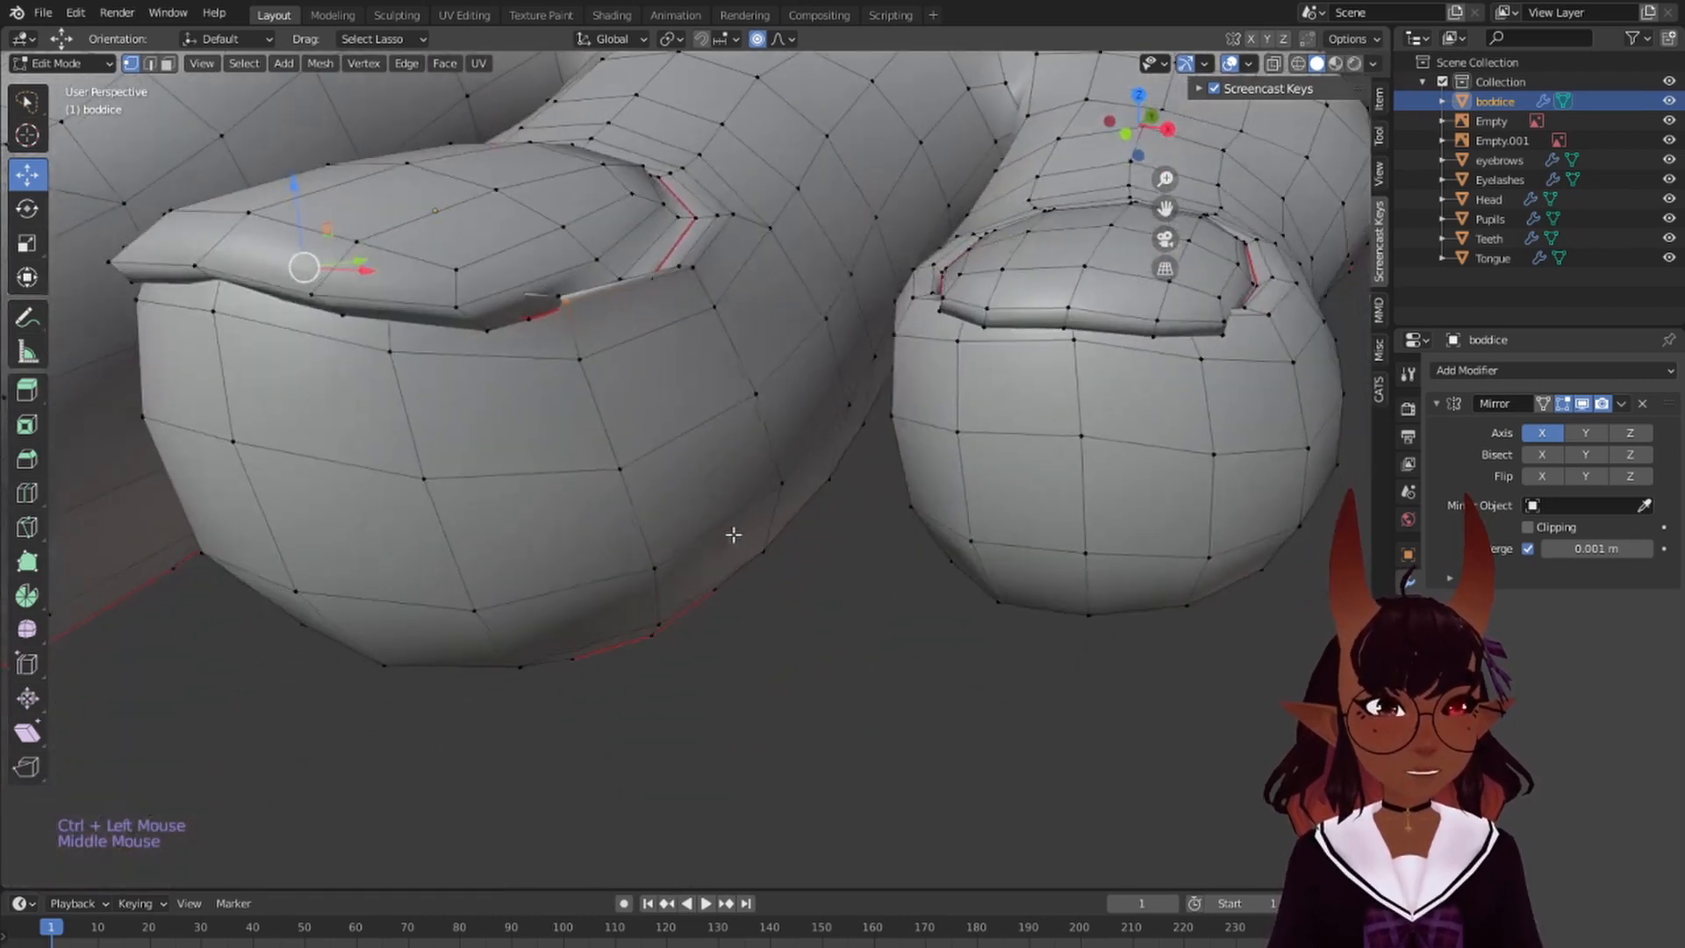
drag(298, 191, 296, 194)
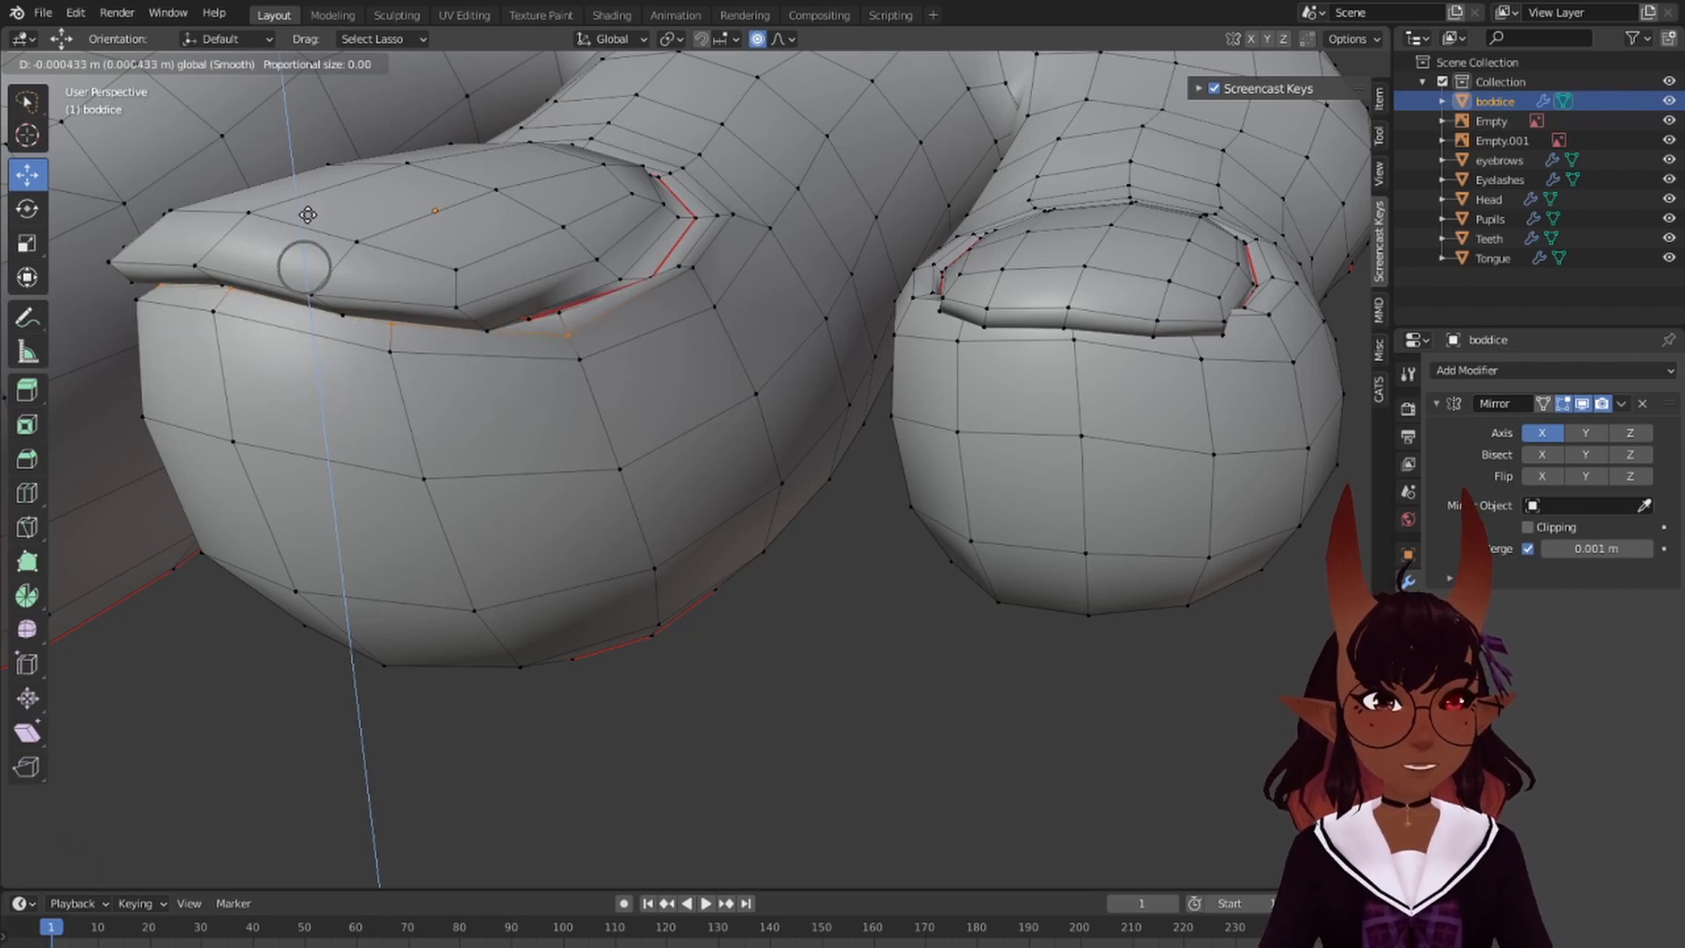
drag(307, 215, 308, 216)
middle_drag(308, 216, 592, 419)
- Select the skin loops bordering the little toe's nail and lower them slightly to expose the nail
key(a)
key(a)
scroll(614, 387, down, 6)
mouse_move(664, 373)
middle_down()
mouse_move(702, 347)
mouse_move(684, 337)
mouse_move(691, 375)
middle_up()
scroll(693, 360, up, 6)
scroll(698, 349, down, 2)
alt+right_click(695, 350)
scroll(694, 360, up, 1)
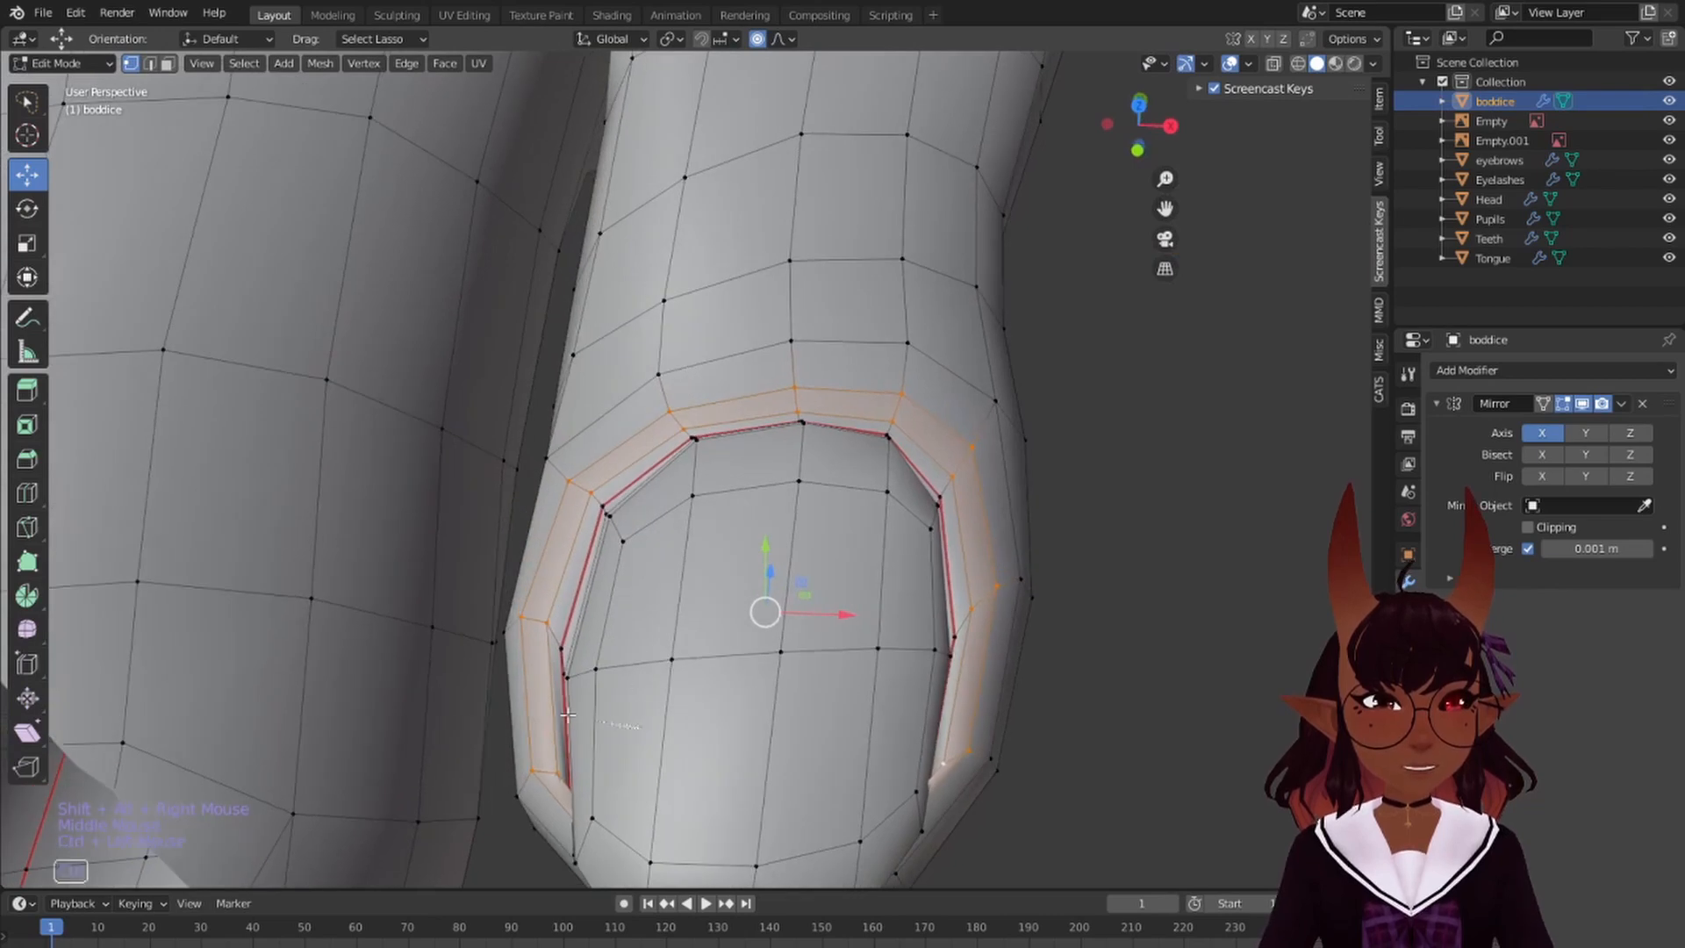
mouse_move(567, 715)
ctrl+mouse_down()
mouse_move(656, 379)
mouse_move(1089, 703)
mouse_move(742, 819)
ctrl+mouse_up()
mouse_move(742, 820)
middle_down()
mouse_move(752, 500)
mouse_move(518, 239)
middle_up()
drag(441, 180, 442, 200)
- Examine the seams around the toenails, on the undersides of the toes and along the rim of the sole
scroll(443, 202, down, 6)
middle_drag(509, 263, 967, 530)
scroll(762, 503, up, 5)
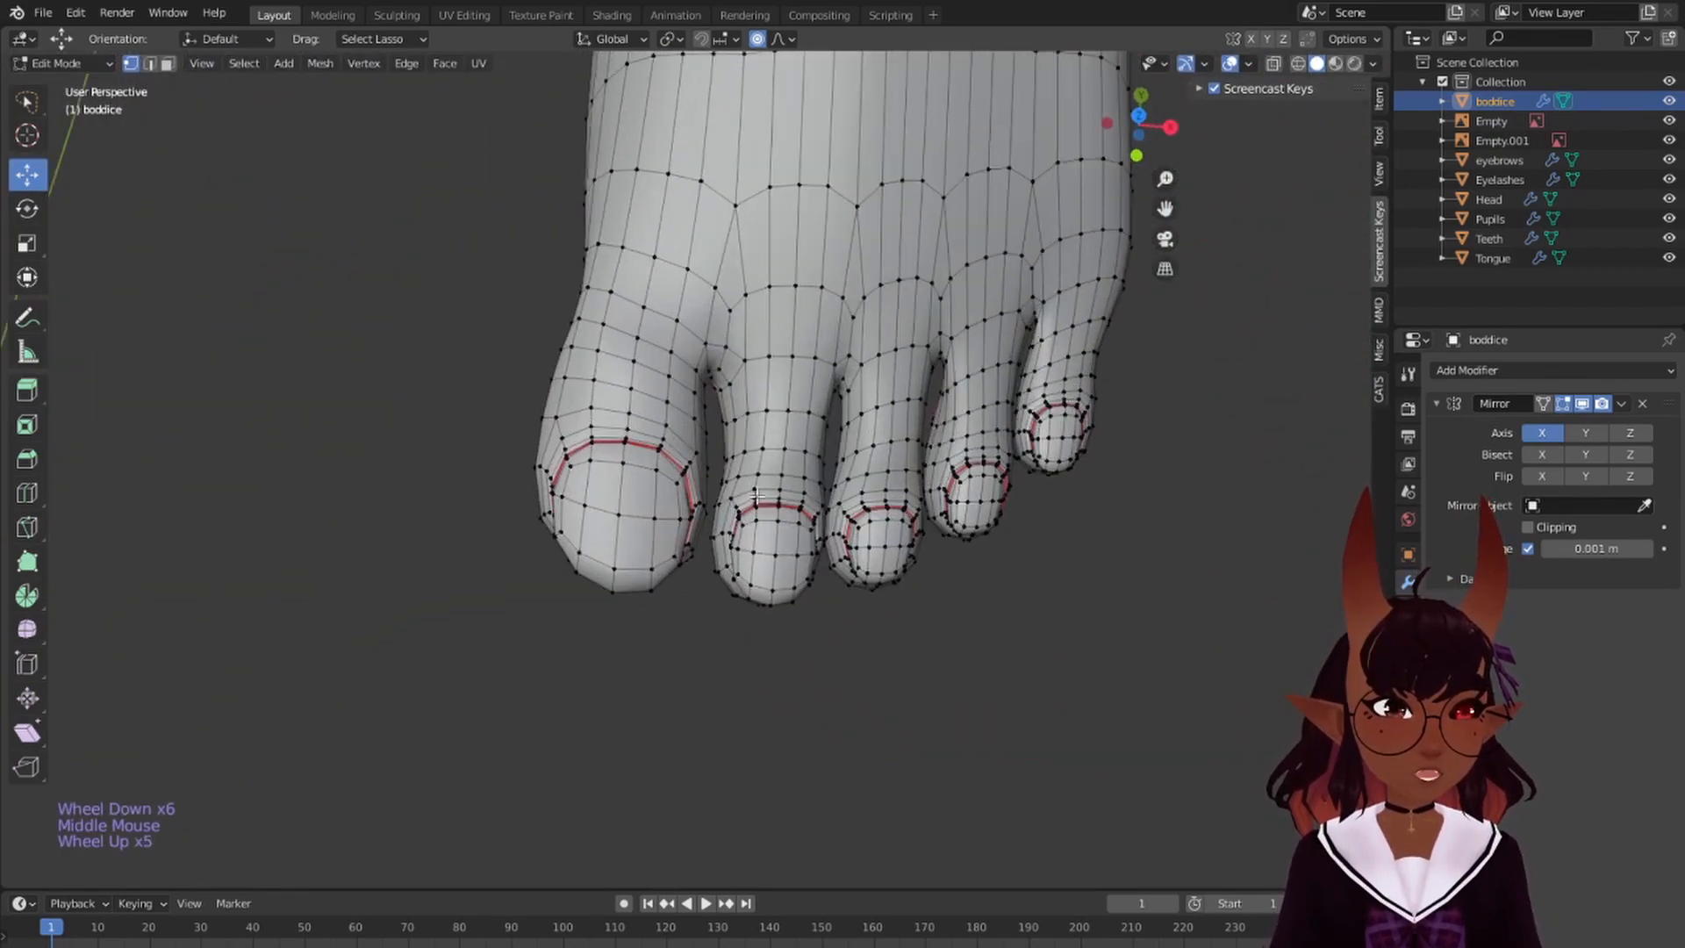
middle_drag(817, 449, 766, 201)
middle_drag(756, 395, 783, 267)
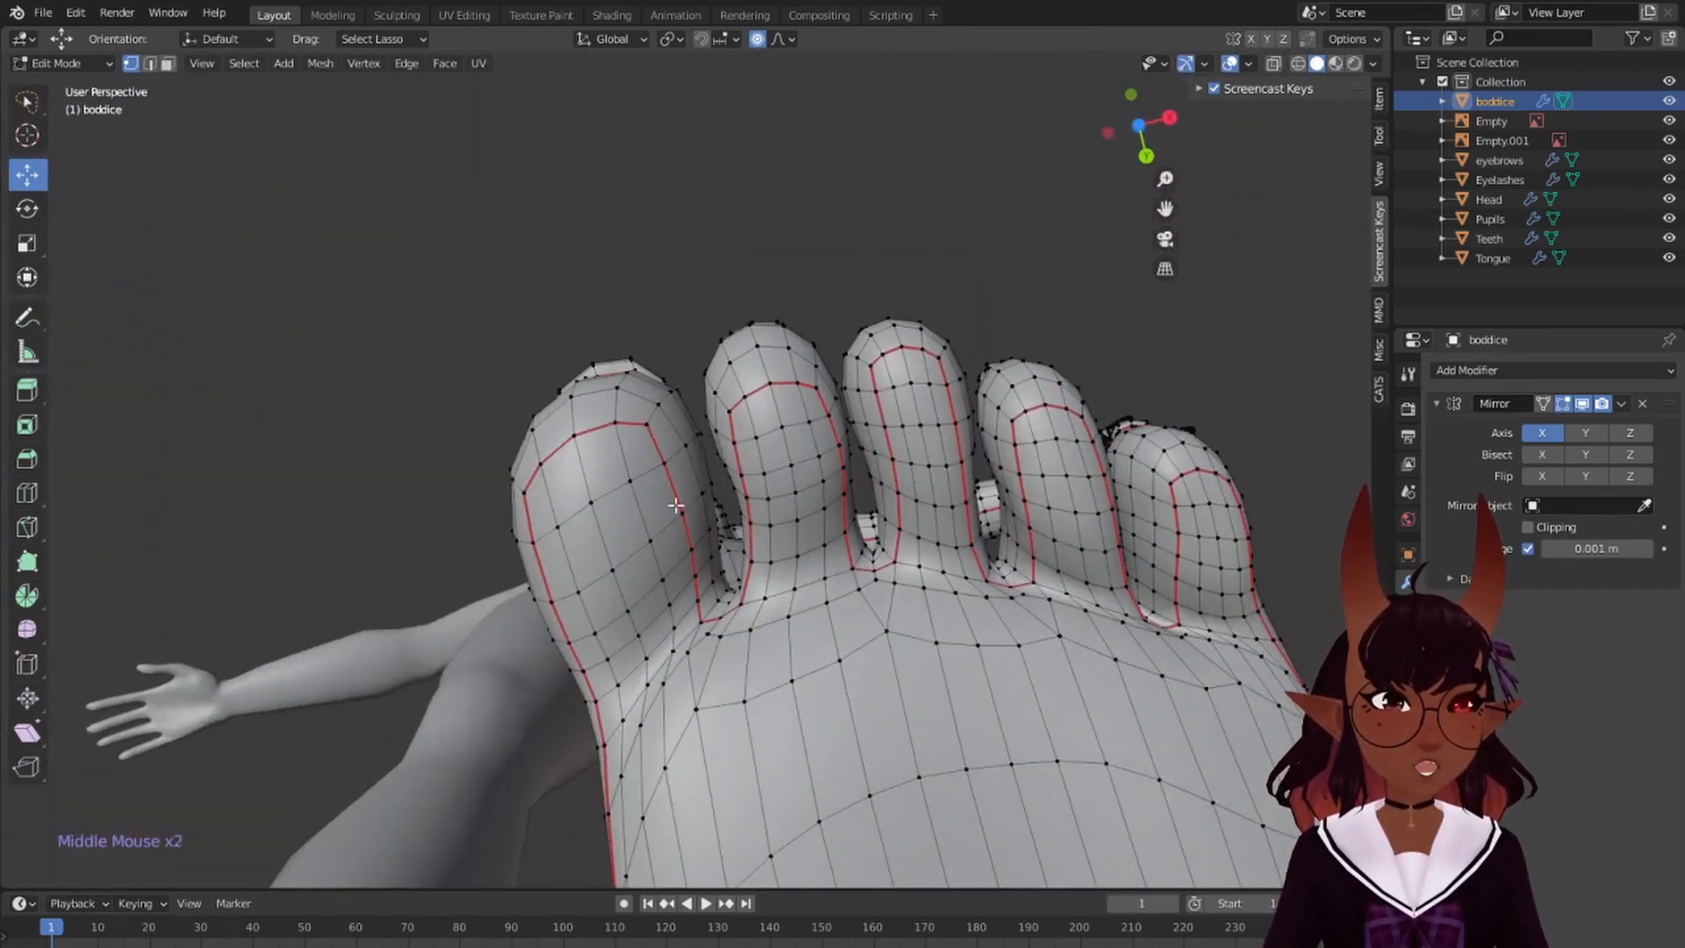
middle_drag(658, 487, 748, 483)
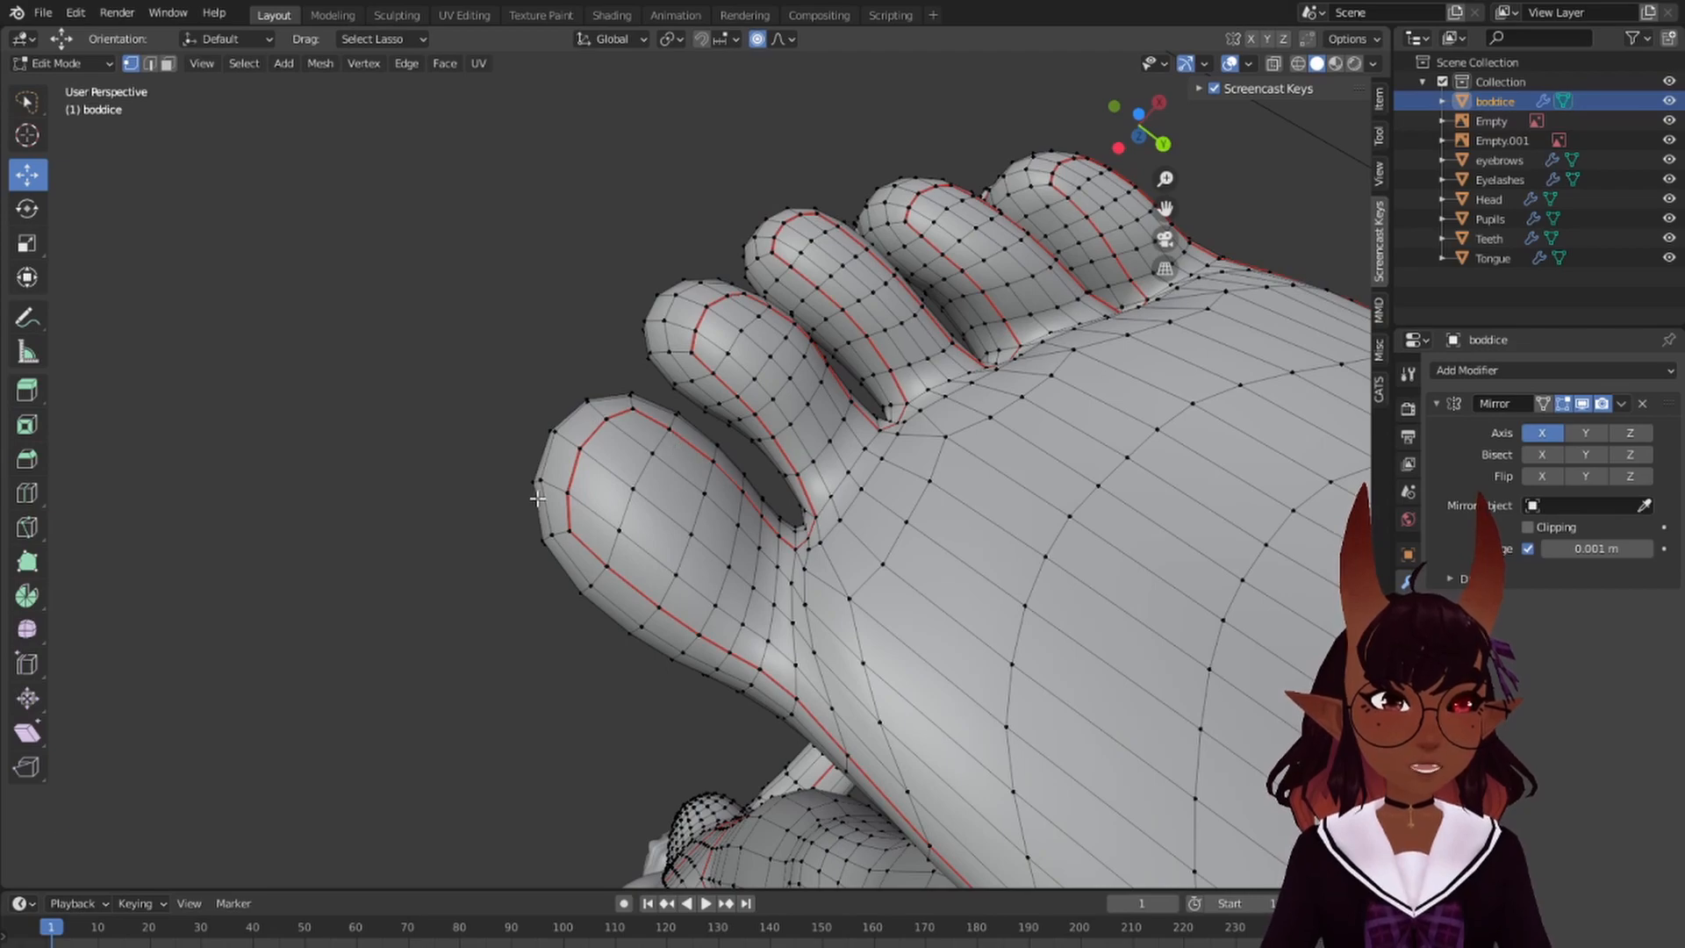
middle_drag(645, 476, 836, 556)
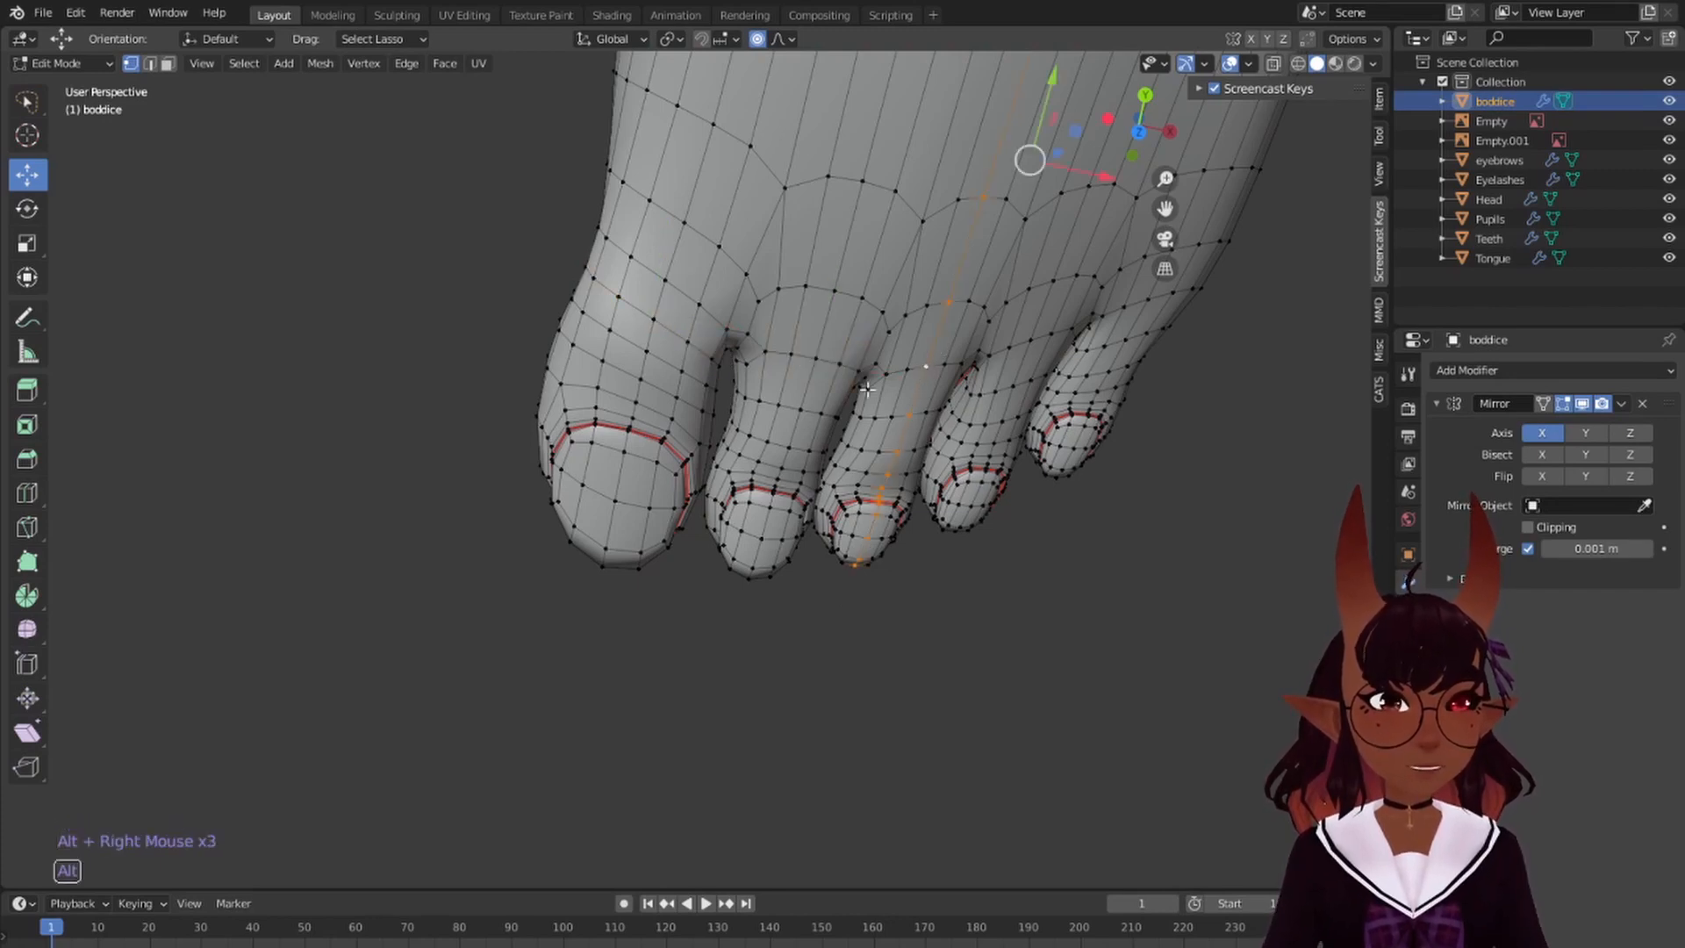
scroll(866, 389, down, 5)
key(a)
key(a)
key(a)
middle_drag(866, 388, 790, 395)
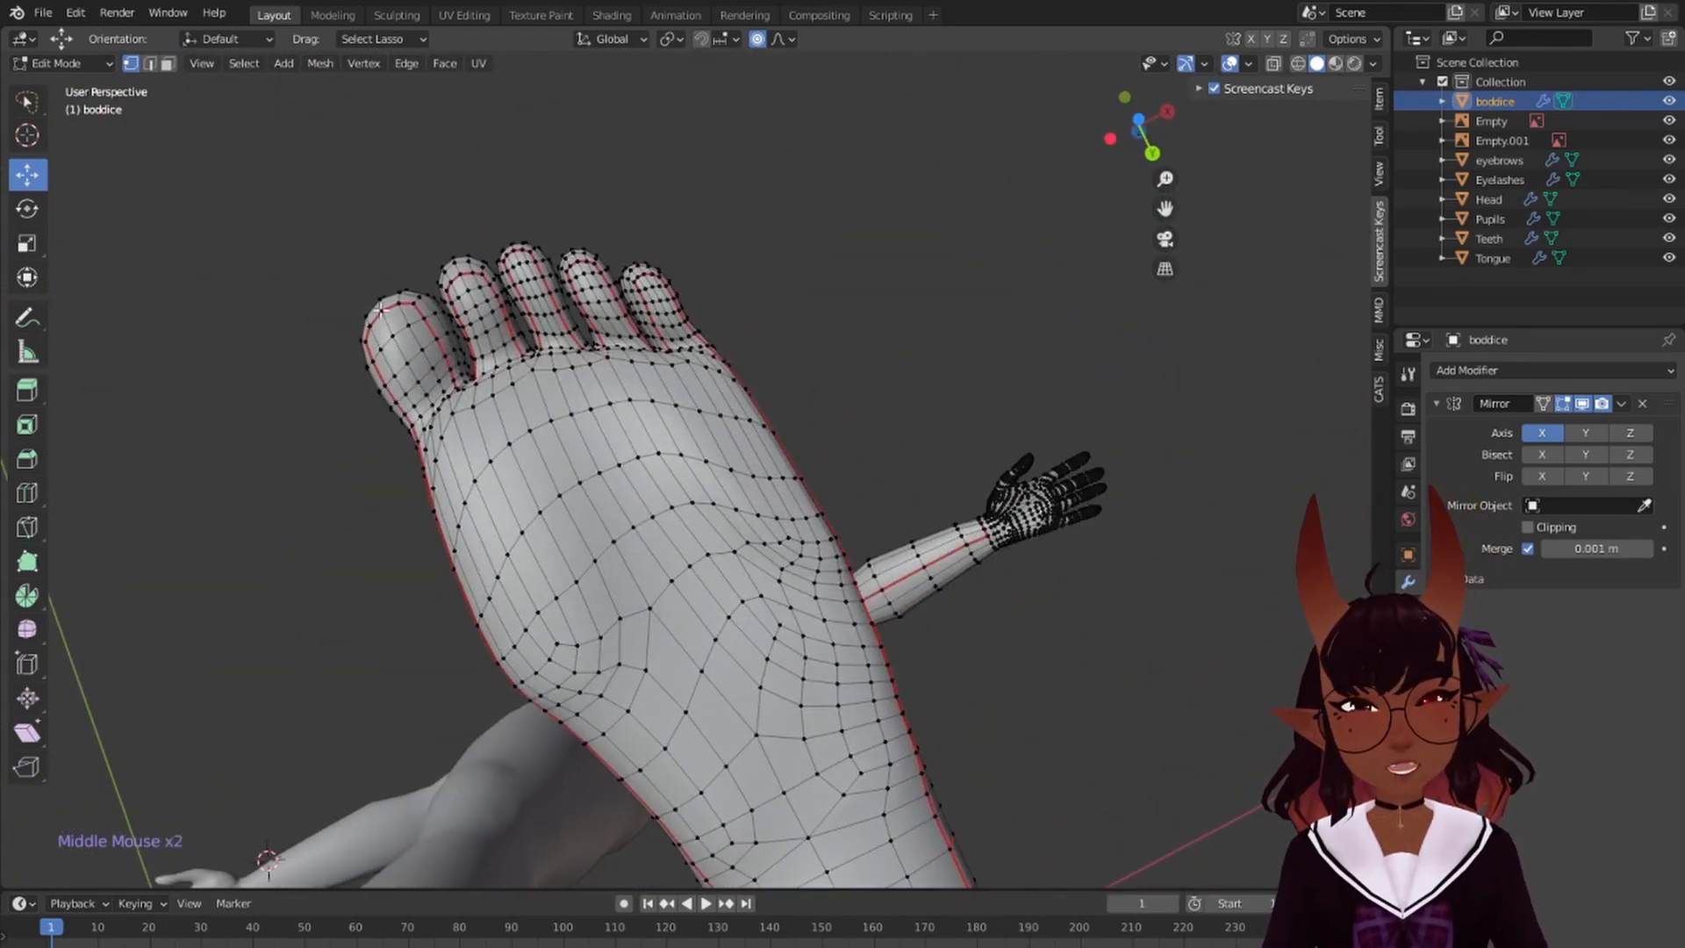
- Check how the edge loop across the fronts of the toes runs by selecting it, and clear the selection
scroll(433, 386, up, 3)
shift+middle_drag(432, 386, 544, 477)
scroll(458, 330, up, 2)
scroll(544, 477, up, 1)
alt+right_click(545, 593)
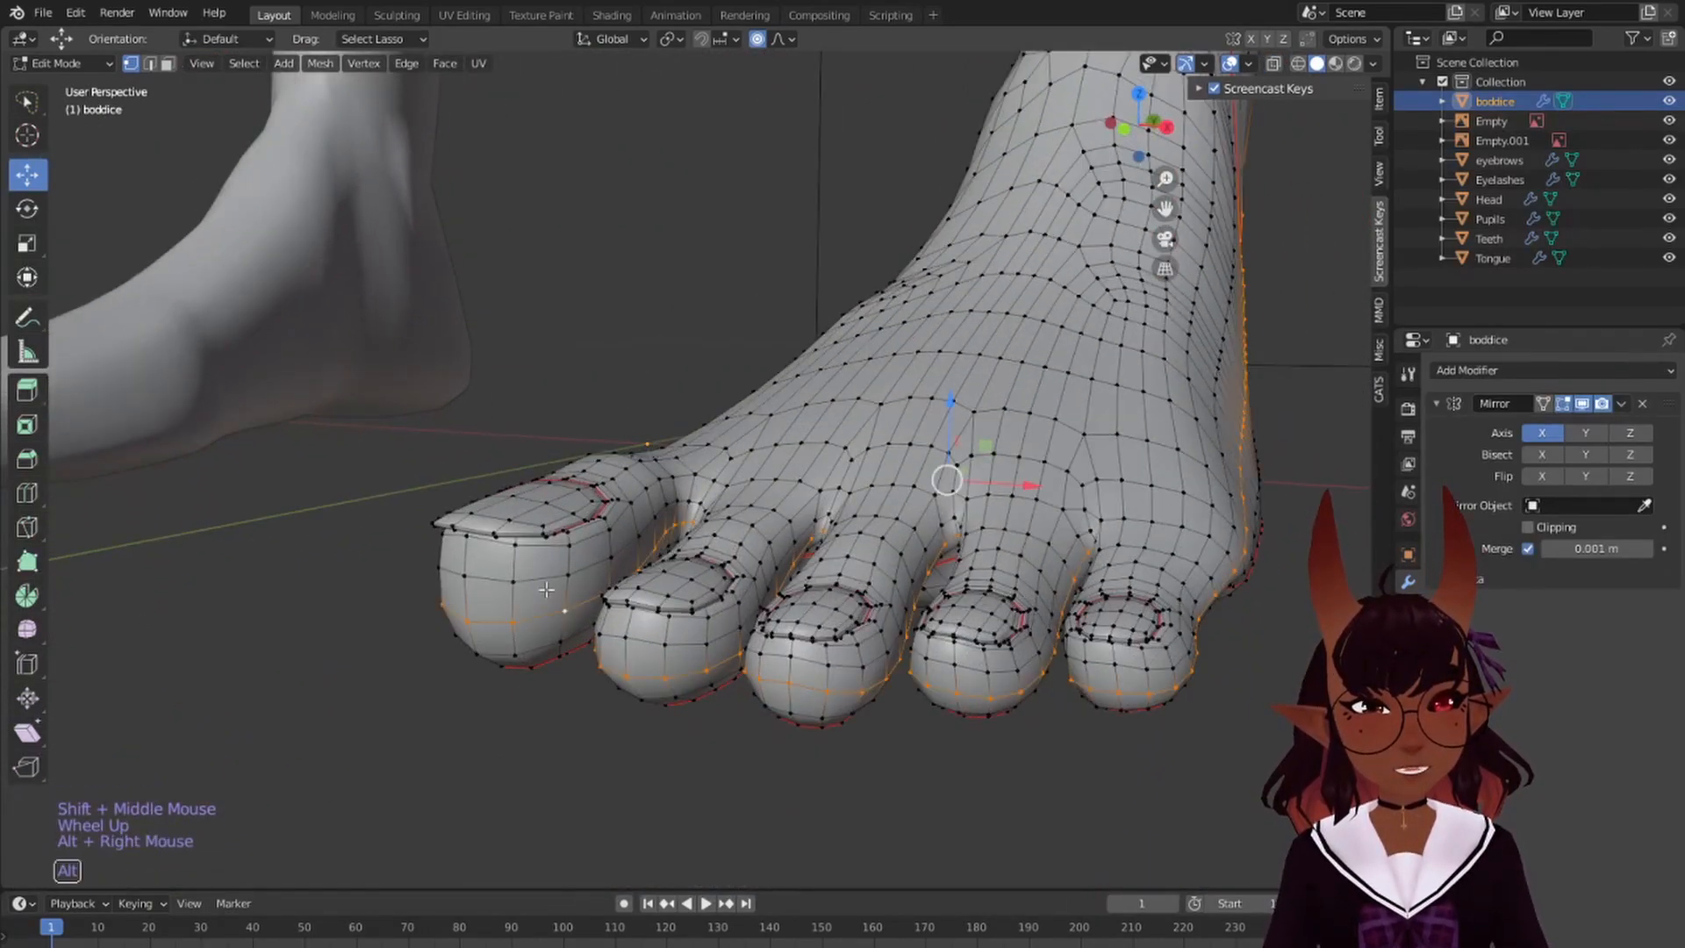
middle_drag(545, 593, 600, 599)
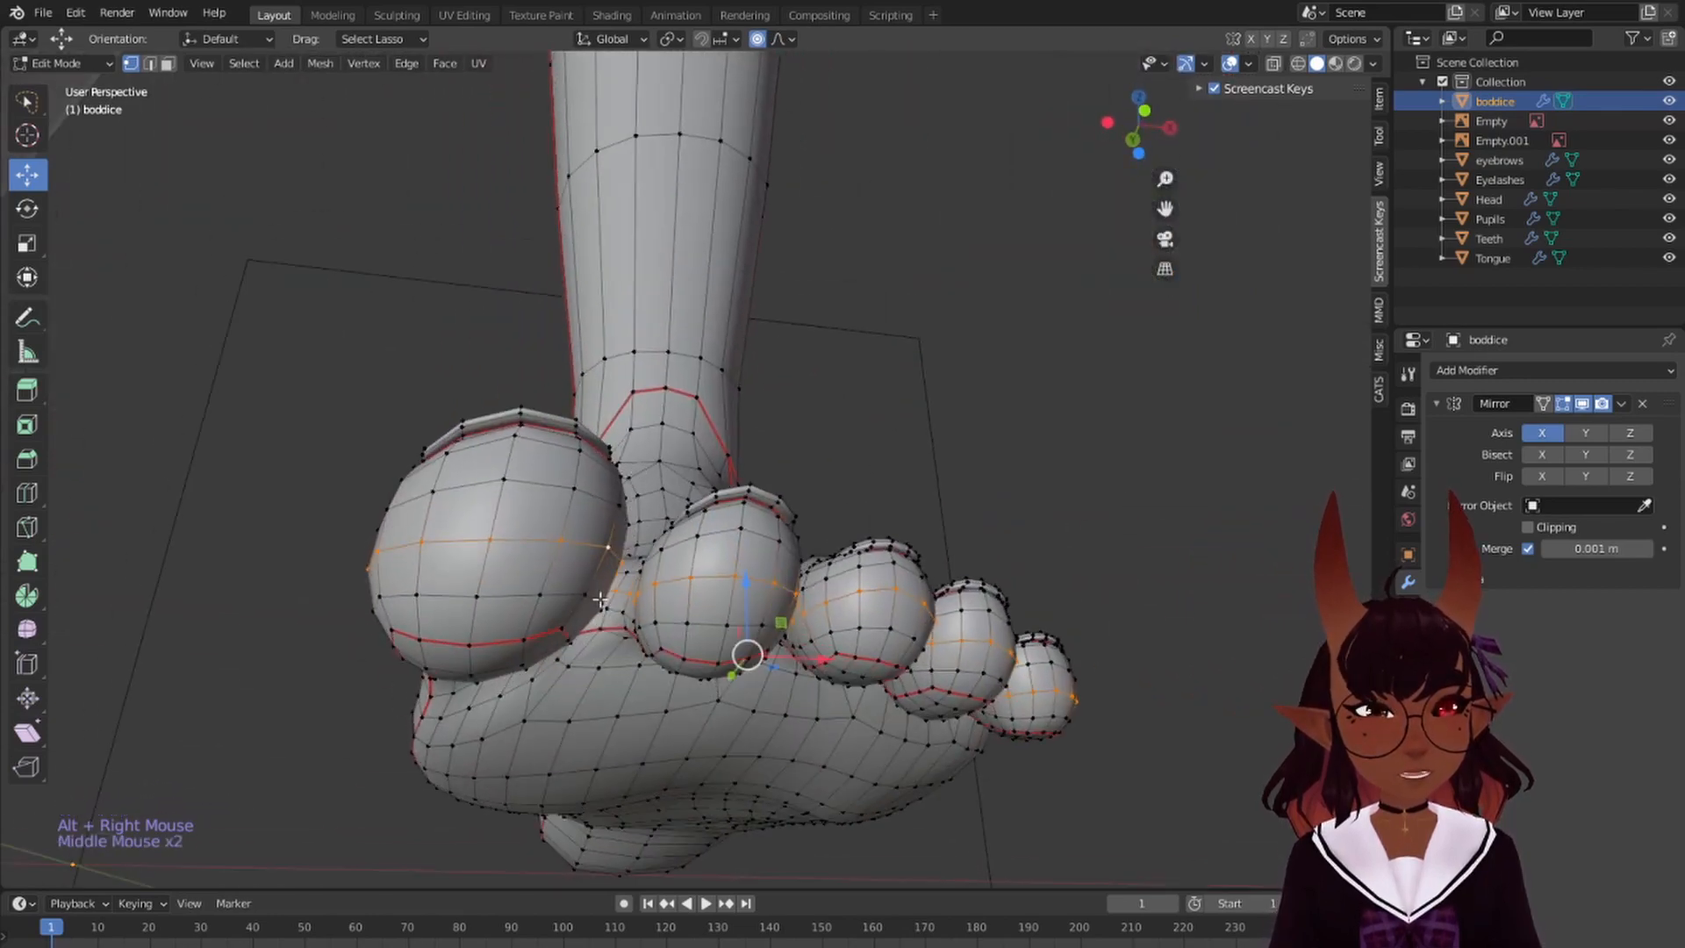
scroll(601, 599, up, 3)
middle_click(608, 679)
scroll(607, 680, up, 1)
scroll(607, 679, down, 7)
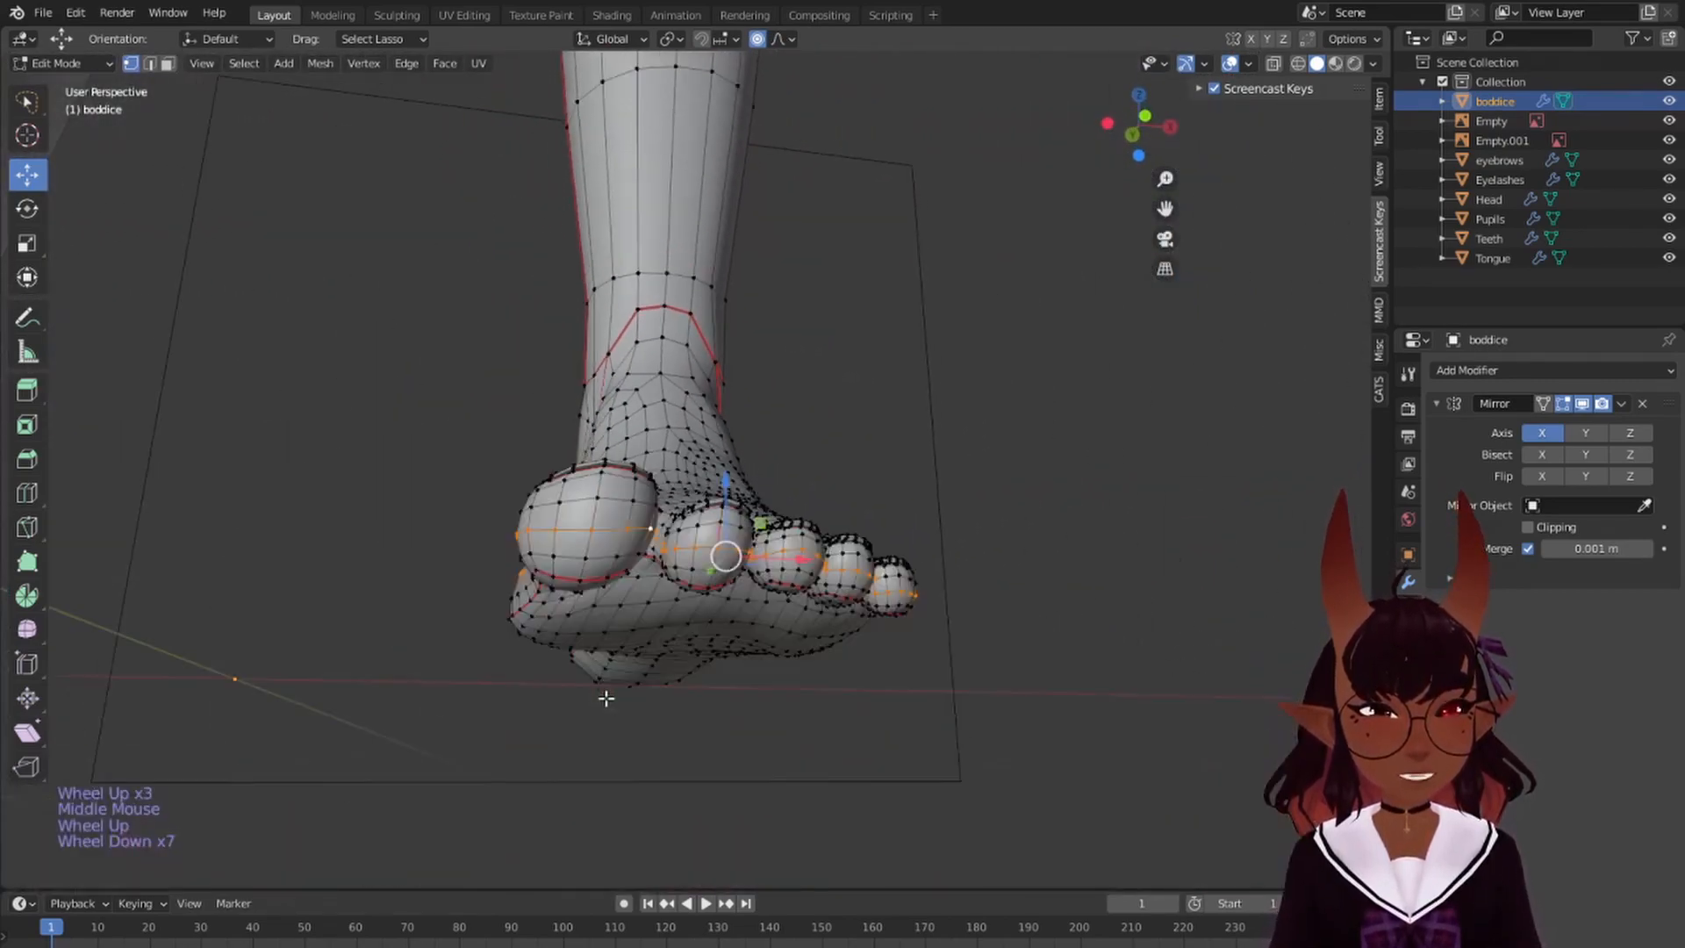
key(a)
key(a)
key(a)
middle_drag(605, 684, 766, 748)
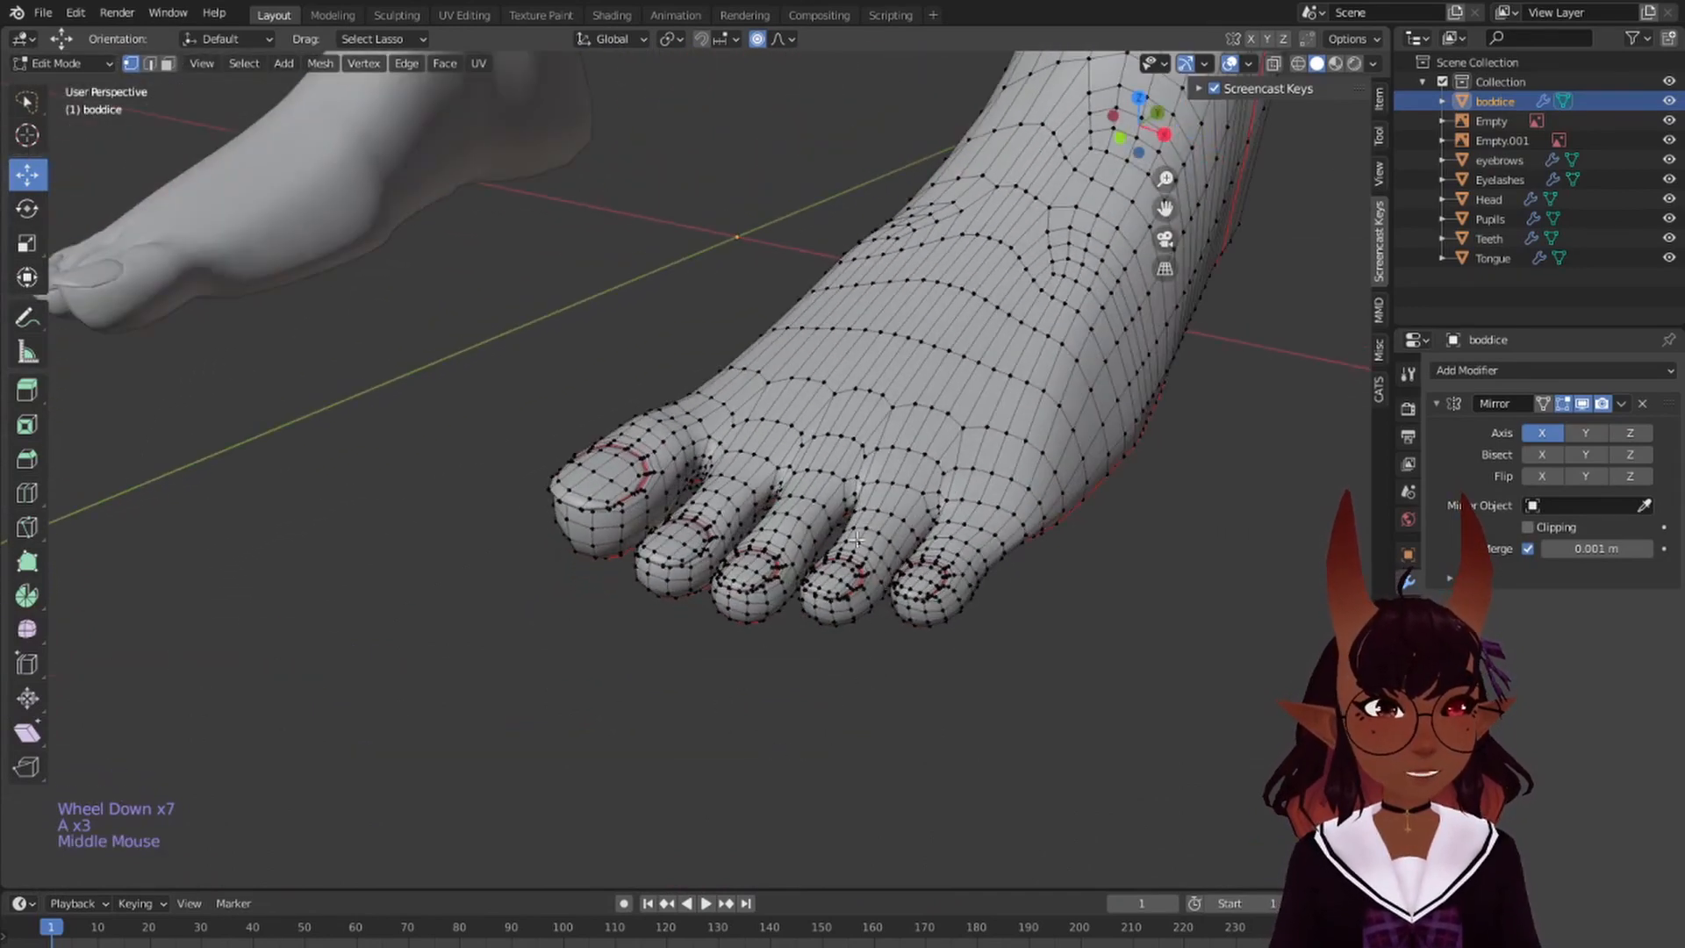
- Examine the toenail seams from above and the seams along the side of the foot
scroll(705, 495, up, 3)
middle_drag(704, 496, 792, 498)
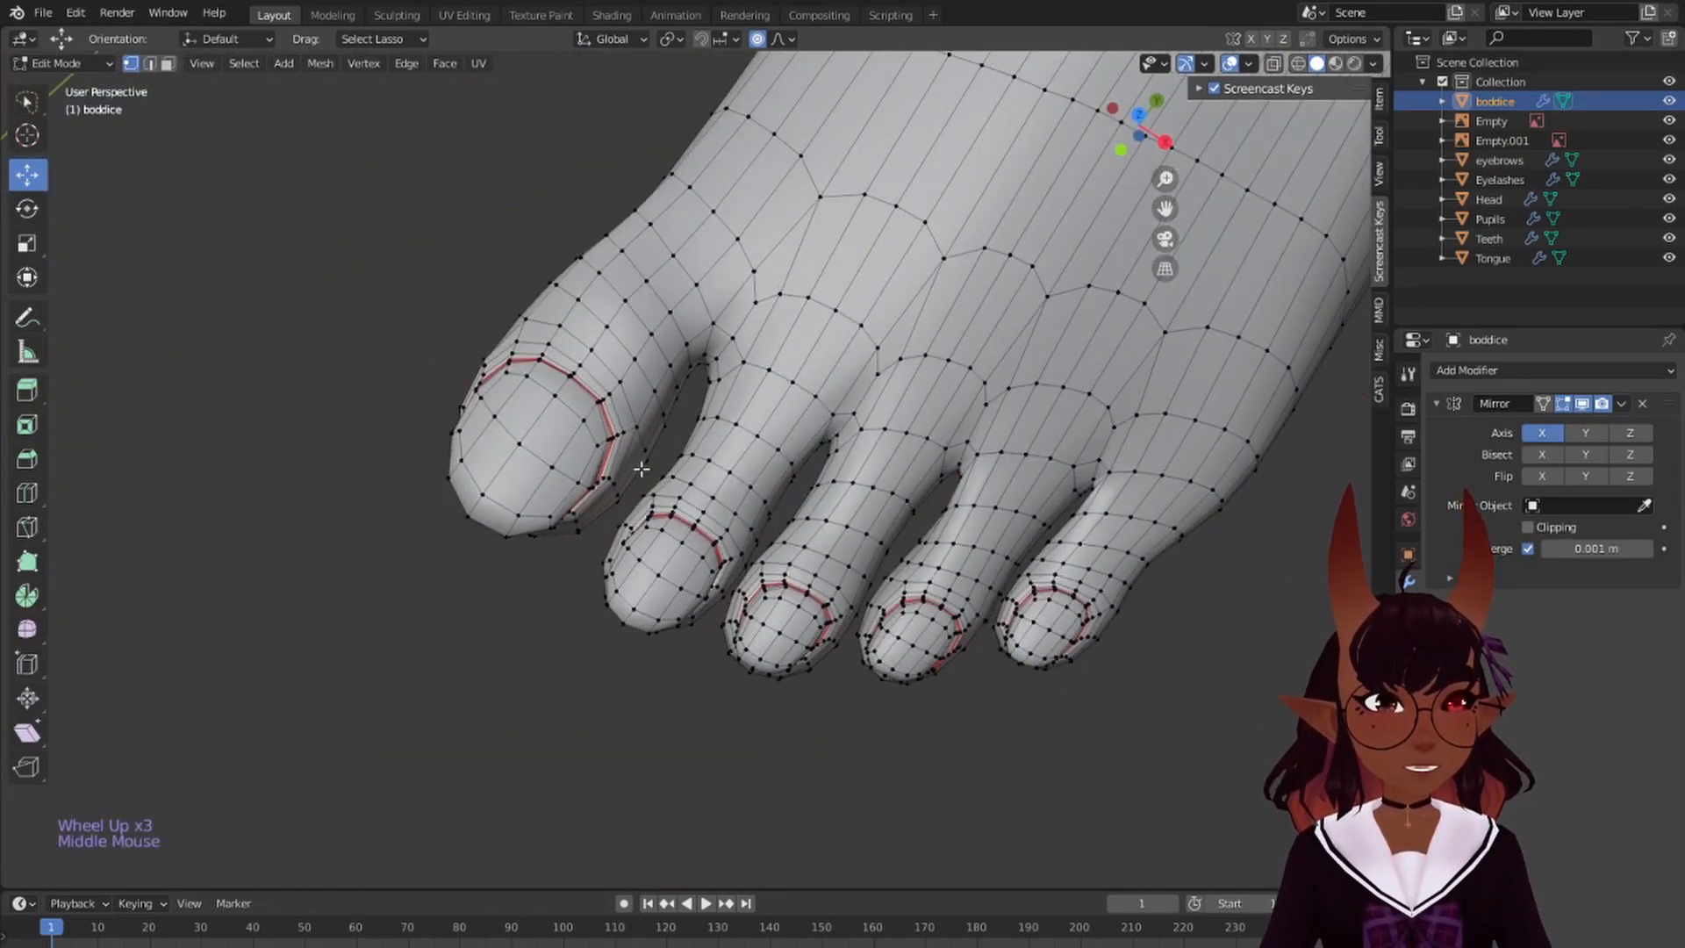
scroll(888, 501, down, 7)
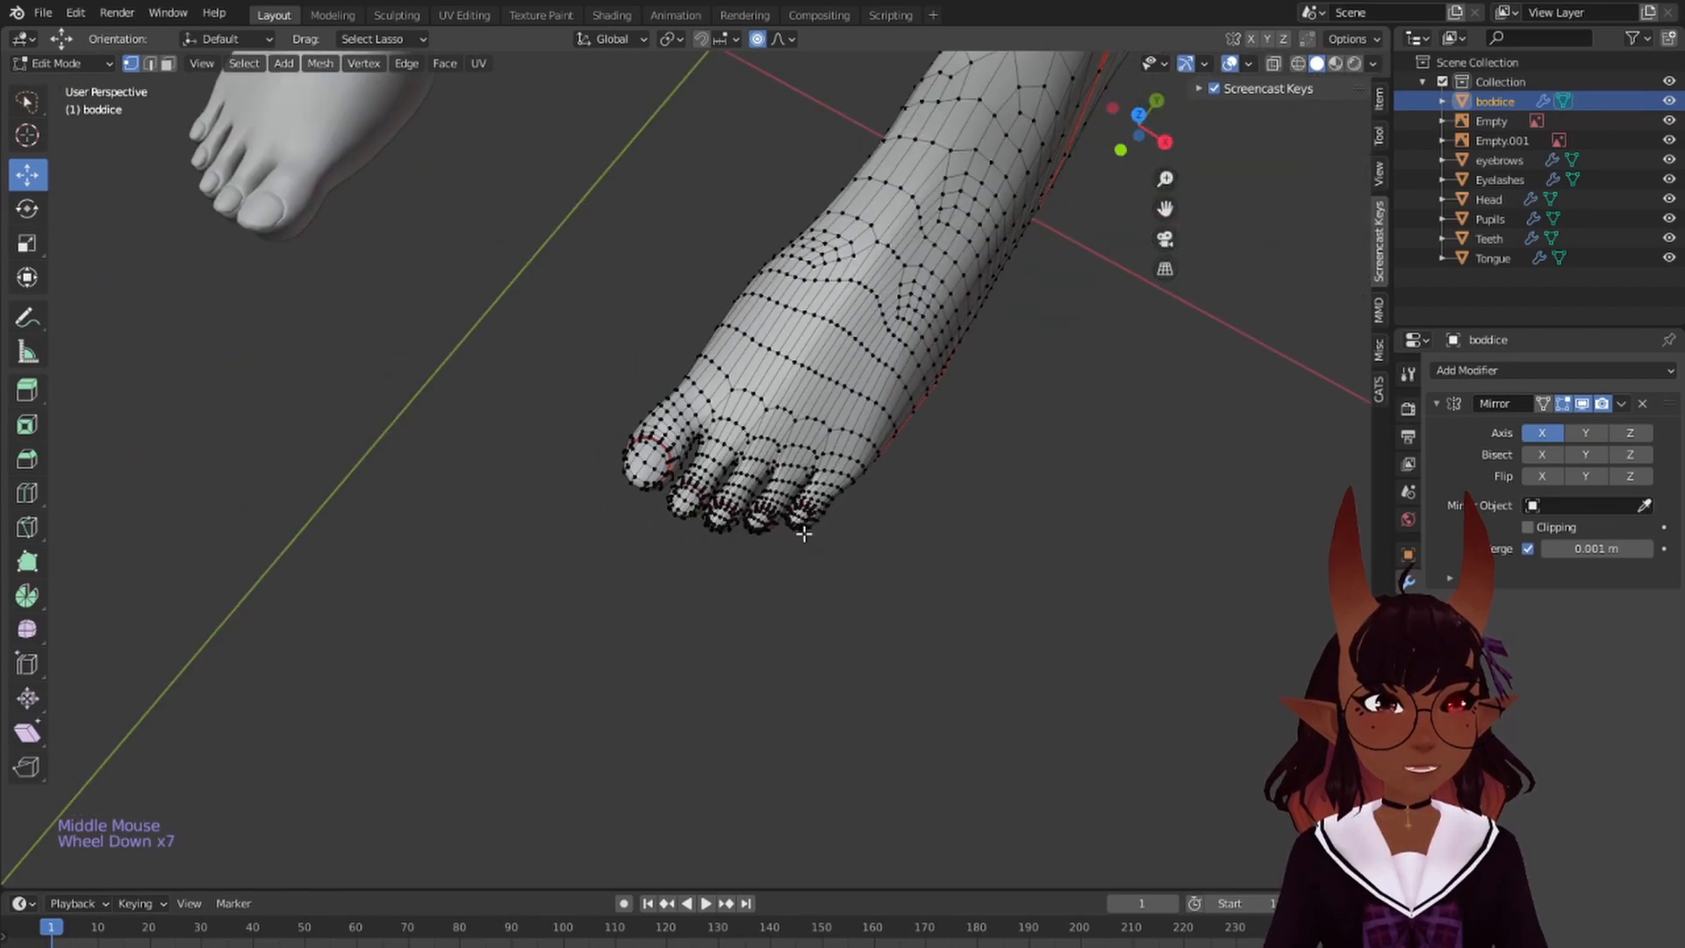
key(a)
key(a)
key(a)
middle_drag(802, 530, 867, 387)
scroll(824, 409, up, 3)
scroll(538, 484, down, 2)
scroll(538, 485, down, 7)
scroll(745, 591, up, 1)
key(a)
scroll(730, 392, up, 8)
scroll(842, 647, down, 5)
scroll(782, 350, up, 1)
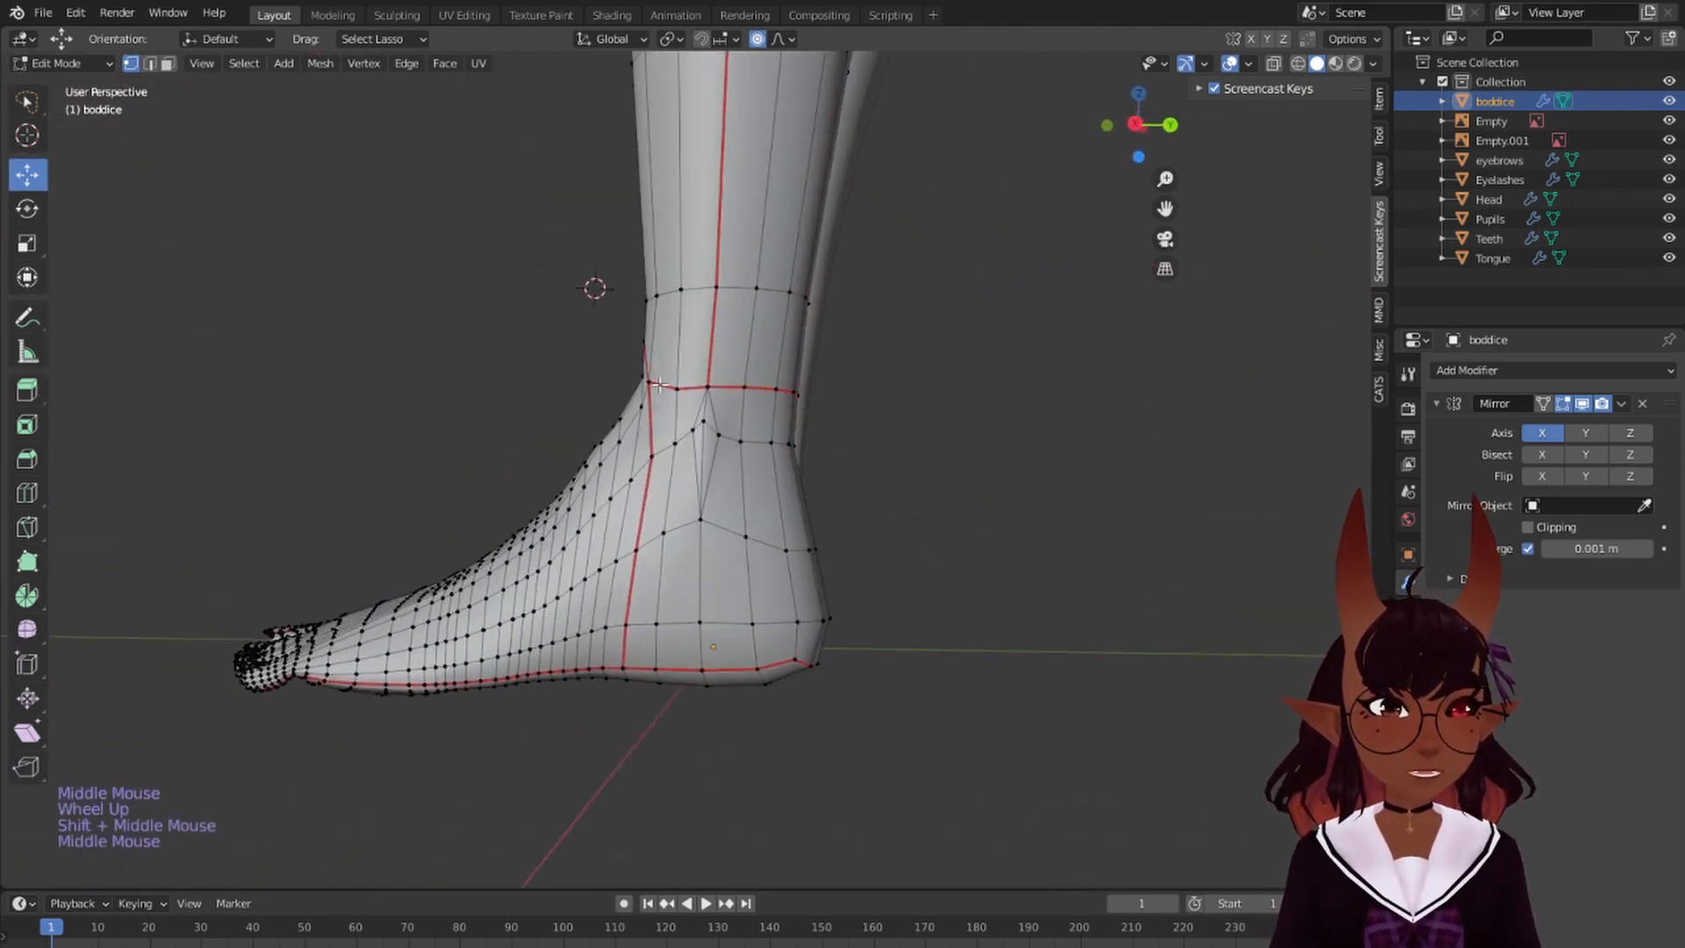
- Examine the seams around the ankle and heel and up the length of the leg
middle_drag(808, 622, 588, 408)
scroll(474, 459, up, 3)
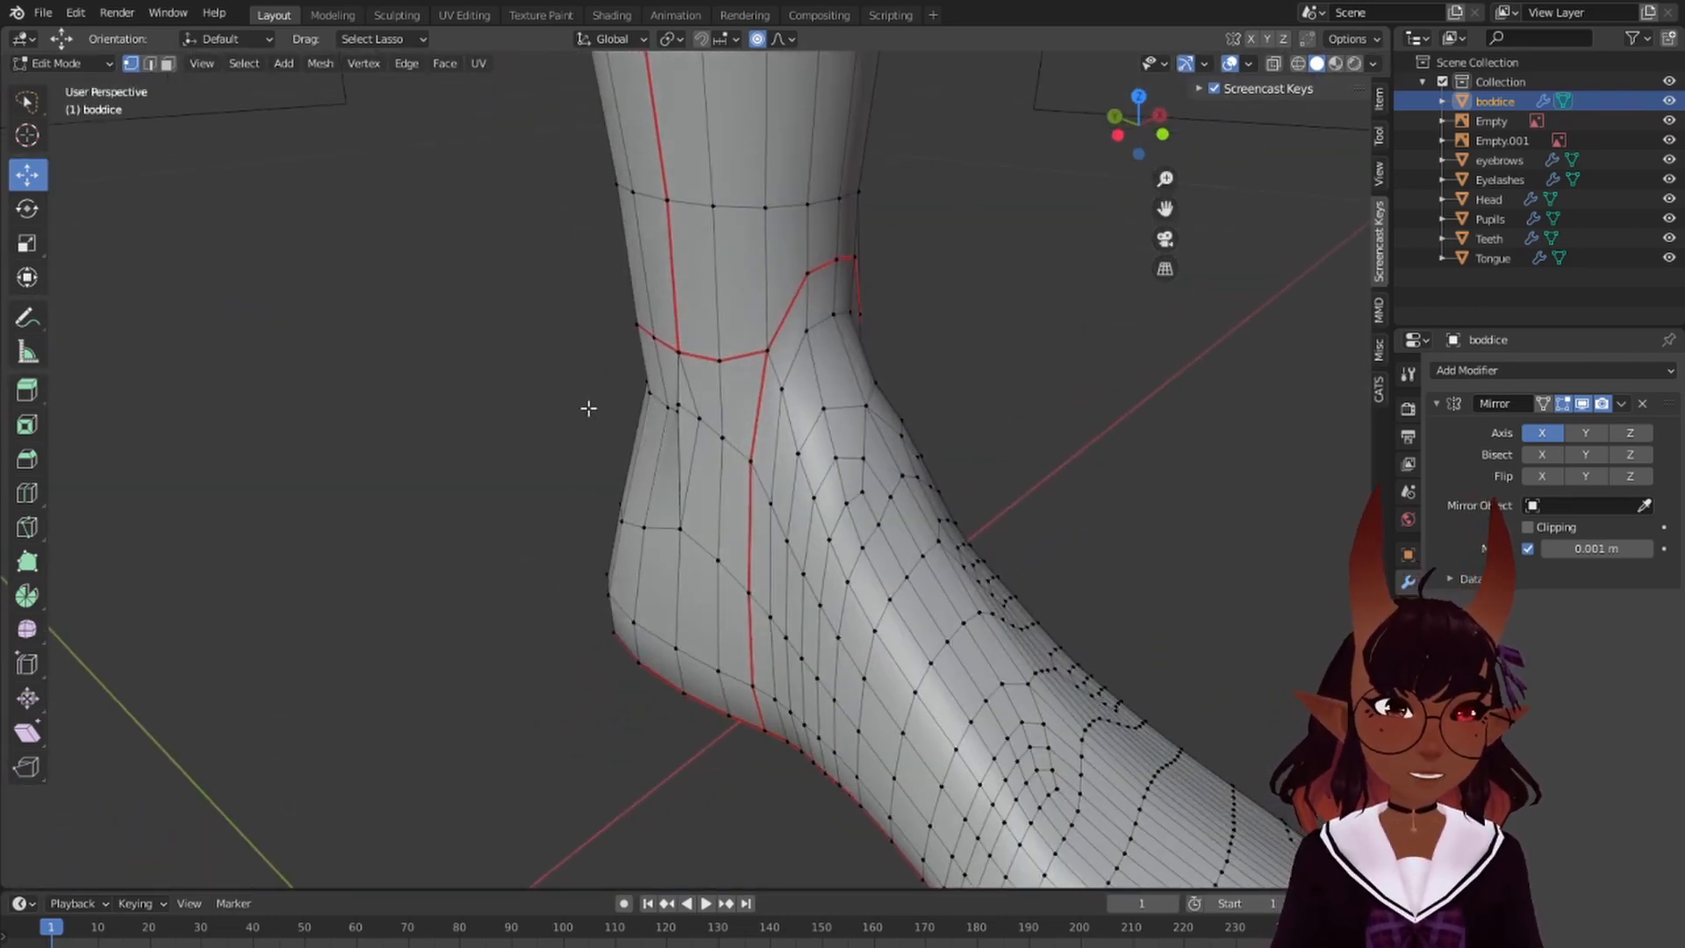
scroll(801, 356, down, 2)
middle_drag(801, 357, 925, 334)
scroll(925, 333, up, 3)
scroll(527, 331, down, 4)
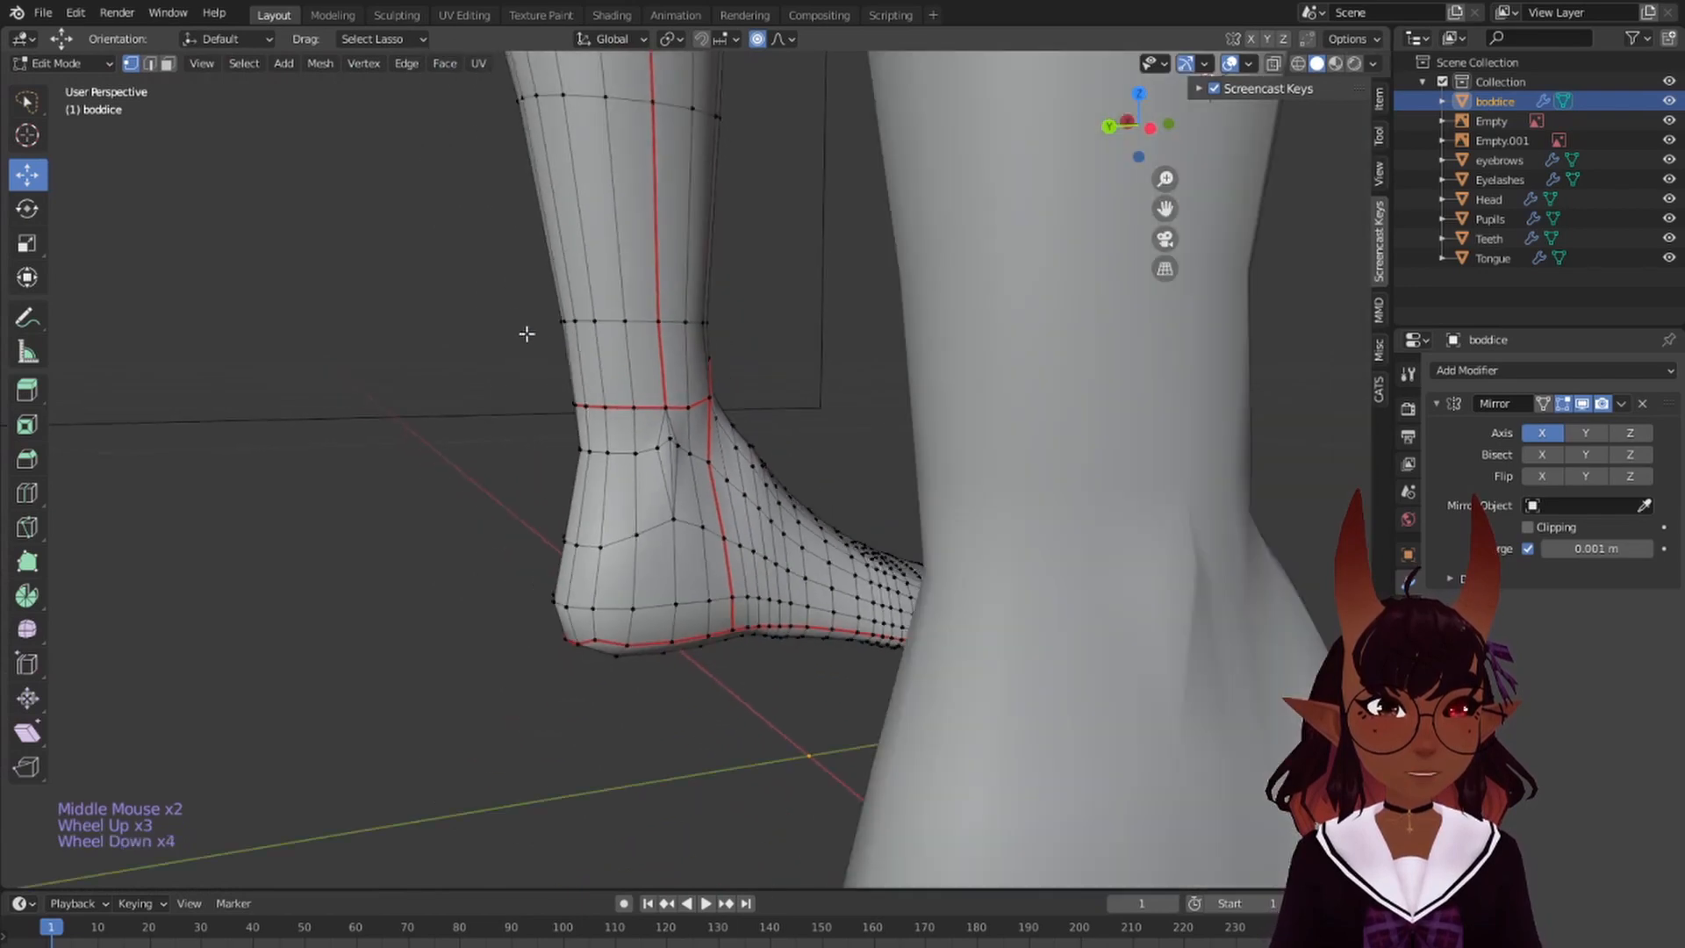
middle_drag(527, 331, 913, 334)
scroll(913, 334, down, 6)
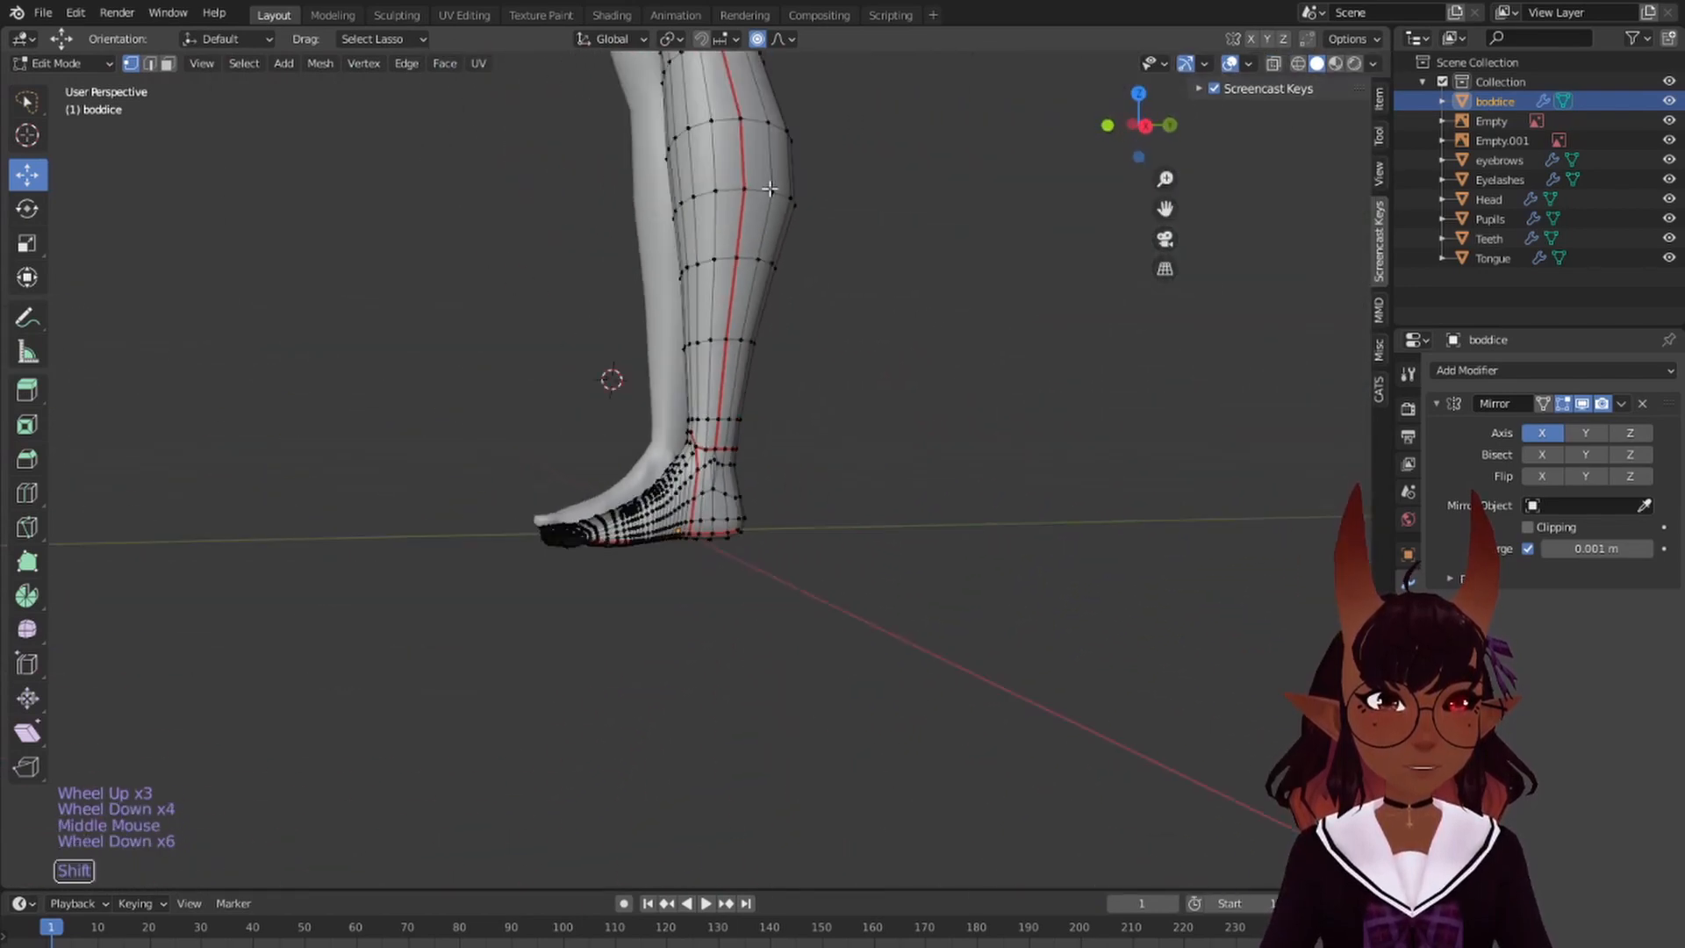
shift+middle_drag(777, 88, 777, 249)
shift+middle_drag(773, 158, 789, 399)
shift+middle_drag(772, 263, 531, 447)
scroll(531, 447, down, 6)
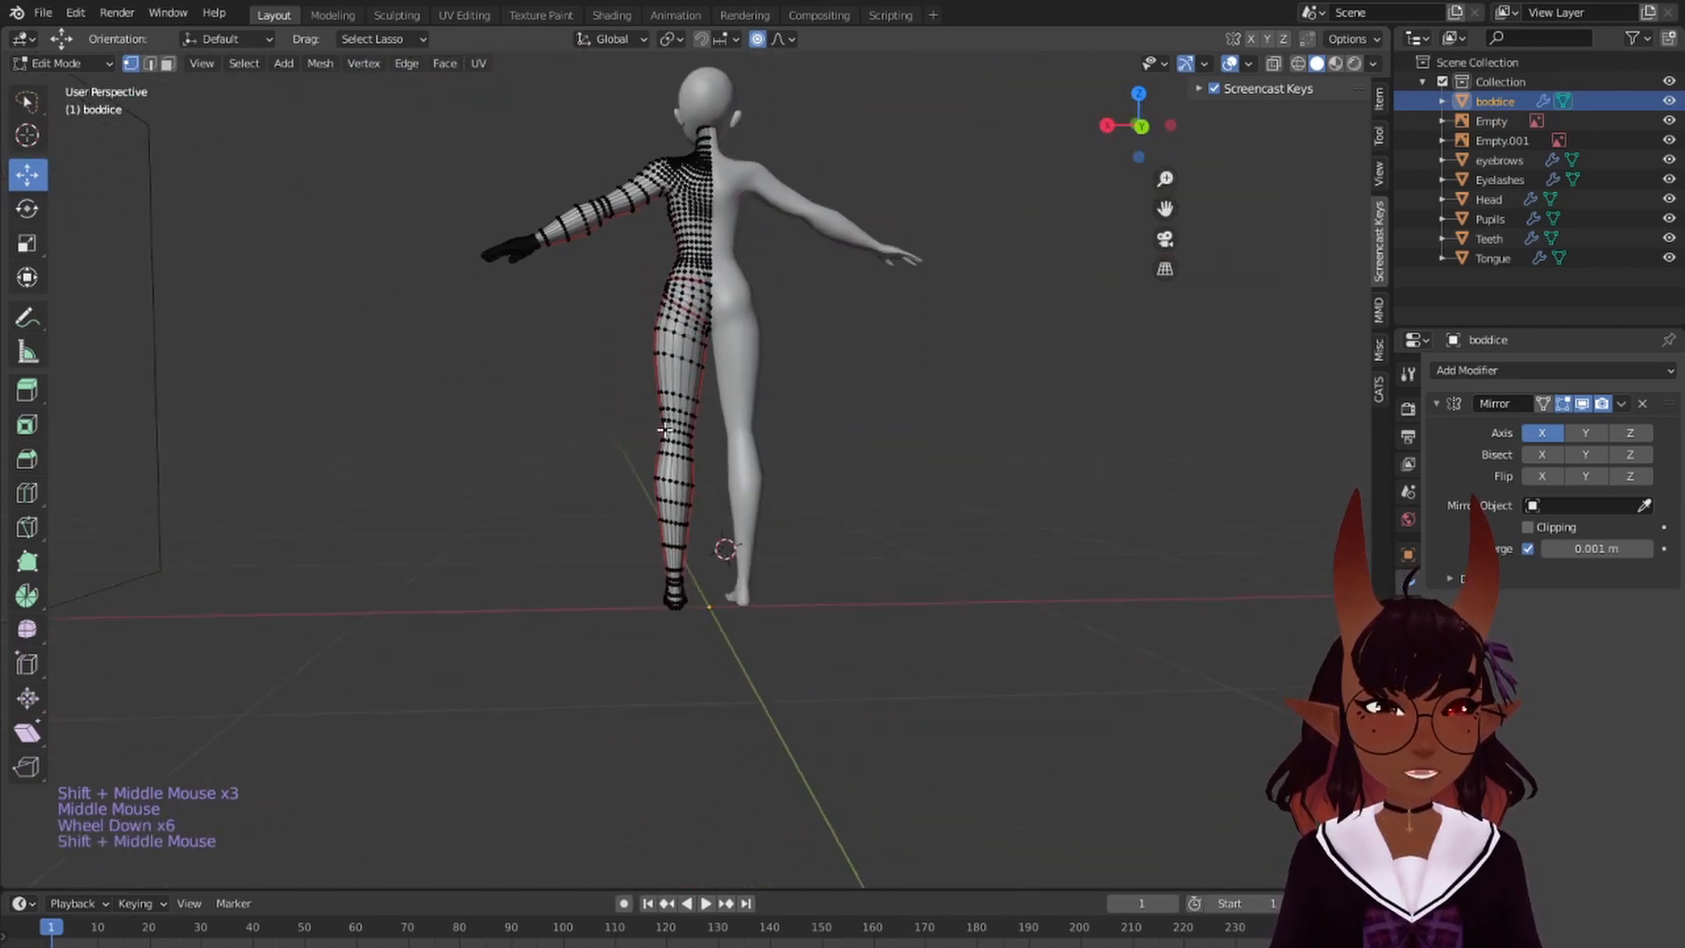
- Examine the torso, shoulder and arm from the front for missing seams
scroll(740, 524, up, 6)
middle_drag(739, 524, 1004, 301)
scroll(697, 342, up, 1)
scroll(697, 341, down, 2)
middle_drag(697, 341, 848, 395)
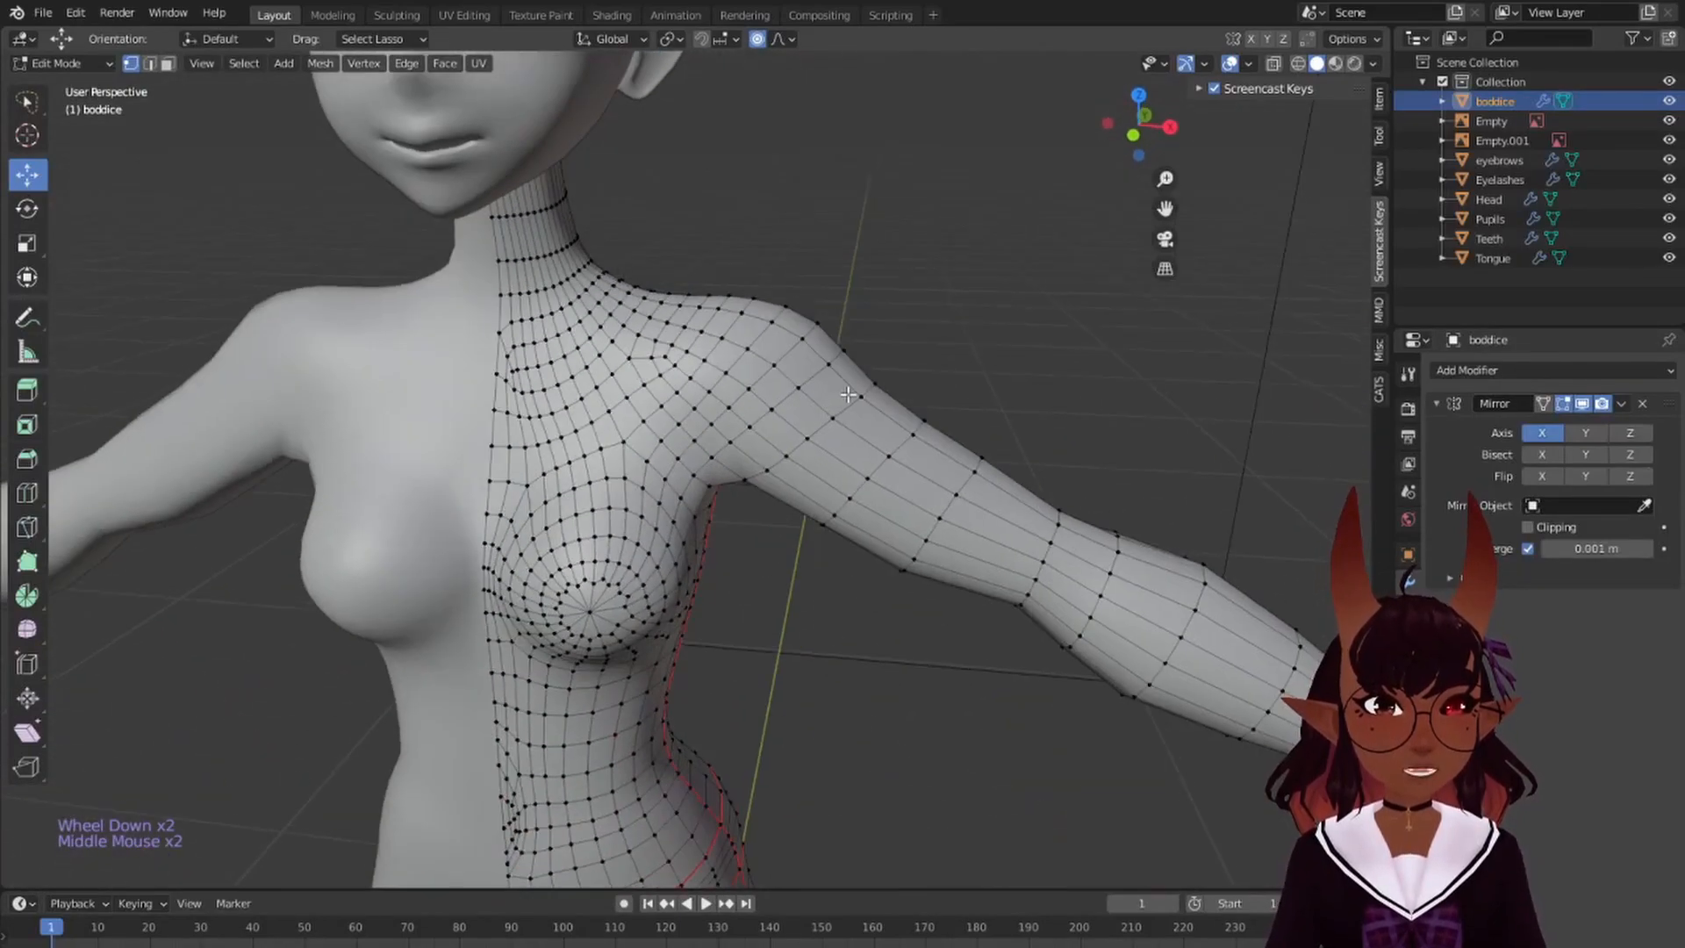
key(KP_1)
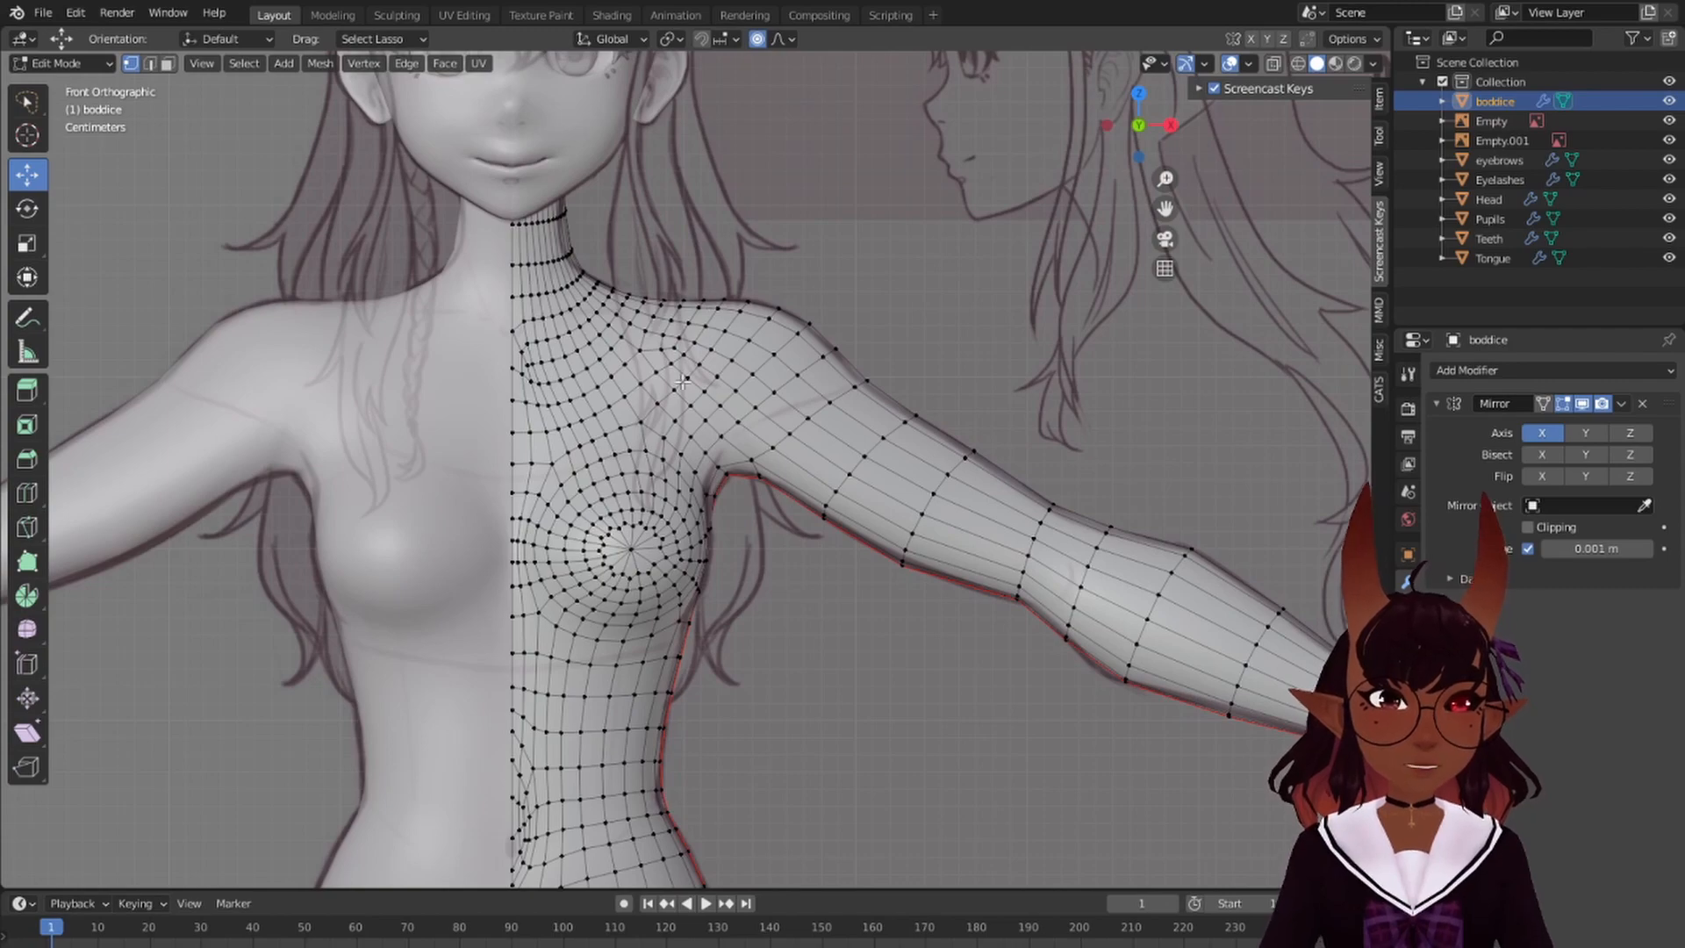
scroll(716, 479, up, 4)
scroll(729, 454, down, 4)
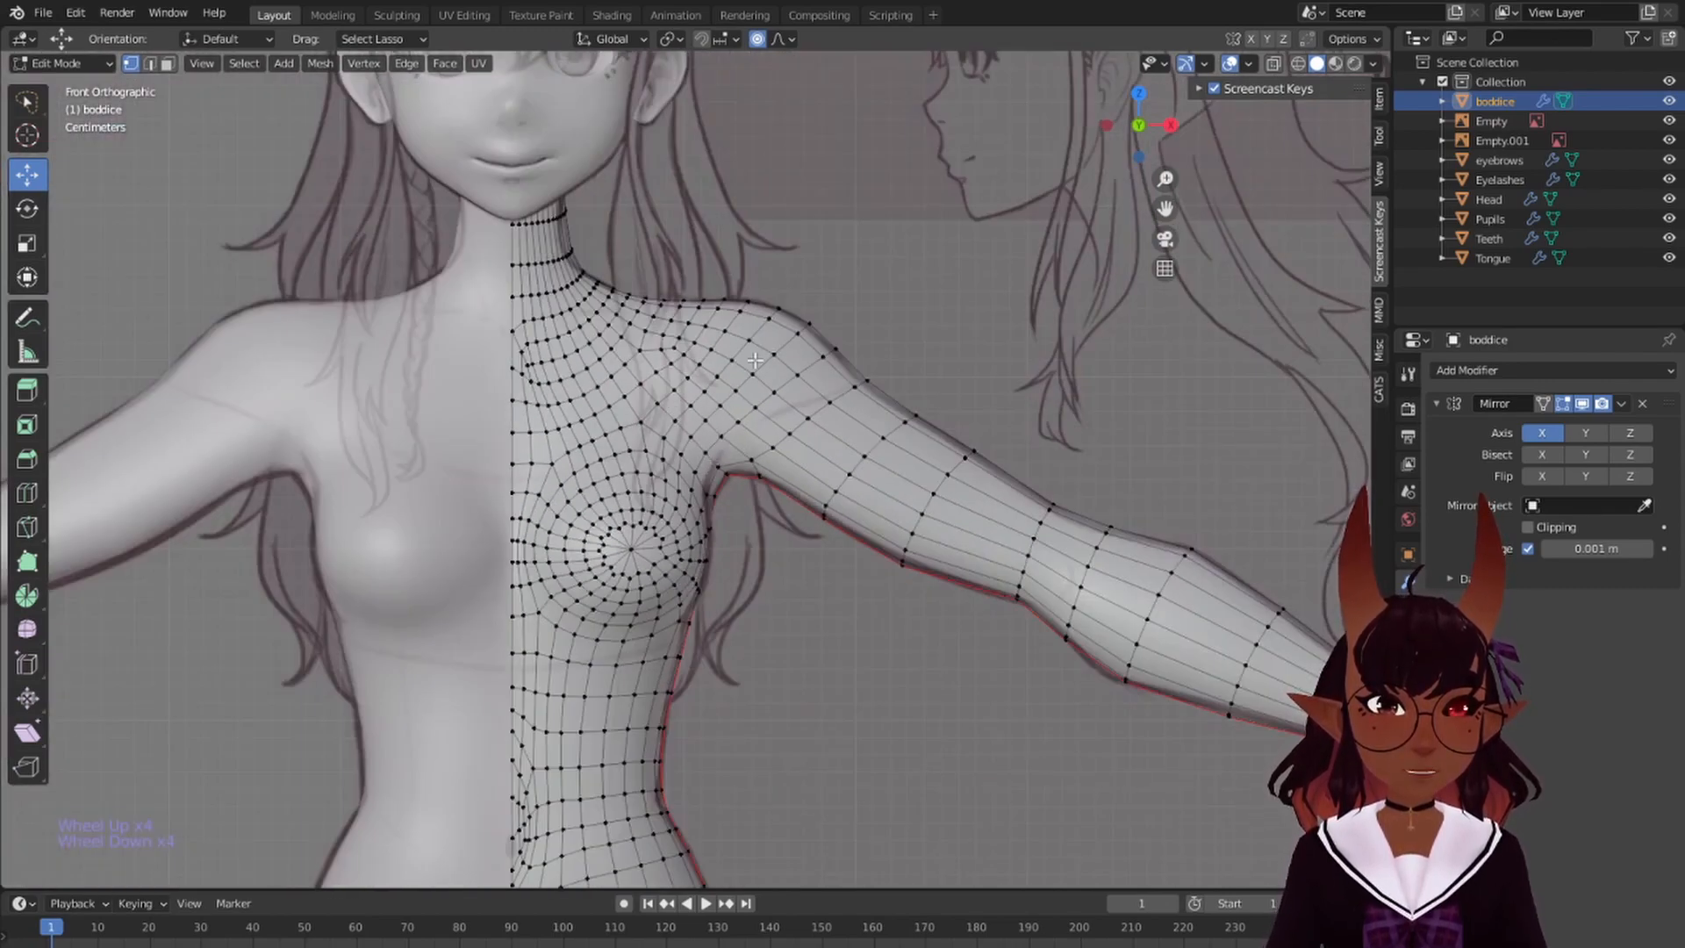
scroll(694, 440, down, 6)
scroll(745, 452, up, 3)
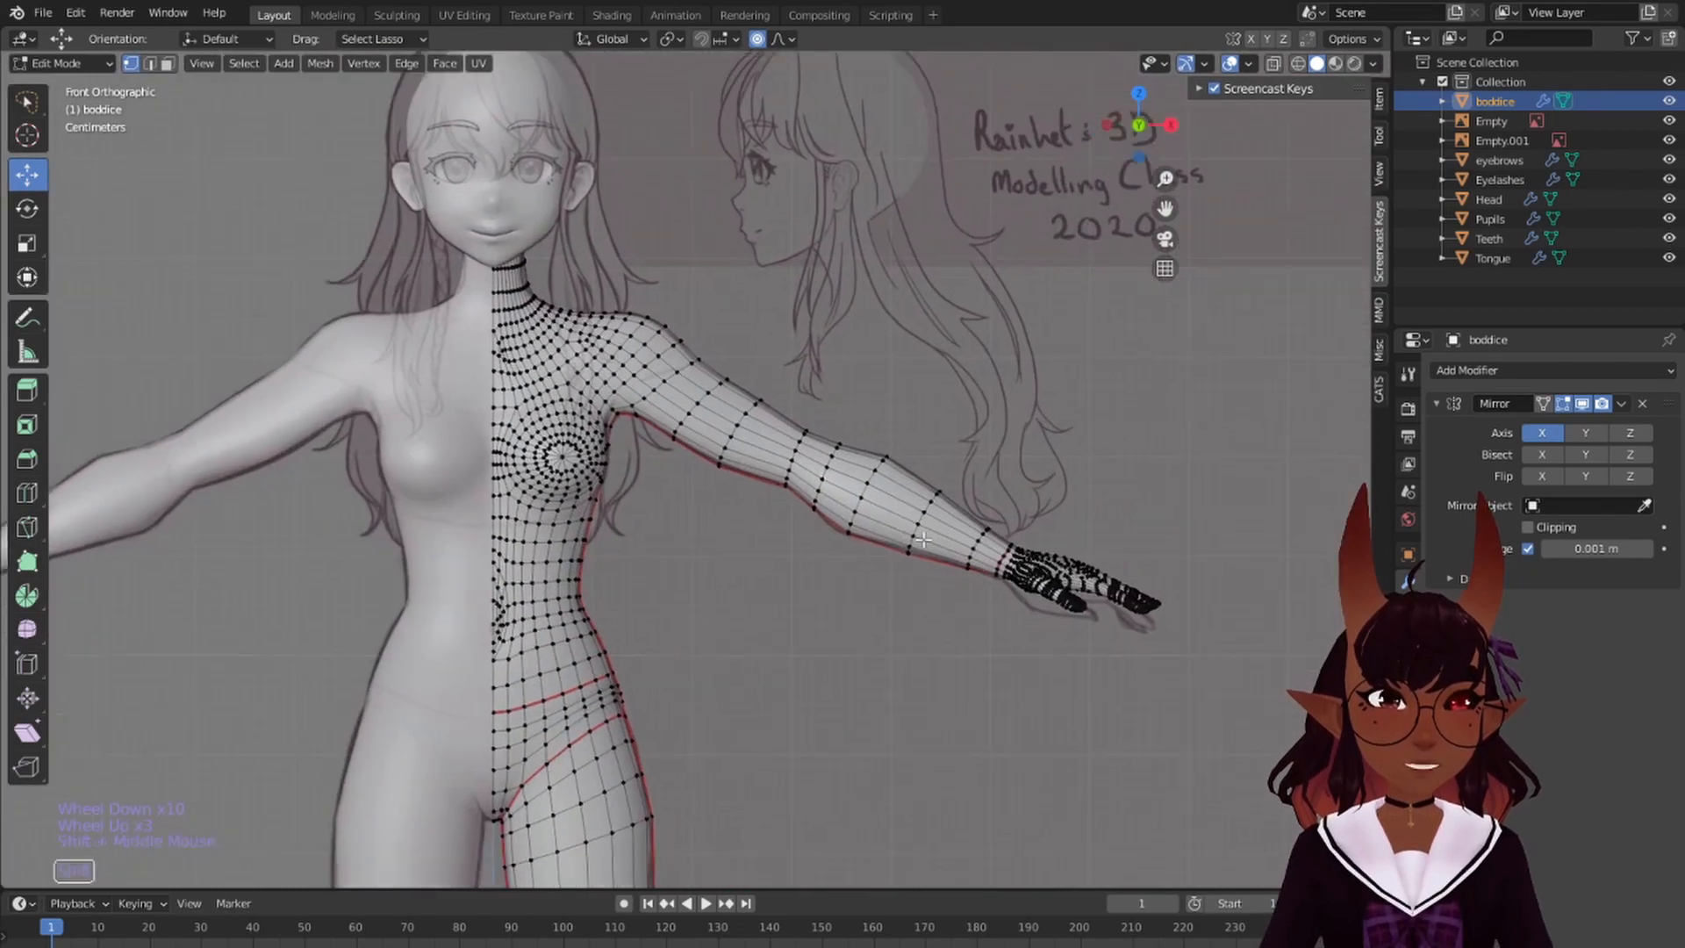
- Select the edge loop around the upper arm below the shoulder and mark it as a seam
shift+middle_drag(776, 463, 744, 448)
scroll(744, 447, up, 6)
middle_drag(865, 404, 872, 275)
scroll(501, 207, down, 4)
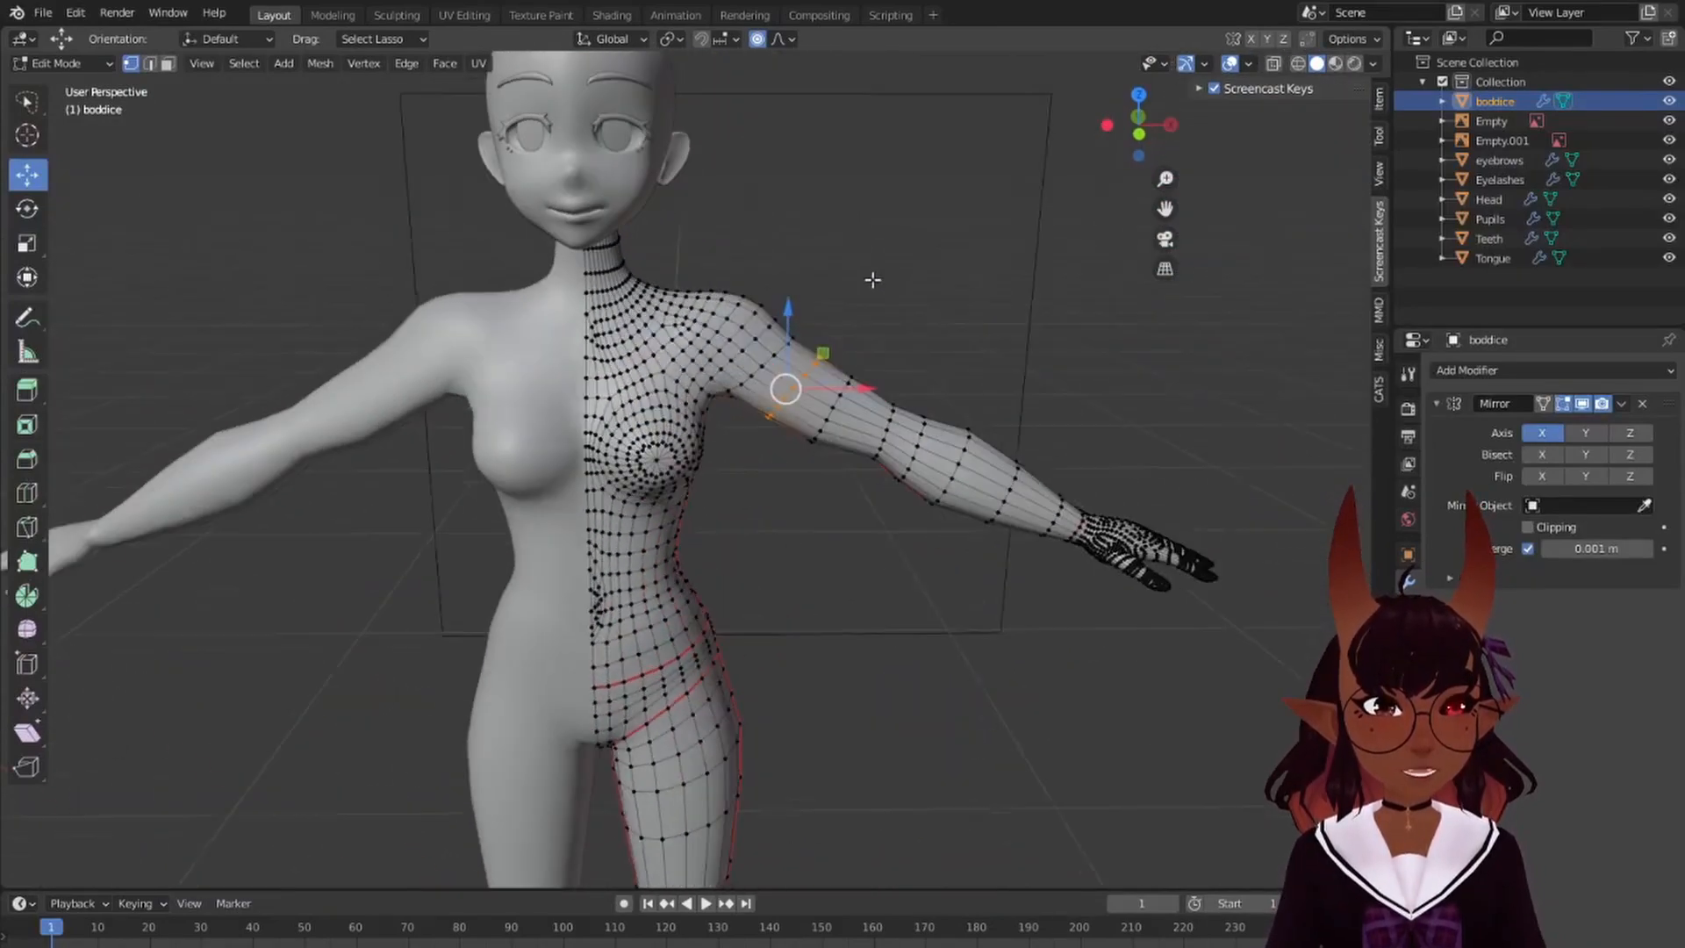
scroll(871, 394, up, 4)
shift+middle_drag(883, 368, 757, 509)
middle_drag(757, 509, 808, 357)
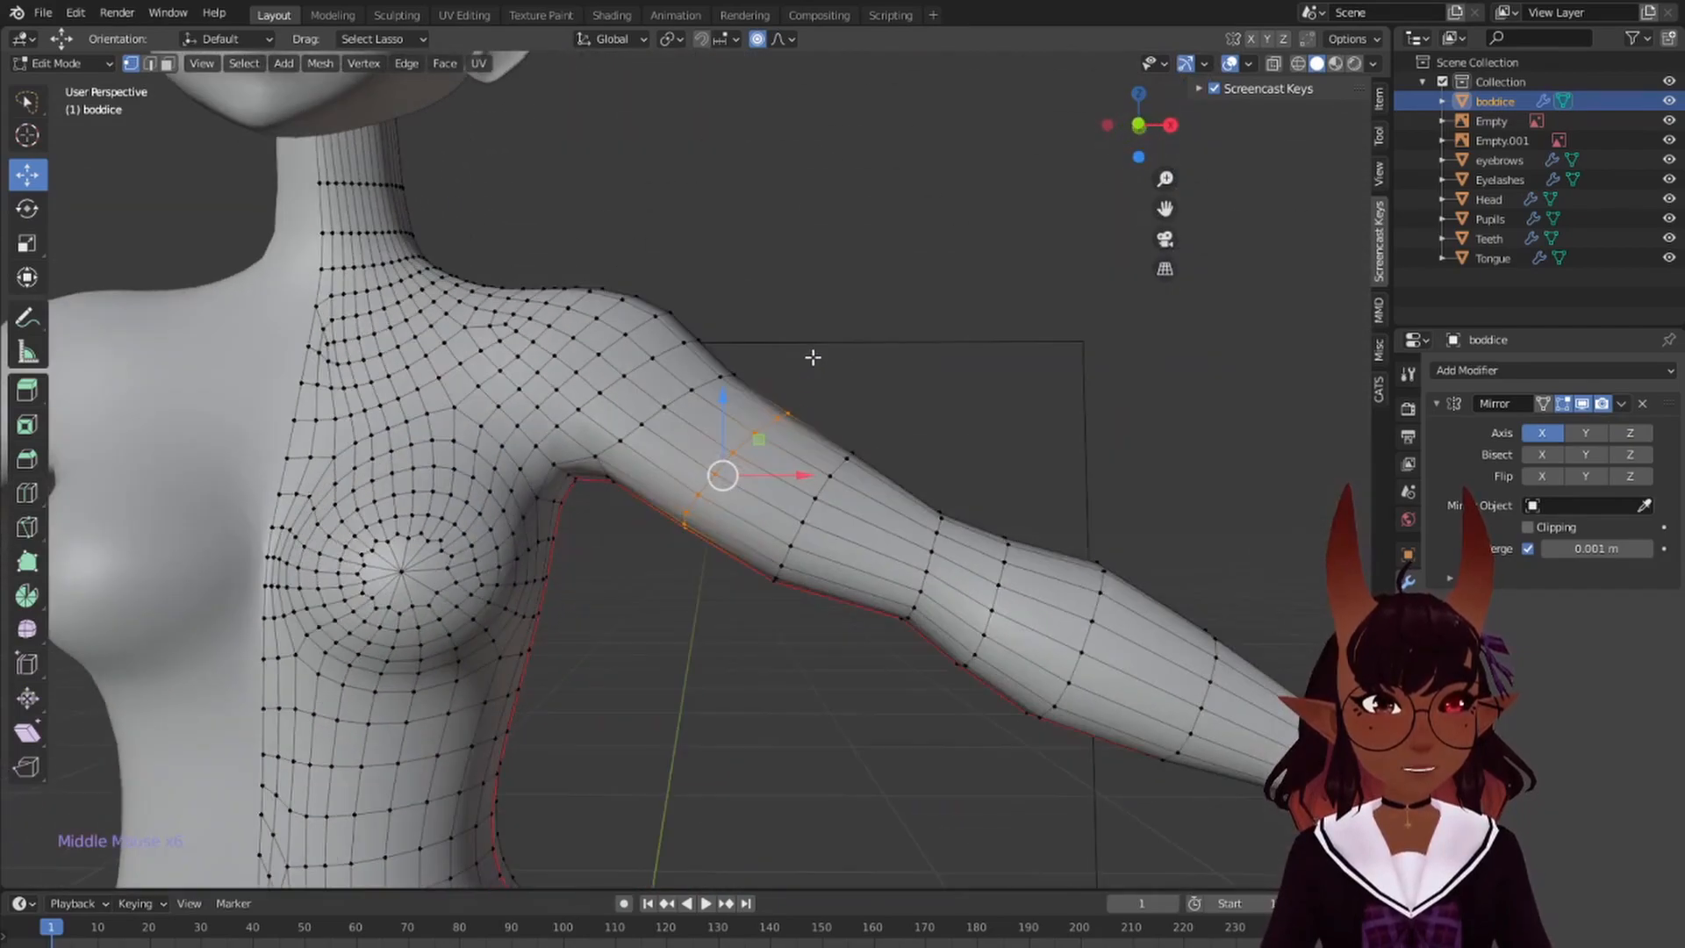
key(ctrl+e)
click(807, 363)
key(a)
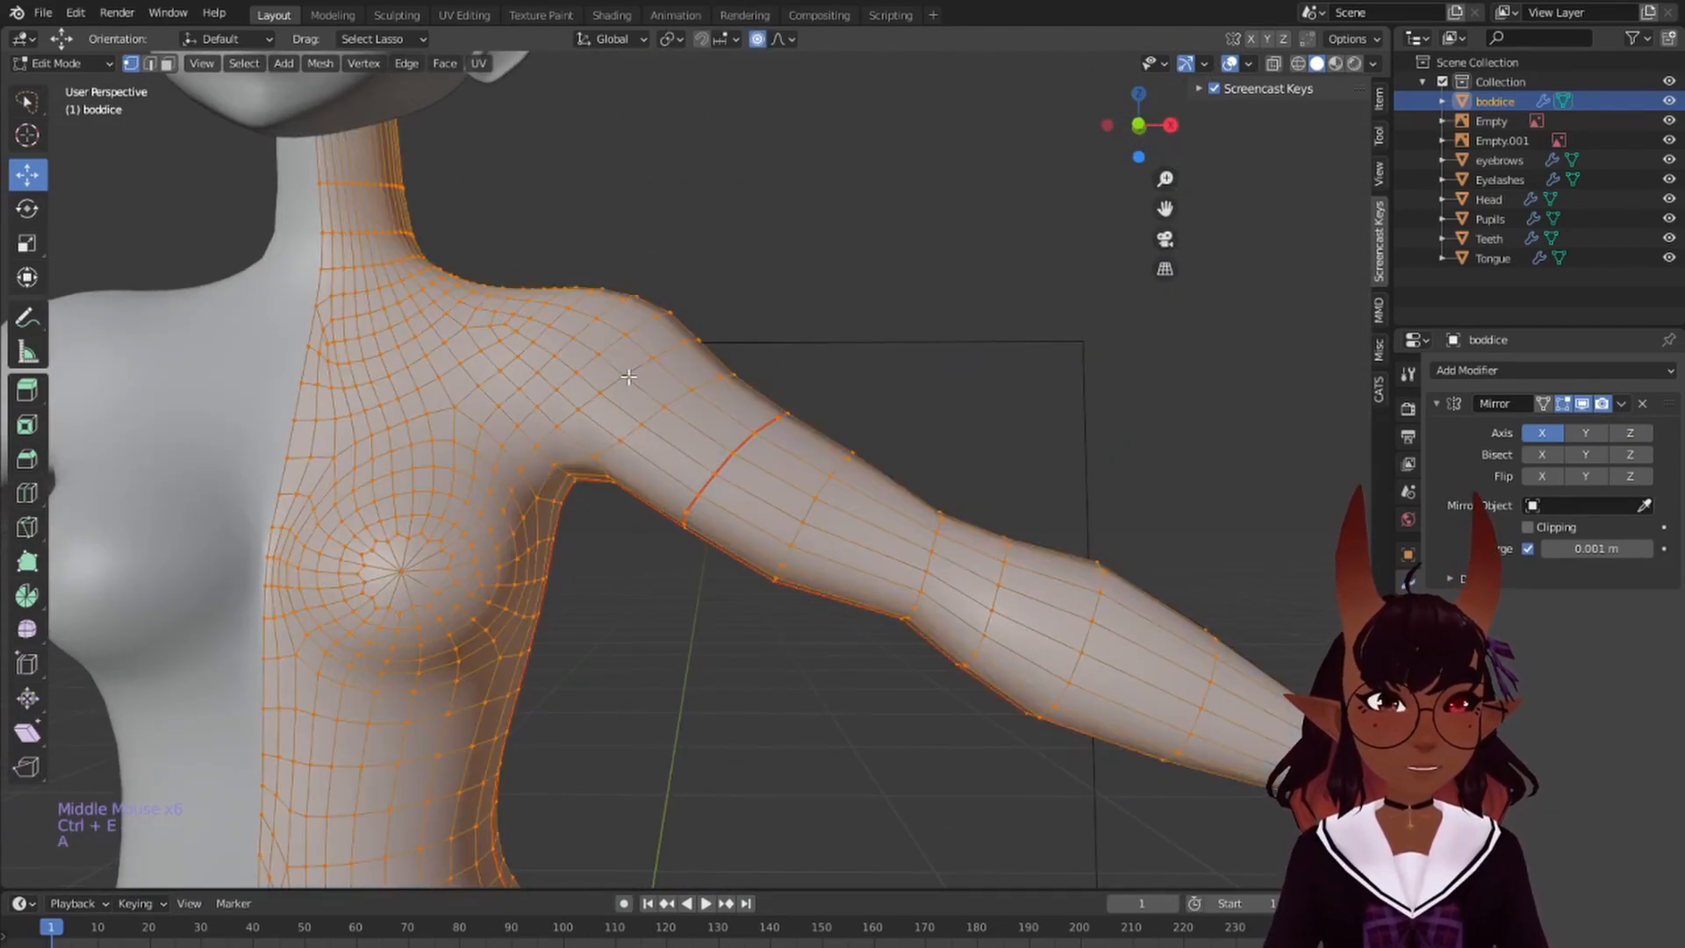
key(a)
key(a)
- Select the edge path along the top of the shoulder from the neck to the upper-arm seam and mark it as a seam
scroll(626, 377, down, 6)
shift+middle_drag(626, 377, 680, 410)
middle_drag(904, 420, 728, 457)
middle_drag(728, 492, 723, 607)
alt+right_click(708, 548)
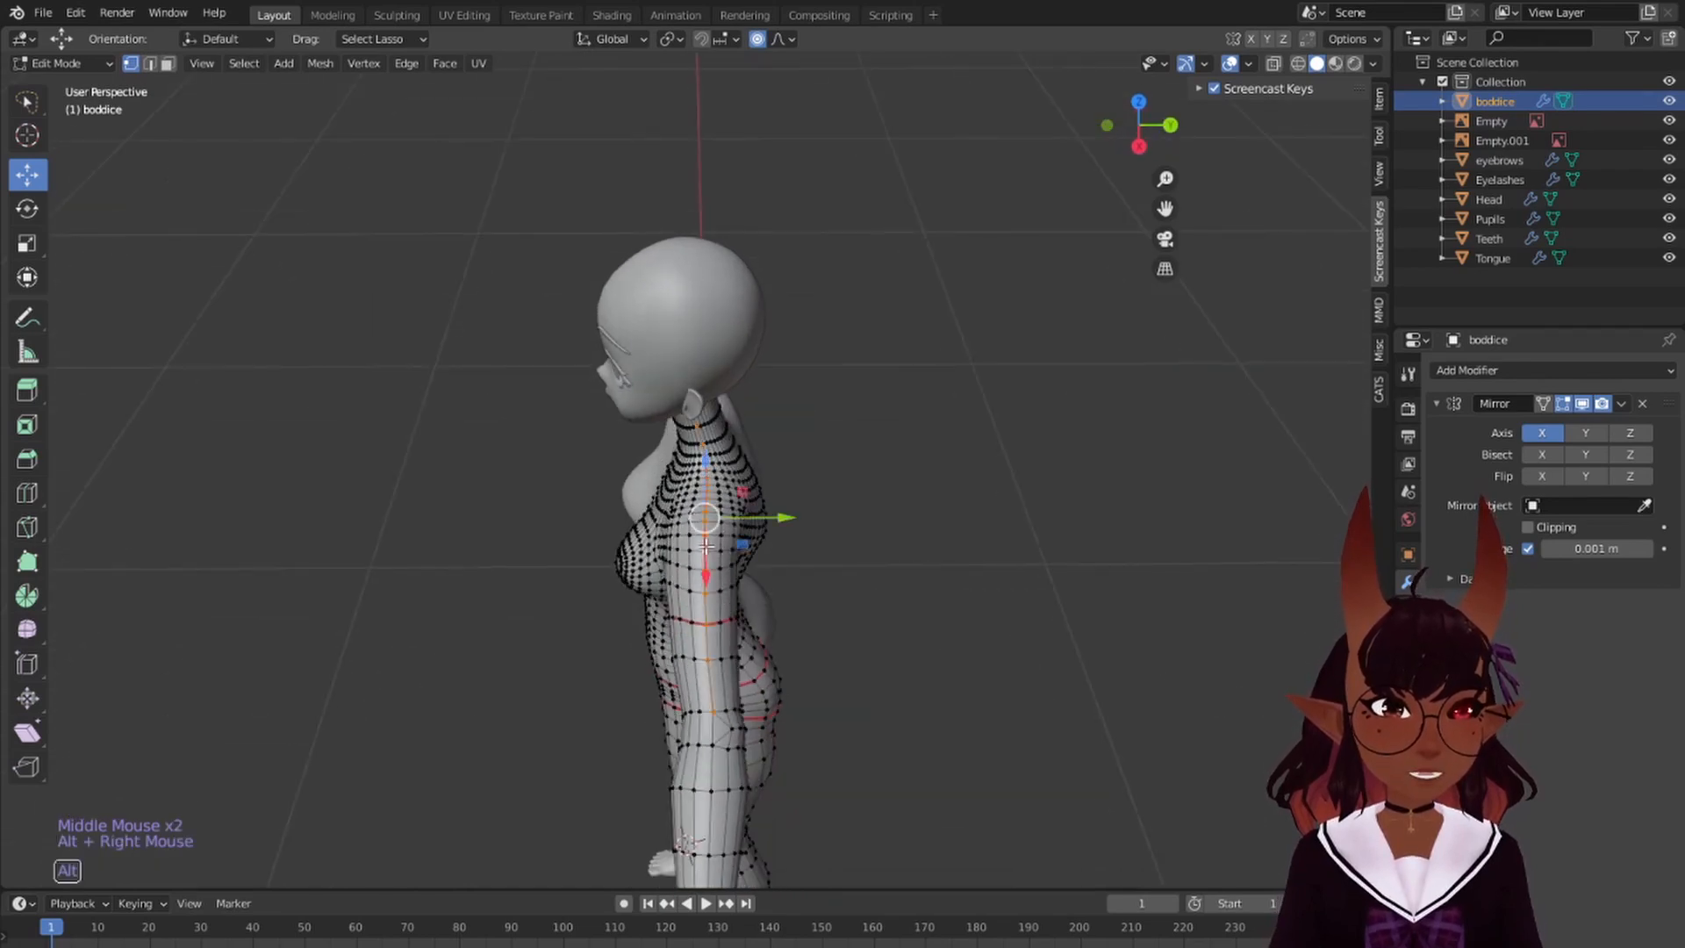
scroll(709, 535, up, 4)
shift+middle_drag(768, 645, 746, 456)
shift+middle_drag(741, 544, 702, 360)
ctrl+click(734, 349)
key(ctrl+e)
click(693, 361)
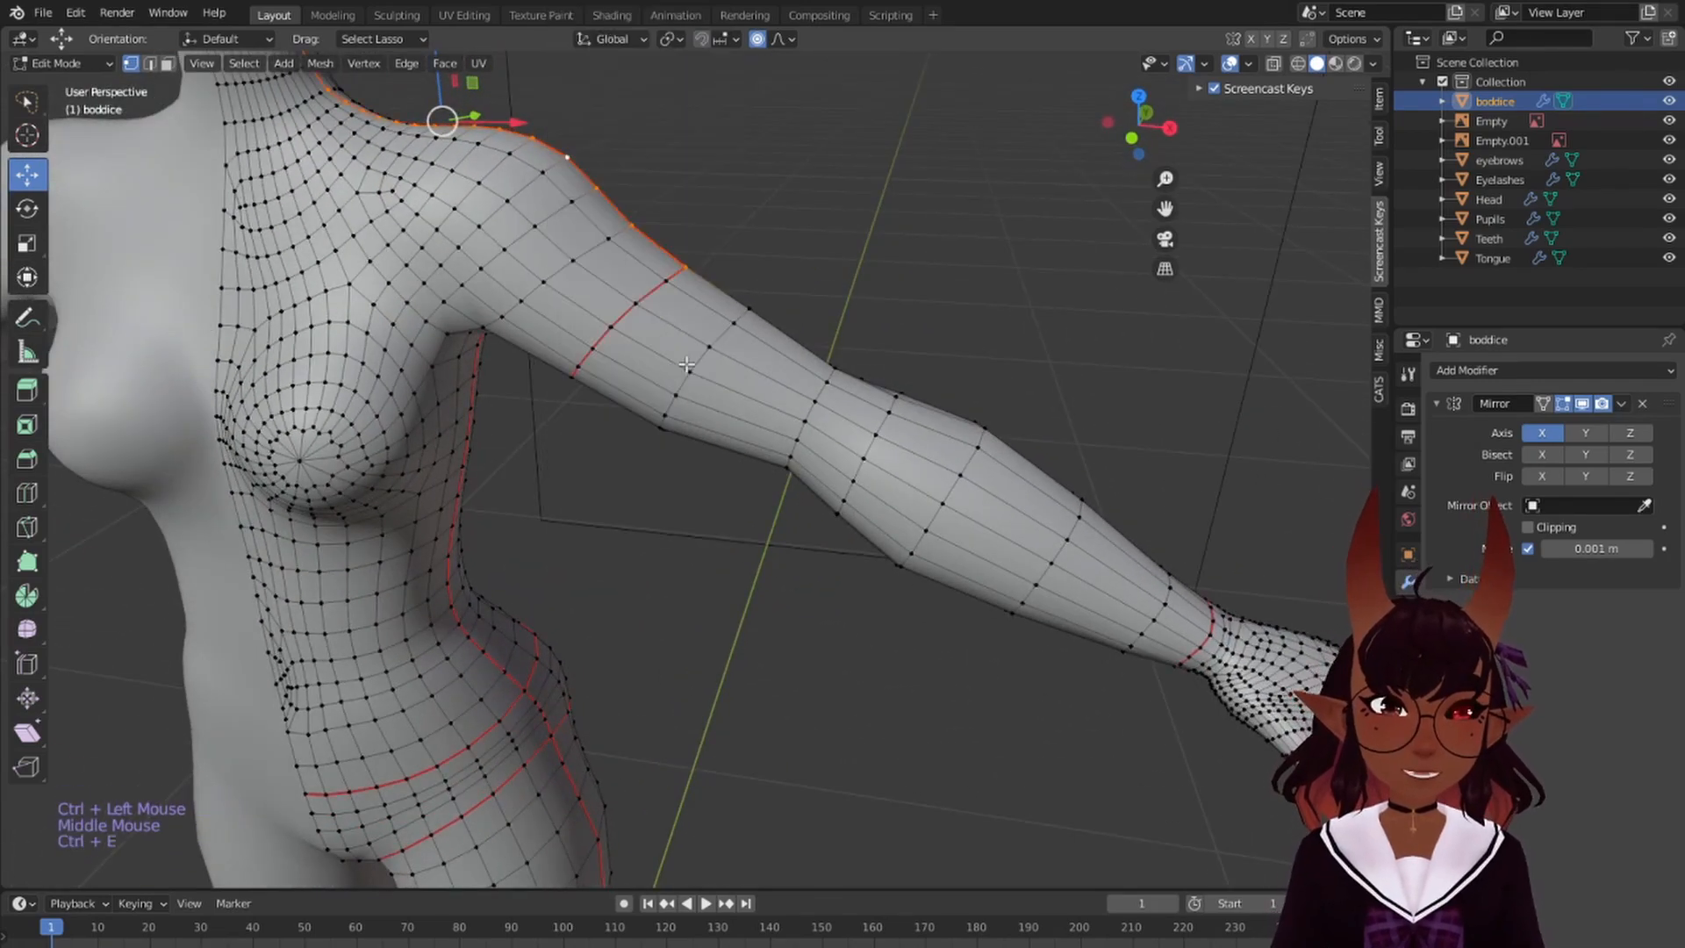
key(a)
key(a)
key(a)
- Select the edge loops along both sides and across the tips of the index and middle fingers
middle_drag(681, 226, 487, 224)
shift+middle_drag(676, 131, 689, 327)
middle_drag(694, 326, 554, 469)
scroll(603, 325, down, 15)
scroll(534, 361, up, 5)
scroll(615, 289, up, 3)
scroll(544, 517, up, 3)
scroll(635, 462, up, 1)
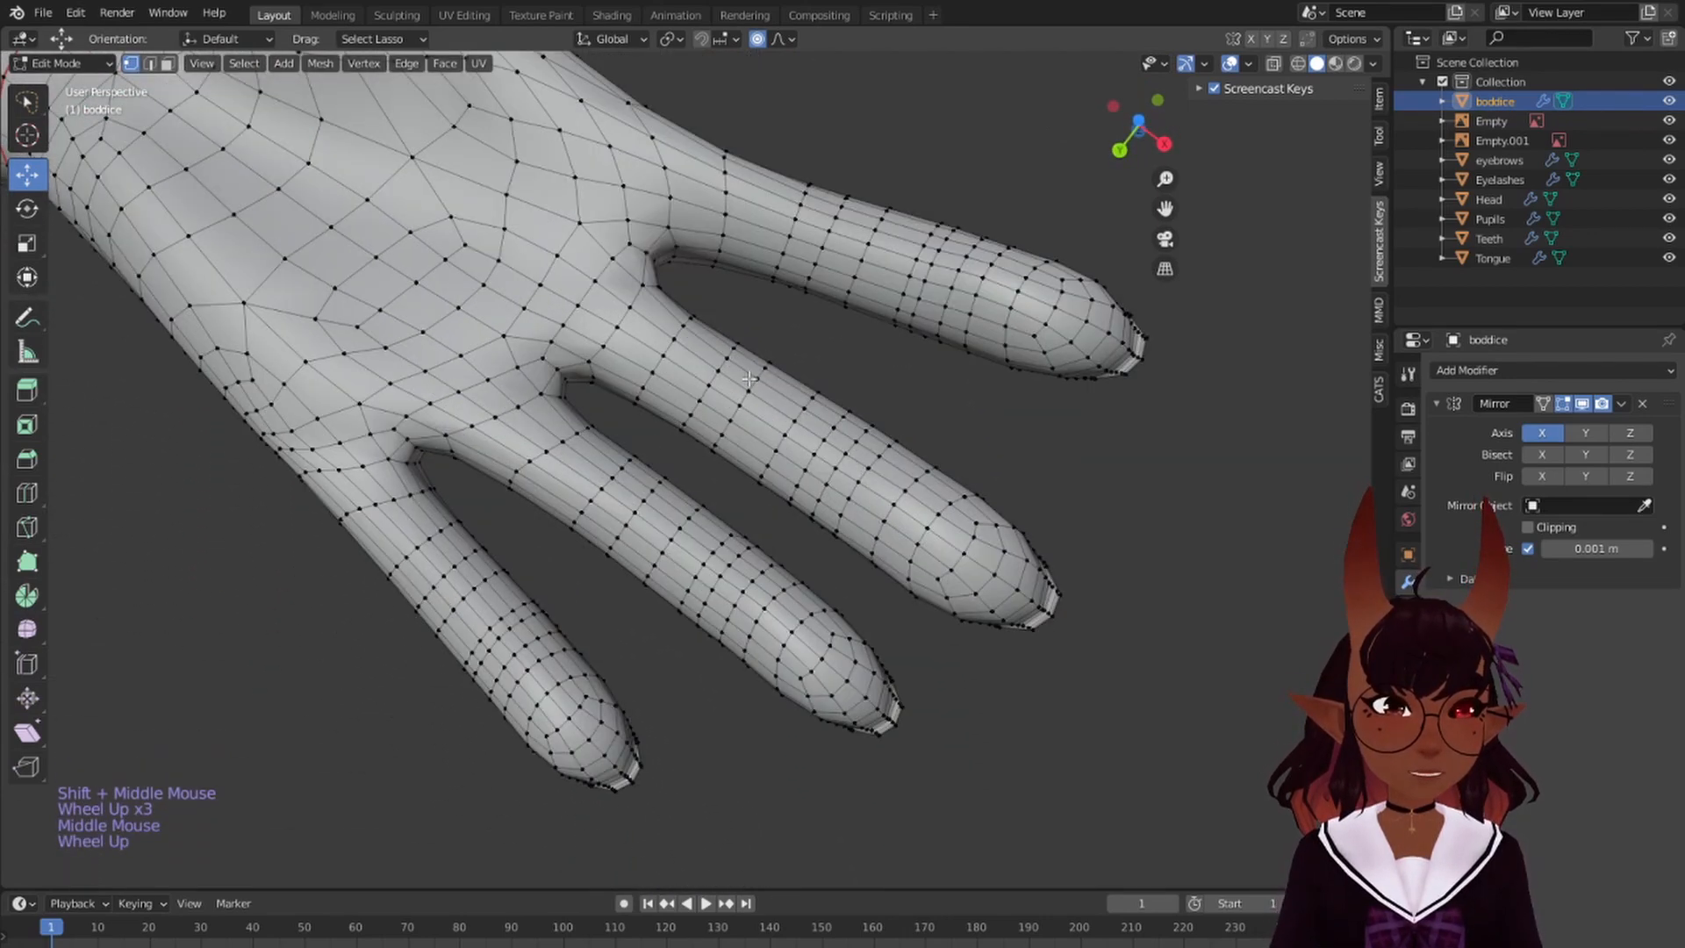
shift+middle_drag(825, 283, 730, 342)
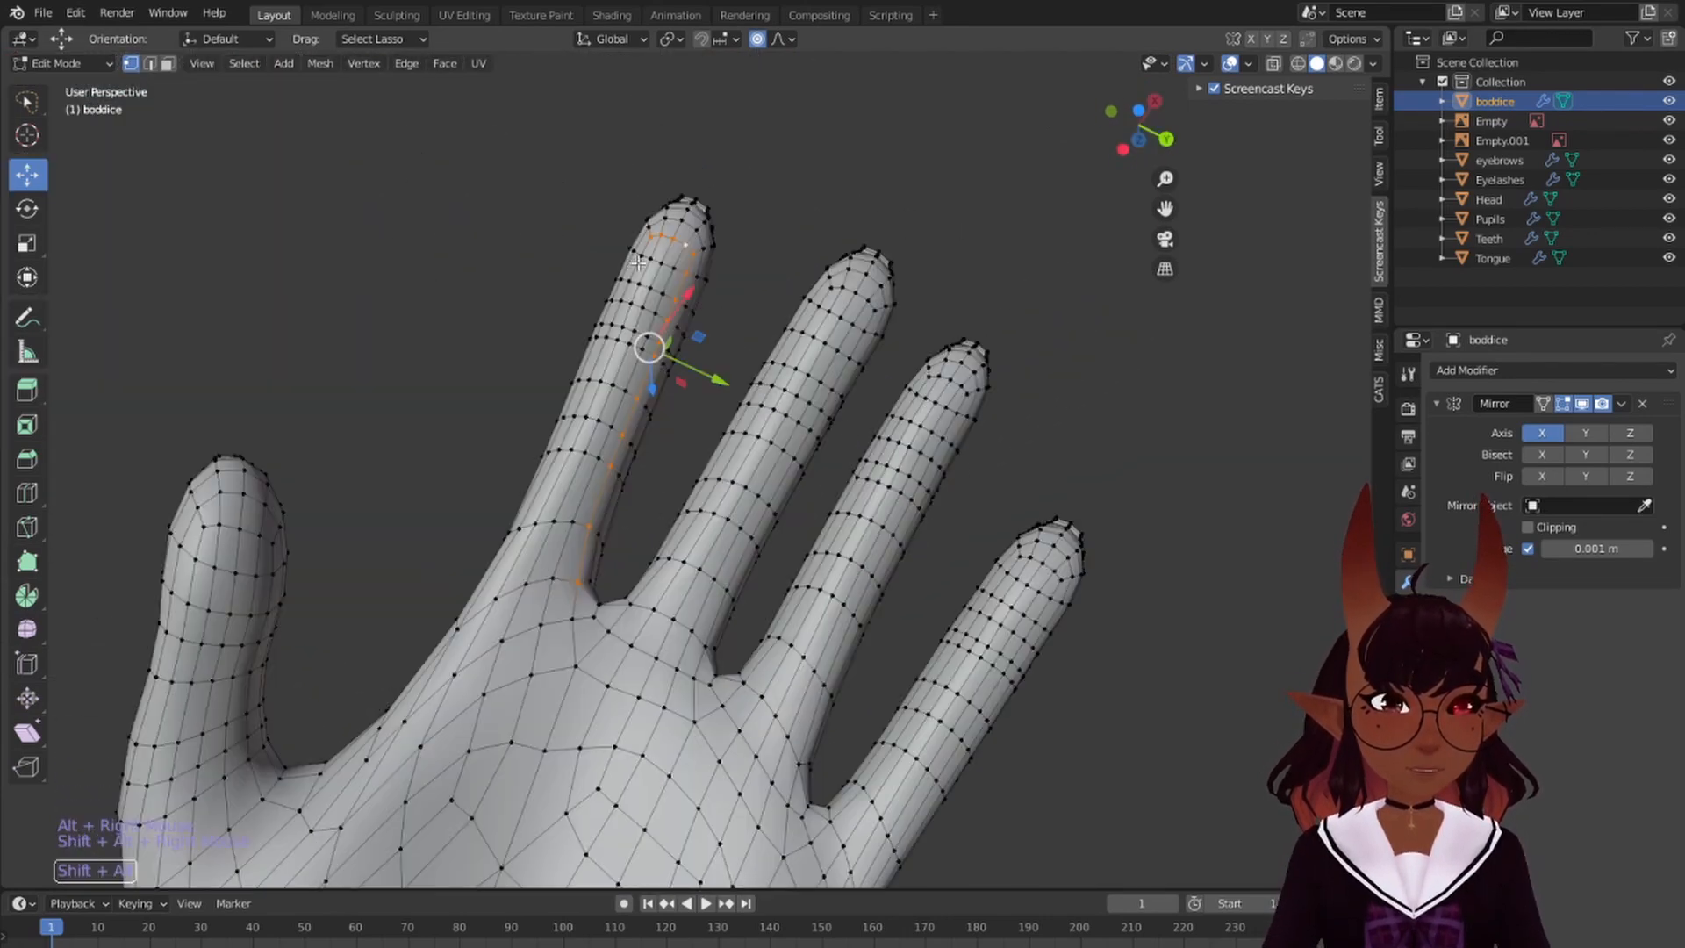
alt+shift+right_click(635, 265)
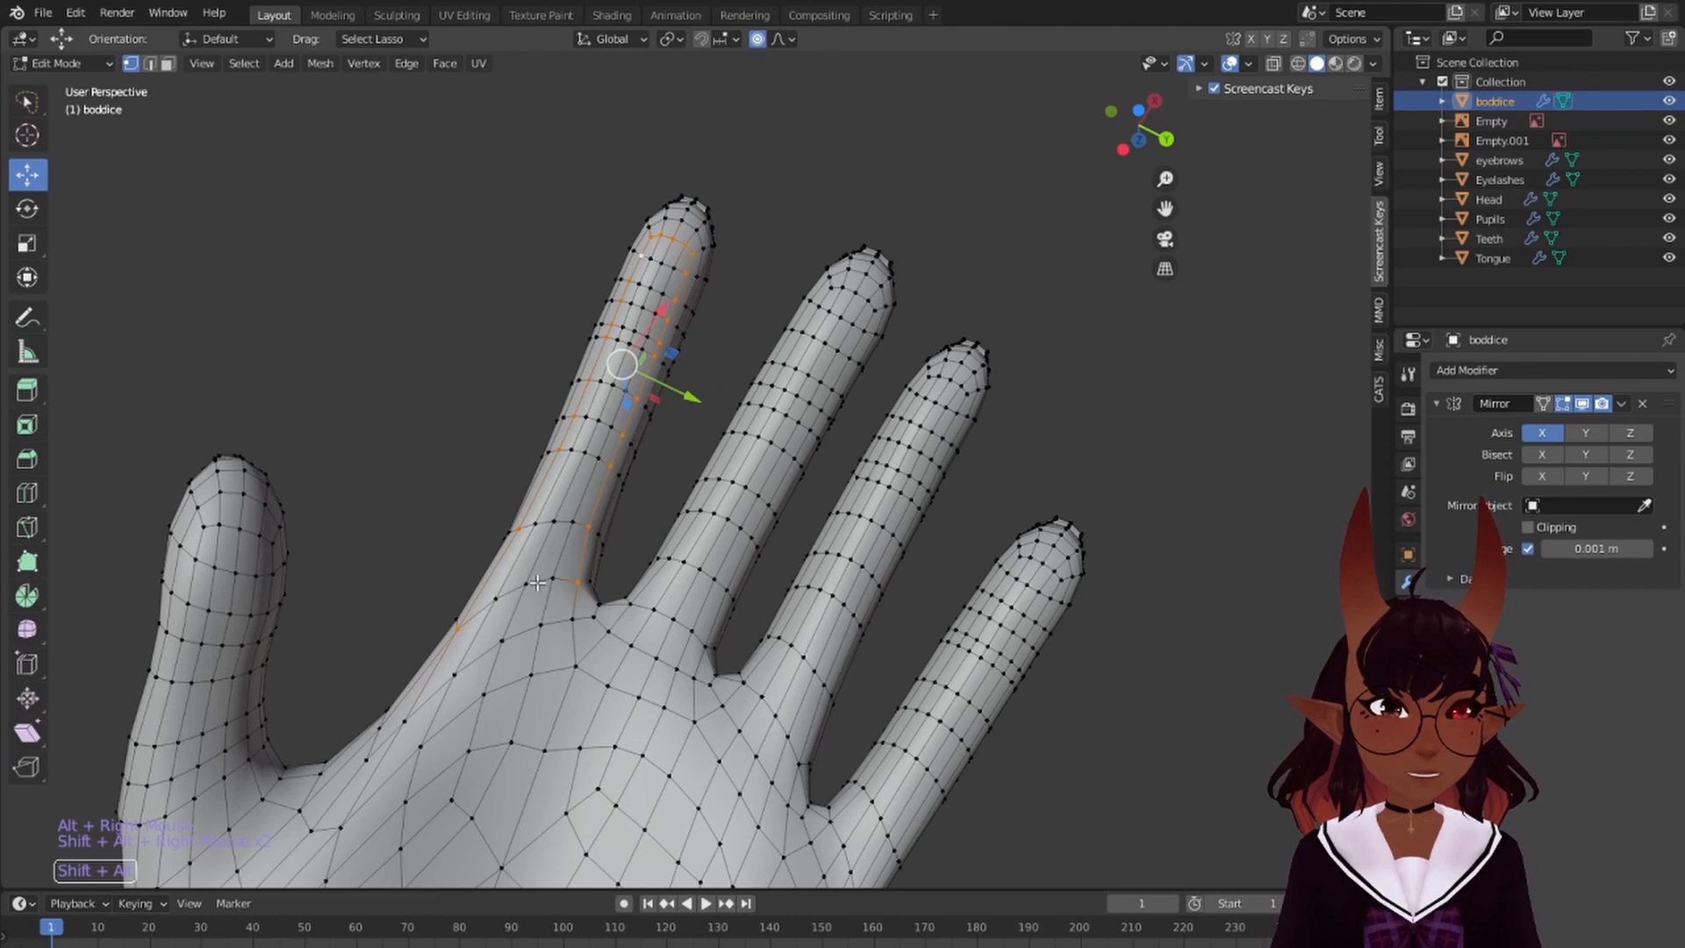
alt+shift+right_click(621, 603)
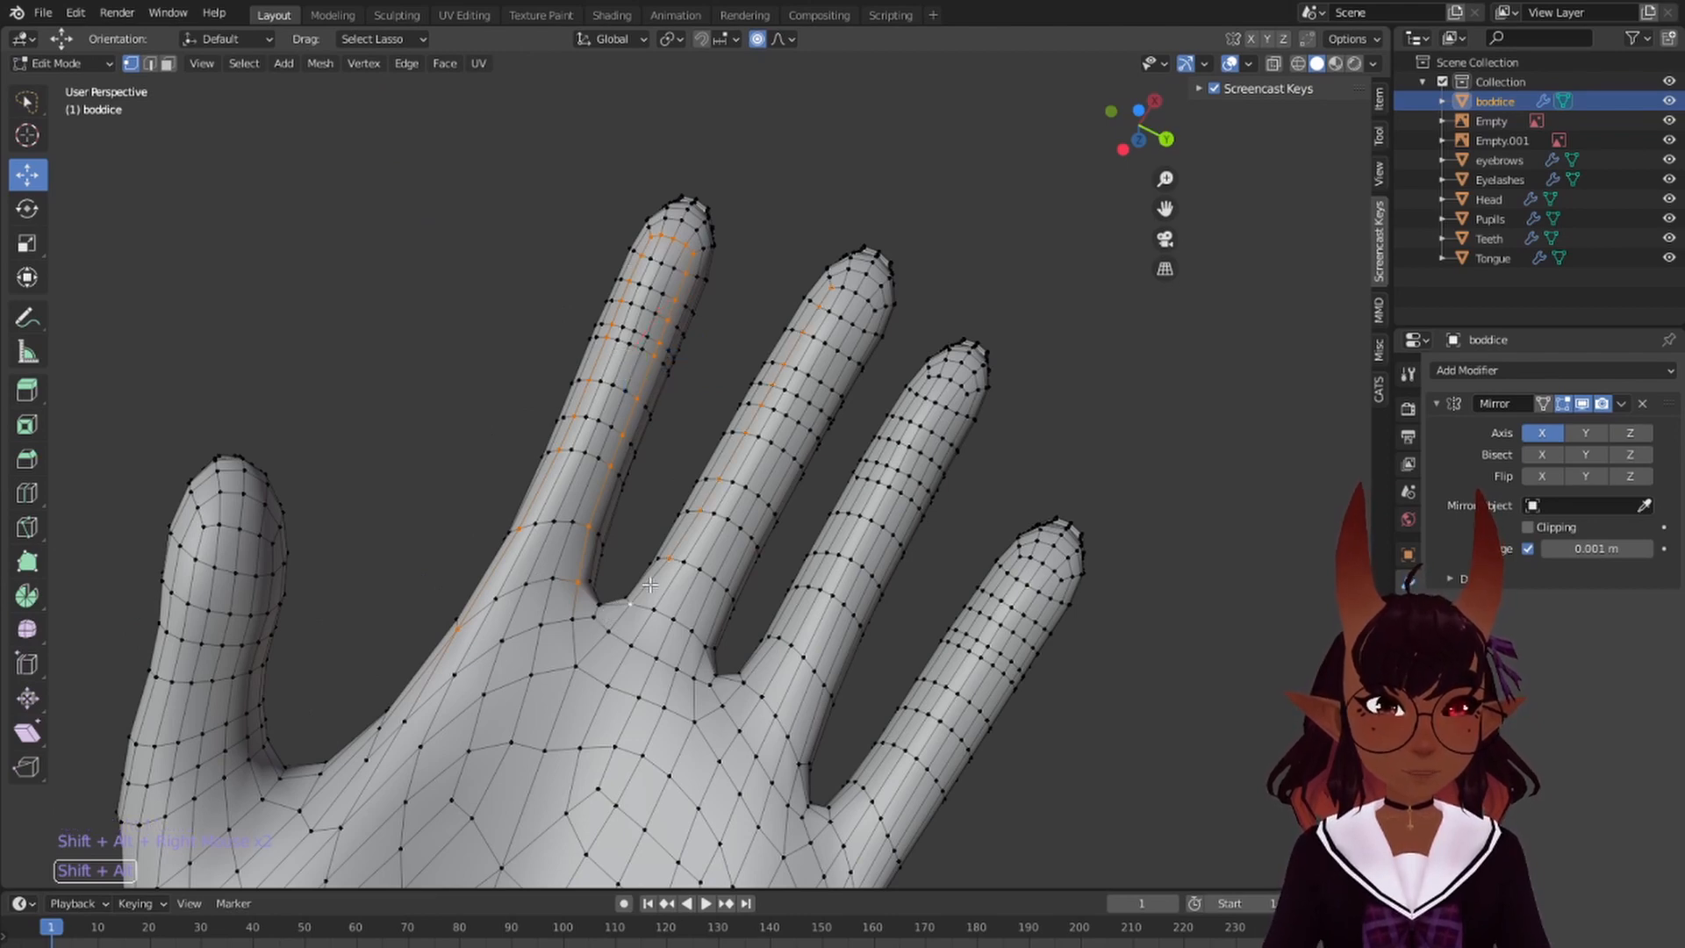
alt+shift+right_click(854, 292)
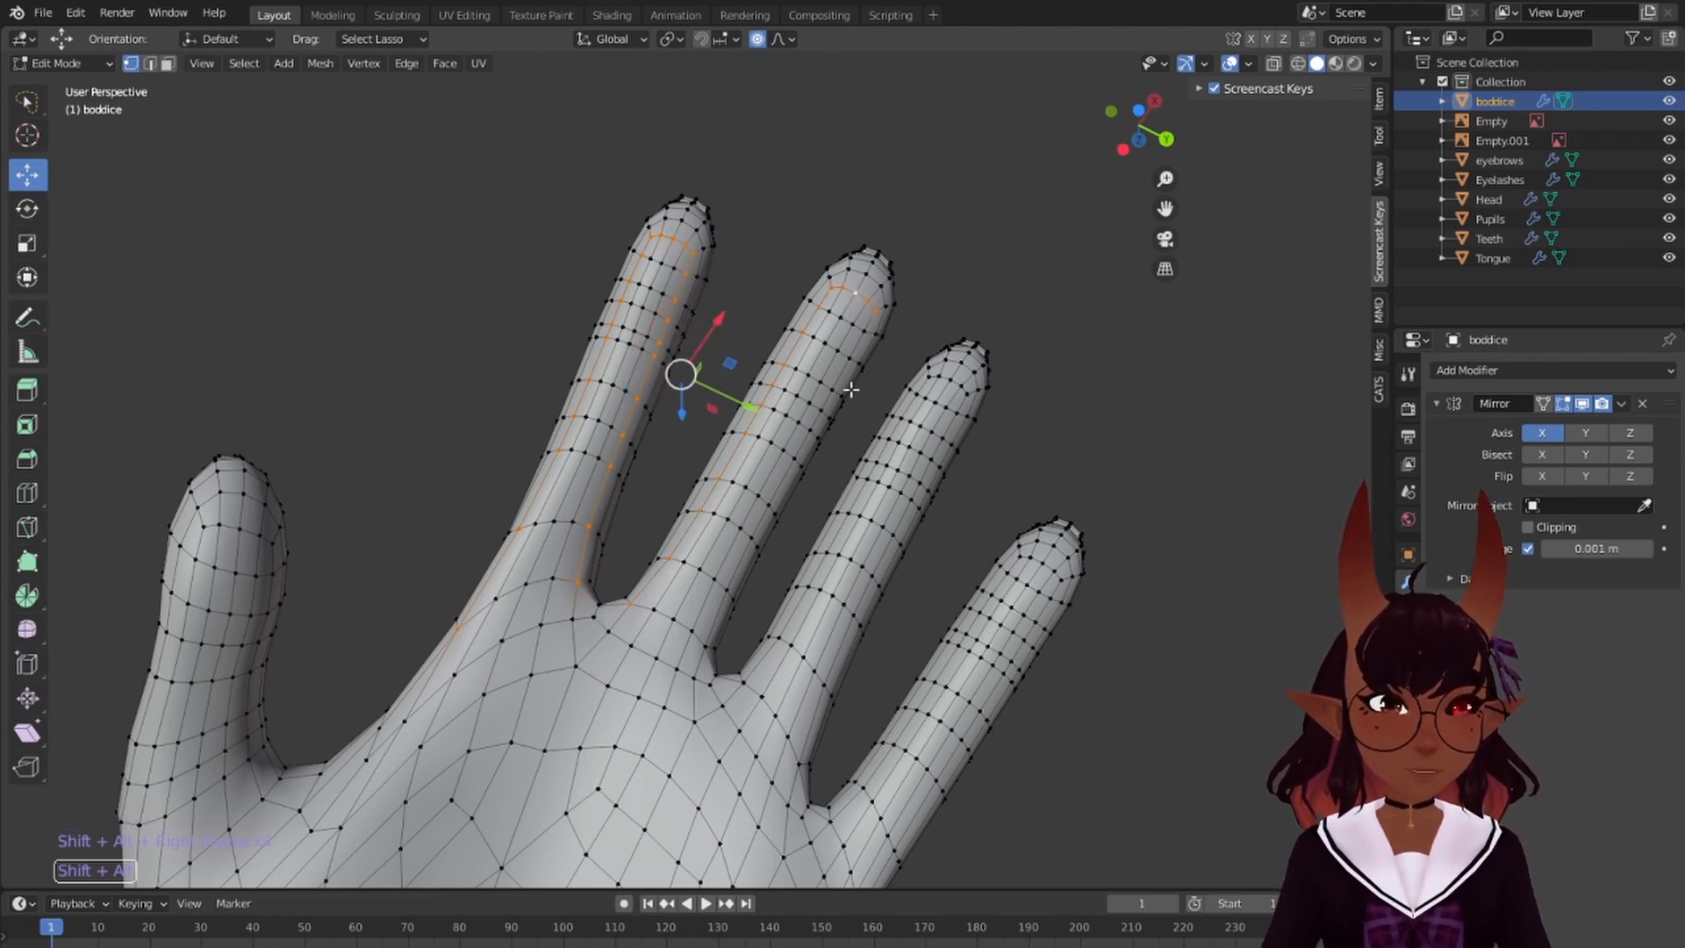
alt+shift+right_click(839, 377)
- Add the edge loops outlining the ring and little fingers and the connecting vertices between the fingers to the selection
alt+shift+right_click(931, 383)
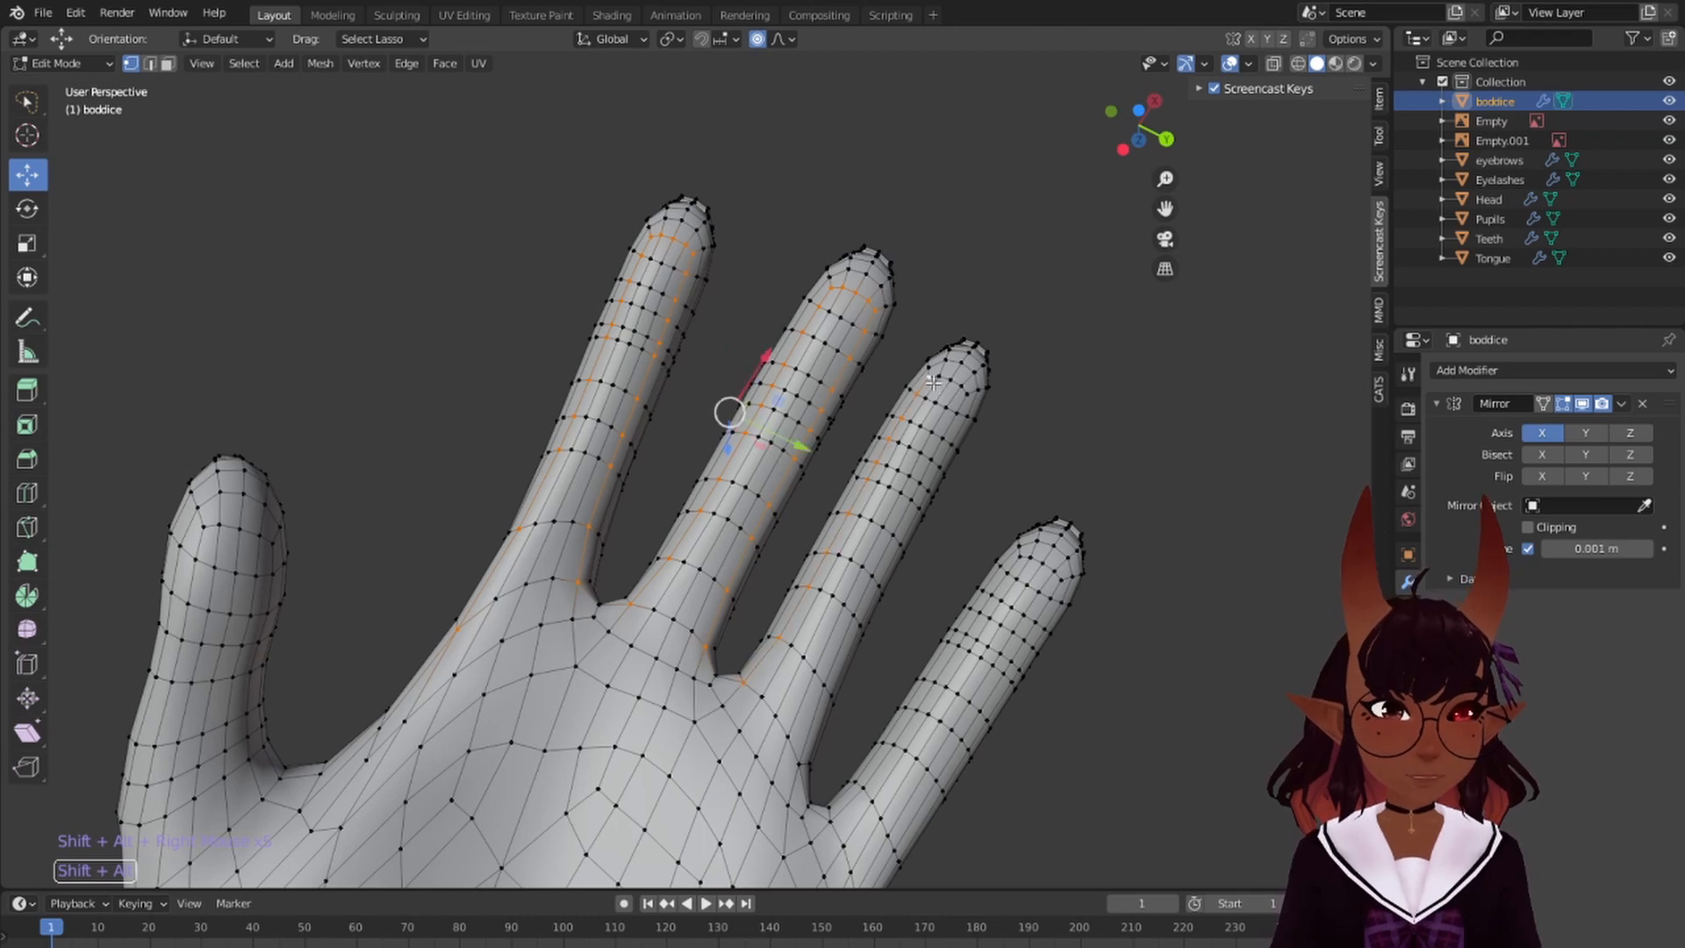
alt+shift+right_click(952, 432)
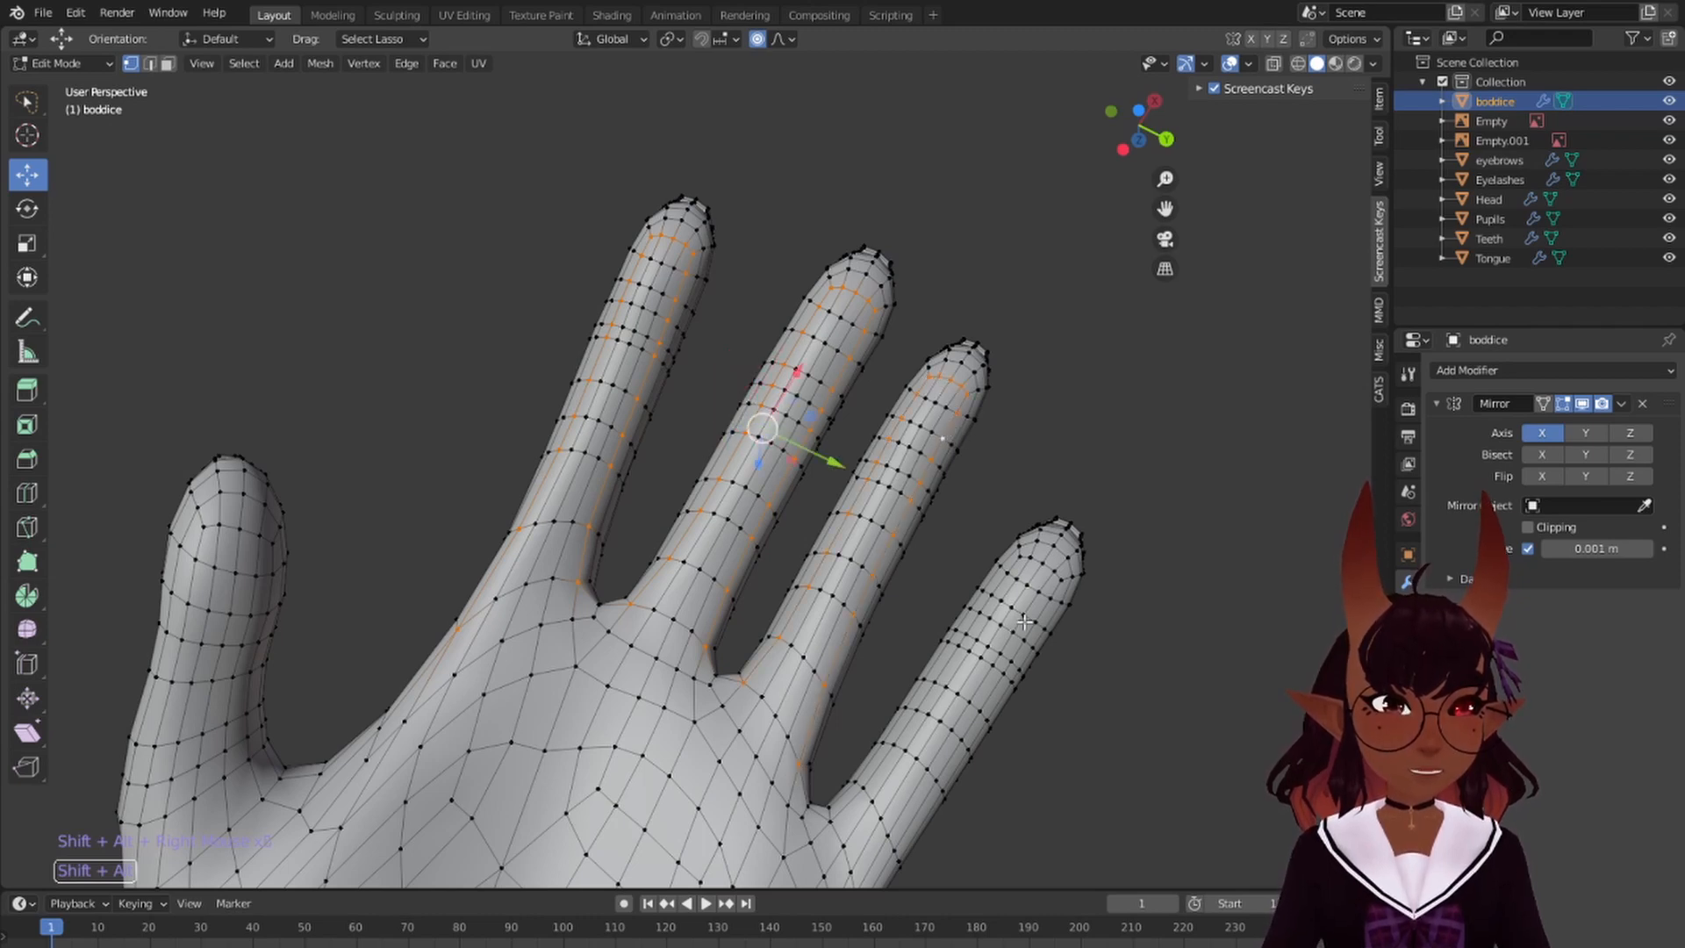
alt+shift+right_click(1016, 569)
alt+shift+right_click(1034, 560)
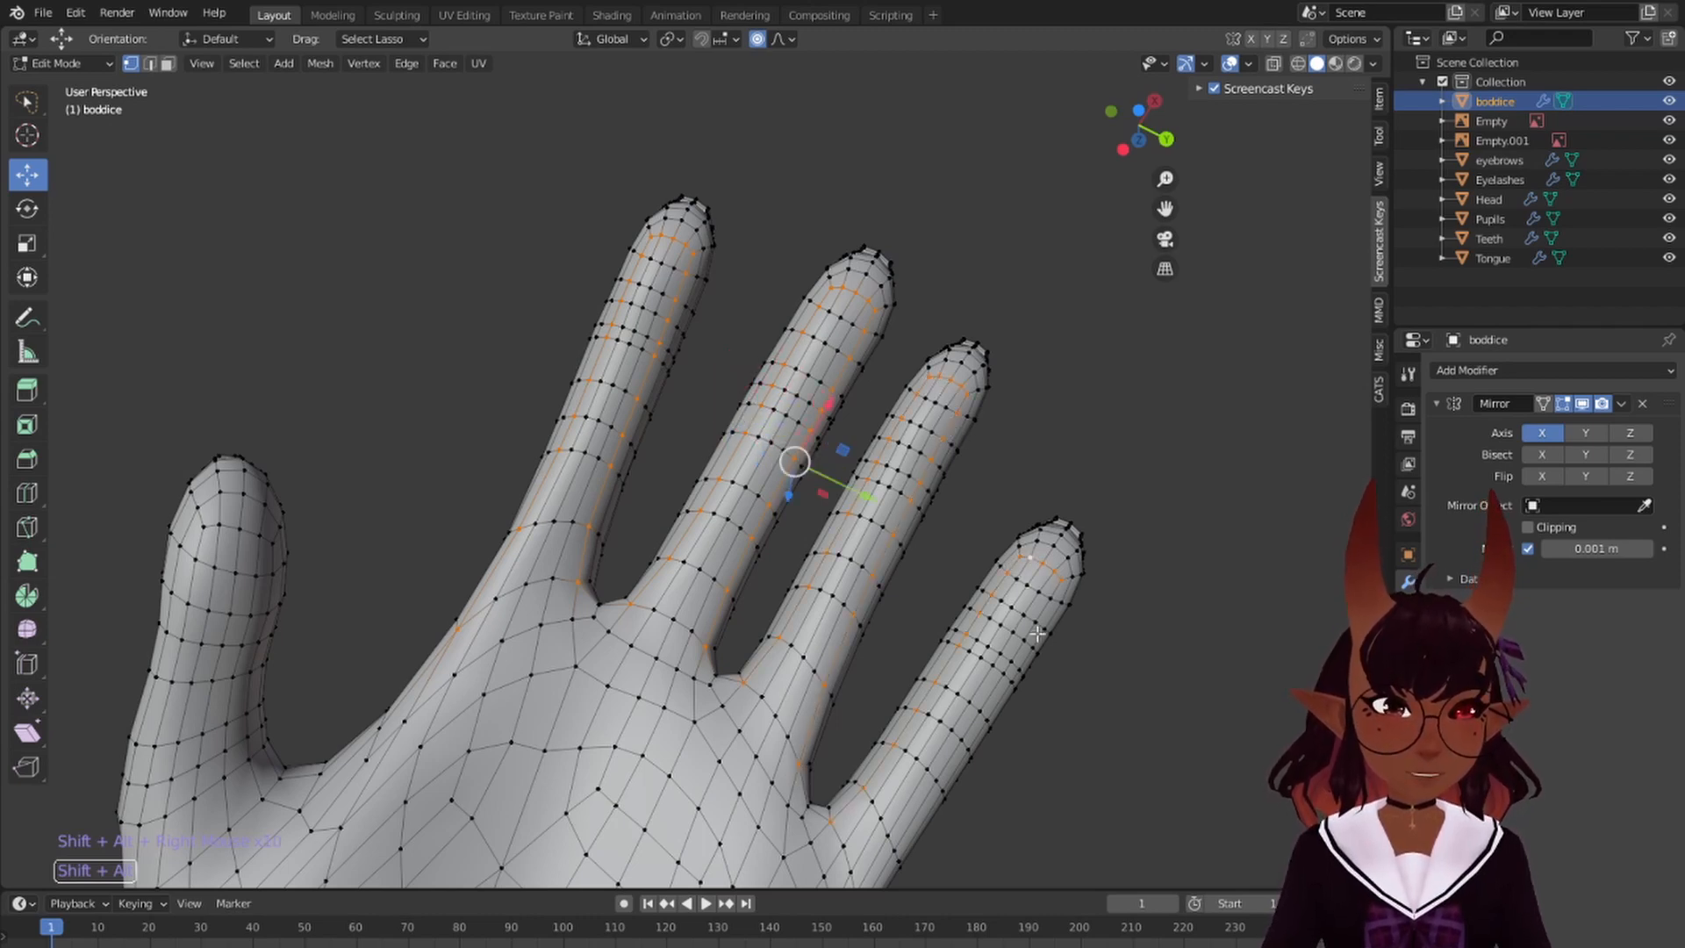
alt+shift+right_click(710, 683)
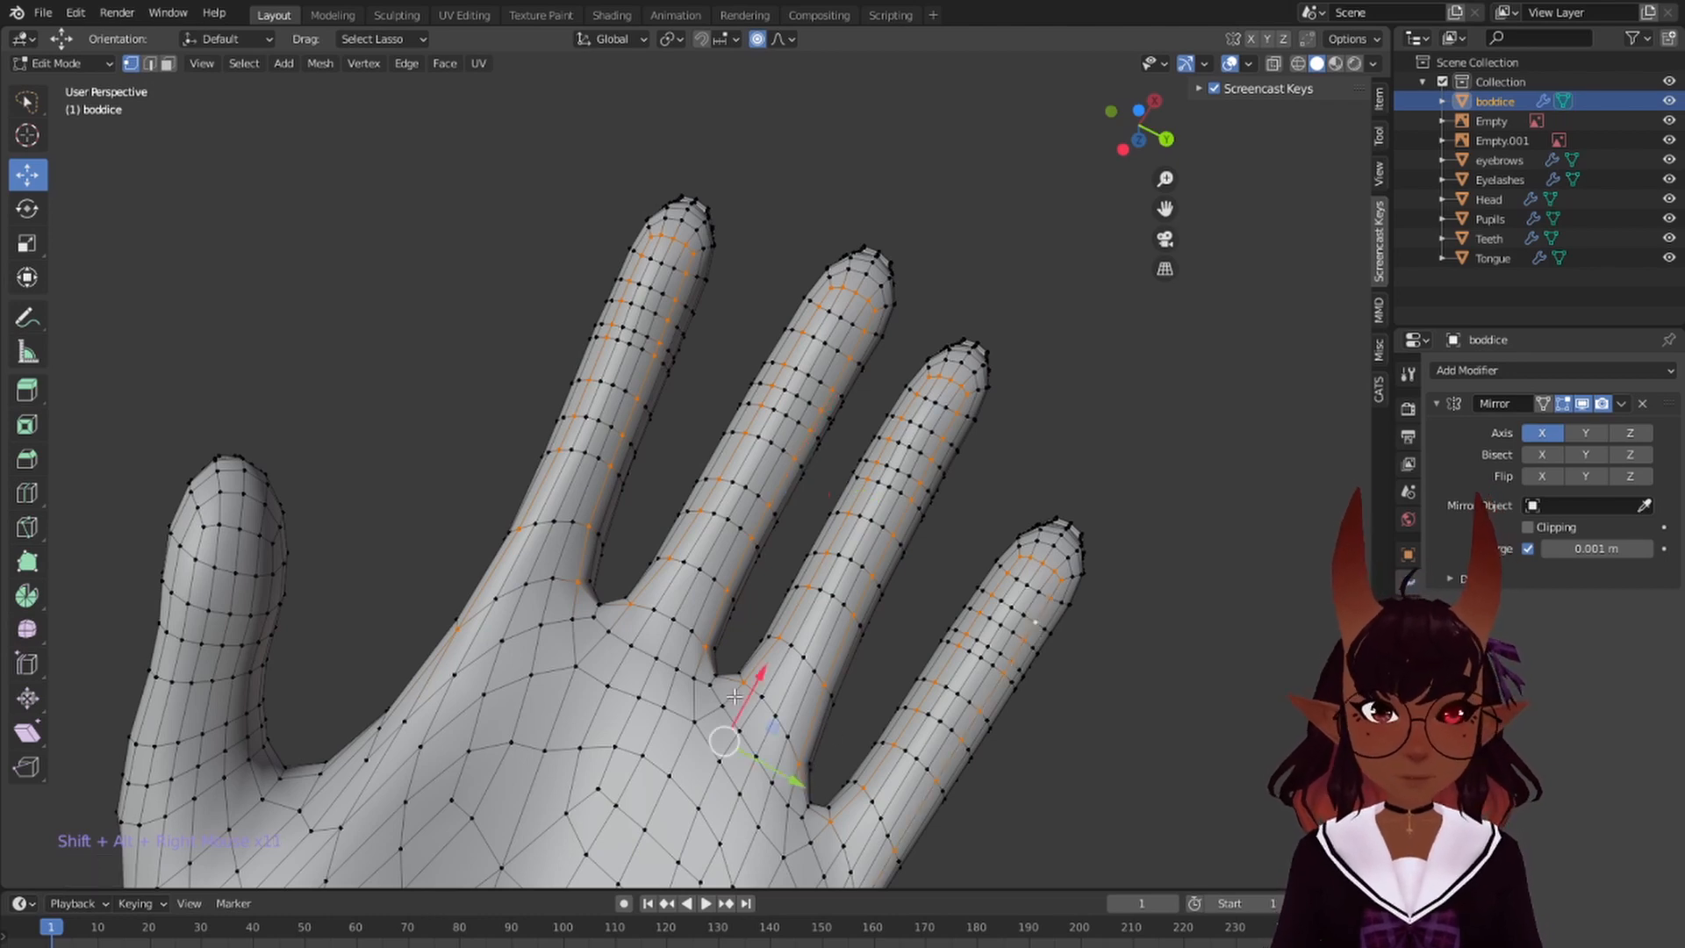
shift+right_click(597, 605)
- Extend the selection across the thumb webbing, around the thumb and down to its base near the wrist
shift+middle_drag(702, 781, 647, 562)
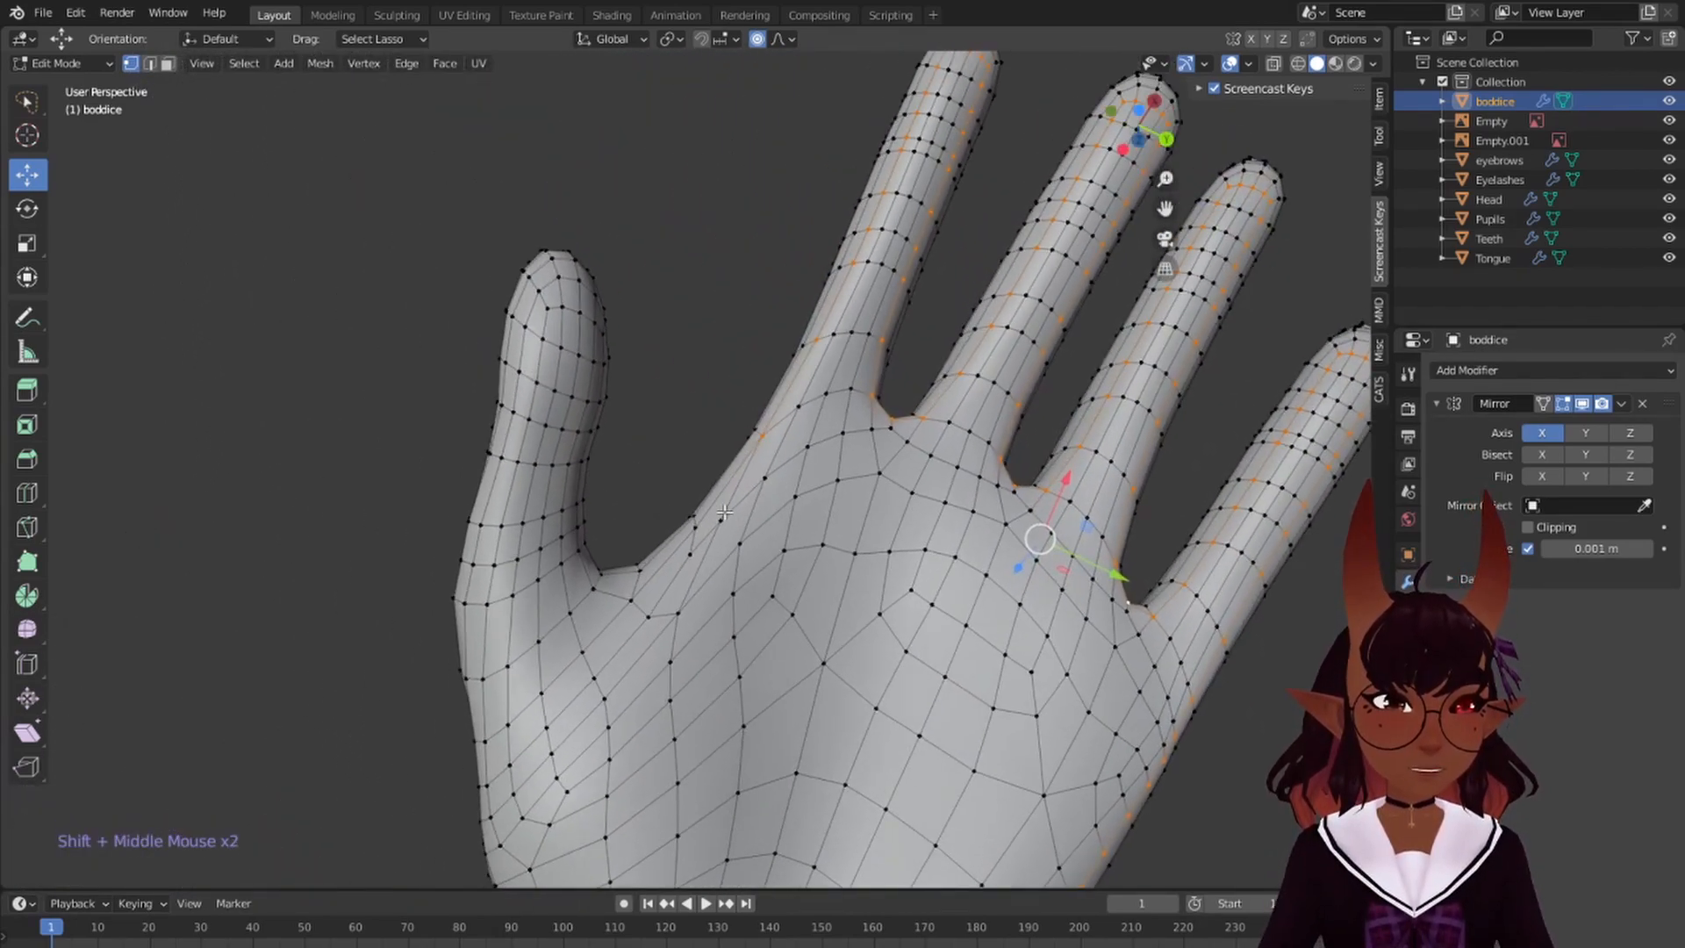
alt+shift+right_click(678, 545)
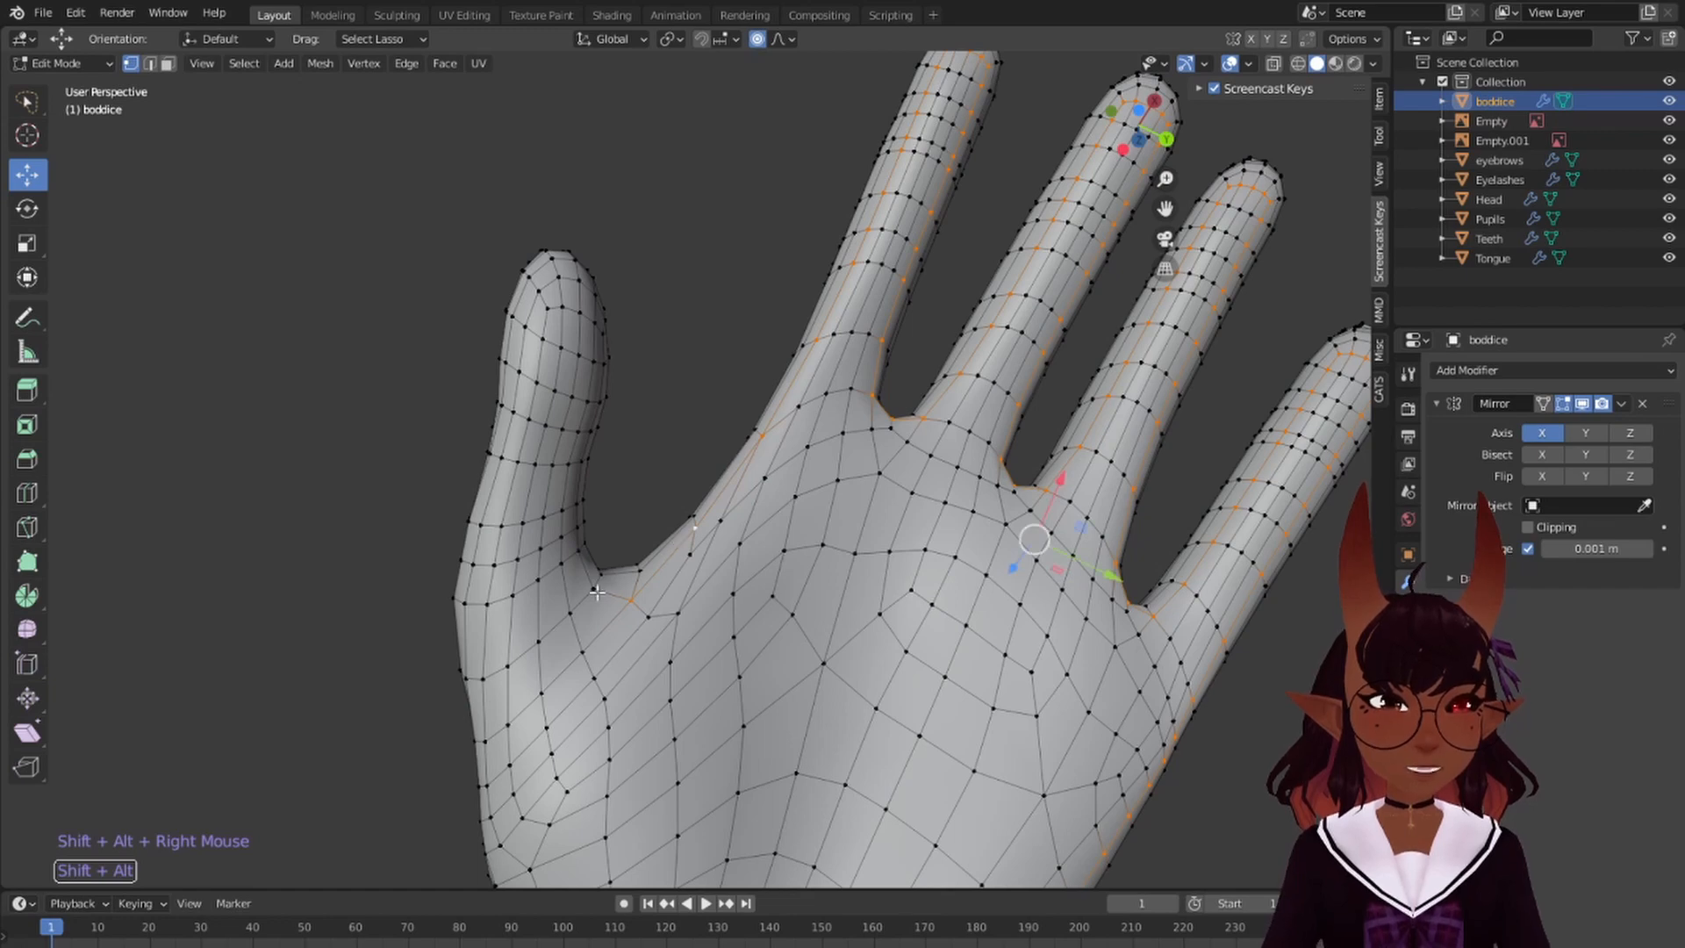
alt+shift+right_click(587, 443)
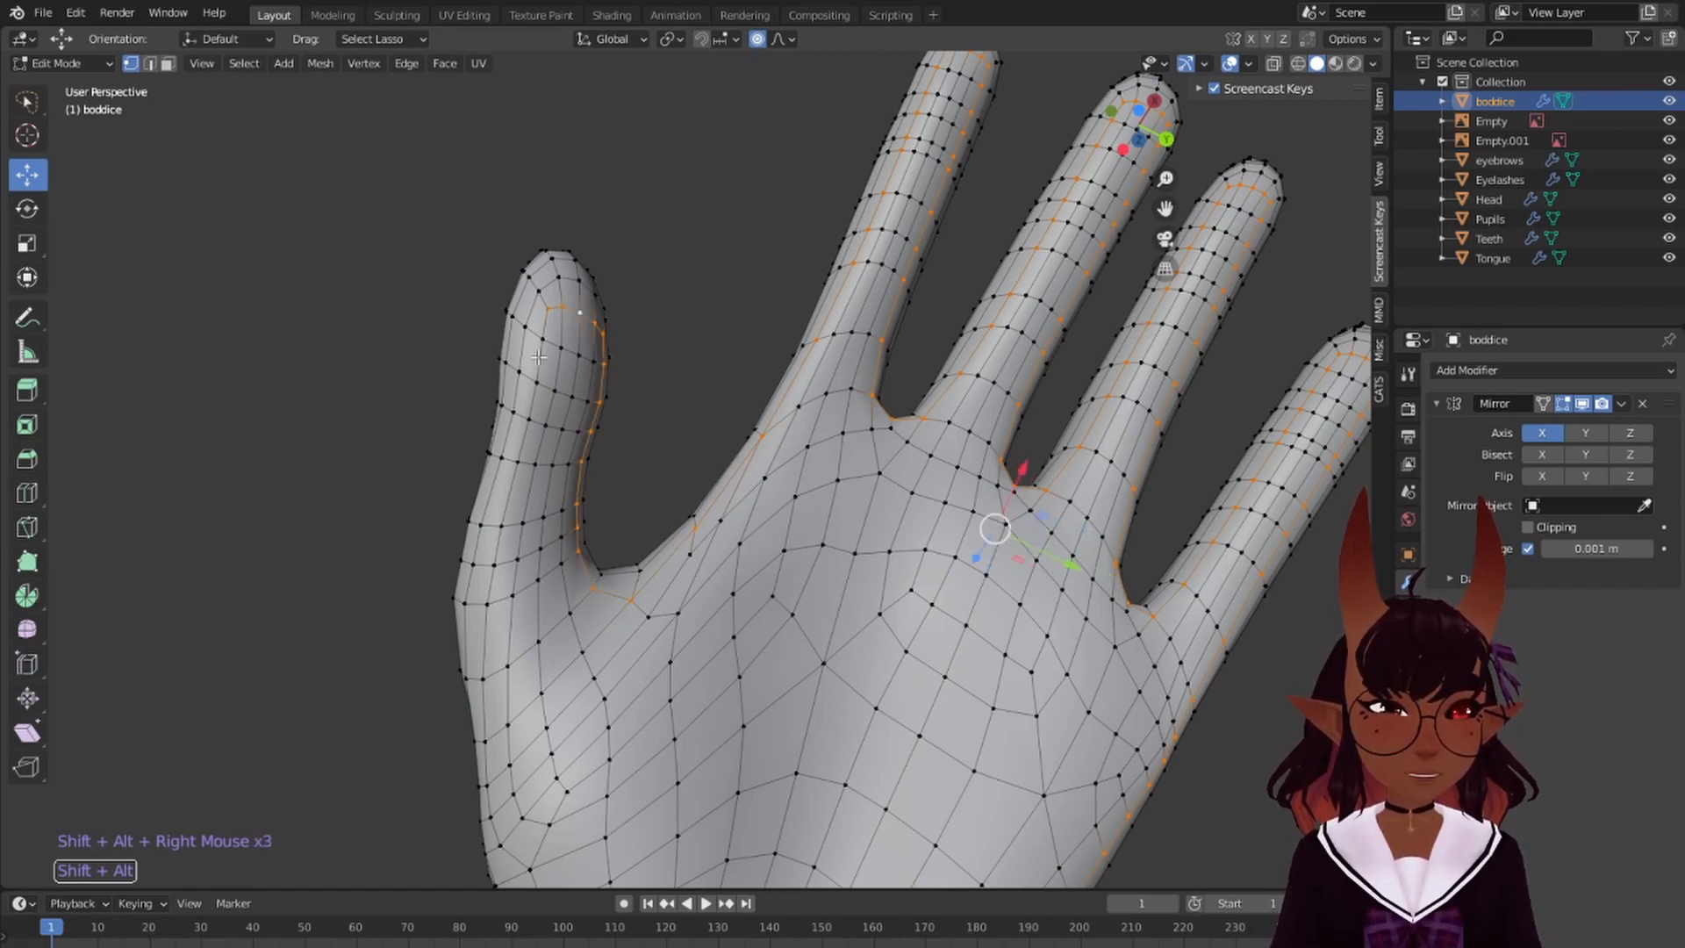
alt+shift+right_click(528, 564)
scroll(528, 566, down, 5)
middle_drag(526, 571, 562, 551)
middle_drag(562, 551, 598, 518)
shift+middle_drag(598, 505, 696, 355)
scroll(696, 354, up, 5)
shift+middle_drag(770, 205, 693, 490)
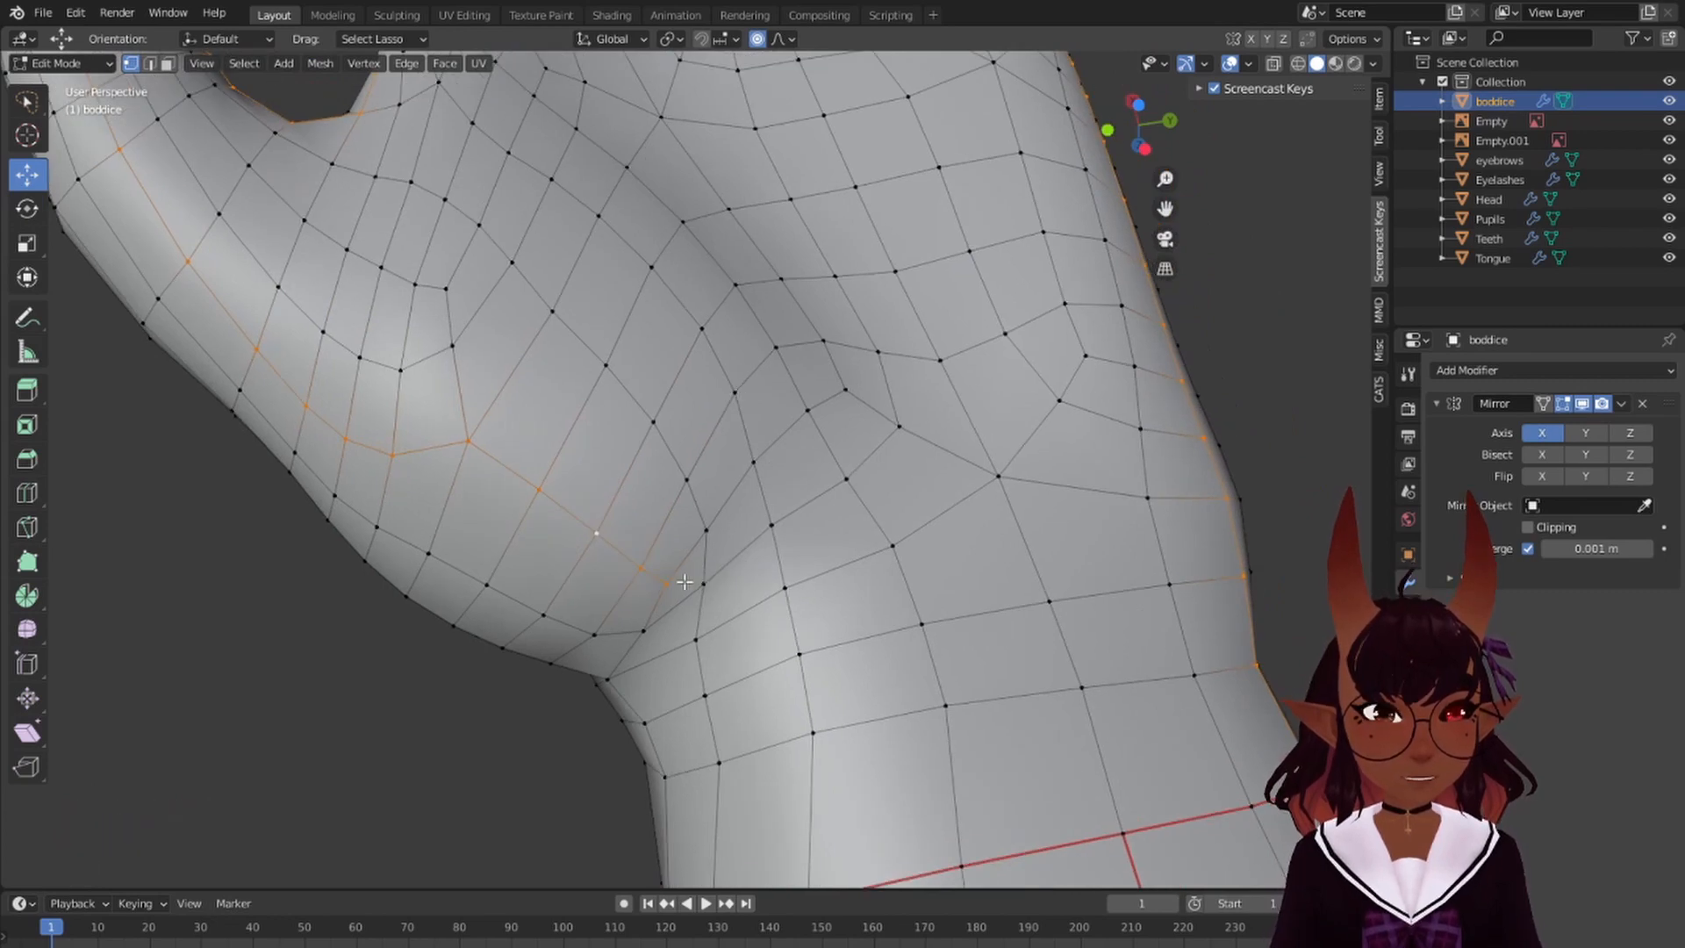
scroll(695, 536, down, 3)
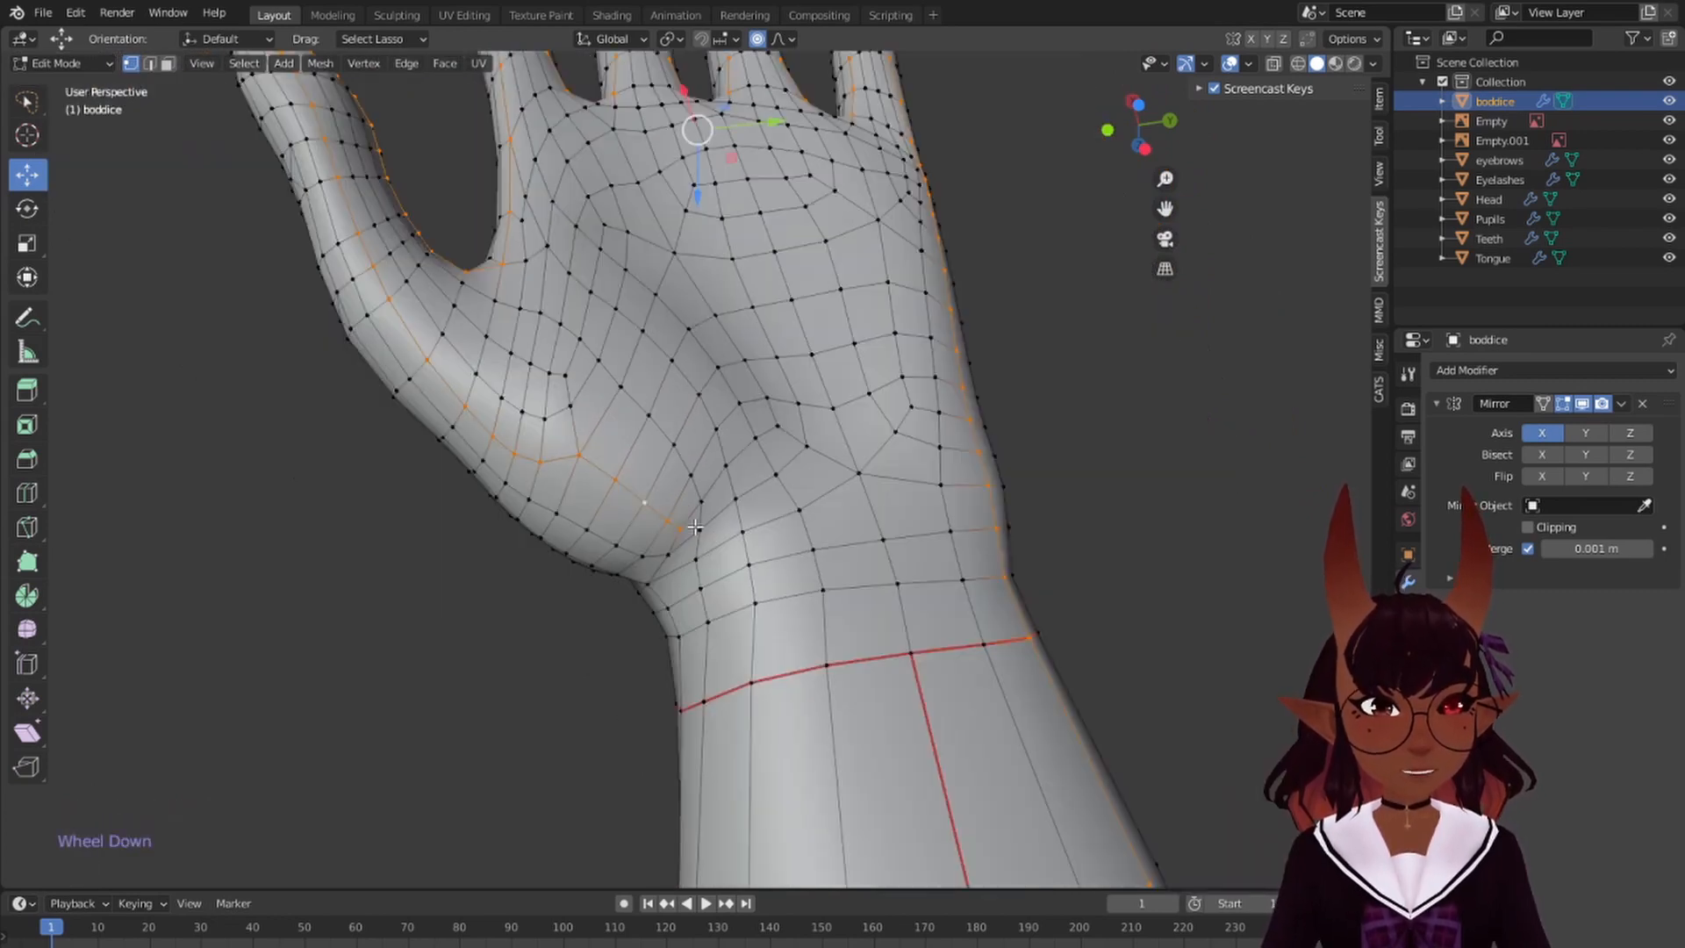
- Clear the selection and merge two adjacent vertices at the thumb's base near the wrist, using At Last
key(a)
key(a)
key(a)
scroll(704, 562, up, 3)
right_click(674, 579)
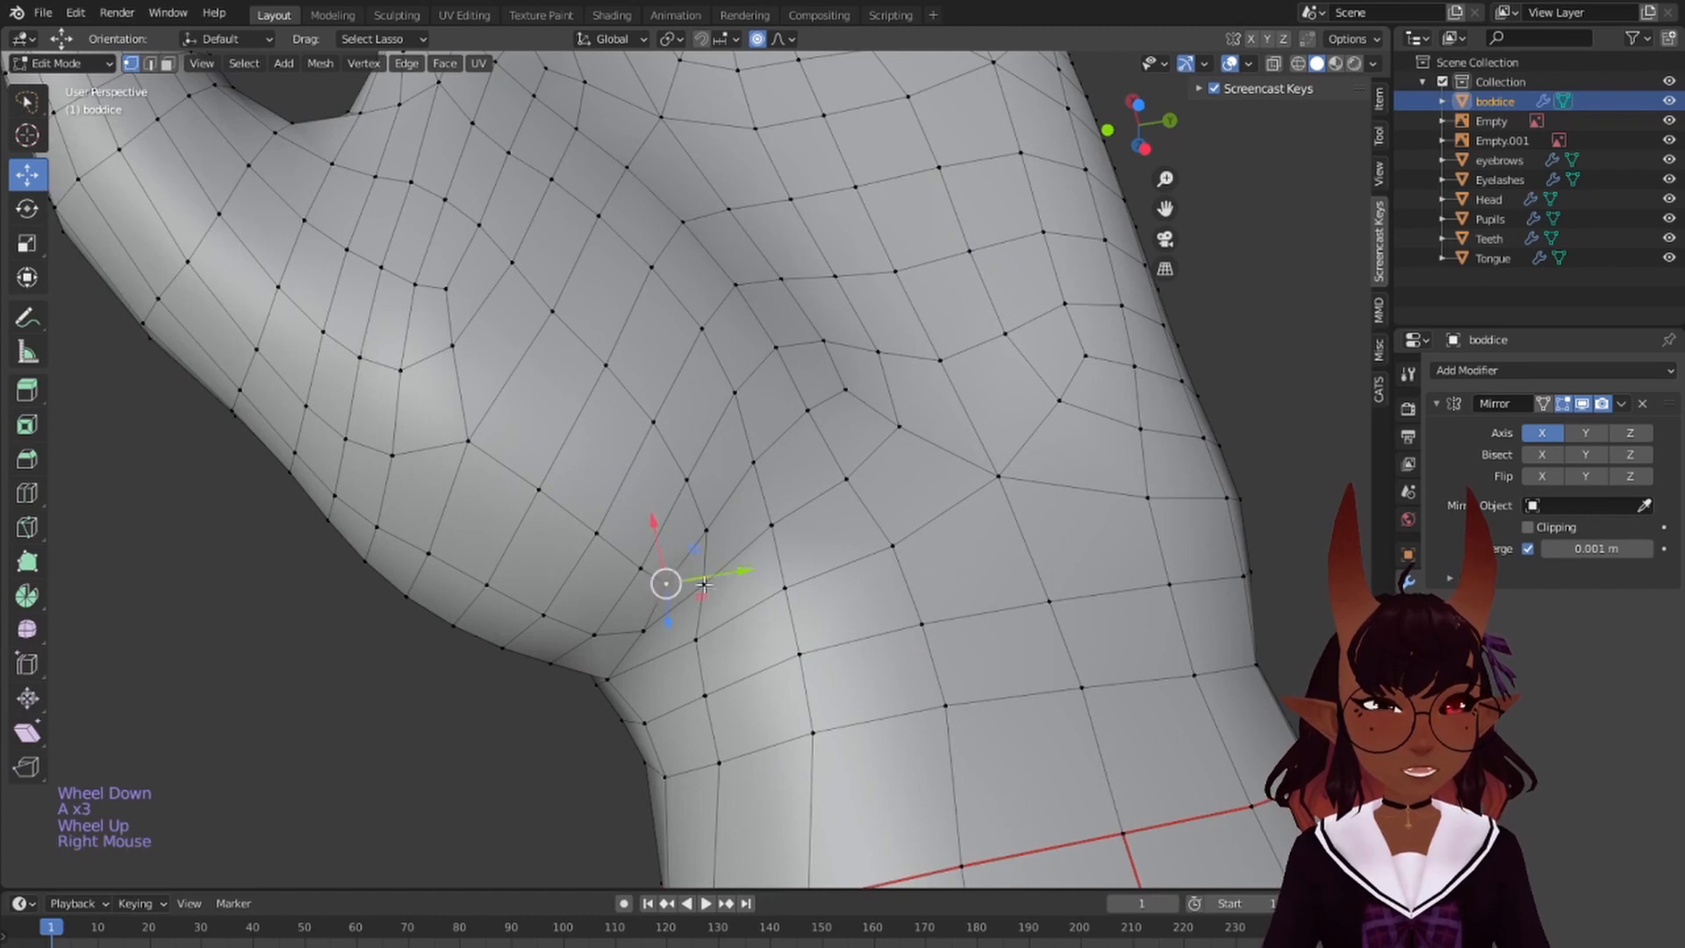
shift+right_click(741, 597)
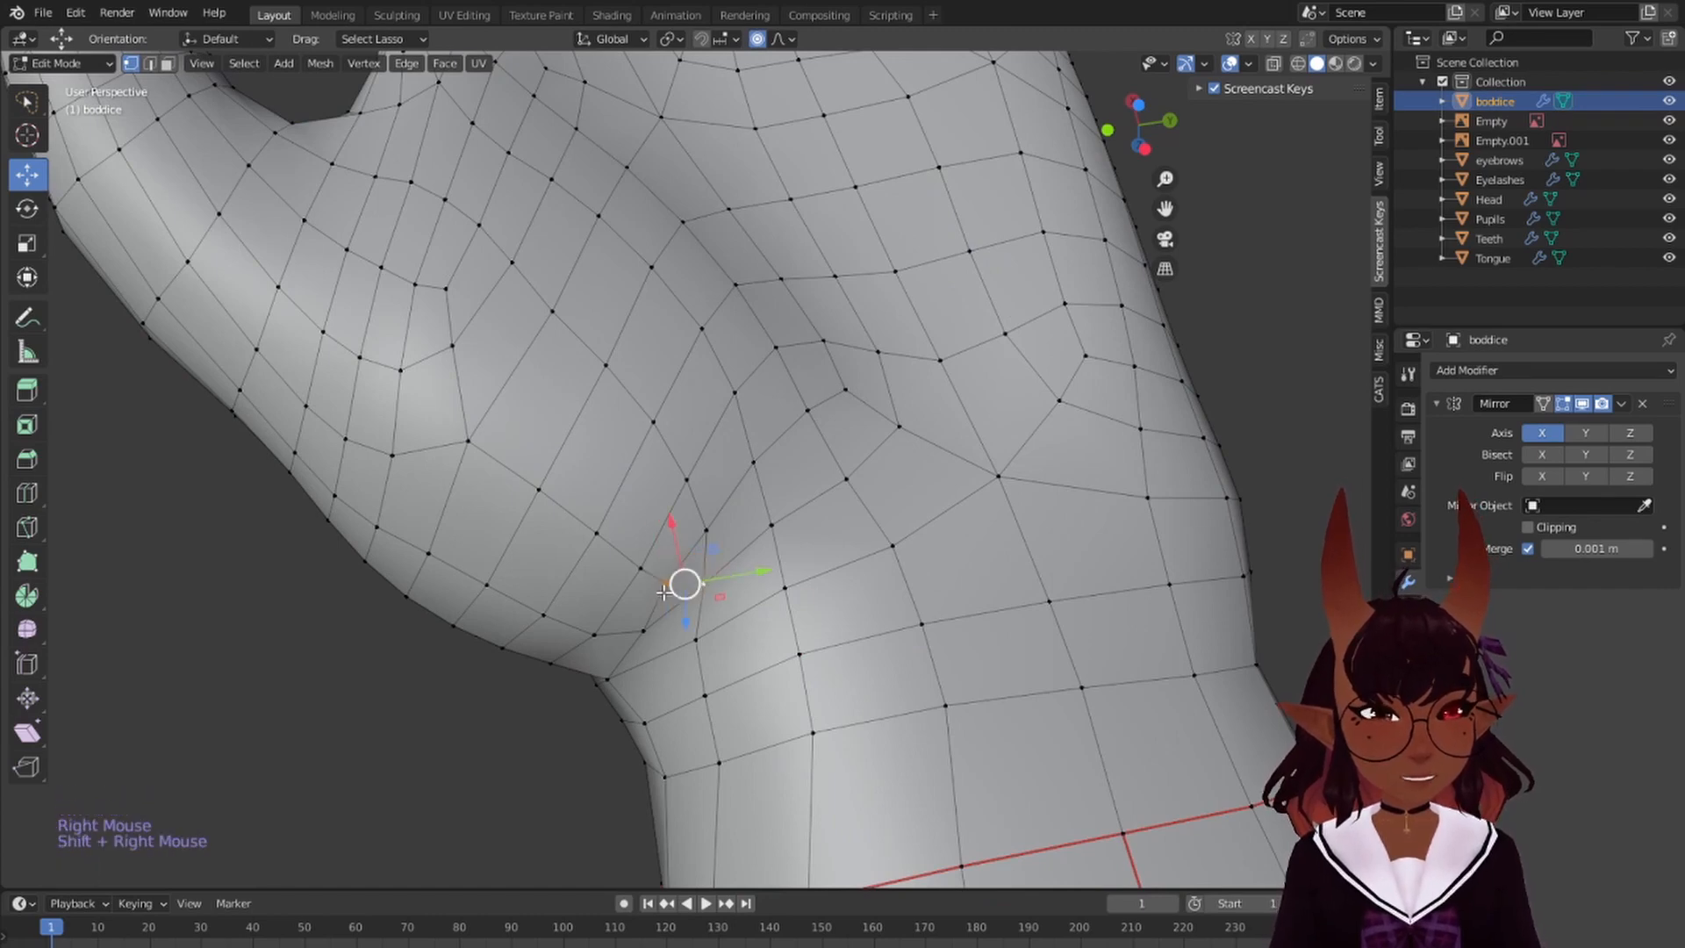
key(m)
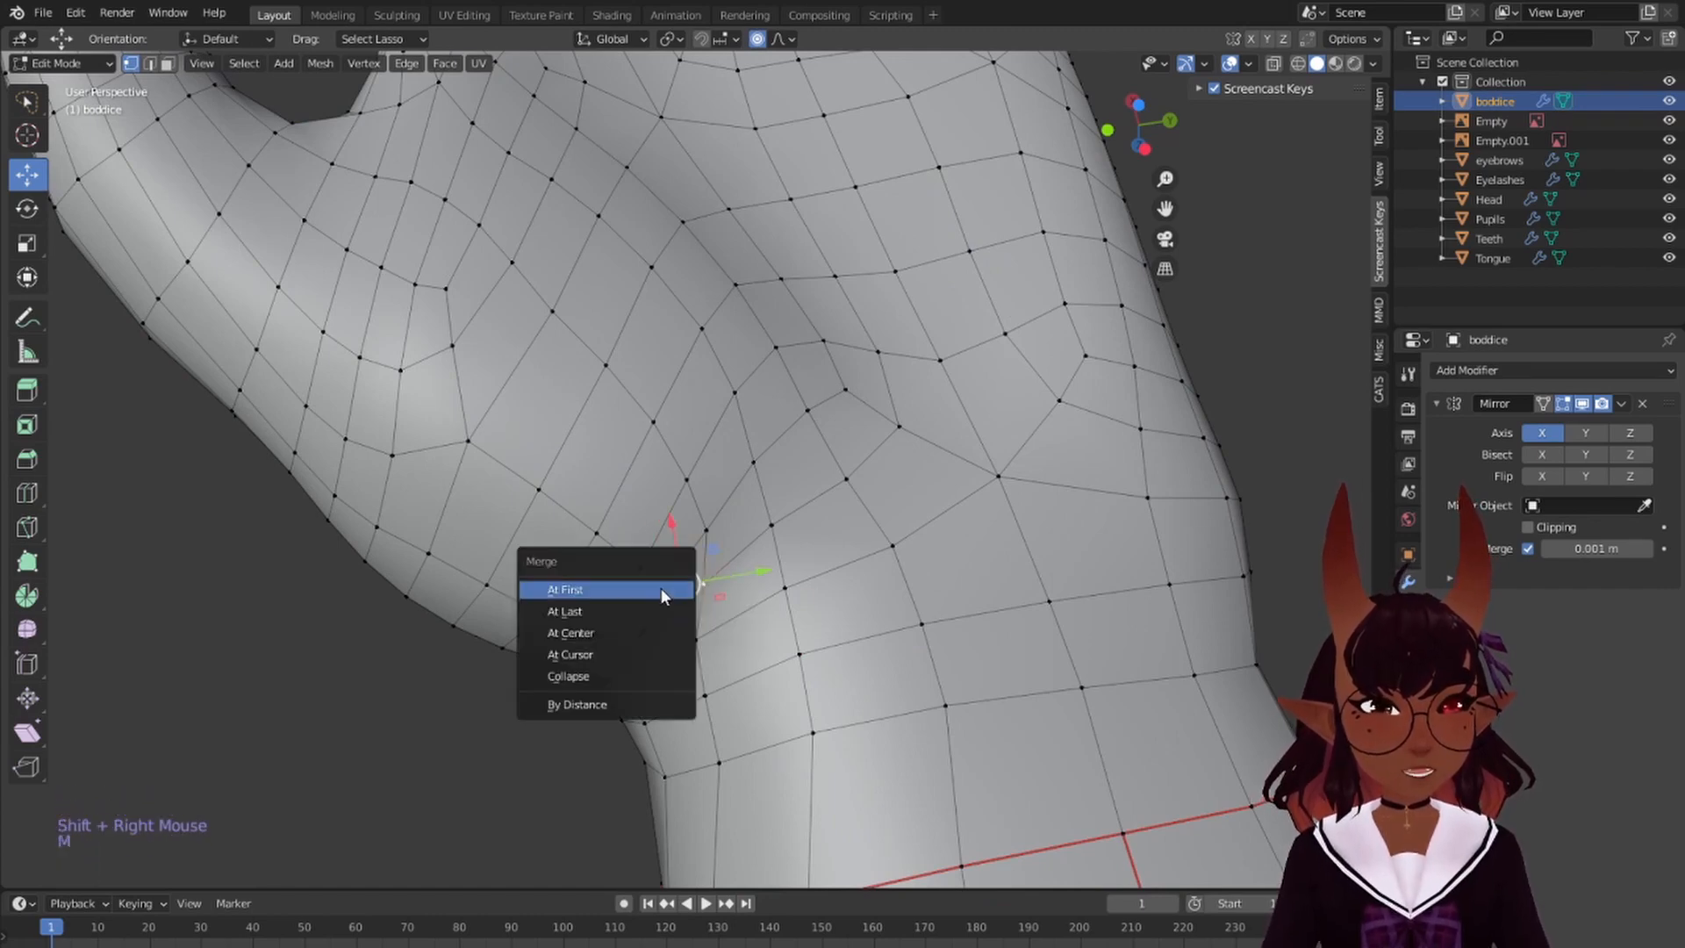
click(608, 611)
key(a)
key(a)
key(a)
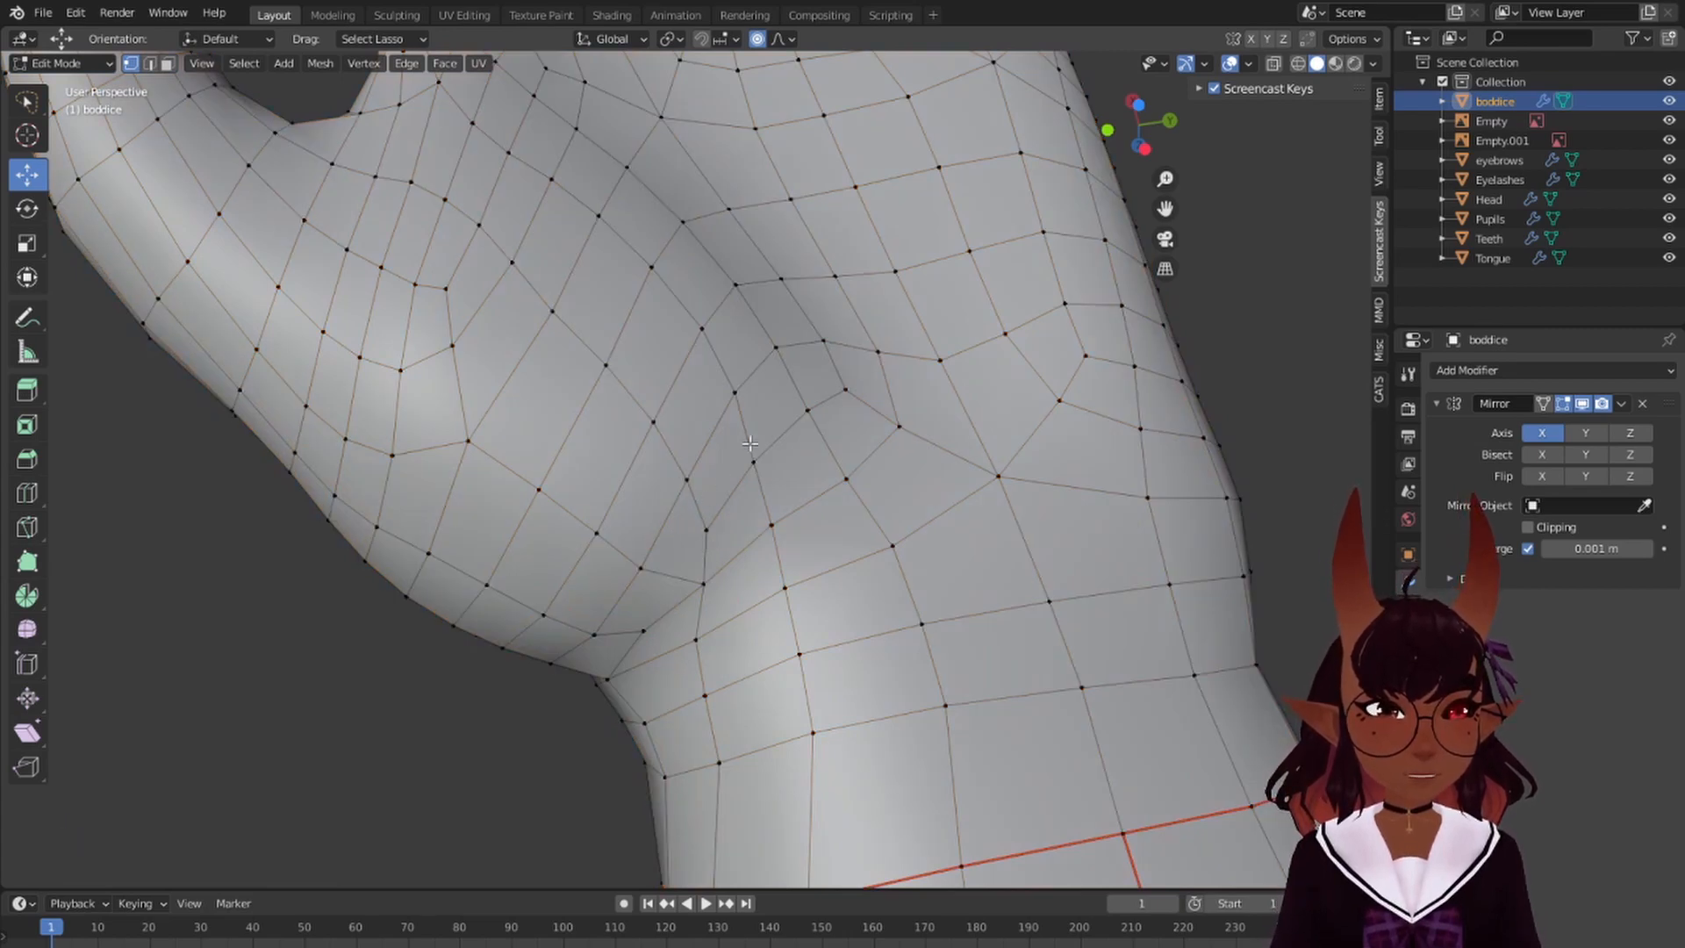
- Examine how the face loops run from the thumb's base through the palm, wrist and forearm, using face selection
alt+right_click(669, 580)
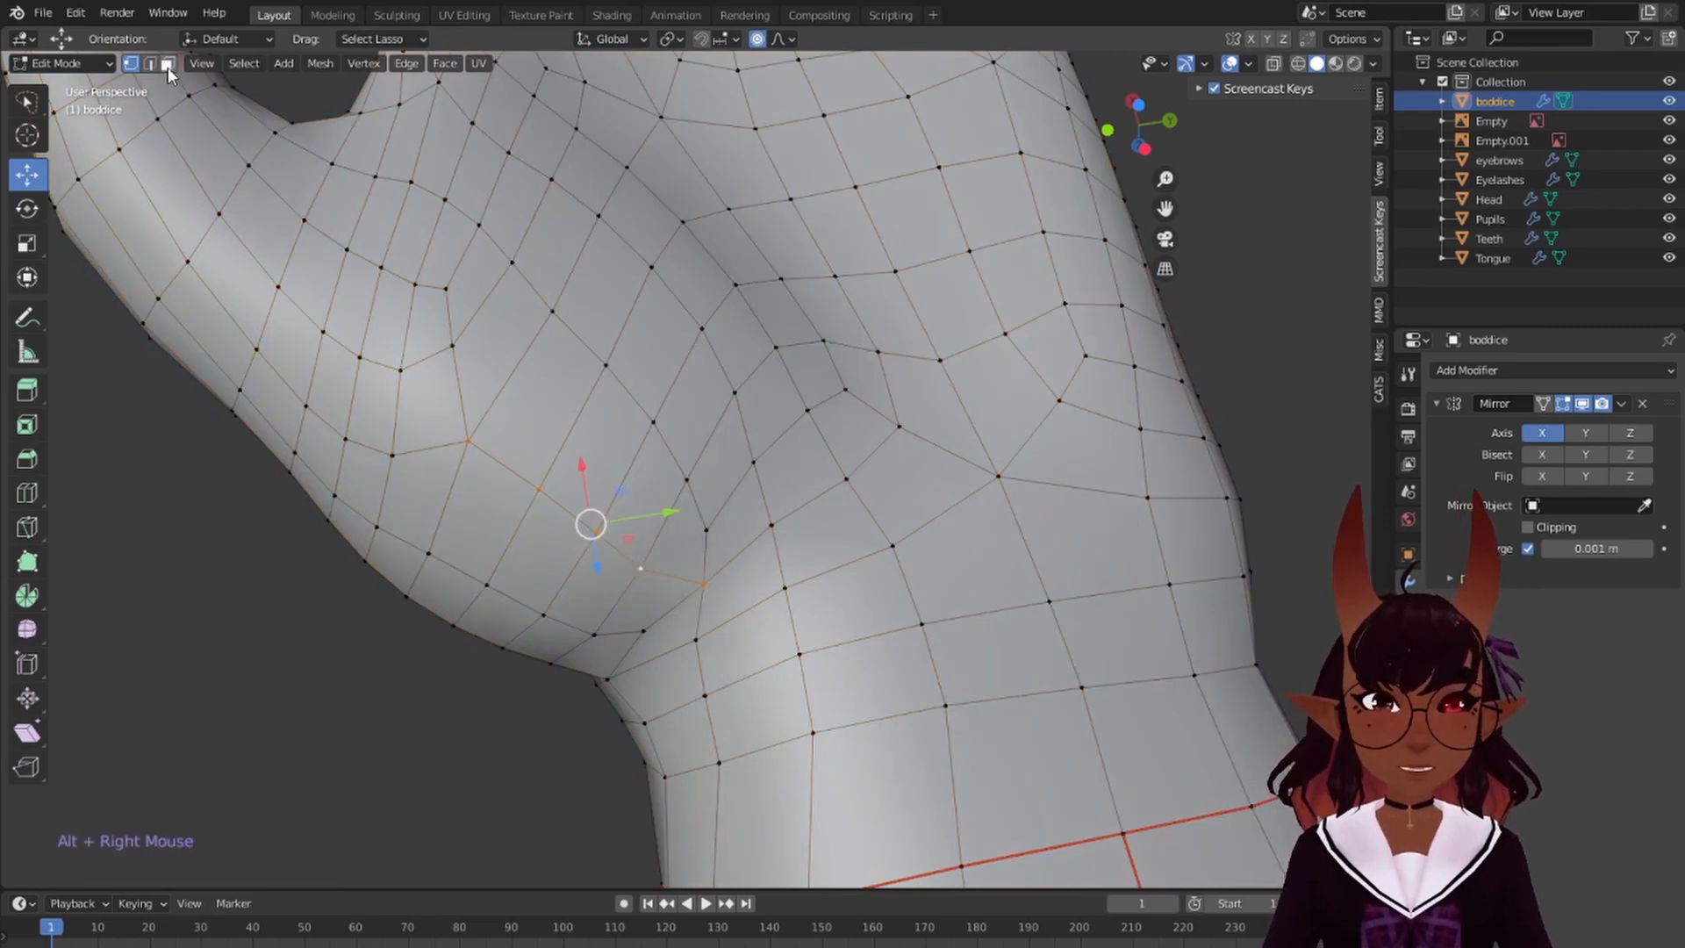
click(167, 67)
alt+right_click(707, 553)
scroll(667, 553, down, 6)
scroll(667, 553, up, 1)
middle_drag(667, 553, 790, 483)
scroll(545, 406, up, 2)
scroll(793, 482, up, 1)
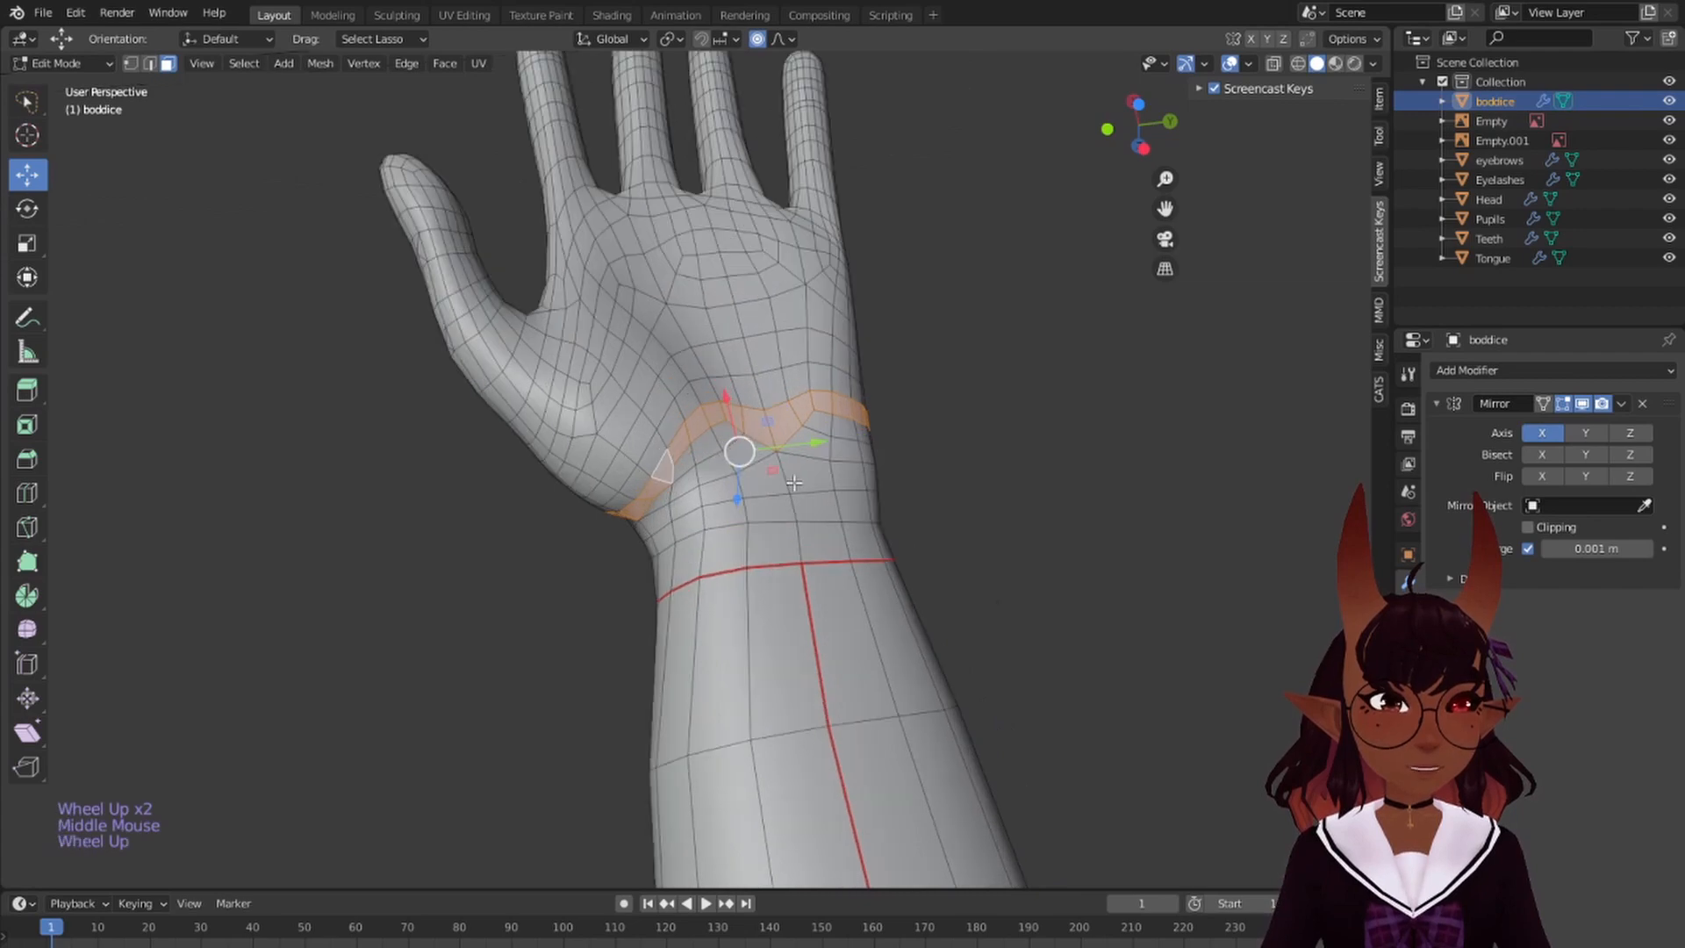
scroll(794, 481, up, 1)
alt+right_click(645, 506)
scroll(658, 499, down, 5)
scroll(660, 500, up, 5)
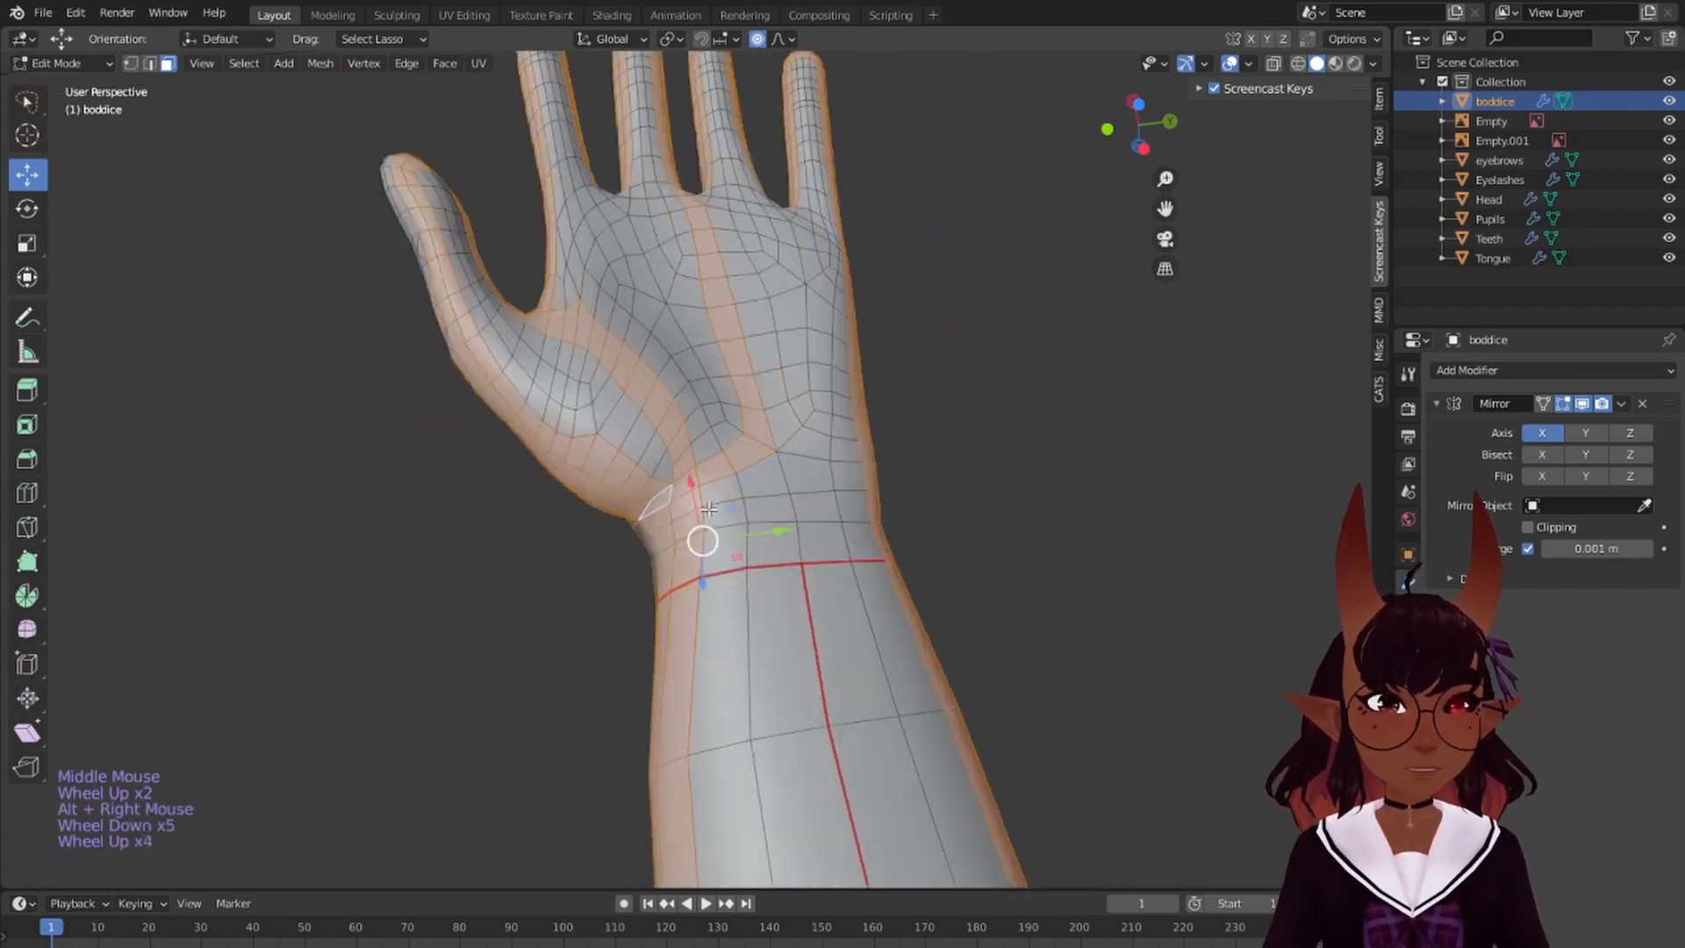
scroll(671, 507, down, 11)
scroll(693, 521, up, 3)
middle_drag(694, 522, 752, 451)
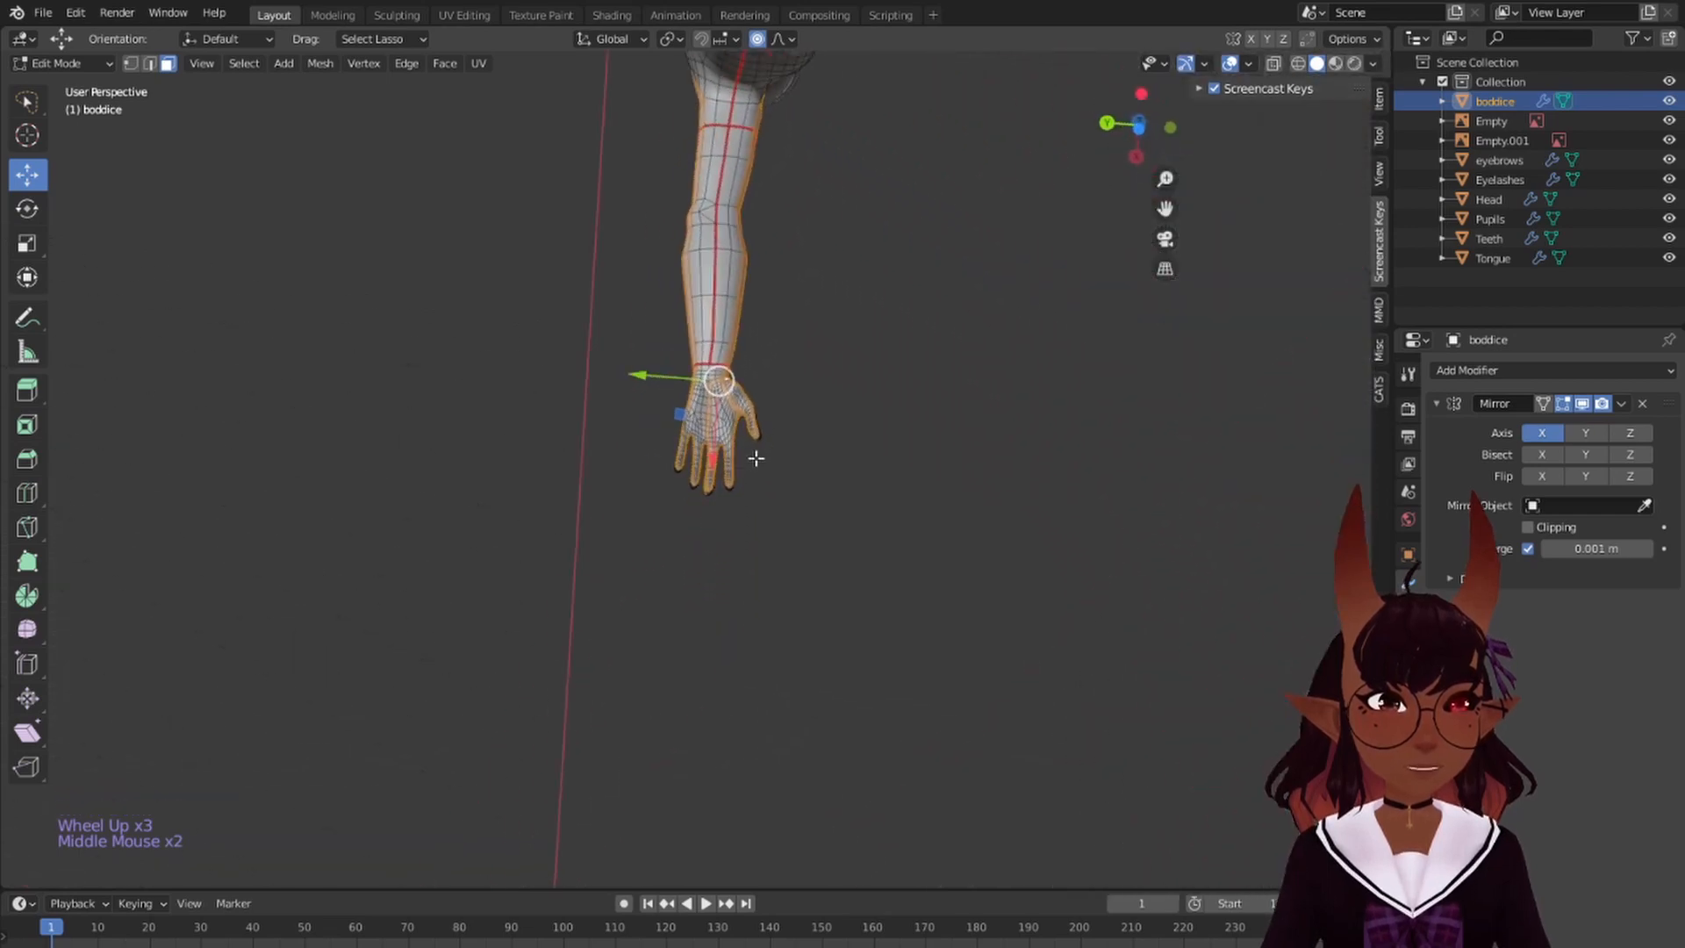
scroll(700, 475, up, 6)
shift+middle_drag(769, 380, 732, 569)
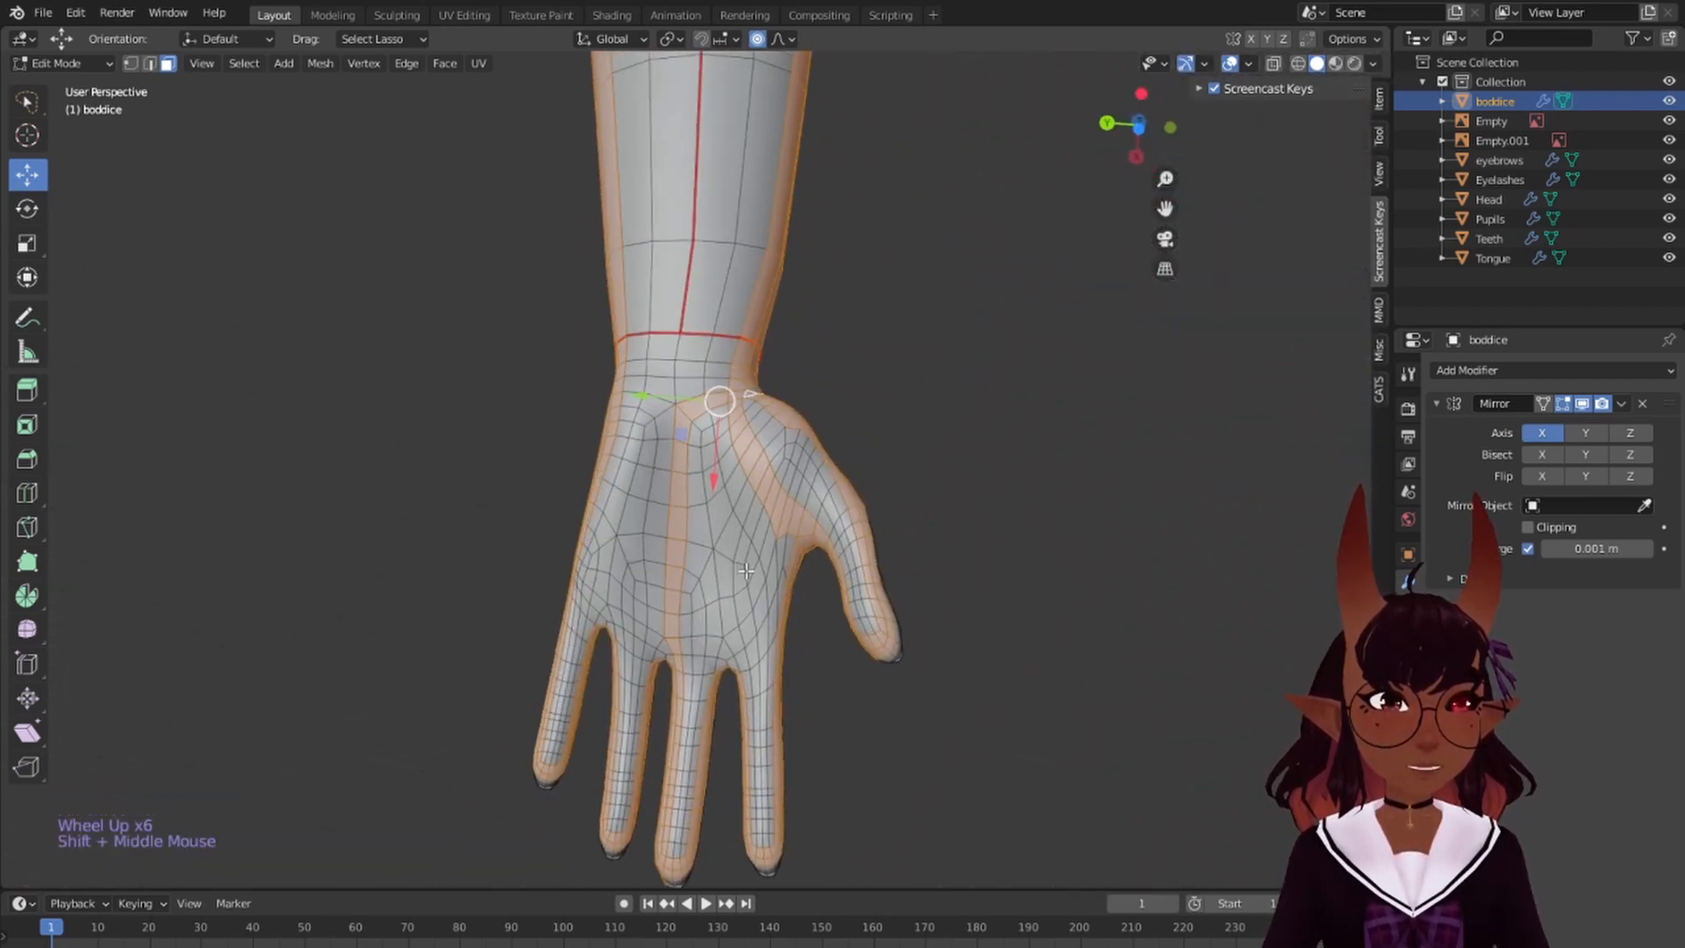
- Examine the face loops along the fingers and thumb from the back of the hand, checking several around the little finger
scroll(767, 501, up, 1)
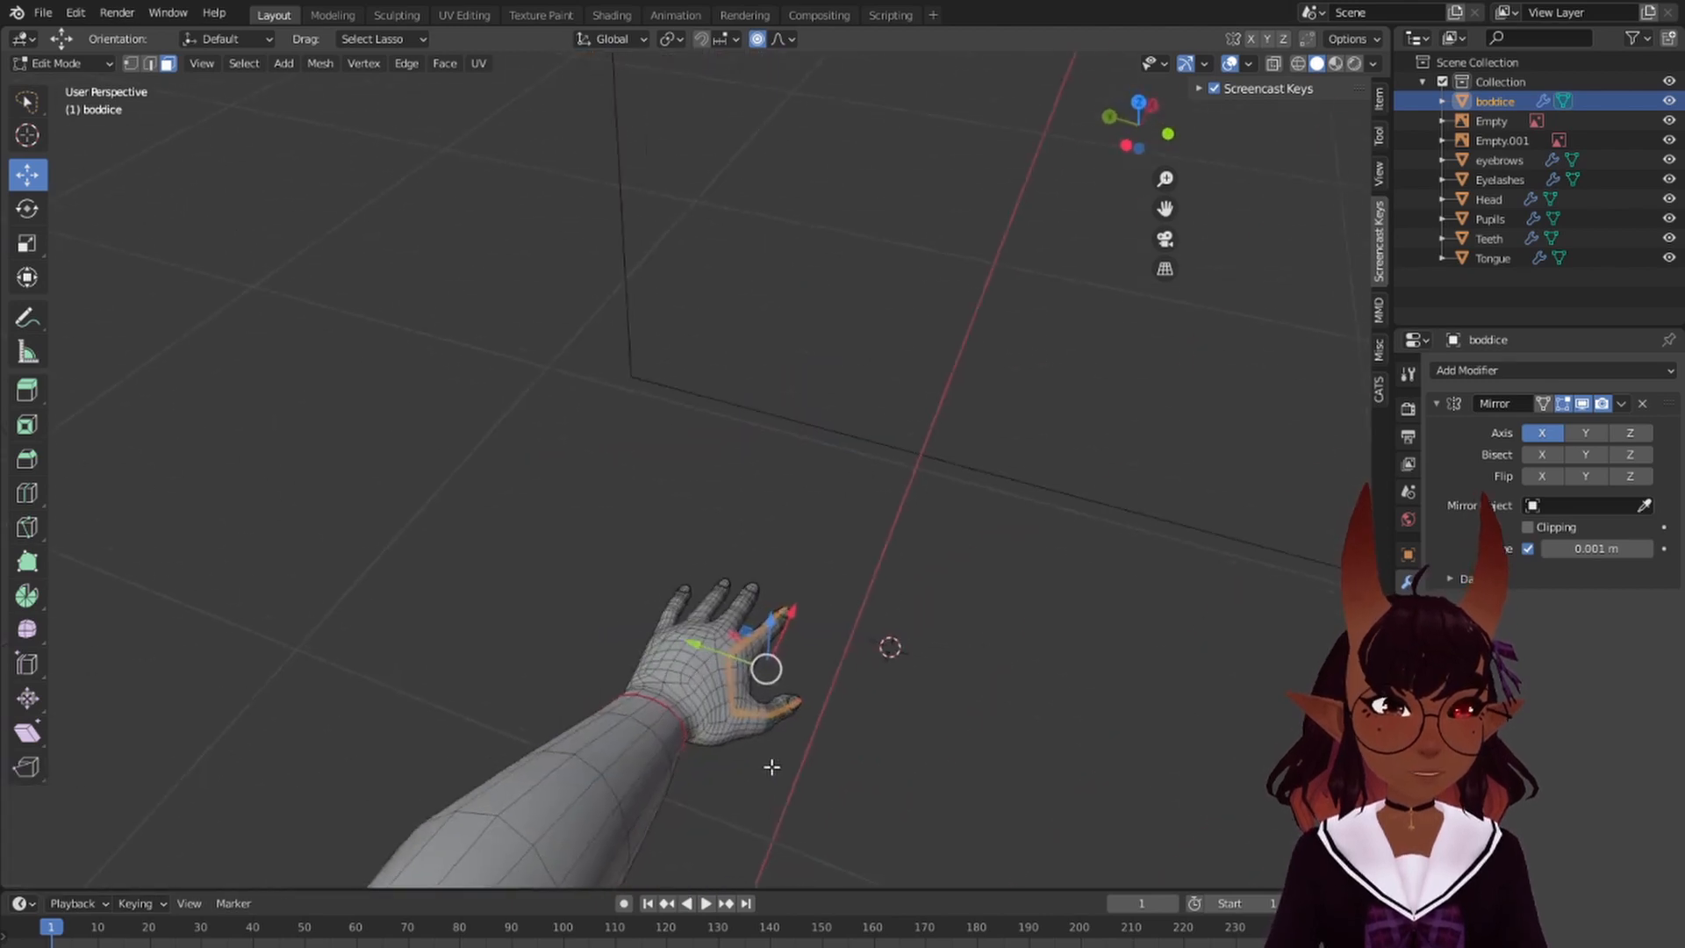
middle_drag(771, 767, 857, 782)
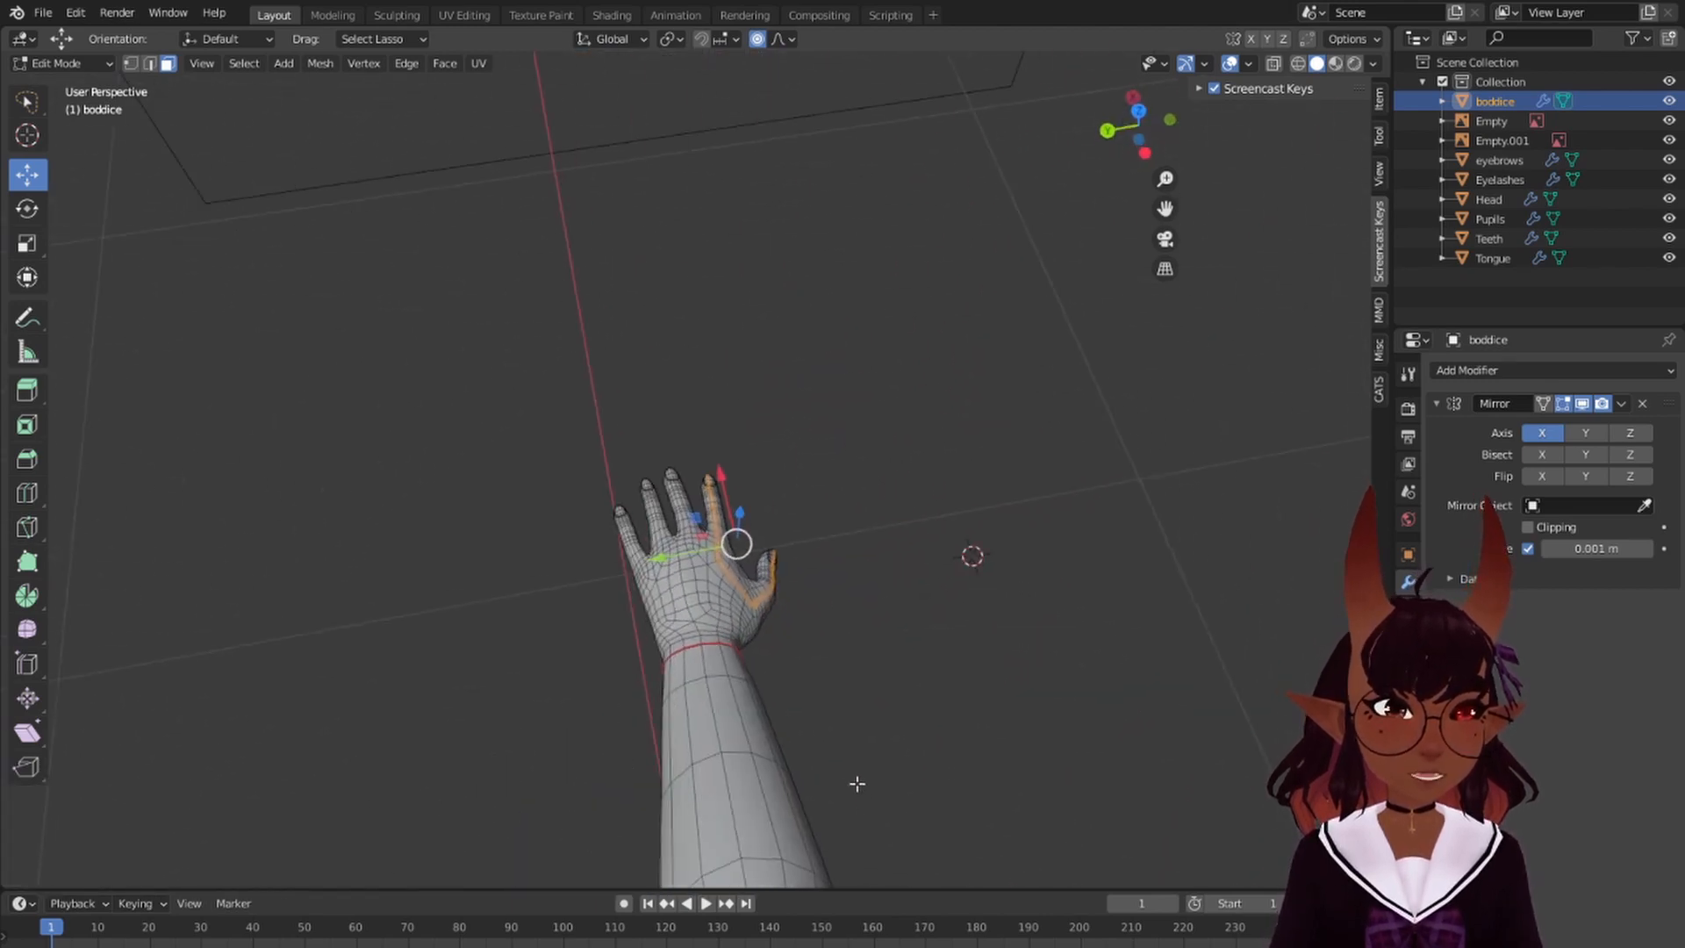
scroll(740, 510, up, 6)
middle_drag(755, 512, 755, 574)
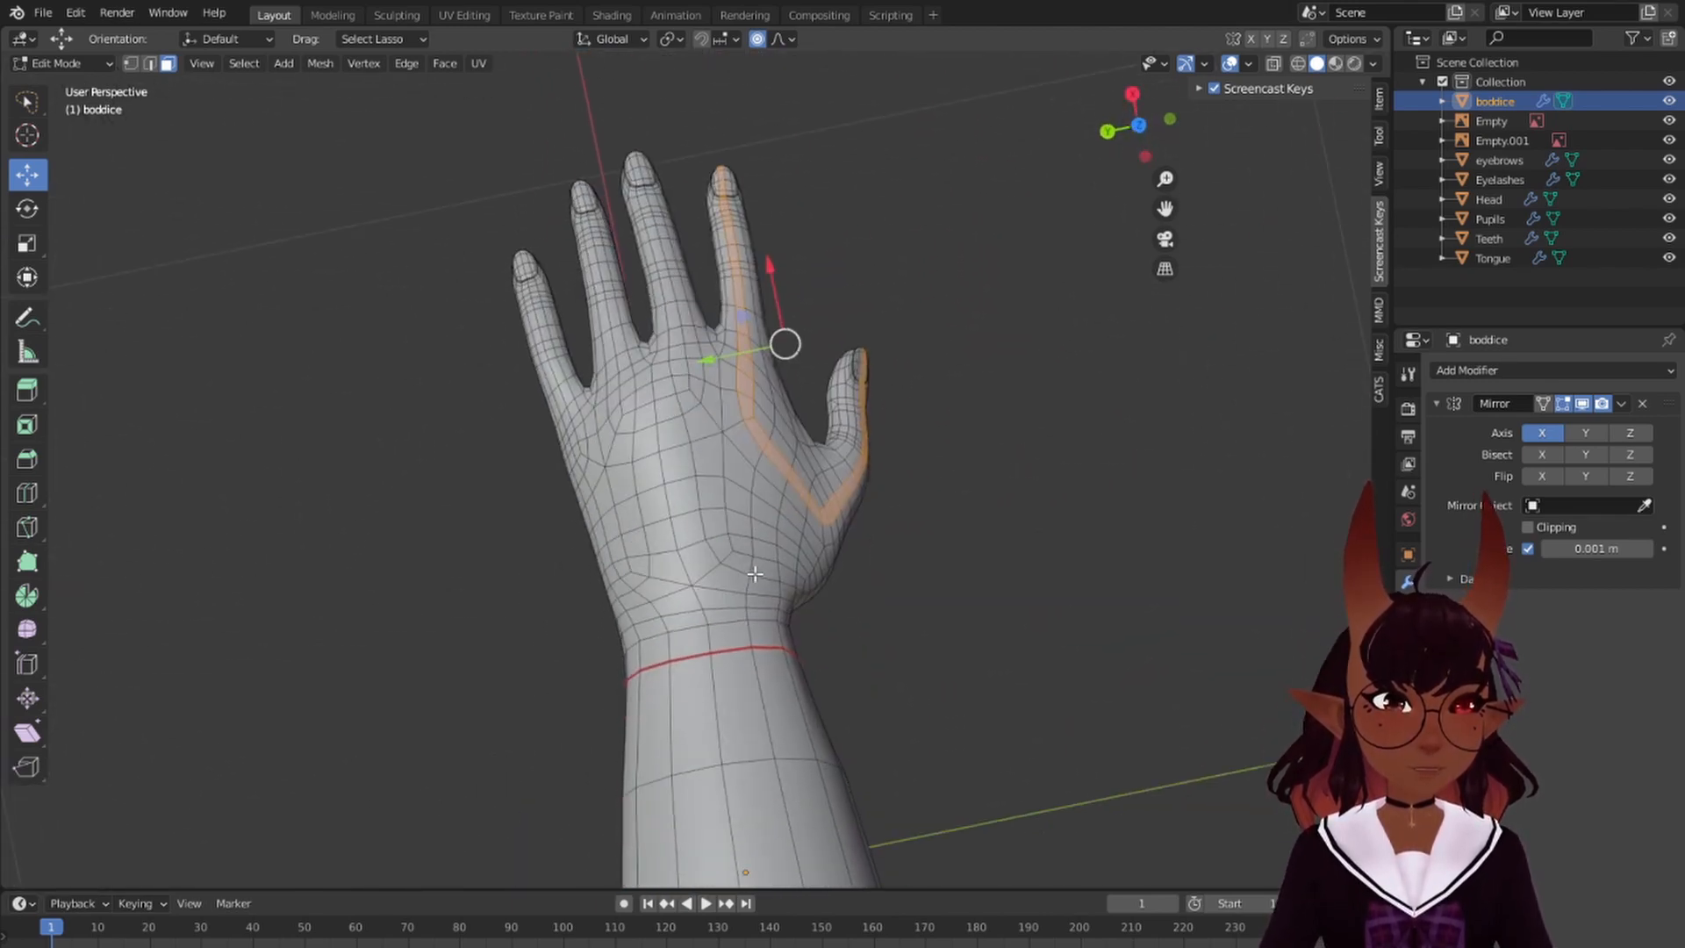
alt+click(679, 406)
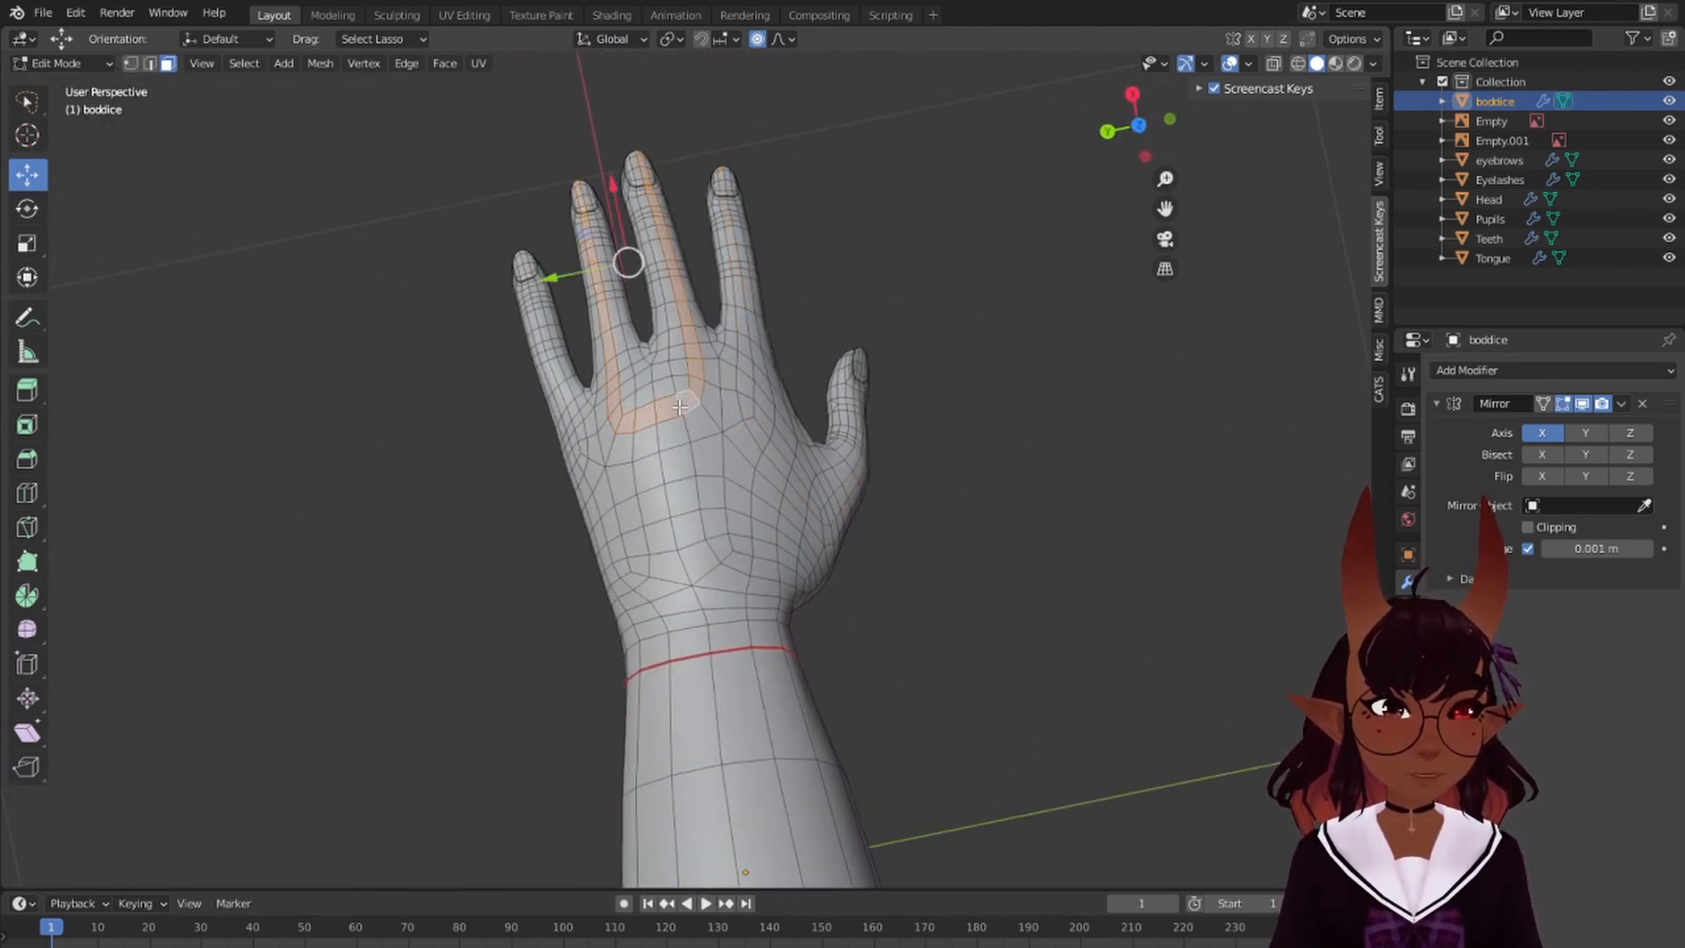
alt+click(581, 450)
alt+click(585, 463)
alt+click(577, 470)
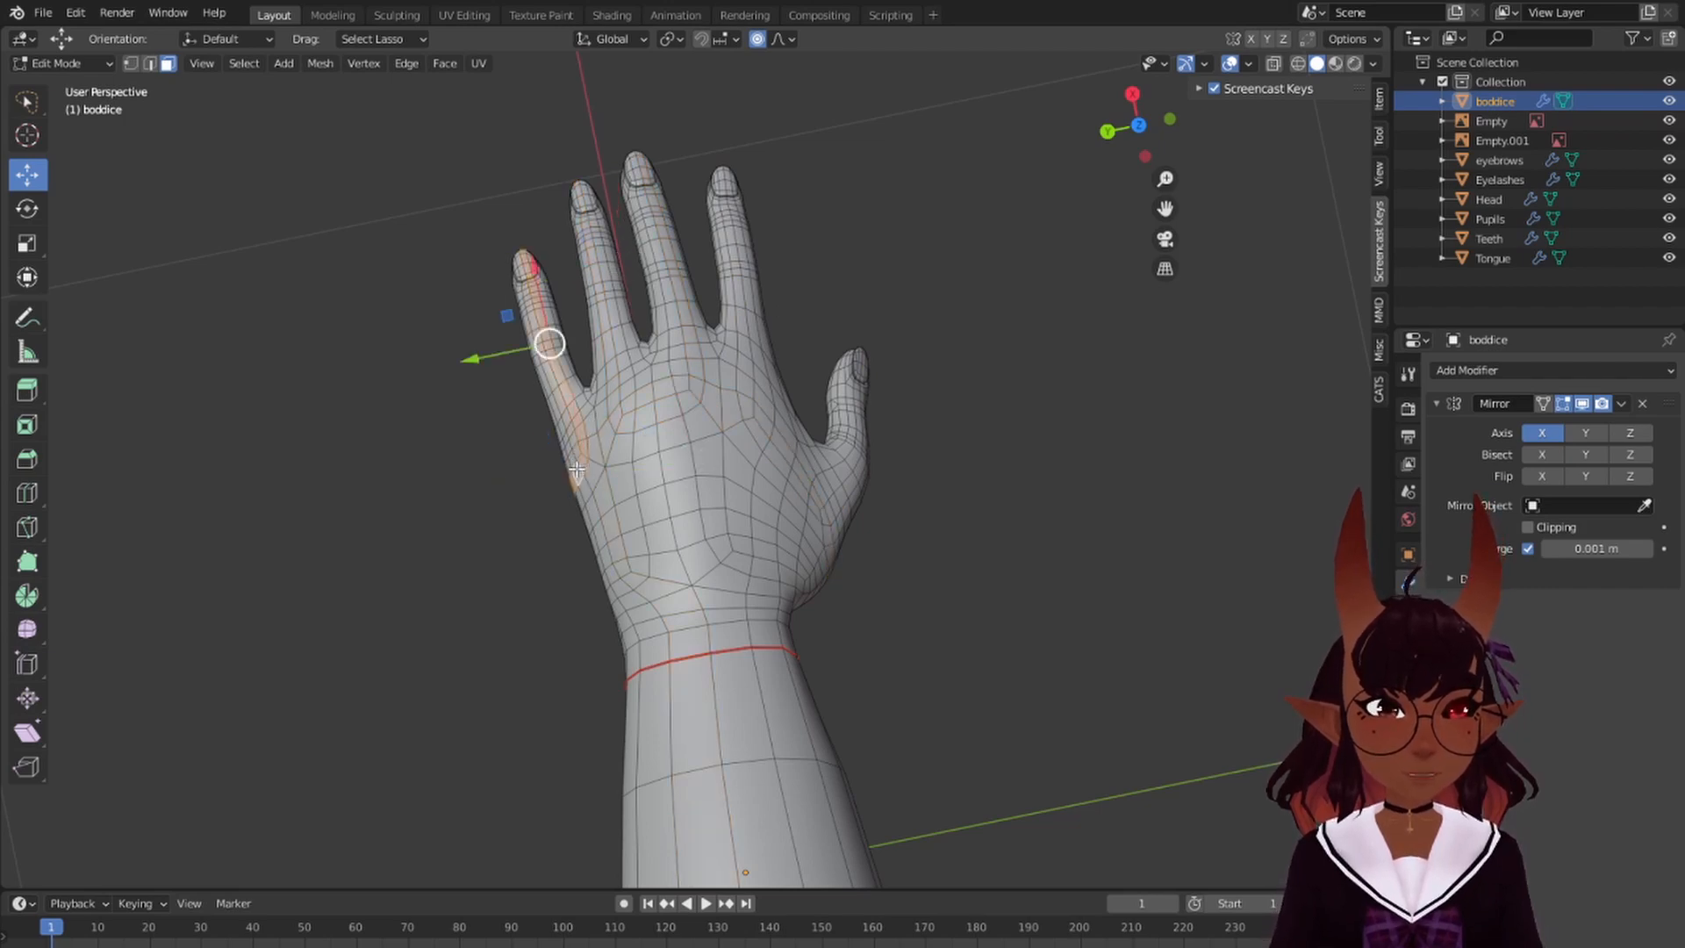
alt+click(567, 454)
alt+click(563, 444)
alt+click(553, 404)
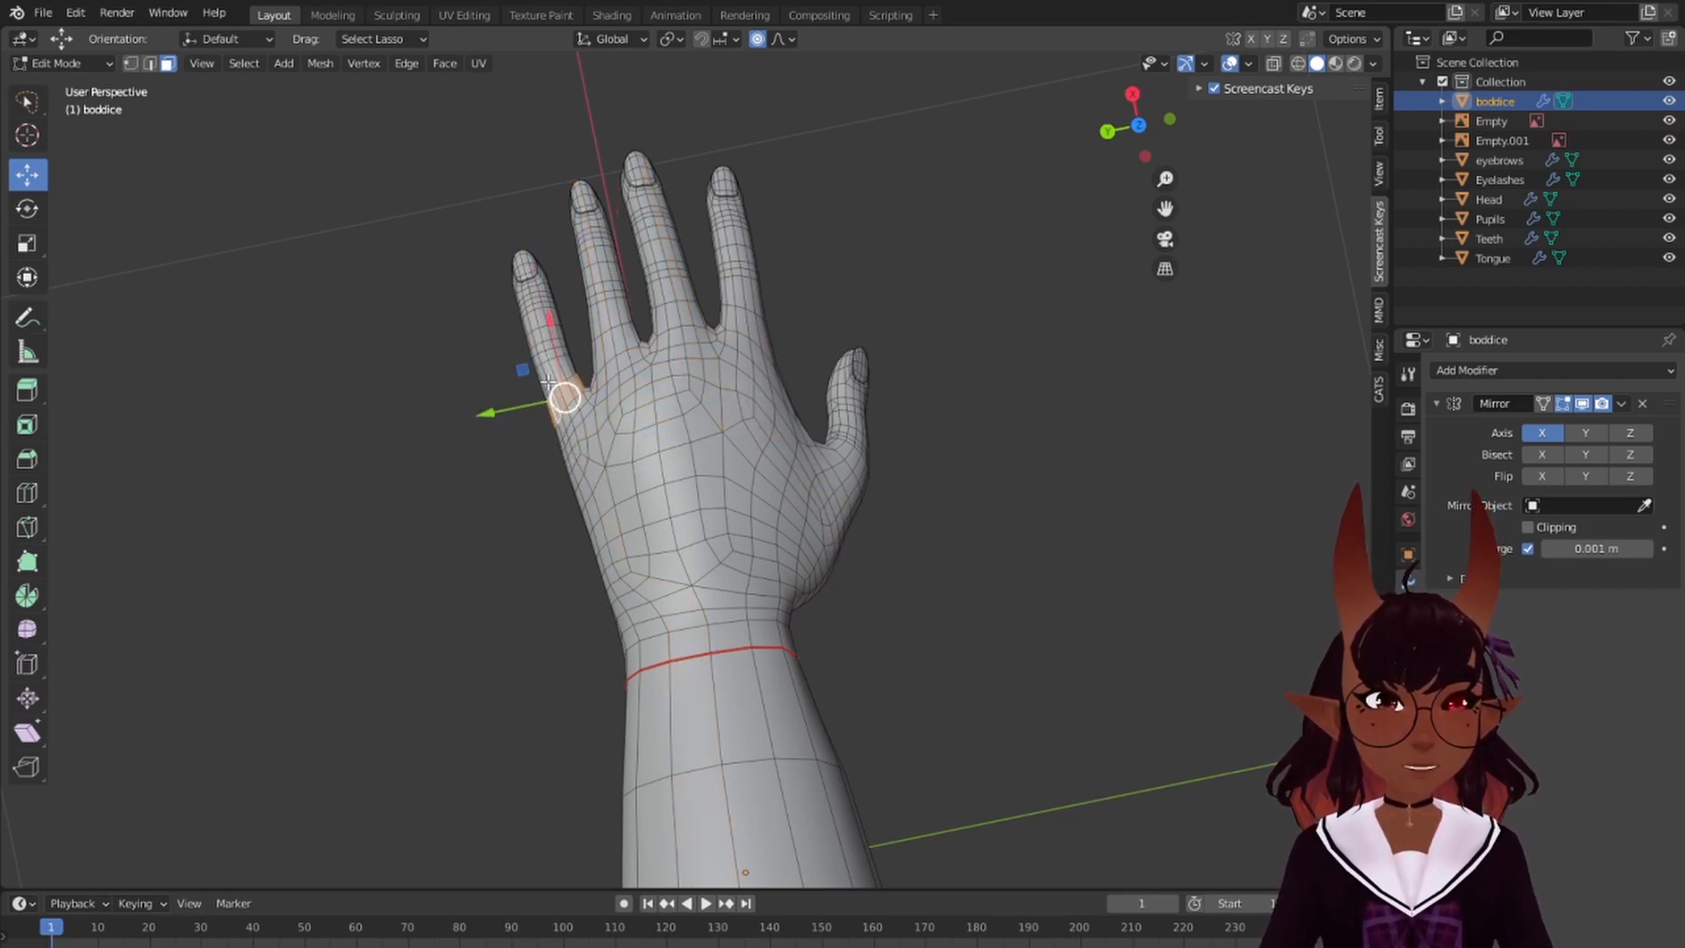
alt+click(543, 354)
alt+click(542, 327)
alt+click(545, 326)
alt+click(546, 295)
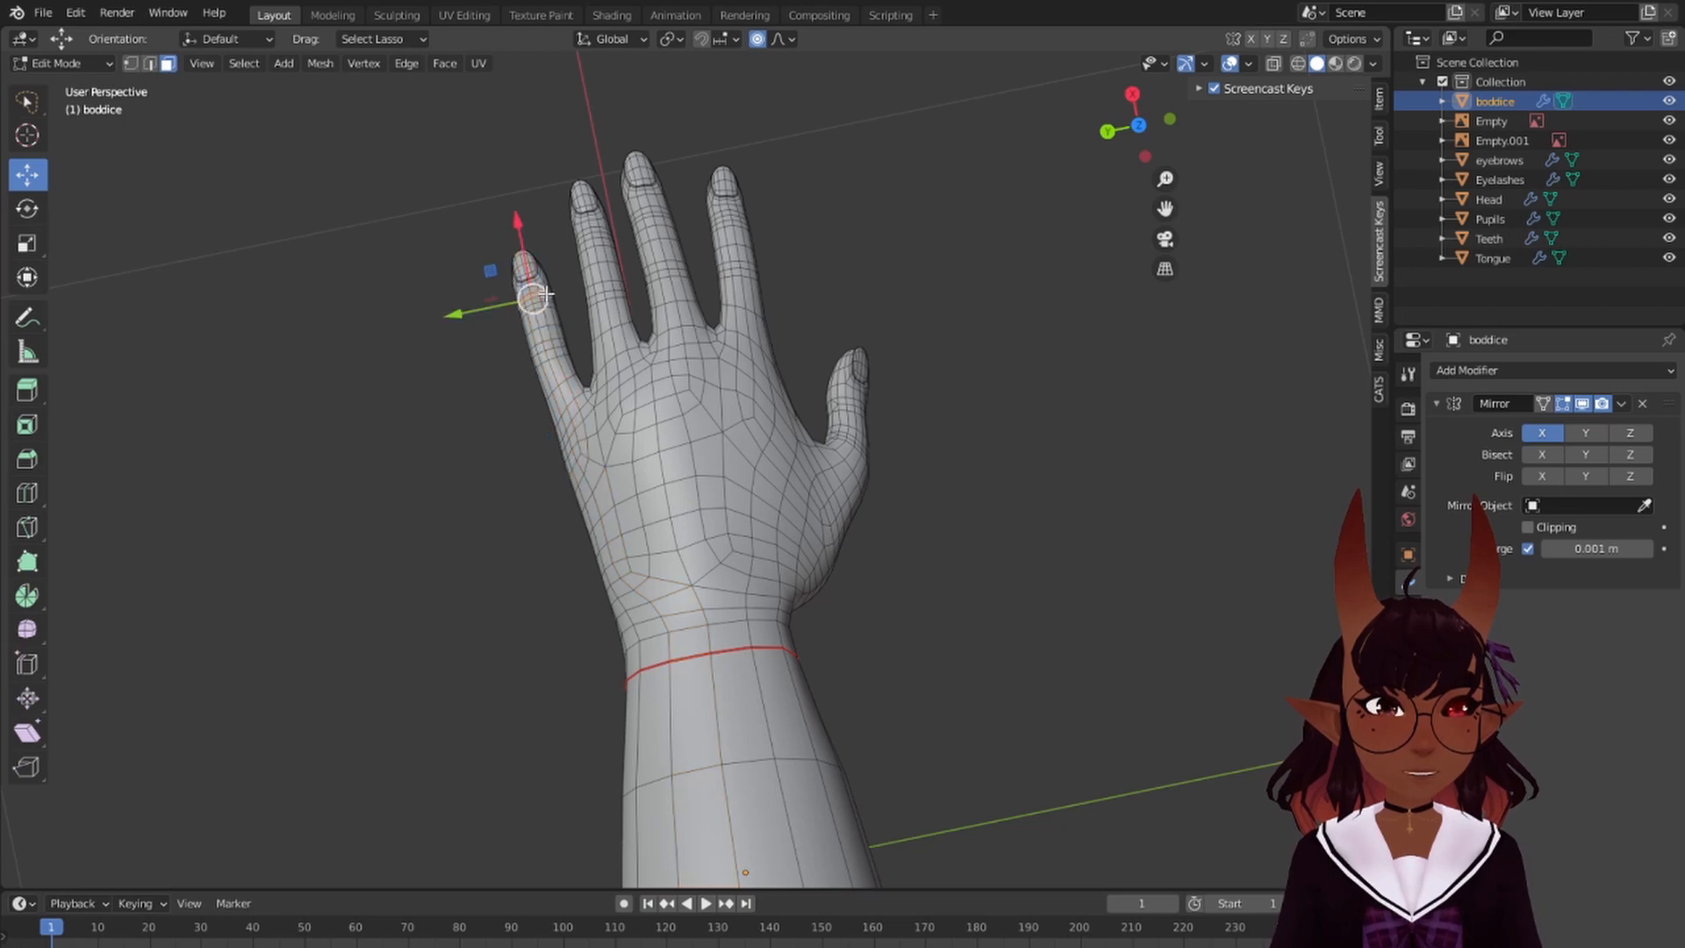
alt+click(560, 362)
- Examine the face loops crossing the back of the hand and running down towards the wrist
scroll(663, 485, up, 1)
alt+click(658, 488)
alt+click(667, 509)
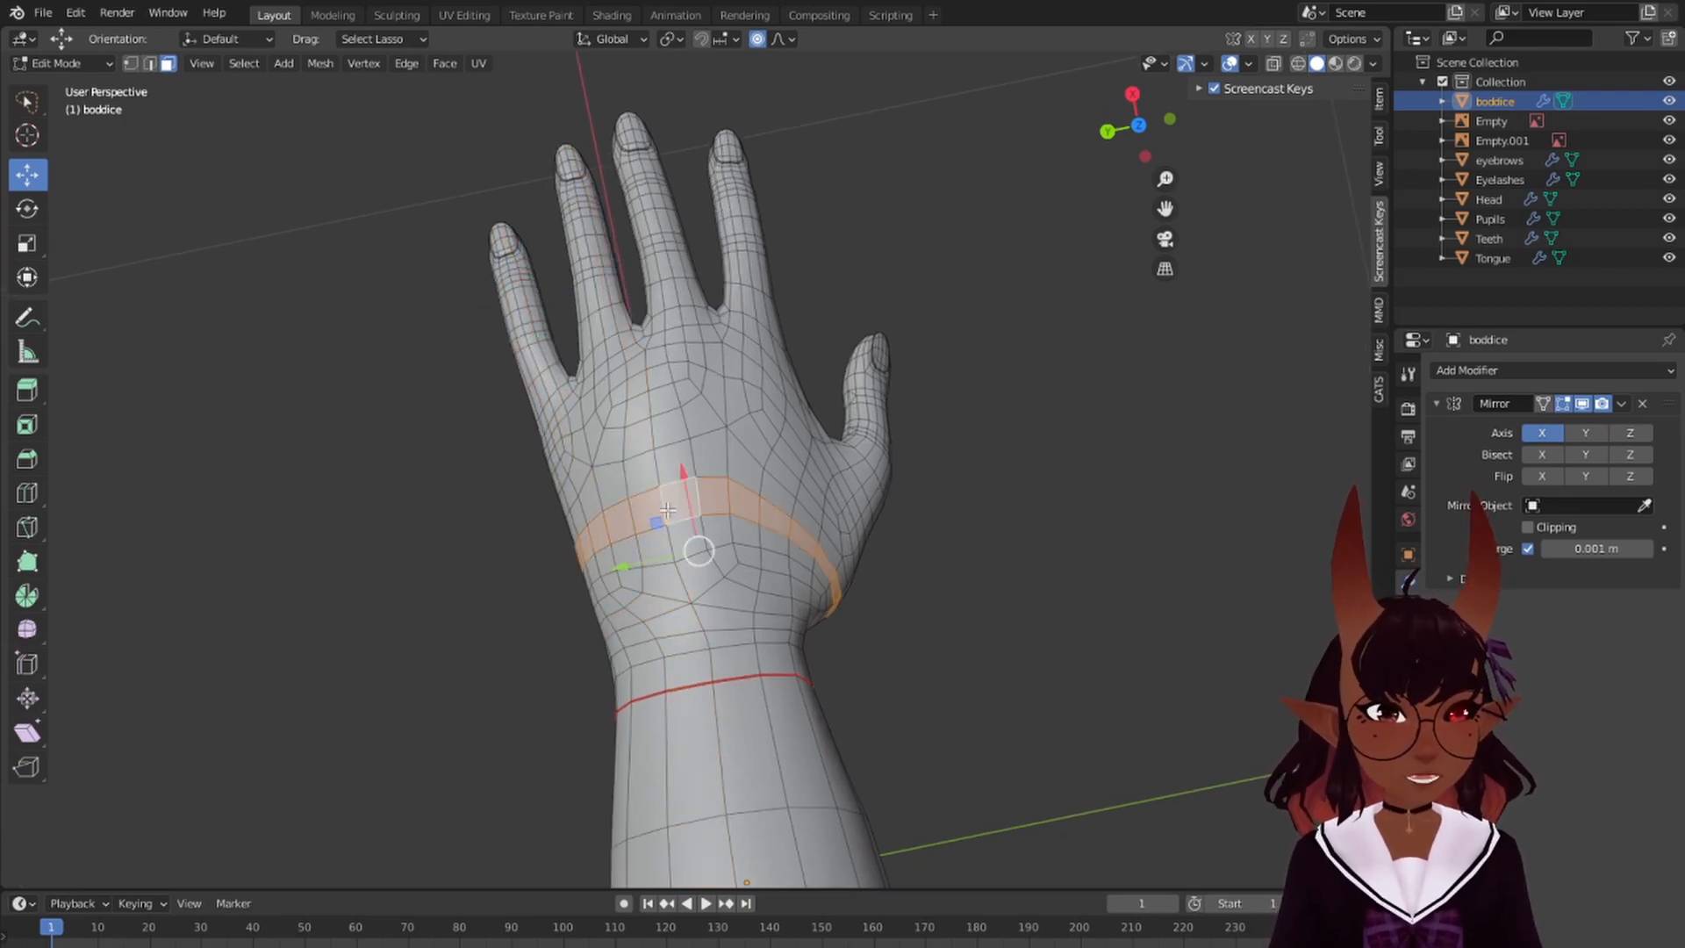
alt+click(645, 424)
alt+click(681, 422)
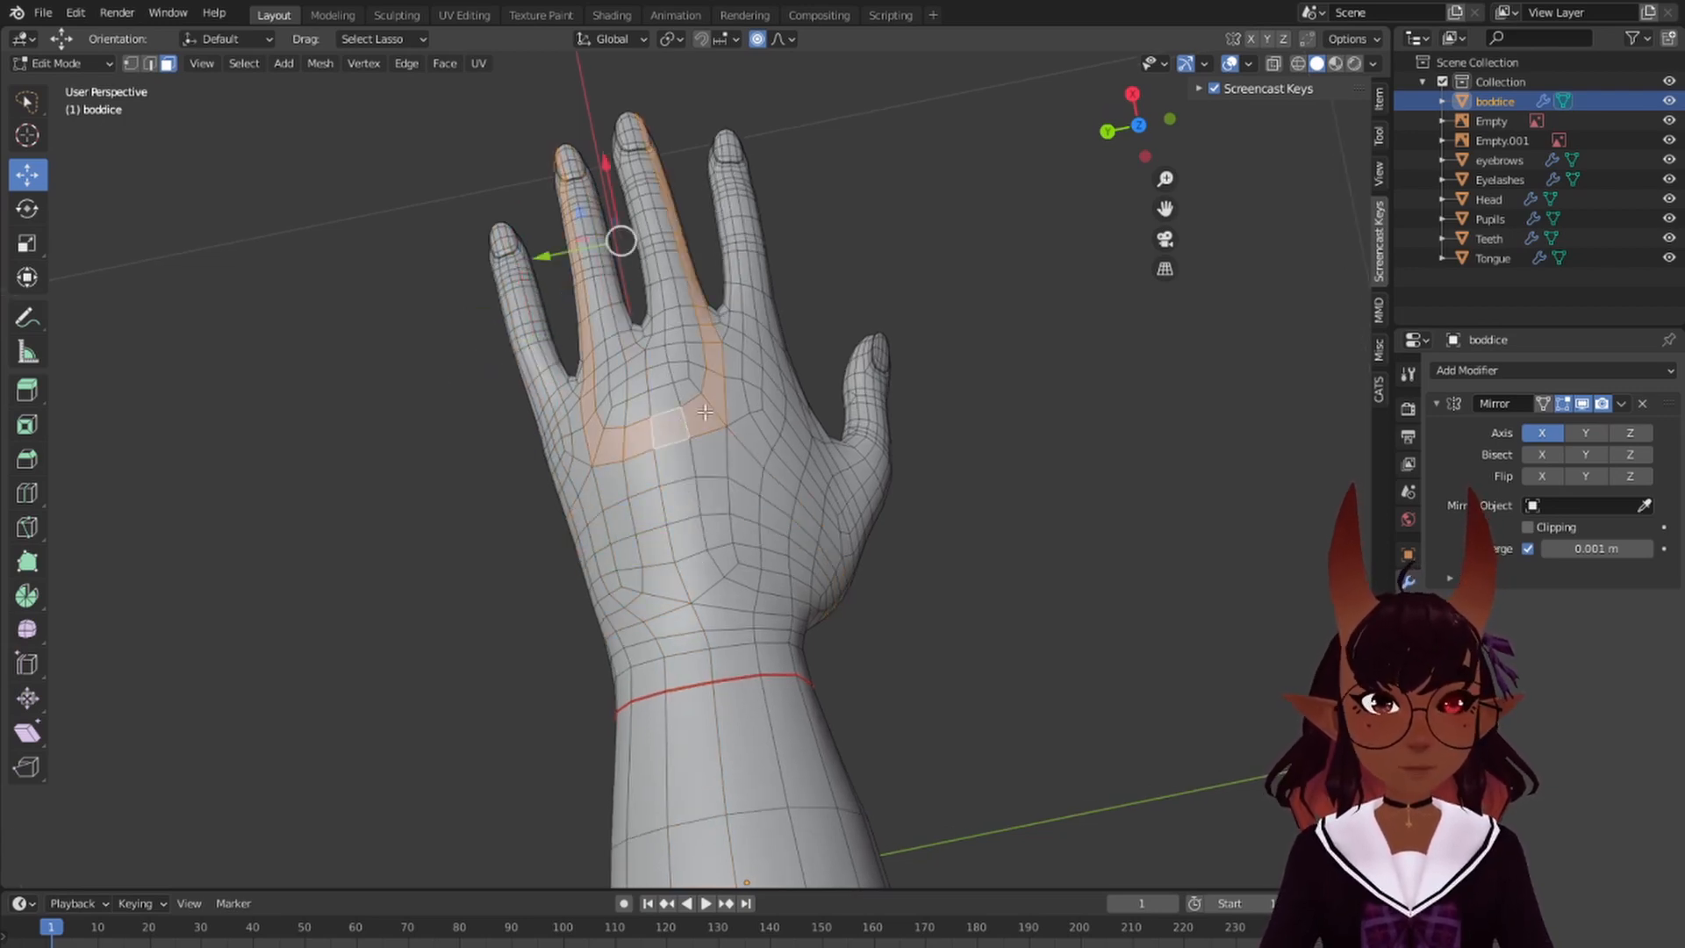
alt+click(739, 470)
alt+click(732, 409)
alt+click(792, 463)
alt+click(687, 538)
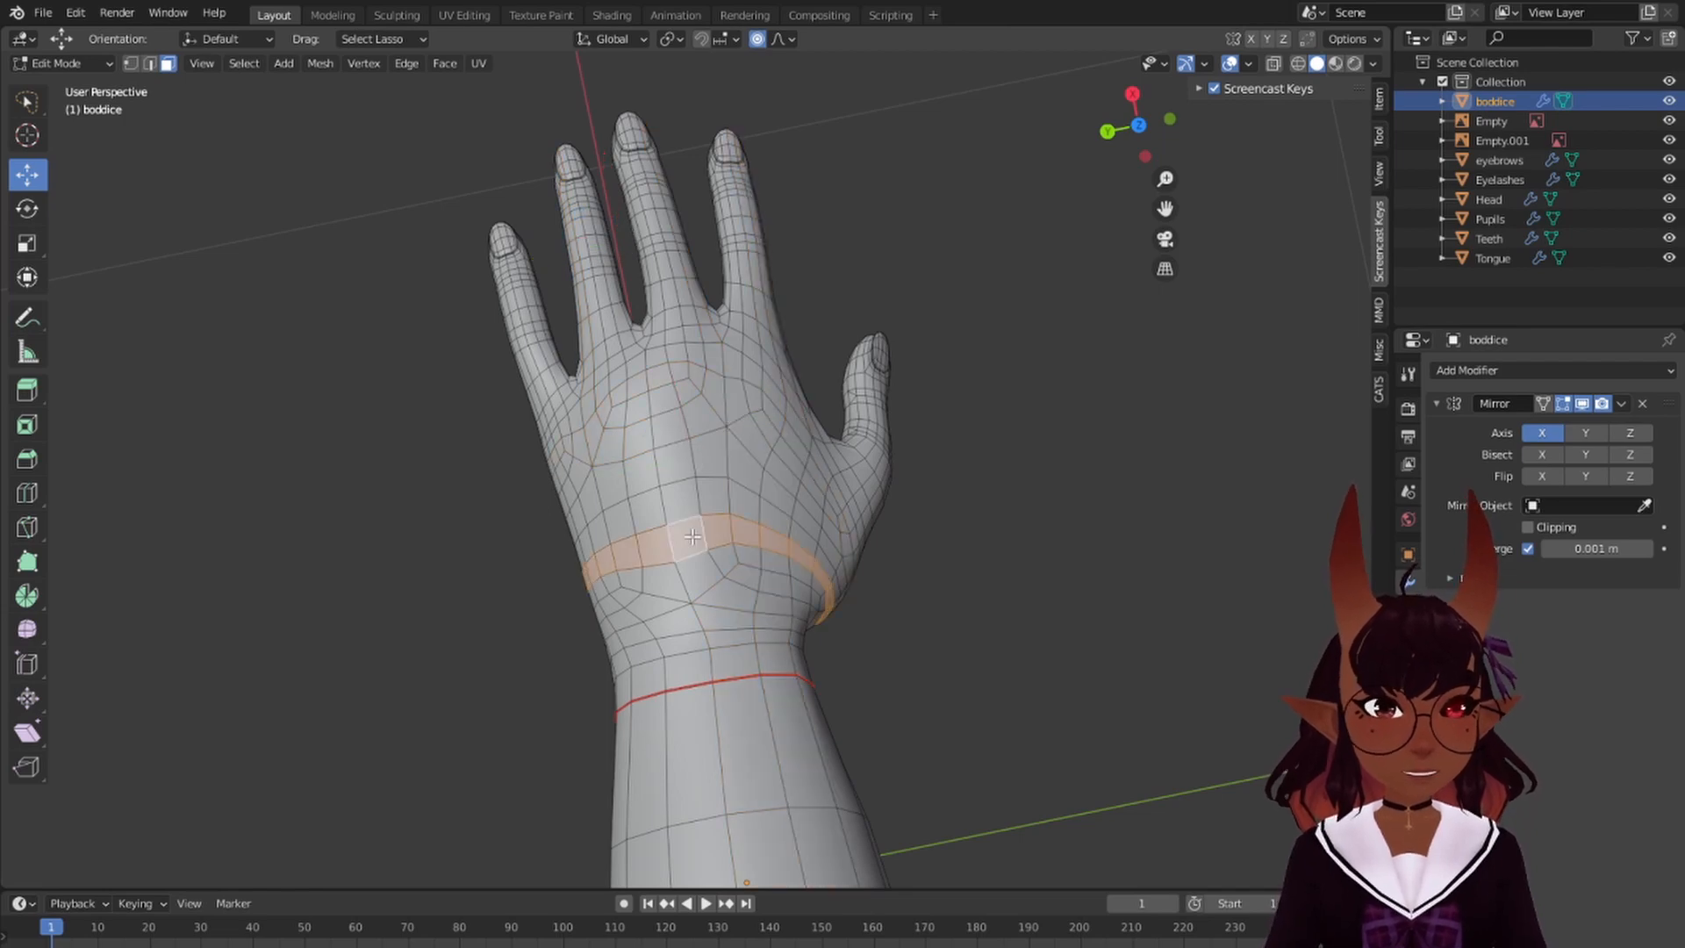
alt+click(656, 612)
alt+click(674, 609)
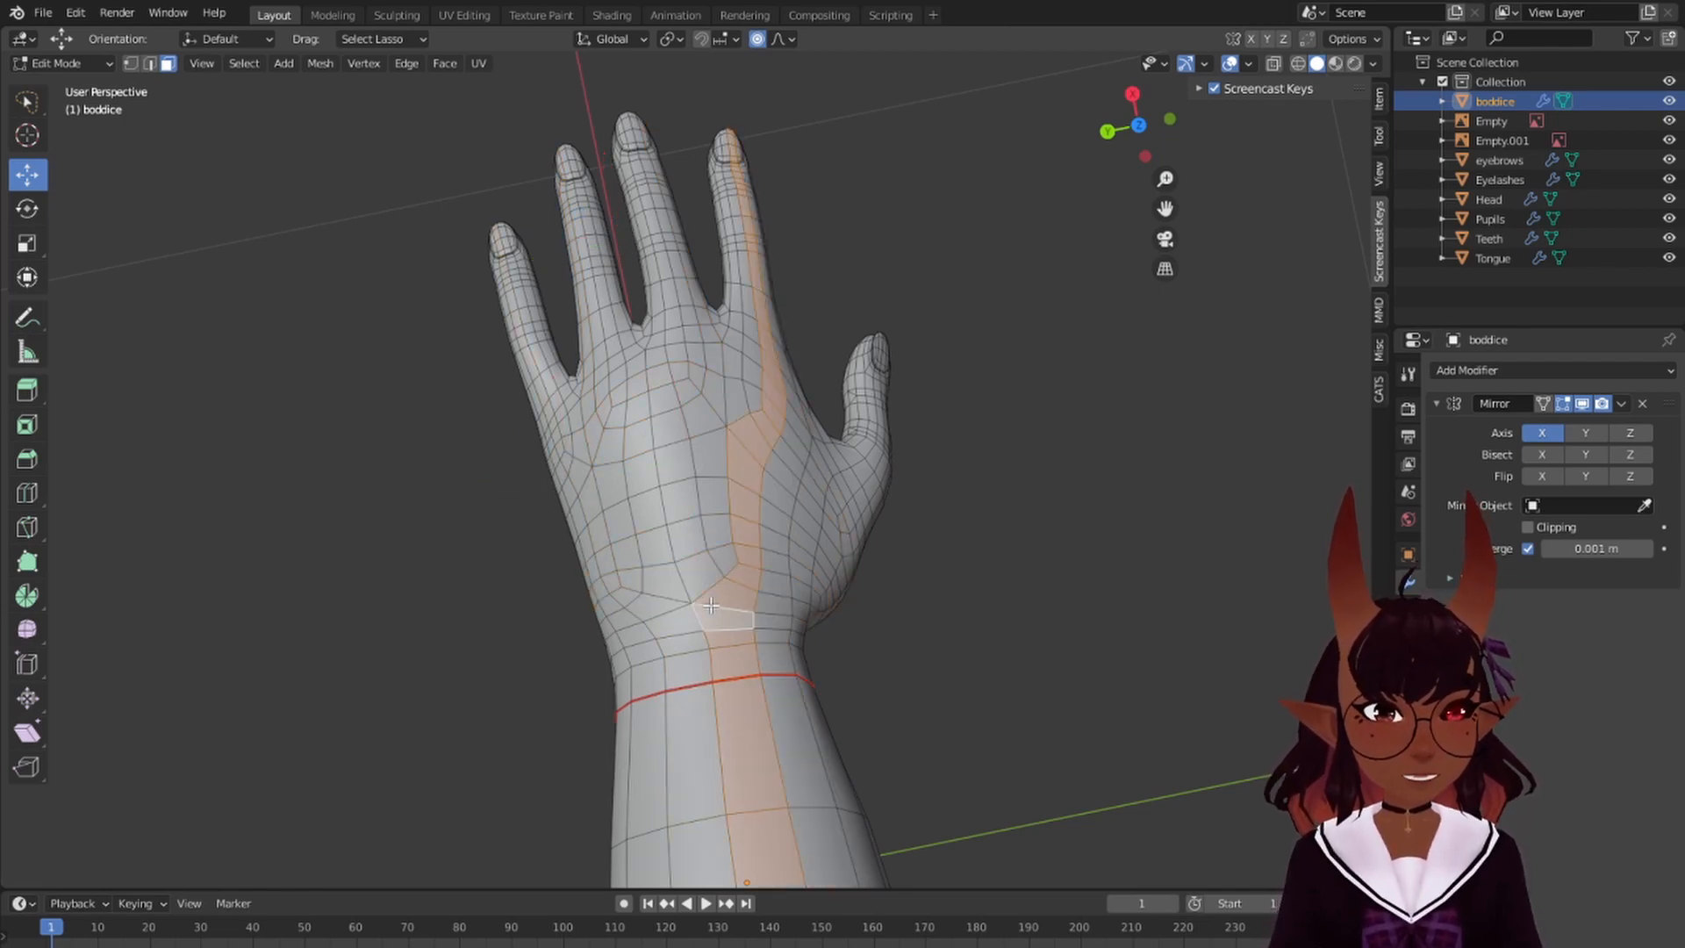
alt+click(652, 624)
alt+click(622, 656)
alt+click(593, 579)
alt+click(597, 572)
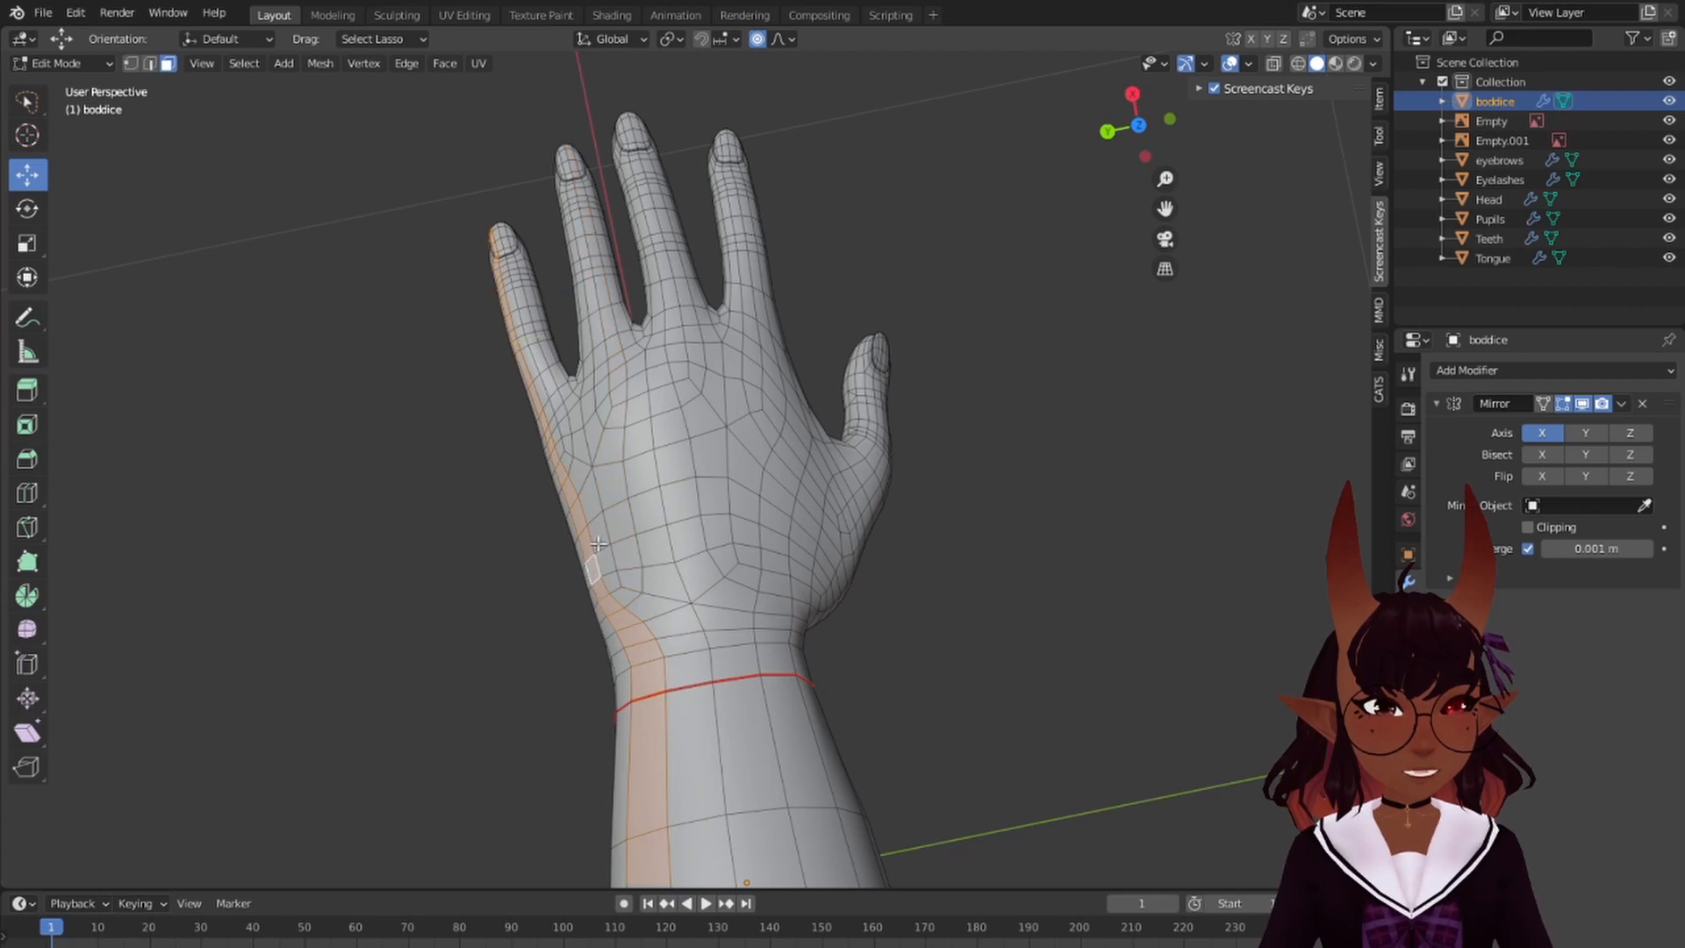
alt+click(699, 548)
alt+click(753, 636)
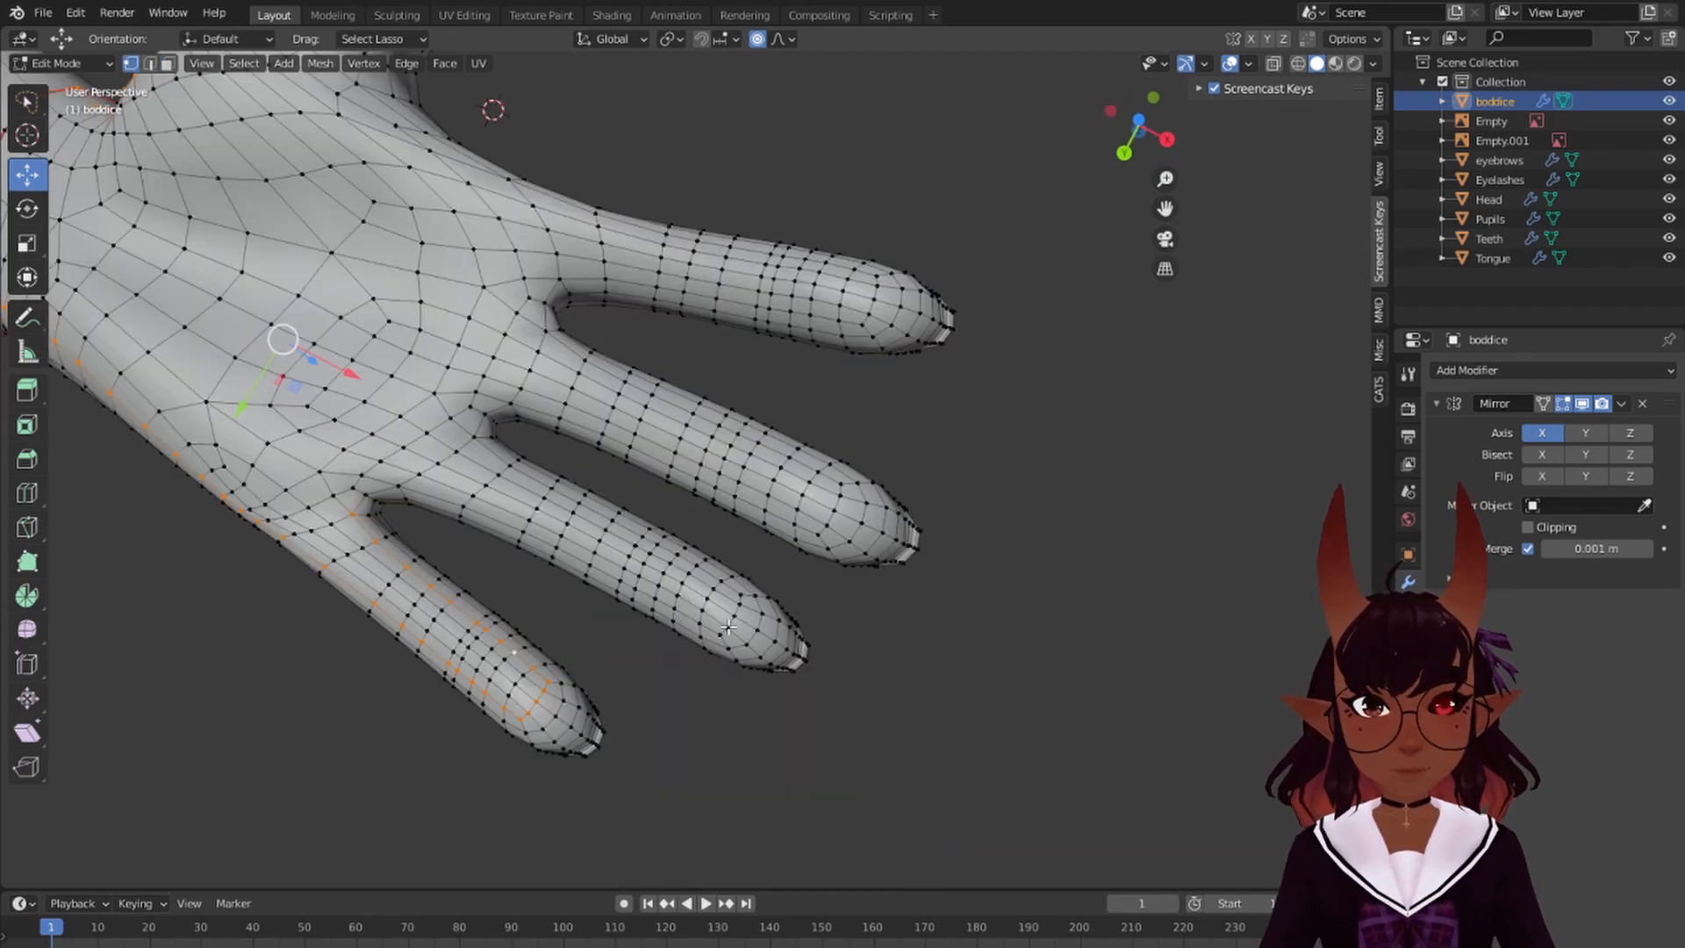
- Add the edges outlining the ring, middle and index fingers, the webbing between them and the thumb to the vertex selection
shift+click(727, 625)
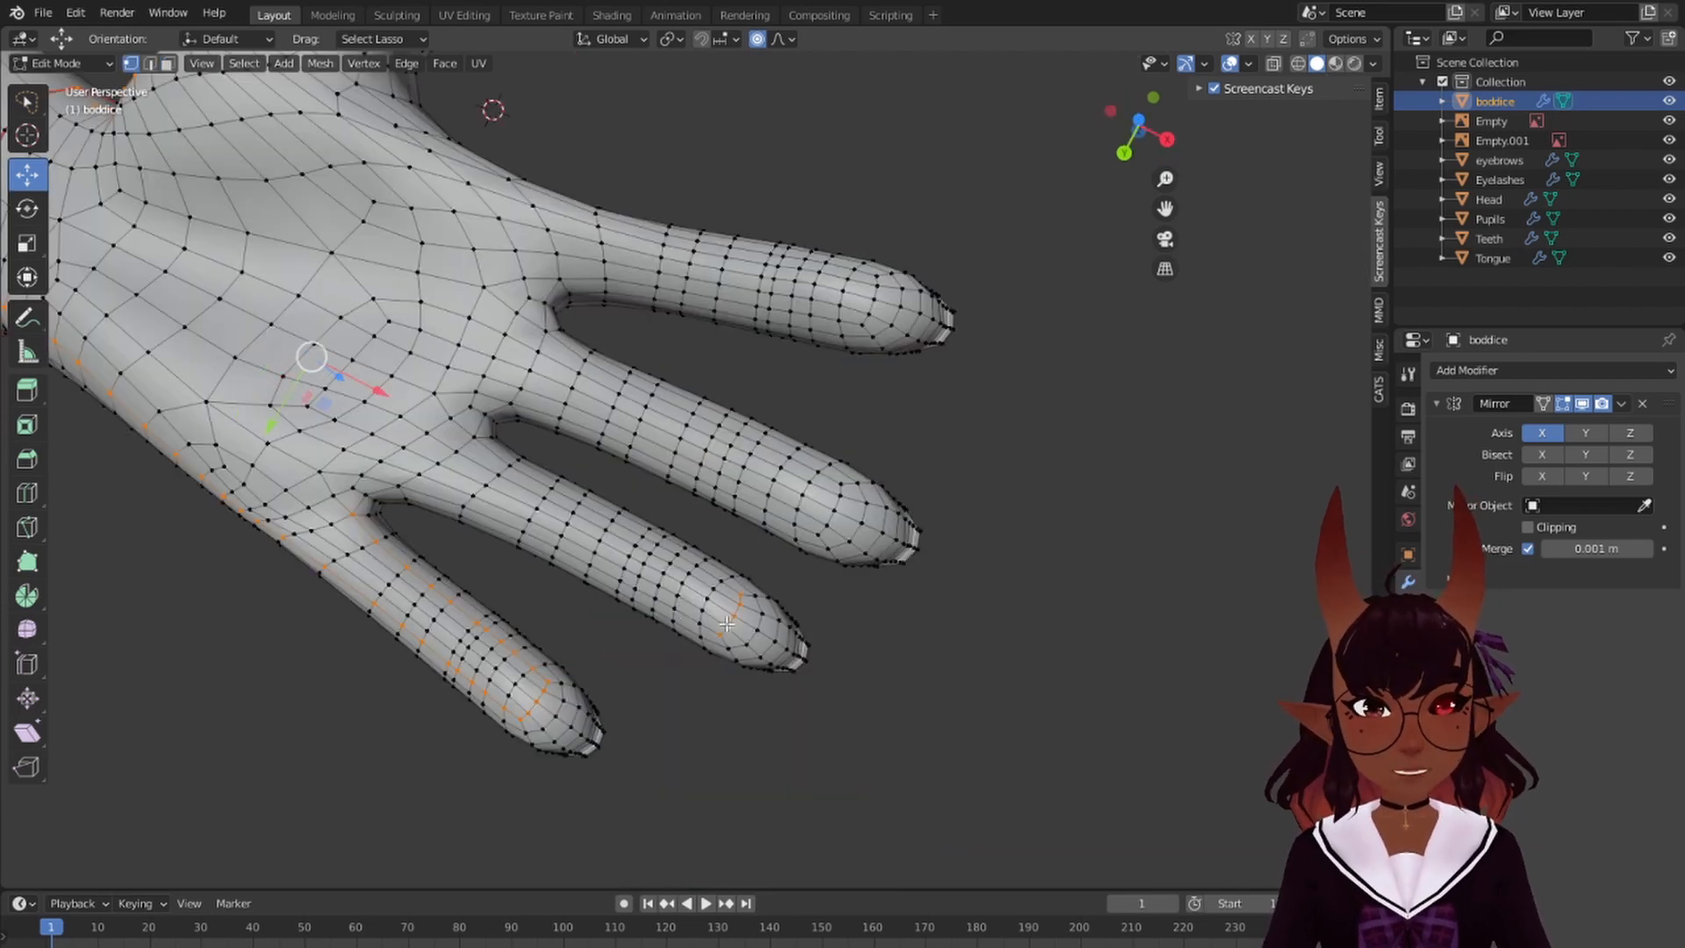
alt+shift+click(838, 507)
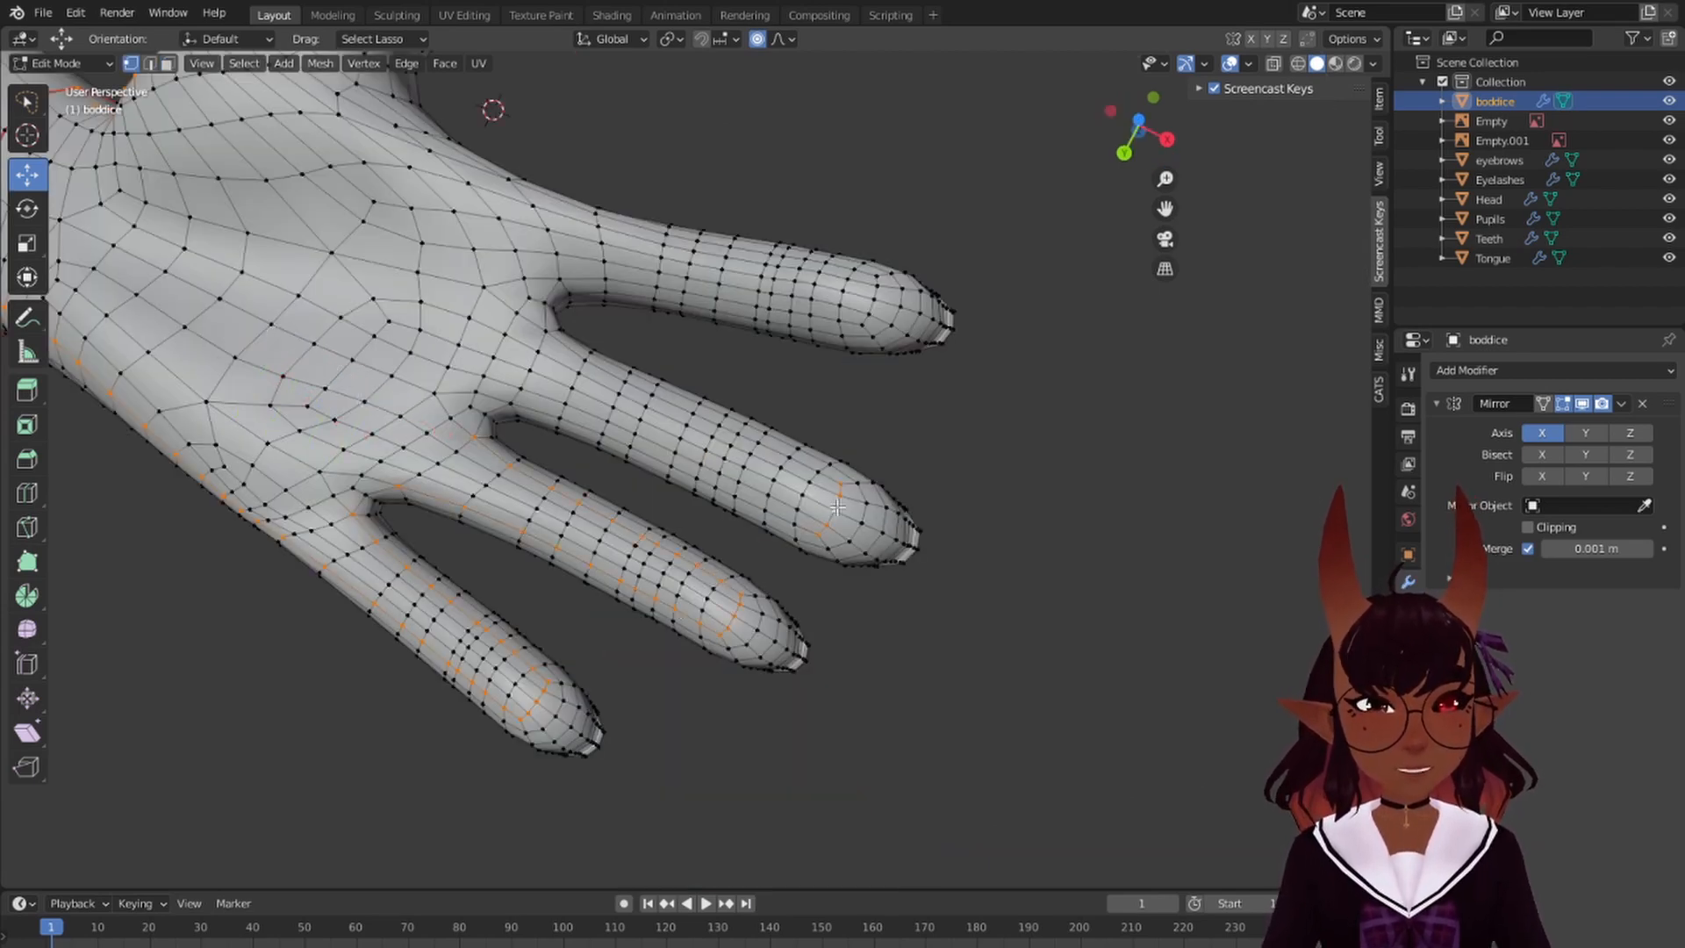
alt+shift+click(780, 510)
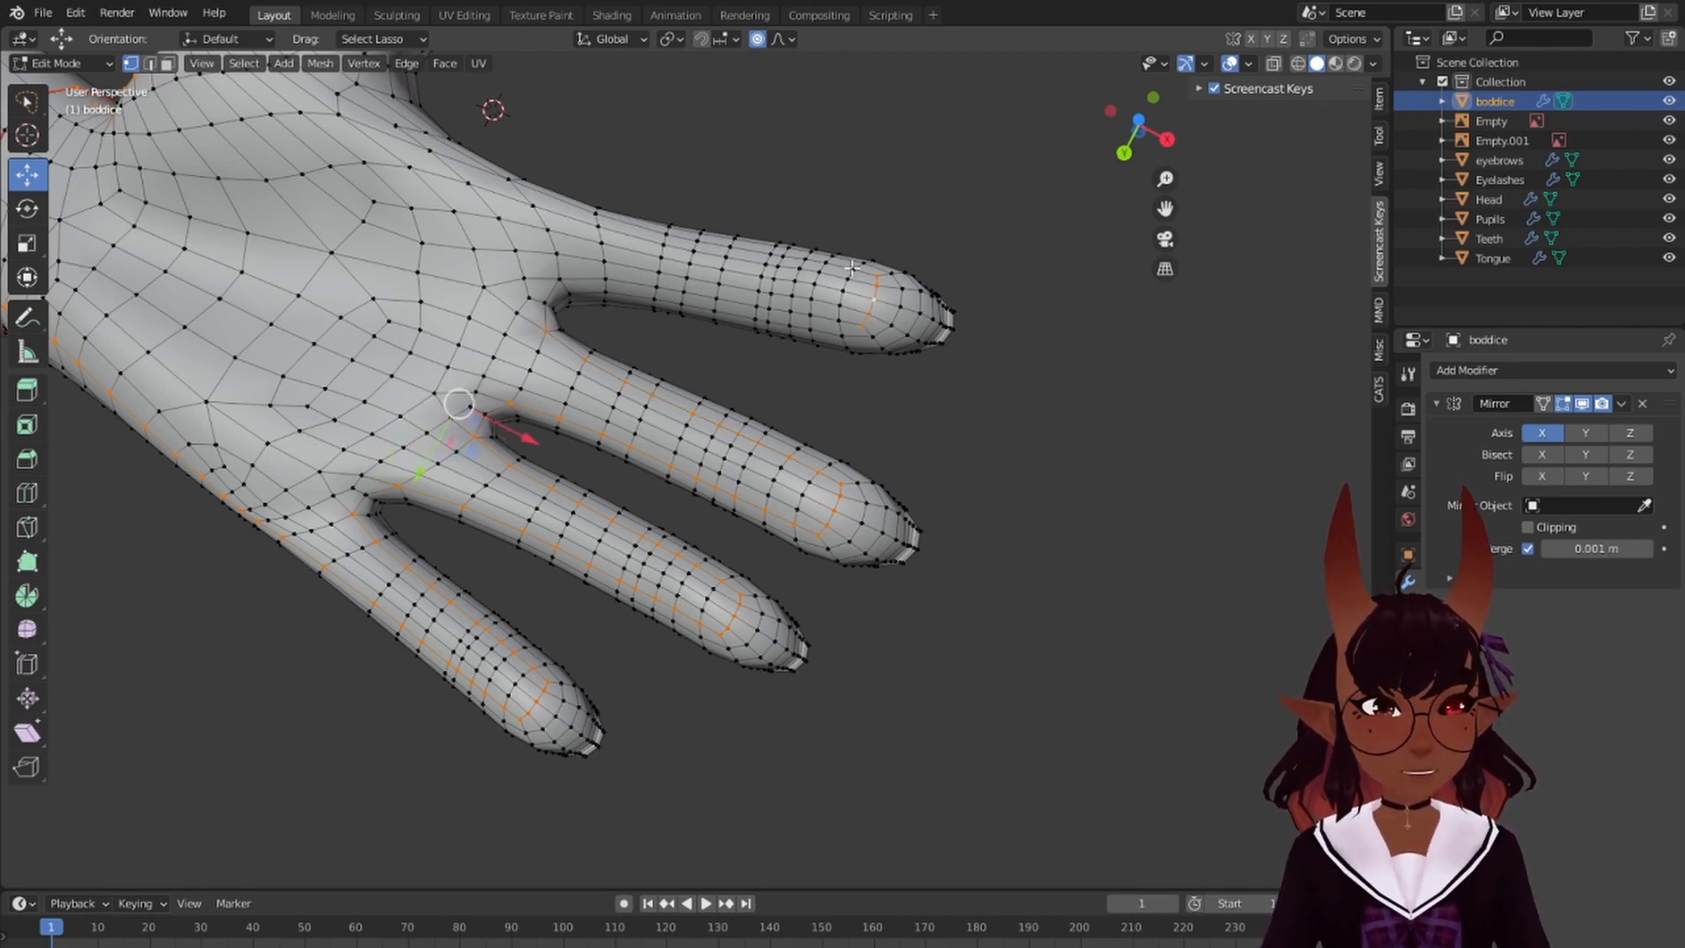
alt+shift+click(818, 318)
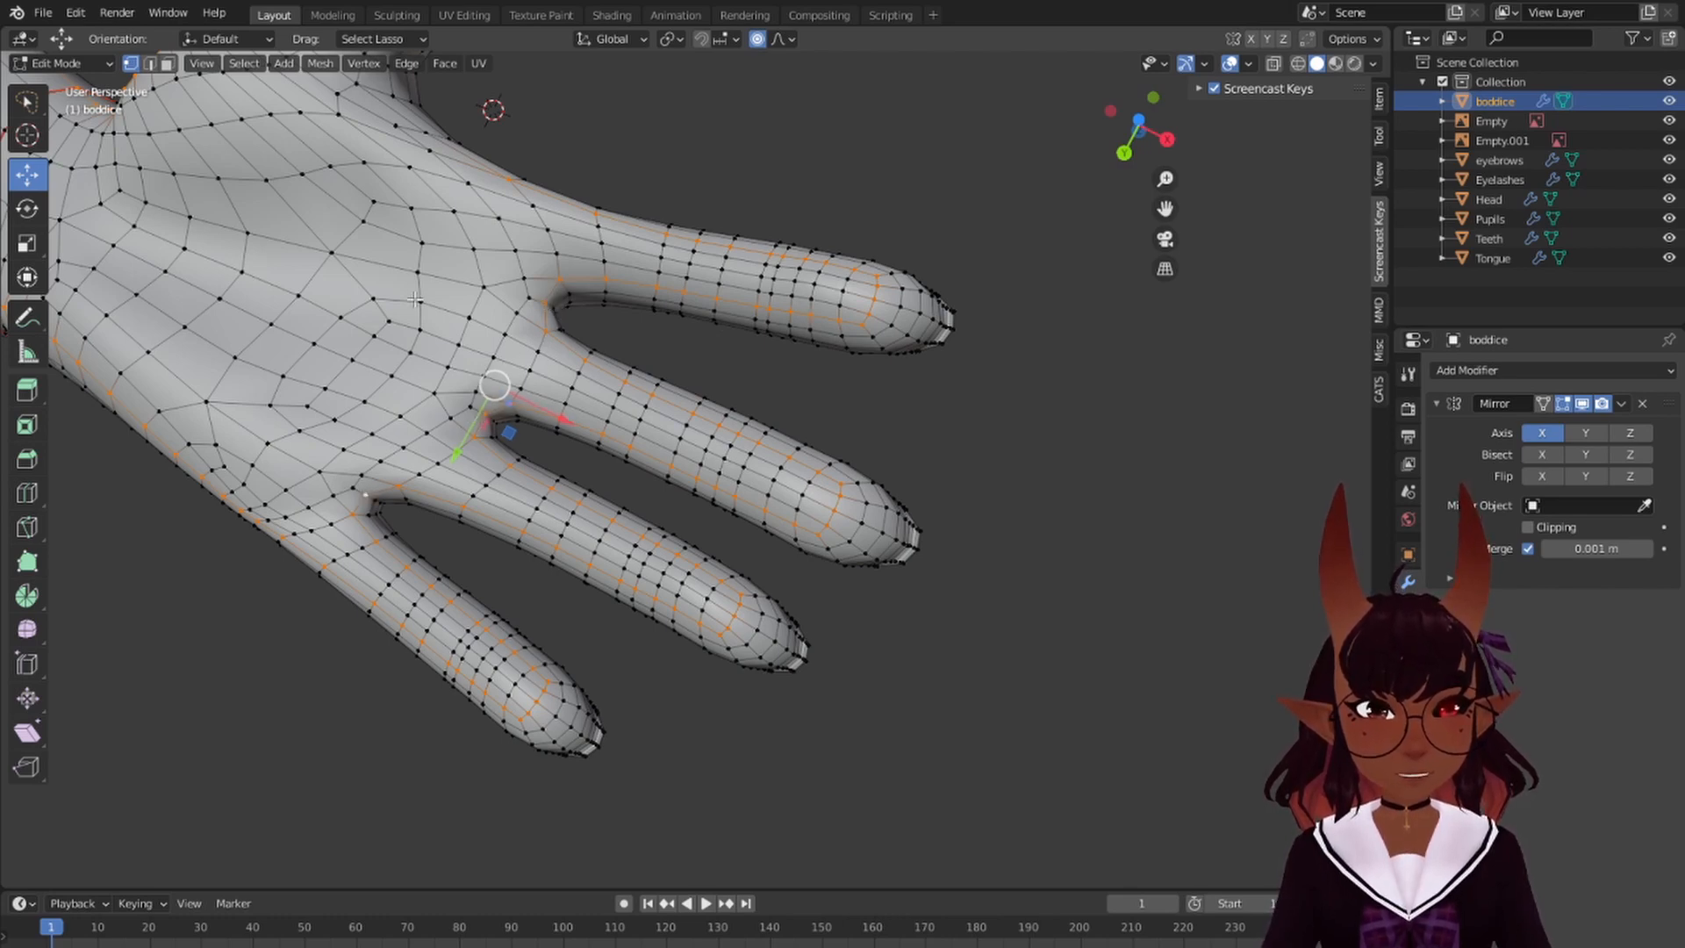
middle_drag(414, 299, 560, 502)
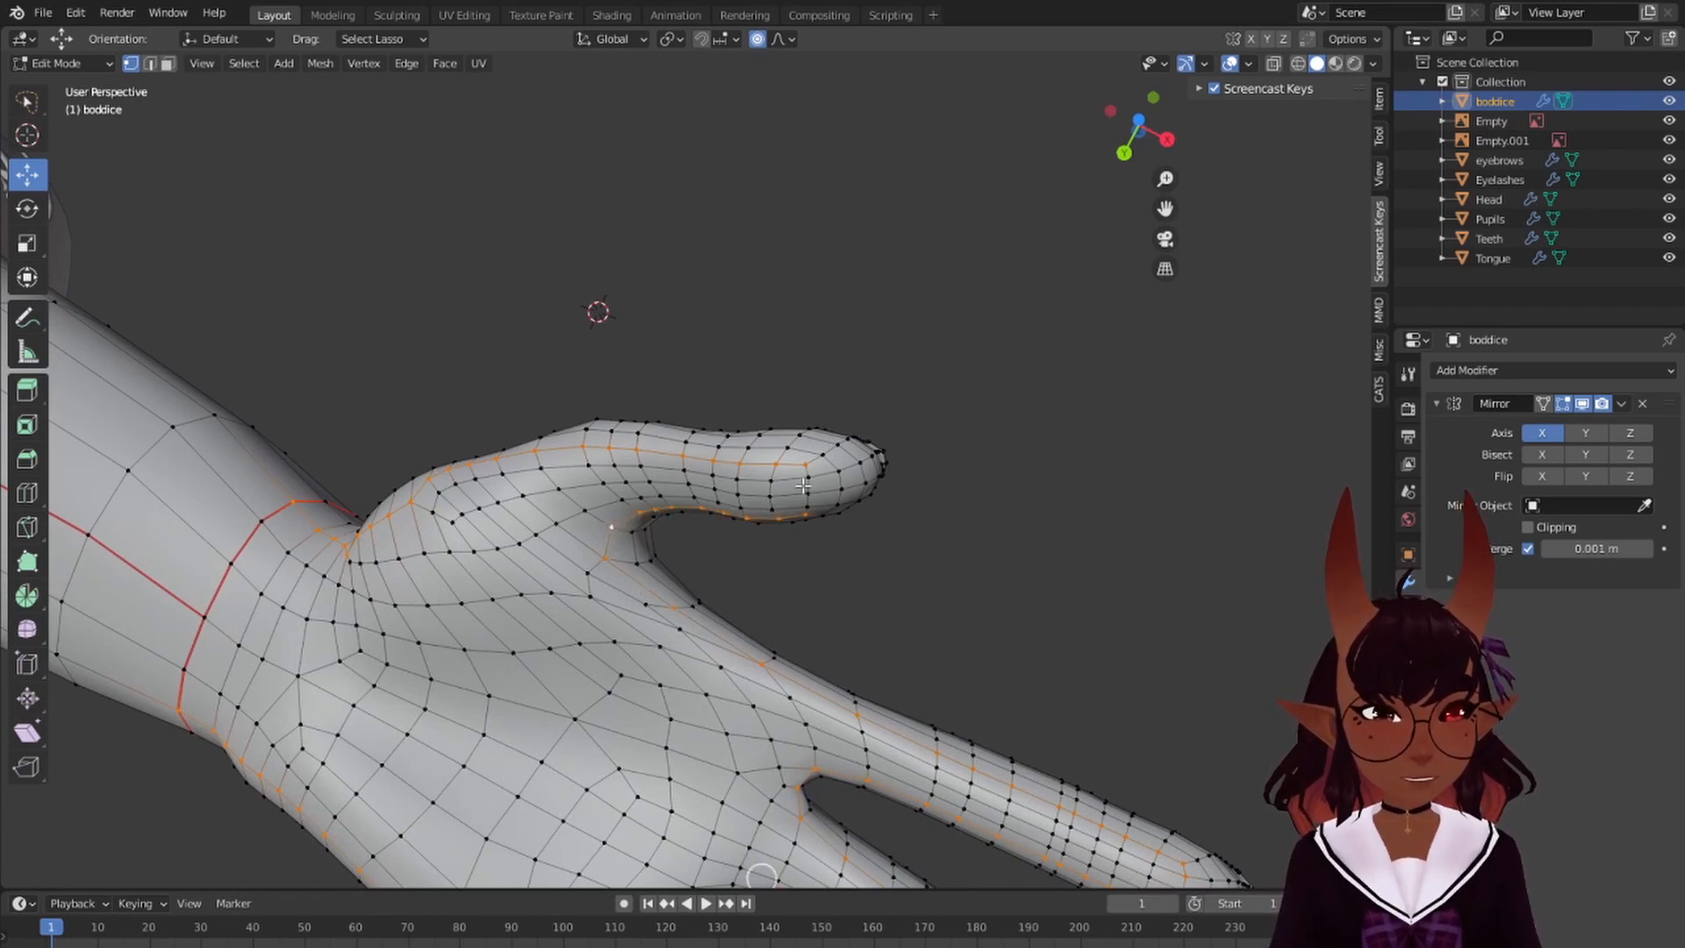
- Mark the selected edges around the hand, fingers and thumb as a seam and clear the selection
scroll(809, 486, down, 5)
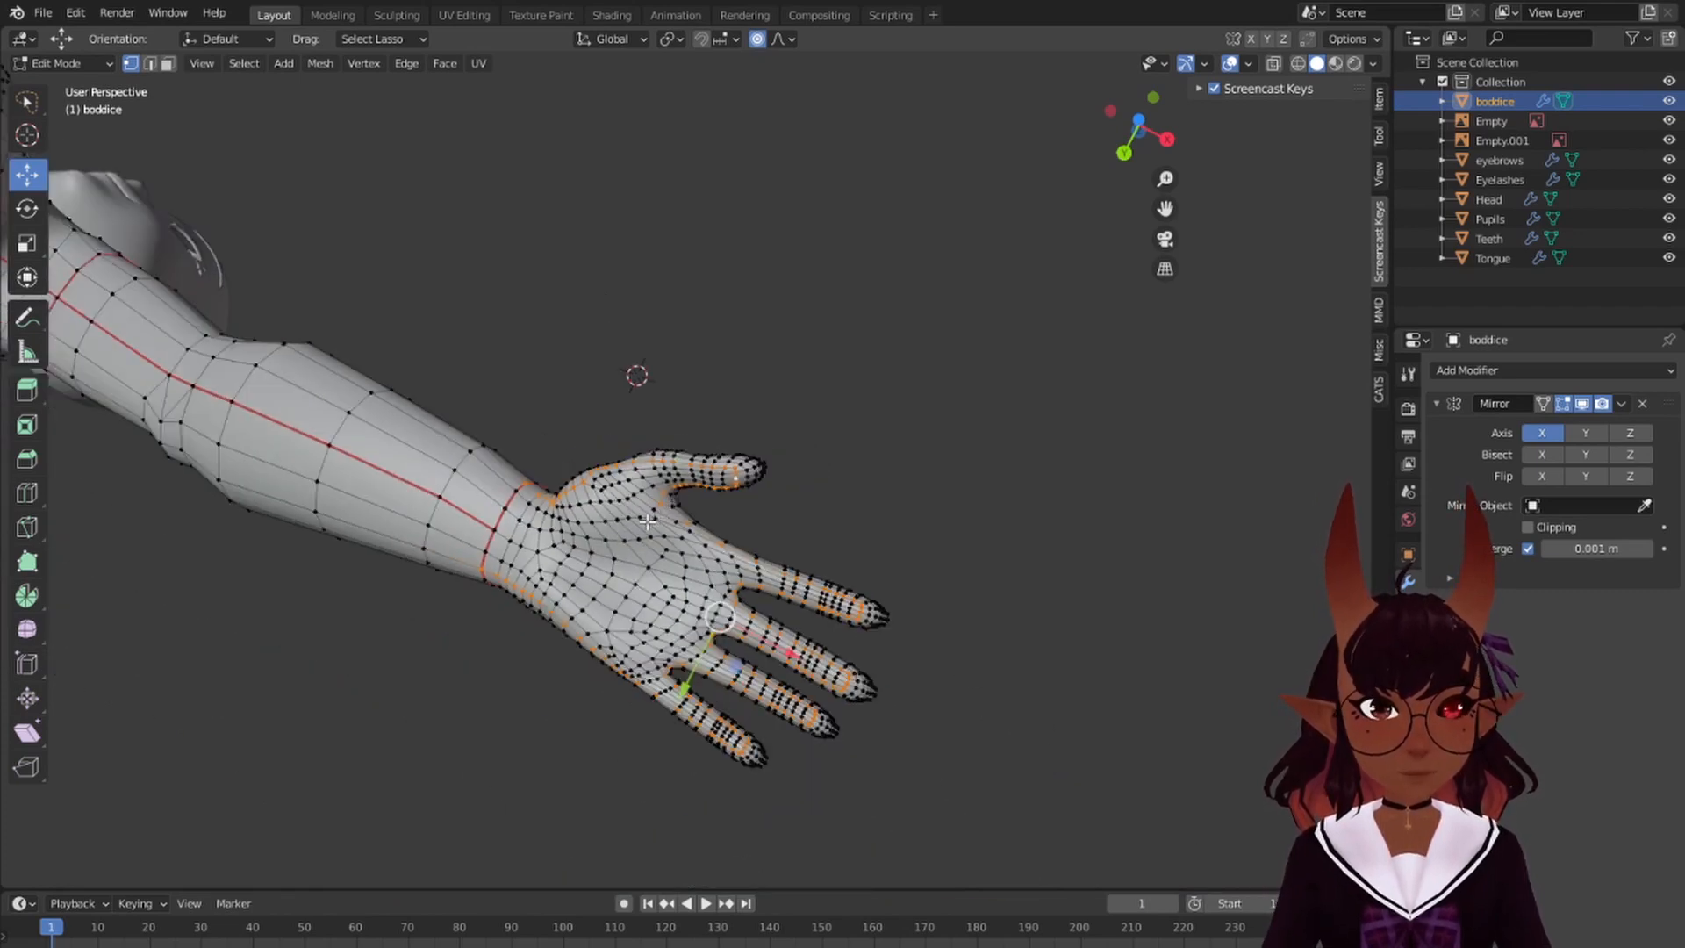
key(ctrl+e)
click(646, 520)
key(a)
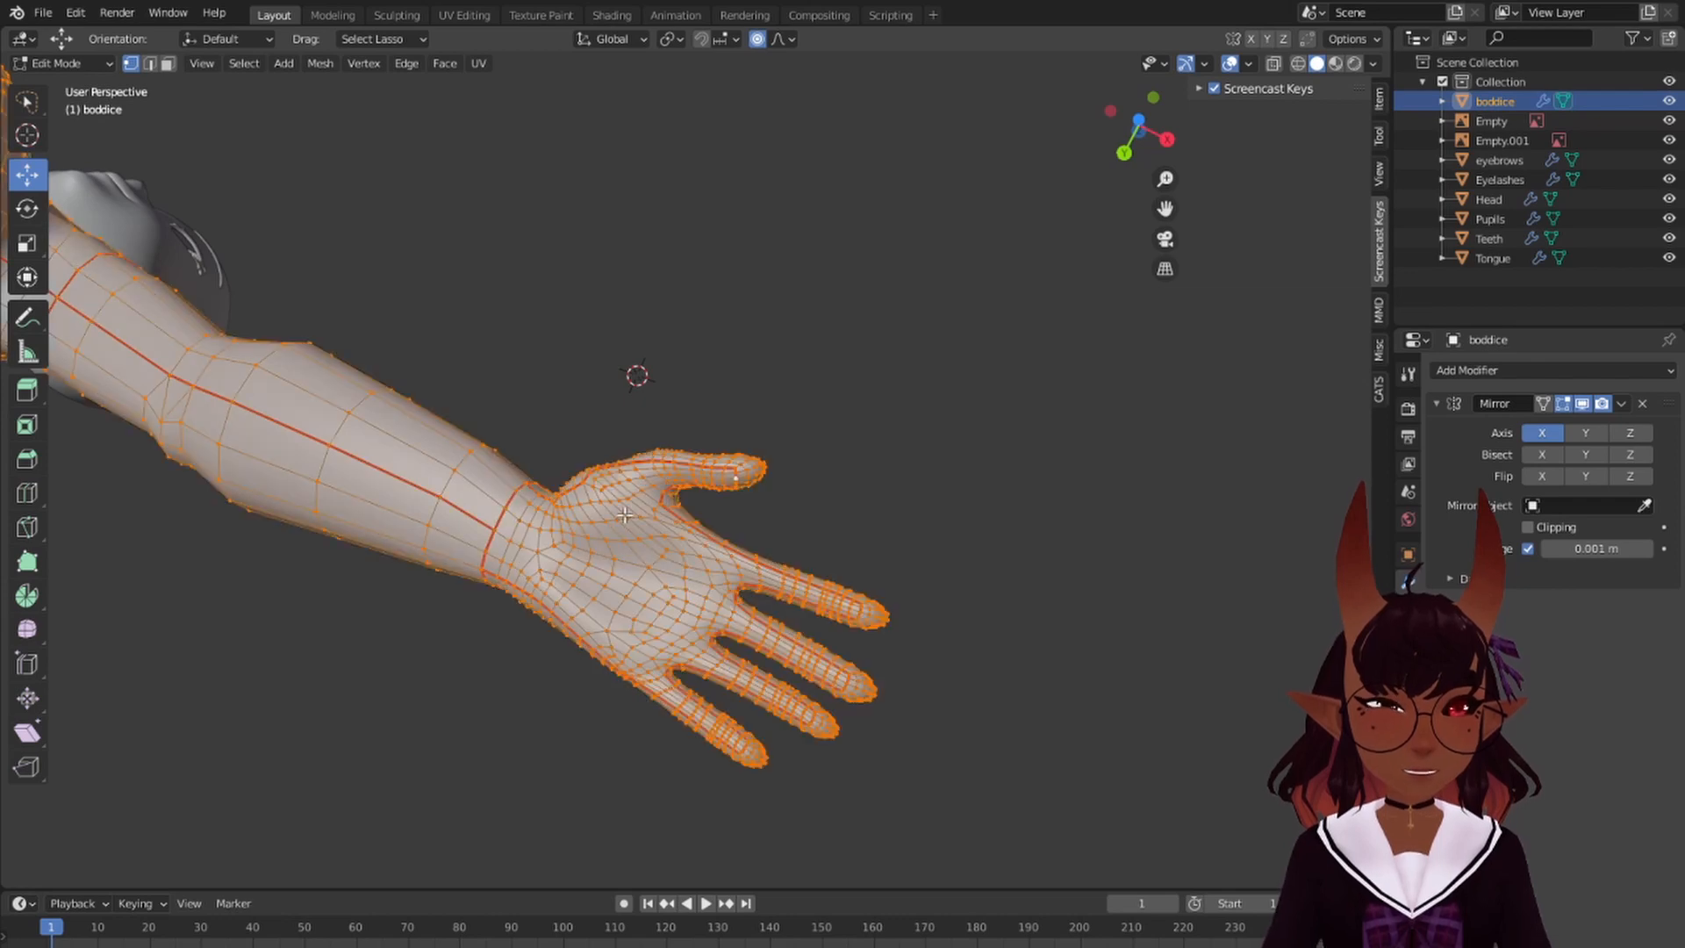
key(alt+a)
- Examine the seams running around the palm, fingers, thumb and wrist
middle_drag(662, 381, 356, 435)
scroll(465, 335, up, 3)
shift+middle_drag(465, 336, 559, 316)
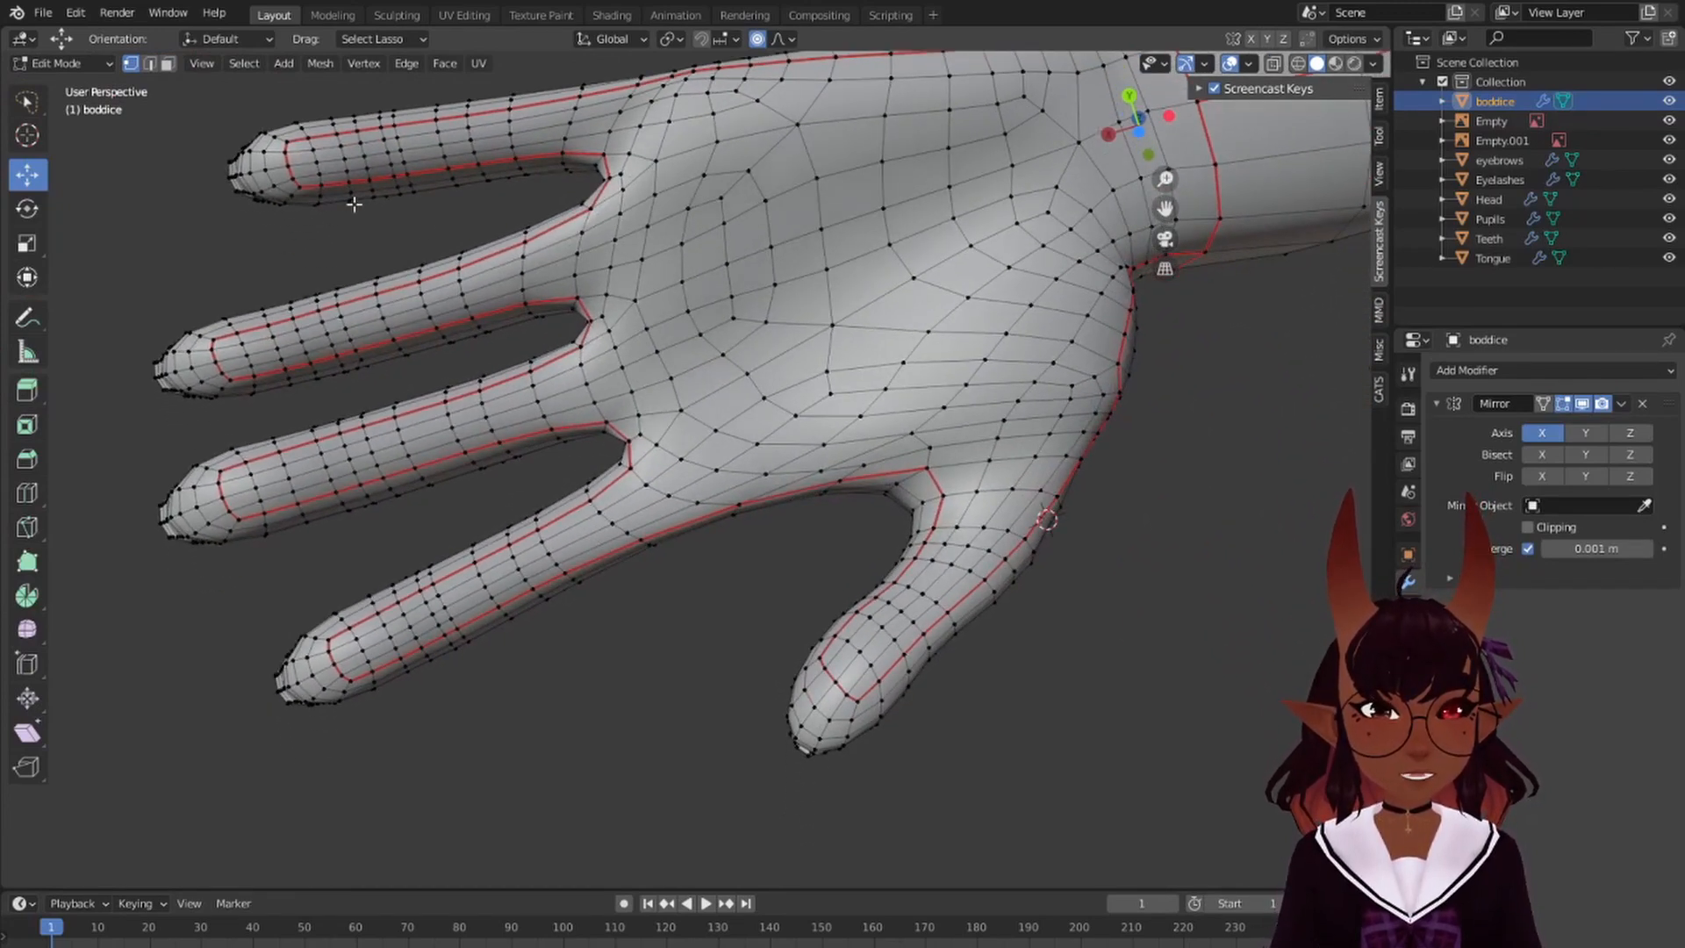
scroll(559, 355, down, 5)
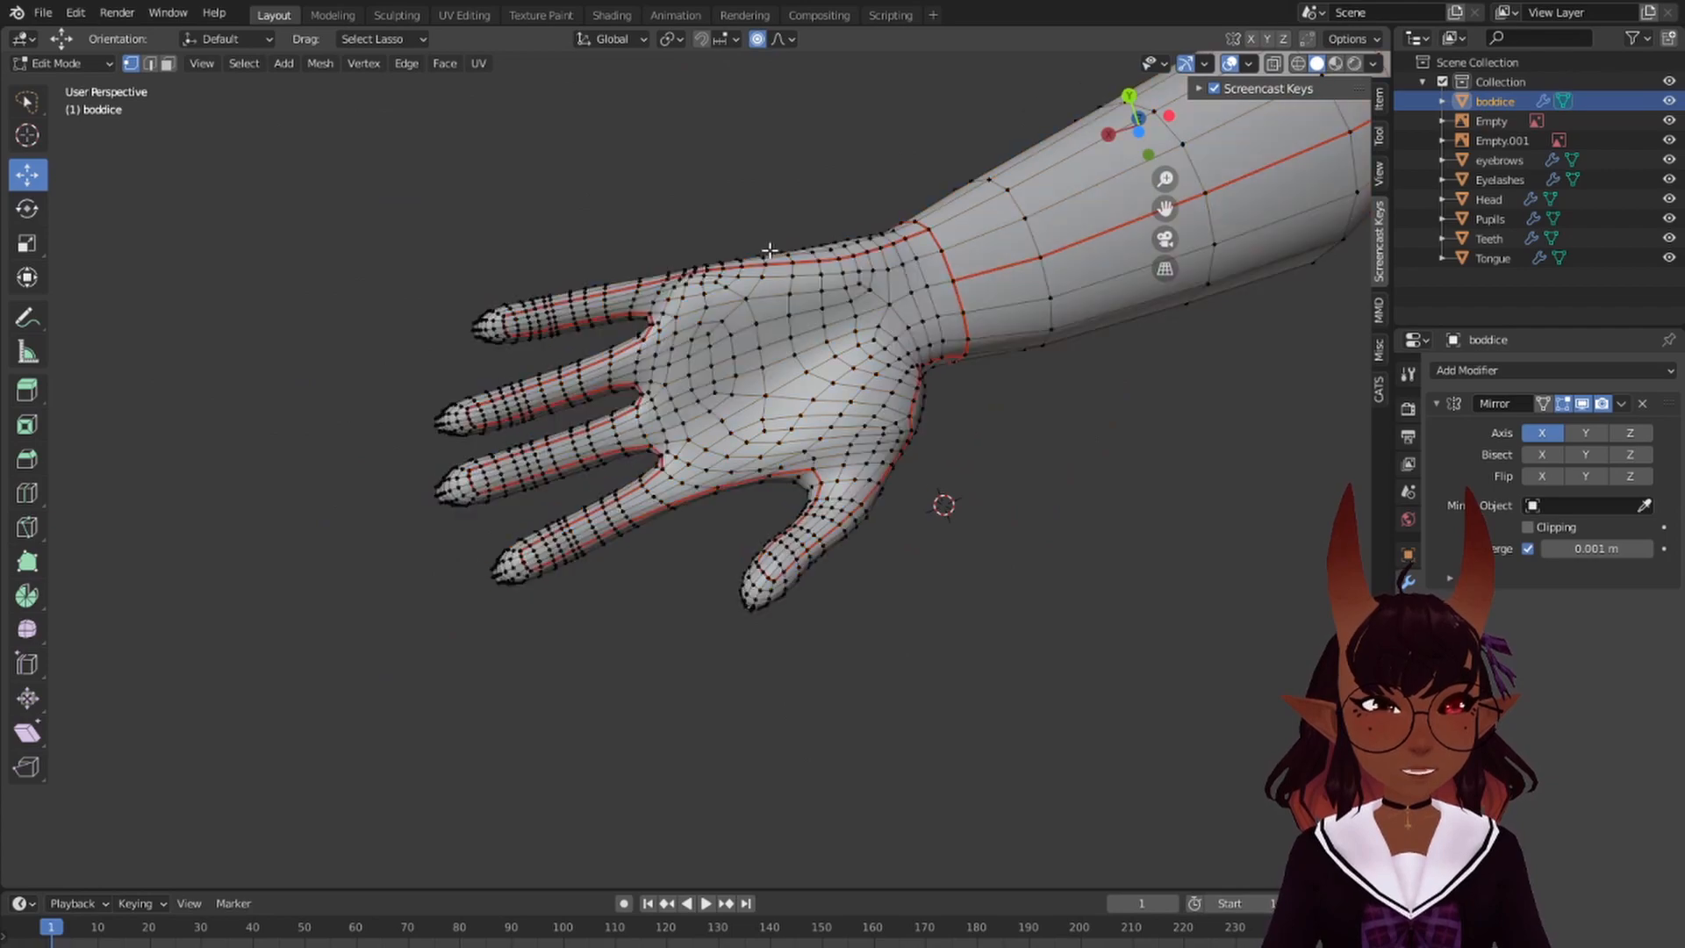
middle_drag(559, 354, 955, 469)
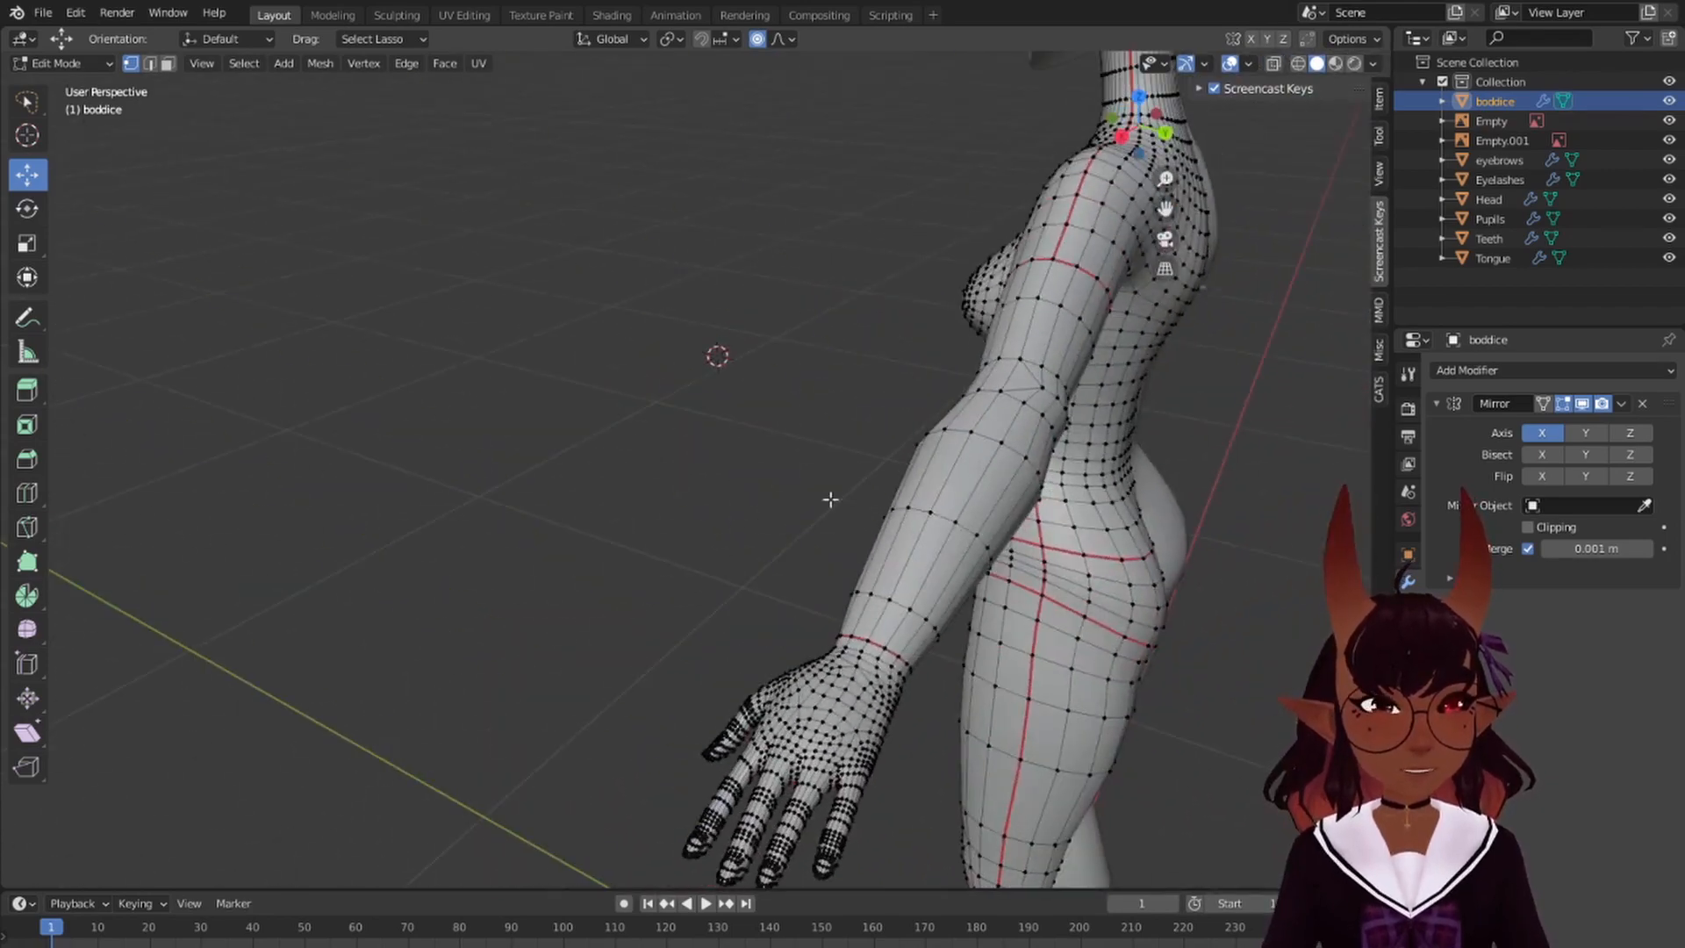
- Mark the edge loop bordering the fingernail as a seam and clear the selection
scroll(830, 499, up, 2)
shift+middle_drag(816, 677, 707, 286)
scroll(702, 474, up, 4)
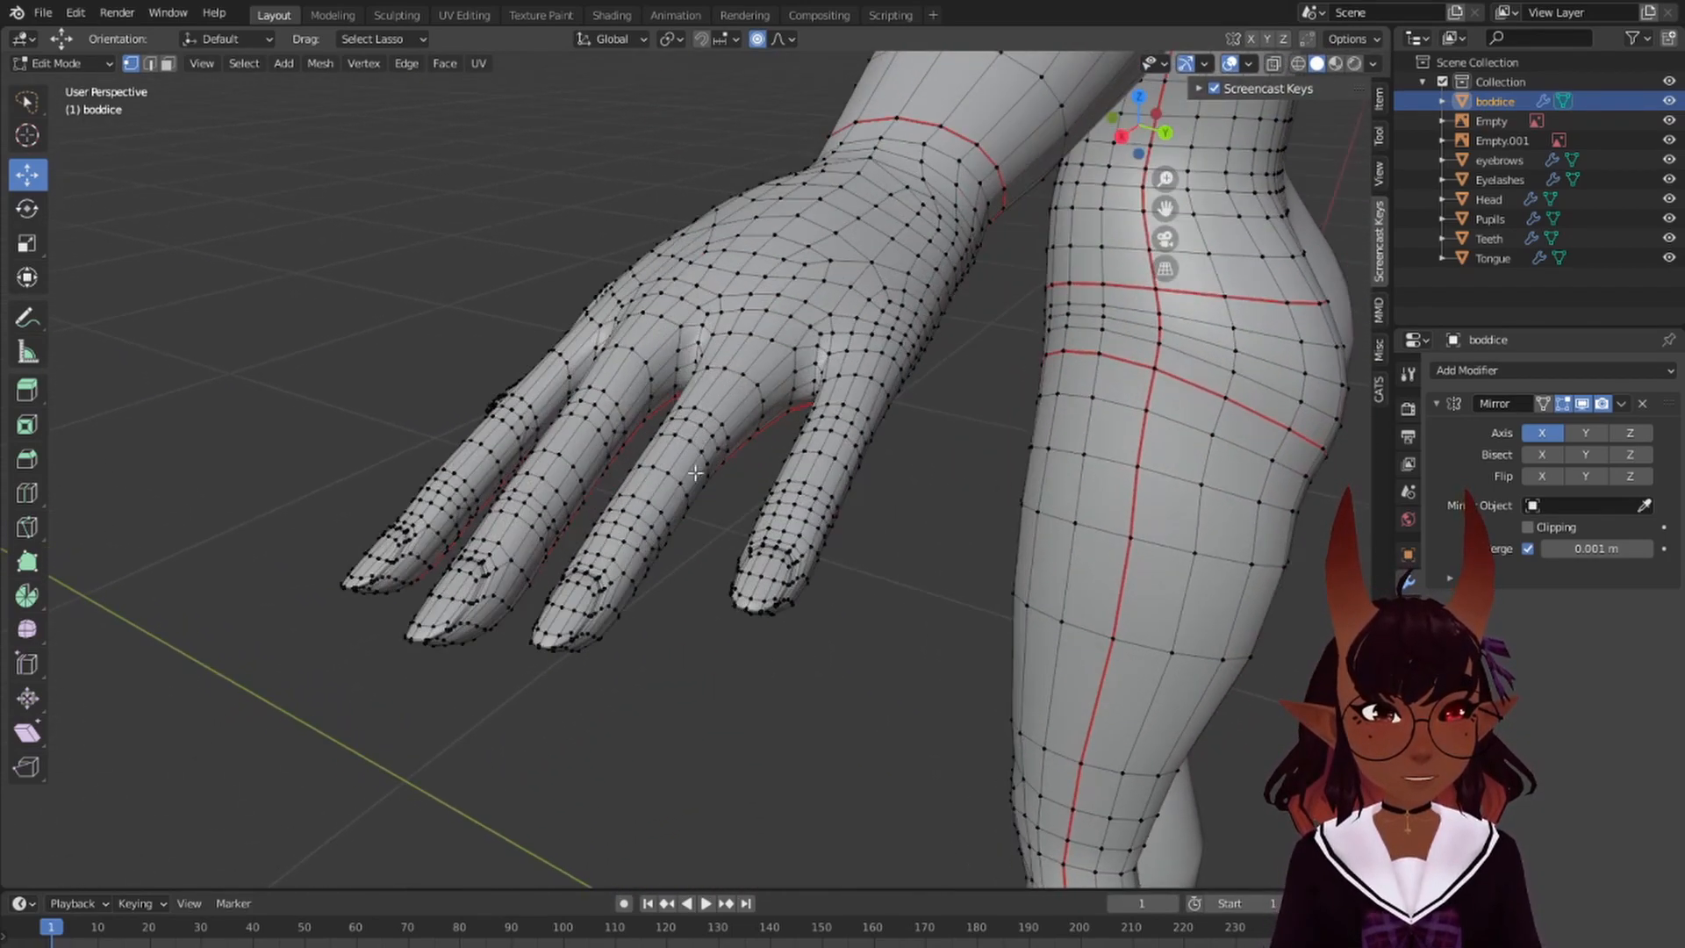
scroll(695, 473, up, 5)
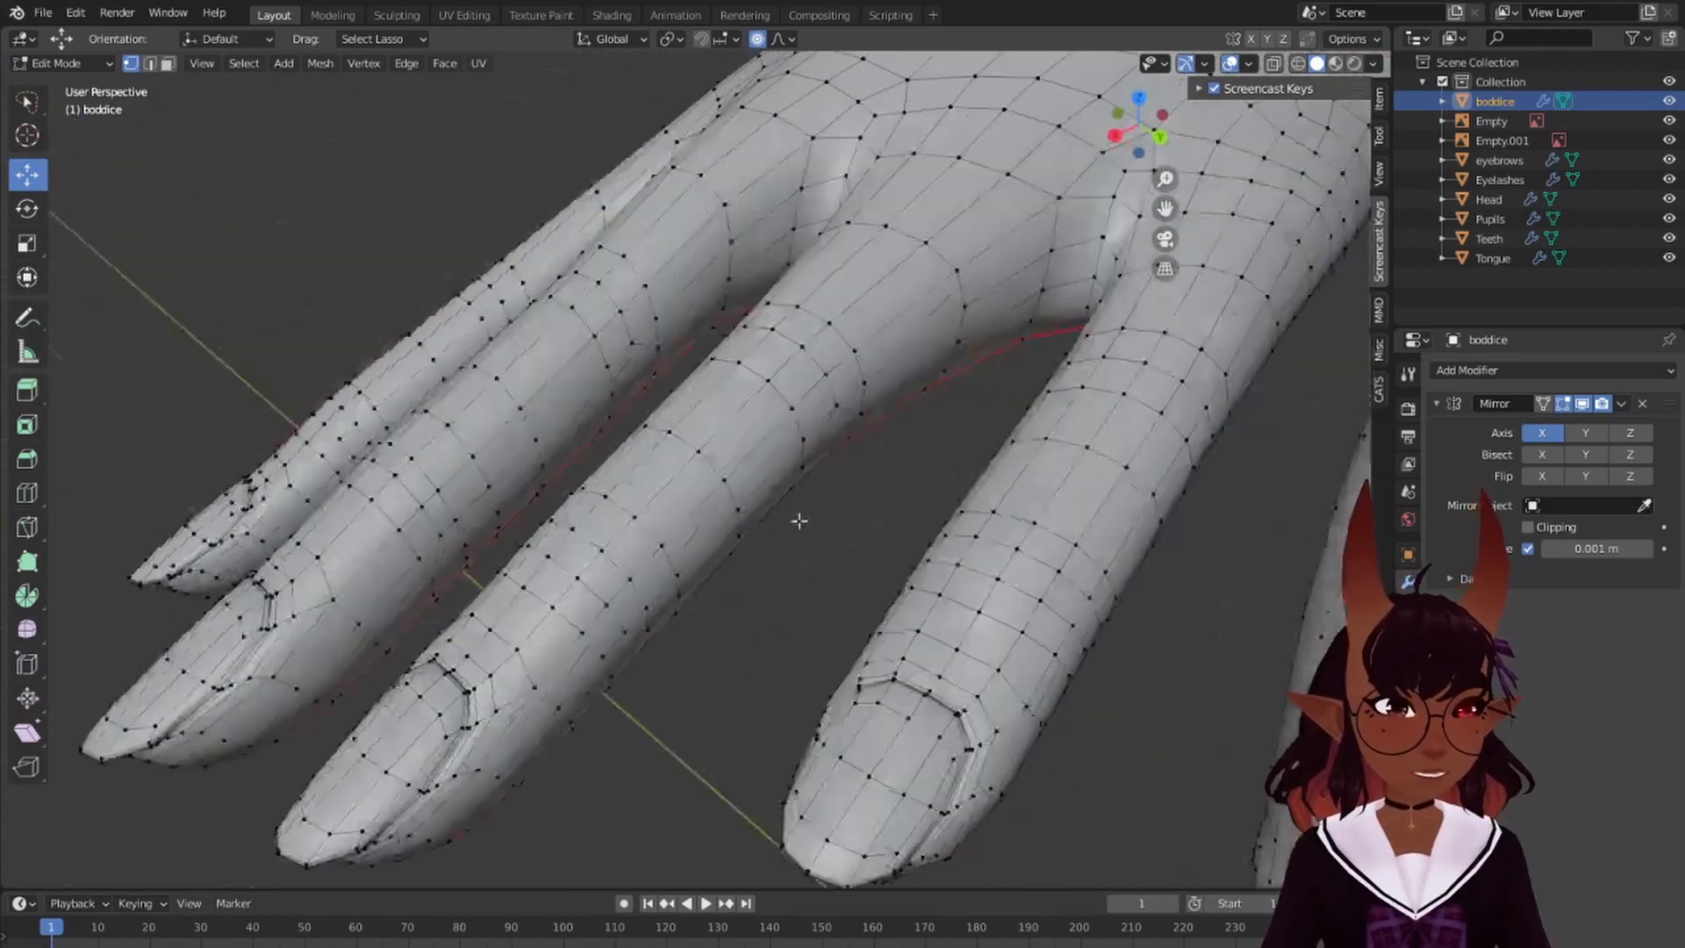
middle_drag(799, 520, 590, 429)
alt+click(587, 430)
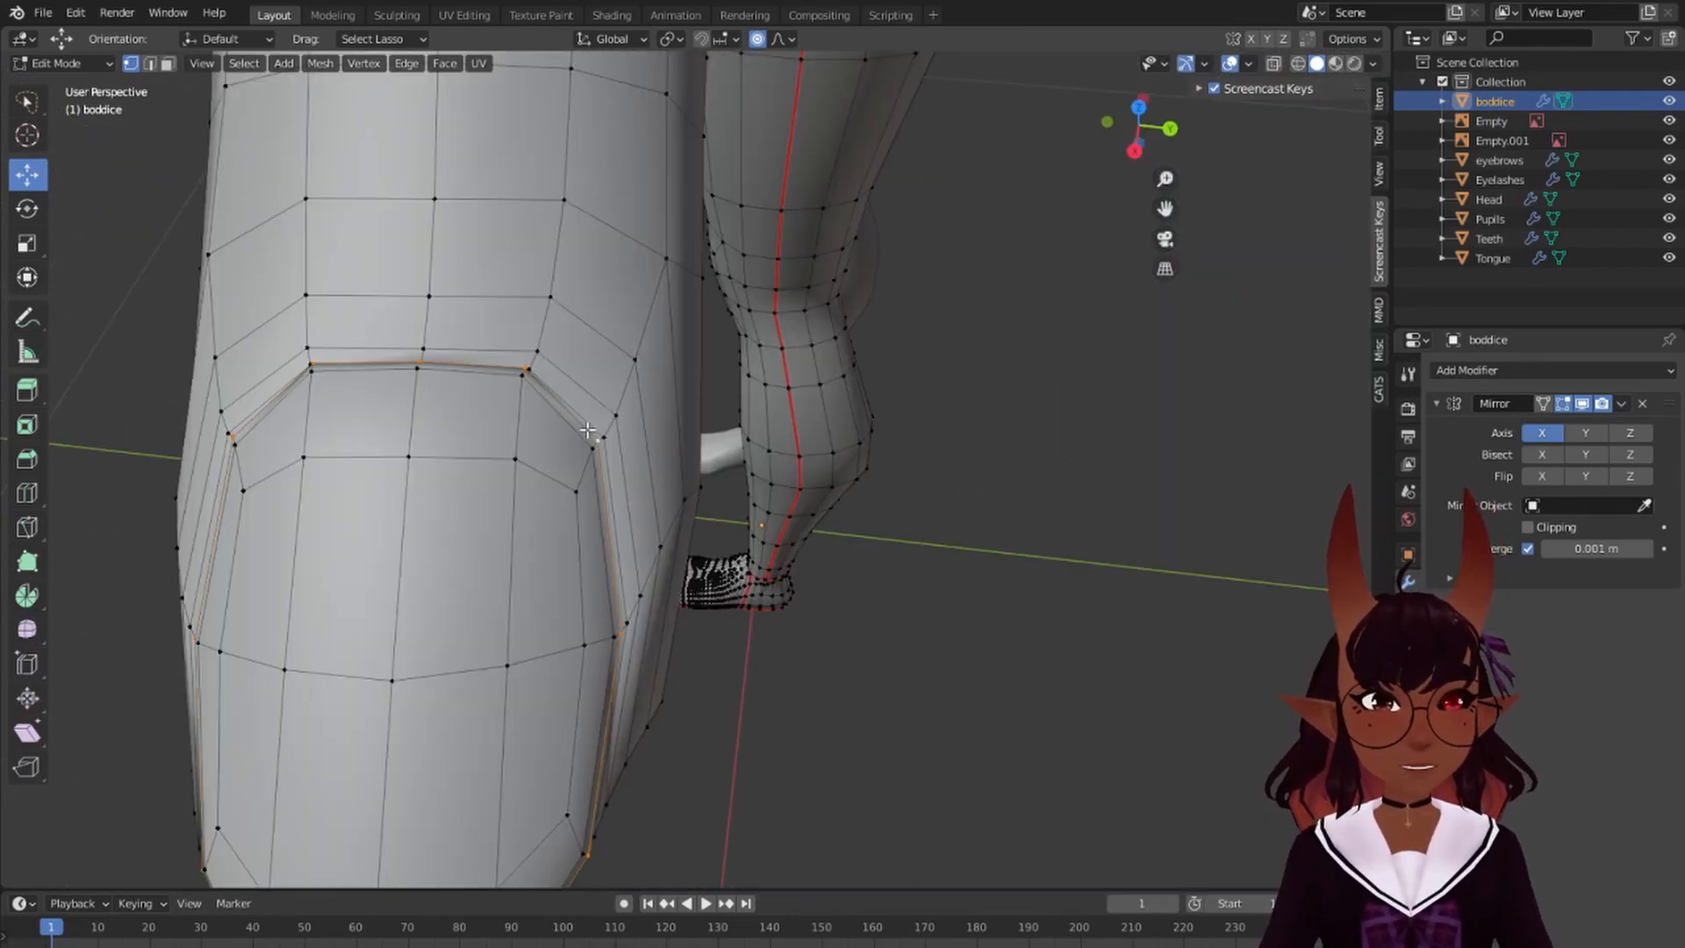
alt+click(593, 429)
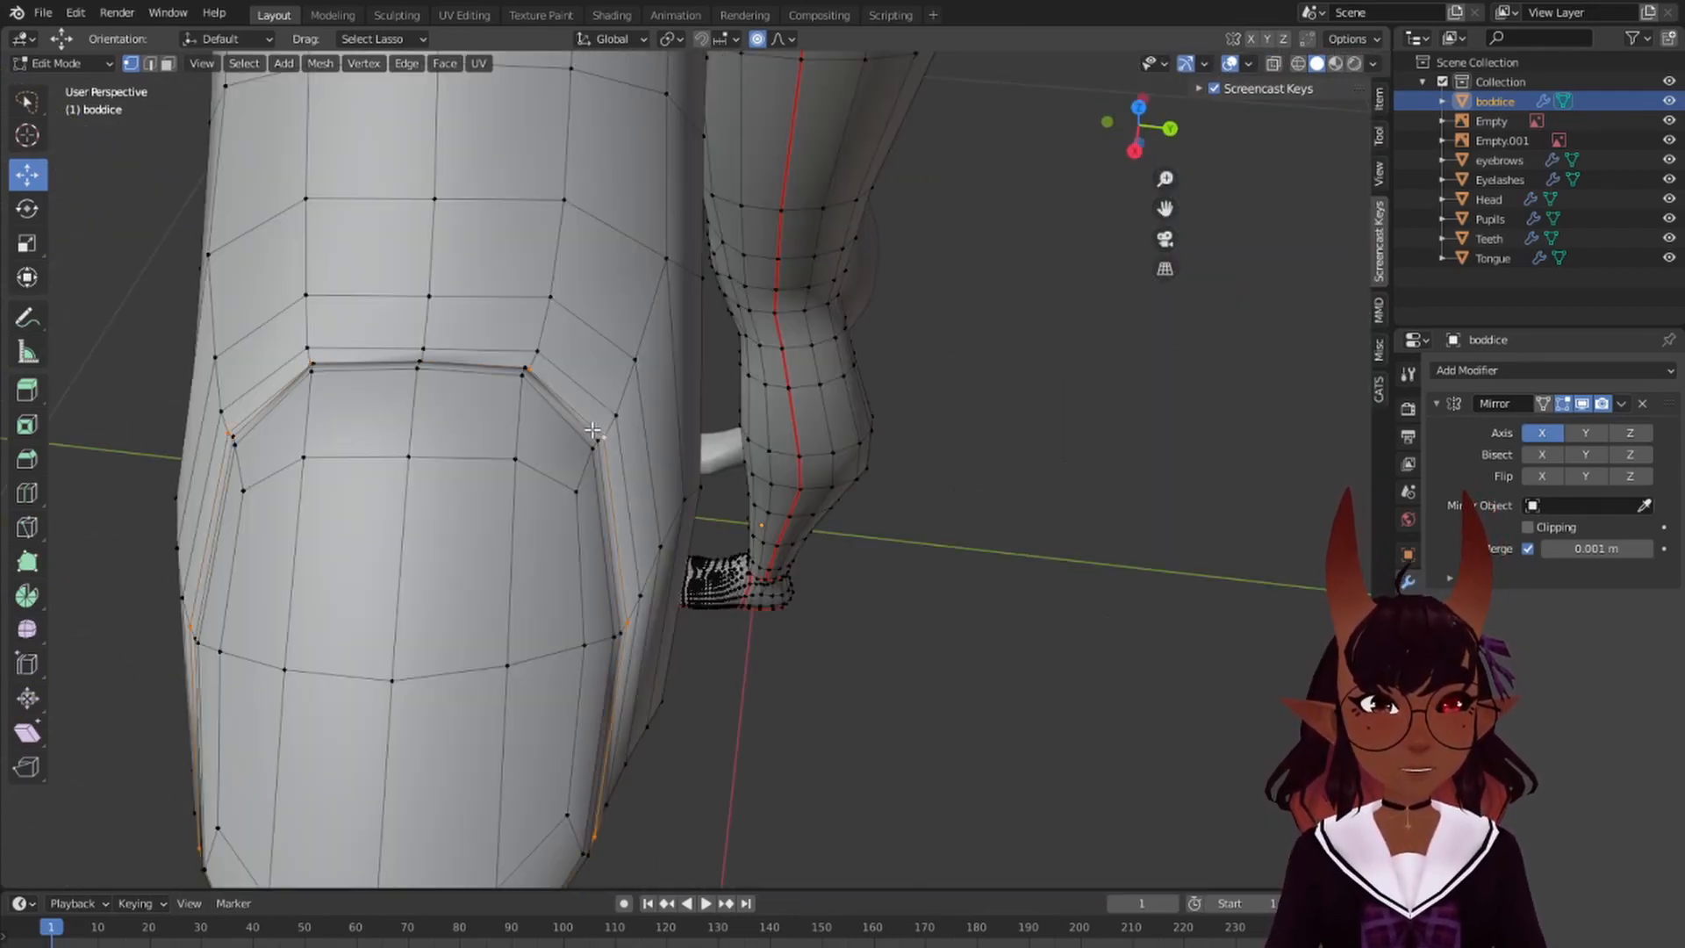
key(ctrl+e)
click(572, 436)
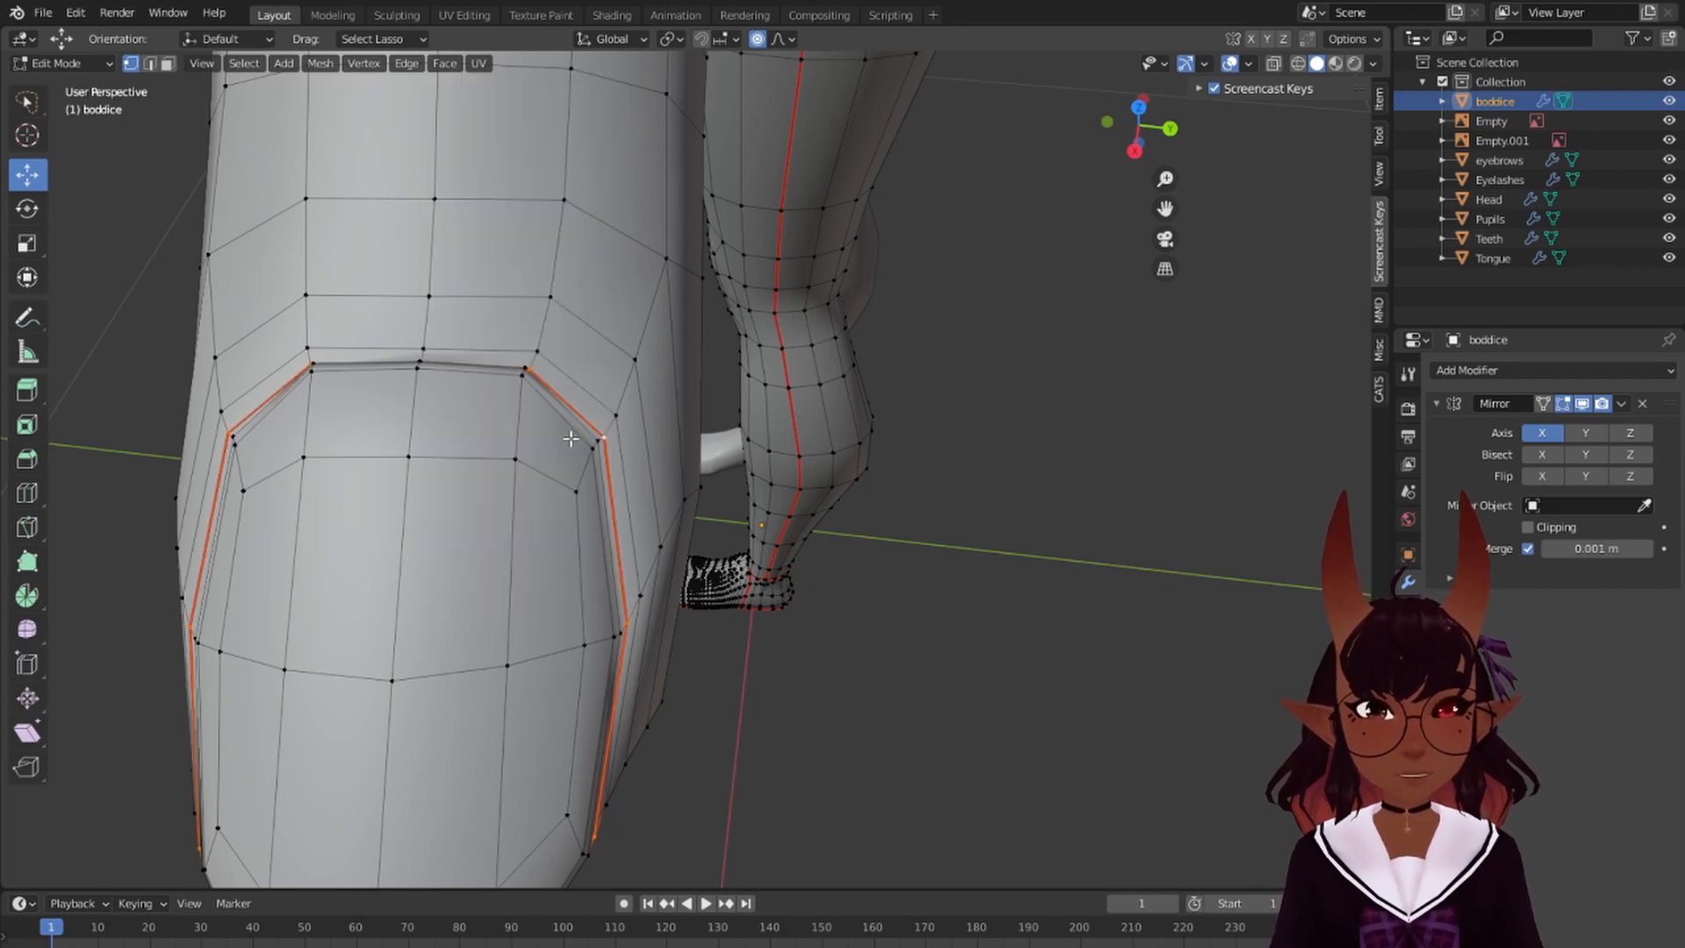
scroll(569, 439, down, 3)
middle_drag(569, 438, 488, 375)
key(a)
key(a)
- Mark the edge loop around the thumbnail as a seam
scroll(440, 395, down, 4)
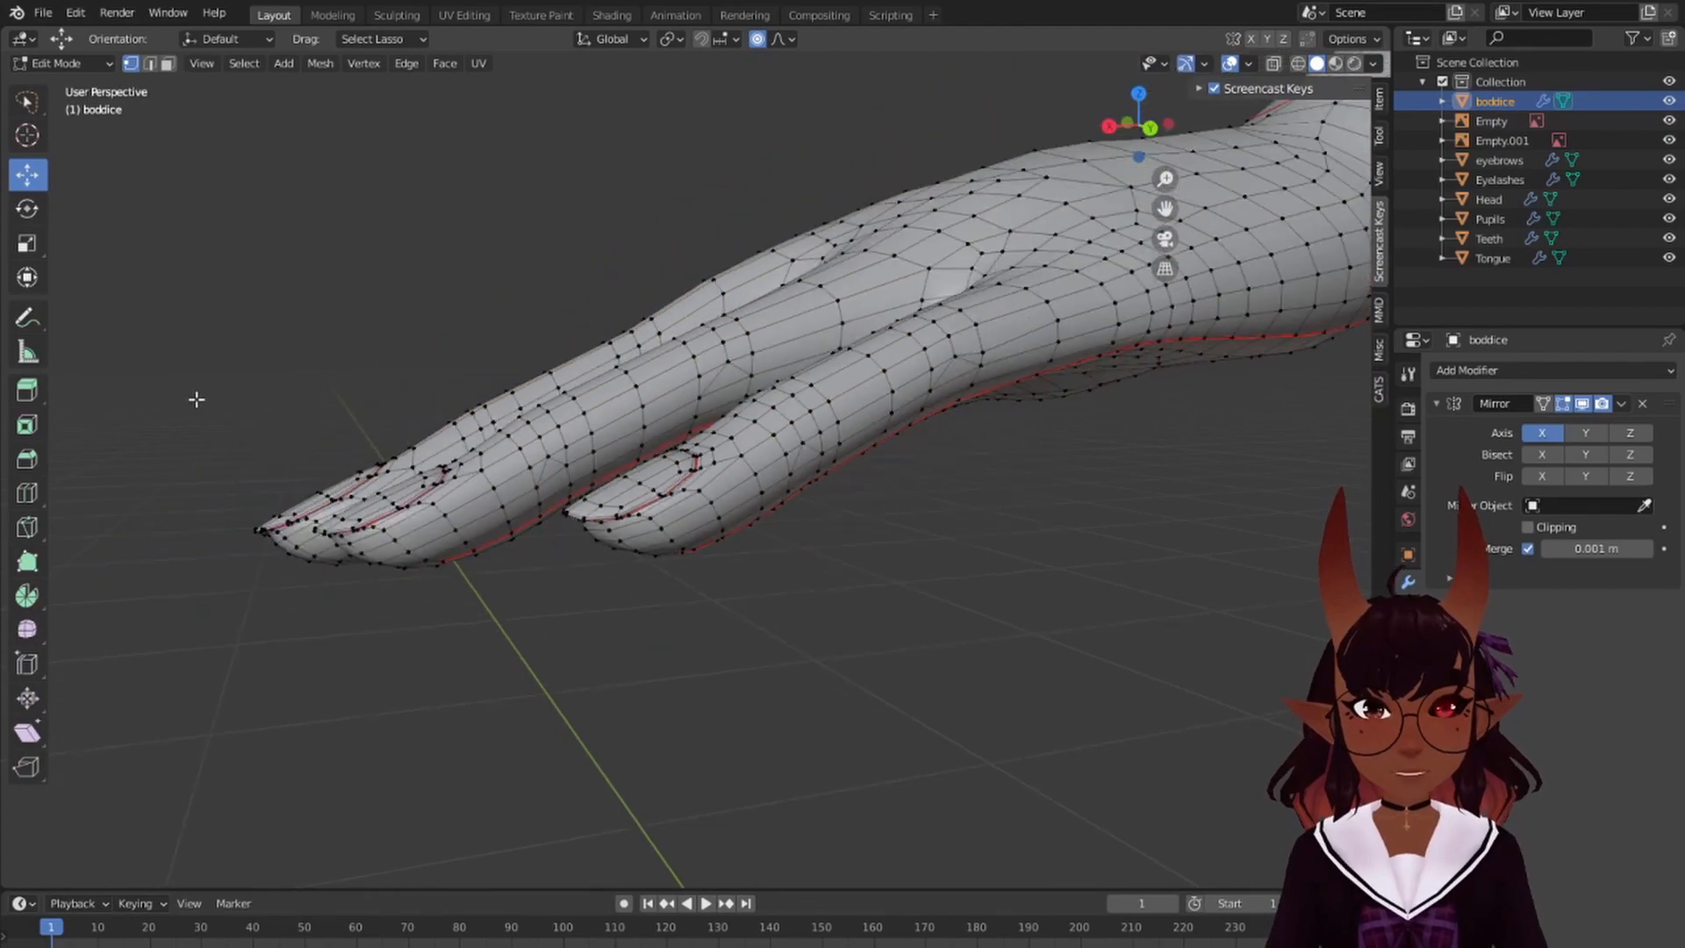
middle_drag(196, 399, 589, 371)
scroll(378, 399, down, 3)
scroll(588, 371, up, 5)
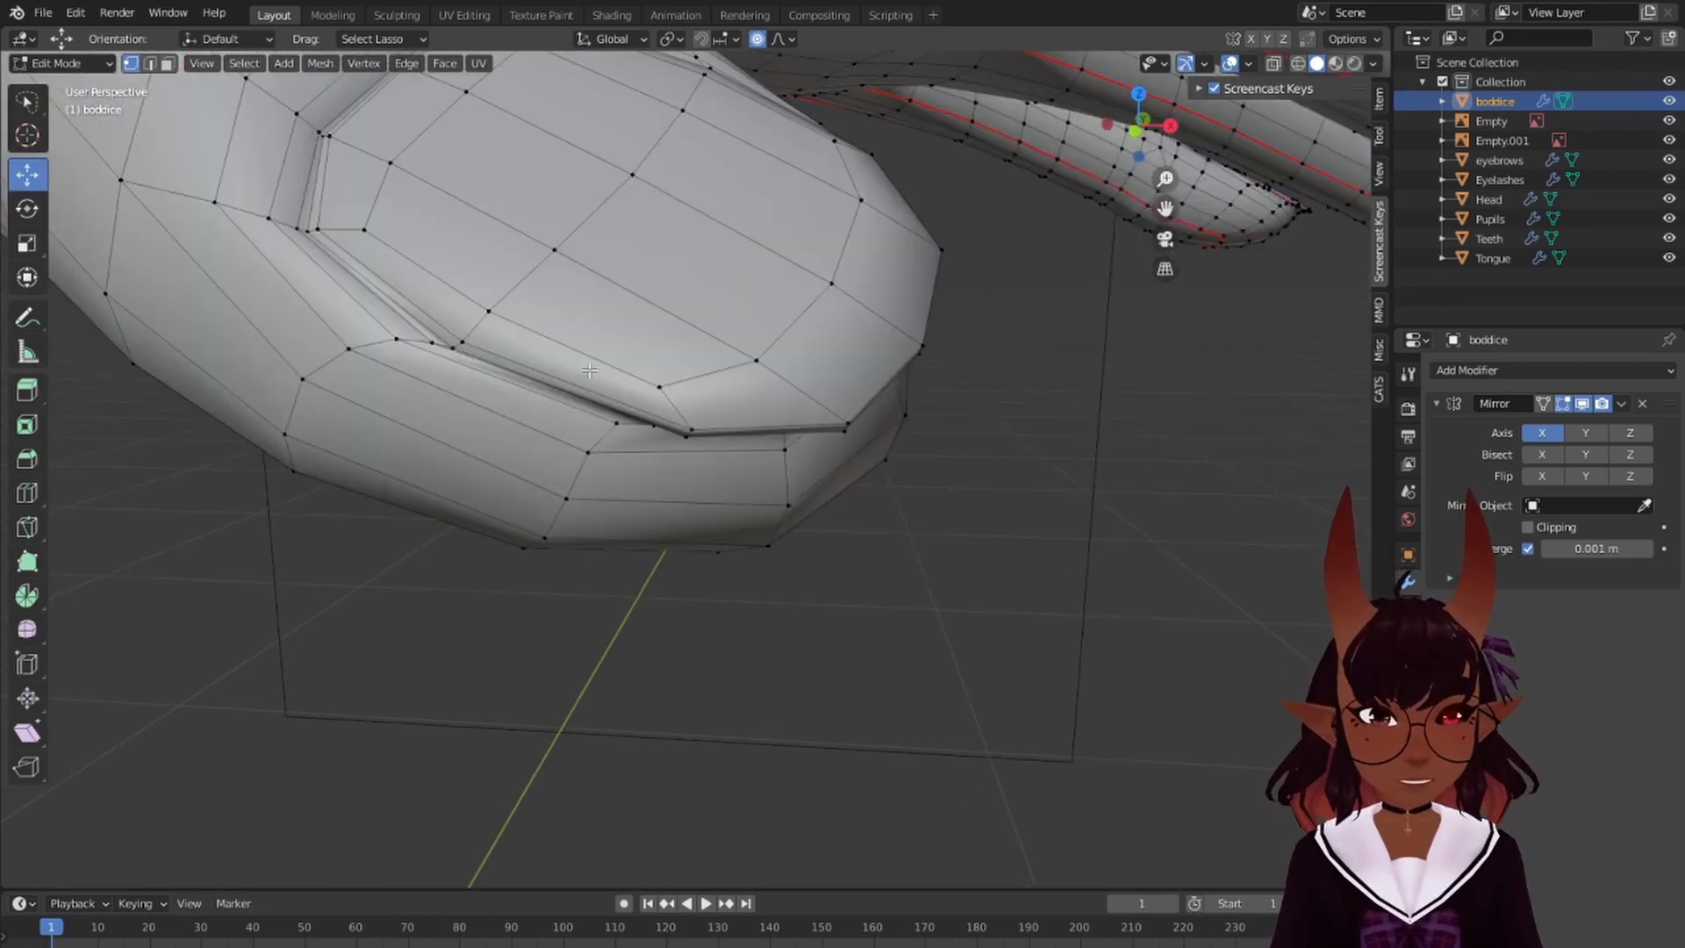
alt+click(340, 265)
scroll(339, 265, down, 9)
middle_drag(518, 308, 368, 223)
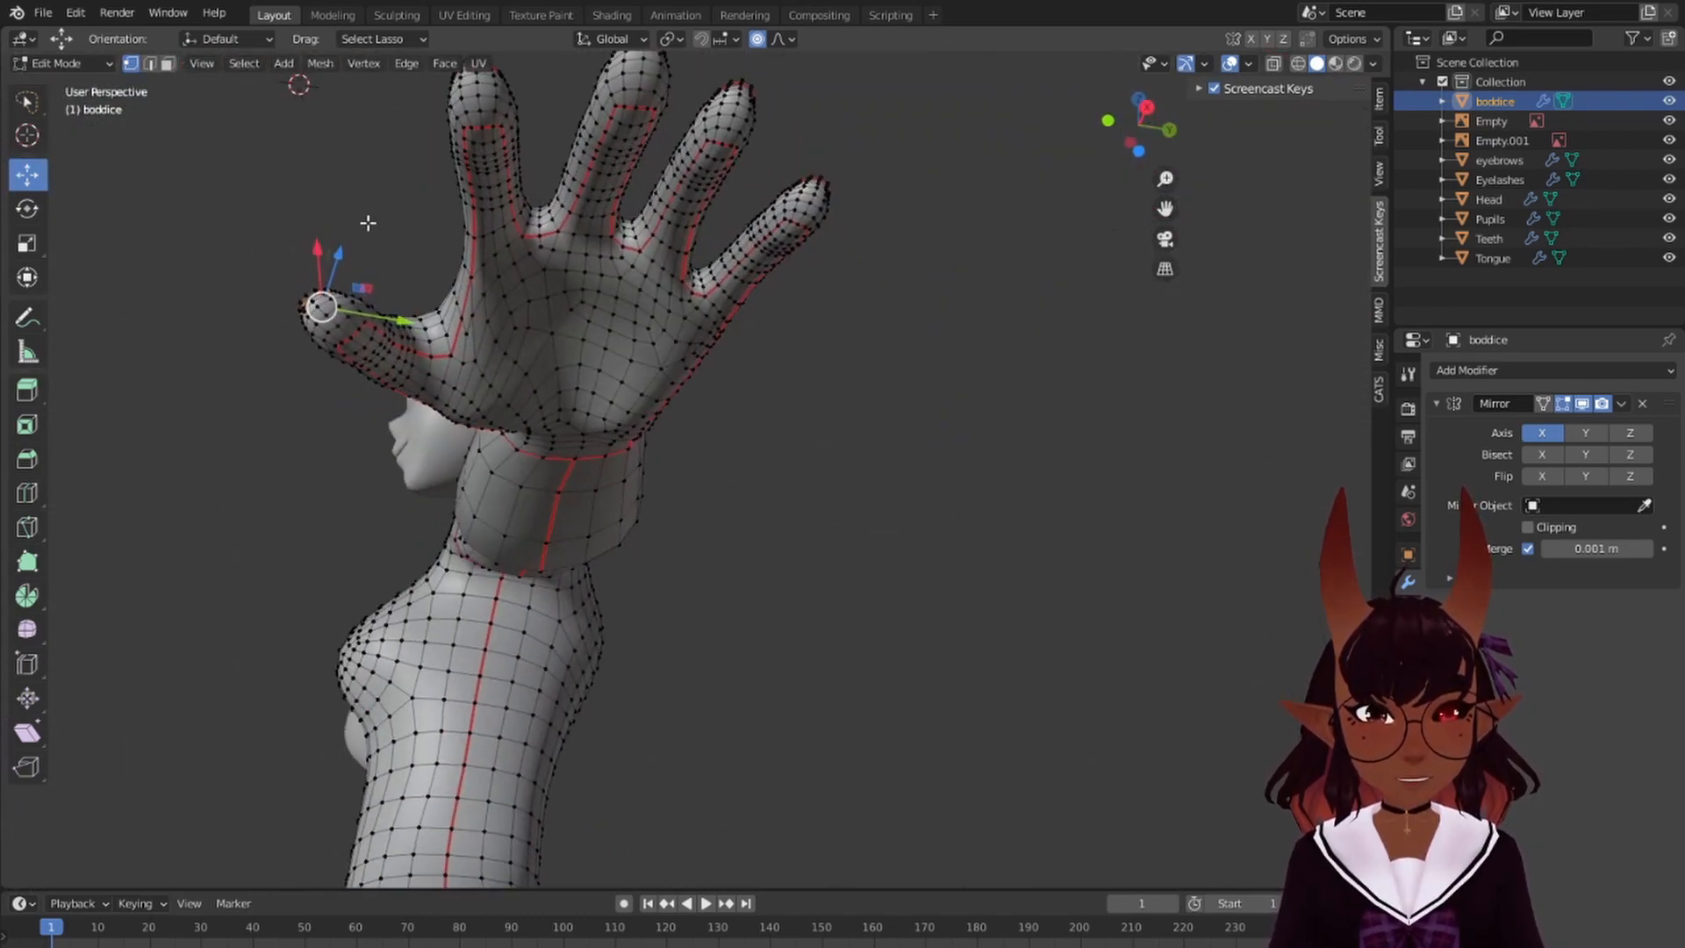
key(ctrl+e)
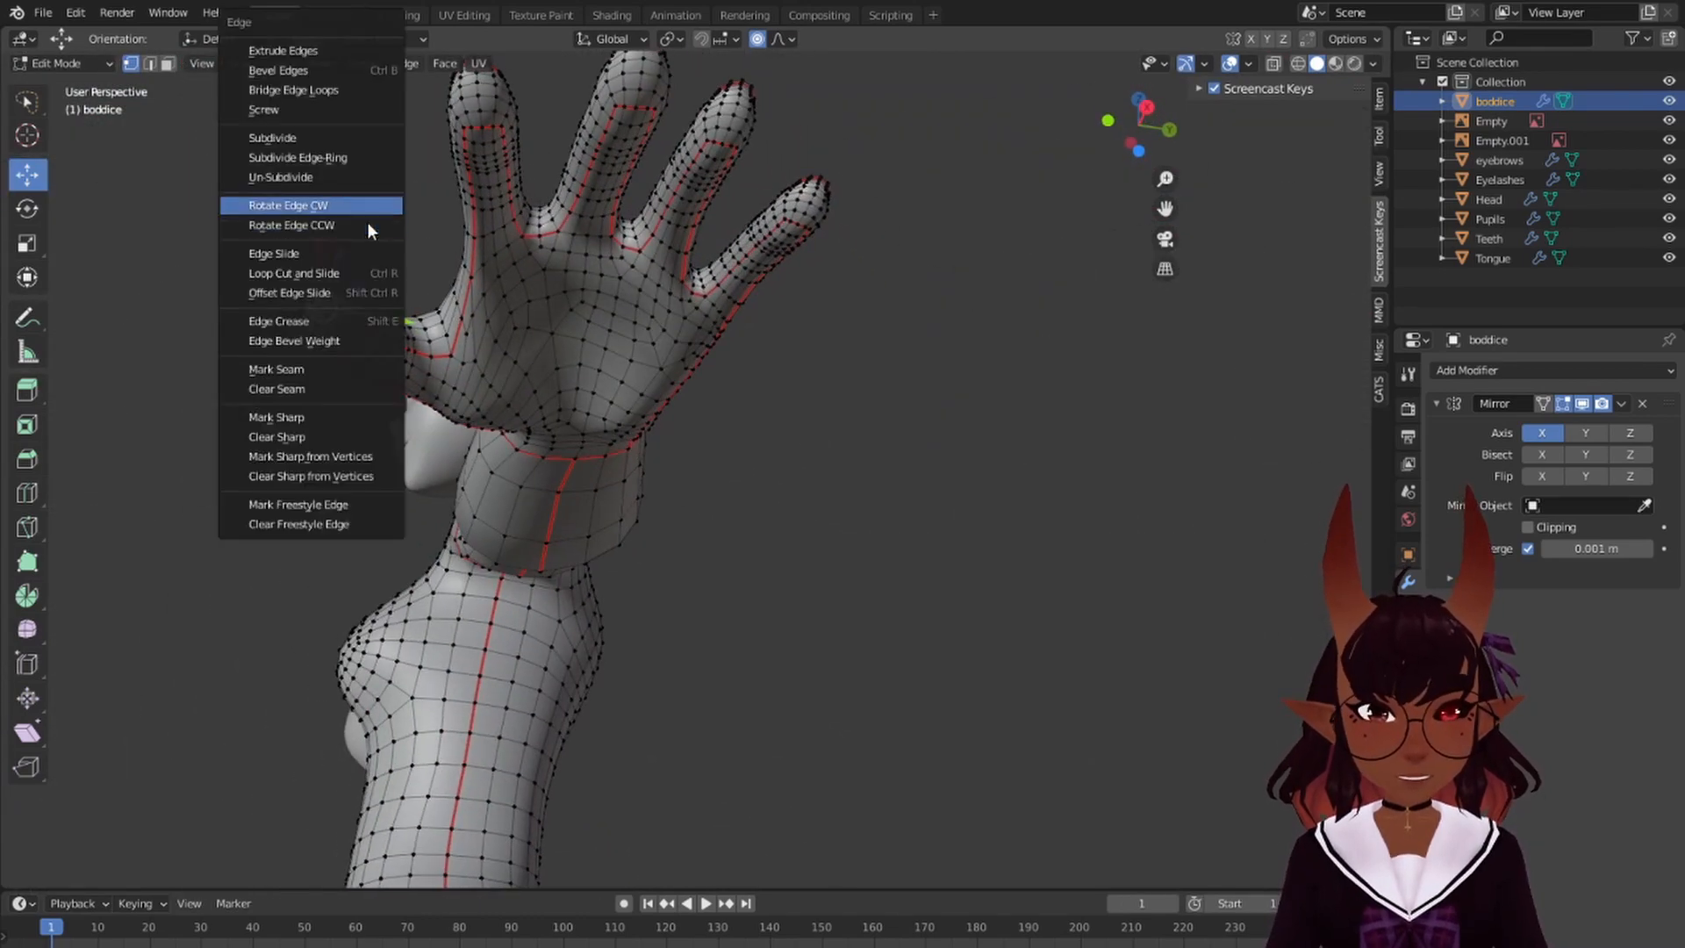
click(302, 365)
- Save the file and switch to the UV Editing workspace
middle_drag(502, 330, 609, 617)
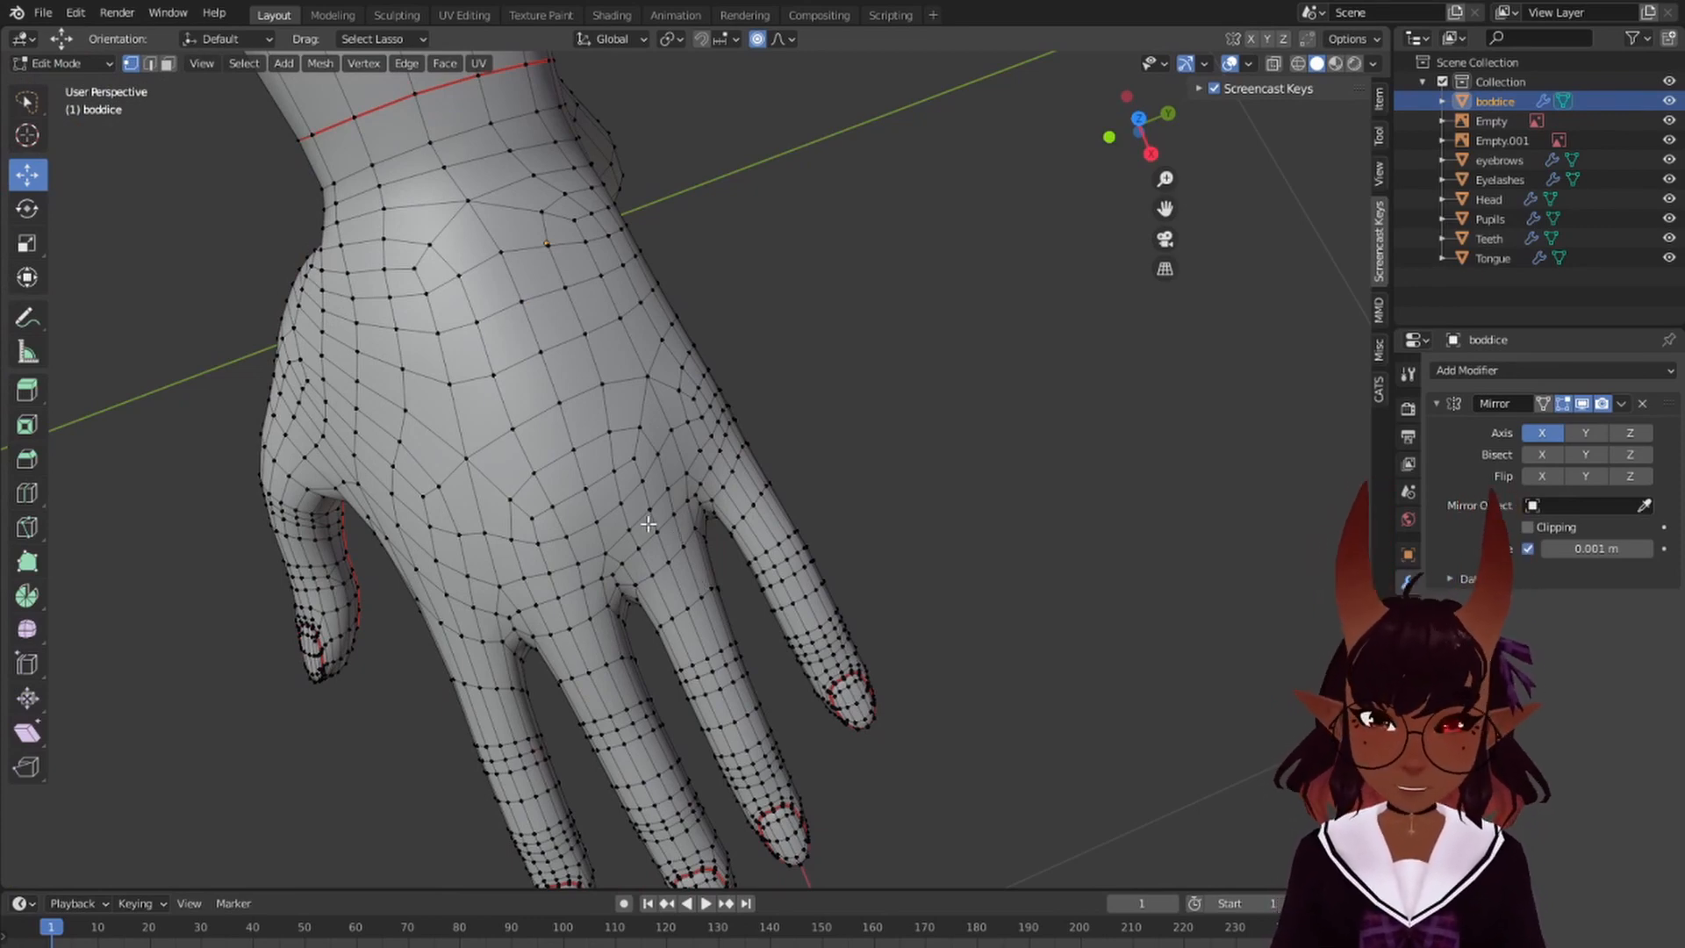
scroll(679, 518, down, 3)
middle_drag(674, 352, 689, 274)
middle_drag(709, 347, 771, 275)
click(44, 12)
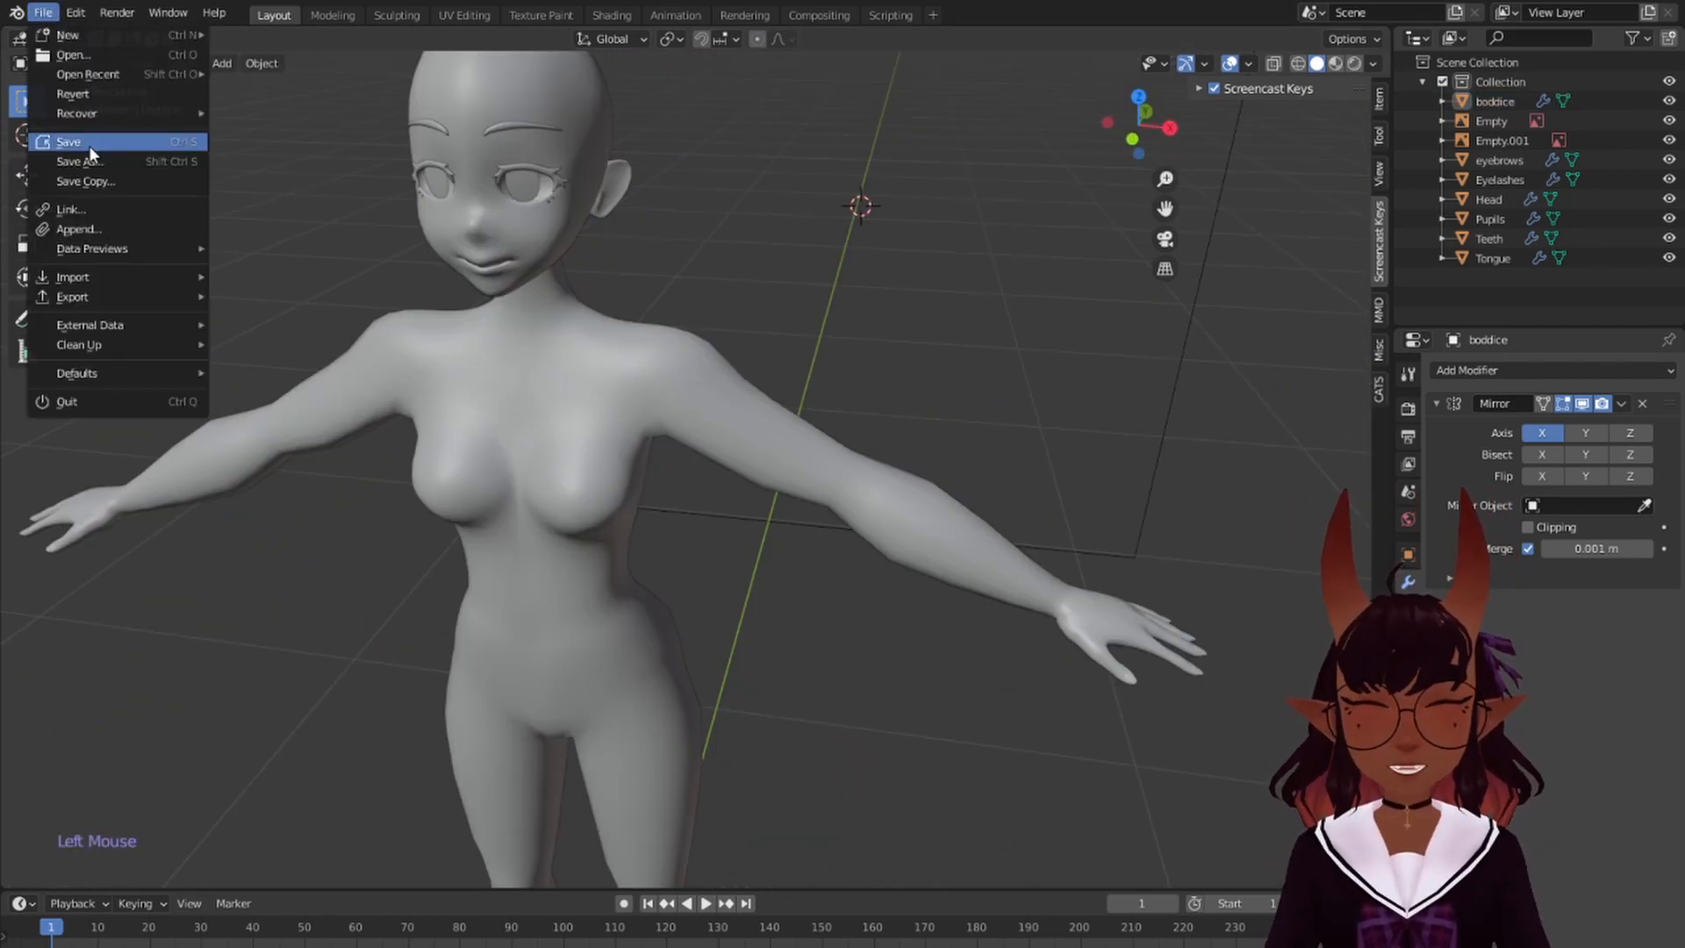
click(466, 15)
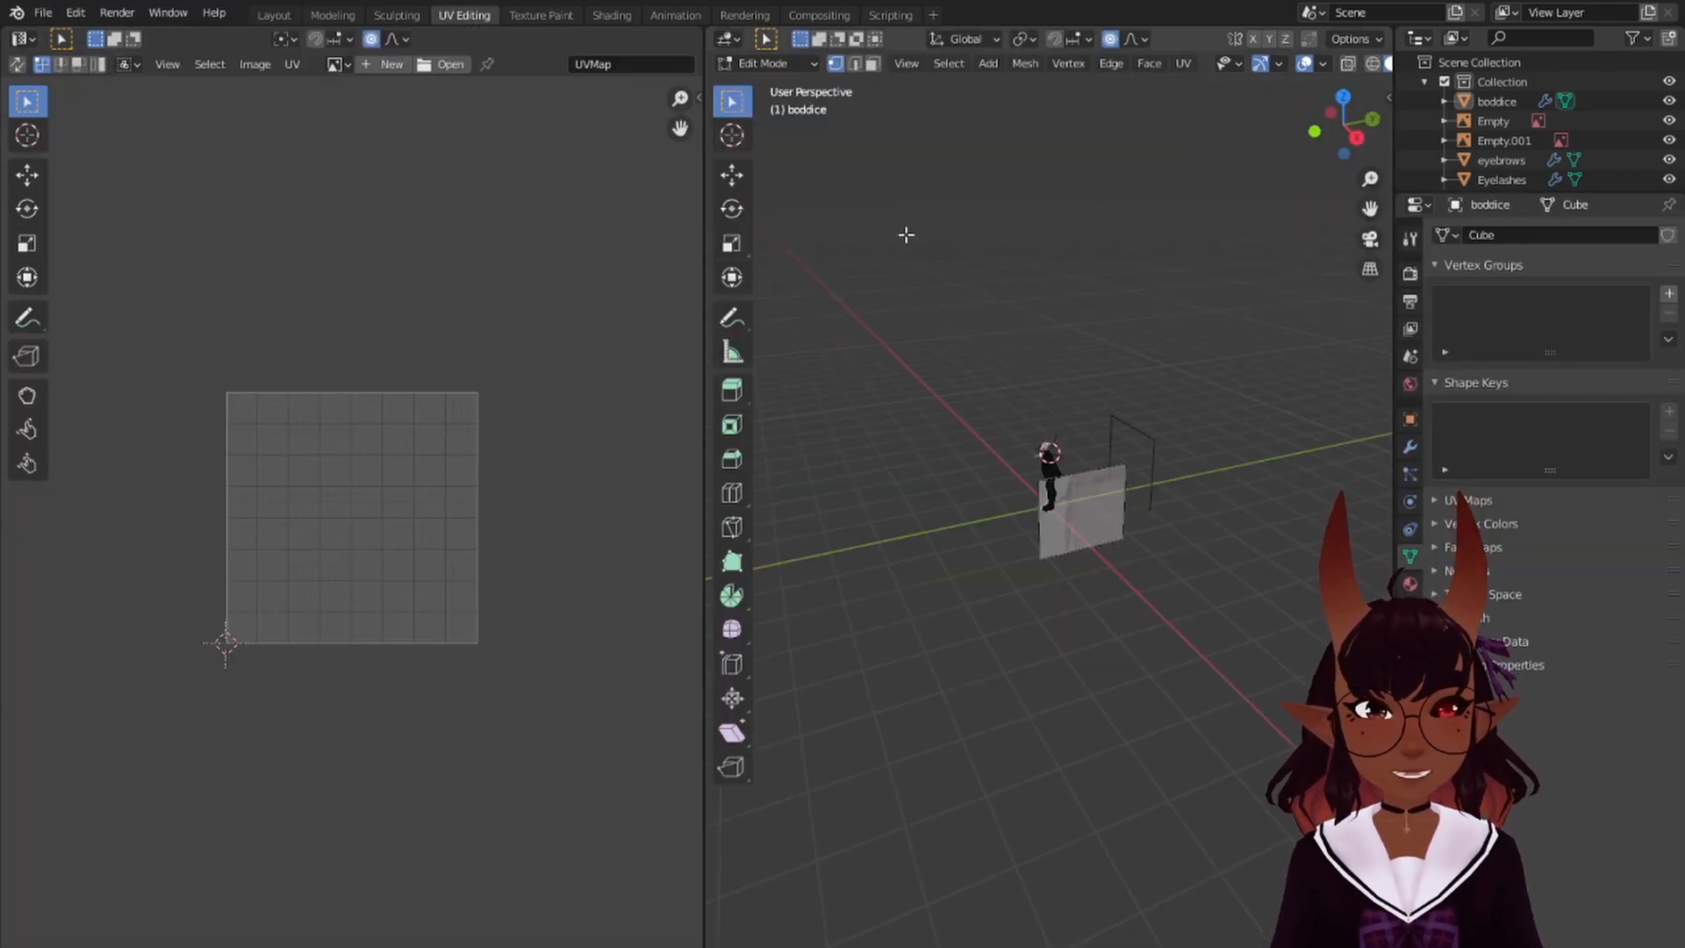
- Create a new blank image for the UV layout with a width and height of 5080 px
click(255, 65)
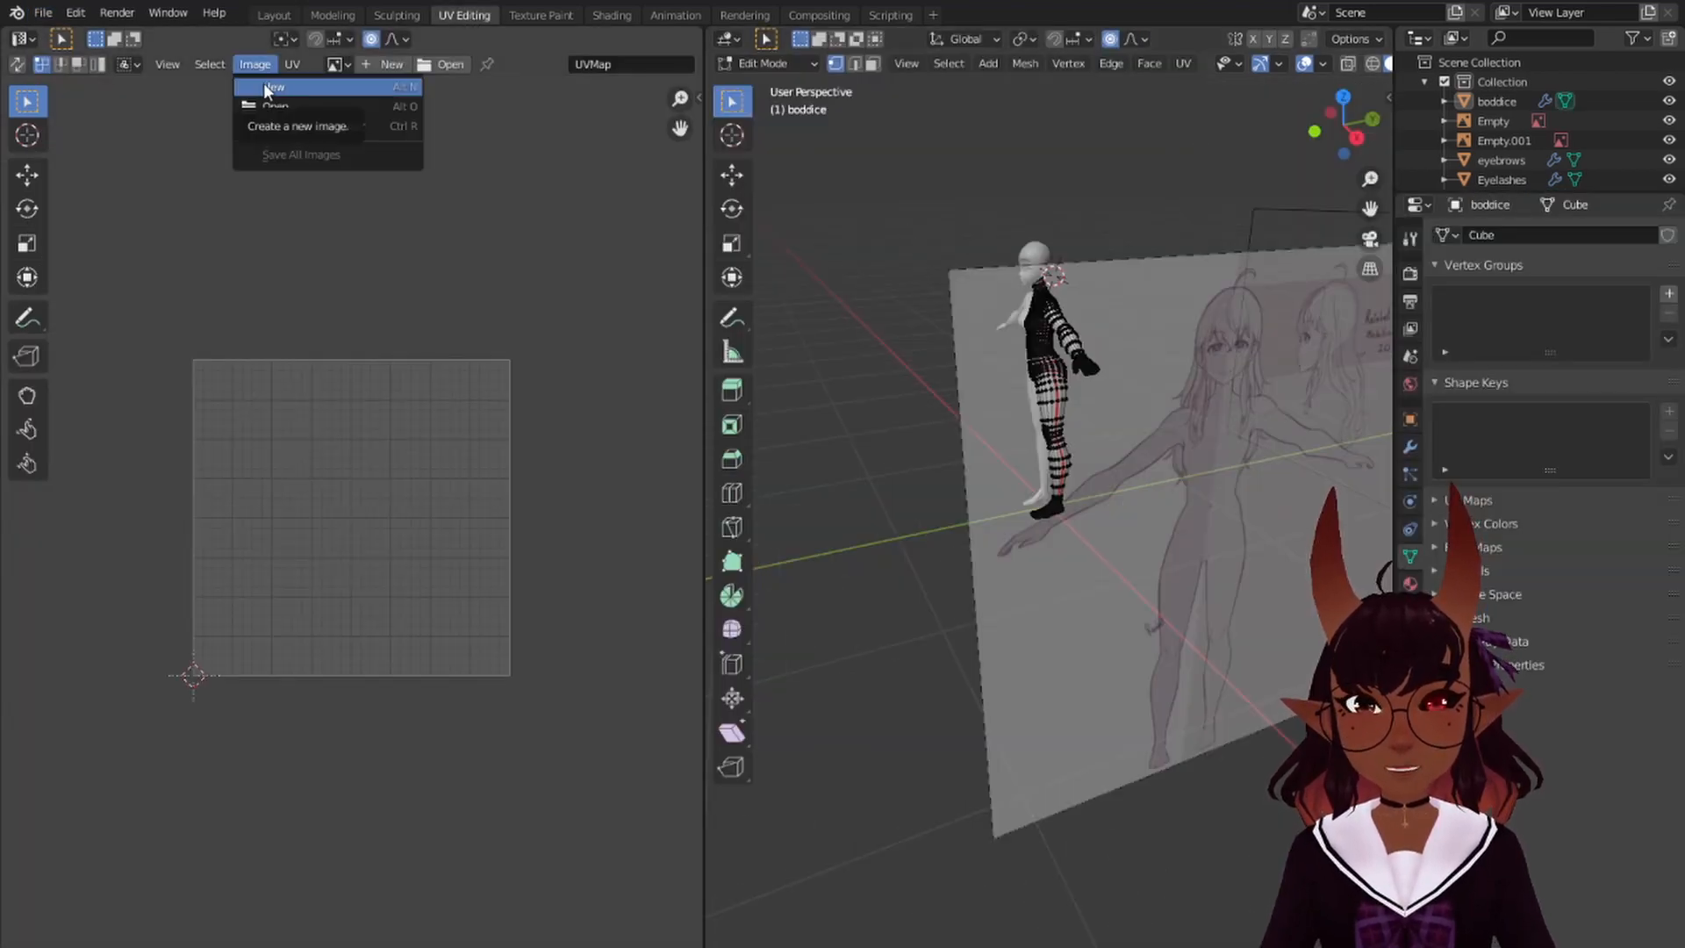
click(265, 86)
click(281, 140)
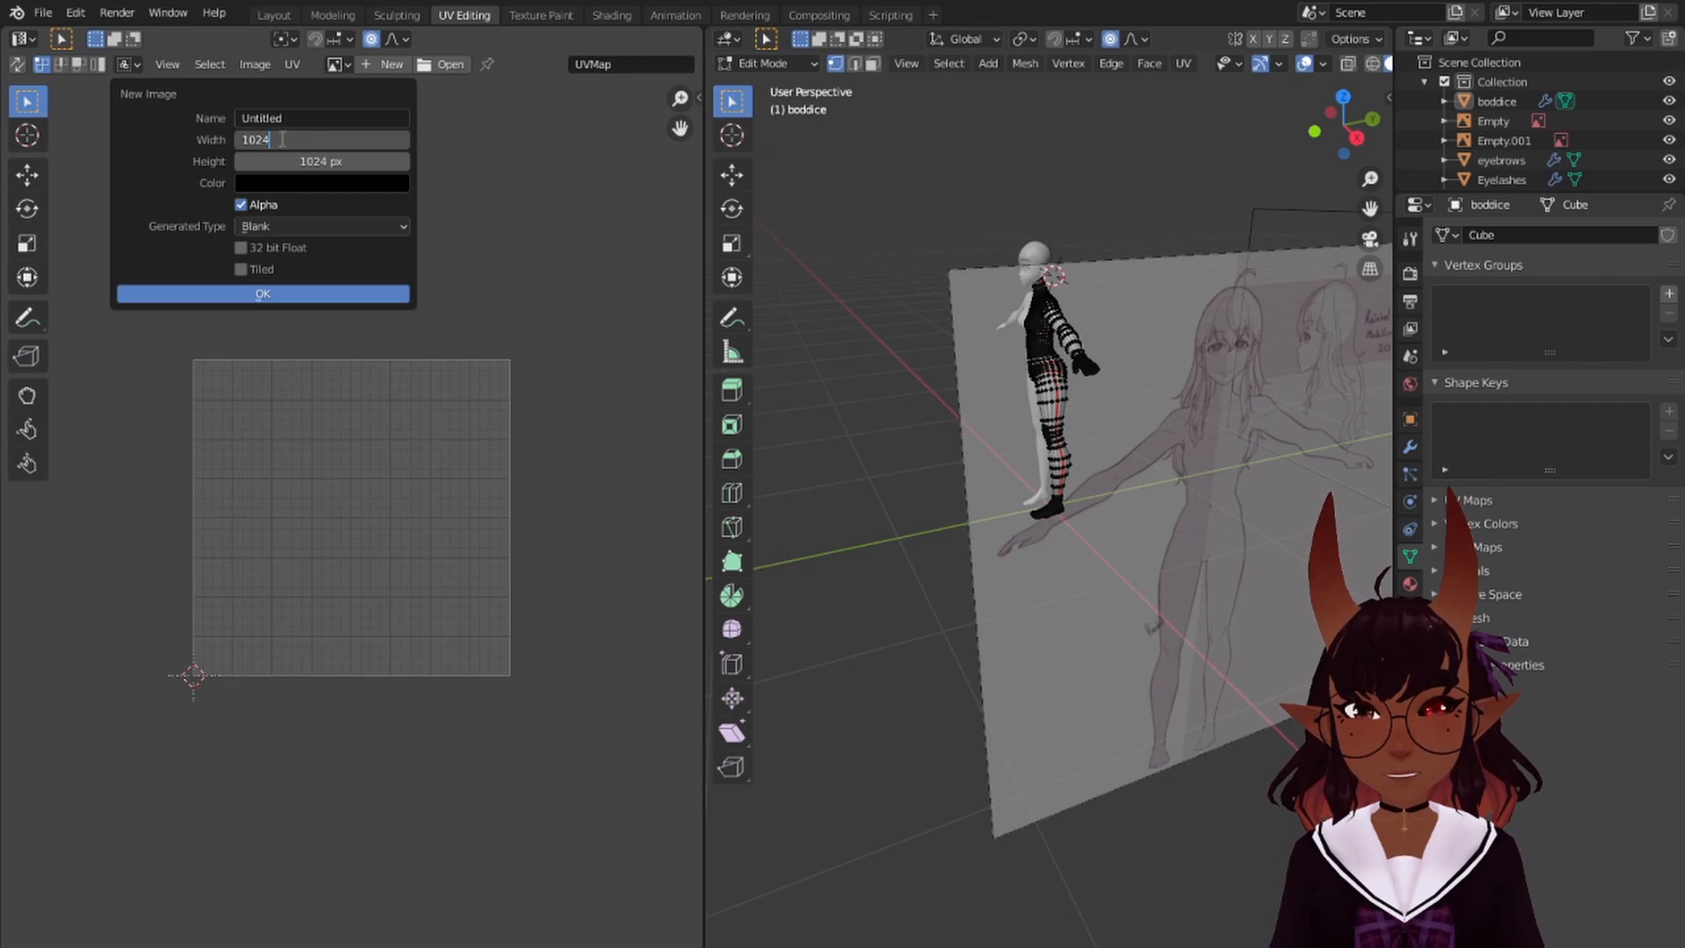
drag(277, 141, 208, 134)
text(5)
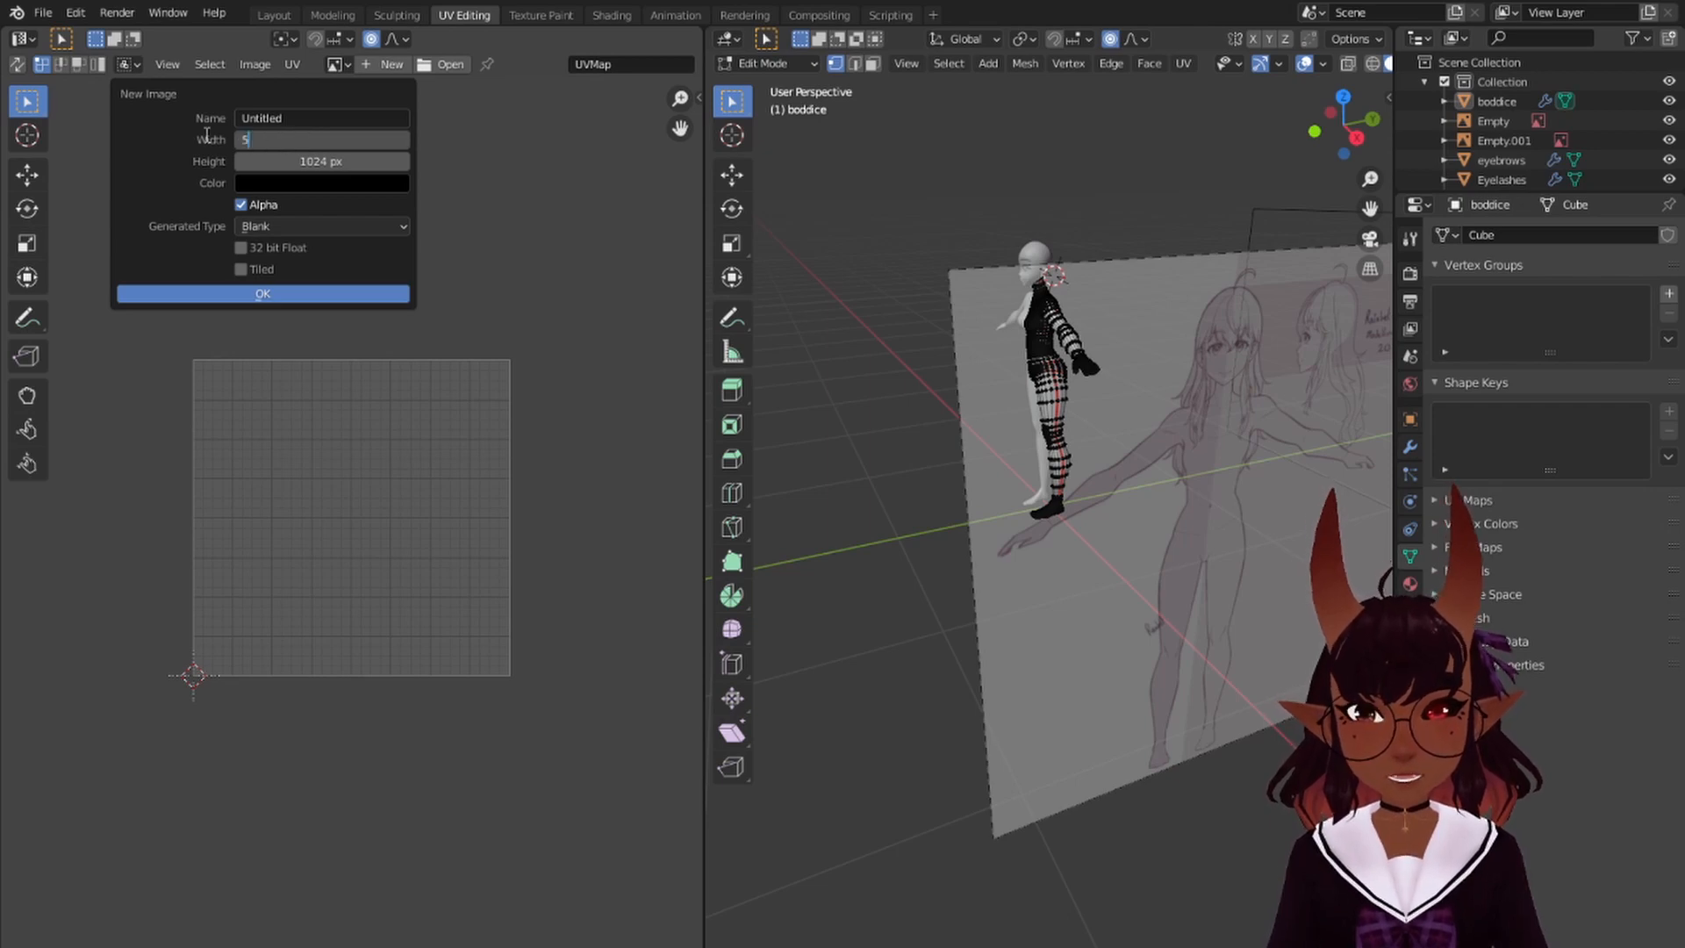
text(080)
key(Return)
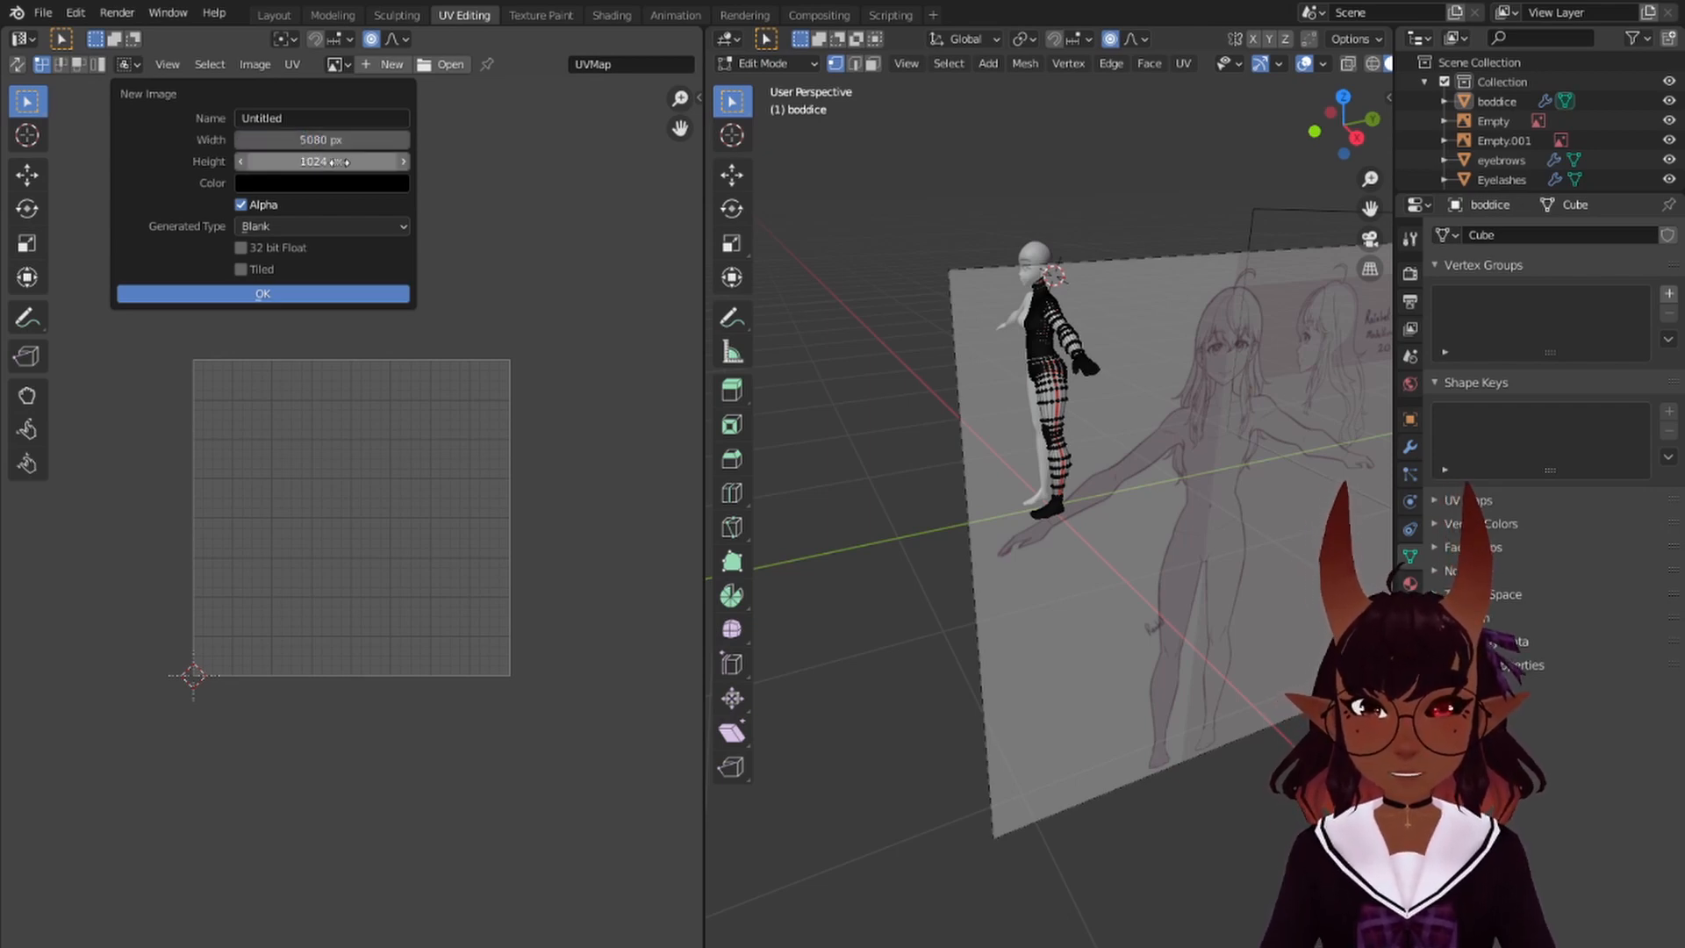
click(341, 161)
text(5080)
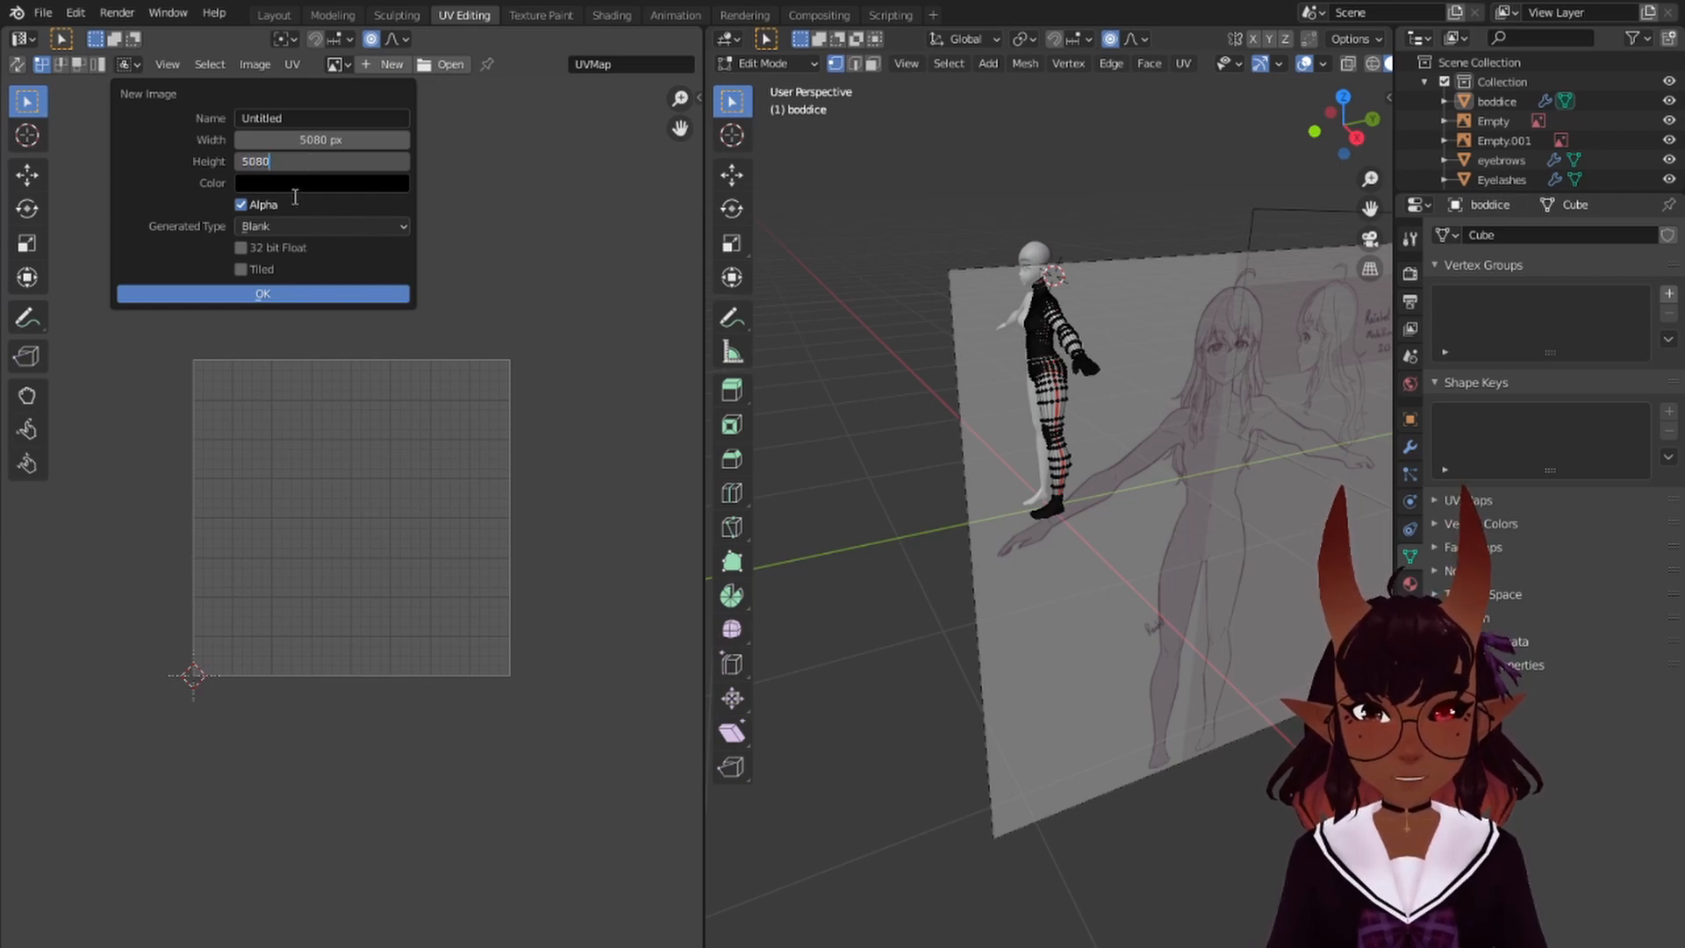
key(Return)
click(282, 293)
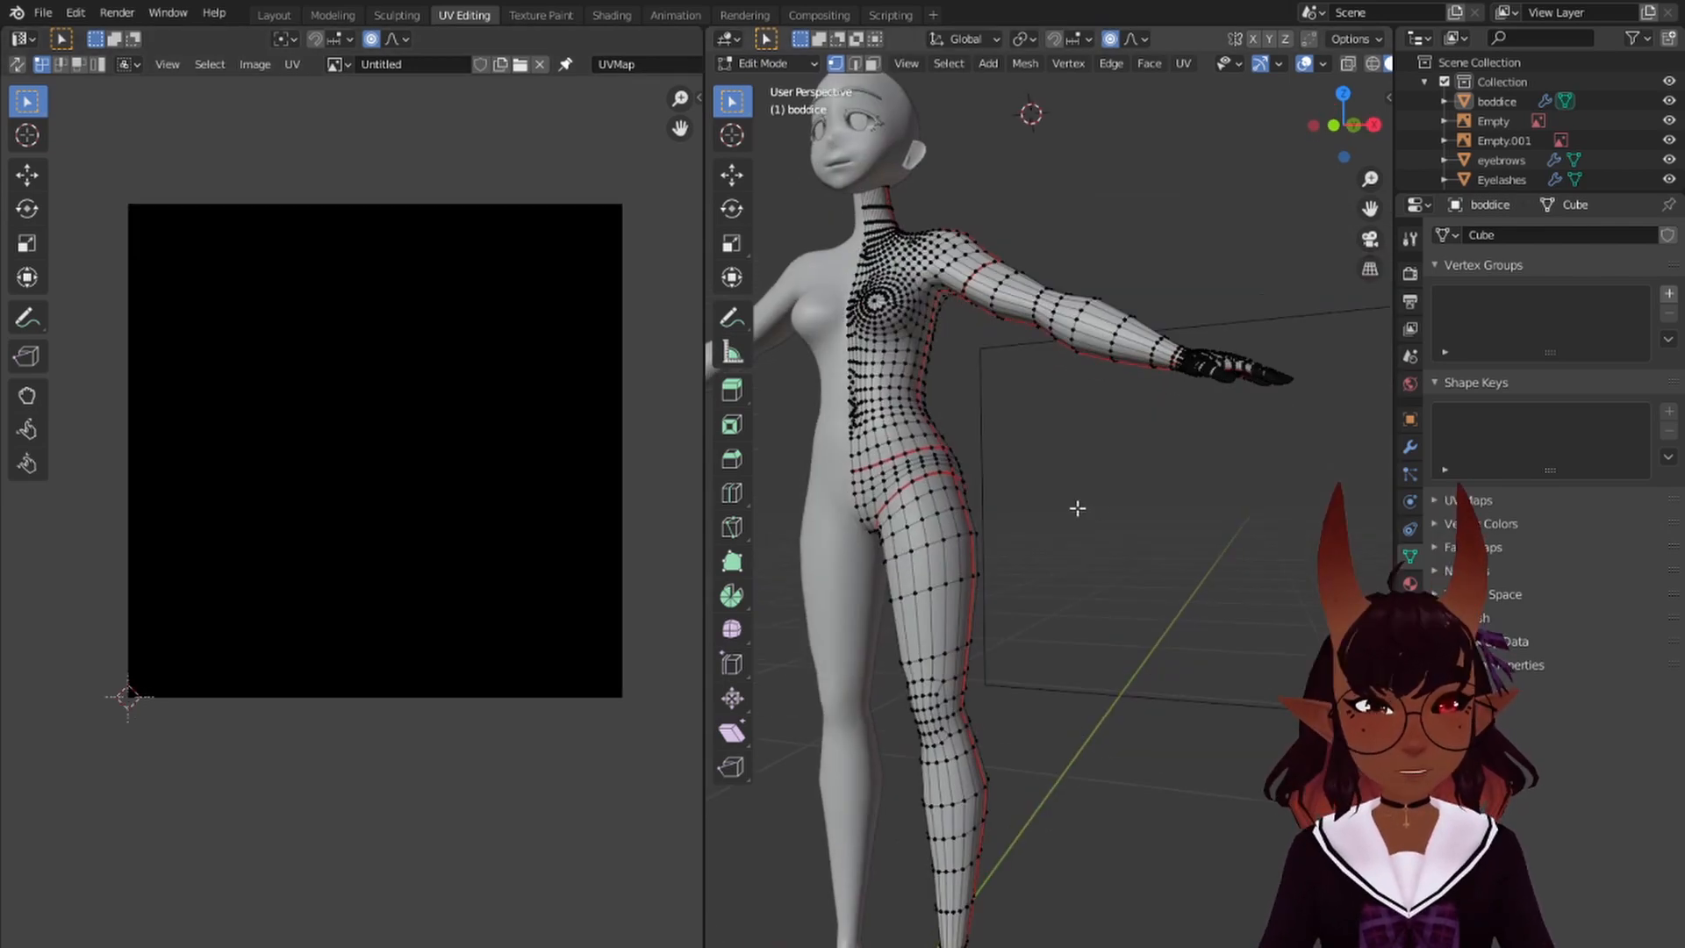
middle_drag(1080, 509, 1158, 496)
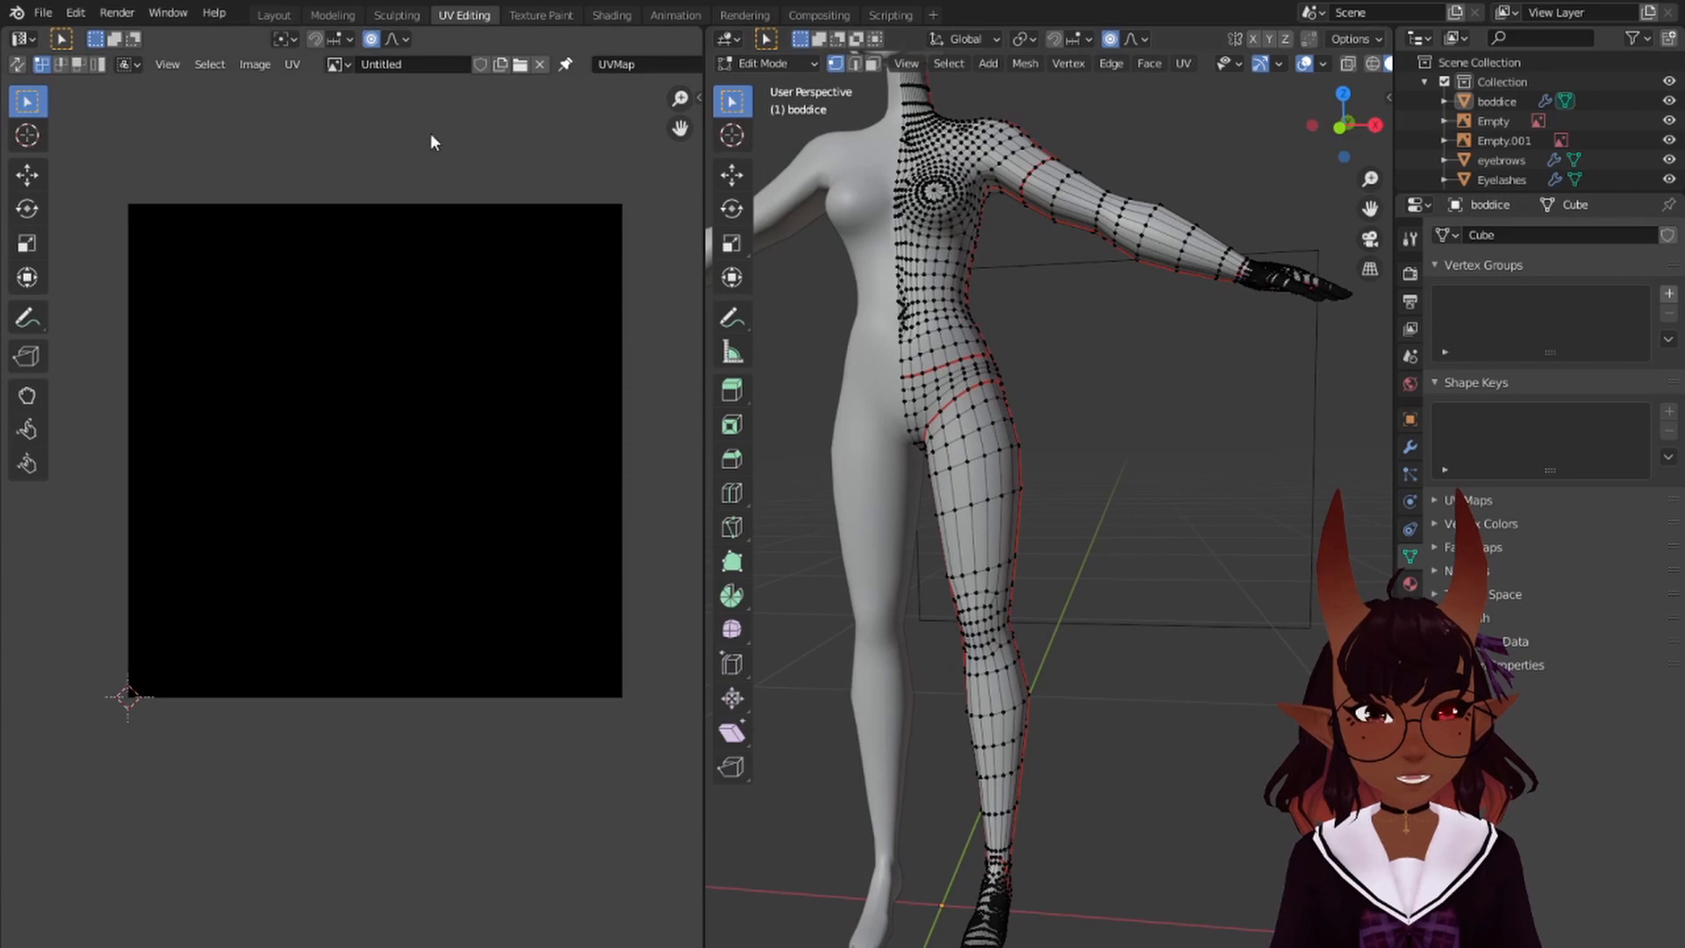
click(244, 67)
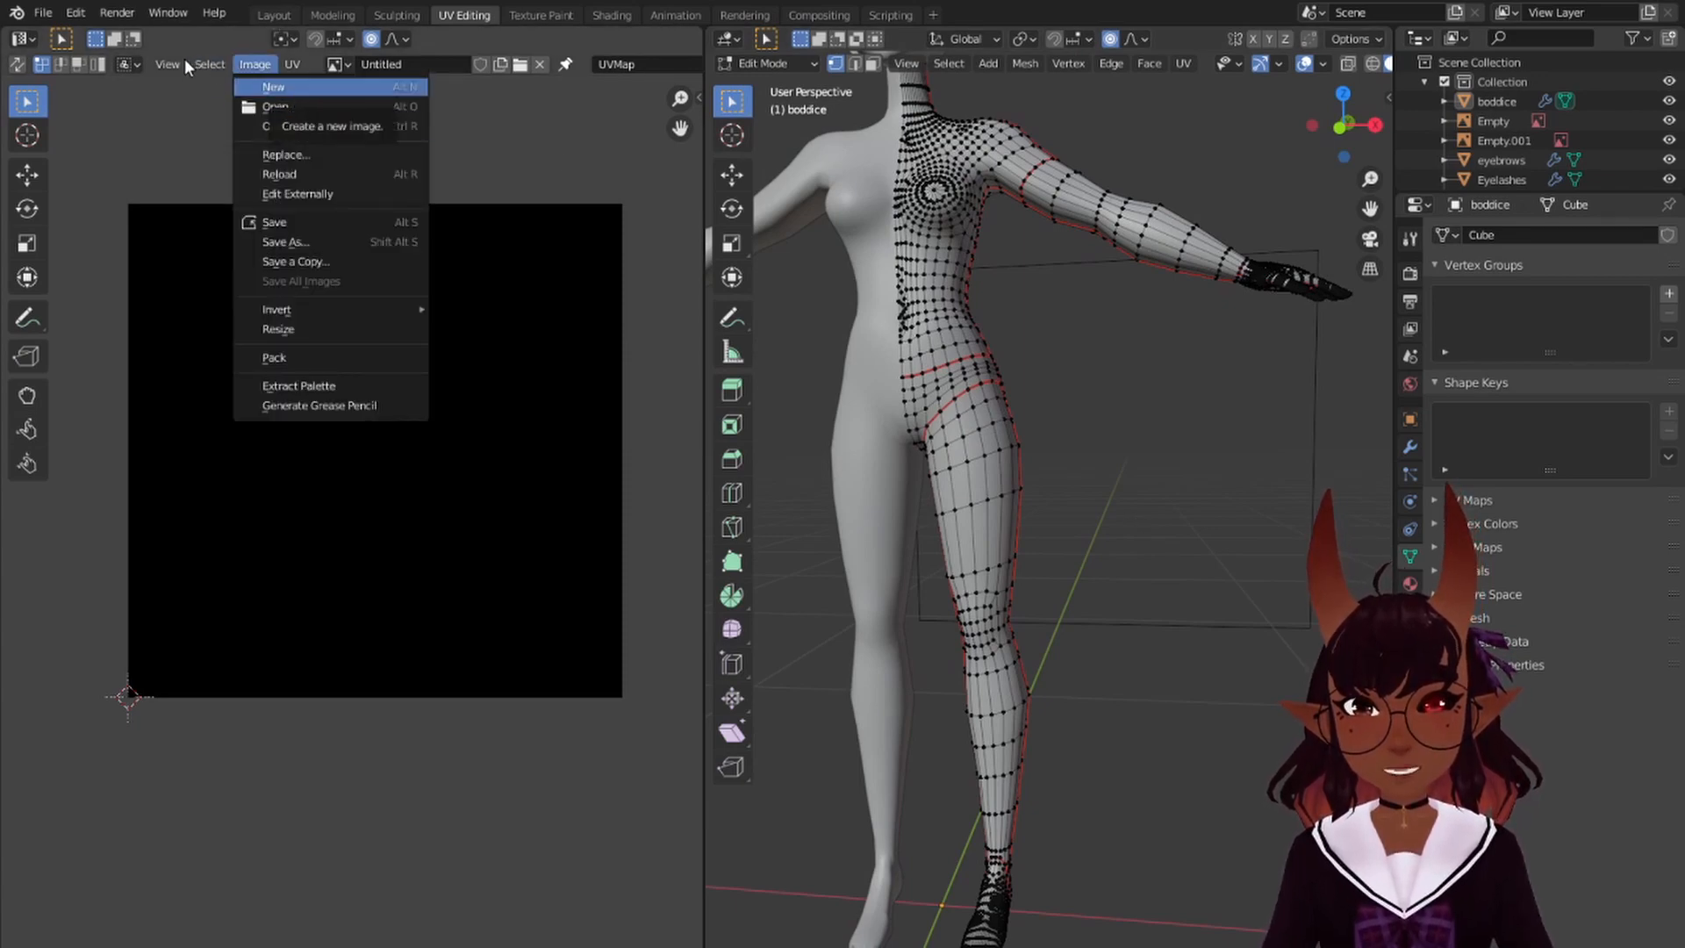
click(255, 66)
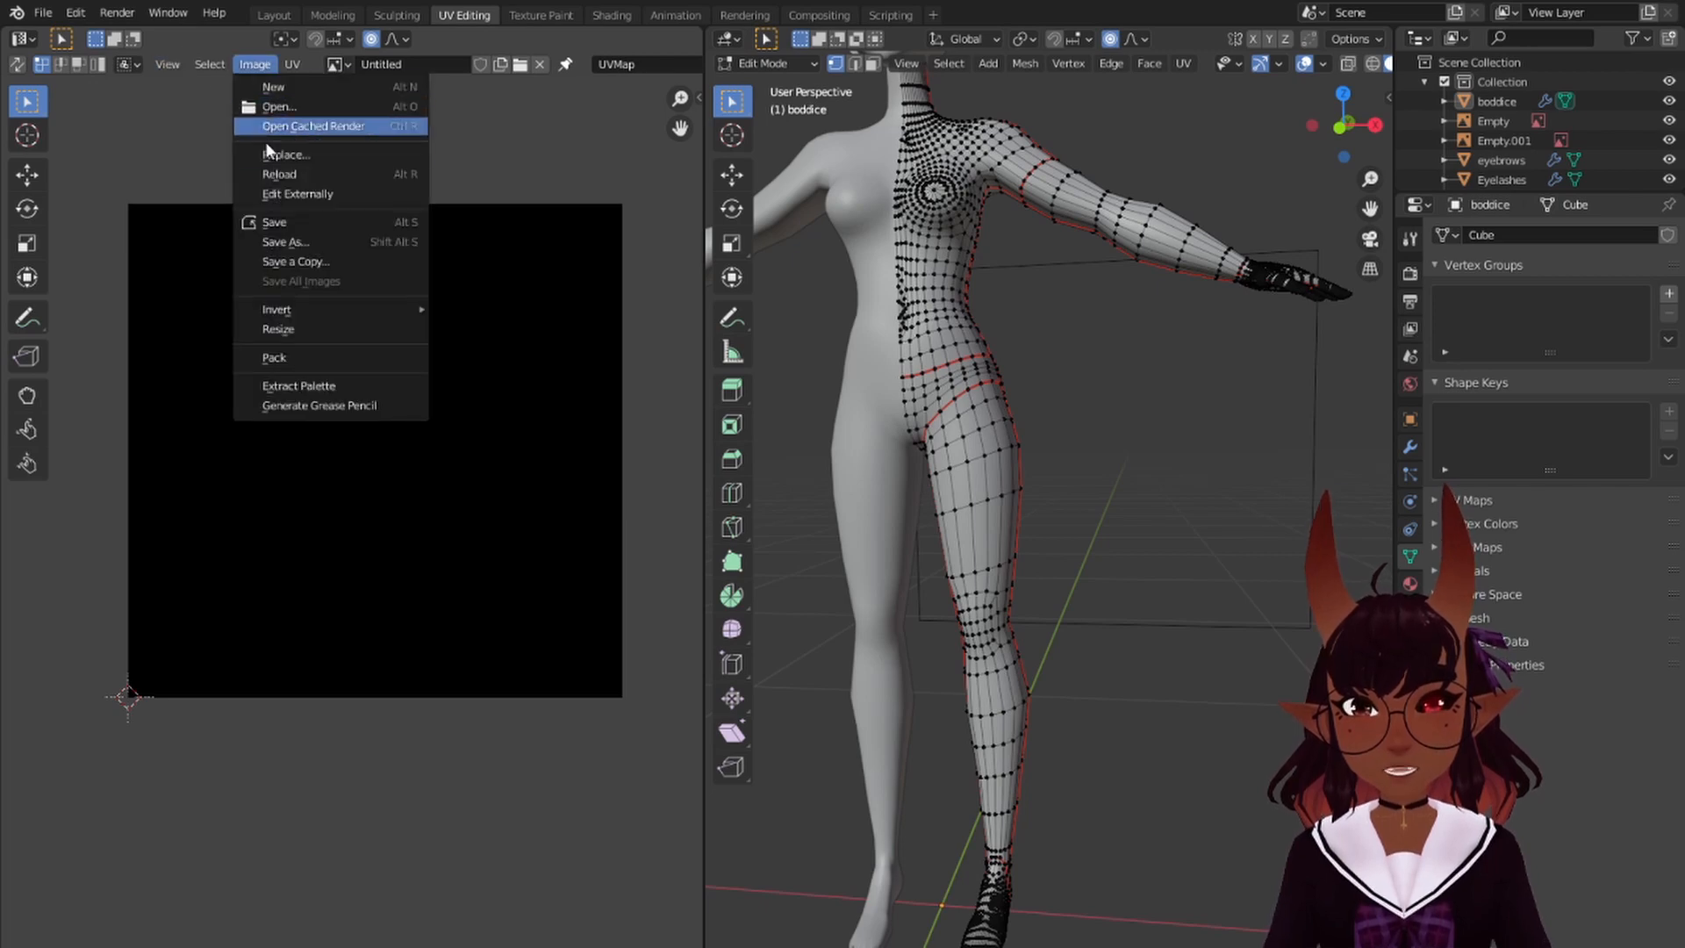
click(286, 243)
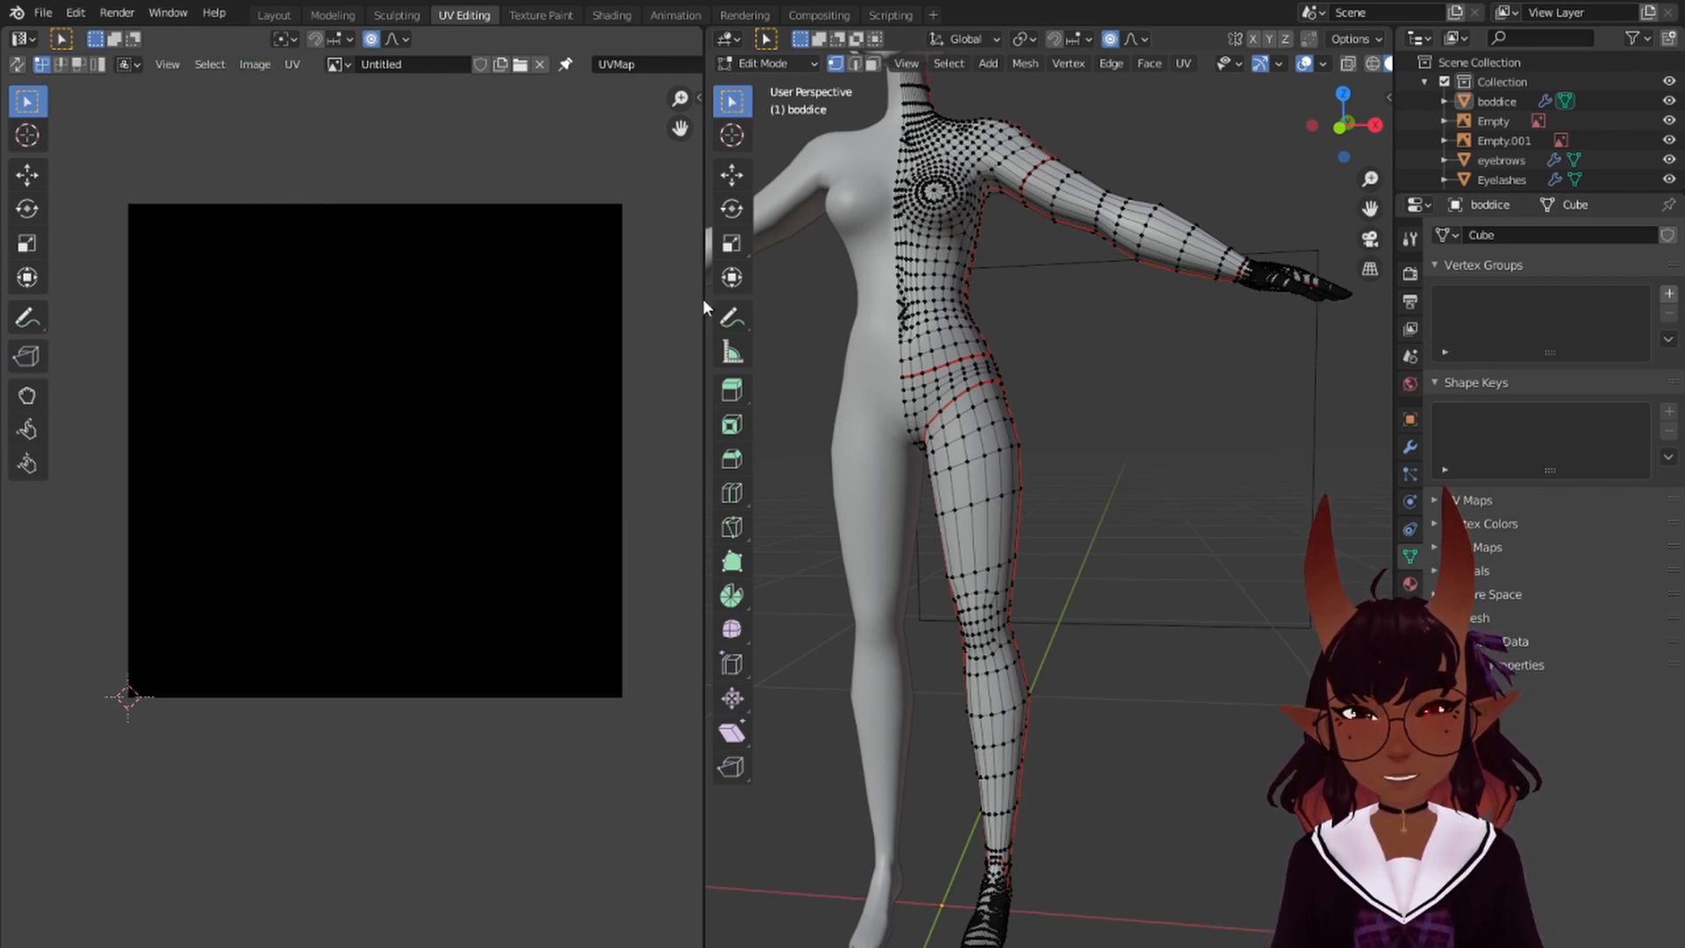
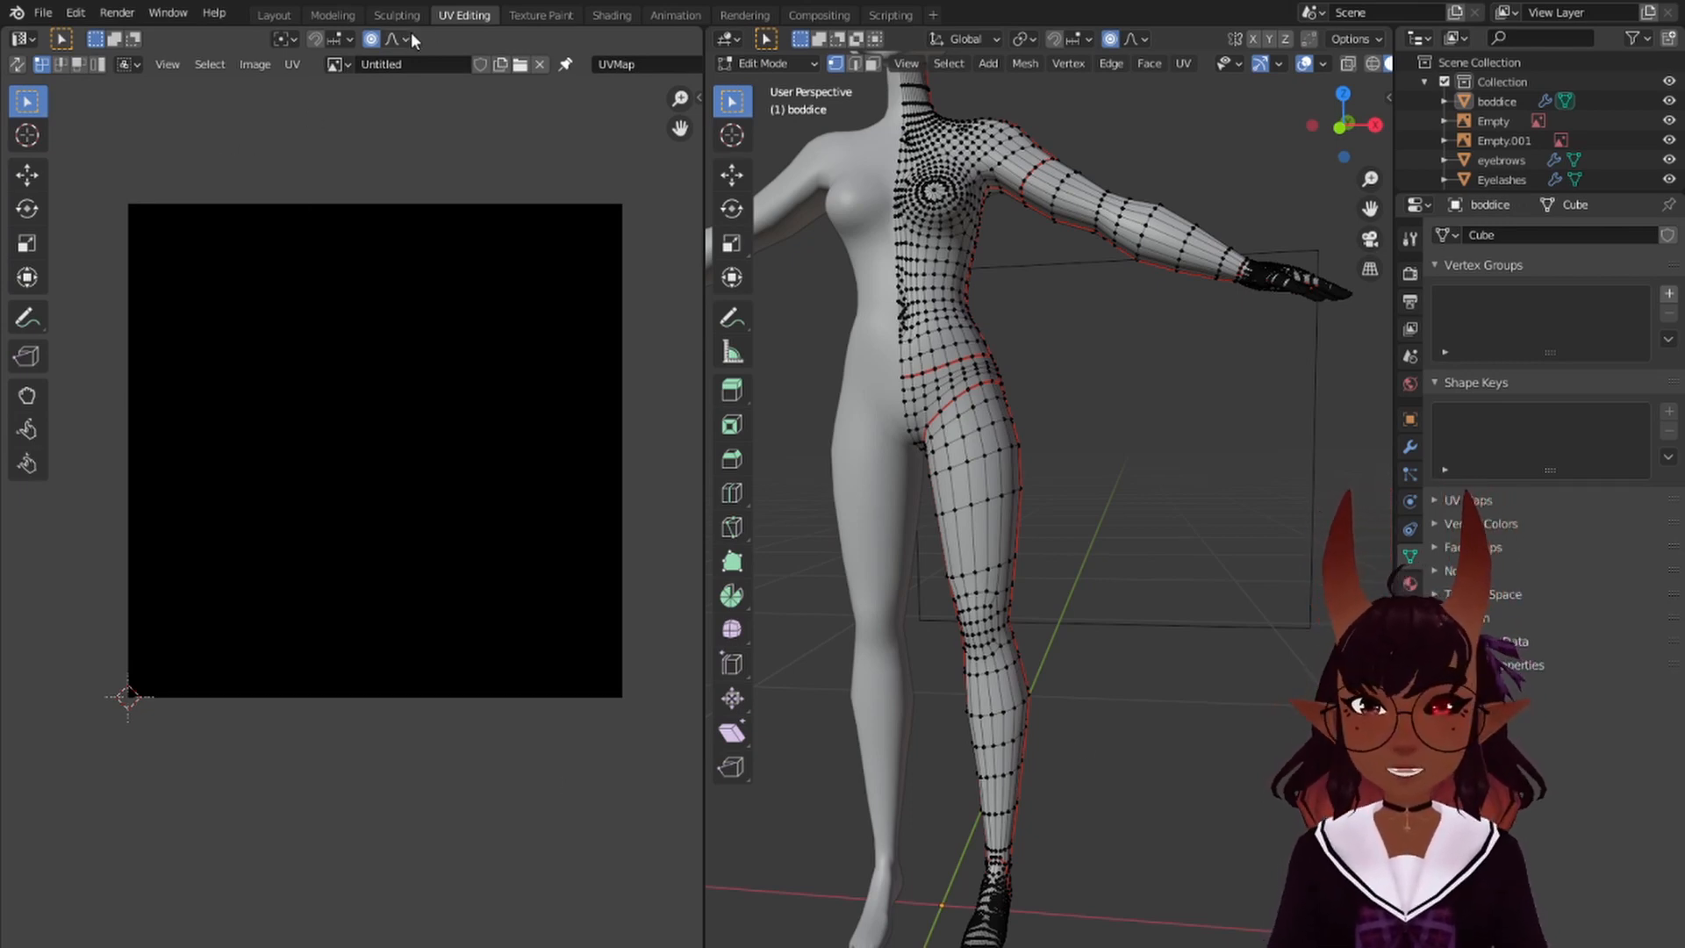
- Select the Head object and bring its mesh up for editing in the UV Editing workspace, replacing the body mesh
click(273, 15)
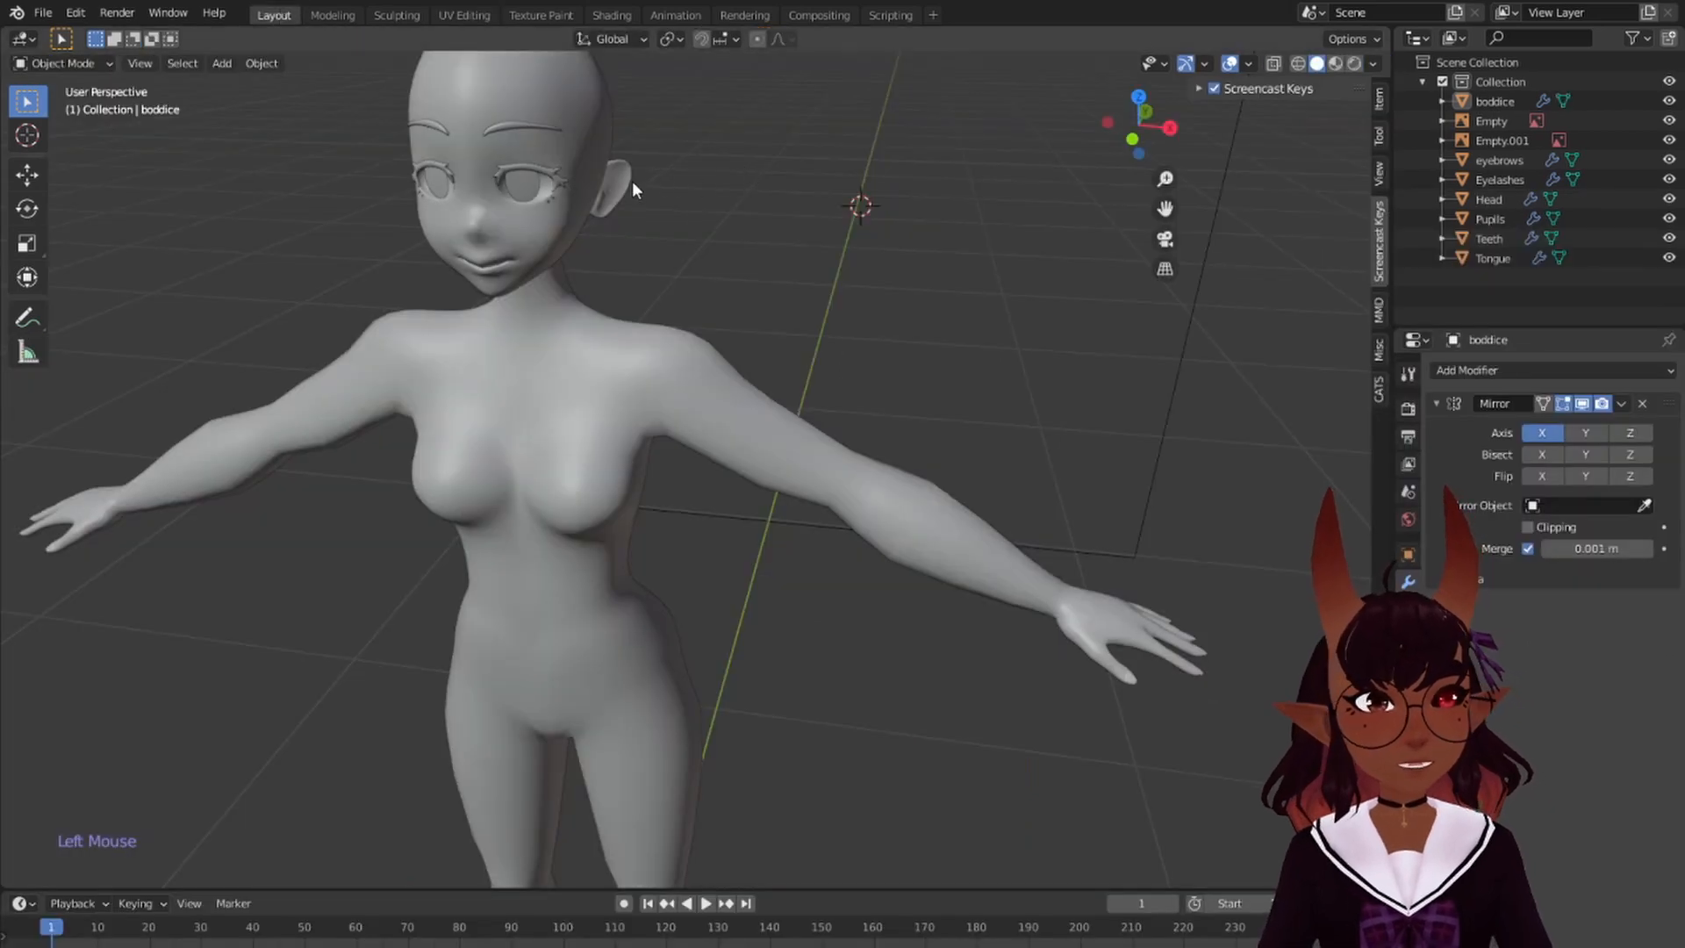
right_click(559, 150)
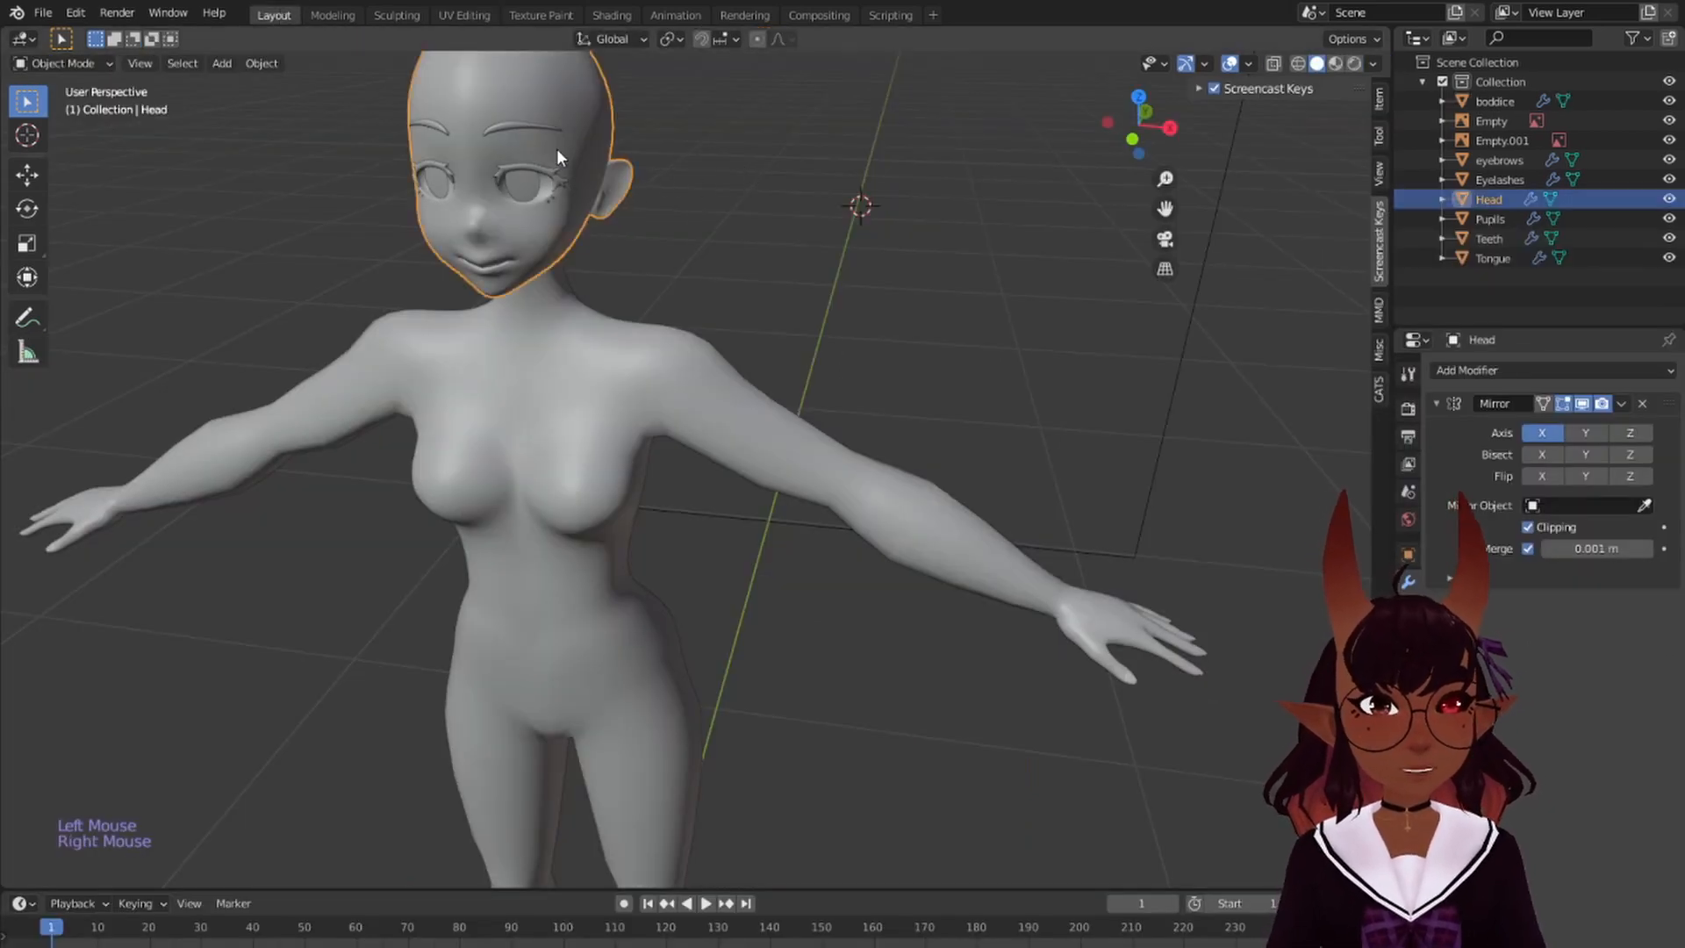
click(463, 15)
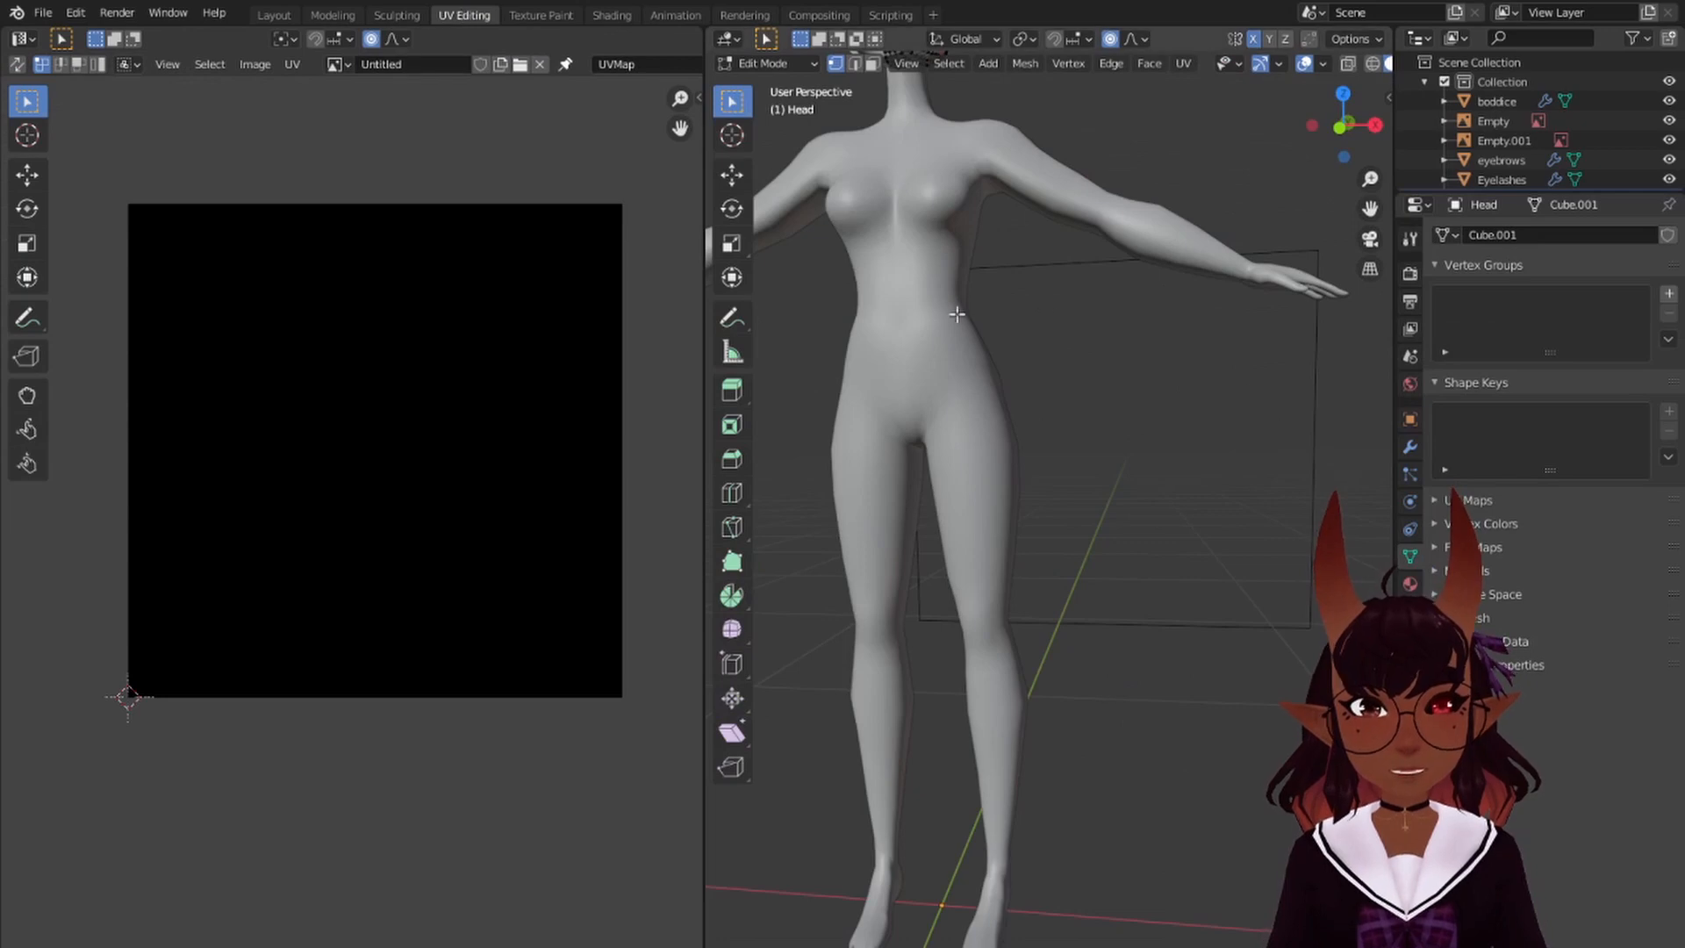
scroll(957, 314, down, 4)
scroll(943, 285, up, 2)
shift+middle_drag(943, 81, 994, 432)
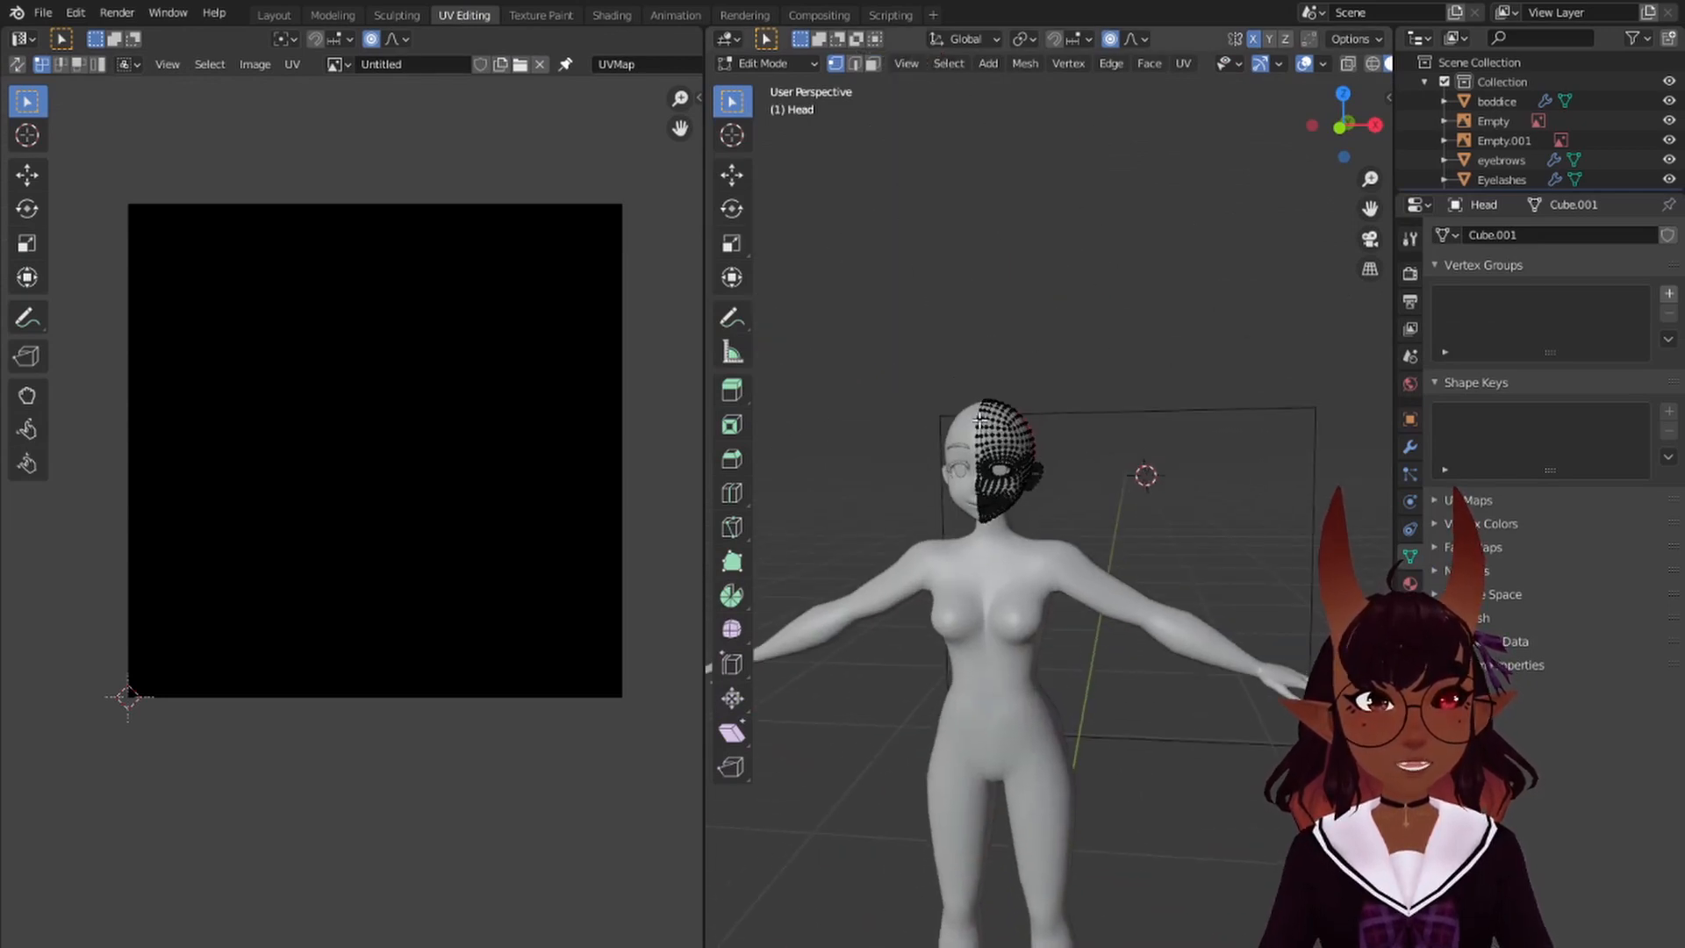
scroll(980, 422, up, 1)
- Enable the Screencast Keys display in the 3D viewport of the UV Editing workspace
click(1386, 98)
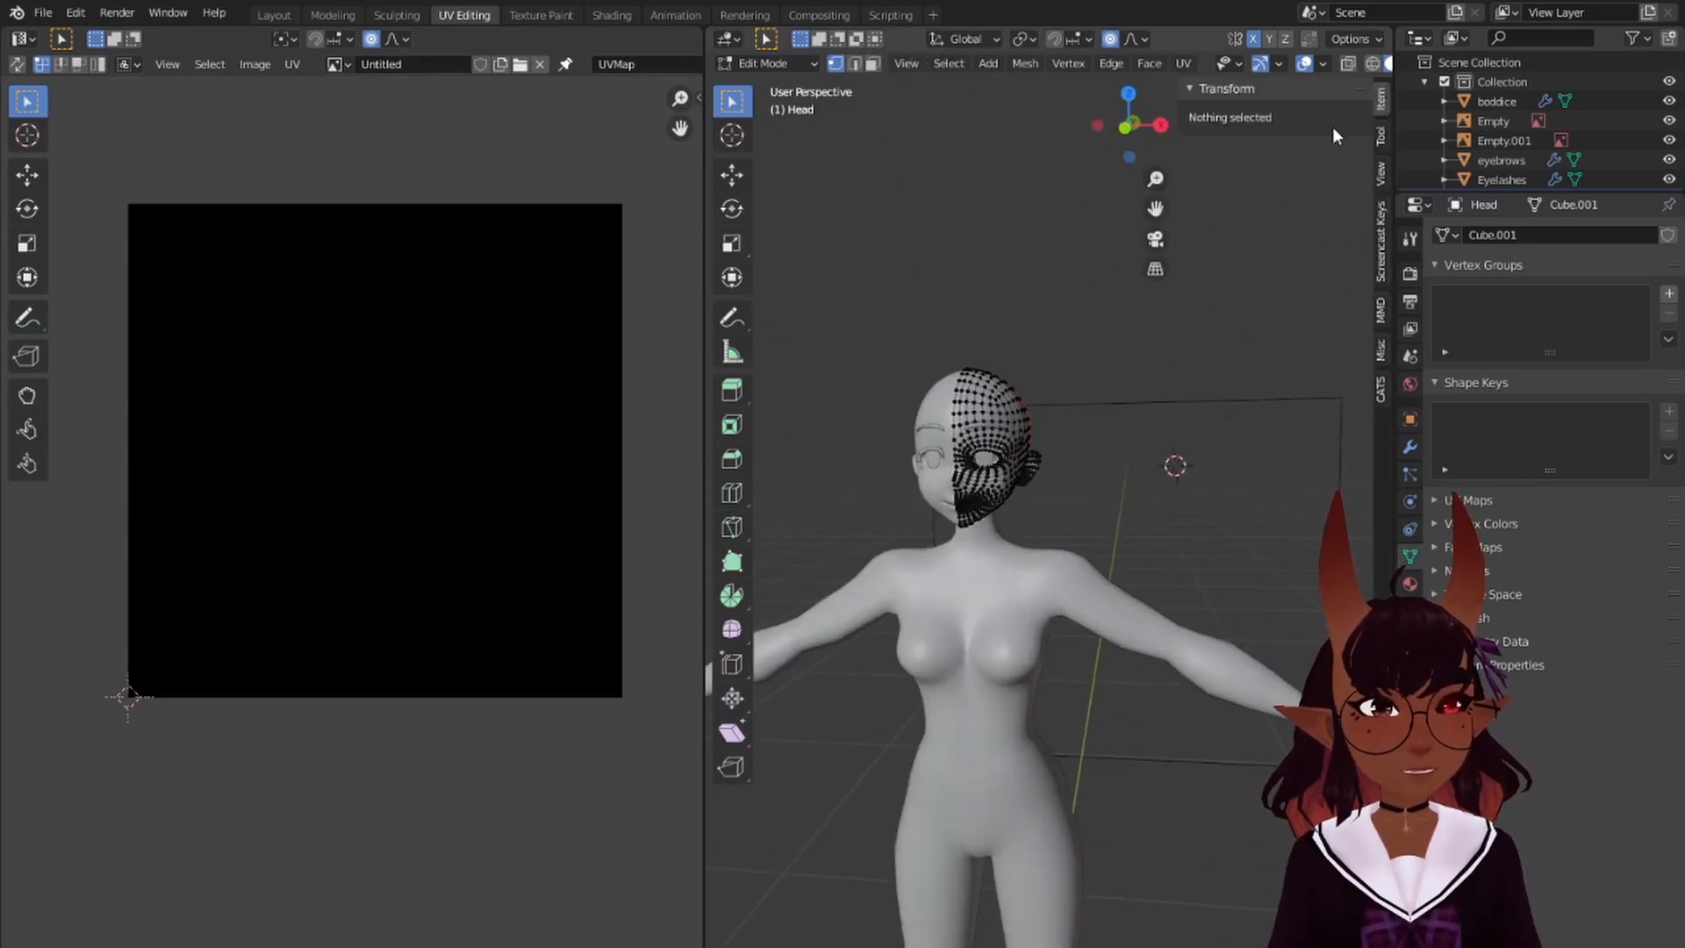
click(1381, 245)
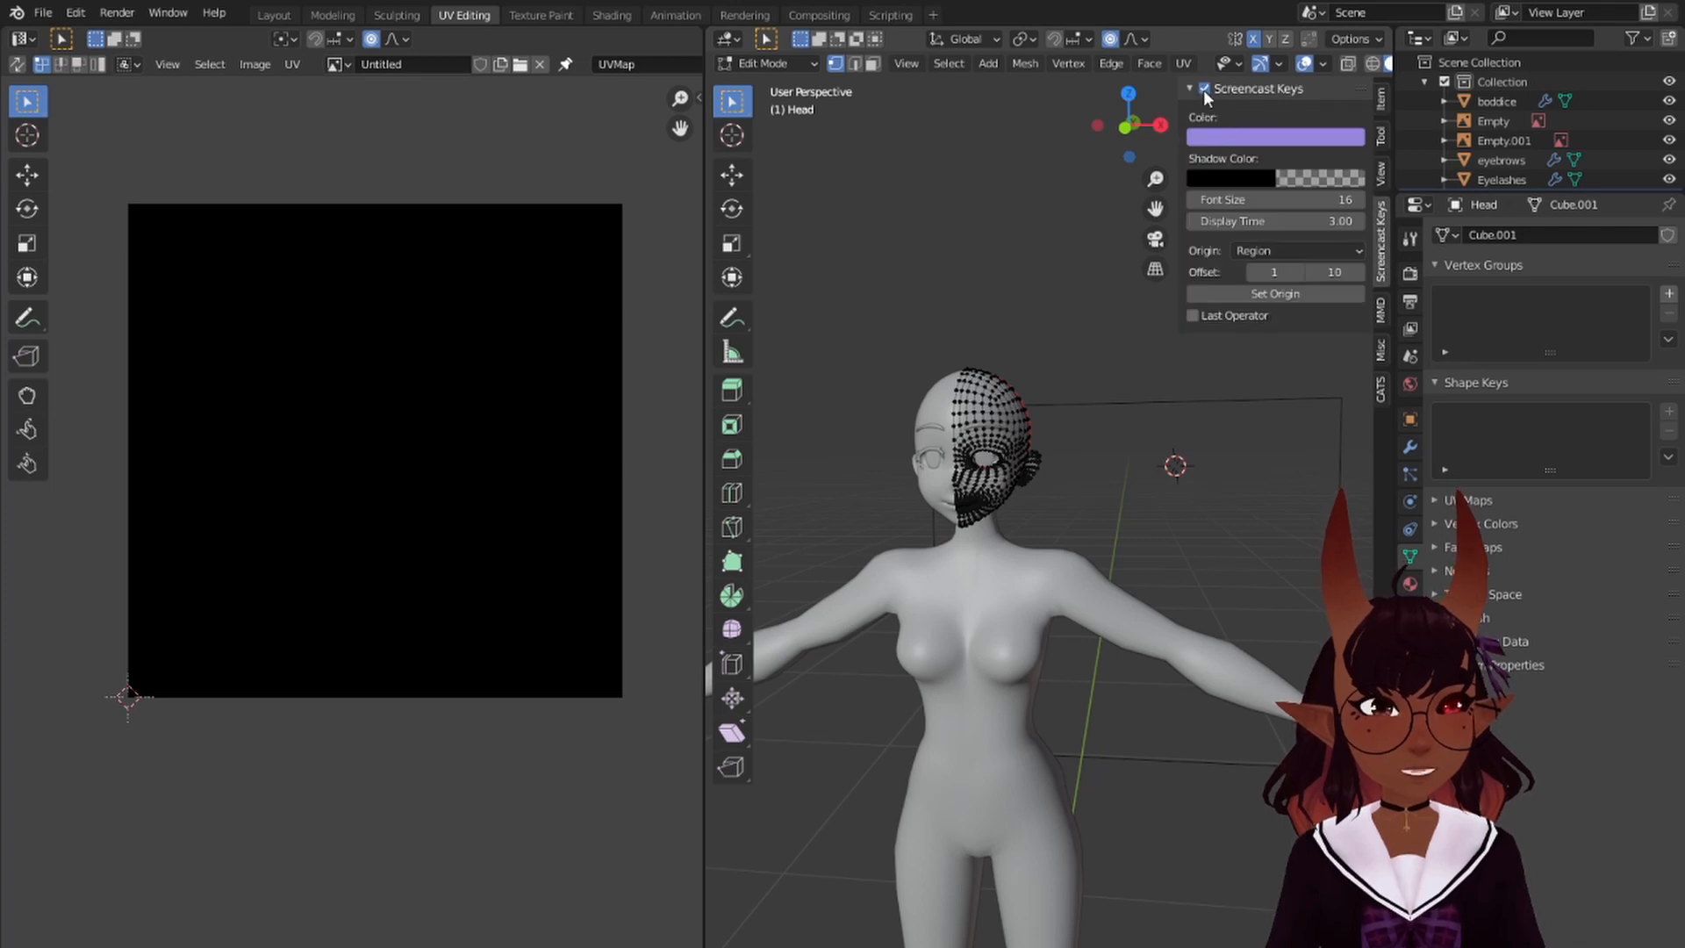
click(1011, 171)
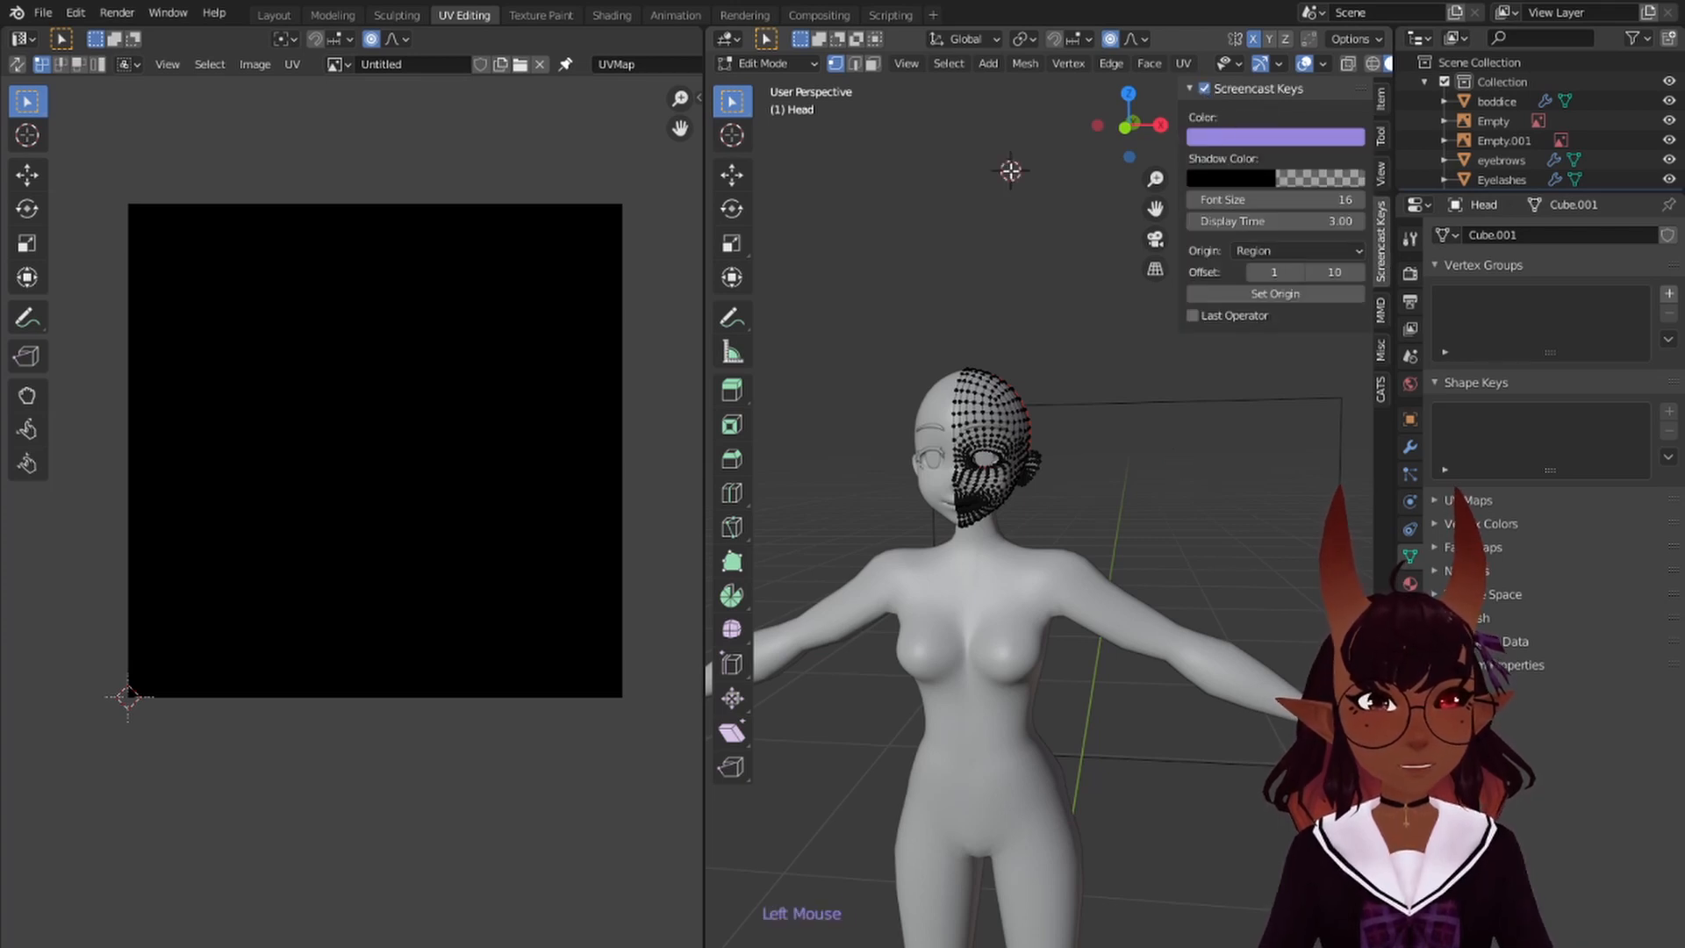
right_click(1011, 170)
- Select the entire head mesh and unwrap it along its marked seams
scroll(937, 542, up, 5)
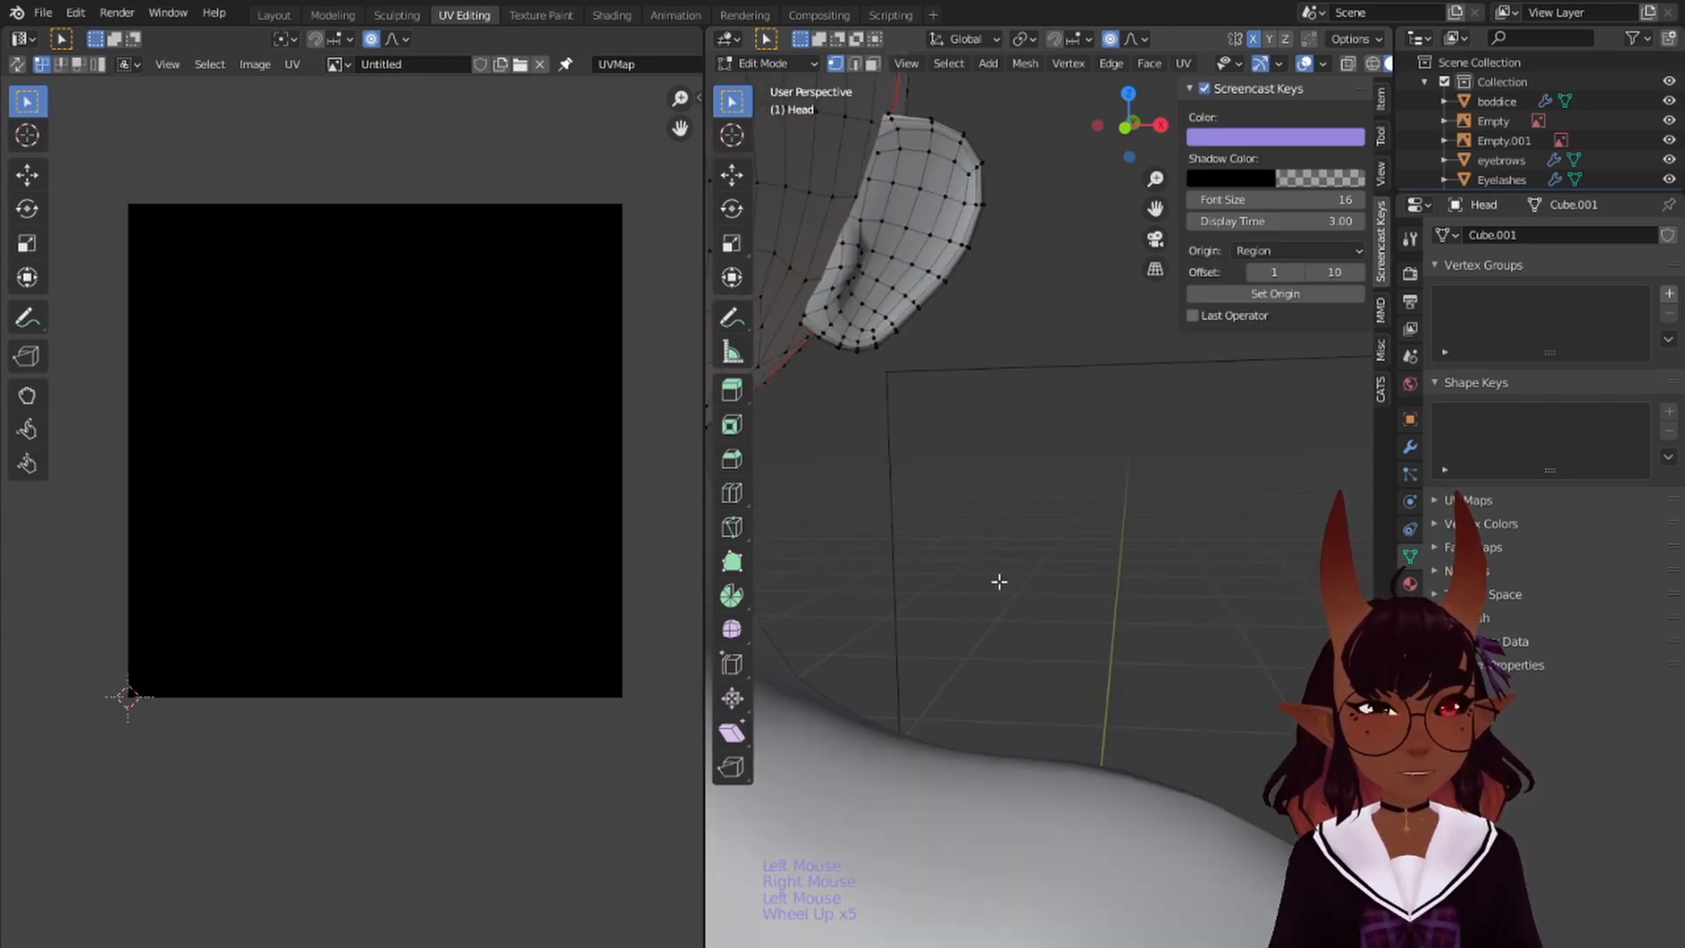
scroll(957, 531, down, 2)
key(a)
shift+middle_drag(958, 531, 1020, 582)
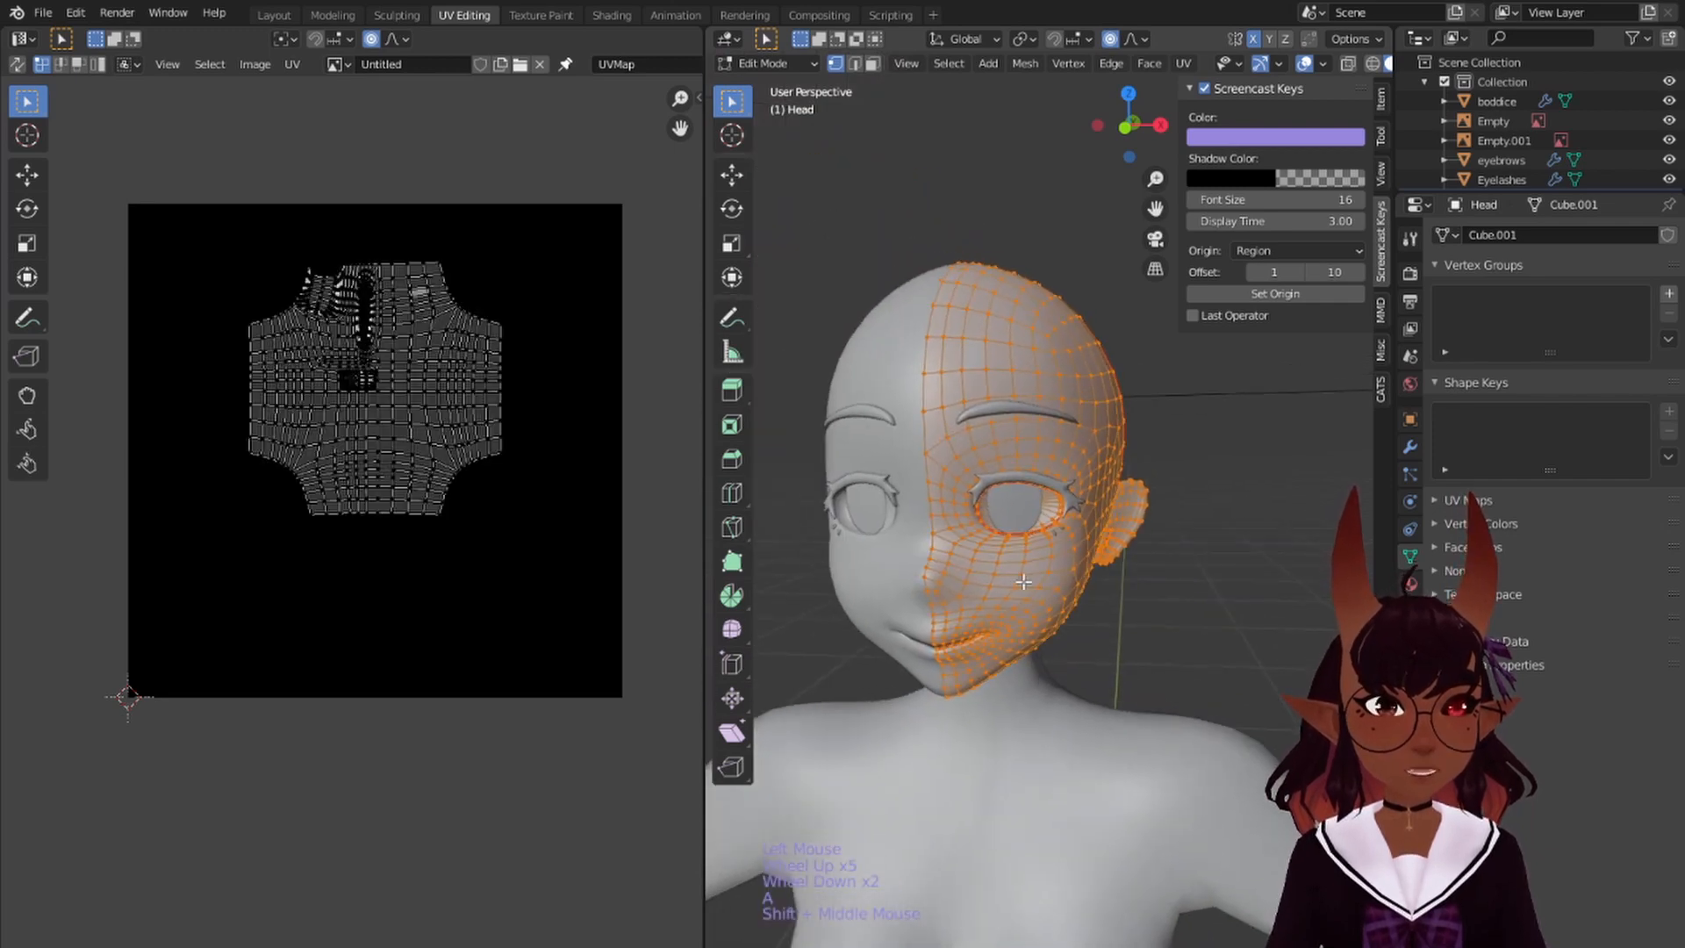
scroll(1020, 582, up, 1)
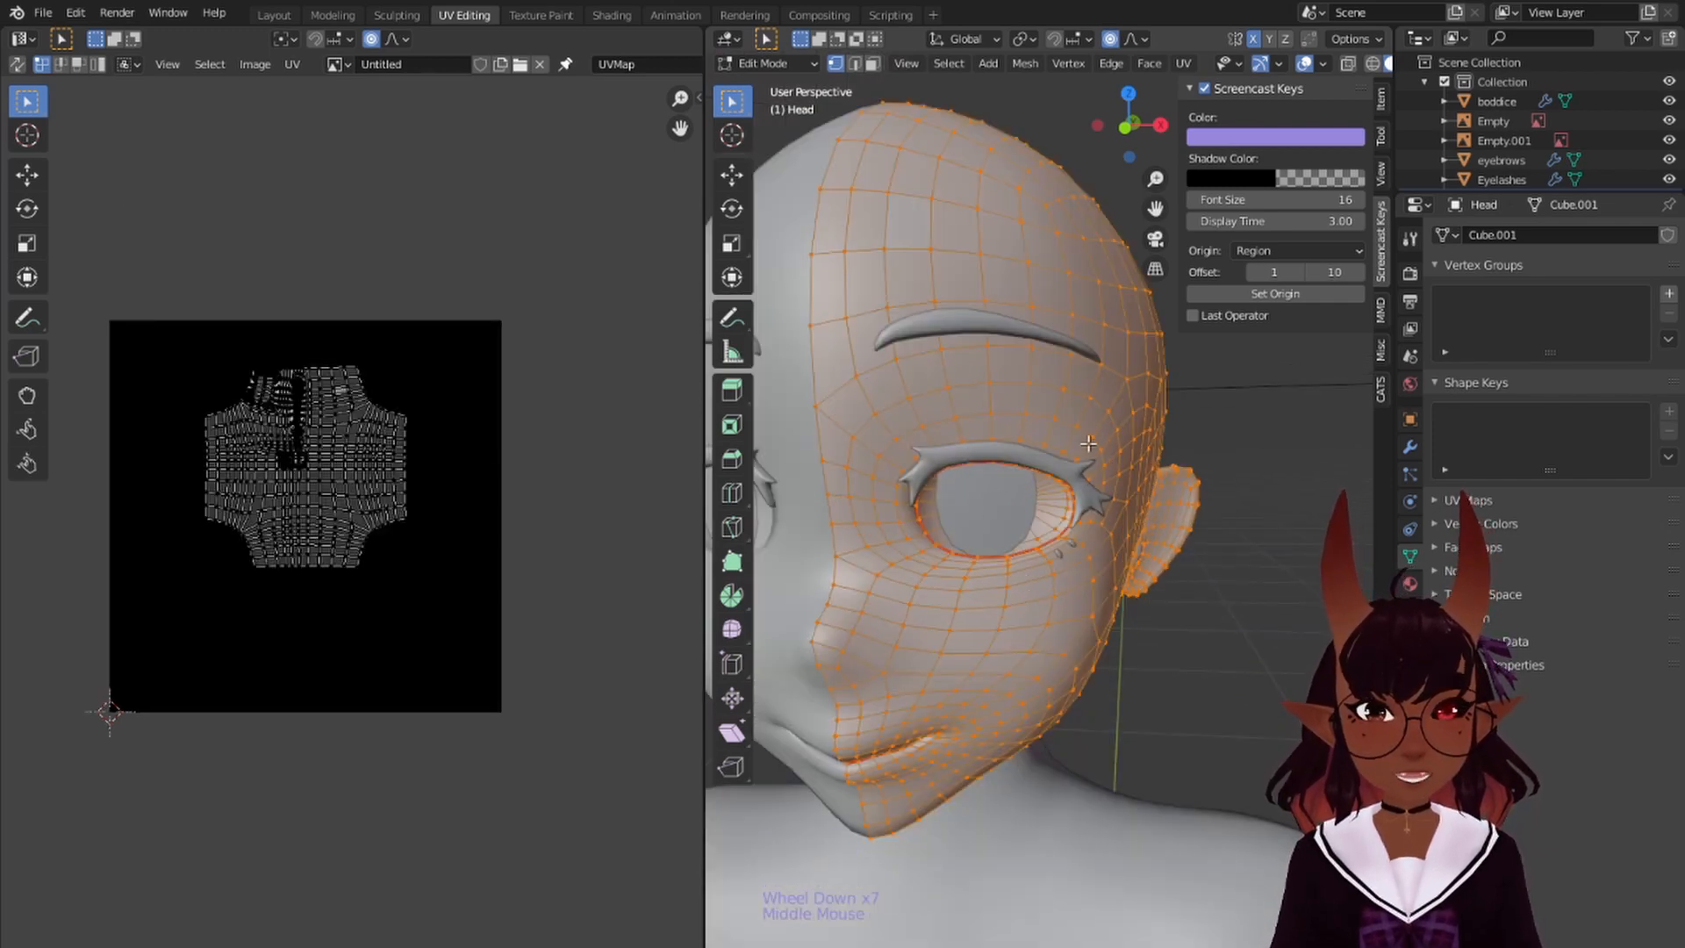
key(u)
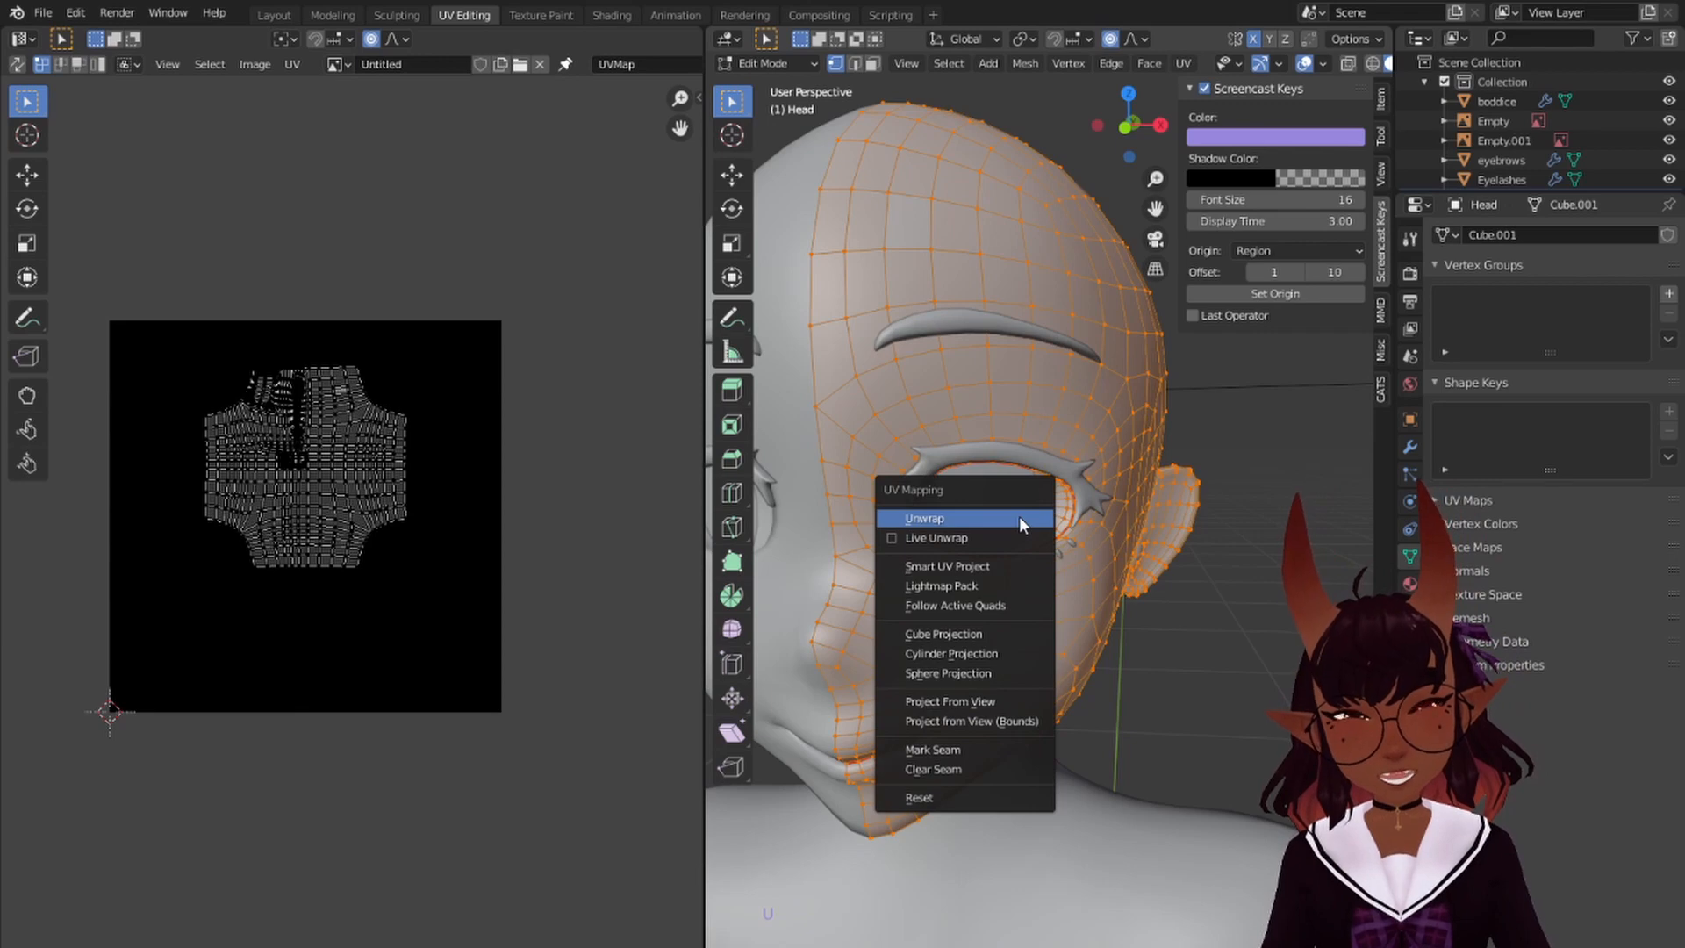
click(1019, 518)
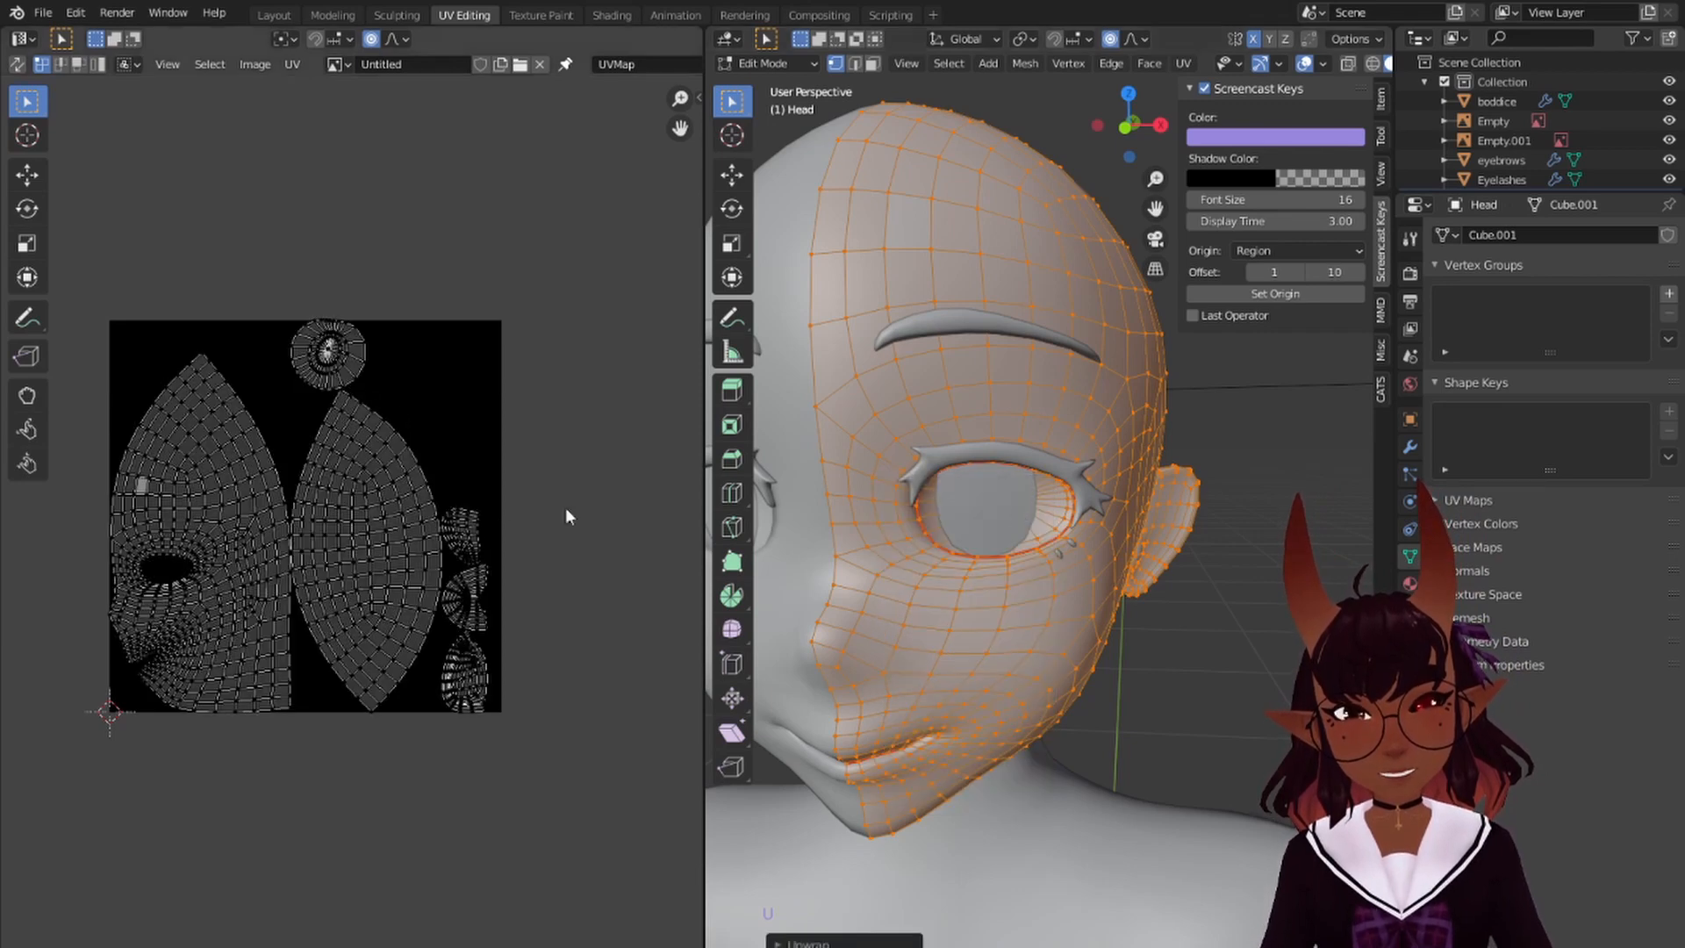
- Inspect the unwrapped head islands, select them all and scale them down to about a third of their size
scroll(340, 509, up, 1)
middle_drag(324, 513, 398, 407)
scroll(365, 476, up, 1)
scroll(403, 441, up, 4)
middle_drag(536, 540, 493, 572)
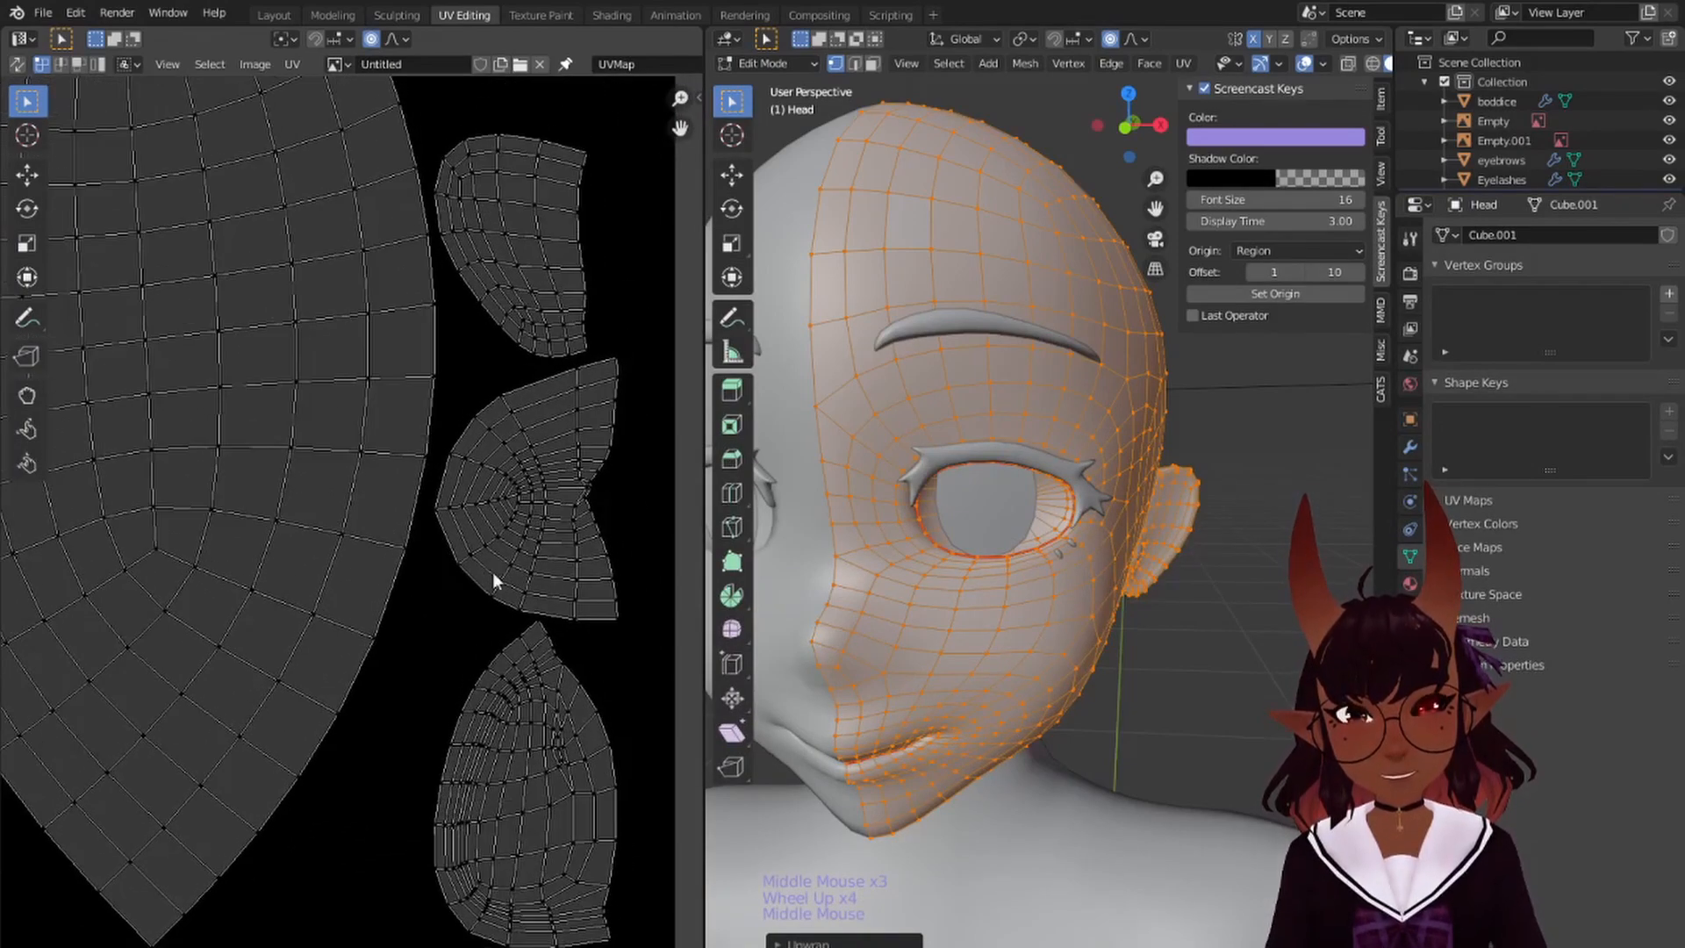
scroll(526, 488, down, 4)
middle_drag(392, 391, 404, 355)
key(a)
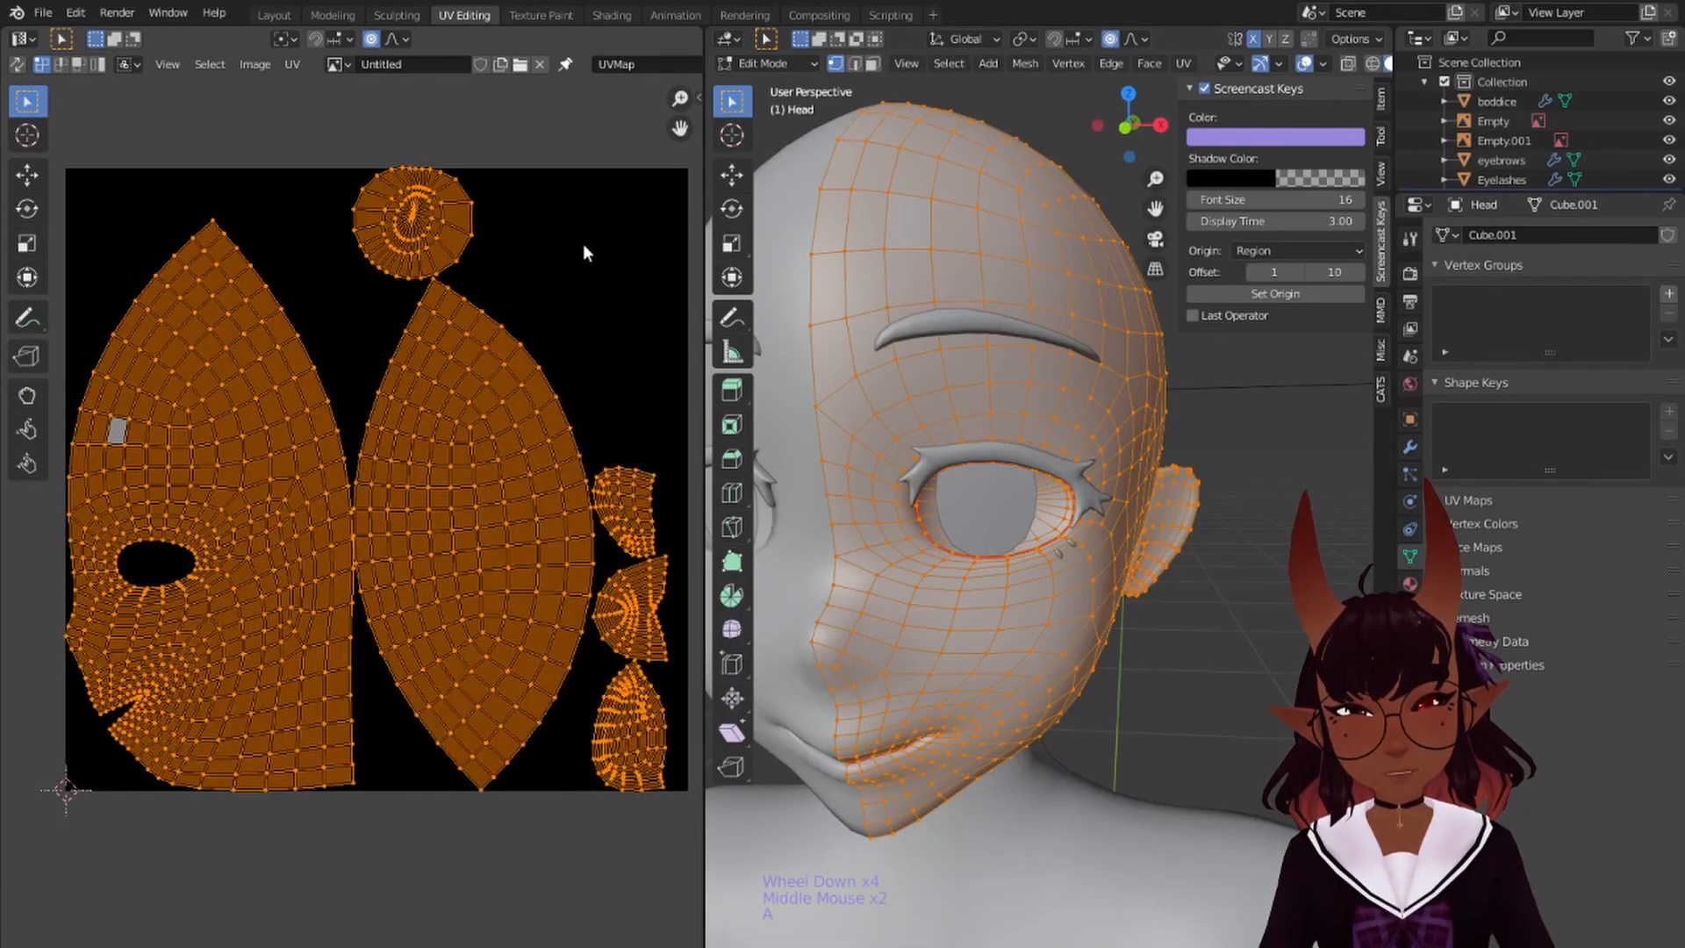
key(s)
click(259, 402)
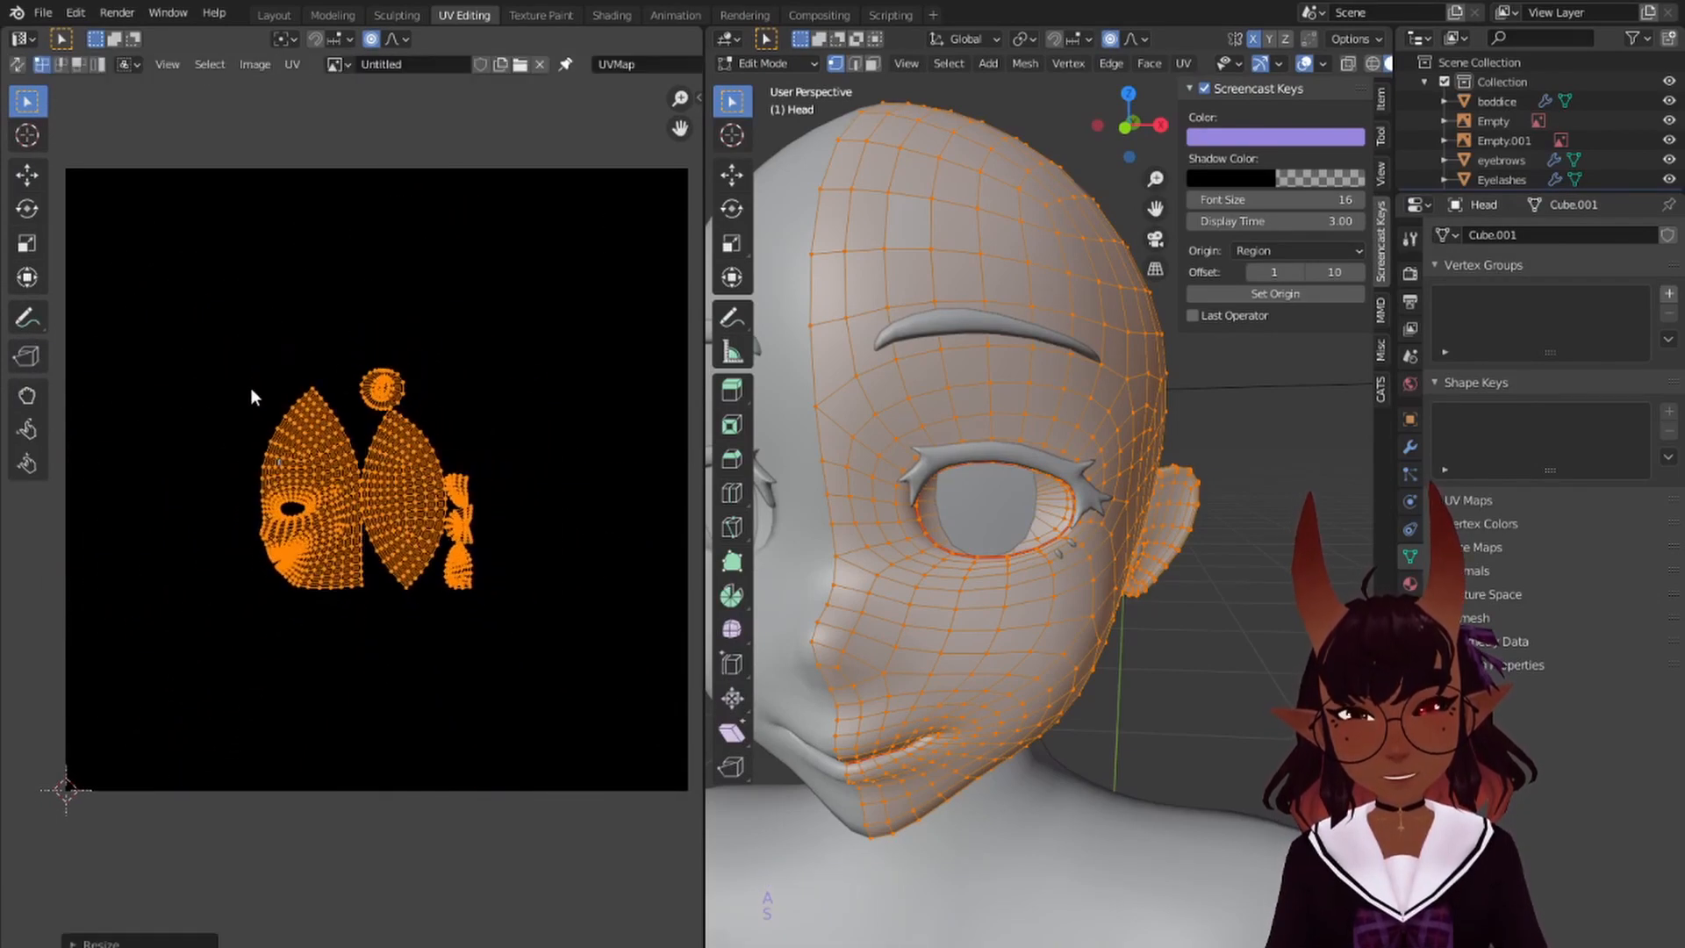
- Move all the head's UV islands about 0.25 left and 0.32 up, into the upper-left area of the image
middle_drag(260, 402, 357, 456)
key(g)
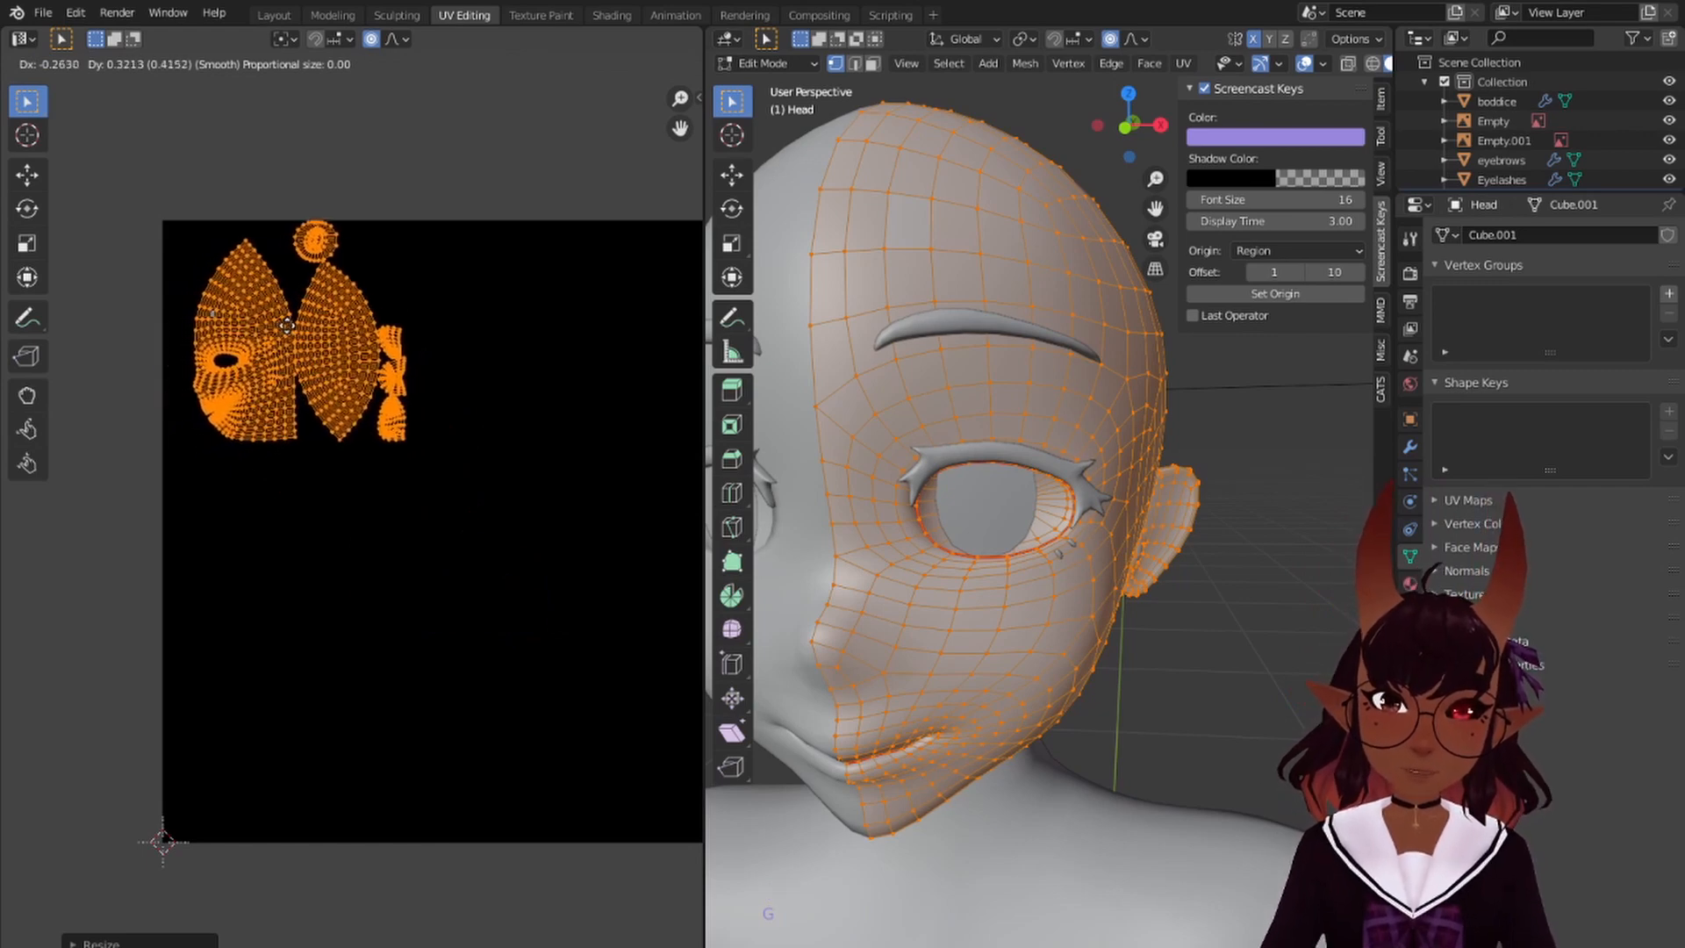
click(293, 322)
- Scale all the head's UV islands down slightly so the round island fits inside the image's upper edge
scroll(330, 421, down, 2)
middle_drag(329, 421, 304, 436)
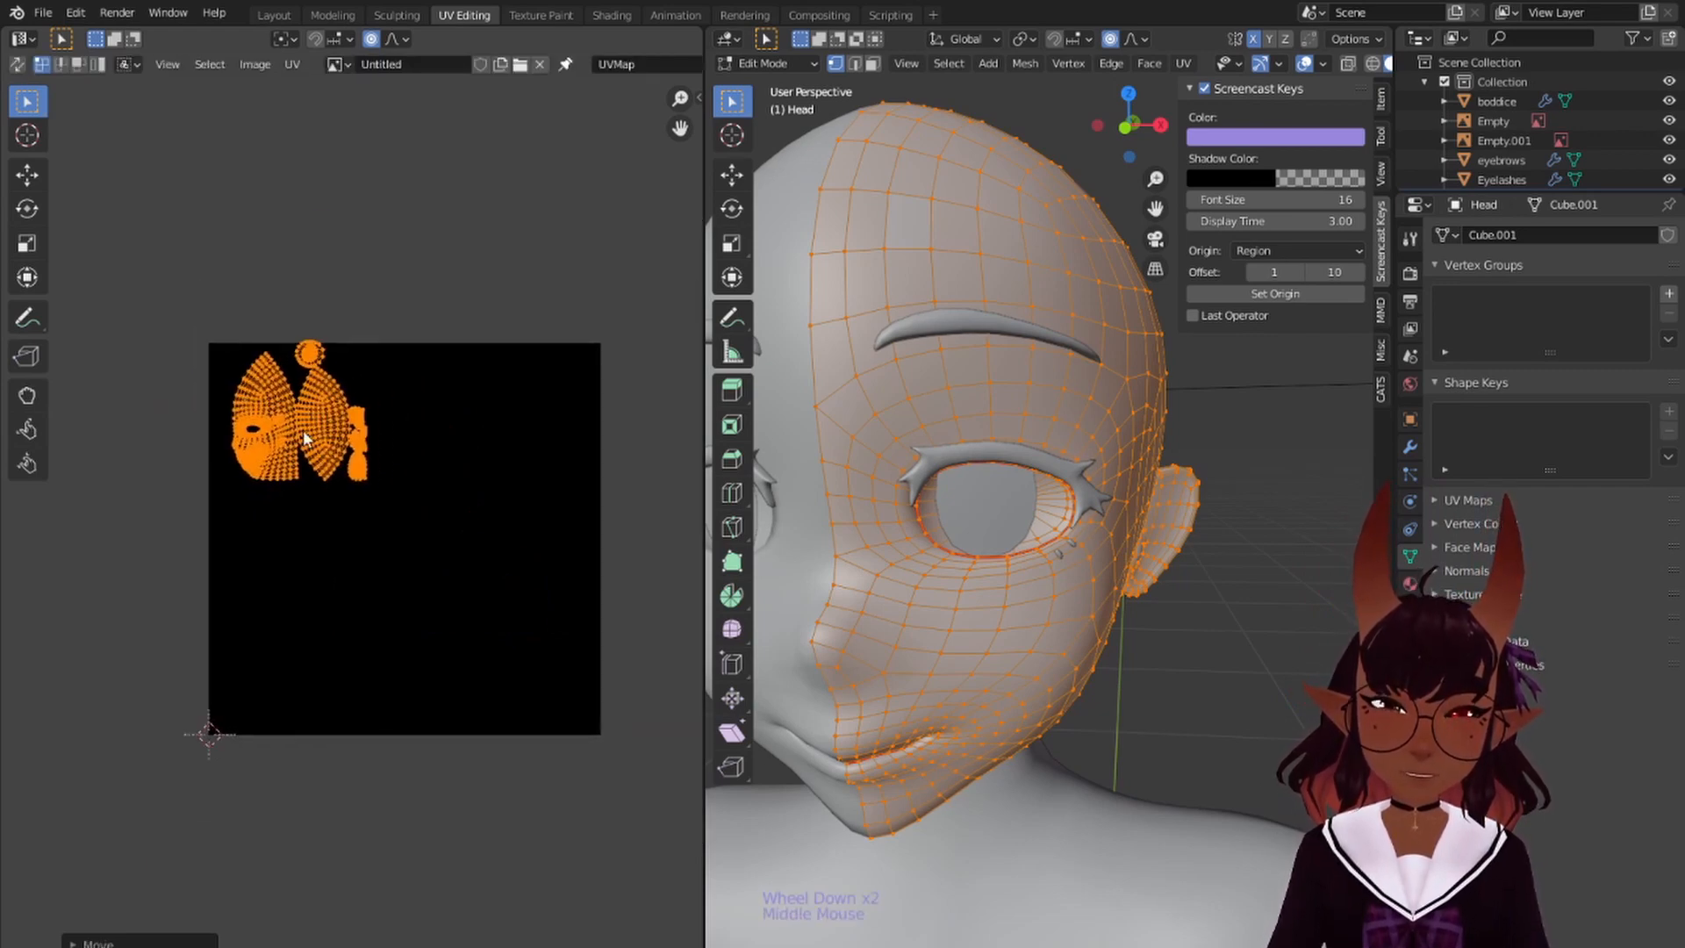
scroll(339, 407, up, 1)
middle_drag(399, 328, 407, 398)
scroll(314, 415, up, 2)
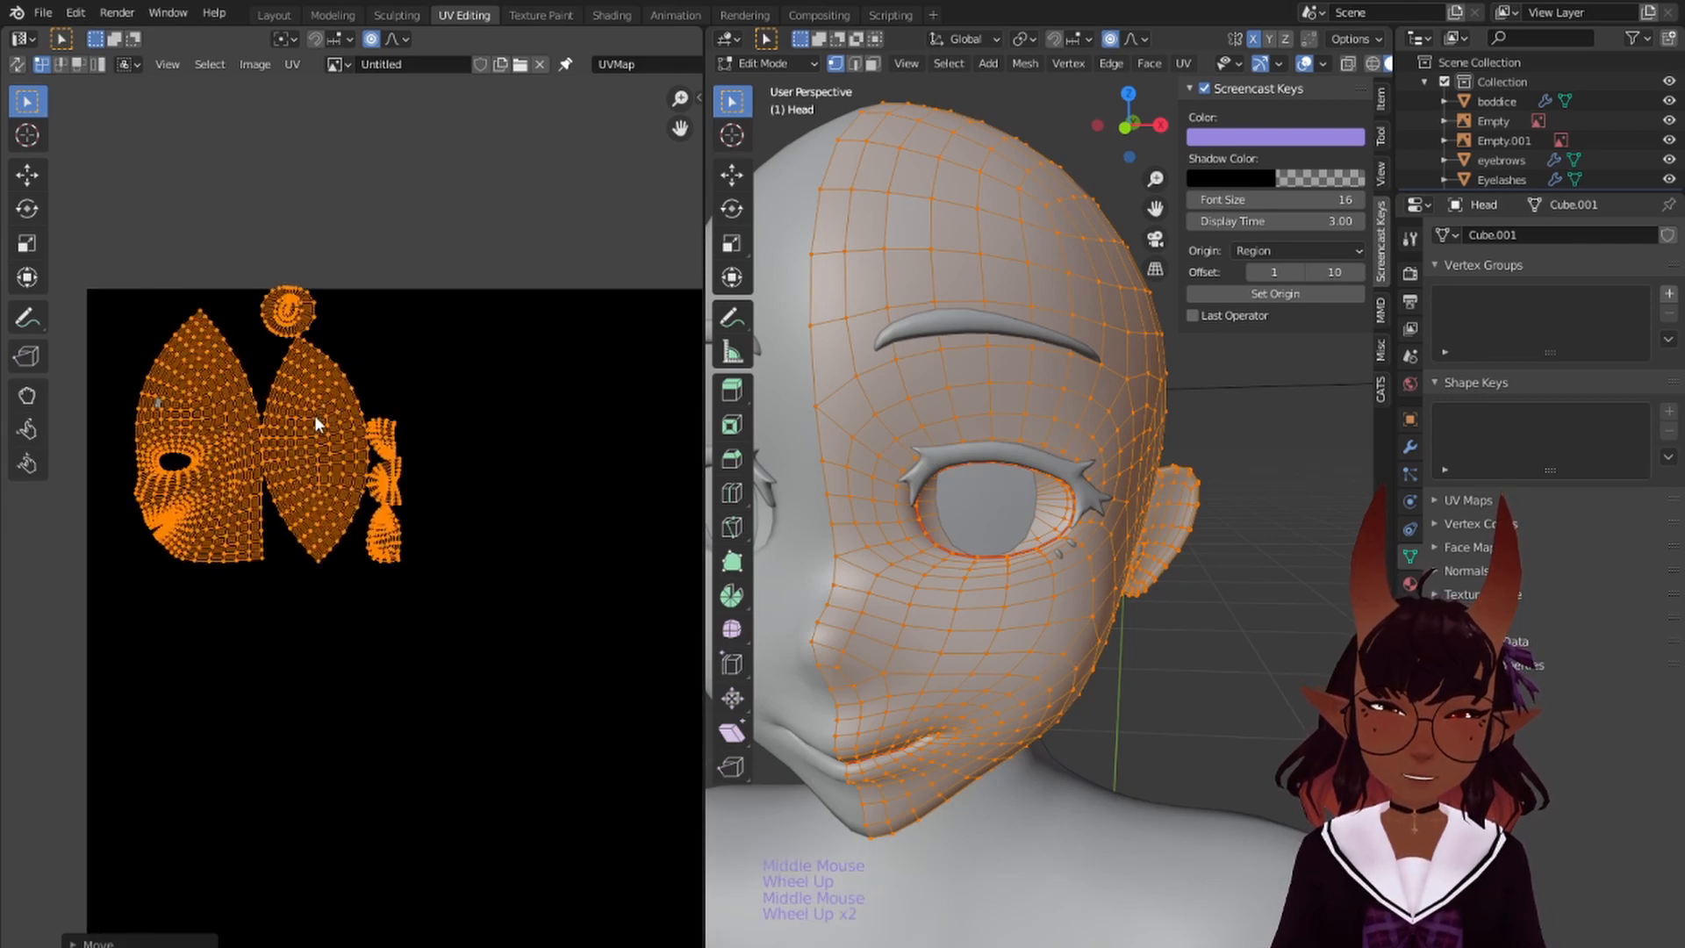
key(s)
click(444, 489)
- Enlarge all the head's UV islands very slightly and shift them closer to the image's left edge
scroll(256, 401, up, 2)
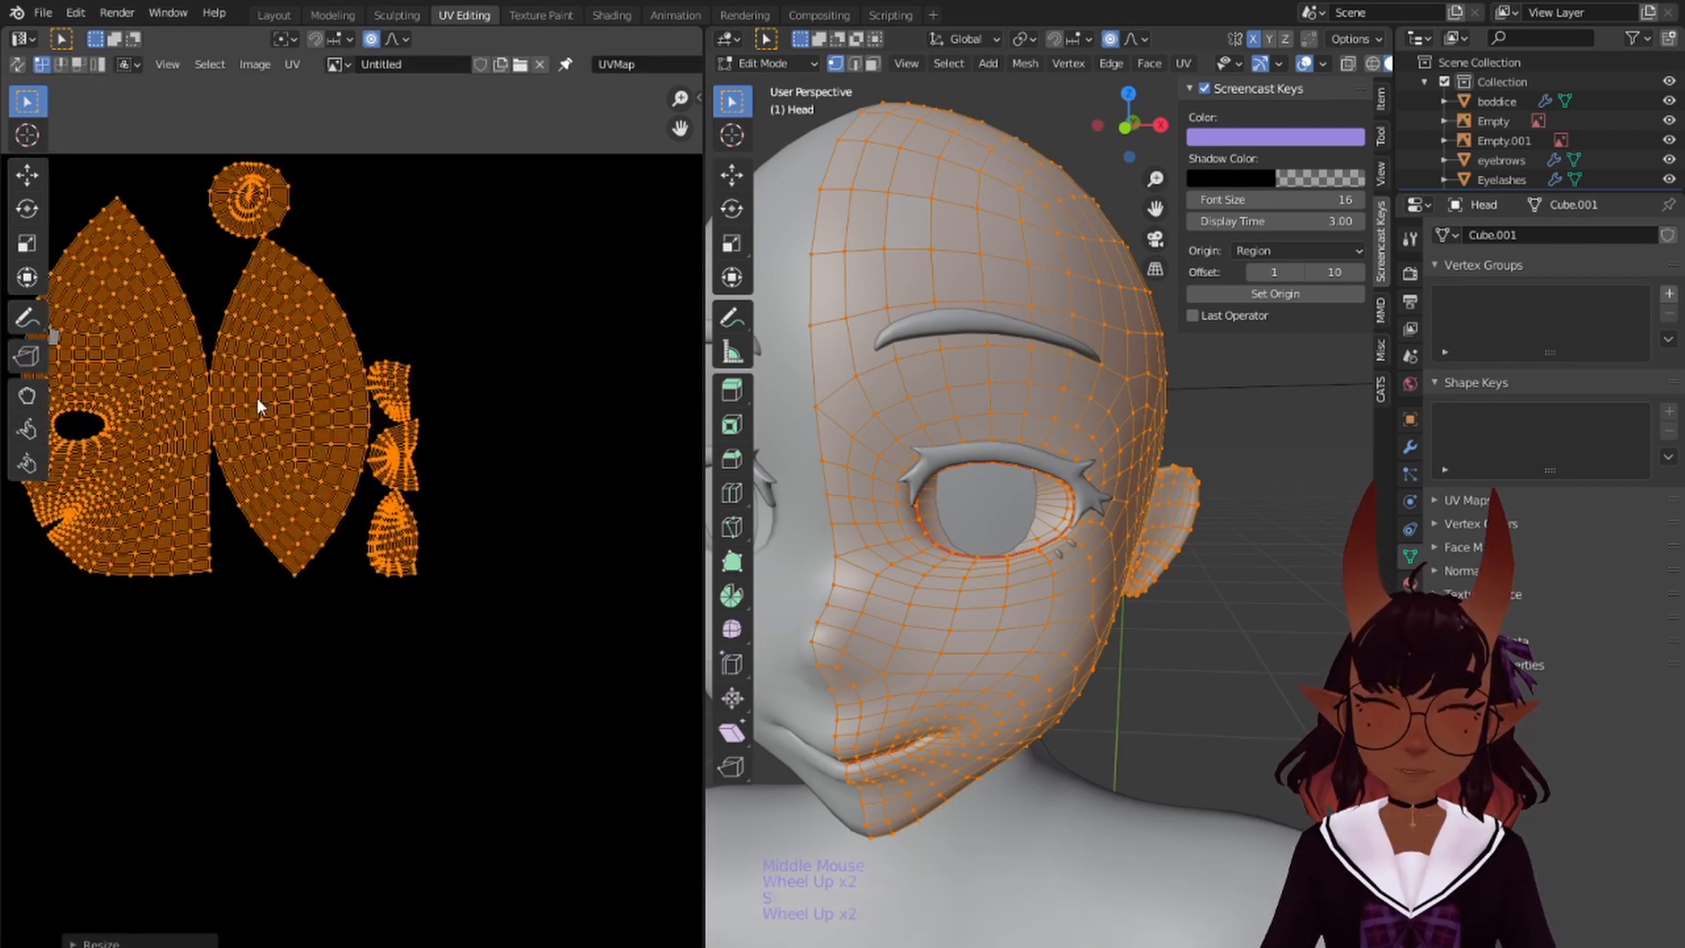
middle_drag(256, 402, 459, 516)
scroll(395, 451, down, 5)
scroll(330, 509, up, 3)
scroll(345, 531, up, 1)
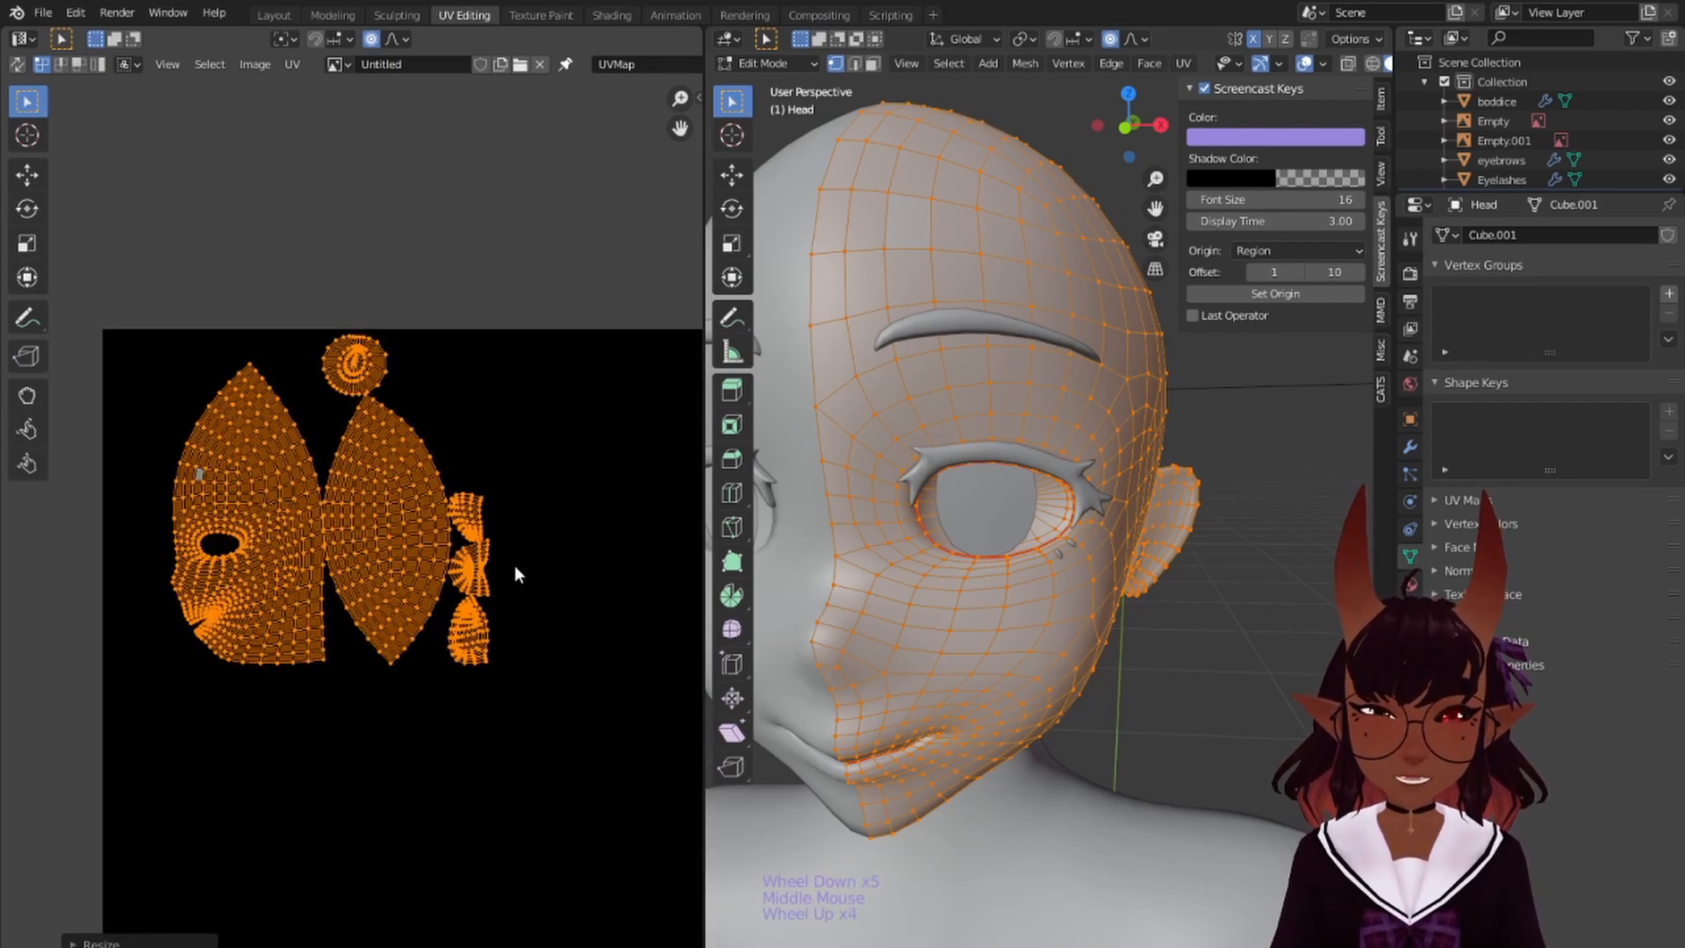
key(s)
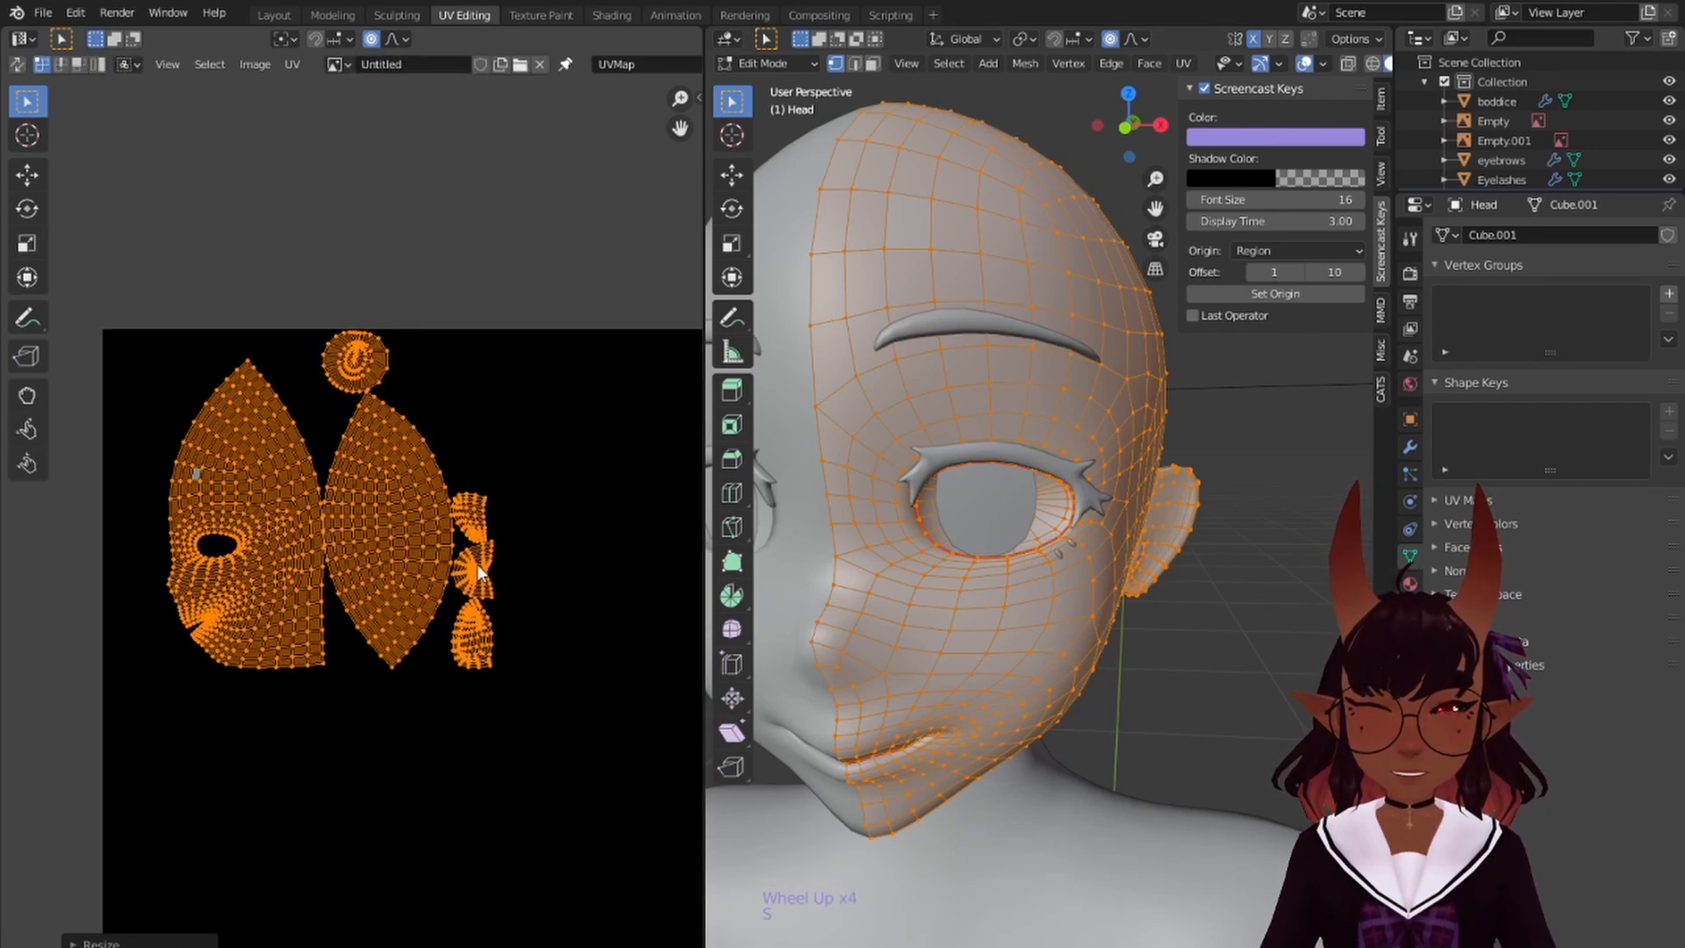
key(g)
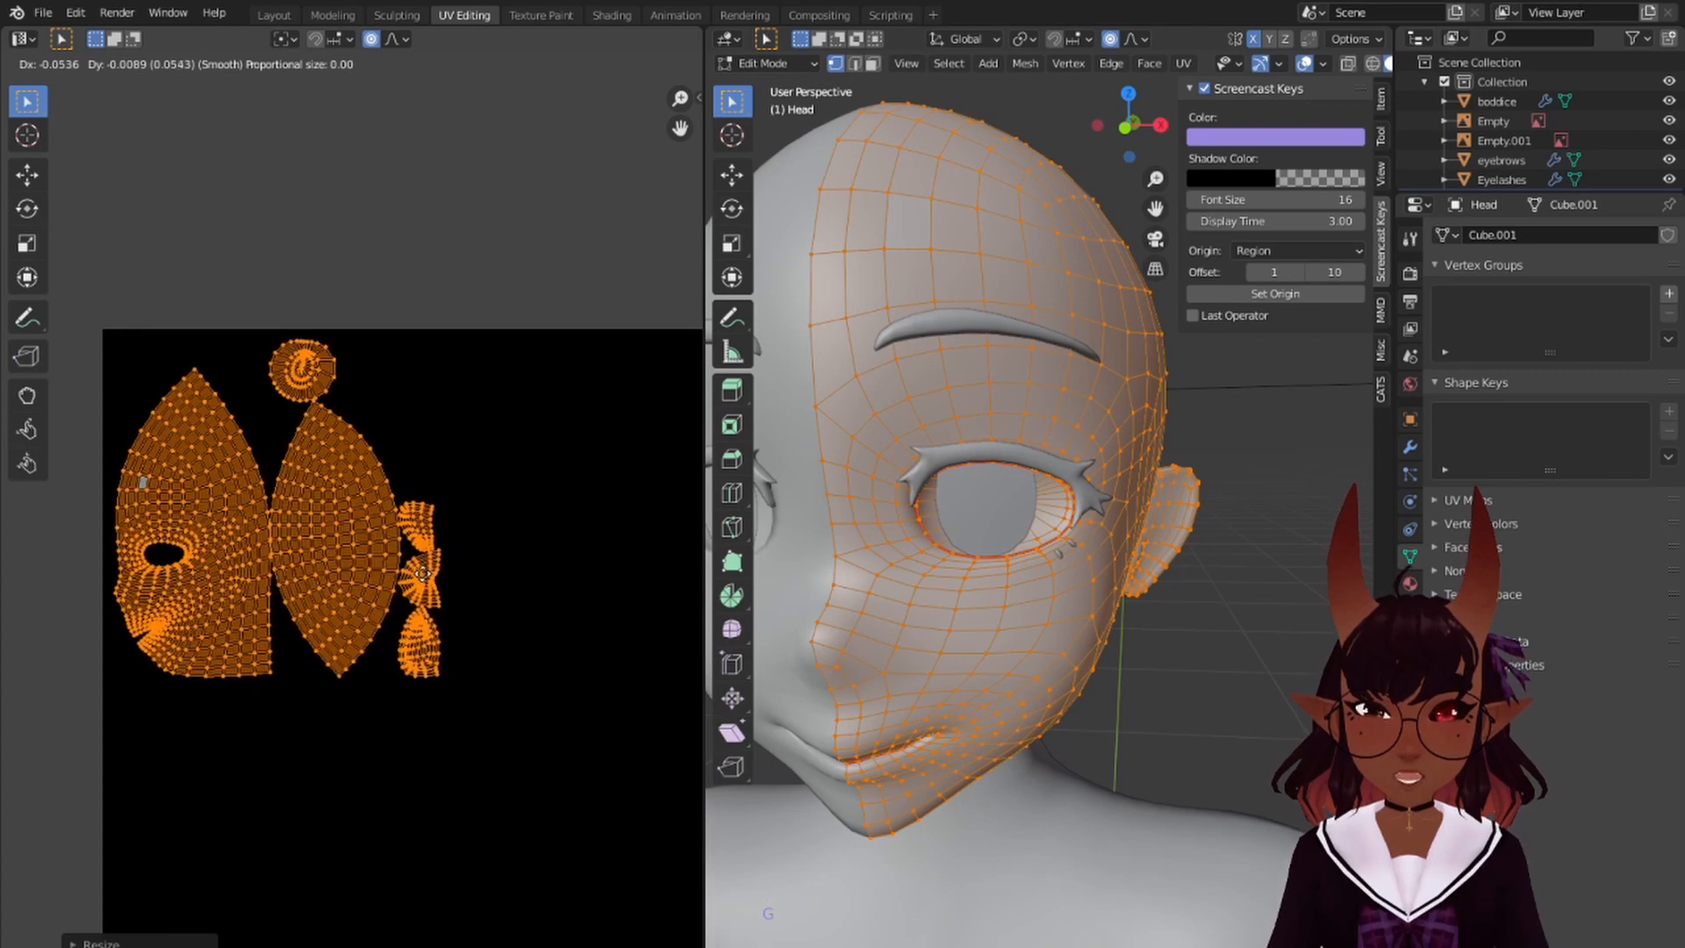
click(423, 575)
- Select only the face UV island, mirror it with a scale of -1 along X, and tilt it slightly counterclockwise
scroll(423, 571, up, 2)
middle_drag(109, 479, 345, 454)
right_click(346, 454)
key(l)
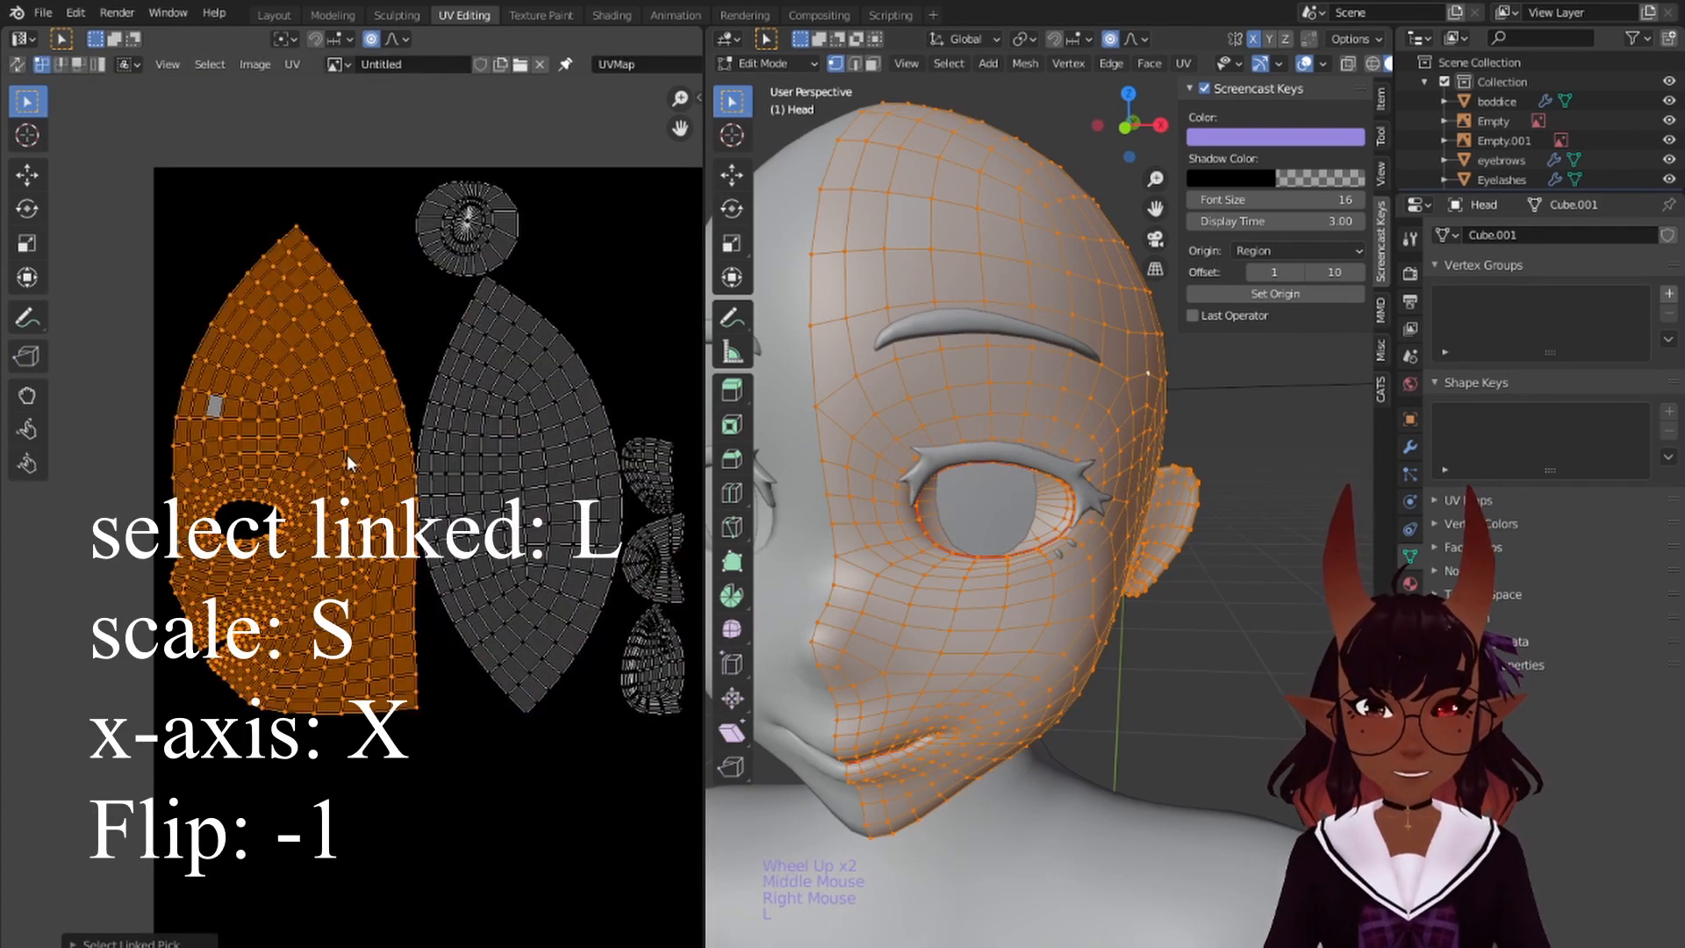
key(s)
key(x)
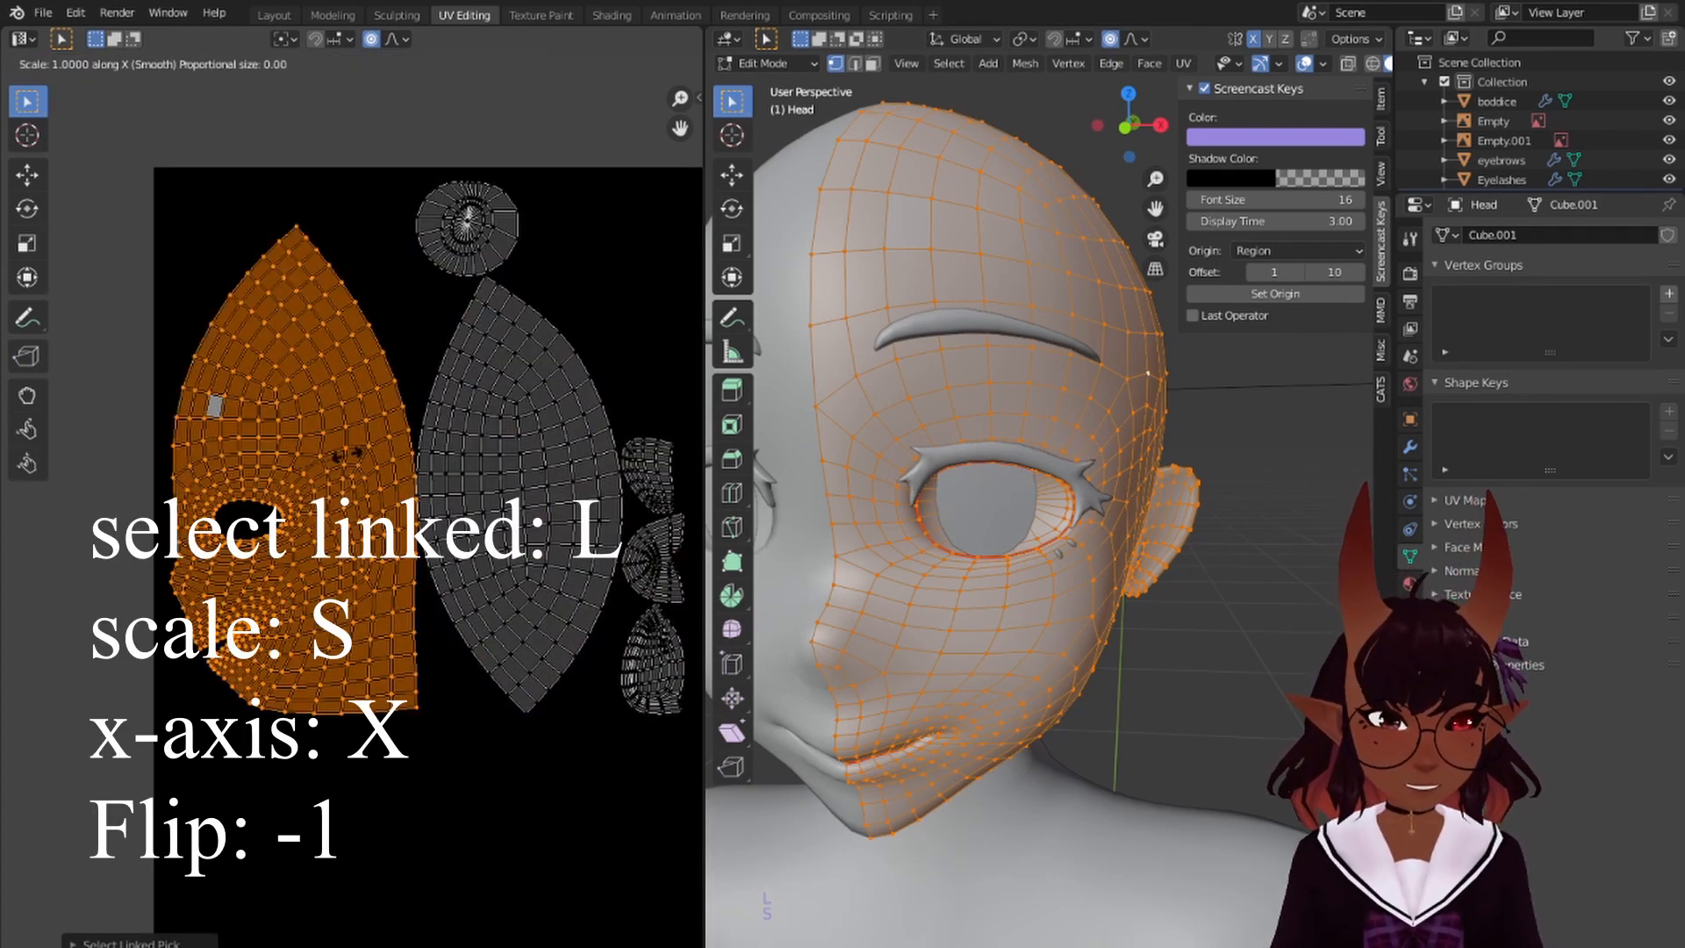
key(minus)
key(1)
click(346, 454)
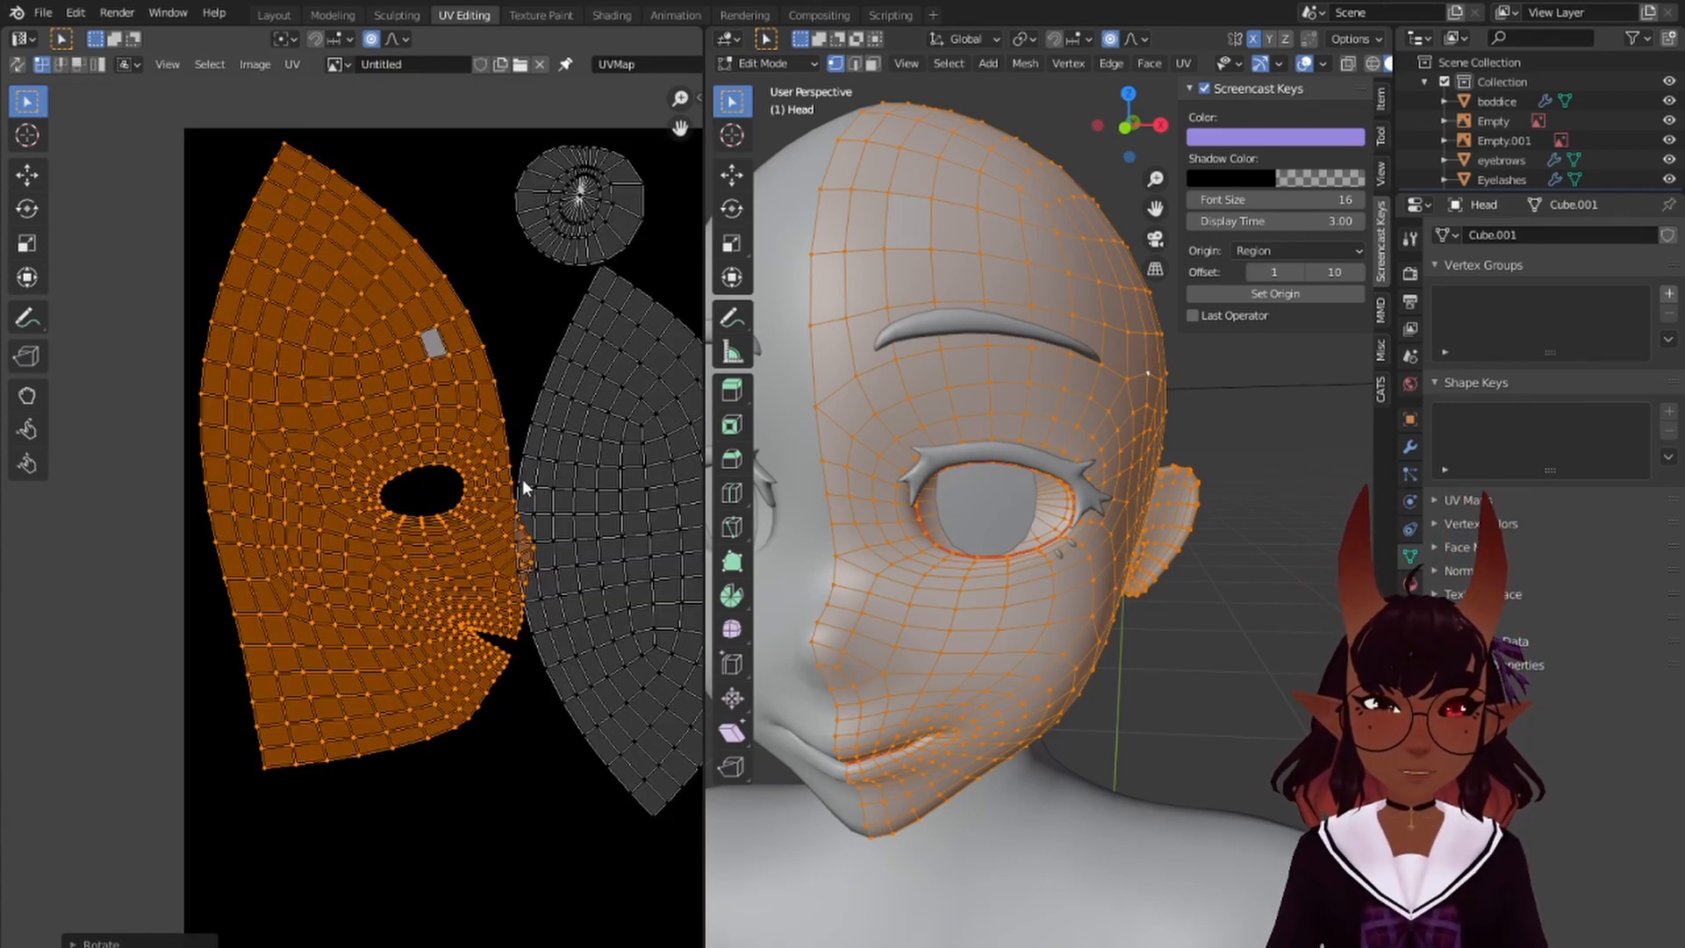
- Select the round UV island above the back-of-head island and move it into the empty space to its right
scroll(523, 477, down, 5)
scroll(523, 478, up, 3)
scroll(403, 524, up, 1)
middle_drag(523, 477, 334, 503)
right_click(272, 254)
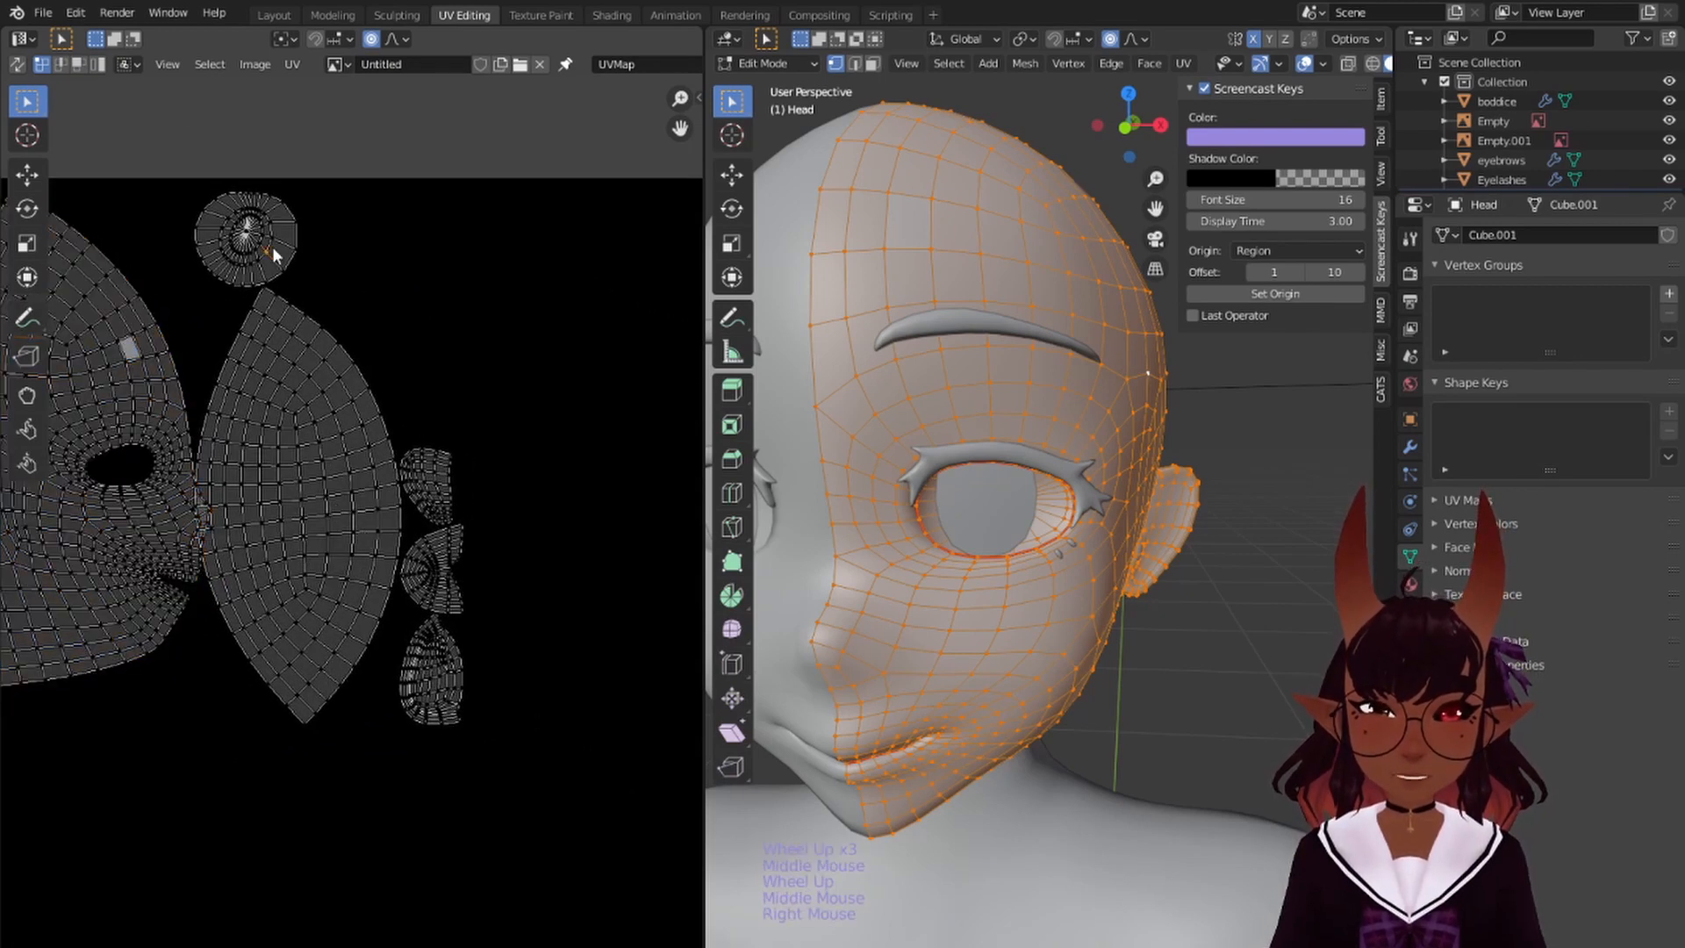
key(l)
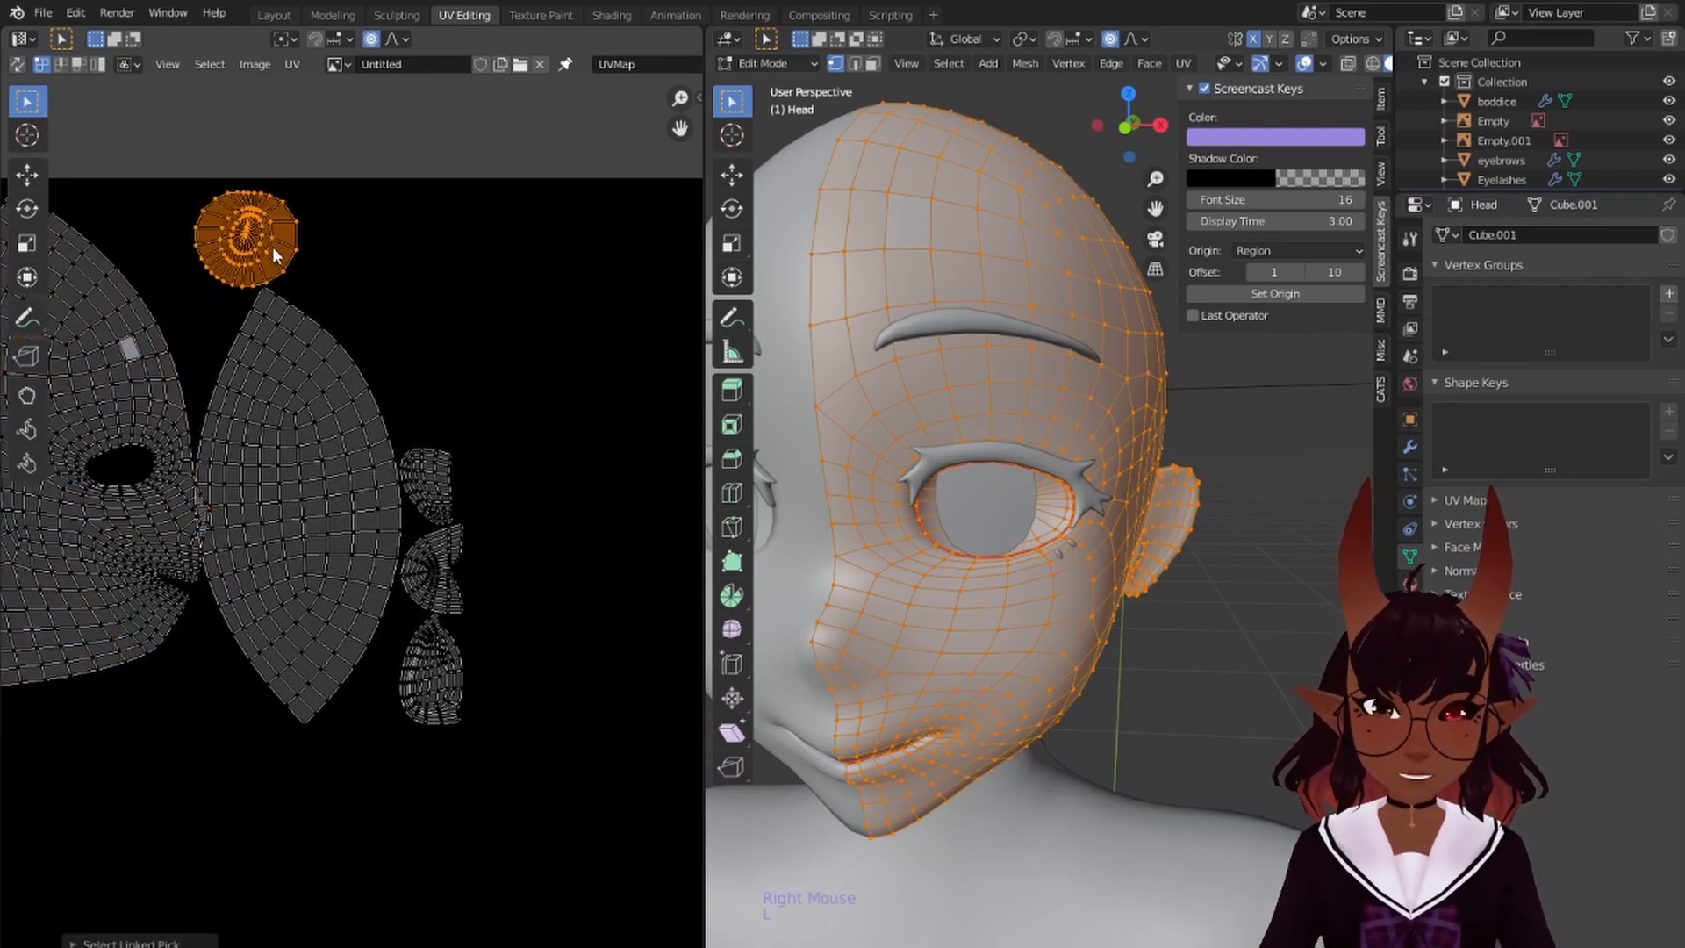
key(g)
click(625, 254)
- Select the uppermost of the three small UV islands and place it just right of the round island
middle_drag(571, 414, 435, 373)
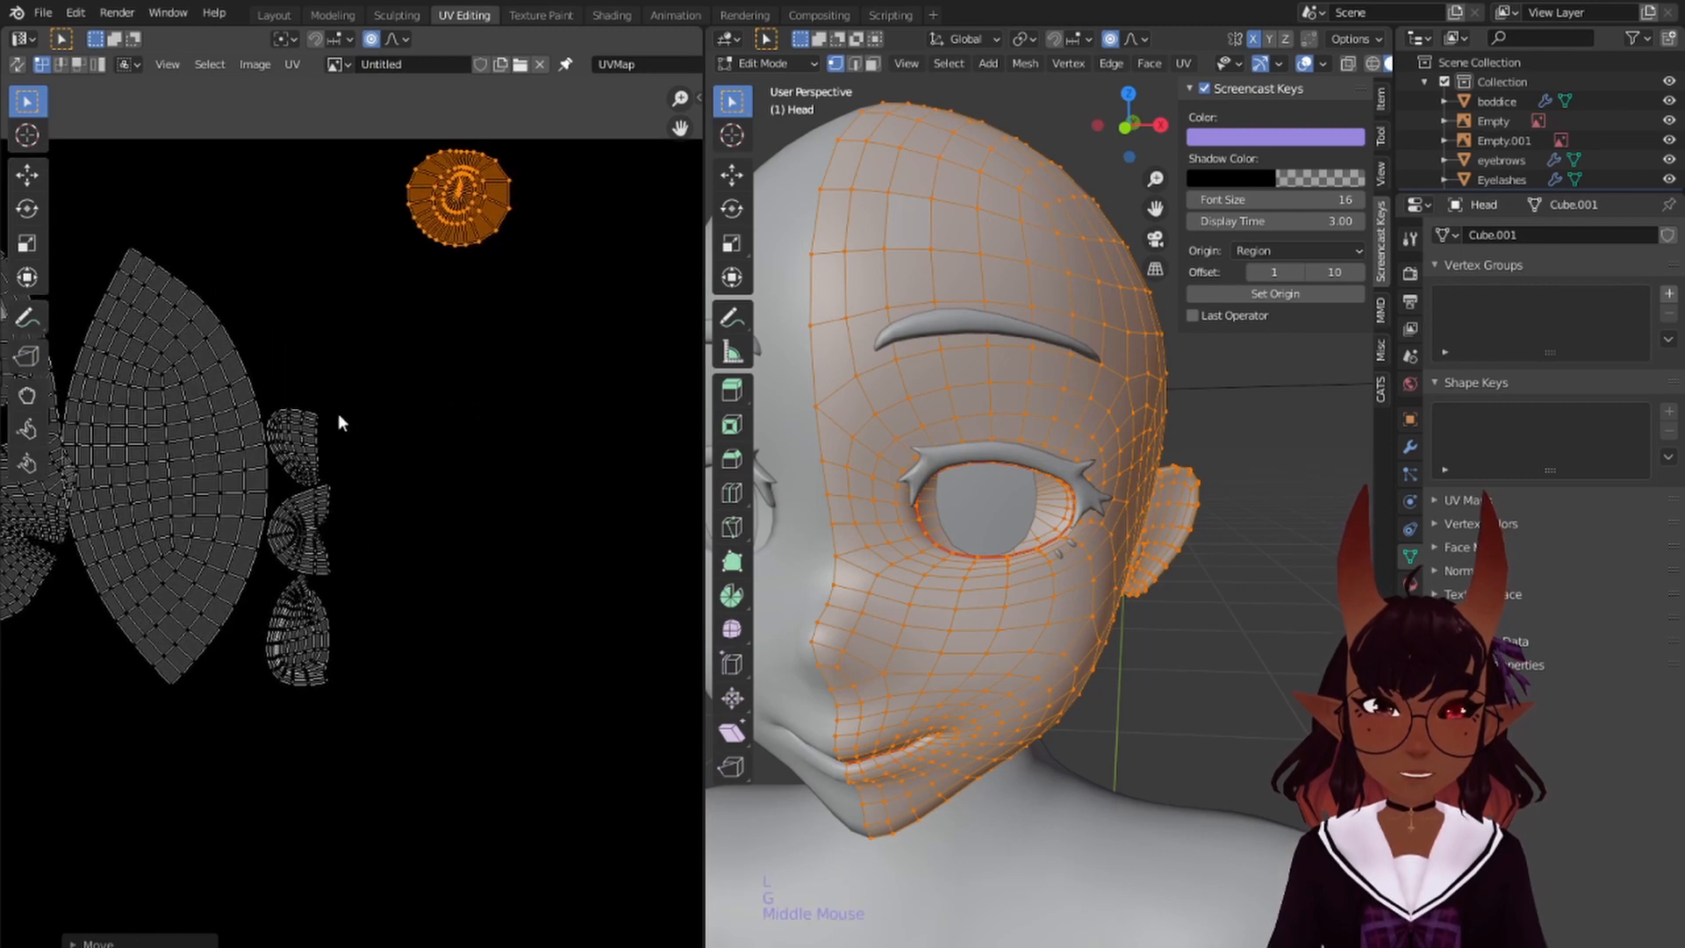
right_click(307, 434)
key(l)
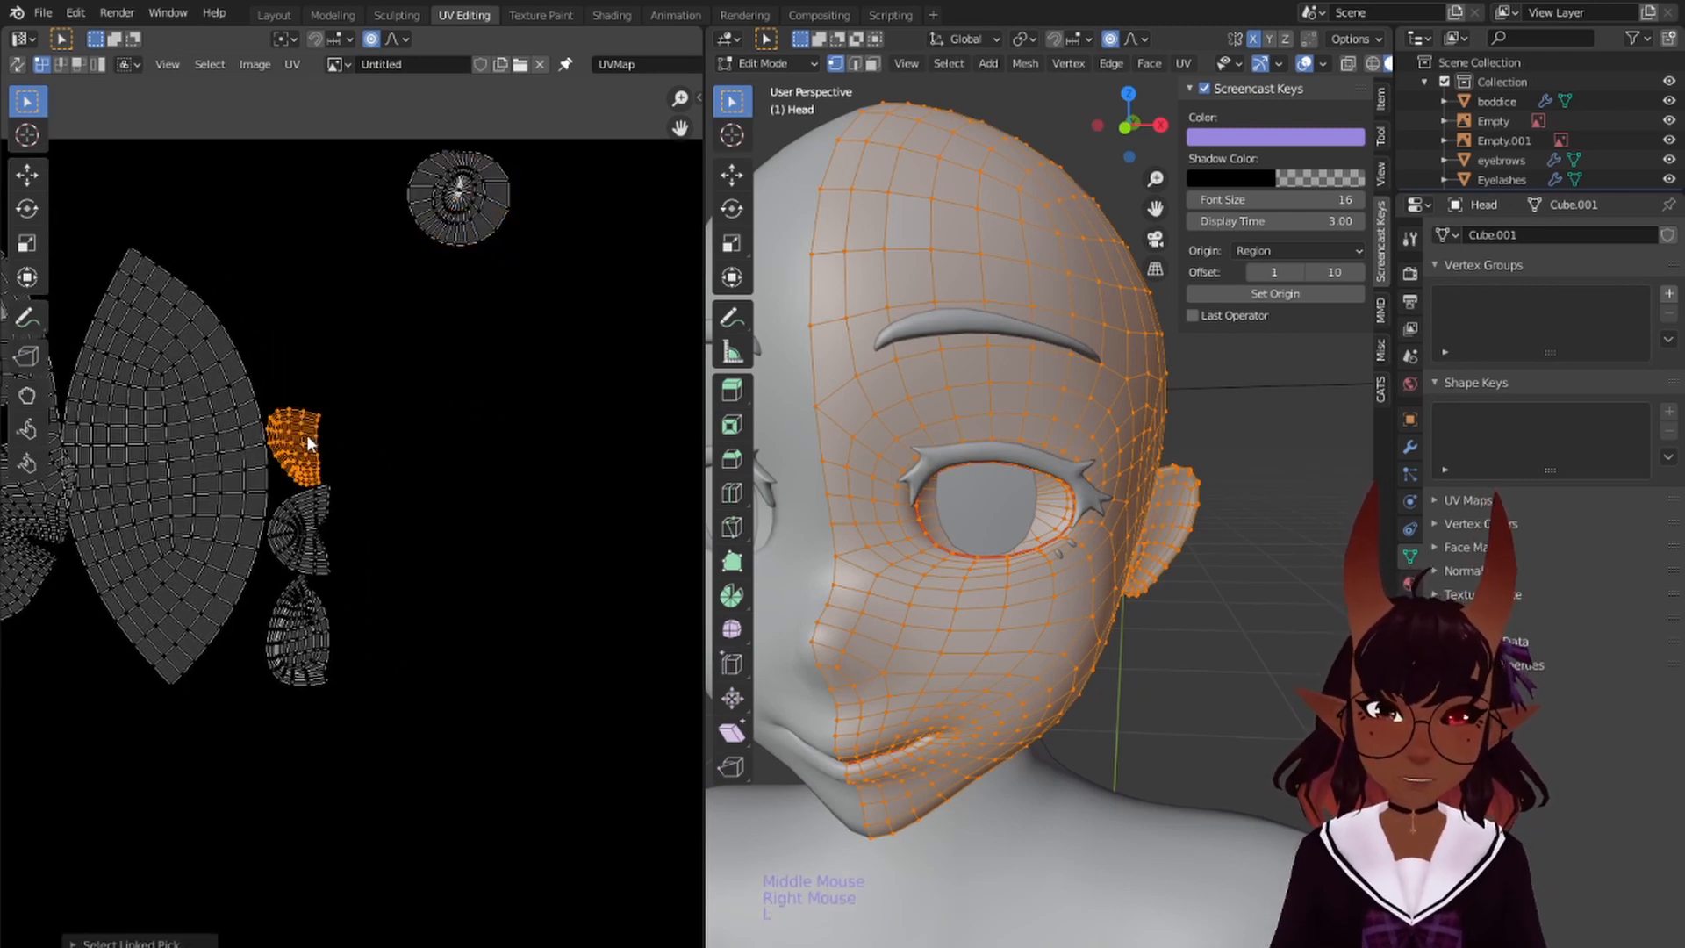
key(g)
click(566, 189)
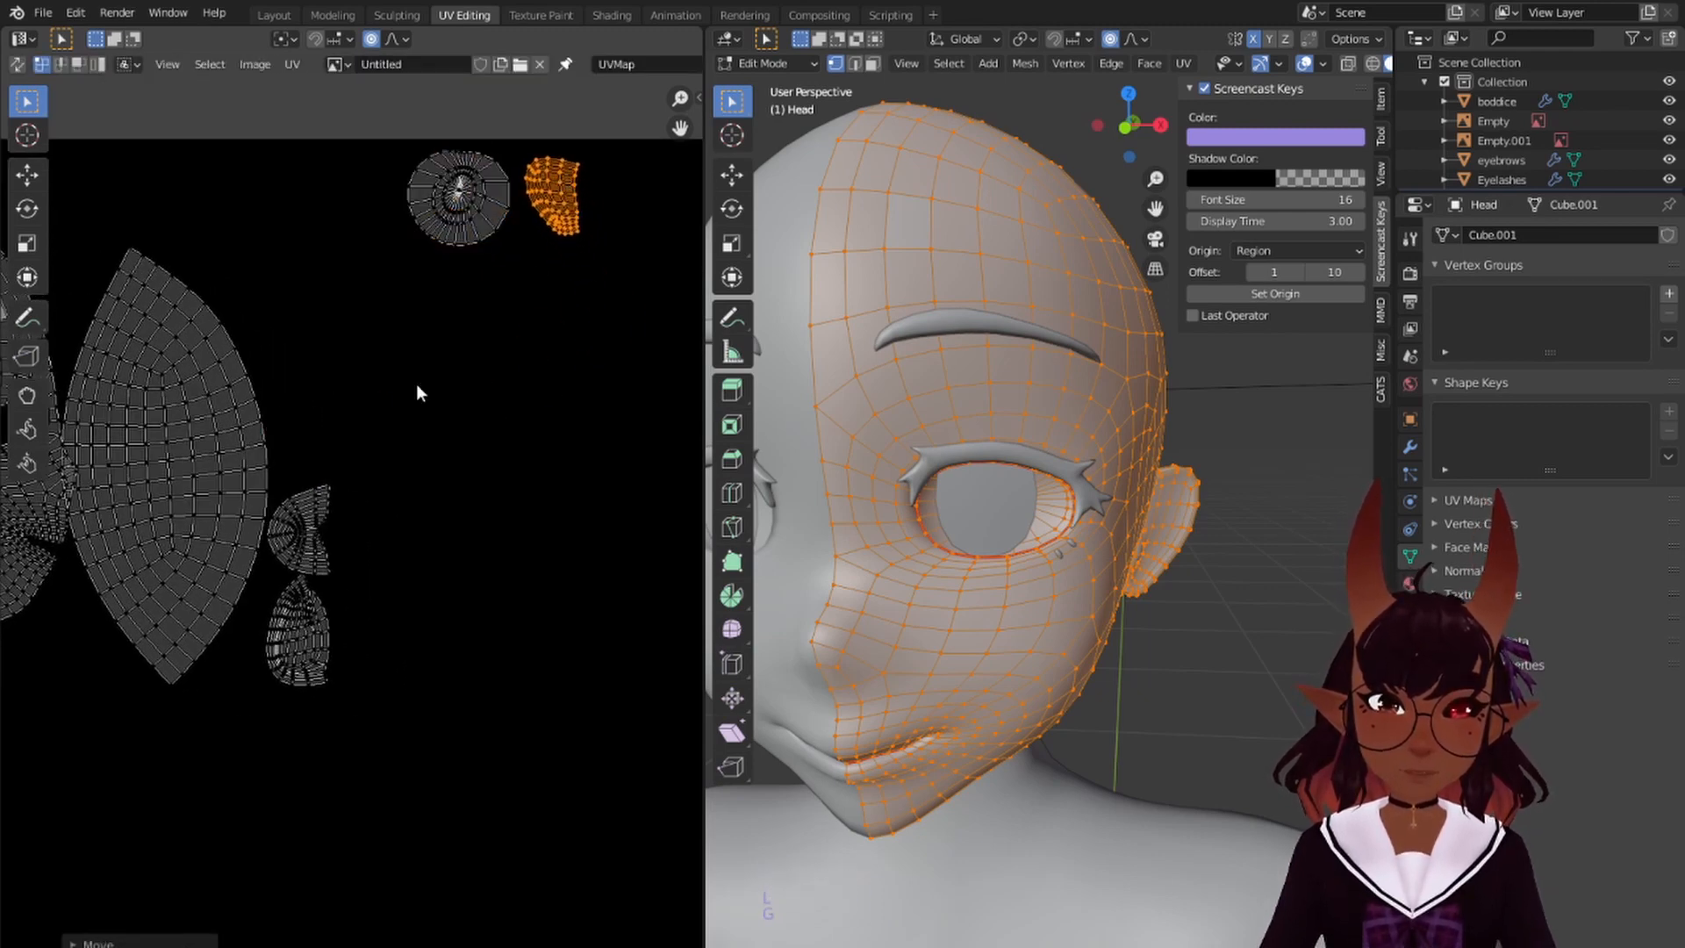
- Select the lower ear-shaped UV island beside the back of the head and move it to the right of the upper small islands
right_click(320, 512)
key(l)
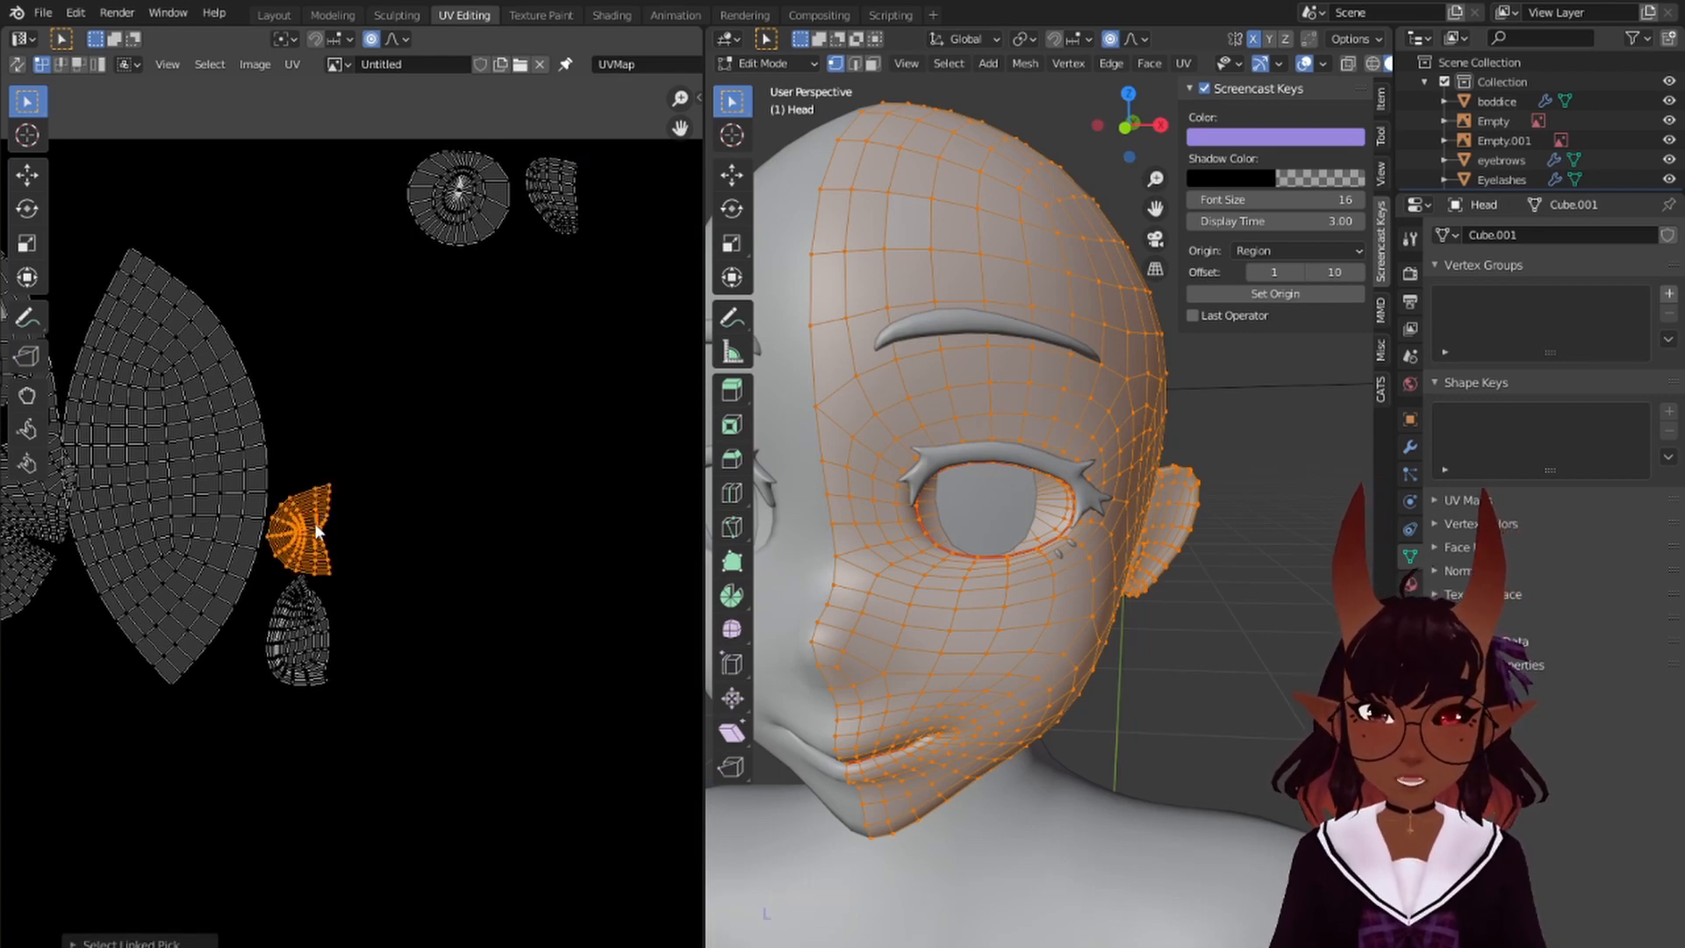
right_click(300, 617)
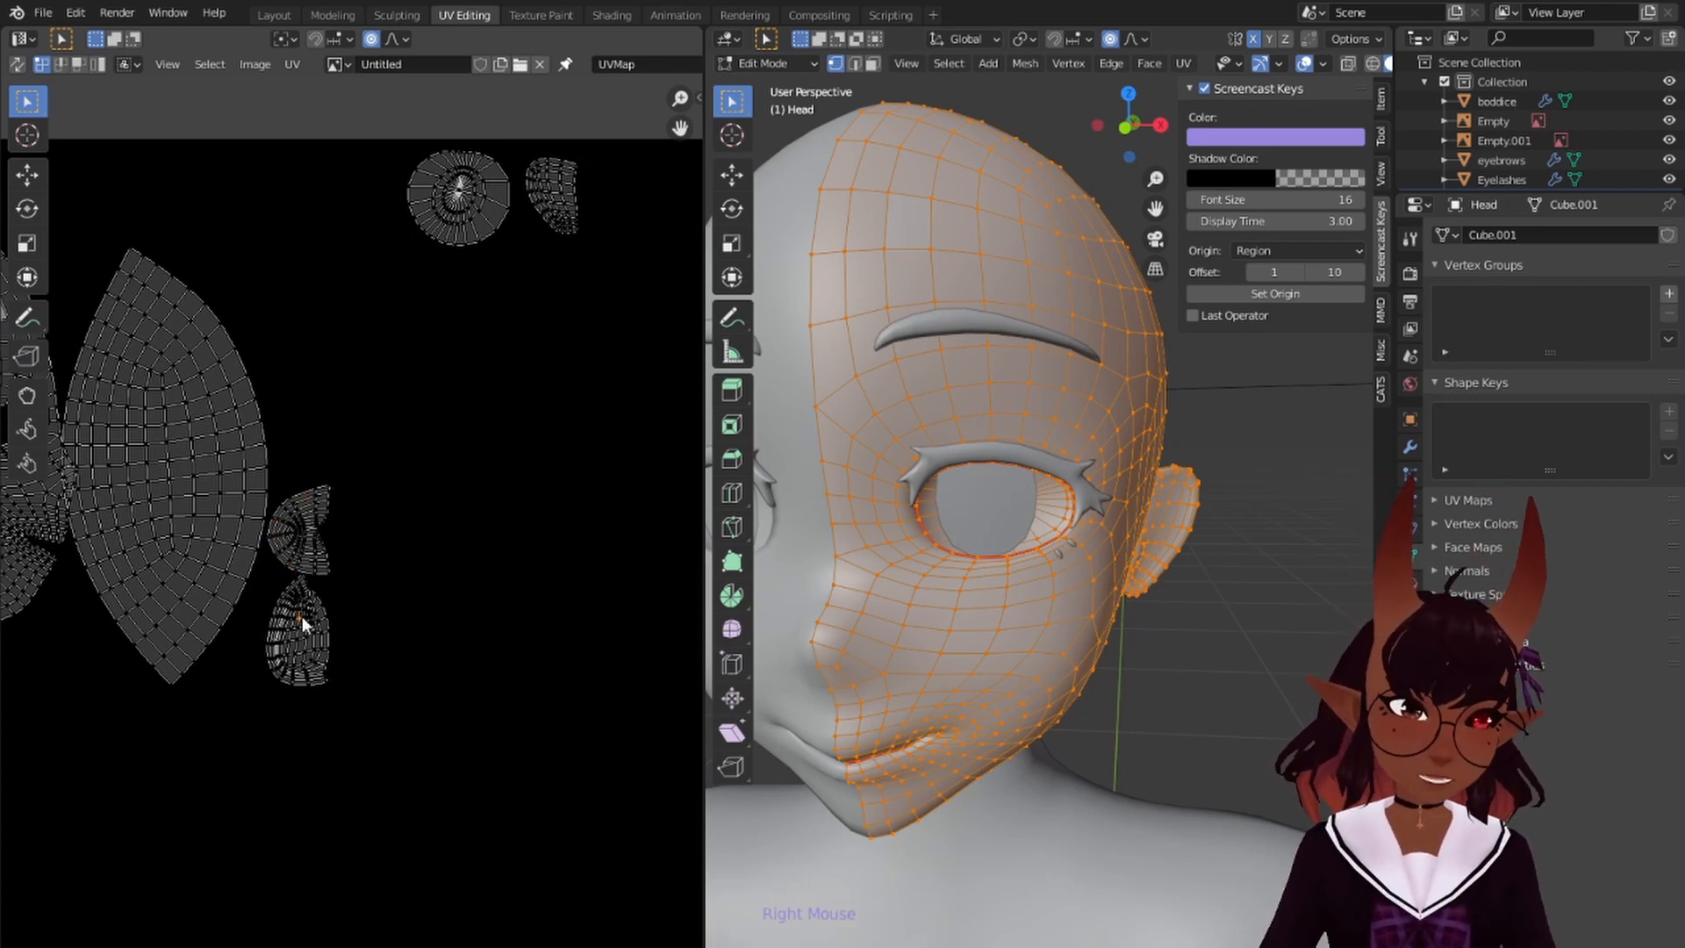
key(l)
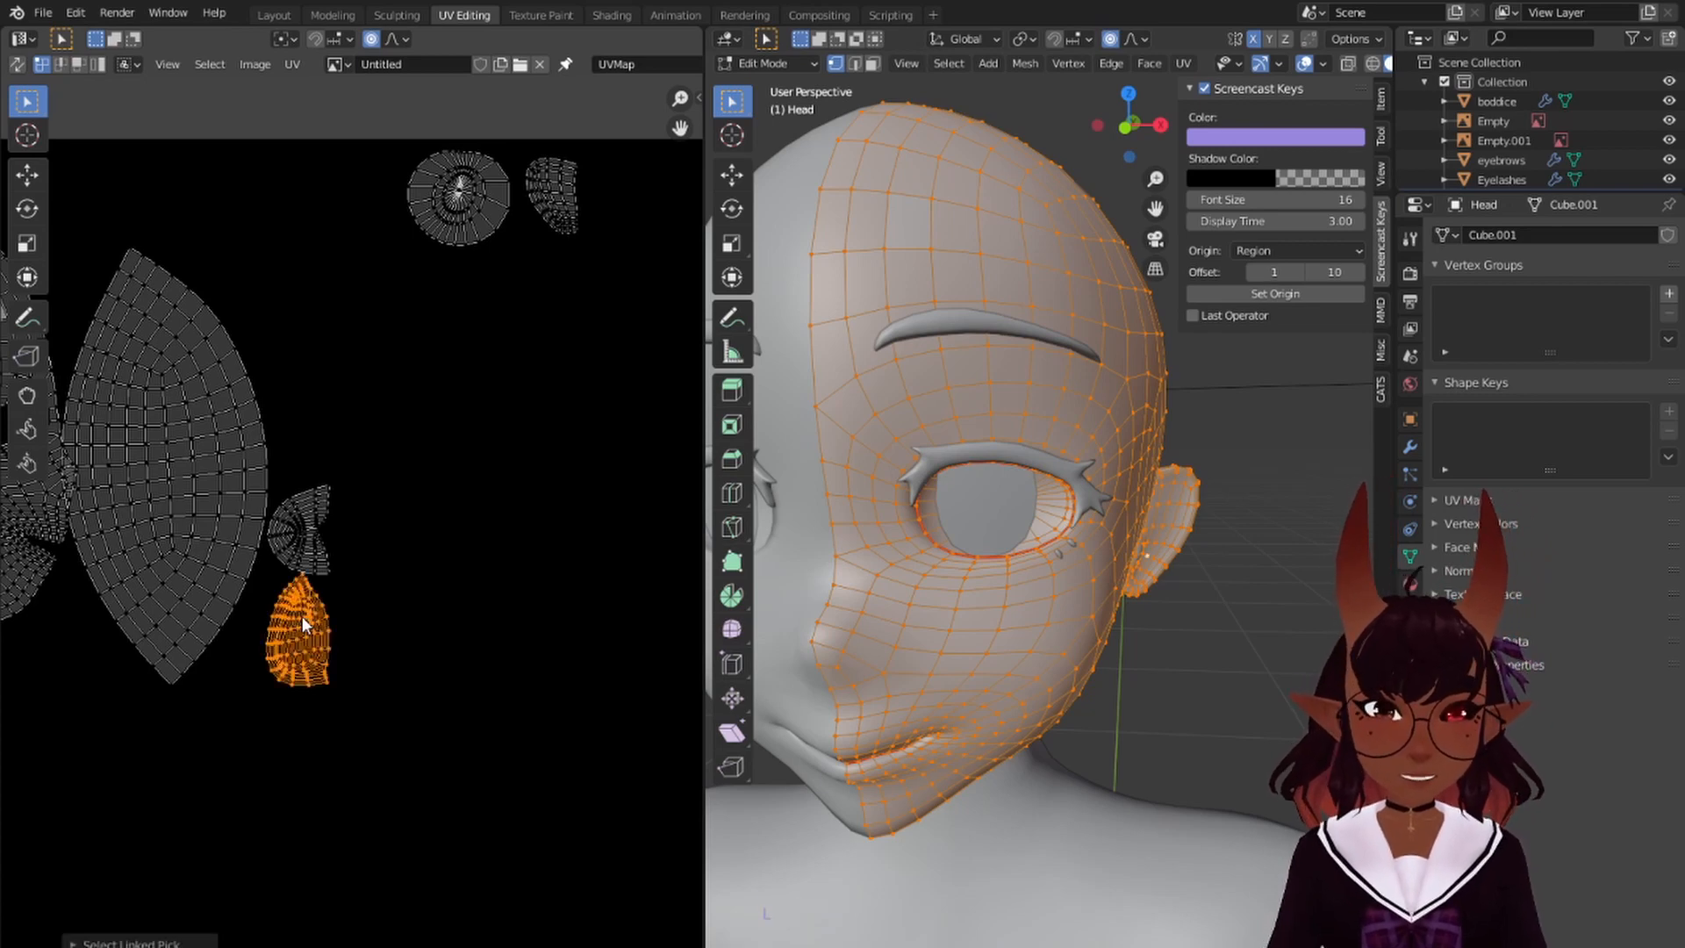
key(g)
click(643, 179)
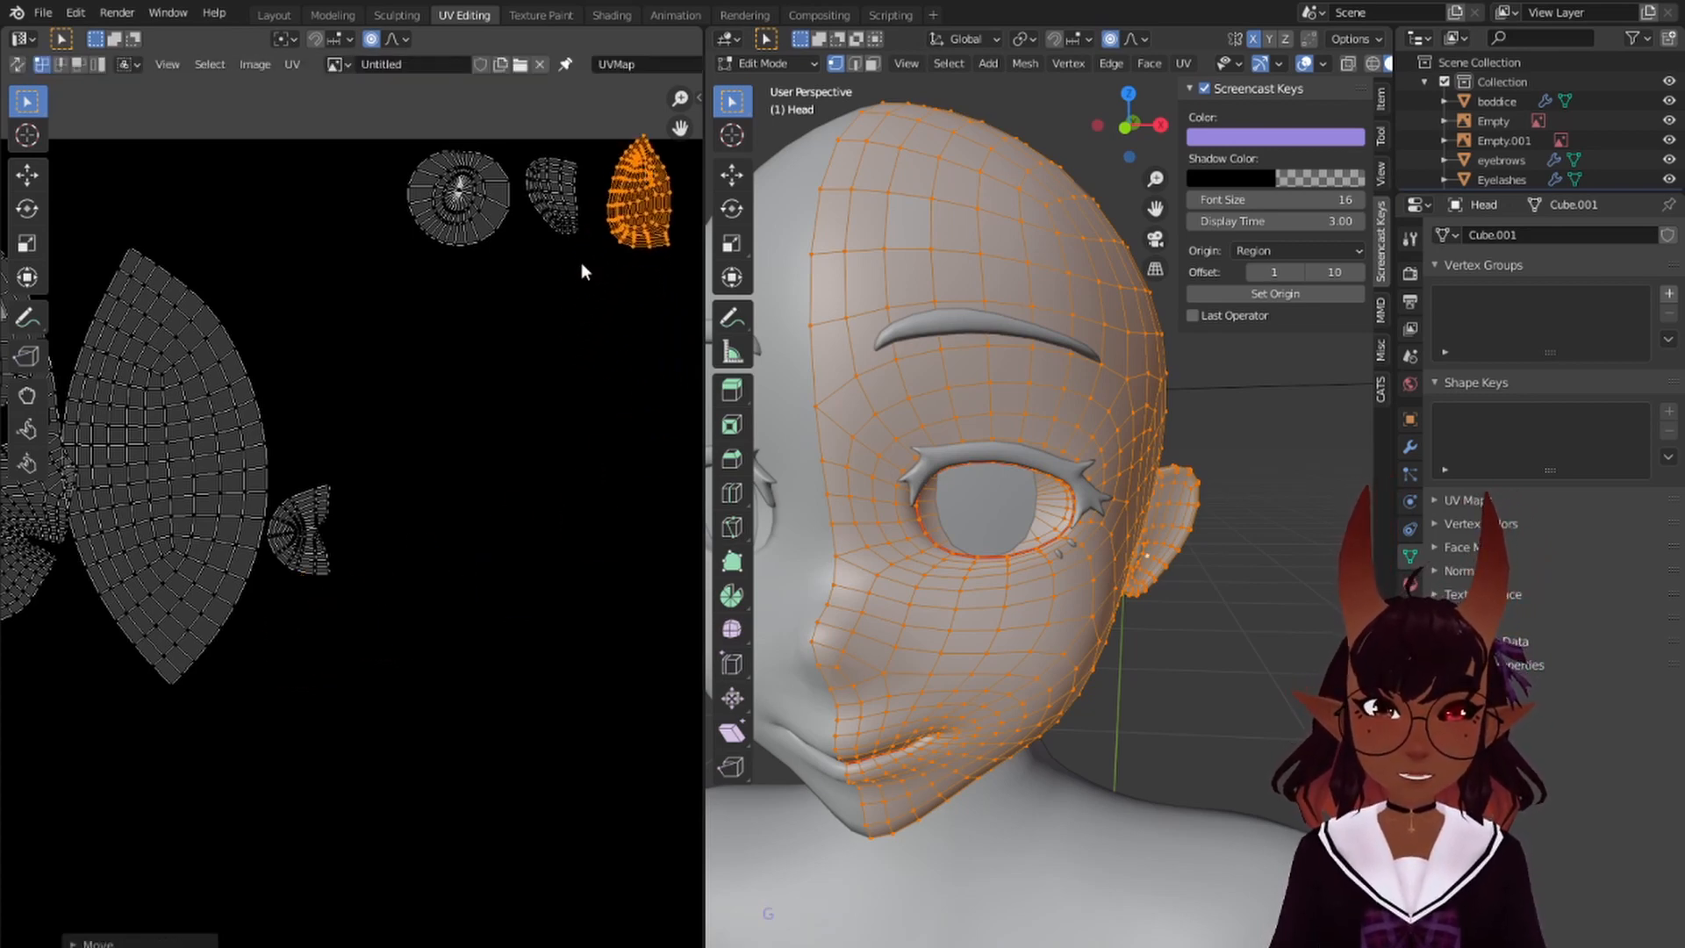
- Rotate the ear-shaped UV island by 180 degrees and nudge it slightly closer to its neighbouring small island
scroll(582, 270, up, 1)
middle_drag(582, 270, 324, 594)
scroll(324, 594, up, 5)
middle_drag(549, 424, 324, 500)
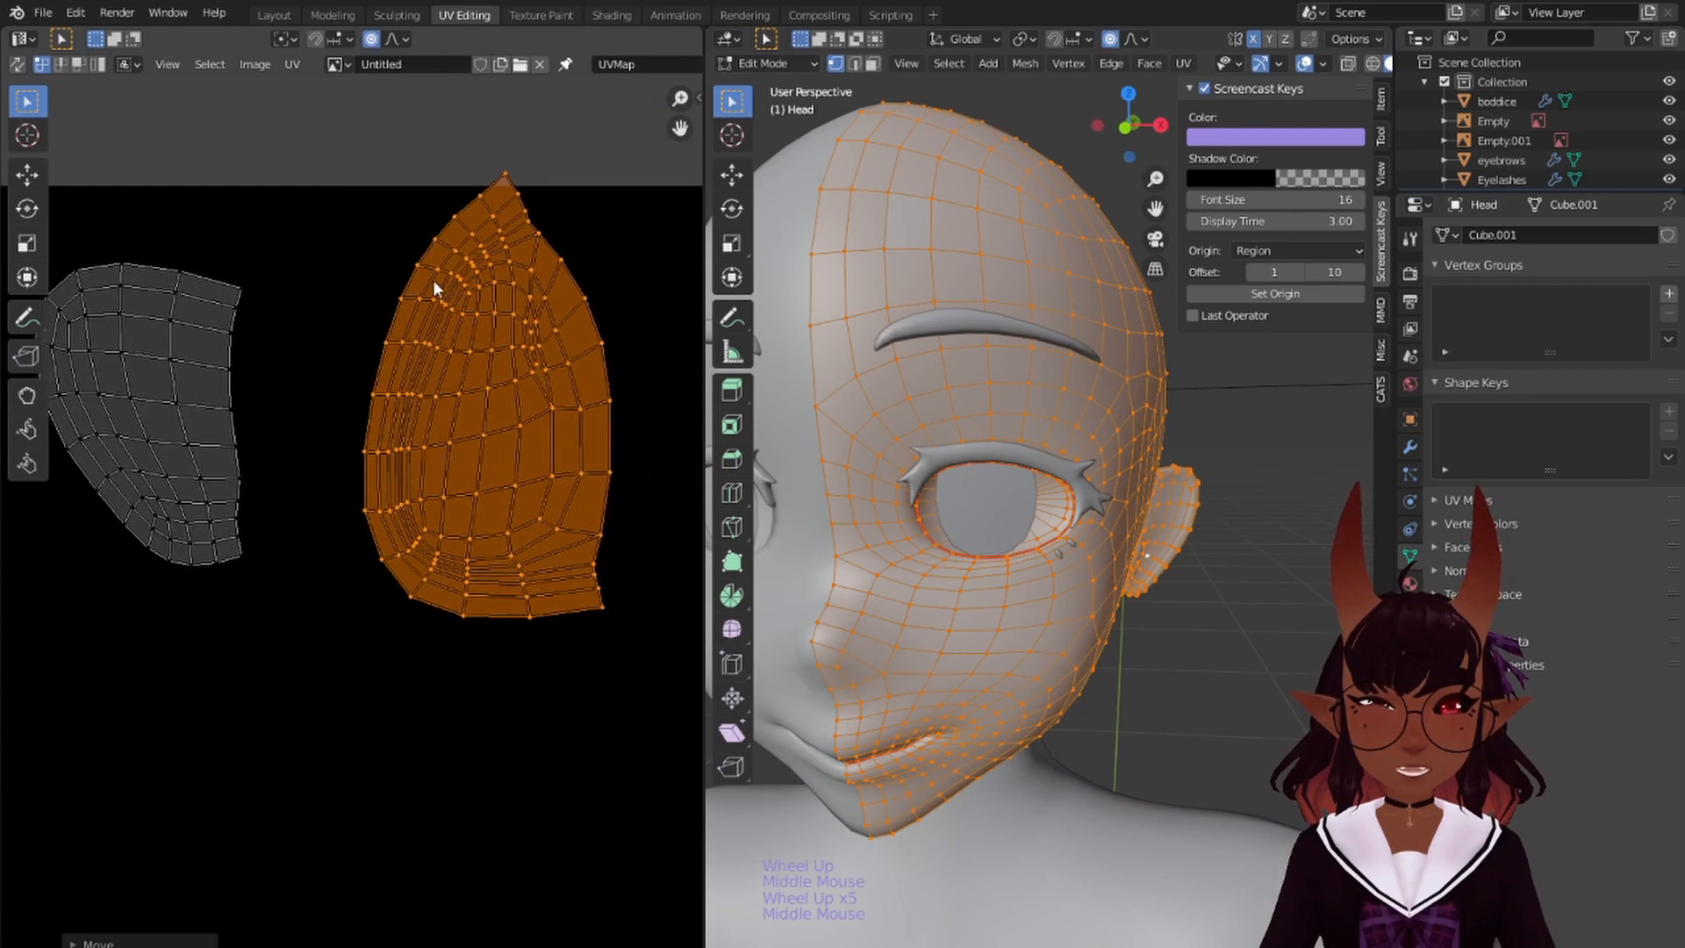
text(r180)
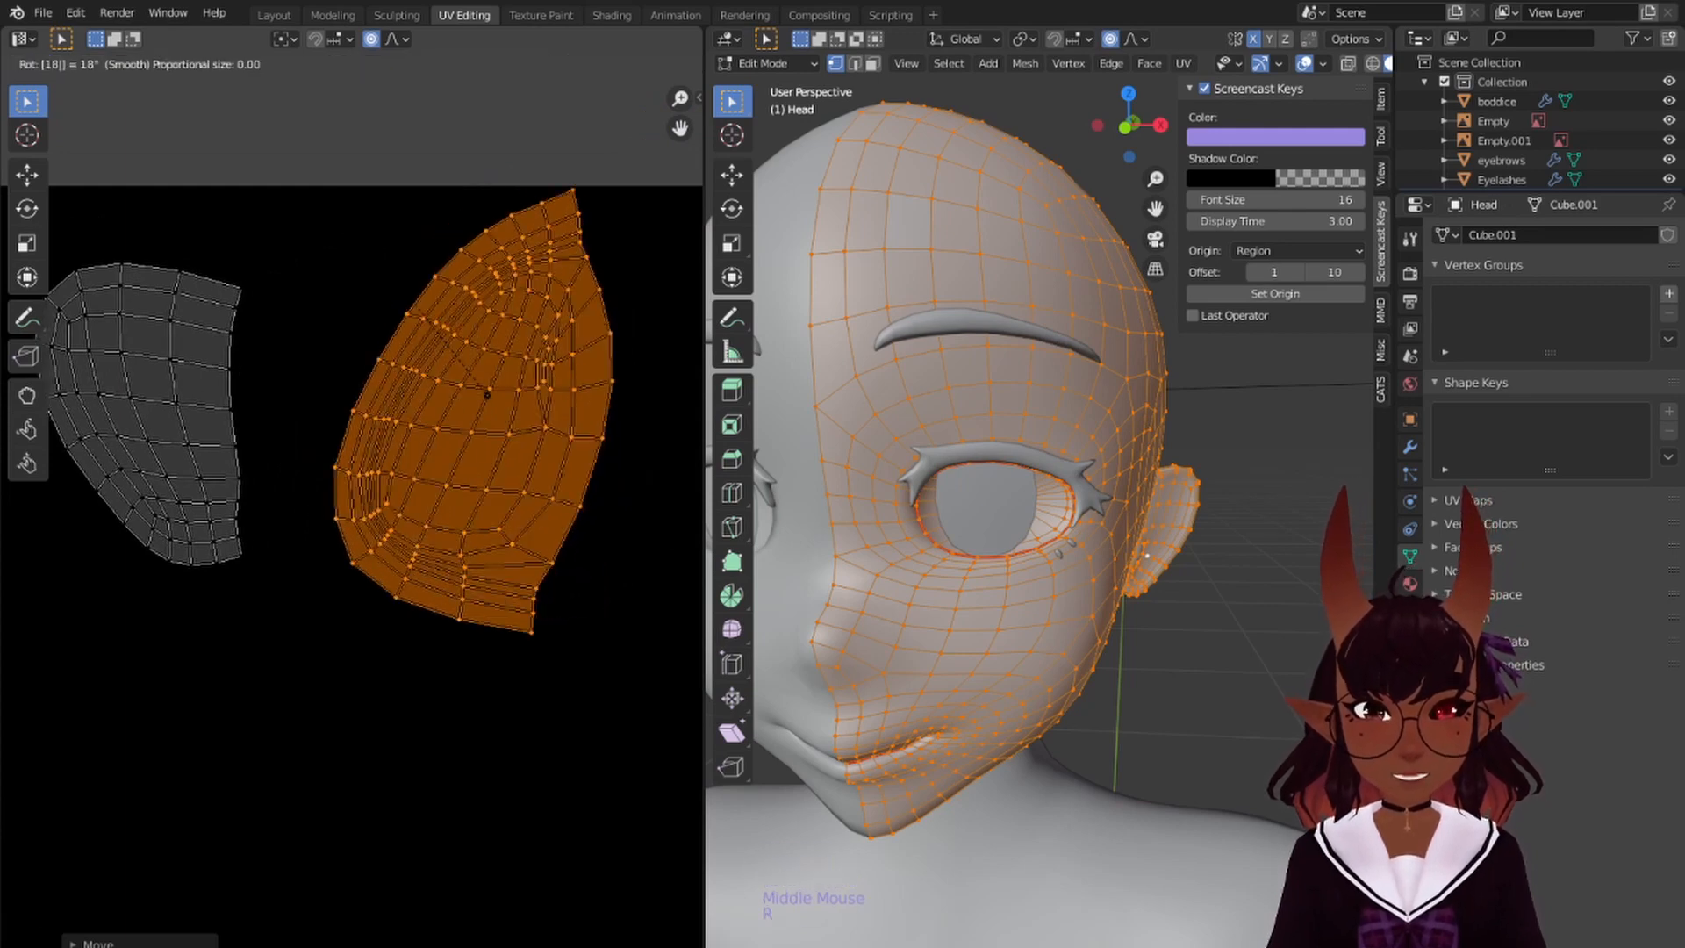
key(Return)
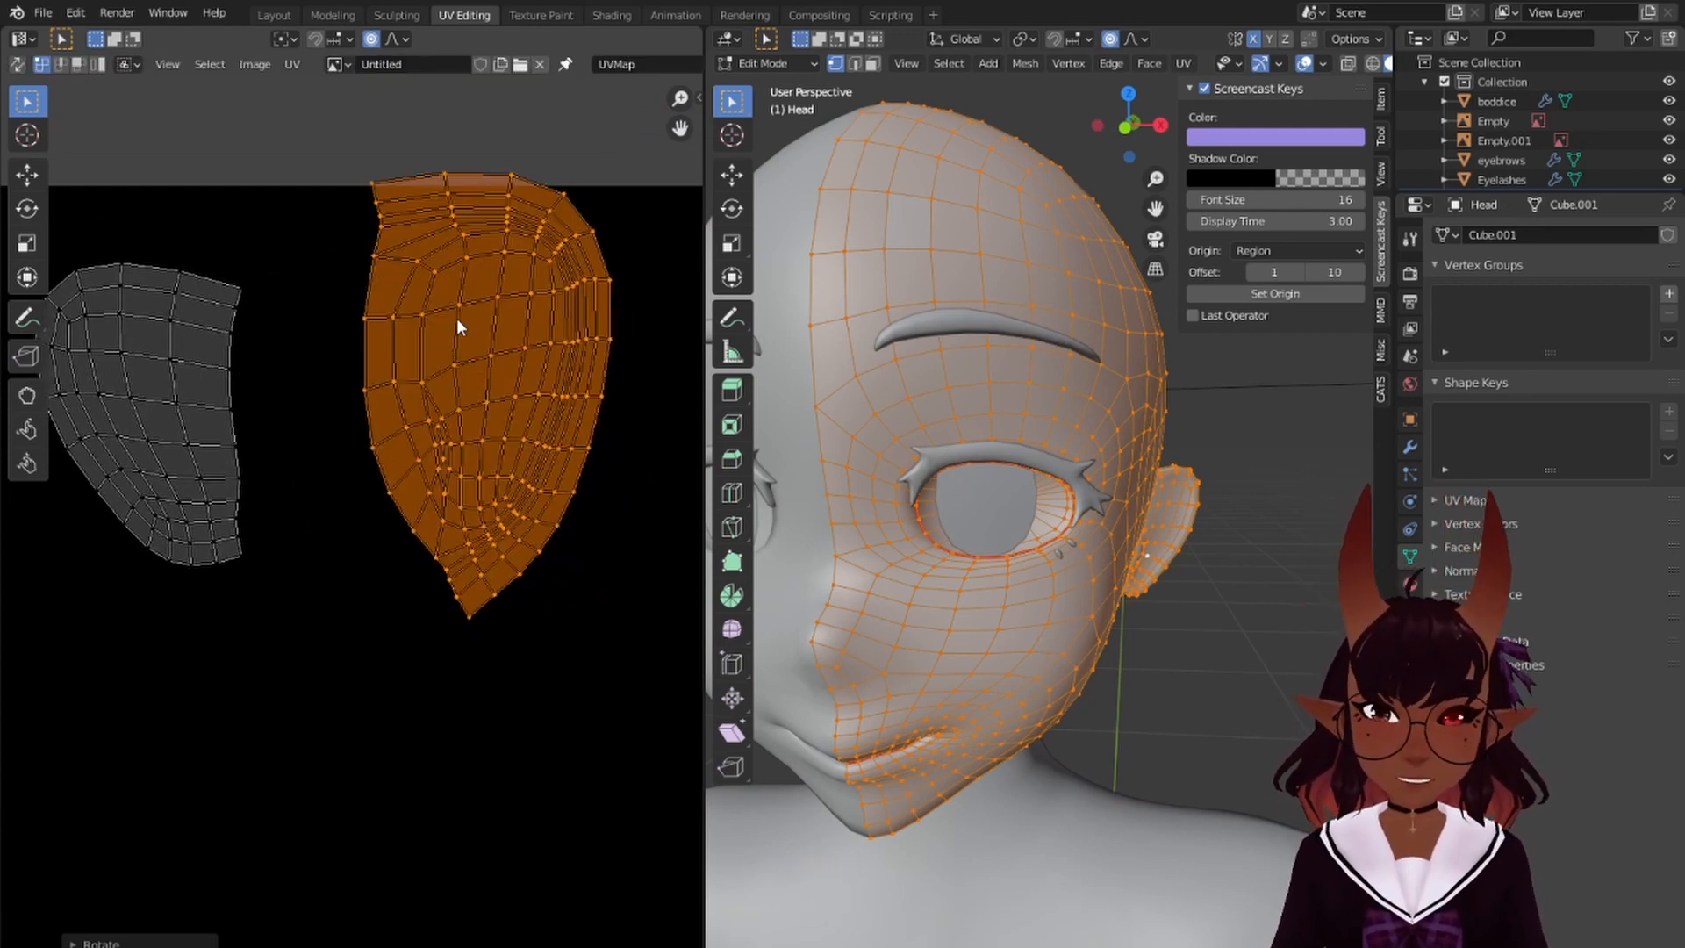
key(g)
click(417, 371)
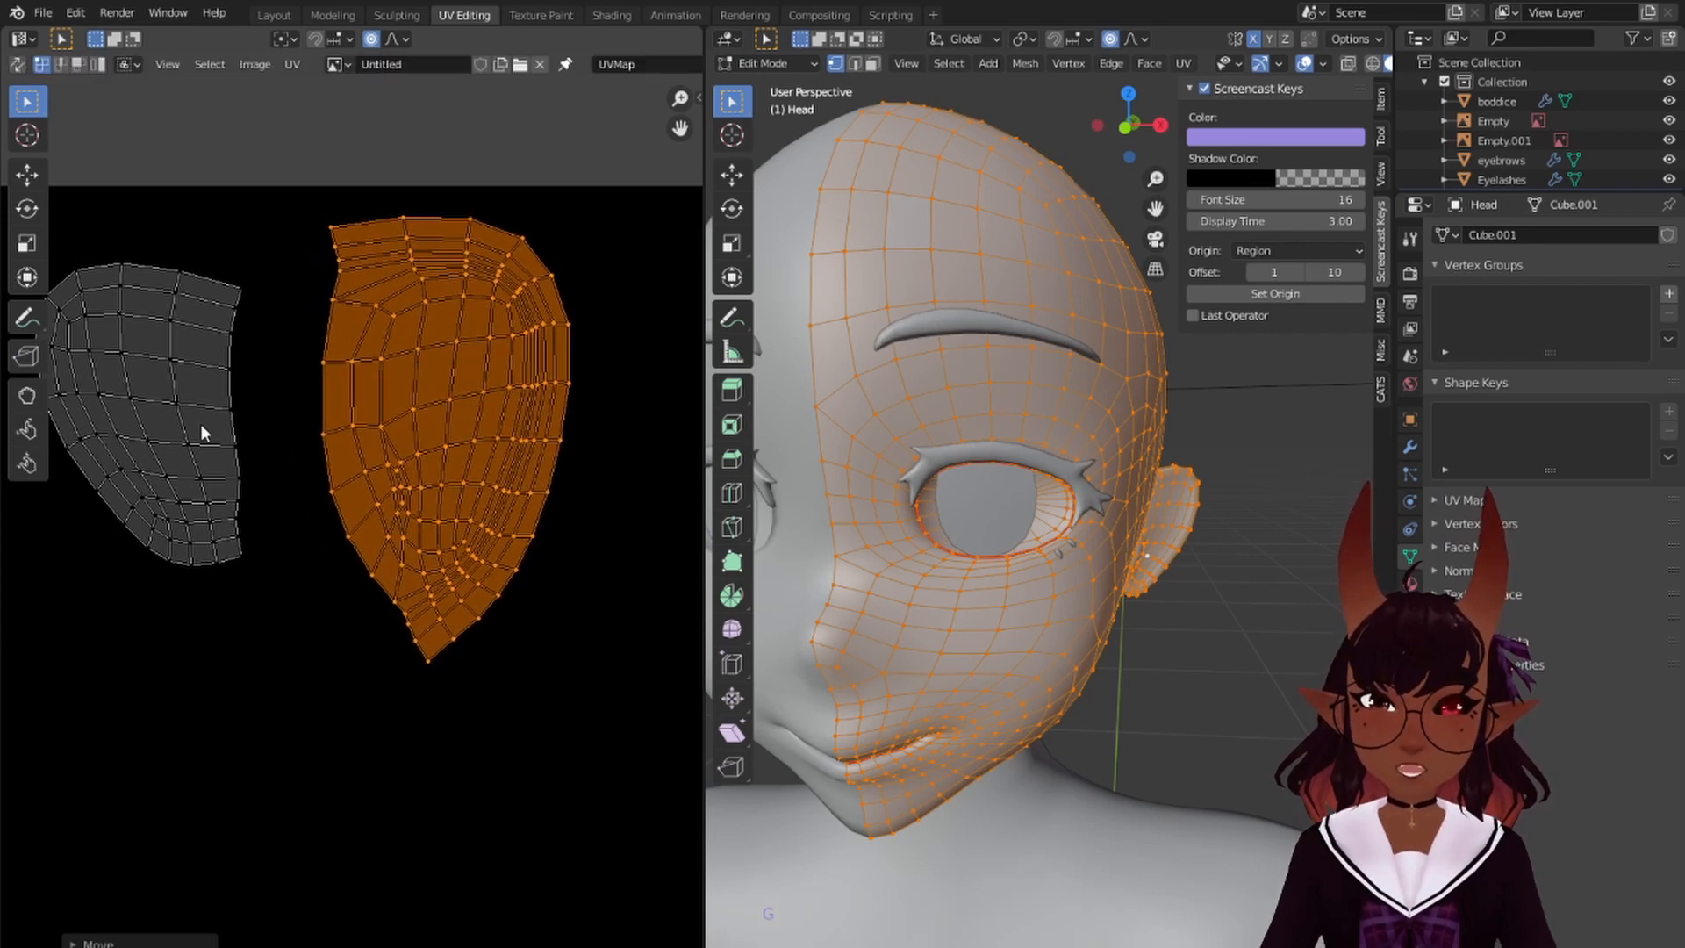
- Select the half-rounded UV island between the round and ear-shaped islands and shift it closer to the ear-shaped one
scroll(281, 366, down, 1)
middle_drag(281, 366, 351, 383)
right_click(292, 397)
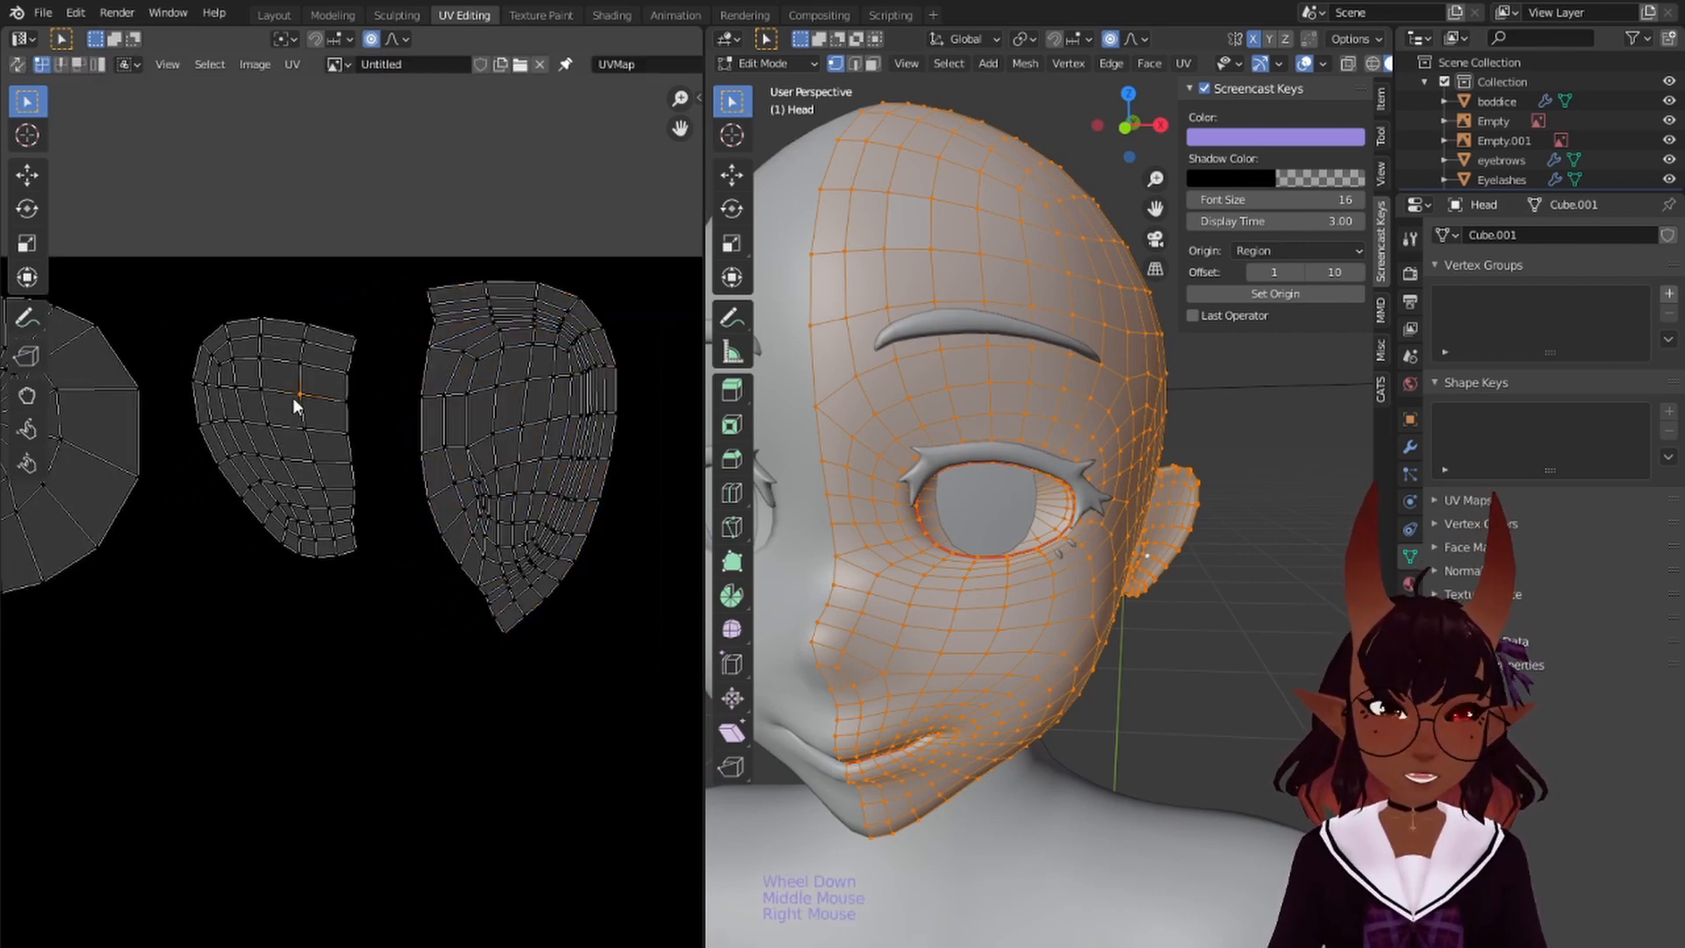
key(l)
key(g)
click(251, 456)
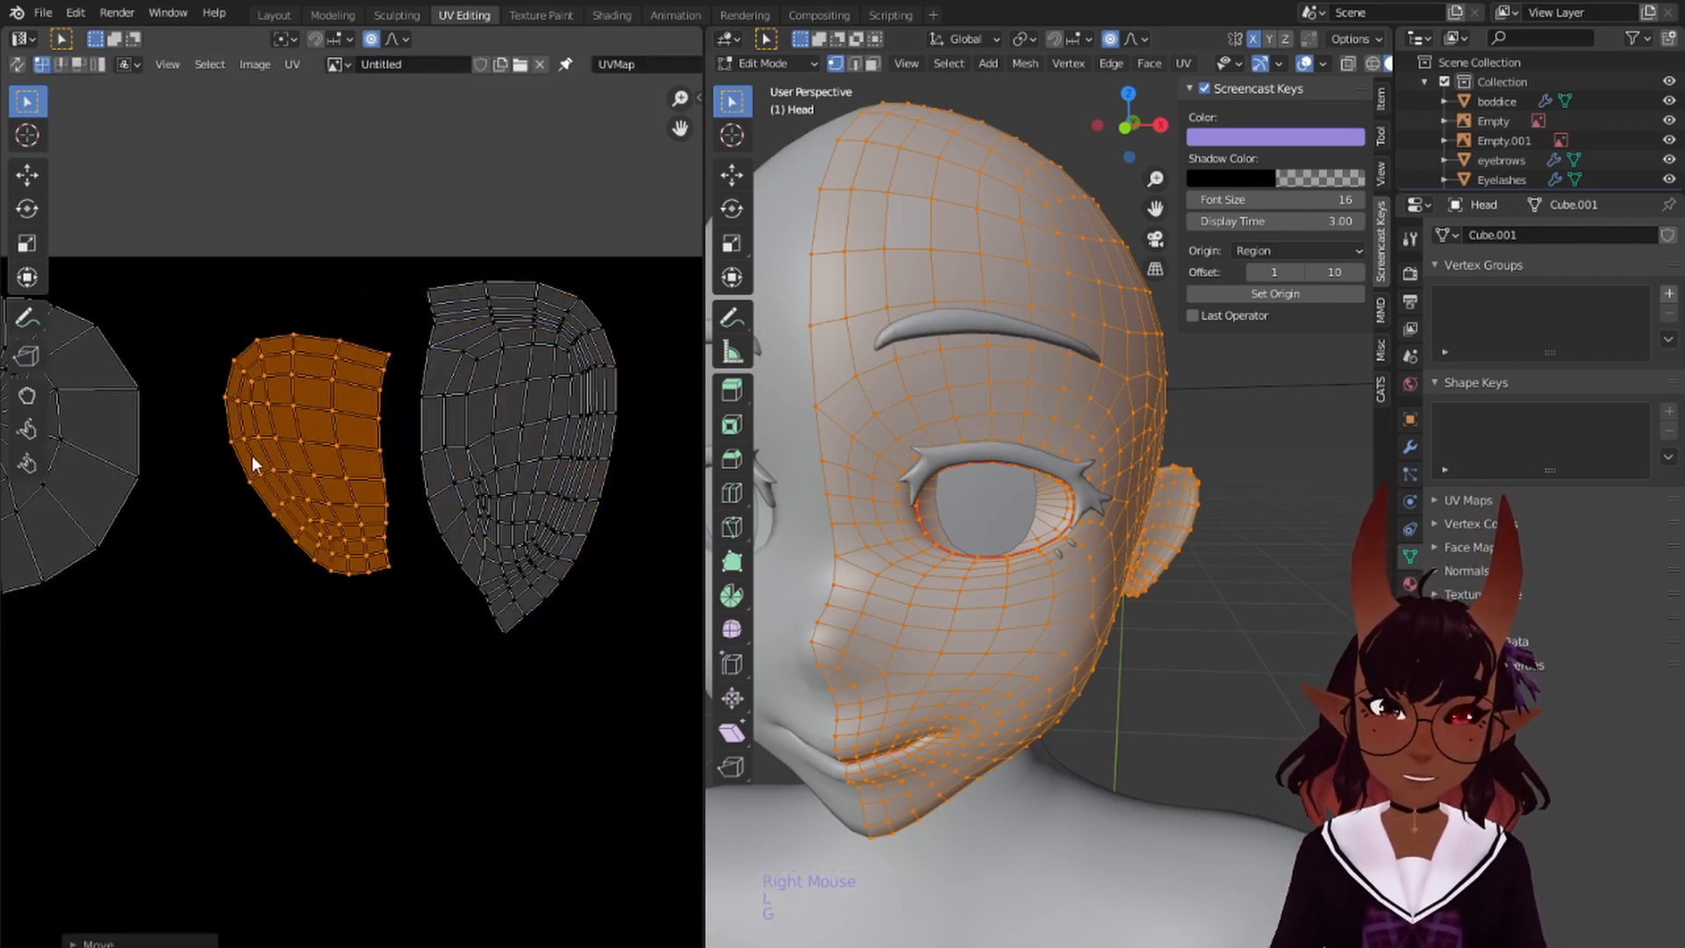
- Select the last small UV island beside the back of the head and place it just below the group of small islands
scroll(251, 455, down, 5)
middle_drag(228, 518, 208, 624)
right_click(198, 673)
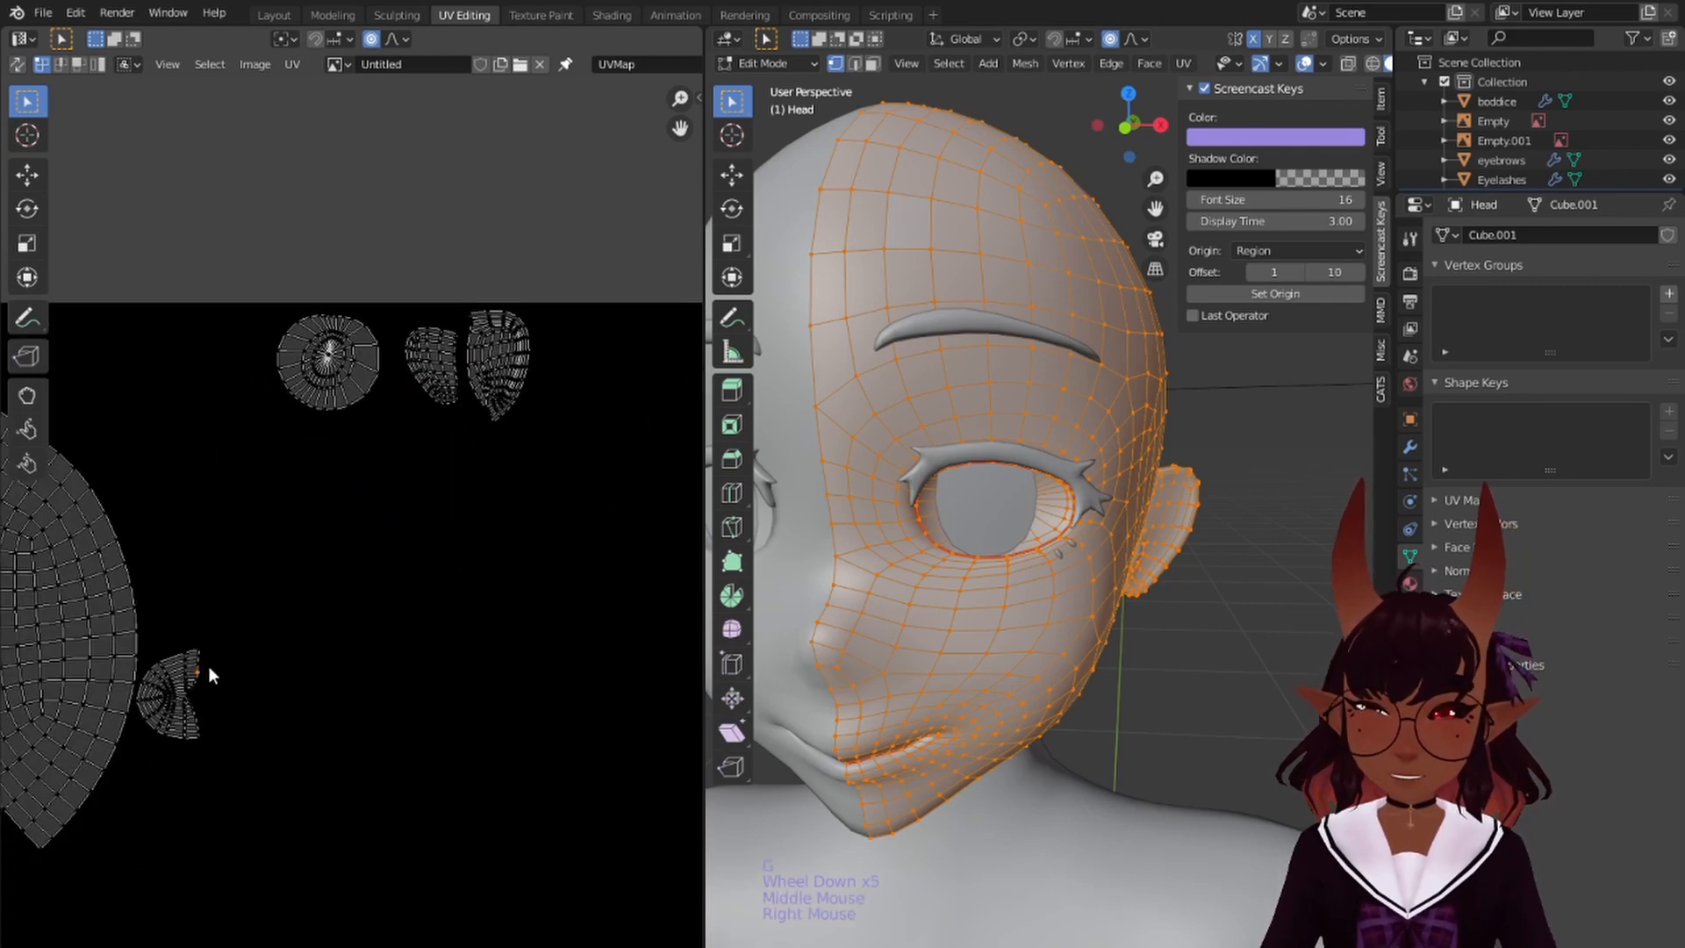
key(l)
key(g)
click(422, 441)
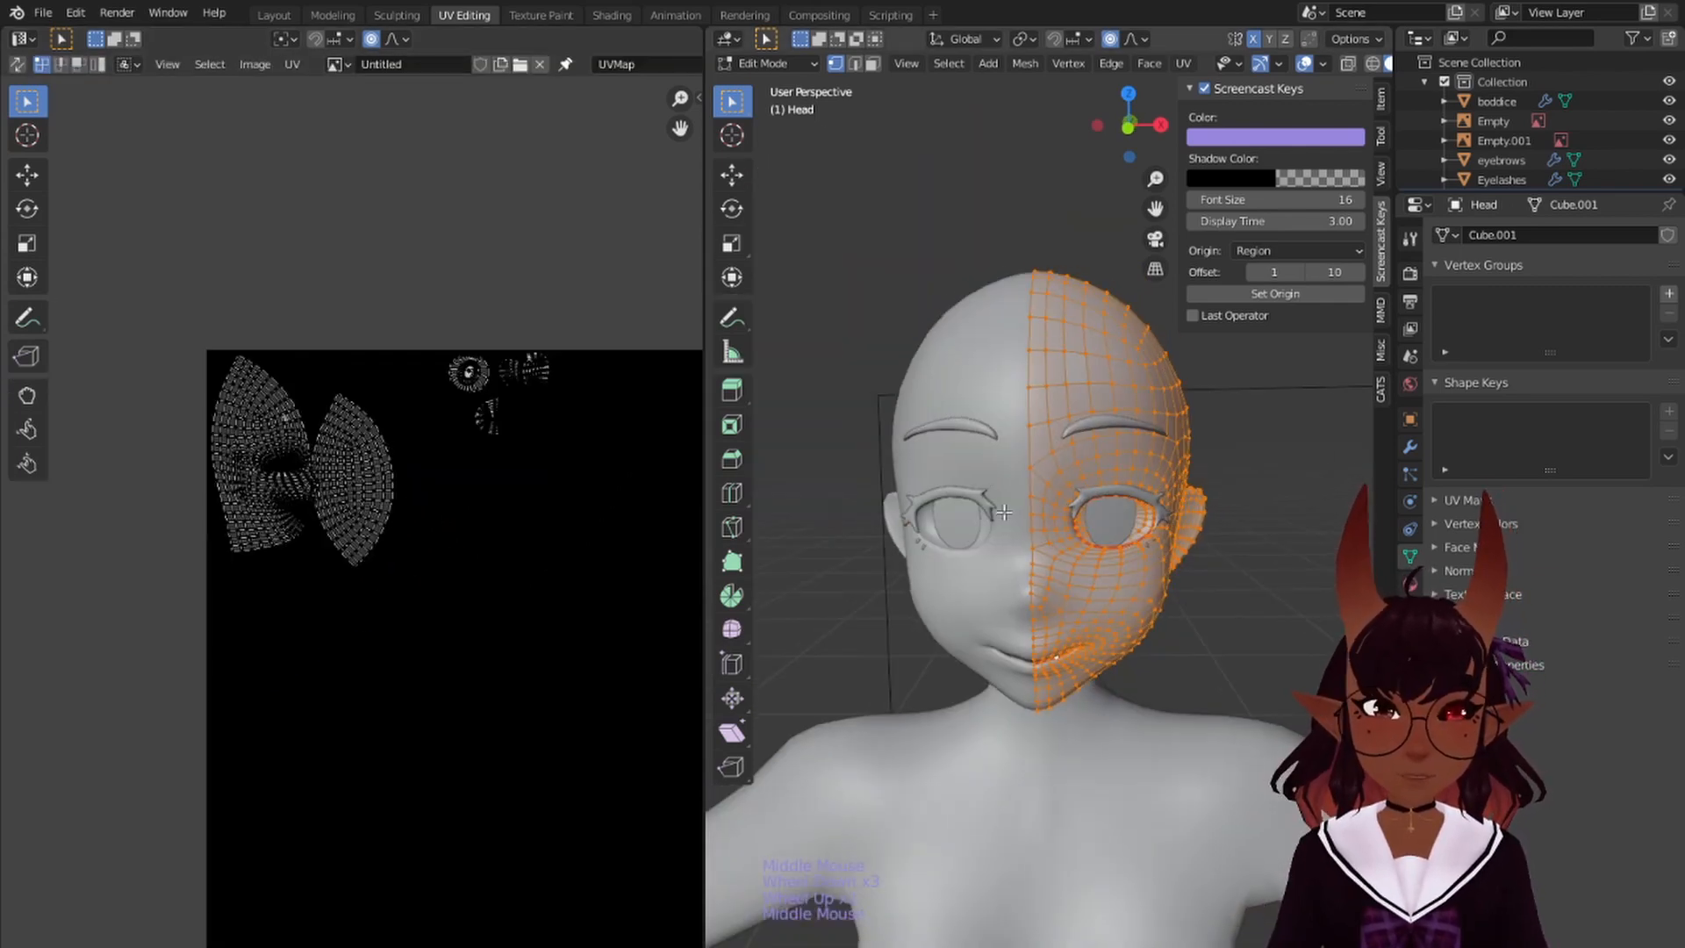
- Examine the half head mesh from the front, down to the mouth and chin
middle_drag(1025, 516, 1003, 519)
scroll(1003, 519, up, 1)
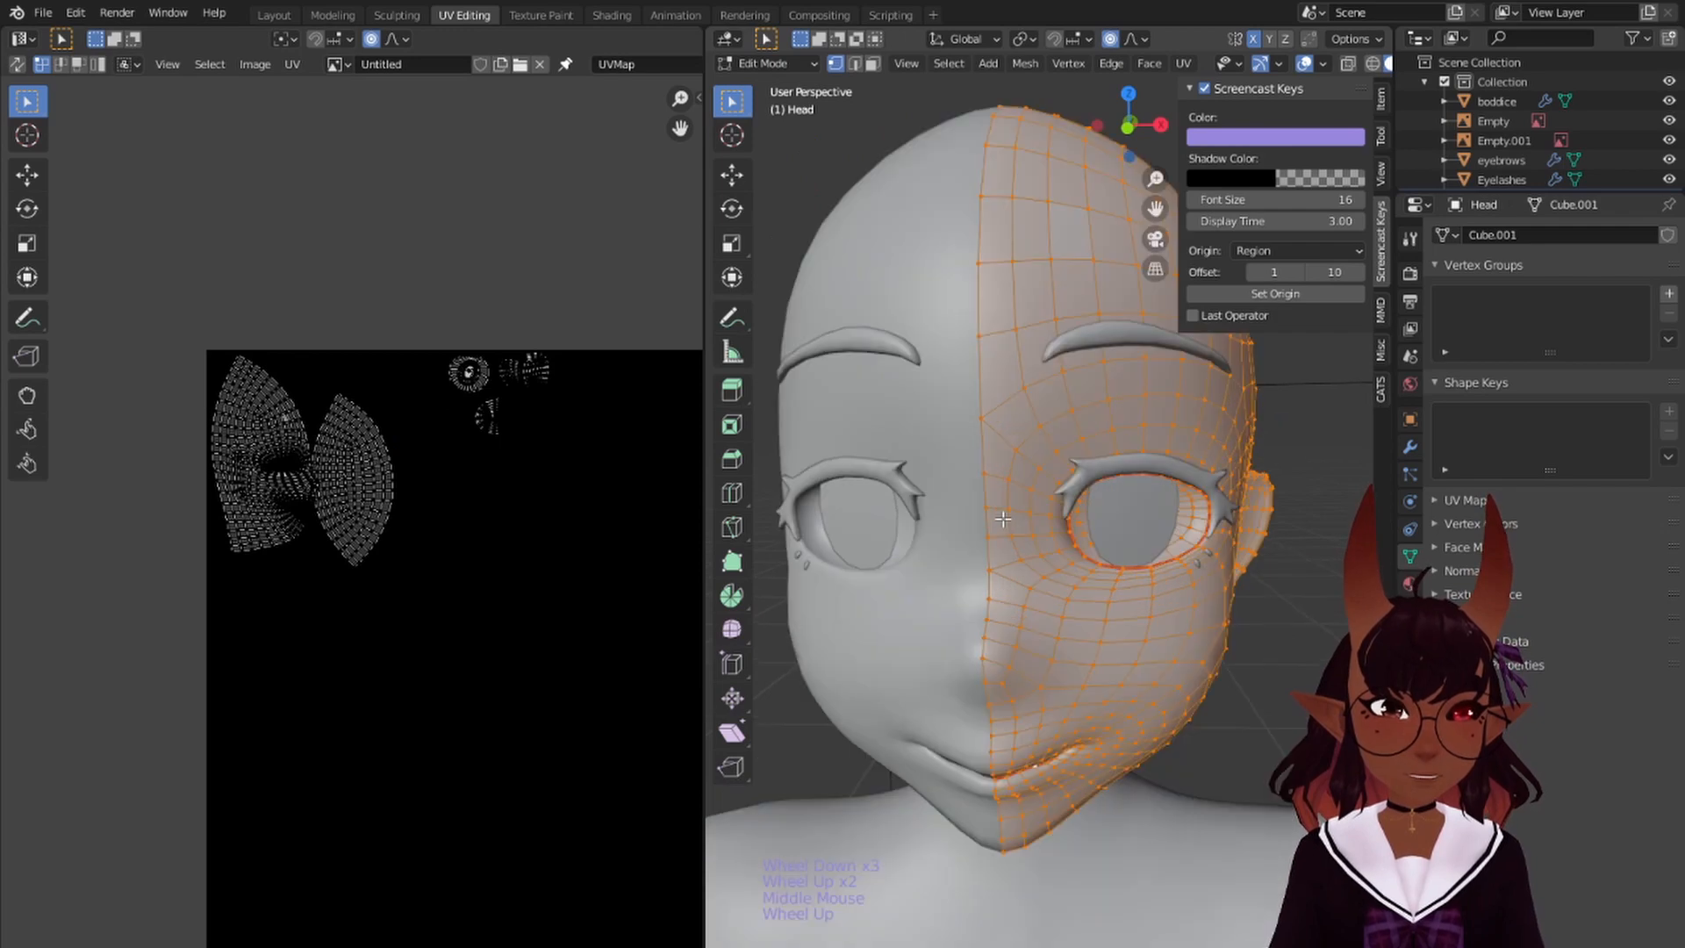
shift+middle_drag(1113, 774, 1005, 452)
scroll(303, 464, down, 1)
key(a)
key(a)
key(a)
scroll(304, 462, up, 4)
scroll(308, 463, down, 2)
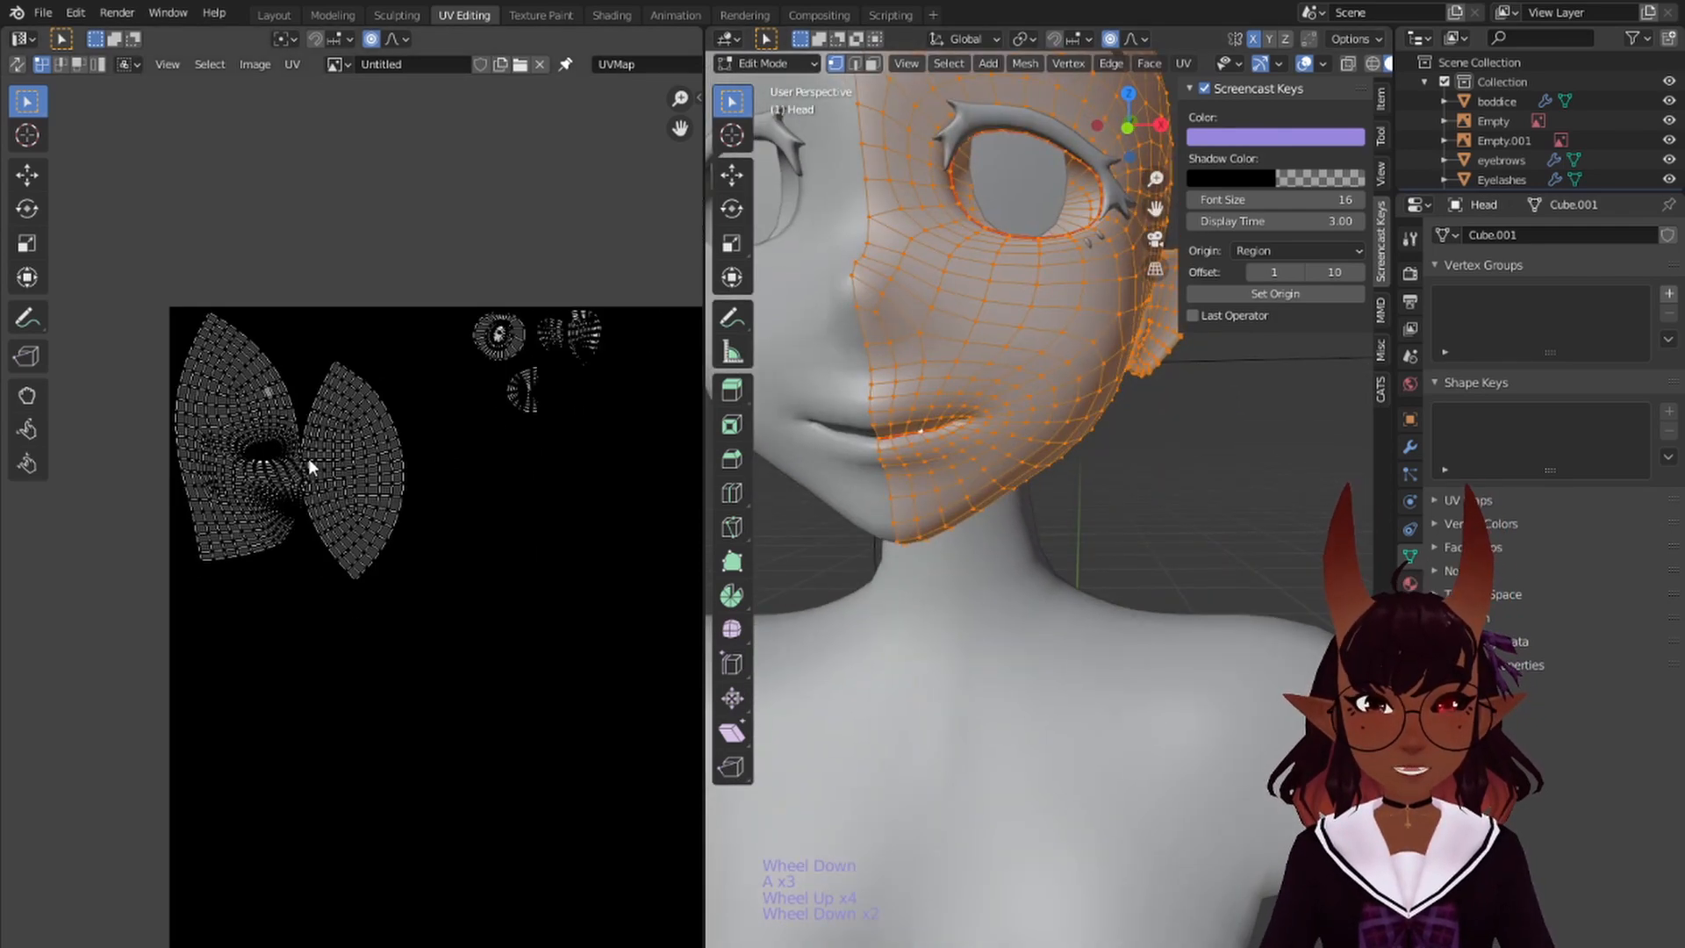
- Select the back-of-head UV island and shift it slightly right, leaving a gap beside the face island
middle_drag(308, 459, 253, 395)
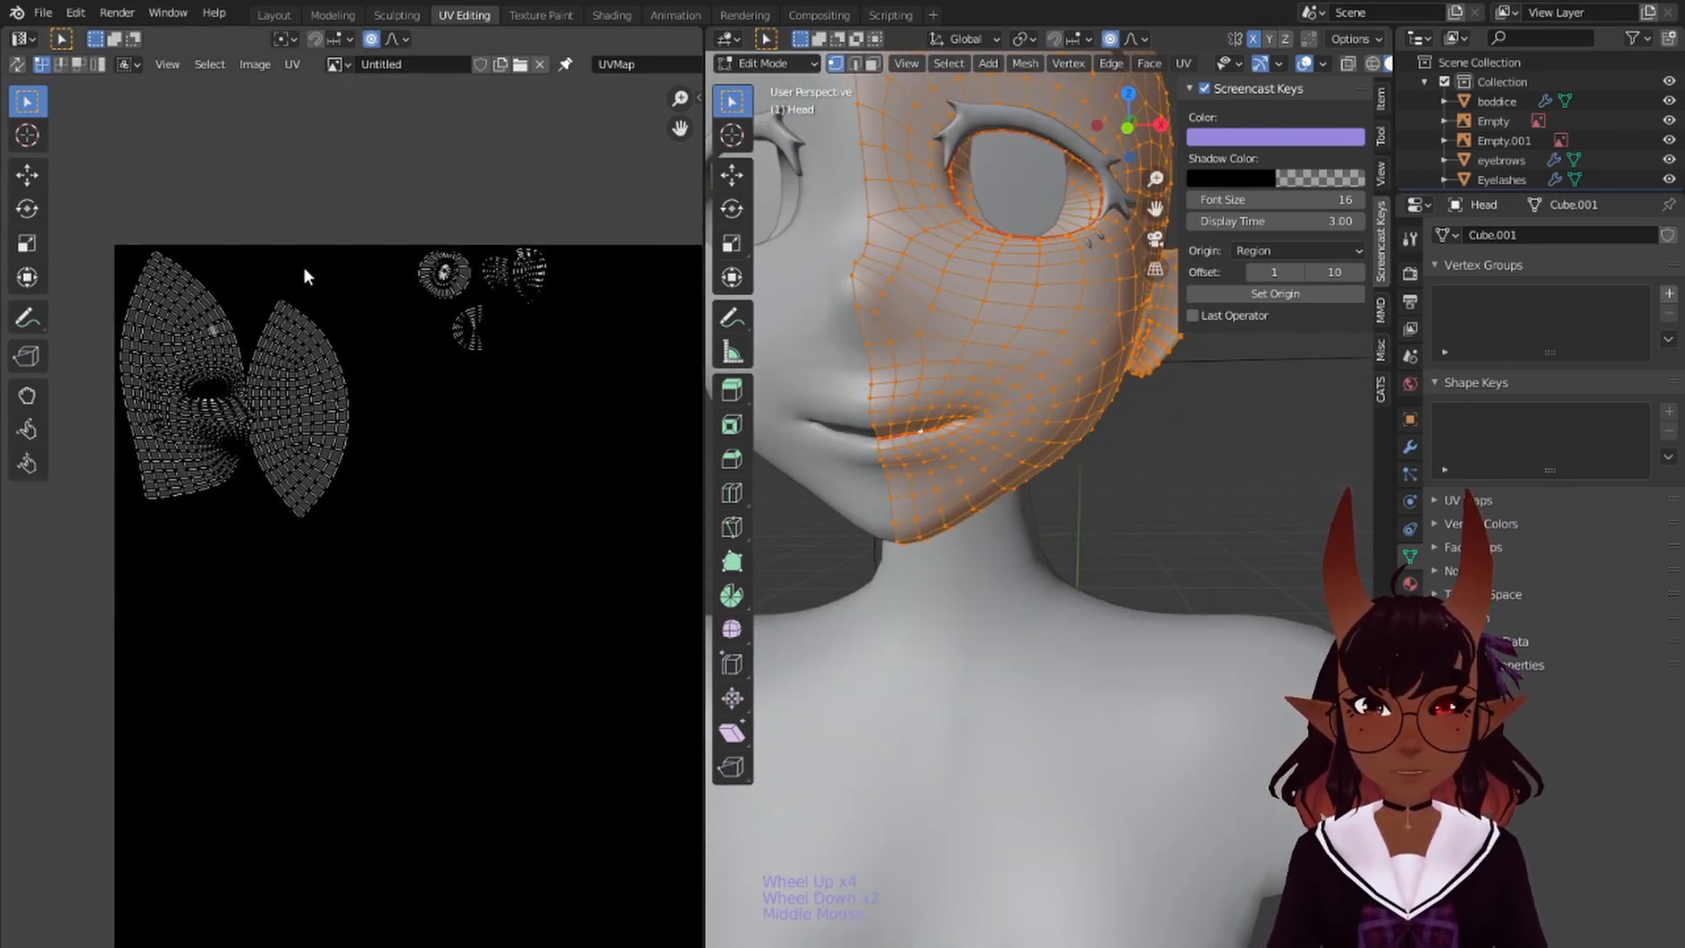
right_click(302, 368)
key(l)
key(g)
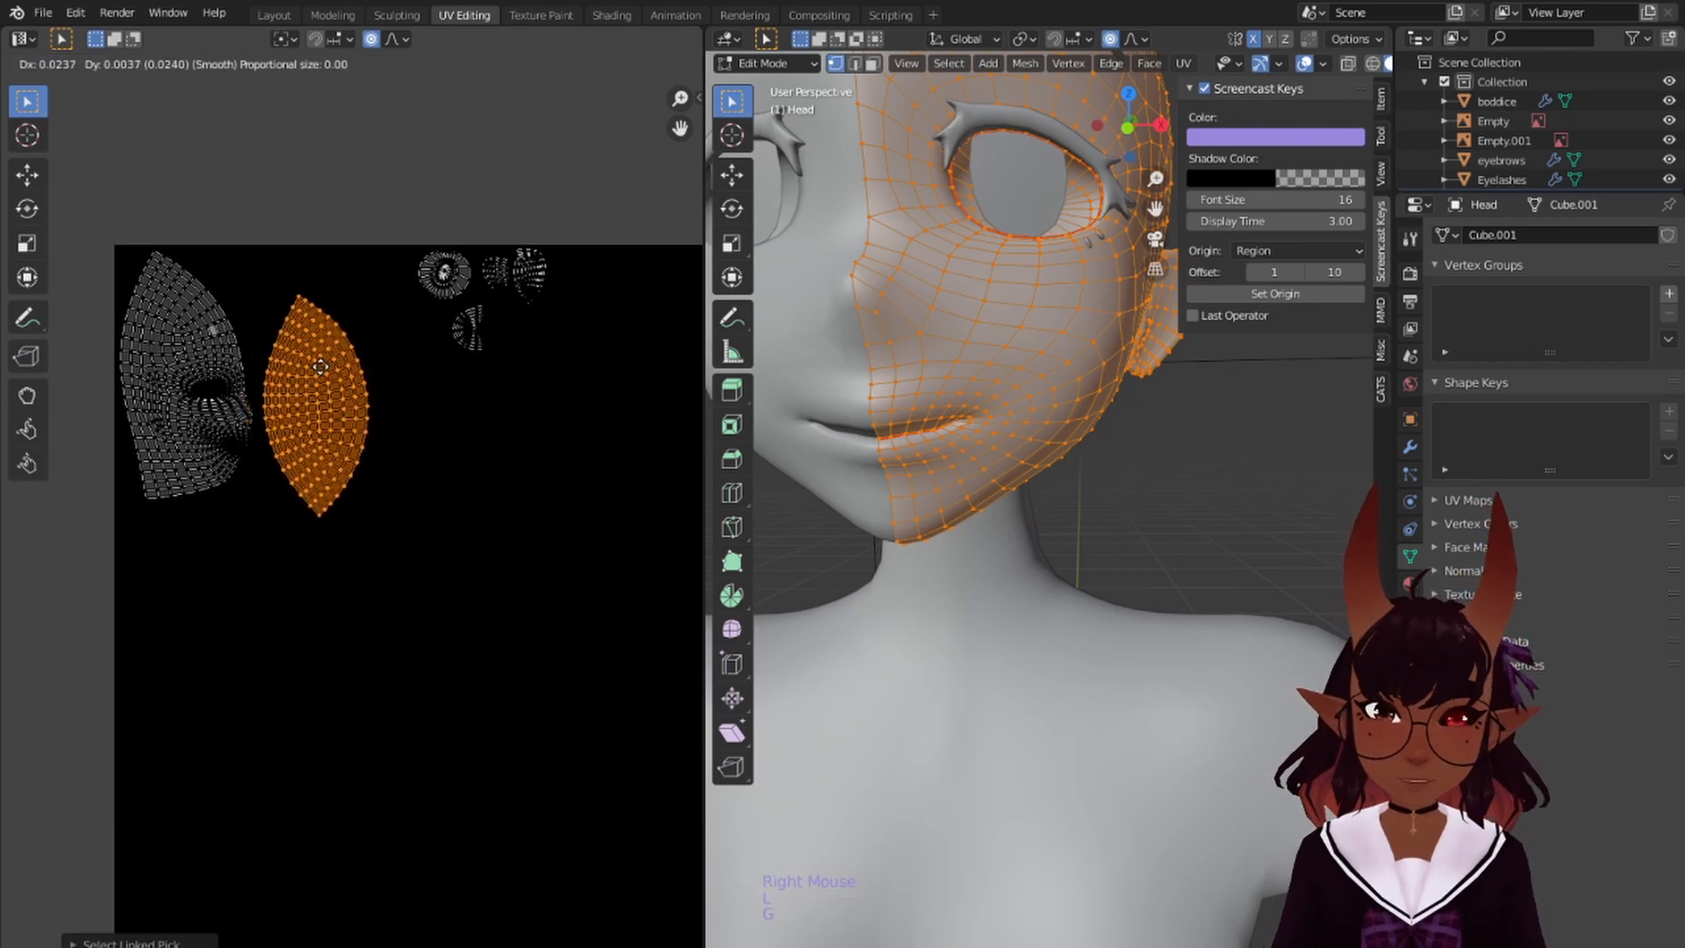
click(508, 426)
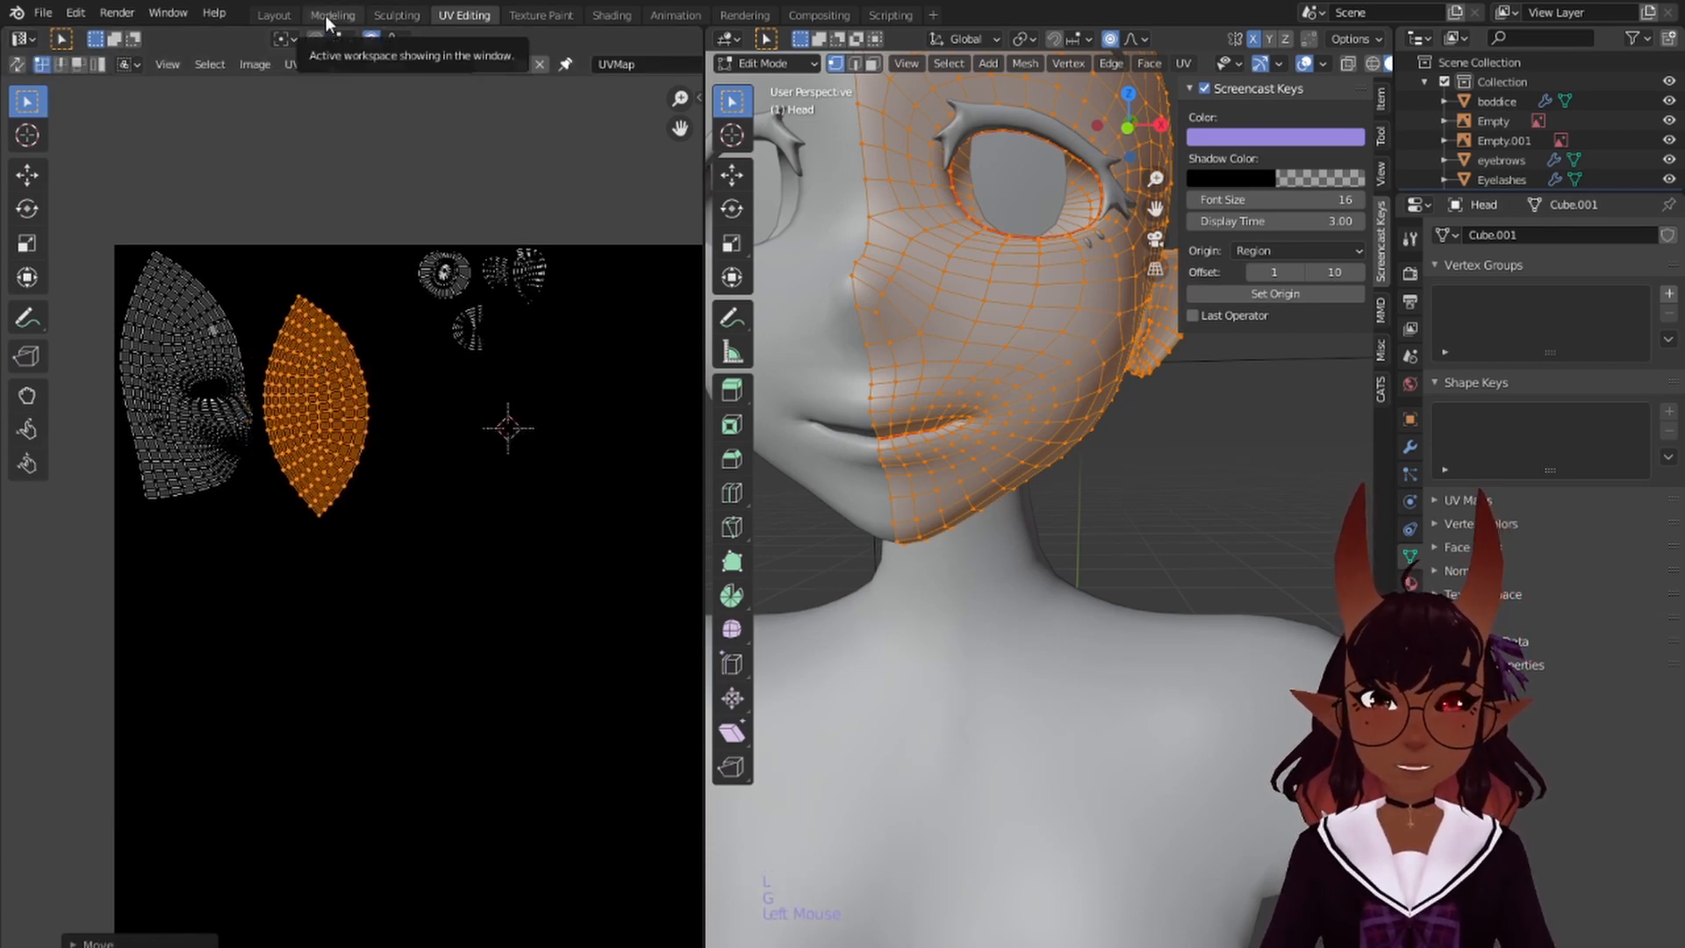
- Apply the Head object's Mirror modifier in the Layout workspace, and return to the UV Editing workspace
click(274, 15)
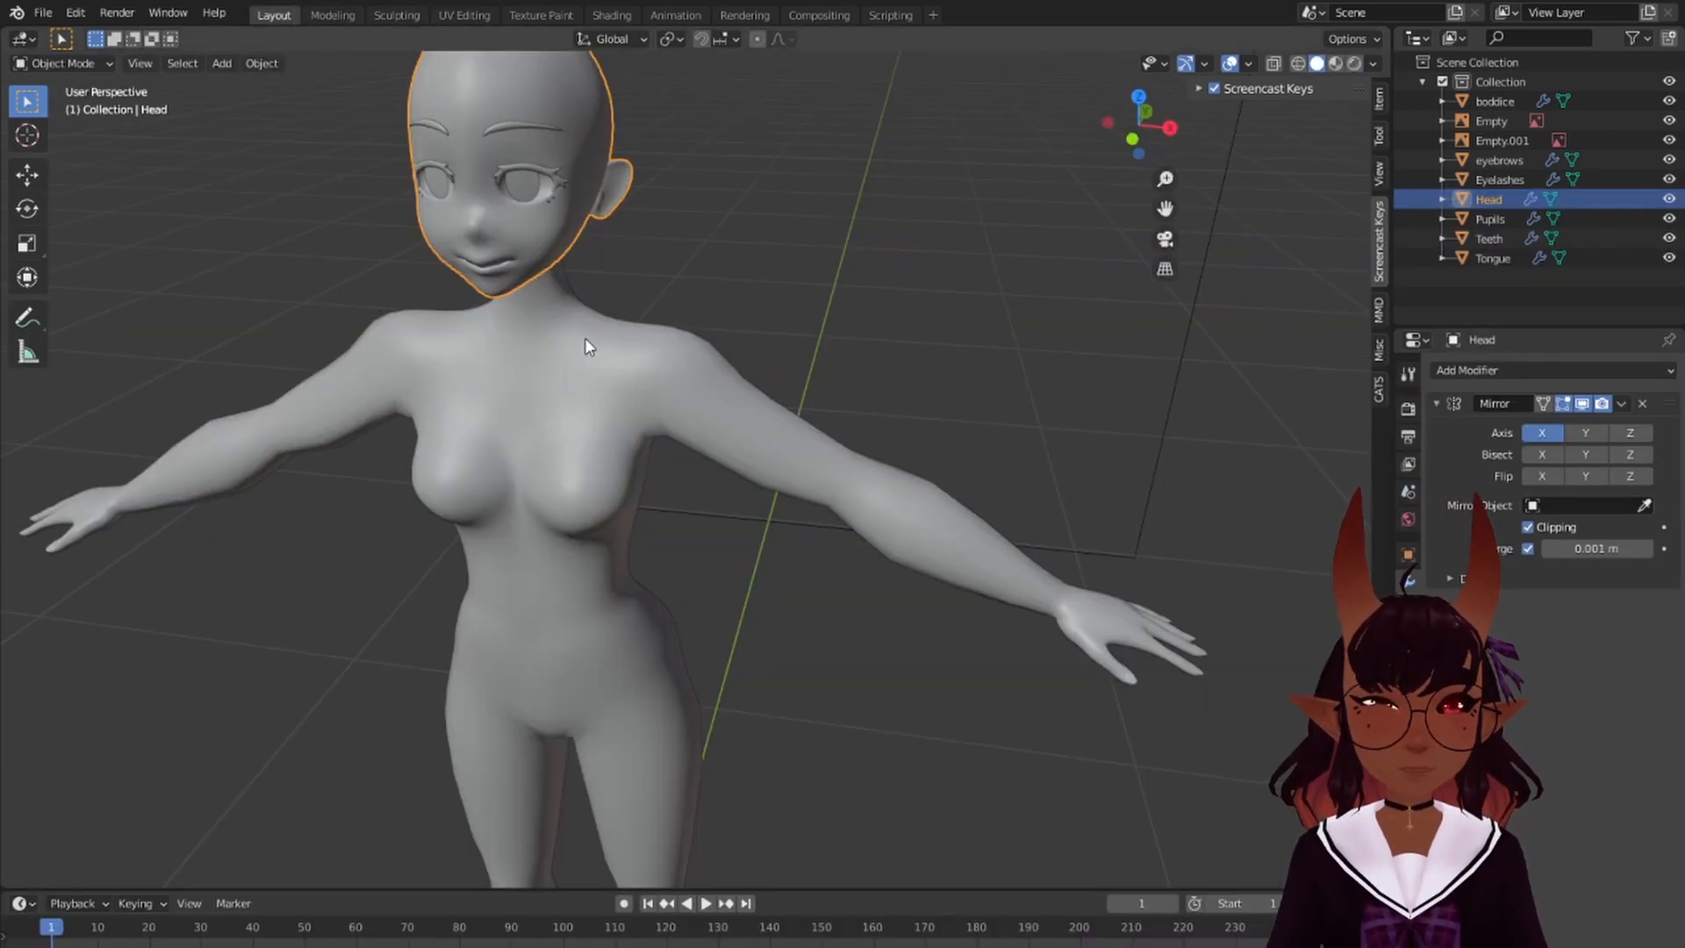
shift+right_click(693, 242)
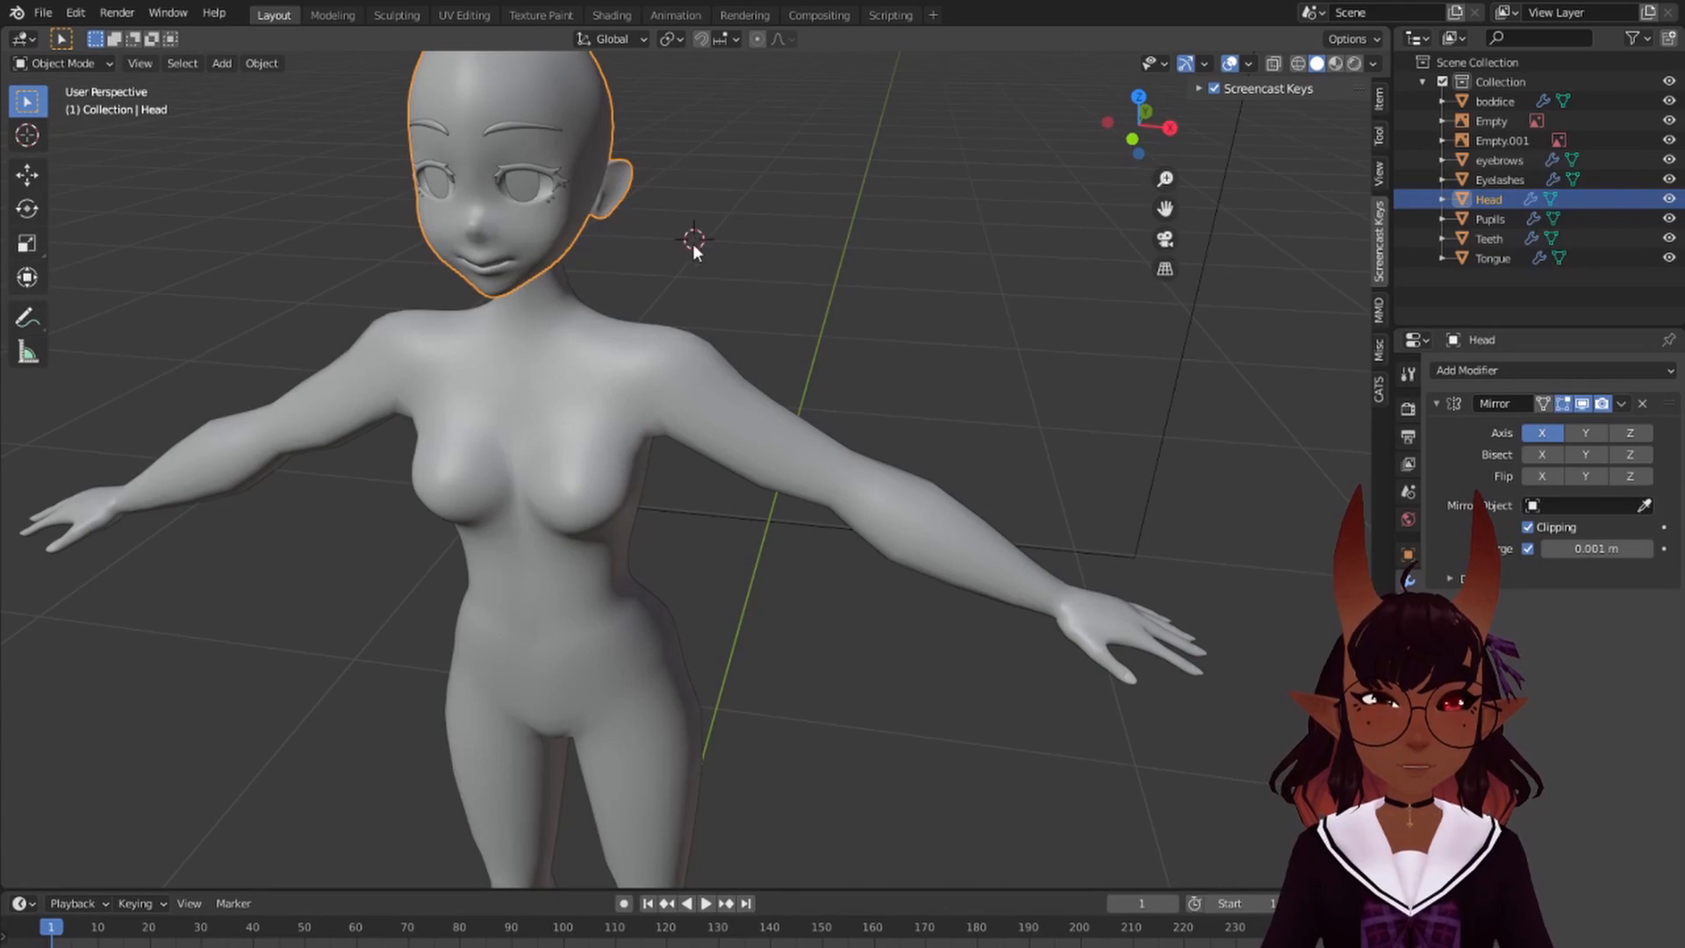
click(1621, 404)
click(1566, 423)
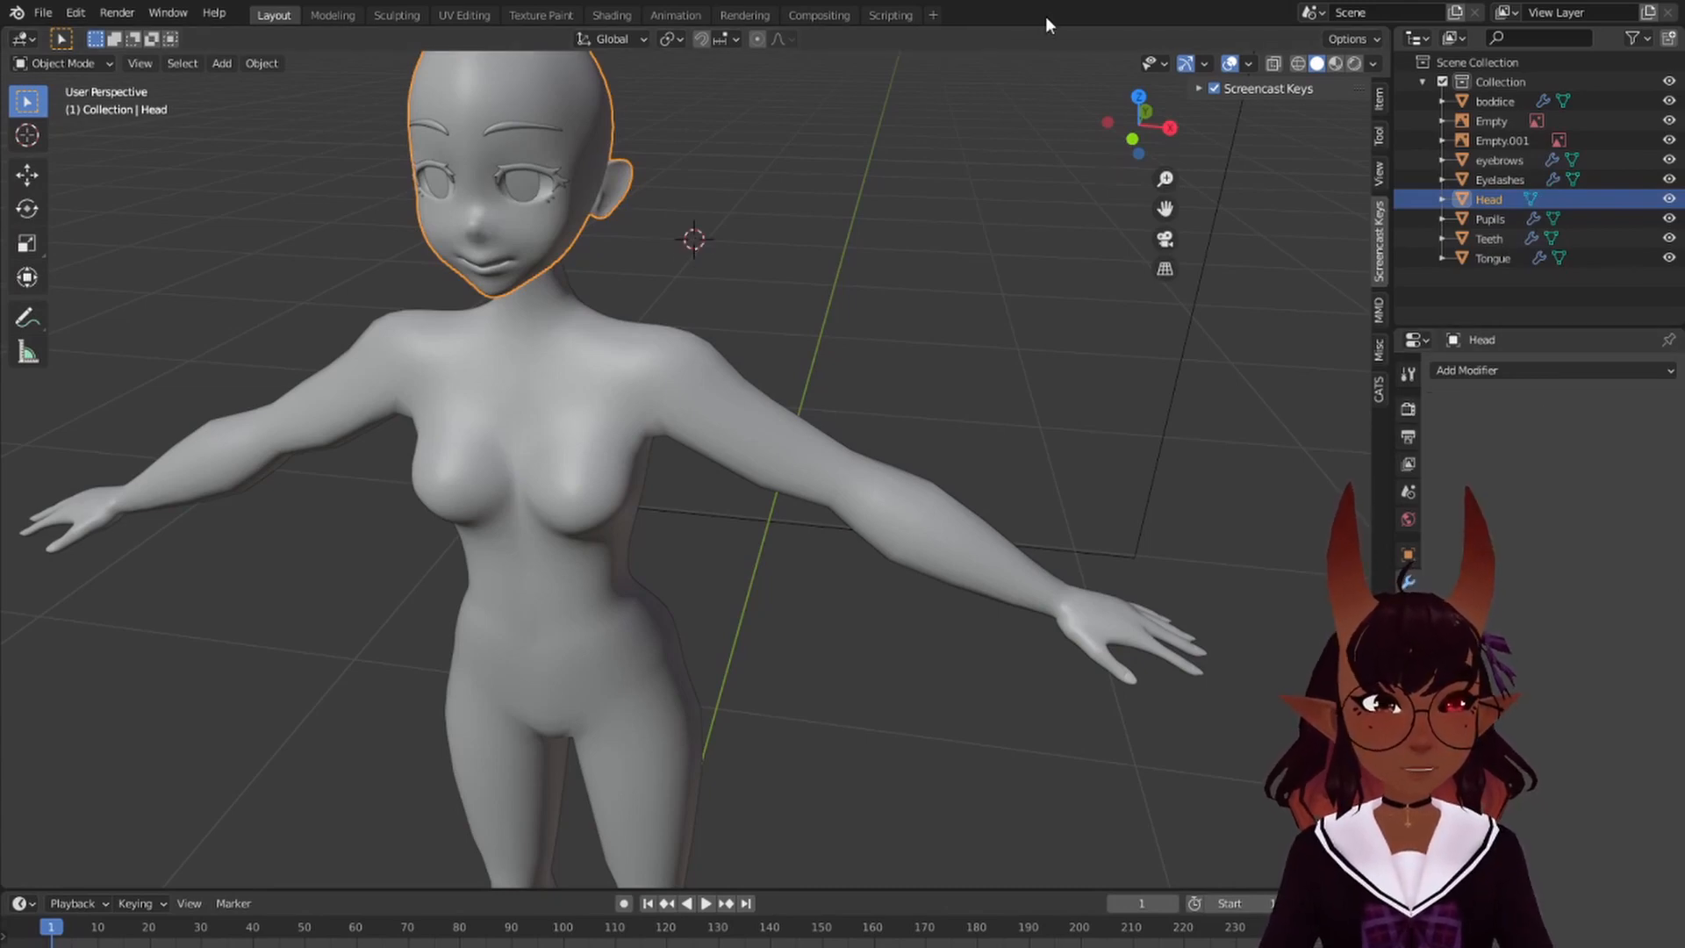
click(464, 16)
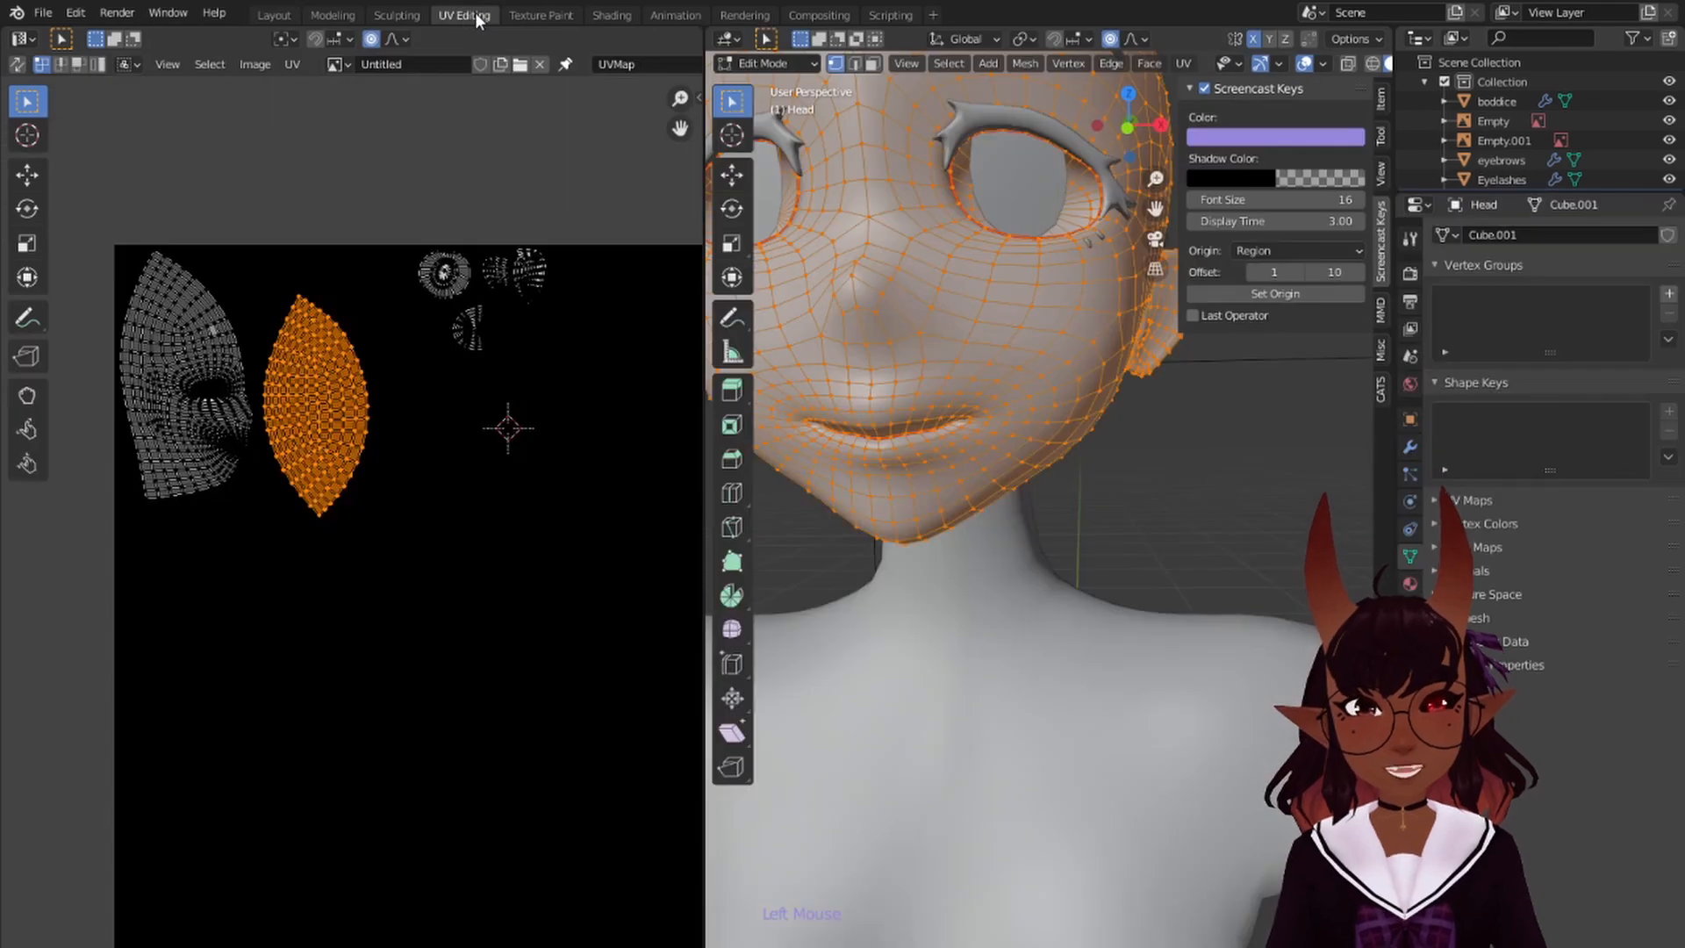
middle_drag(1123, 391, 1045, 369)
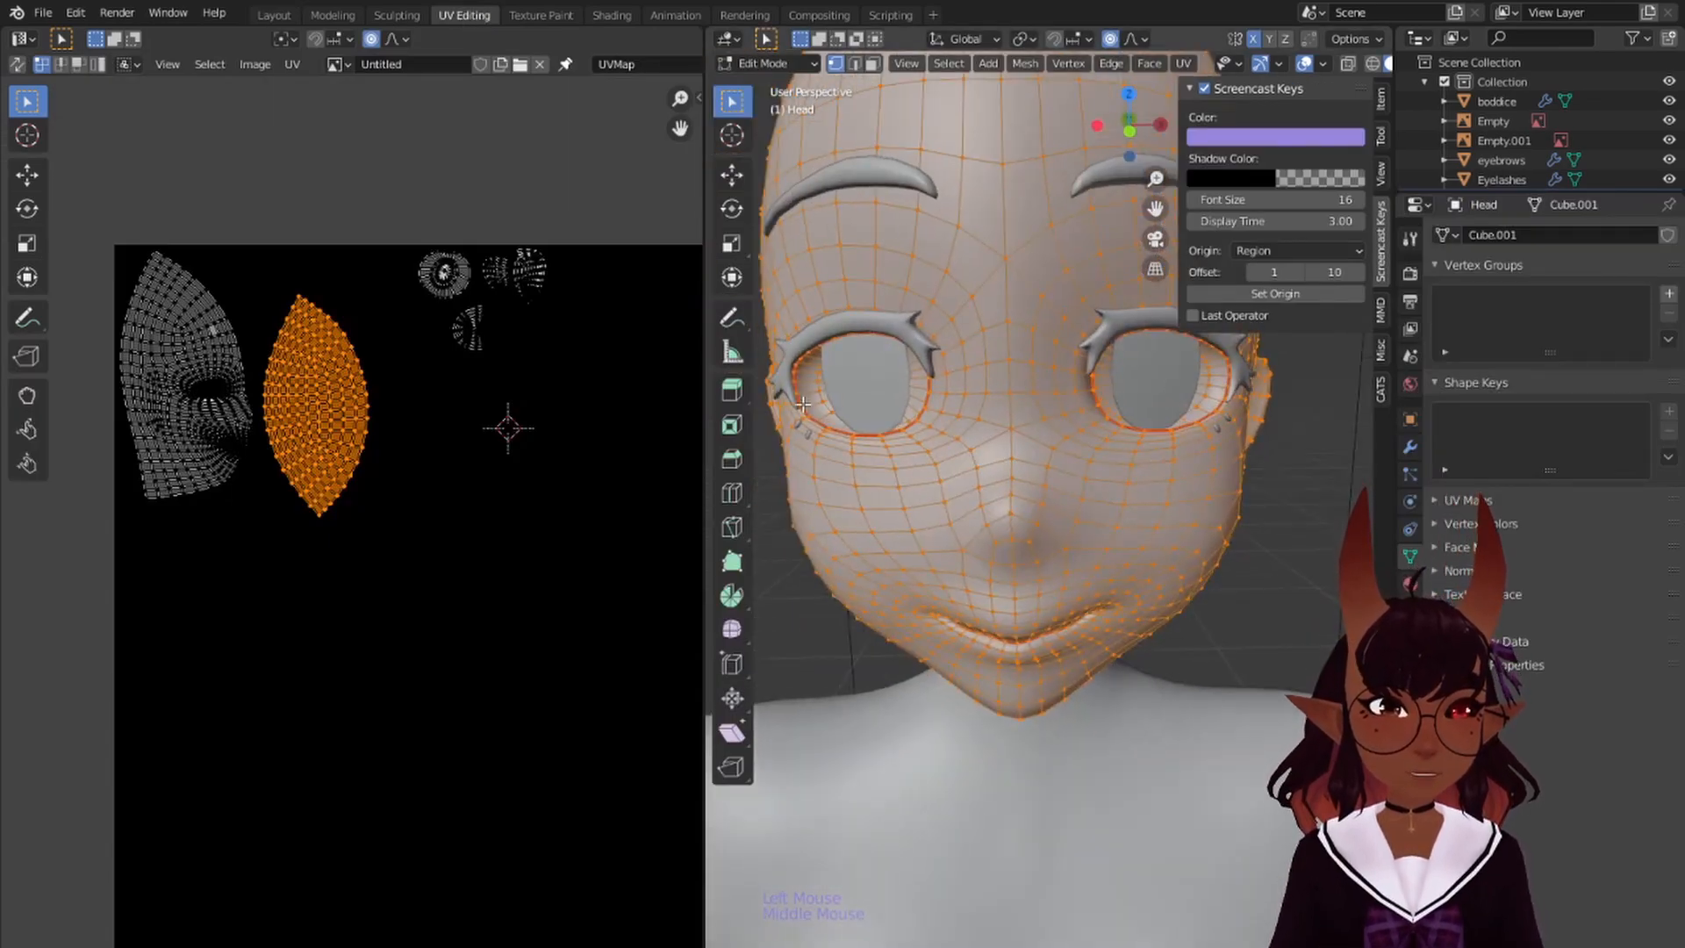
key(a)
key(a)
key(a)
drag(403, 355, 214, 209)
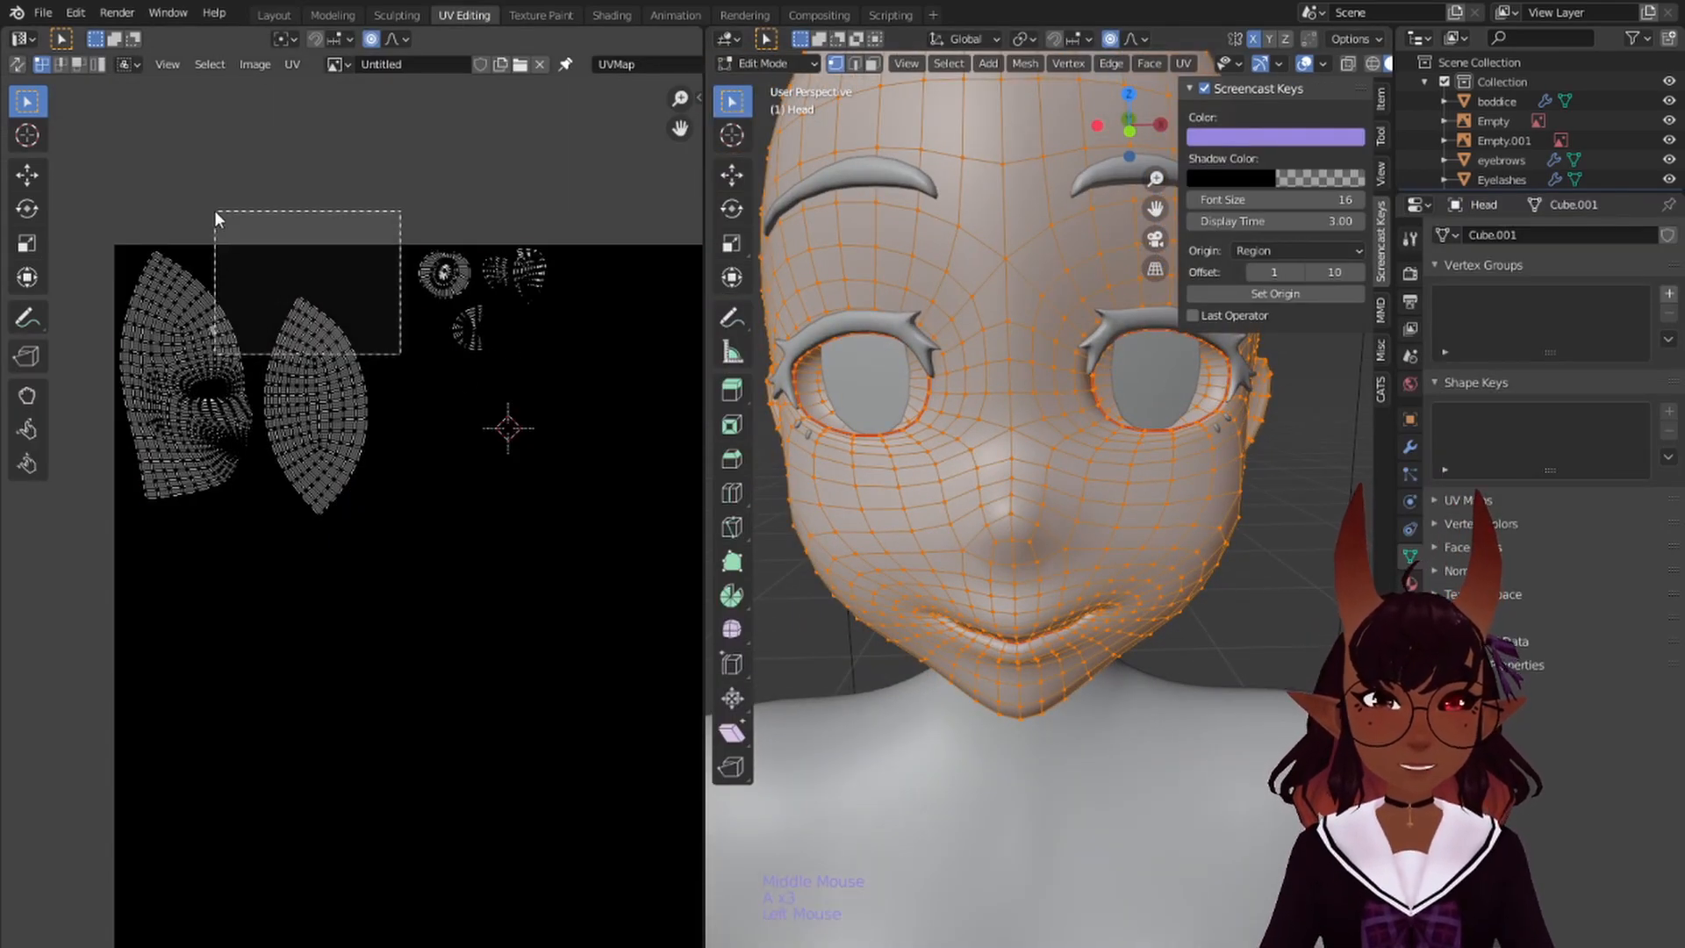
drag(347, 156, 592, 367)
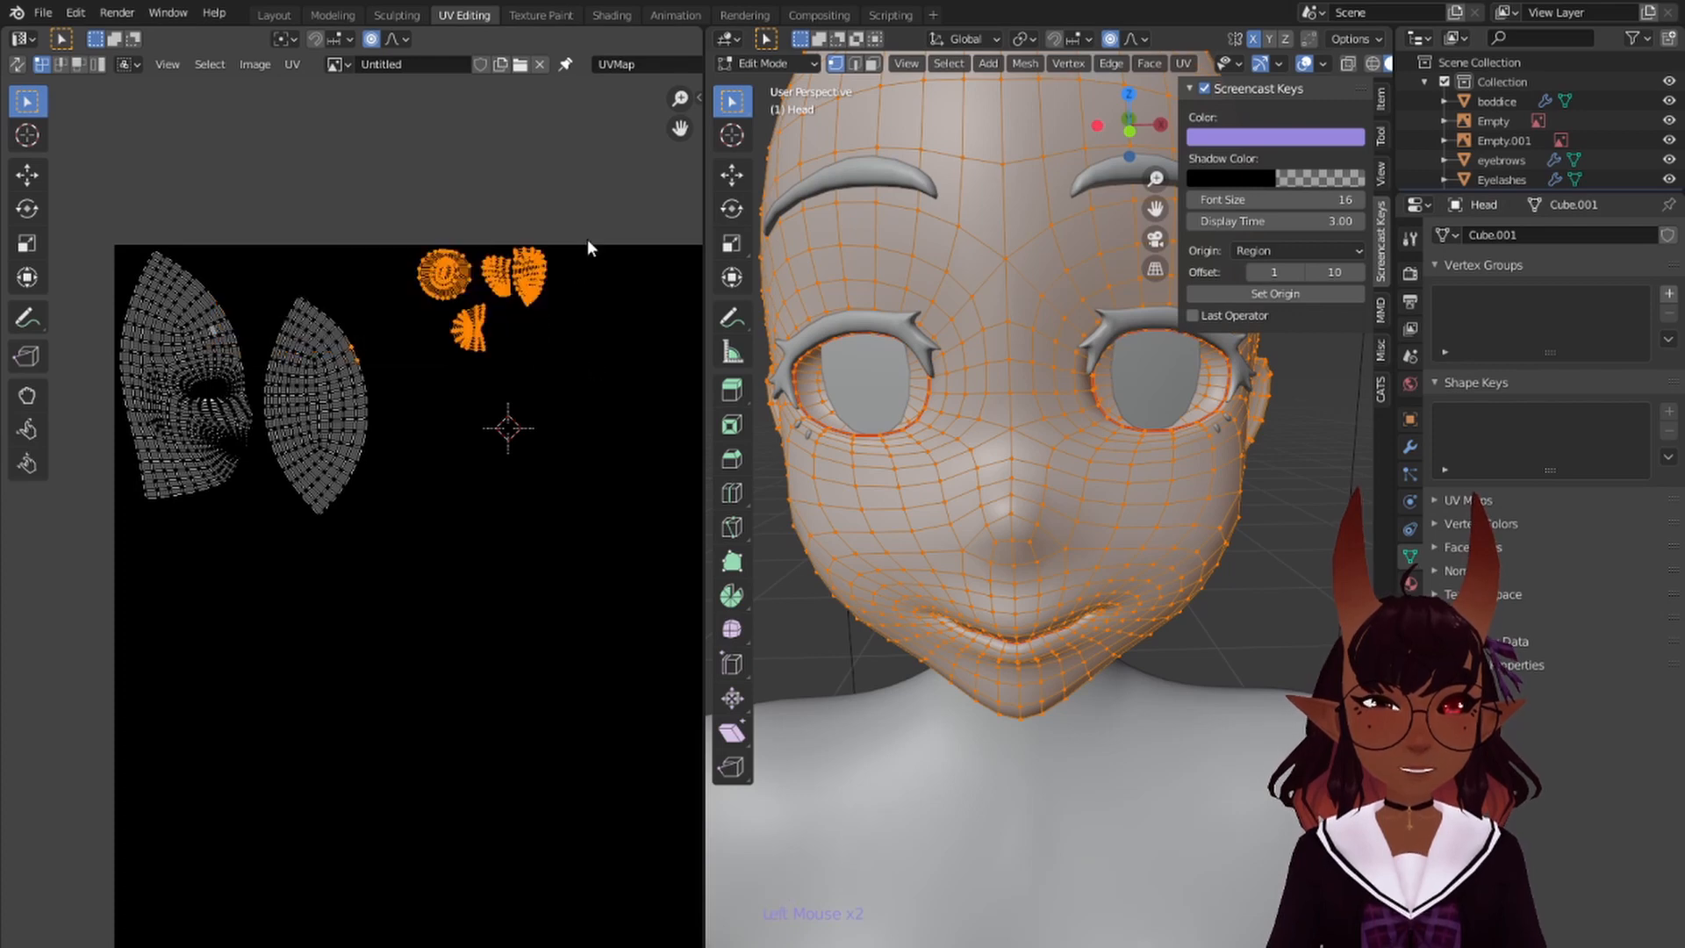
key(a)
key(a)
key(a)
- Select the four small UV islands and hide them, leaving only the face and back-of-head islands
mouse_move(43, 98)
mouse_down()
mouse_move(97, 107)
mouse_move(114, 225)
mouse_up()
mouse_move(645, 220)
mouse_down()
mouse_move(378, 182)
mouse_move(472, 429)
mouse_move(564, 478)
mouse_up()
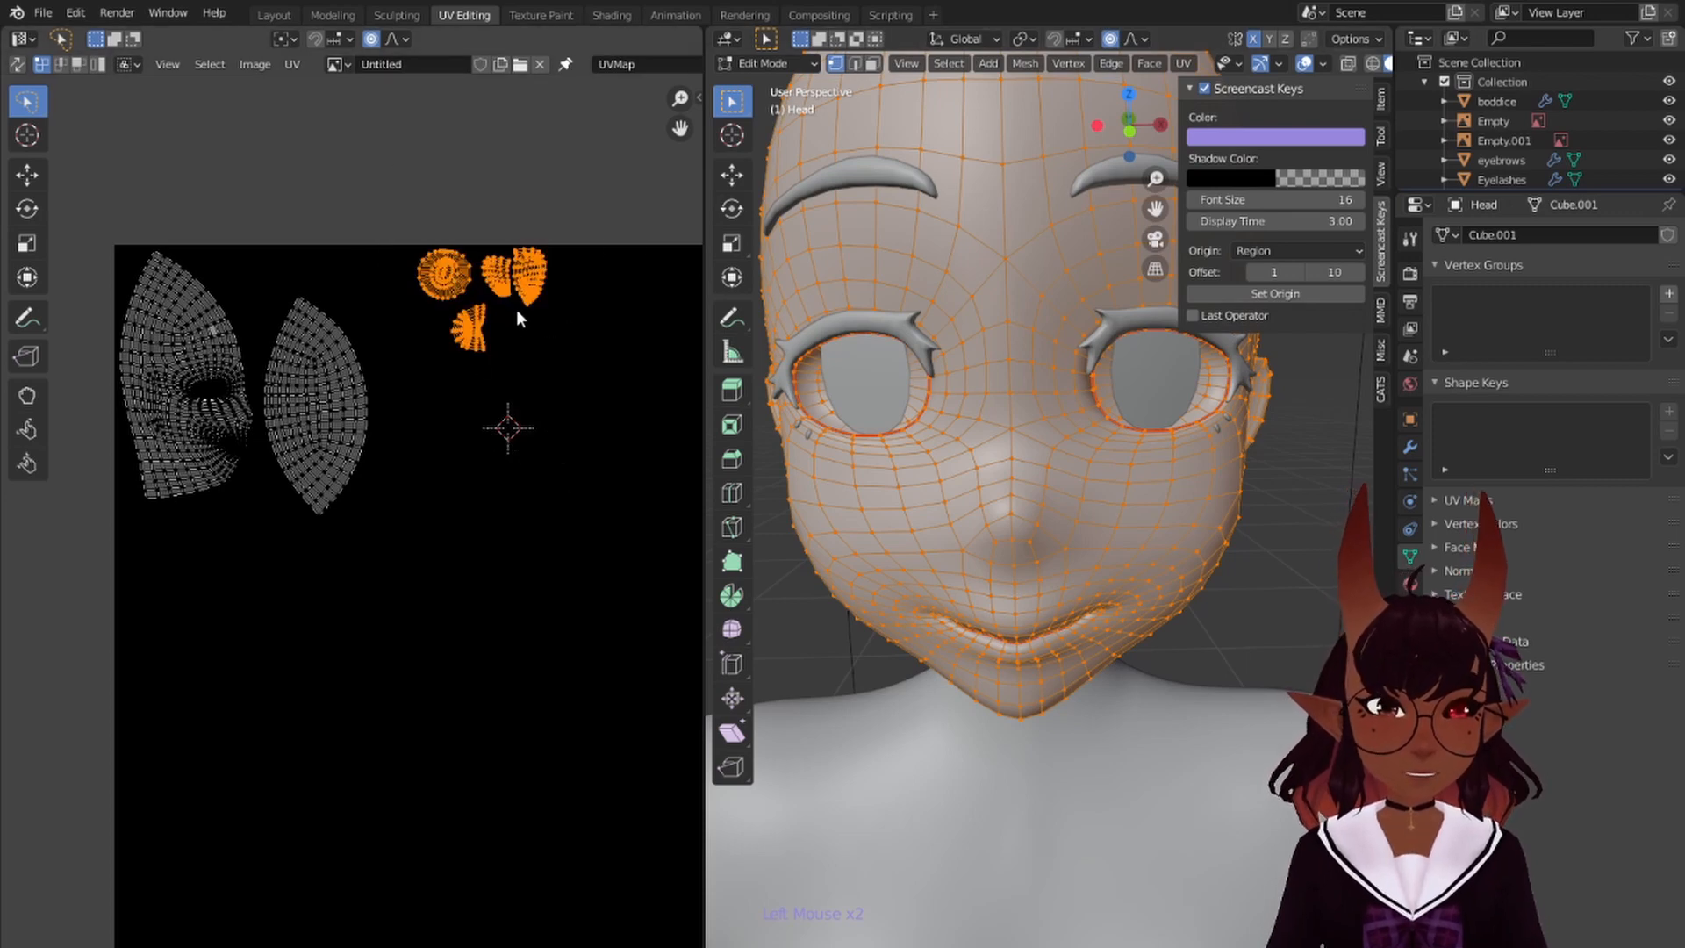
key(h)
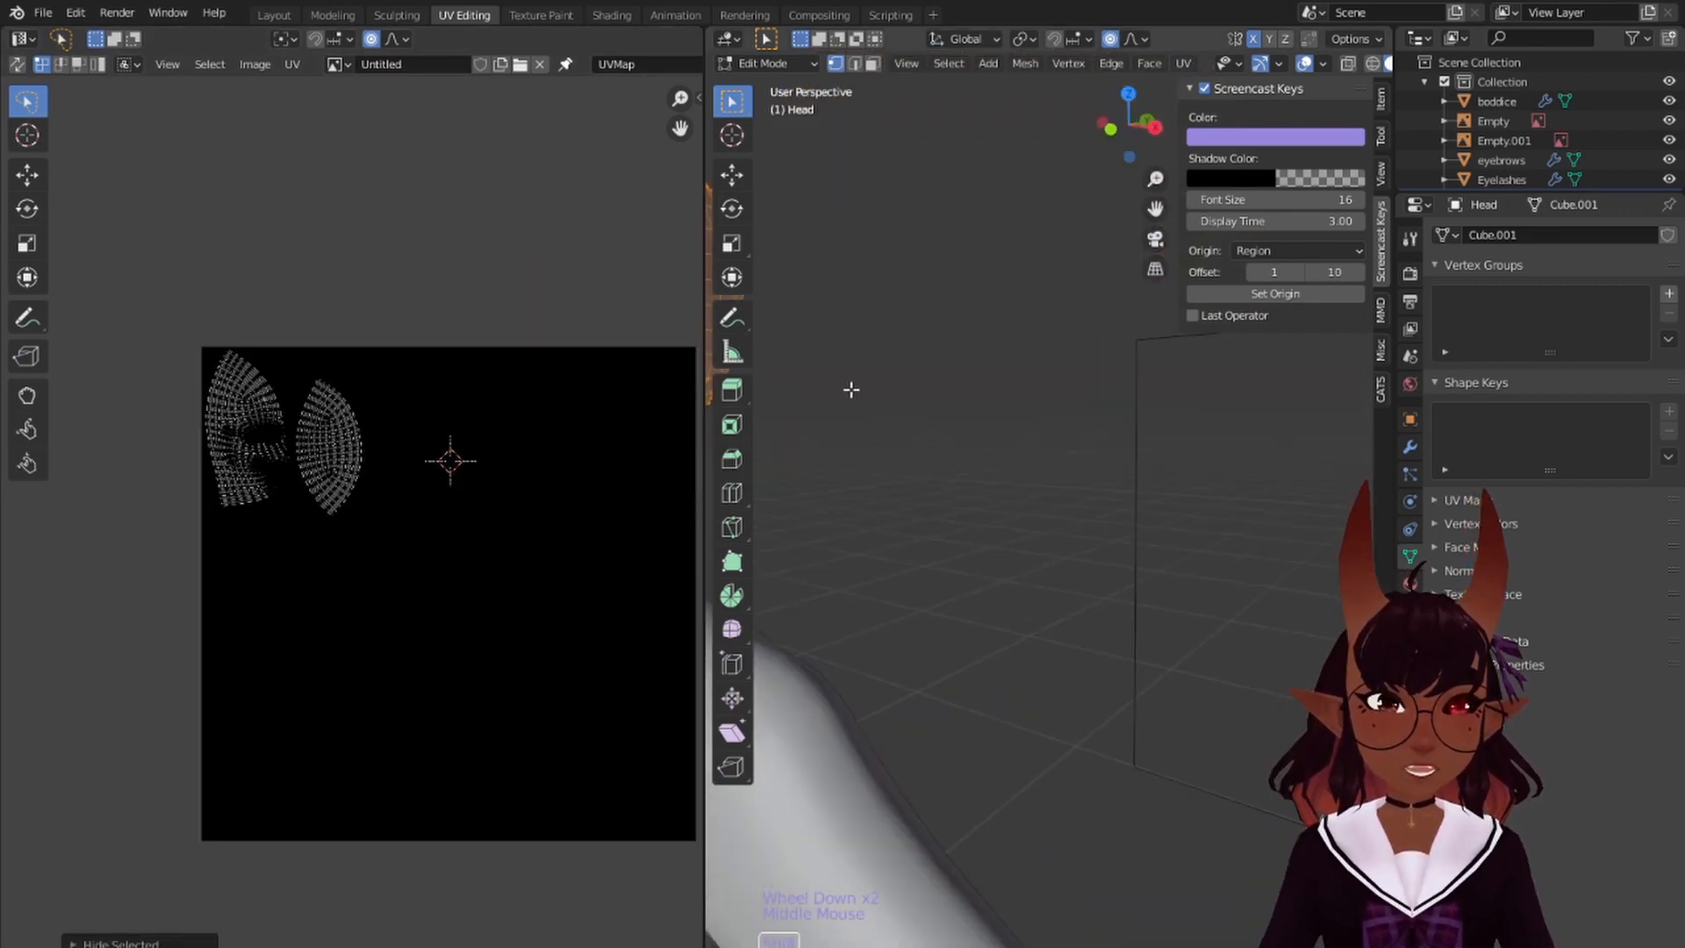
- Add the edge loop around one eye opening of the head mesh to the selection
shift+middle_drag(850, 388, 1053, 465)
scroll(1167, 439, up, 1)
scroll(1124, 425, up, 1)
shift+middle_drag(1053, 465, 1001, 409)
scroll(891, 419, up, 1)
scroll(852, 359, down, 2)
scroll(900, 335, up, 1)
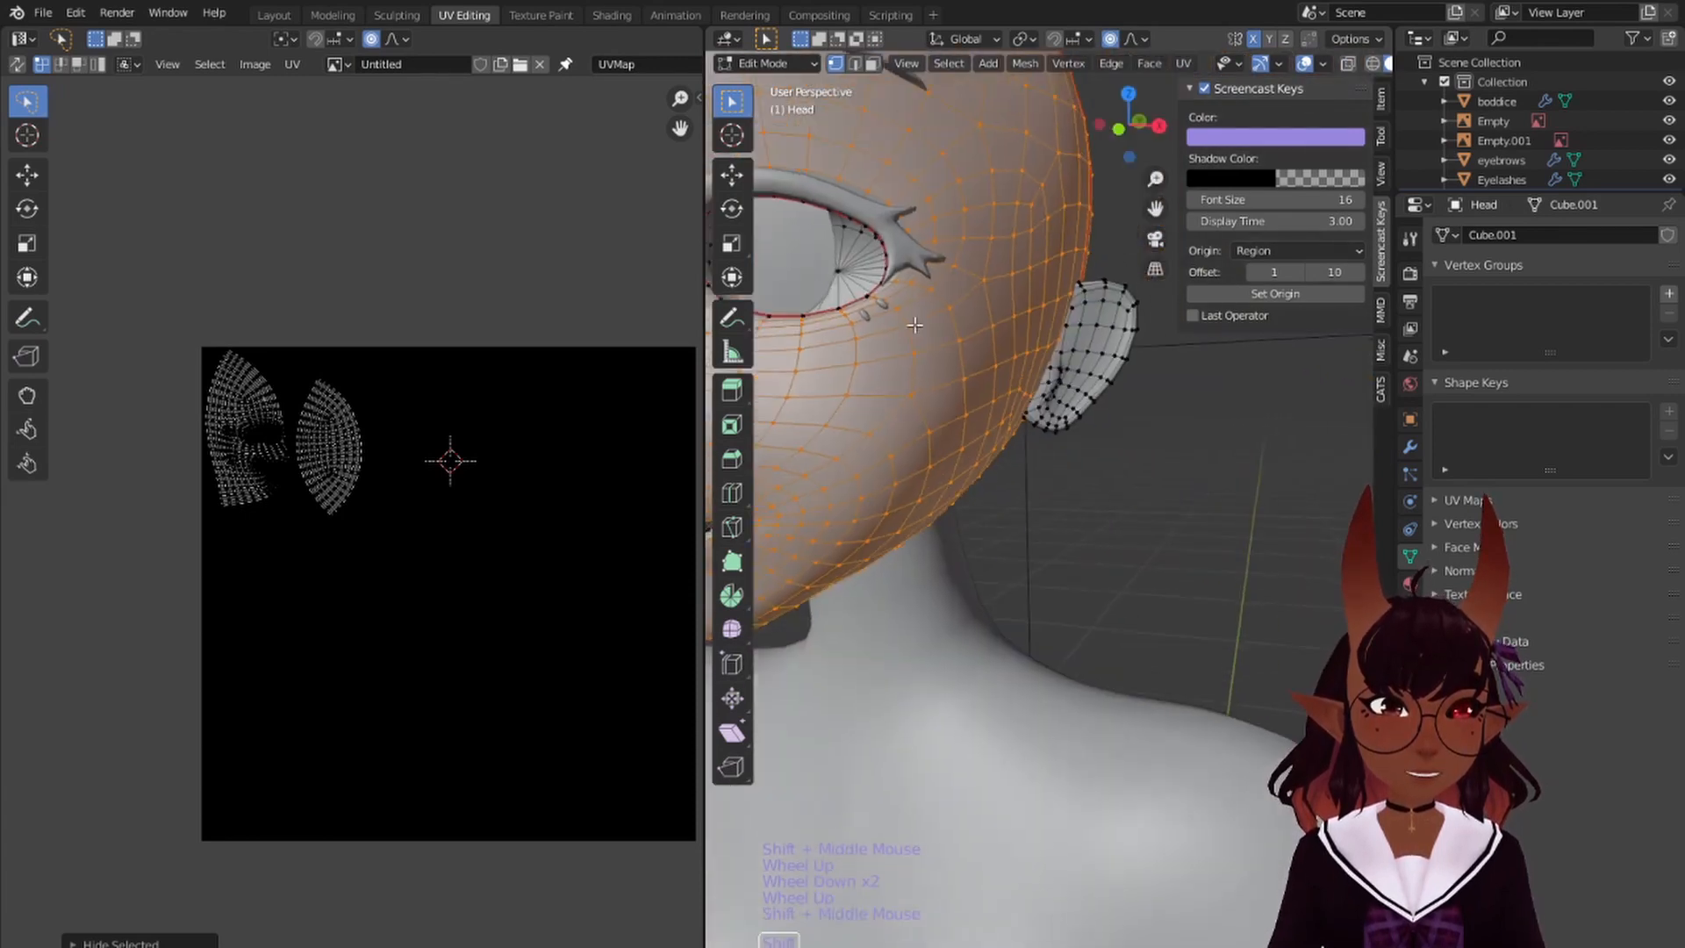
shift+middle_drag(900, 334, 974, 379)
scroll(971, 498, up, 1)
alt+shift+right_click(860, 606)
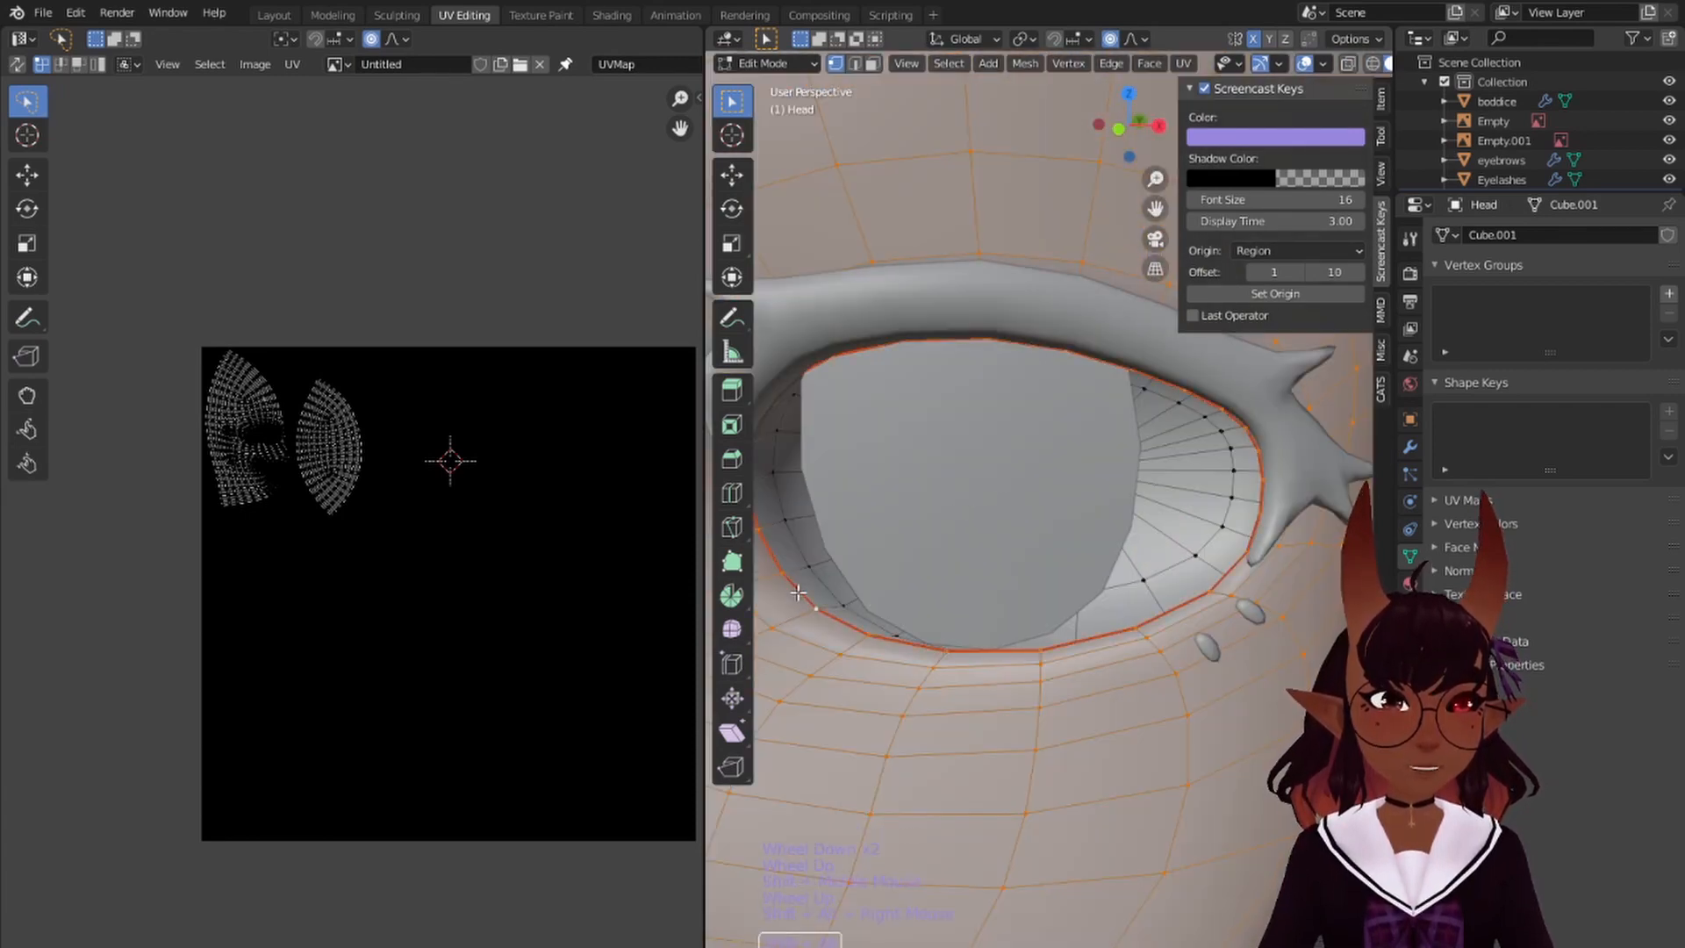
- Add the edge loops of the remaining eye rim and the mouth opening to the selection
scroll(830, 565, down, 3)
middle_drag(917, 560, 946, 518)
scroll(960, 583, up, 2)
scroll(987, 541, up, 1)
alt+shift+right_click(941, 494)
scroll(946, 517, up, 1)
alt+shift+right_click(950, 391)
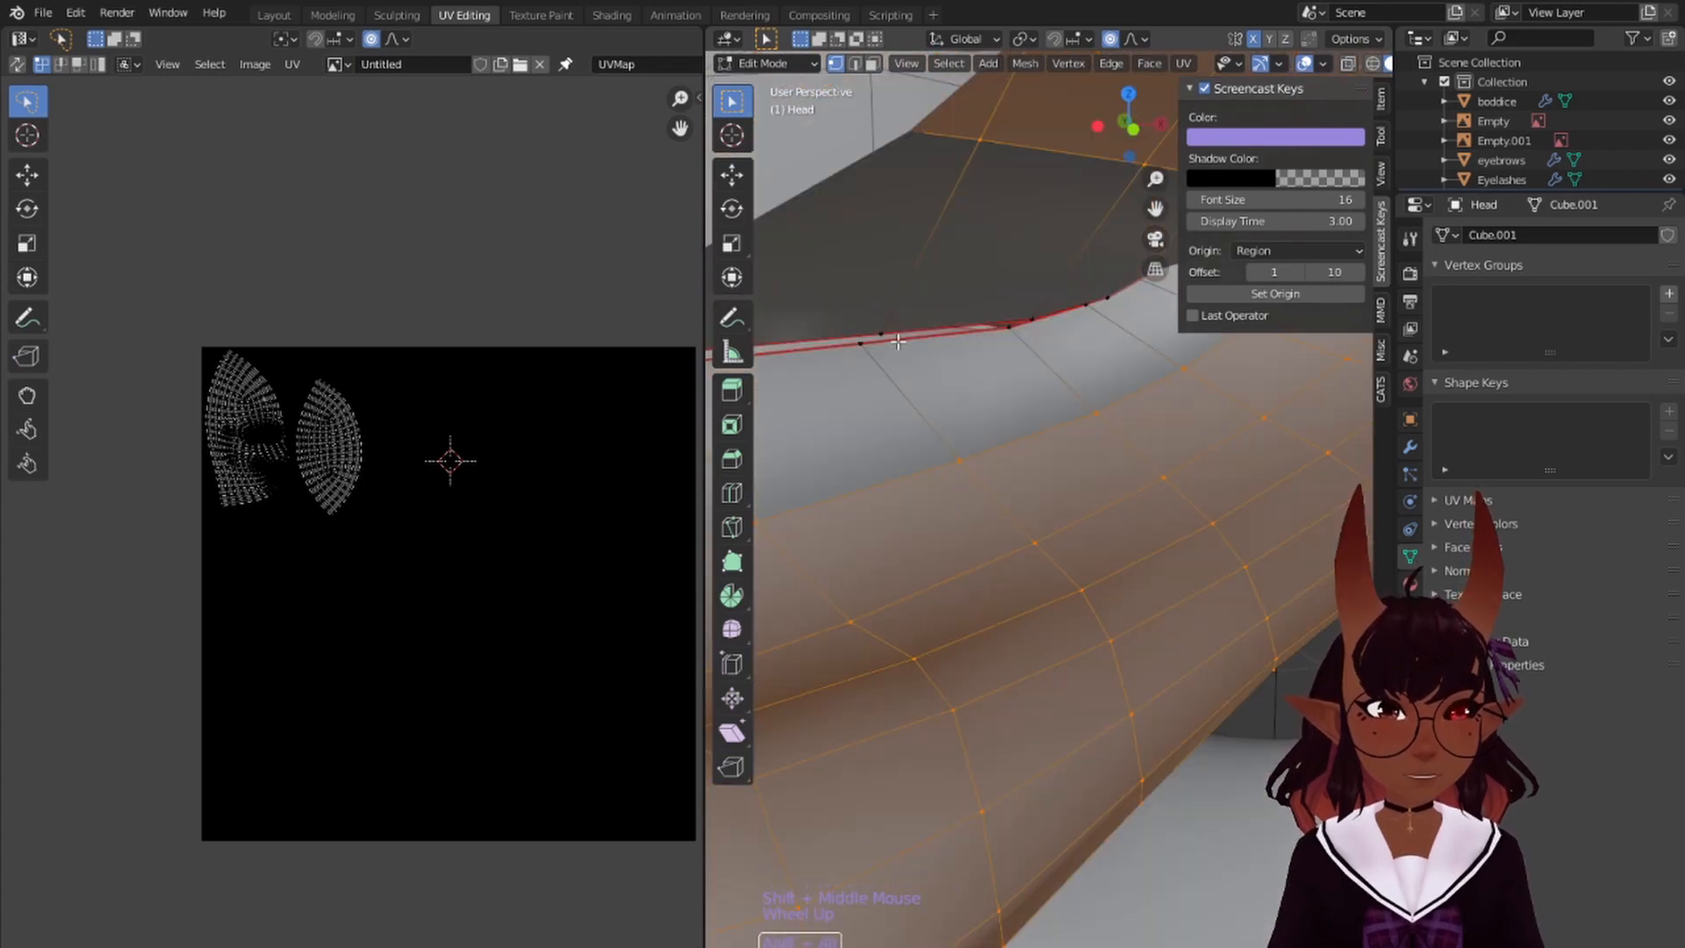
- Unwrap the selected face and back-of-head geometry of the full head mesh again
scroll(887, 354, down, 6)
scroll(1014, 424, up, 3)
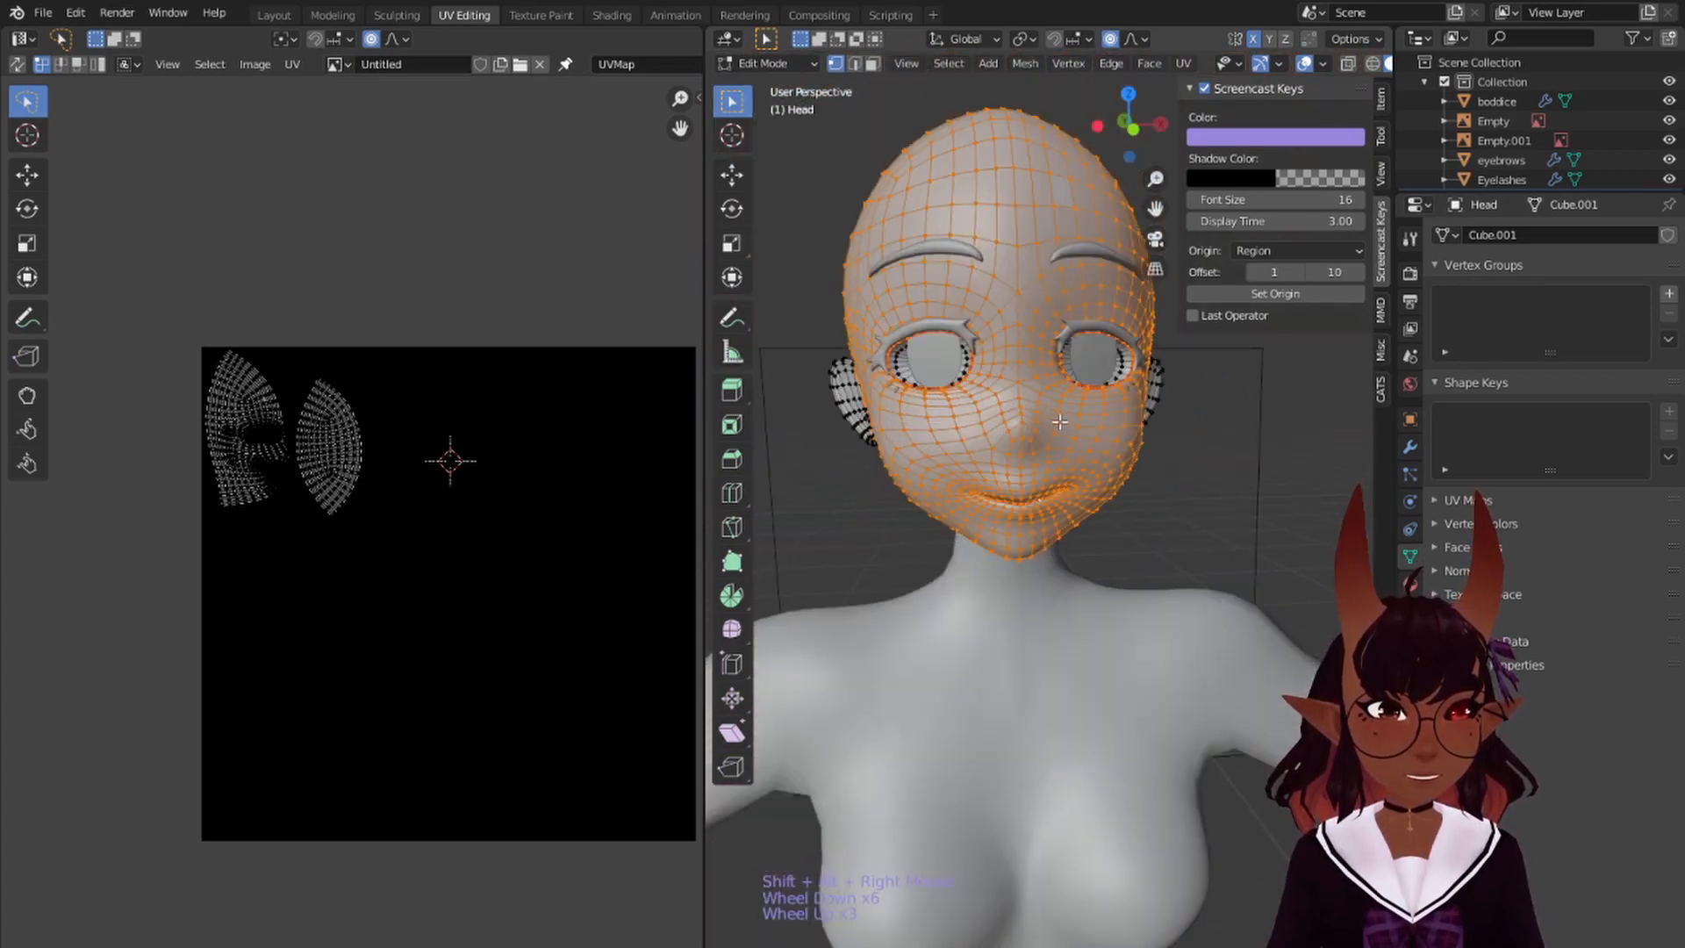
middle_drag(1014, 424, 853, 395)
middle_drag(1330, 427, 1042, 436)
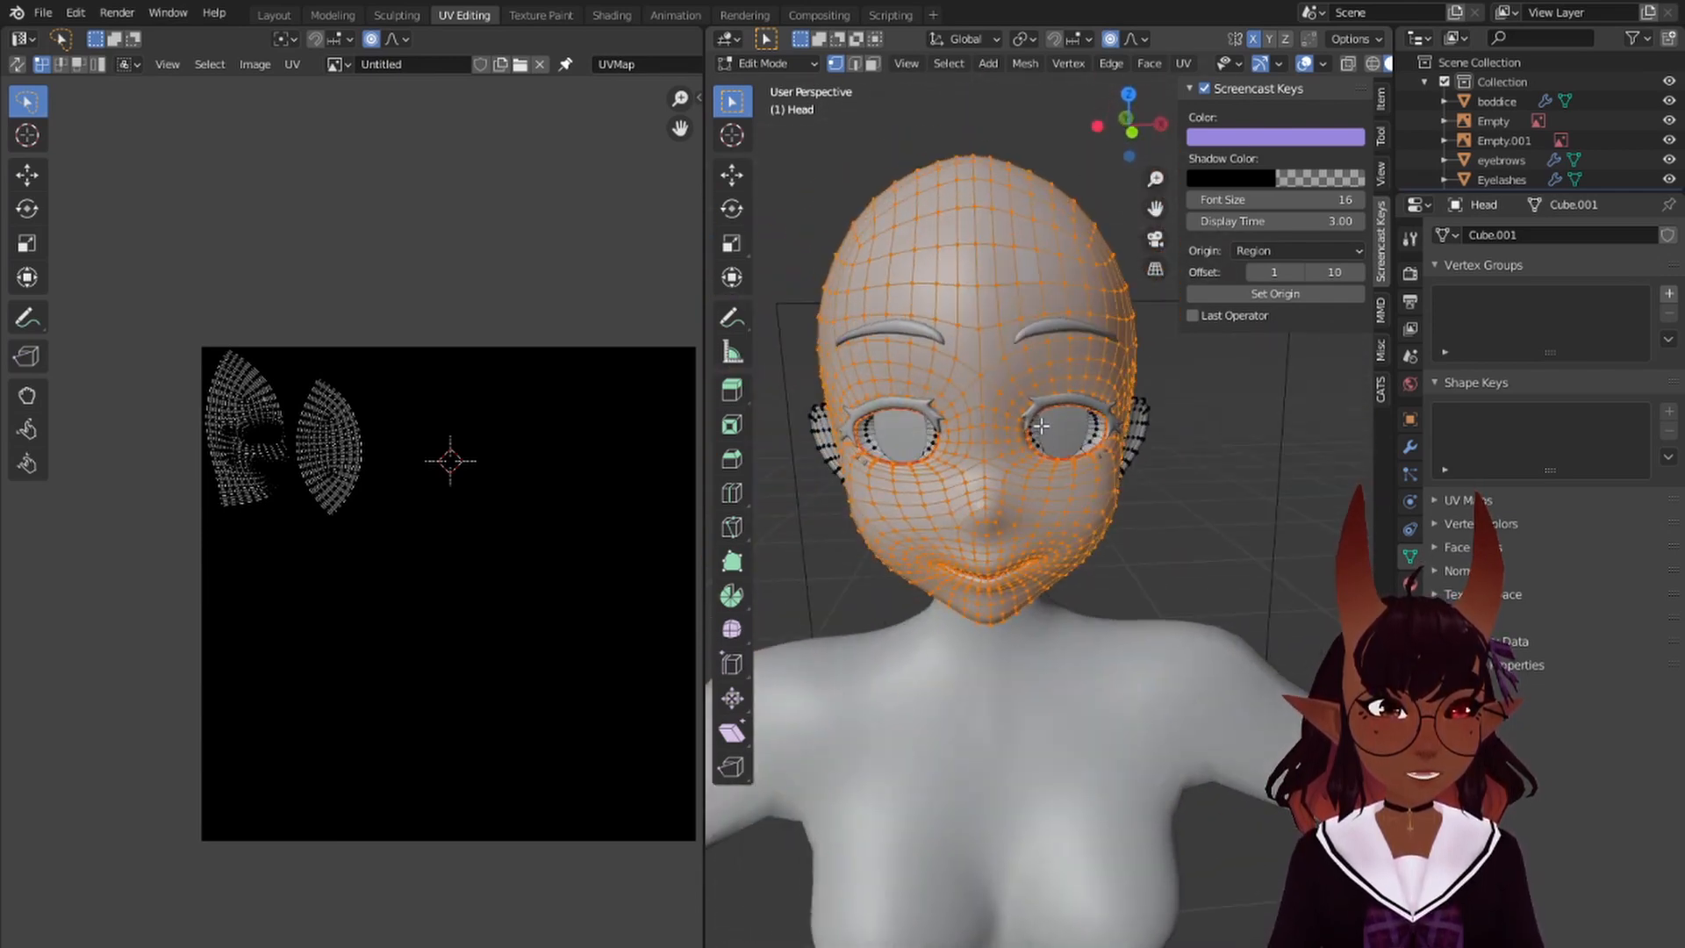
key(u)
click(1040, 423)
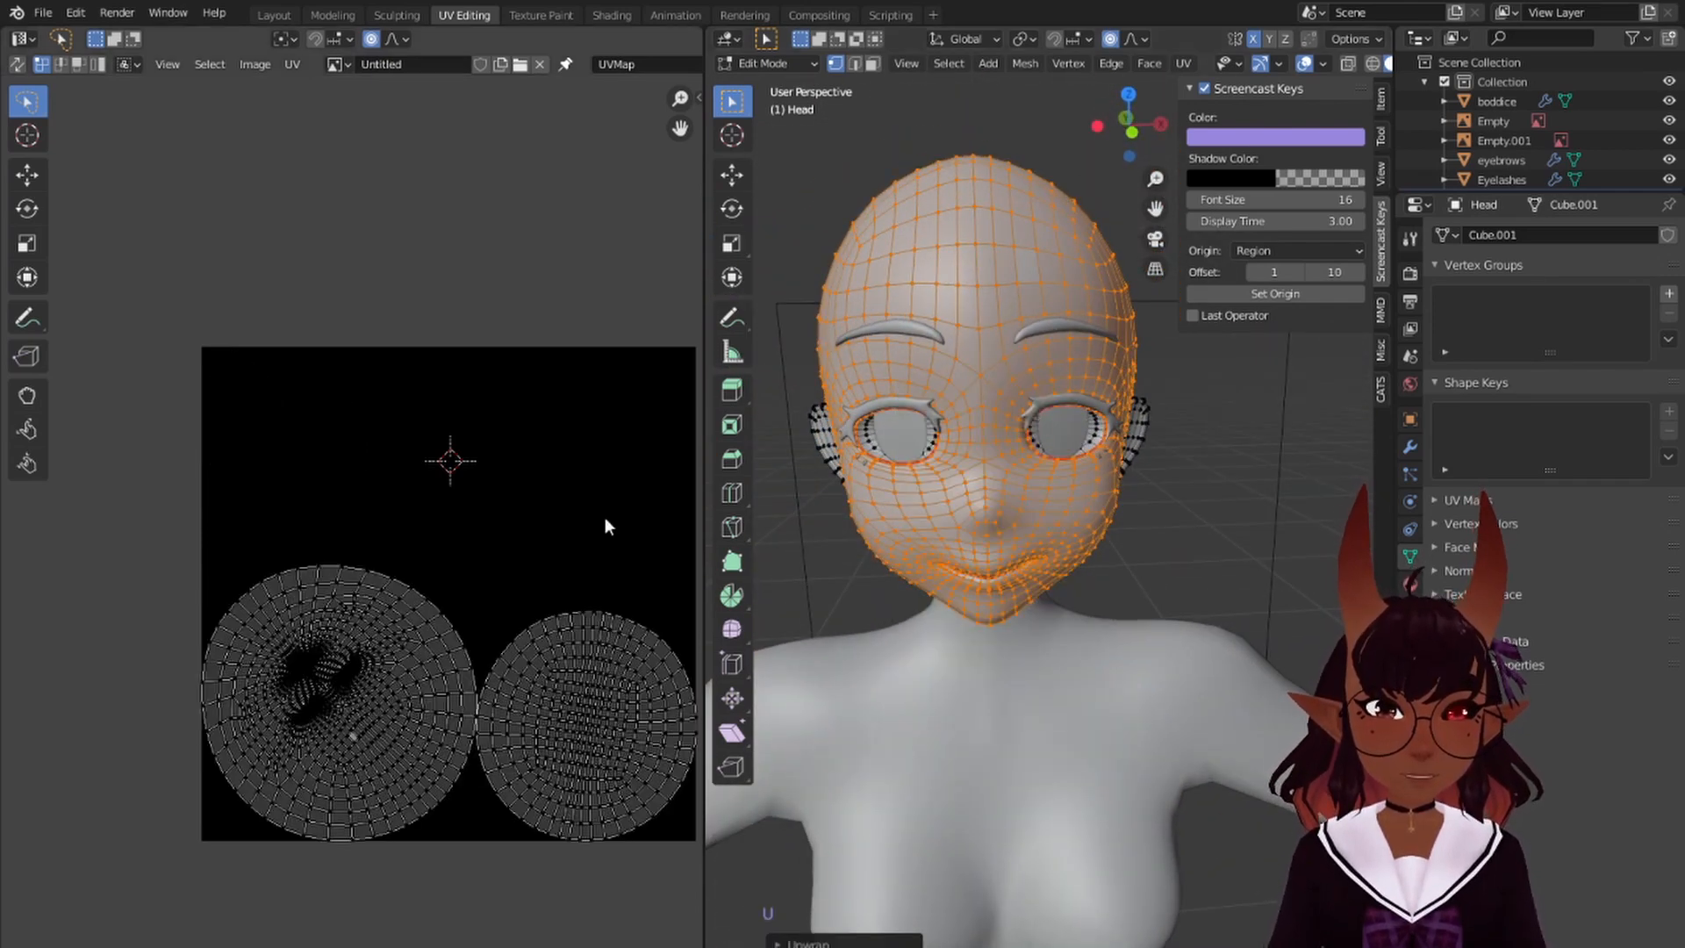
- Rotate the face UV island until the face stands upright and move it into the texture image's upper-left corner
scroll(566, 579, up, 2)
middle_drag(566, 579, 524, 444)
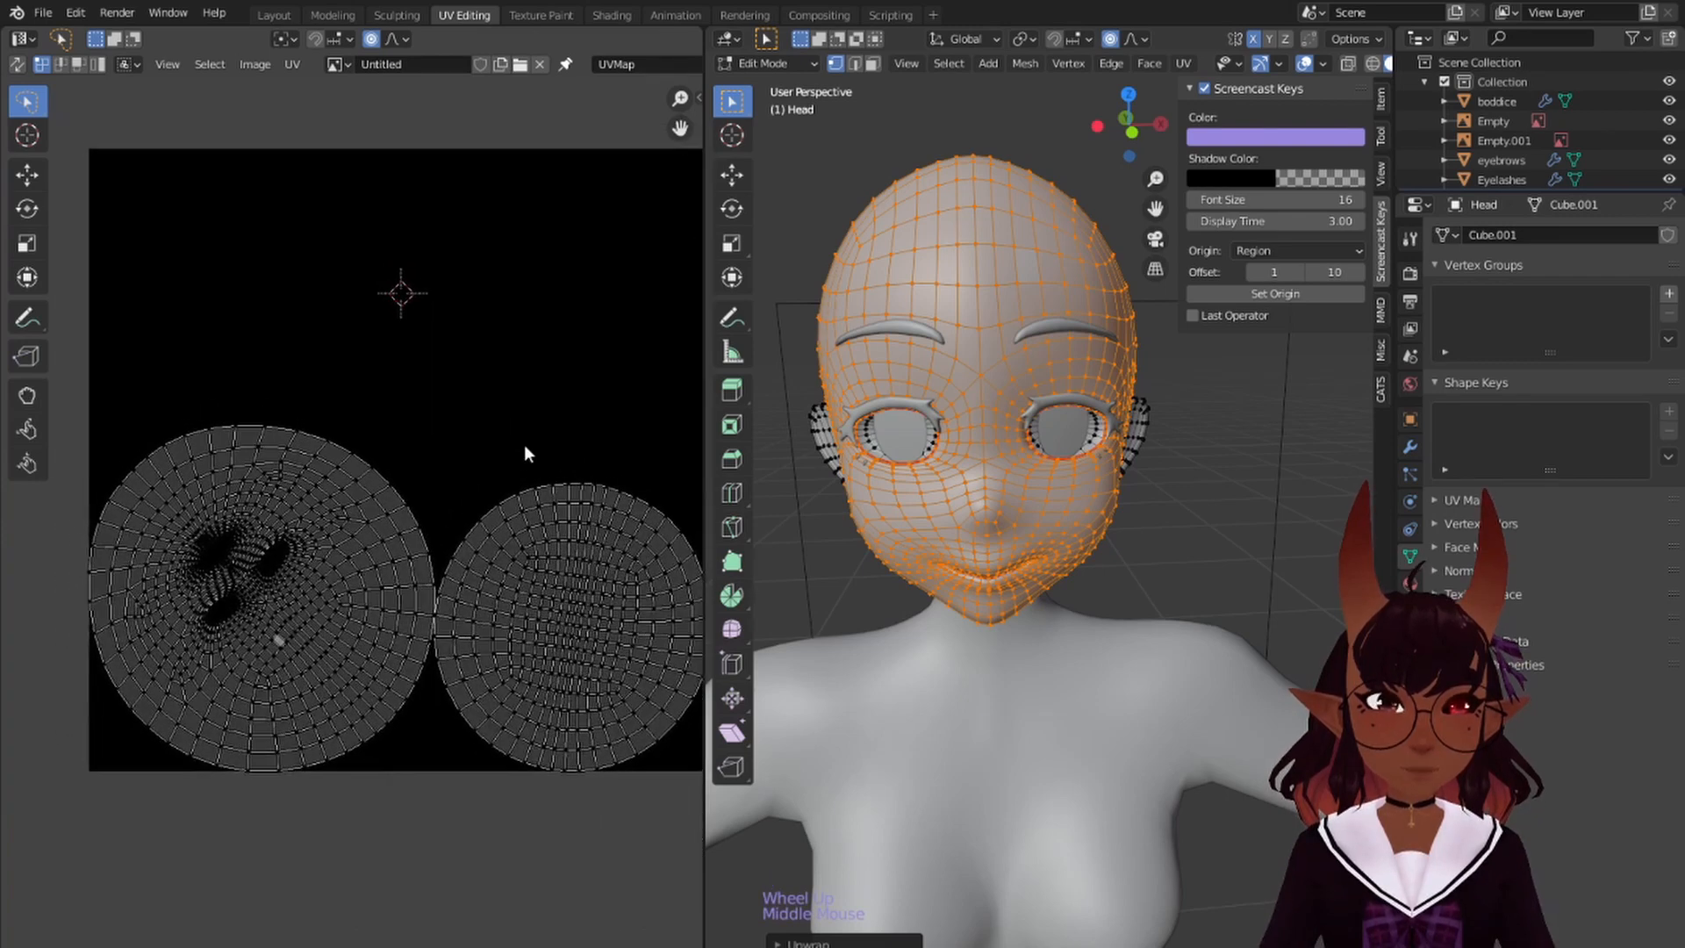
right_click(387, 514)
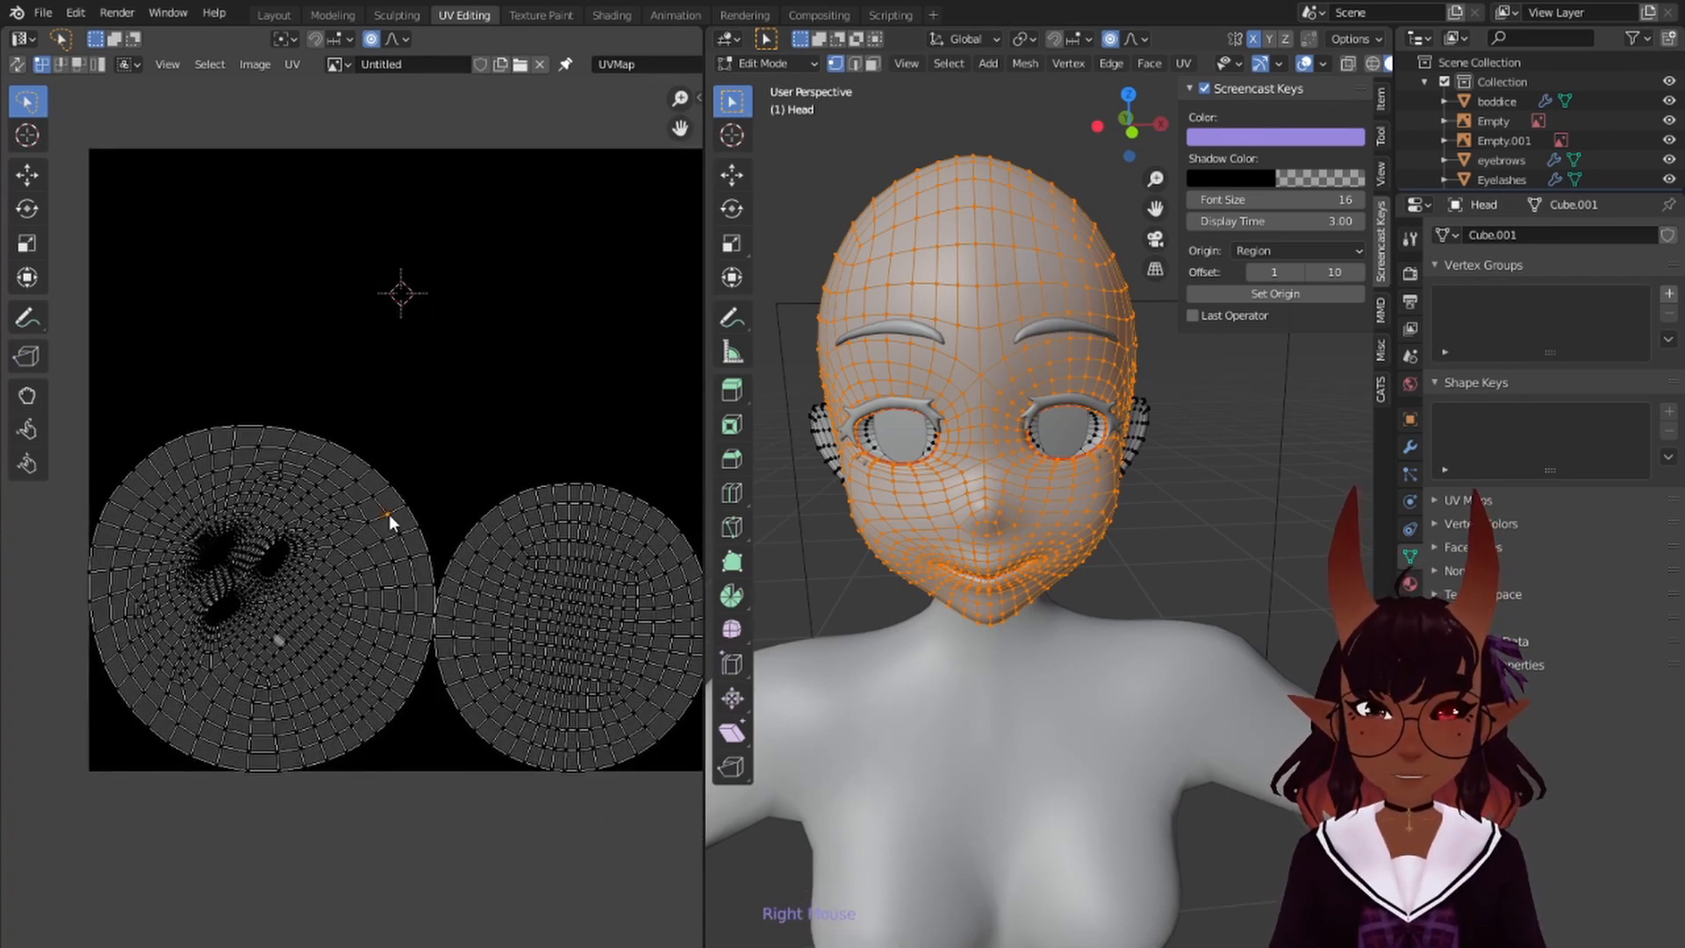
key(l)
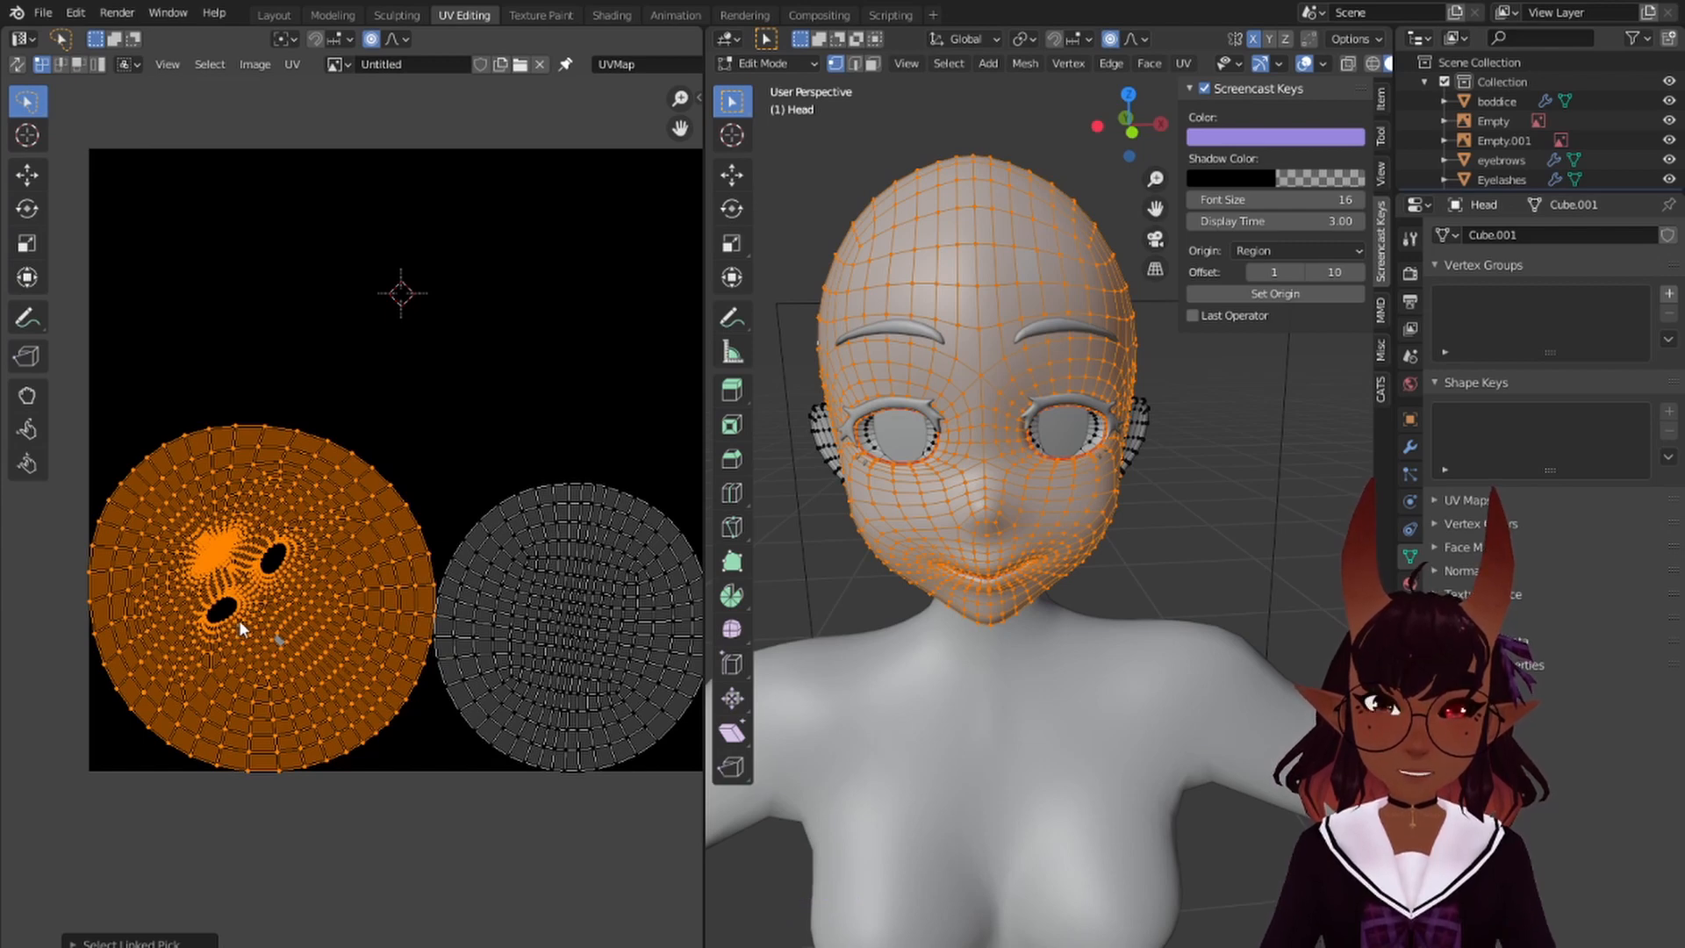
key(r)
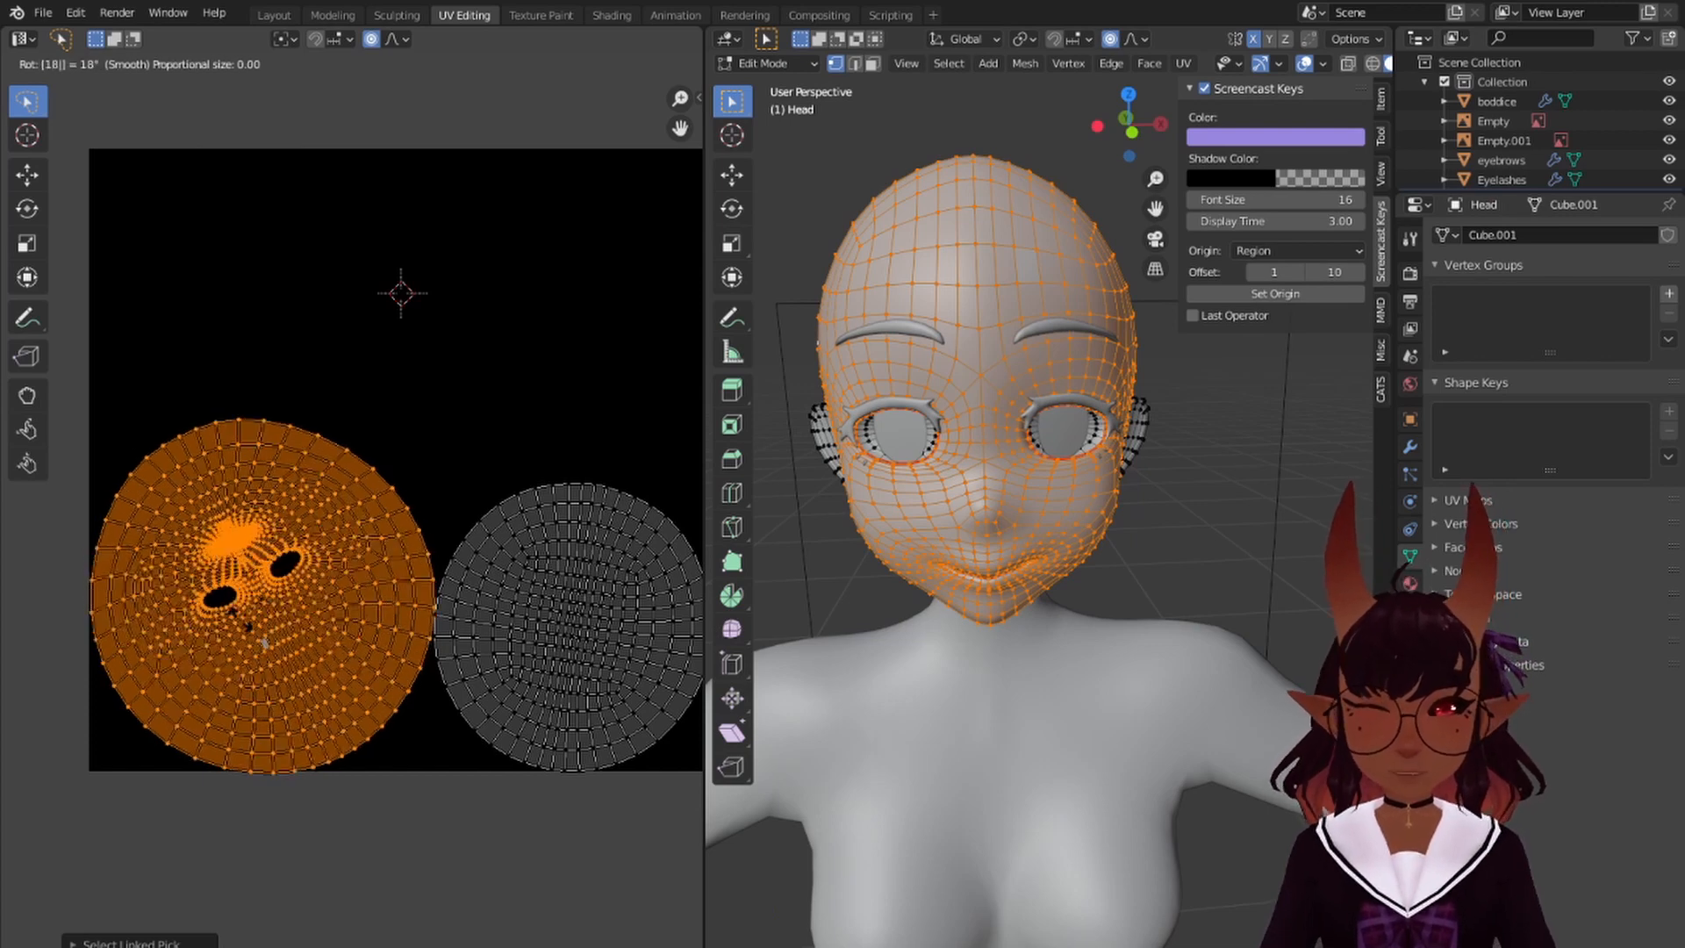
click(241, 629)
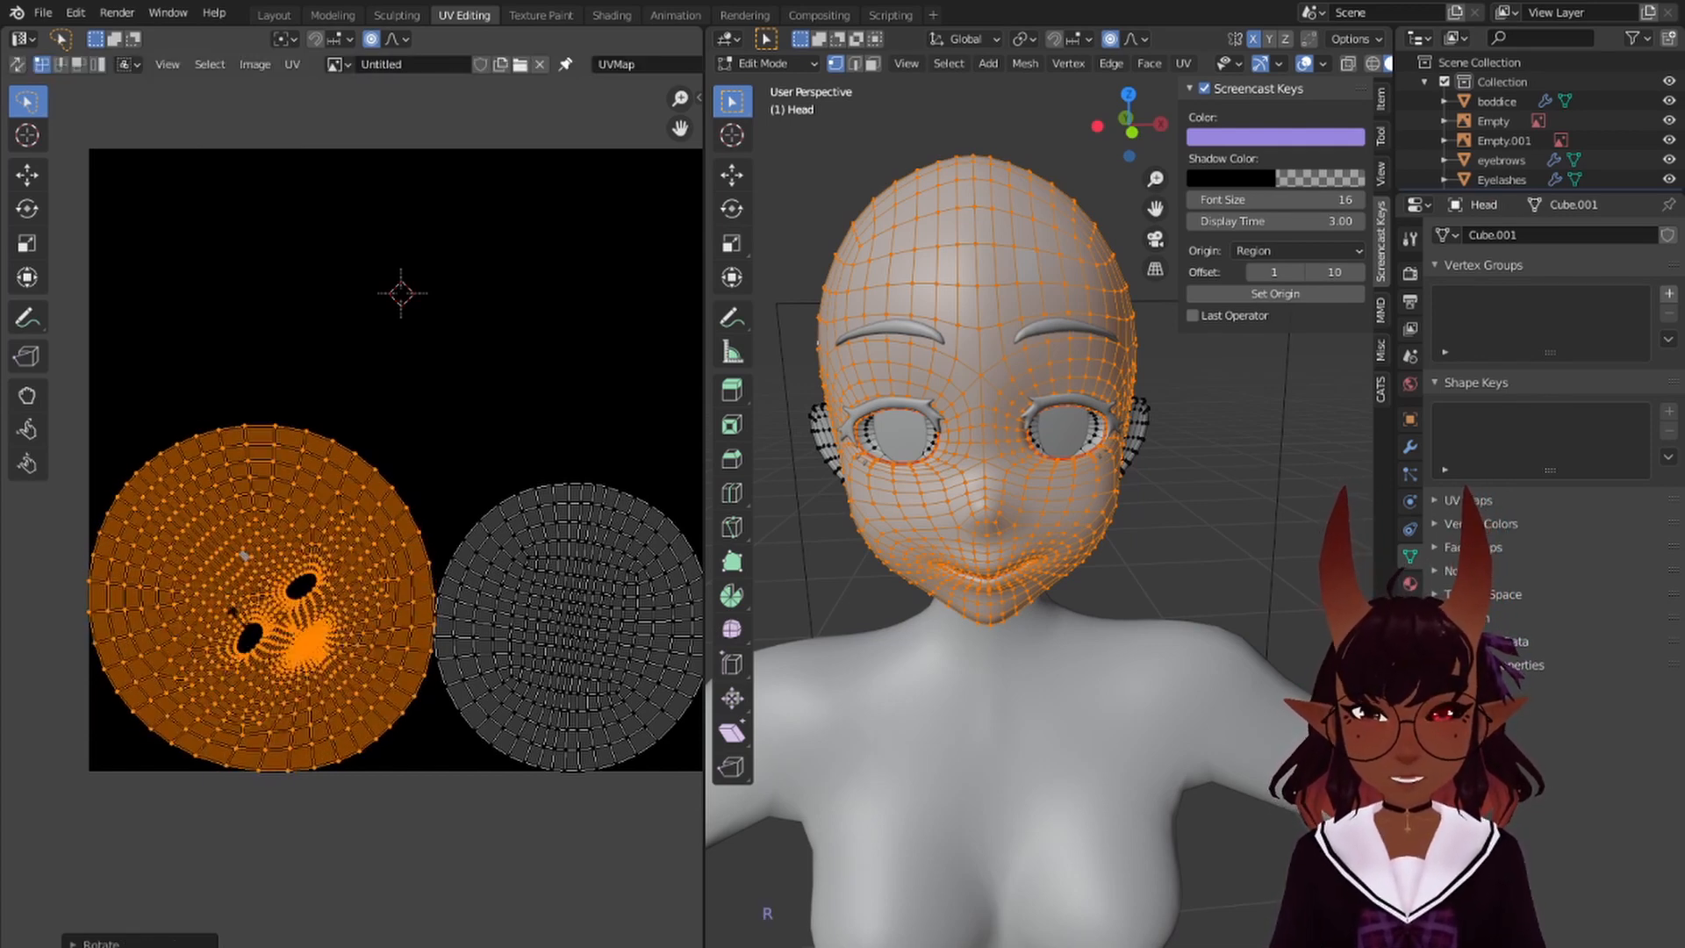
key(r)
click(242, 625)
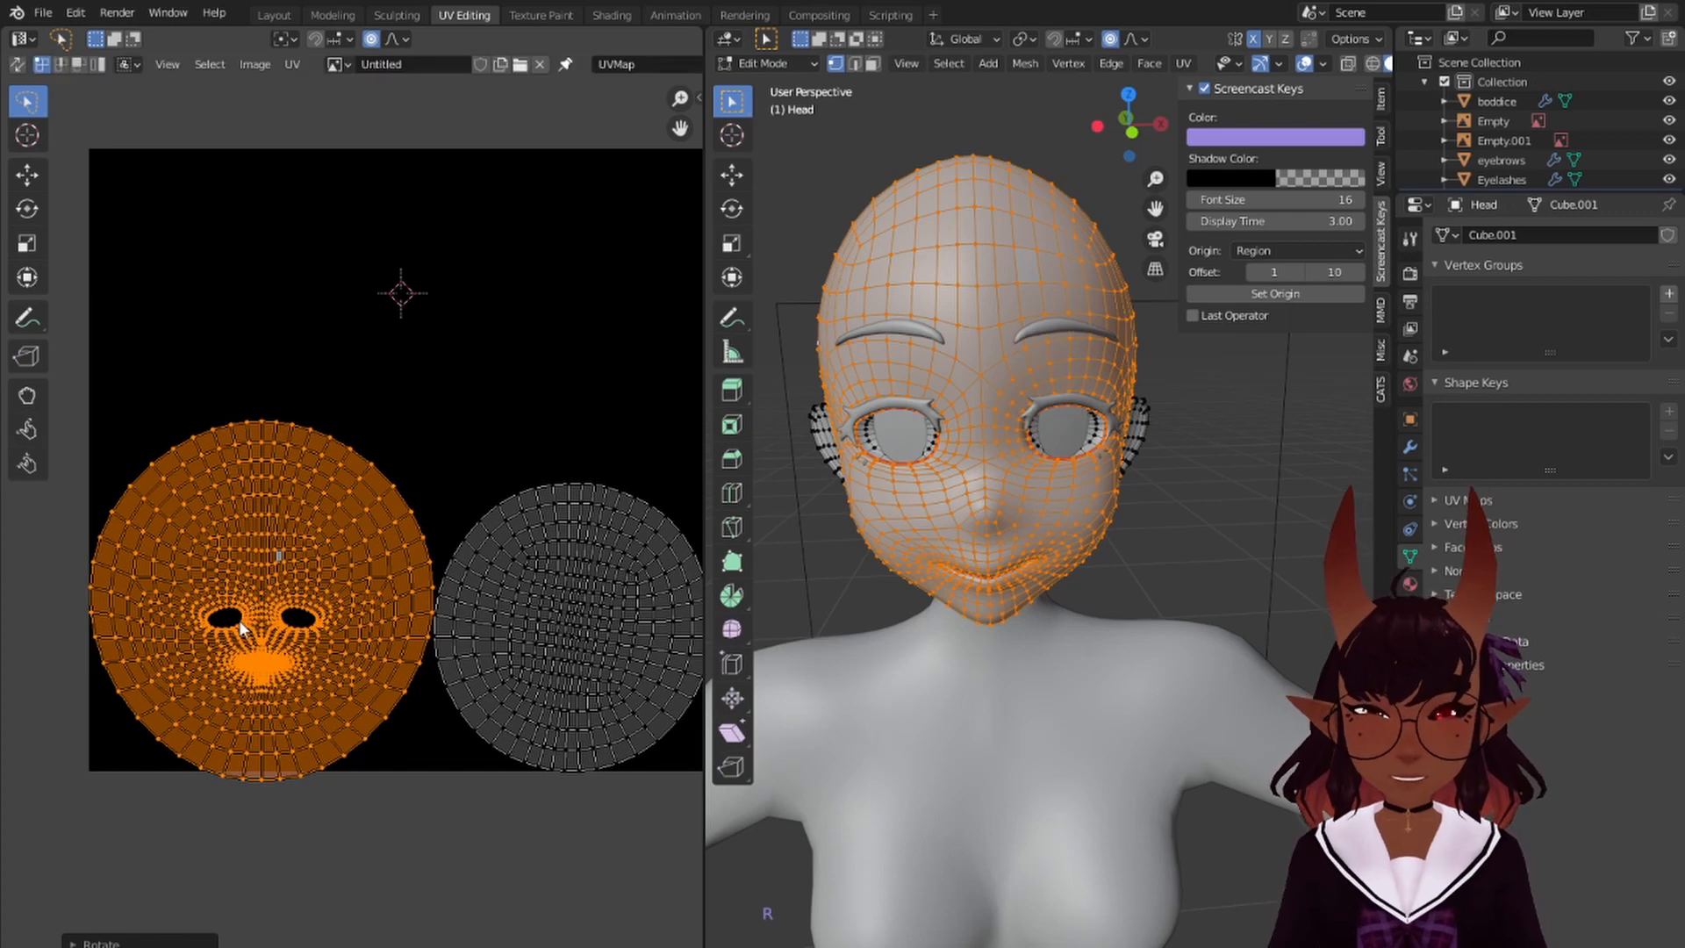
key(g)
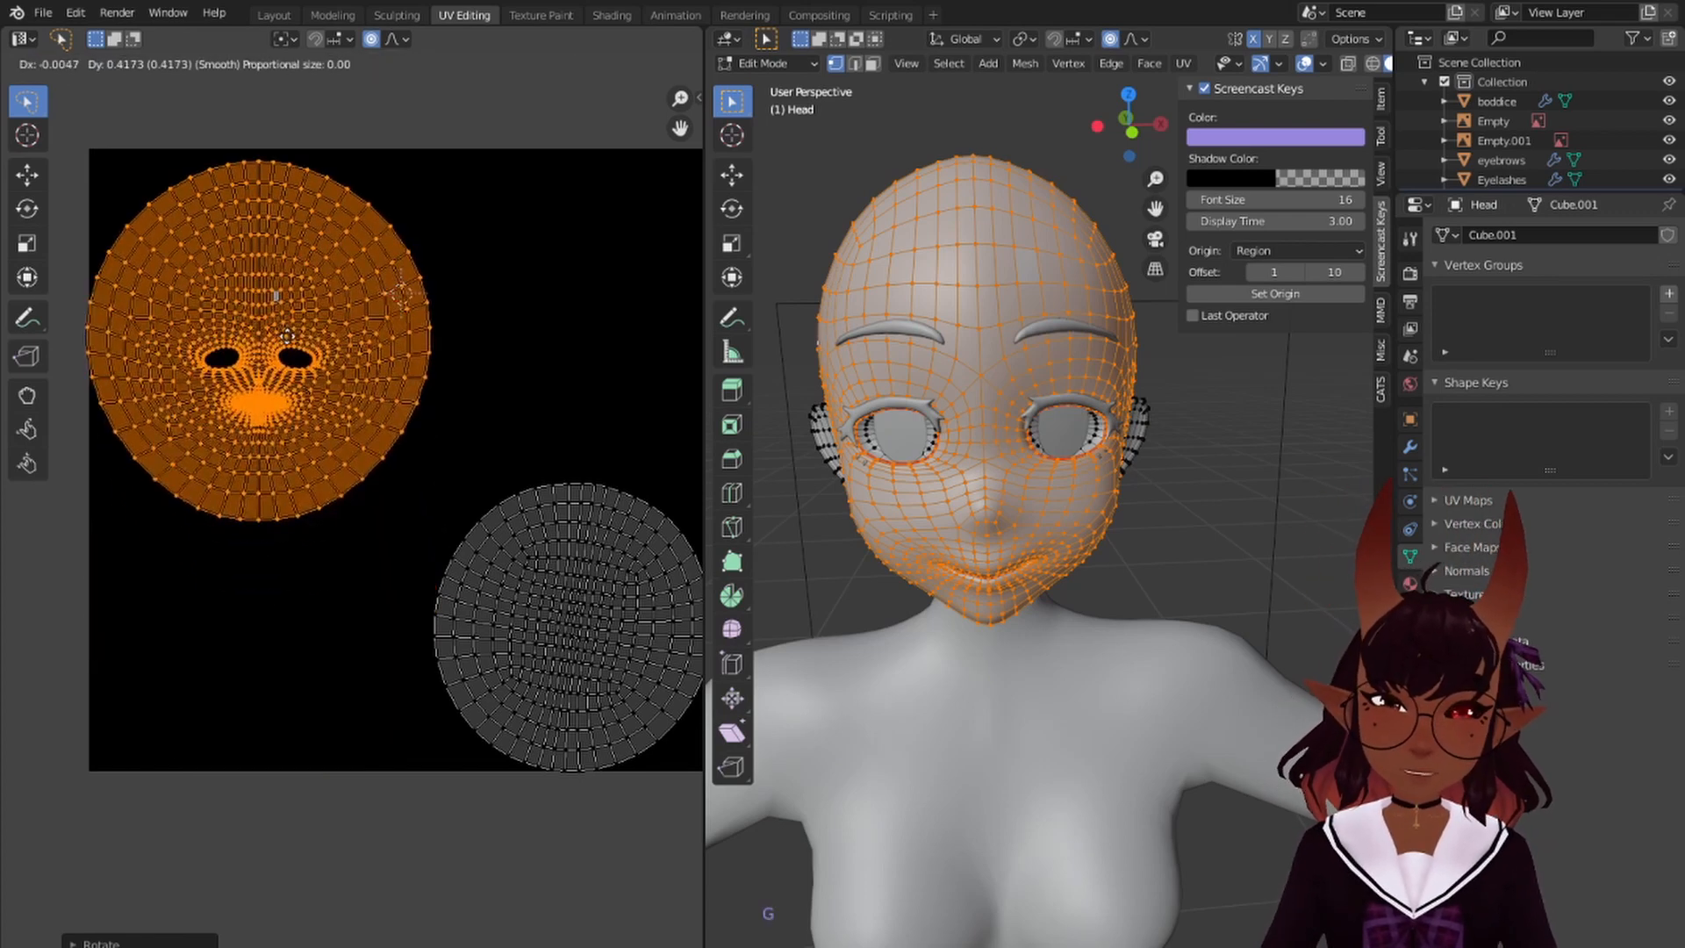
click(294, 335)
- Select the back-of-head UV island and rotate it to adjust its orientation
middle_drag(507, 354, 355, 337)
right_click(409, 532)
key(l)
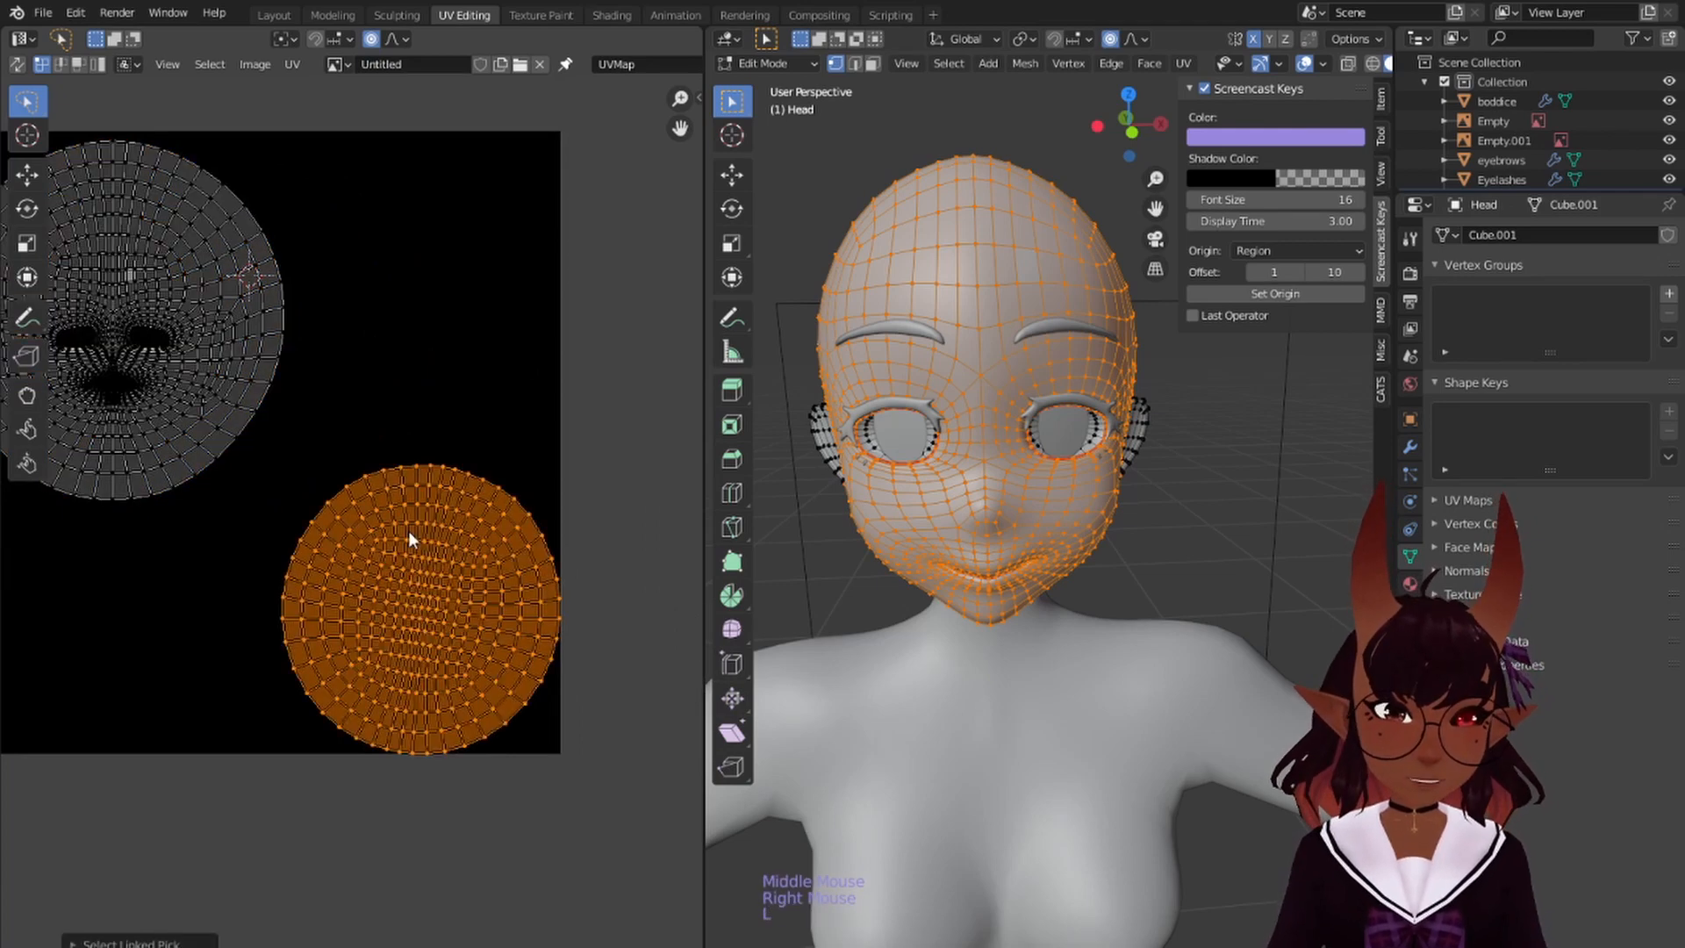
middle_drag(351, 496, 518, 546)
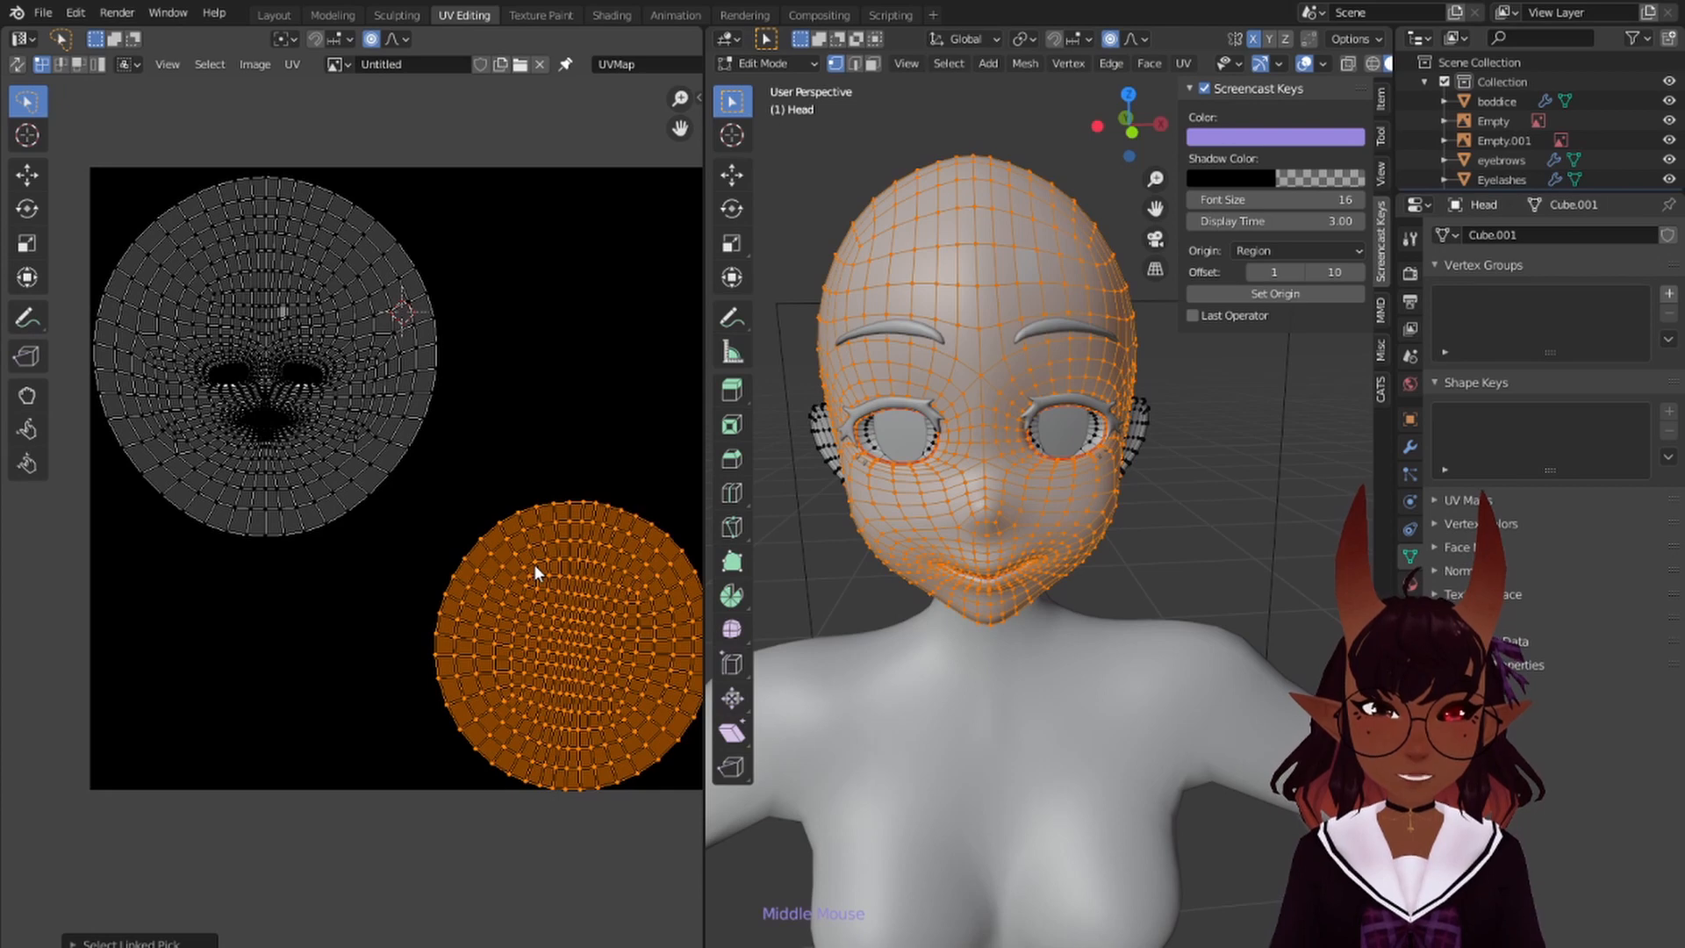
key(r)
click(537, 570)
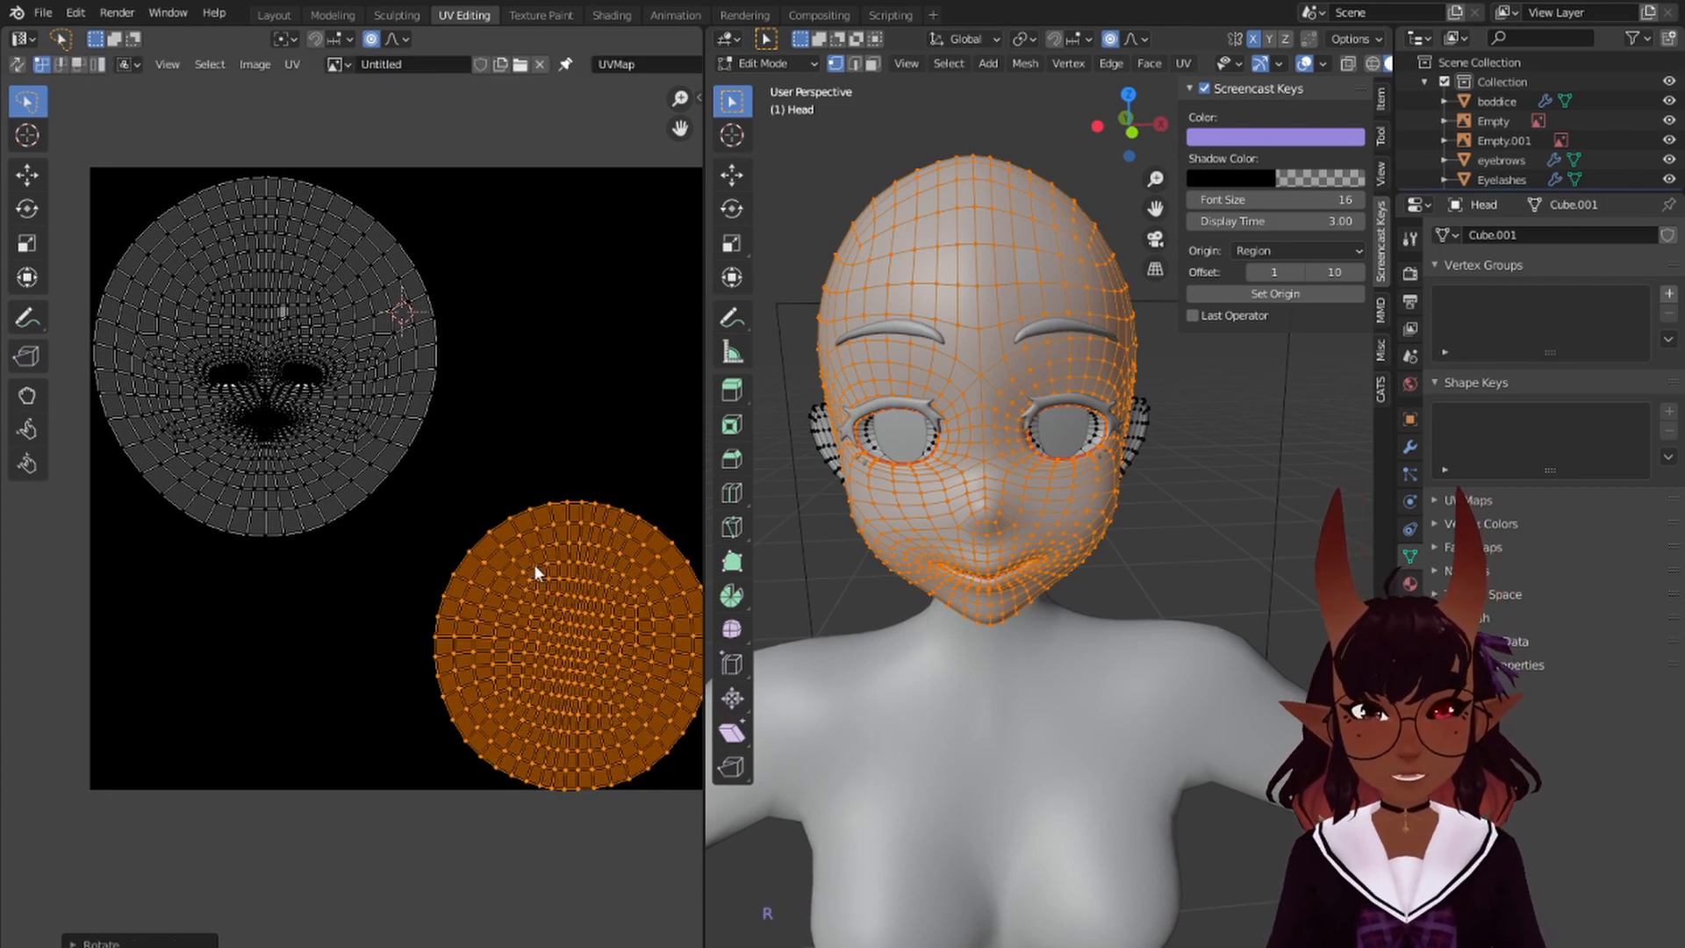
key(r)
click(533, 564)
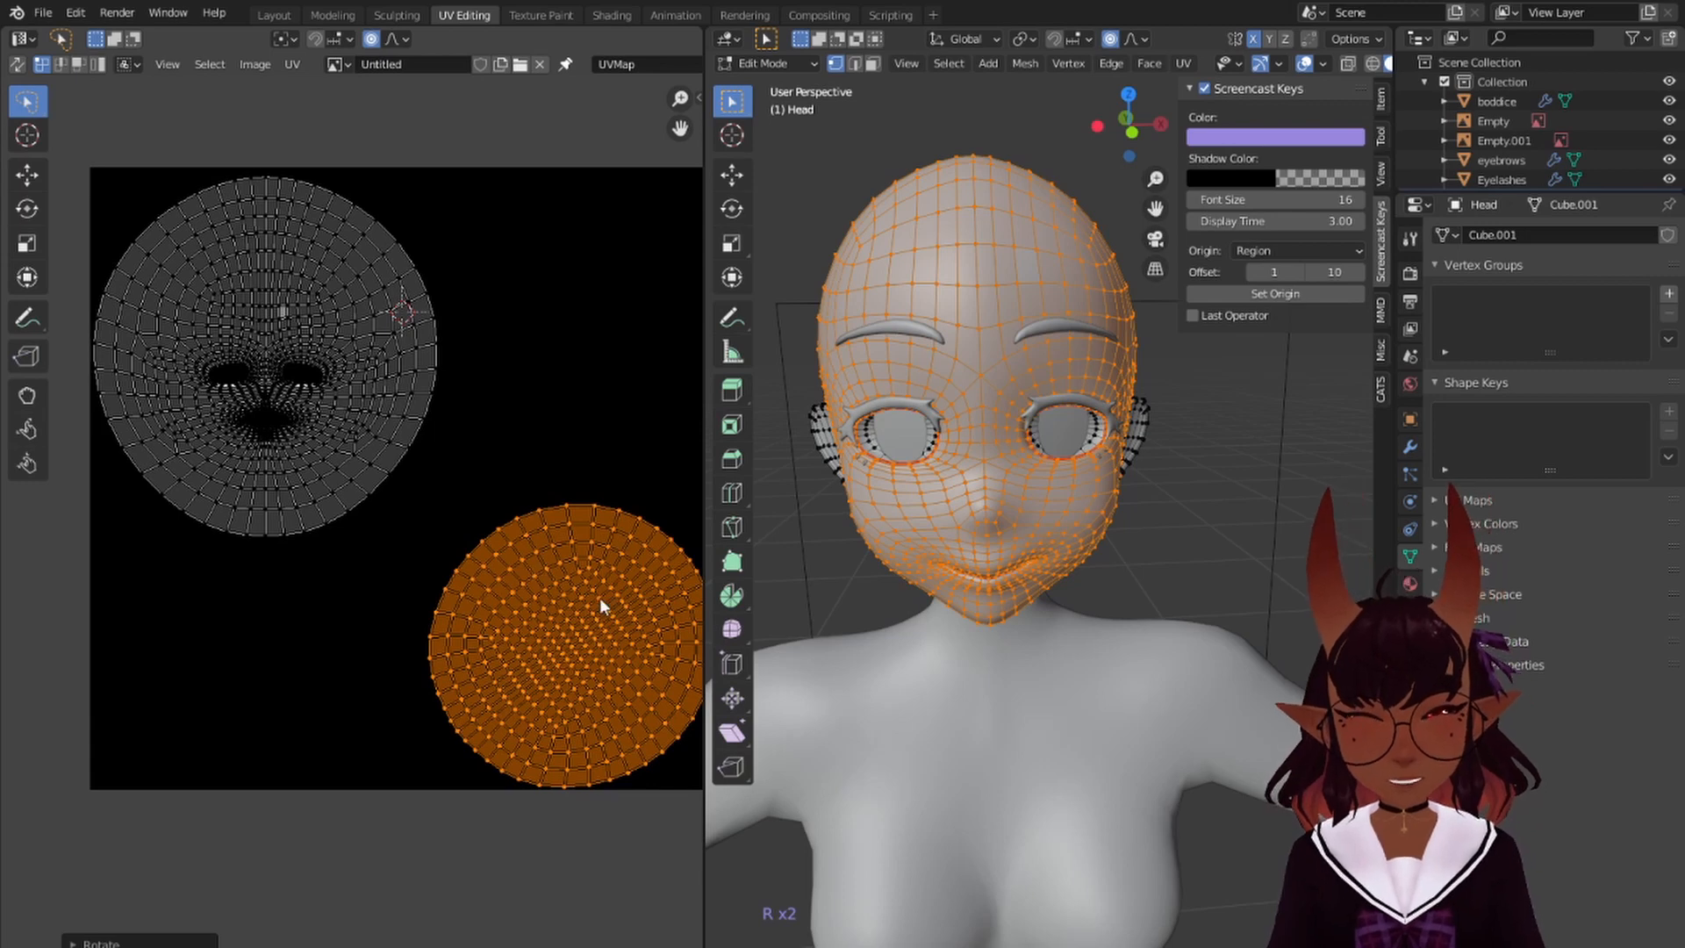
- Rotate the back-of-head island by -45°, straighten its grid until the columns are vertical, and move it beneath the face island
key(r)
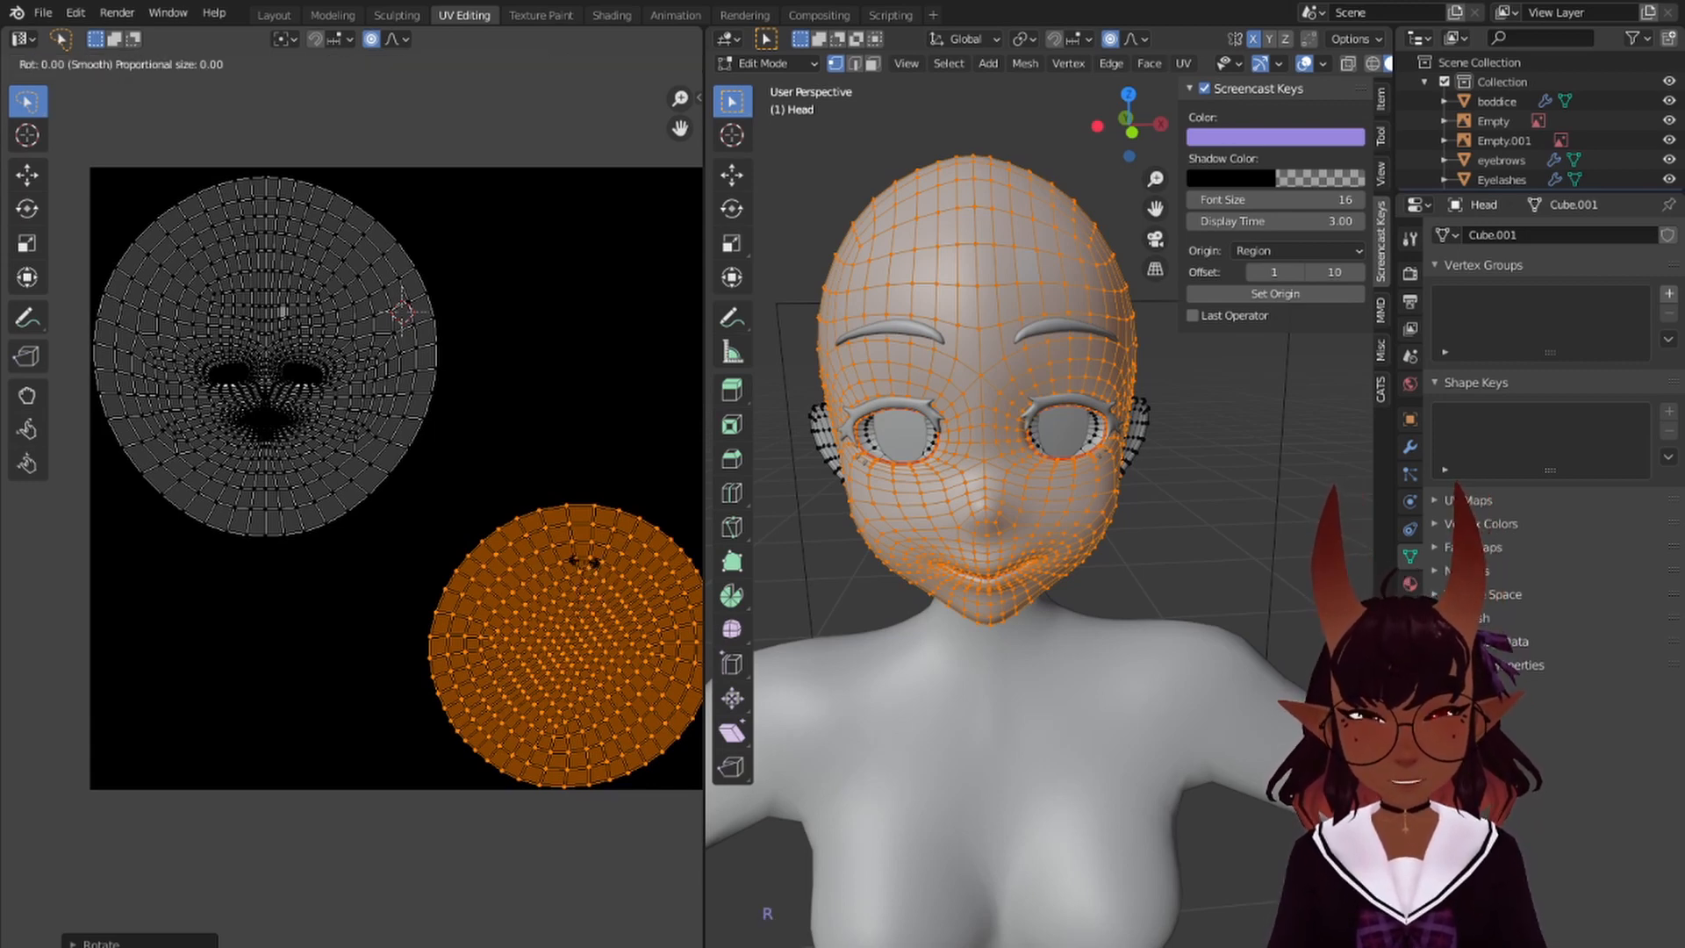
text(-45)
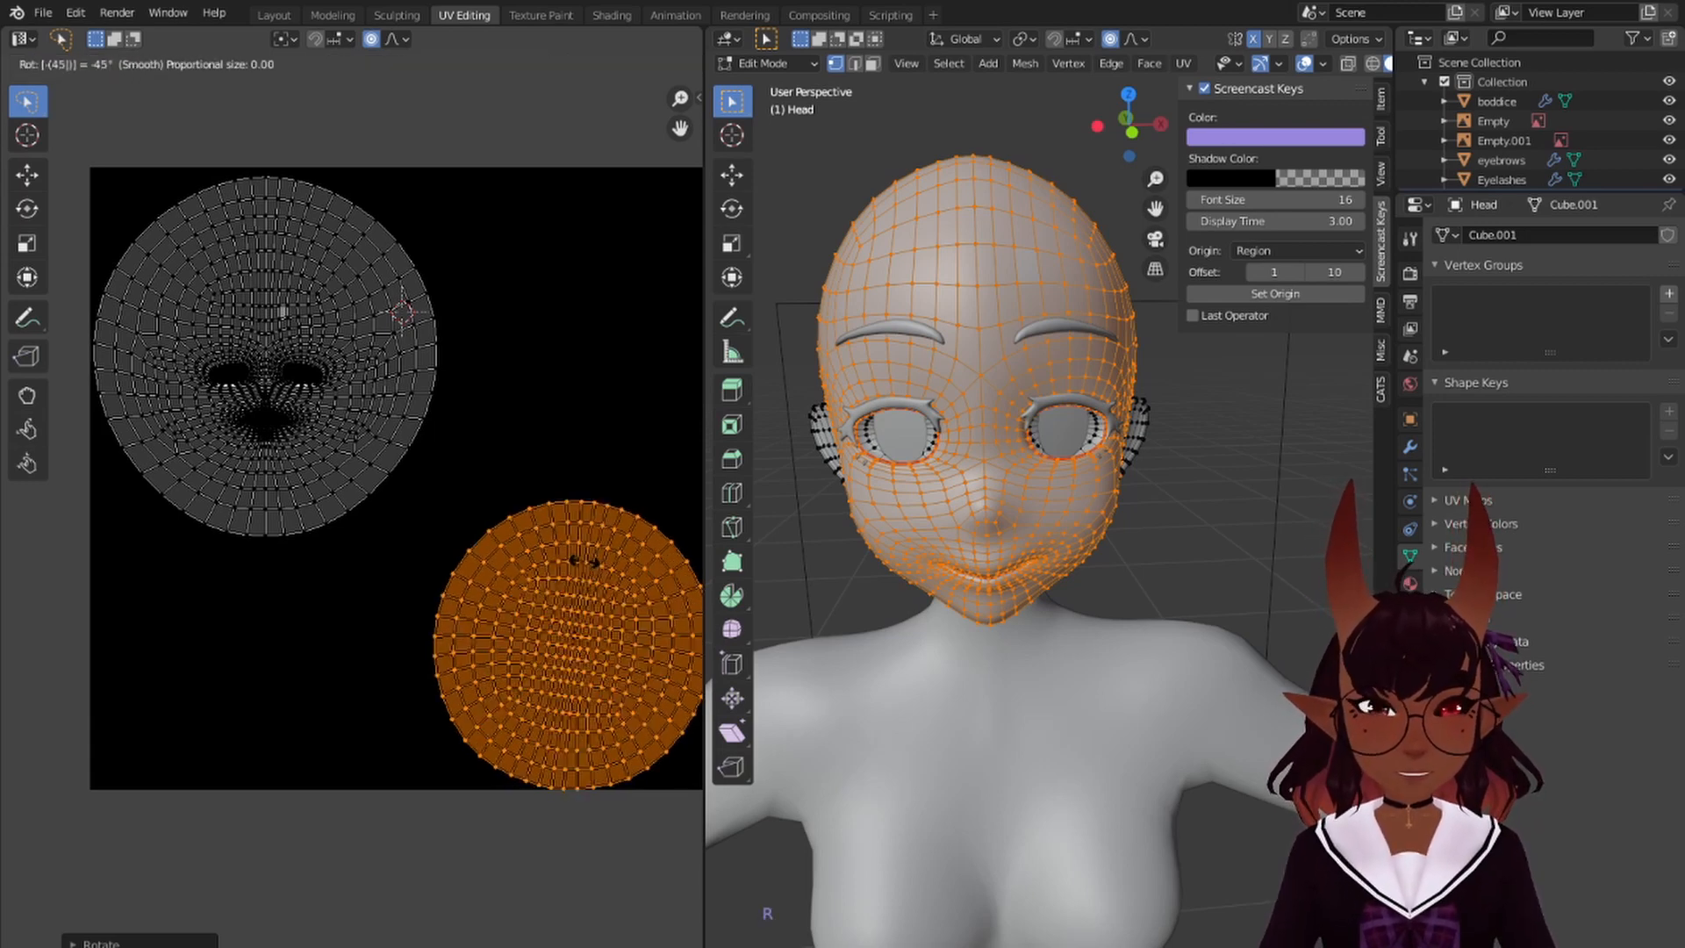
key(Return)
key(r)
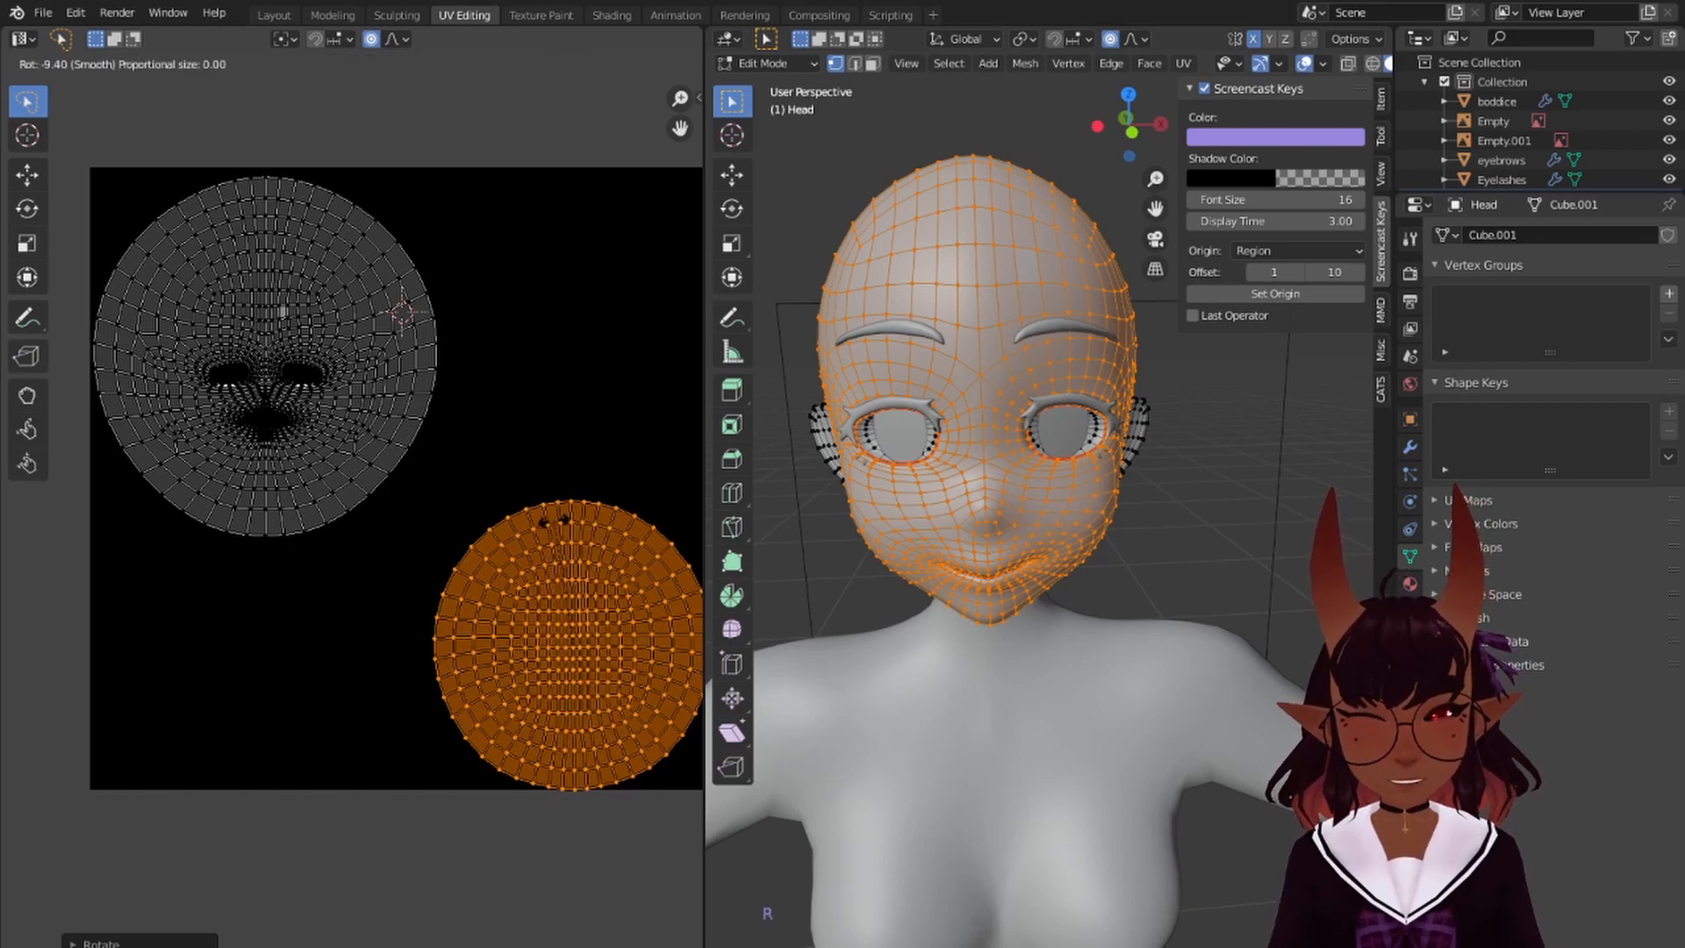
click(558, 523)
key(g)
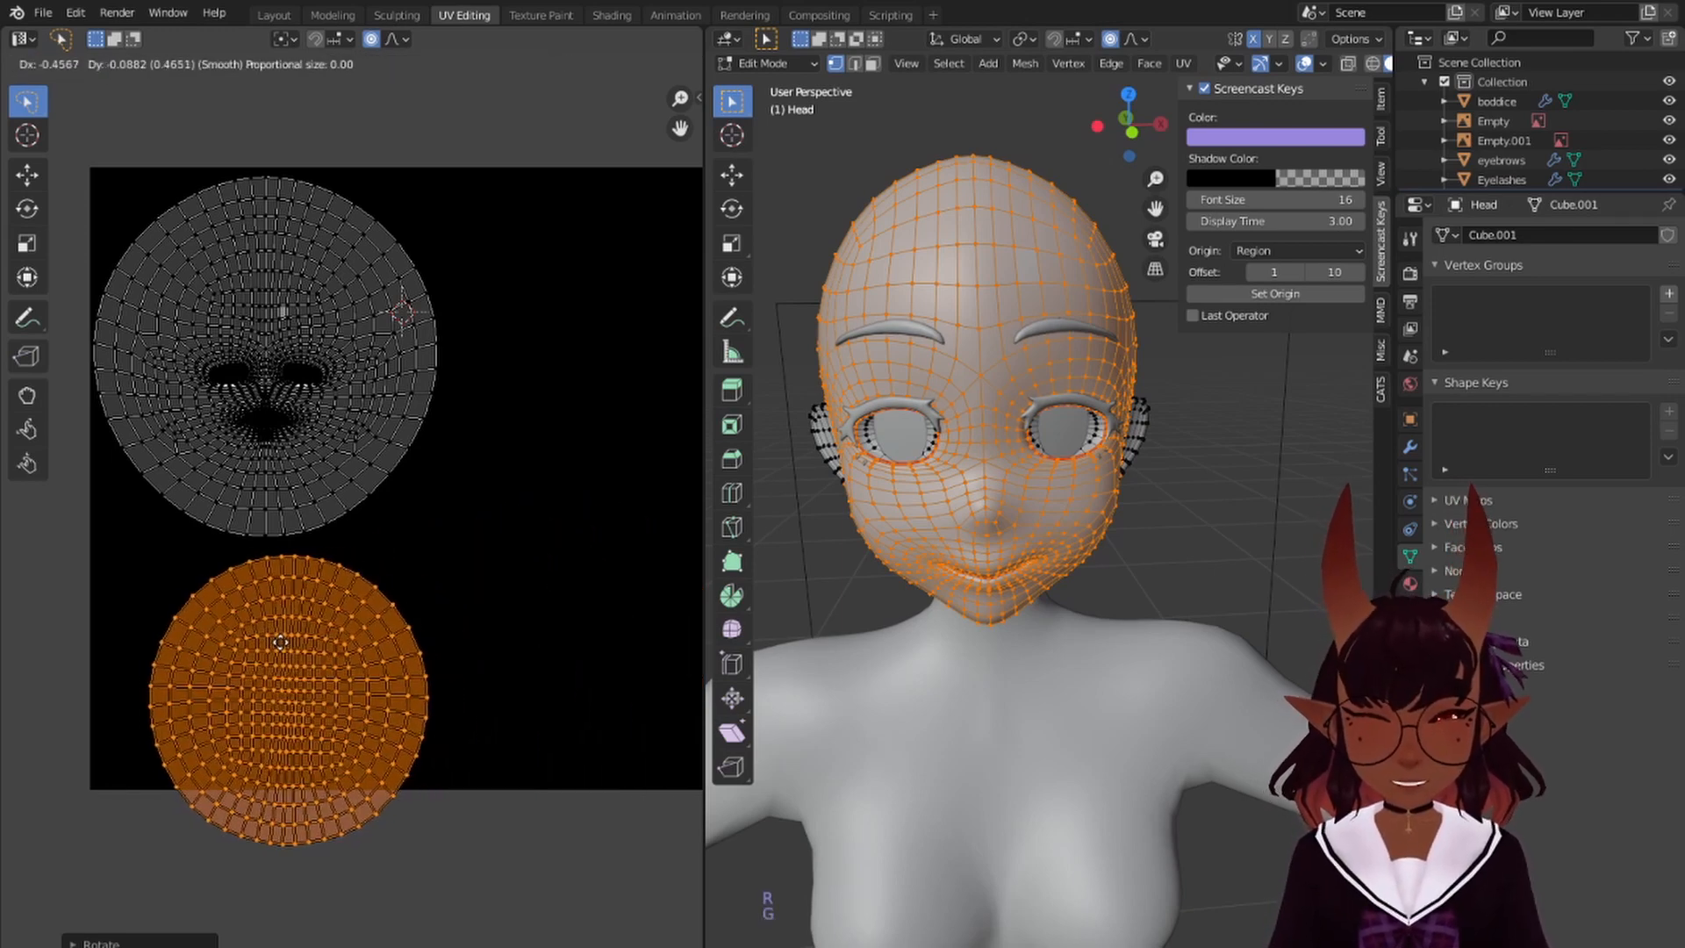
click(285, 650)
- Reveal the hidden parts of the head mesh and select everything so all UV islands are shown
scroll(399, 524, up, 1)
key(a)
key(a)
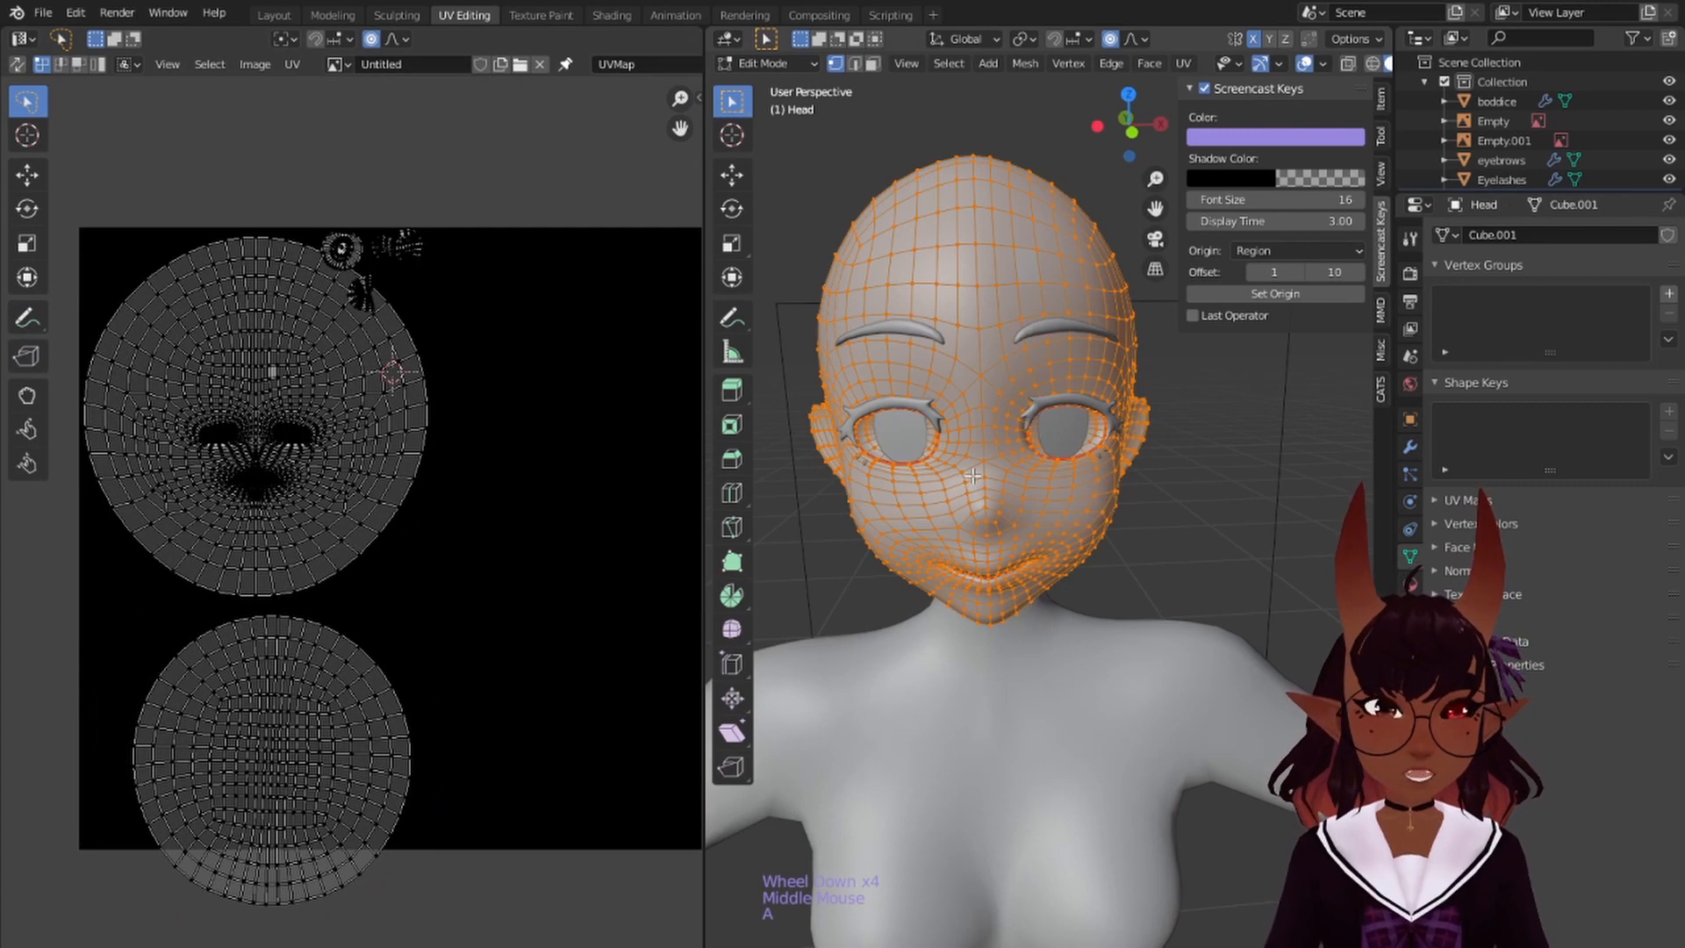
scroll(603, 446, up, 3)
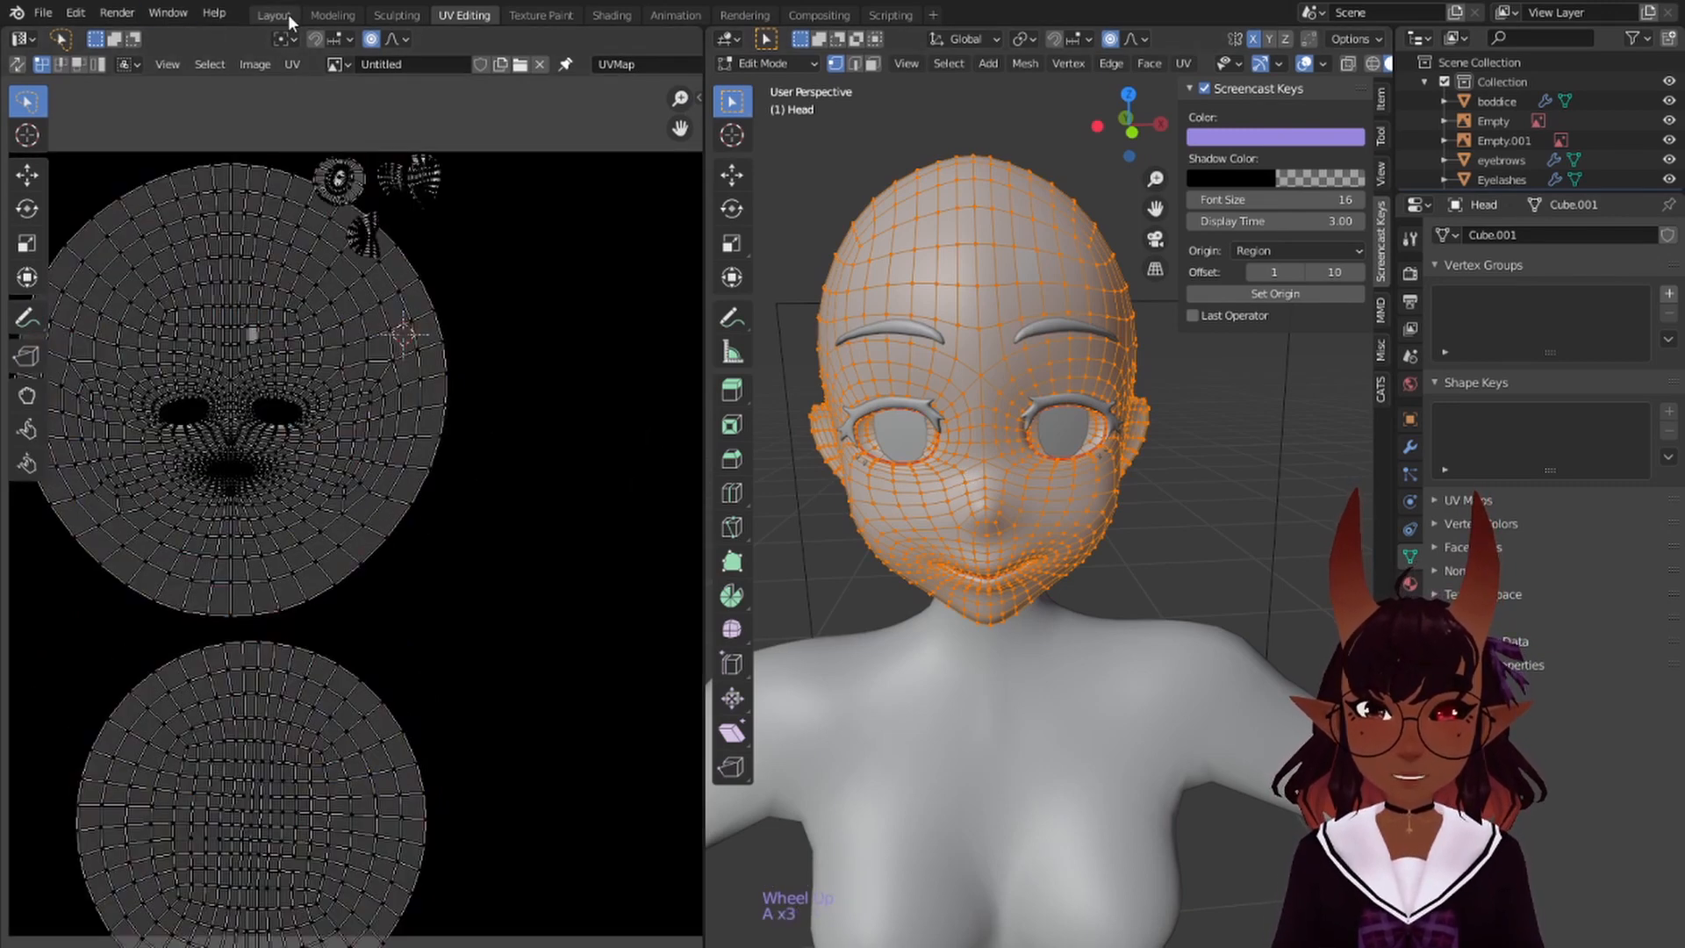
- Switch to the Layout workspace and enter Edit Mode on the head, framed in view with nothing selected
click(287, 14)
click(64, 63)
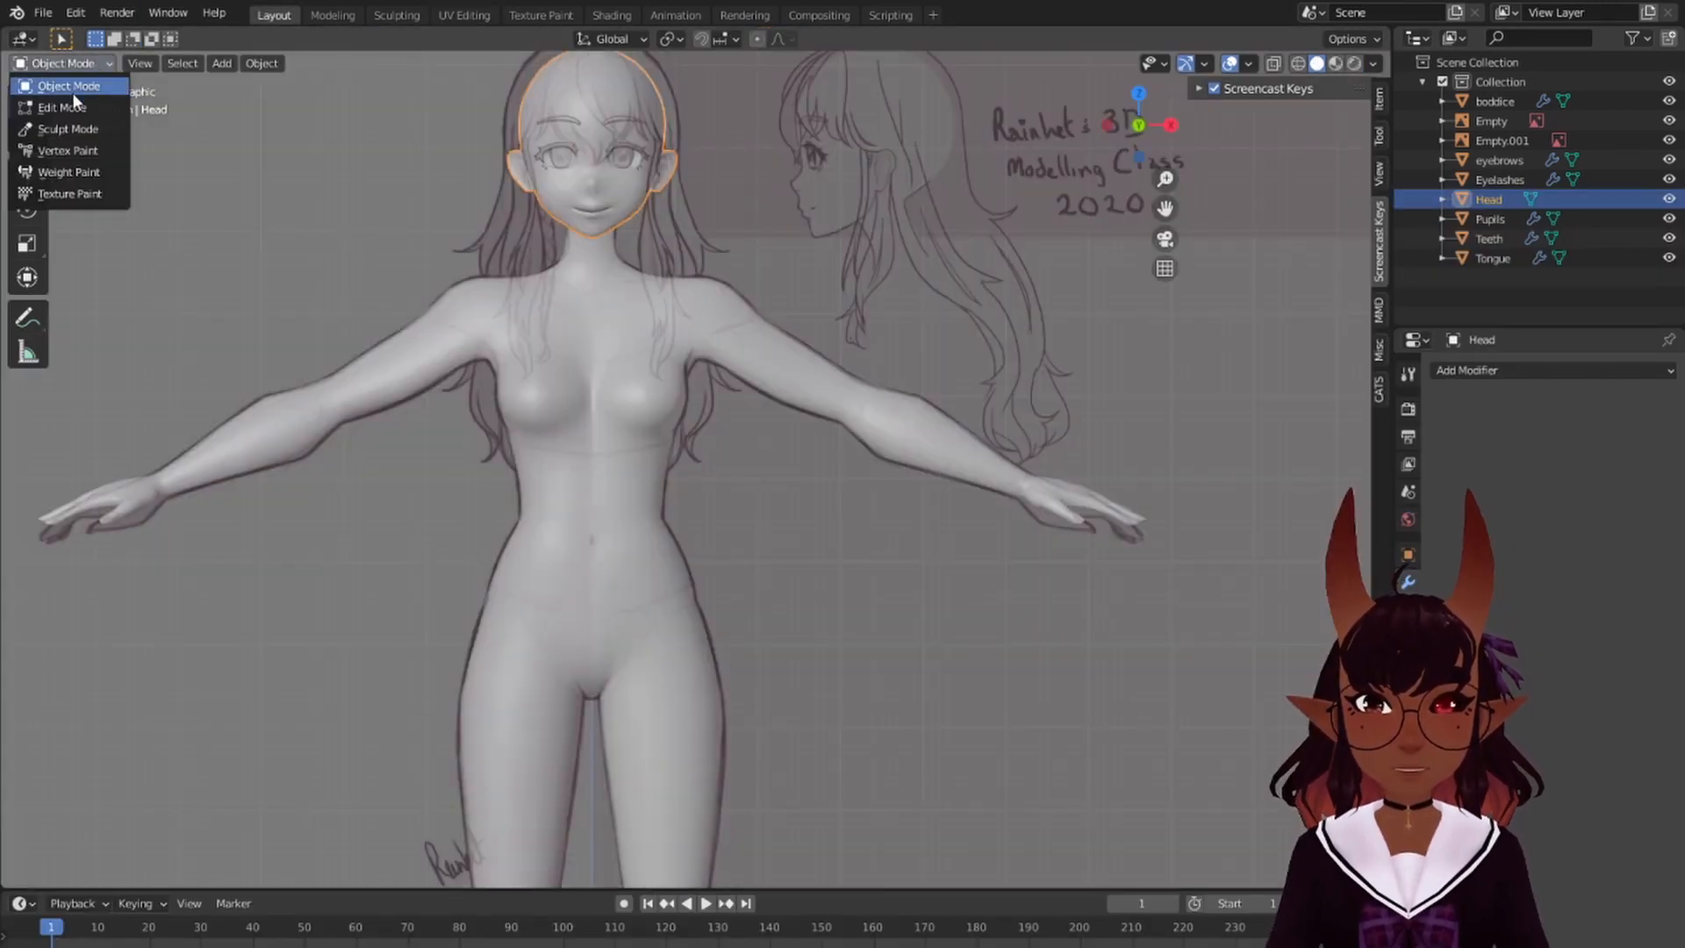
click(61, 107)
key(KP_Decimal)
key(alt+a)
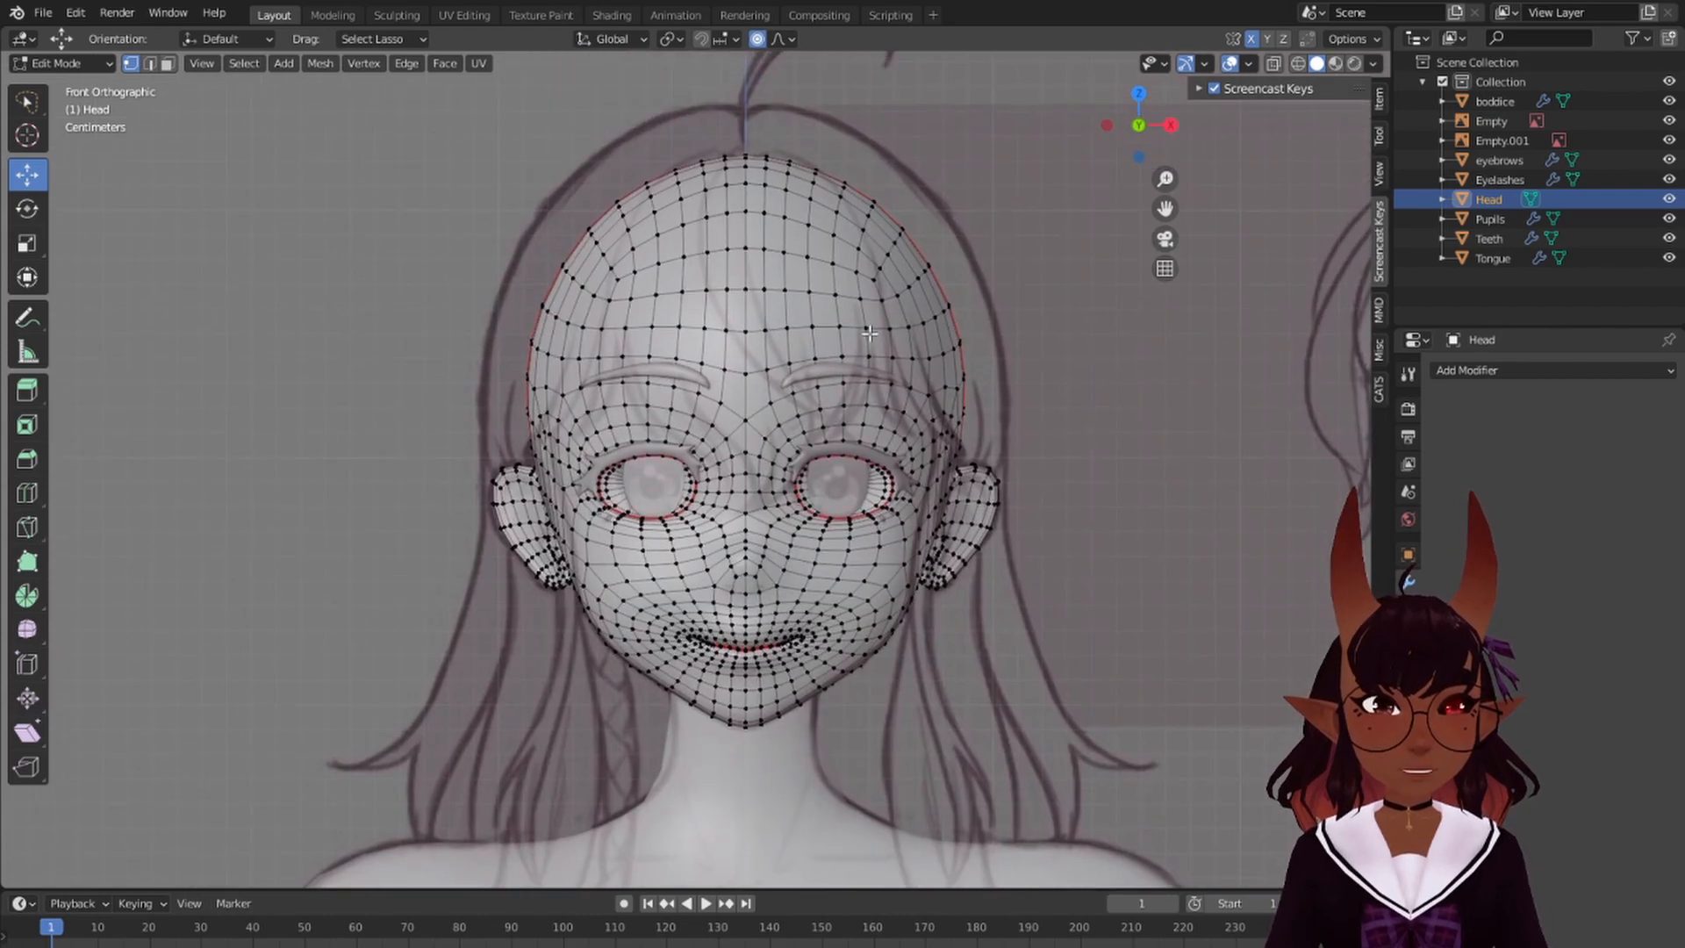
- Enable X-ray display and delete all vertices on the negative-X half of the head, leaving the centre line intact
key(b)
drag(418, 65, 740, 867)
click(1279, 64)
click(567, 142)
key(alt+a)
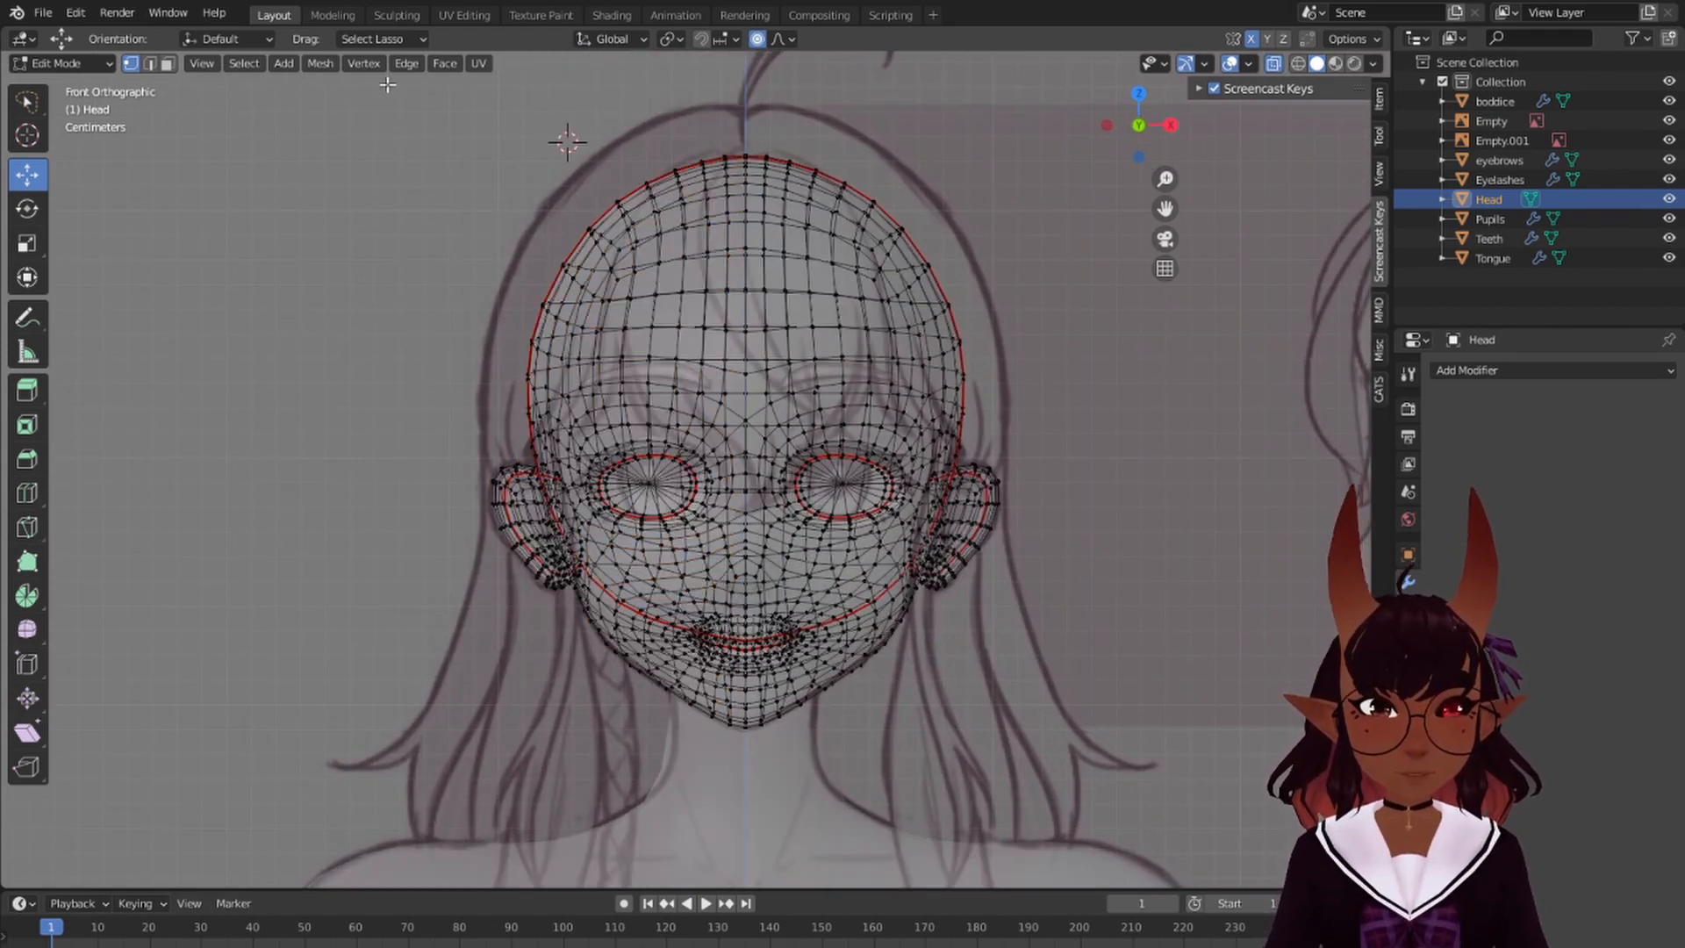
key(b)
drag(388, 86, 743, 828)
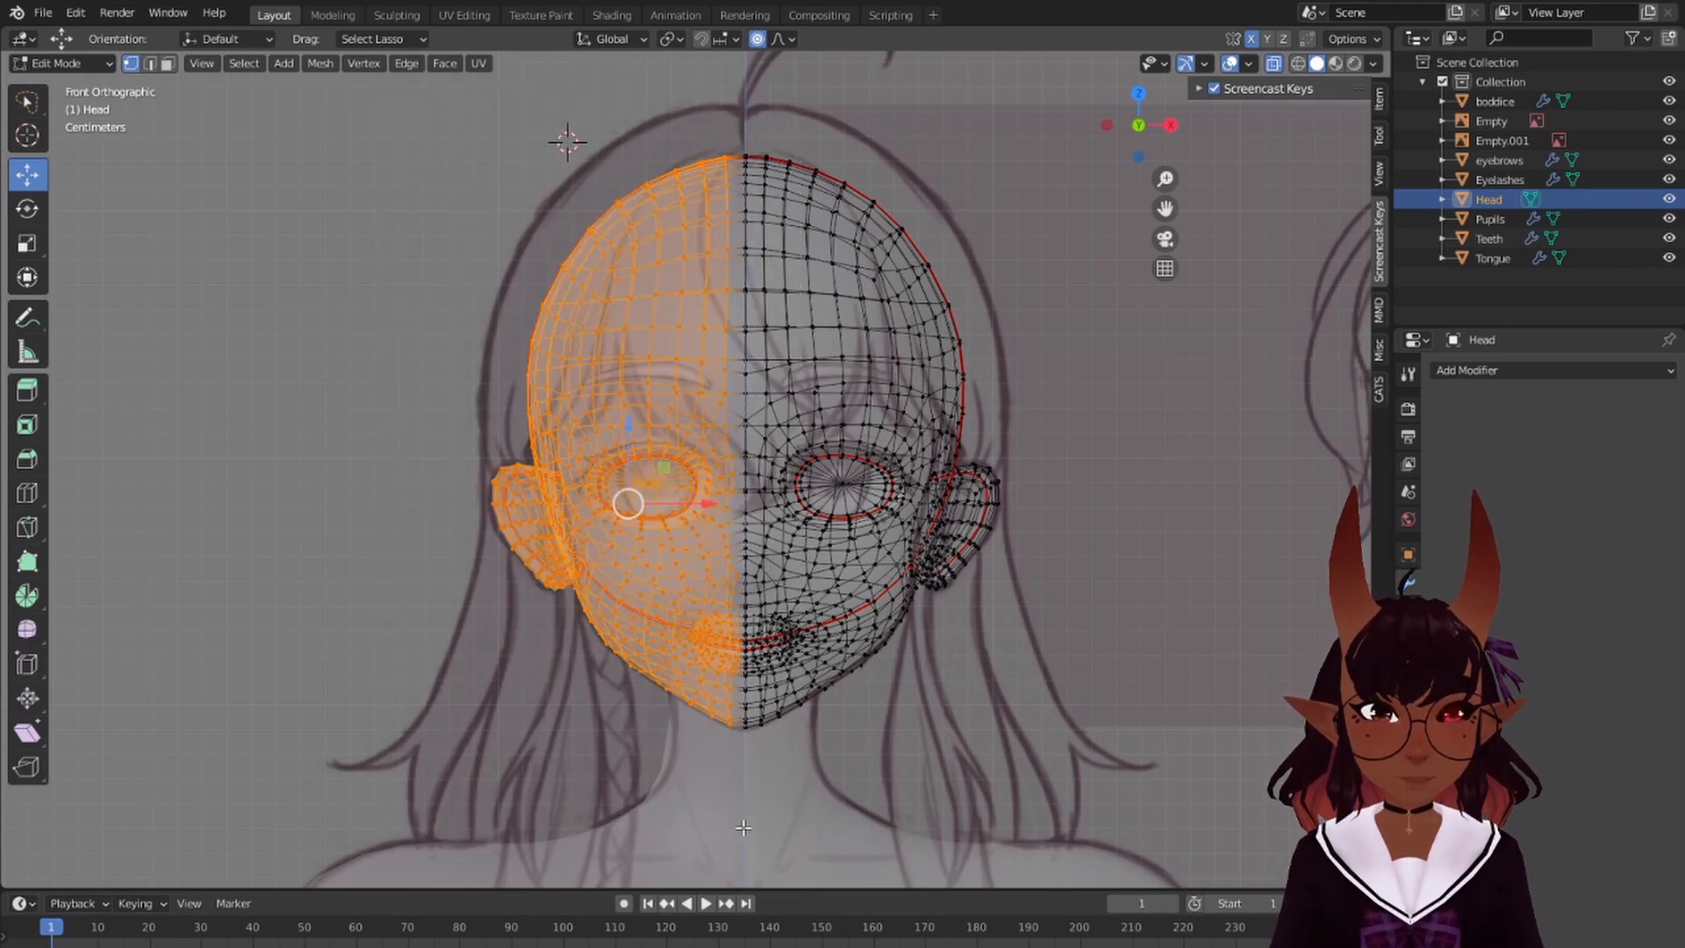
key(x)
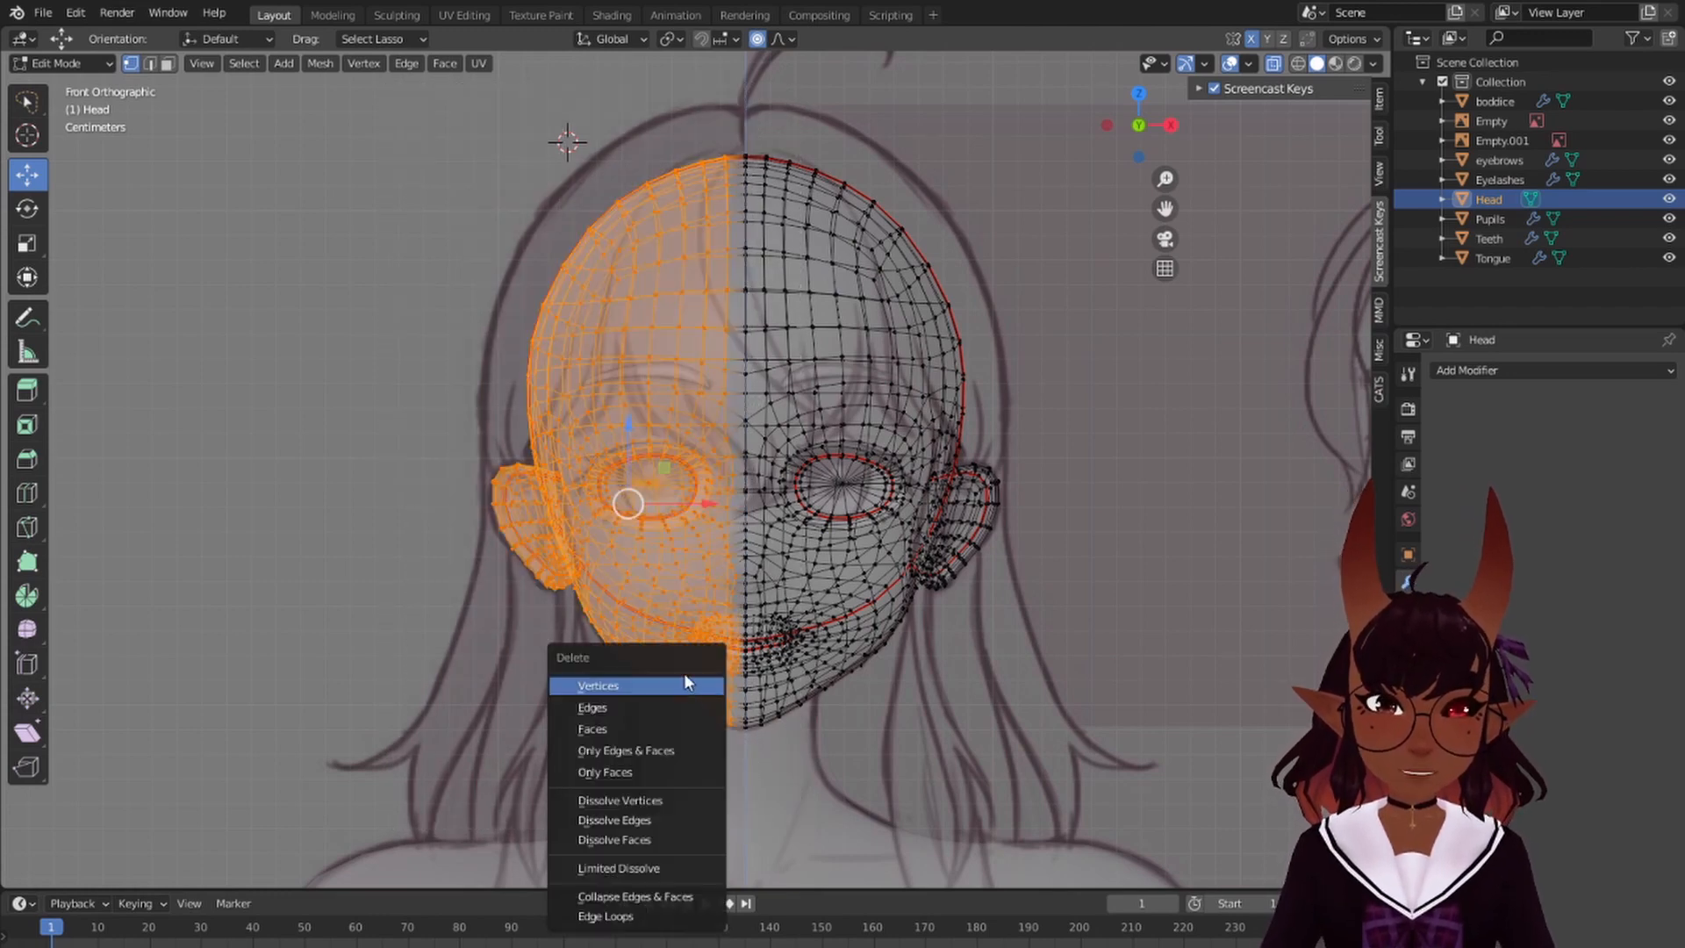
click(673, 686)
- Add an X-axis Mirror modifier to the head and display the whole remaining half's UVs in the UV Editing workspace
click(1511, 371)
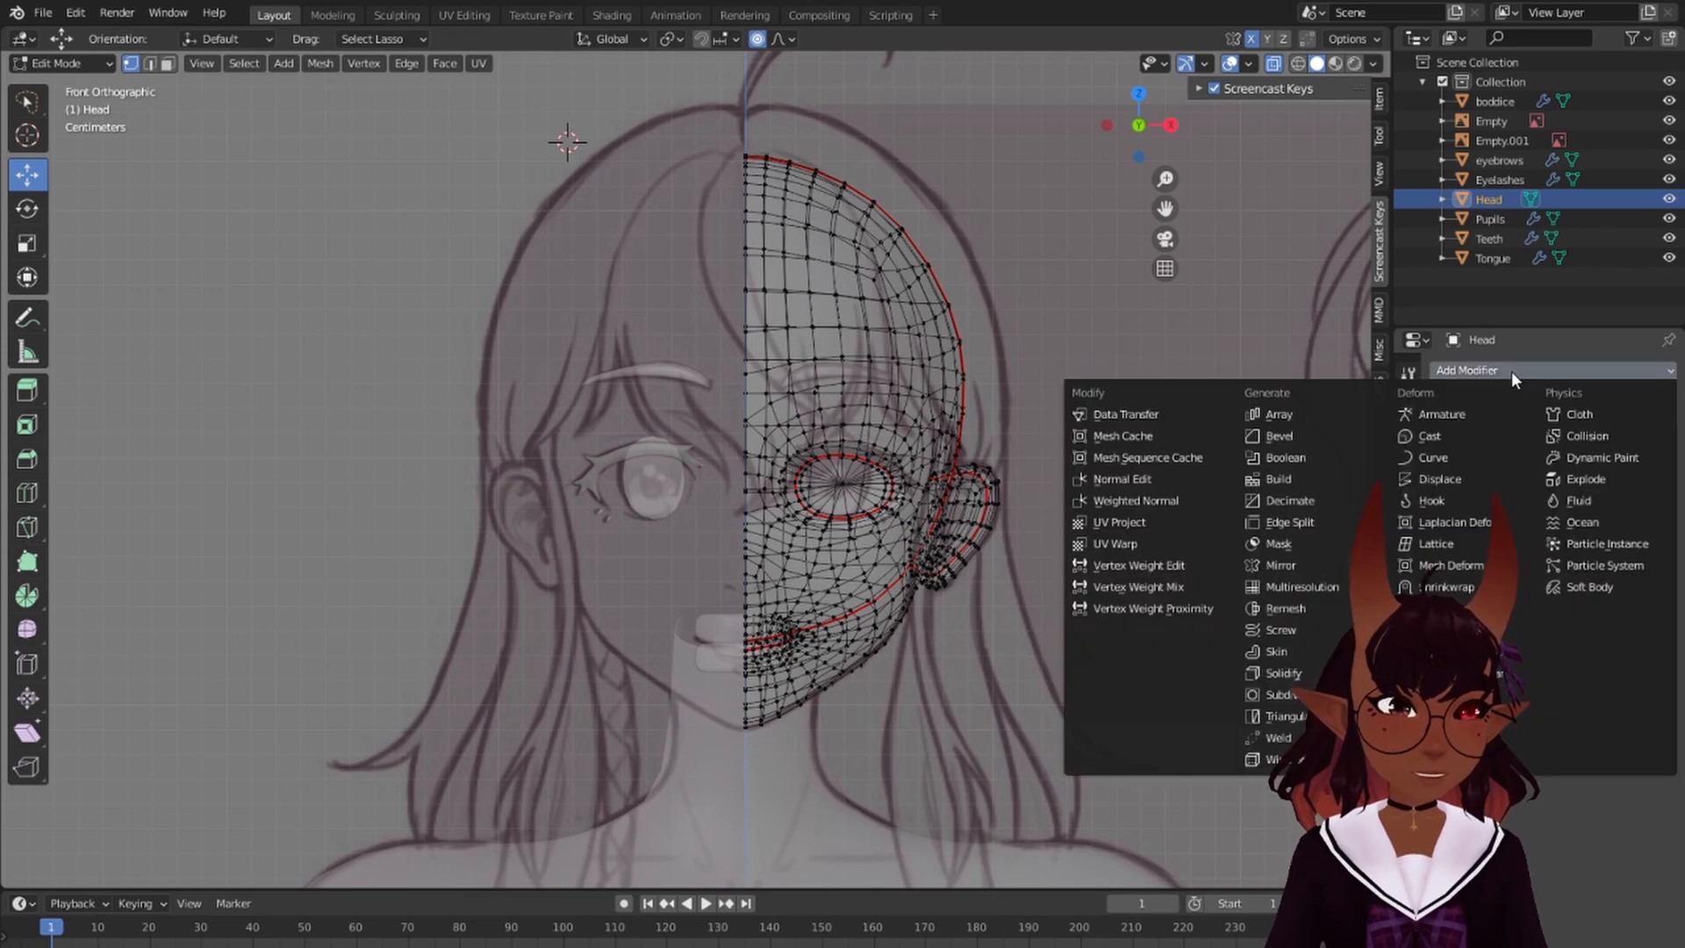
click(1303, 564)
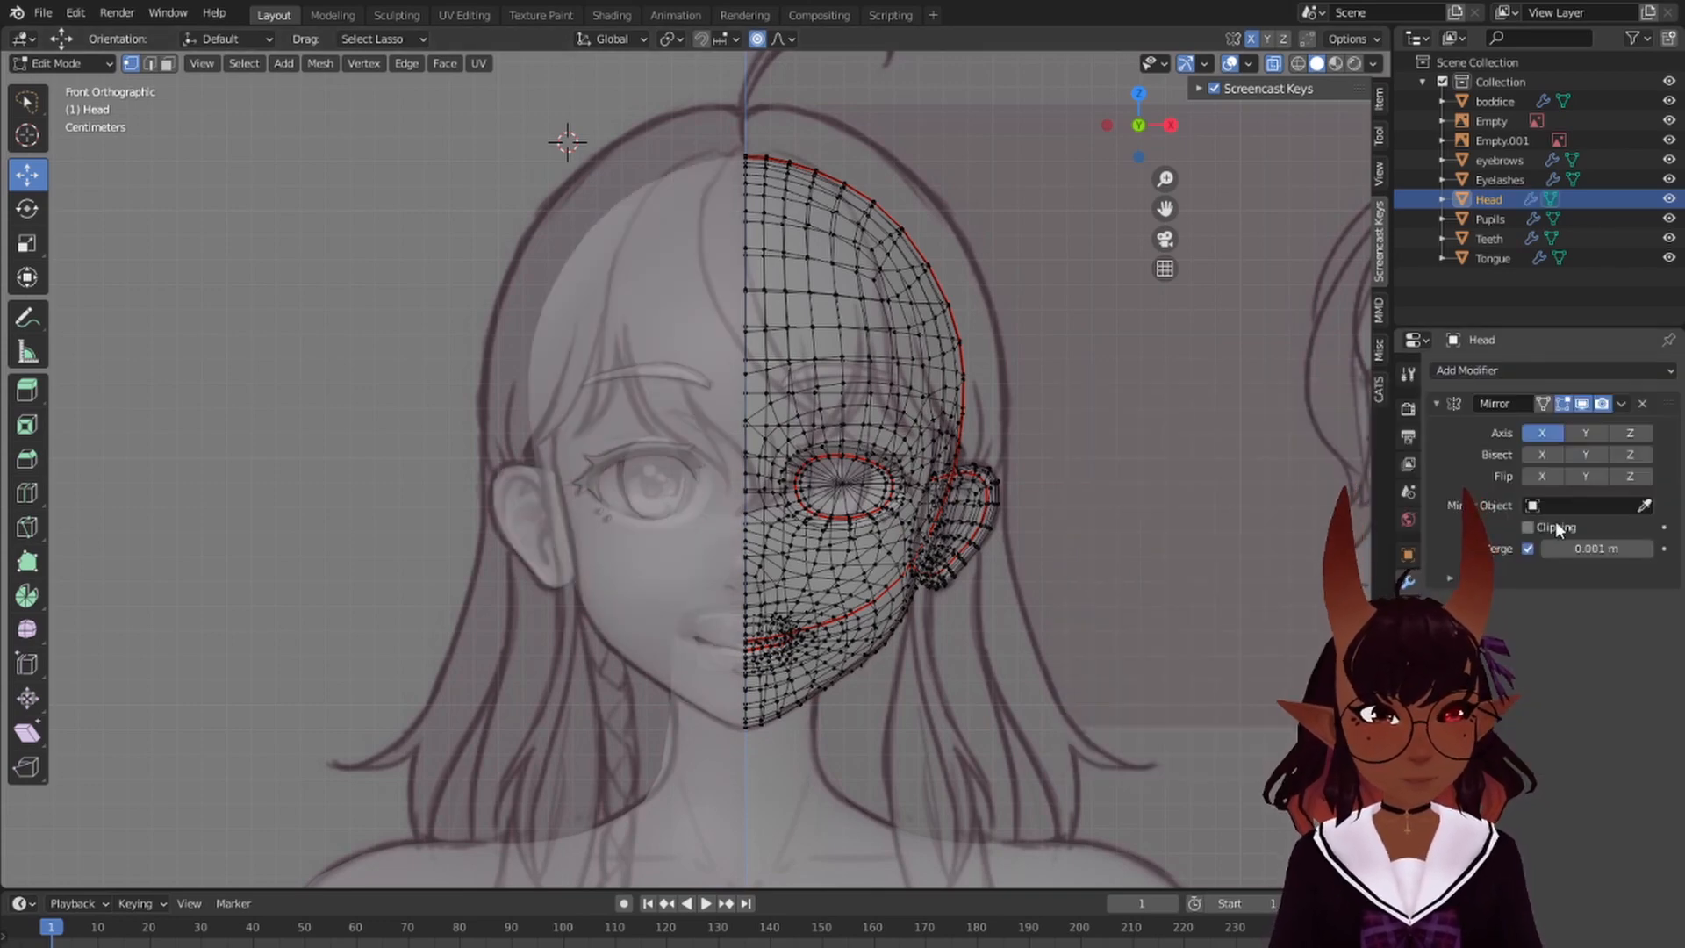
key(a)
click(463, 15)
scroll(365, 331, down, 2)
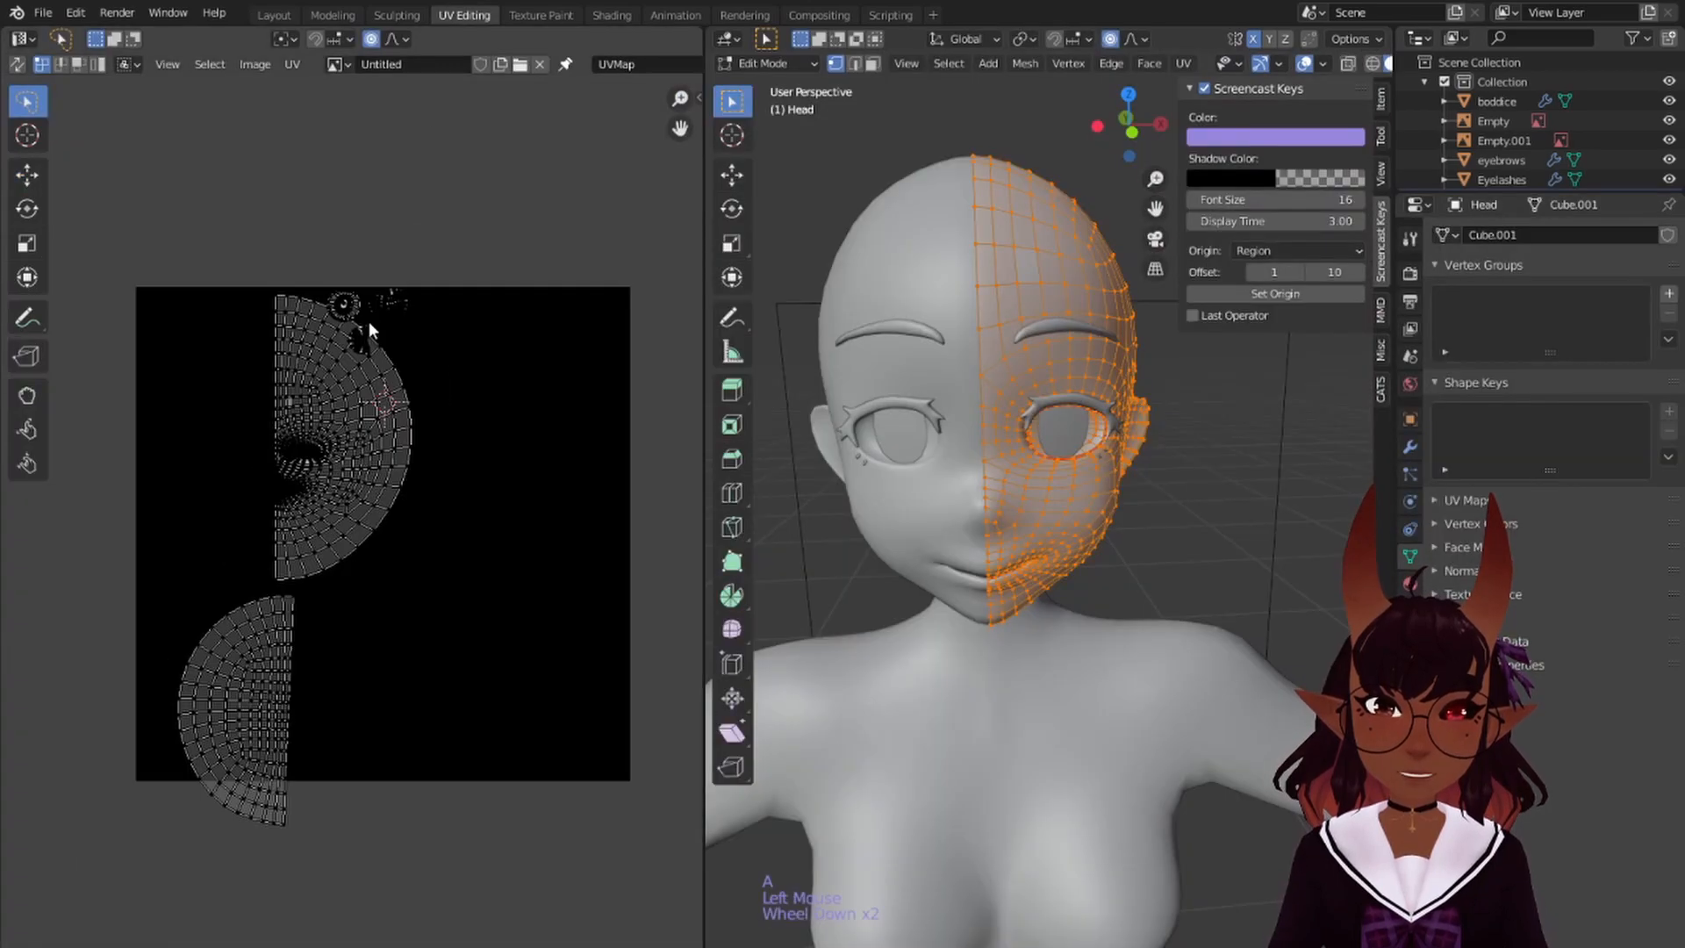
- Select the half-face UV island and move it flush against the texture image's left edge, near the top
scroll(359, 428, up, 2)
middle_drag(357, 428, 511, 444)
right_click(481, 382)
key(l)
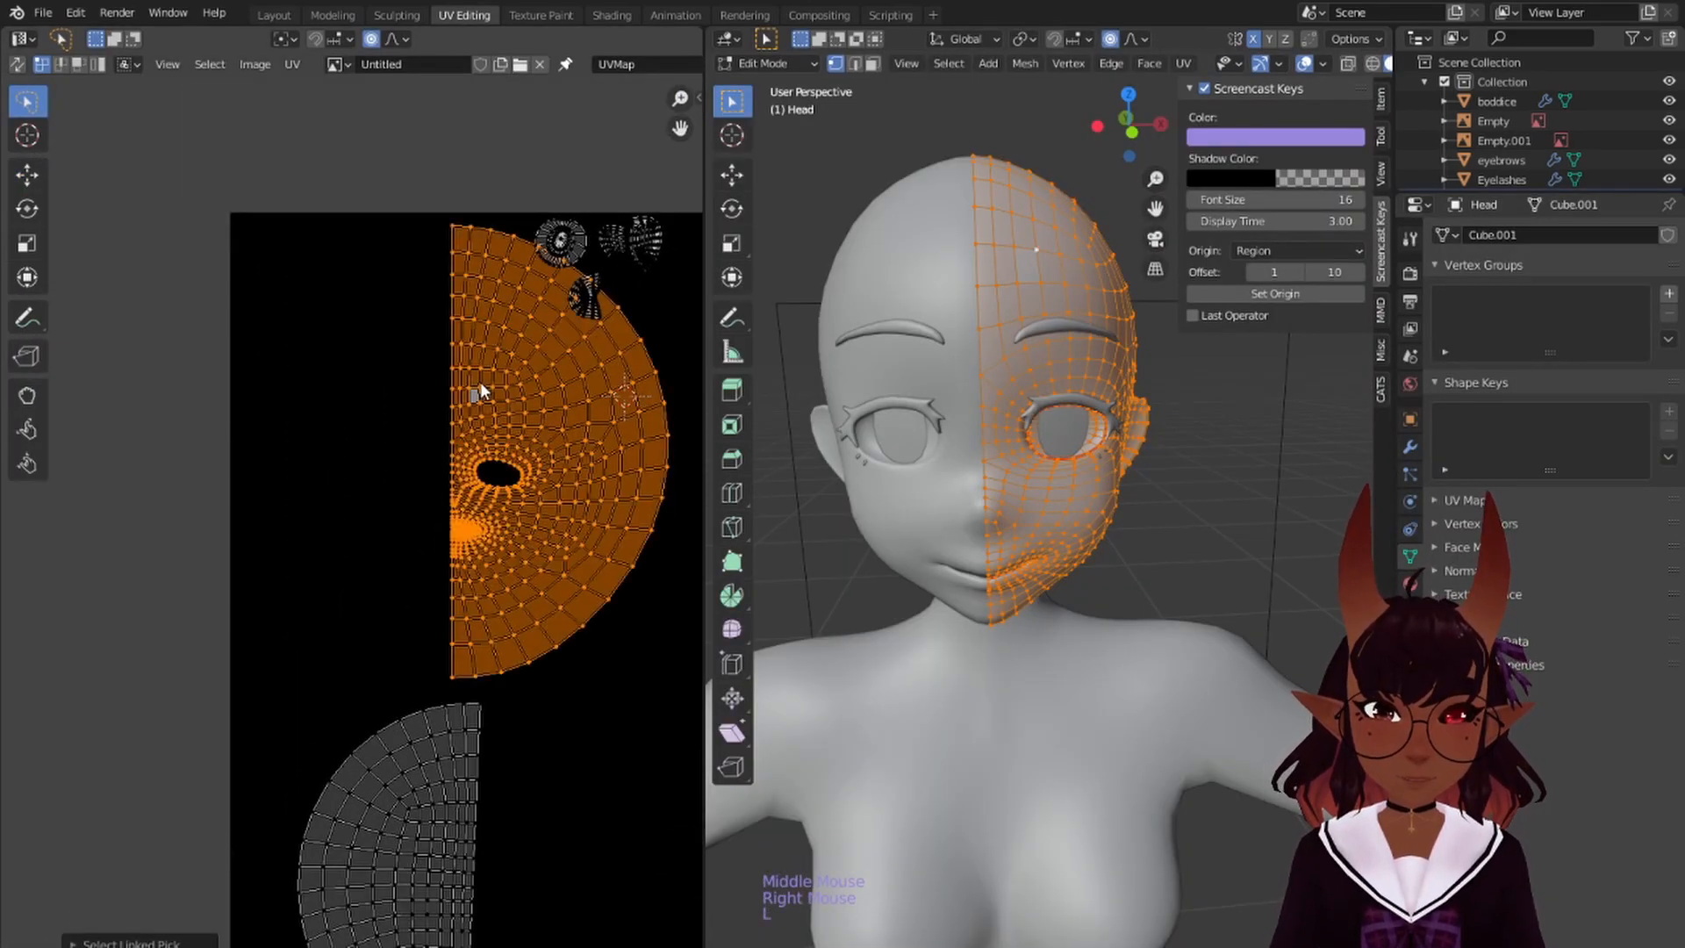
key(g)
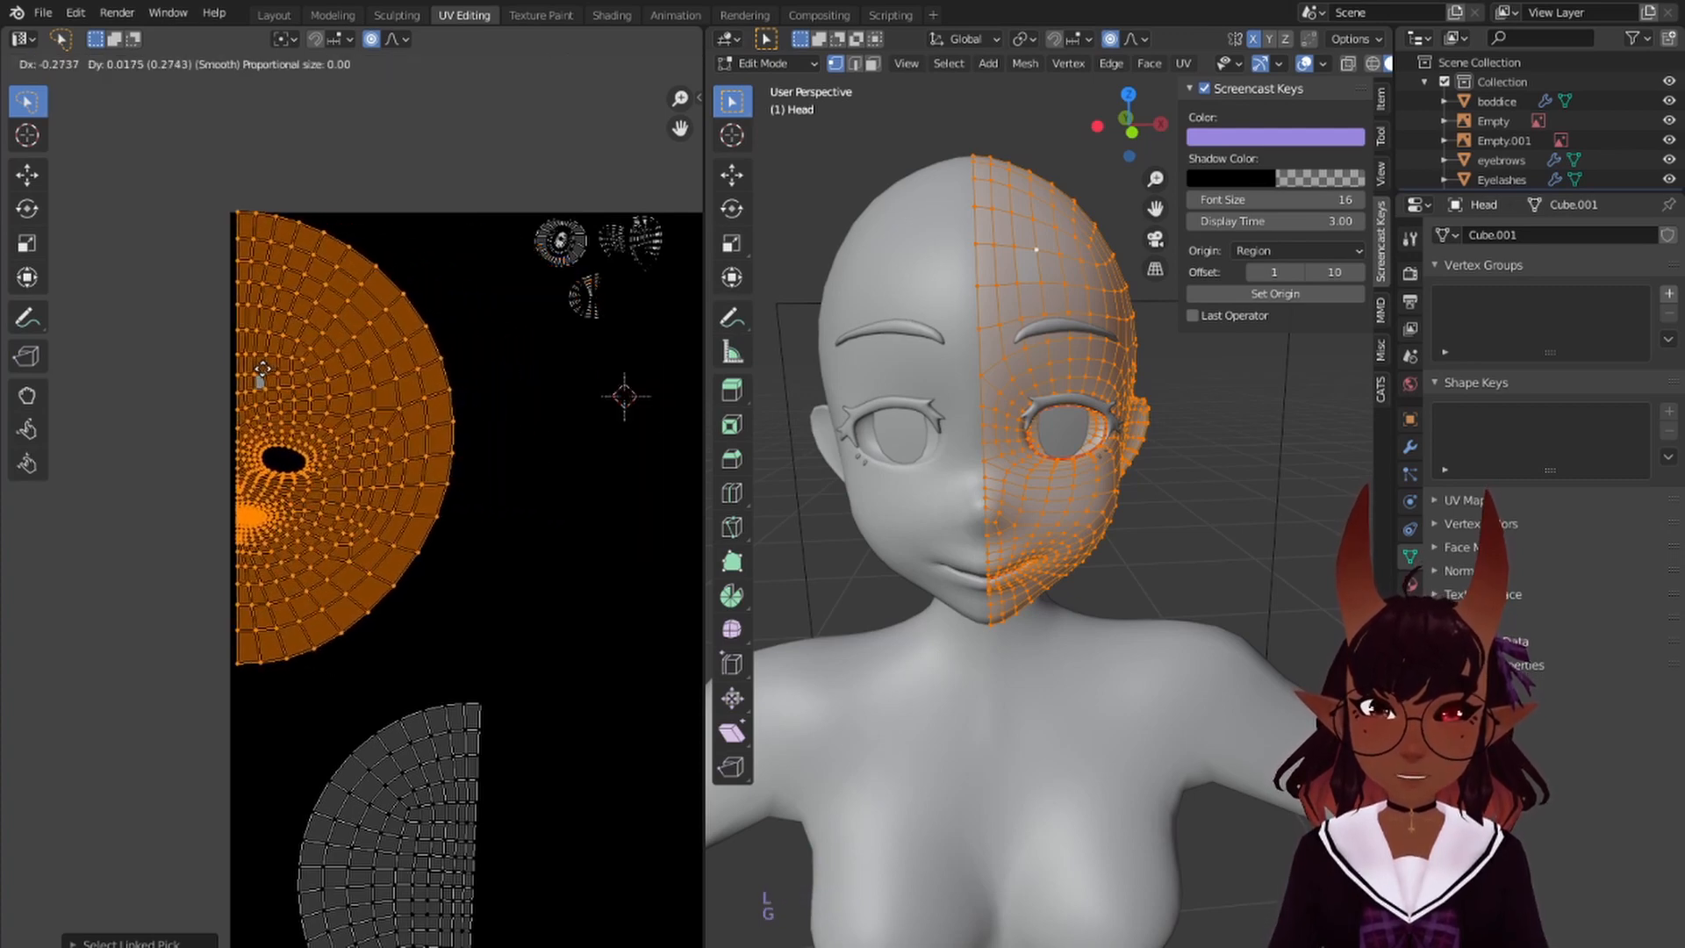
click(265, 383)
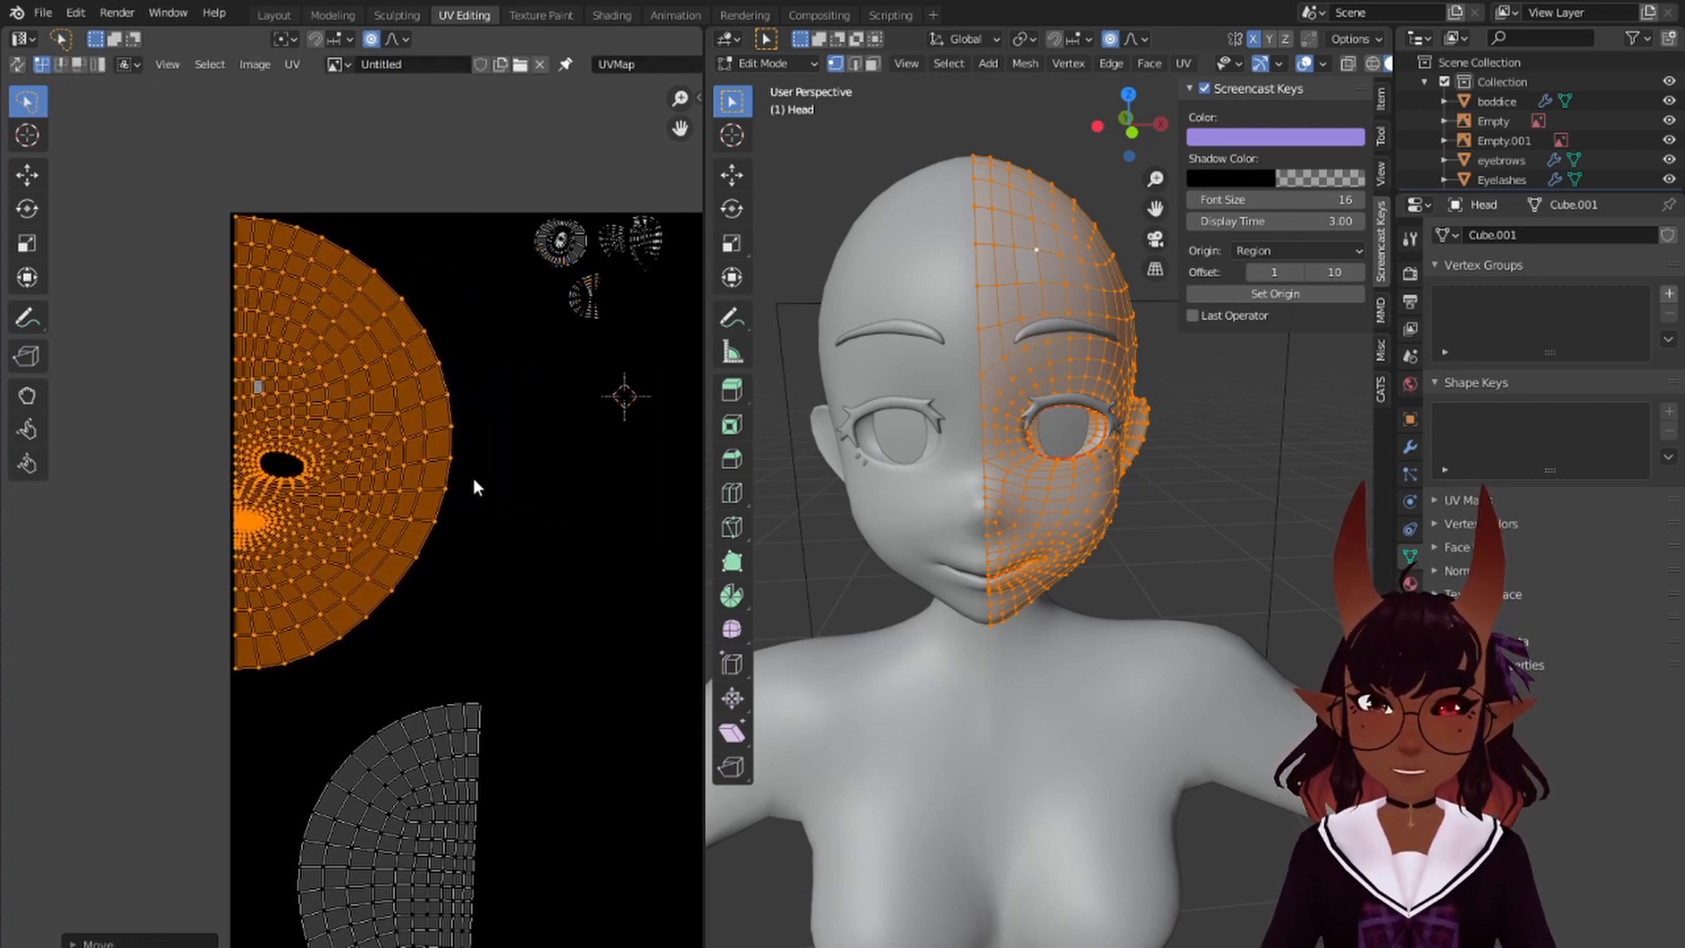
- Rotate the half back-of-head UV island by 180° and scale it down
middle_drag(460, 312, 420, 126)
right_click(445, 539)
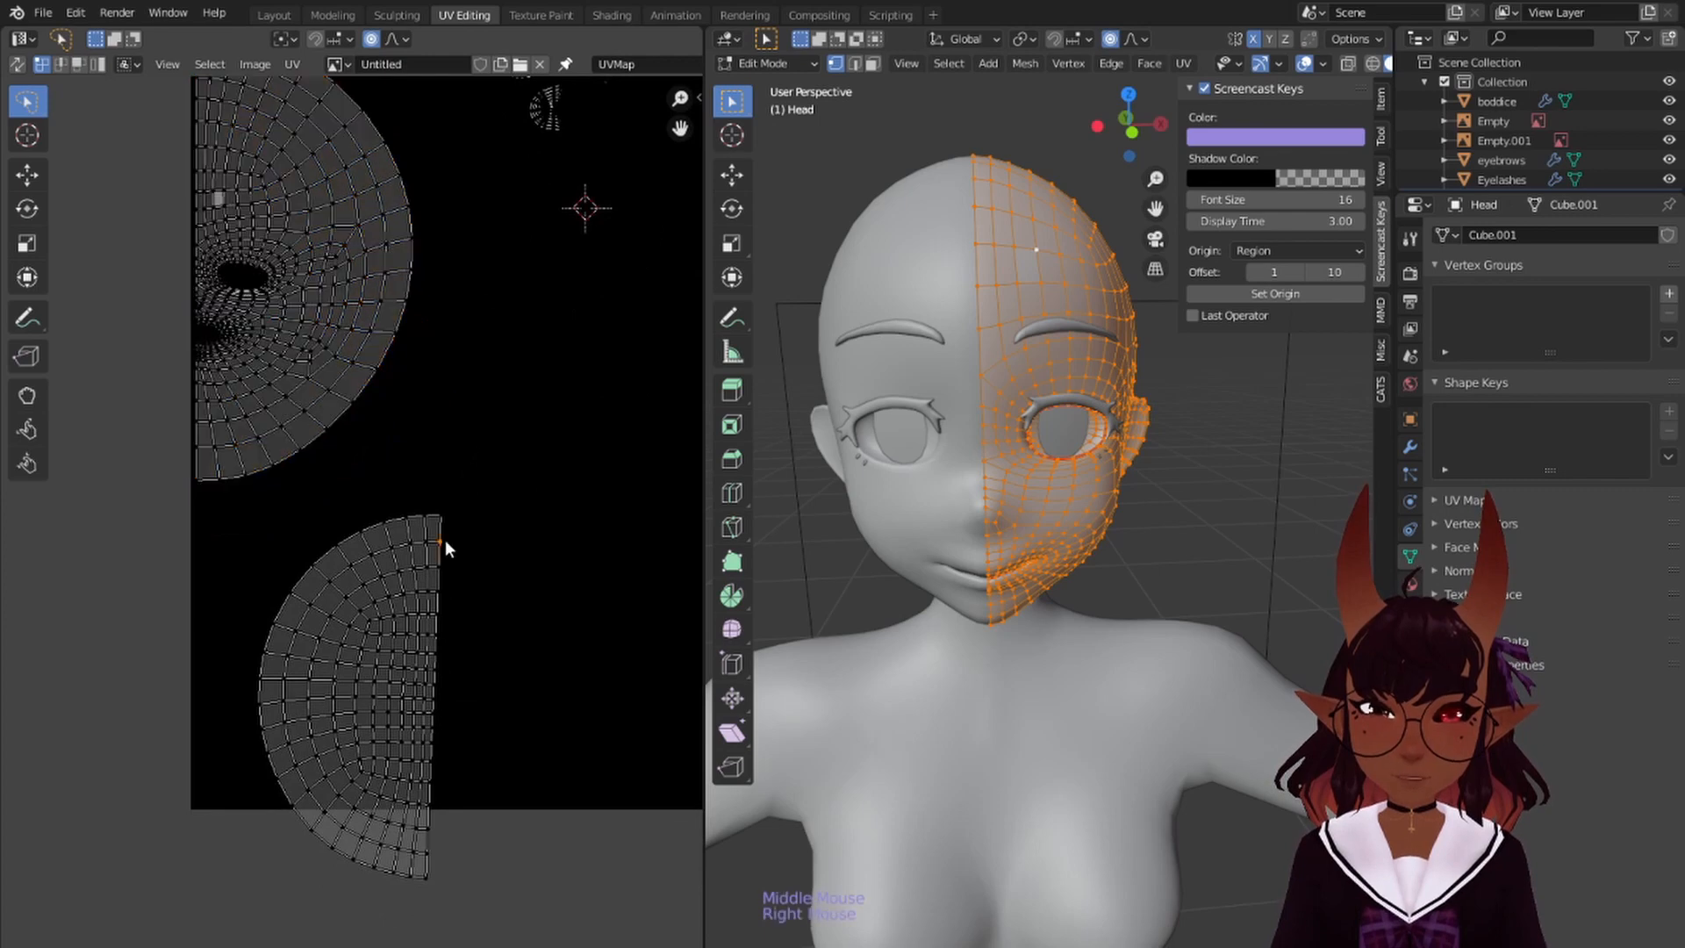
key(l)
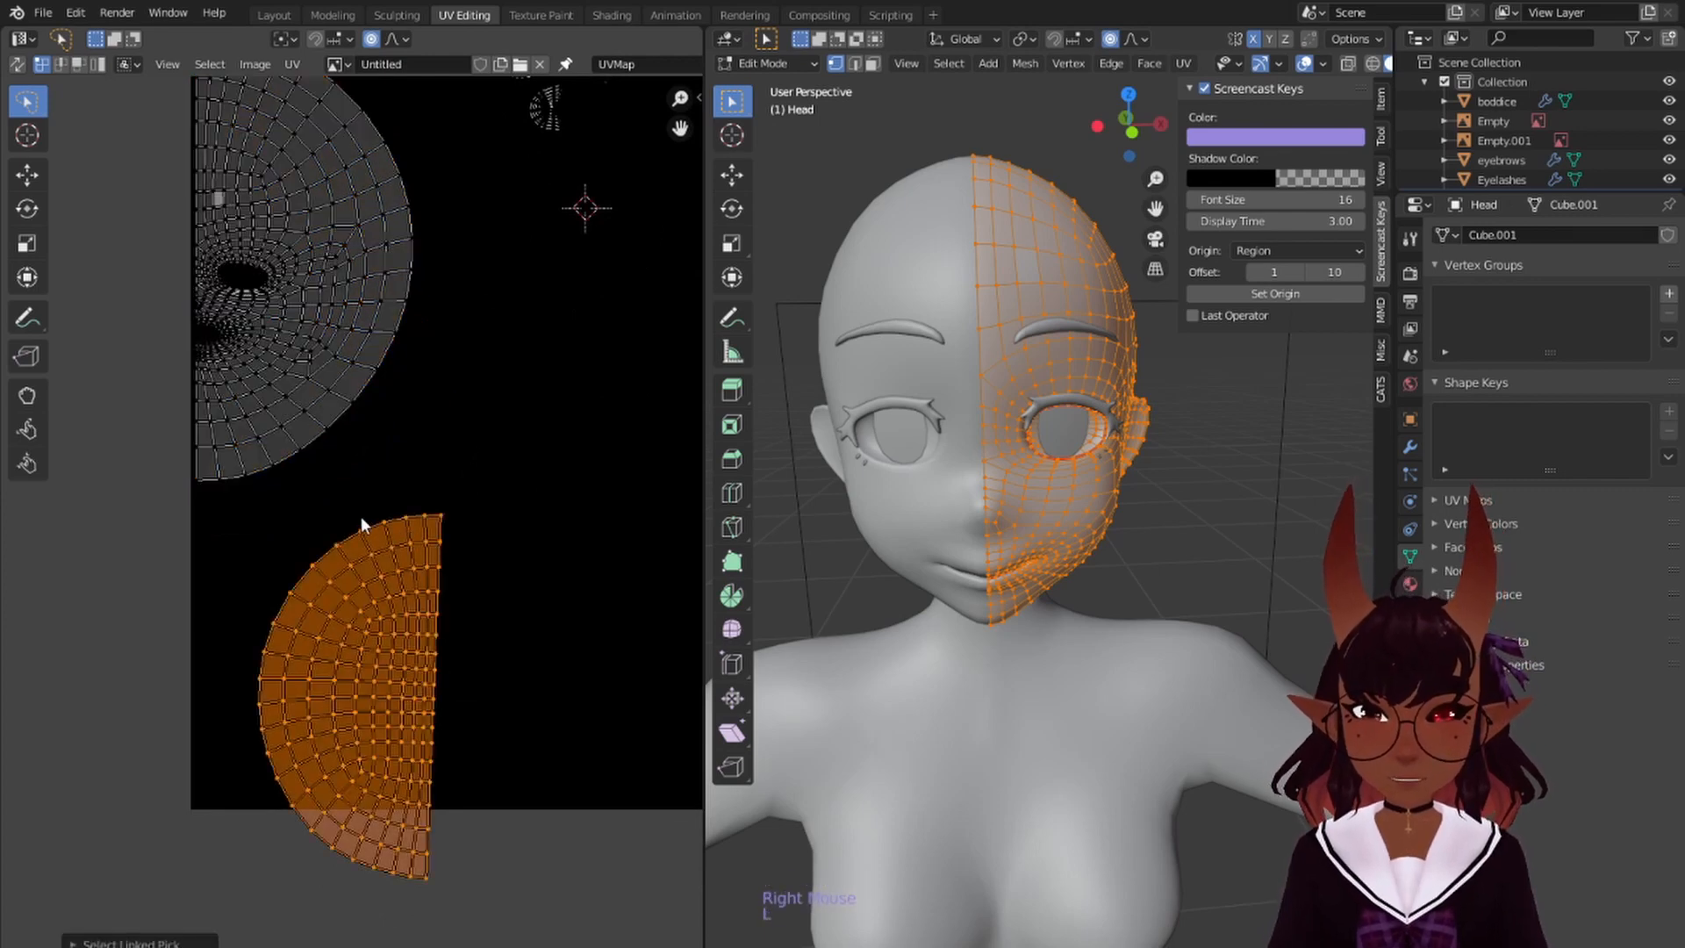
text(r180)
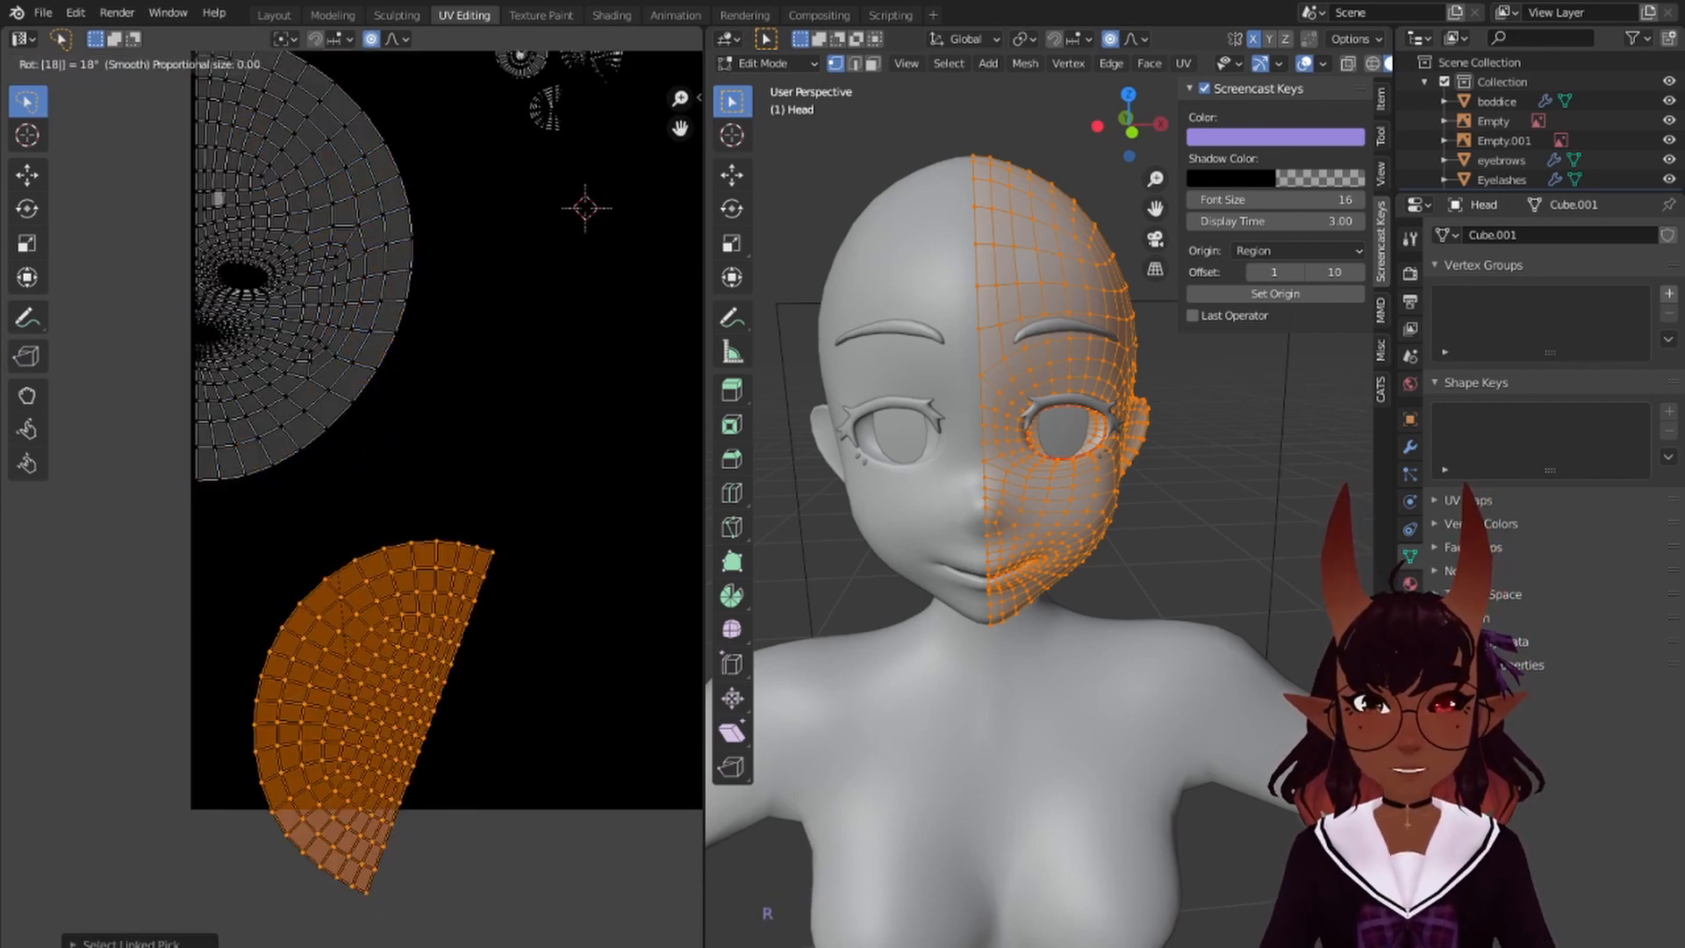
key(Return)
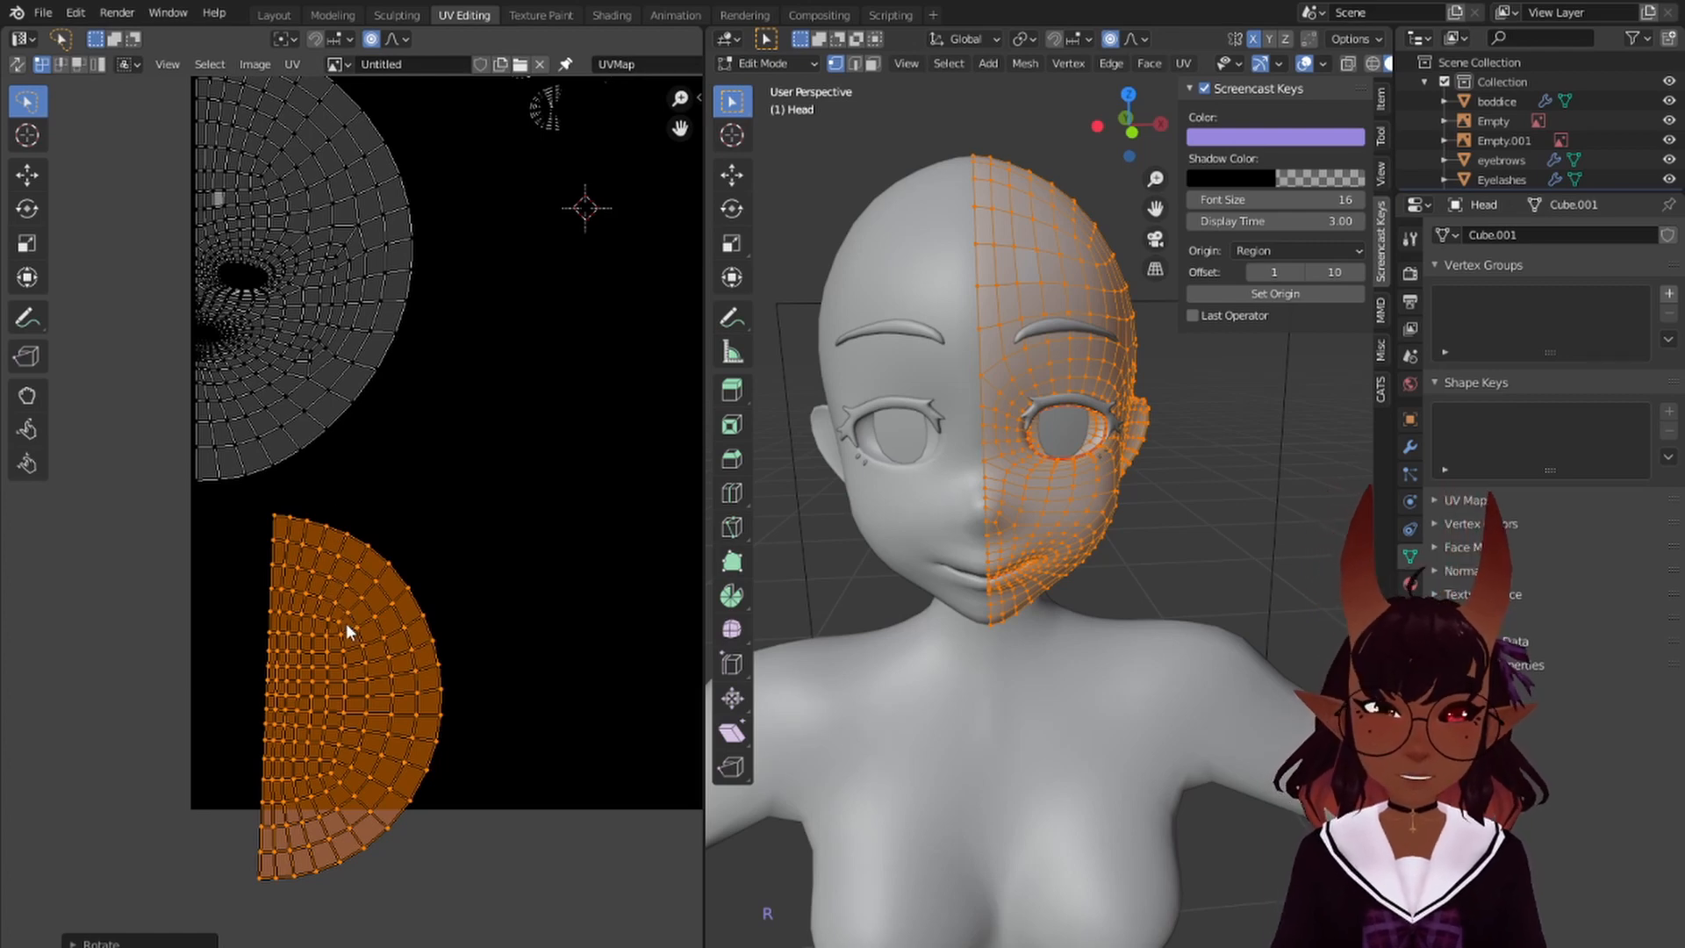
key(s)
click(451, 562)
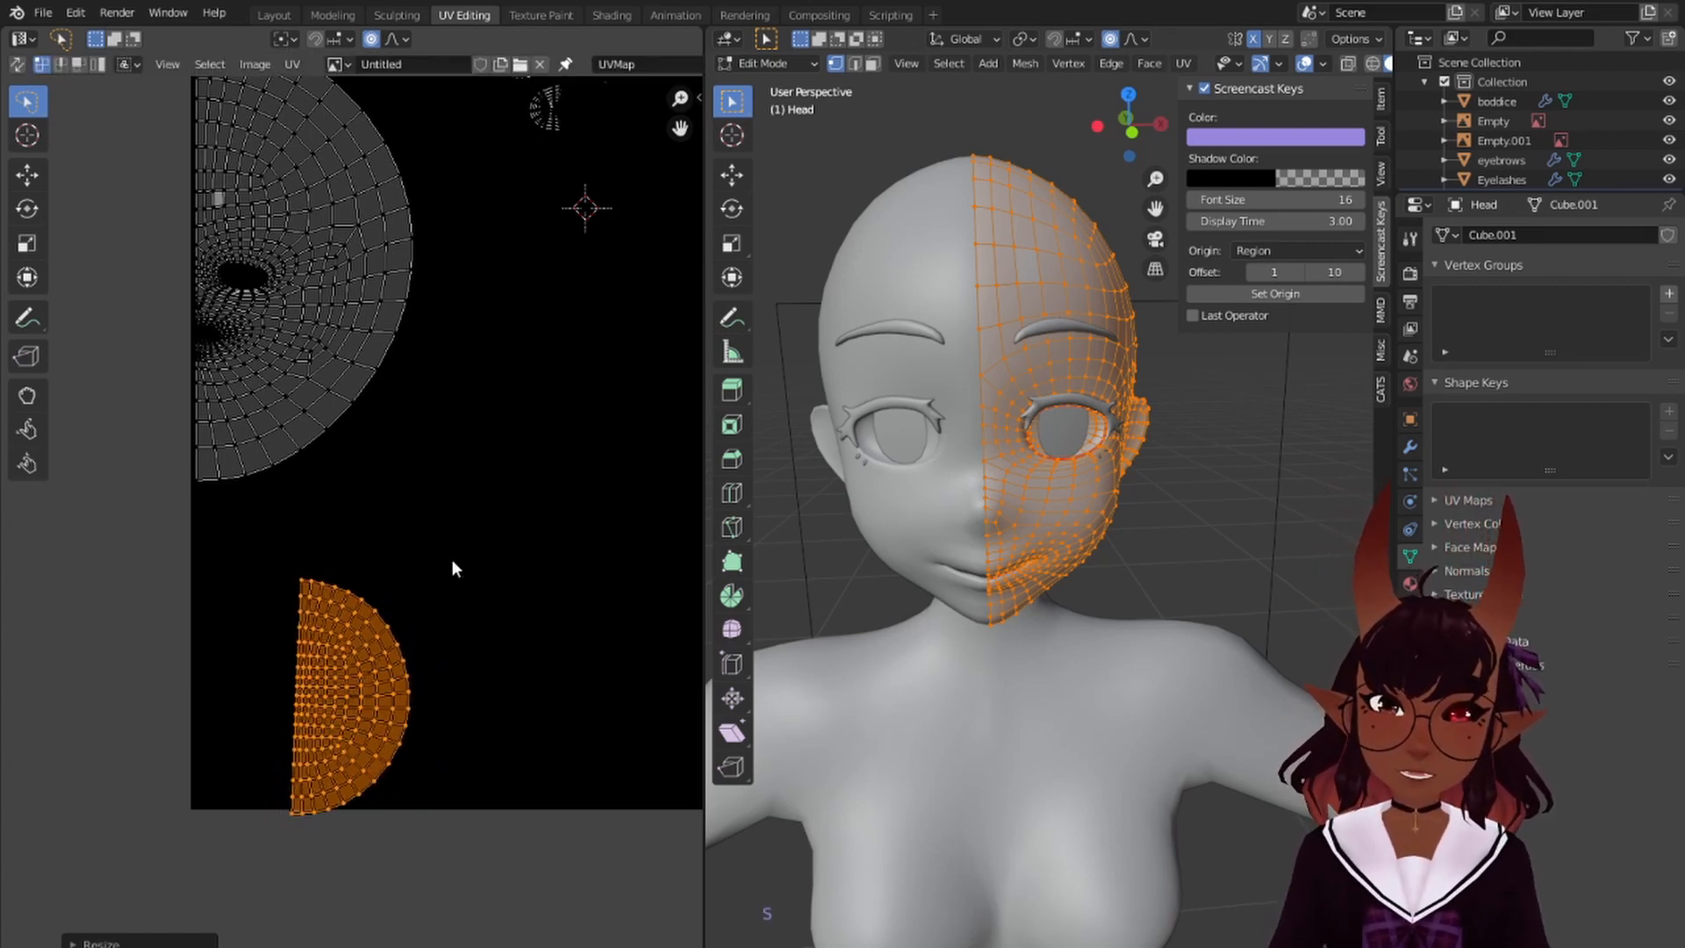
- Select the half-face UV island, scale it down, and move it into the upper-left corner of the texture image
middle_drag(382, 473, 373, 670)
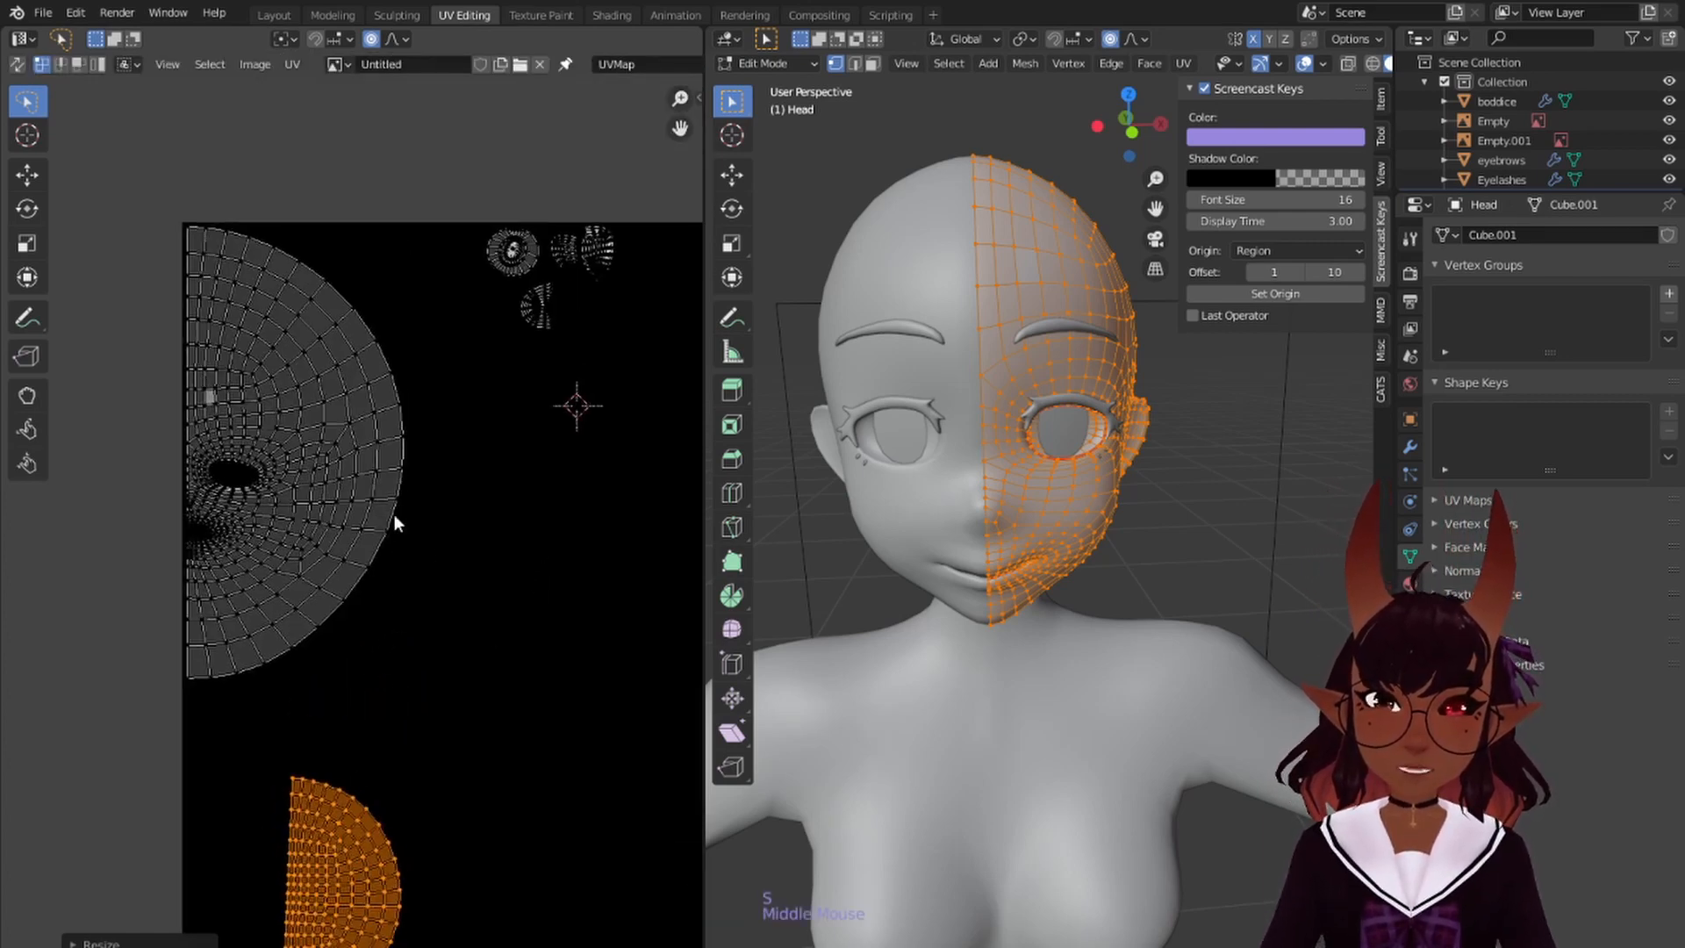
right_click(360, 488)
key(l)
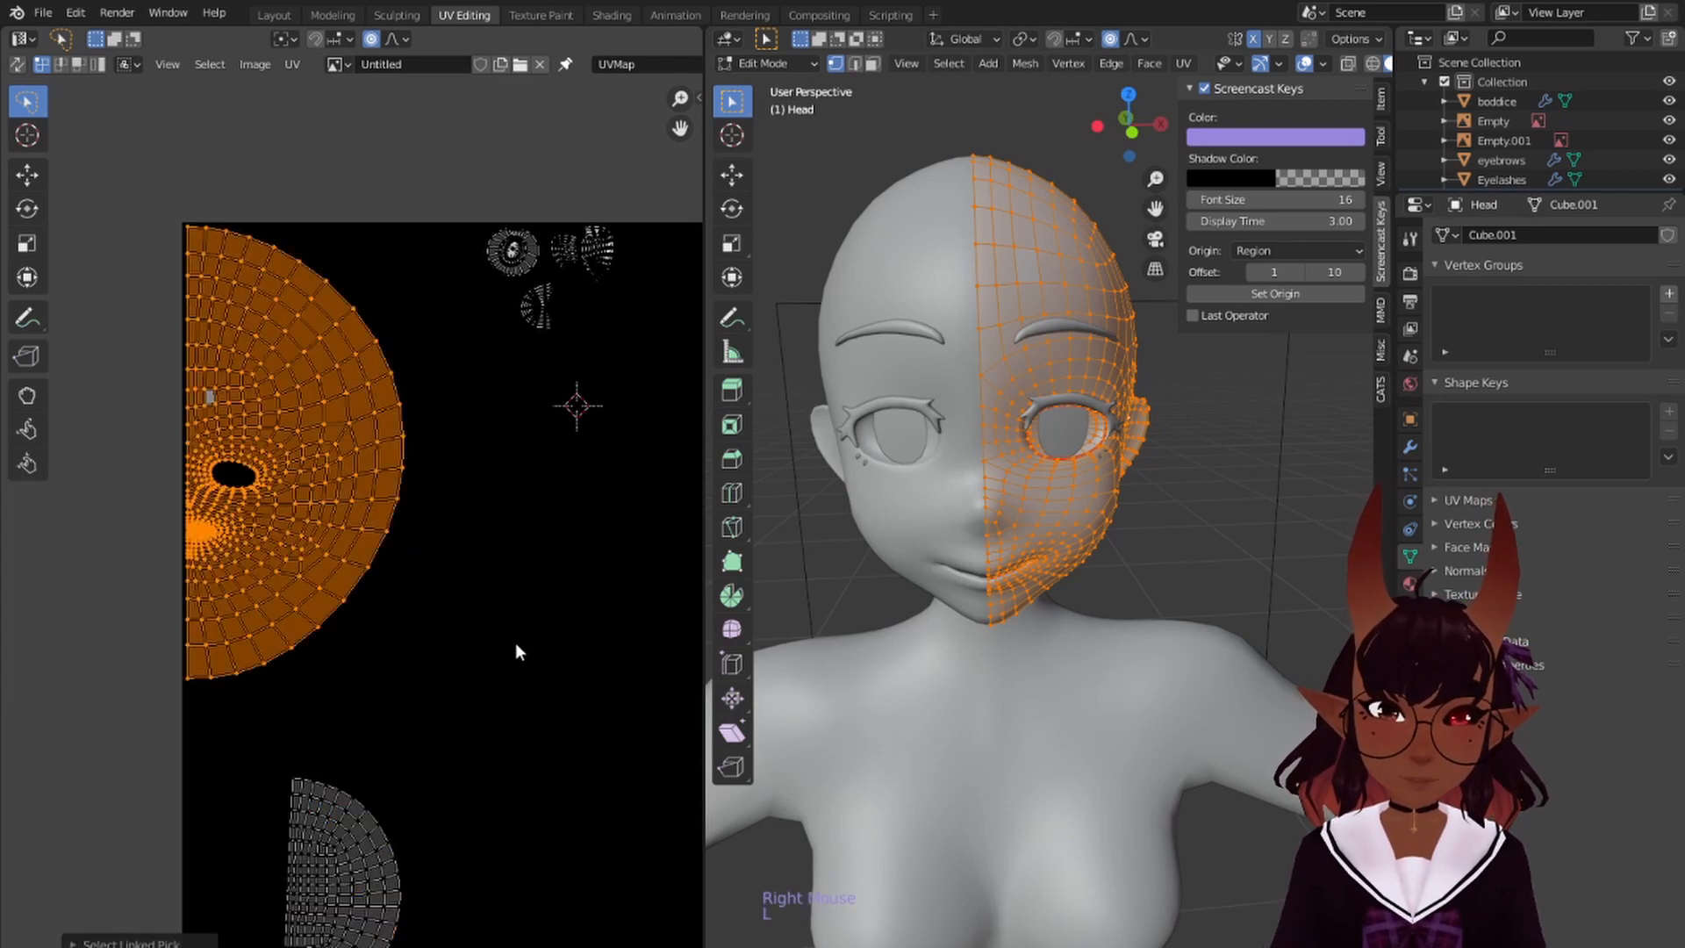
key(s)
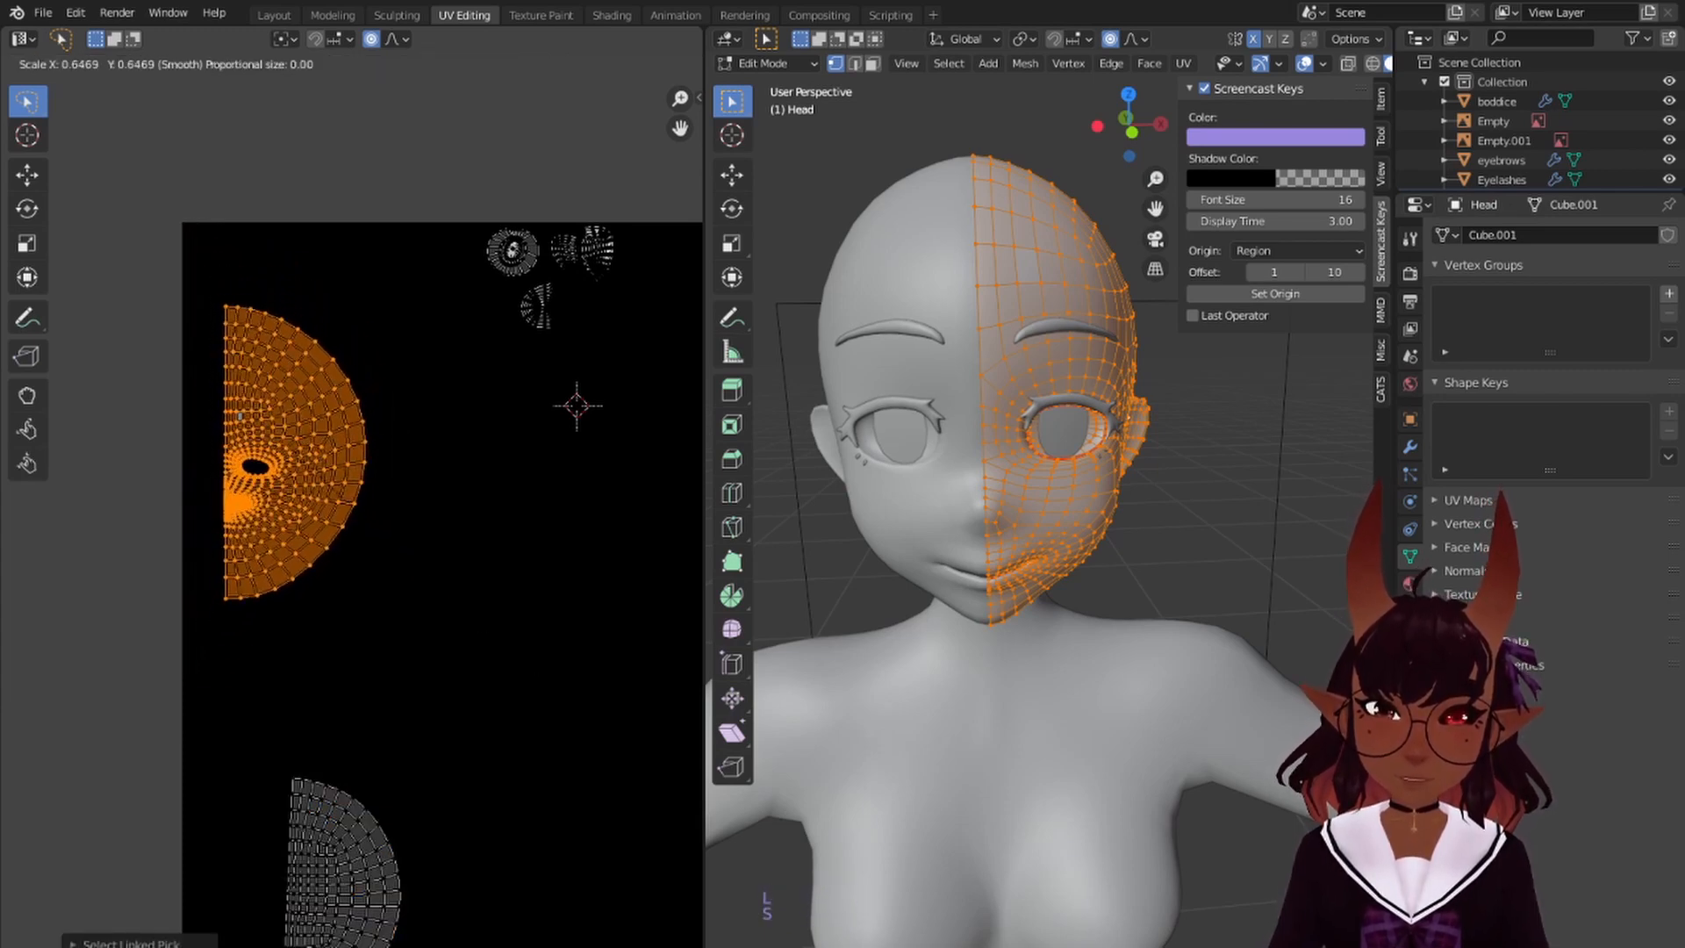
click(474, 617)
key(g)
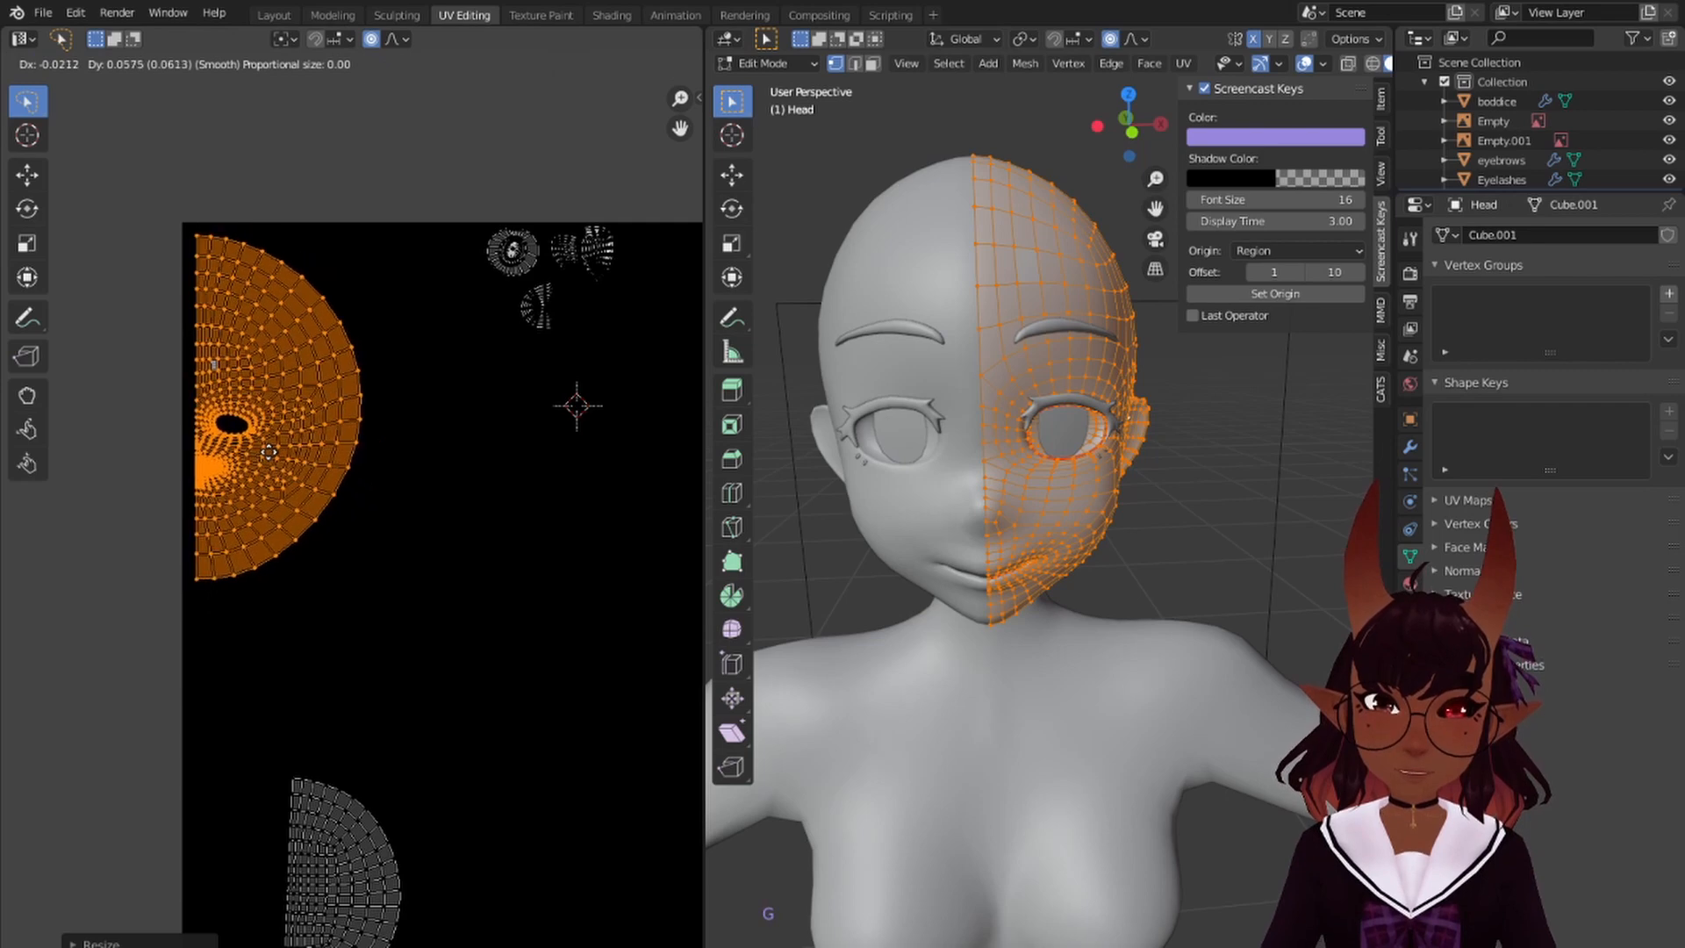
click(269, 450)
- Move the half back-of-head UV island beside the half-face island's right edge and scale it down to fit closely
middle_drag(431, 625, 403, 518)
right_click(301, 757)
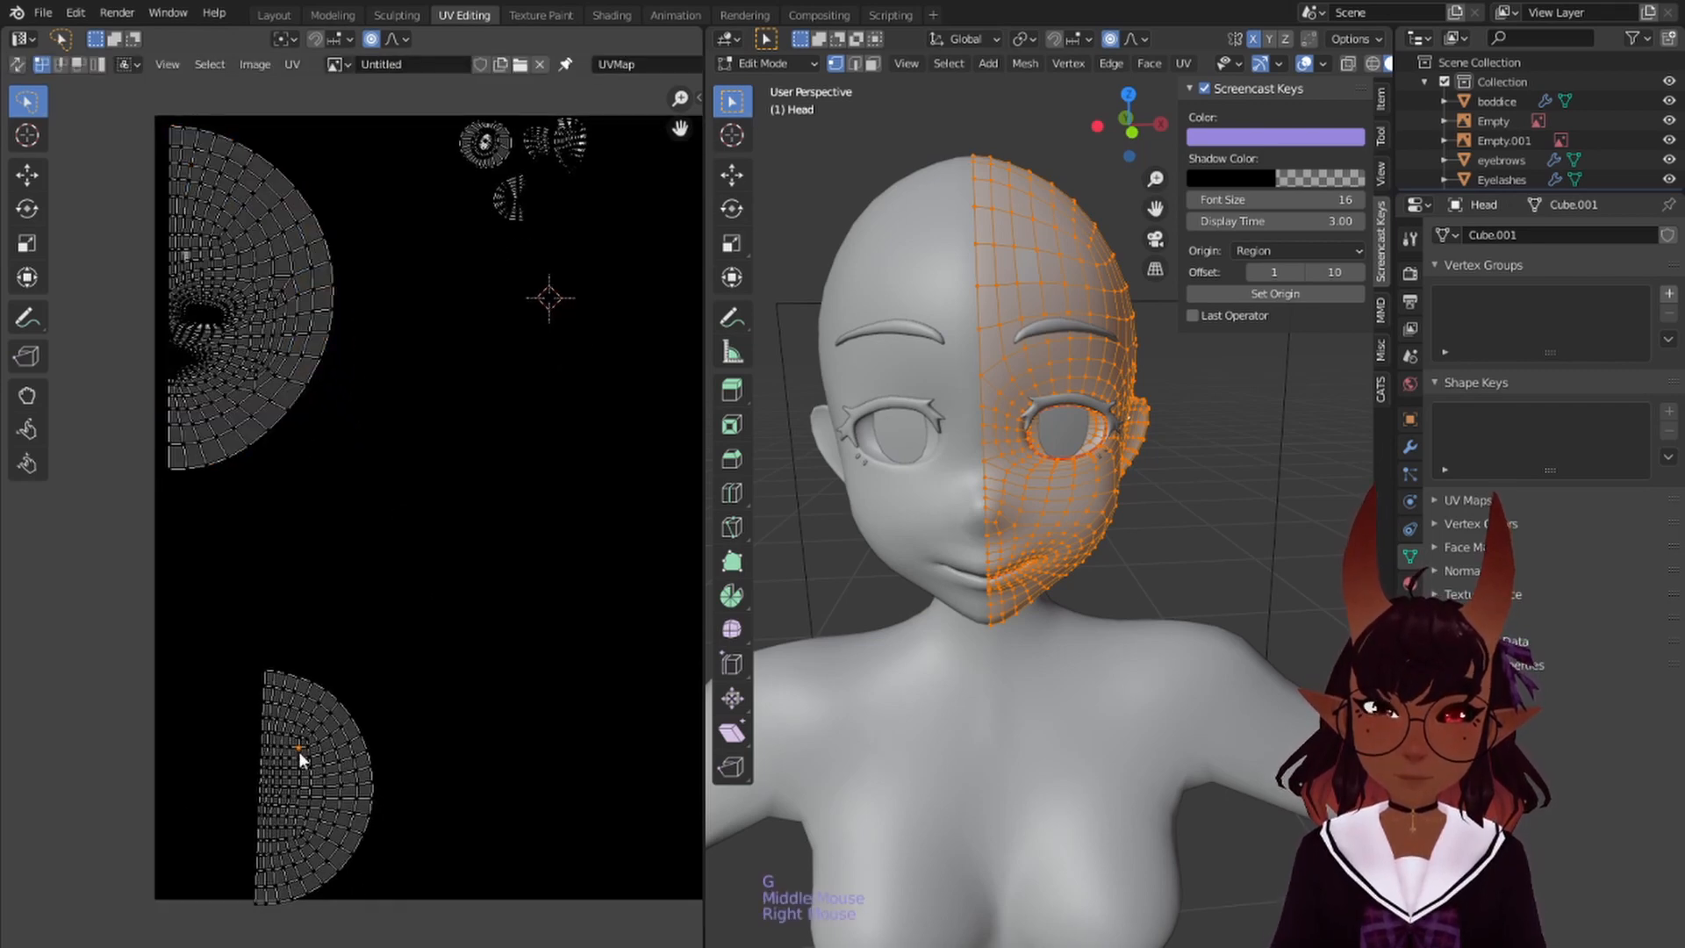
key(l)
key(g)
click(385, 330)
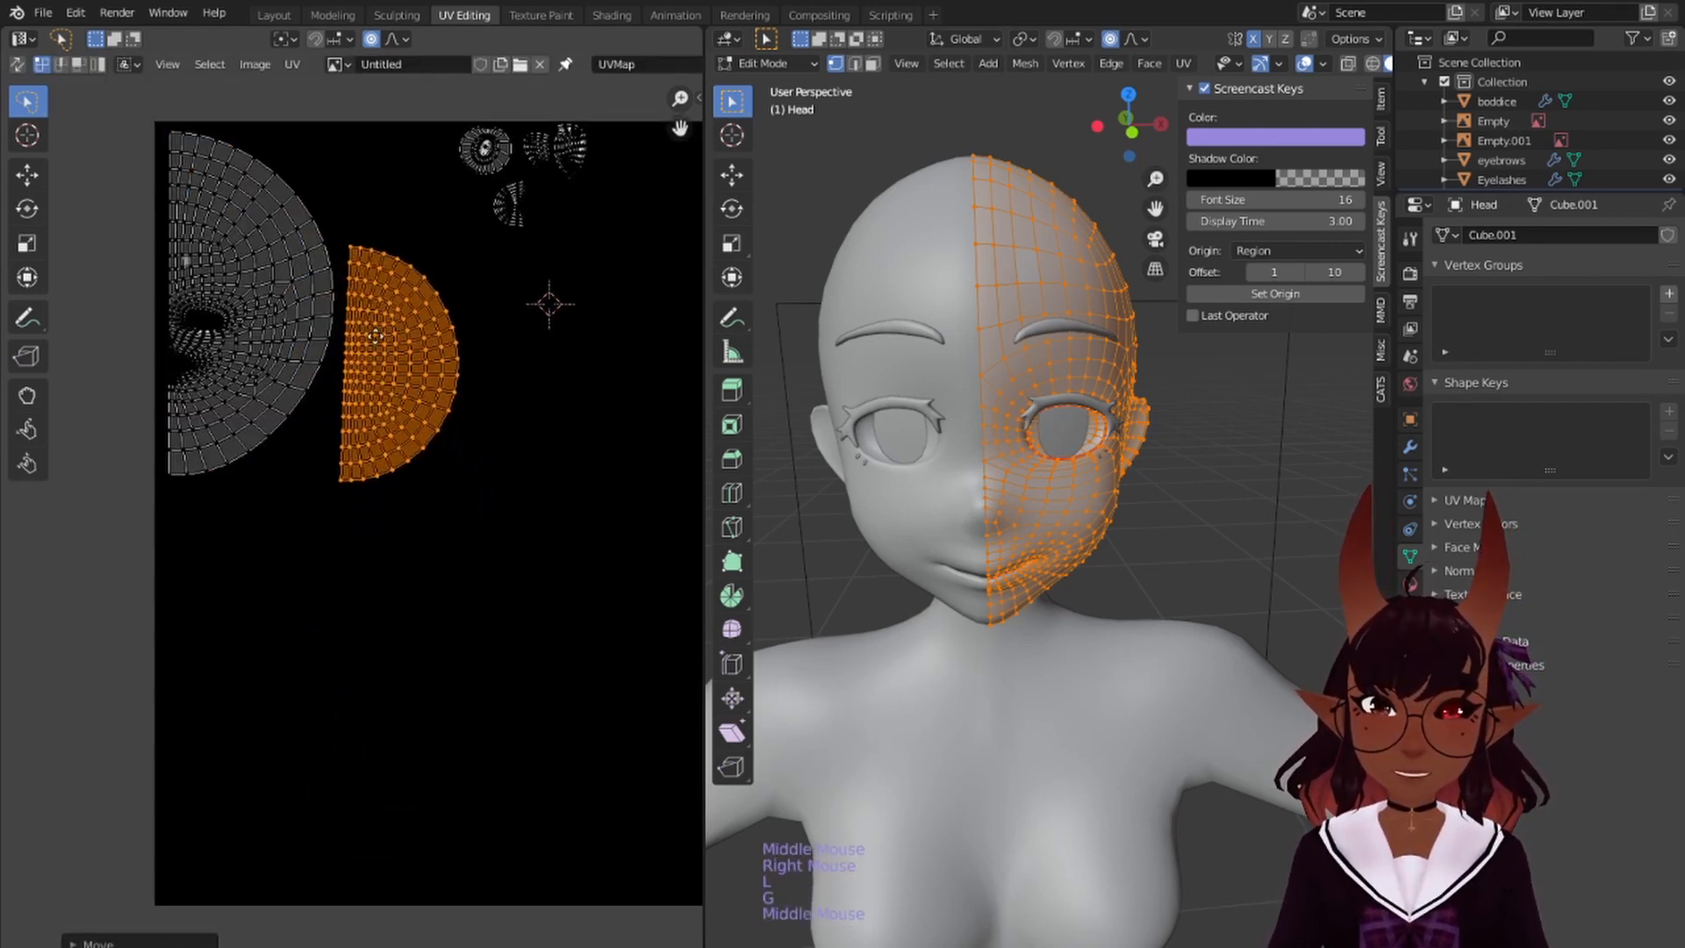
middle_drag(449, 416, 450, 660)
key(s)
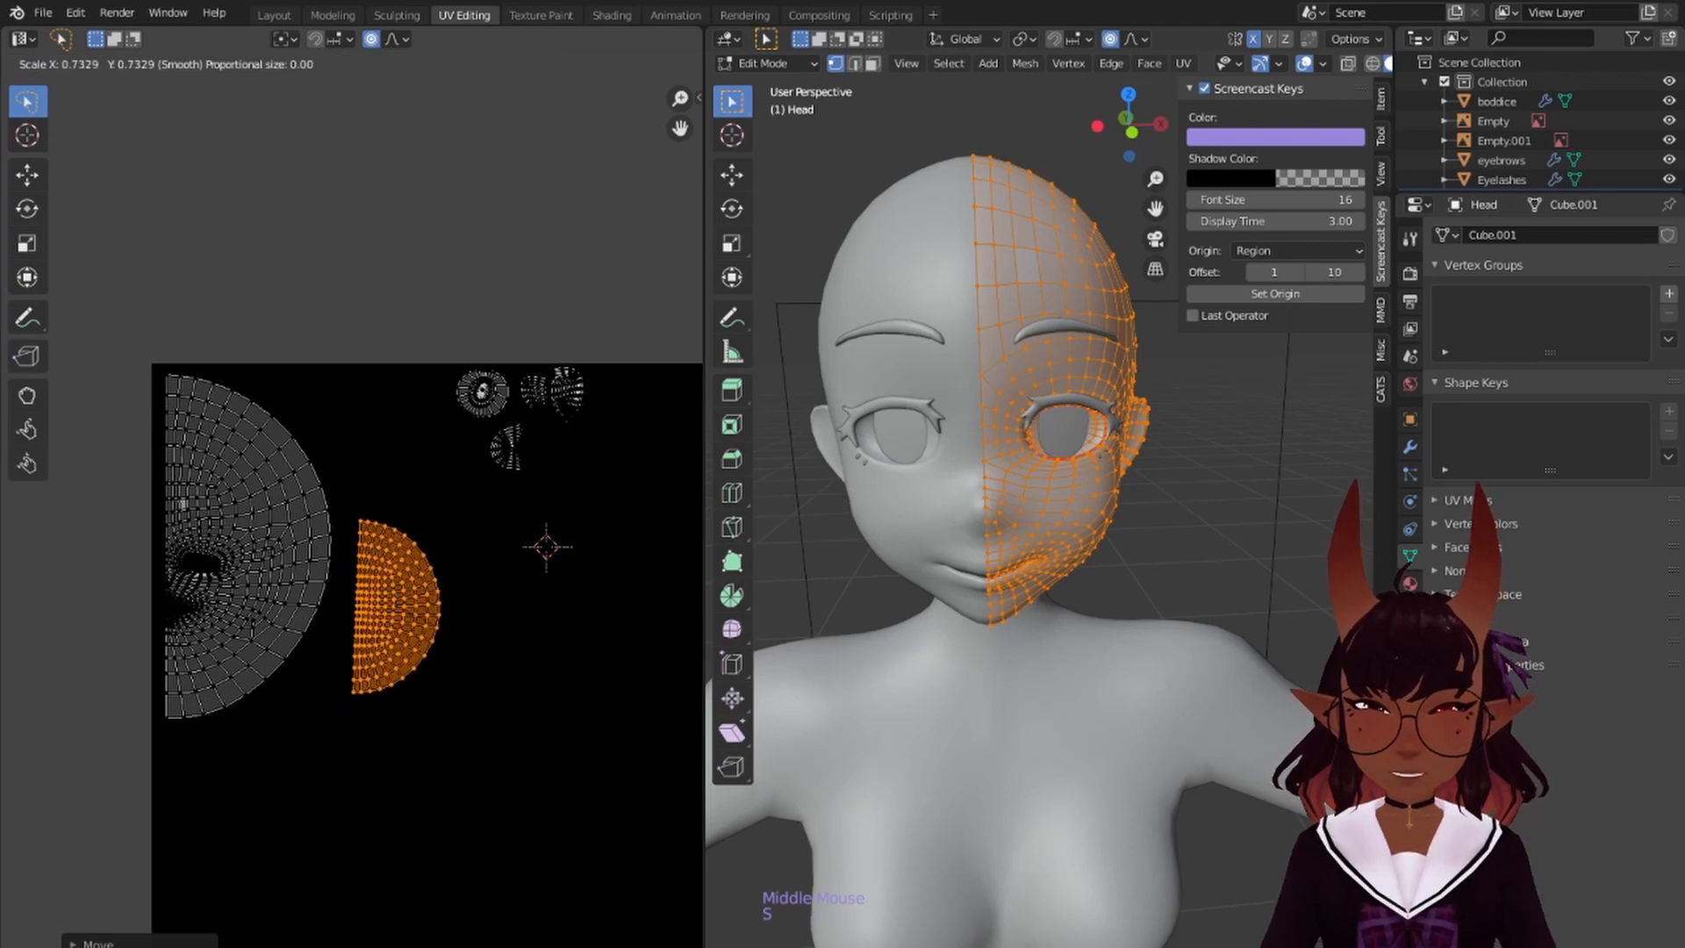
click(351, 520)
scroll(351, 519, up, 2)
key(g)
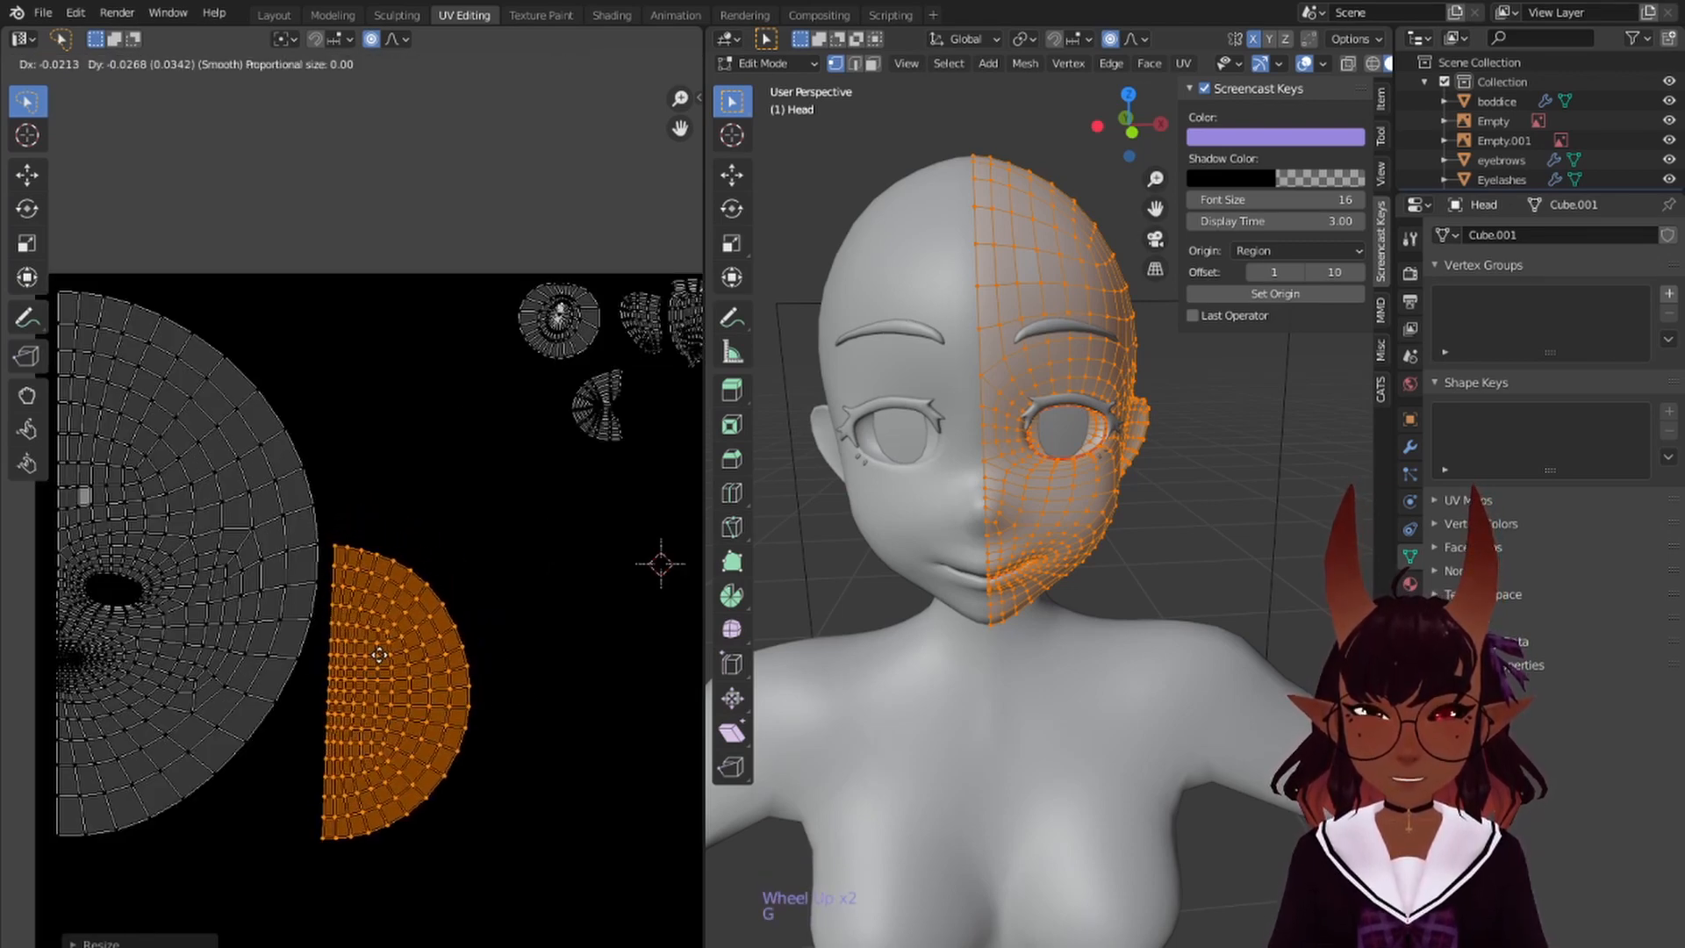
click(379, 653)
- Move the small round UV island and the fan-shaped island side by side near the half-face island's upper right
middle_drag(444, 508, 369, 552)
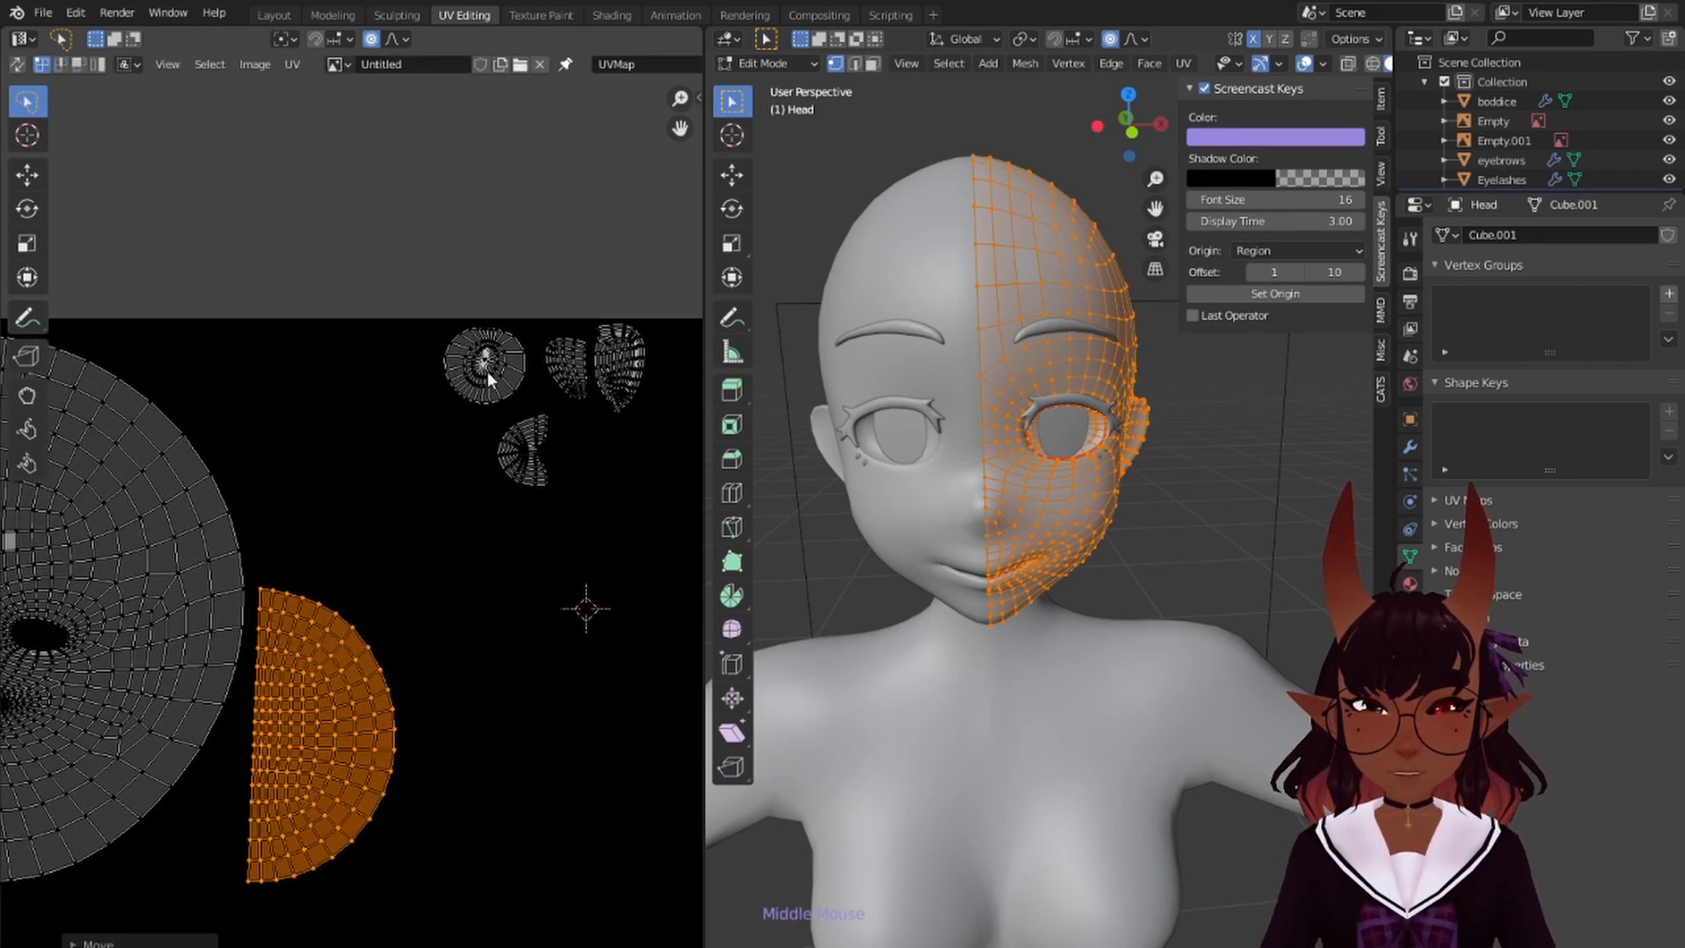
right_click(489, 379)
key(l)
key(g)
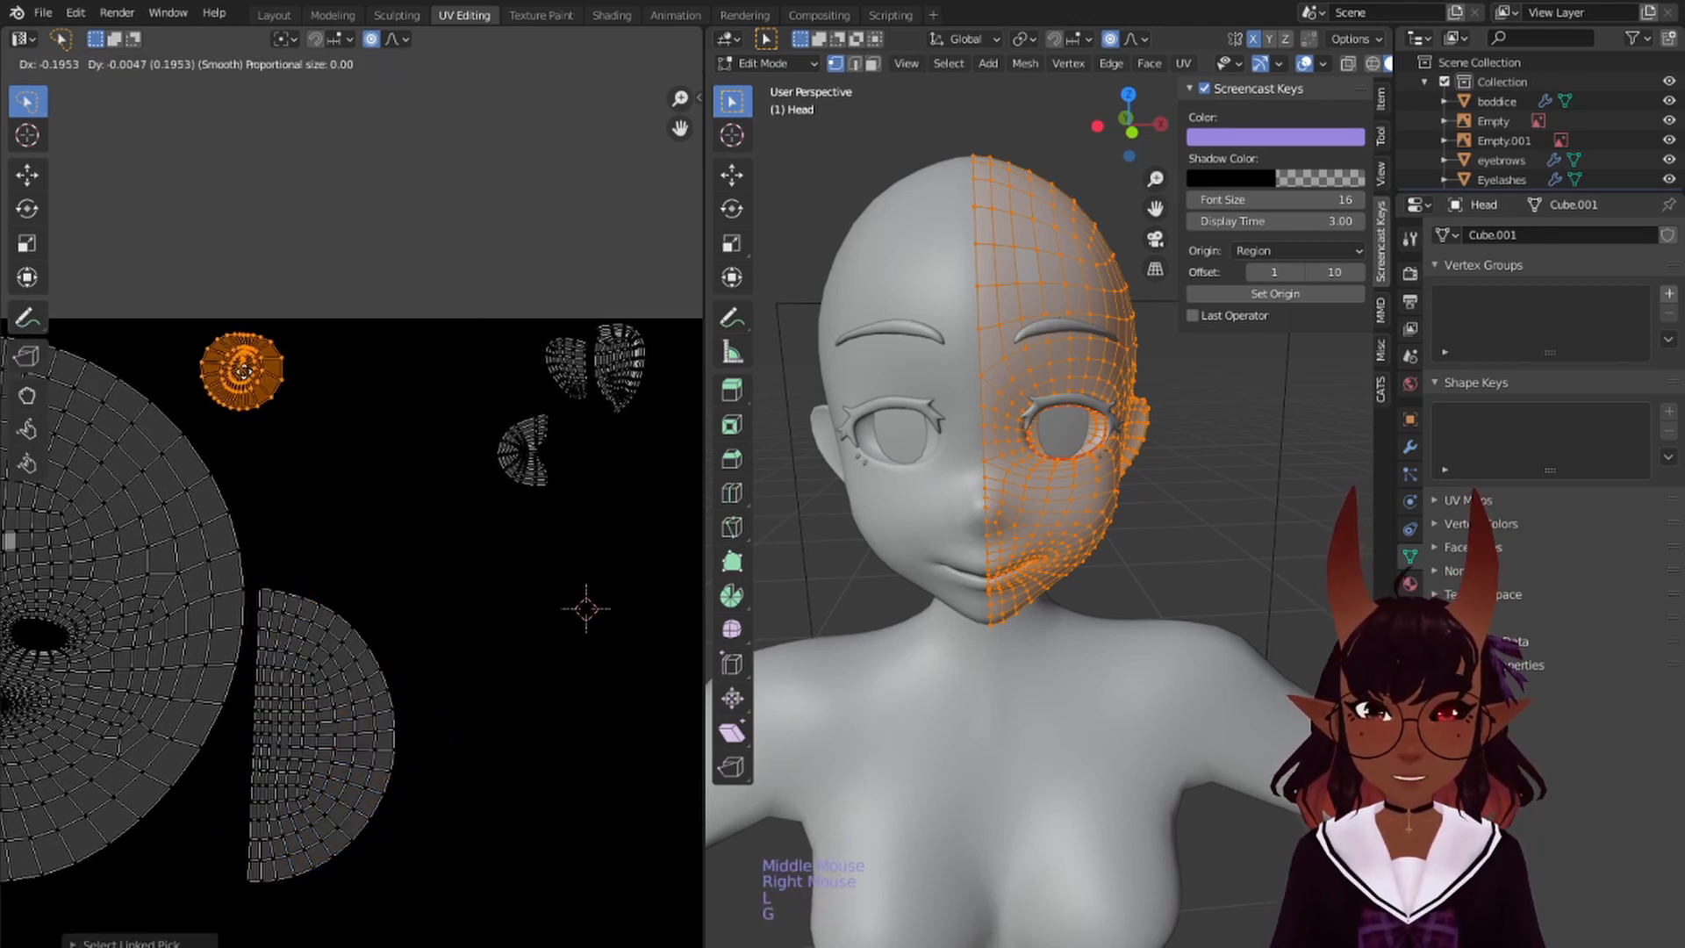
right_click(583, 460)
key(l)
key(g)
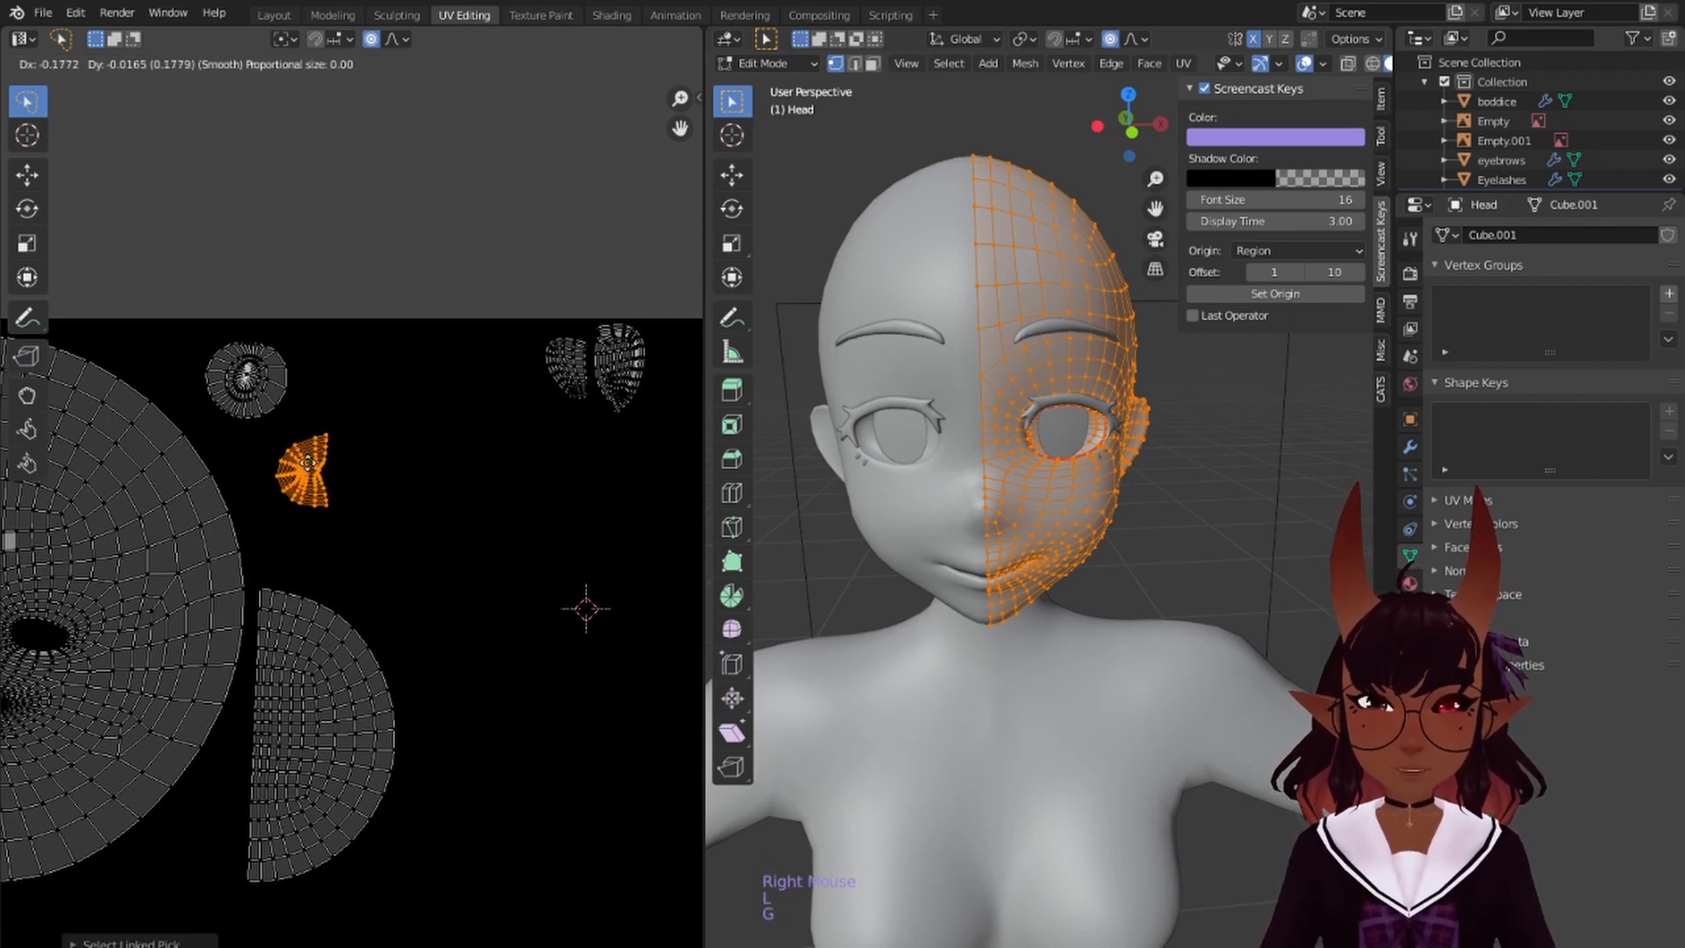
click(345, 384)
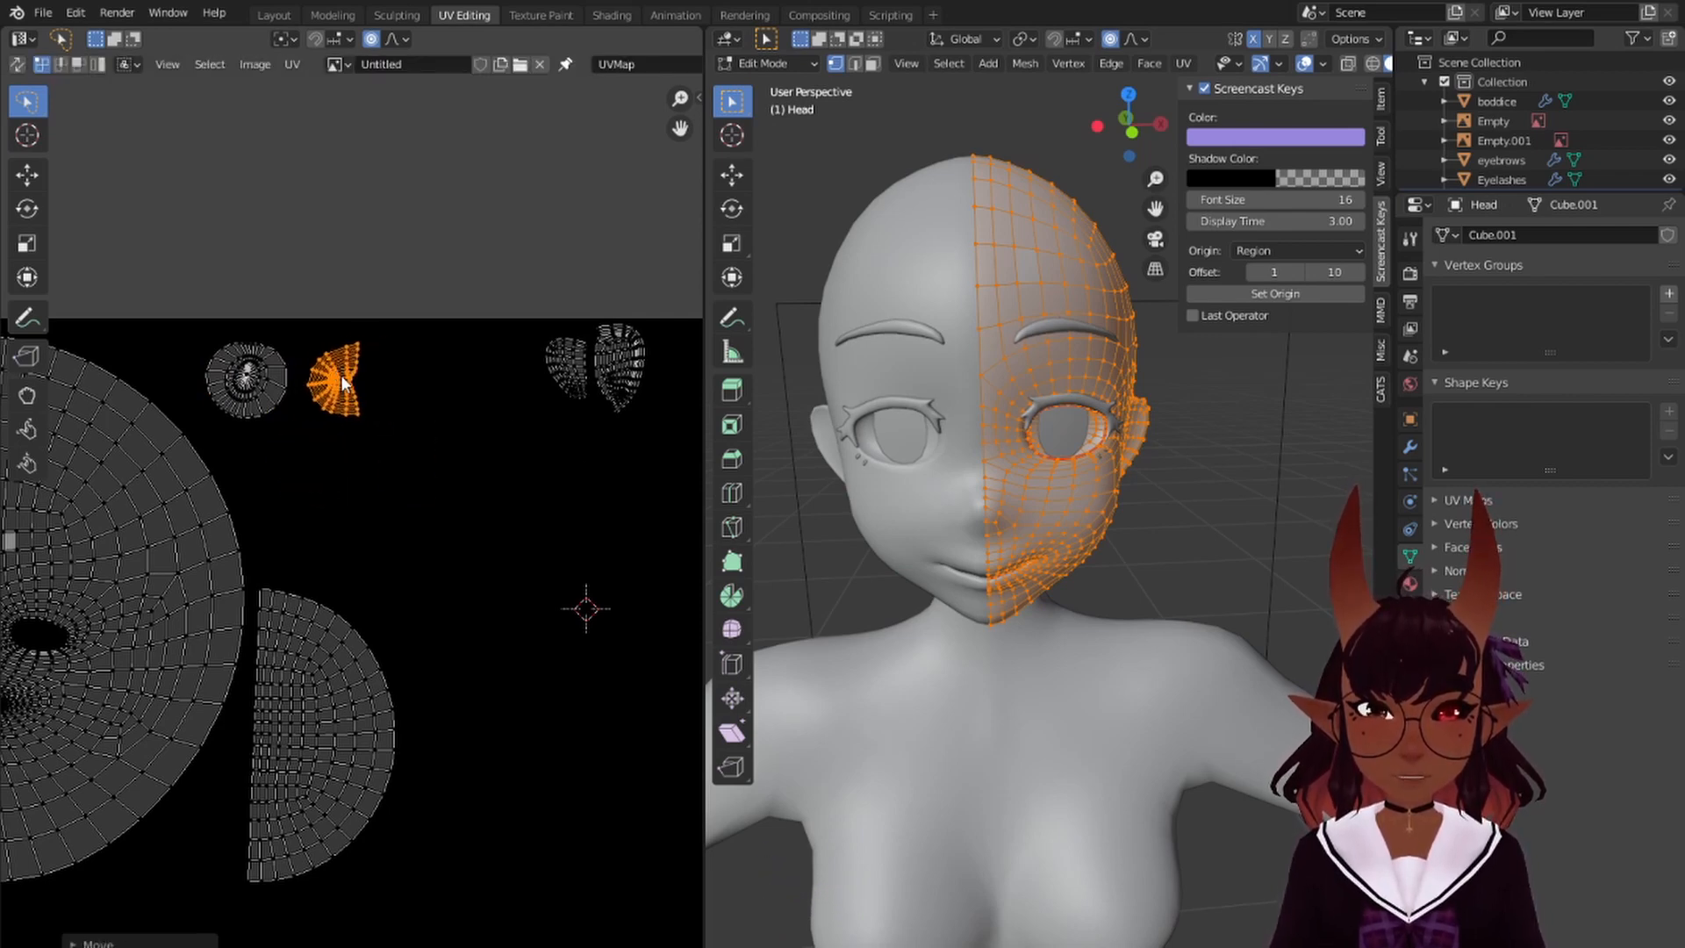
- Select both ear UV islands and move them into the gap above the half back-of-head island
right_click(612, 364)
key(l)
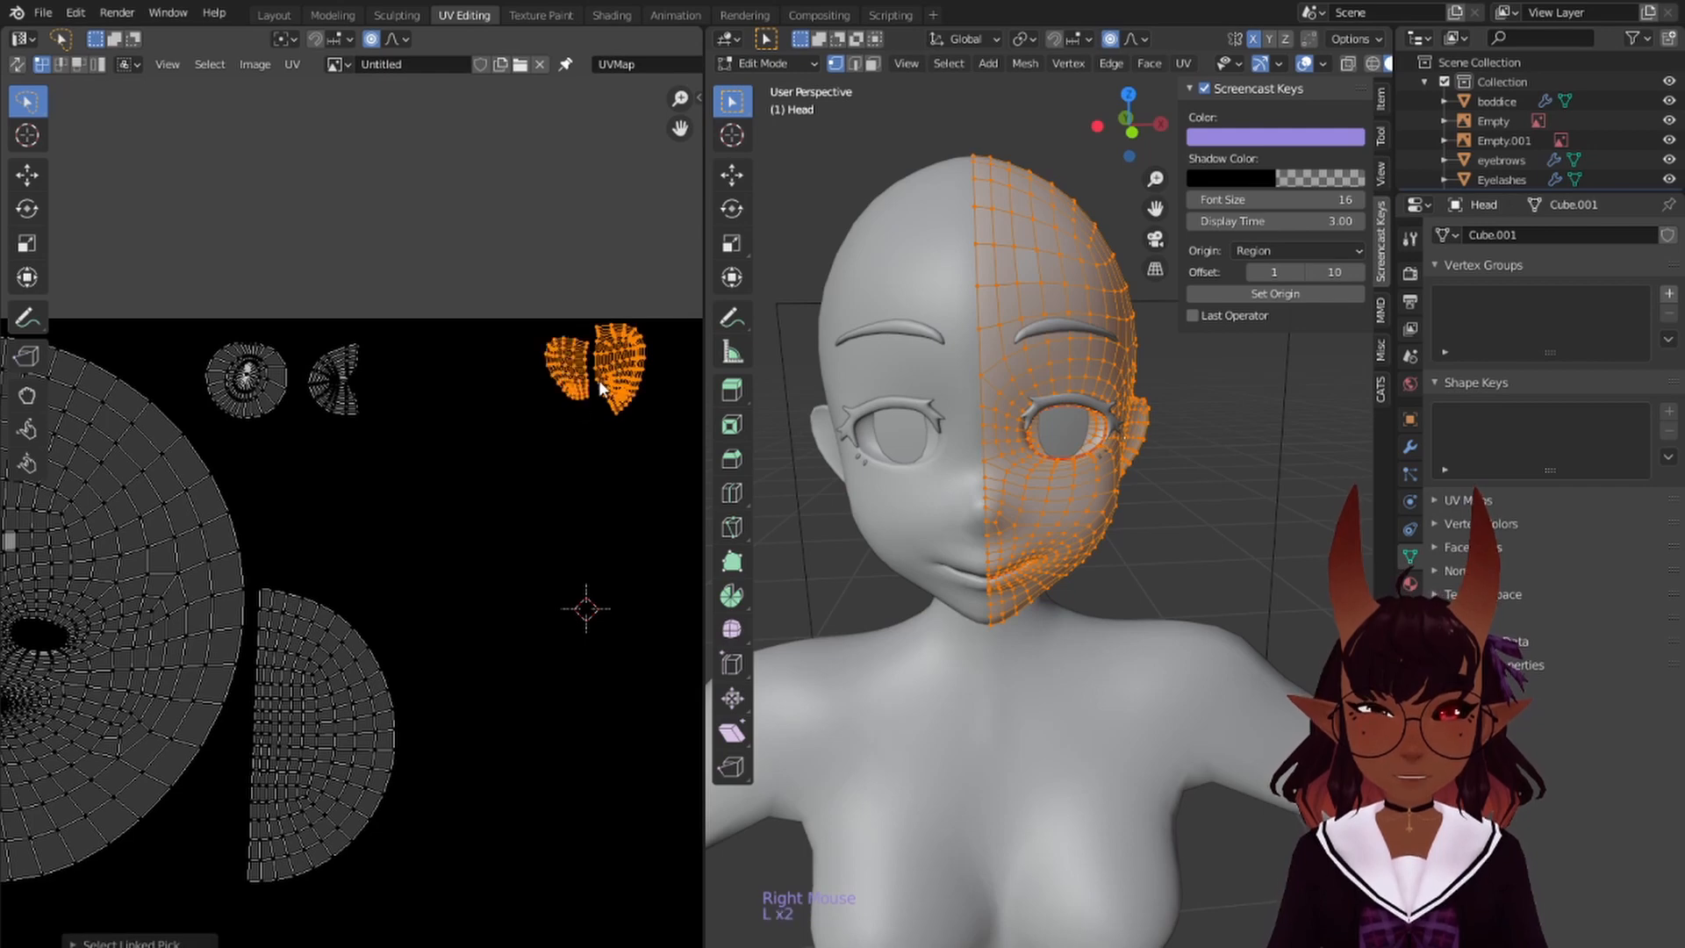
key(g)
click(316, 522)
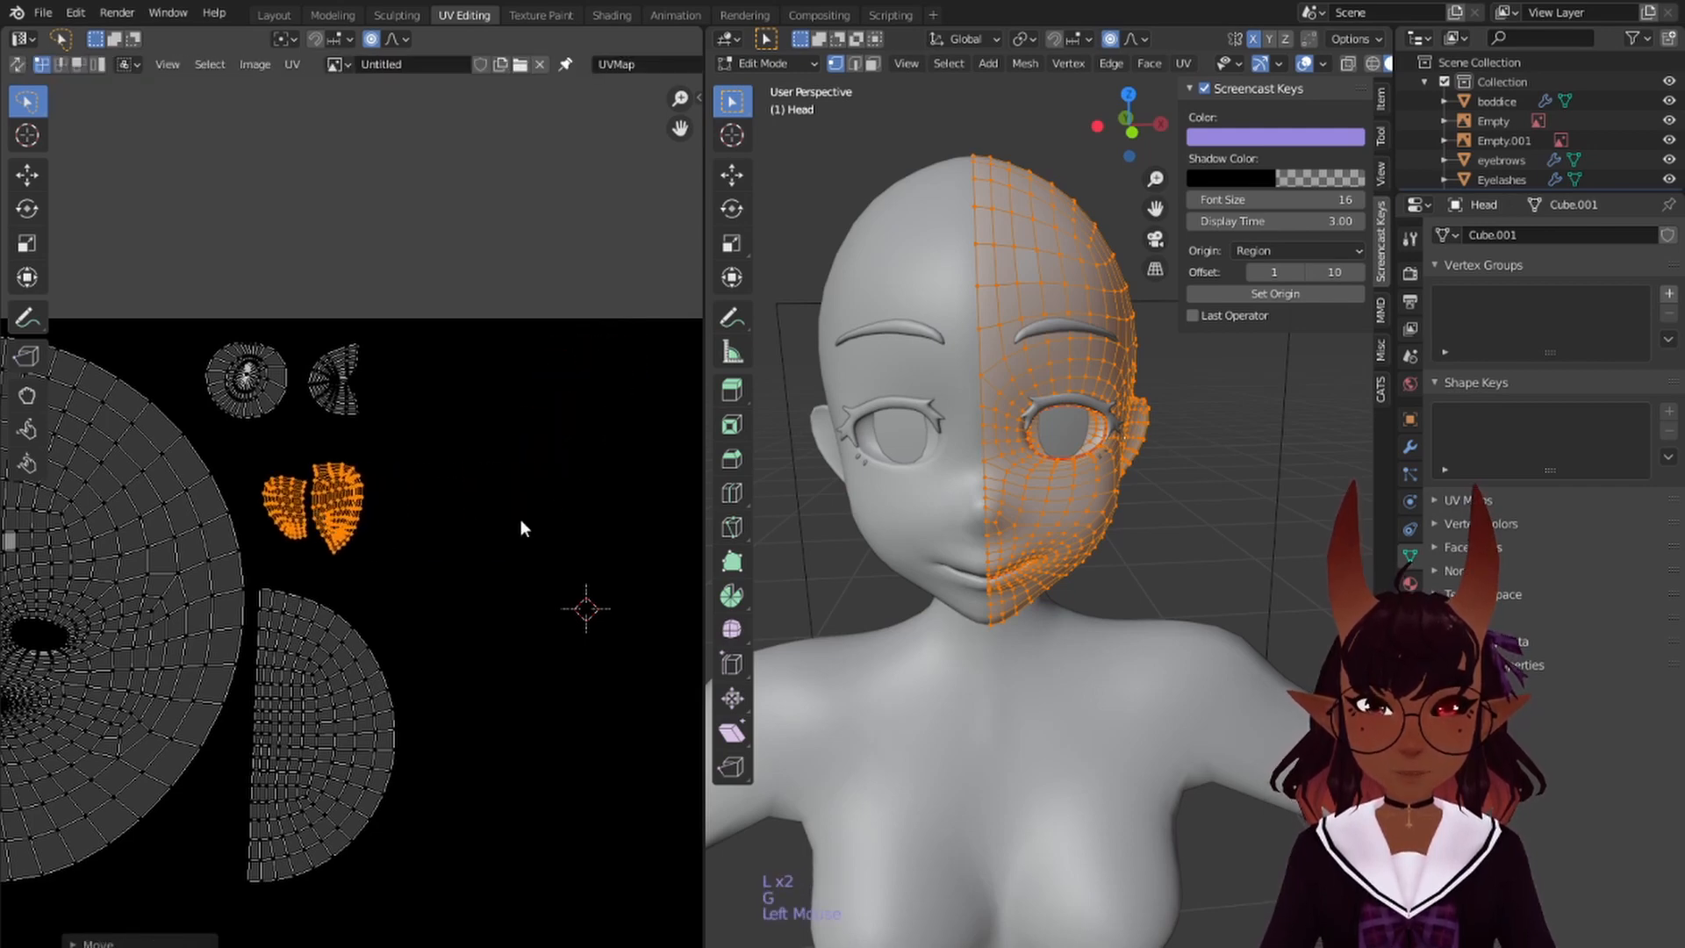
- Move the smaller ear UV island to the right of the larger one, and shift both islands back toward the face island
right_click(365, 517)
middle_drag(343, 529, 525, 525)
scroll(532, 517, up, 1)
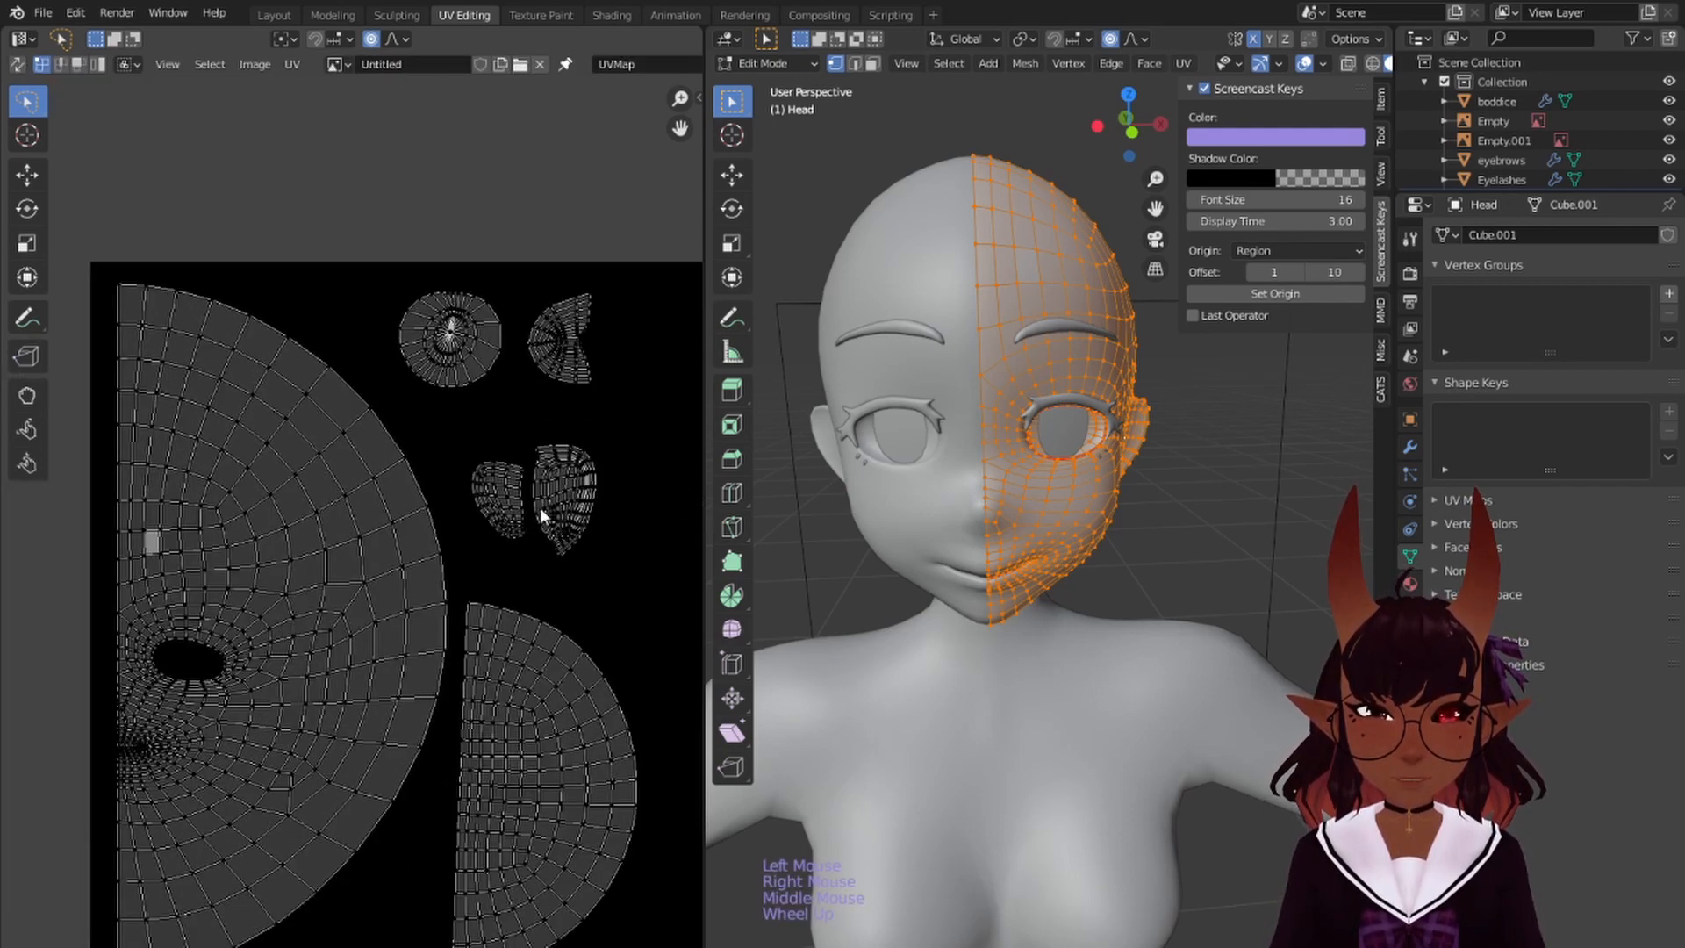
scroll(540, 507, up, 2)
middle_drag(598, 474, 379, 516)
scroll(499, 476, up, 2)
middle_drag(498, 476, 420, 429)
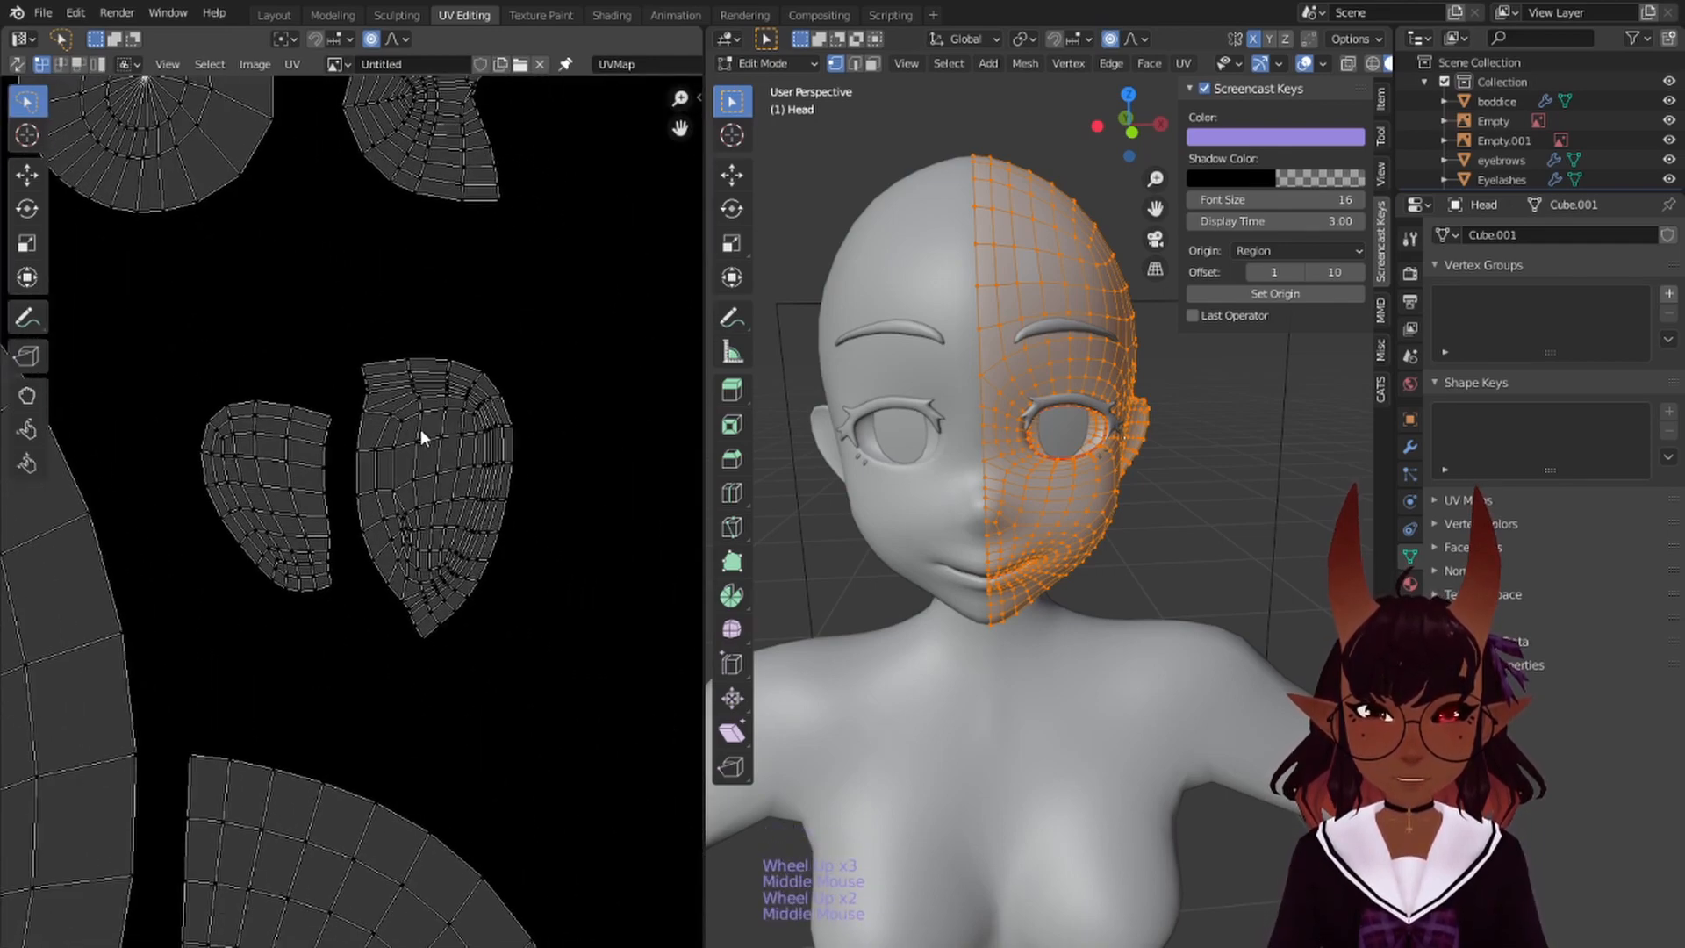
right_click(291, 470)
key(l)
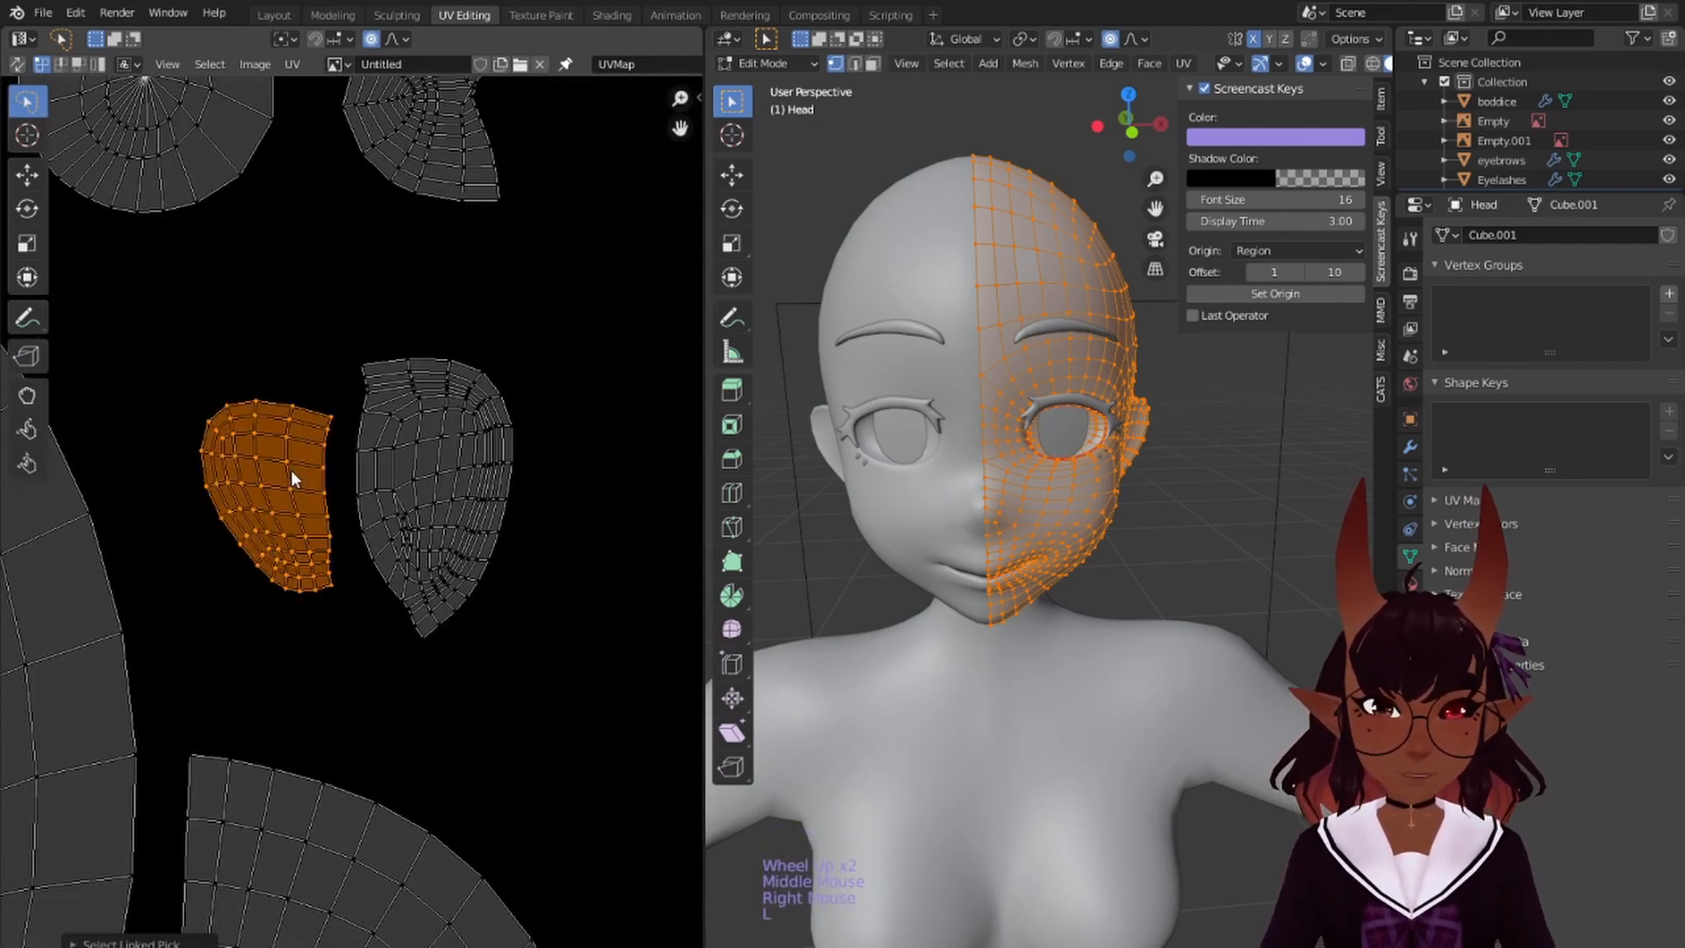
key(g)
click(623, 454)
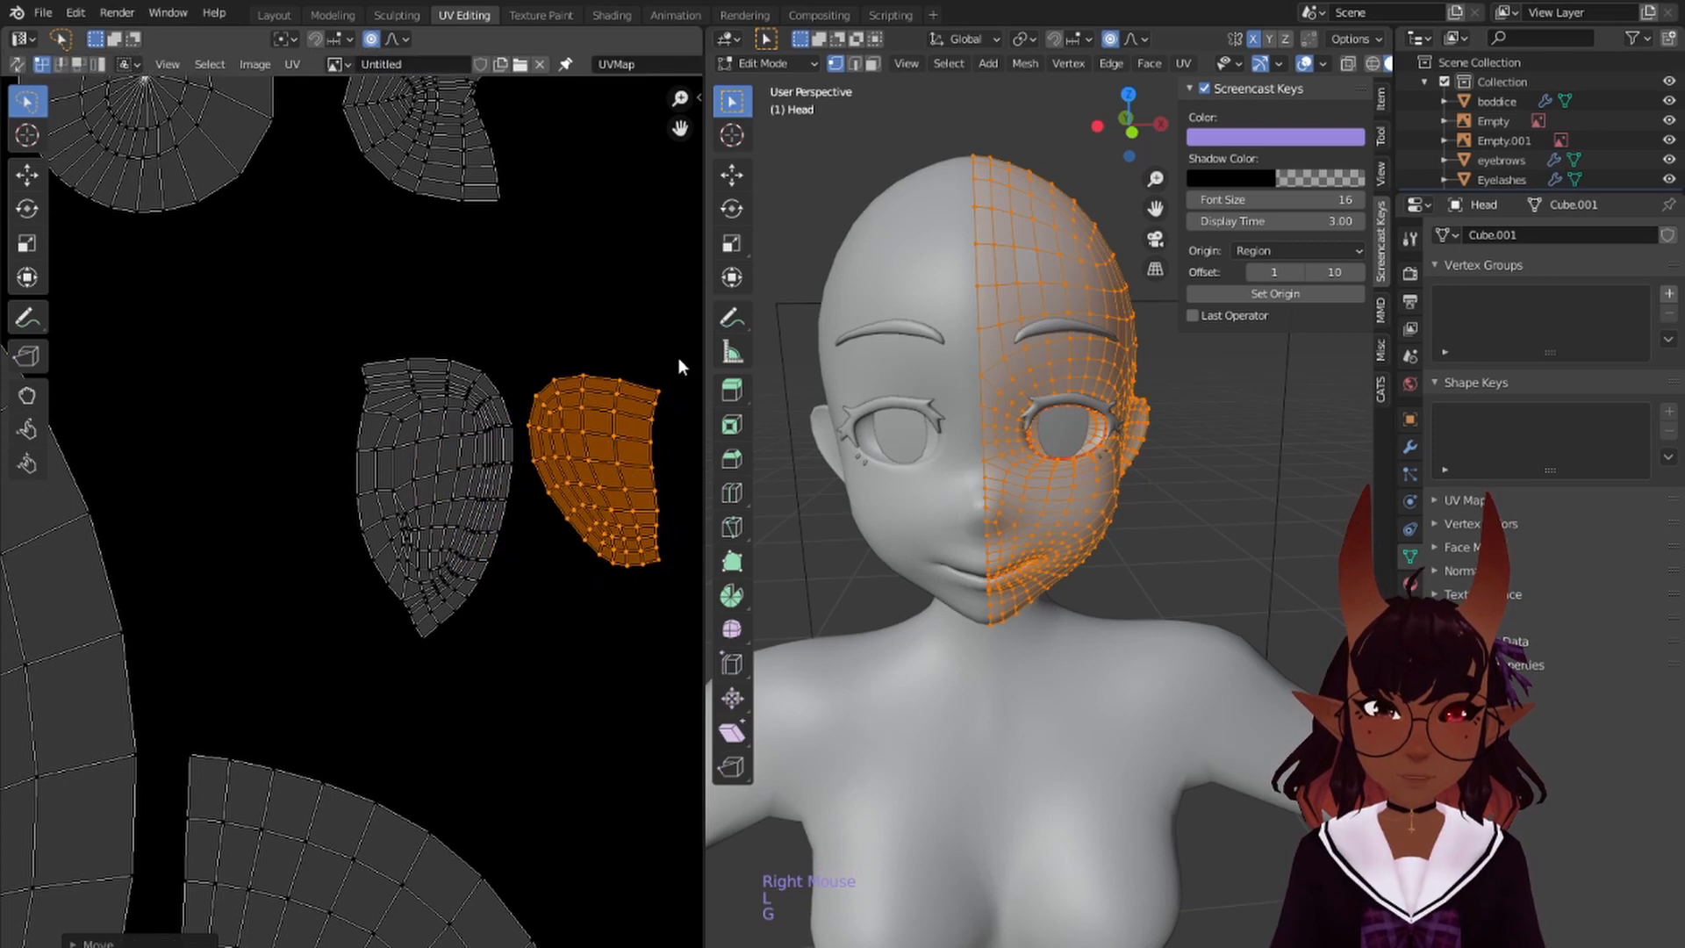
mouse_move(674, 358)
mouse_down()
mouse_move(639, 349)
mouse_move(245, 660)
mouse_move(689, 544)
mouse_move(694, 456)
mouse_up()
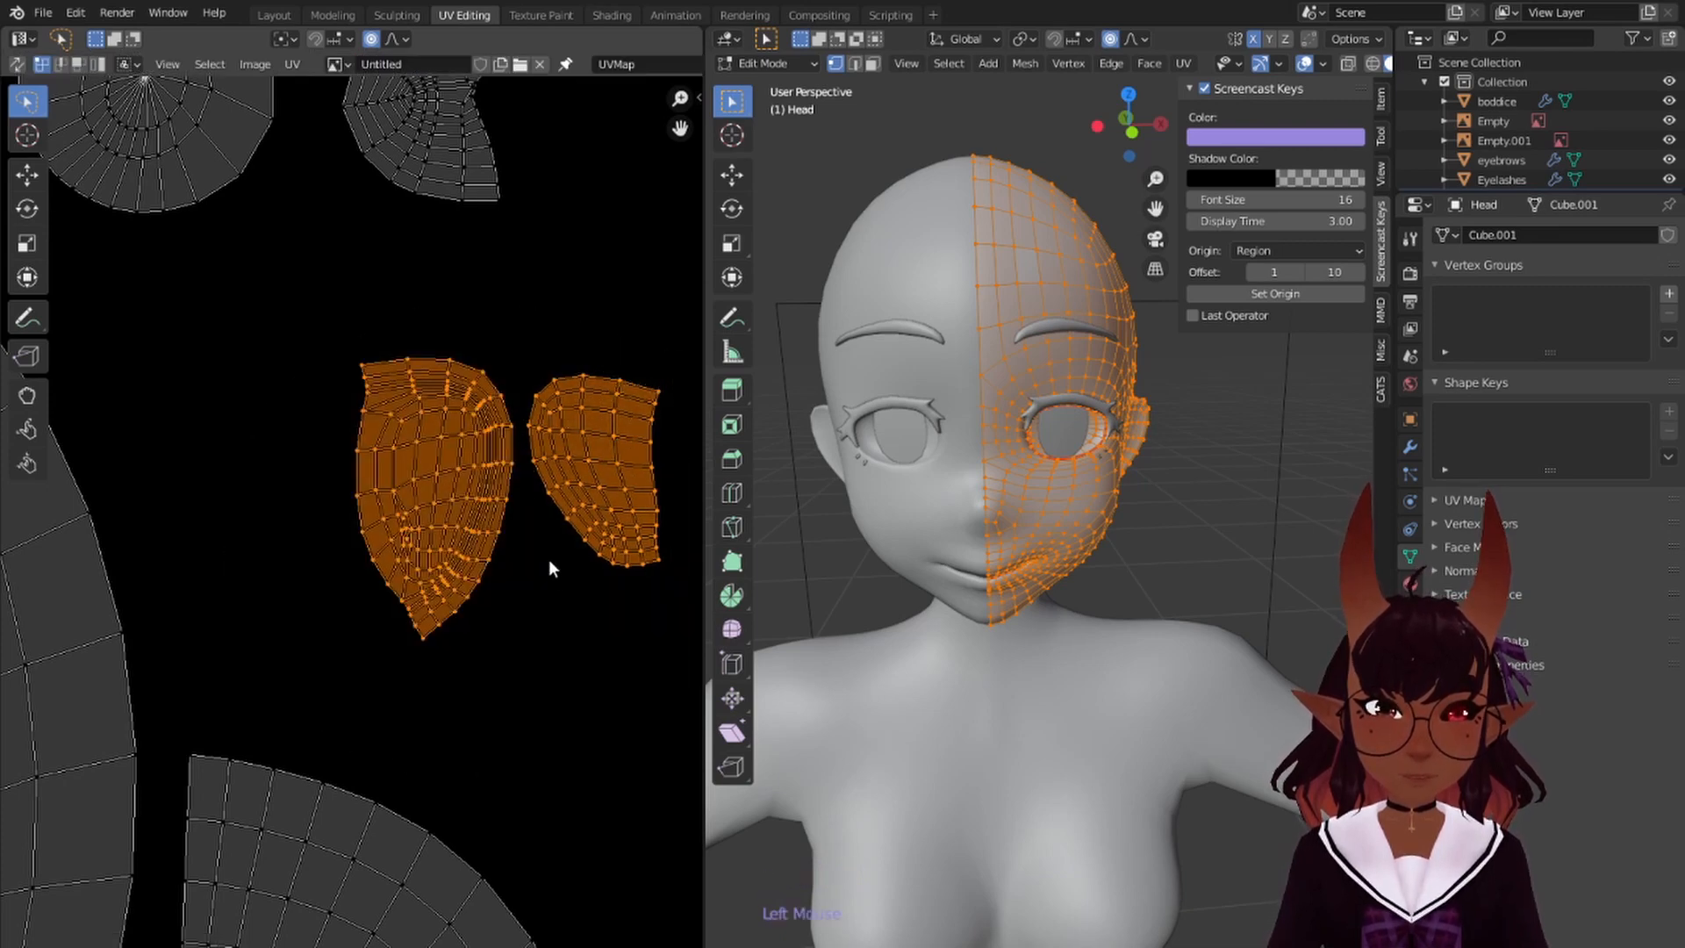
key(g)
click(365, 558)
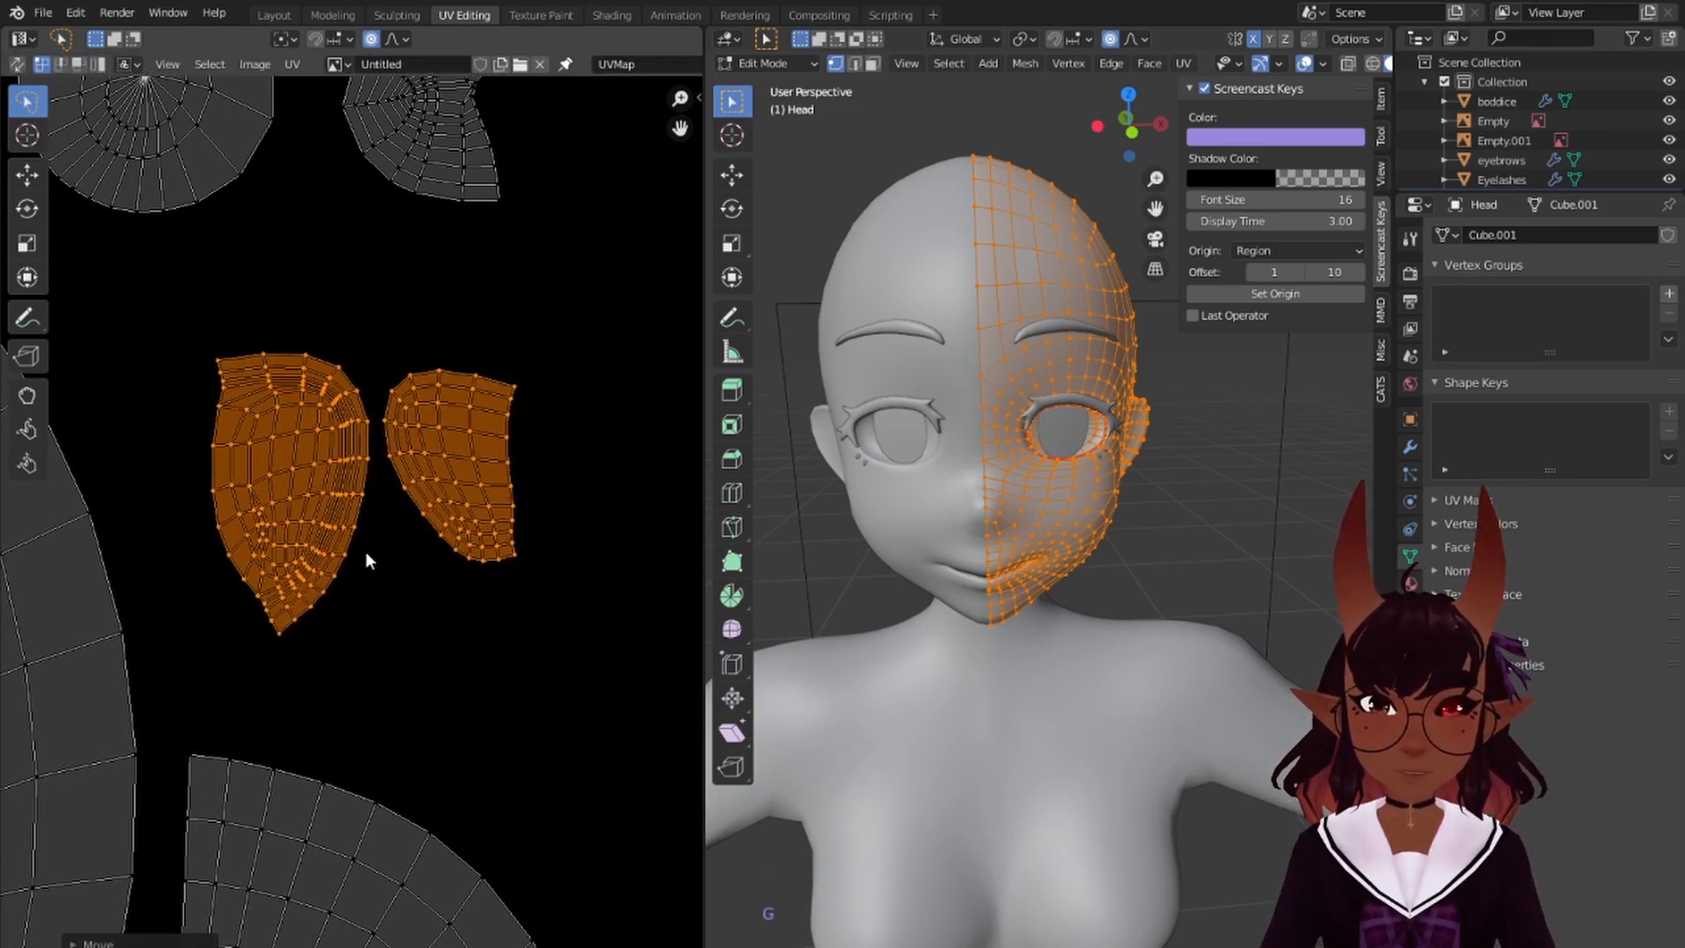
- Deselect all the UVs and switch to the Texture Paint workspace
scroll(365, 561, down, 5)
key(a)
key(a)
key(a)
scroll(378, 608, down, 2)
middle_drag(527, 575, 461, 506)
scroll(482, 523, down, 3)
scroll(482, 523, up, 2)
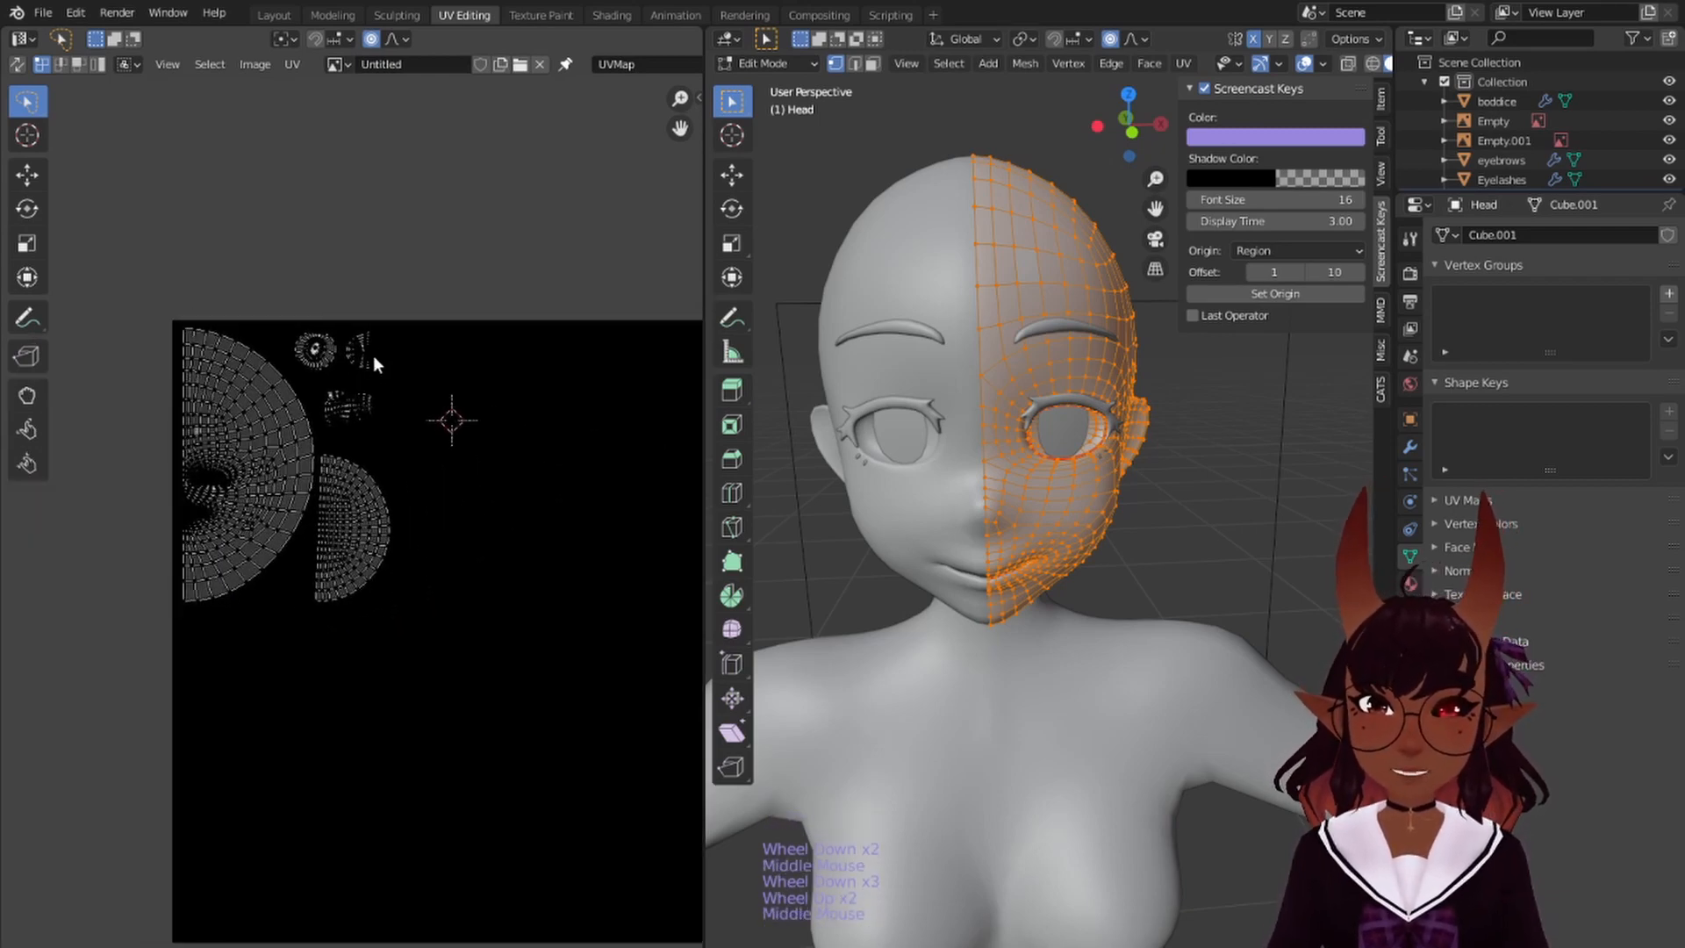
click(550, 13)
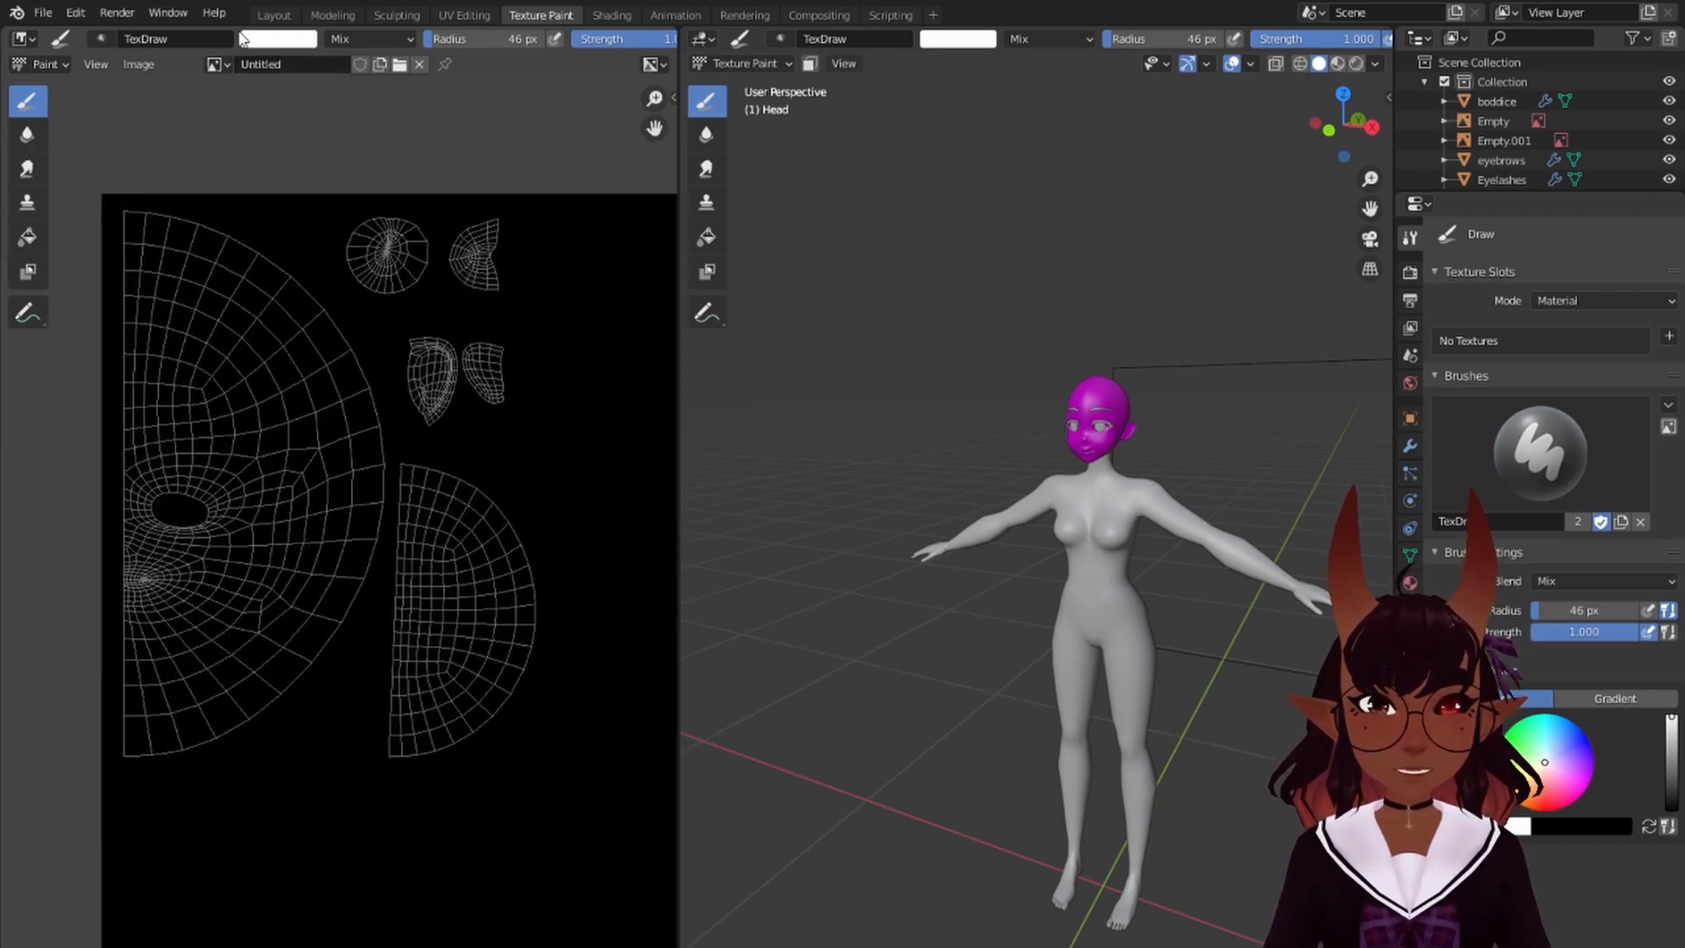
- Set the draw brush colour to a slightly darkened, light tan skin tone
click(256, 40)
mouse_move(305, 155)
mouse_down()
mouse_move(318, 141)
mouse_move(310, 155)
mouse_up()
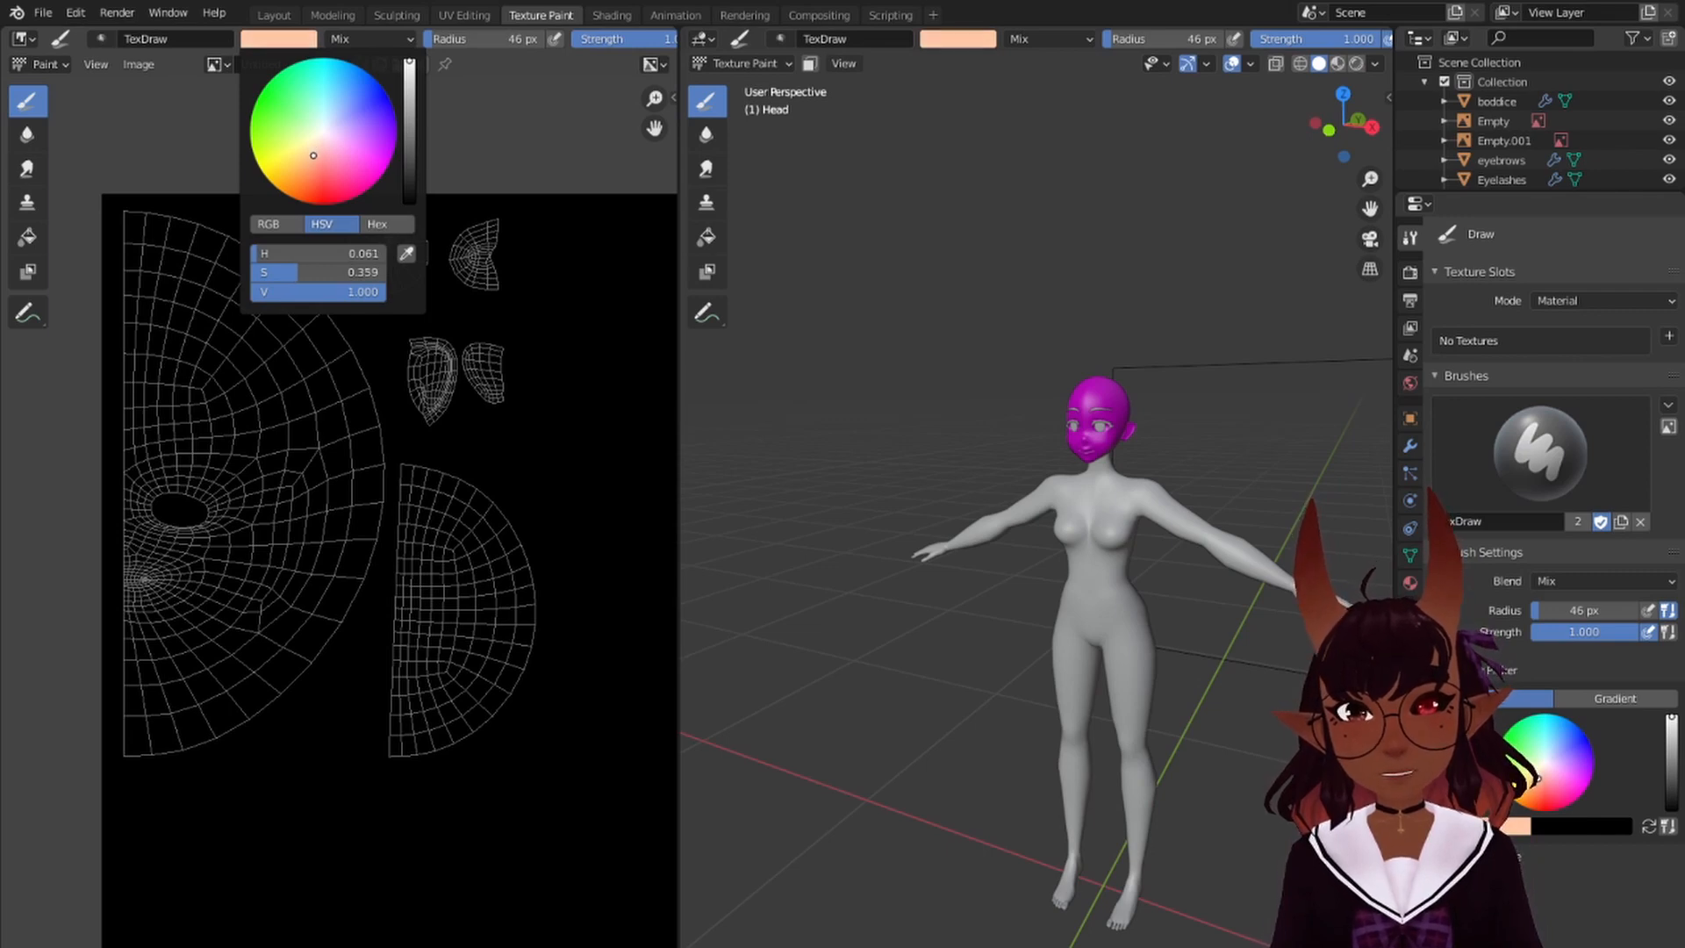
drag(414, 103, 409, 94)
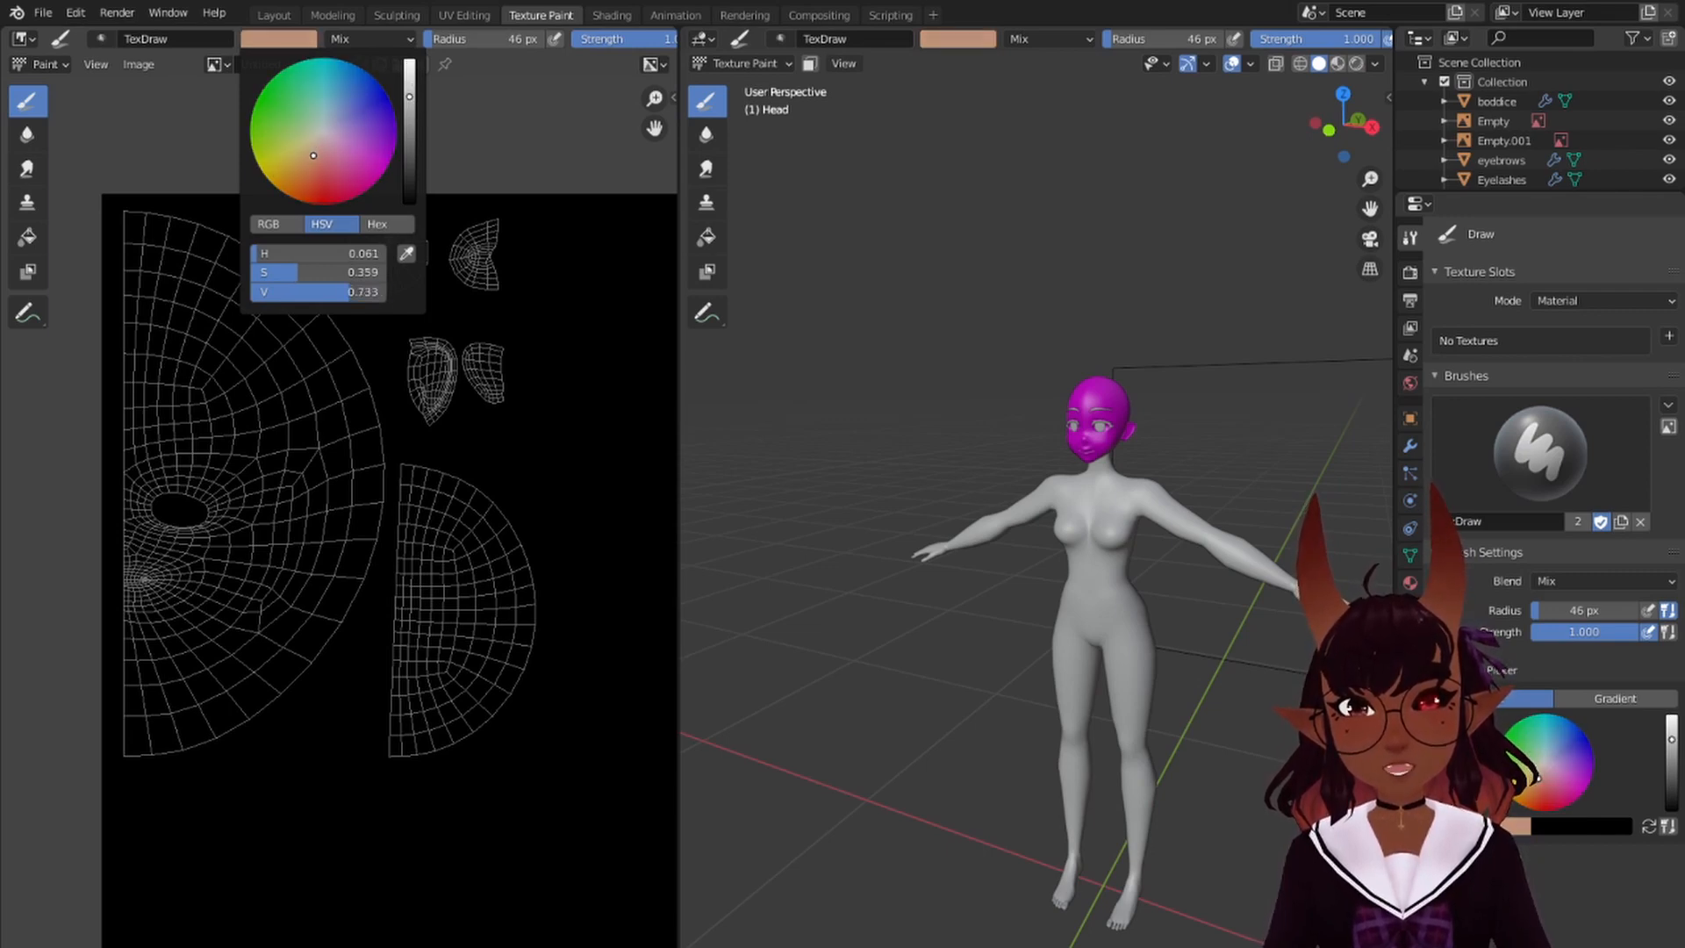
drag(314, 156, 308, 151)
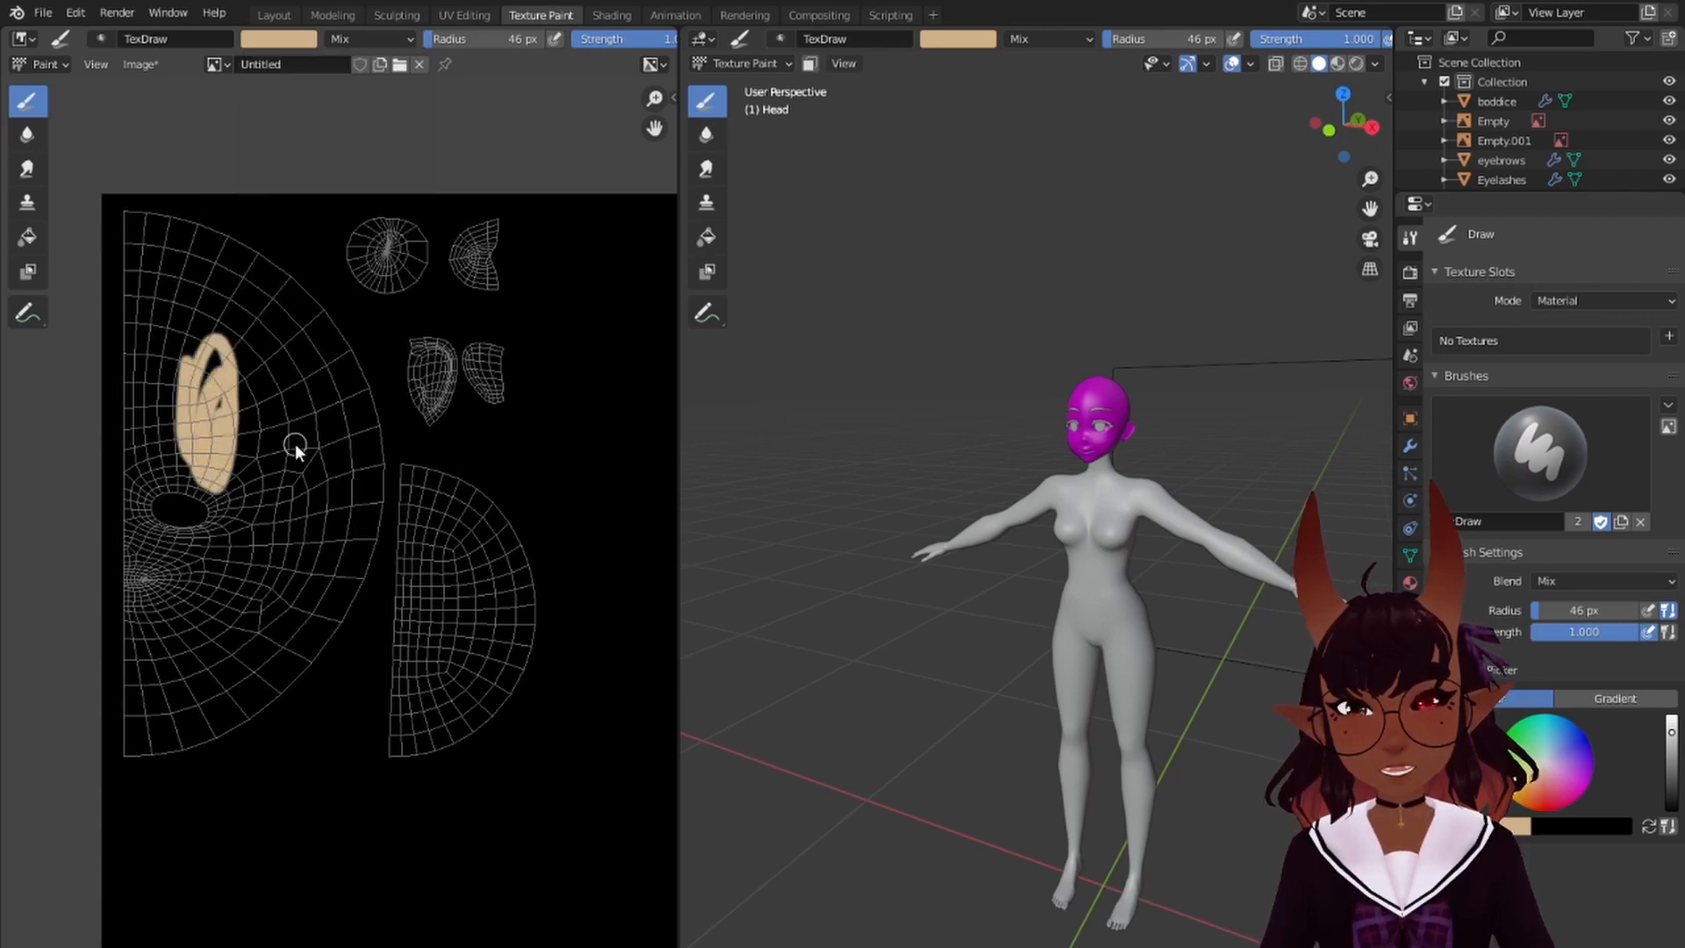
- Undo the trial paint stroke and outline the entire edge of the half-face UV island in the tan colour
key(ctrl+z)
scroll(263, 426, up, 3)
scroll(1072, 453, up, 1)
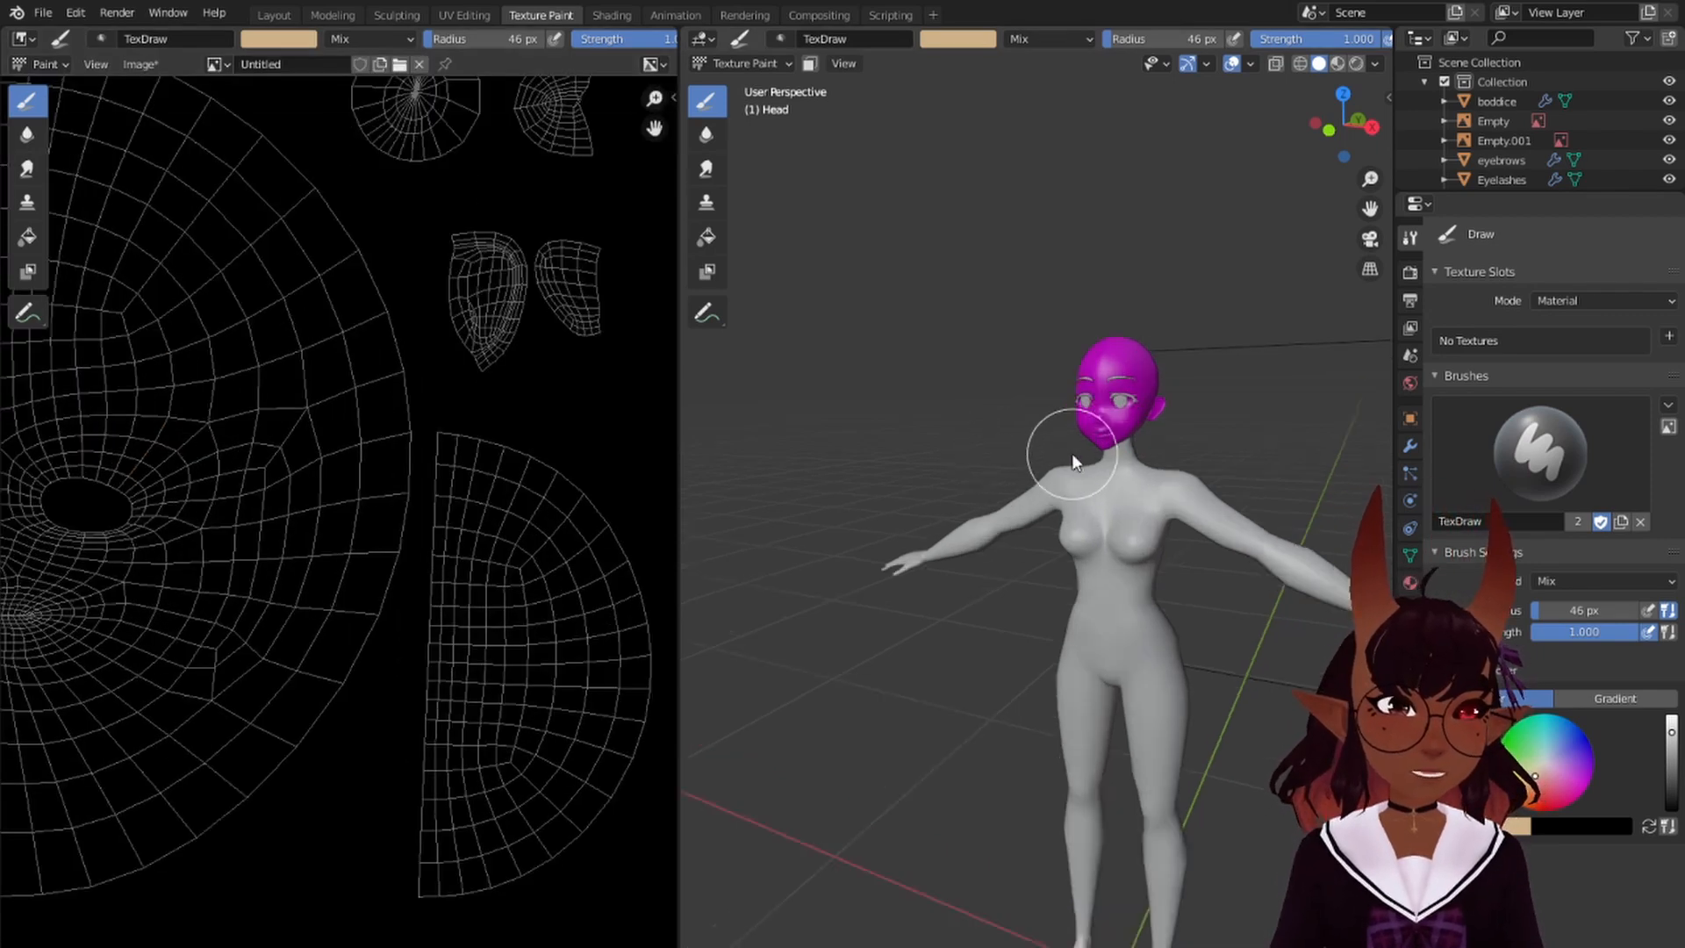
scroll(1072, 453, up, 1)
scroll(320, 375, down, 3)
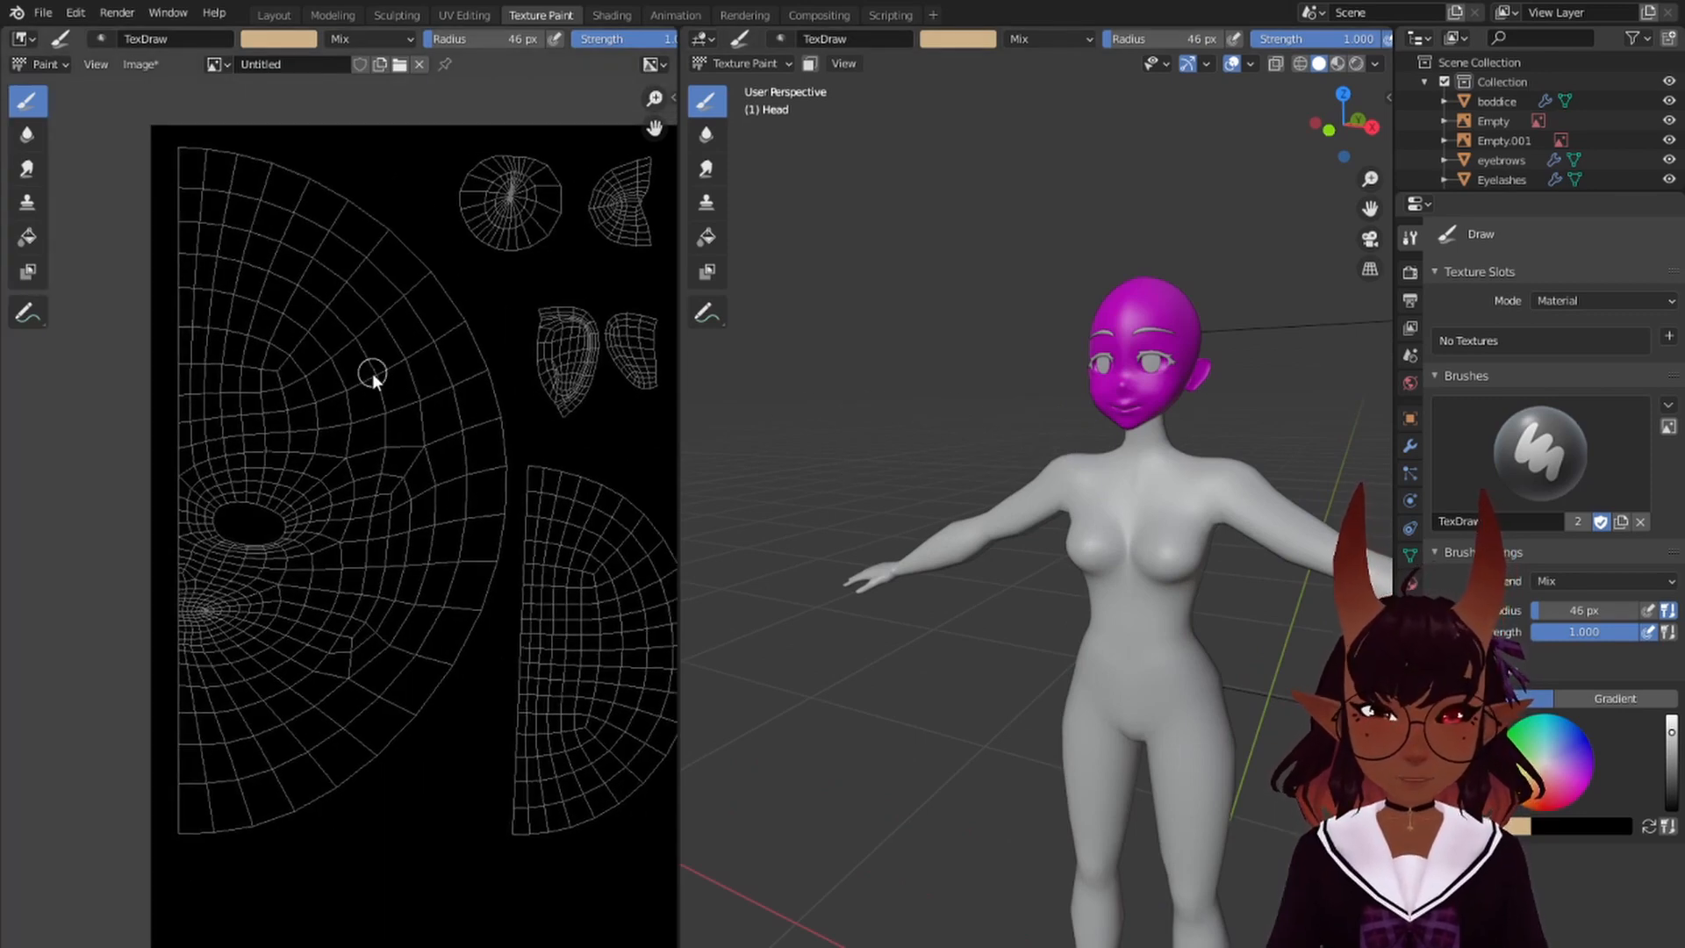
drag(181, 145, 181, 403)
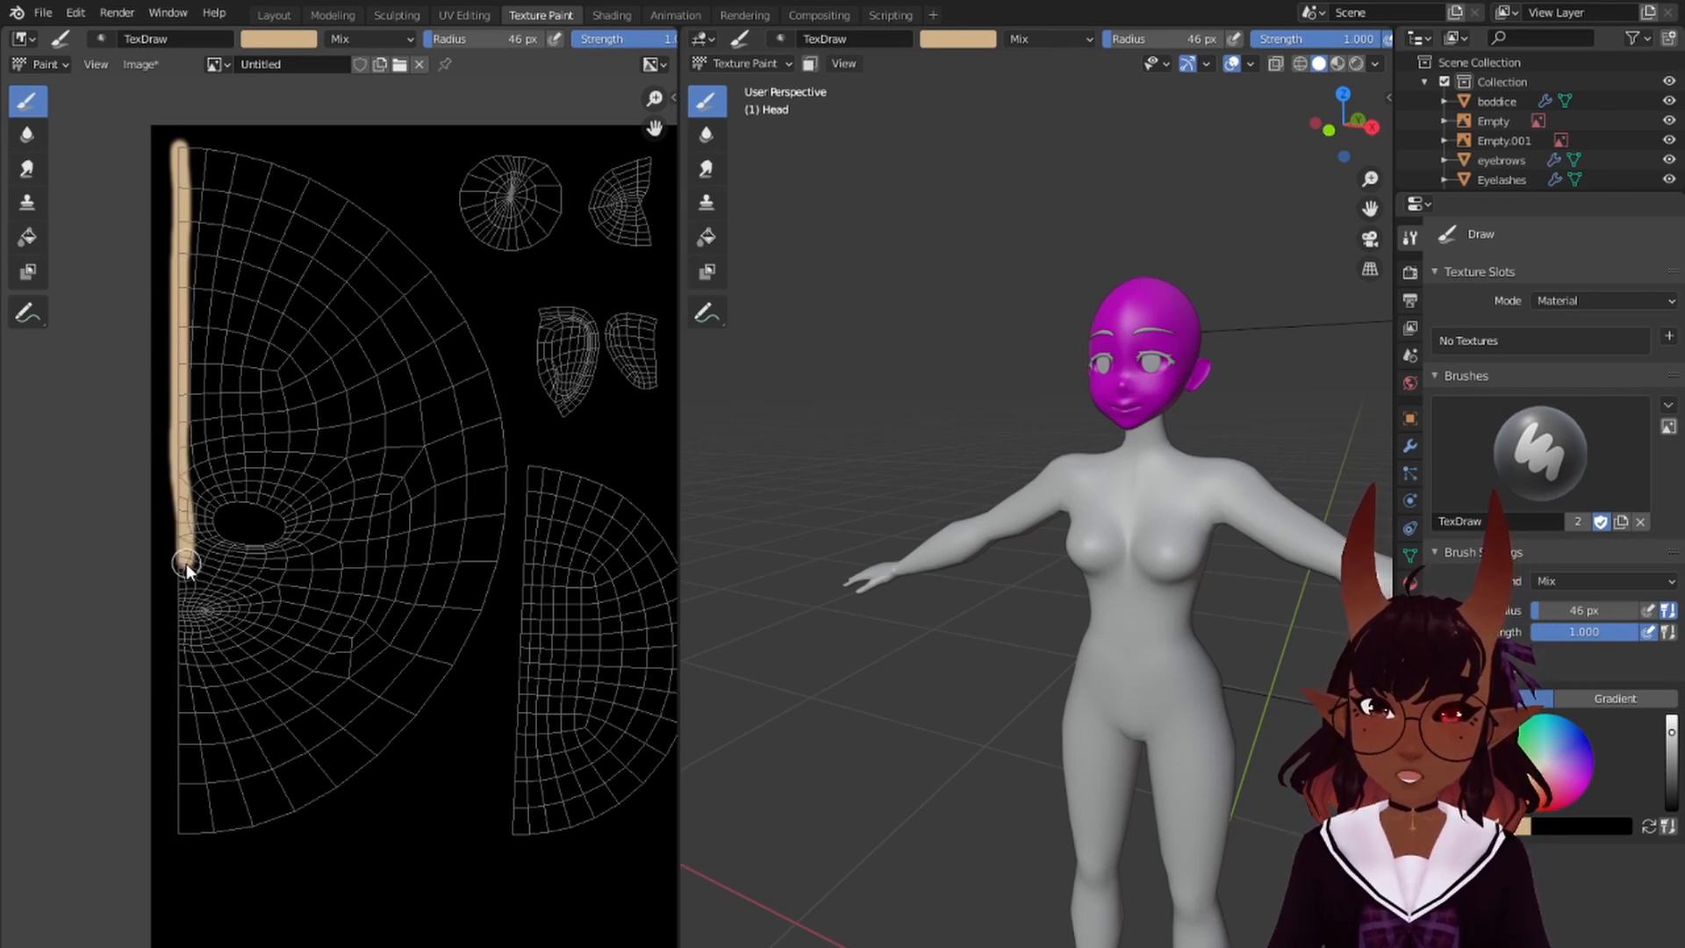
mouse_move(183, 452)
mouse_down()
mouse_move(496, 570)
mouse_move(509, 516)
mouse_up()
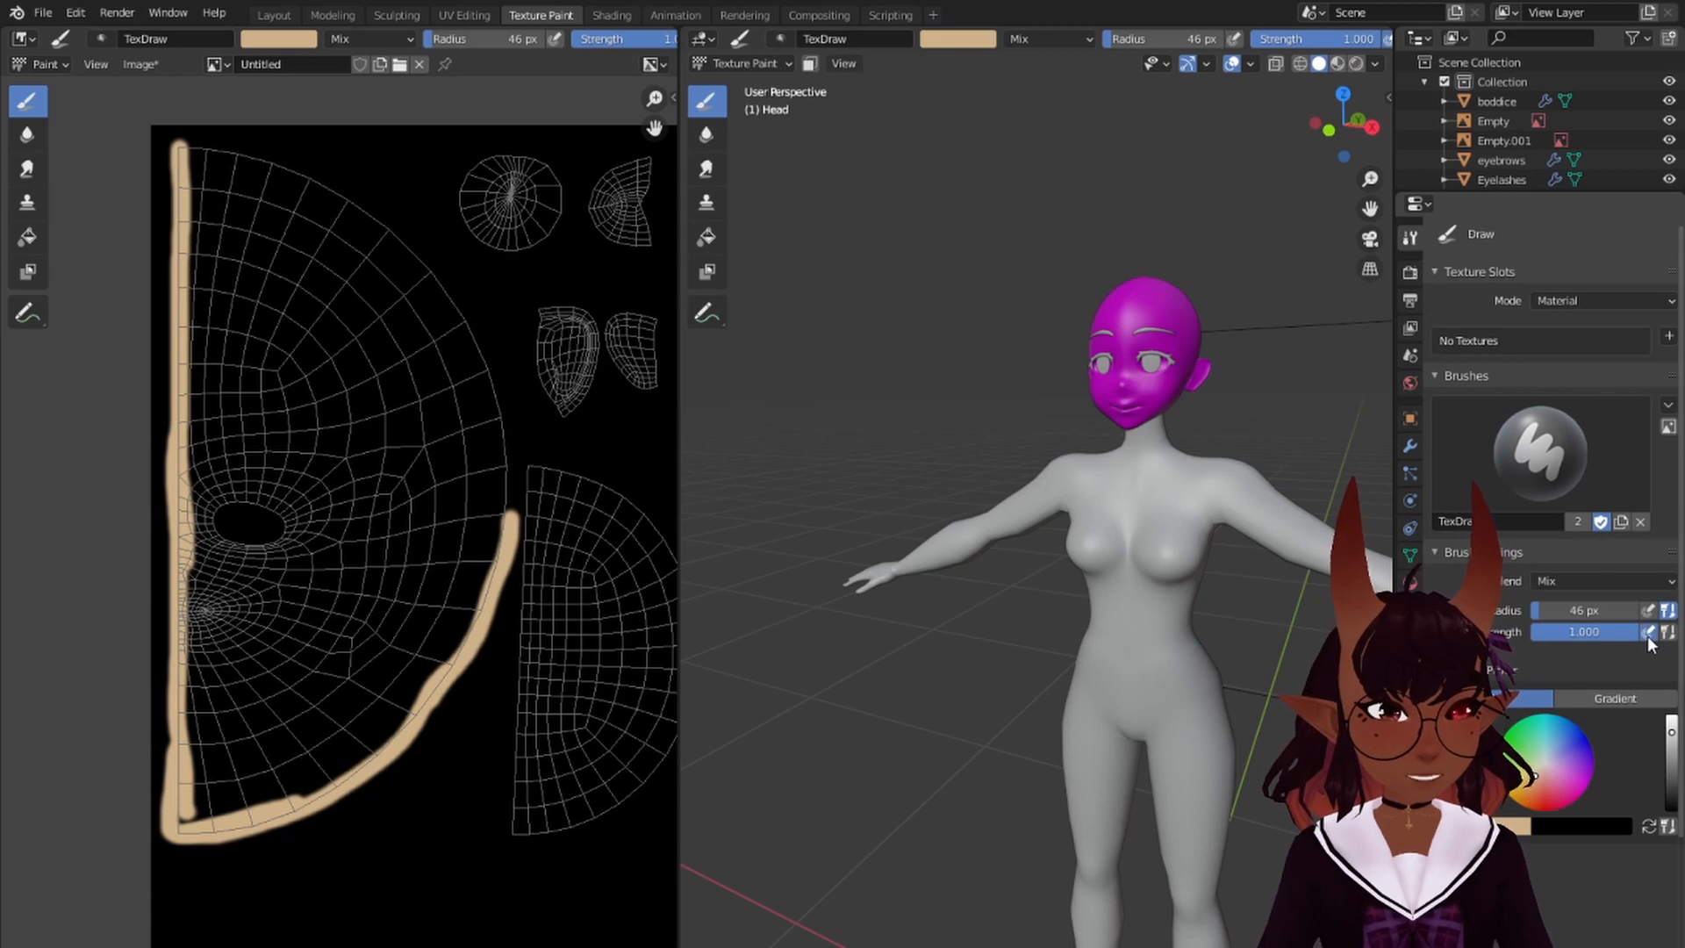
mouse_move(178, 148)
mouse_down()
mouse_move(300, 169)
mouse_move(366, 204)
mouse_move(446, 279)
mouse_move(480, 347)
mouse_up()
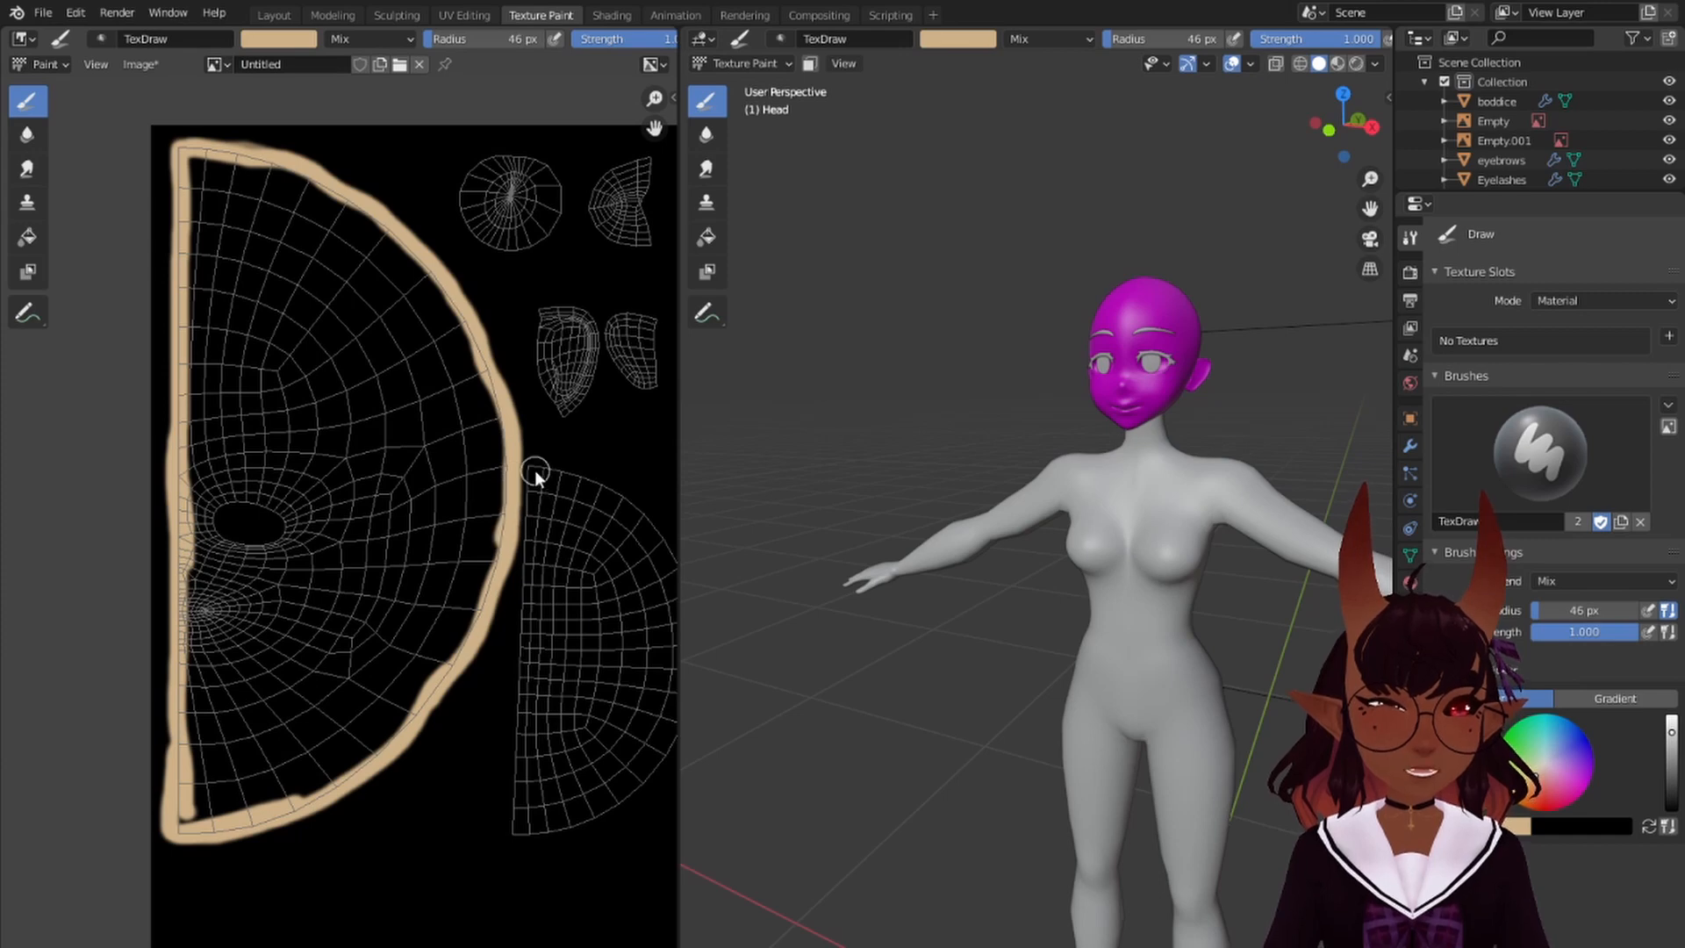
- Outline the half back-of-head UV island in tan and paint over both ear islands
drag(535, 470, 532, 575)
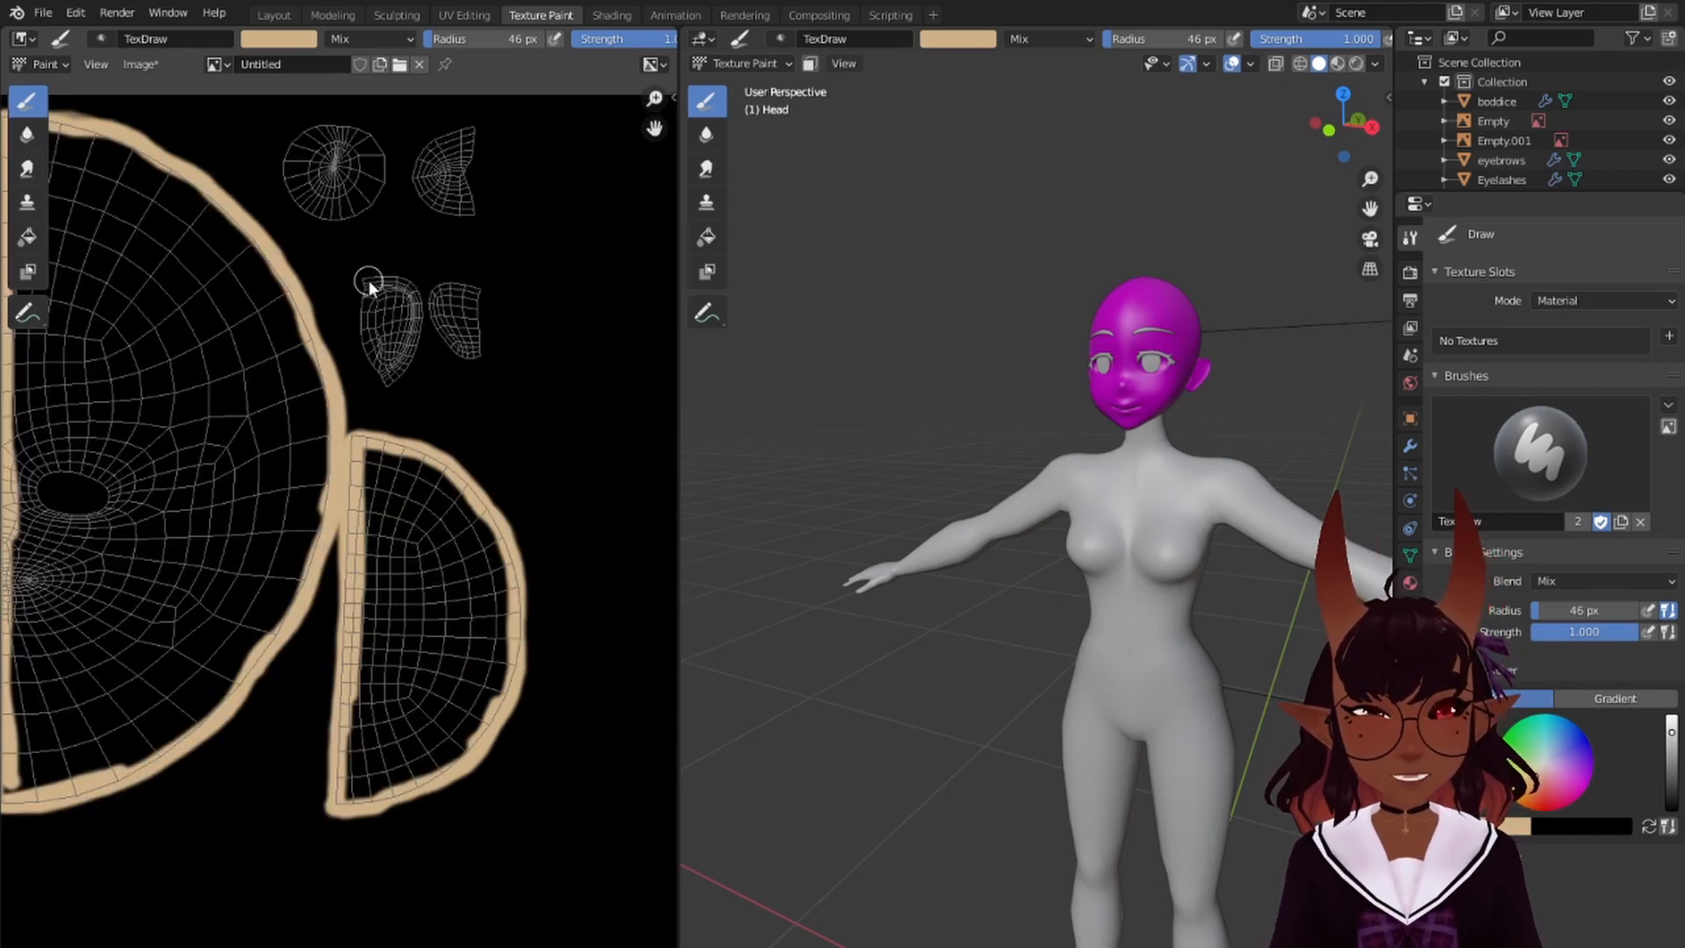
drag(360, 339, 373, 274)
mouse_move(481, 289)
mouse_down()
mouse_move(435, 279)
mouse_move(432, 325)
mouse_move(479, 358)
mouse_move(445, 298)
mouse_move(470, 347)
mouse_move(383, 301)
mouse_move(402, 334)
mouse_move(387, 368)
mouse_up()
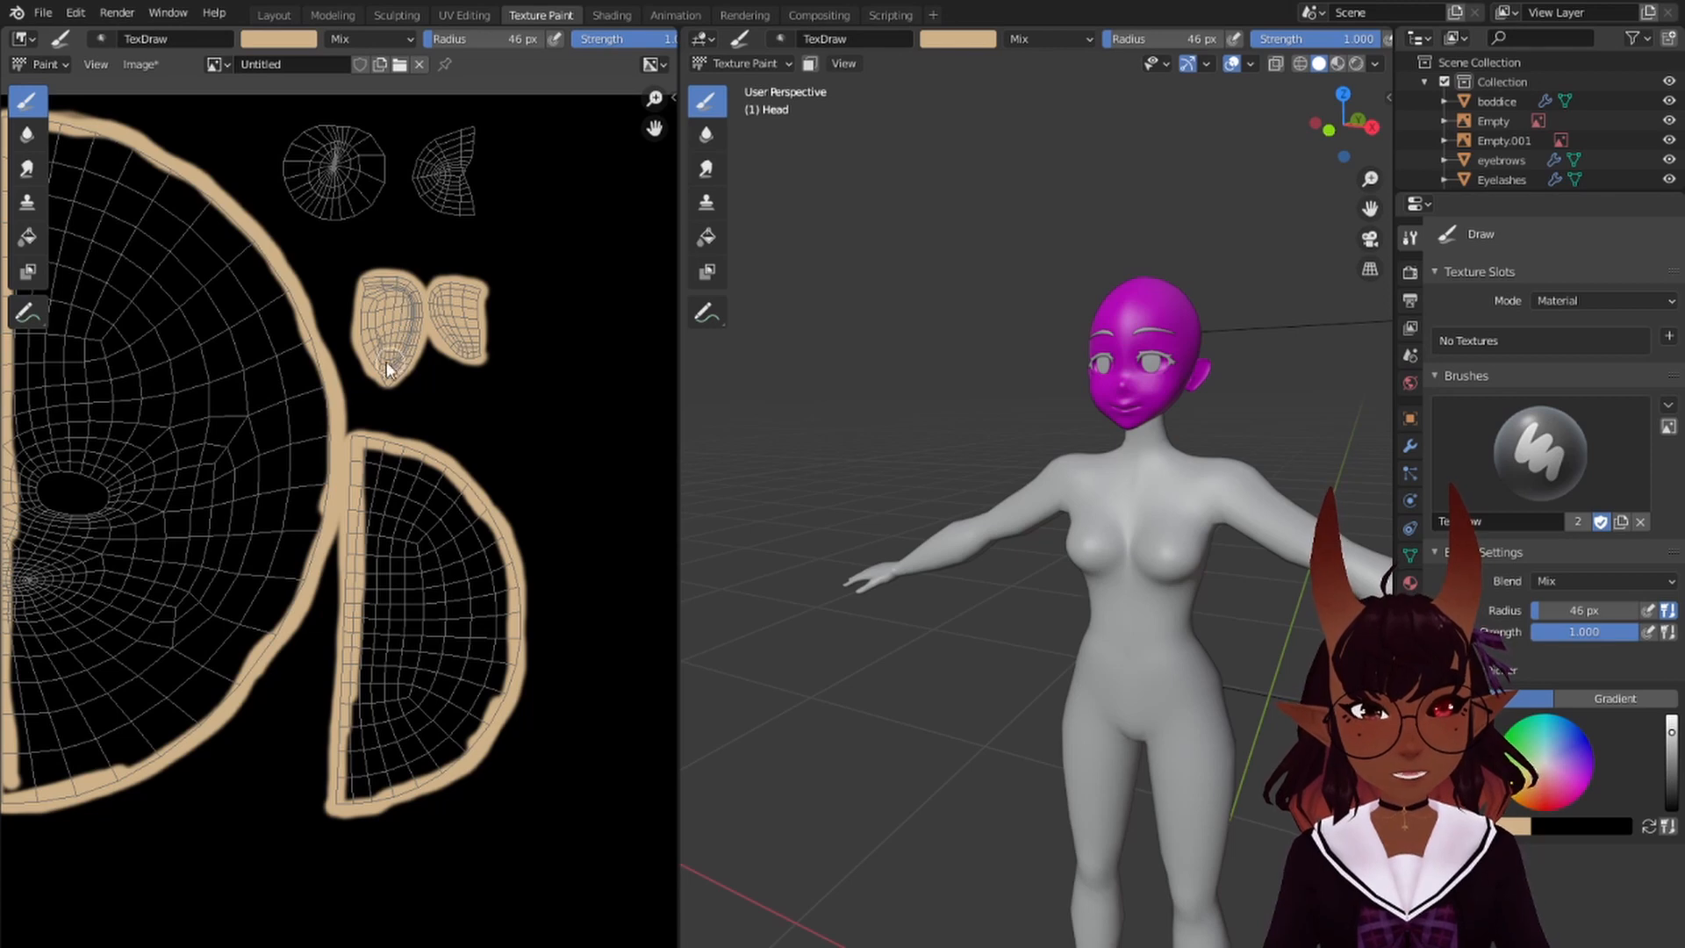
- Fill the interior of the half back-of-head UV island with tan brush strokes
mouse_move(365, 459)
mouse_down()
mouse_move(390, 562)
mouse_move(362, 702)
mouse_move(407, 688)
mouse_move(436, 584)
mouse_move(464, 562)
mouse_move(447, 483)
mouse_move(503, 596)
mouse_move(470, 724)
mouse_move(447, 584)
mouse_up()
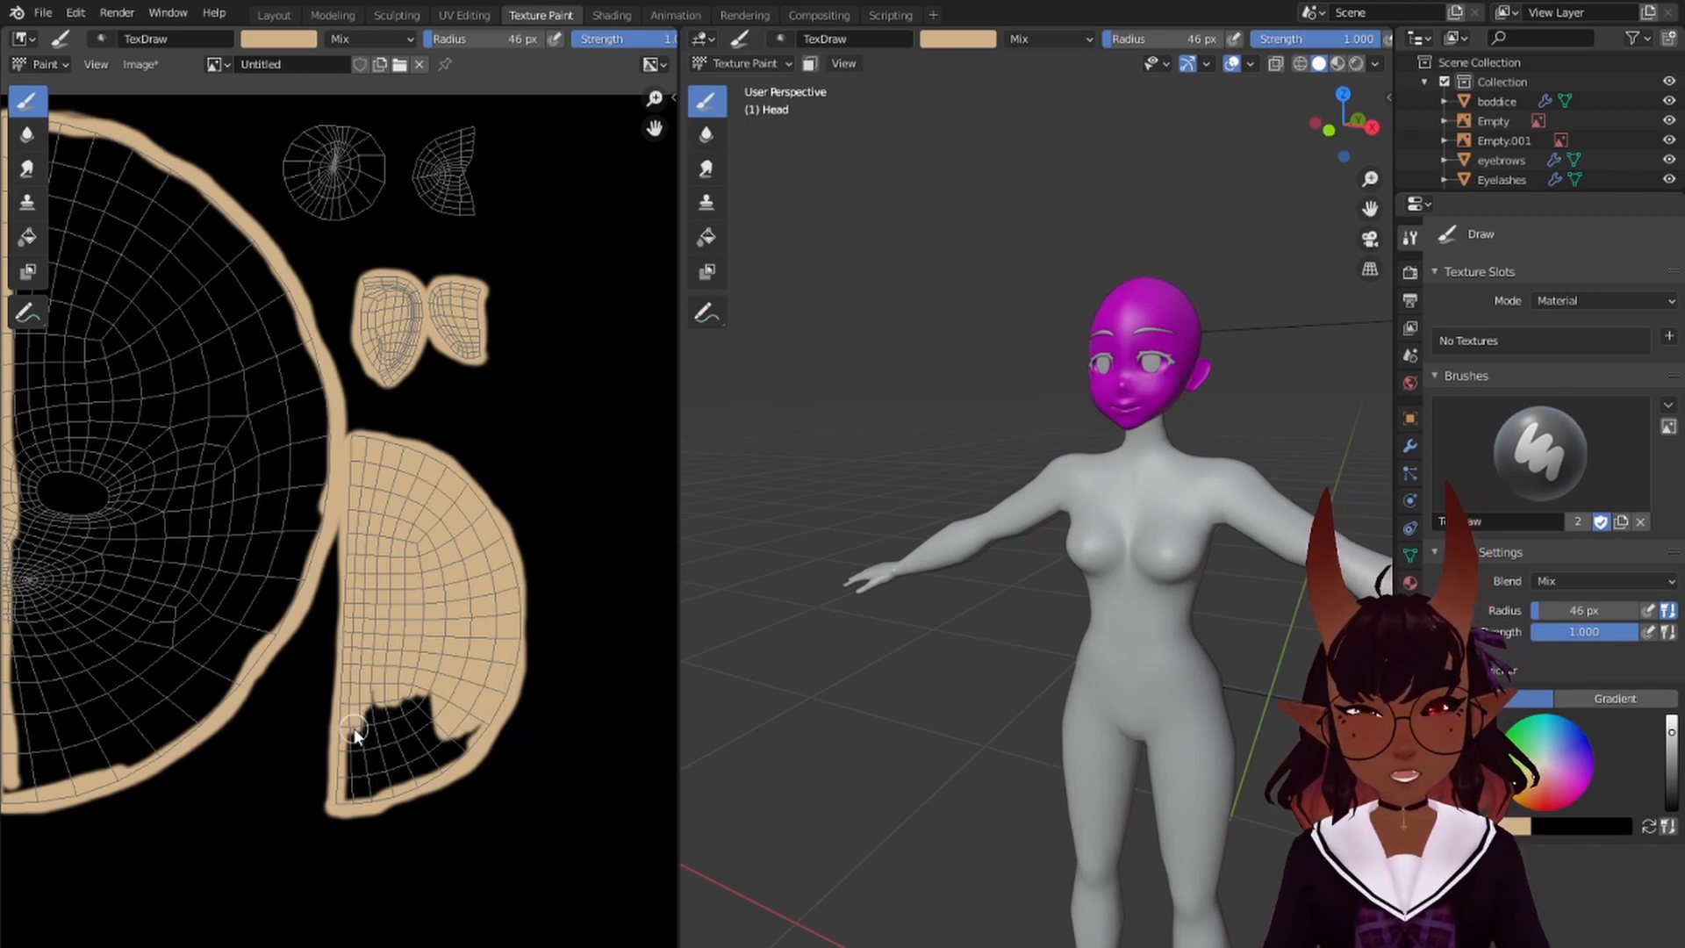
mouse_move(356, 765)
mouse_down()
mouse_move(421, 702)
mouse_move(361, 728)
mouse_up()
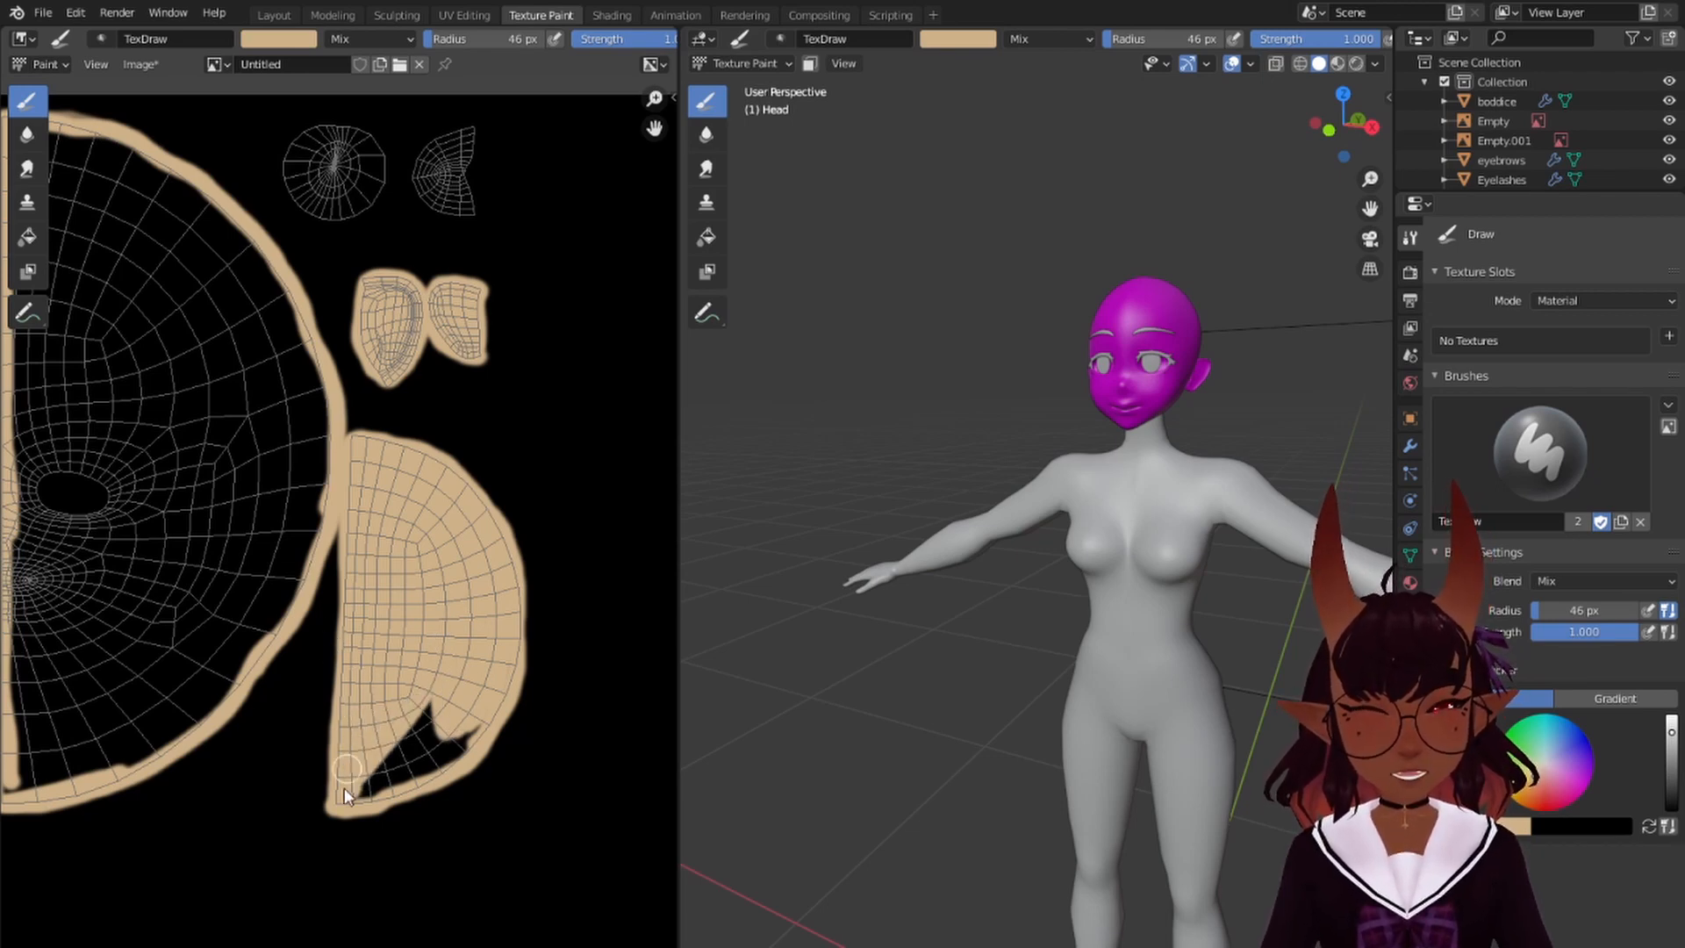
drag(411, 710, 382, 780)
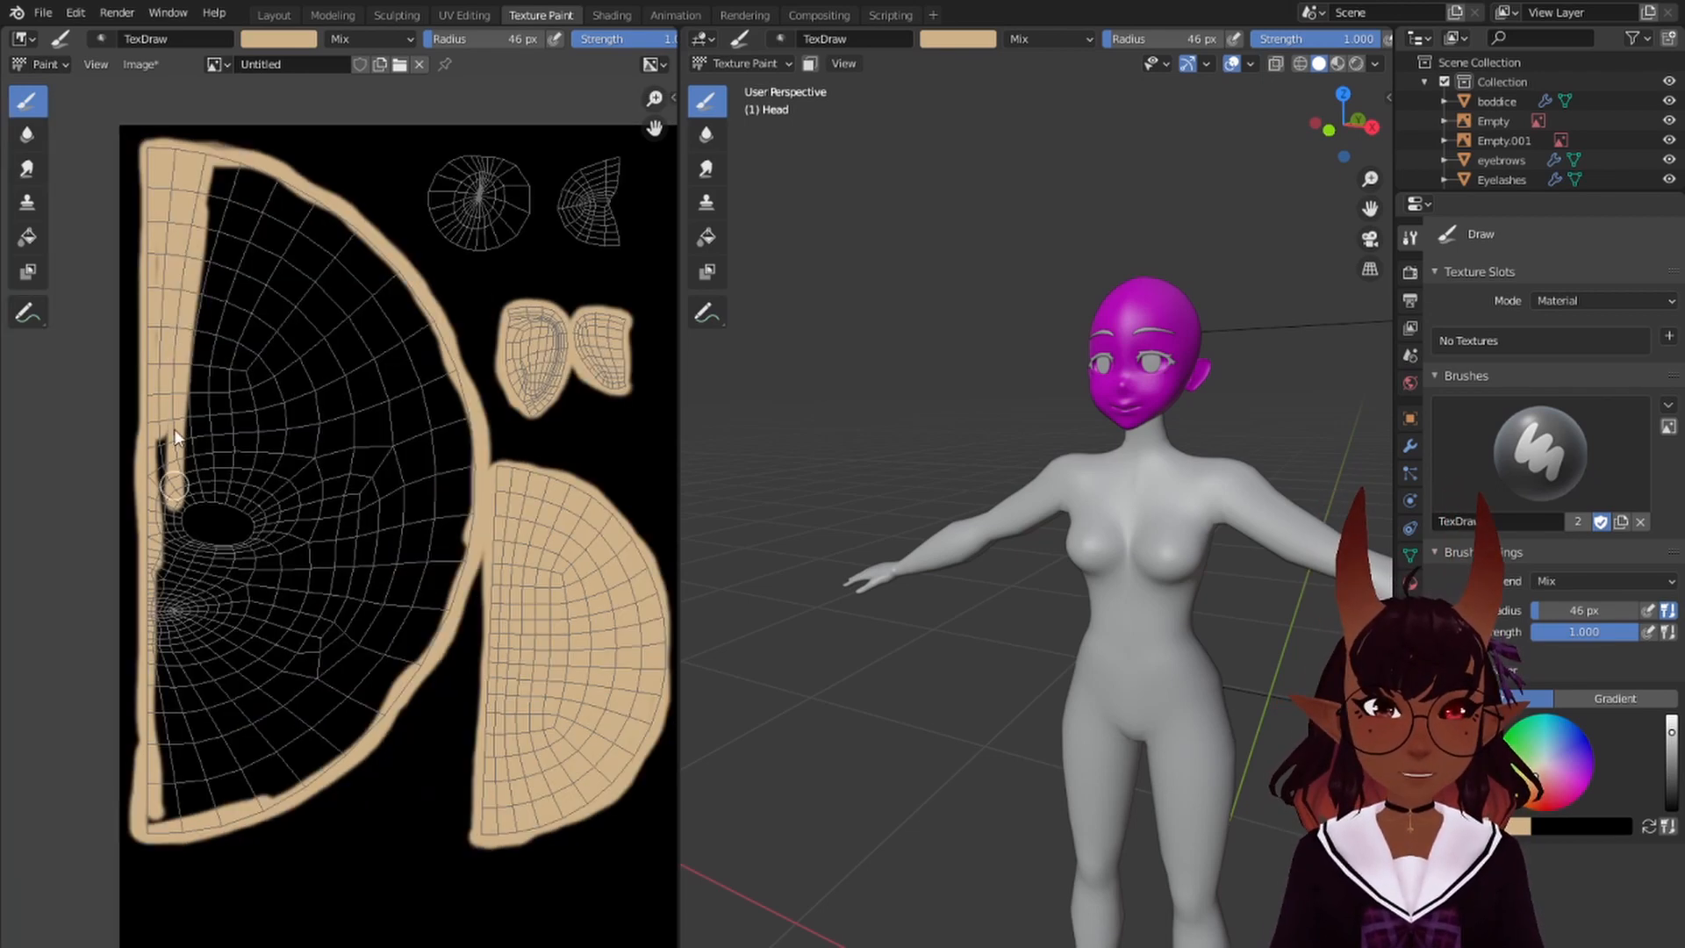
- Enlarge the brush radius to 478 px and dab tan over the middle of the half-face UV island
mouse_move(182, 492)
mouse_down()
mouse_move(169, 418)
mouse_move(166, 562)
mouse_move(196, 439)
mouse_up()
key(bracketright)
key(bracketright)
key(bracketright)
key(bracketright)
key(bracketright)
key(bracketright)
key(bracketright)
key(bracketright)
key(bracketright)
key(bracketright)
key(bracketright)
key(bracketright)
key(bracketright)
key(bracketright)
key(bracketright)
key(bracketright)
key(bracketright)
key(bracketright)
key(bracketright)
key(bracketright)
key(bracketright)
click(320, 491)
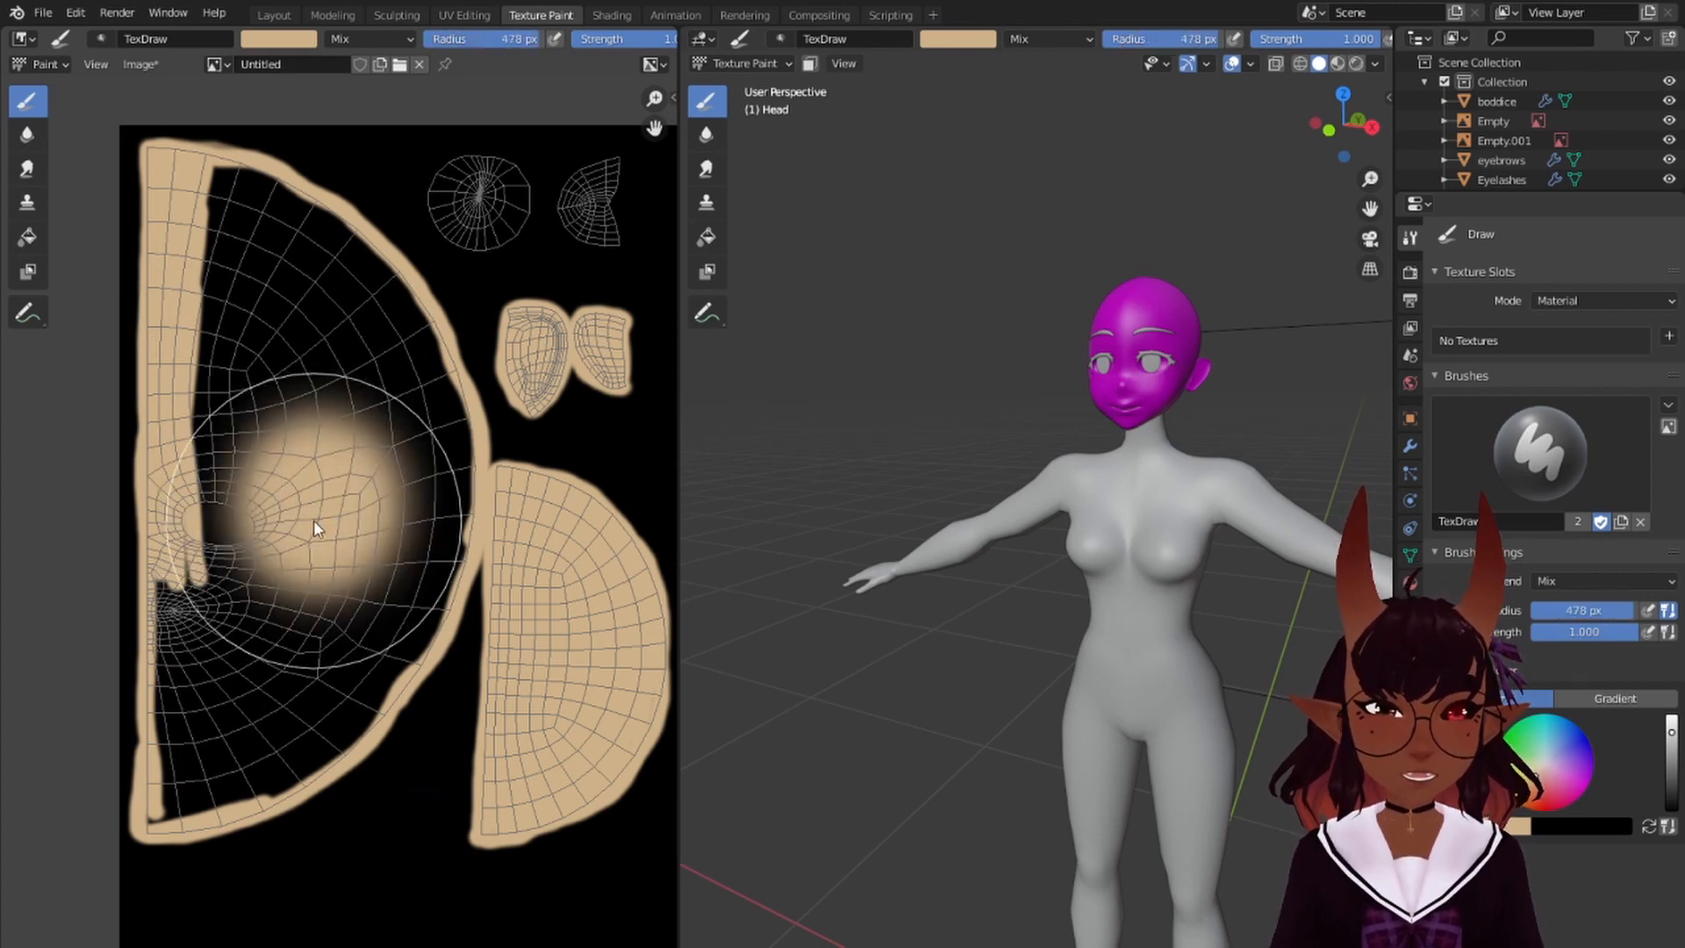
- Reduce the brush radius to 67 px and fill the rest of the half-face UV island's interior with tan
key(bracketleft)
key(bracketleft)
key(bracketleft)
key(bracketleft)
key(bracketleft)
key(bracketleft)
key(bracketleft)
key(bracketleft)
key(bracketleft)
key(bracketleft)
key(bracketleft)
key(bracketleft)
key(bracketleft)
key(bracketleft)
key(bracketleft)
key(bracketleft)
key(bracketleft)
key(bracketleft)
mouse_move(214, 439)
mouse_down()
mouse_move(224, 474)
mouse_move(190, 437)
mouse_move(439, 376)
mouse_move(455, 399)
mouse_move(450, 553)
mouse_move(384, 695)
mouse_move(423, 556)
mouse_move(328, 729)
mouse_move(236, 671)
mouse_move(195, 699)
mouse_move(171, 749)
mouse_move(198, 760)
mouse_move(221, 733)
mouse_move(237, 745)
mouse_move(180, 816)
mouse_move(229, 815)
mouse_move(305, 760)
mouse_up()
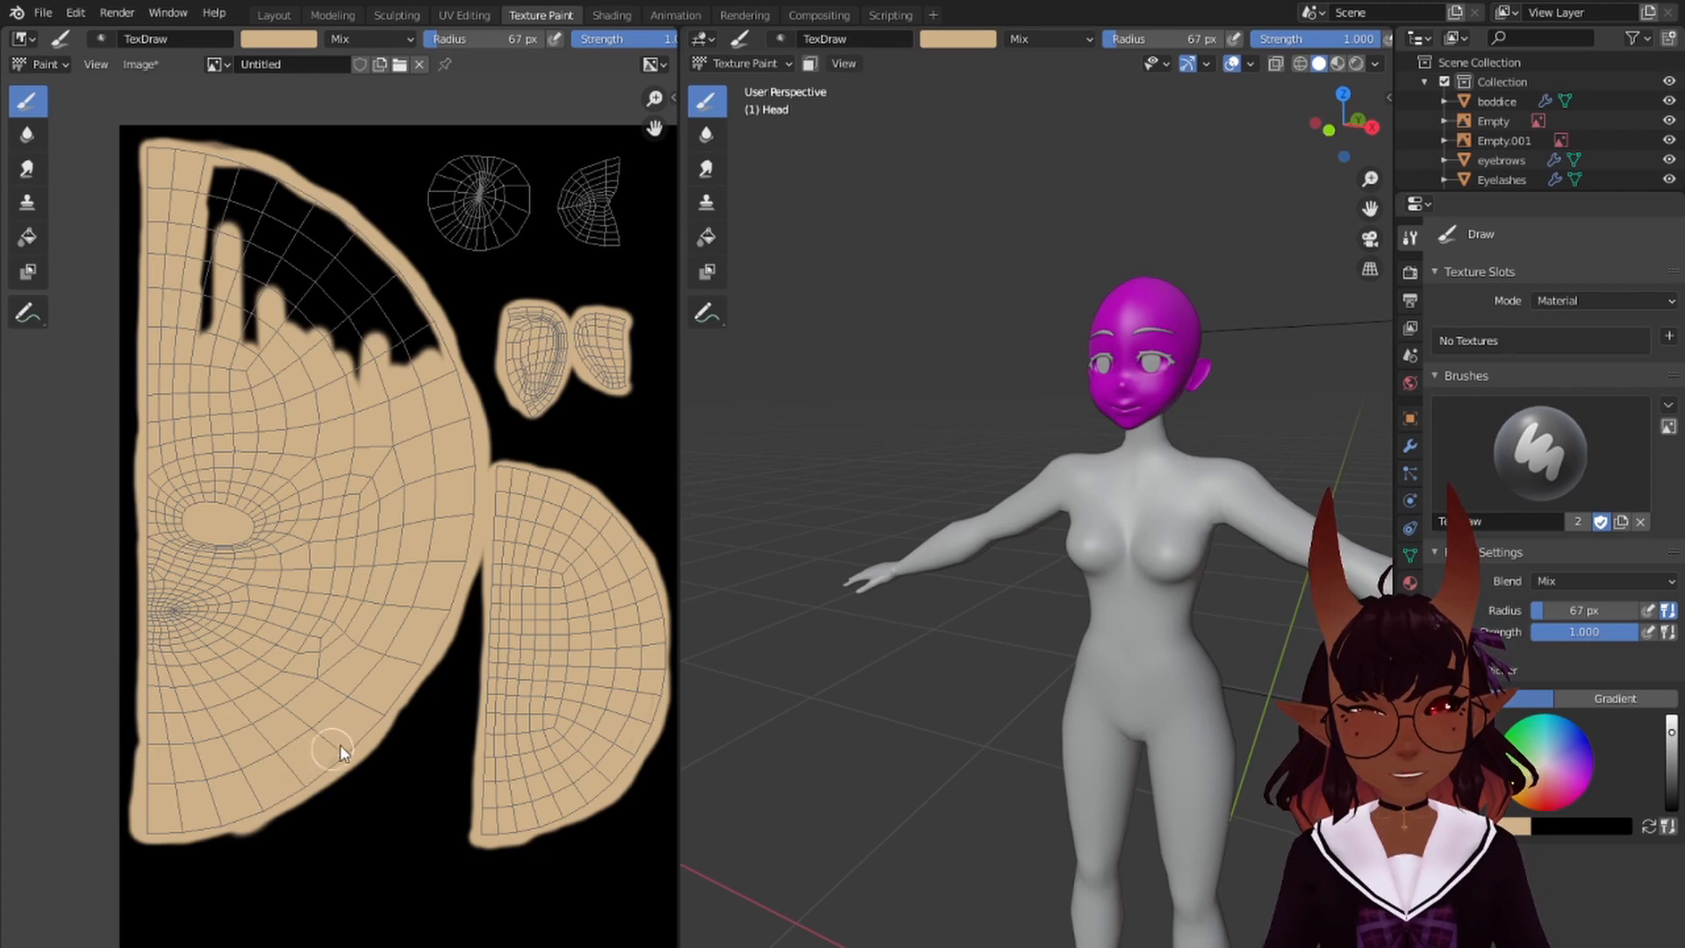
mouse_move(188, 256)
mouse_down()
mouse_move(235, 263)
mouse_move(237, 240)
mouse_move(298, 290)
mouse_move(240, 170)
mouse_move(343, 354)
mouse_up()
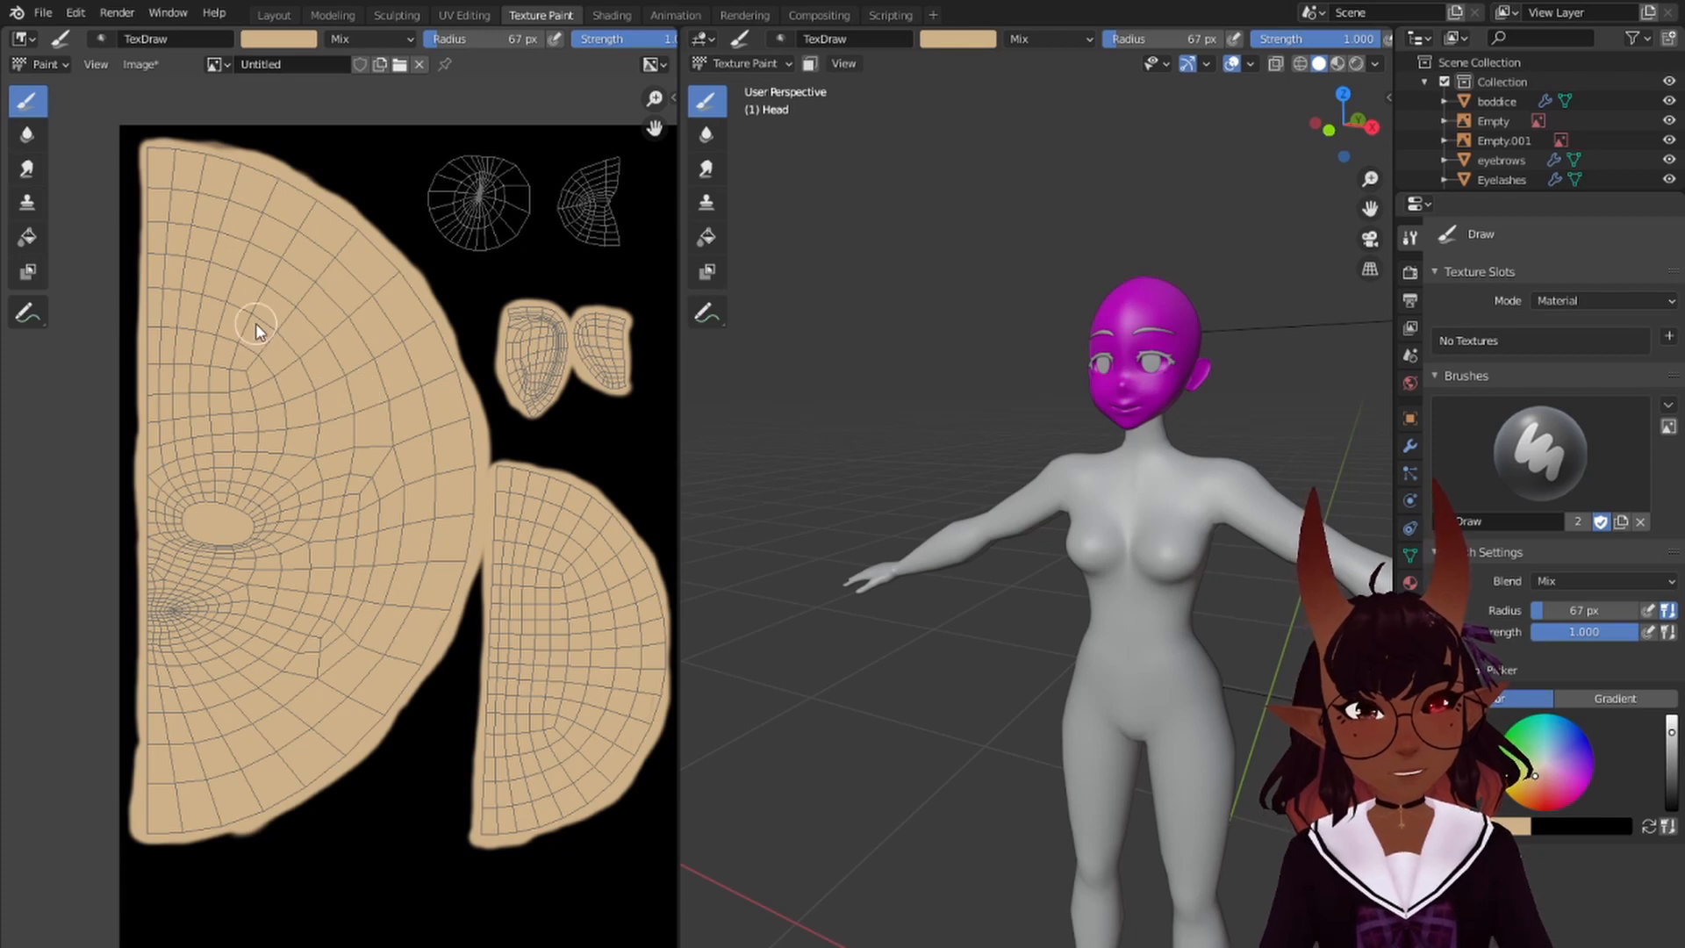
- Set the brush colour to a pale off-white and paint over the entire round UV island
scroll(342, 376, up, 3)
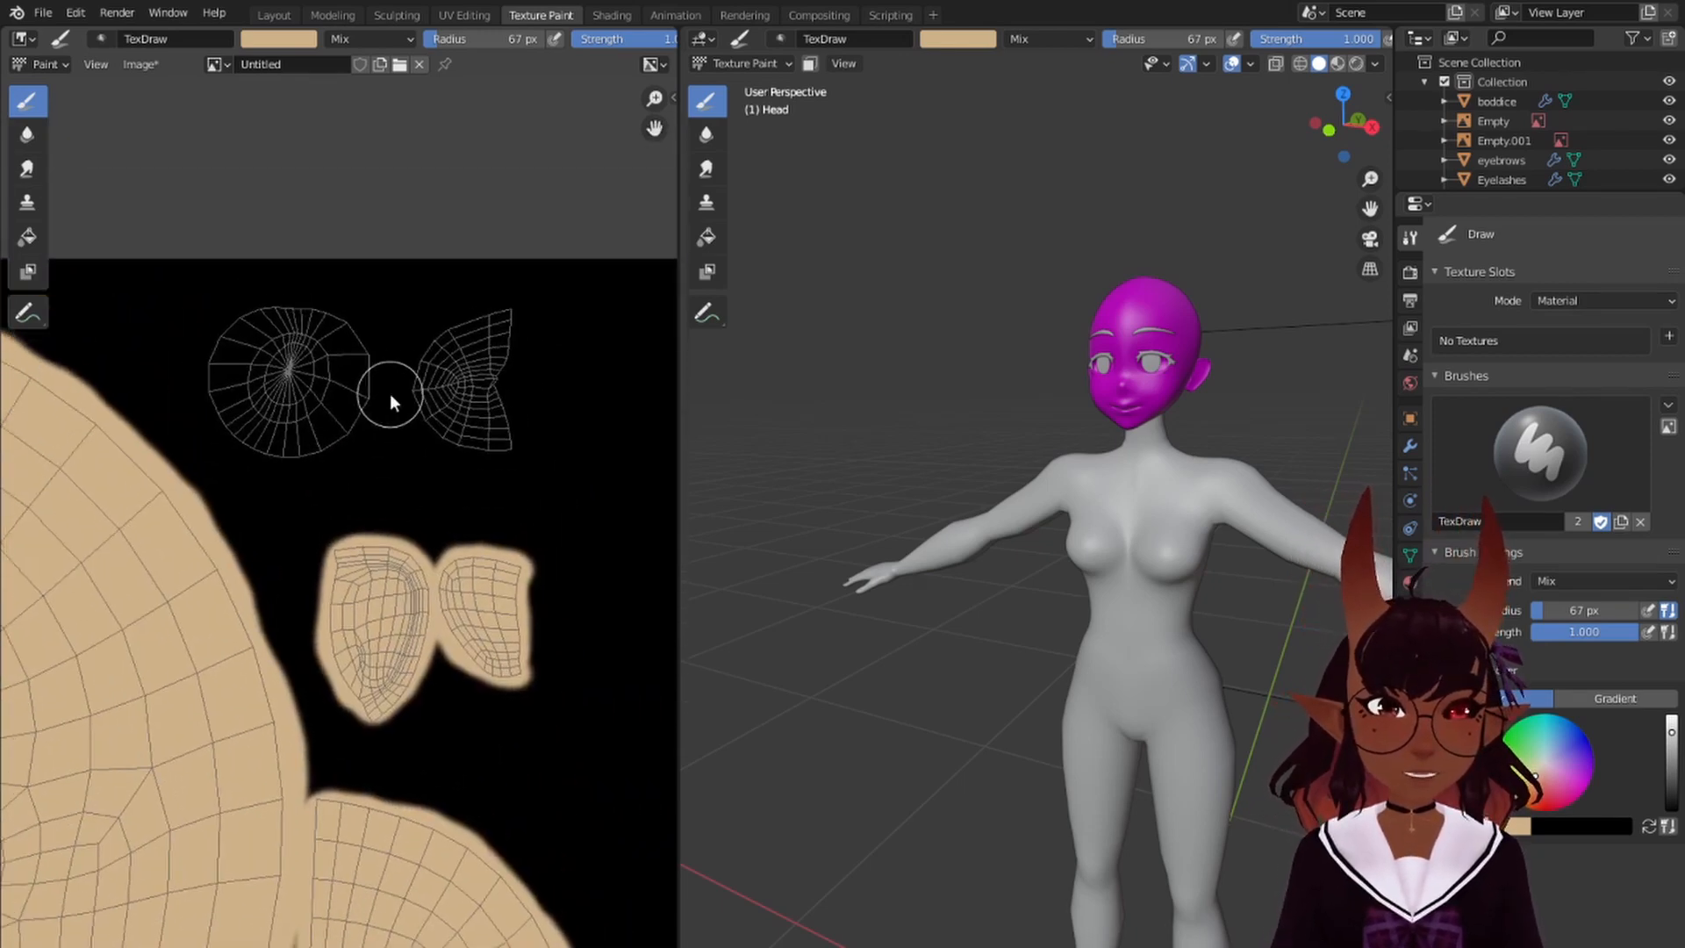
scroll(392, 402, up, 1)
click(279, 39)
drag(321, 146, 318, 137)
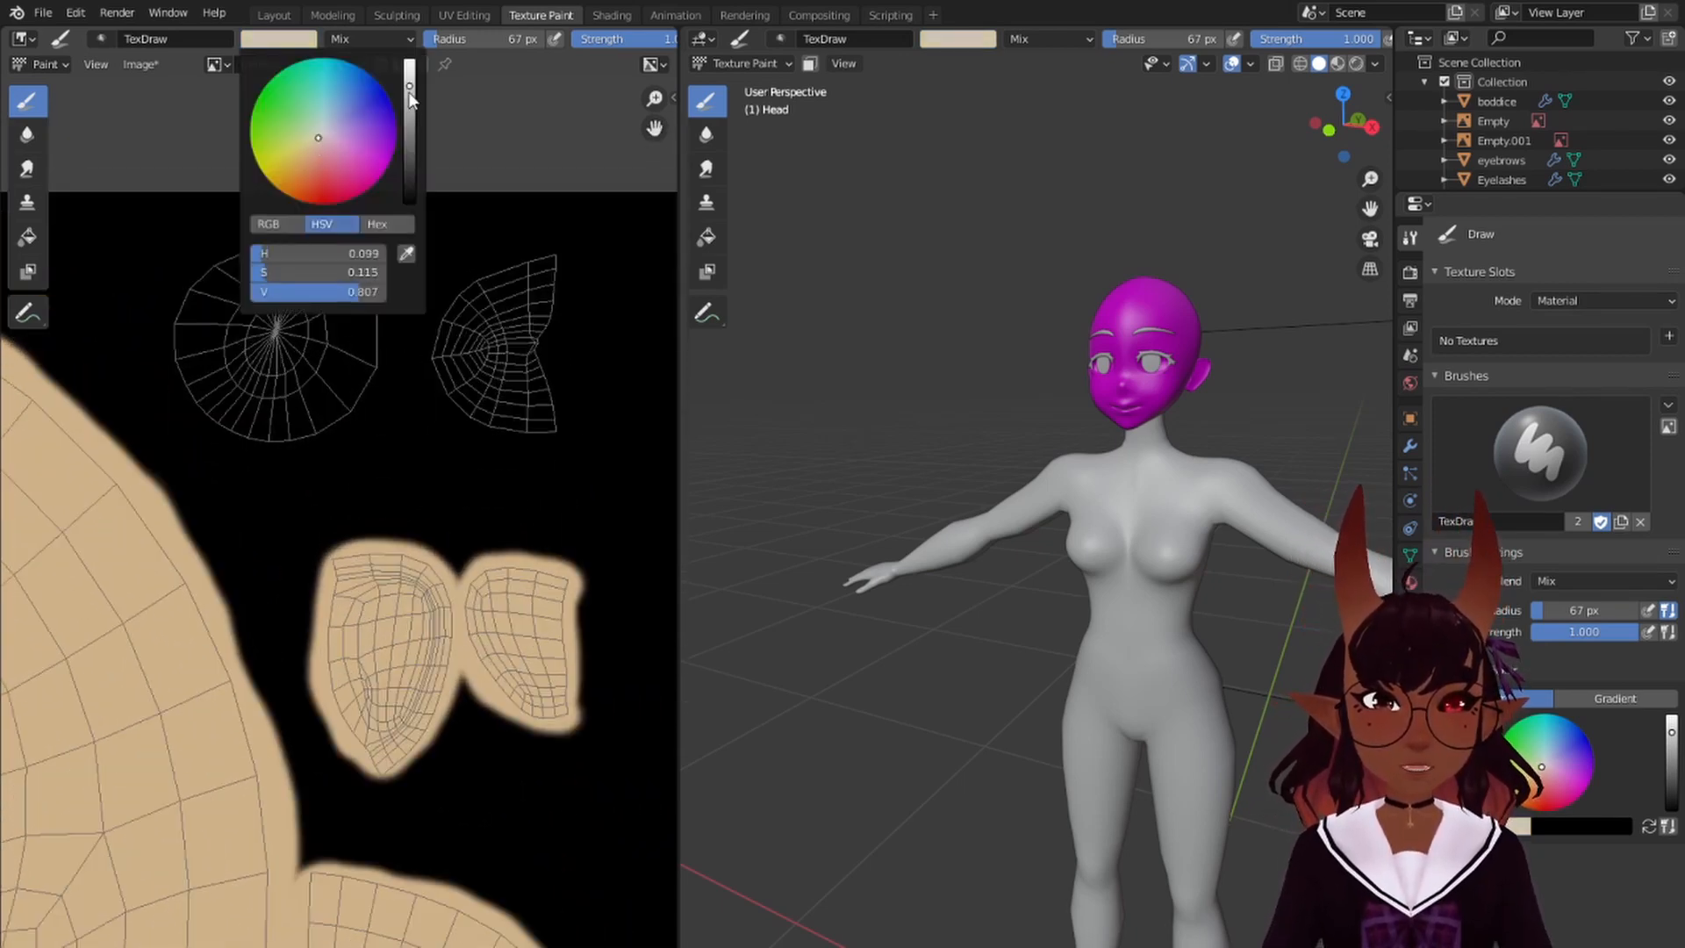
mouse_move(256, 387)
mouse_down()
mouse_move(265, 333)
mouse_move(309, 375)
mouse_move(207, 303)
mouse_move(357, 346)
mouse_up()
- Set the brush colour to a dark, muted red and paint over the notched half-round UV island beside the off-white one
click(303, 39)
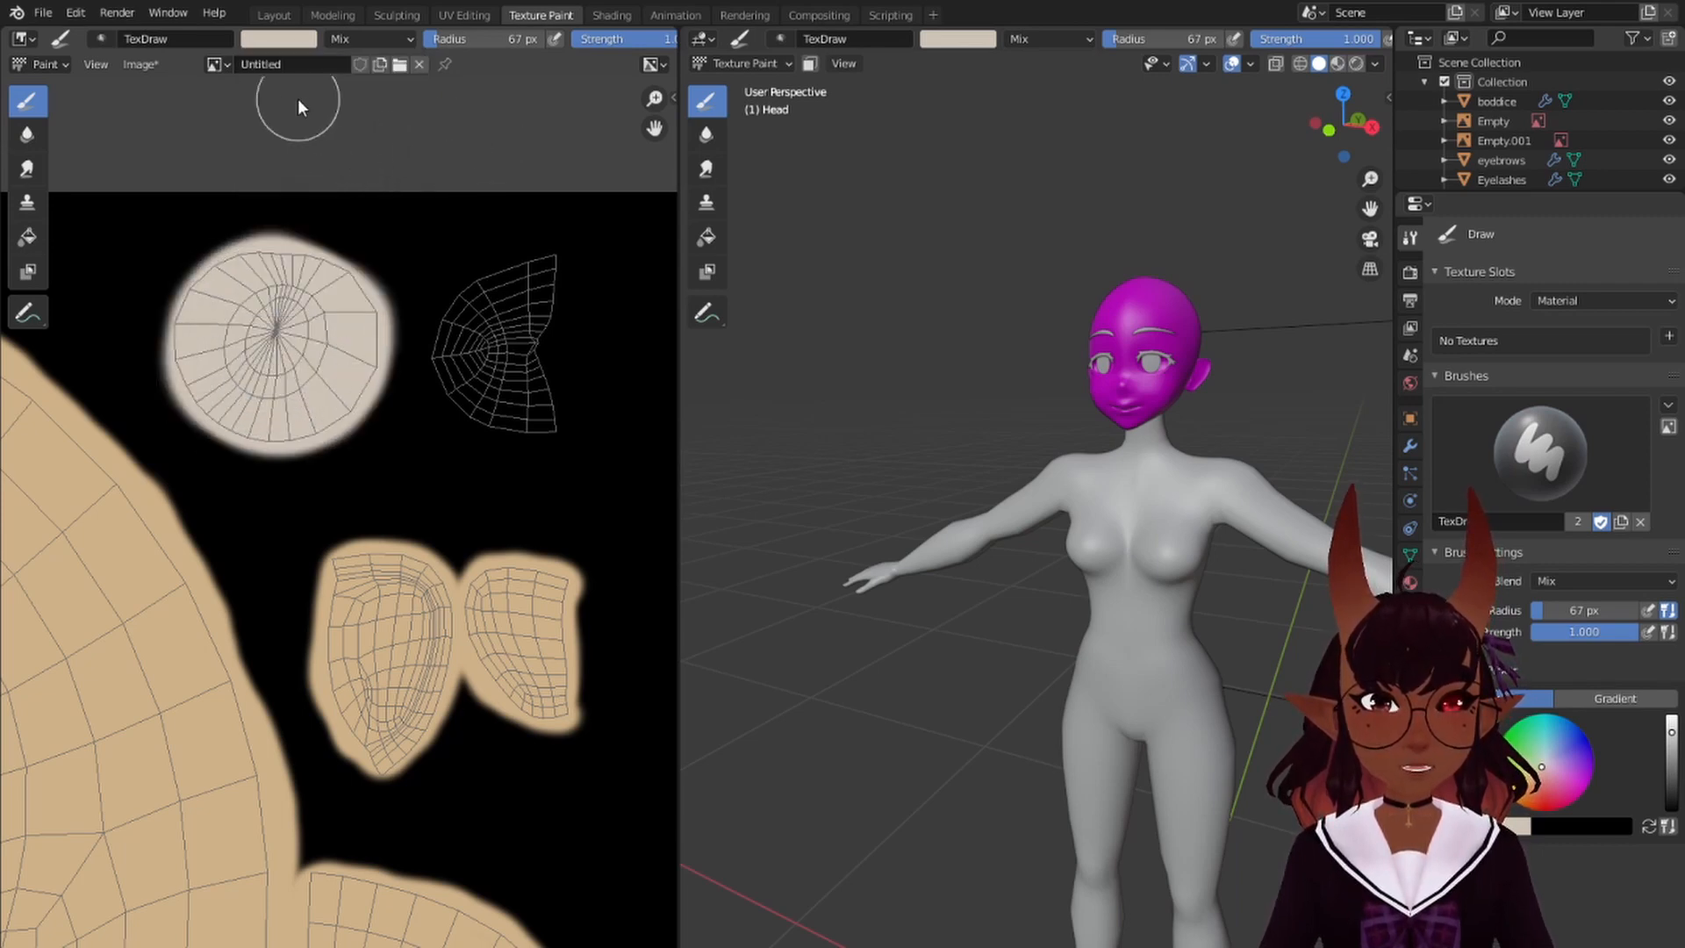
click(298, 40)
drag(320, 147, 319, 161)
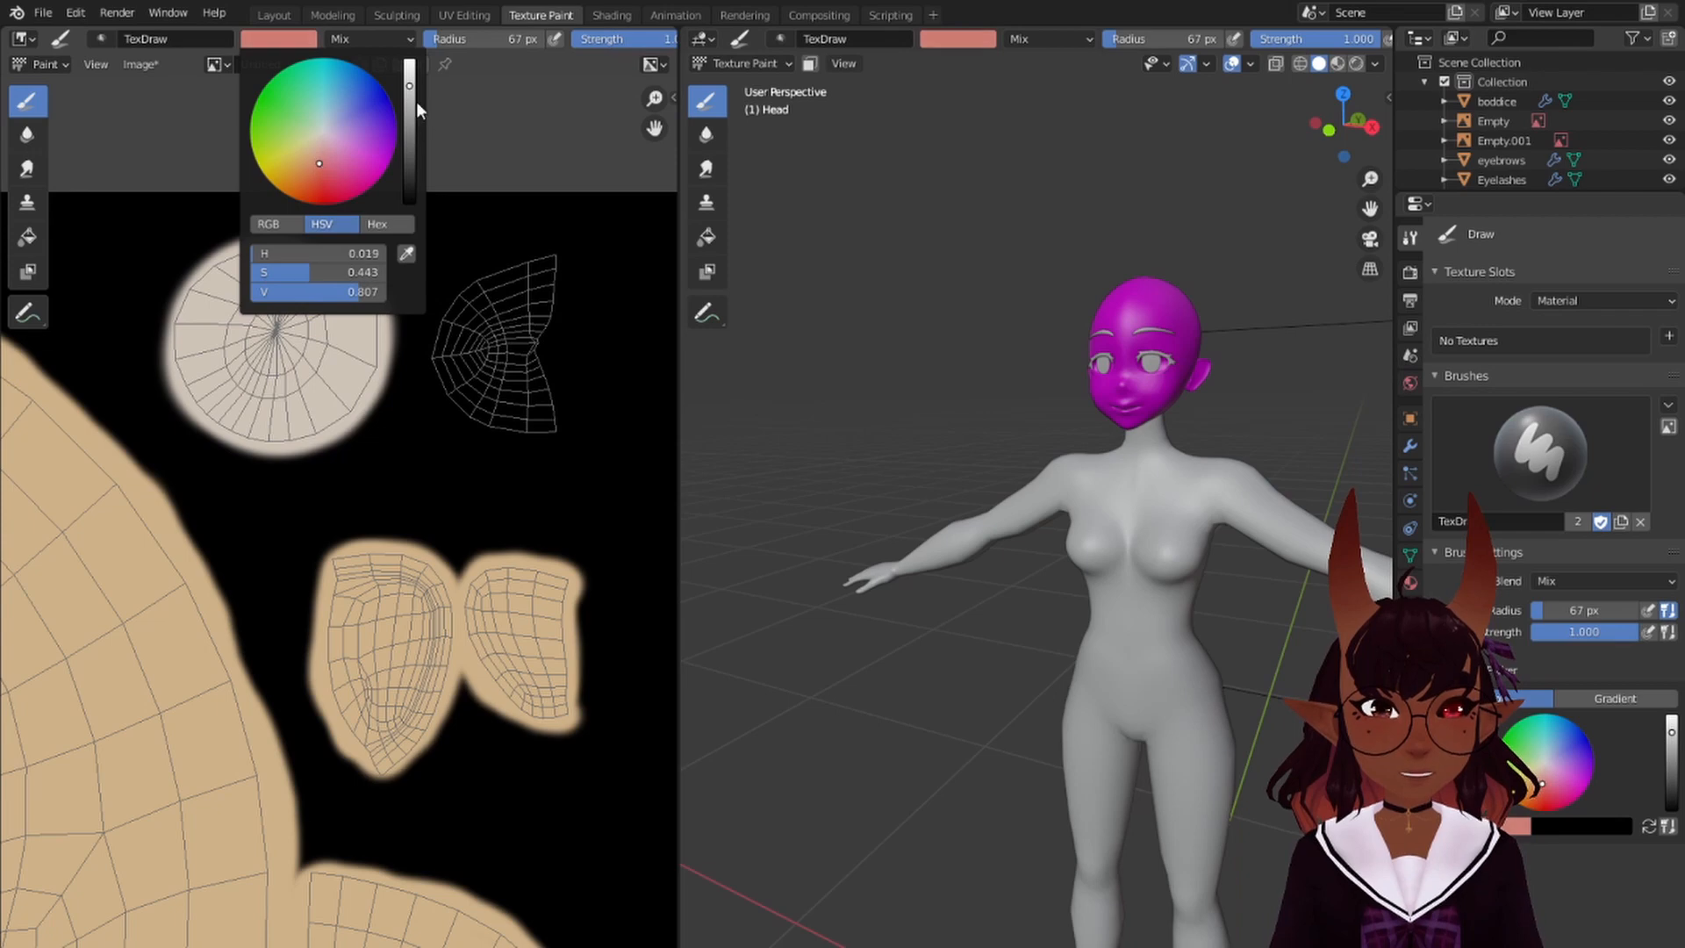
mouse_move(416, 102)
mouse_down()
mouse_move(409, 132)
mouse_move(326, 171)
mouse_up()
mouse_move(512, 308)
mouse_down()
mouse_move(484, 375)
mouse_move(537, 281)
mouse_up()
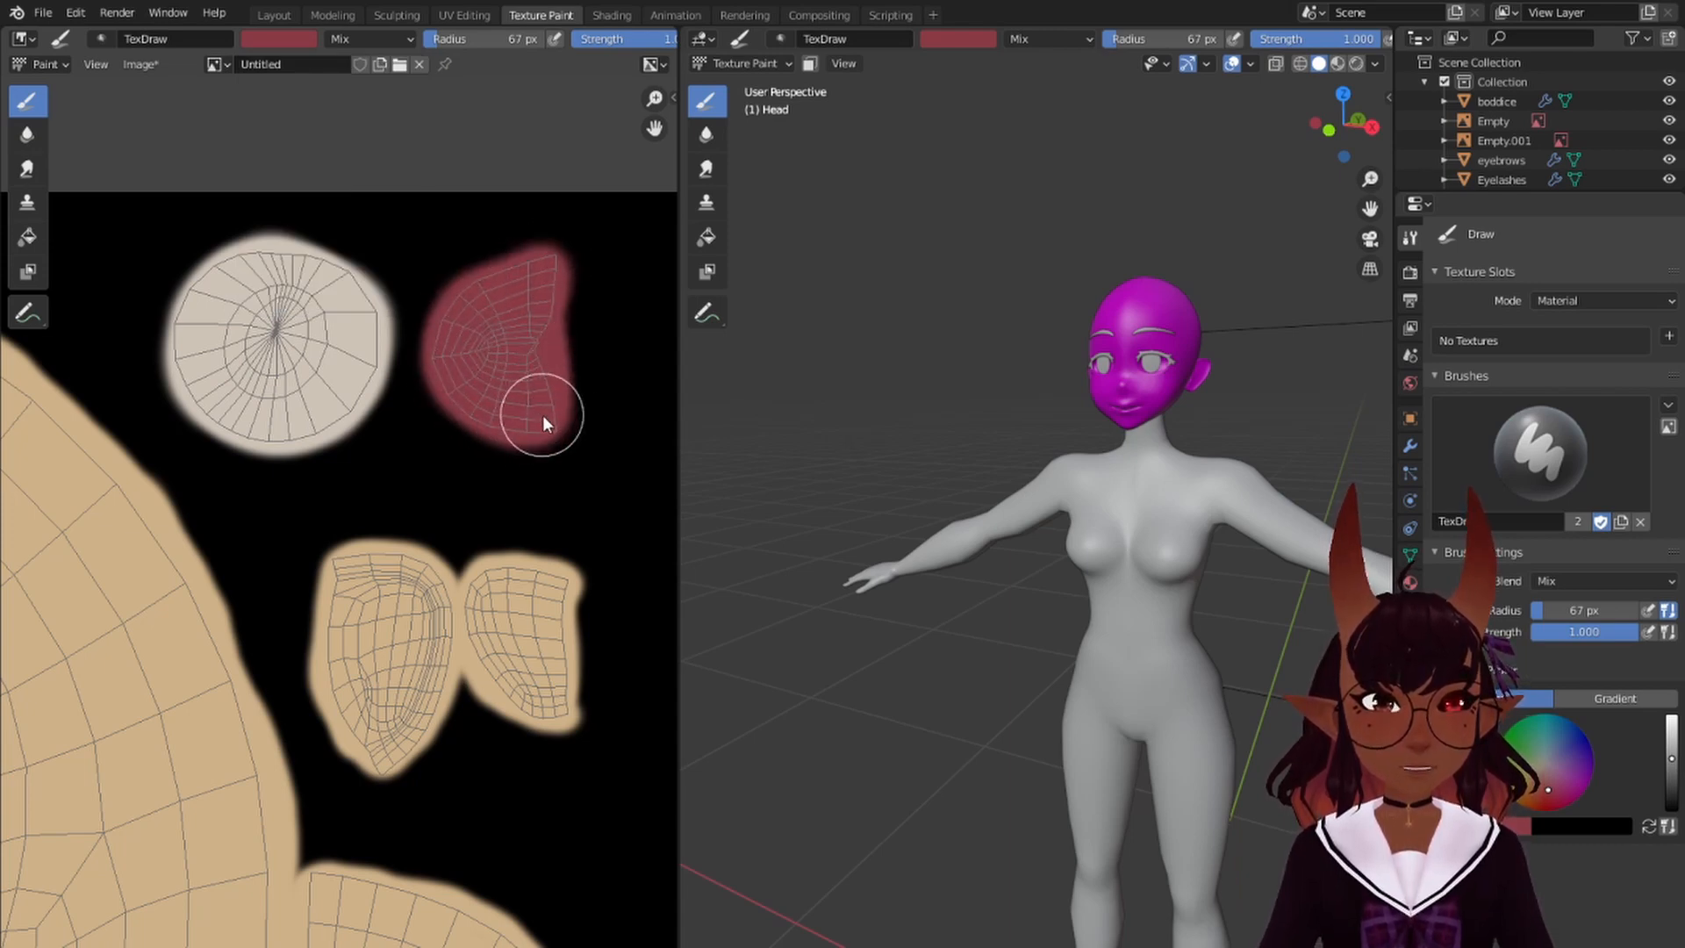
- Open the painted texture's image commands and save the project file from the Layout workspace
scroll(384, 419, down, 6)
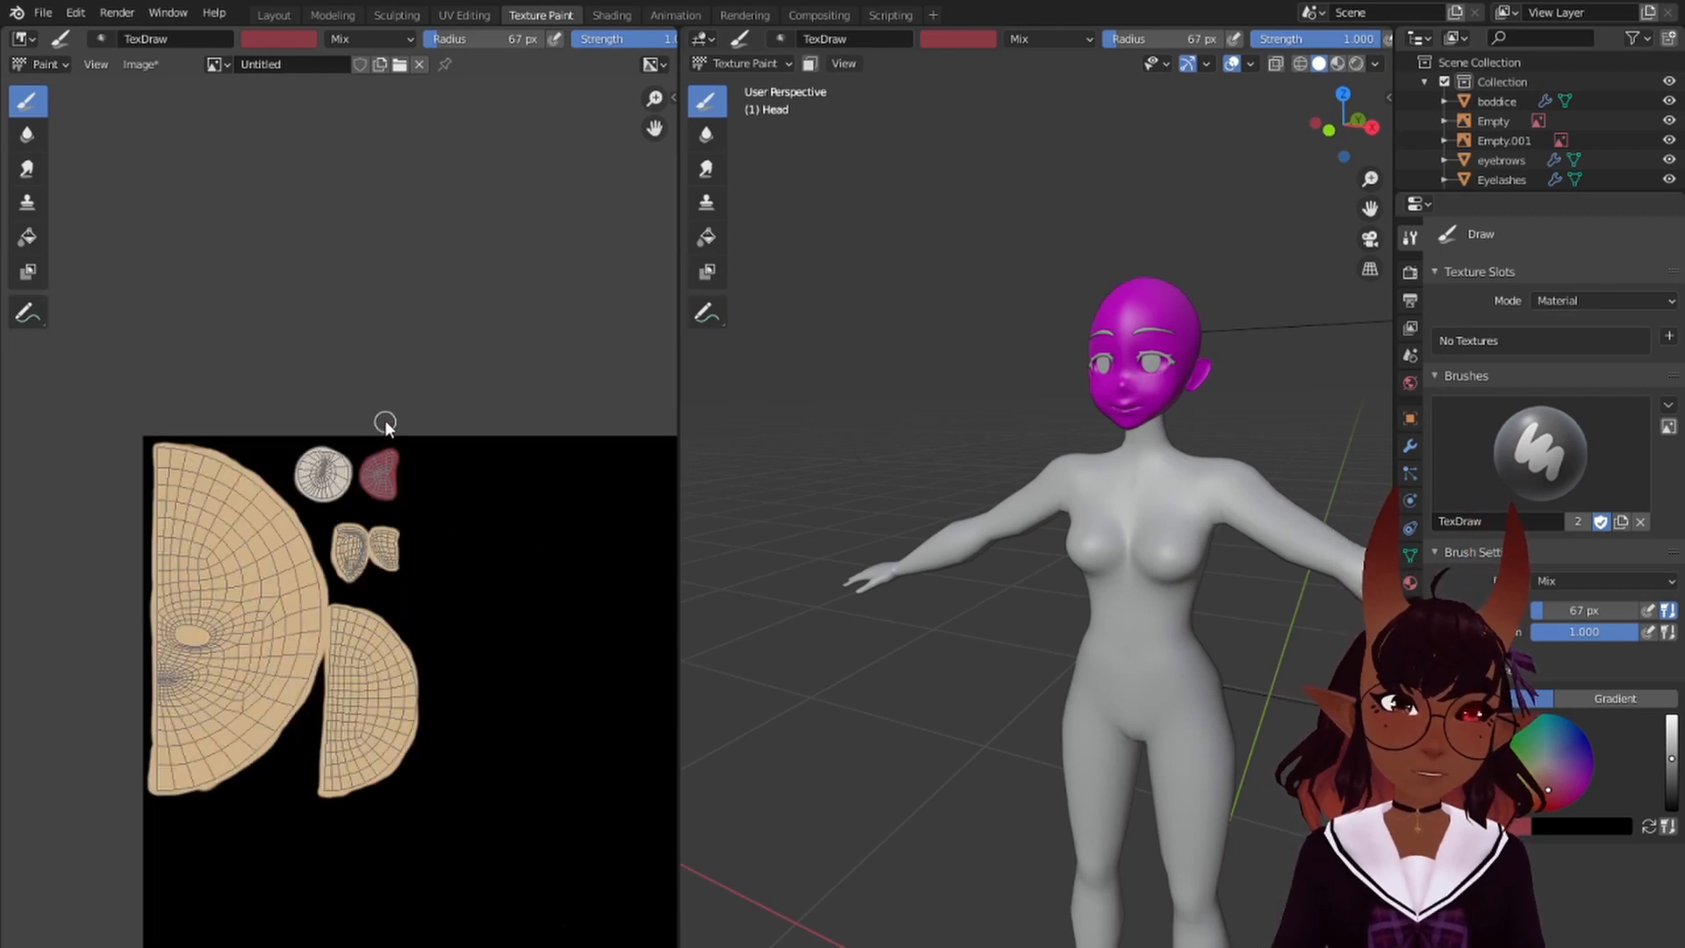
middle_drag(416, 588, 355, 304)
scroll(356, 304, down, 1)
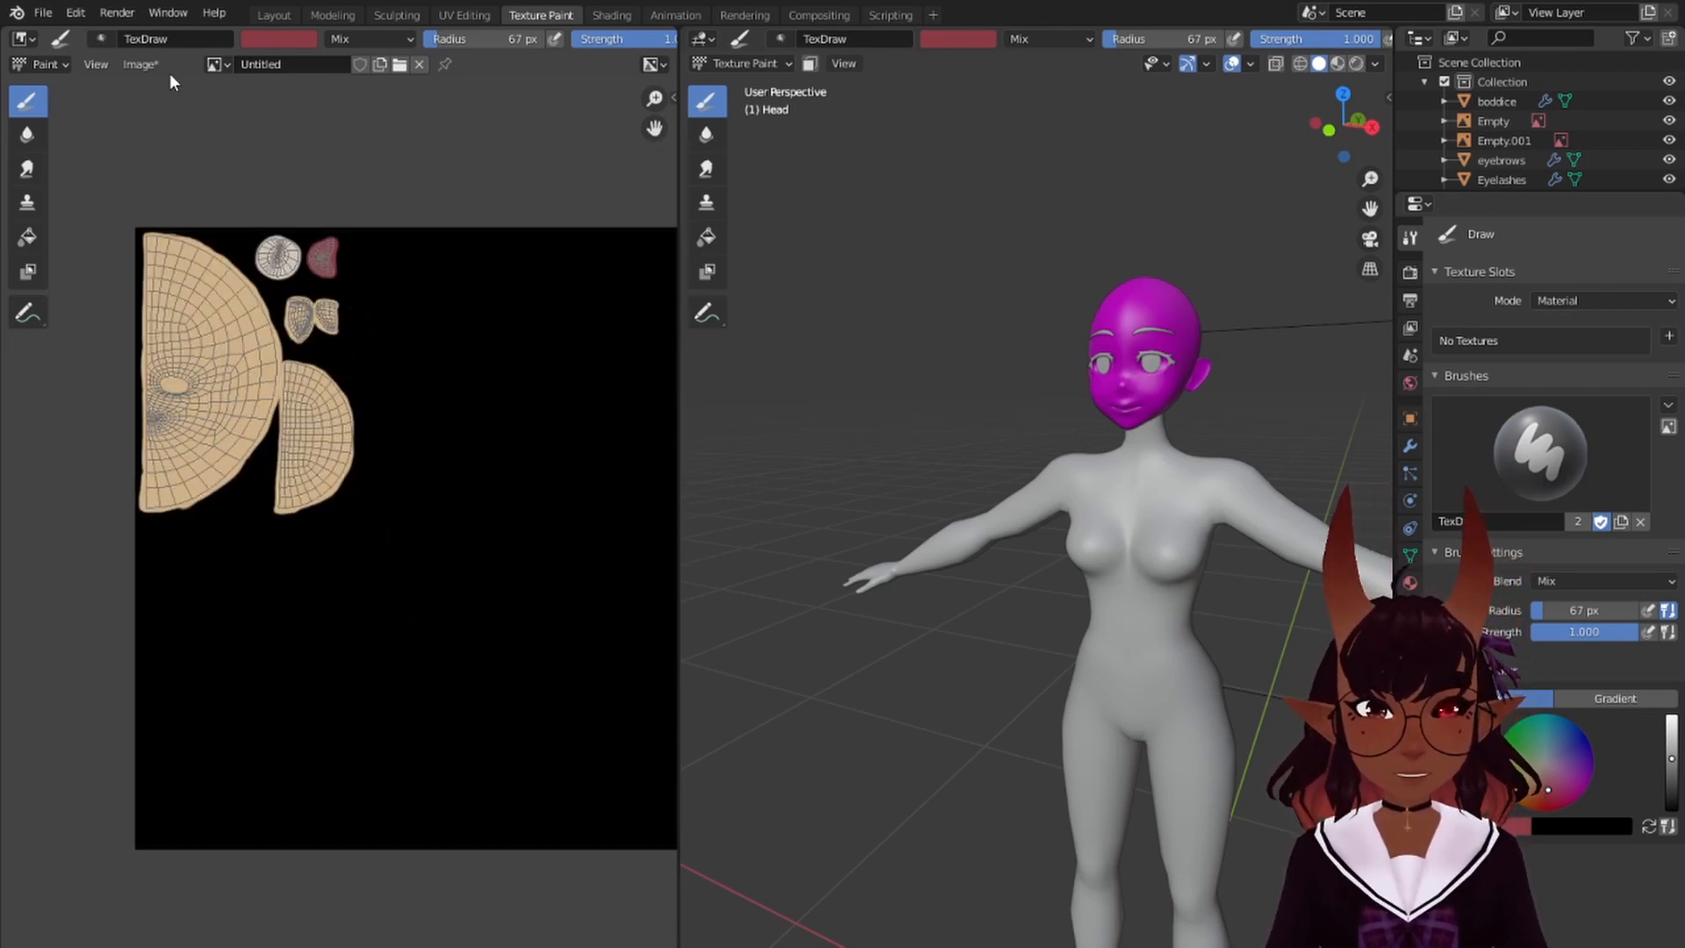
click(150, 61)
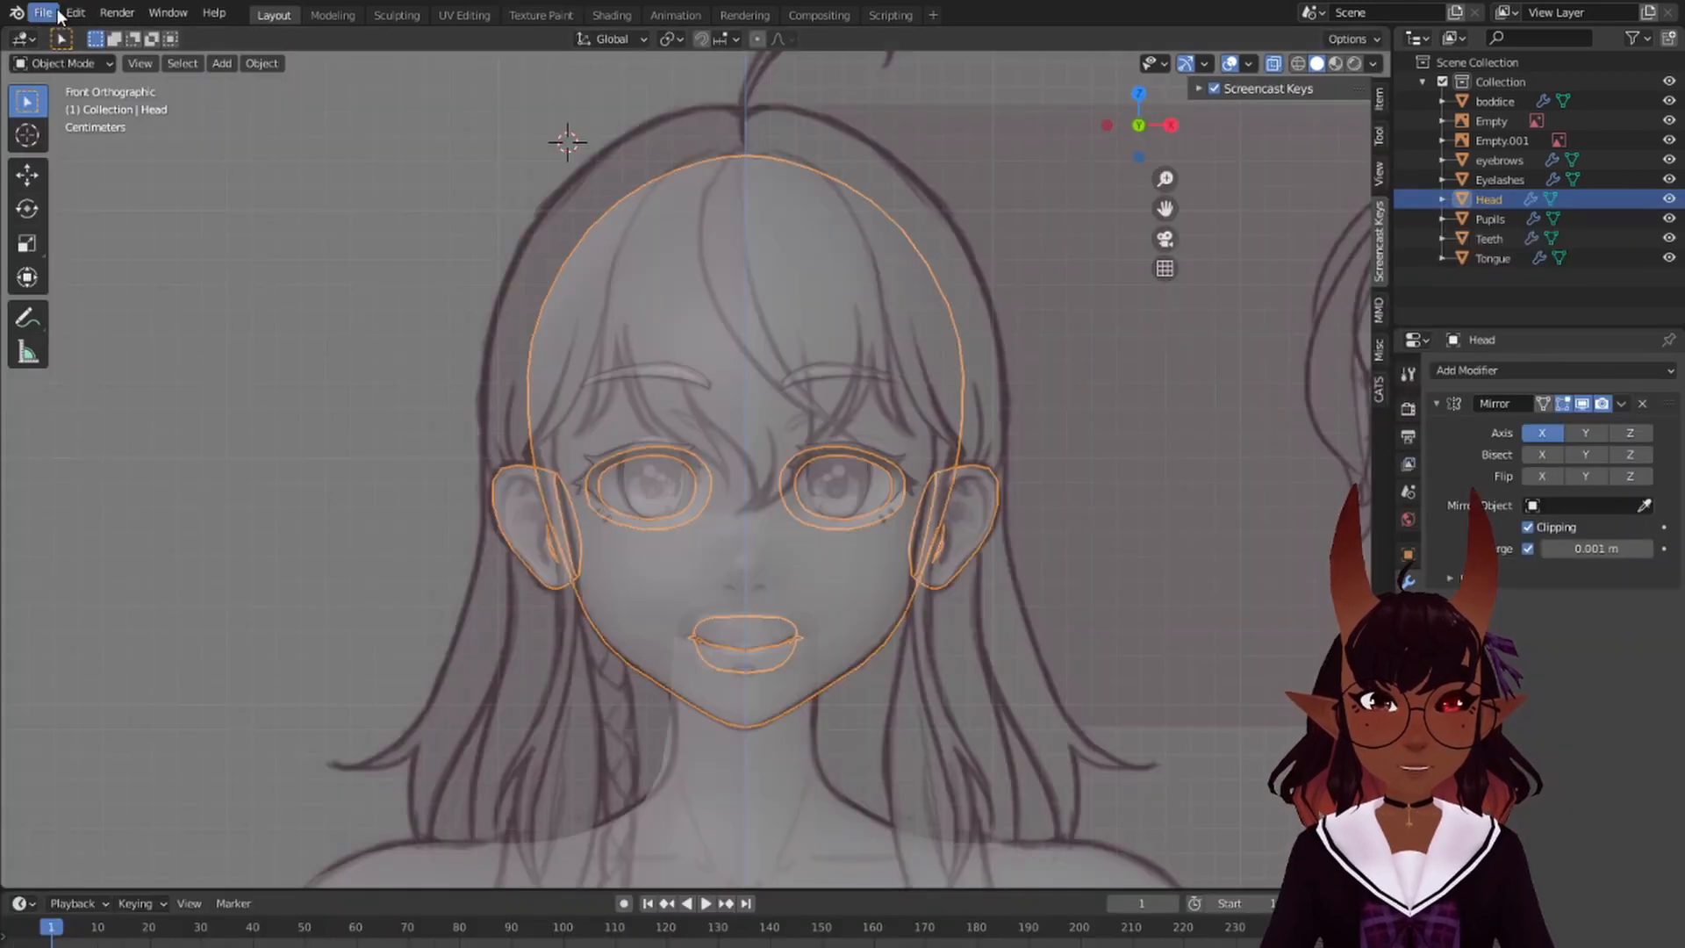
click(43, 12)
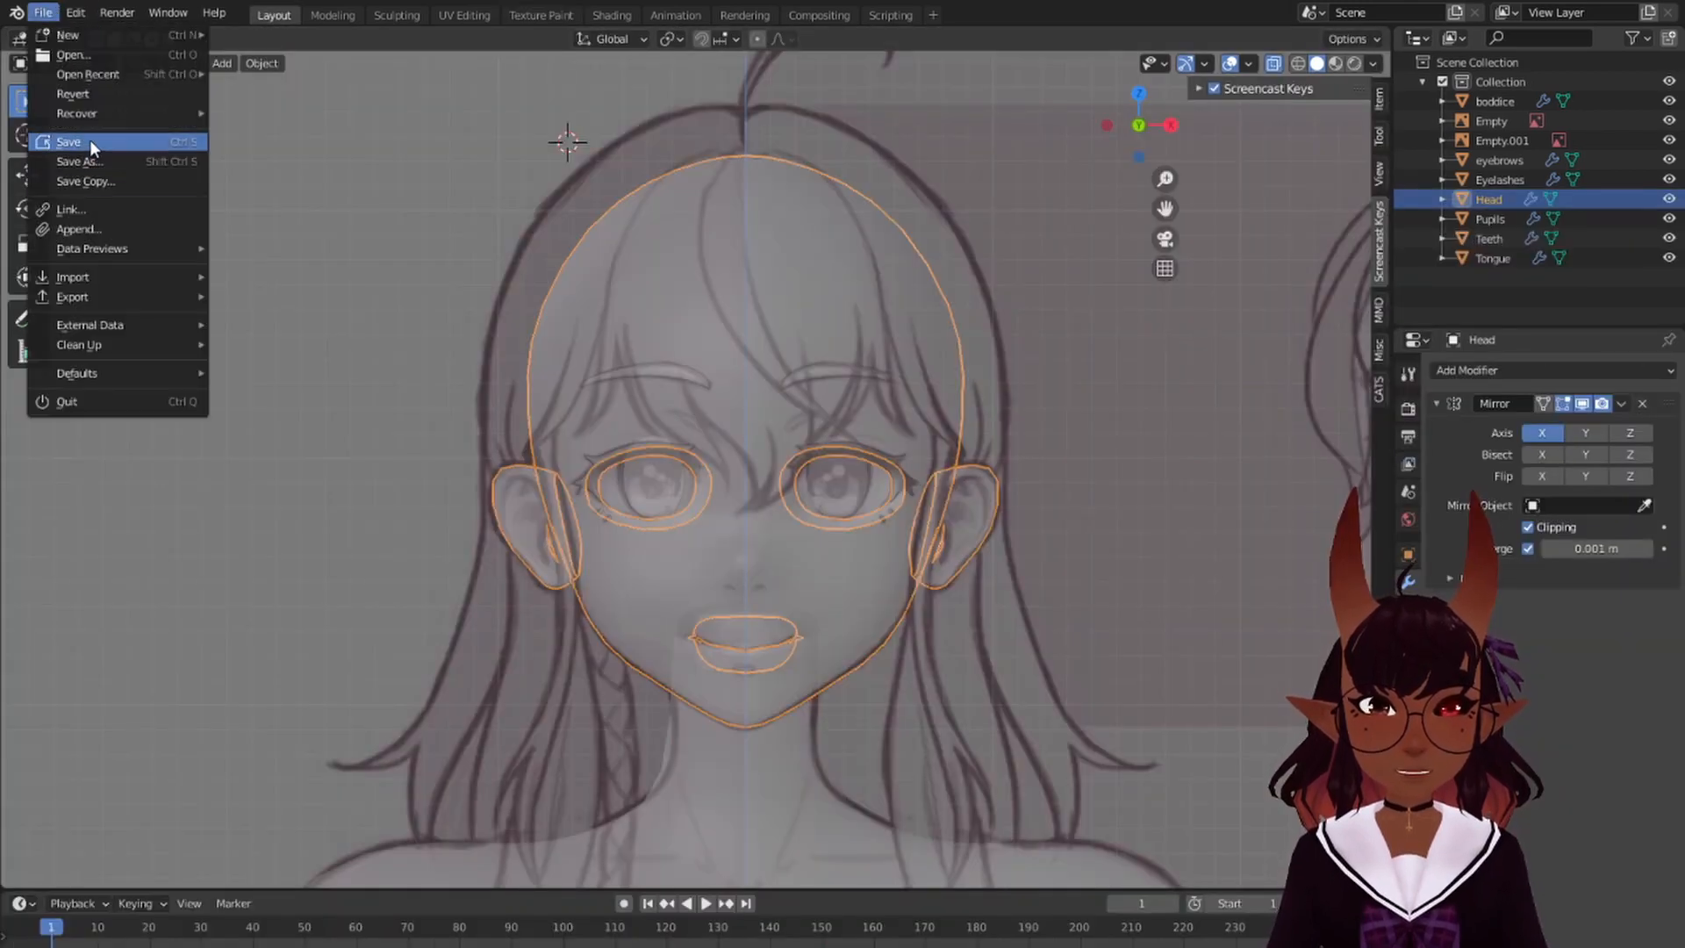
click(91, 145)
- Turn off X-ray display in the viewport and select the Head object
scroll(790, 404, down, 3)
scroll(918, 544, up, 3)
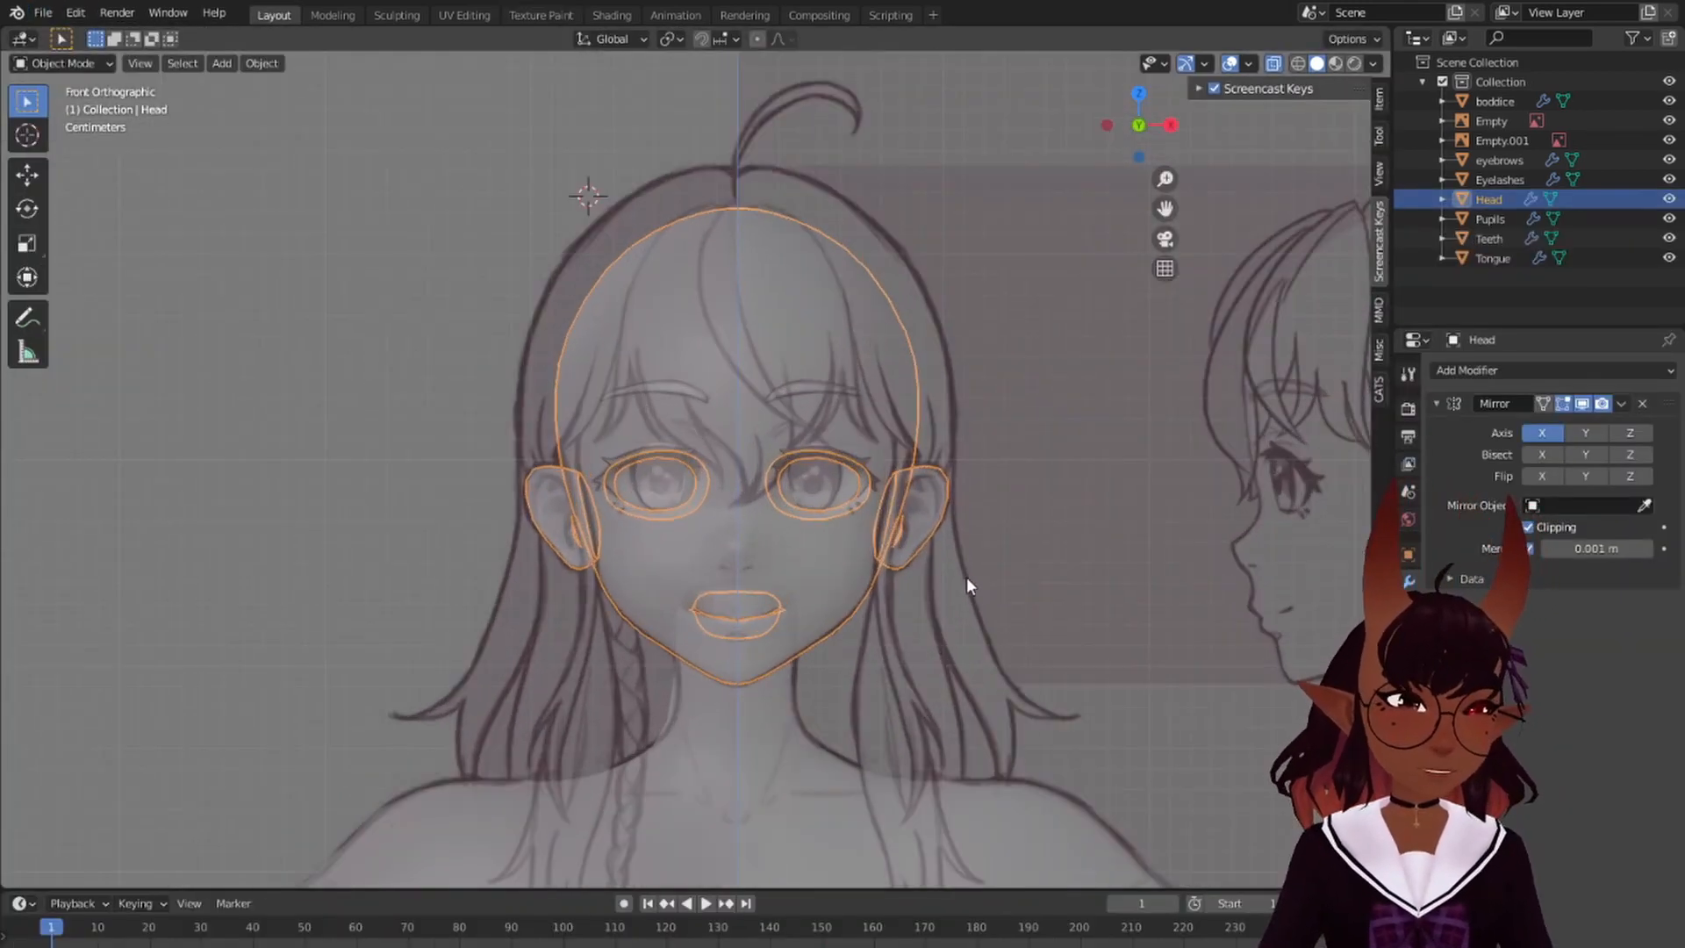
click(1273, 64)
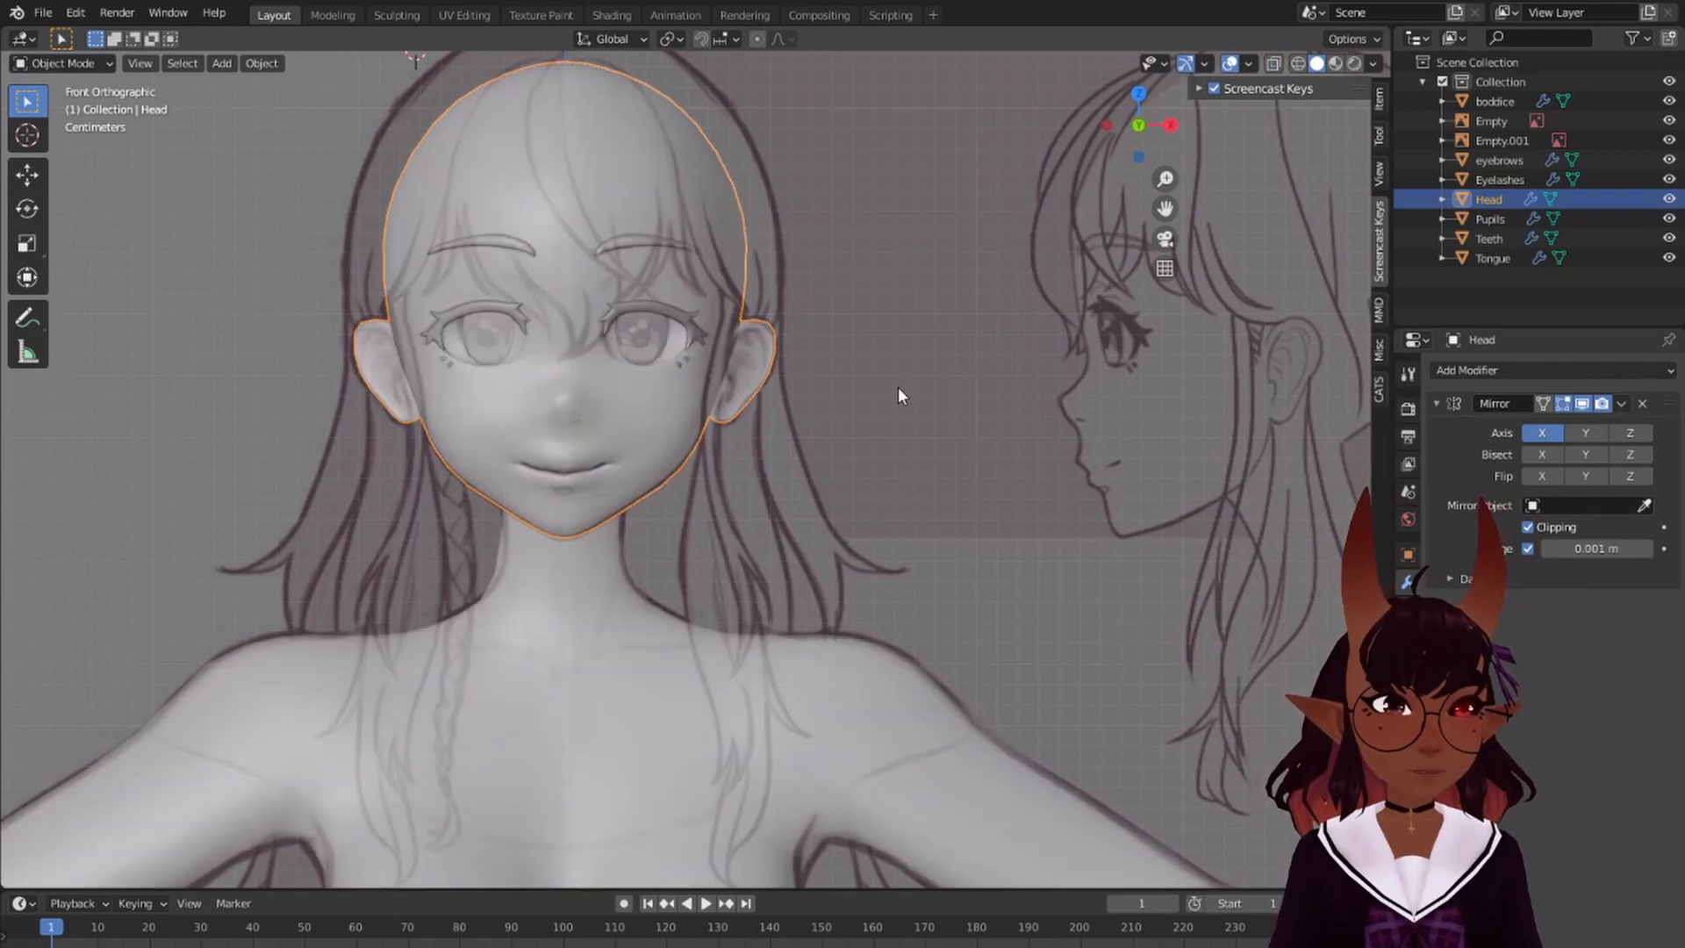
click(898, 386)
click(1489, 199)
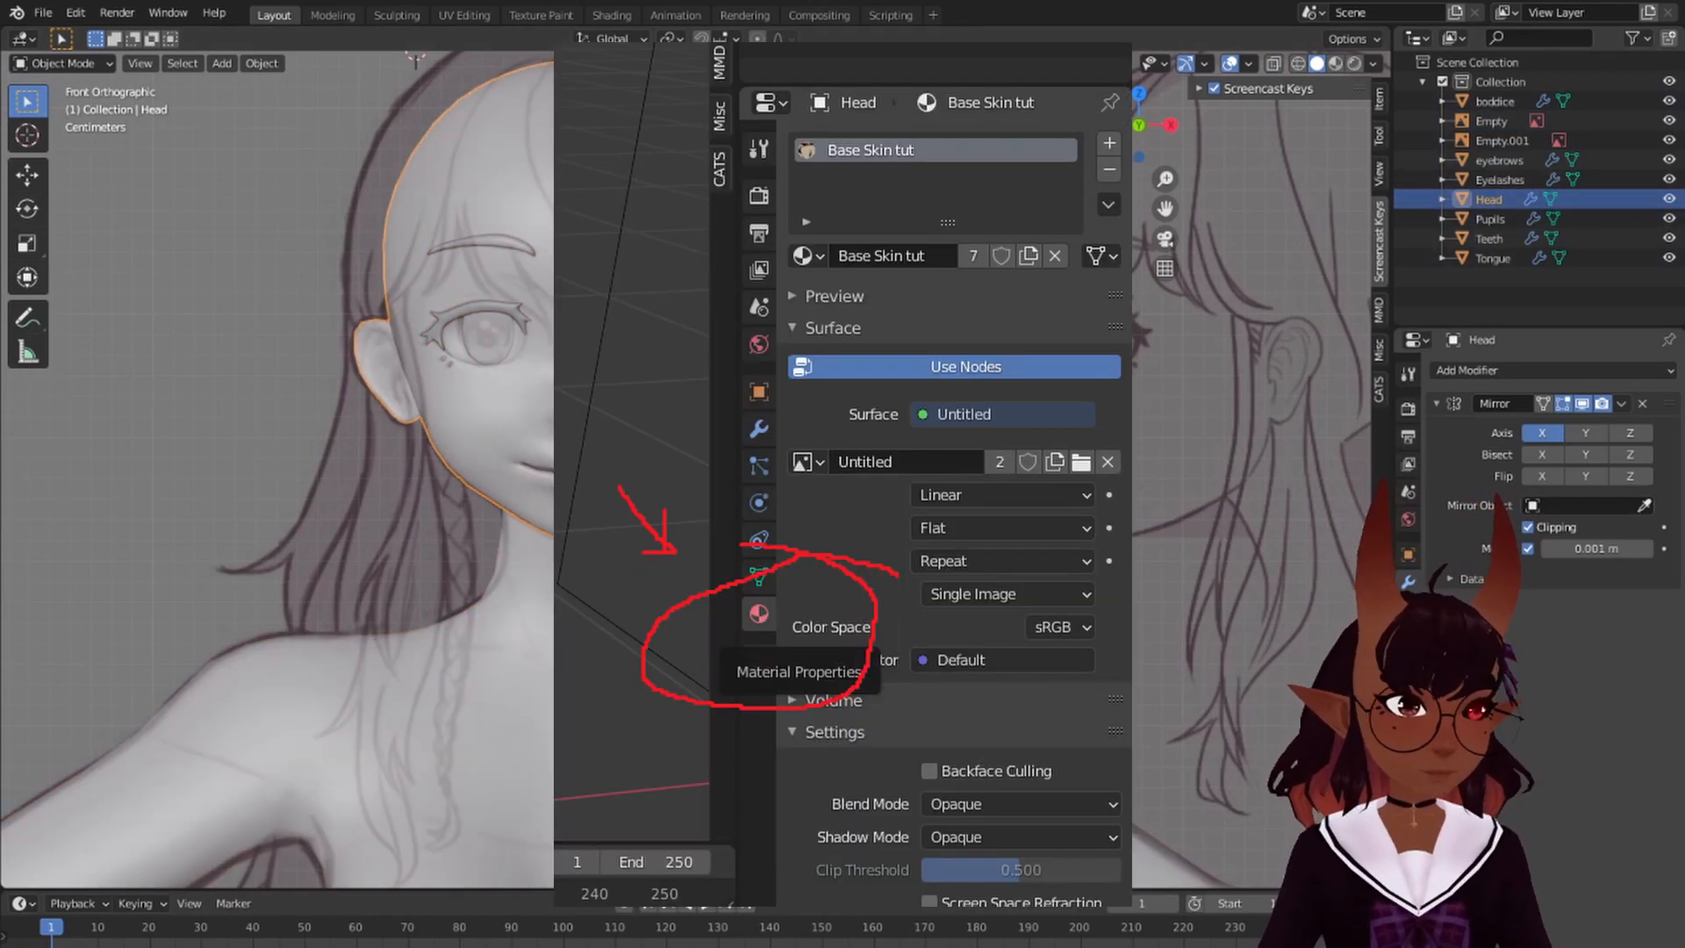
- Add a new material to the Head object and name it "Base Skin tut"
click(1408, 720)
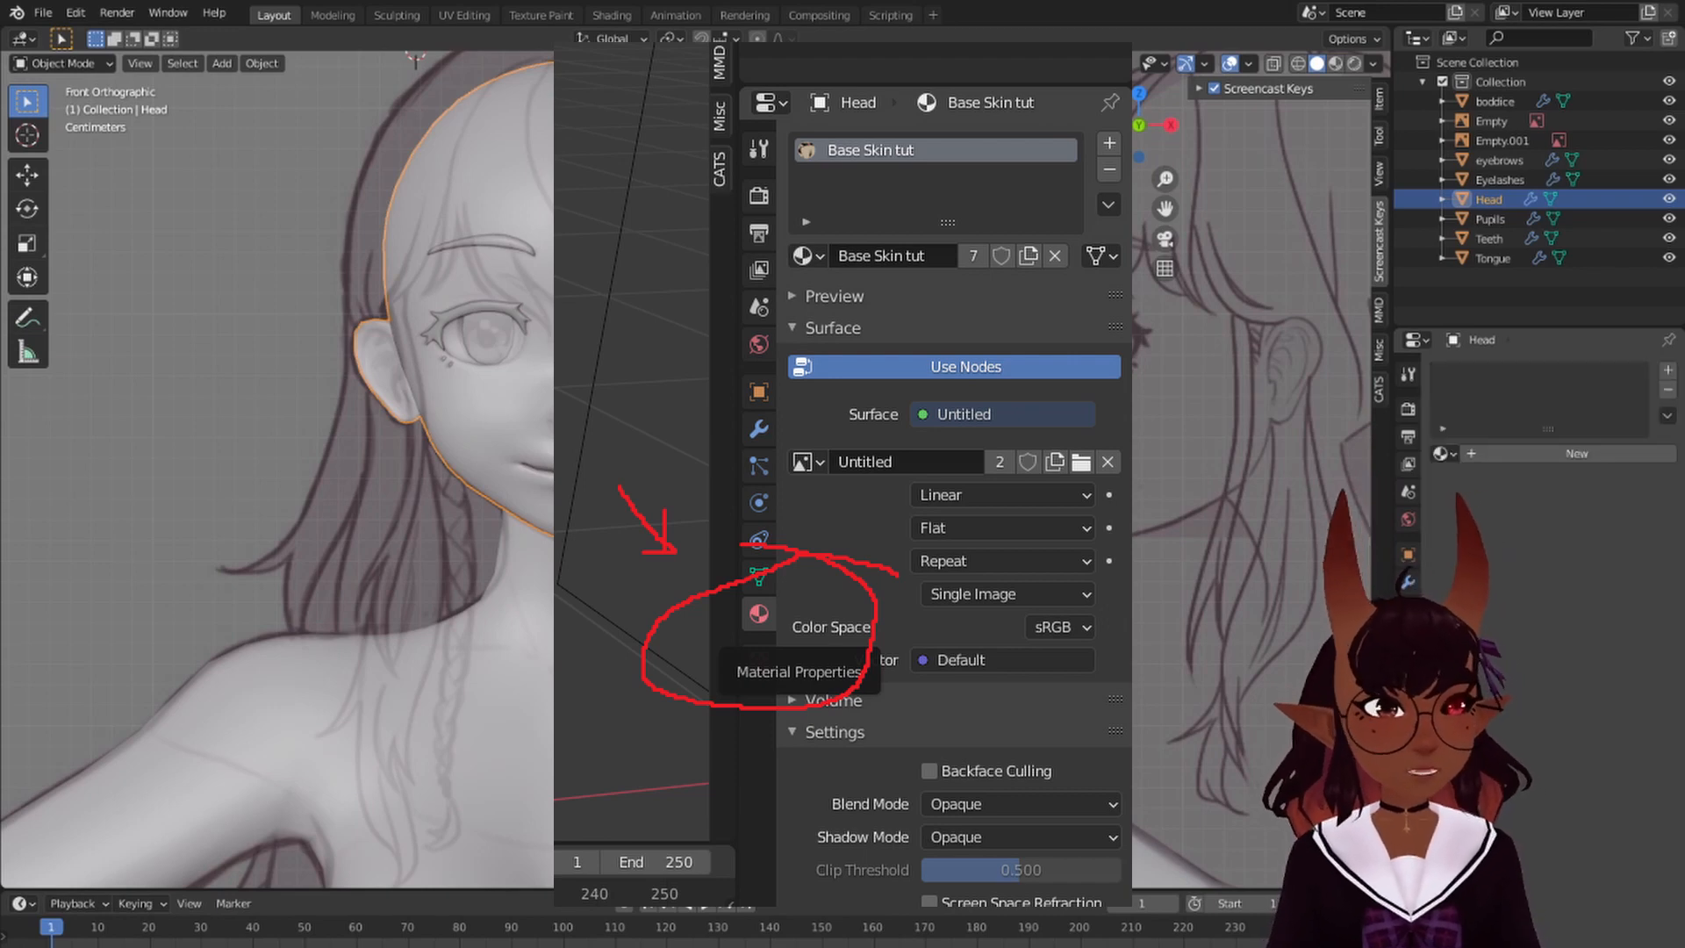
click(1442, 454)
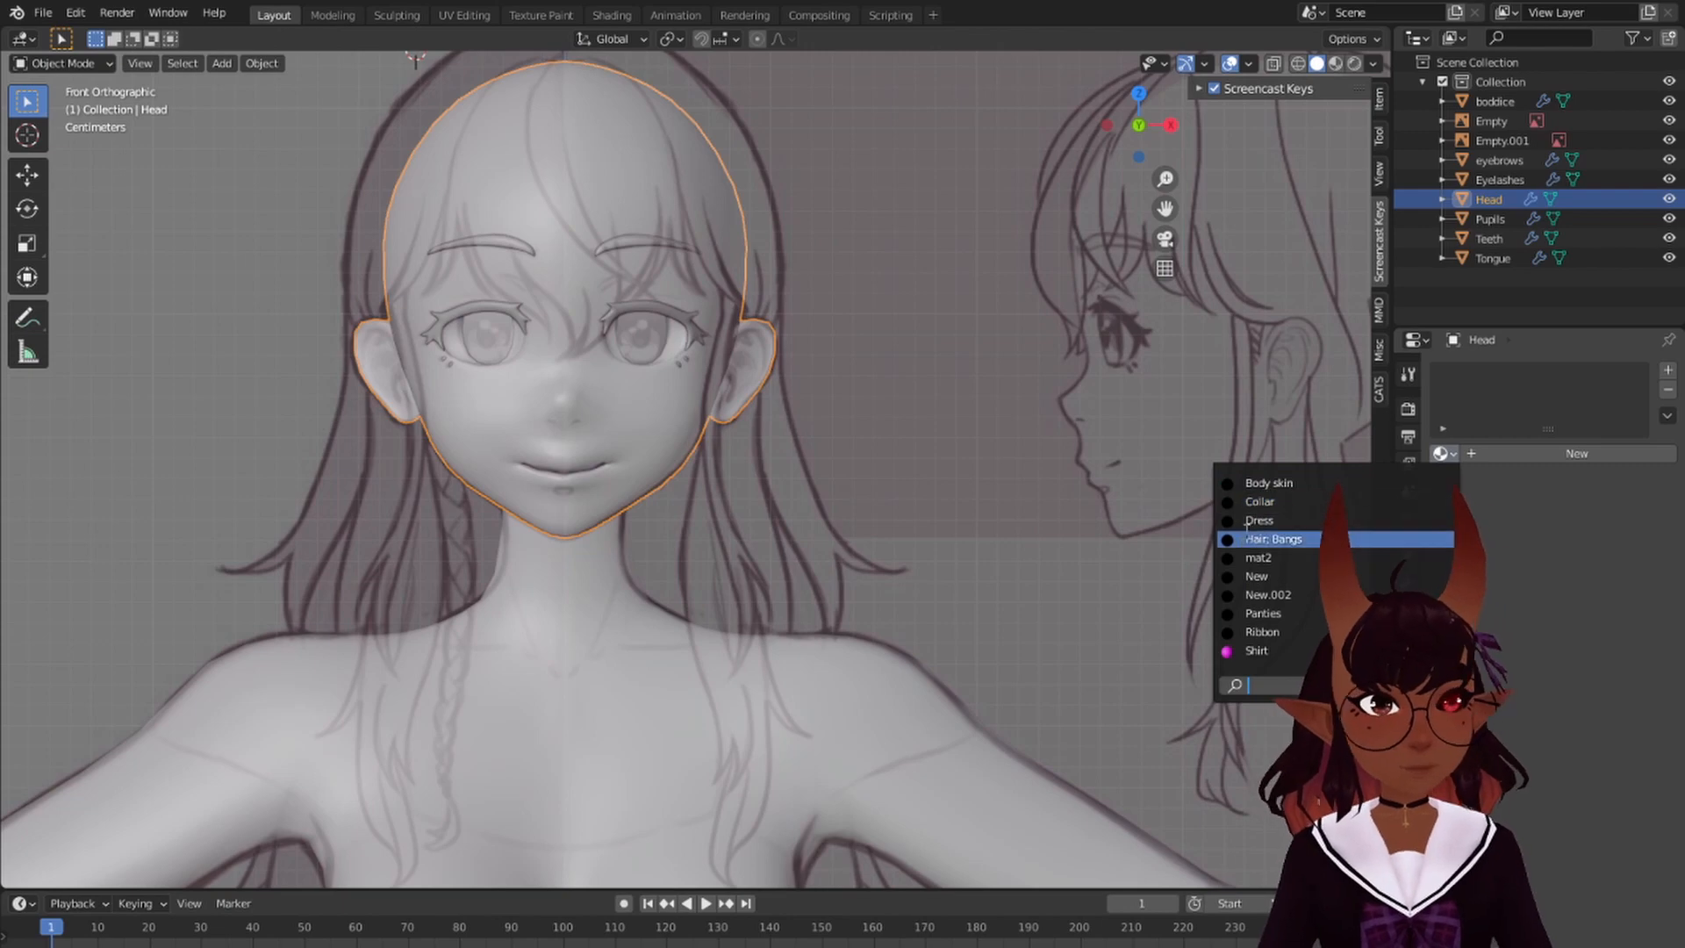
click(1490, 454)
double_click(1481, 377)
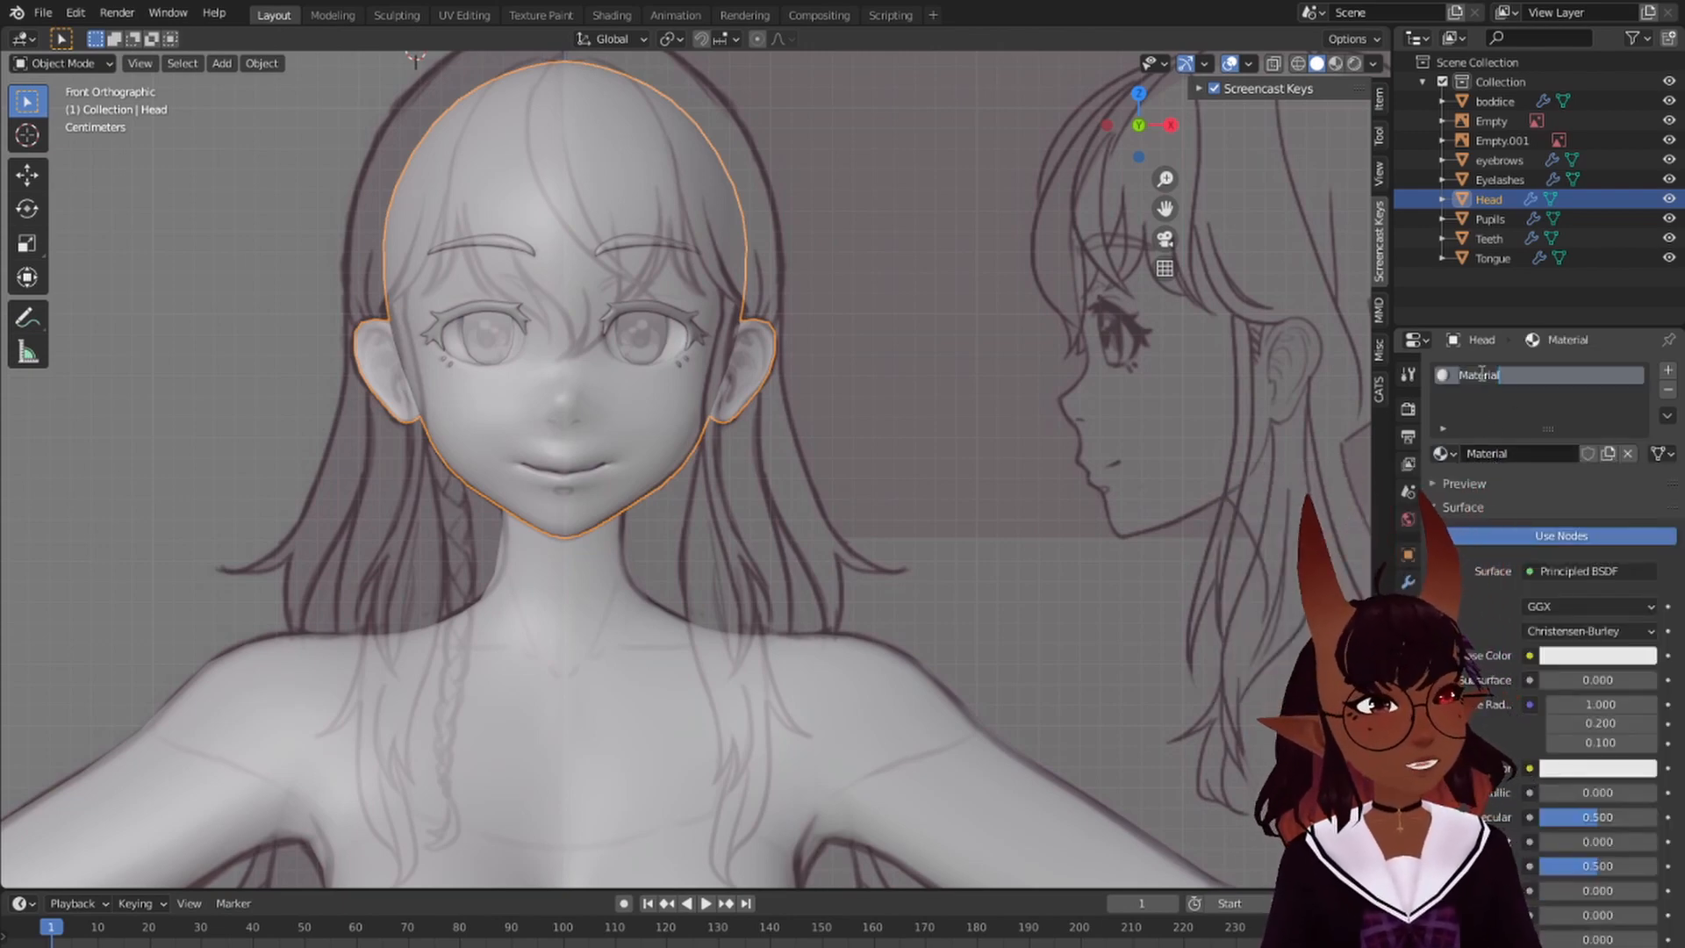
text(Base Sk)
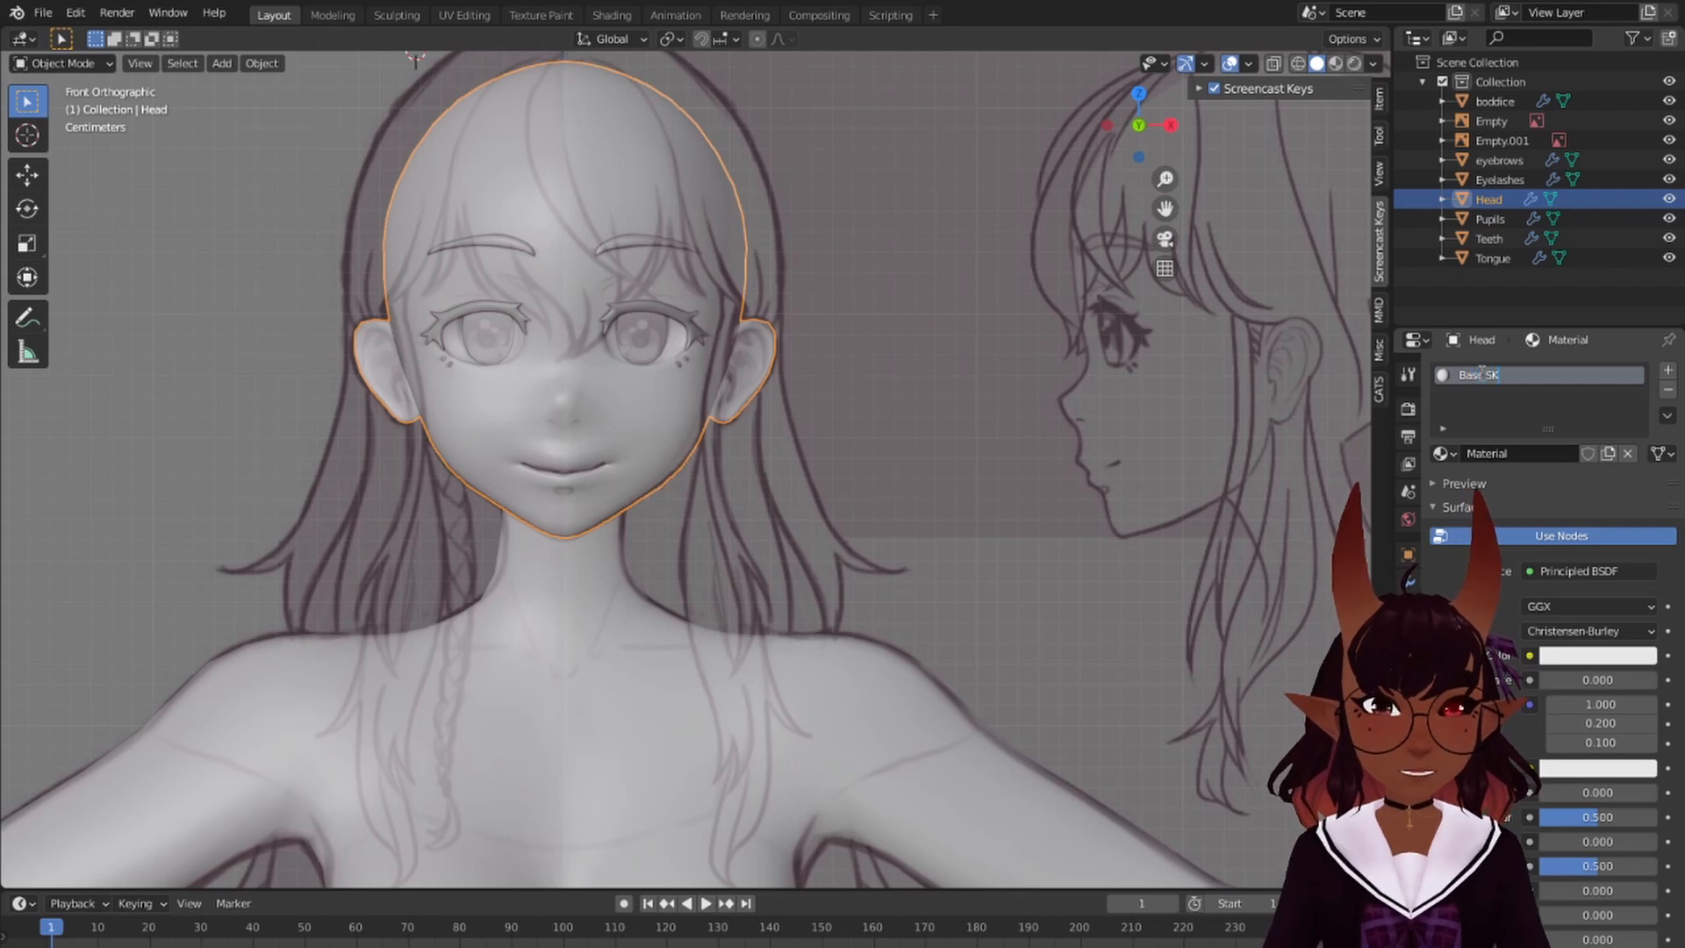
text(in tut)
key(Return)
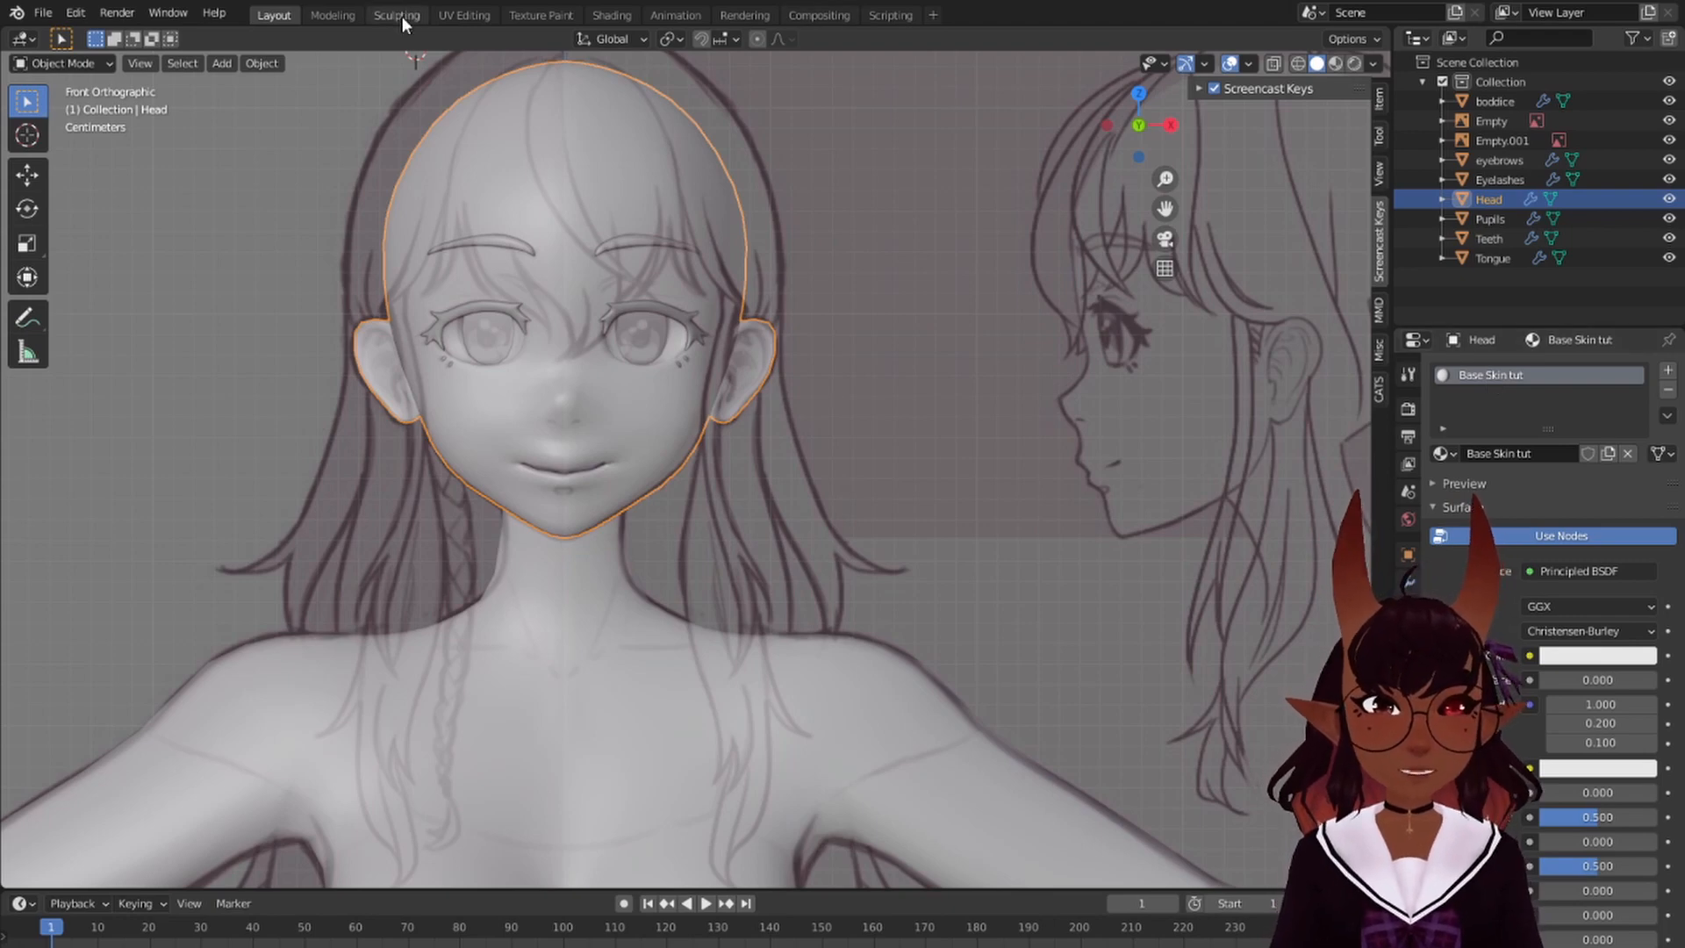
- Switch to the Shading workspace and delete the Principled BSDF node from the Base Skin tut material
click(608, 15)
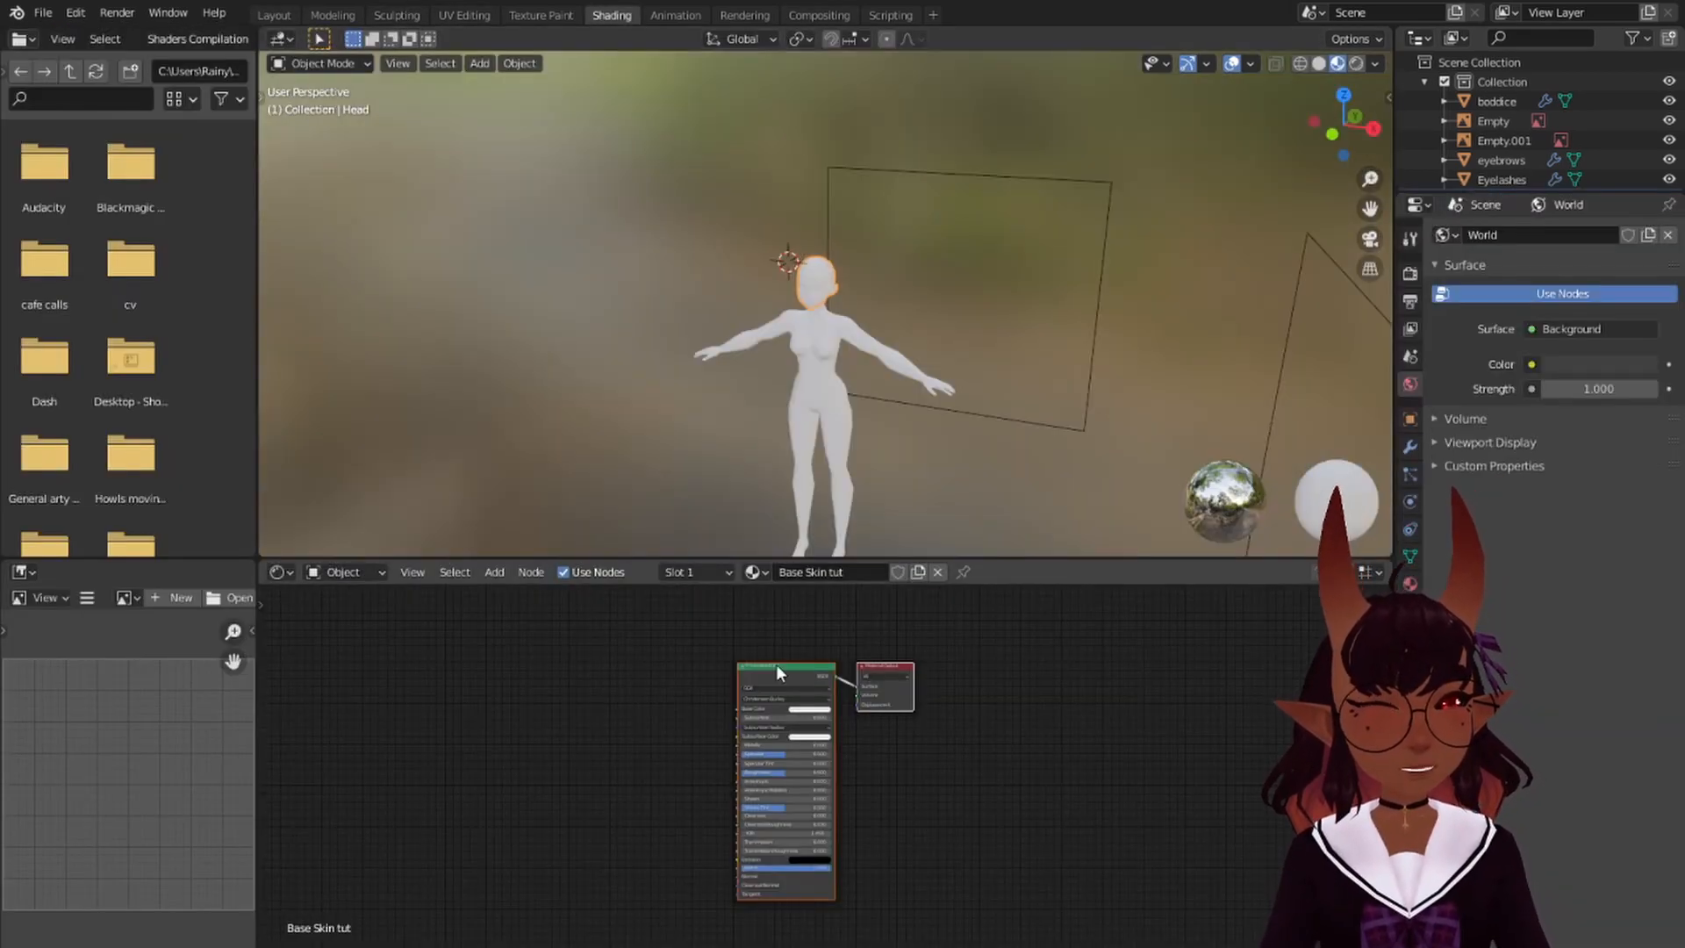
click(777, 665)
scroll(787, 709, up, 6)
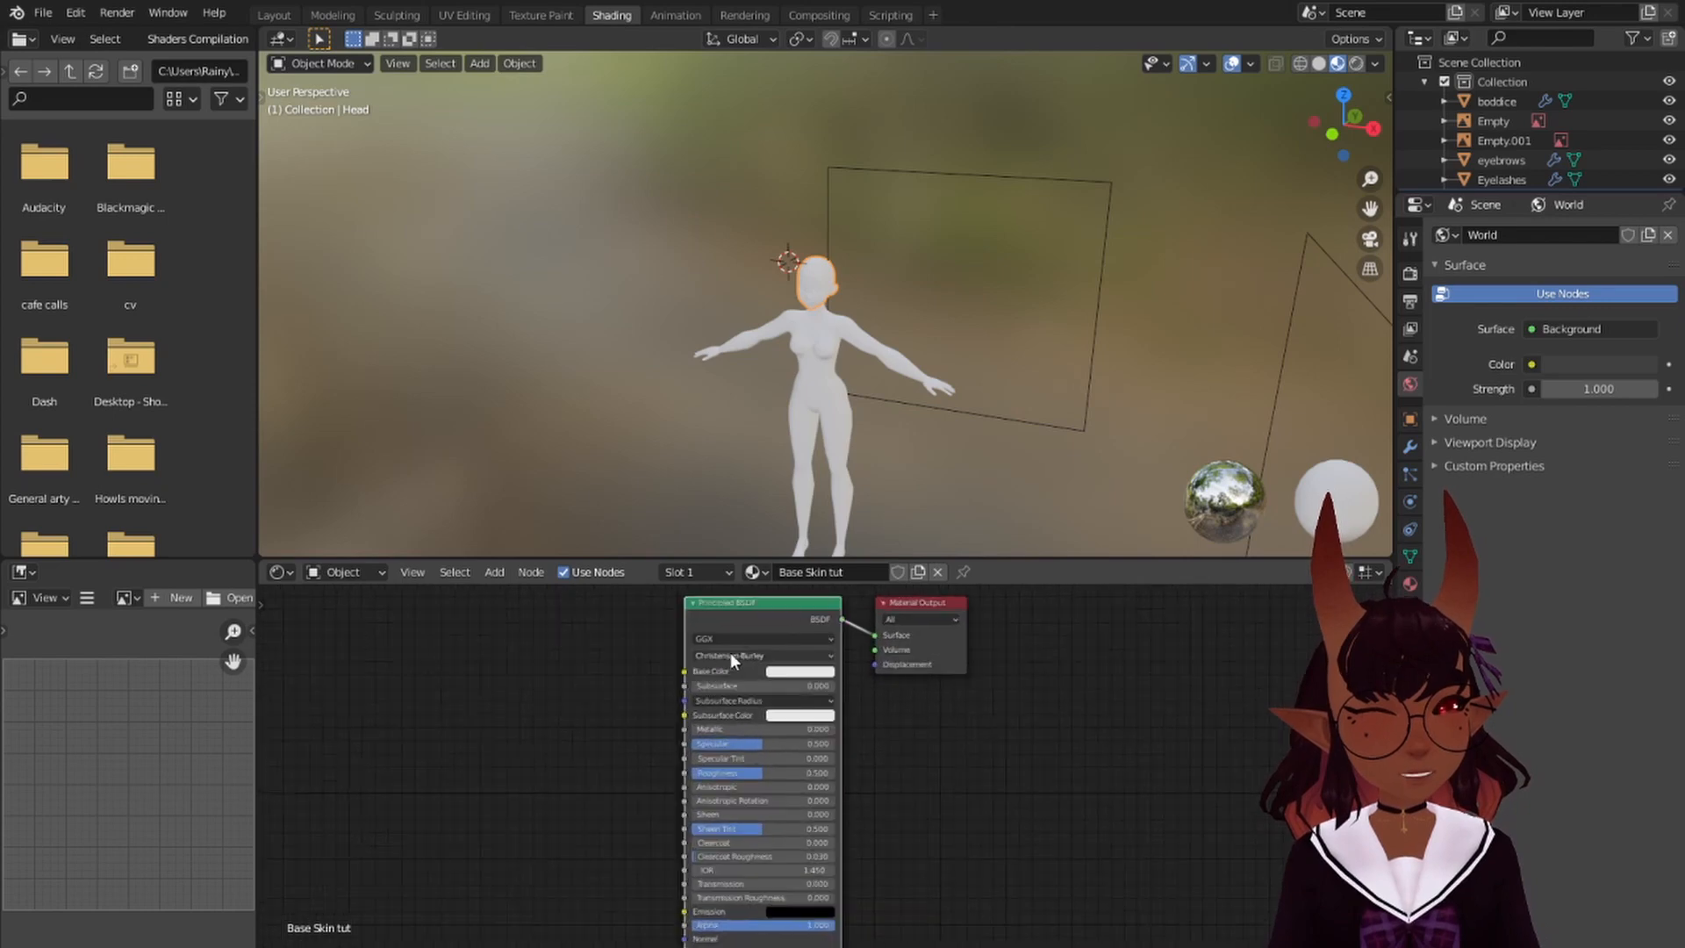
drag(737, 608, 714, 620)
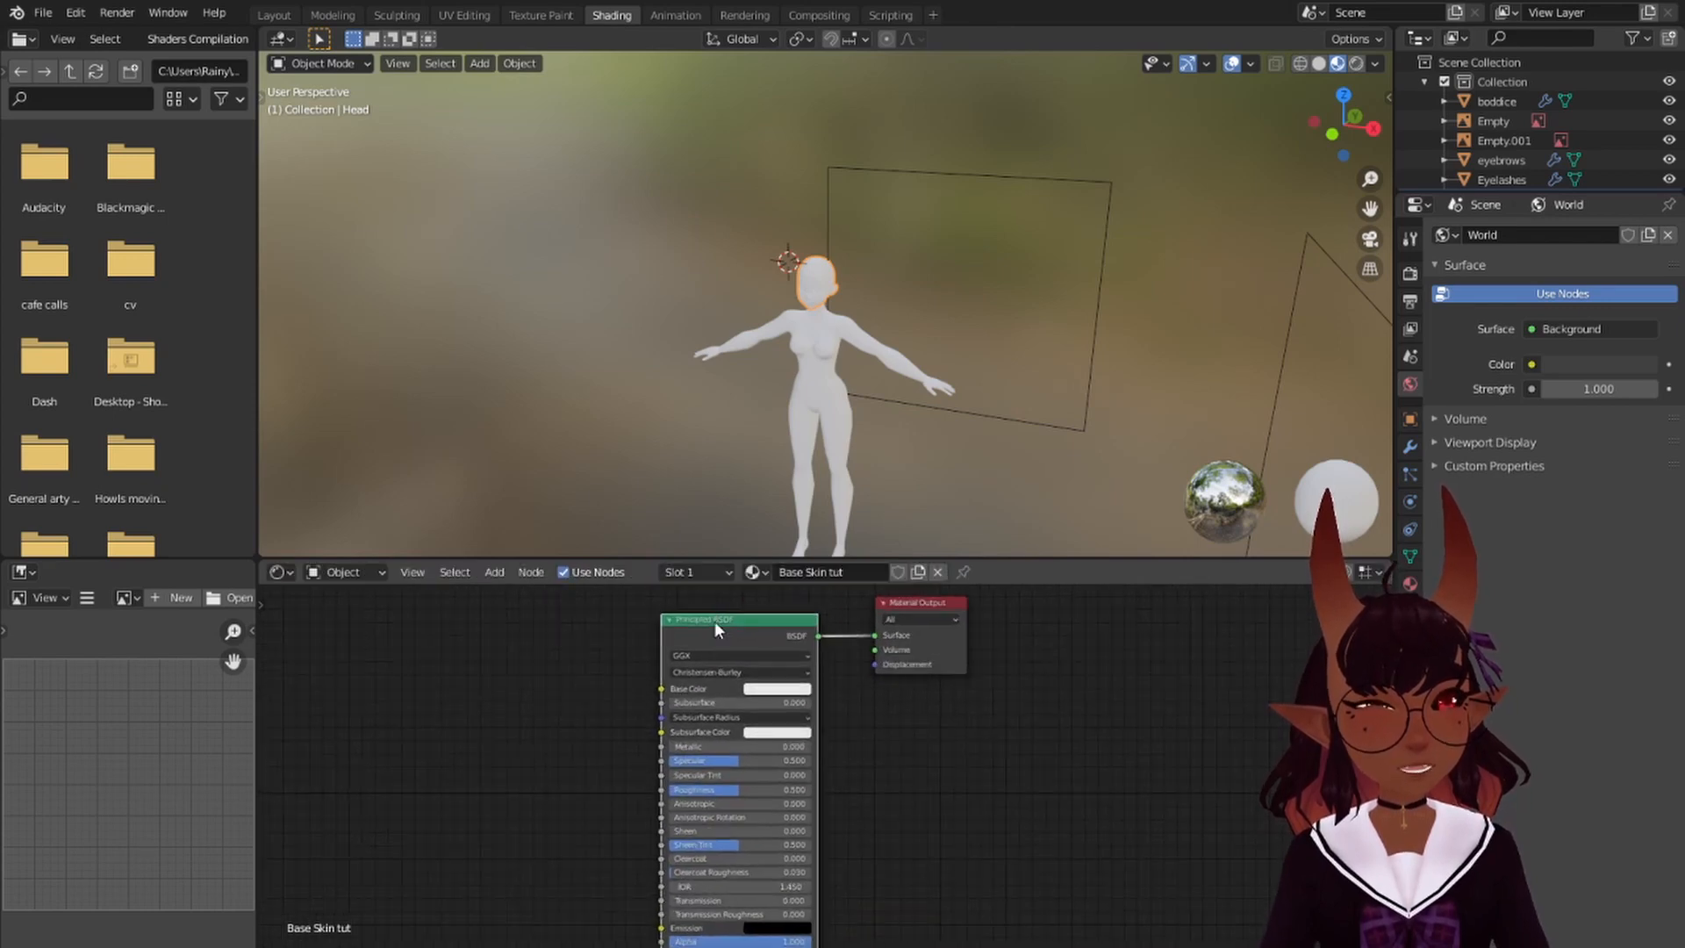
key(x)
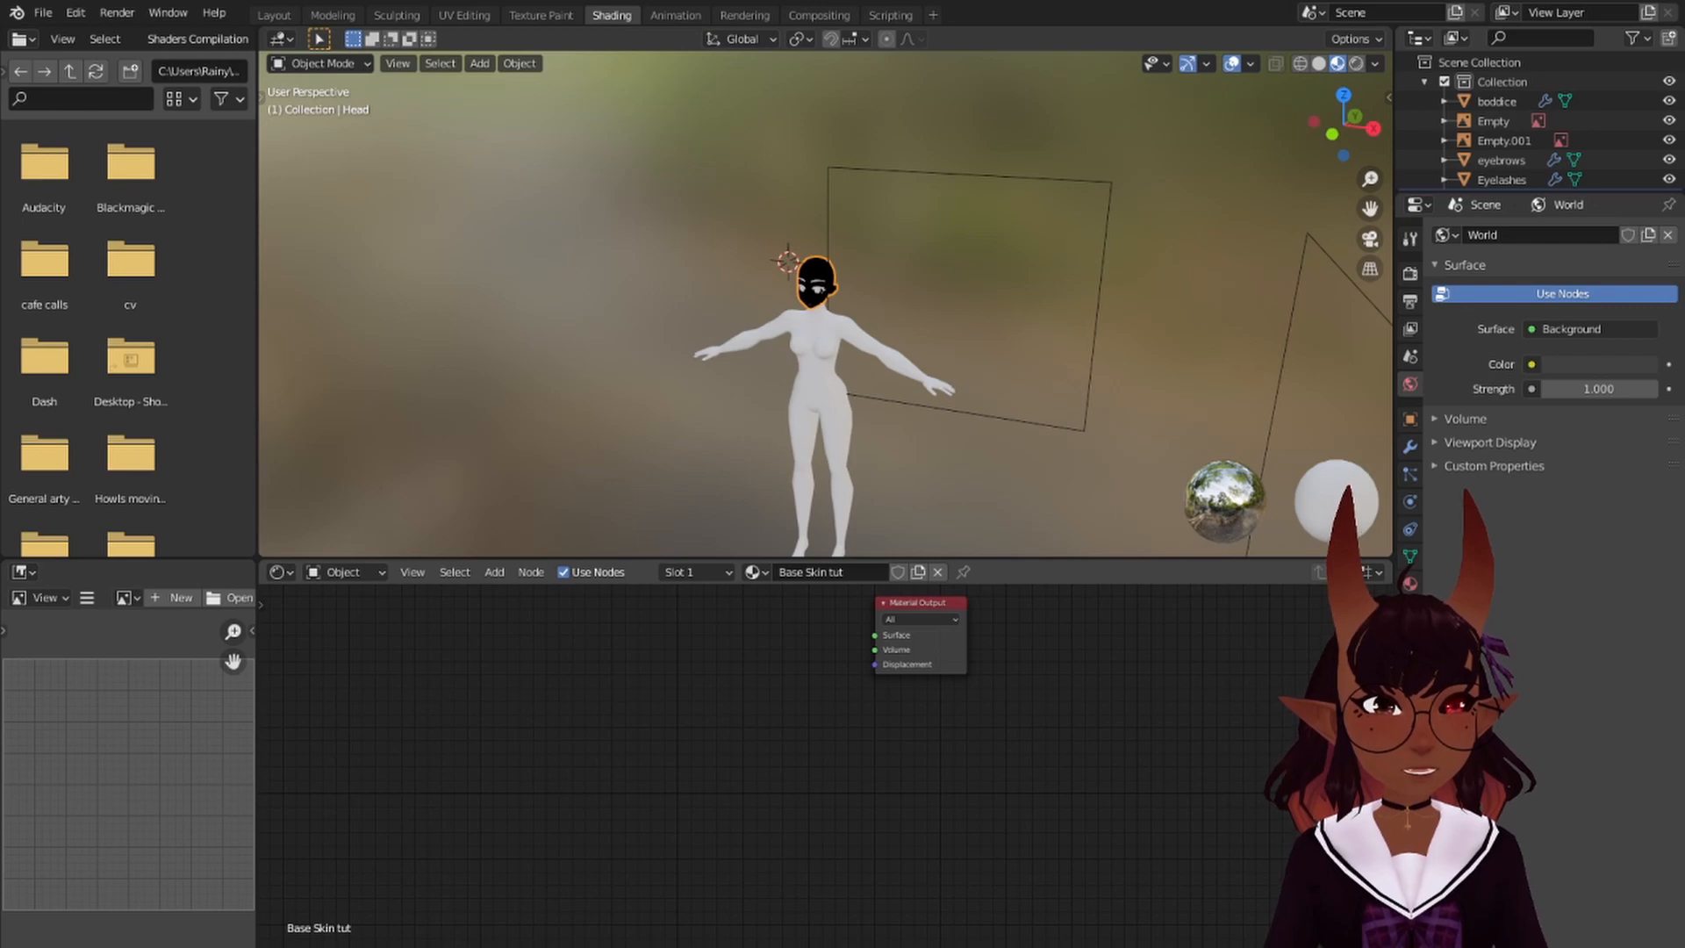
- Paste the Untitled image texture node and connect its Color output to the Material Output's Surface input
key(ctrl+v)
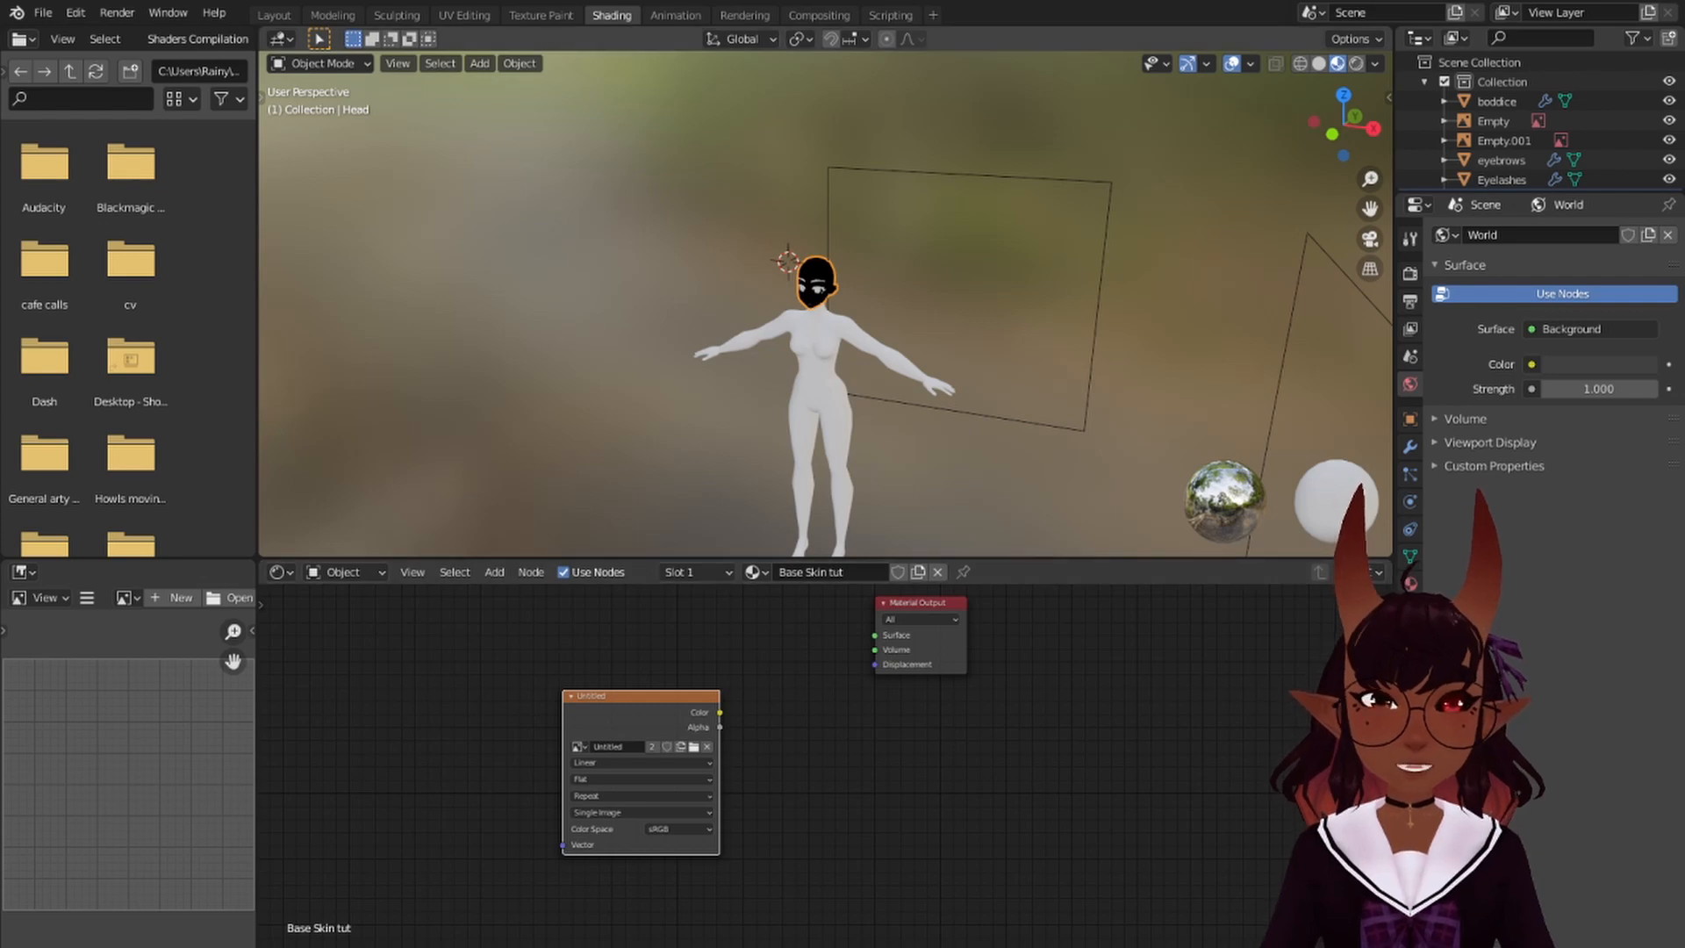
scroll(702, 709, up, 1)
drag(750, 673, 884, 607)
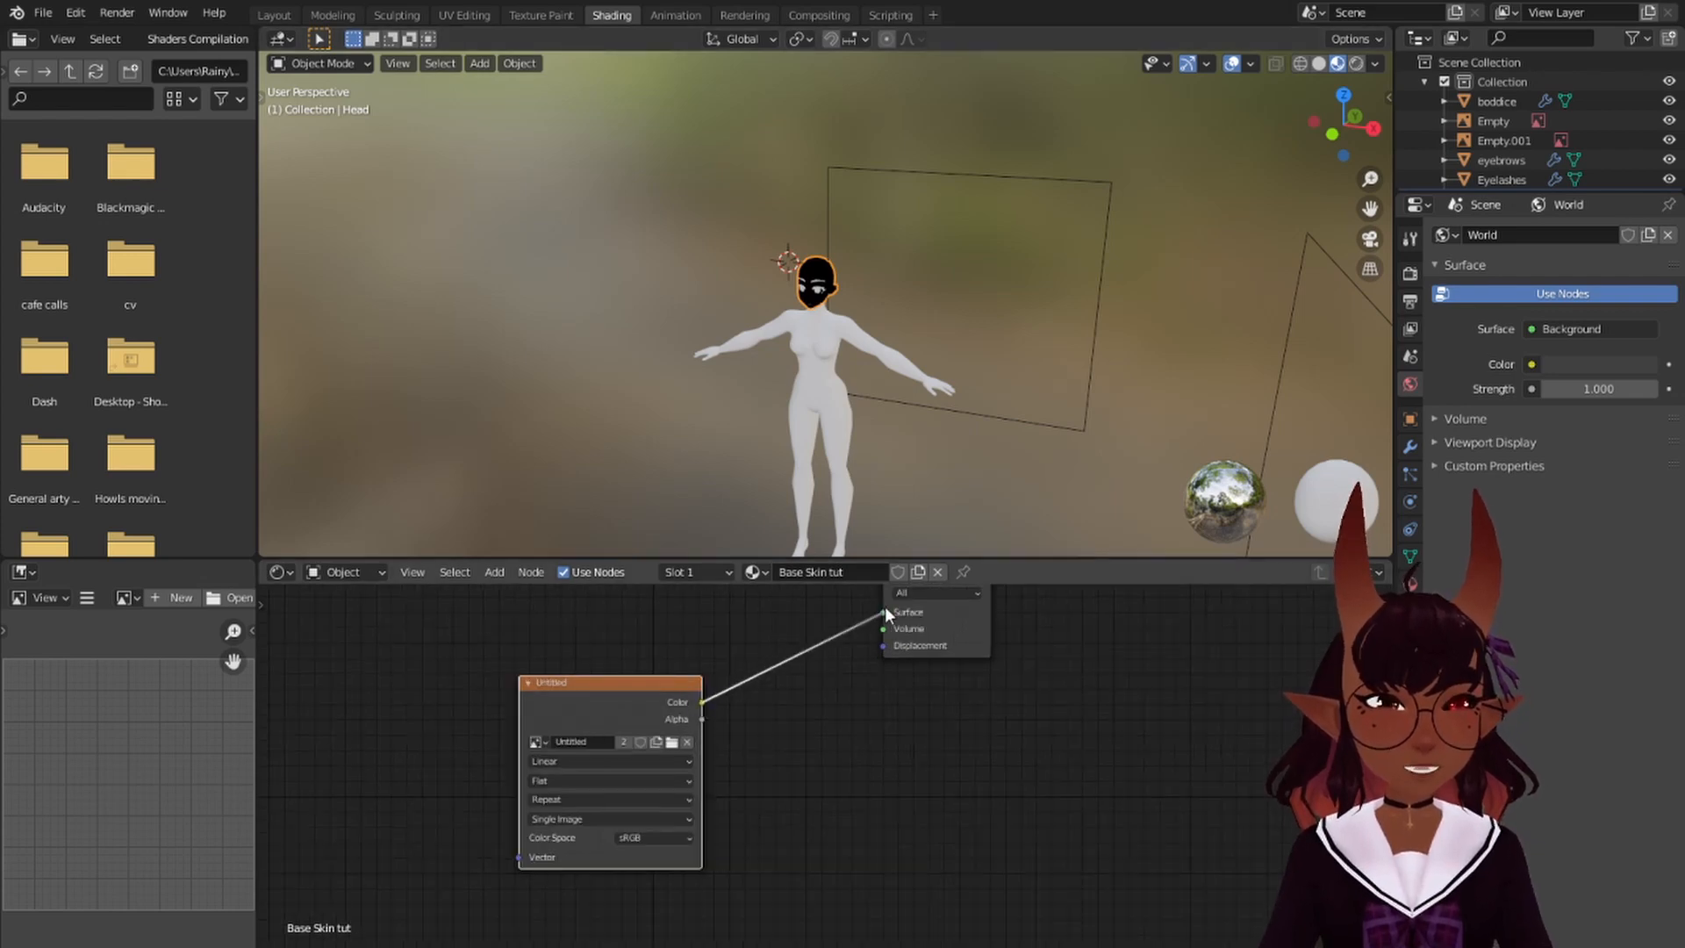
scroll(835, 398, up, 6)
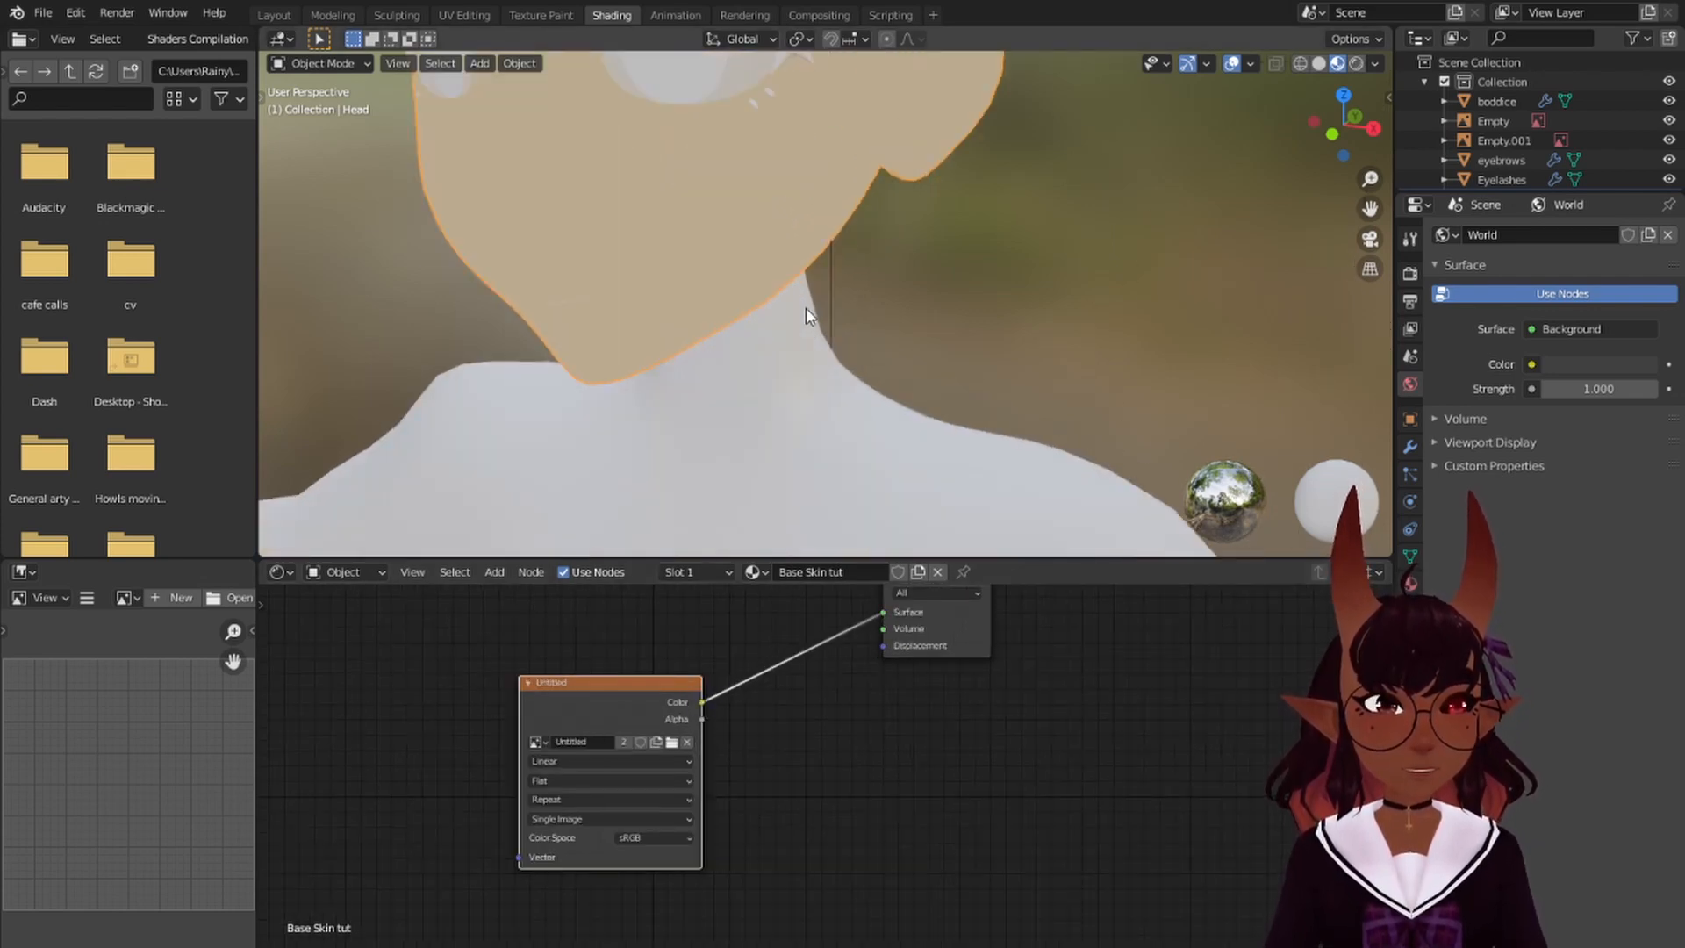
middle_drag(750, 402, 835, 316)
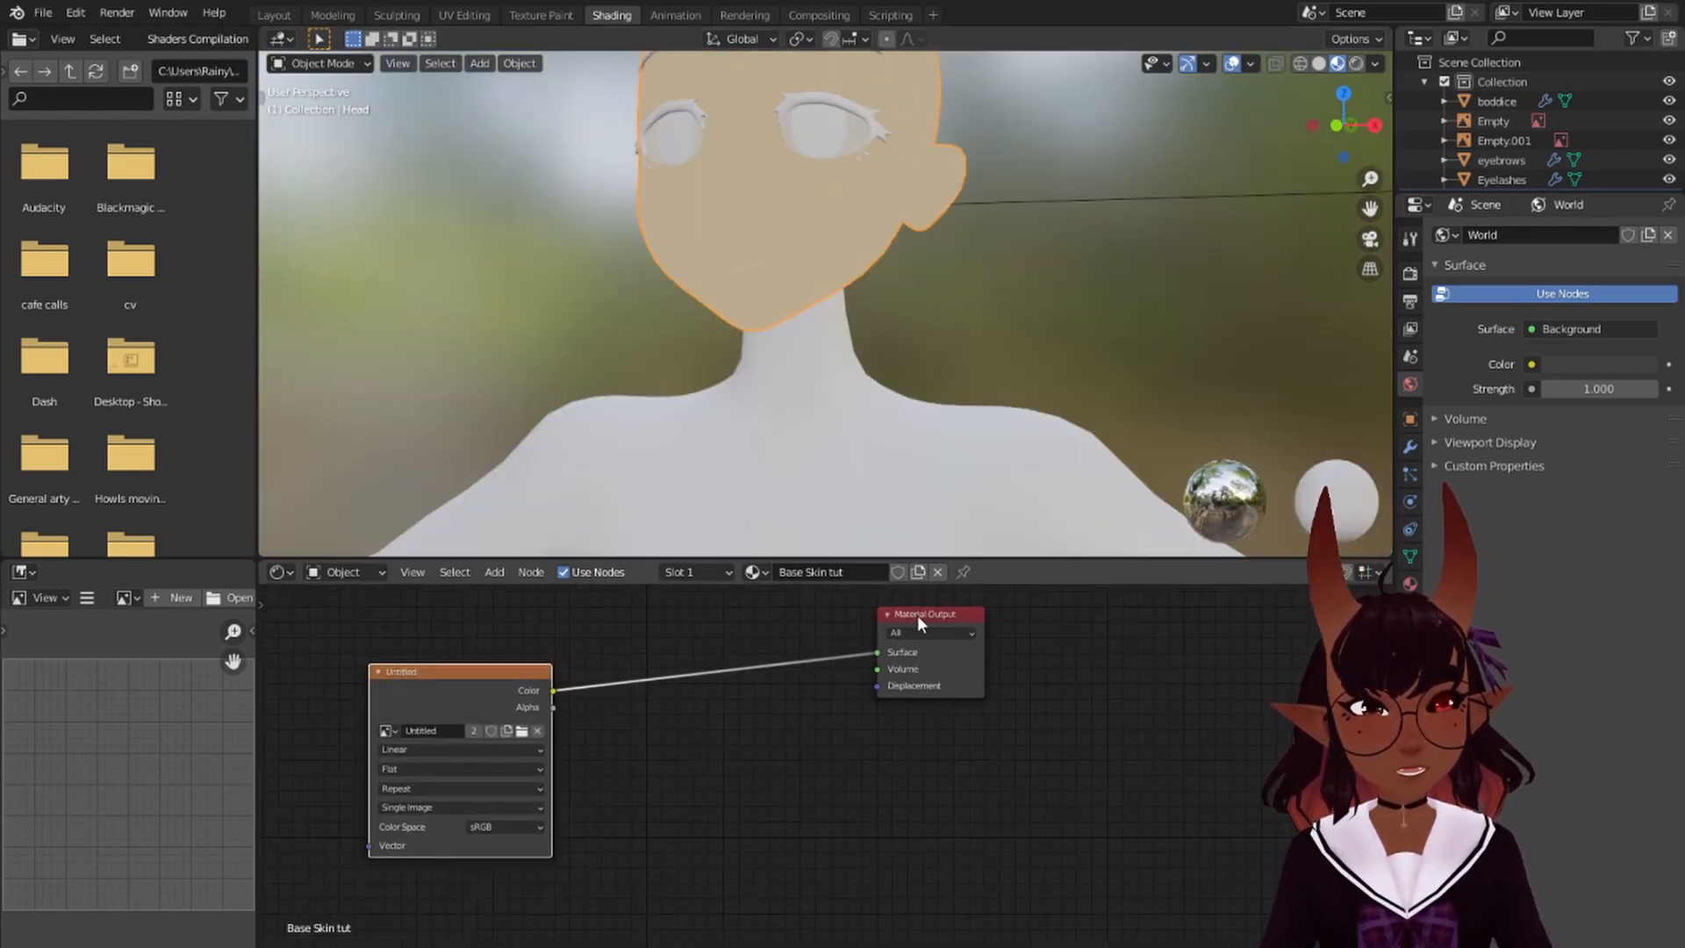
- Realign the Material Output node and insert a Diffuse BSDF shader between the image texture and the output
drag(919, 621, 952, 658)
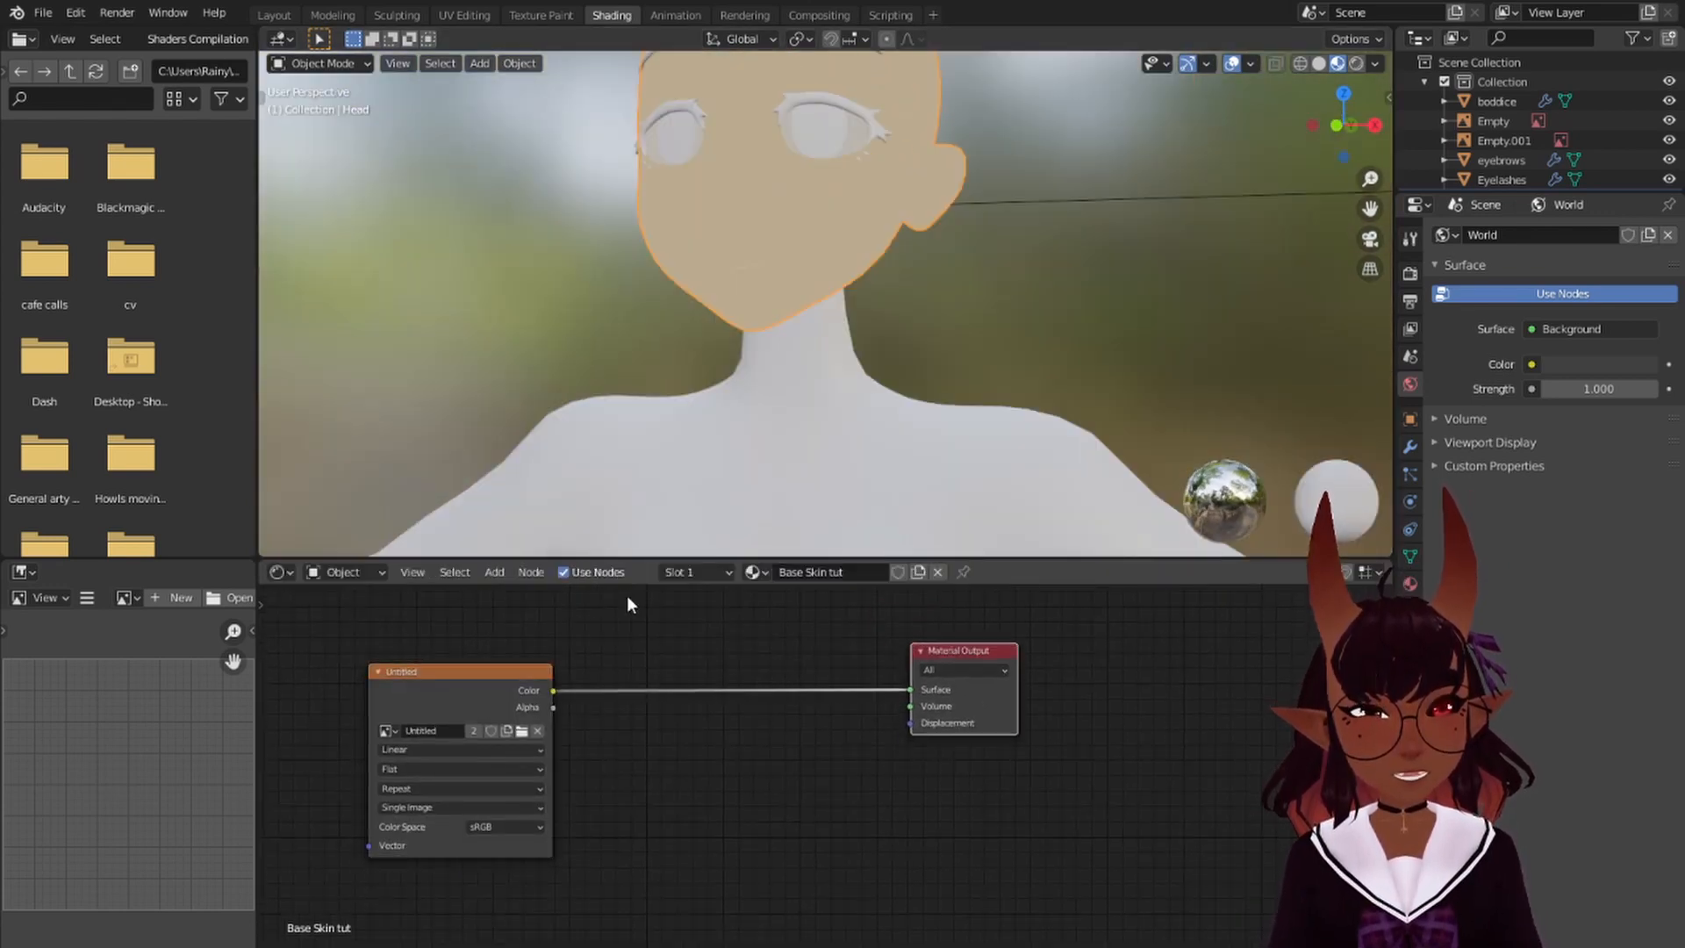
click(497, 574)
mouse_move(537, 665)
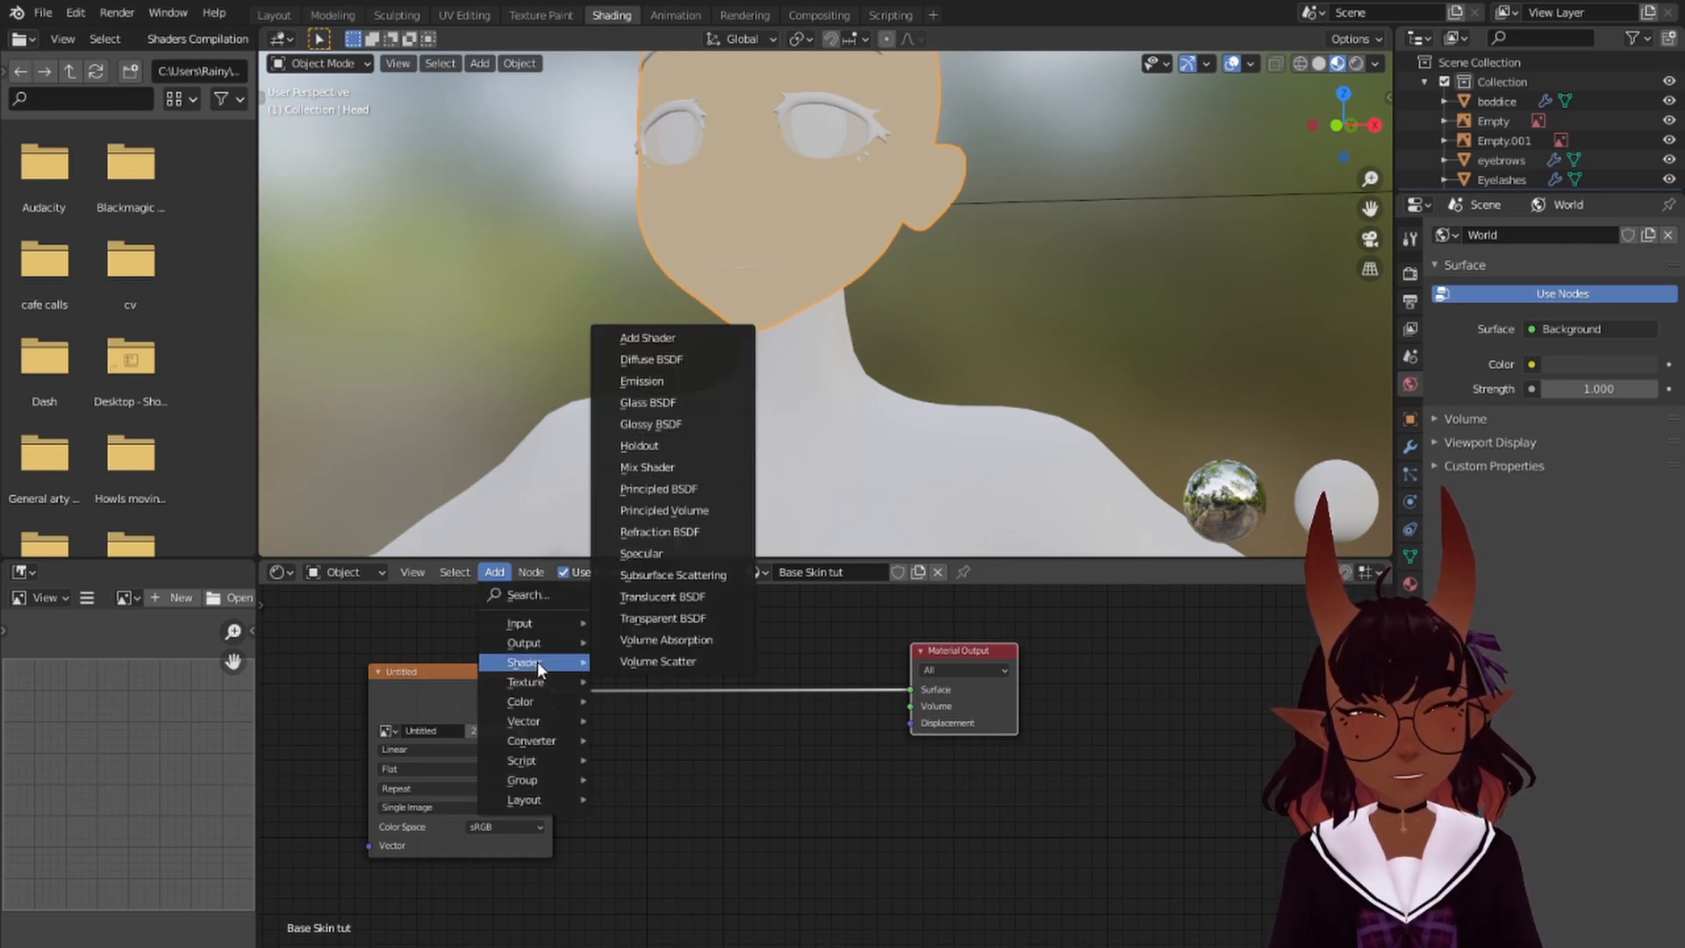
click(660, 360)
click(692, 644)
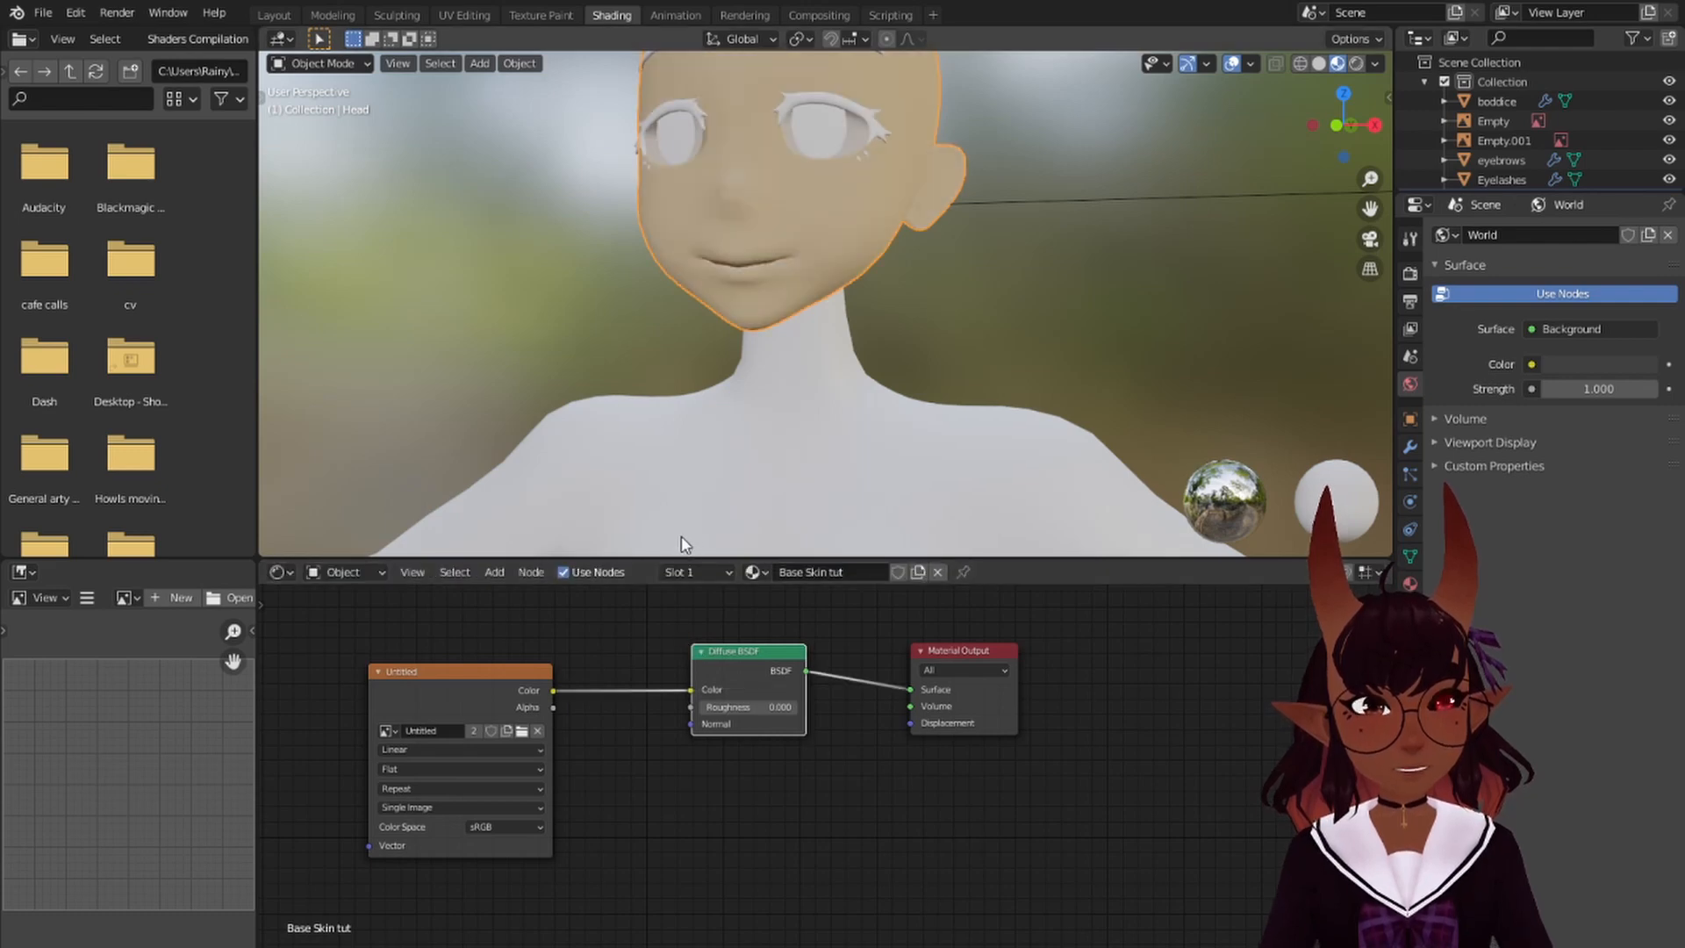
- Examine the diffuse shading on the head from the front and both side angles
scroll(667, 544, down, 4)
scroll(707, 480, up, 4)
middle_drag(729, 434, 668, 461)
scroll(823, 460, up, 1)
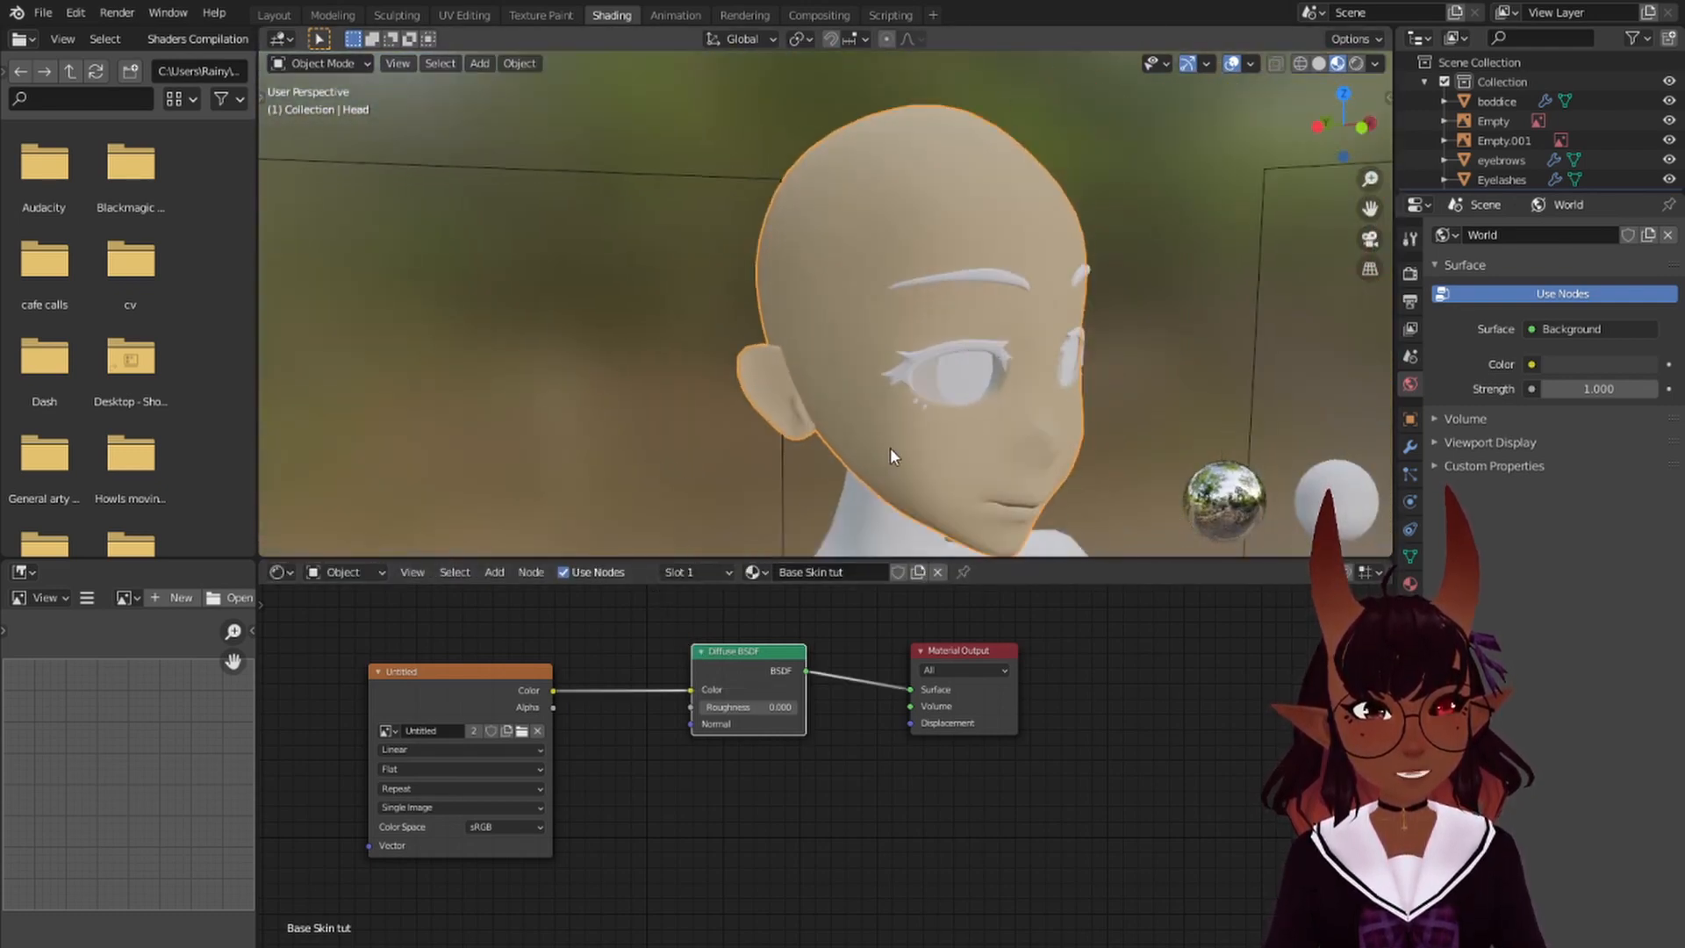
shift+middle_drag(890, 447, 784, 389)
scroll(783, 388, down, 3)
middle_drag(771, 466, 827, 482)
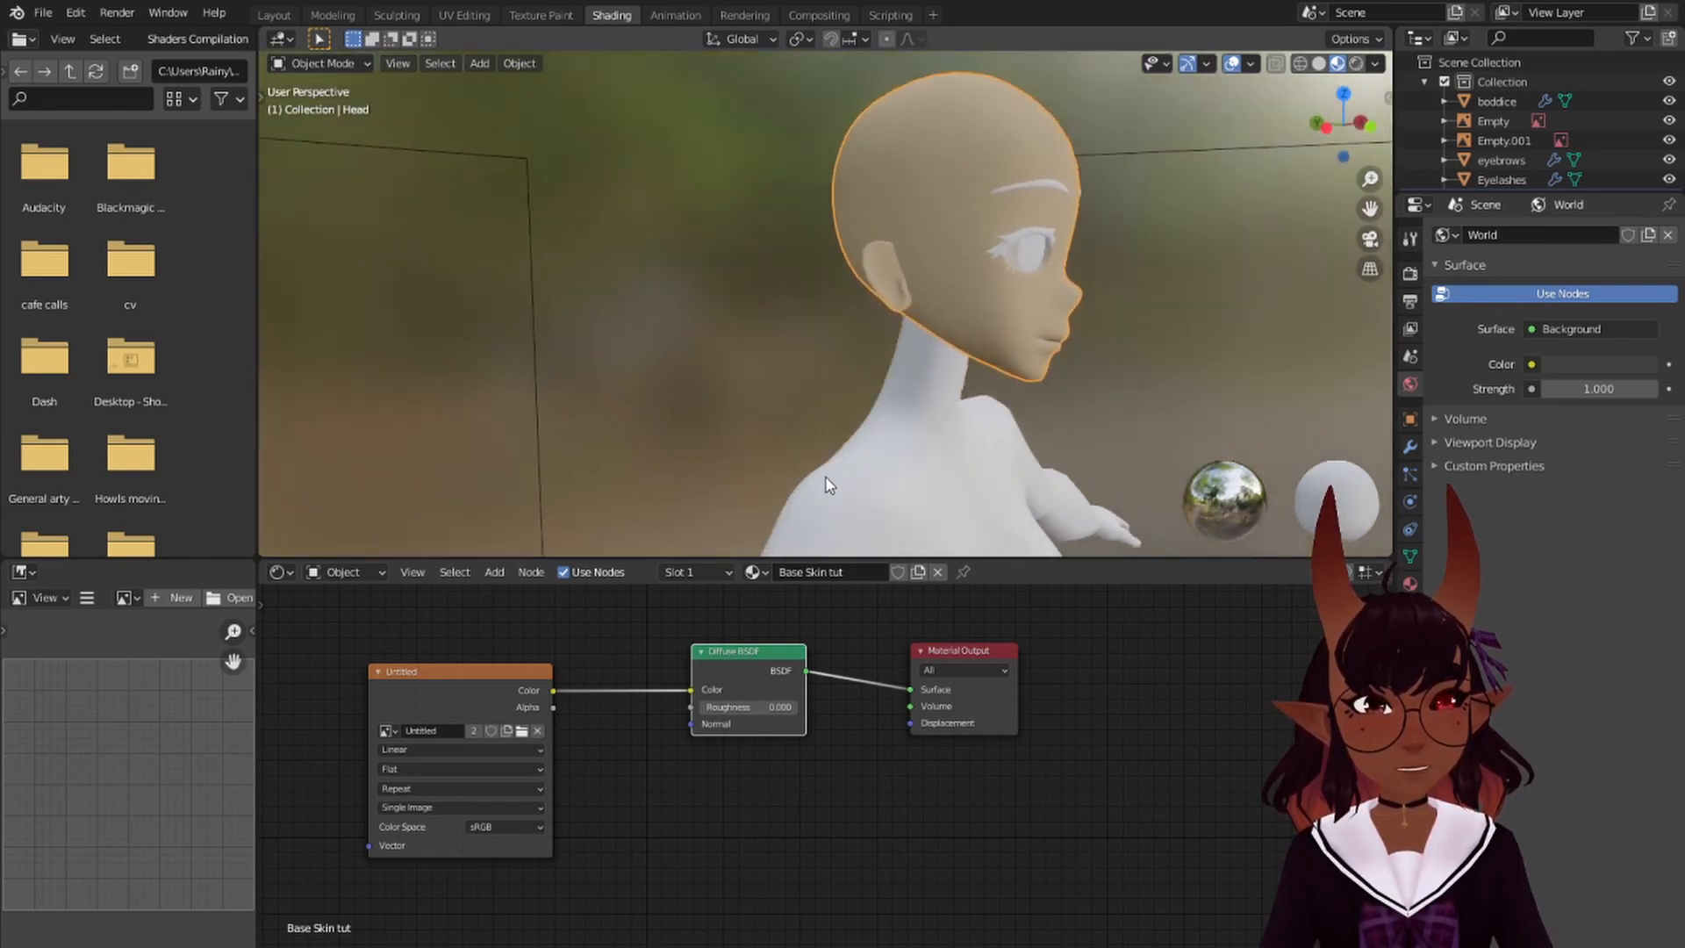
- Detach the Diffuse BSDF node and connect the image texture's Color directly to the Material Output's Surface input
drag(732, 653, 807, 802)
drag(908, 689, 870, 727)
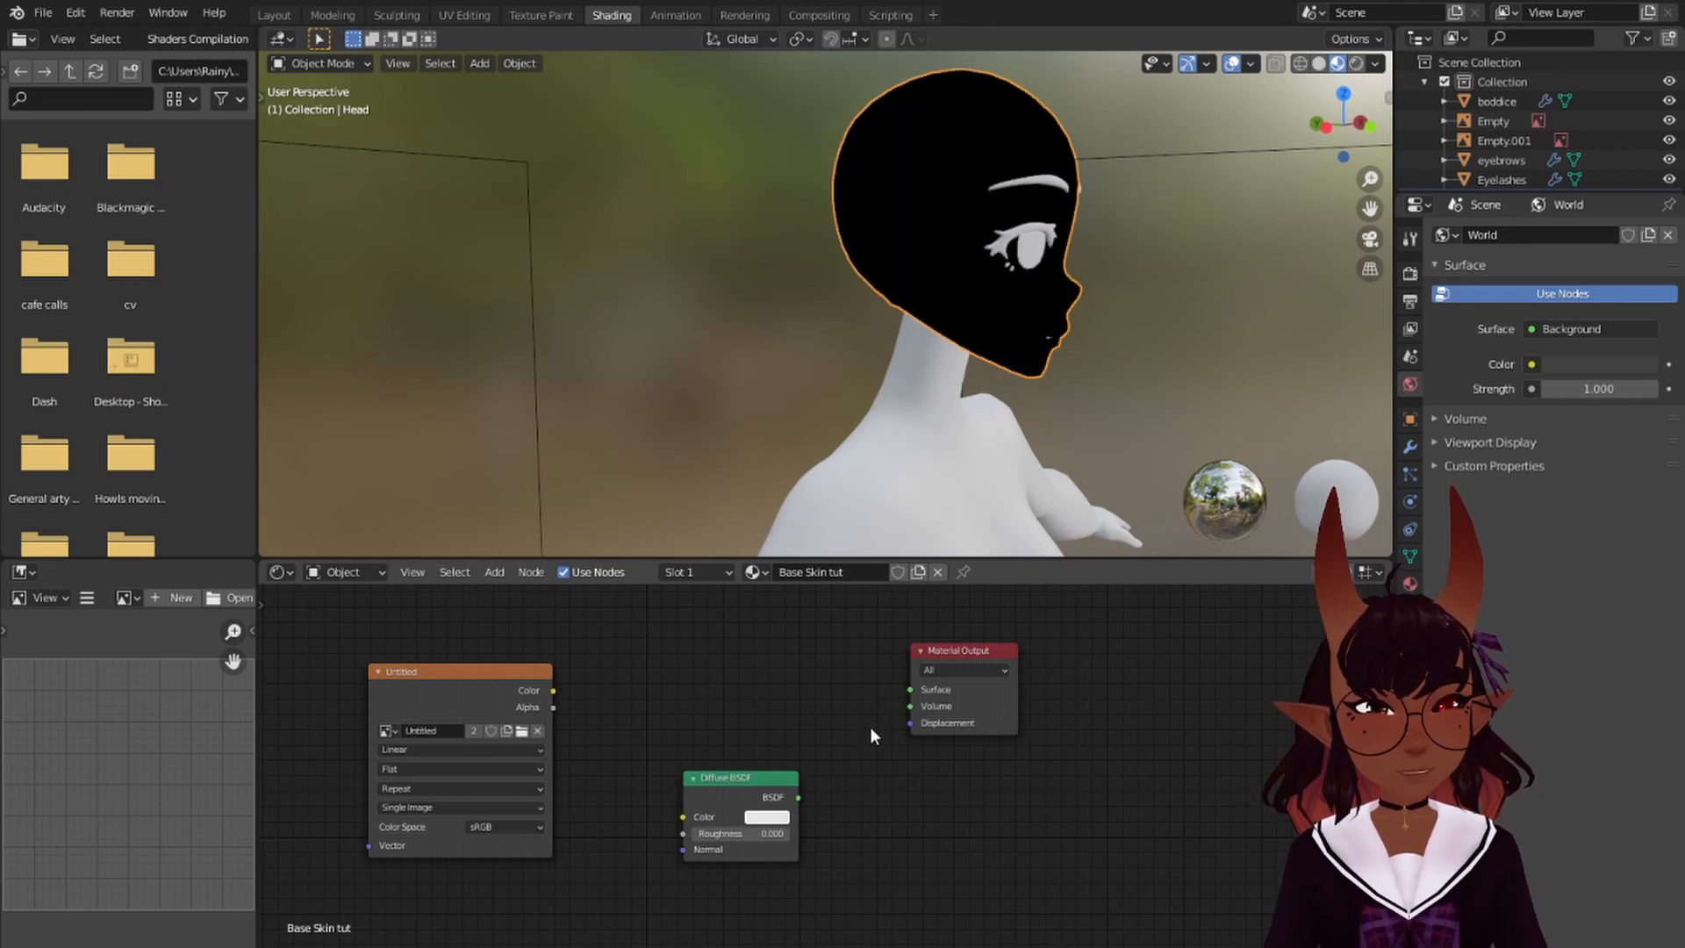
drag(552, 690, 910, 689)
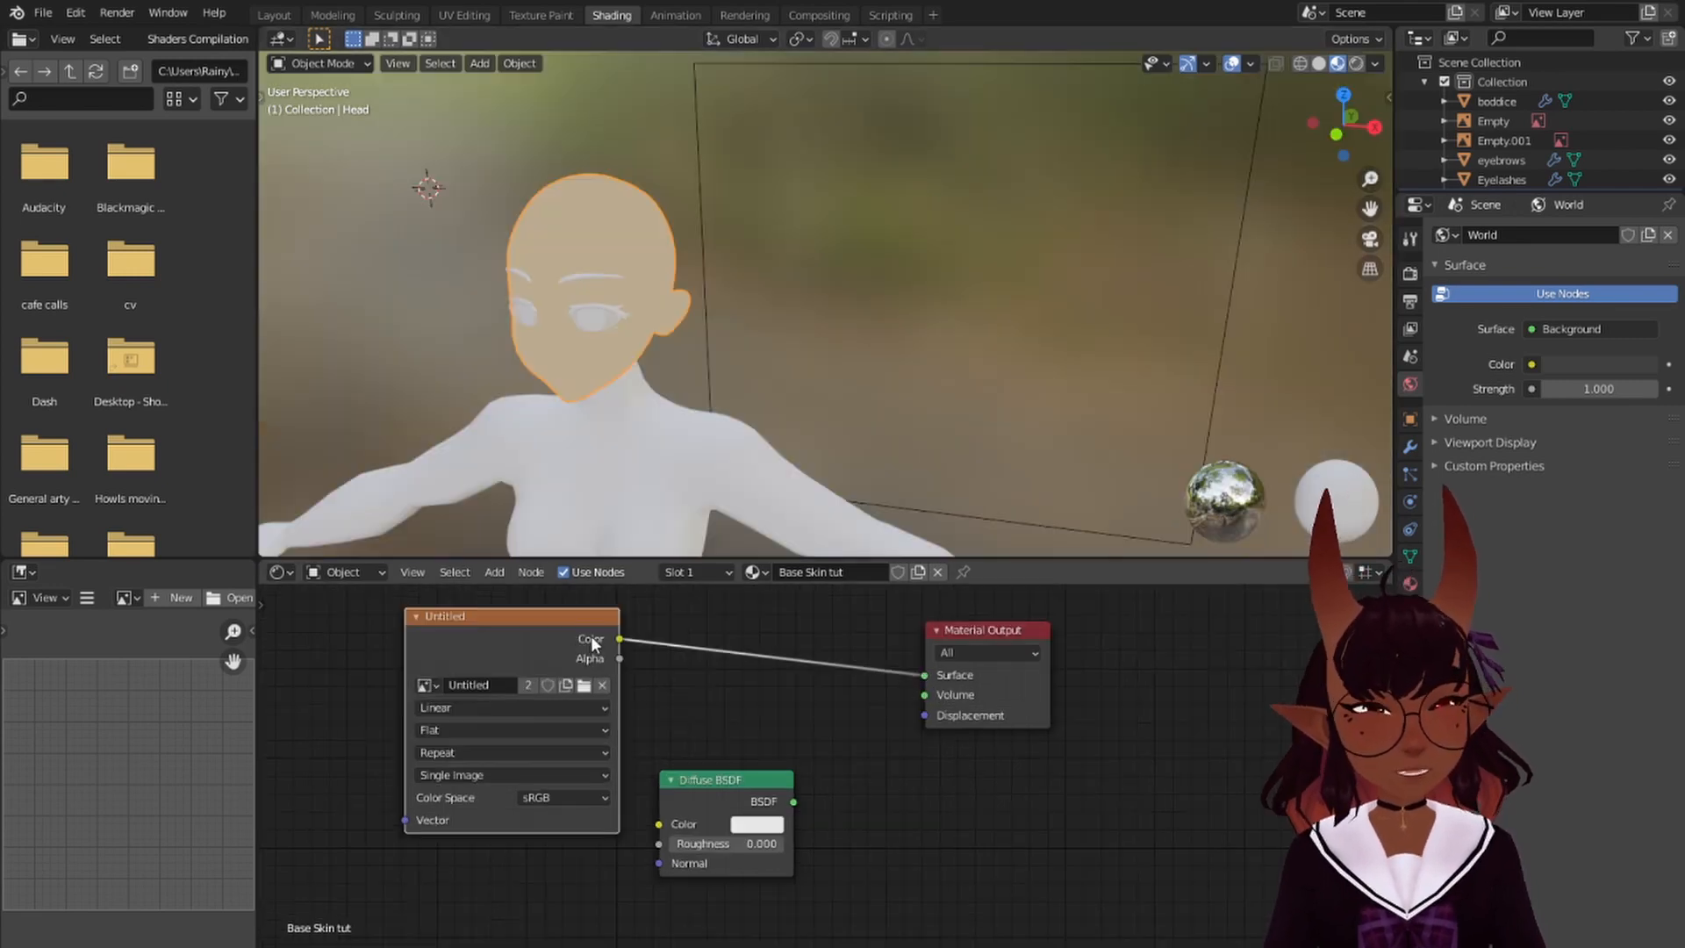
- Reposition the Untitled image texture and detached Diffuse BSDF nodes so the texture's link to the Material Output is unobstructed
drag(586, 618, 566, 646)
drag(730, 787, 903, 800)
drag(541, 642, 807, 650)
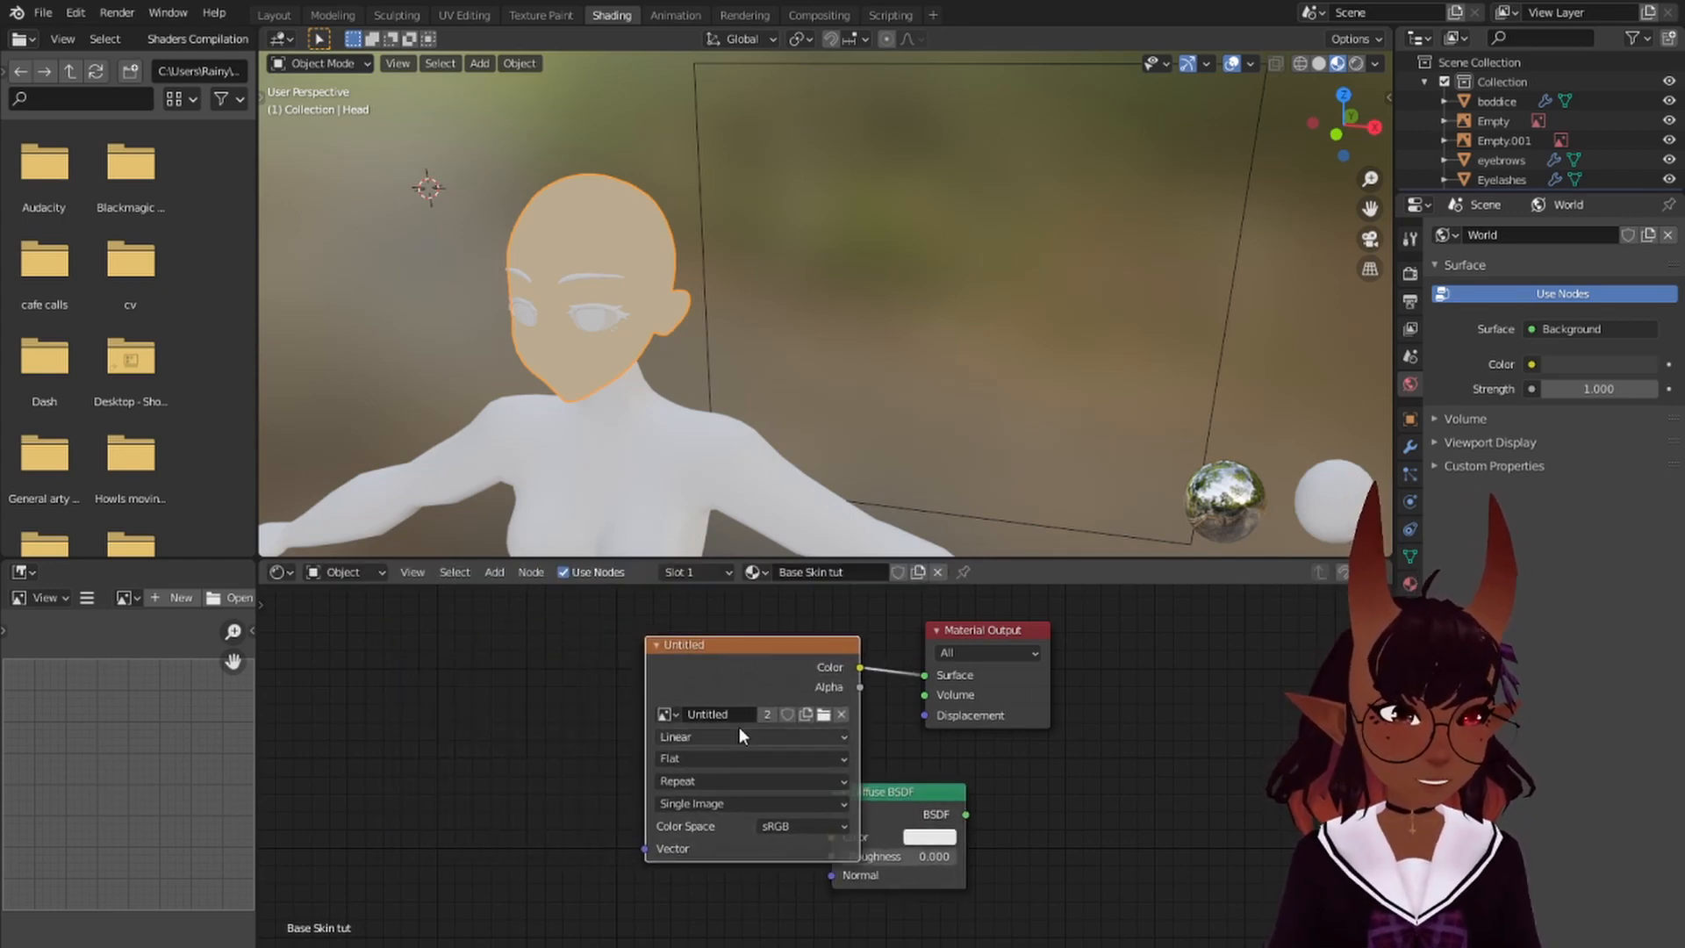
click(497, 572)
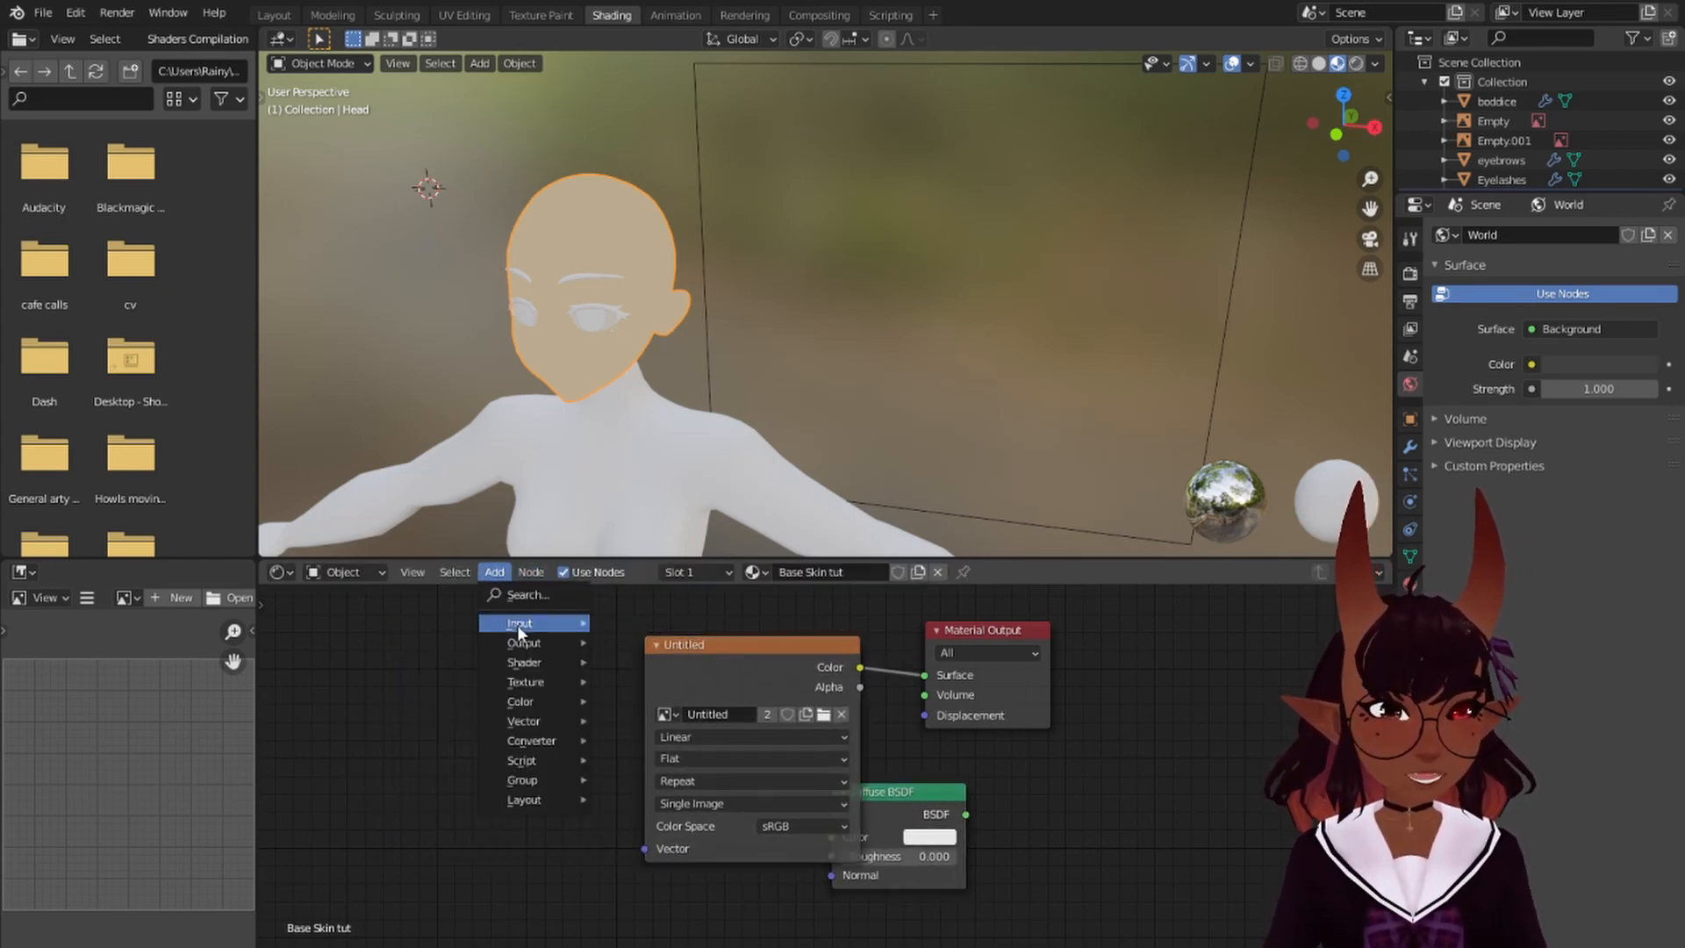
mouse_move(534, 684)
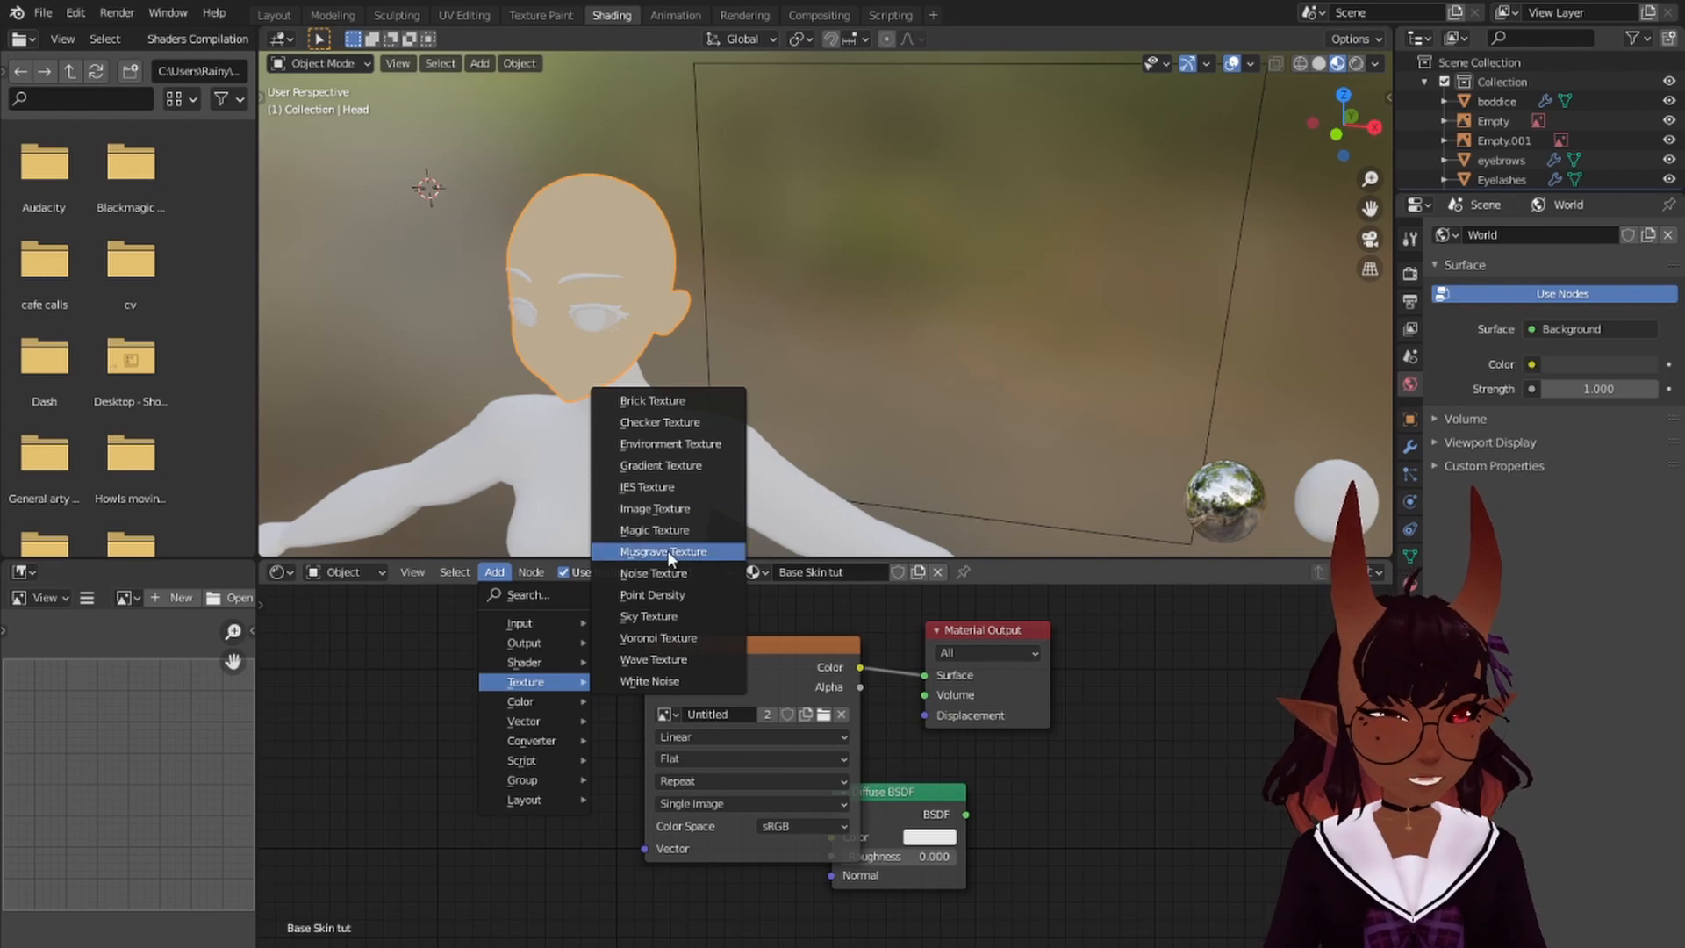
click(760, 642)
drag(760, 642, 624, 629)
click(624, 630)
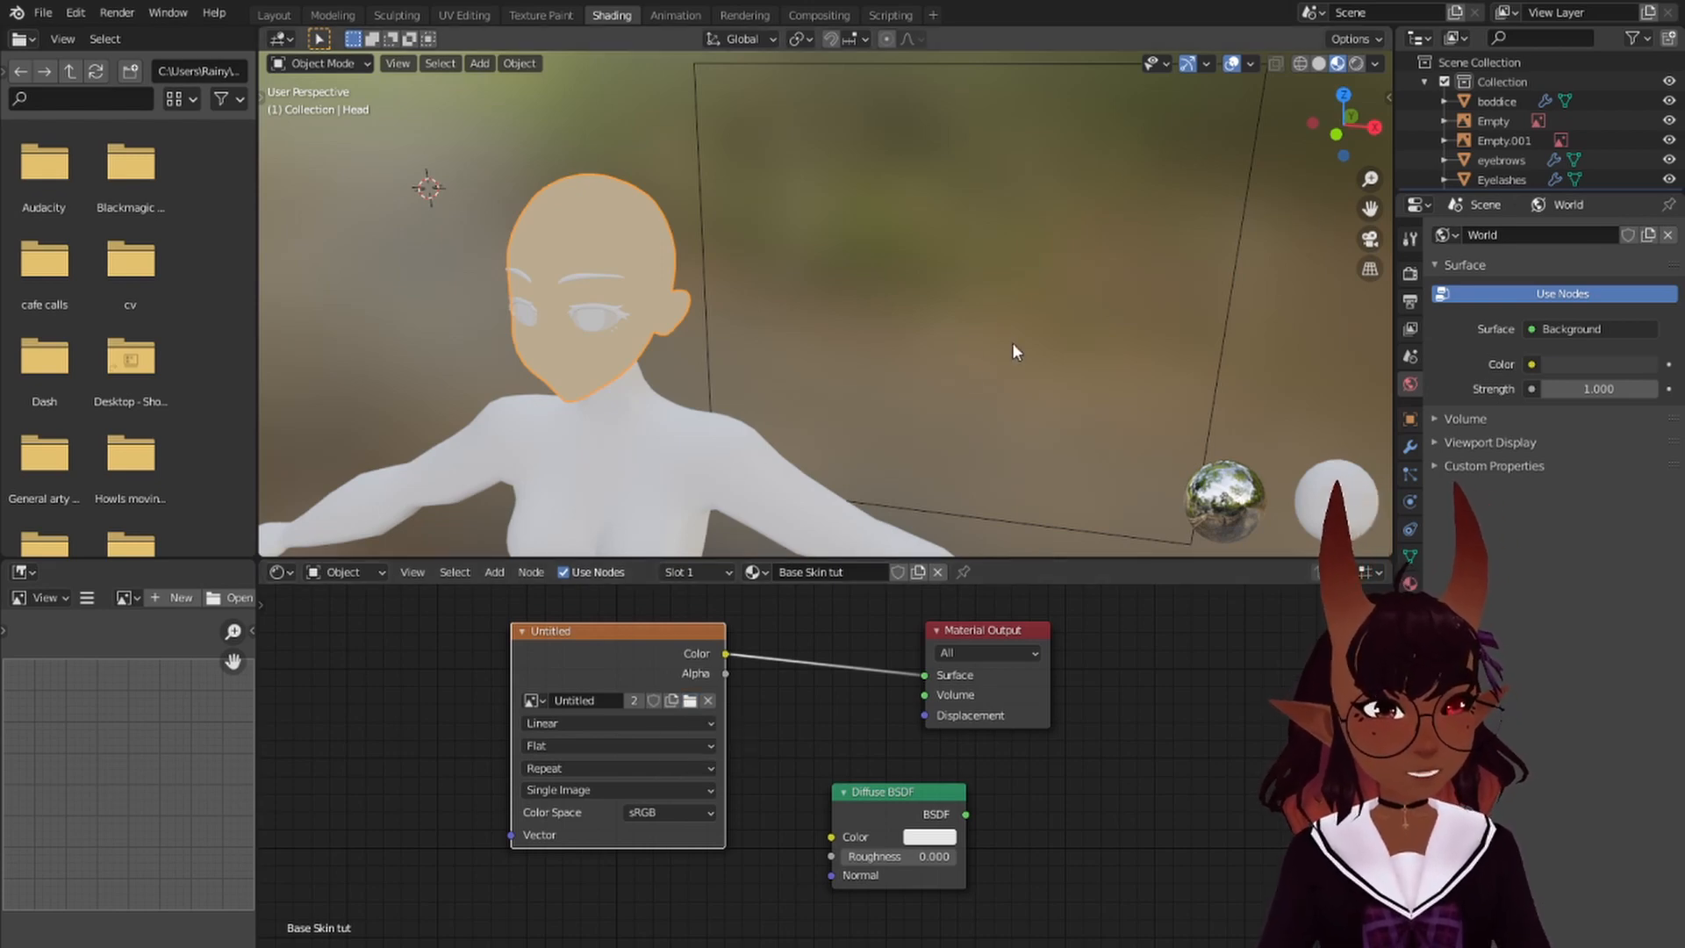
- Switch to the Layout workspace, display material preview shading, and examine the textured head from several angles
click(274, 15)
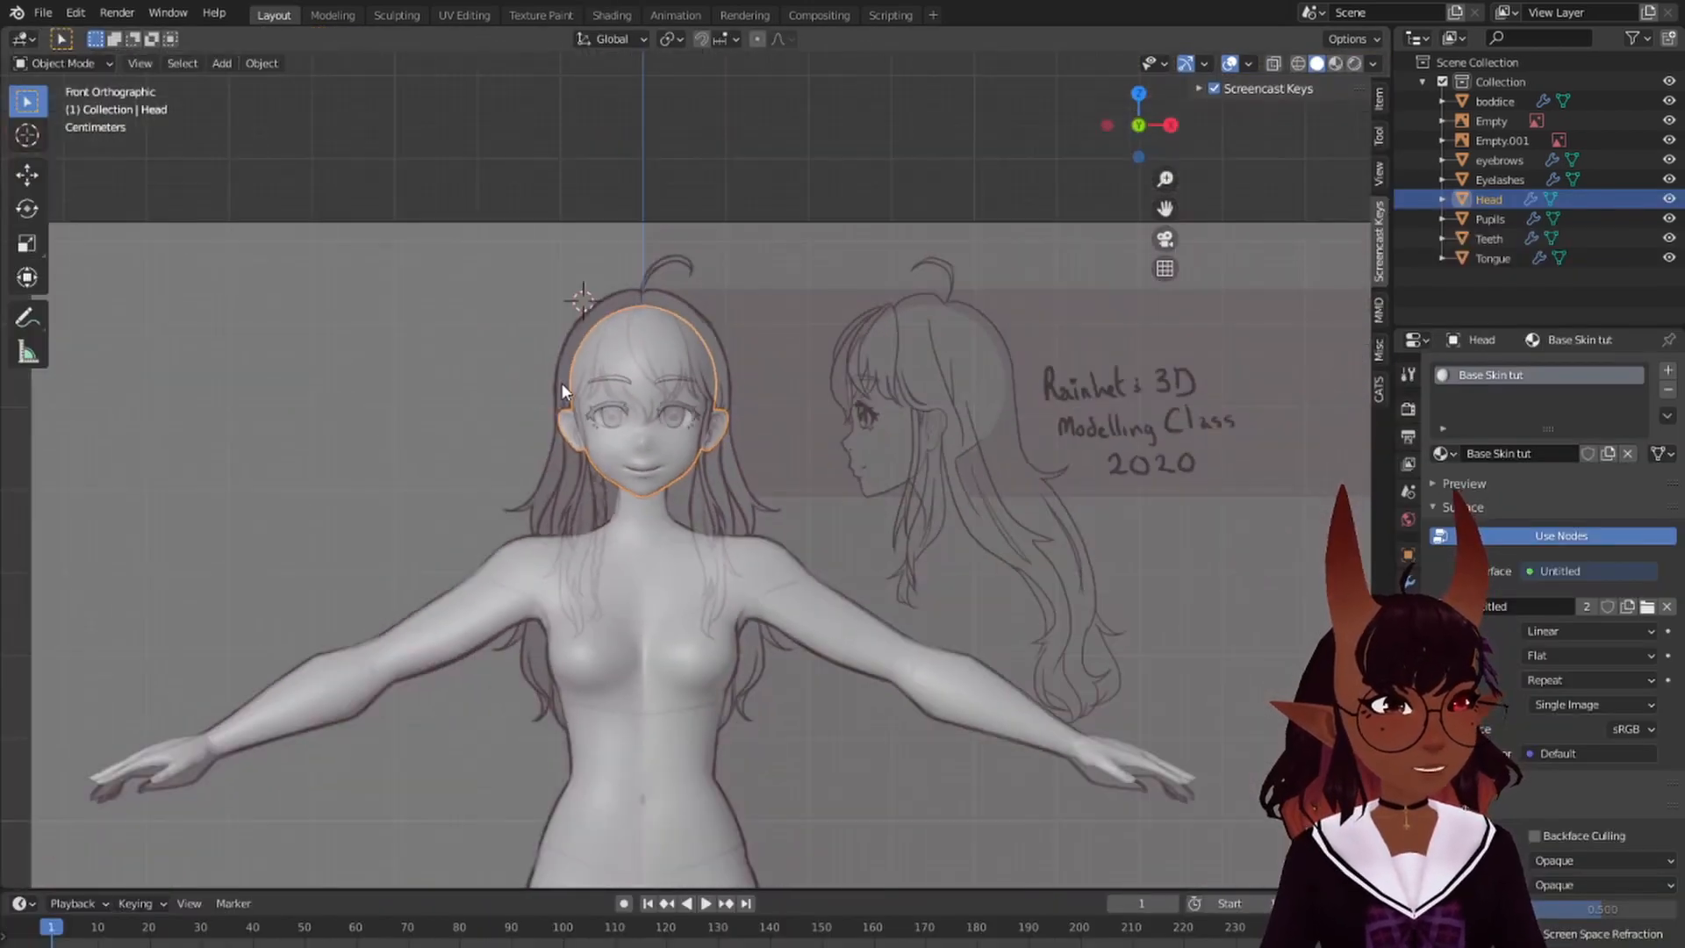
scroll(563, 383, up, 4)
mouse_move(566, 384)
middle_down()
mouse_move(755, 432)
mouse_move(773, 344)
middle_up()
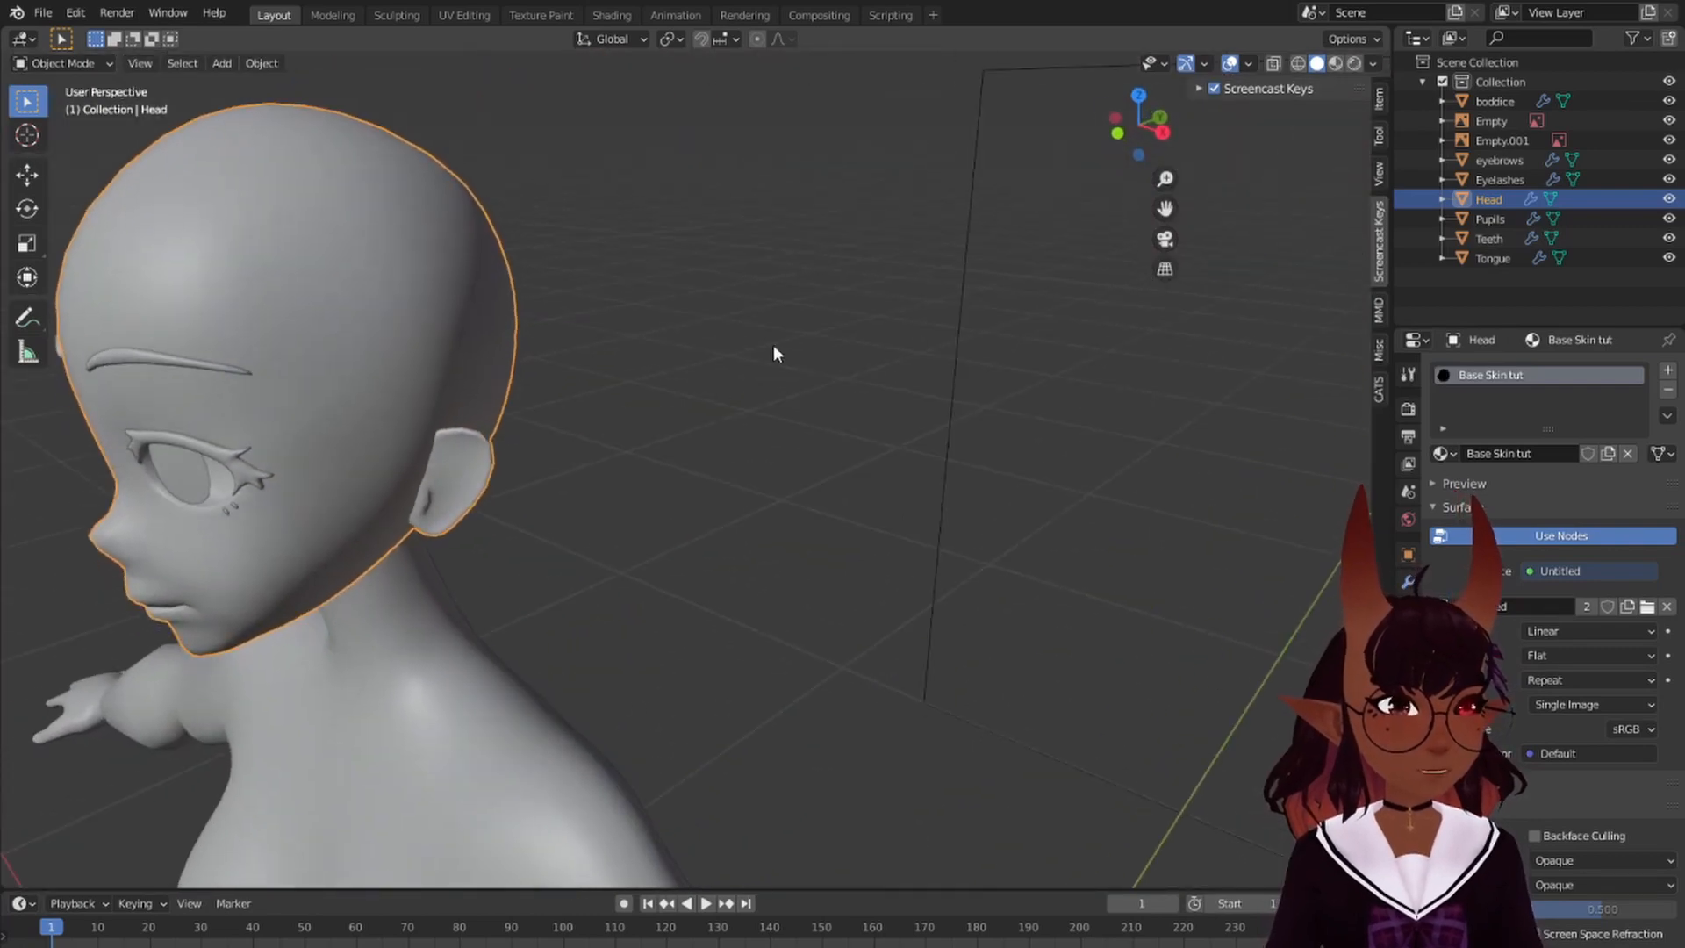
click(1333, 66)
scroll(721, 307, down, 5)
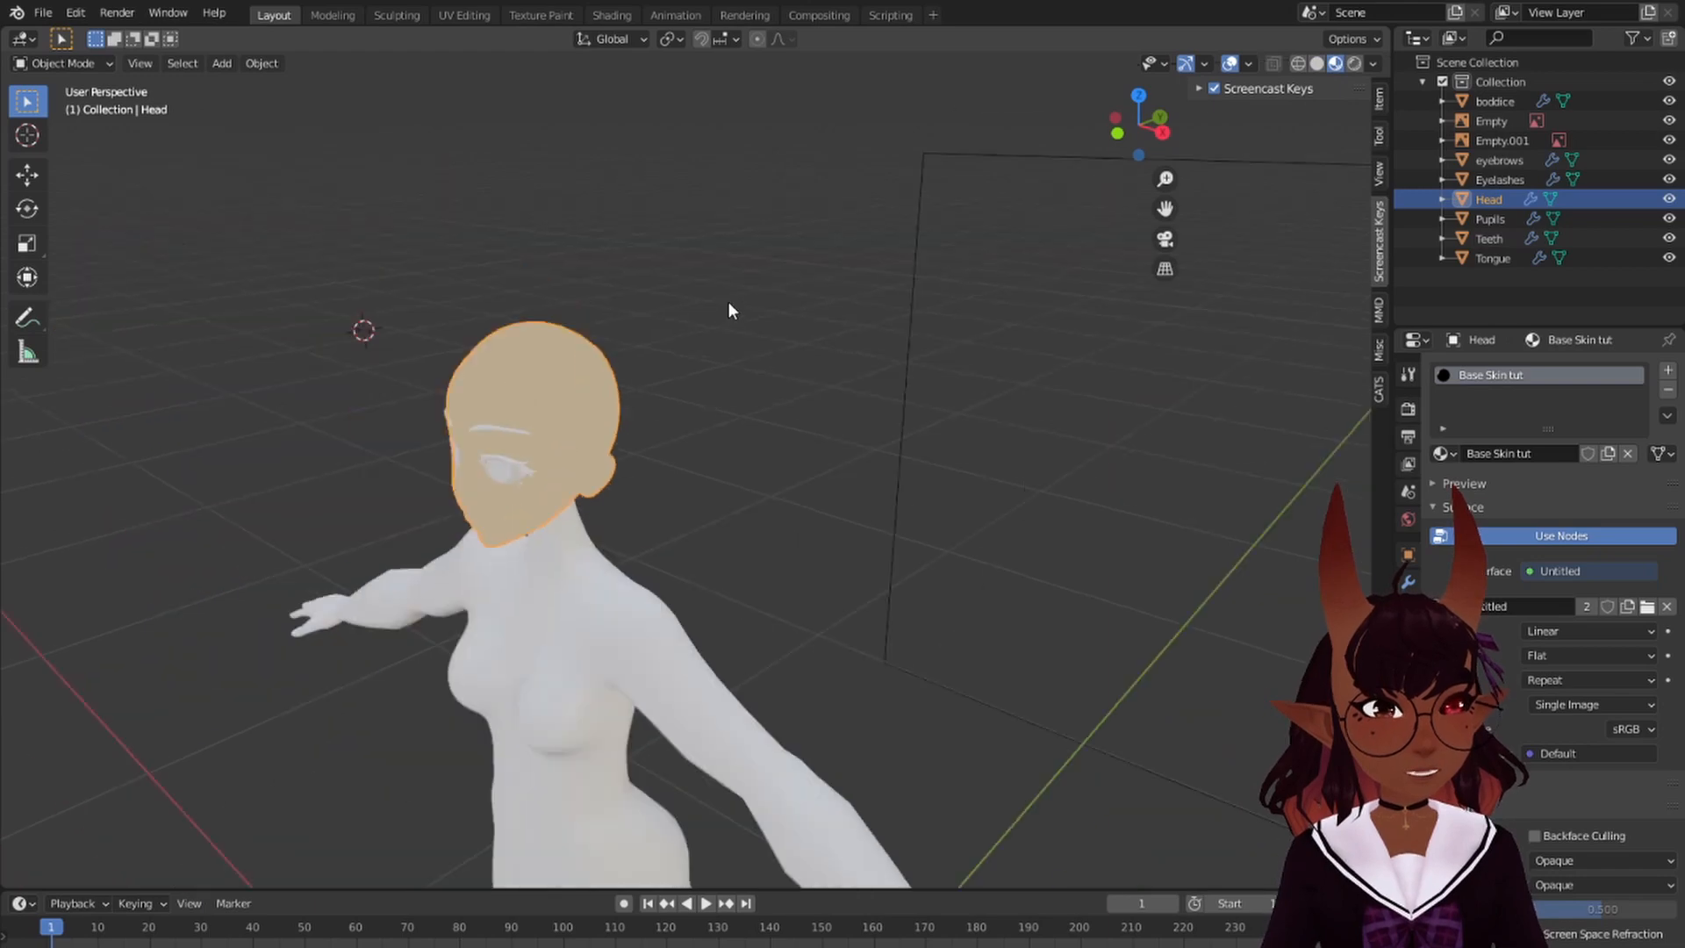
middle_drag(729, 312, 786, 290)
scroll(787, 289, up, 6)
middle_drag(722, 399, 649, 329)
scroll(602, 377, up, 5)
scroll(602, 377, down, 5)
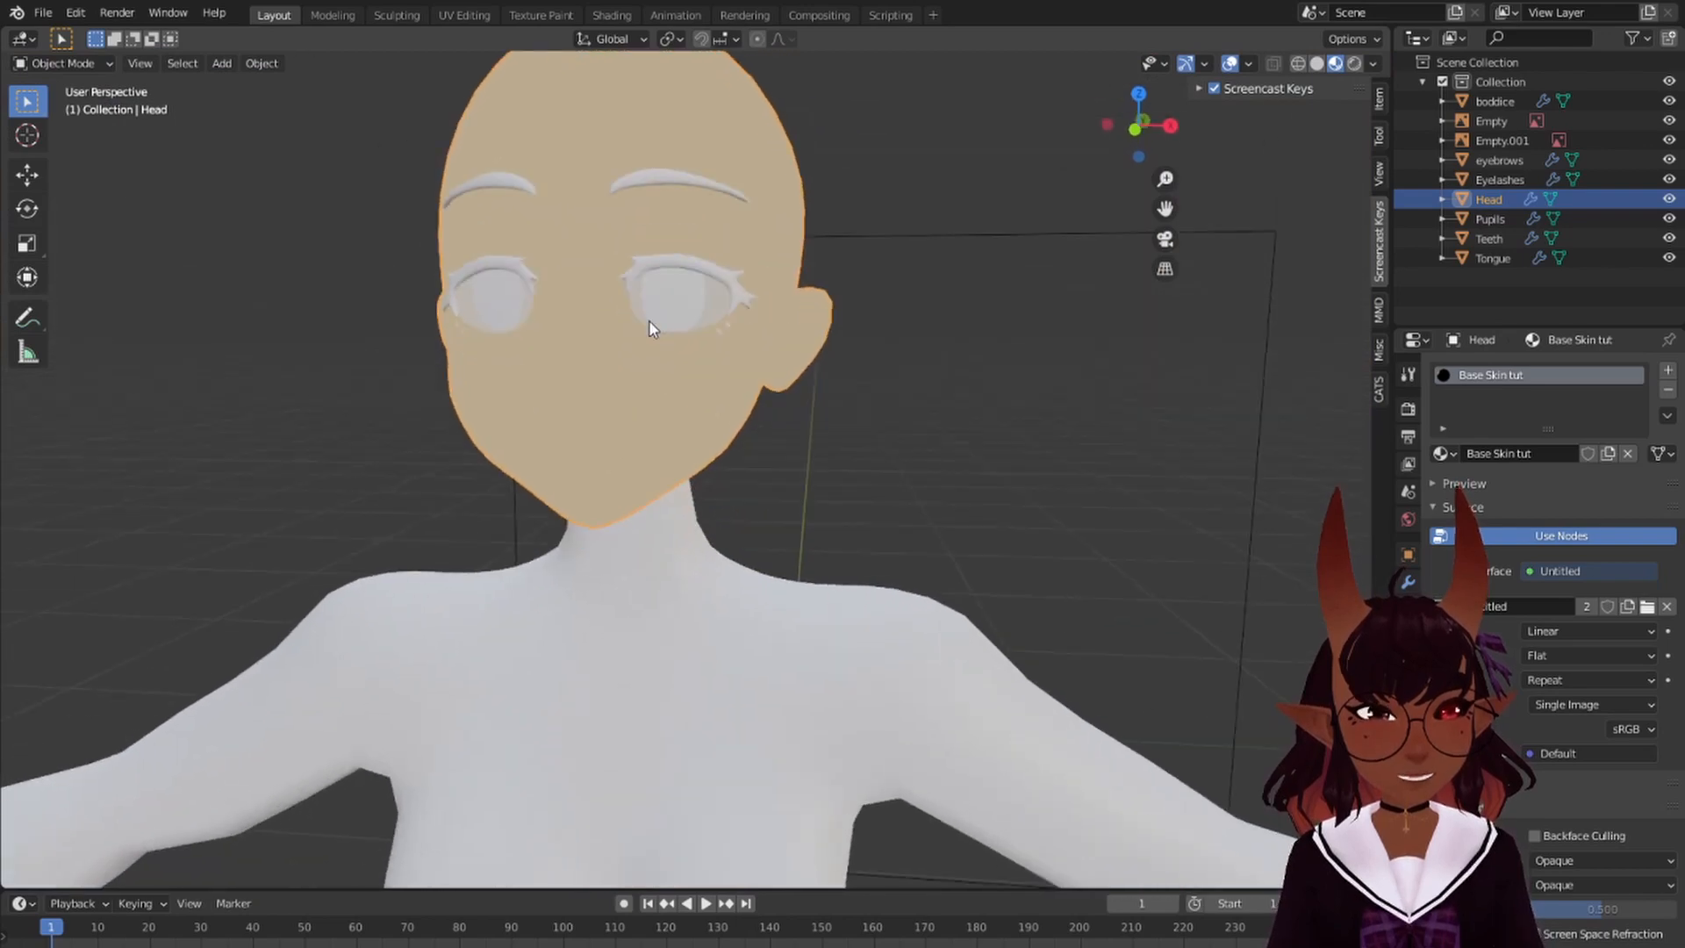
- Select the boddice mesh in the front view and open it in the UV Editing workspace
key(KP_1)
scroll(731, 442, down, 4)
shift+middle_drag(713, 557, 650, 363)
click(651, 364)
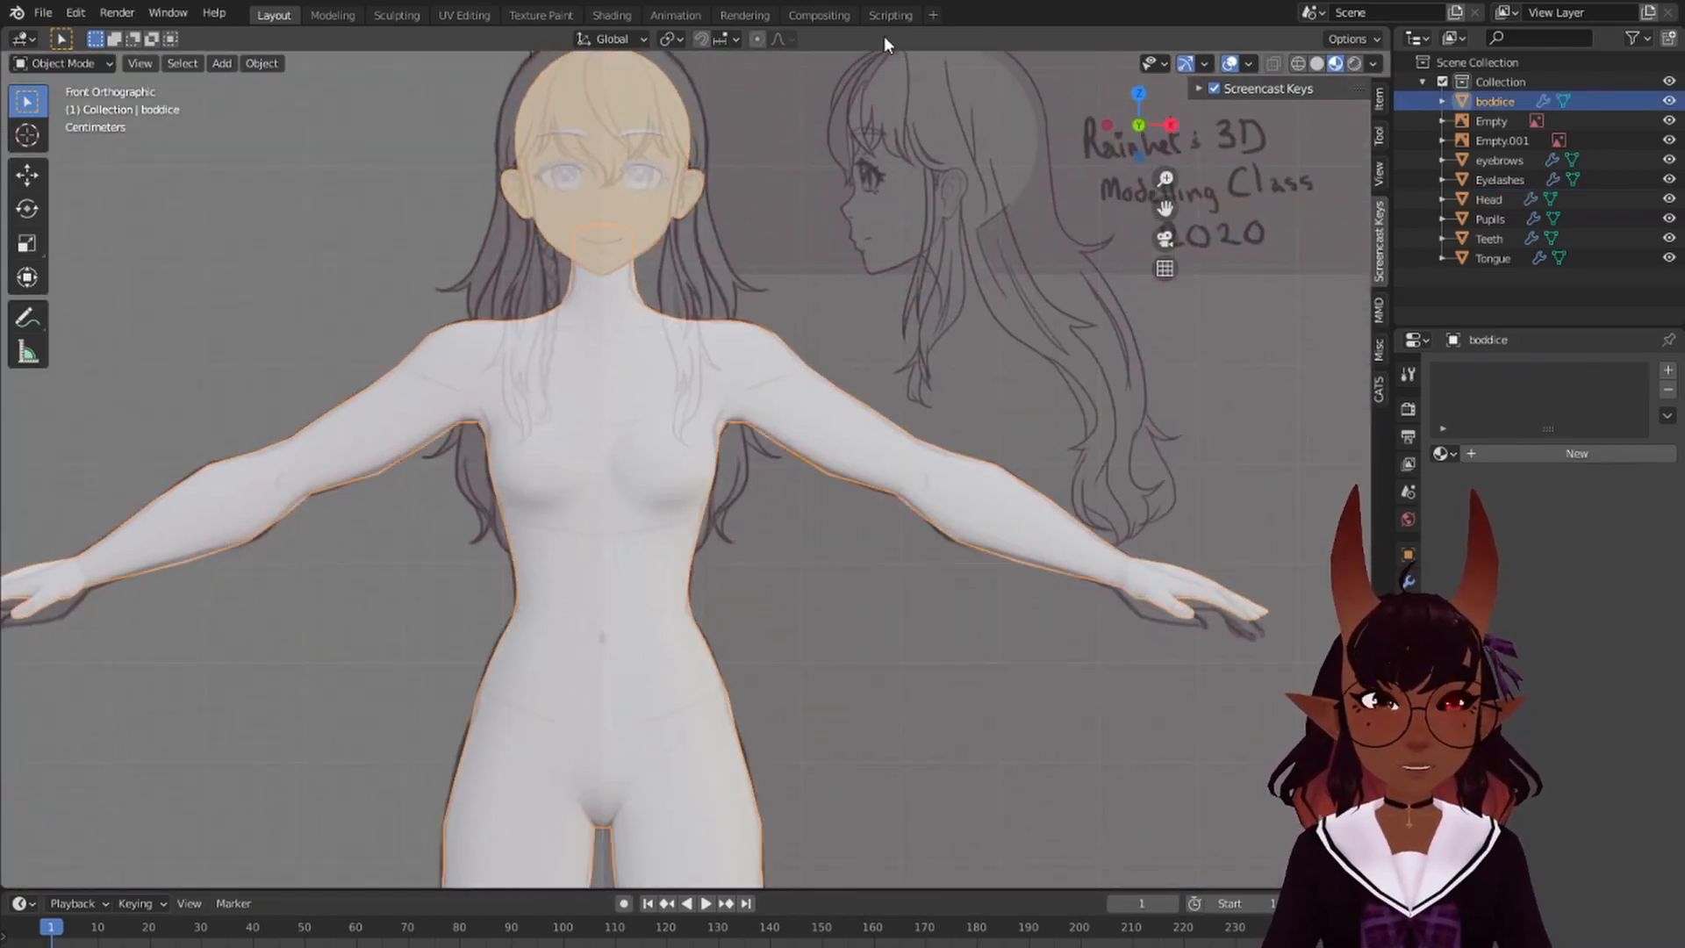
click(455, 14)
click(42, 12)
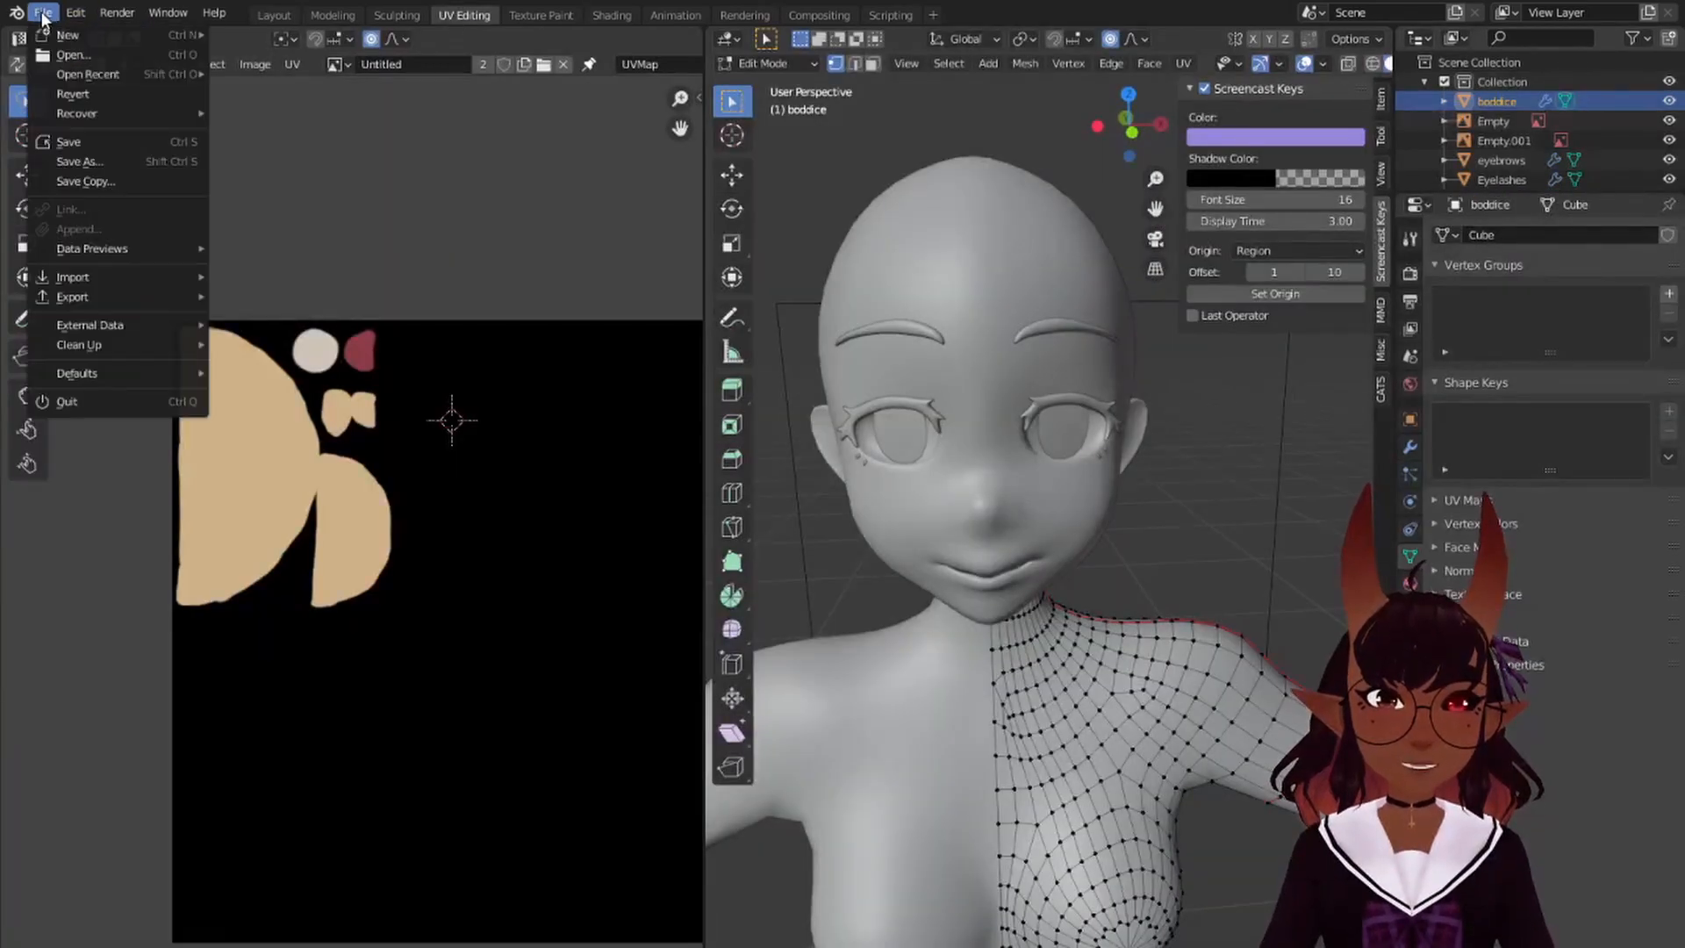
middle_drag(529, 442, 470, 372)
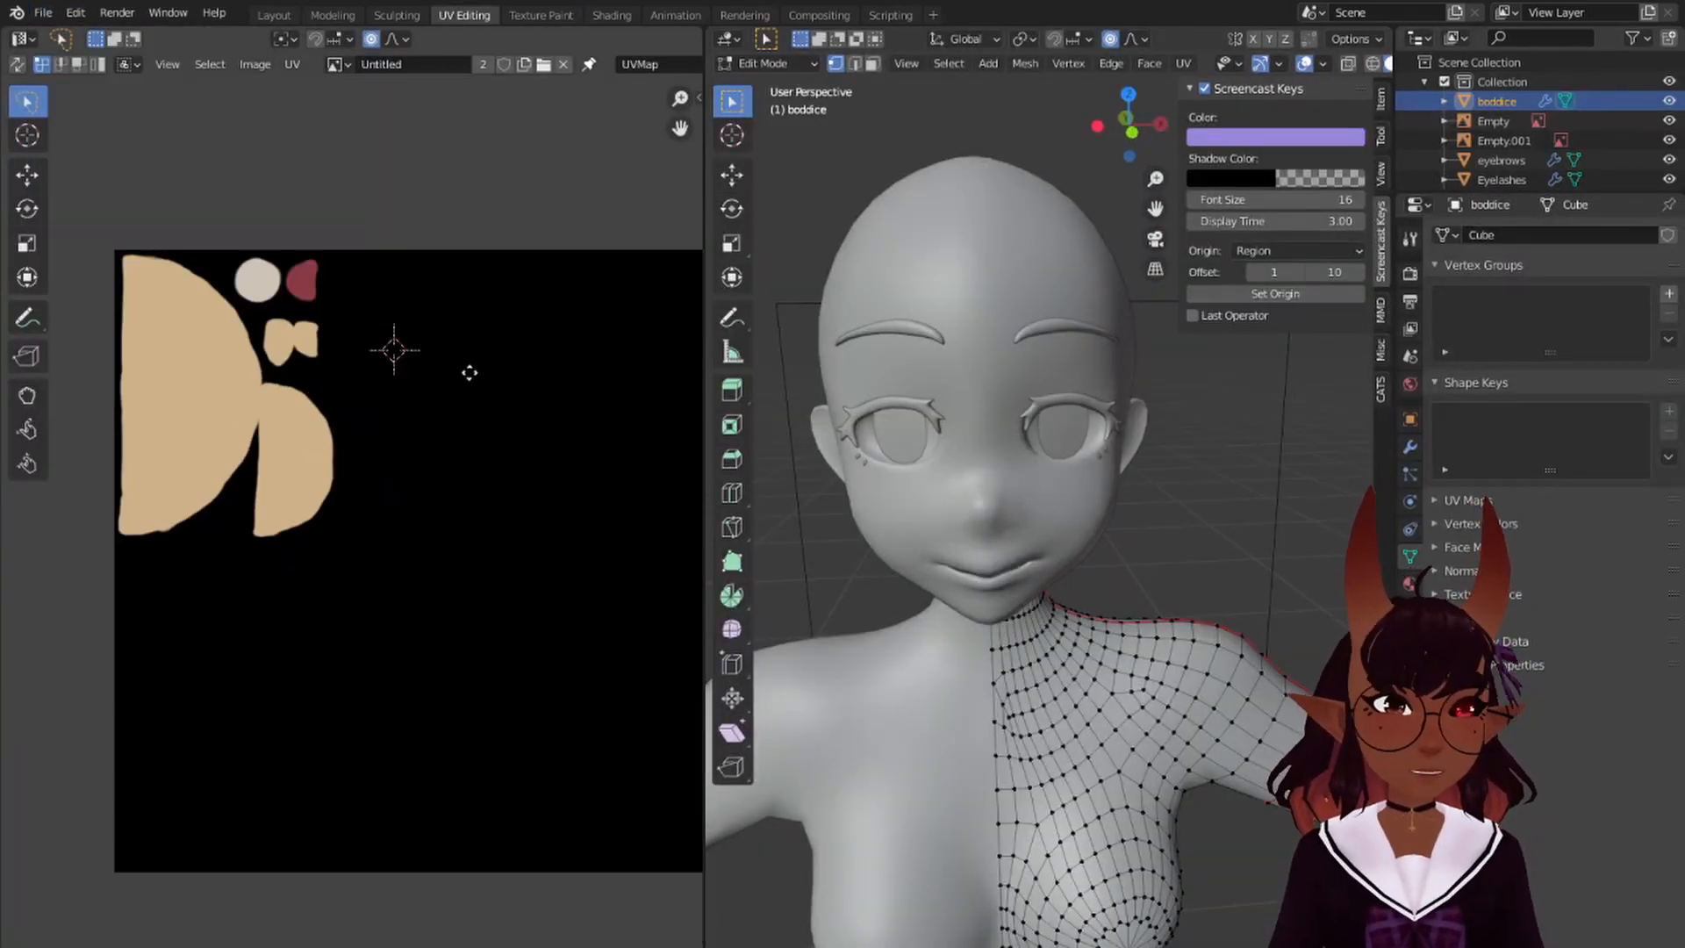
- Select the entire half-body mesh and unwrap it along its marked seams
key(a)
scroll(1117, 544, down, 2)
shift+middle_drag(1121, 602, 1075, 444)
scroll(292, 503, up, 5)
scroll(292, 504, down, 5)
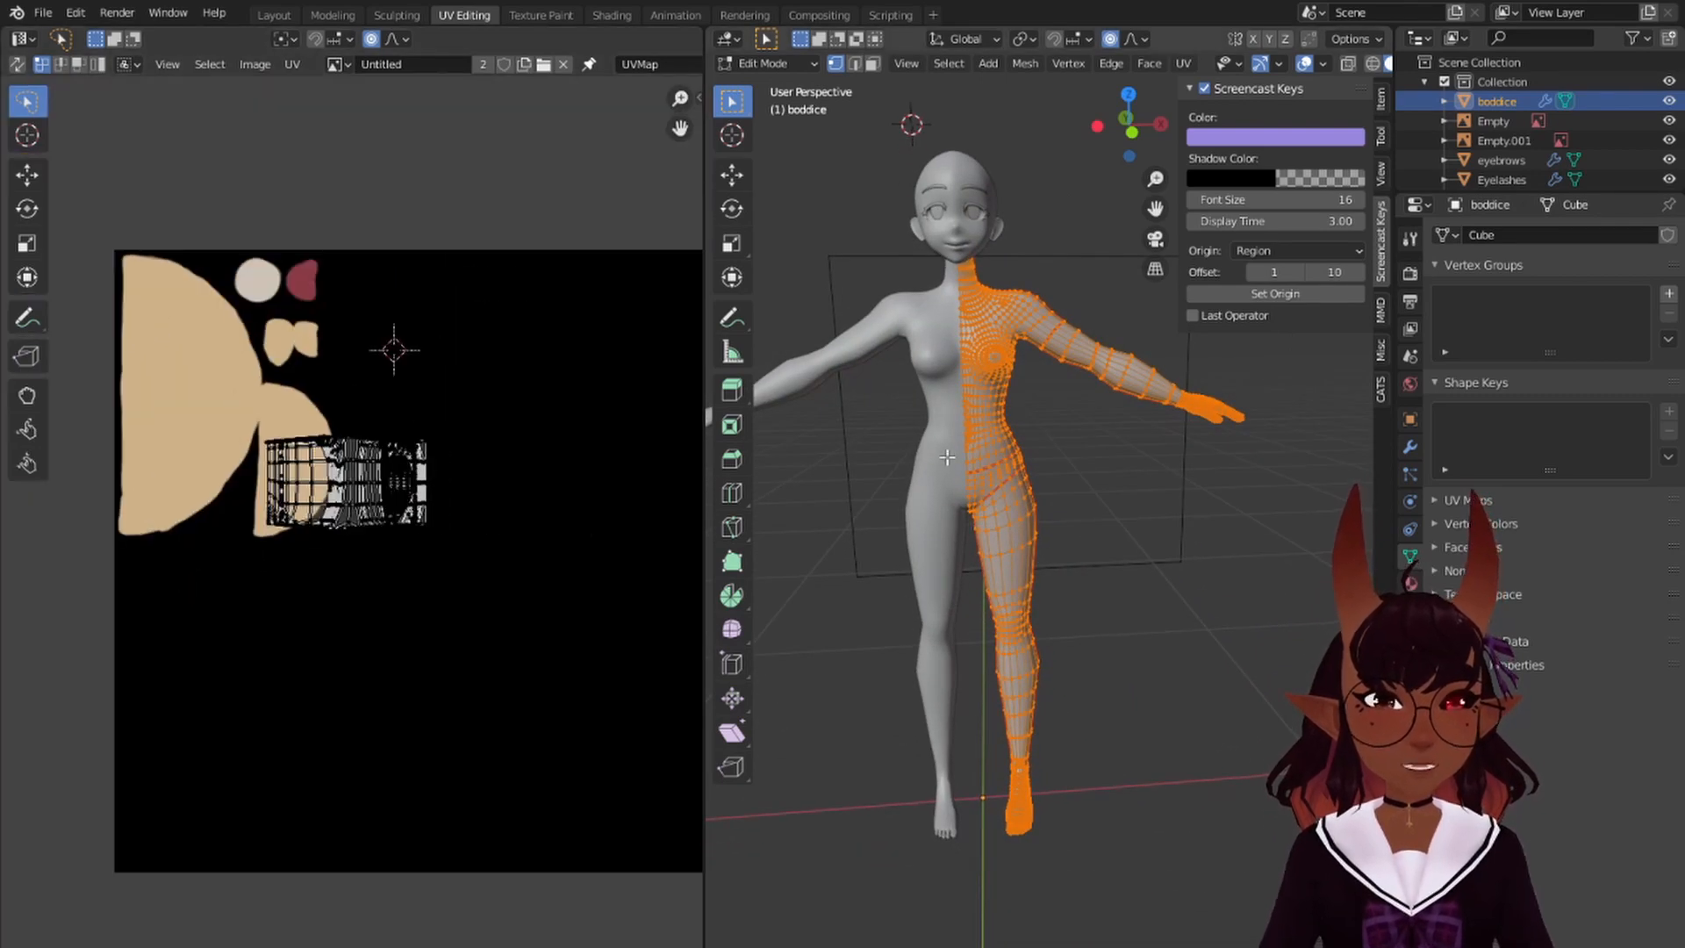
key(u)
click(956, 446)
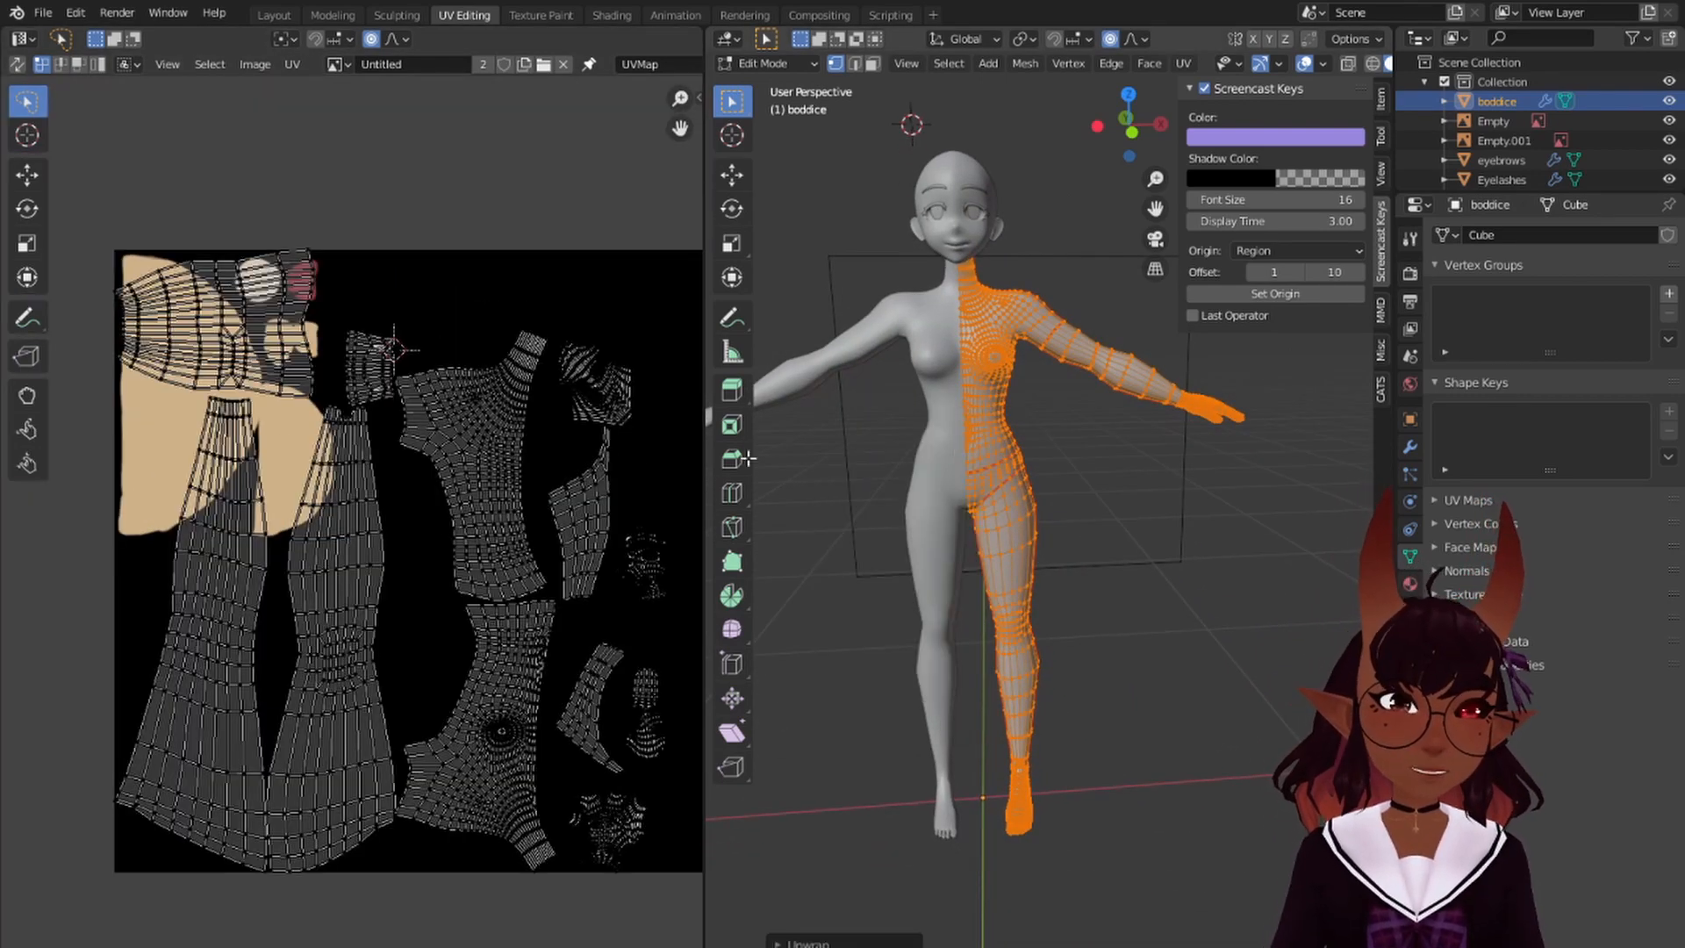
- Clear the seam on the stray edges where the inner thigh meets the crotch
middle_drag(493, 488, 321, 376)
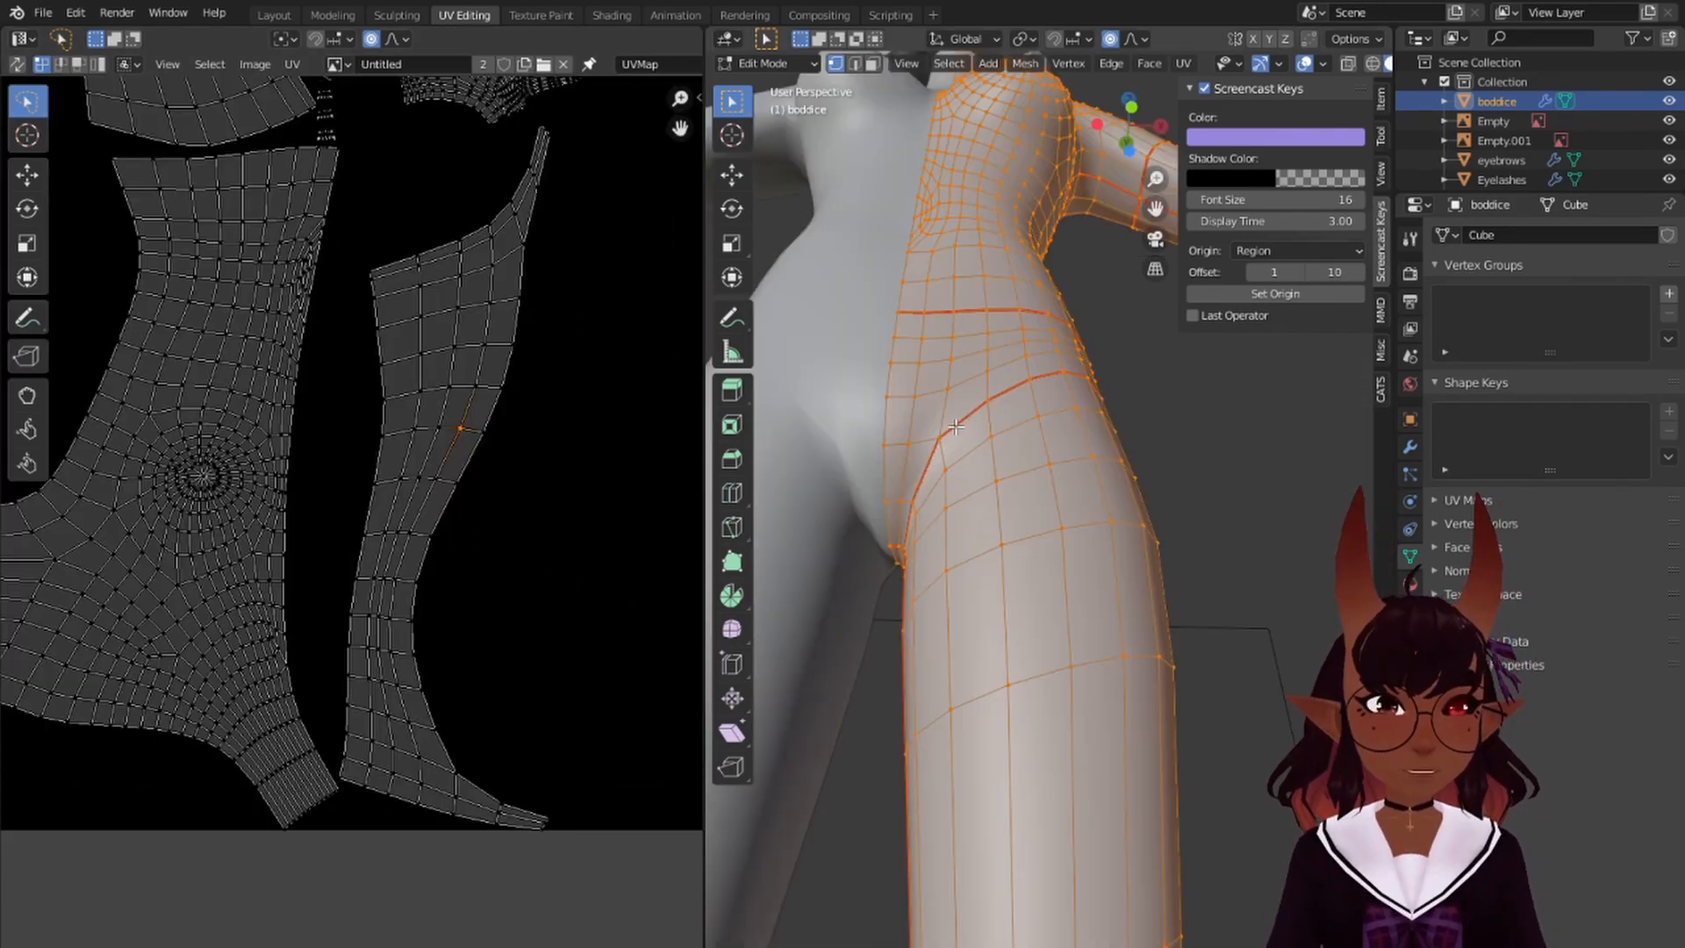
middle_drag(955, 426, 954, 427)
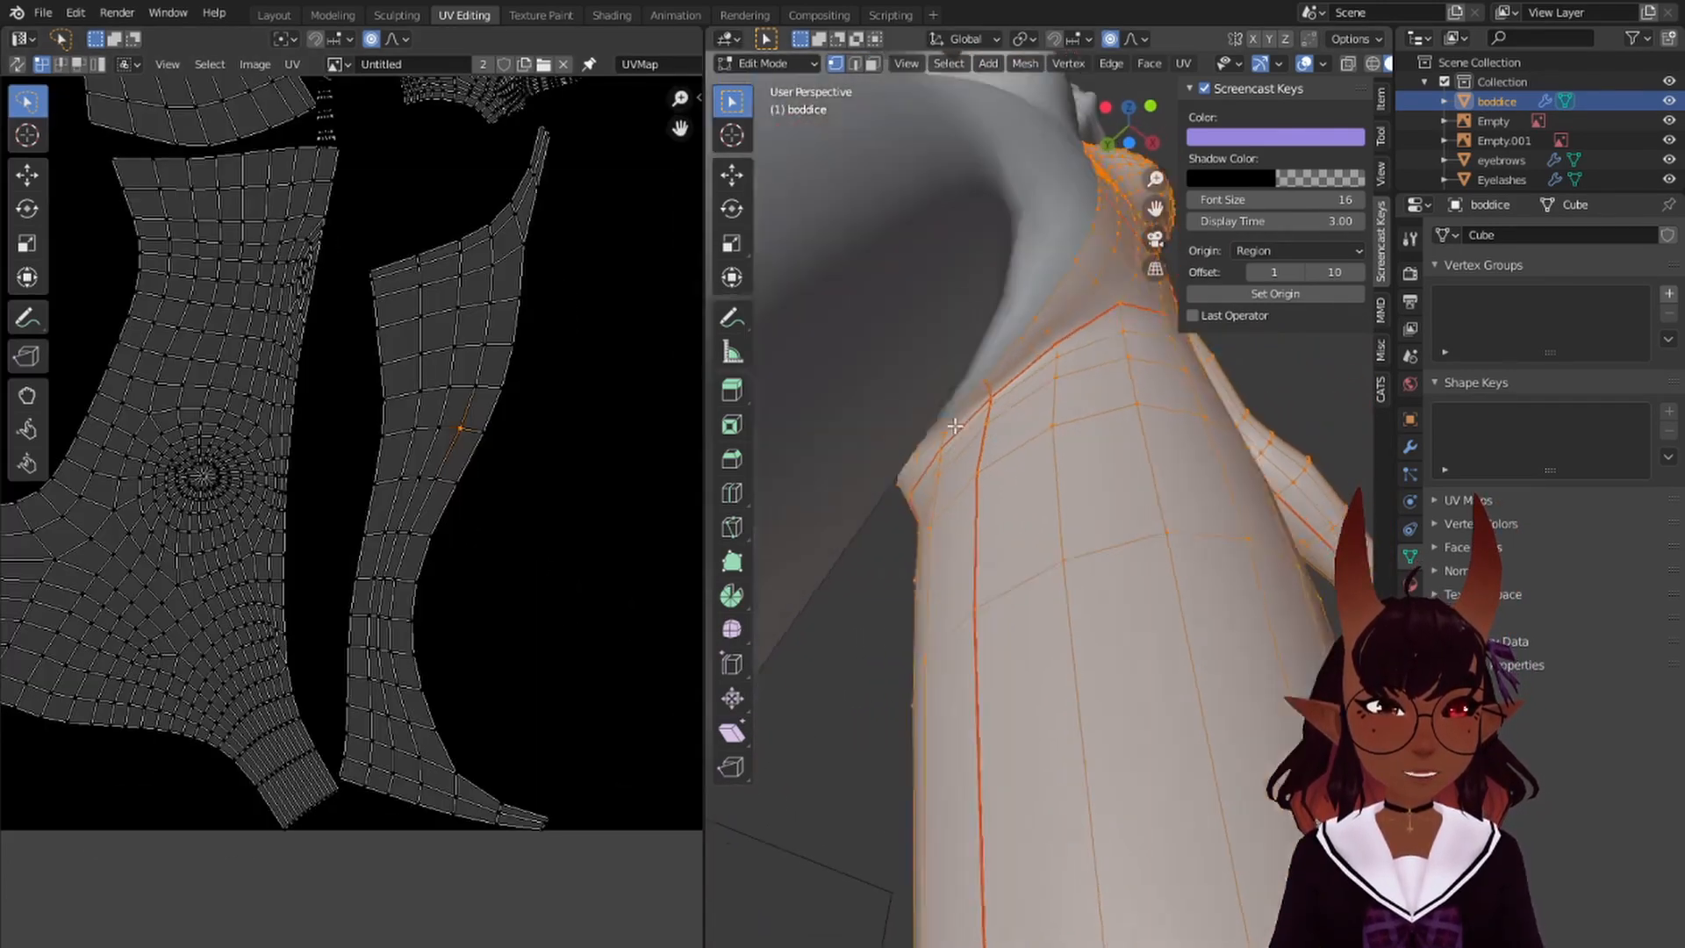
scroll(955, 427, up, 3)
scroll(957, 377, down, 1)
shift+middle_drag(959, 351, 1015, 433)
scroll(1015, 433, up, 3)
click(979, 339)
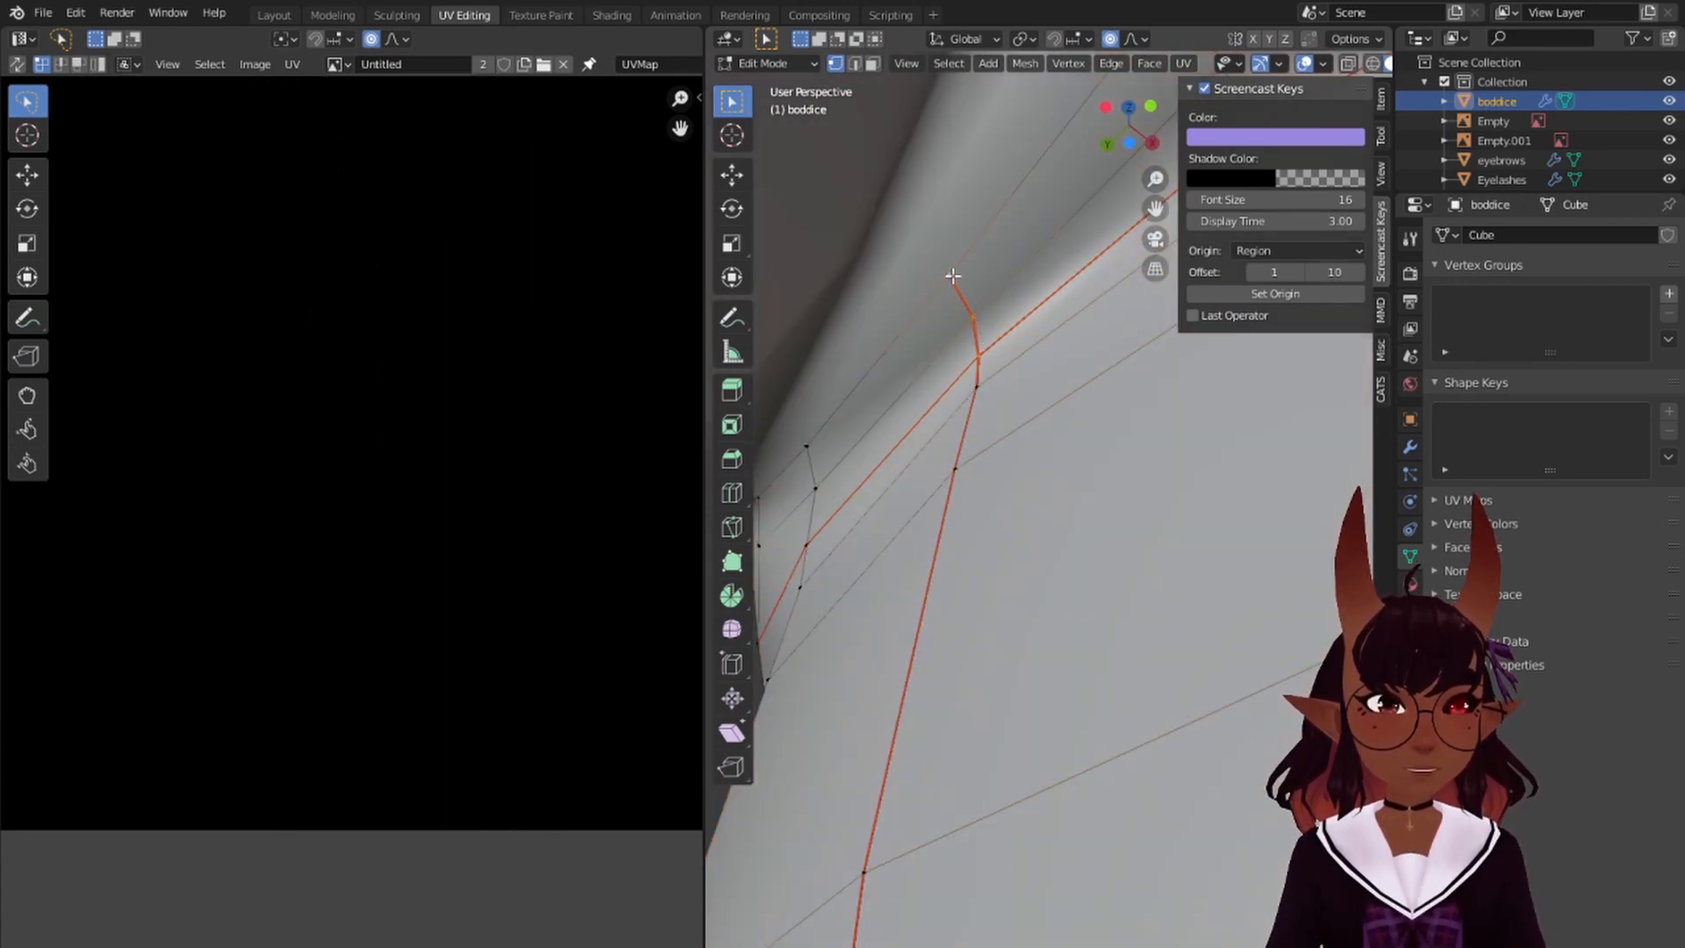
key(ctrl+e)
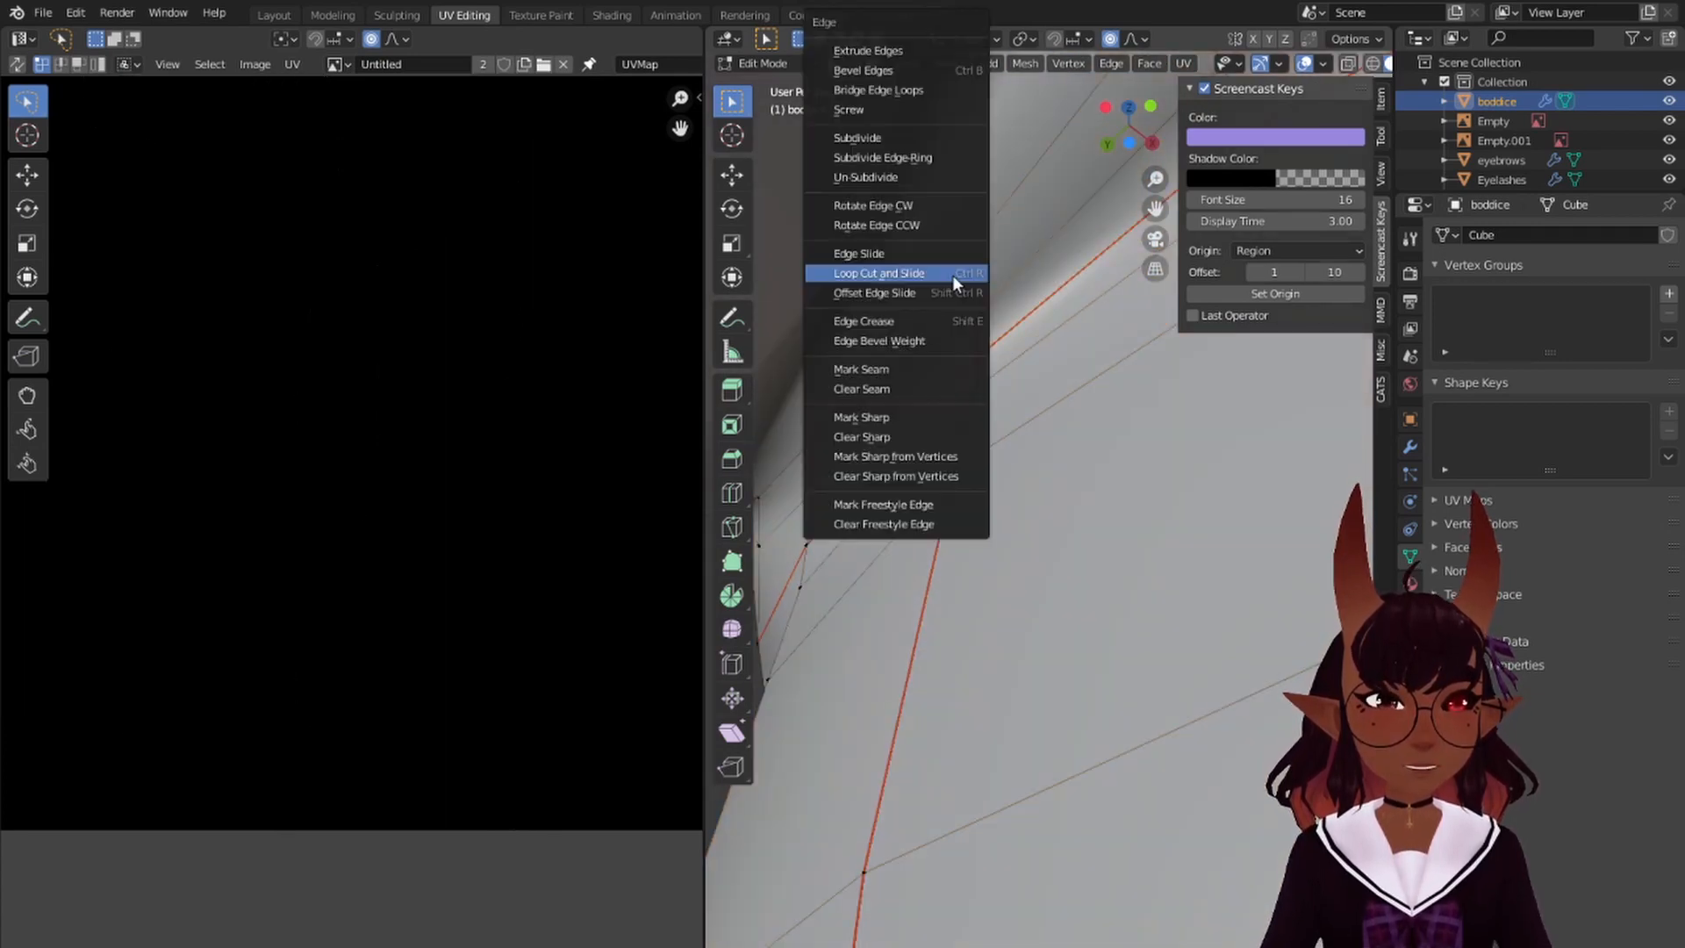
click(883, 388)
key(a)
key(a)
scroll(888, 391, down, 5)
middle_drag(903, 432, 1080, 460)
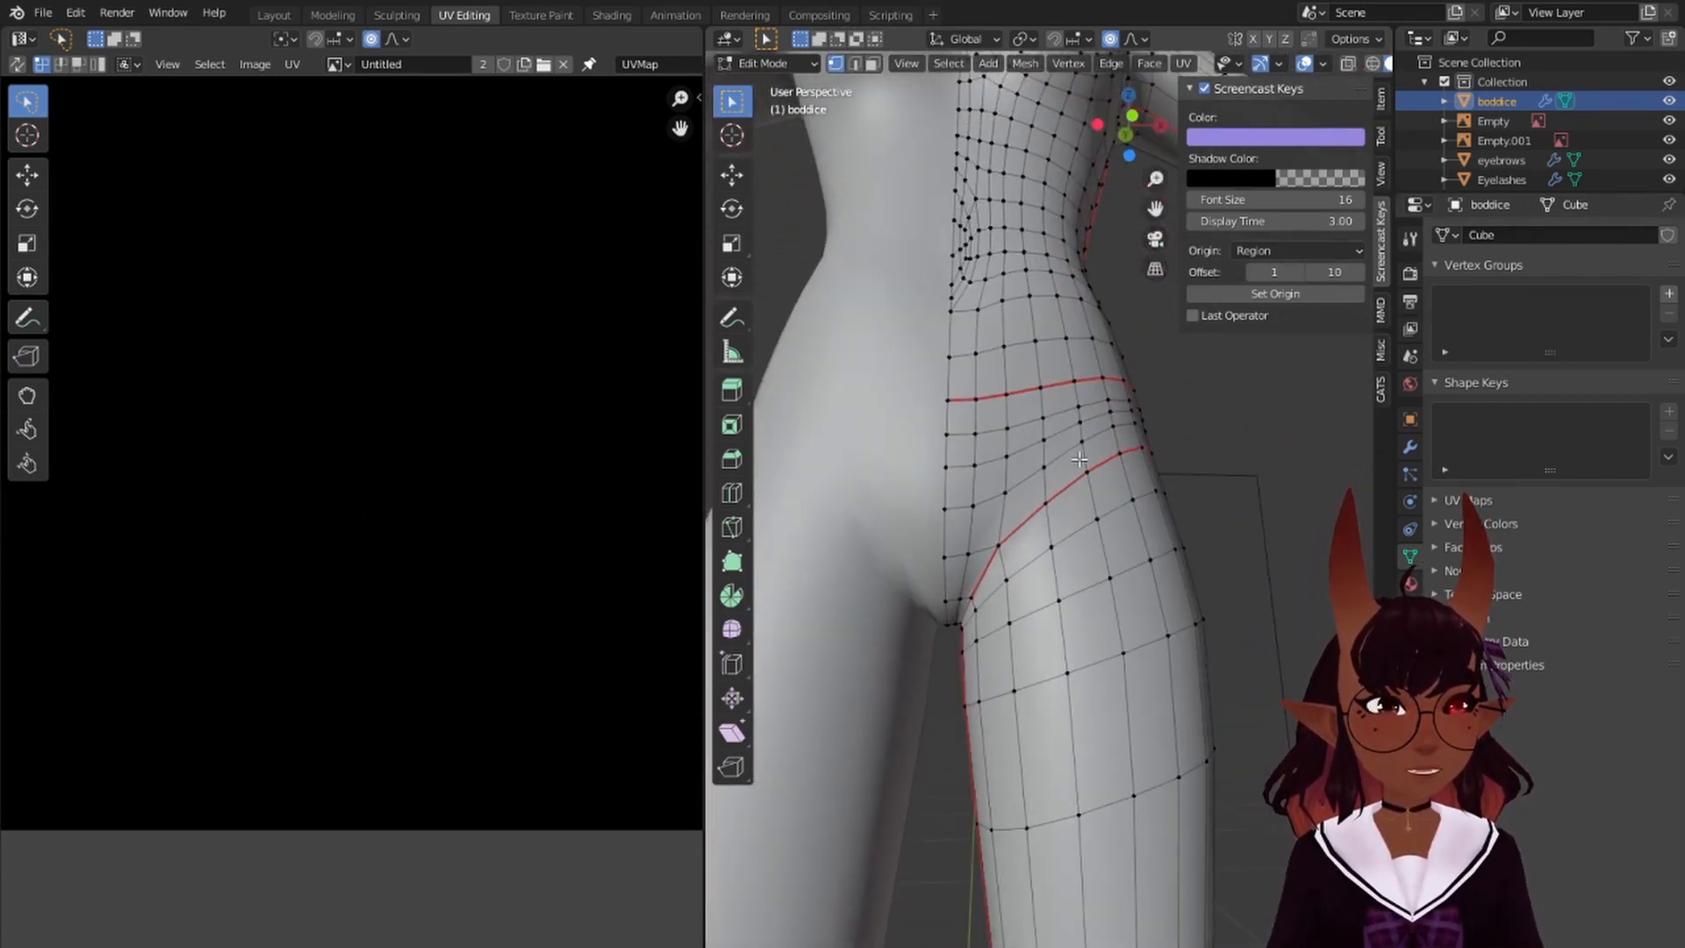
- Unwrap the entire half-body mesh again using the corrected thigh seams
key(a)
key(u)
click(1078, 459)
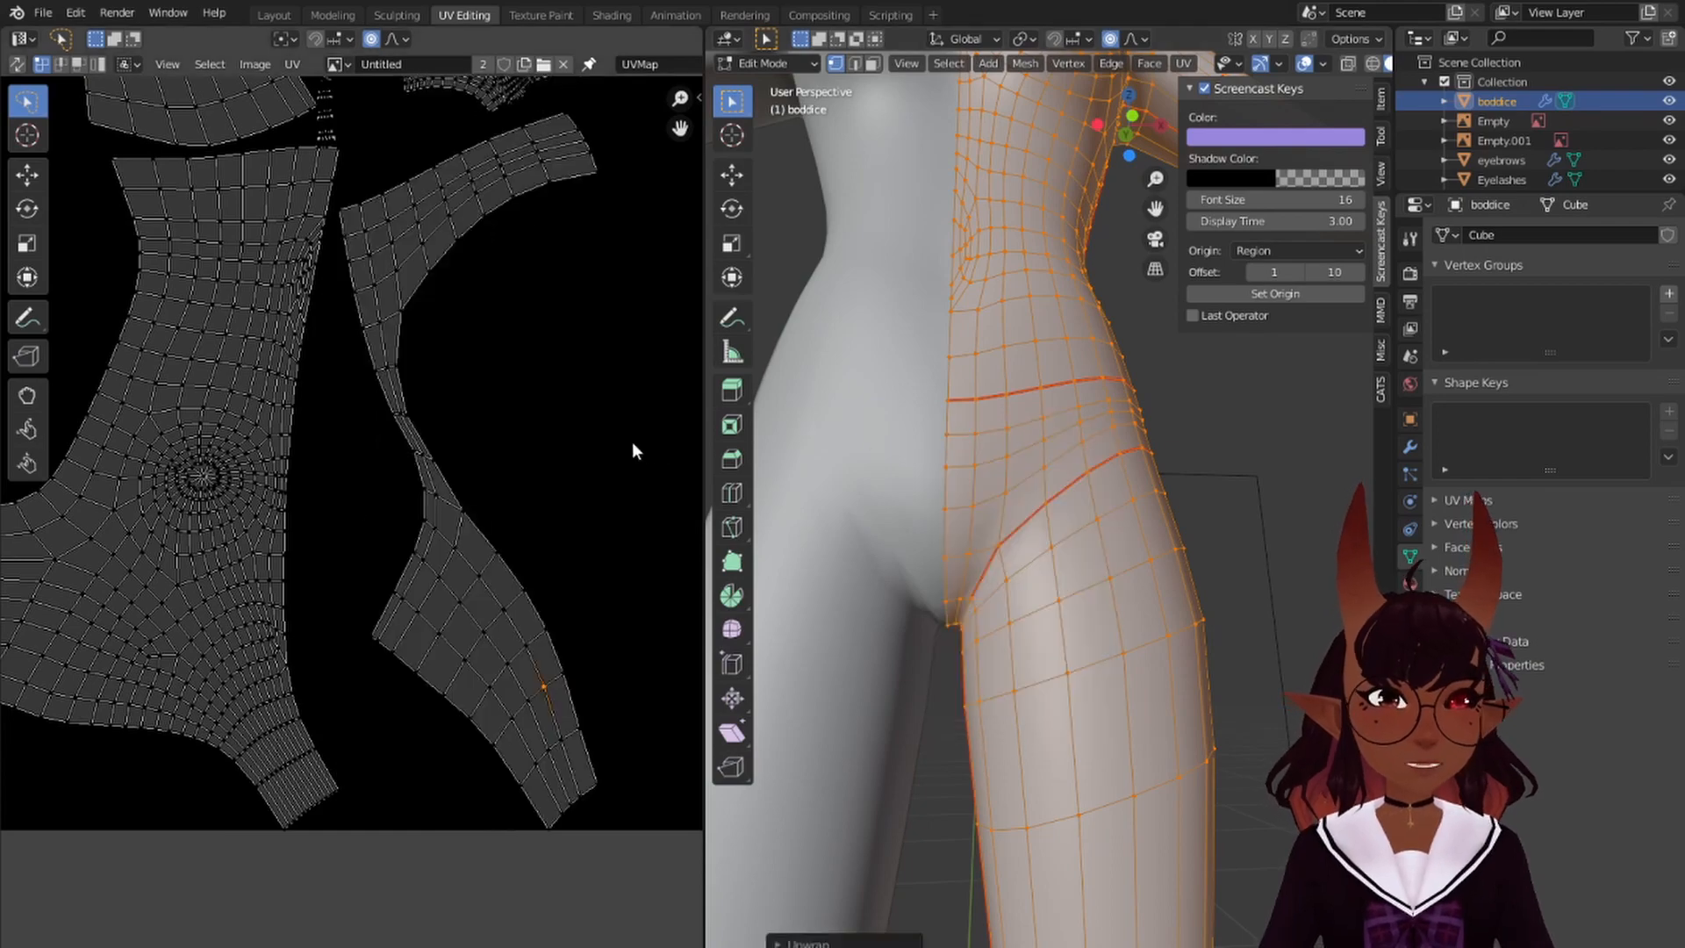
- Examine the hip island and the overall UV layout against the half-body mesh
scroll(581, 424, down, 3)
scroll(569, 433, up, 3)
middle_drag(569, 434, 476, 466)
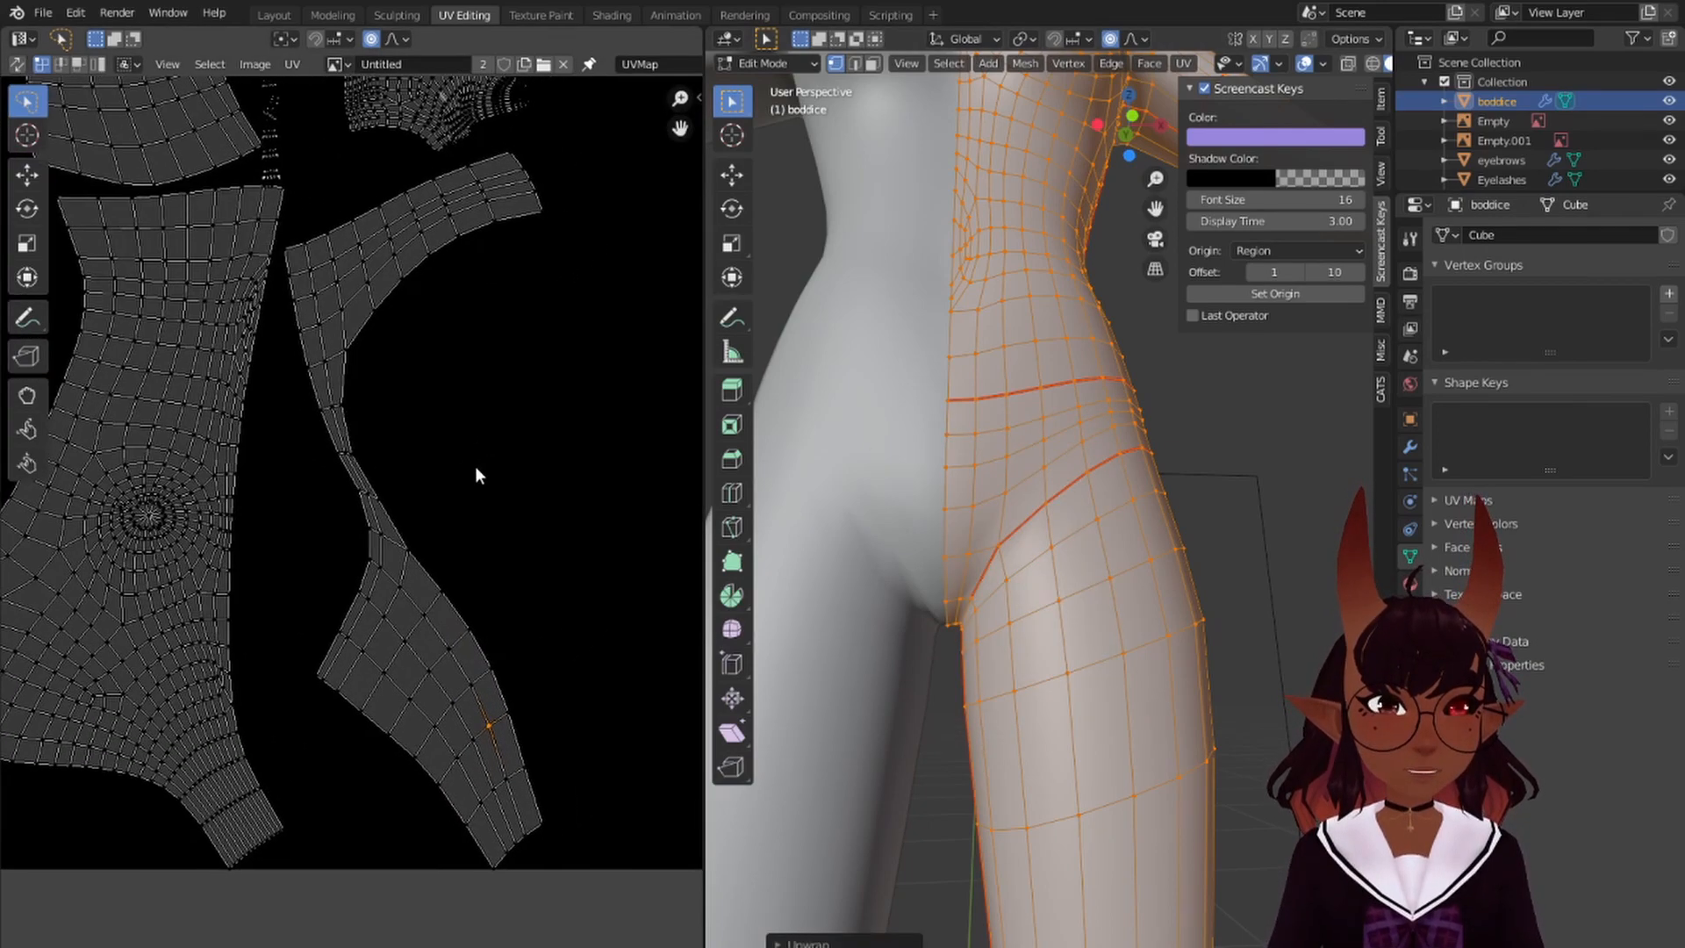
scroll(376, 493, down, 5)
scroll(350, 519, up, 1)
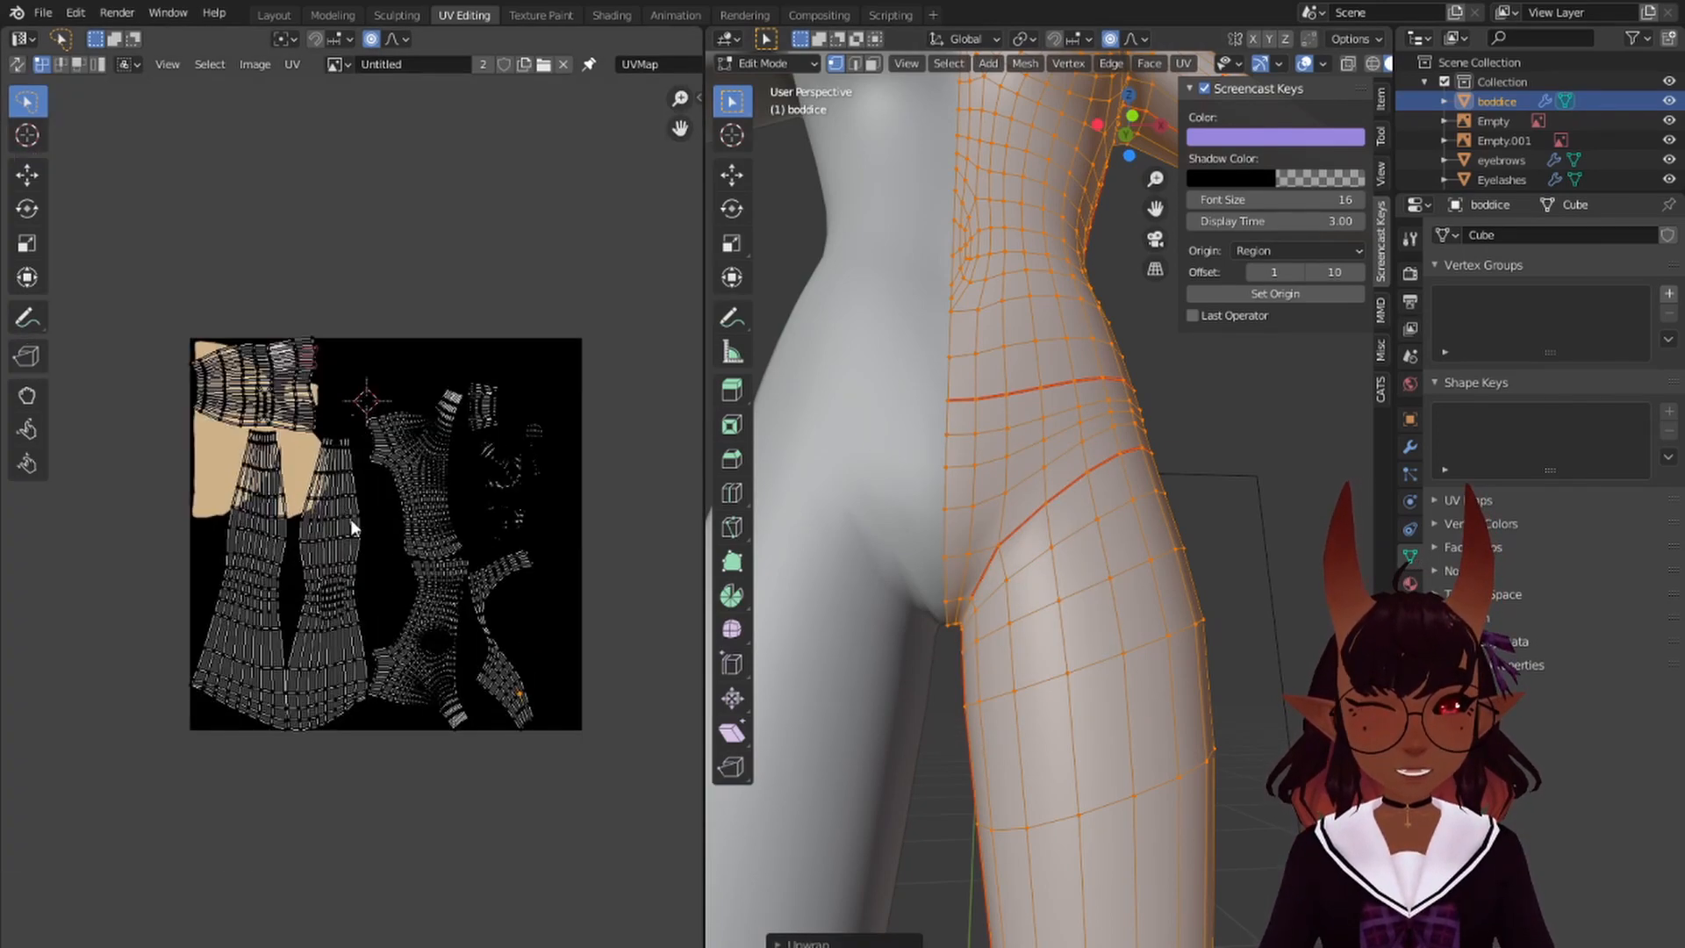
scroll(361, 523, up, 3)
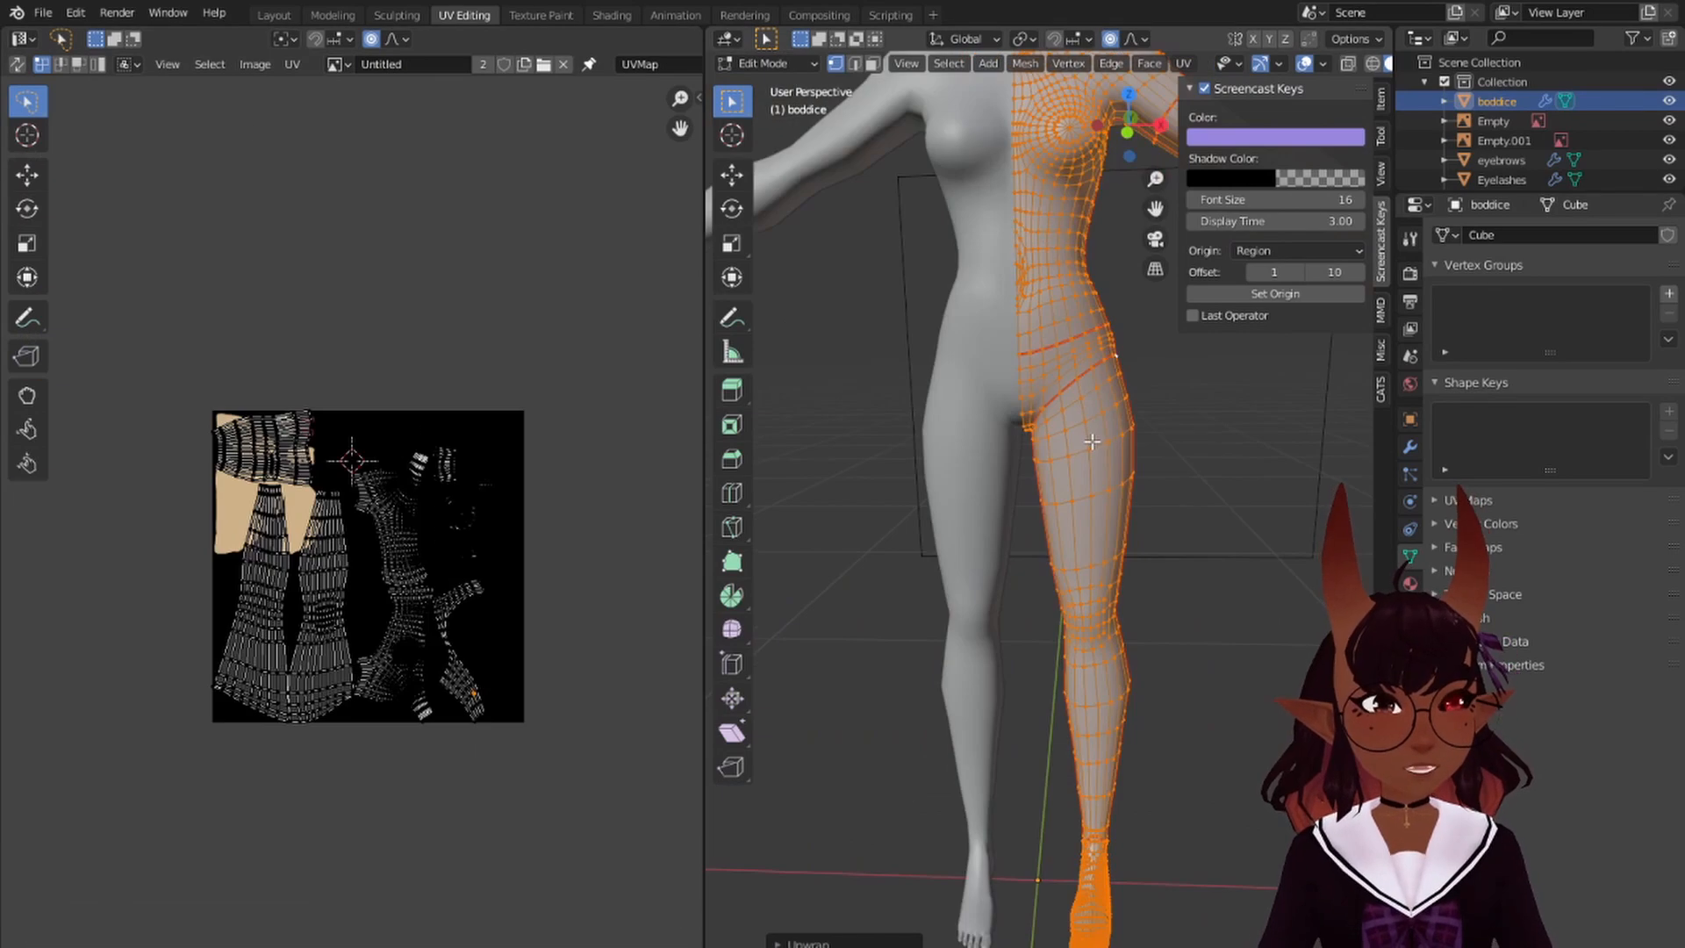
scroll(1091, 445, up, 1)
scroll(1092, 445, down, 3)
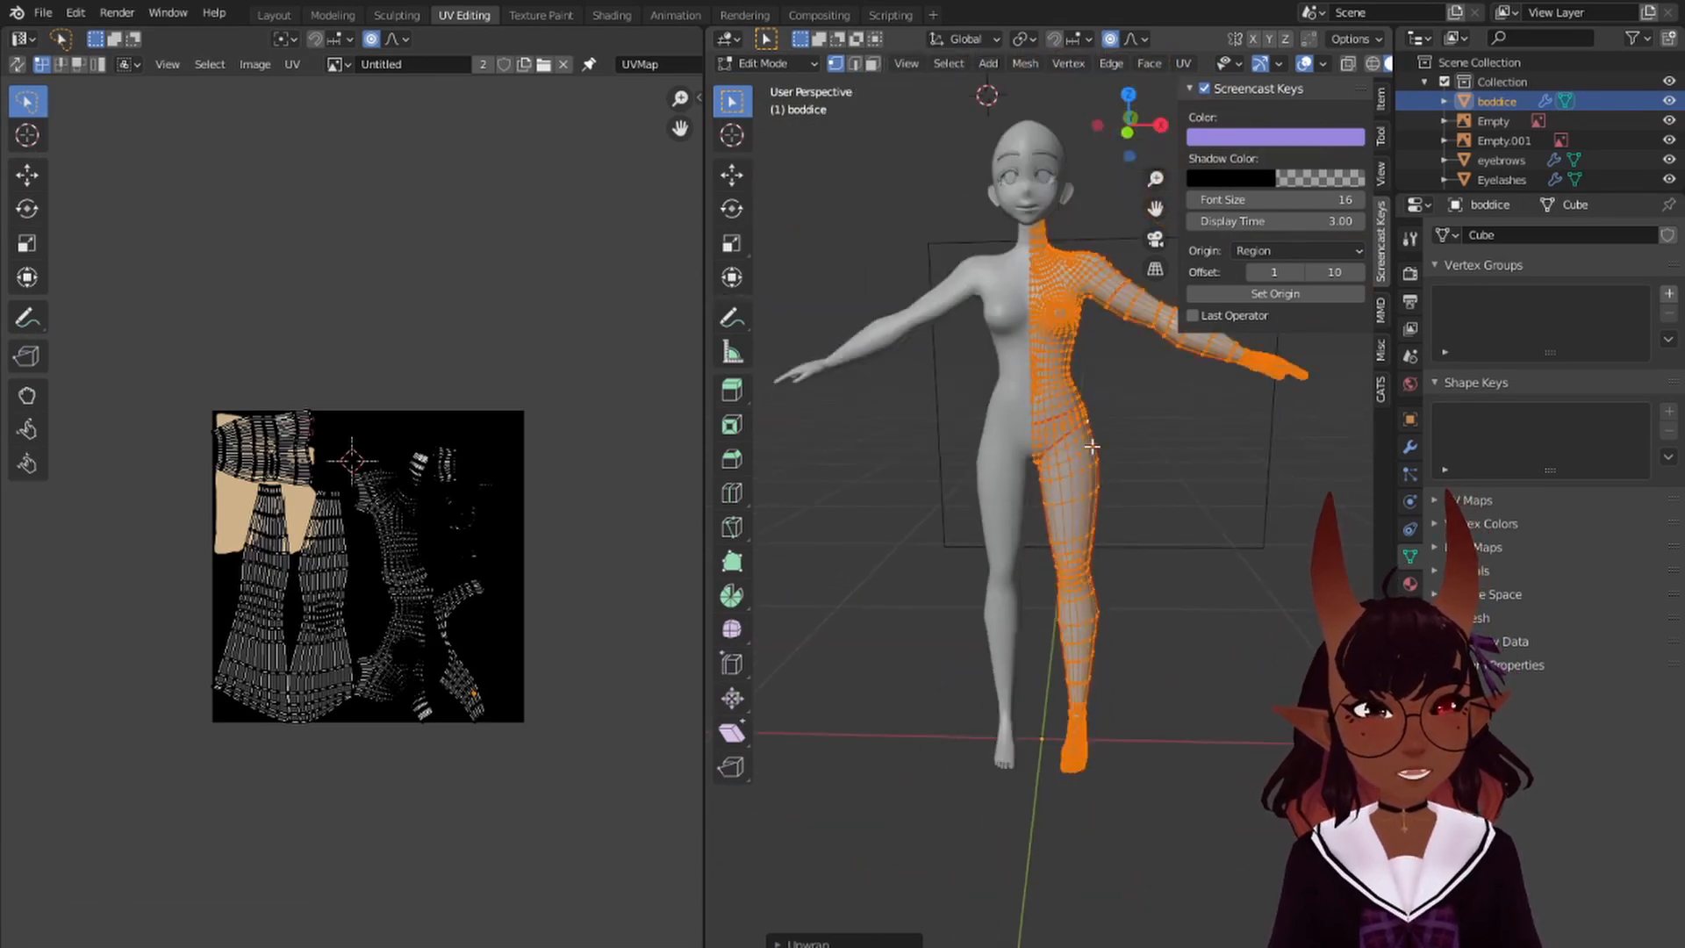
scroll(1091, 445, up, 1)
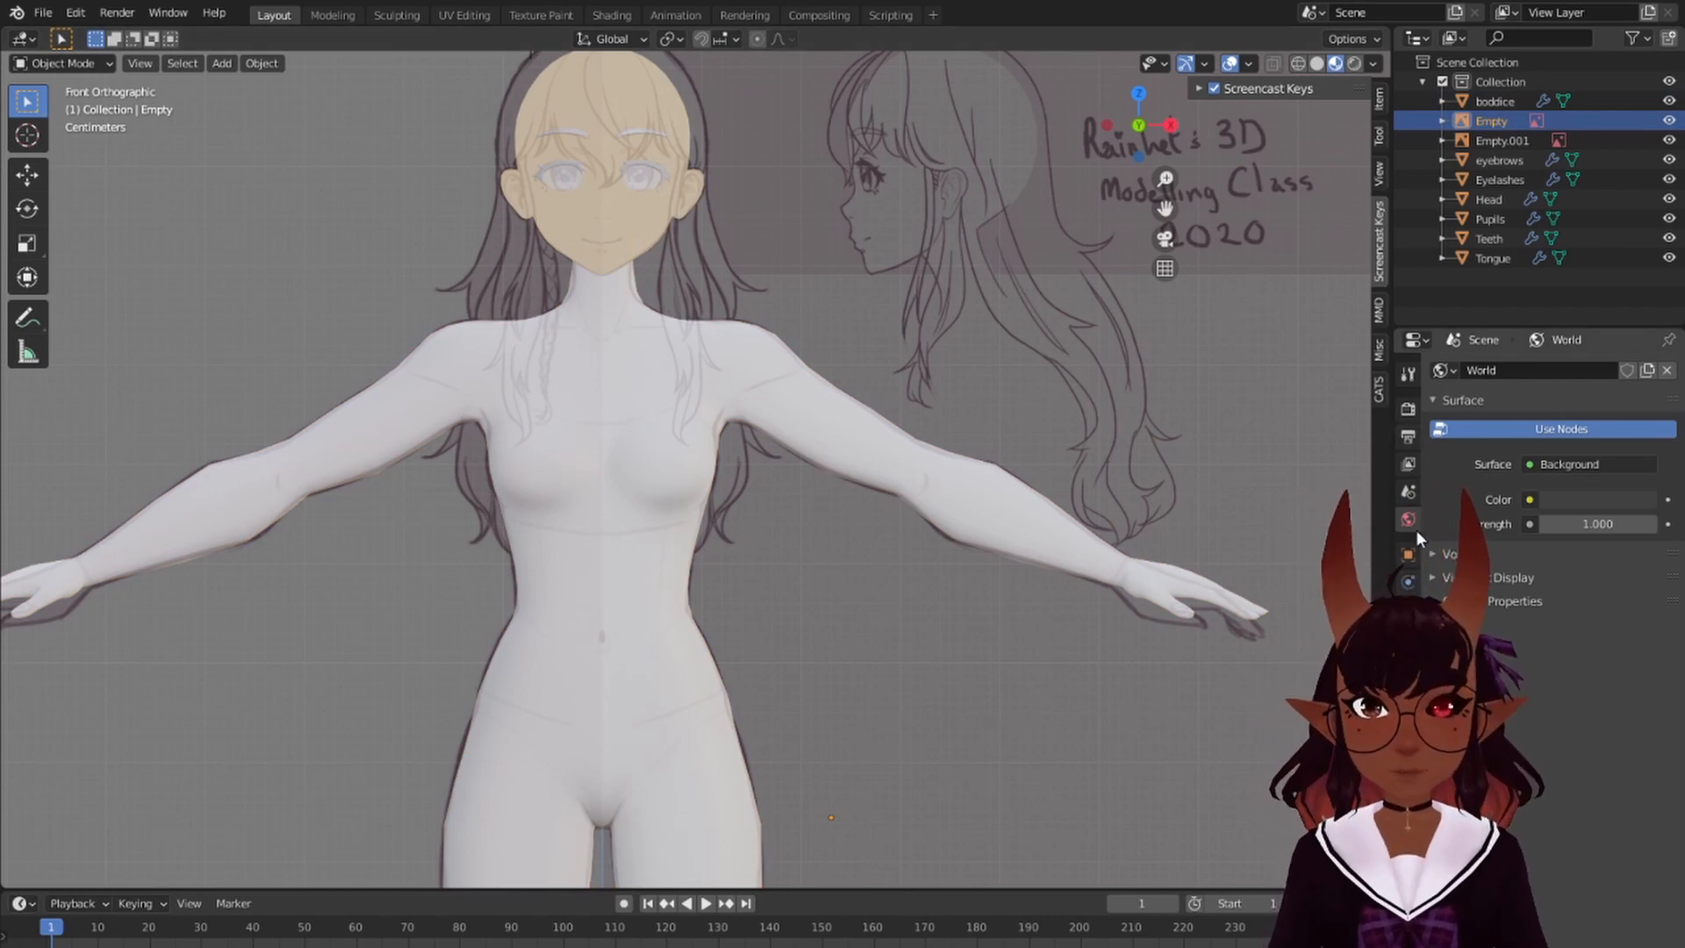
- Select the boddice object in the Layout workspace and apply its Mirror modifier
click(1543, 100)
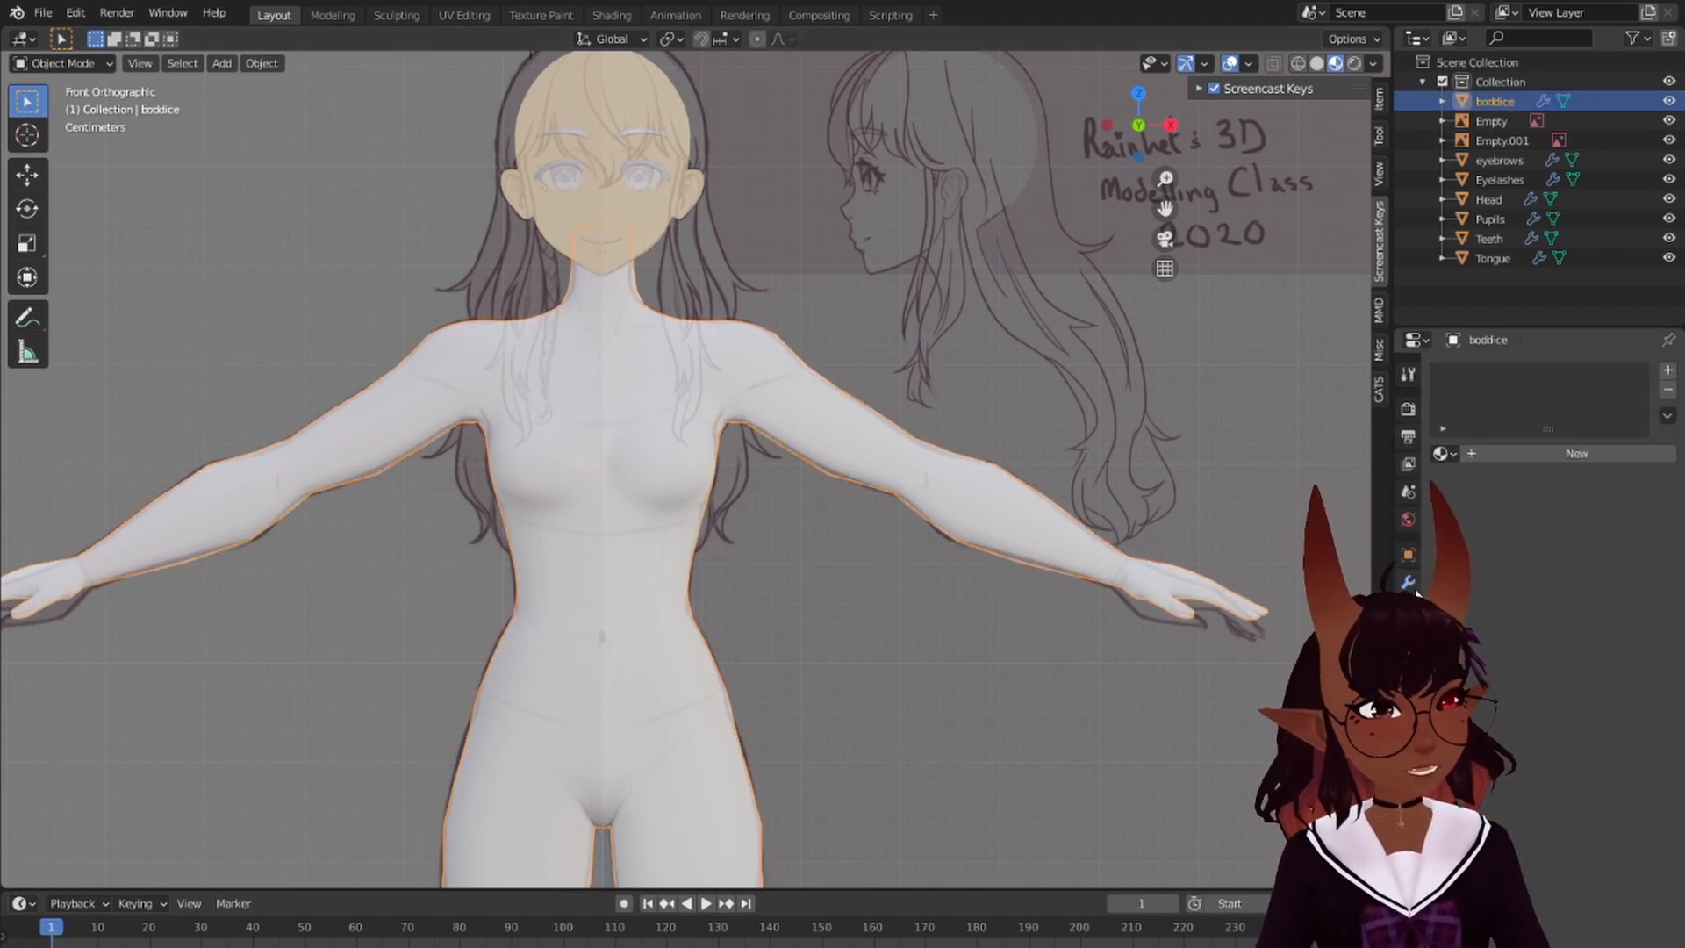
click(1620, 403)
click(1557, 427)
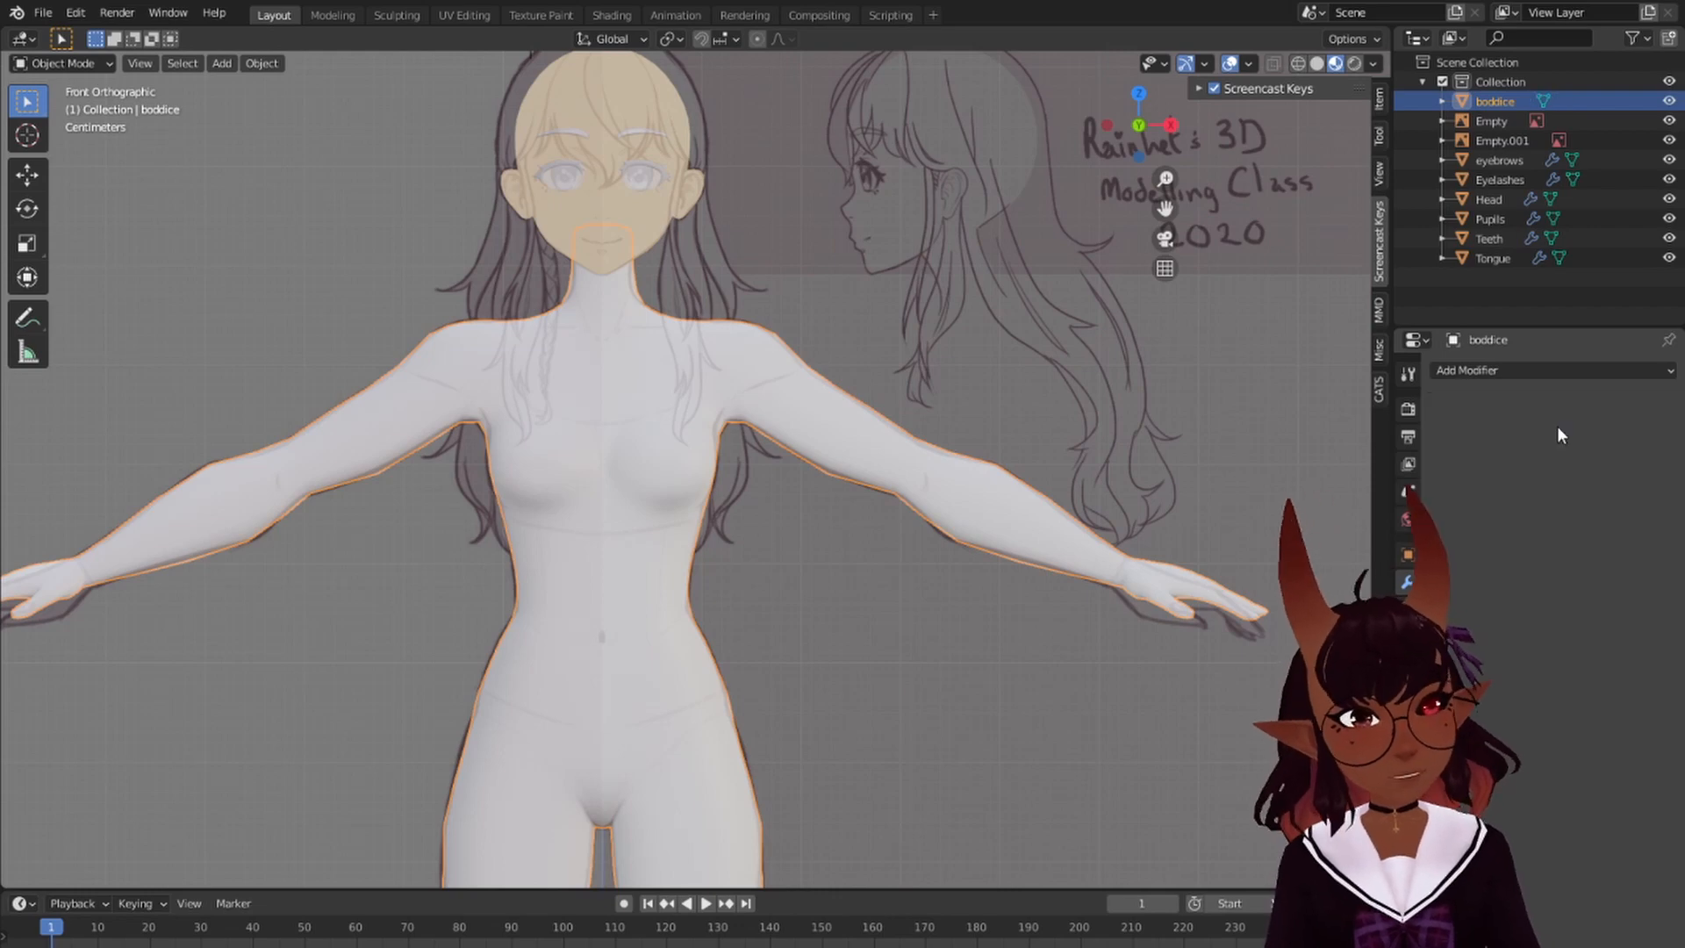
- Unwrap the full two-sided body mesh in the UV Editing workspace and inspect the resulting islands
click(464, 15)
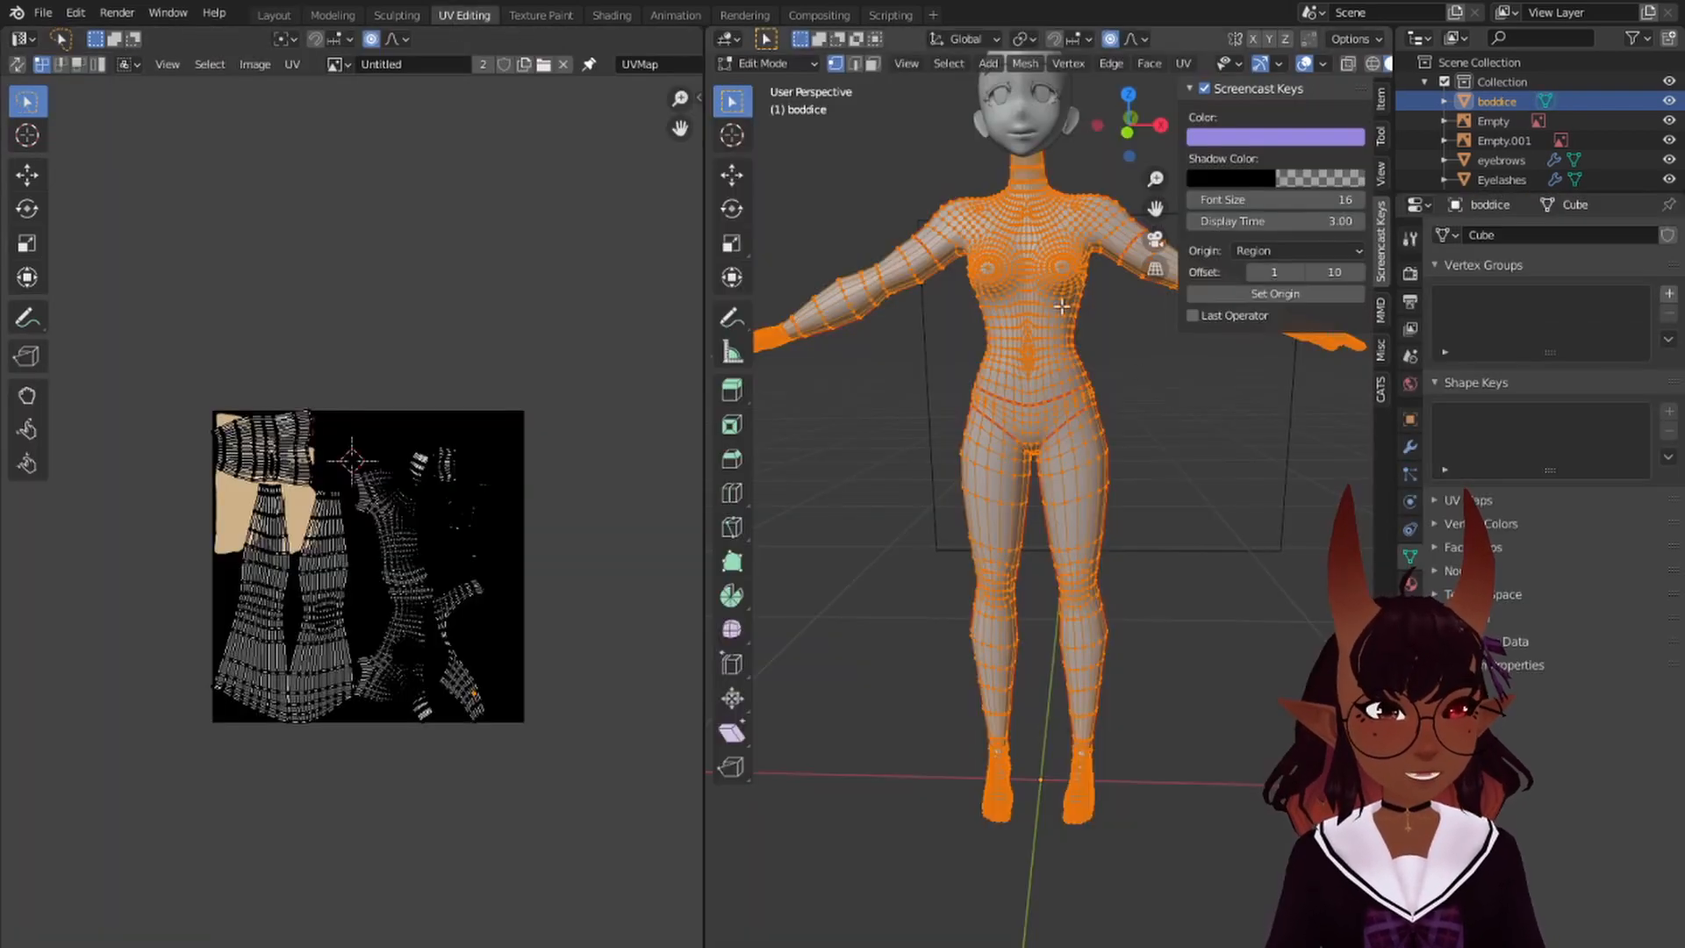
key(u)
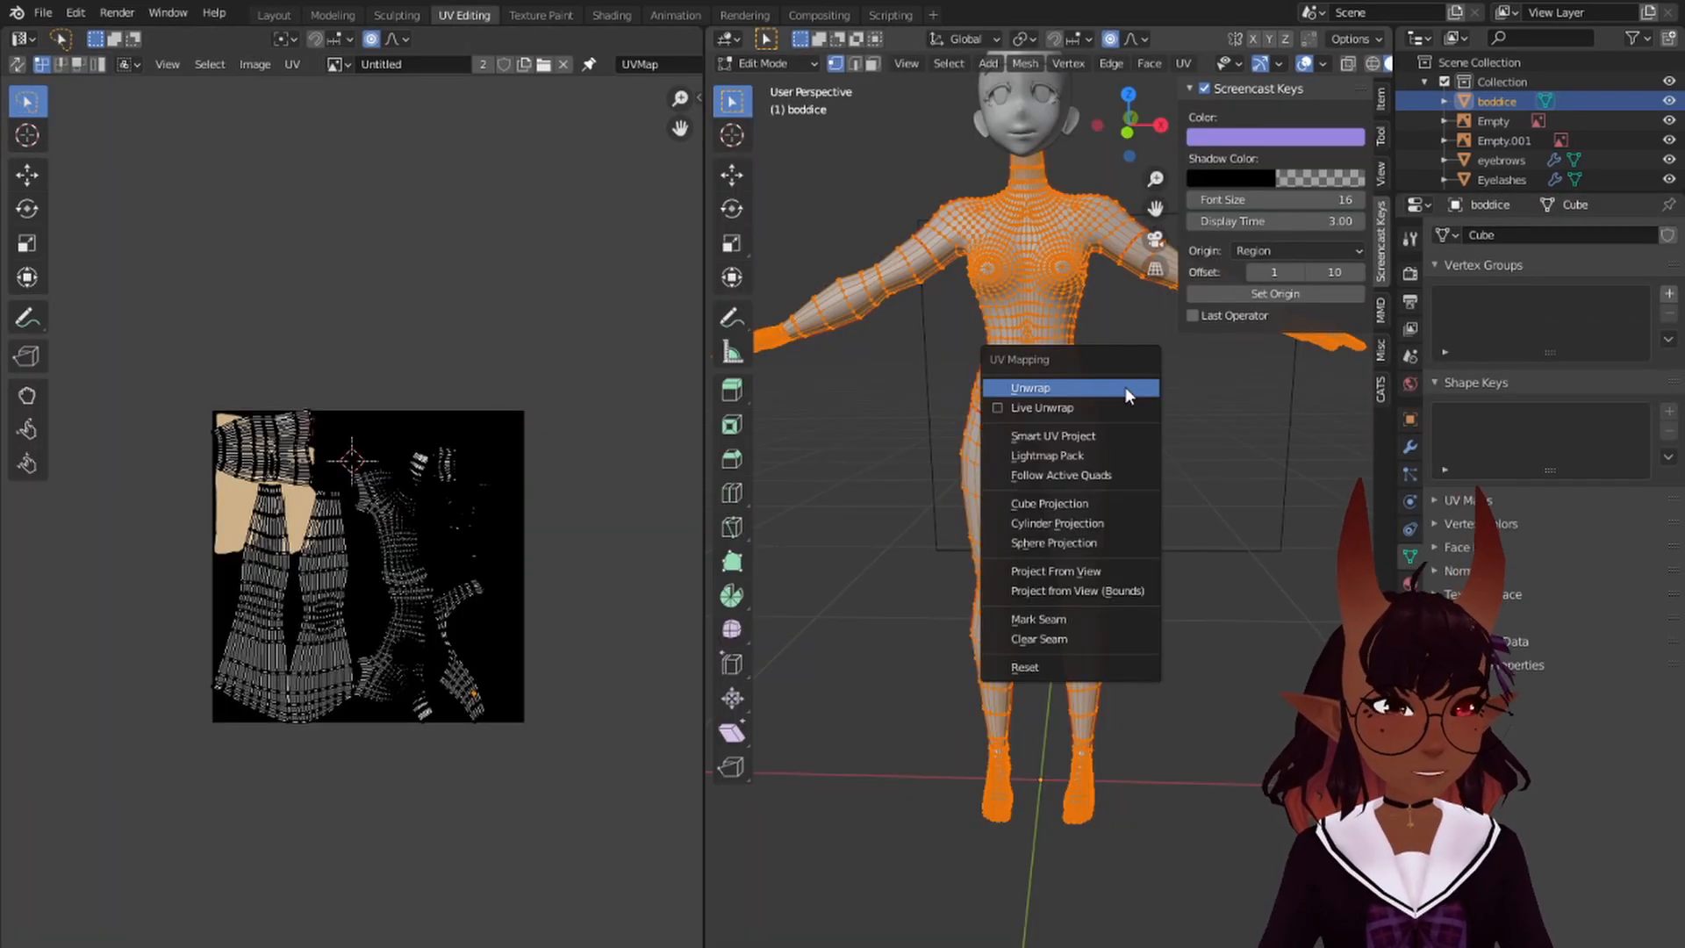
click(1126, 386)
scroll(458, 509, up, 3)
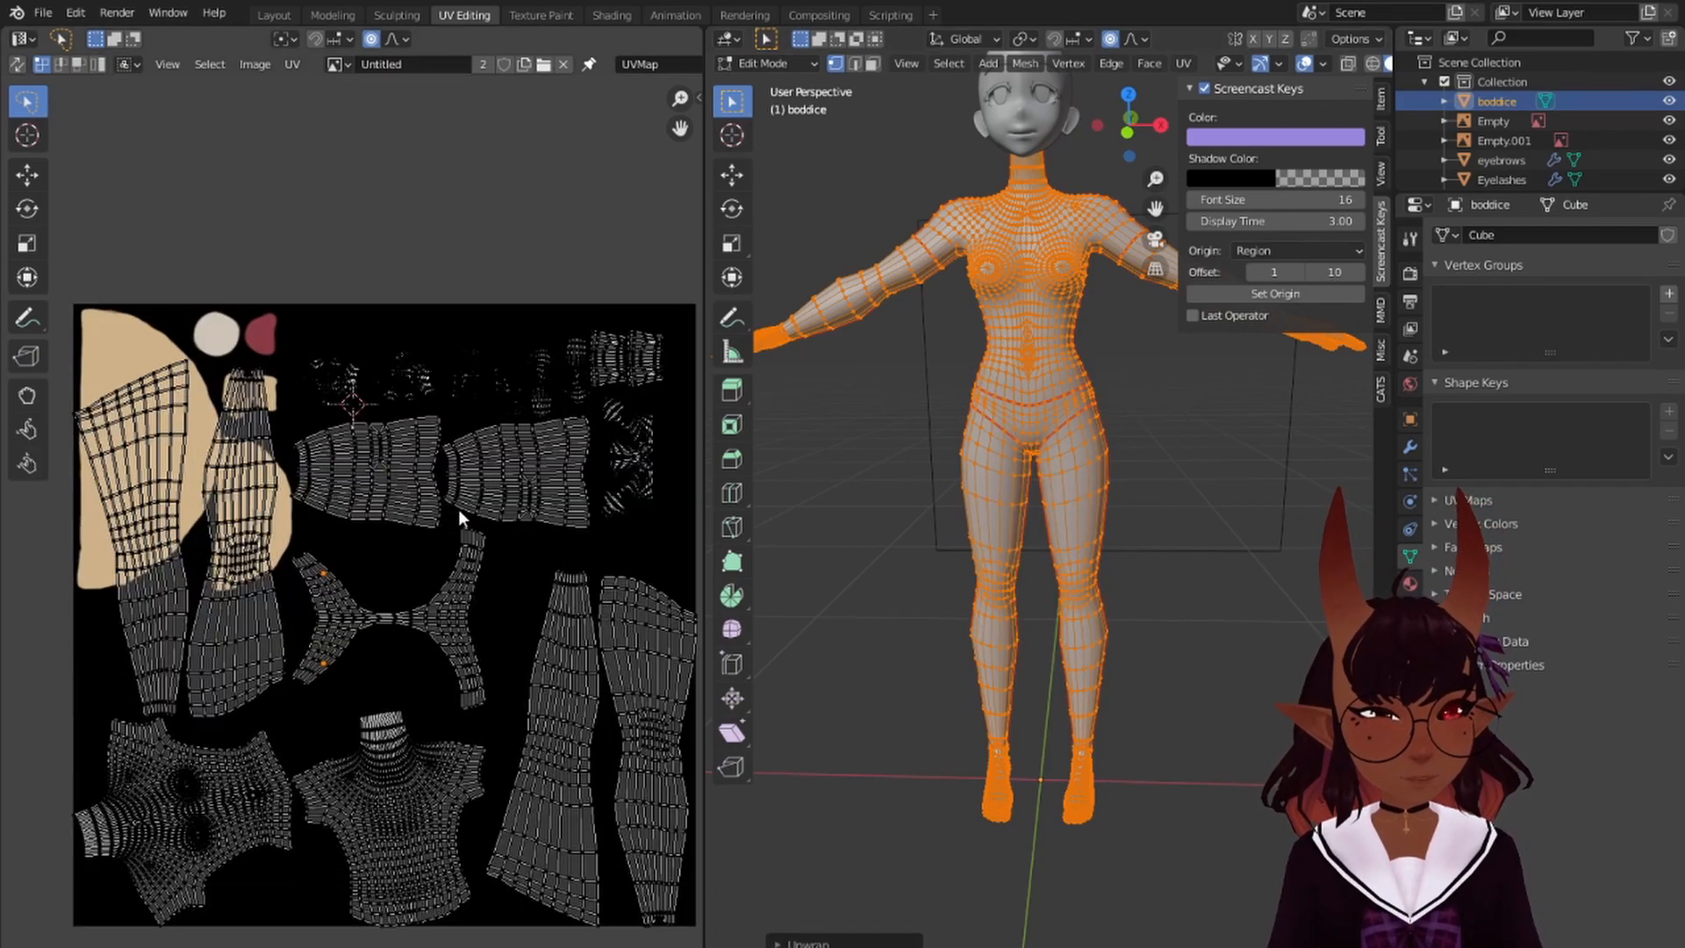
middle_drag(456, 509, 509, 321)
scroll(509, 321, up, 1)
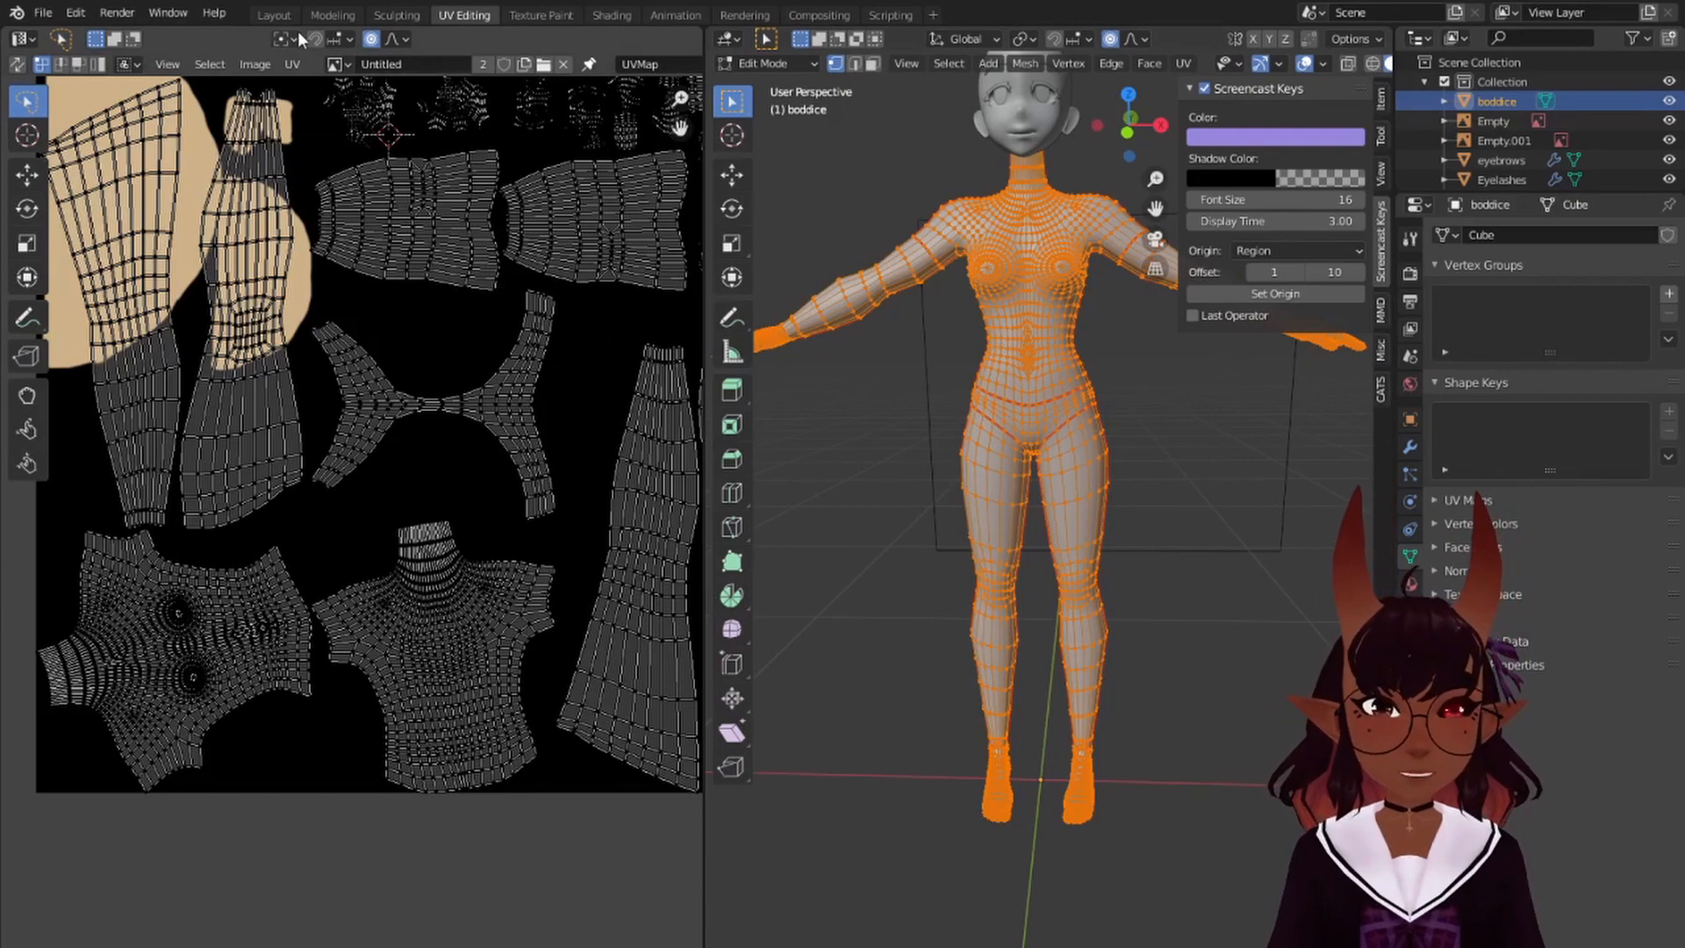
- Show the body from the front in the Modeling workspace with X-ray enabled for selecting through the mesh
click(274, 15)
scroll(562, 421, down, 1)
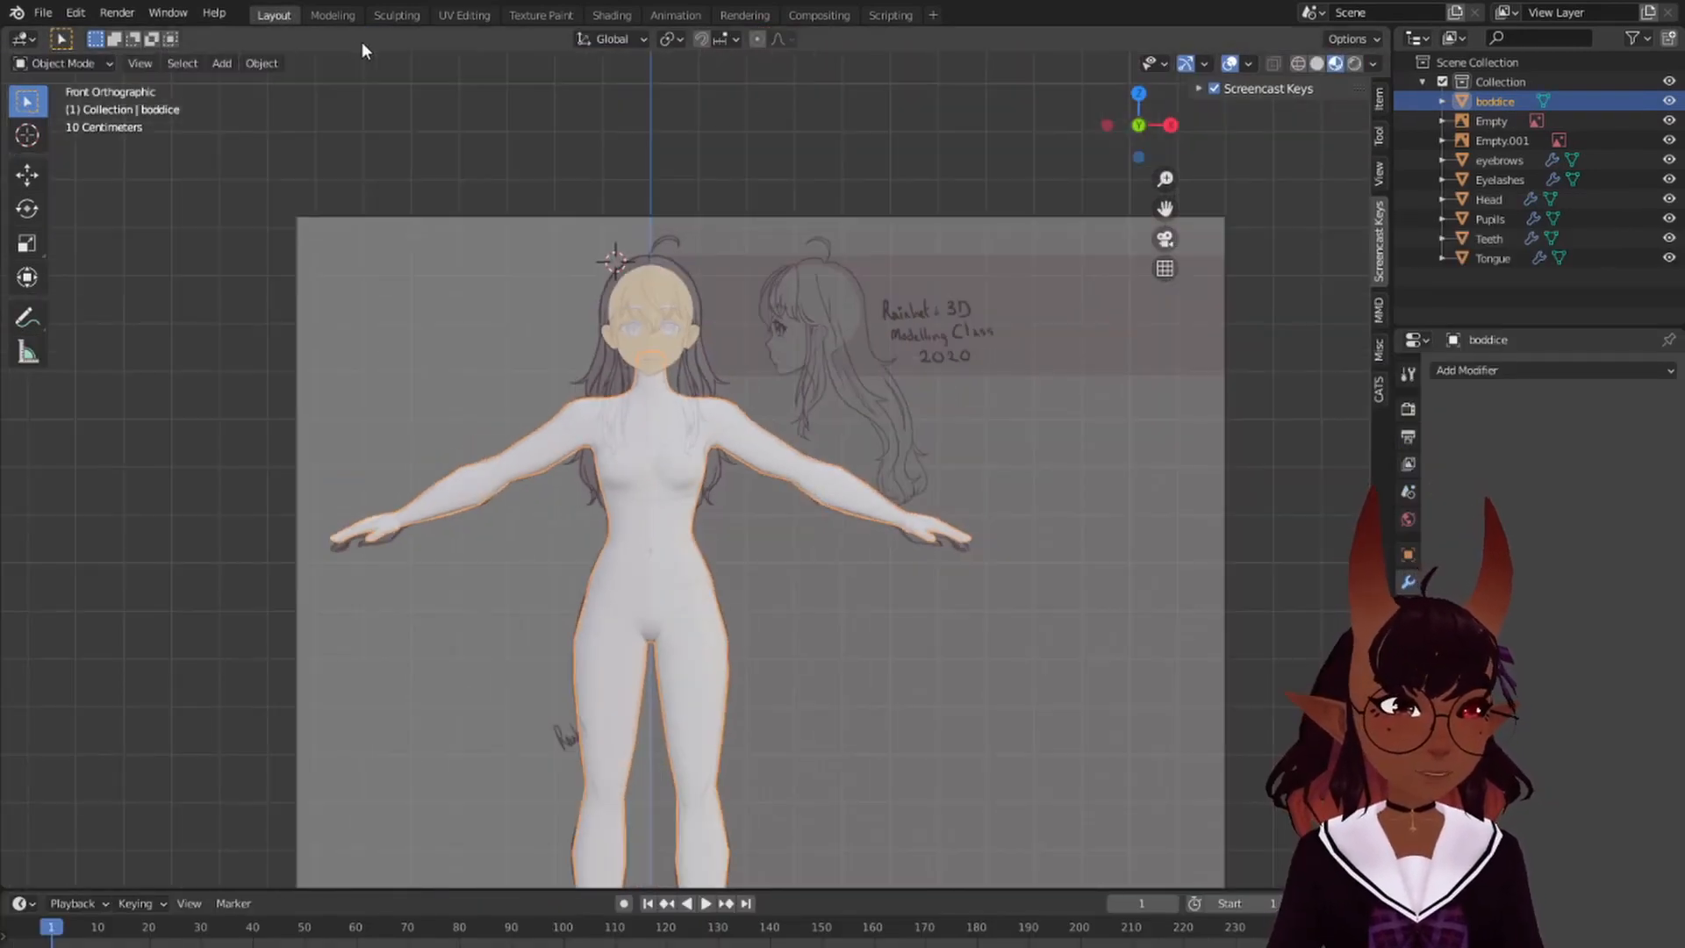
click(335, 15)
scroll(570, 434, down, 8)
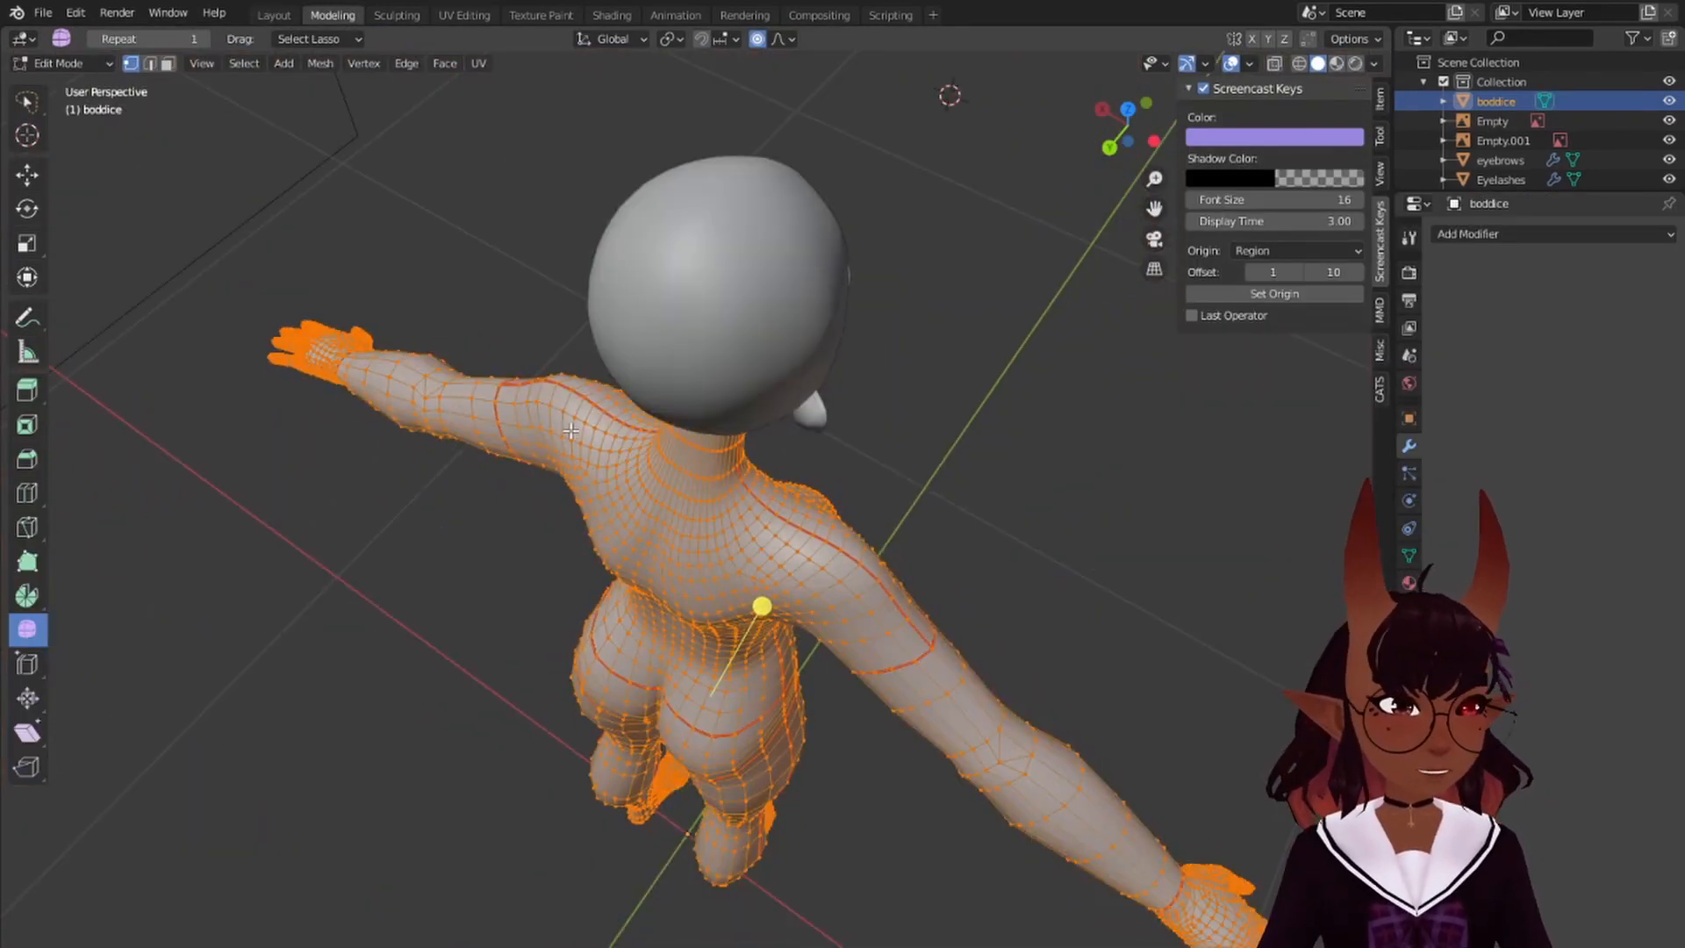
key(KP_1)
scroll(550, 421, down, 3)
shift+middle_drag(585, 462, 580, 239)
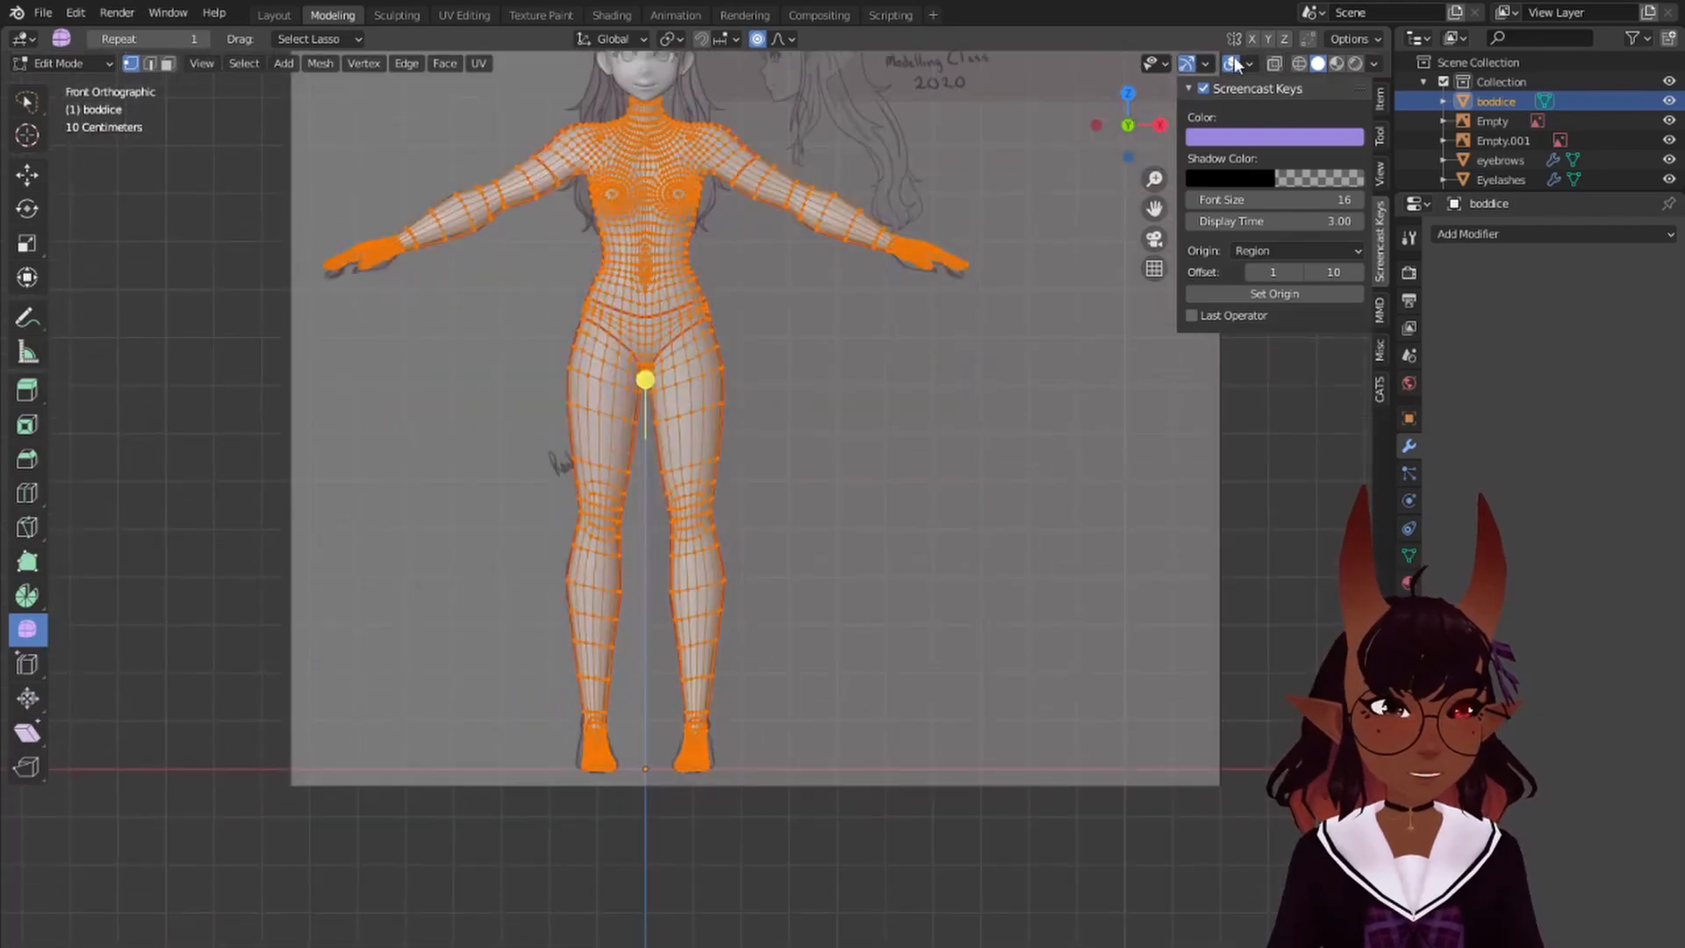
click(1277, 63)
scroll(536, 228, down, 2)
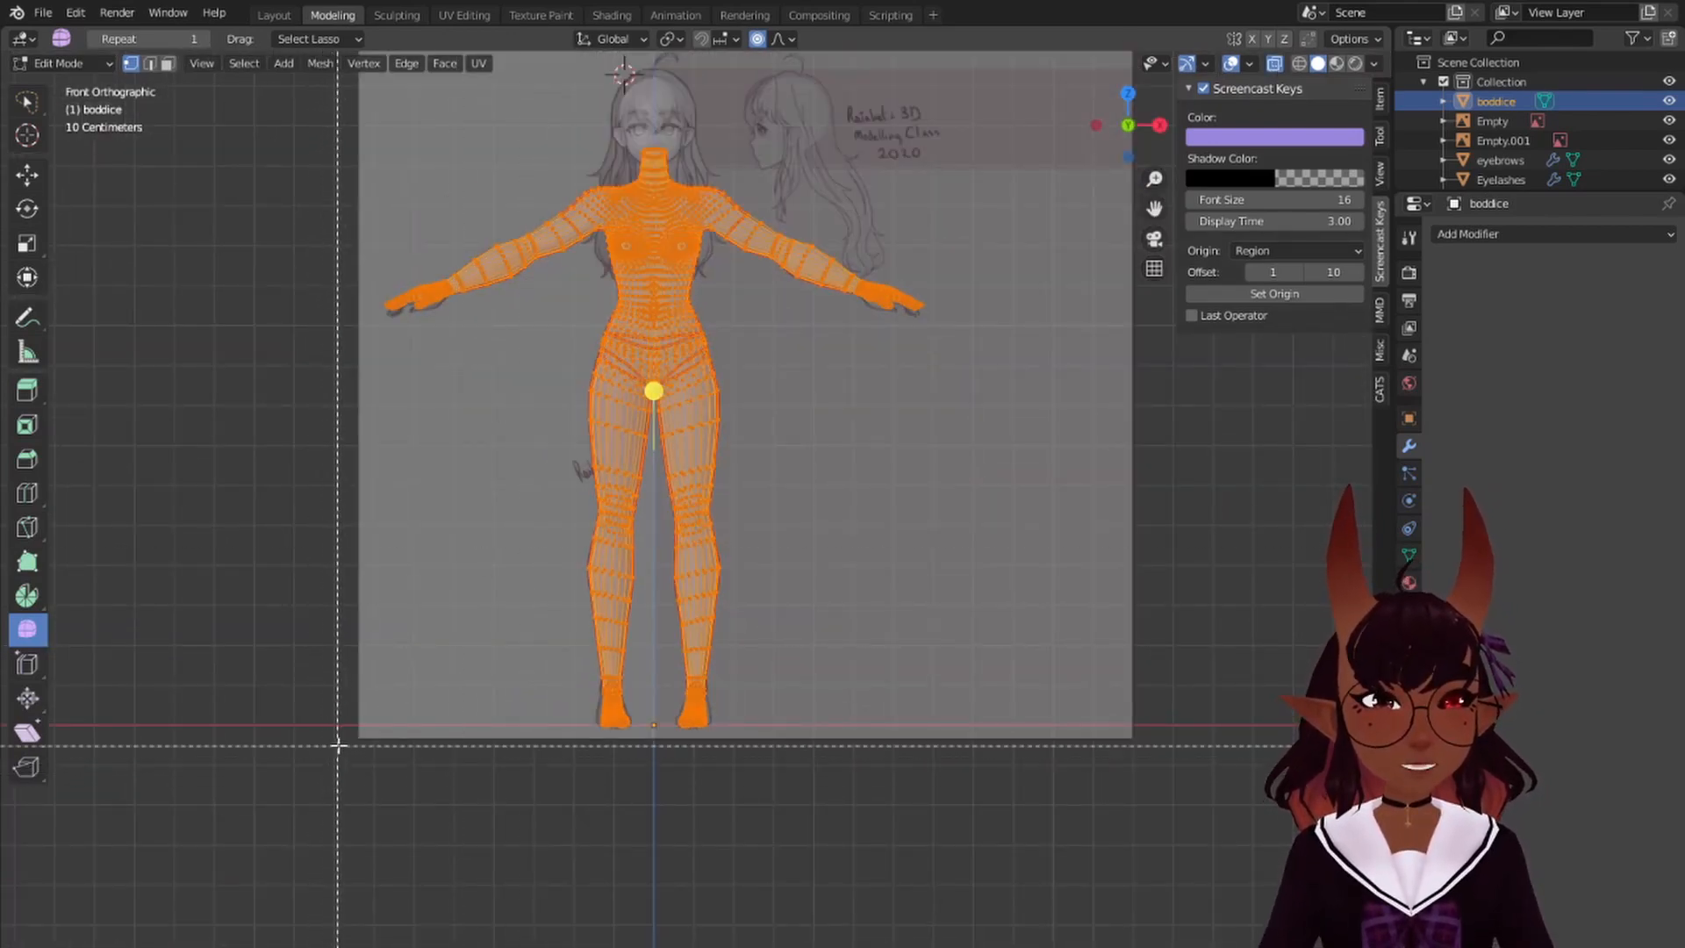
- Delete all vertices of the body half on the character's right side of the centre line
key(alt+a)
key(a)
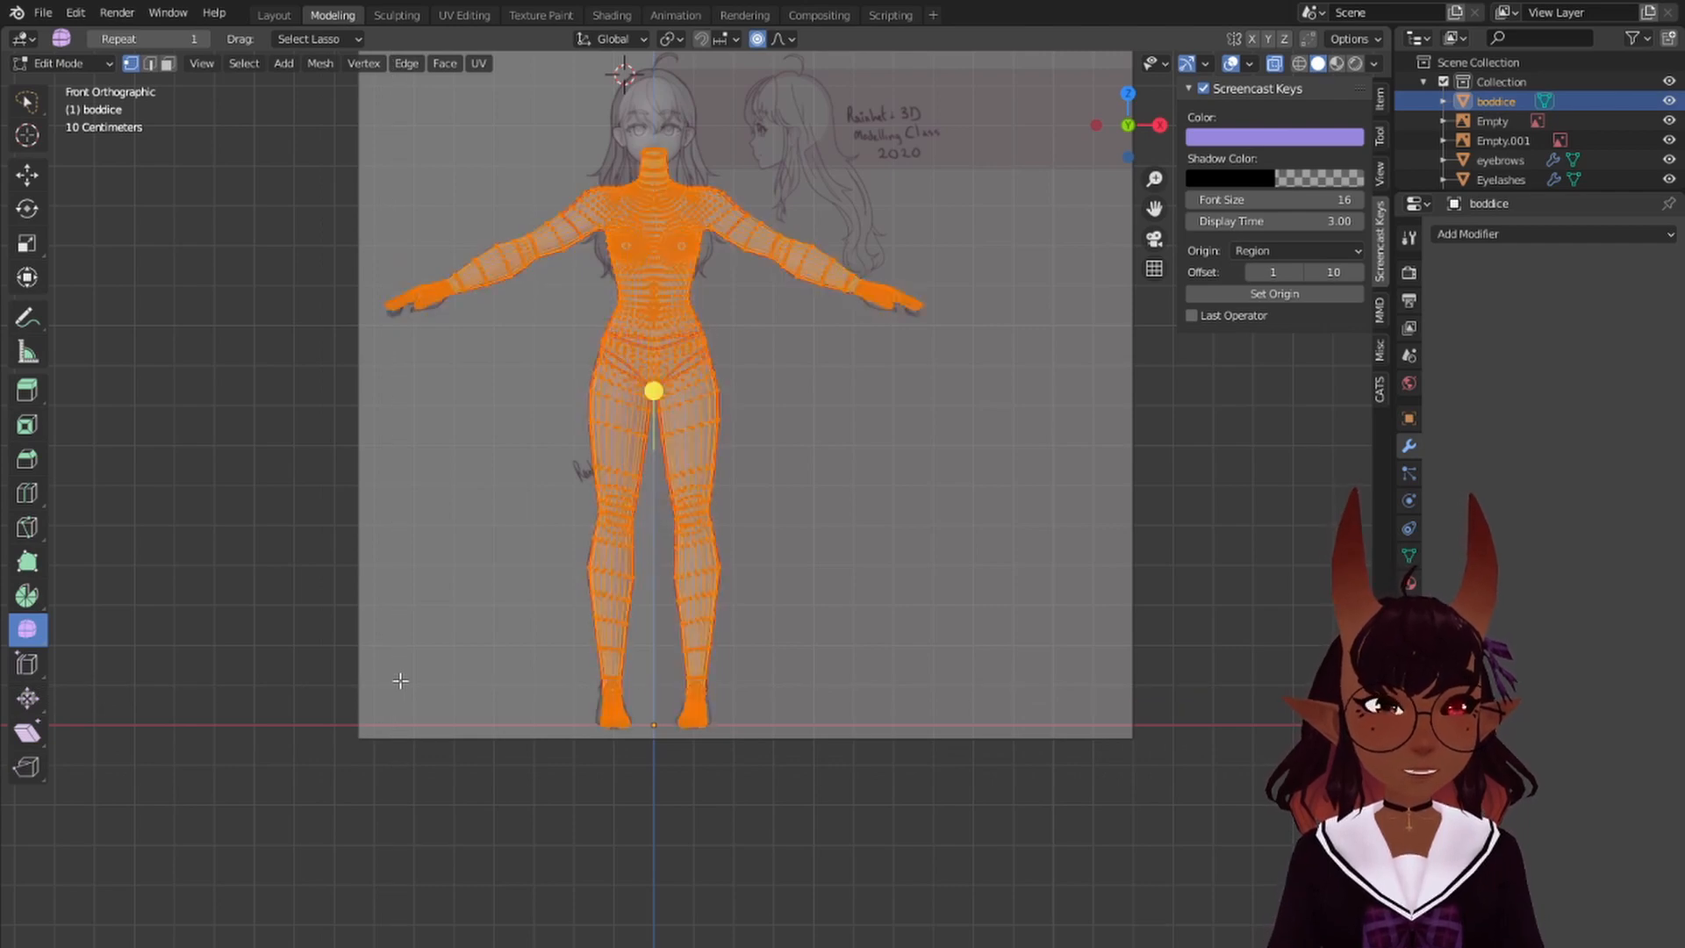
key(alt+a)
key(b)
drag(241, 839, 654, 53)
scroll(667, 346, up, 5)
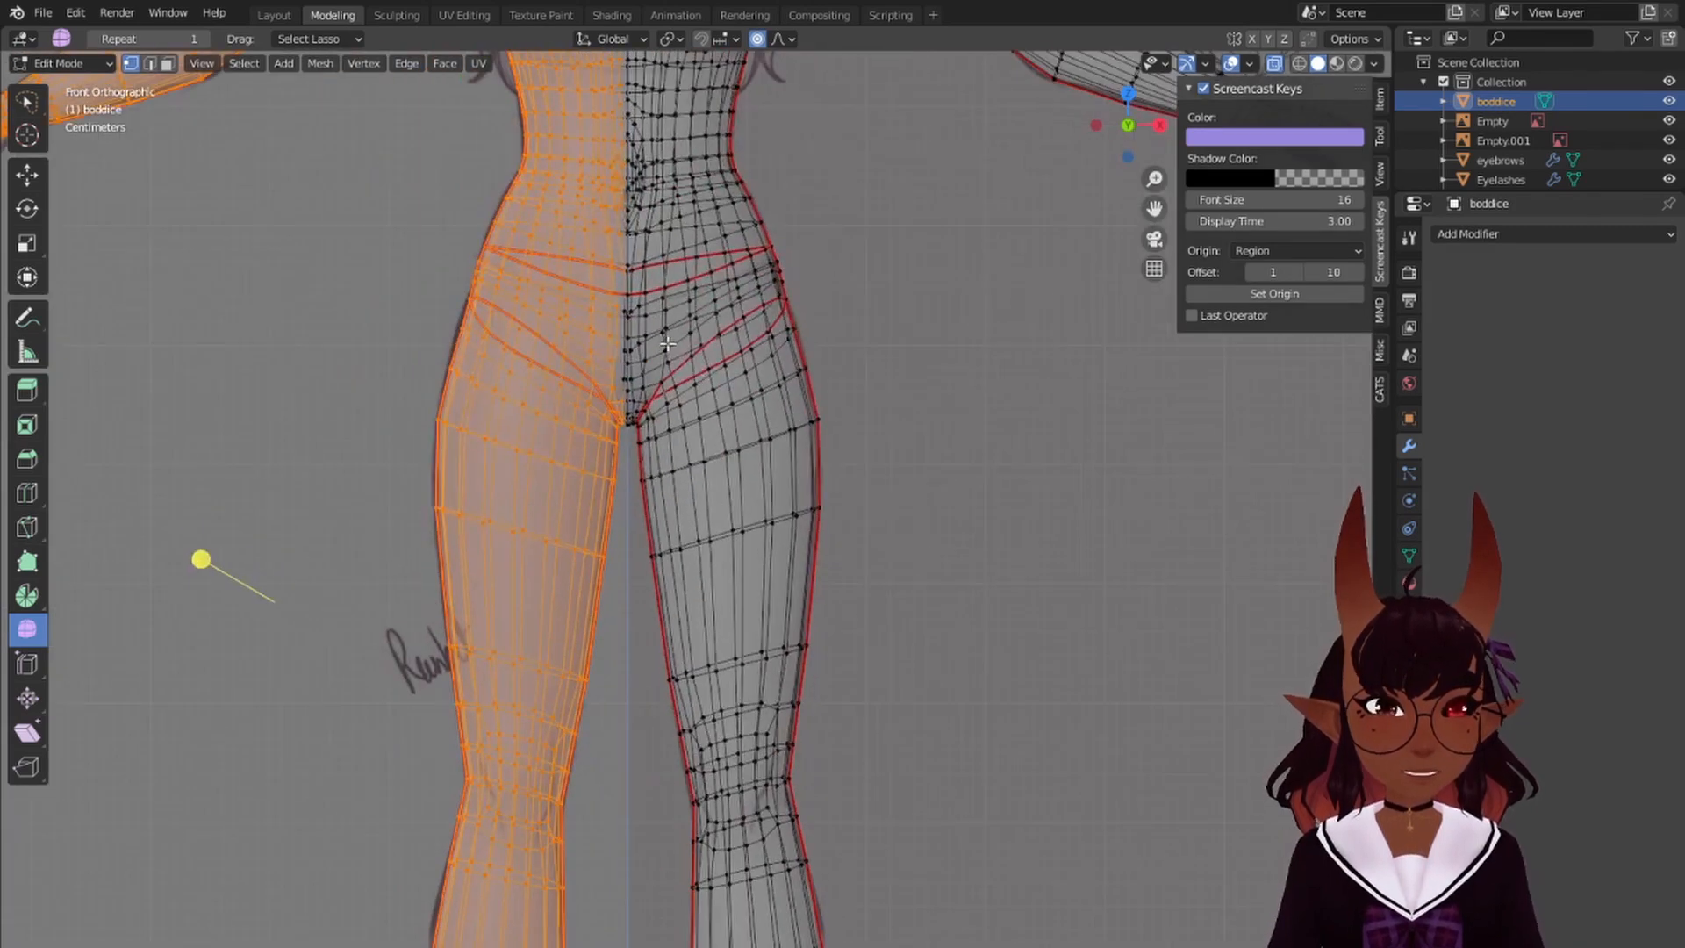
key(x)
click(639, 351)
- Delete the stray vertices protruding past the centre line at the pelvis and check the area from below
scroll(633, 446, up, 4)
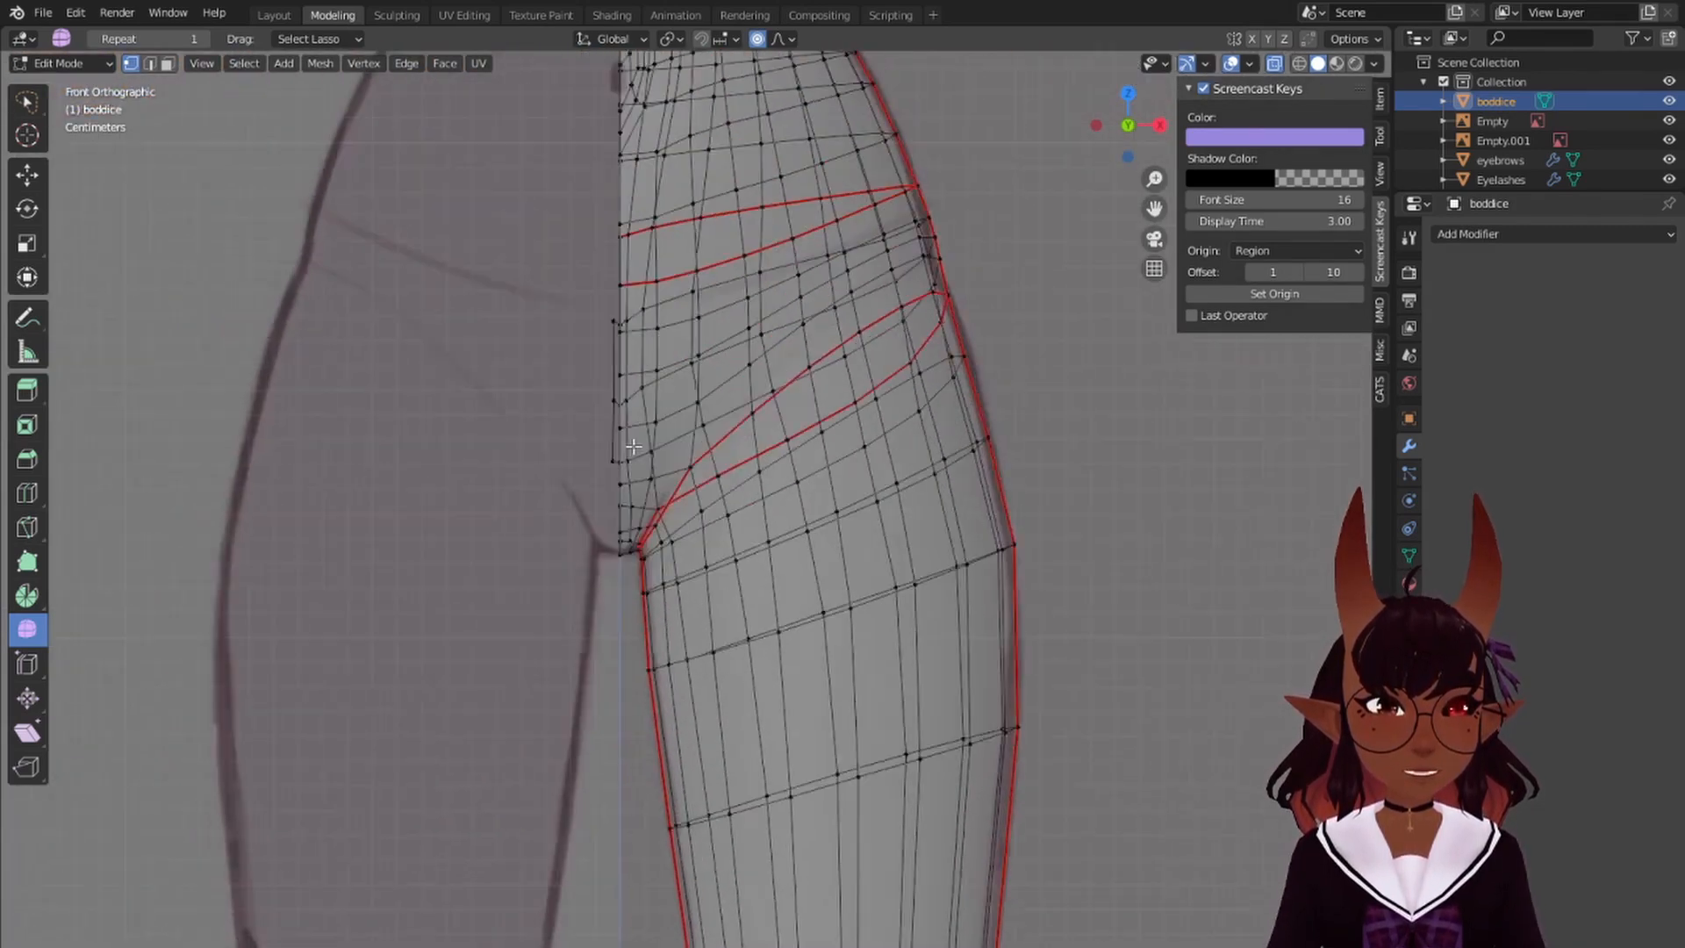
scroll(624, 421, up, 2)
mouse_move(618, 332)
mouse_down()
mouse_move(527, 514)
mouse_move(619, 528)
mouse_up()
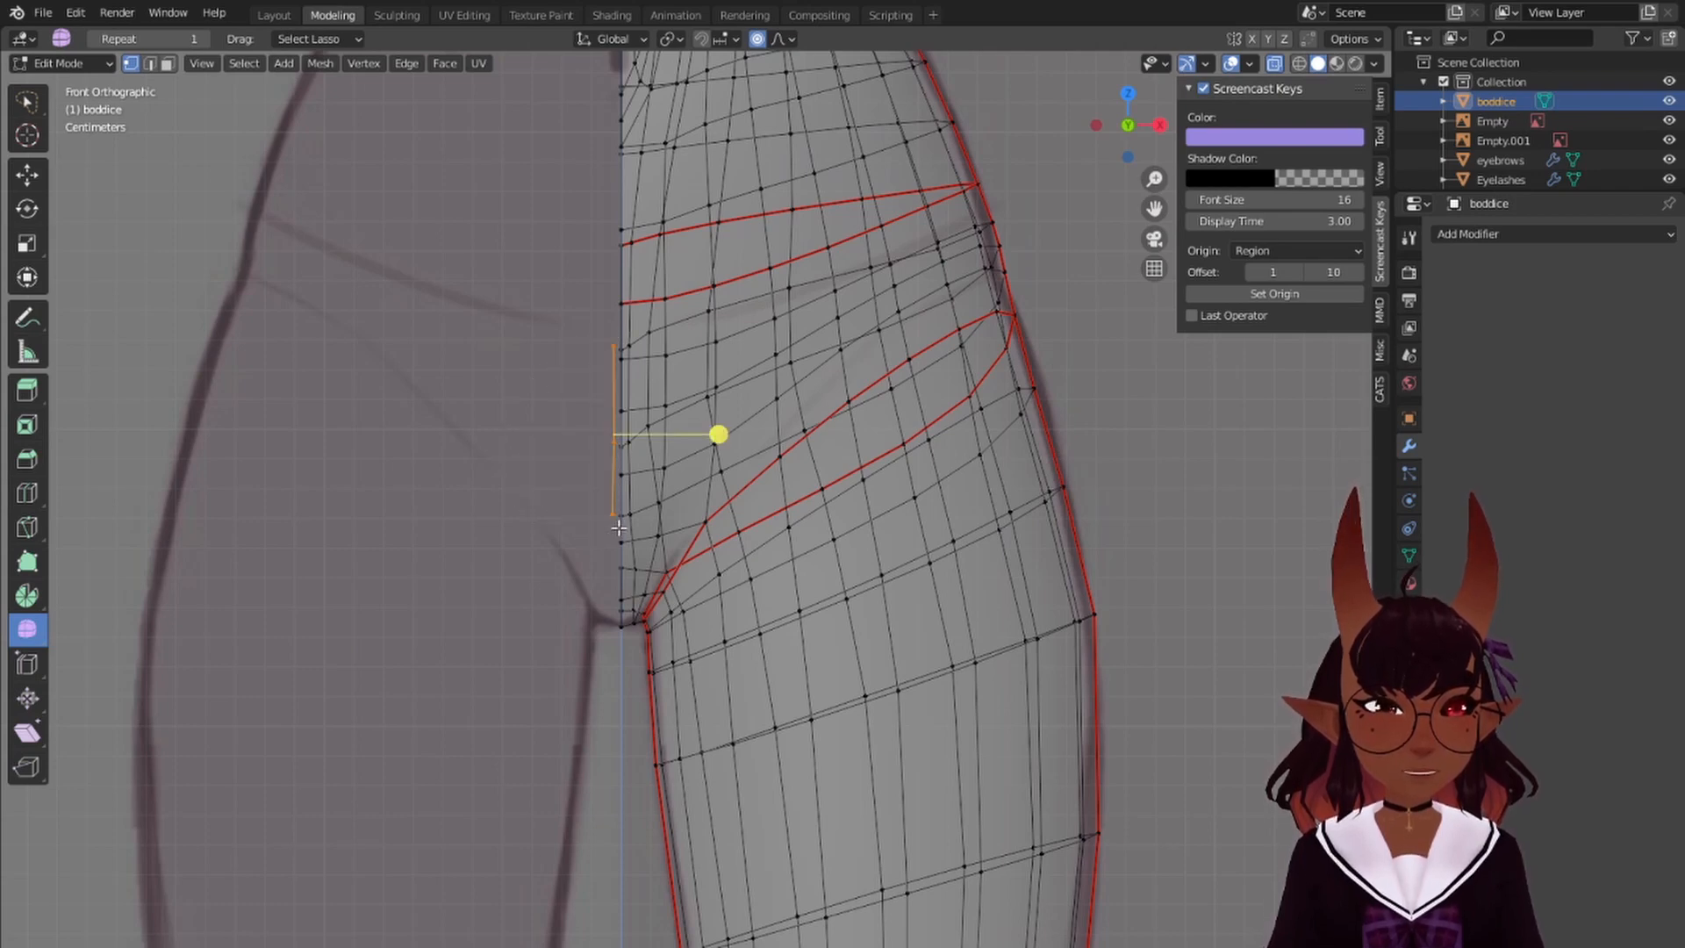
key(x)
click(605, 527)
middle_drag(614, 527, 723, 574)
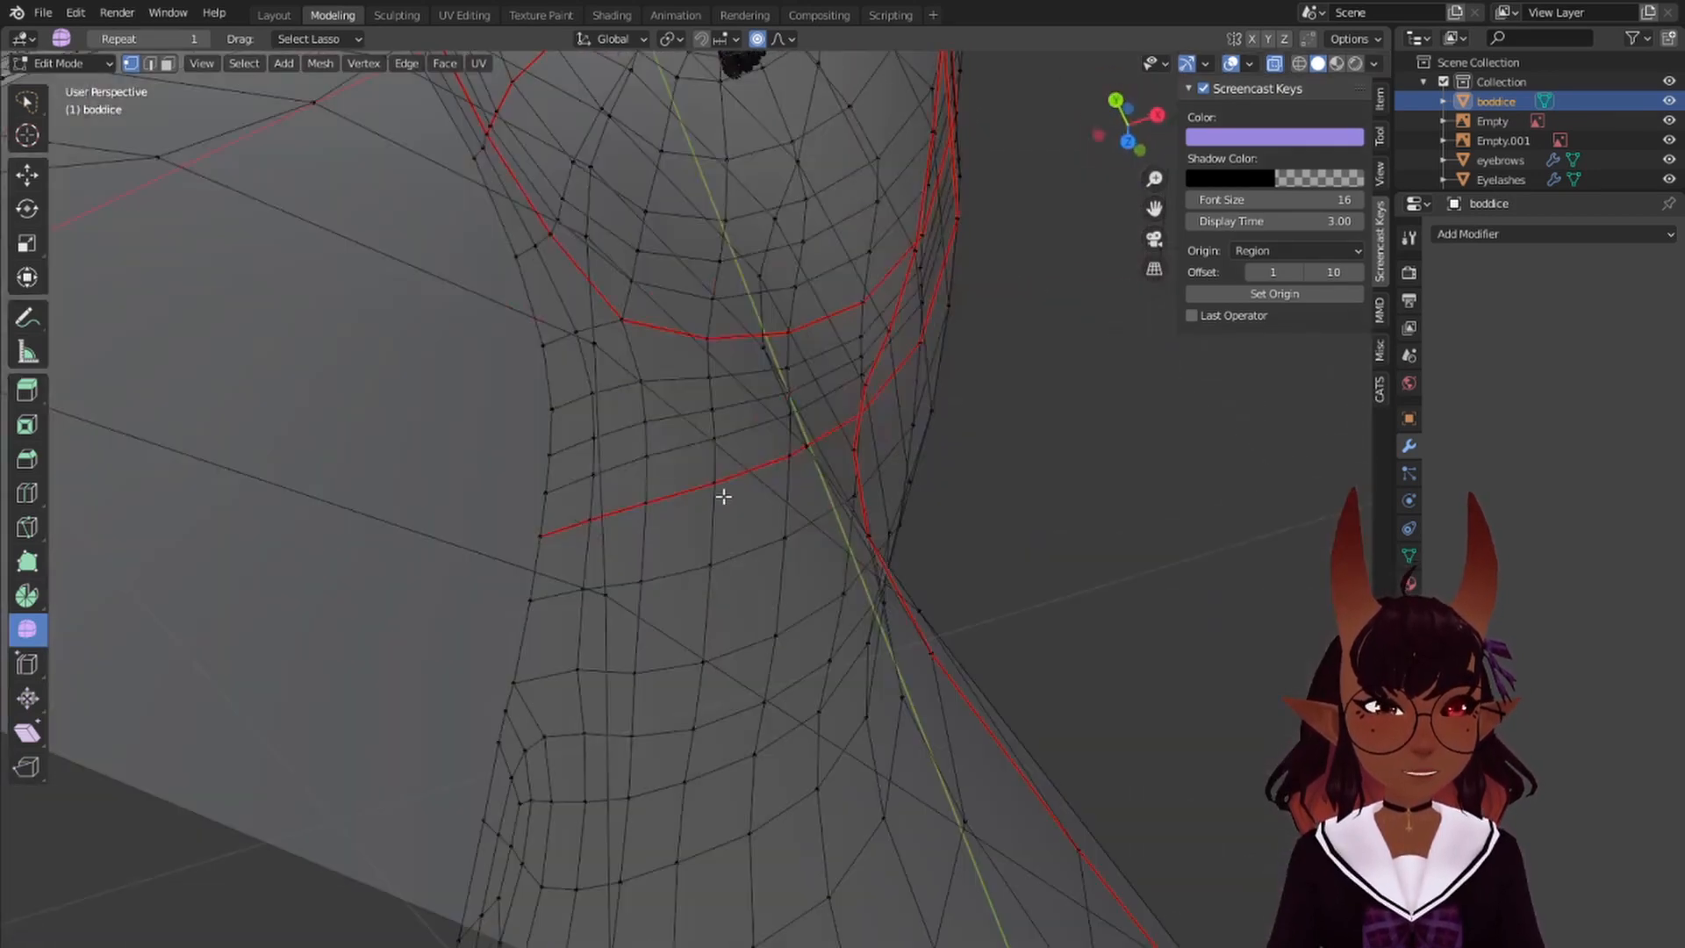
- Delete the stray vertices protruding past the centre line between the breasts
key(KP_1)
shift+middle_drag(723, 494, 750, 800)
shift+middle_drag(741, 232, 794, 878)
scroll(699, 462, up, 4)
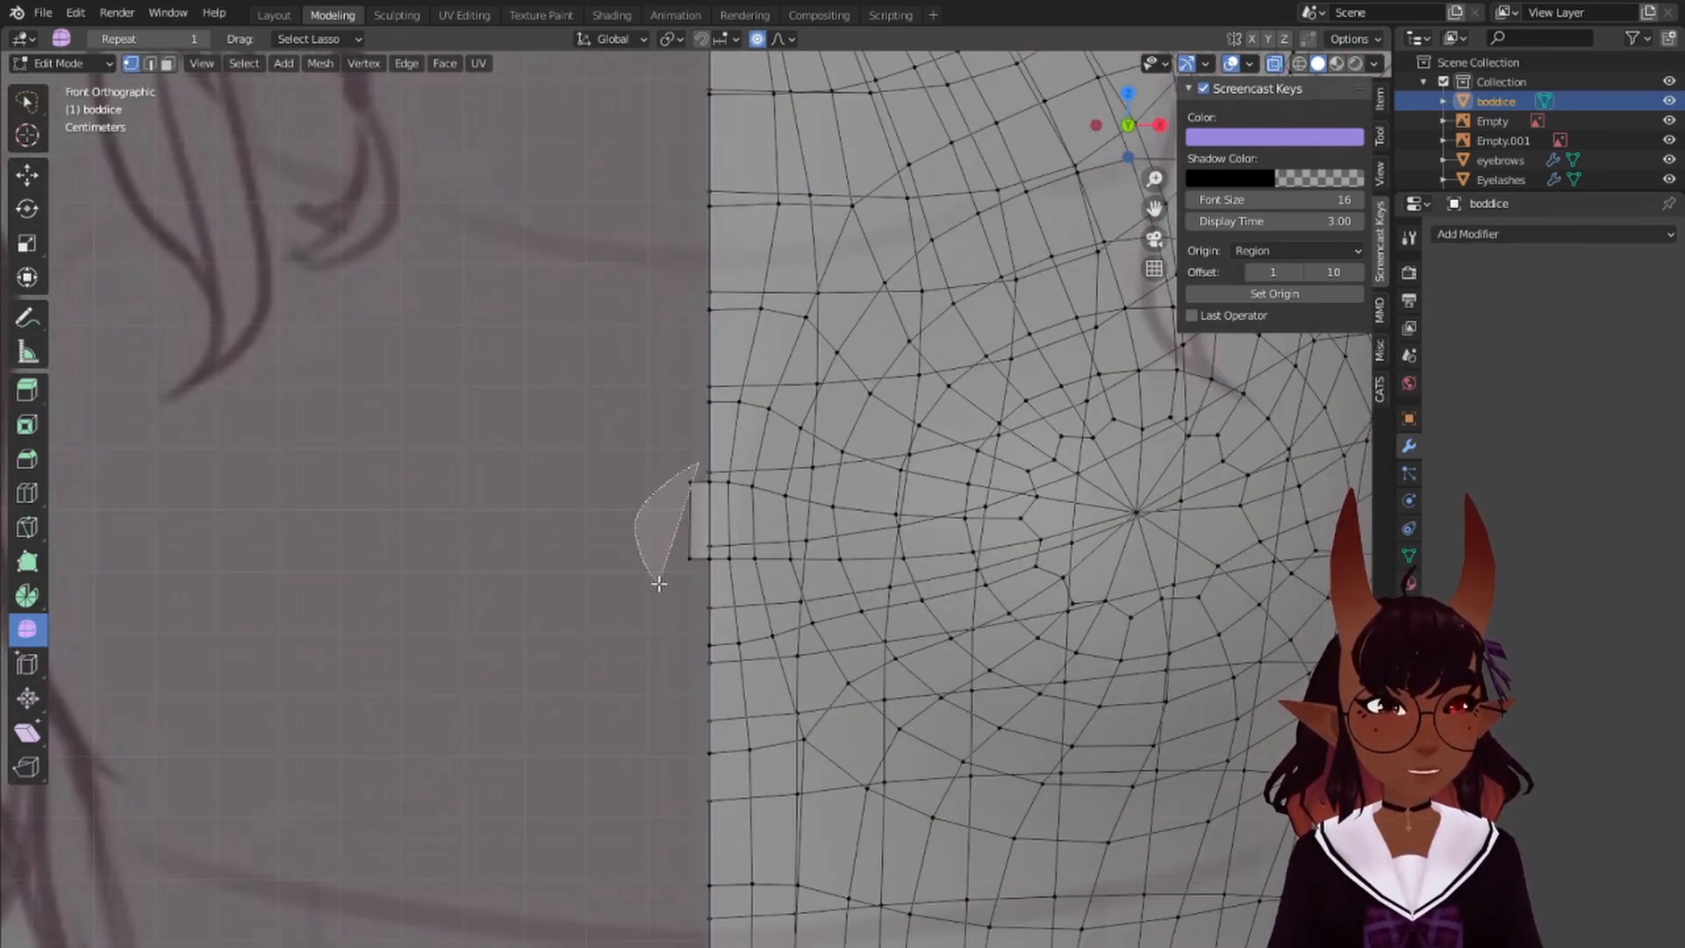
drag(659, 583, 699, 591)
key(x)
click(698, 586)
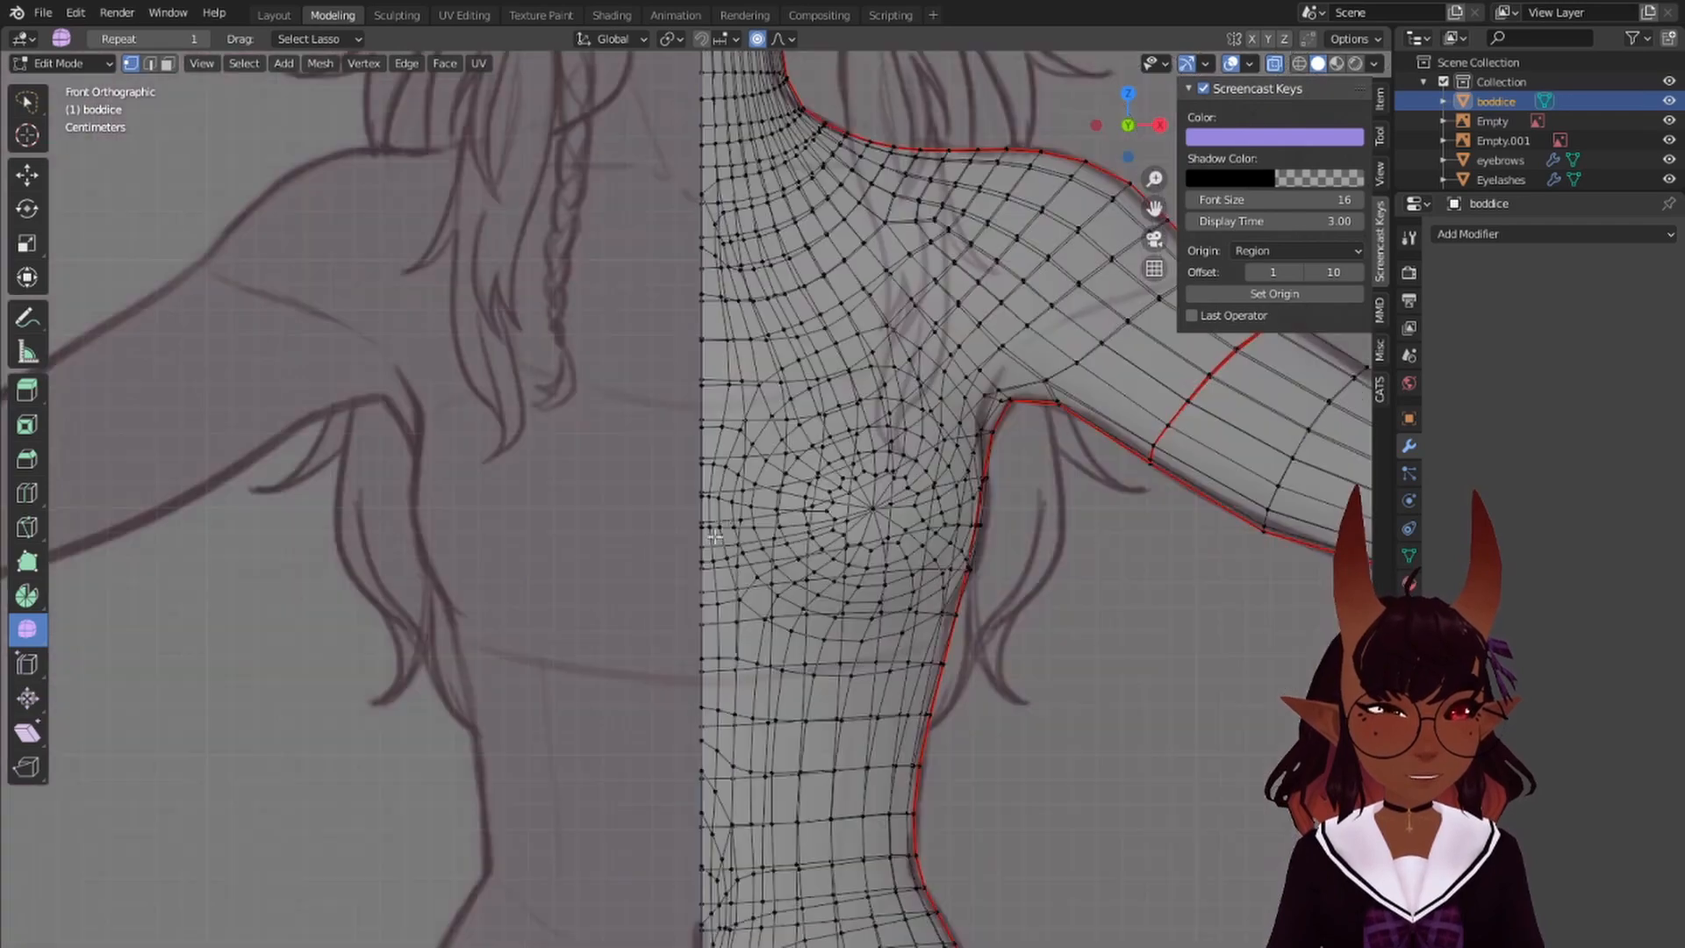
- Delete the stray vertices protruding past the centre line at the neck's upper rim
scroll(728, 588, down, 5)
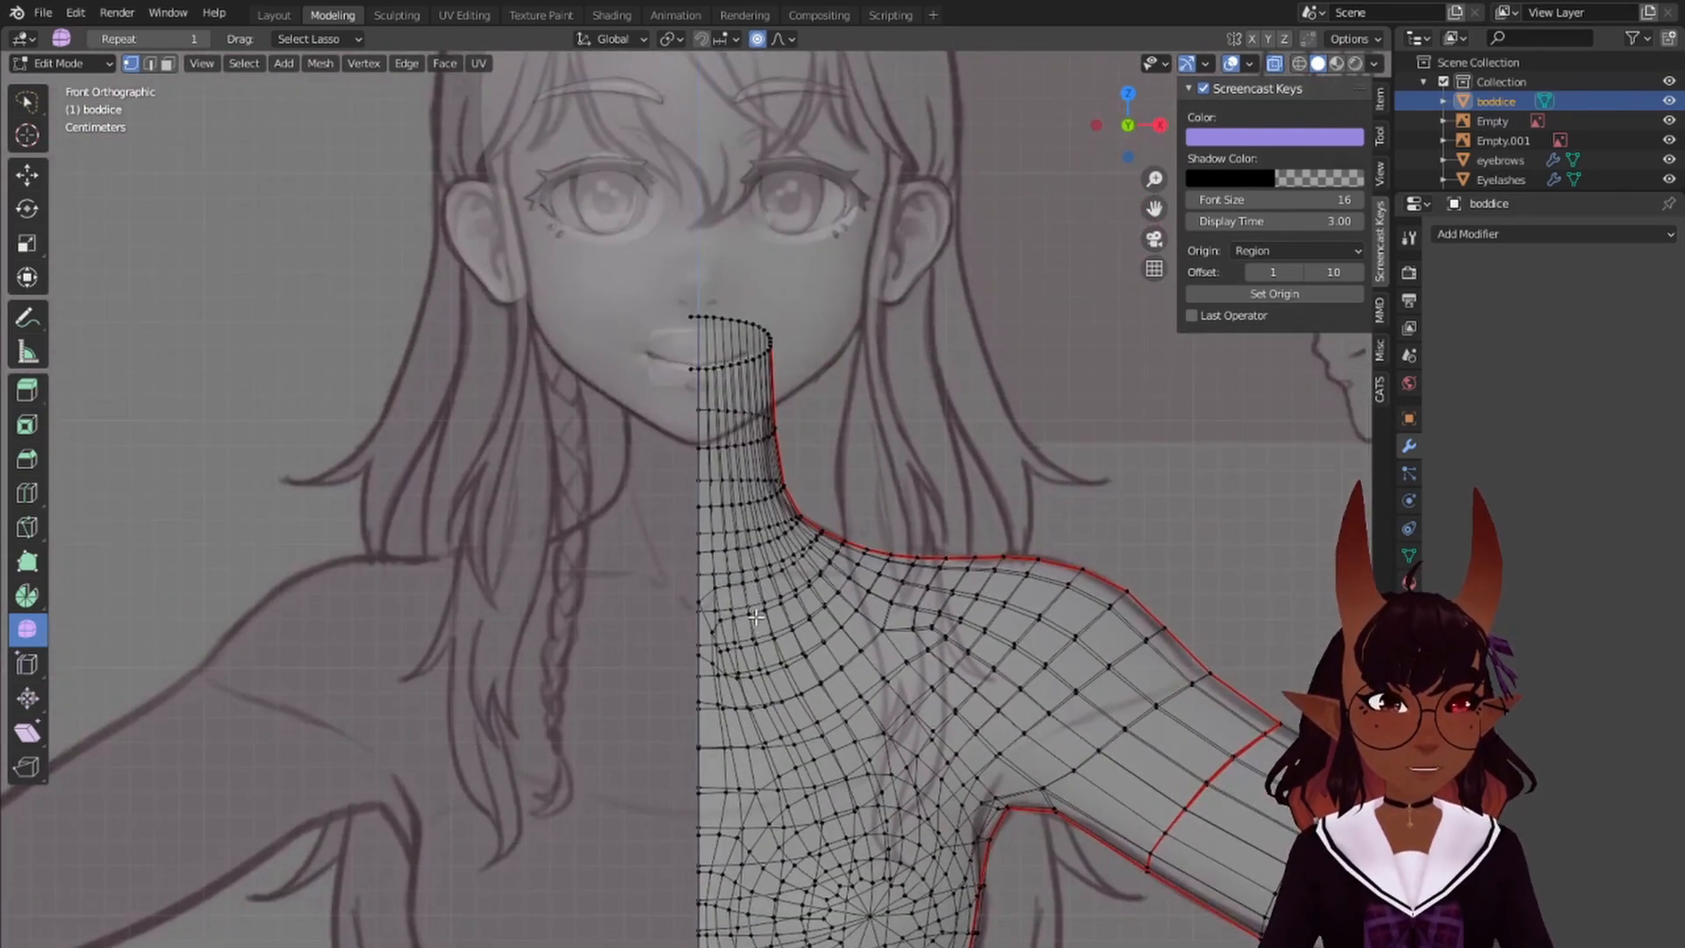
scroll(709, 351, up, 4)
shift+middle_drag(714, 276, 749, 563)
scroll(750, 562, up, 4)
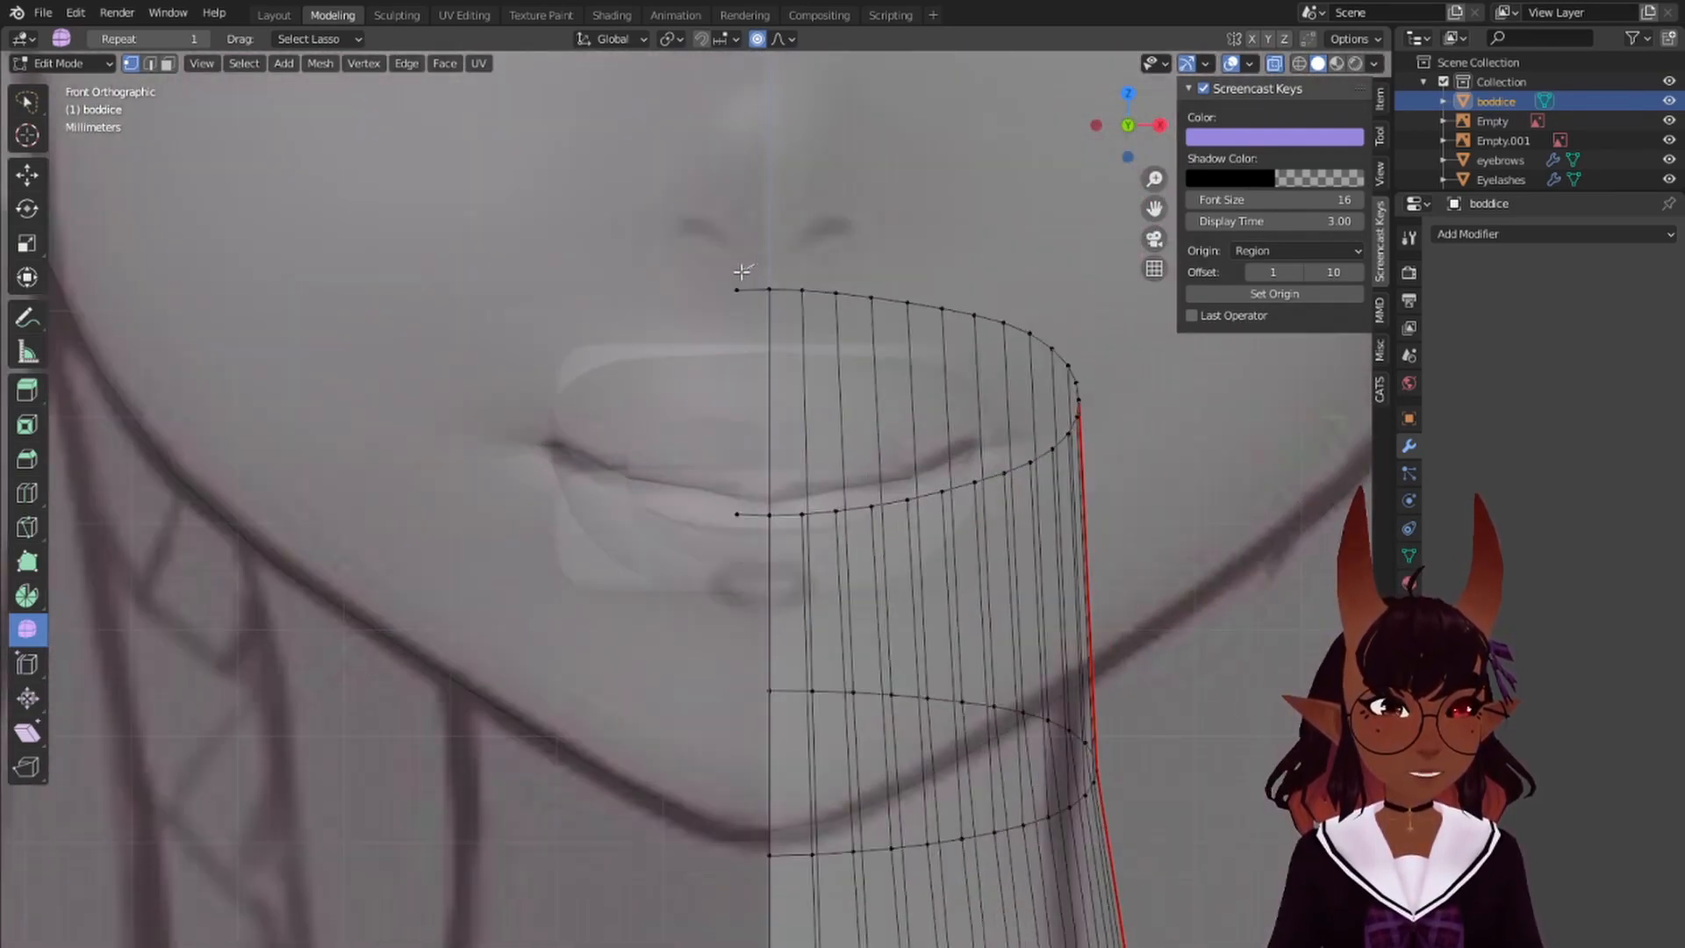
mouse_move(741, 271)
mouse_down()
mouse_move(729, 561)
mouse_move(746, 587)
mouse_up()
key(x)
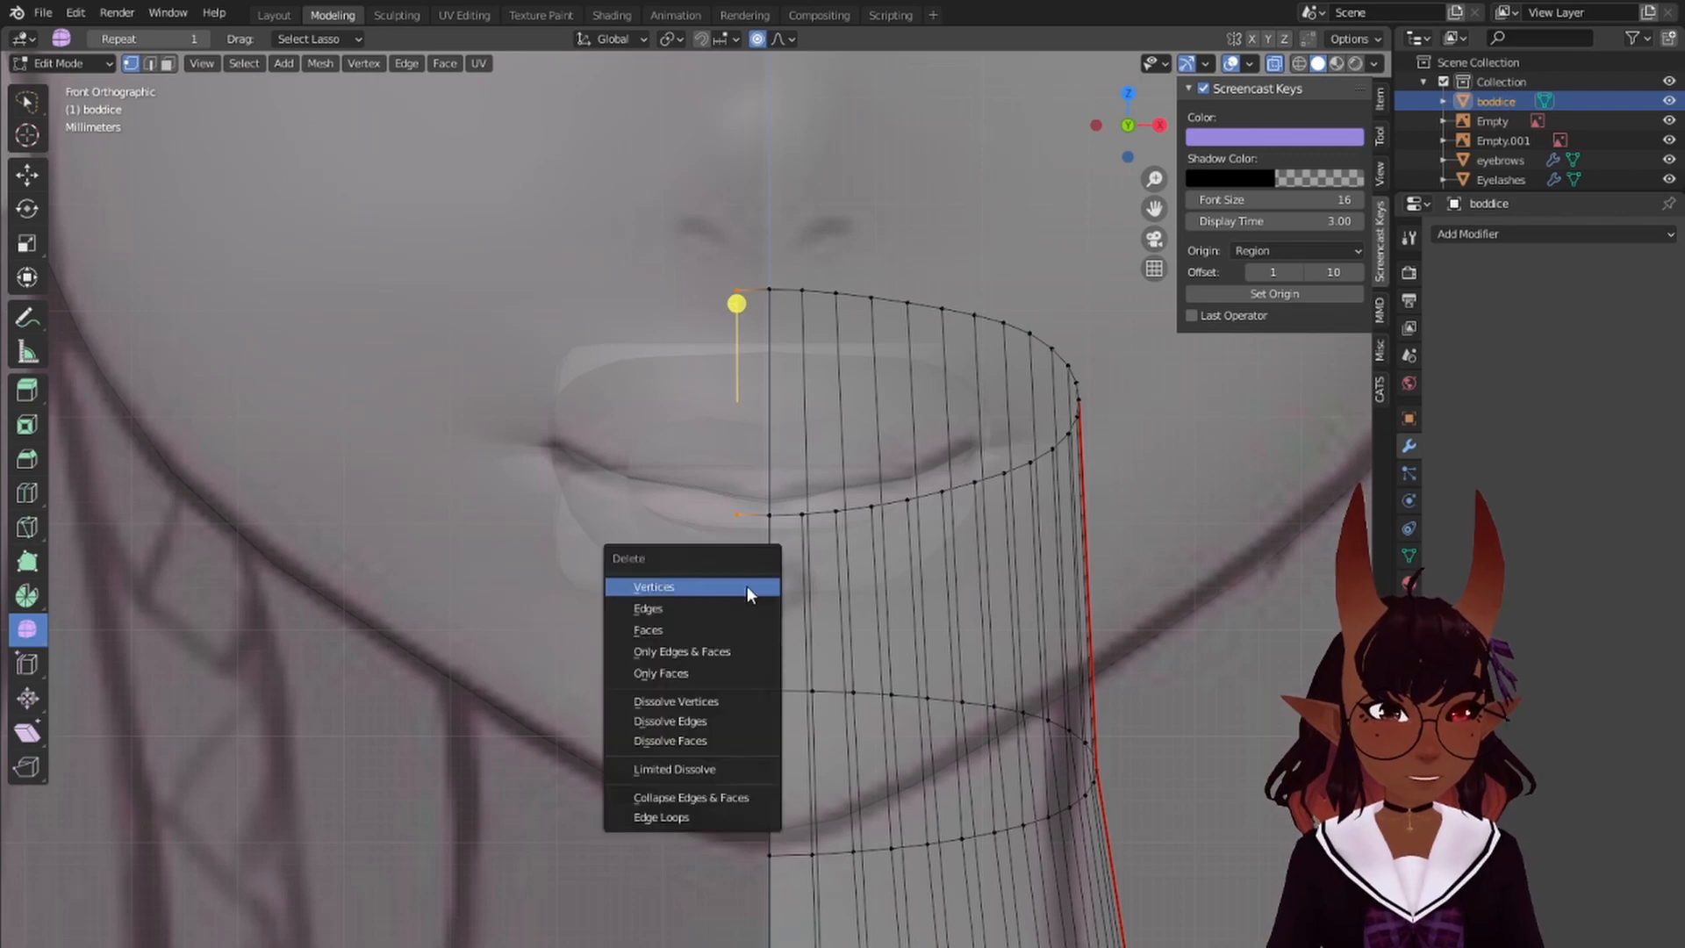
click(746, 588)
- Add a Mirror modifier on the X axis to the half body and enable Clipping
scroll(746, 586, down, 8)
click(1492, 233)
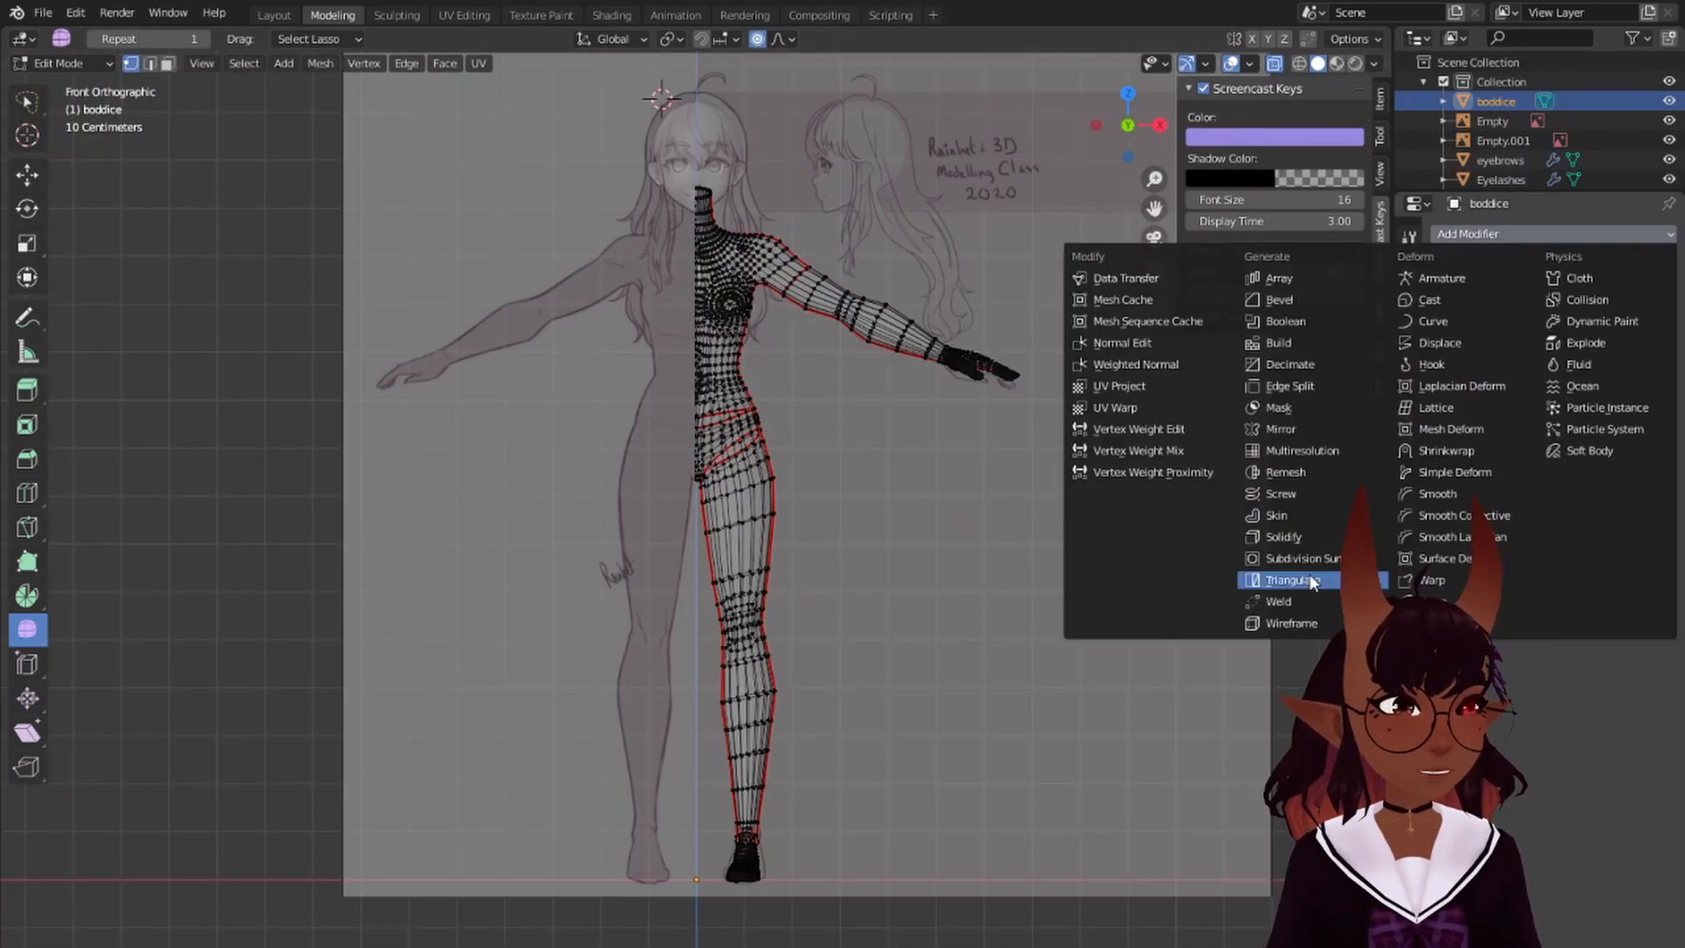
click(1298, 428)
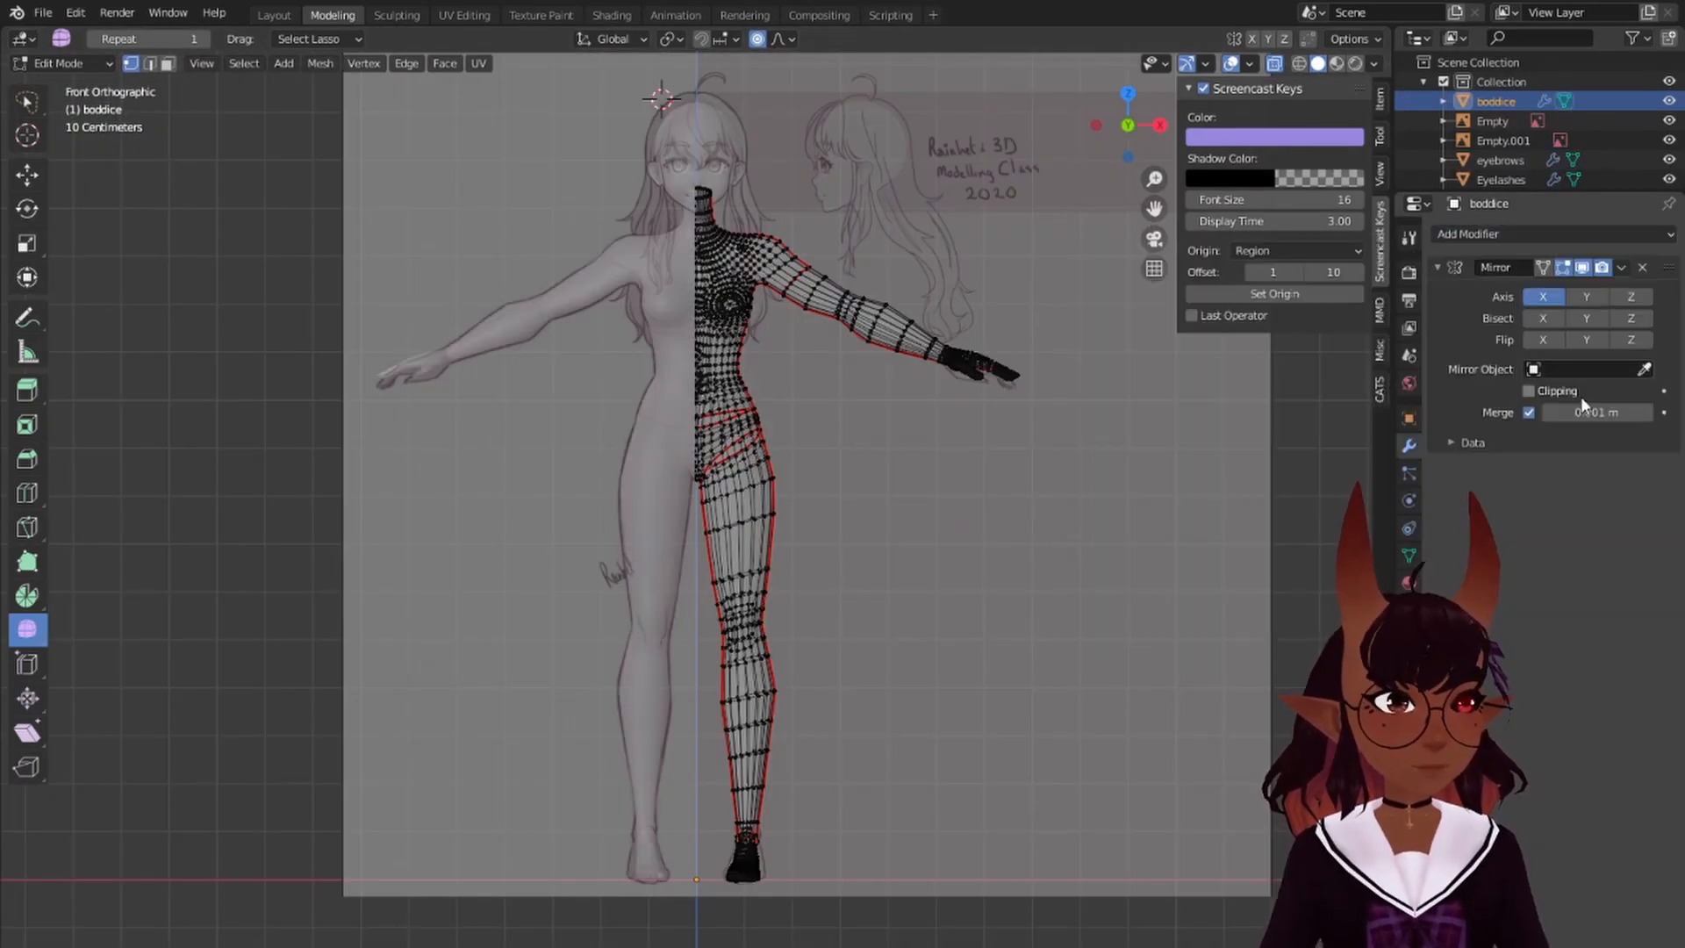
click(1530, 392)
- Select the whole half-body mesh in the UV Editing workspace and examine its islands over the painted texture
click(458, 15)
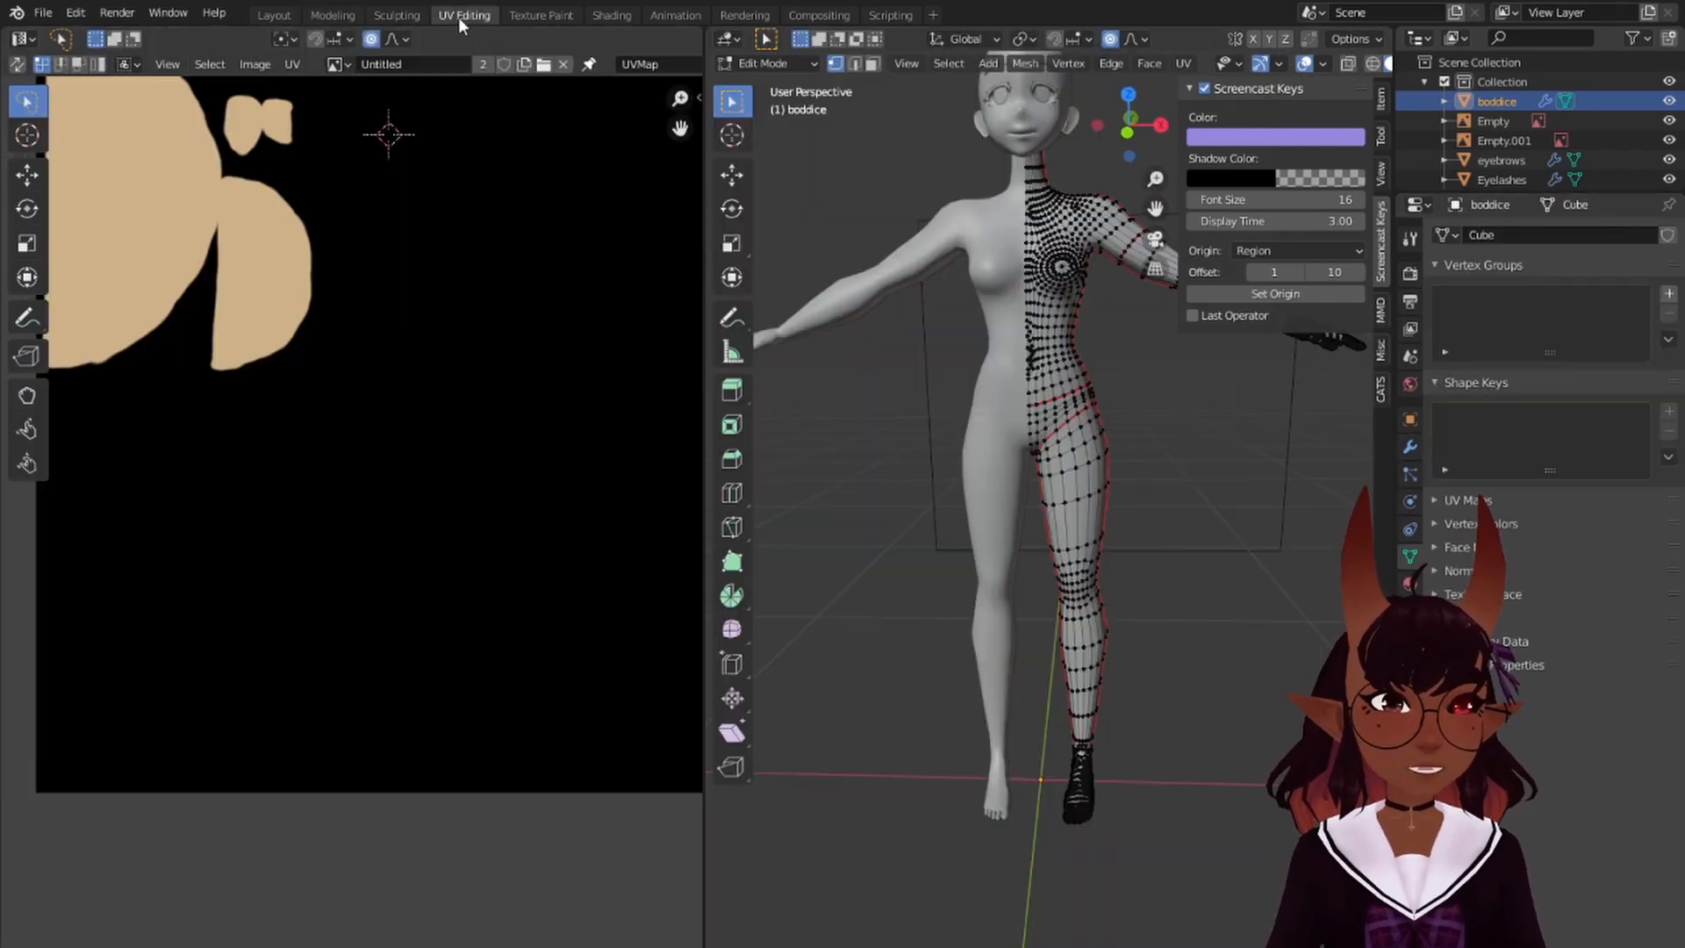
scroll(527, 308, down, 5)
key(a)
scroll(369, 404, up, 5)
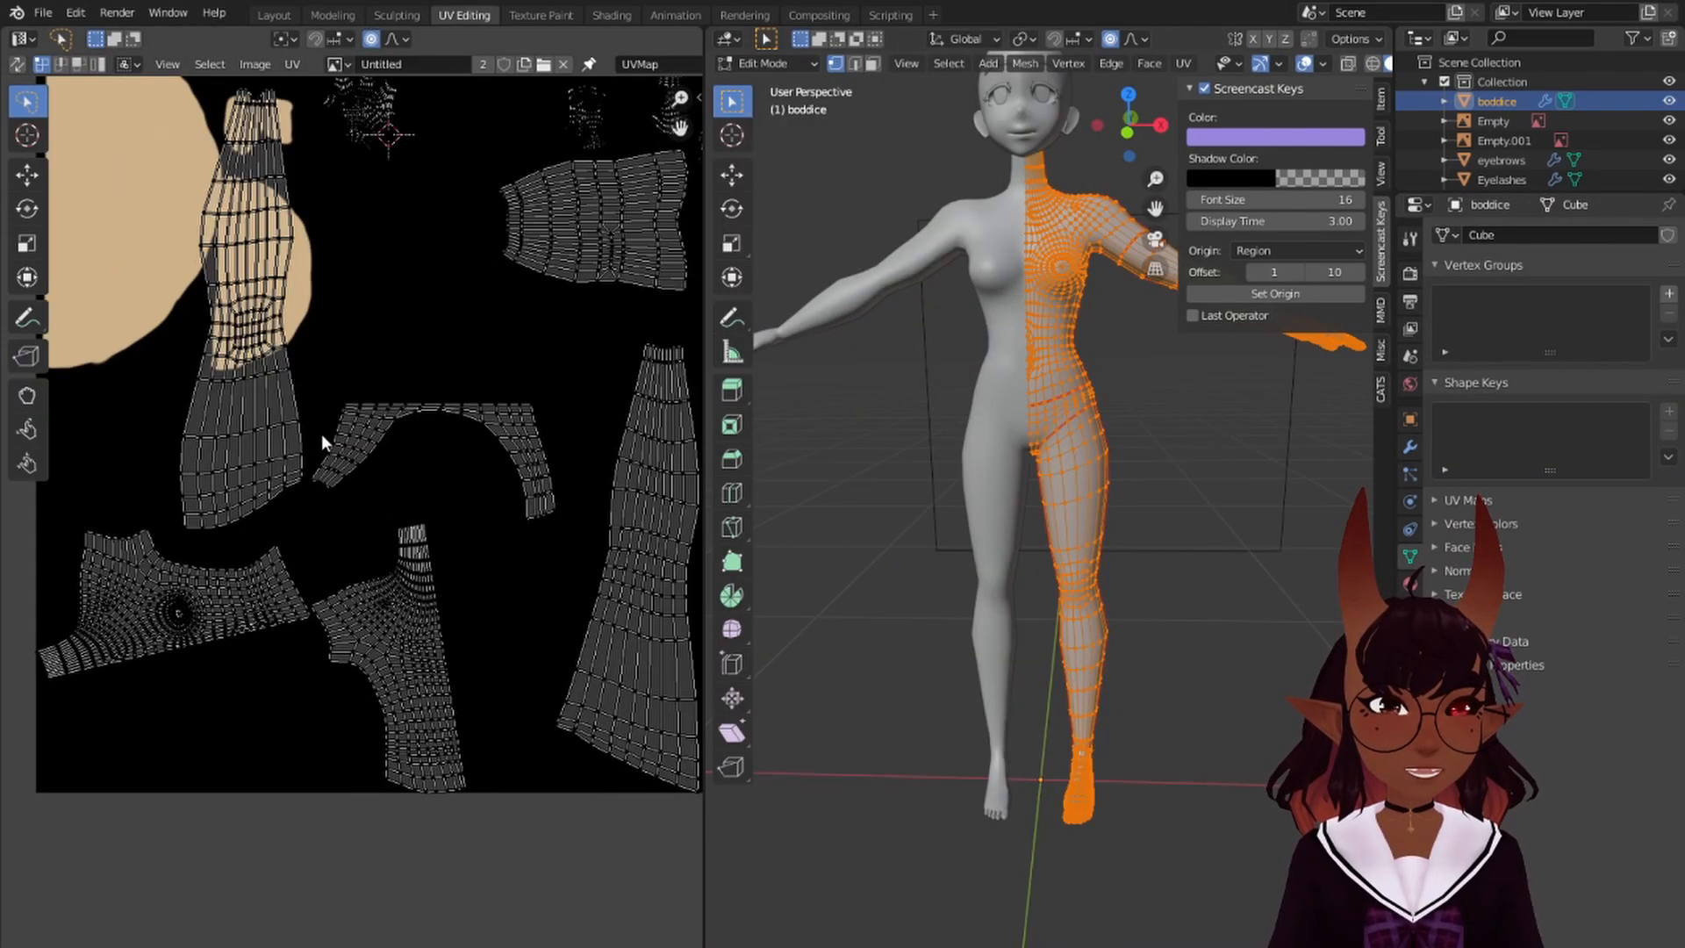
scroll(365, 489, down, 2)
scroll(289, 391, up, 3)
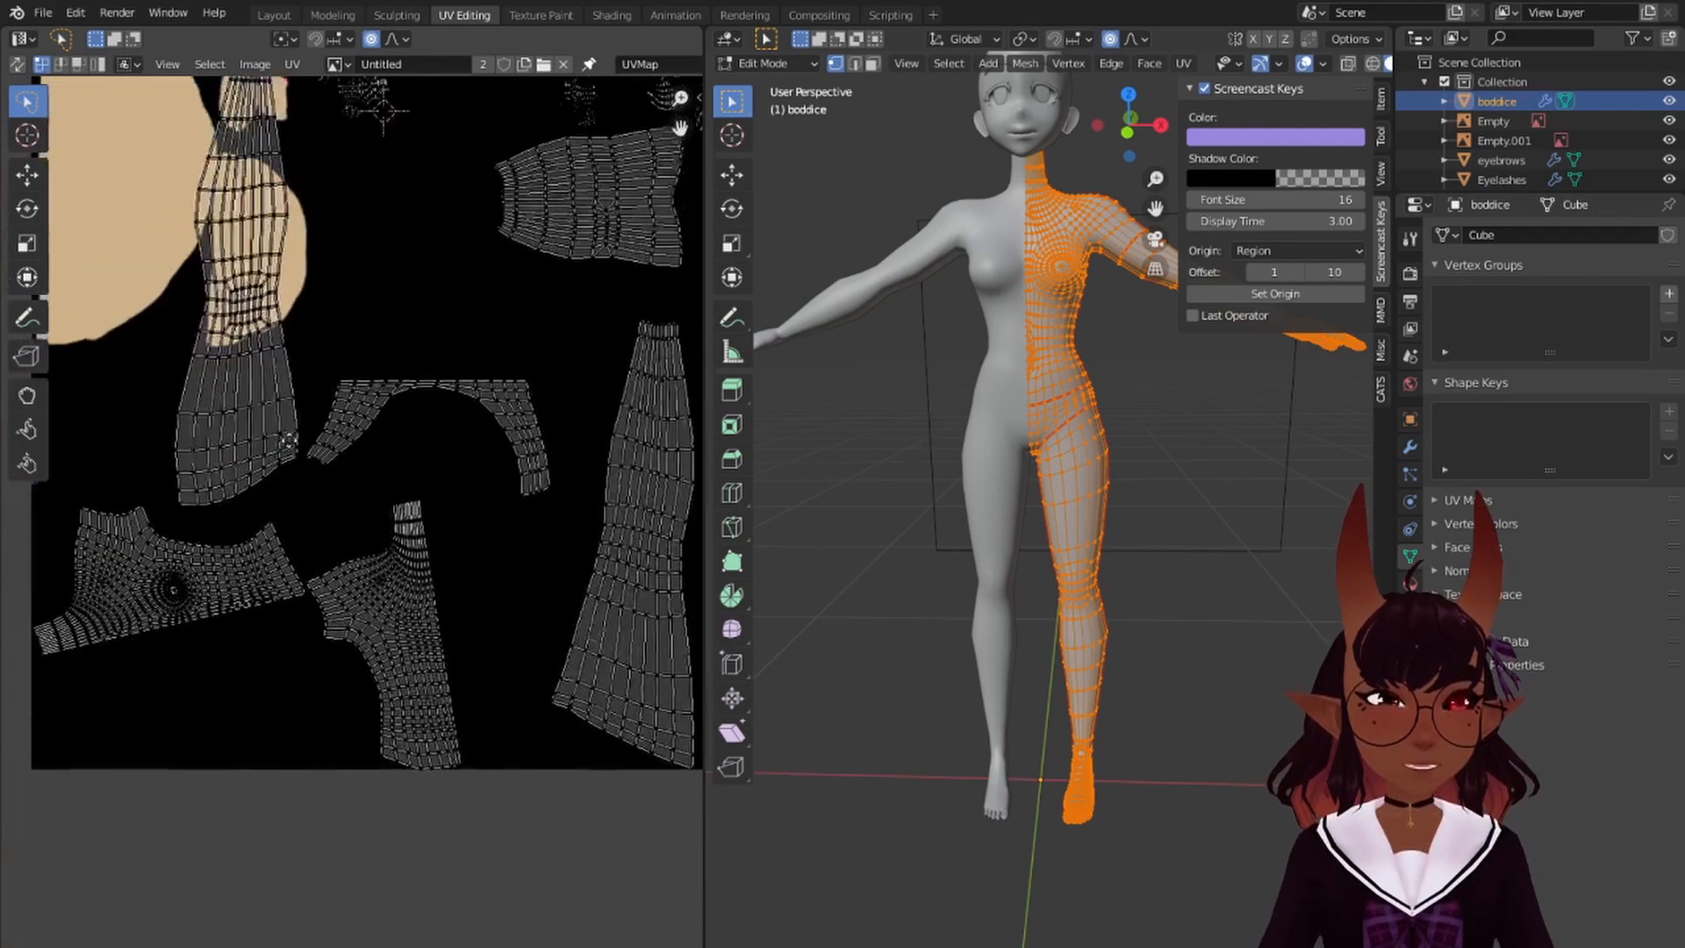
middle_drag(356, 468, 333, 409)
scroll(246, 476, up, 1)
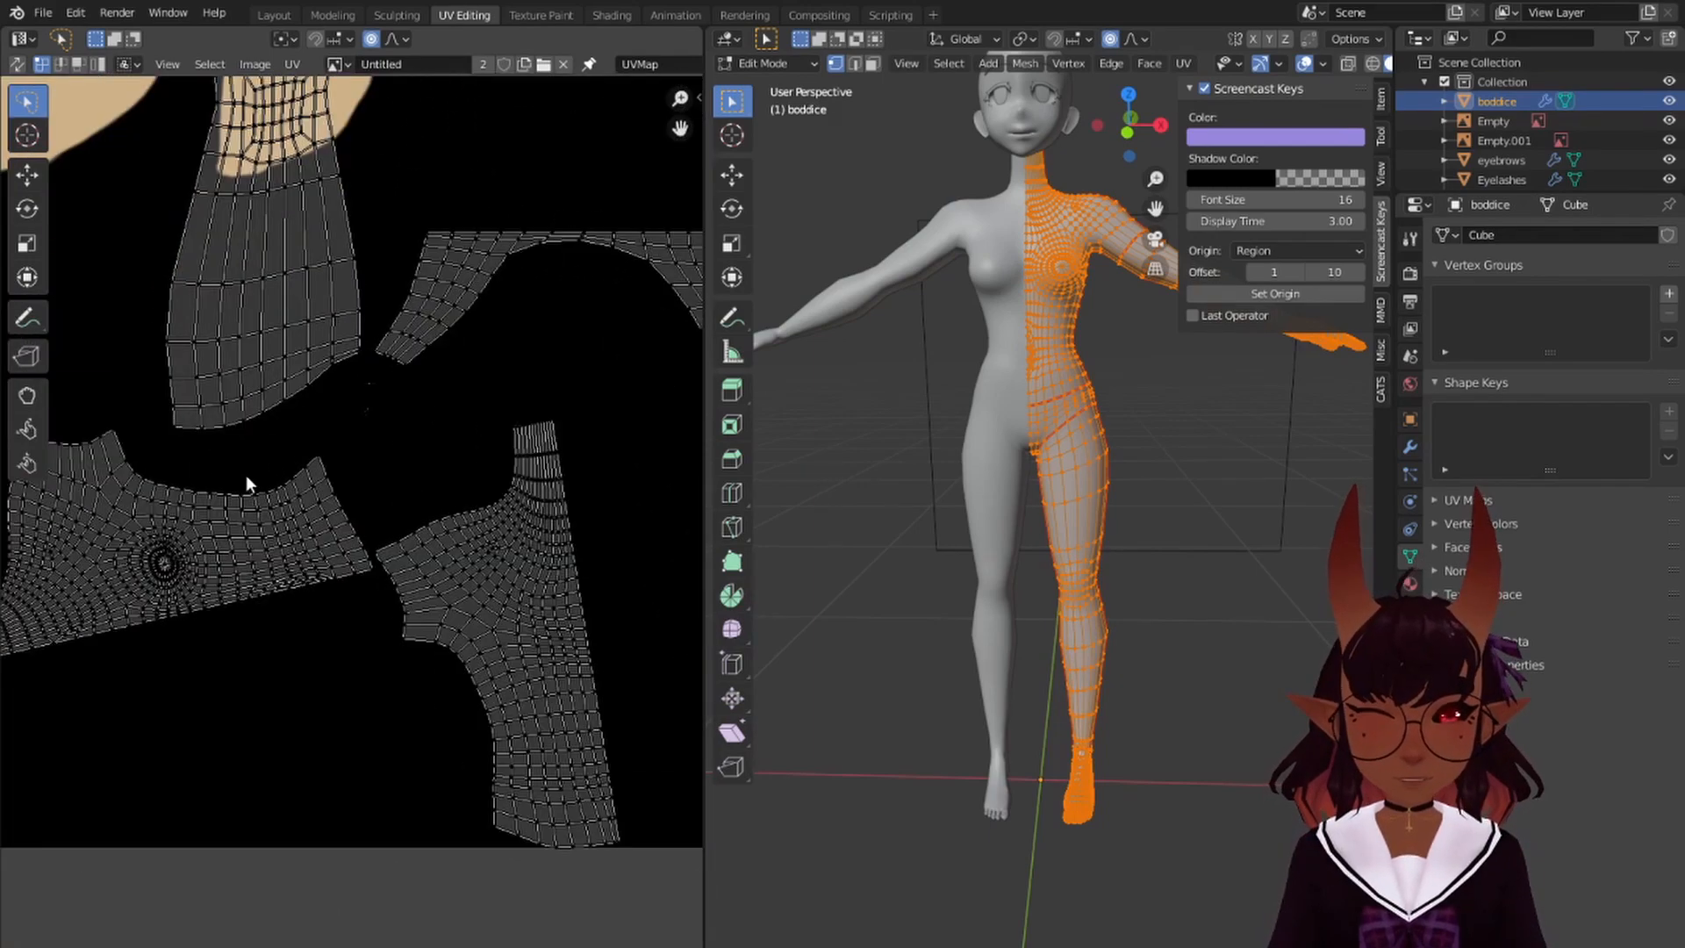
scroll(246, 476, down, 4)
scroll(293, 486, up, 1)
- Move the long island overlapping the painted skin areas outside the texture, about 0.84 right and 0.36 down
key(l)
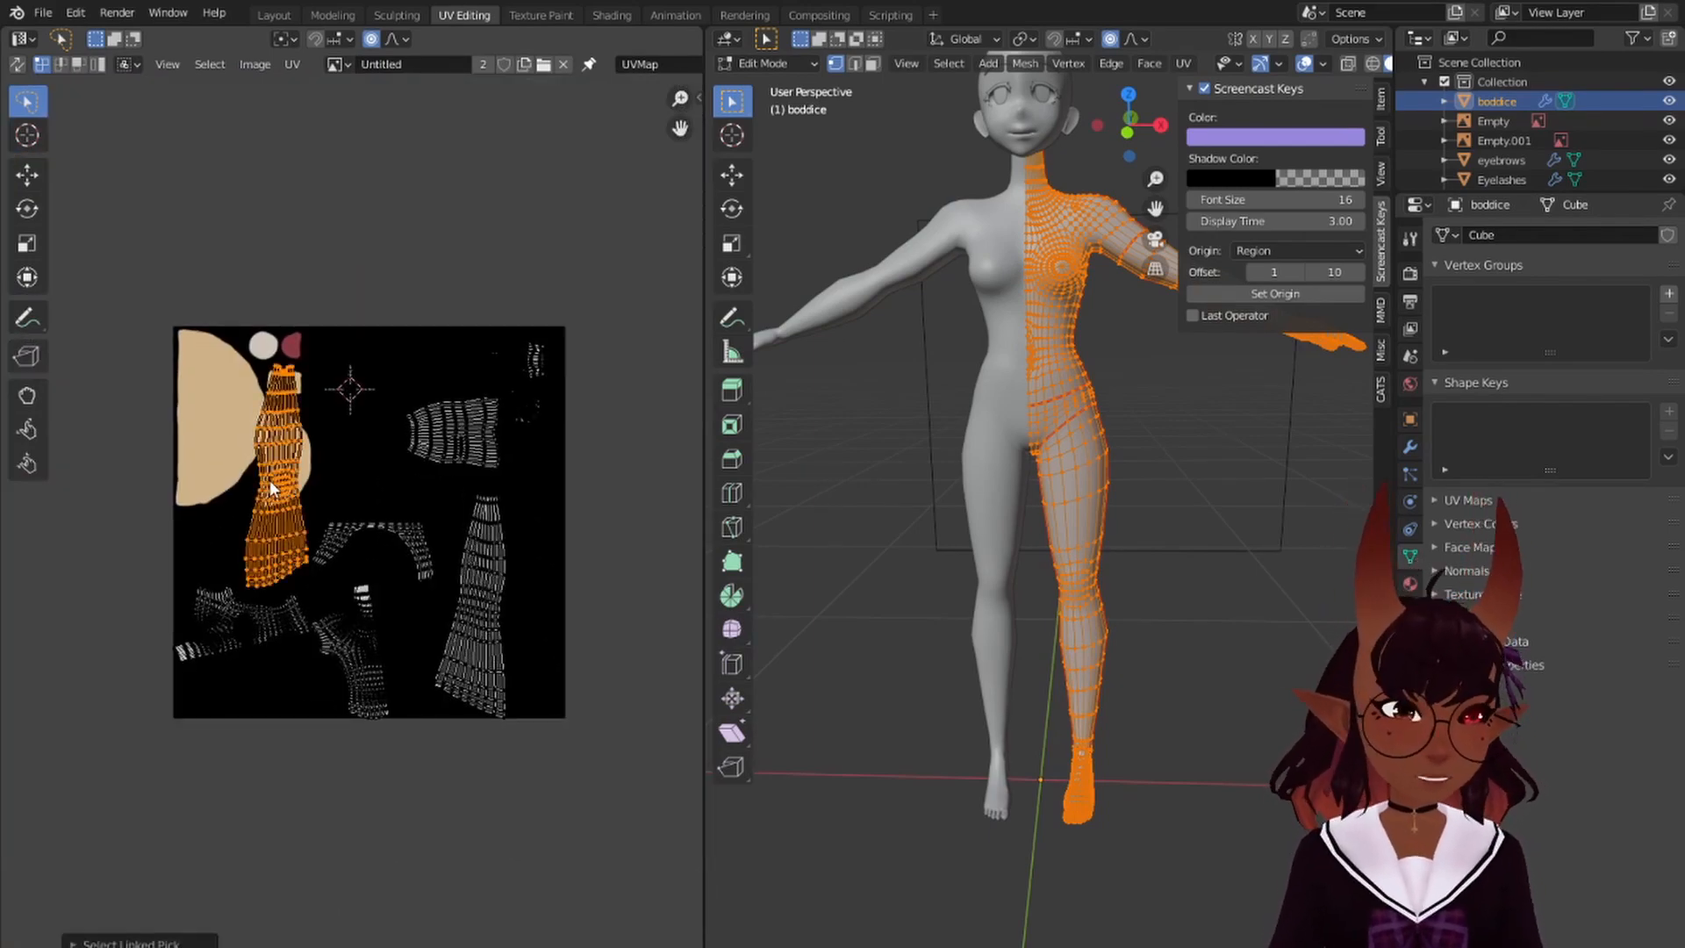
key(g)
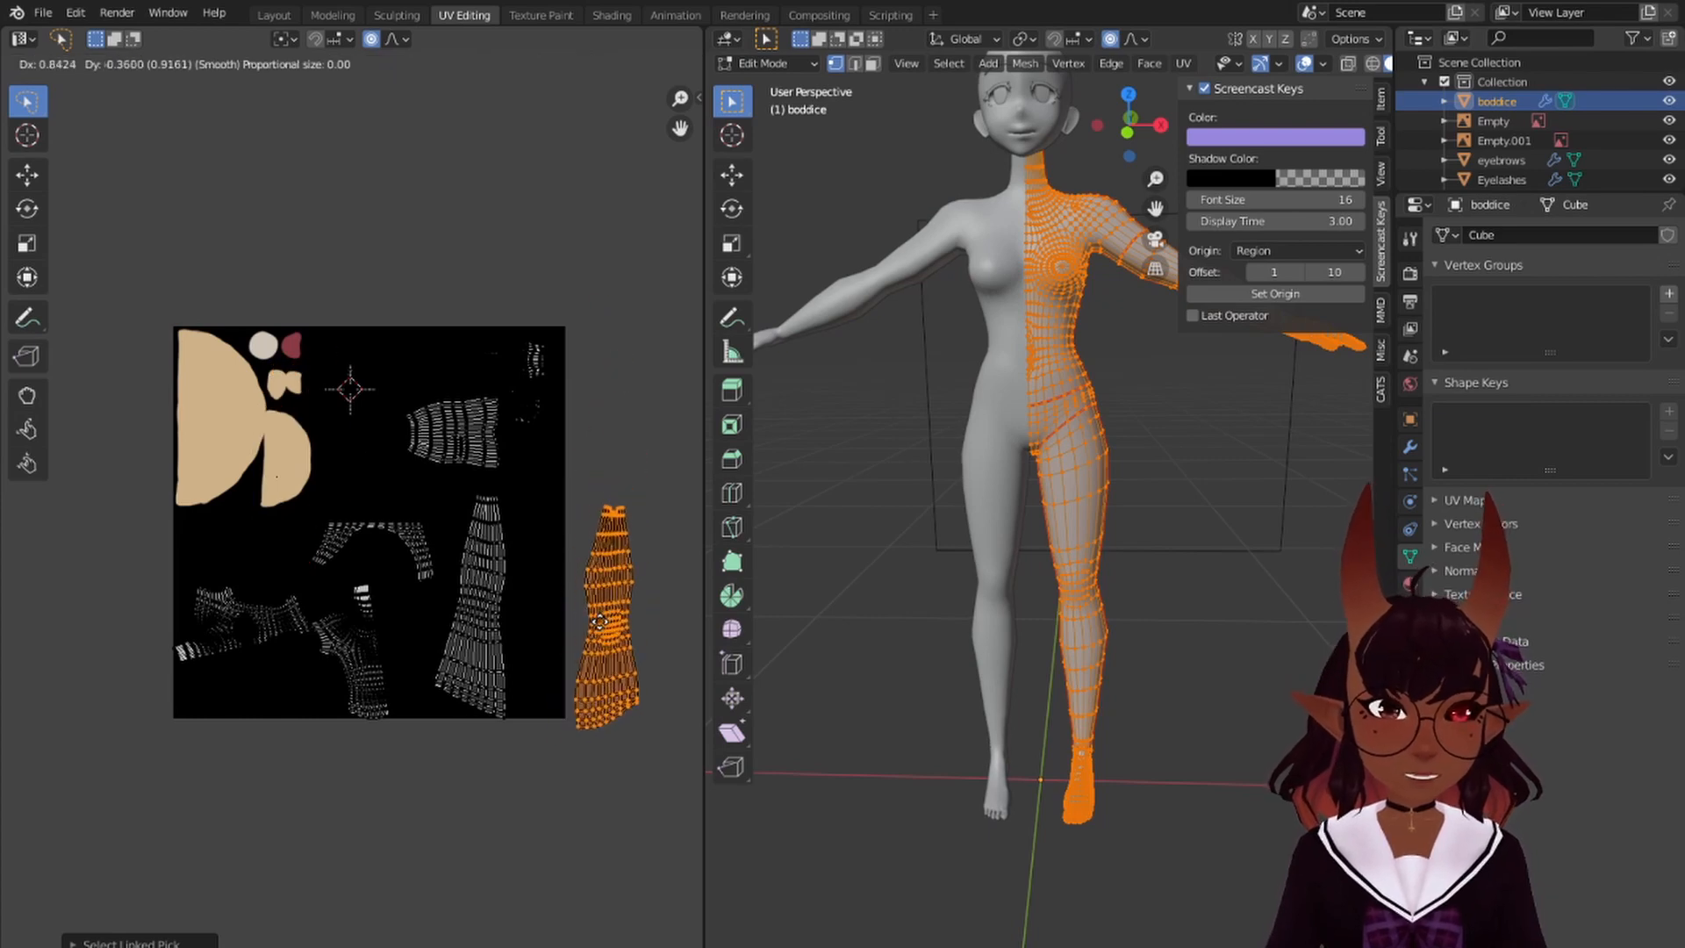
click(607, 617)
scroll(345, 597, up, 5)
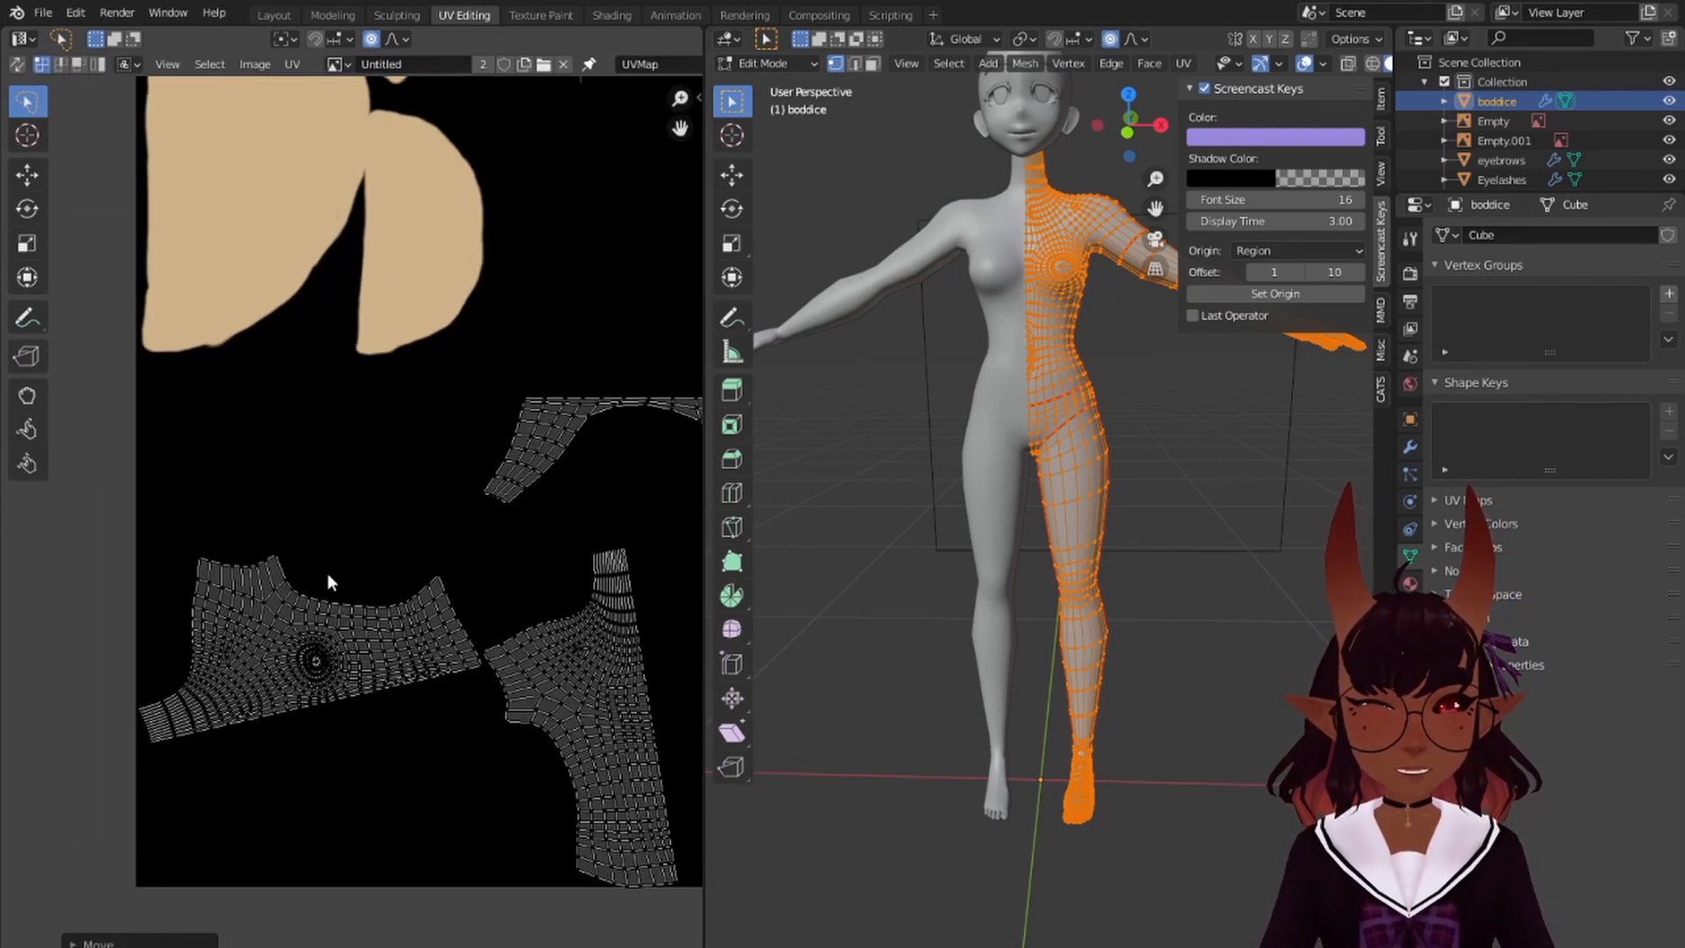
key(l)
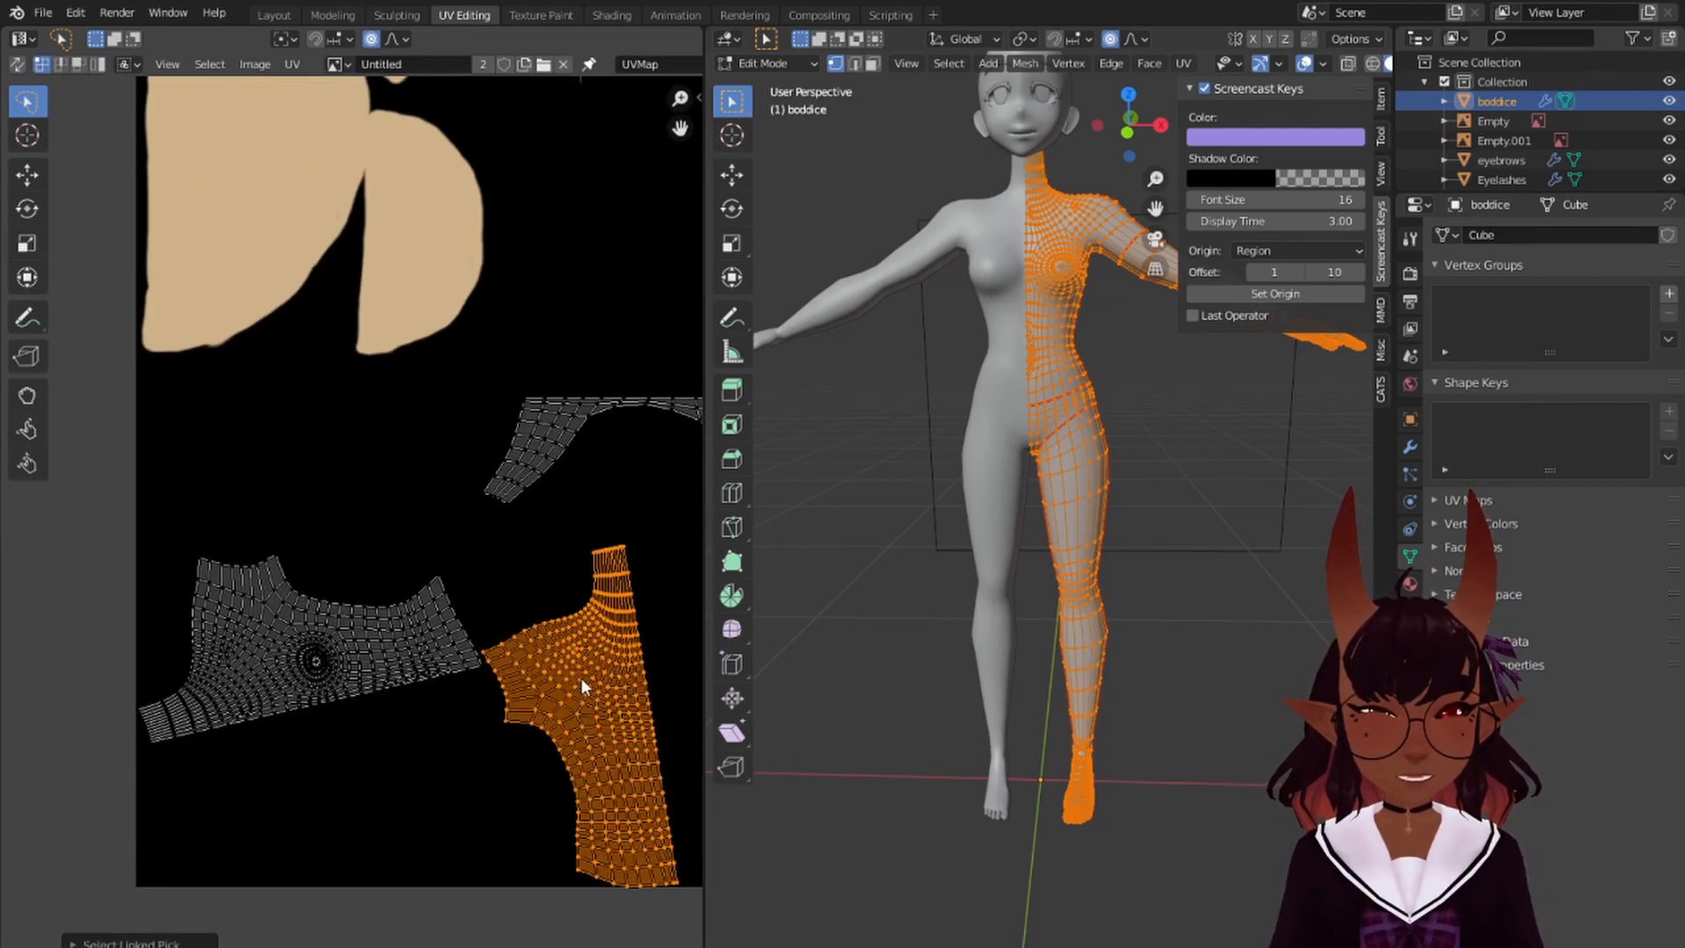
key(g)
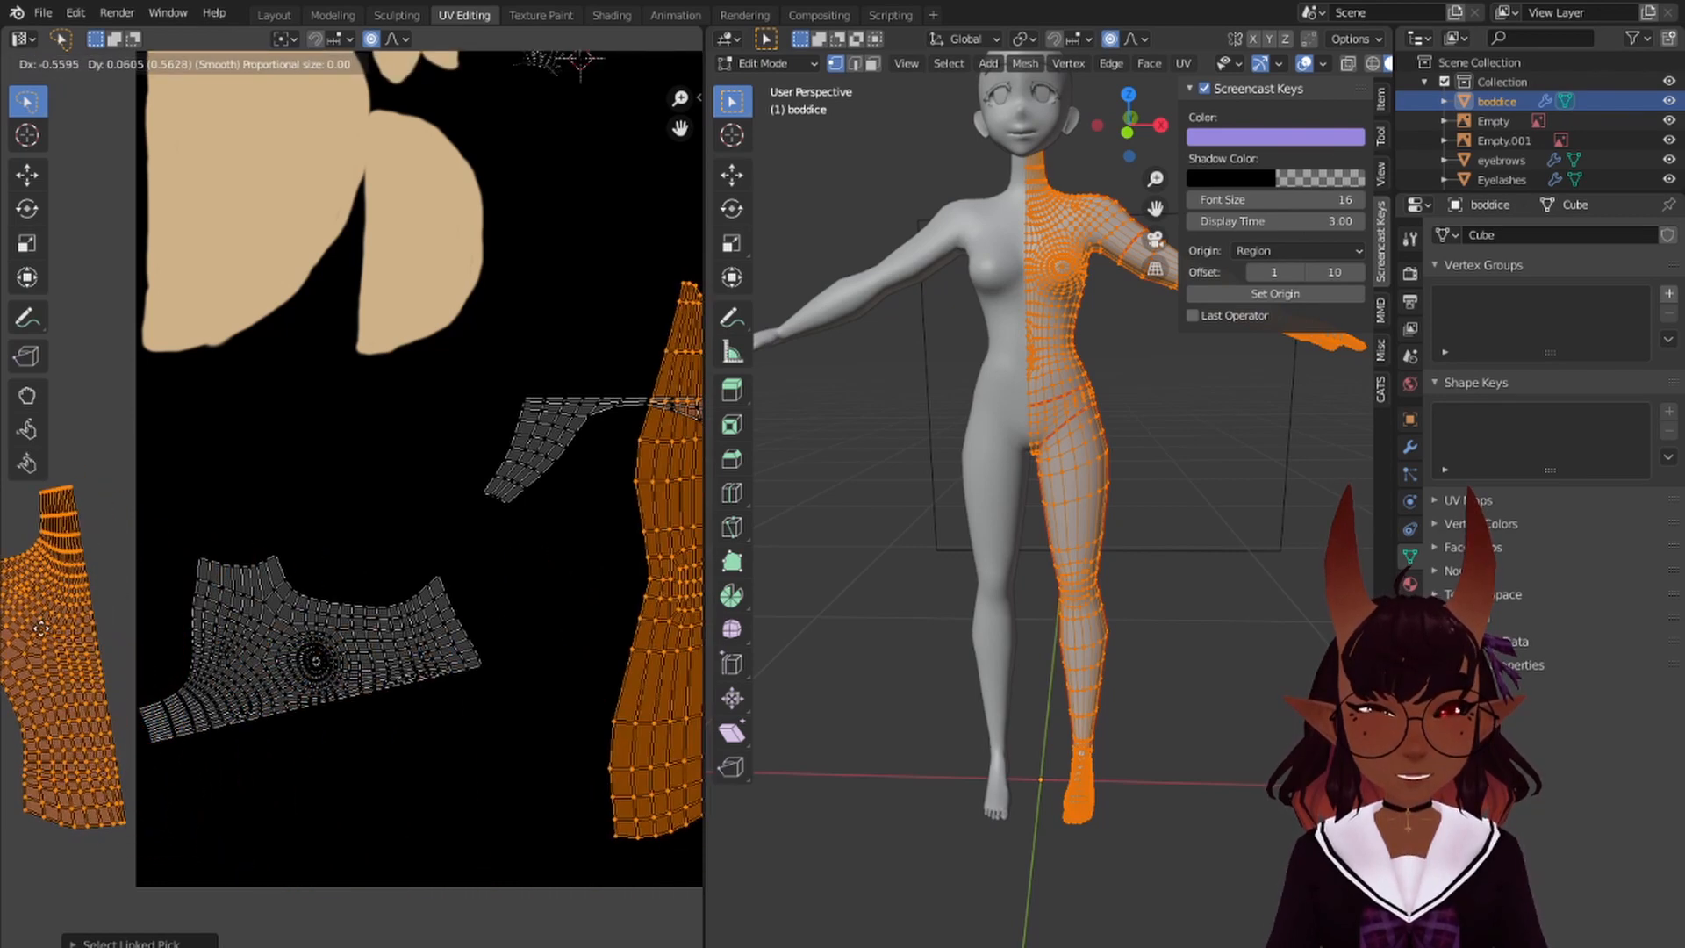
right_click(46, 628)
scroll(278, 610, down, 5)
key(a)
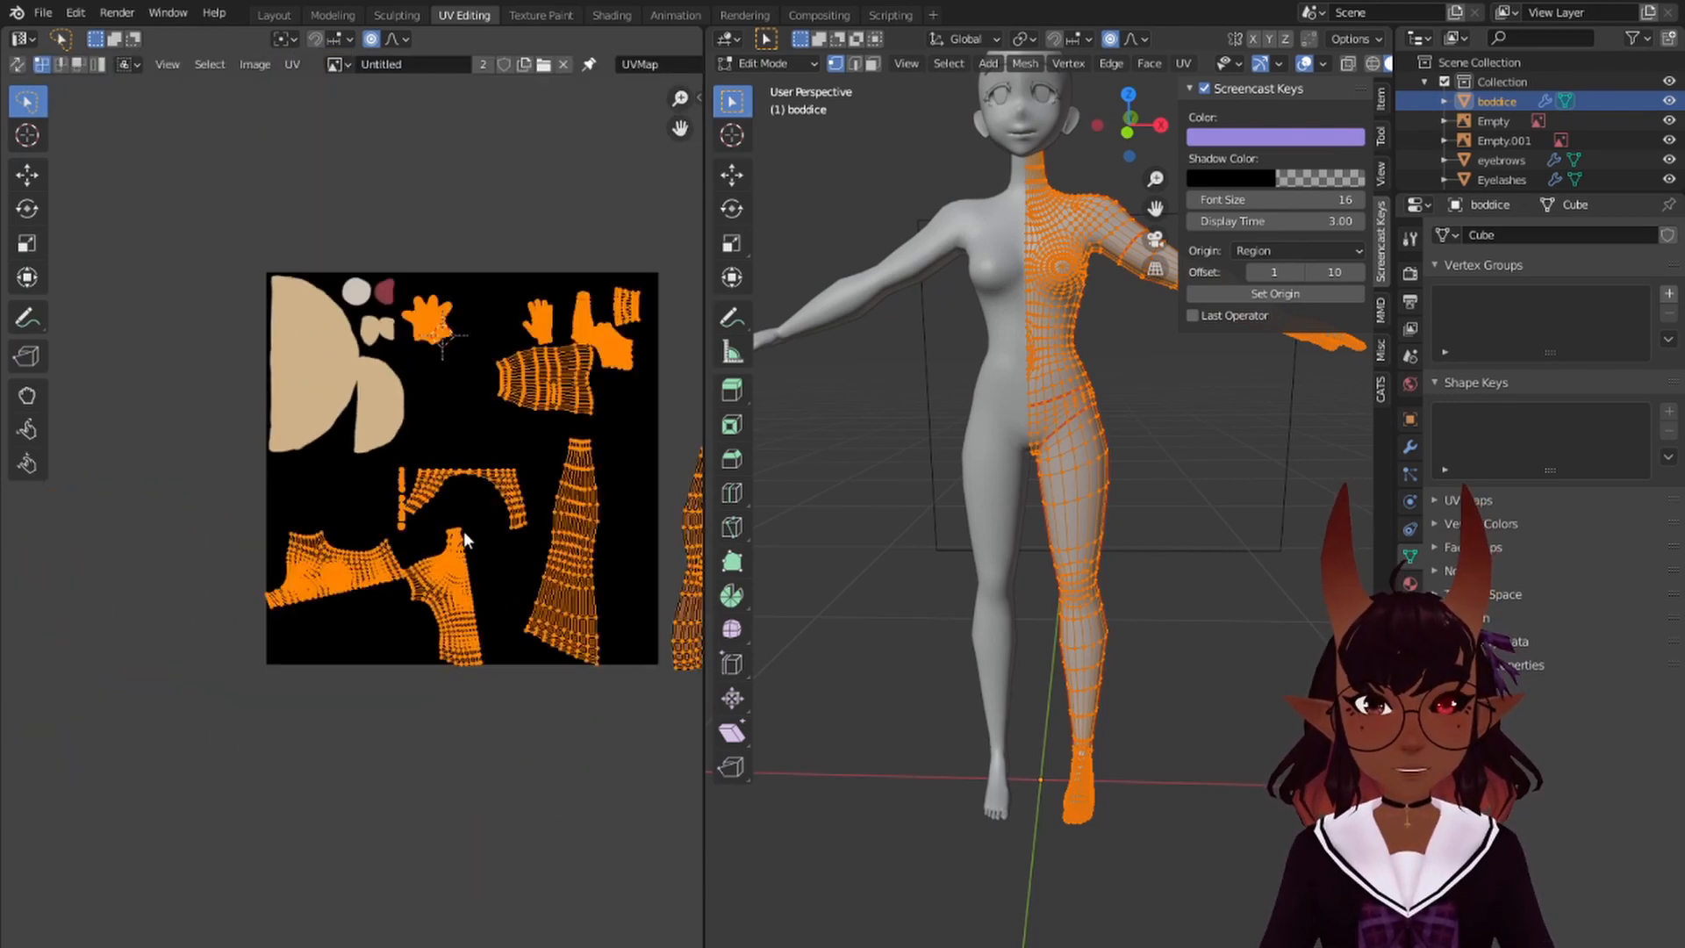
- Move only the back torso island about 0.55 left, placing it just outside the texture's left edge
key(alt+a)
scroll(460, 598, up, 1)
key(l)
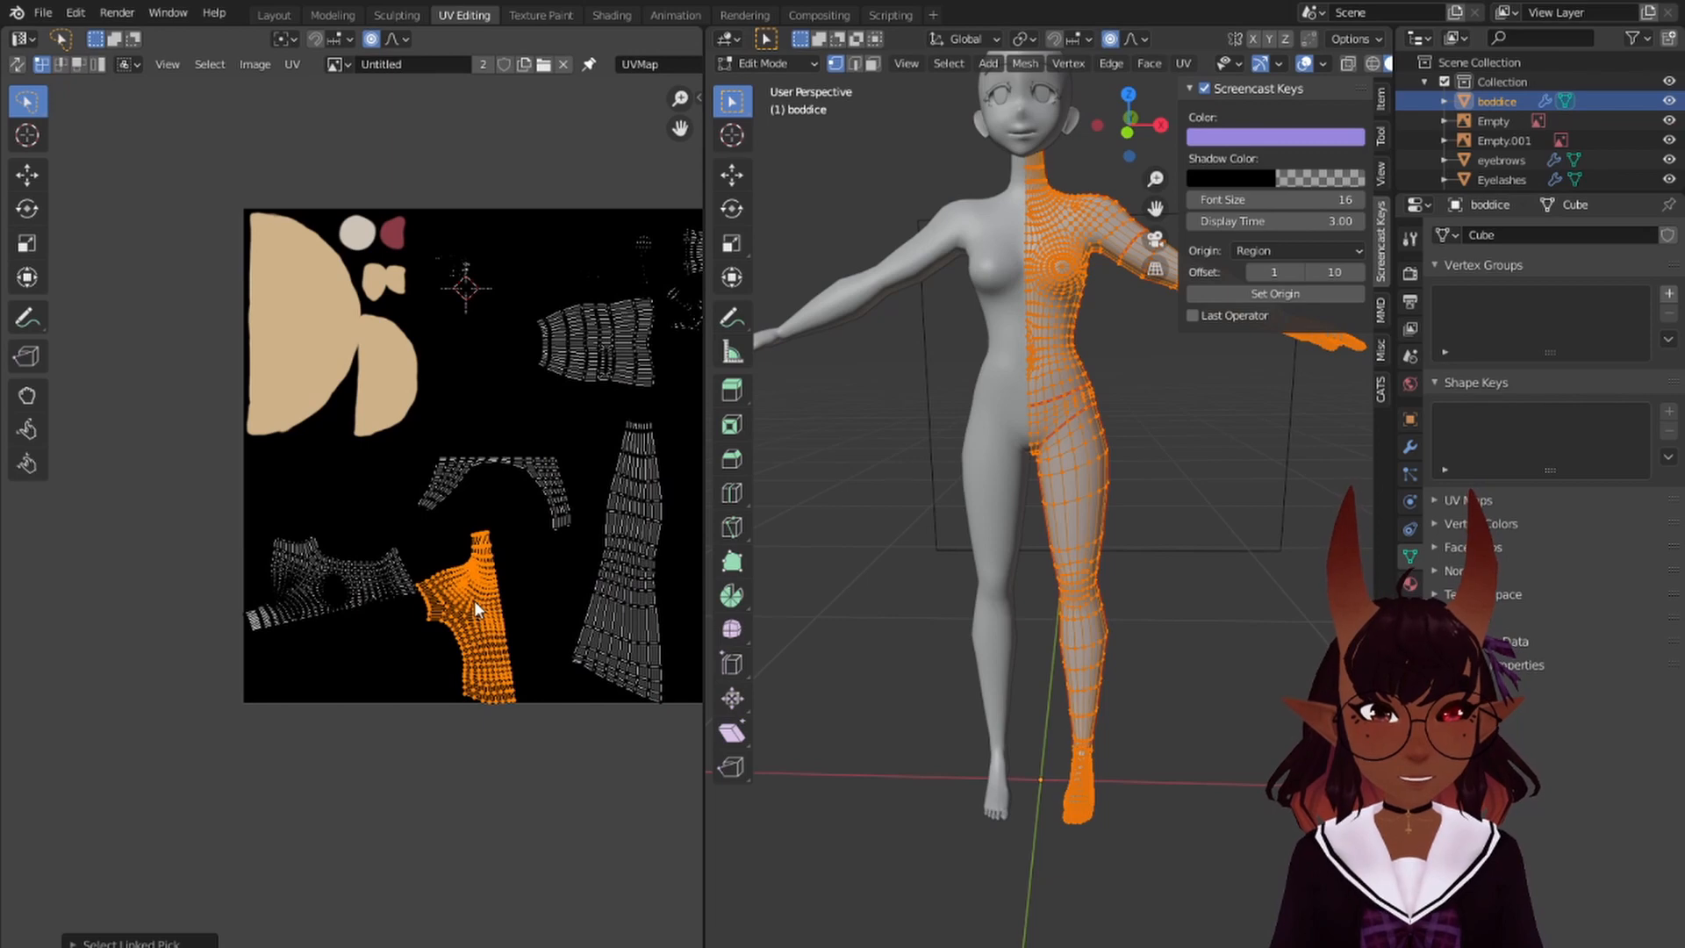
key(g)
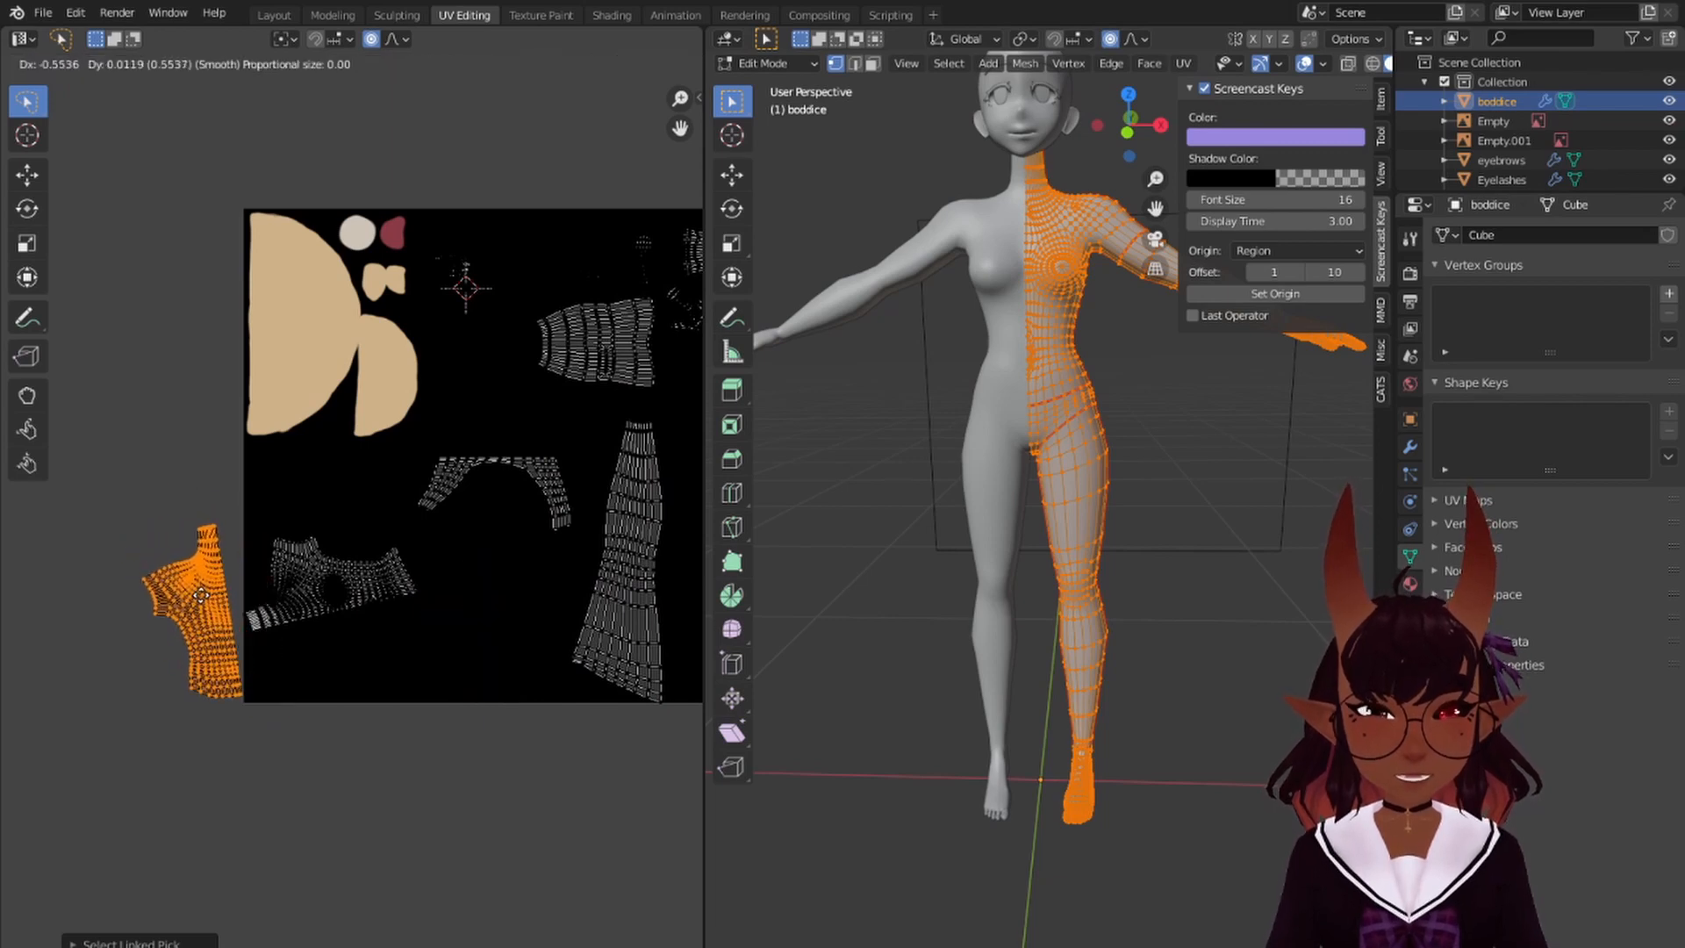
click(201, 596)
- Select only the front torso island and rotate it about 109 degrees so the neck points up
key(alt+a)
key(l)
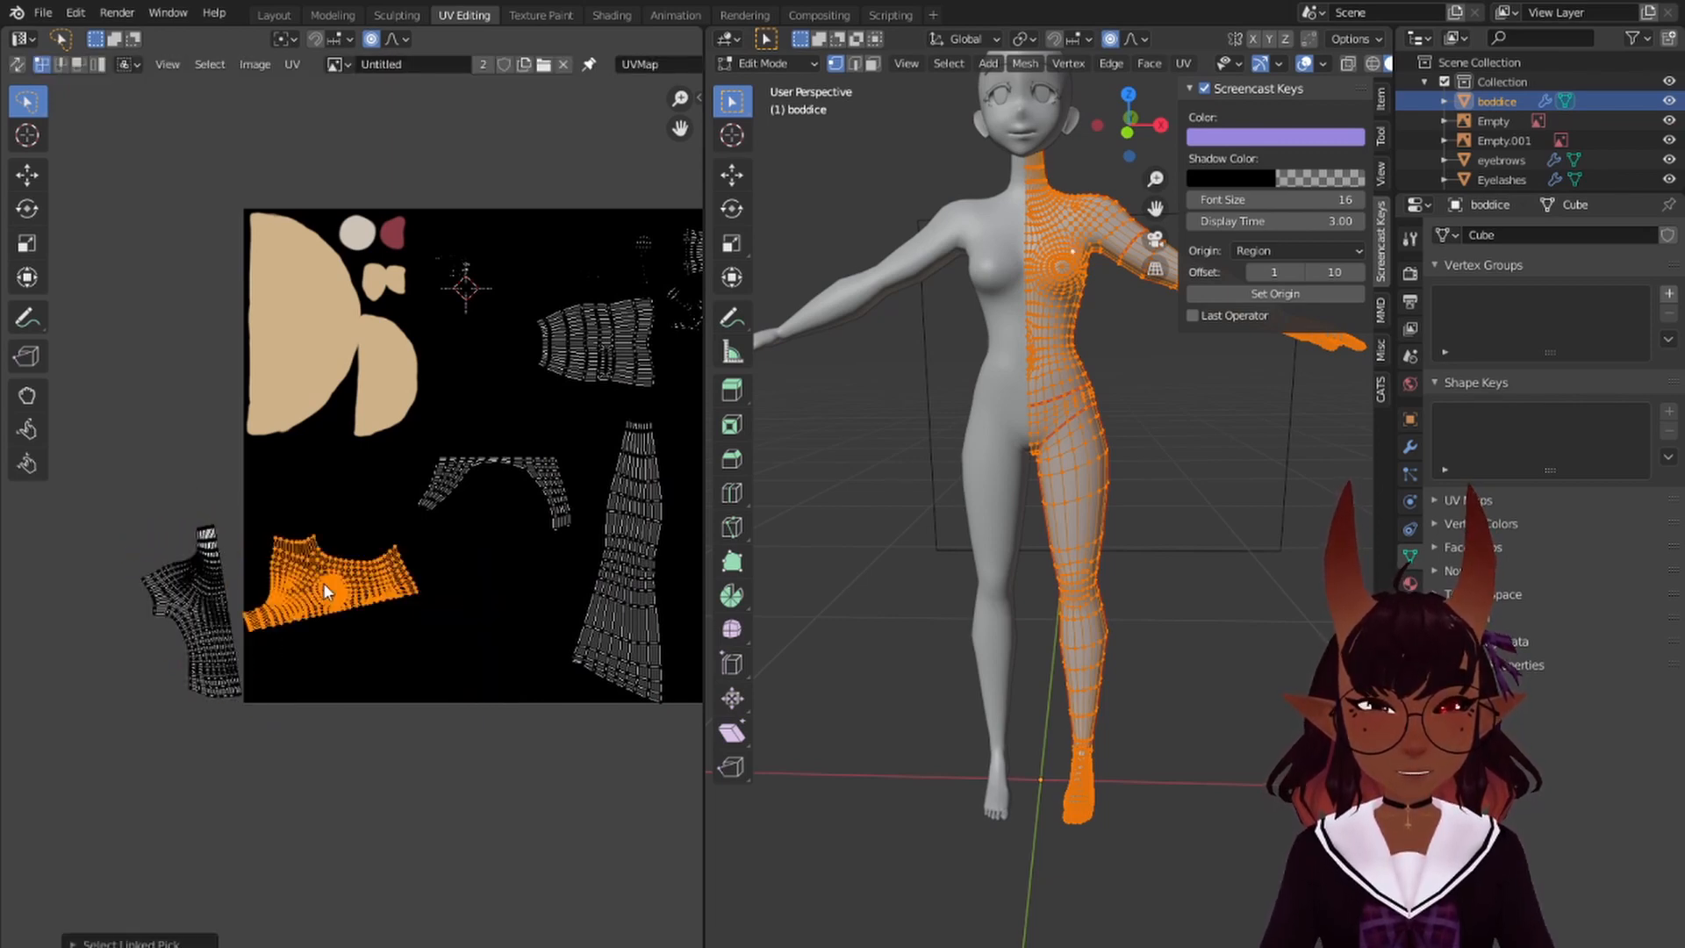
key(r)
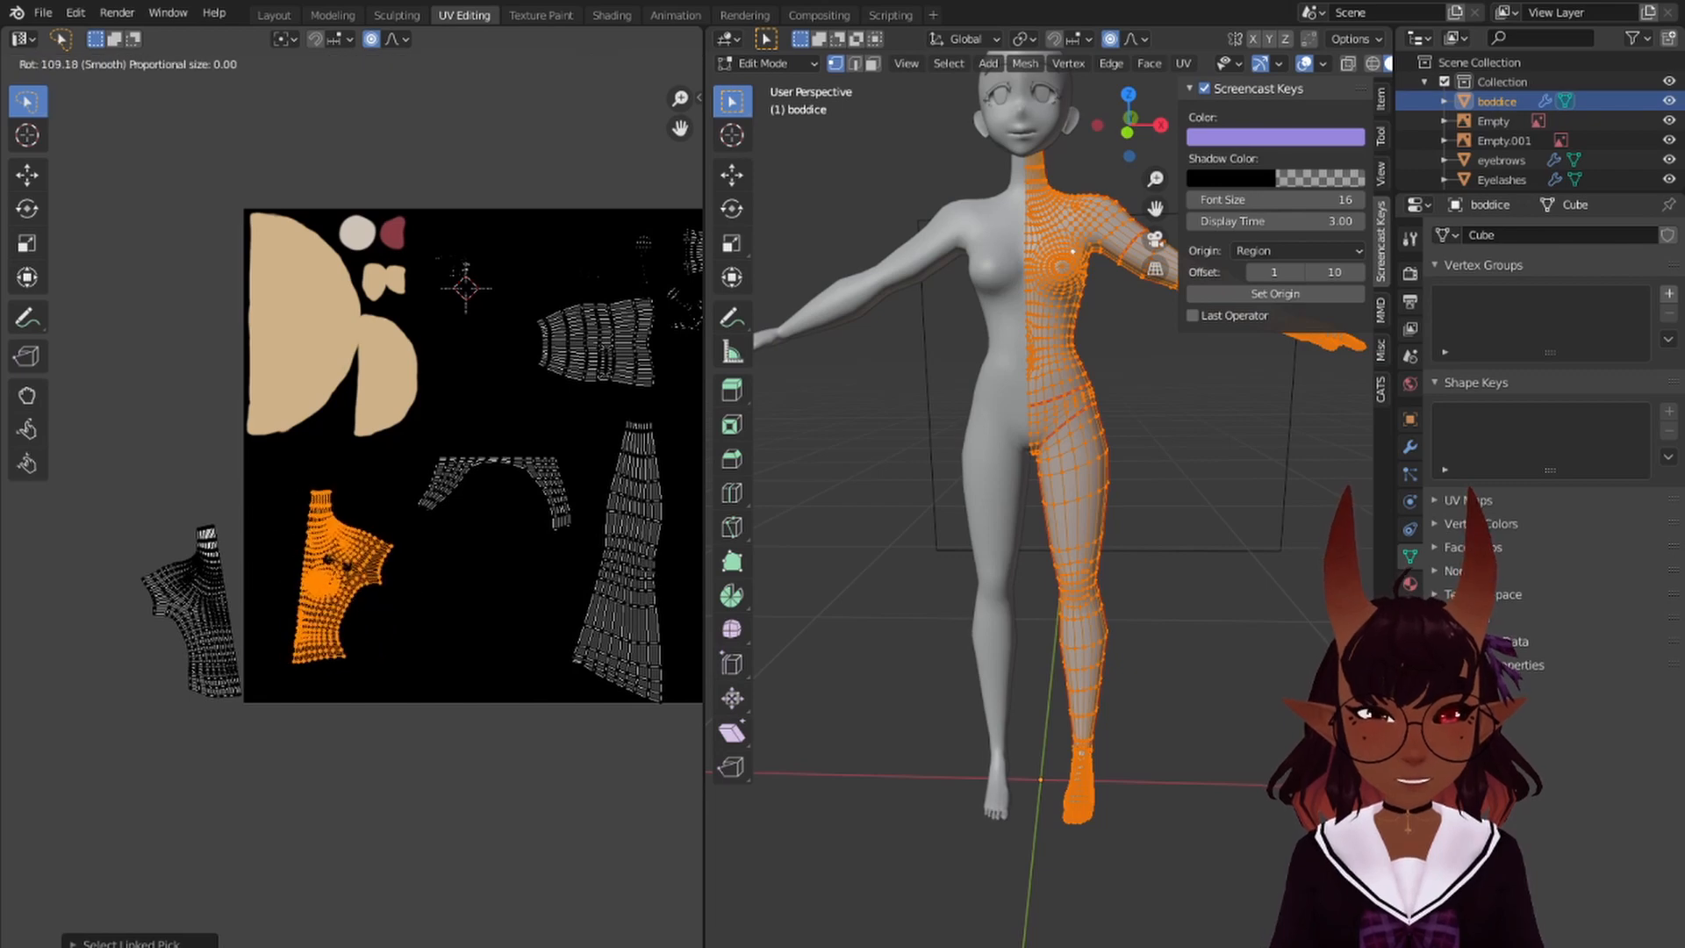
click(279, 593)
scroll(279, 593, up, 4)
middle_drag(413, 461, 513, 467)
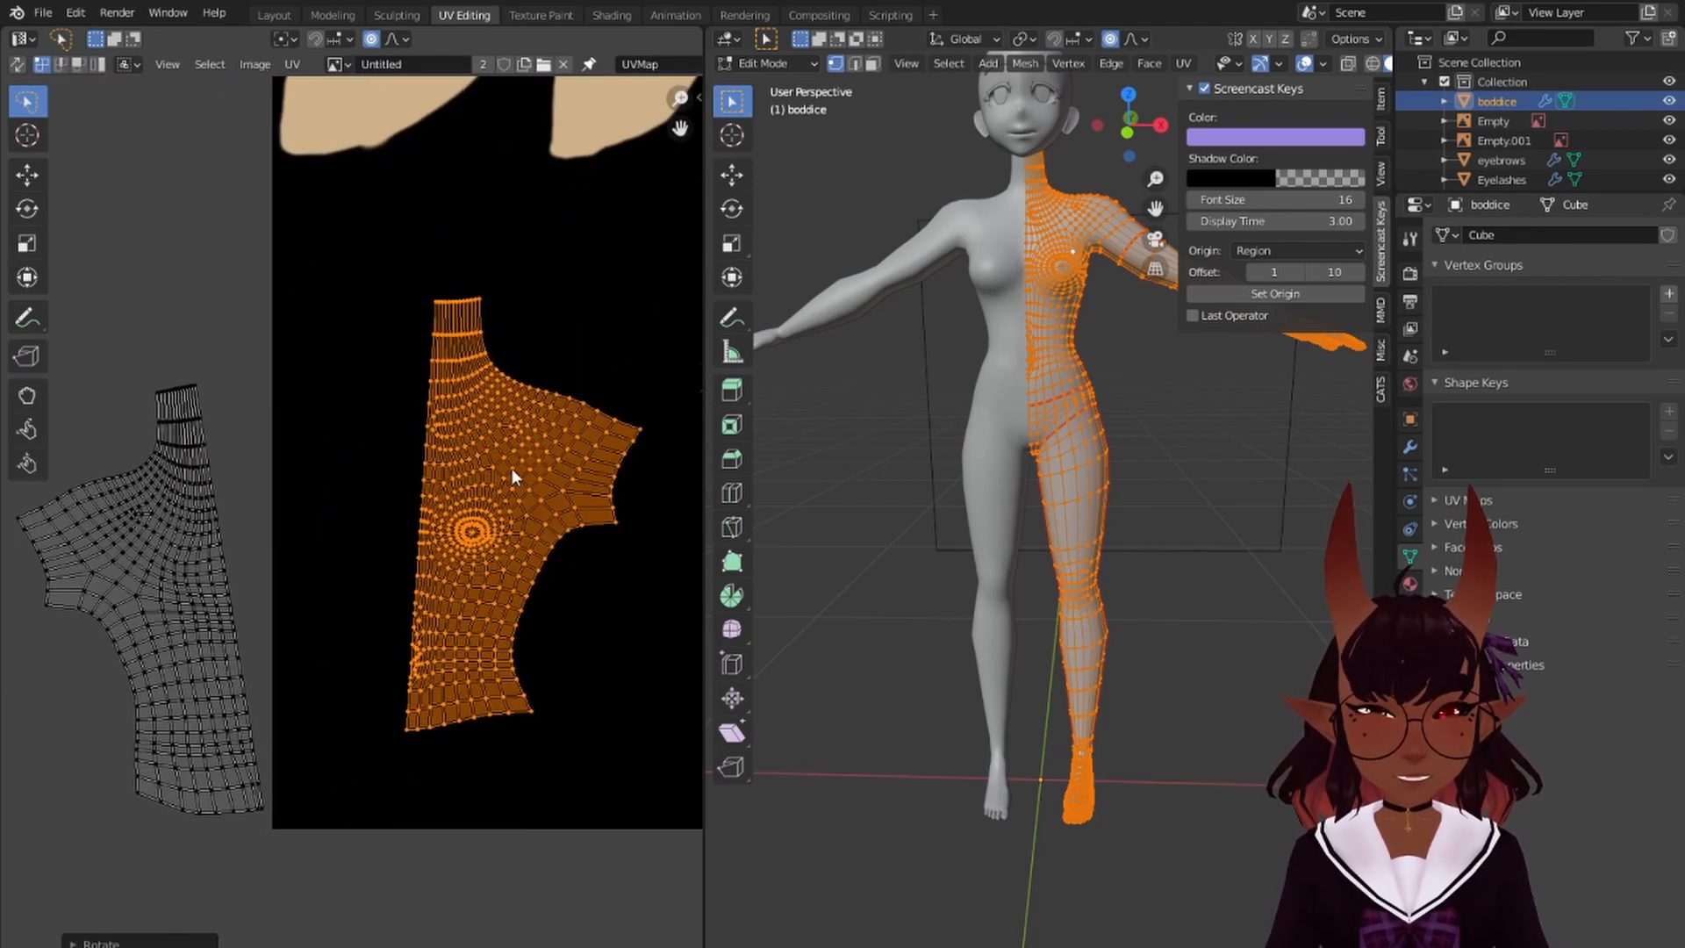
- Move the front torso island into the texture's bottom-left corner and rotate it about -5 degrees so its centre edge runs vertically
key(g)
click(490, 598)
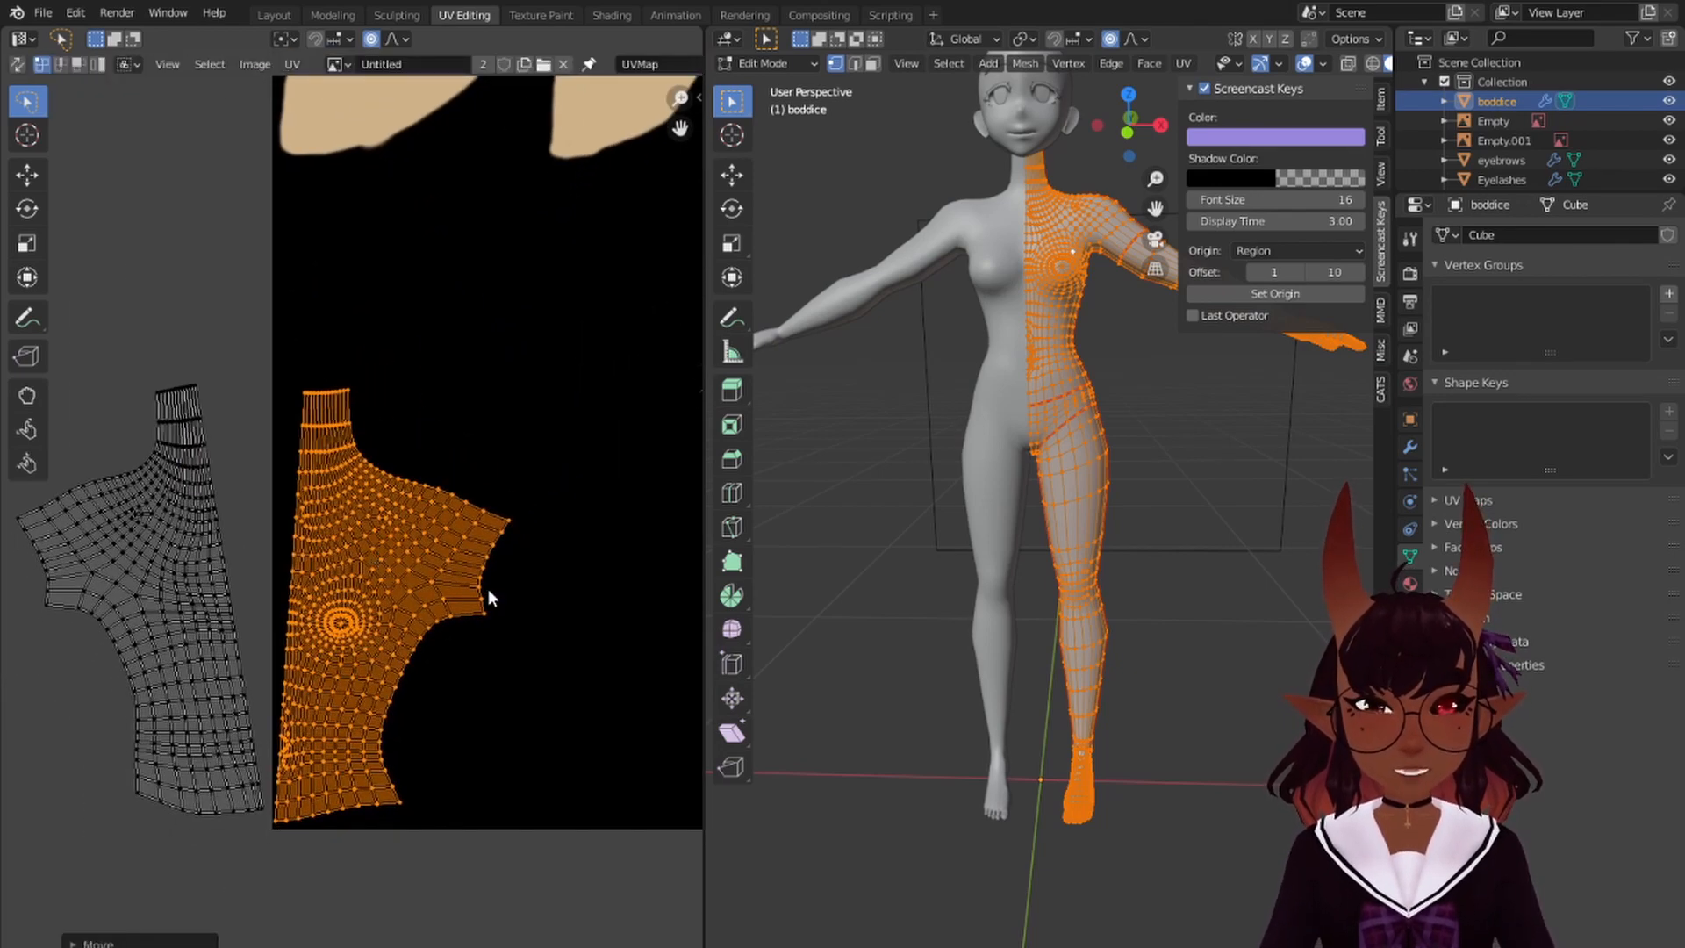
key(r)
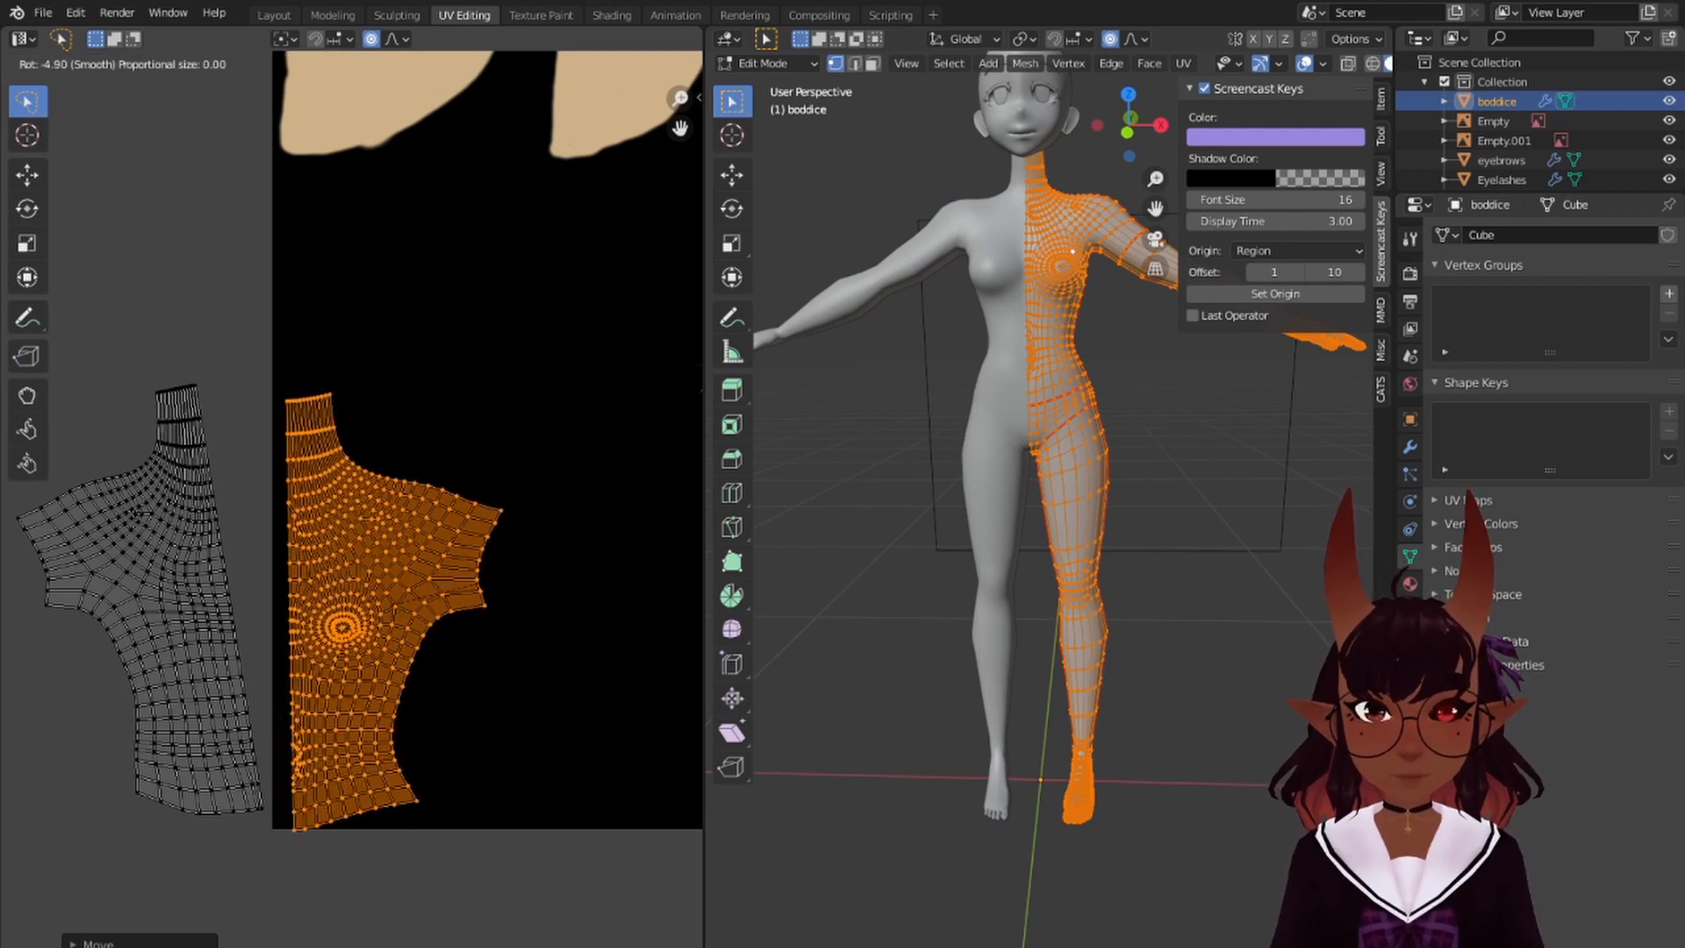
click(387, 609)
key(g)
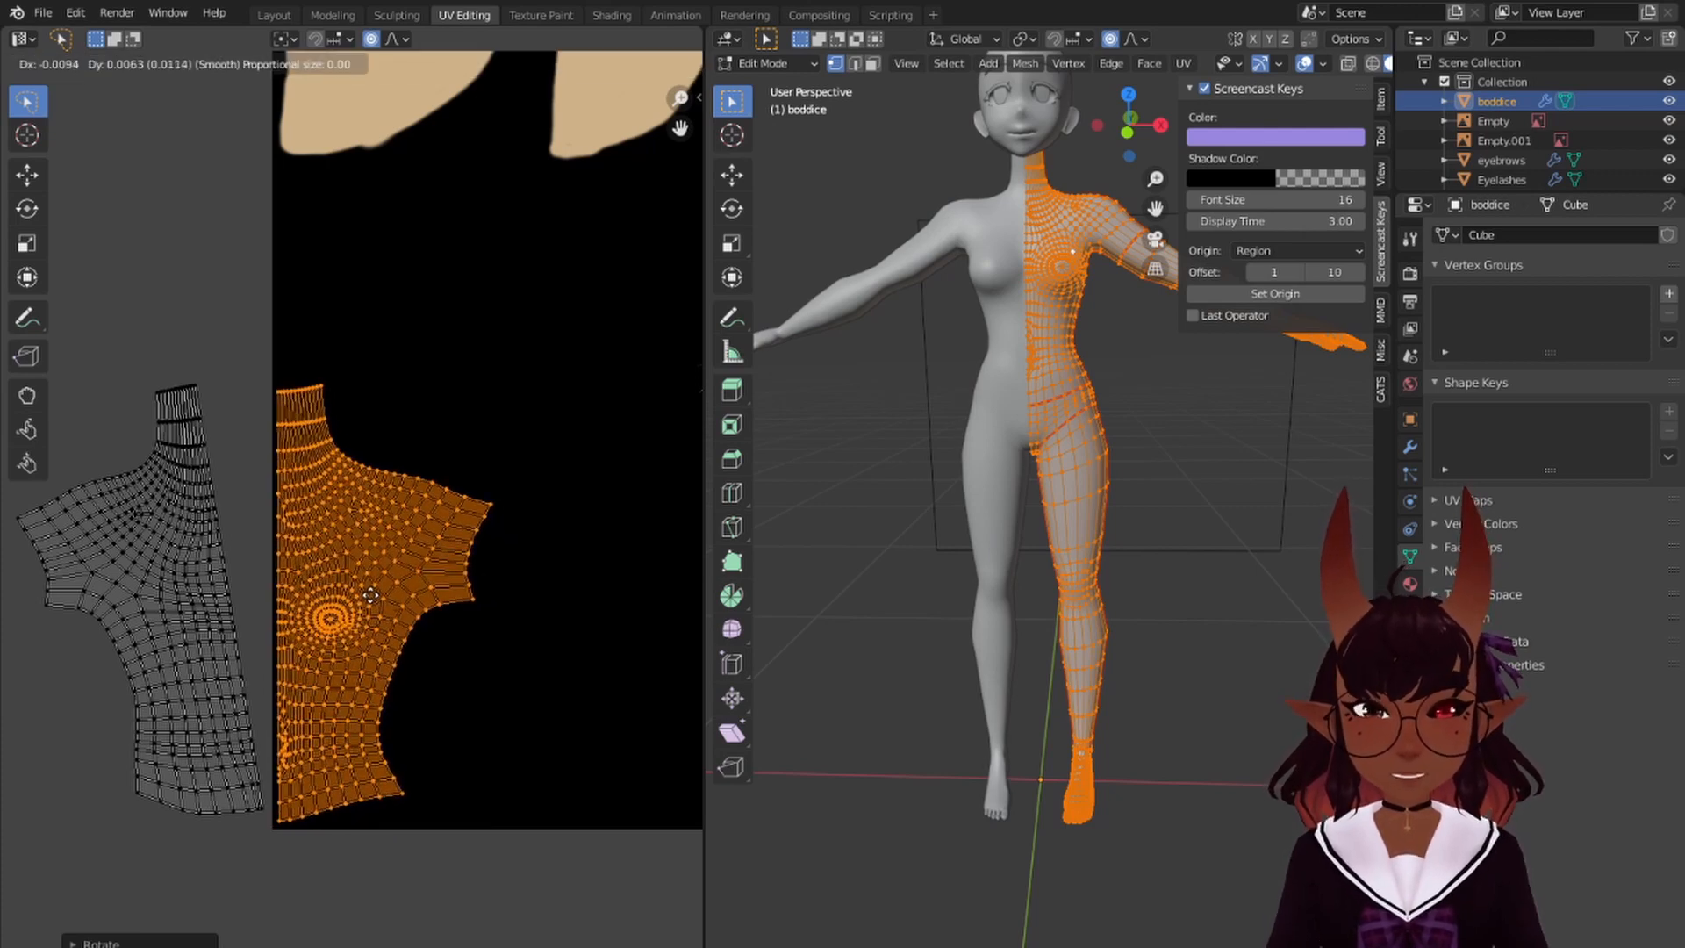
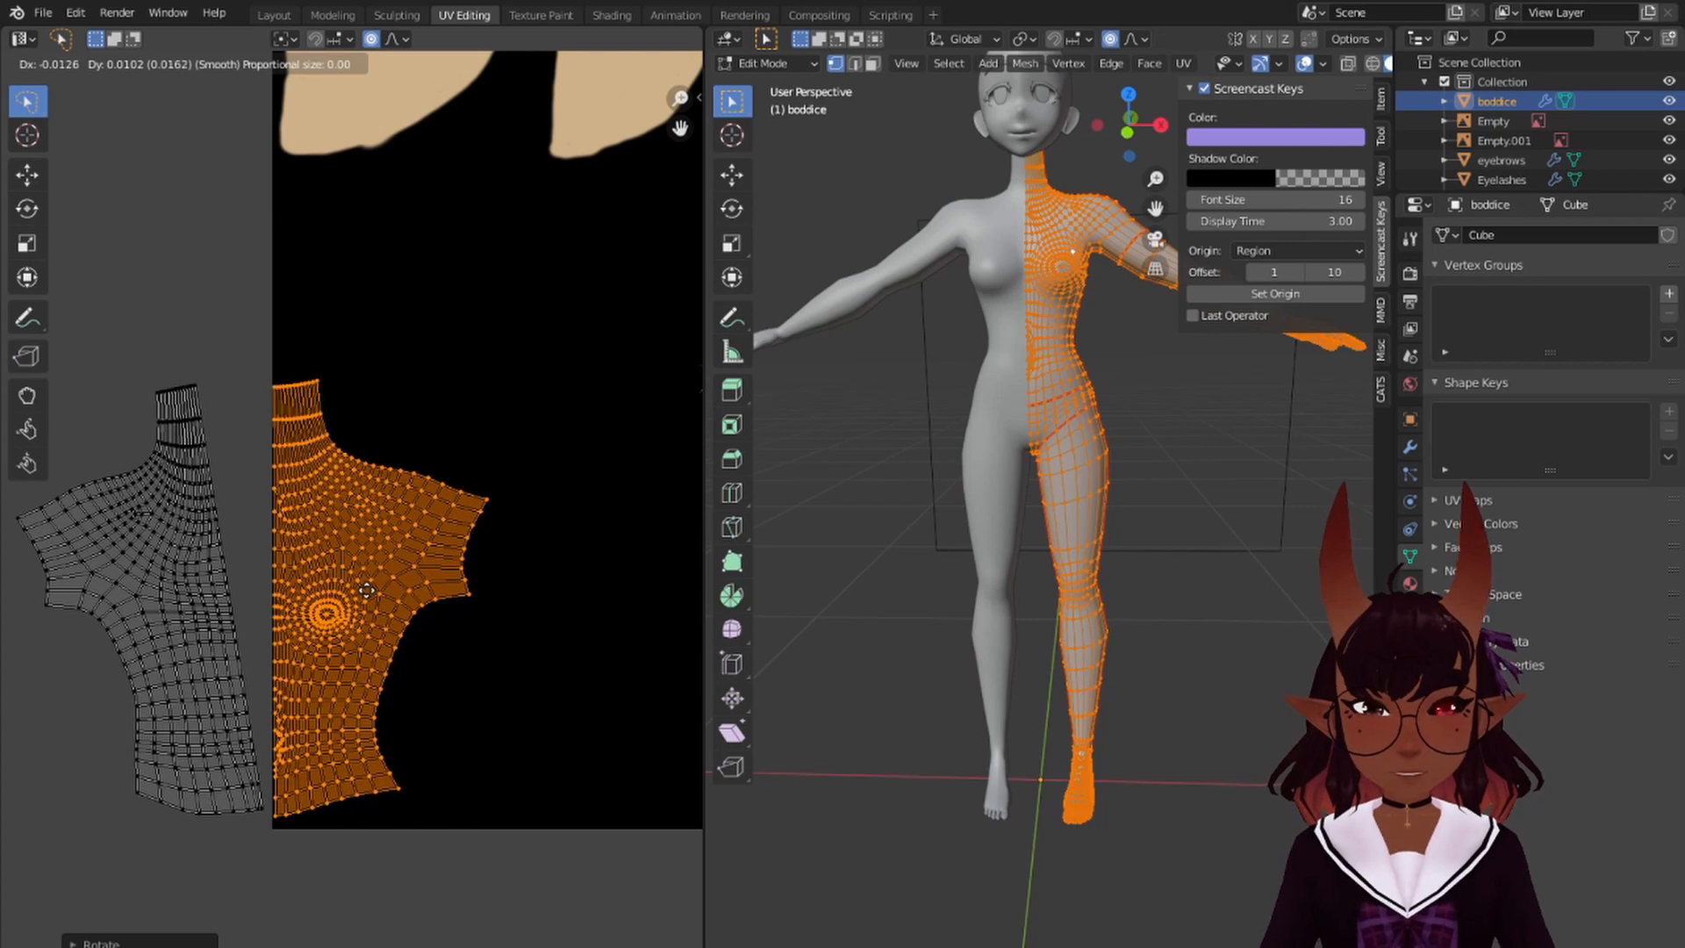
click(369, 592)
key(r)
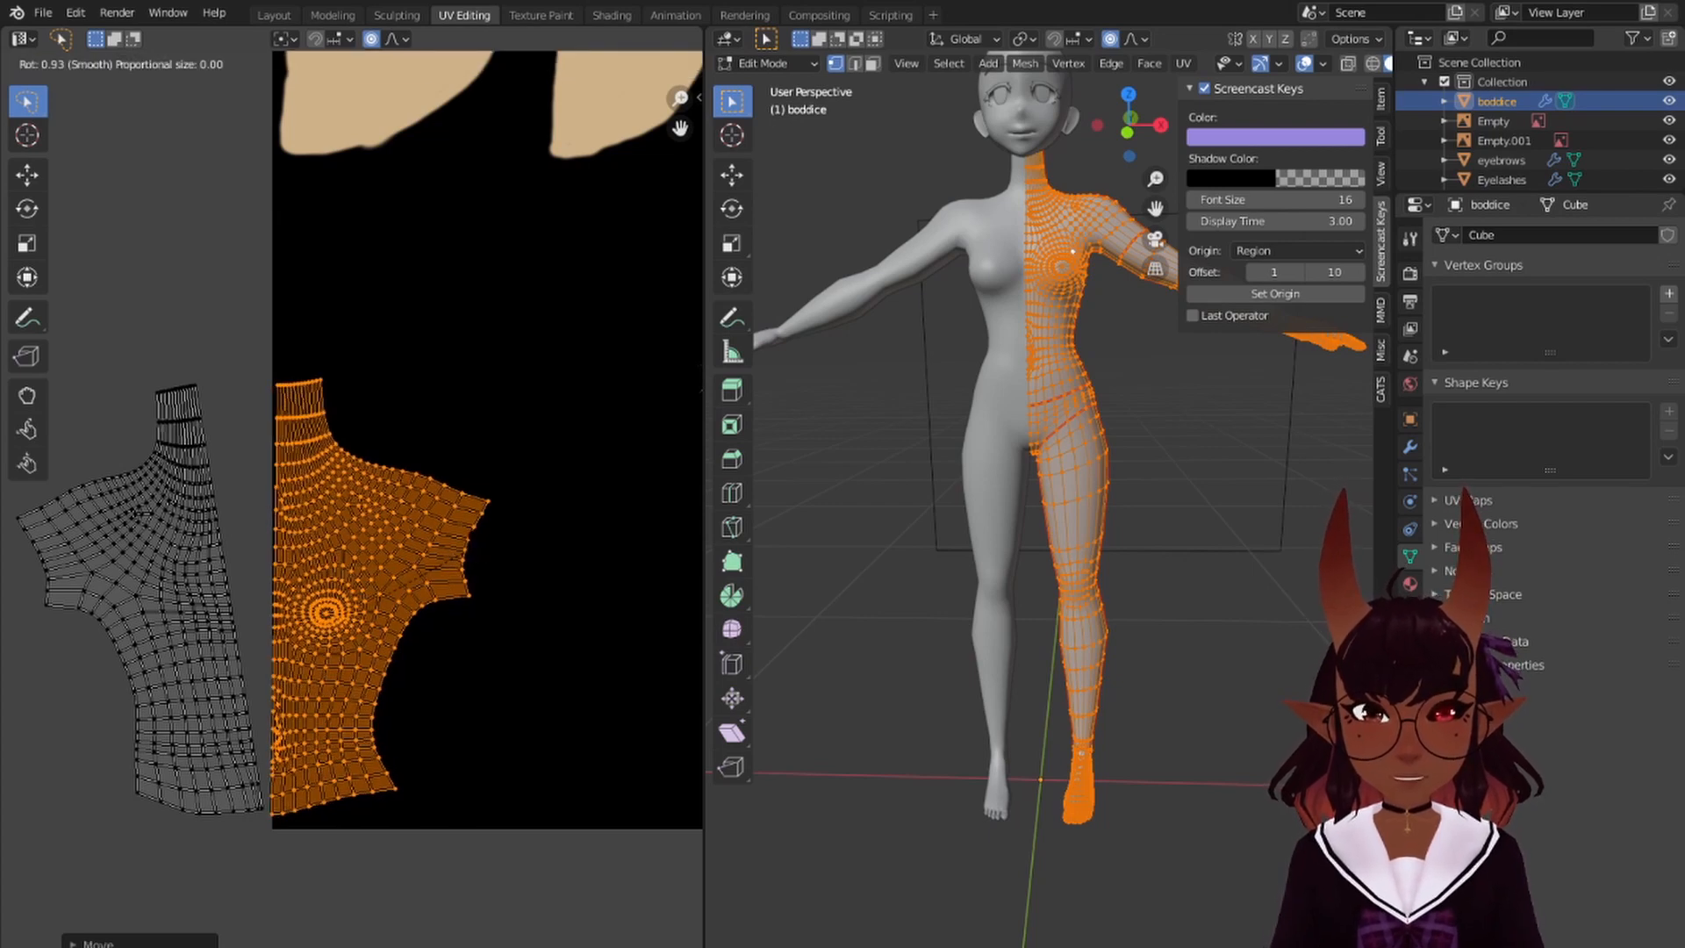
click(480, 543)
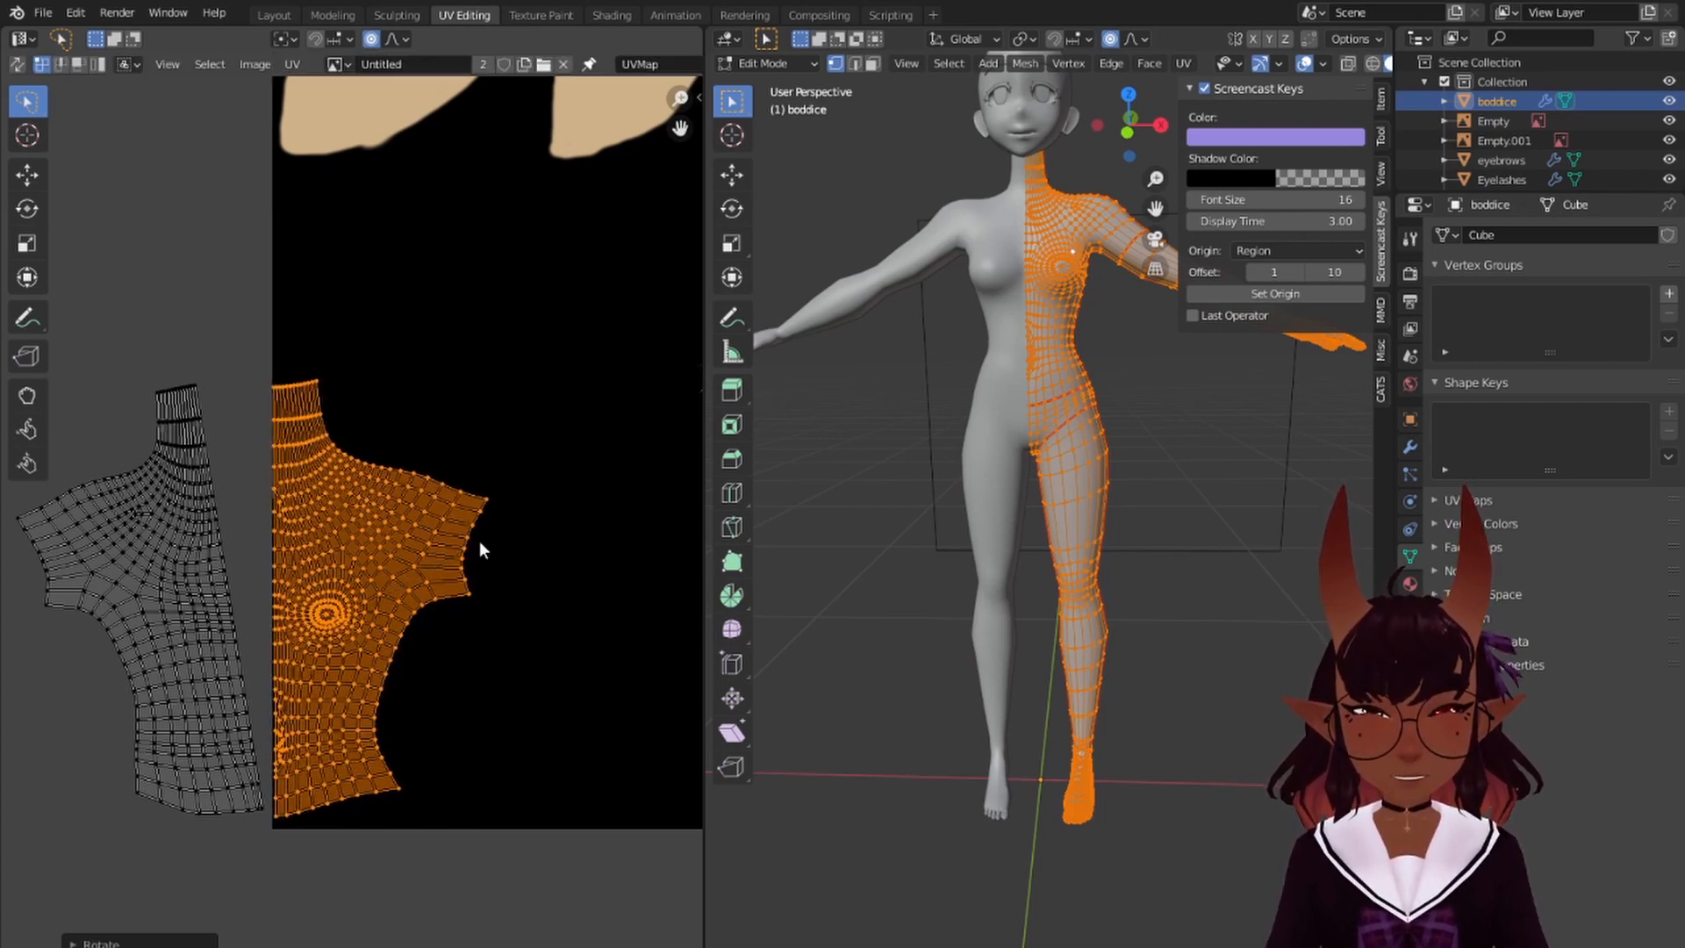
- Select only the back torso island, rotate it about 9 degrees in total and move it flush against the front torso's centre edge
click(155, 589)
key(l)
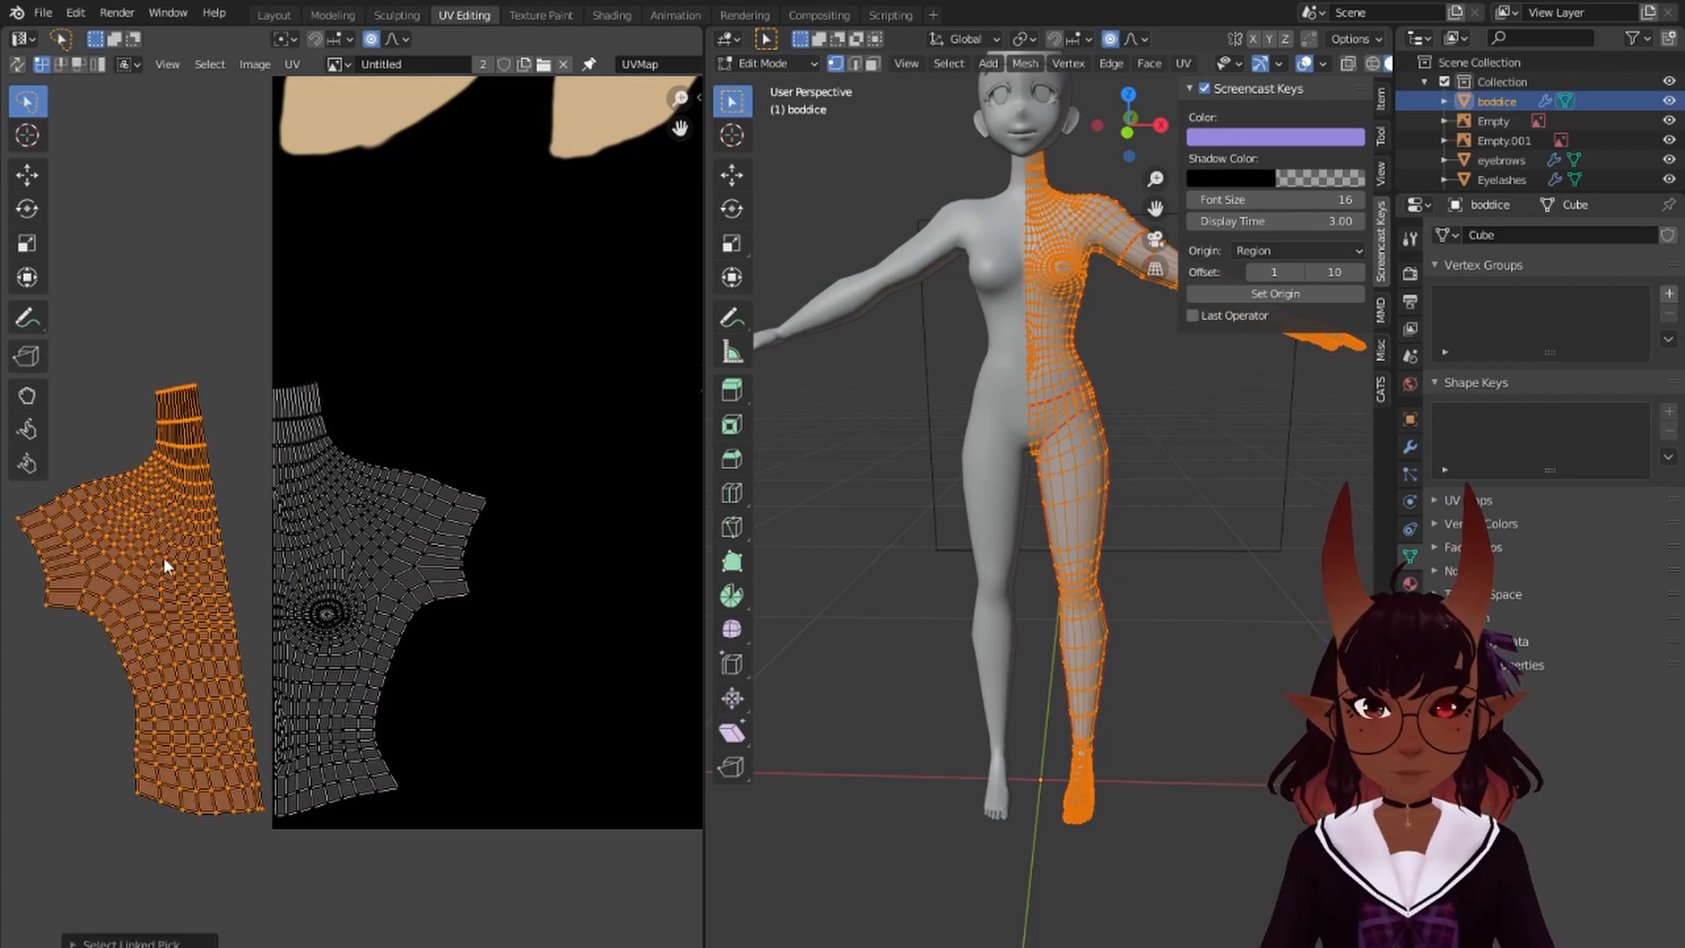
key(r)
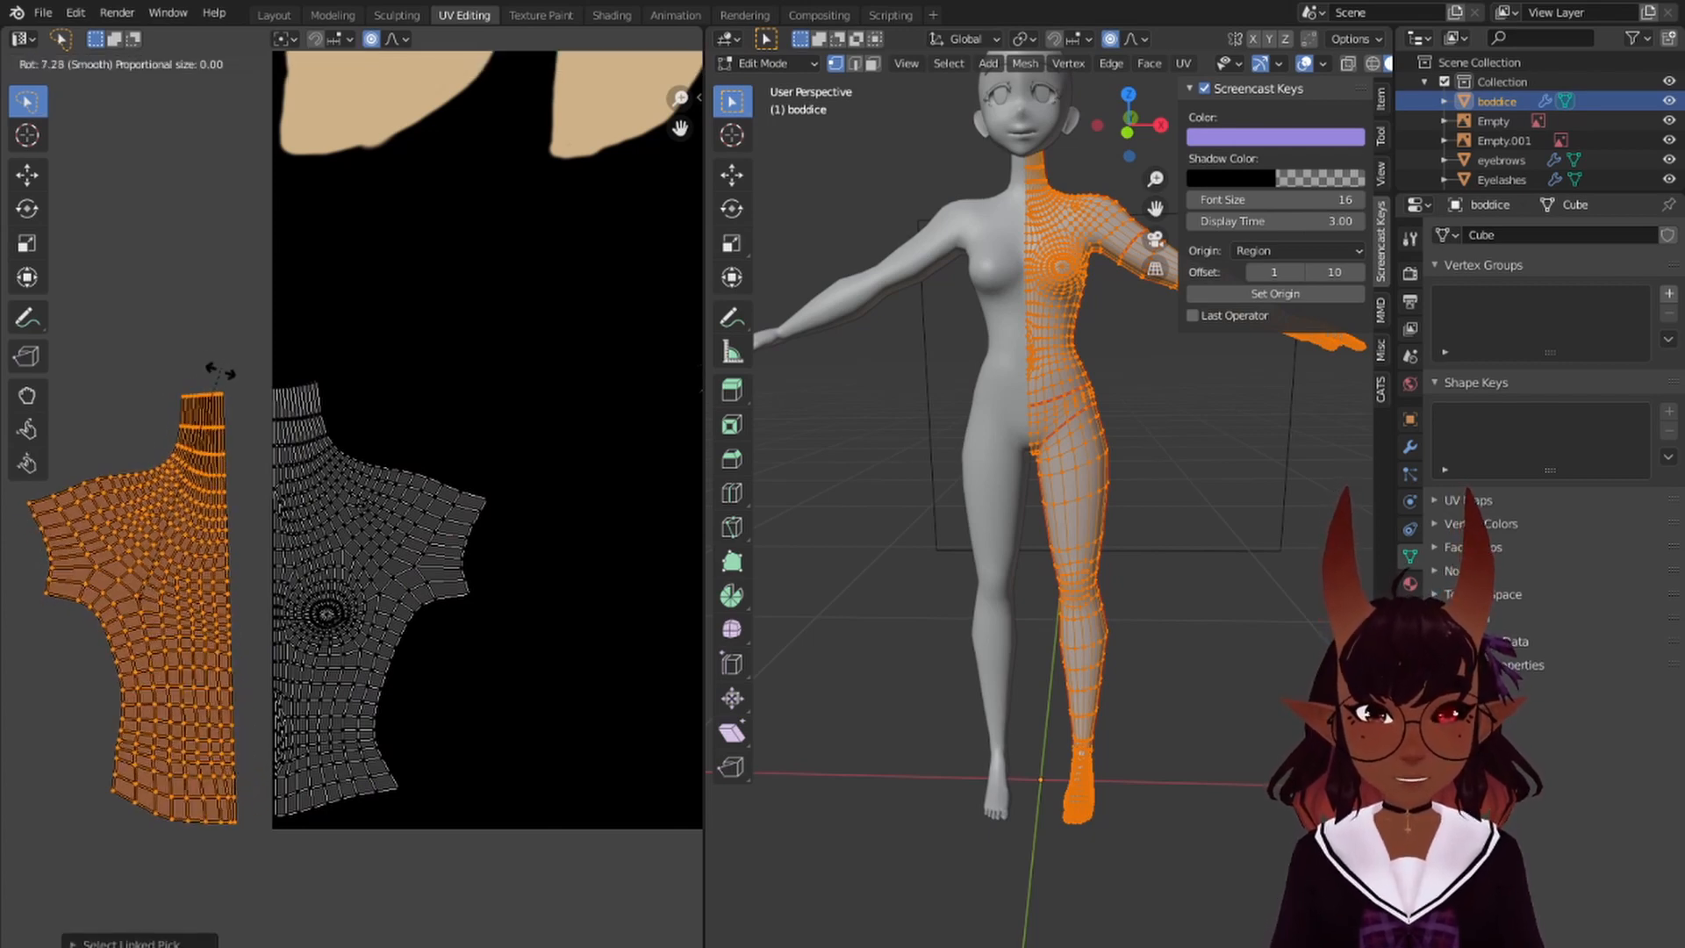
click(221, 376)
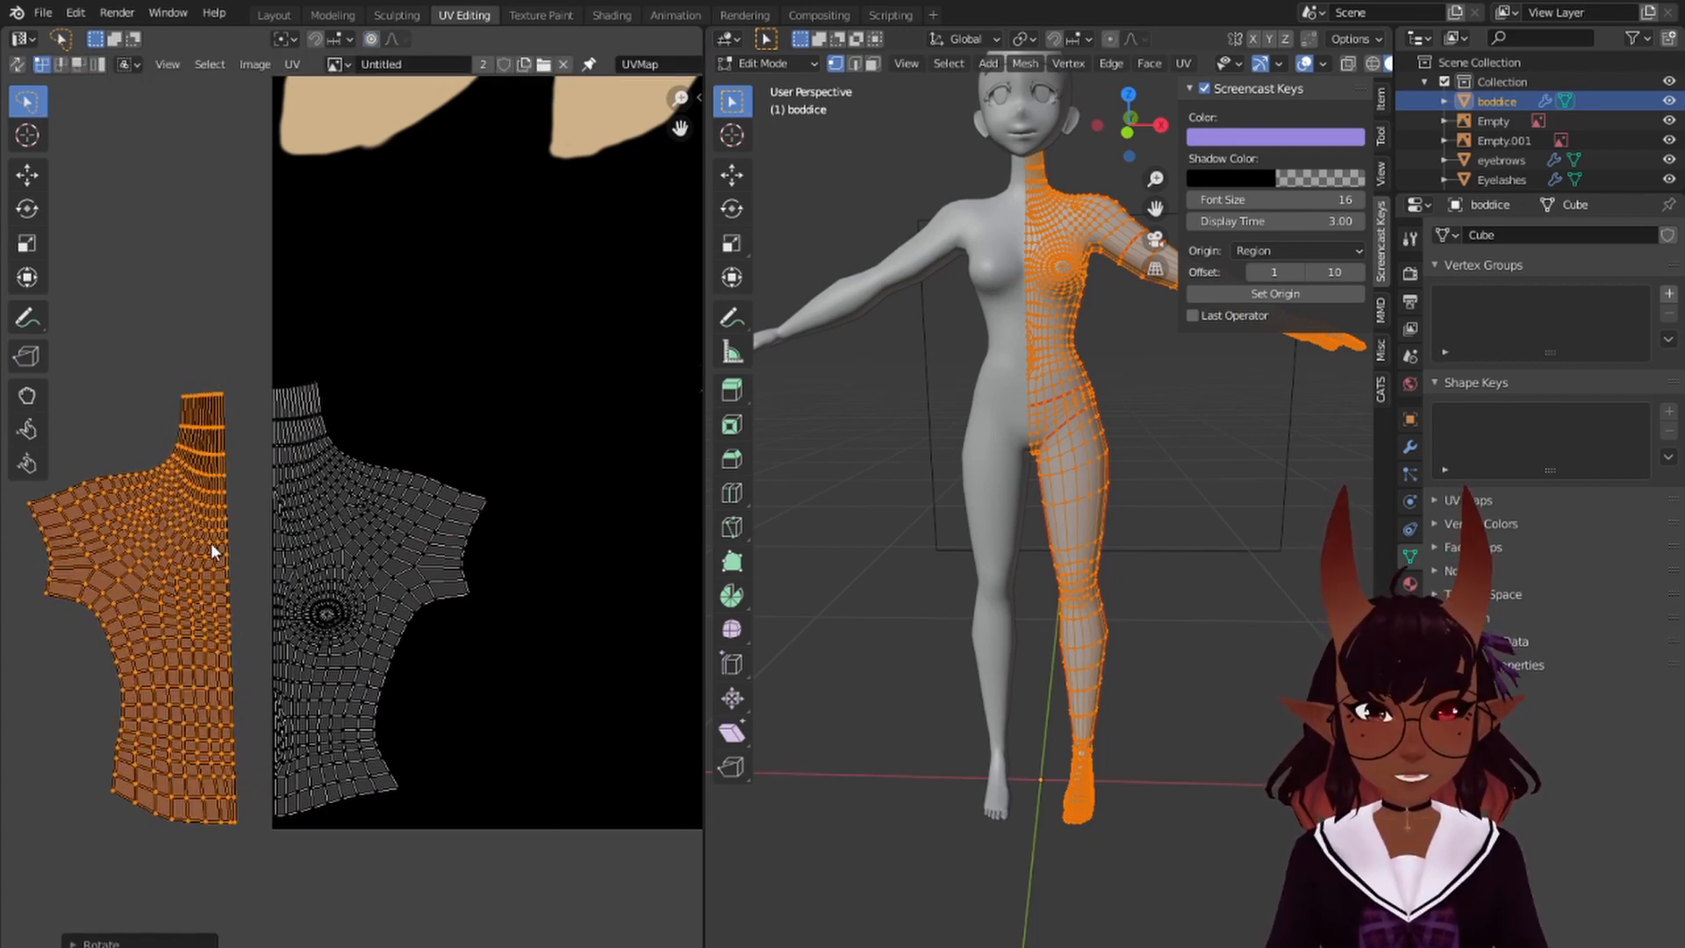
key(g)
click(259, 529)
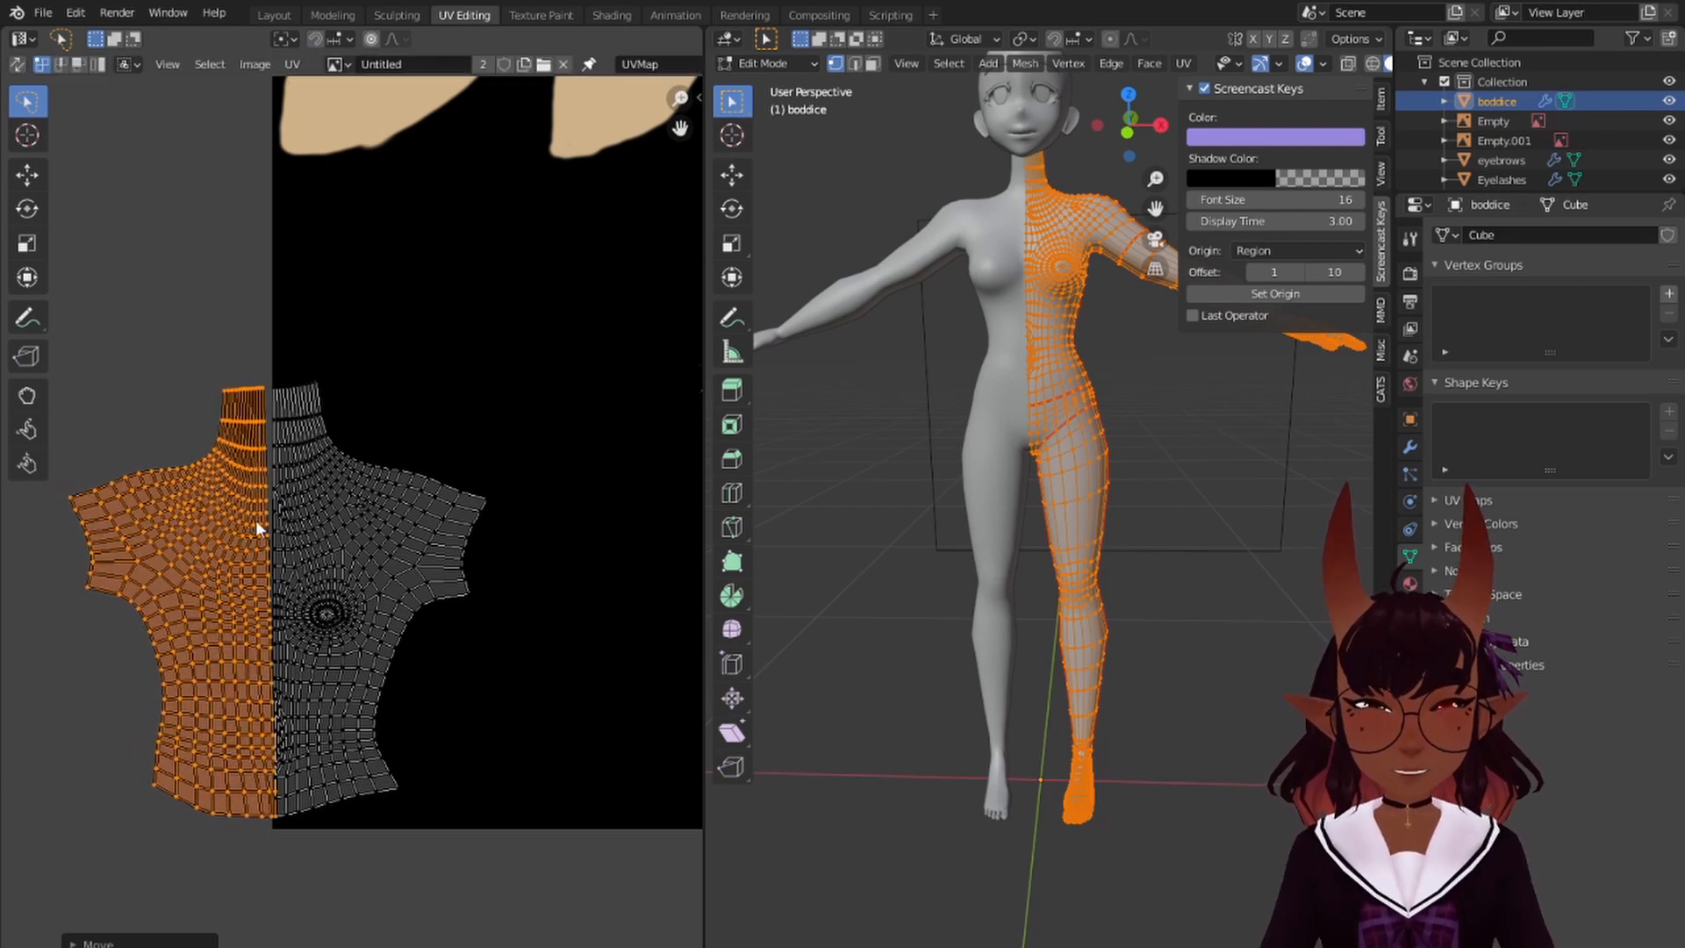
key(r)
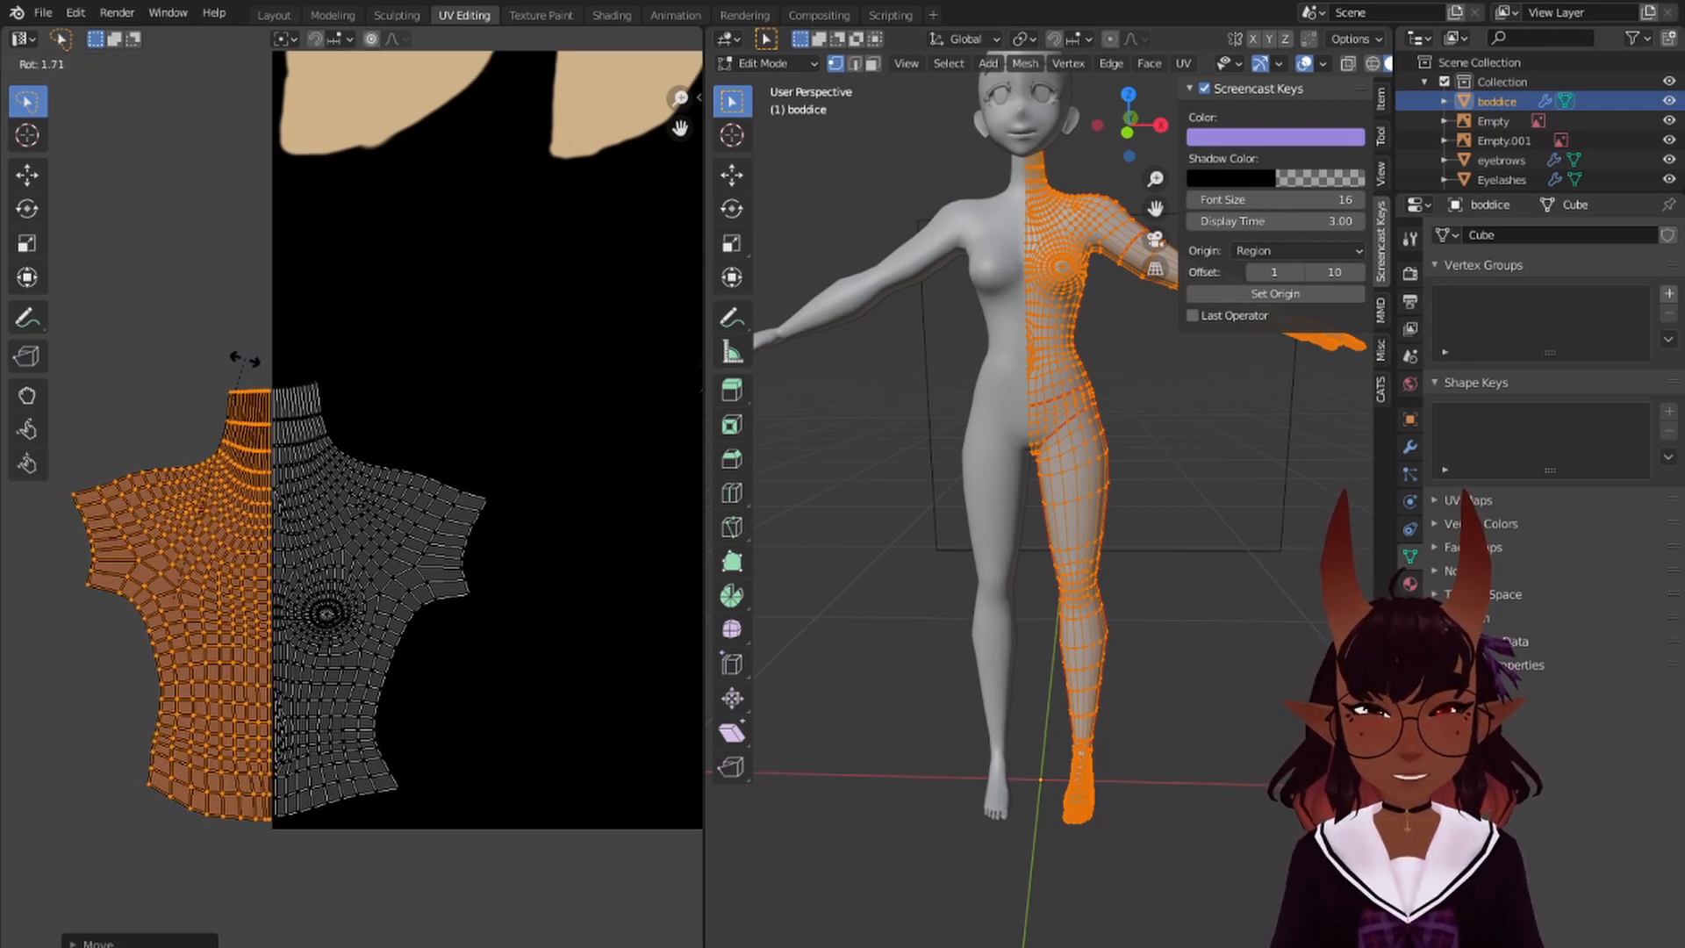
click(246, 364)
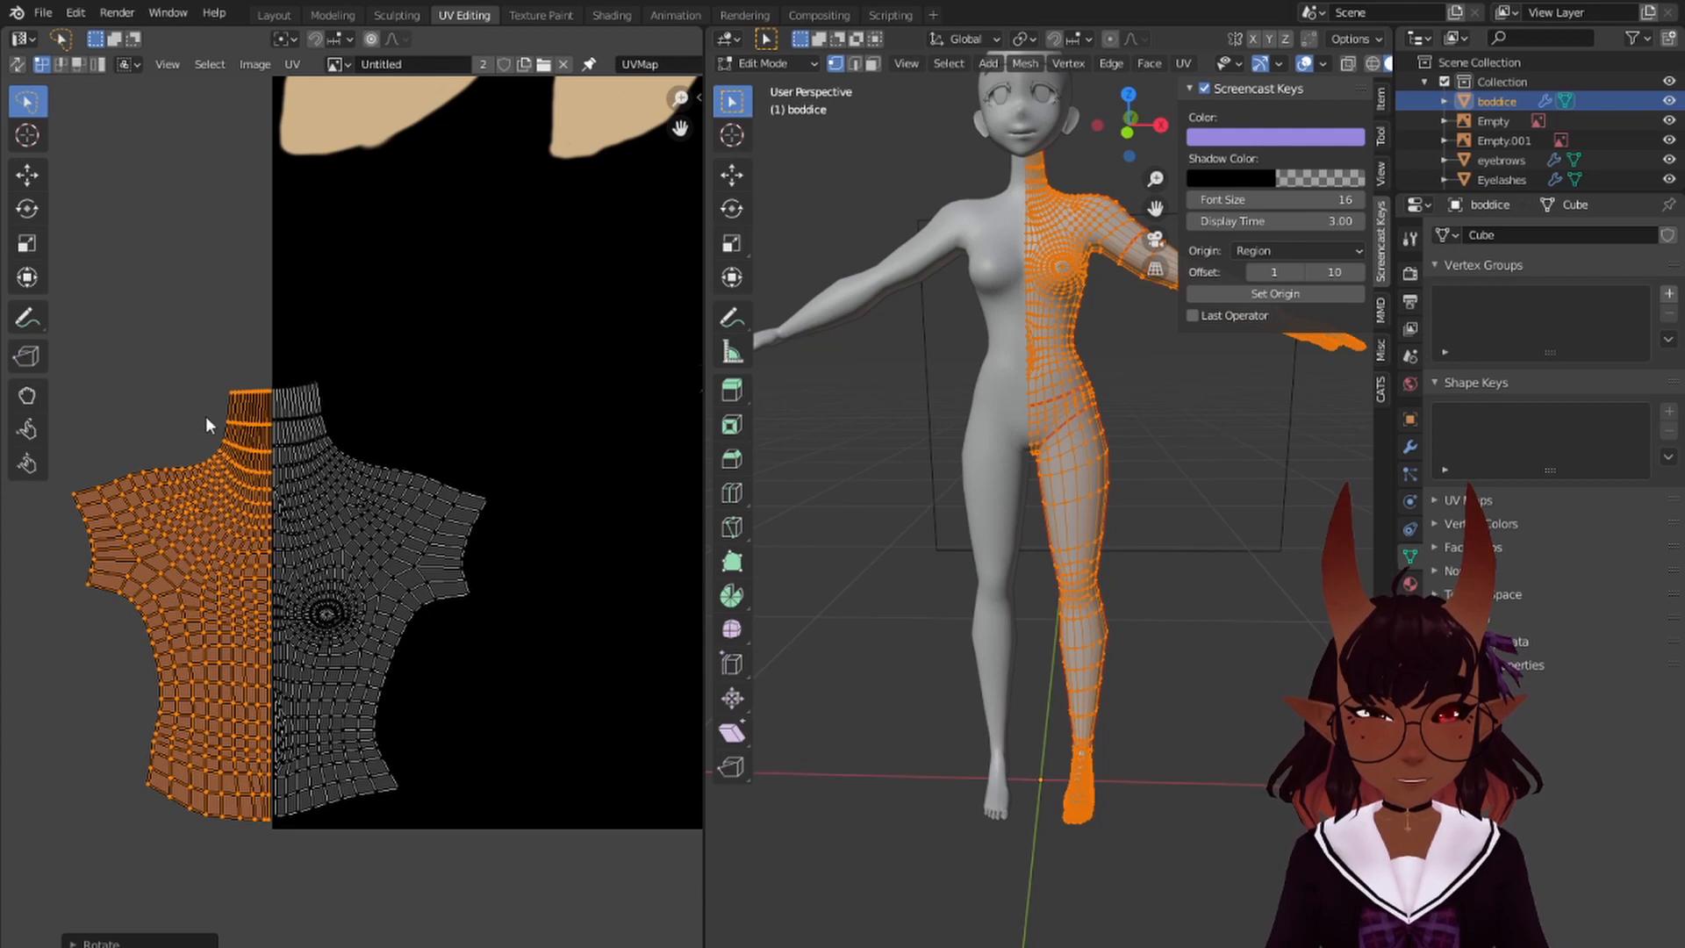
- Add the front torso island to the selection, move both halves inside the texture below the head paint, and scale them about 1.15
scroll(205, 416, down, 3)
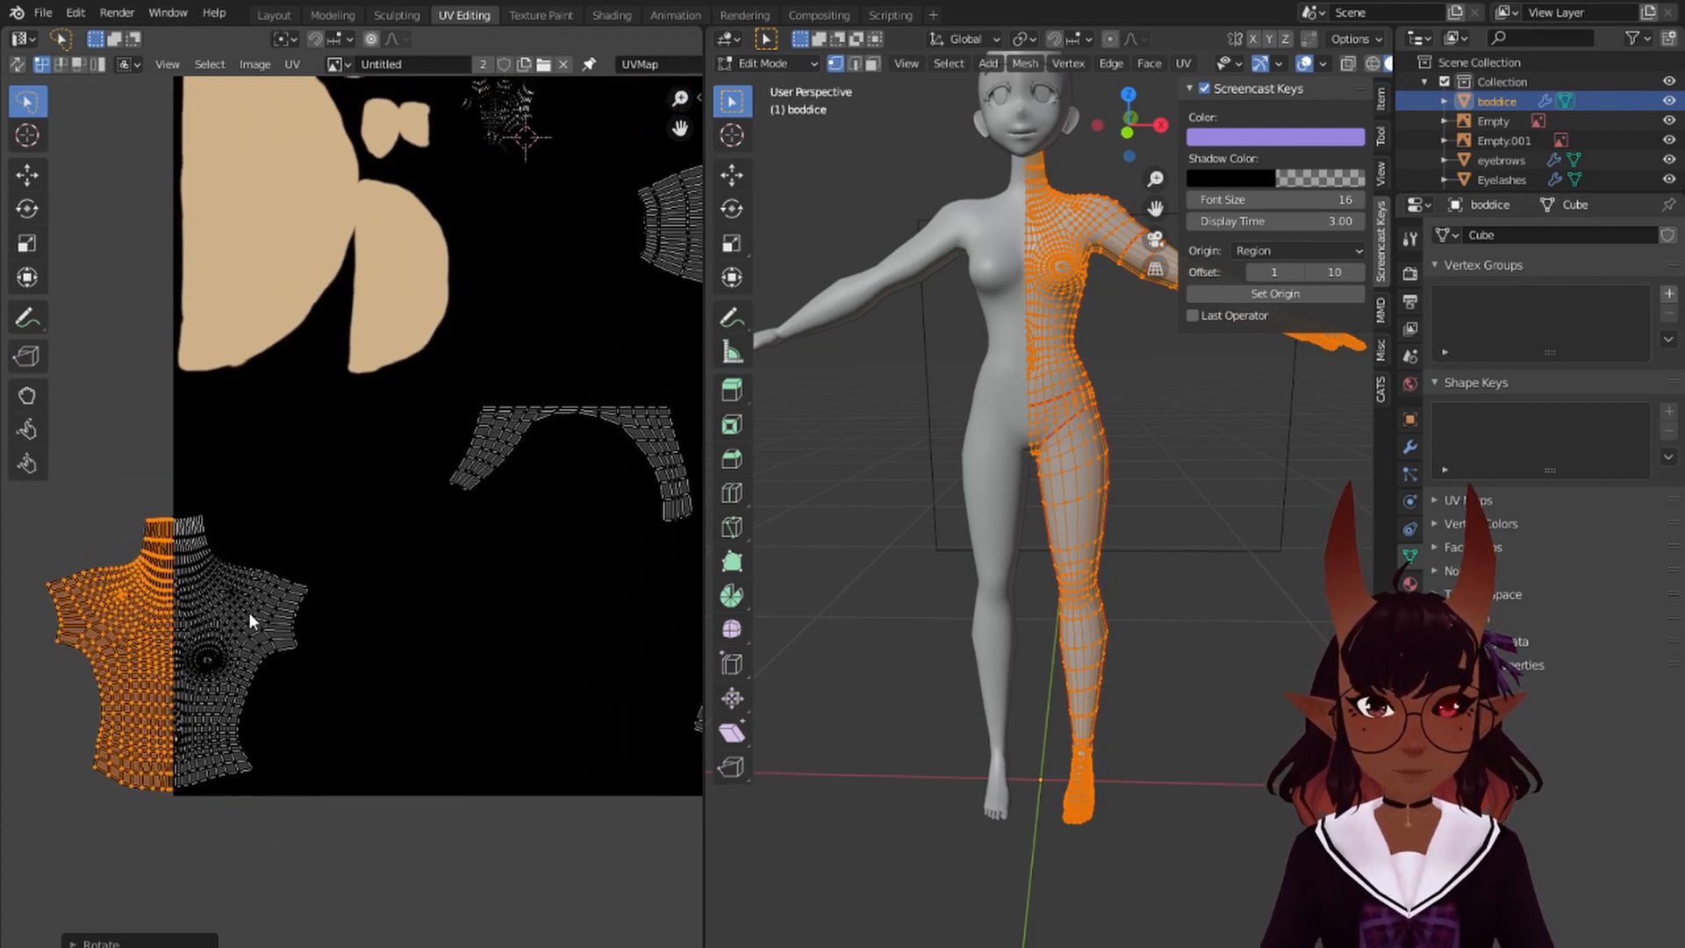
key(l)
key(g)
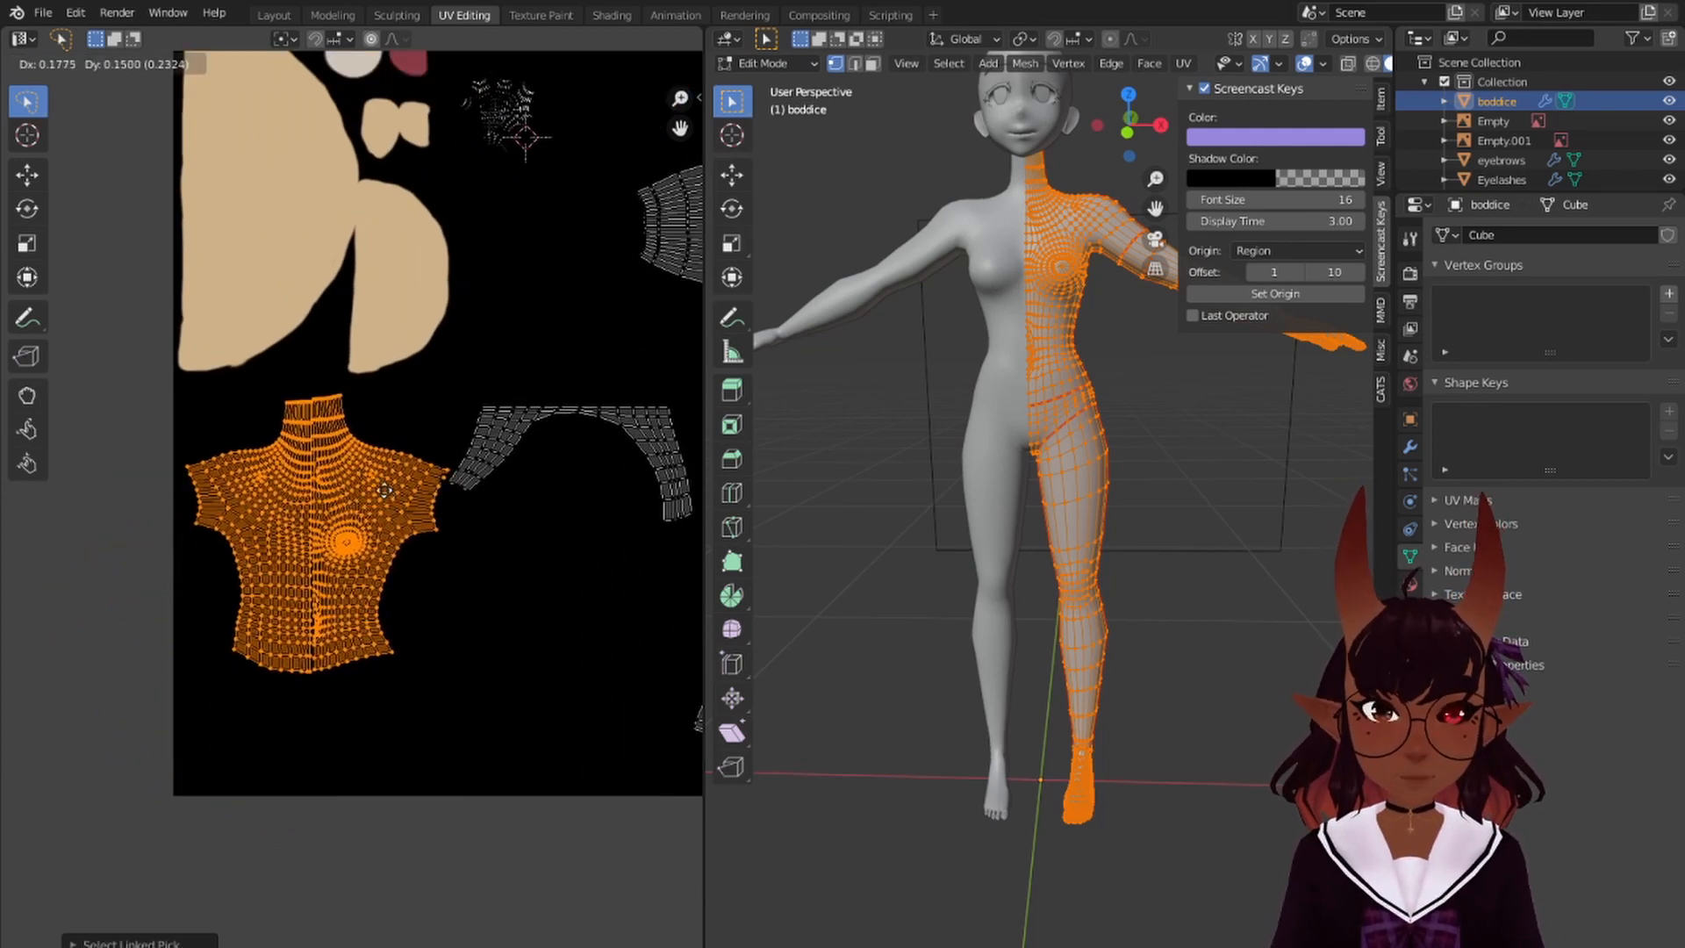
click(408, 554)
key(s)
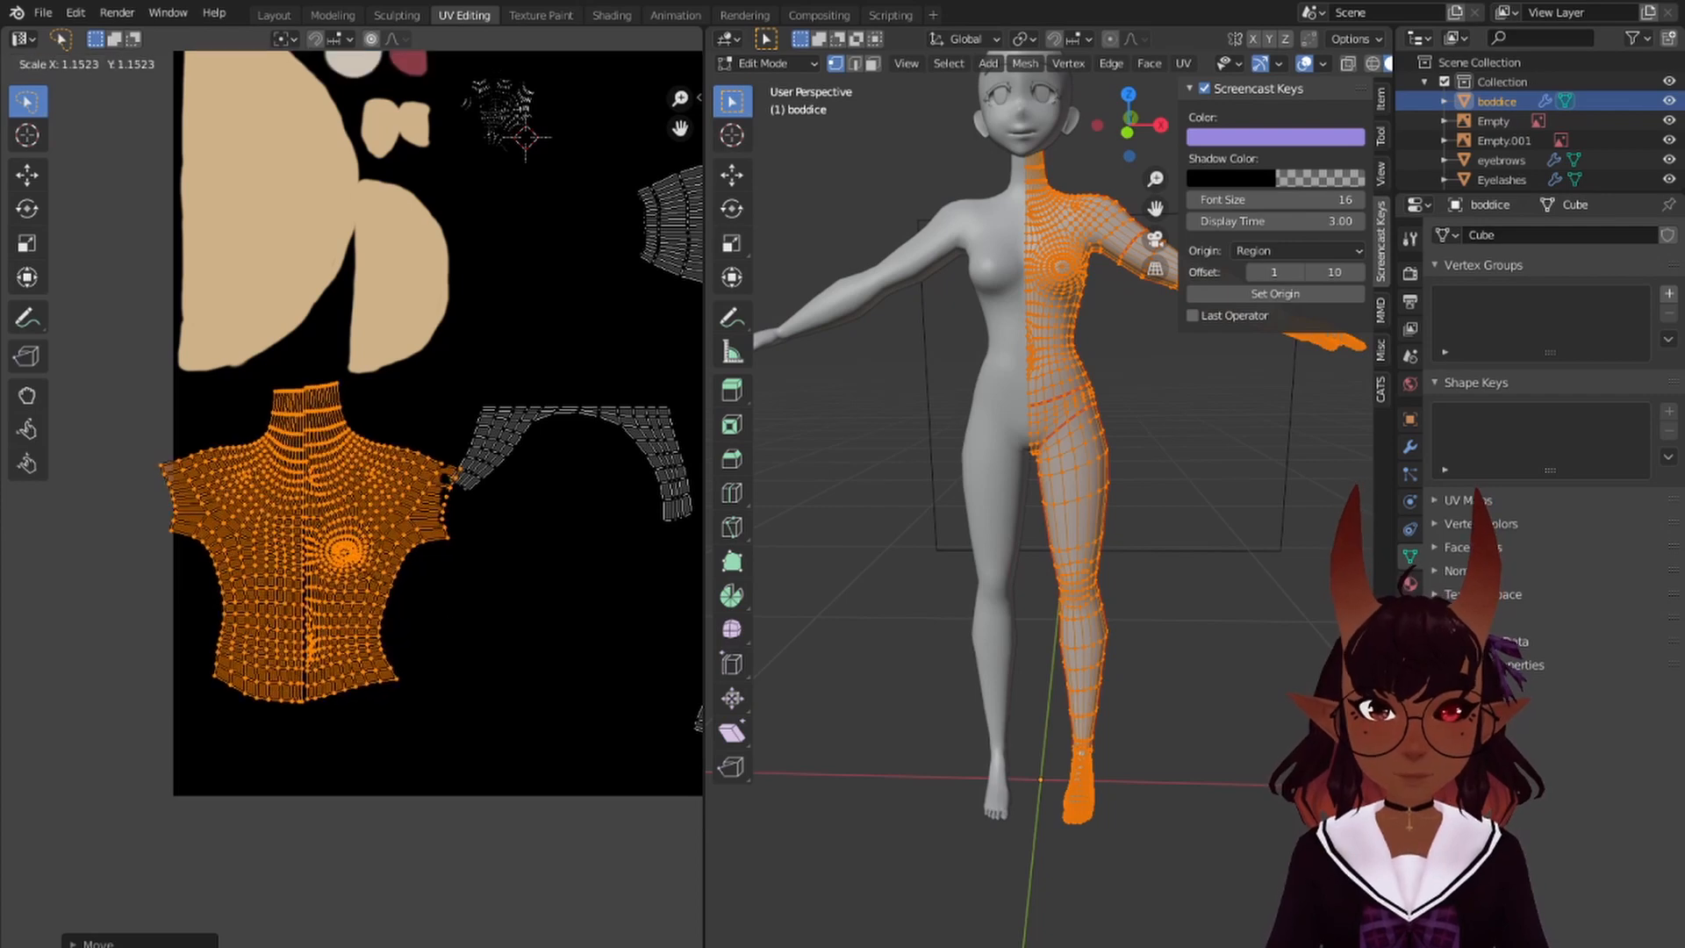
click(459, 496)
- Shift both torso halves slightly up and right and scale them to about 0.96 so they fit within the texture
middle_drag(459, 496, 390, 552)
key(g)
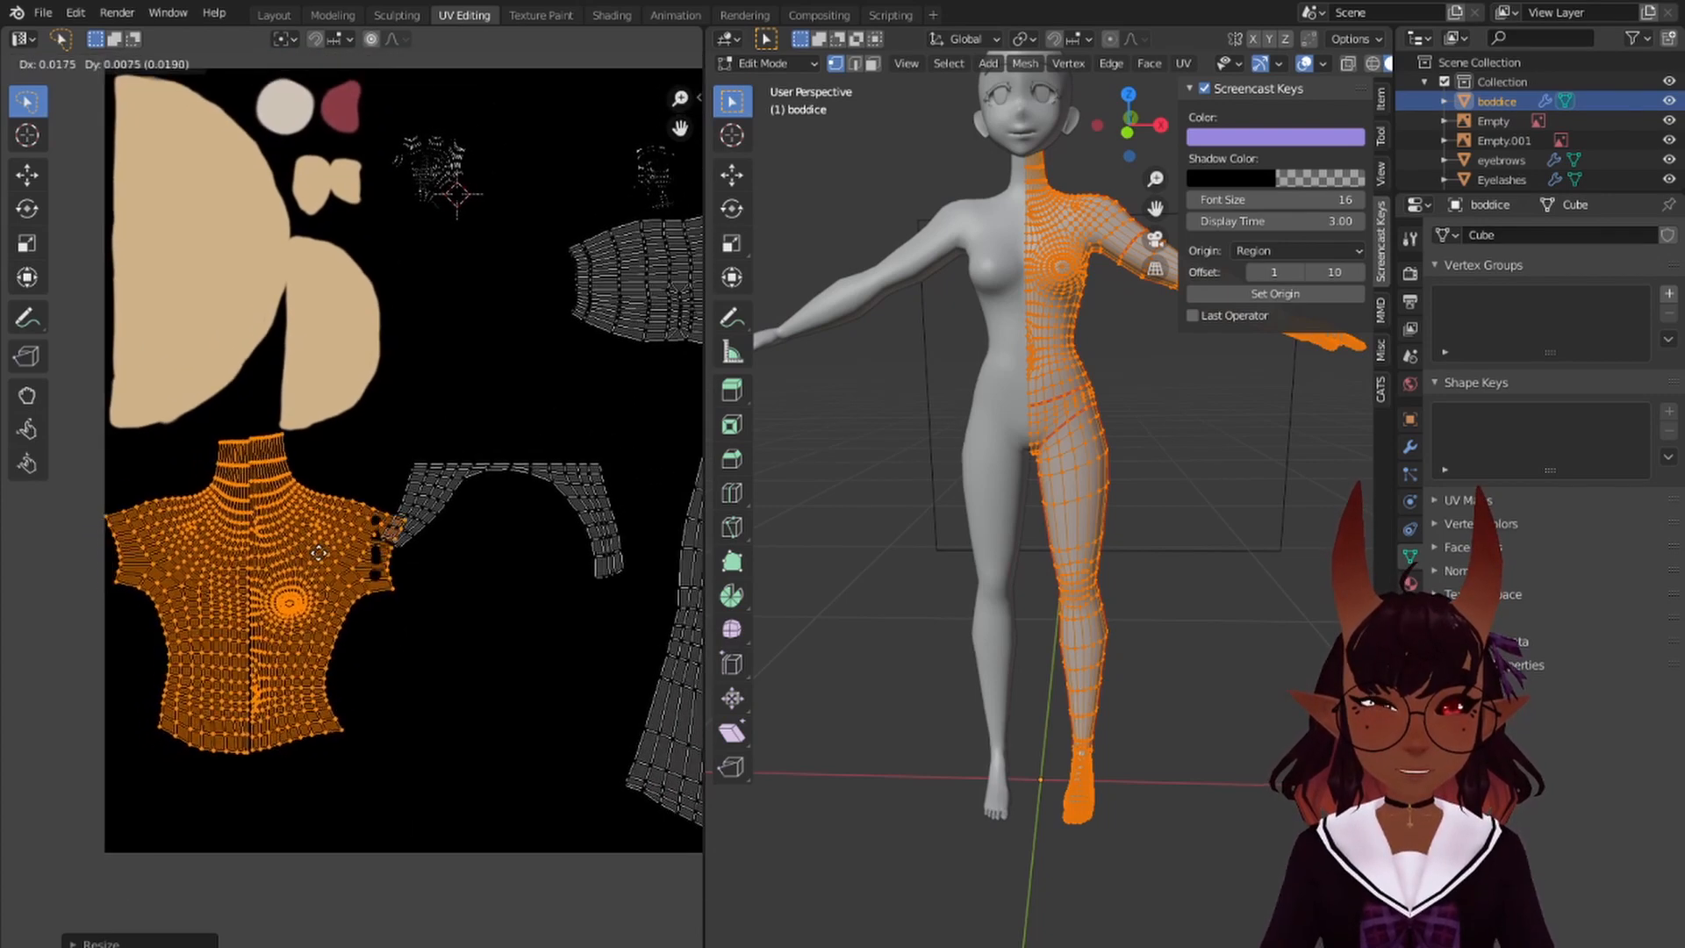
click(427, 608)
key(s)
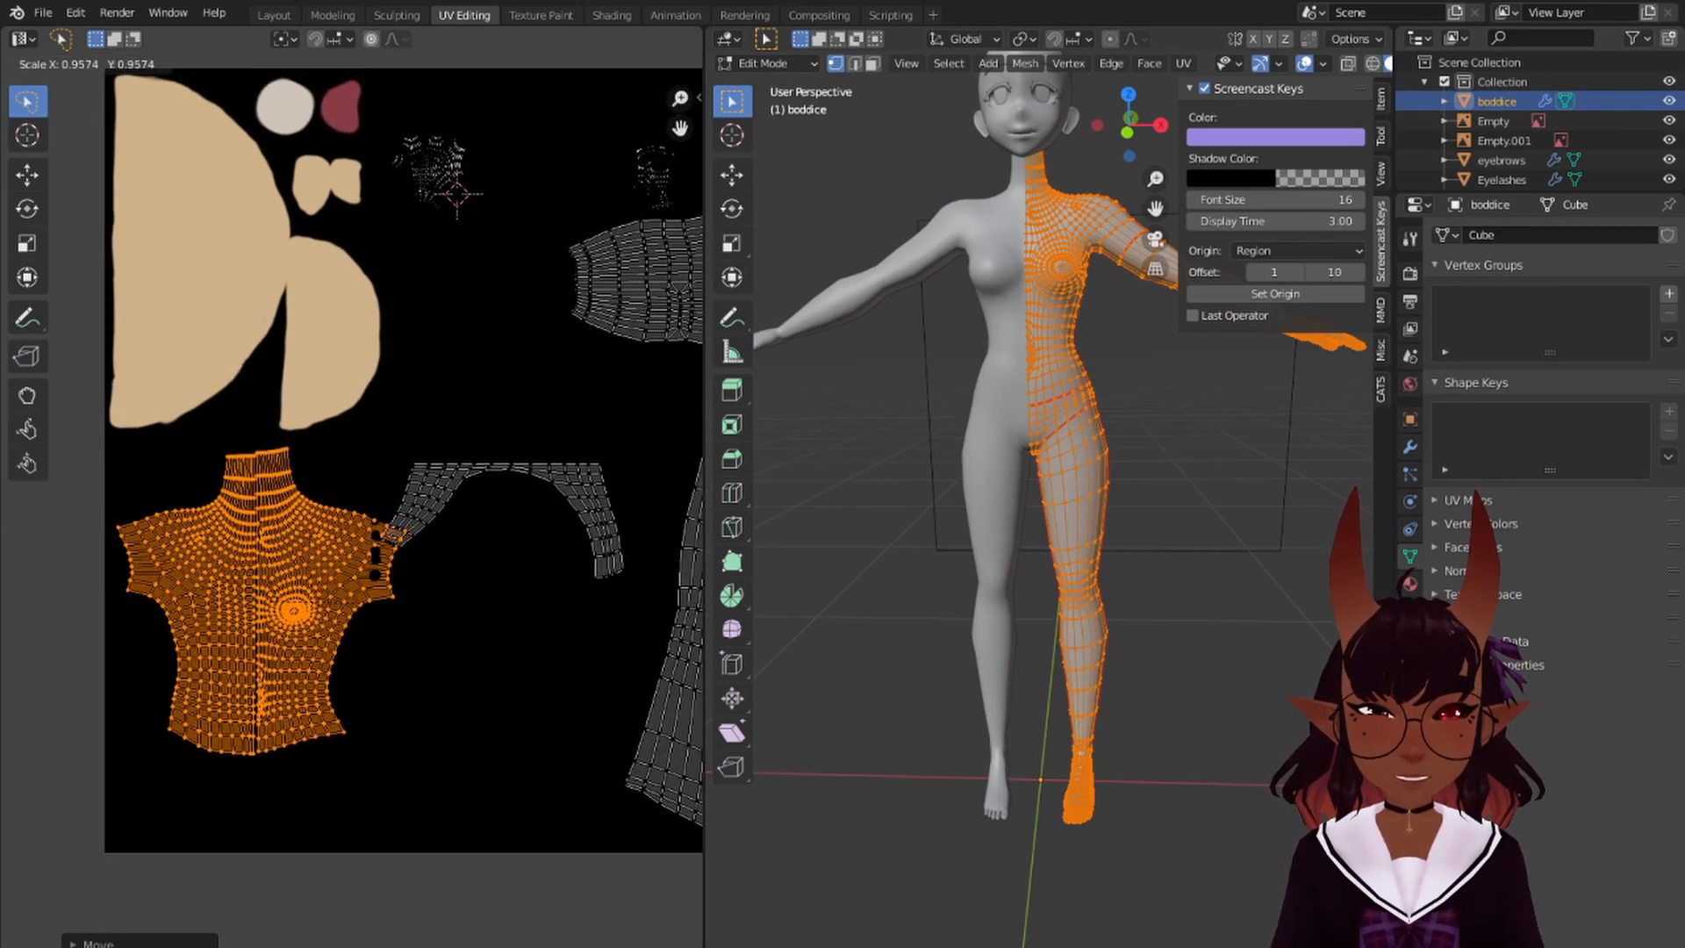
click(313, 590)
scroll(314, 581, up, 1)
- Select only the arched strip island beside the shoulder and move it up, clear of the torso
key(alt+a)
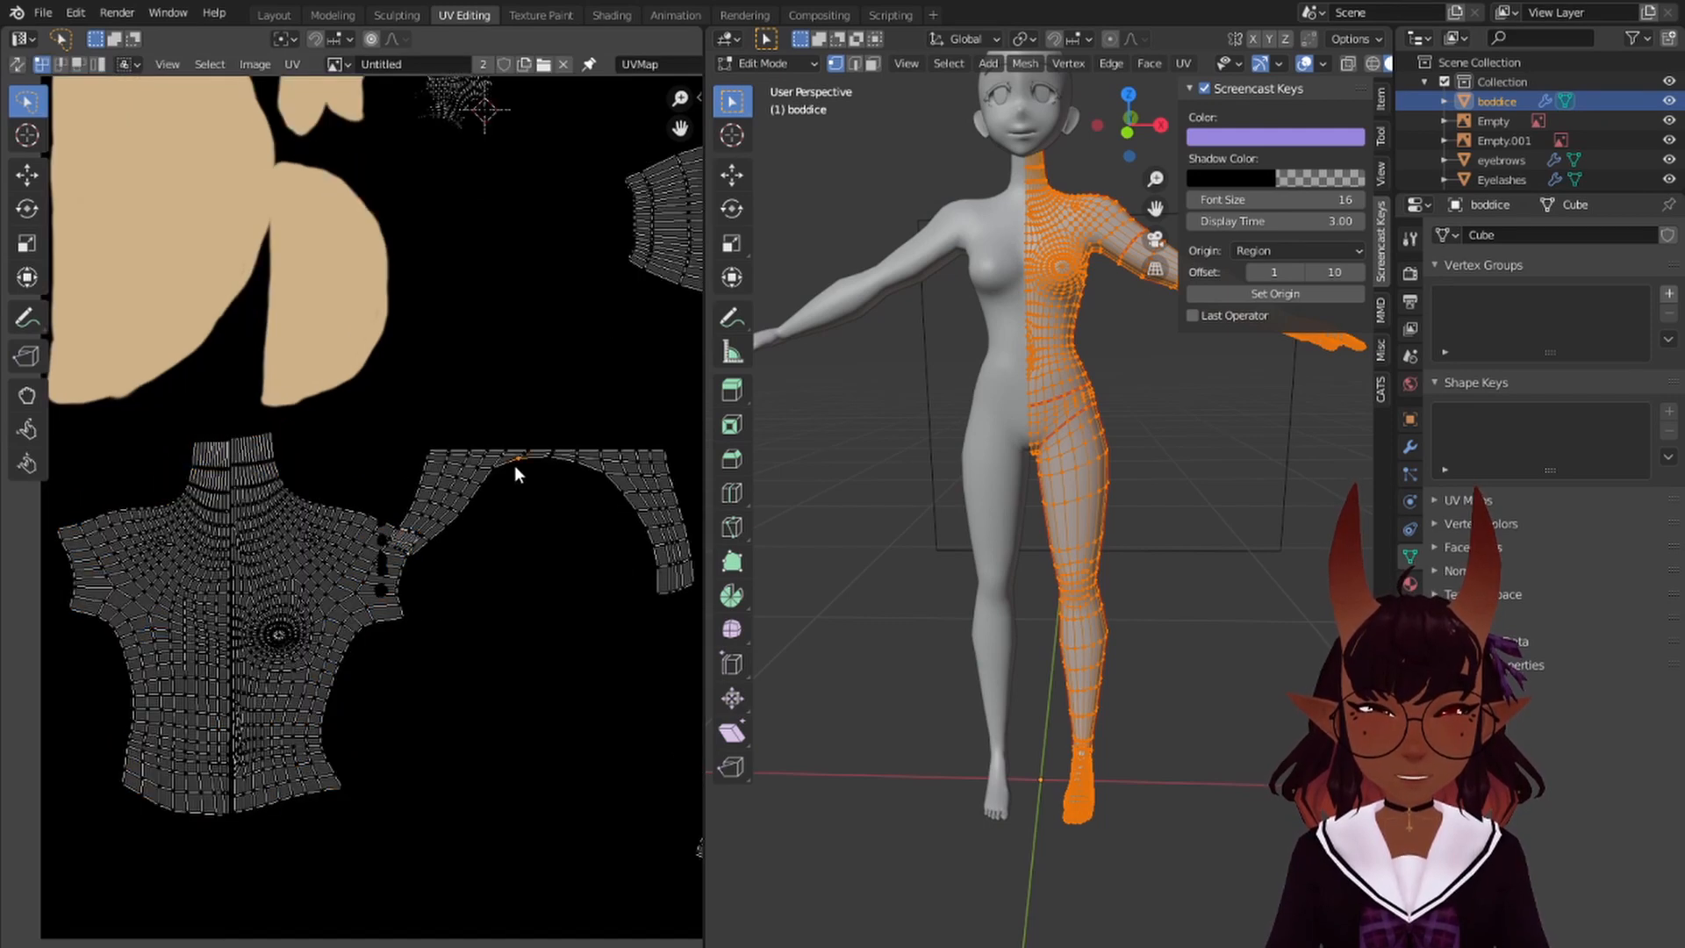
key(l)
key(g)
click(540, 338)
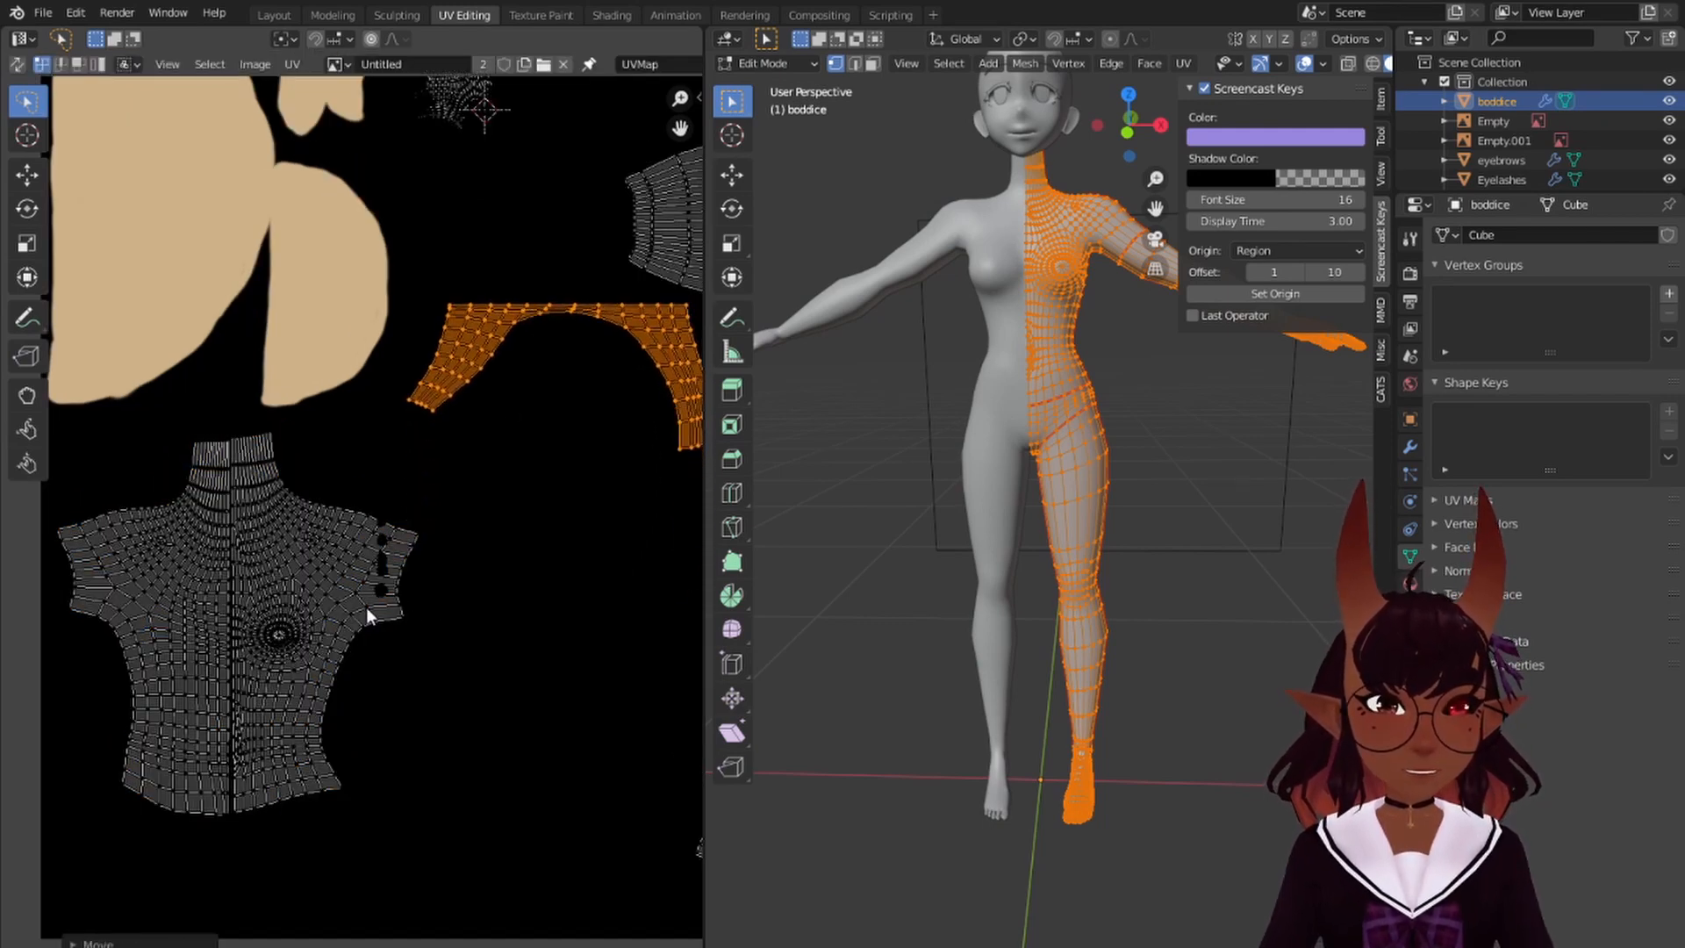
- Select only the front torso island and move it down and right, off the column of tiny islands overlapping its shoulder
key(alt+a)
scroll(339, 661, up, 4)
scroll(378, 628, down, 4)
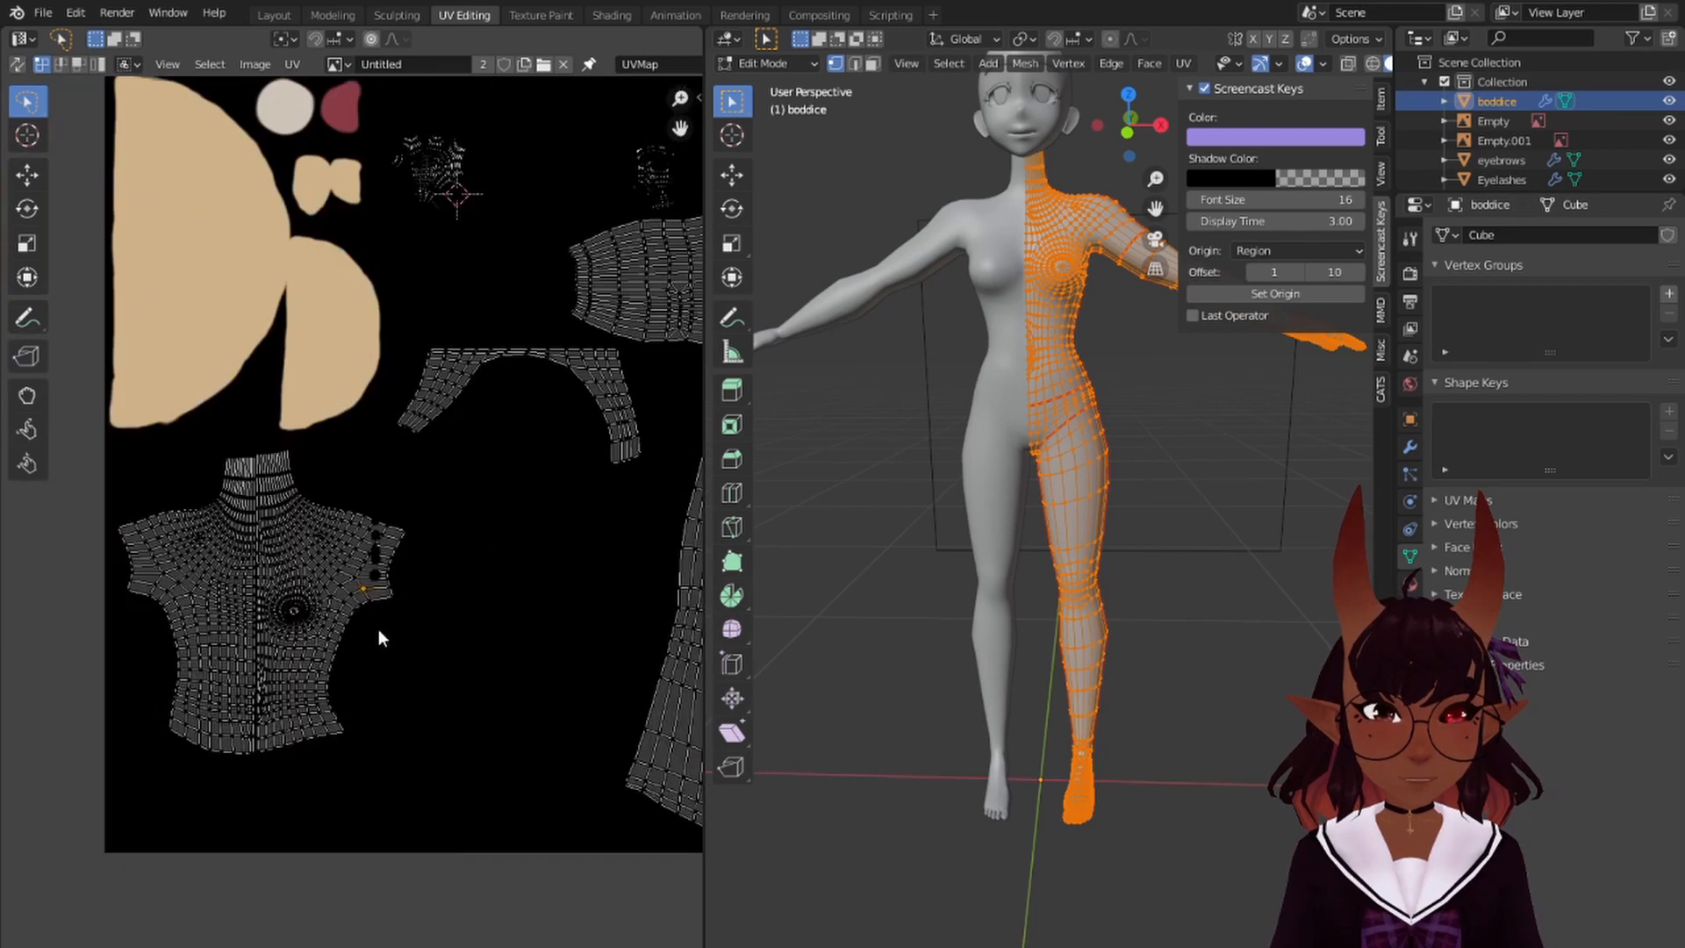
key(a)
middle_drag(345, 644, 417, 593)
scroll(424, 609, up, 2)
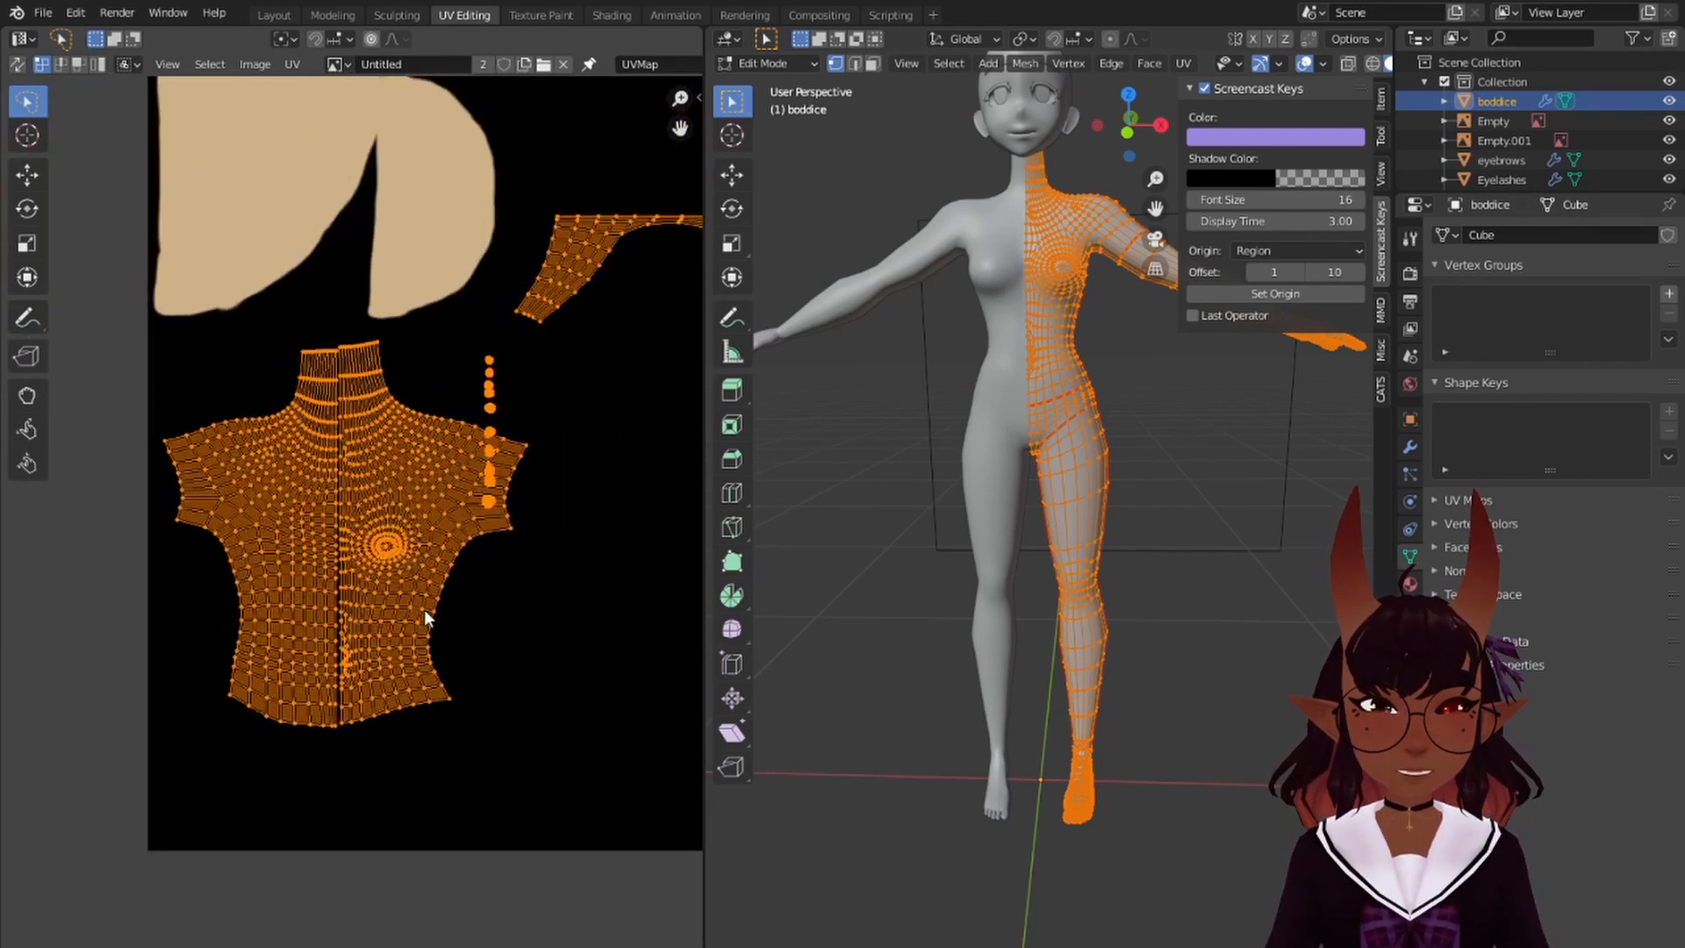
key(alt+a)
scroll(427, 609, down, 4)
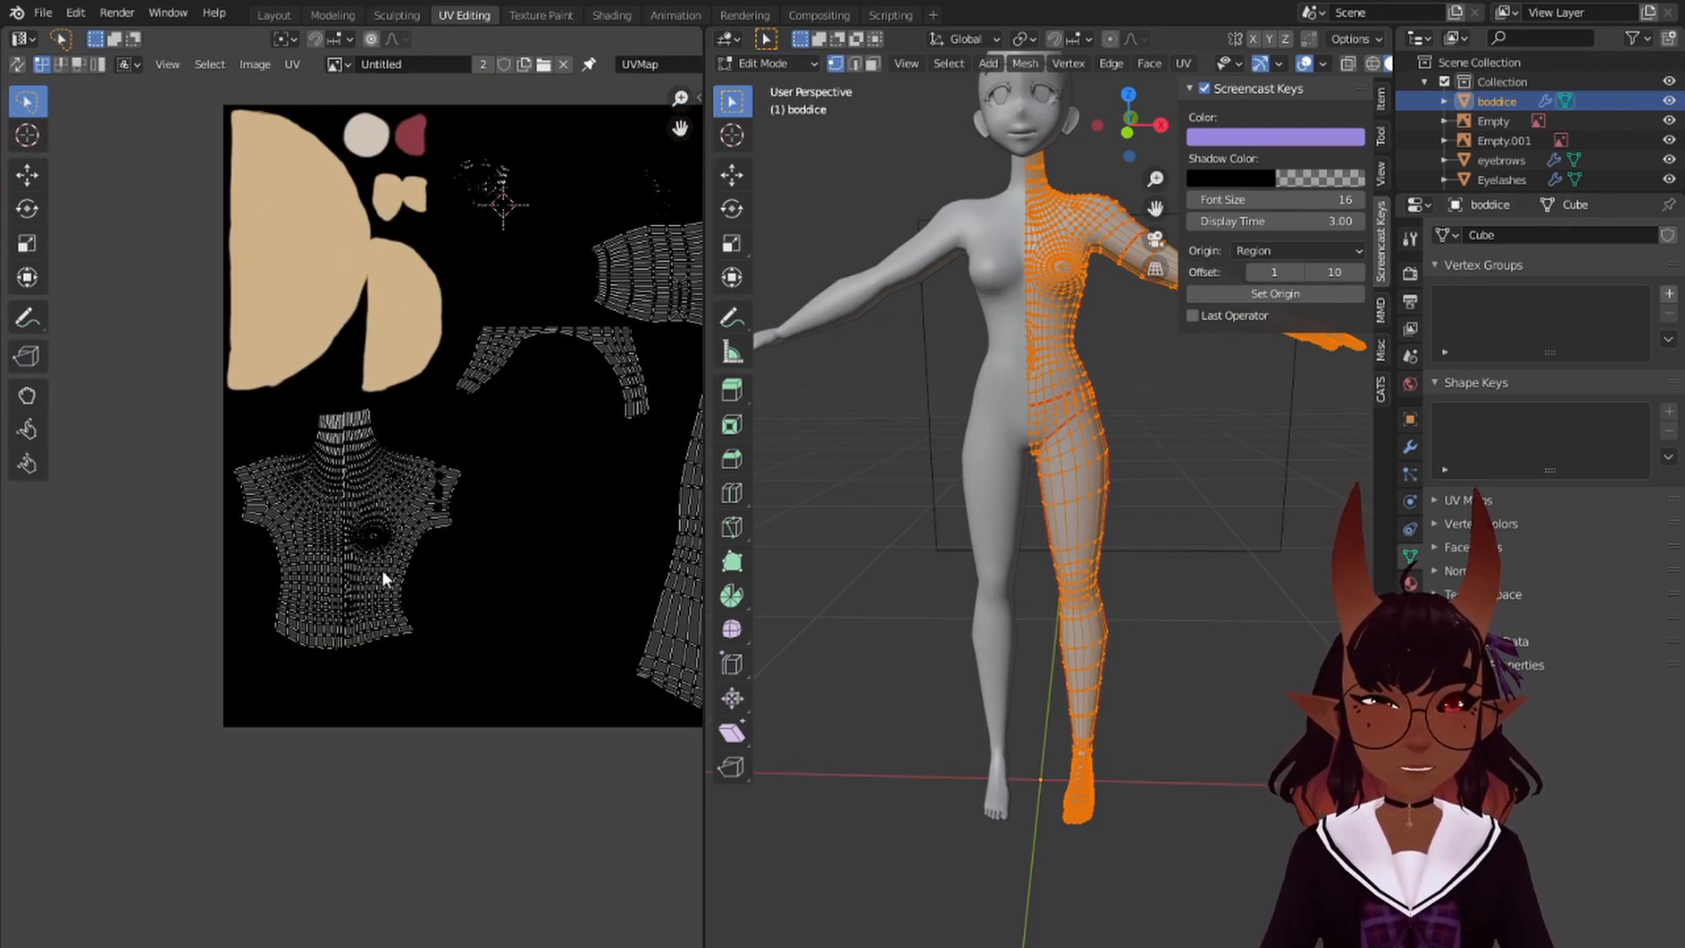
key(l)
key(g)
click(408, 771)
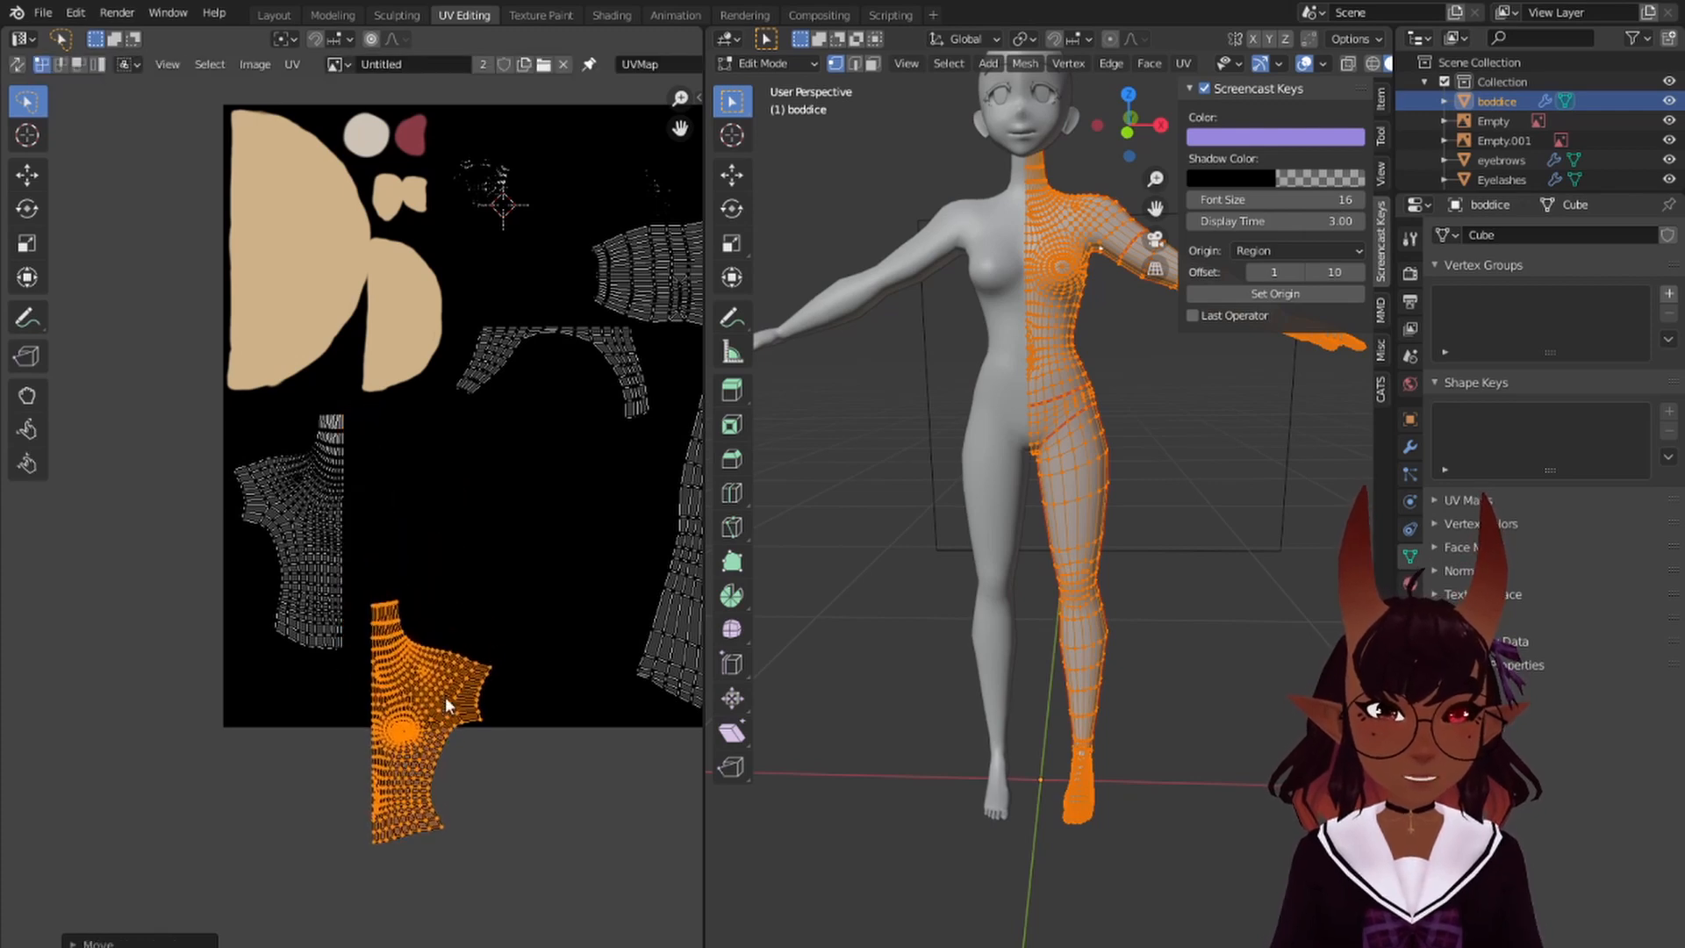
- Lasso only the column of tiny islands and move it just inside the texture's right edge, near the top corner
drag(411, 402, 413, 806)
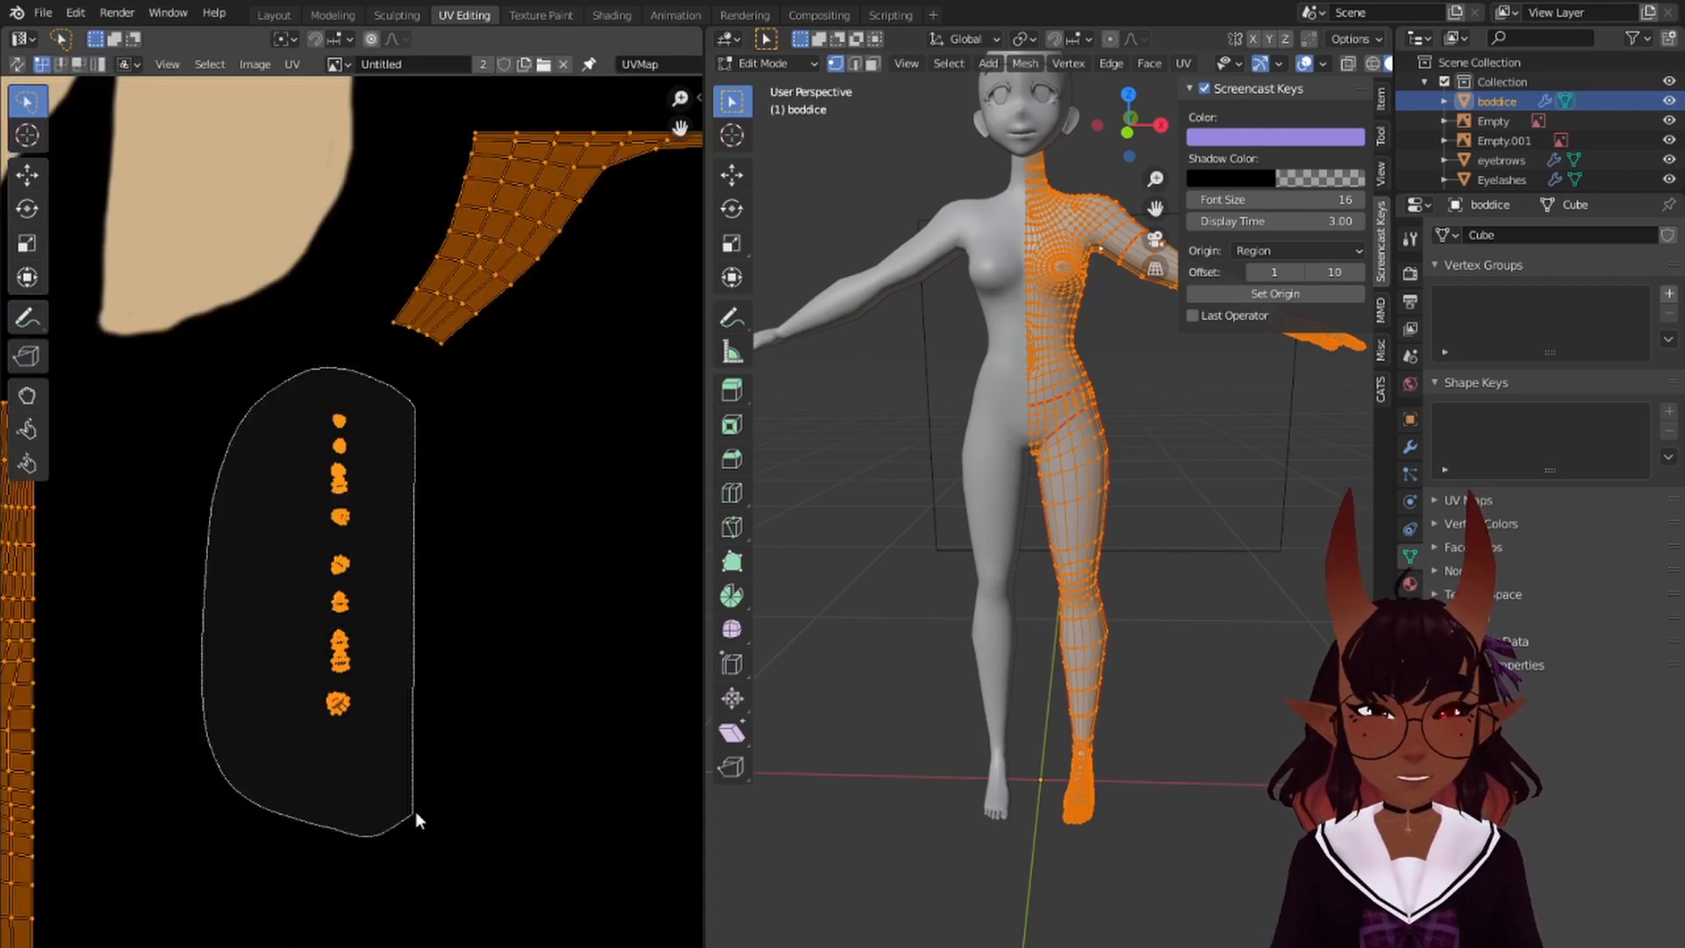
scroll(379, 629, down, 6)
middle_drag(454, 574, 379, 724)
key(g)
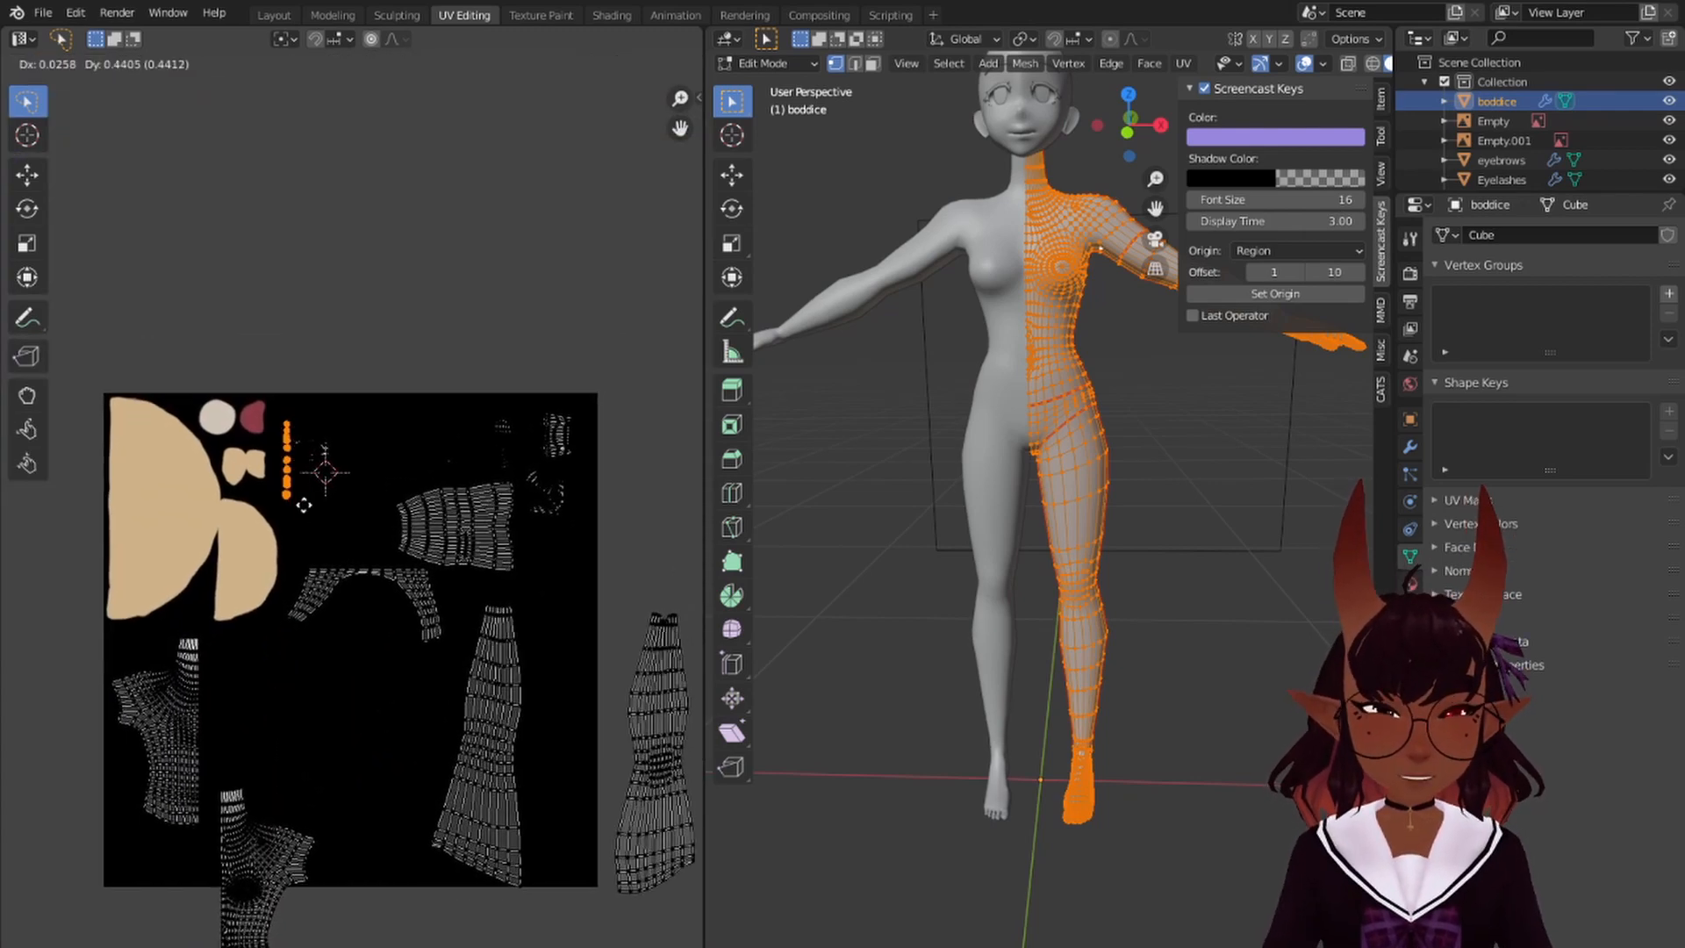
click(609, 487)
scroll(395, 509, up, 4)
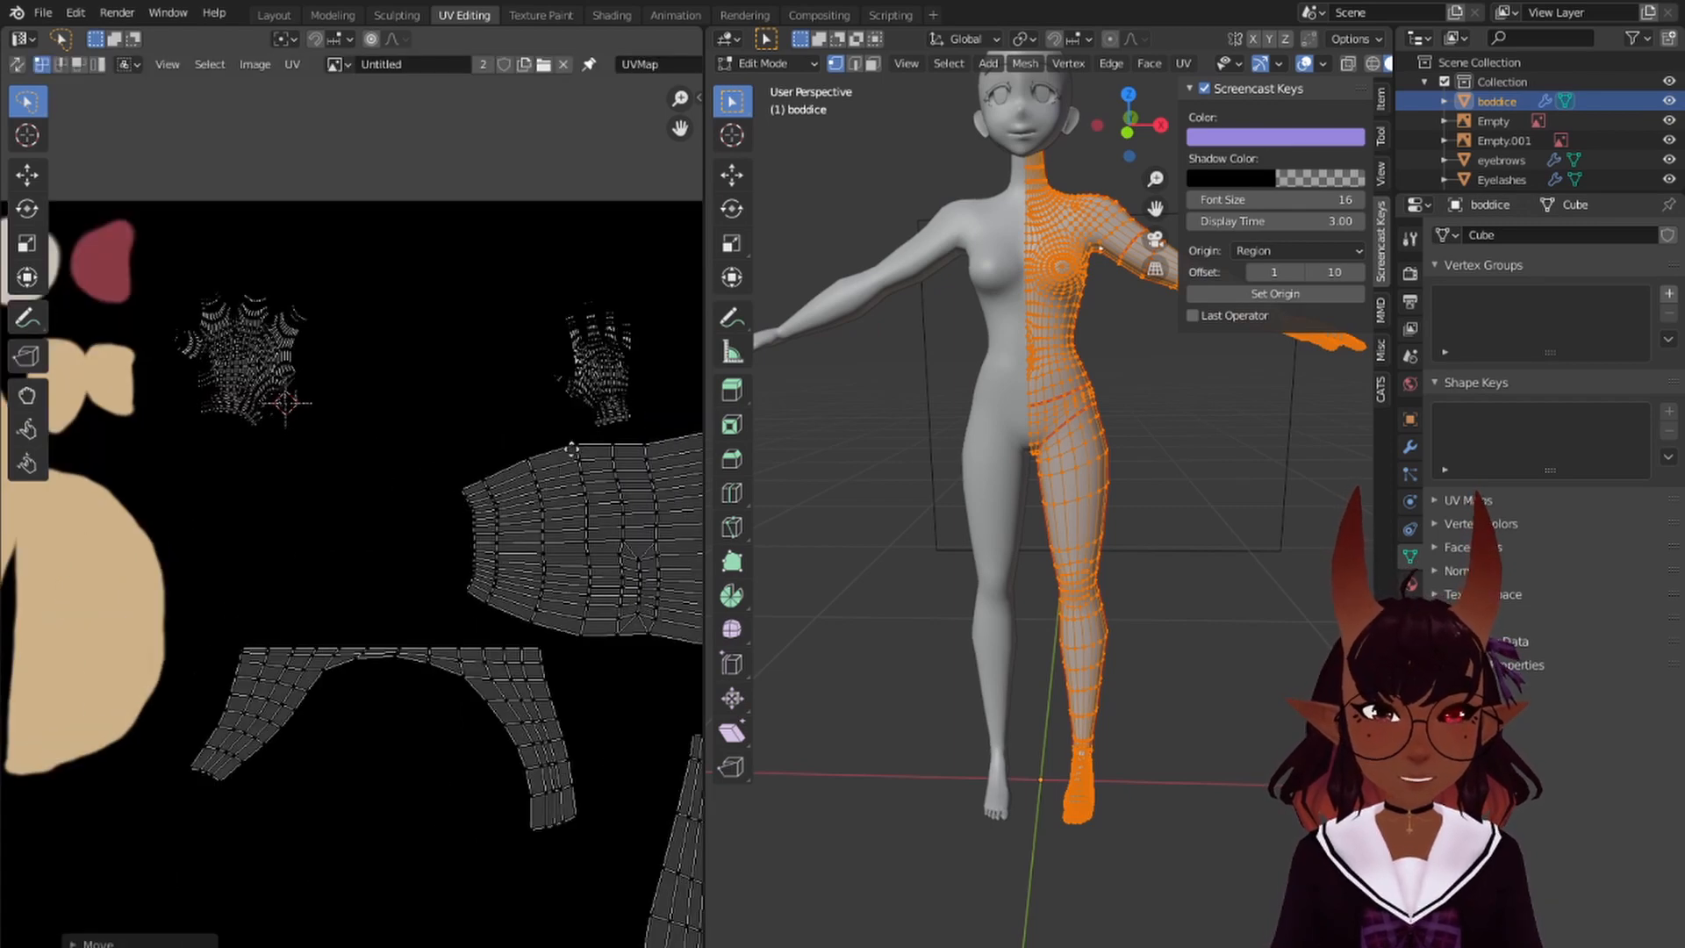
scroll(409, 630, up, 3)
middle_drag(571, 447, 346, 592)
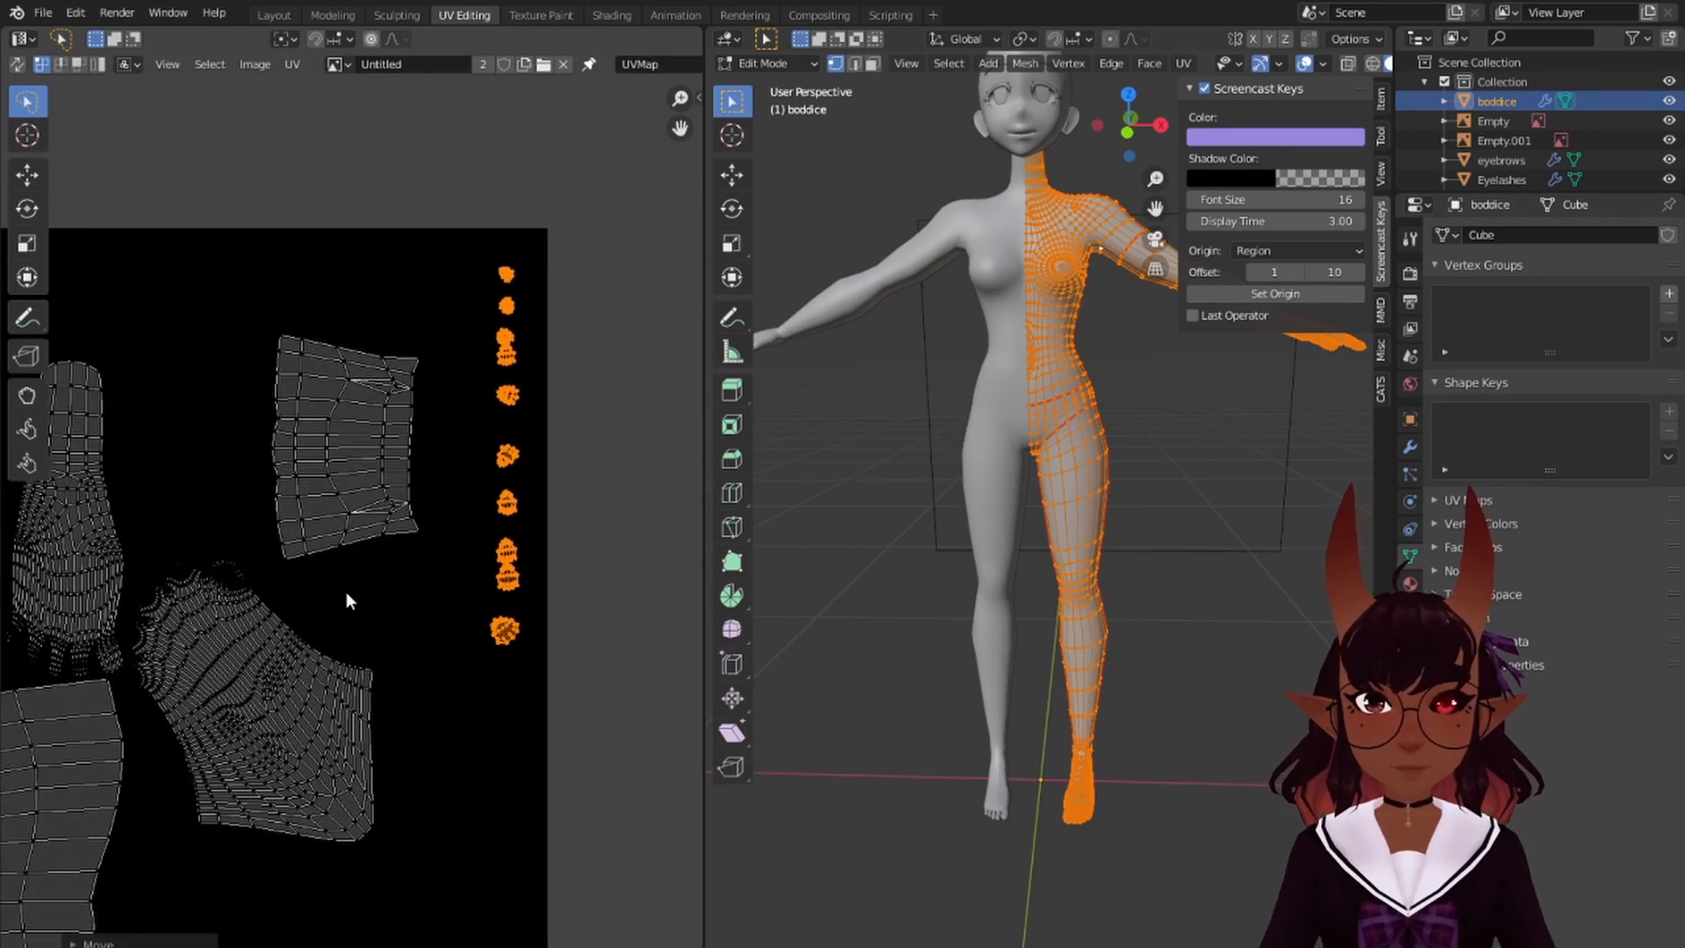
key(g)
click(538, 487)
scroll(440, 589, down, 5)
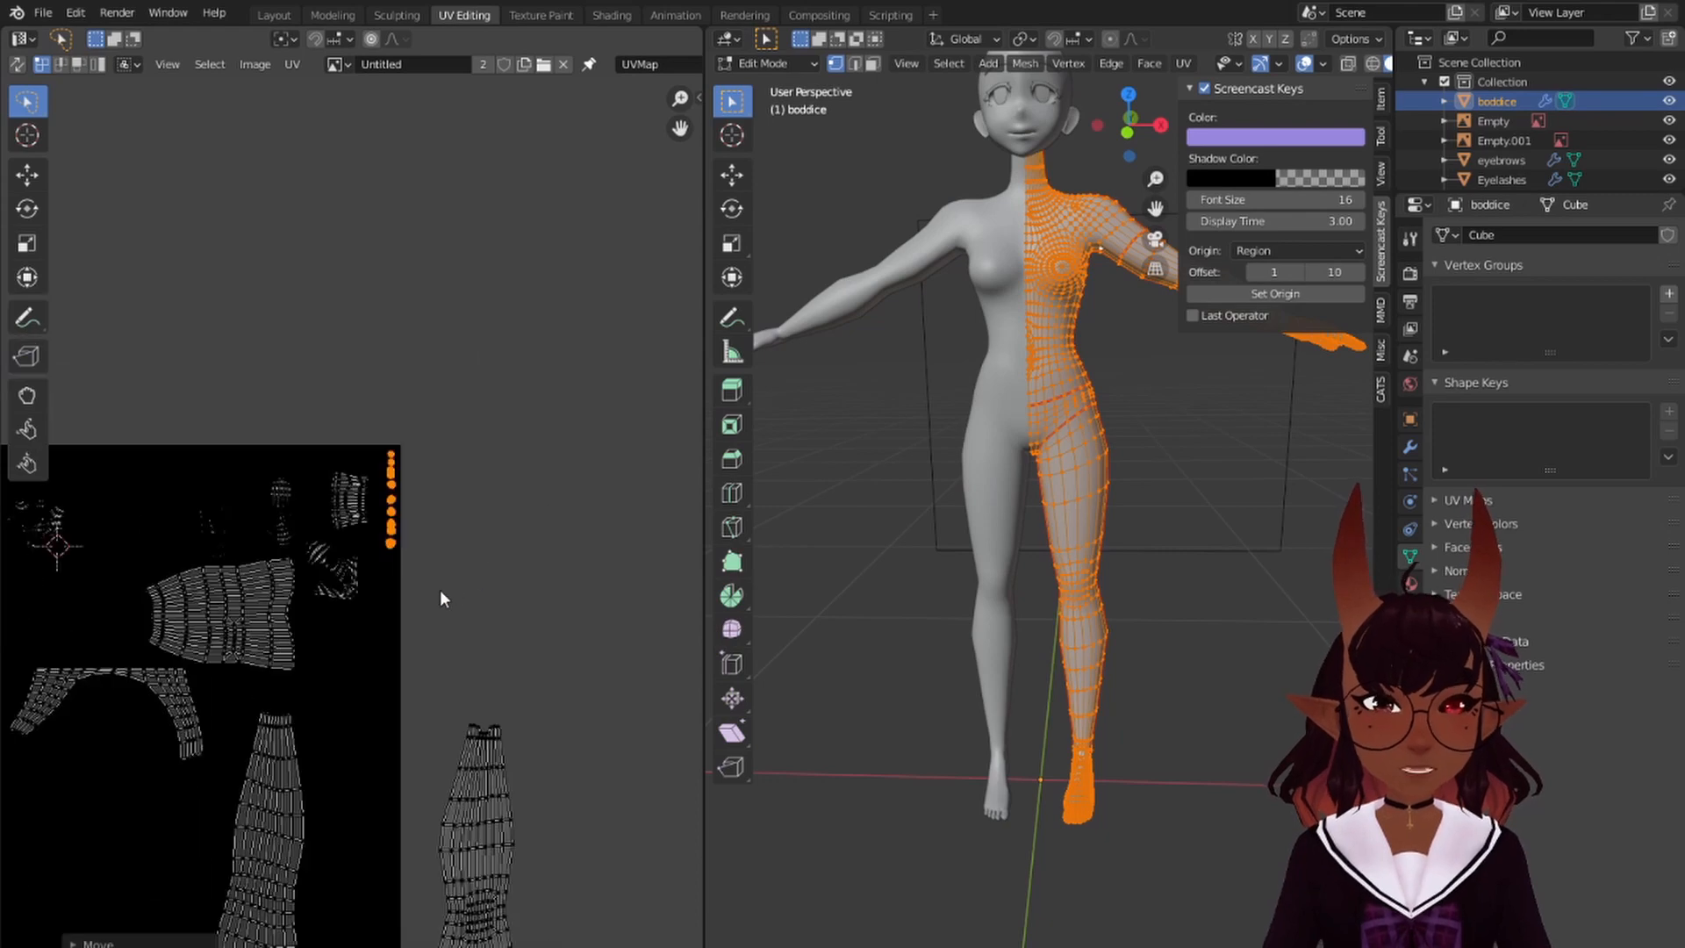
- Select only the back torso island and move it slightly up, directly below the large head paint area
scroll(440, 590, down, 2)
scroll(457, 588, up, 6)
middle_drag(539, 502, 364, 565)
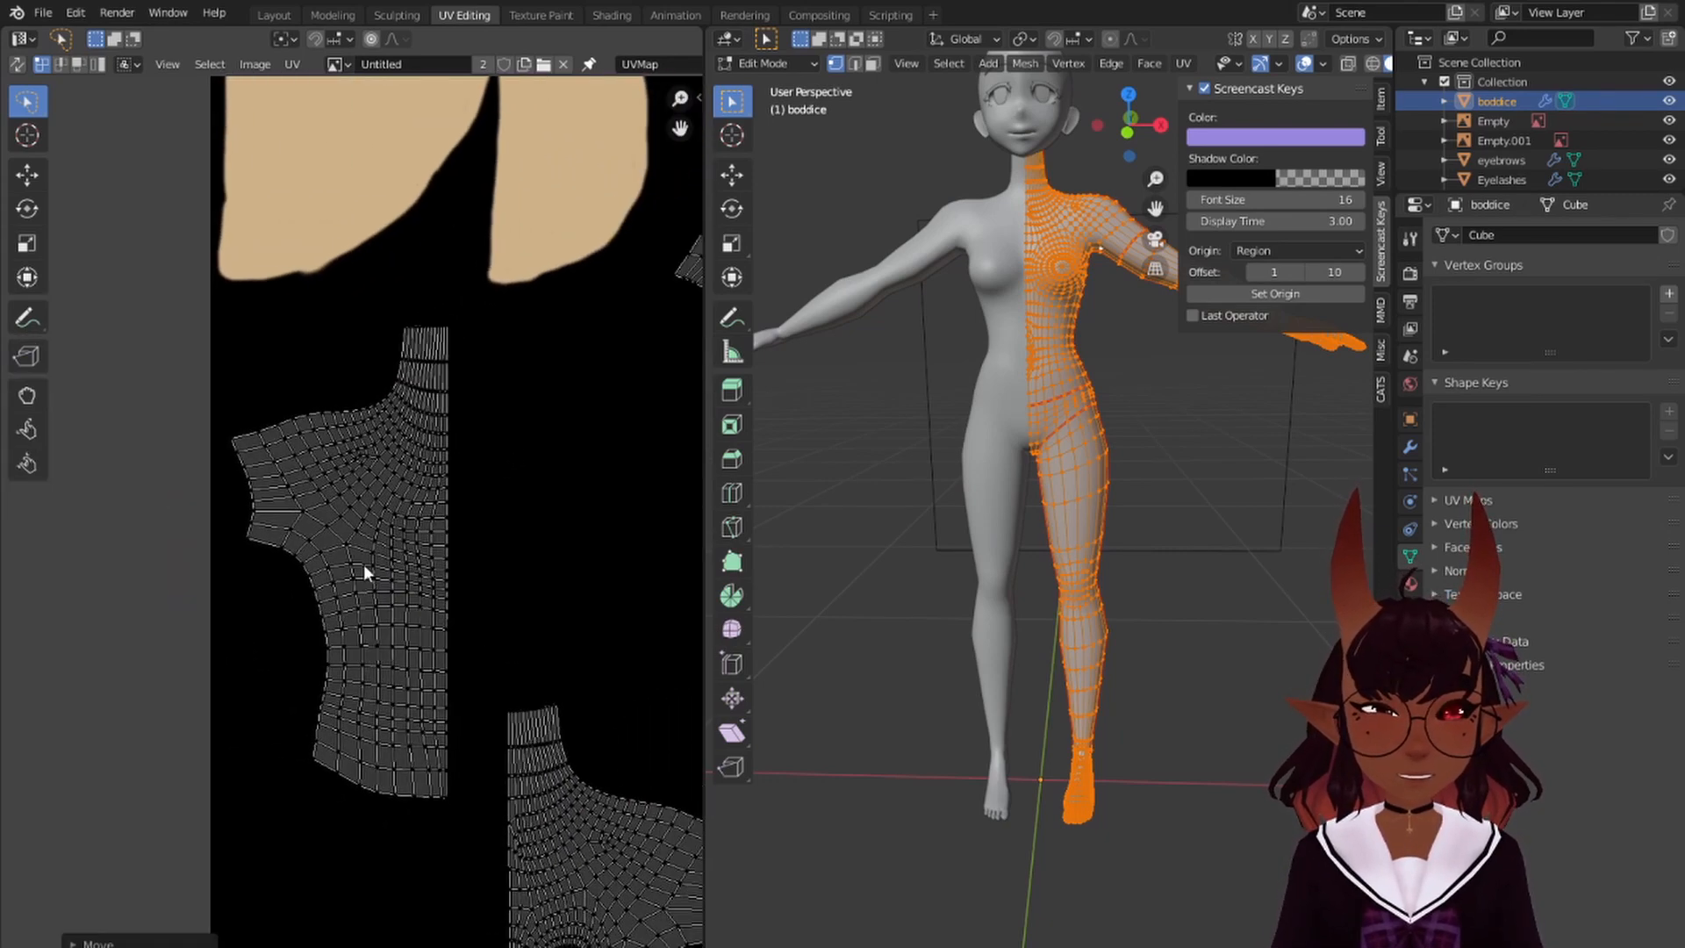
key(l)
key(g)
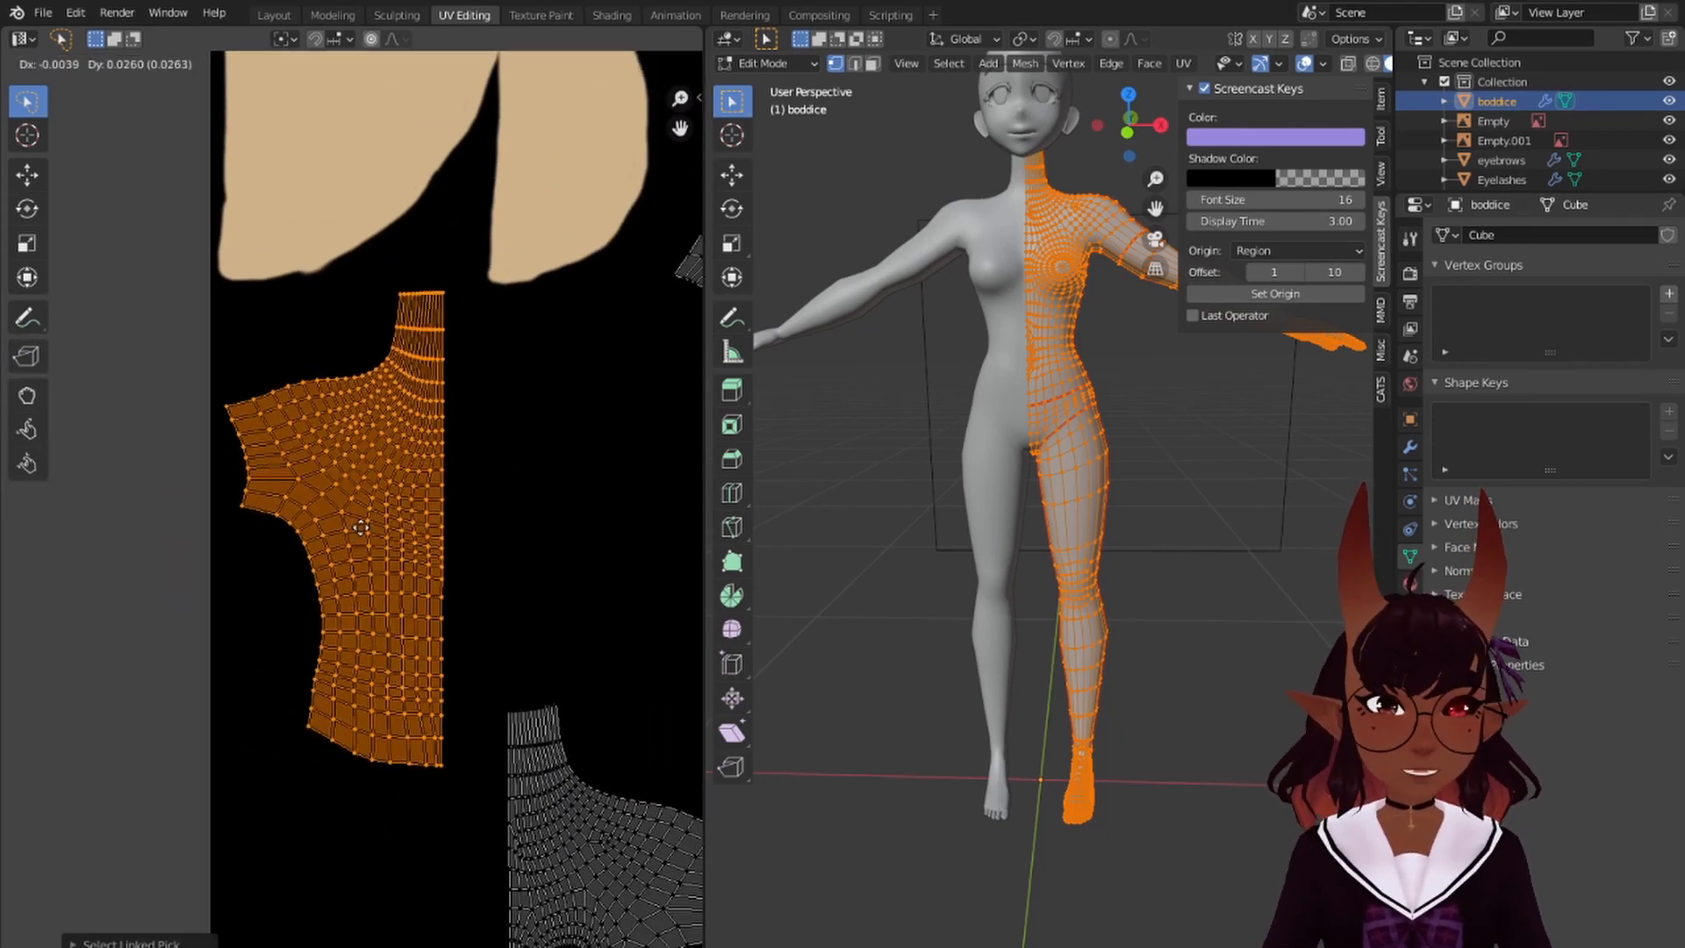
click(366, 502)
- Select only the front torso island and move it about 0.33 up and 0.03 left, beside the back torso island
scroll(377, 526, down, 4)
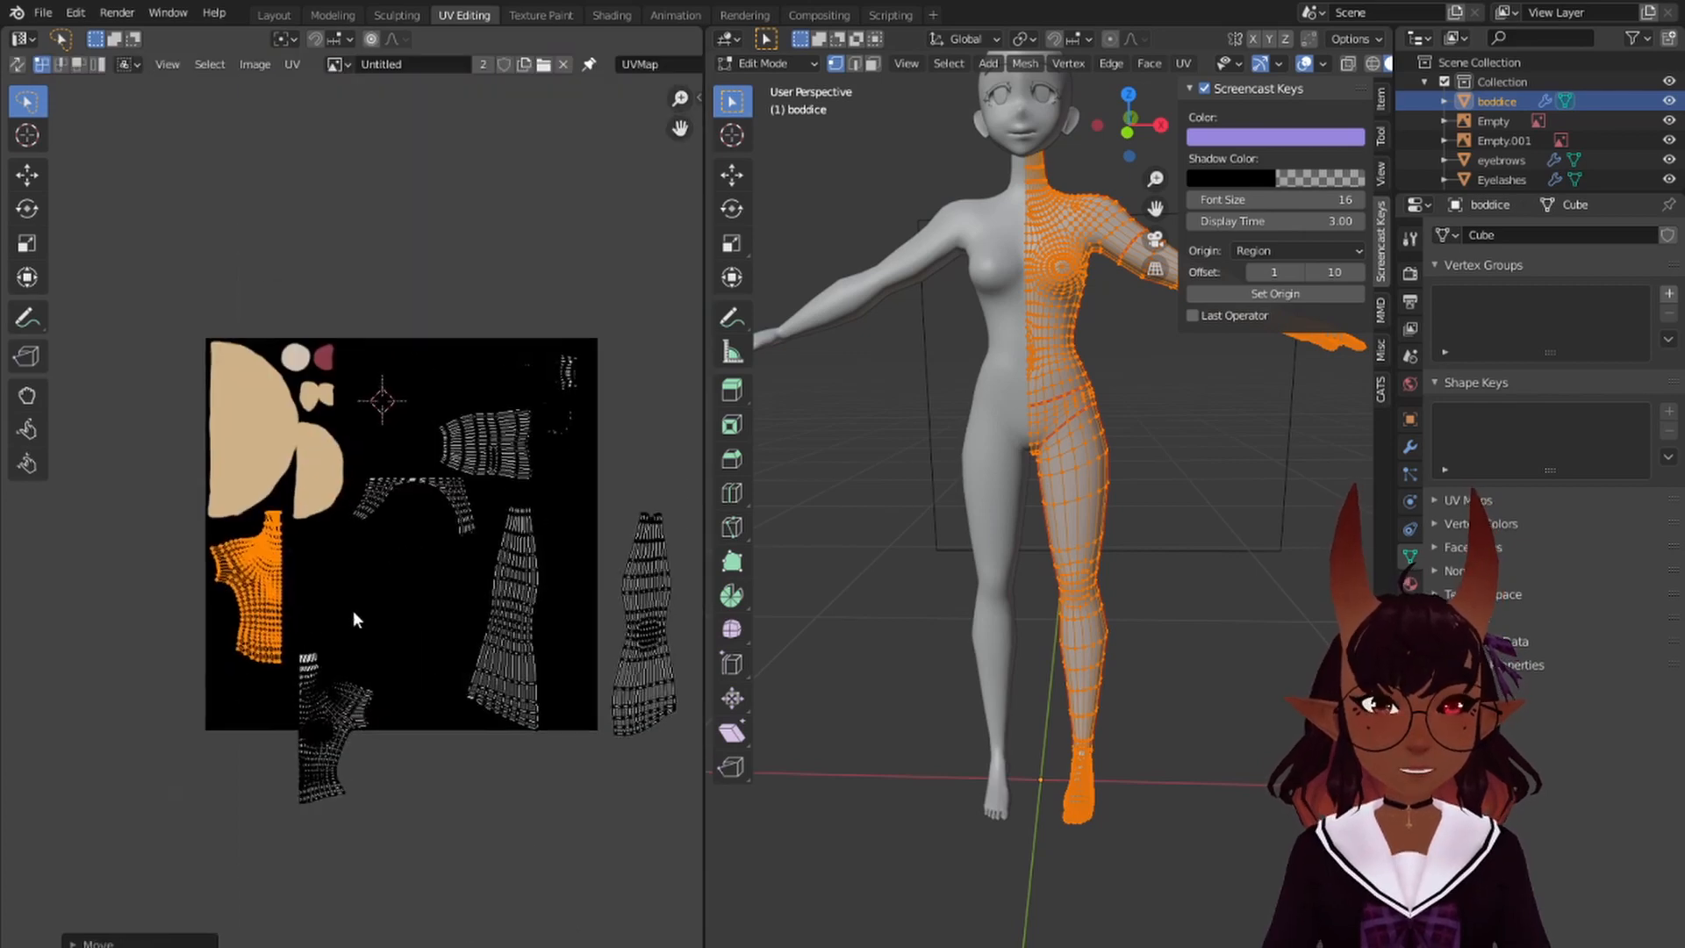
scroll(334, 720, up, 3)
click(300, 842)
key(l)
key(g)
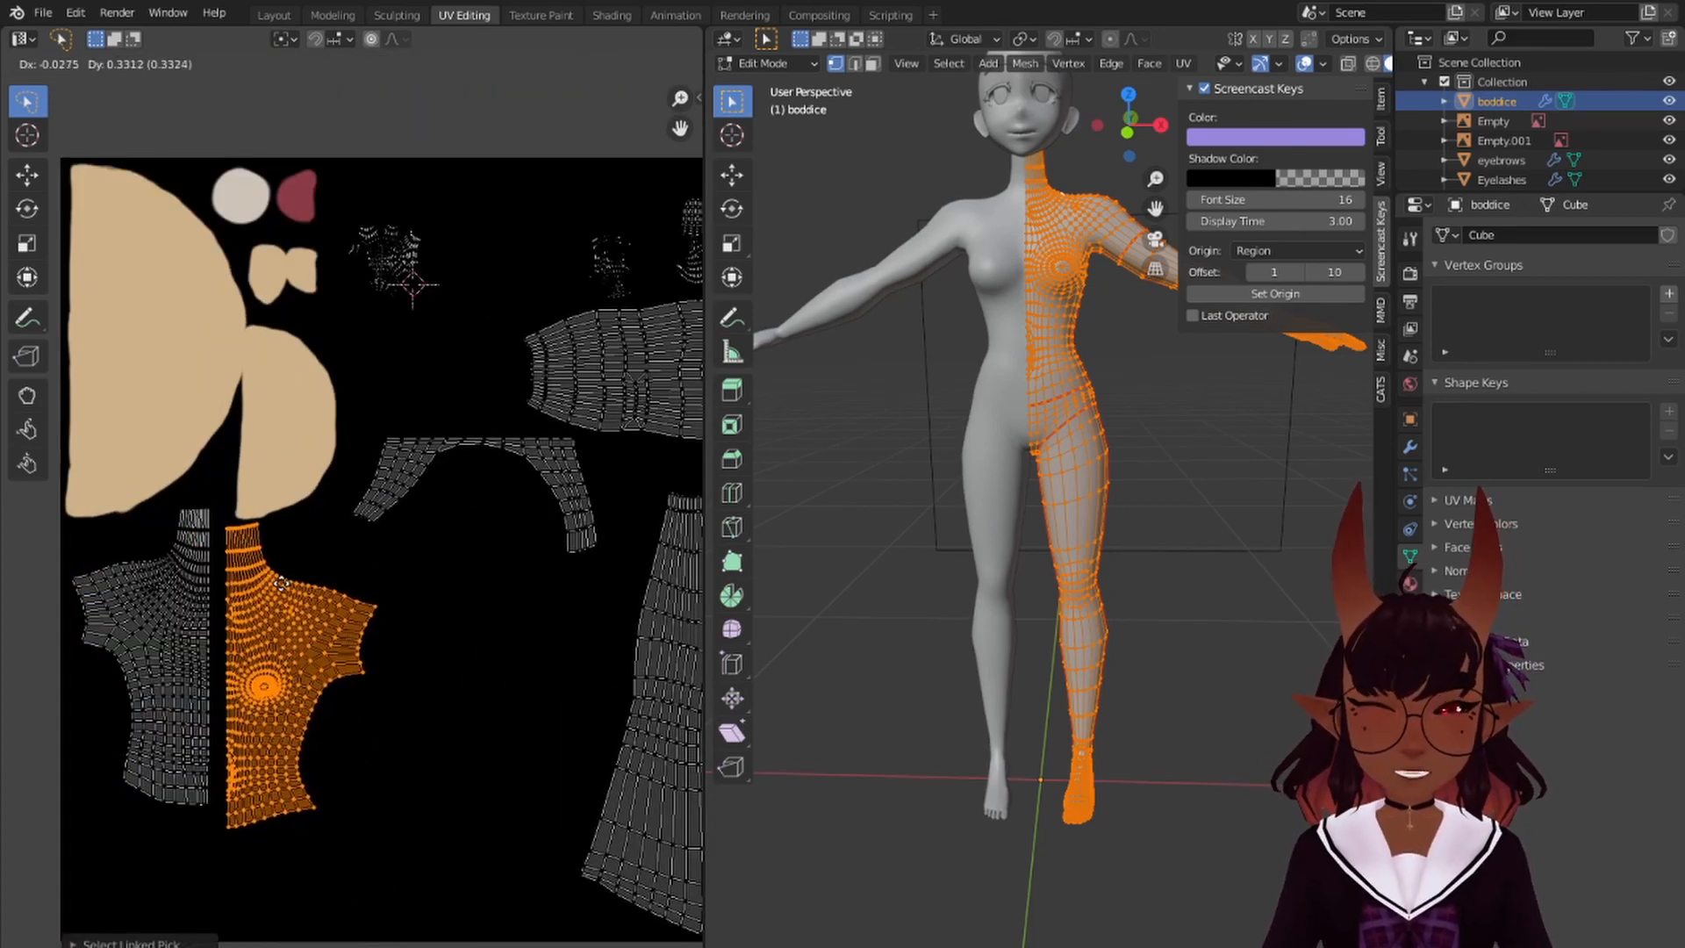
click(303, 586)
scroll(303, 586, down, 1)
scroll(391, 606, up, 1)
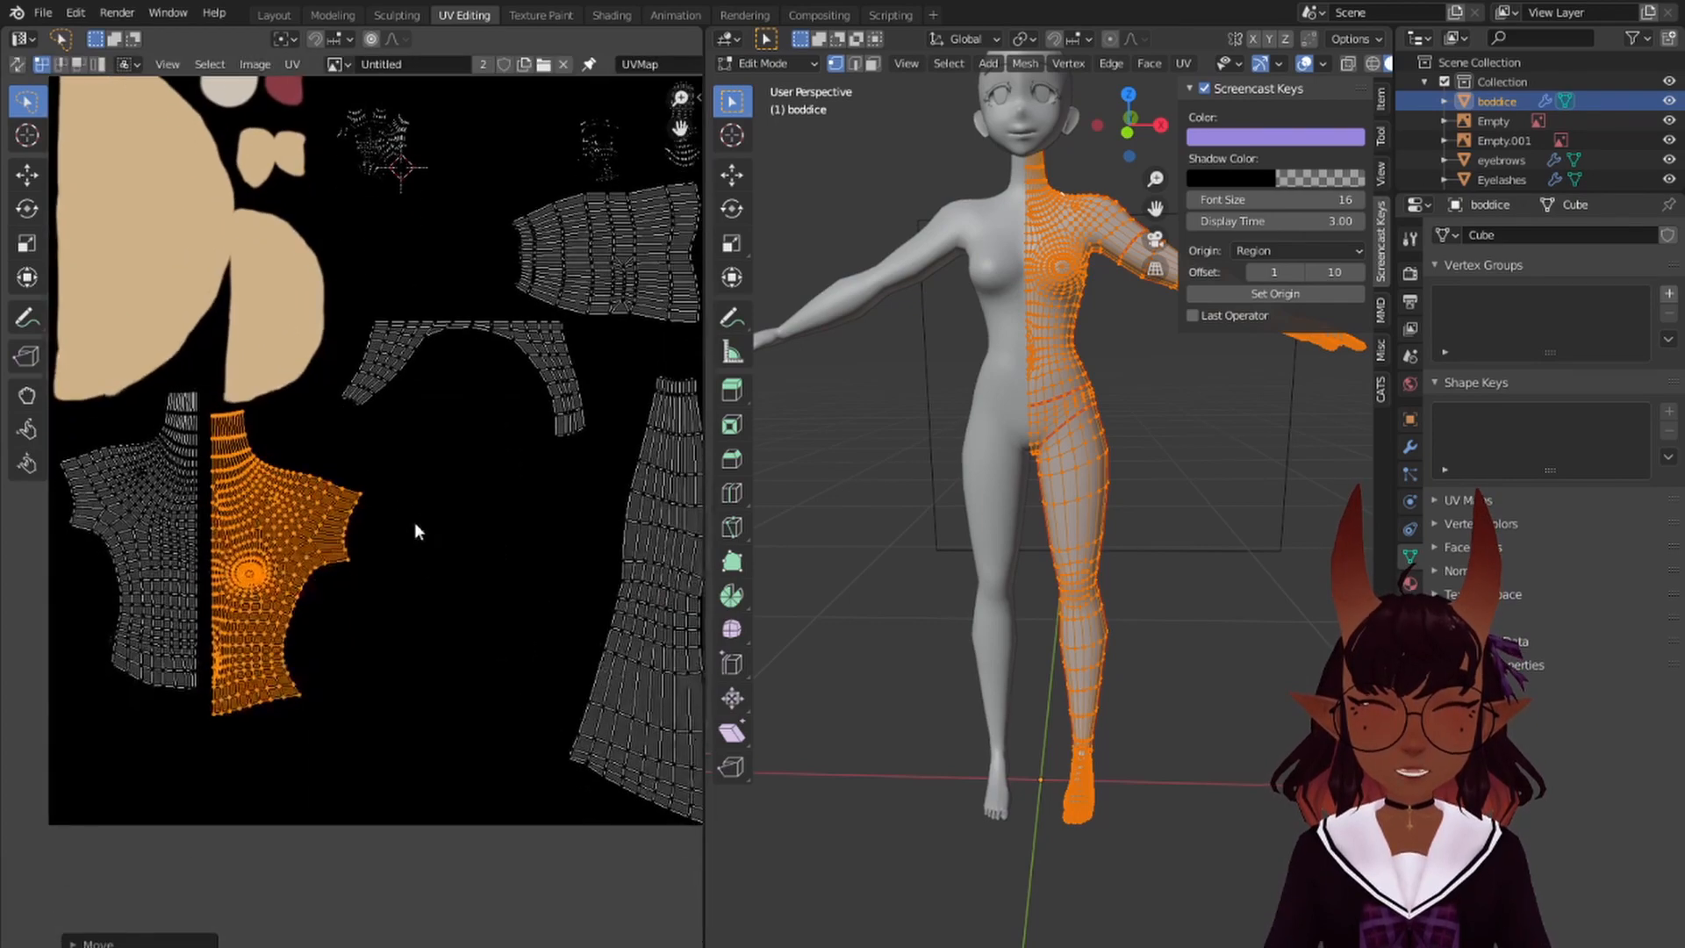
- Select only the arm island and move it about 0.25 left and 0.50 down, beside the front torso island
scroll(470, 500, down, 2)
middle_drag(477, 469, 398, 457)
scroll(403, 483, up, 1)
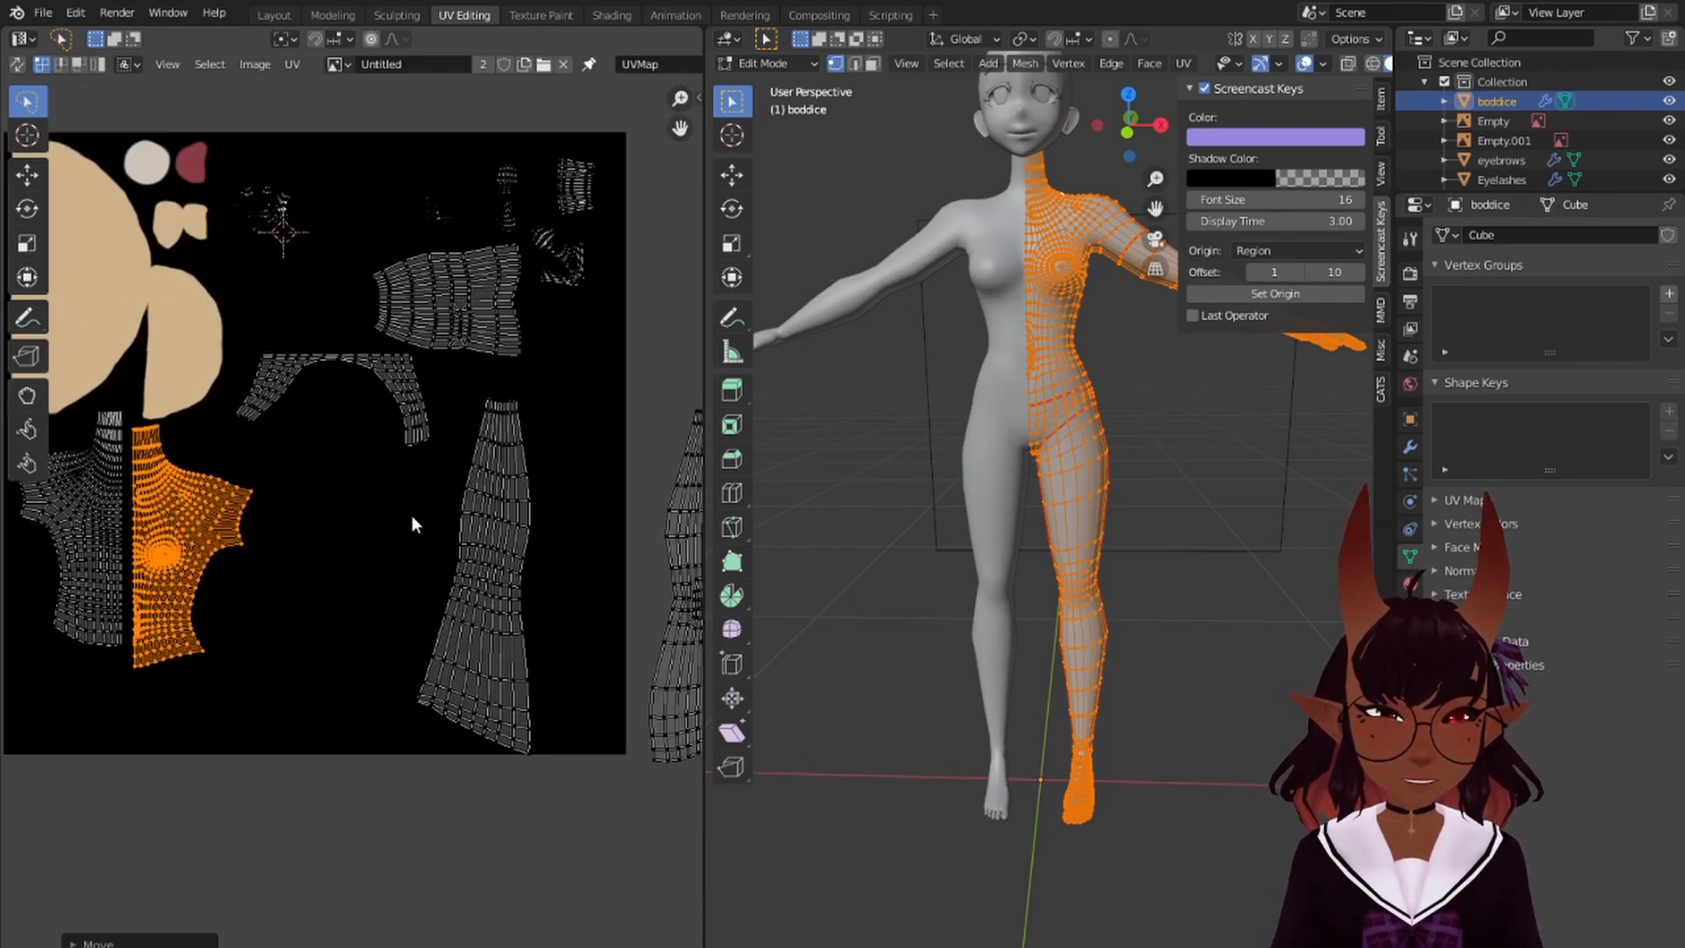
middle_drag(452, 566, 430, 674)
scroll(431, 632, up, 1)
click(458, 443)
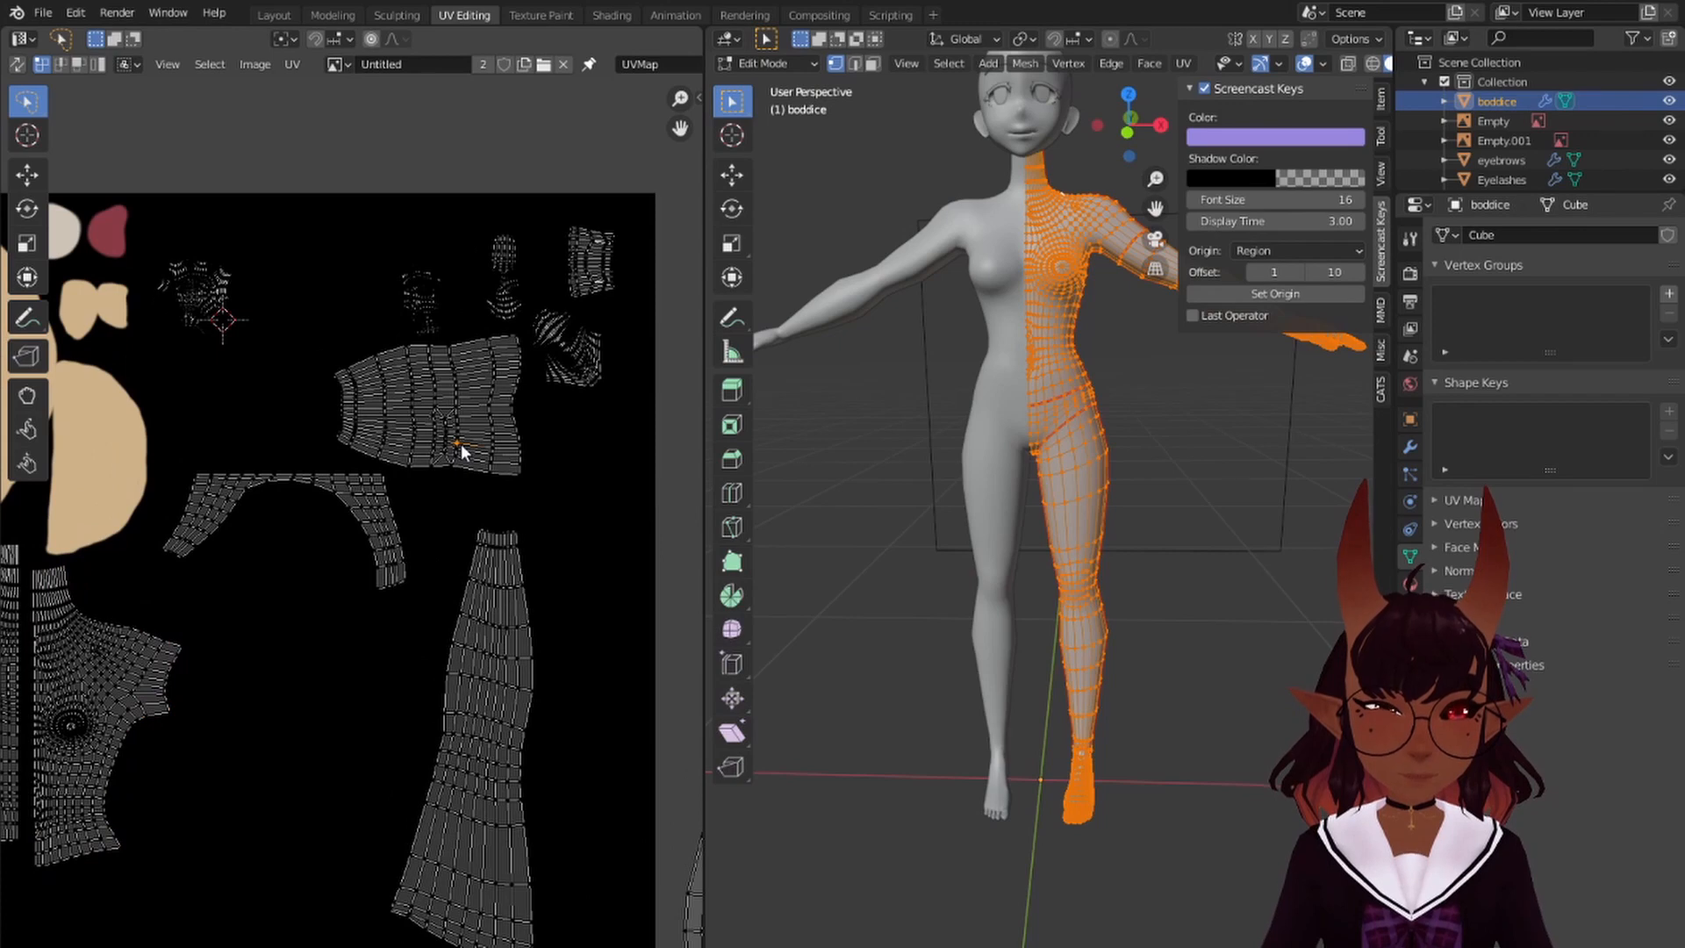
key(l)
key(g)
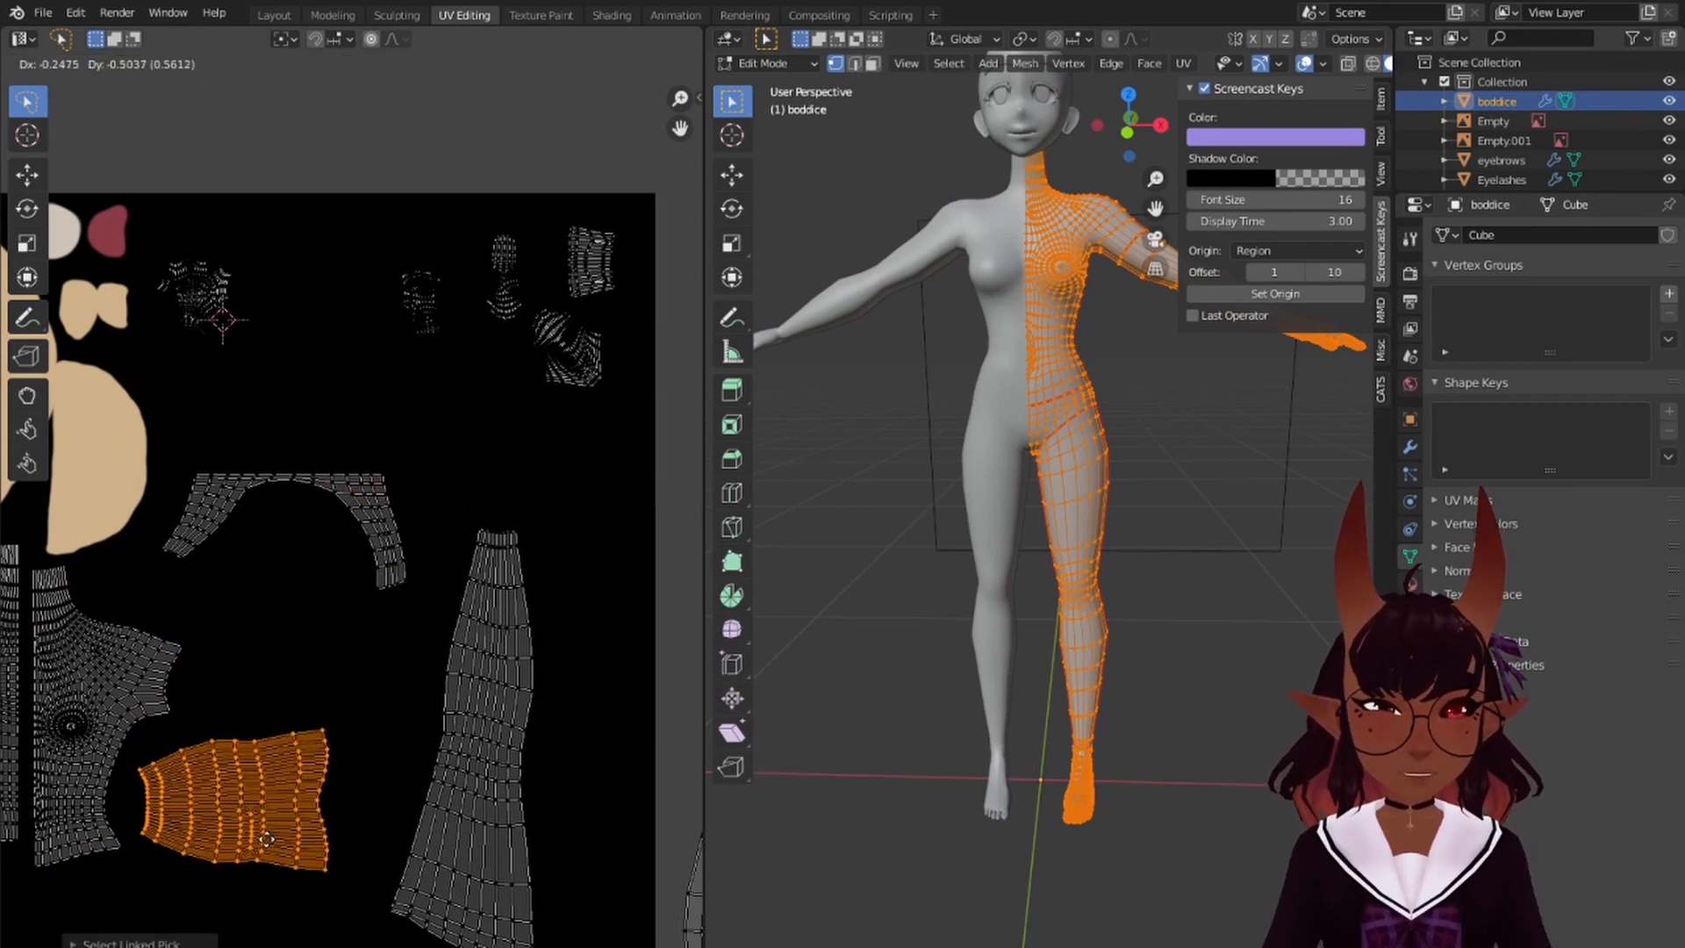
click(266, 837)
- Select only the leg island lying outside the texture and move it about 0.18 left, beside the other leg island
scroll(344, 695, down, 3)
middle_drag(352, 683, 324, 625)
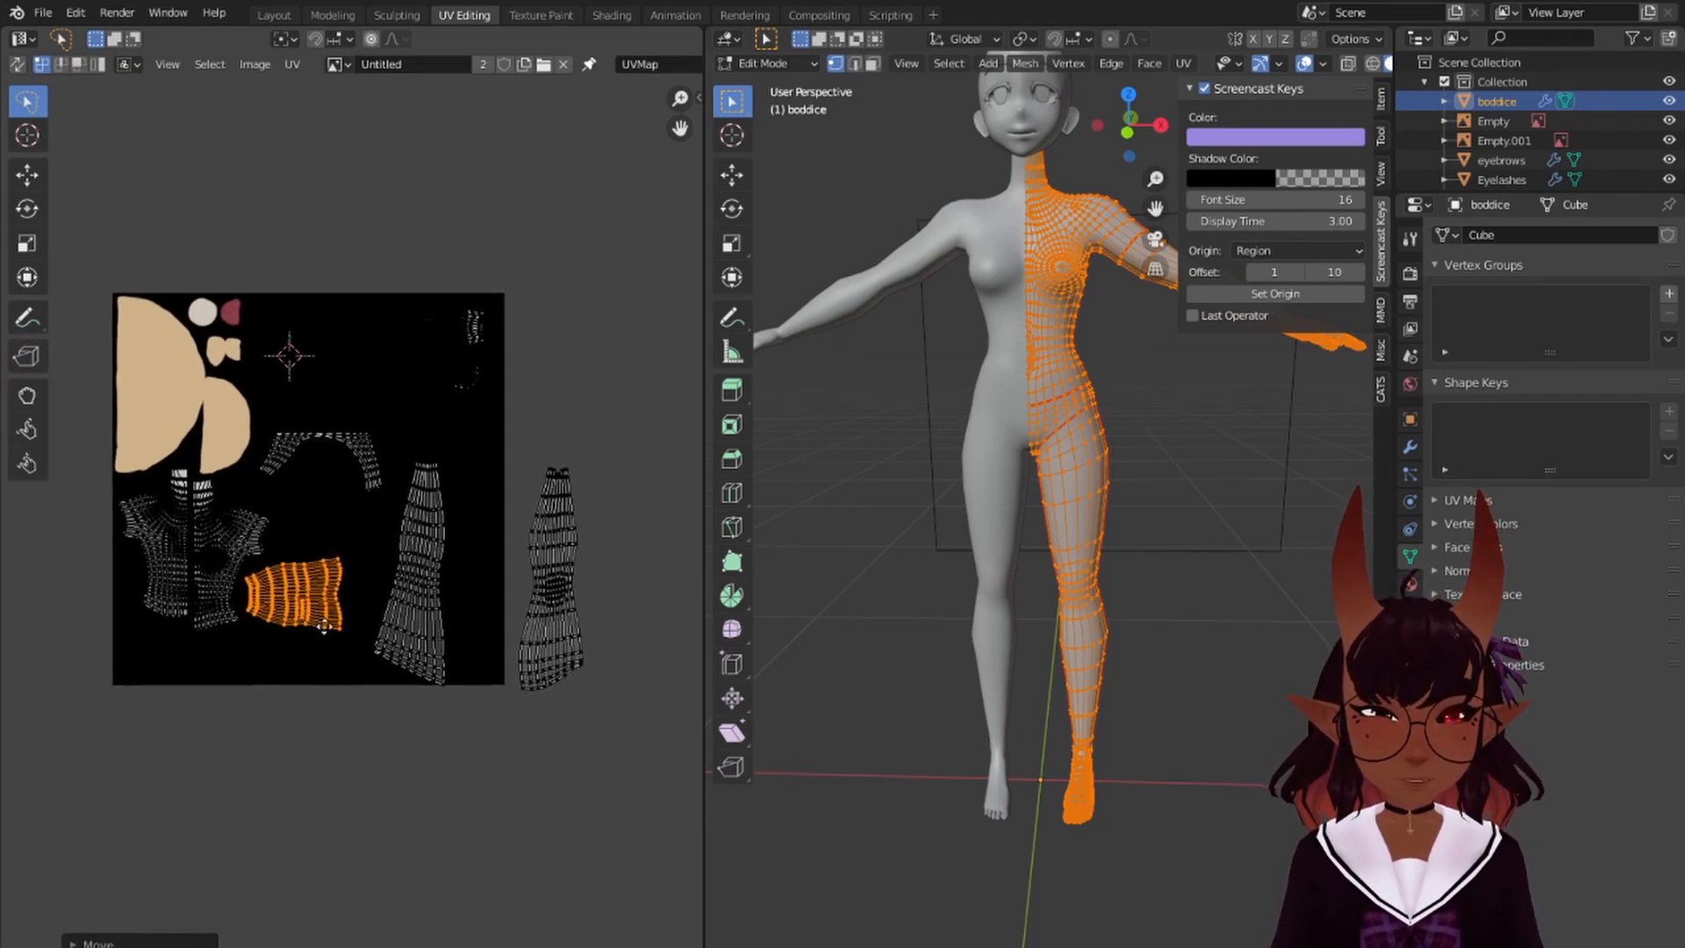
key(l)
key(l)
scroll(421, 586, up, 2)
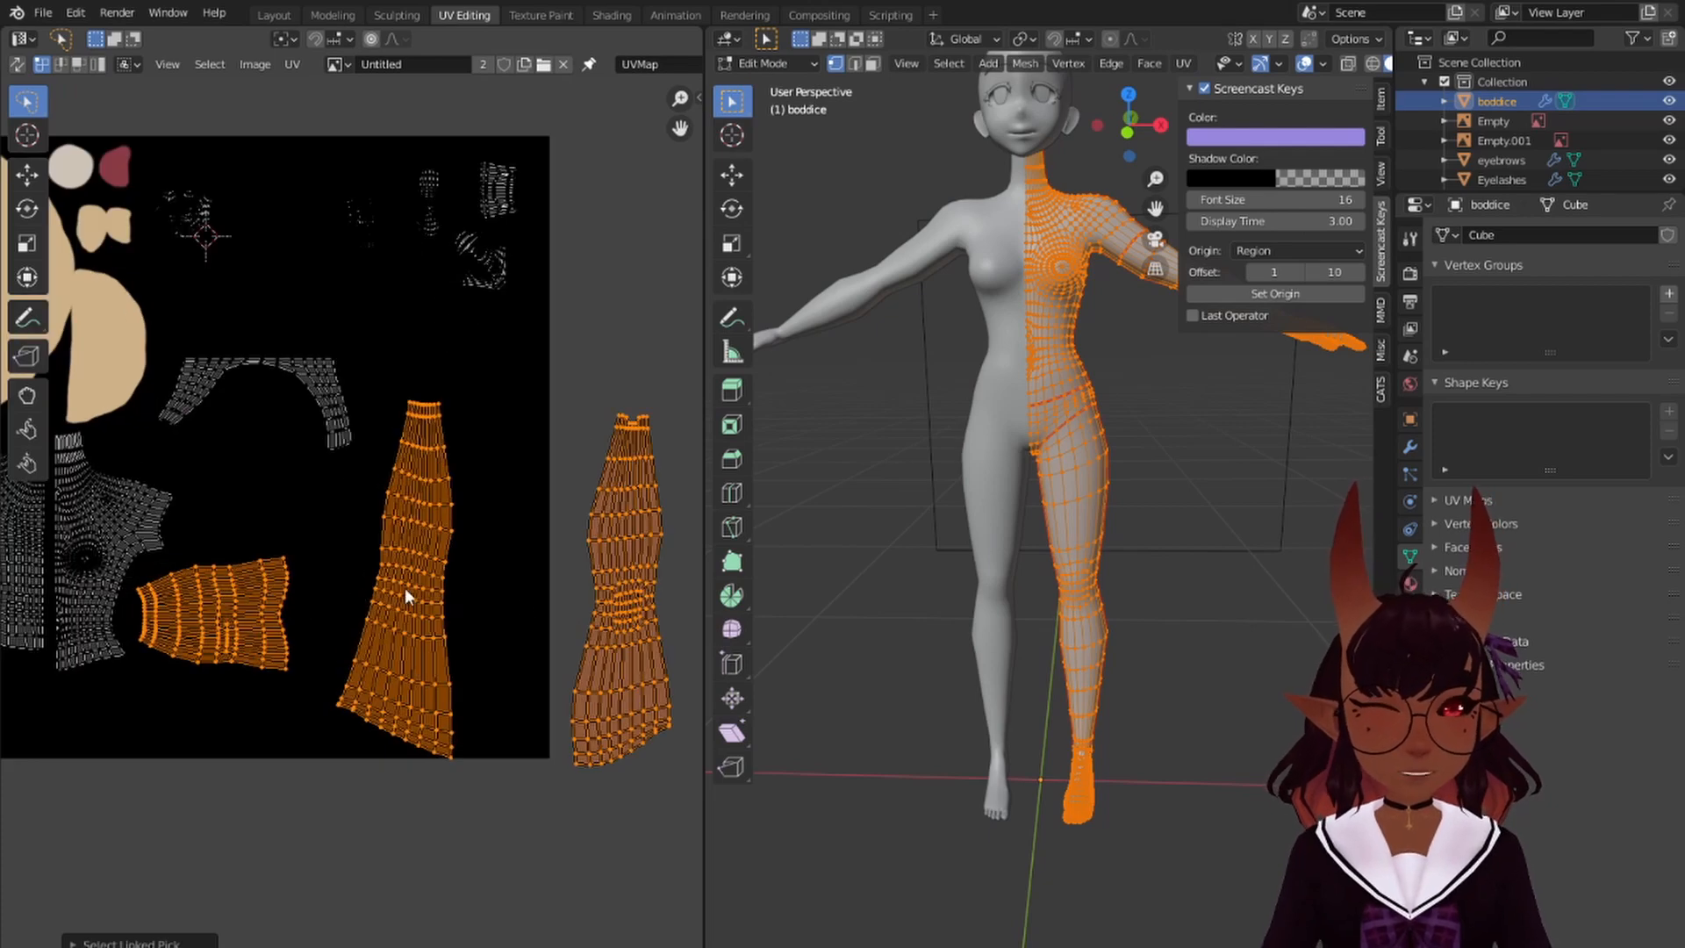
click(619, 594)
key(l)
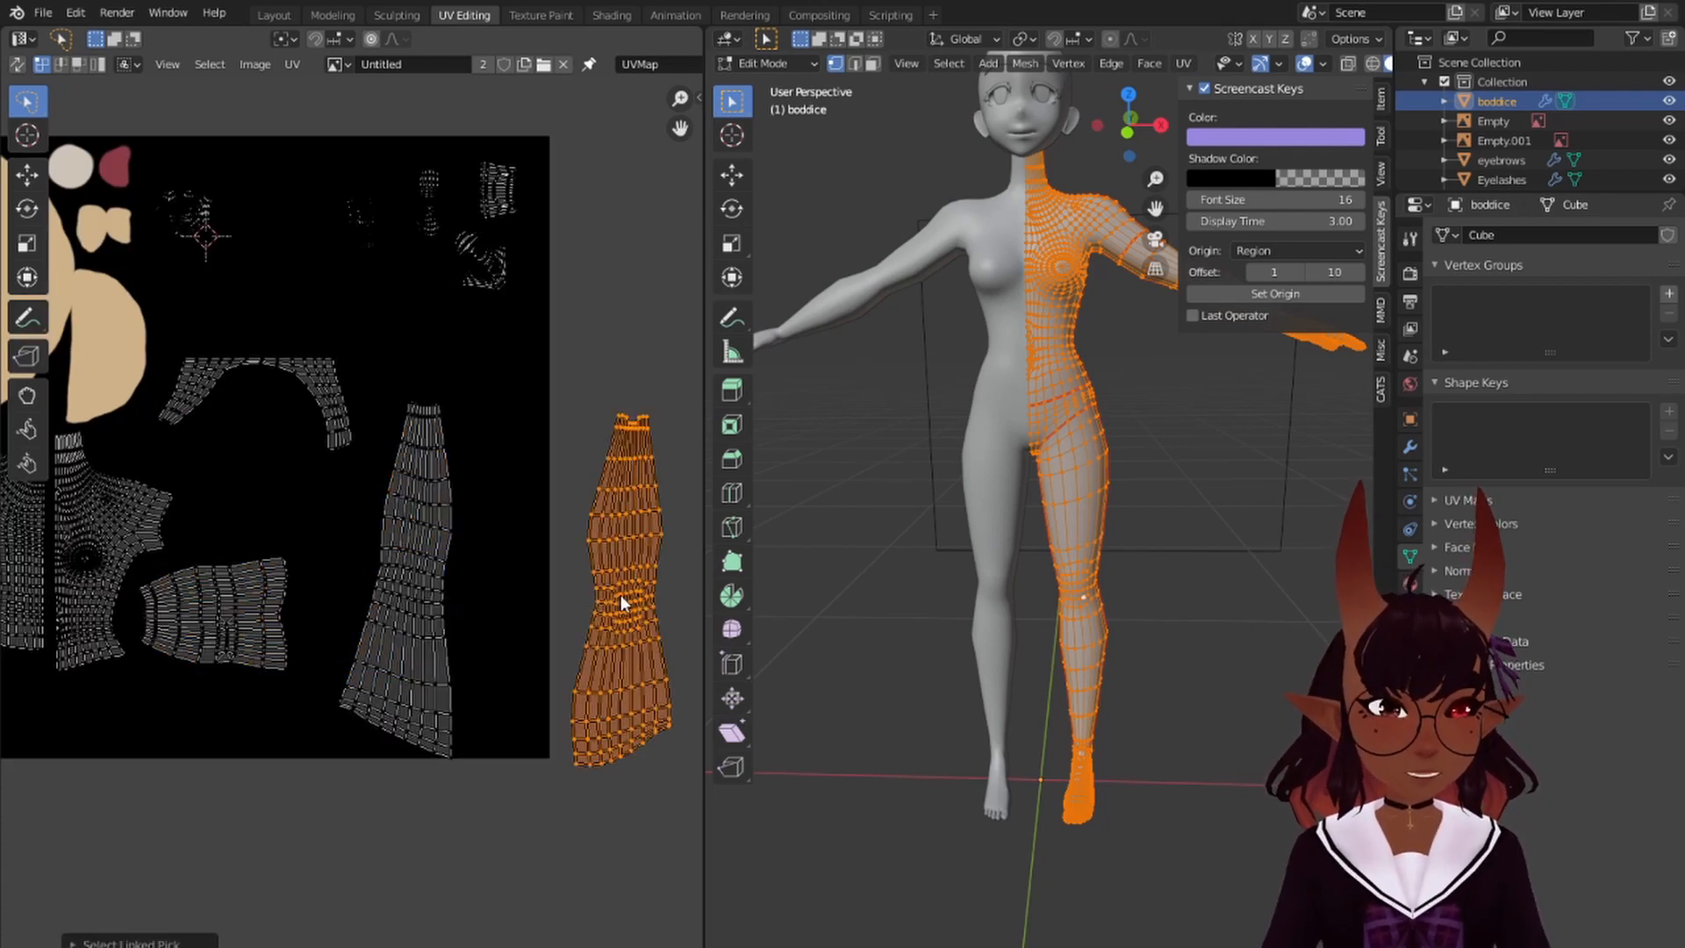
key(g)
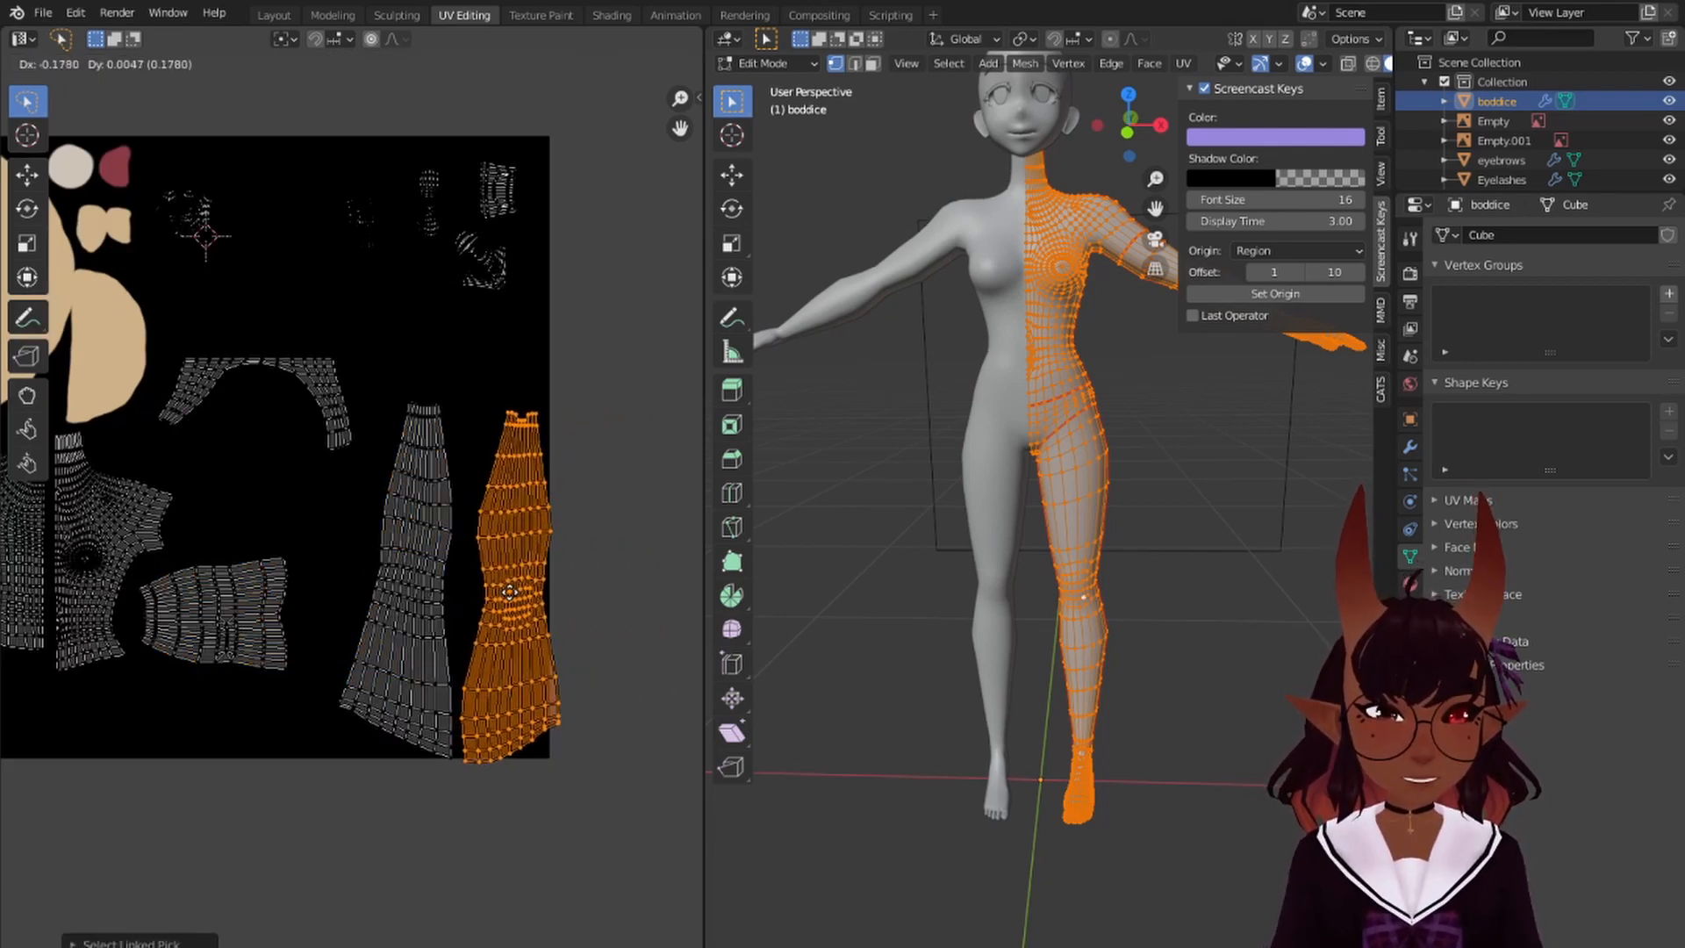
click(509, 589)
- Select only the inner leg island and nudge it slightly right, closer to the neighbouring leg island
click(430, 599)
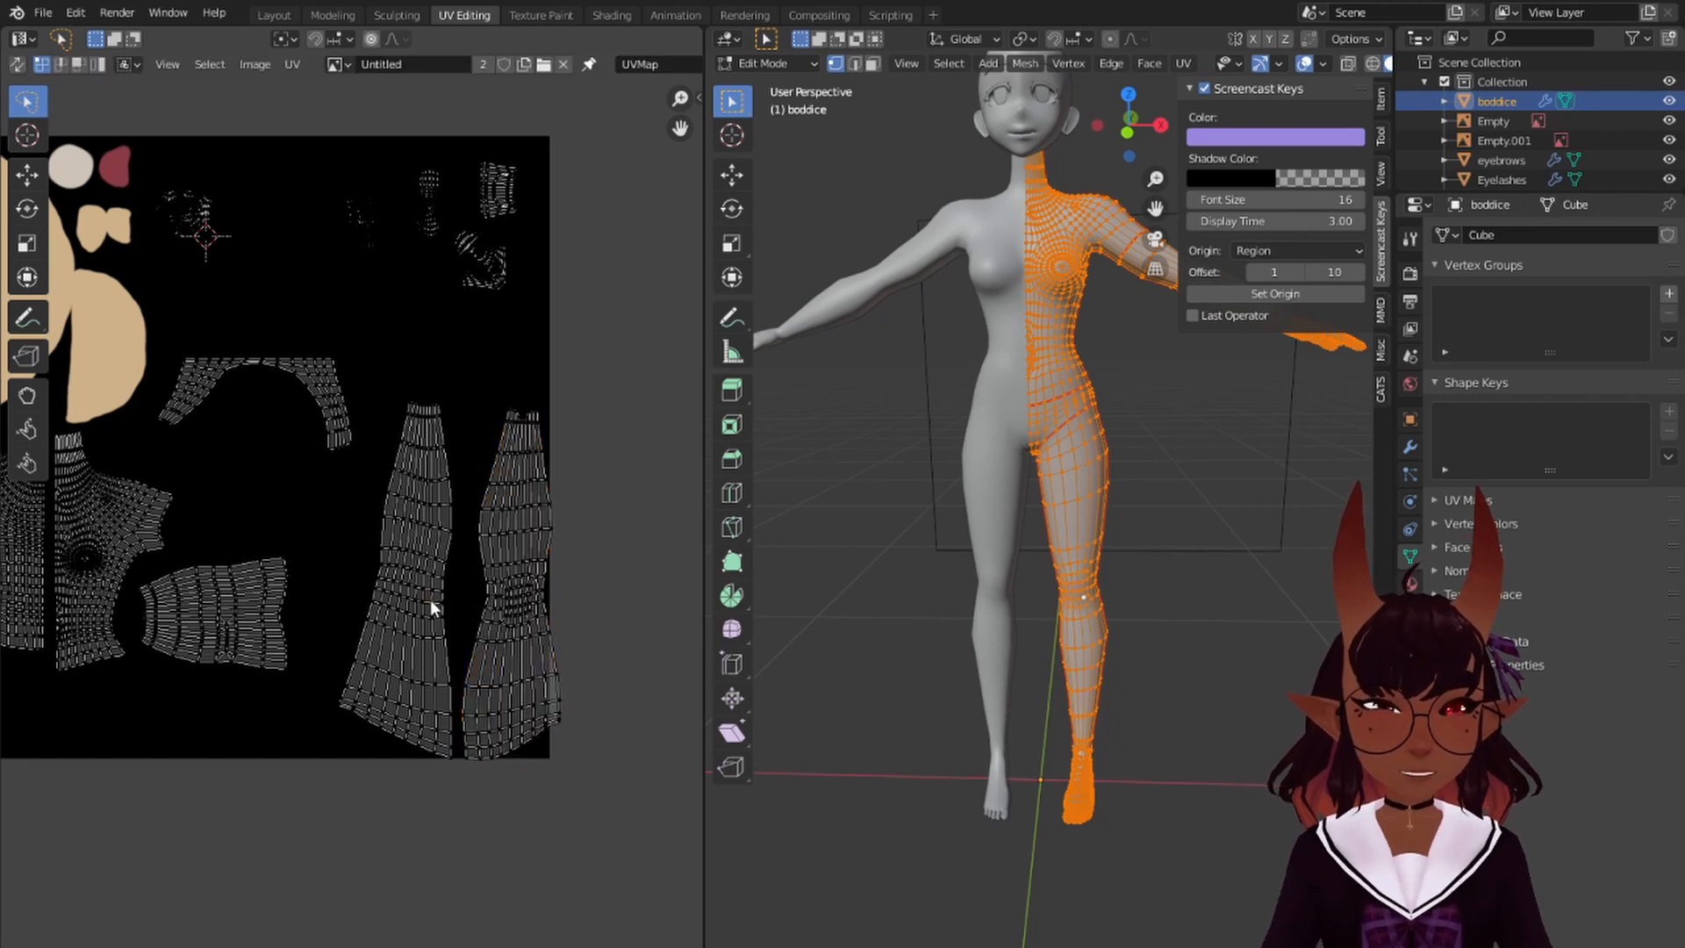
key(l)
key(g)
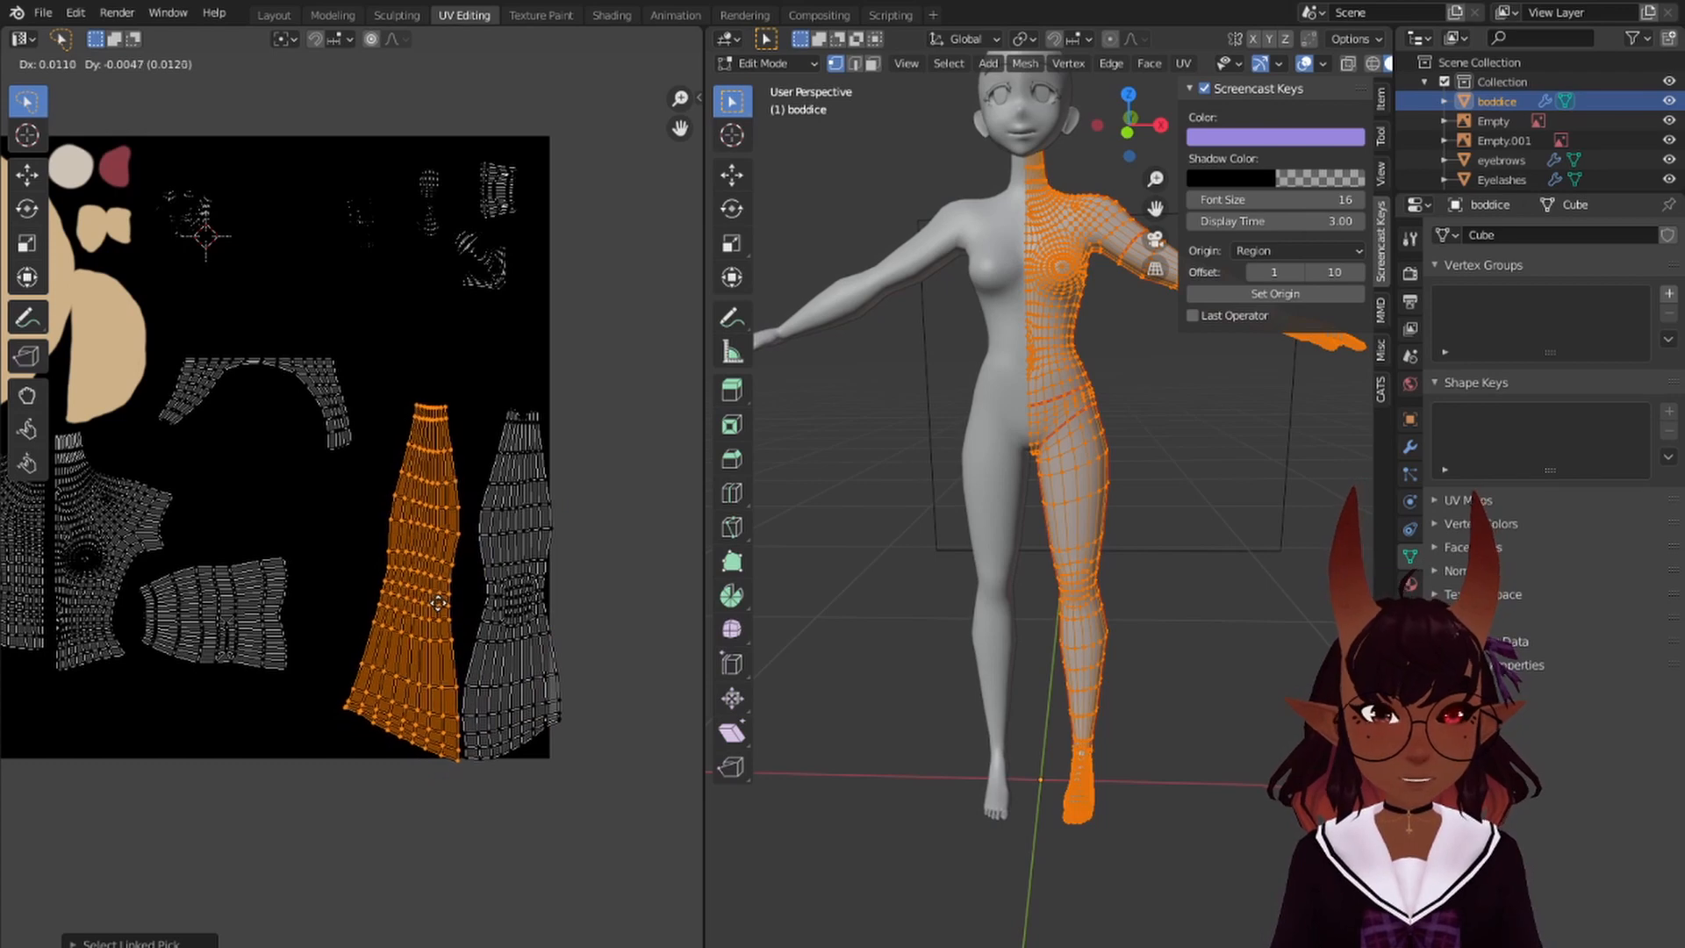
click(438, 602)
key(g)
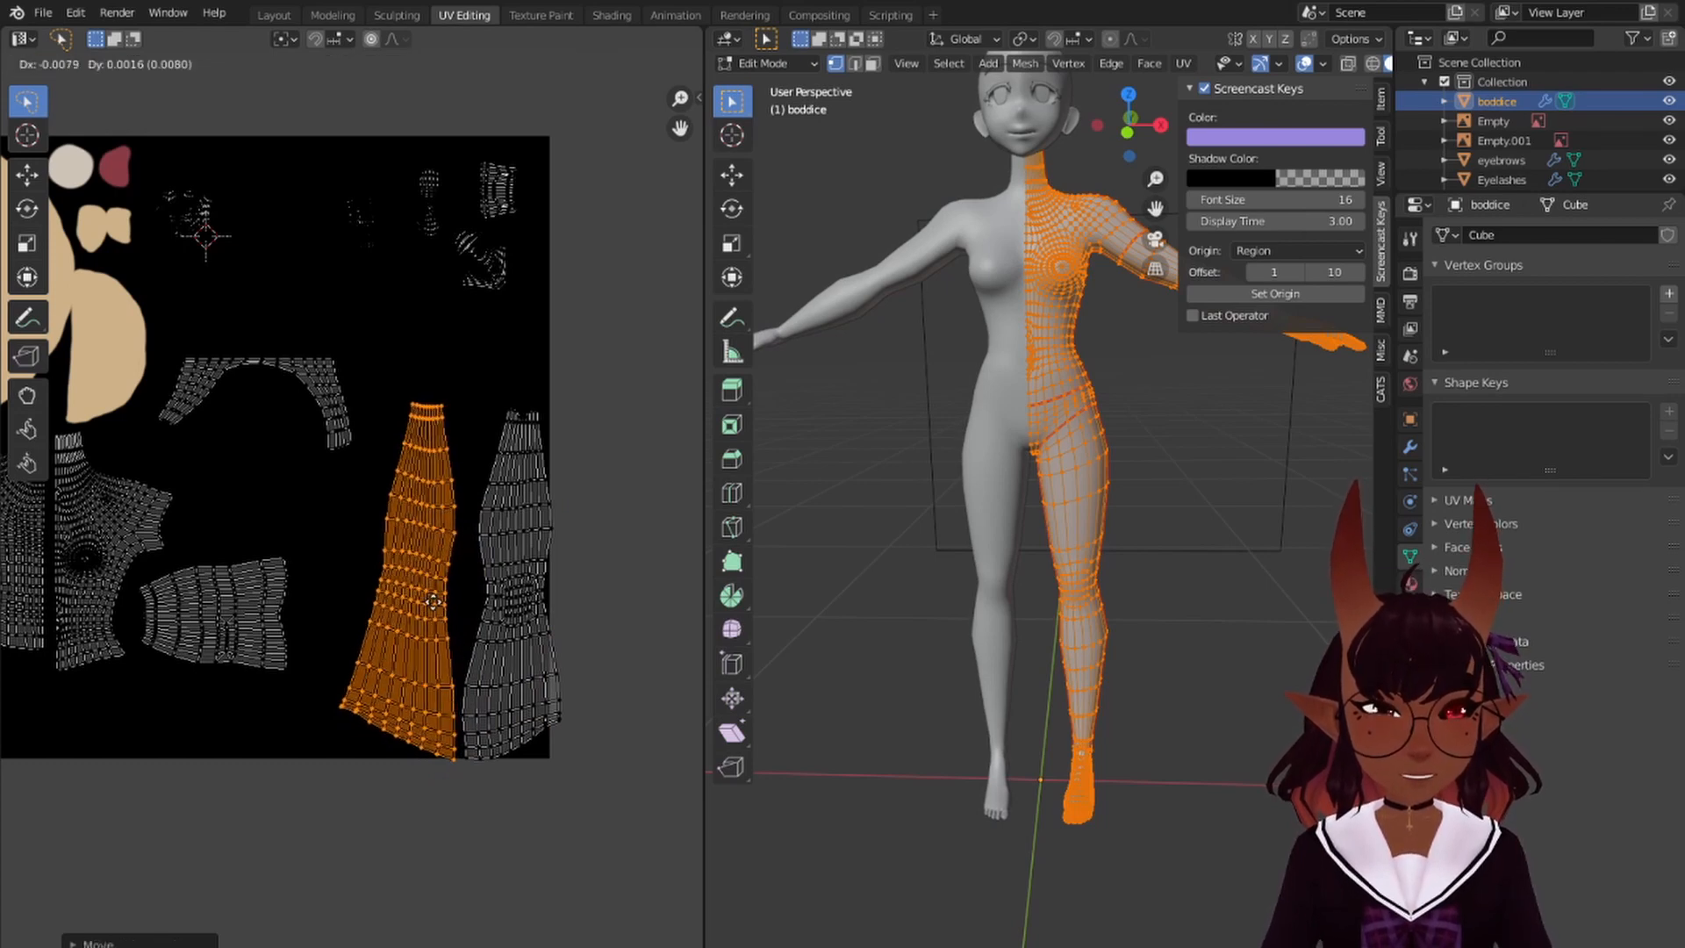
click(433, 601)
- Add the neighbouring leg island to the selection and rotate both leg islands 180 degrees
text(lr)
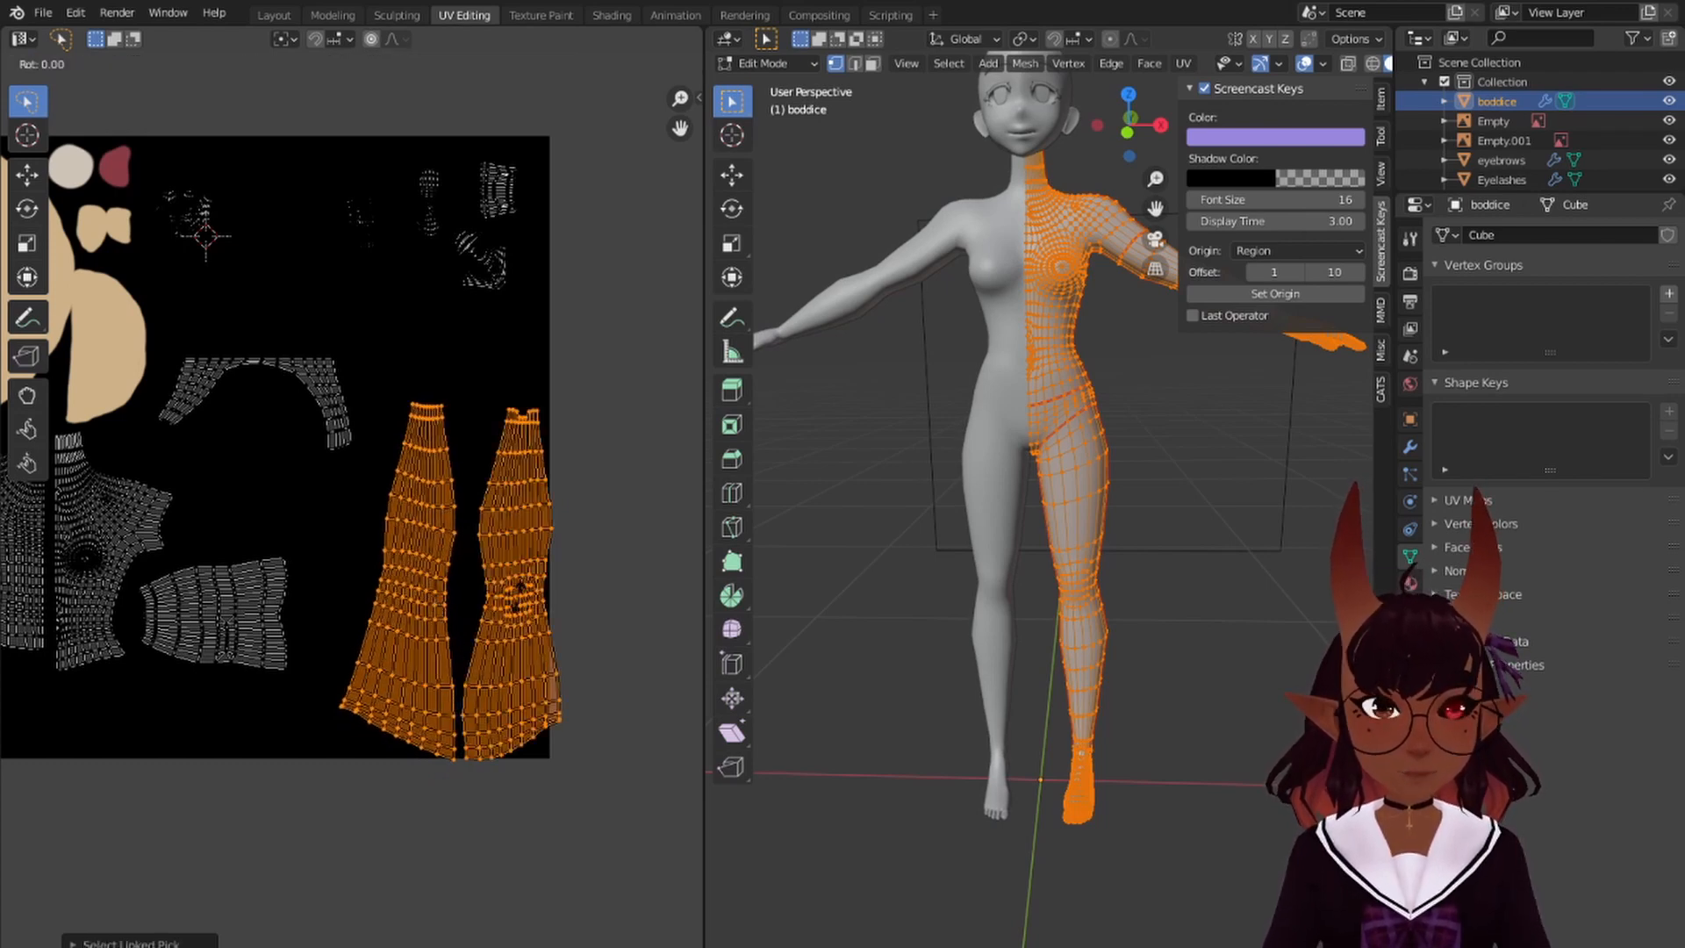
text(180)
key(Return)
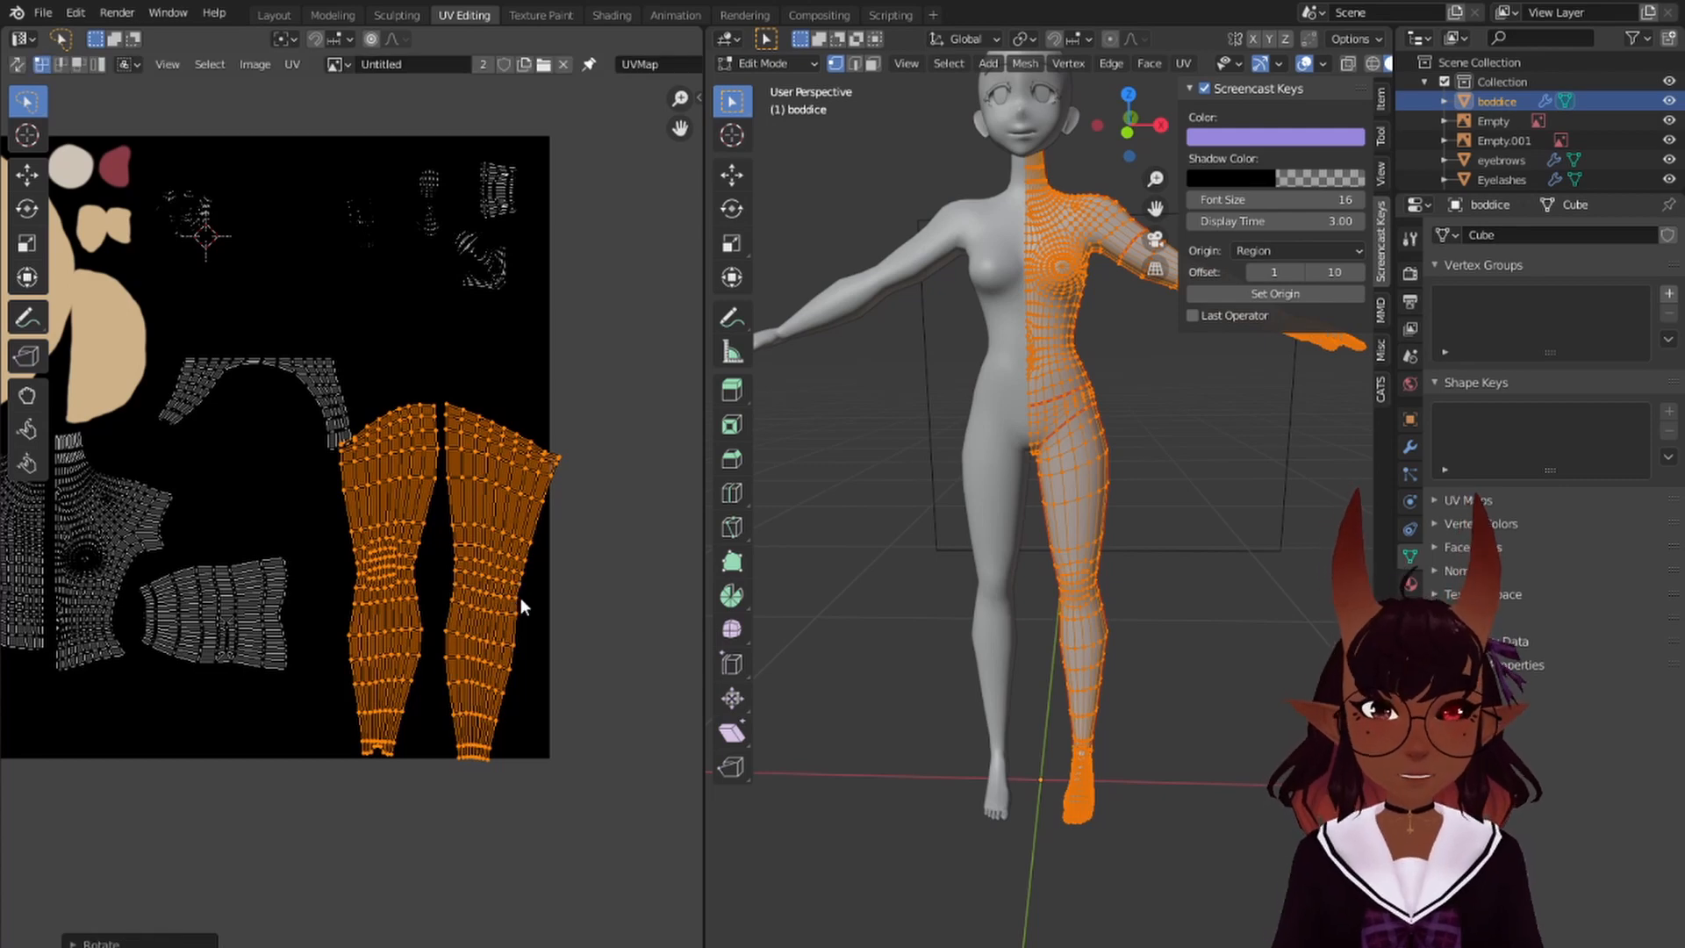
- Straighten both leg islands with small rotations of about -4.5 and 1.4 degrees, and shift them slightly up and left
key(r)
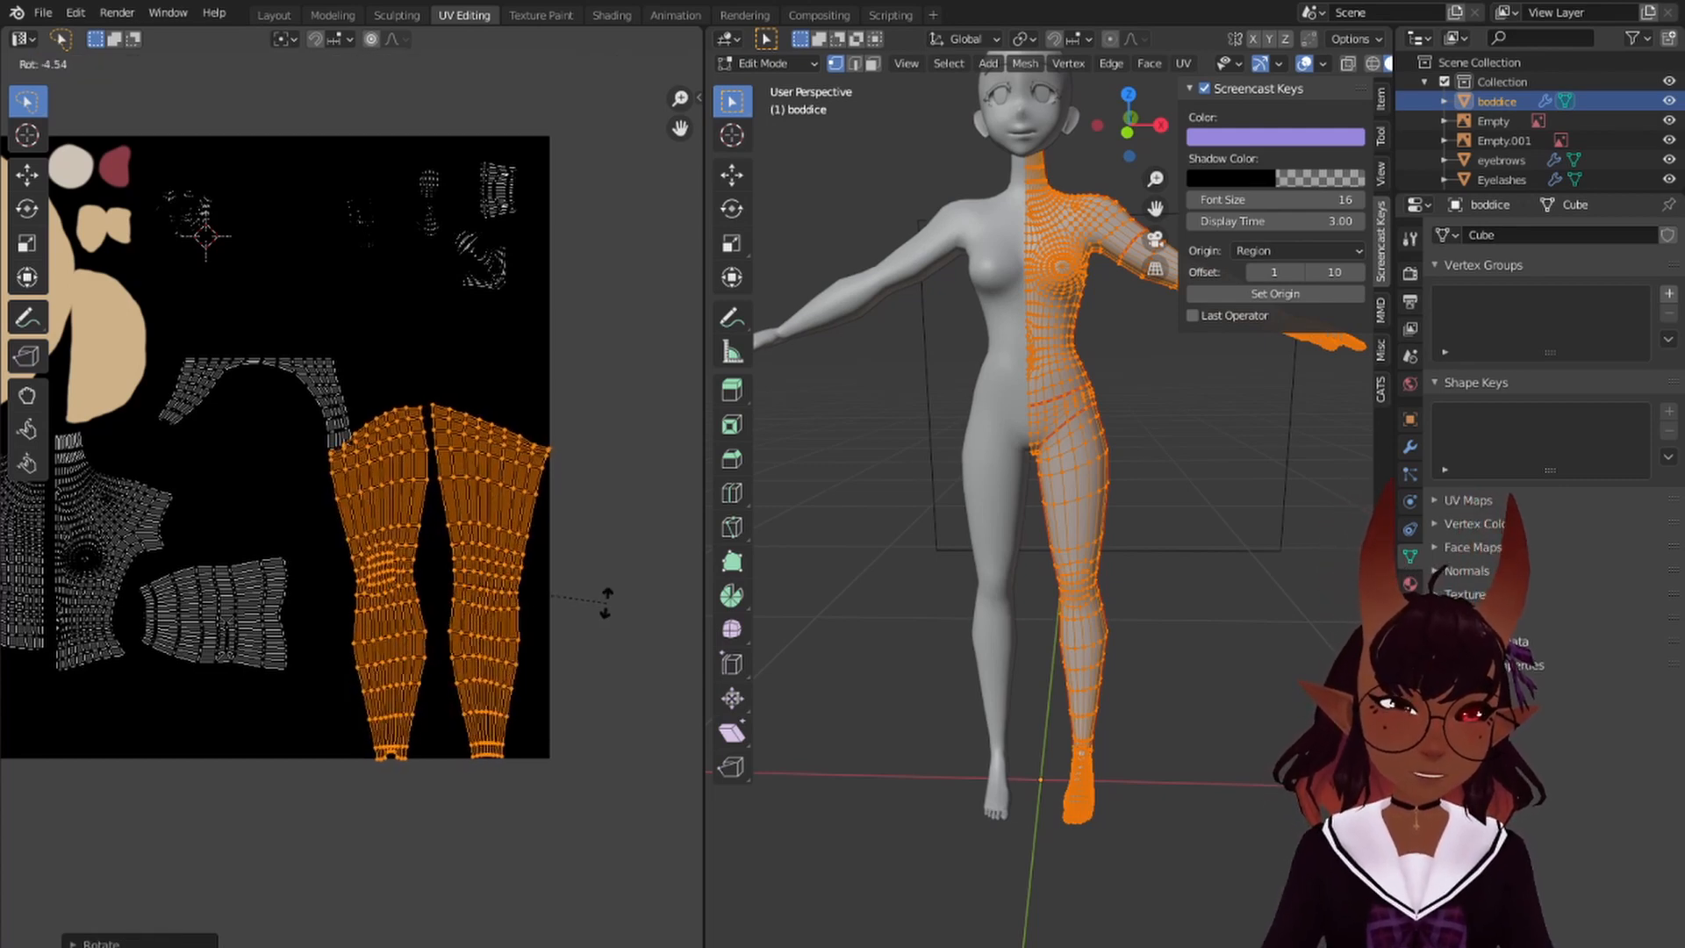
click(604, 602)
key(g)
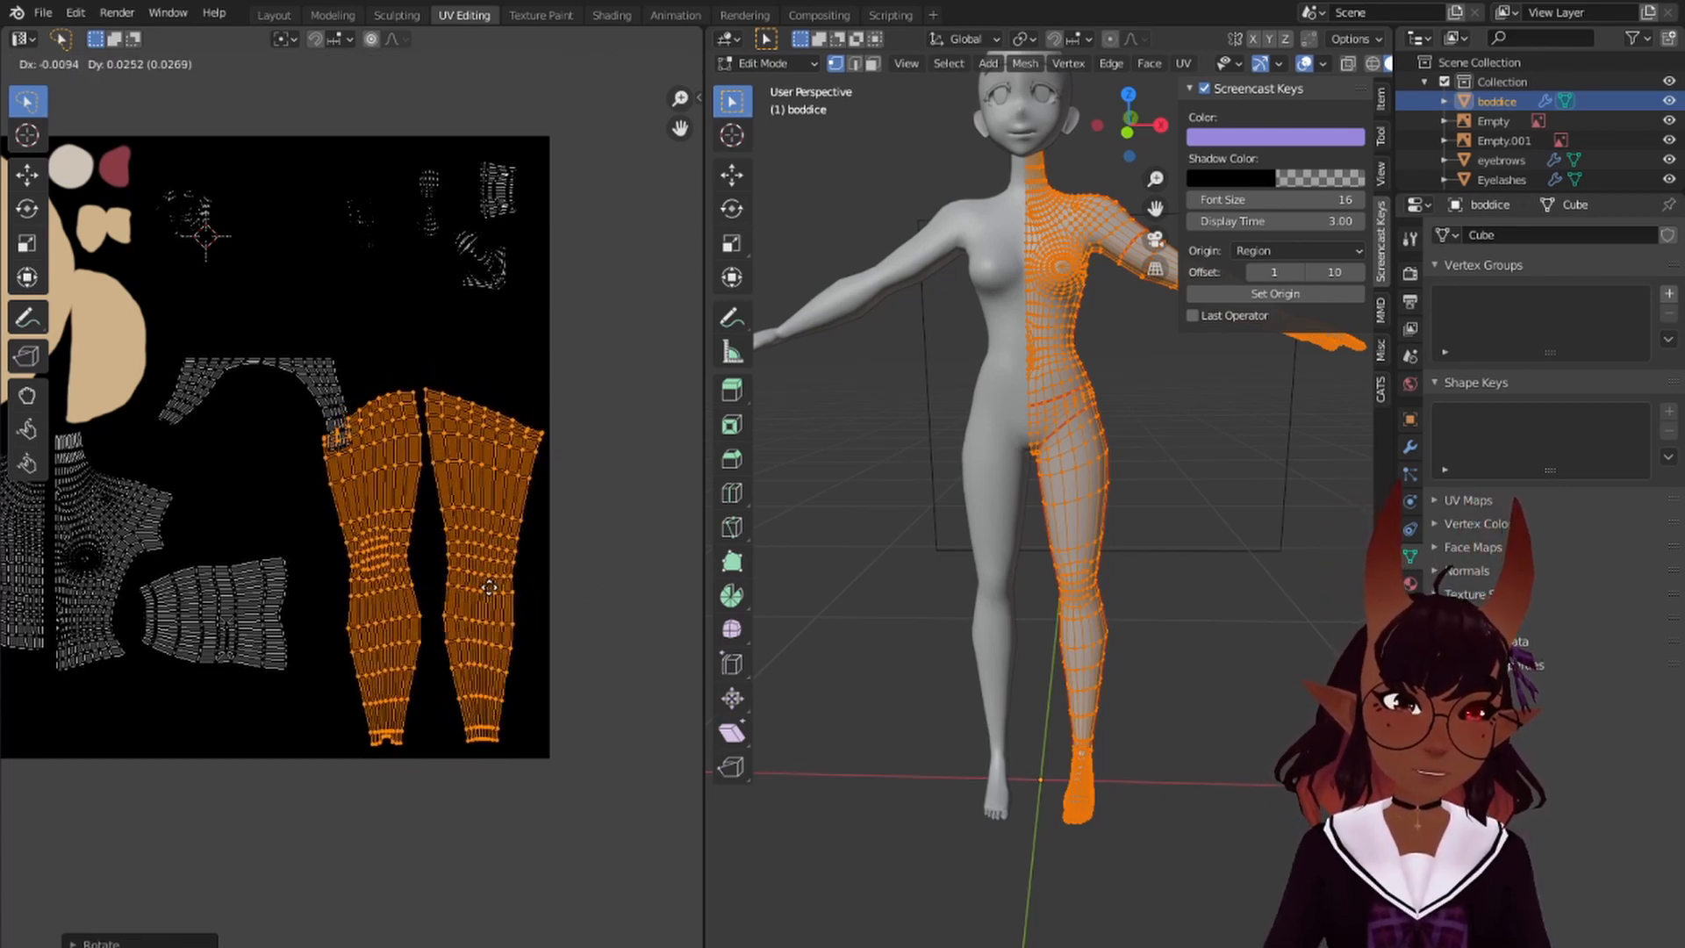
click(492, 594)
key(r)
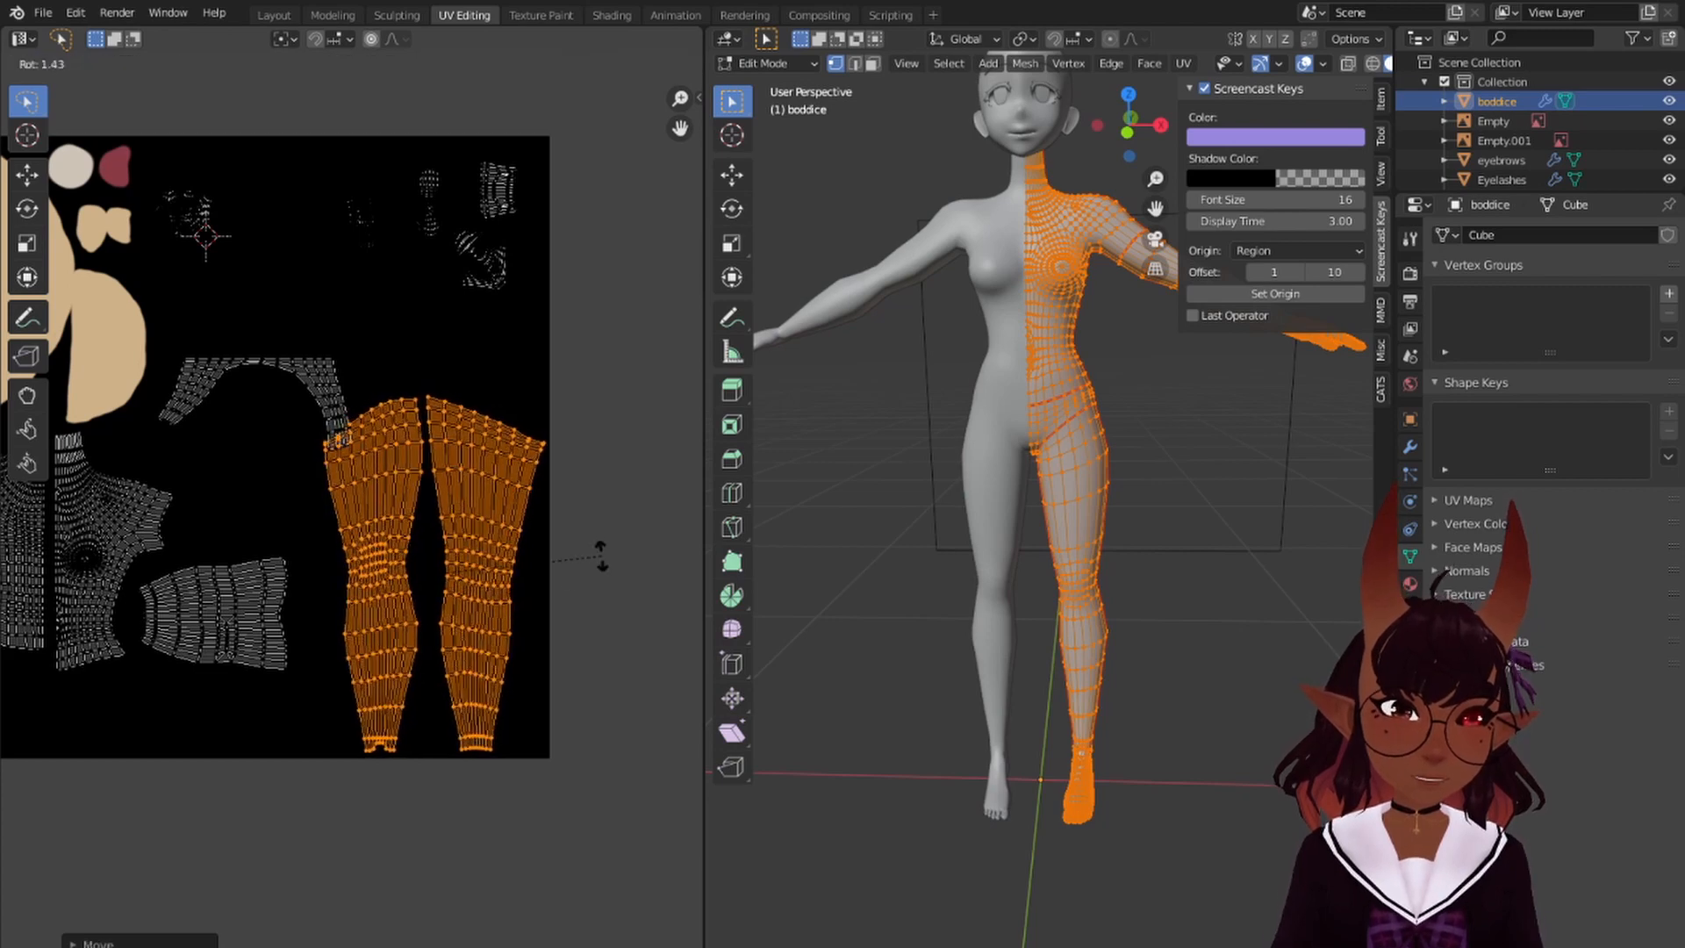
click(601, 557)
- Move both leg islands about 0.63 left and 0.47 down, directly below the torso islands and across the texture's lower edge
middle_drag(398, 399, 486, 404)
scroll(485, 405, down, 1)
key(g)
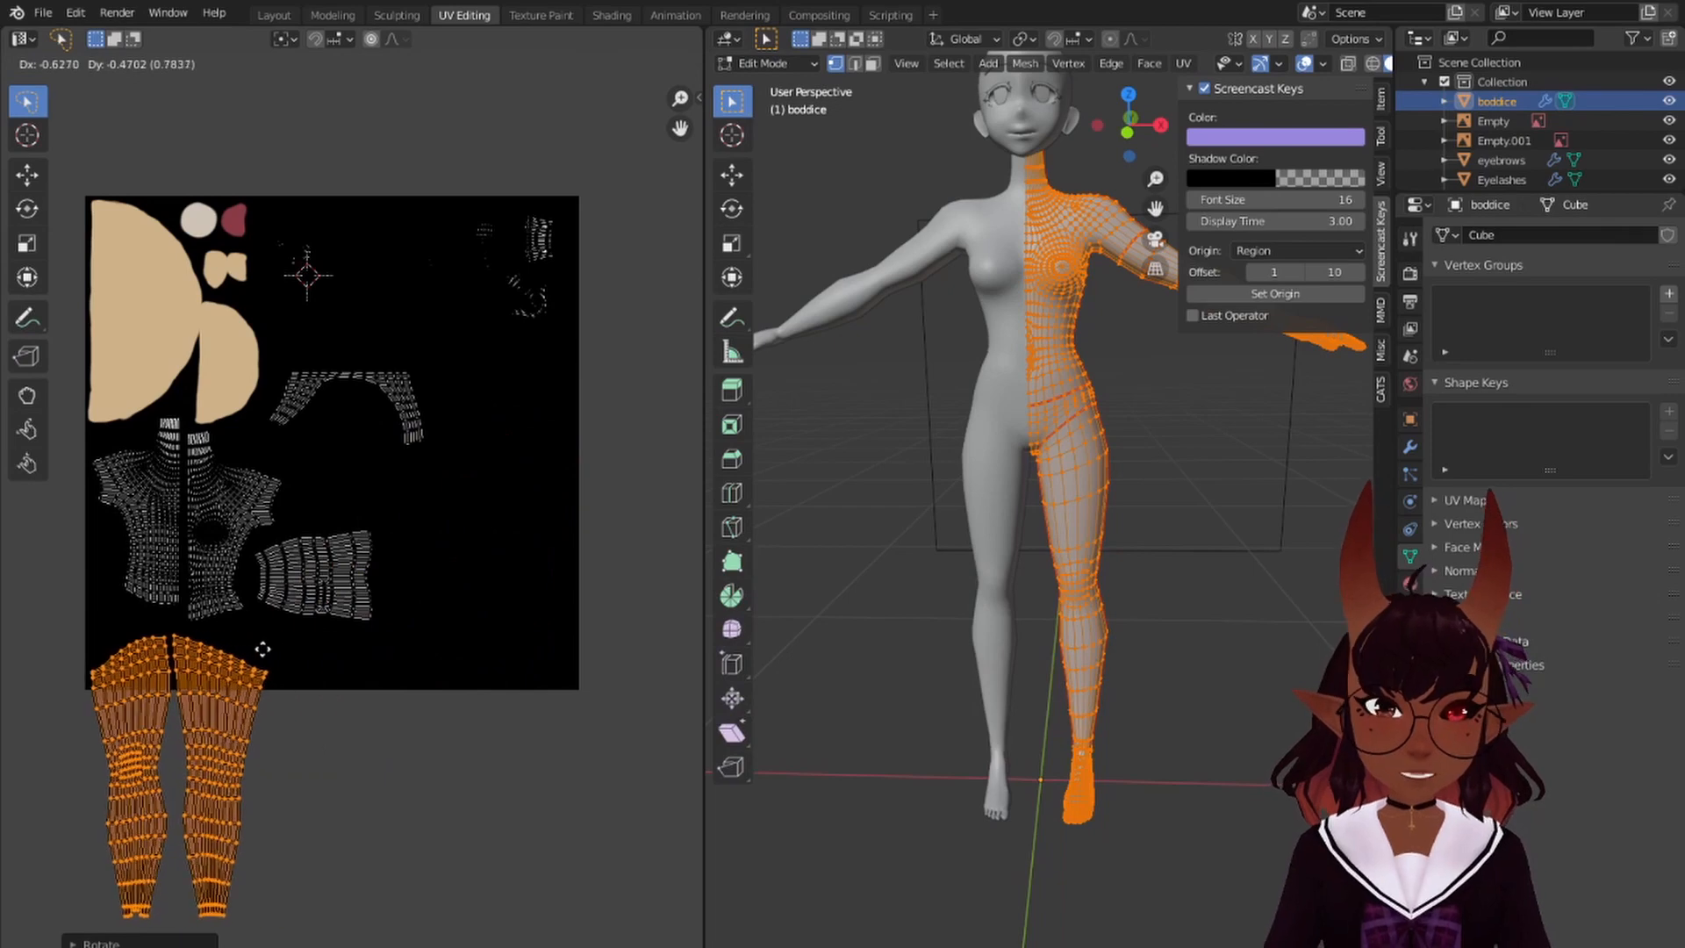
click(279, 608)
- Enlarge both leg islands slightly, stretch them to about 1.26 along Y, and lower them about 0.05 to clear the torso islands
scroll(266, 658, down, 1)
key(s)
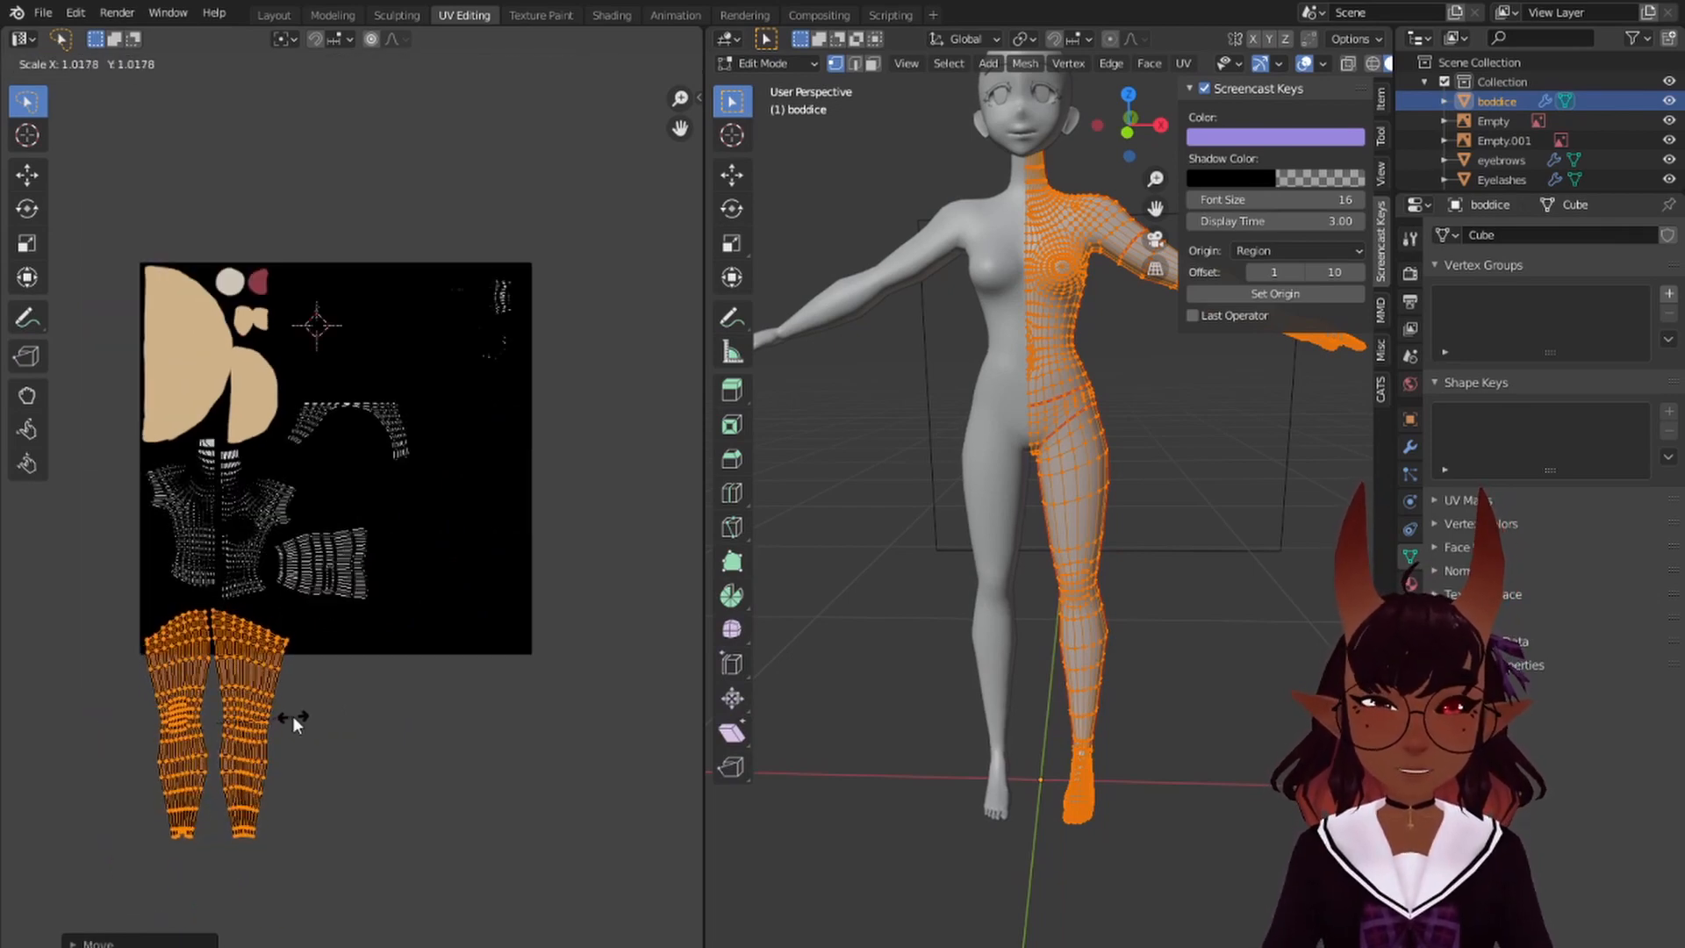
click(293, 713)
key(s)
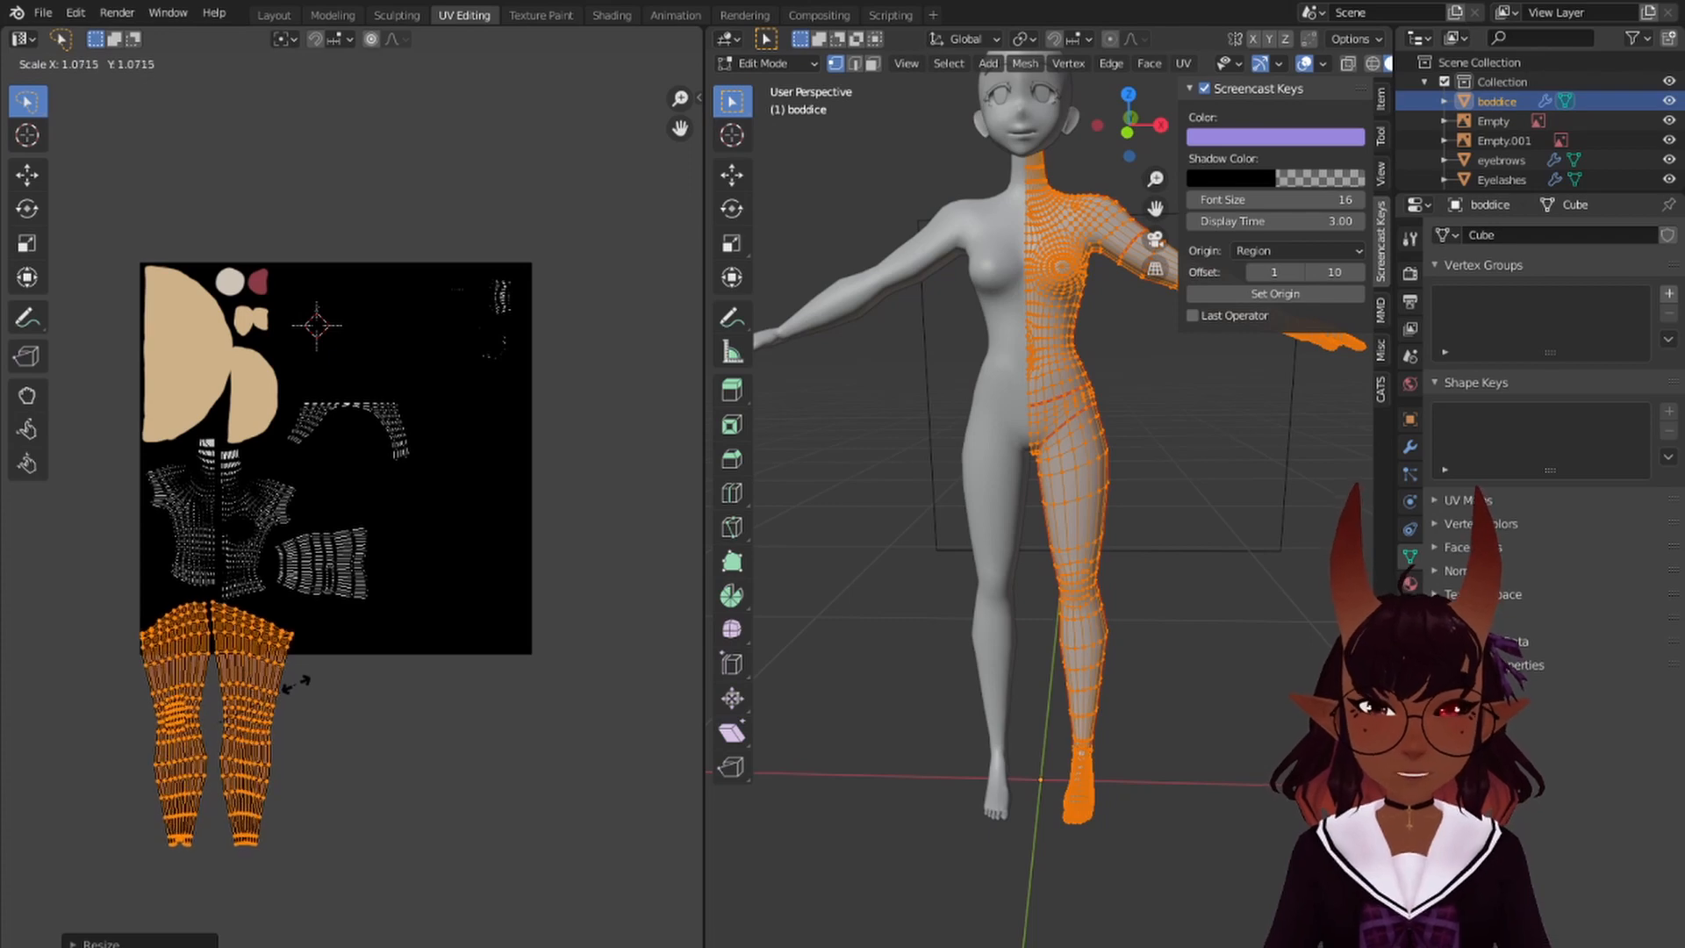
key(y)
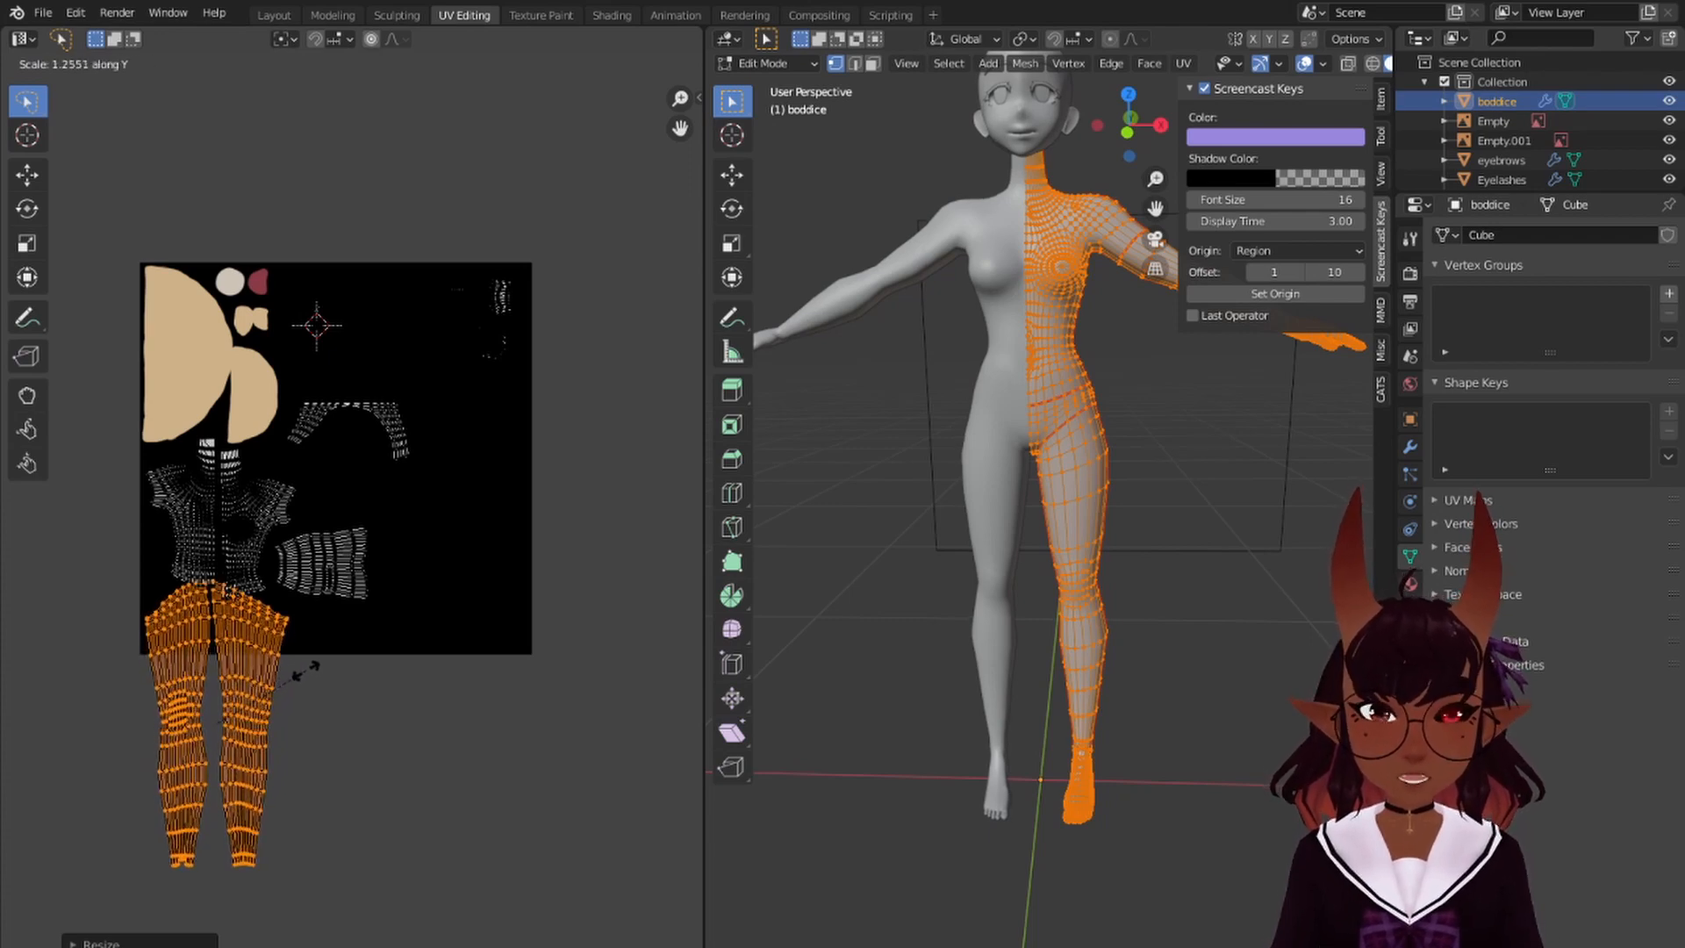
click(303, 672)
key(g)
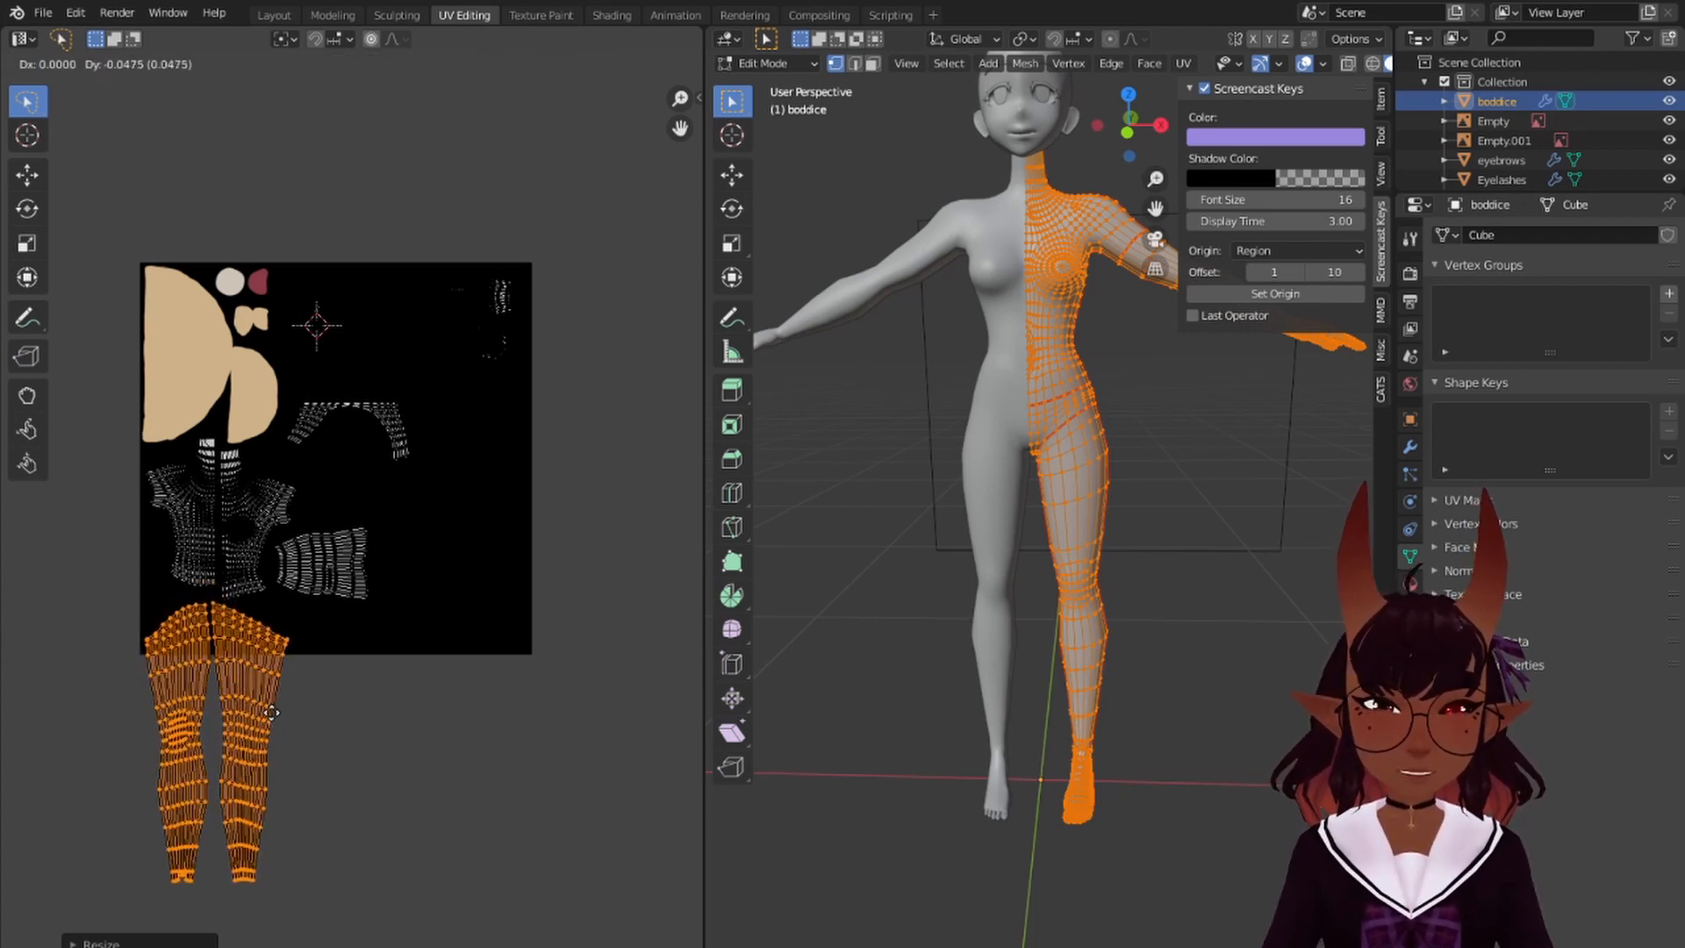
click(272, 713)
- Select only the arm island and stretch it to about 1.2 along X
scroll(340, 615, up, 3)
click(339, 600)
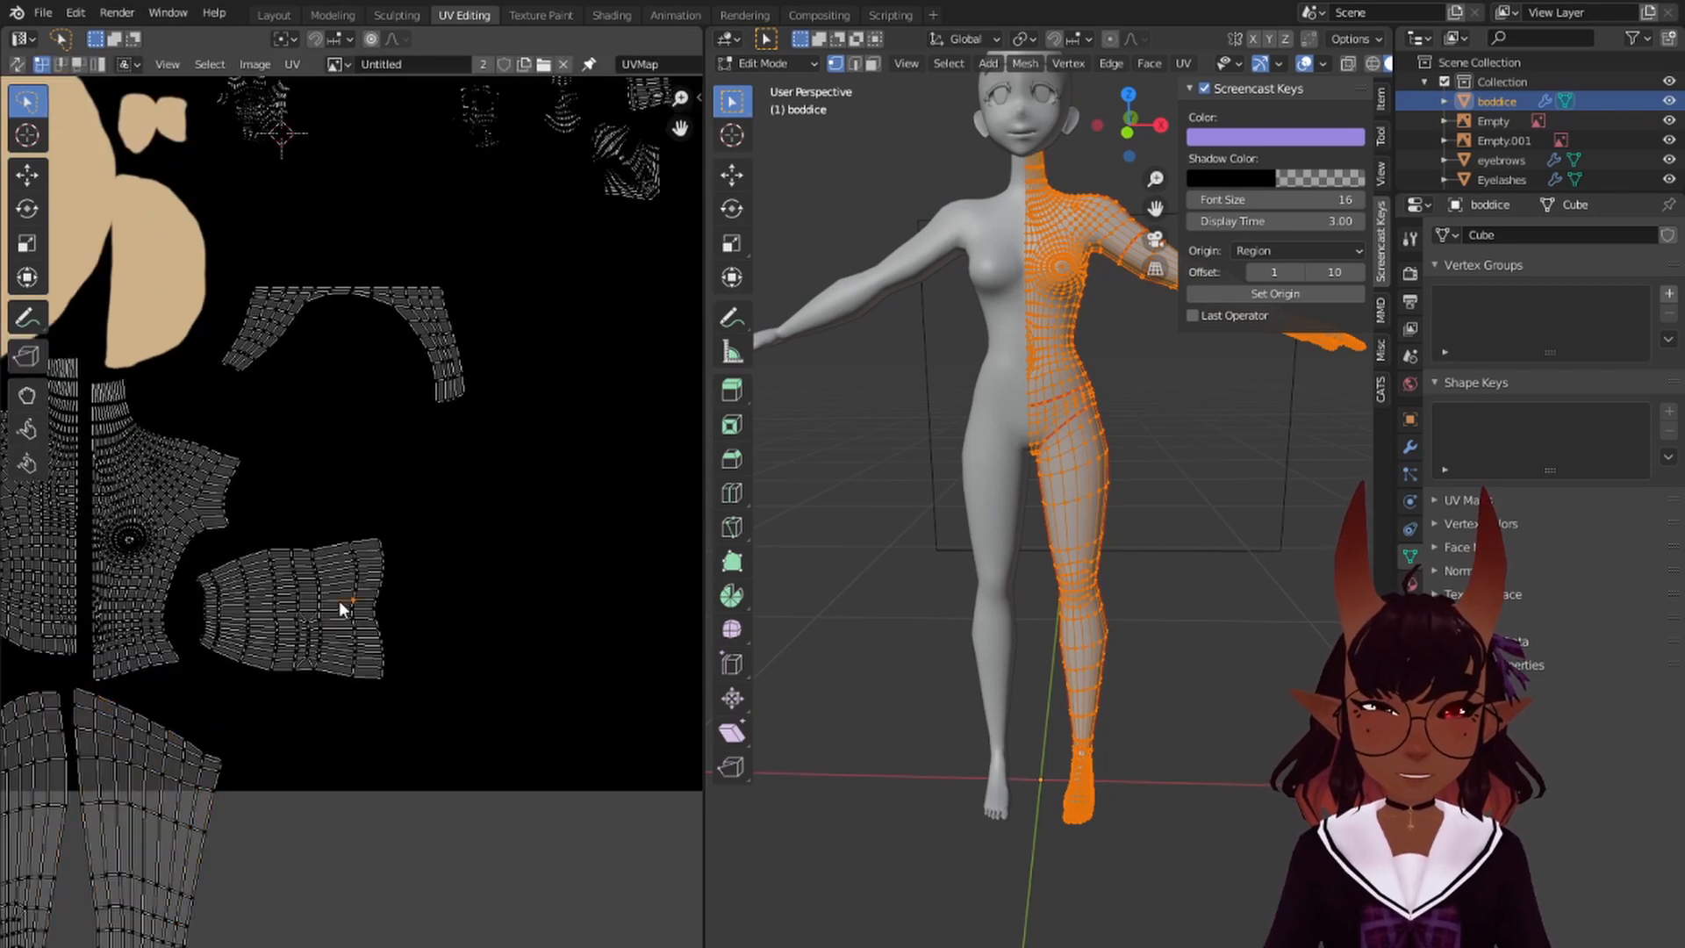
key(l)
key(s)
key(x)
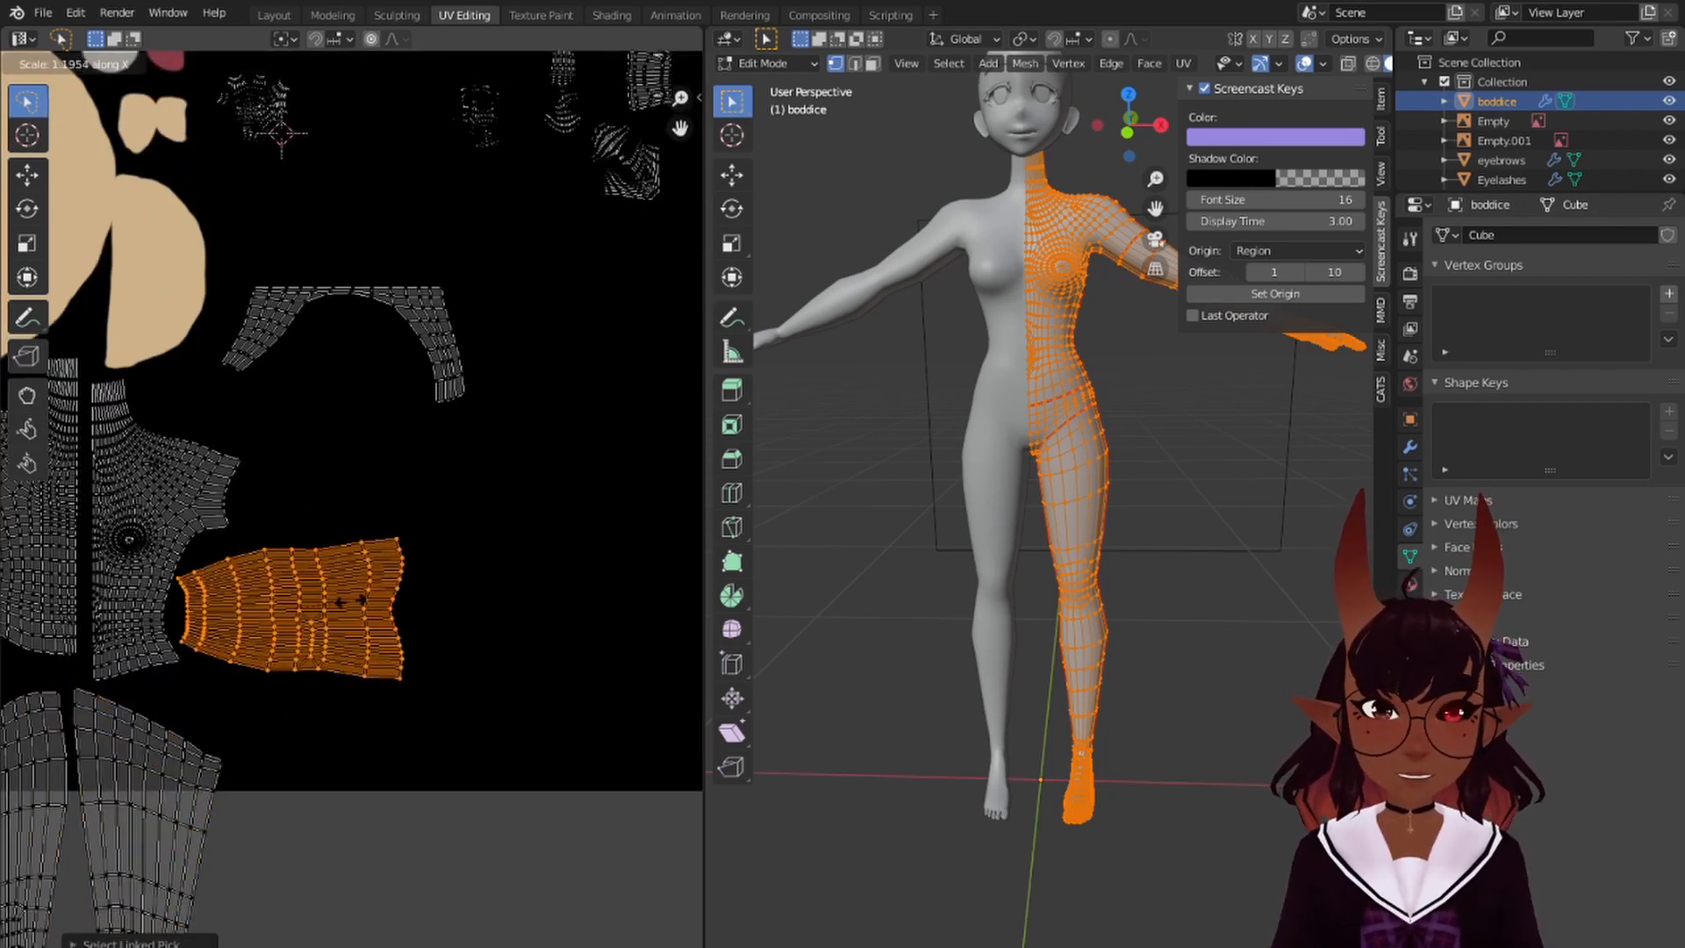
- Stretch the selected sleeve-shaped arm UV island along X, enlarge it evenly, and place it to the right of the torso and leg islands
click(368, 598)
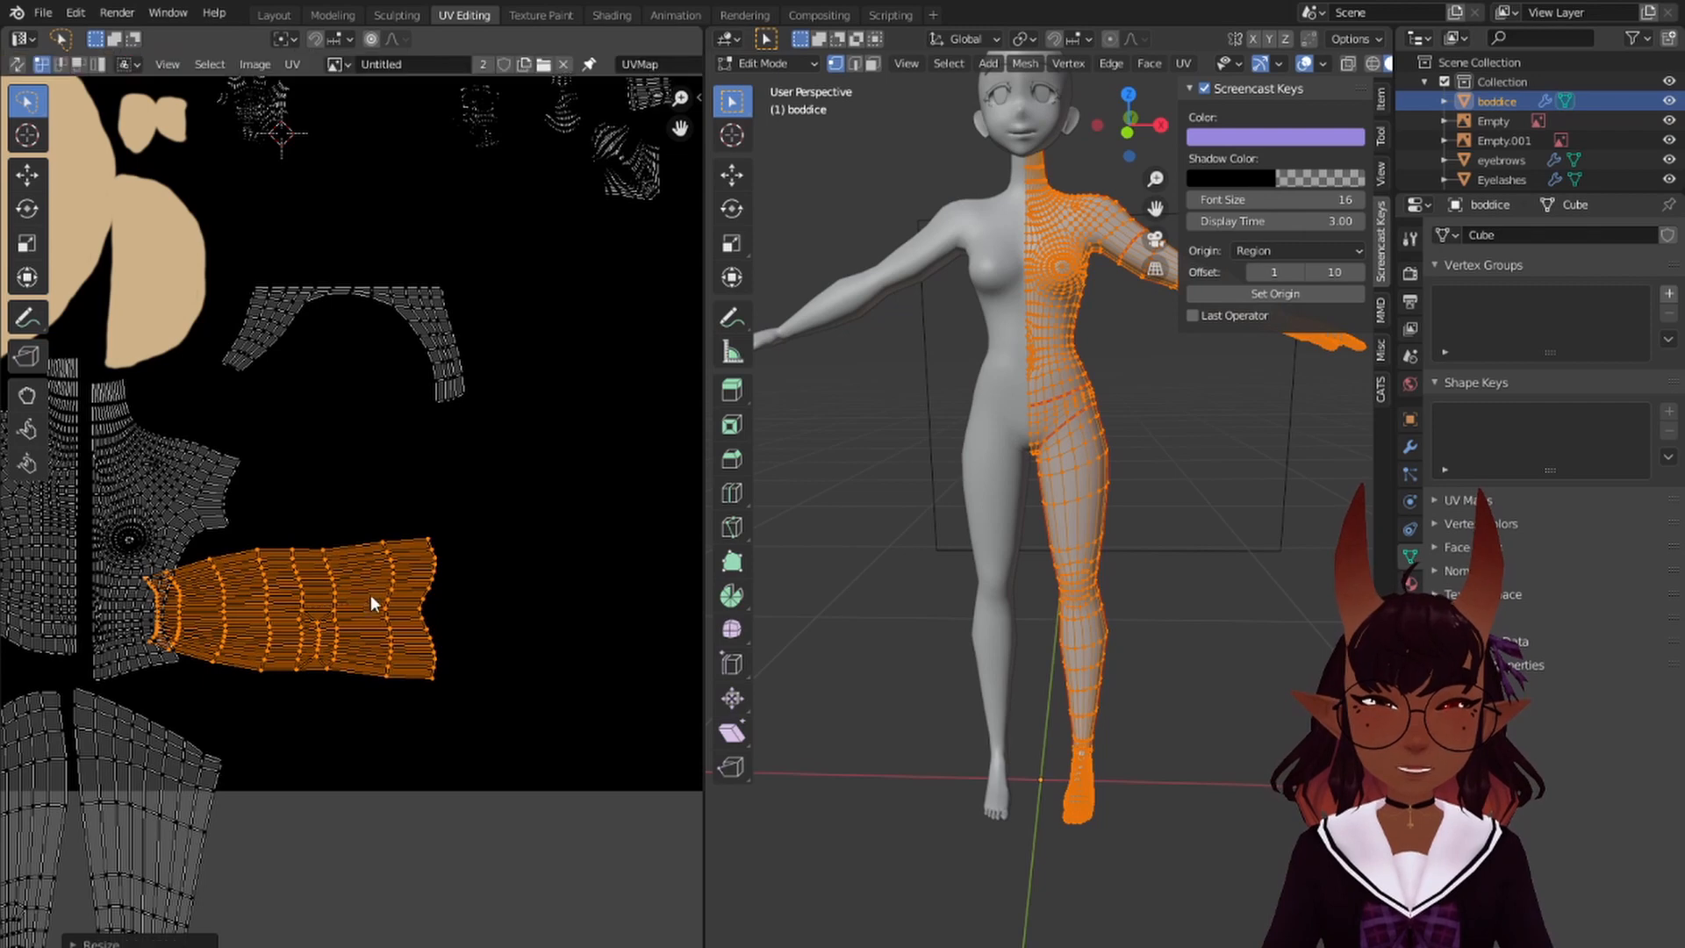
key(s)
click(392, 576)
scroll(366, 592, down, 2)
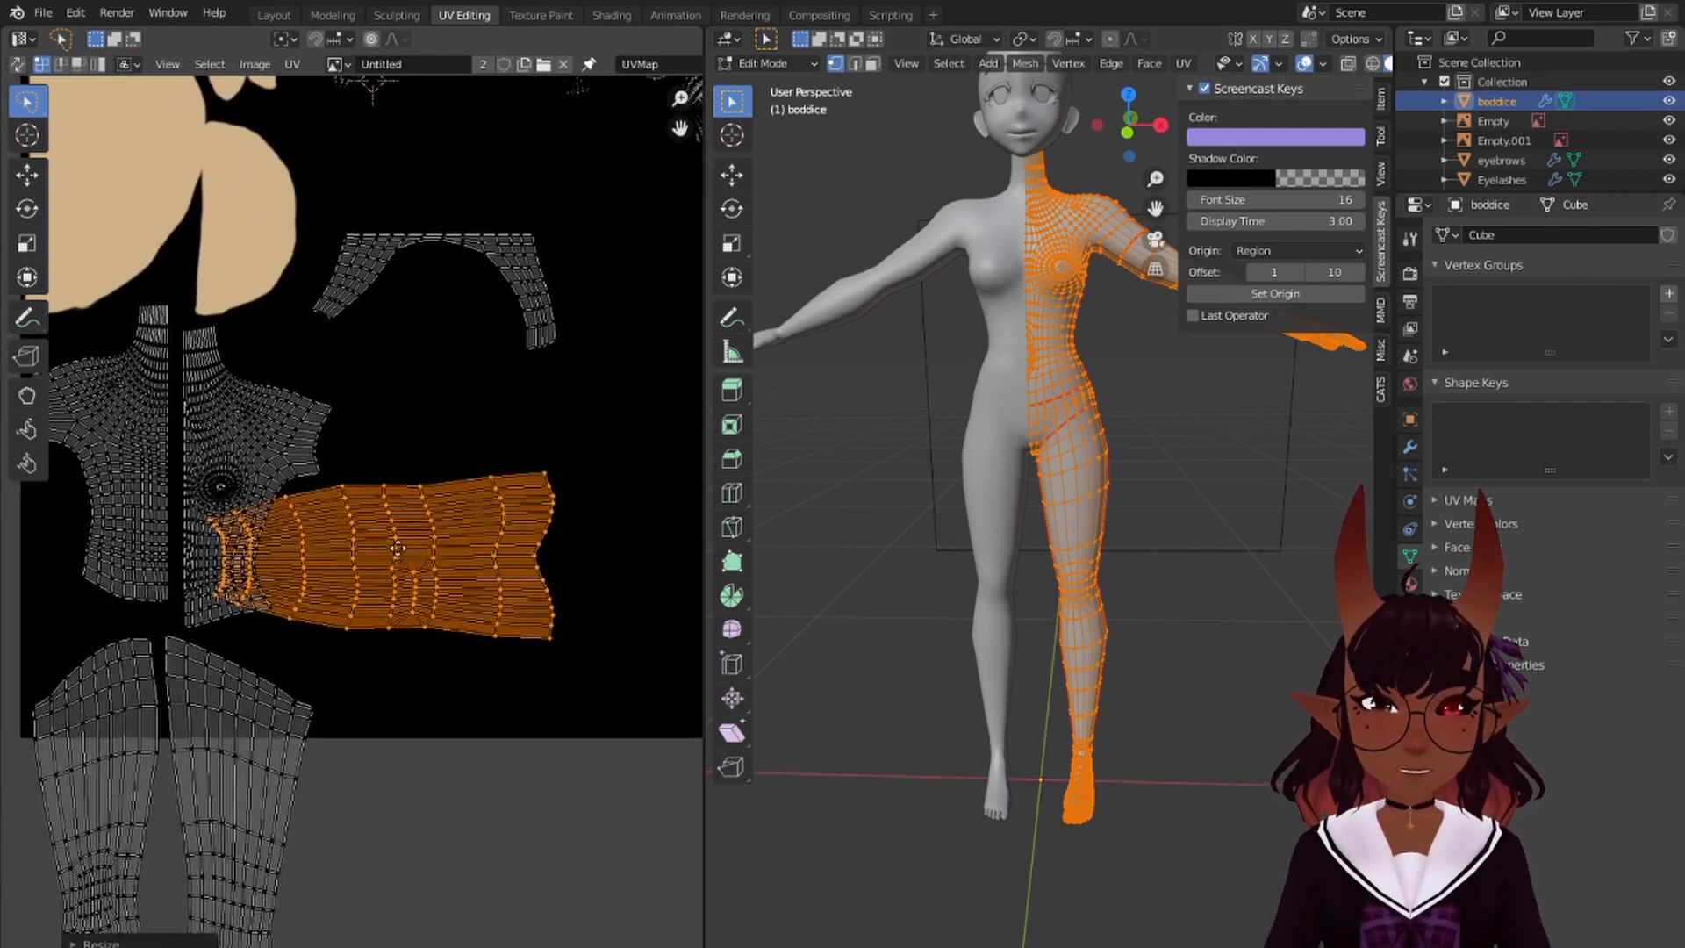
key(g)
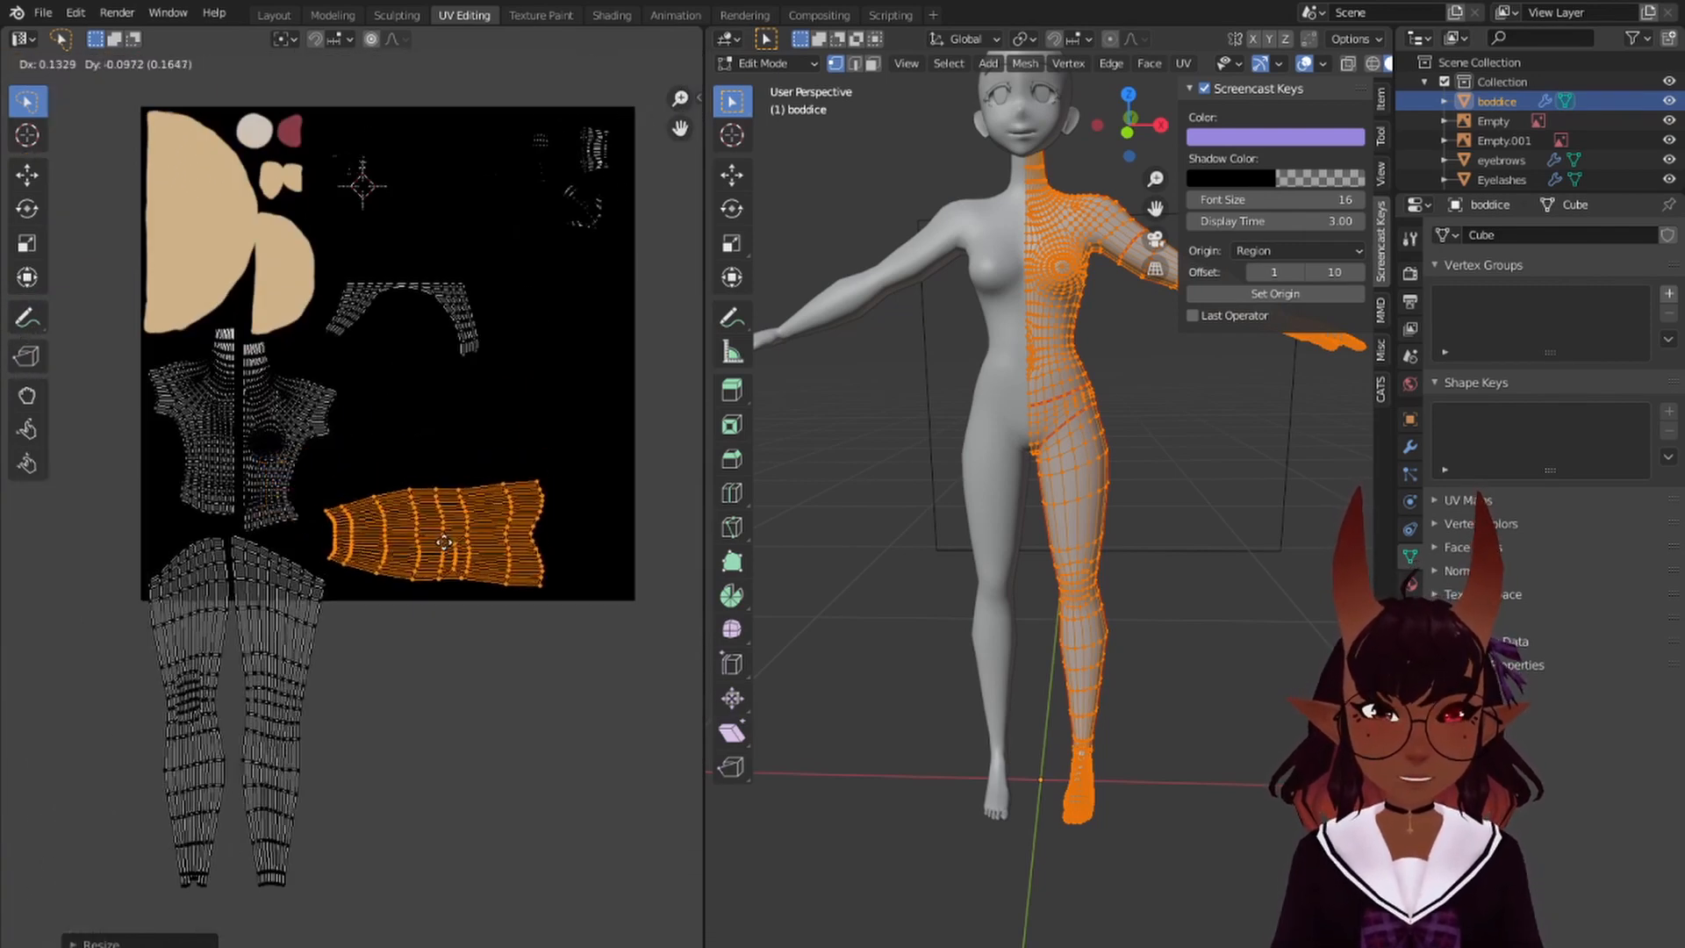
click(435, 535)
- Enlarge the arch-shaped UV island and rotate it about 90 degrees counterclockwise so its straight side stands vertical on the left
middle_drag(425, 404, 410, 582)
scroll(361, 463, up, 3)
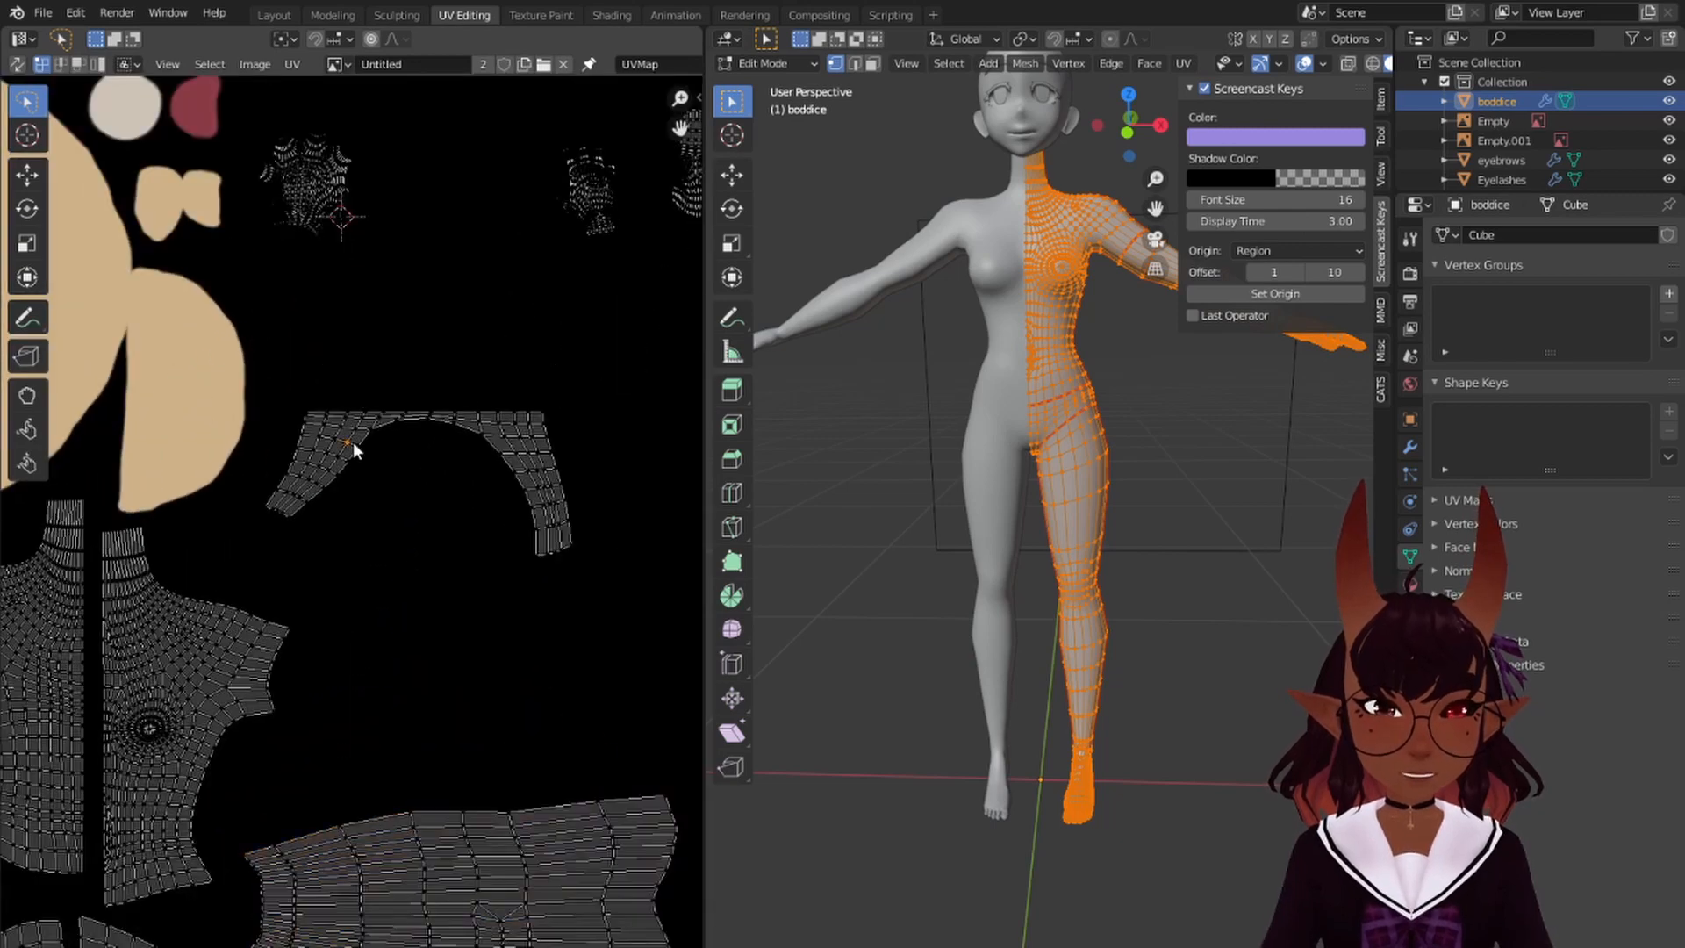
key(l)
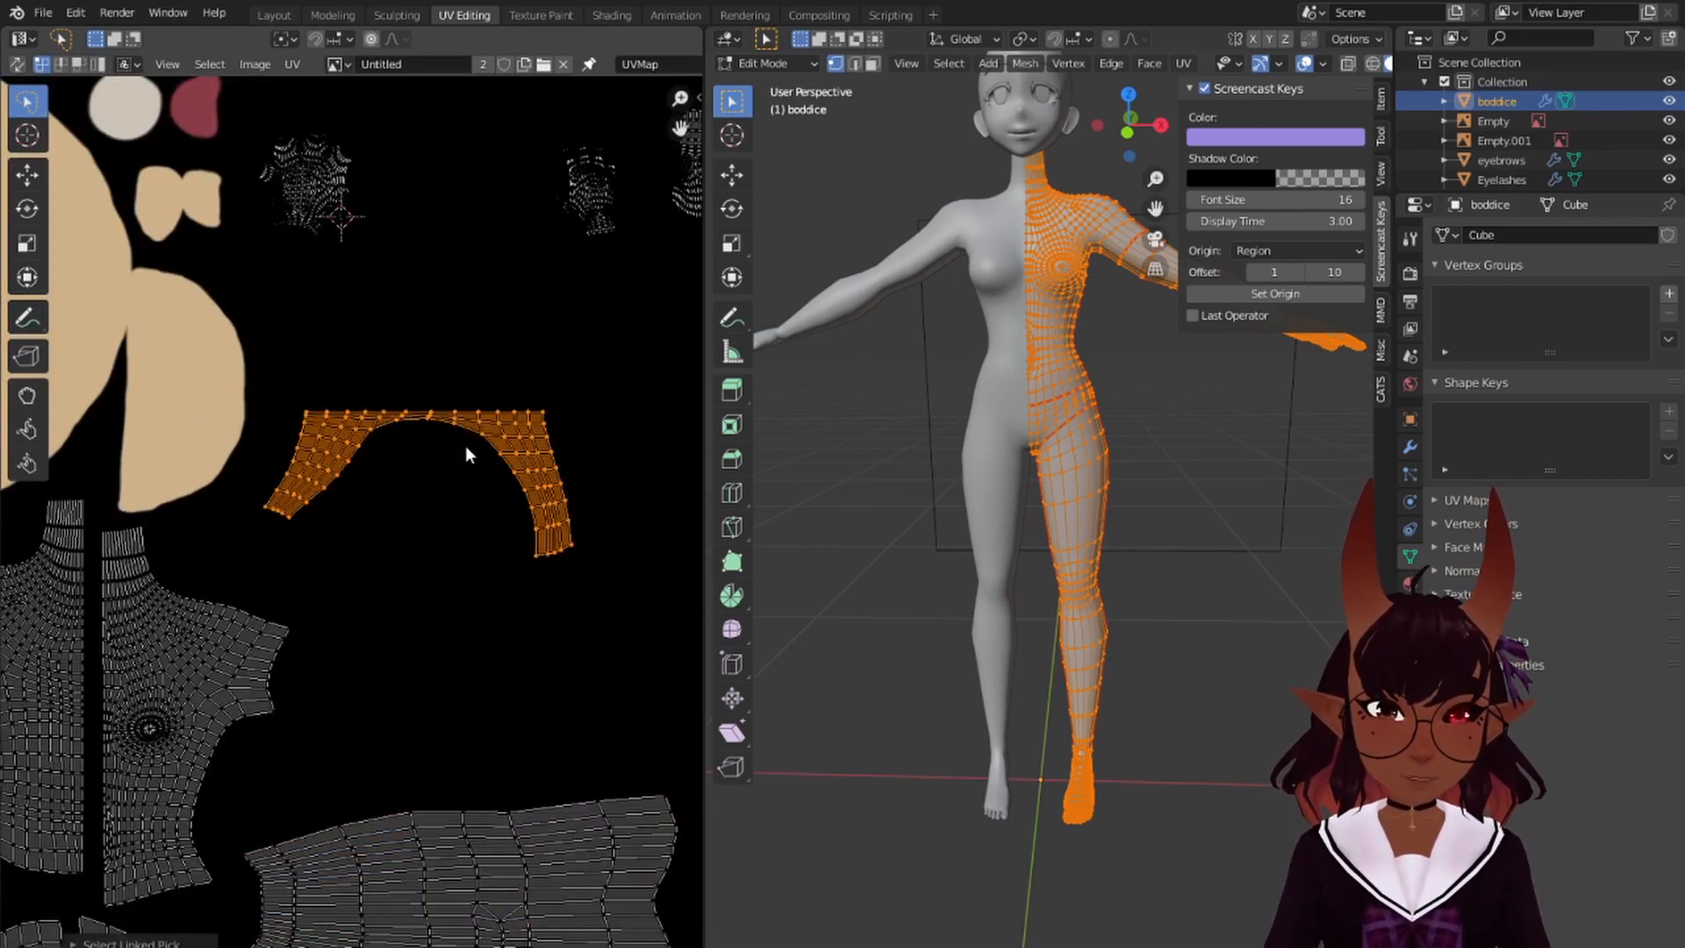
key(s)
click(492, 463)
middle_drag(491, 455, 437, 502)
key(r)
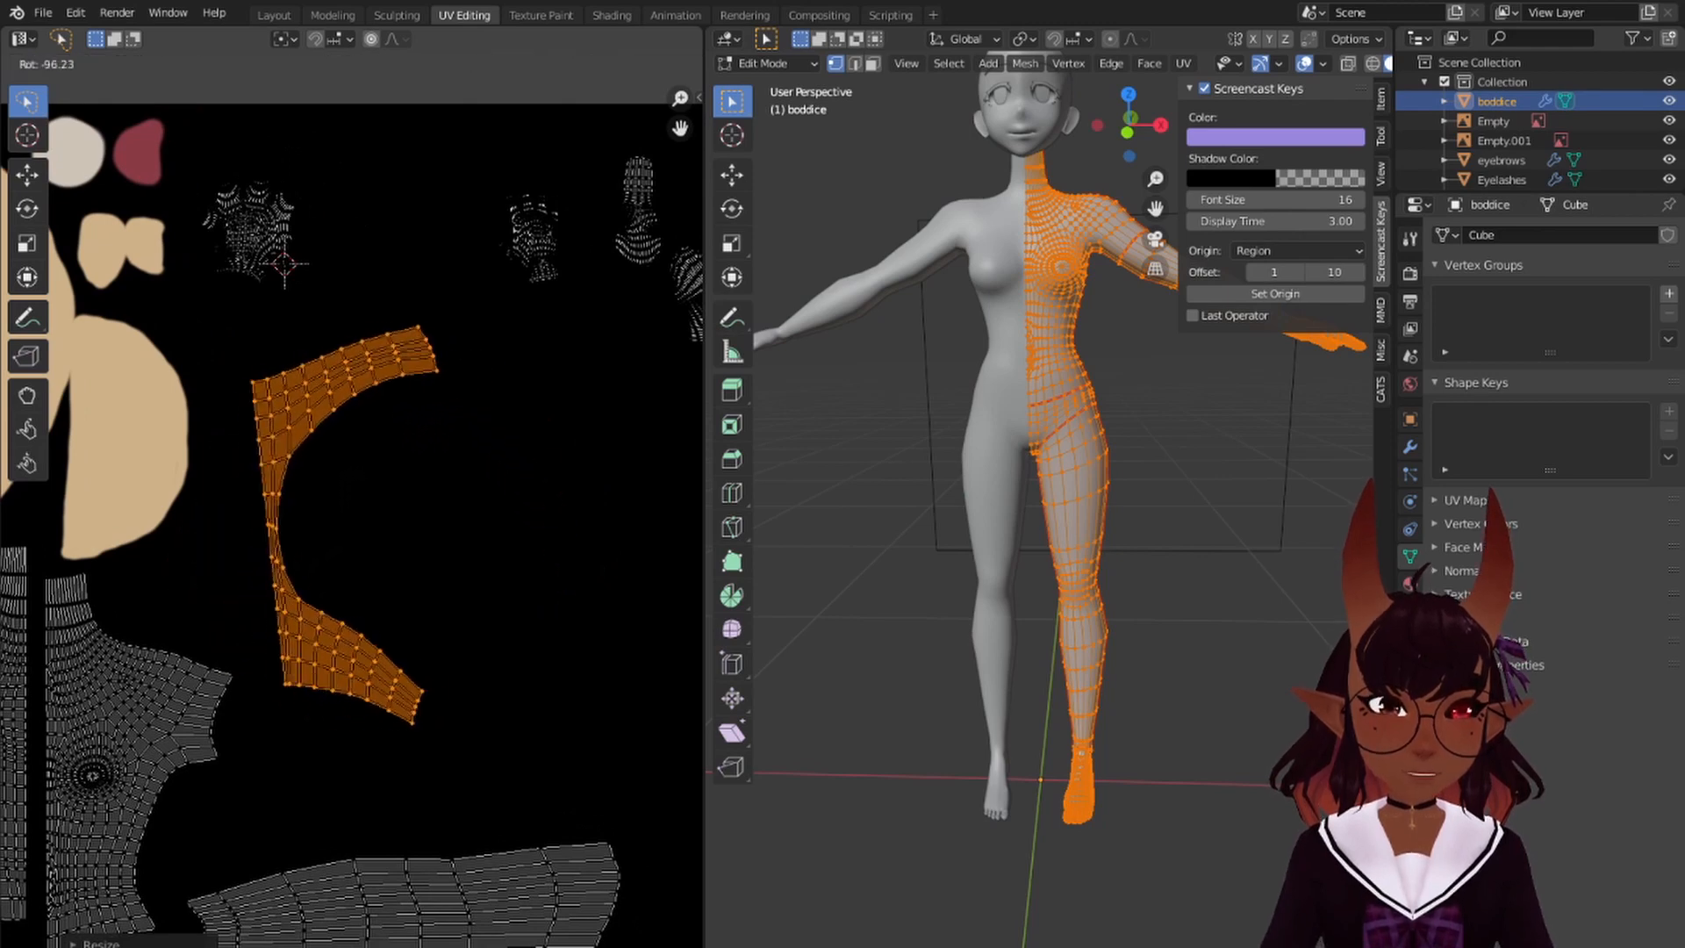
click(431, 587)
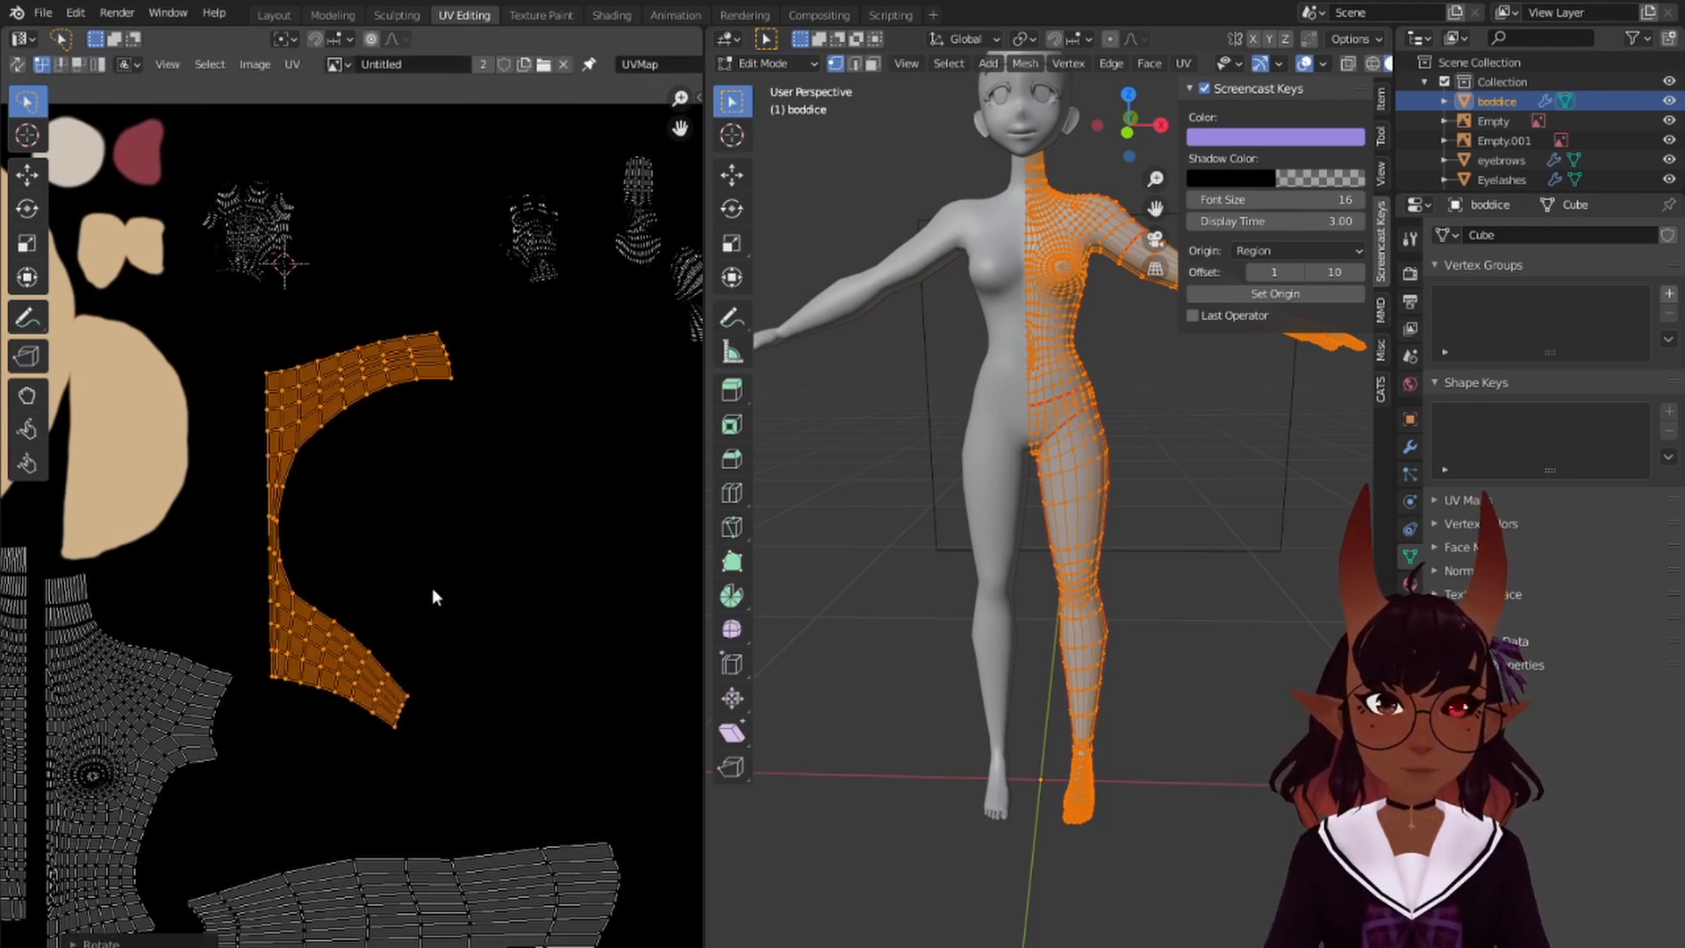
- Move the C-shaped island against the texture's right border and fine-rotate it until its straight side runs parallel to that border
scroll(392, 551, down, 4)
key(g)
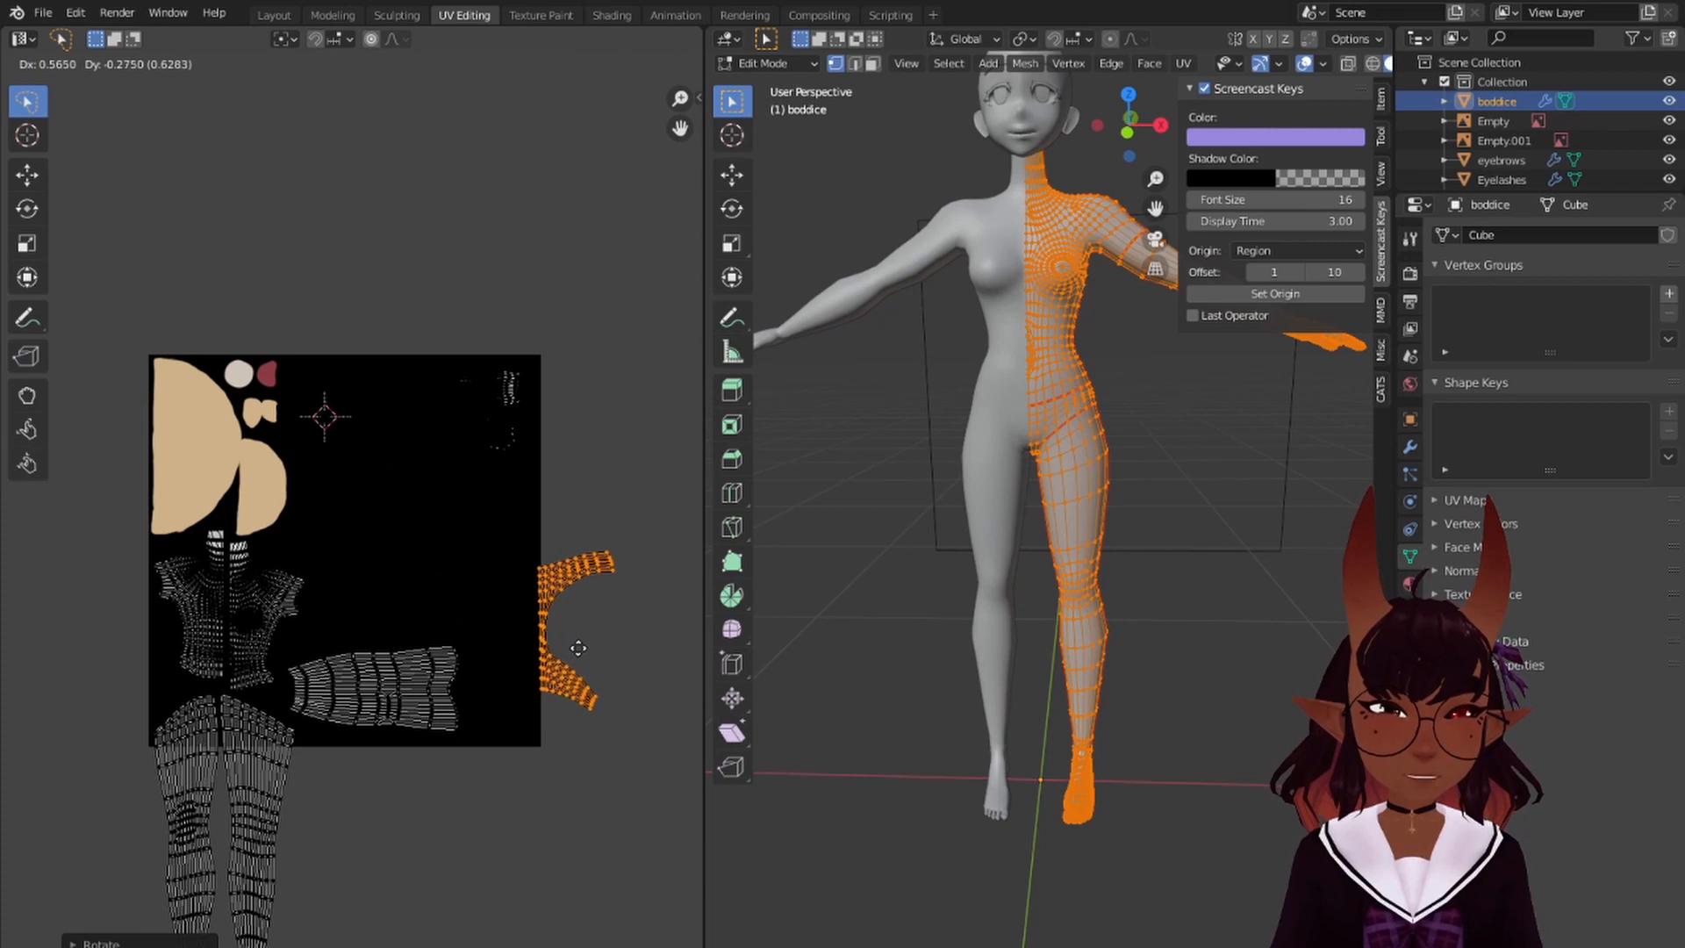
click(588, 636)
scroll(607, 623, up, 6)
scroll(409, 525, up, 2)
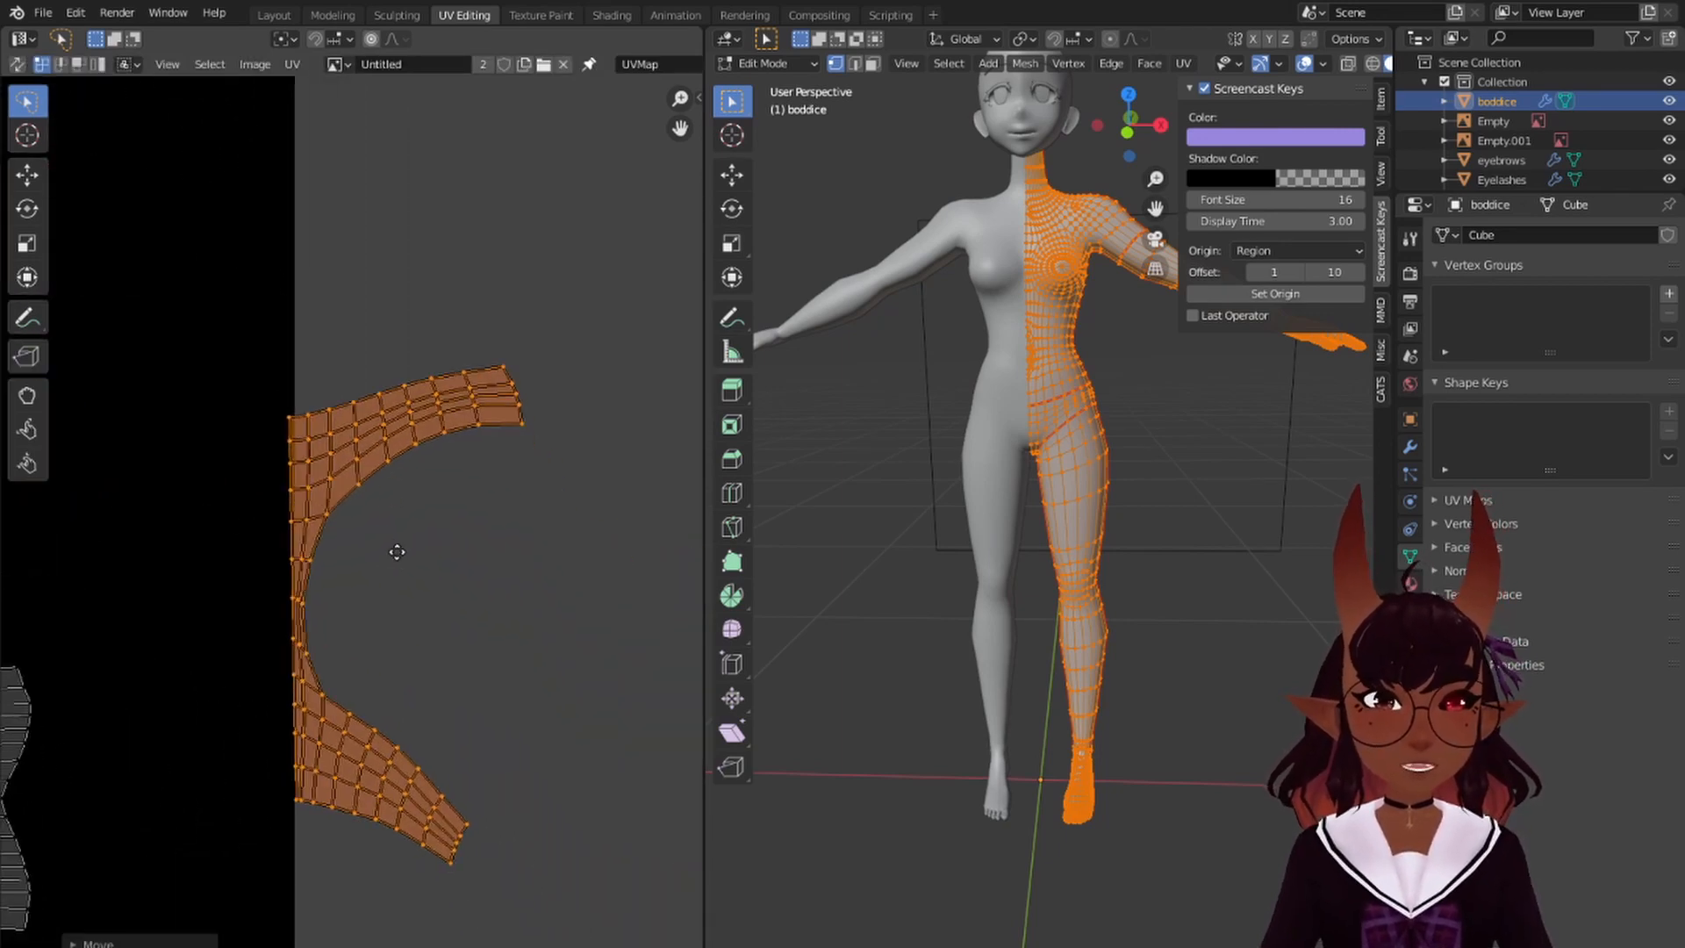
scroll(414, 523, up, 2)
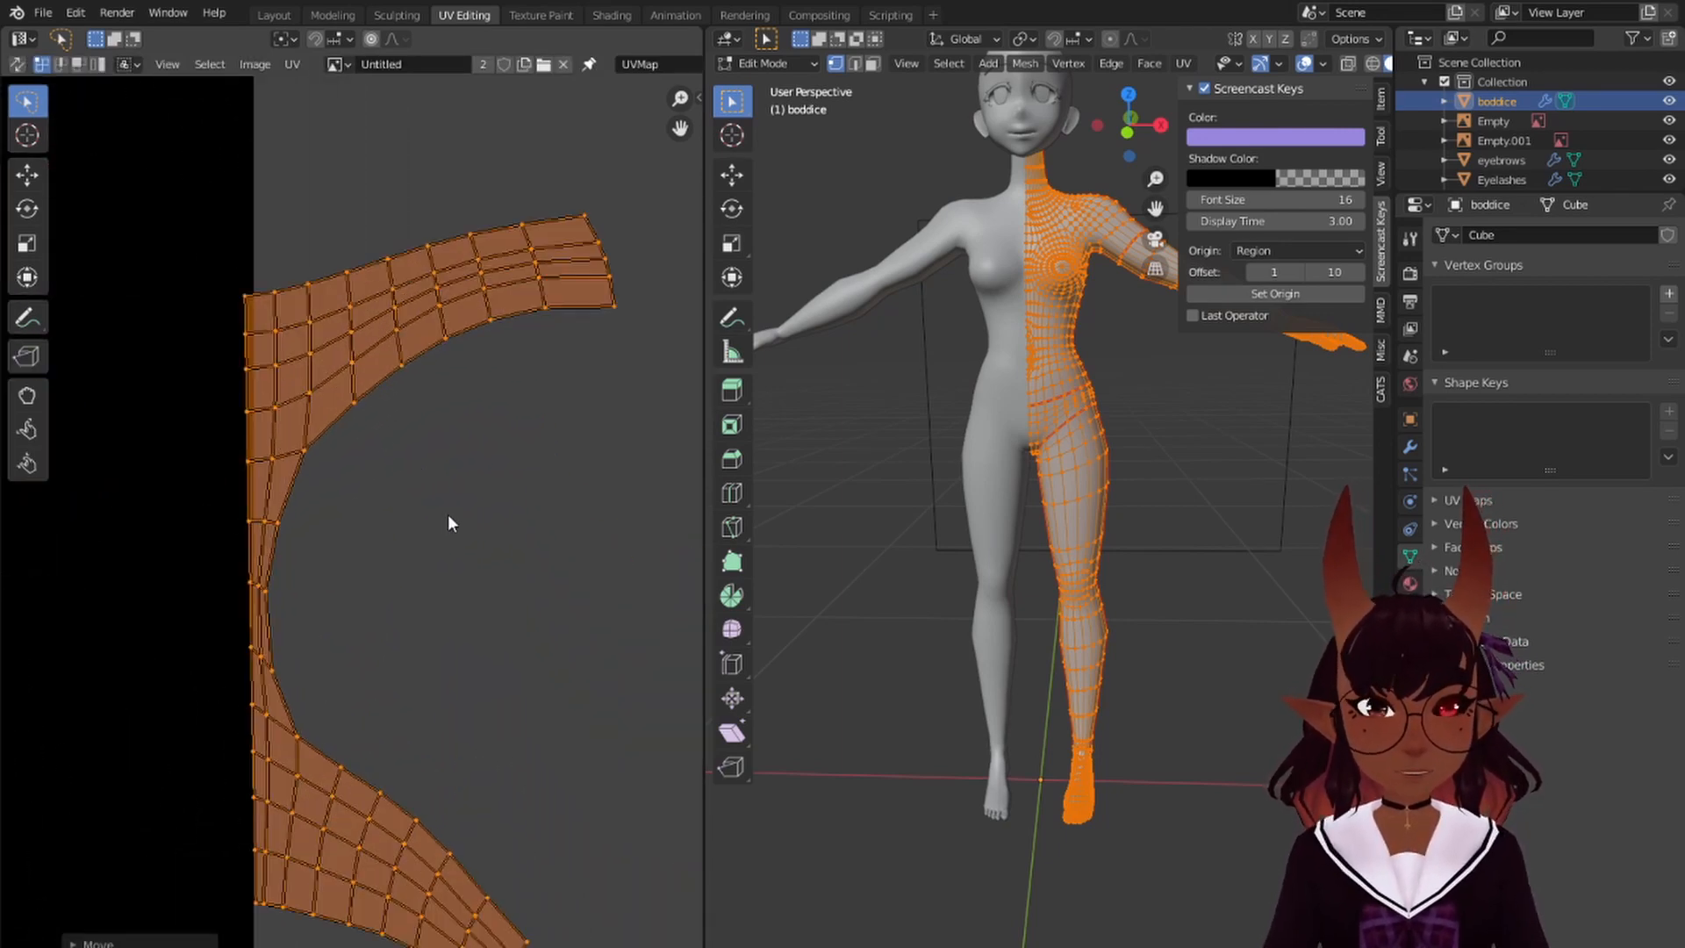
key(r)
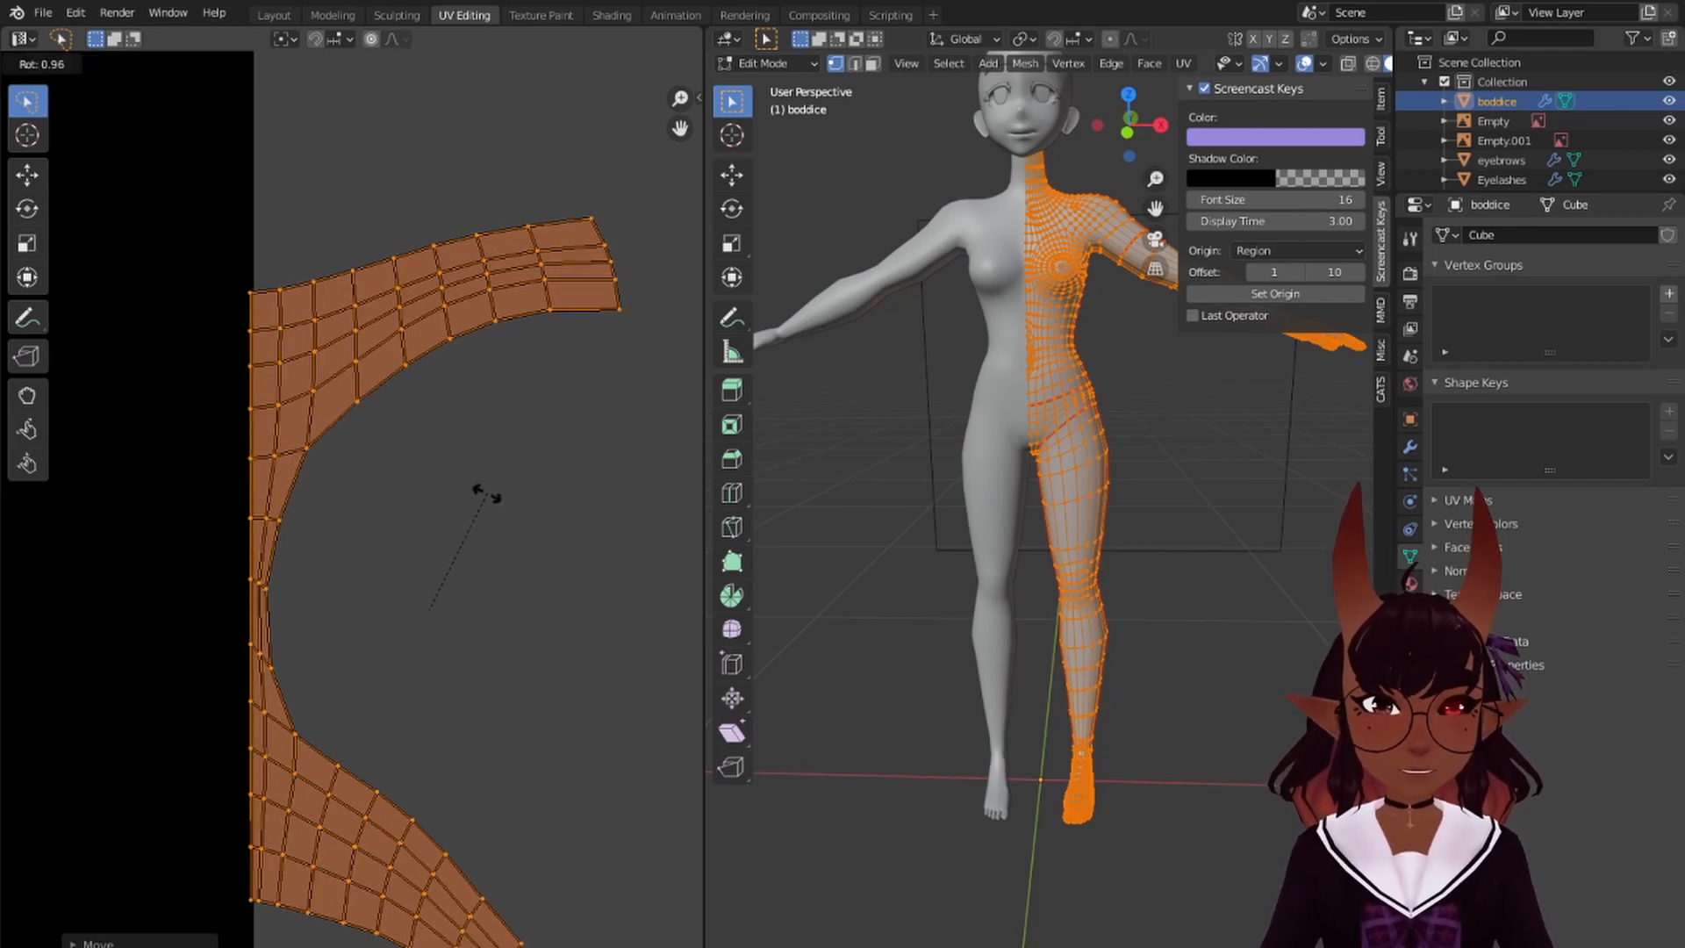
click(484, 495)
- Move the C-shaped island back inside the texture, above the arm island, and scale it down
scroll(419, 551, down, 5)
middle_drag(242, 519, 532, 571)
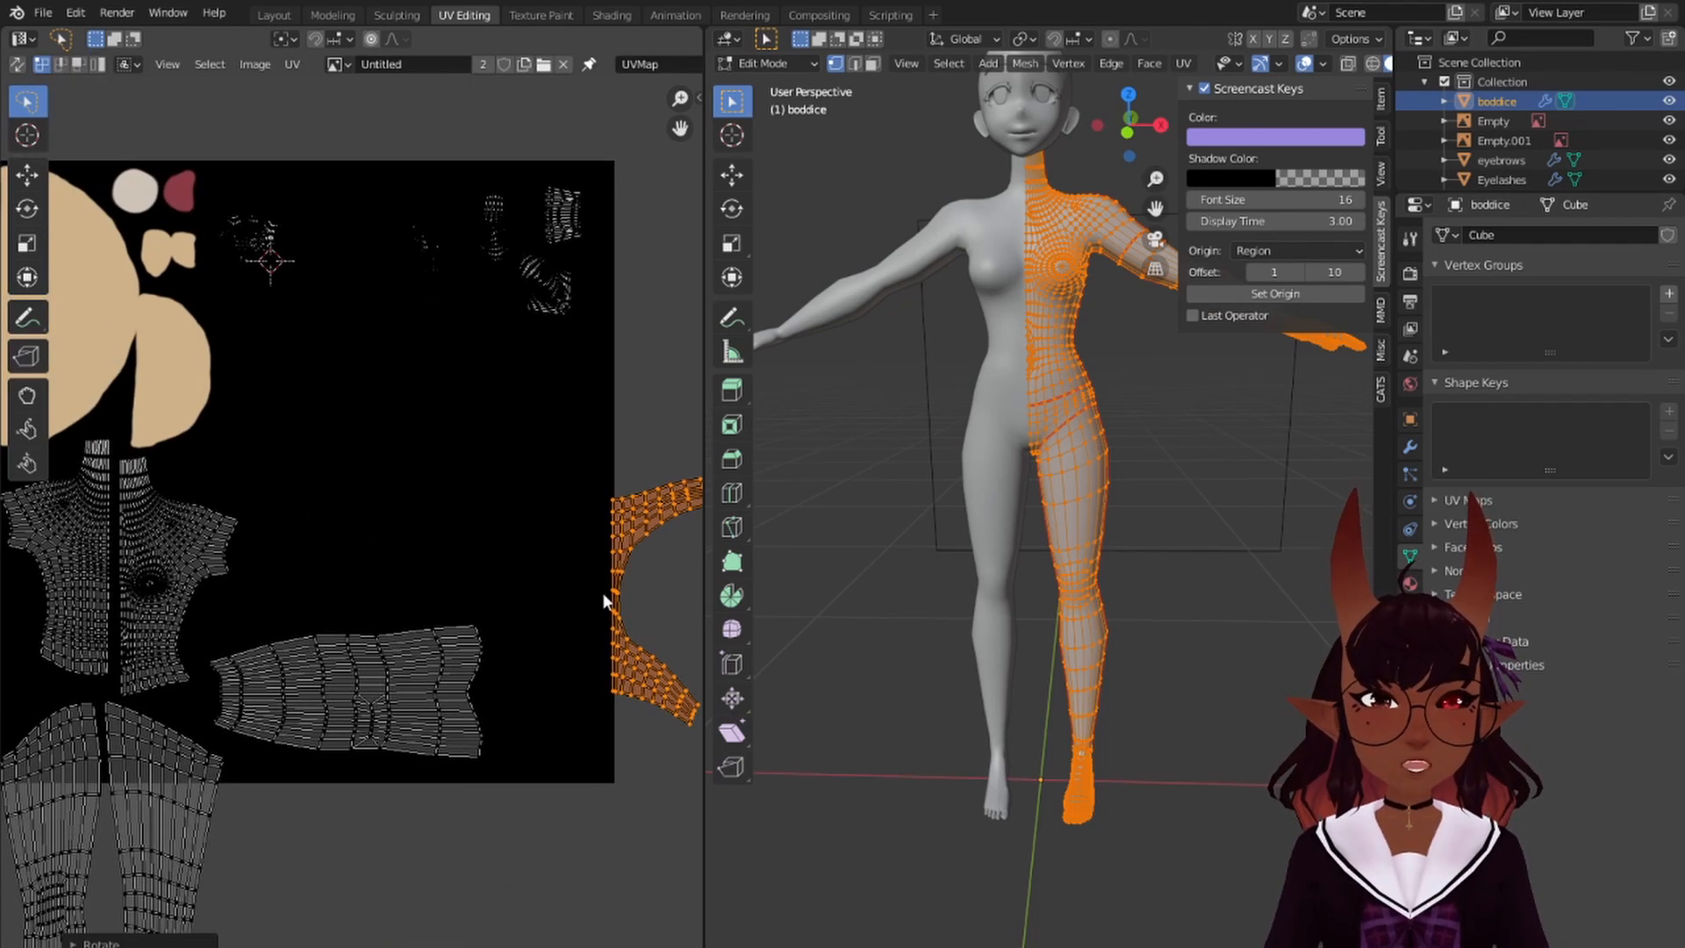
key(g)
click(265, 492)
middle_drag(265, 492, 377, 449)
key(s)
click(544, 358)
scroll(481, 392, up, 4)
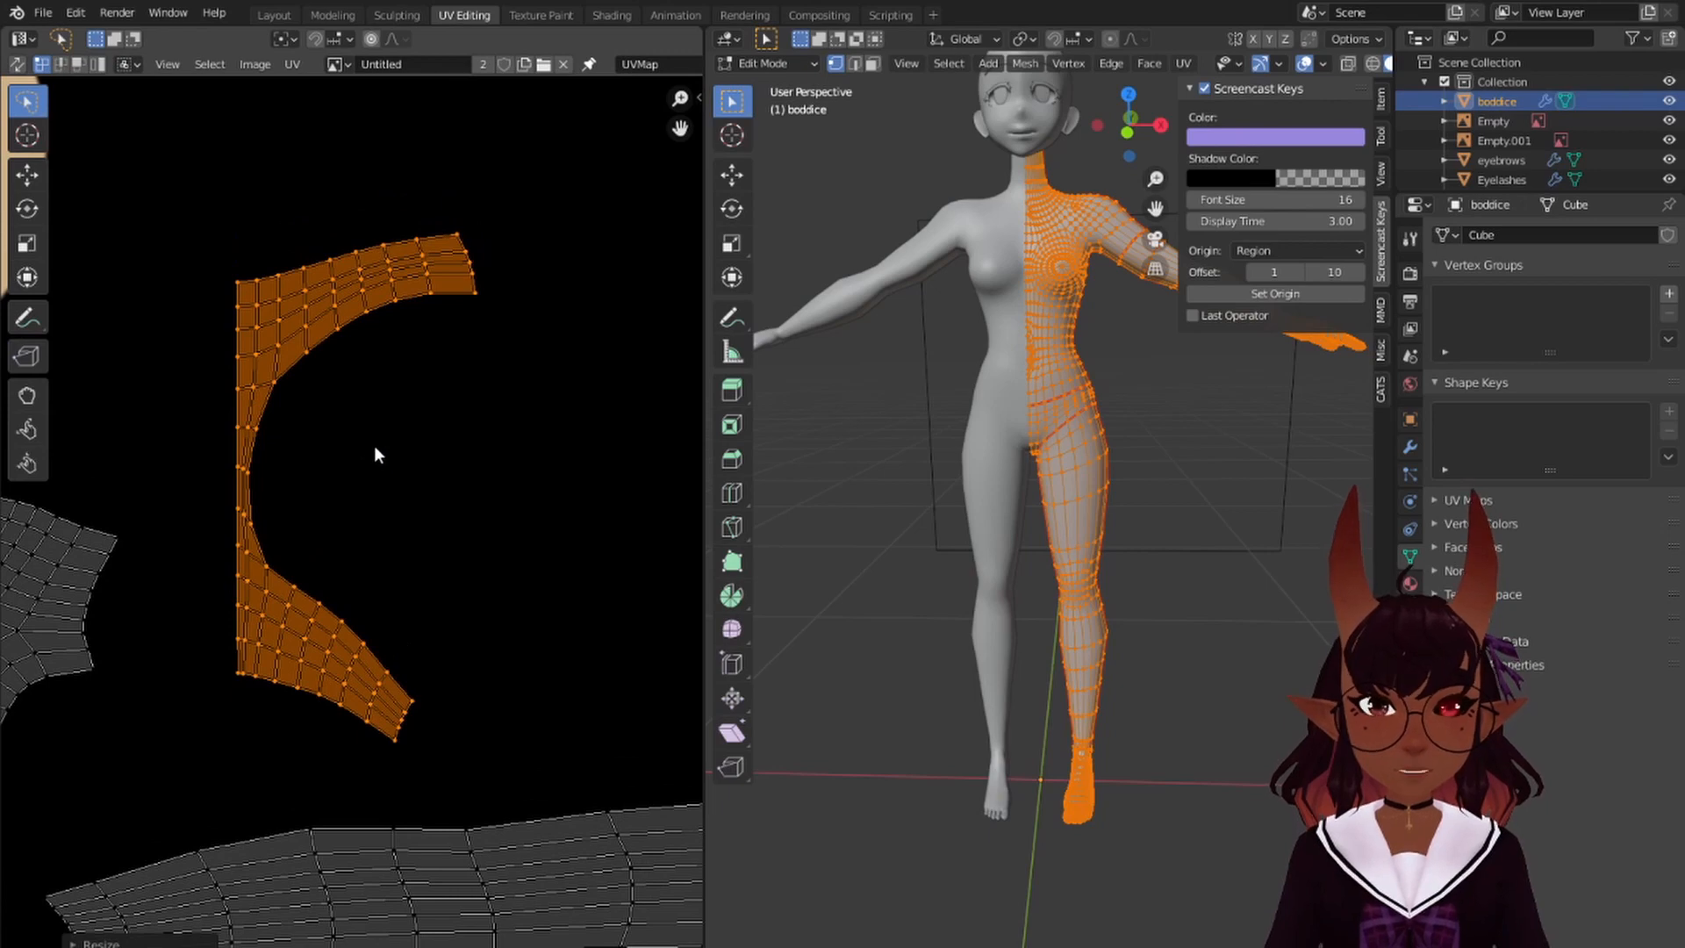
- Lasso-select the upper arm of the C-shaped island and move it down toward the narrow middle strip
scroll(374, 466, up, 1)
mouse_move(539, 250)
ctrl+right_down()
mouse_move(312, 119)
mouse_move(144, 365)
mouse_move(209, 381)
mouse_move(330, 319)
ctrl+right_up()
key(g)
key(x)
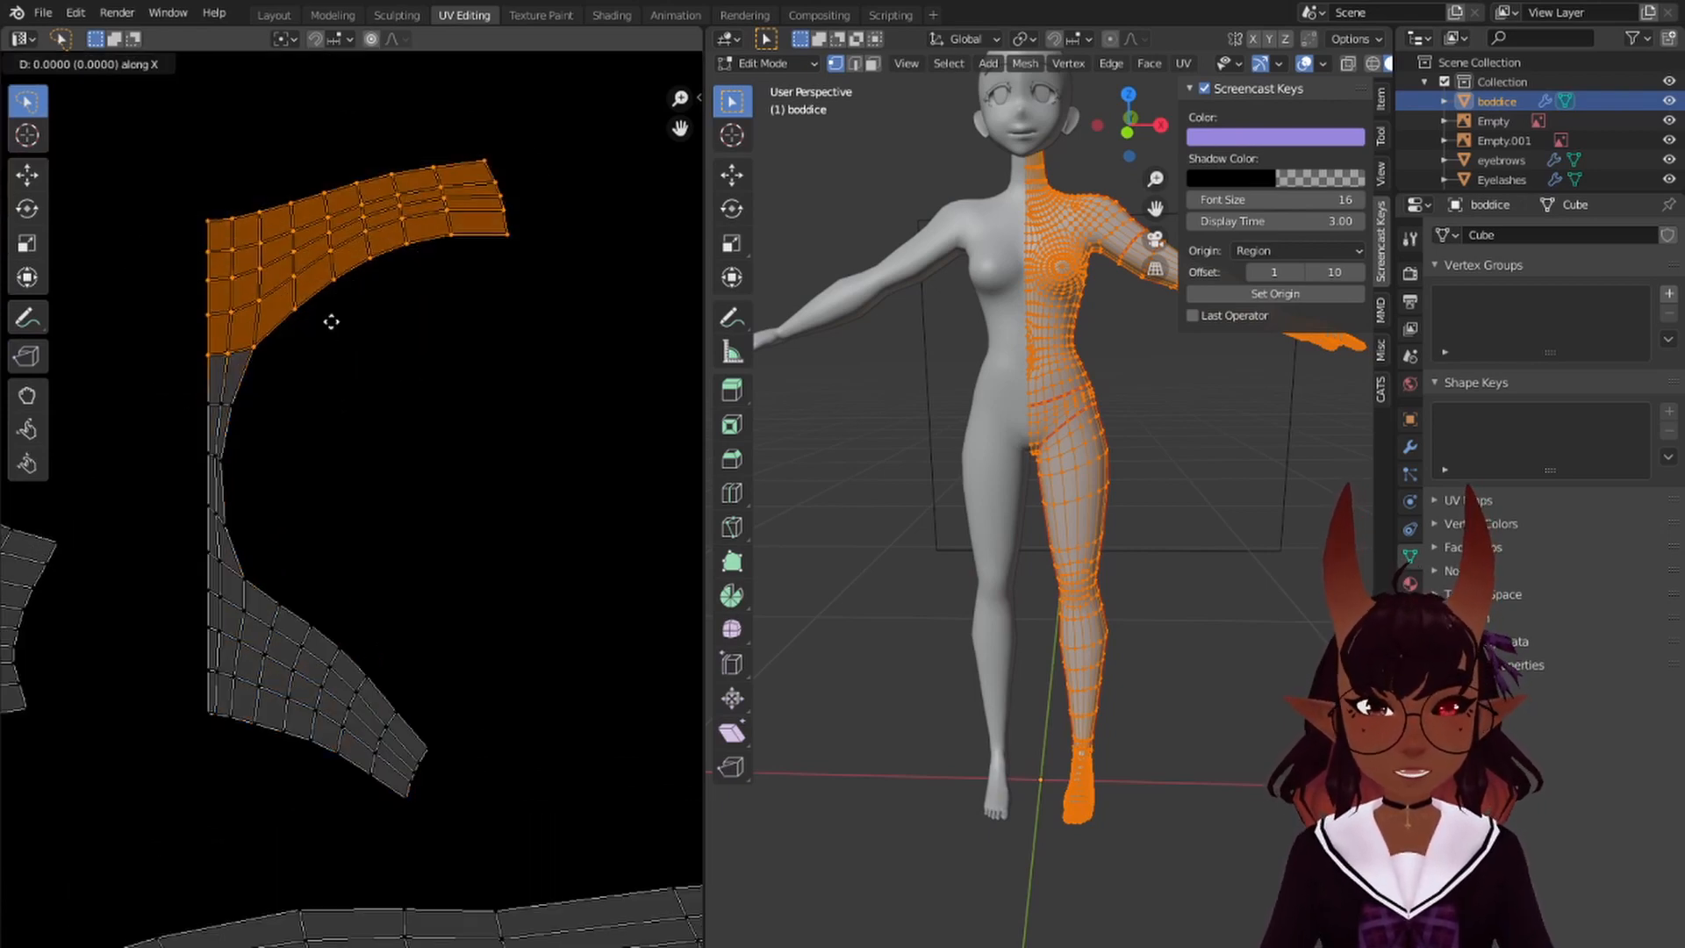
click(331, 343)
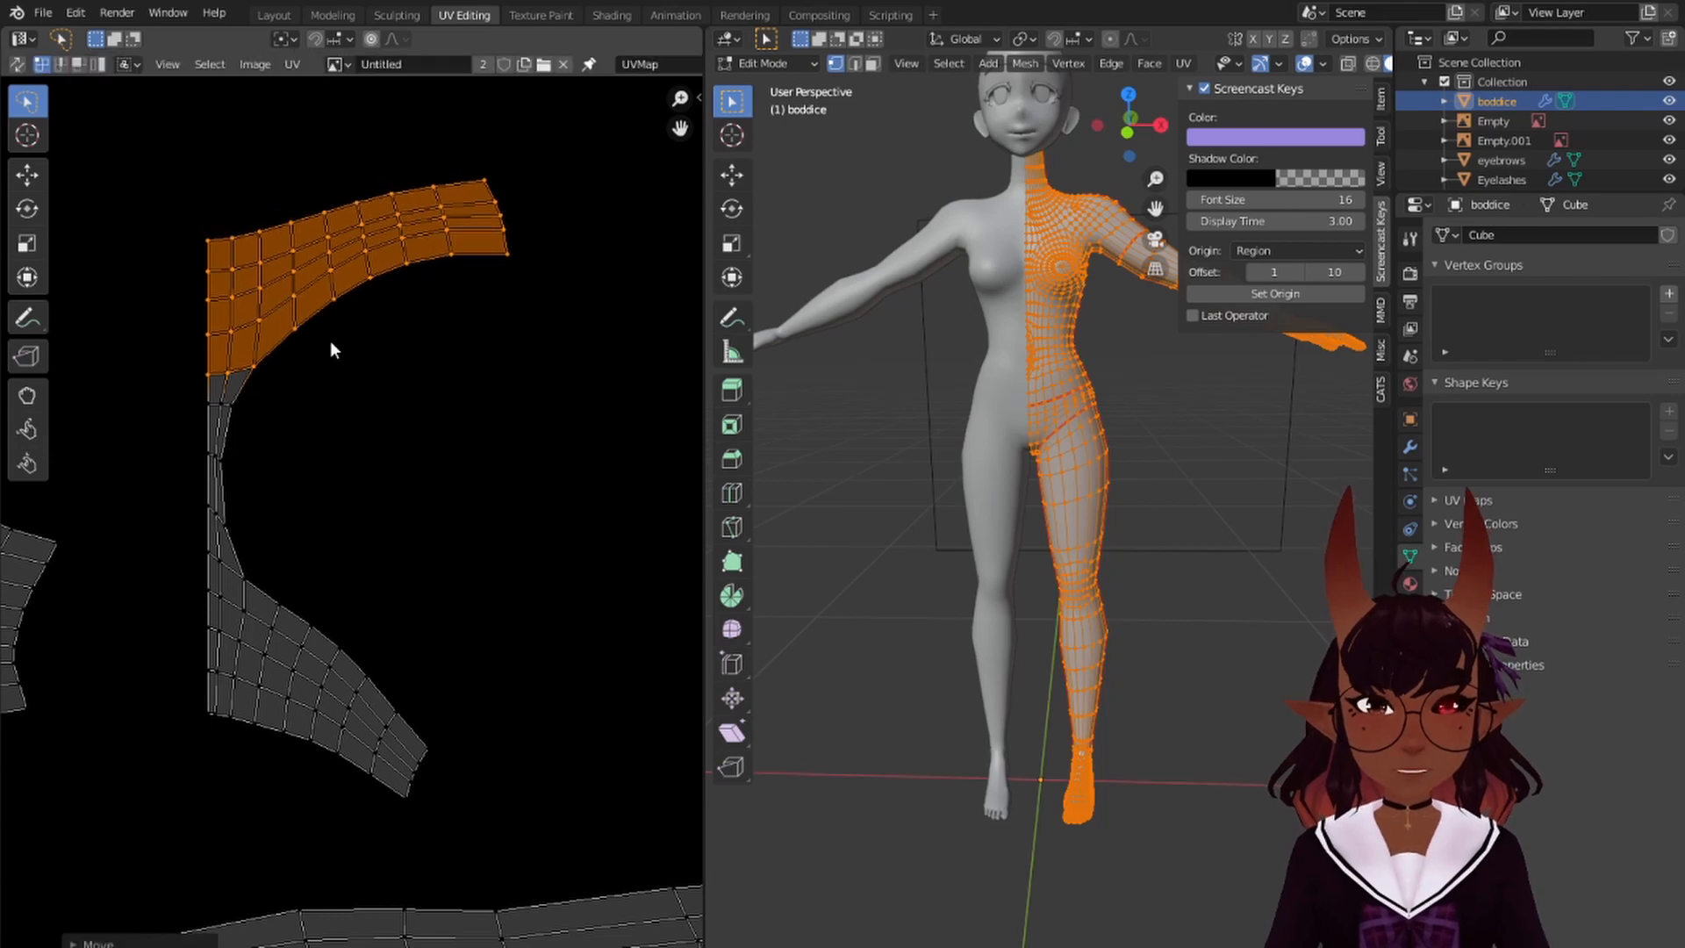
- Shift the lower arm of the C-shaped island up along Y in two passes, adding more of the middle strip to the second selection
mouse_move(495, 660)
ctrl+right_down()
mouse_move(307, 553)
mouse_move(95, 635)
mouse_move(287, 809)
mouse_move(437, 770)
ctrl+right_up()
key(g)
key(y)
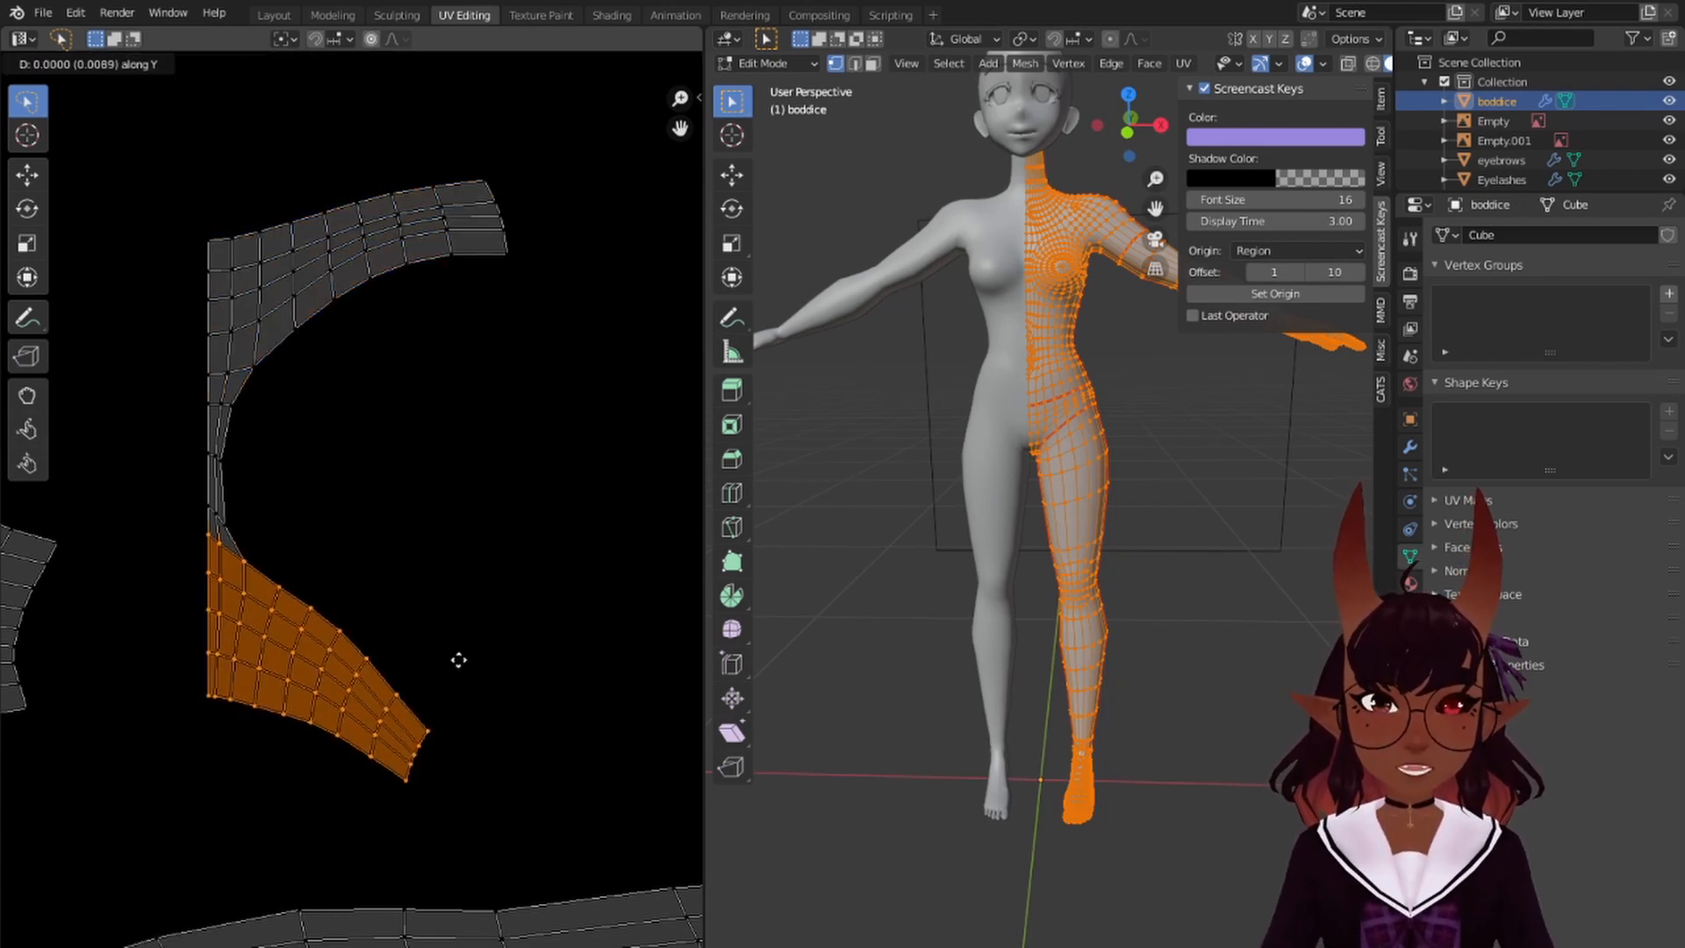
click(459, 660)
mouse_move(283, 519)
mouse_down()
mouse_move(135, 698)
mouse_move(492, 730)
mouse_move(498, 686)
mouse_up()
key(g)
key(y)
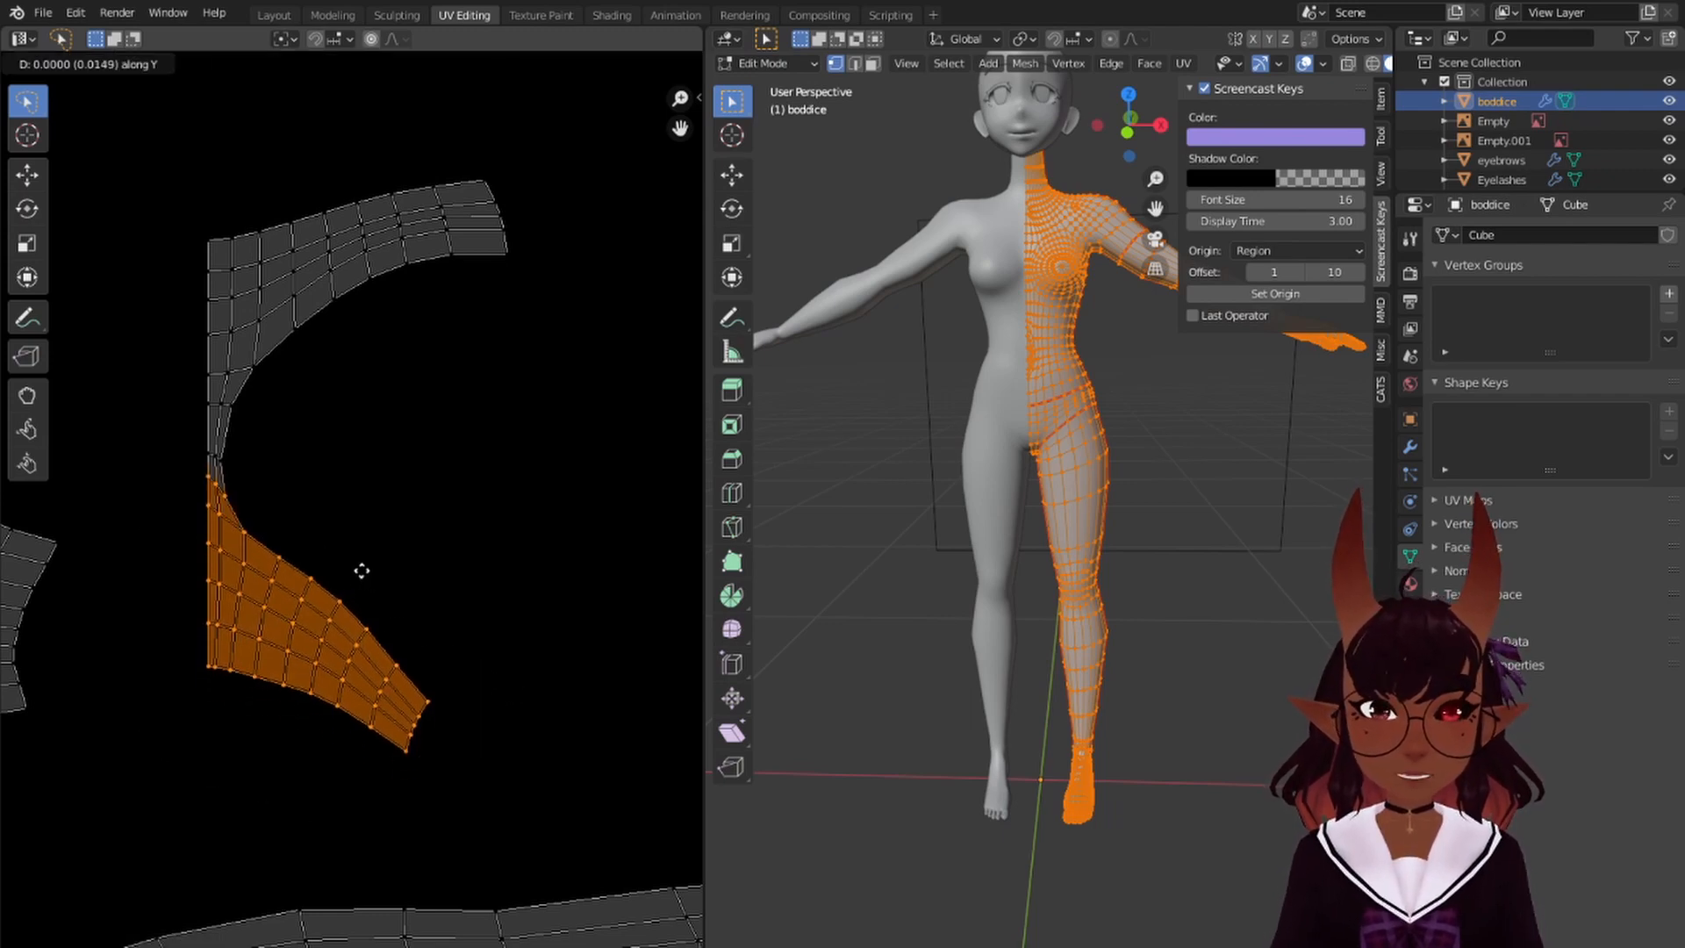
click(363, 569)
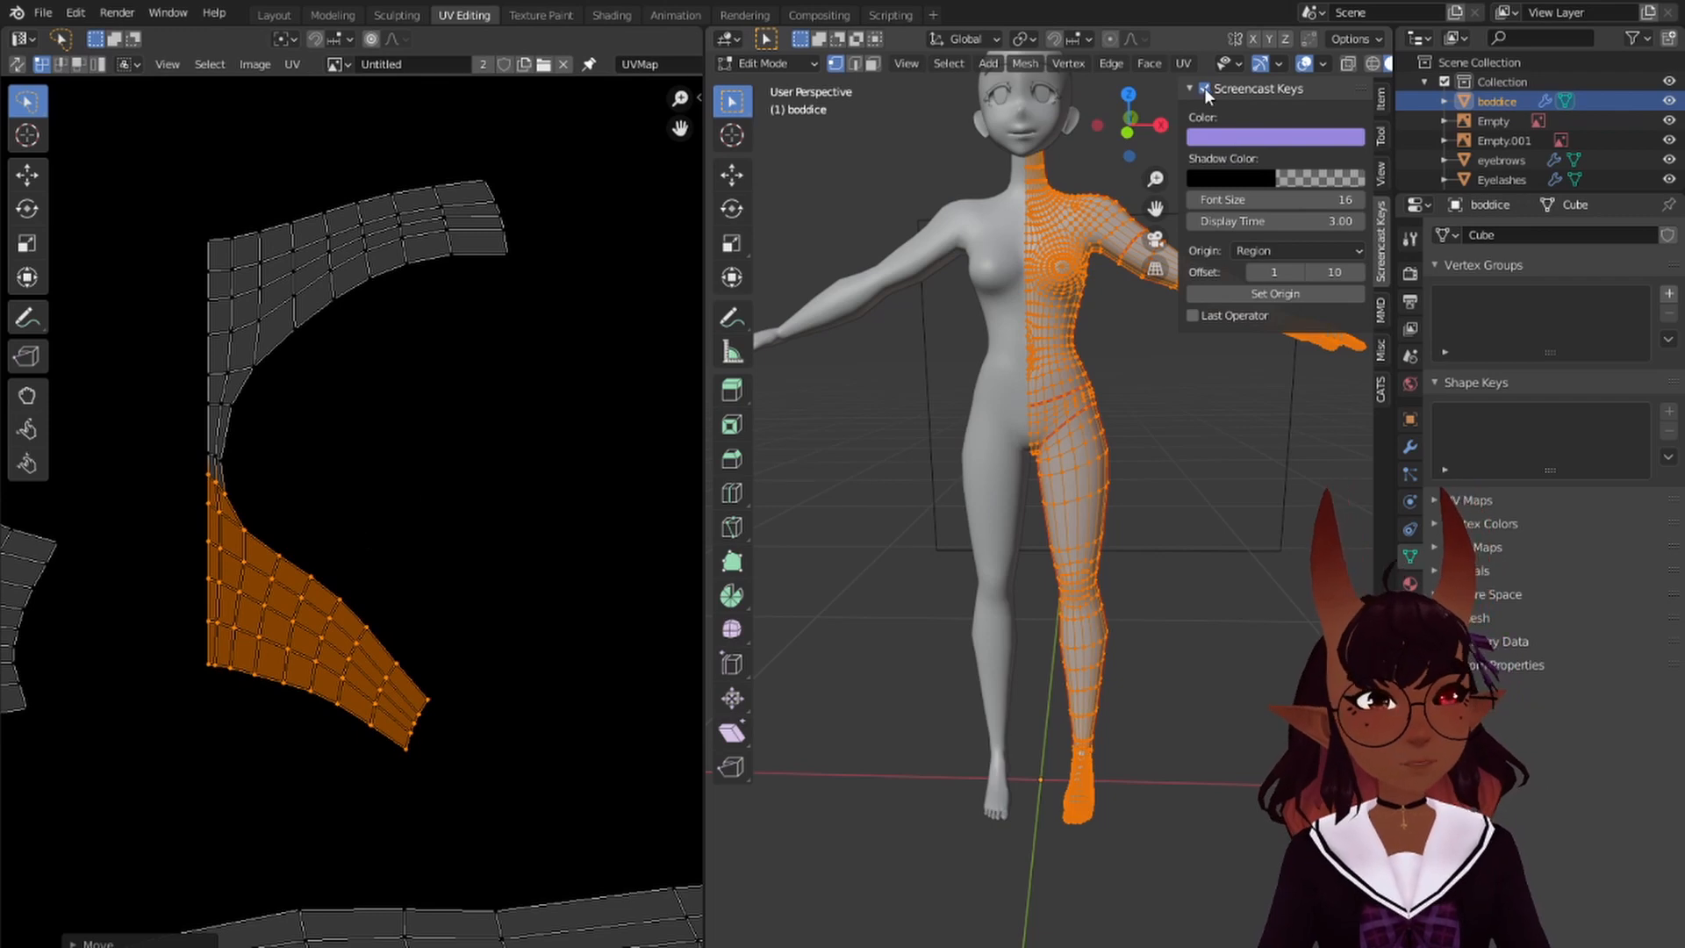
- Extend the lower-arm selection by another row of the middle strip and move it further up along Y
mouse_move(254, 434)
mouse_down()
mouse_move(108, 614)
mouse_move(490, 790)
mouse_move(517, 651)
mouse_up()
key(g)
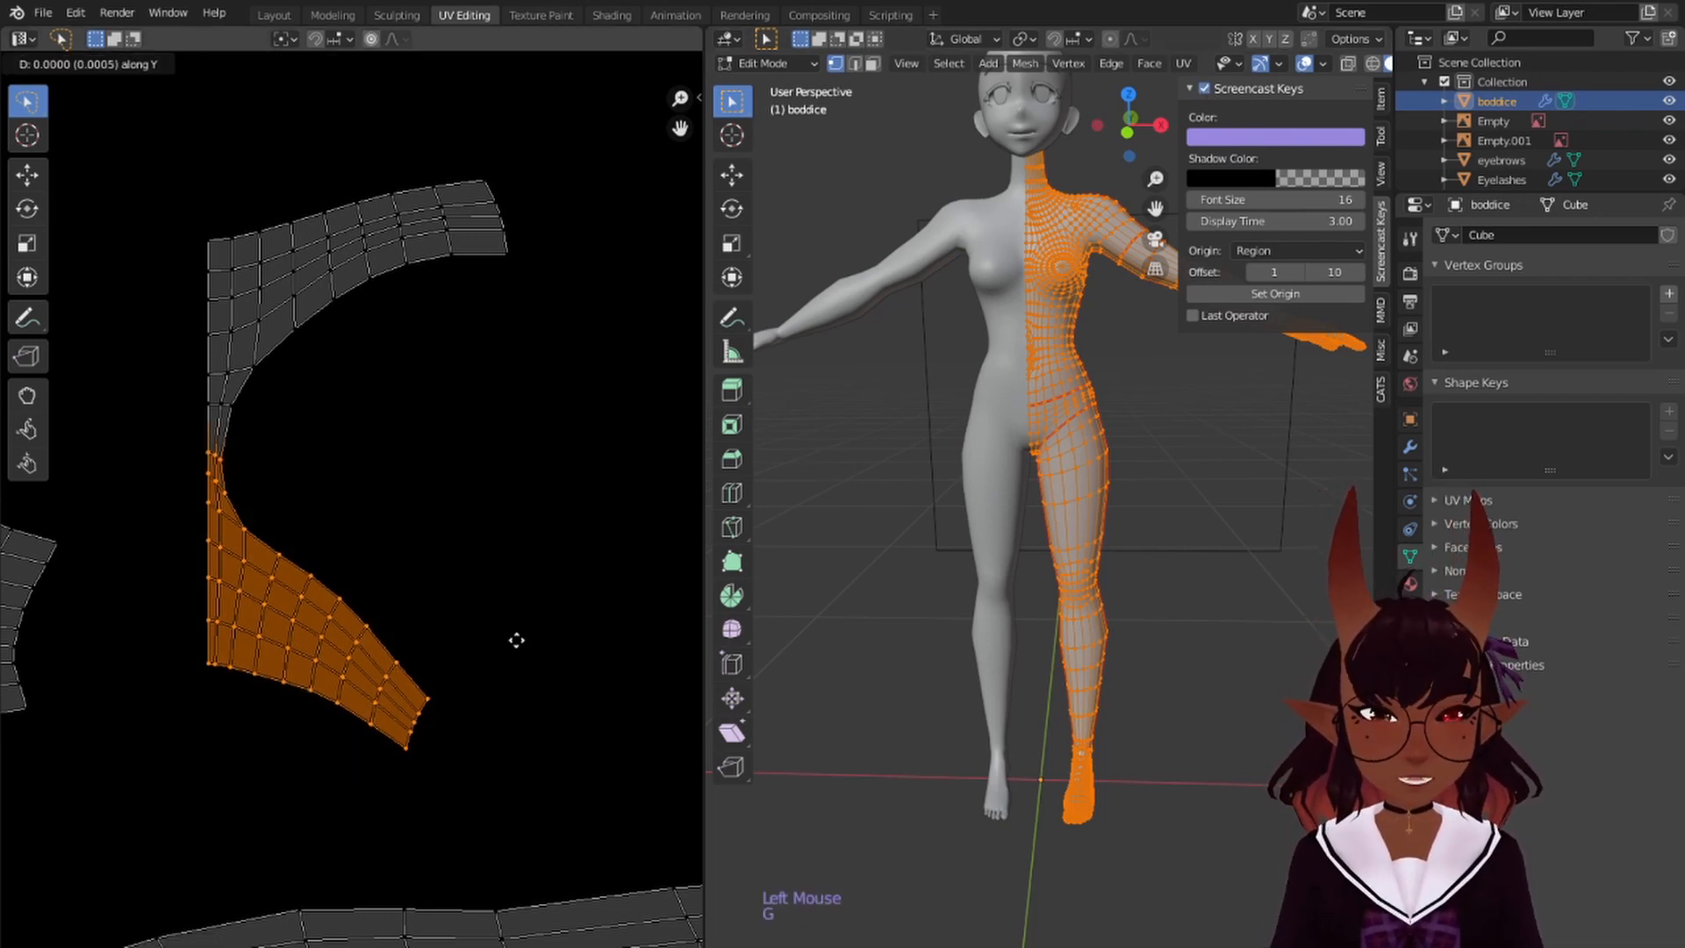
click(518, 629)
key(g)
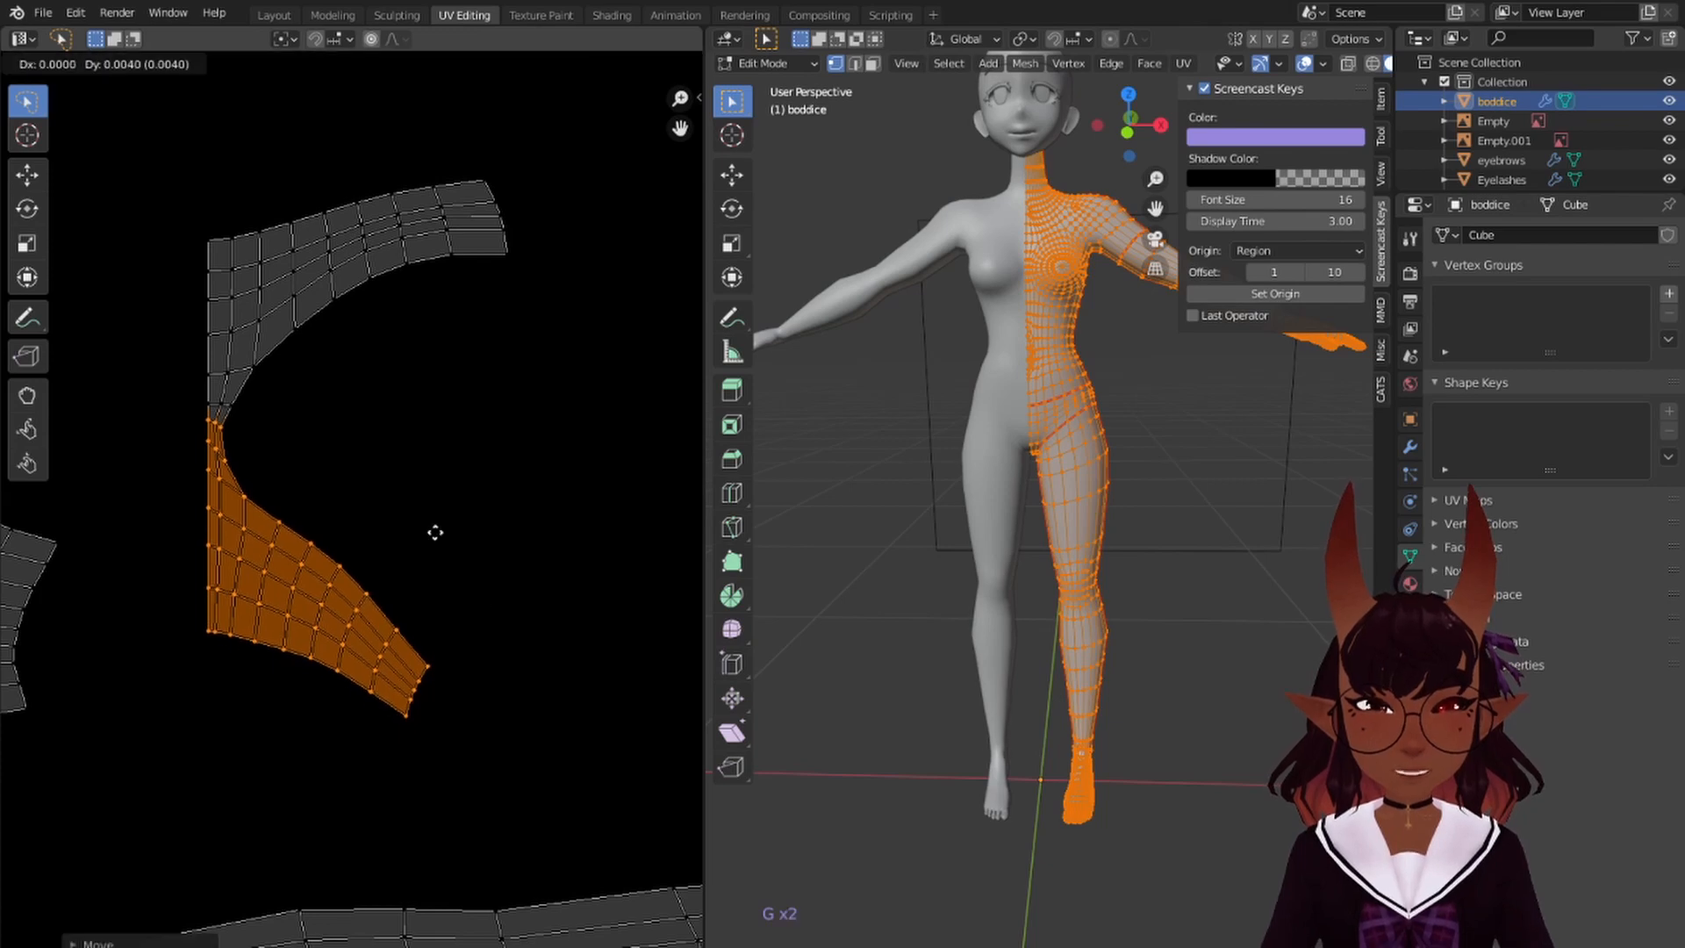
right_click(438, 537)
key(g)
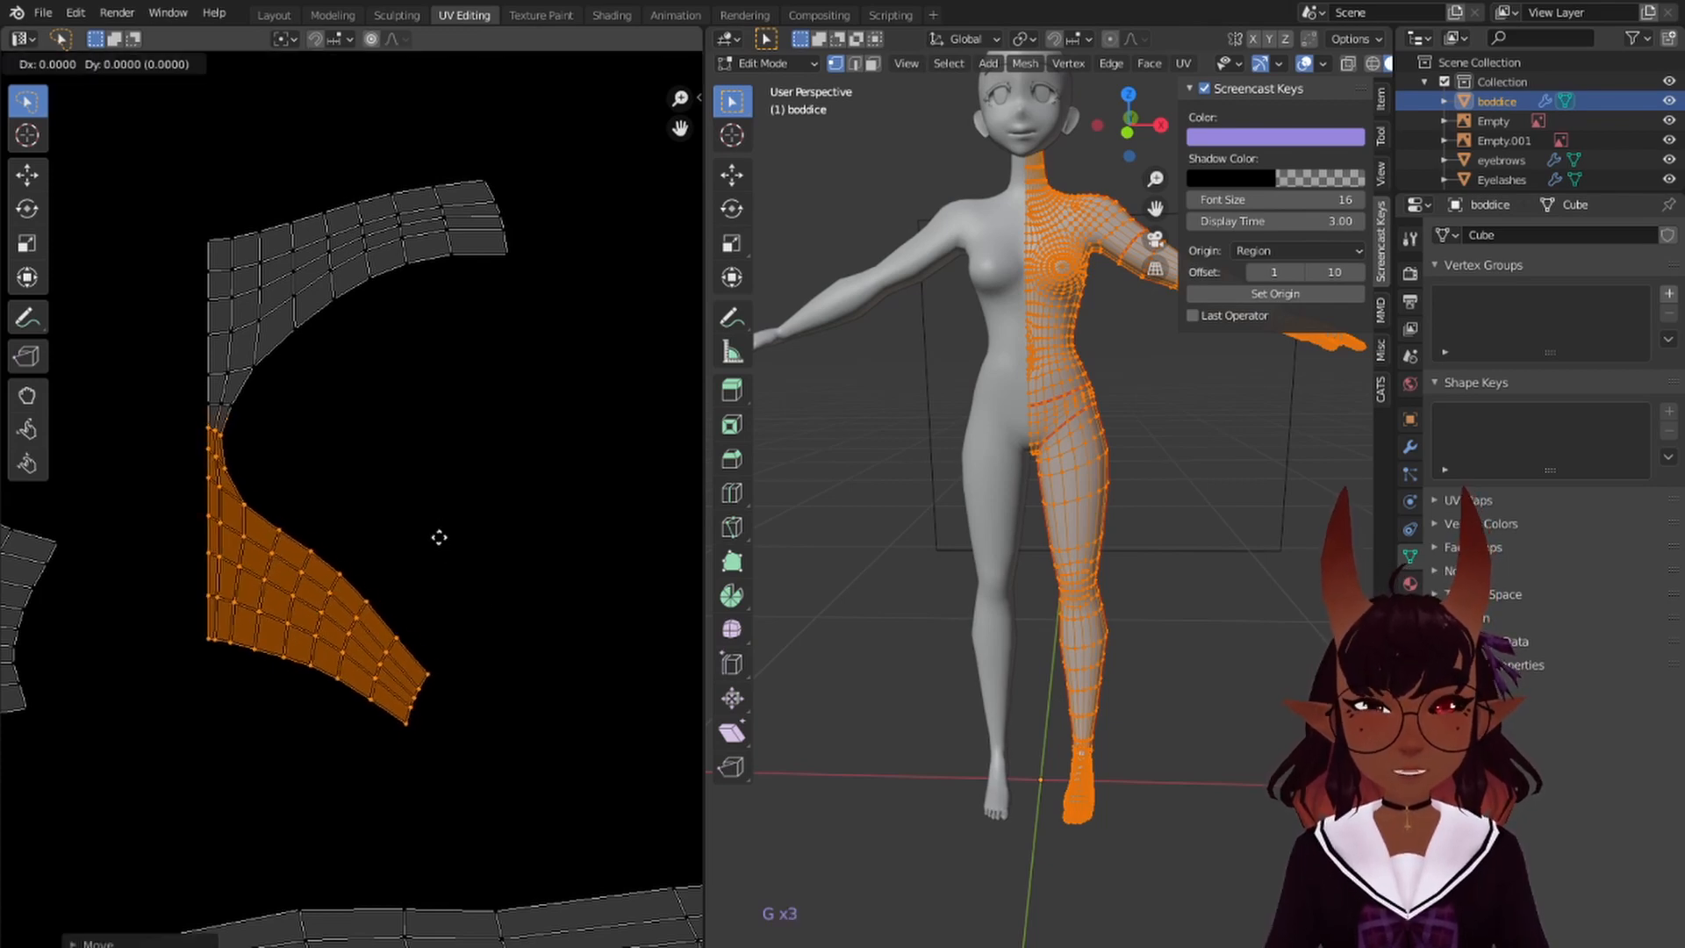
right_click(439, 536)
scroll(483, 434, down, 1)
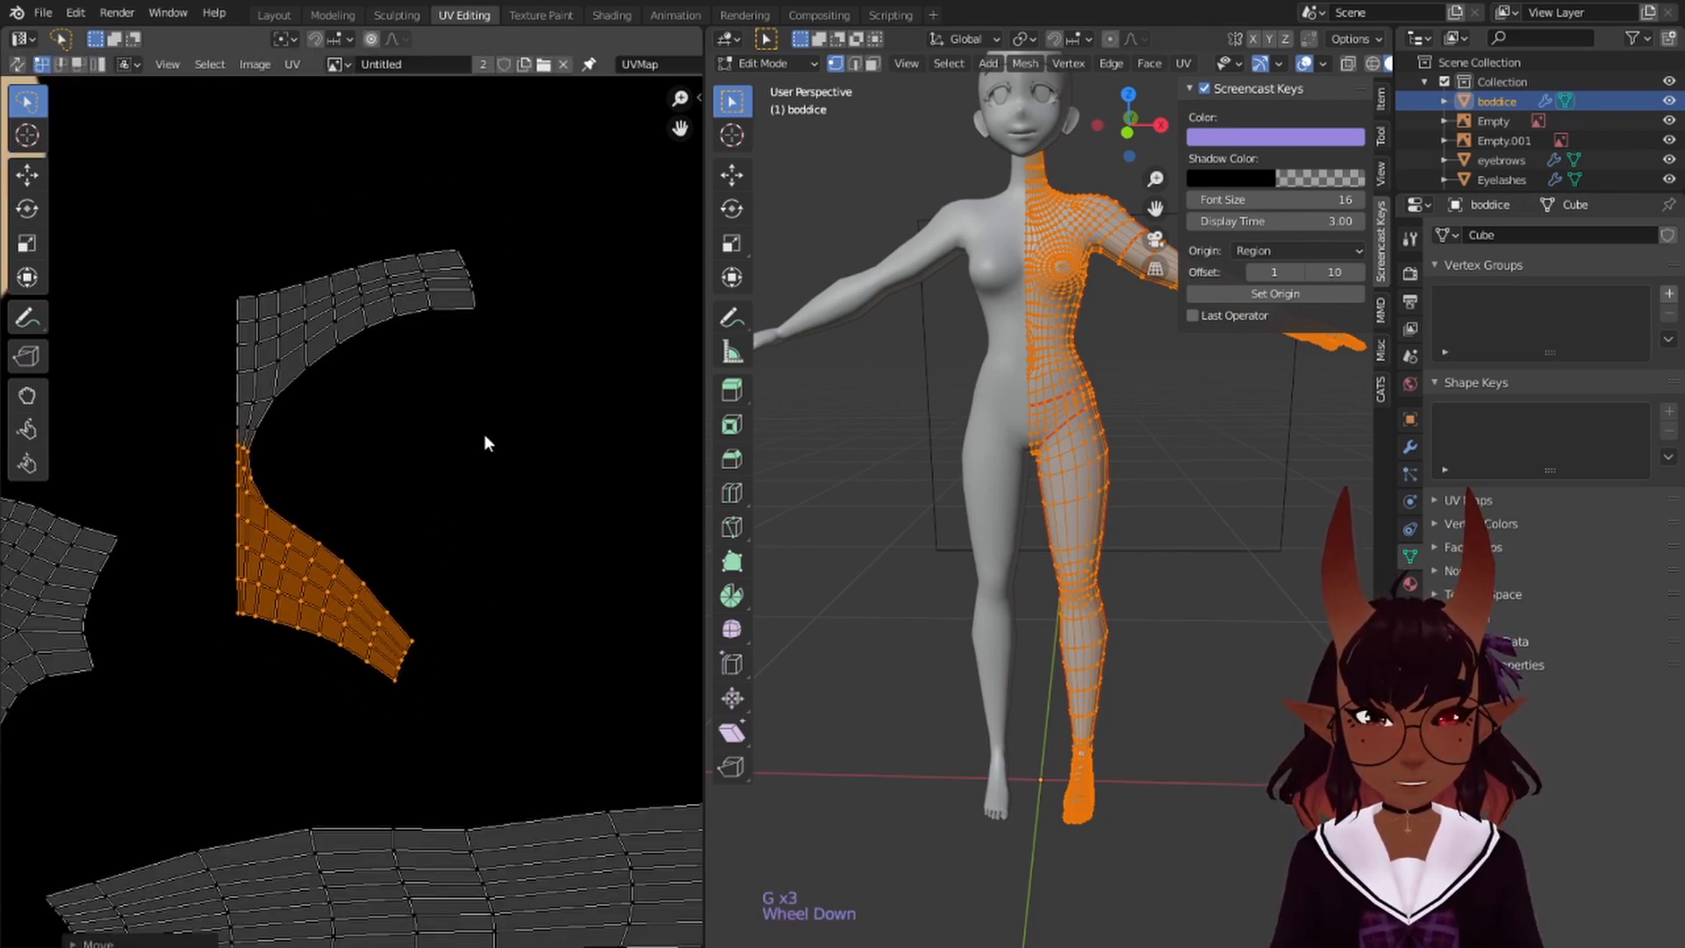
- Select the linked vertices of the wide, splayed hand island and move it up toward the texture's upper border
key(a)
key(a)
key(a)
scroll(441, 444, down, 3)
scroll(438, 445, down, 3)
middle_drag(408, 407, 554, 692)
scroll(452, 414, up, 3)
scroll(373, 663, up, 3)
scroll(453, 603, up, 3)
middle_drag(354, 465, 355, 439)
scroll(421, 526, down, 4)
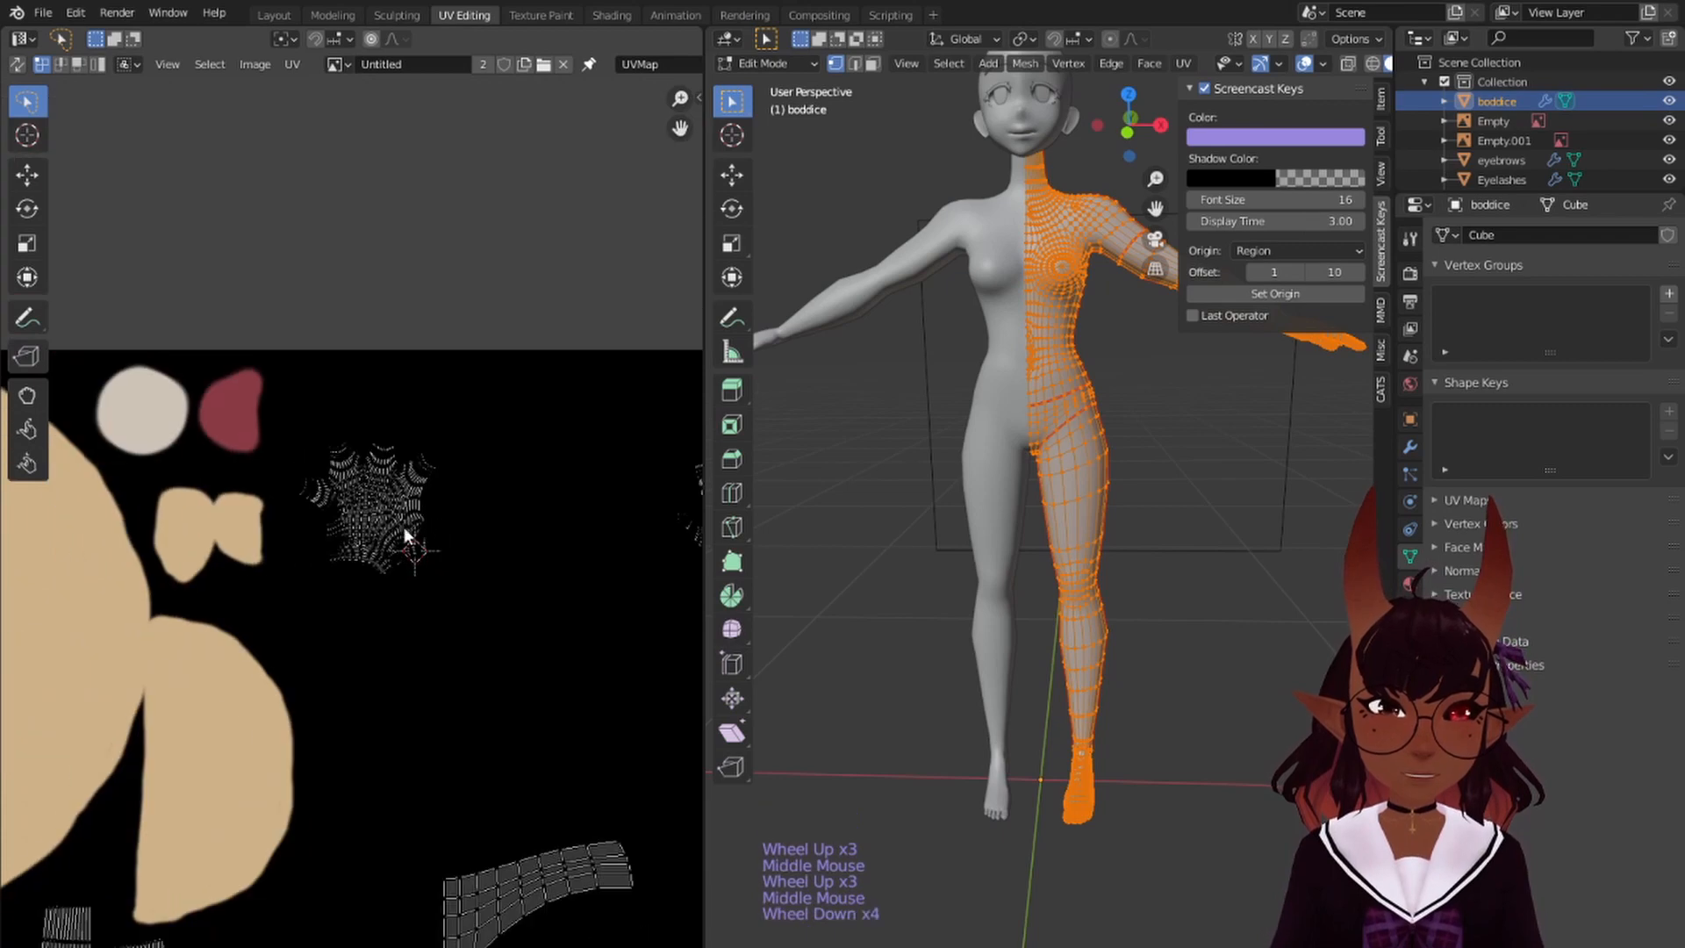
middle_drag(443, 520, 266, 538)
middle_drag(64, 526, 237, 544)
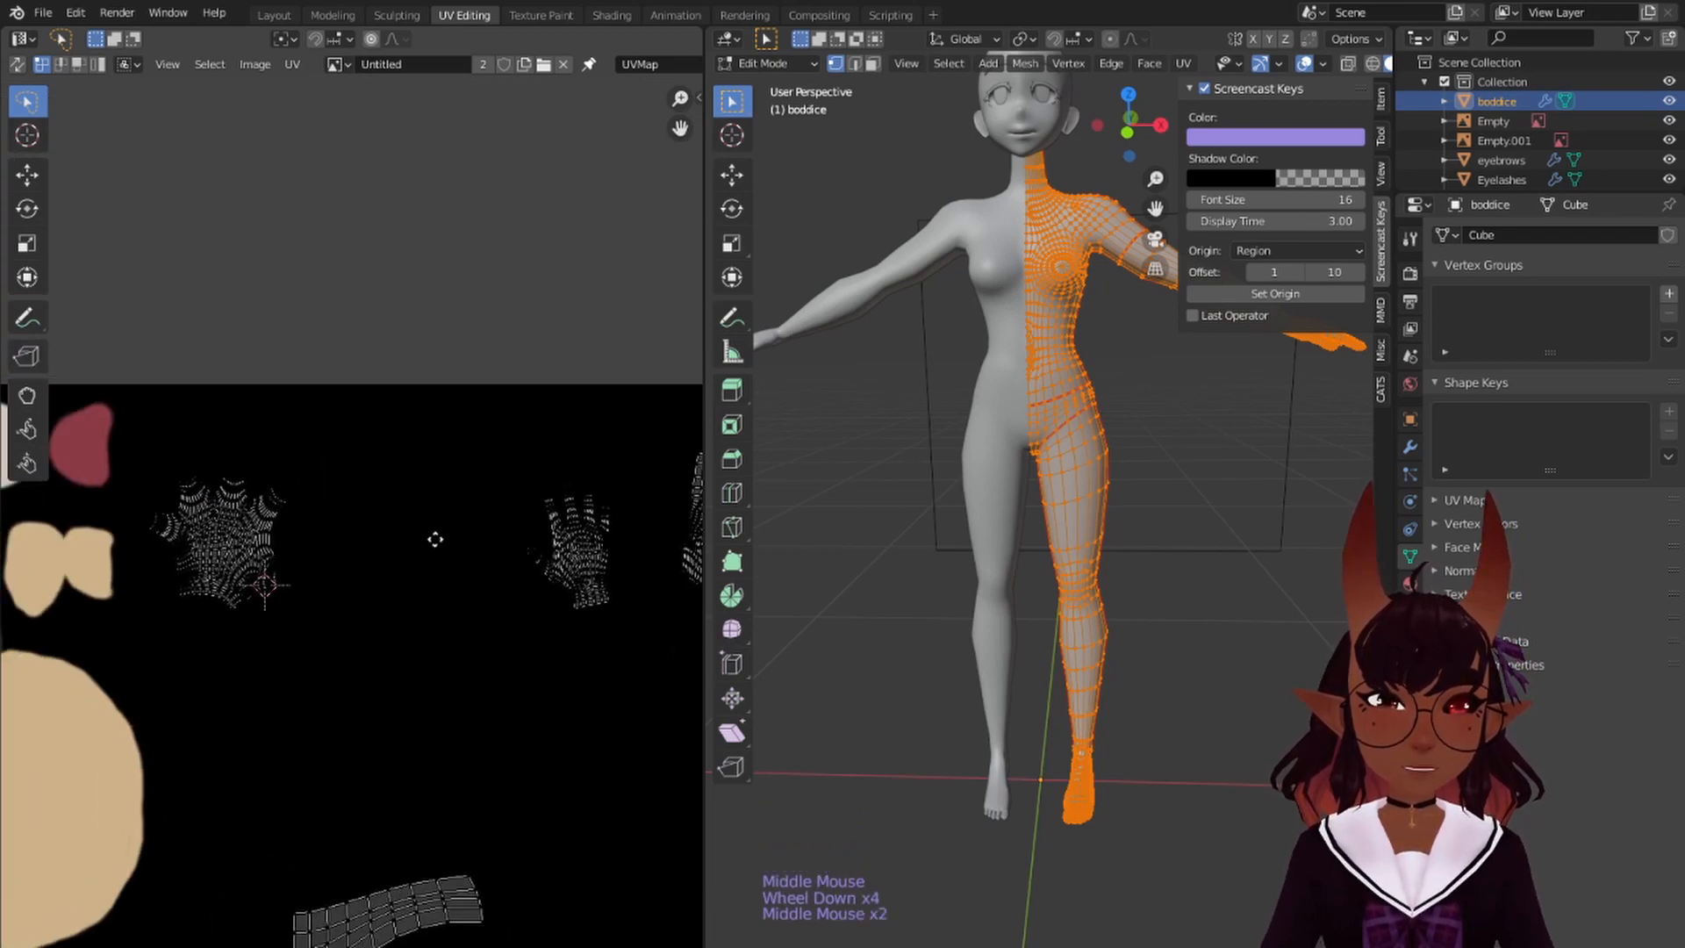
right_click(237, 544)
key(l)
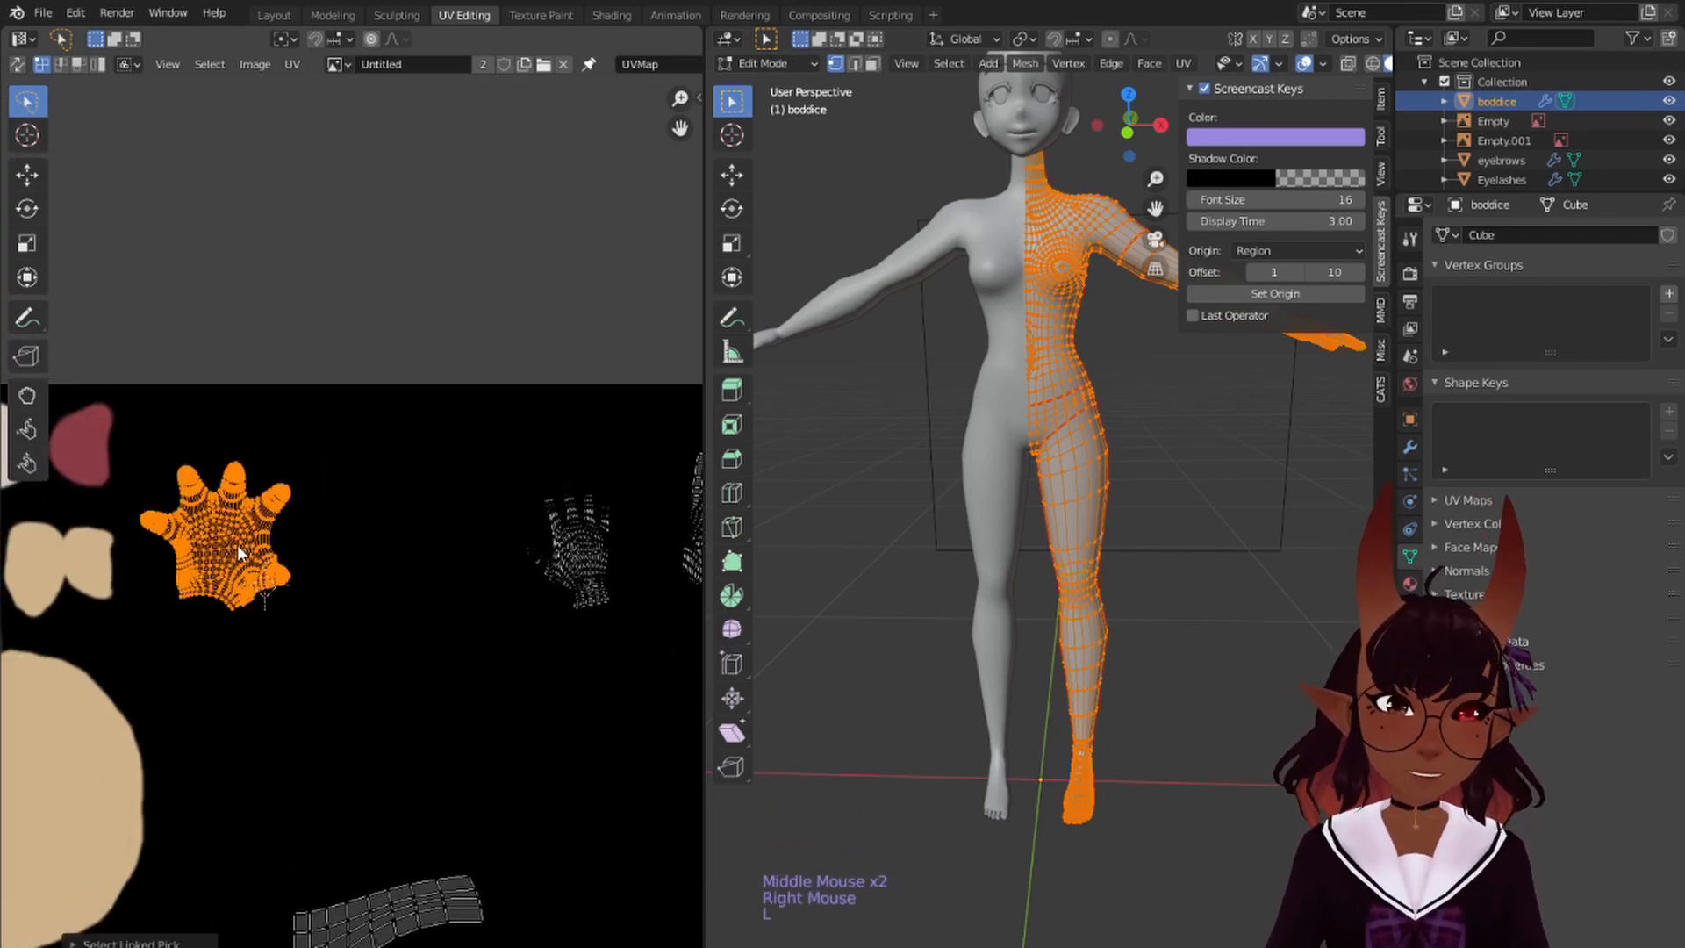
key(g)
click(230, 493)
- Move the slimmer hand island with long fingers next to the splayed hand island
right_click(593, 554)
key(l)
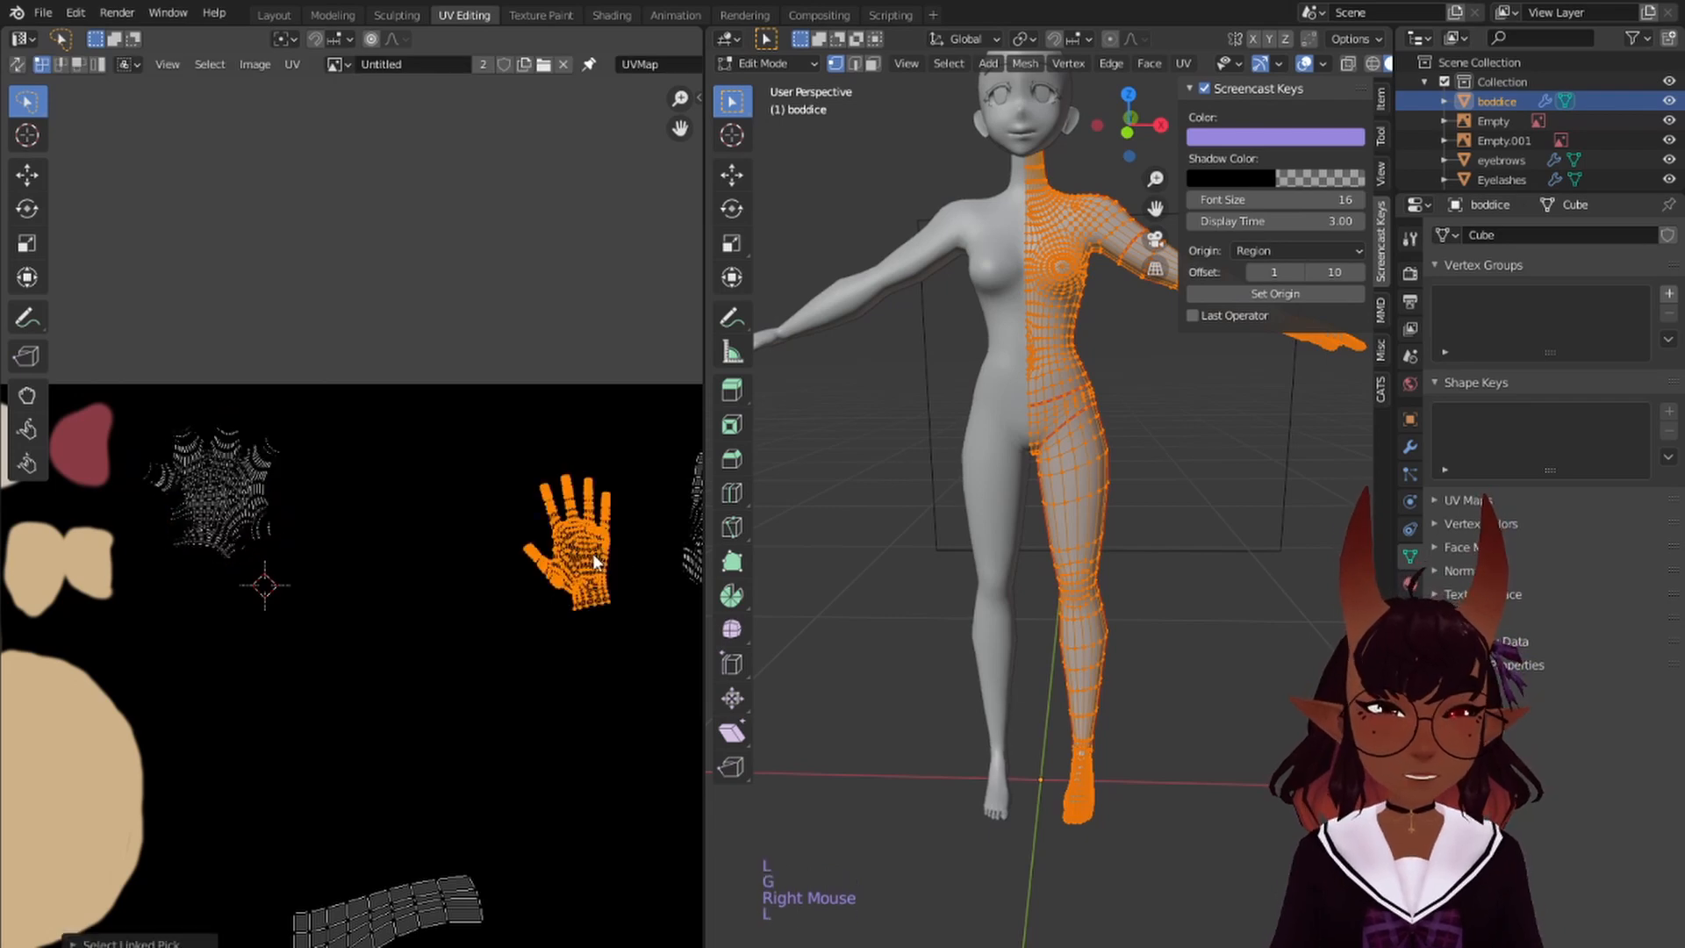
key(g)
click(368, 490)
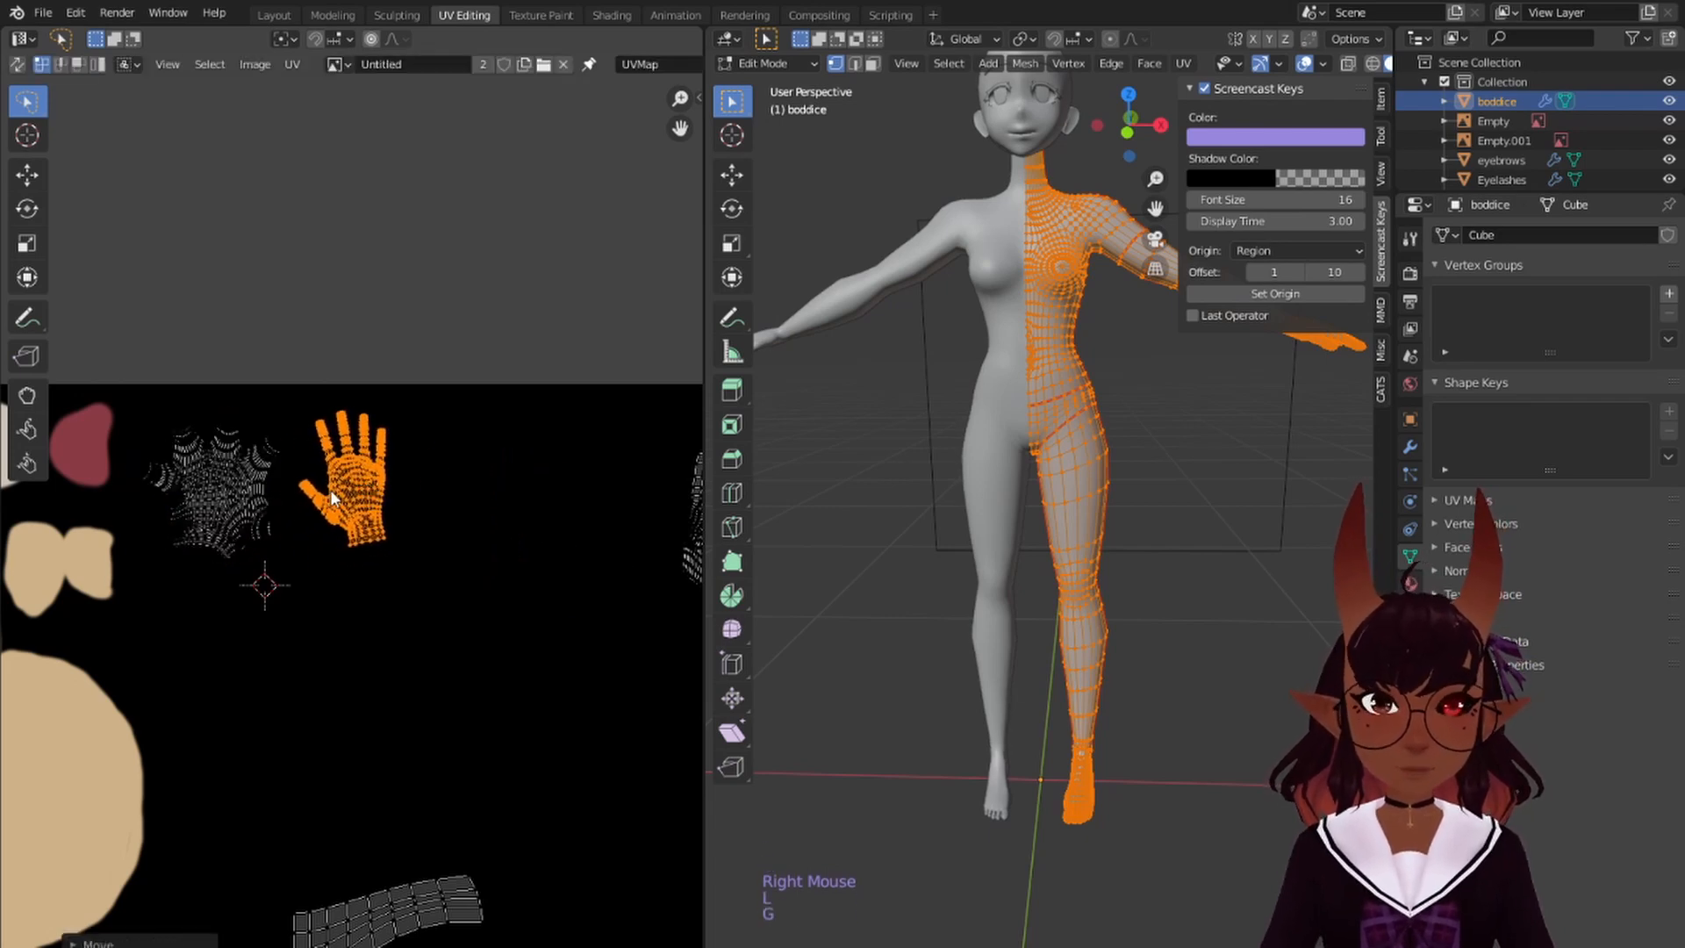
- Reselect only the slimmer hand island and nudge it closer to the splayed hand and slightly upward
key(a)
scroll(325, 489, up, 3)
middle_drag(319, 488, 472, 490)
scroll(491, 487, up, 1)
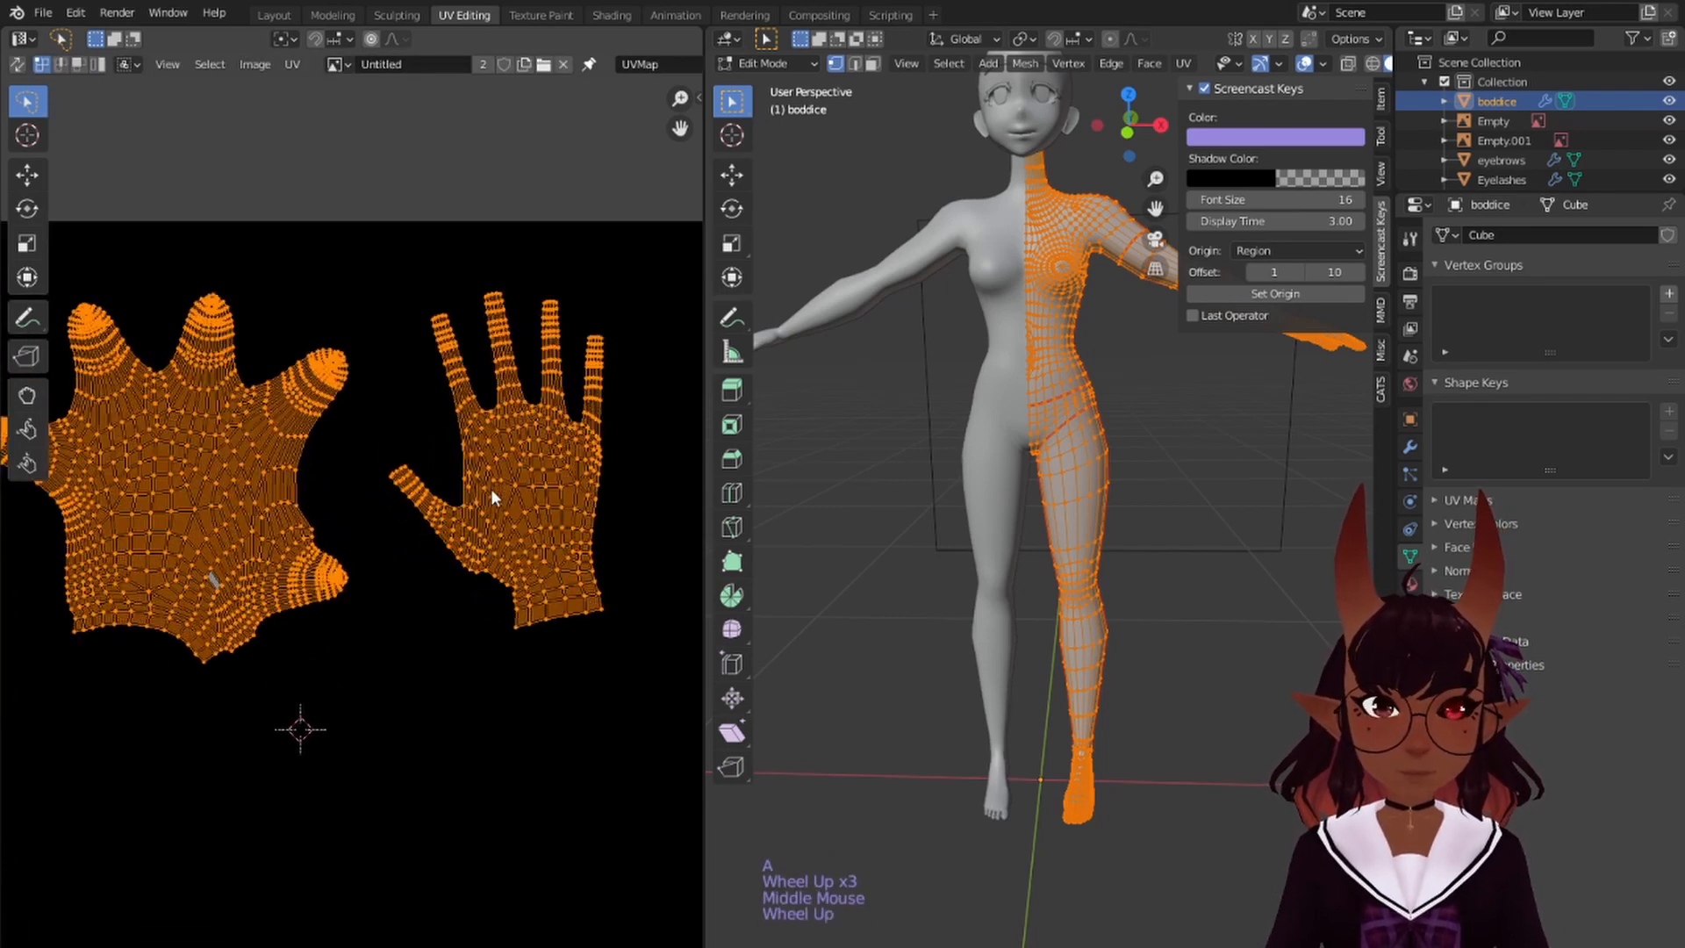
mouse_move(644, 407)
mouse_down()
mouse_move(629, 294)
mouse_move(392, 291)
mouse_move(365, 424)
mouse_move(417, 591)
mouse_move(615, 636)
mouse_up()
key(g)
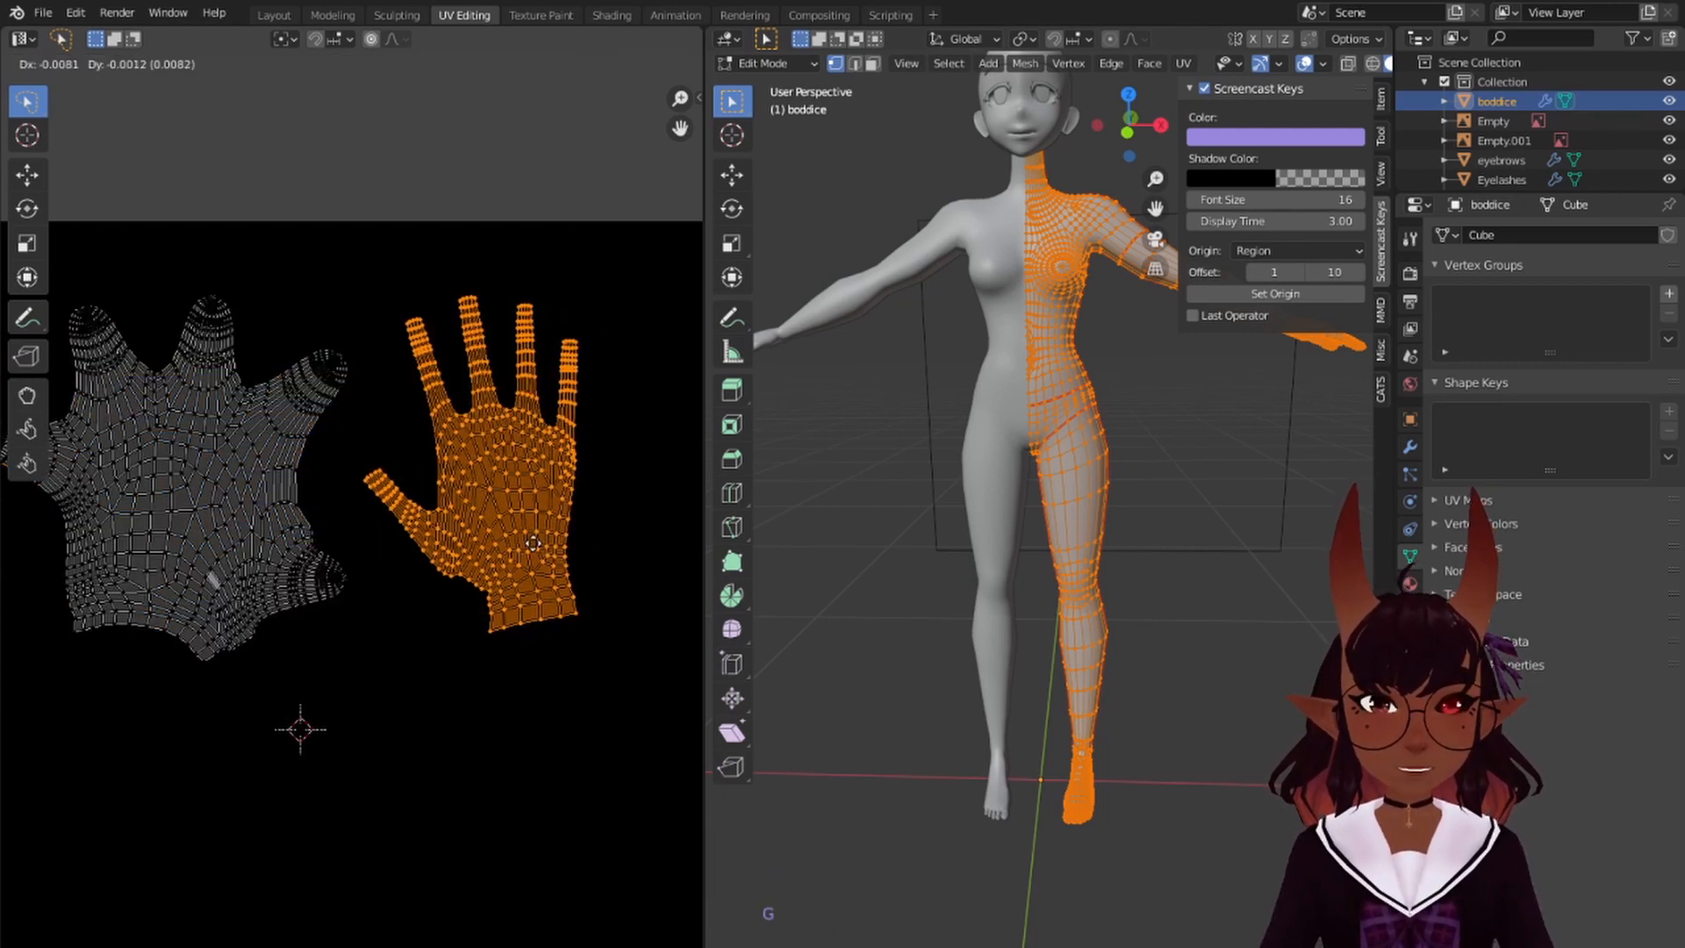
click(528, 526)
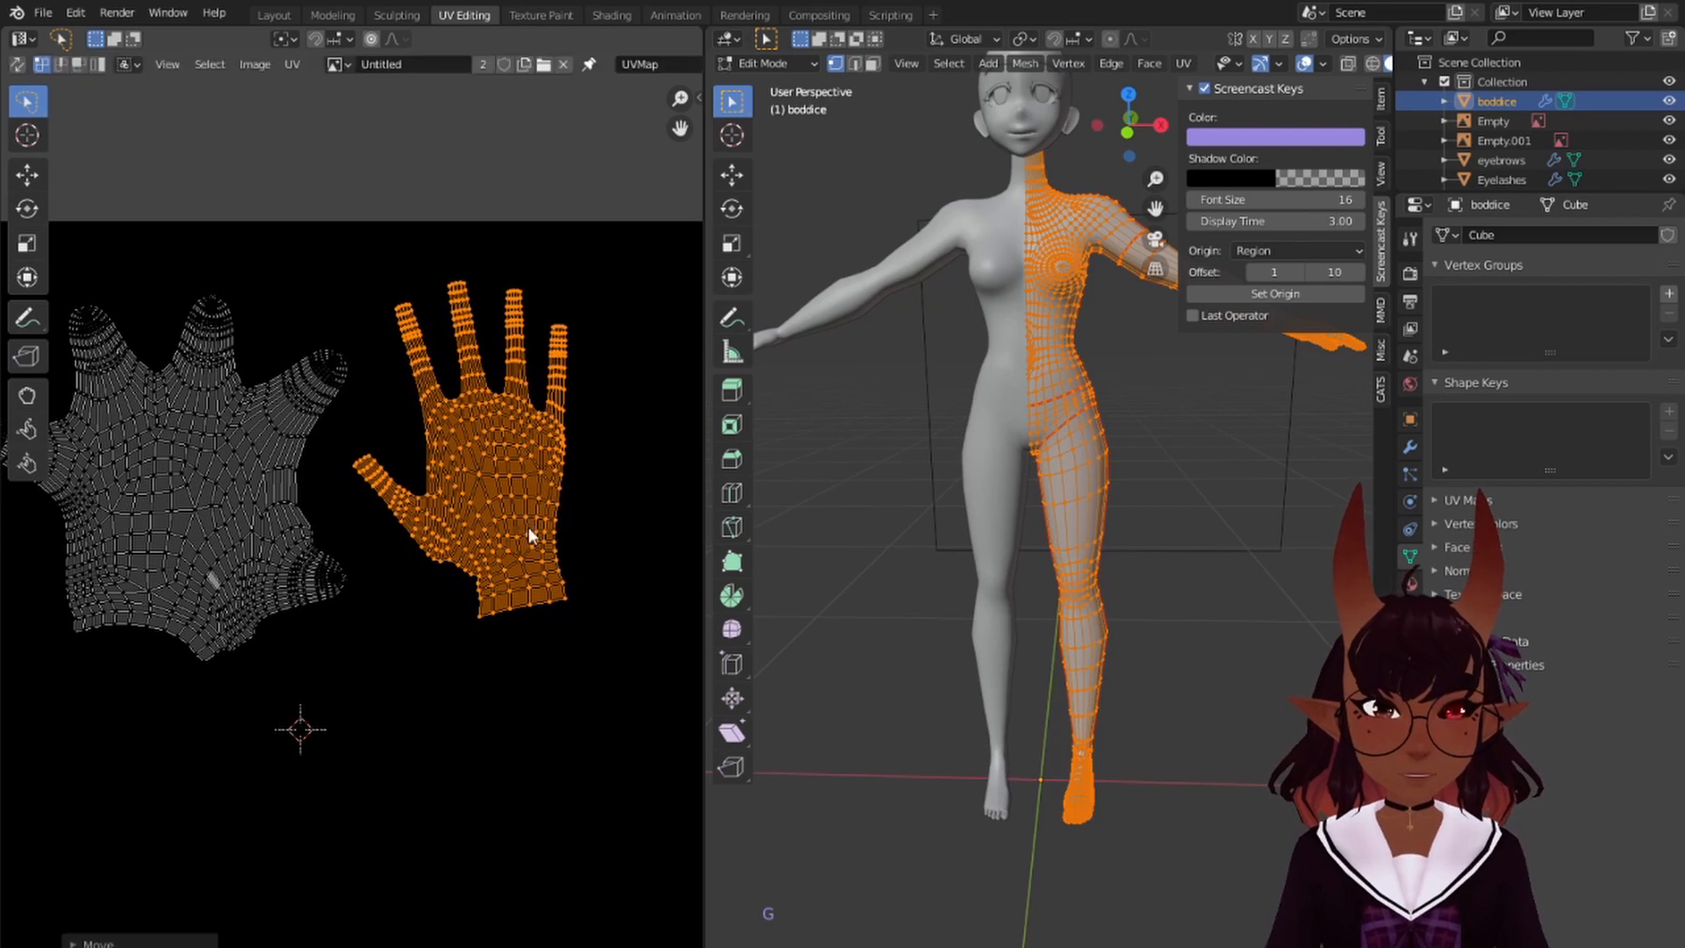
- Move the wide foot island with rounded toes up beside the hand islands near the texture's upper border
scroll(586, 519, down, 5)
middle_drag(586, 519, 314, 484)
scroll(315, 485, up, 3)
middle_drag(469, 522, 478, 443)
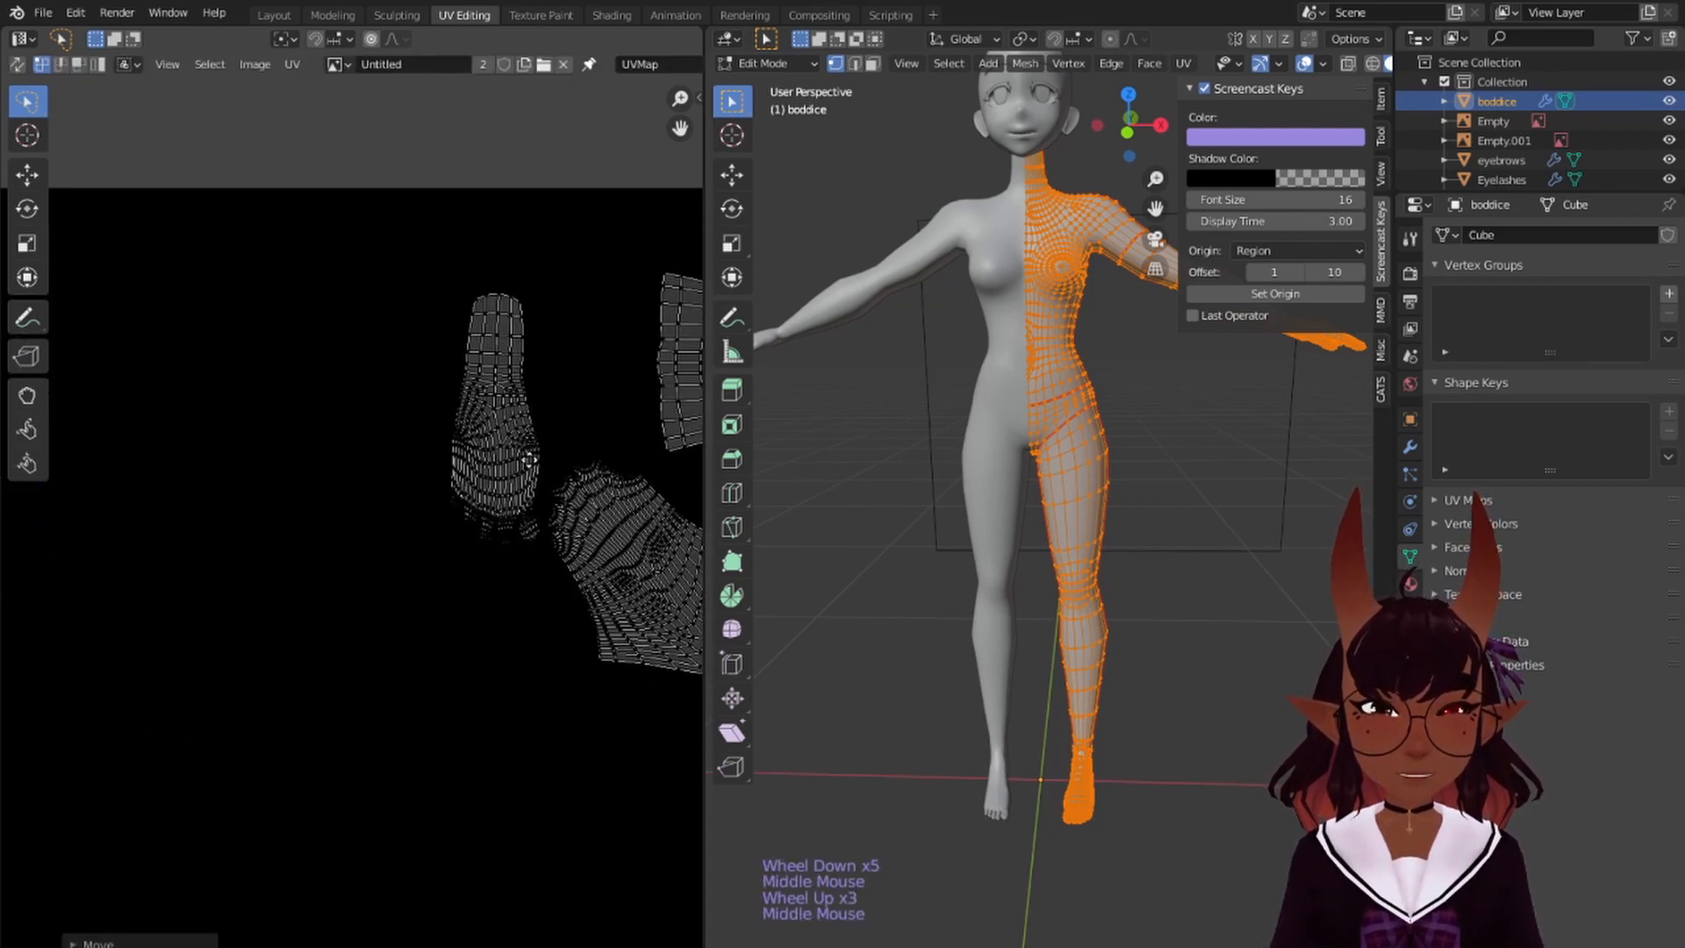
scroll(563, 460, down, 3)
right_click(561, 539)
key(l)
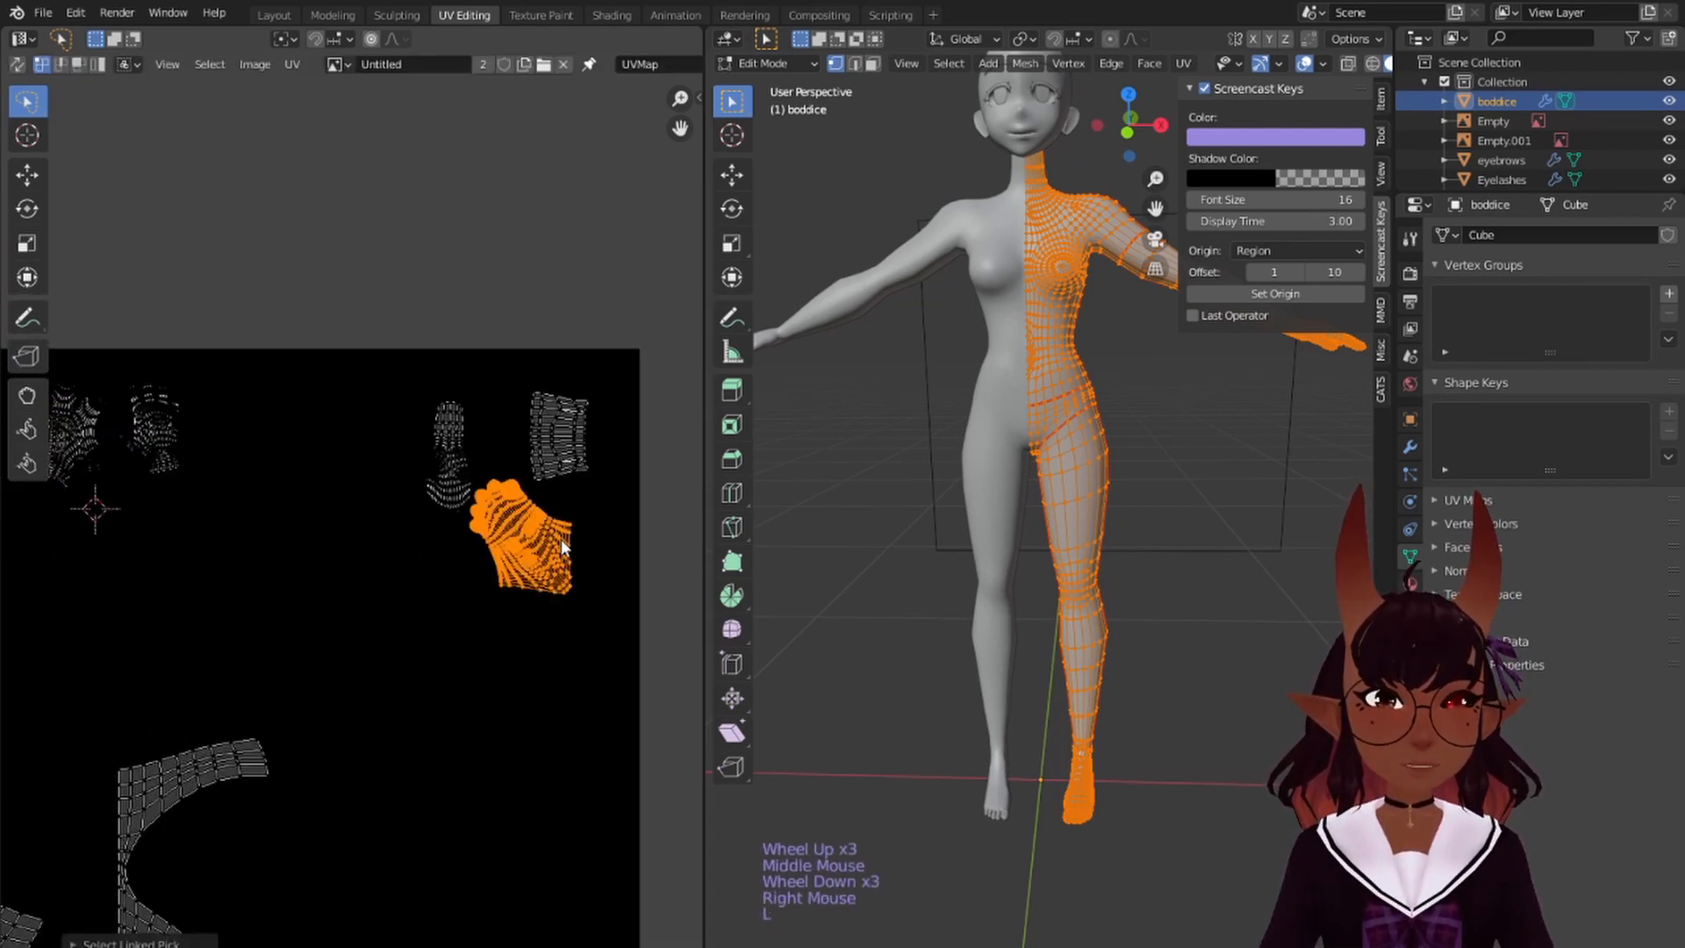
key(g)
click(303, 427)
scroll(276, 464, up, 3)
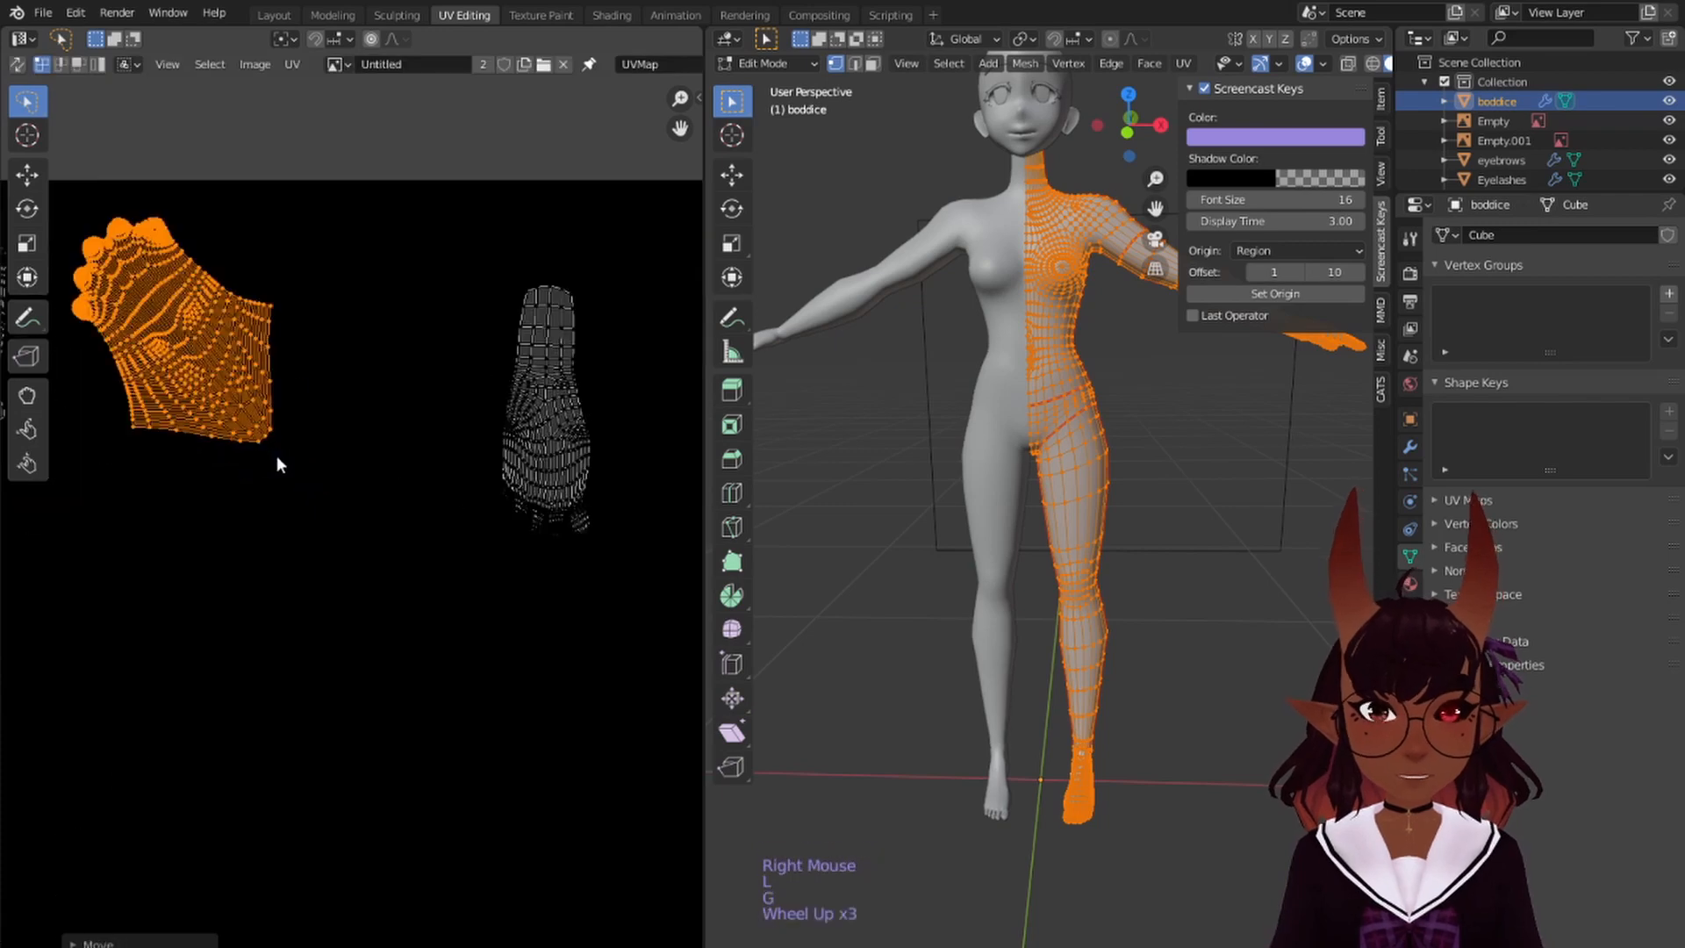
- Move the narrow foot-sole island directly to the right of the wide foot island
right_click(579, 416)
key(l)
key(g)
click(351, 333)
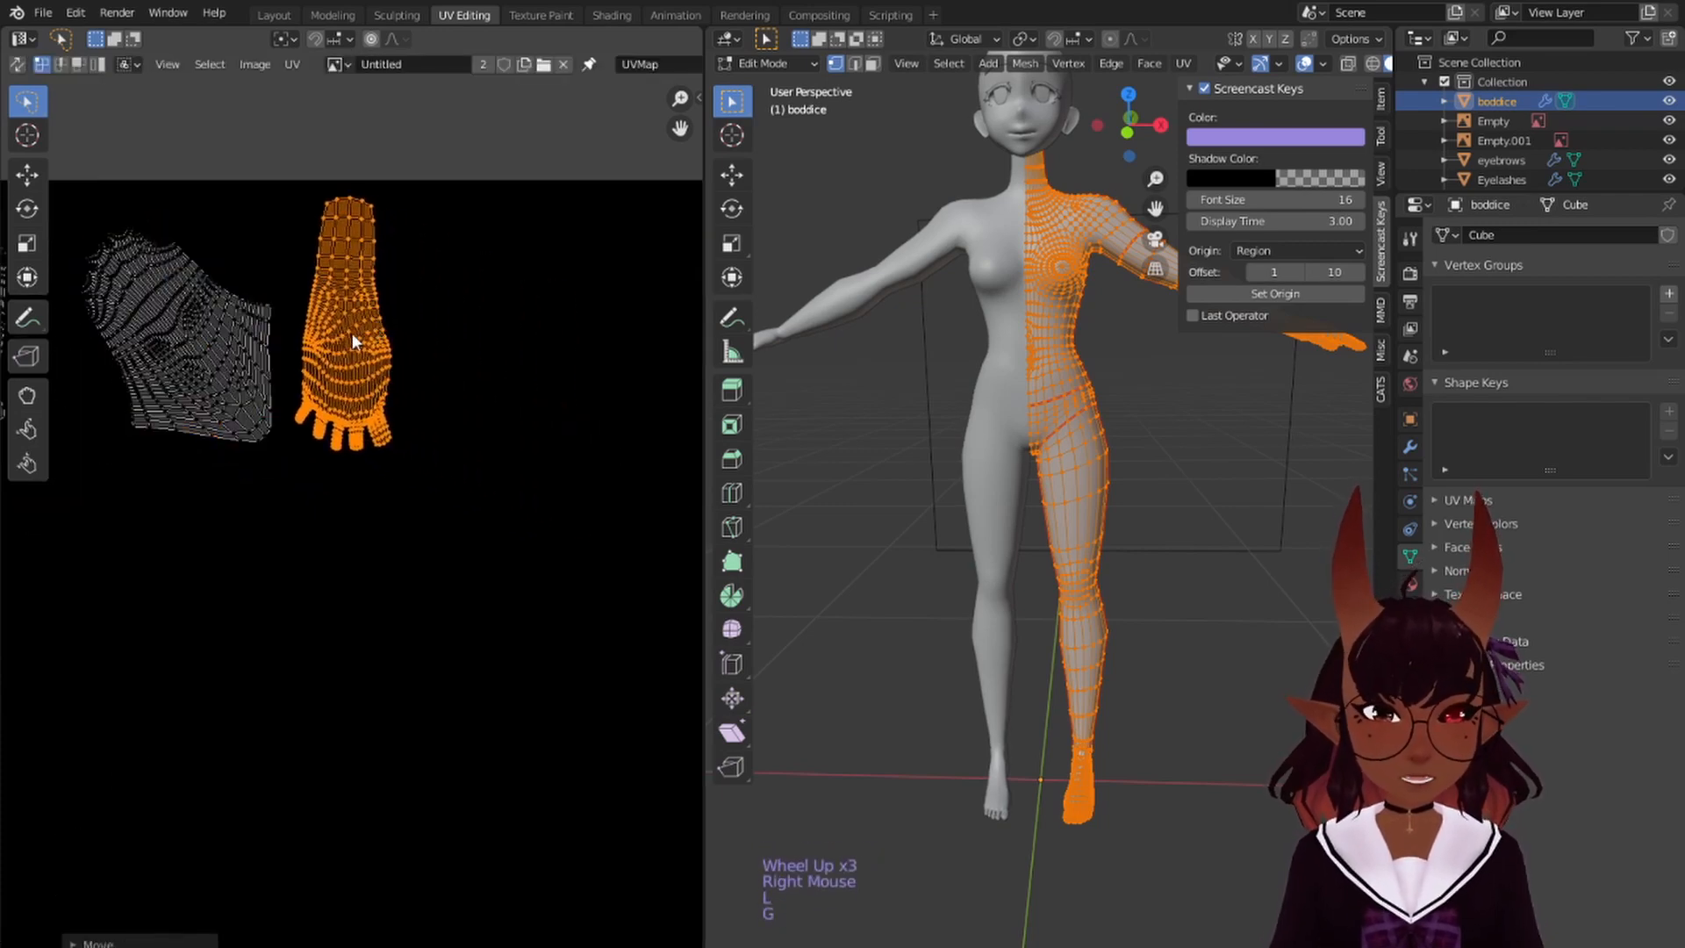
middle_drag(351, 334, 419, 441)
scroll(414, 411, up, 2)
scroll(415, 411, down, 1)
scroll(418, 440, down, 2)
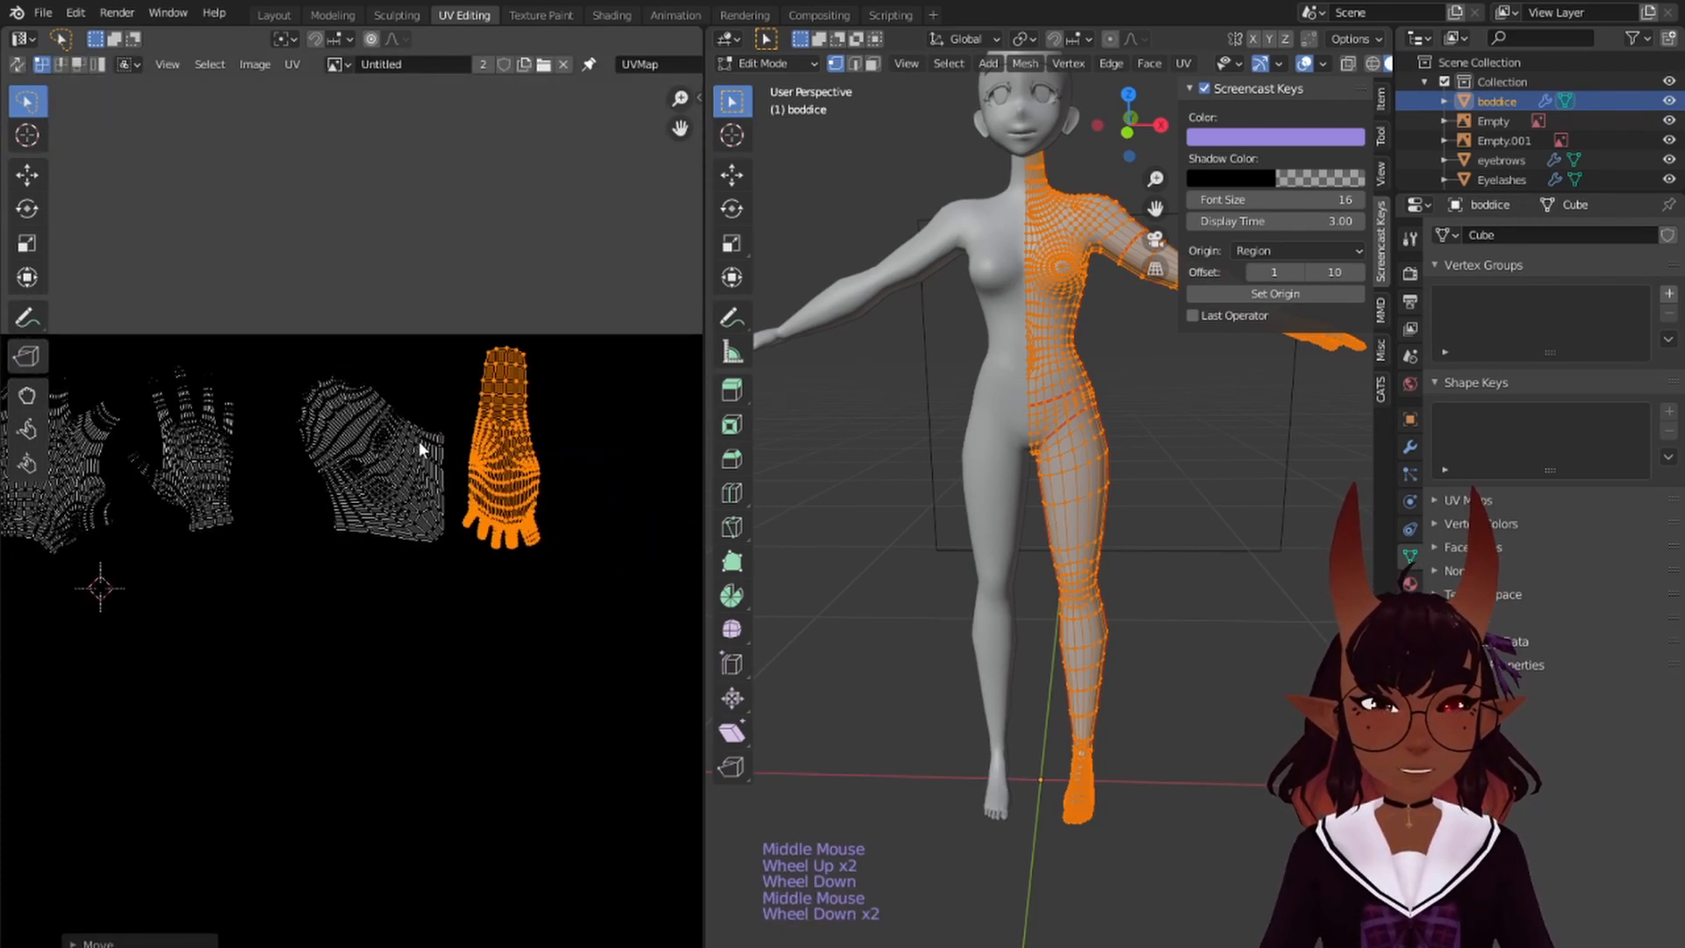
- Select both foot islands together and nudge them slightly closer to the hand islands
mouse_move(630, 356)
mouse_down()
mouse_move(480, 273)
mouse_move(245, 344)
mouse_move(276, 562)
mouse_move(592, 630)
mouse_up()
scroll(403, 539, up, 2)
middle_drag(404, 539, 340, 504)
key(g)
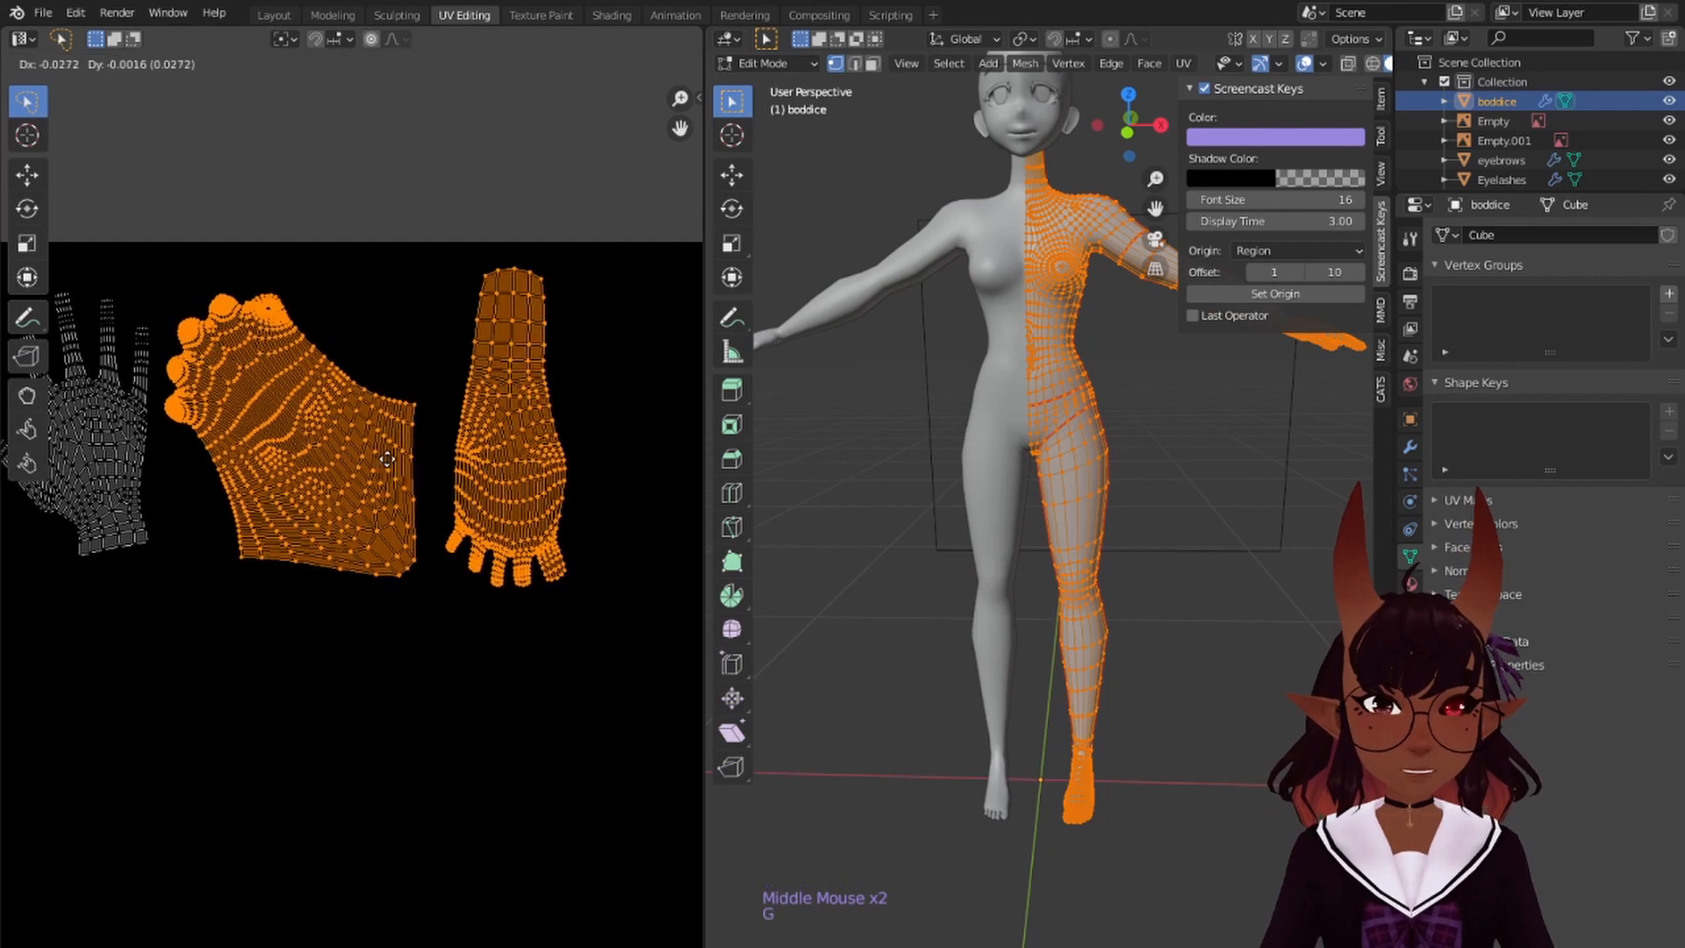
click(391, 477)
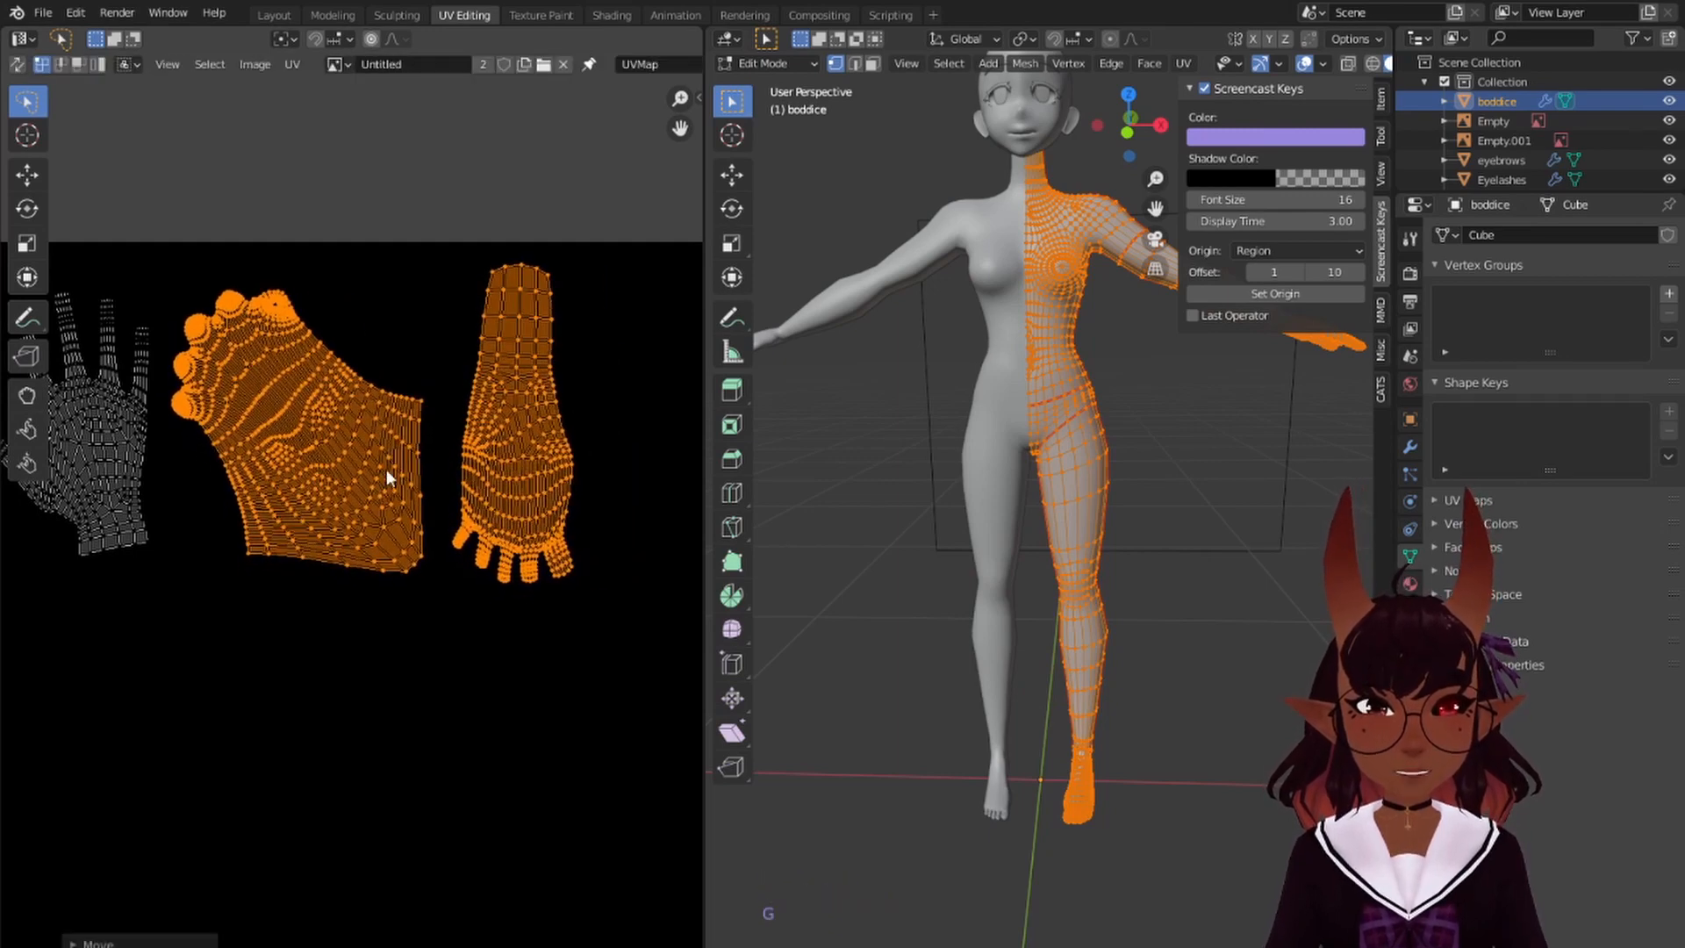
- Review the island layout across the whole texture to see which islands still need placing
scroll(407, 546, down, 6)
middle_drag(408, 546, 500, 355)
middle_drag(403, 505, 445, 439)
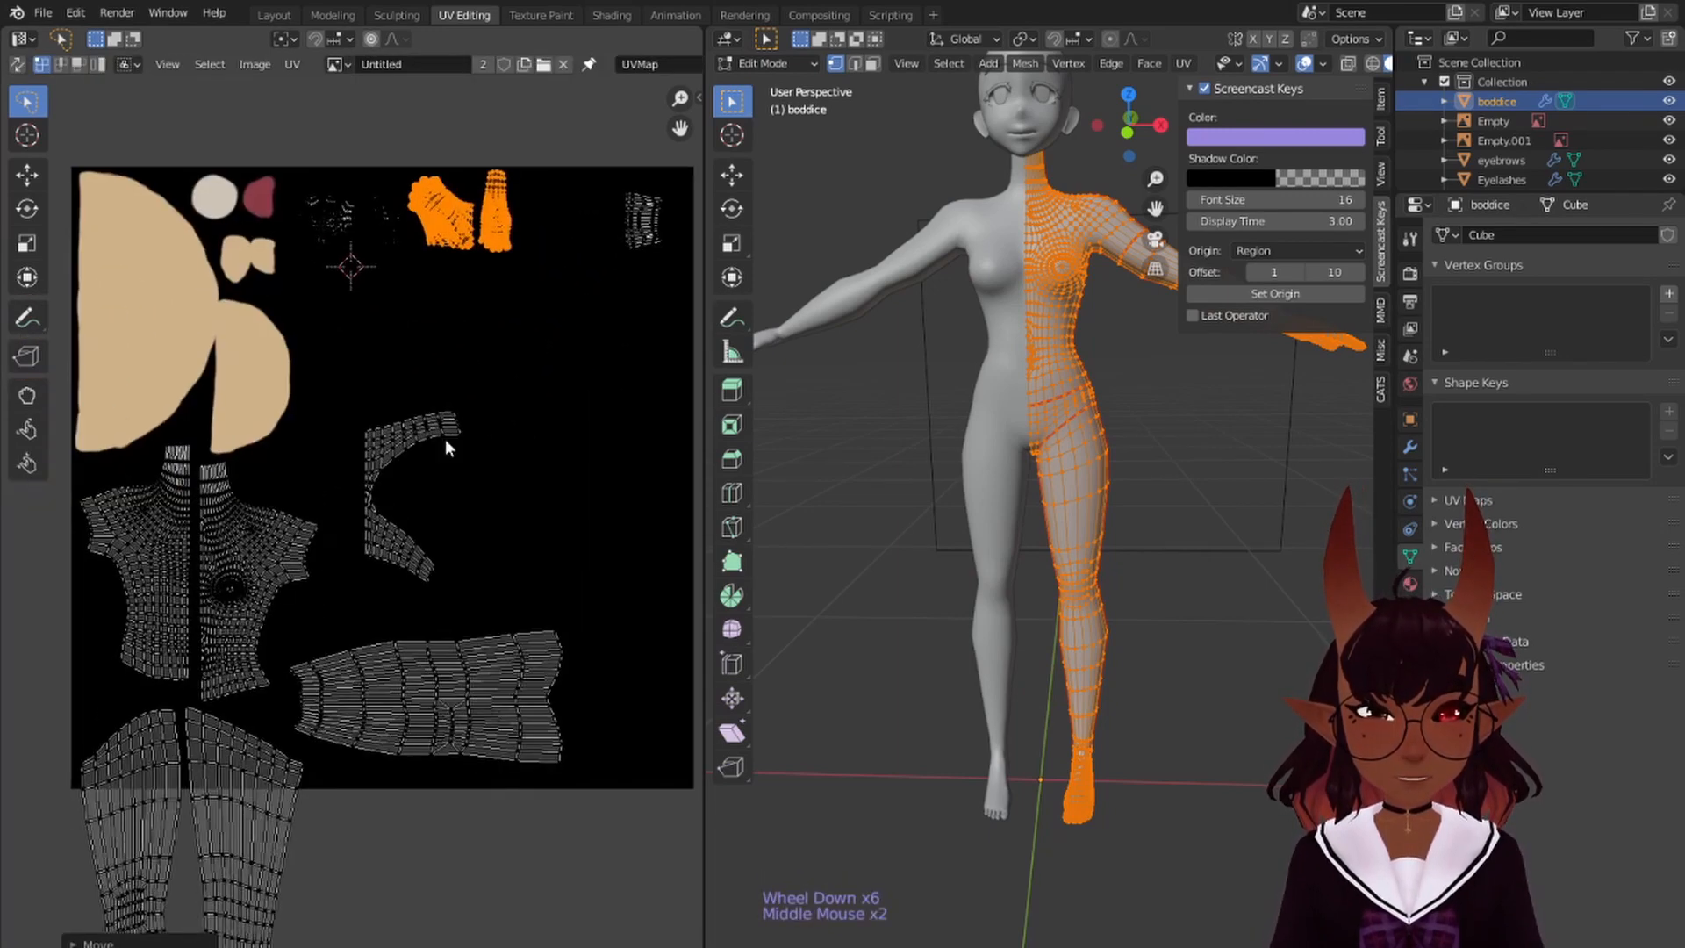
key(a)
key(a)
key(a)
scroll(465, 452, up, 2)
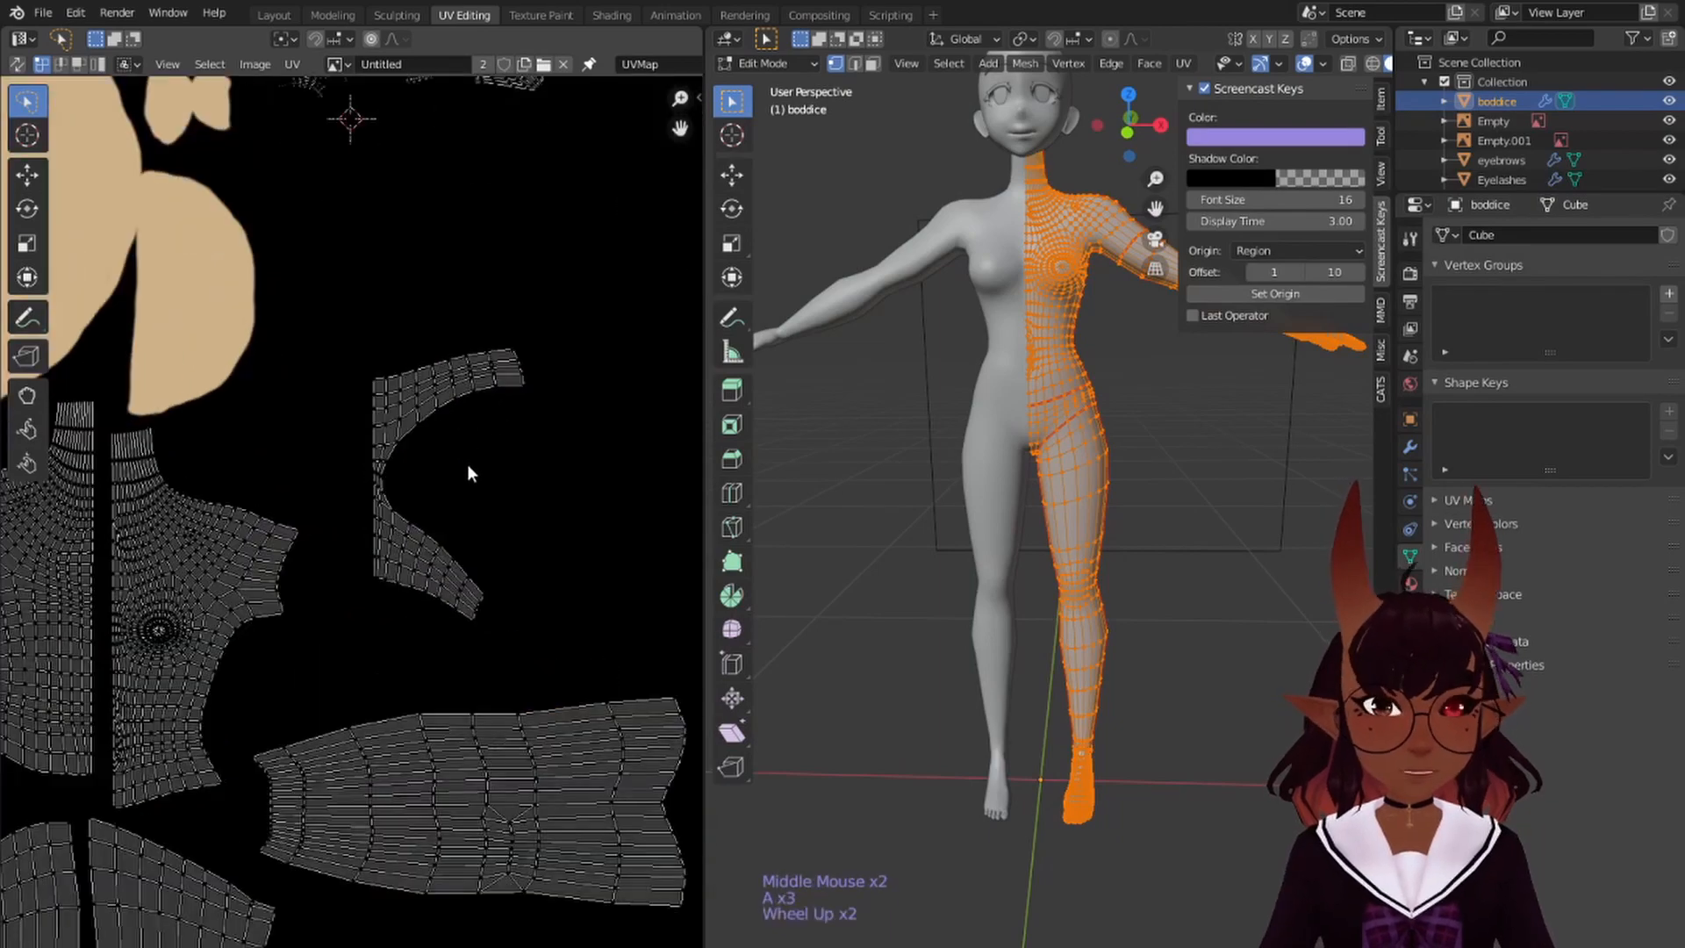
scroll(469, 466, down, 4)
scroll(474, 473, up, 2)
- Move the small flared band island from near the texture's upper-right corner to directly beside the narrow foot-sole island
mouse_move(562, 386)
middle_down()
mouse_move(380, 579)
mouse_move(508, 451)
mouse_move(522, 408)
mouse_move(519, 491)
middle_up()
scroll(339, 590, up, 1)
scroll(508, 451, up, 1)
scroll(518, 491, up, 1)
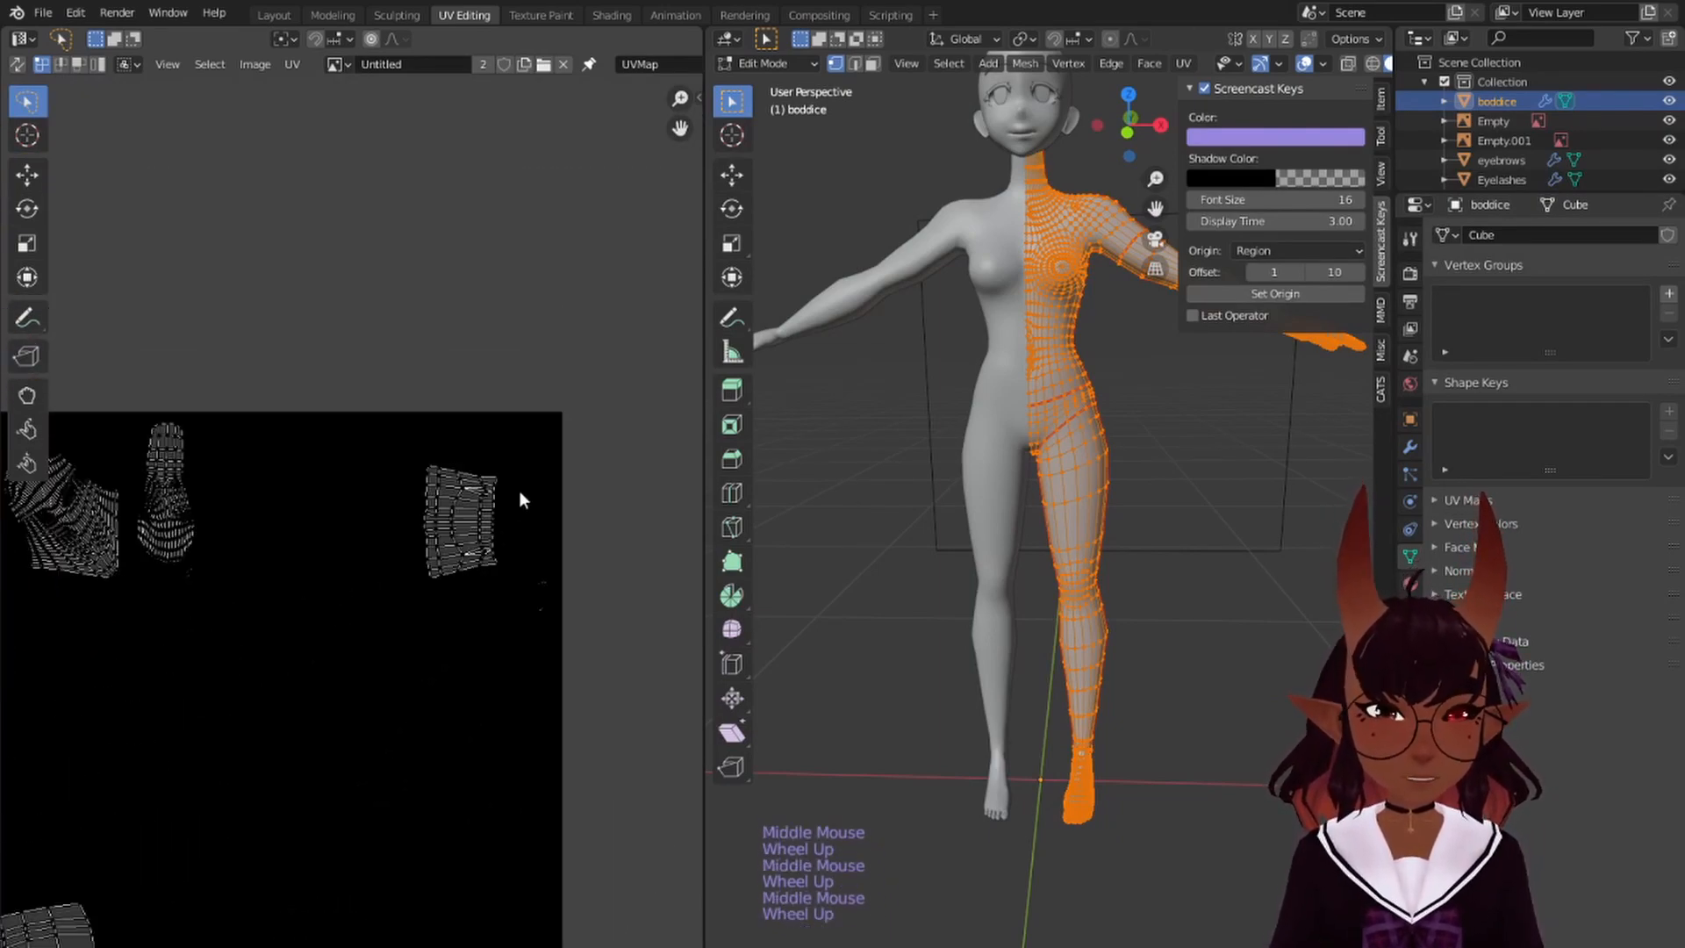
mouse_move(555, 430)
mouse_down()
mouse_move(372, 403)
mouse_move(451, 680)
mouse_up()
scroll(508, 625, up, 4)
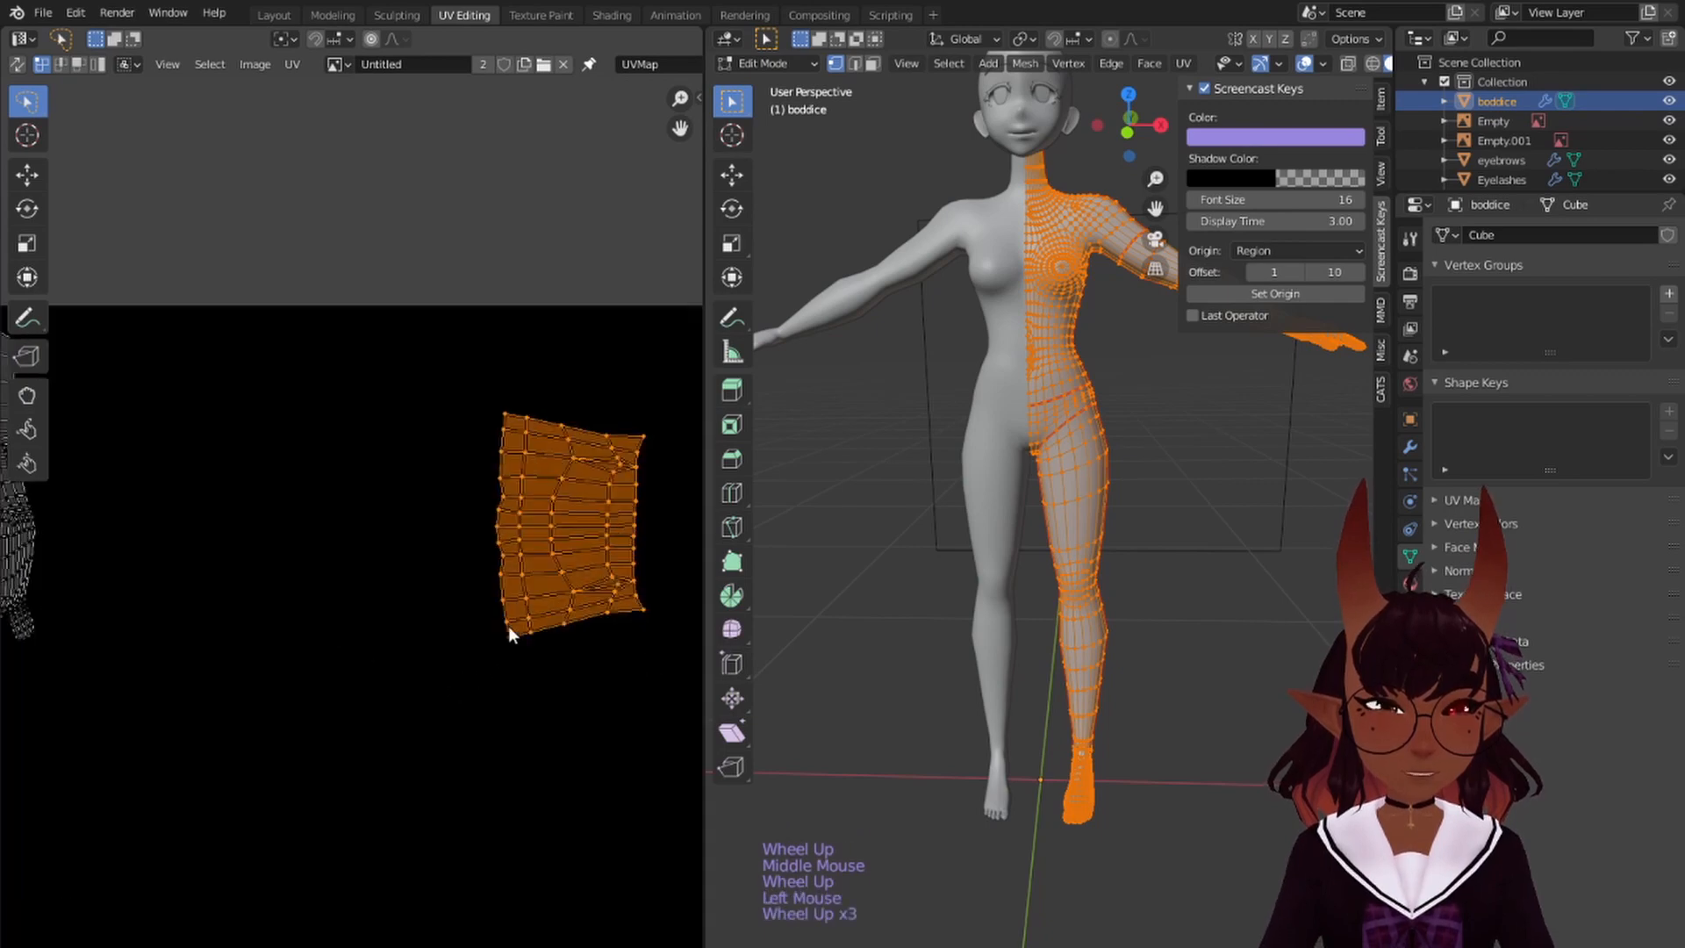
middle_drag(592, 449, 384, 461)
right_click(386, 468)
key(l)
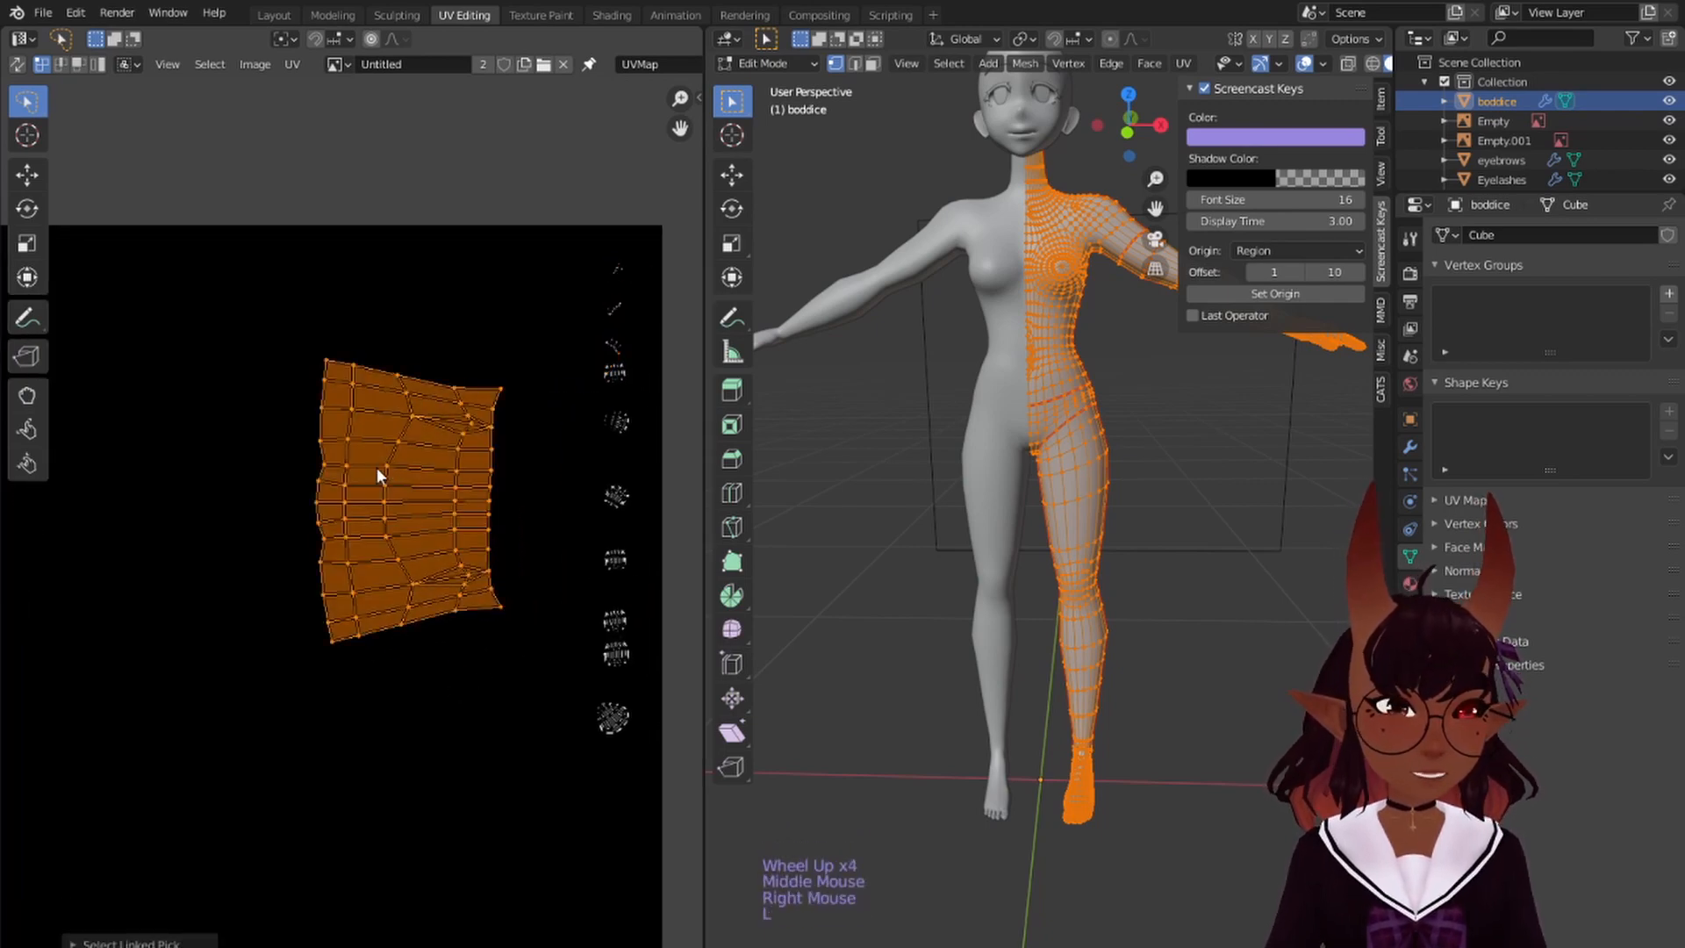
scroll(376, 467, down, 5)
middle_drag(283, 508, 466, 539)
key(g)
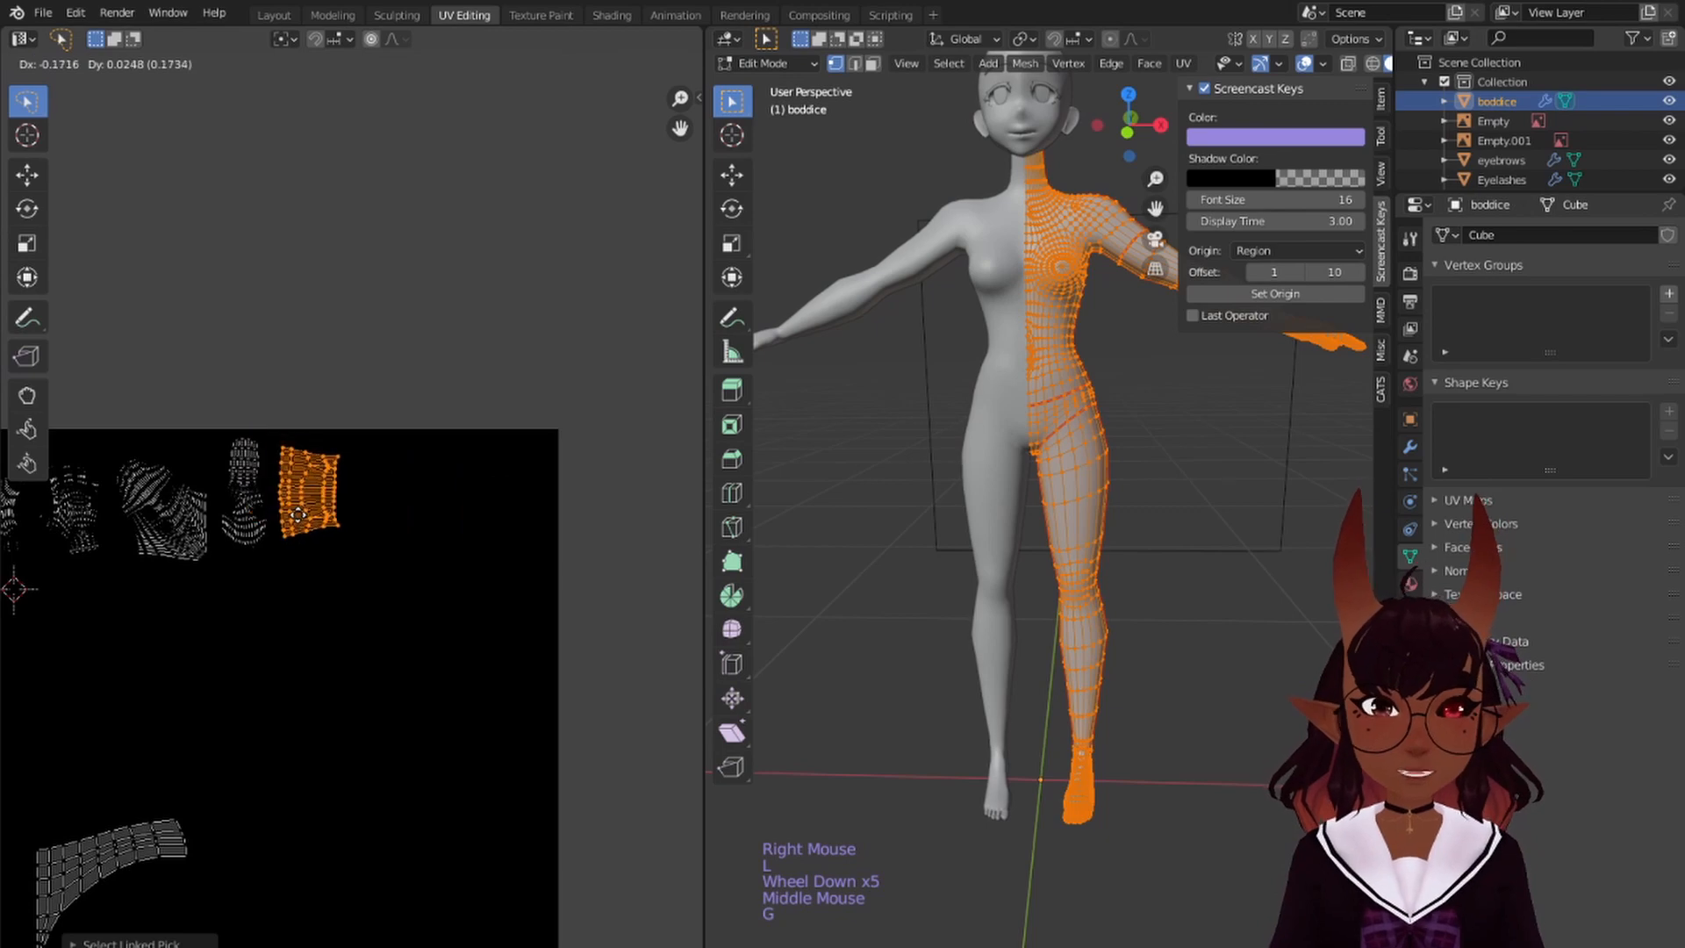
click(293, 507)
scroll(322, 520, up, 4)
middle_drag(329, 536, 383, 521)
scroll(390, 518, down, 6)
scroll(418, 477, down, 1)
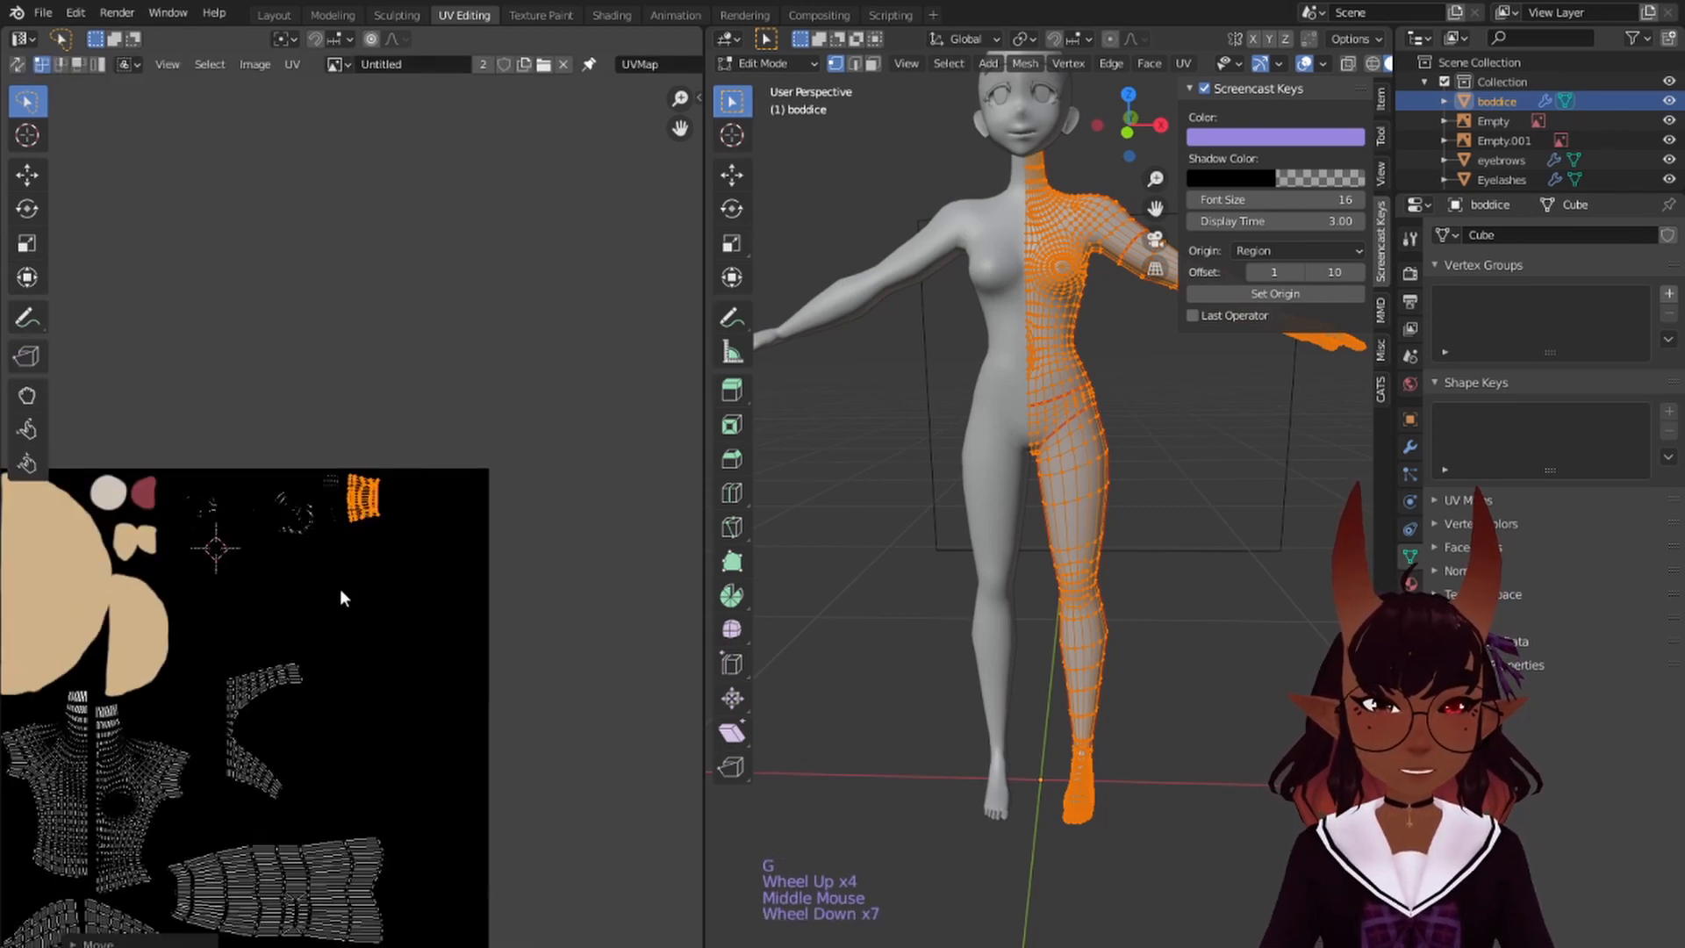
- Move the wide tapered limb island and the C-shaped hip island off the texture into the empty space below it
middle_drag(340, 588, 465, 408)
key(a)
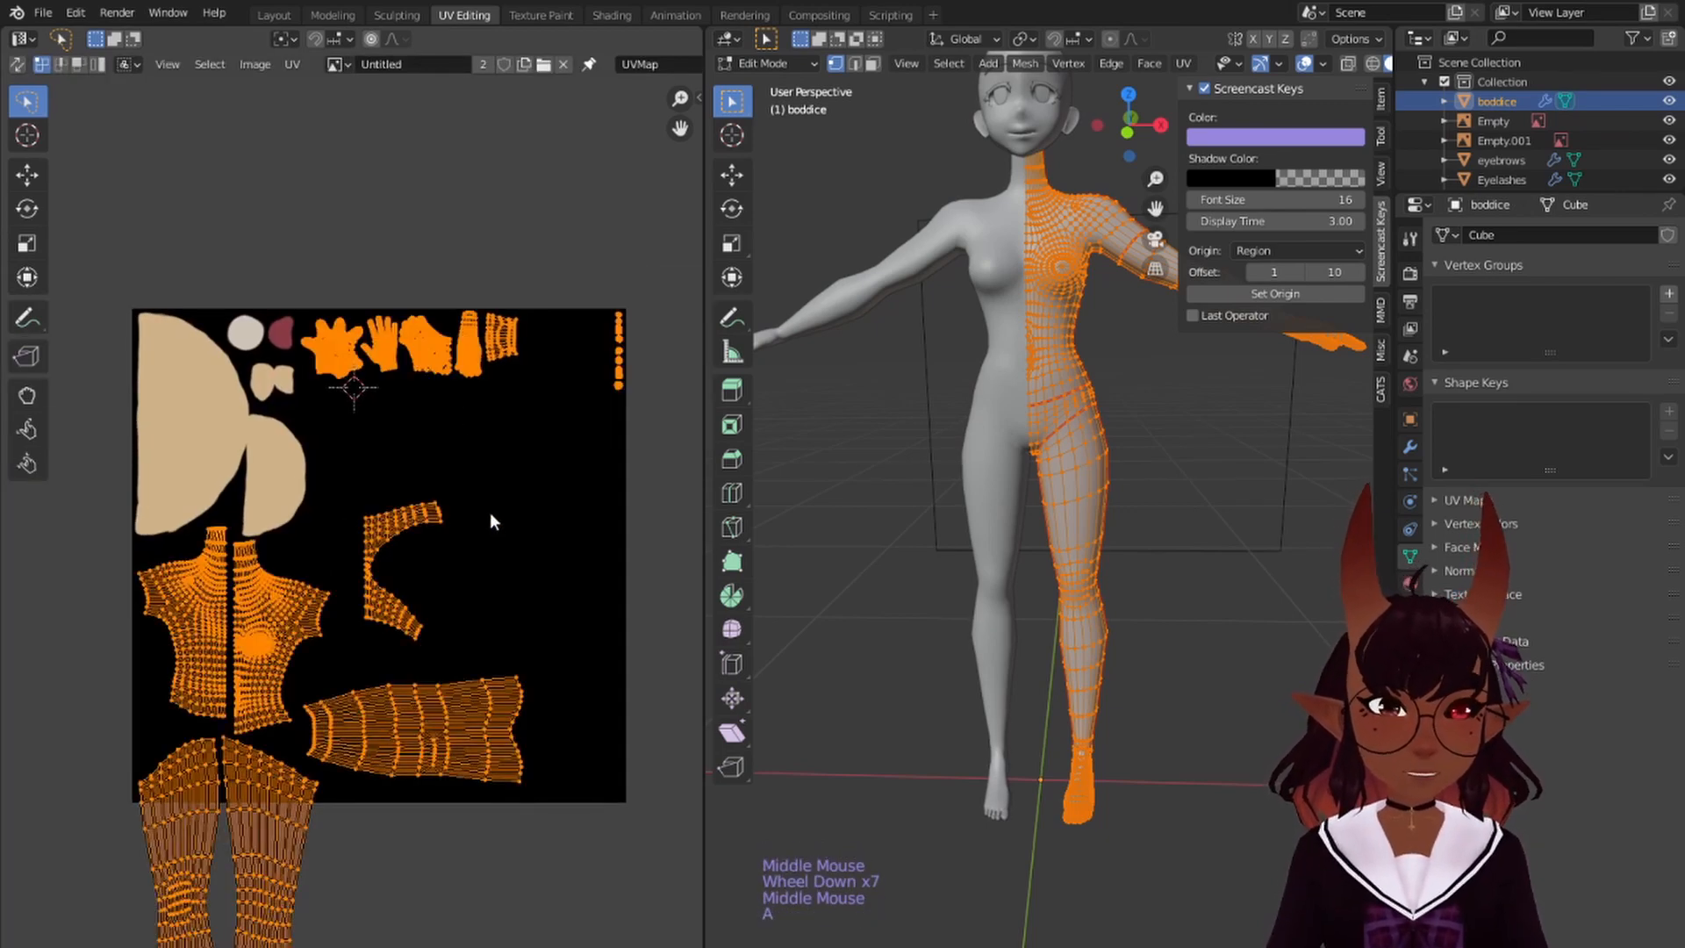
middle_drag(490, 514, 487, 377)
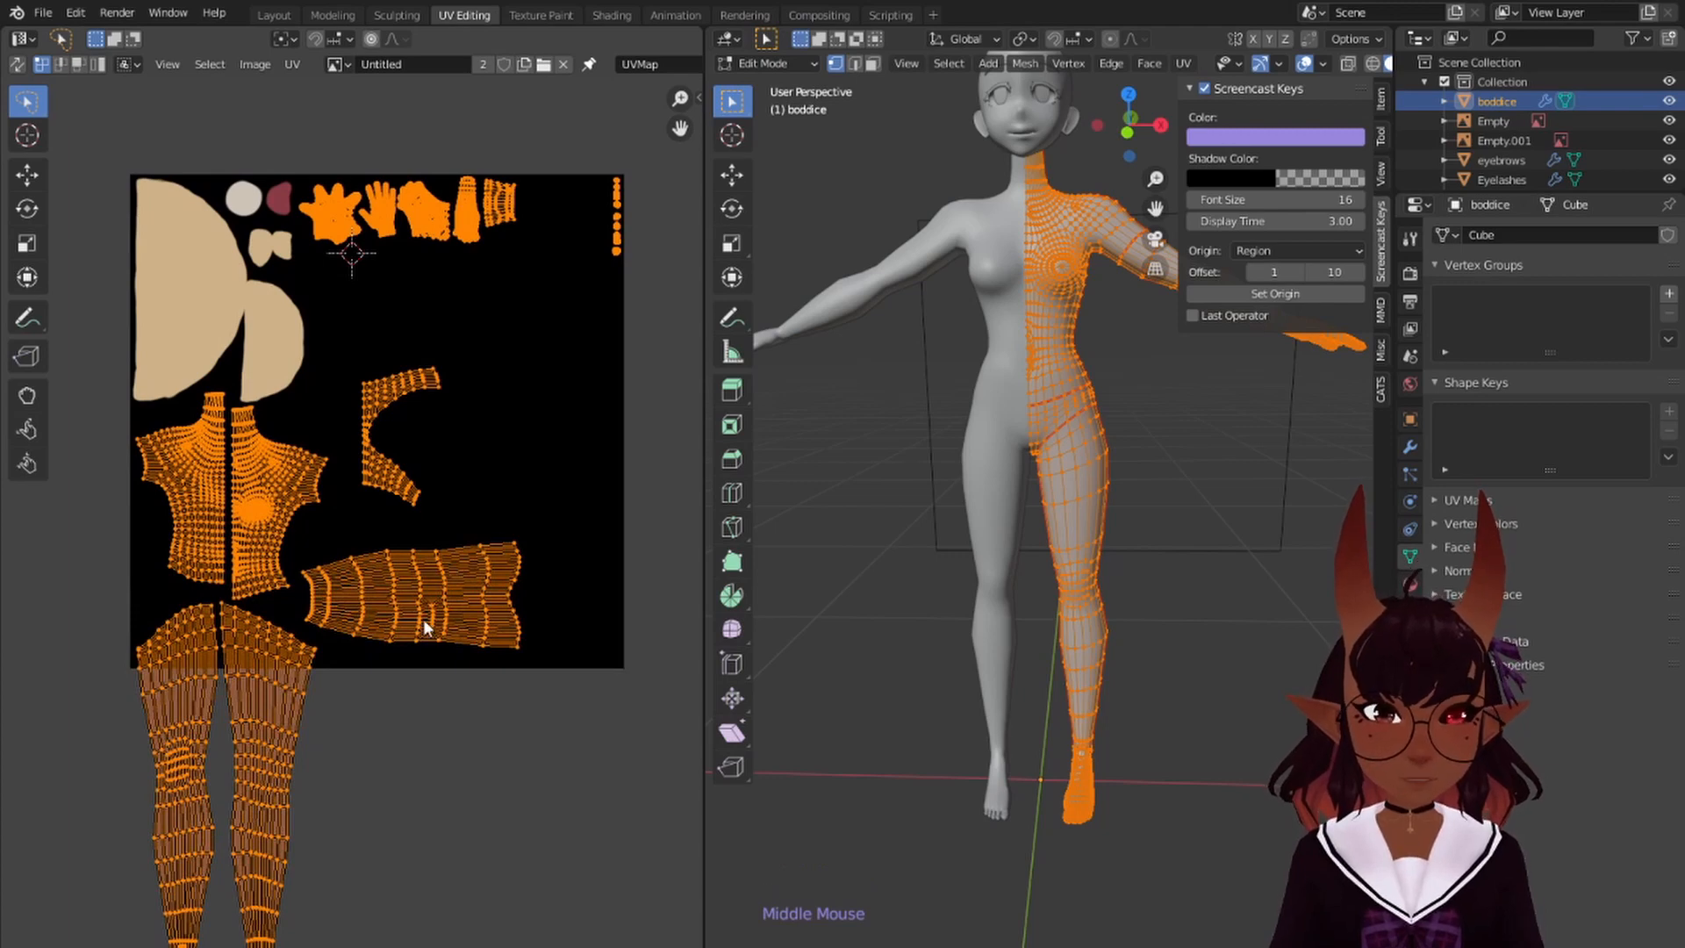
right_click(430, 584)
key(l)
key(g)
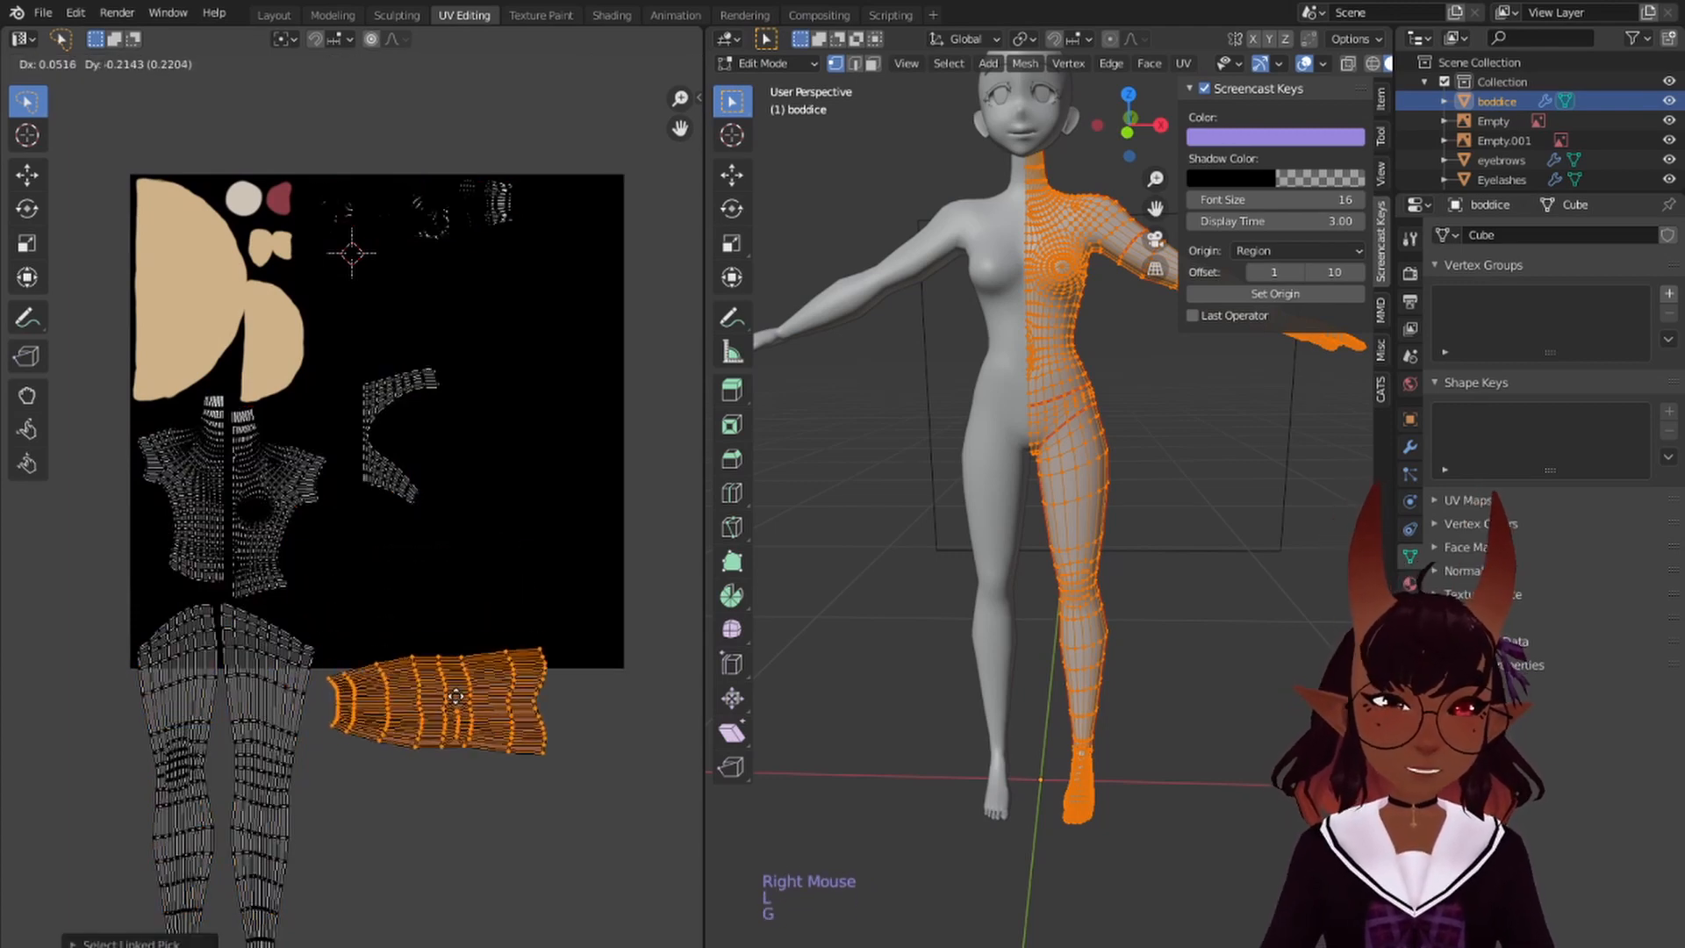
click(444, 711)
right_click(404, 409)
key(l)
key(g)
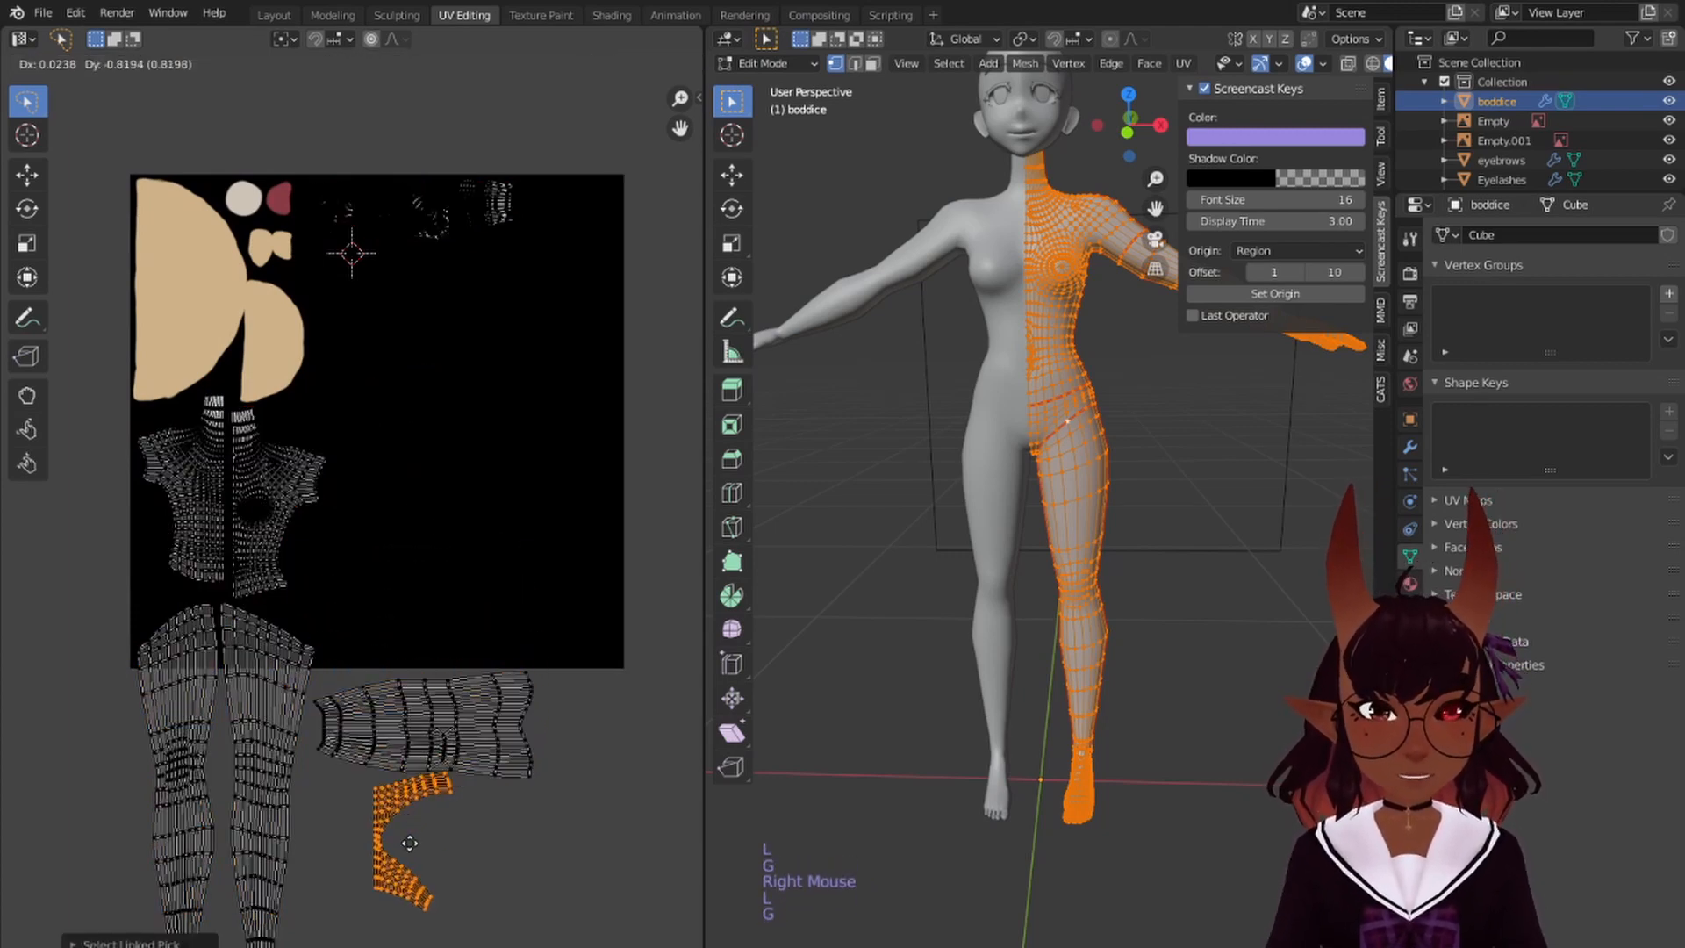
click(396, 855)
- Move both long leg islands together onto the texture, between the torso islands and the right border, beneath the hands and feet
right_click(266, 720)
key(l)
key(l)
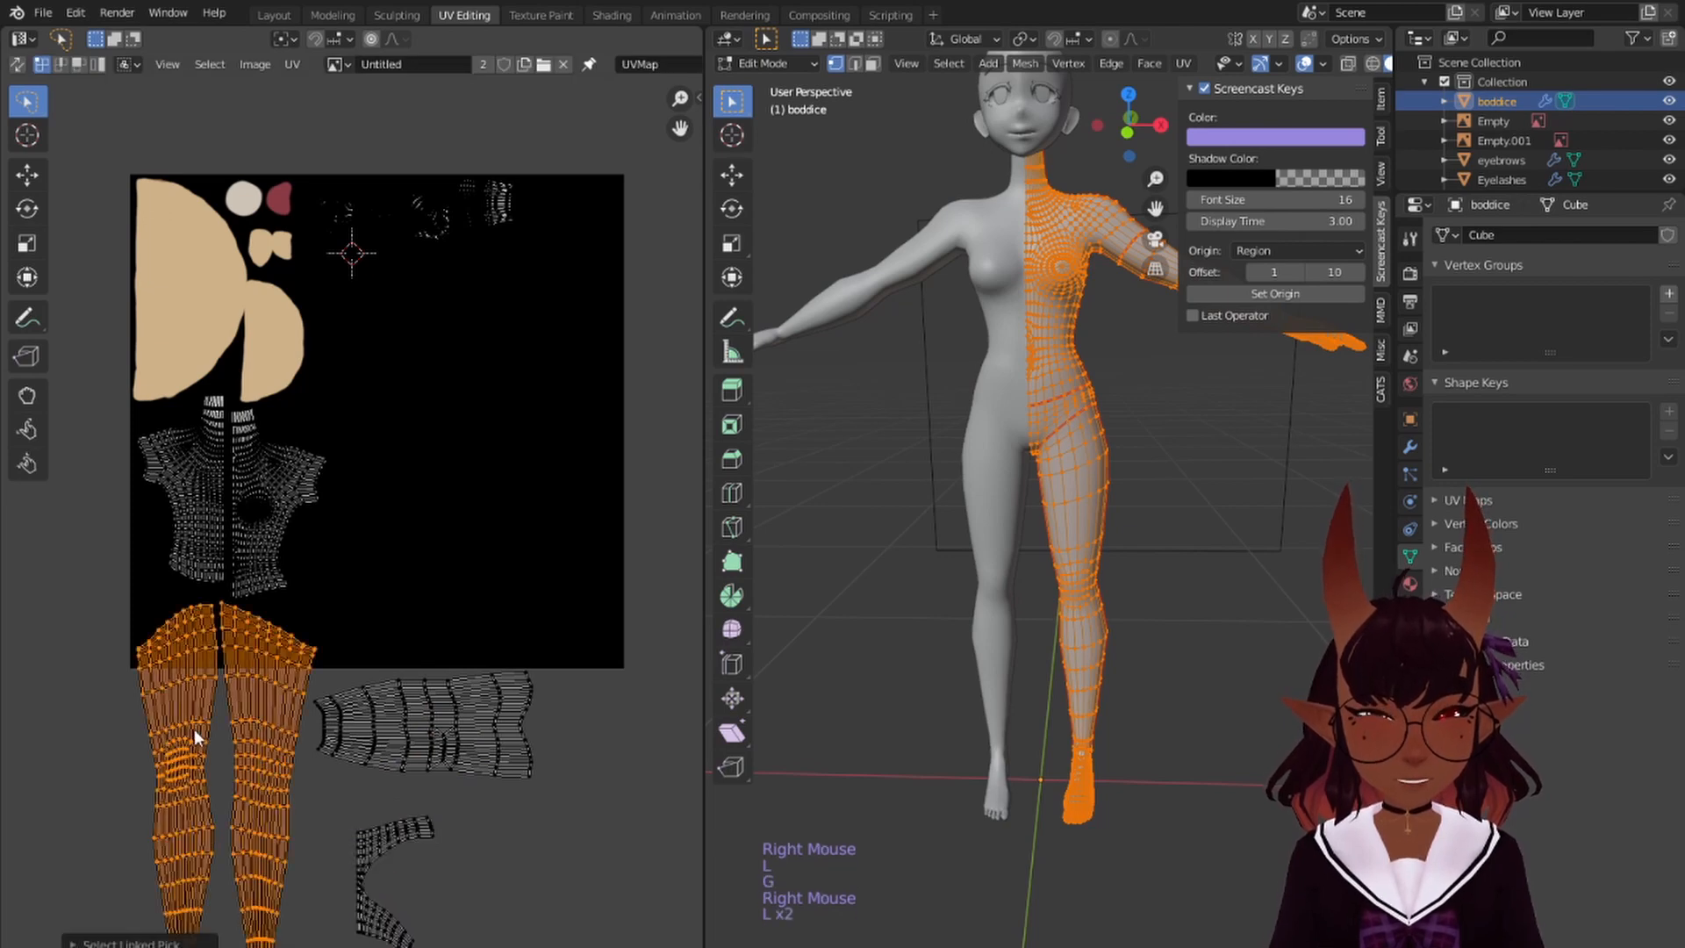
key(g)
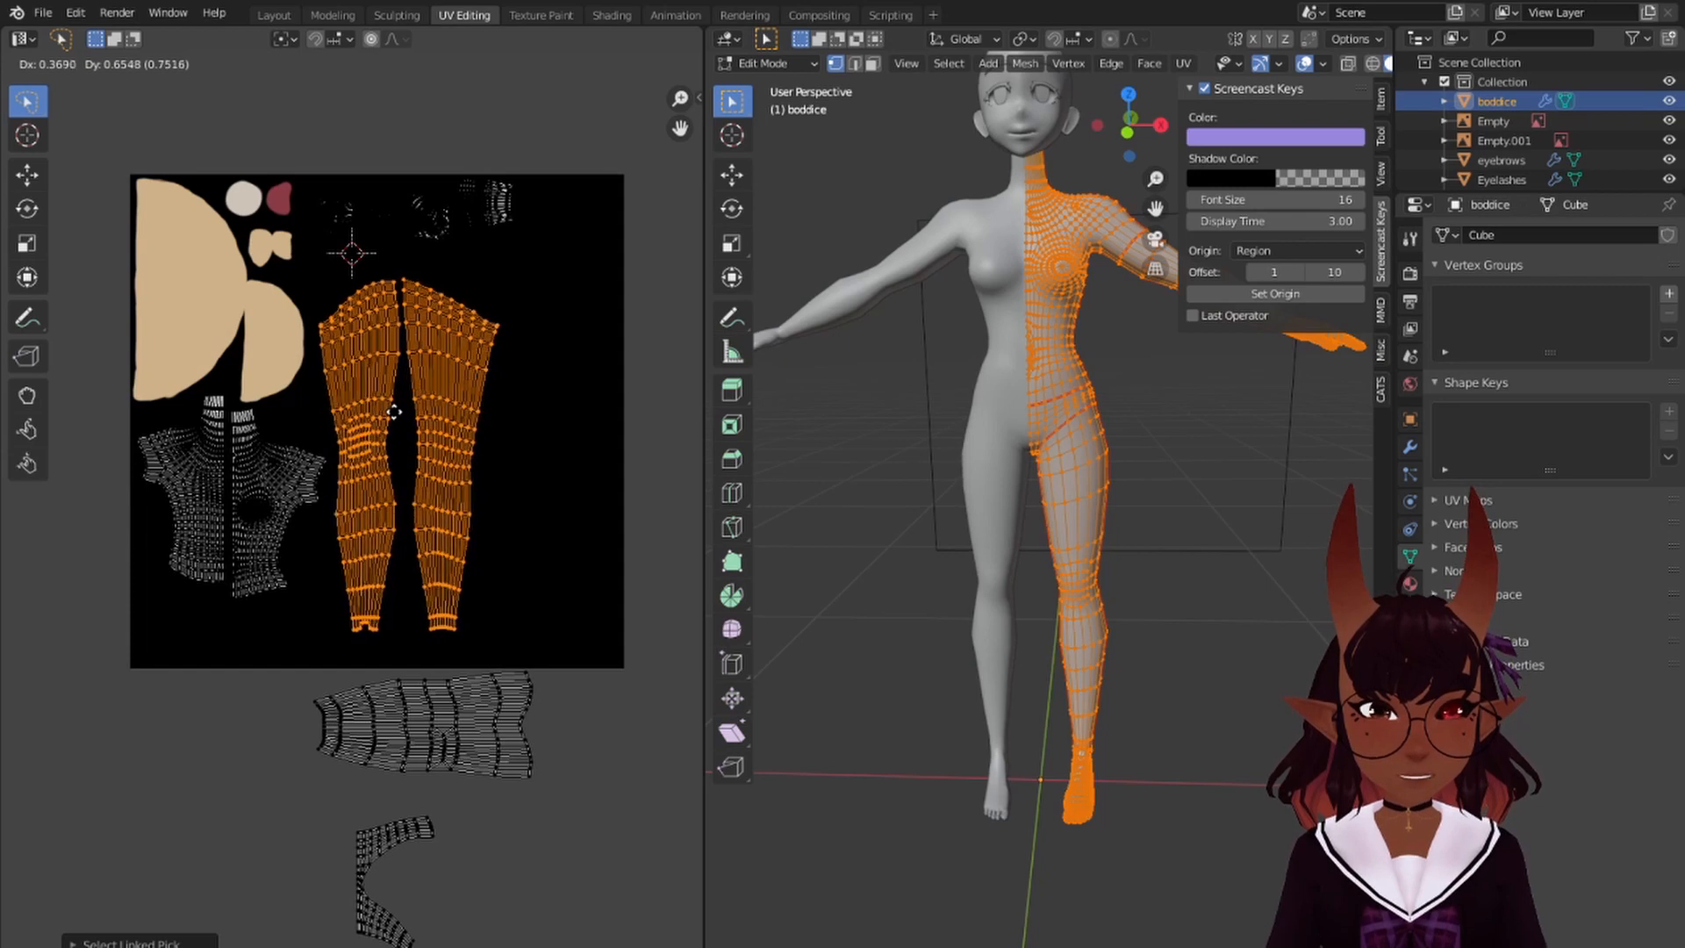
click(394, 412)
- Select both torso halves, scale them up slightly, and shift them a little right and down beneath the painted shapes
right_click(258, 511)
key(l)
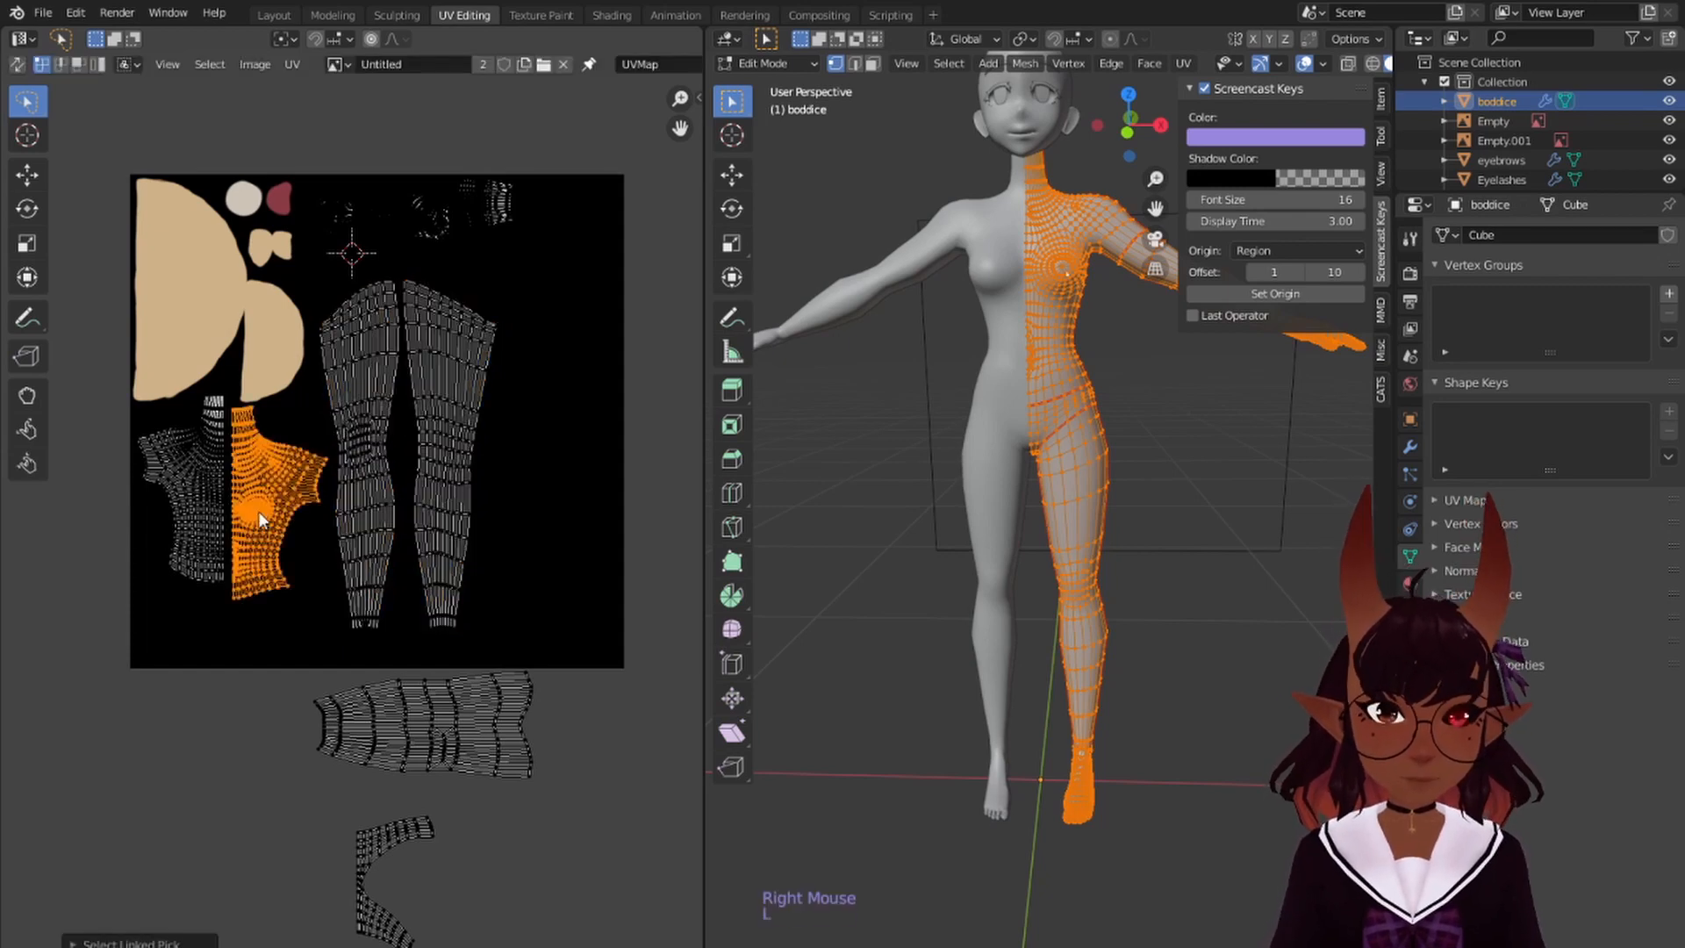
key(l)
key(s)
click(274, 601)
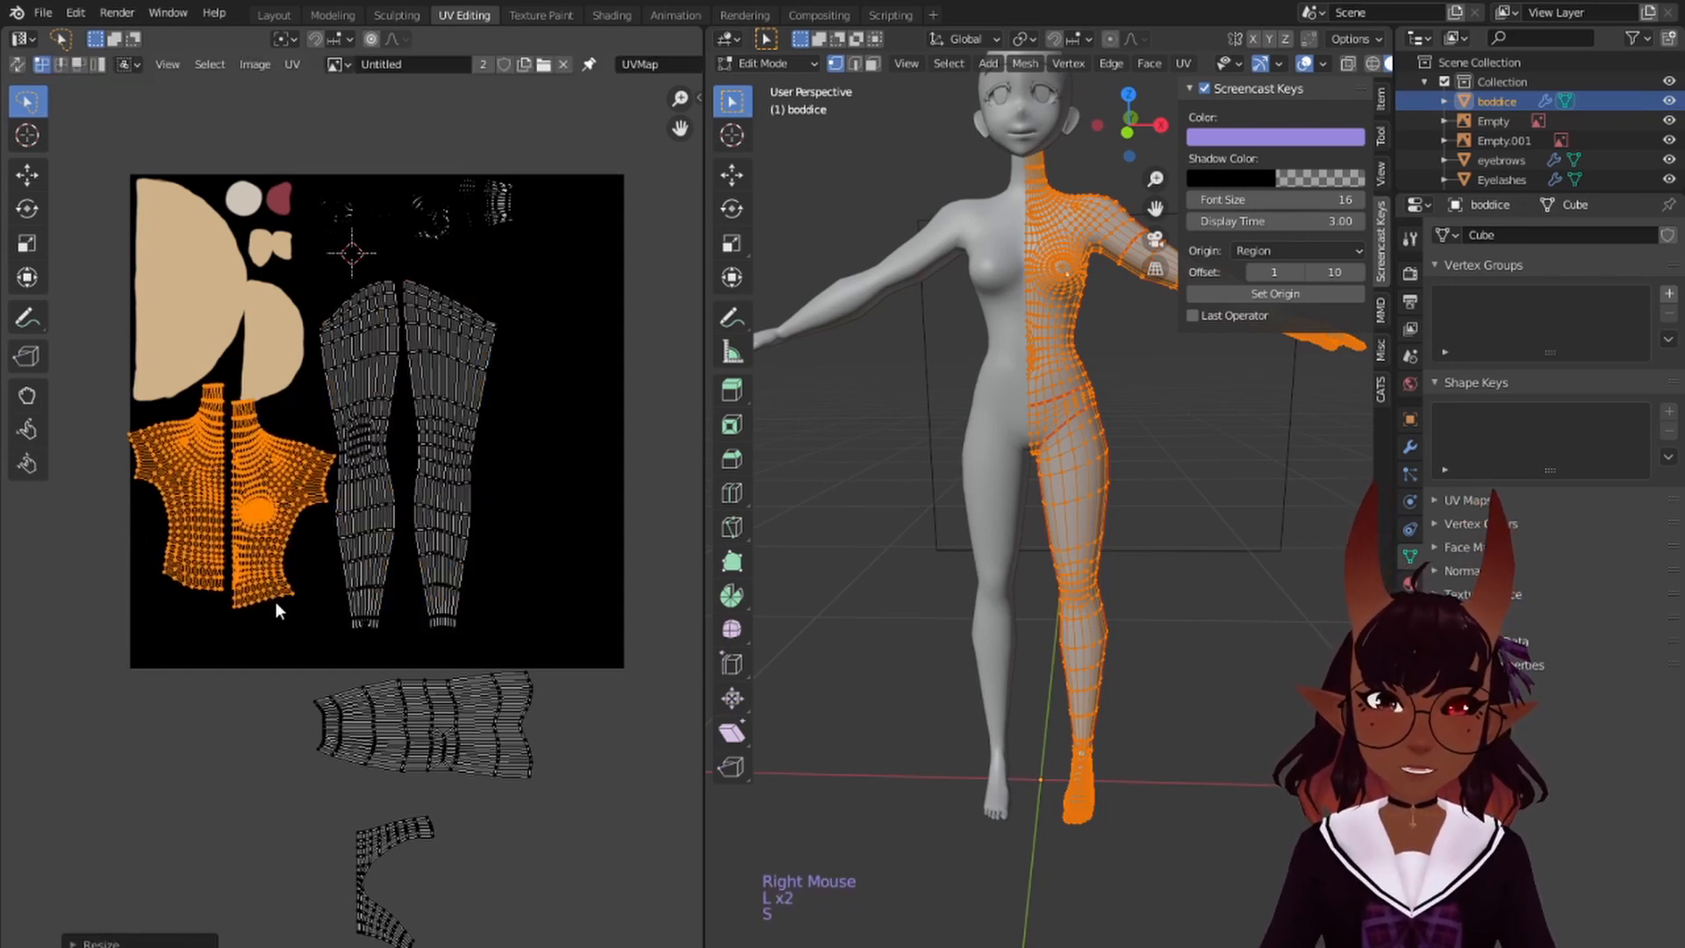
key(g)
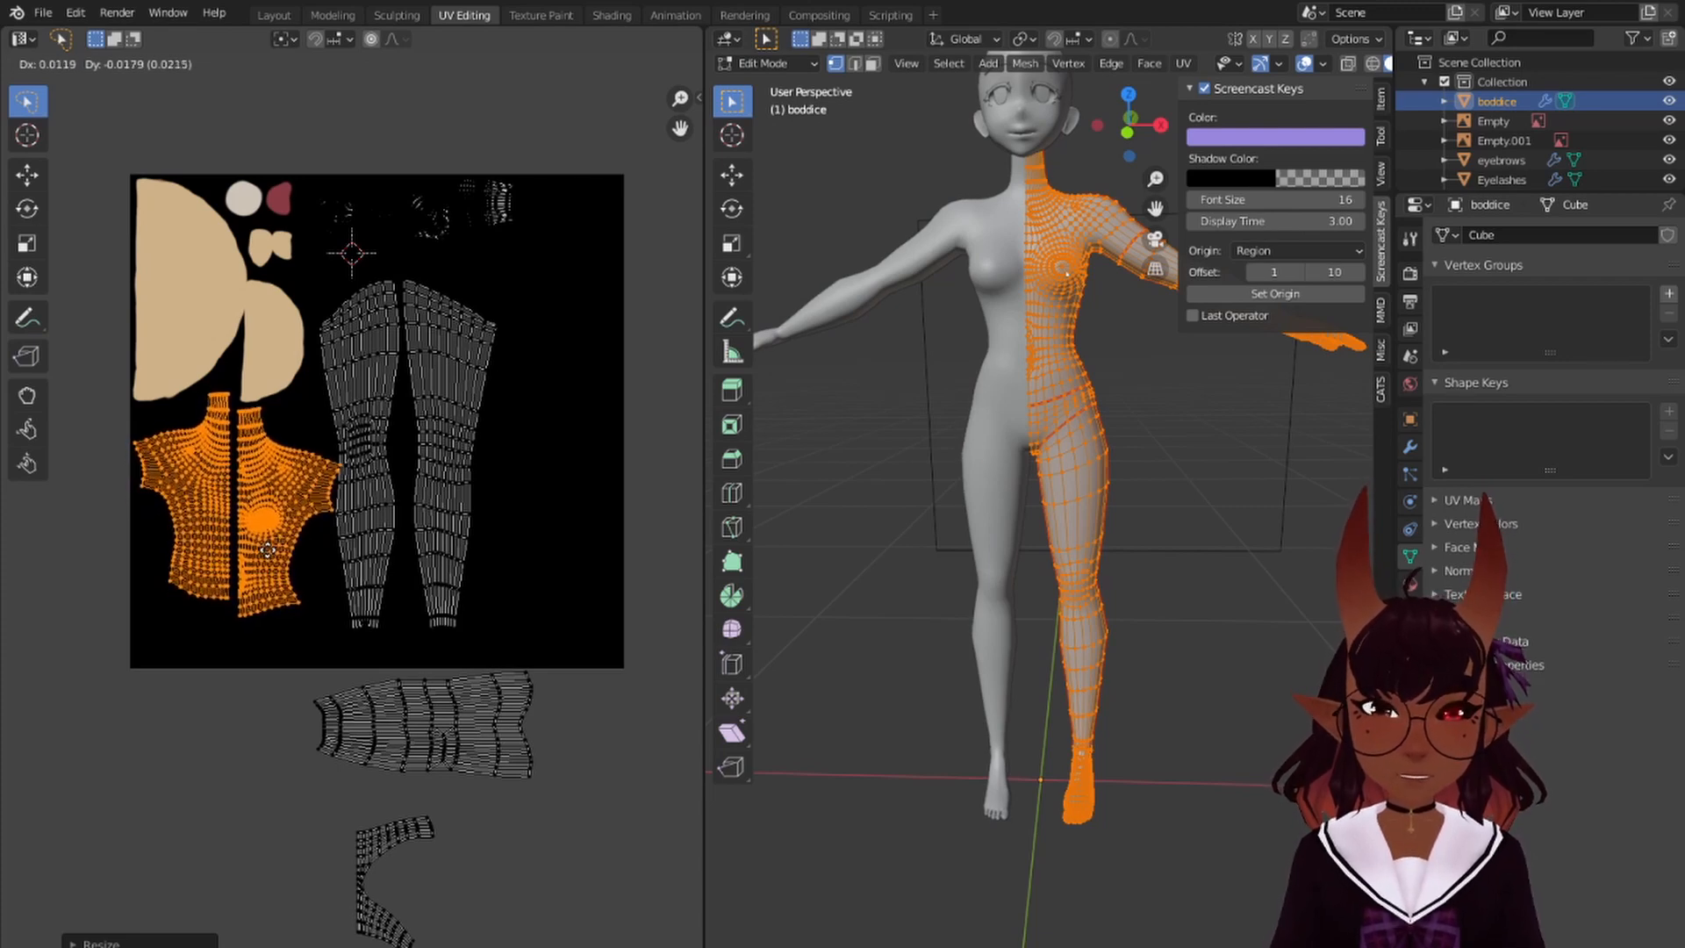
click(269, 551)
- Reselect both leg islands and shift them slightly right and down, clear of the enlarged torso island
middle_drag(450, 505, 381, 544)
right_click(333, 558)
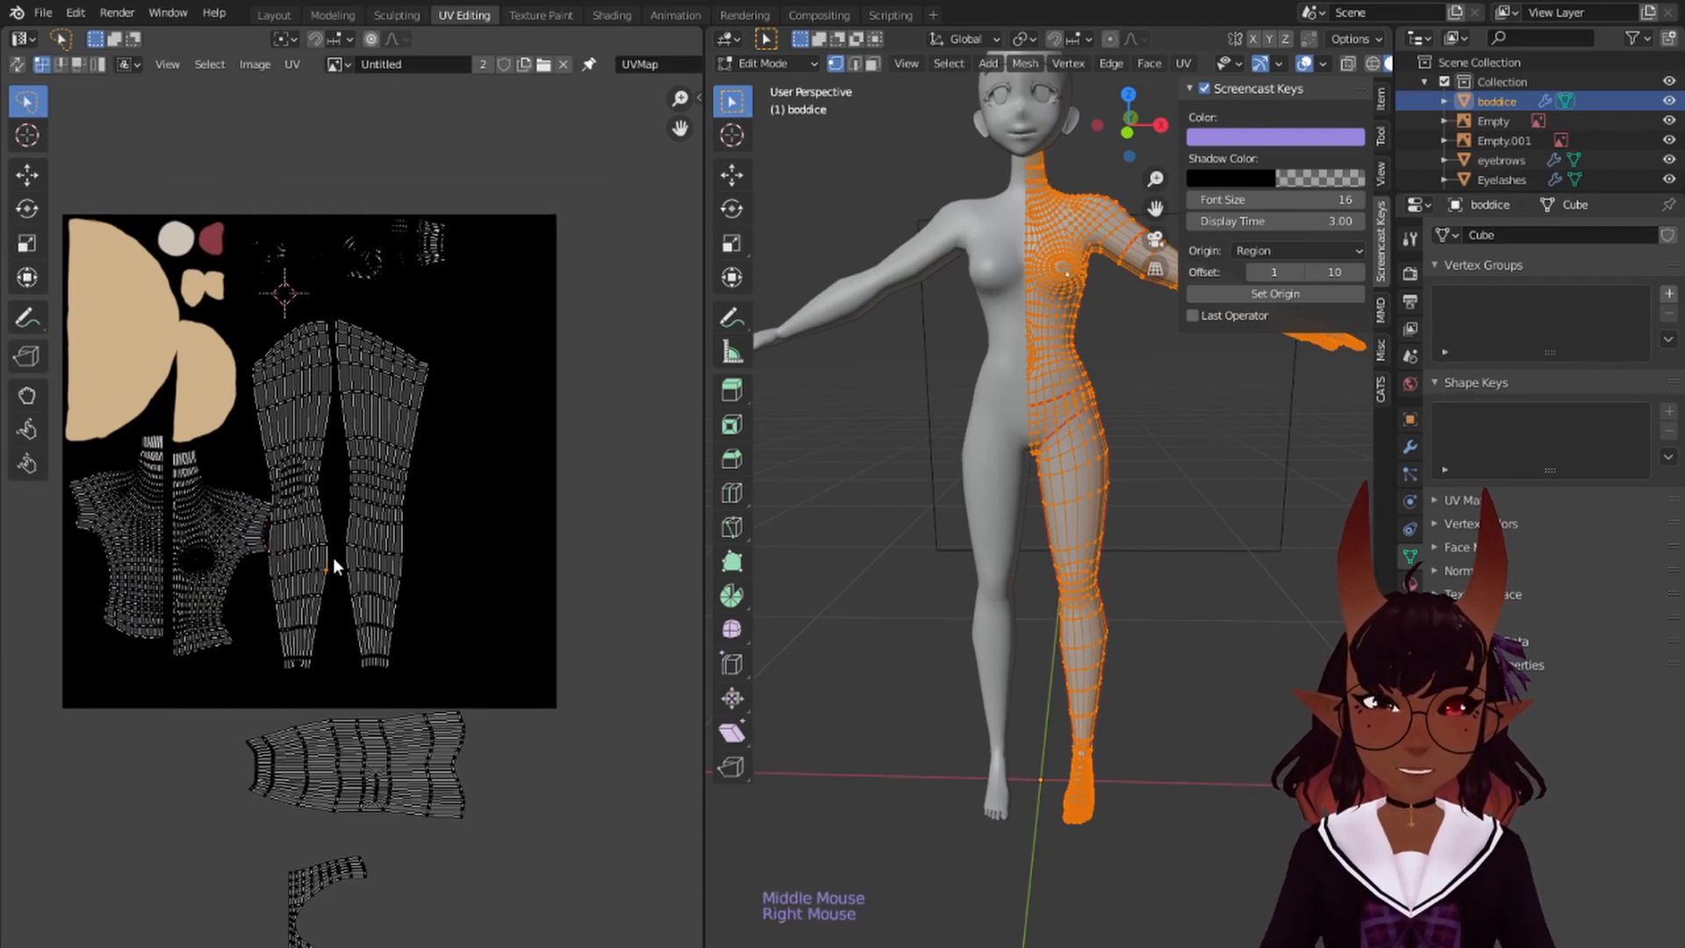
key(l)
key(l)
key(l)
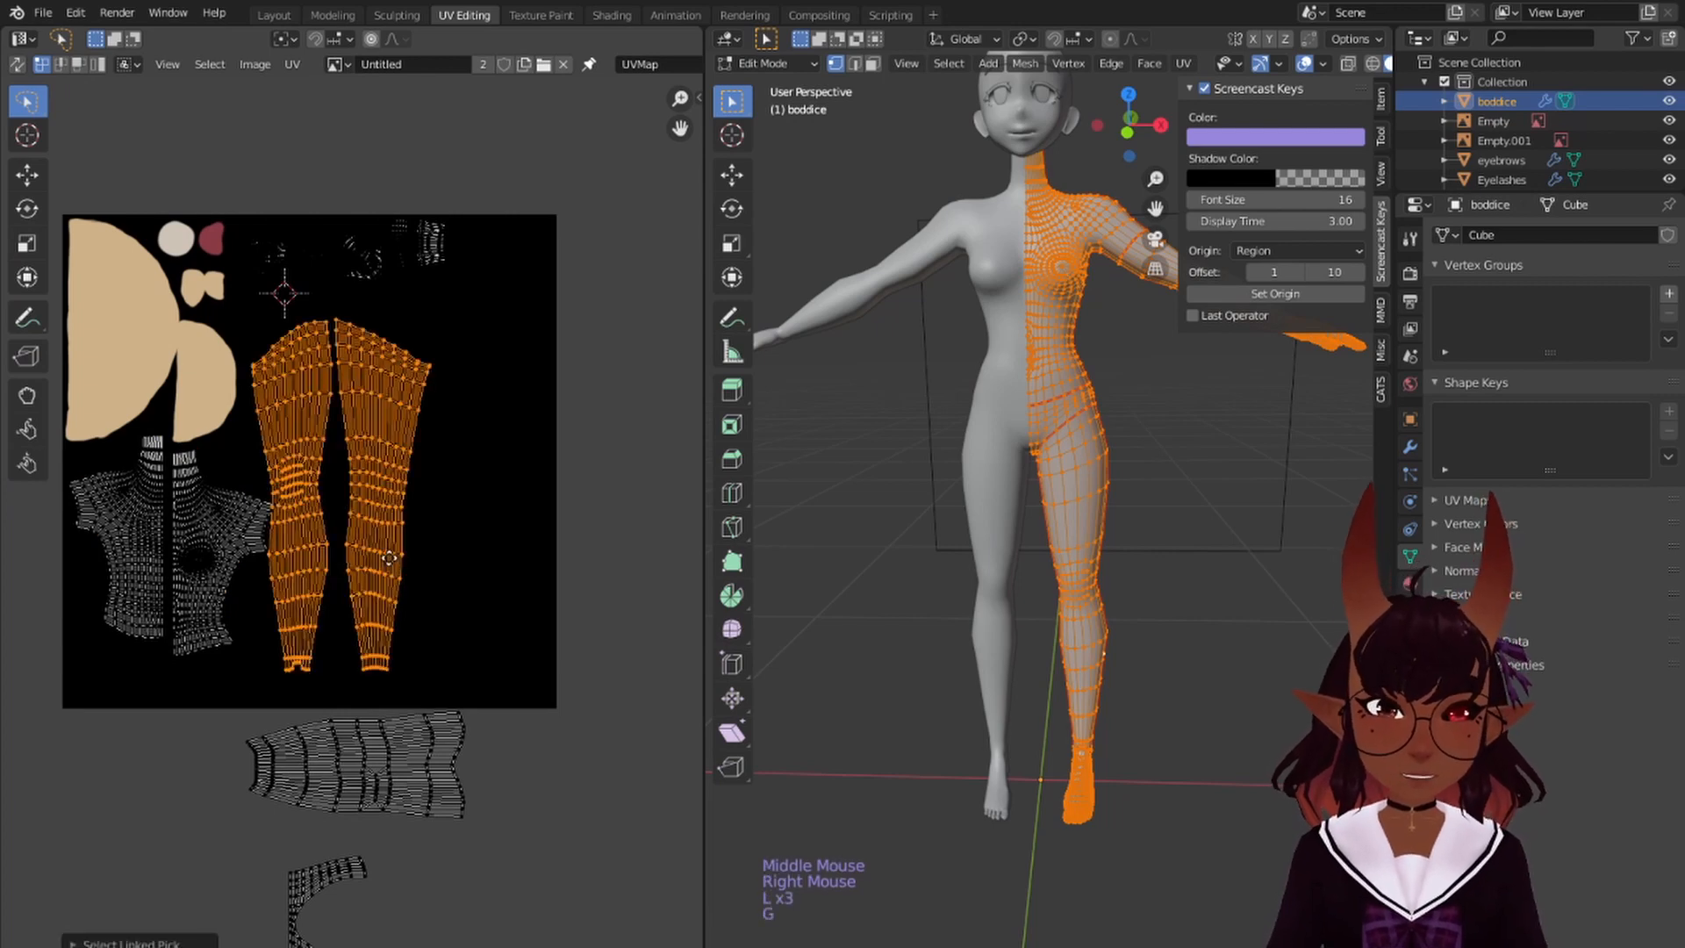
key(g)
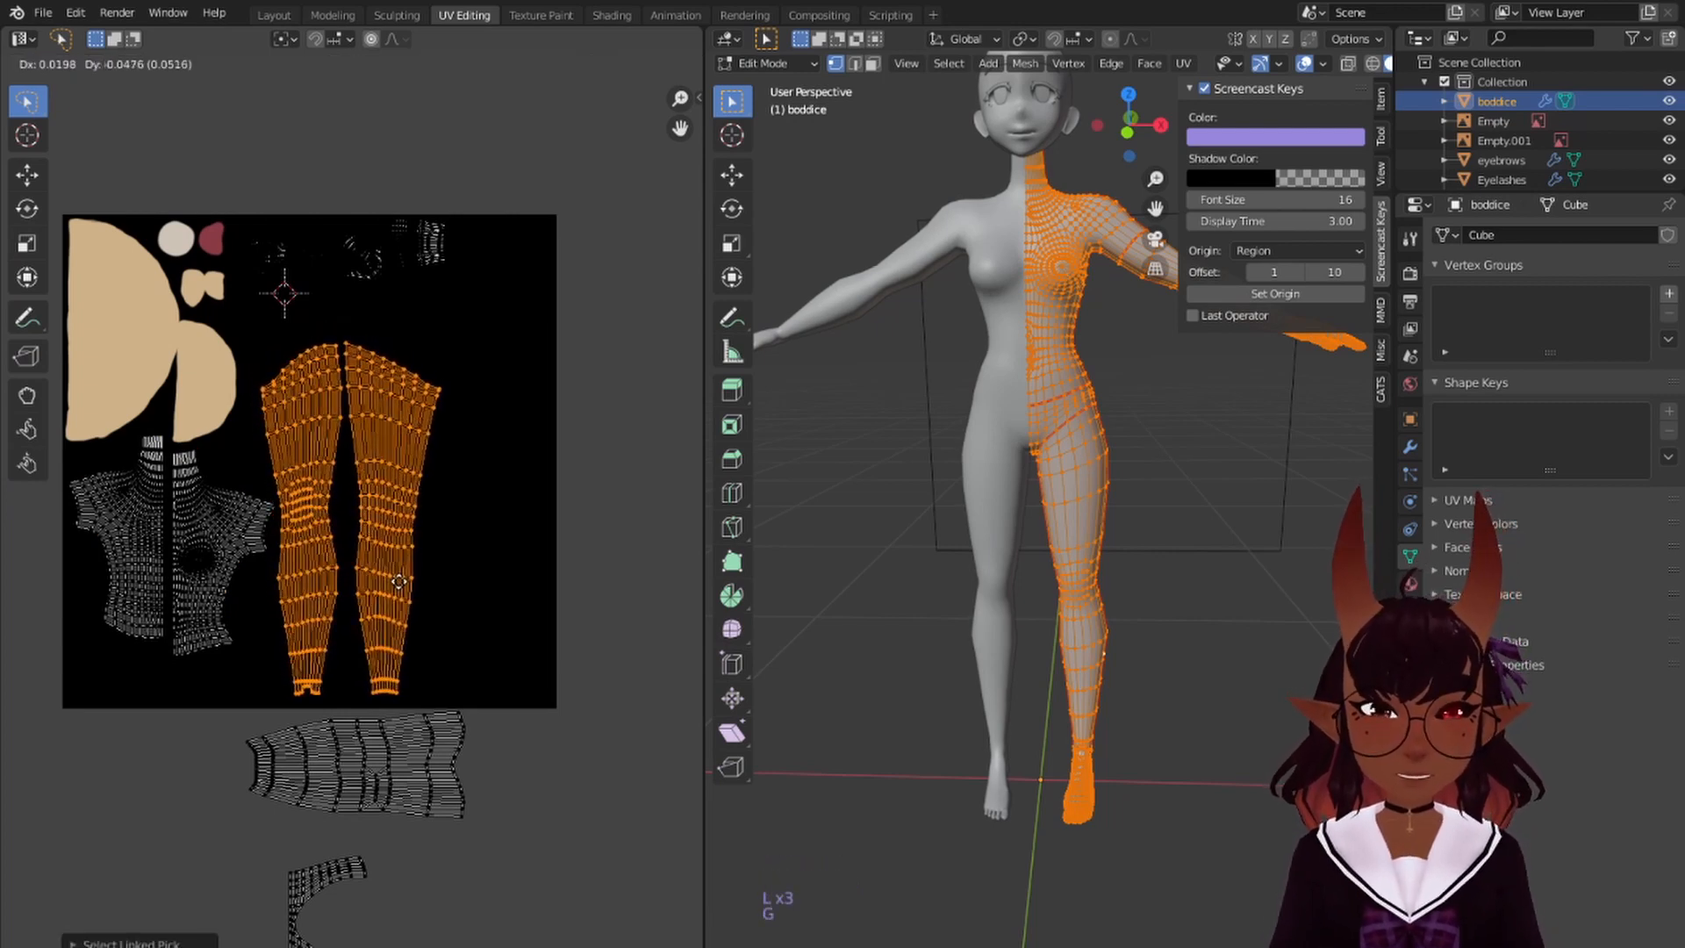
click(398, 582)
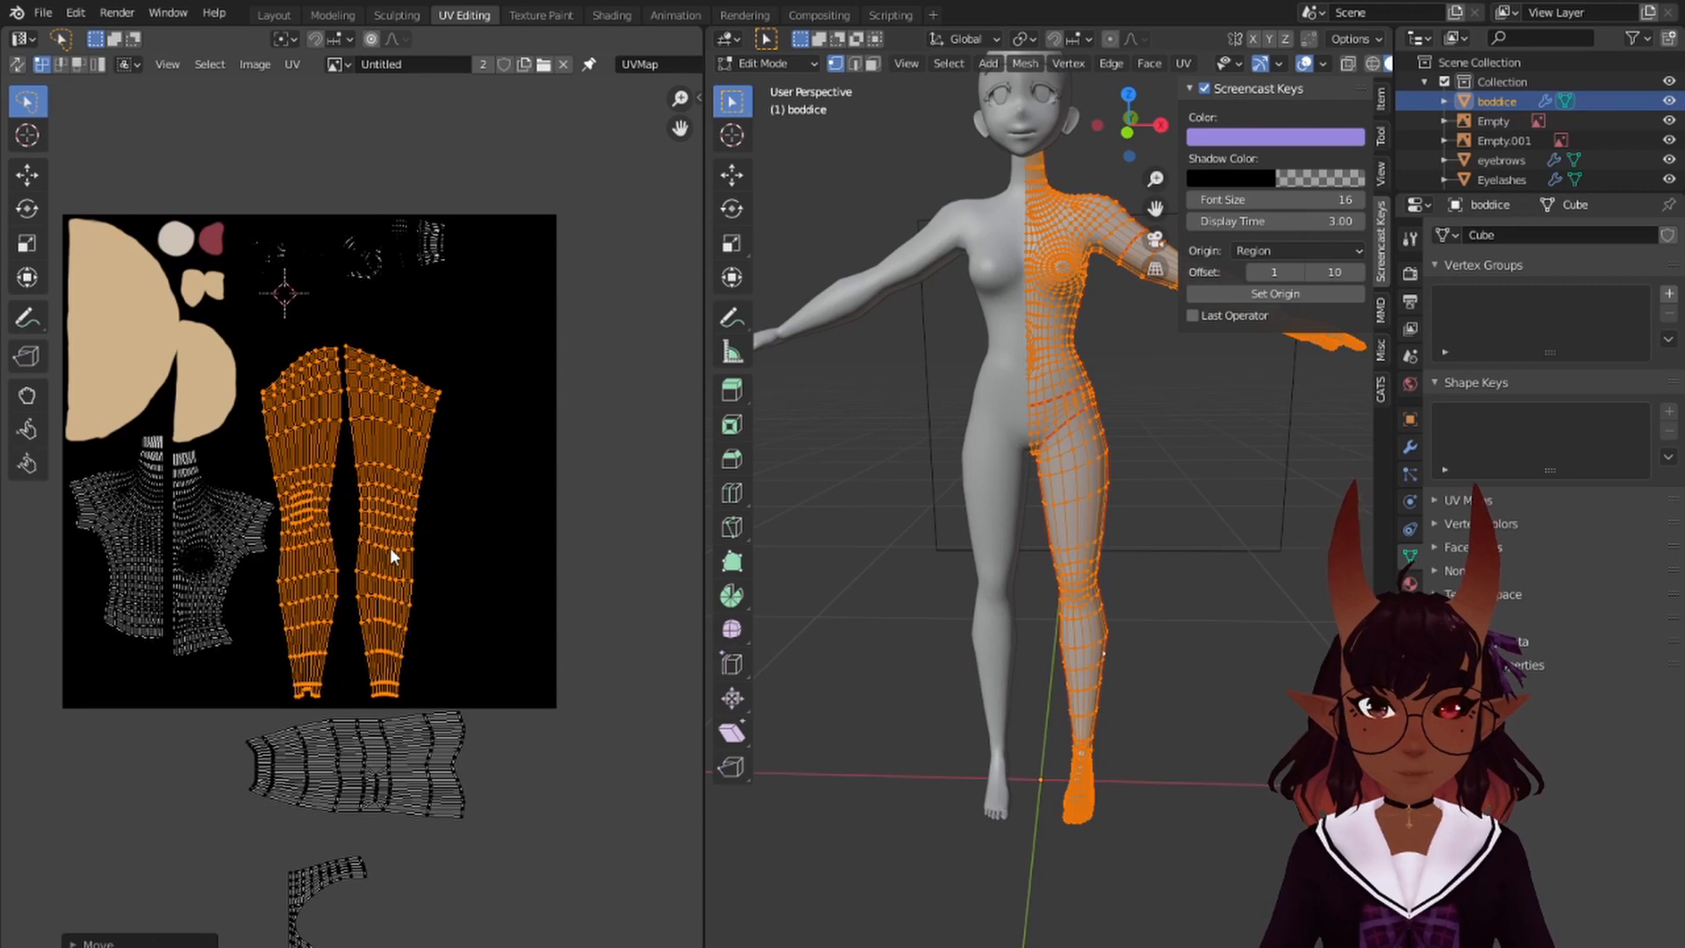
- Rotate the wide tapered limb island by -90 degrees and place it in the texture's lower-right corner beside the legs
key(a)
middle_drag(397, 536, 512, 393)
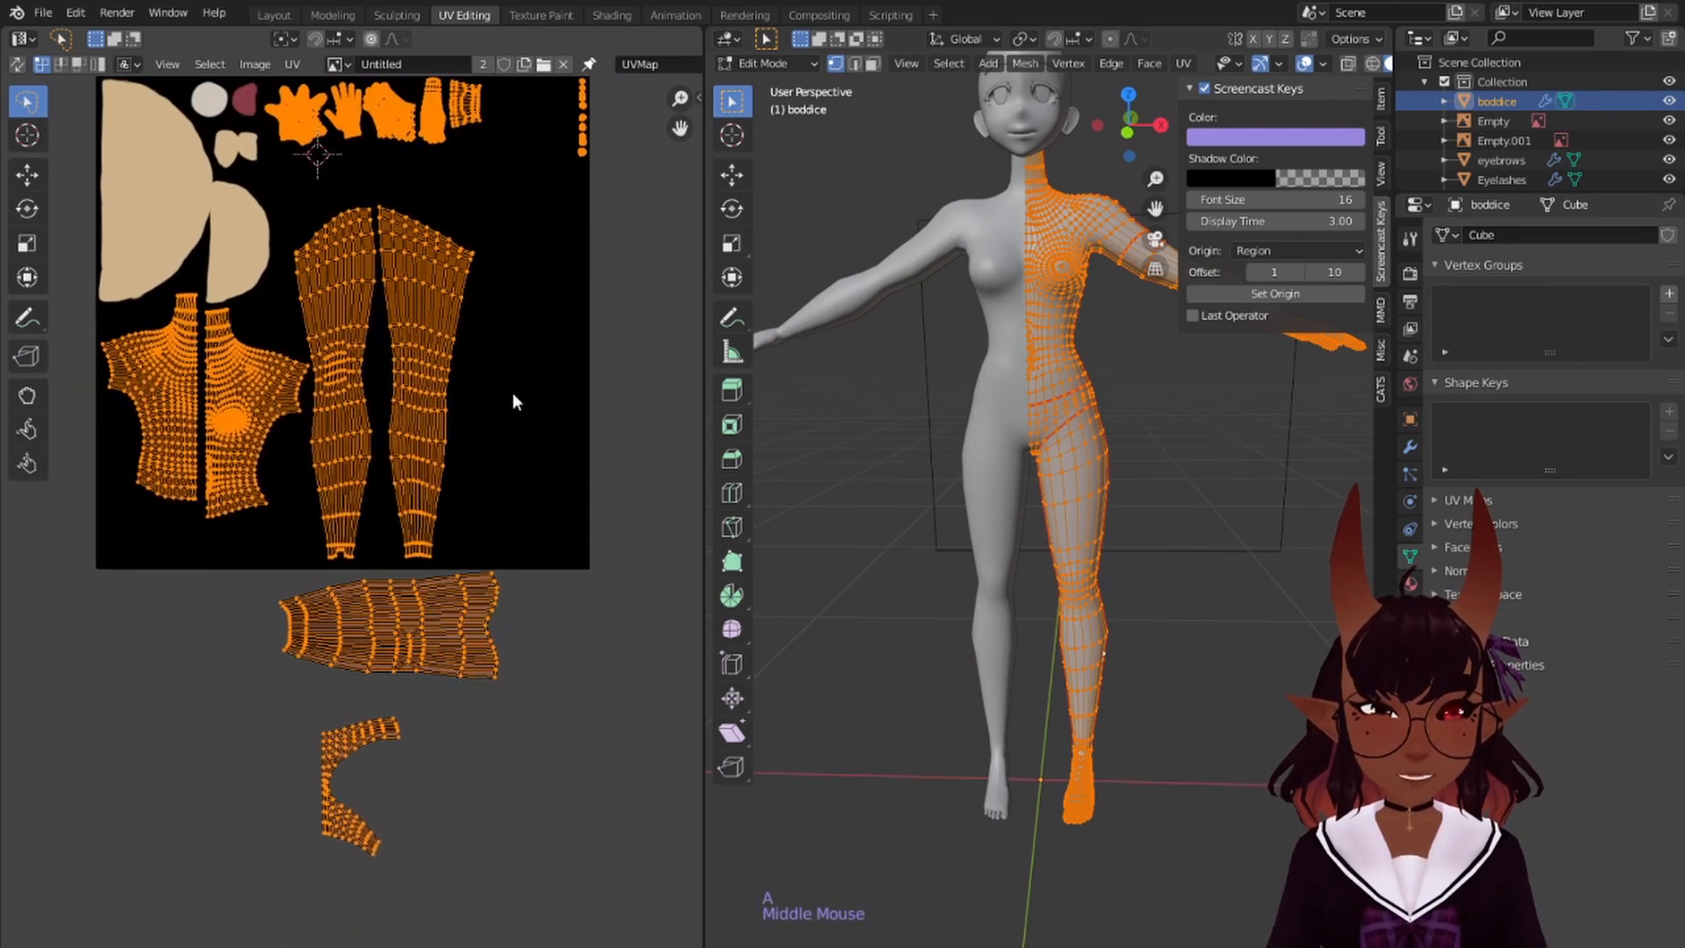
right_click(452, 611)
key(l)
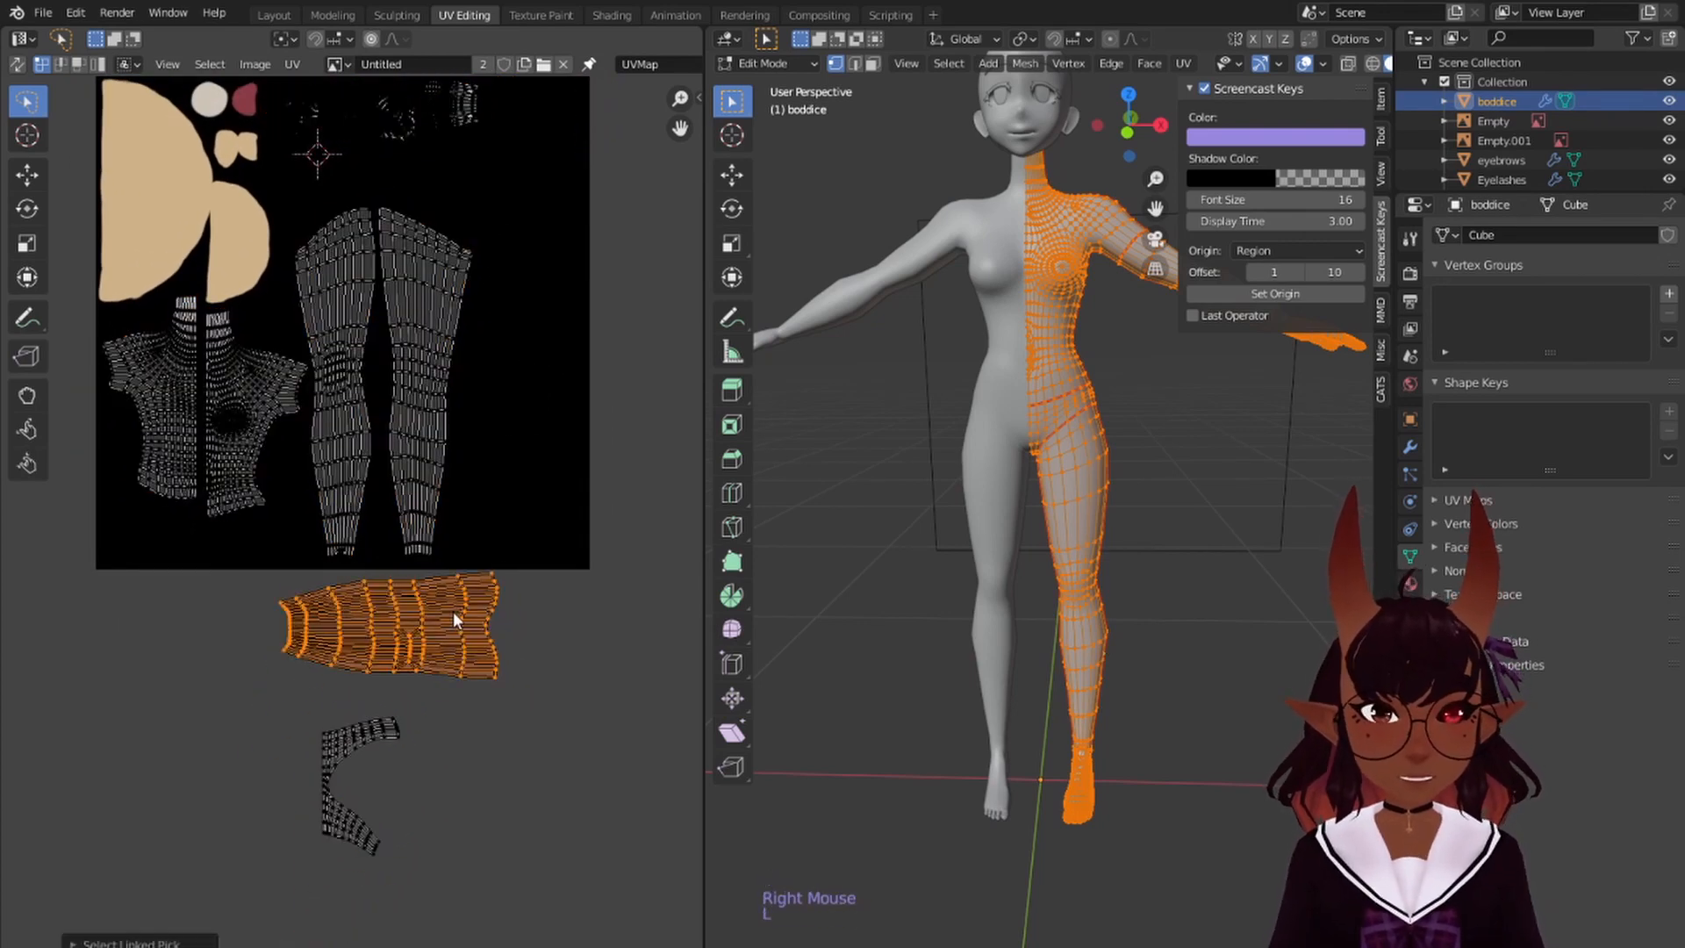
text(r-90)
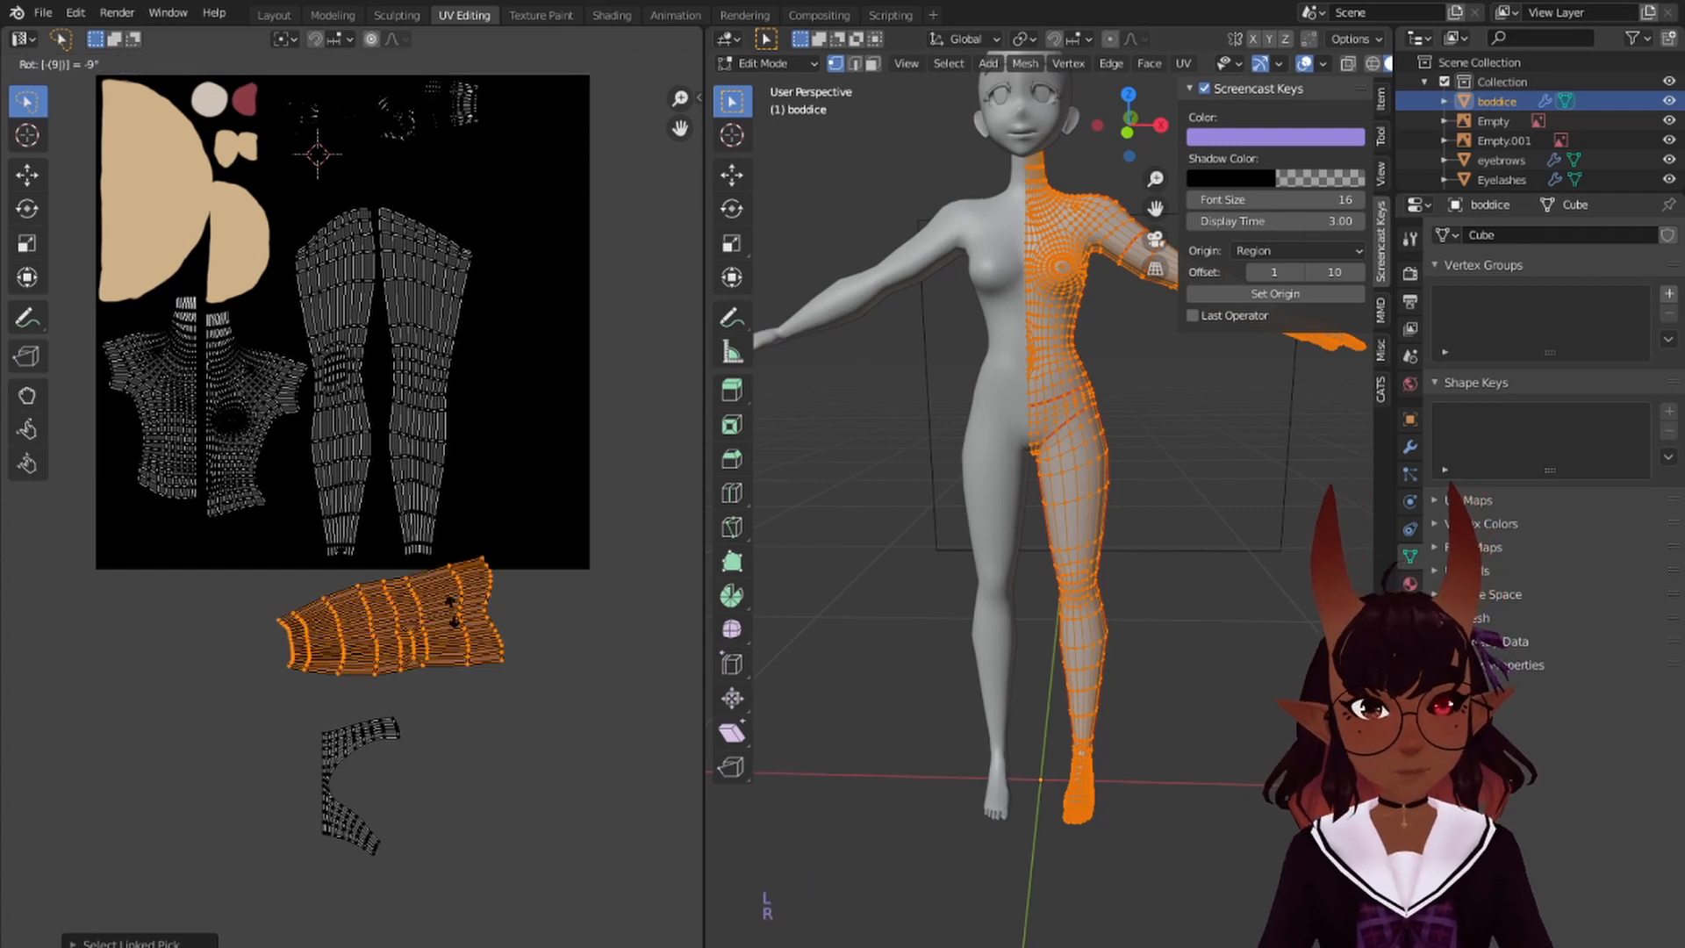
key(Return)
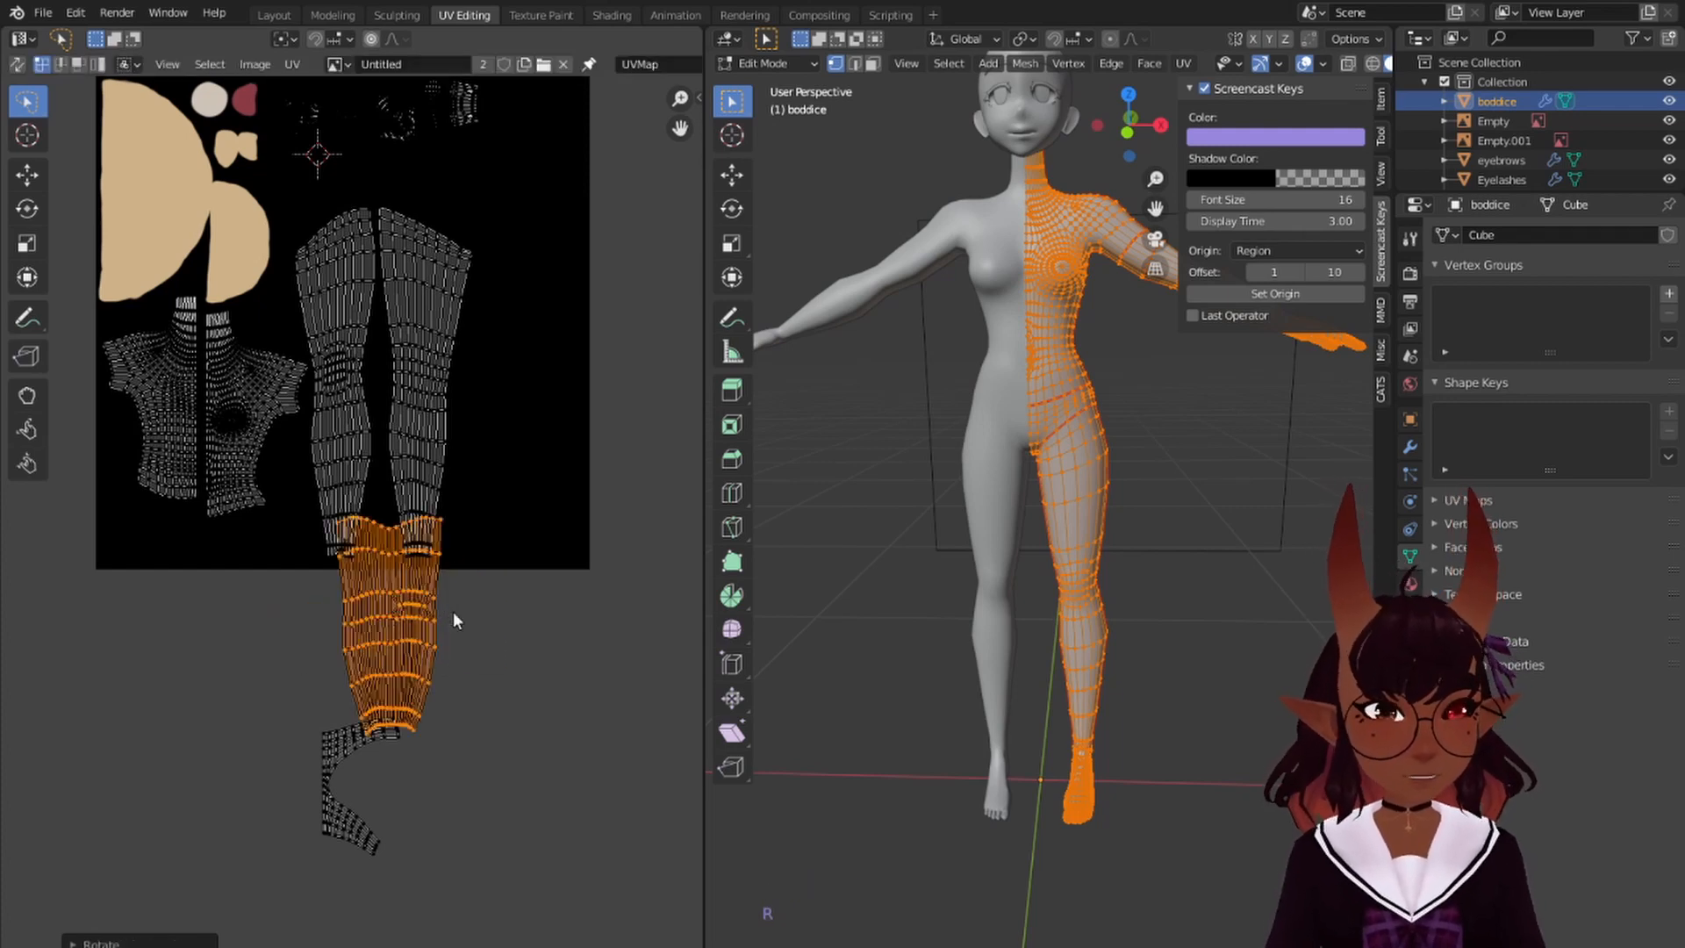
key(g)
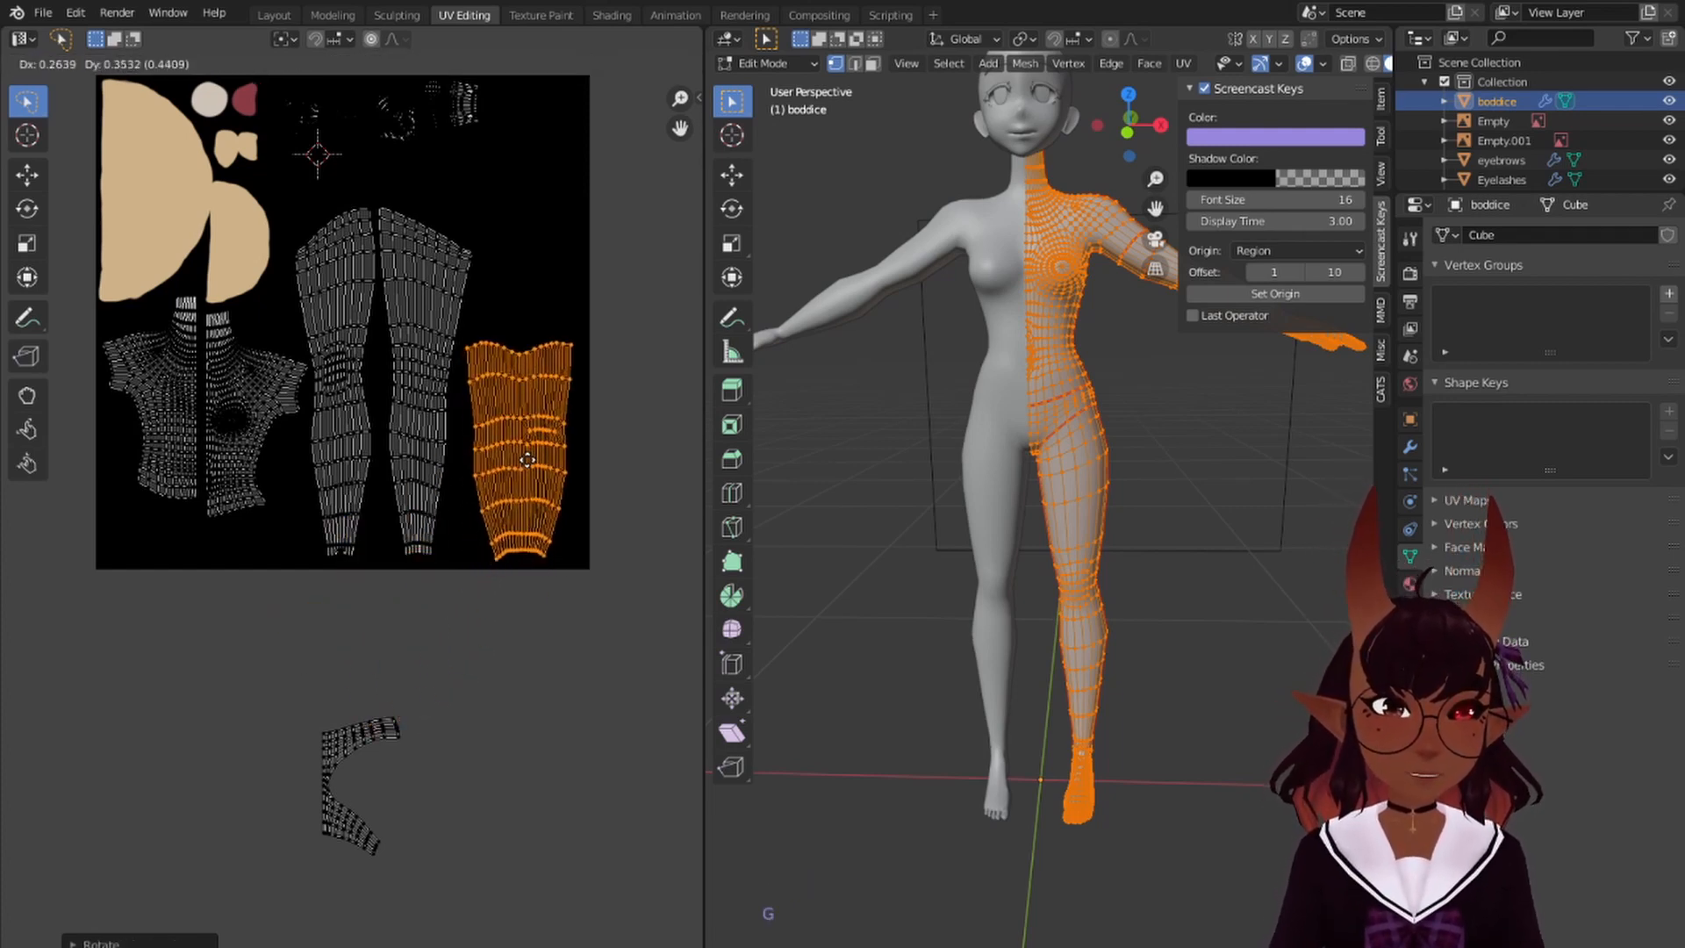
click(513, 470)
- Move the C-shaped hip island onto the texture, into the gap above the wide tapered limb island beside the legs
scroll(418, 569, down, 3)
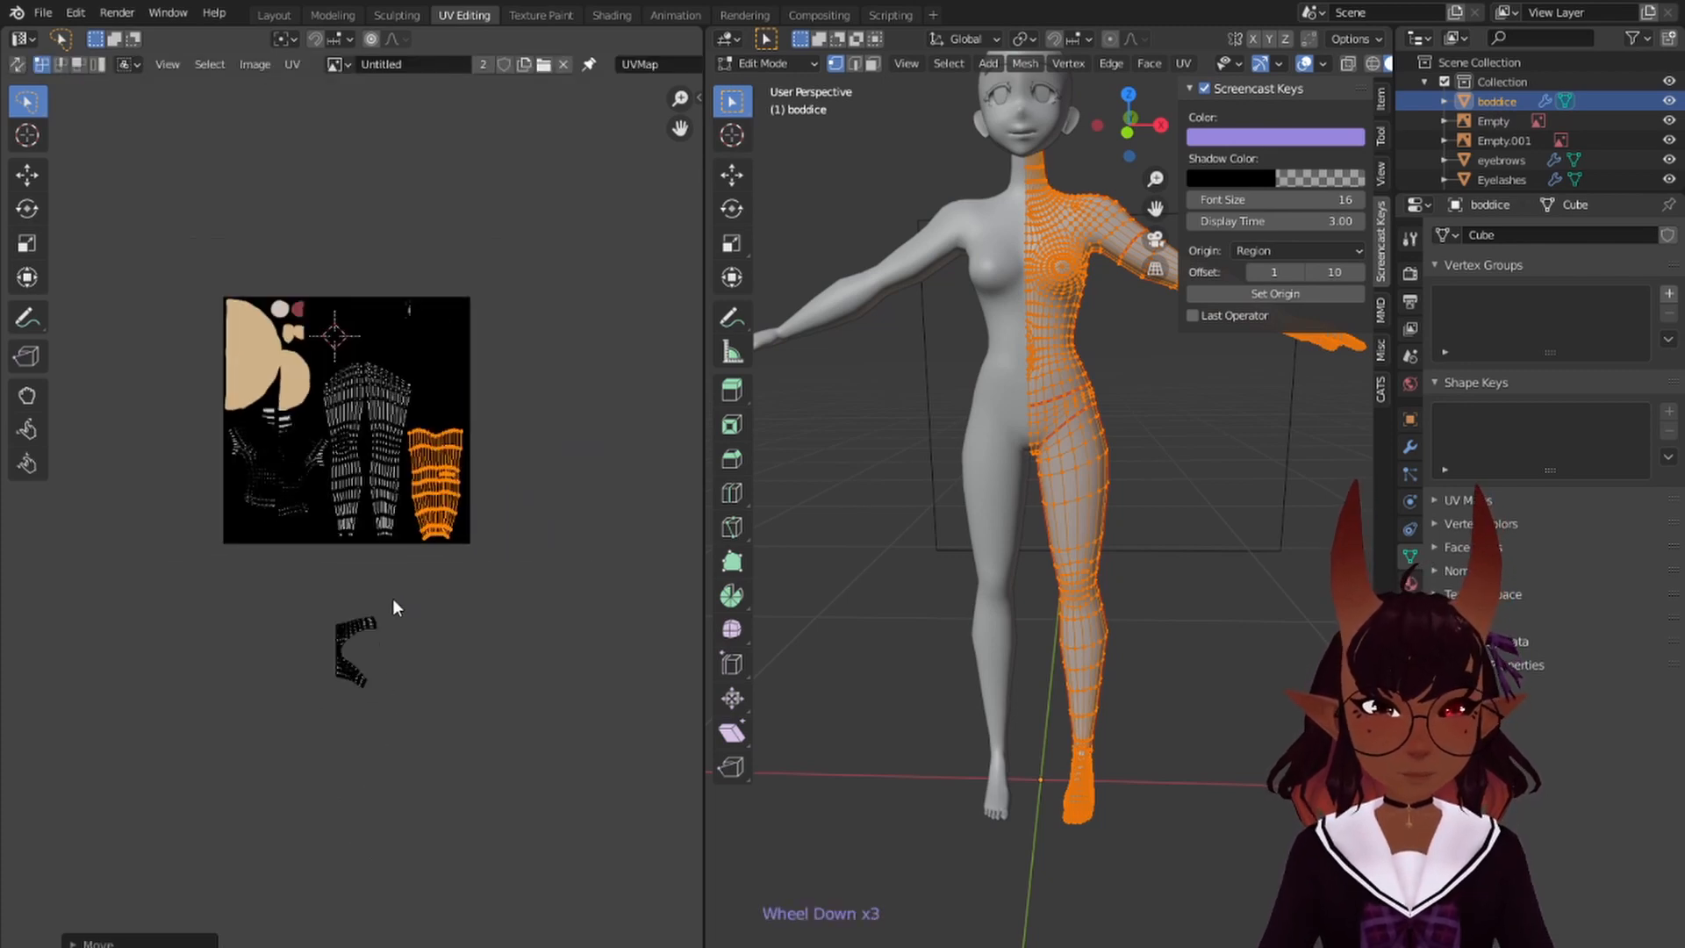
key(a)
scroll(388, 608, up, 3)
right_click(383, 736)
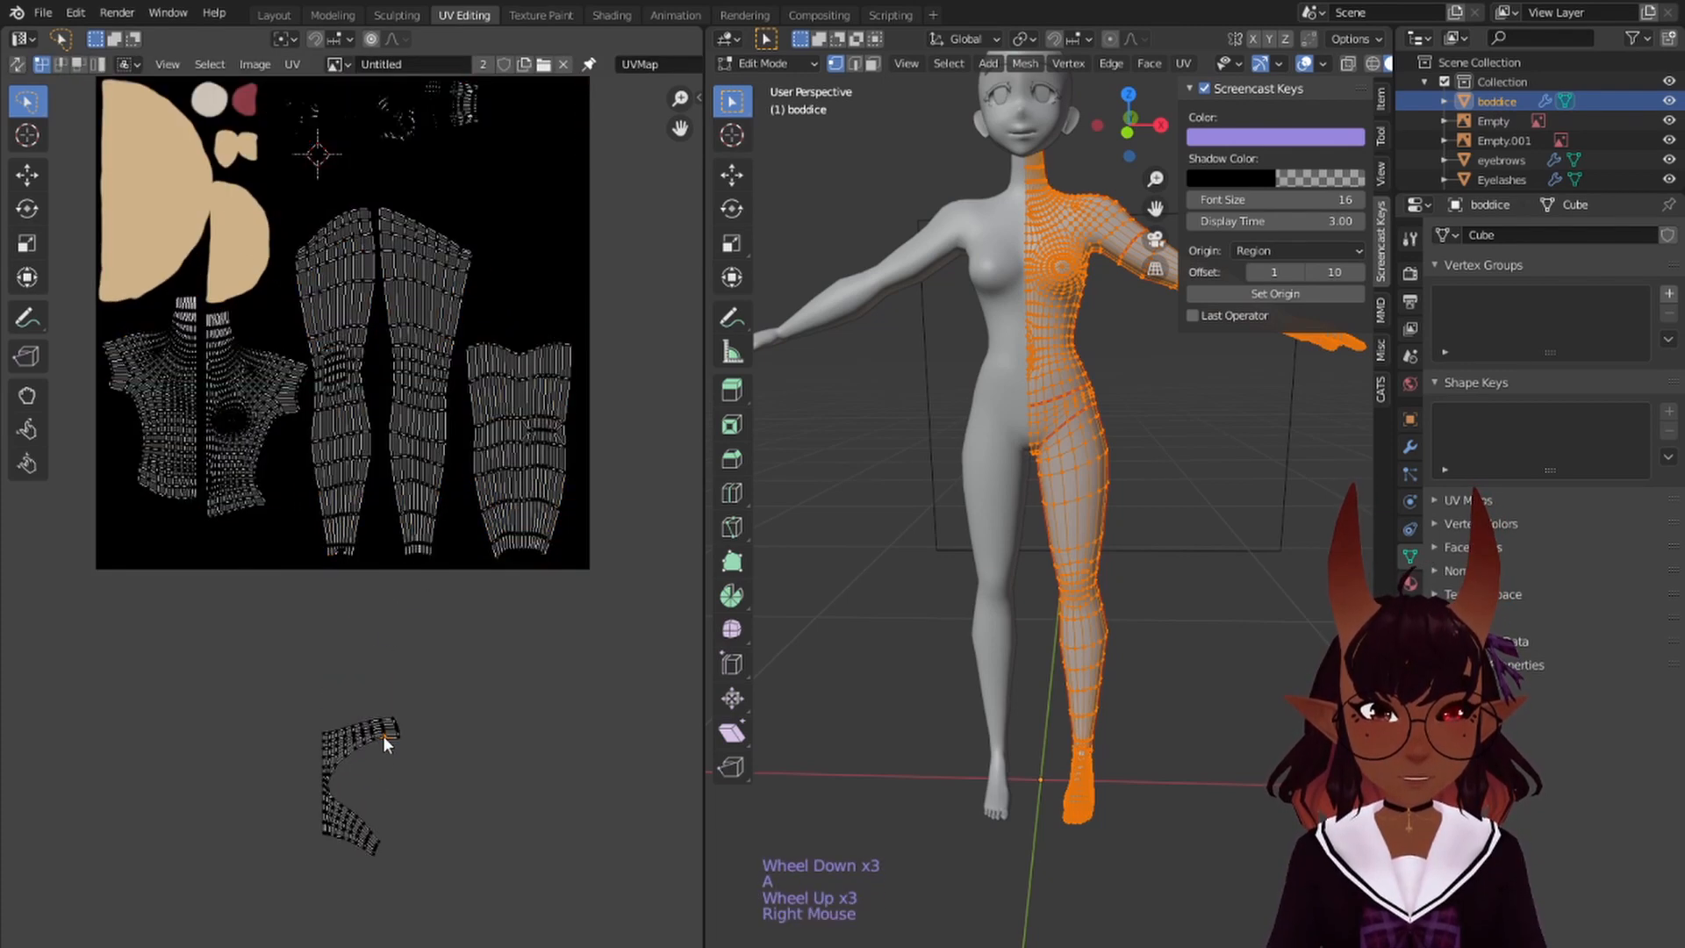
key(l)
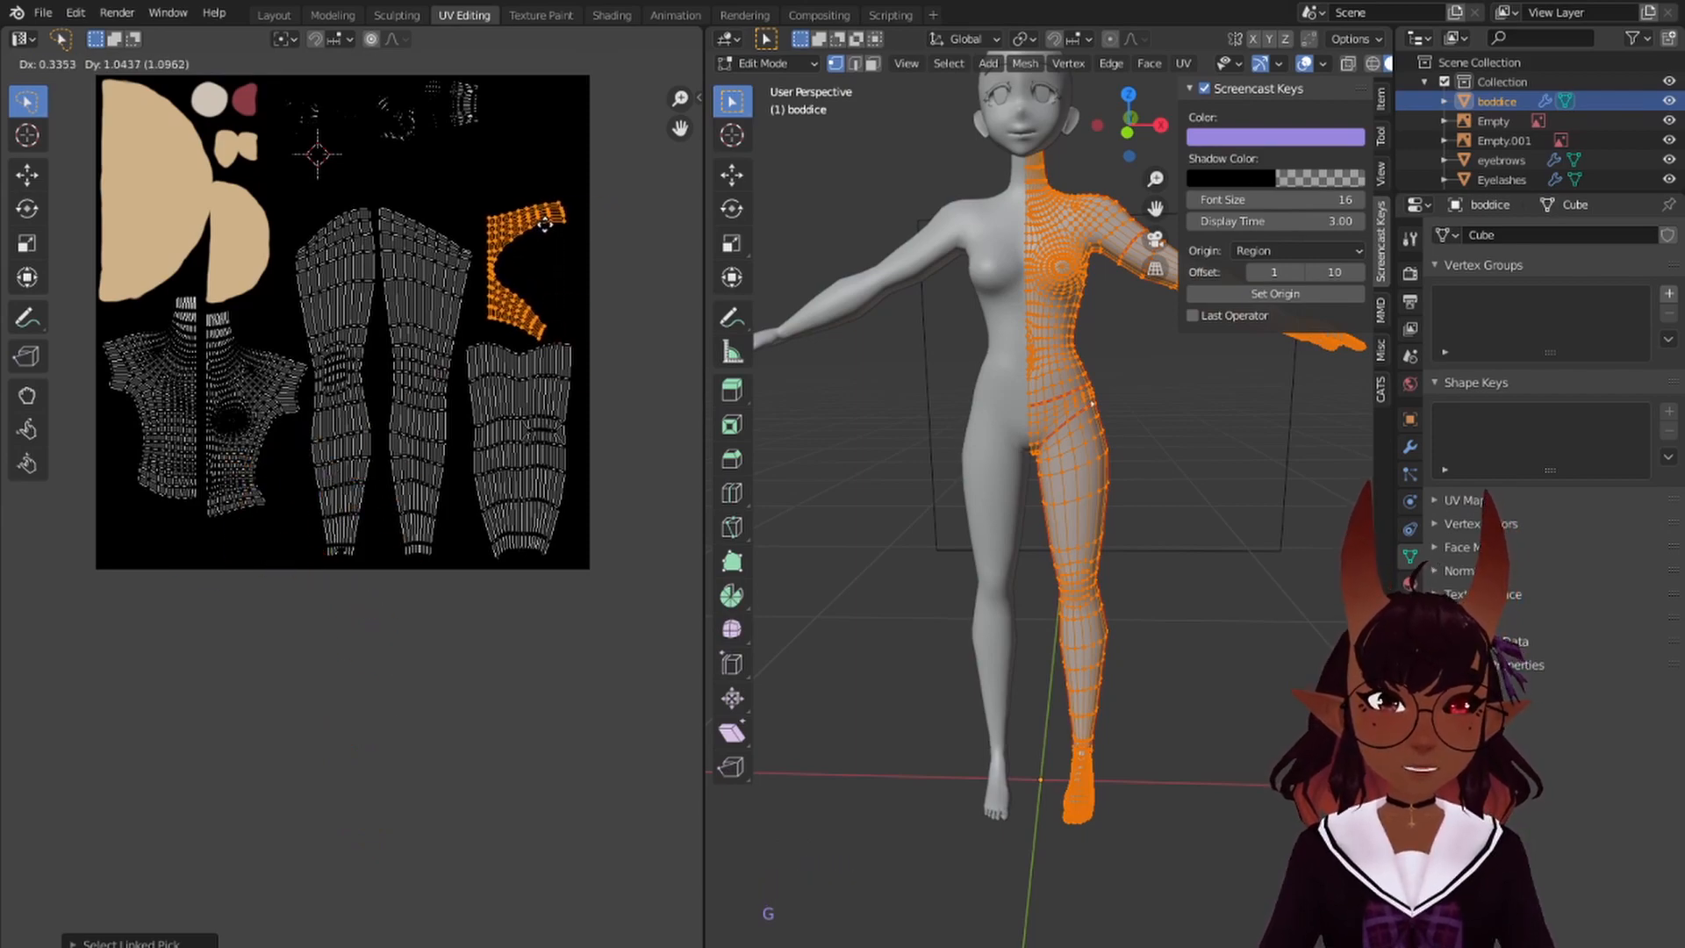
click(544, 226)
scroll(544, 227, up, 2)
middle_drag(561, 328, 307, 635)
scroll(377, 572, up, 2)
scroll(405, 541, up, 3)
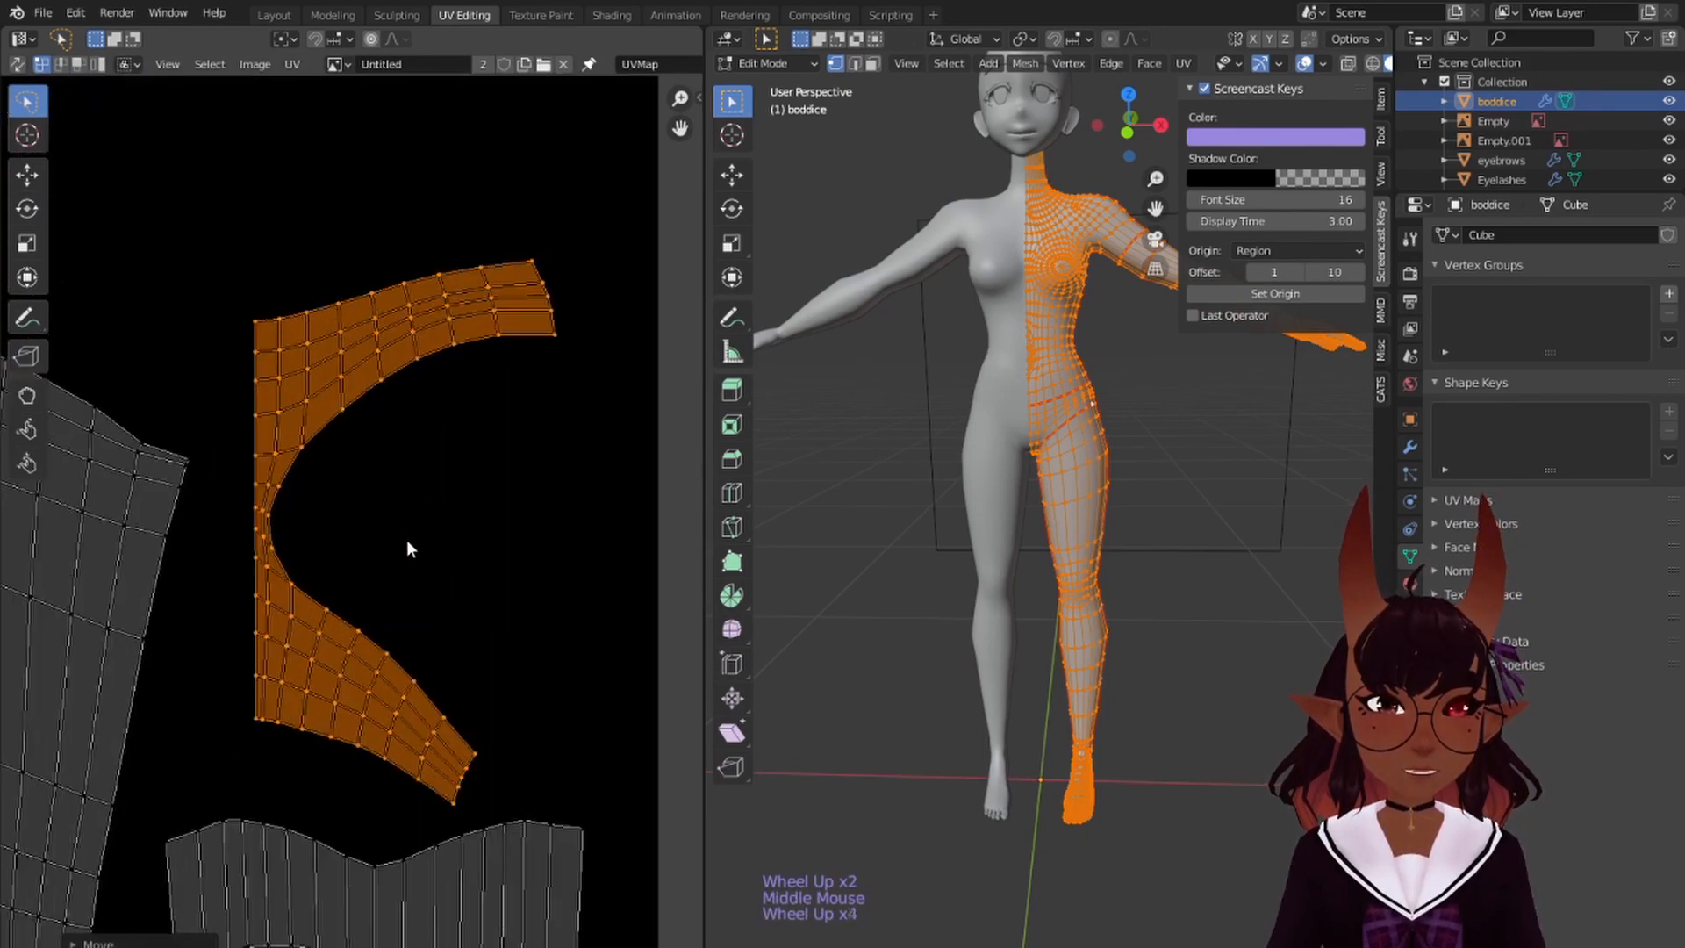
scroll(406, 540, down, 3)
key(g)
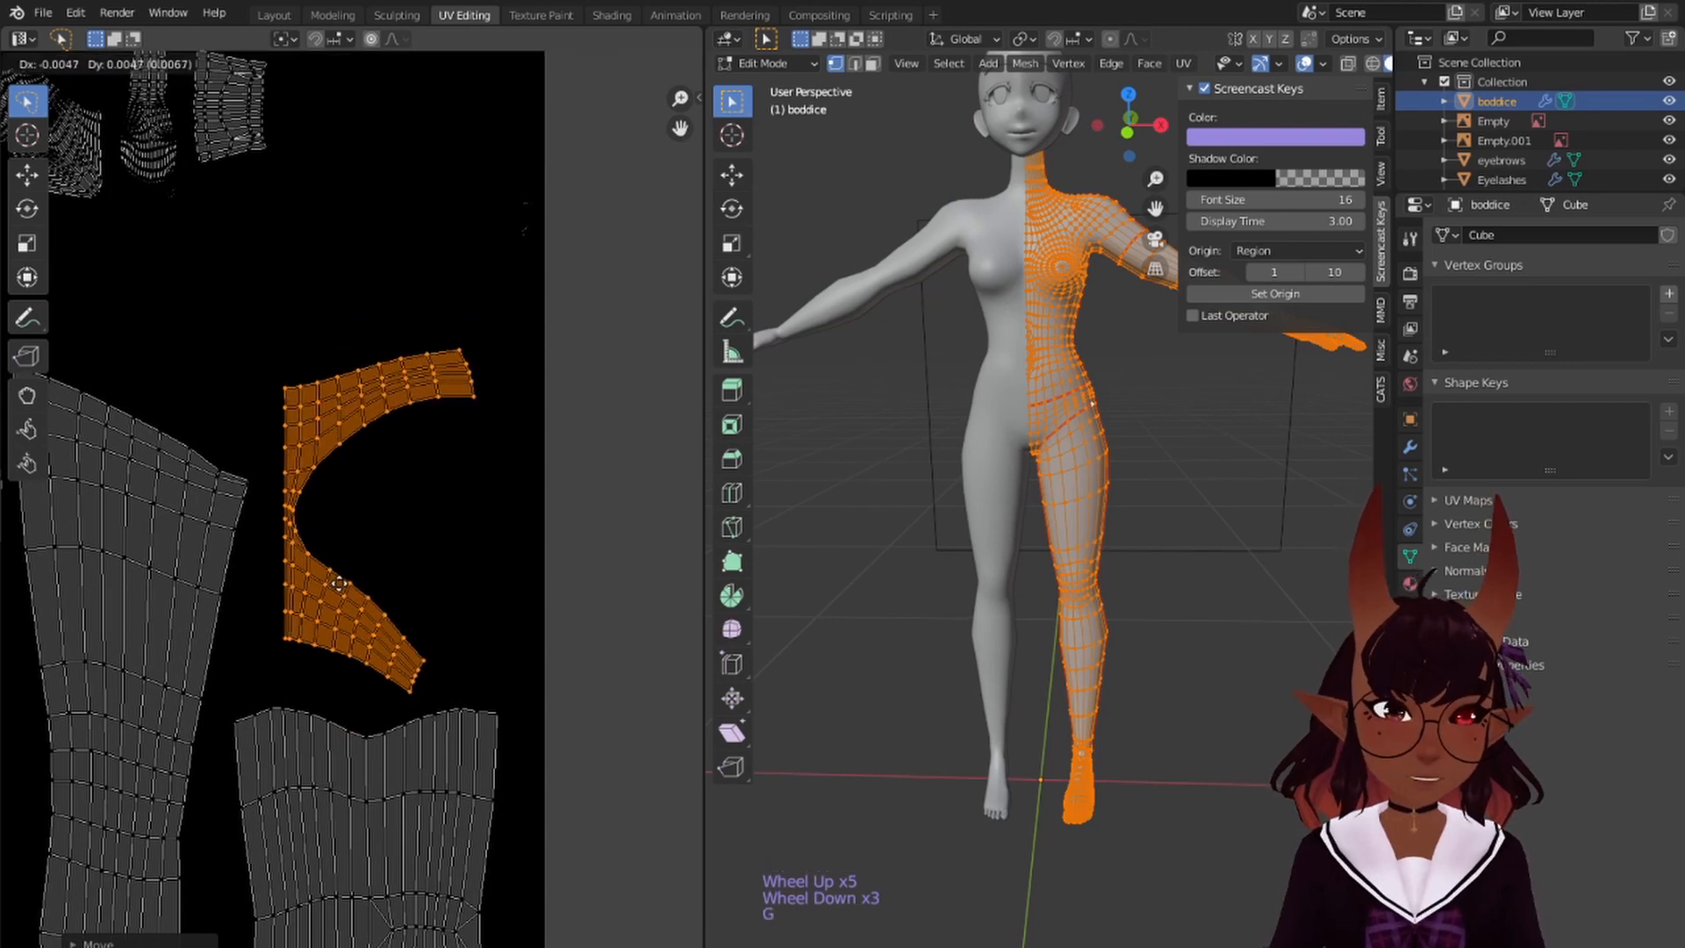
click(351, 575)
- Select all UV islands and inspect the complete layout on the texture alongside the body model
scroll(351, 572, down, 5)
key(a)
middle_drag(72, 532, 246, 502)
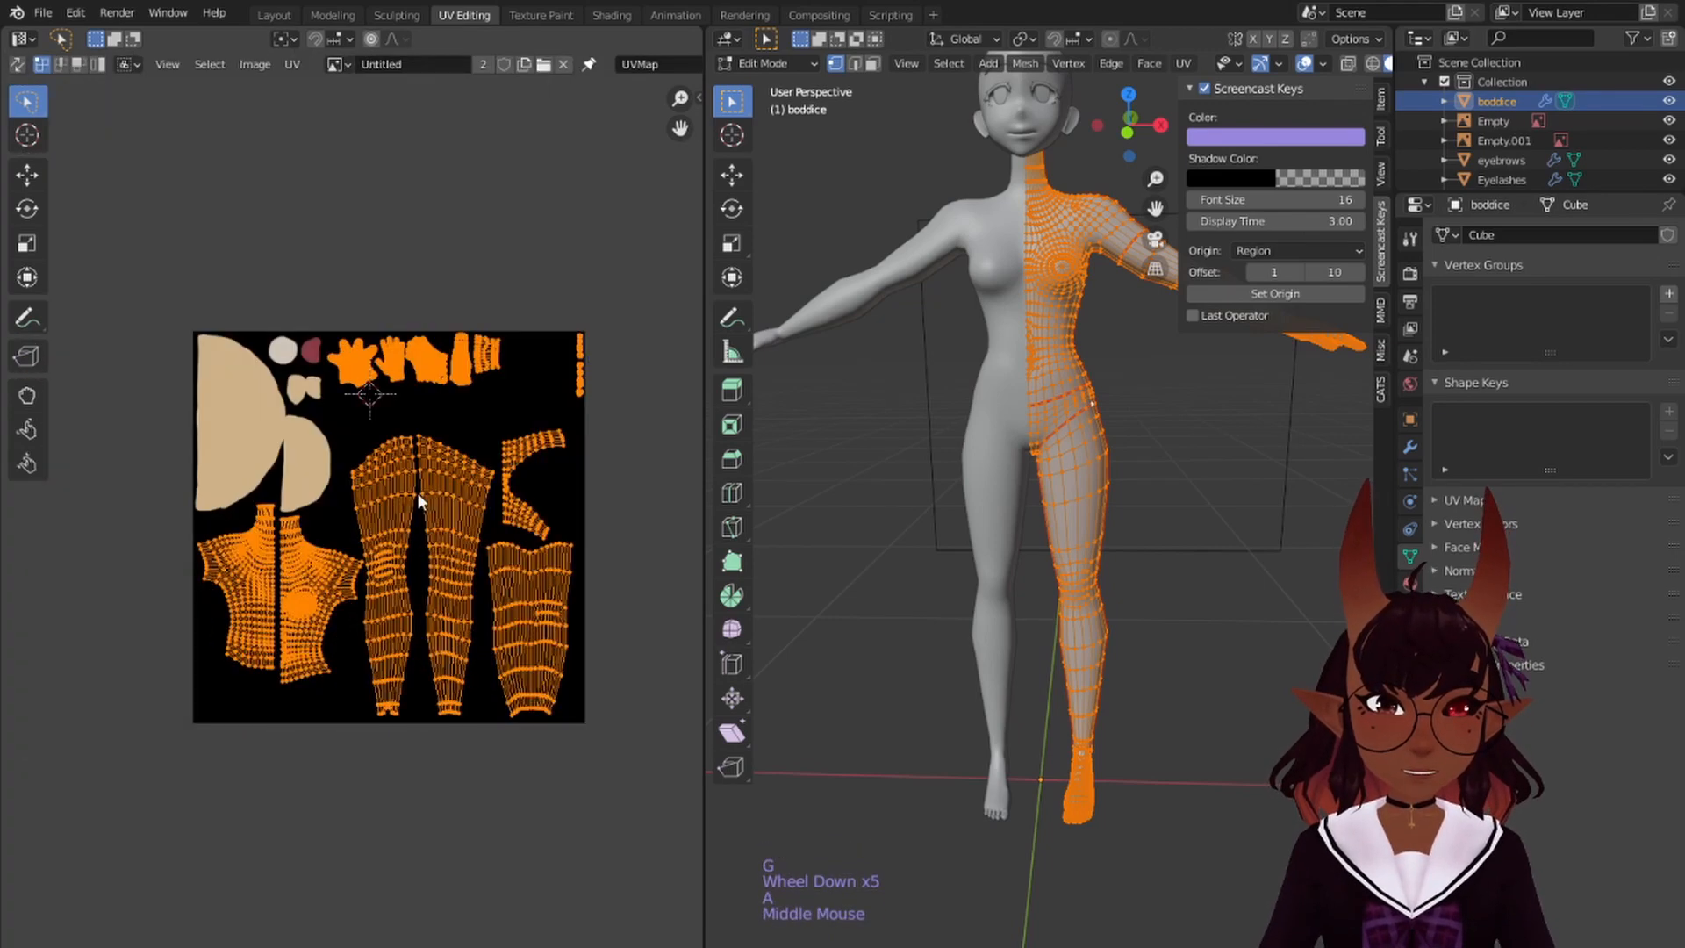
scroll(418, 493, up, 1)
middle_drag(395, 384, 382, 392)
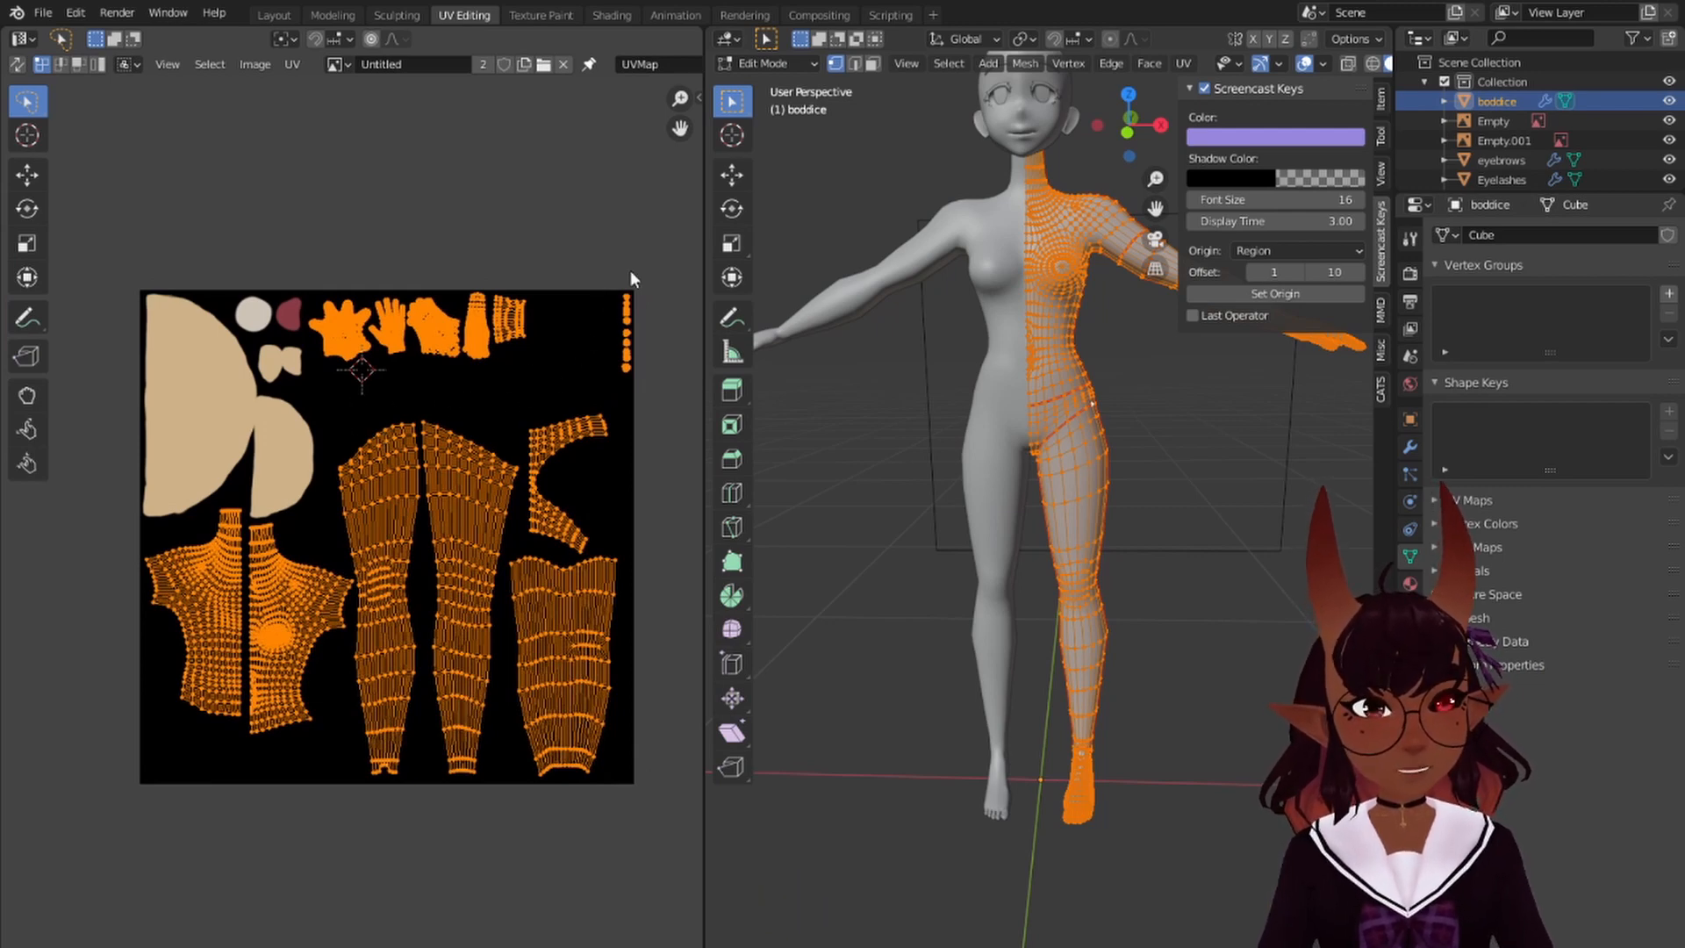
scroll(446, 446, up, 2)
middle_drag(451, 451, 373, 394)
scroll(373, 394, down, 1)
middle_drag(1106, 360, 1045, 386)
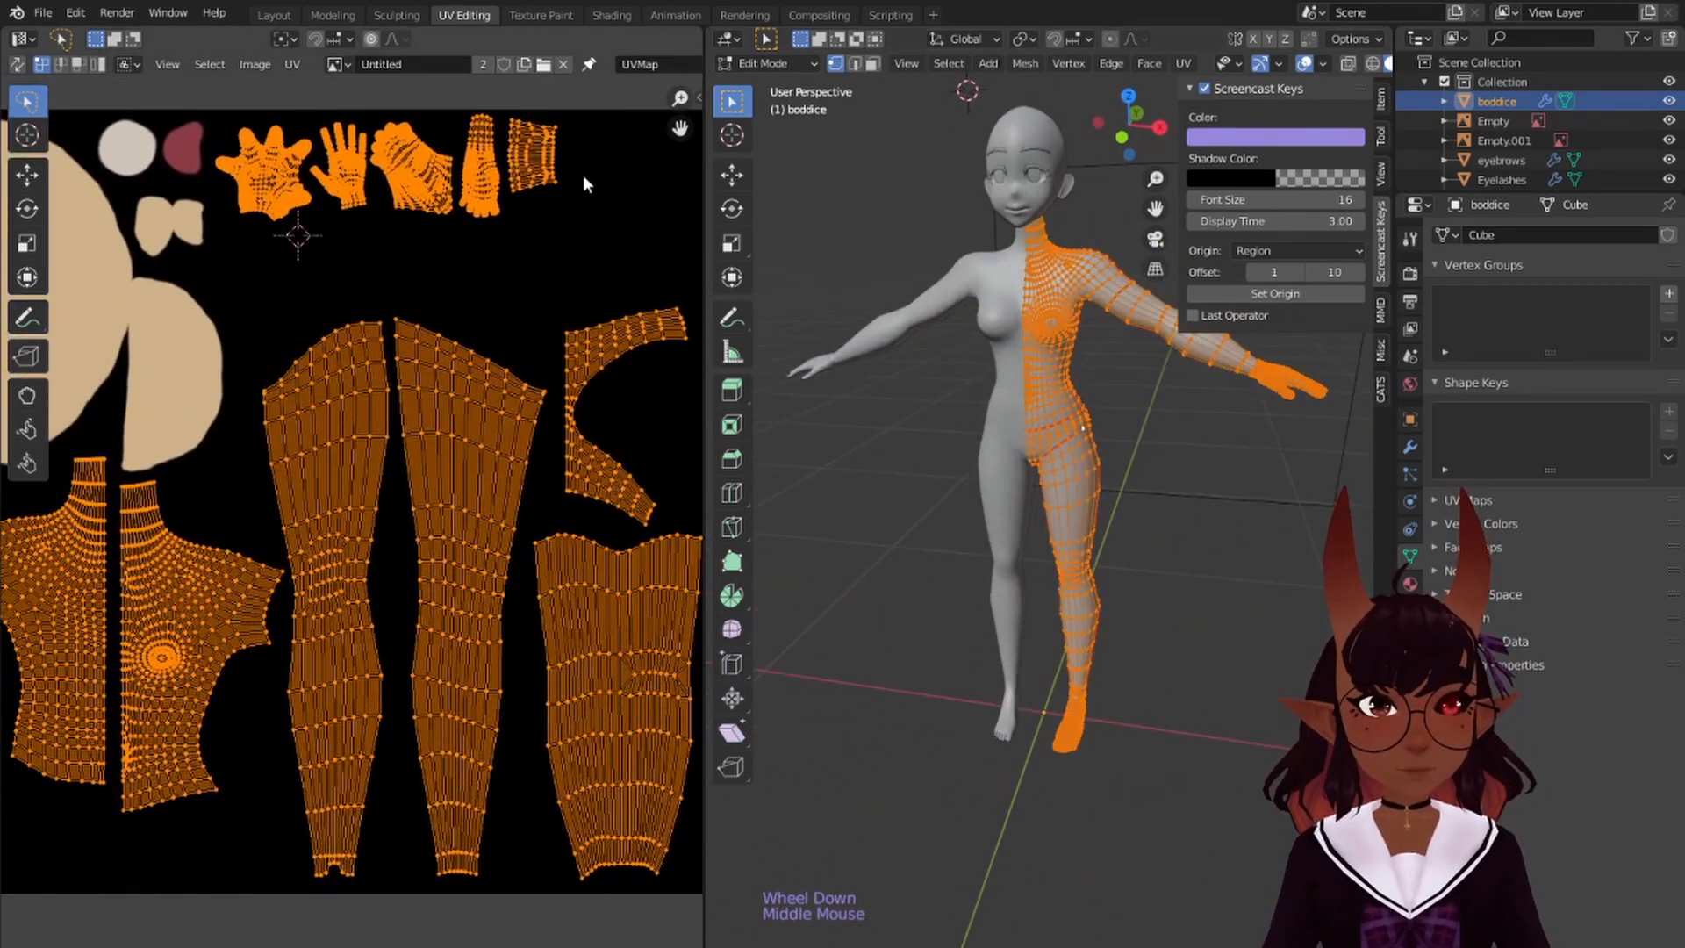
- Examine the body's UV layout and the model's current texture in the Texture Paint workspace
click(545, 20)
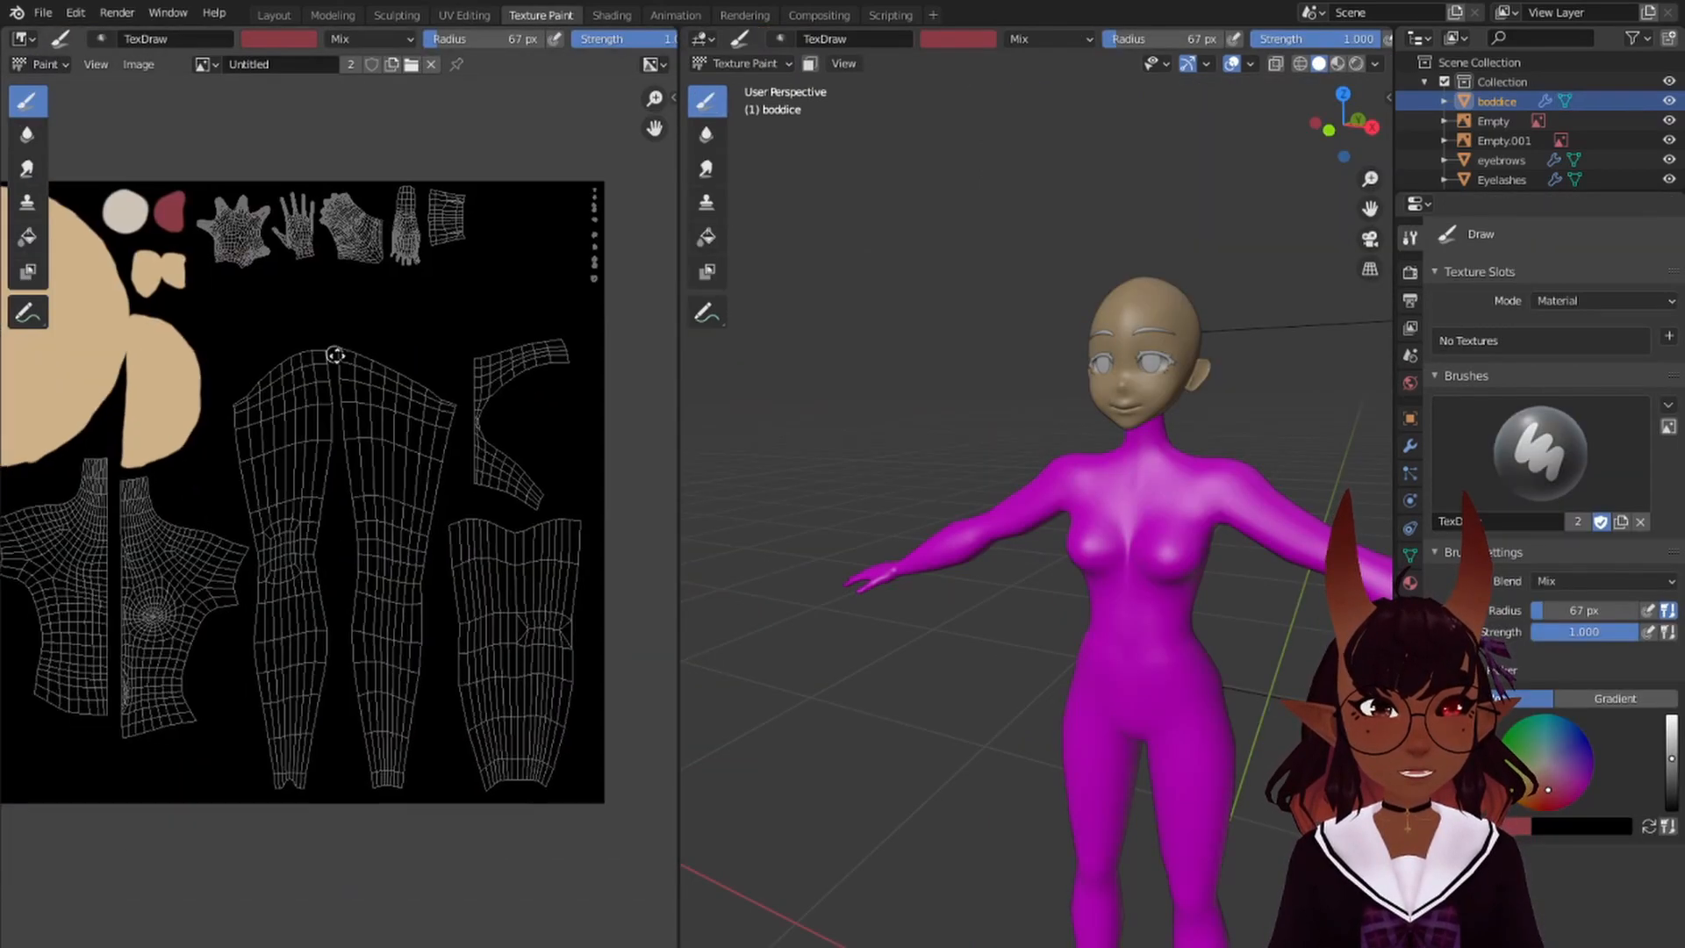
middle_drag(350, 354, 413, 358)
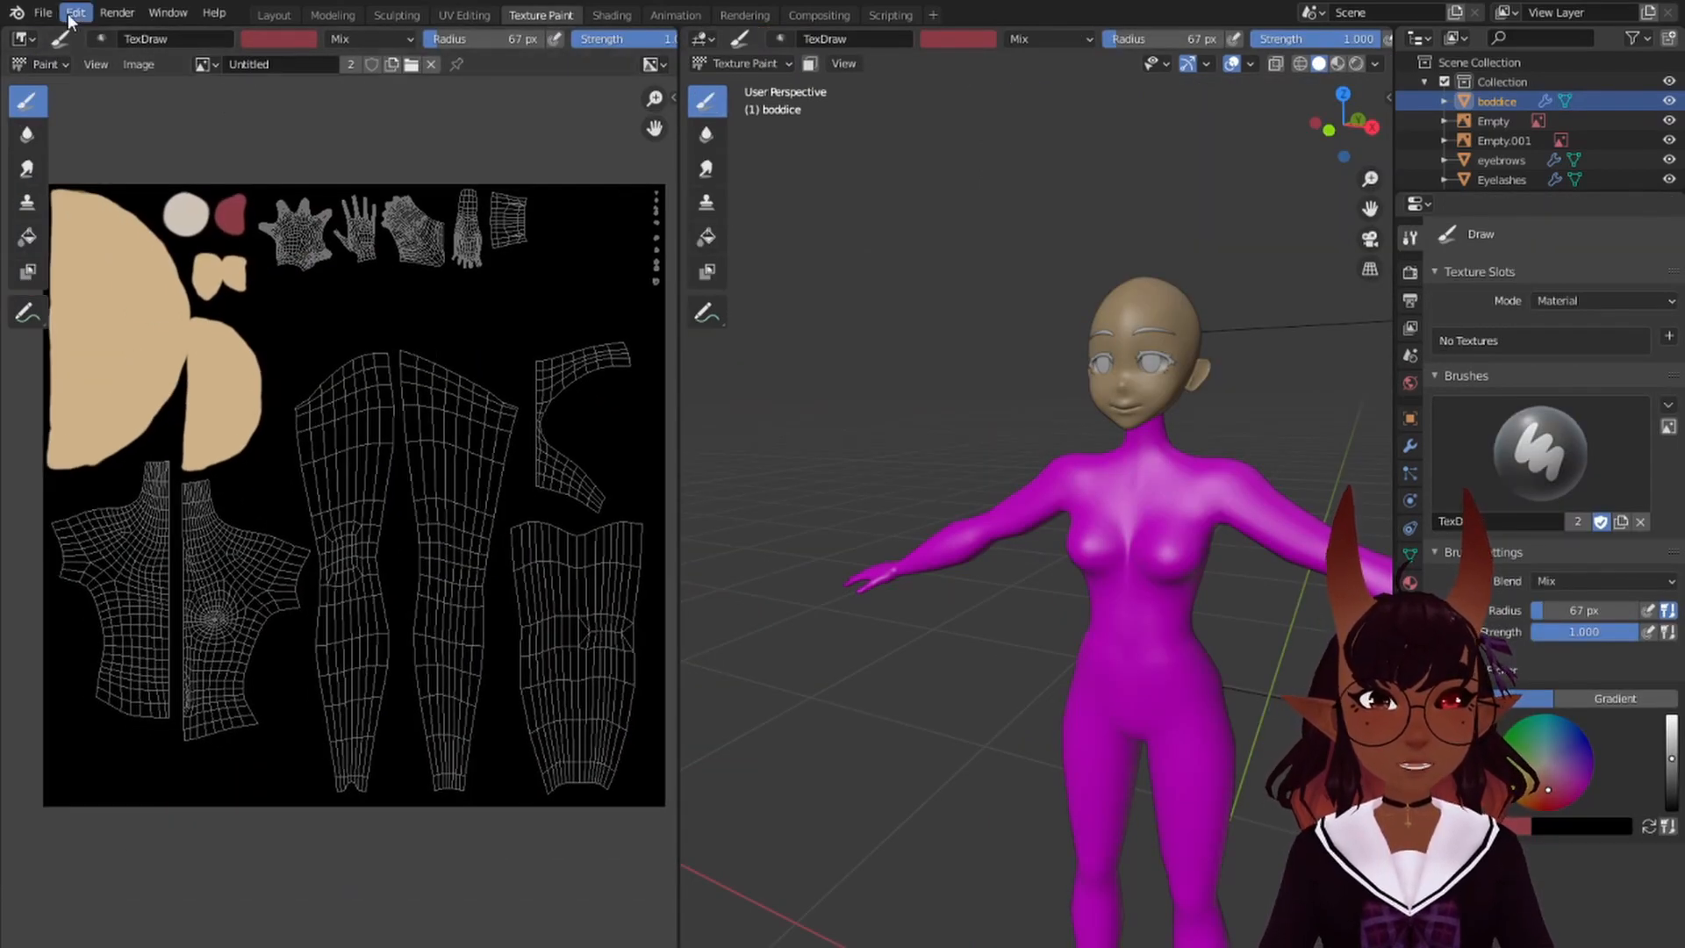
click(42, 12)
- In the Layout workspace, assign the existing Base Skin tut material to the boddice object and view the body at an angle
click(268, 15)
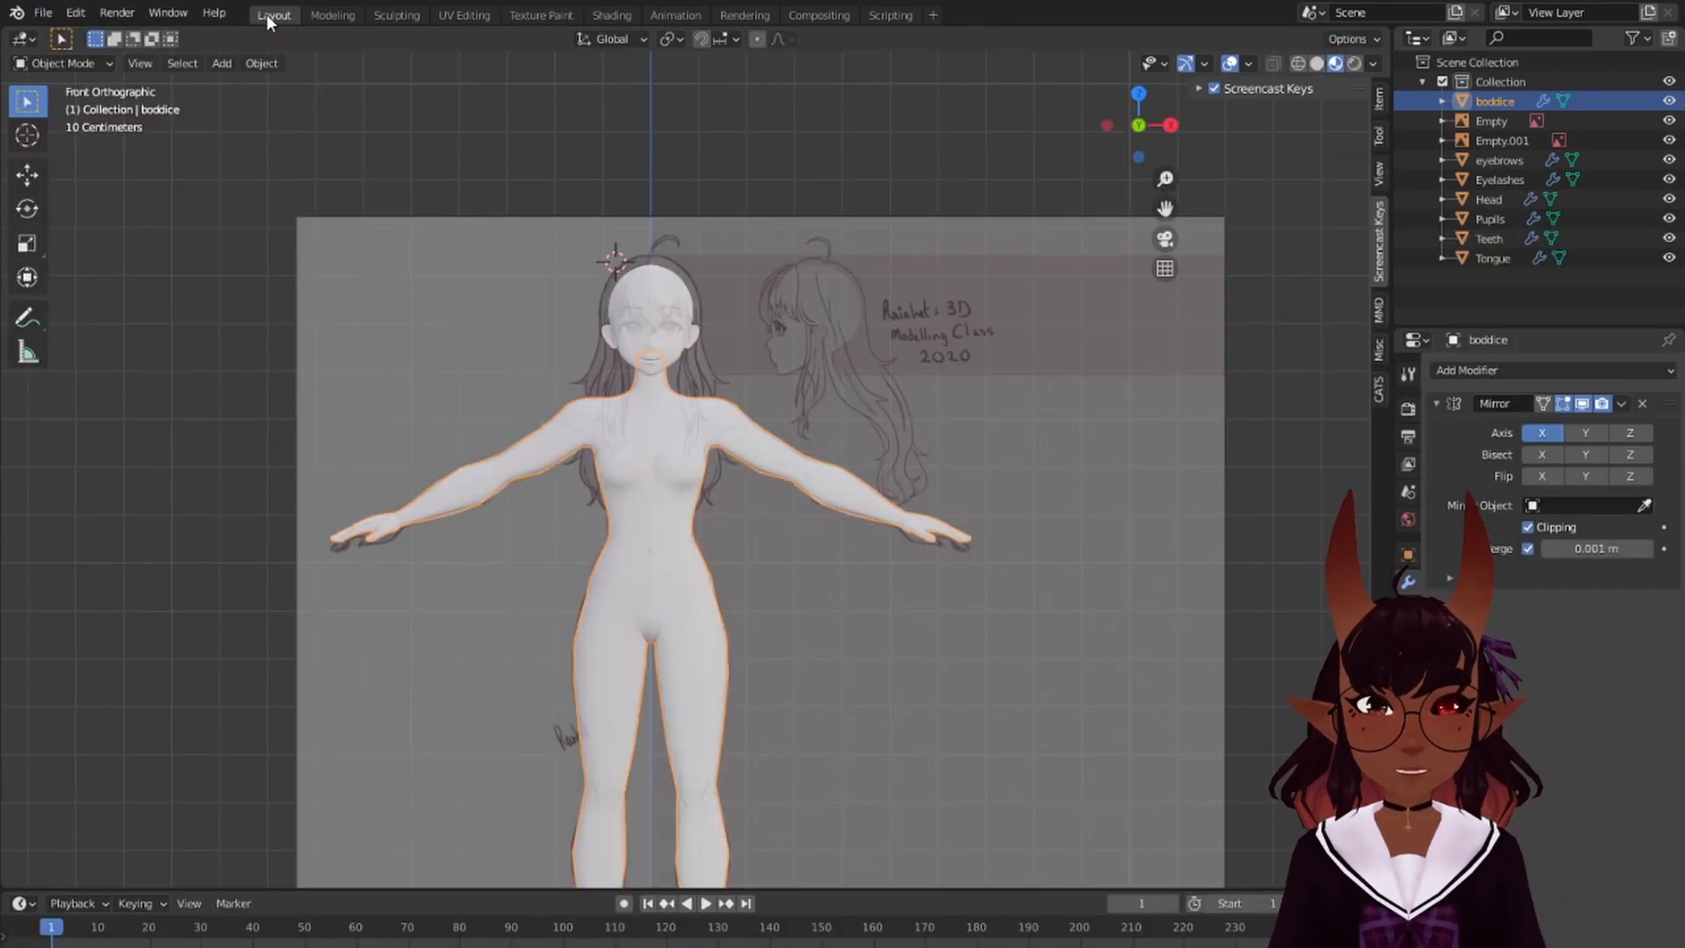
scroll(919, 300, down, 3)
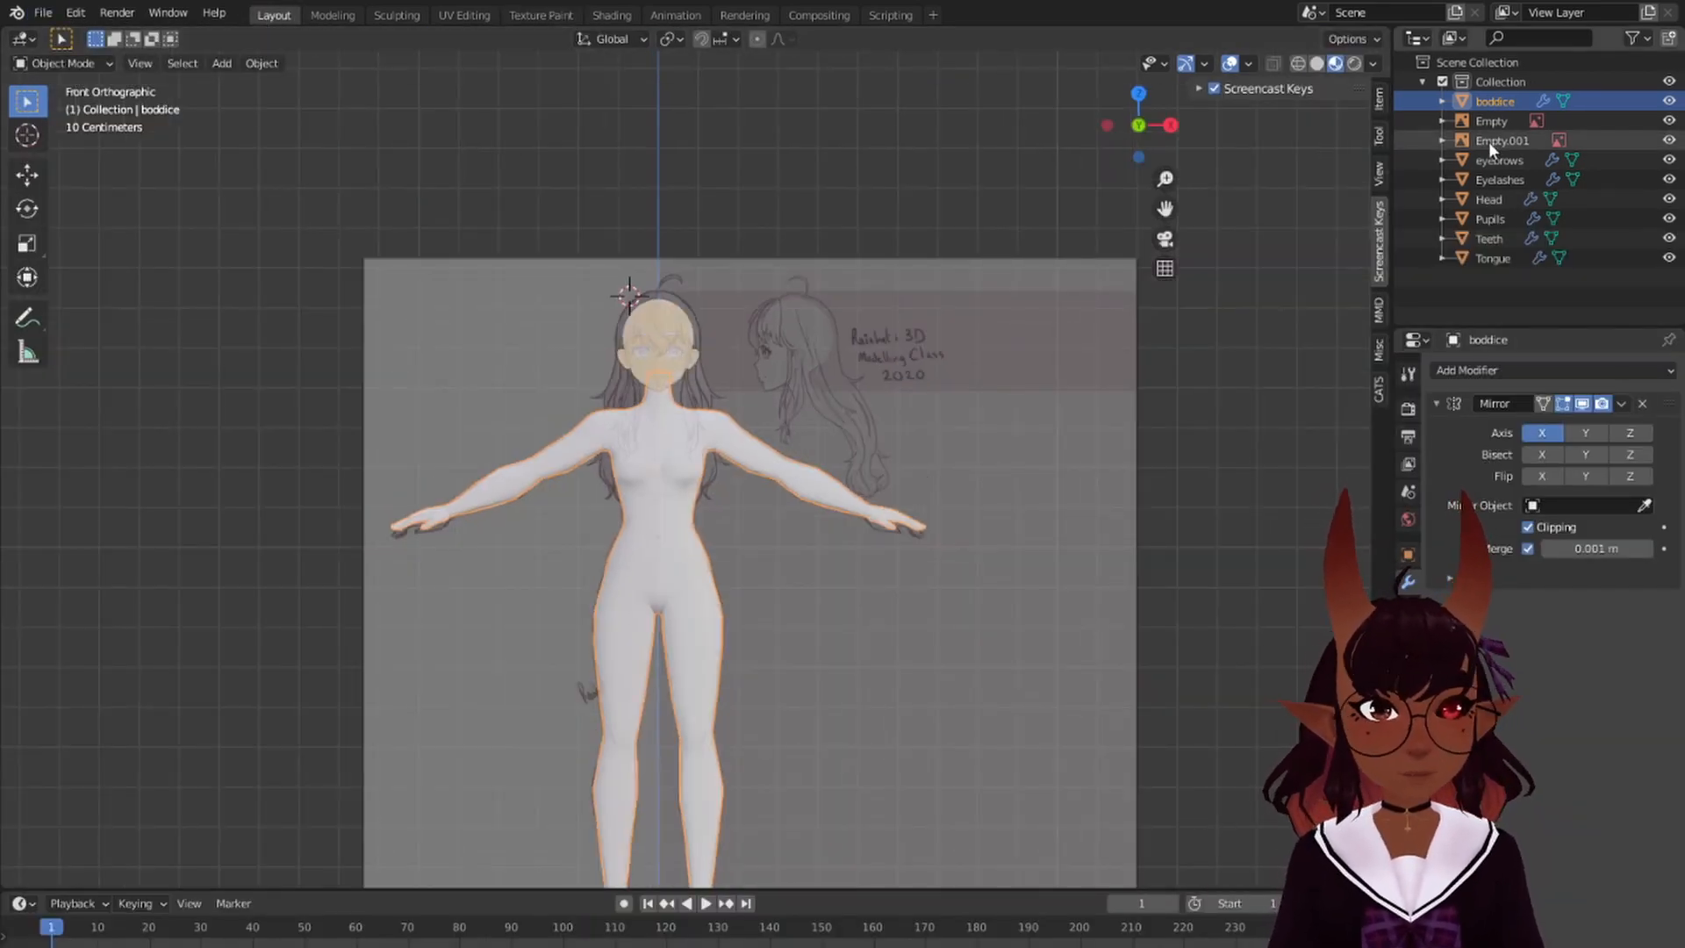
click(1407, 720)
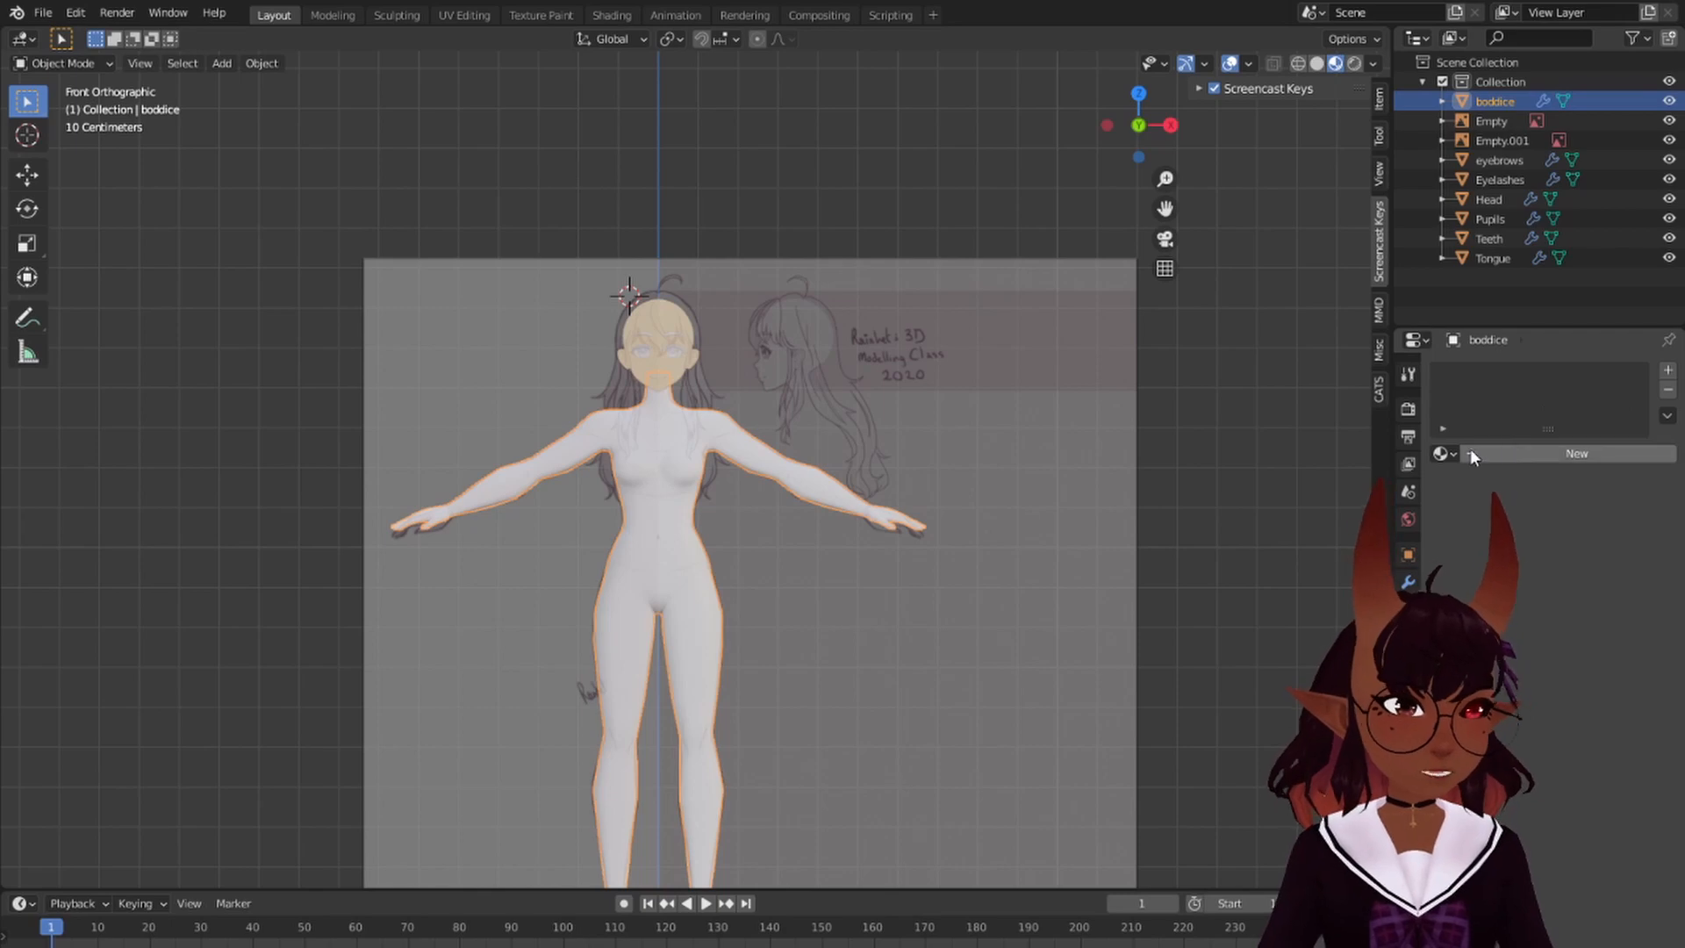
click(1442, 453)
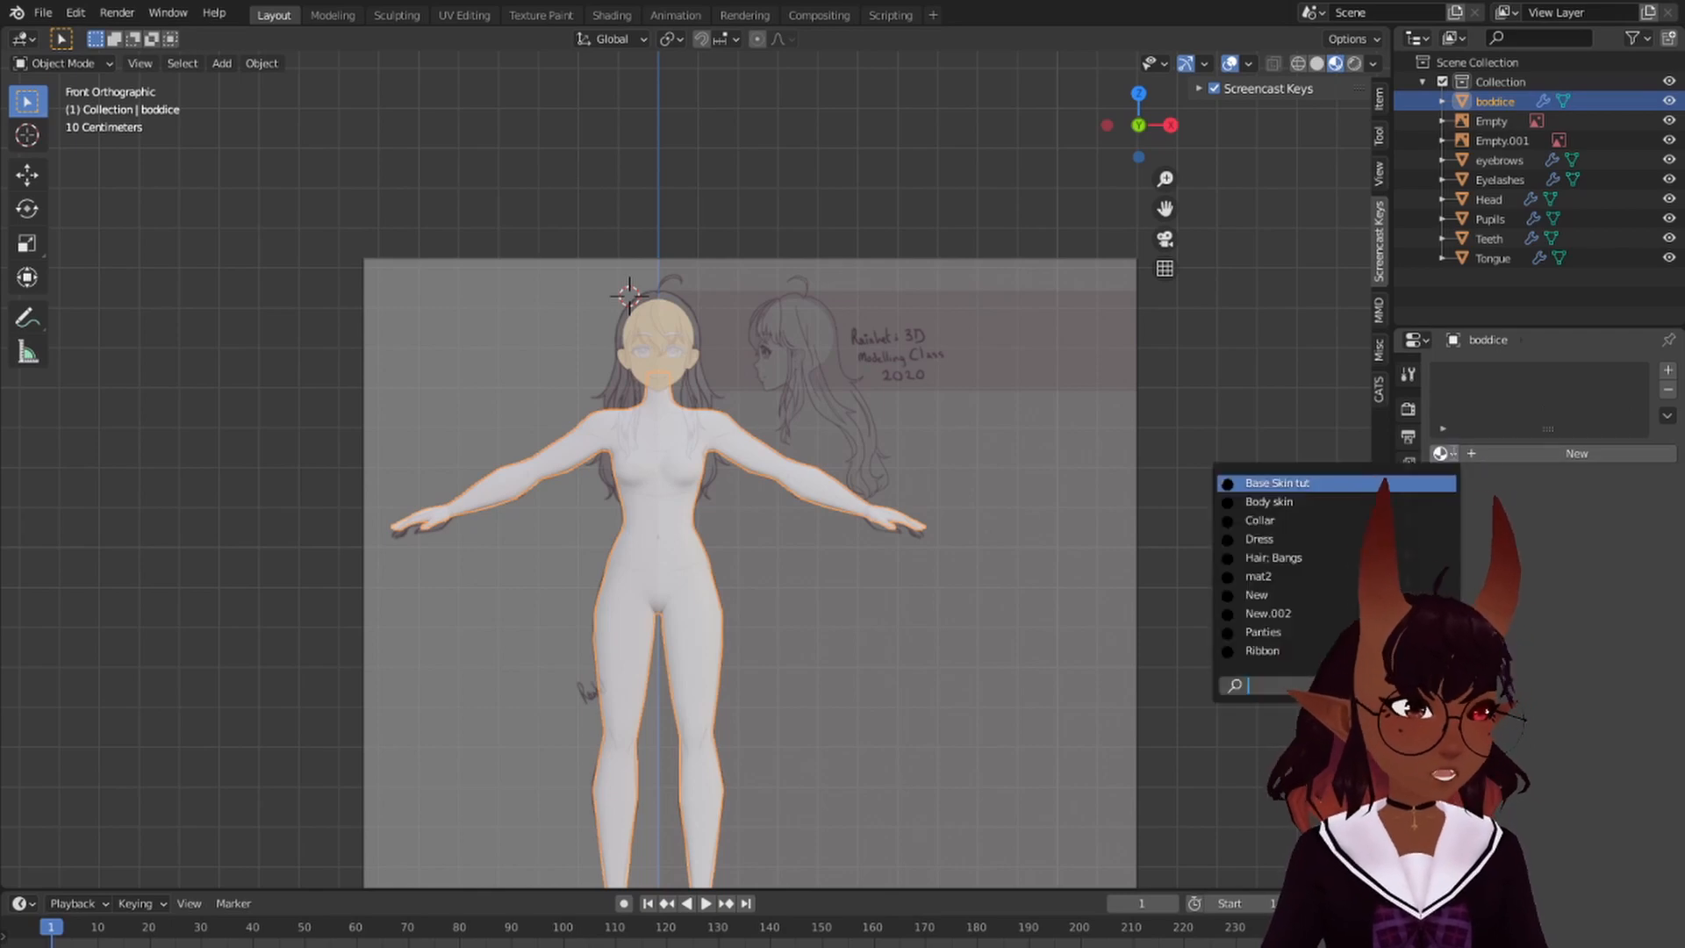
click(1264, 483)
scroll(840, 493, up, 3)
mouse_move(839, 496)
middle_down()
mouse_move(725, 545)
mouse_move(511, 534)
mouse_move(788, 566)
mouse_move(853, 522)
middle_up()
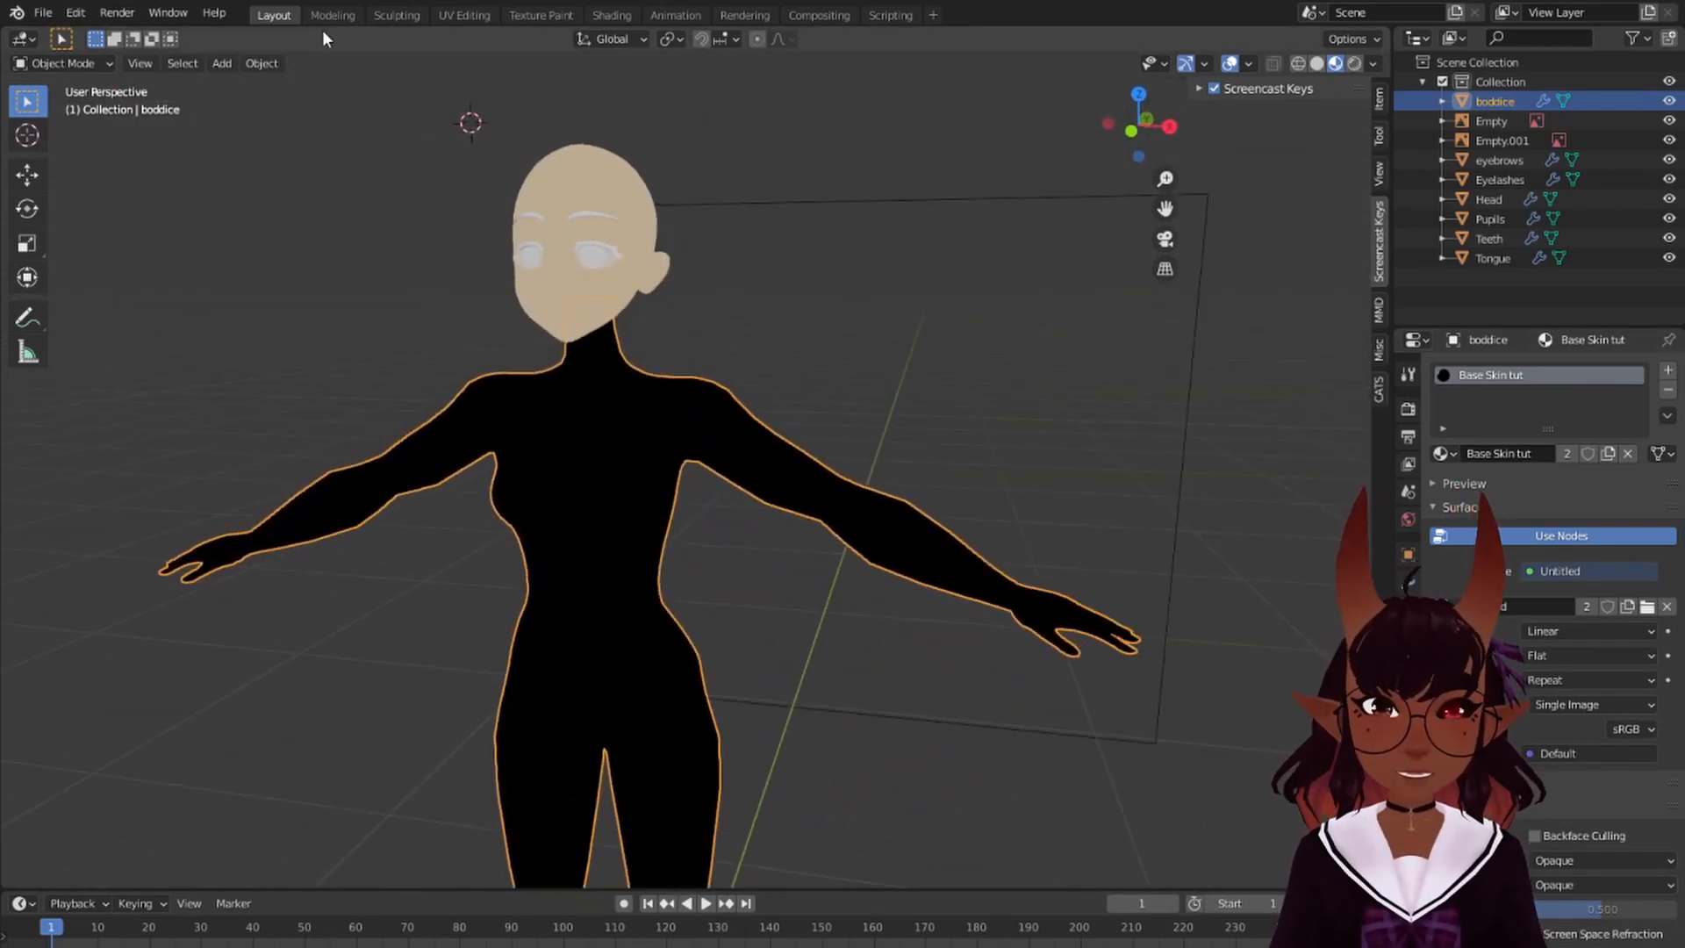
- Return to texture painting with Material Preview shading and set the brush colour to the skin tone painted on the head island
click(524, 15)
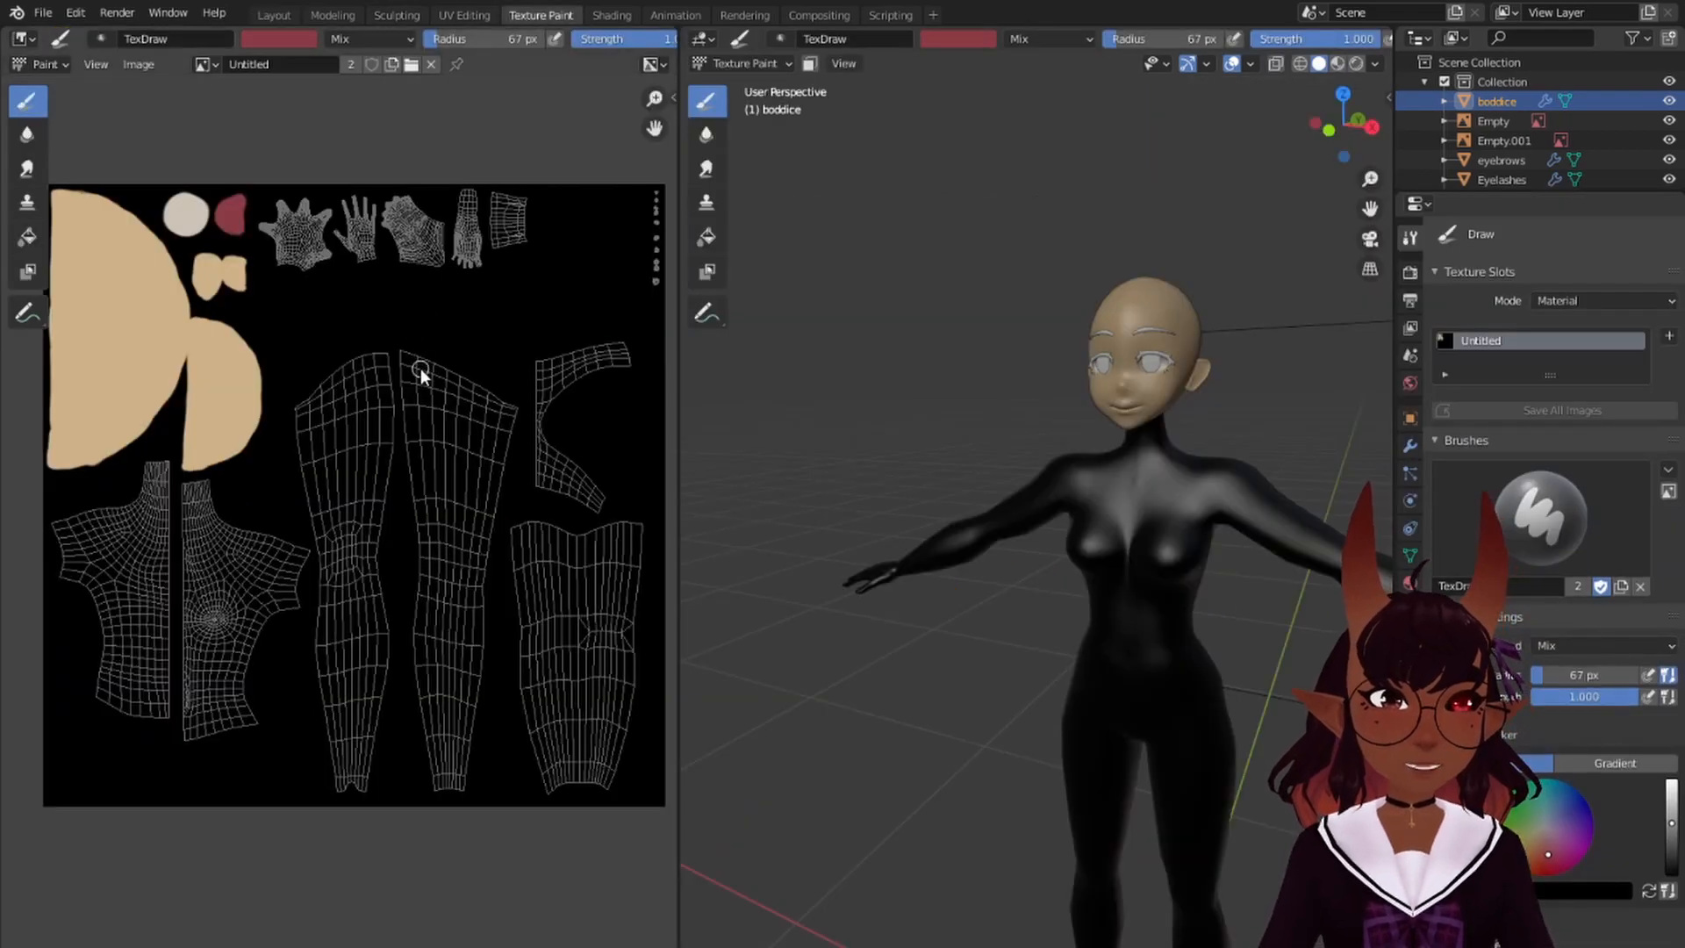
scroll(430, 360, down, 1)
click(1338, 64)
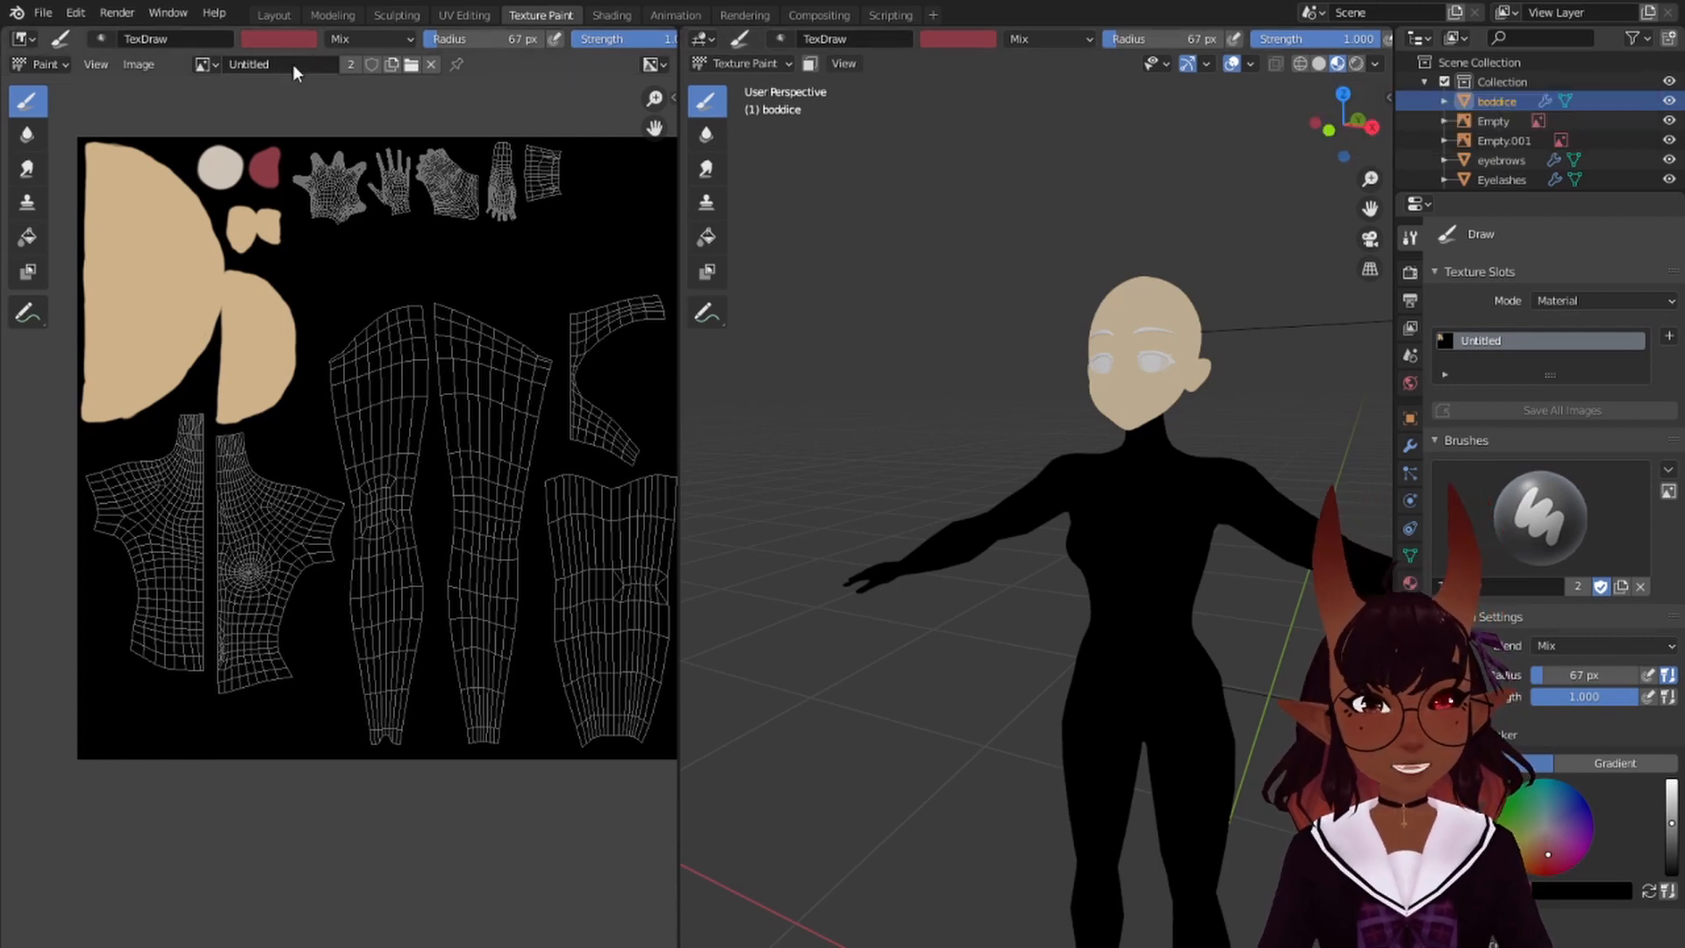
click(286, 39)
click(406, 253)
click(150, 272)
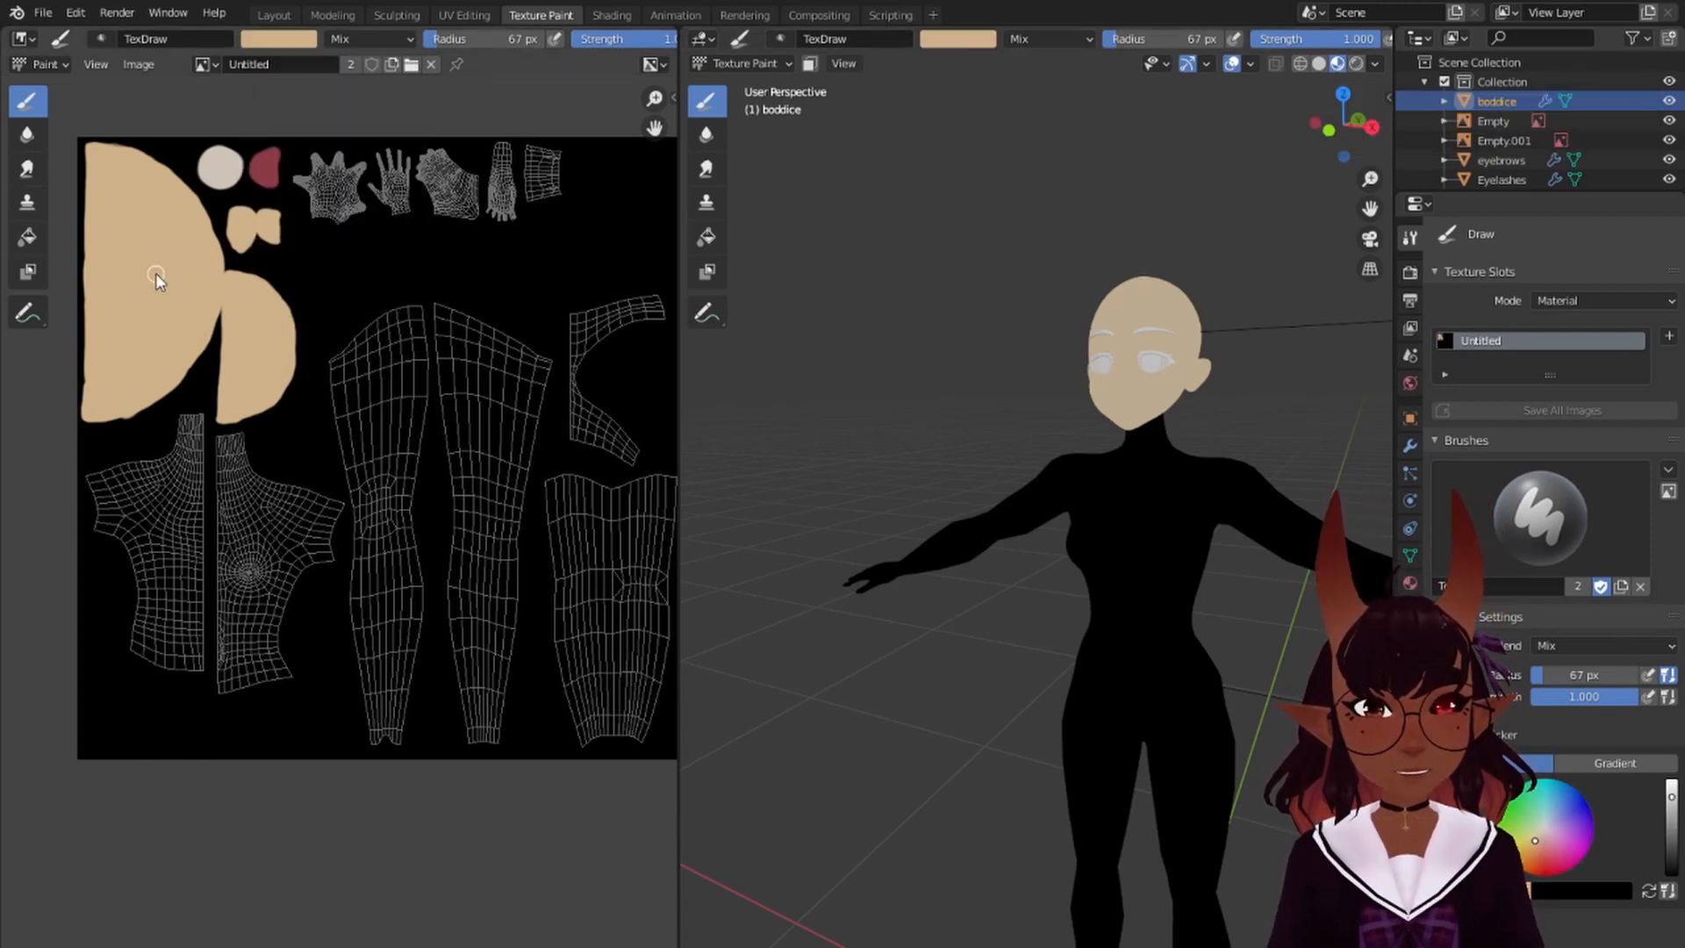
- Paint a skin-tone outline along the edges of both torso islands on the texture
scroll(184, 493, up, 4)
middle_drag(400, 377, 457, 349)
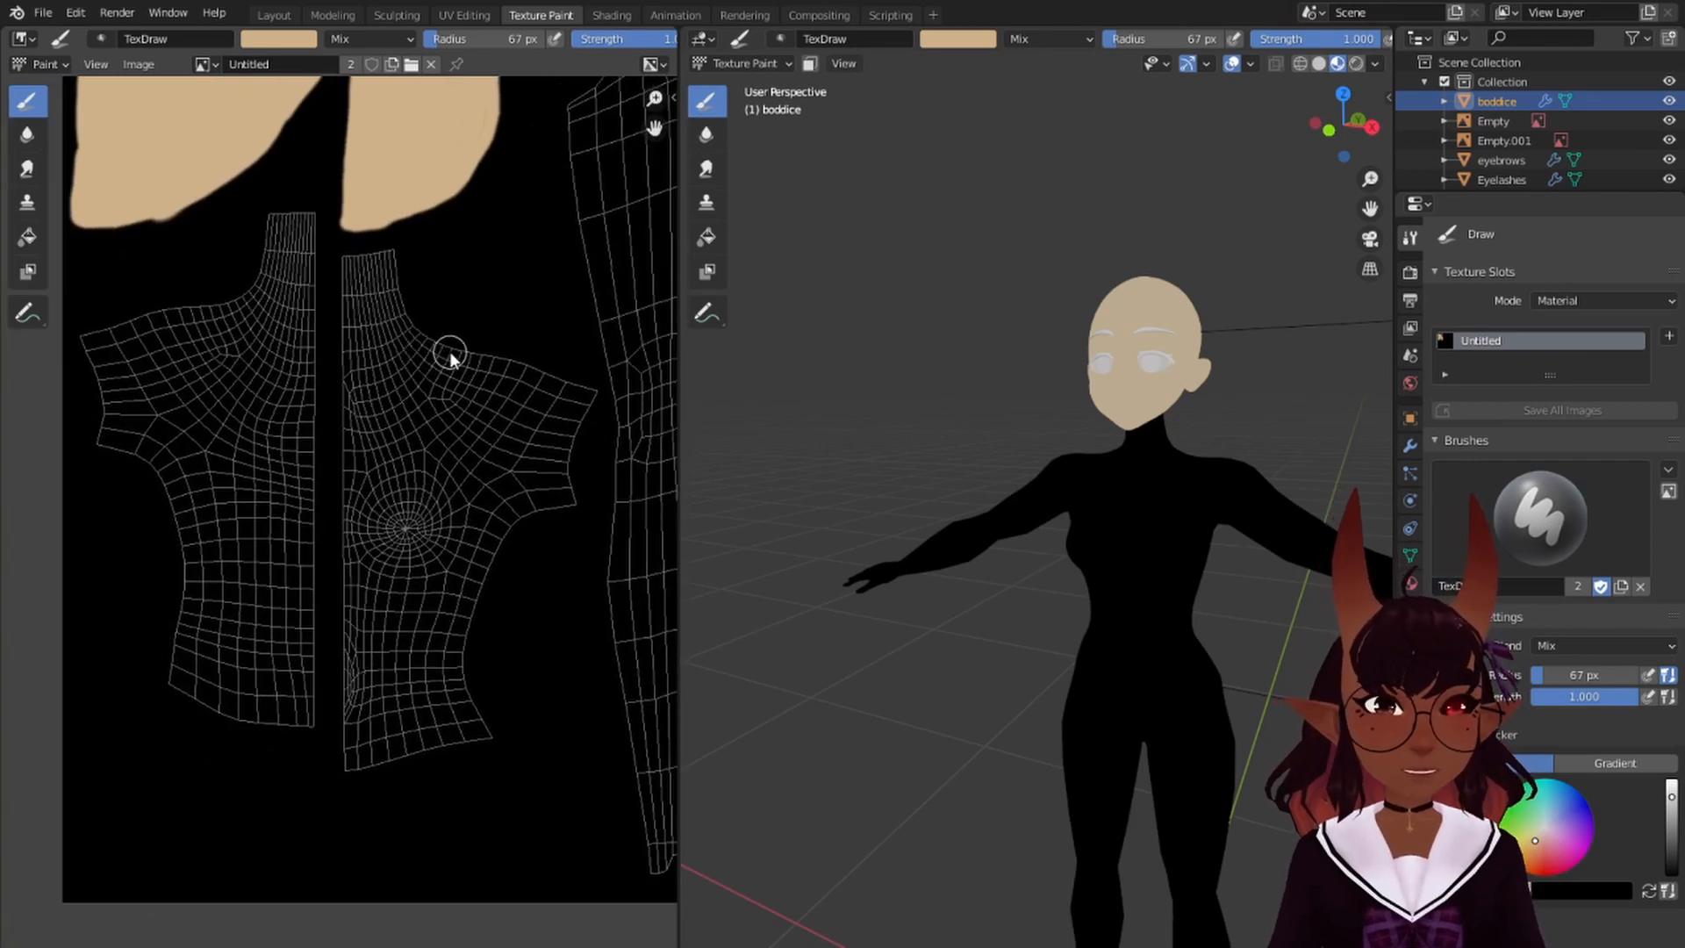
mouse_move(88, 339)
mouse_down()
mouse_move(102, 441)
mouse_move(162, 489)
mouse_move(181, 566)
mouse_move(316, 500)
mouse_move(314, 244)
mouse_move(276, 214)
mouse_move(251, 270)
mouse_move(197, 315)
mouse_up()
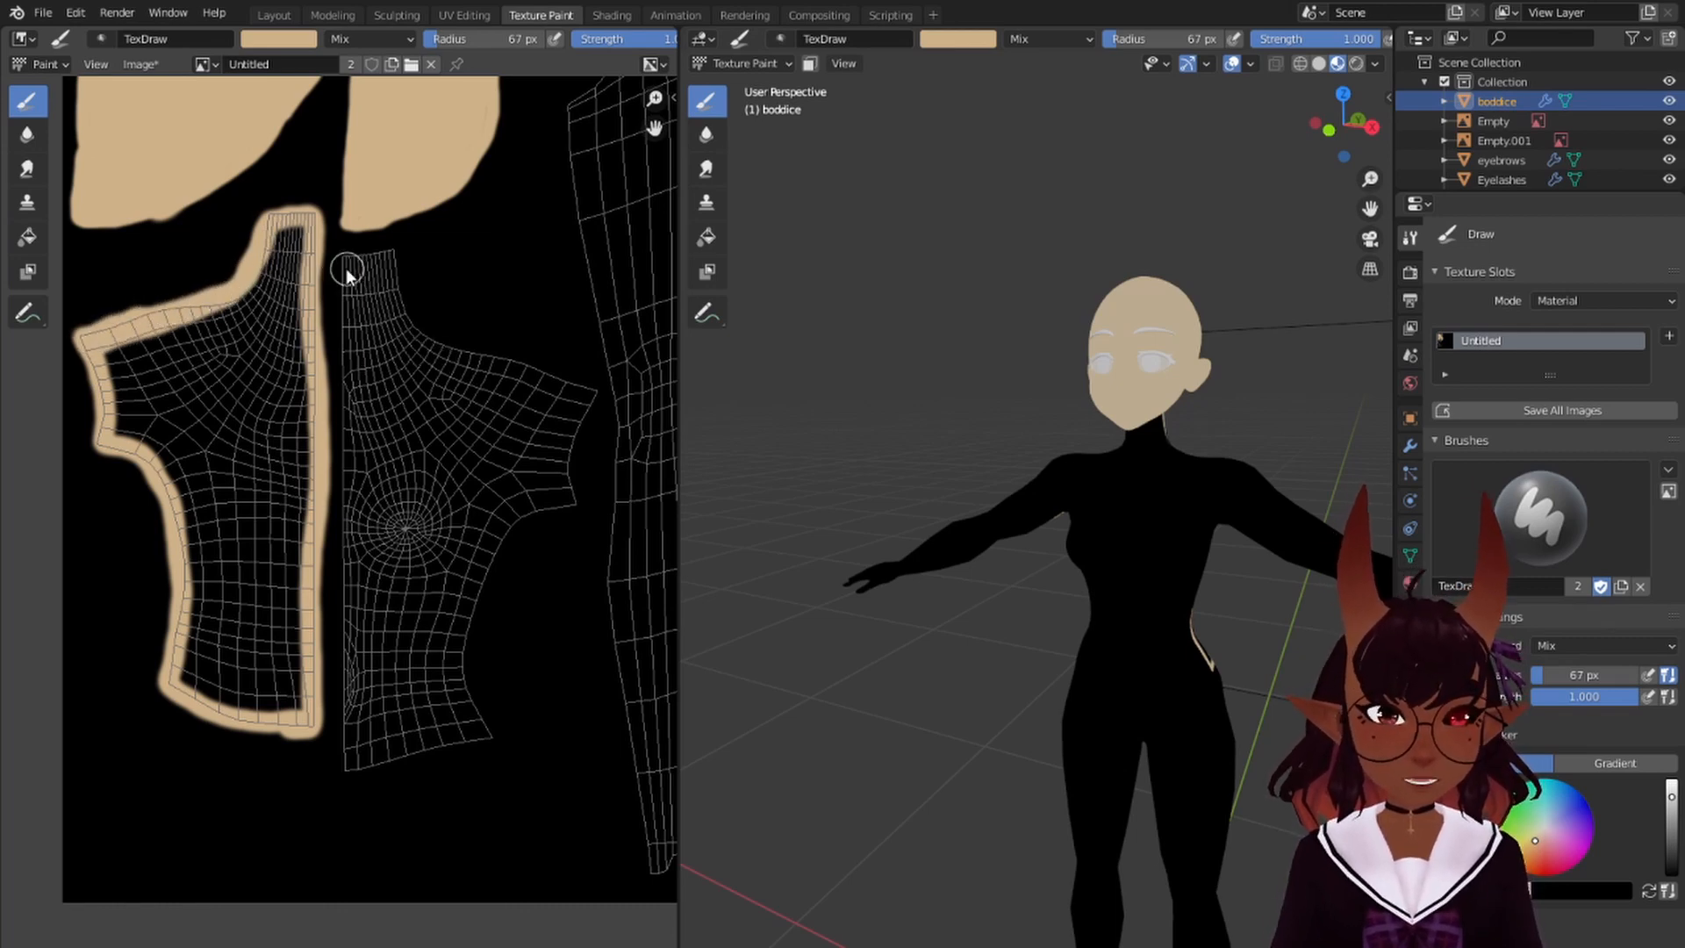
mouse_move(348, 273)
mouse_down()
mouse_move(342, 776)
mouse_move(442, 743)
mouse_move(494, 552)
mouse_move(581, 510)
mouse_move(566, 478)
mouse_move(597, 395)
mouse_move(495, 359)
mouse_up()
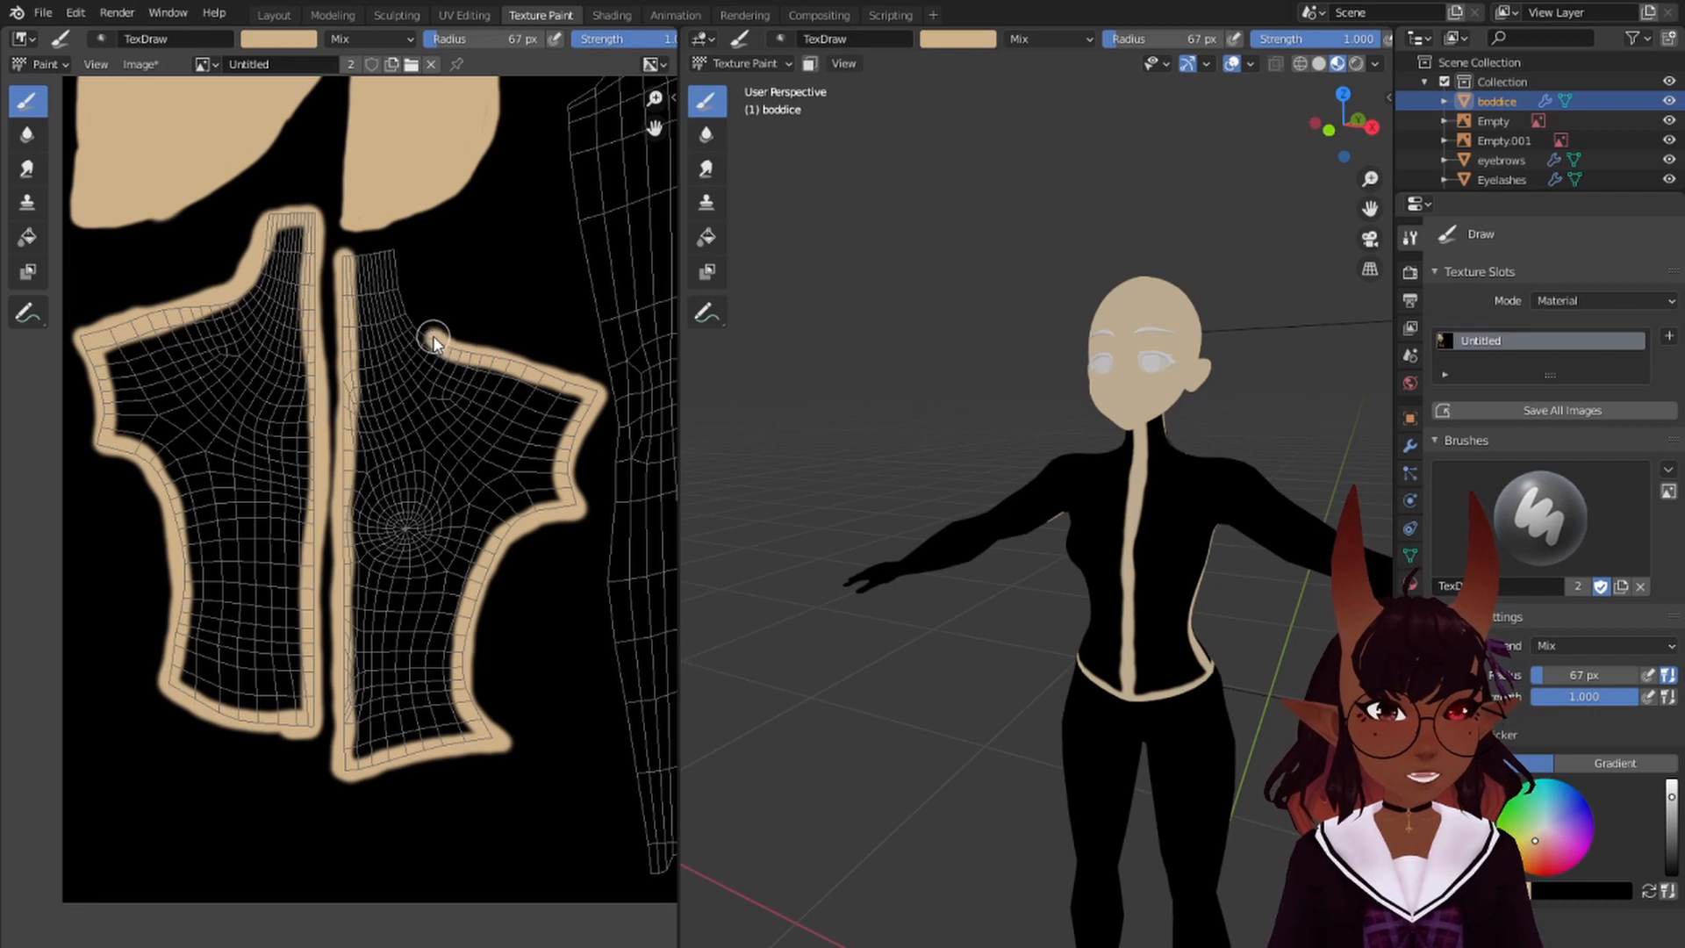
- Paint a skin-tone outline around the leg island nearest the torso and down the facing edge of the second leg island
drag(196, 244, 197, 246)
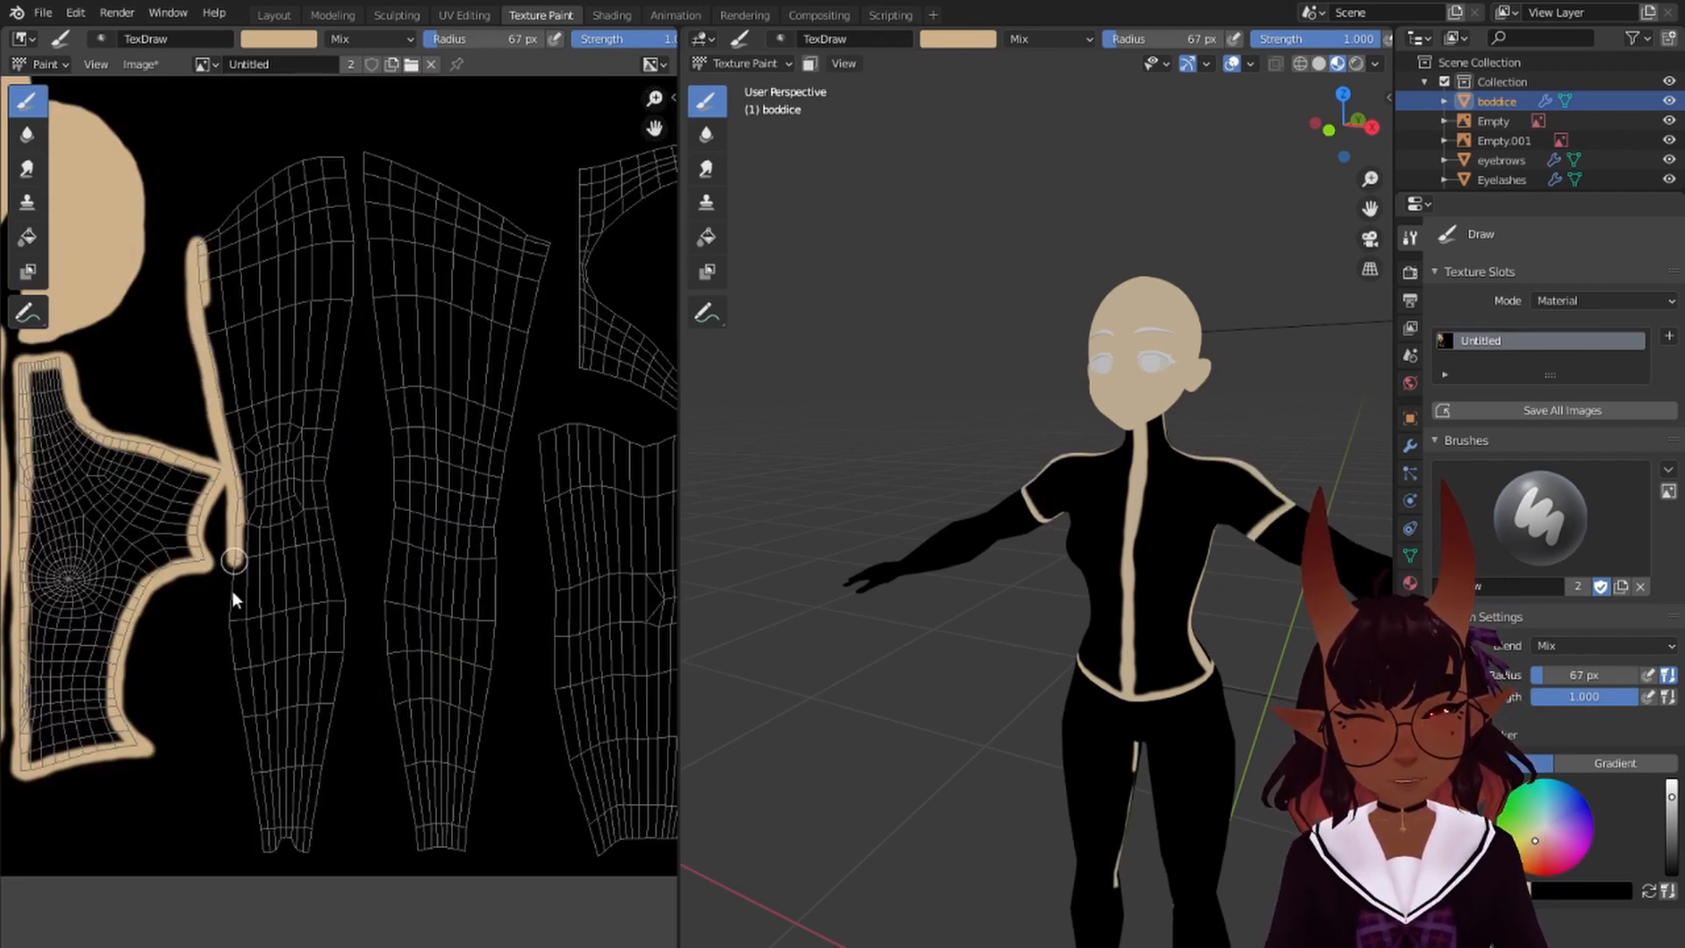
drag(235, 503, 265, 851)
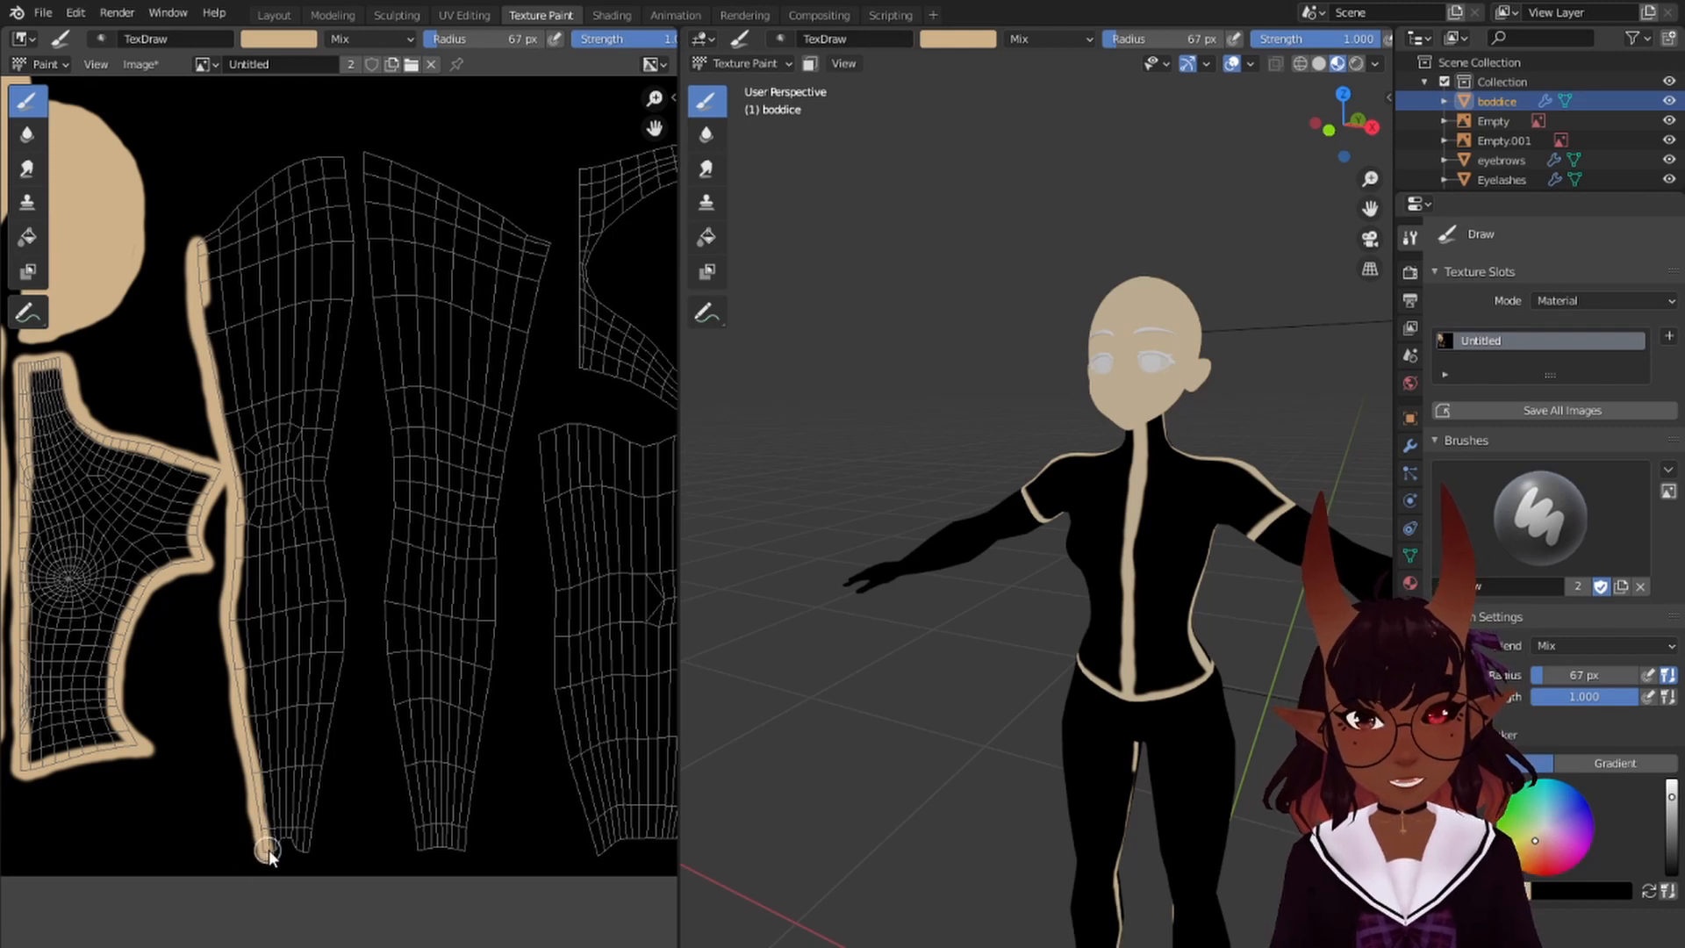
drag(316, 836, 333, 715)
drag(324, 478, 328, 516)
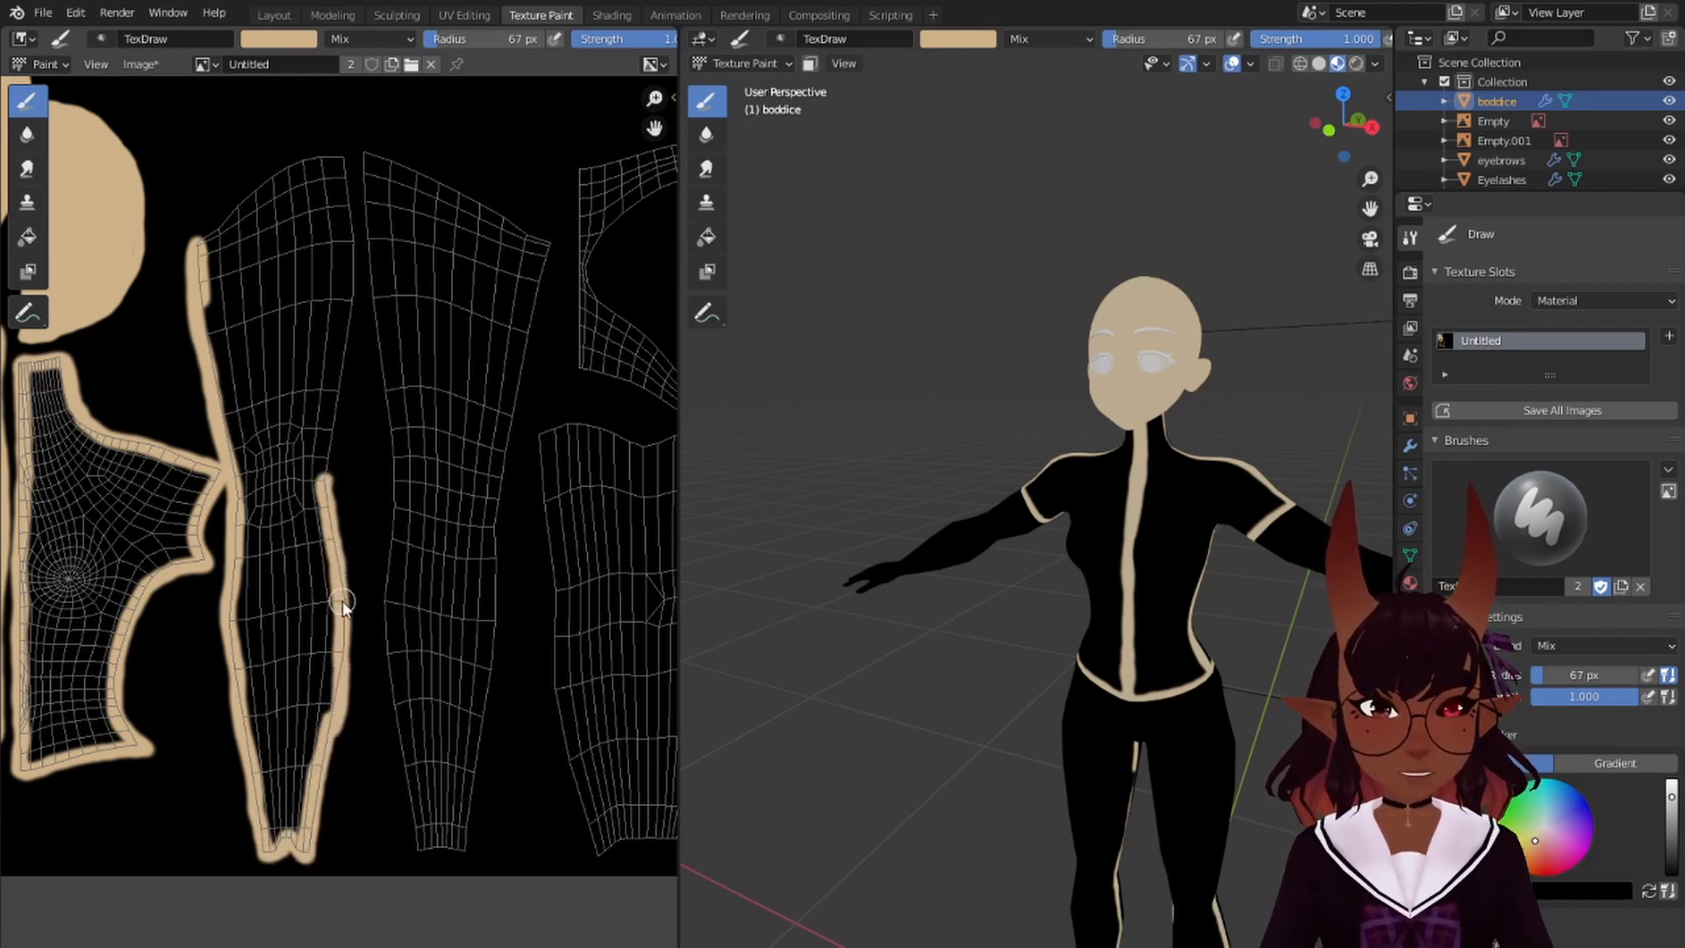
drag(346, 164, 341, 374)
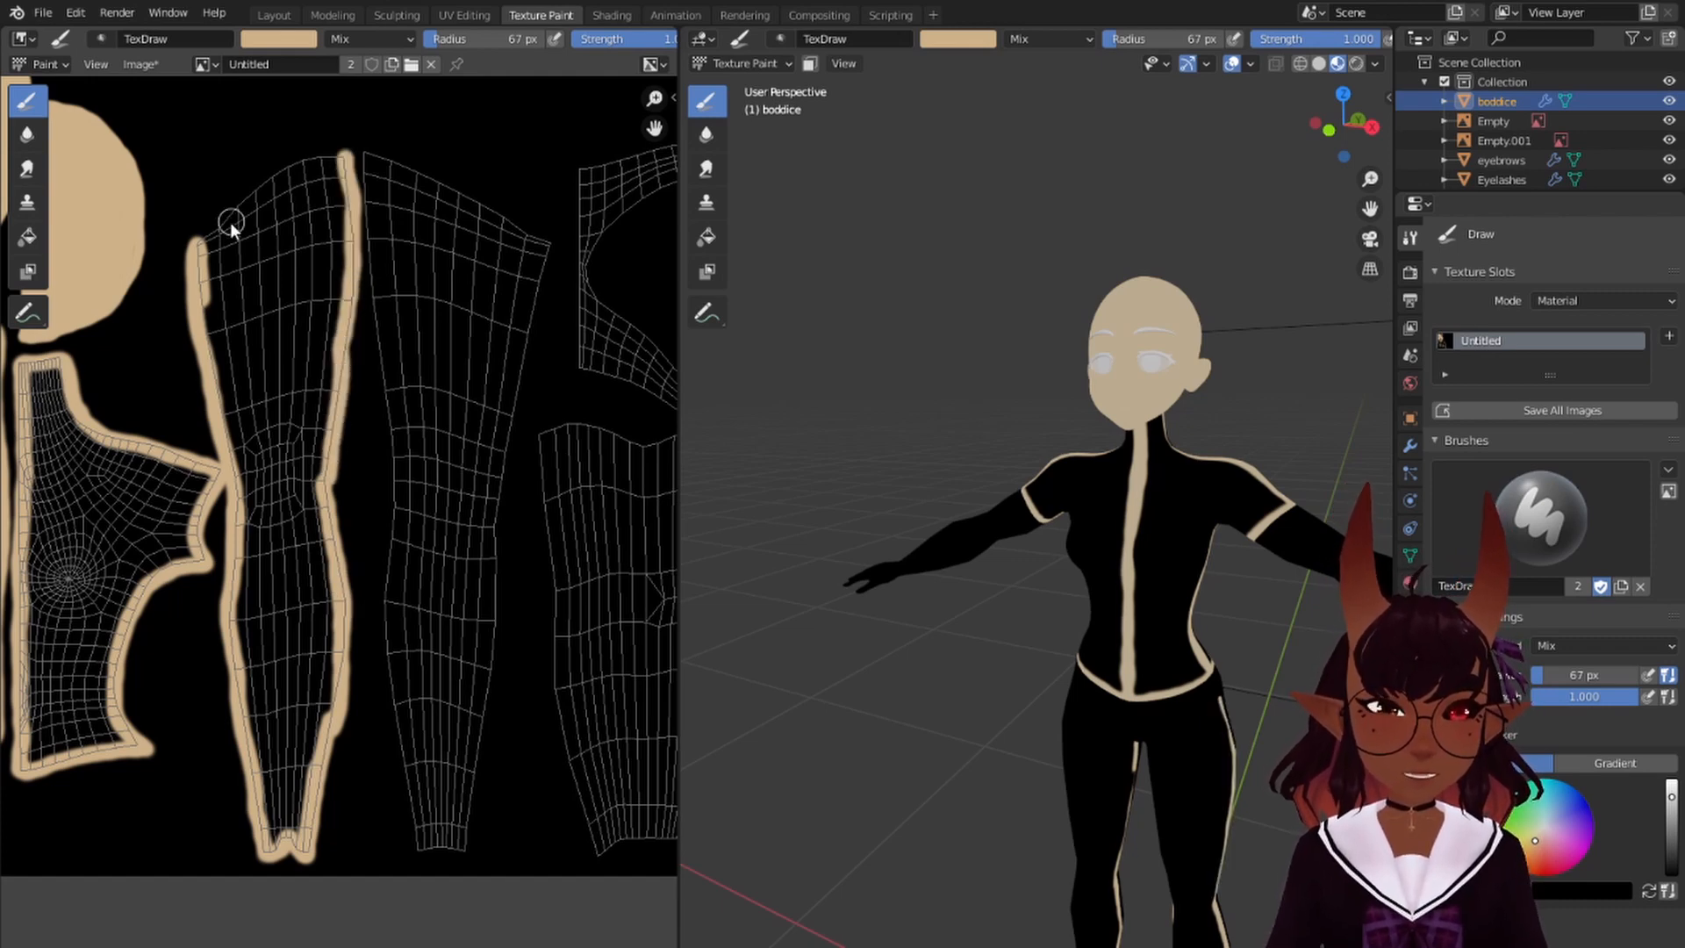
mouse_move(230, 223)
mouse_down()
mouse_move(395, 557)
mouse_move(395, 498)
mouse_move(382, 628)
mouse_move(414, 847)
mouse_up()
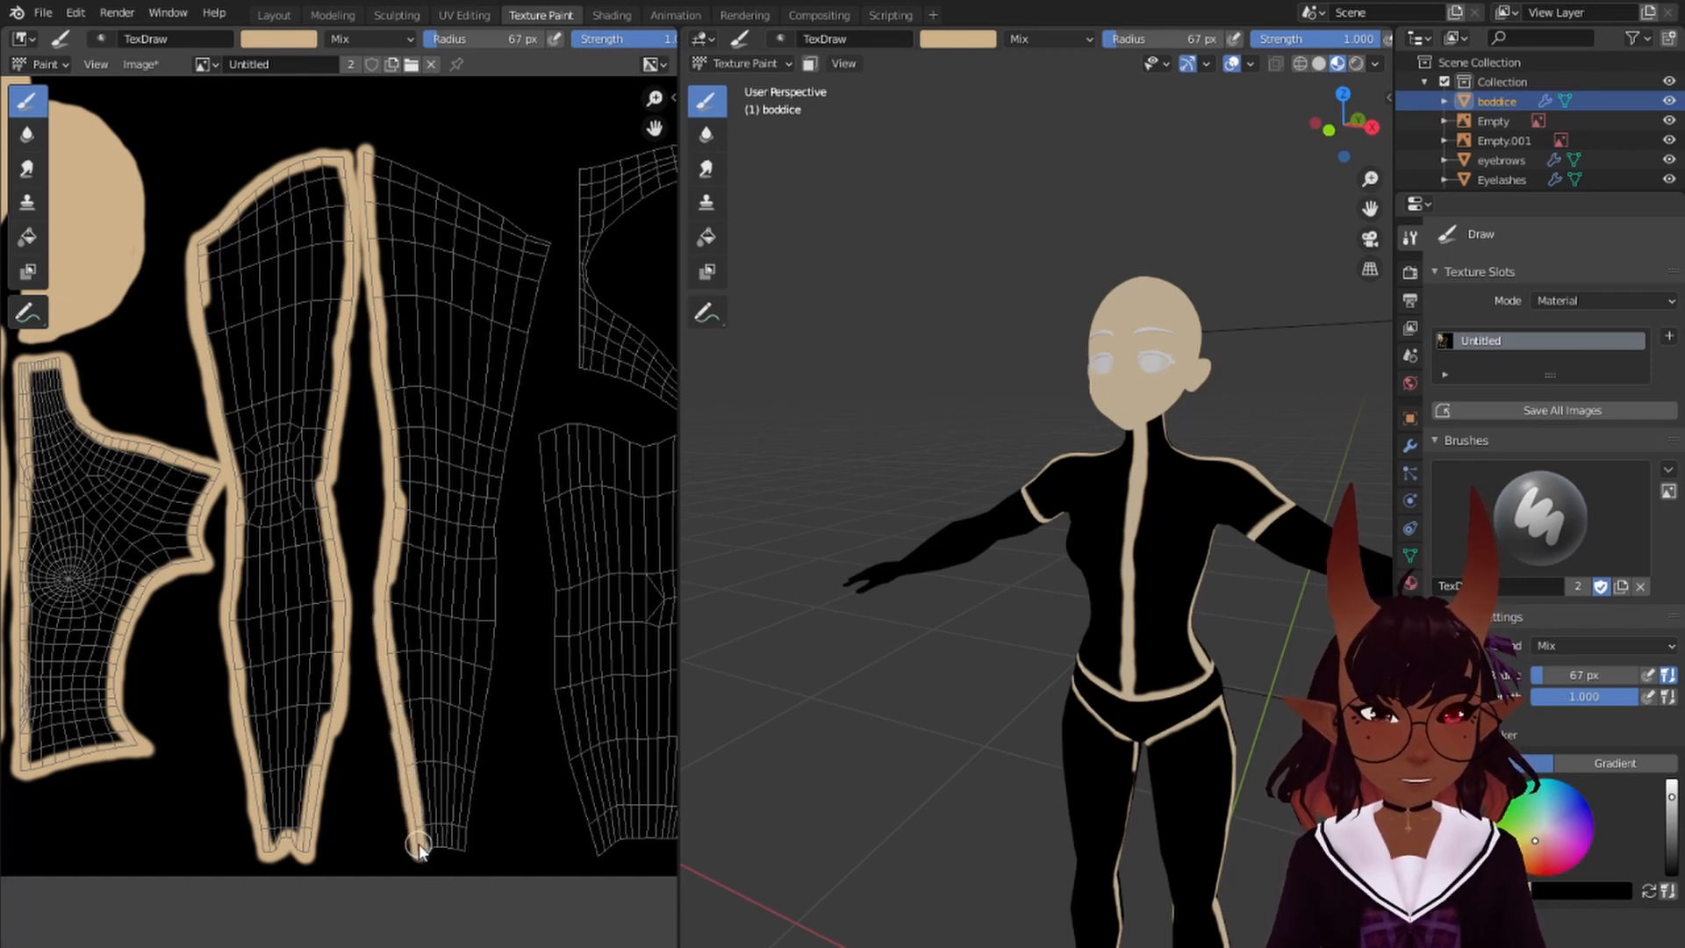
- Complete the skin-tone outline around the second leg island, covering its ankle, outer edge and hip edge
drag(472, 845, 474, 752)
drag(485, 693, 490, 649)
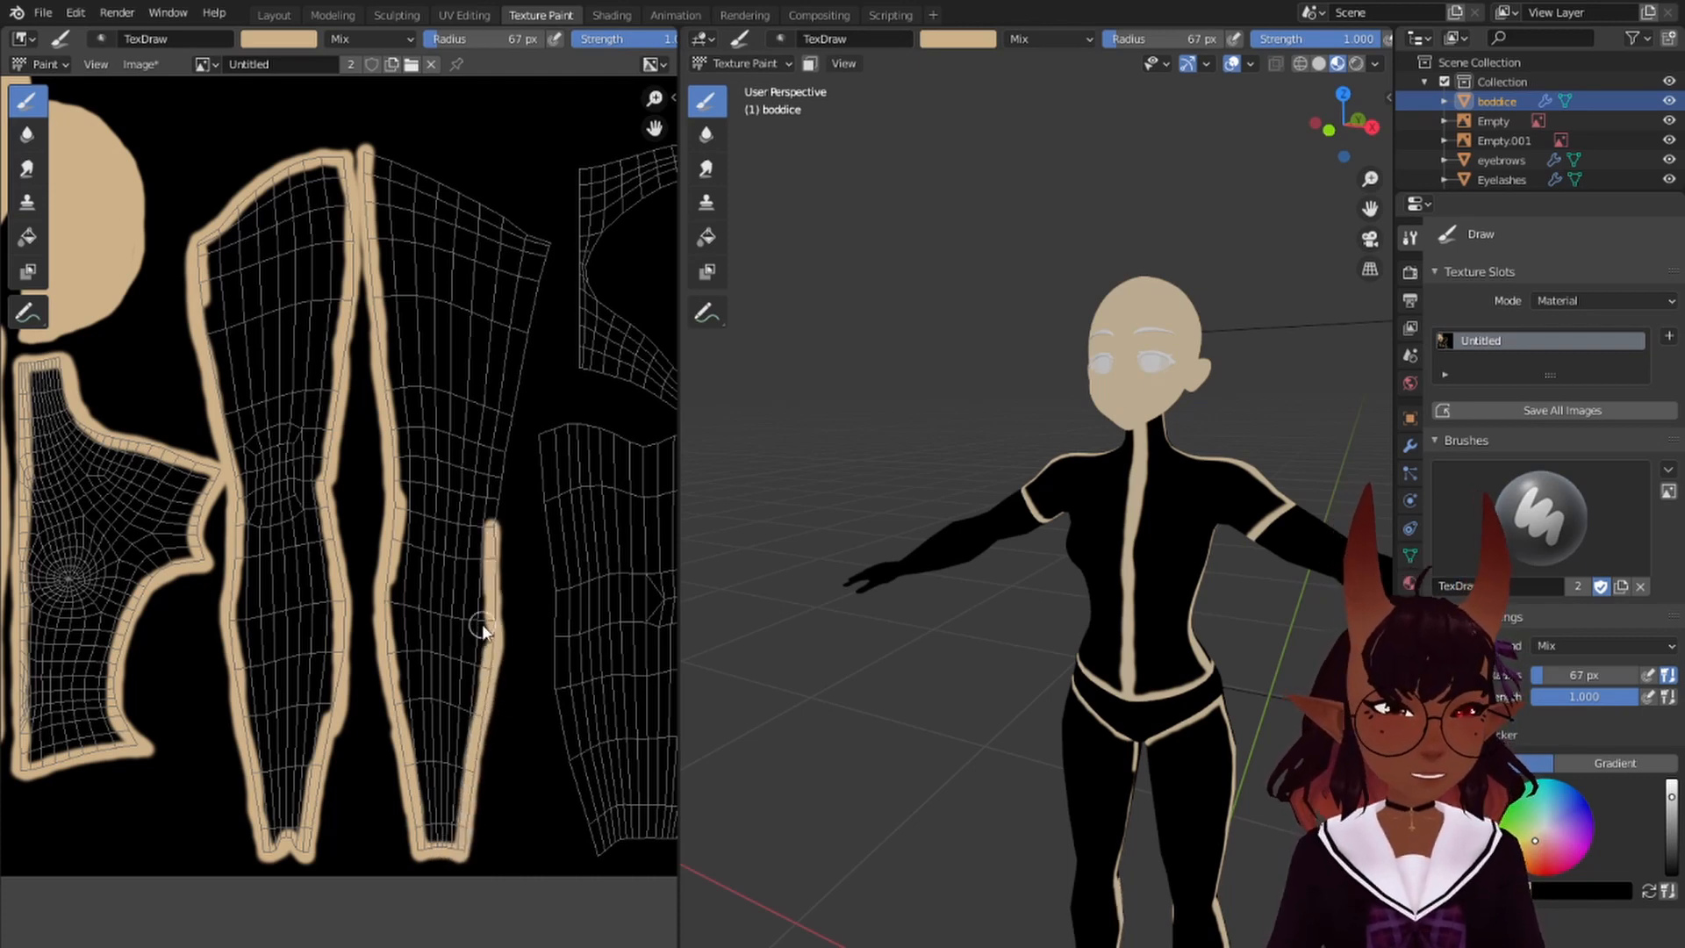
scroll(523, 603, up, 7)
middle_drag(314, 575, 319, 614)
scroll(395, 594, up, 4)
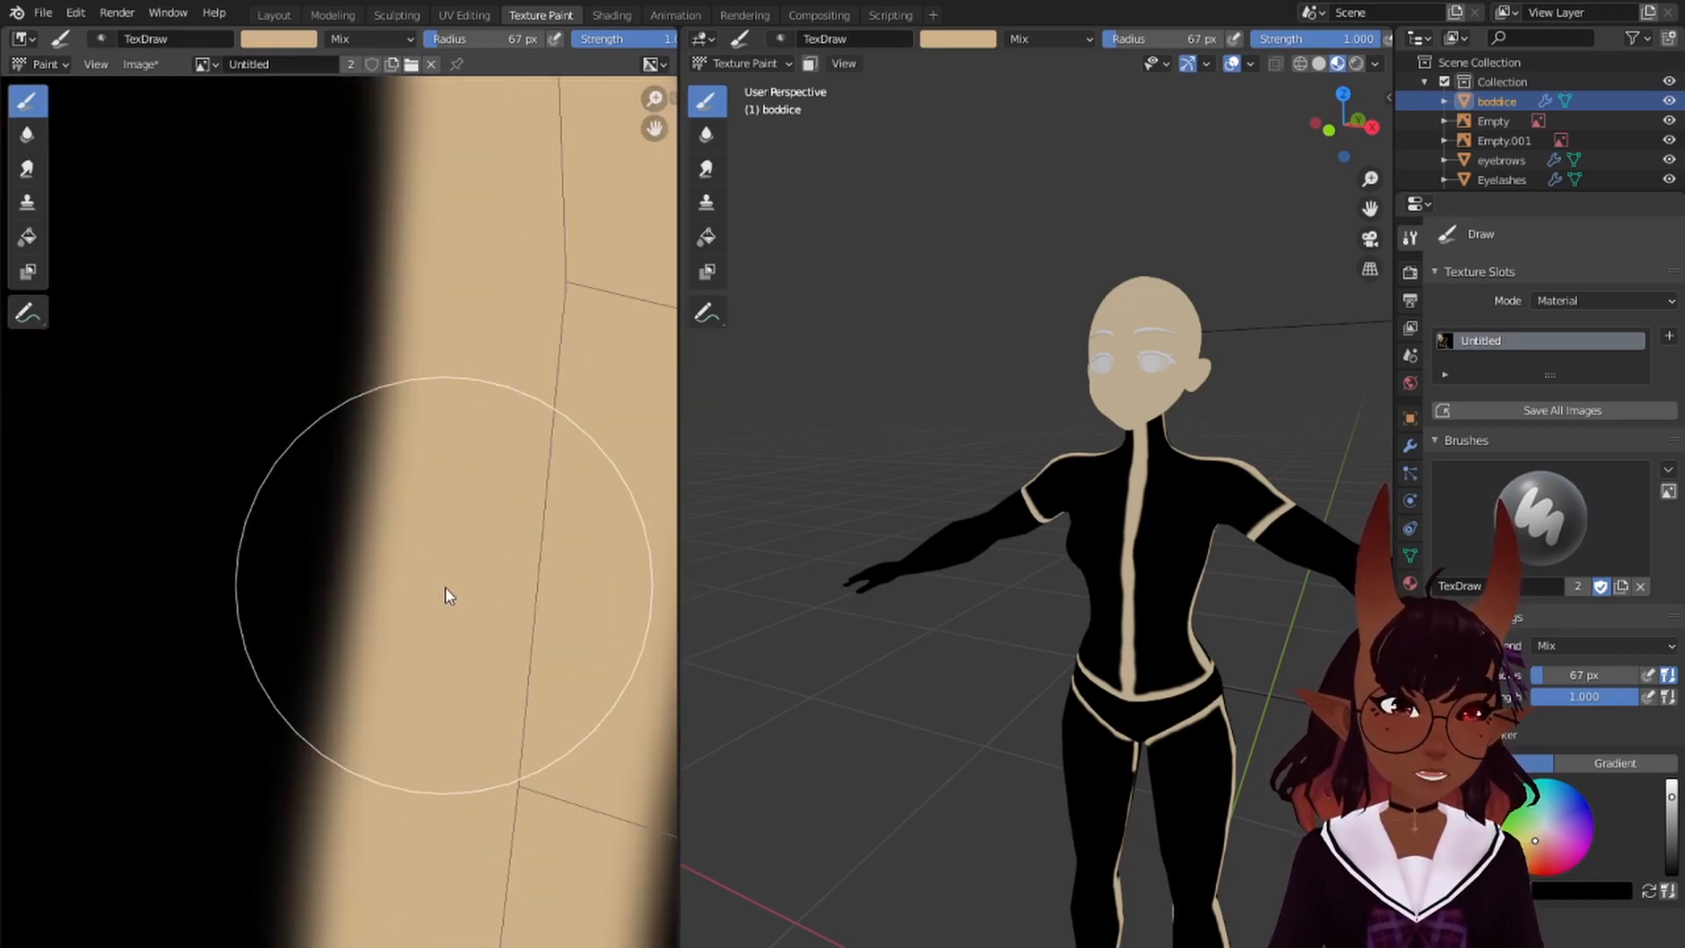
scroll(539, 601, down, 9)
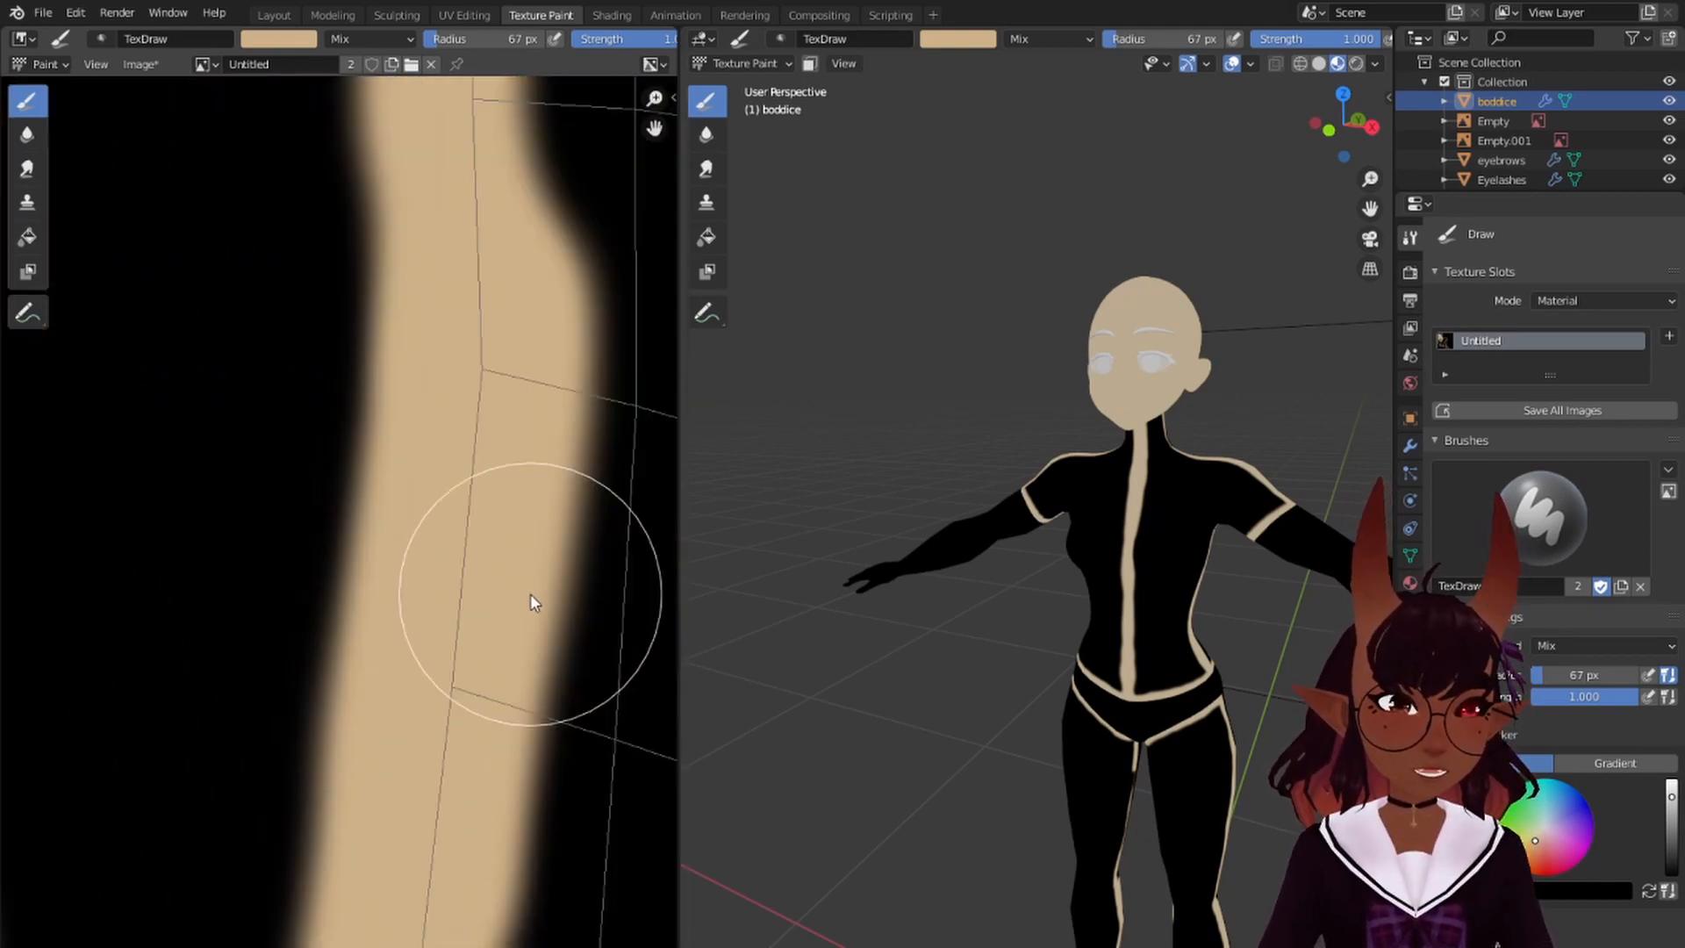
scroll(459, 572, up, 3)
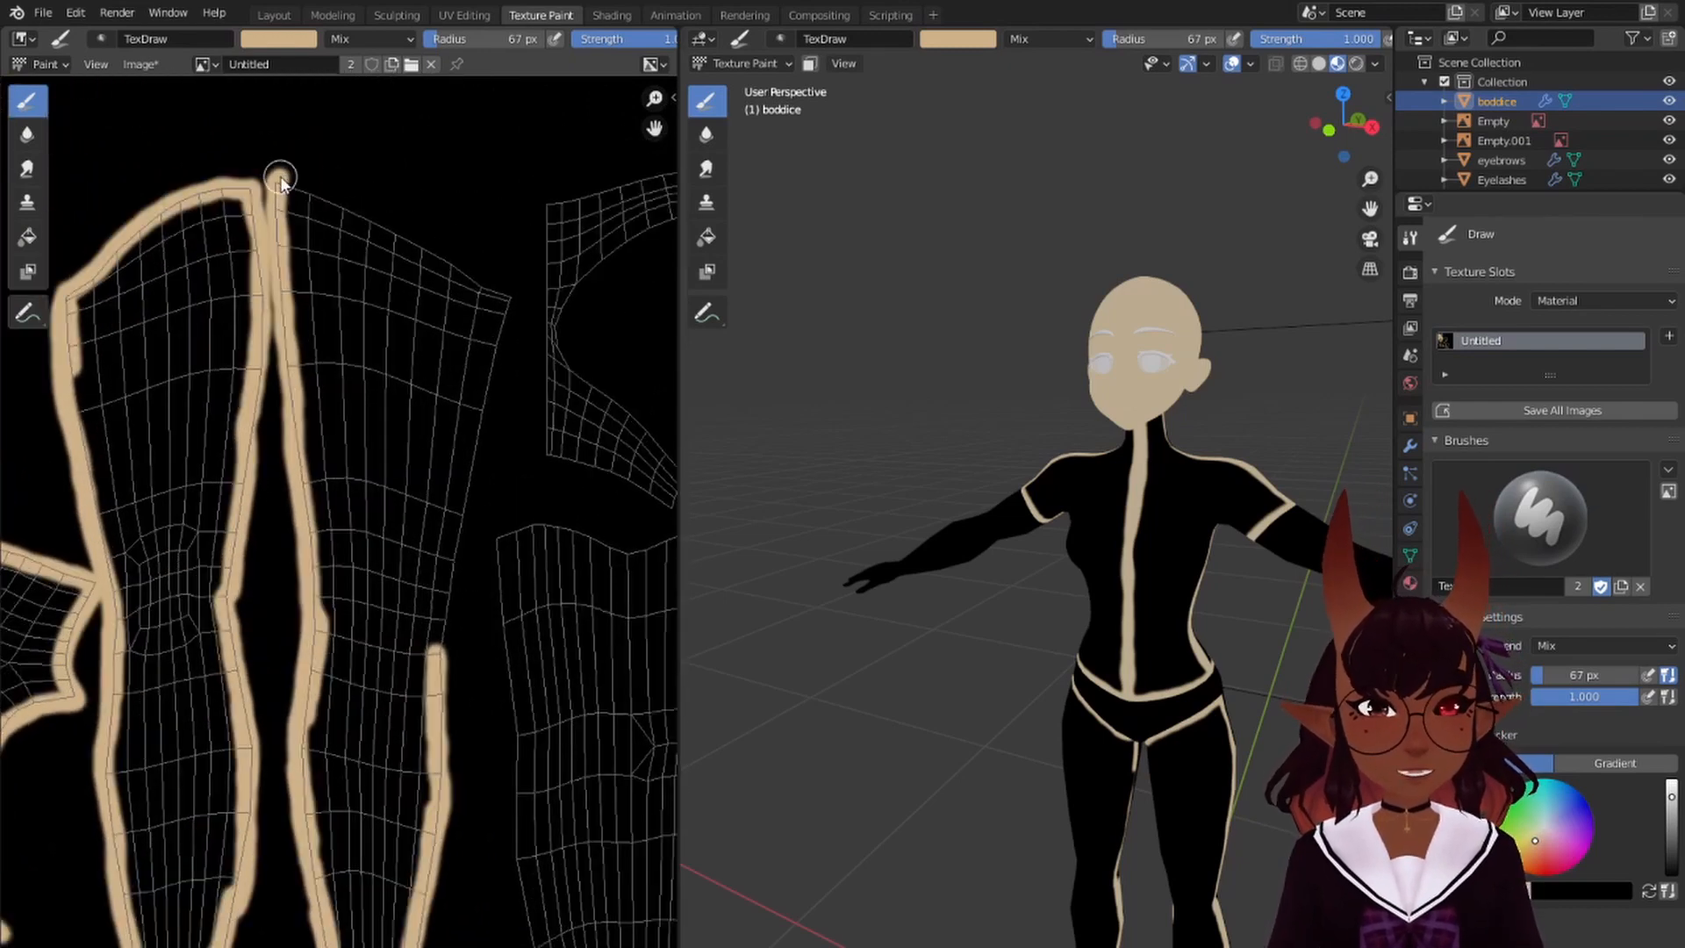
mouse_move(280, 180)
mouse_down()
mouse_move(516, 300)
mouse_move(459, 482)
mouse_move(433, 670)
mouse_up()
- Paint a skin-tone outline around the wide tapered limb island in the texture's lower-right corner
middle_drag(518, 681, 379, 606)
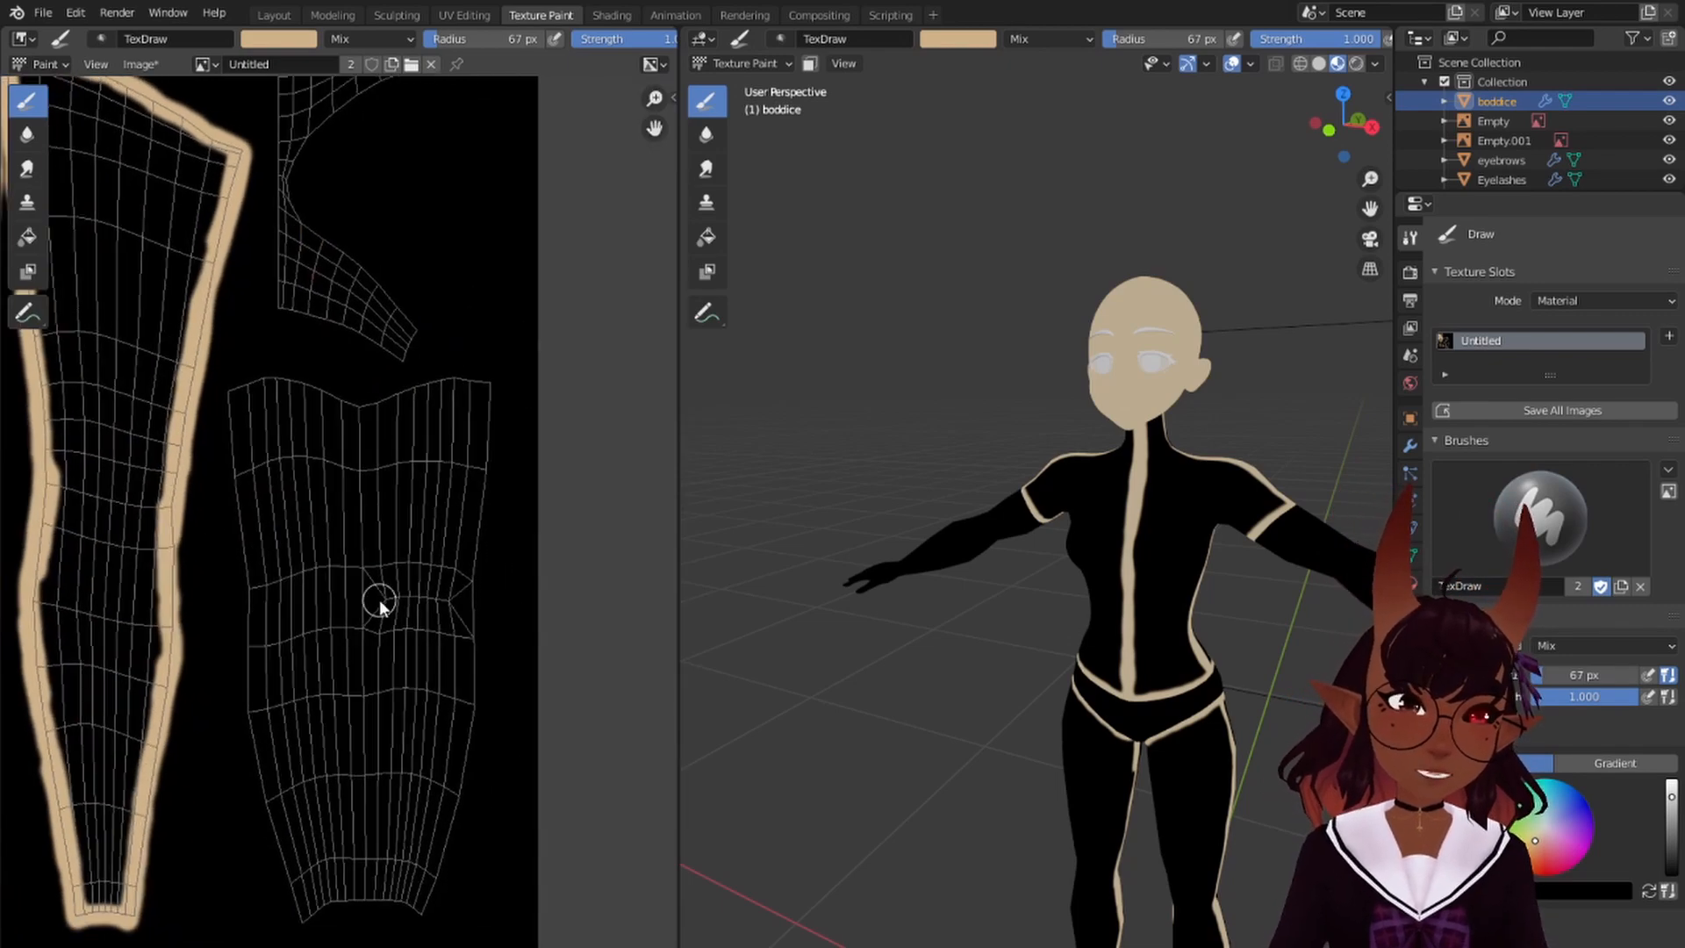
scroll(379, 605, up, 1)
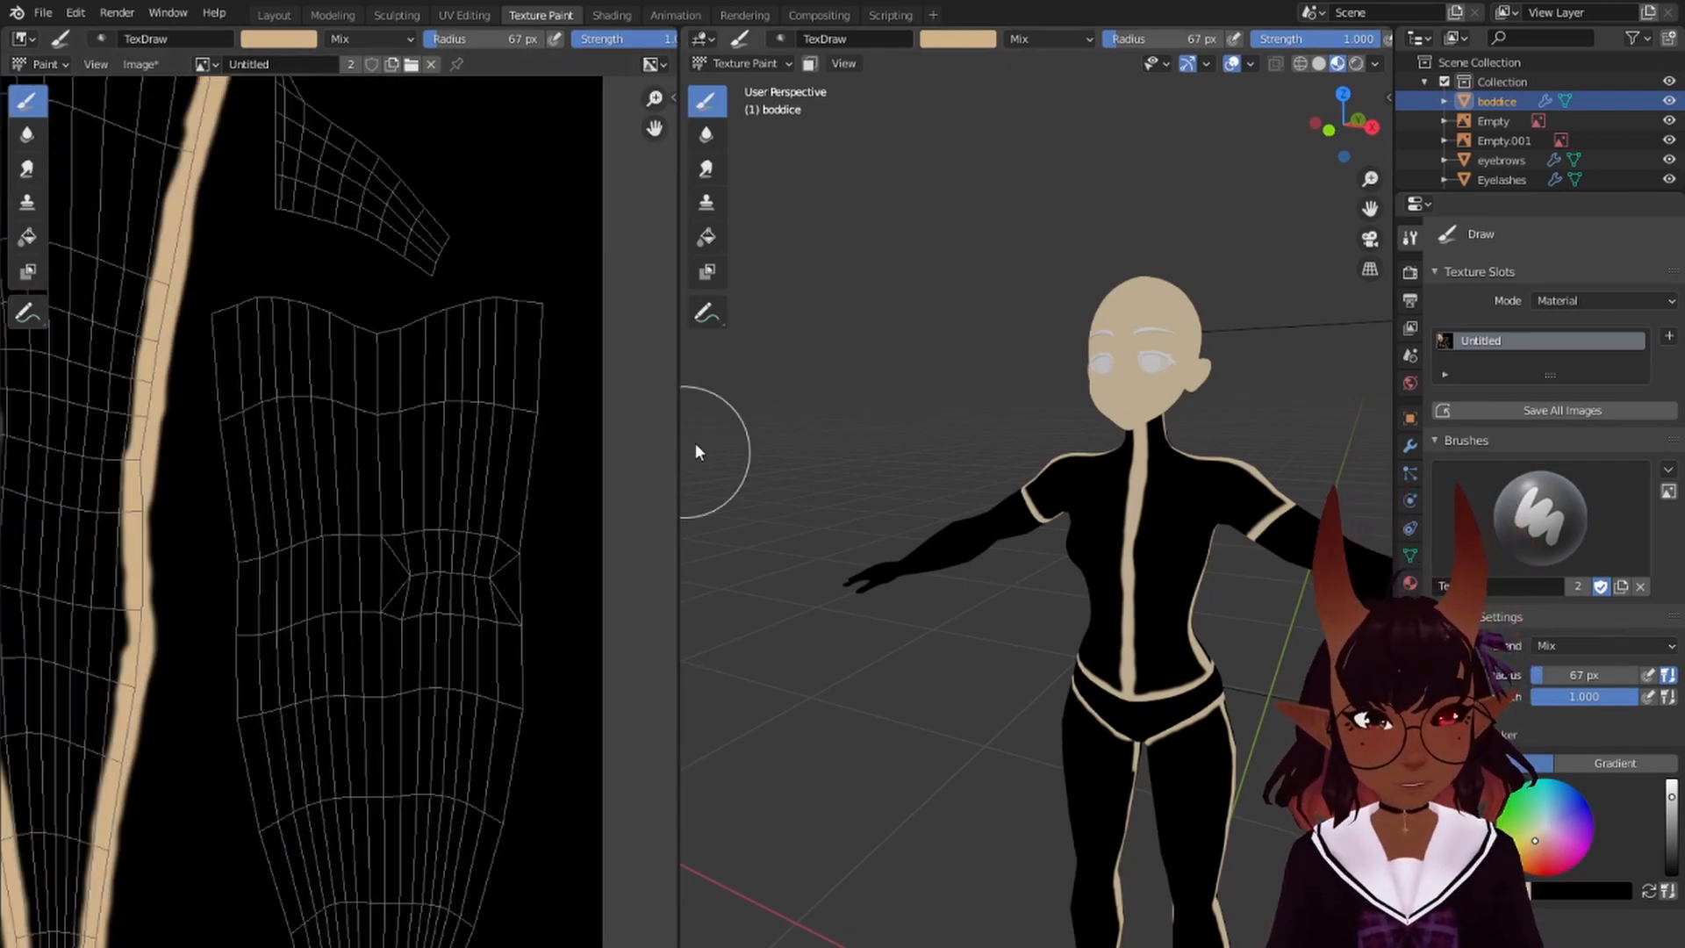
scroll(695, 444, down, 2)
mouse_move(241, 360)
mouse_down()
mouse_move(489, 377)
mouse_move(500, 357)
mouse_move(347, 367)
mouse_move(238, 344)
mouse_up()
scroll(197, 386, down, 1)
scroll(196, 386, down, 1)
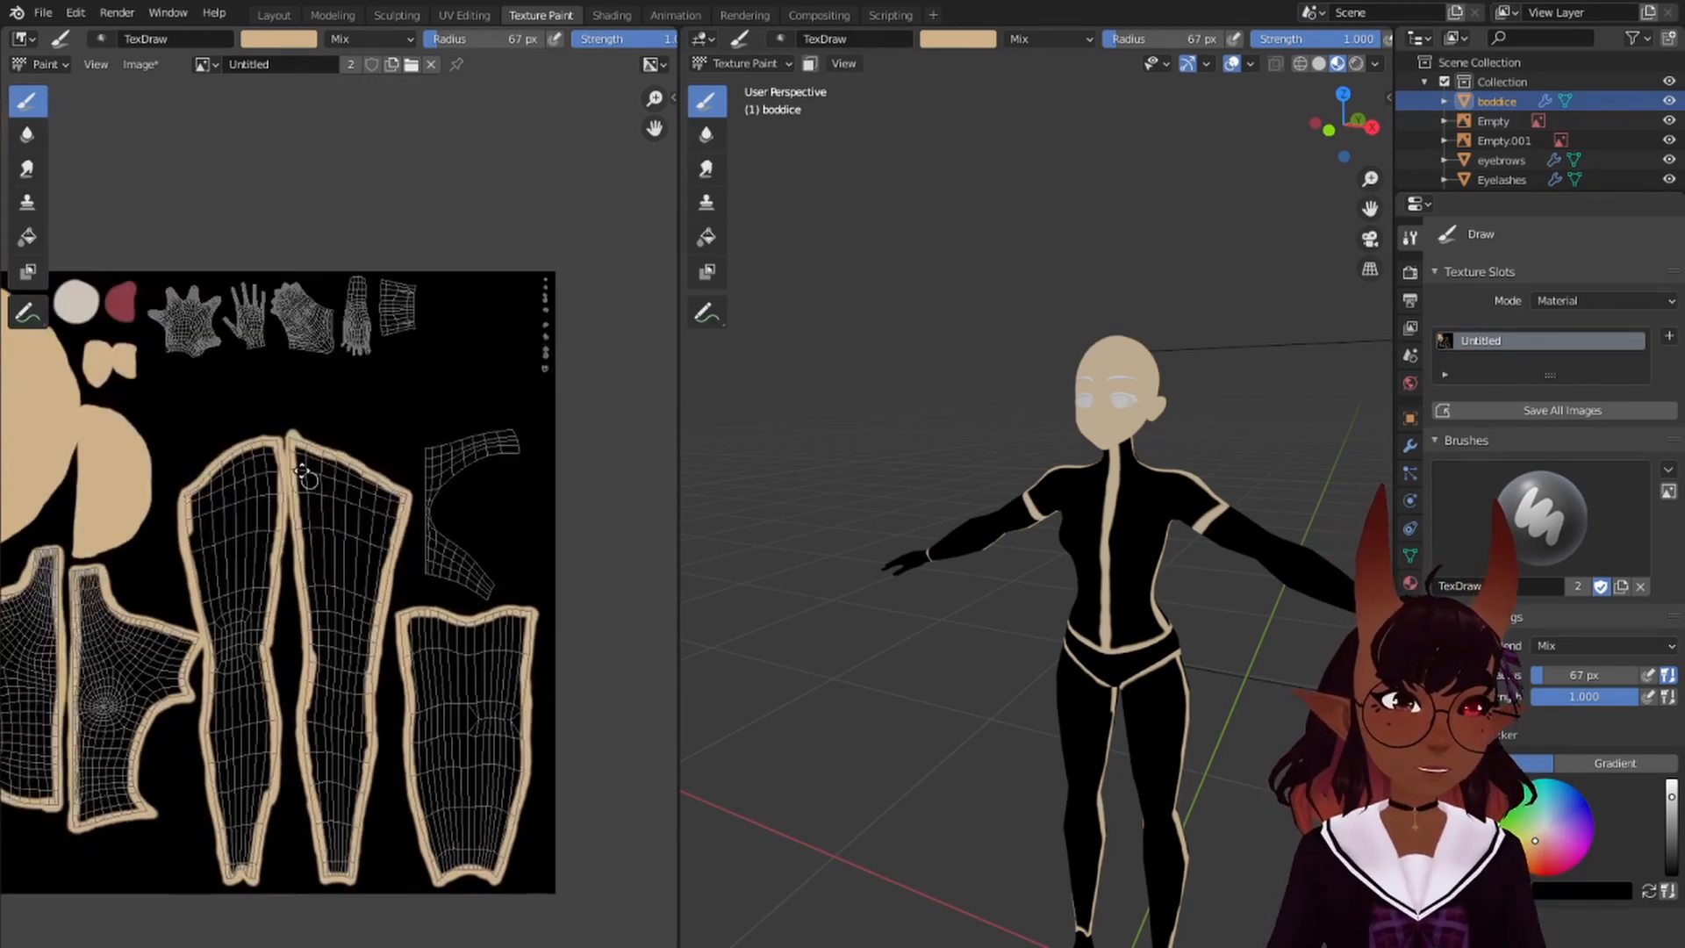
- Fill the stubby-fingered hand island beside the red tongue patch completely with the skin tone
scroll(334, 398, up, 6)
middle_drag(349, 319, 318, 481)
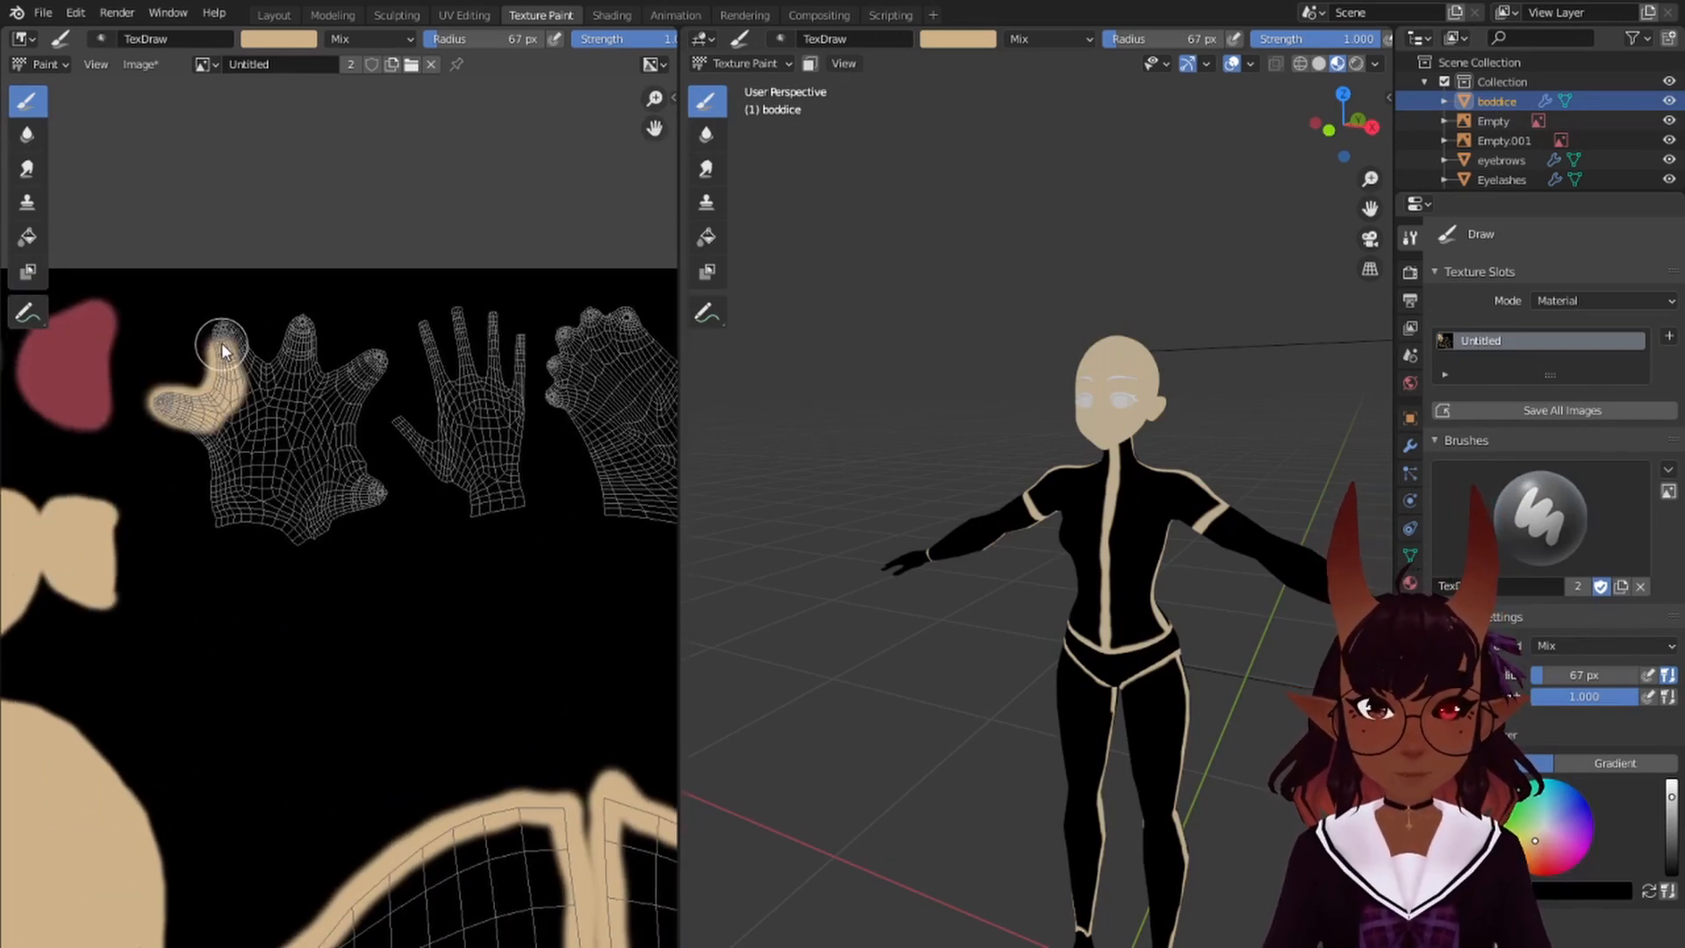
drag(223, 352, 236, 342)
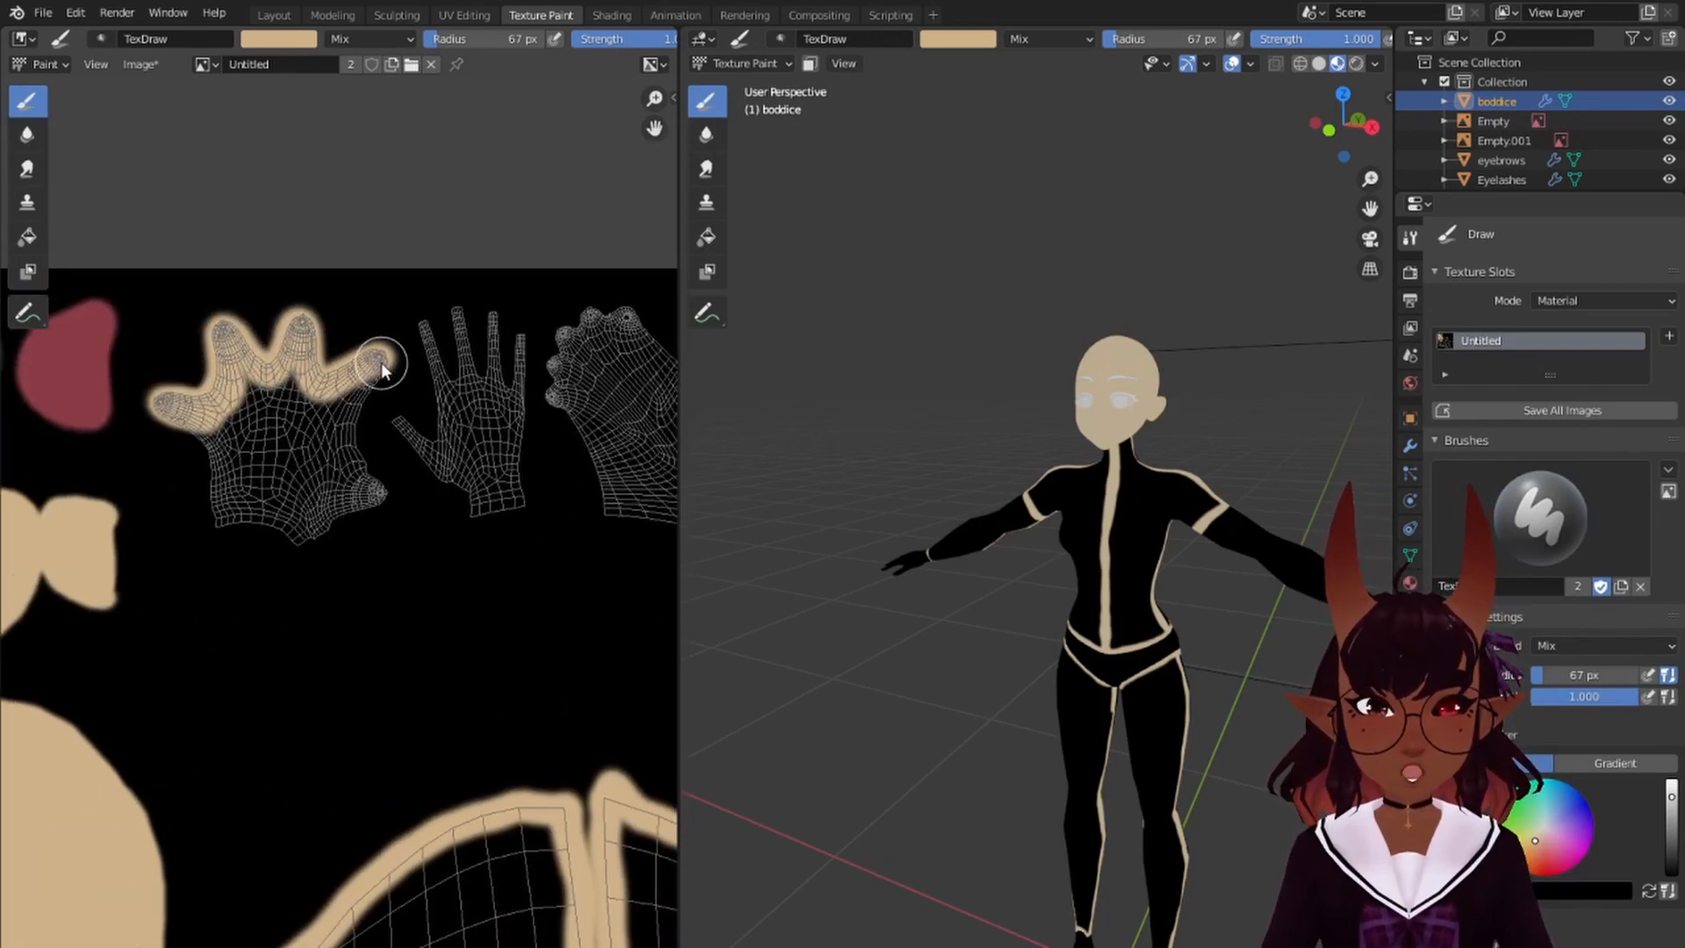
mouse_move(381, 362)
mouse_down()
mouse_move(271, 398)
mouse_move(276, 507)
mouse_up()
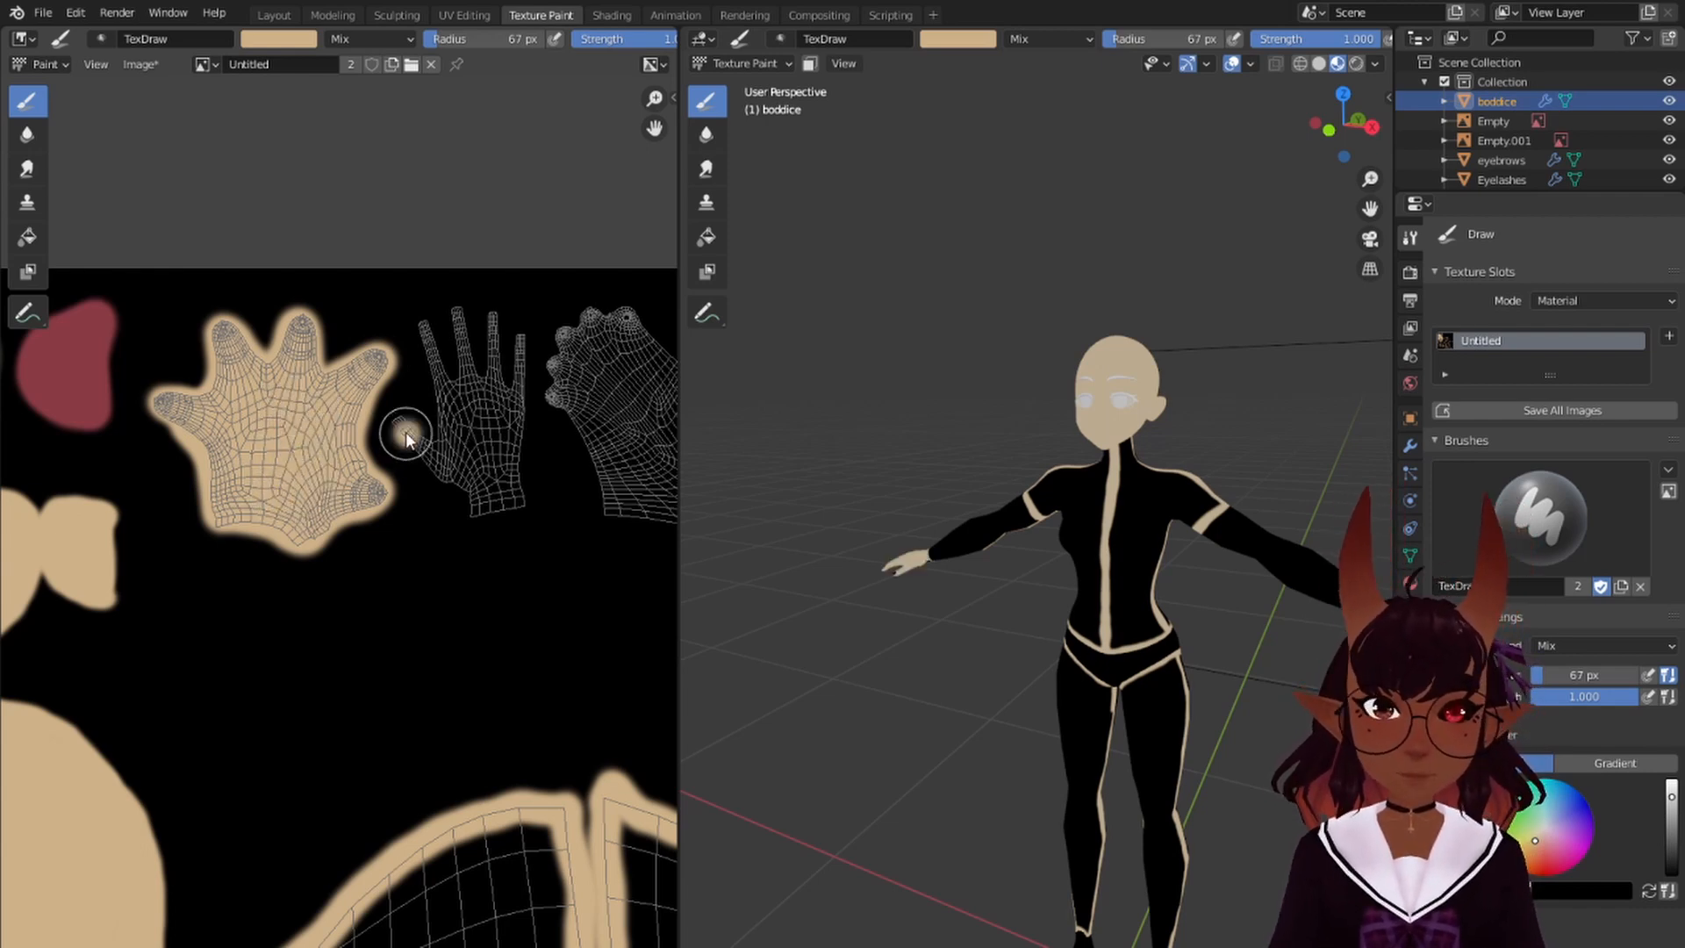
- Fill the long-fingered hand island, both foot islands and the small cuff-shaped island beside them with the skin tone
mouse_move(455, 474)
mouse_down()
mouse_move(468, 507)
mouse_move(508, 500)
mouse_move(517, 417)
mouse_up()
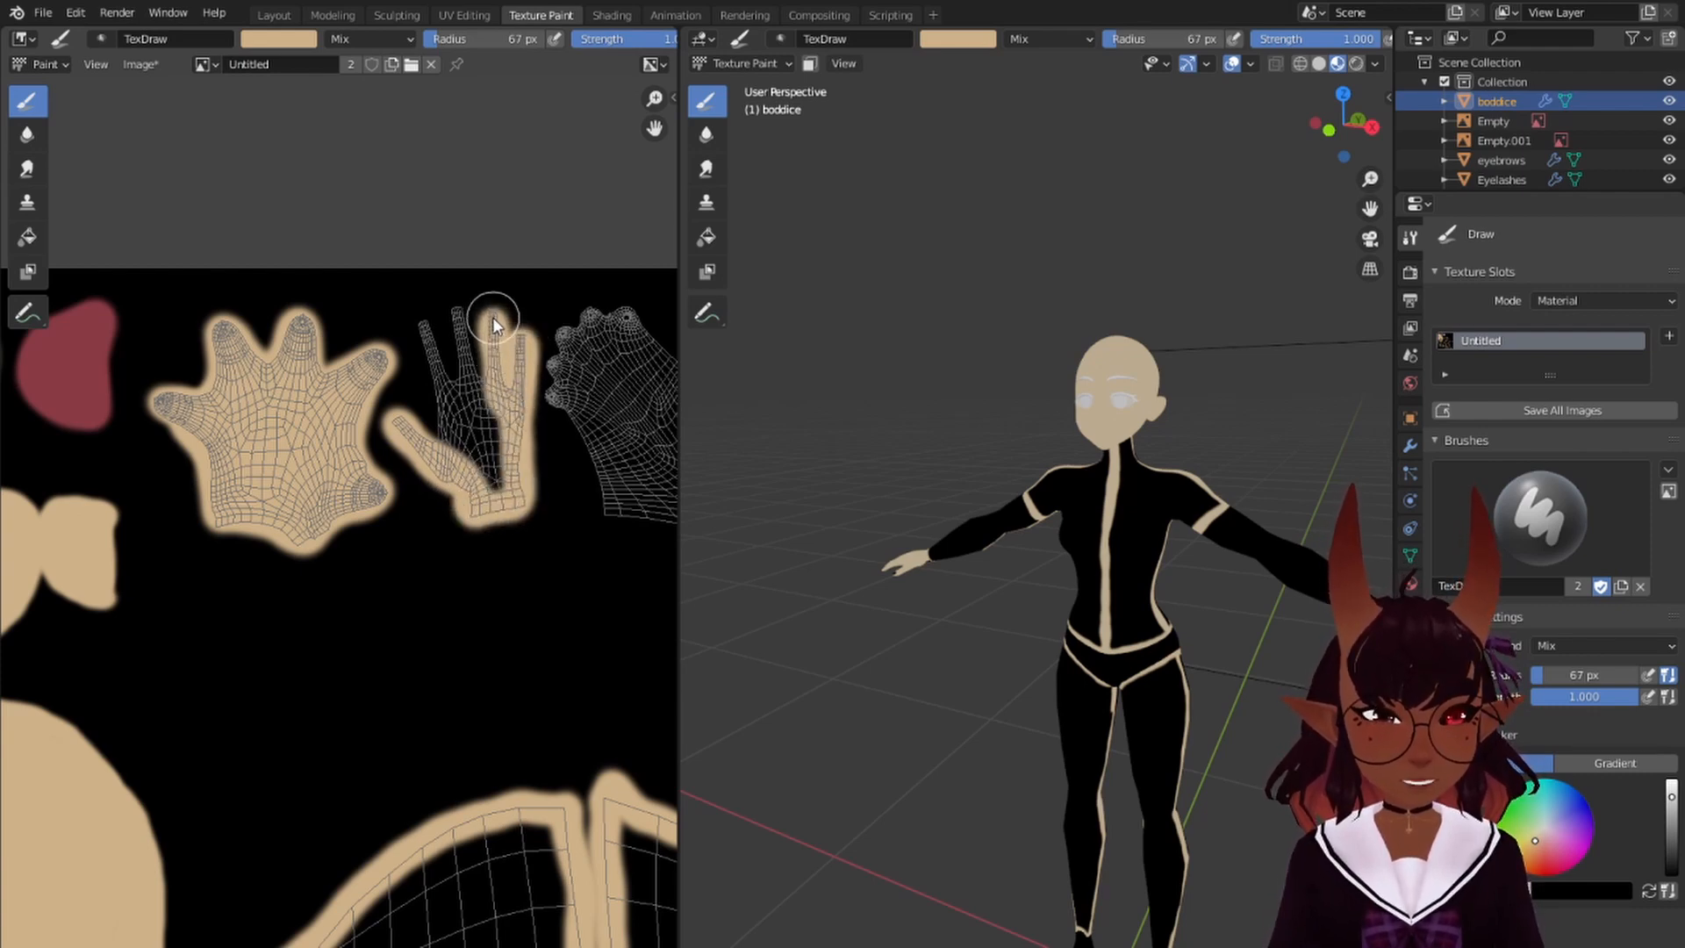
drag(492, 318, 494, 420)
middle_drag(475, 476, 133, 527)
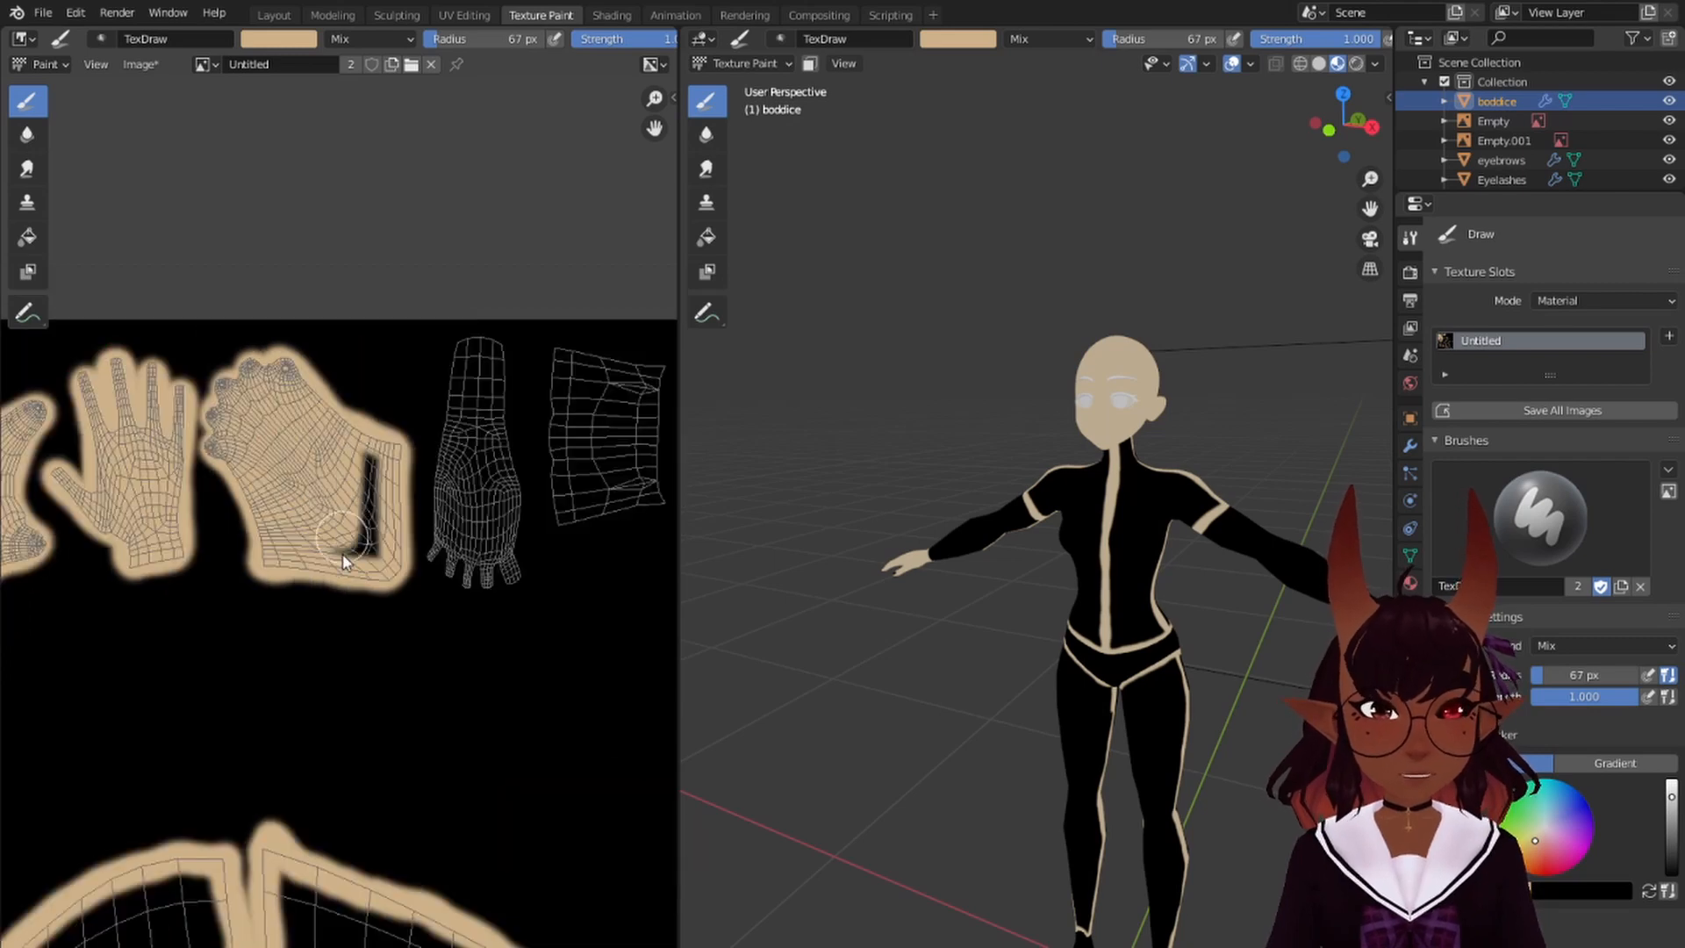
click(470, 350)
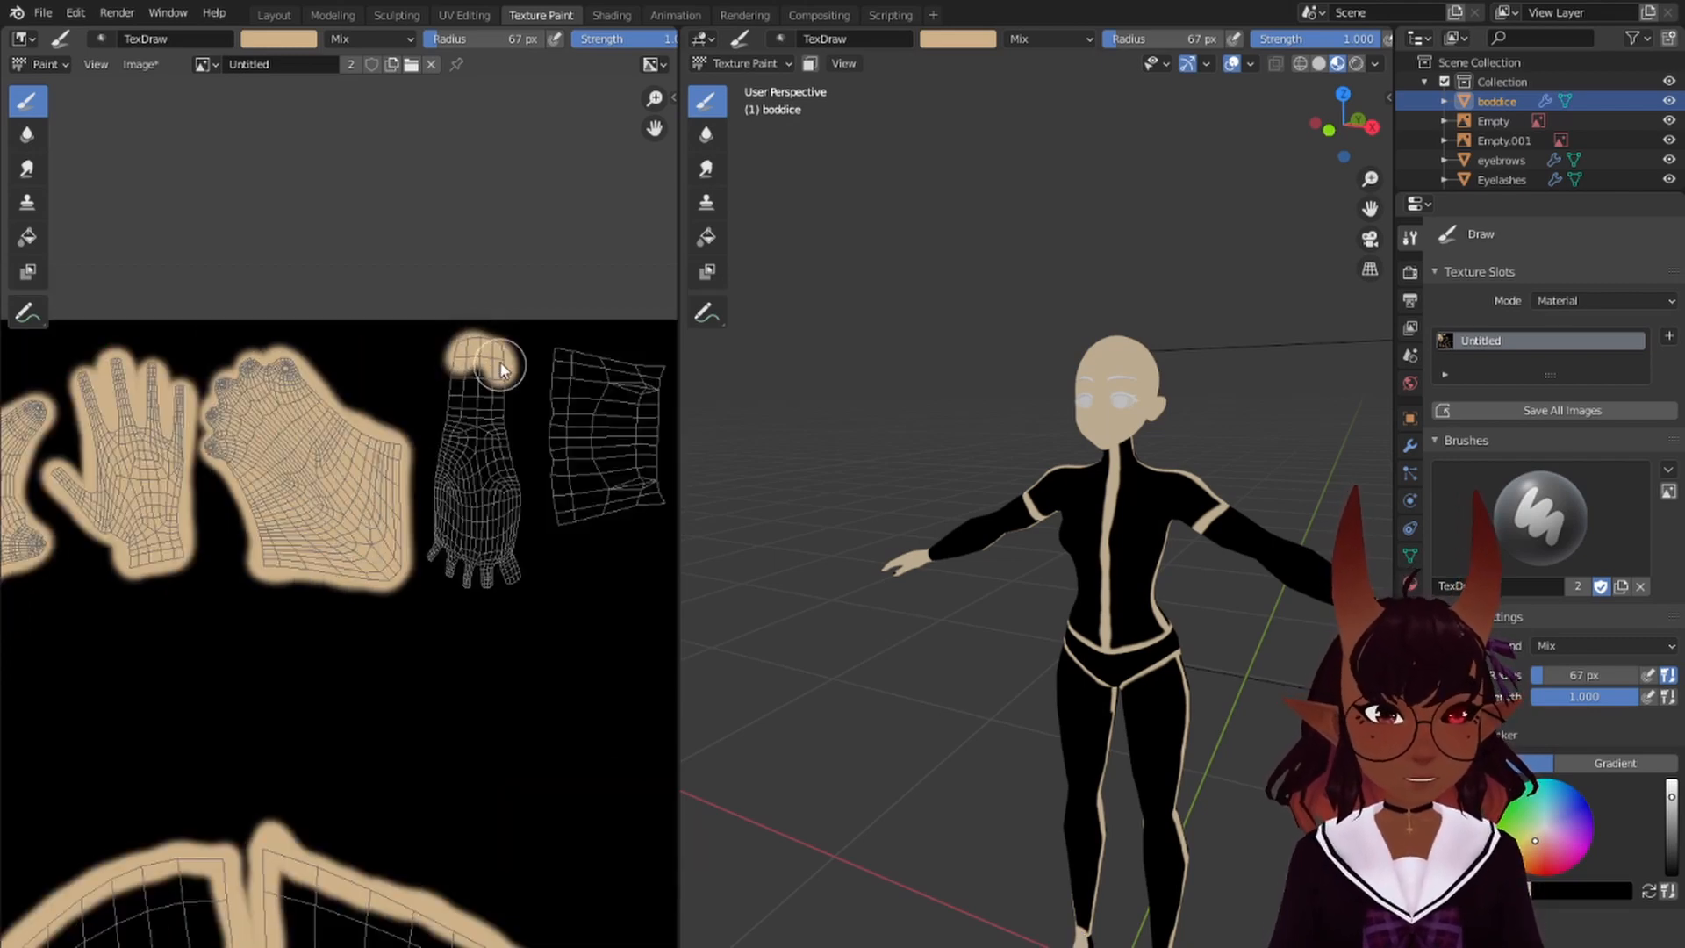
mouse_move(511, 588)
mouse_down()
mouse_move(468, 586)
mouse_move(435, 552)
mouse_move(468, 395)
mouse_up()
- Set the brush colour to pale blue and fill the whole C-shaped hip island with it
middle_drag(492, 422, 318, 461)
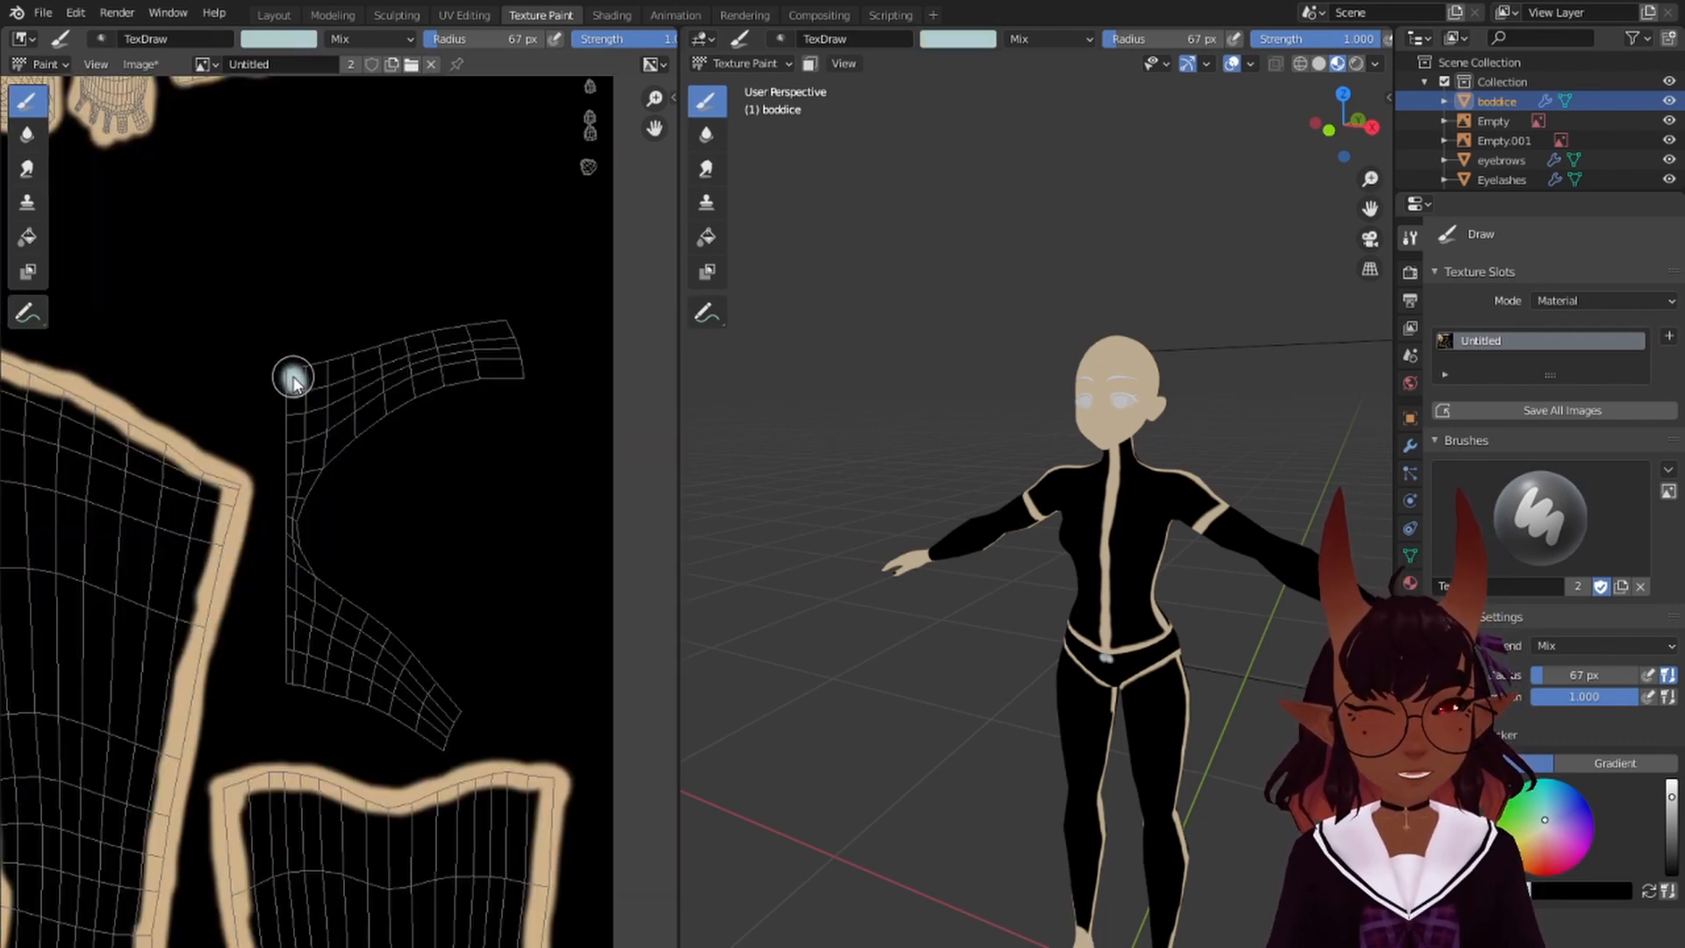
mouse_move(290, 375)
mouse_down()
mouse_move(288, 678)
mouse_move(415, 726)
mouse_up()
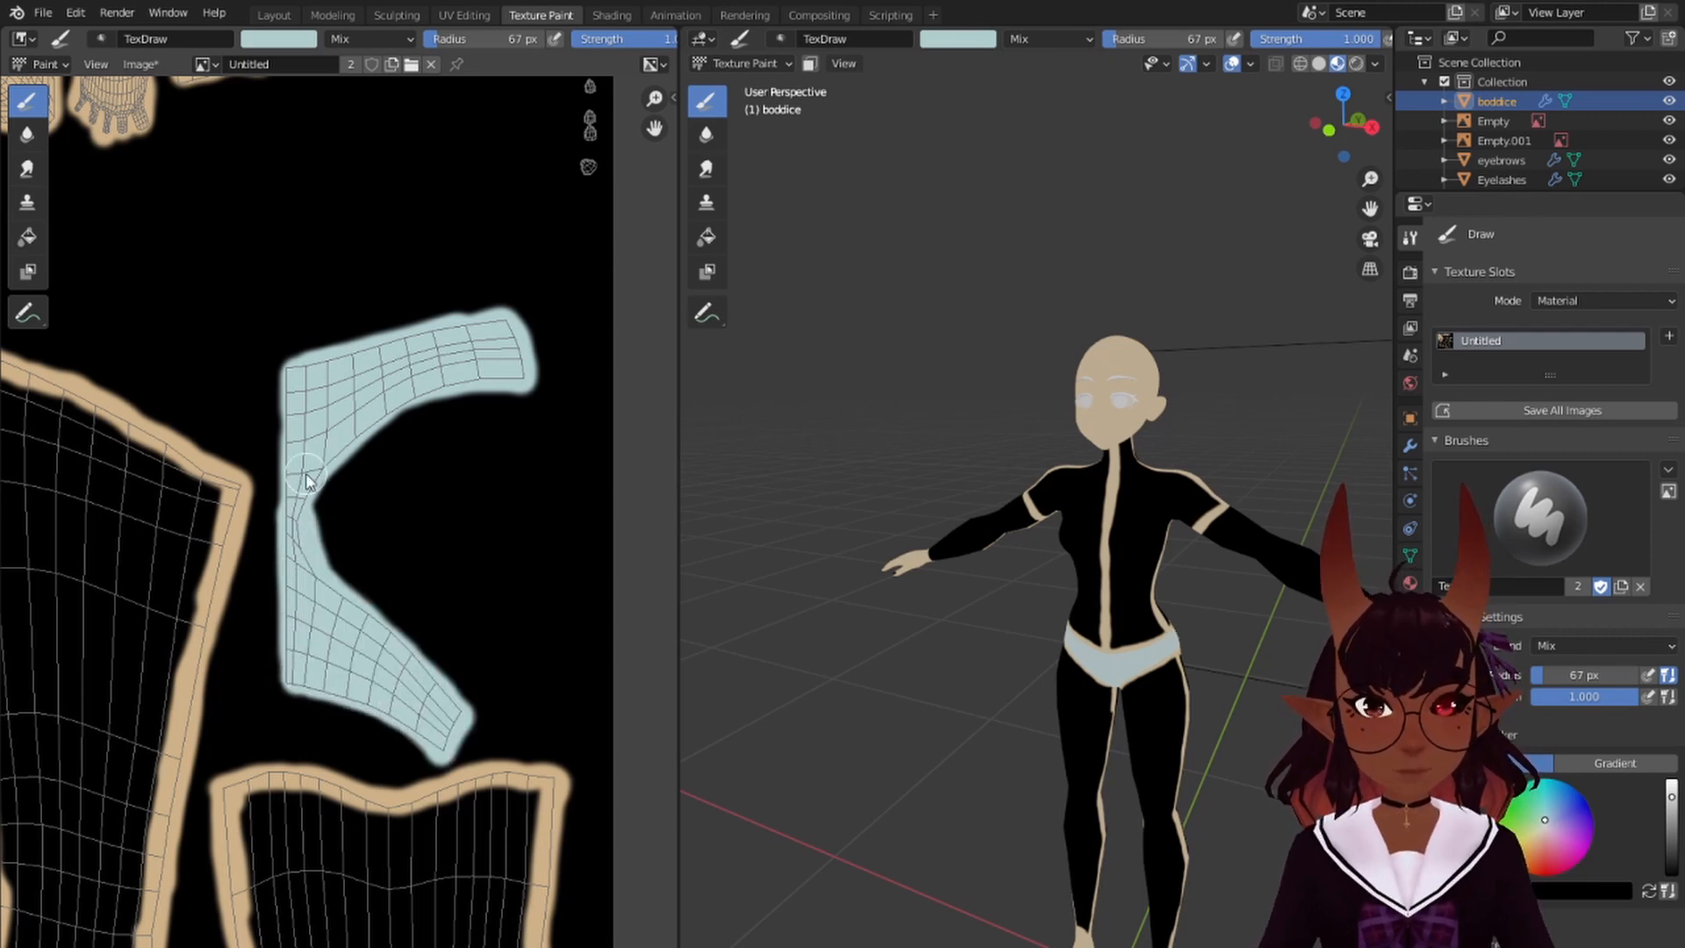
scroll(261, 488, down, 6)
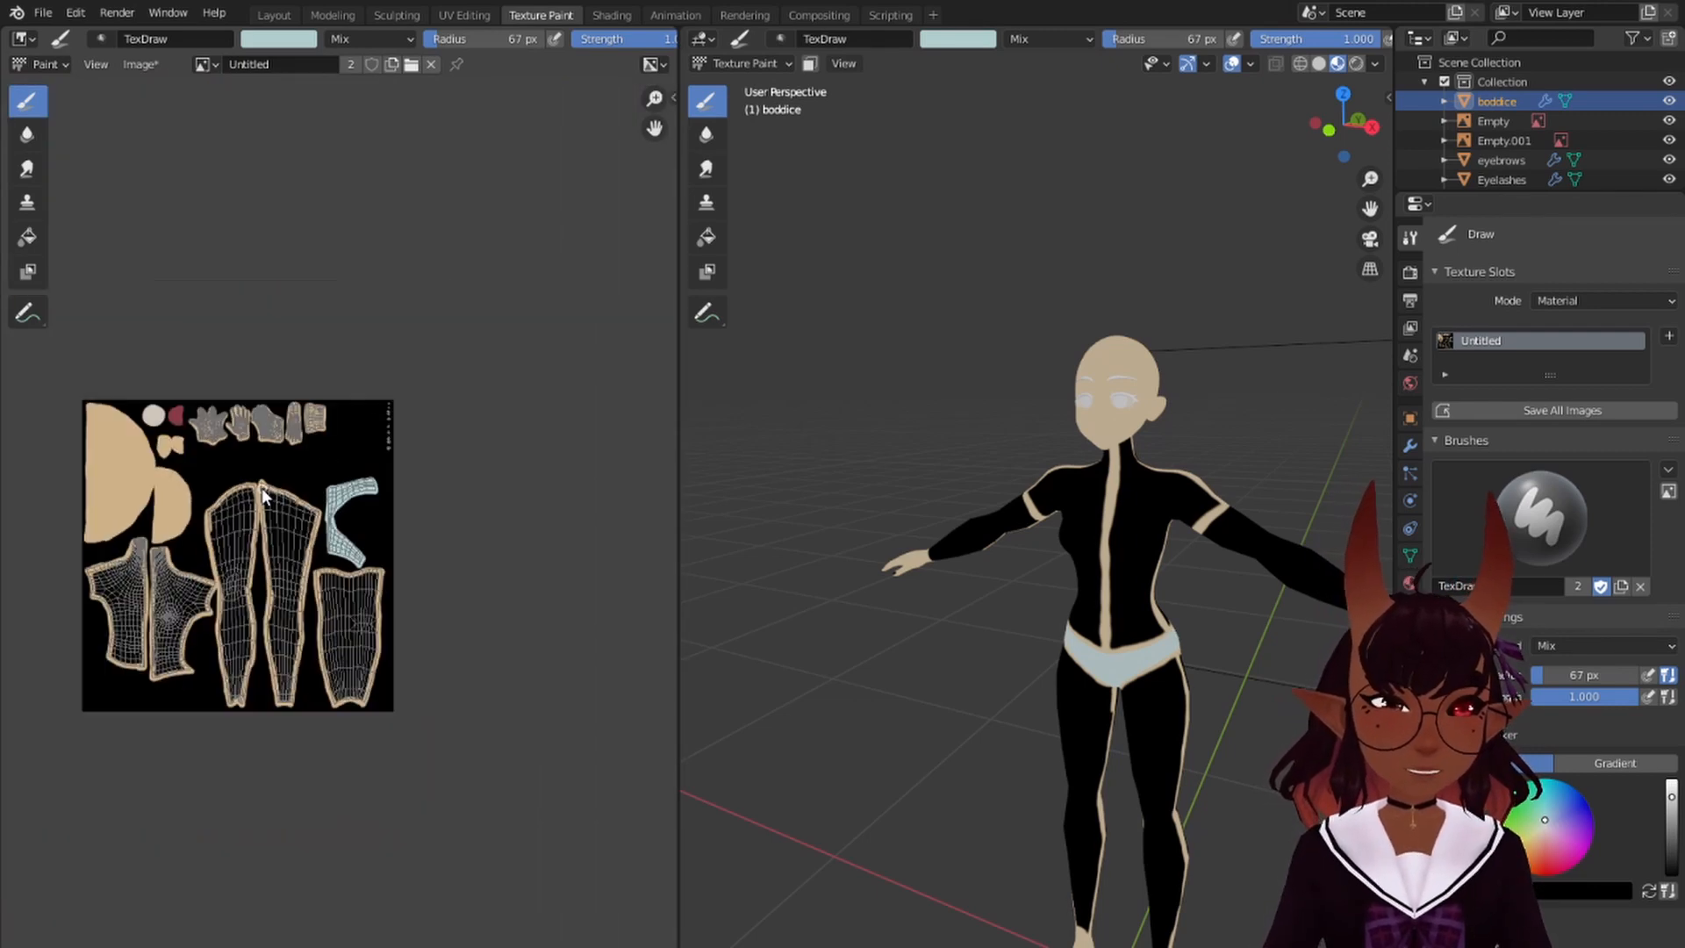
- Switch to the UV Editing workspace and select the column of small nail islands along the texture's upper-right edge
scroll(260, 490, up, 5)
middle_drag(462, 270, 391, 368)
scroll(404, 379, up, 3)
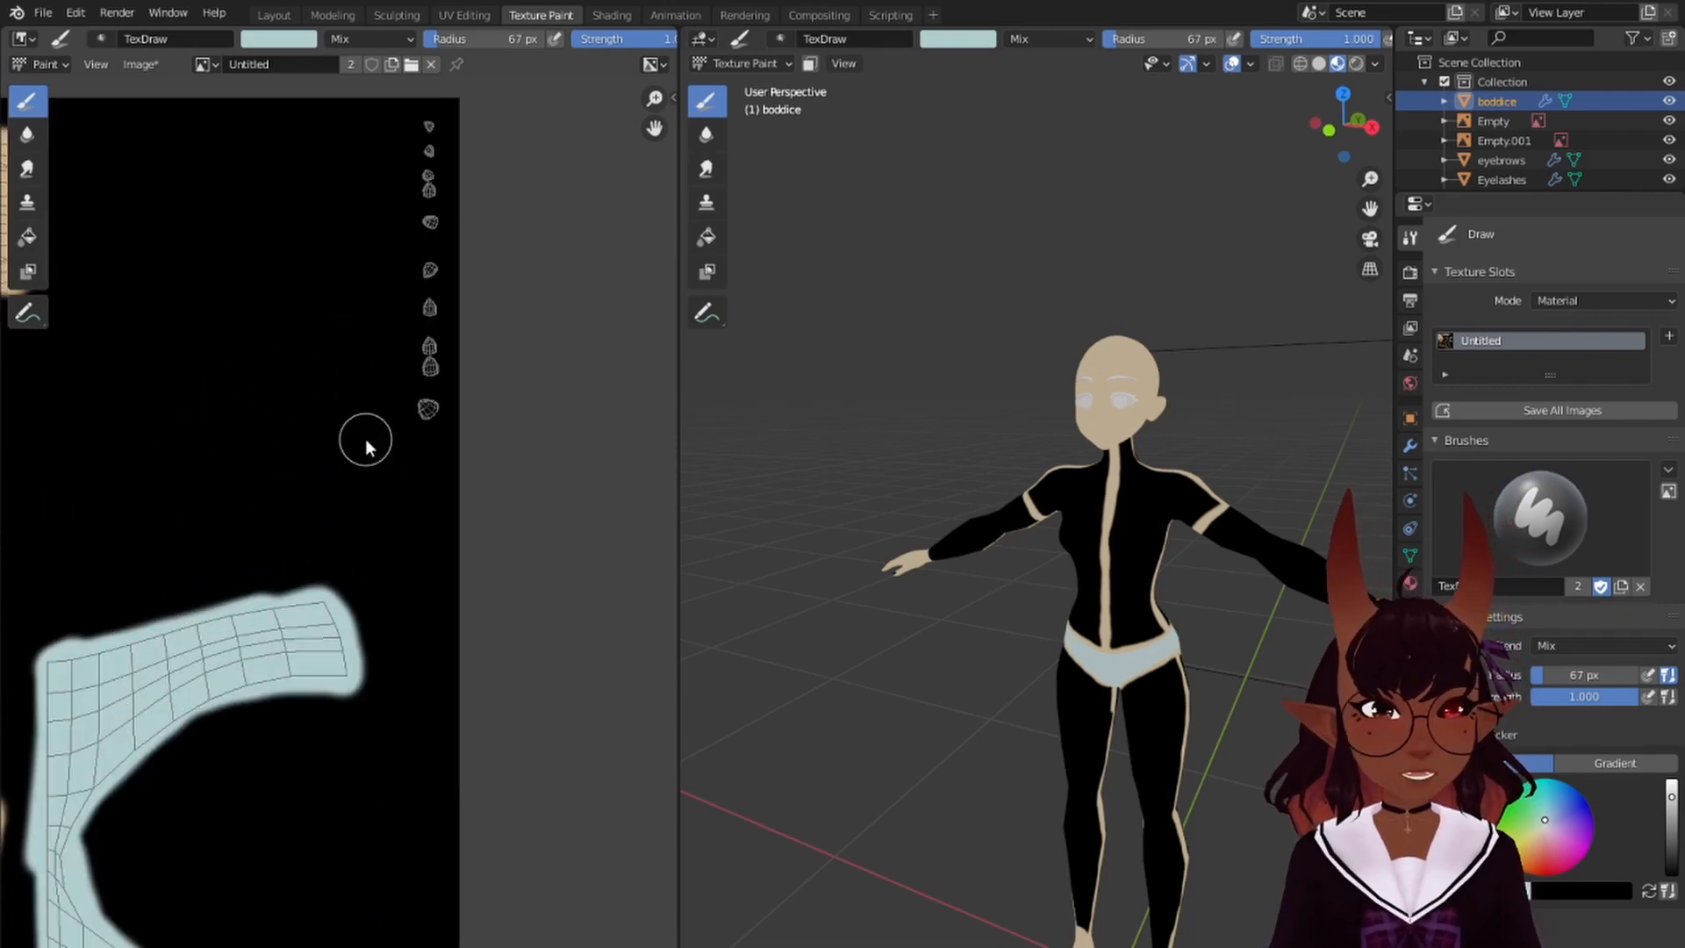
middle_drag(418, 280, 409, 491)
click(471, 15)
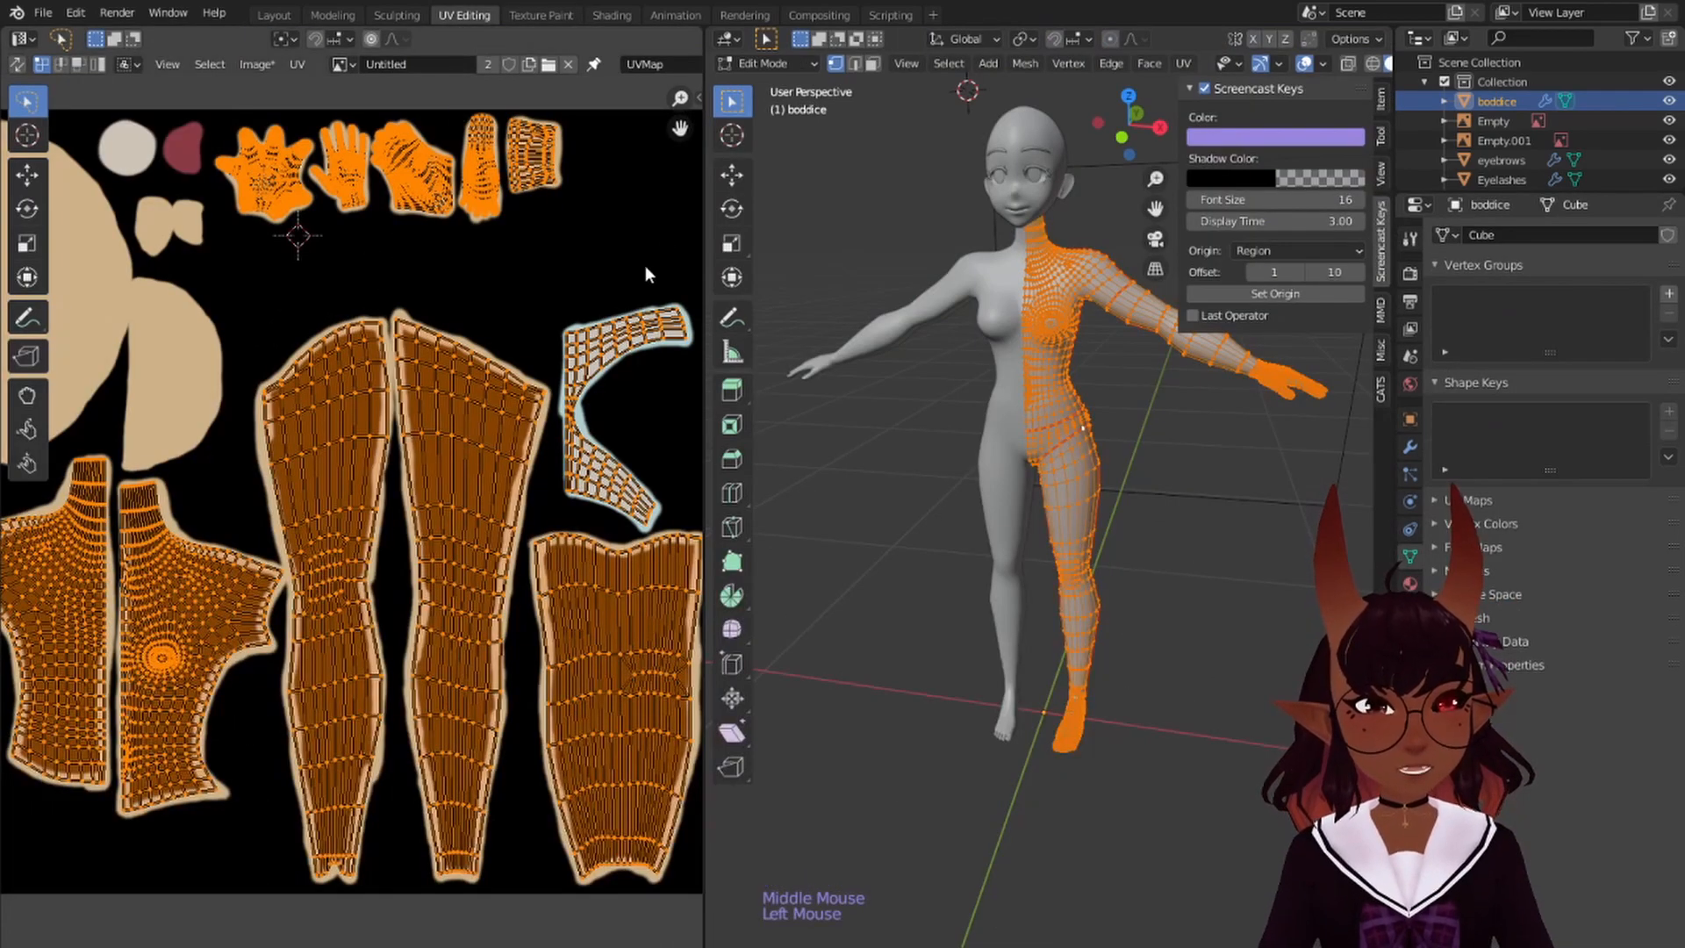
scroll(461, 343, down, 8)
middle_drag(462, 342, 346, 634)
key(a)
key(a)
key(a)
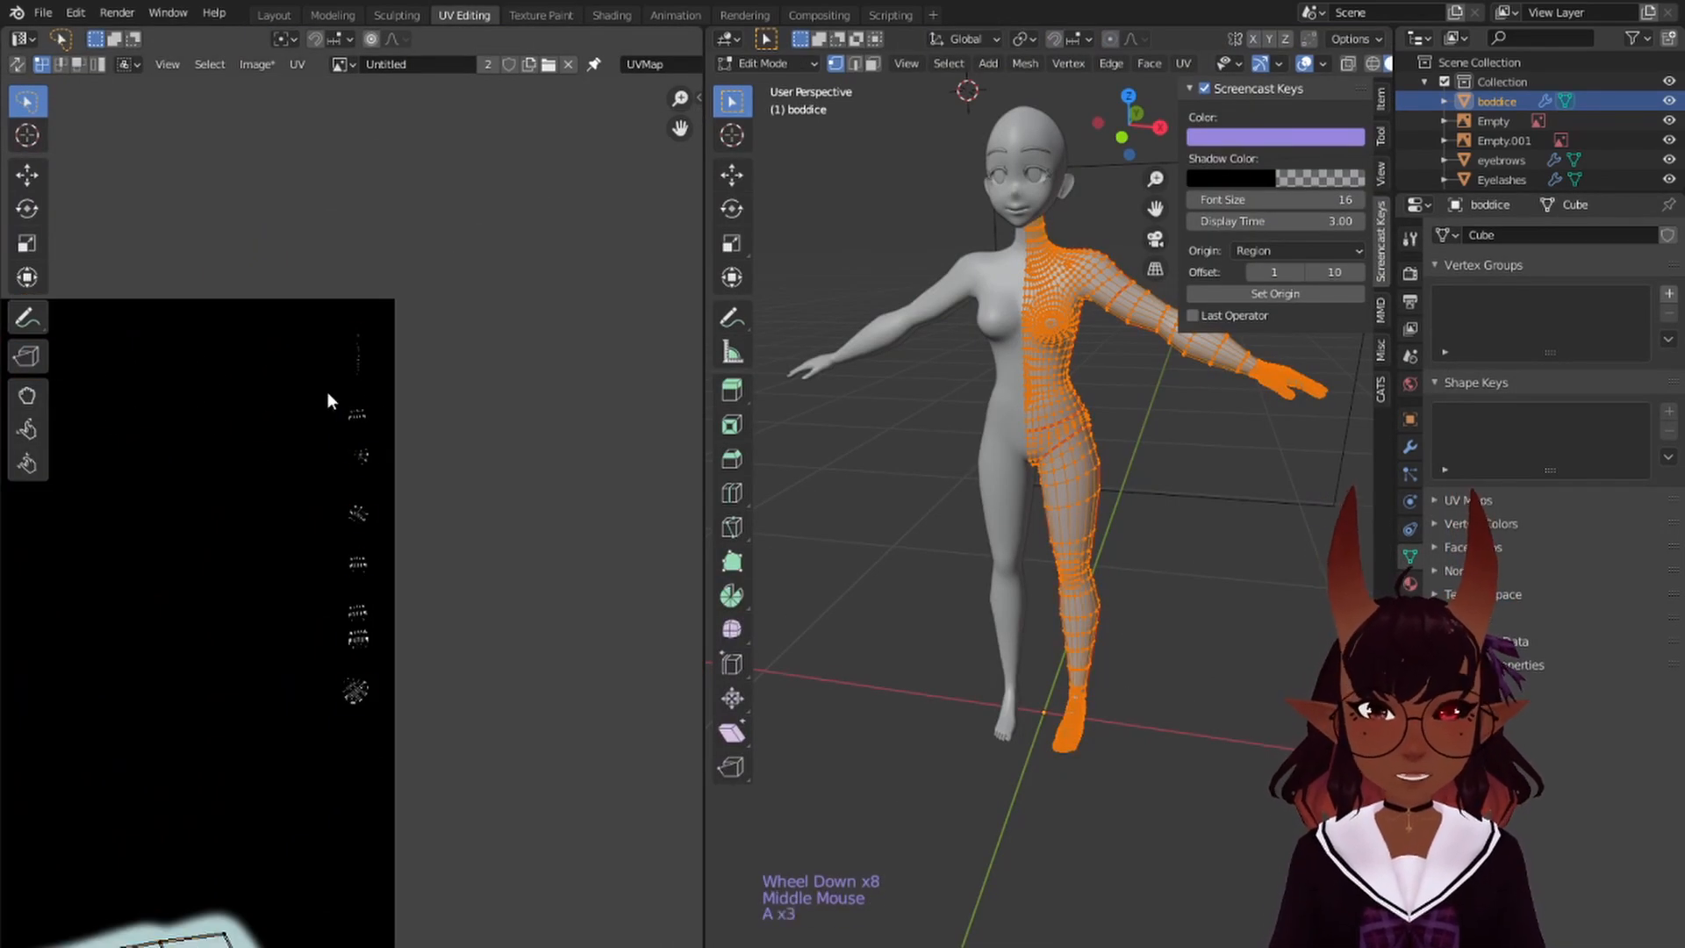
mouse_move(445, 240)
mouse_down()
mouse_move(100, 642)
mouse_move(418, 813)
mouse_up()
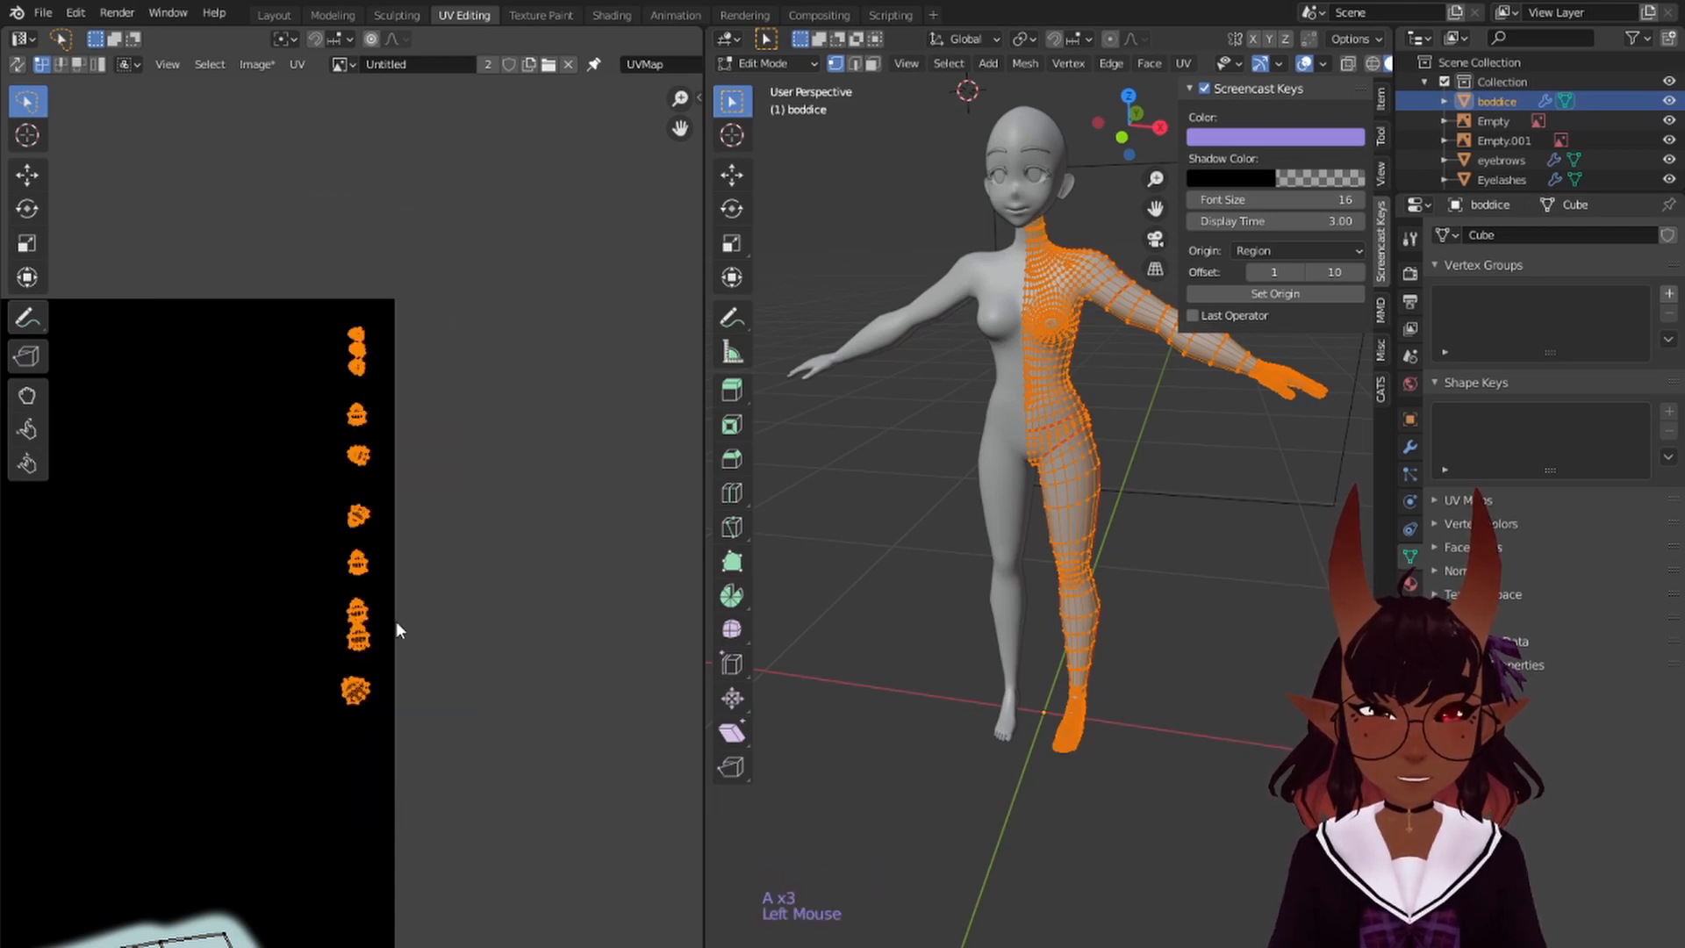
- Invert the UV selection and hide every island except the small nail islands
scroll(312, 514, down, 9)
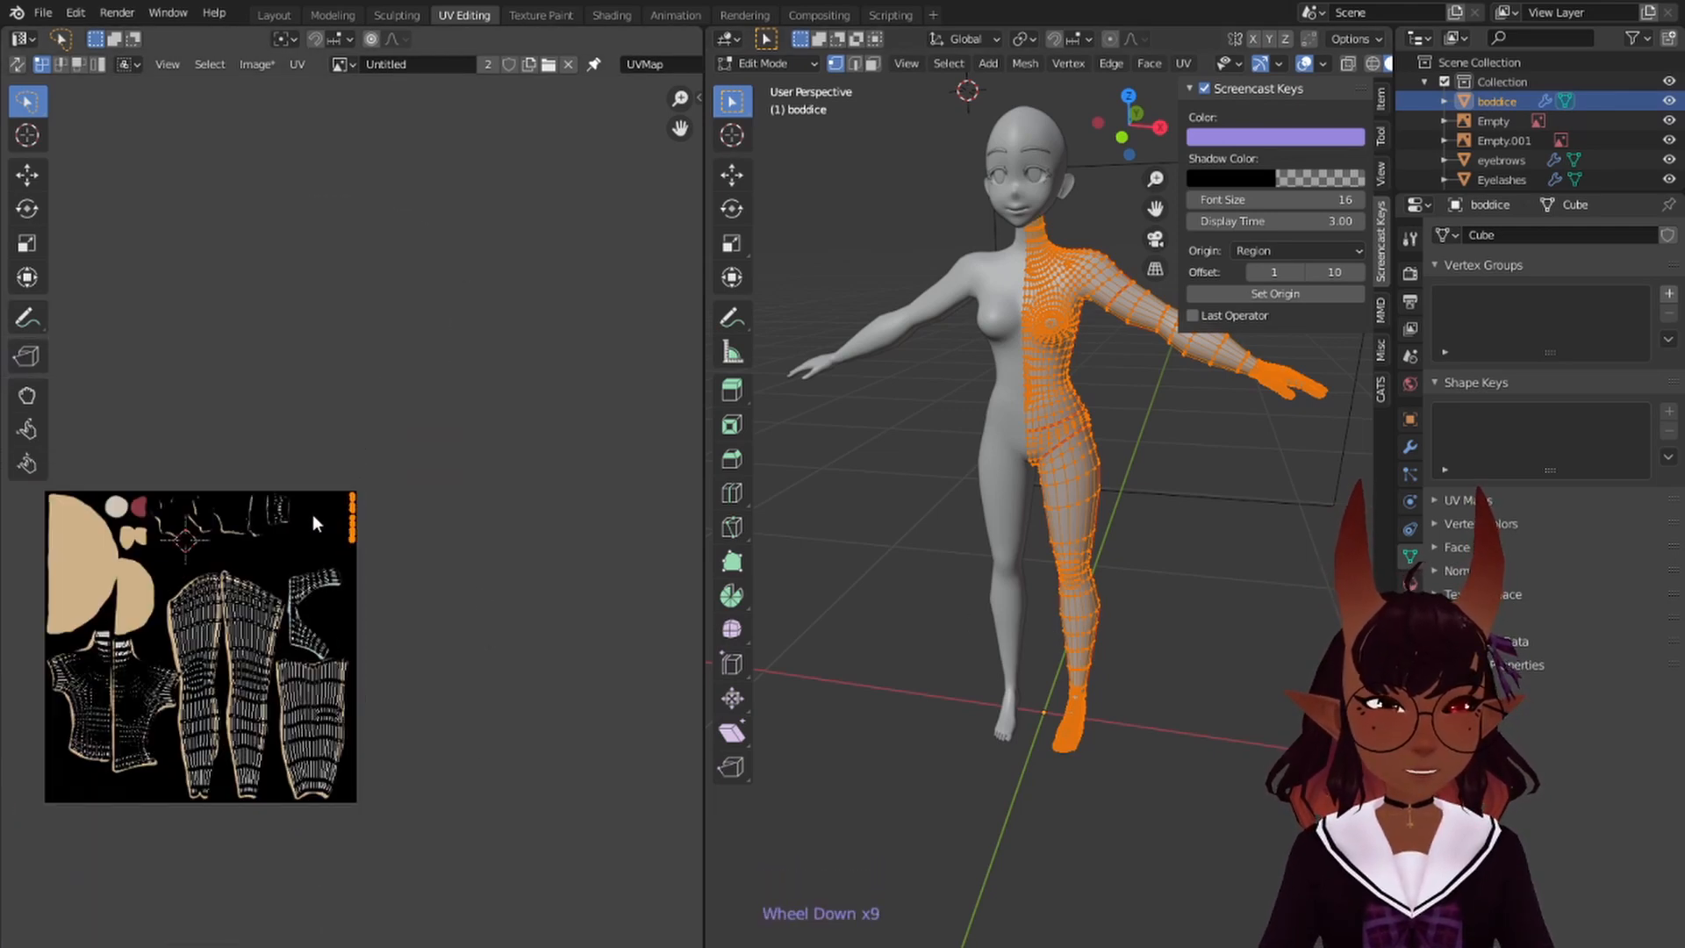
middle_drag(311, 535, 432, 461)
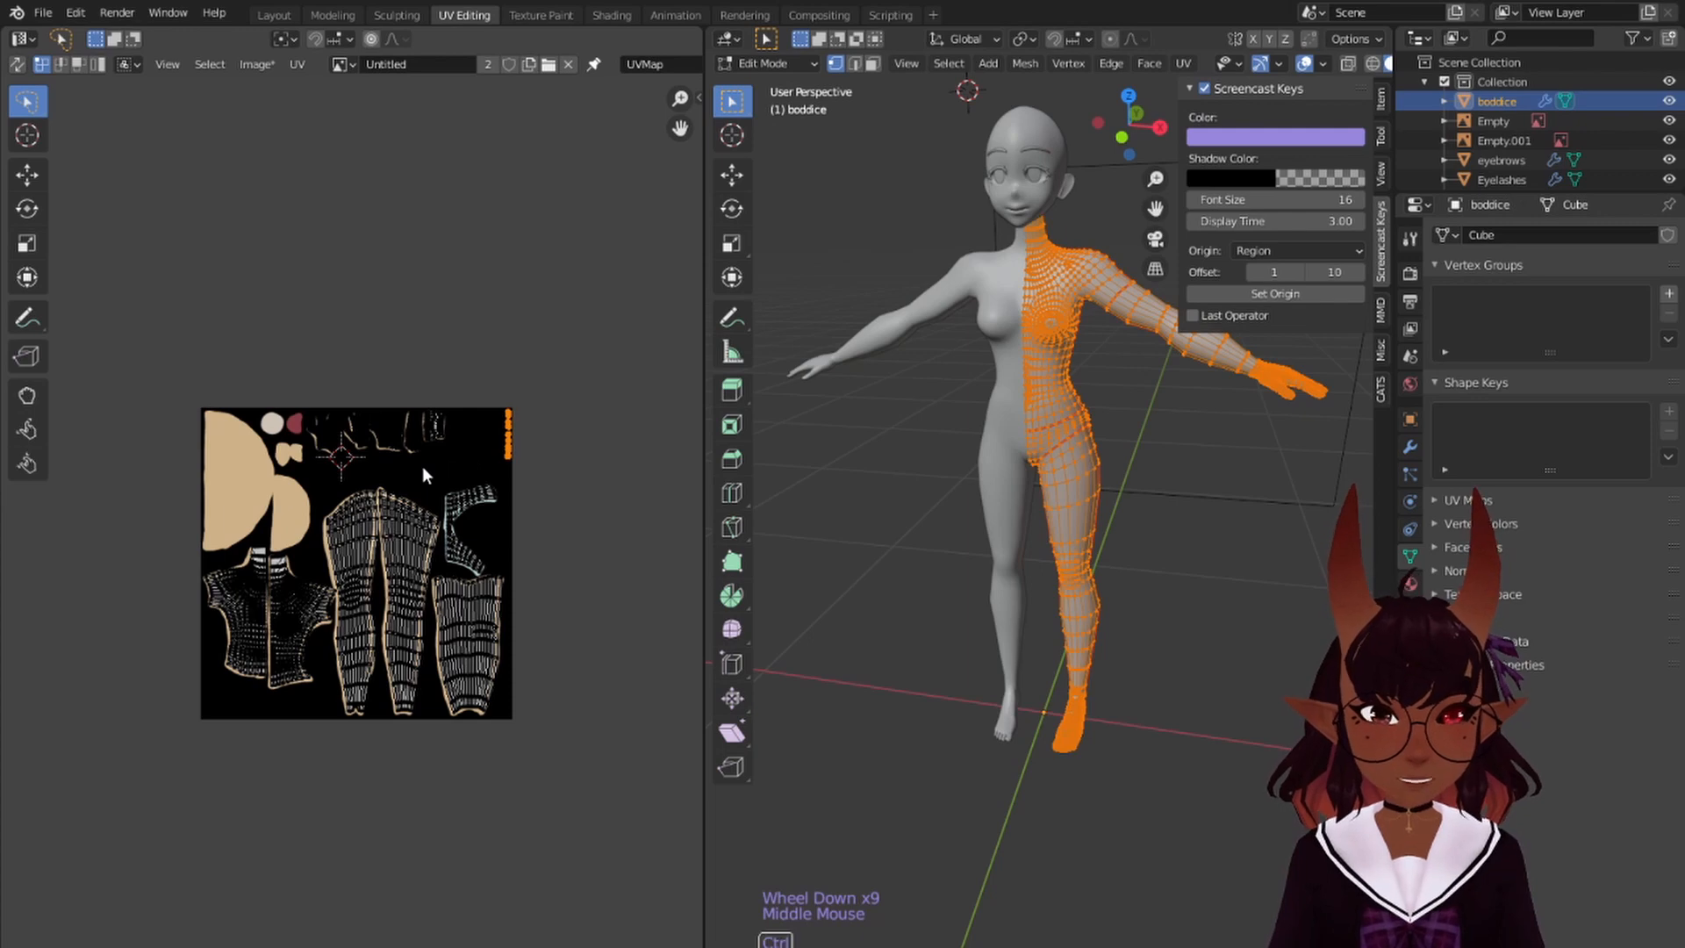
key(ctrl+i)
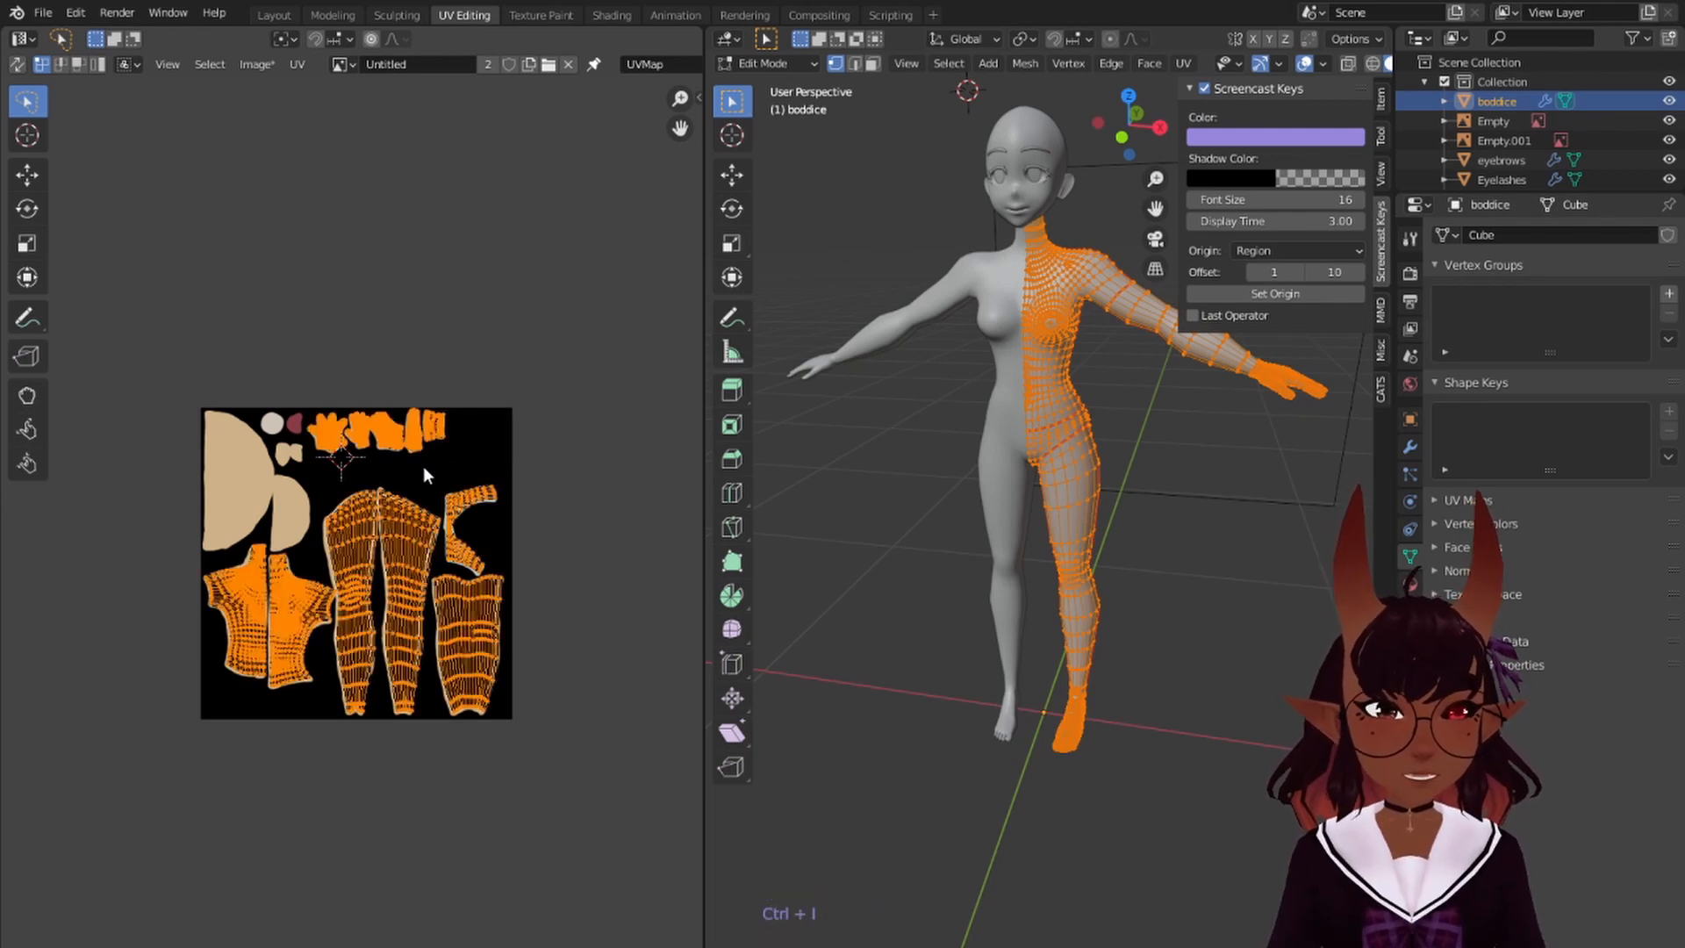
key(h)
- Switch the 3D view to orthographic and add the edge loop around the big toenail to the selection
middle_drag(1129, 591, 1150, 527)
scroll(1140, 680, up, 2)
scroll(1140, 681, up, 2)
scroll(1009, 570, down, 1)
scroll(866, 604, up, 17)
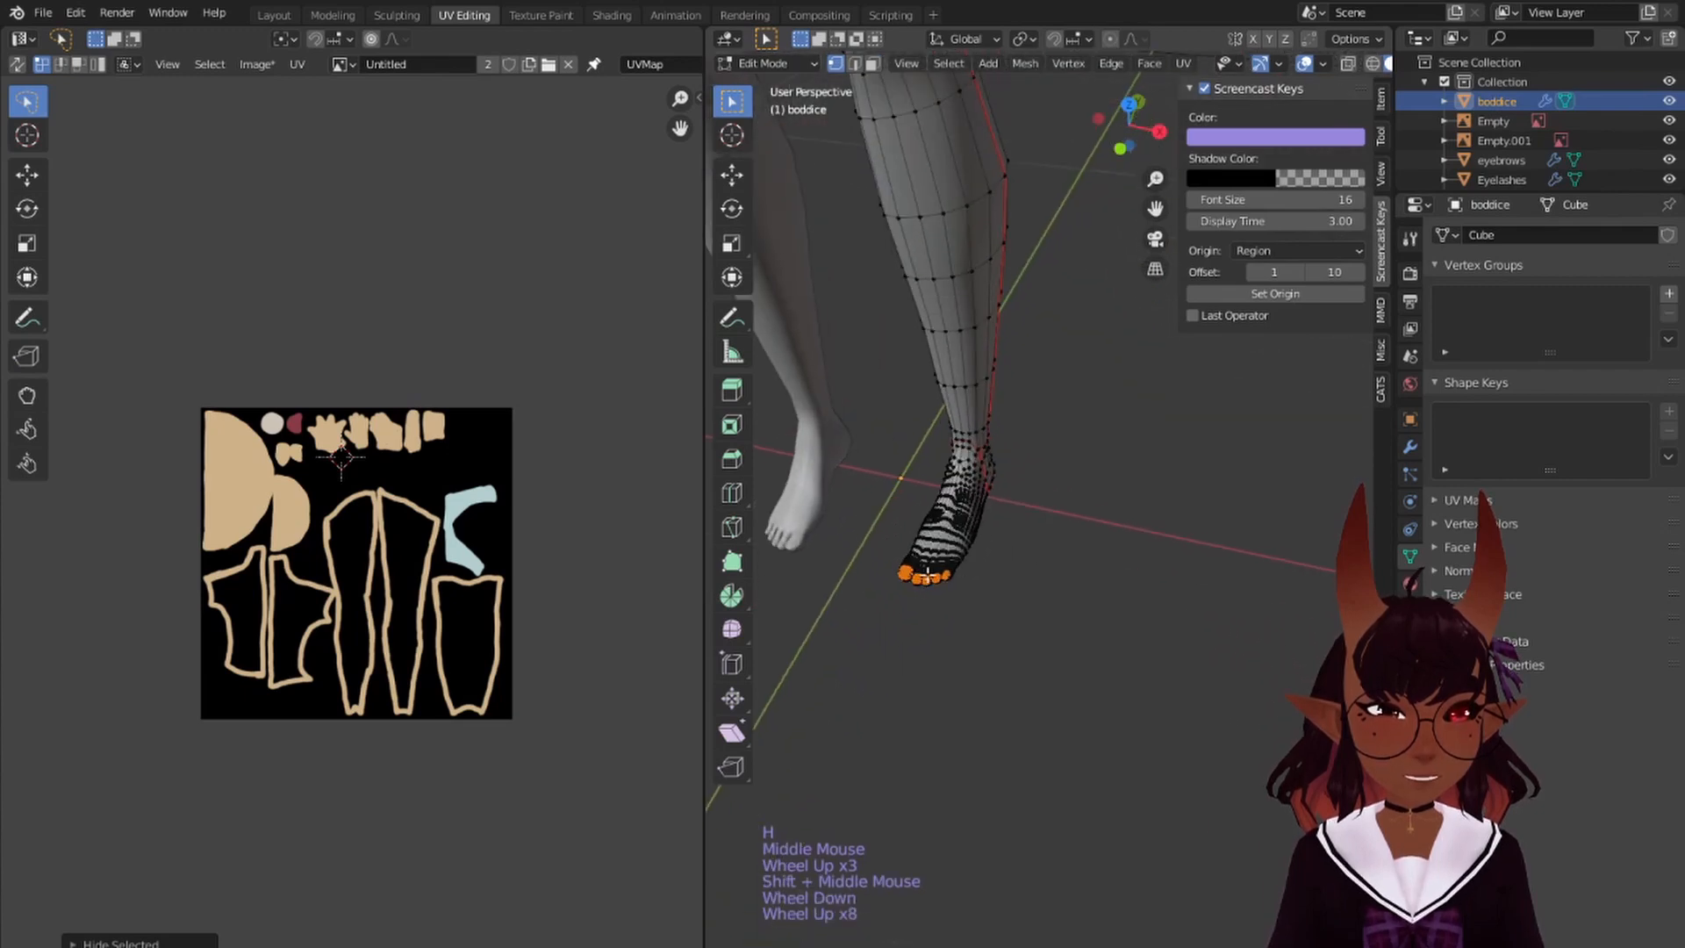
scroll(866, 606, up, 20)
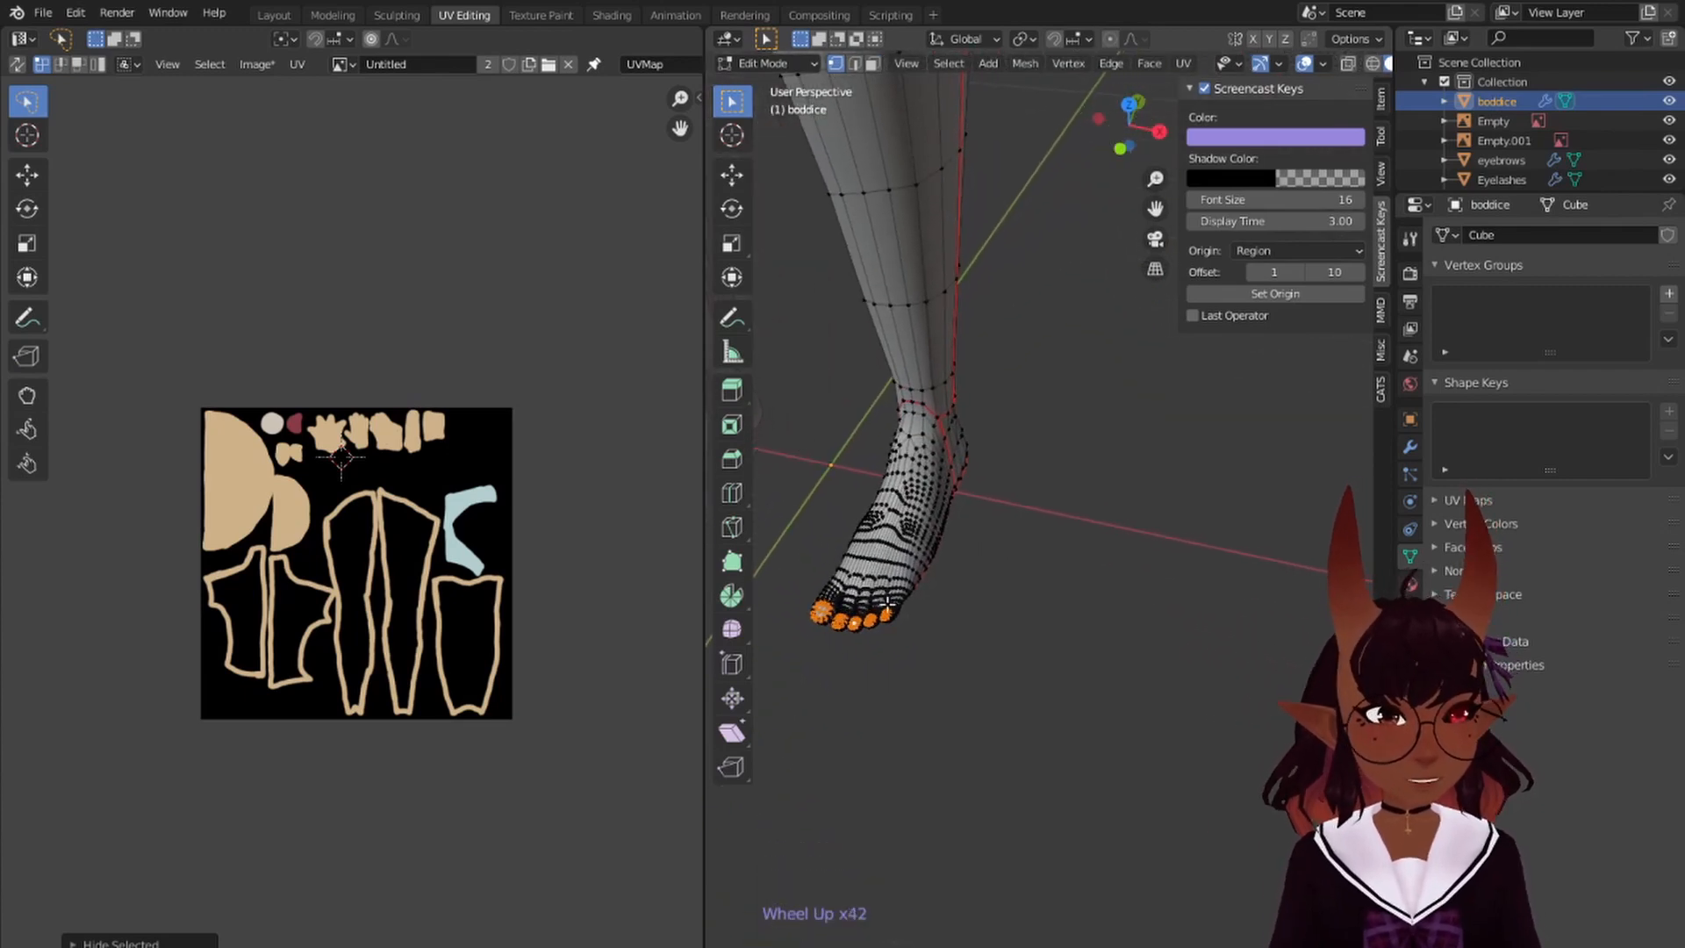
key(KP_5)
scroll(858, 534, down, 20)
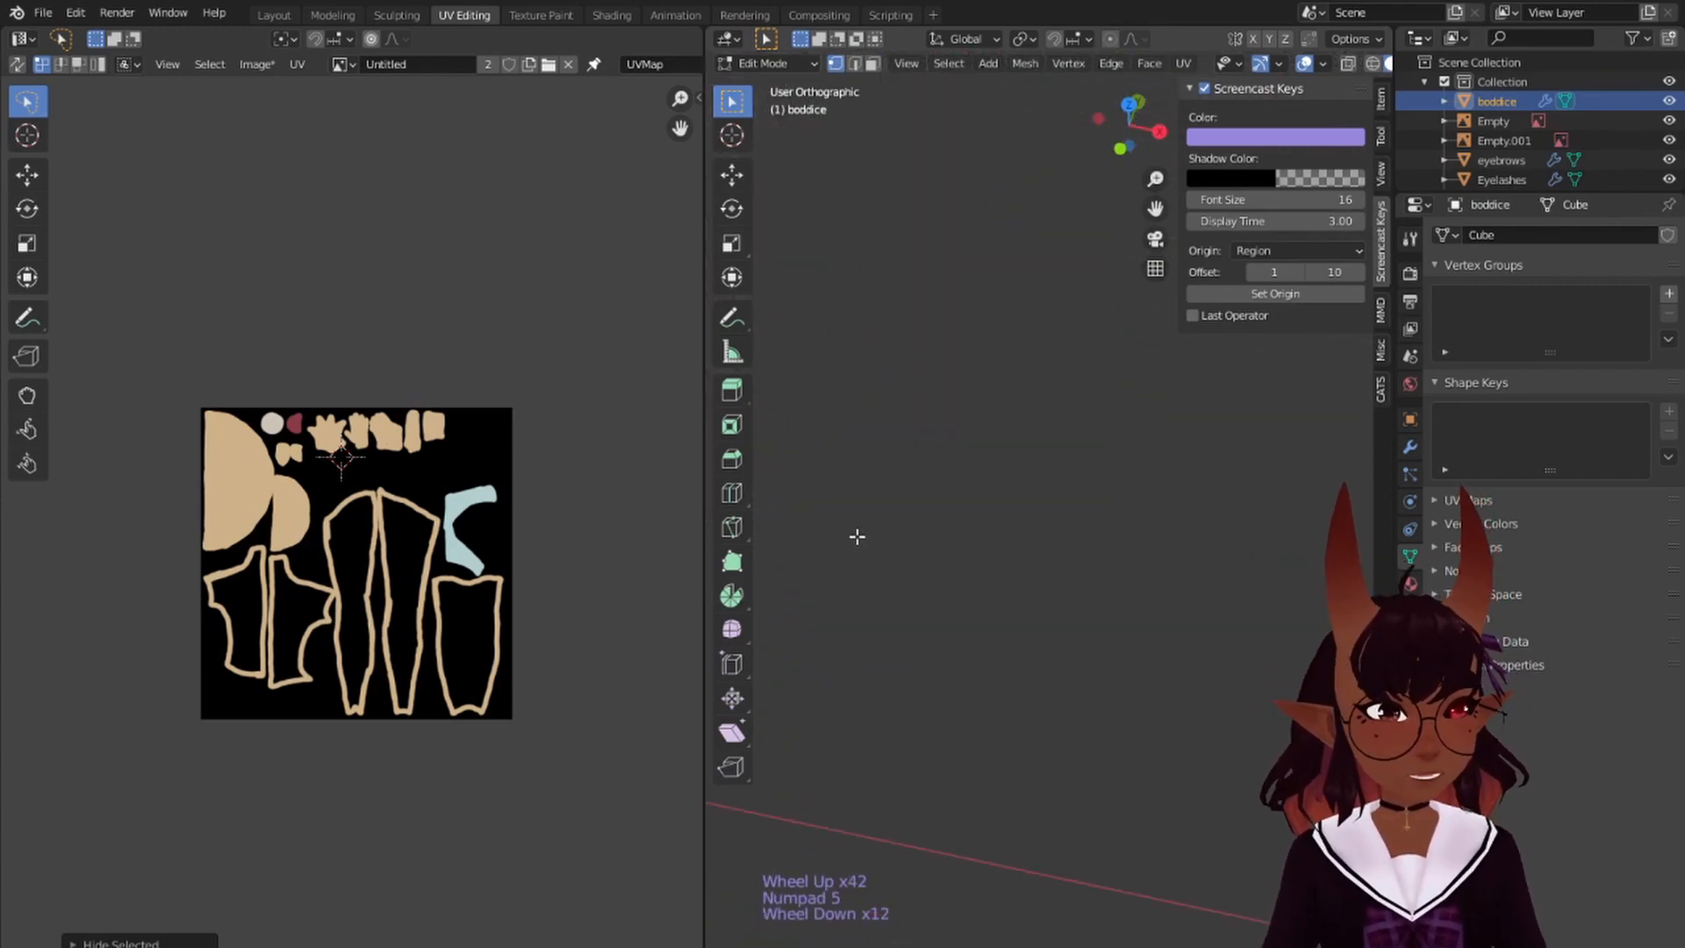
scroll(895, 553, down, 11)
shift+middle_drag(895, 553, 1156, 342)
scroll(1140, 602, up, 1)
scroll(1140, 602, up, 5)
scroll(934, 638, up, 6)
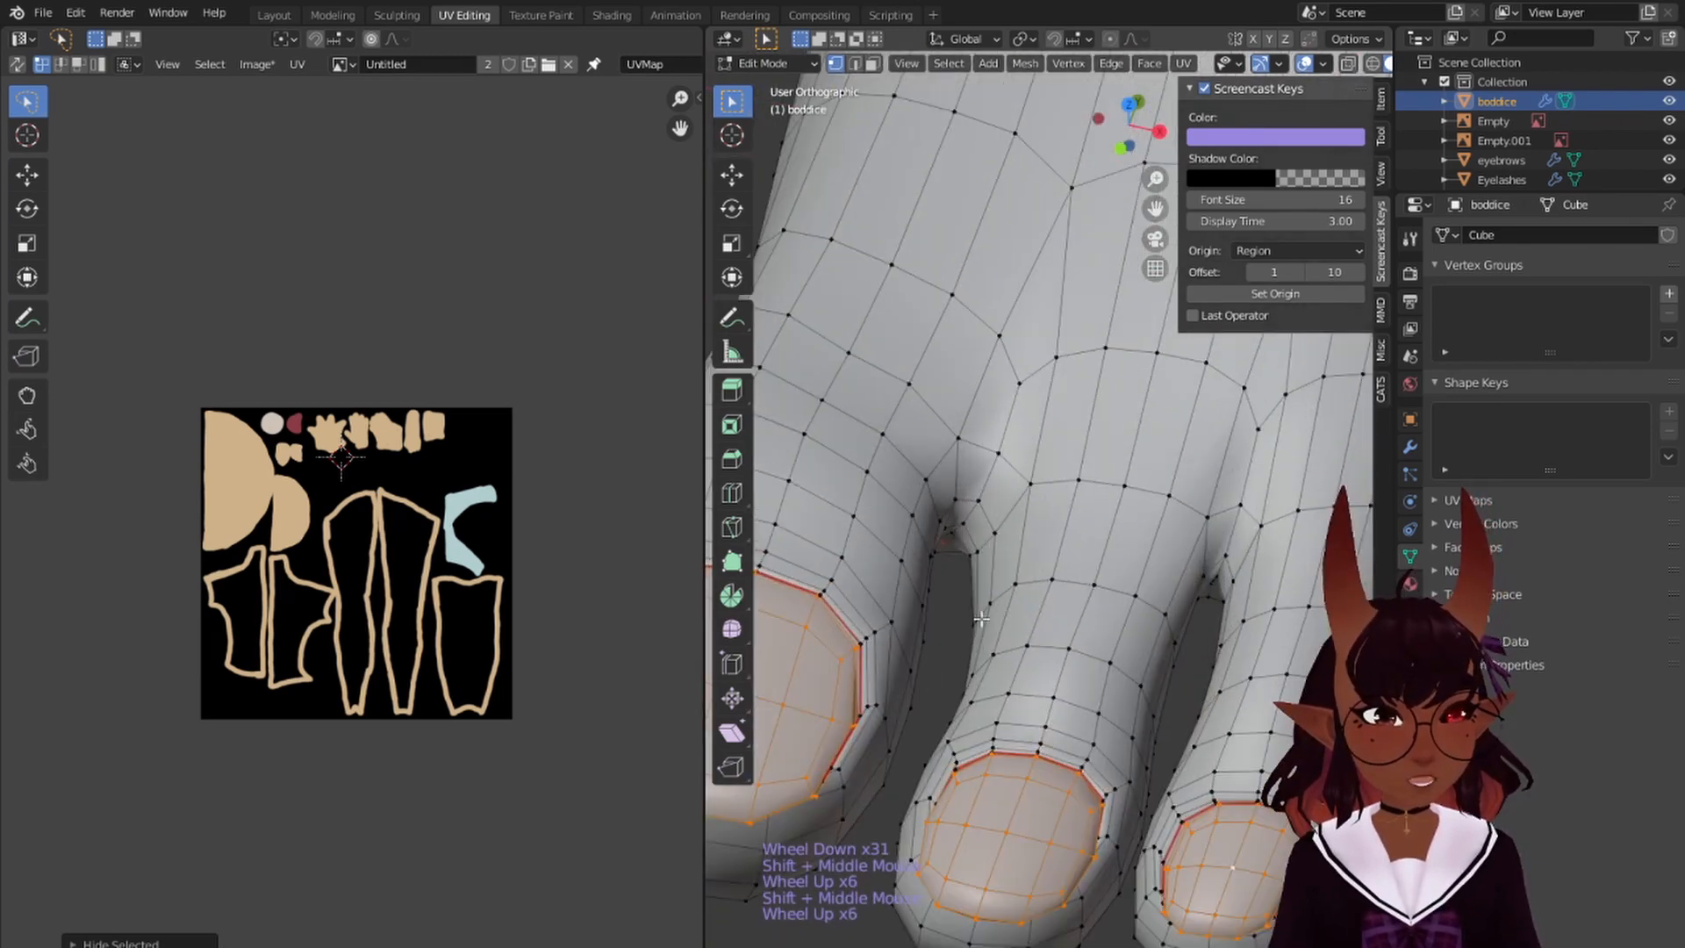
shift+middle_drag(934, 638, 1209, 386)
scroll(1209, 386, up, 6)
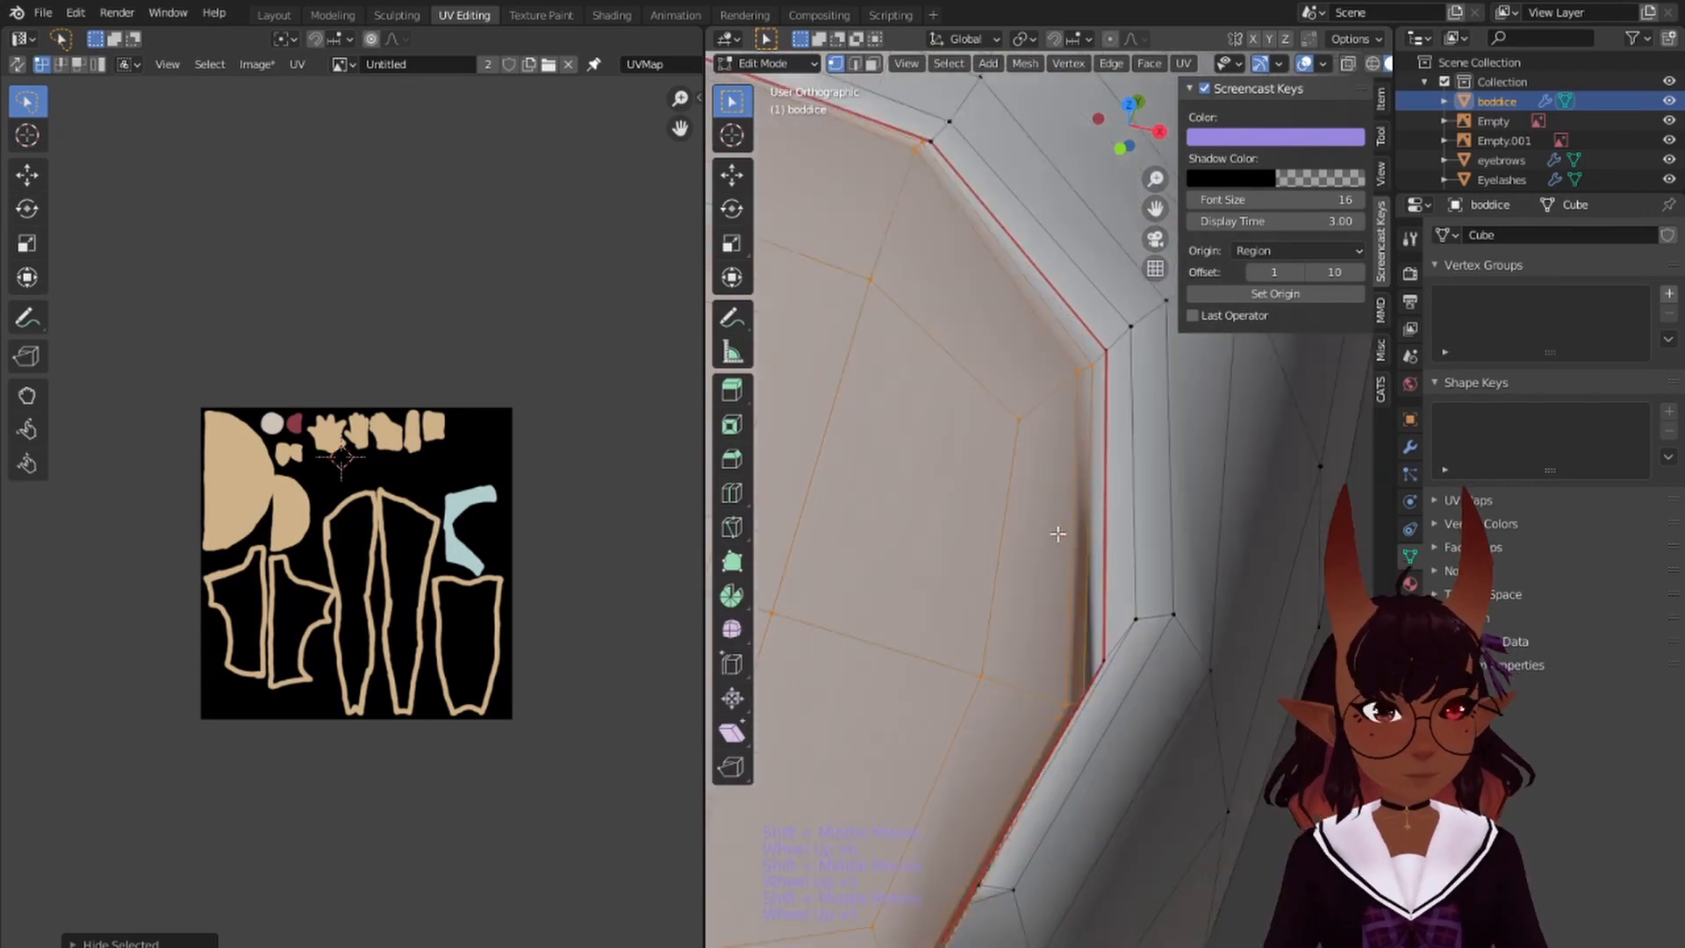
shift+middle_drag(1148, 448, 1041, 496)
alt+shift+right_click(1047, 448)
- Add the border edge loops of the smaller toenails to the selection
scroll(1047, 449, down, 6)
scroll(1019, 629, up, 4)
scroll(1015, 630, down, 6)
scroll(913, 570, up, 4)
alt+shift+right_click(899, 611)
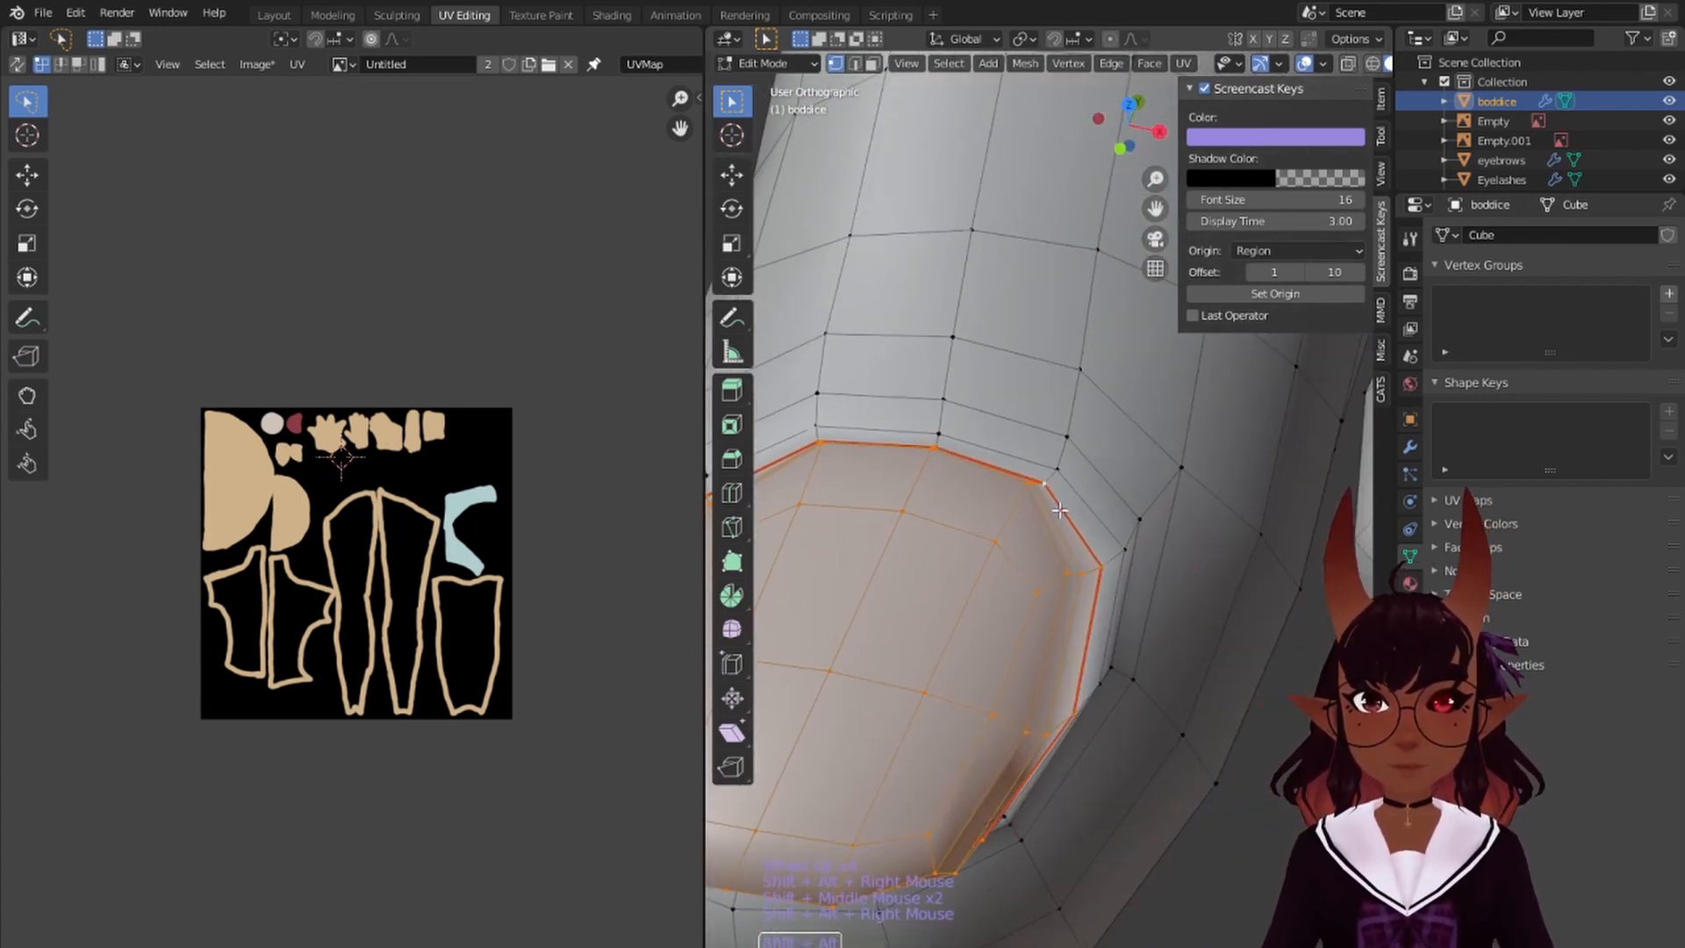
scroll(1059, 510, down, 4)
shift+middle_drag(1059, 510, 1060, 415)
scroll(1059, 415, up, 4)
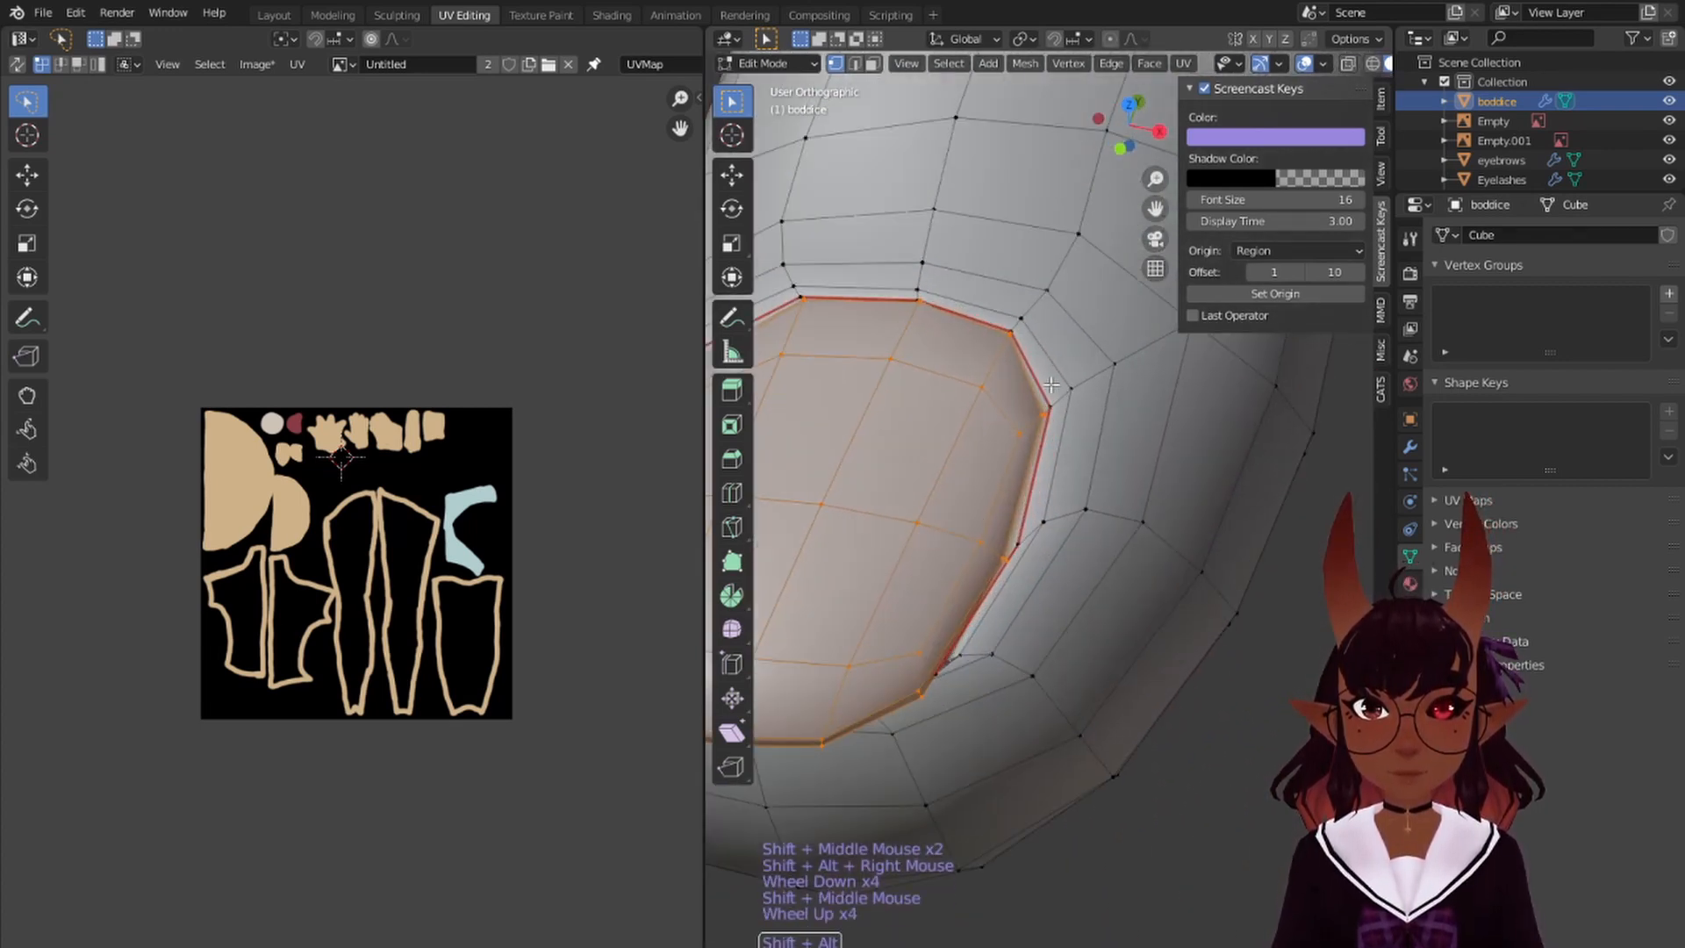
alt+shift+right_click(1045, 391)
scroll(946, 414, down, 18)
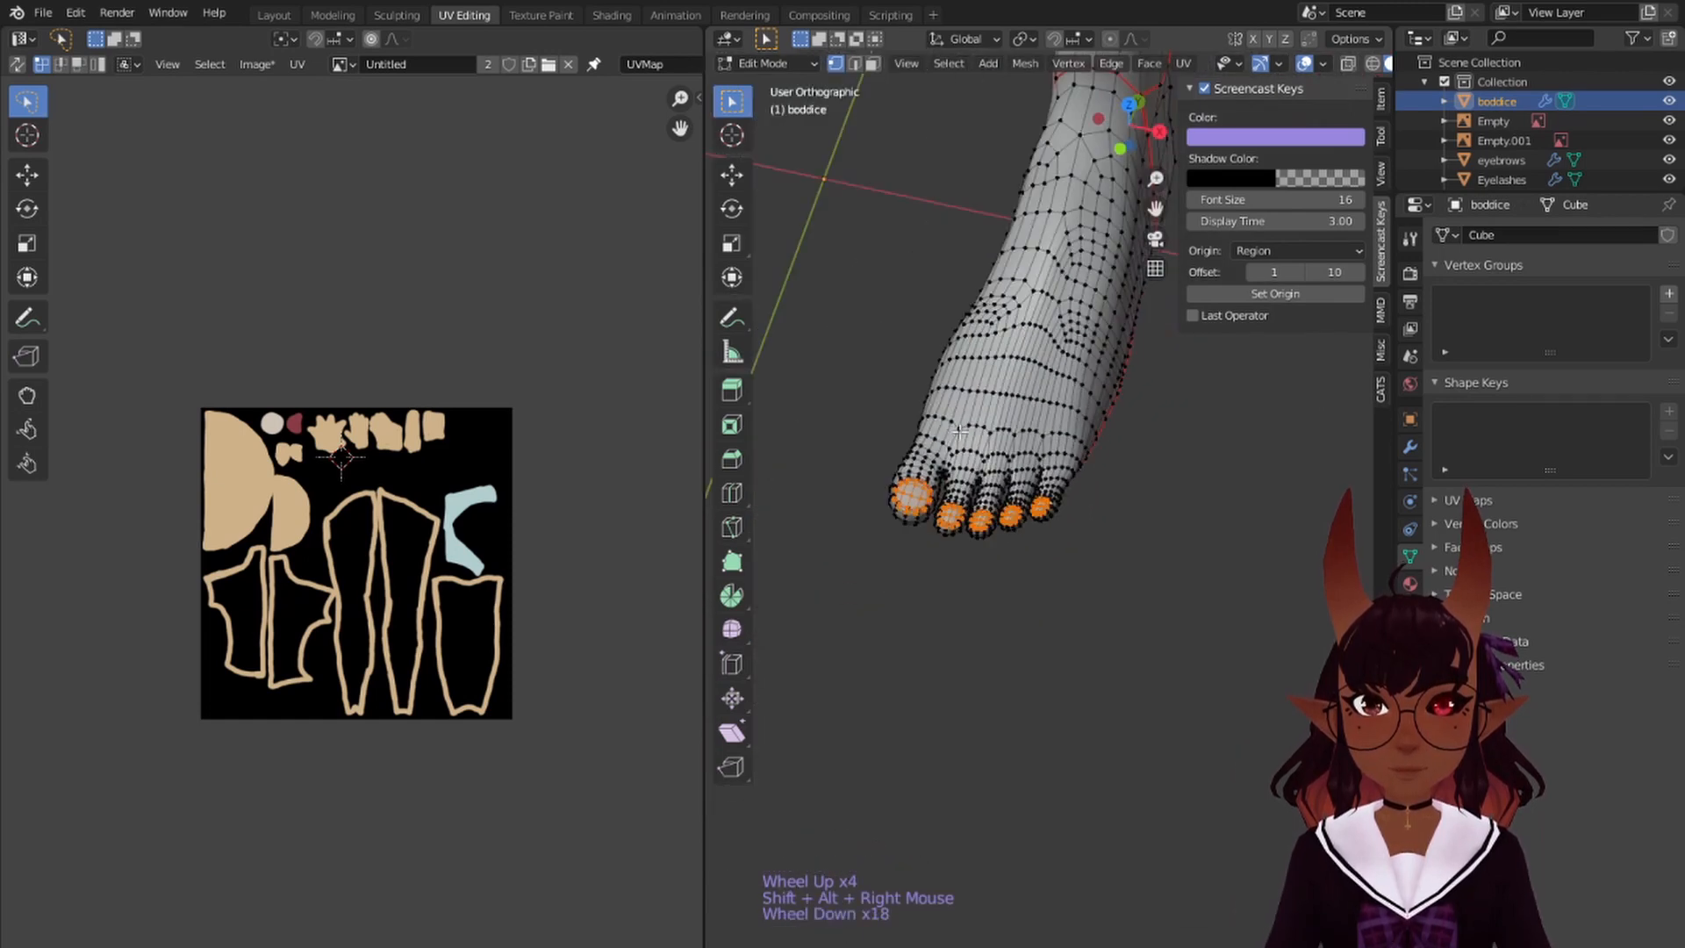
- Face the view squarely towards the toenails and project their UVs with Project From View
middle_drag(946, 415, 1004, 492)
shift+middle_drag(973, 380, 937, 564)
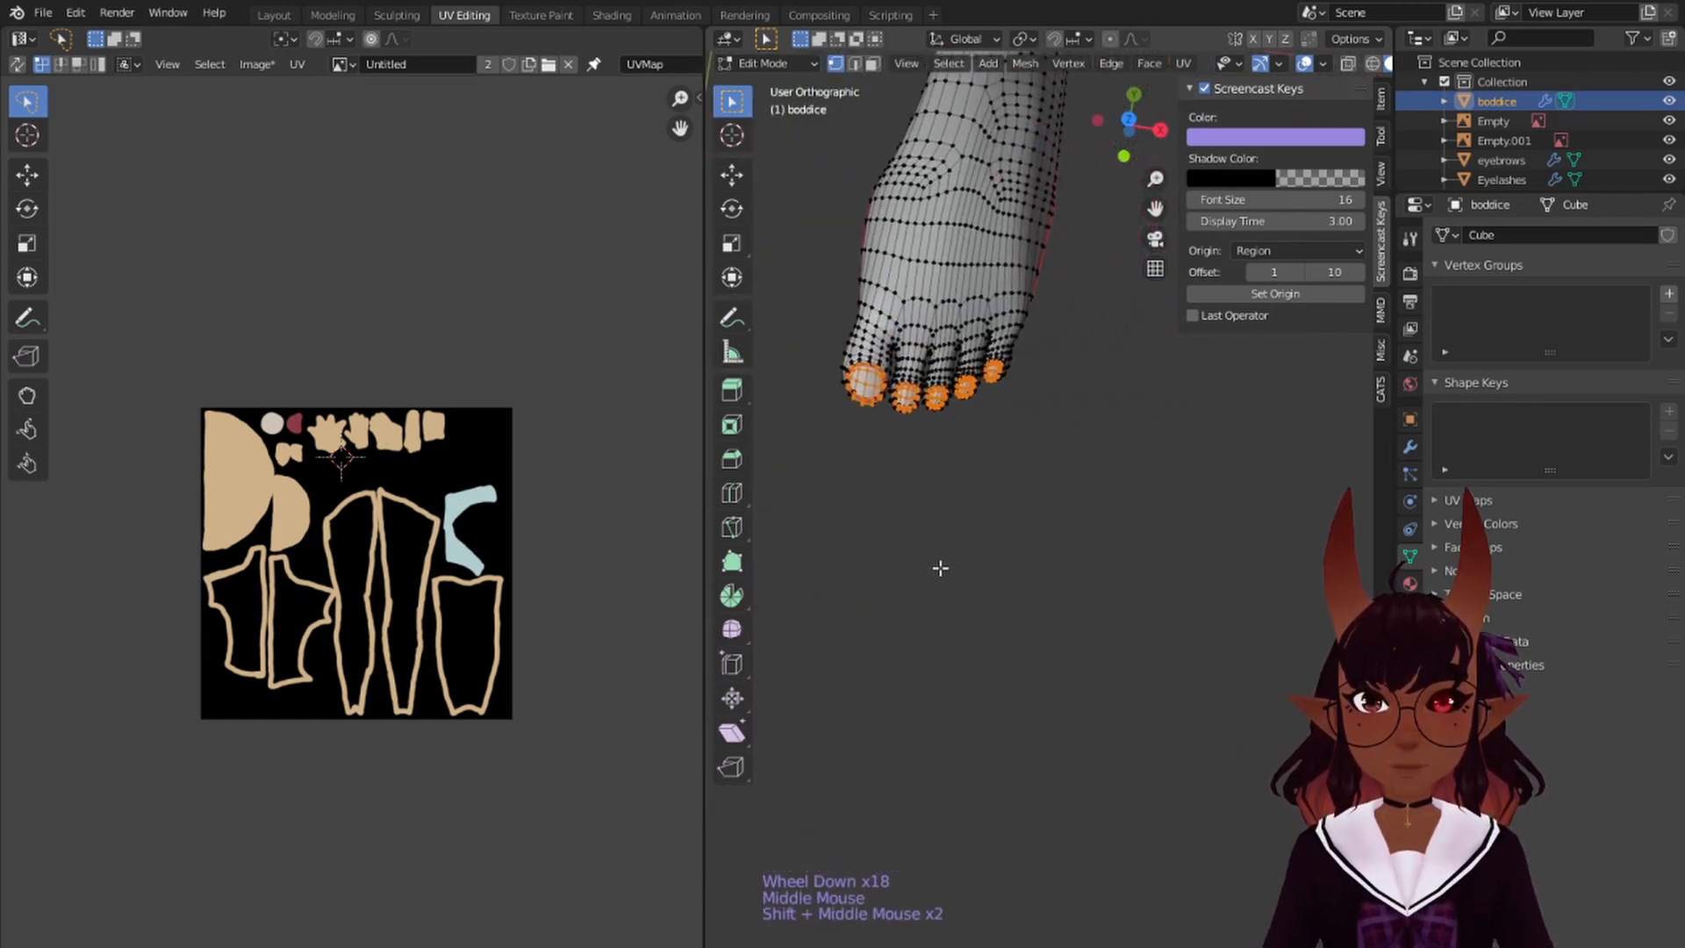
scroll(899, 343, up, 5)
shift+middle_drag(898, 342, 1177, 699)
scroll(1117, 650, up, 1)
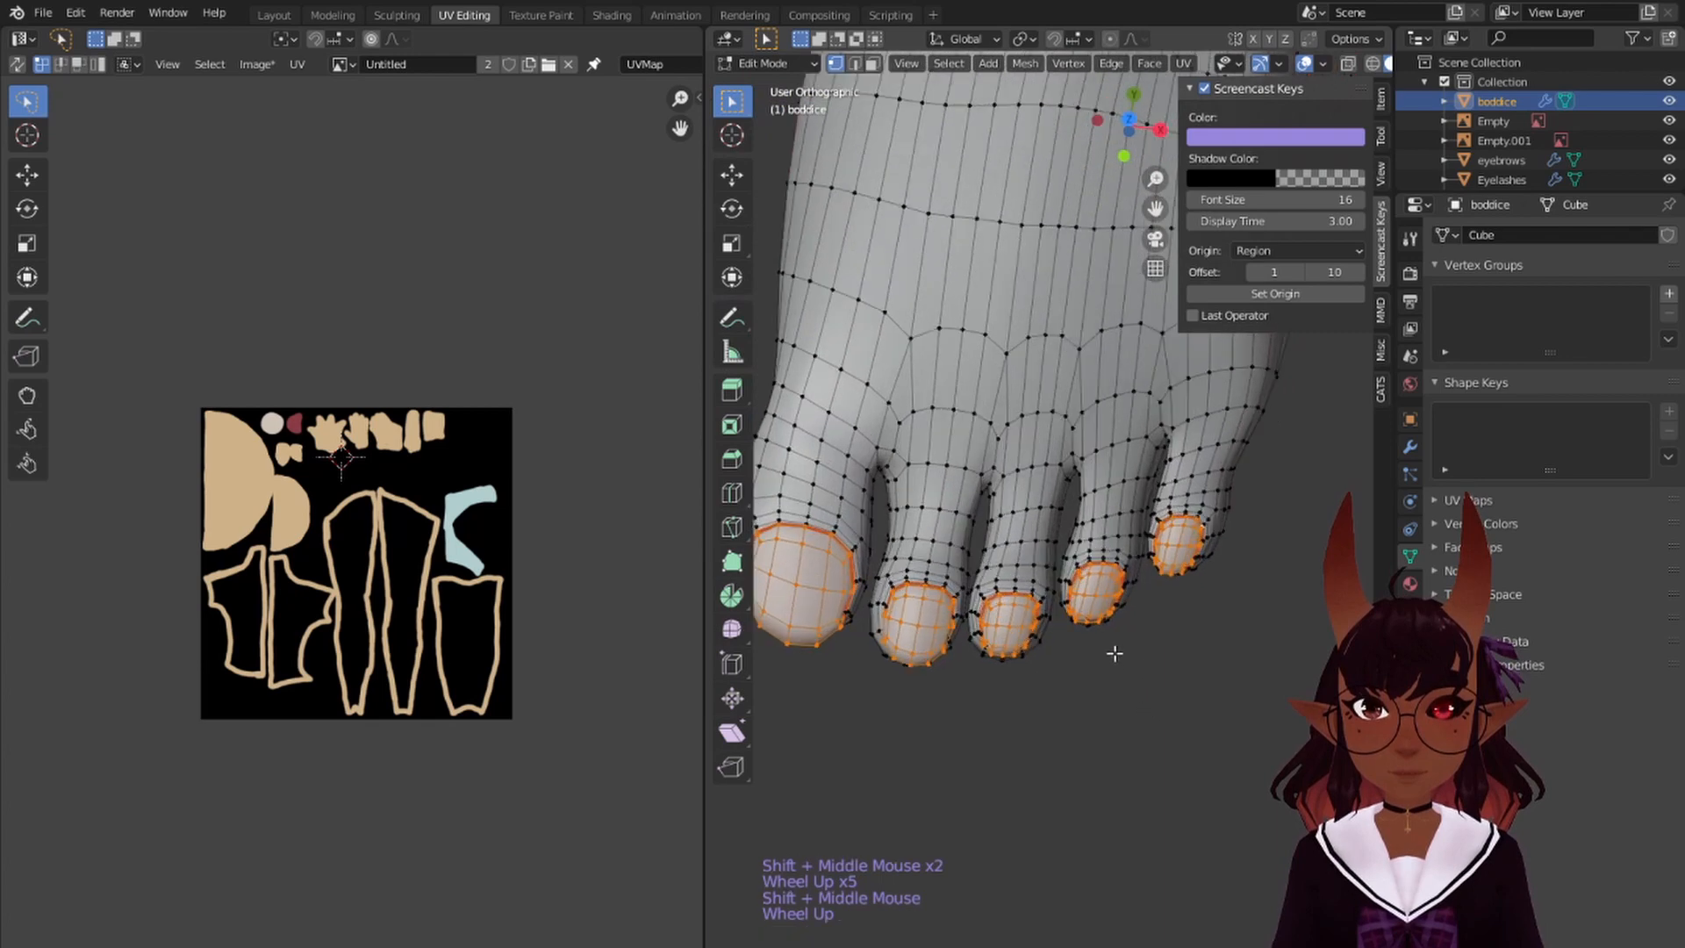
middle_drag(1117, 650, 1155, 670)
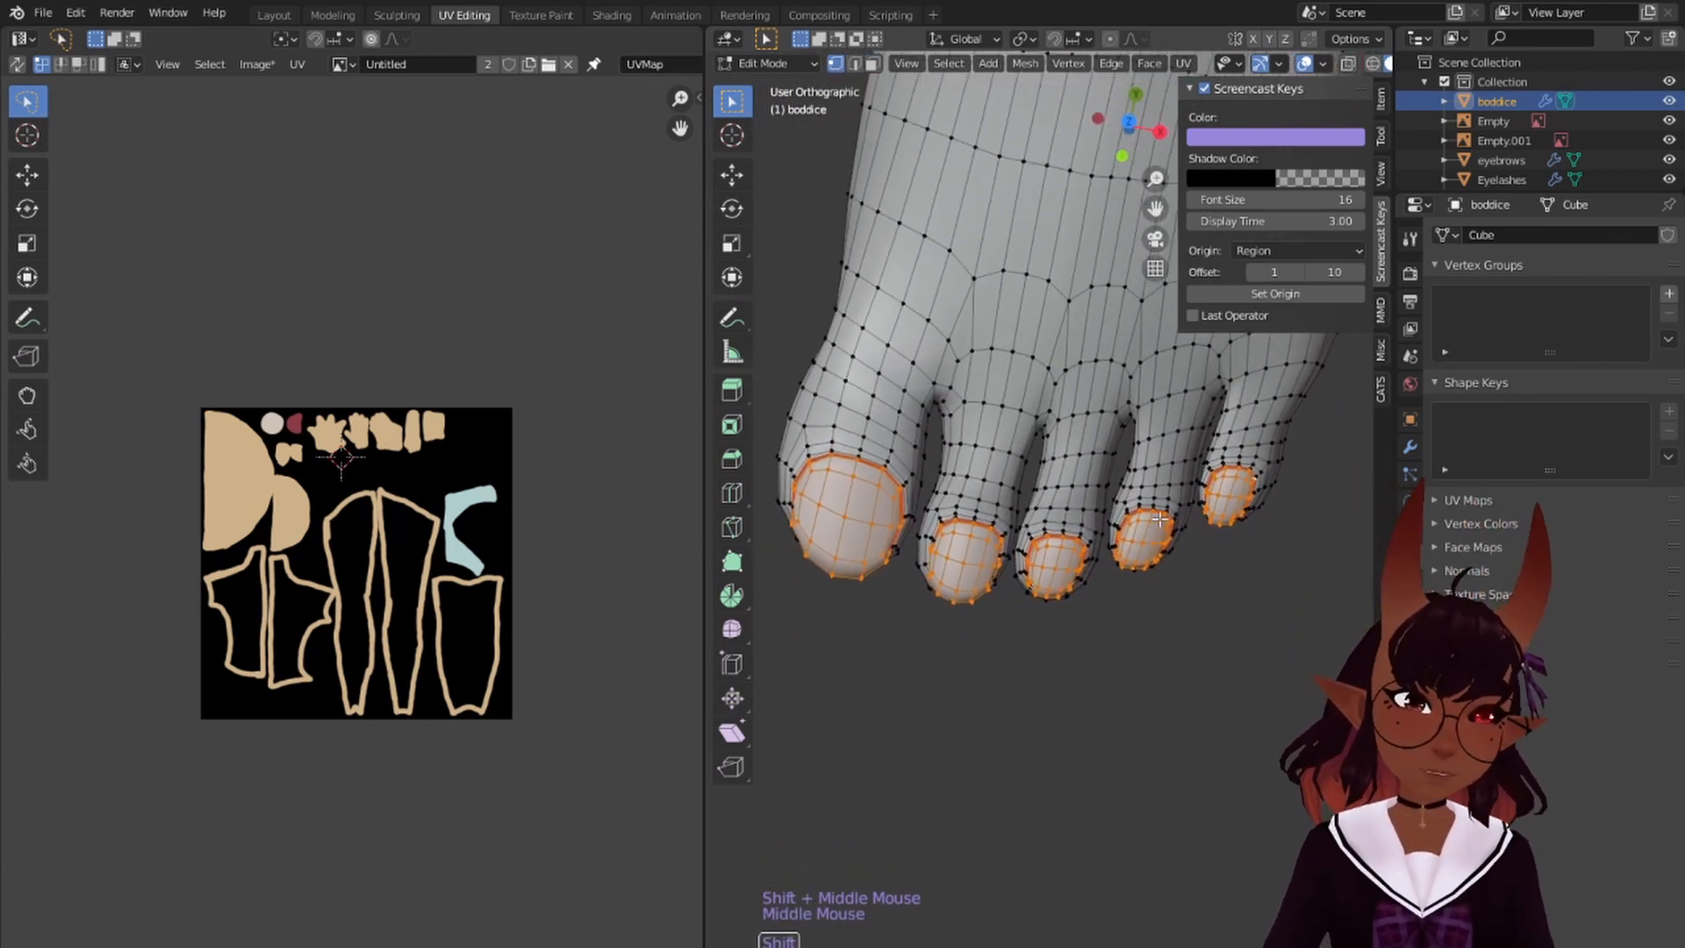
middle_drag(1160, 519, 1186, 744)
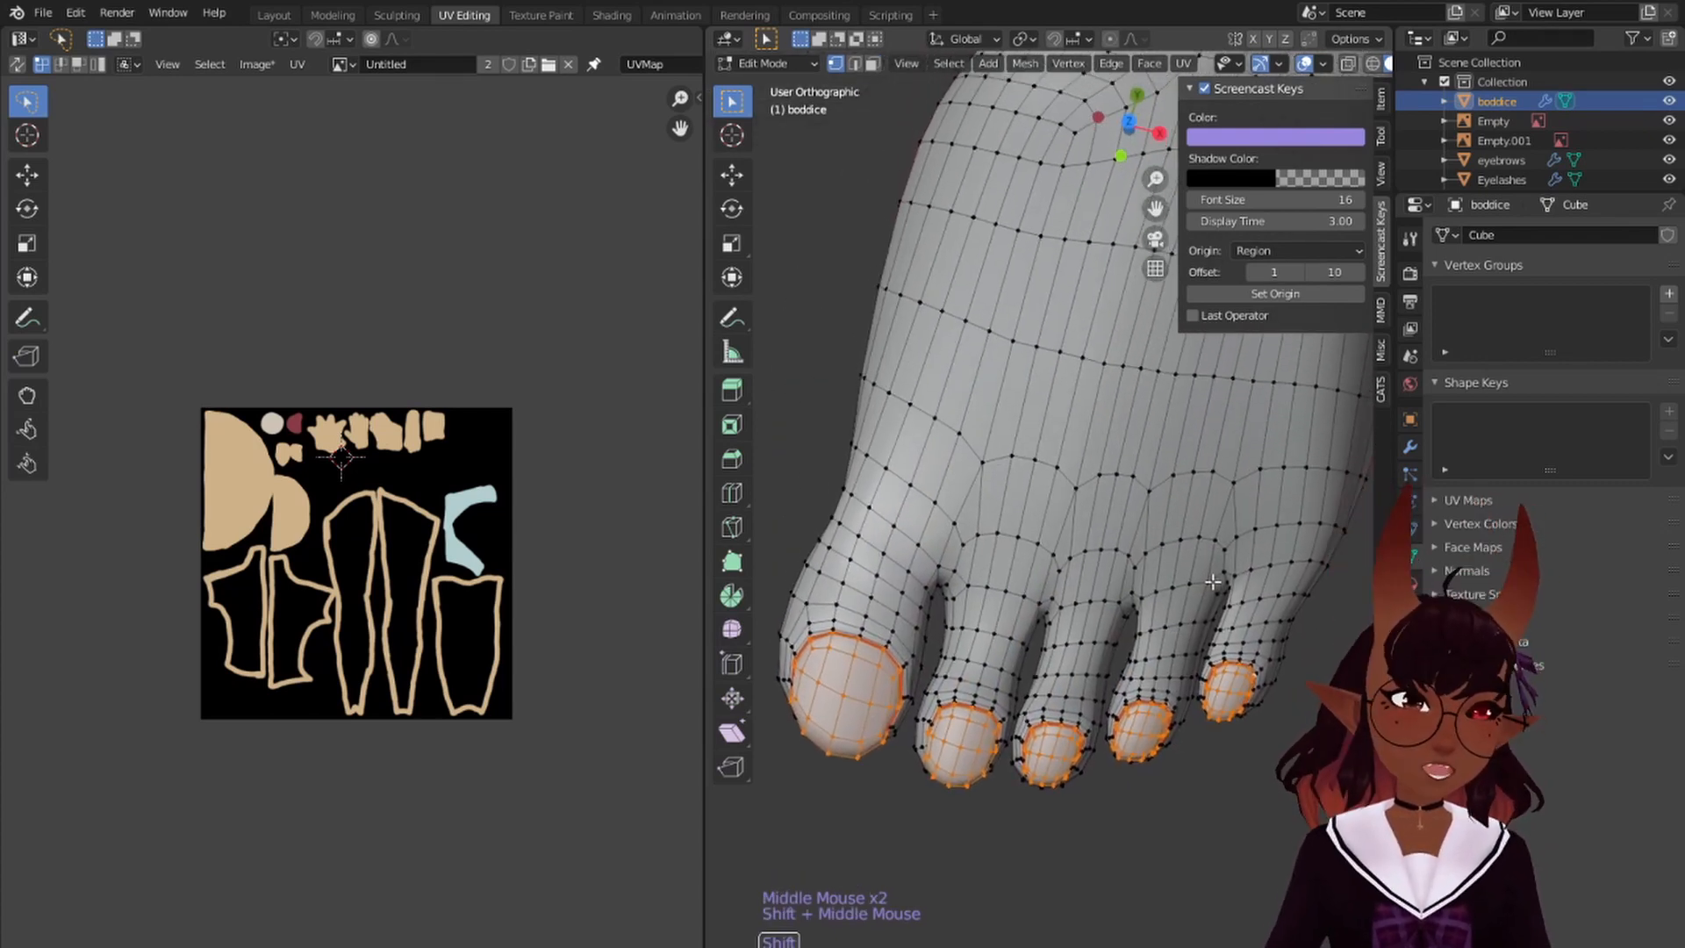
key(u)
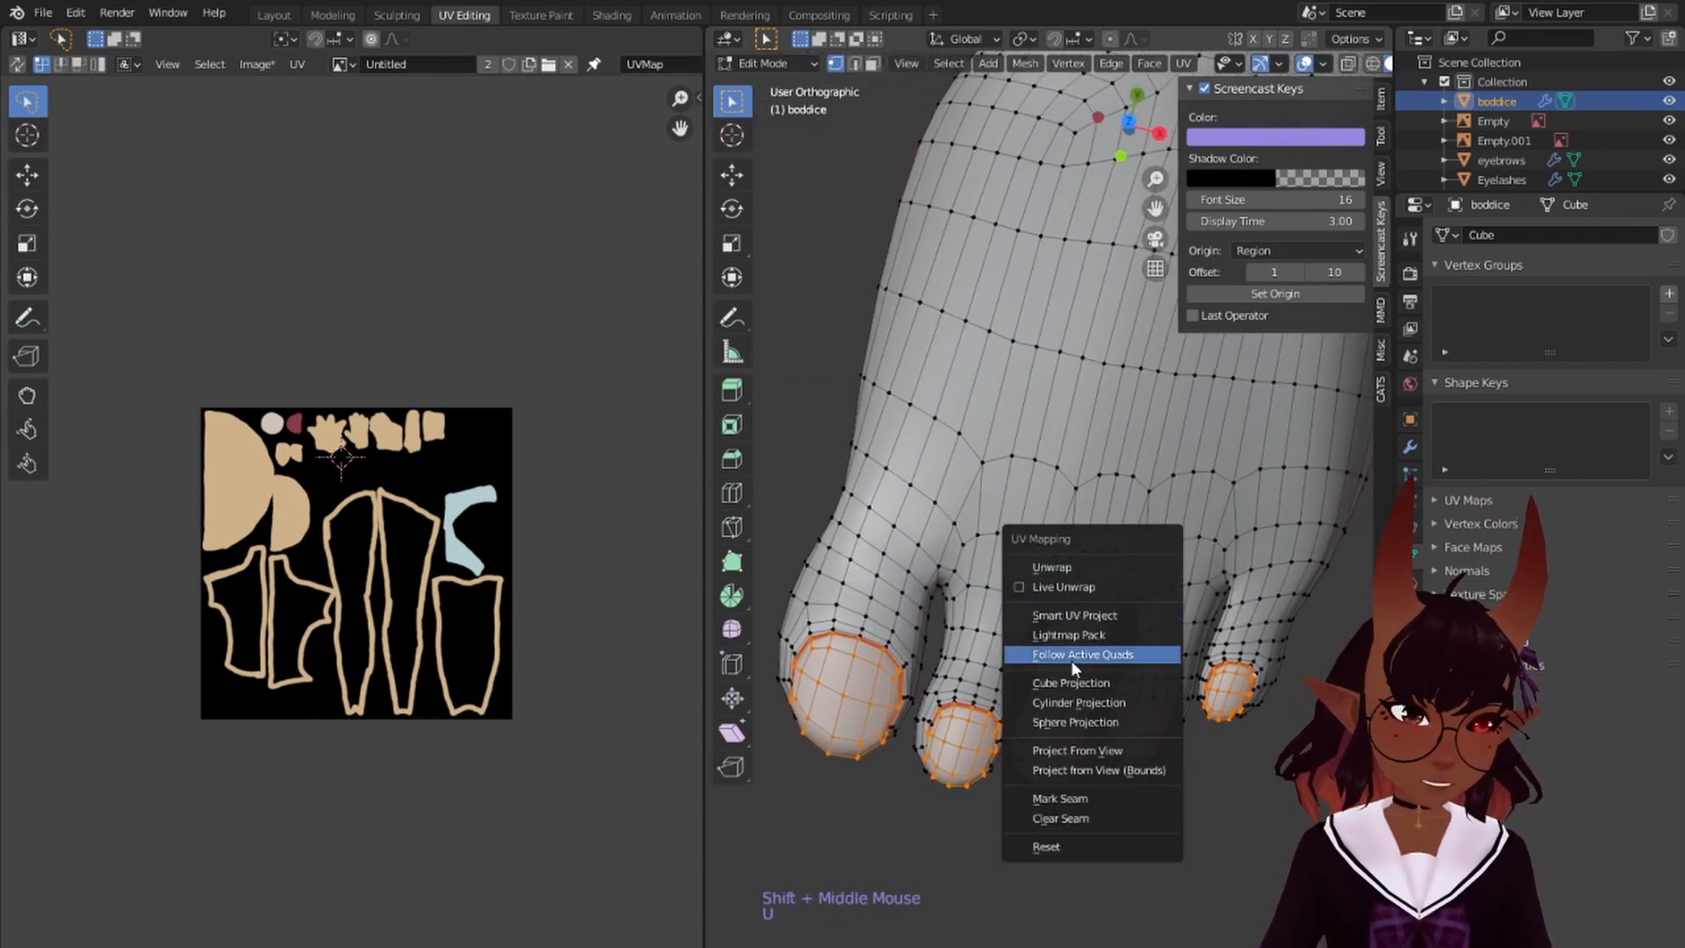
click(1078, 750)
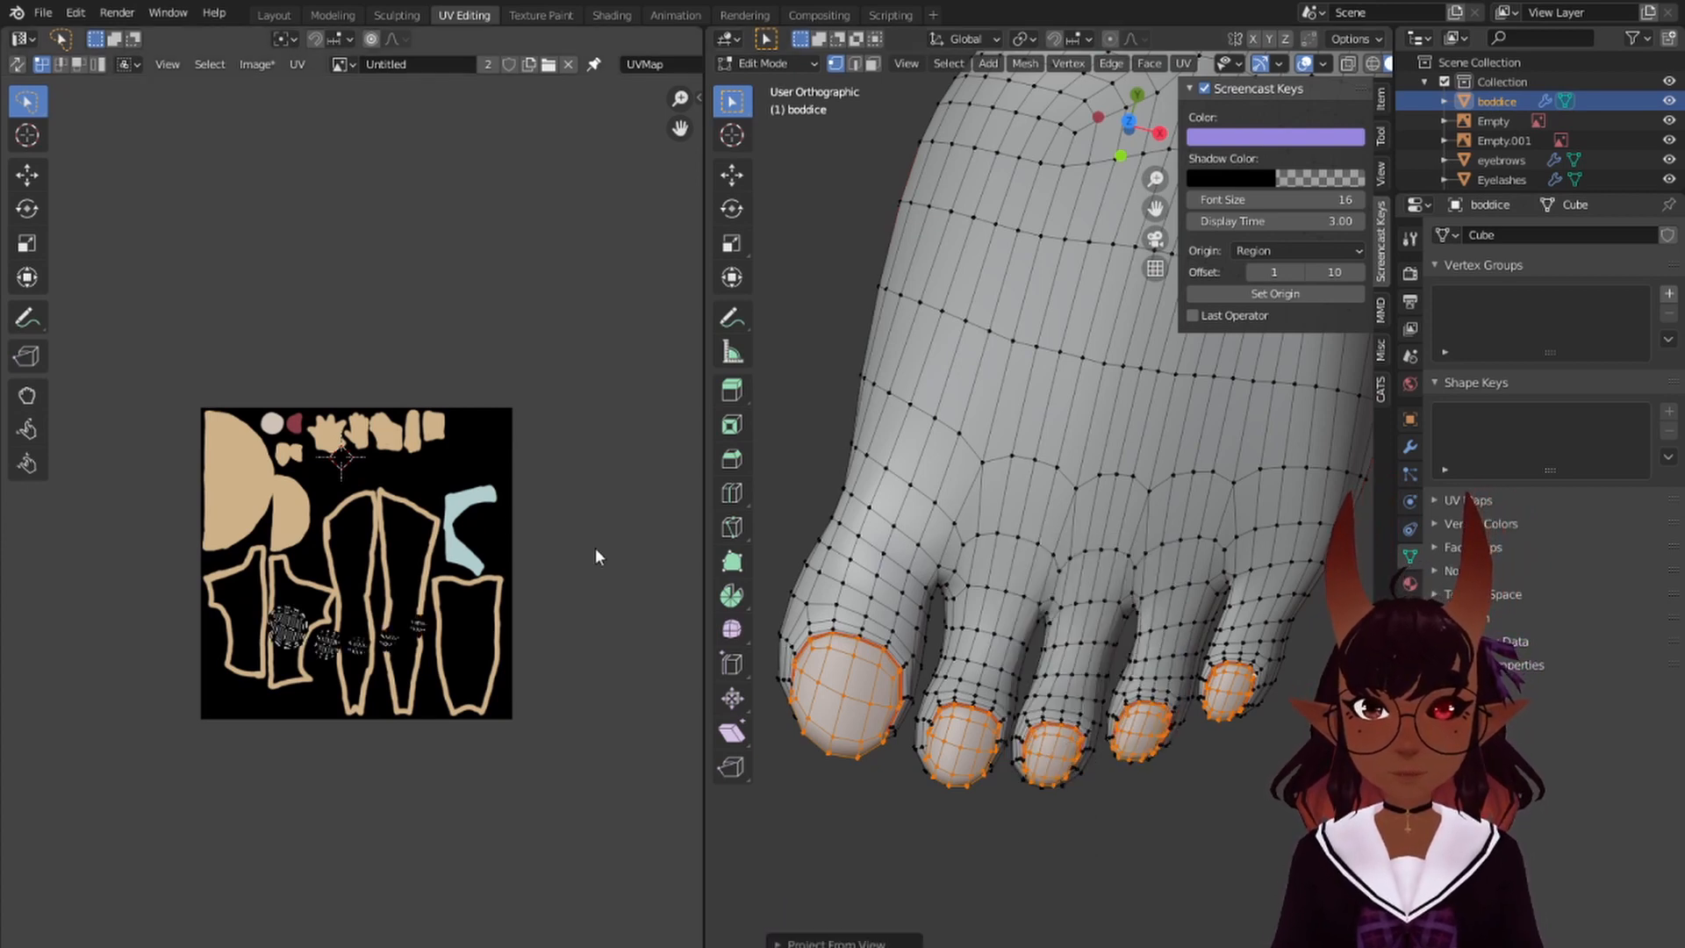
scroll(349, 572, up, 3)
scroll(349, 572, up, 2)
middle_drag(377, 590, 435, 425)
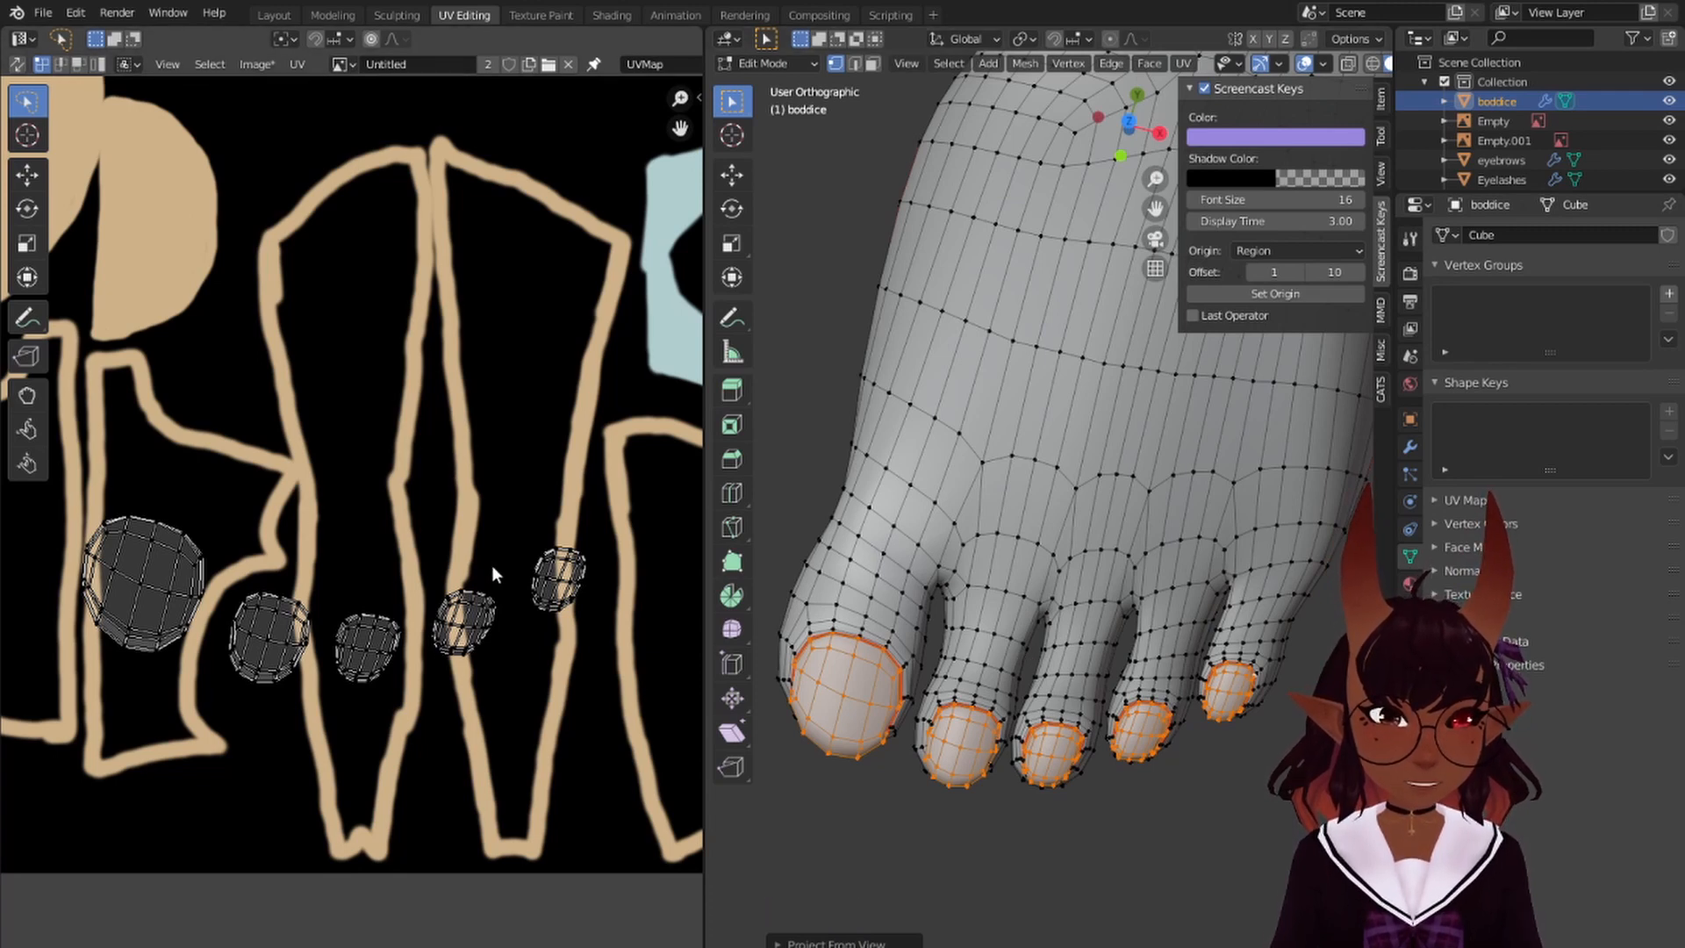
scroll(344, 518, down, 3)
middle_drag(344, 521, 253, 602)
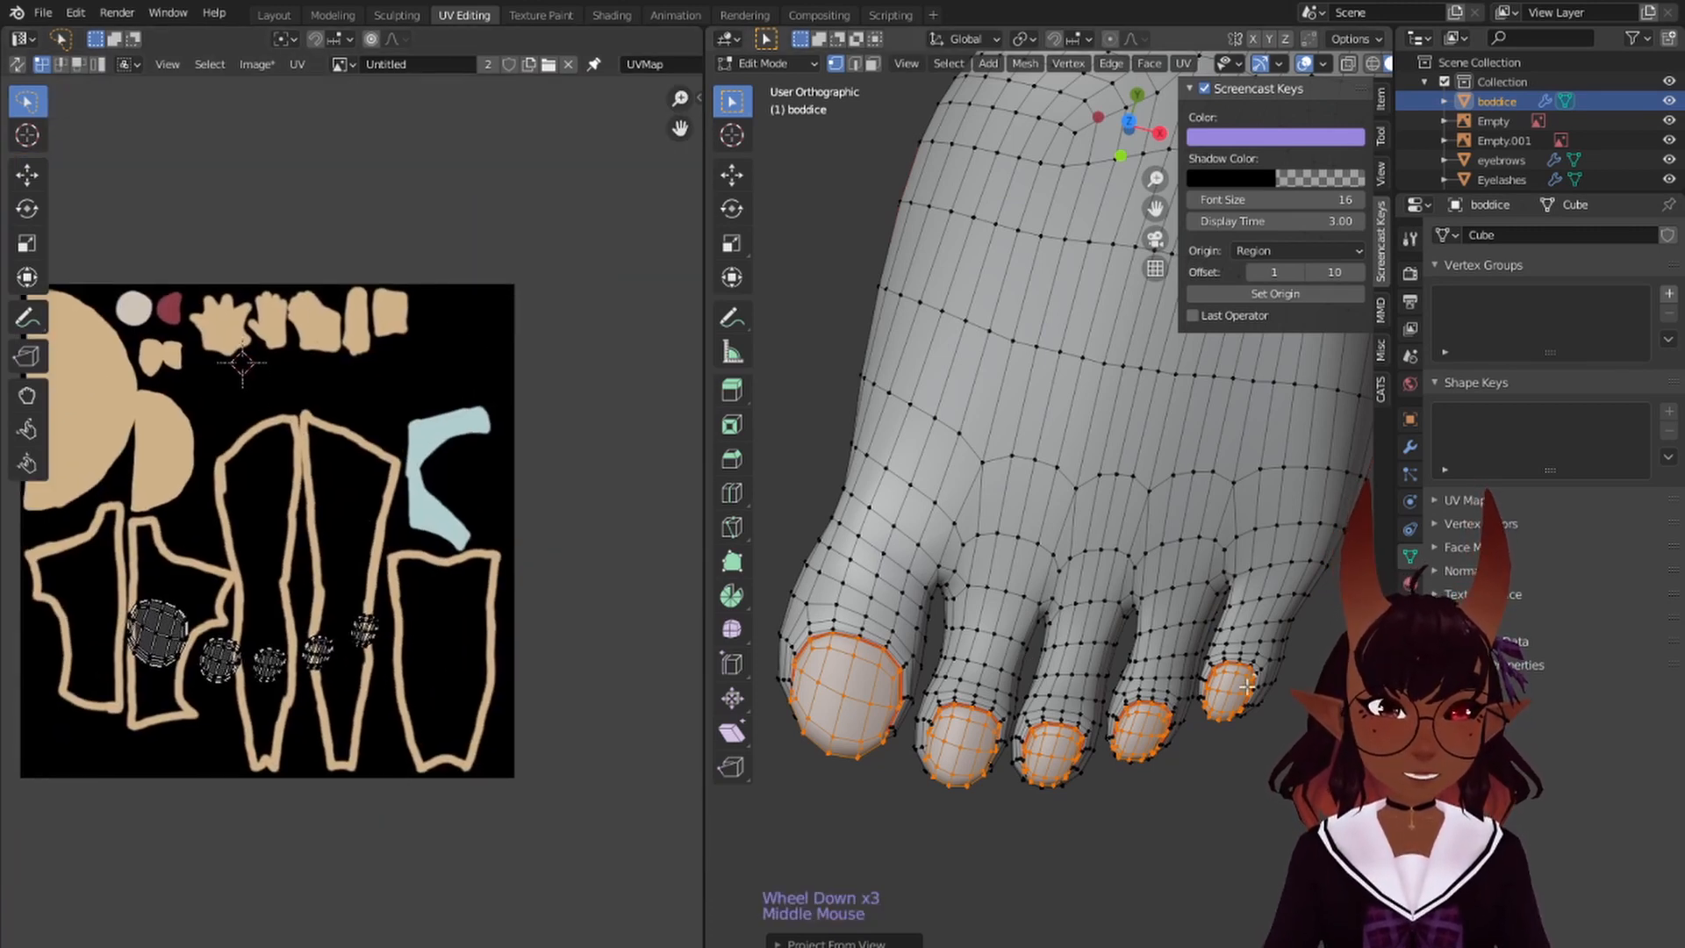
- Enable X-ray and deselect all the toenails using Select Lasso
click(1343, 63)
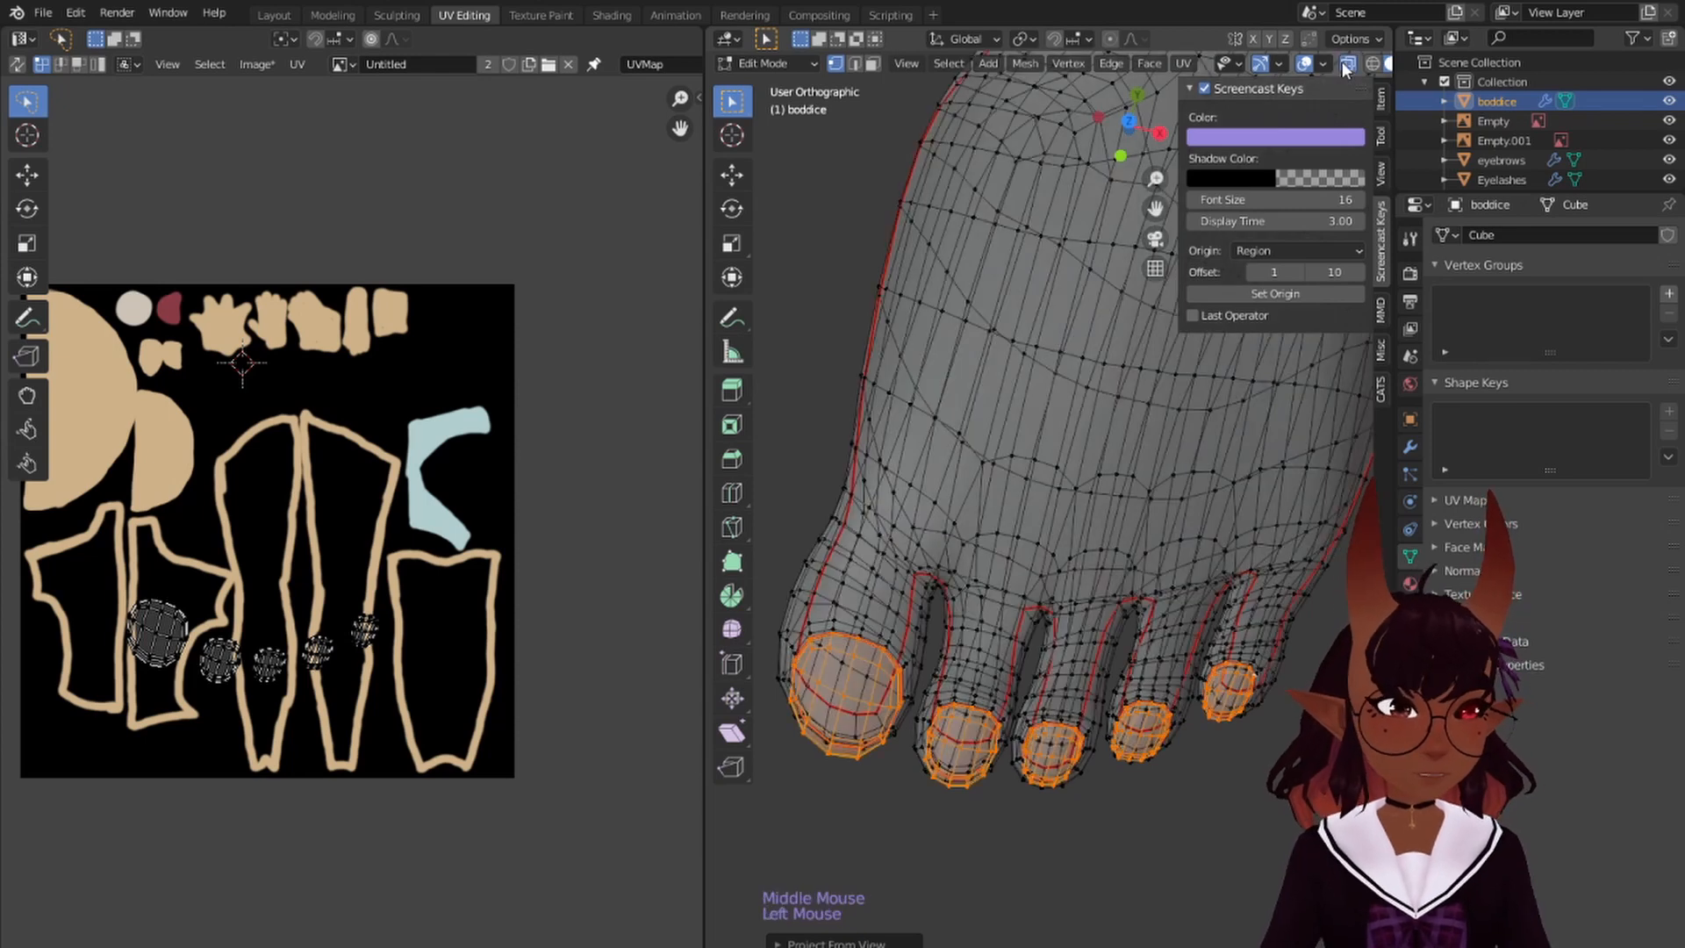
ctrl+drag(1233, 706, 874, 778)
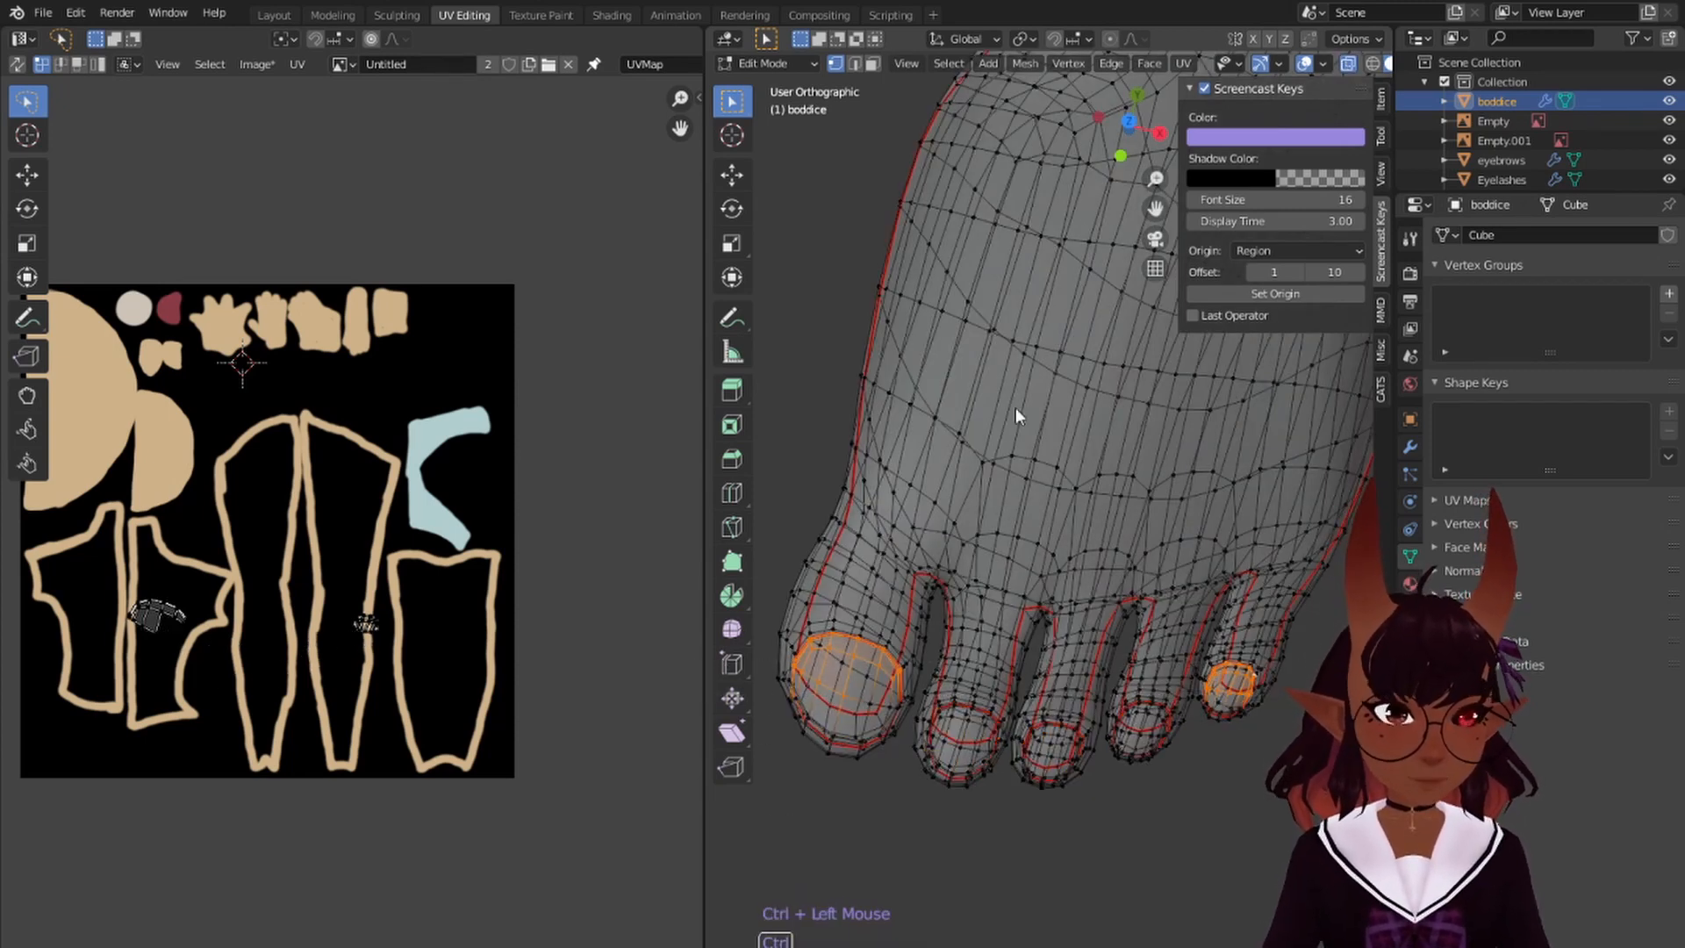
click(734, 103)
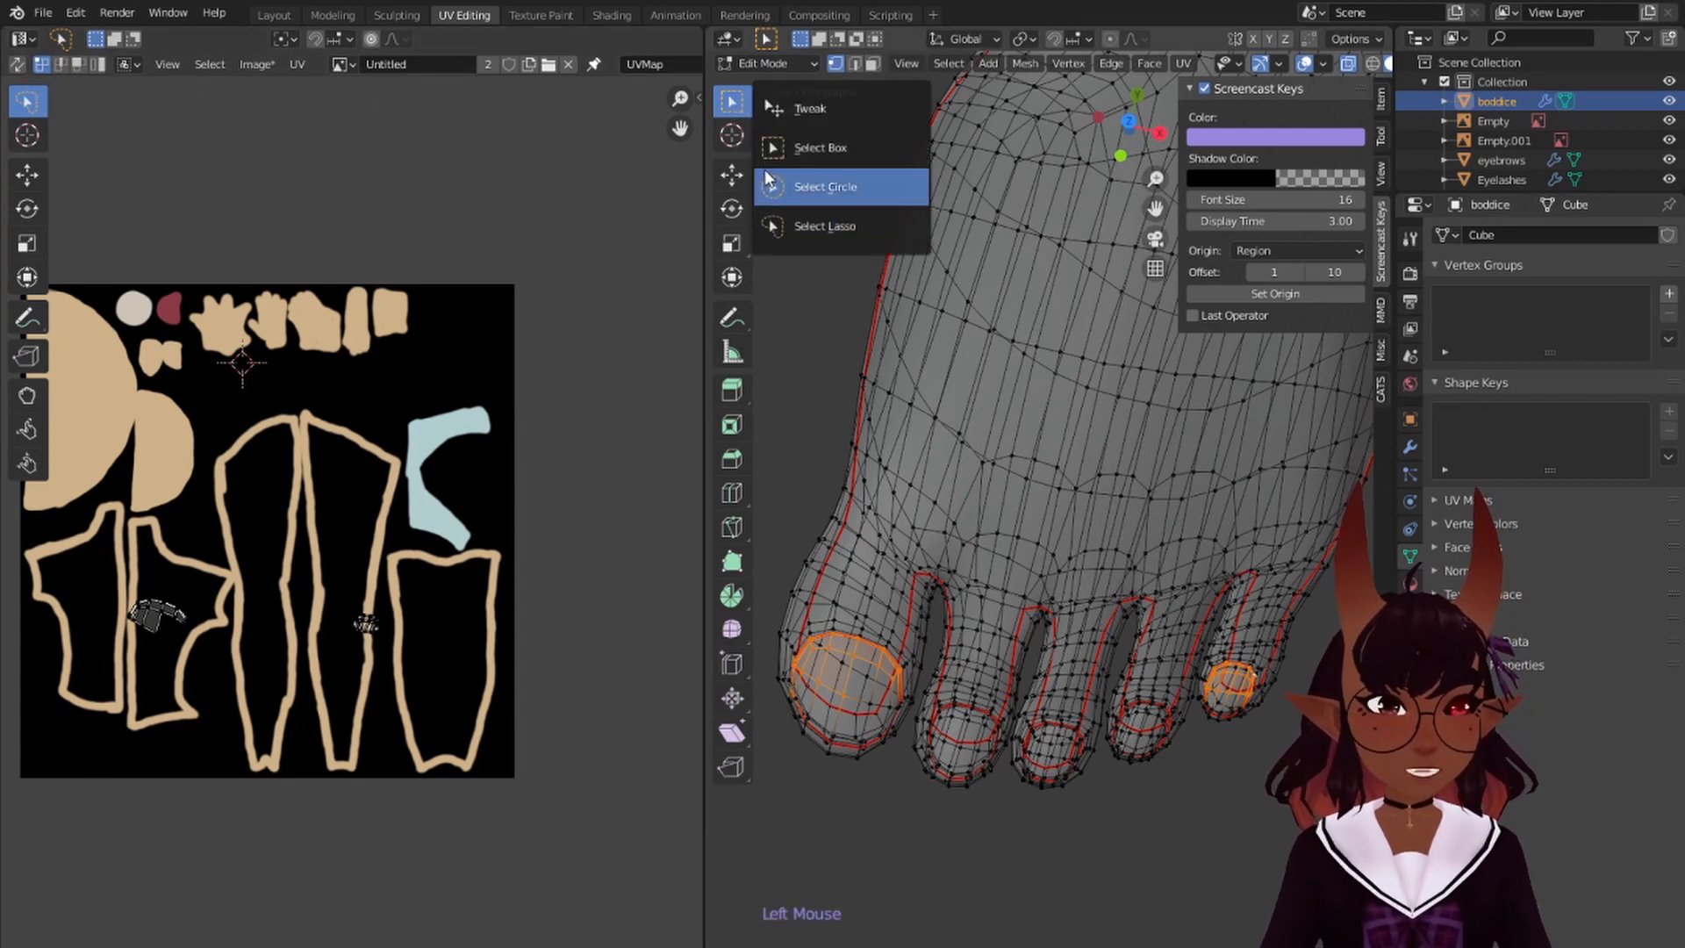
click(774, 227)
mouse_move(1312, 668)
ctrl+mouse_down()
mouse_move(1222, 556)
mouse_move(772, 763)
ctrl+mouse_up()
- Add the edge loop around the index fingernail to the selection
scroll(1053, 597, down, 16)
shift+middle_drag(1040, 584, 772, 636)
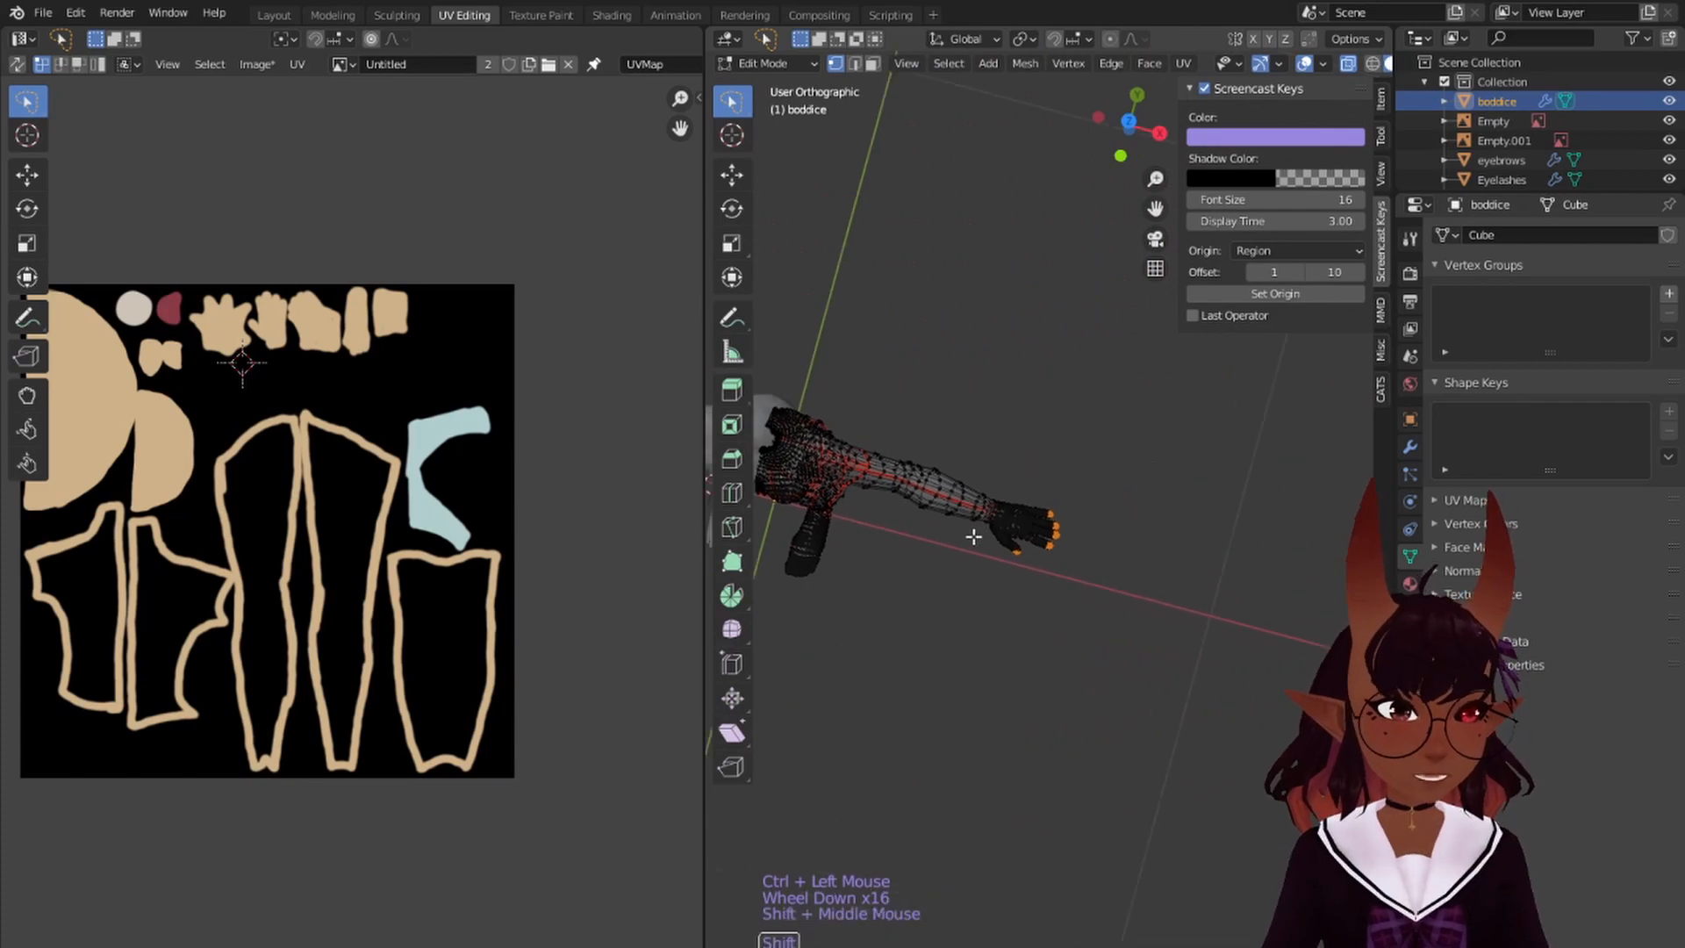
scroll(1042, 515, up, 11)
shift+middle_drag(977, 556, 1153, 503)
scroll(1153, 503, up, 7)
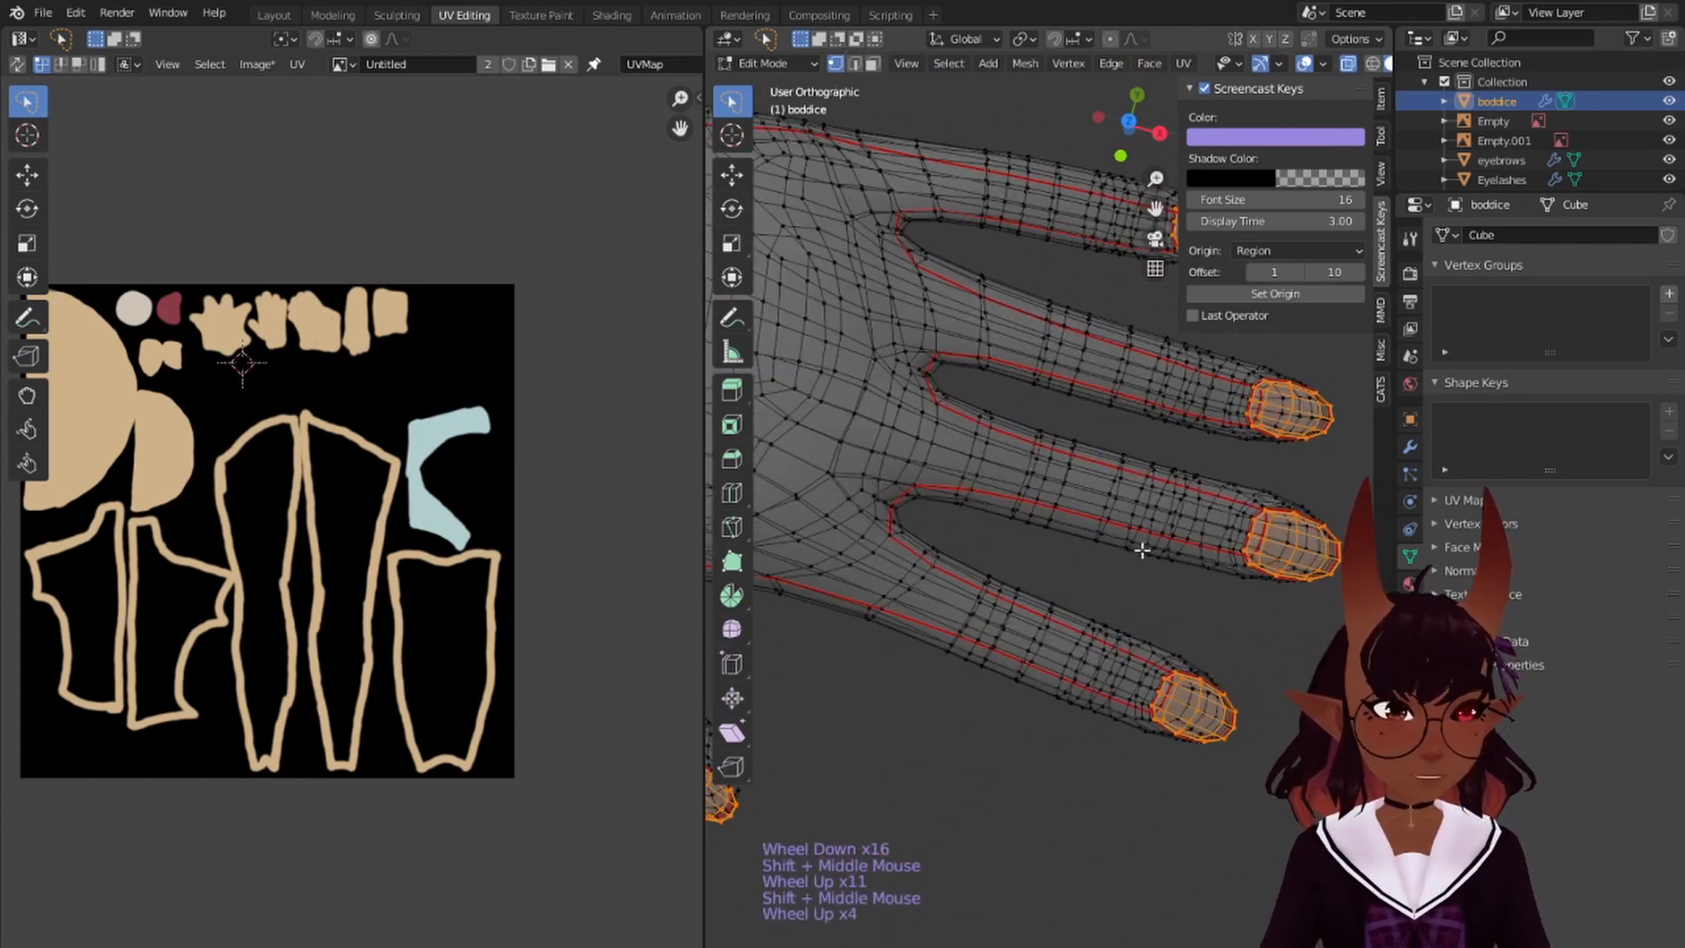
shift+middle_drag(1214, 658, 1057, 492)
scroll(1060, 632, up, 4)
shift+middle_drag(1059, 632, 1009, 390)
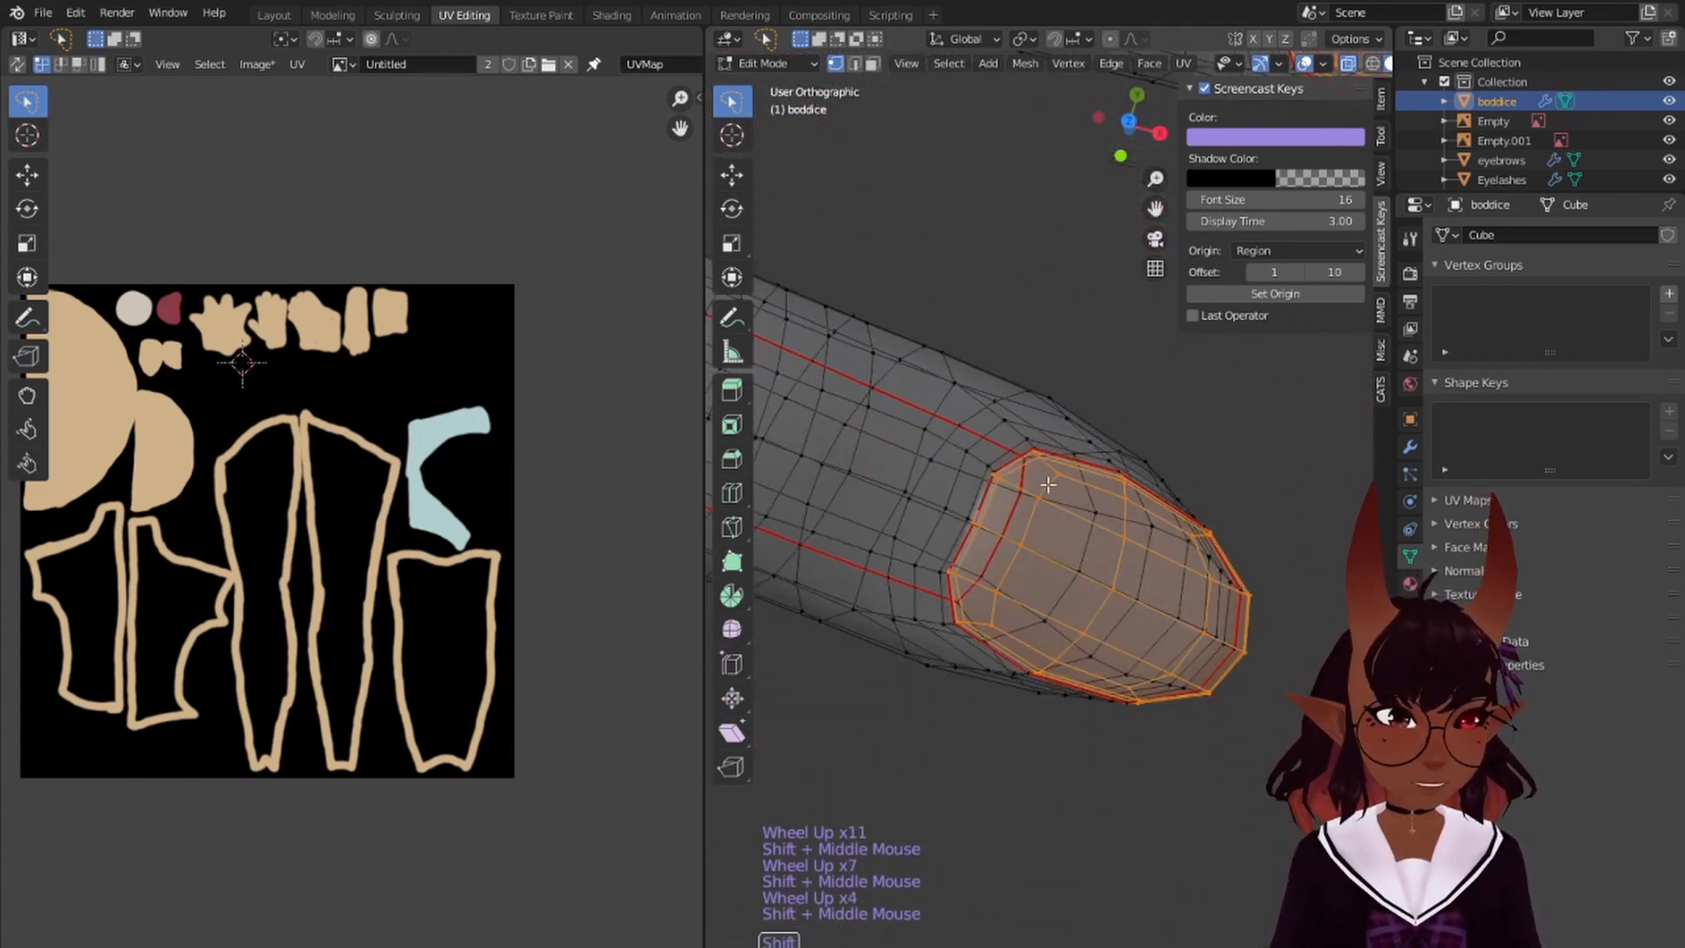
scroll(943, 471, up, 6)
alt+shift+right_click(918, 387)
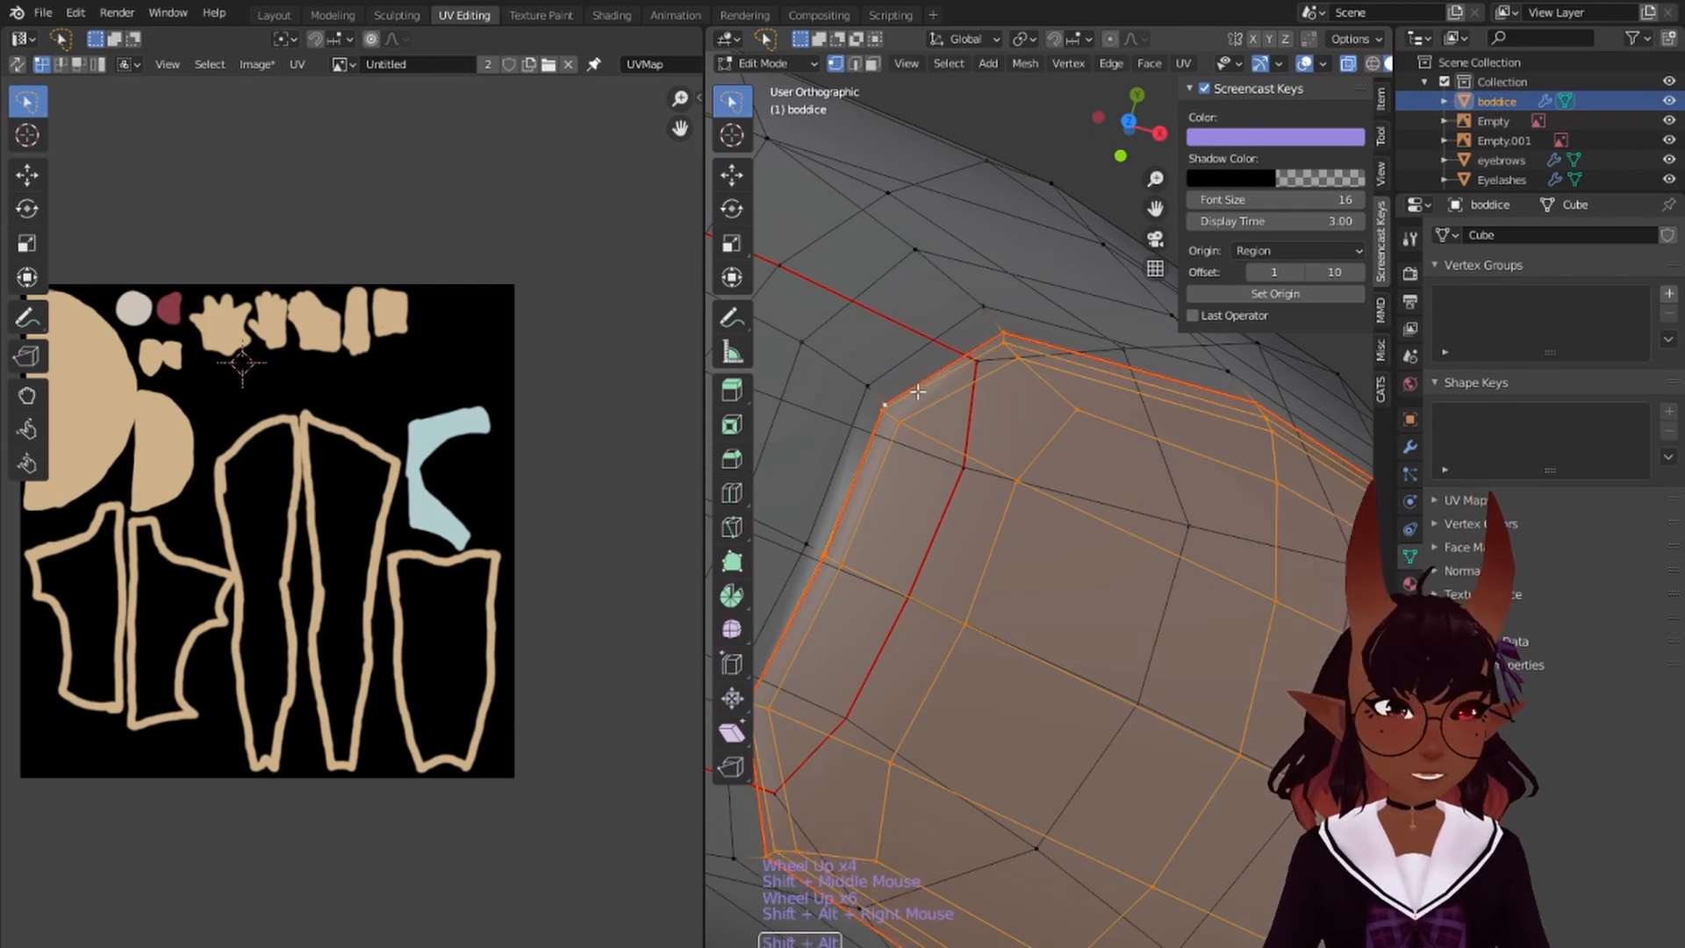
- Add the border edge loops of the middle and ring fingernails to the selection
scroll(1103, 319, down, 6)
shift+middle_drag(1103, 320, 1011, 552)
scroll(1011, 552, up, 5)
scroll(1011, 552, up, 2)
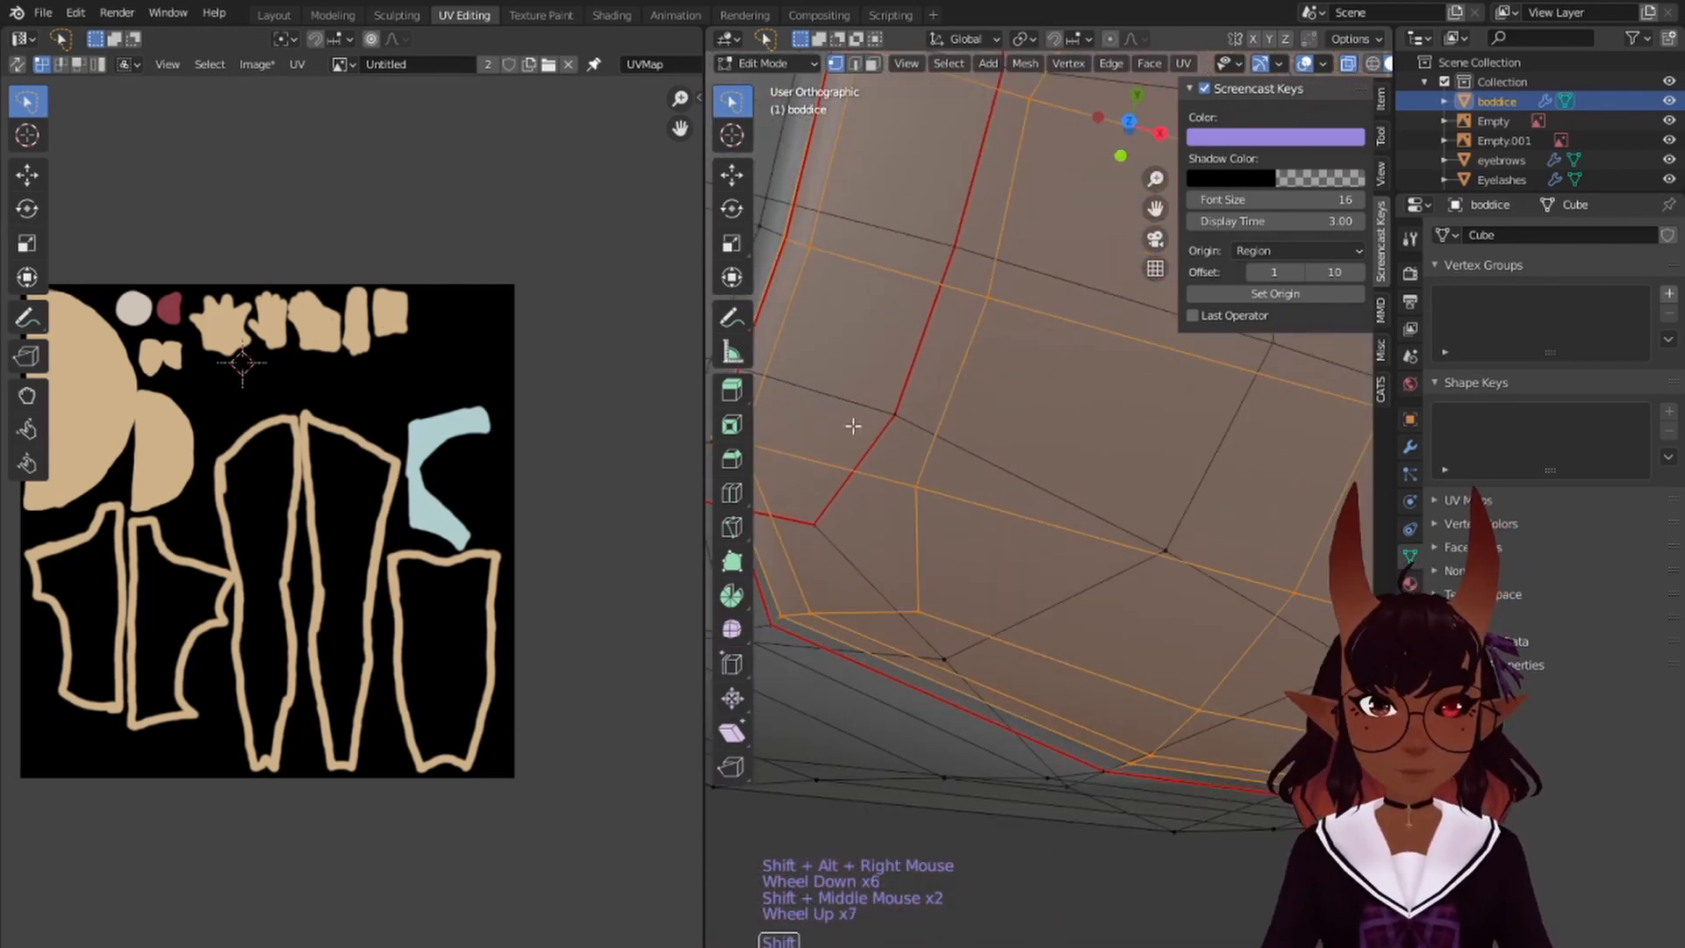
shift+middle_drag(854, 425, 987, 609)
scroll(931, 678, up, 2)
alt+shift+right_click(907, 718)
scroll(907, 718, down, 7)
scroll(929, 452, up, 1)
scroll(987, 609, up, 6)
alt+shift+right_click(823, 734)
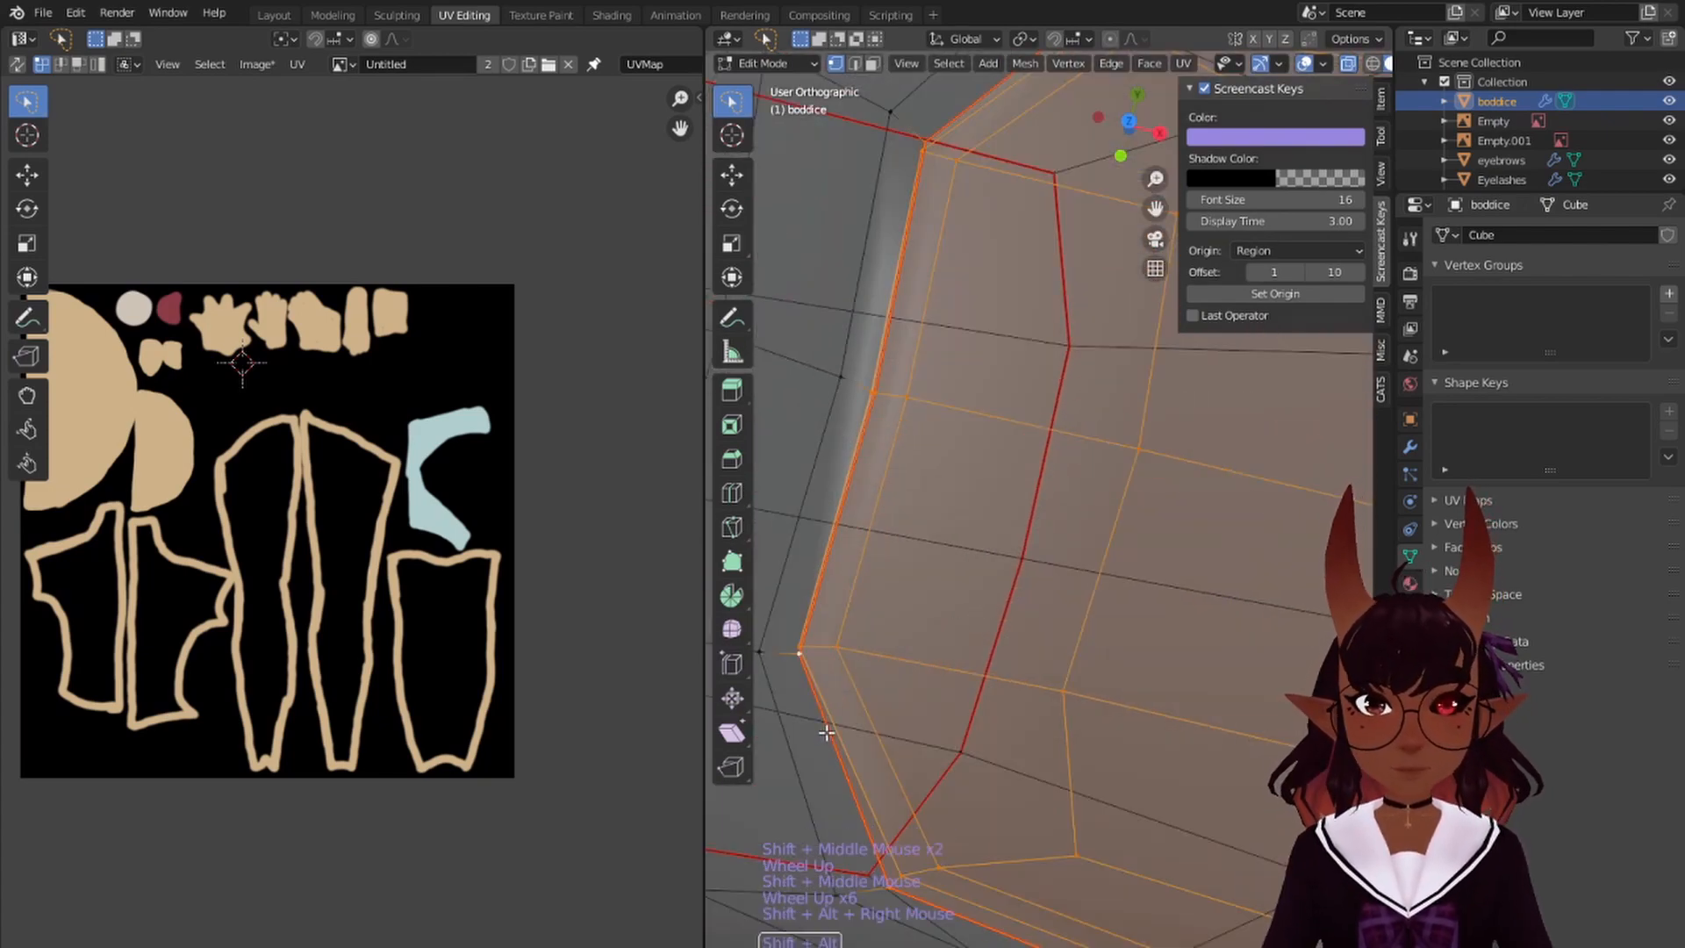
- Add the edge loop around the little fingernail to the selection
scroll(833, 605, down, 14)
shift+middle_drag(992, 456, 965, 632)
scroll(1093, 724, up, 11)
scroll(962, 637, up, 6)
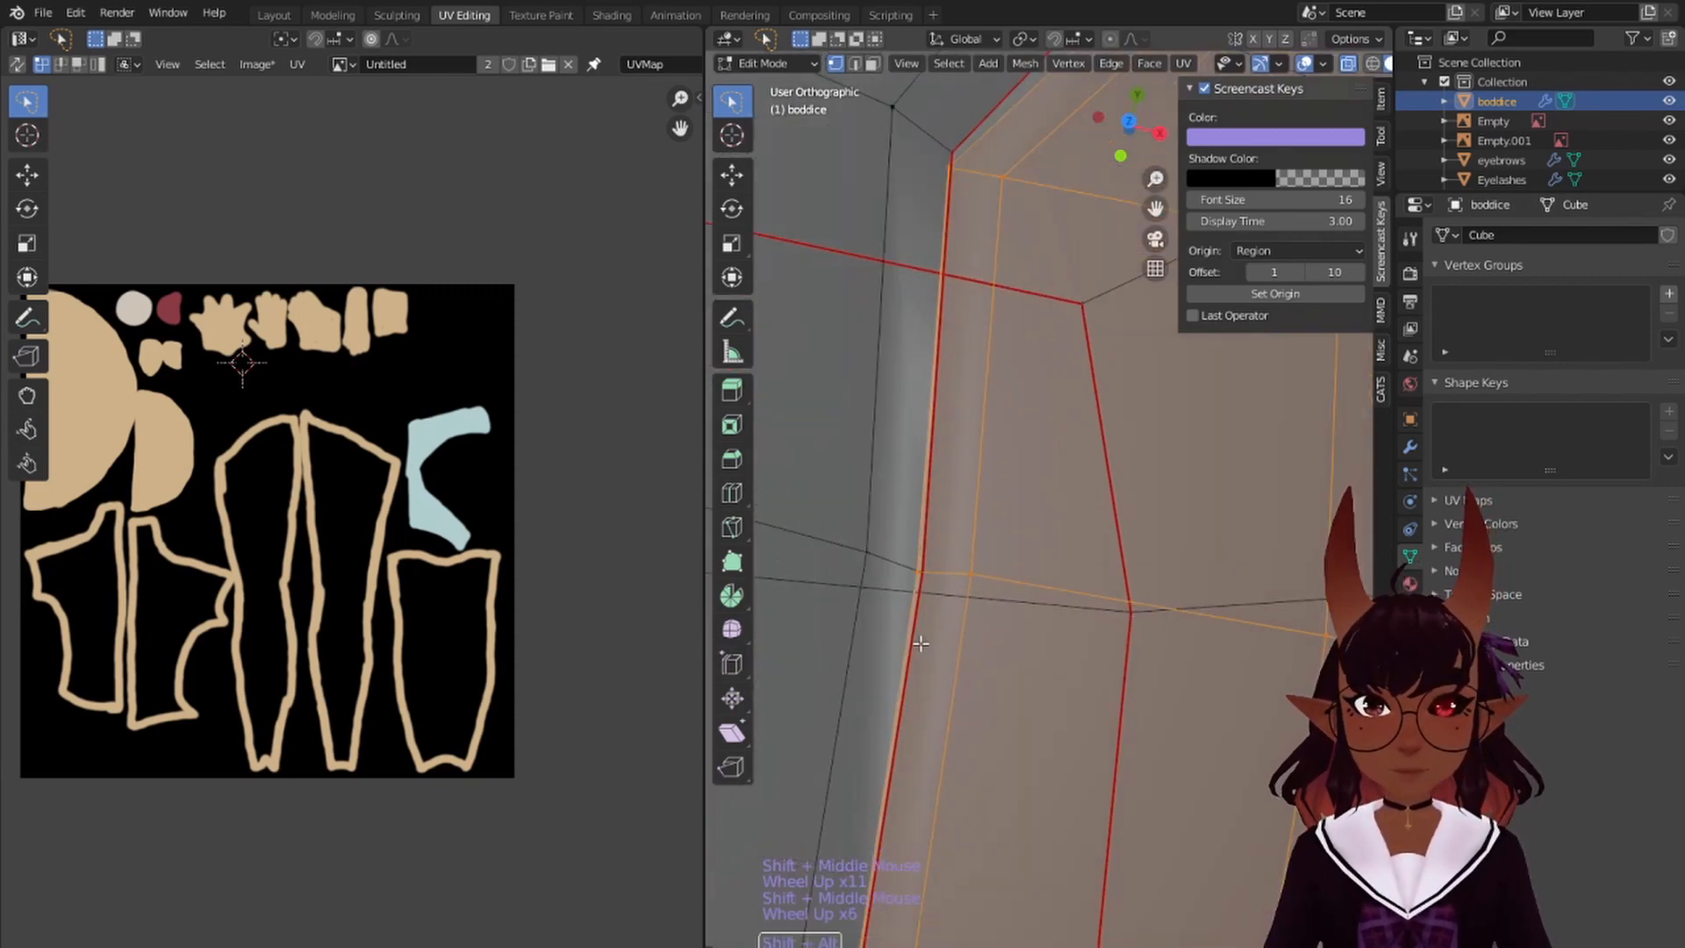
- Re-project the UVs of the four selected fingernails using Project From View
scroll(921, 636, down, 20)
shift+middle_drag(940, 629, 1153, 633)
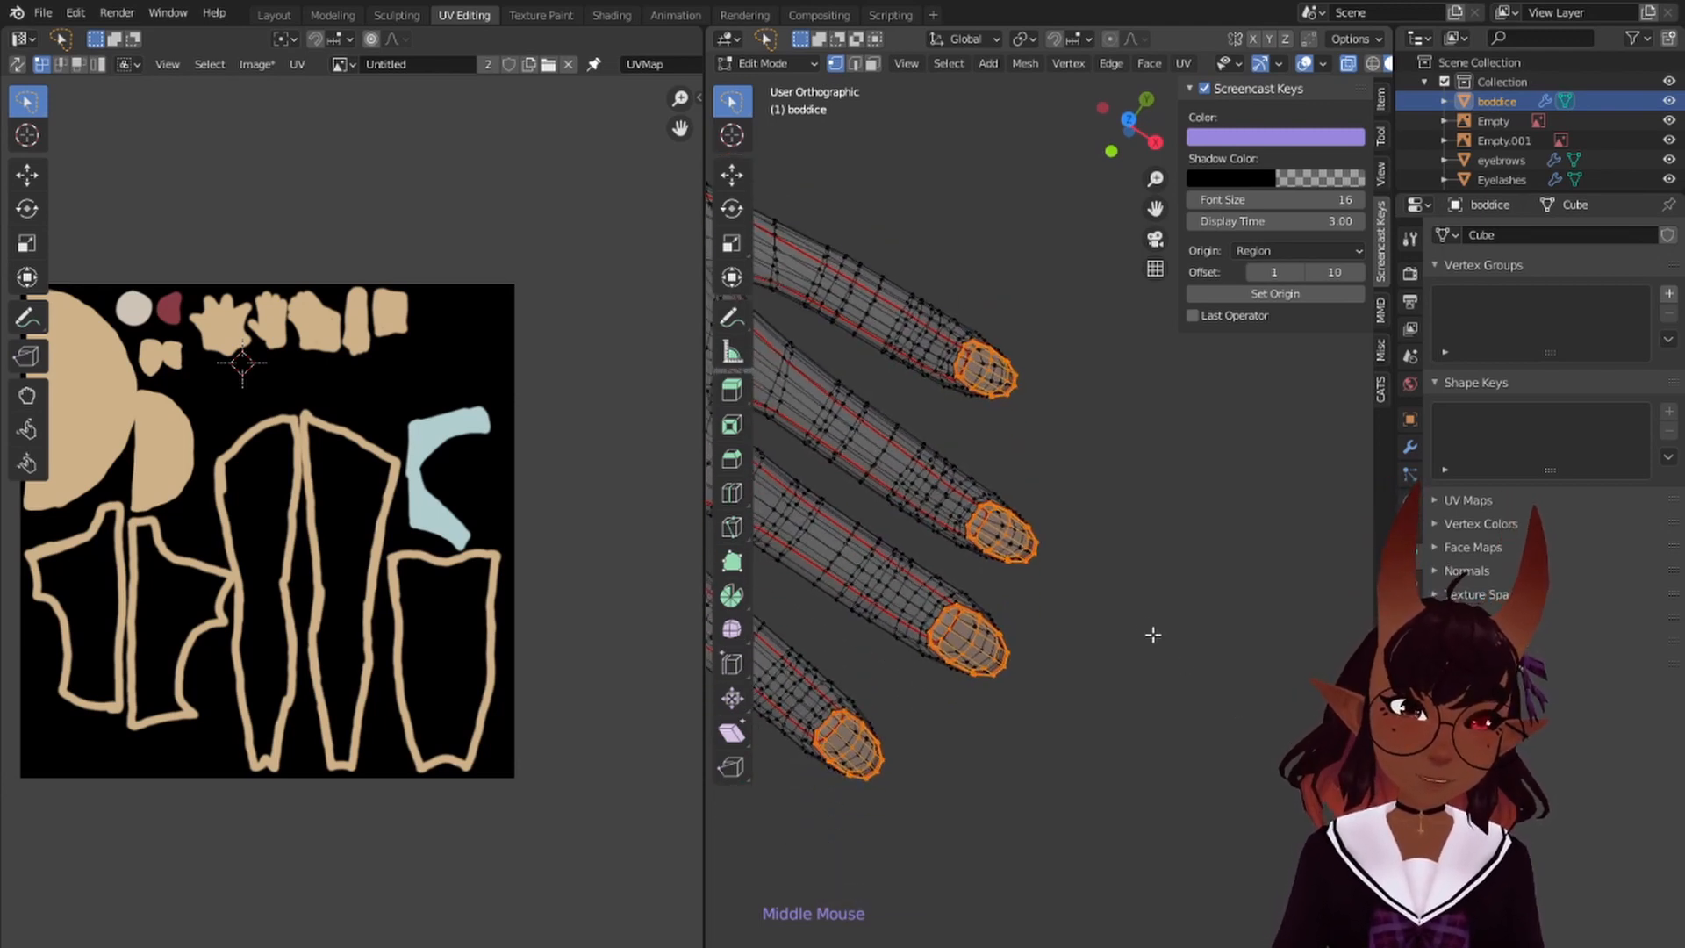
key(u)
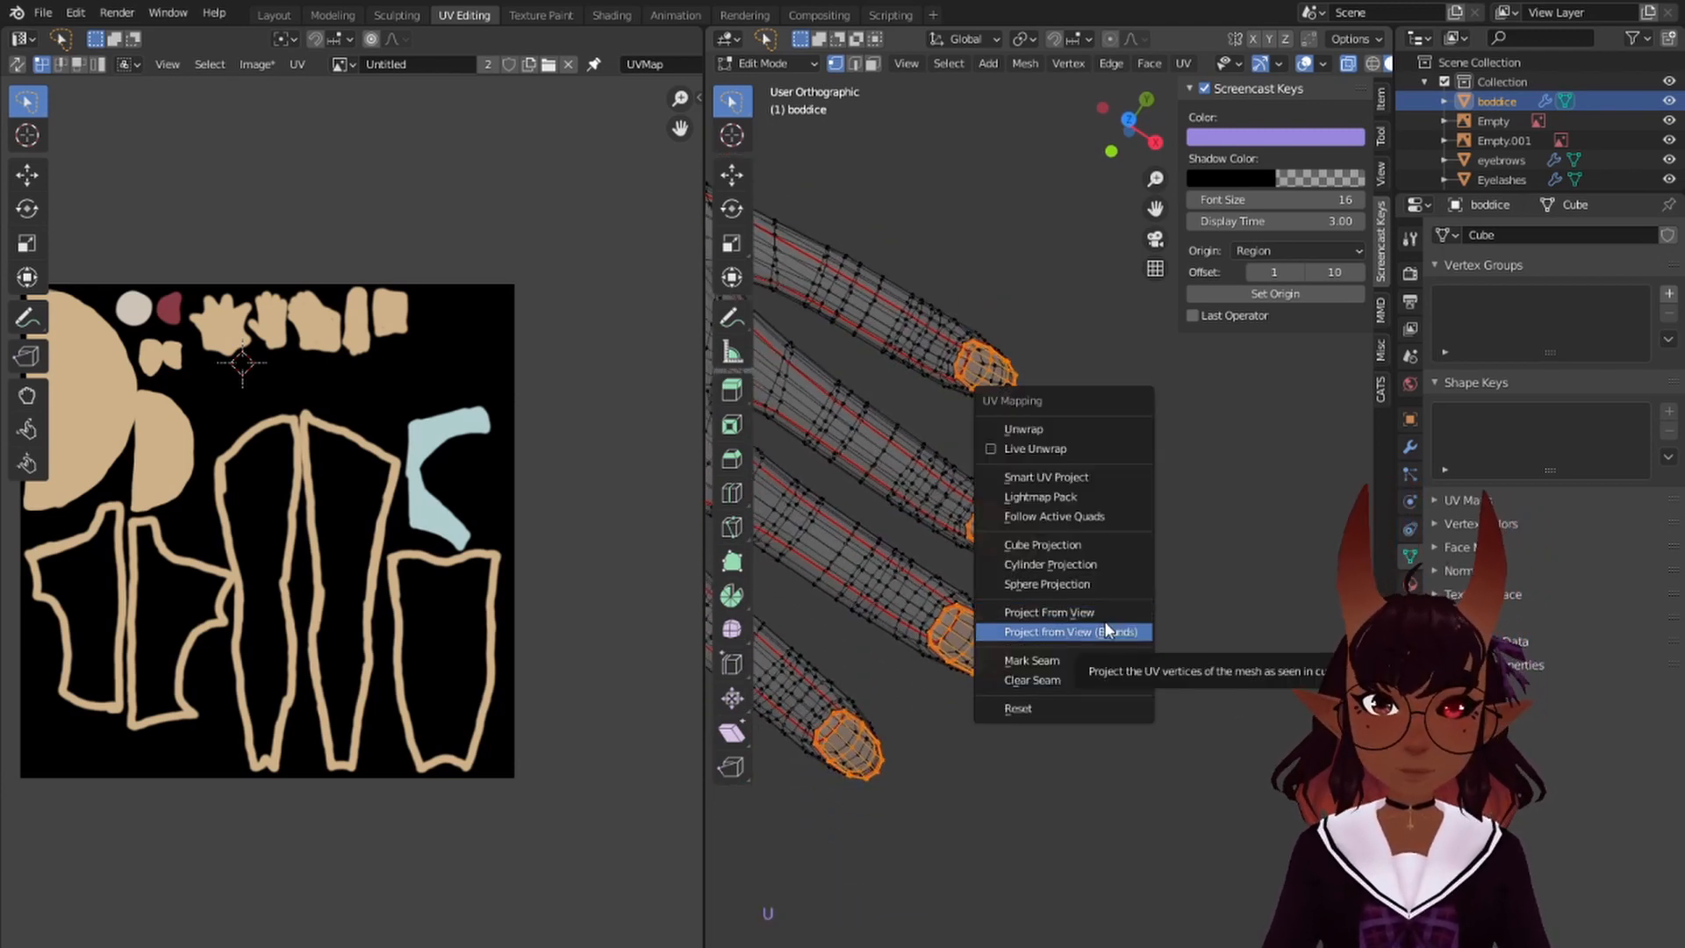
click(1108, 613)
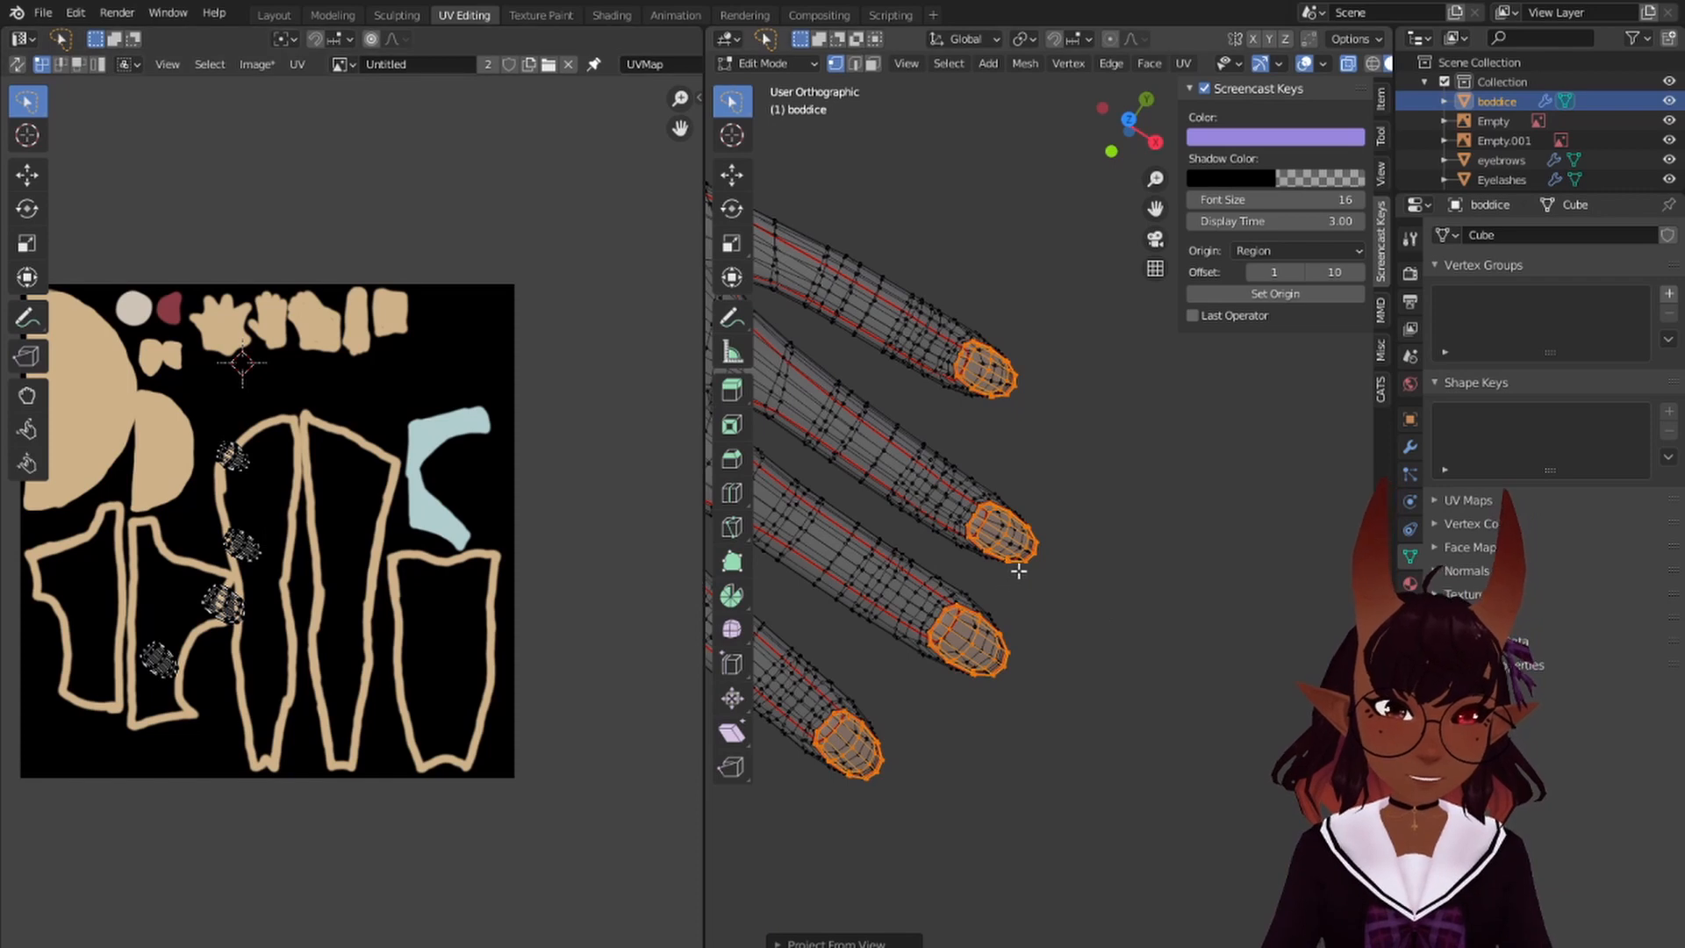
- Lasso-deselect the four fingernails and add the edge loop around the thumbnail to the selection
scroll(1152, 506, down, 4)
ctrl+drag(1076, 370, 878, 645)
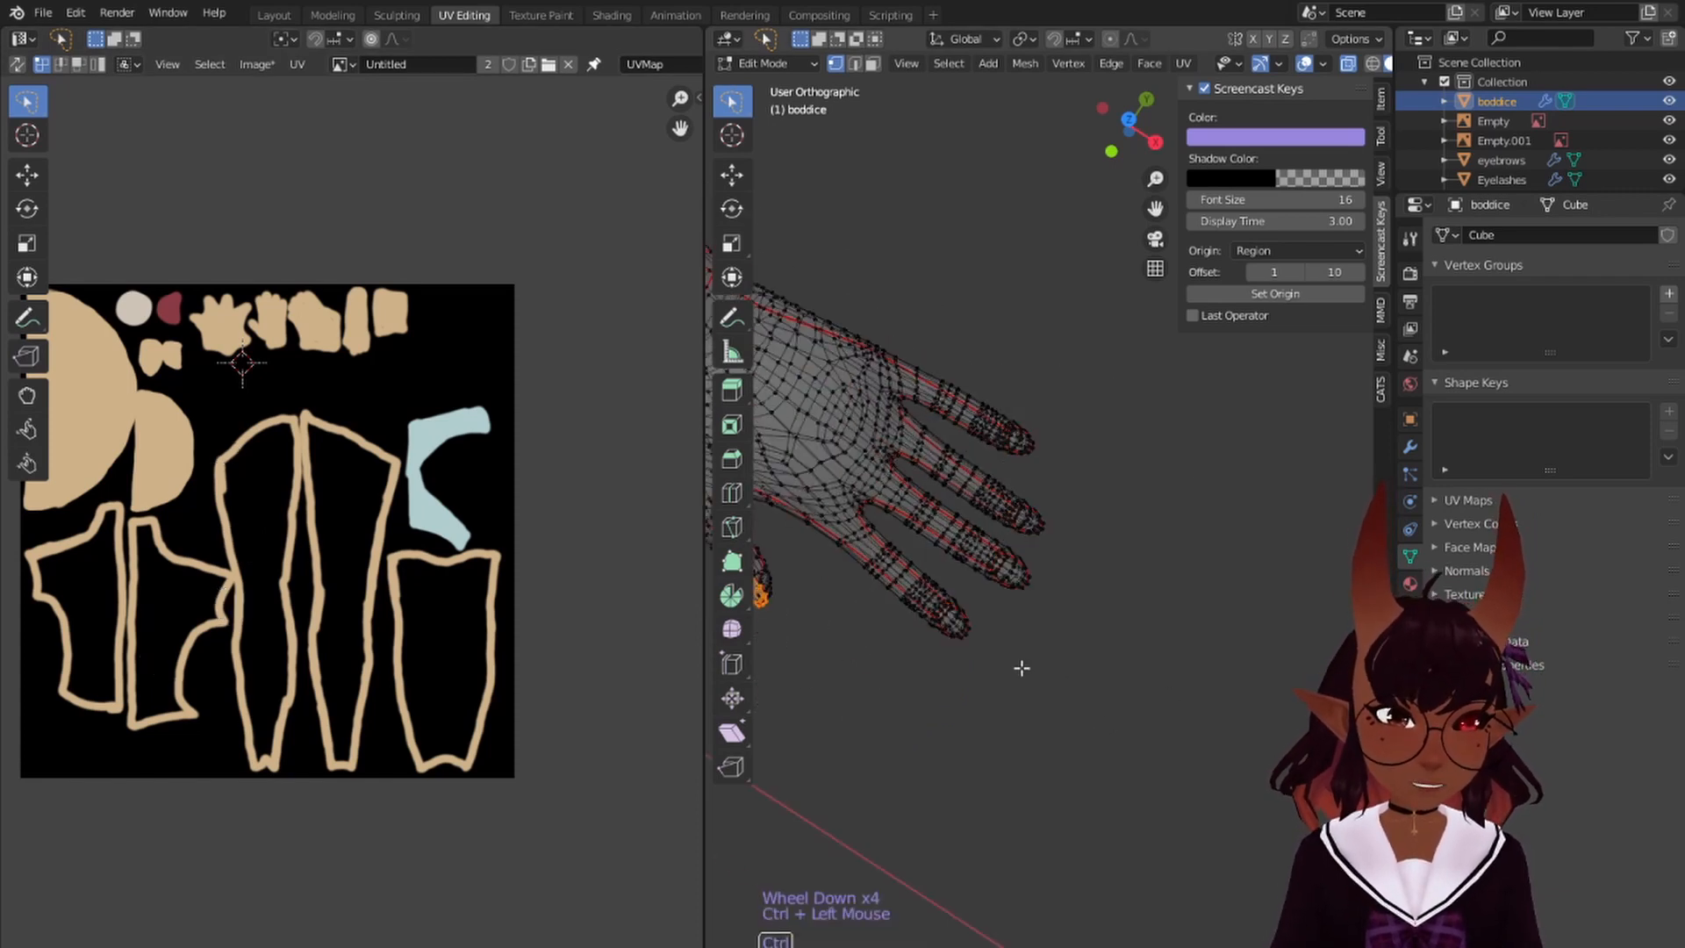
mouse_move(1016, 669)
shift+middle_down()
mouse_move(1211, 602)
mouse_move(1085, 588)
shift+middle_up()
scroll(1147, 621, up, 5)
scroll(1148, 622, up, 1)
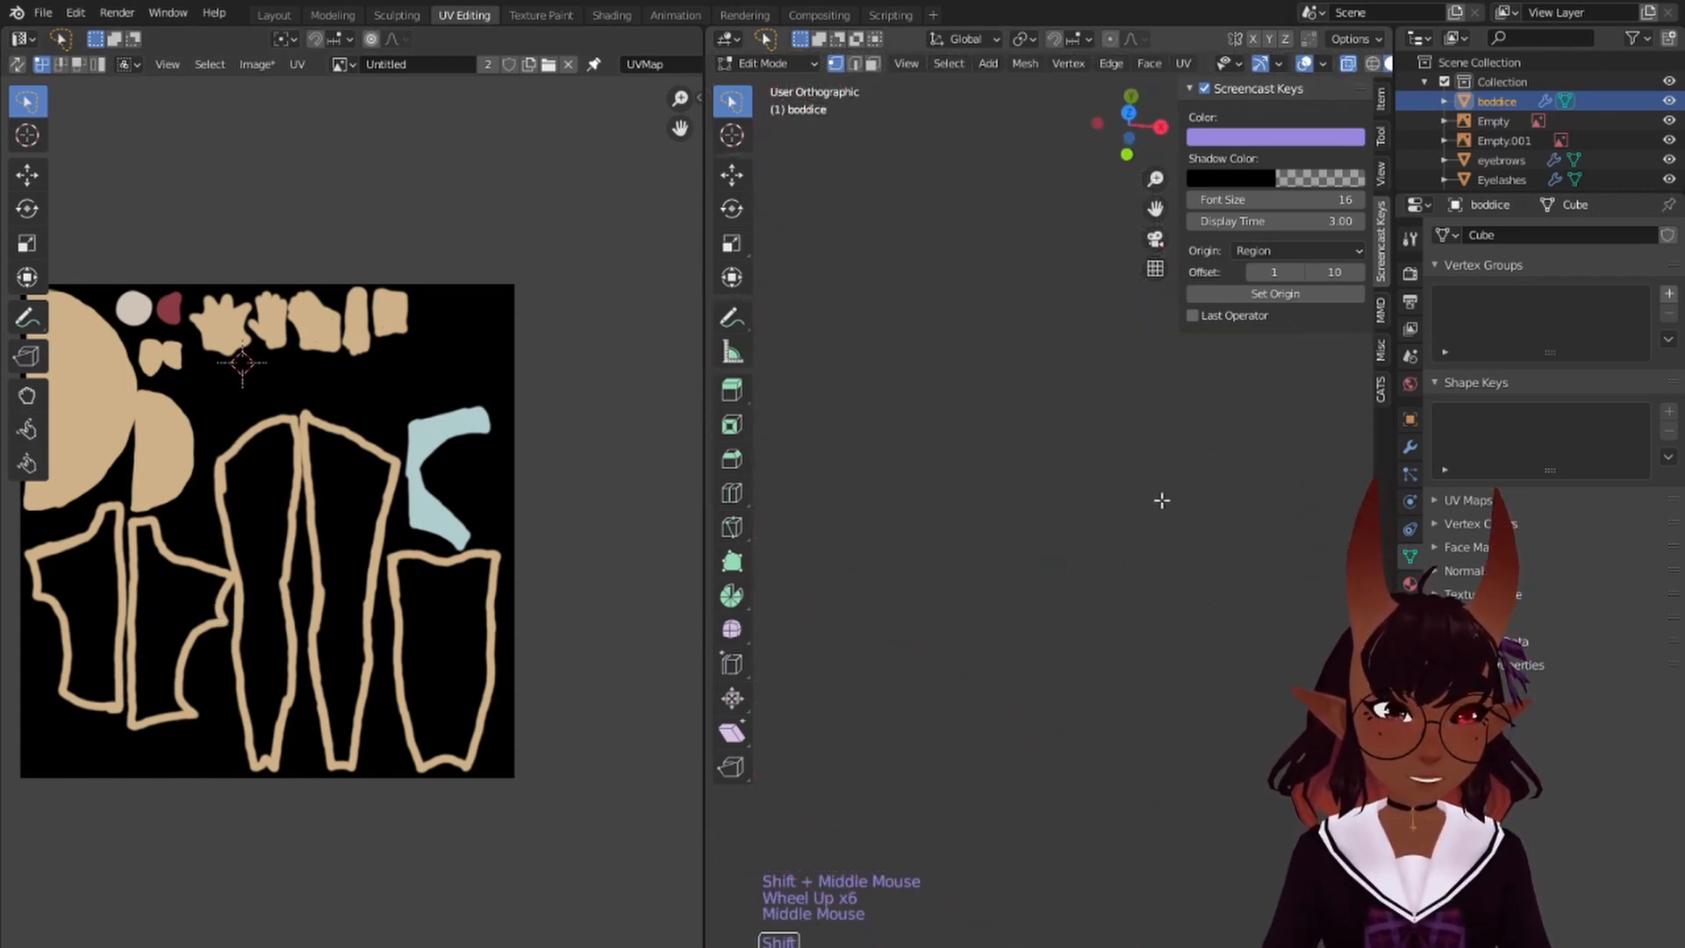
scroll(1117, 500, down, 6)
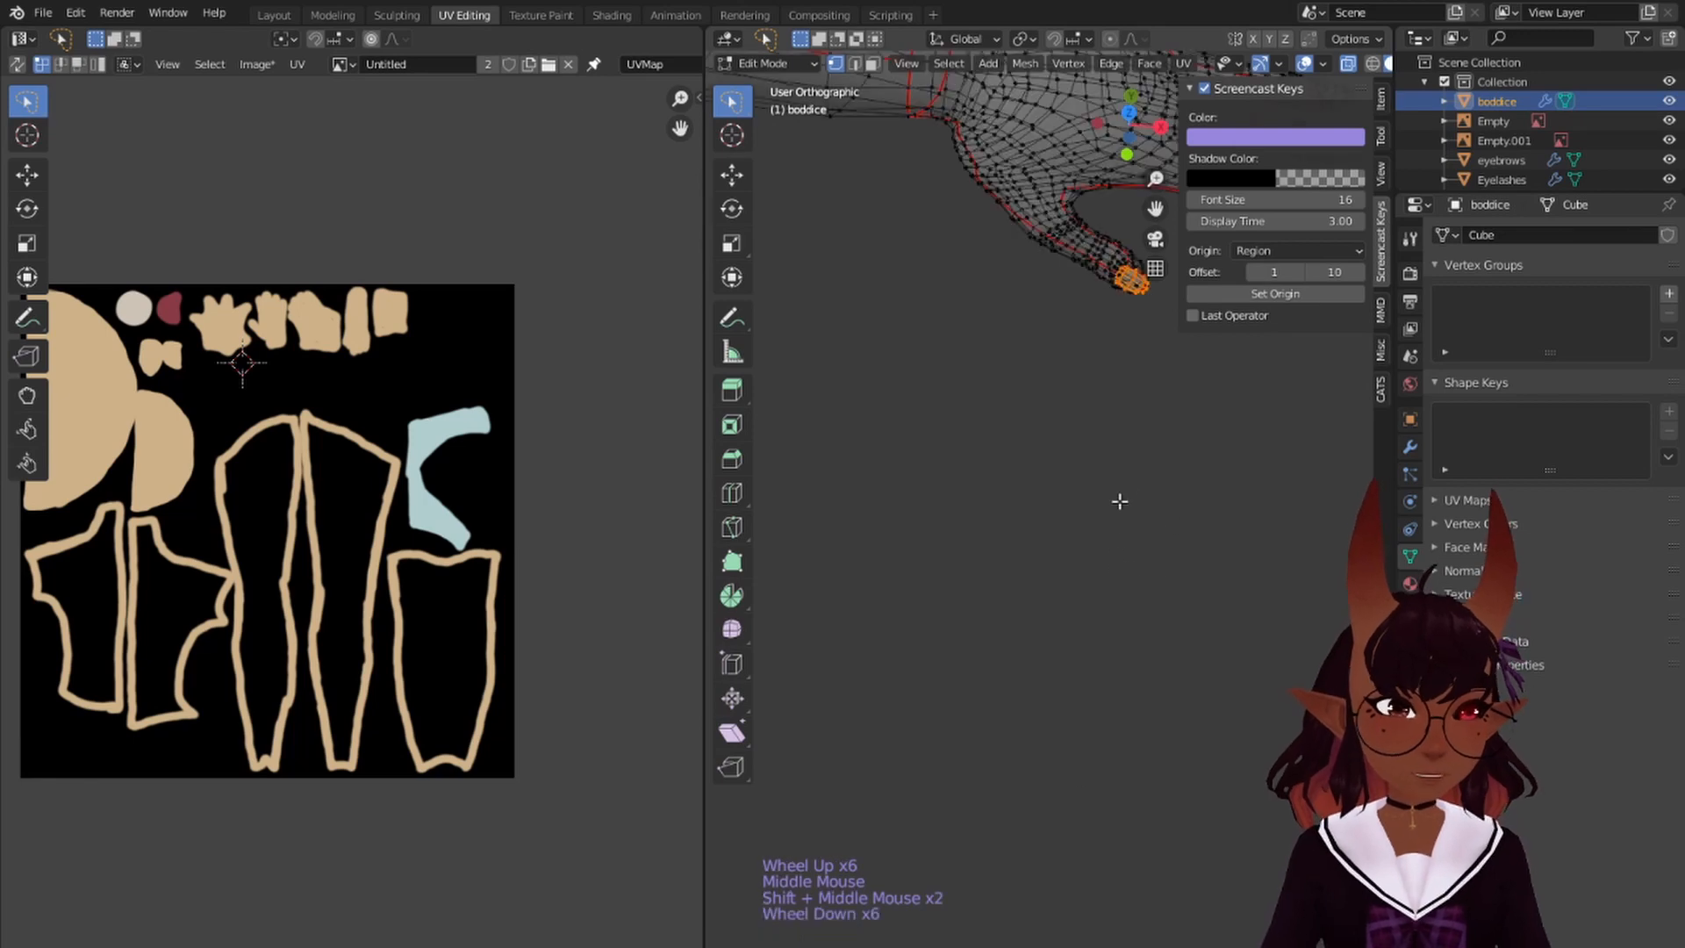
shift+middle_drag(1117, 500, 1038, 635)
scroll(1131, 509, up, 11)
shift+middle_drag(1131, 509, 1103, 707)
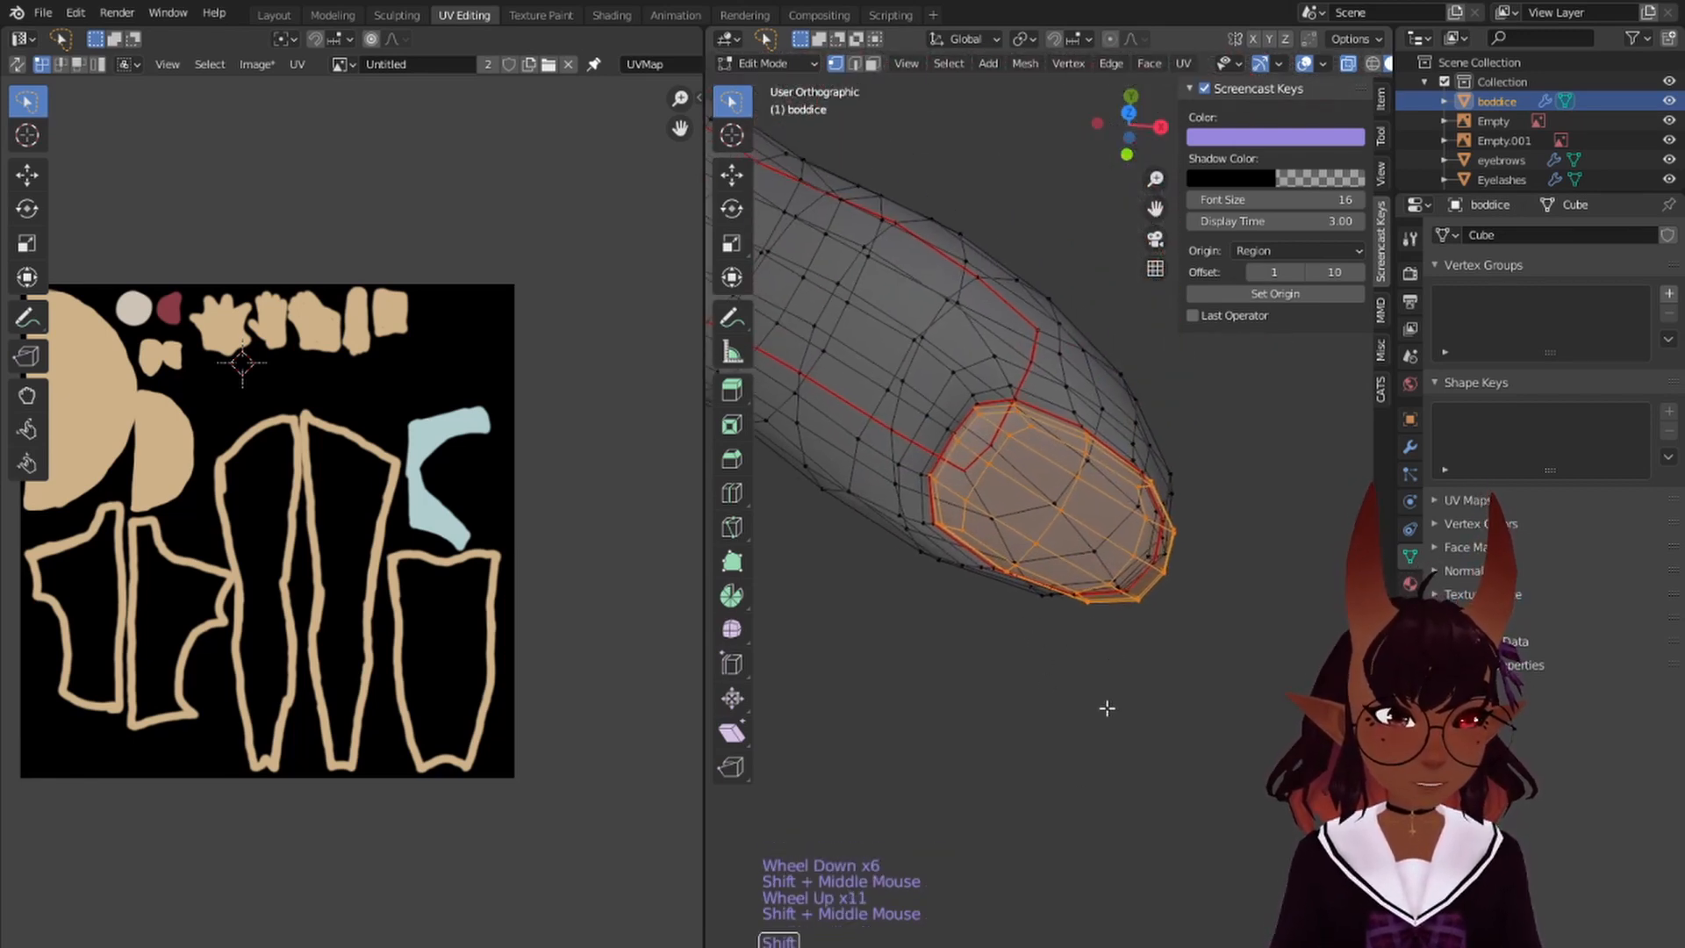
scroll(1049, 597, up, 3)
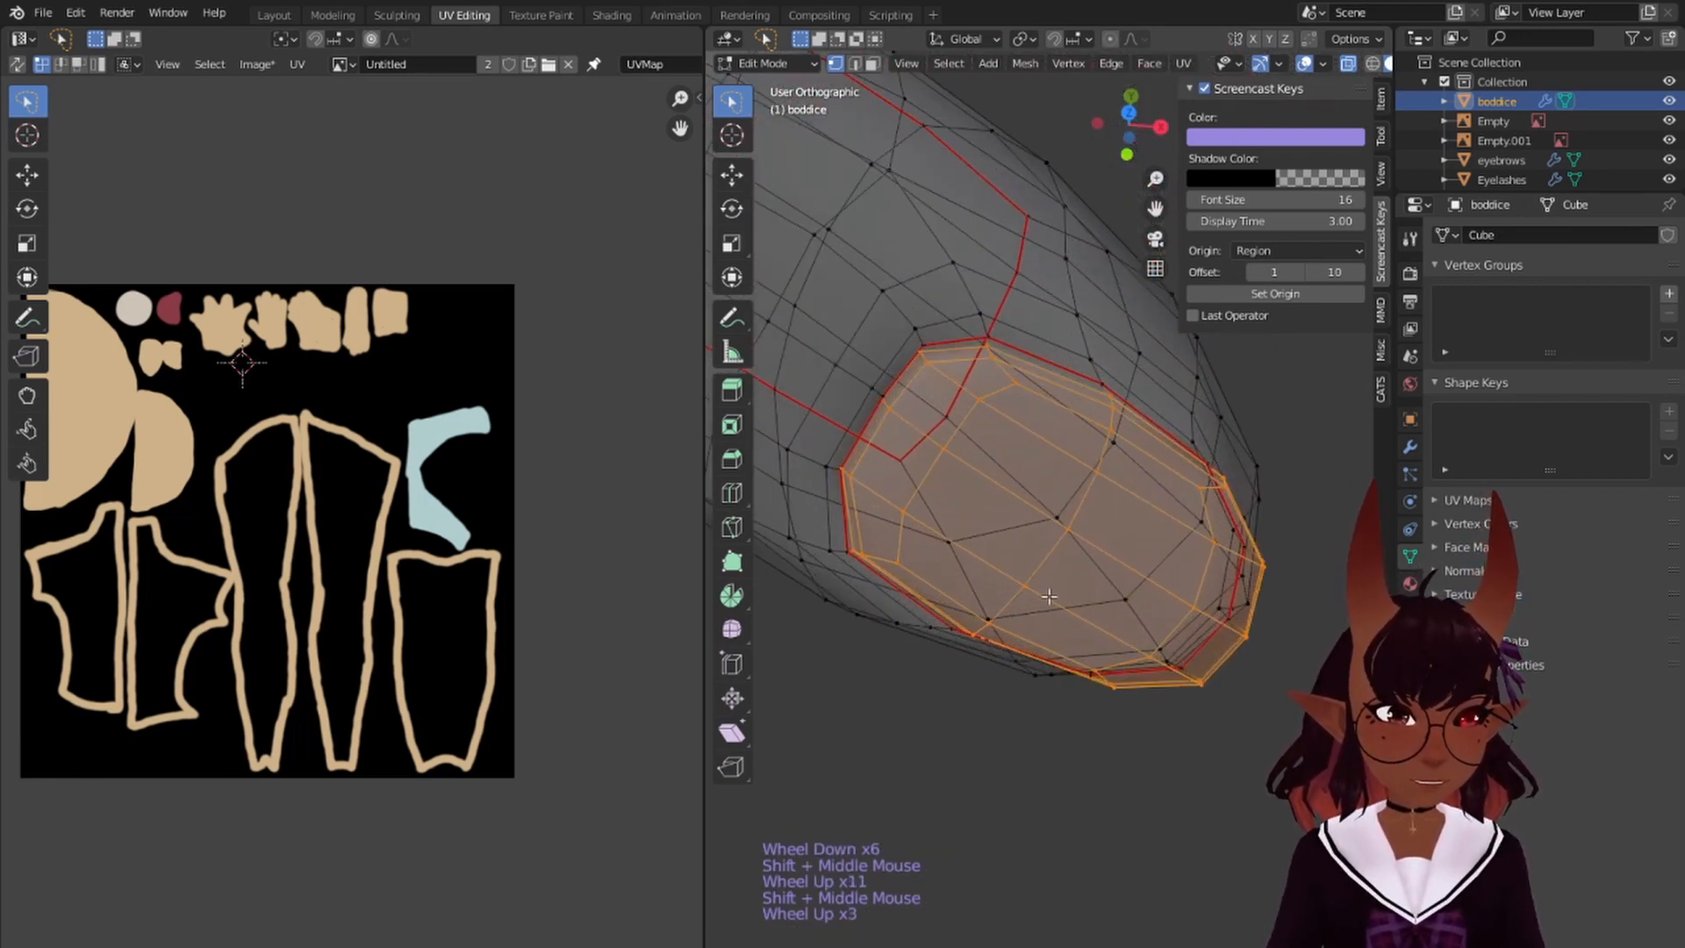
alt+shift+right_click(946, 341)
- Face the thumbnail straight on and re-project its UVs using Project From View
scroll(1010, 456, down, 5)
middle_drag(1009, 456, 1099, 554)
shift+middle_drag(1102, 459, 959, 821)
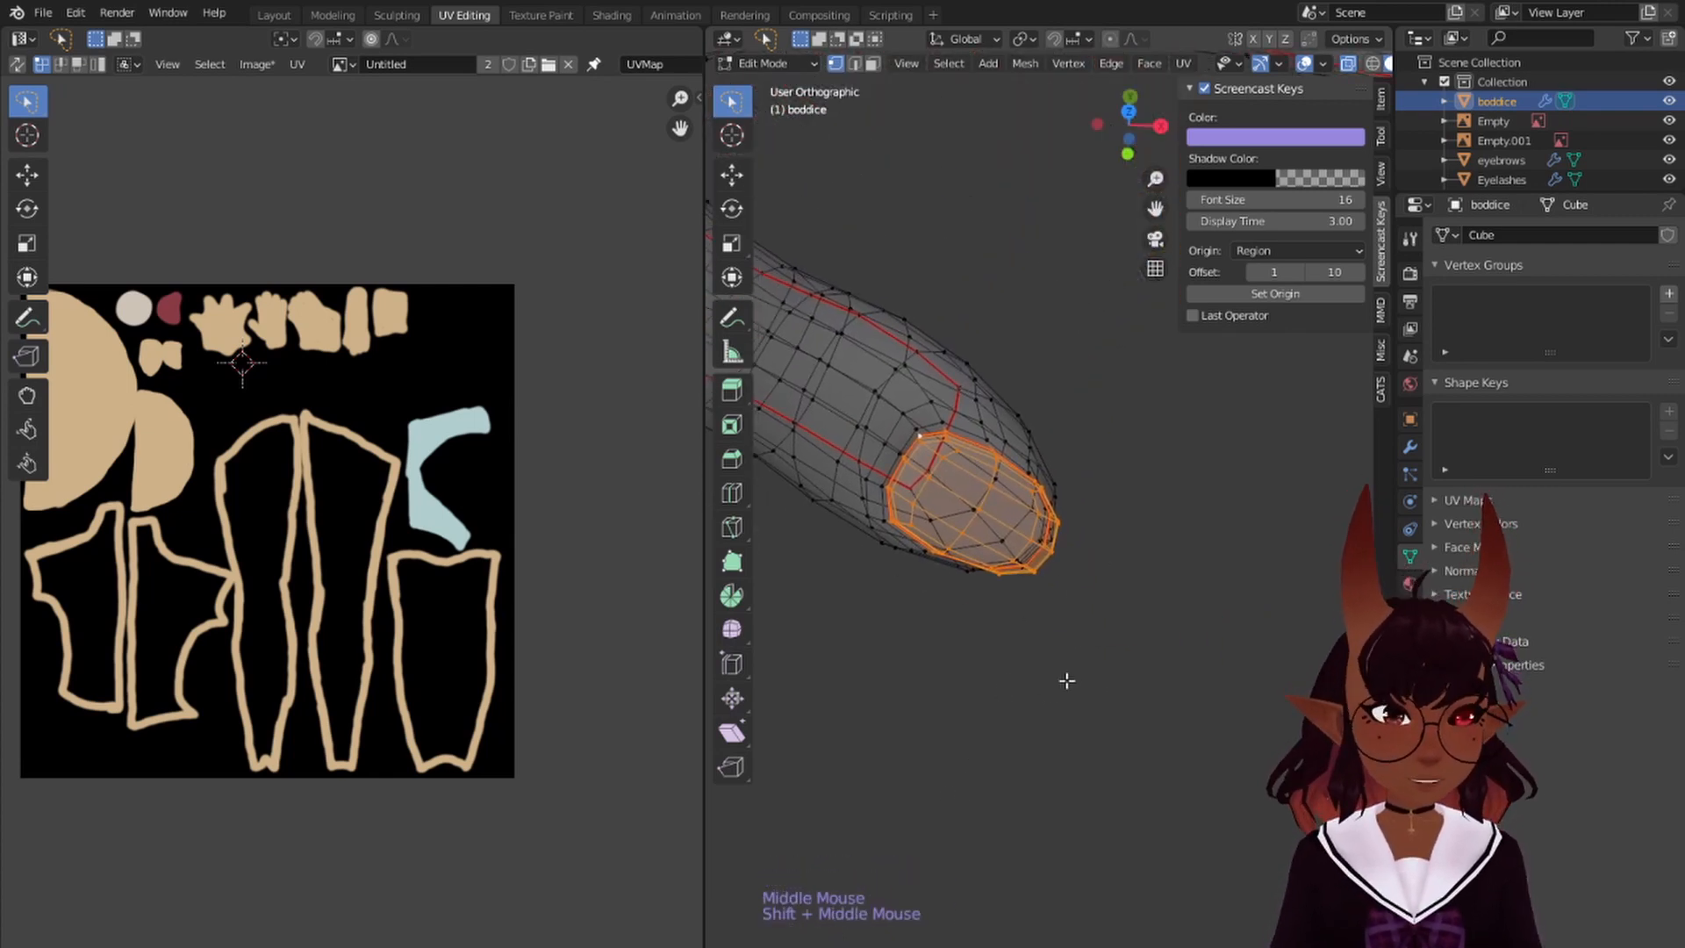
middle_drag(1067, 681, 959, 808)
shift+middle_drag(1114, 575, 1097, 625)
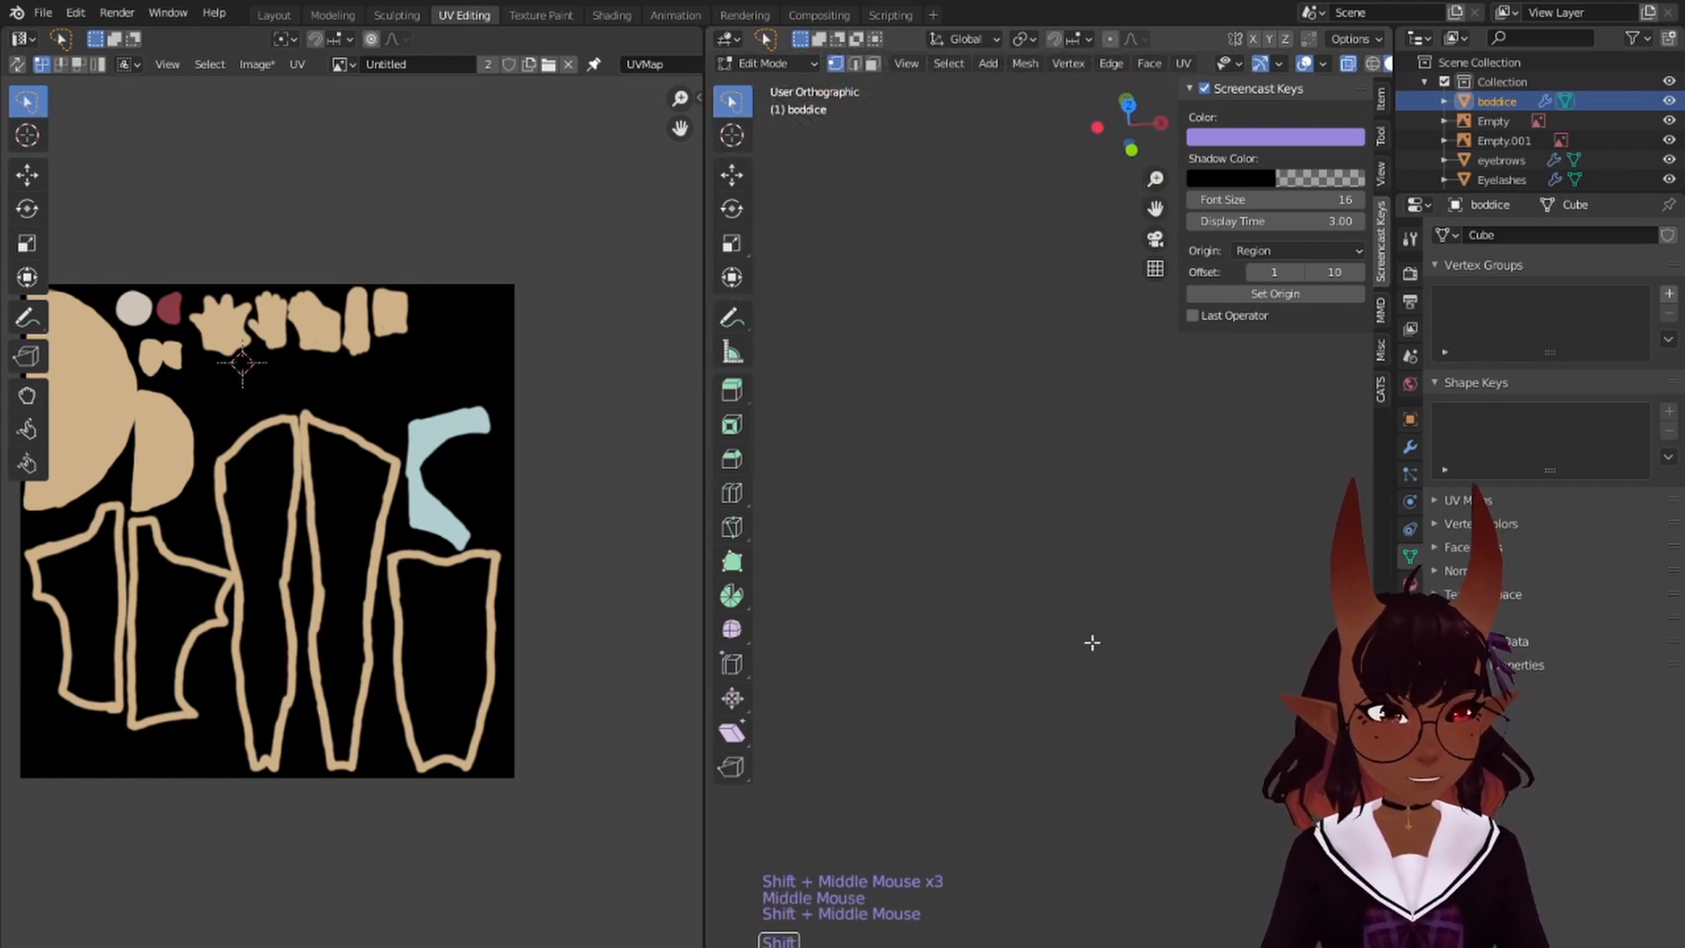
scroll(1028, 673, down, 6)
scroll(1012, 640, up, 1)
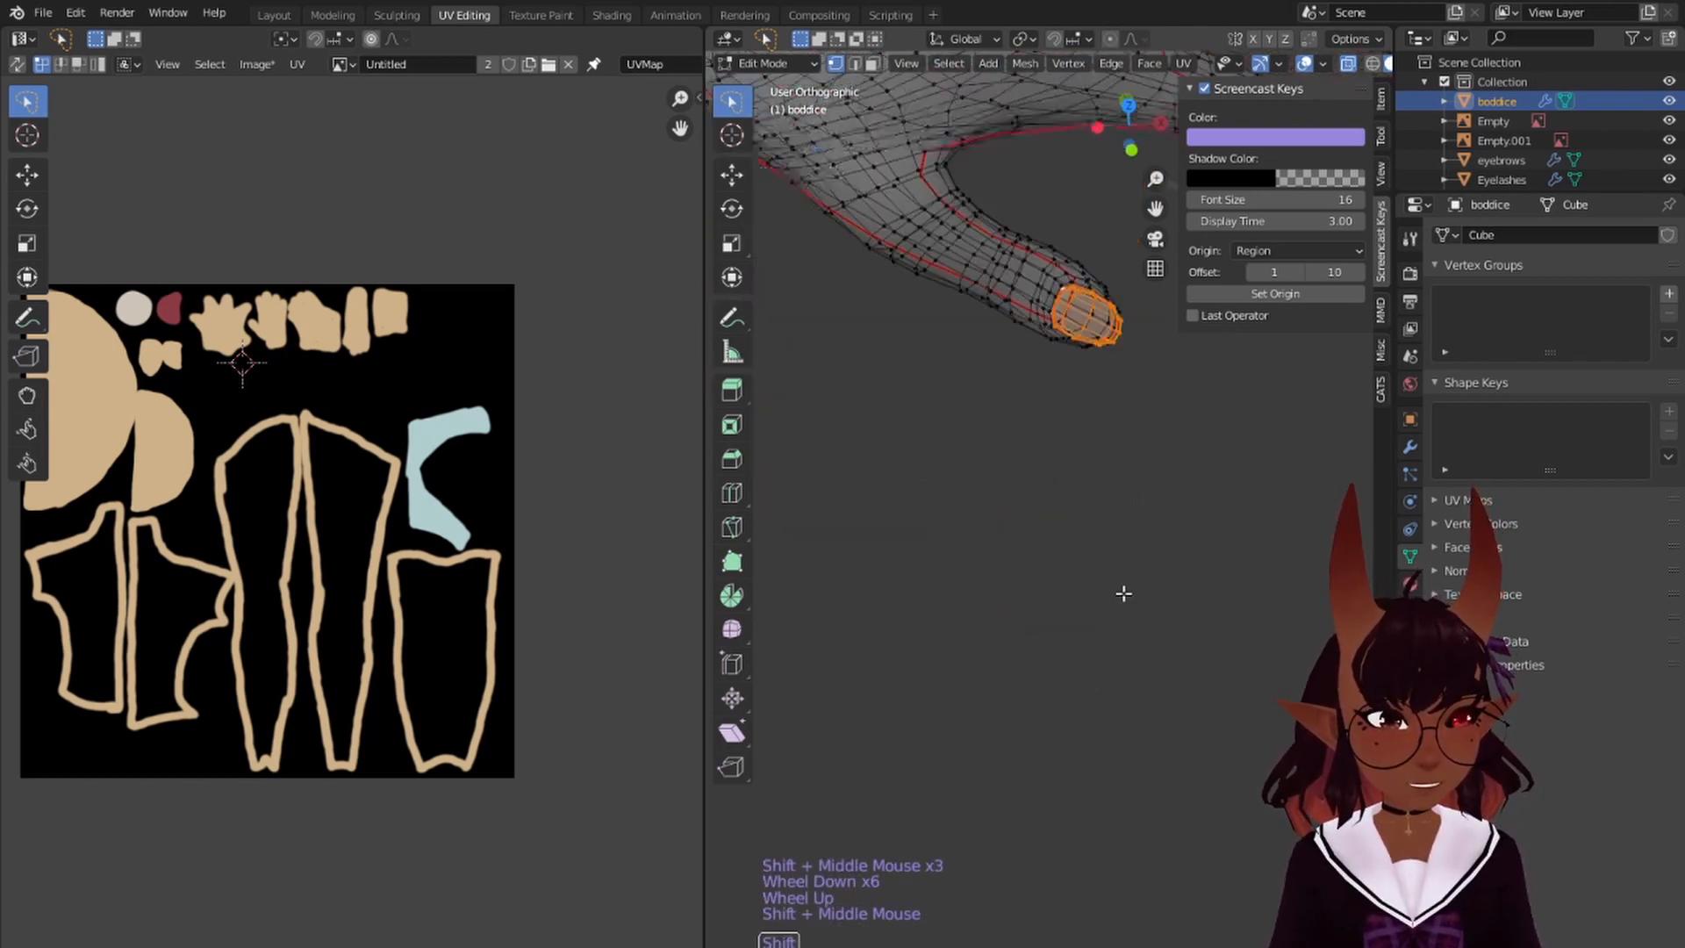
scroll(1067, 621, up, 6)
shift+middle_drag(1120, 591, 1135, 524)
key(u)
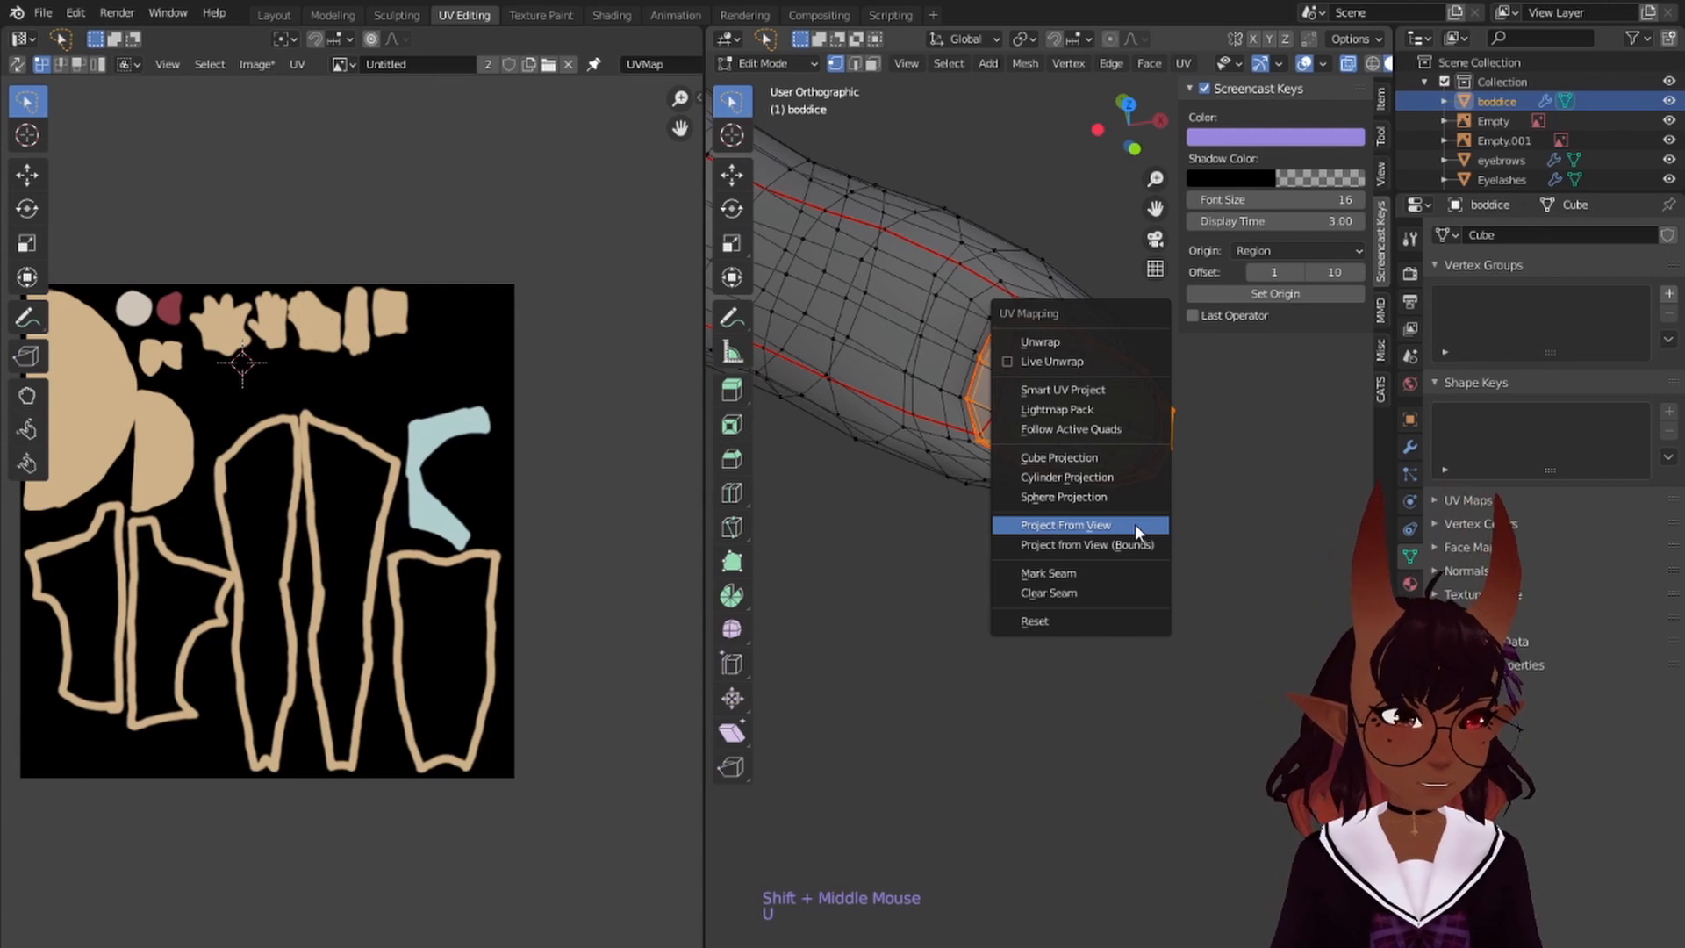
click(1135, 524)
- Select the entire body mesh so all its UV islands show over the texture
key(a)
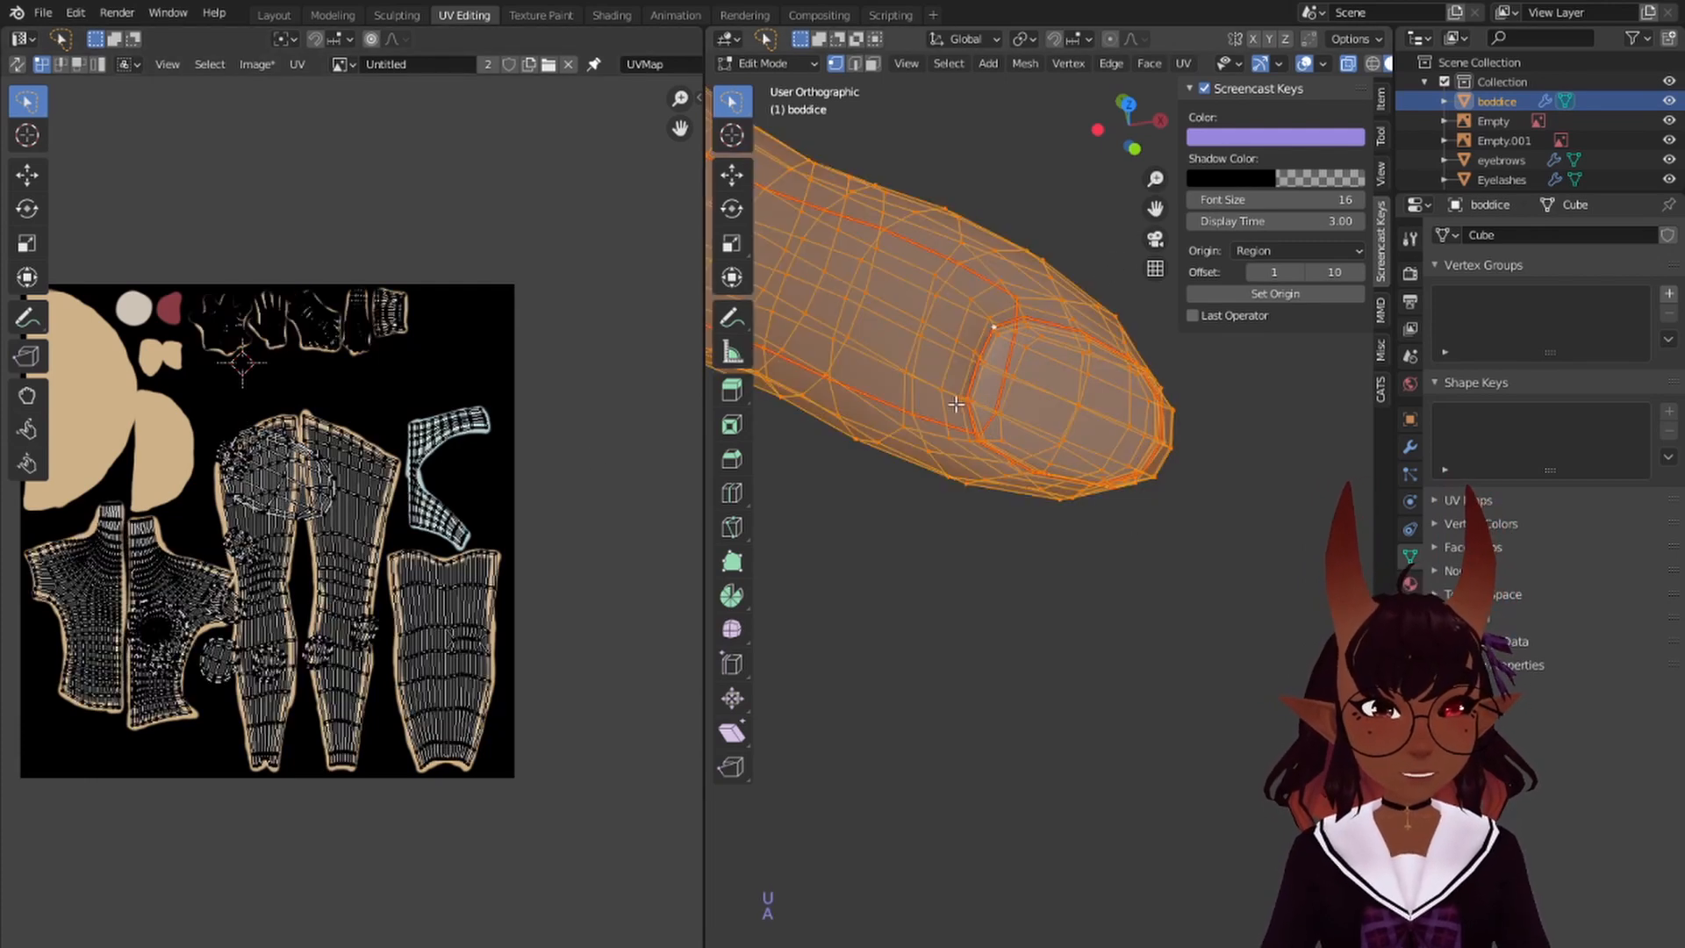
scroll(955, 403, down, 12)
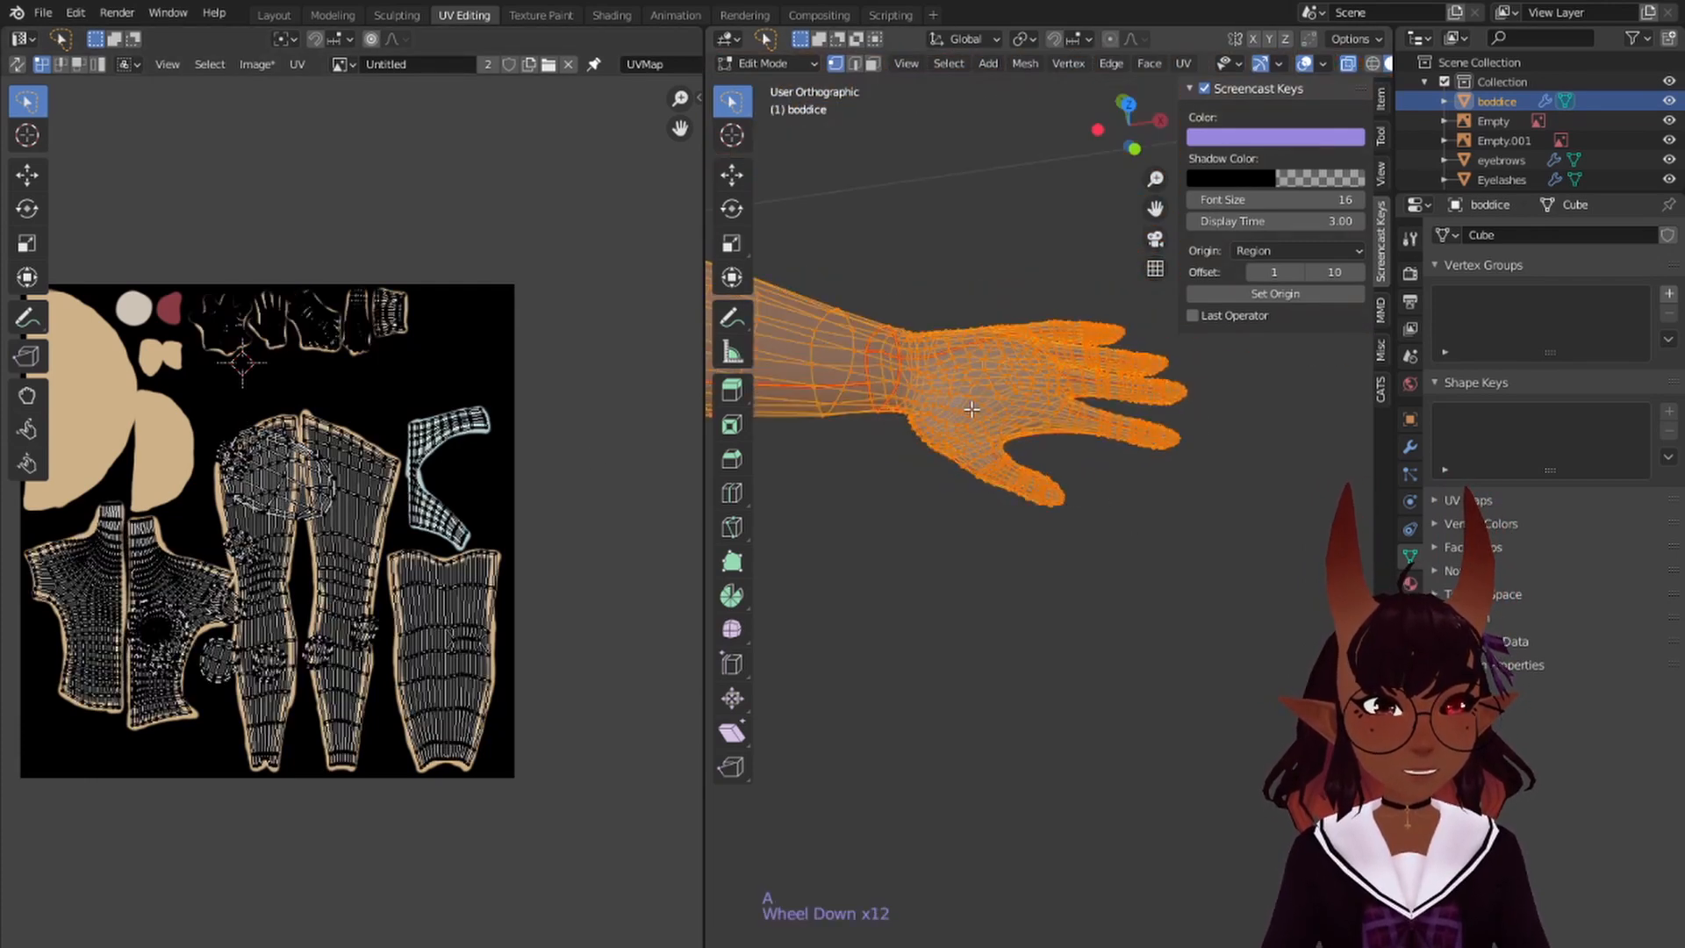
scroll(474, 513, up, 5)
scroll(474, 513, down, 5)
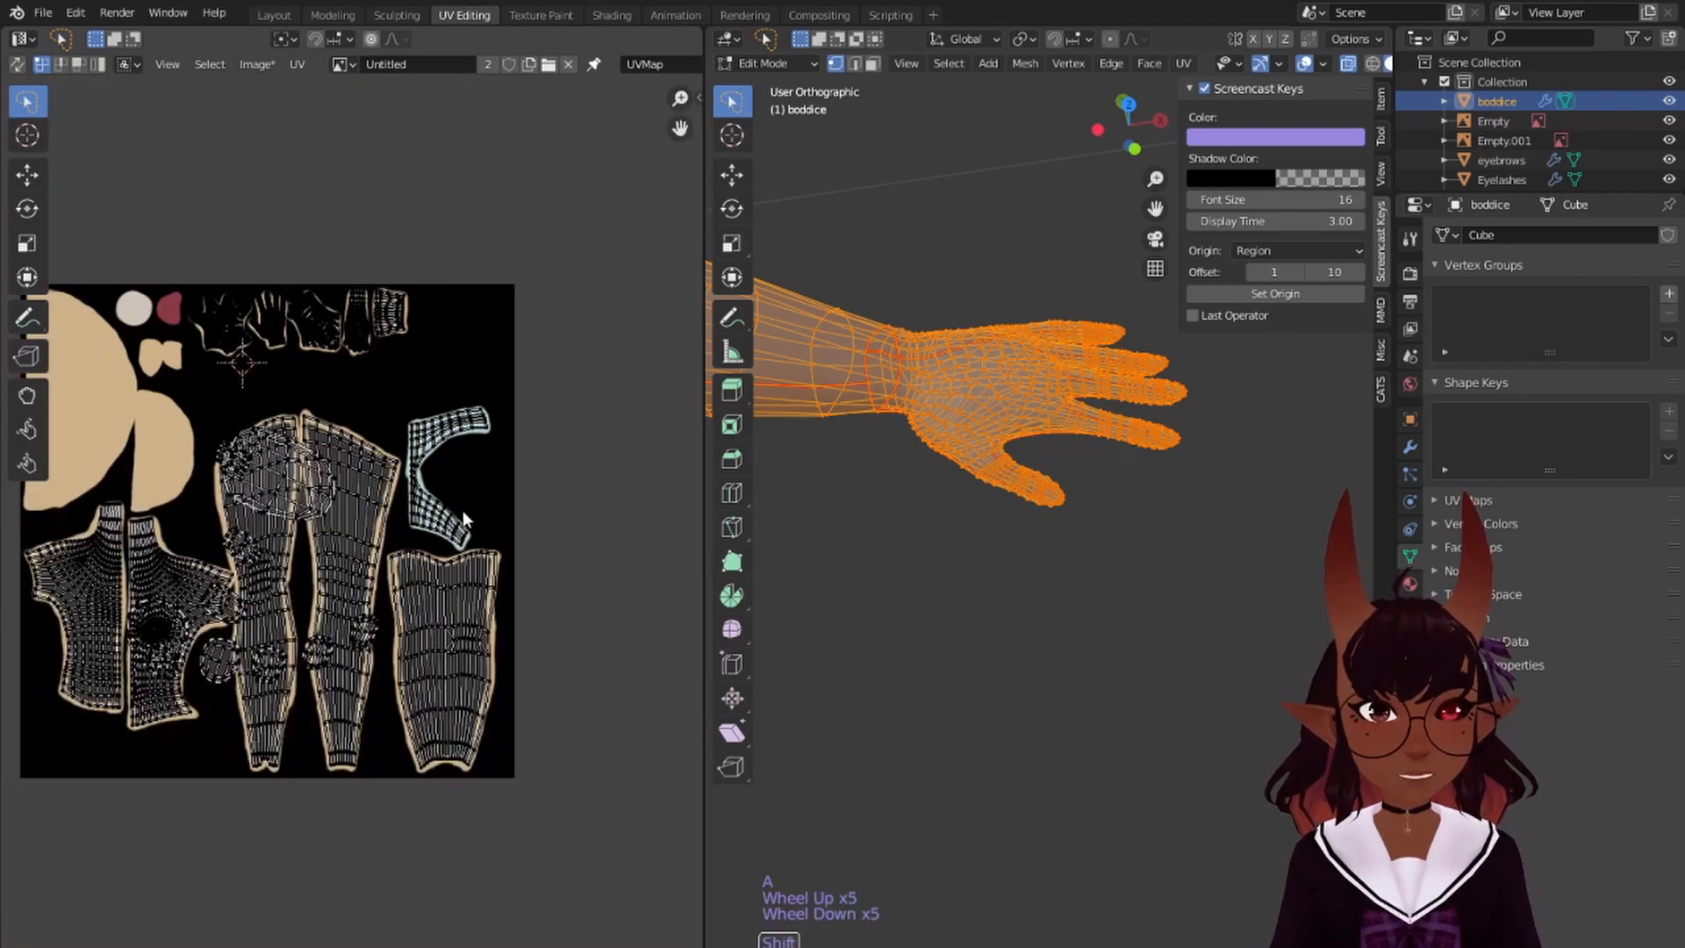
shift+middle_drag(462, 509, 506, 533)
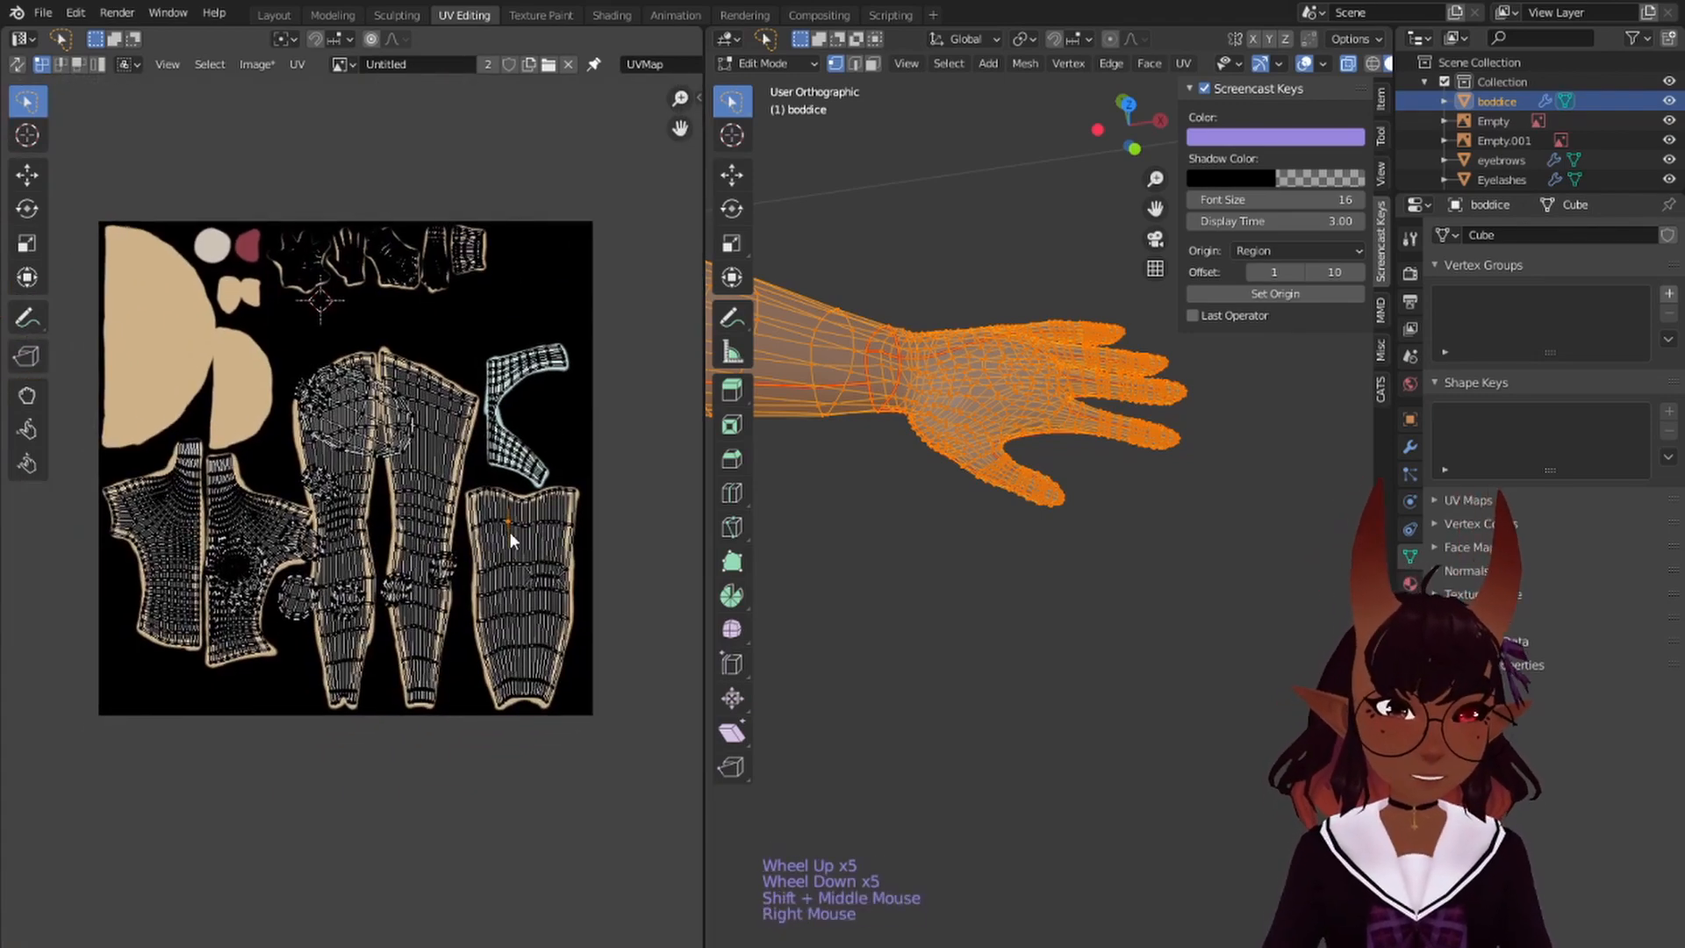
- Select the linked UV islands of the big toenail and the second toenail over and beside the torso island
scroll(507, 530, up, 5)
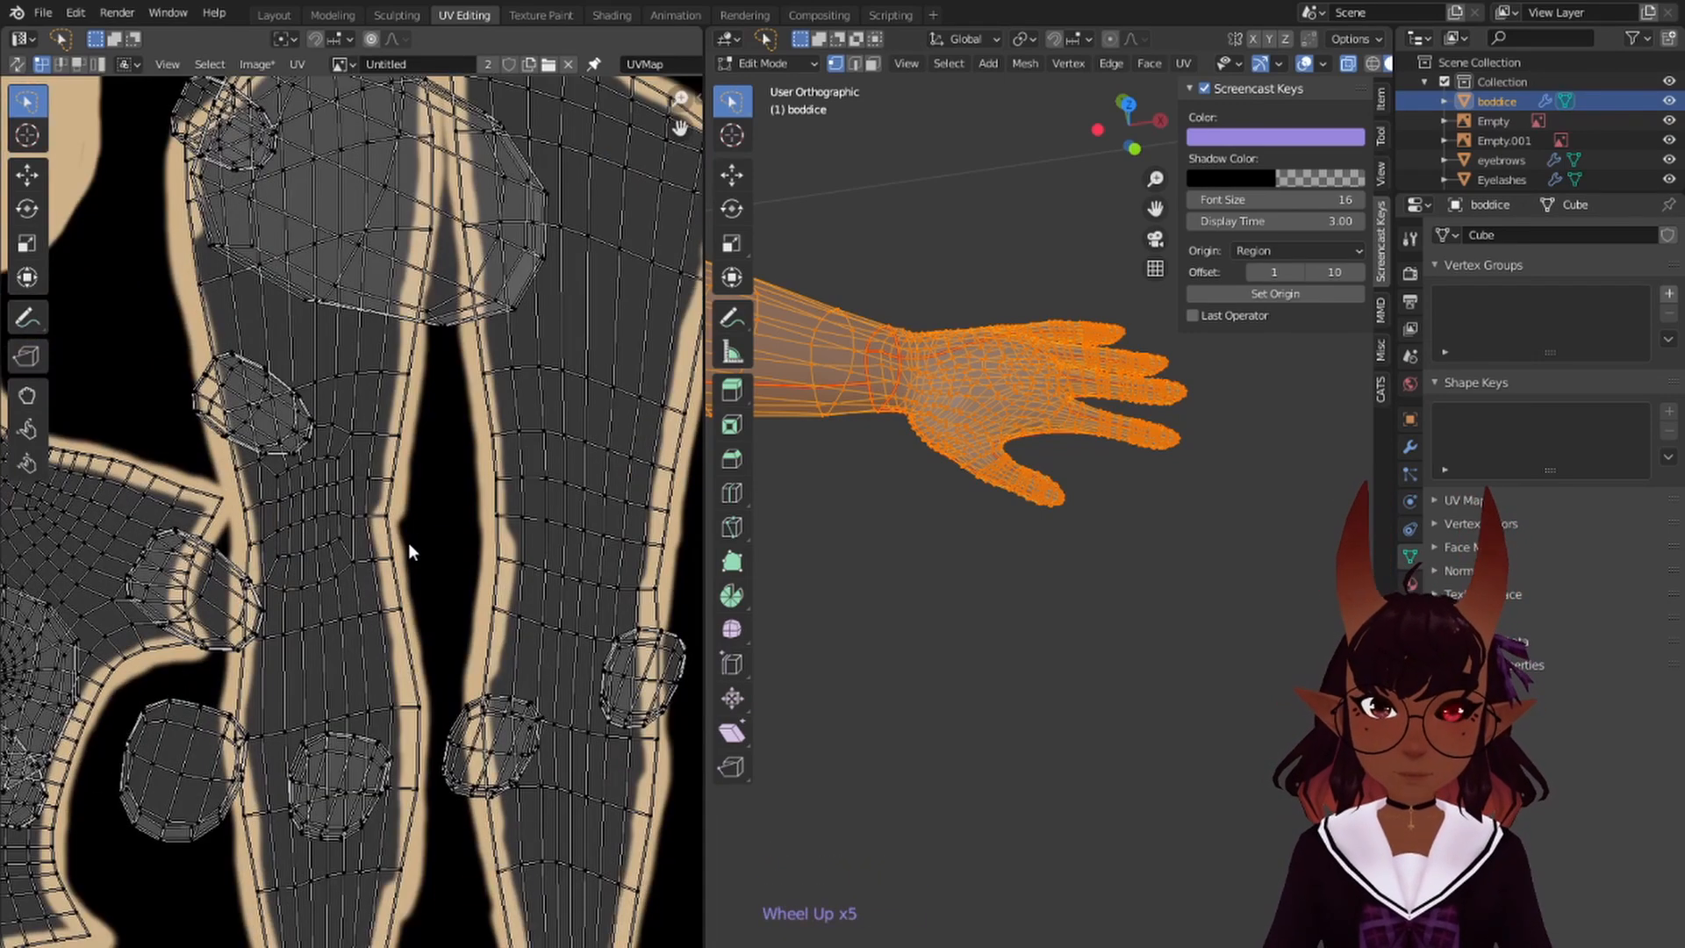
scroll(412, 549, down, 2)
scroll(415, 550, up, 3)
shift+middle_drag(414, 550, 354, 481)
scroll(355, 481, up, 2)
scroll(344, 507, up, 3)
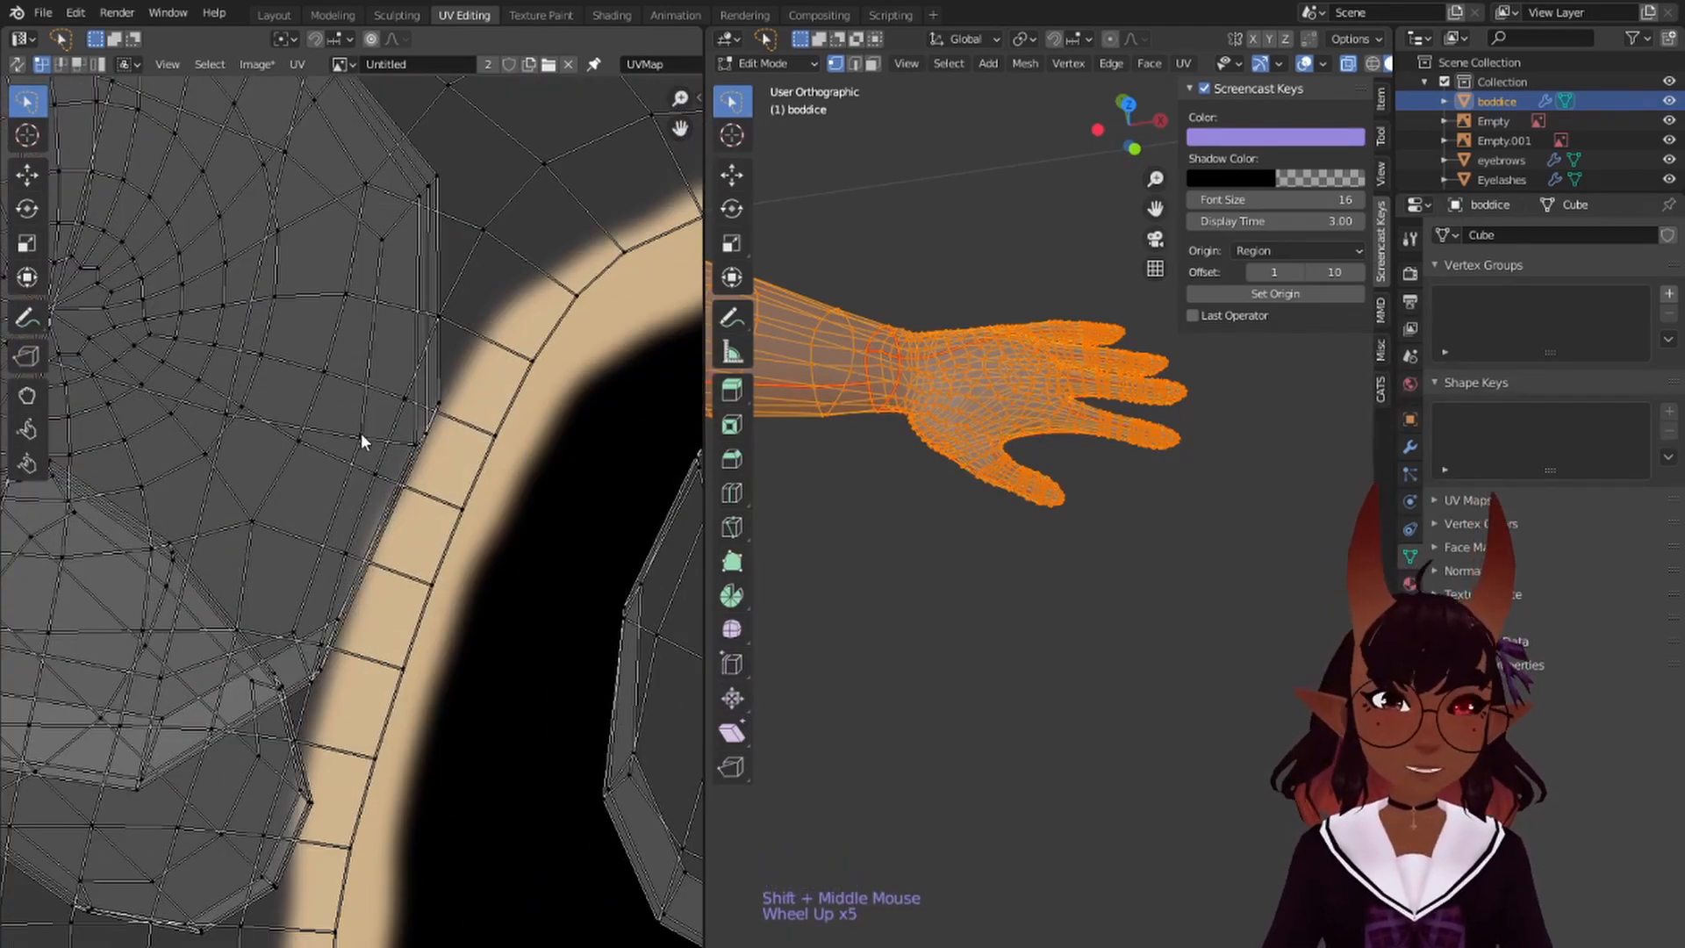
key(l)
scroll(534, 488, down, 1)
key(l)
scroll(567, 571, down, 5)
middle_drag(567, 571, 544, 520)
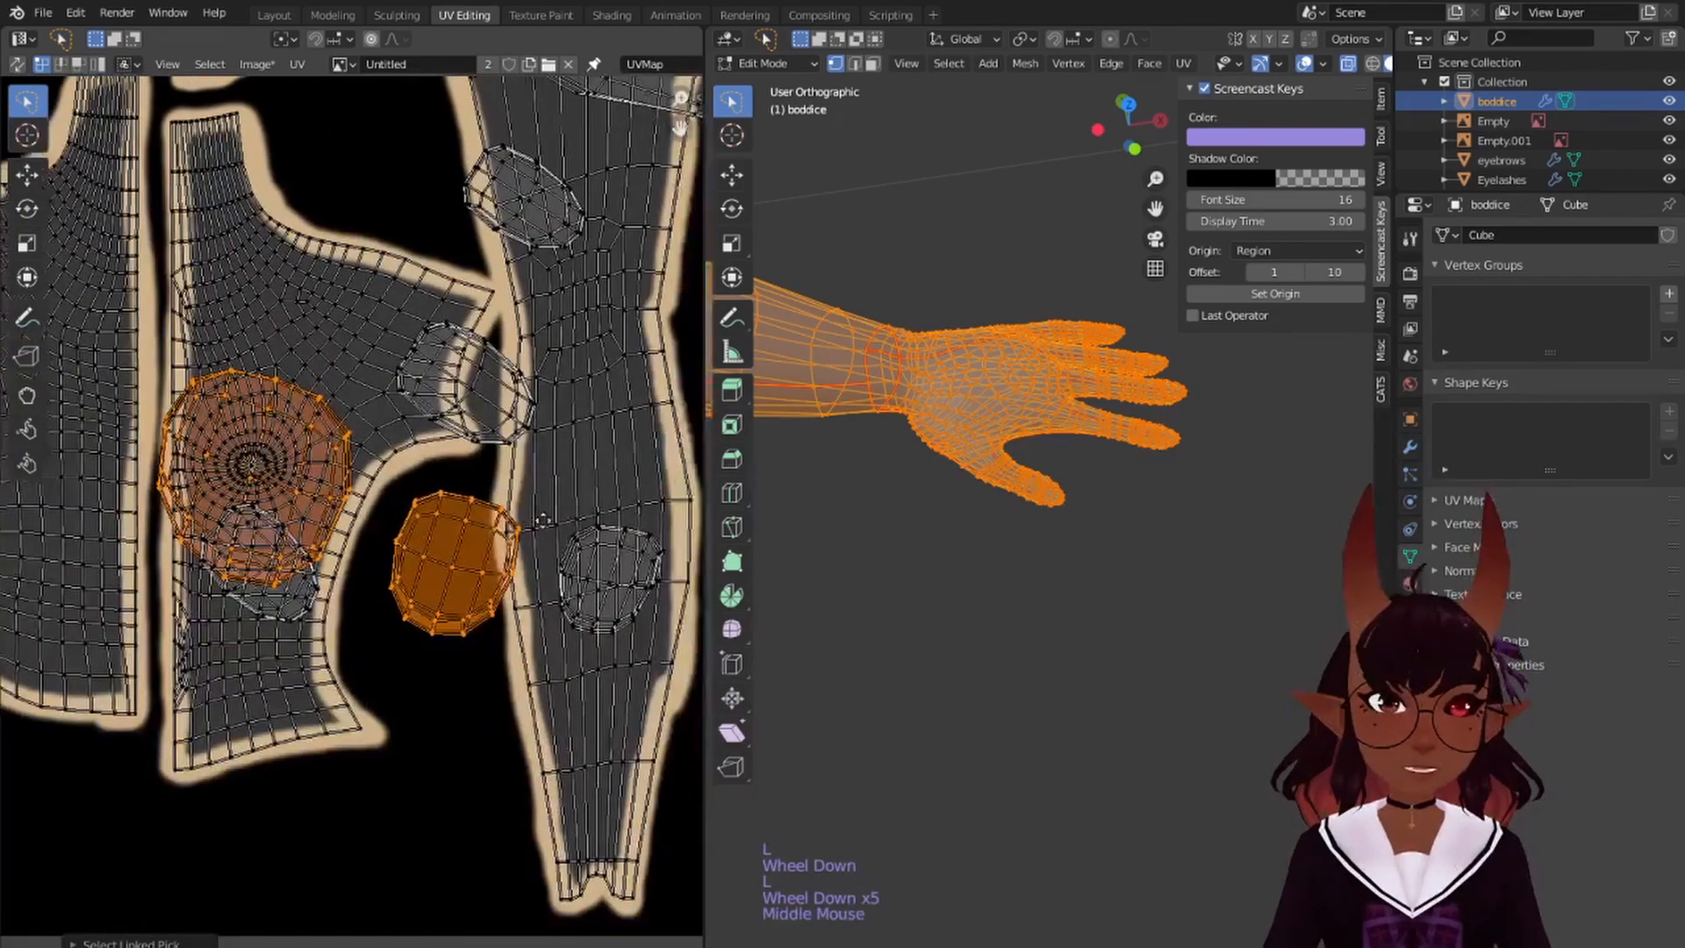
- Add the linked UV islands of the three remaining toenails, lying over the leg islands, to the selection
scroll(270, 503, up, 5)
key(l)
middle_drag(530, 462, 288, 532)
key(l)
scroll(421, 596, down, 4)
scroll(288, 531, up, 5)
key(l)
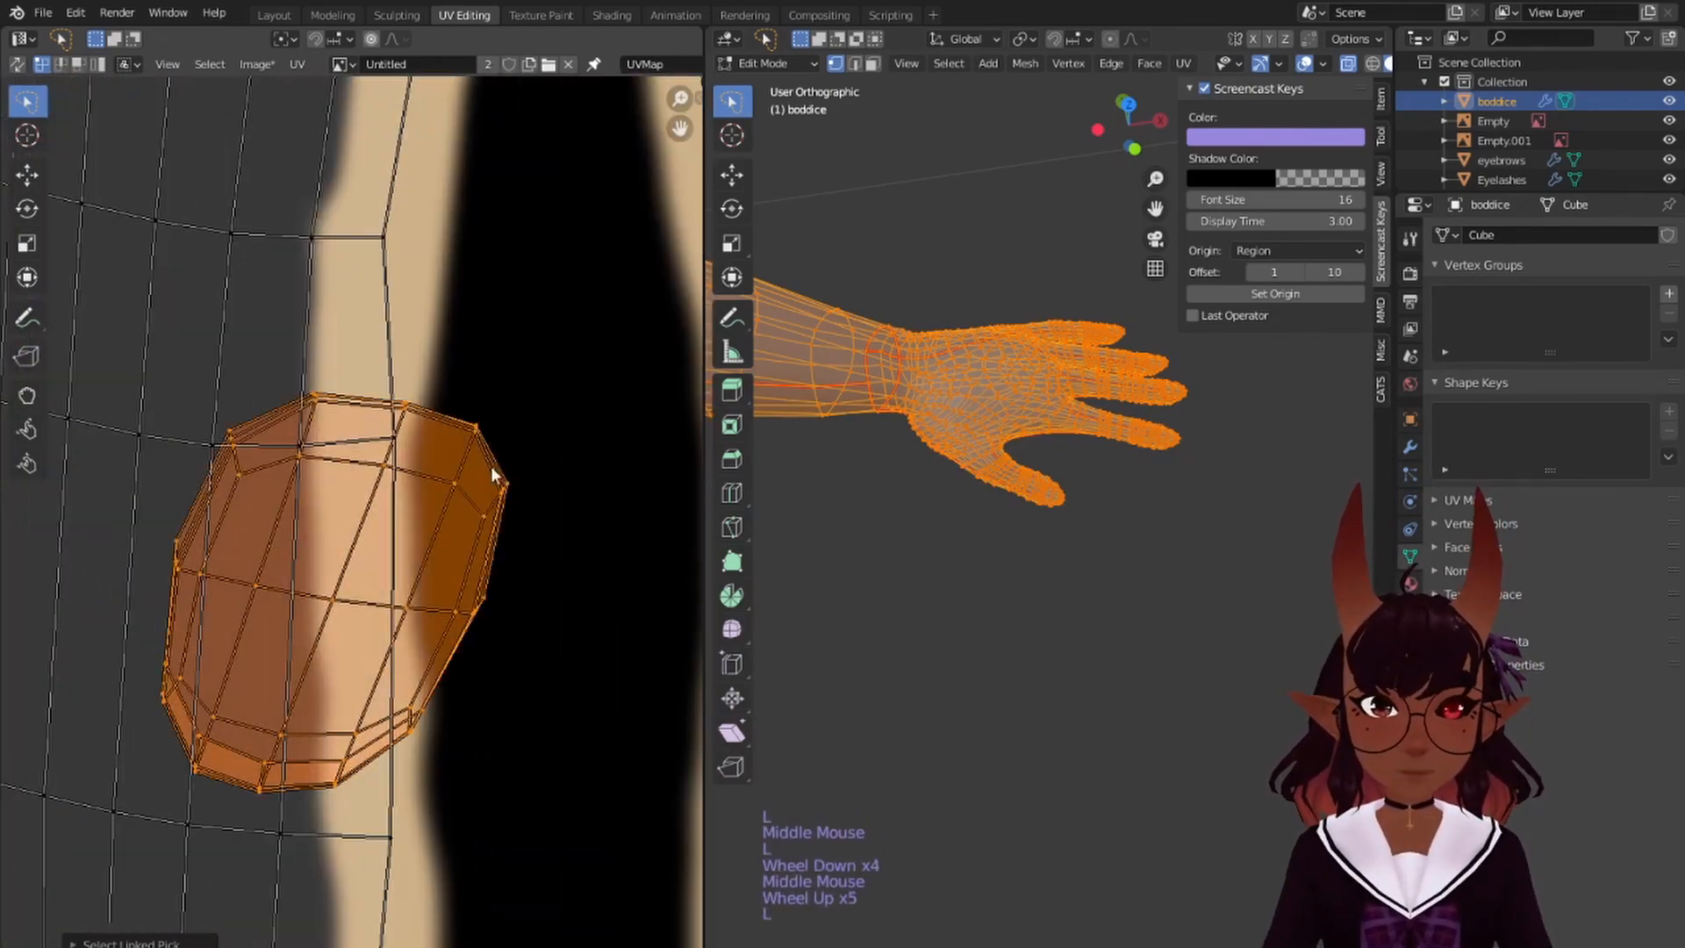
scroll(492, 466, down, 11)
scroll(392, 488, up, 1)
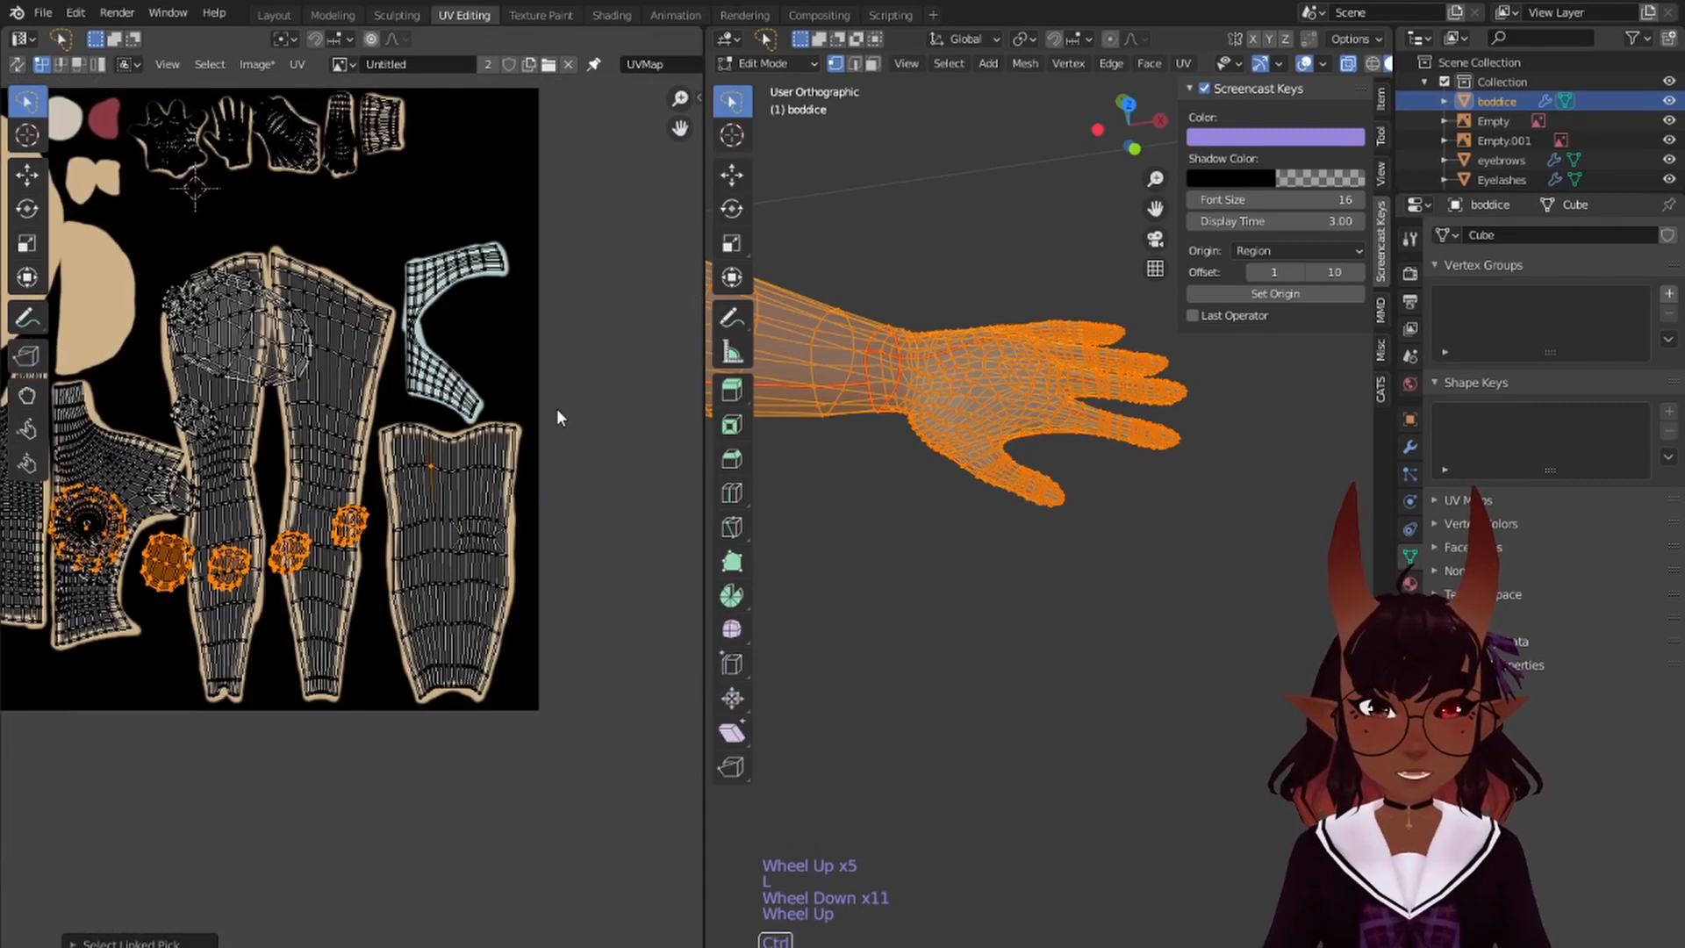
- Move the five toenail UV islands up beside the hand and foot islands at the texture's upper edge
ctrl+click(427, 527)
middle_drag(262, 503, 343, 614)
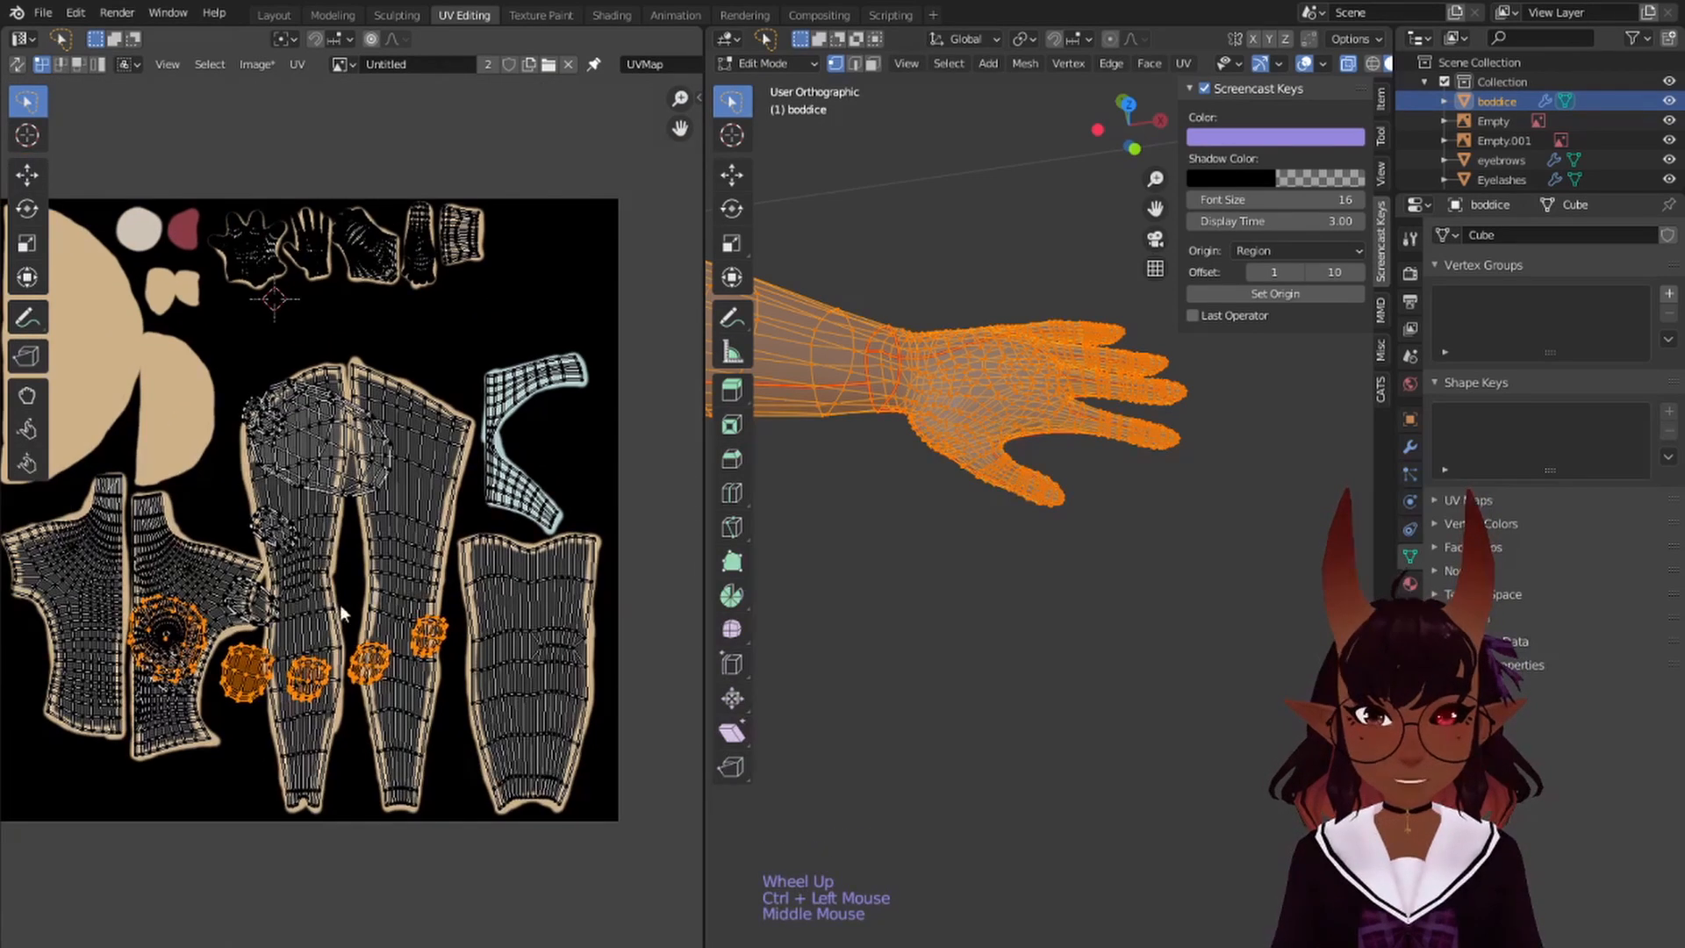
key(g)
click(535, 219)
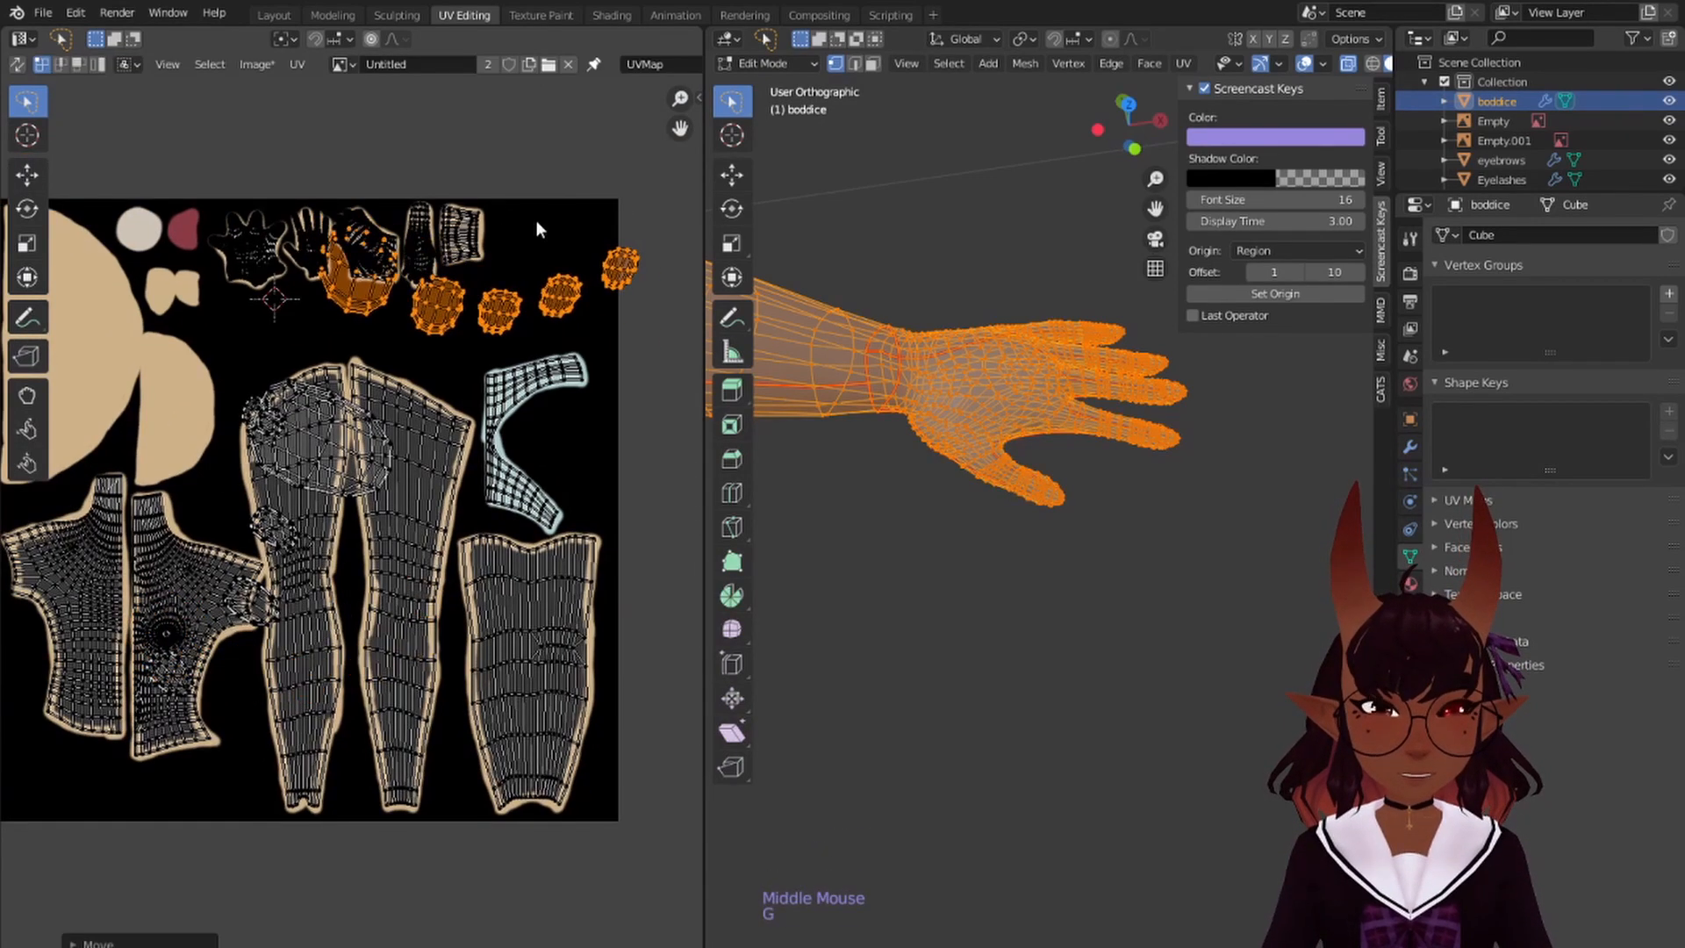
- Scale down the toenail UV islands and move them into the empty area above the light-blue island
middle_drag(535, 220, 330, 467)
key(s)
click(362, 460)
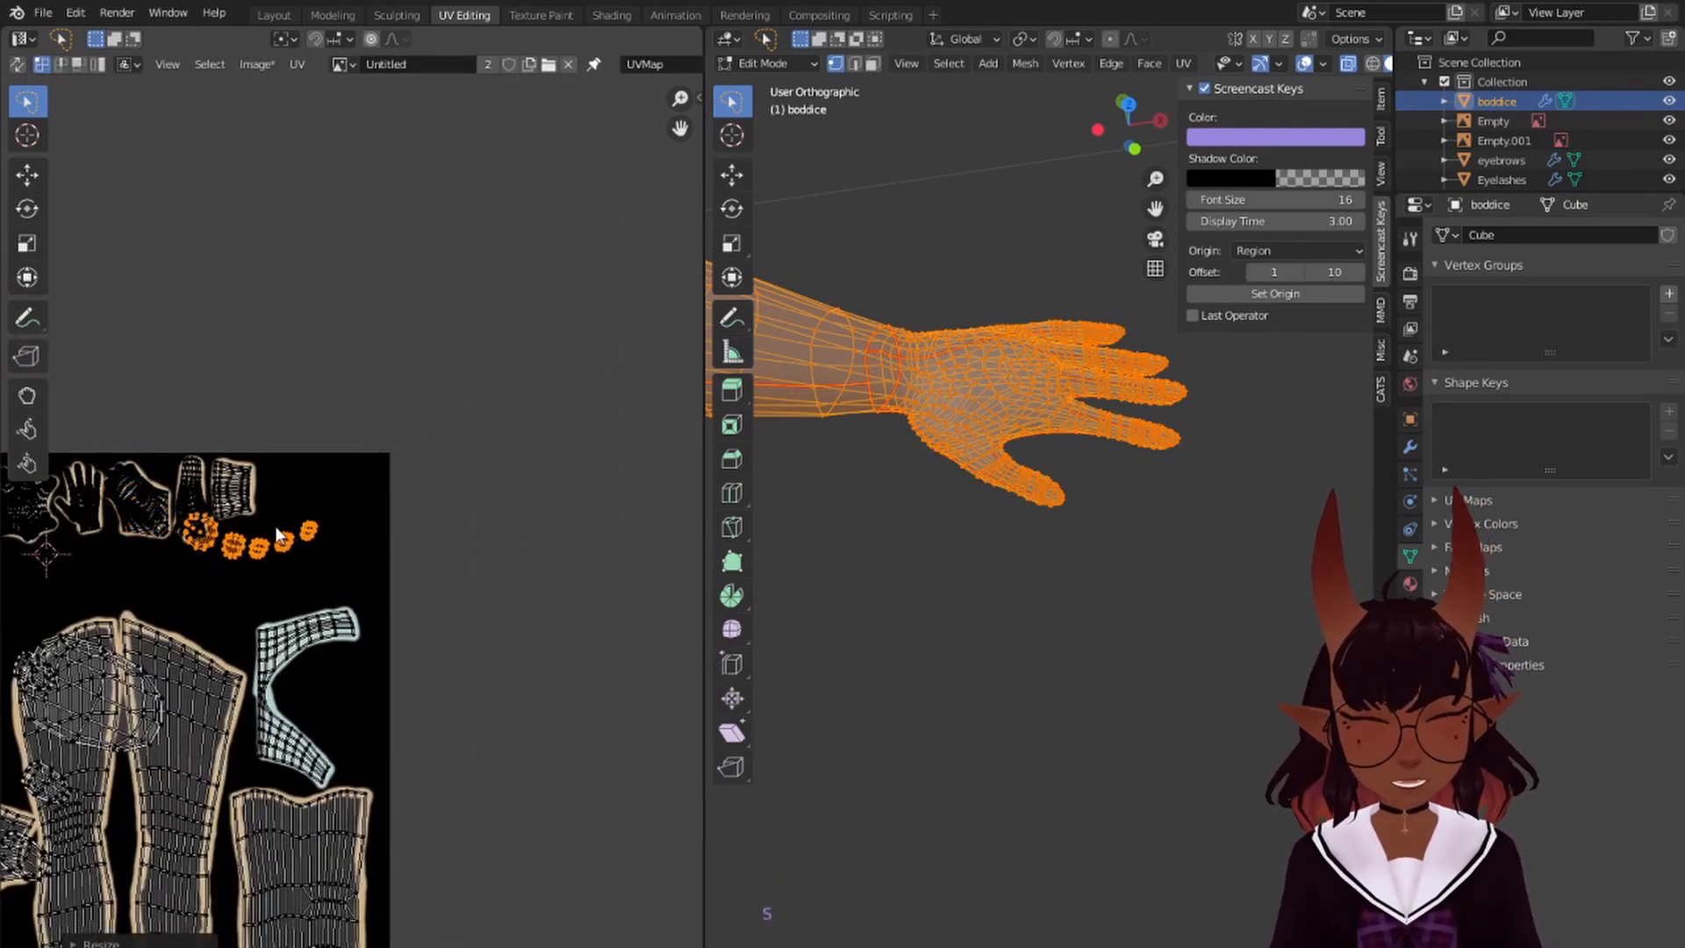
key(g)
click(343, 562)
- Shrink the toenail UV islands further within the empty area above the light-blue island
scroll(346, 564, up, 5)
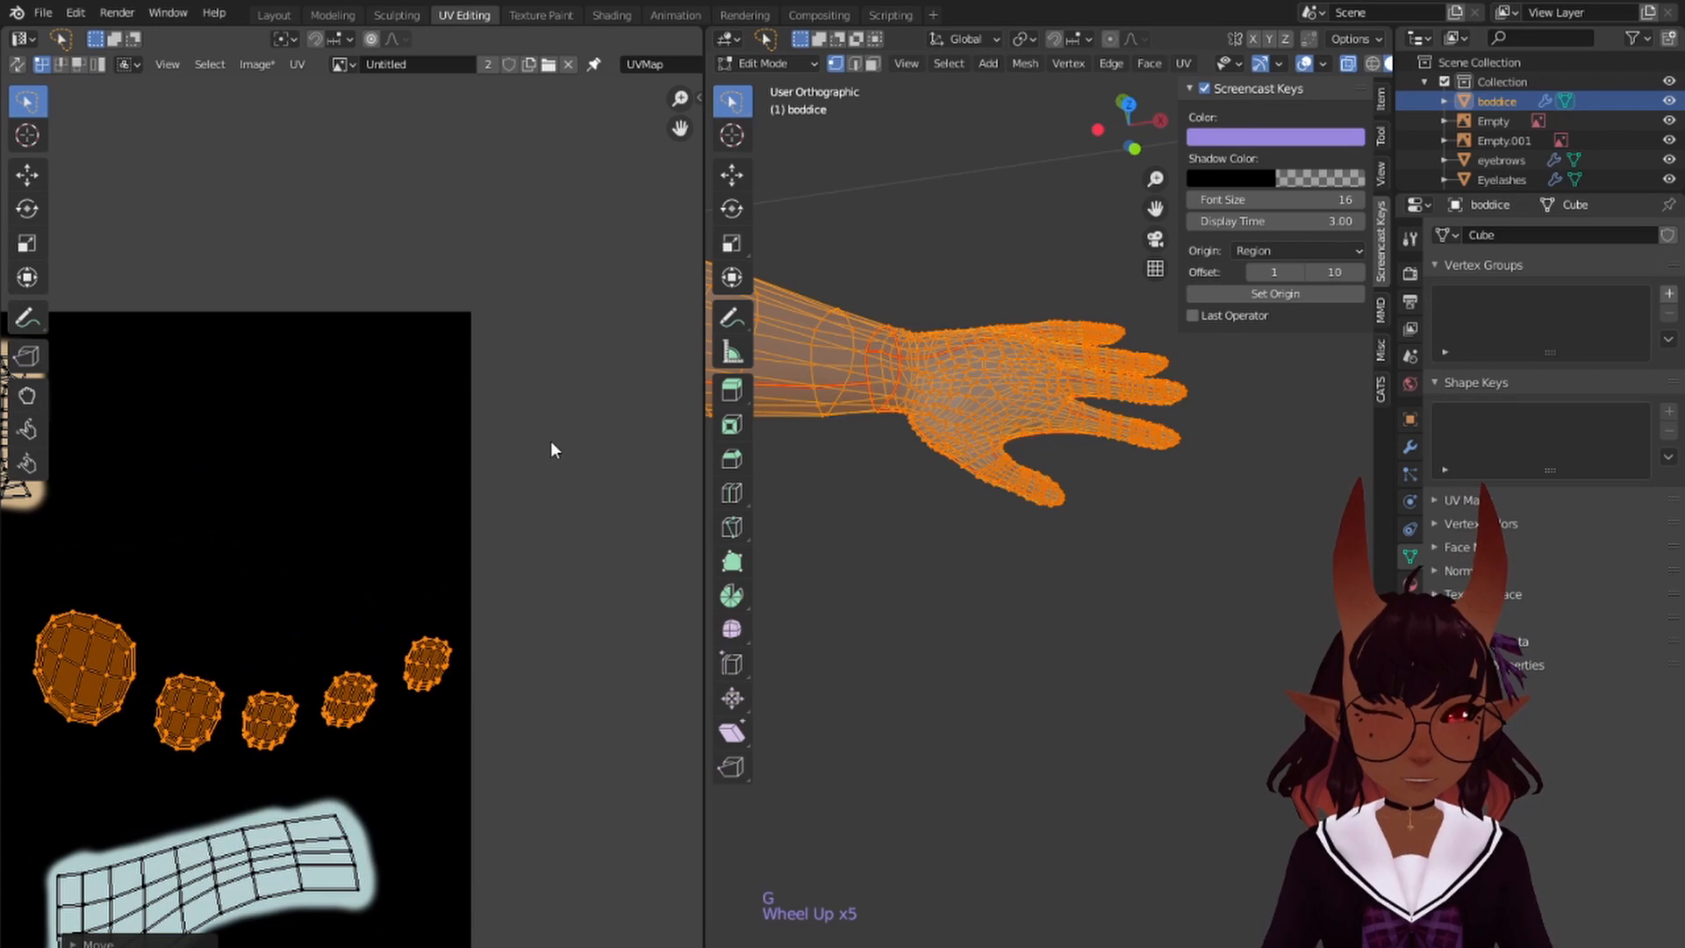
key(s)
click(329, 486)
middle_drag(310, 493, 415, 463)
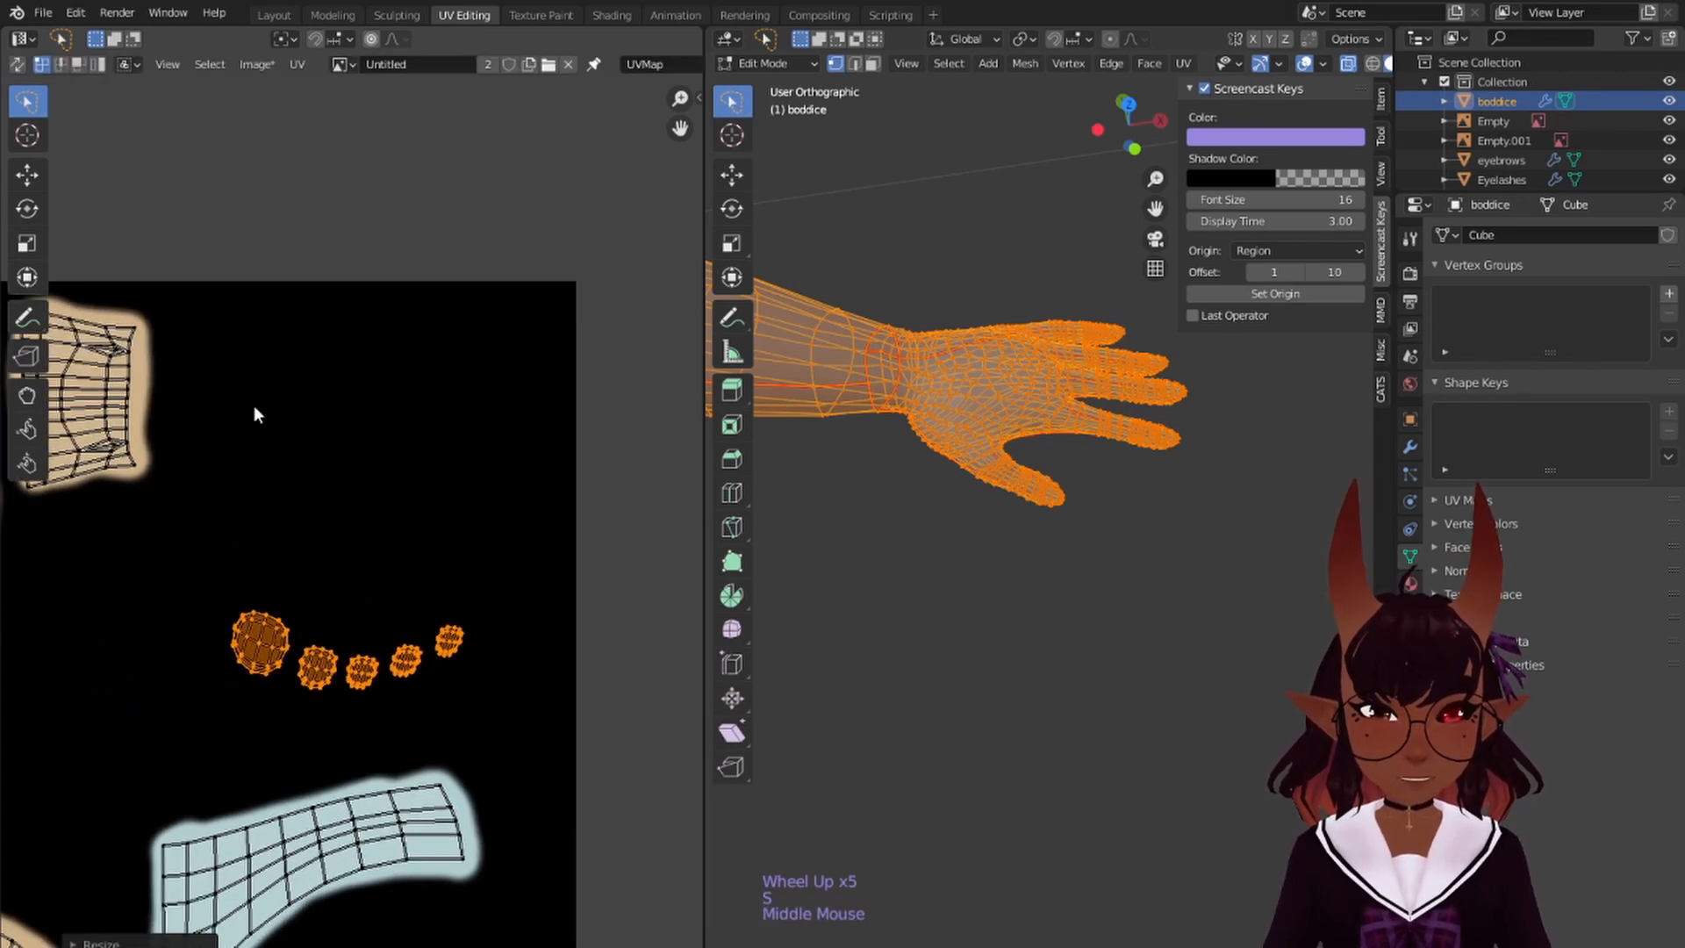
- Rotate the toenail UV islands about 168 degrees and move them near the texture's upper-right corner
key(r)
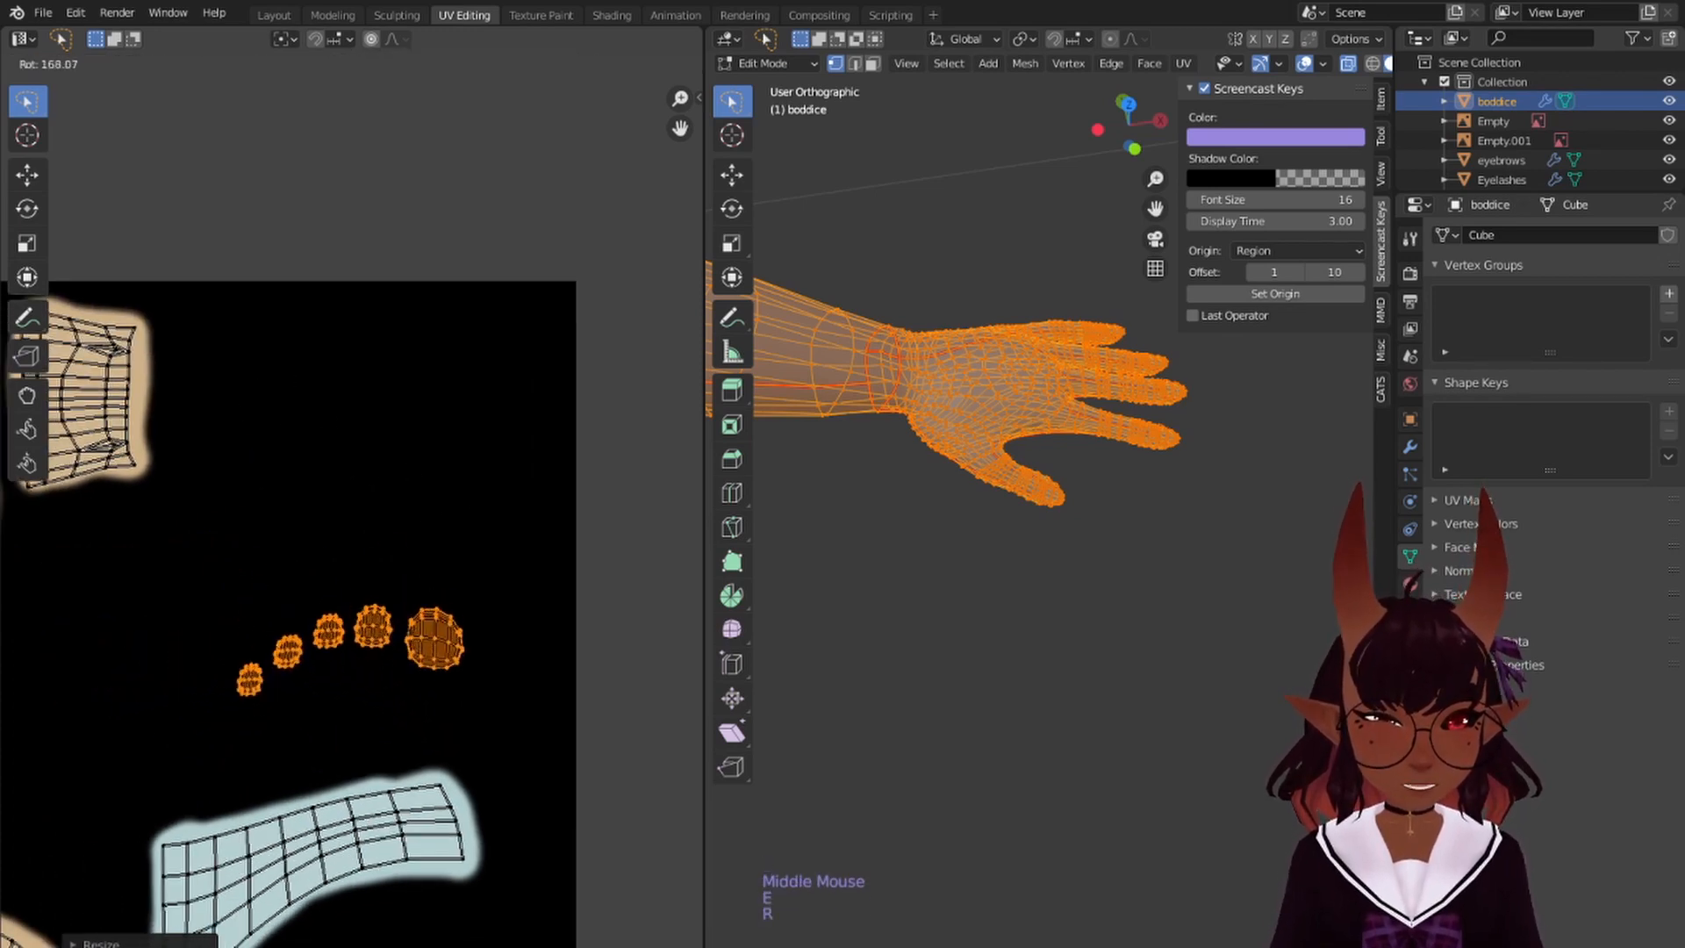
click(356, 733)
key(g)
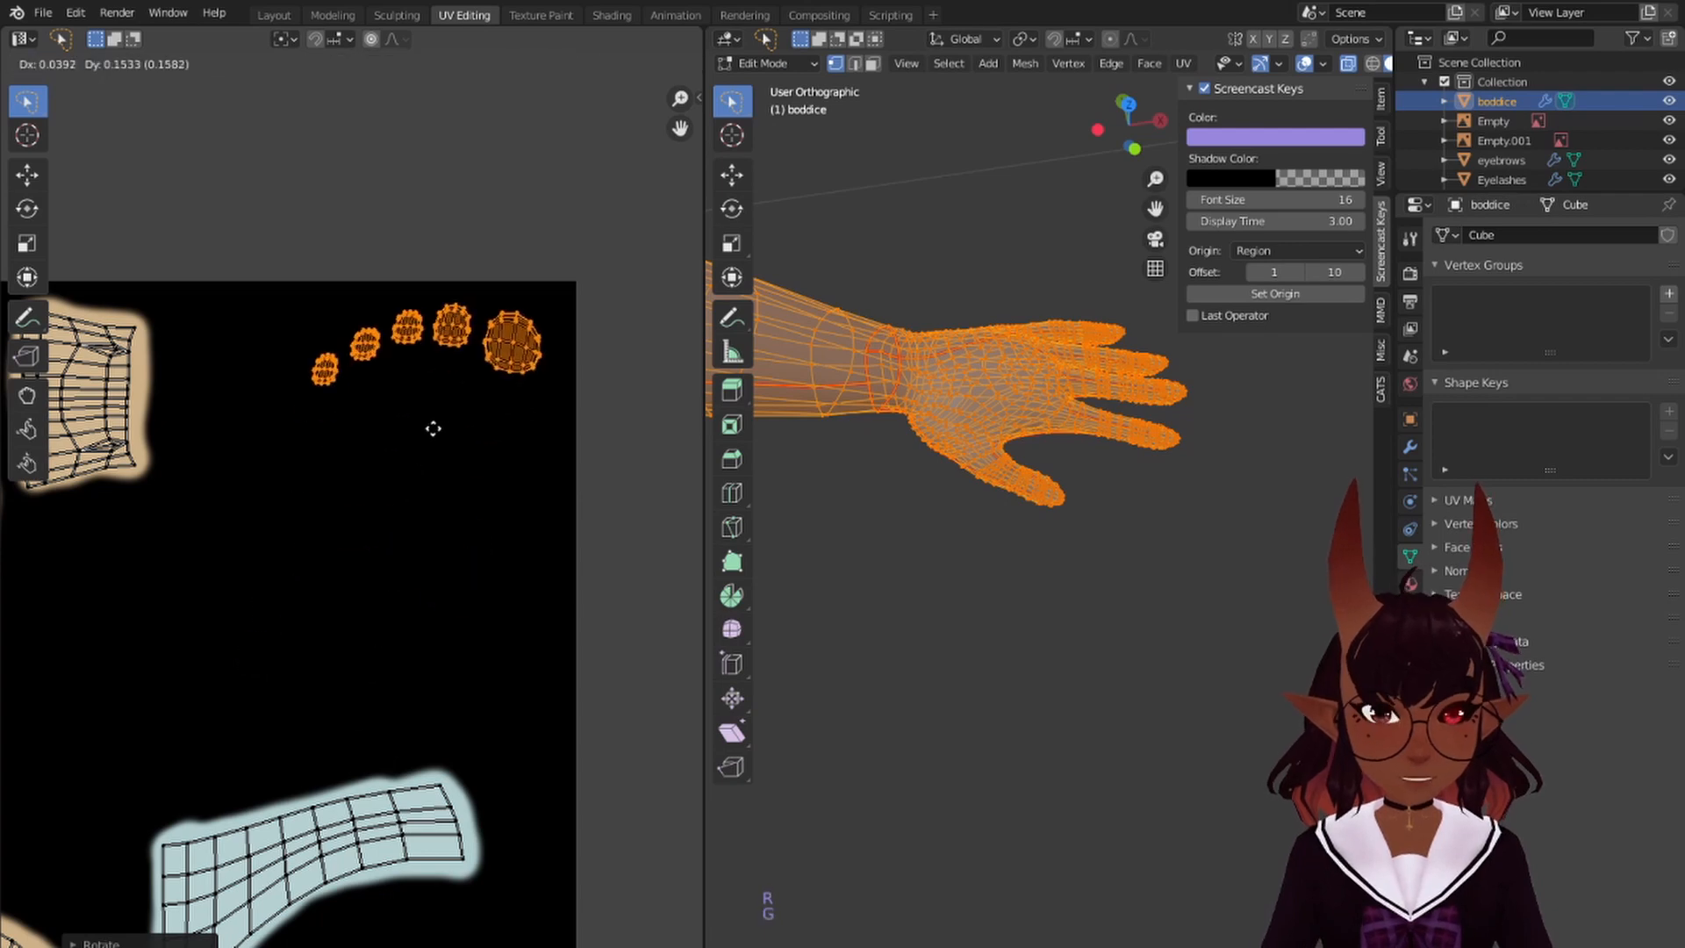
click(455, 425)
- Scale the toenail UV islands down slightly and tuck them closer into the texture's upper-right corner
scroll(405, 469, down, 6)
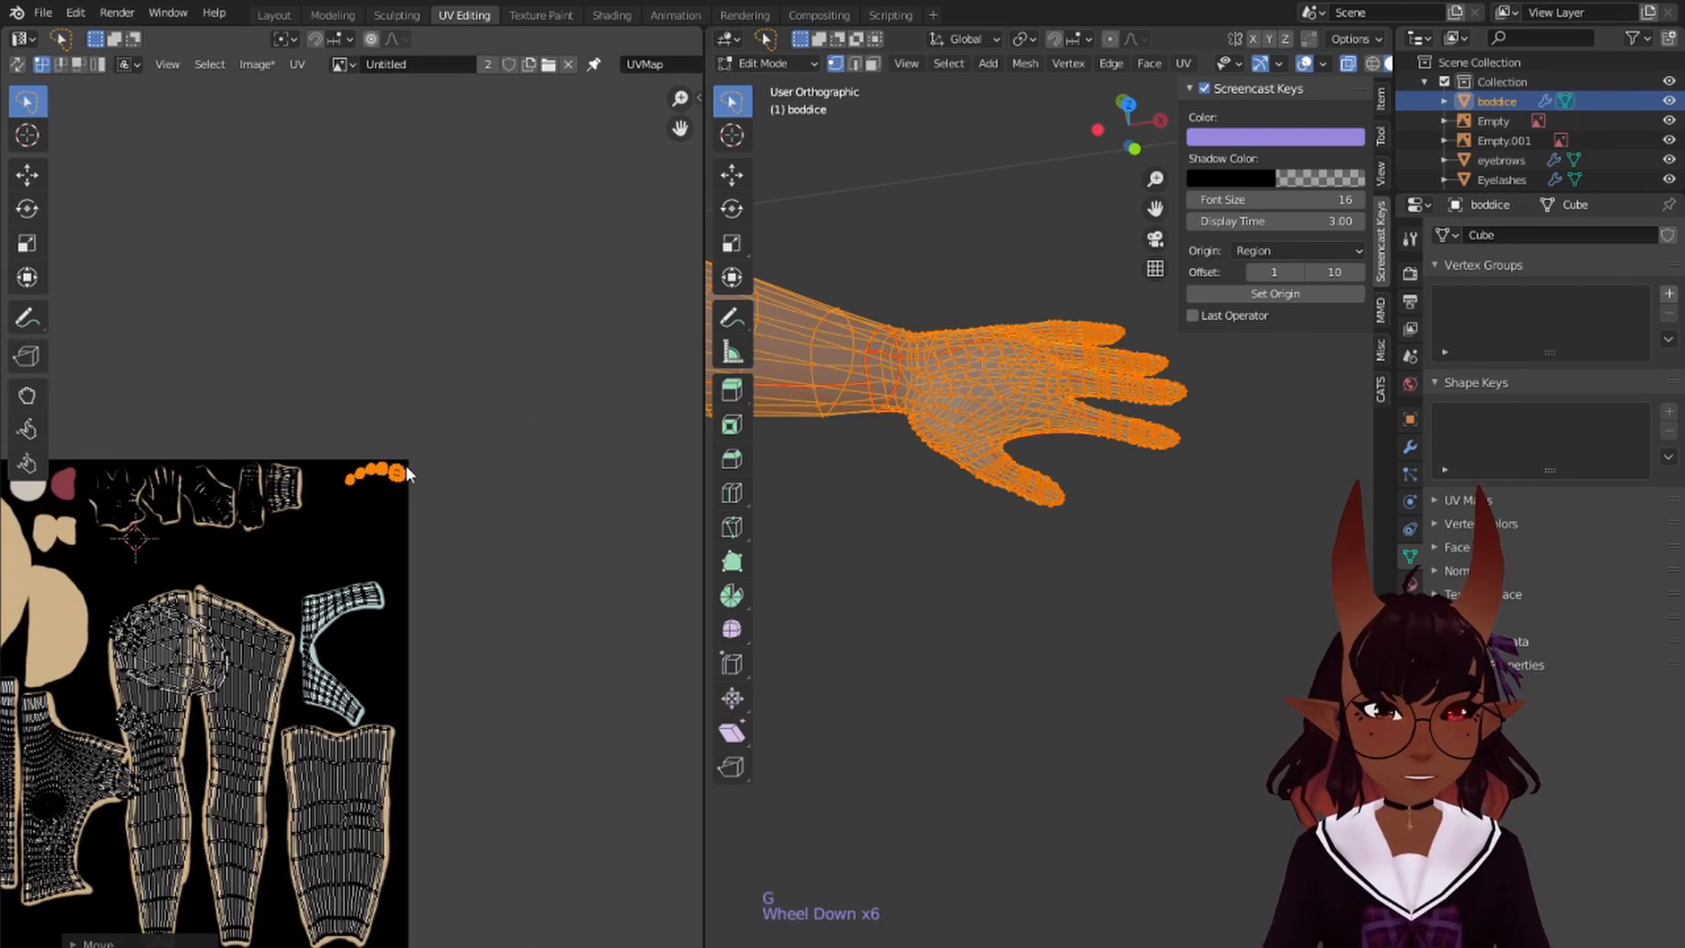
scroll(368, 518, up, 6)
key(s)
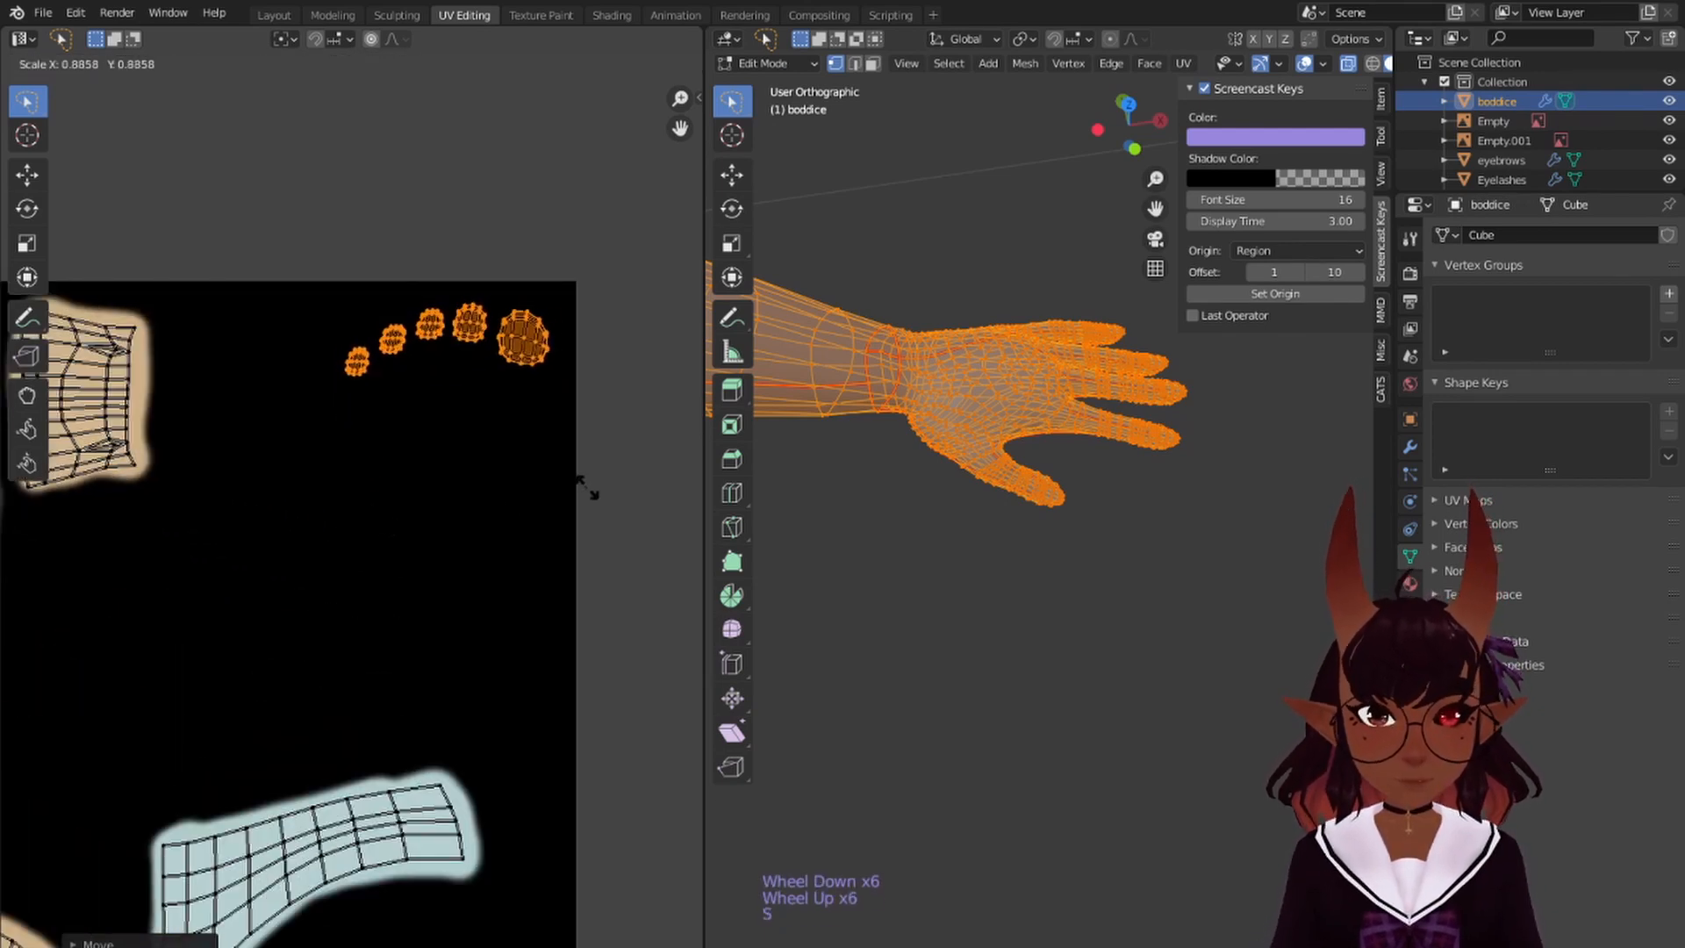
click(574, 482)
key(g)
click(474, 408)
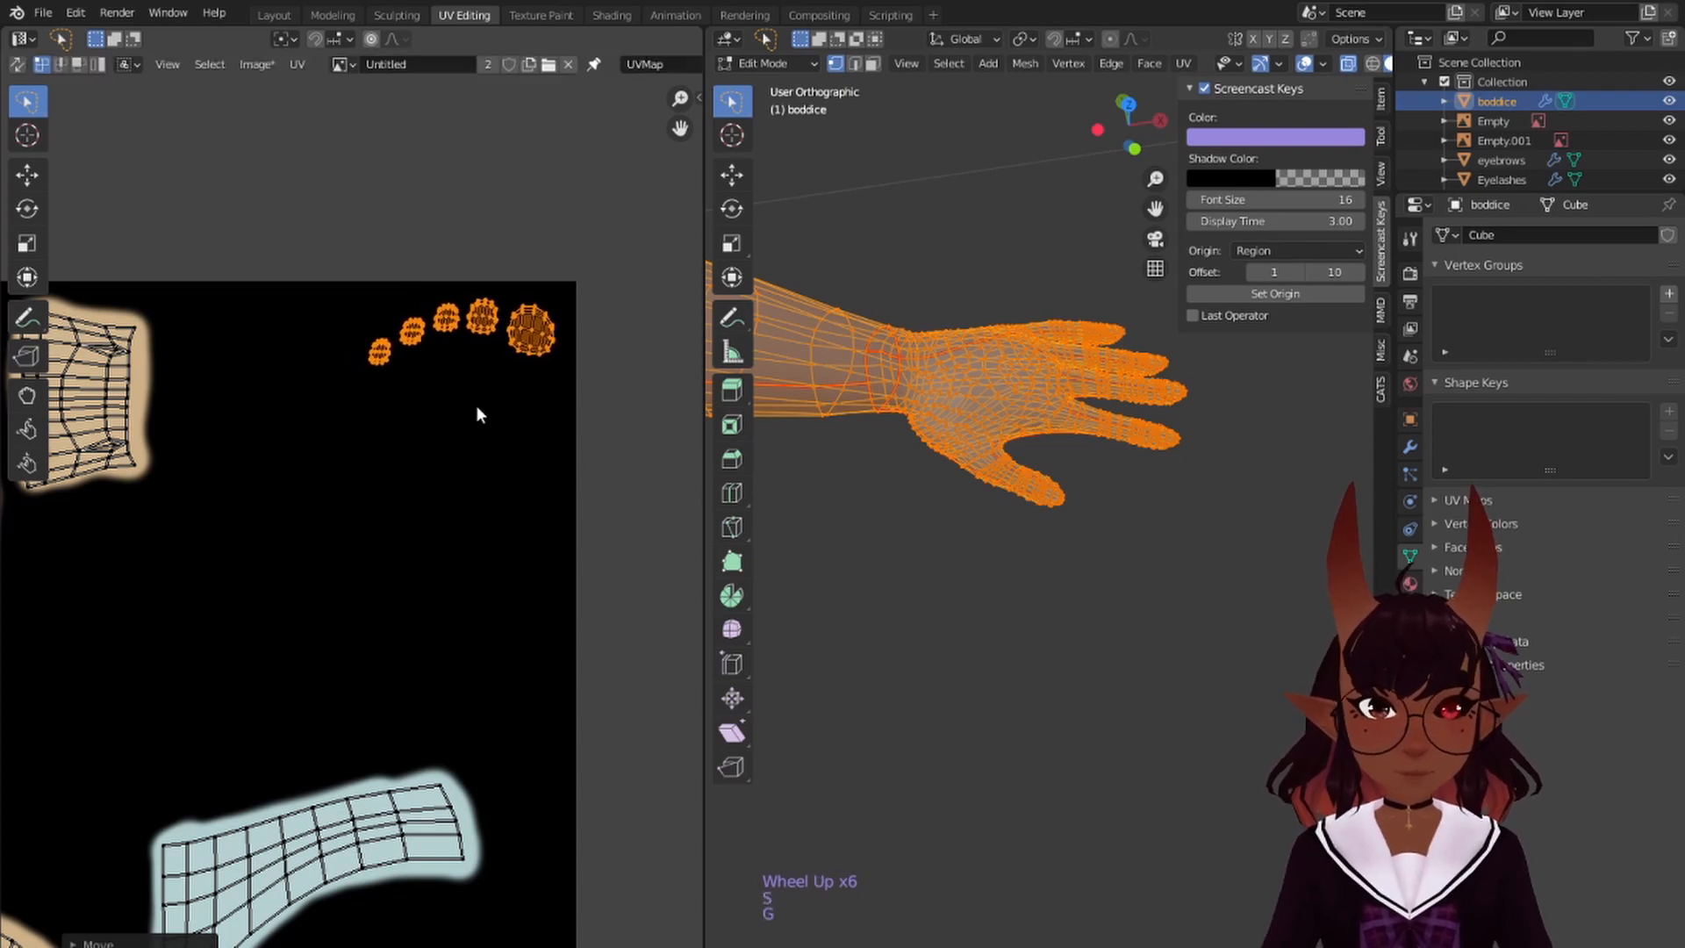
- Select the four small fingernail UV islands overlapping the torso and leg islands and move them into the empty area near the light-blue island
scroll(476, 405, down, 6)
middle_drag(301, 468, 495, 259)
scroll(423, 458, up, 5)
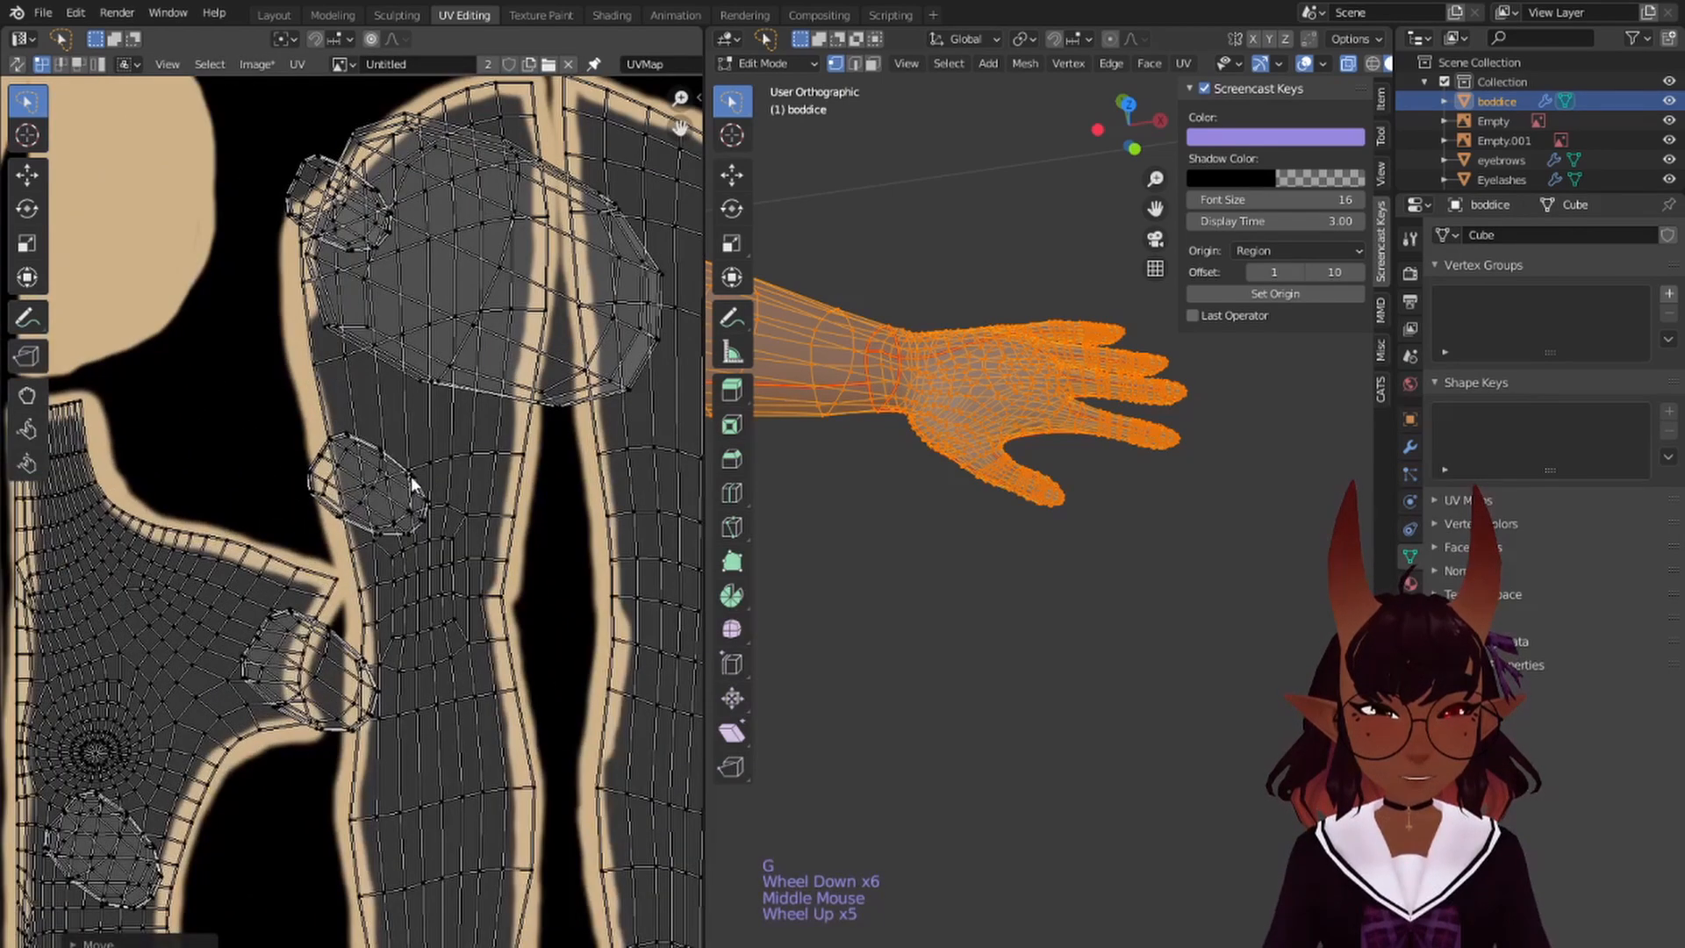
scroll(391, 486, down, 1)
middle_drag(312, 599, 407, 556)
scroll(254, 583, up, 3)
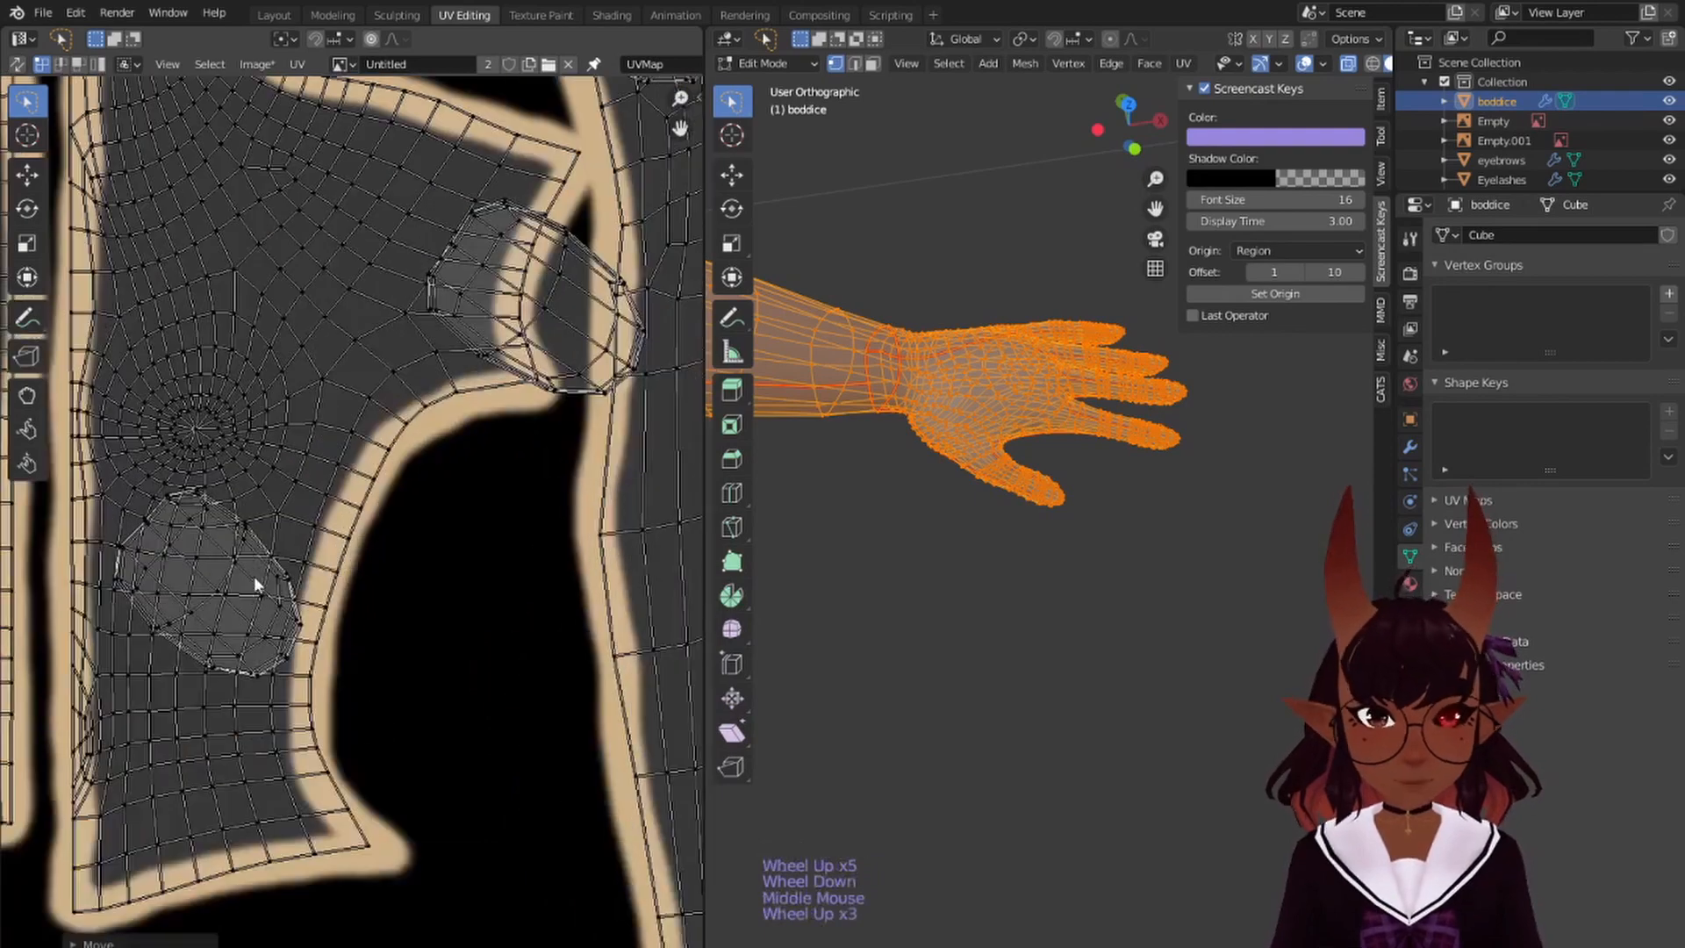
key(l)
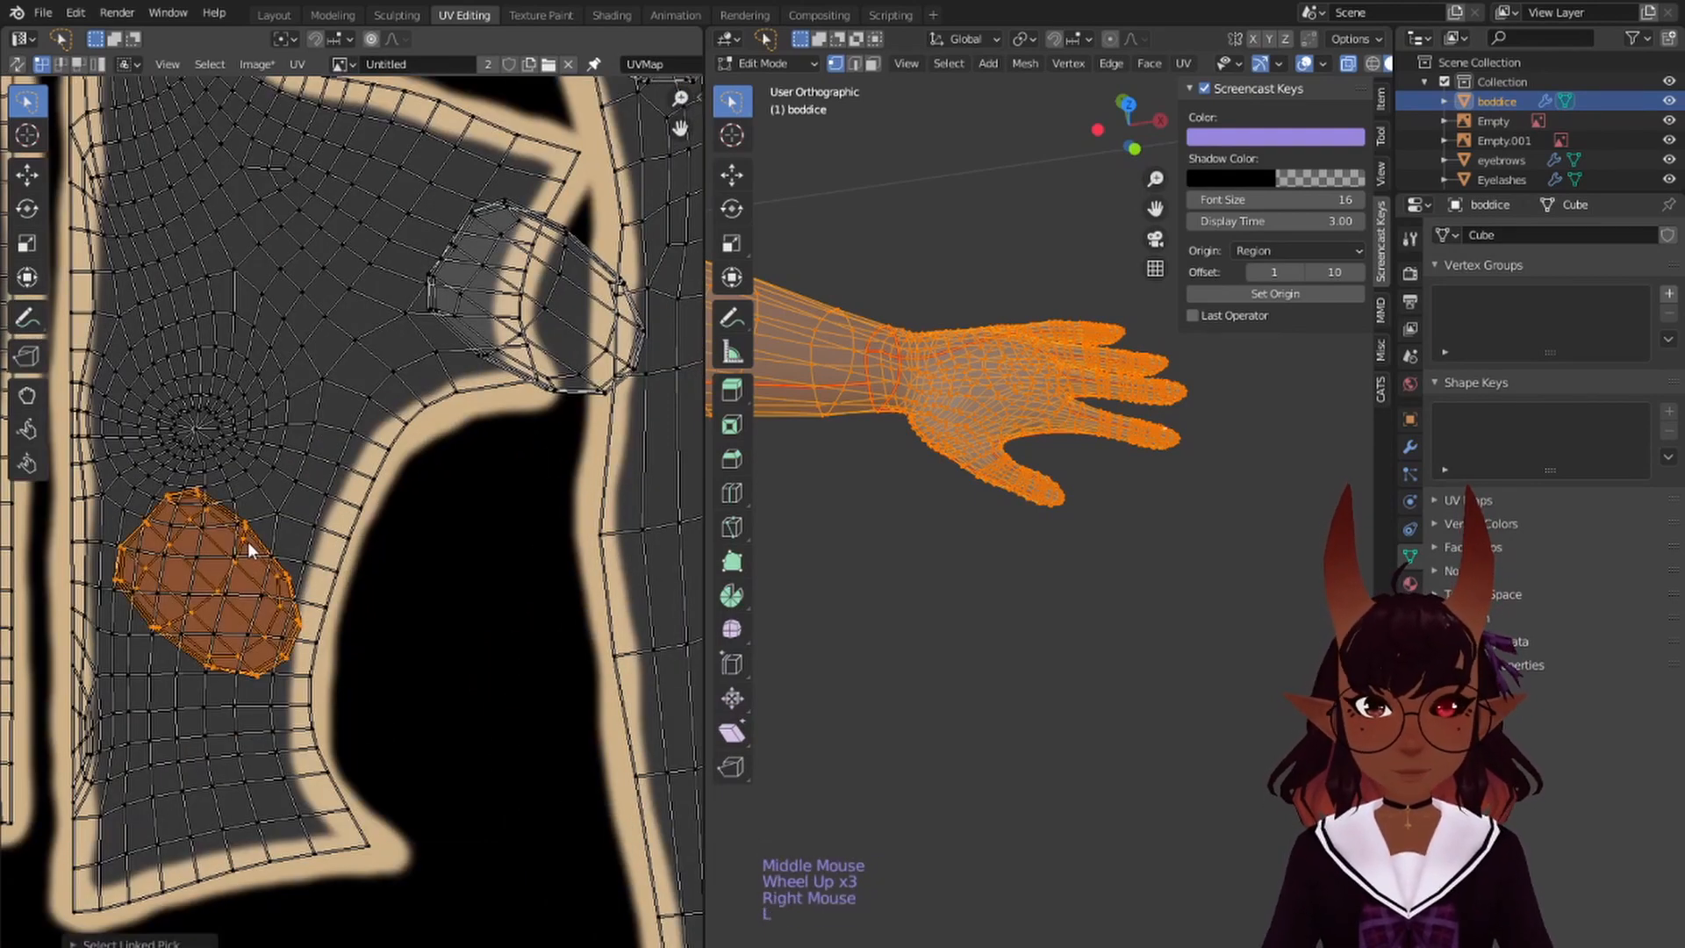
key(l)
scroll(562, 280, up, 1)
middle_drag(586, 115, 341, 503)
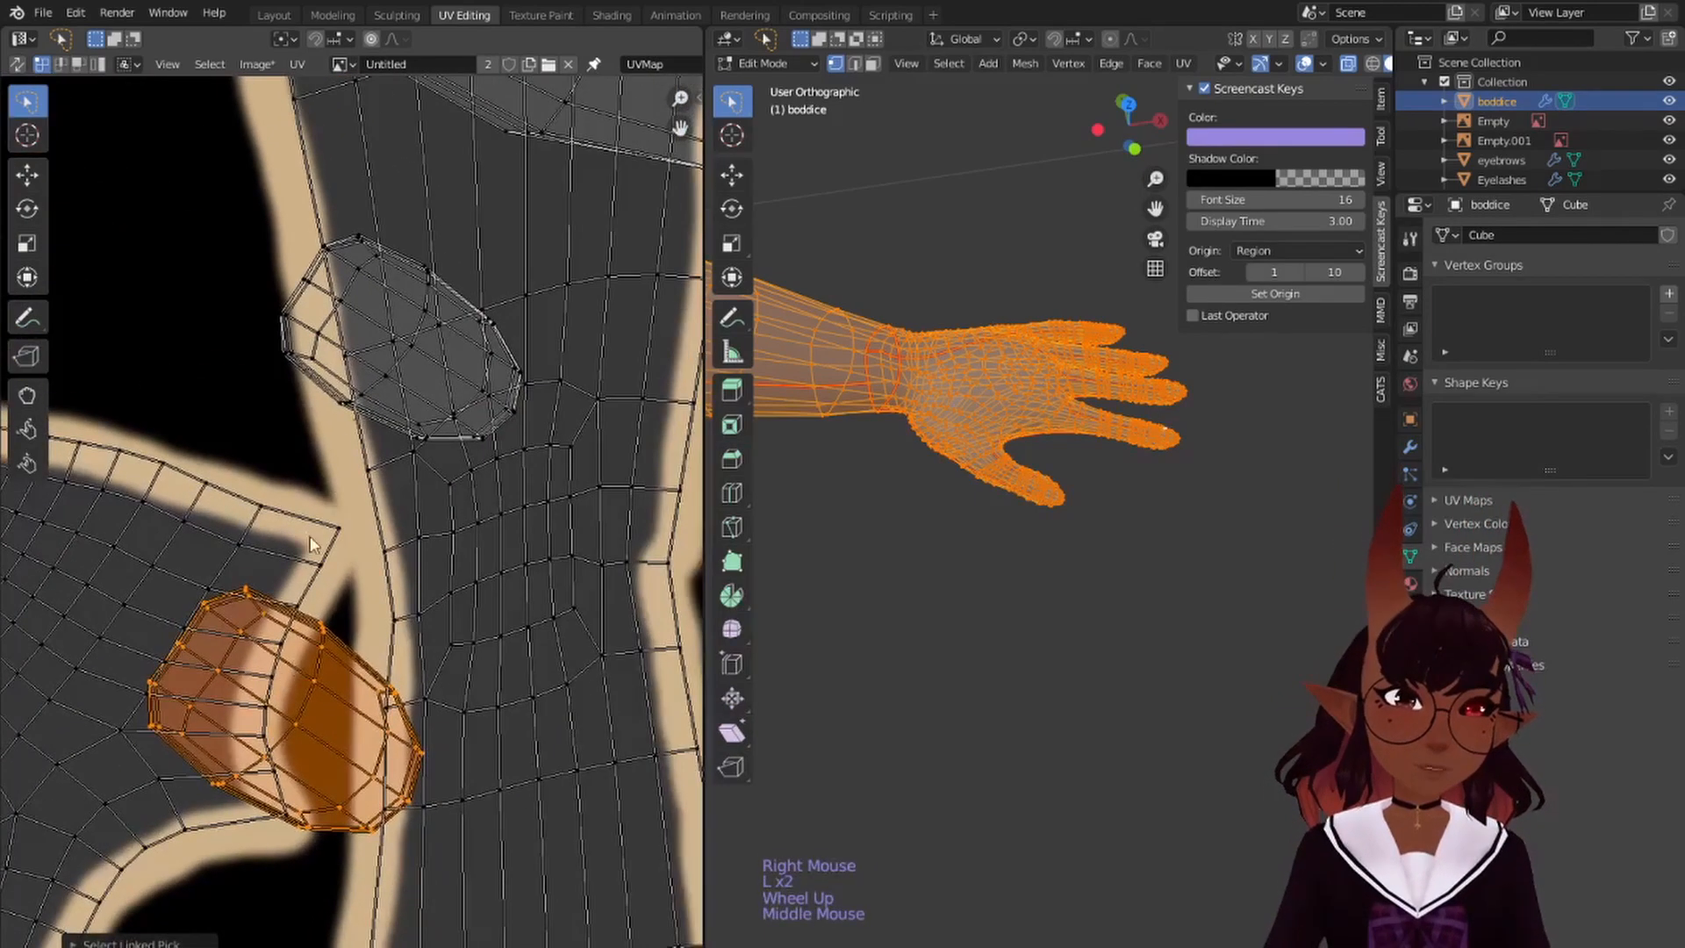
scroll(341, 503, up, 2)
key(l)
middle_drag(460, 228, 386, 654)
scroll(407, 634, down, 1)
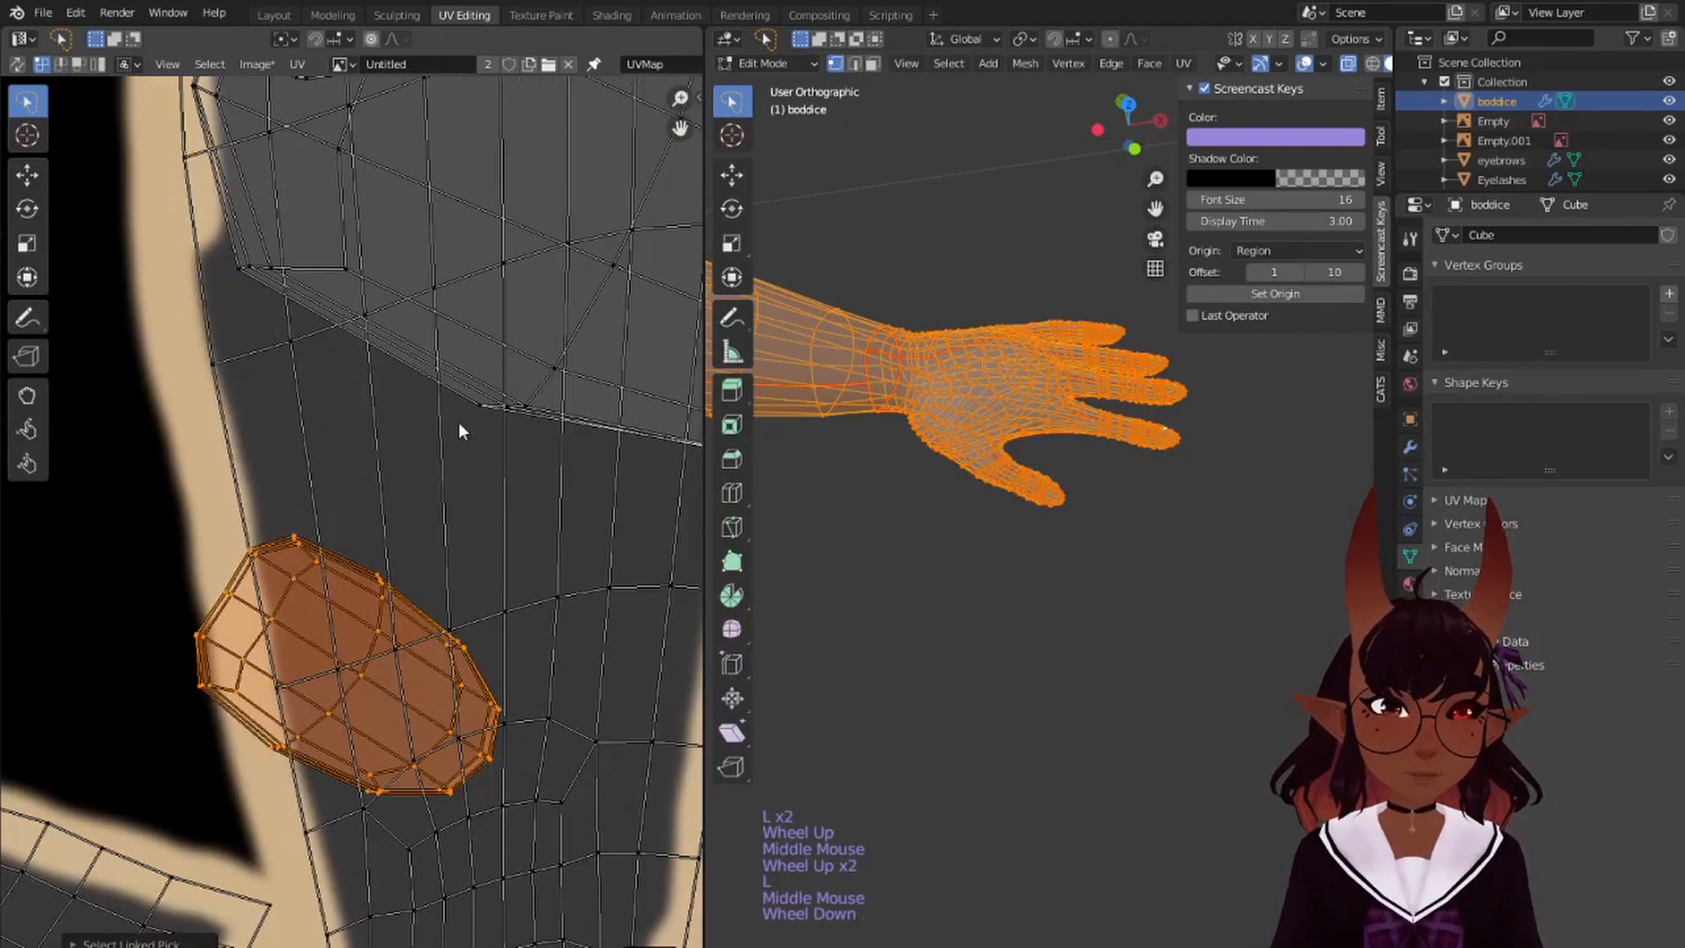
scroll(460, 386, down, 5)
scroll(462, 356, up, 1)
middle_drag(461, 355, 423, 569)
scroll(505, 497, up, 6)
key(l)
scroll(505, 498, up, 1)
scroll(505, 497, down, 1)
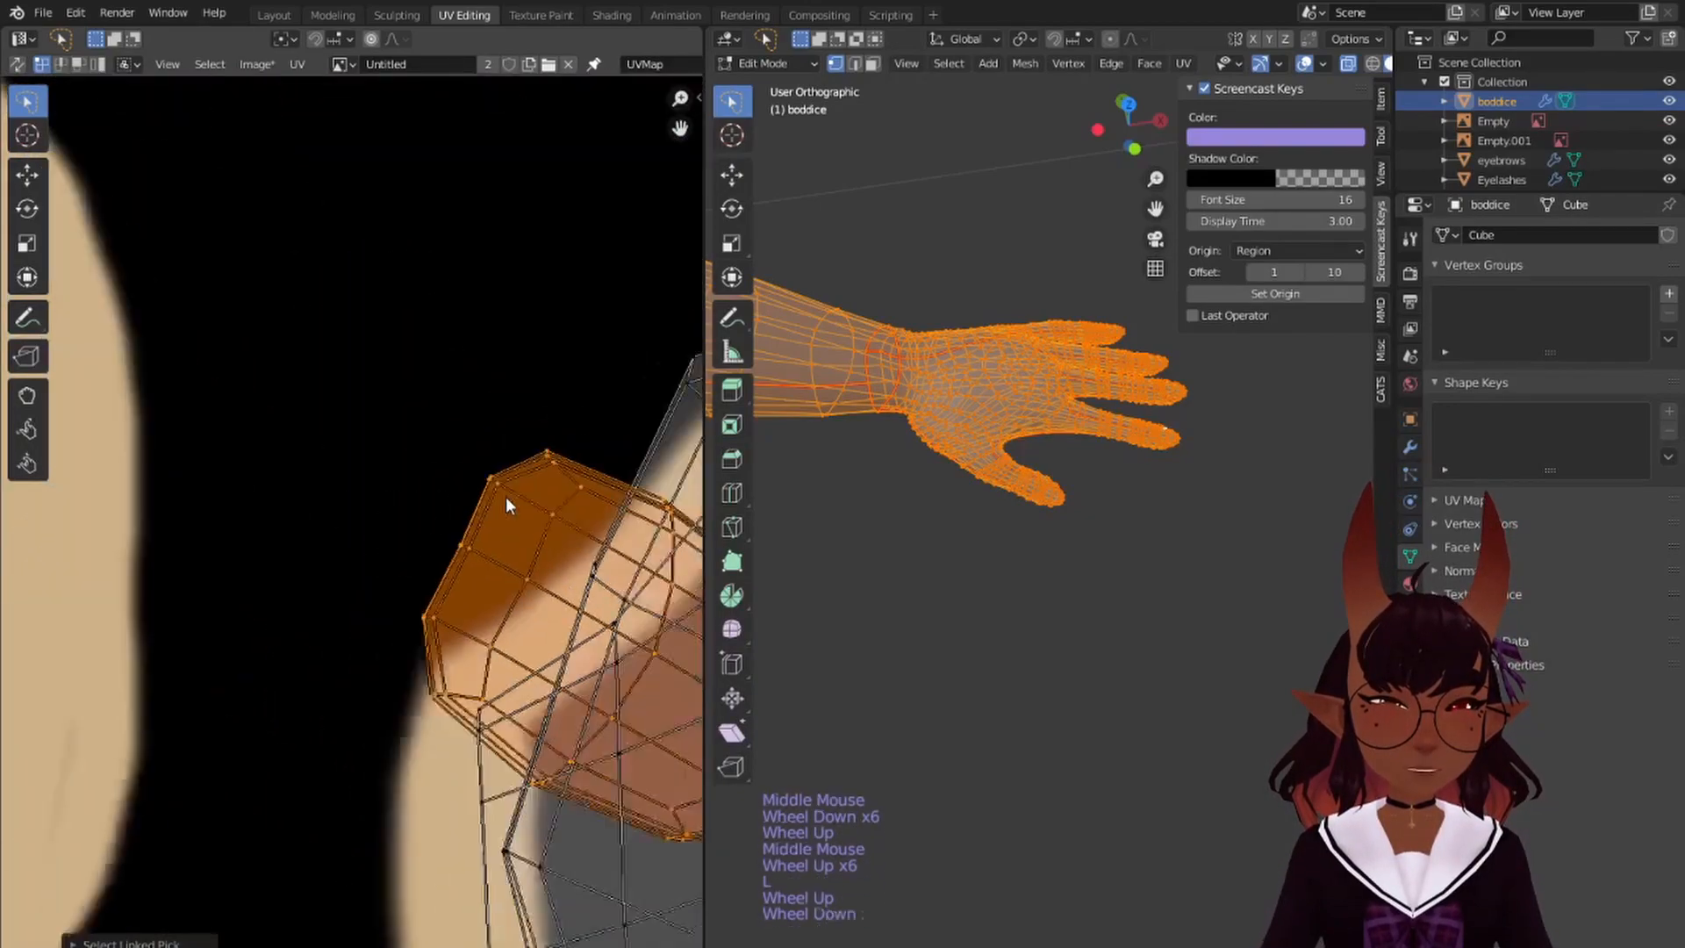
scroll(506, 497, down, 12)
middle_drag(505, 497, 465, 560)
key(g)
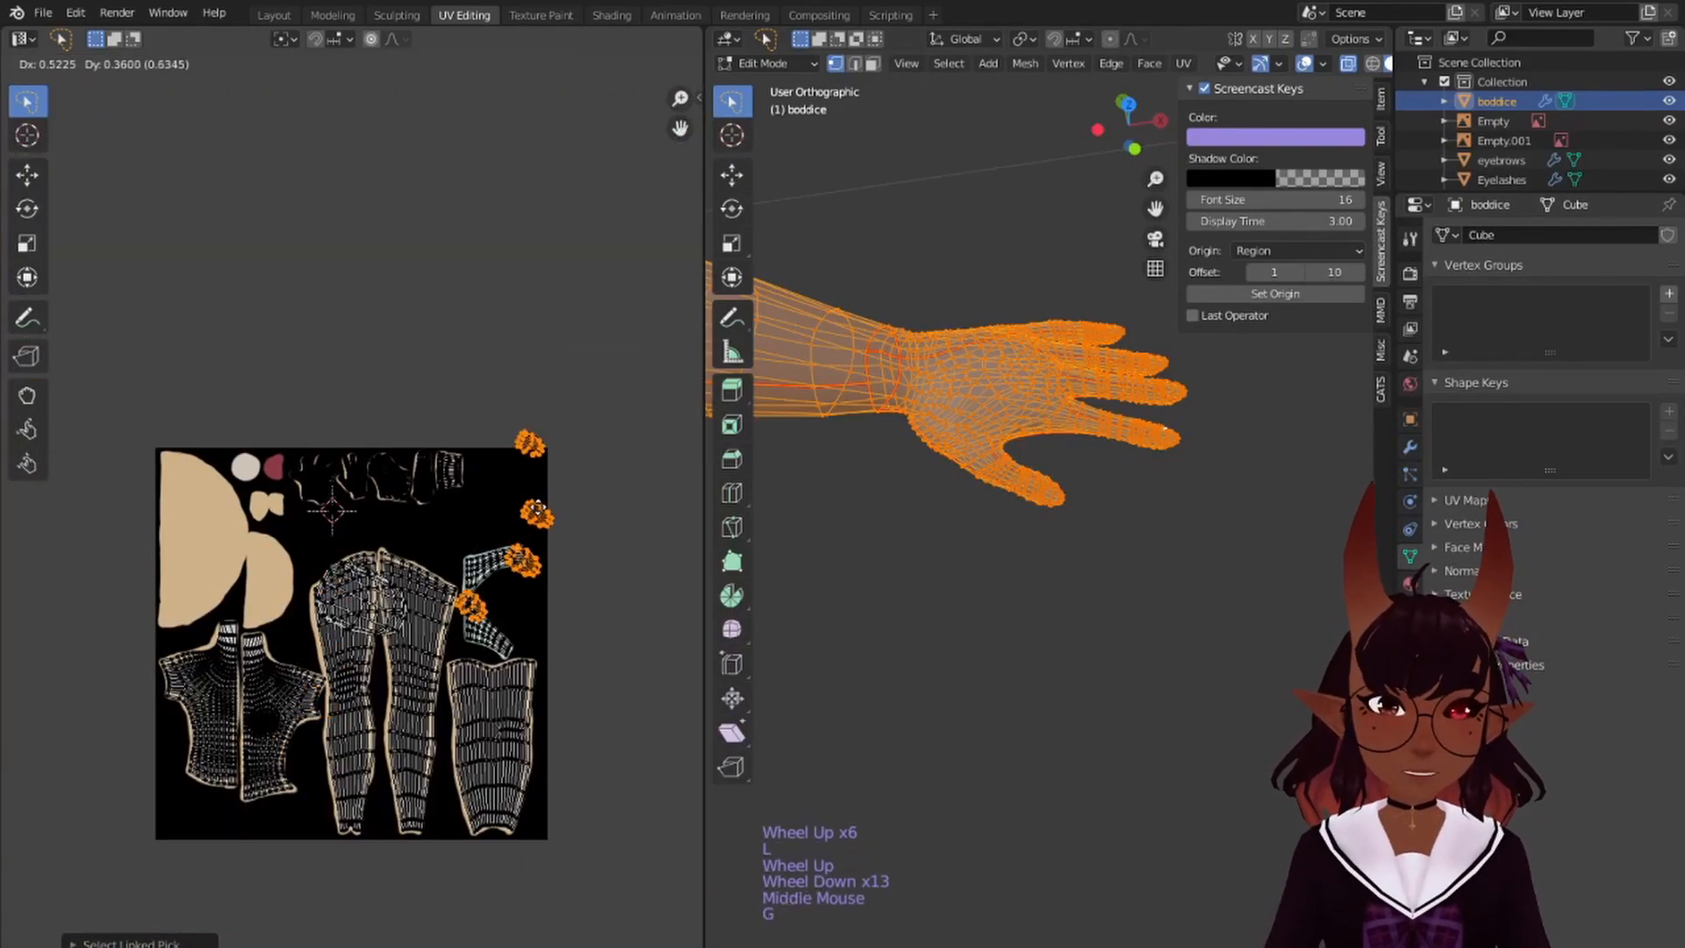
click(521, 512)
- Scale the four fingernail UV islands down until they are close to the toenail islands in size
key(s)
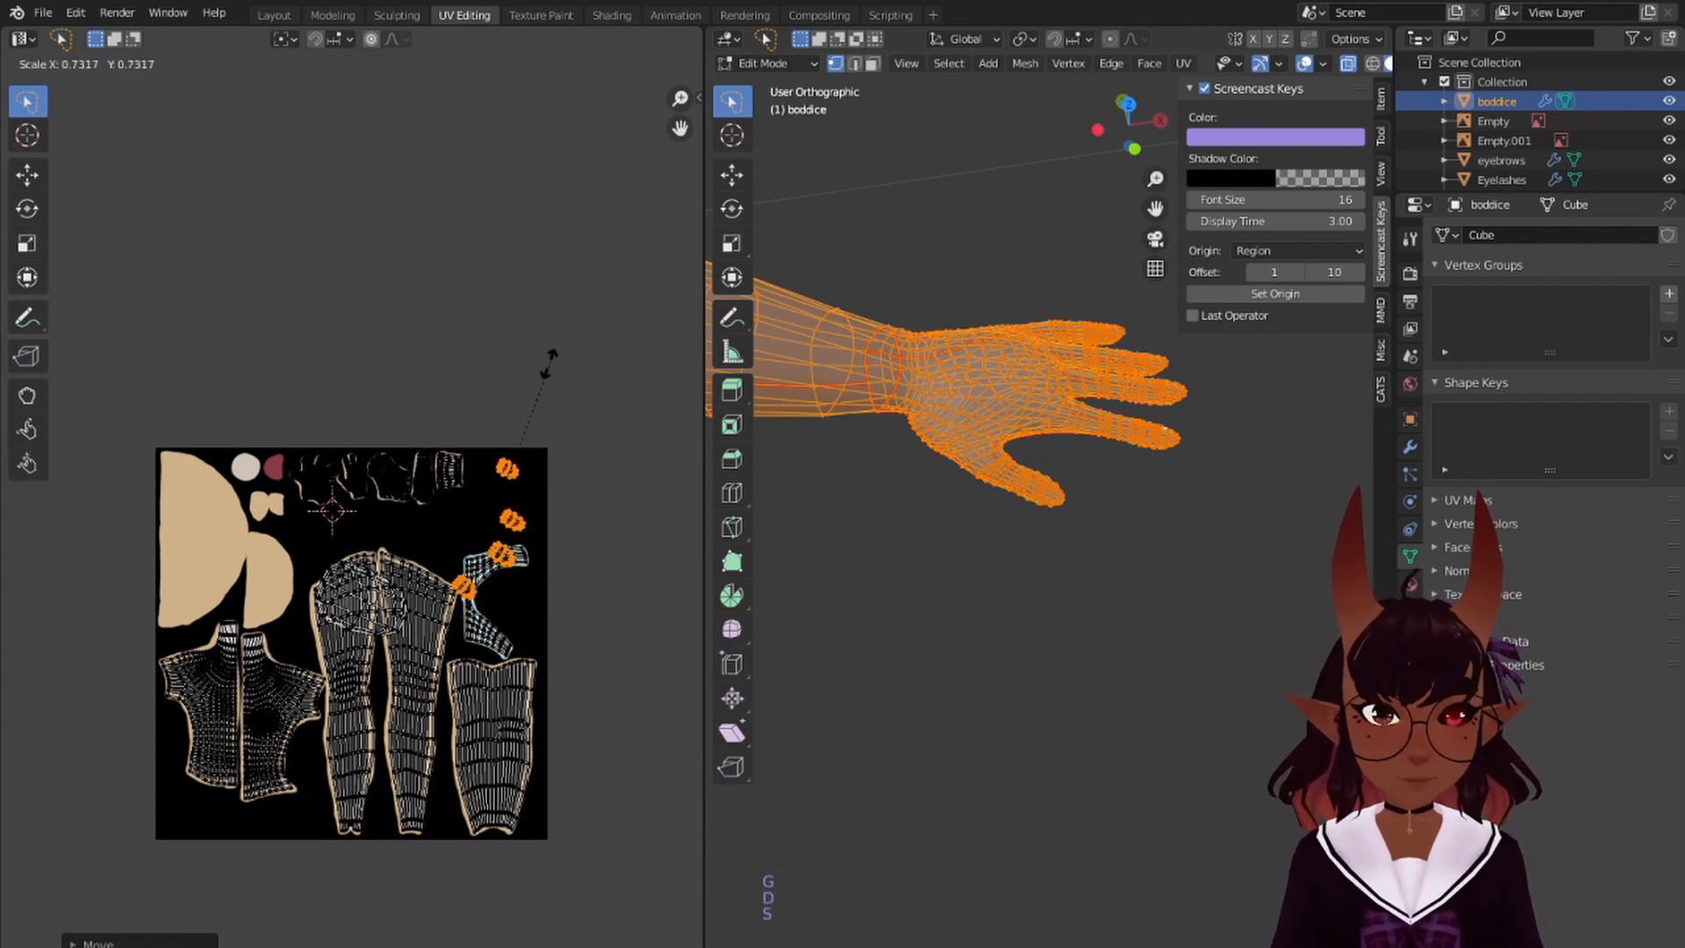
click(514, 430)
scroll(514, 430, up, 4)
middle_drag(514, 430, 240, 551)
scroll(241, 551, up, 3)
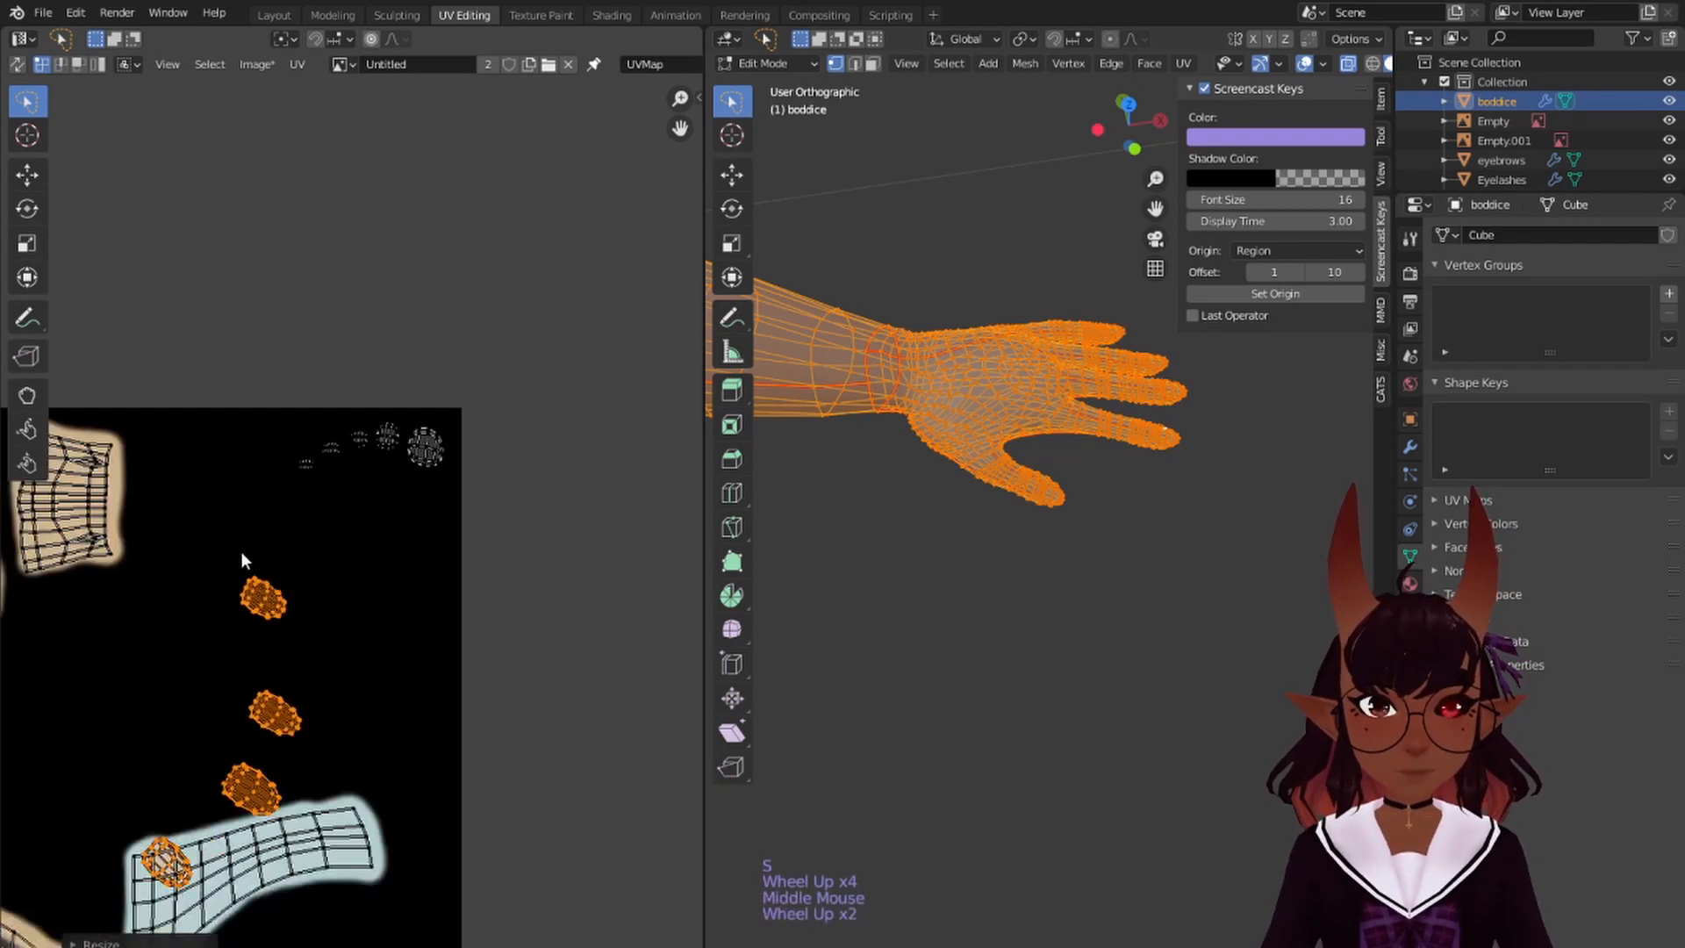
key(s)
click(238, 585)
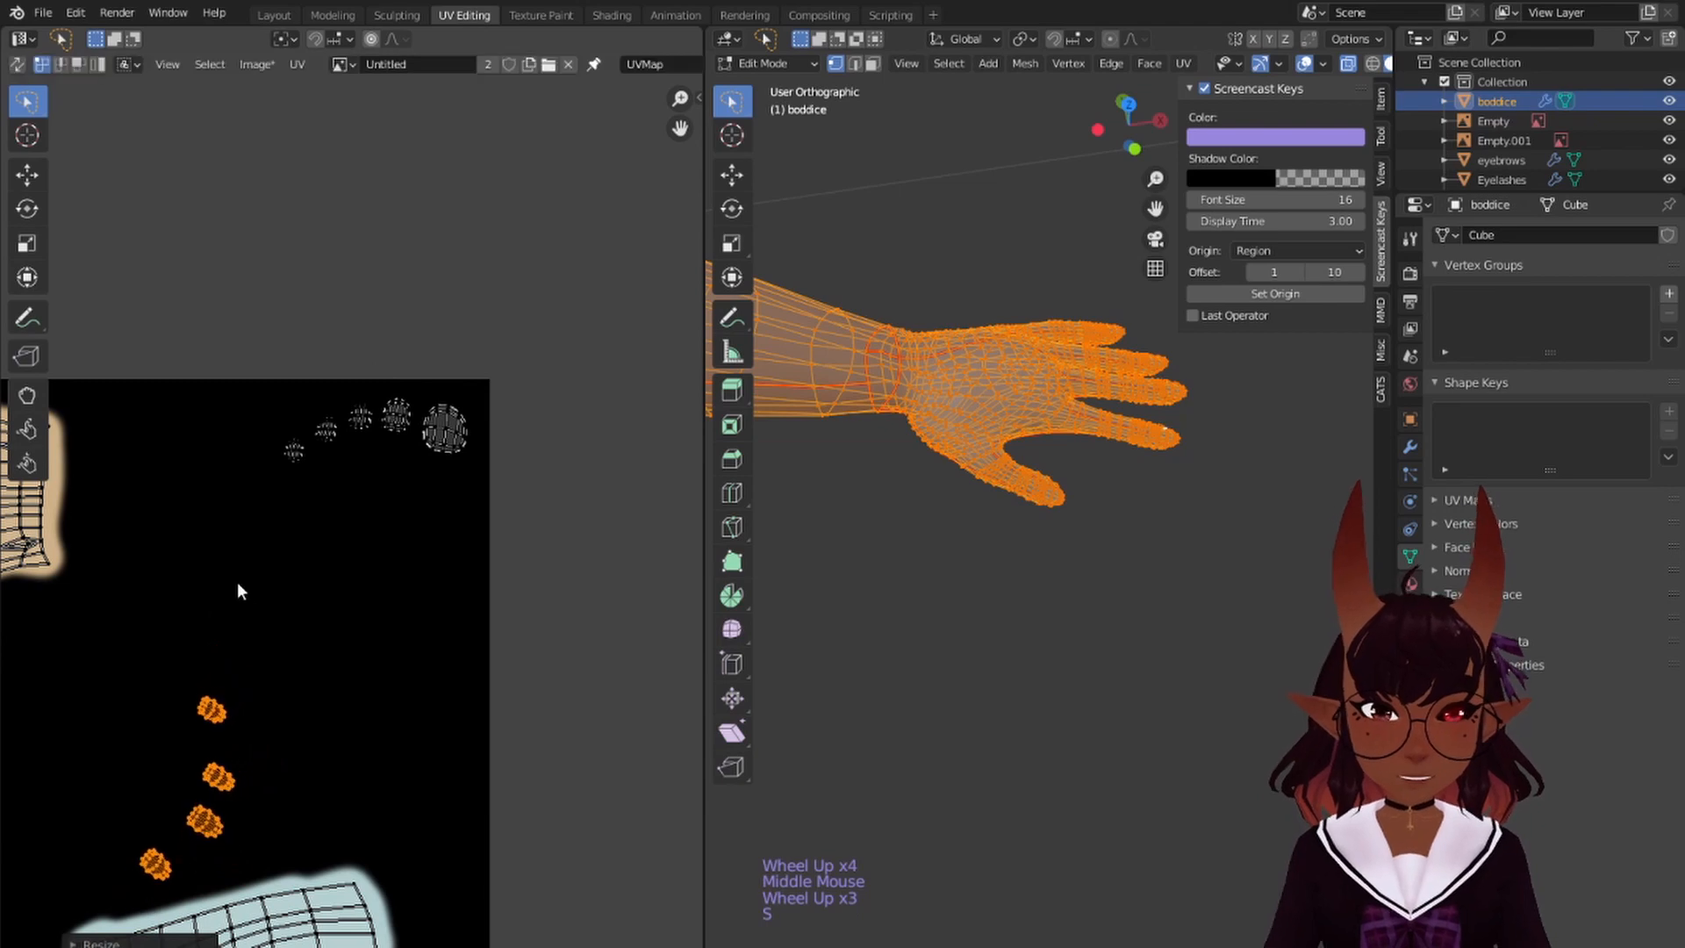
- Move the four fingernail UV islands beneath the toenail islands and rotate them about -125 degrees so they stand upright
key(g)
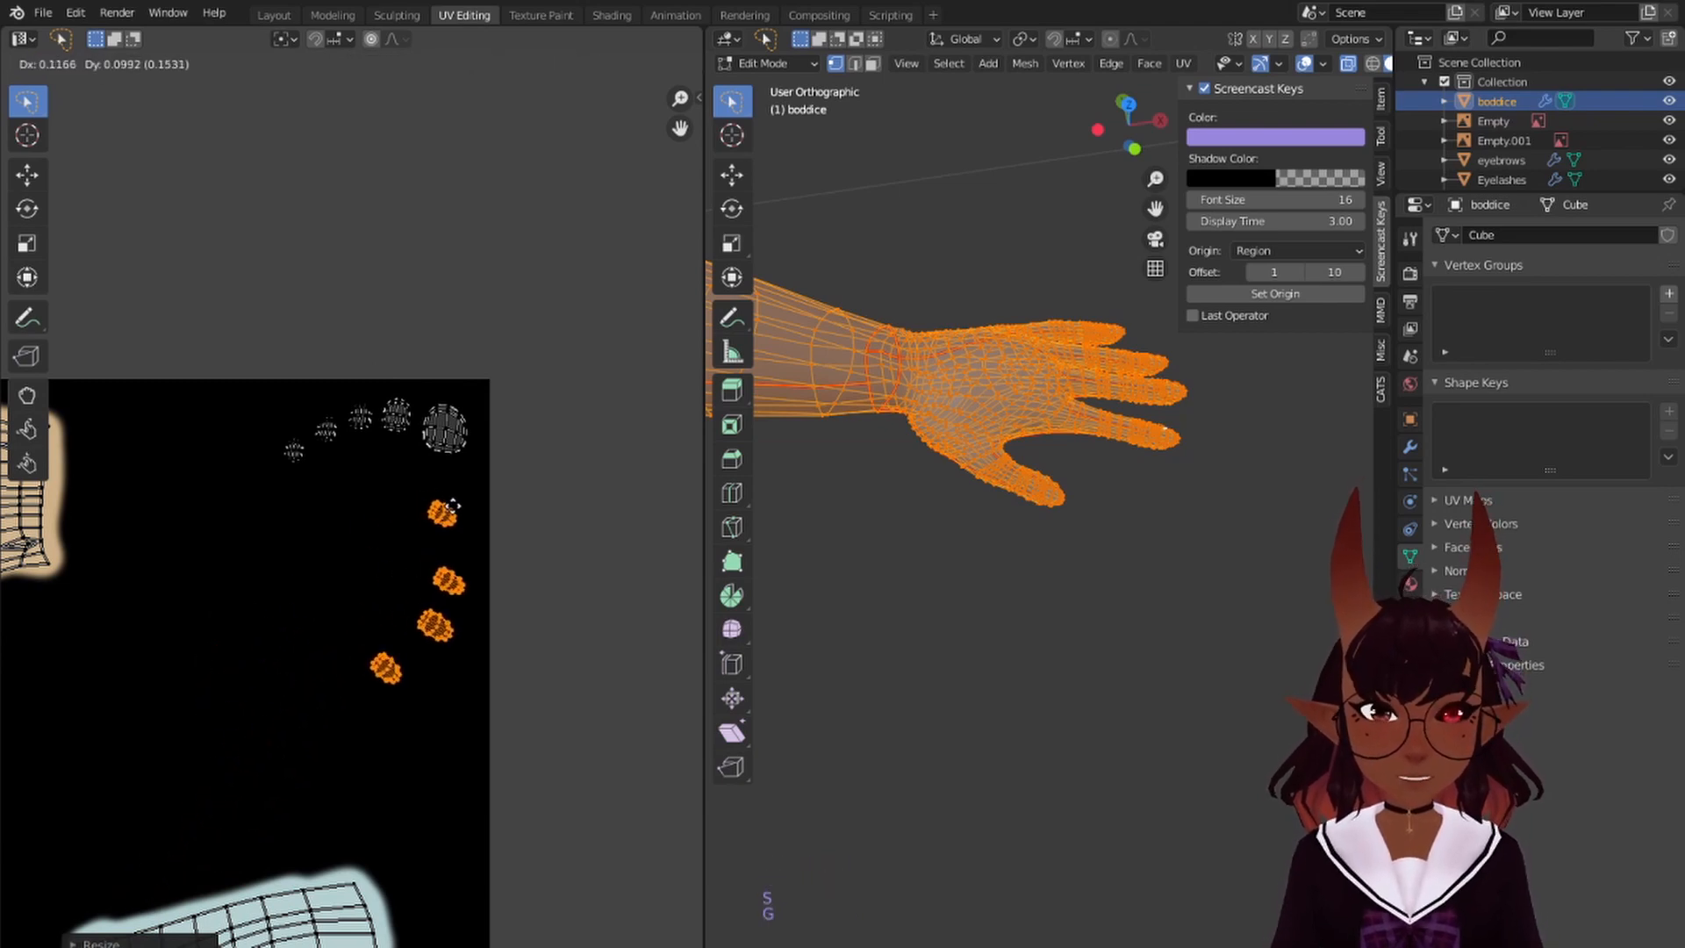
click(449, 493)
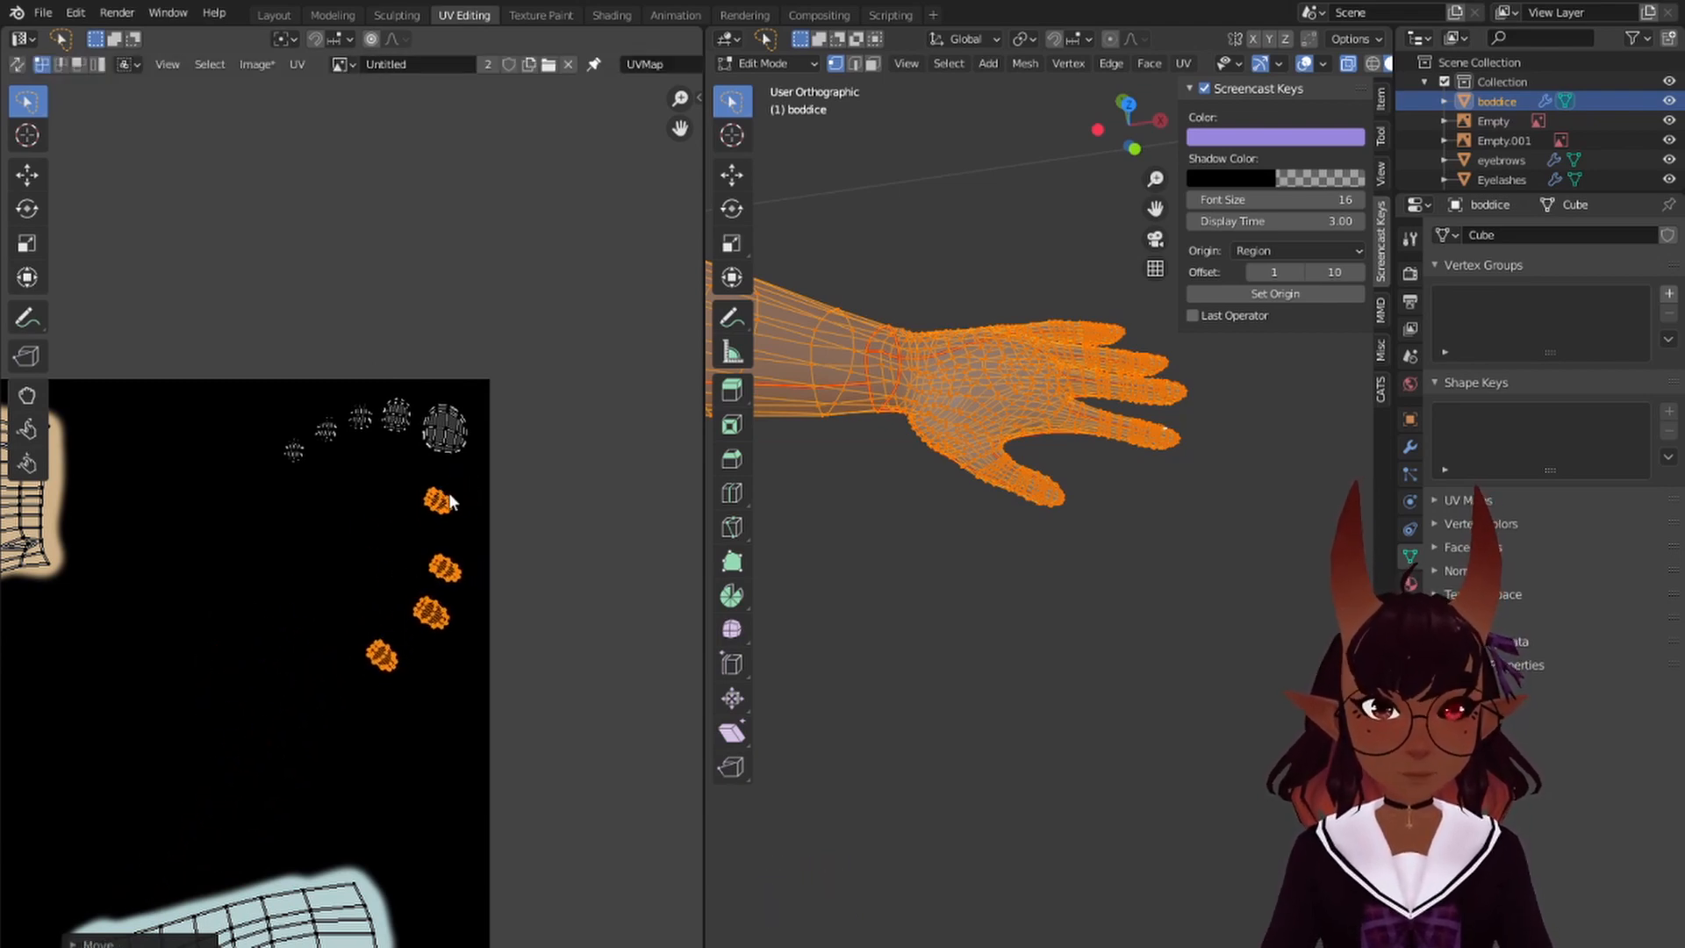
key(r)
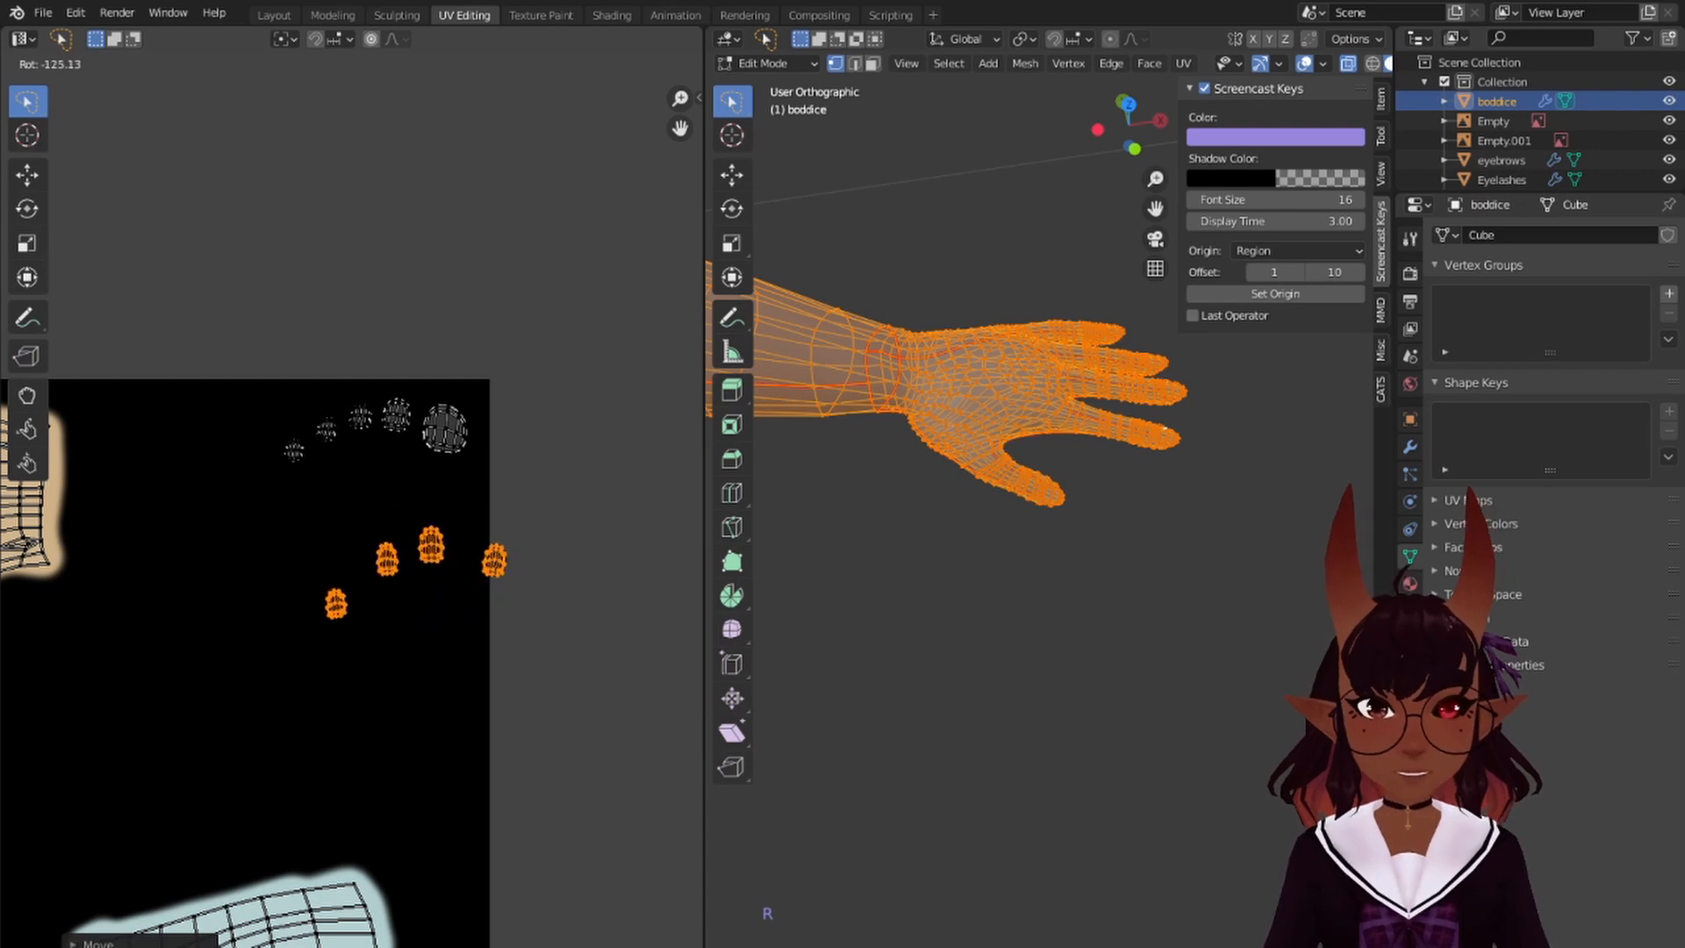
click(334, 432)
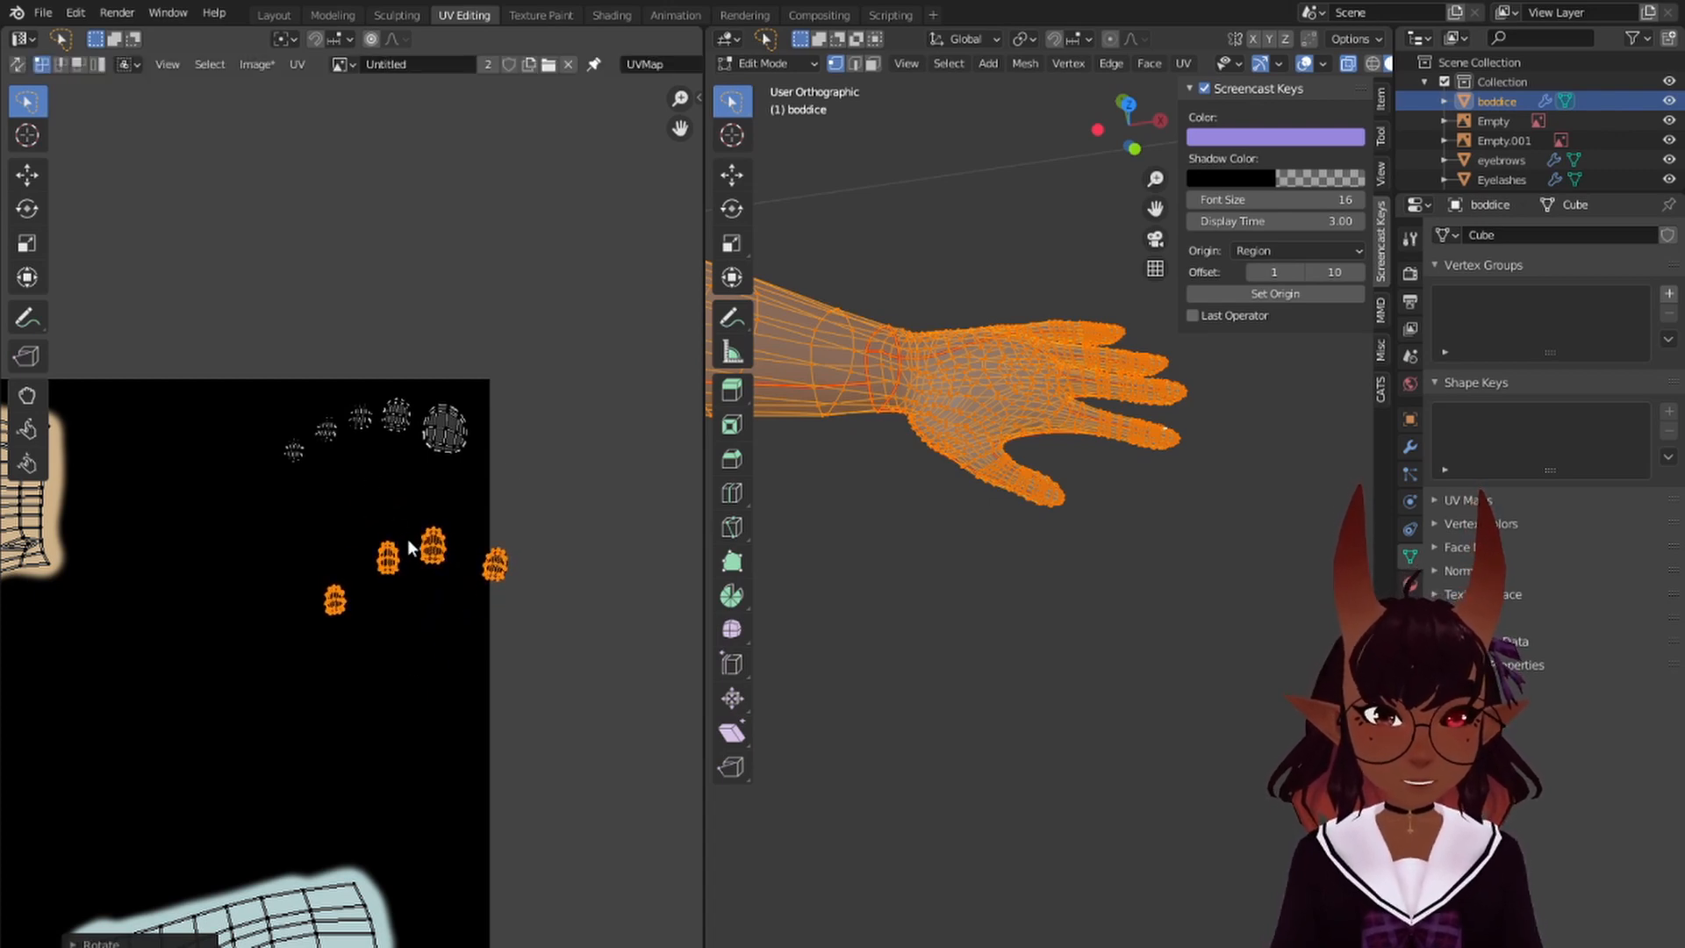
key(g)
click(332, 504)
- Reposition individual fingernail UV islands to form a compact, evenly spaced arc of four beneath the toenails
scroll(321, 518, up, 4)
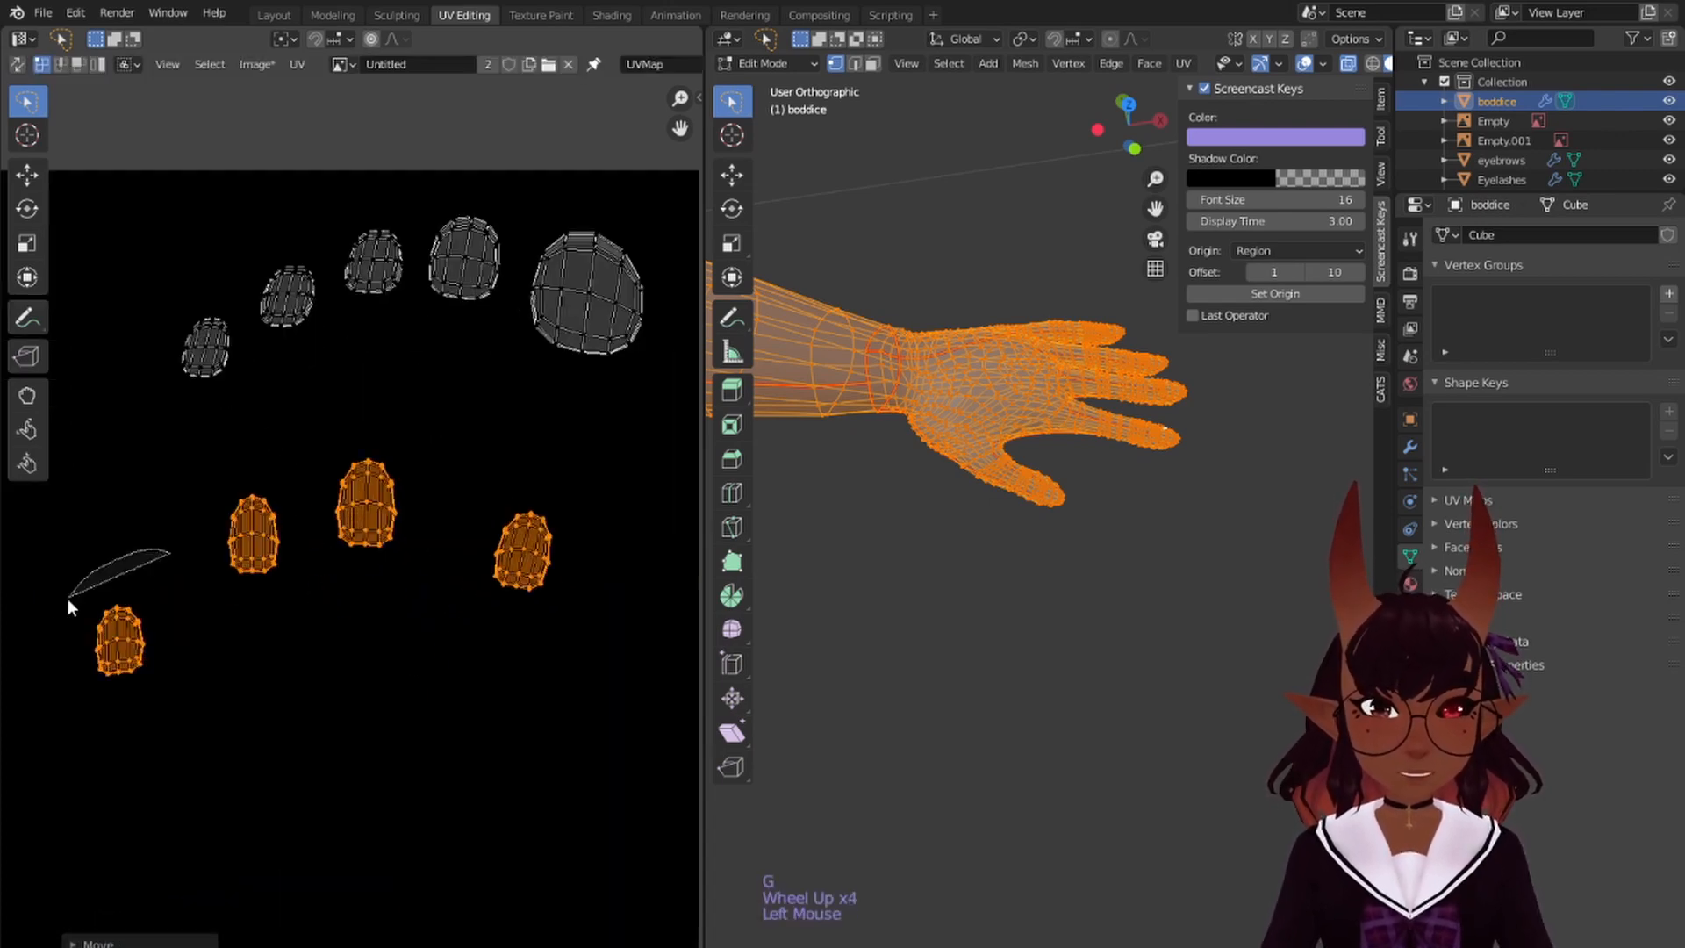
drag(66, 599, 136, 656)
key(g)
click(258, 546)
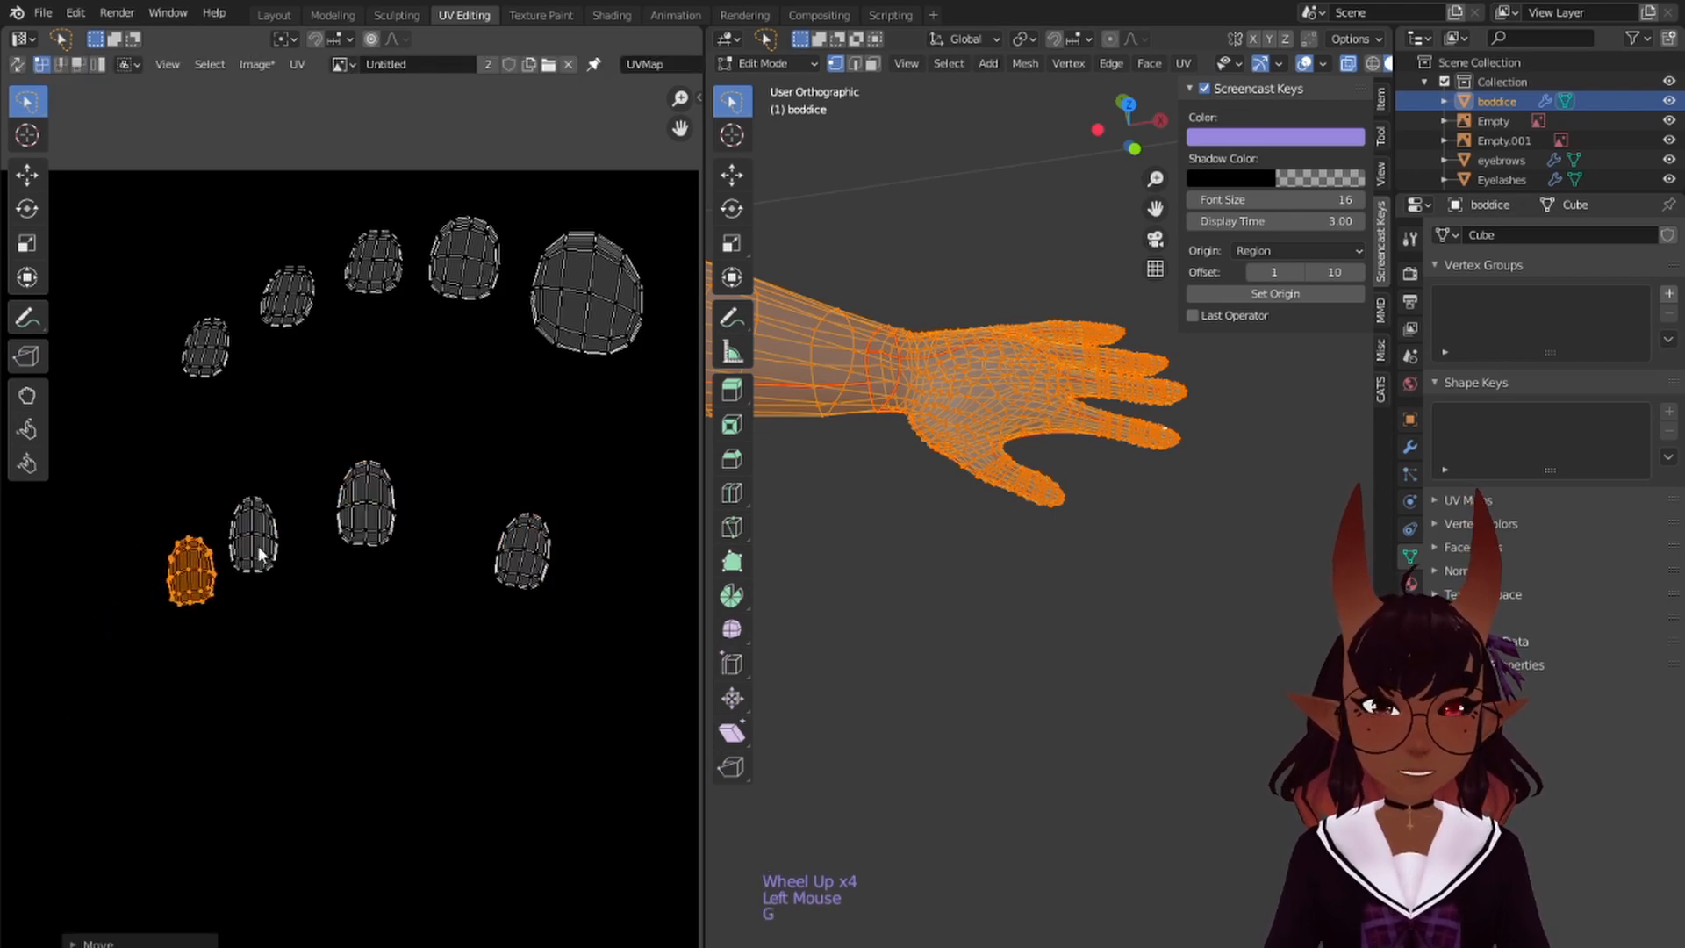
drag(134, 508, 298, 631)
key(g)
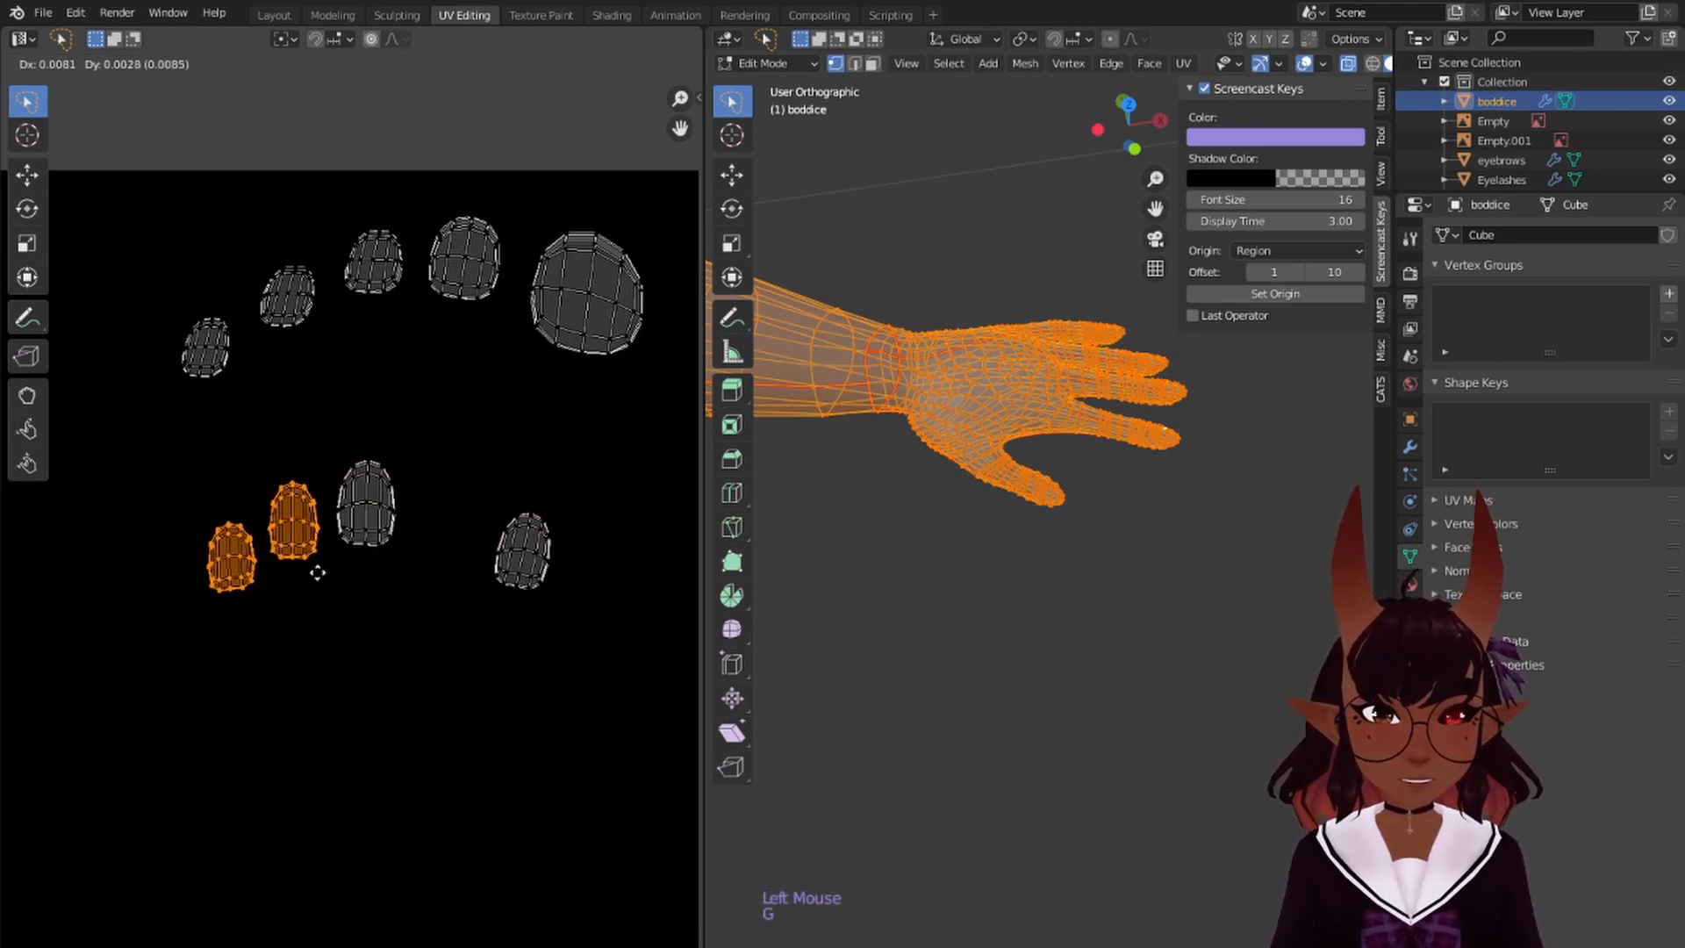
click(321, 566)
mouse_move(628, 513)
mouse_down()
mouse_move(599, 642)
mouse_move(621, 599)
mouse_up()
key(g)
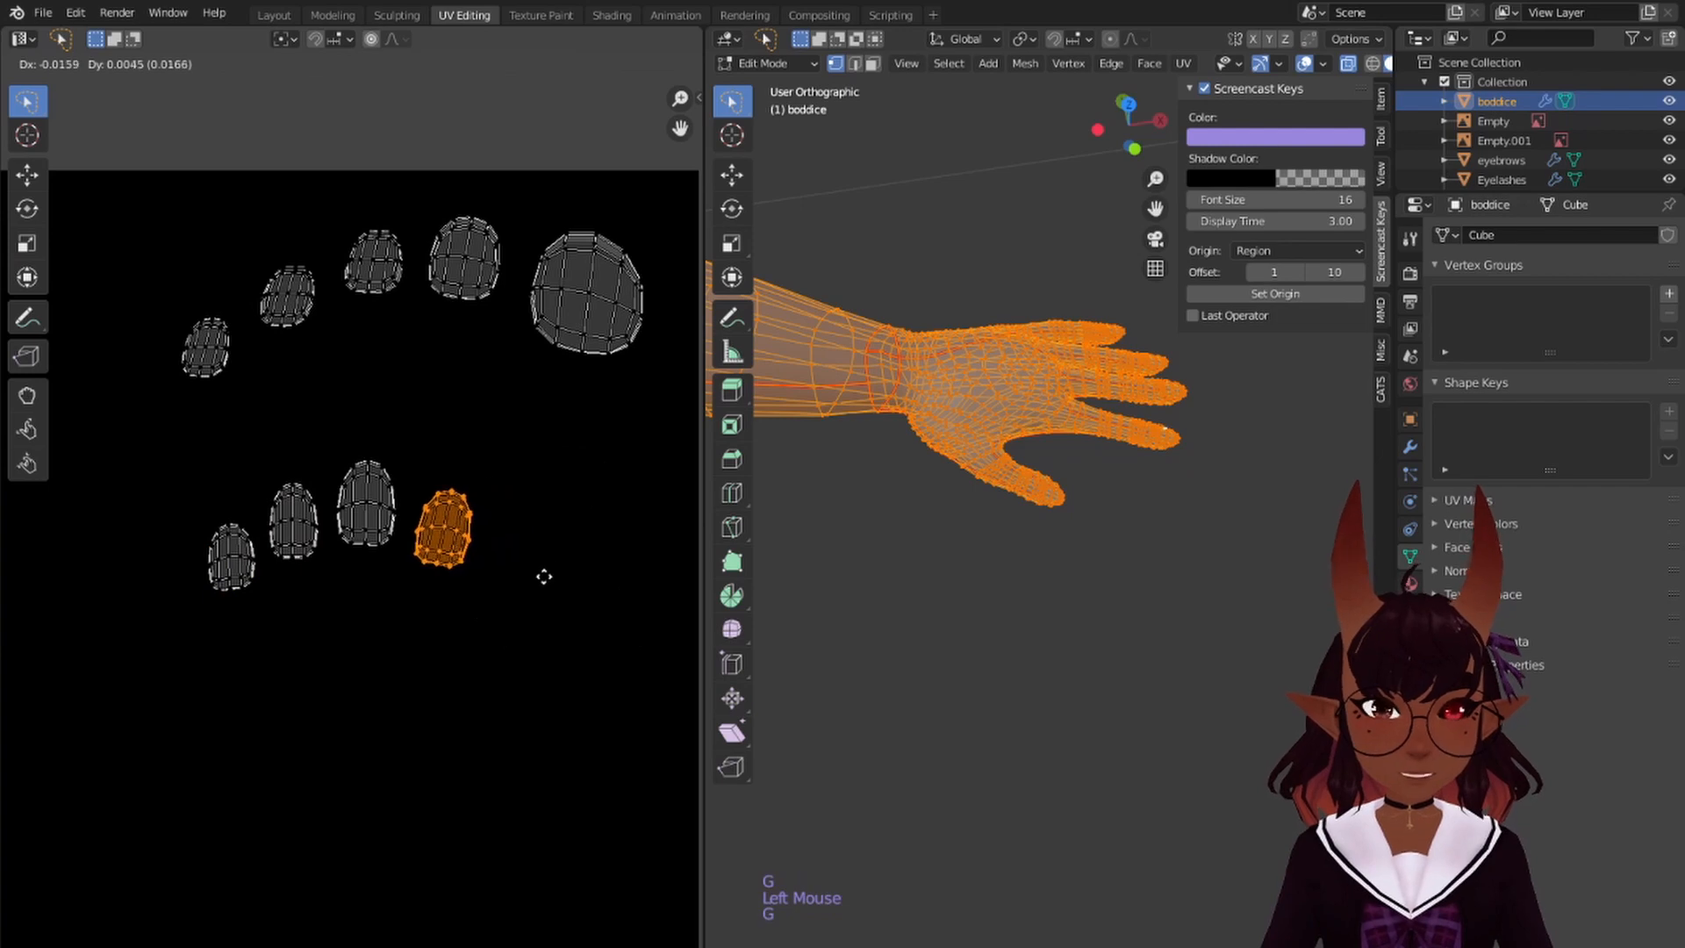
click(542, 576)
- Move the large thumbnail UV island off the leg islands into the empty texture area and scale it to about 0.26
scroll(412, 565, down, 7)
middle_drag(303, 618, 293, 621)
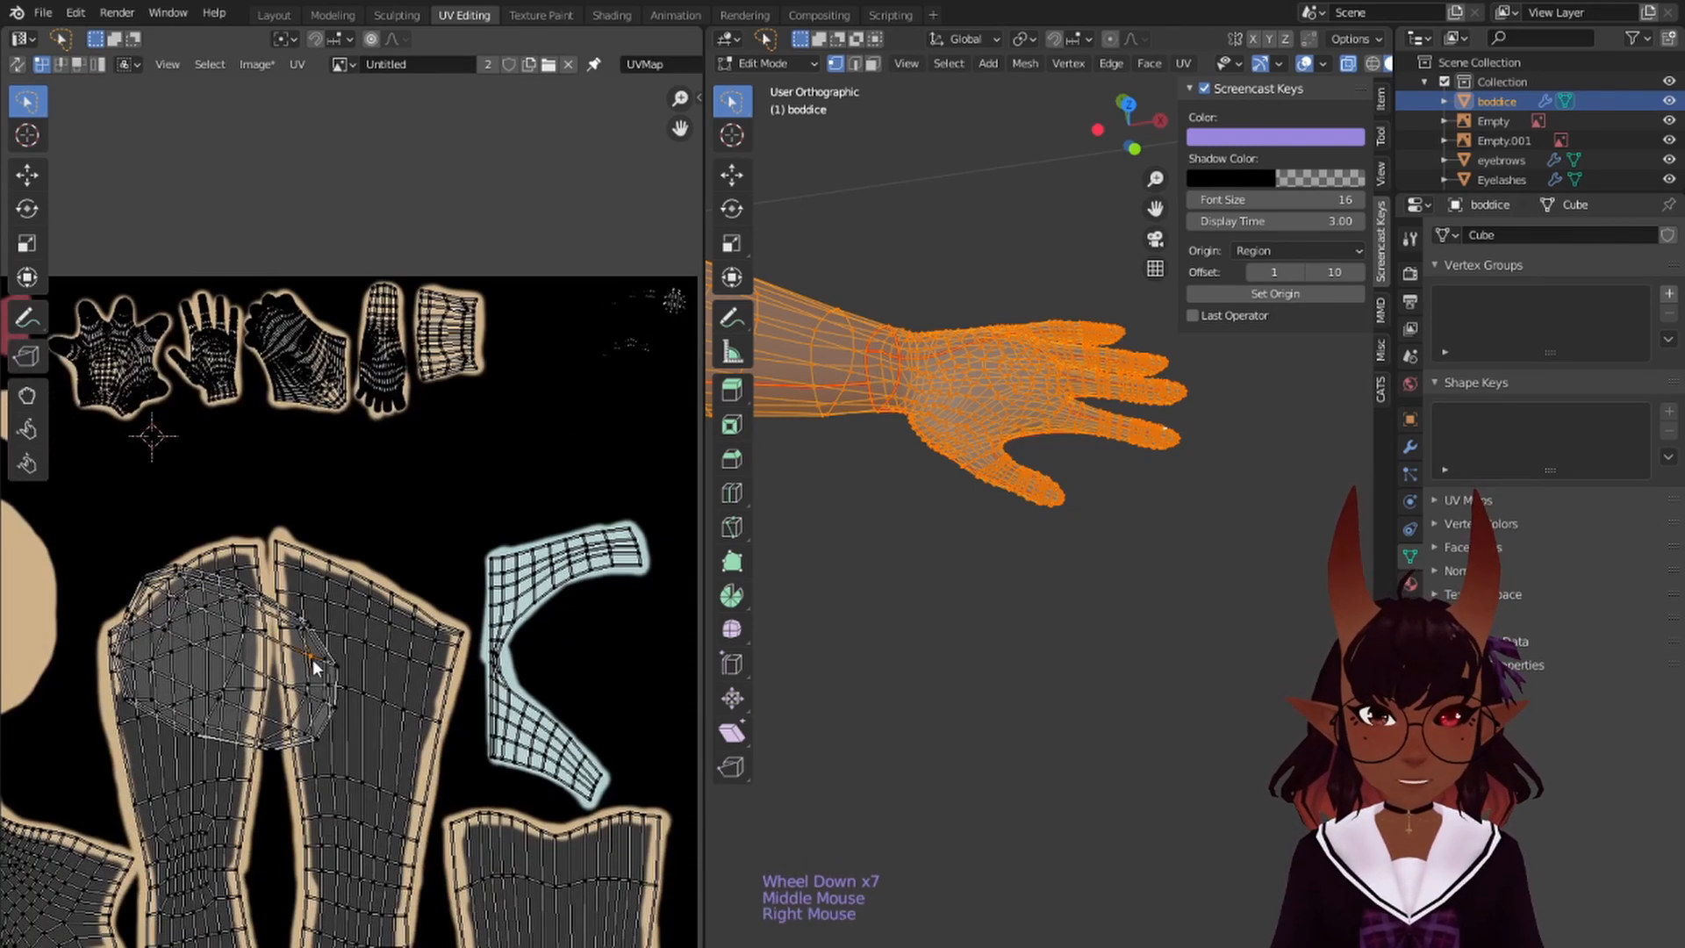
key(l)
key(g)
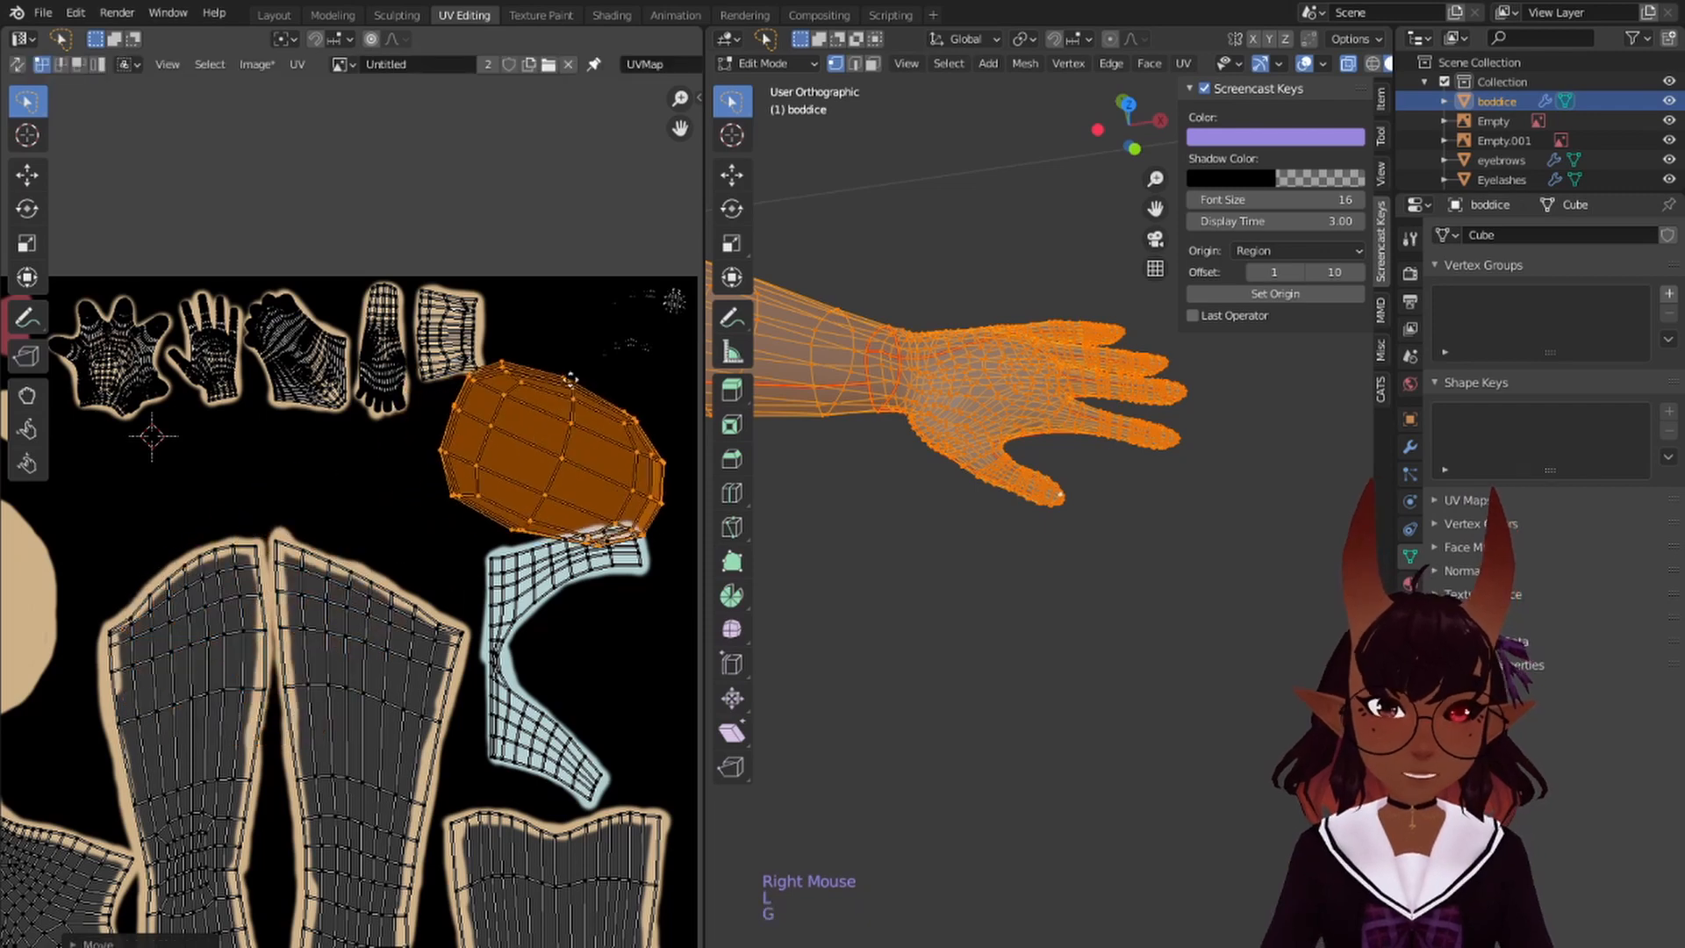
middle_drag(570, 379, 293, 614)
scroll(293, 614, up, 2)
key(s)
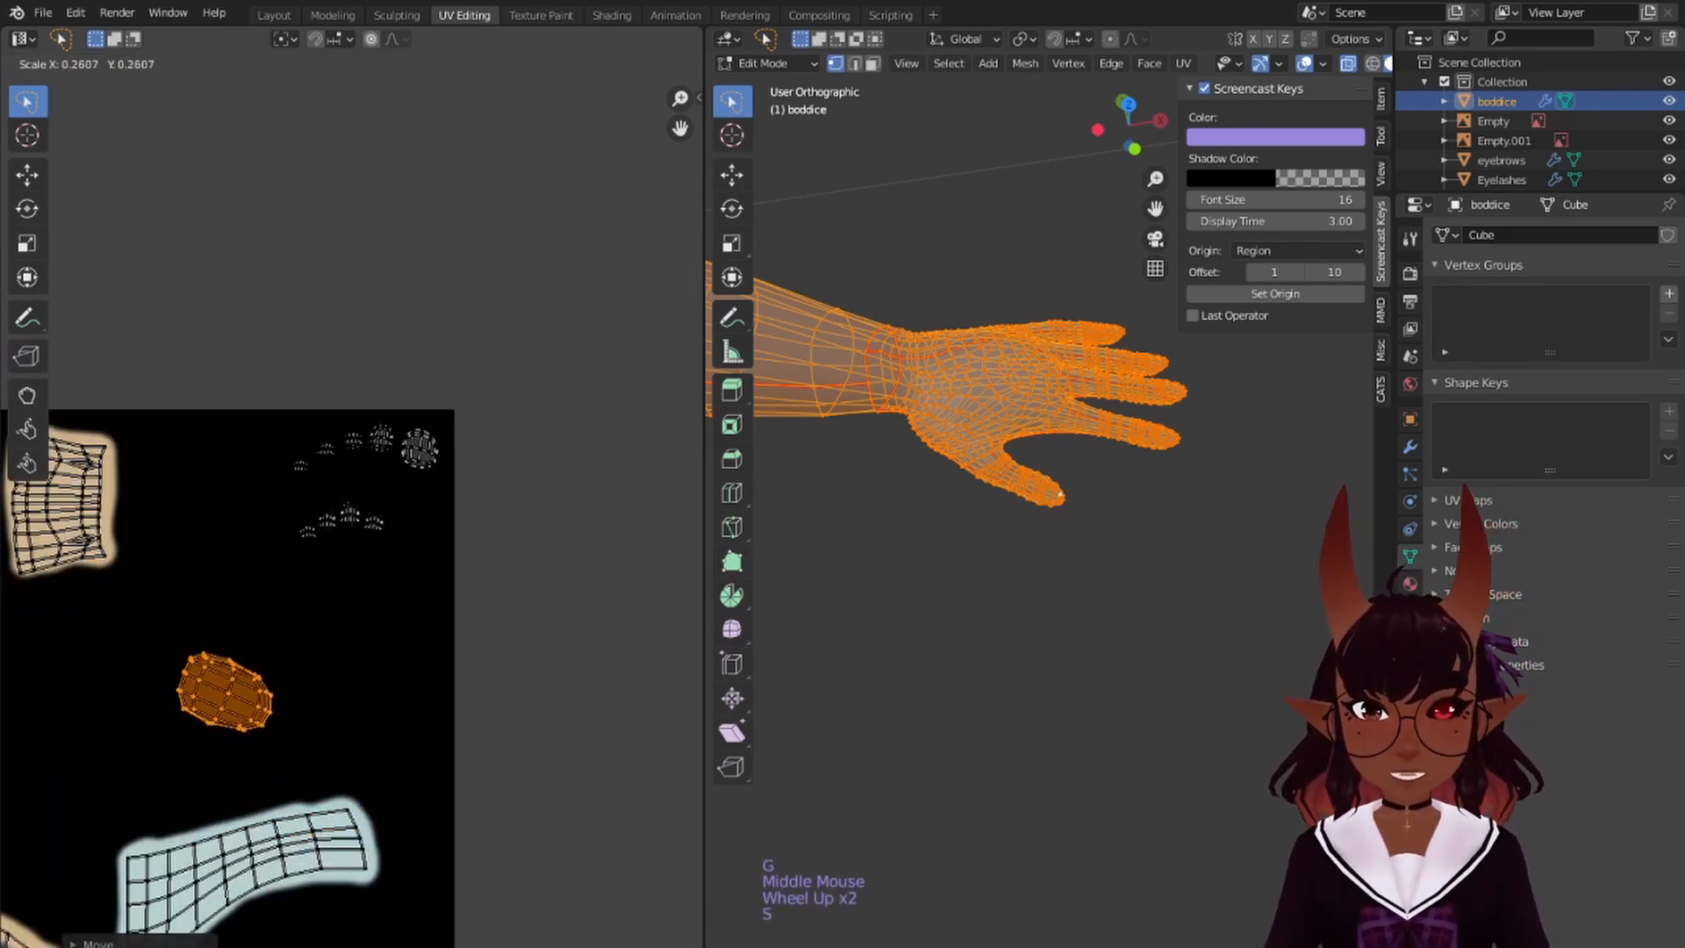
click(272, 654)
- Move the thumbnail UV island just below the fingernail arc near the texture's edge and rotate it to slant upward
scroll(272, 654, up, 2)
scroll(193, 751, up, 1)
key(g)
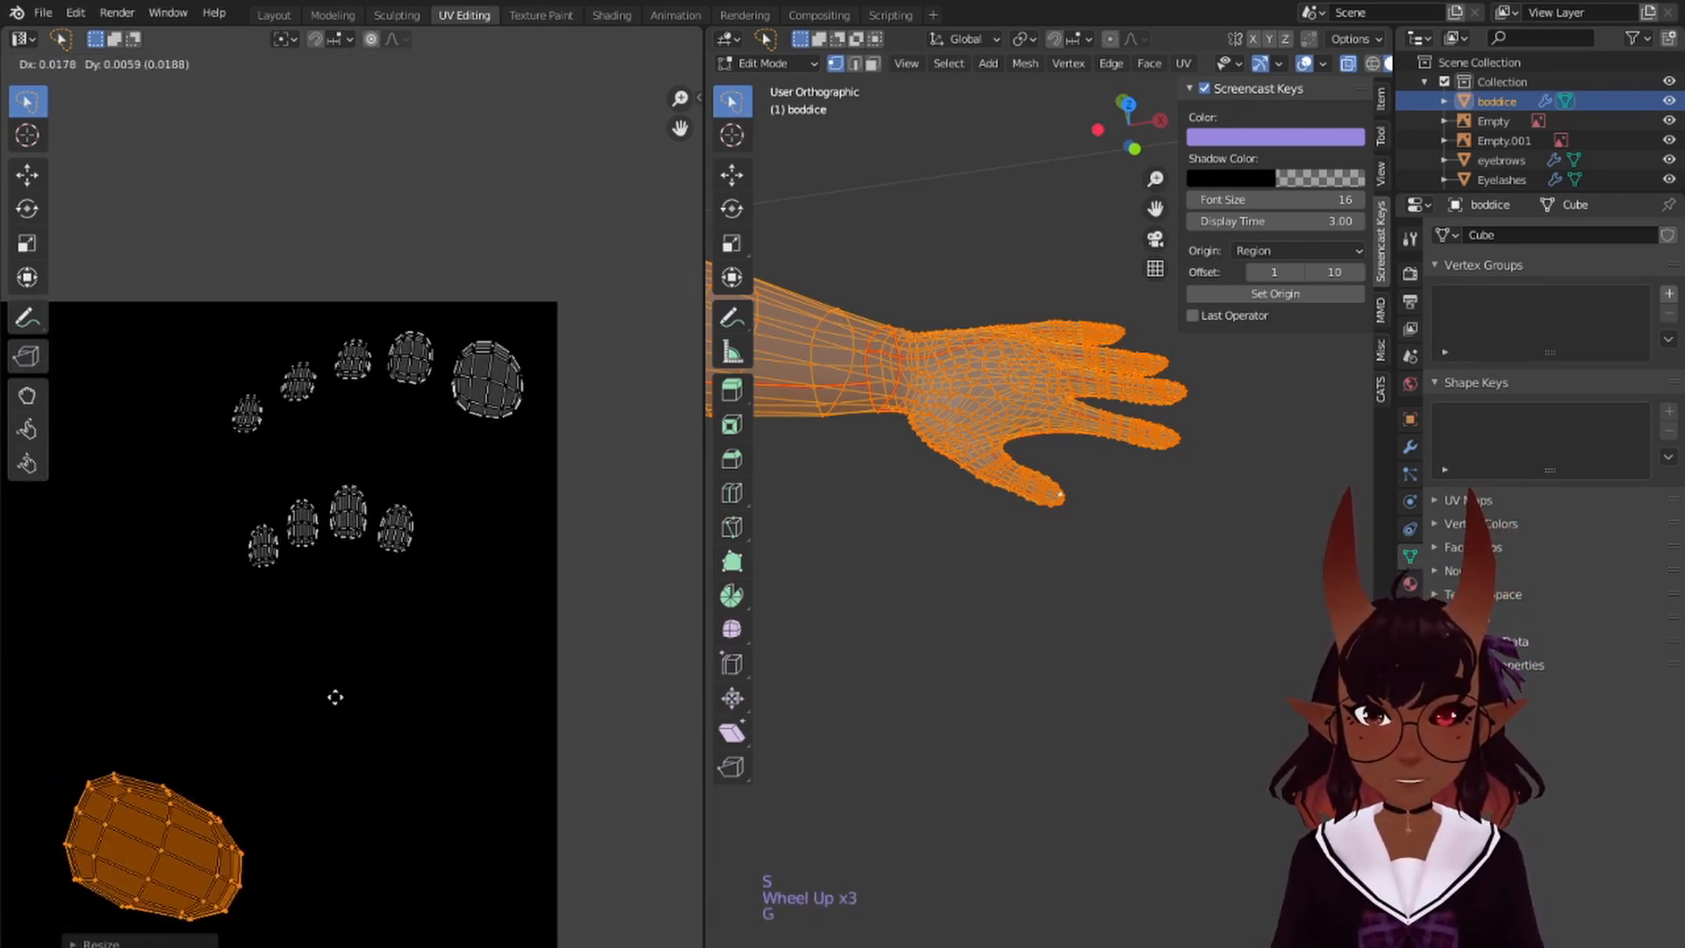
click(545, 540)
scroll(545, 541, up, 1)
scroll(545, 541, up, 1)
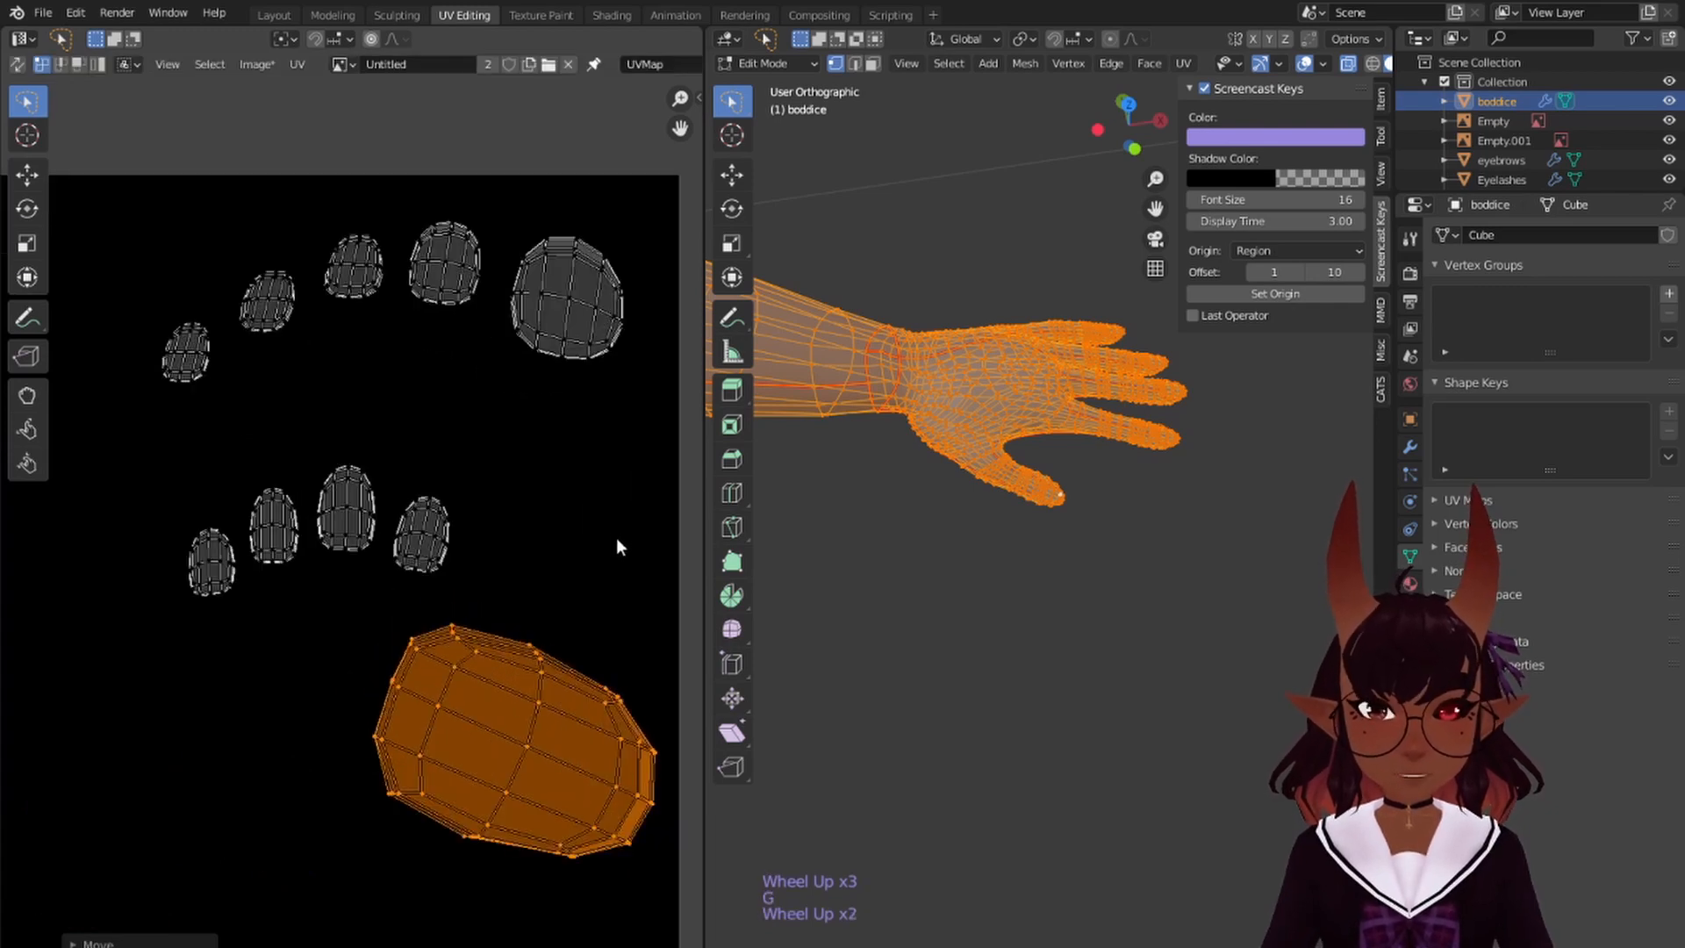
key(r)
click(506, 491)
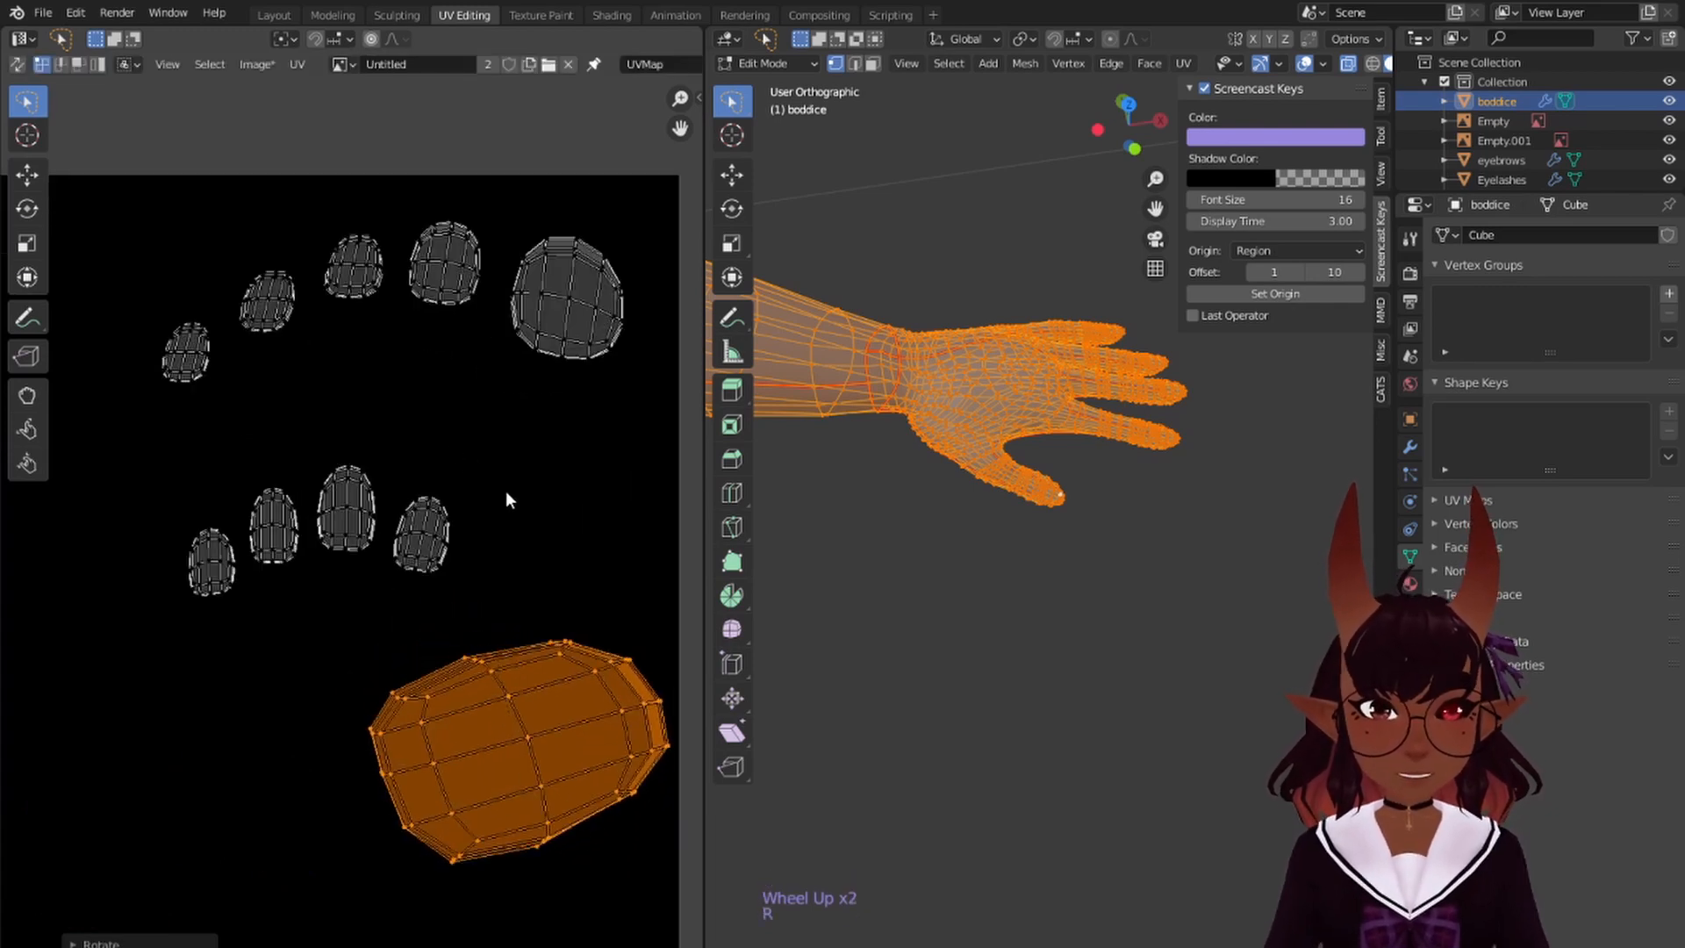
- Shrink the thumbnail UV island to roughly fingernail size, place it just below the fingernail arc, and clear the selection
key(s)
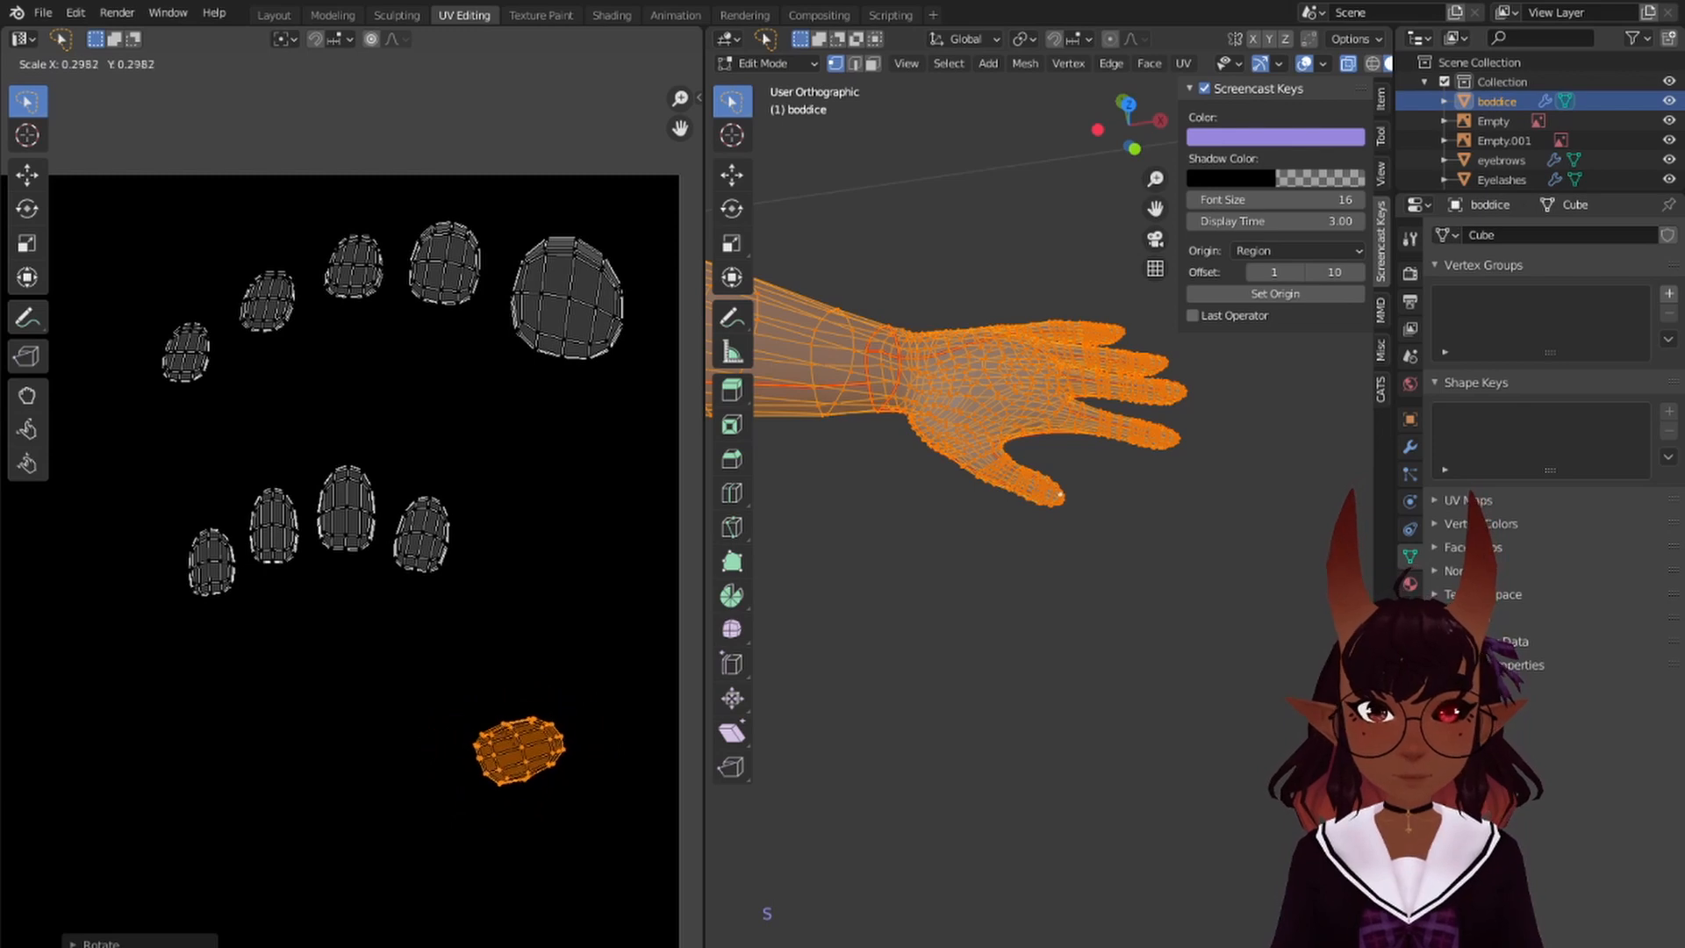
click(518, 704)
scroll(518, 704, up, 1)
key(g)
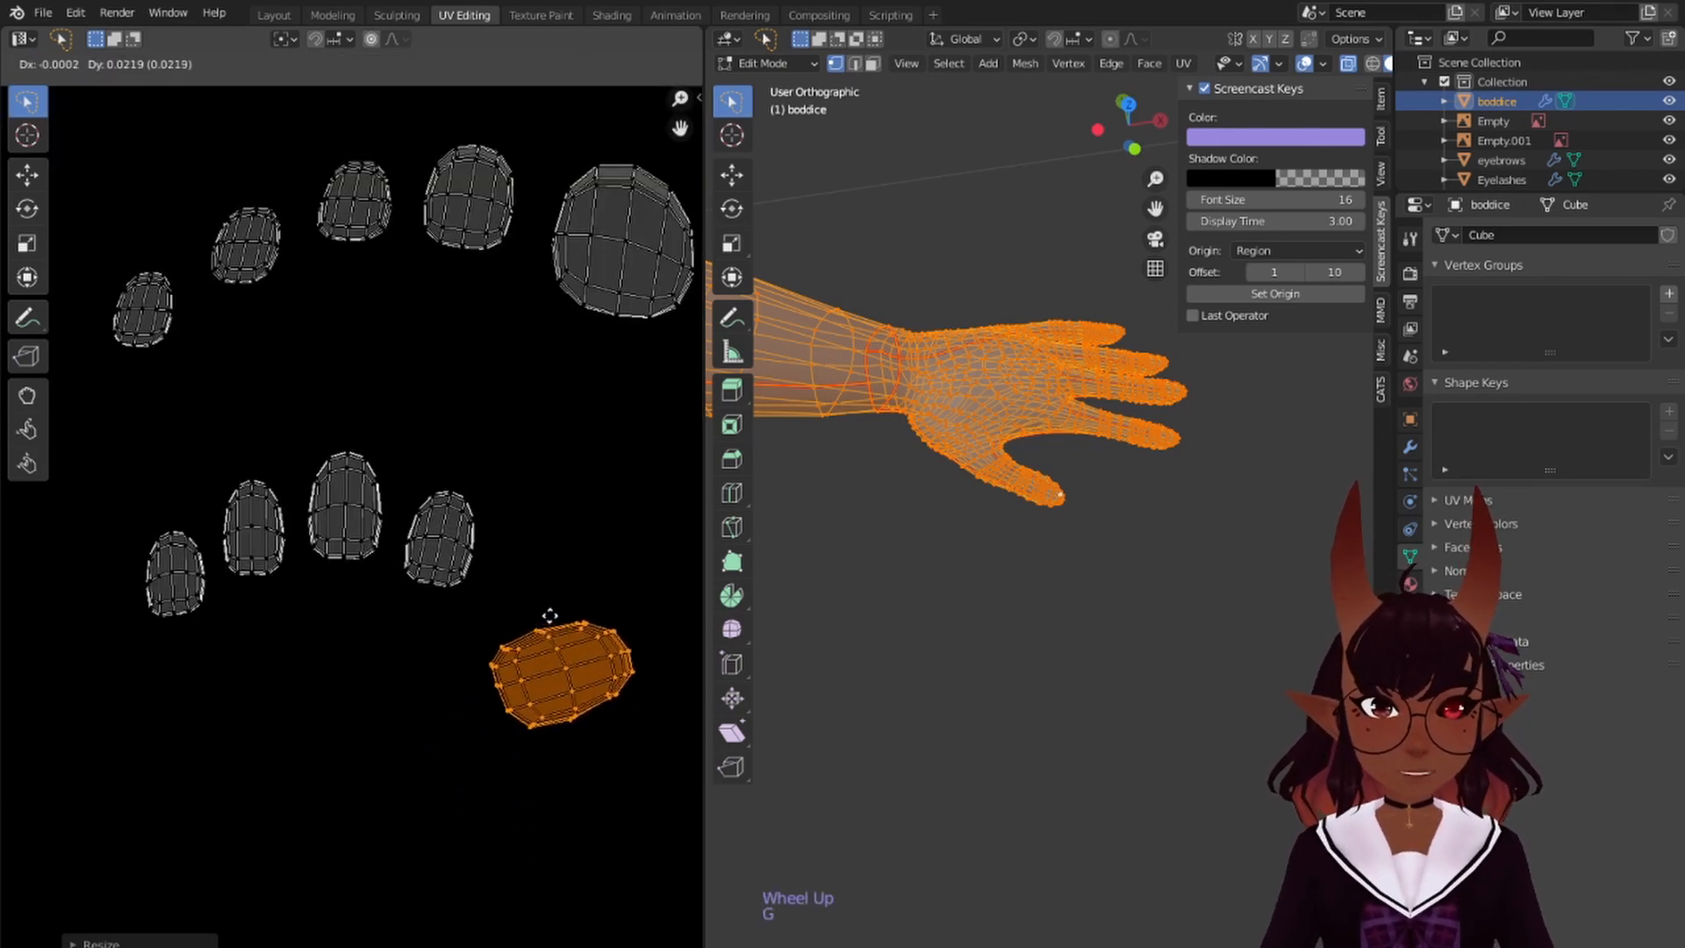
click(555, 647)
key(s)
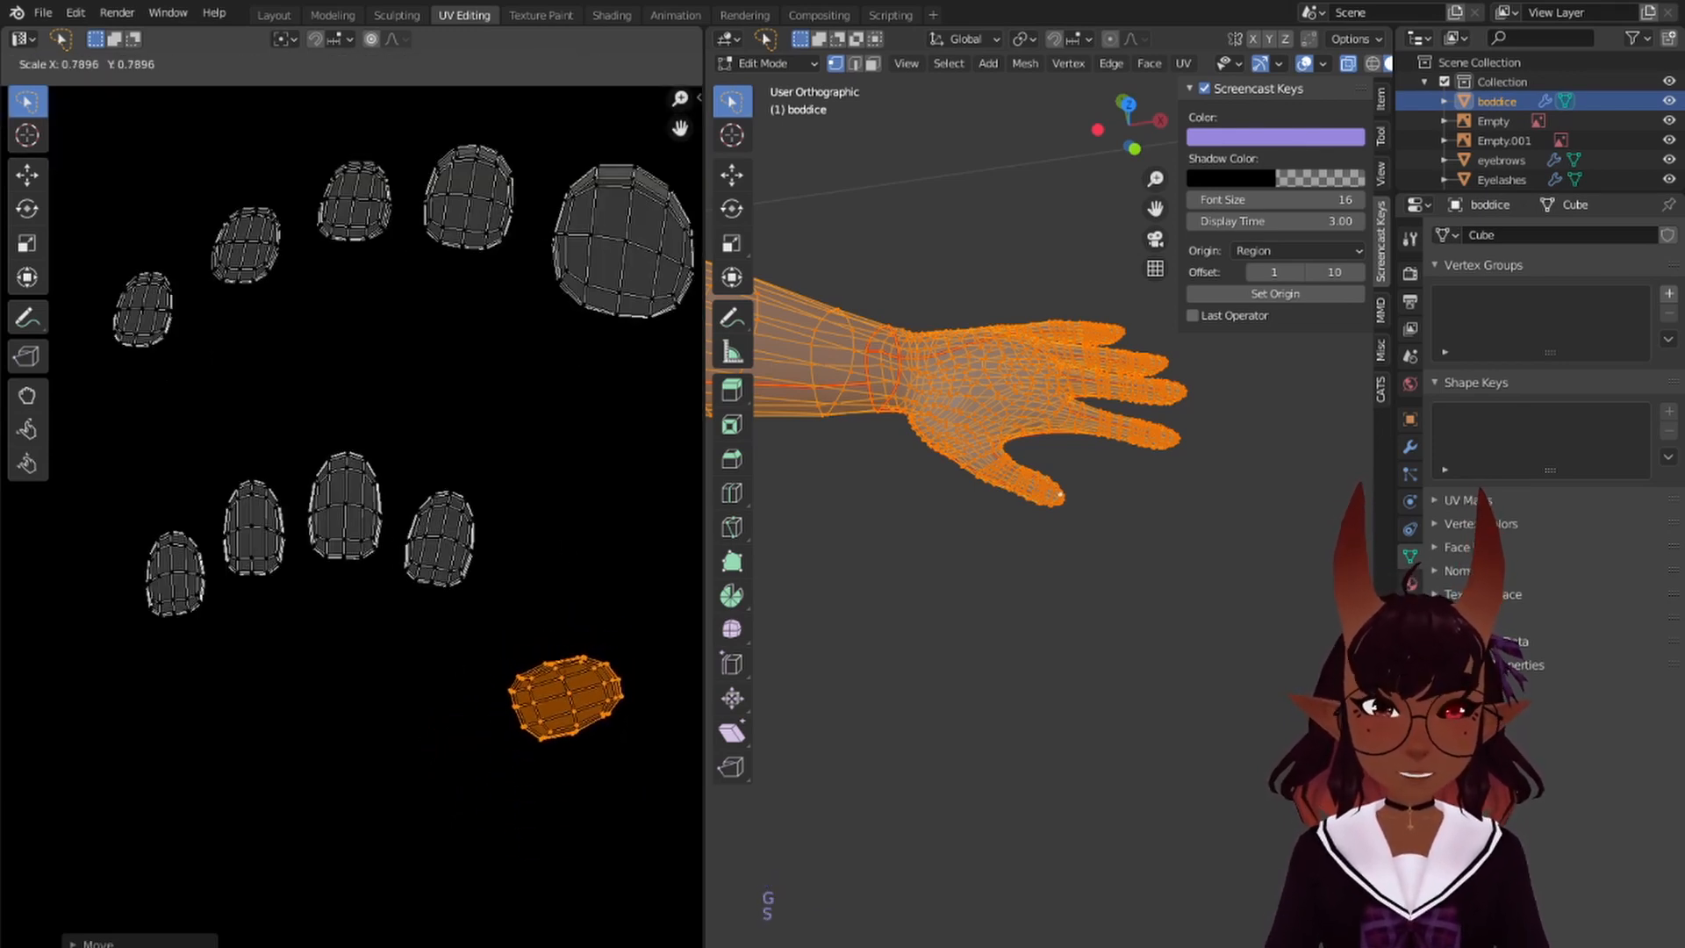
click(559, 529)
key(a)
key(a)
key(a)
scroll(461, 395, down, 1)
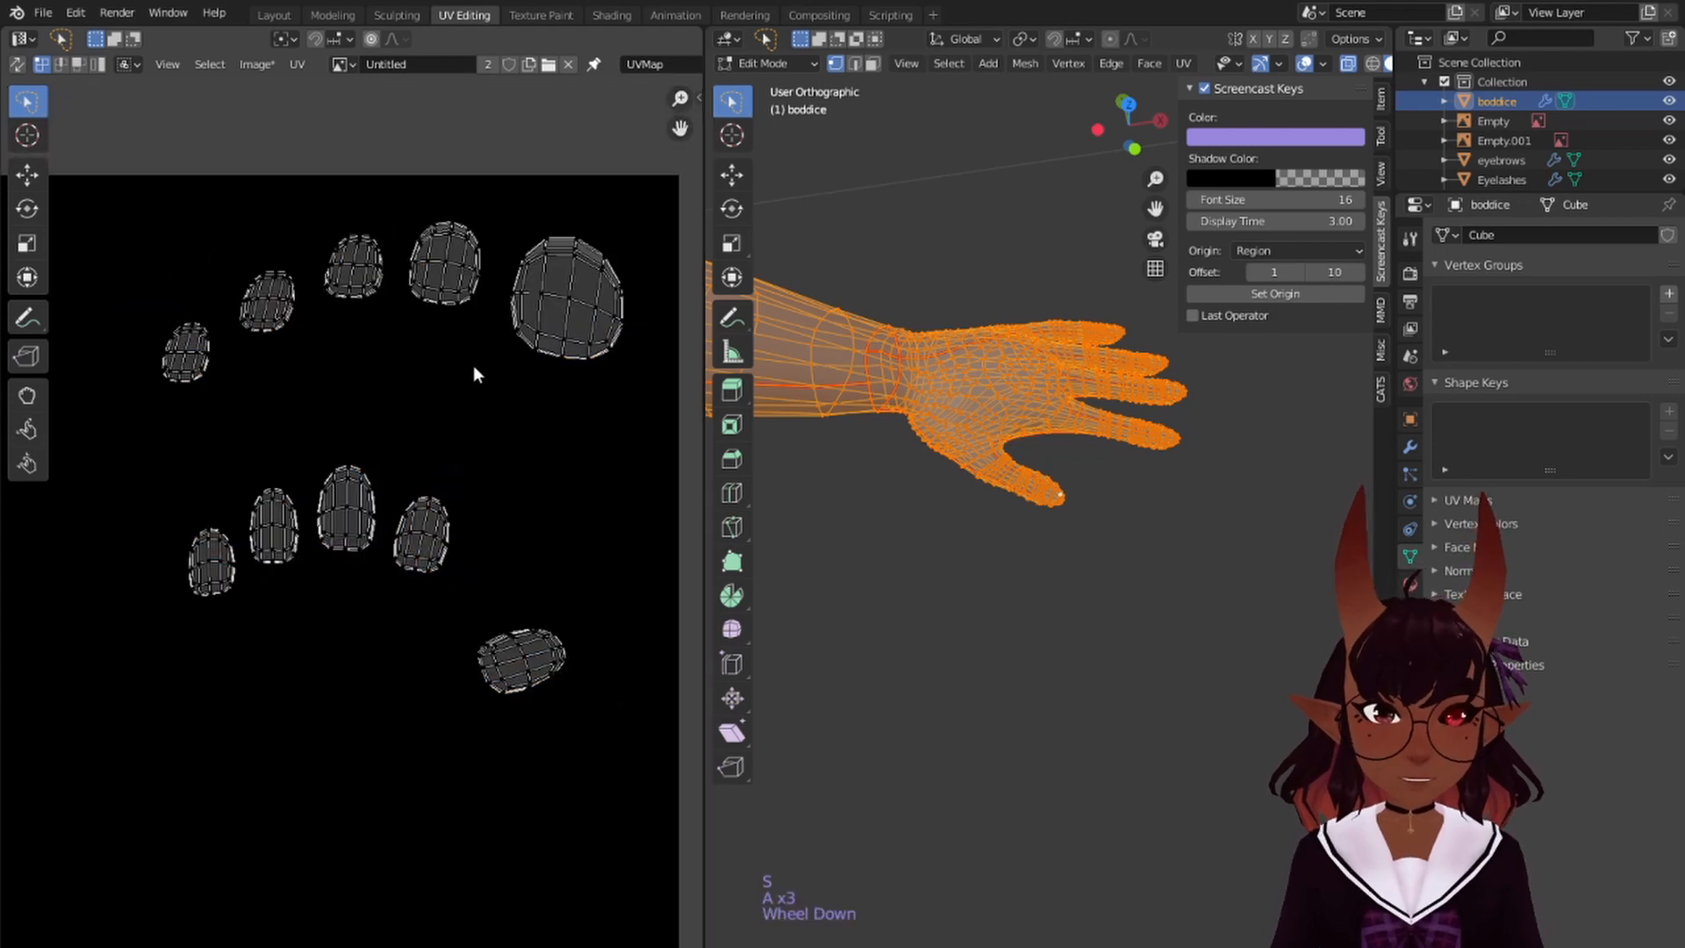
scroll(471, 366, up, 1)
scroll(492, 343, down, 1)
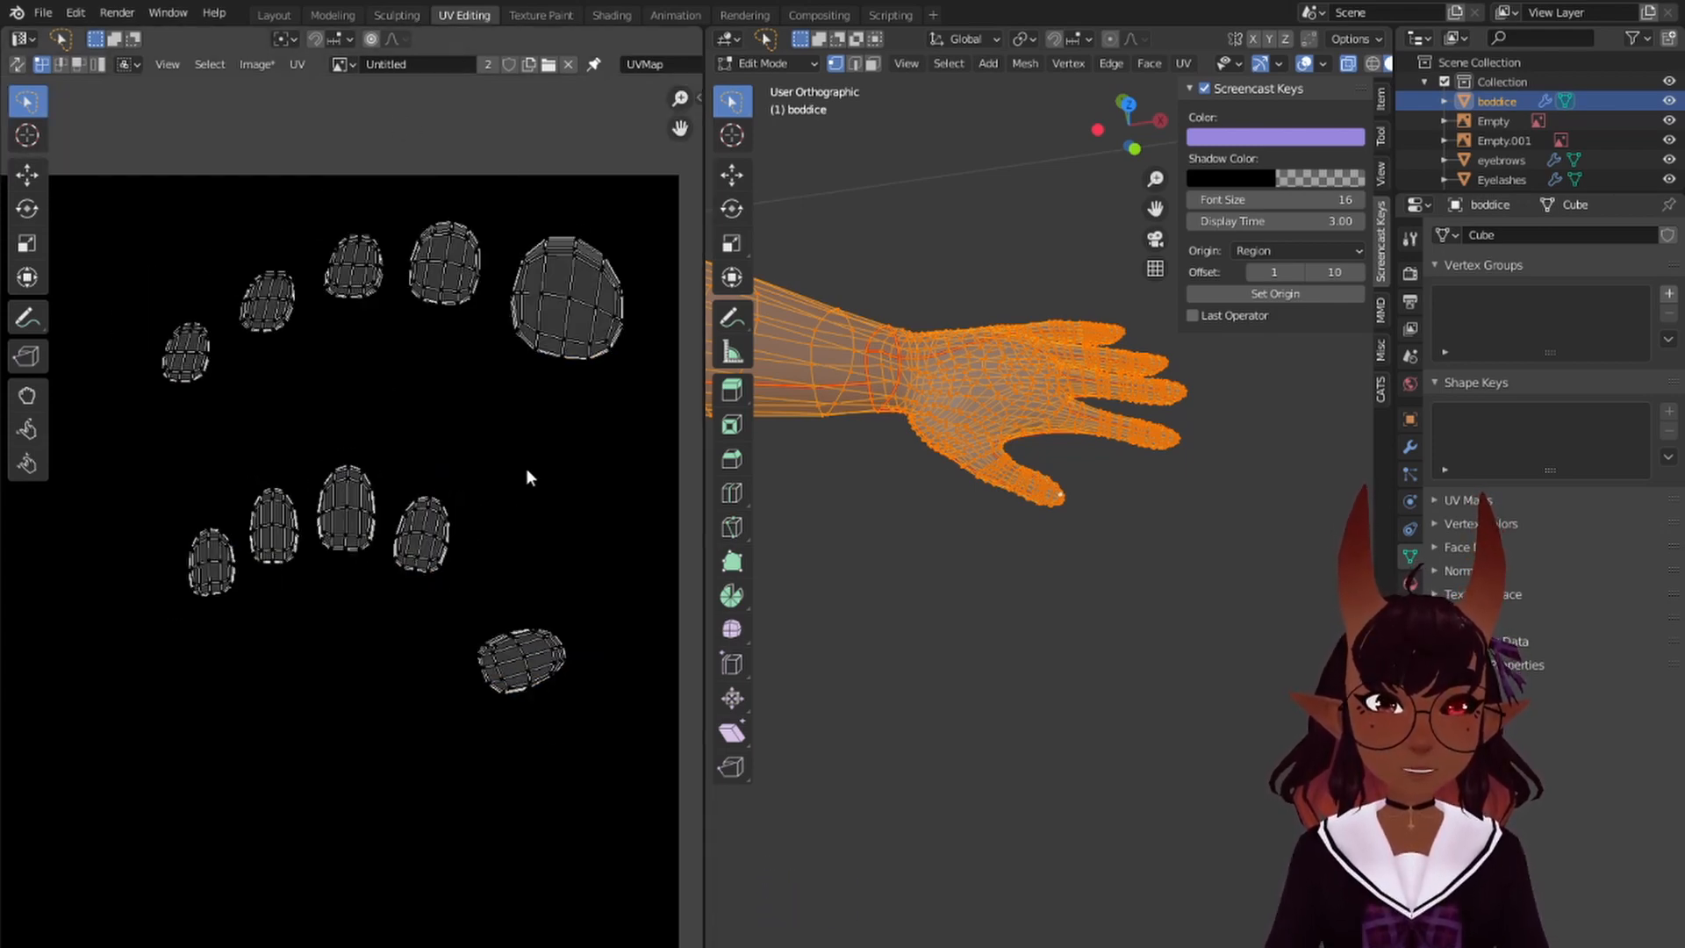
- Move all five fingernail UV islands together closer beneath the toenail islands, and clear the selection
mouse_move(609, 572)
mouse_down()
mouse_move(346, 433)
mouse_move(158, 658)
mouse_move(624, 655)
mouse_up()
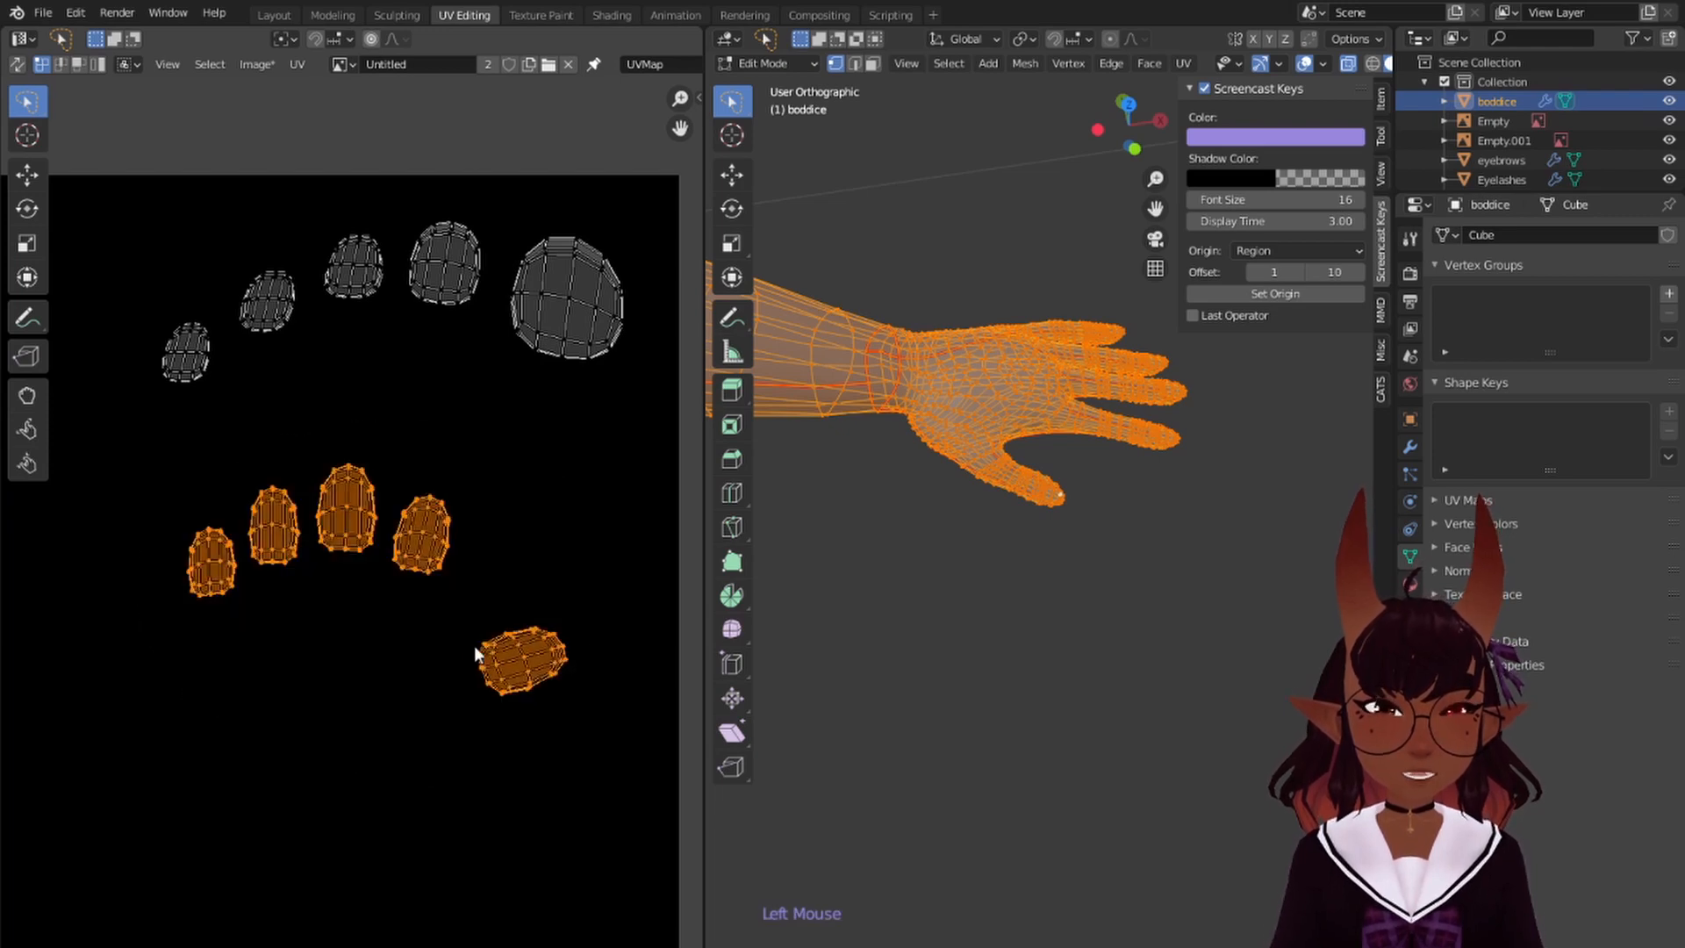
key(g)
scroll(504, 514, down, 3)
key(a)
key(a)
key(a)
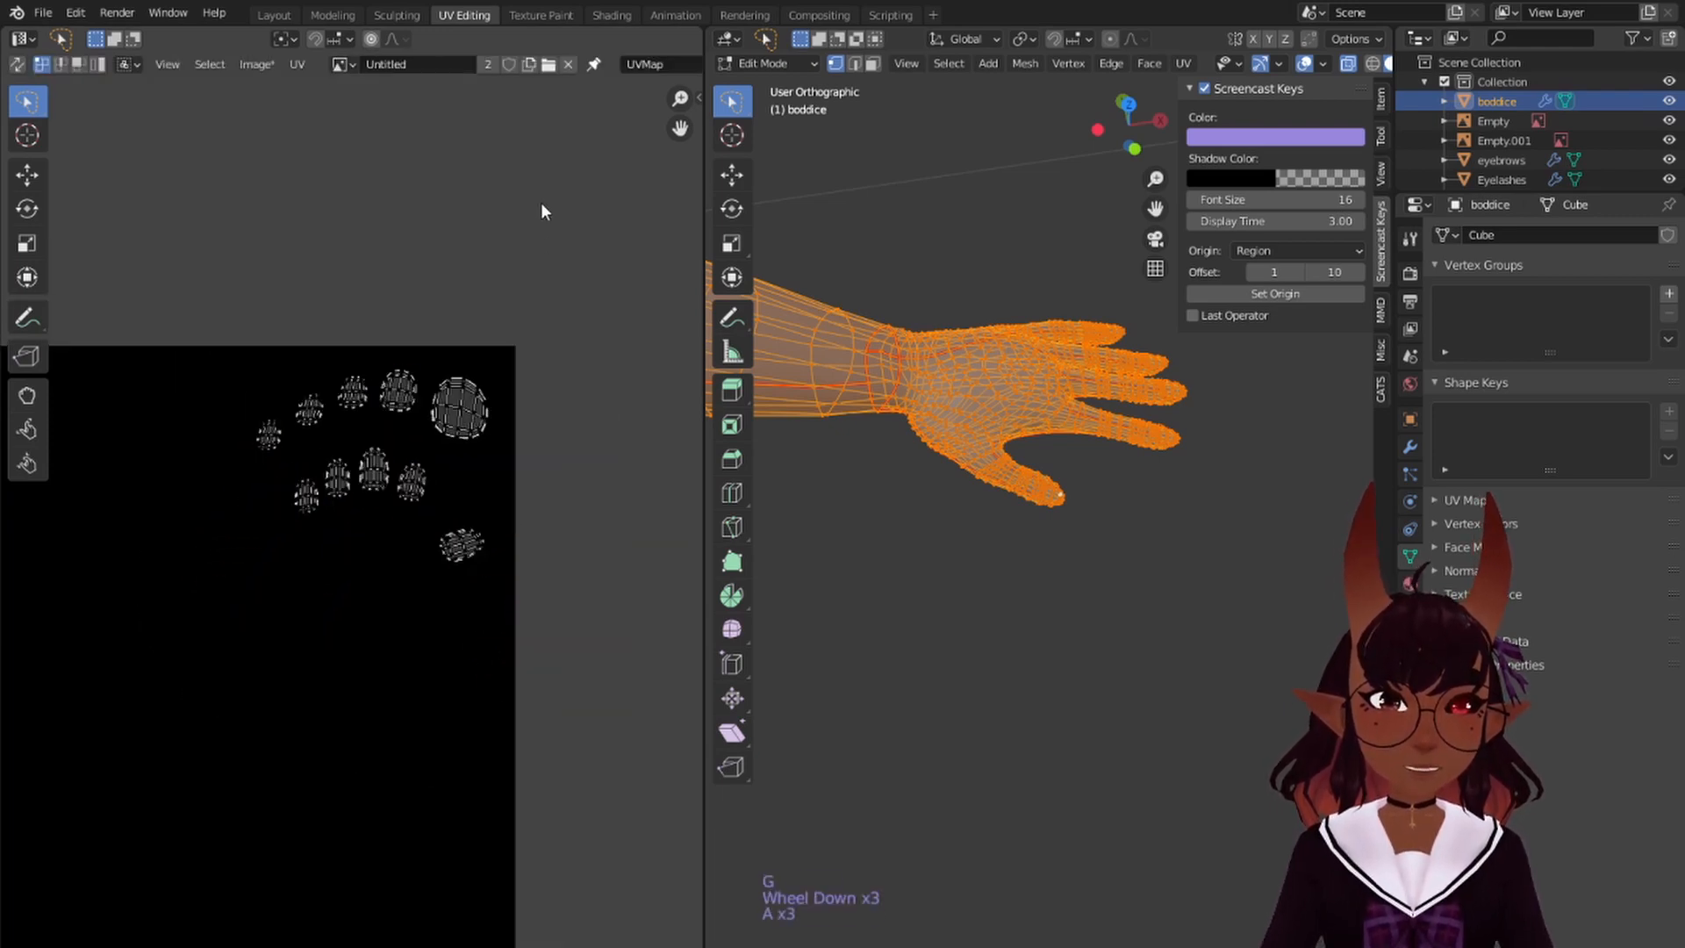
- Switch to the Texture Paint workspace and set the brush colour to teal, about H 0.450, S 0.434, V 0.808
click(540, 15)
scroll(386, 344, up, 2)
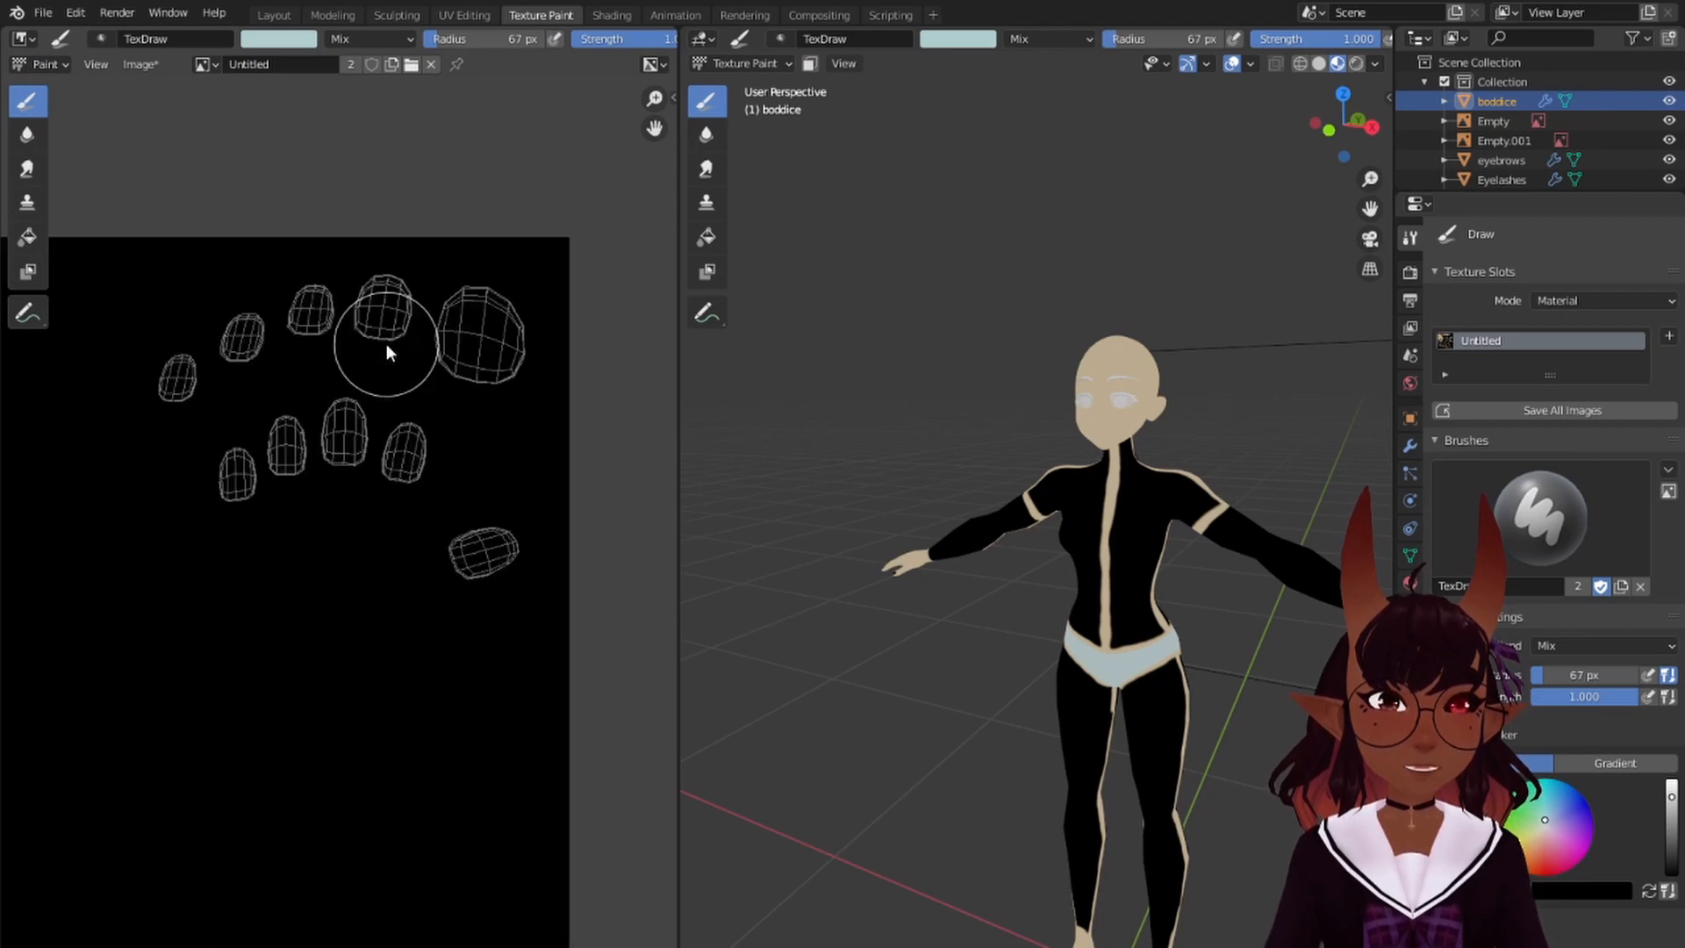
click(282, 40)
drag(339, 123, 330, 112)
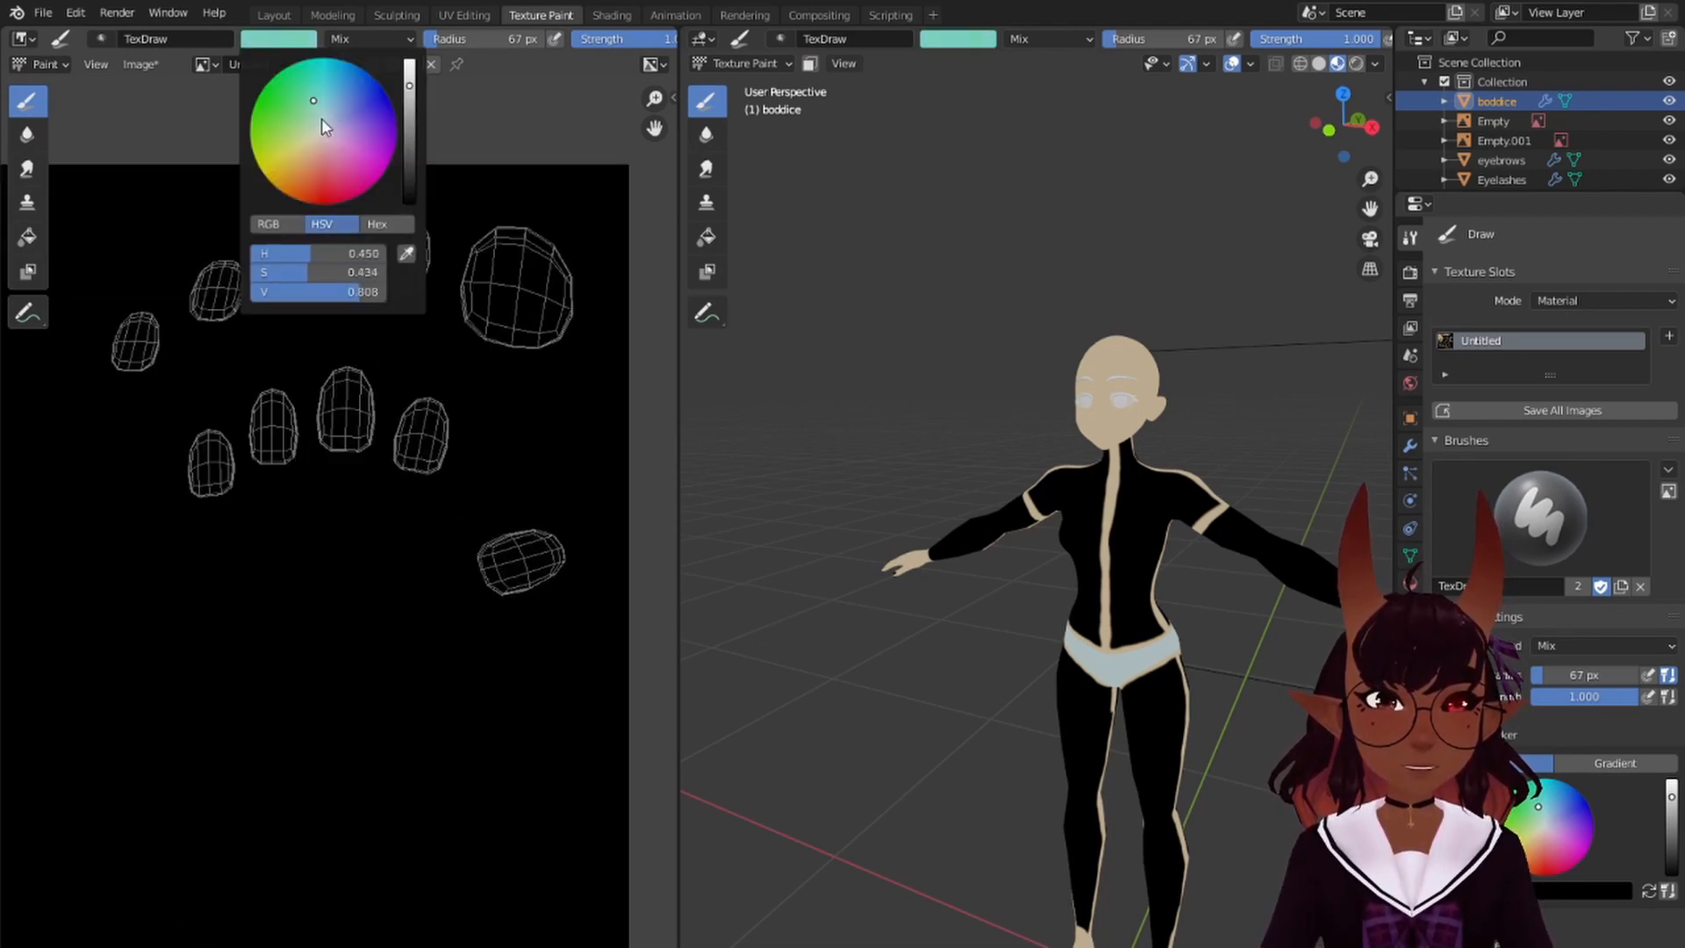
- Paint over all the toenail and fingernail UV islands in teal with the 67 px brush
drag(395, 246, 402, 257)
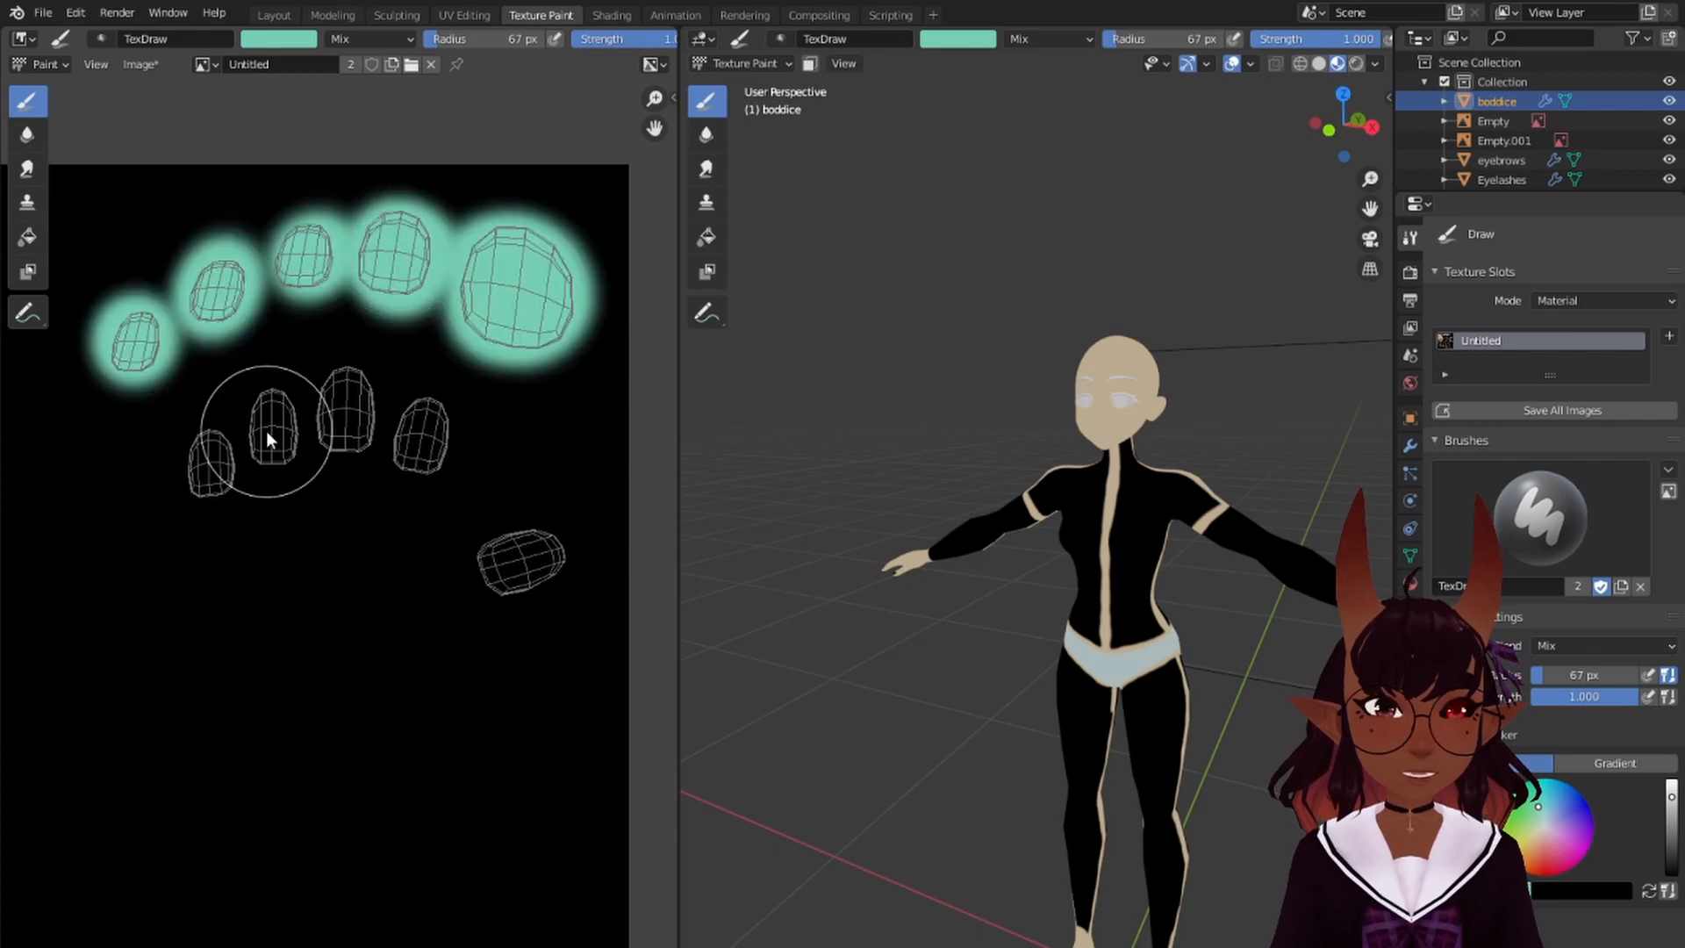
drag(211, 451, 207, 468)
drag(269, 421, 271, 421)
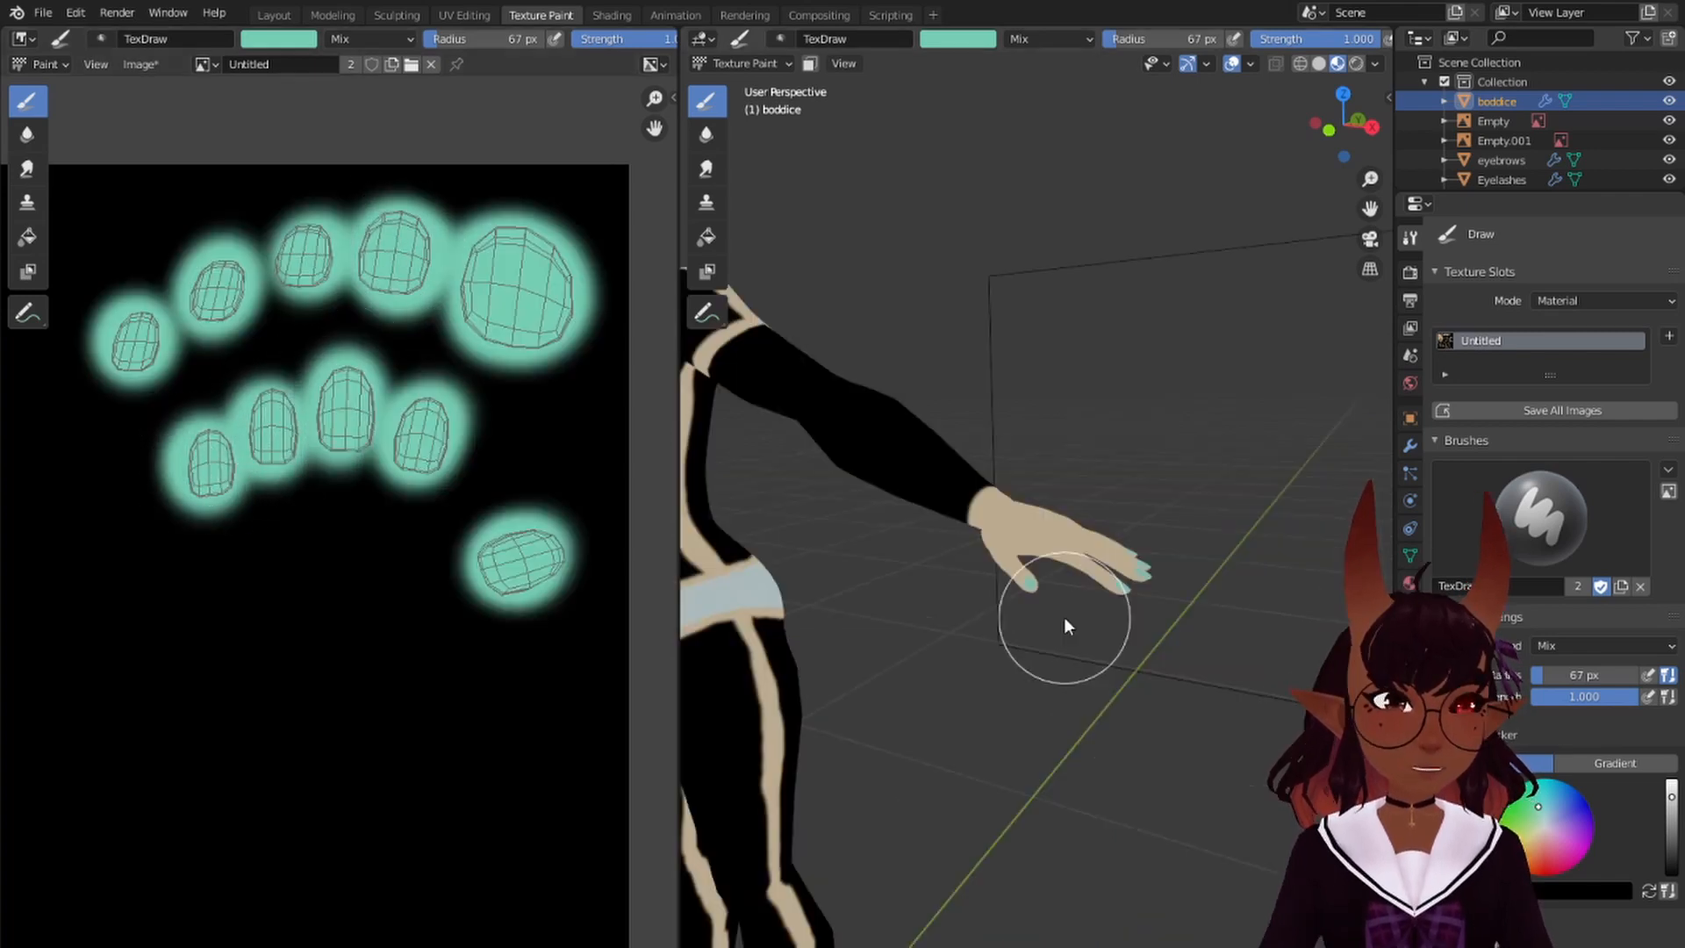
- Reduce the brush radius to 24 px and touch up the teal on the fingernail UV islands
scroll(1064, 617, up, 3)
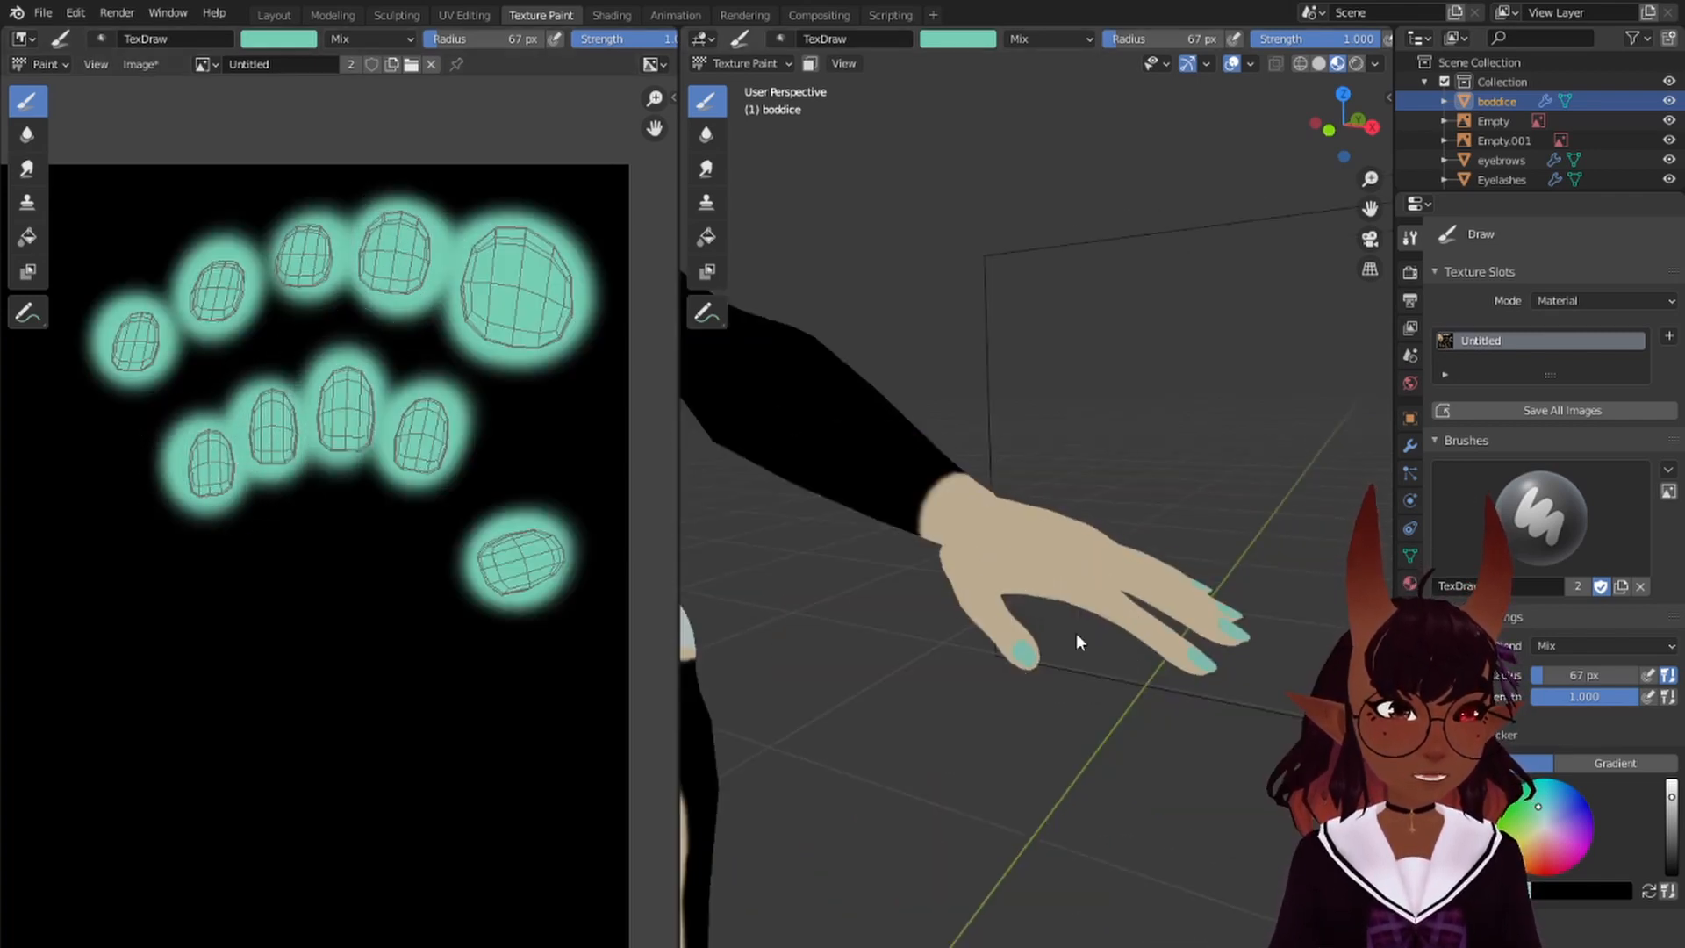
scroll(1076, 634, down, 2)
mouse_move(1079, 647)
middle_down()
mouse_move(1057, 677)
mouse_move(1093, 475)
mouse_move(1066, 499)
mouse_move(1051, 461)
mouse_move(1119, 440)
mouse_move(1093, 460)
middle_up()
scroll(1044, 497, up, 2)
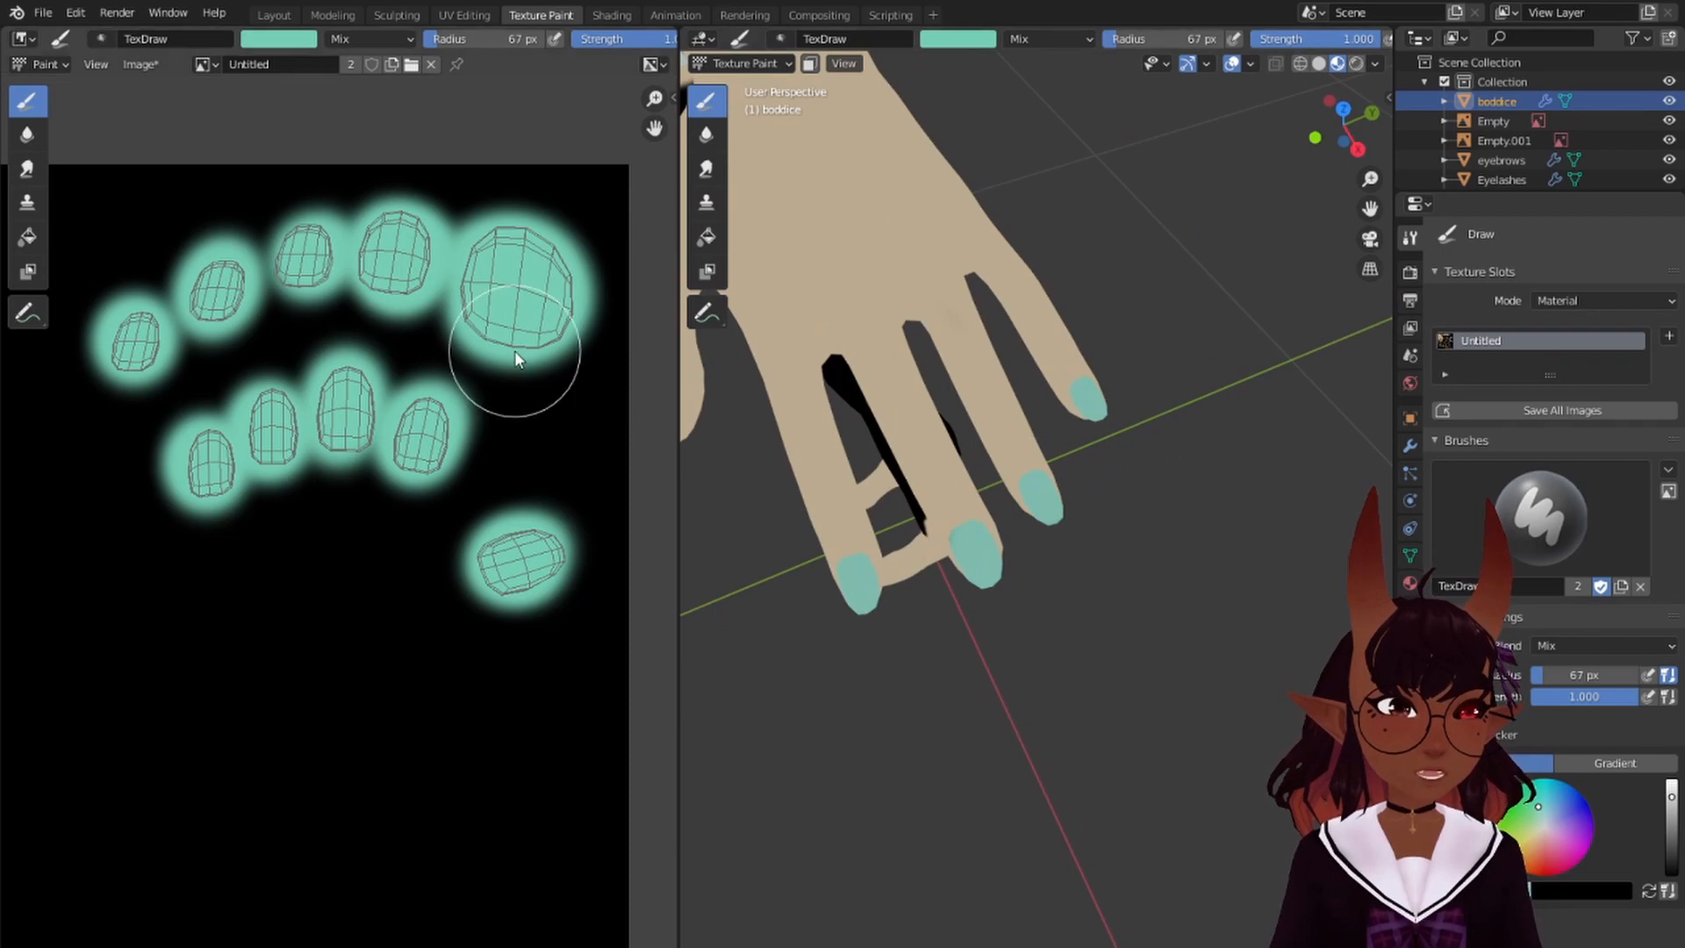
key(f)
click(298, 270)
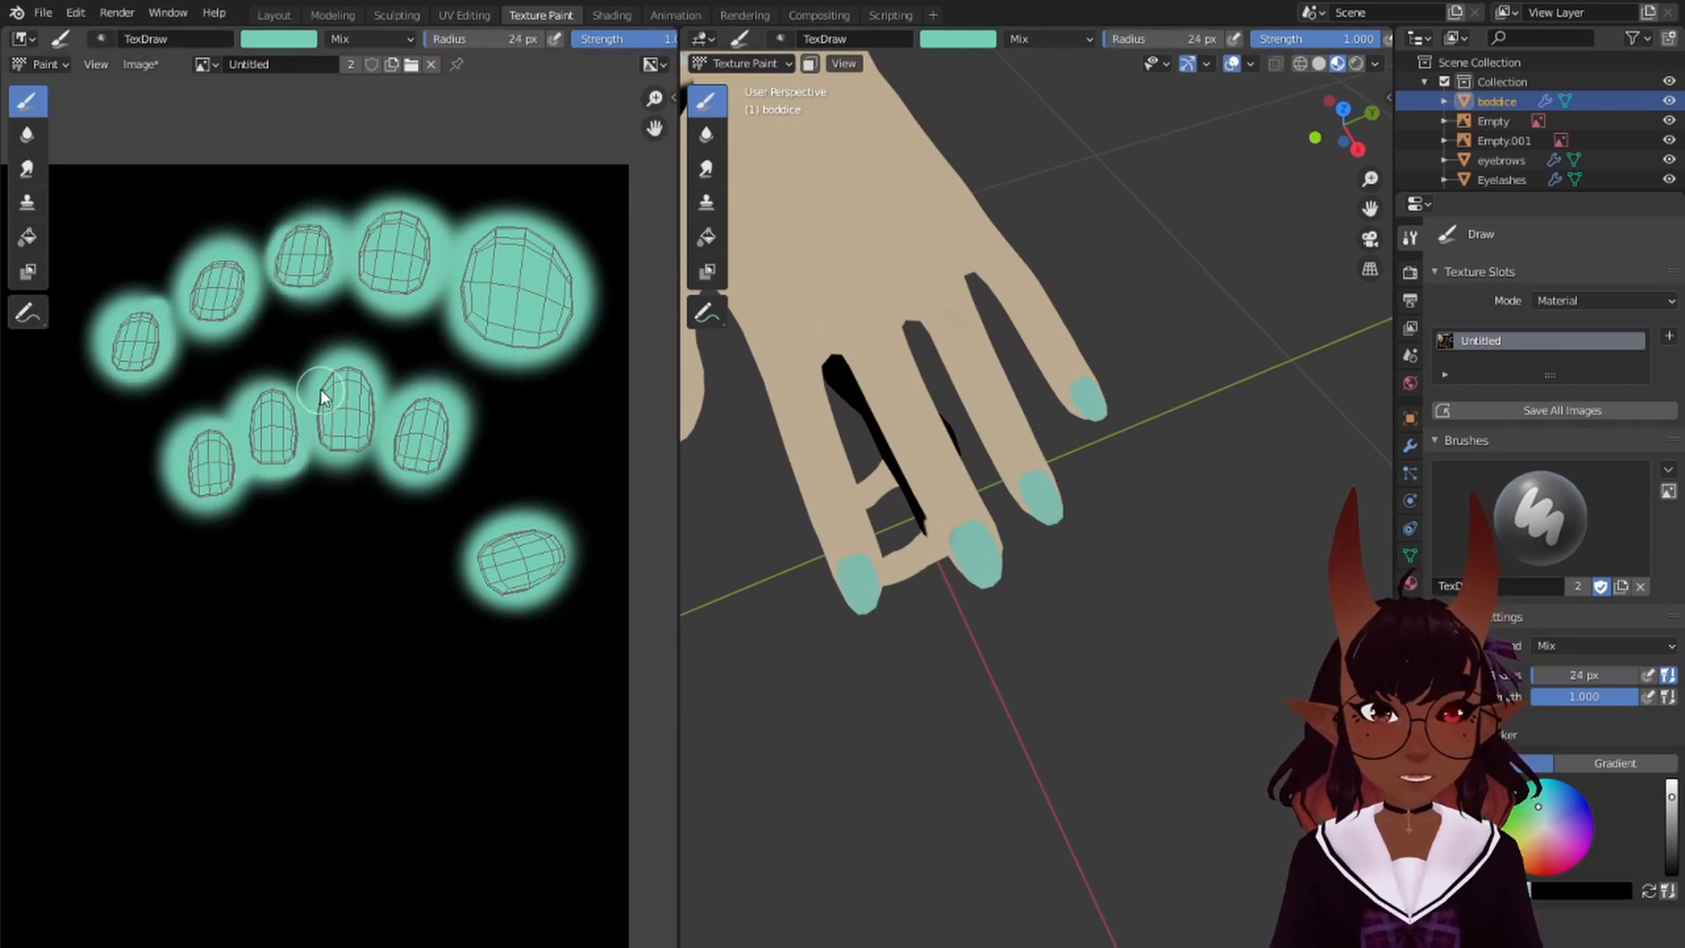
mouse_move(355, 450)
mouse_down()
mouse_move(359, 371)
mouse_move(392, 440)
mouse_move(437, 452)
mouse_up()
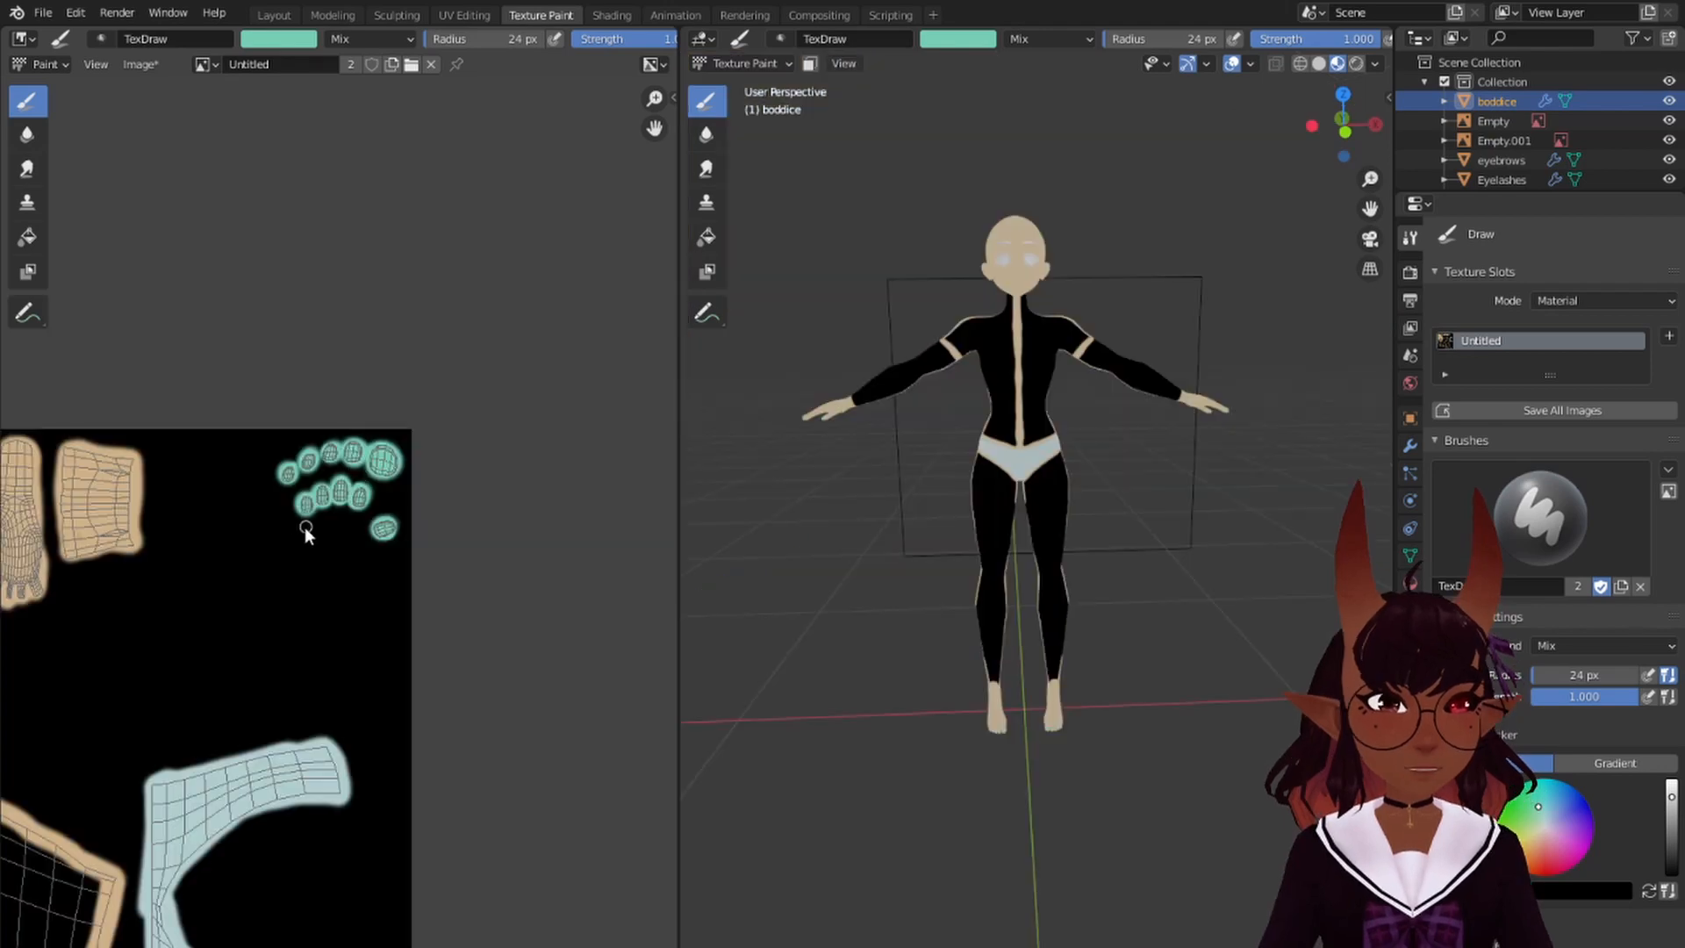
- Save the painted body texture image
scroll(301, 527, up, 3)
scroll(392, 424, down, 1)
scroll(472, 360, down, 1)
middle_drag(185, 223, 204, 135)
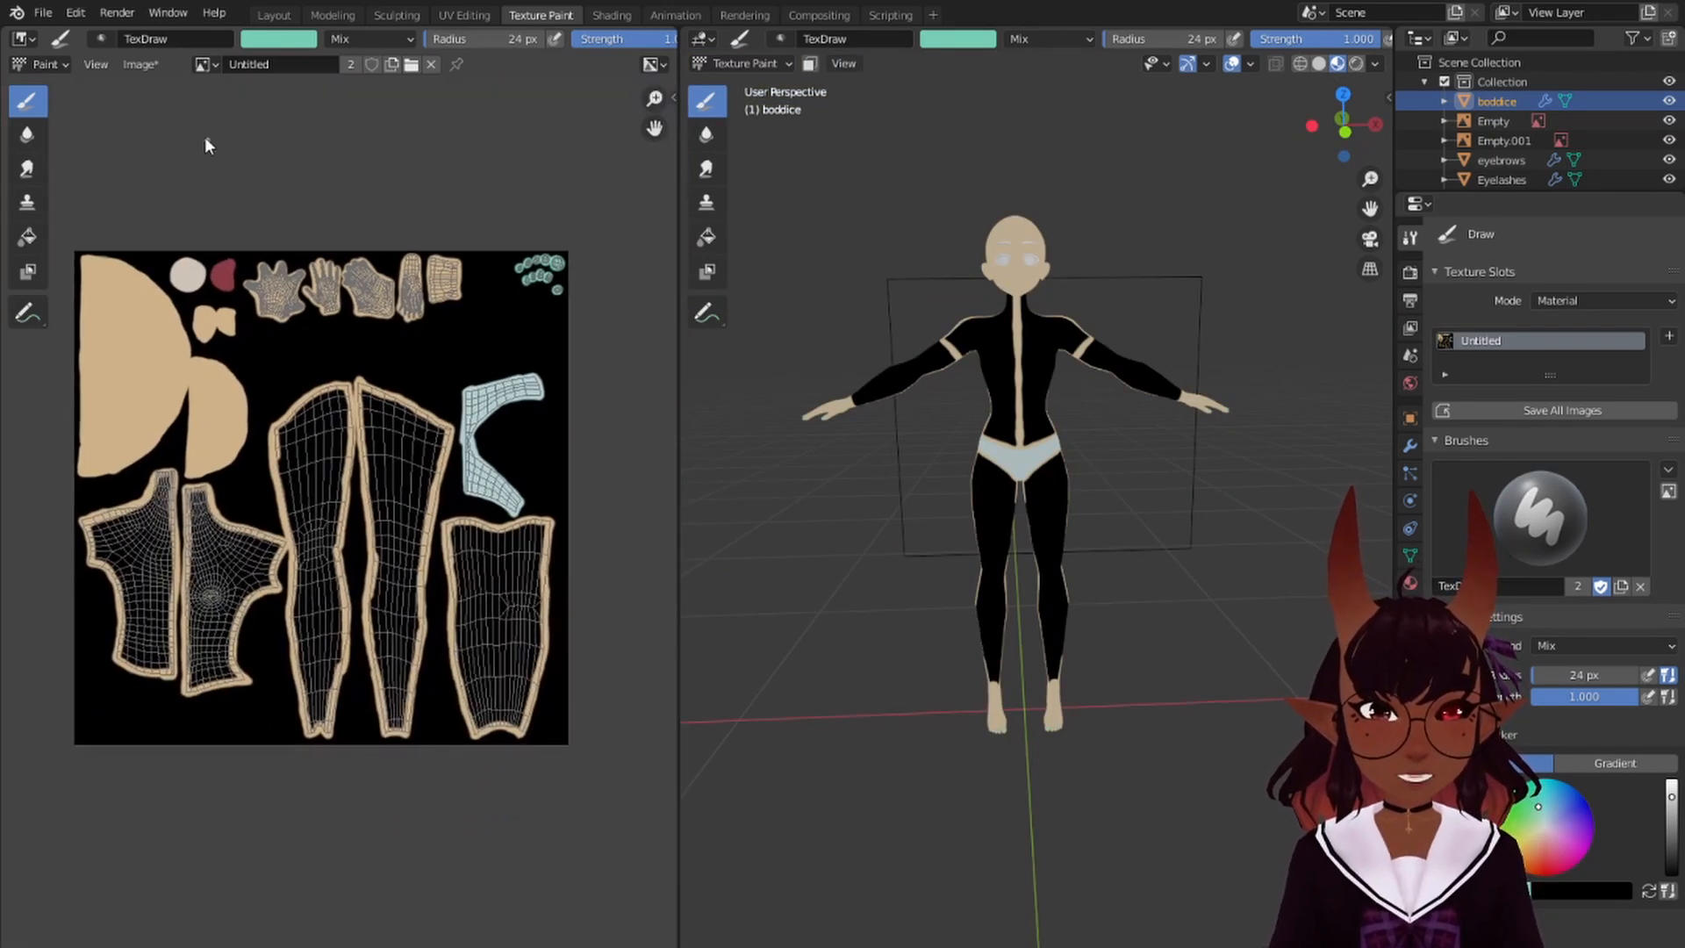
click(142, 65)
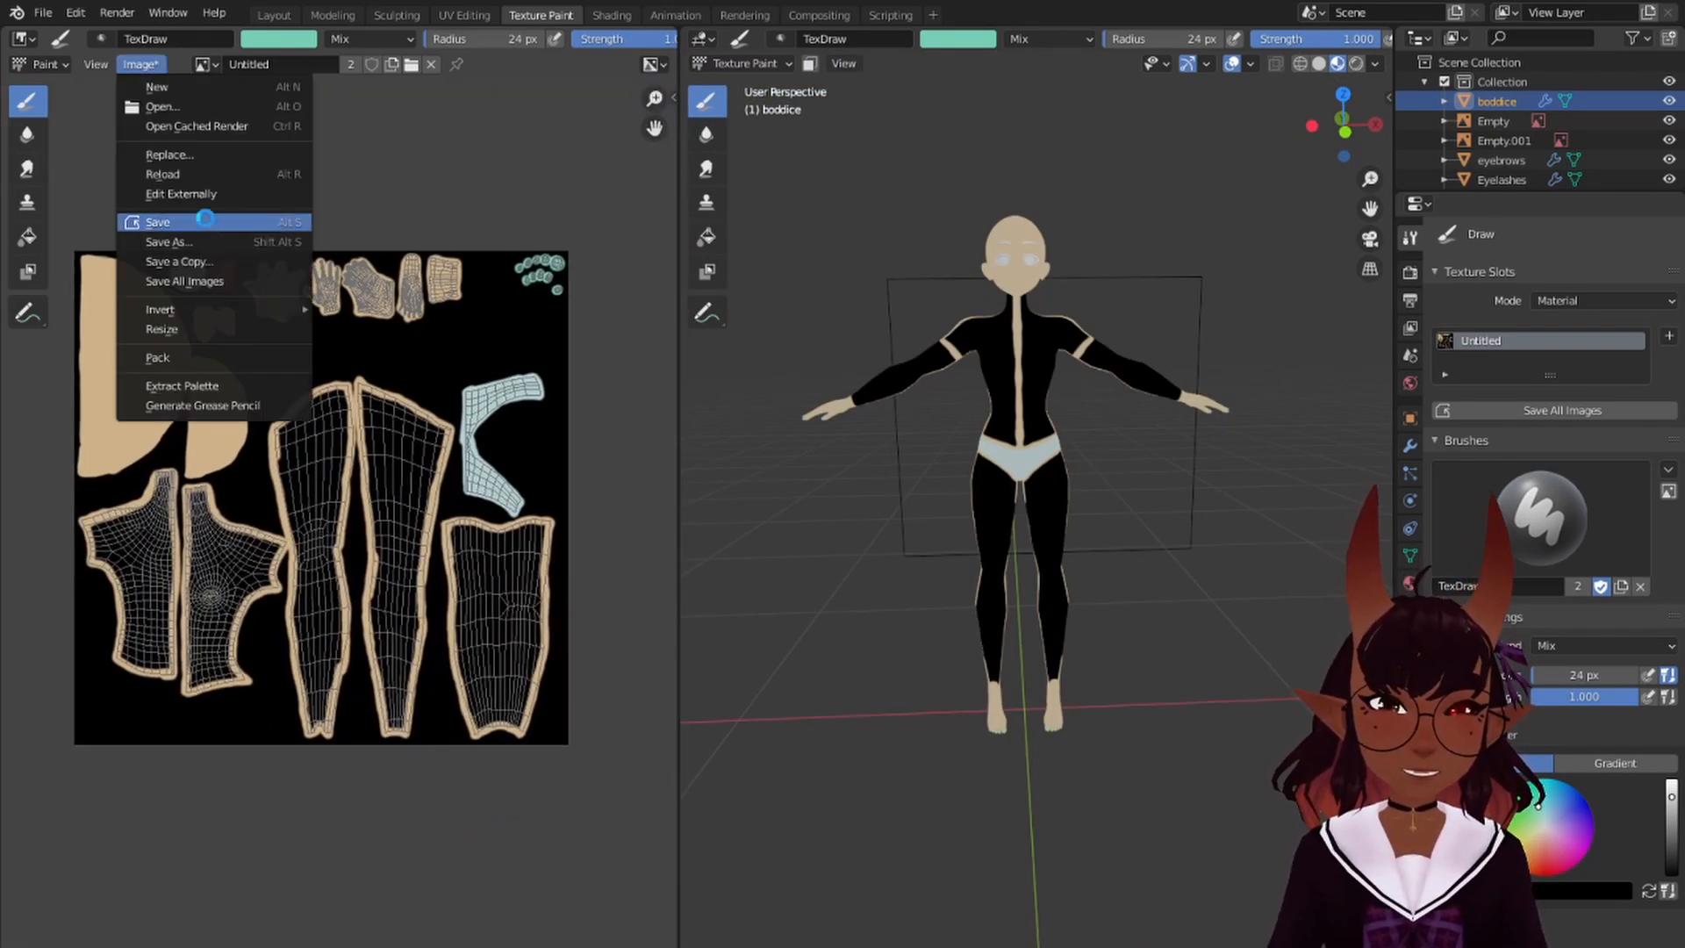
click(206, 219)
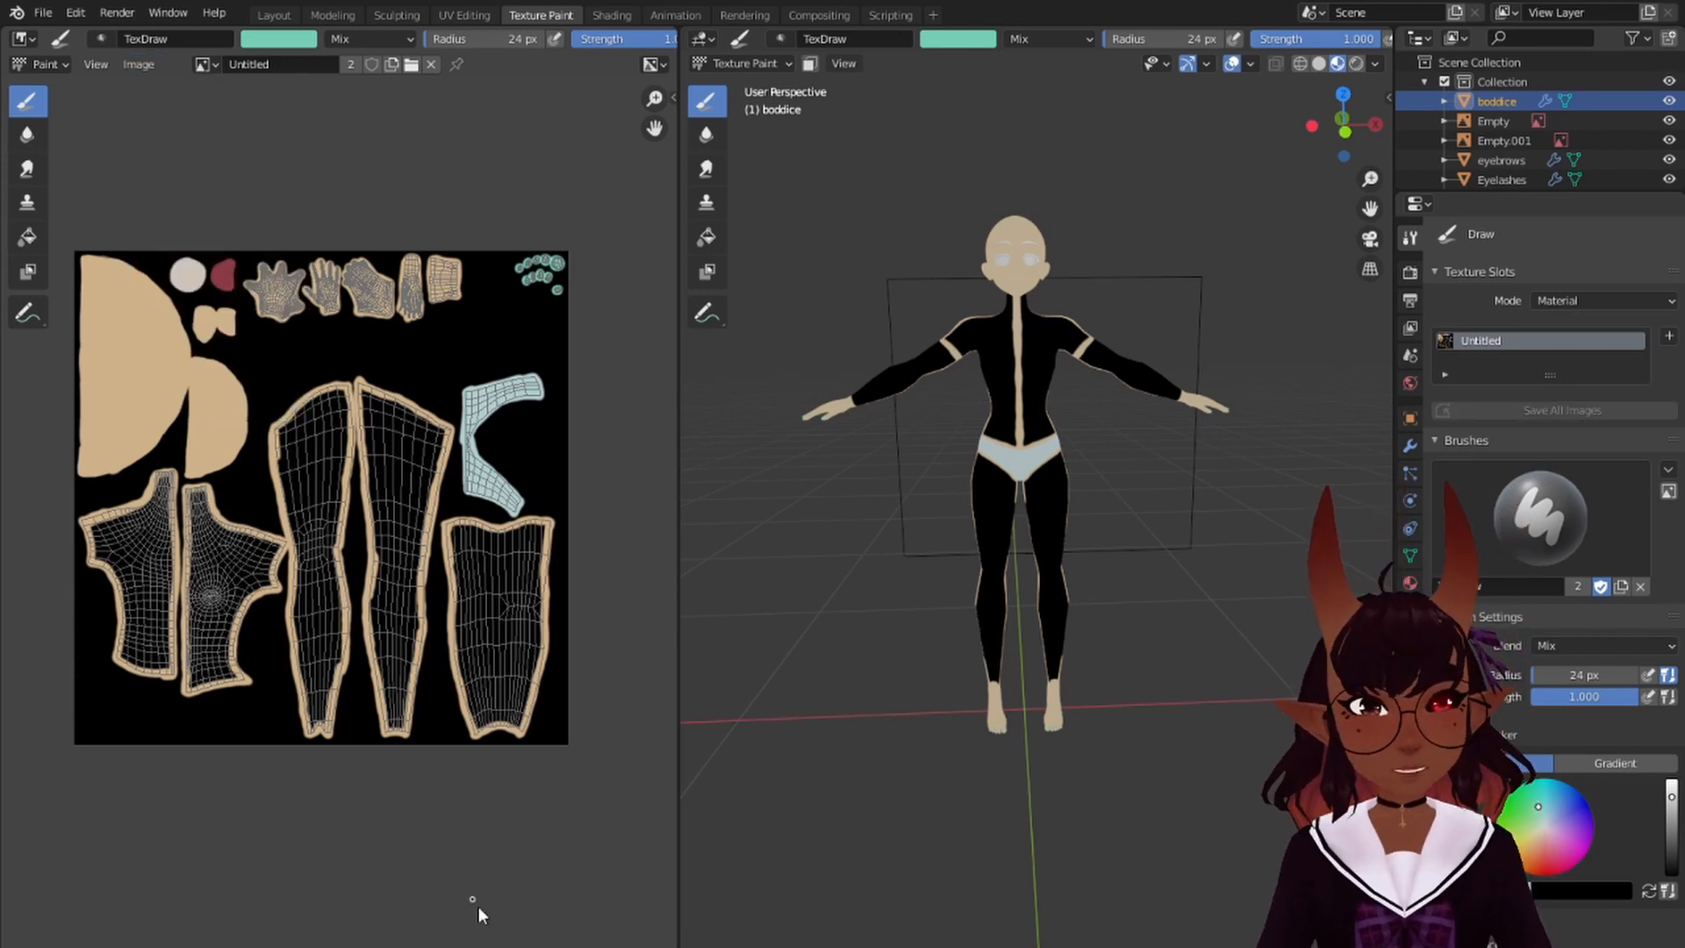
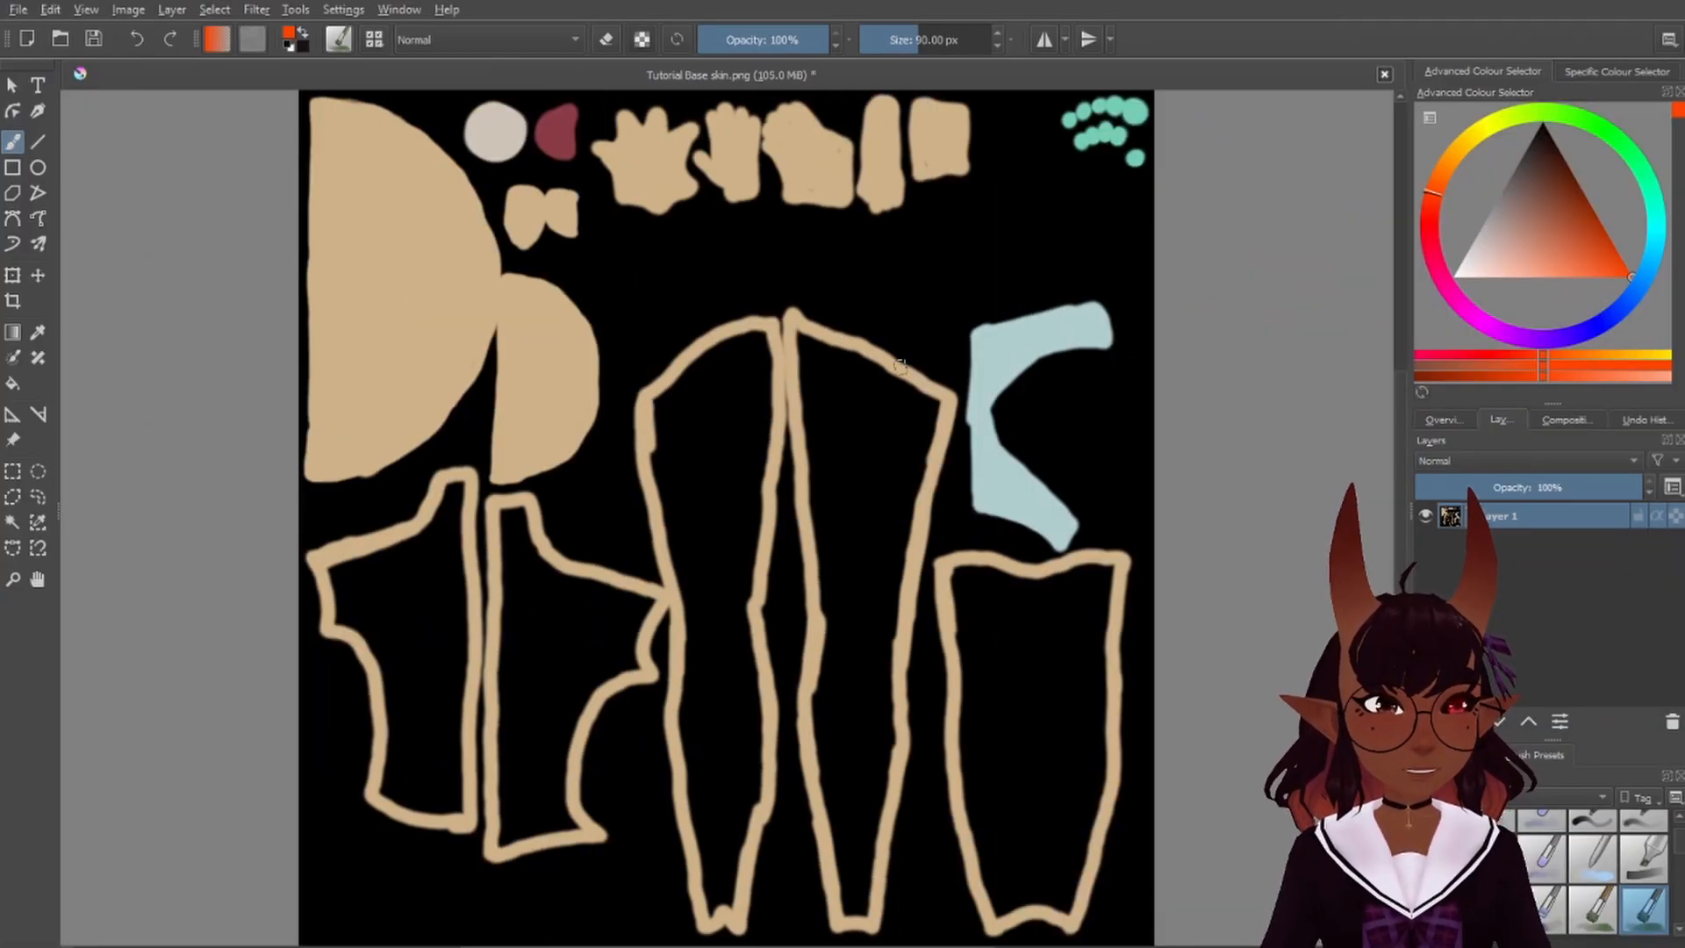
- In Krita, sample the tan skin colour in Tutorial Base skin.png and select the black interiors of the five outlined body islands
scroll(490, 329, up, 3)
ctrl+click(594, 395)
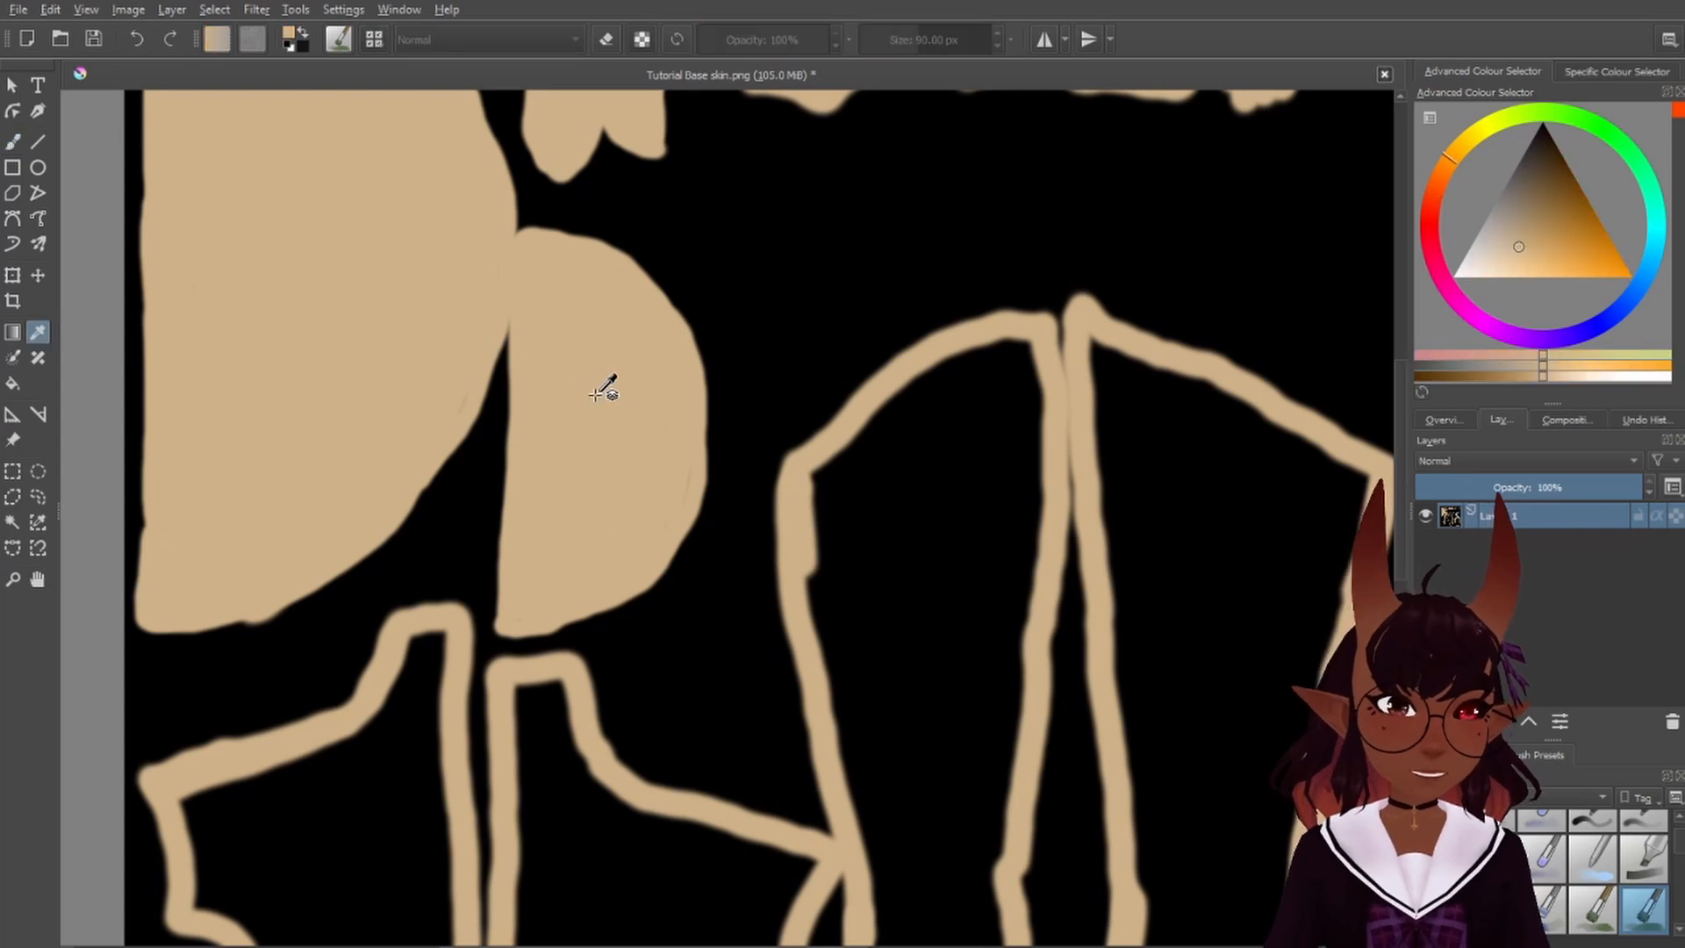
scroll(615, 422, down, 5)
scroll(640, 444, up, 3)
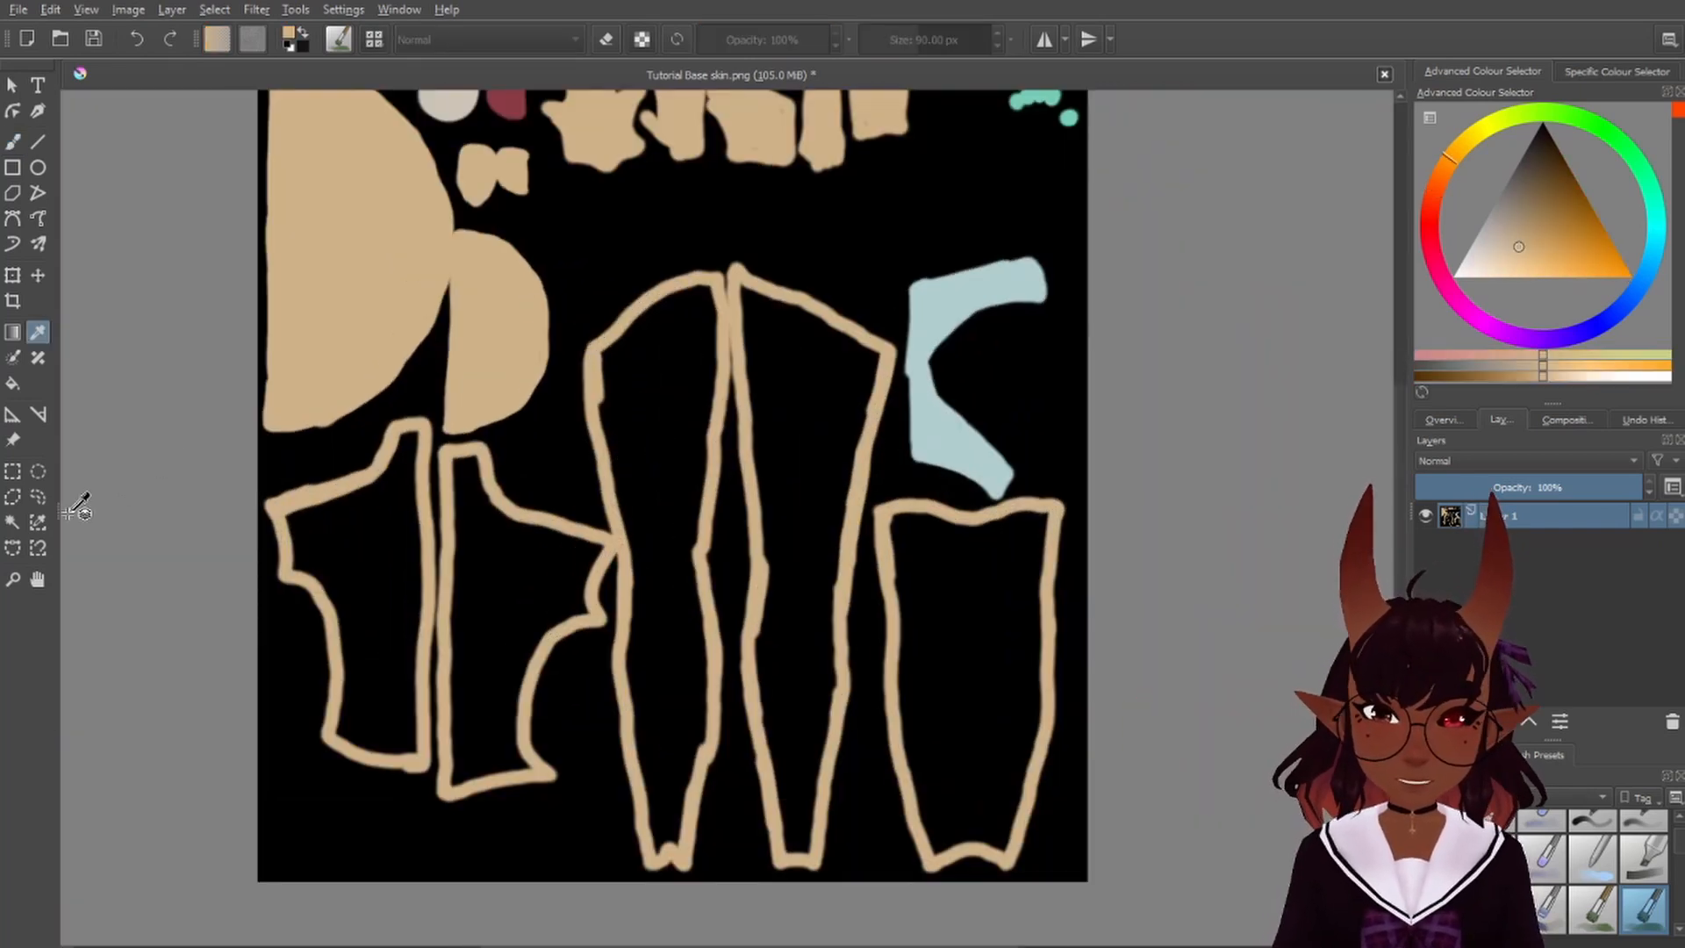
click(11, 523)
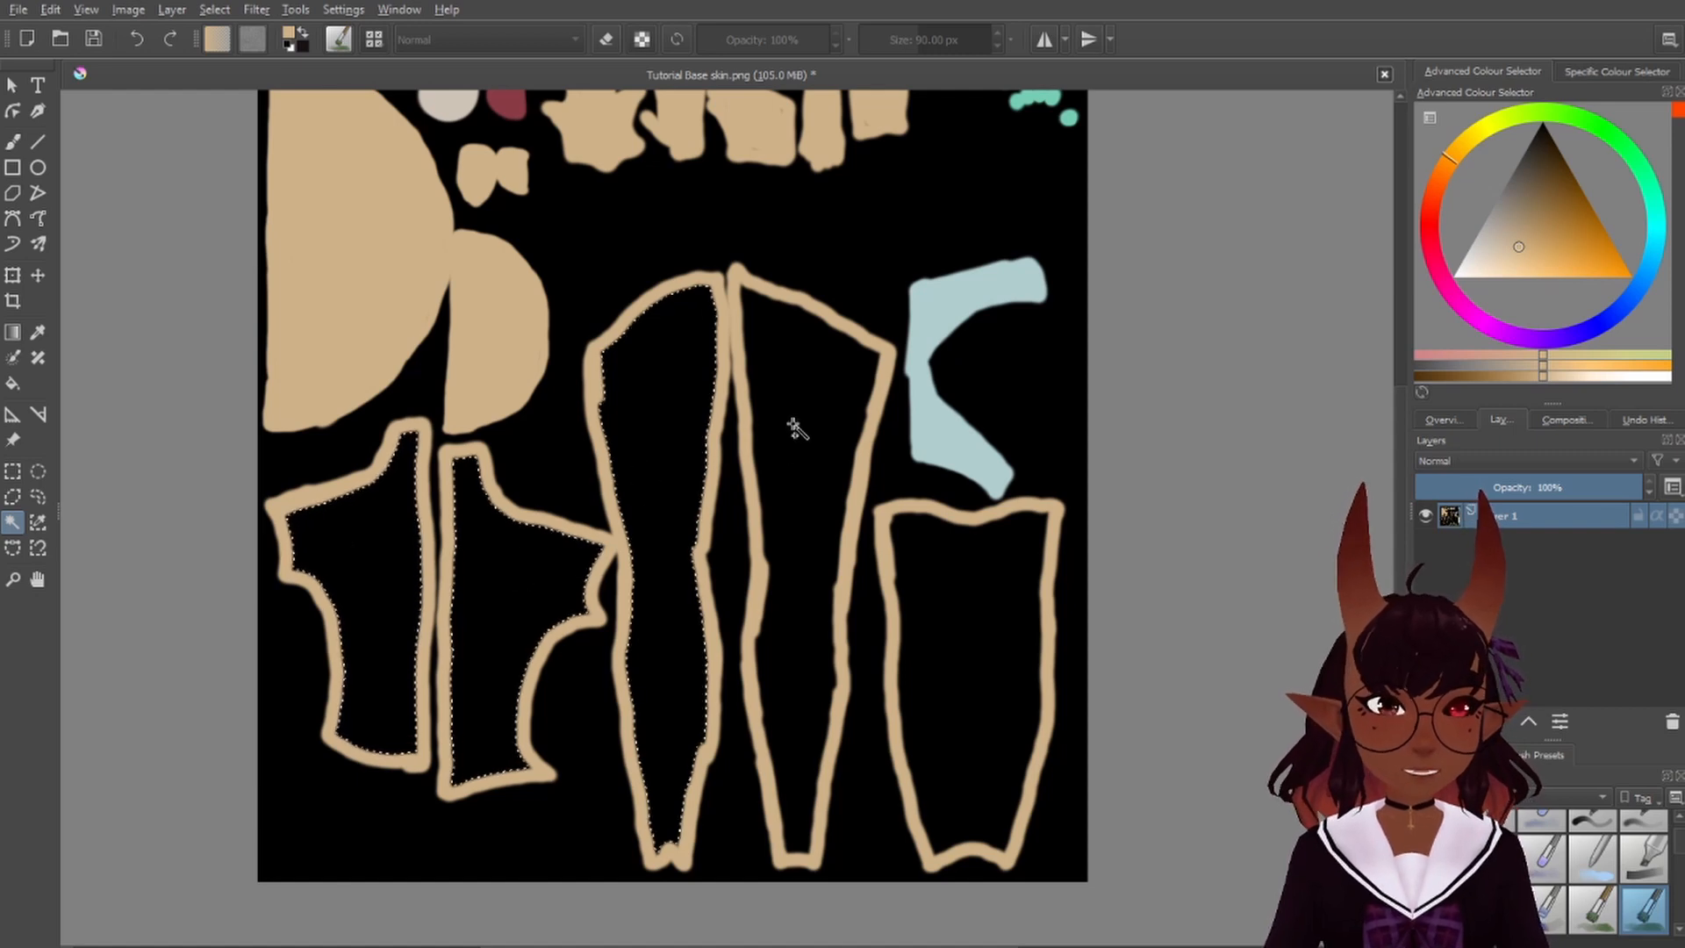
shift+click(961, 595)
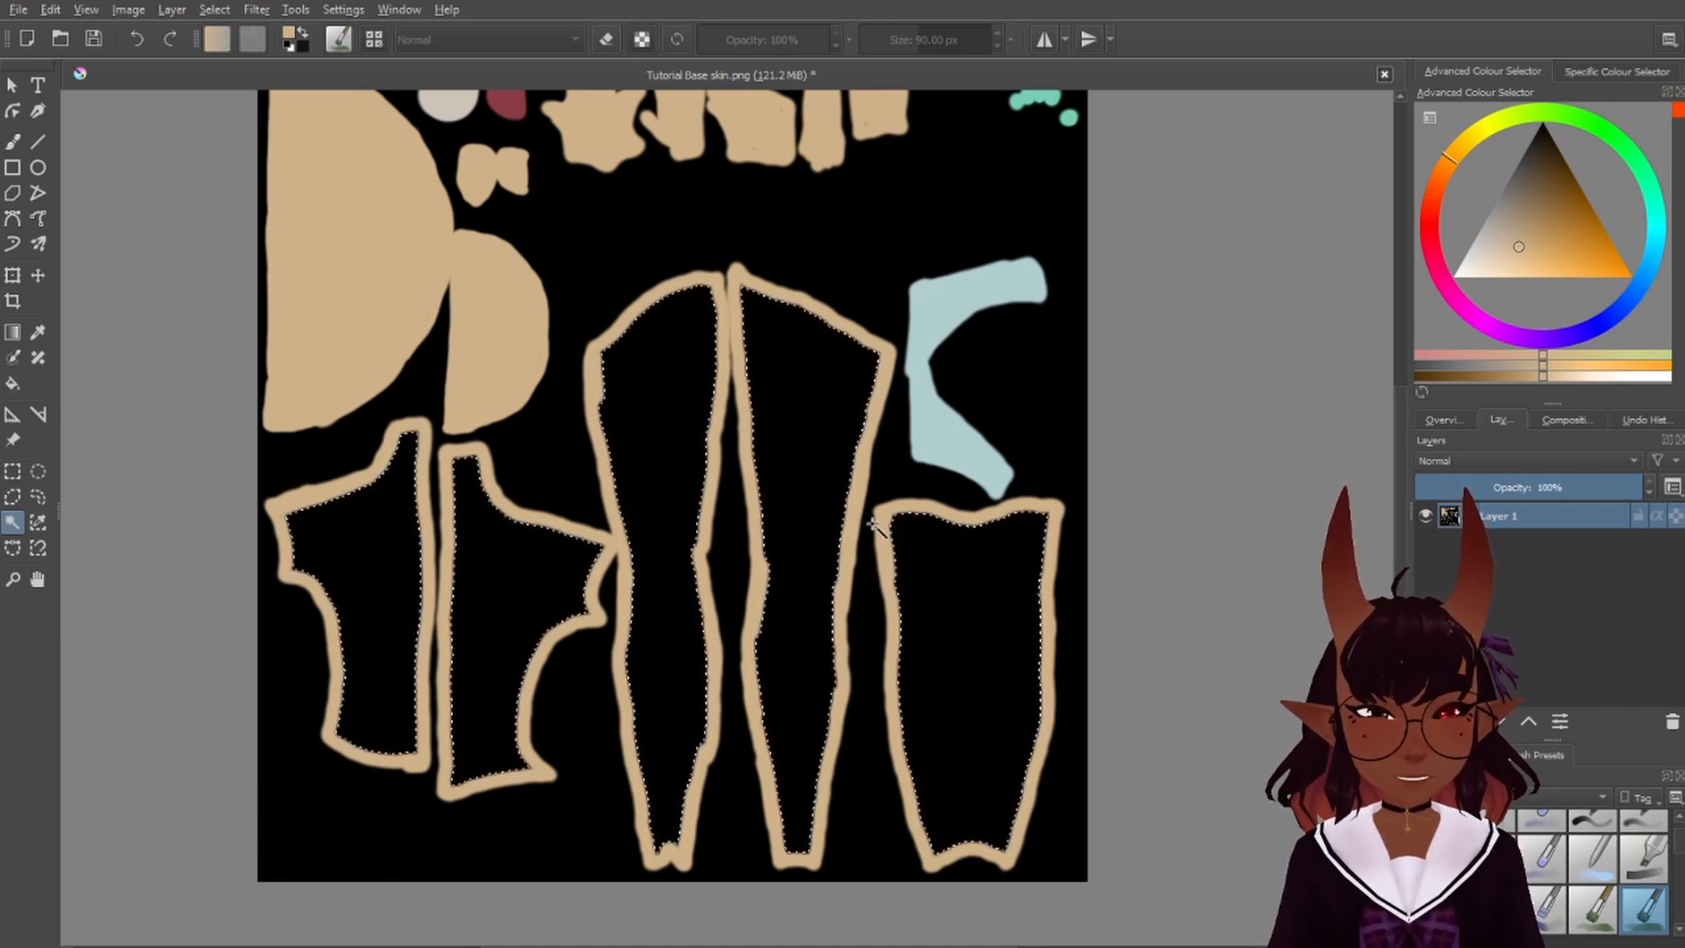
scroll(545, 525, up, 4)
scroll(545, 525, down, 5)
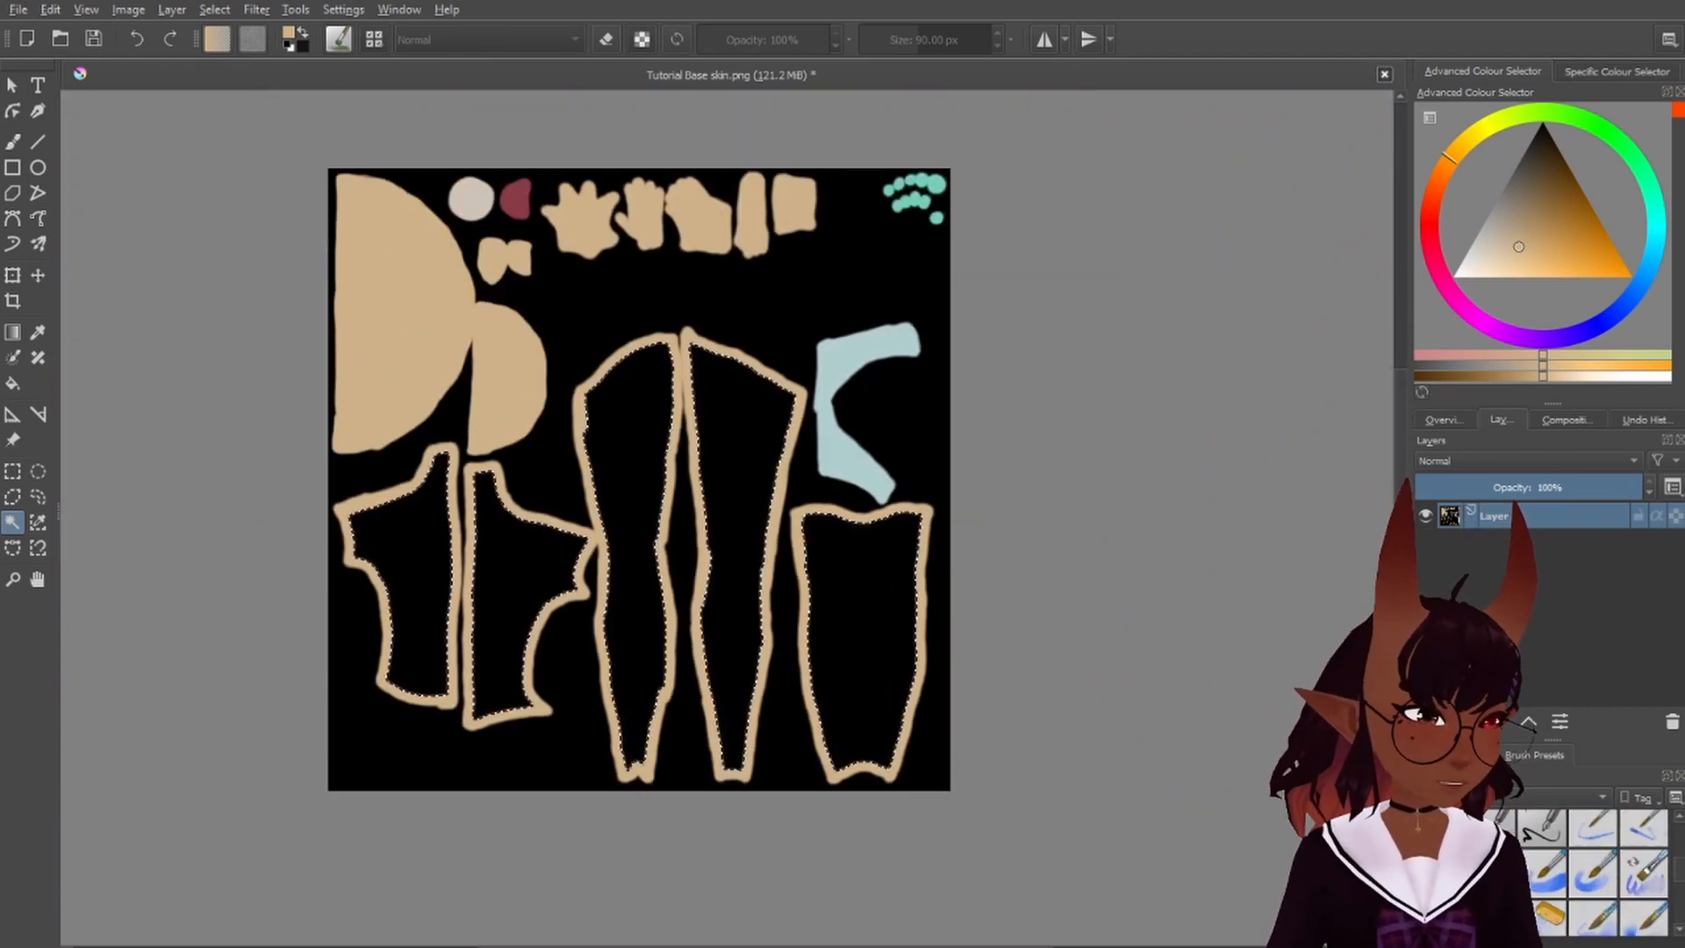
- Choose a solid 750 px brush preset and fill the selected interiors of the body islands with tan
scroll(1521, 814, up, 8)
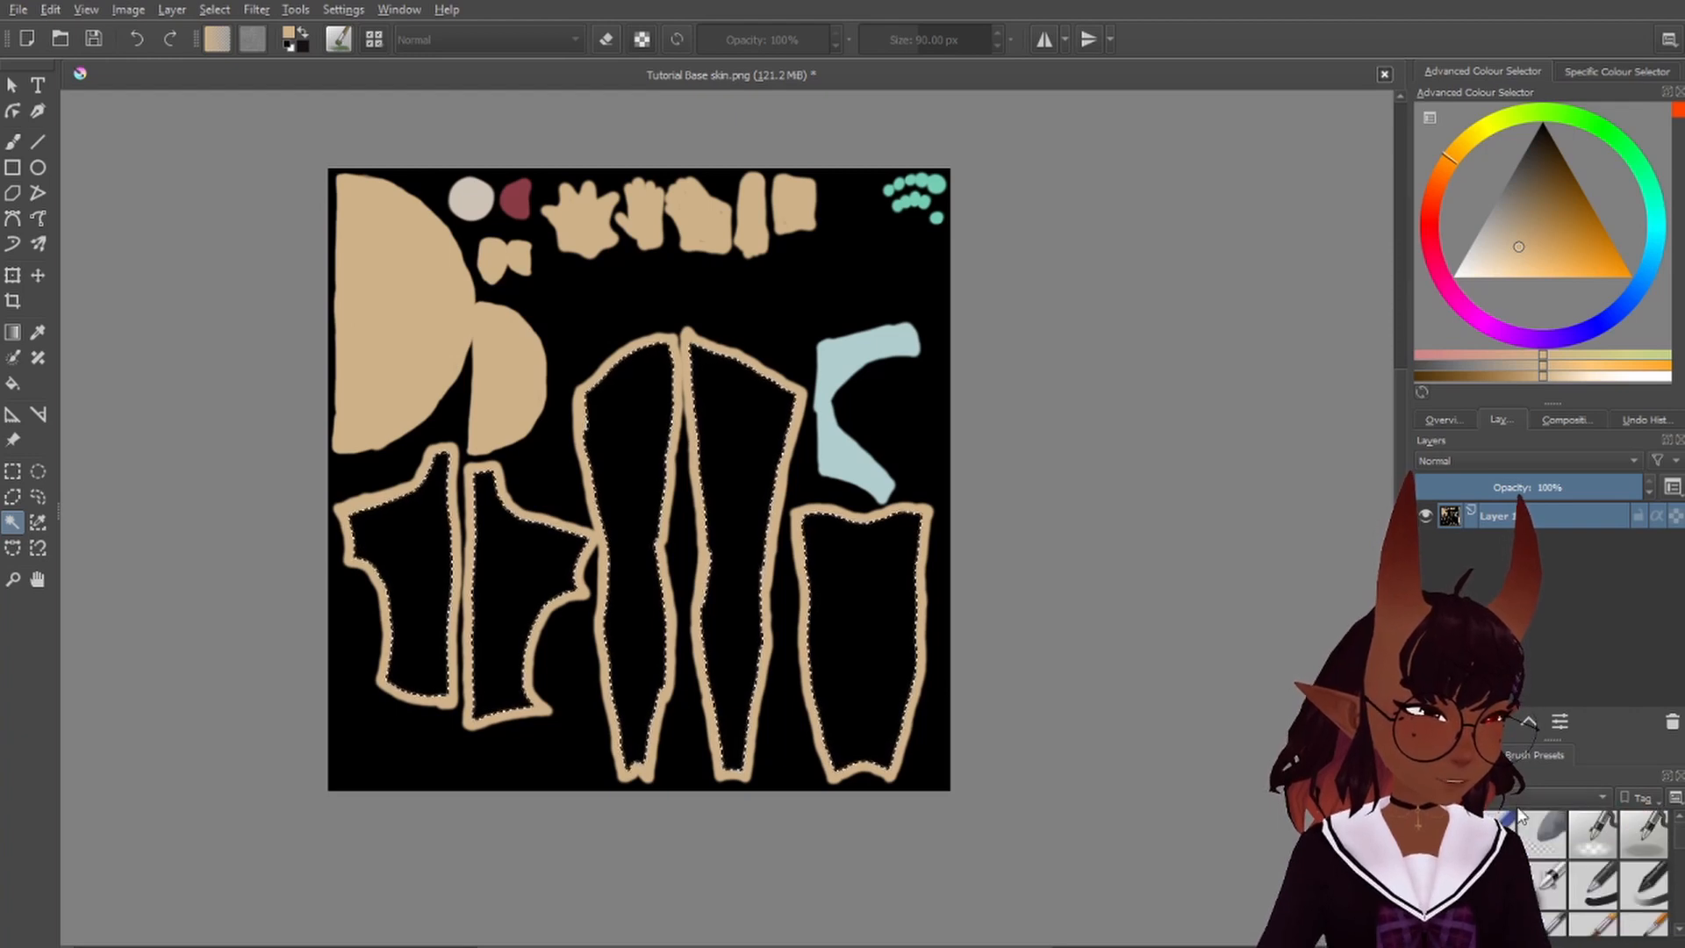
scroll(1529, 851, down, 6)
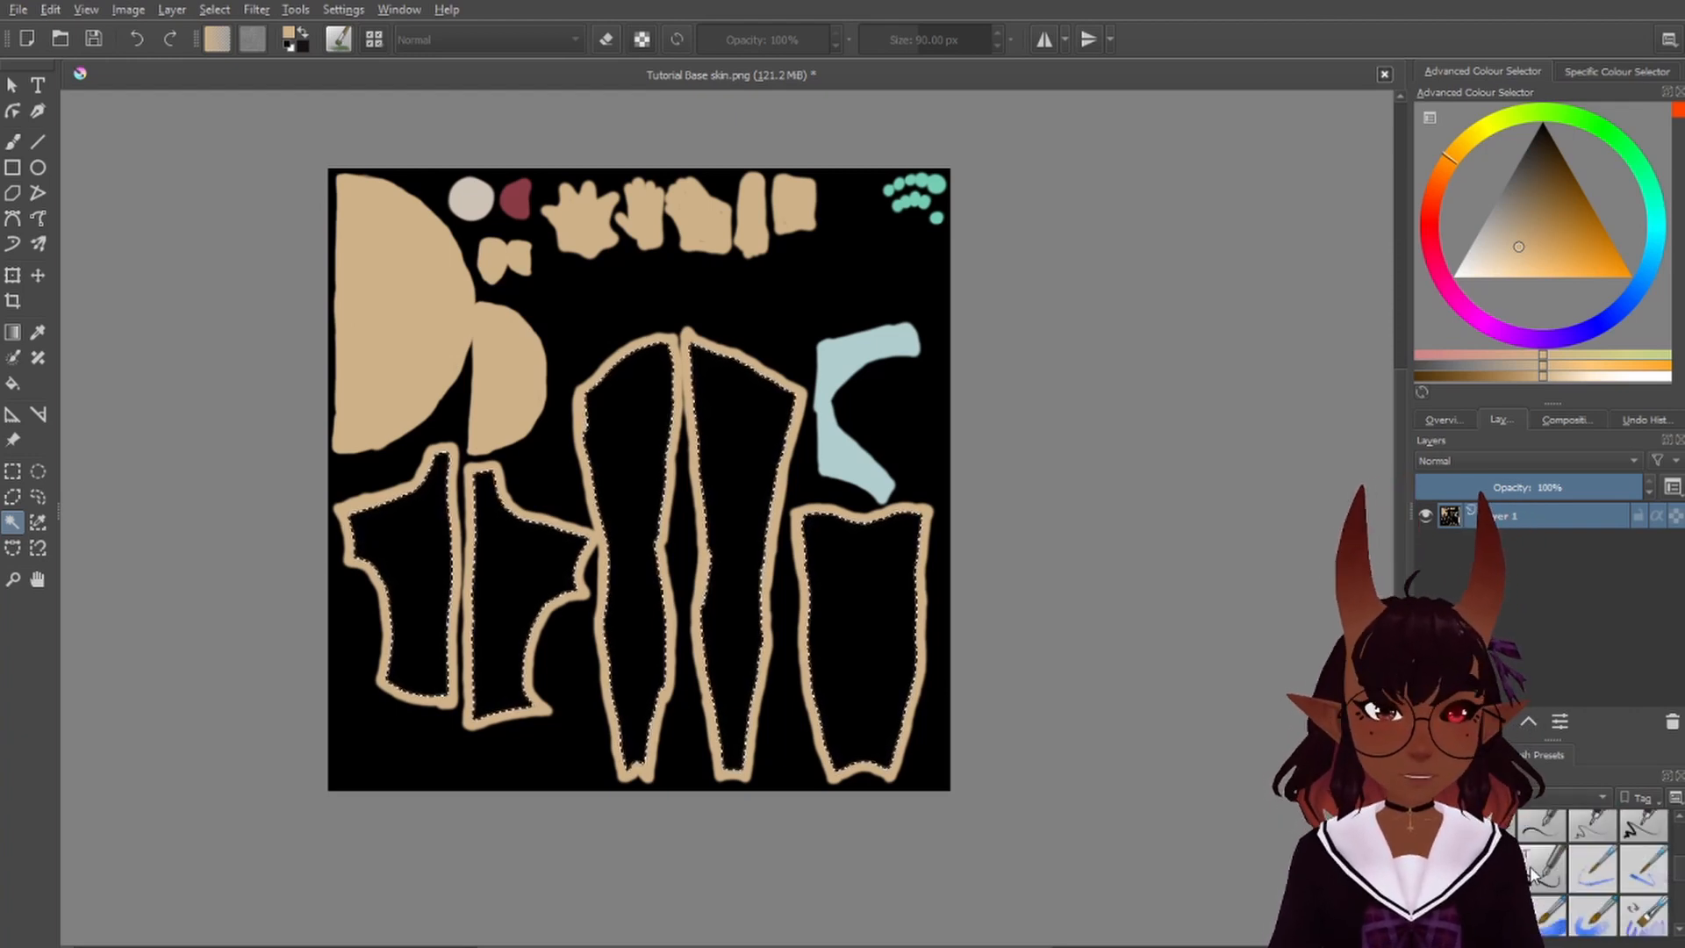
scroll(1532, 873, down, 8)
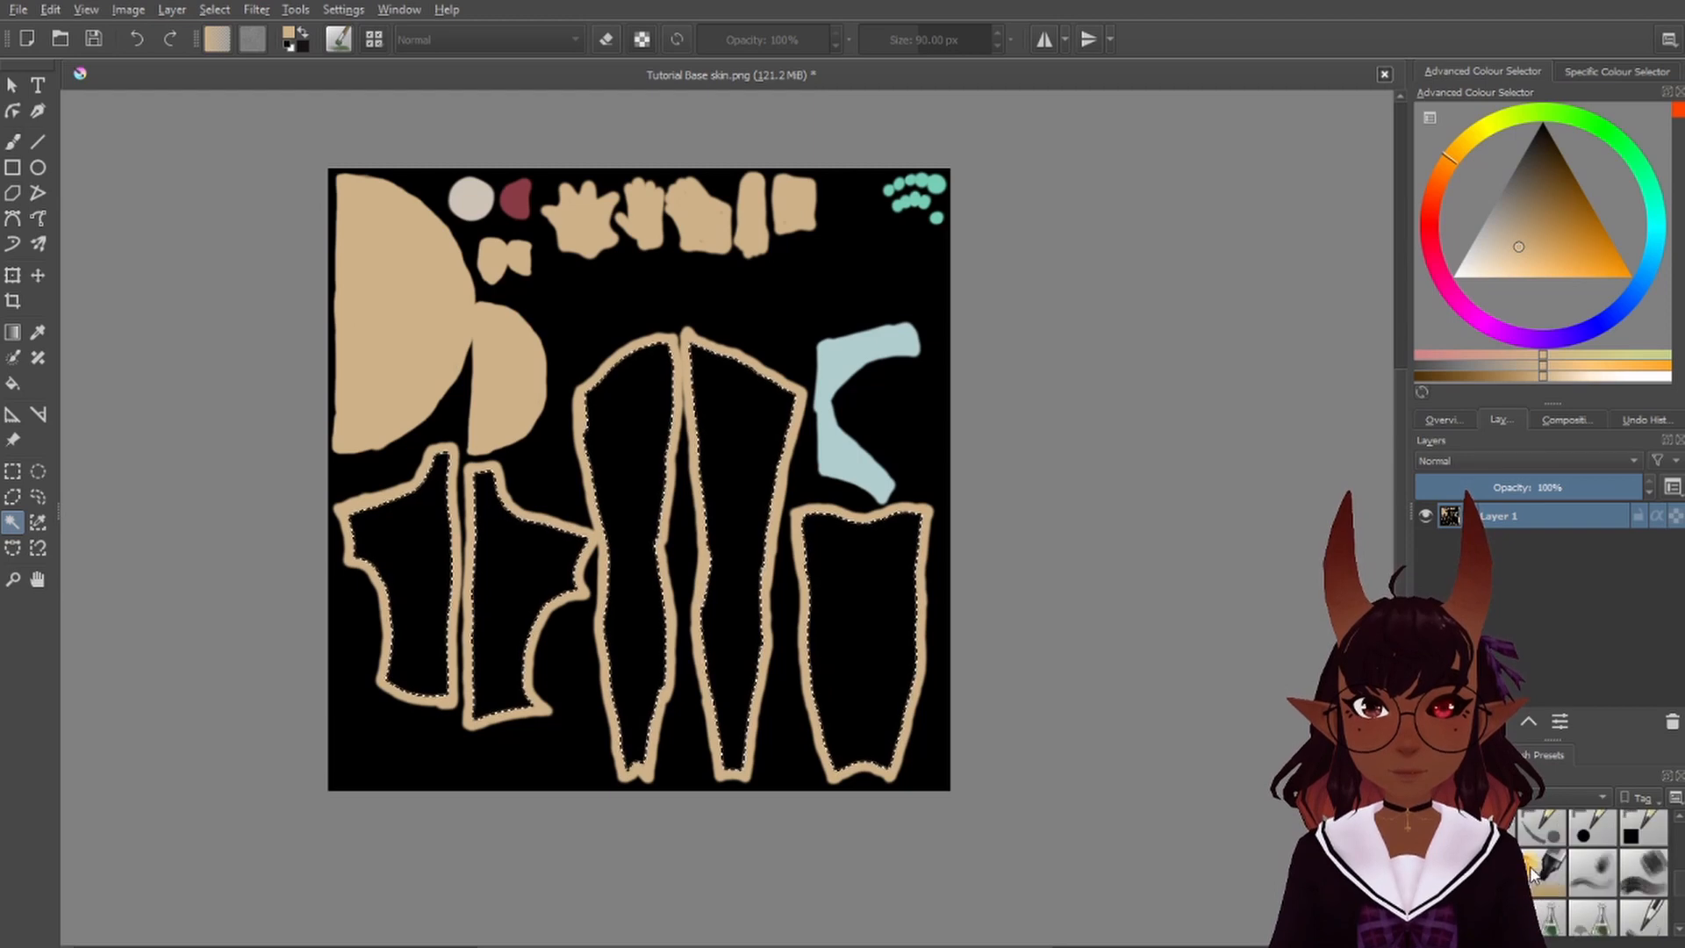
click(1532, 873)
key(b)
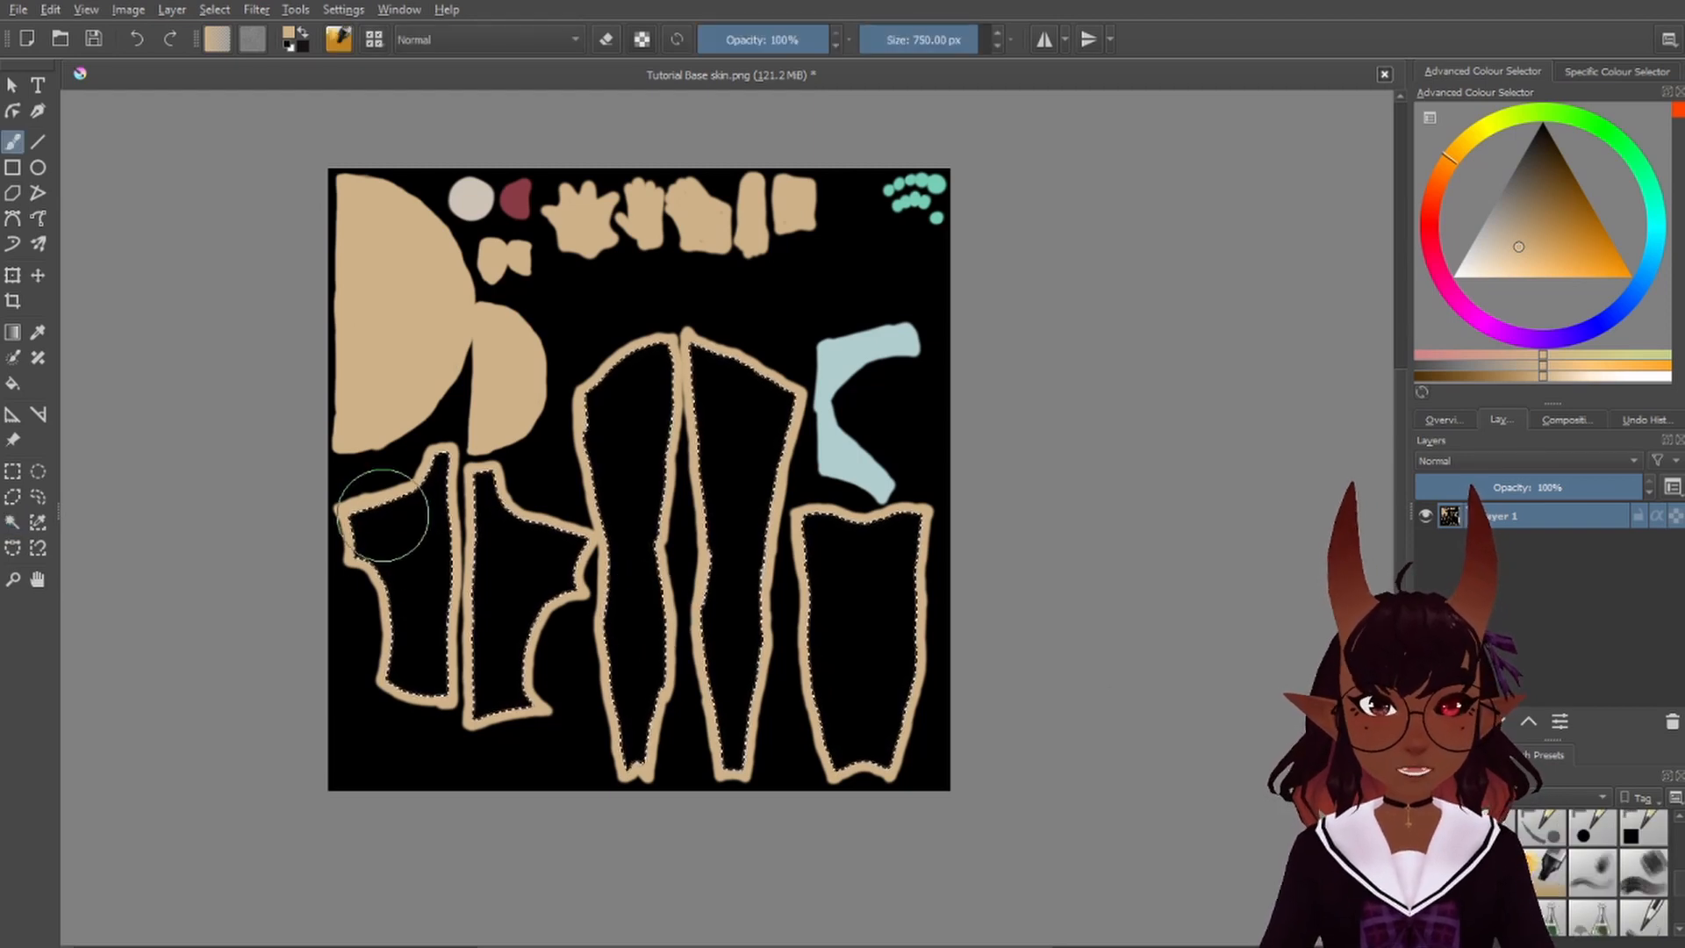
mouse_move(384, 516)
mouse_down()
mouse_move(390, 570)
mouse_move(445, 623)
mouse_up()
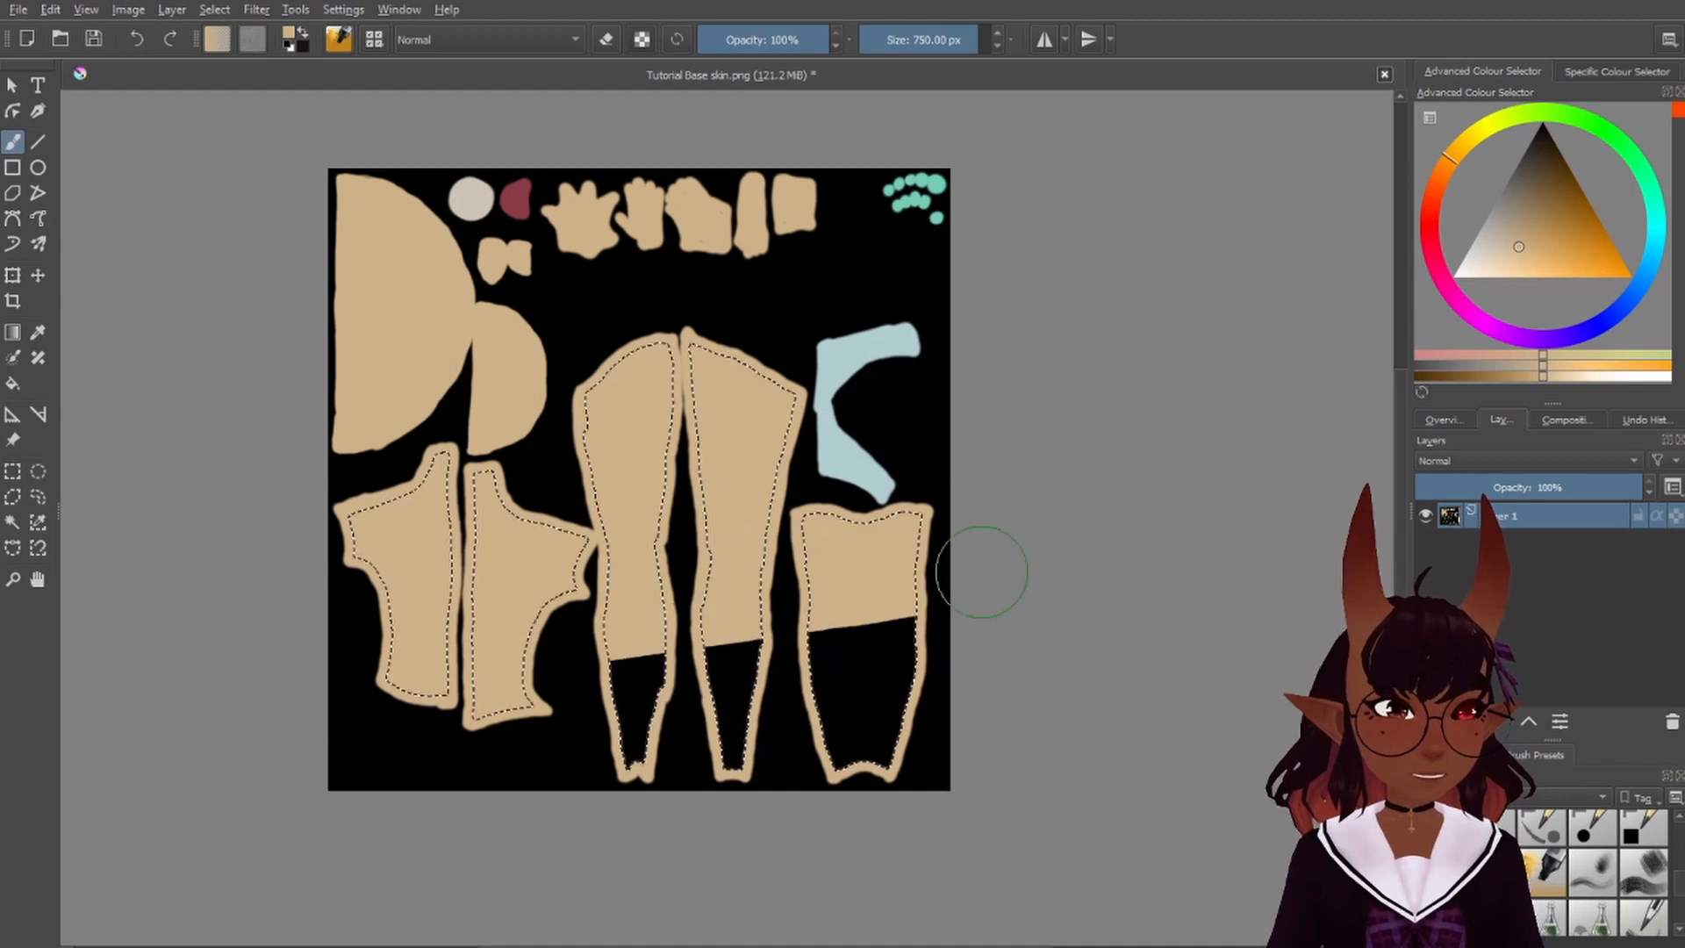
- Reduce the brush to 176 px and paint tan over the dark seam lines inside the two torso islands
scroll(474, 611, up, 2)
key(bracketleft)
key(bracketleft)
key(bracketleft)
key(bracketleft)
key(bracketleft)
key(bracketleft)
key(bracketleft)
key(bracketleft)
key(bracketleft)
key(bracketleft)
key(bracketleft)
key(bracketleft)
key(bracketleft)
key(bracketleft)
key(bracketleft)
key(bracketleft)
key(bracketleft)
key(bracketleft)
key(bracketleft)
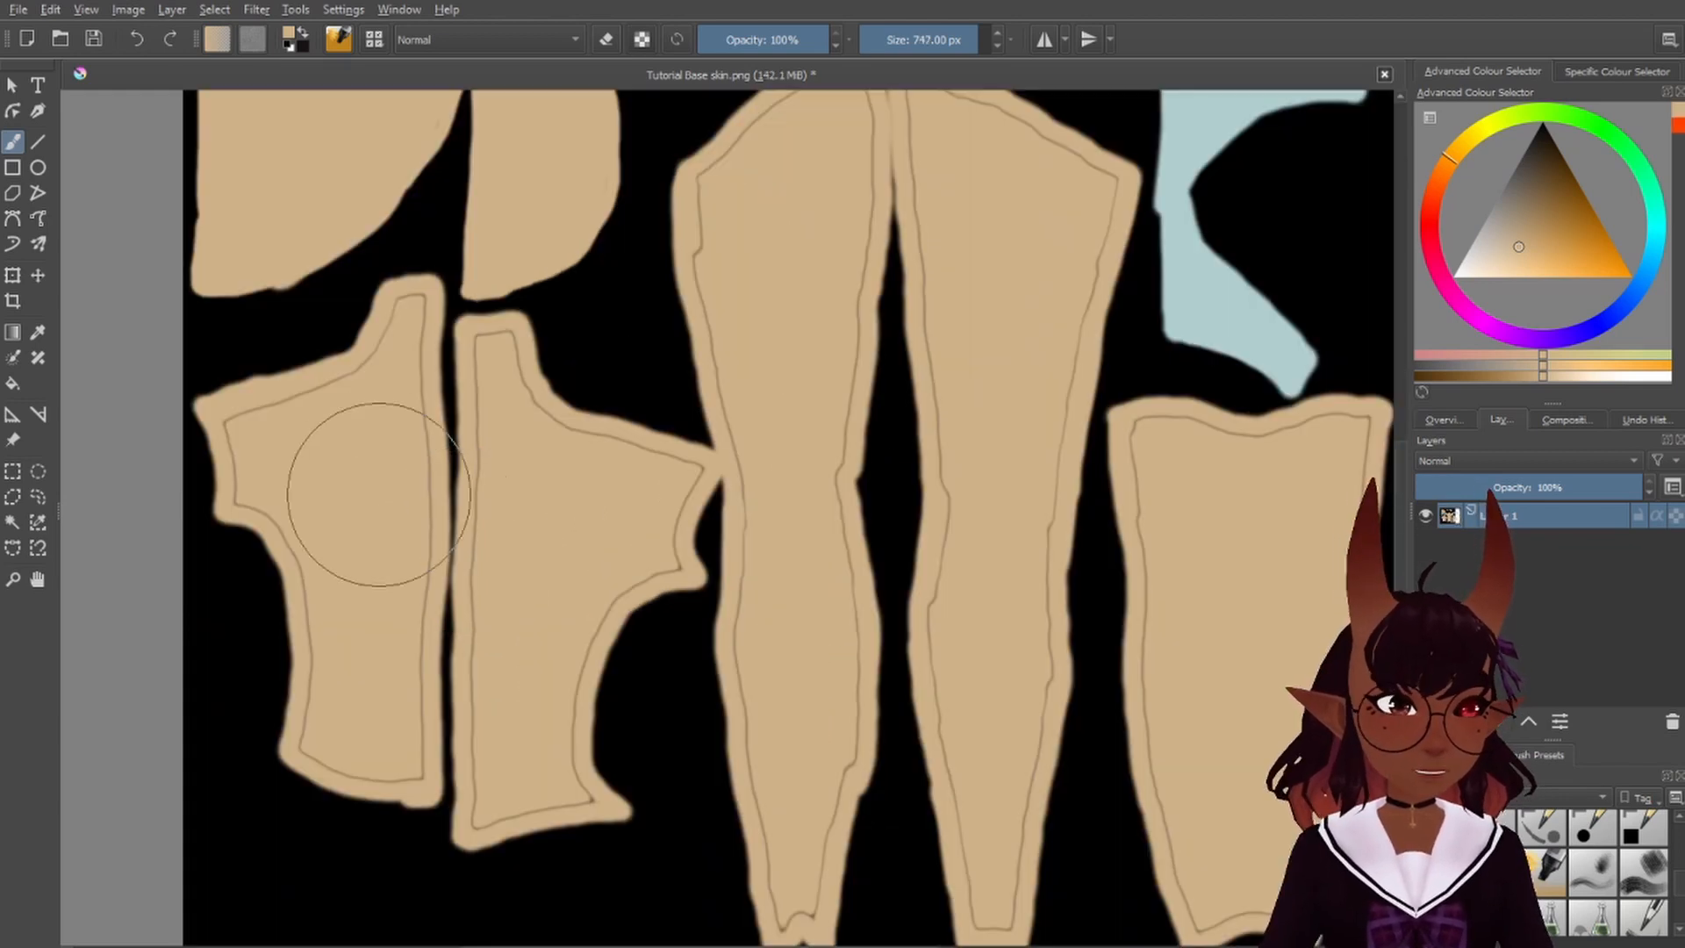
drag(380, 339, 274, 405)
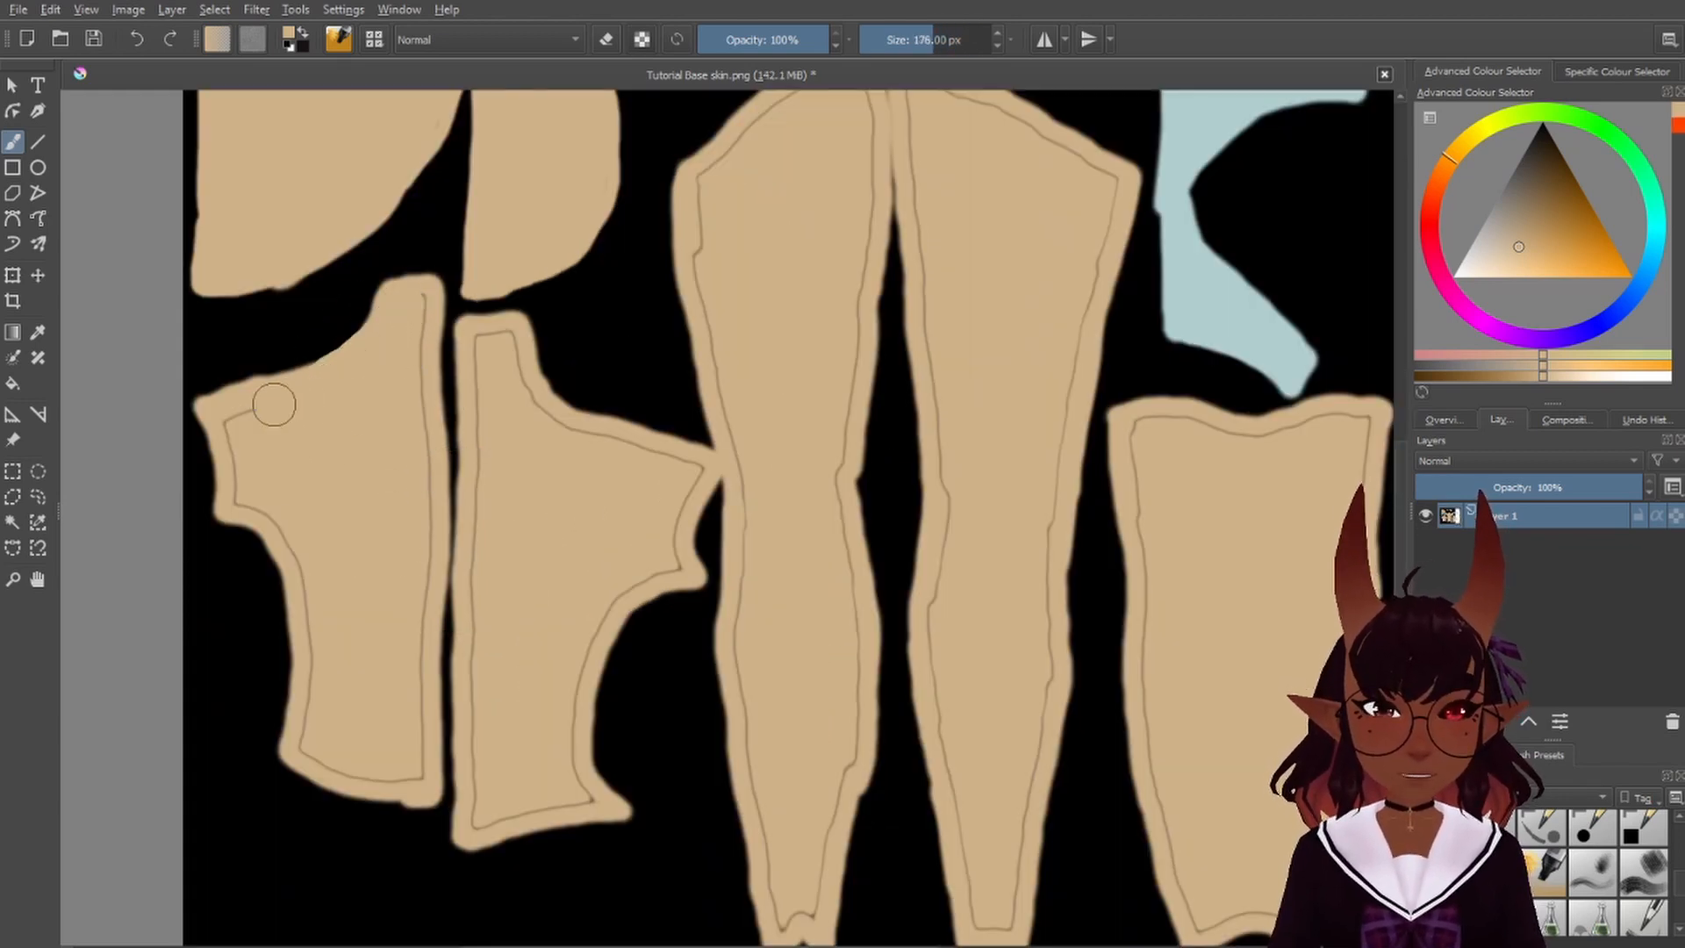
drag(321, 611, 314, 723)
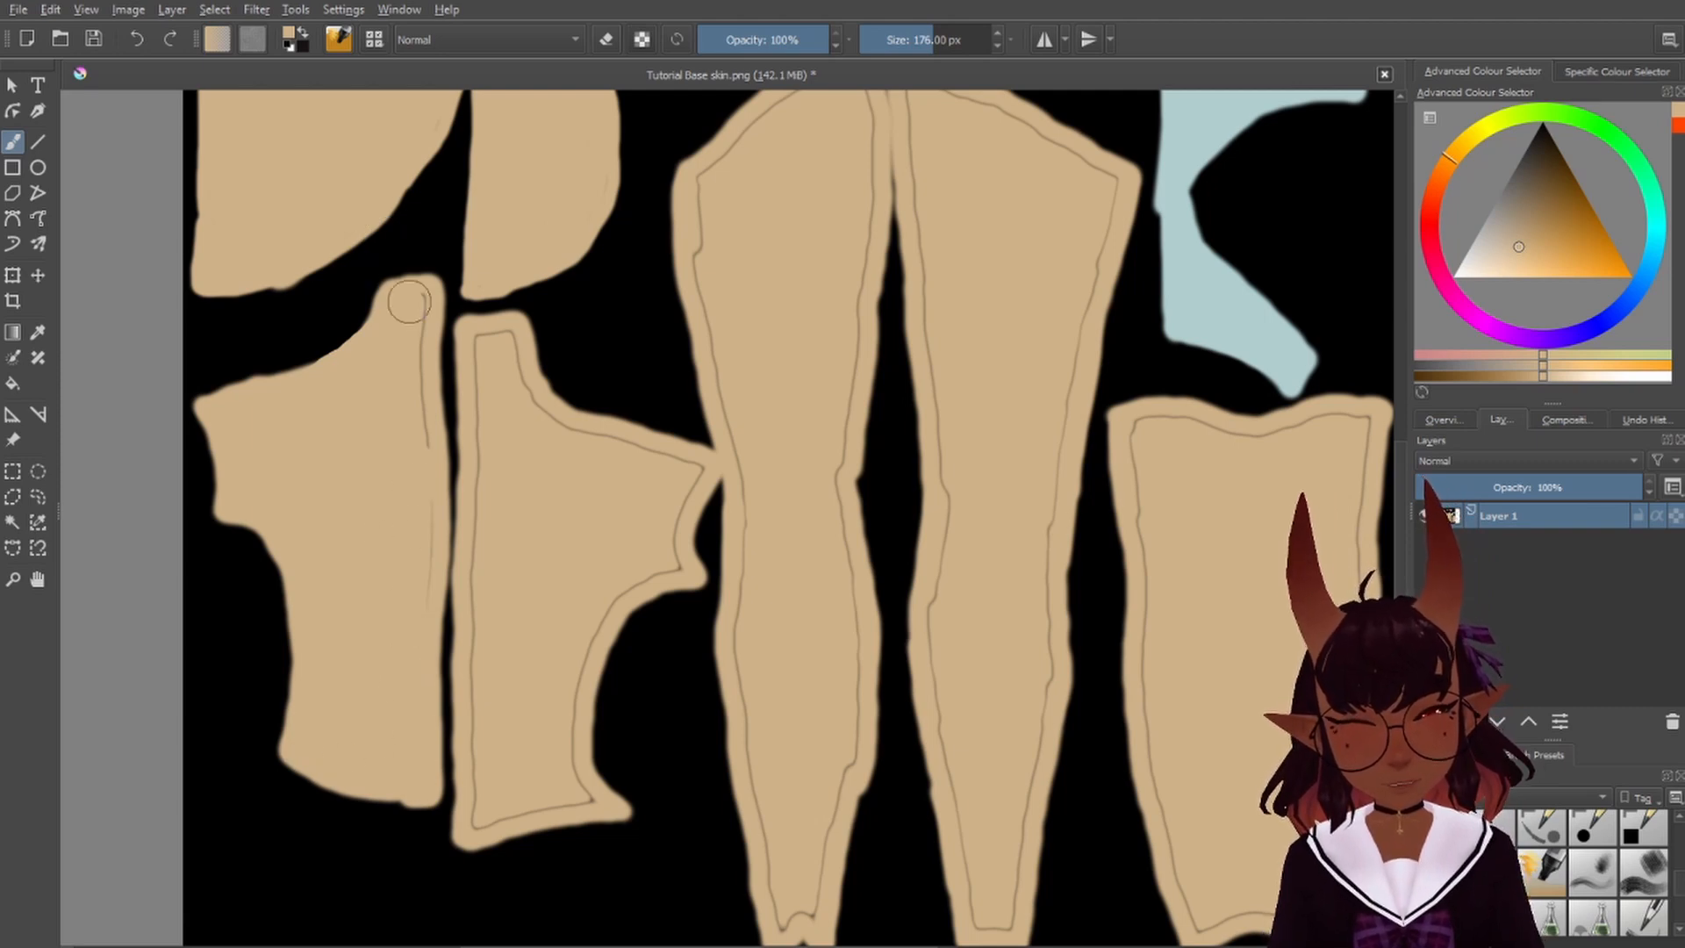
drag(409, 306, 423, 405)
- Paint tan over the dark seam lines along the edges of the two long limb islands
drag(812, 910, 823, 846)
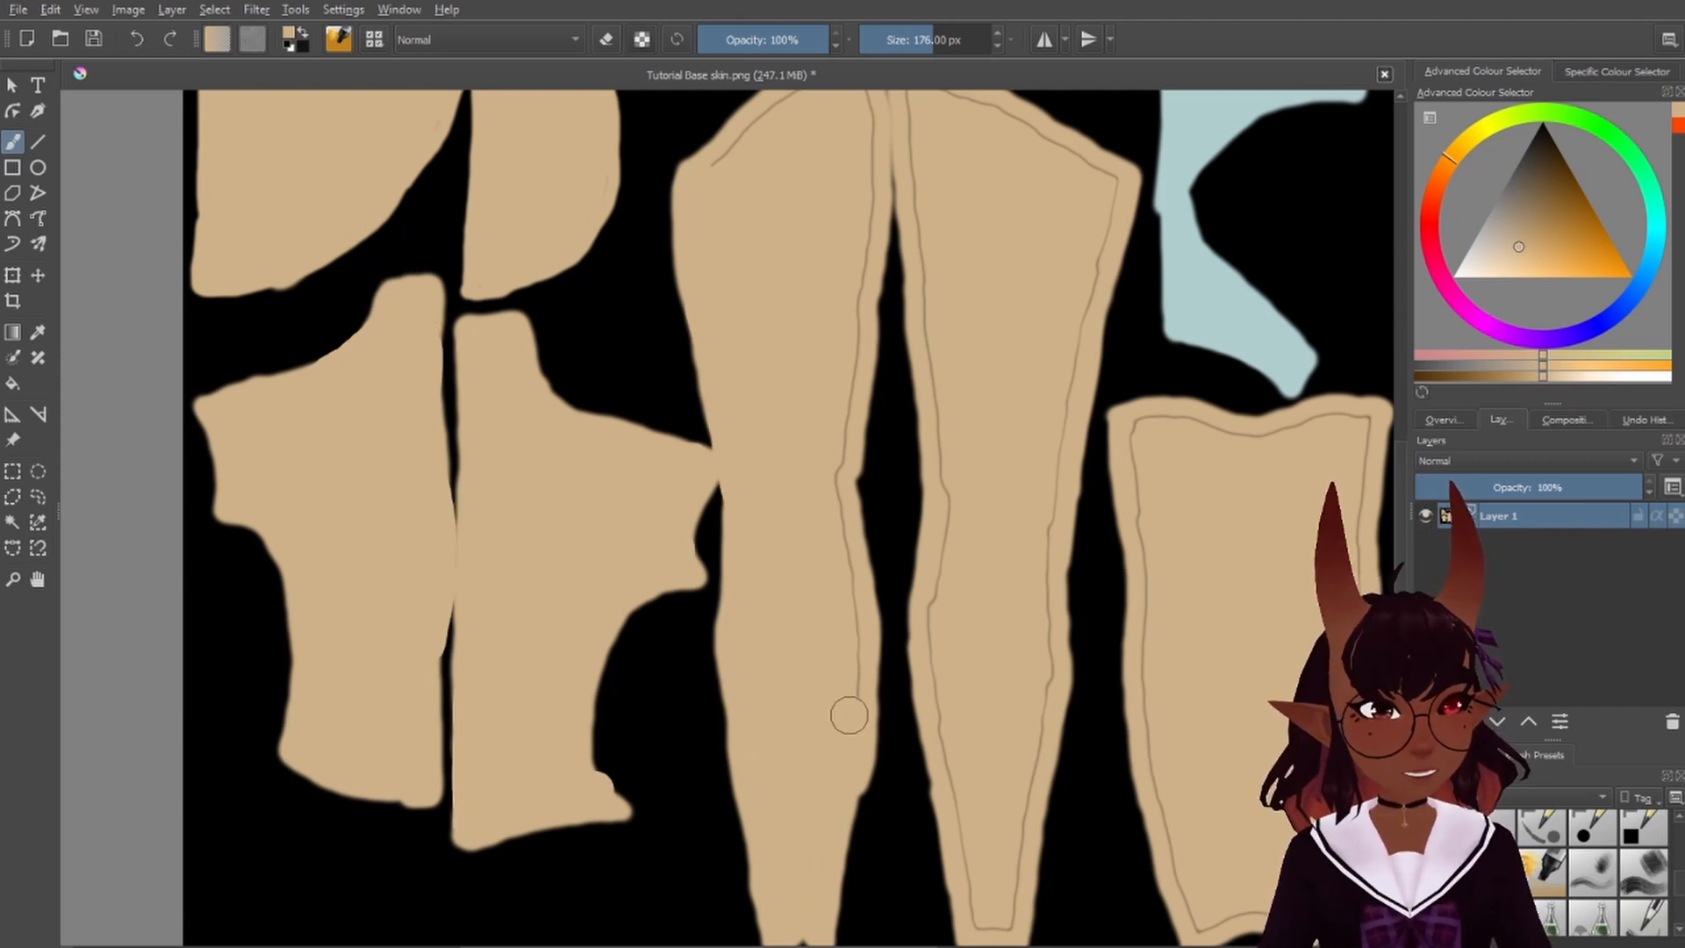
mouse_move(849, 716)
mouse_down()
mouse_move(835, 564)
mouse_move(850, 313)
mouse_up()
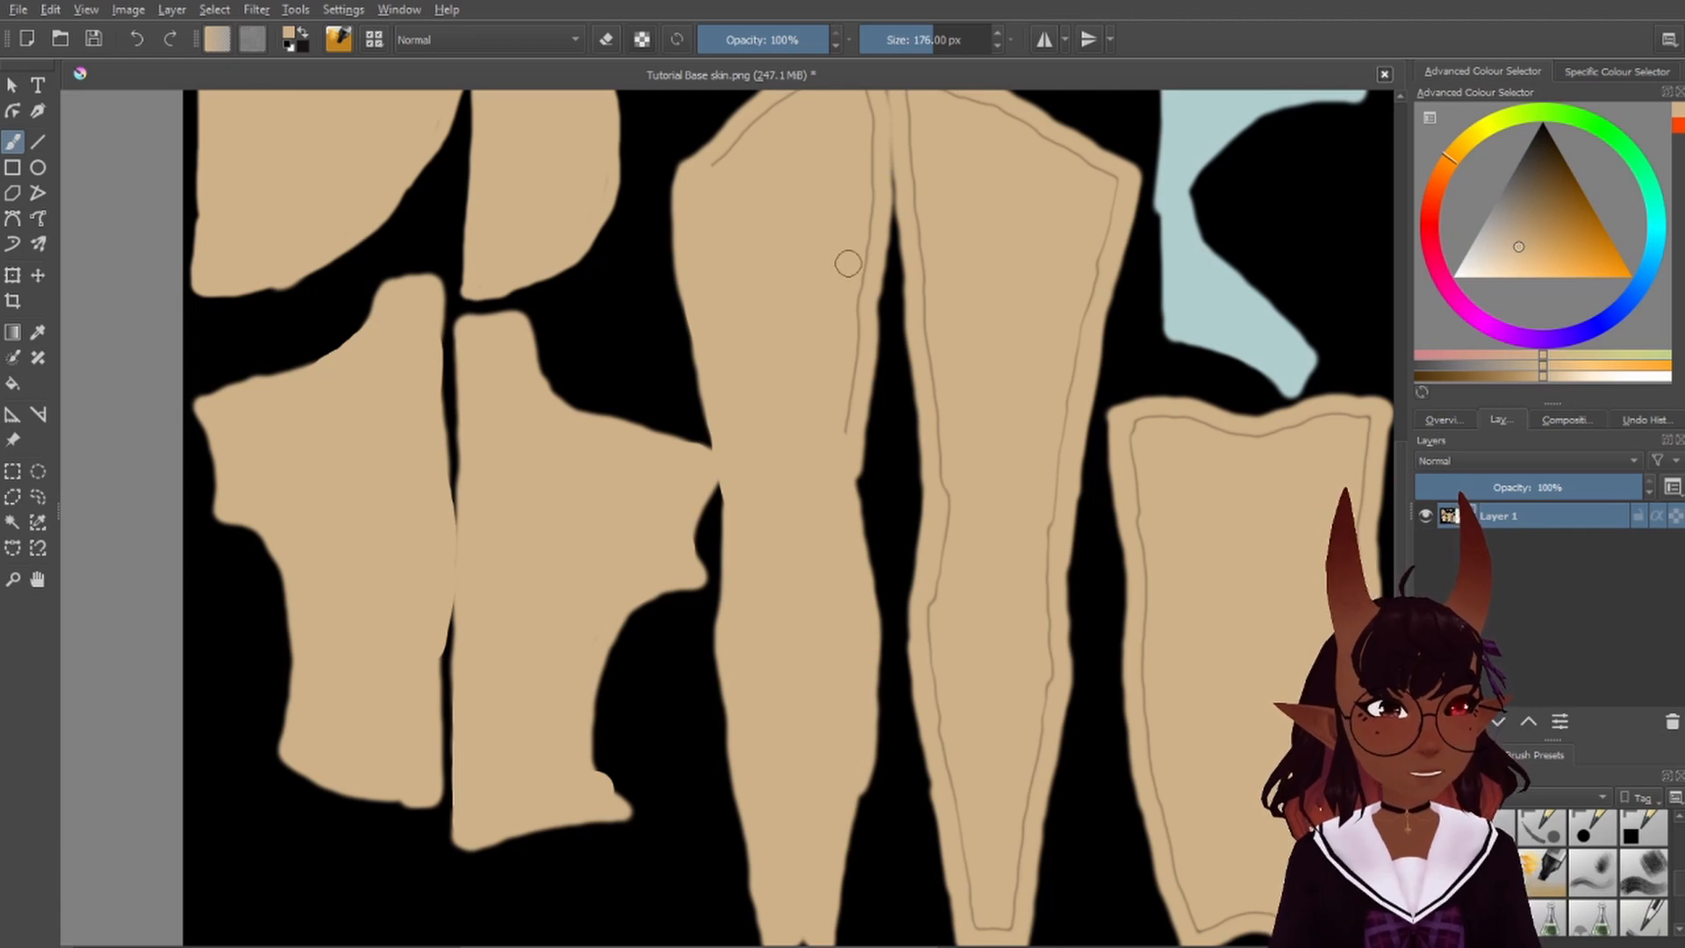
drag(825, 453, 869, 182)
scroll(866, 109, up, 3)
drag(1086, 578, 1039, 813)
drag(931, 683, 947, 687)
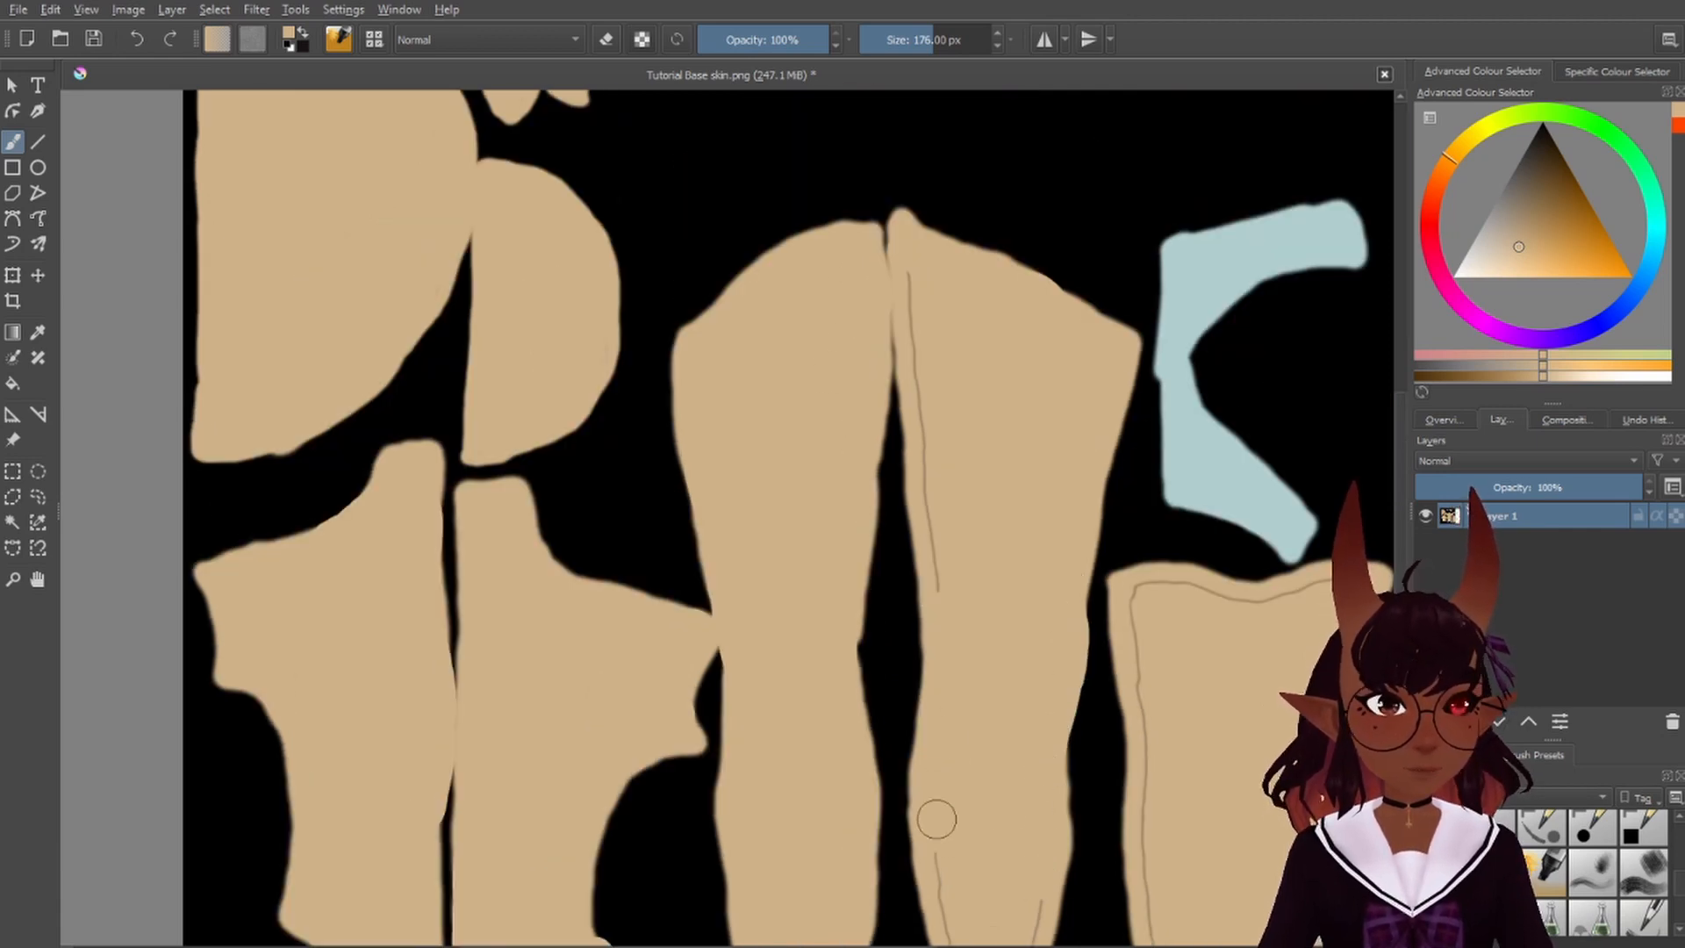
drag(942, 510, 926, 327)
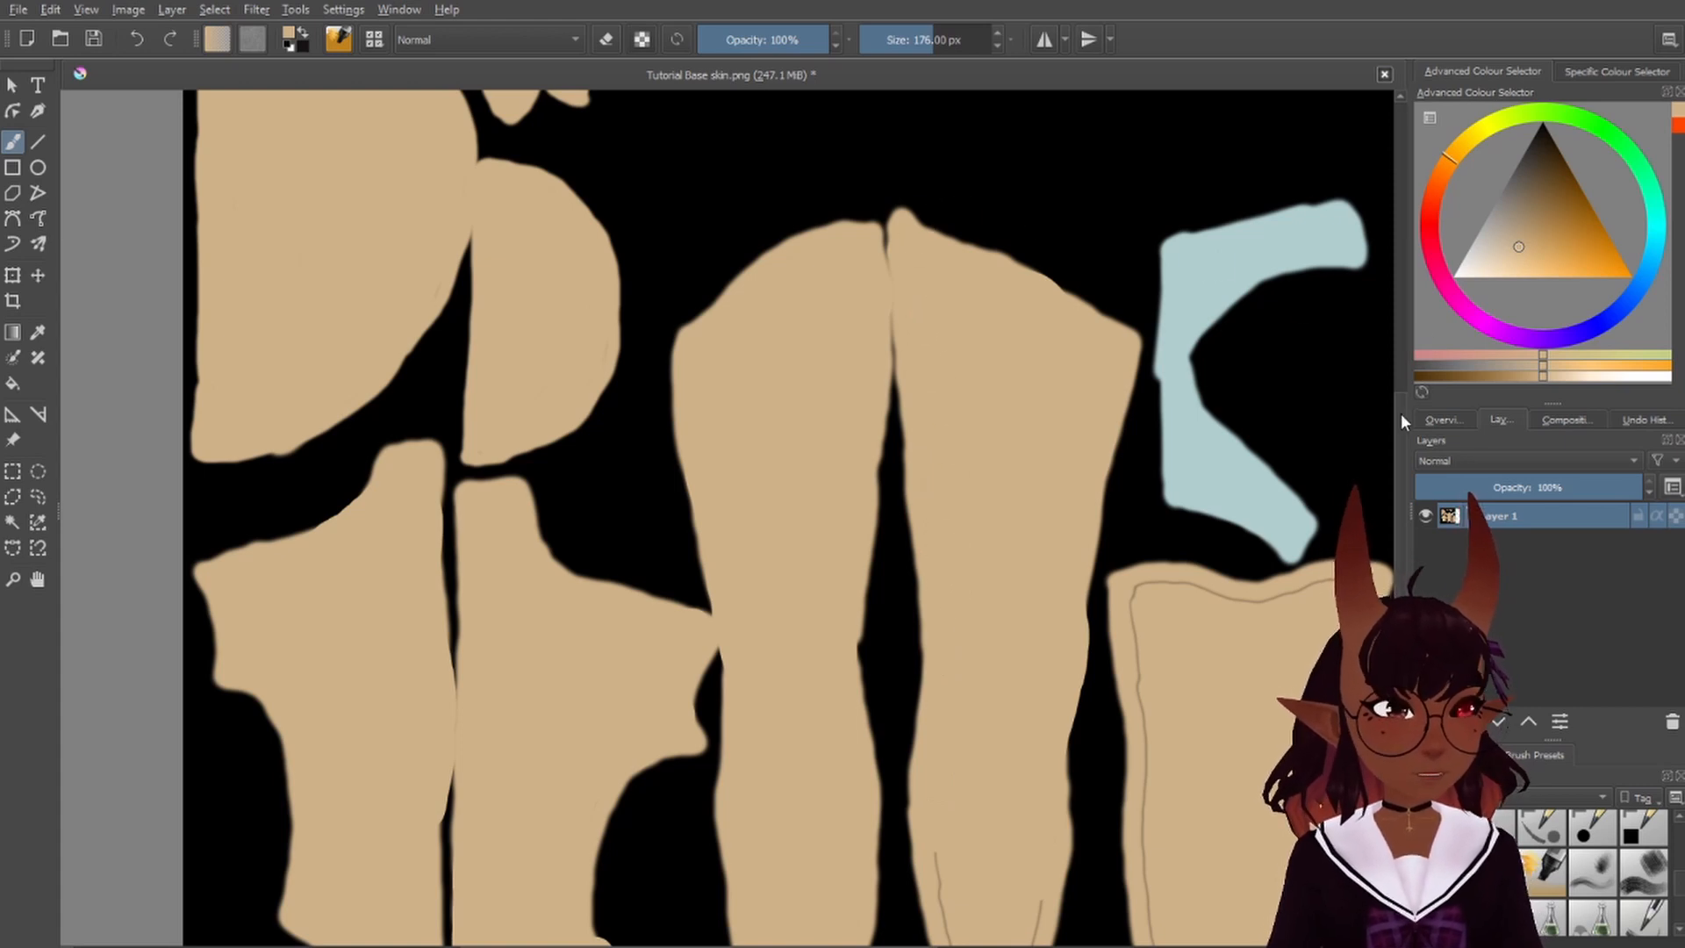
- Cover the remaining seam lines at the lower end of the long island and around the wide tapered island in tan
scroll(985, 530, down, 5)
mouse_move(935, 511)
mouse_down()
mouse_move(979, 678)
mouse_move(1034, 474)
mouse_up()
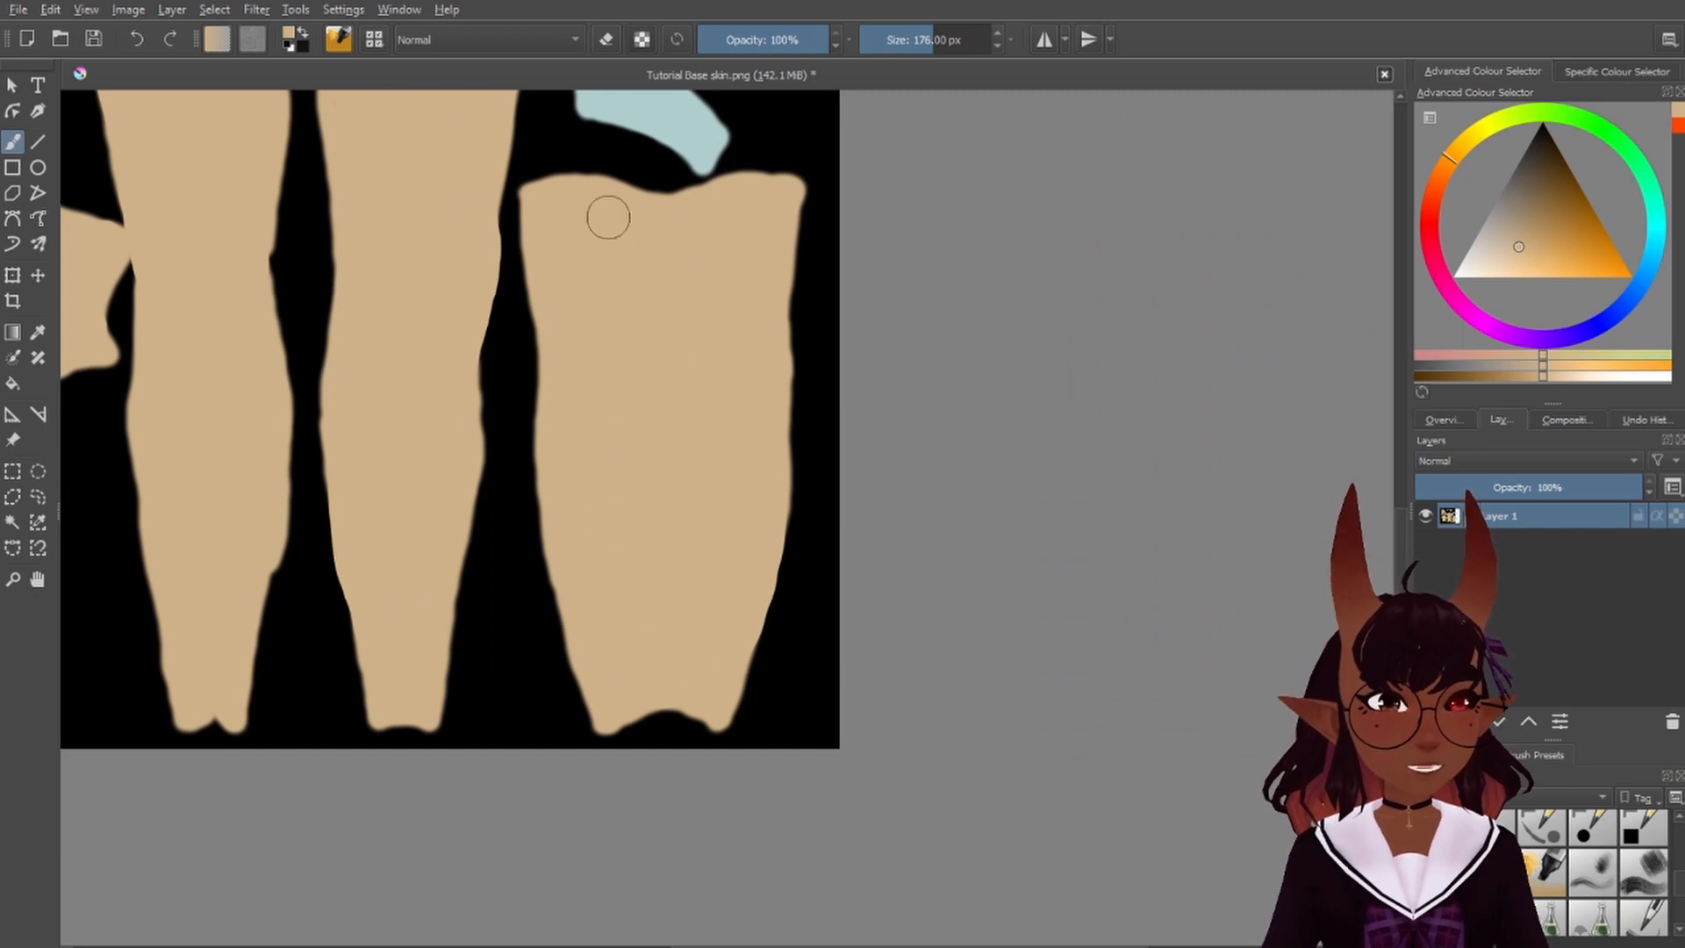
scroll(516, 234, down, 4)
middle_drag(518, 154, 657, 417)
scroll(620, 391, up, 1)
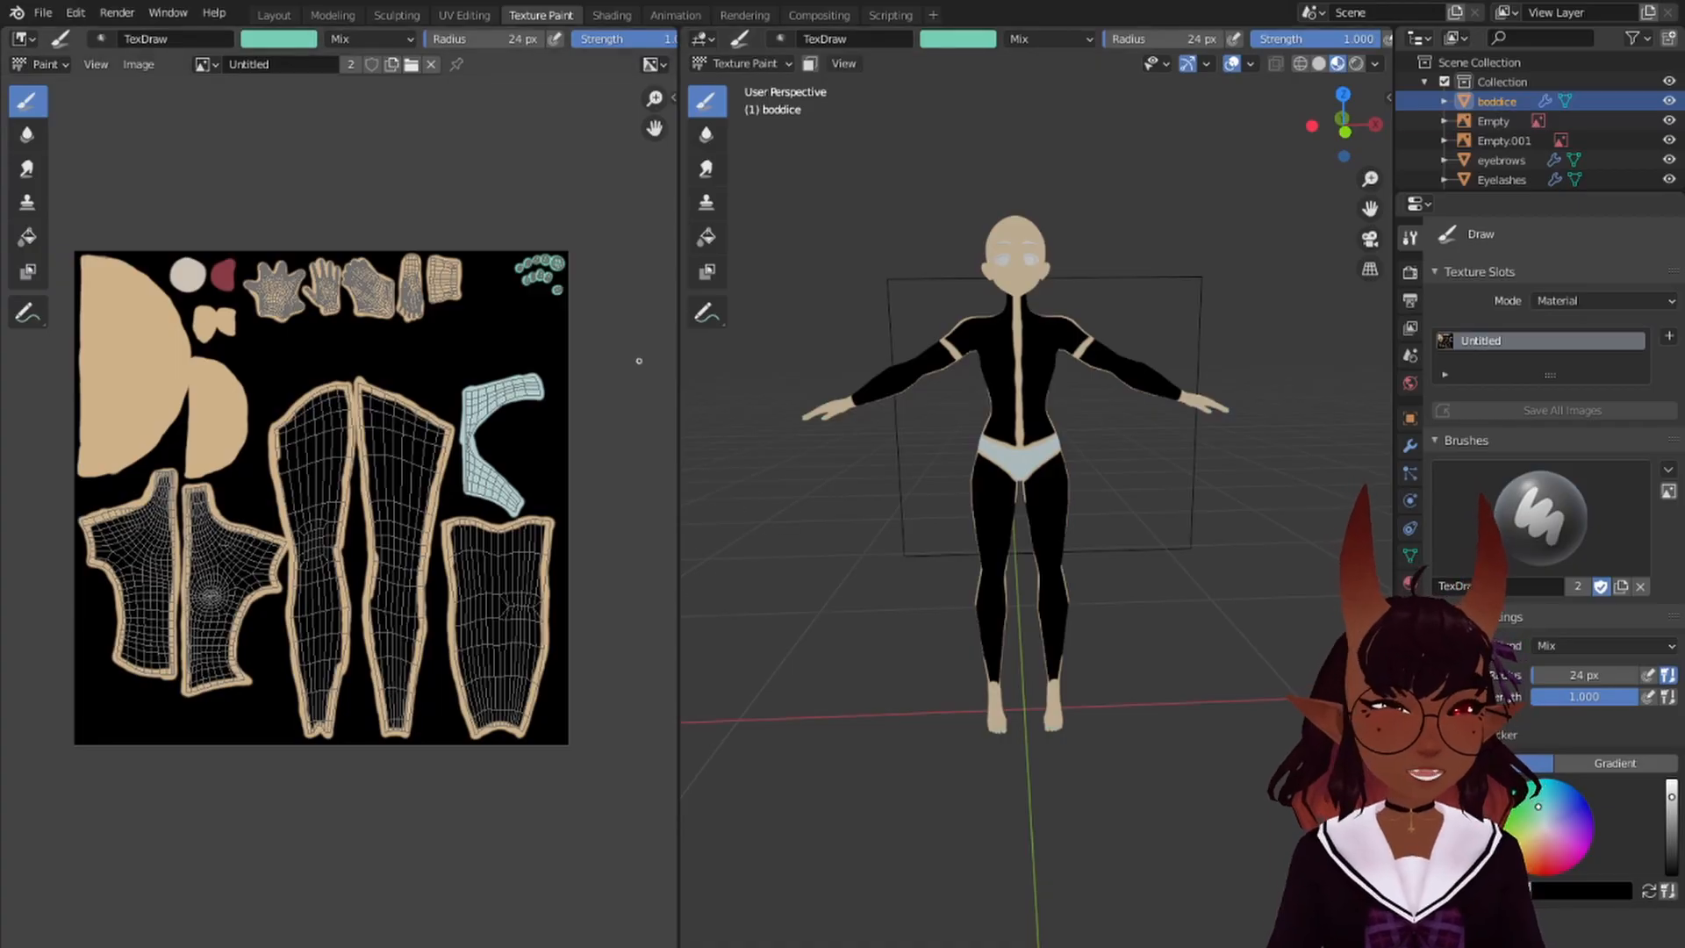
- Switch to Blender, reload the body texture image, and inspect the updated skin on the model
click(148, 67)
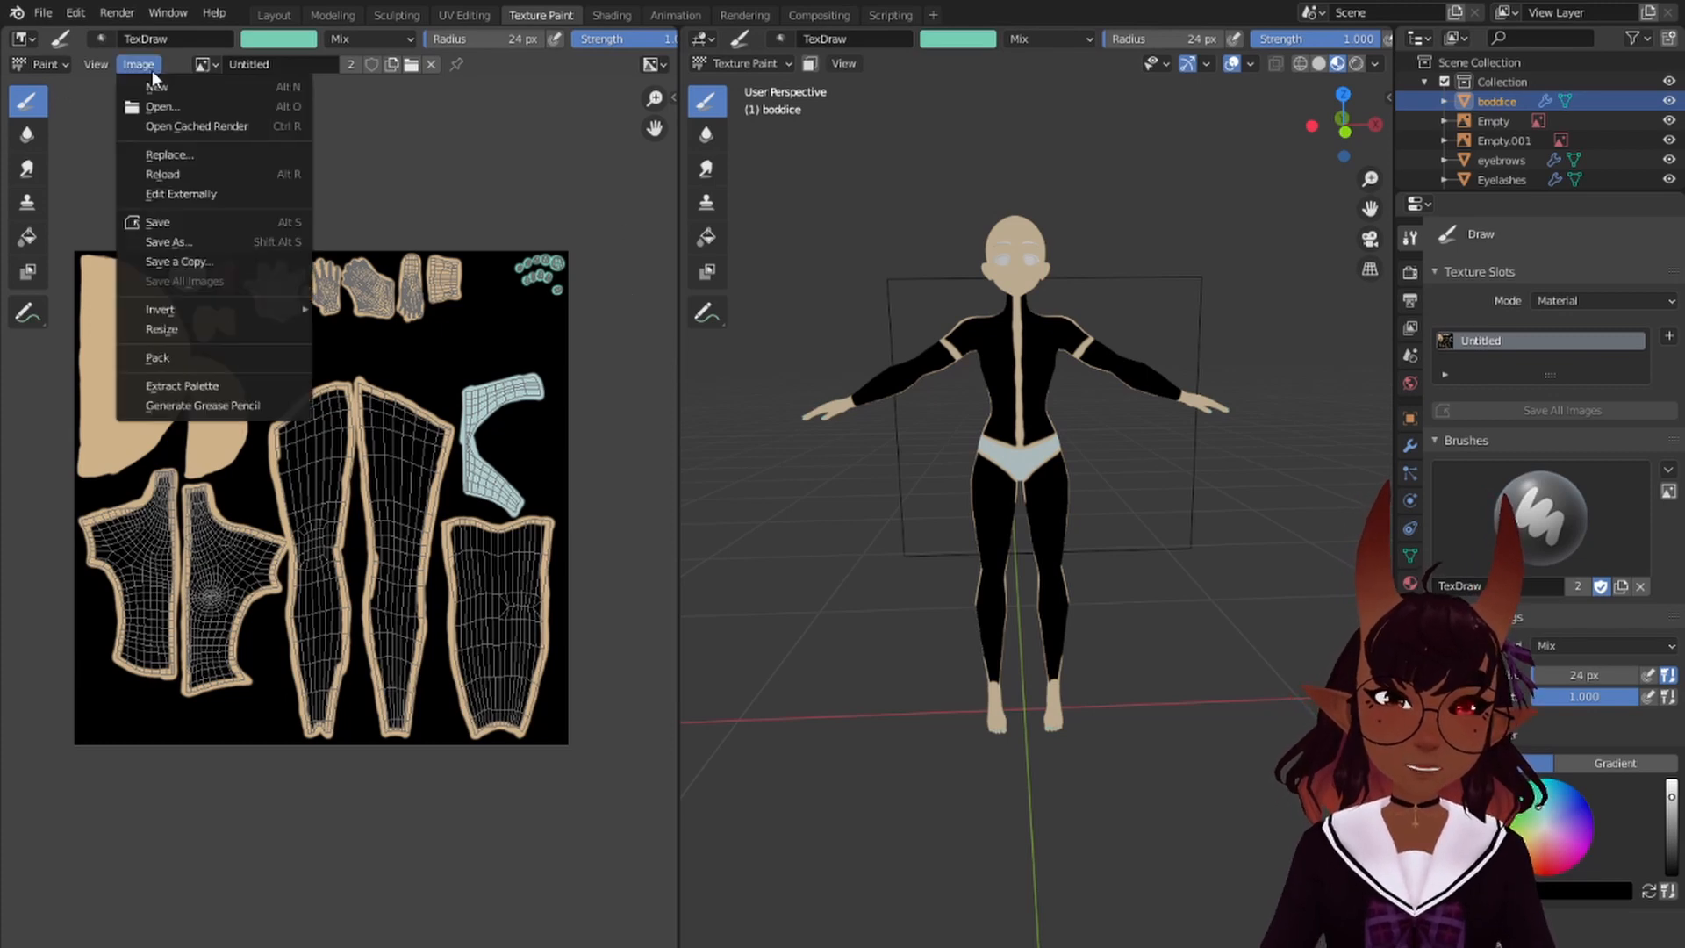
click(174, 175)
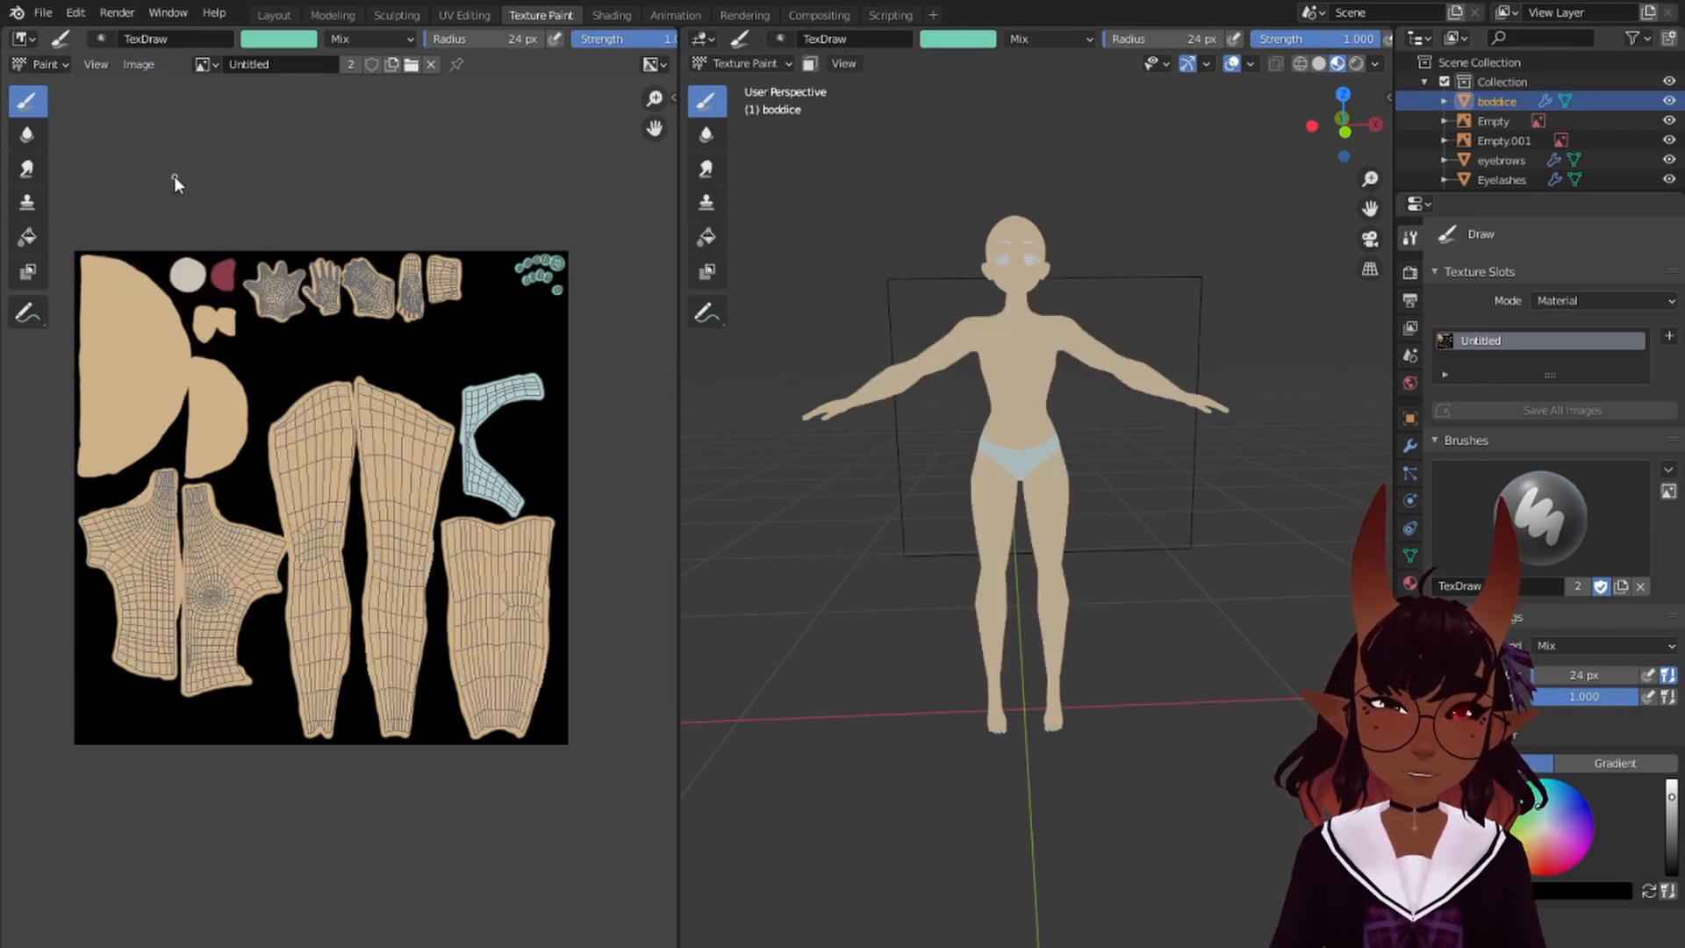
mouse_move(1194, 526)
middle_down()
mouse_move(720, 527)
mouse_move(1186, 547)
mouse_move(1097, 564)
mouse_move(994, 509)
mouse_move(1148, 641)
mouse_move(1151, 562)
mouse_move(1140, 619)
mouse_move(977, 696)
mouse_move(988, 762)
mouse_move(896, 699)
middle_up()
scroll(1097, 564, up, 2)
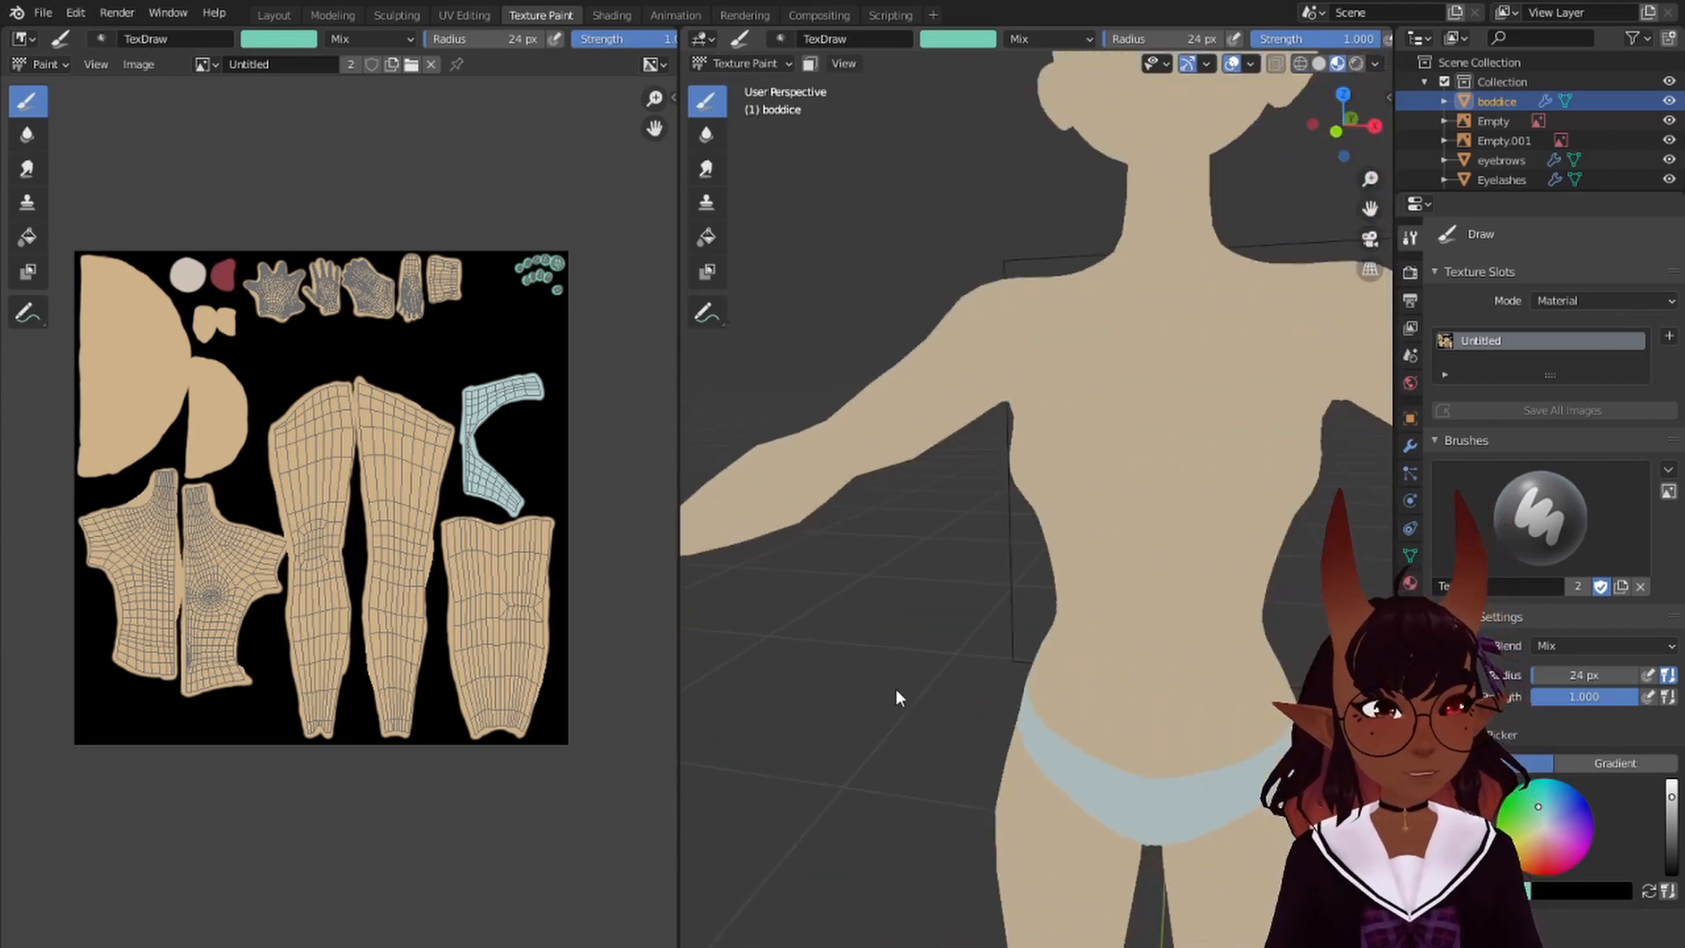
scroll(1008, 688, down, 6)
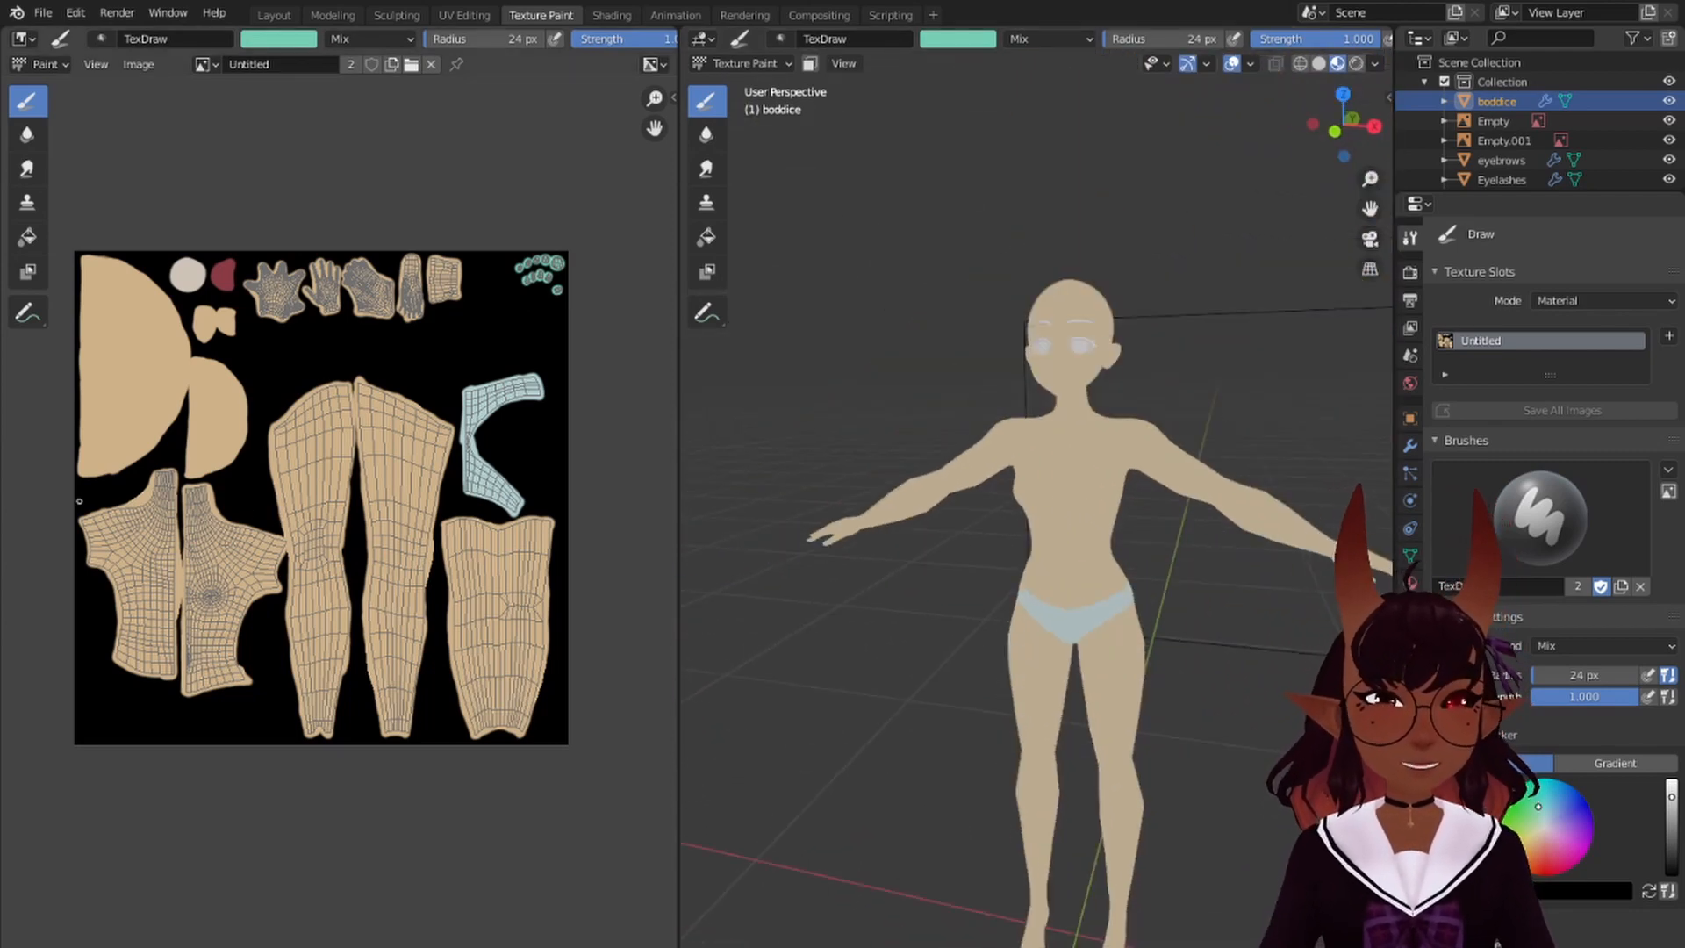
scroll(1005, 594, down, 3)
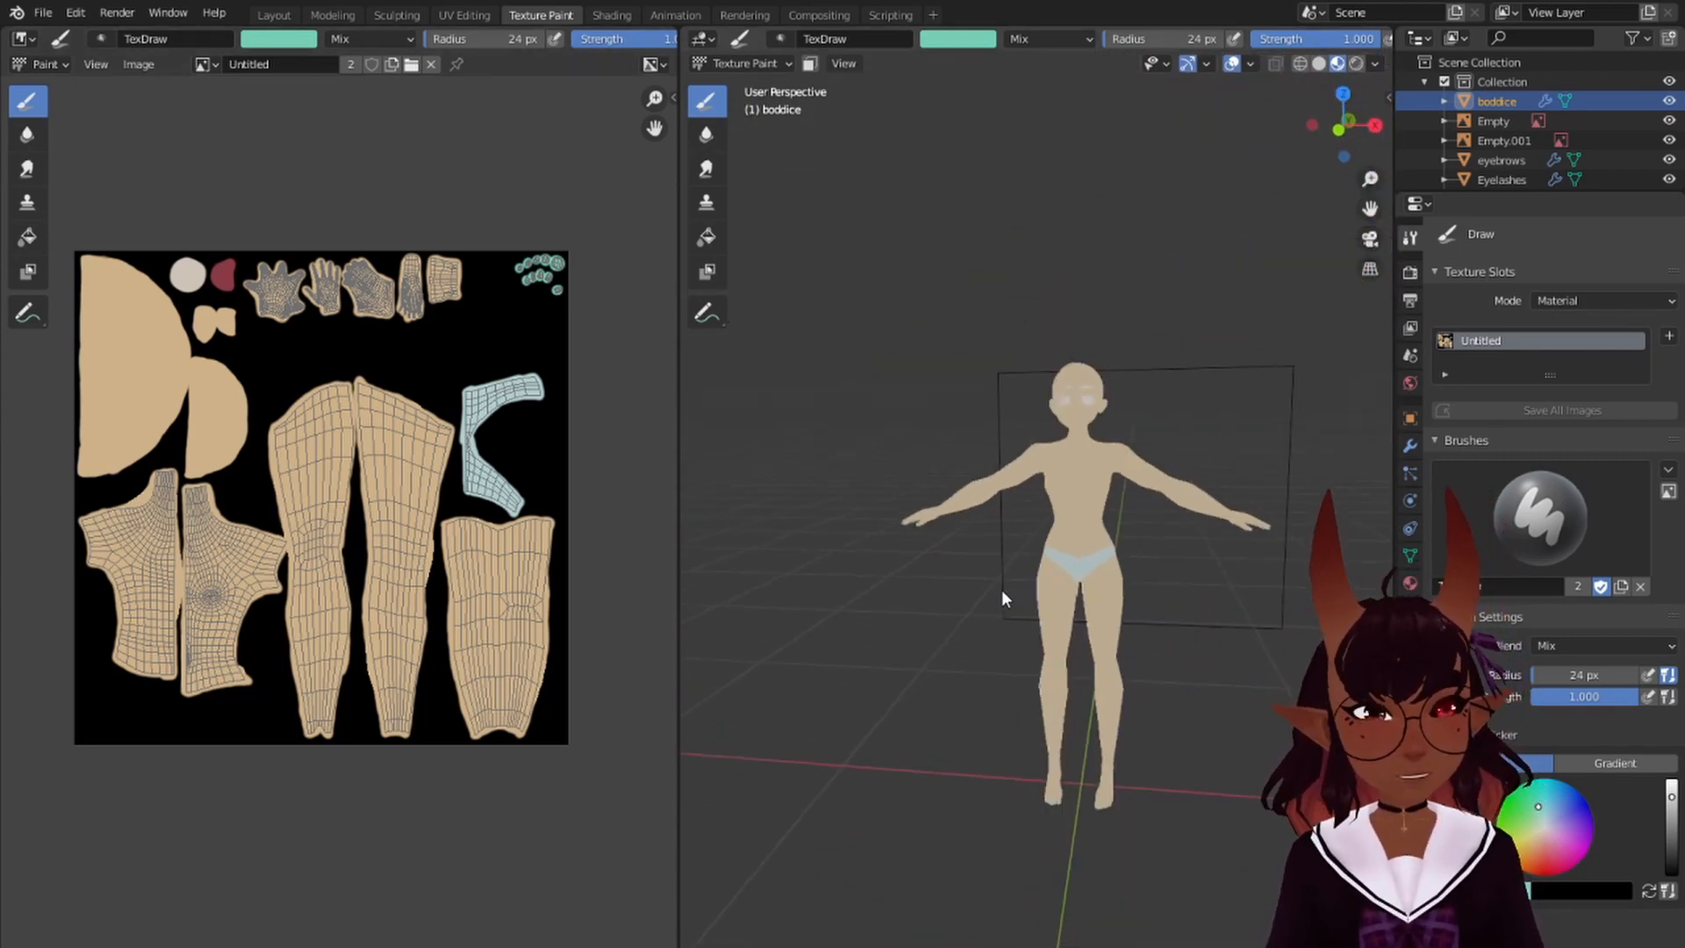
- Switch to the Layout workspace, clear the selection, and select the eyebrows object
click(274, 15)
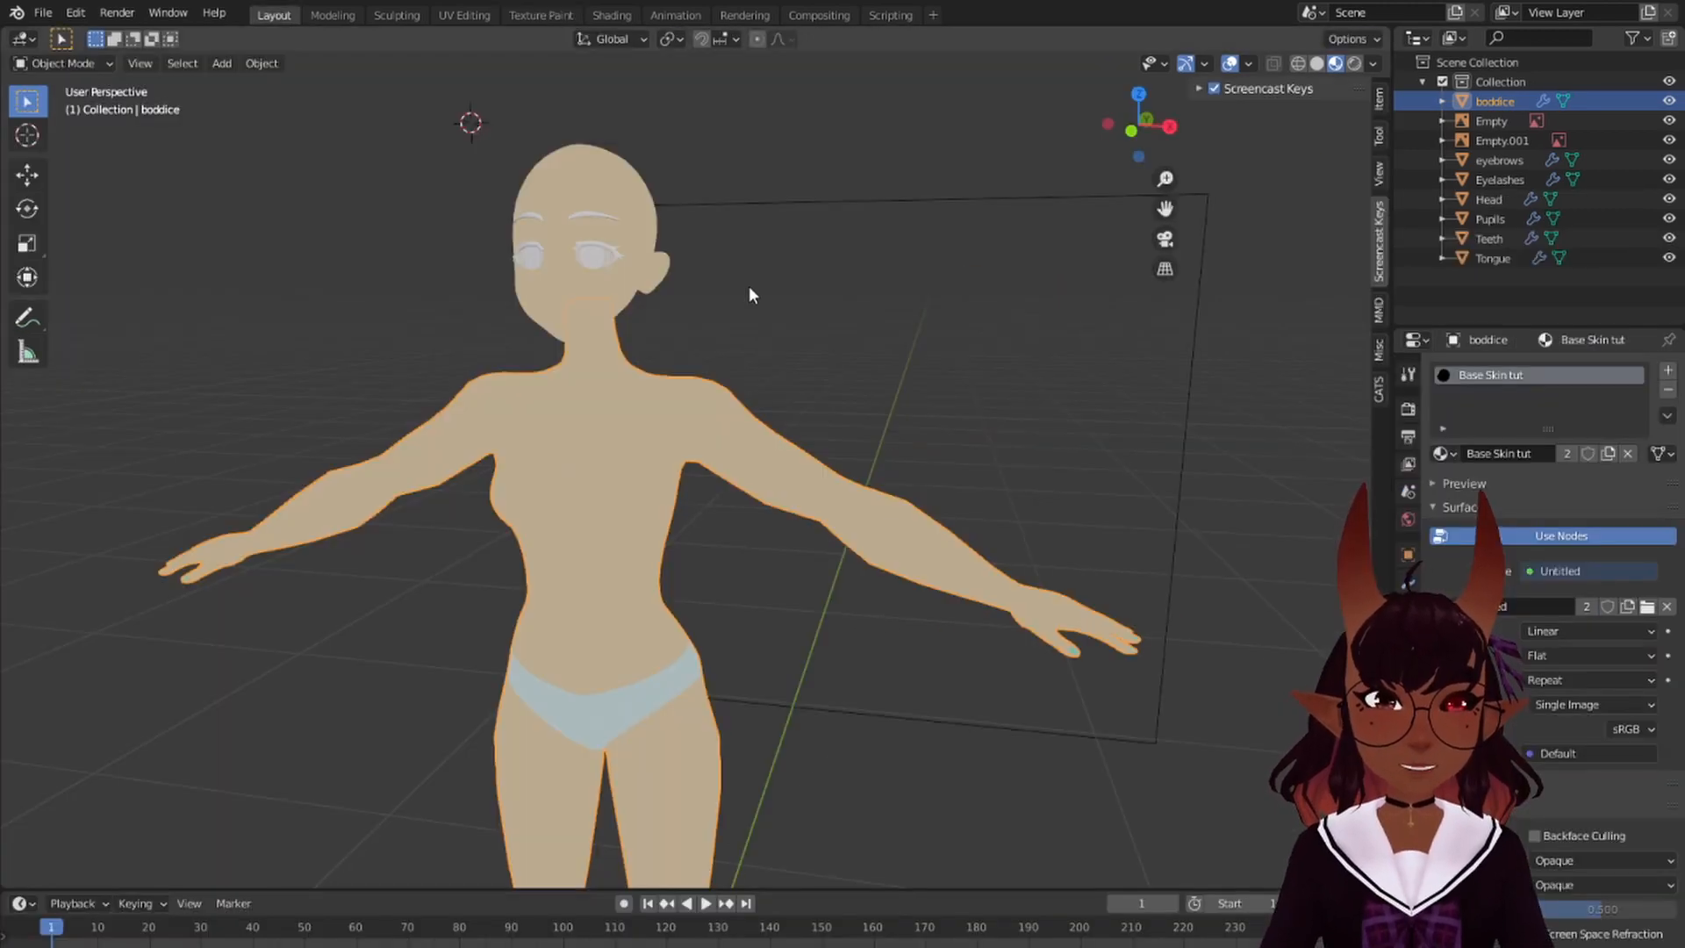
scroll(719, 321, down, 2)
key(a)
key(a)
scroll(650, 306, up, 2)
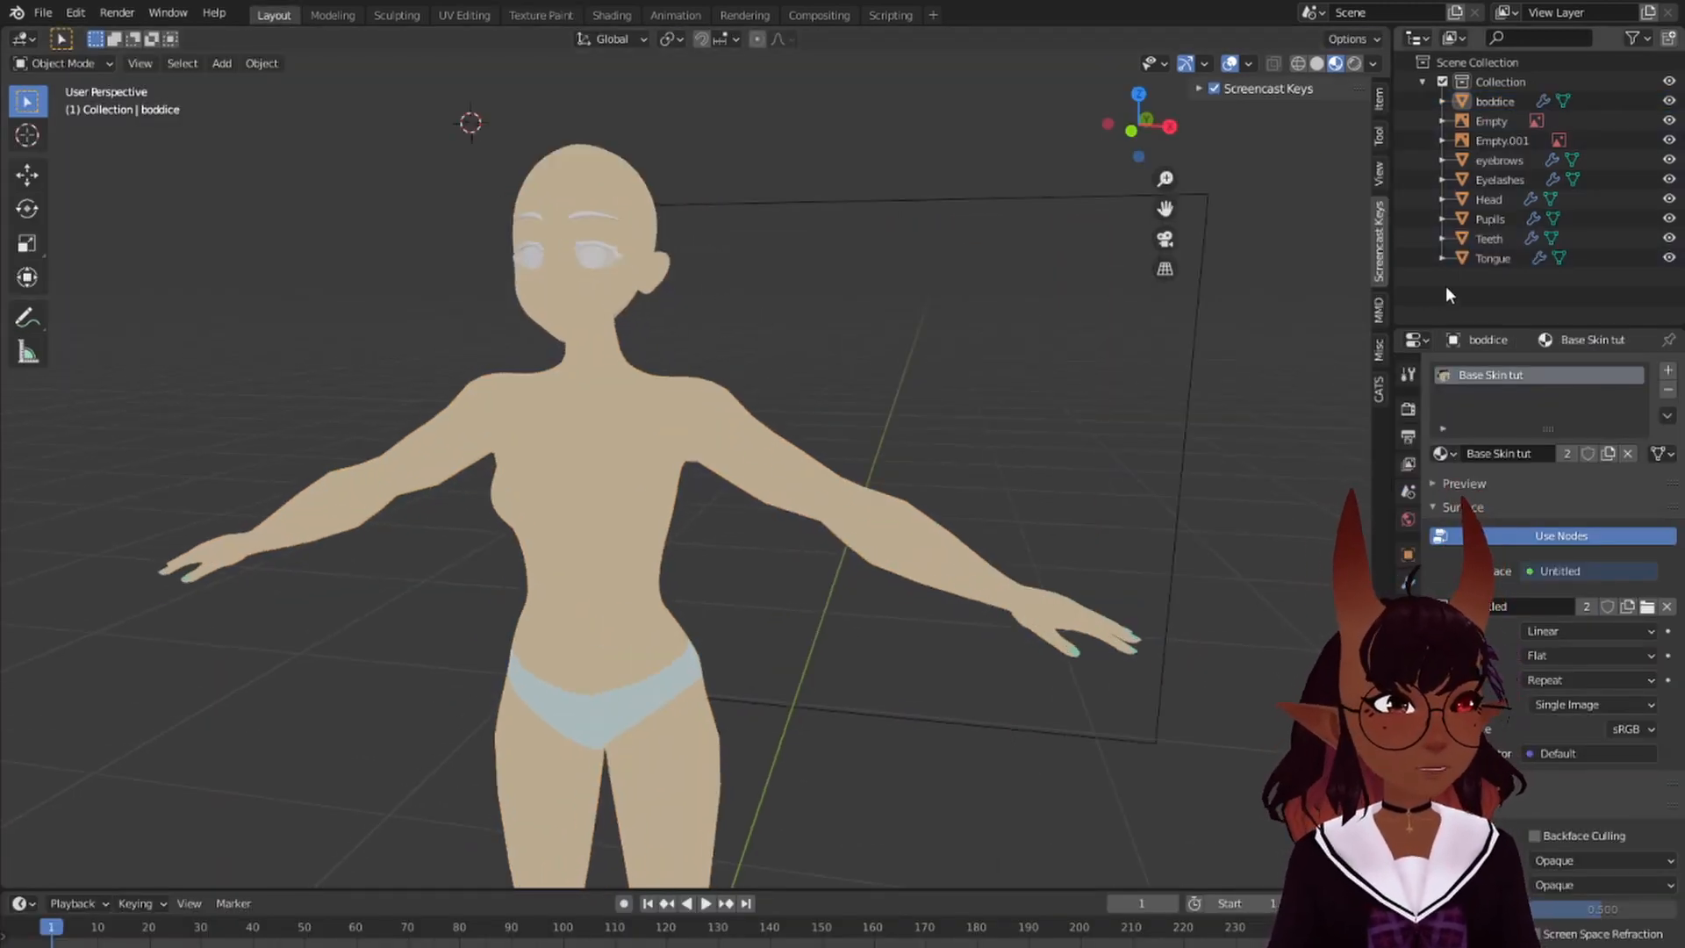
click(1485, 159)
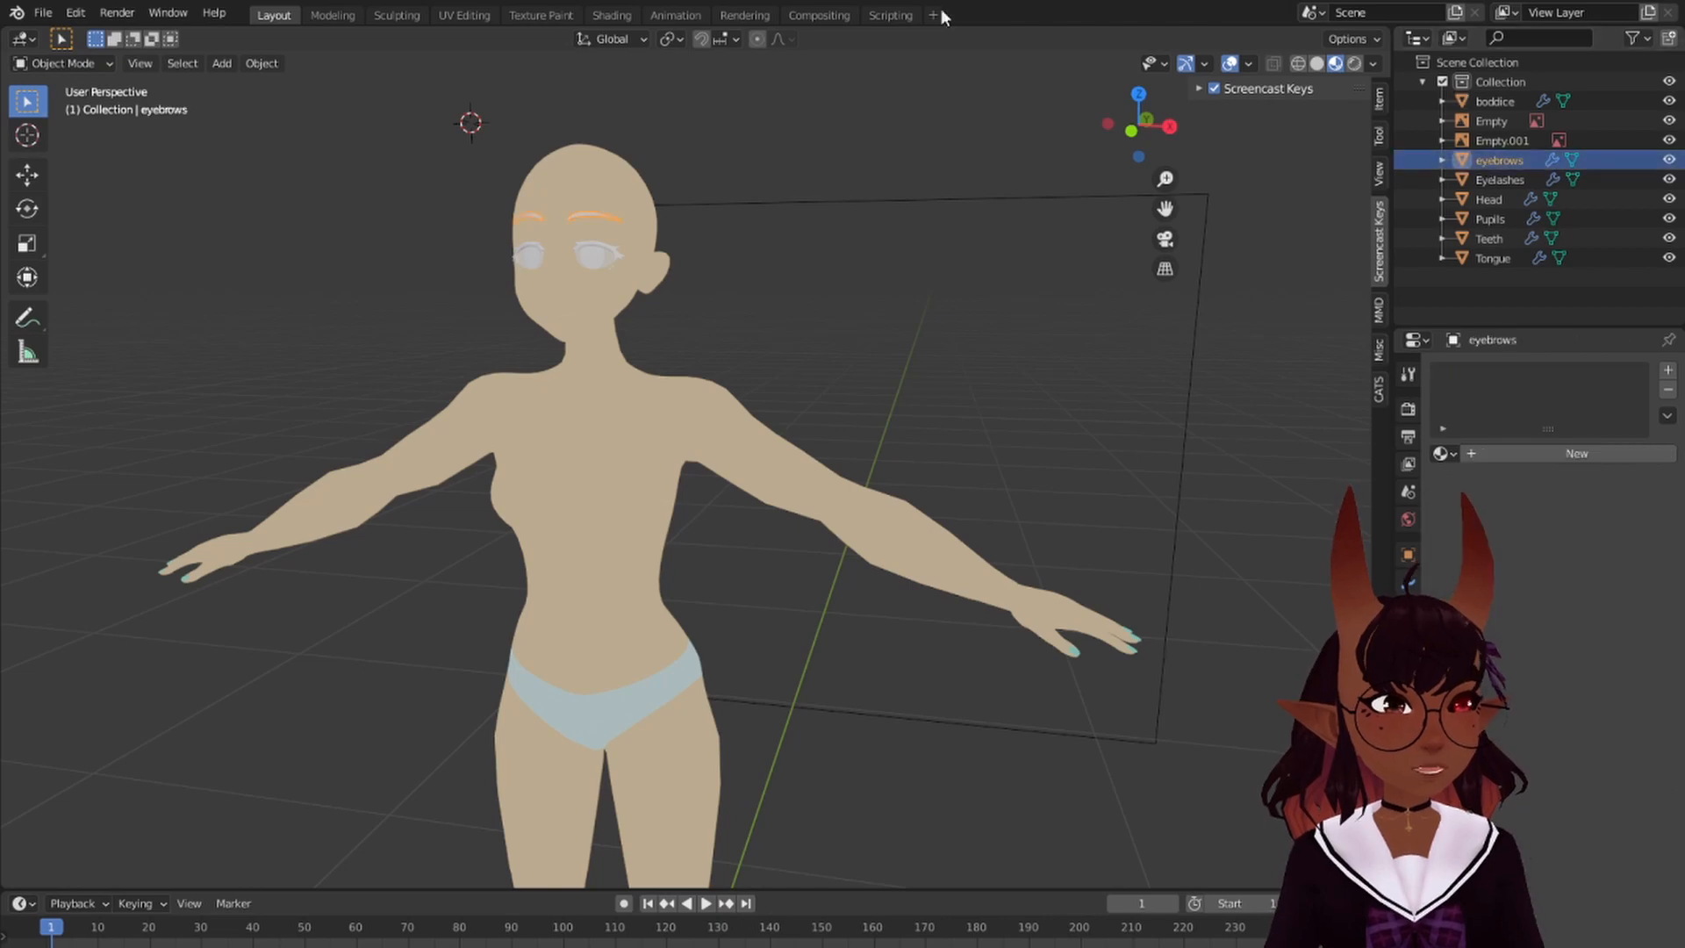
- Switch to the UV Editing workspace, select the whole eyebrow mesh and unwrap it
click(465, 15)
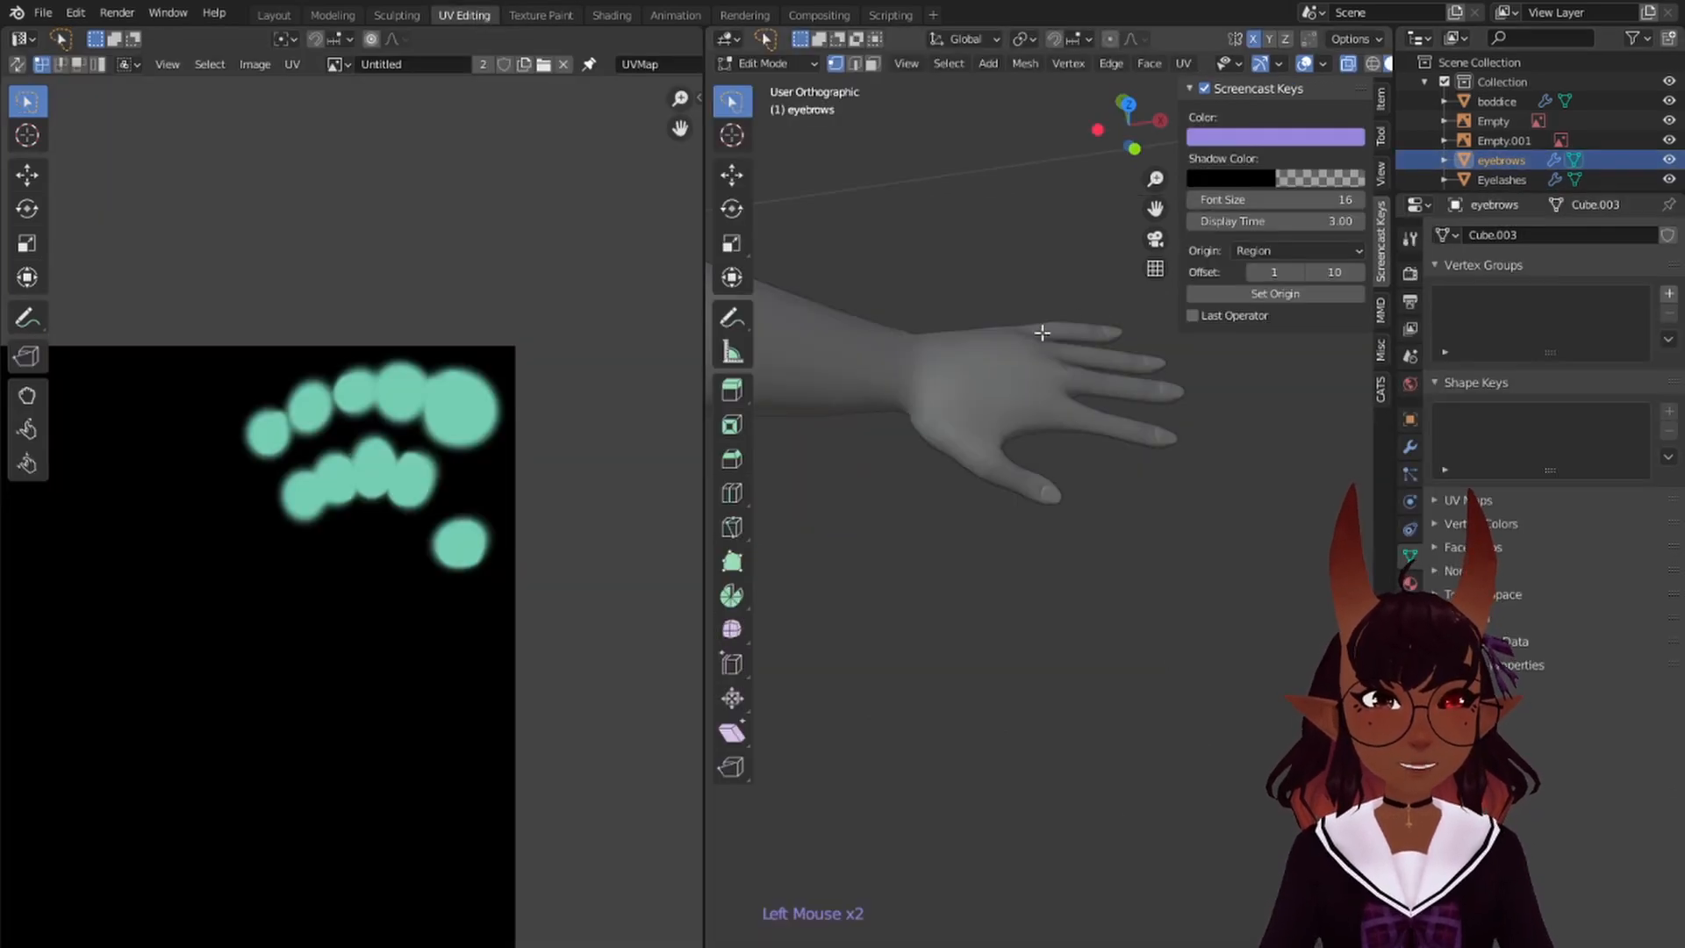
scroll(1042, 330, down, 8)
shift+middle_drag(1042, 331, 1066, 369)
middle_drag(1066, 369, 982, 271)
scroll(982, 271, up, 2)
key(a)
shift+middle_drag(930, 212, 996, 440)
scroll(996, 440, up, 1)
scroll(996, 440, up, 3)
shift+middle_drag(963, 292, 1025, 454)
shift+scroll(1011, 440, up, 1)
scroll(1009, 438, up, 3)
key(u)
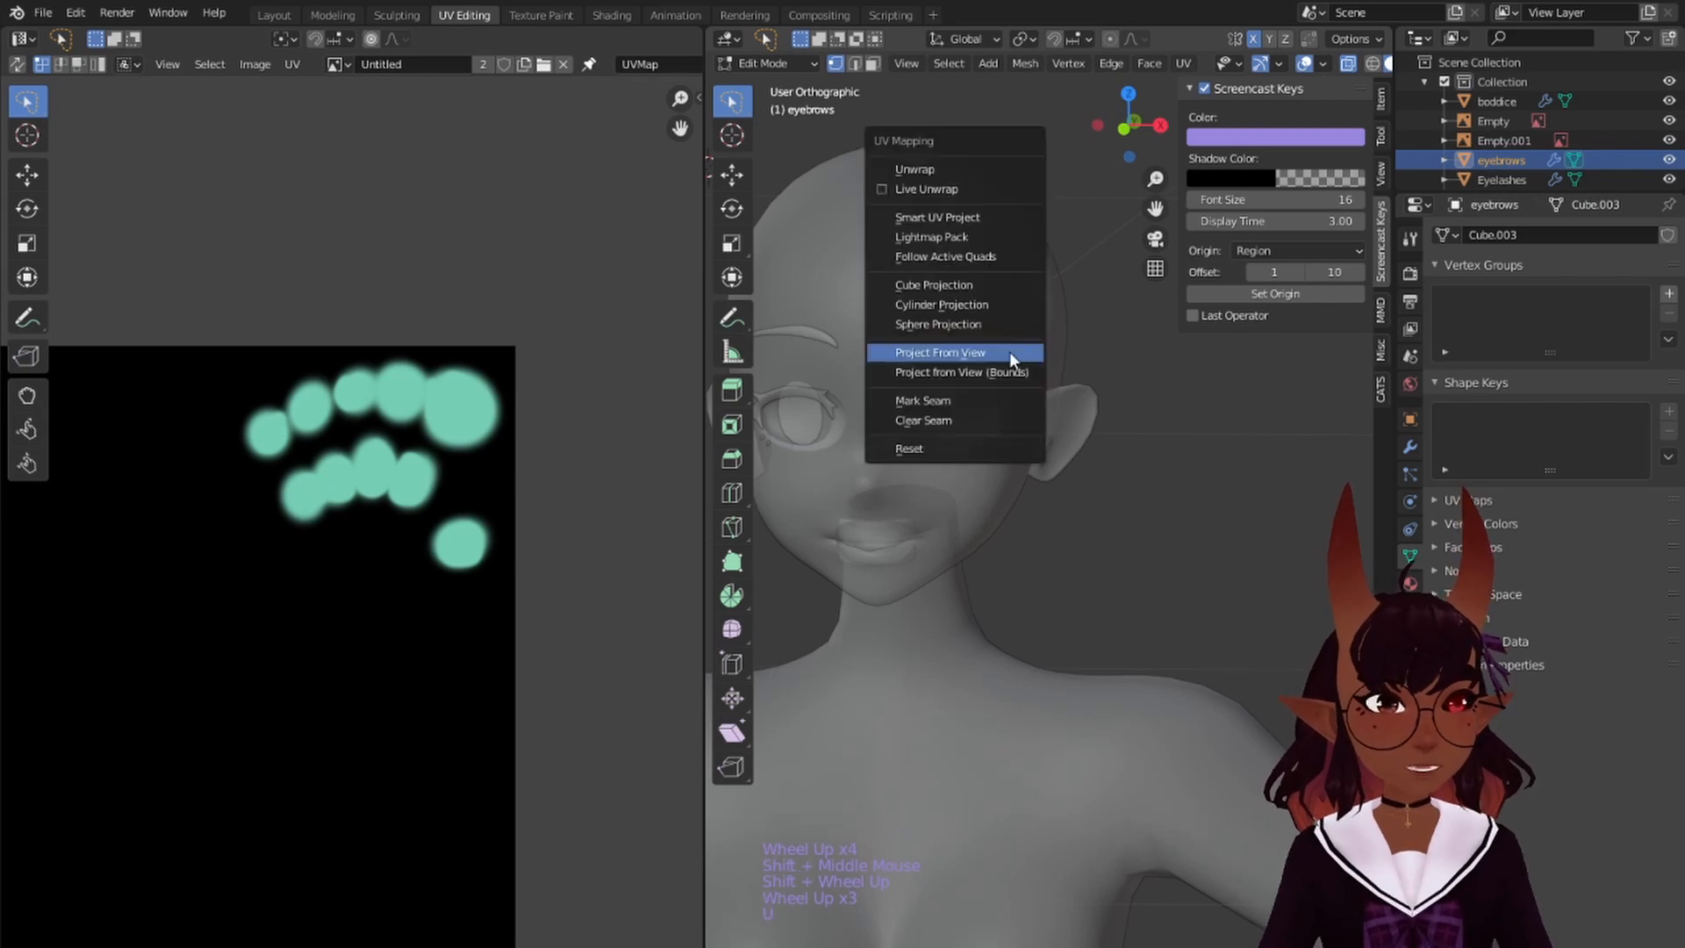
click(970, 165)
scroll(833, 409, down, 2)
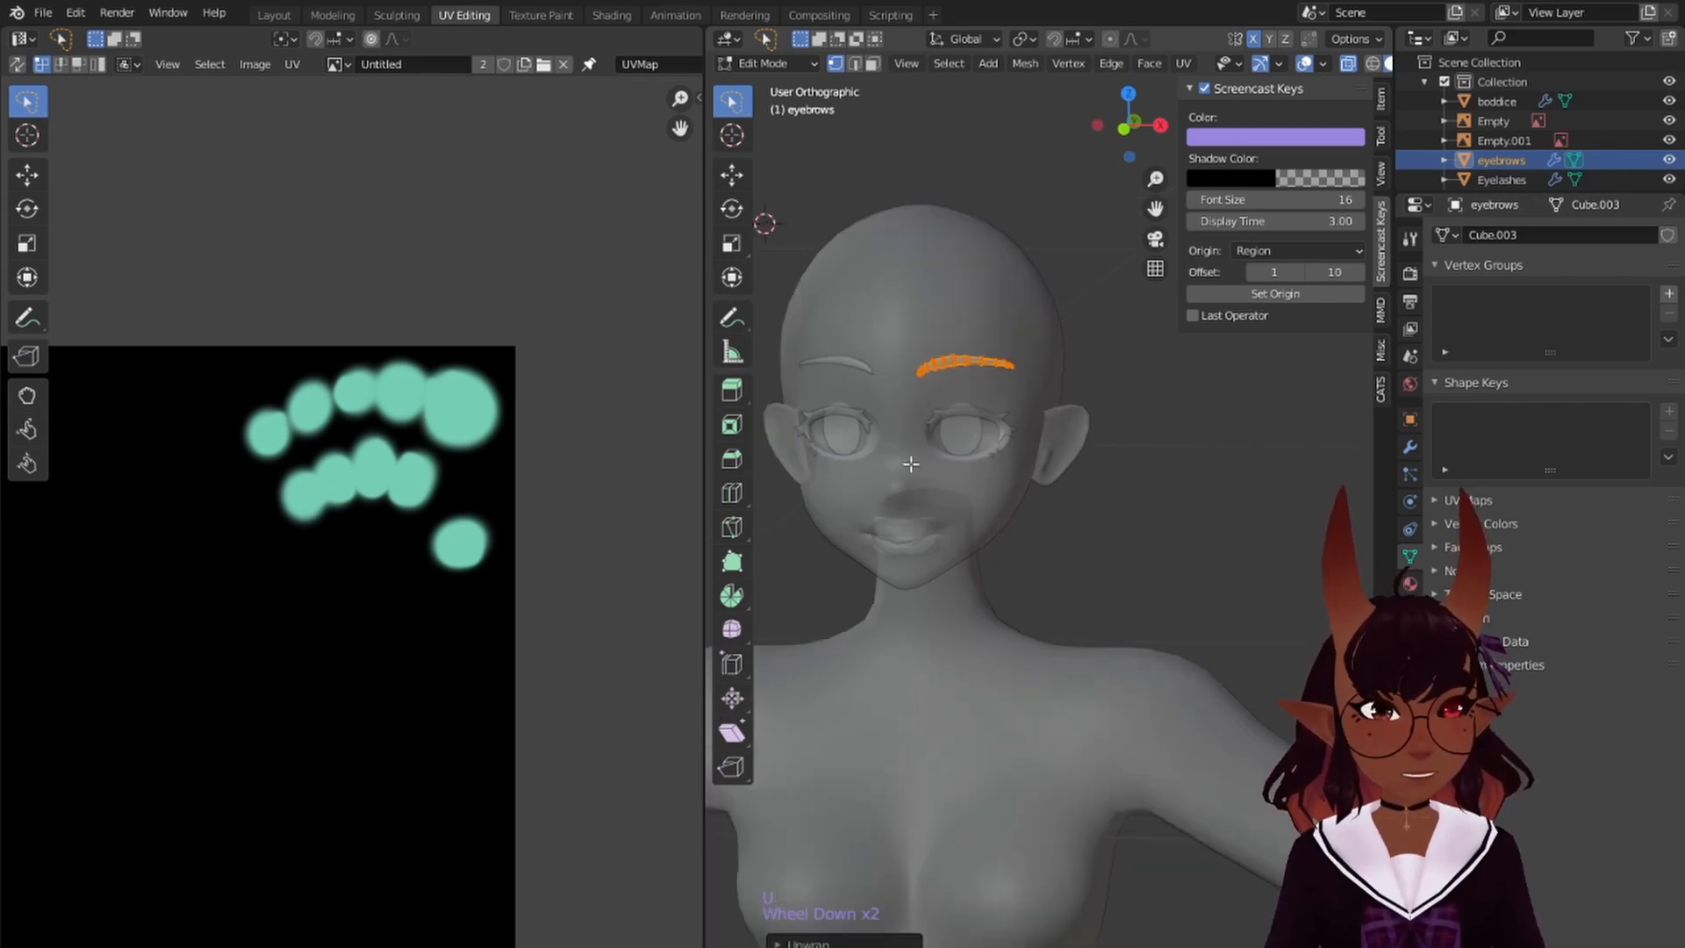
- Scale the eyebrow UV island down and move it into the empty black area below the hand islands
scroll(319, 551, down, 10)
middle_drag(283, 577, 386, 524)
scroll(387, 524, up, 3)
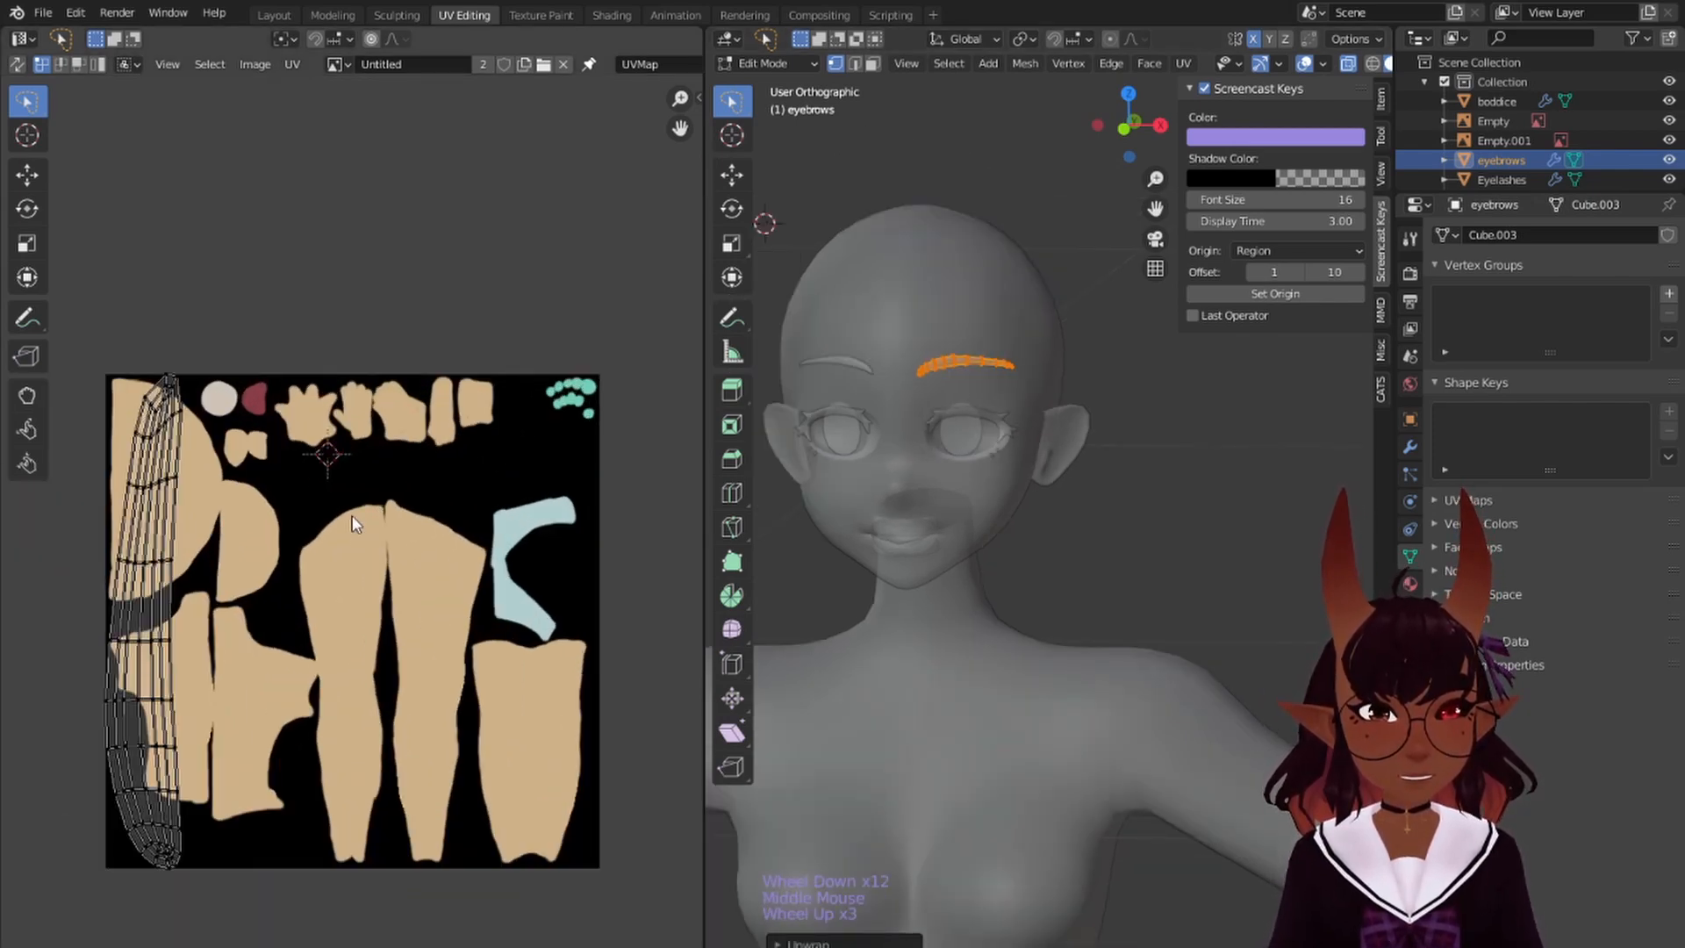
key(a)
key(s)
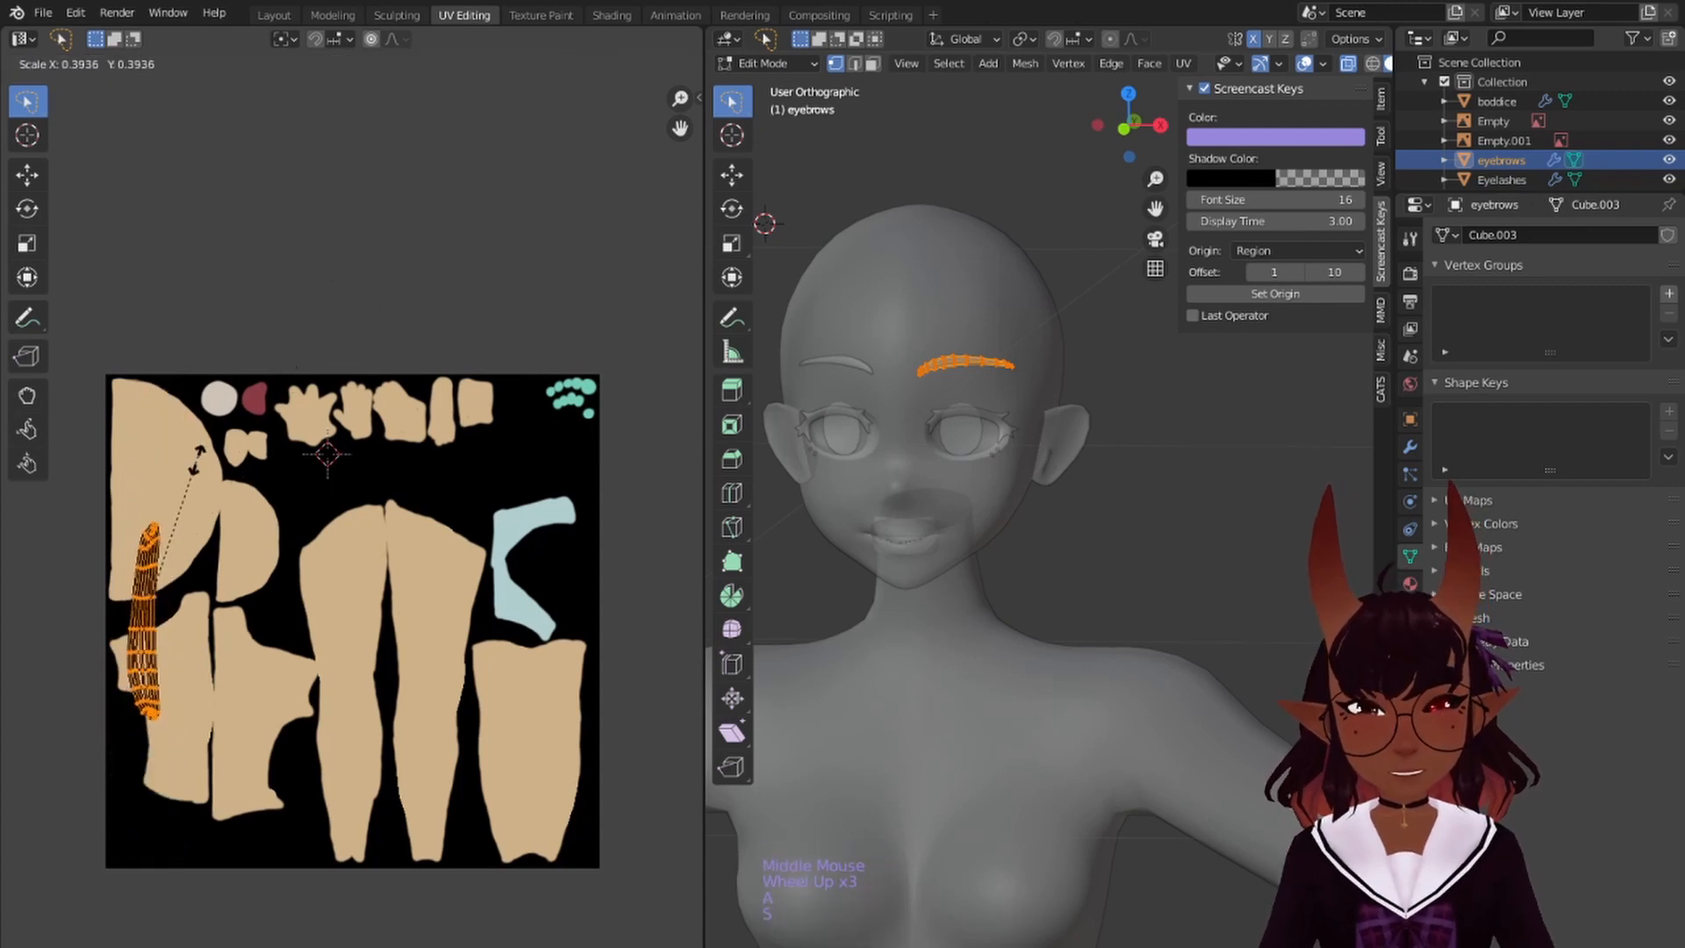
click(164, 555)
scroll(351, 517, up, 2)
key(g)
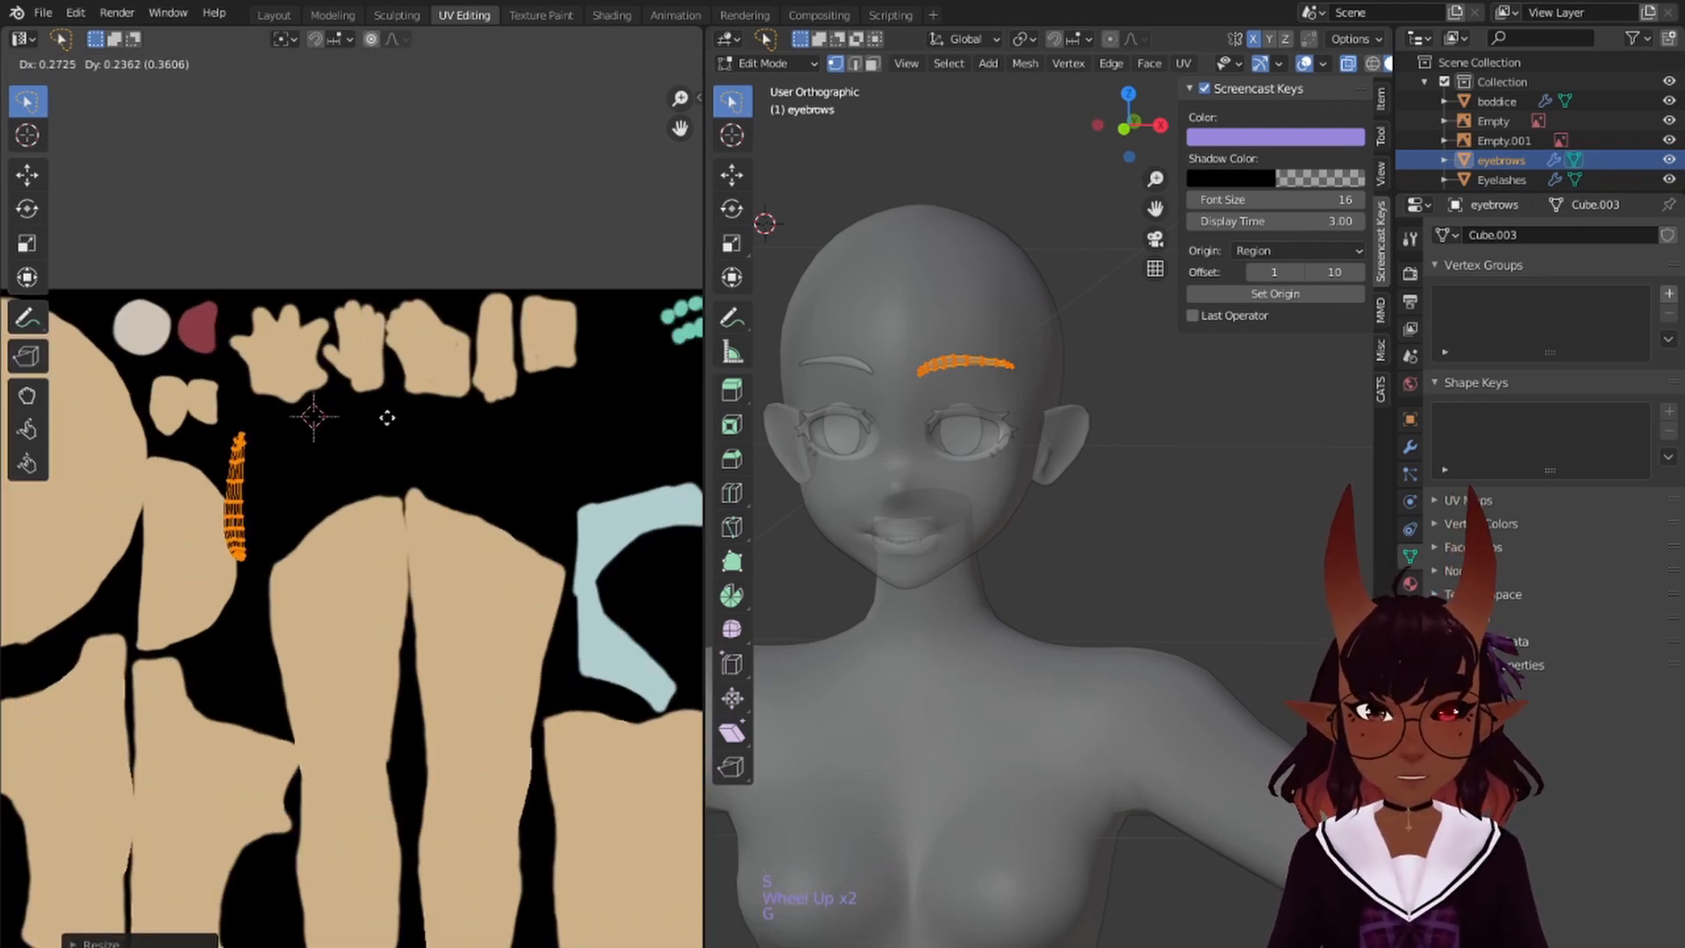
click(375, 399)
- Shrink the eyebrow island further, rotate it to lie horizontally, and place it clear of the skin islands
scroll(290, 379, up, 2)
key(s)
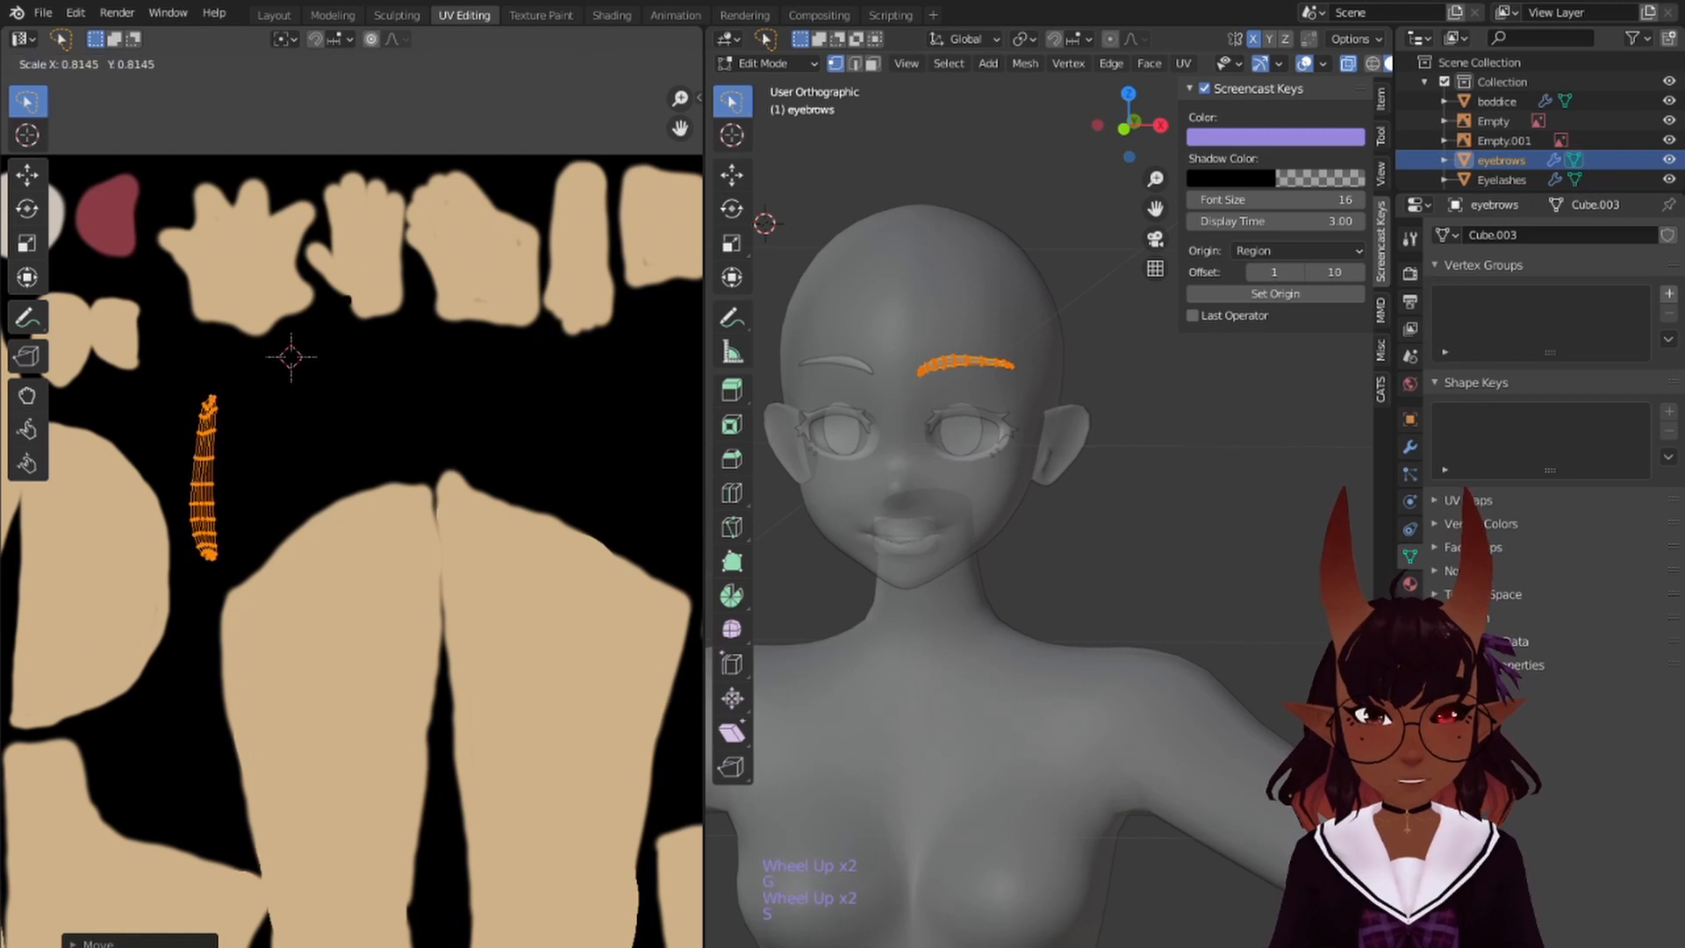
click(316, 341)
key(r)
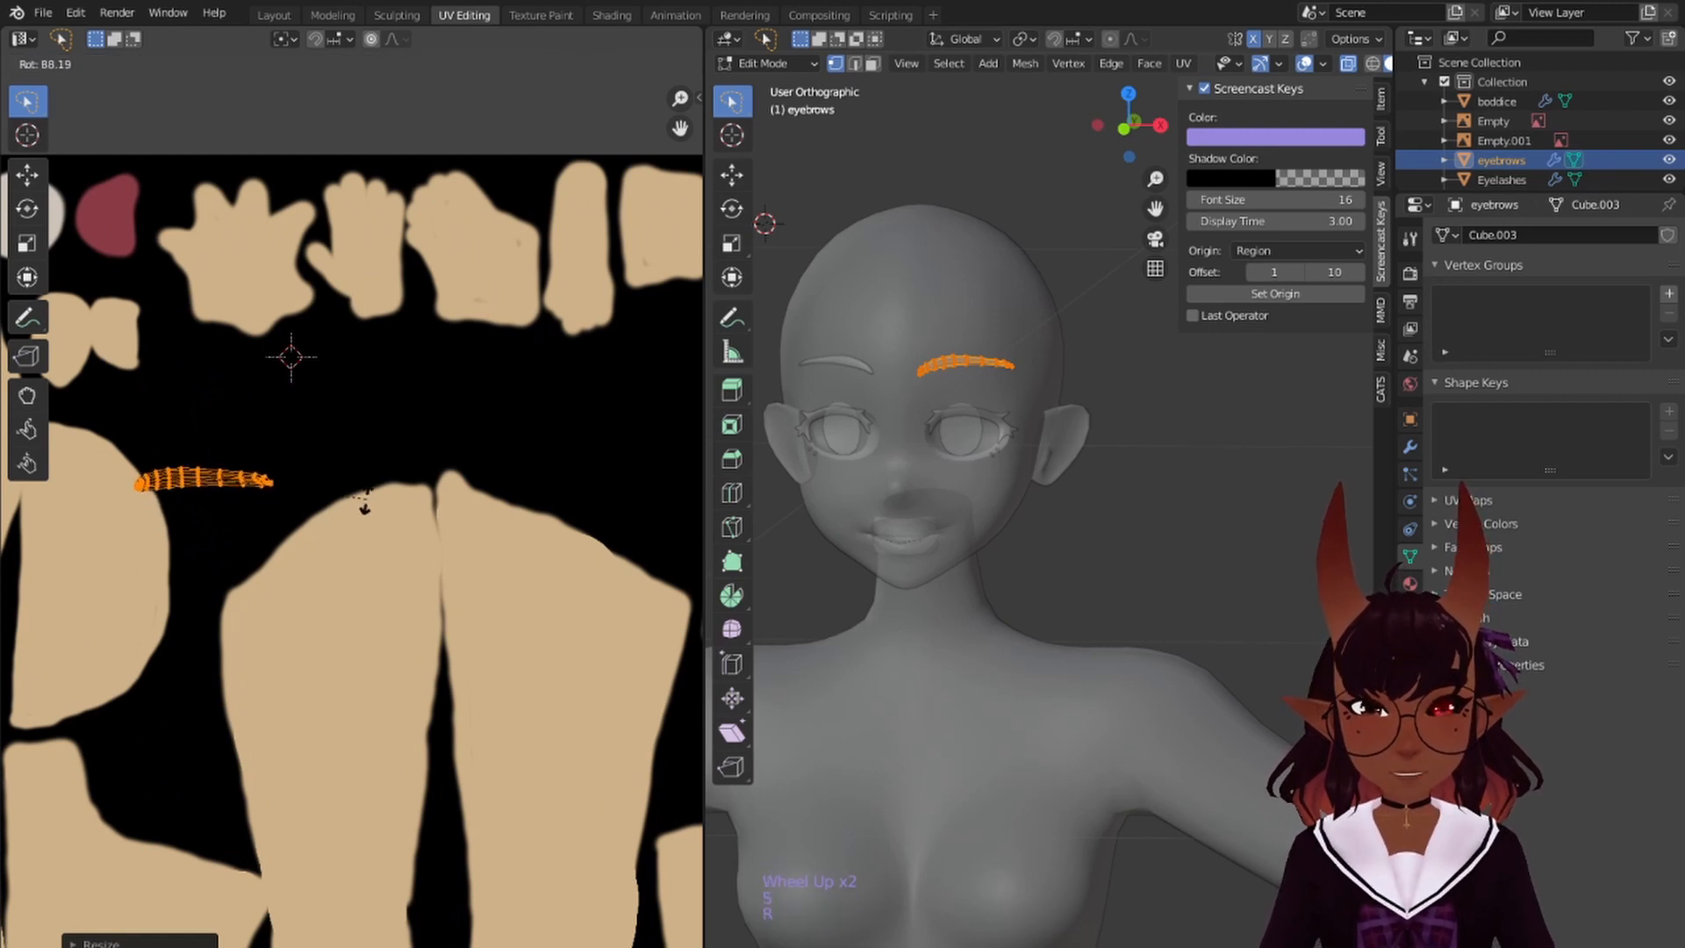
click(364, 507)
key(g)
click(395, 405)
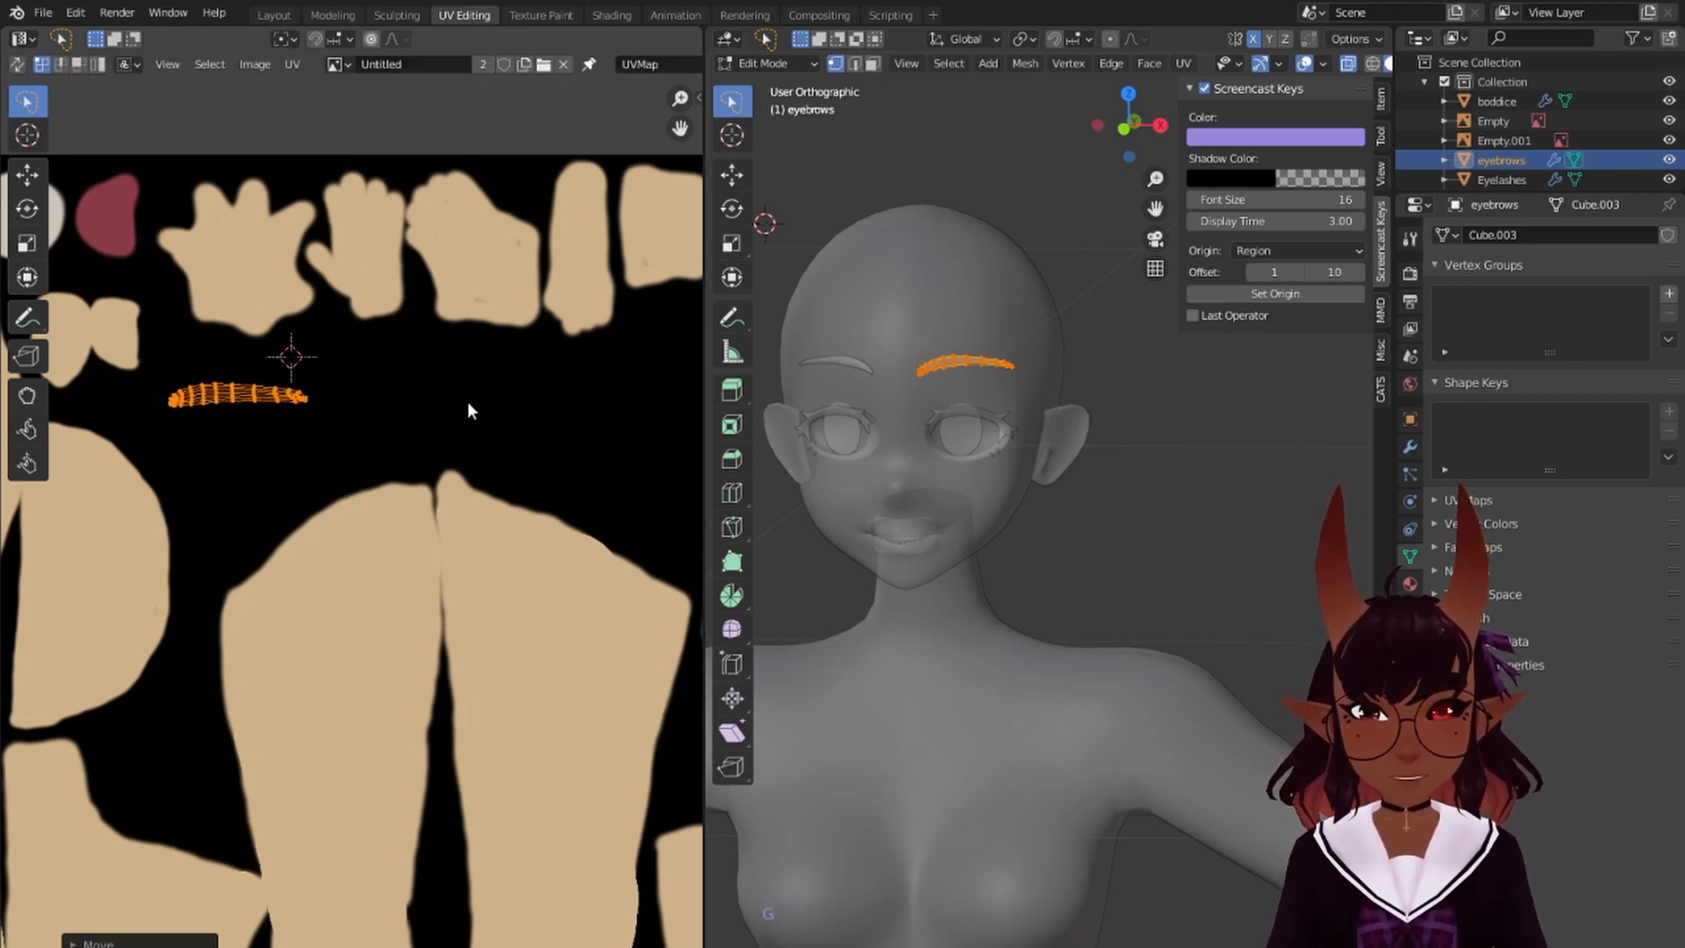
key(s)
click(316, 393)
middle_drag(307, 419, 414, 478)
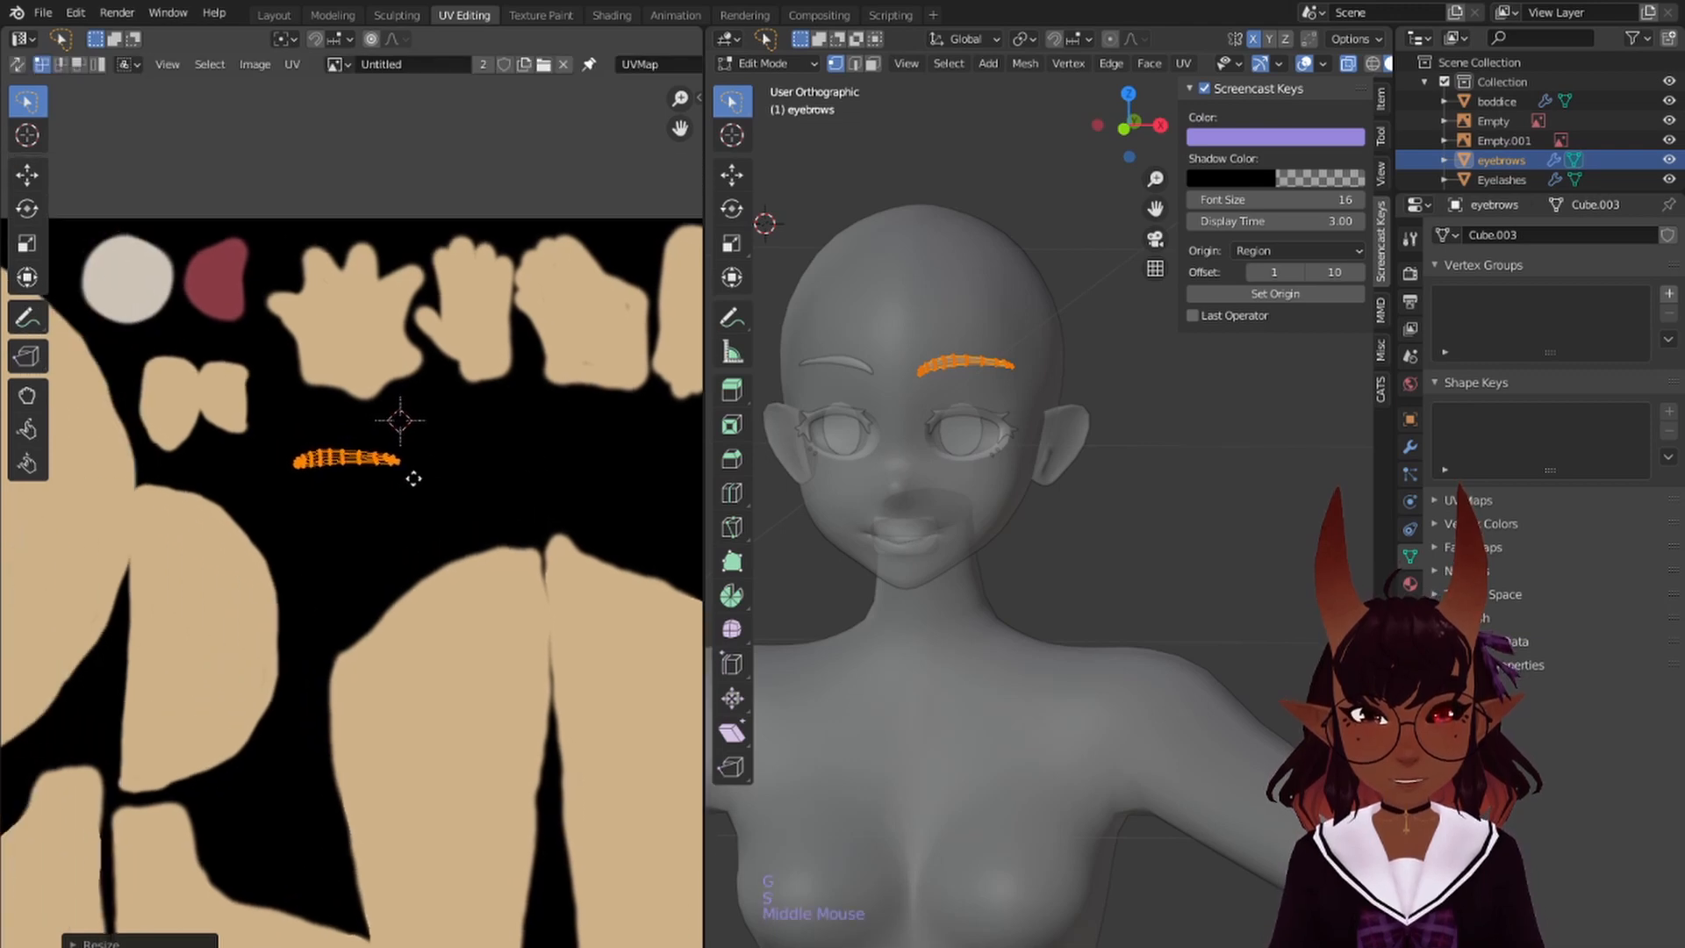
- Switch to Texture Paint, set the brush to a dark red-brown, and paint over the eyebrow UV island
click(539, 14)
scroll(455, 239, up, 4)
middle_drag(355, 202, 363, 586)
scroll(363, 579, up, 4)
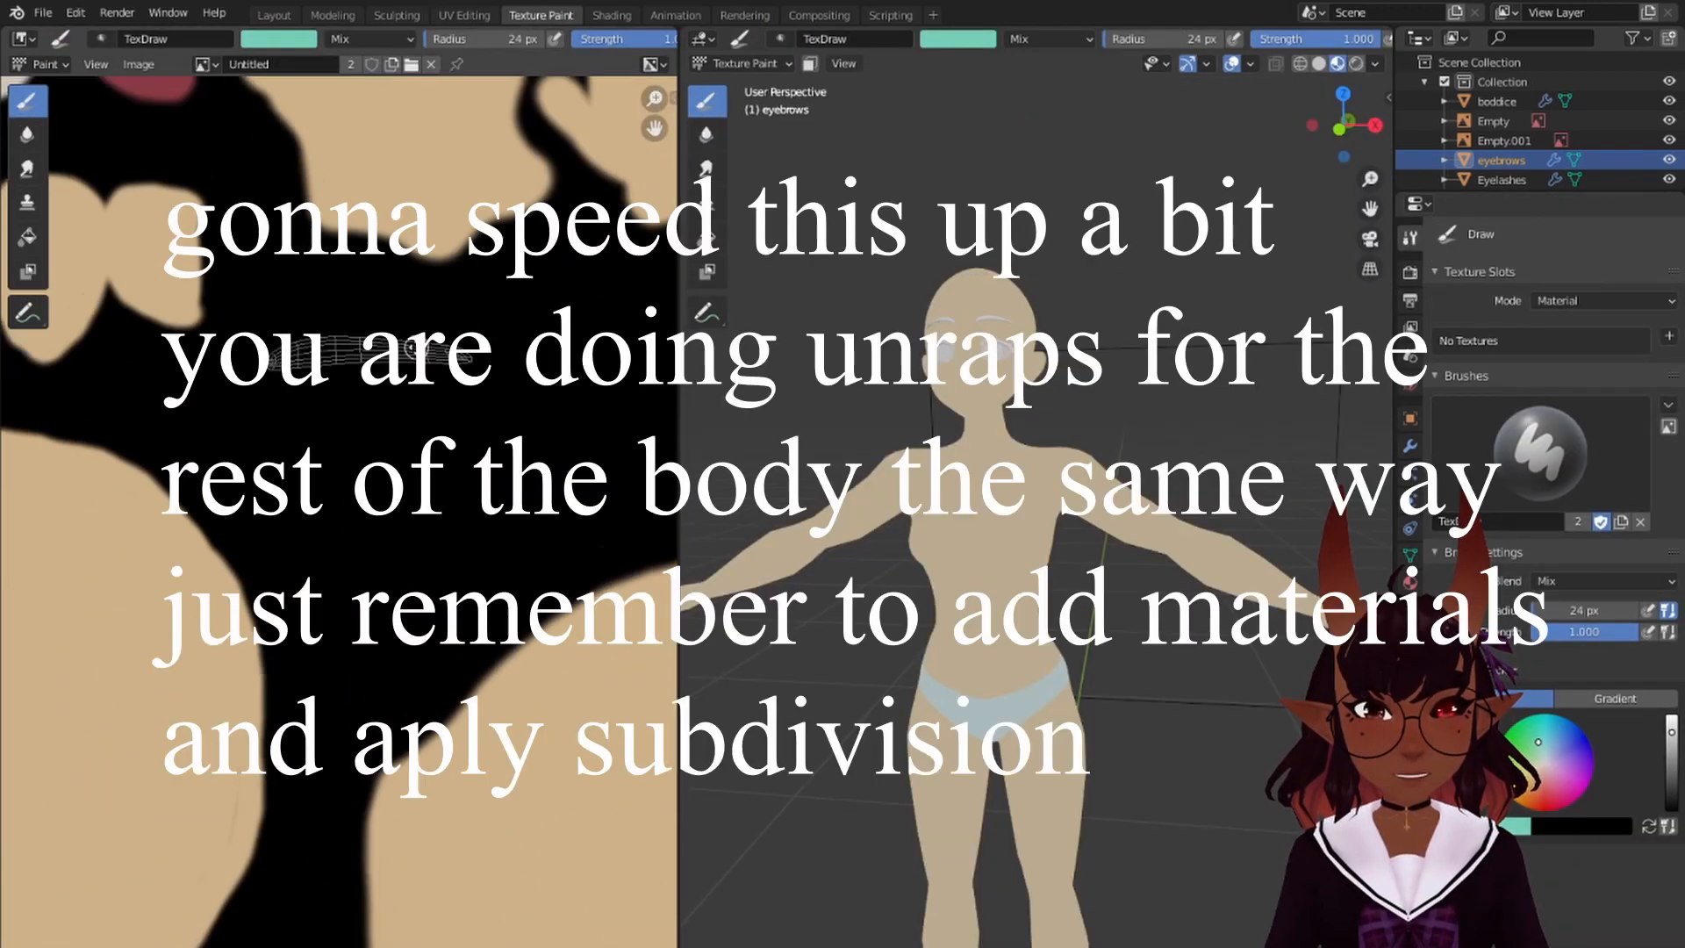
click(278, 39)
click(406, 255)
click(478, 229)
click(327, 165)
drag(409, 86, 409, 175)
click(324, 174)
mouse_move(277, 476)
mouse_down()
mouse_move(465, 467)
mouse_move(252, 467)
mouse_move(452, 455)
mouse_up()
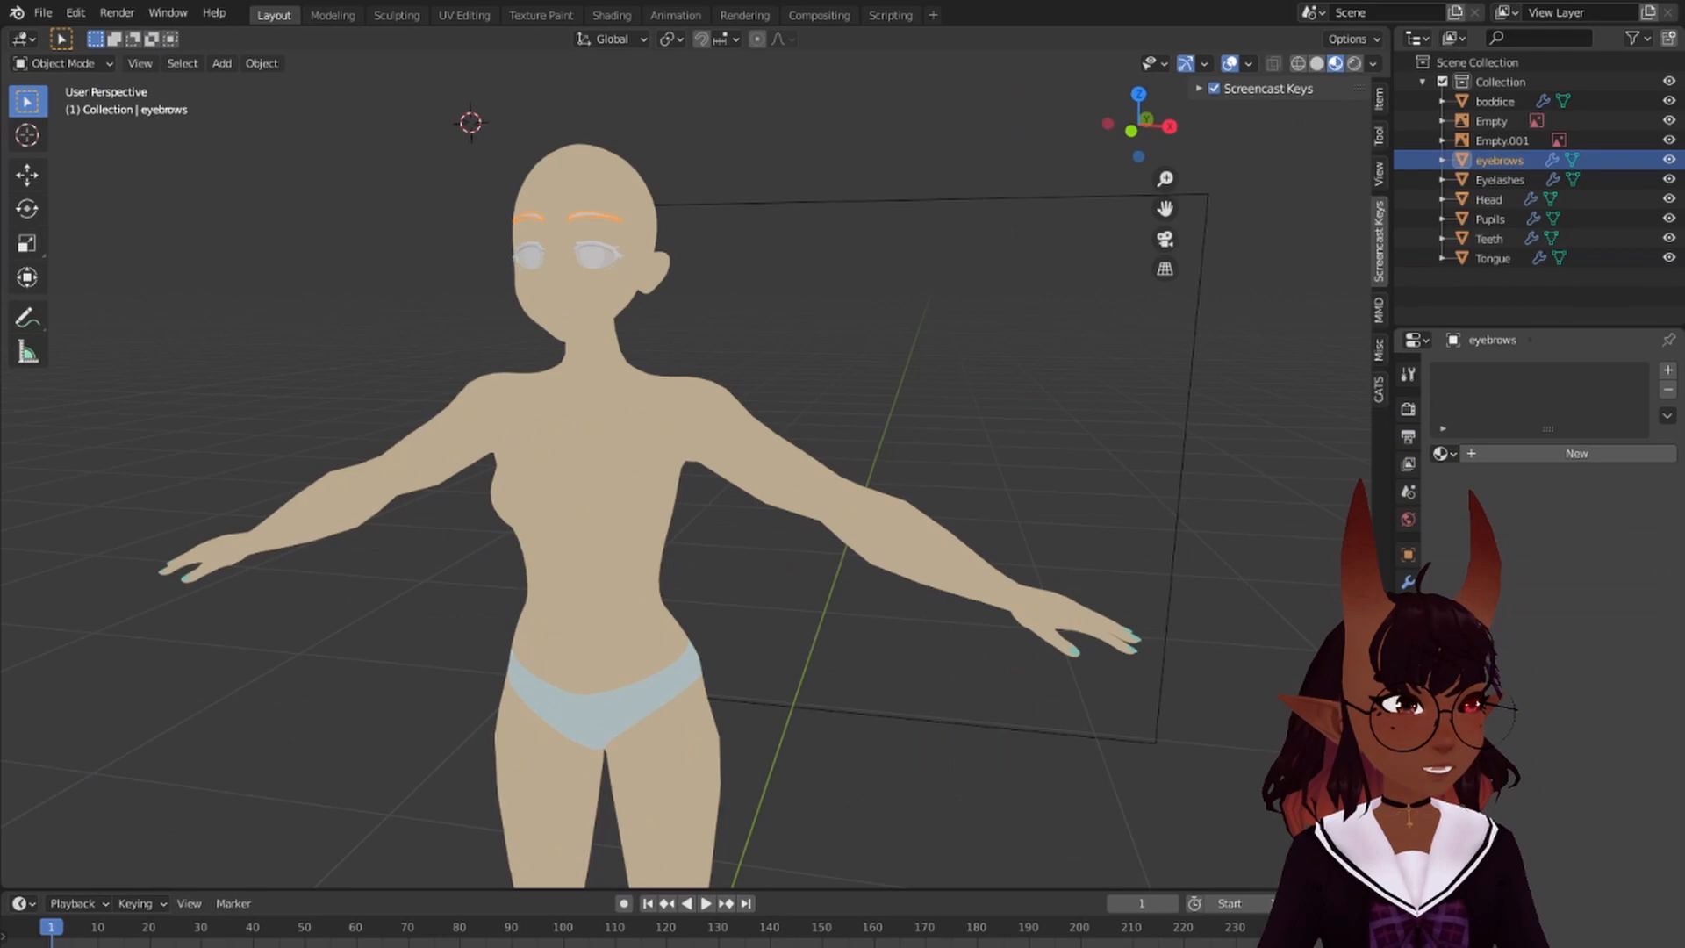
- Assign the existing Base Skin tut material to the eyebrows object and to the Eyelashes object
click(1445, 454)
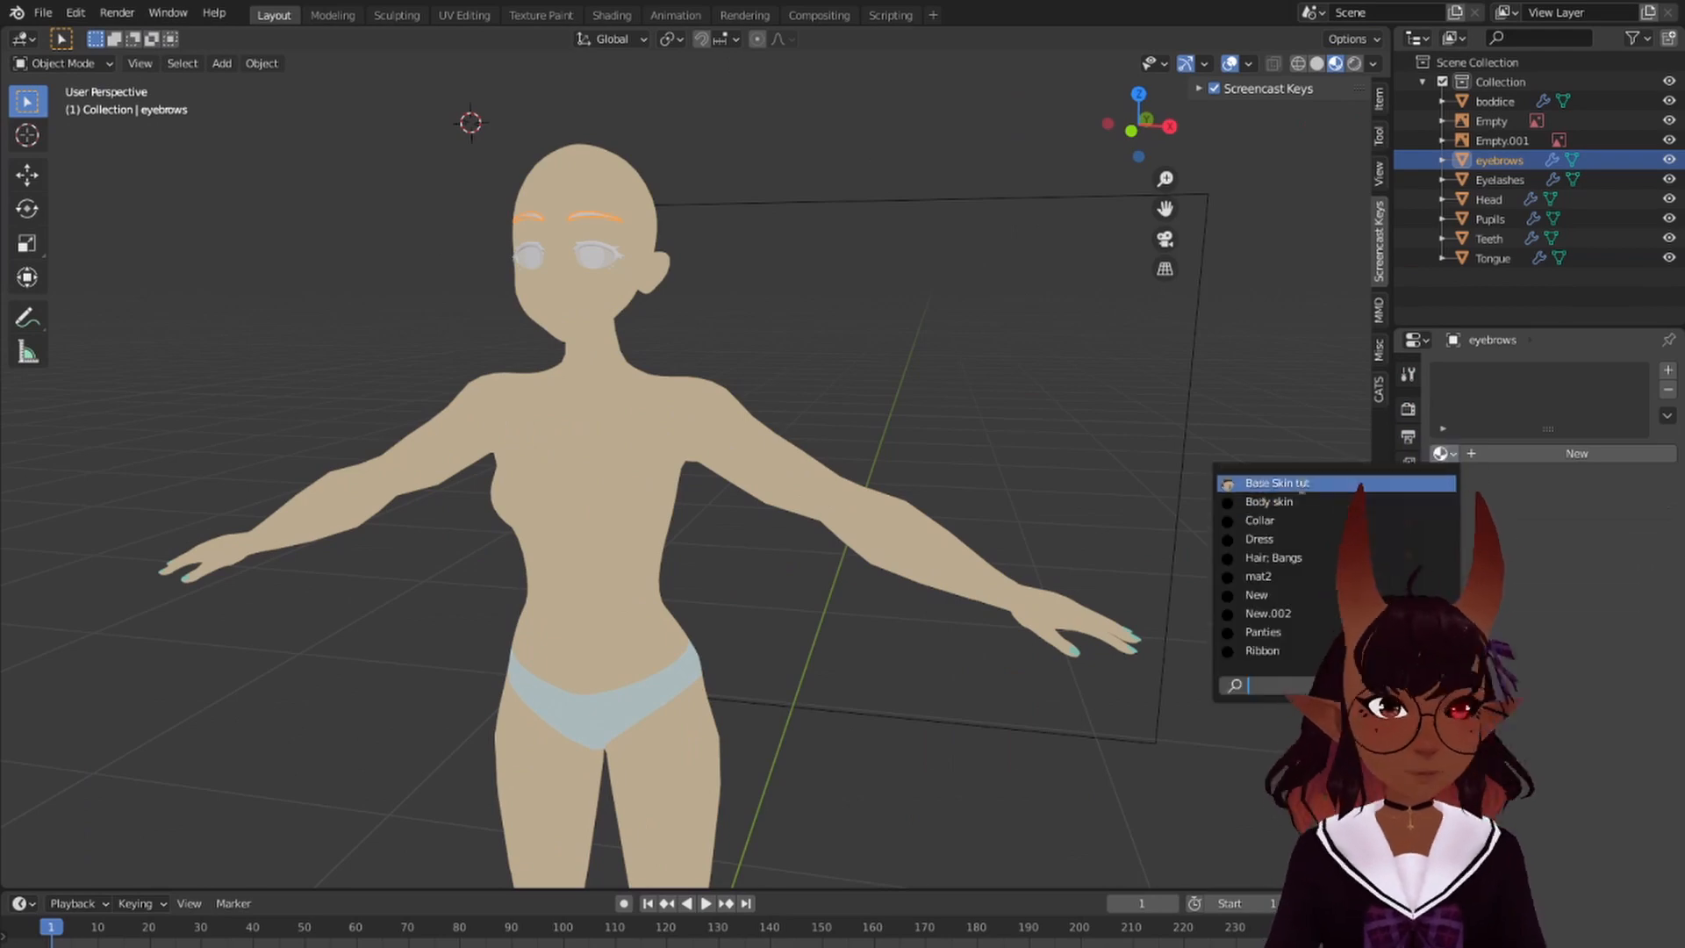
click(1363, 483)
scroll(667, 439, up, 1)
click(1488, 181)
click(1444, 454)
click(1376, 483)
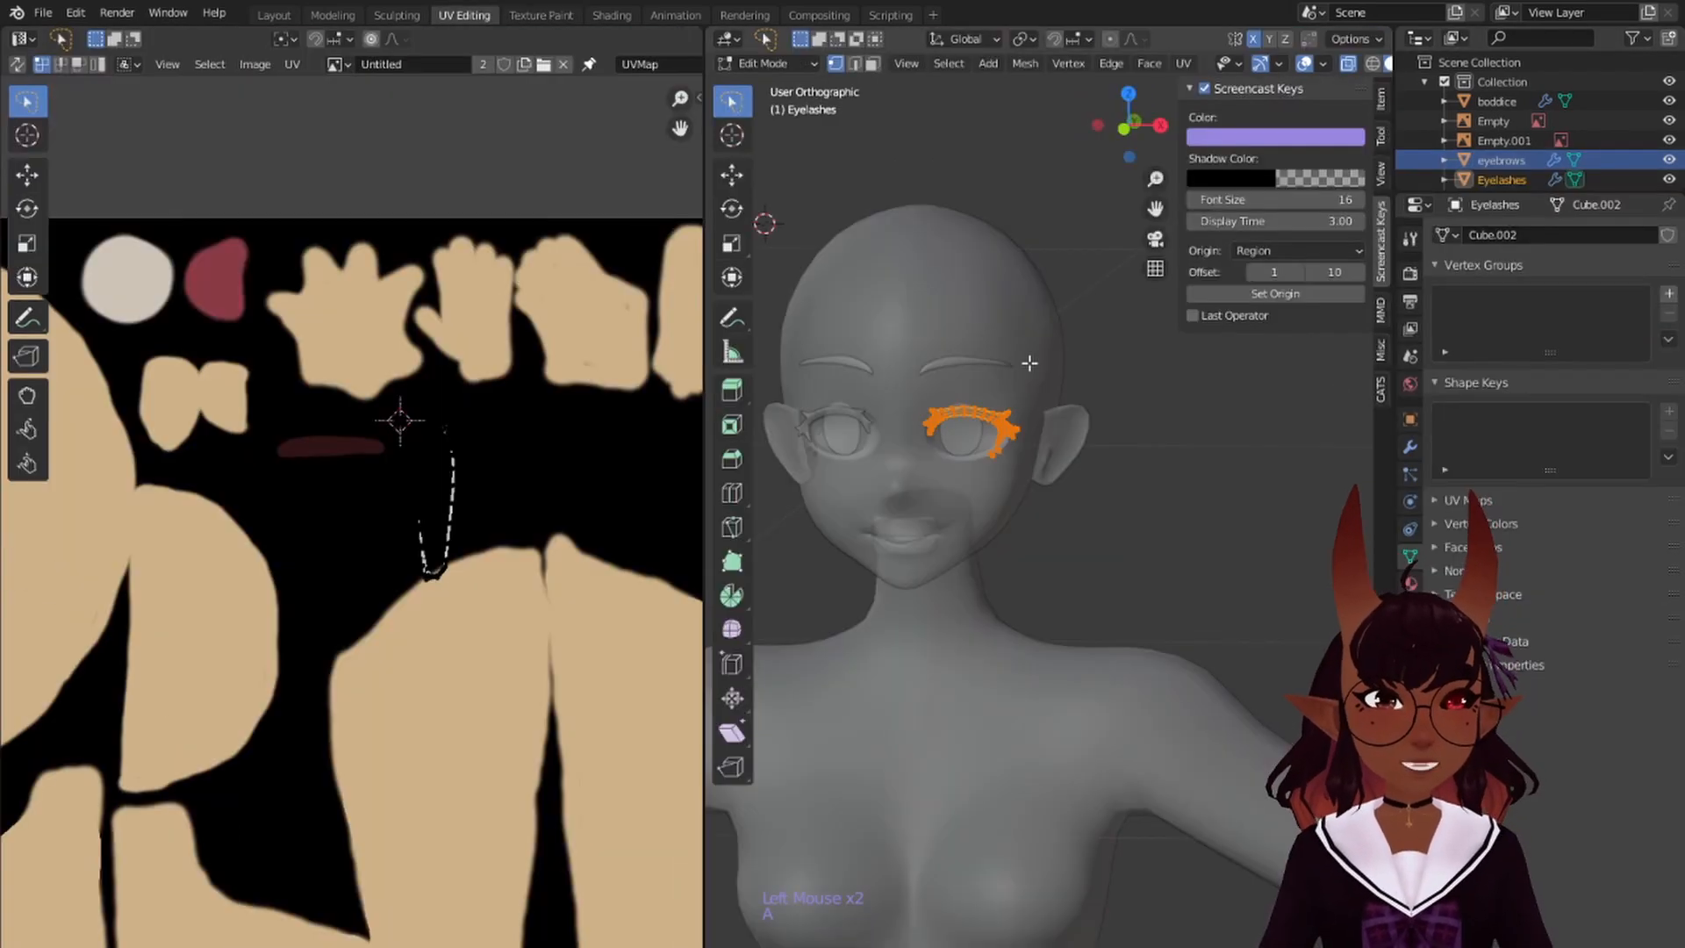
- Move and scale the eyelash UV islands to fit in the empty space just below the painted eyebrow strip
scroll(386, 439, down, 4)
key(g)
click(373, 496)
scroll(352, 513, up, 9)
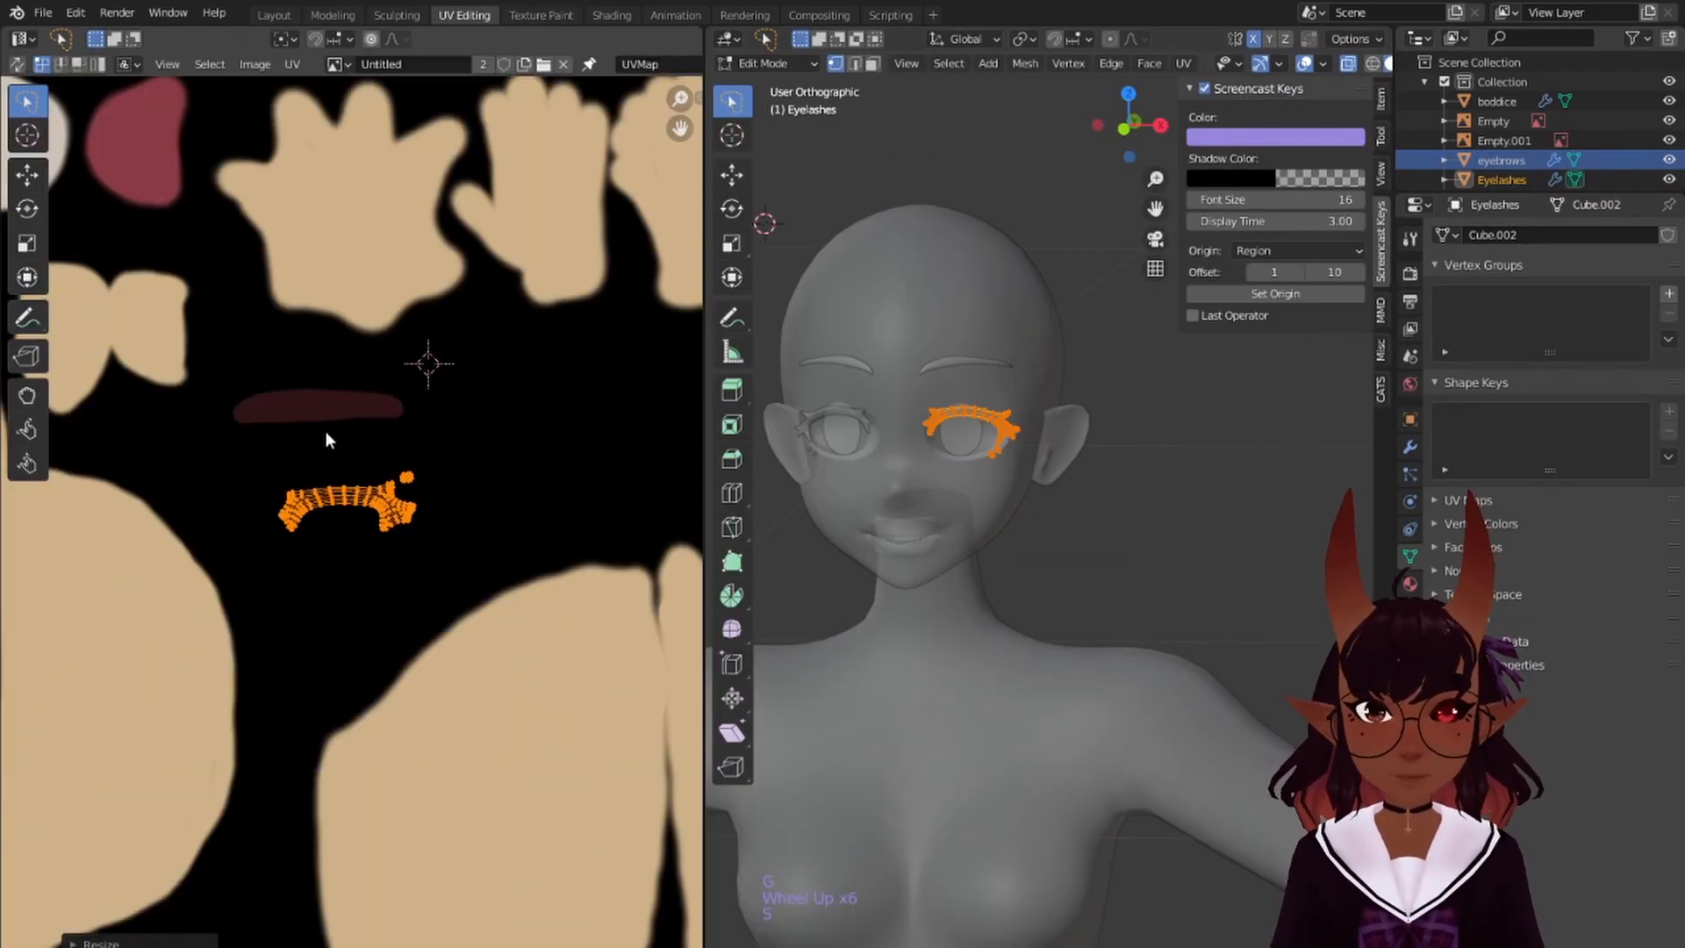
key(g)
scroll(361, 500, up, 2)
middle_drag(418, 420, 378, 504)
right_click(426, 472)
- Move the two small lower-lash UV islands clear of the main eyelash island
key(l)
key(g)
click(438, 491)
key(l)
key(g)
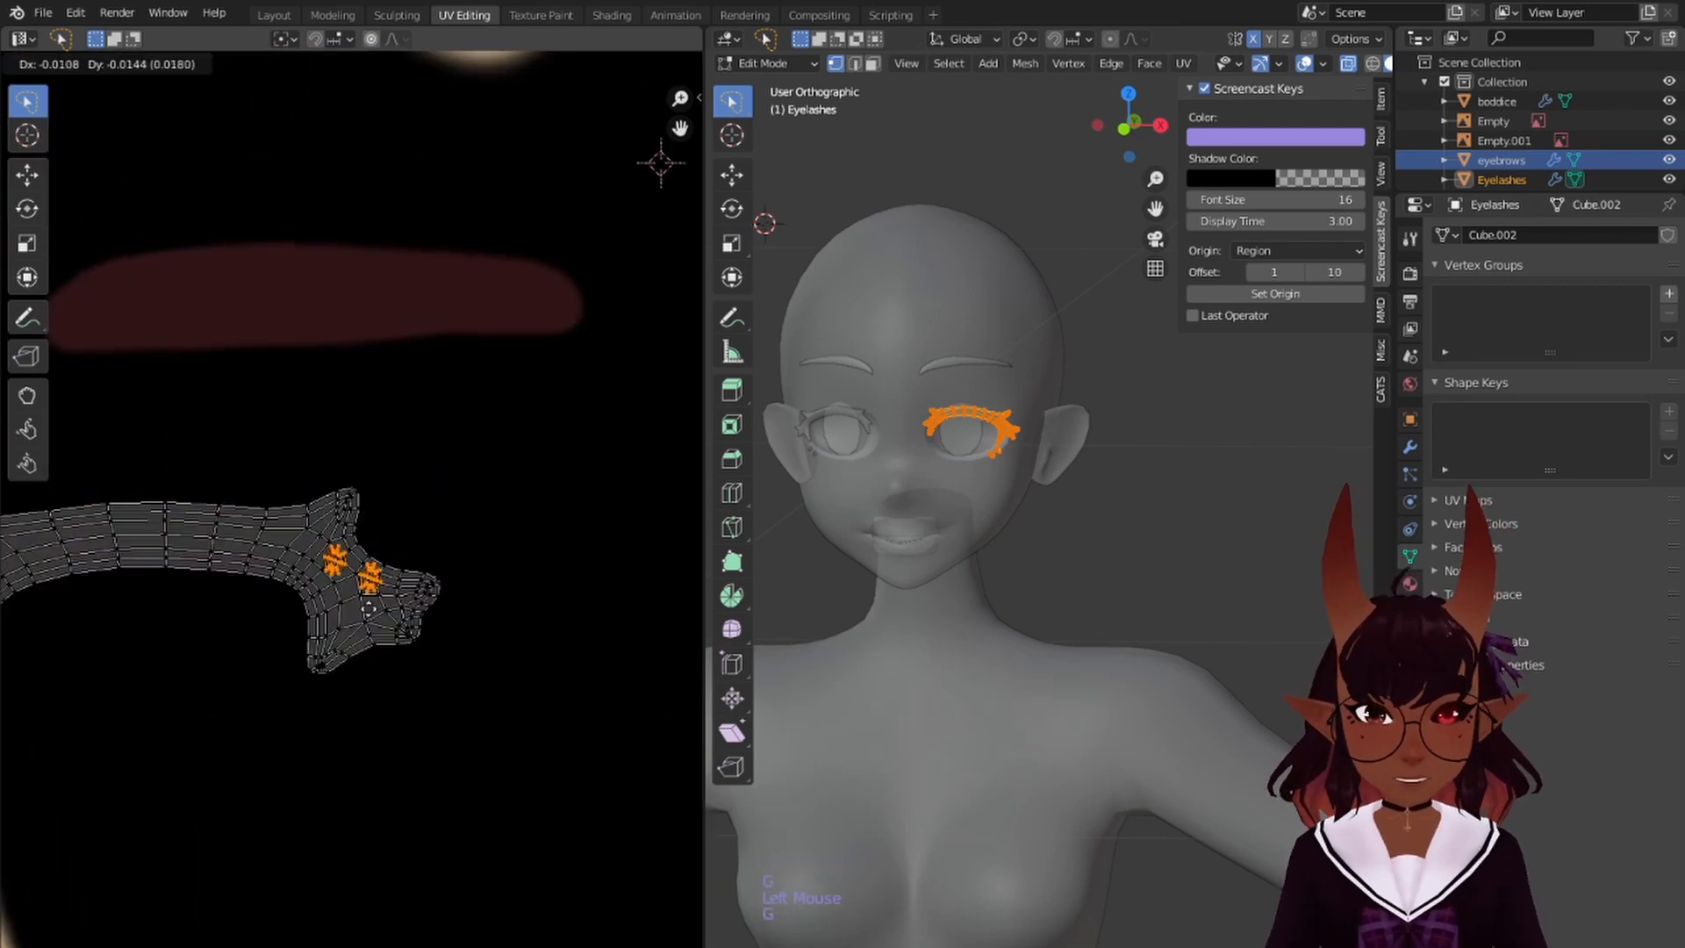
click(282, 628)
- Select all eyelash UVs, switch to Texture Paint, and paint the main eyelash island and small lash islands dark red-brown
middle_drag(282, 628, 420, 625)
scroll(395, 601, down, 1)
key(a)
click(537, 15)
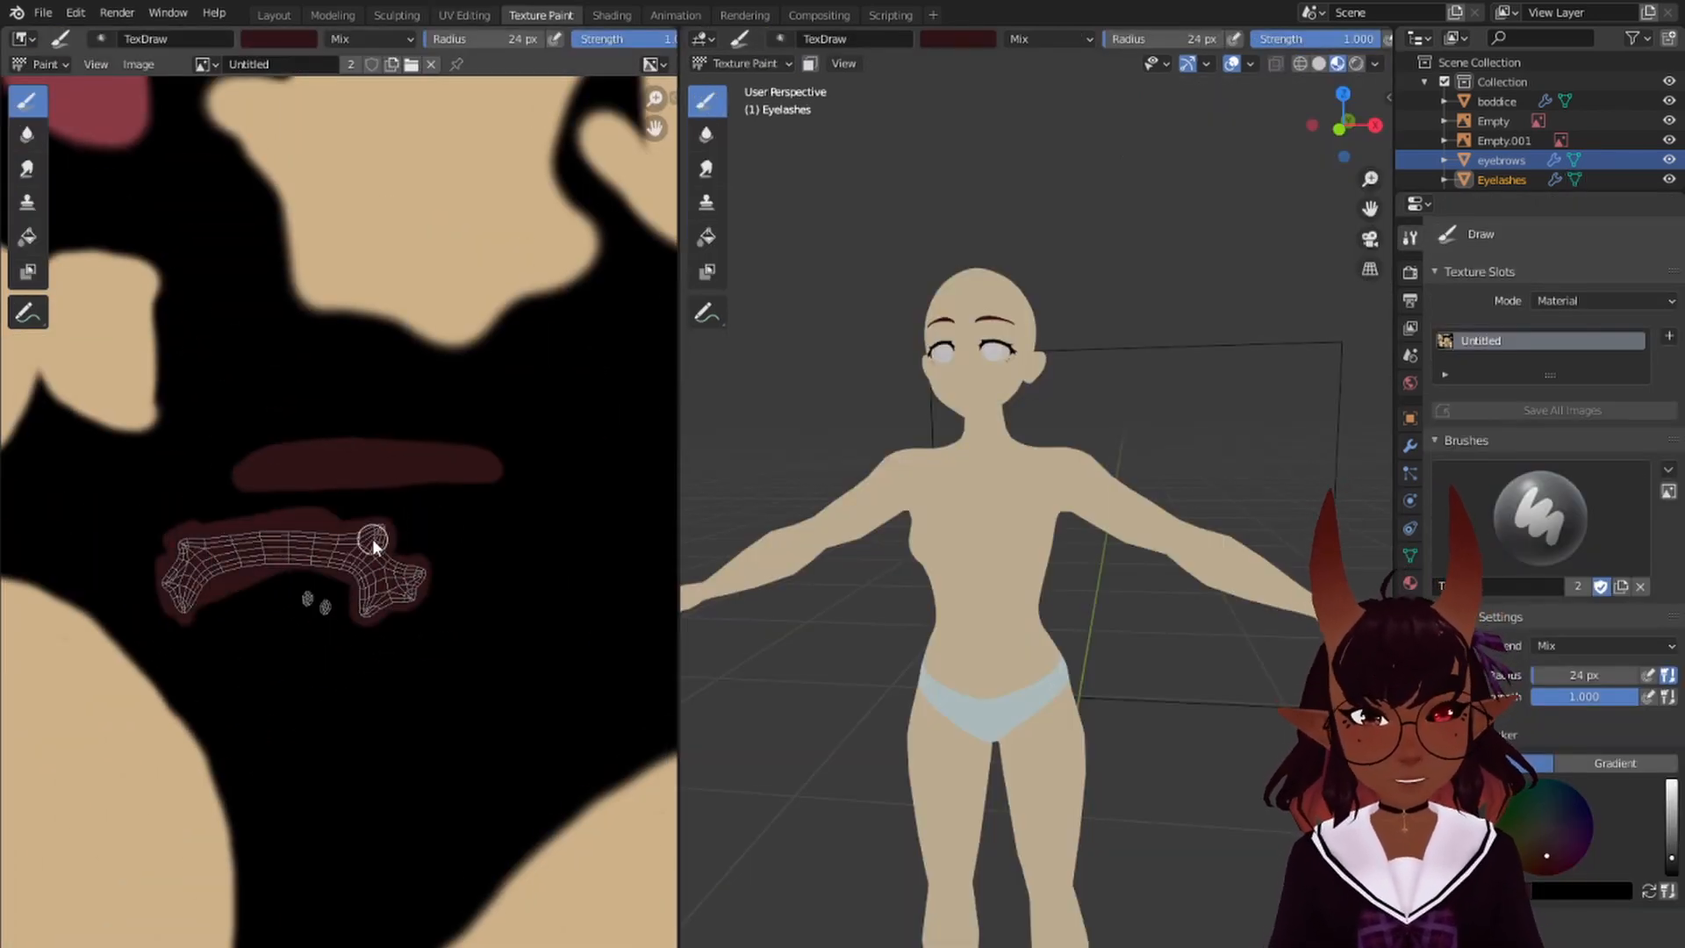
click(140, 65)
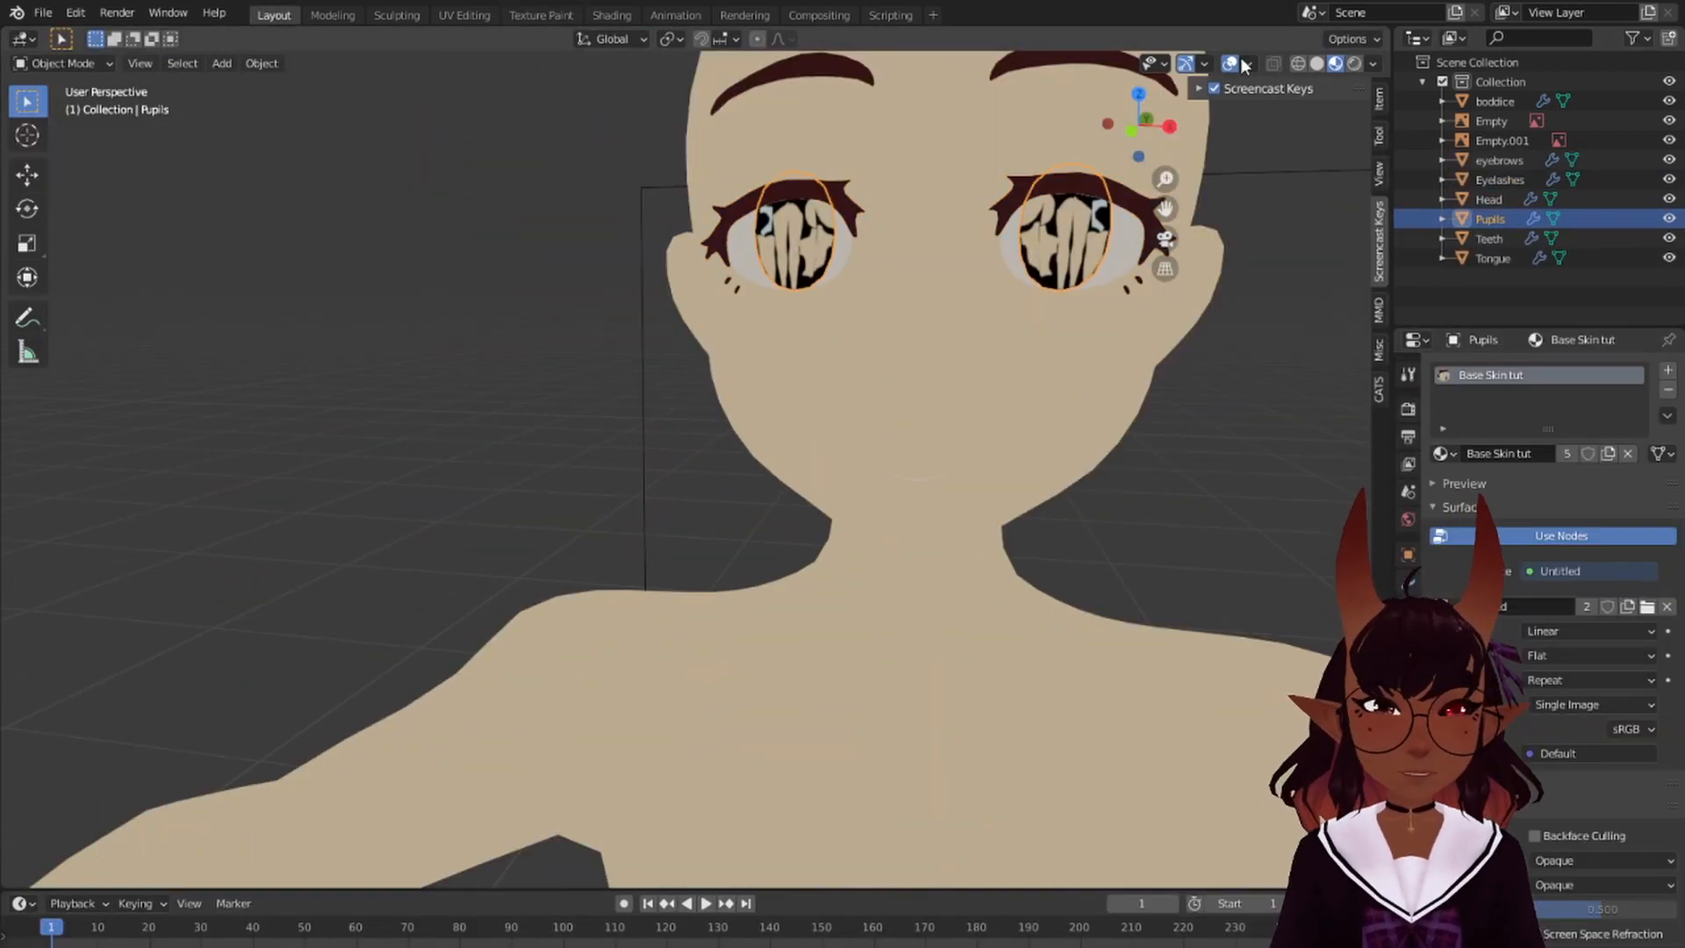
- Switch to UV Editing for the pupil mesh, then select, scale and rotate its UV island until it stands upright
click(464, 15)
scroll(583, 364, down, 14)
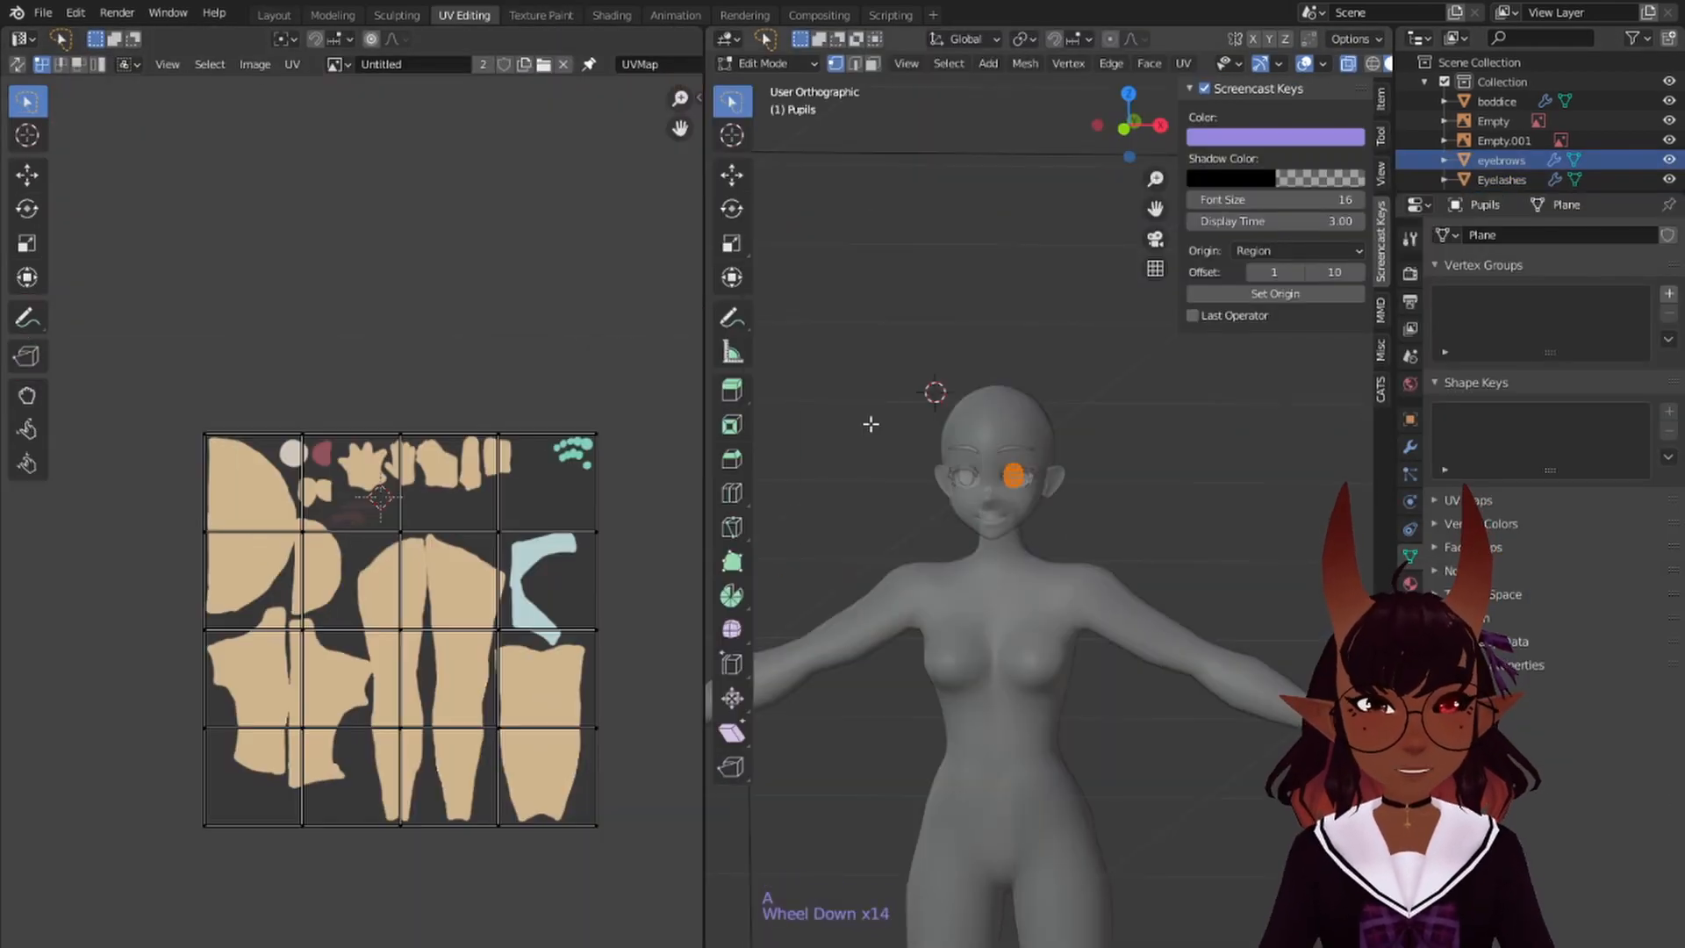
key(a)
key(s)
scroll(439, 557, up, 2)
middle_drag(438, 557, 605, 562)
key(g)
scroll(321, 483, up, 5)
middle_drag(331, 485, 614, 571)
key(r)
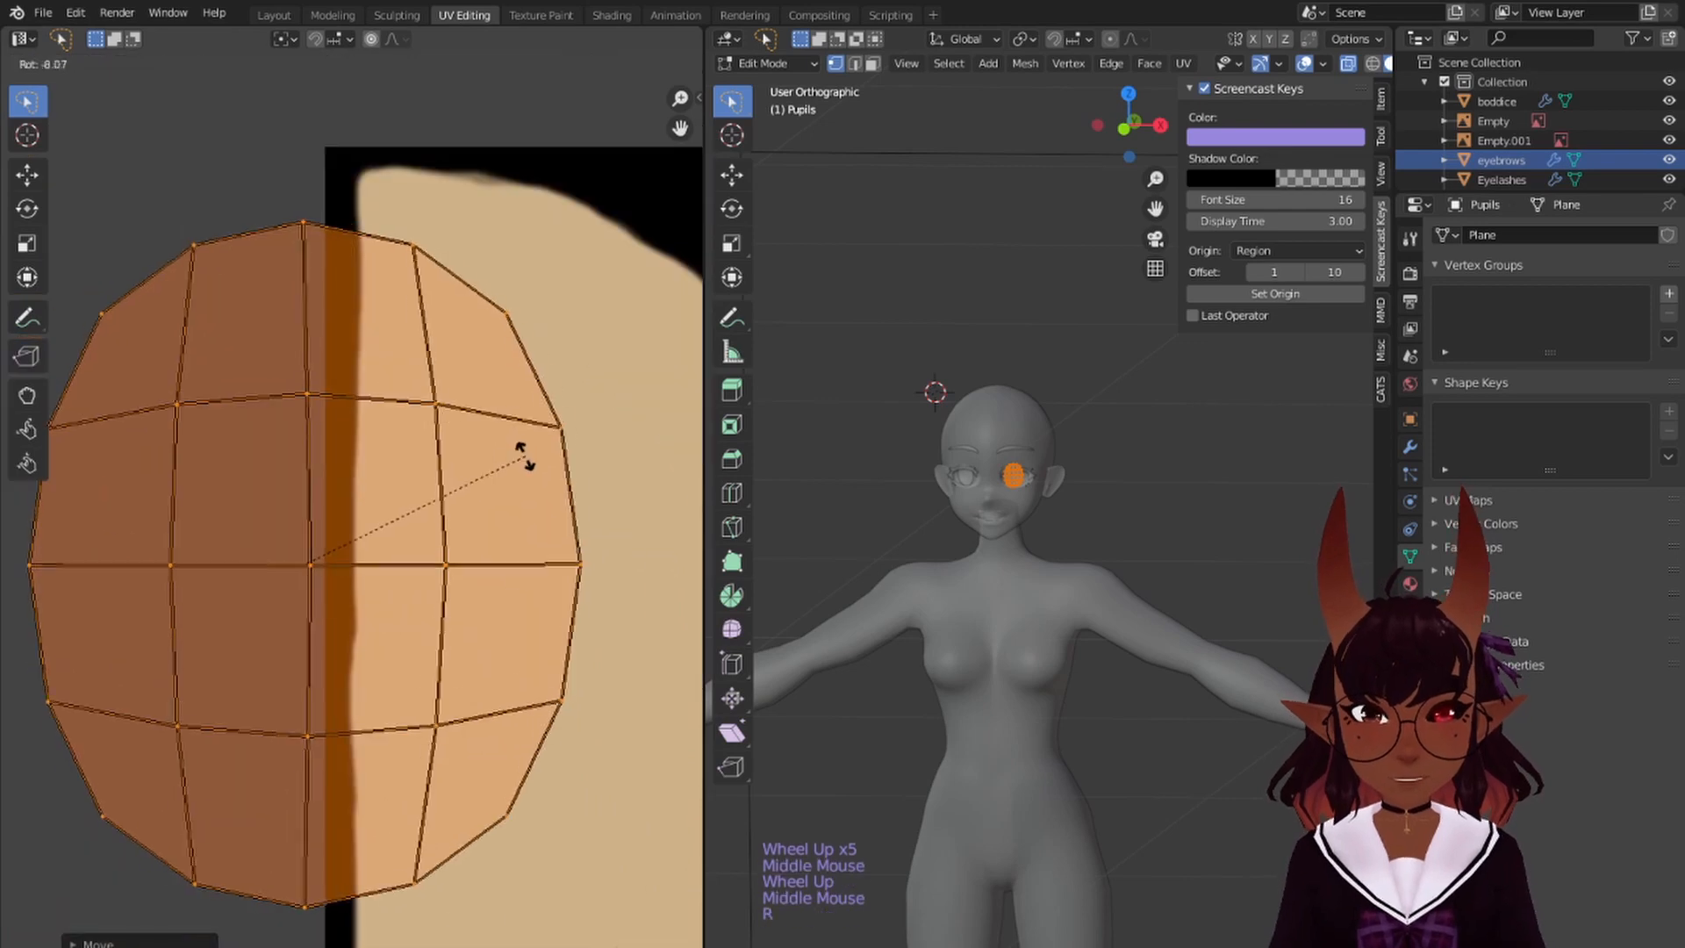
key(g)
key(r)
click(472, 463)
- Move the pupil UV island into the black area beside the eyelash islands and shrink it to fit there
scroll(491, 483, down, 5)
middle_drag(509, 500, 208, 518)
key(g)
click(626, 538)
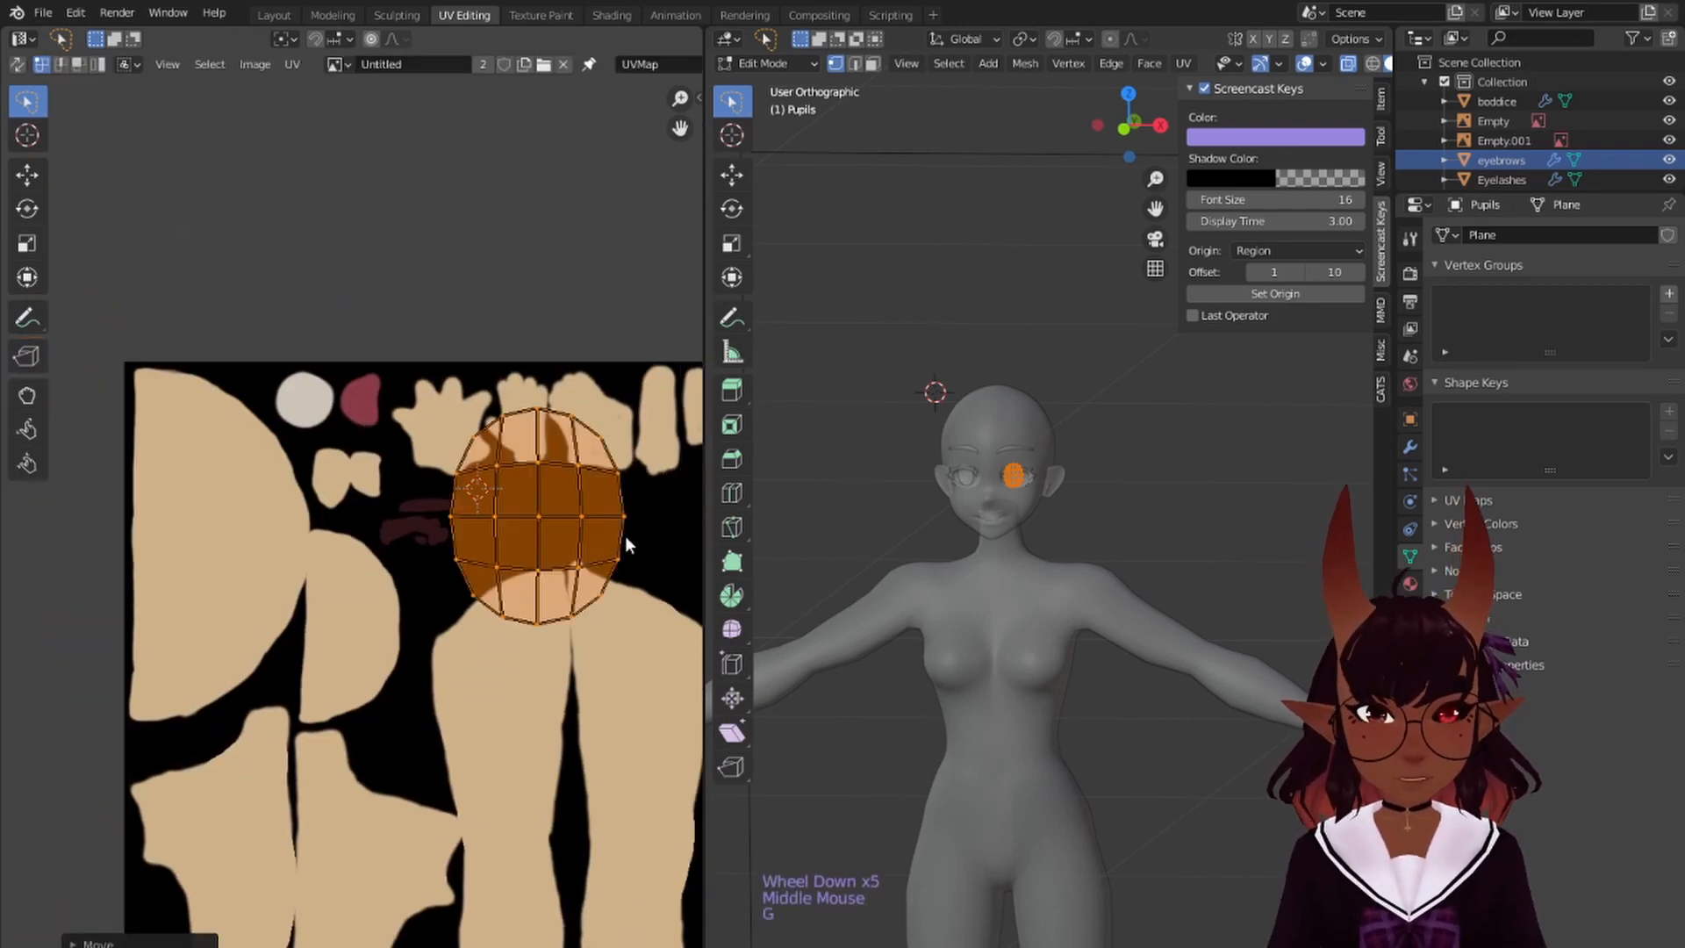
key(s)
middle_drag(625, 537, 452, 528)
scroll(386, 485, down, 4)
scroll(391, 487, up, 4)
key(g)
click(388, 551)
scroll(386, 544, up, 2)
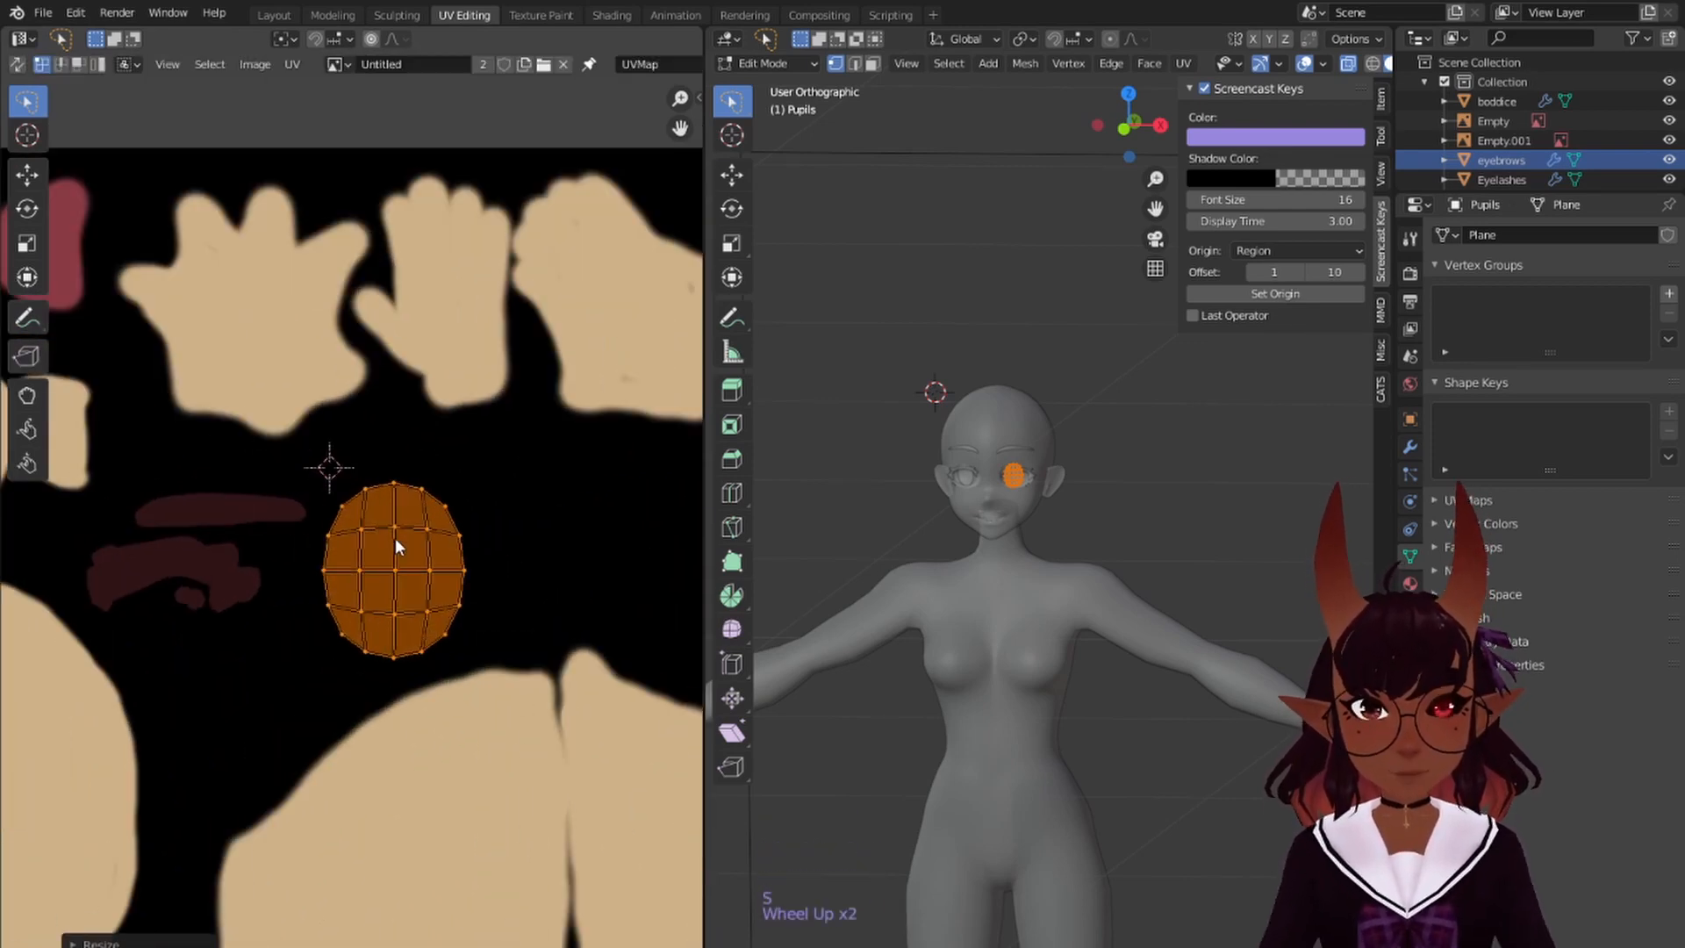
key(g)
key(s)
- Switch to Texture Paint and set the brush color to dark green with hue 0.330, saturation 0.442 and value 0.187
click(539, 16)
click(279, 39)
click(292, 114)
drag(410, 159, 428, 165)
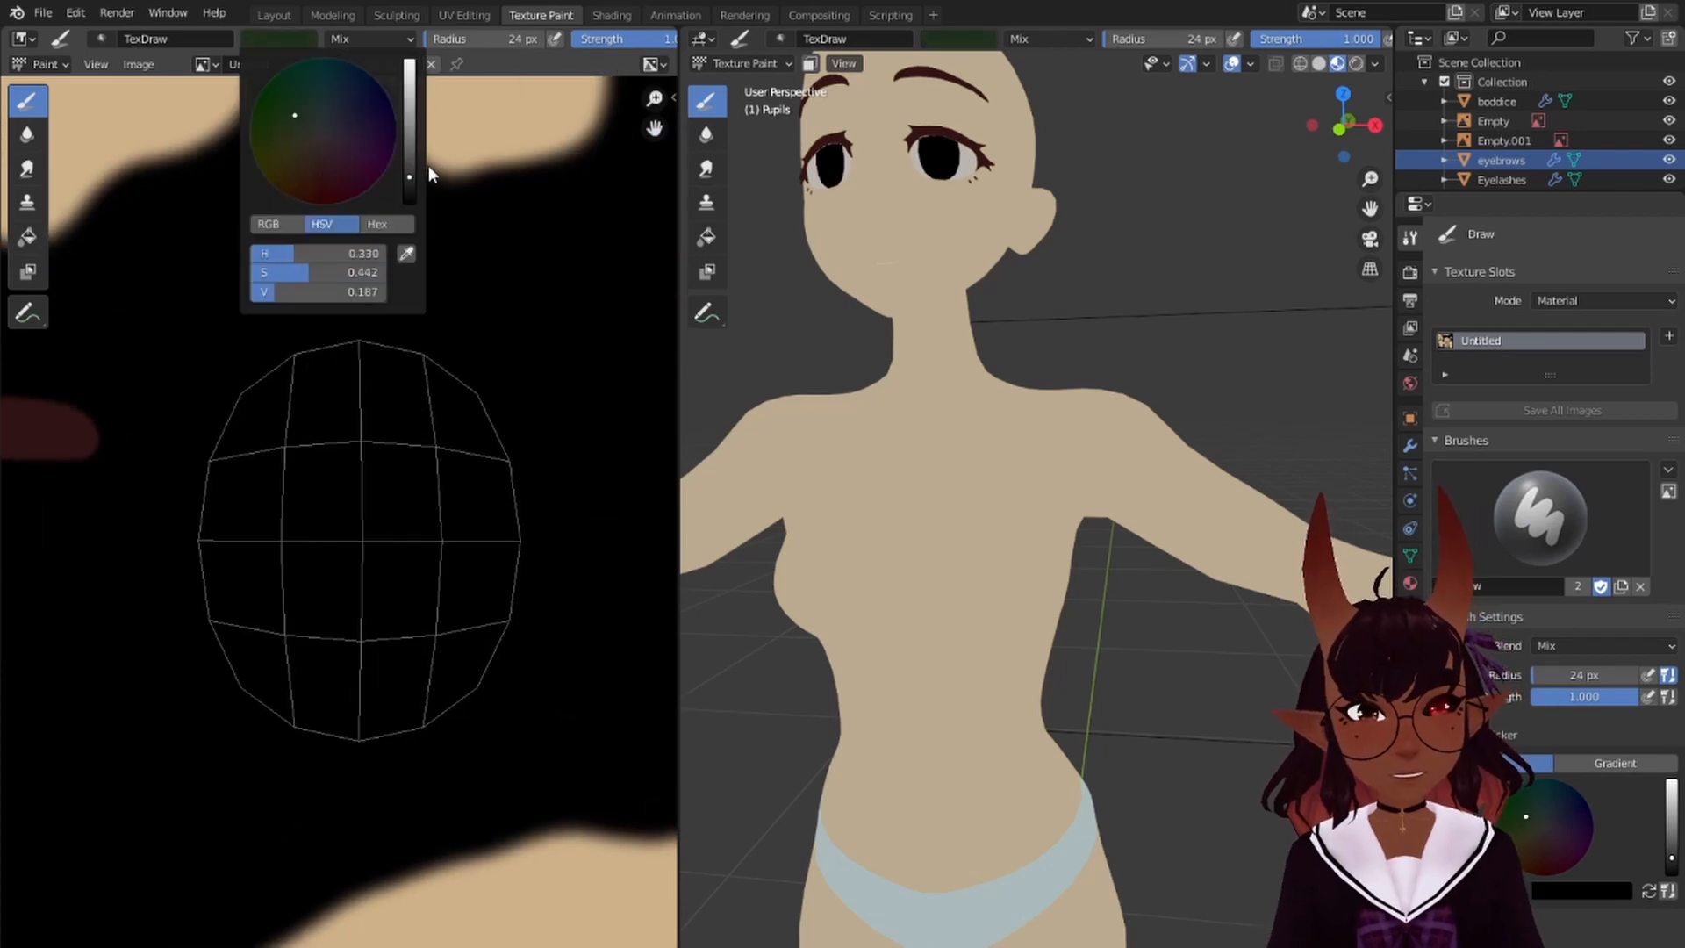
- Fill the pupil UV island with dark green, covering its edges with a 16 px brush radius
key(f)
click(434, 493)
mouse_move(351, 430)
mouse_down()
mouse_move(254, 492)
mouse_move(416, 403)
mouse_move(446, 549)
mouse_up()
key(f)
click(302, 377)
drag(274, 362, 221, 448)
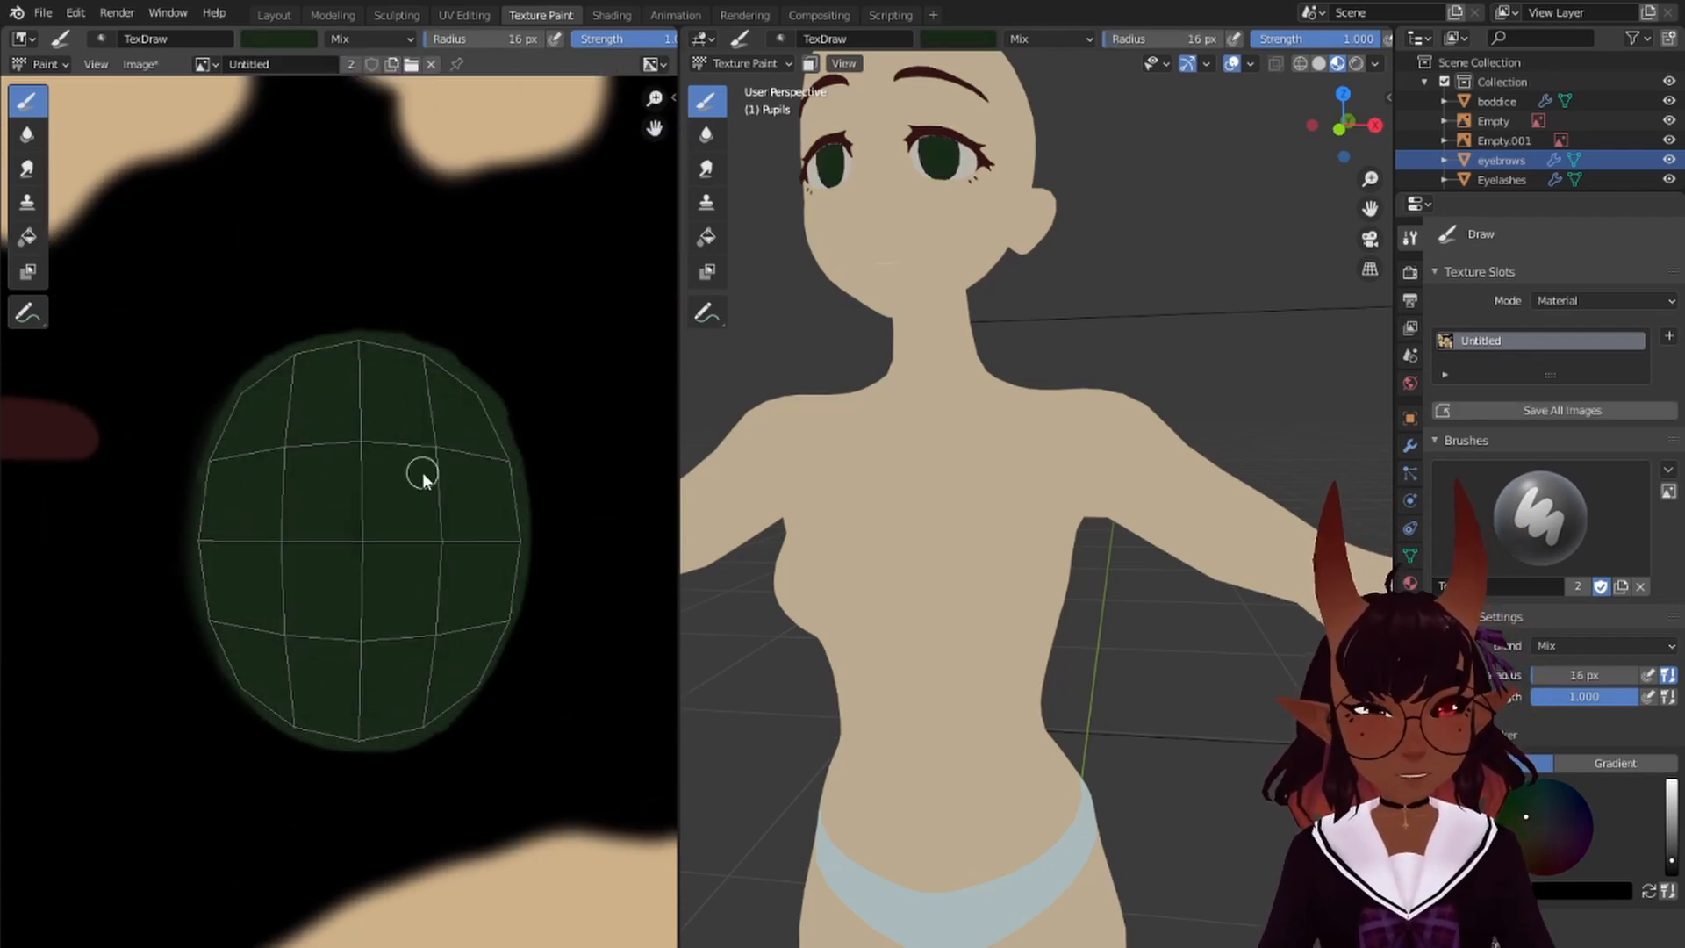
- Inspect the green pupils on the model and save the texture image
scroll(1029, 419, down, 5)
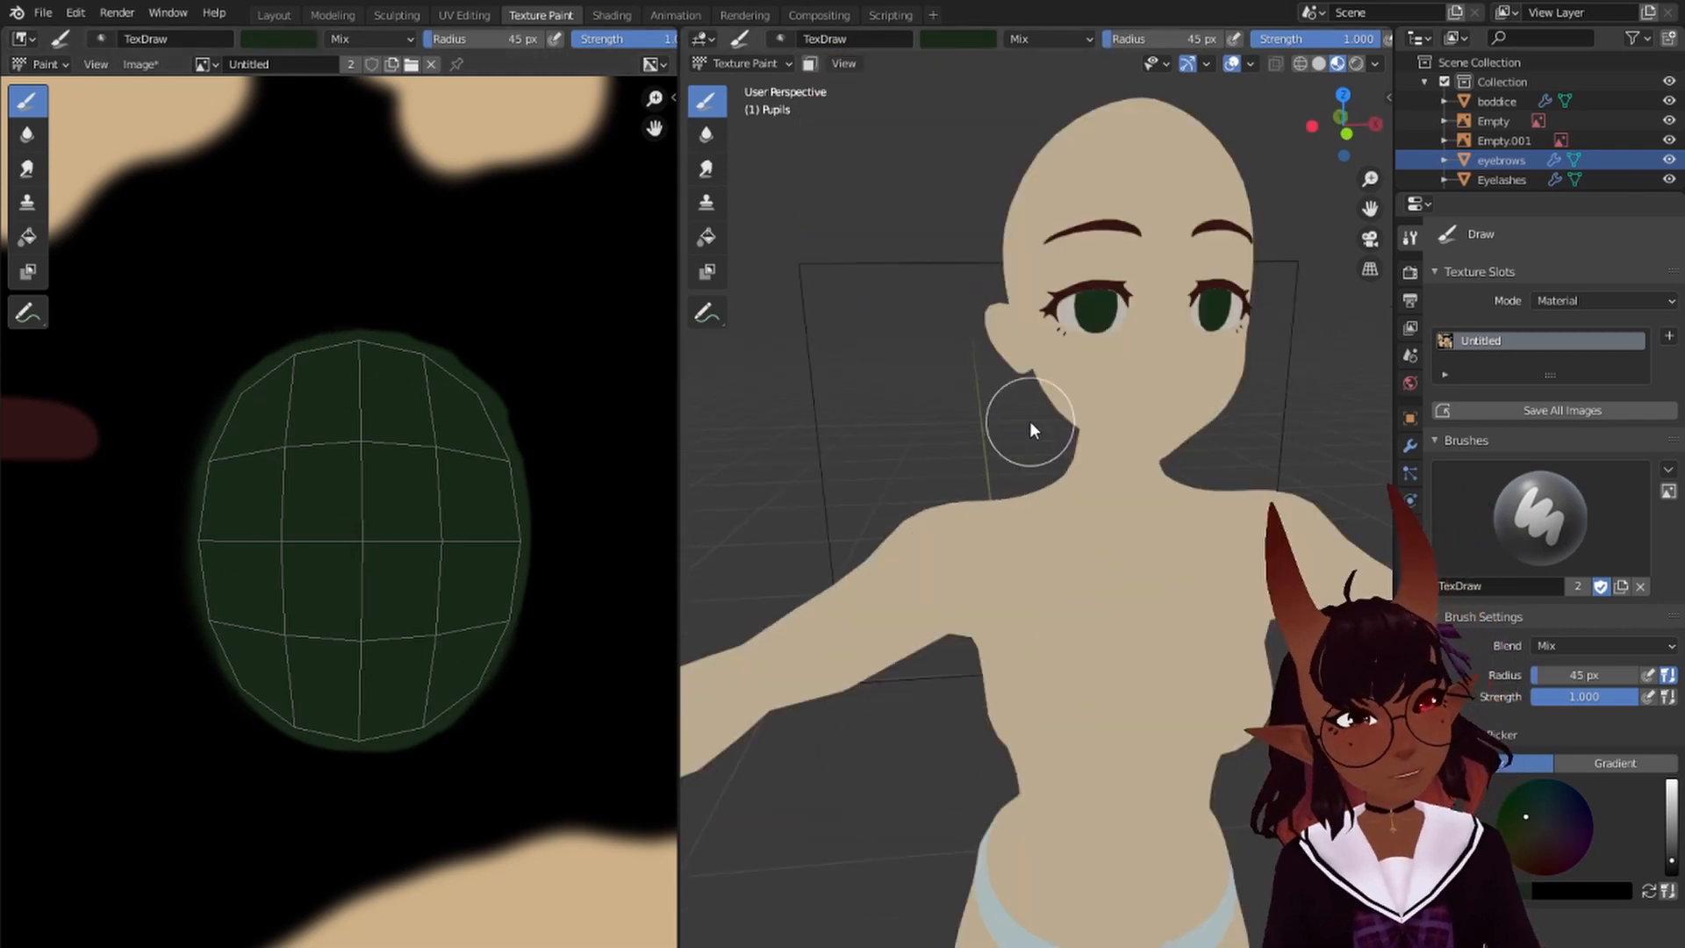
click(138, 64)
click(153, 219)
scroll(331, 347, down, 5)
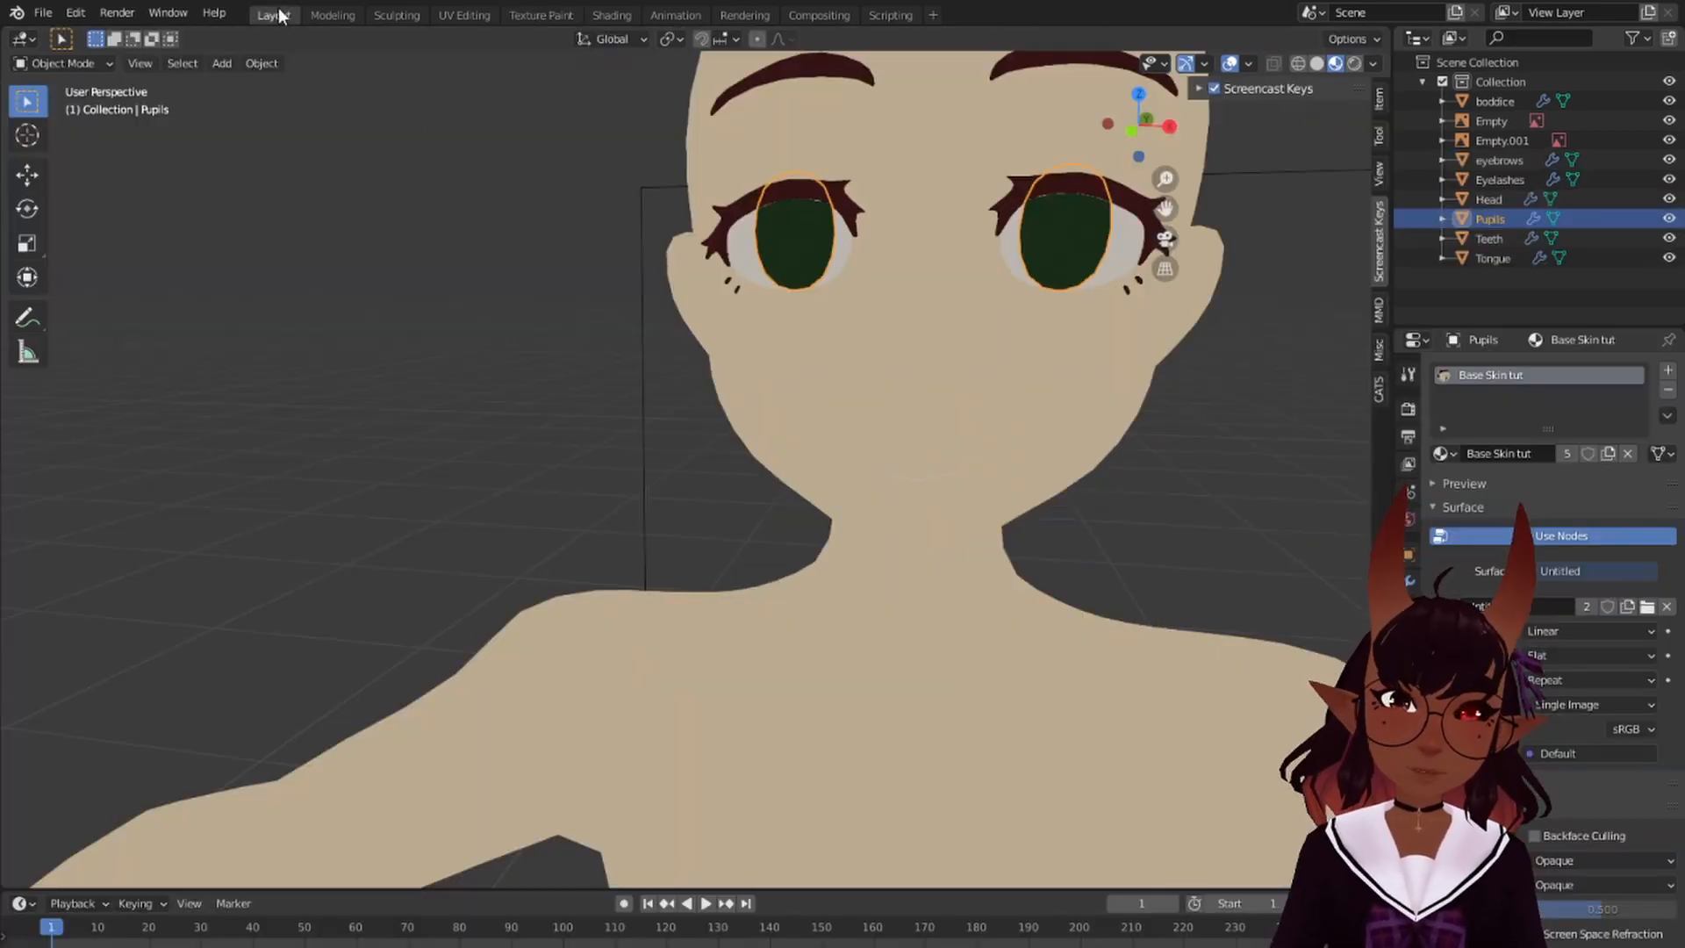
- Open the teeth mesh in UV Editing, select all of its geometry and UVs, and scale the UV layout down
click(464, 15)
click(274, 14)
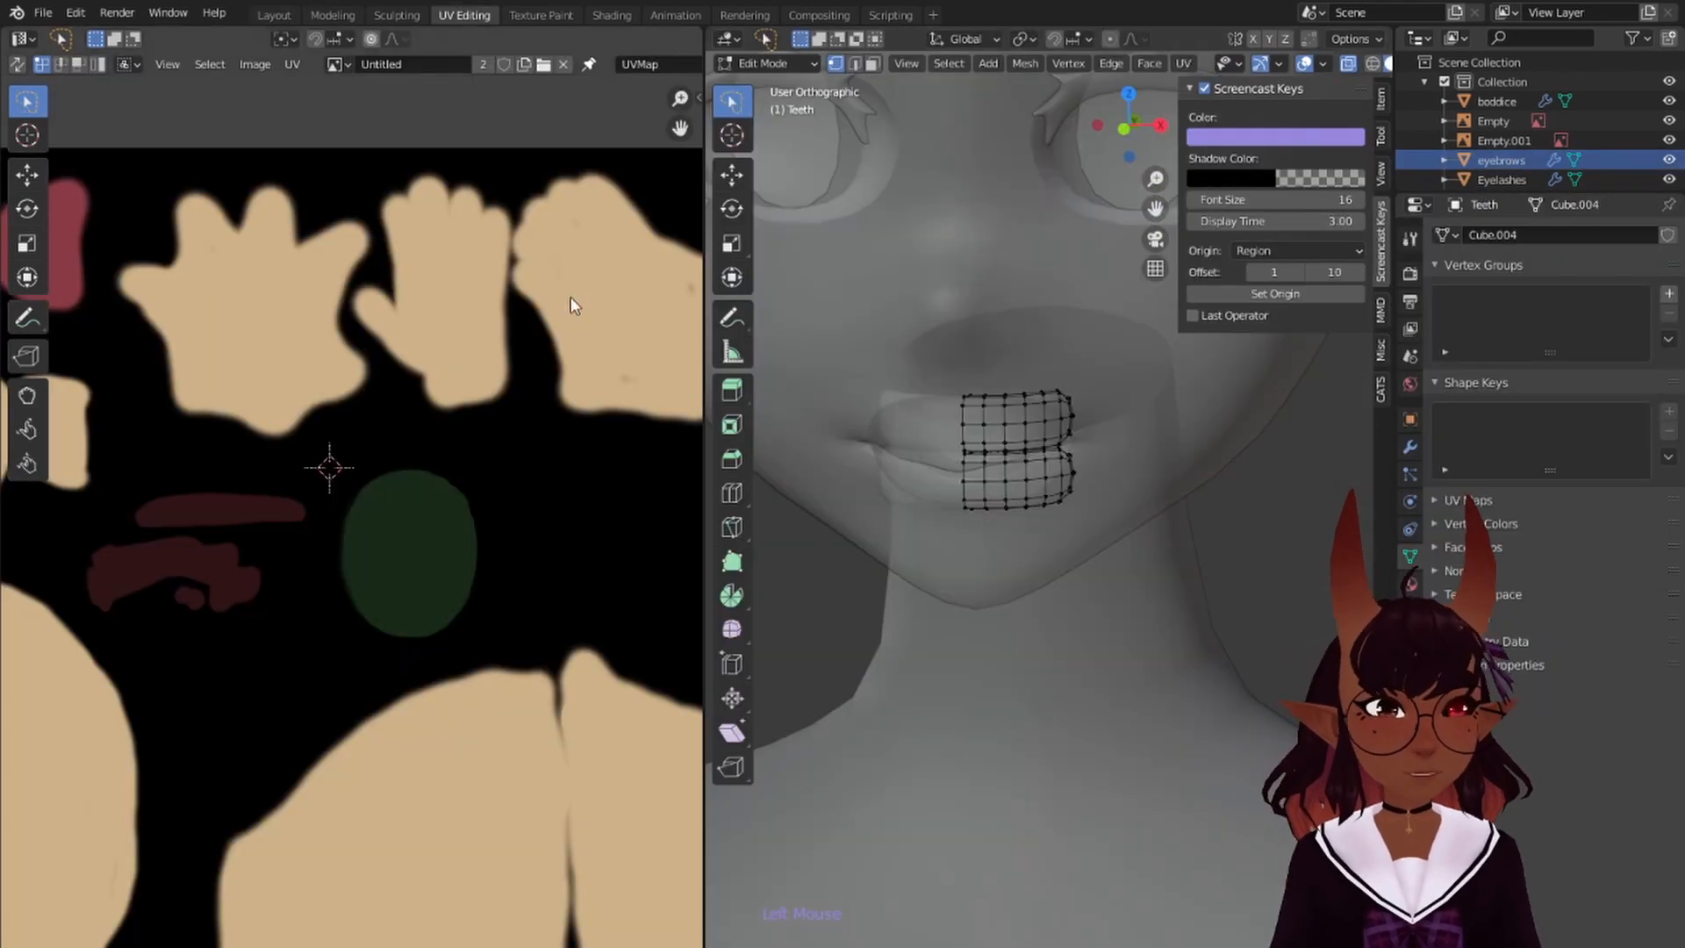
key(a)
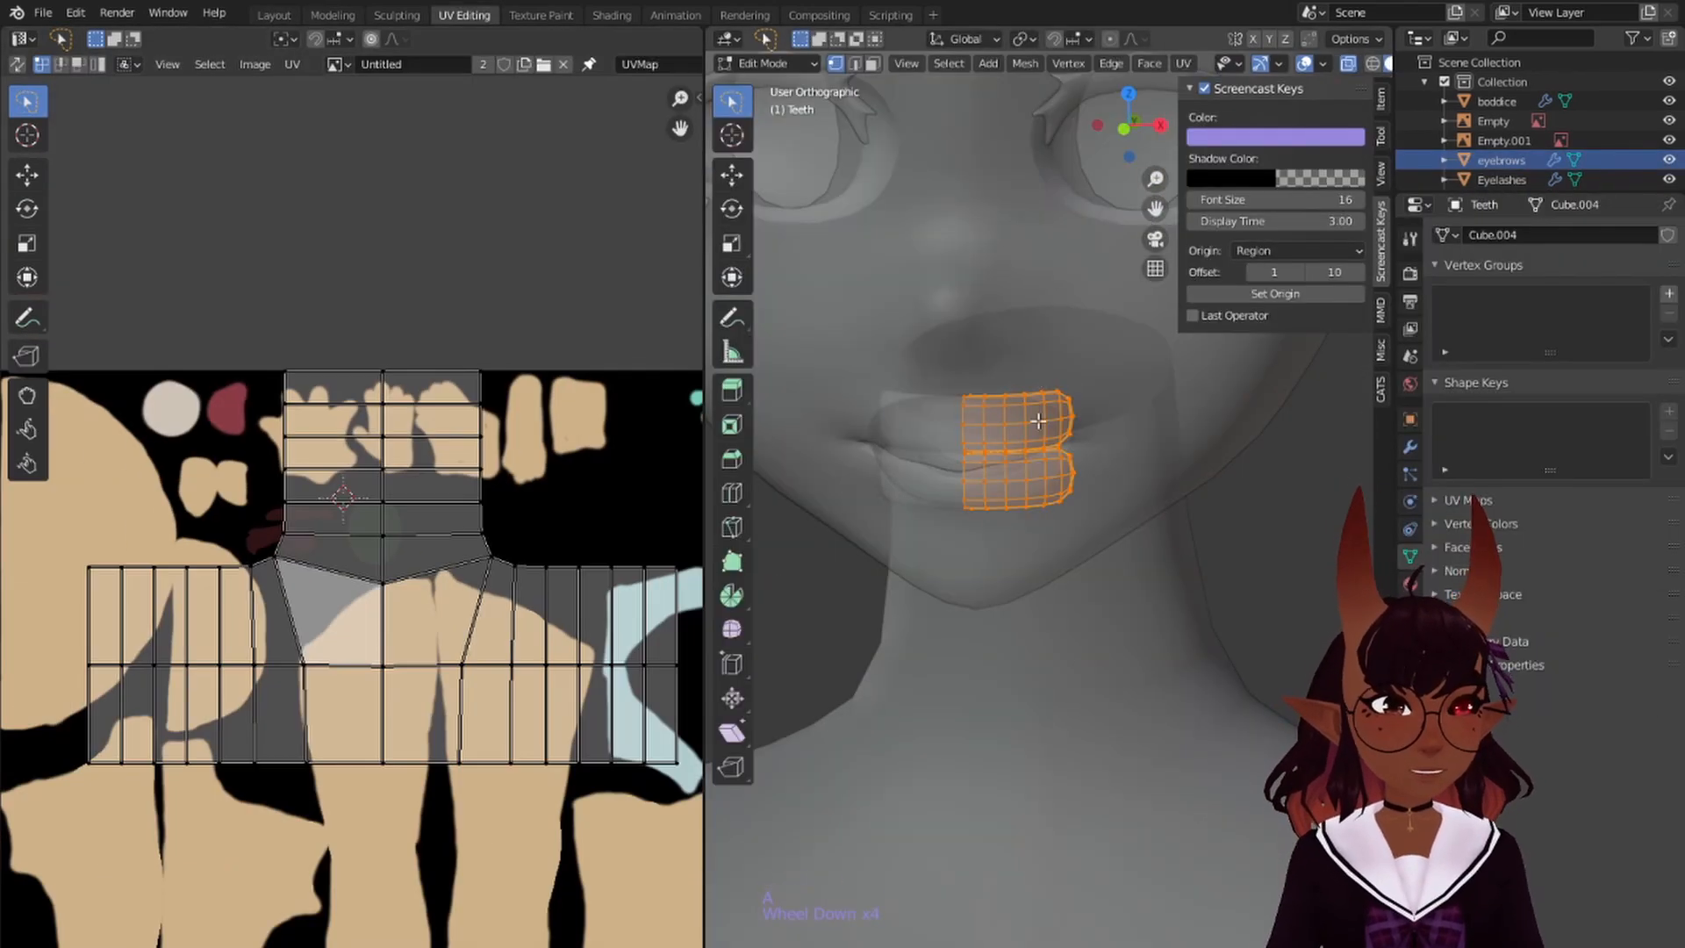
scroll(369, 561, down, 3)
key(a)
key(s)
click(366, 632)
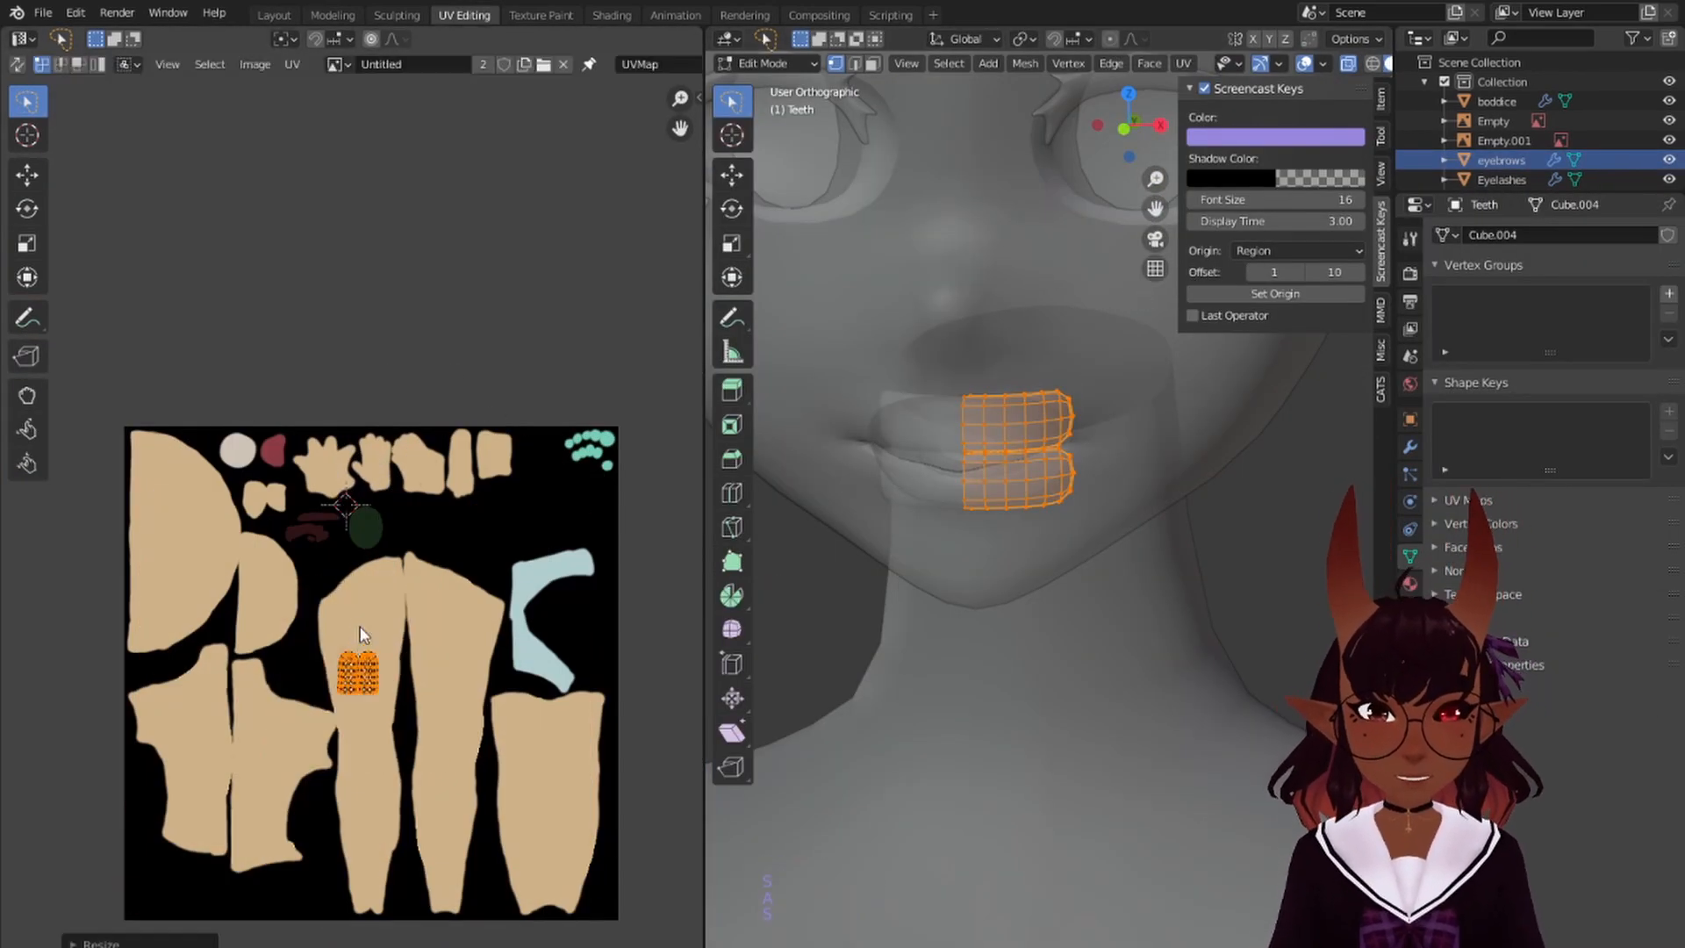
- Shrink the teeth UVs further, rotate them a quarter turn, and place them below the painted eyelash islands
key(s)
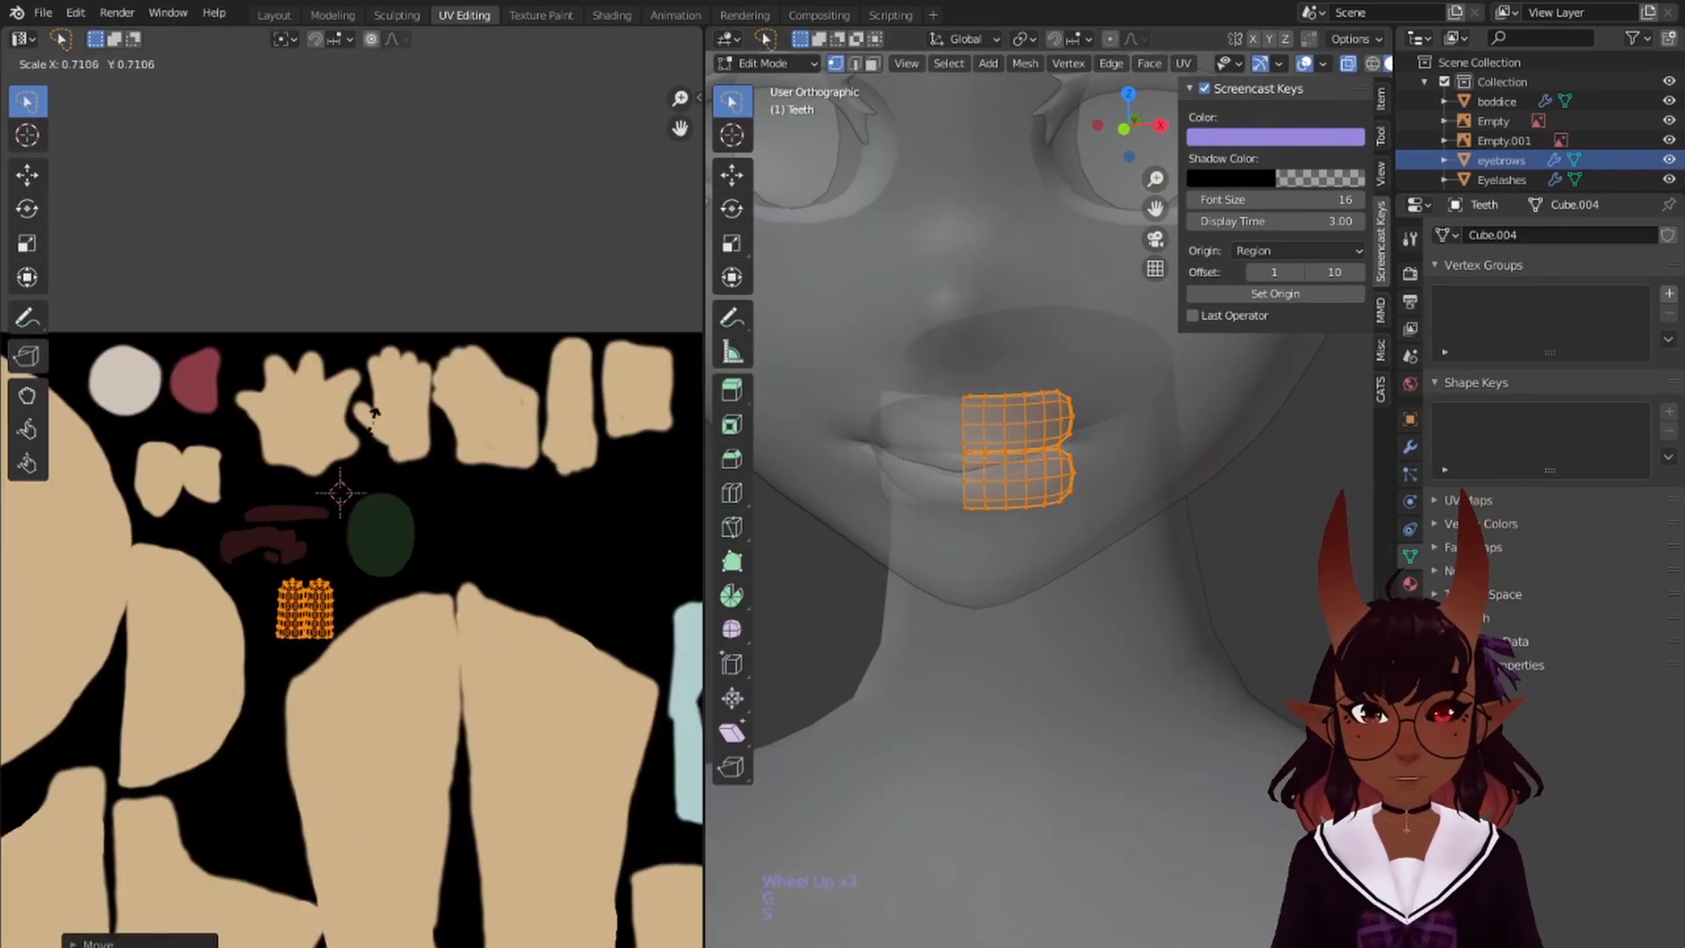
click(338, 614)
key(r)
click(342, 607)
key(g)
click(493, 500)
key(g)
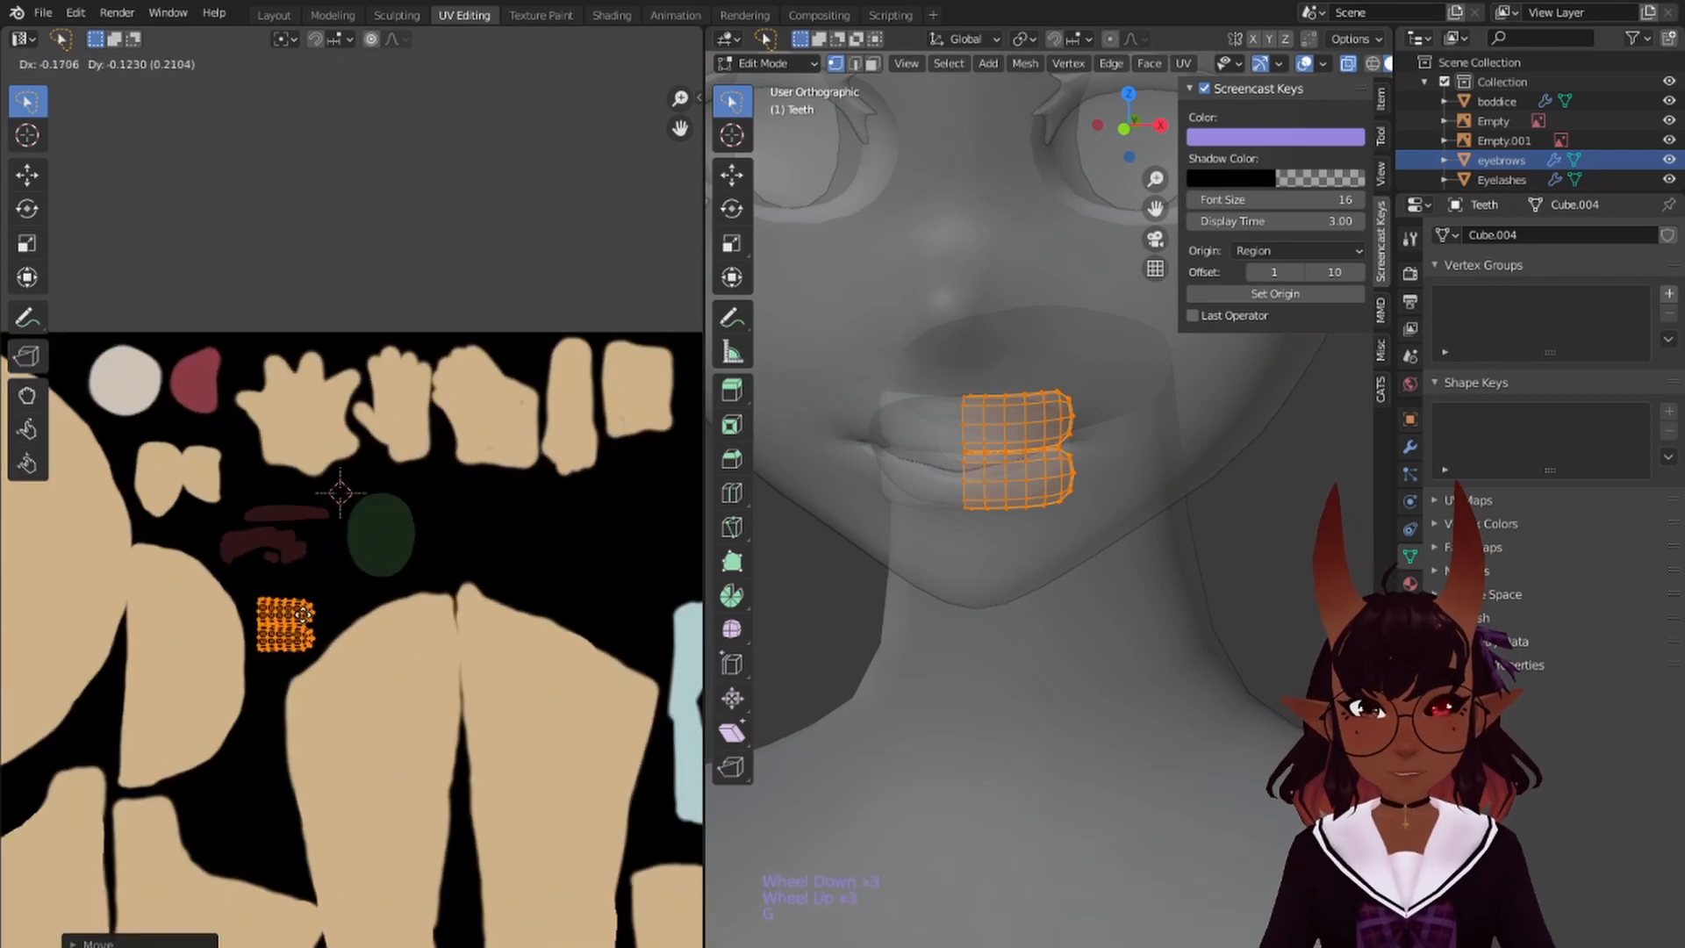
click(320, 630)
- Separate the upper and lower teeth UV islands with a gap between them, then scale both down together
scroll(290, 619, up, 6)
right_click(410, 604)
key(l)
key(g)
right_click(493, 676)
key(l)
key(g)
click(493, 670)
scroll(469, 588, down, 4)
key(a)
key(s)
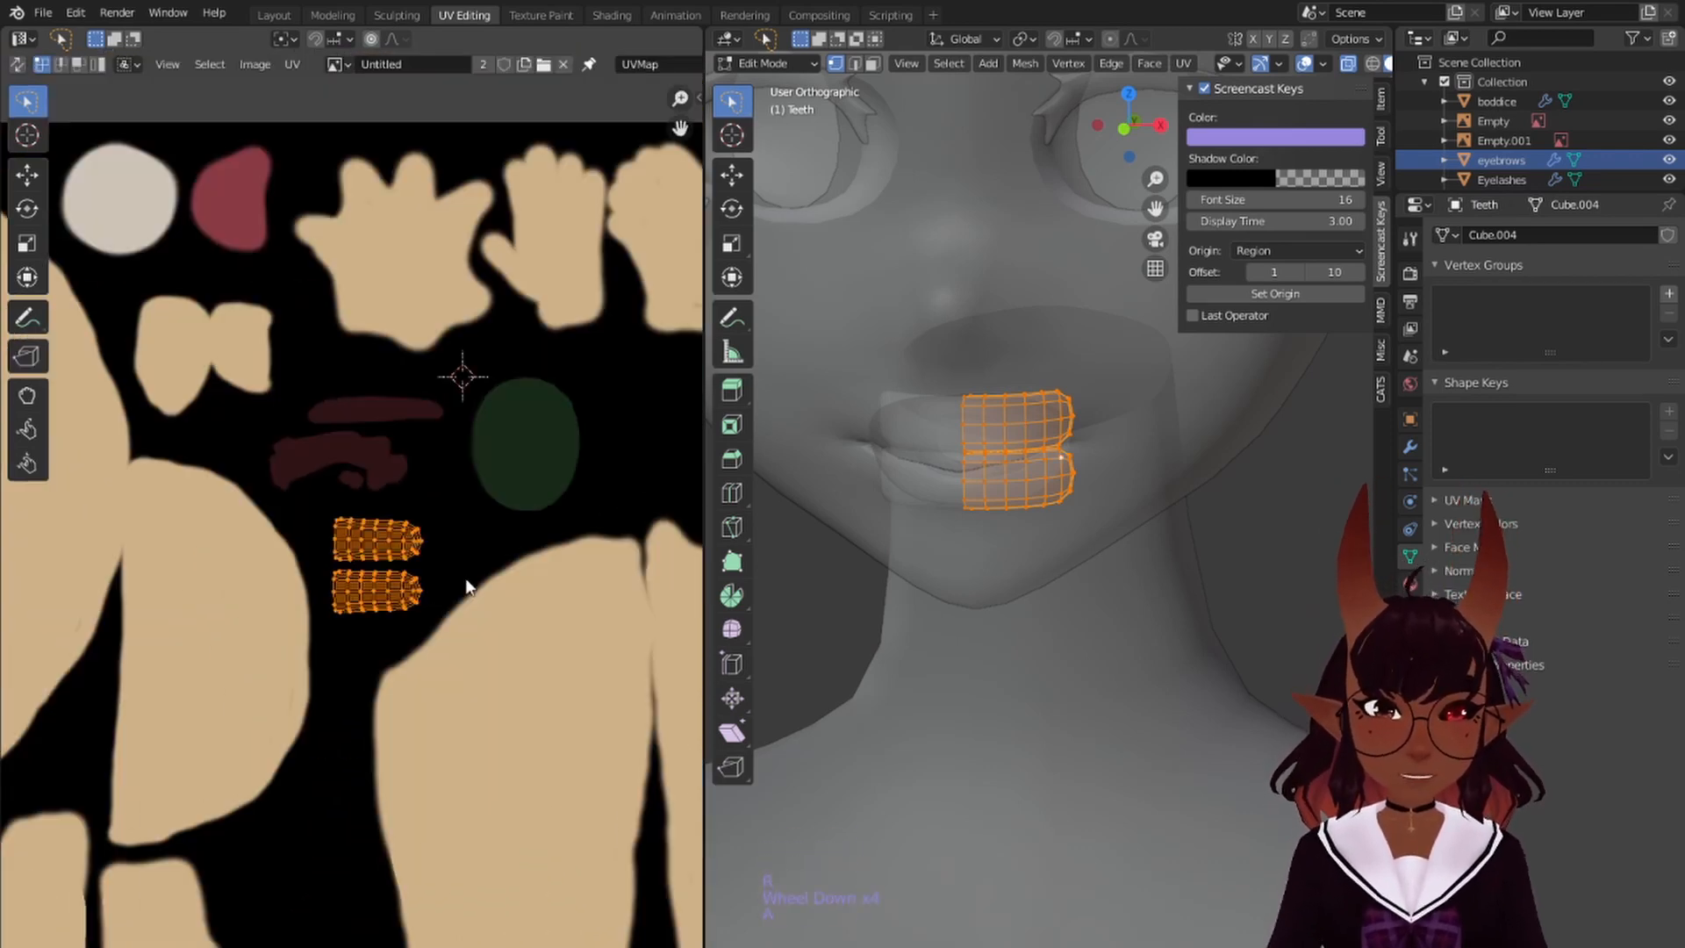
click(445, 531)
- Switch to Texture Paint and paint both teeth UV islands off-white
scroll(439, 506, down, 5)
middle_drag(439, 505, 344, 554)
click(541, 15)
scroll(453, 363, down, 3)
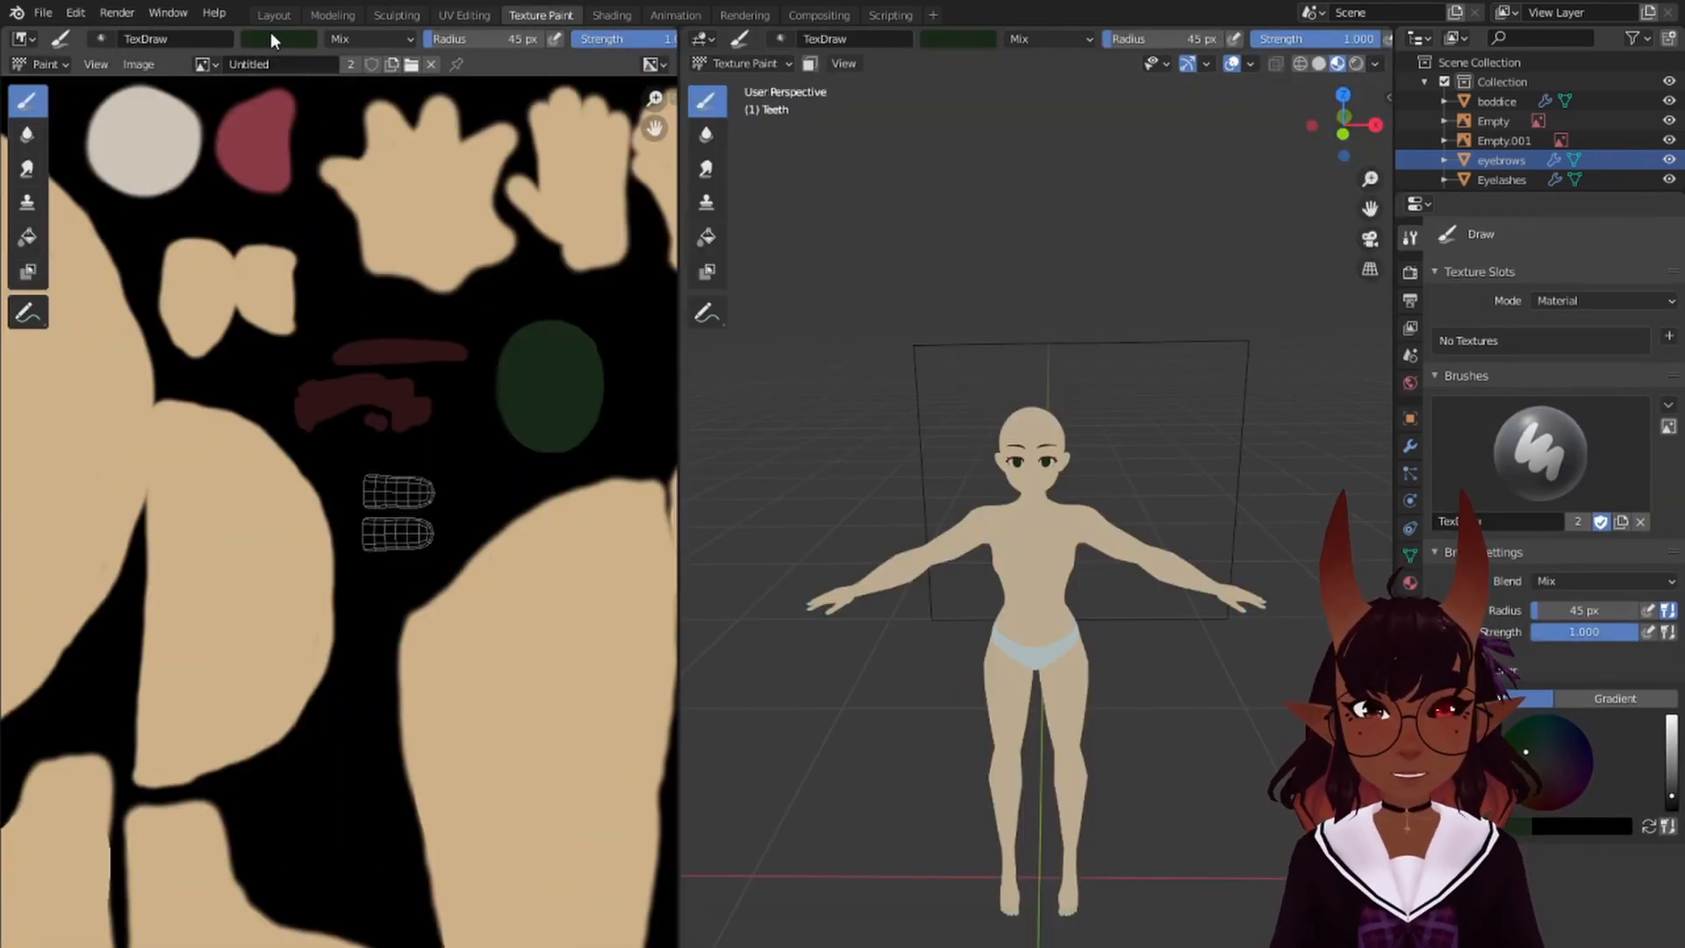
scroll(442, 507, up, 3)
mouse_move(417, 434)
mouse_down()
mouse_move(414, 486)
mouse_move(545, 571)
mouse_move(571, 527)
mouse_up()
- Save the texture image with the painted teeth and inspect the face on the model
click(139, 65)
click(181, 227)
scroll(361, 376, down, 3)
scroll(1044, 444, up, 4)
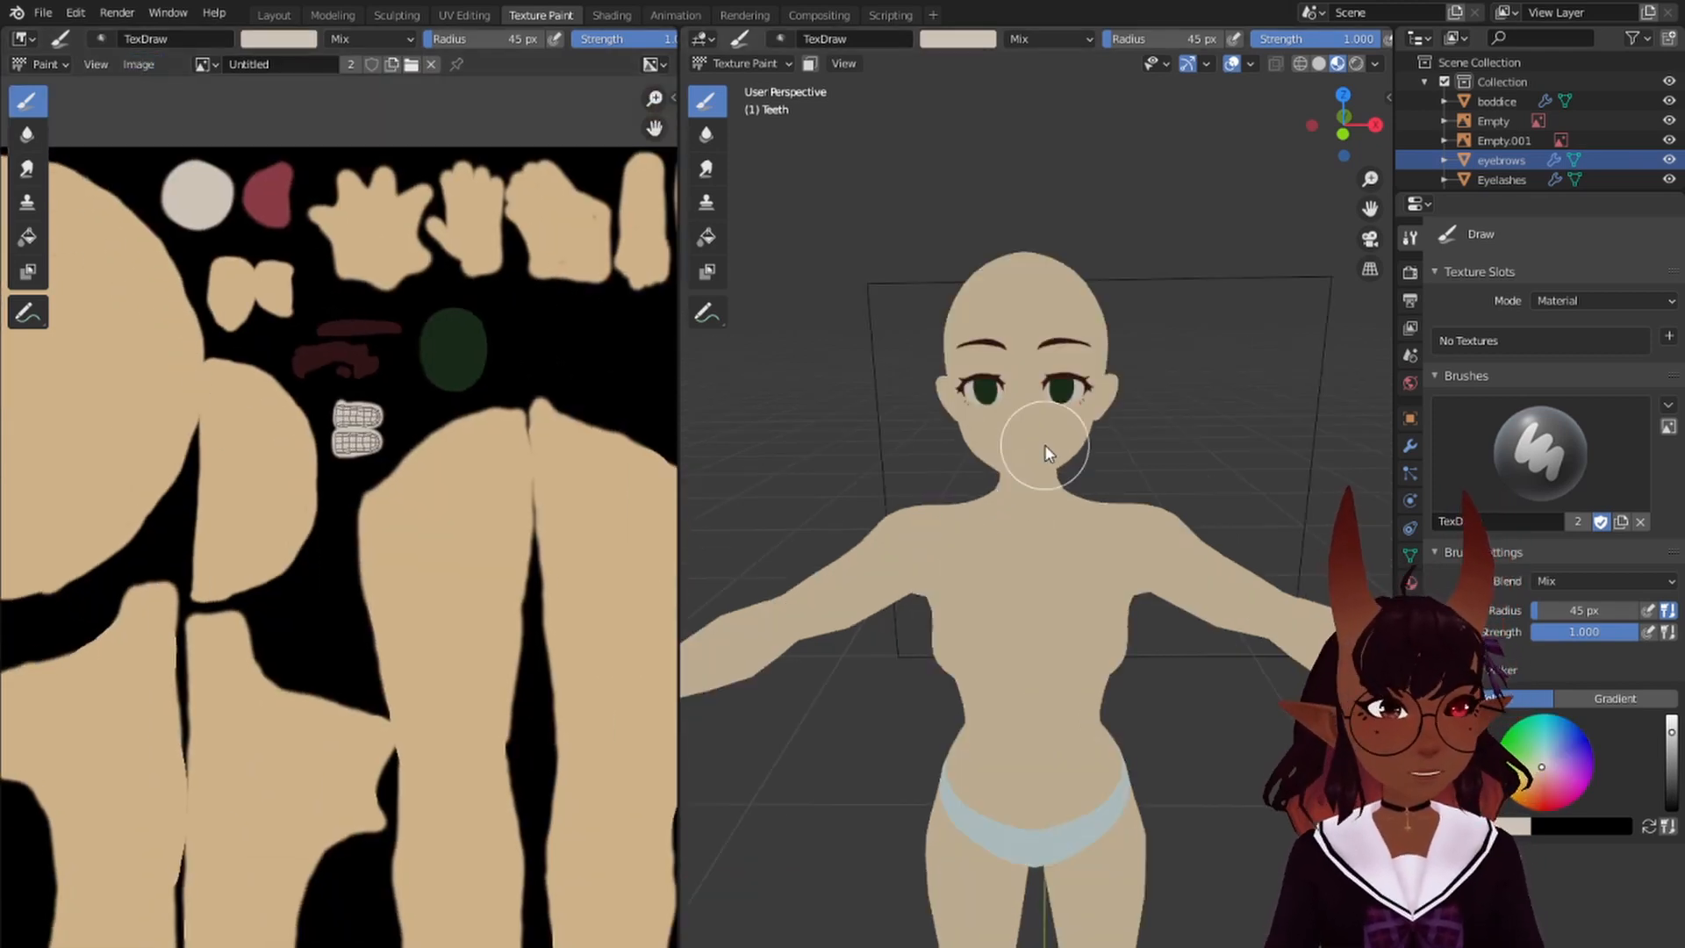
- Switch to the Layout workspace and select the Tongue object
click(273, 15)
scroll(924, 377, up, 3)
click(1492, 258)
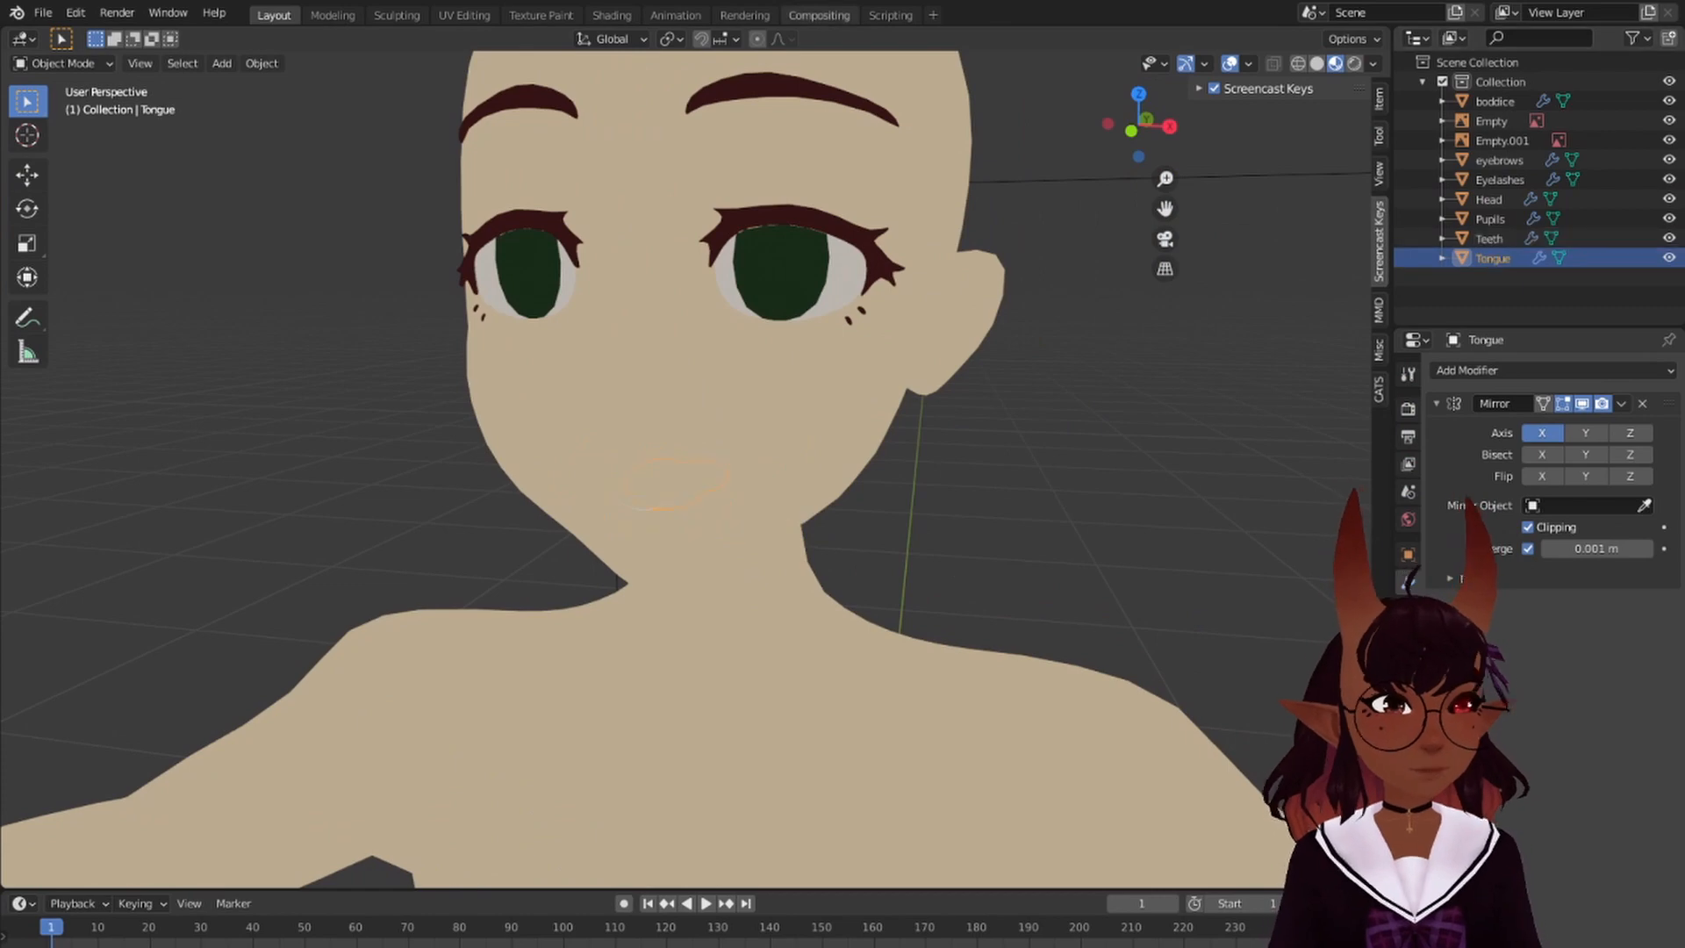
- Switch to the UV Editing workspace, unwrap the whole tongue mesh and scale its UV islands down
click(465, 15)
key(a)
key(u)
click(1085, 443)
key(s)
click(181, 688)
- Move the tongue UVs to the empty black area beside the green pupil patch and separate the two islands with a gap
scroll(181, 688, up, 3)
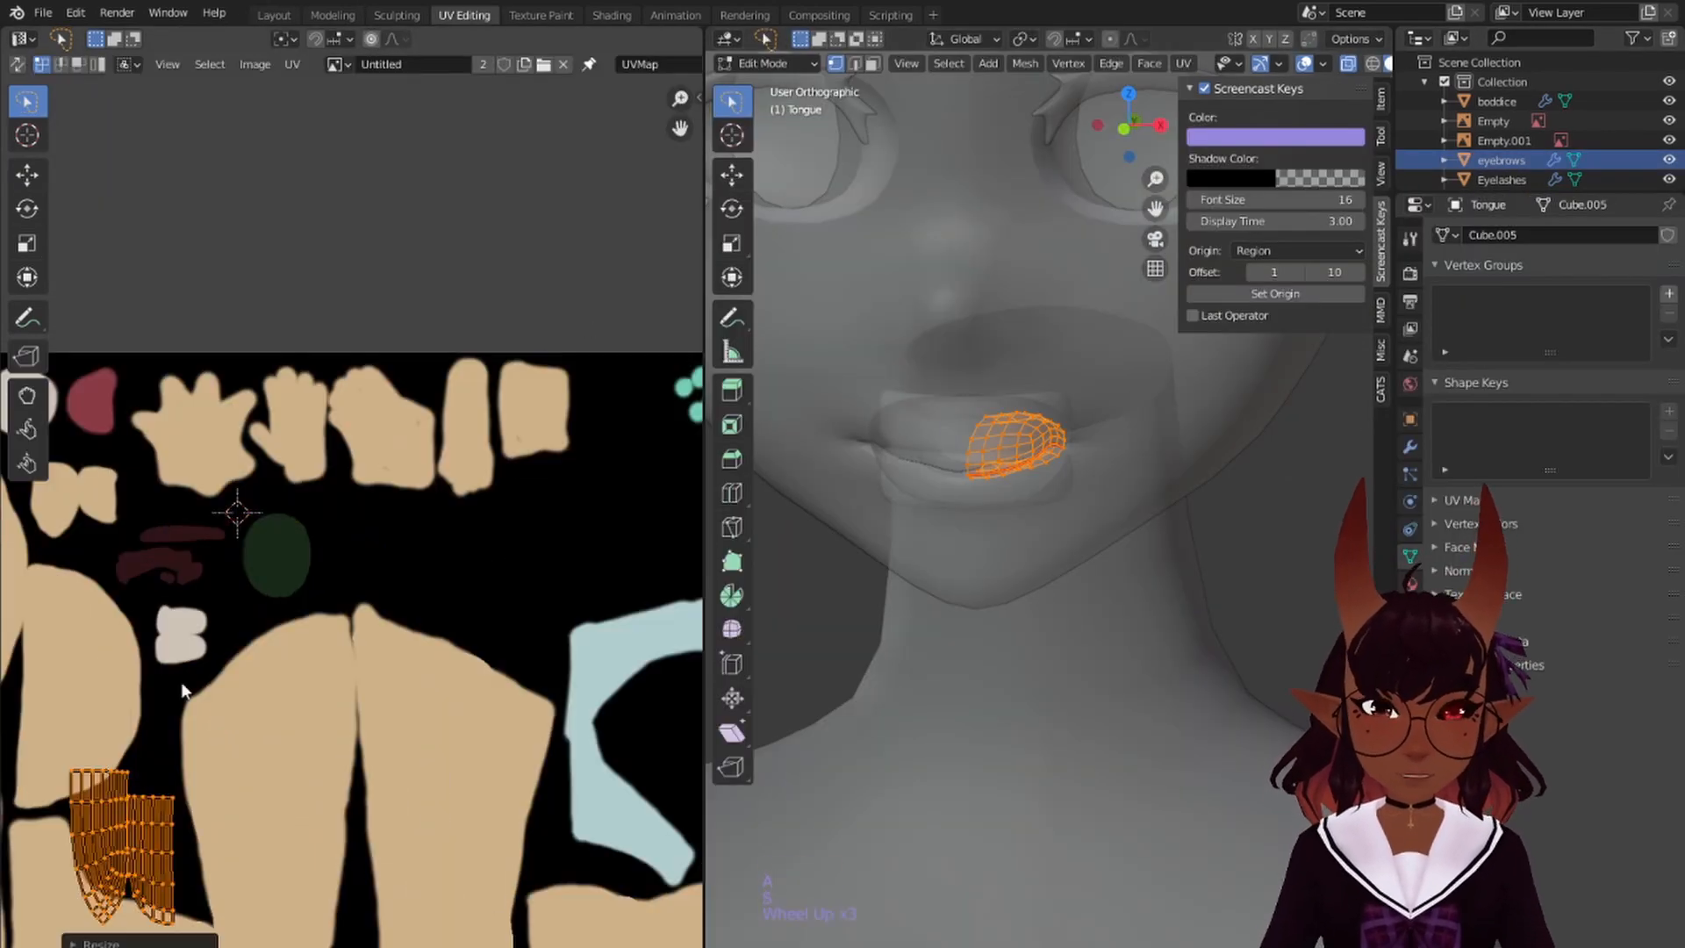
key(g)
click(425, 439)
key(g)
click(319, 525)
right_click(511, 692)
key(l)
key(g)
click(447, 546)
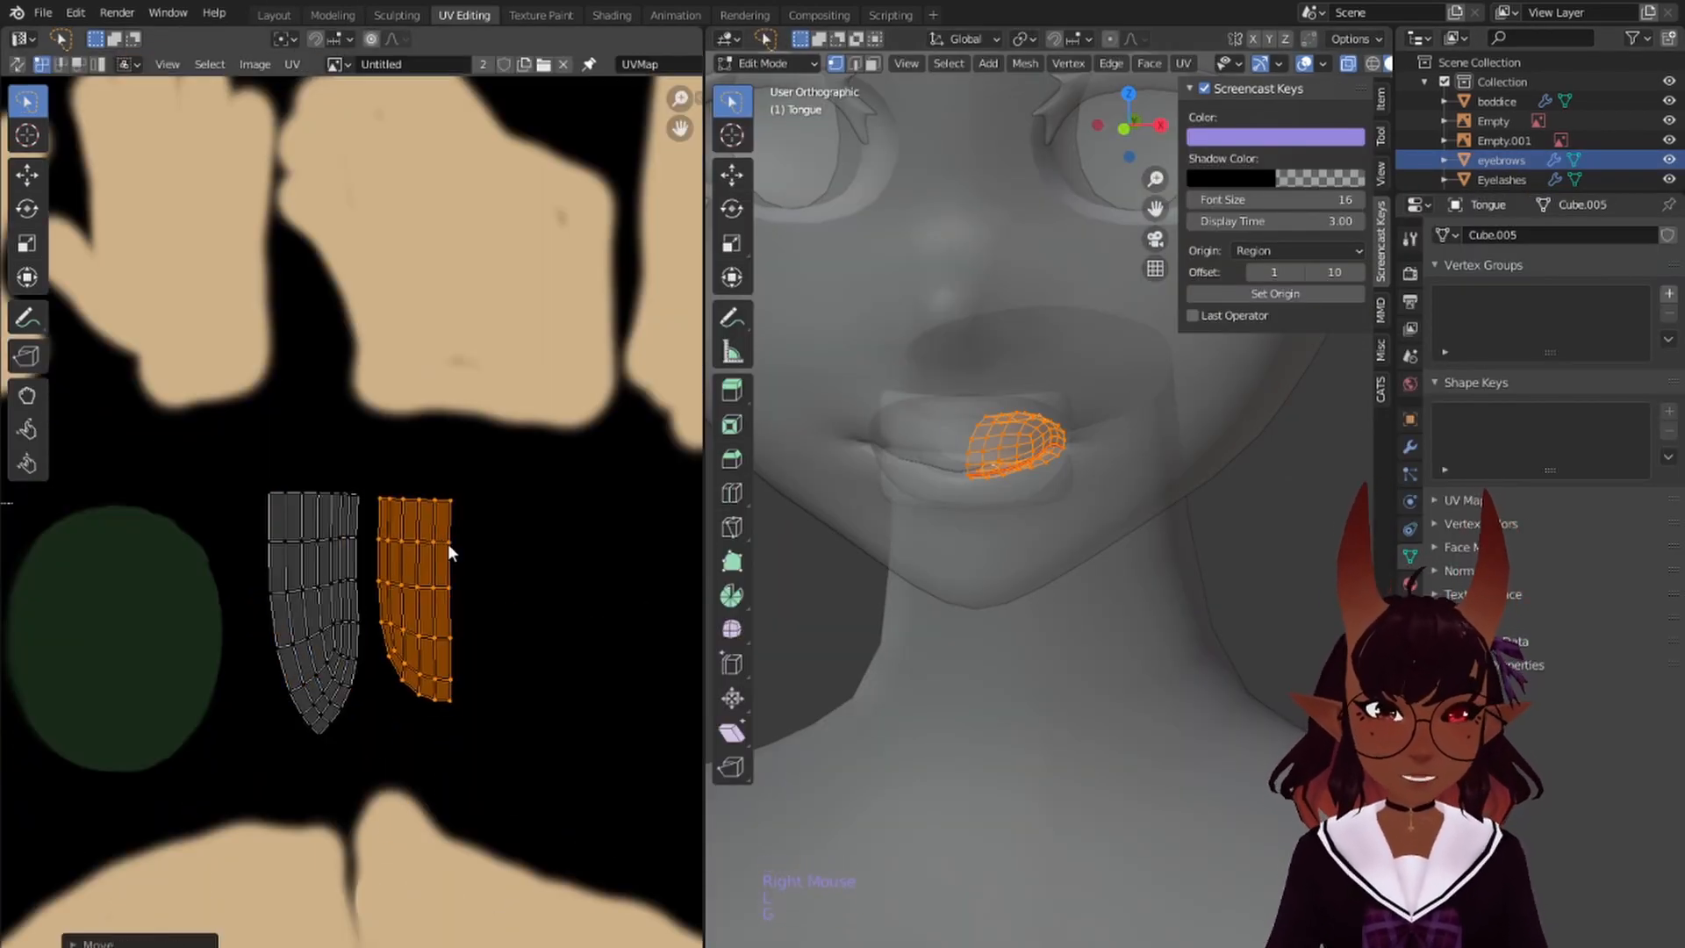
- Rotate both tongue UV islands by 90 degrees, scale them down and position them between the pupil patch and the hand islands
text(ar90)
key(Return)
key(s)
click(469, 532)
scroll(526, 570, down, 5)
middle_drag(561, 587, 376, 665)
scroll(376, 665, up, 4)
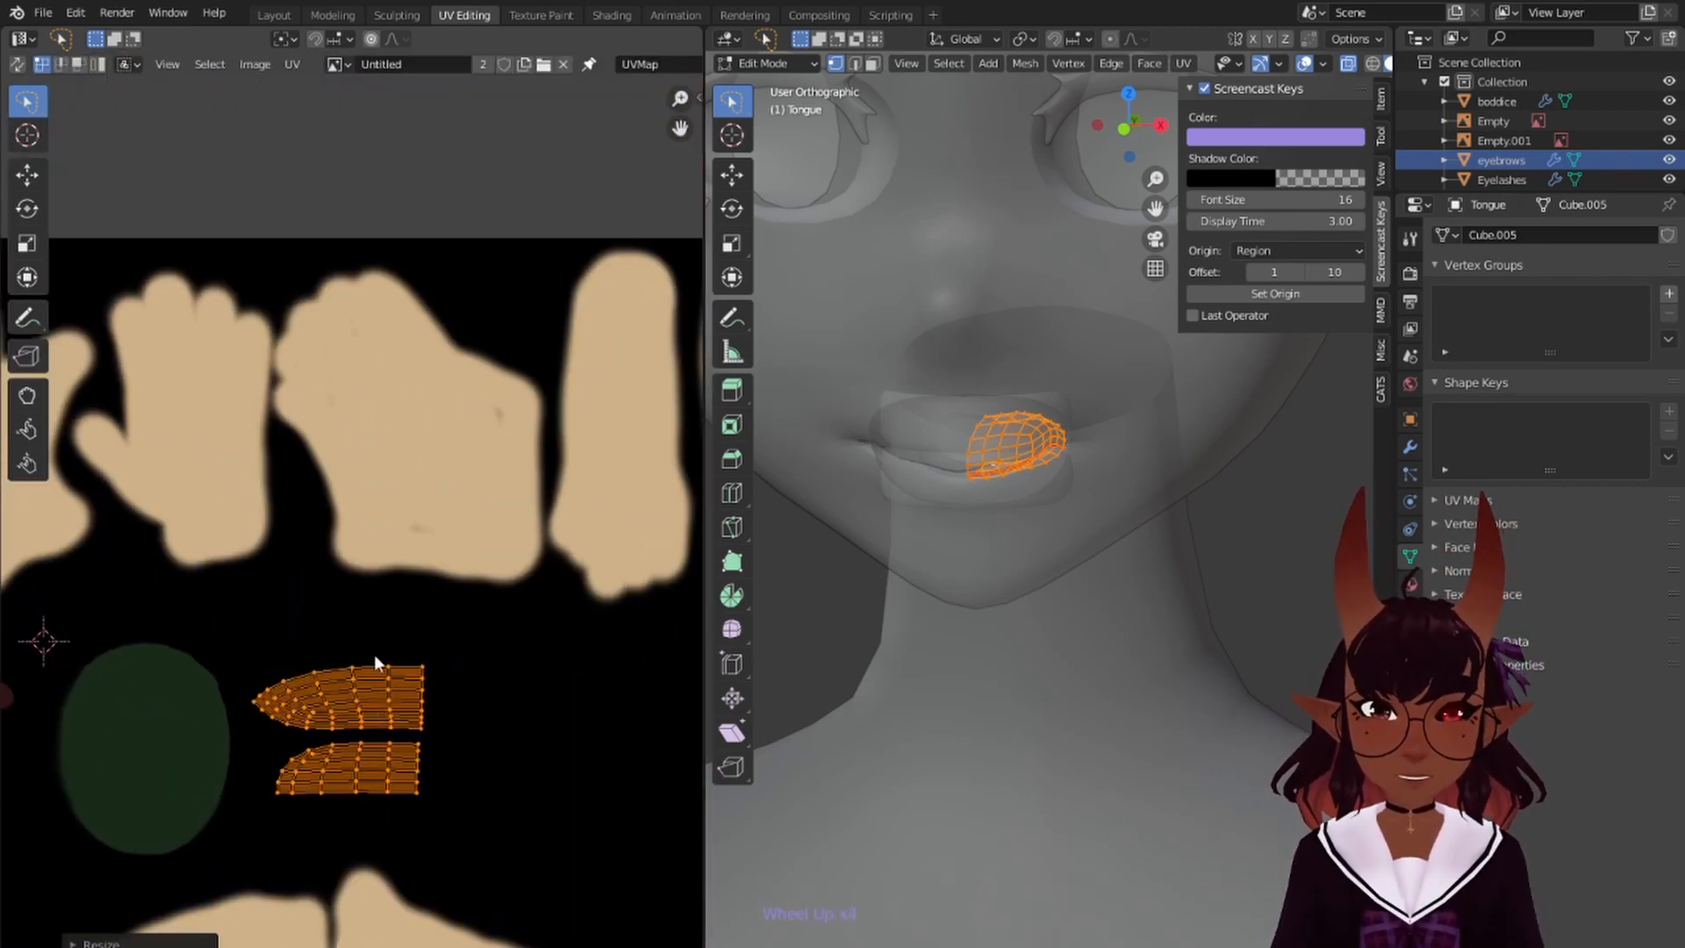
key(g)
click(377, 628)
scroll(421, 544, up, 2)
middle_drag(436, 535, 471, 390)
- Switch to Texture Paint, sample the dark red patch as the brush colour and lighten it to pink
click(541, 14)
click(278, 38)
click(407, 254)
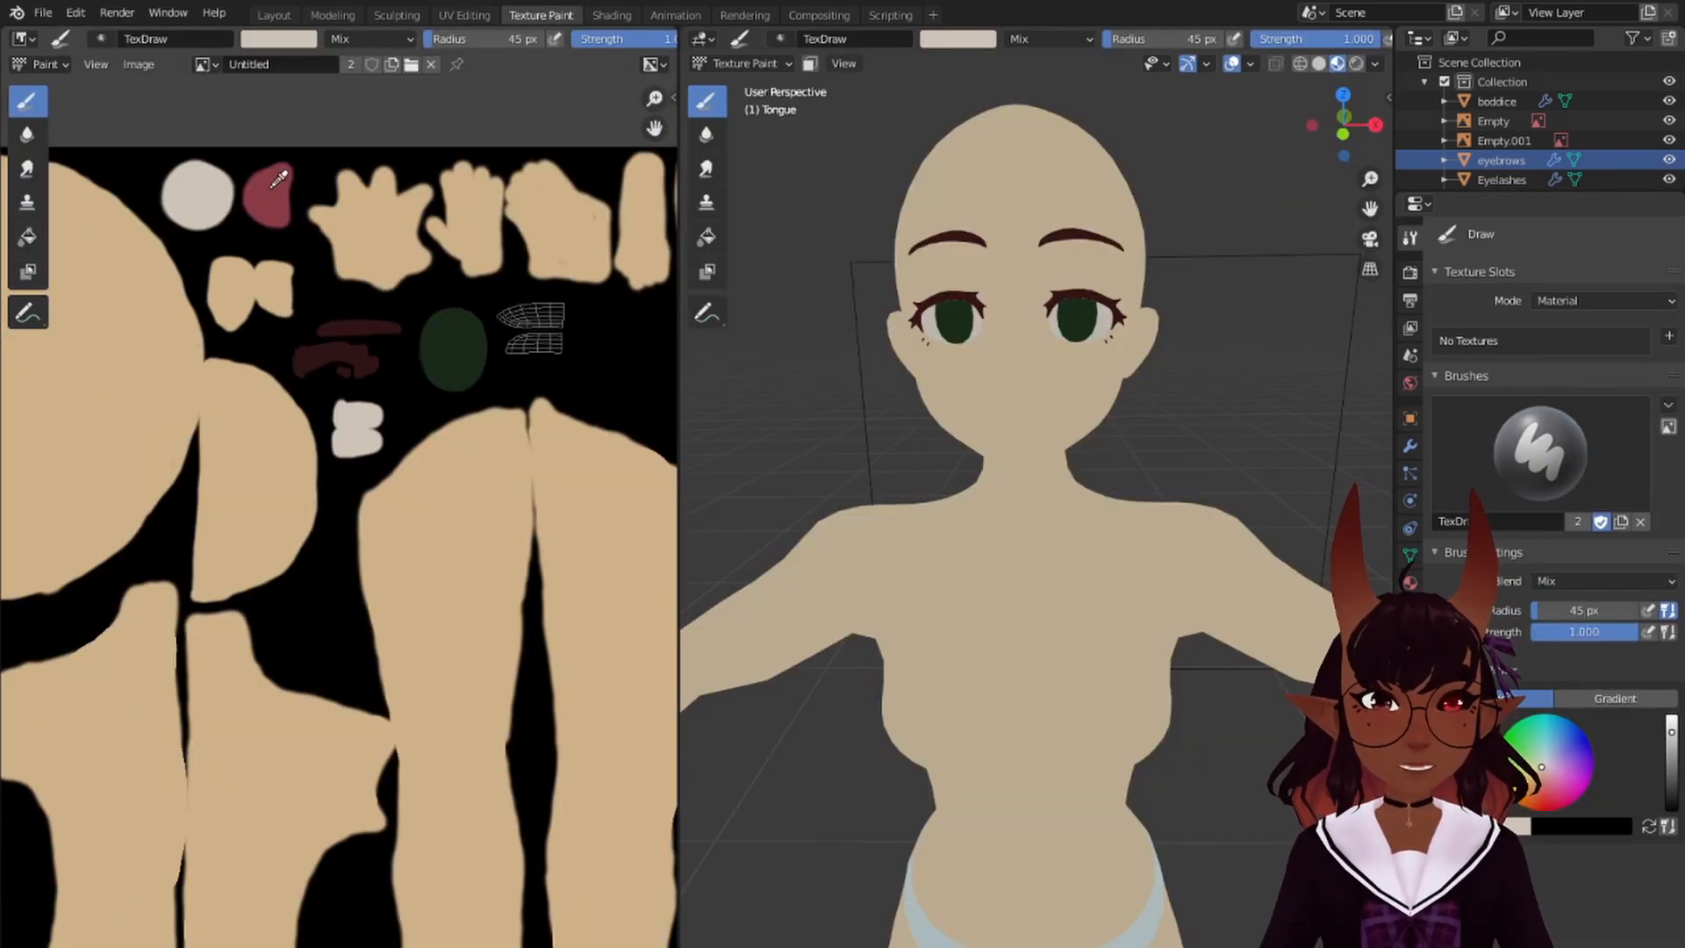
click(274, 181)
click(279, 38)
drag(408, 123, 409, 80)
drag(328, 171, 325, 162)
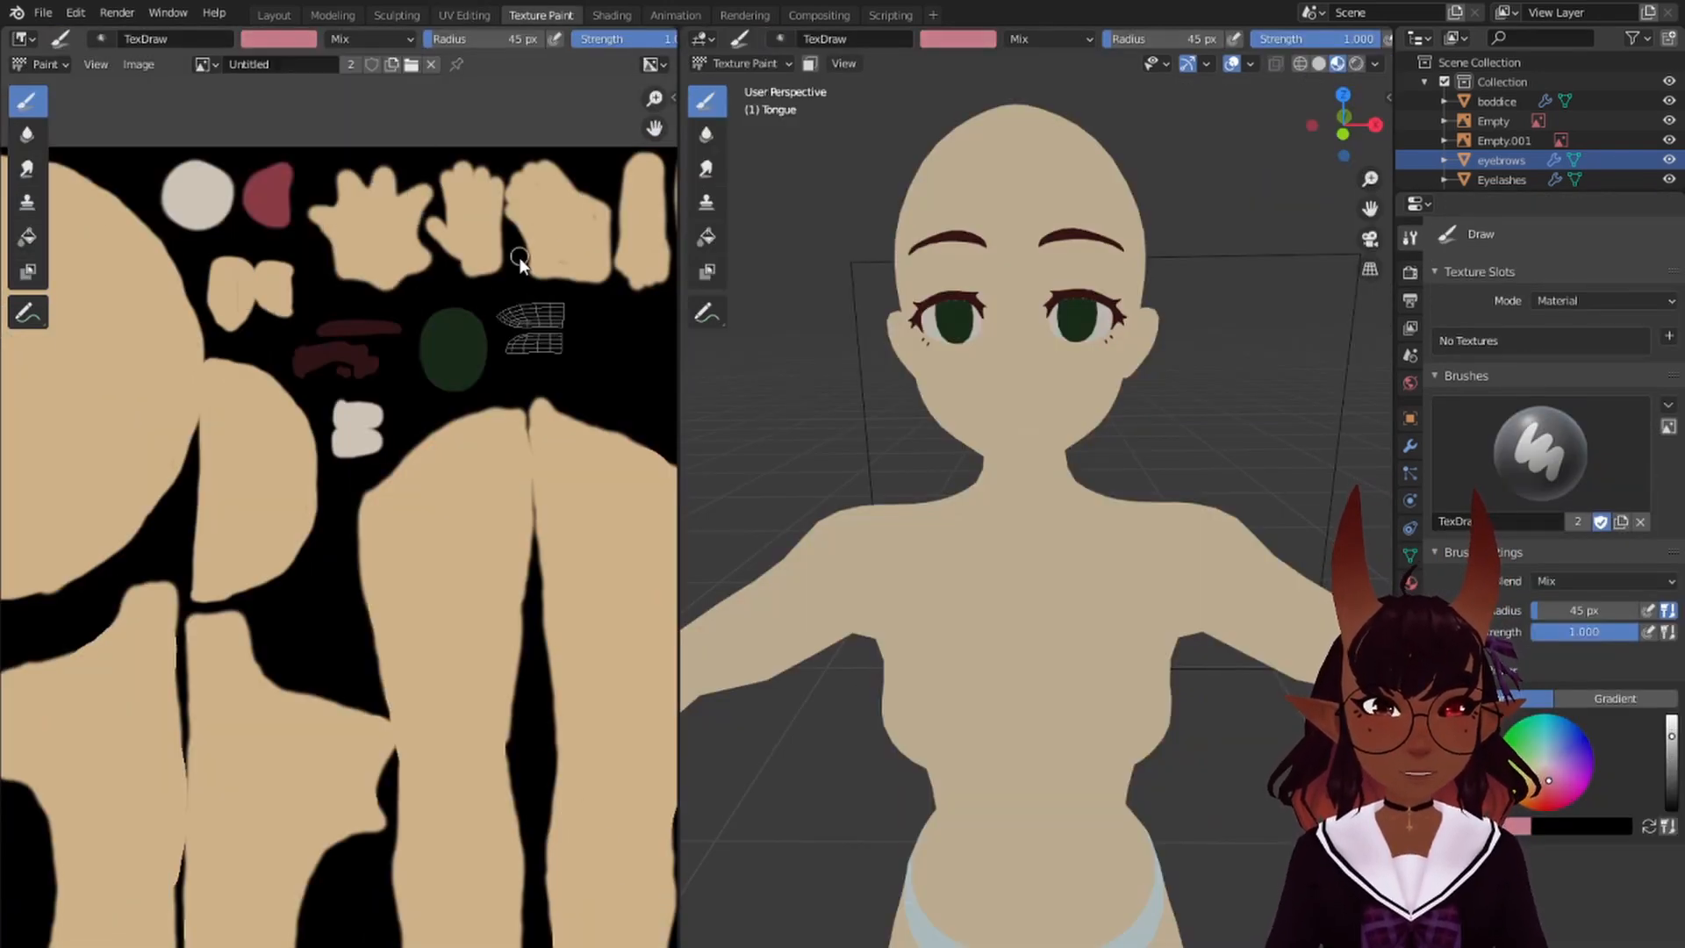
- Paint both tongue UV islands pink with a 55 px brush and save the texture image
scroll(418, 355, up, 4)
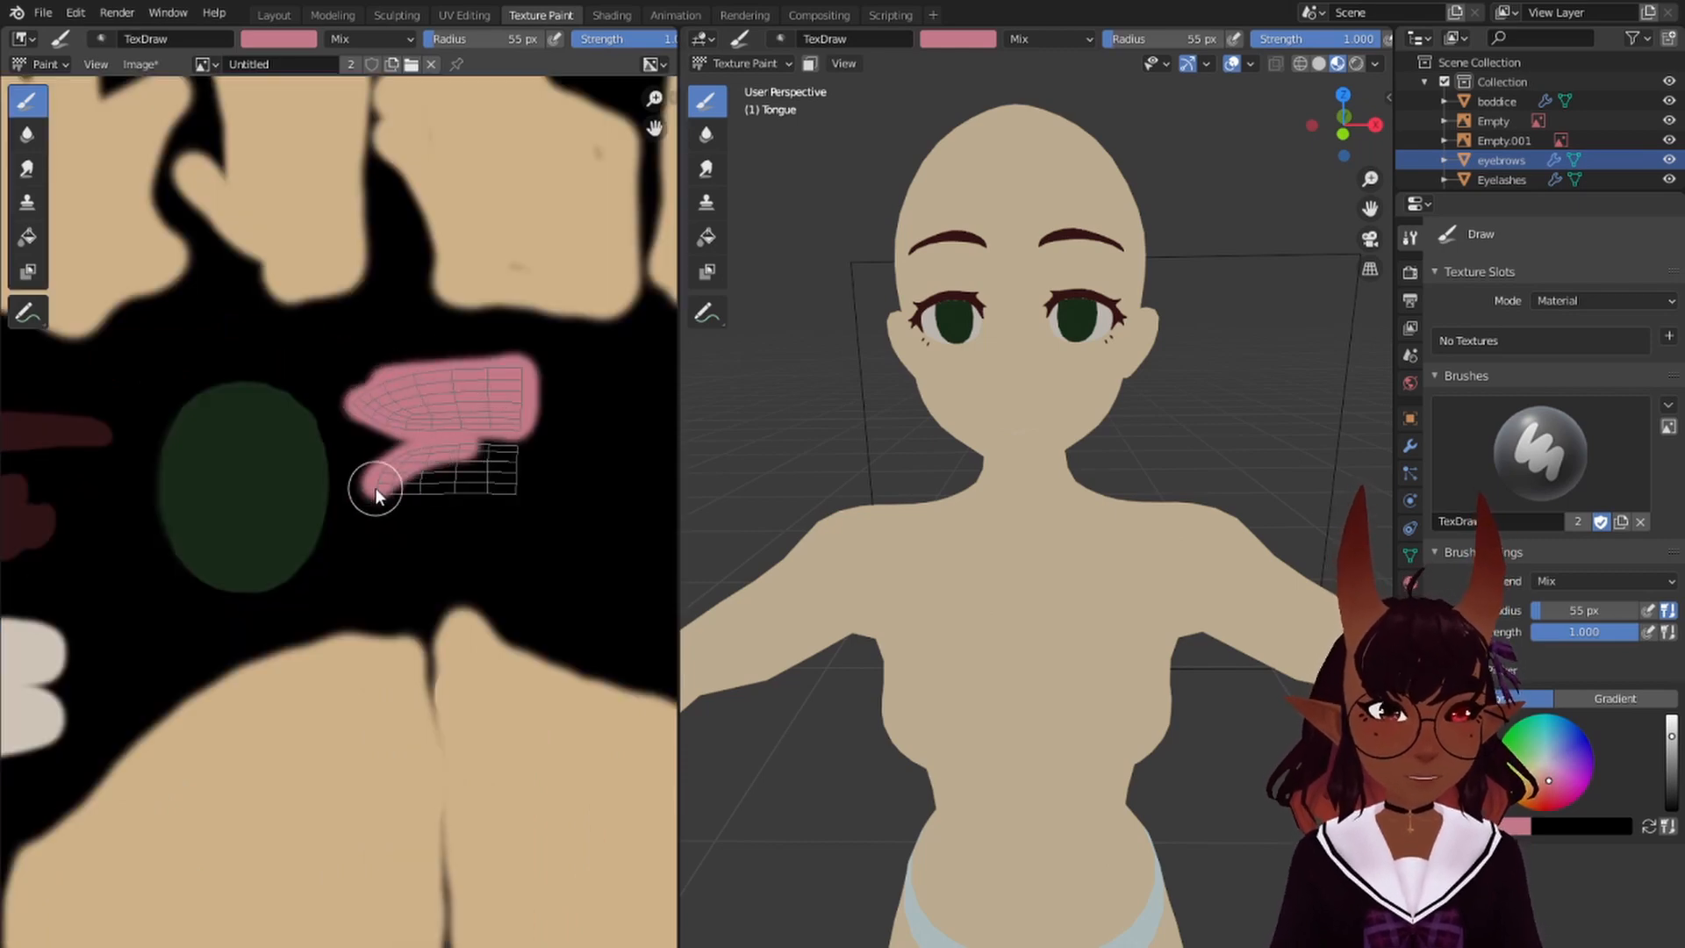
scroll(450, 461, down, 5)
middle_drag(351, 439, 506, 360)
click(140, 64)
click(158, 222)
middle_drag(421, 421, 334, 365)
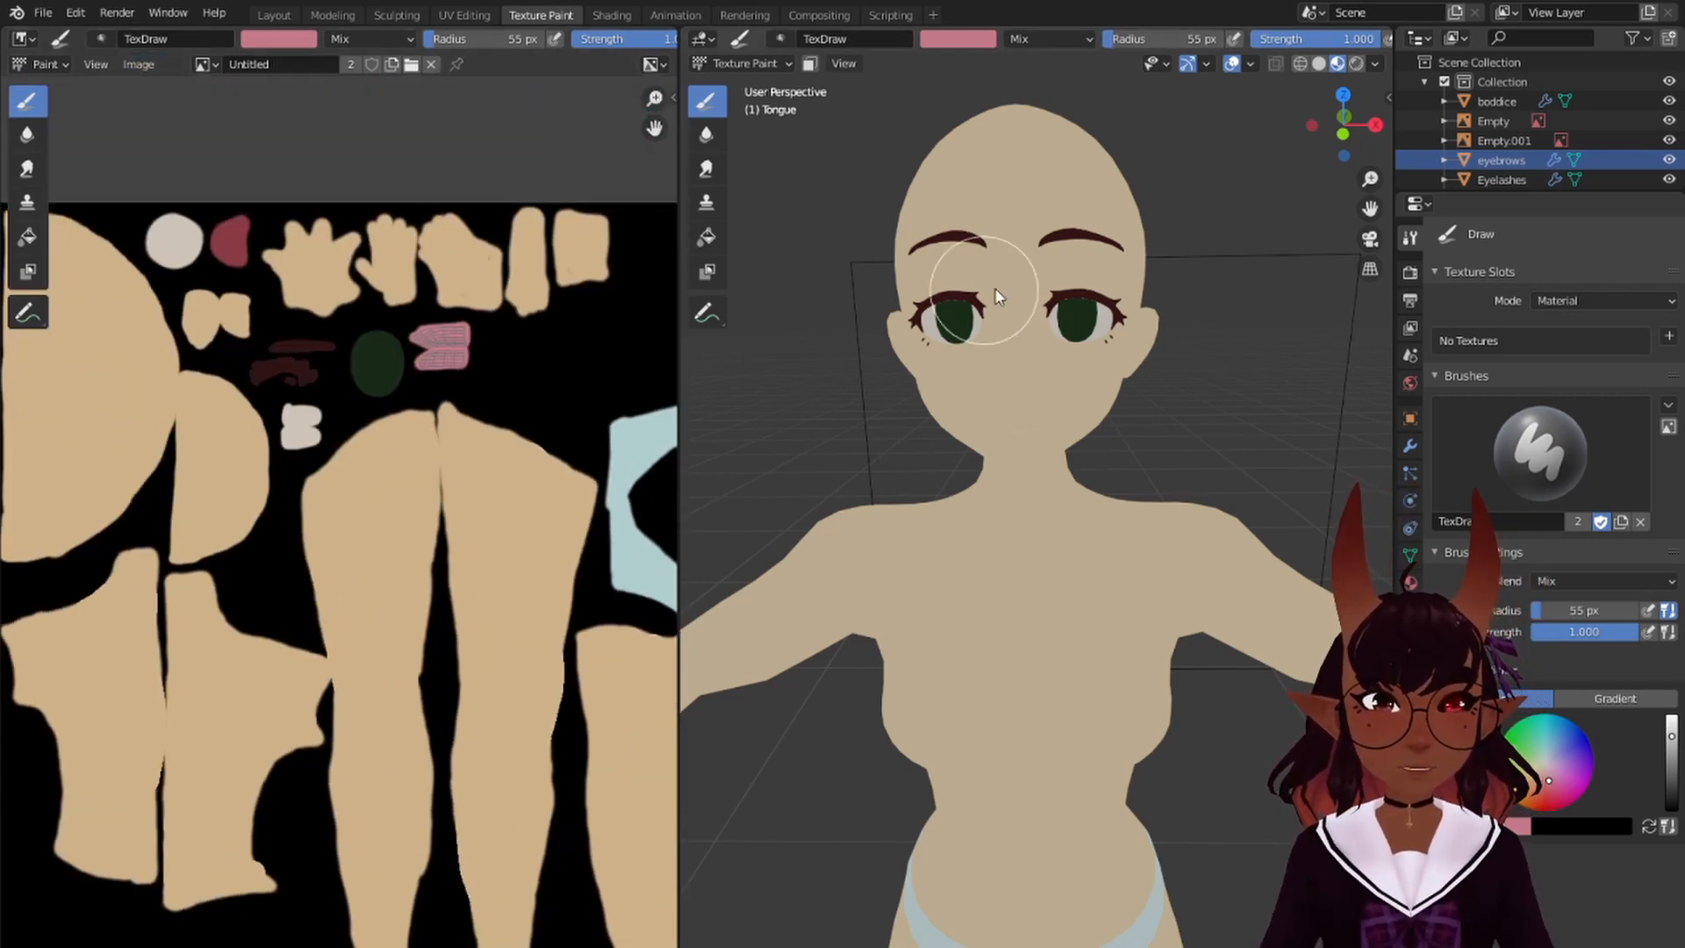
- Switch to the Layout workspace and inspect the painted textures on the character's face, body, hands and feet
scroll(1008, 293, up, 3)
click(274, 15)
right_click(1415, 501)
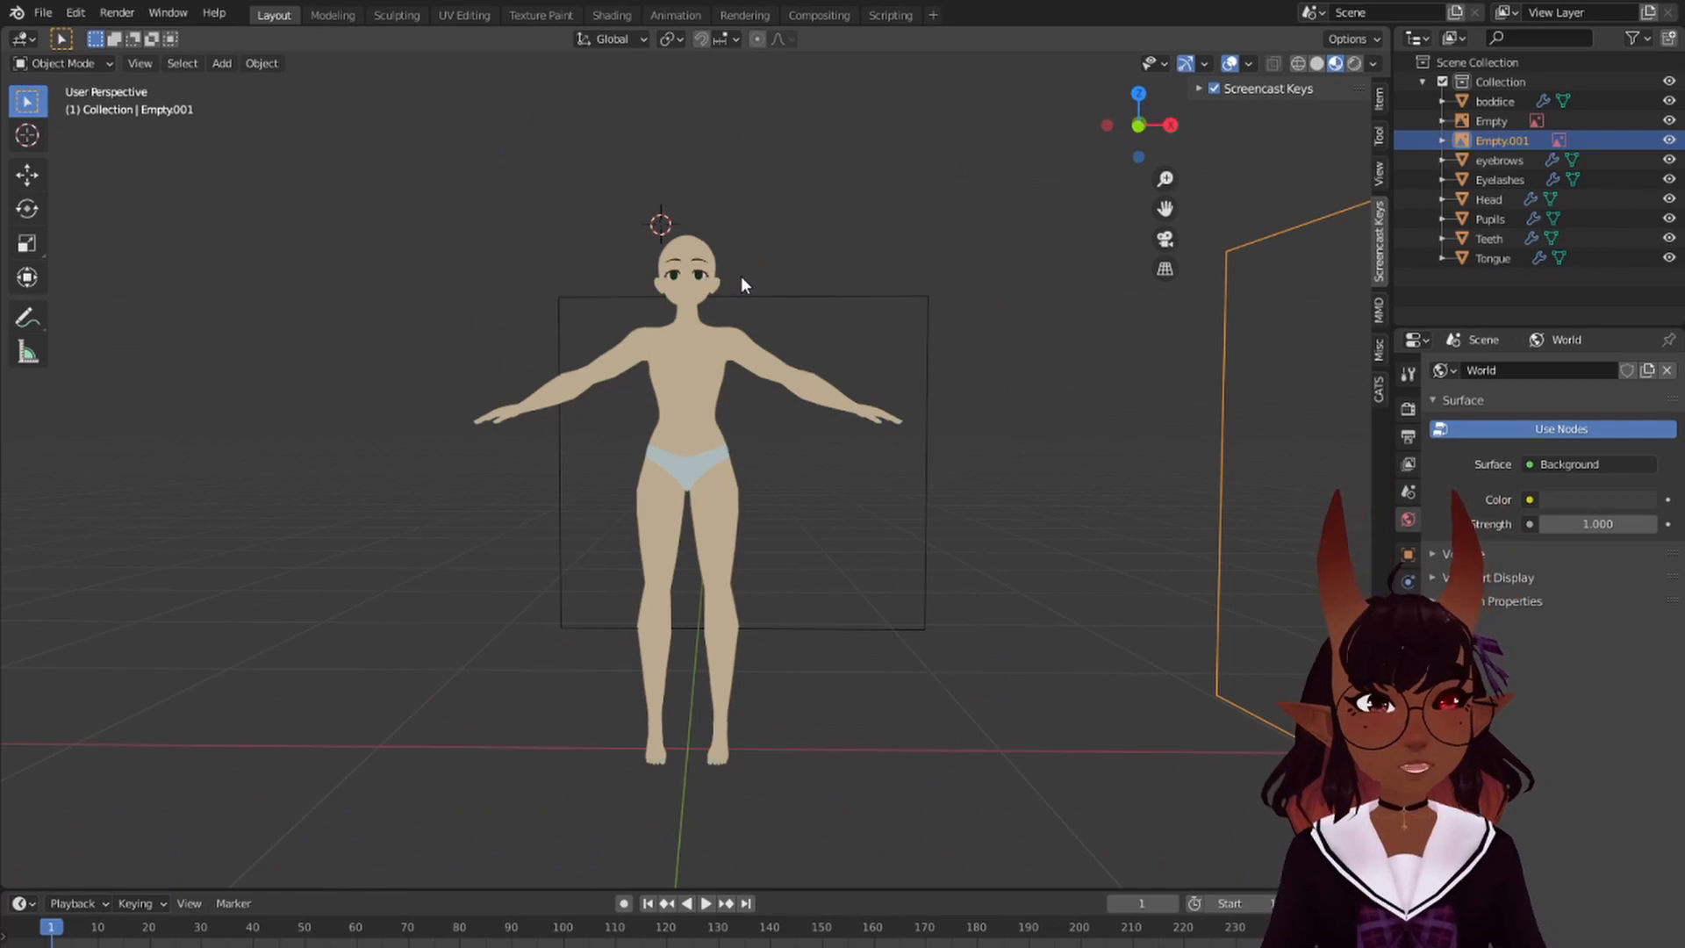
scroll(741, 275, up, 2)
middle_drag(725, 293, 103, 252)
scroll(400, 304, down, 2)
middle_drag(103, 251, 131, 252)
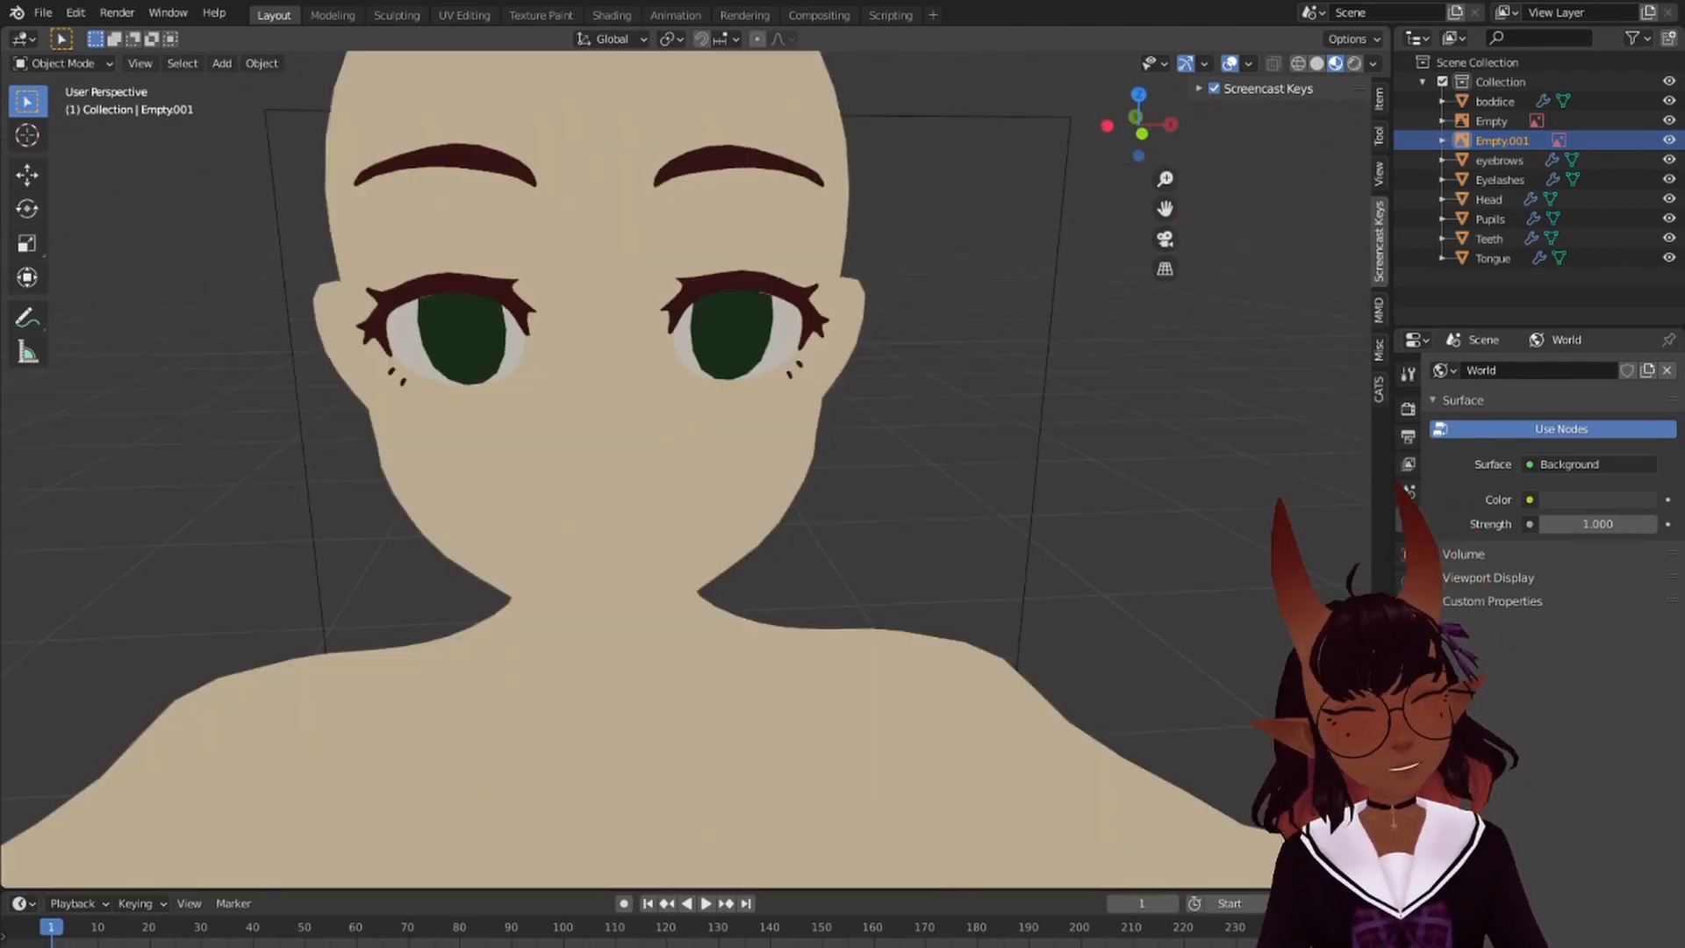
scroll(684, 474, down, 8)
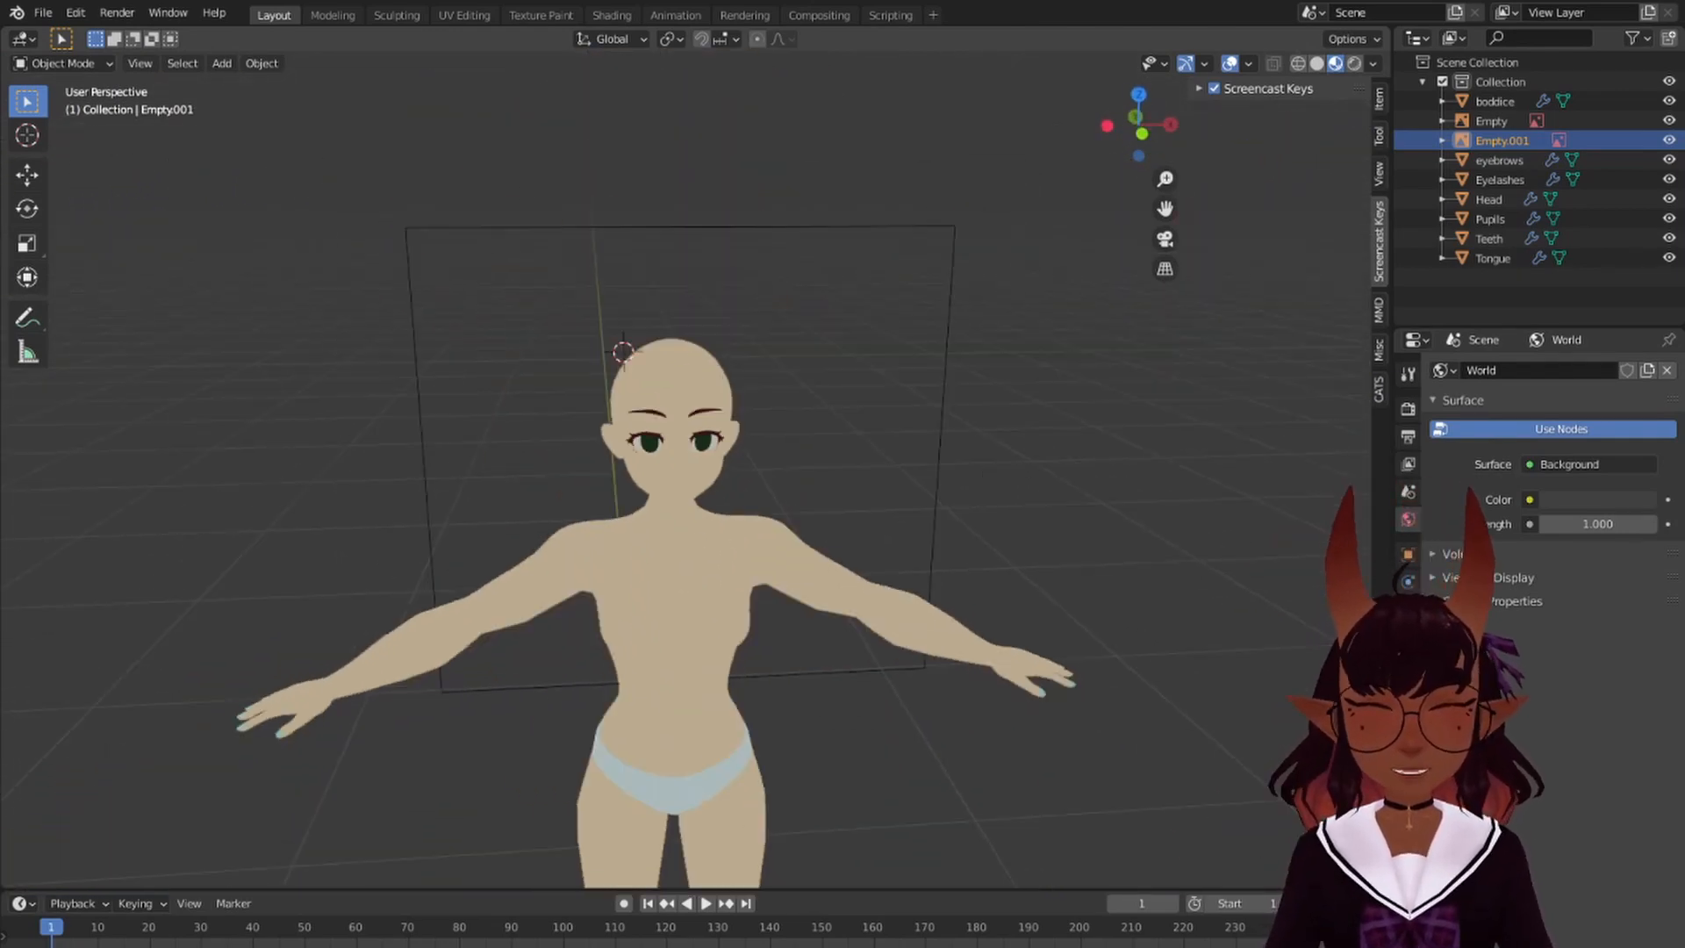
scroll(684, 474, down, 4)
mouse_move(800, 430)
middle_down()
mouse_move(848, 412)
mouse_move(859, 364)
mouse_move(679, 486)
mouse_move(786, 359)
mouse_move(719, 562)
mouse_move(824, 414)
middle_up()
scroll(821, 410, up, 4)
middle_drag(1028, 425, 925, 276)
scroll(811, 503, up, 3)
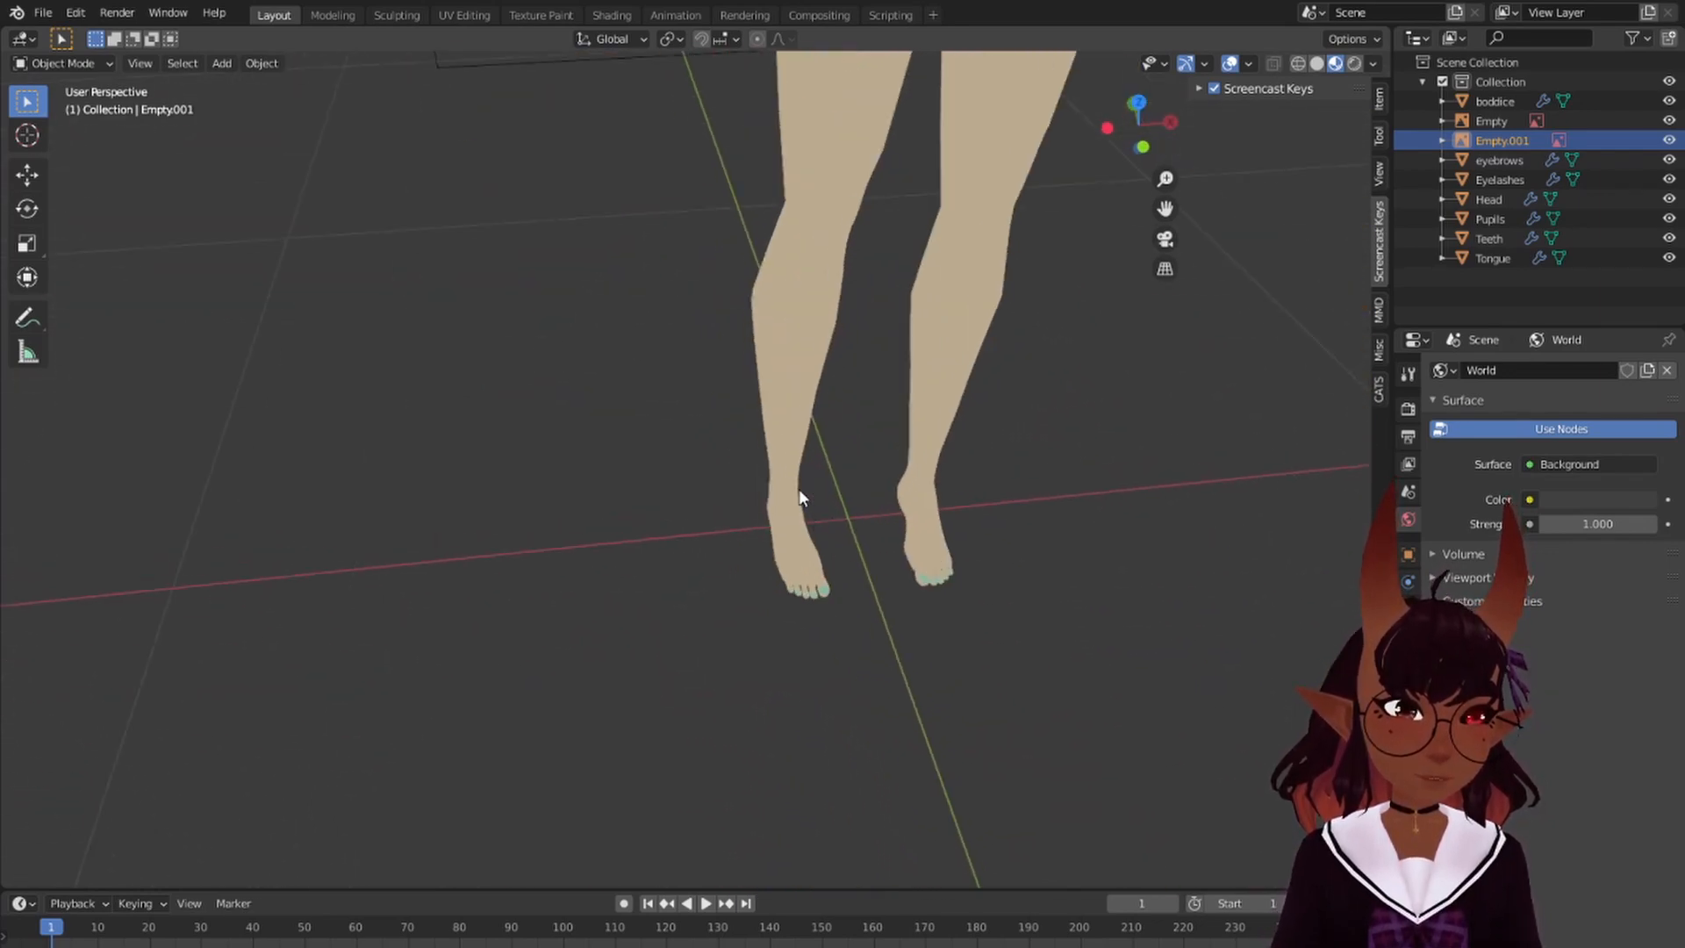
scroll(780, 414, down, 1)
scroll(779, 415, down, 1)
shift+middle_drag(714, 277, 746, 476)
shift+middle_drag(770, 333, 720, 493)
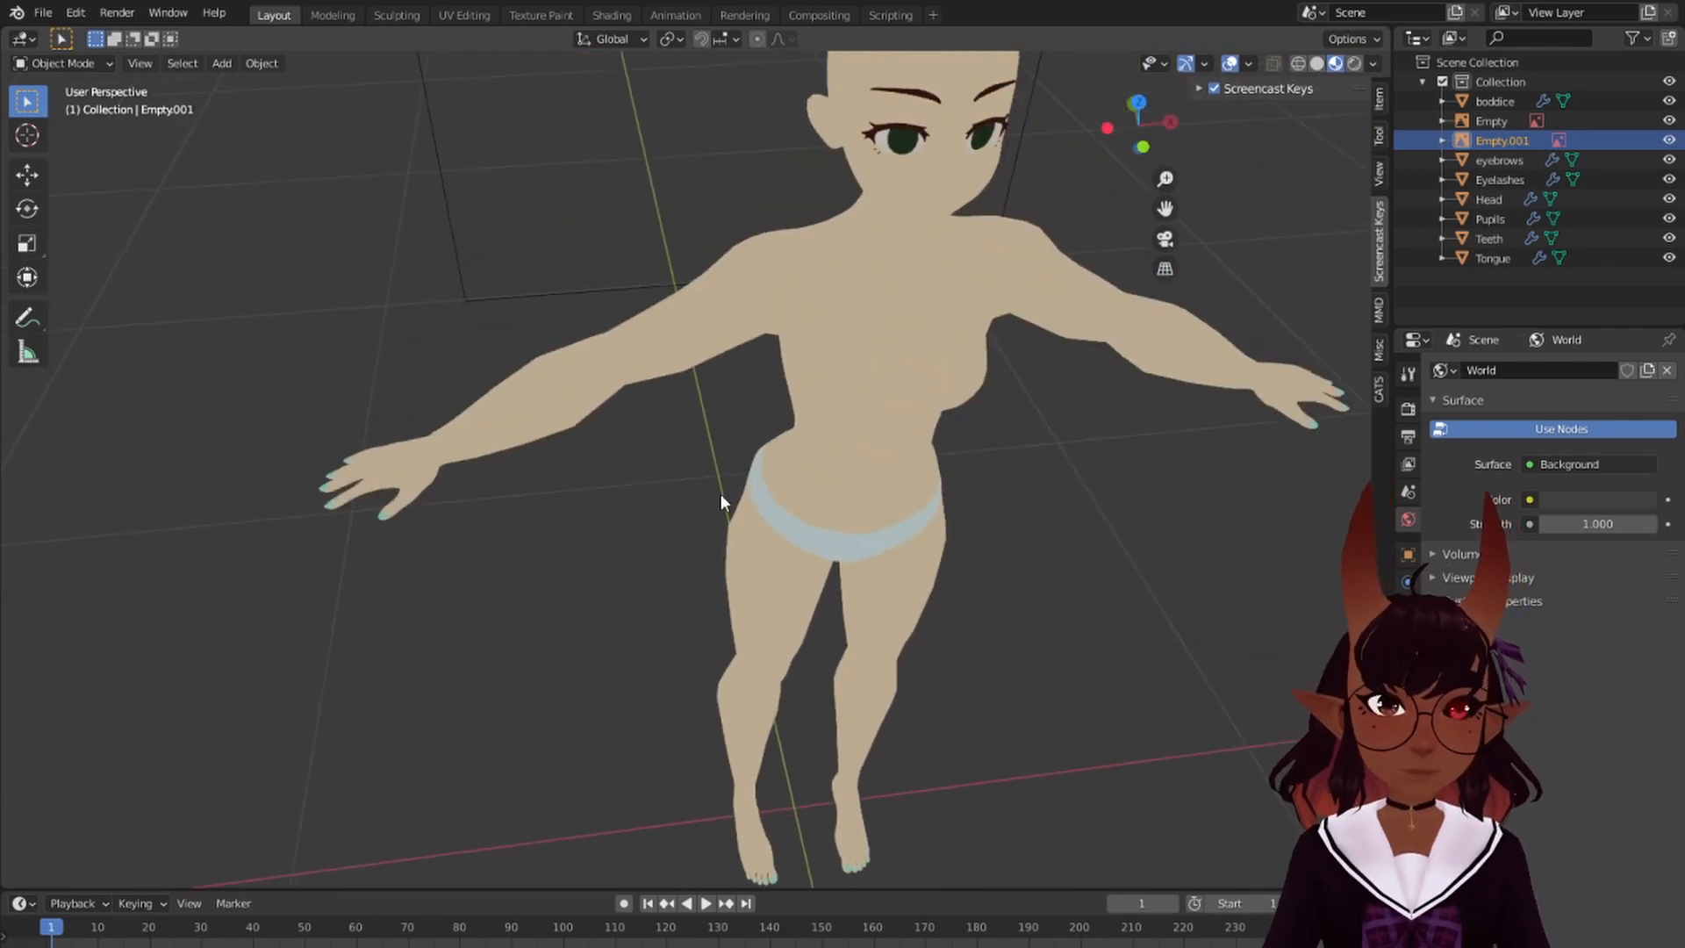
middle_drag(1019, 405, 937, 443)
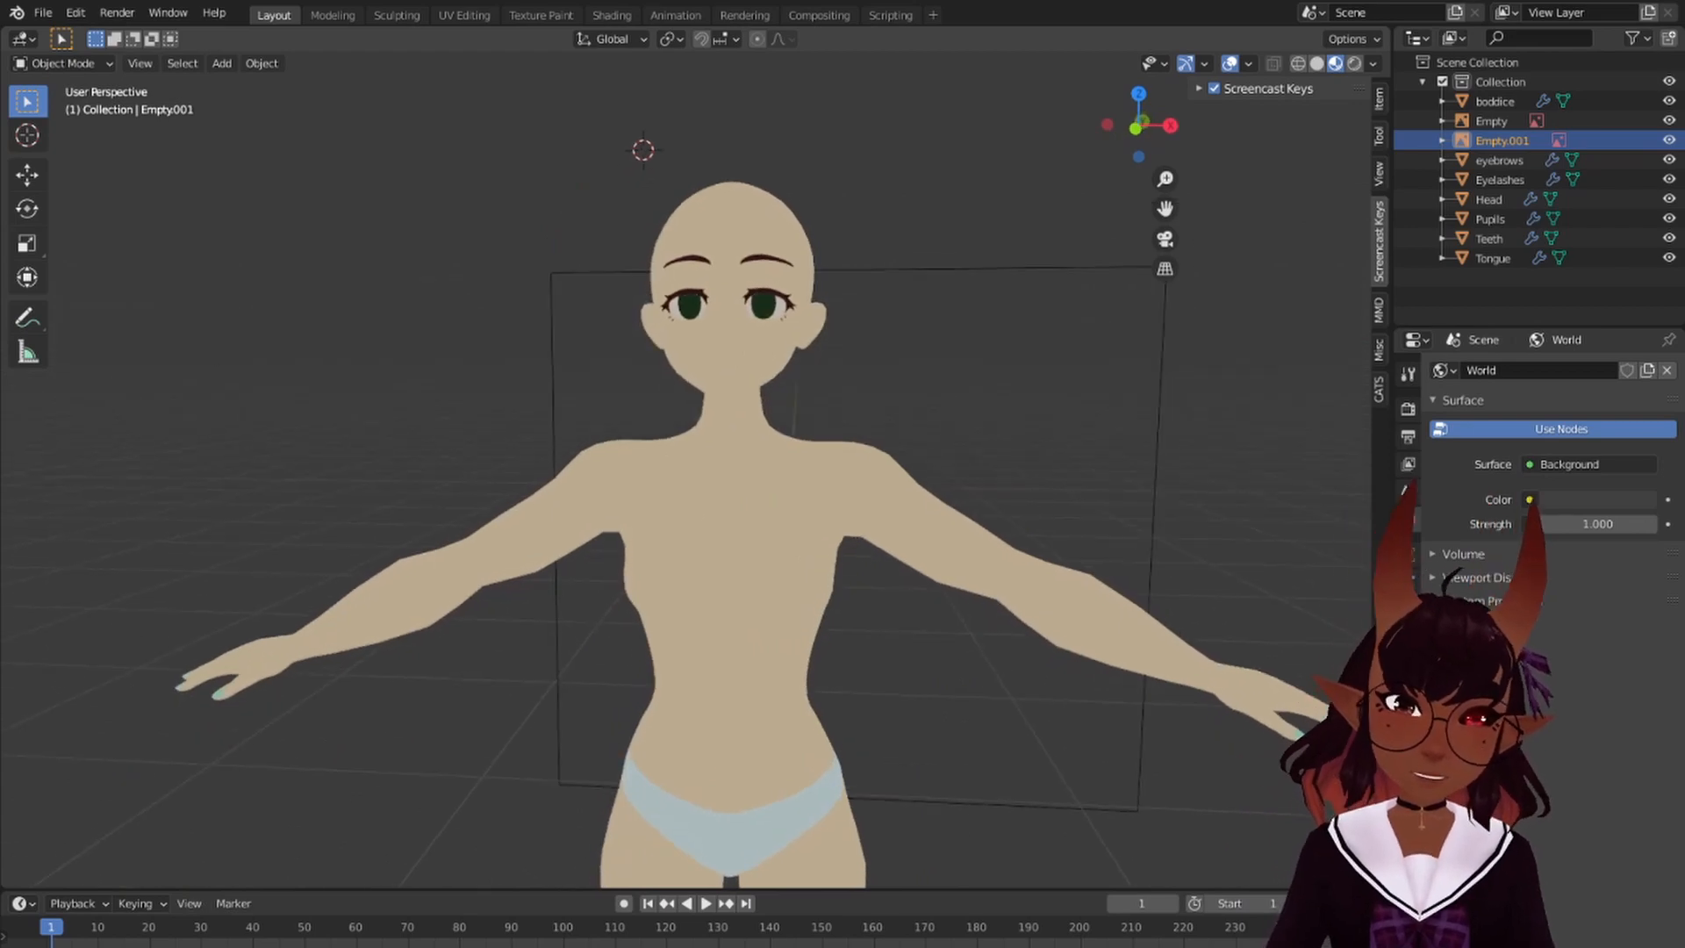